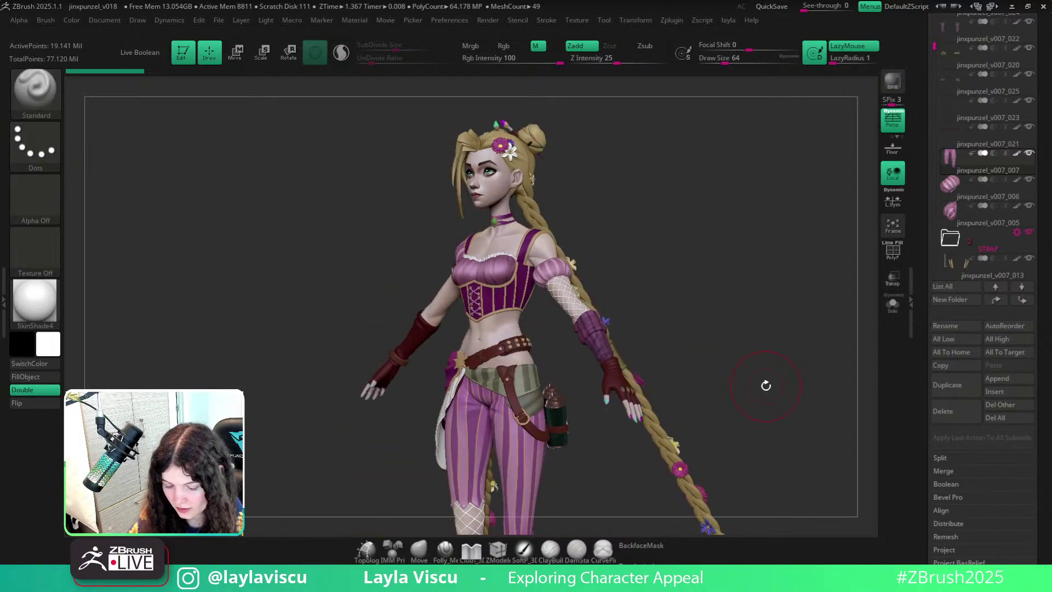
Import the IMG_0215 image from the jinxpunzel zbrush folder as a texture.
mouse_move(778, 313)
left_mouse_down()
mouse_move(804, 314)
mouse_move(766, 336)
mouse_move(757, 273)
left_mouse_up()
key("ctrl")
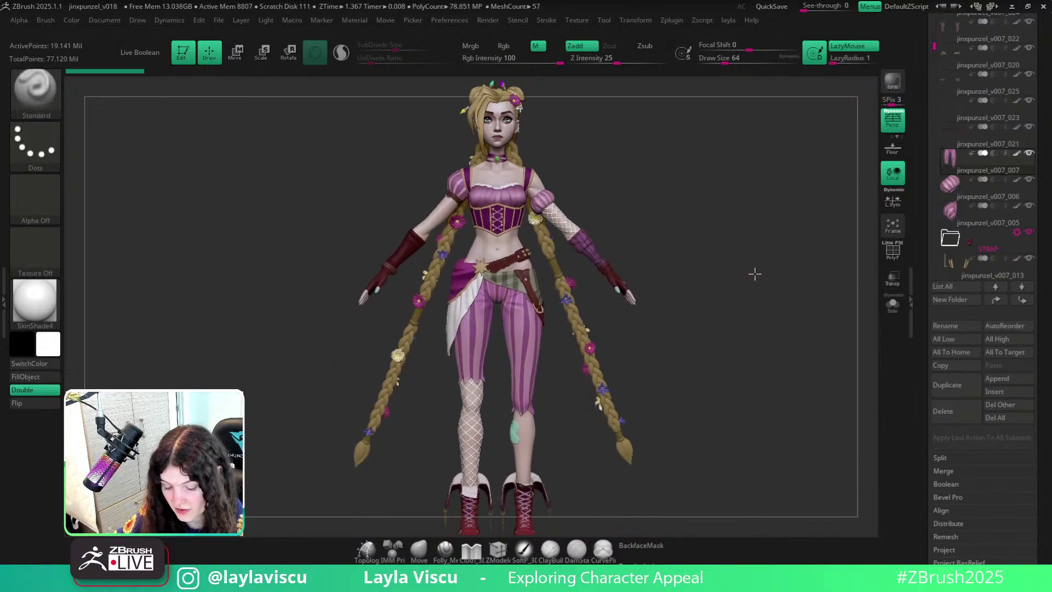
left_click_drag(745, 230, 740, 252)
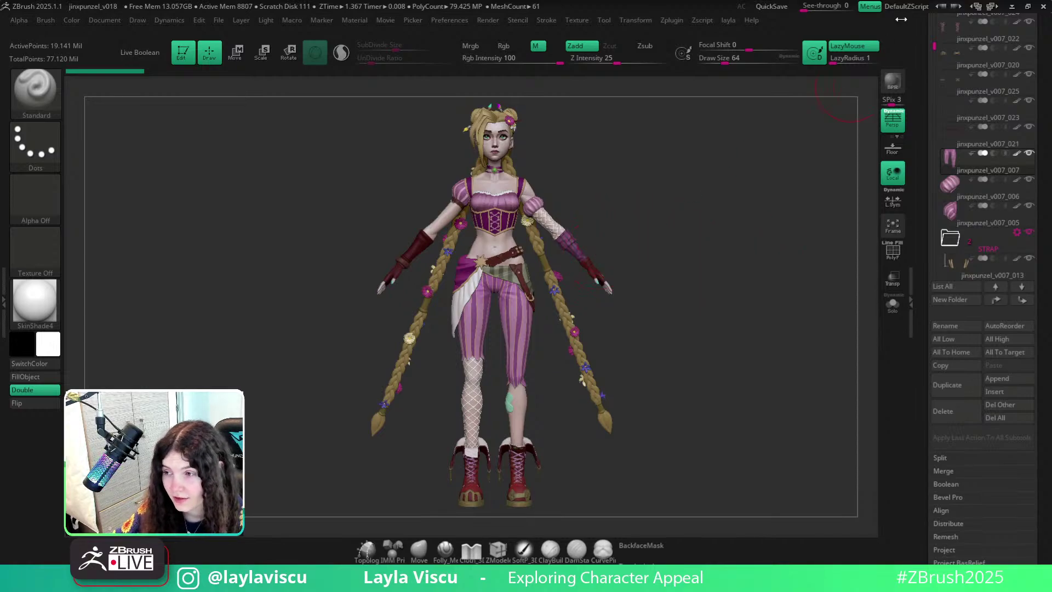
left_click(579, 20)
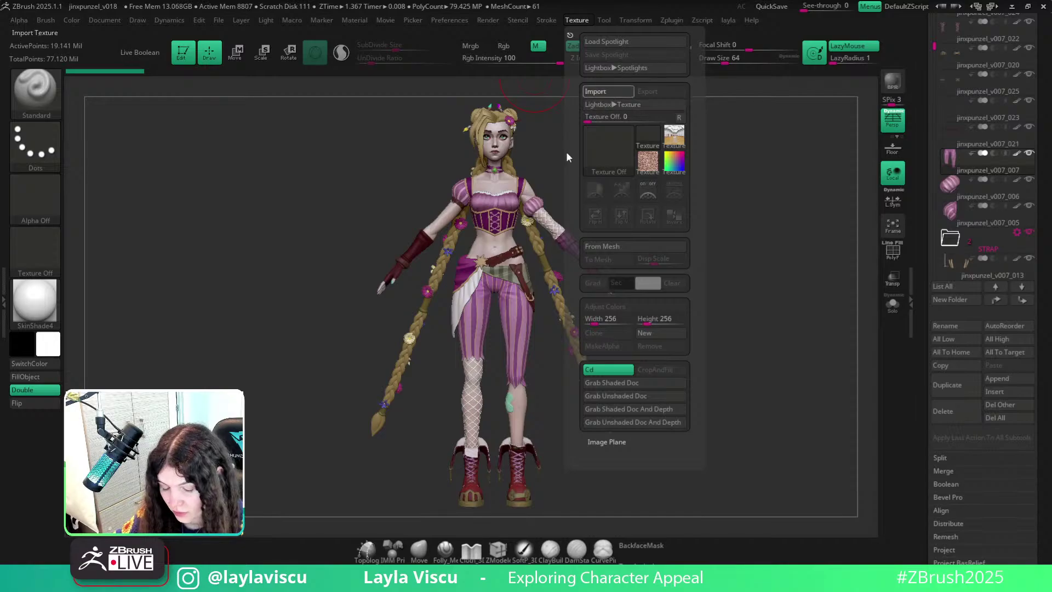
left_click(603, 91)
left_click(208, 26)
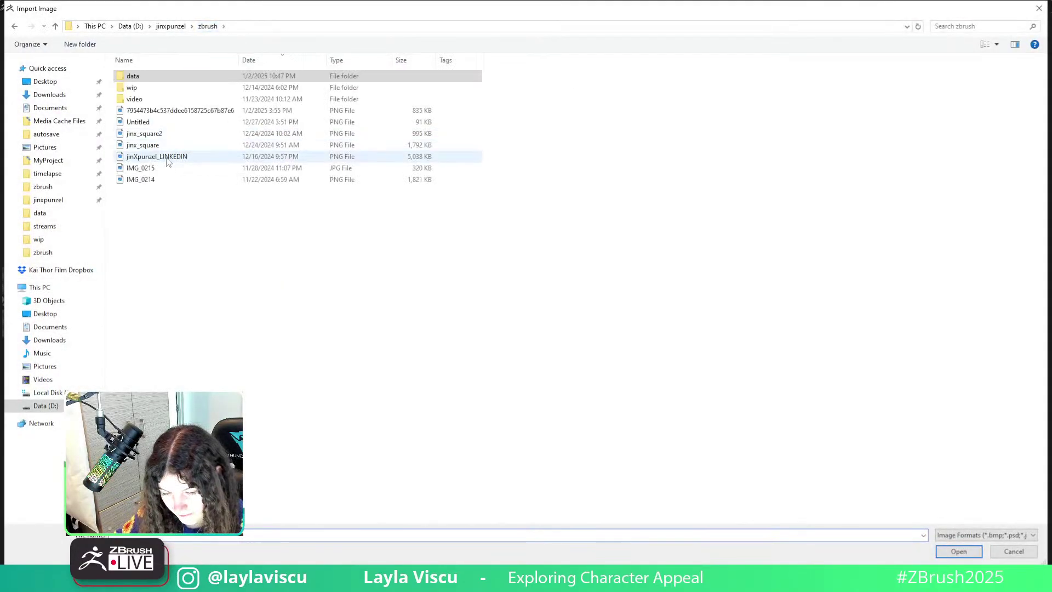
double_click(166, 169)
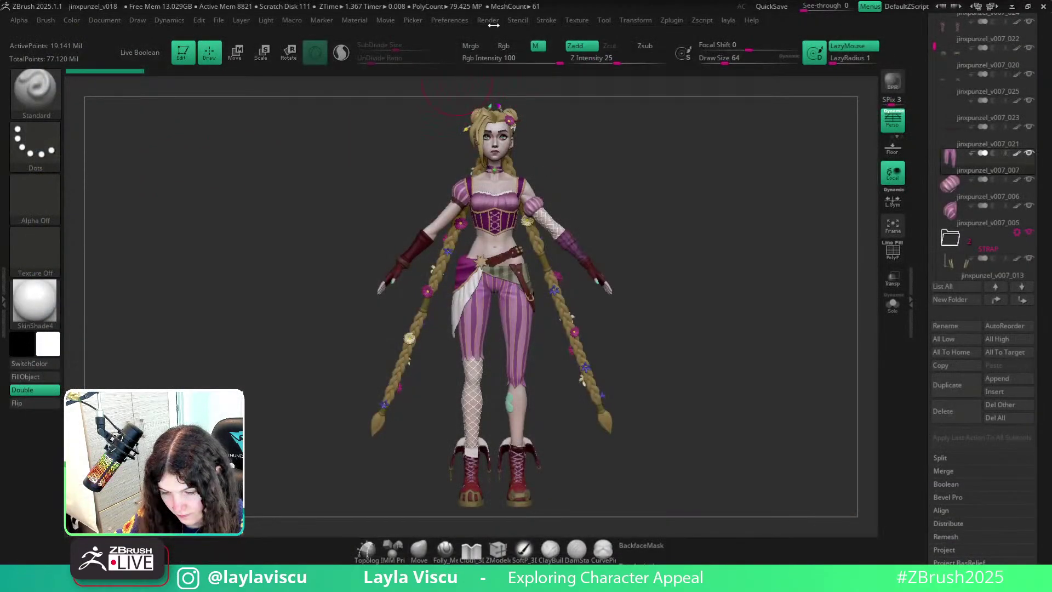
Add the imported IMG_0215 texture to Spotlight and move it beside the character model.
mouse_move(573, 23)
left_click(594, 187)
left_click(674, 215)
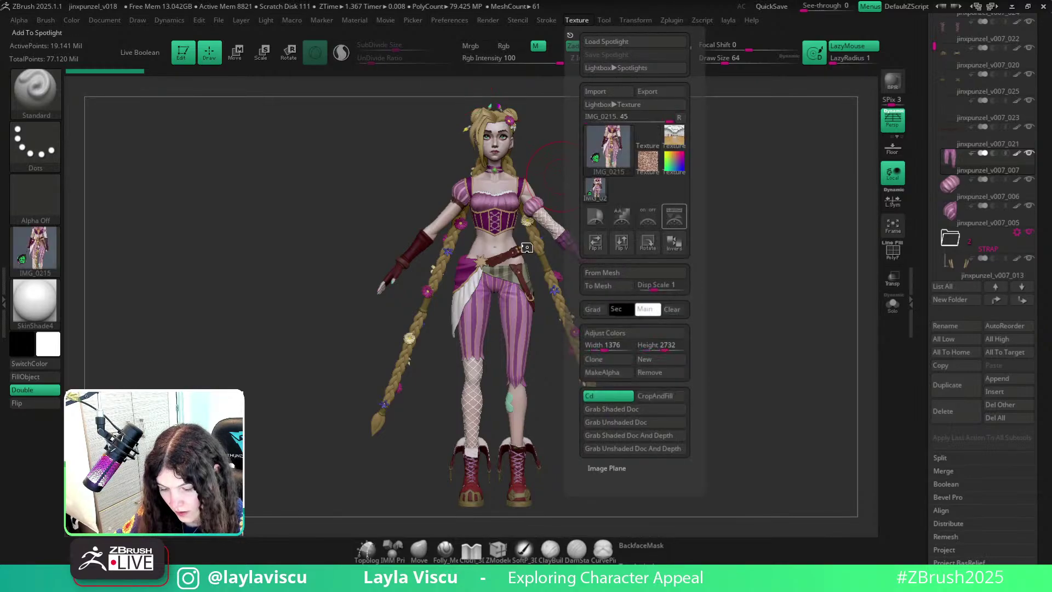
left_click_drag(505, 234, 545, 267)
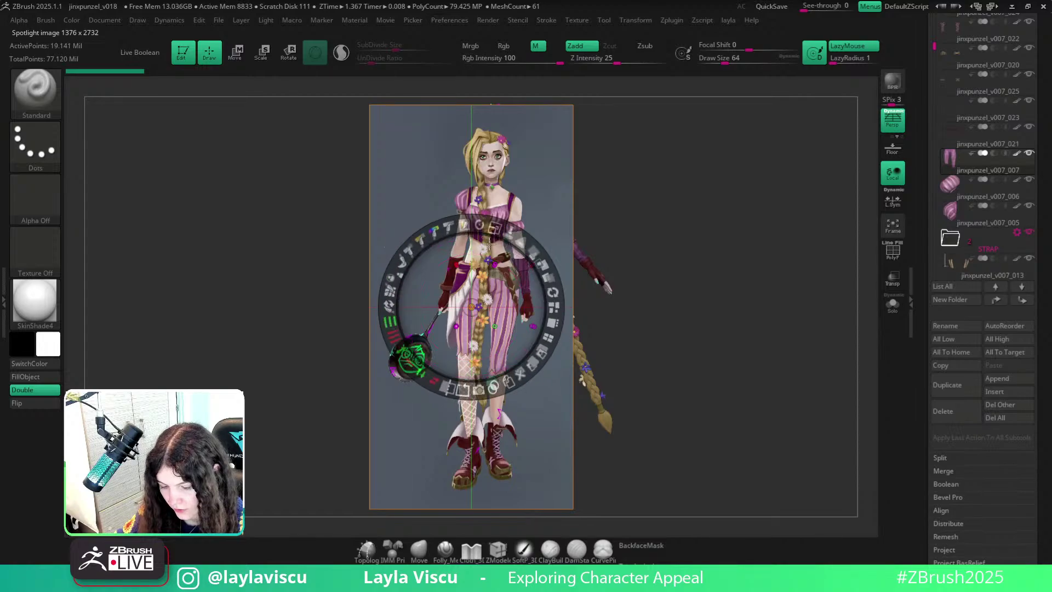
left_click_drag(497, 227, 505, 230)
left_click_drag(501, 283, 769, 275)
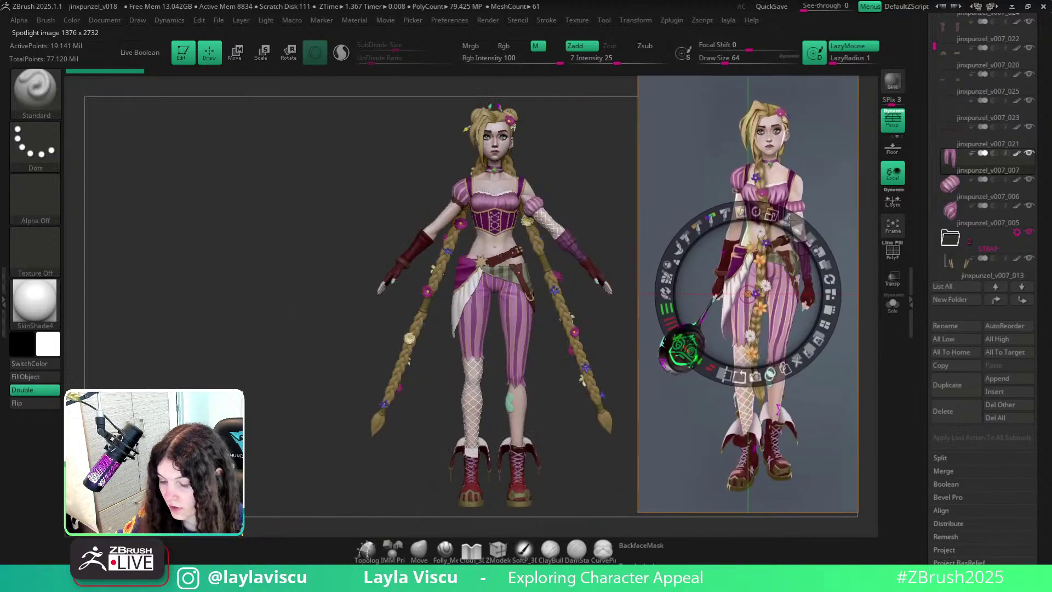
Shrink the Spotlight reference image, park it in the upper-right corner of the canvas, and leave Spotlight editing.
left_click_drag(770, 215, 684, 246)
left_click_drag(730, 287, 803, 190)
key("z")
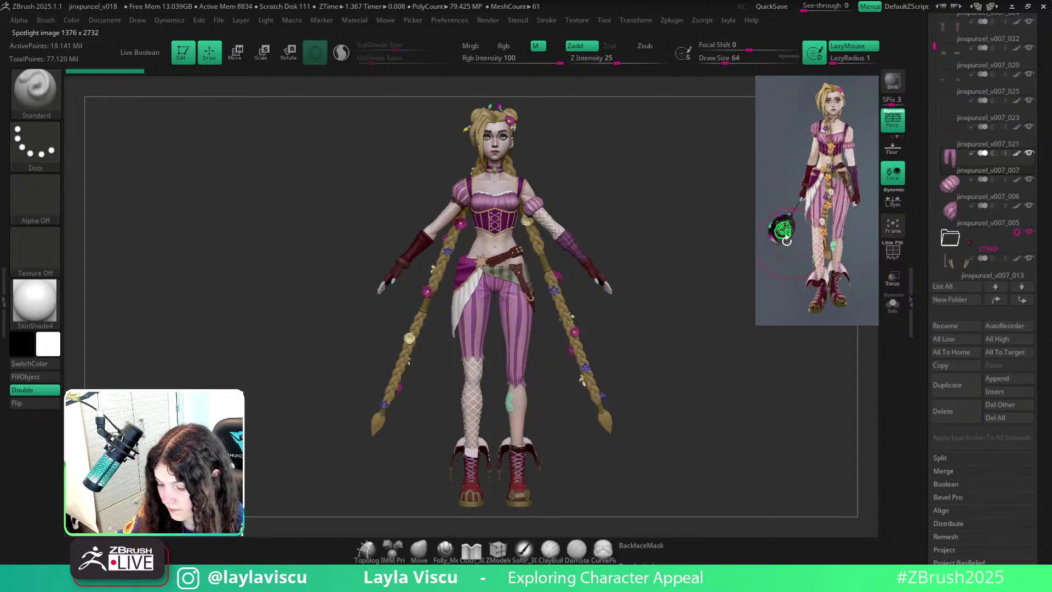
Fill the purple and green belt canisters on the character's back with the RoughMetal material, and restore SkinShade4 as the active material.
left_click_drag(671, 303, 662, 275, "alt")
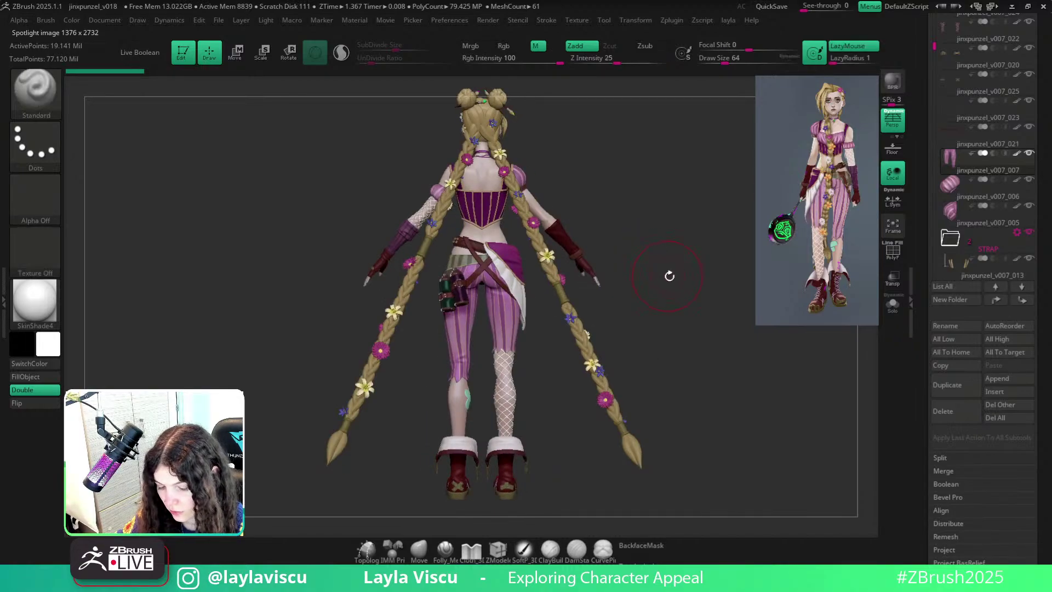
left_click(462, 299, "alt")
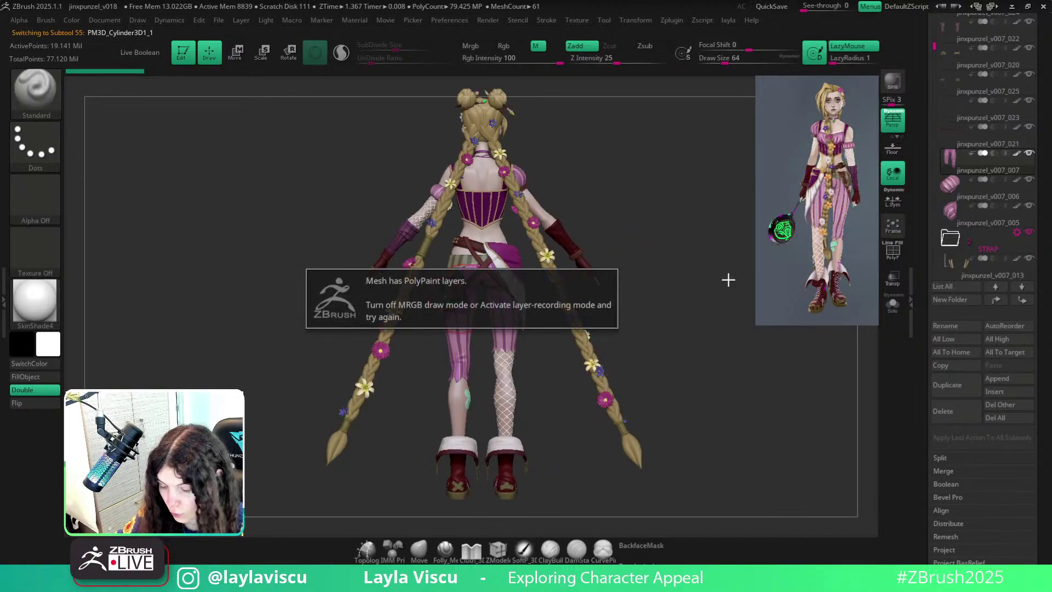
scroll(486, 301, "up", 5)
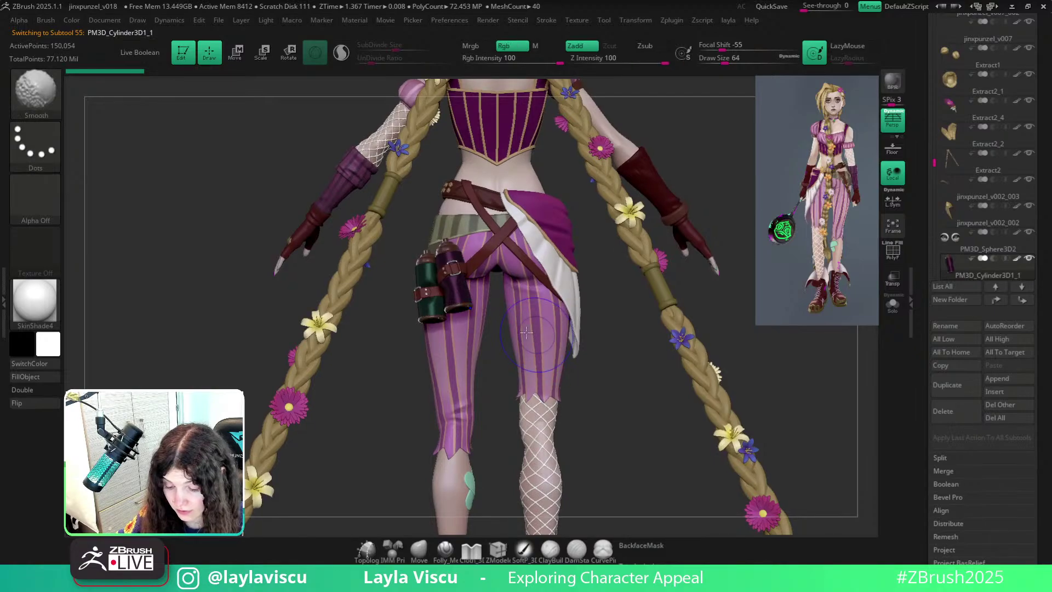
left_click(38, 301)
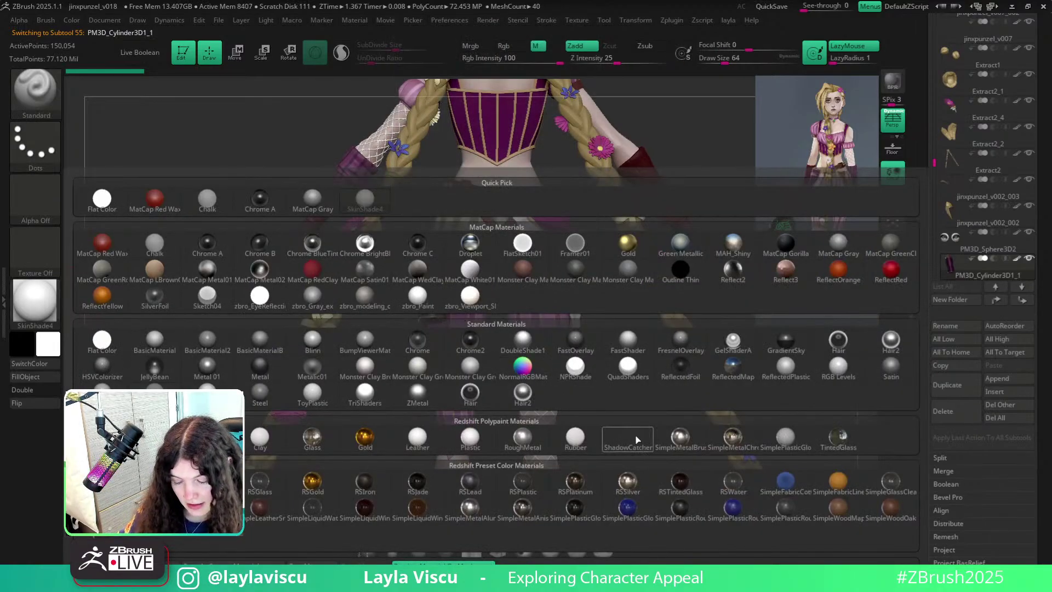
left_click(540, 442)
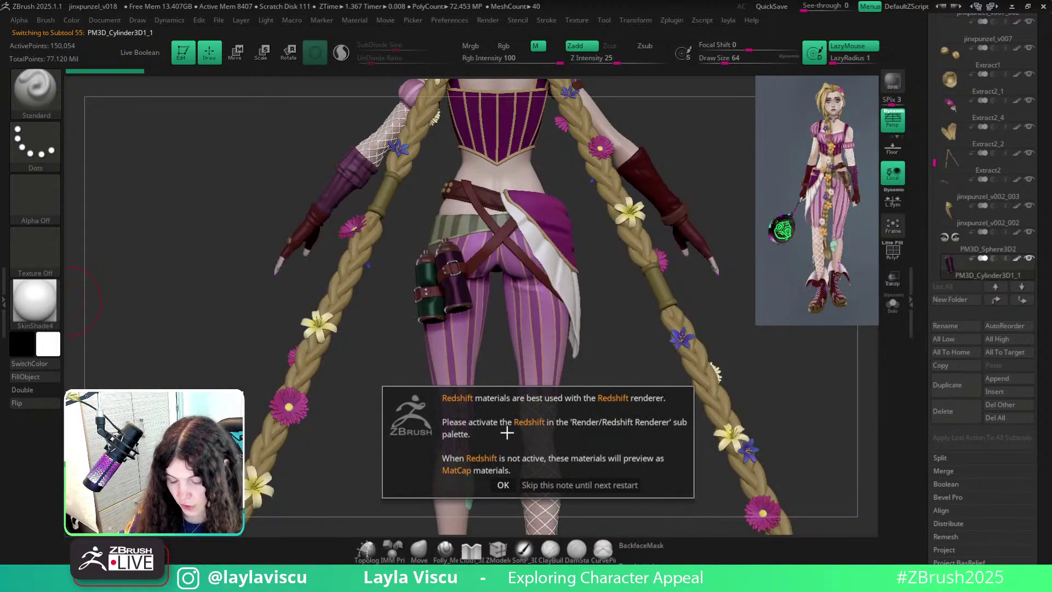
left_click(503, 485)
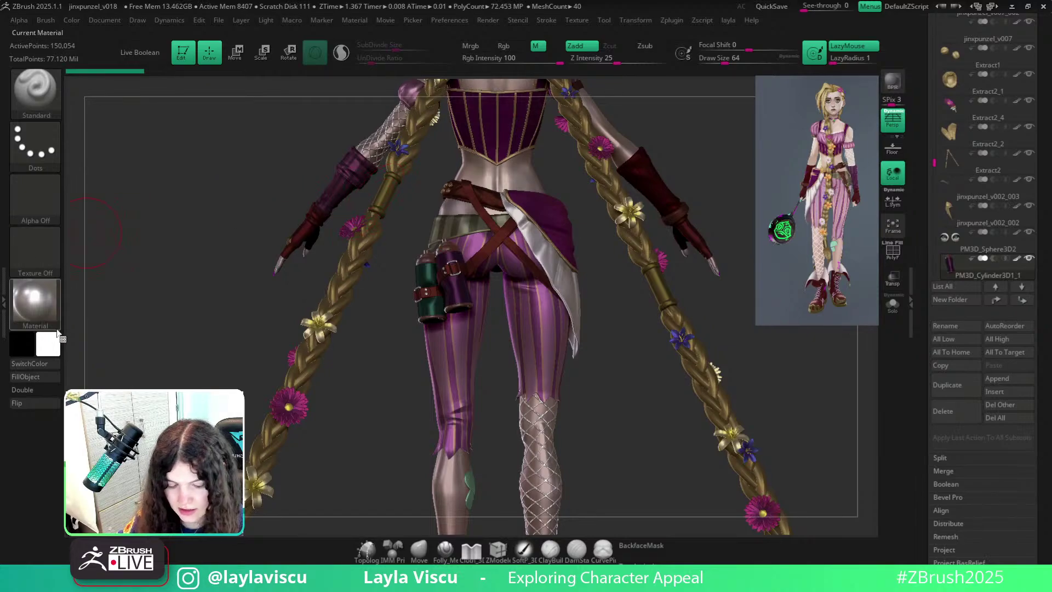
left_click(29, 379)
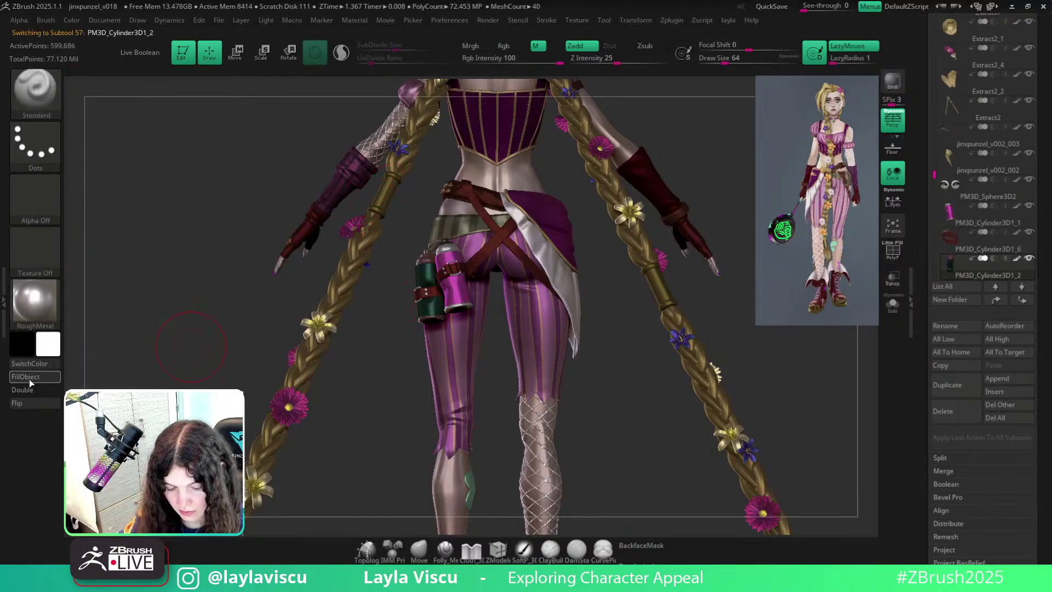
left_click(34, 301)
left_click(376, 206)
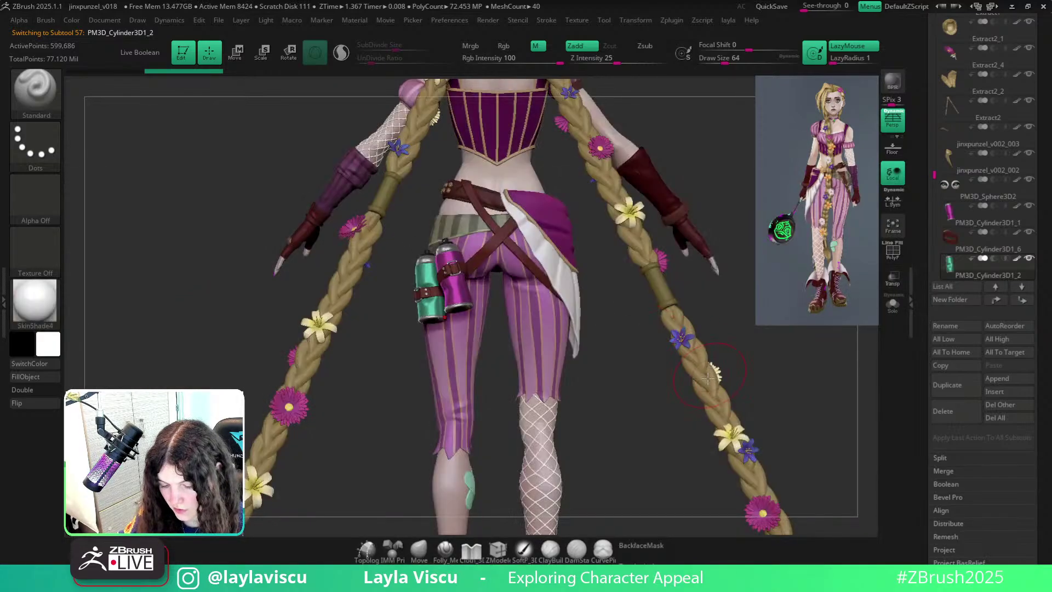
Inspect the full character from the front, side and back against the reference image.
mouse_move(684, 388)
left_mouse_down()
mouse_move(750, 381)
mouse_move(674, 317)
mouse_move(655, 327)
mouse_move(637, 284)
left_mouse_up()
mouse_move(636, 285)
right_mouse_down("ctrl")
mouse_move(634, 254)
mouse_move(640, 261)
right_mouse_up("ctrl")
mouse_move(582, 305)
left_mouse_down()
mouse_move(538, 305)
mouse_move(583, 305)
mouse_move(590, 329)
left_mouse_up()
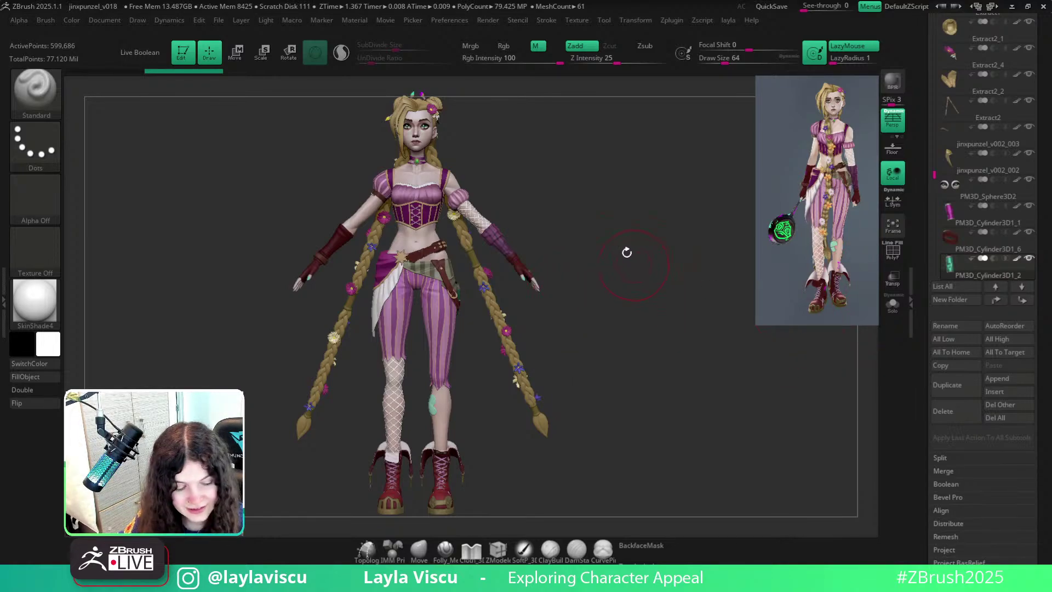
left_click_drag(606, 222, 634, 228, "alt")
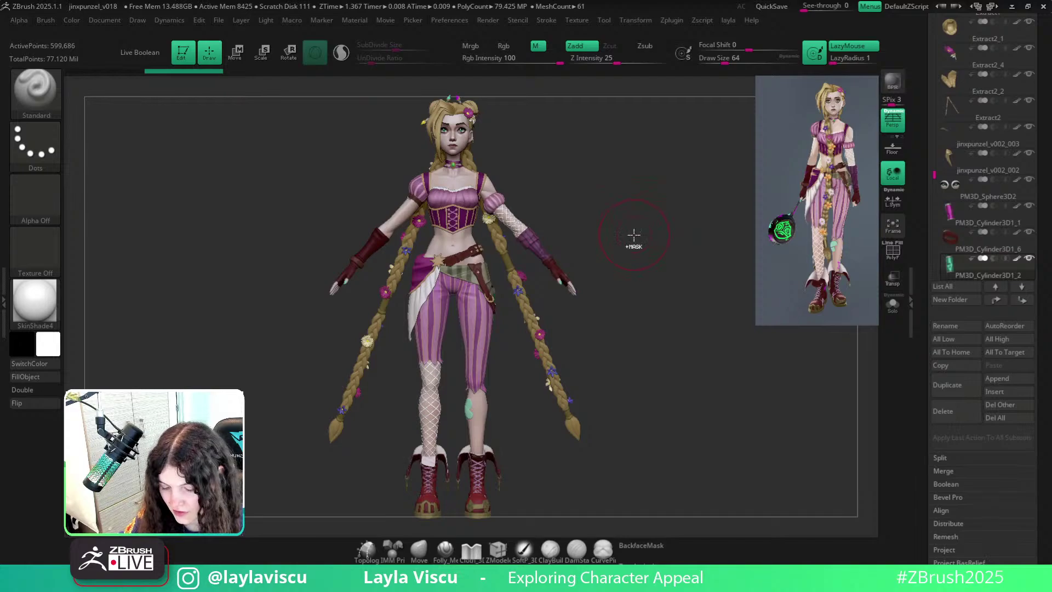
key("ctrl")
right_click_drag(632, 235, 632, 234, "ctrl")
left_click_drag(632, 235, 637, 220)
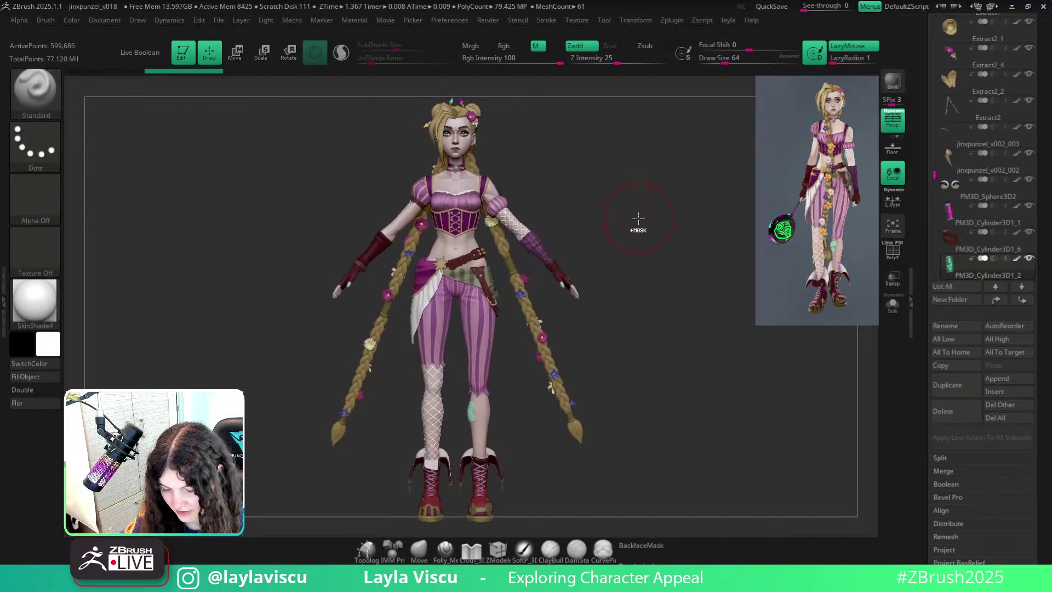
right_click_drag(637, 219, 636, 218, "ctrl")
mouse_move(630, 228)
left_mouse_down()
mouse_move(644, 239)
mouse_move(783, 245)
left_mouse_up()
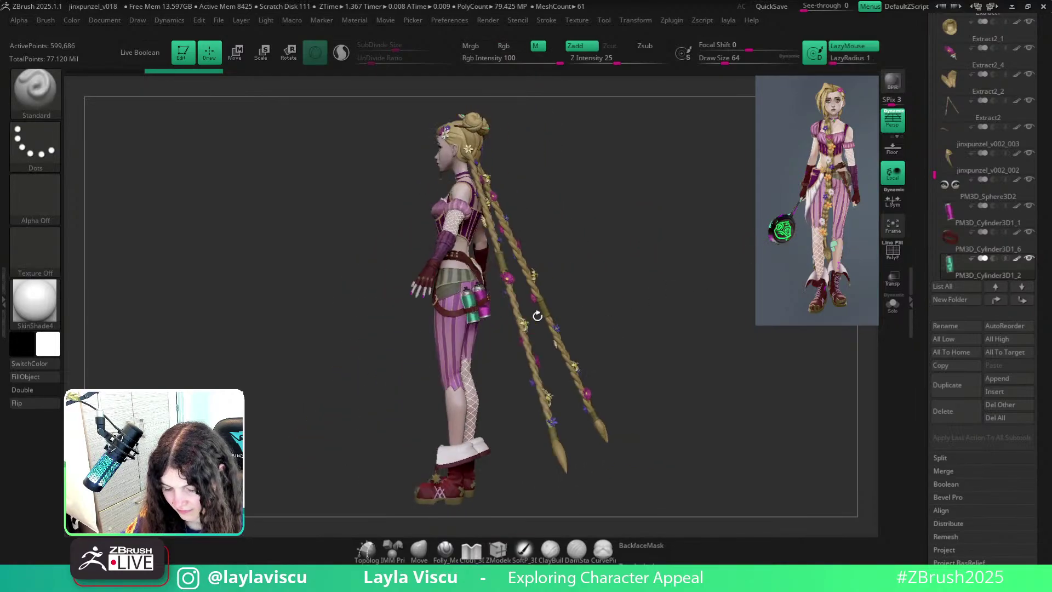
left_click_drag(662, 301, 690, 305)
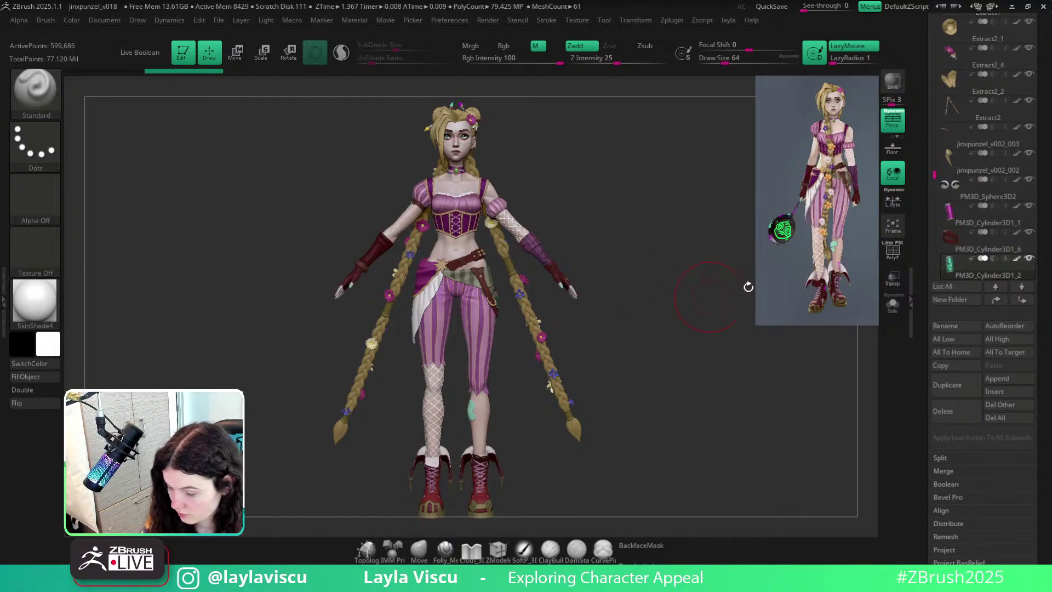
Load the Cylinder3D primitive as the active tool, show its polyframe, and convert it to a PolyMesh3D.
left_click_drag(934, 176, 935, 230)
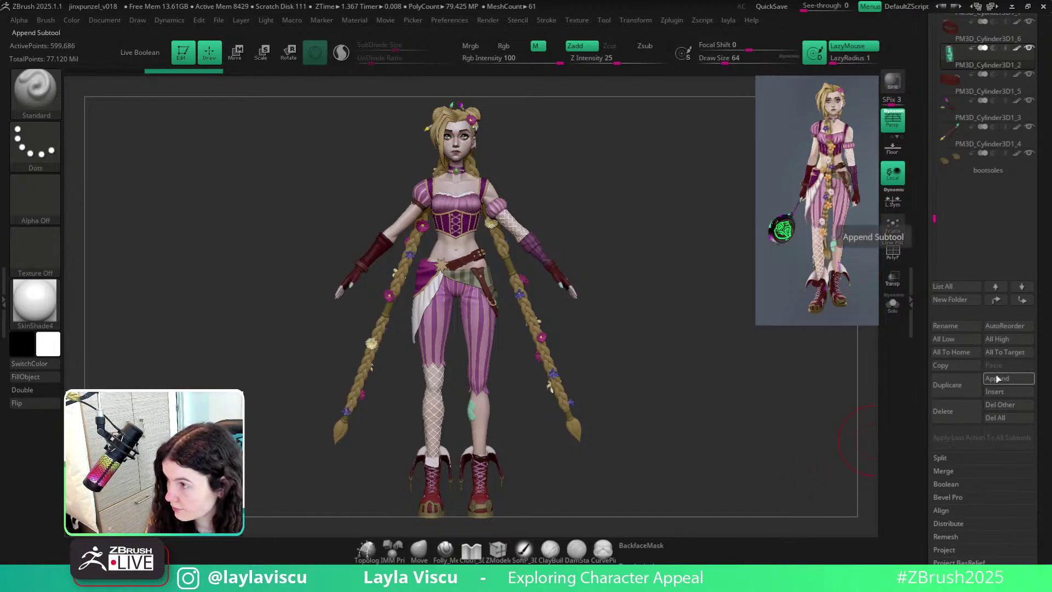
scroll(1031, 379, "up", 6)
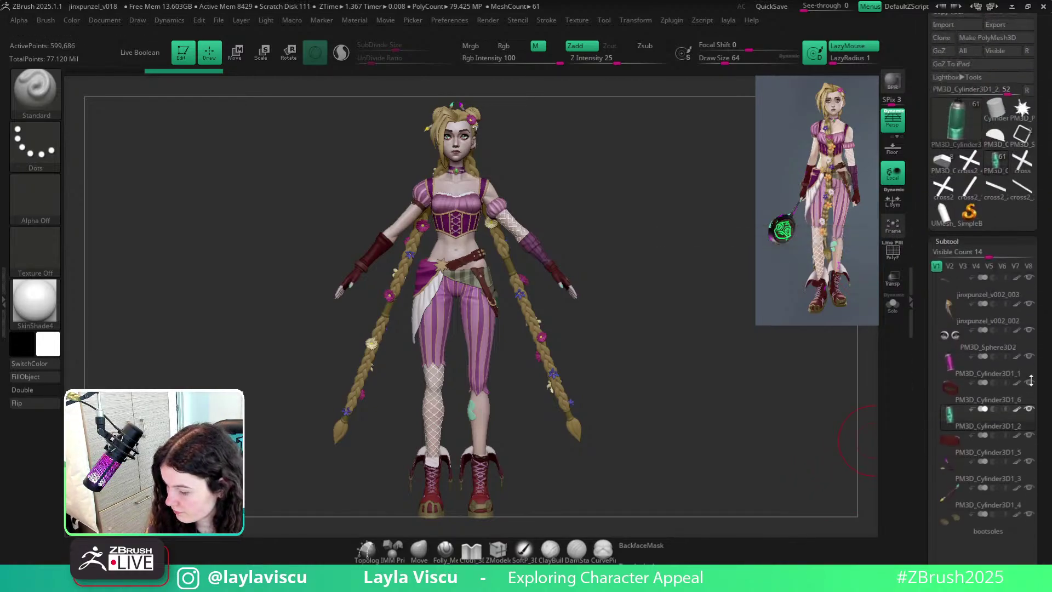
left_click(996, 106)
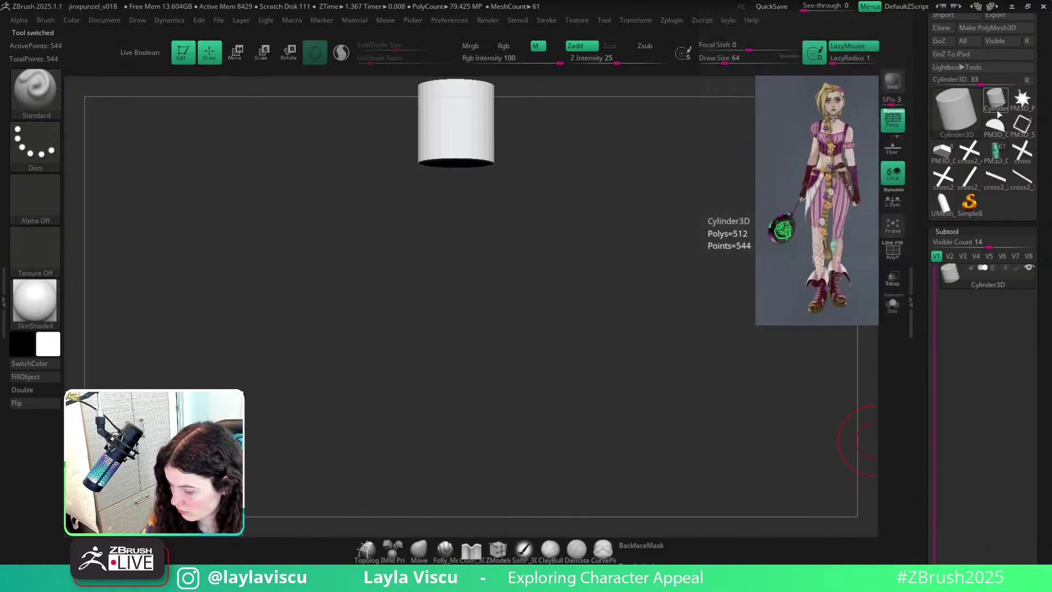
key("f")
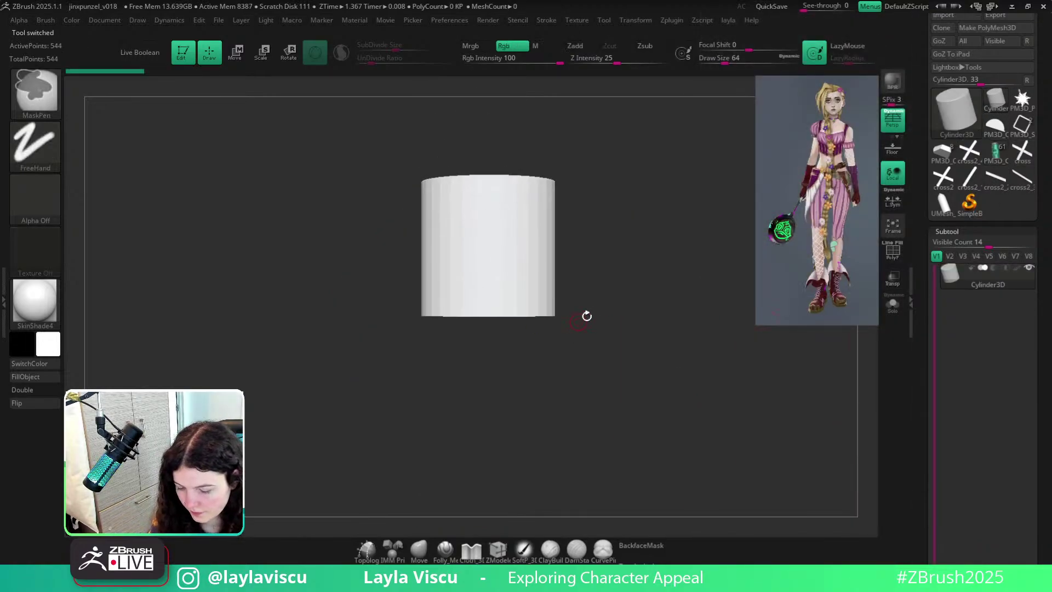
key("shift+f")
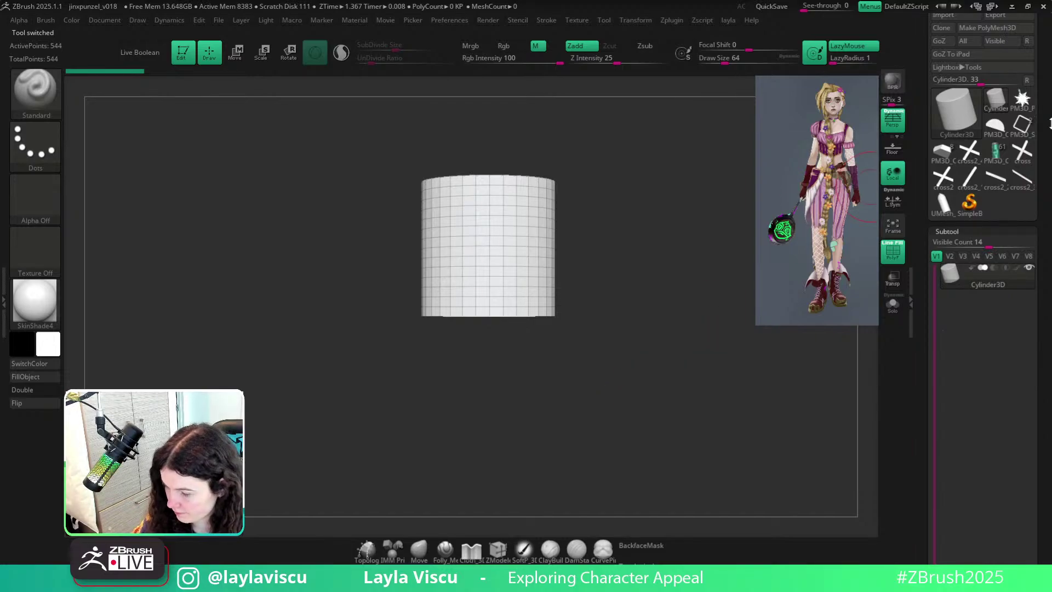
left_click(987, 27)
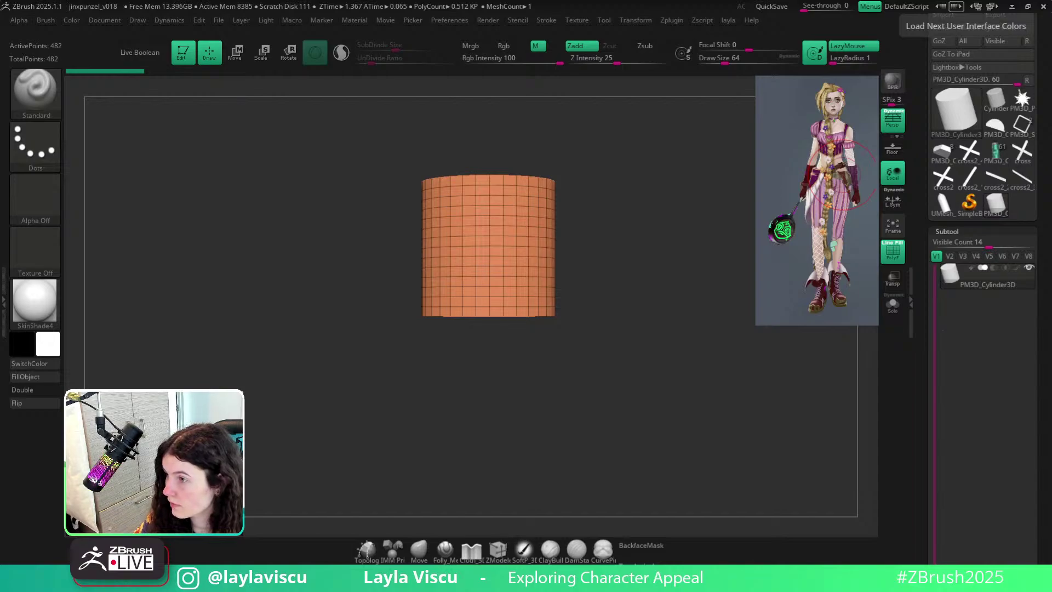
Flatten the cylinder along its vertical axis with the gizmo into a low disc.
key("w")
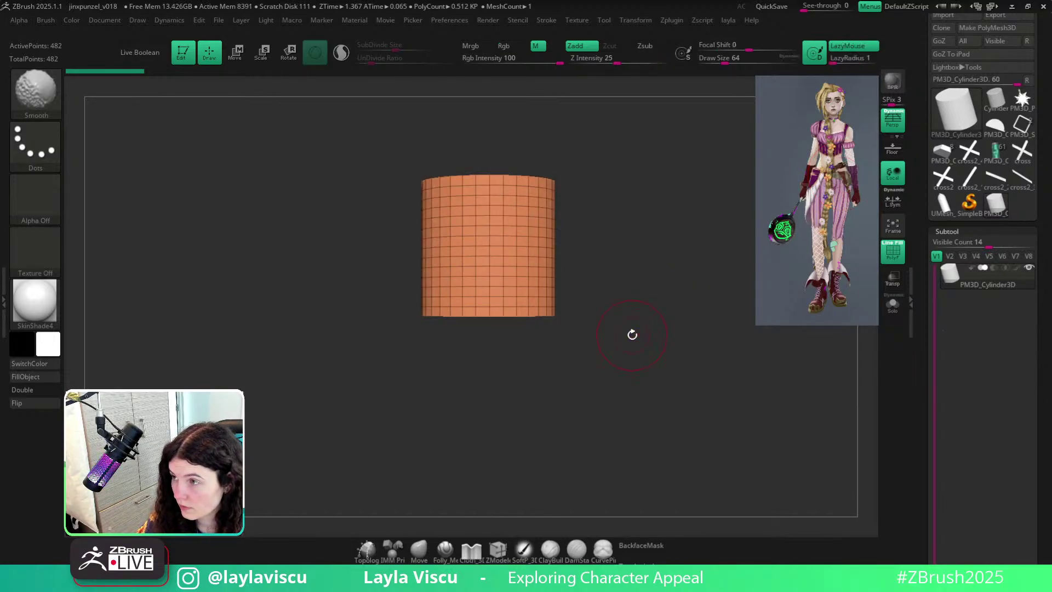
left_click_drag(502, 215, 496, 269)
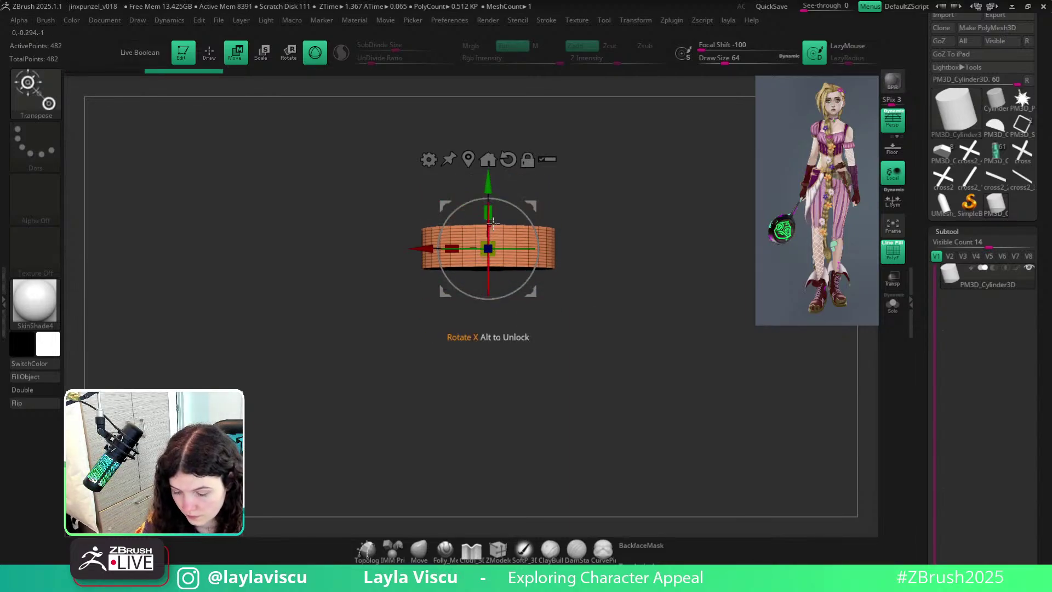
left_click_drag(492, 219, 486, 198, "alt")
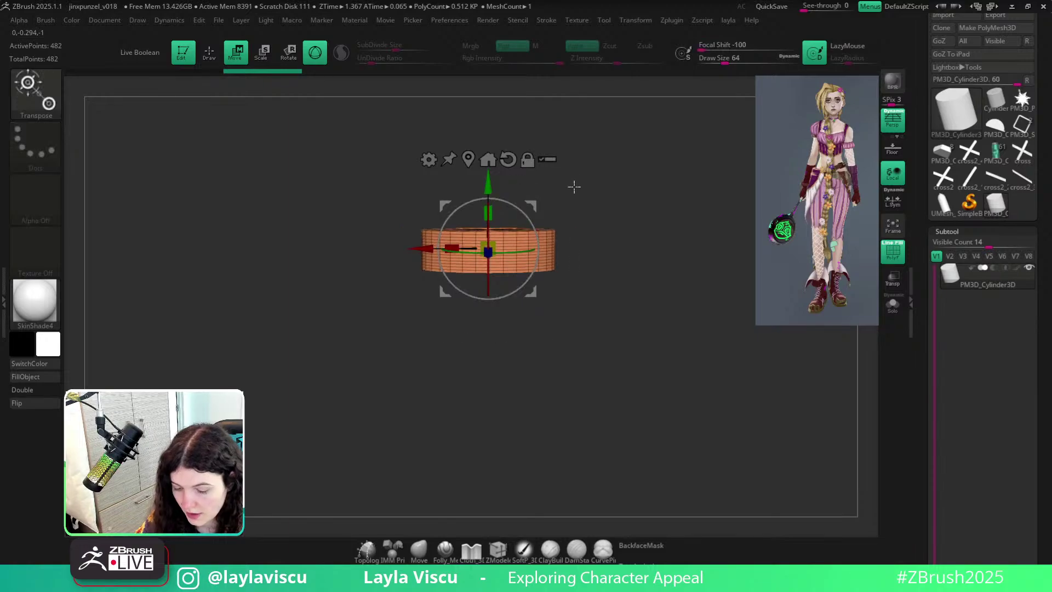
left_click_drag(573, 183, 564, 204)
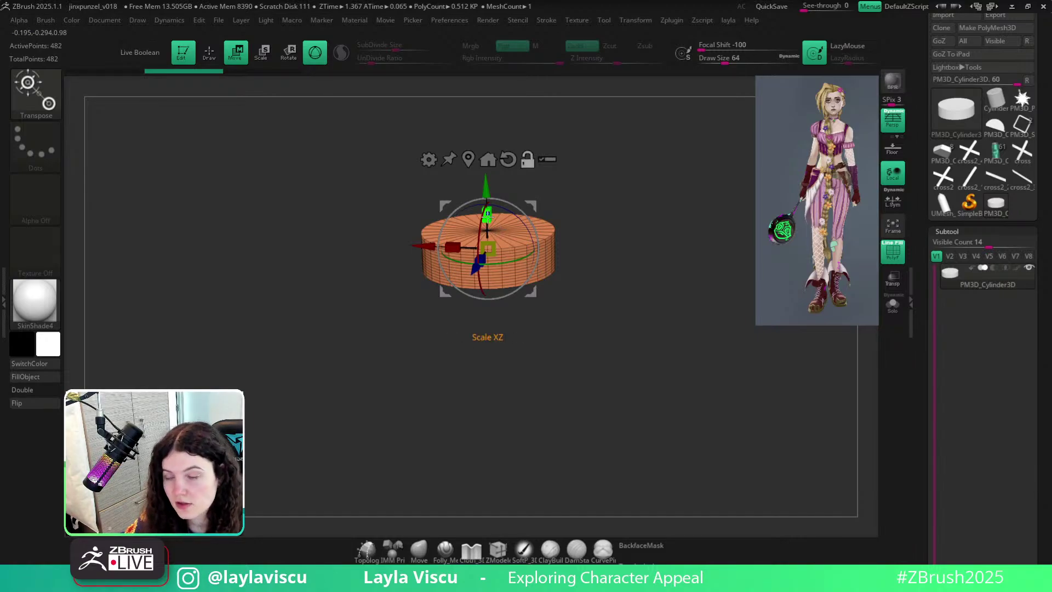
left_click_drag(491, 225, 502, 114)
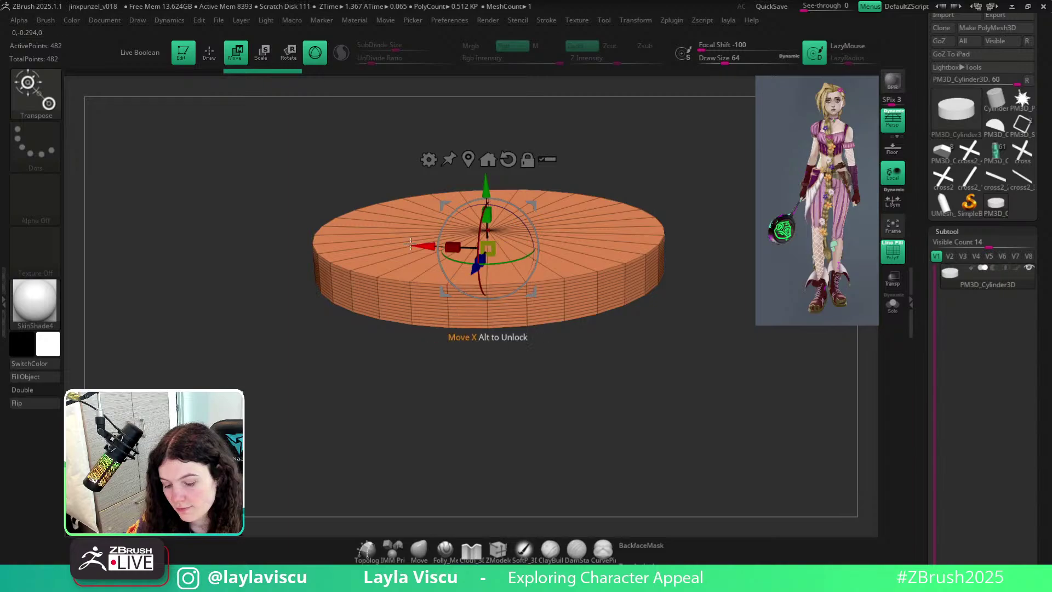
key("ctrl+z")
left_click_drag(492, 248, 587, 263)
key("ctrl+z")
left_click_drag(486, 213, 491, 147)
key("ctrl+z")
left_click_drag(487, 214, 492, 248)
key("ctrl+z")
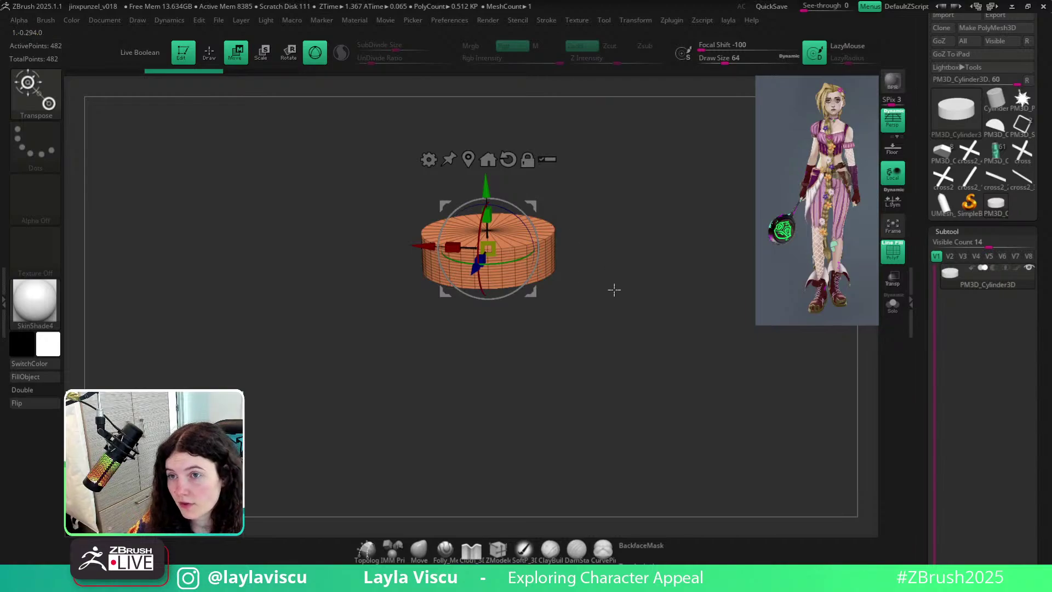
left_click_drag(655, 305, 645, 332, "shift")
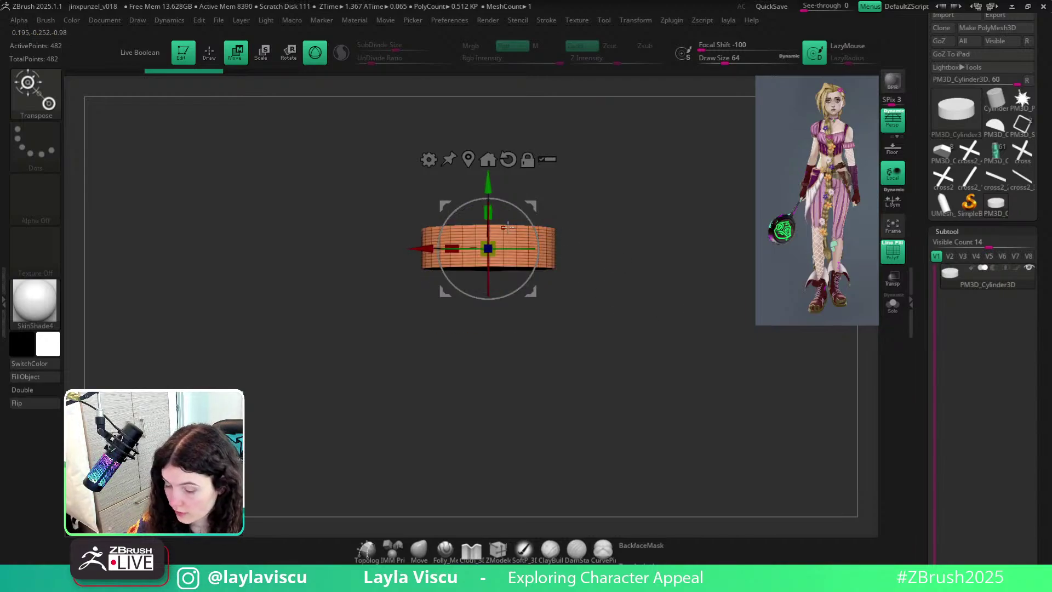
Widen the flattened cylinder horizontally while keeping its thickness, and check the disc from above and the side.
left_click_drag(495, 212, 564, 214)
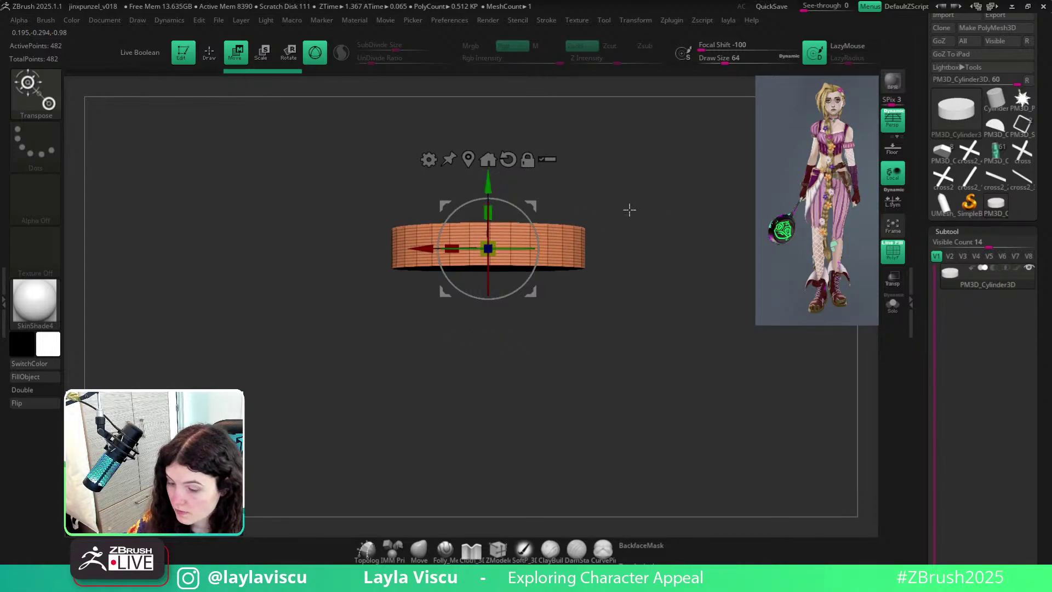
left_click_drag(629, 208, 656, 246)
key("q")
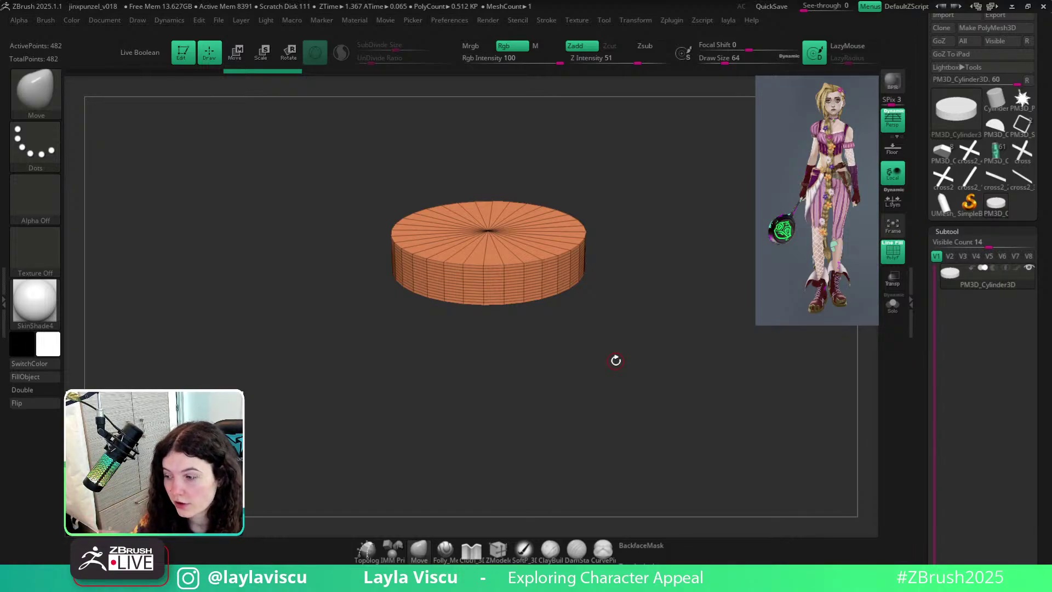
left_click_drag(598, 319, 643, 369)
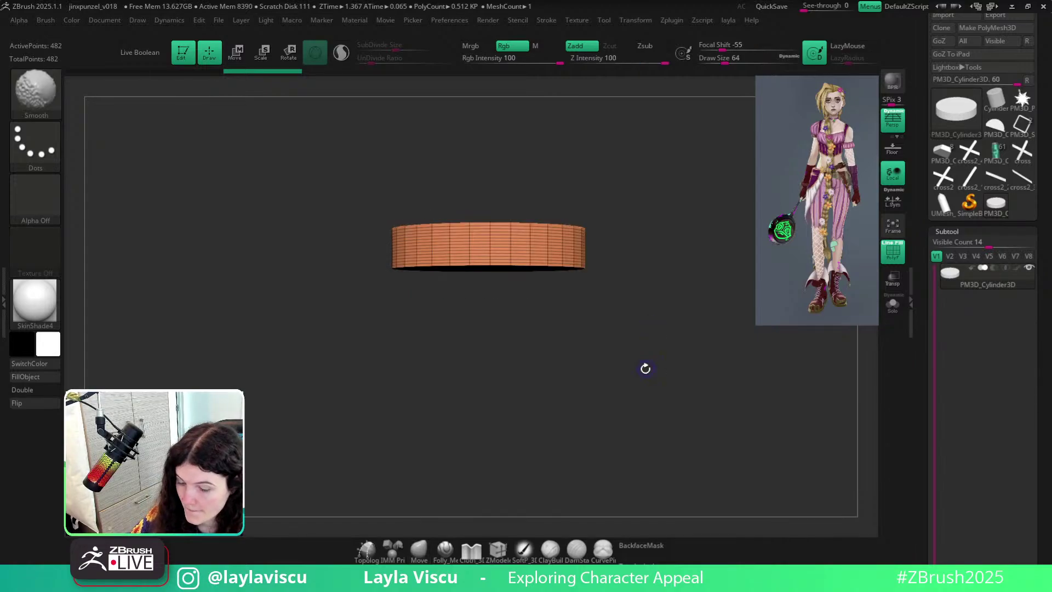
Apply Deformer Soft to the disc with only two vertical rows of points, and scale the upper row outward to flare the top rim.
key("w")
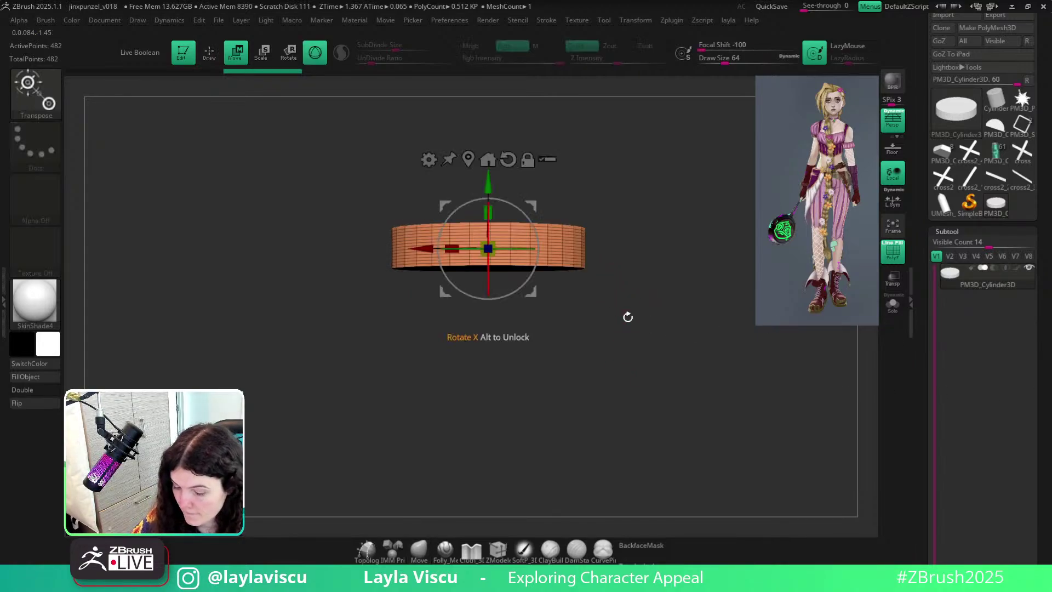
left_click(430, 162)
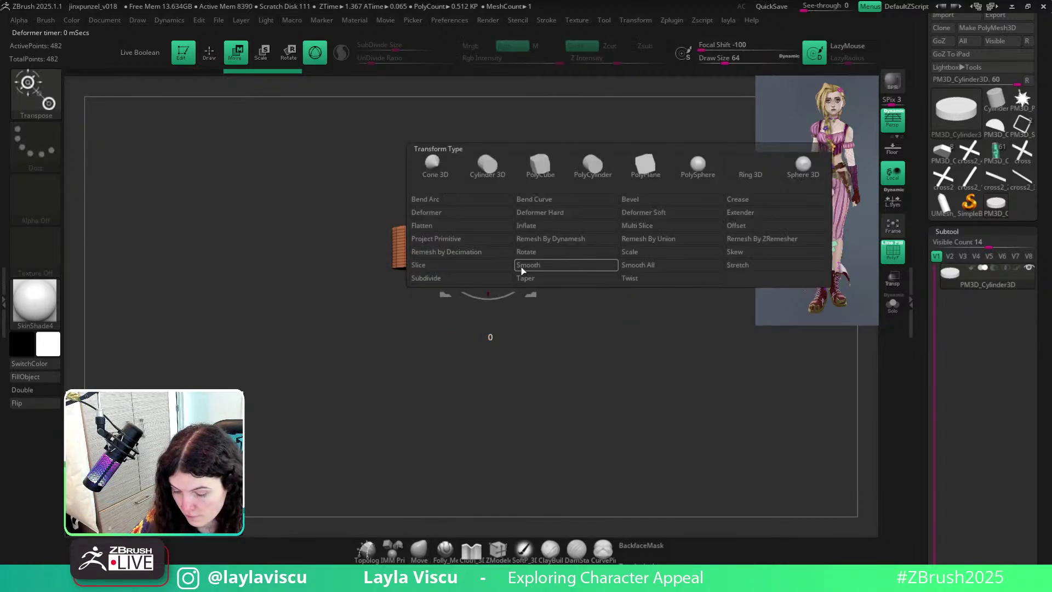
left_click(645, 213)
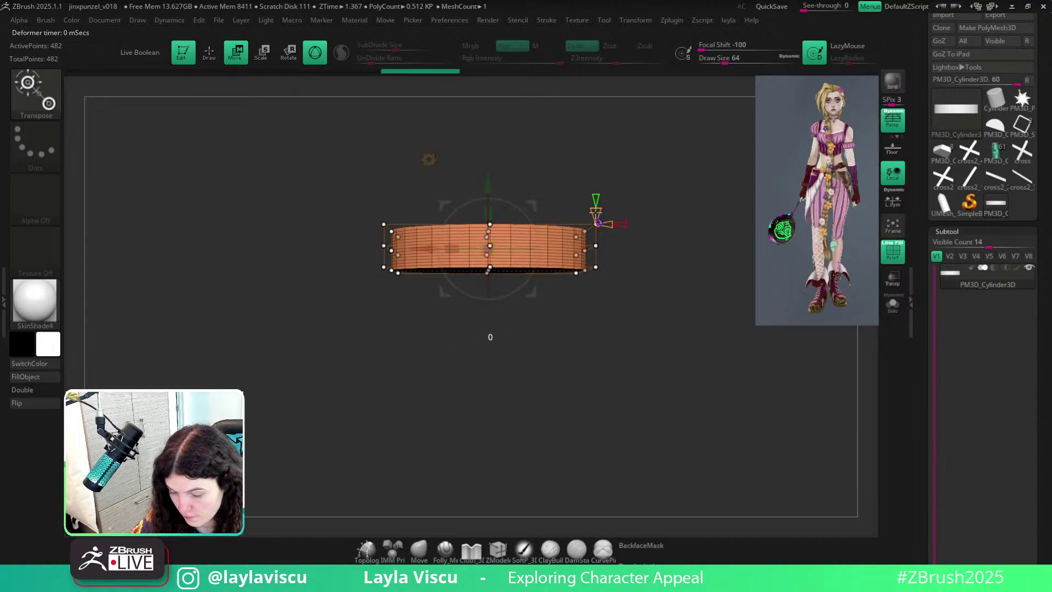
left_click_drag(596, 213, 561, 181)
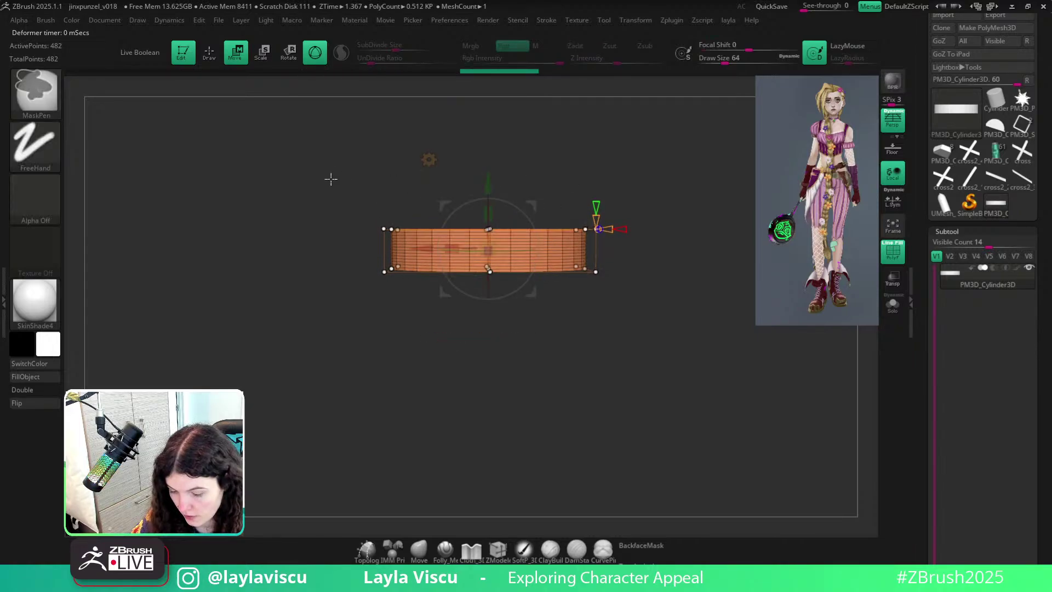
left_click_drag(331, 179, 698, 255, "ctrl")
left_click_drag(490, 230, 509, 237)
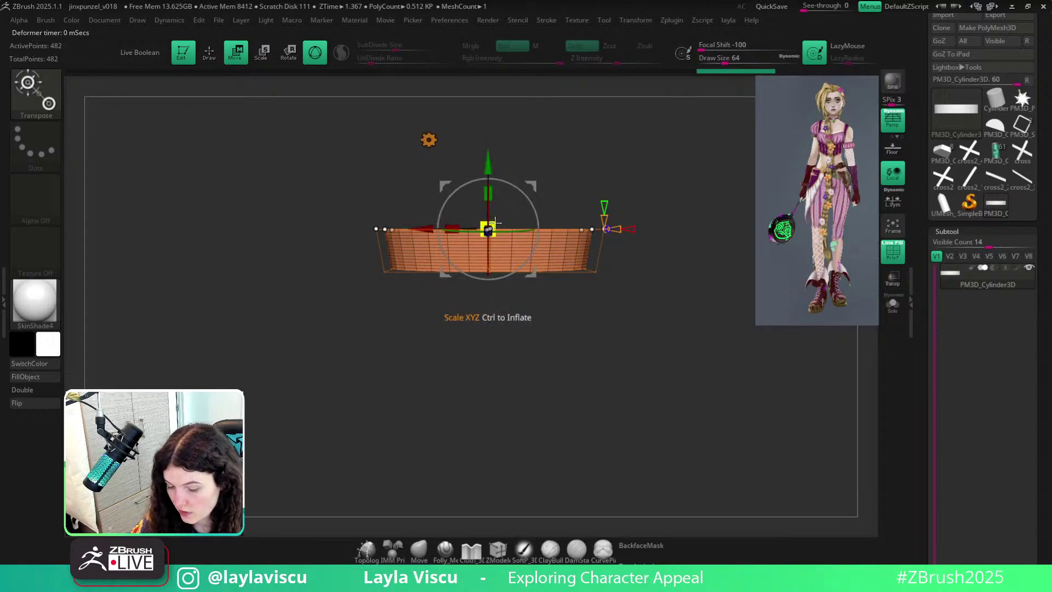
left_click_drag(495, 222, 499, 223)
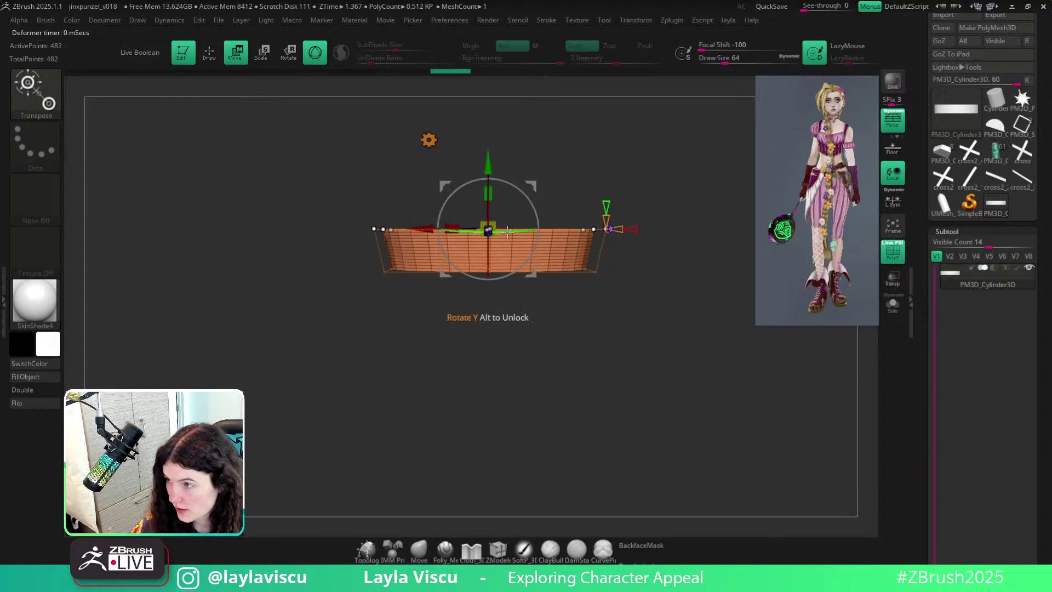
Scale the lower row of deformer points slightly inward to taper the base, and accept the deformation.
left_click(506, 330, "ctrl")
left_click_drag(497, 264, 487, 267)
left_click_drag(624, 307, 683, 307)
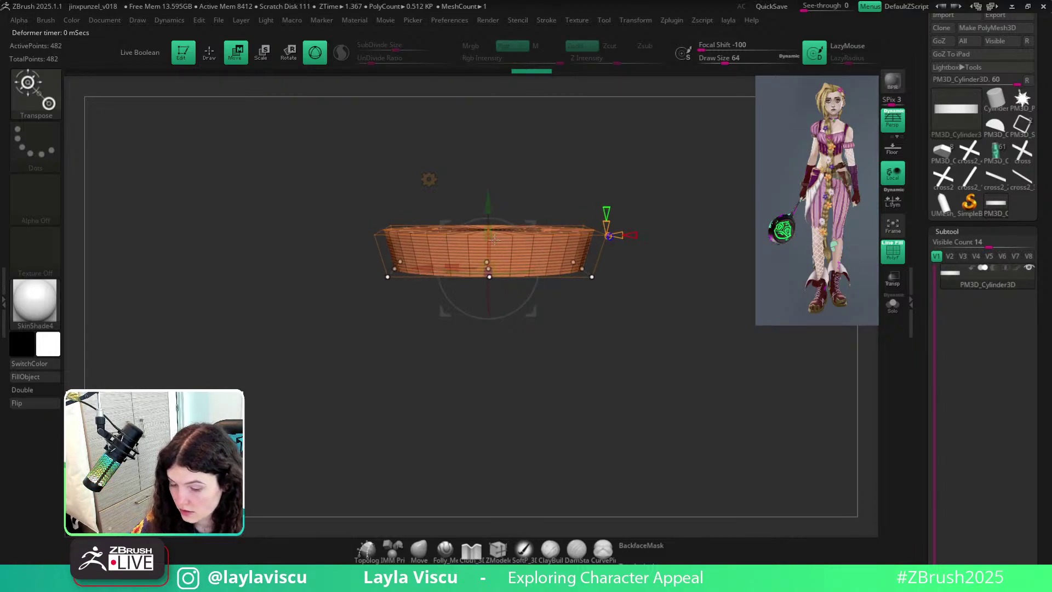
left_click(428, 178)
left_click(619, 185)
Flatten the tapered disc further along its vertical axis and return to the Move brush.
left_click_drag(488, 210, 484, 170)
left_click(420, 550)
mouse_move(475, 378)
right_mouse_down("ctrl")
mouse_move(477, 326)
mouse_move(552, 364)
right_mouse_up("ctrl")
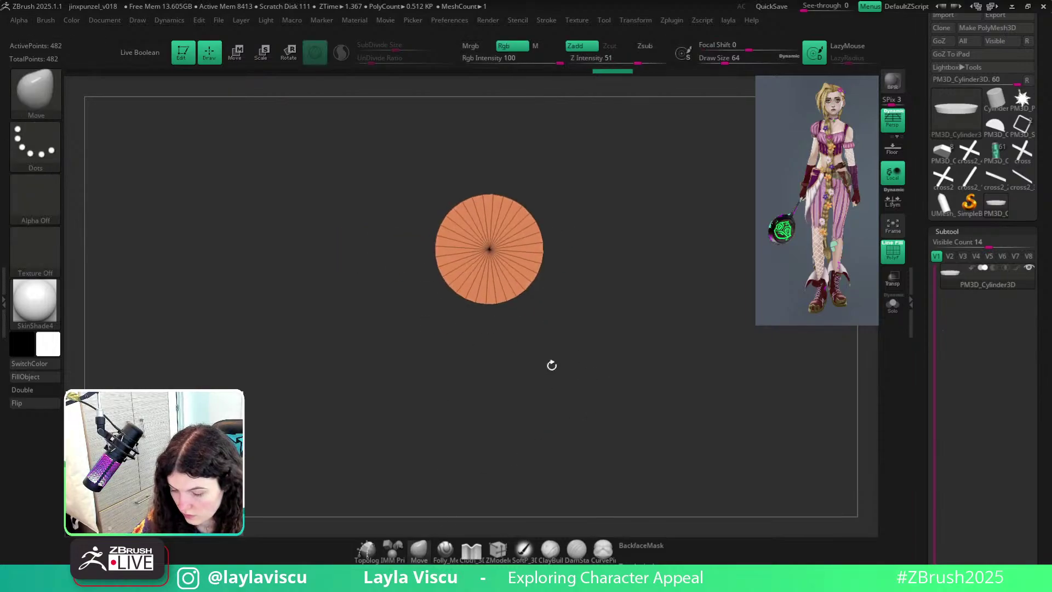
right_click_drag(493, 219, 573, 253)
Try to narrow the base of the disc by applying Deformer Soft, scaling its lower points inward and accepting the result.
key("w")
left_click(407, 158)
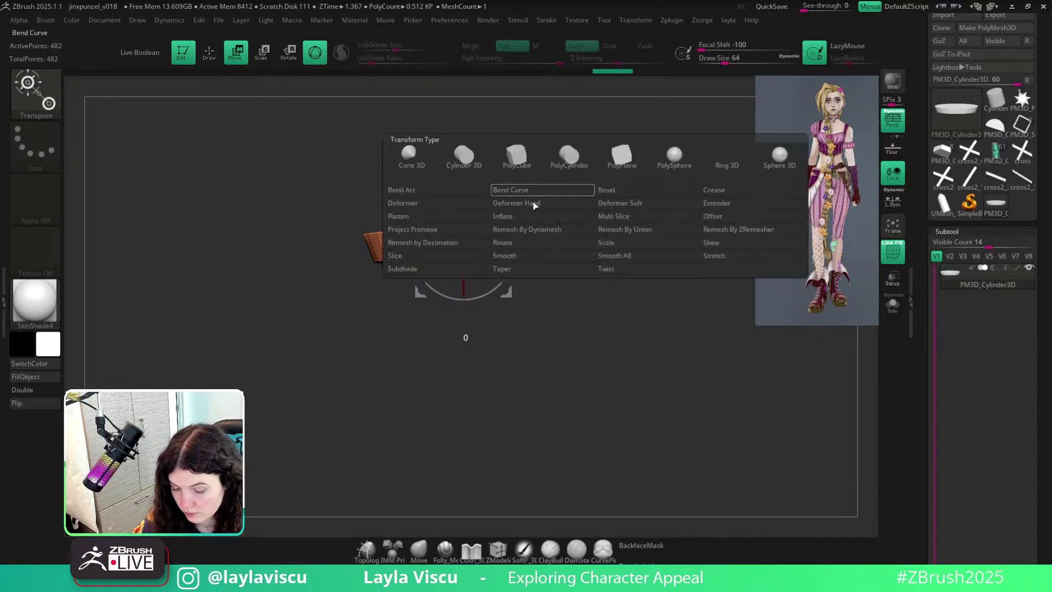
left_click(620, 209)
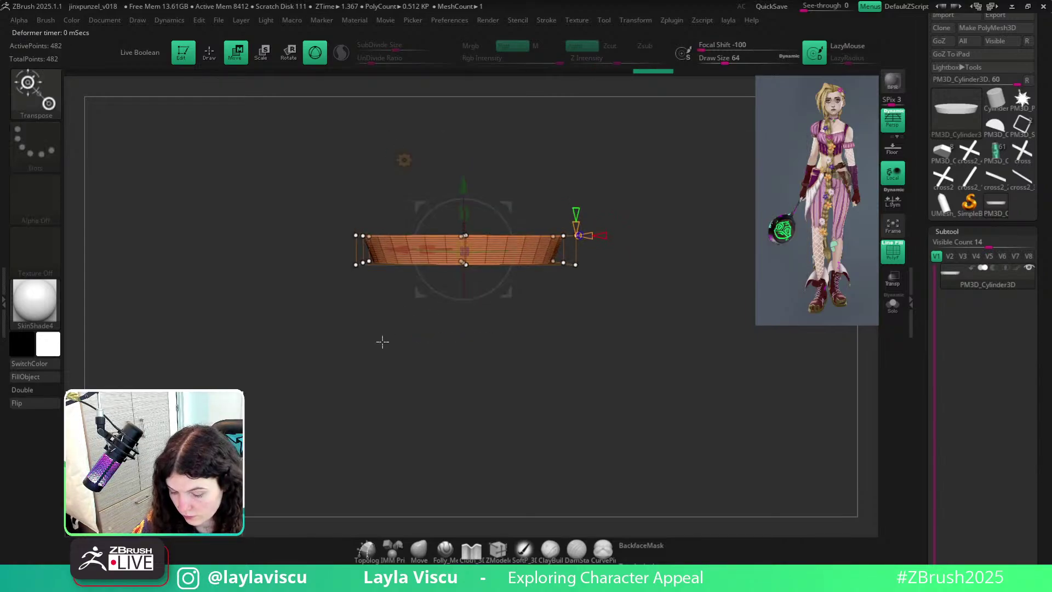
left_click_drag(303, 327, 703, 249, "ctrl")
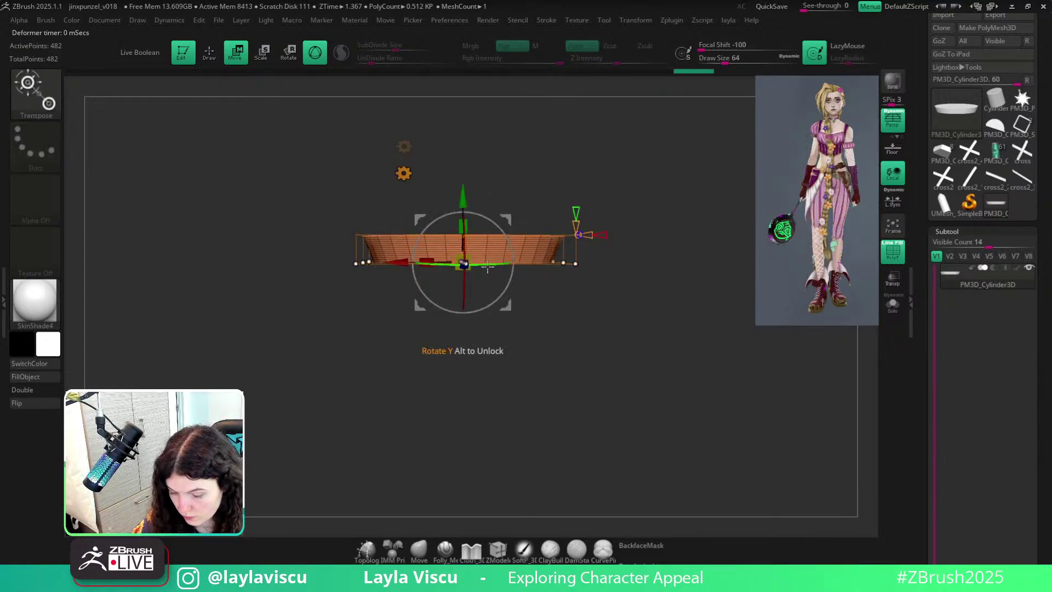
left_click_drag(463, 262, 465, 284)
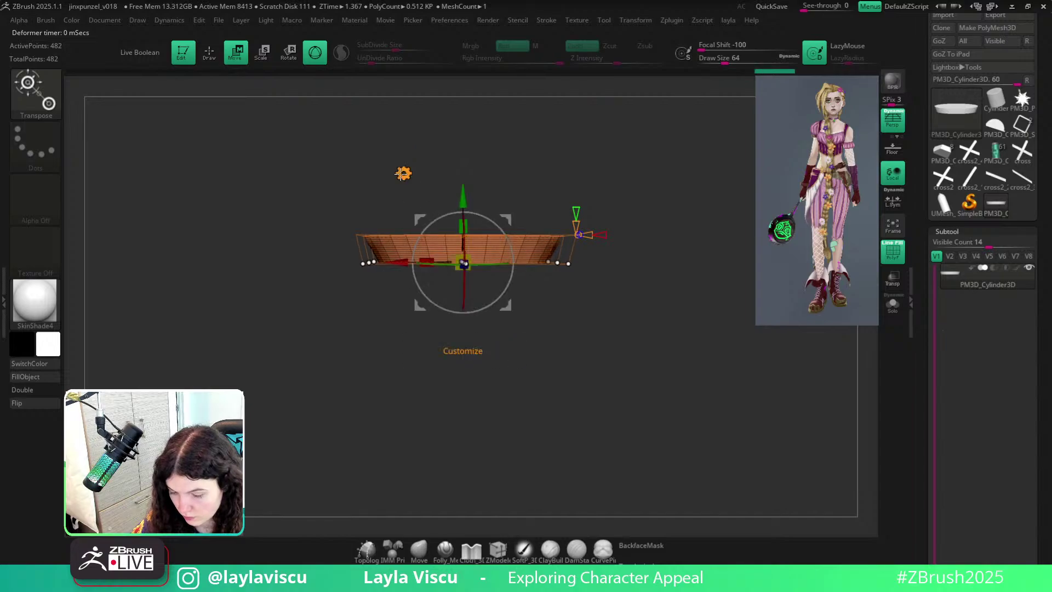
left_click(404, 173)
left_click(587, 178)
left_click(419, 550)
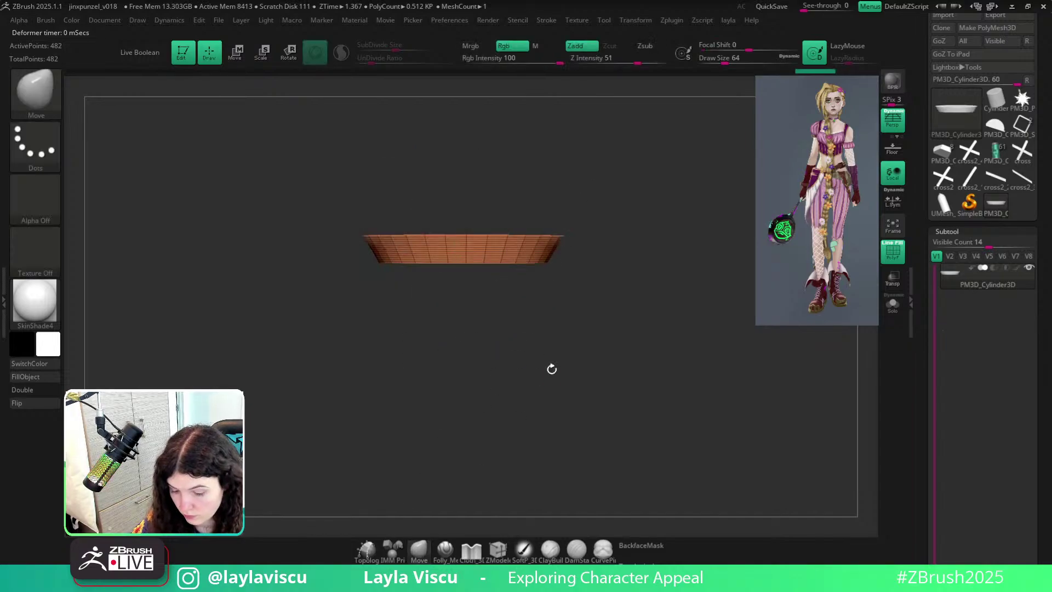
left_click_drag(552, 369, 537, 387)
Hide the polyframe to check the shaded shape, and undo the last narrowing of the base.
key("shift+f")
mouse_move(600, 331)
left_mouse_down()
mouse_move(612, 323)
mouse_move(606, 230)
mouse_move(618, 315)
mouse_move(592, 320)
left_mouse_up()
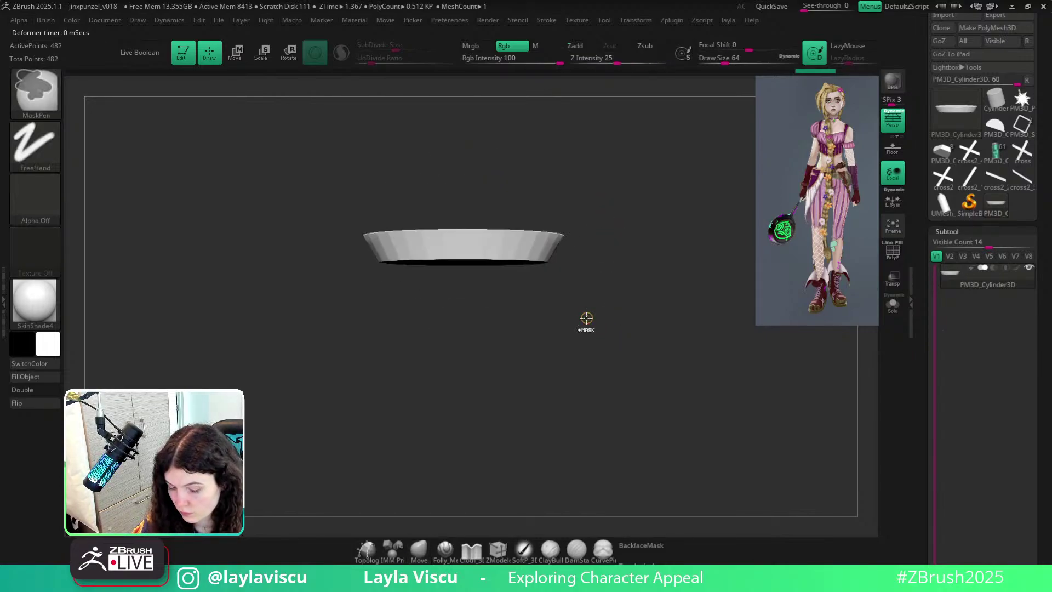
key("ctrl+z")
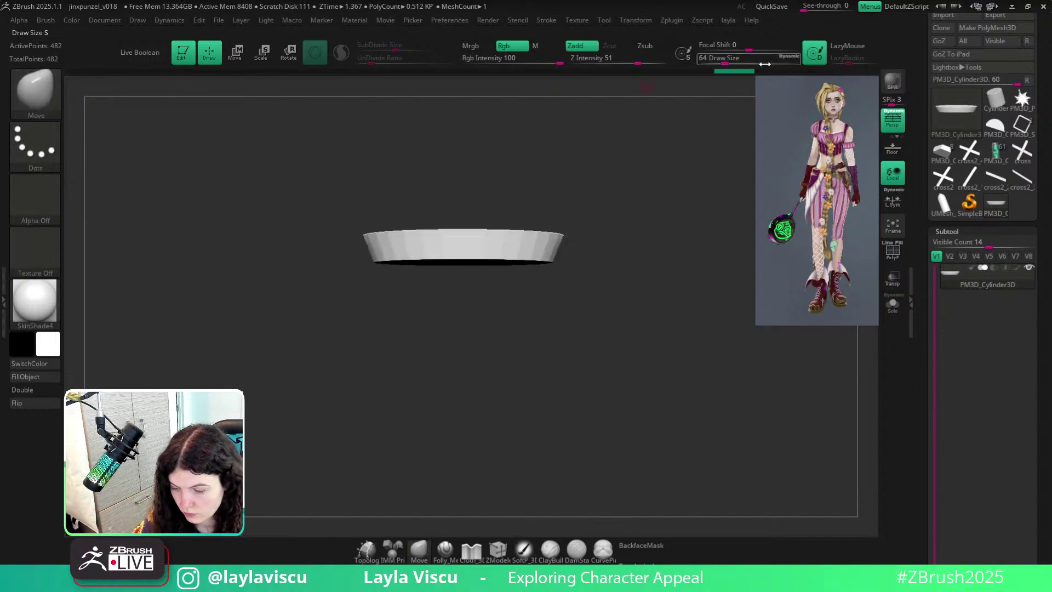
Apply Deformer Soft again, move its lower row of points slightly down to deepen the dish shape, and accept the deformation.
key("w")
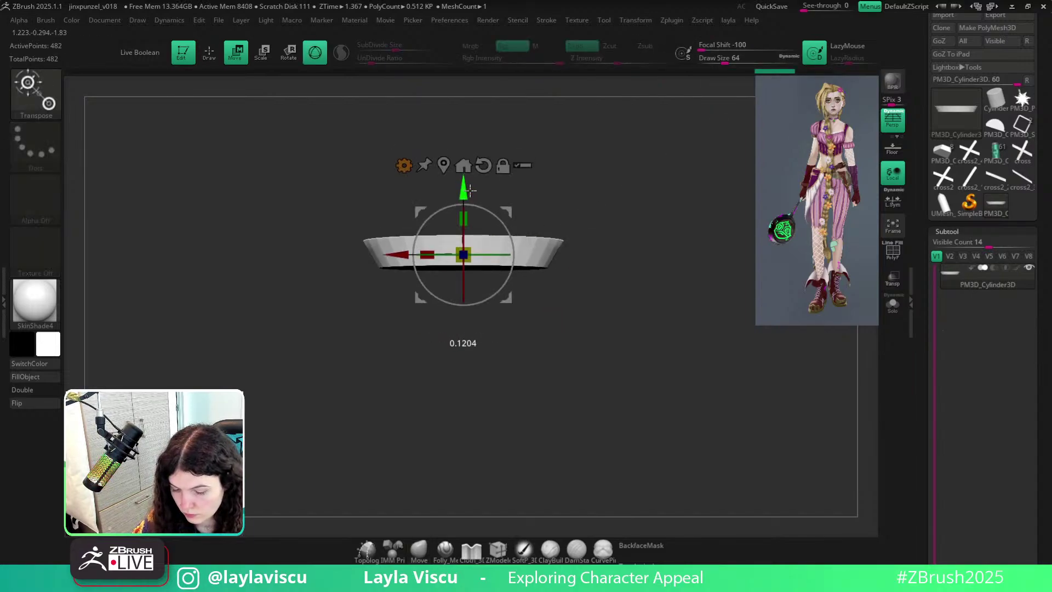
left_click(409, 161)
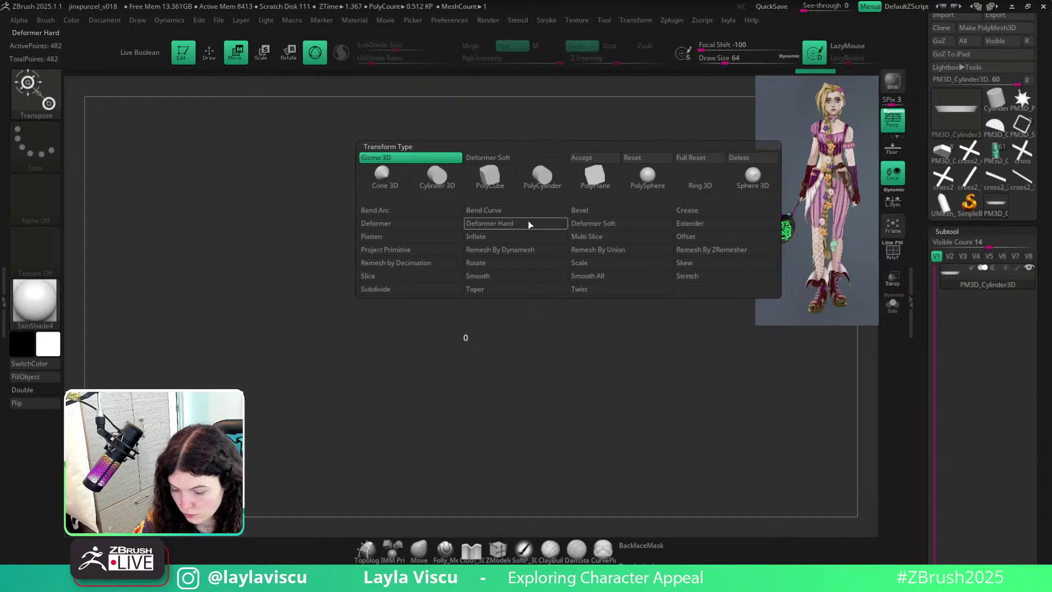
left_click(610, 220)
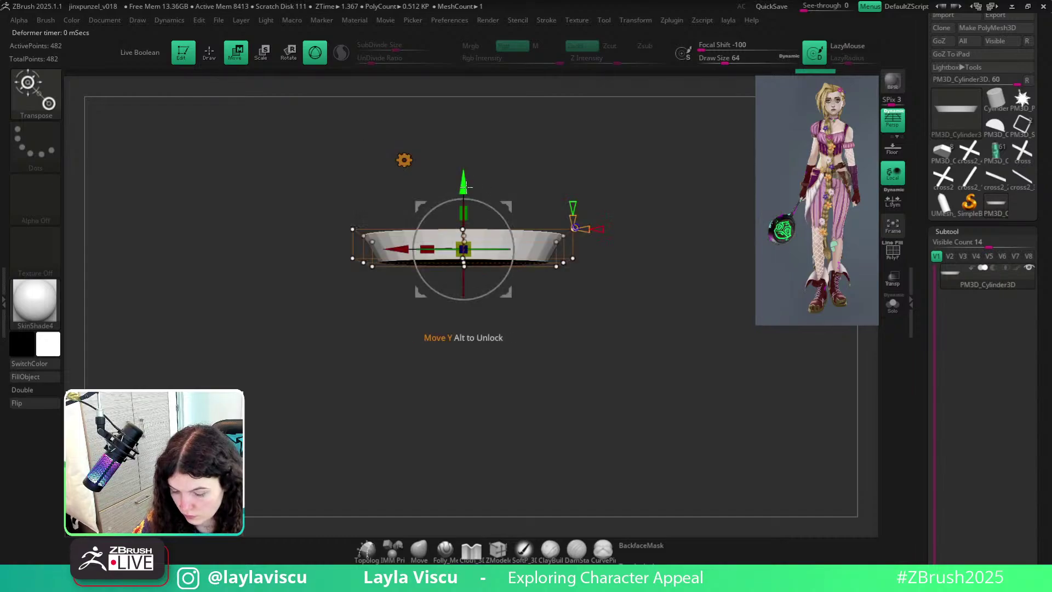
left_click_drag(301, 334, 688, 249, "ctrl")
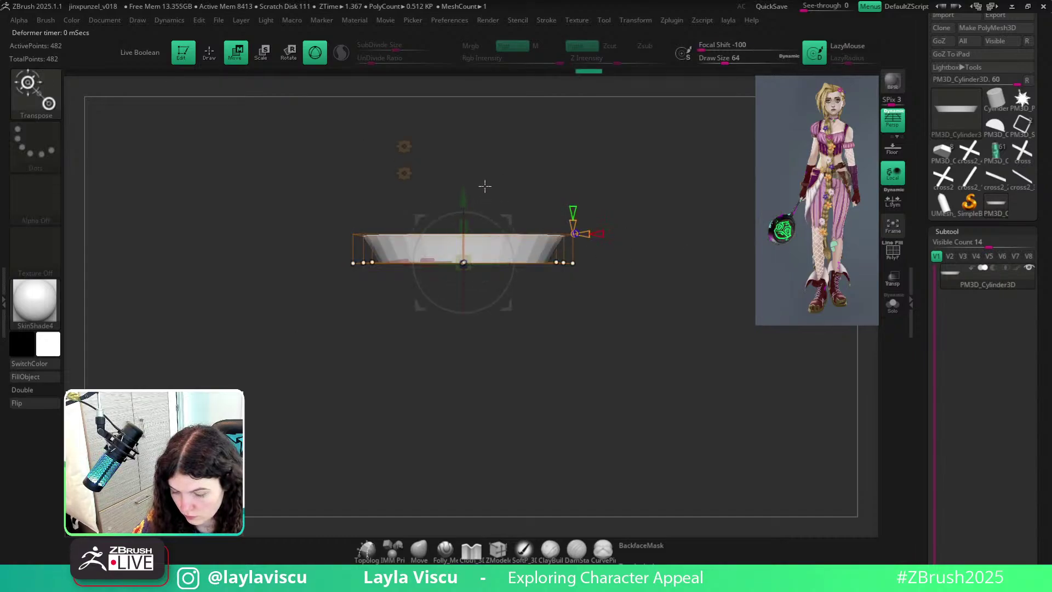
left_click_drag(464, 198, 464, 205)
left_click_drag(636, 258, 650, 262, "alt")
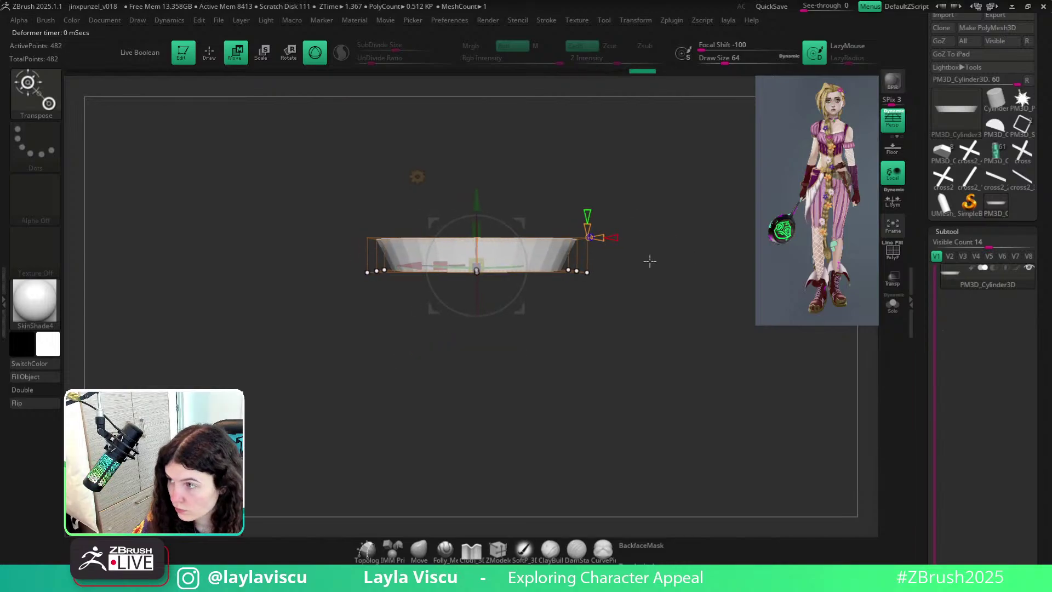
left_click(417, 177)
left_click(593, 183)
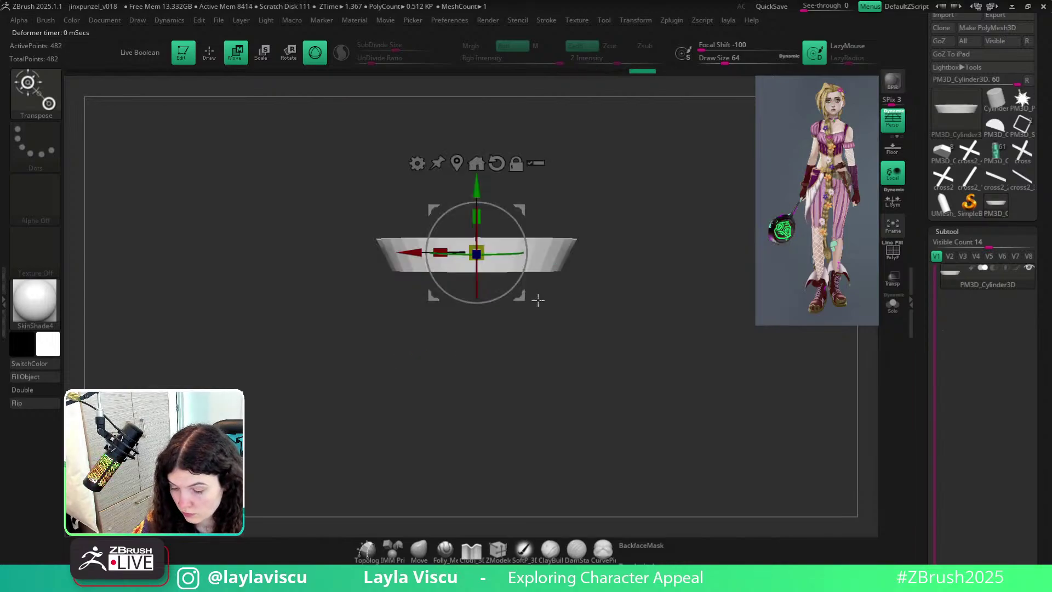
Show the polyframe, activate the ZModeler brush, and split the mesh into polygroups with Groups By Normals.
key("q")
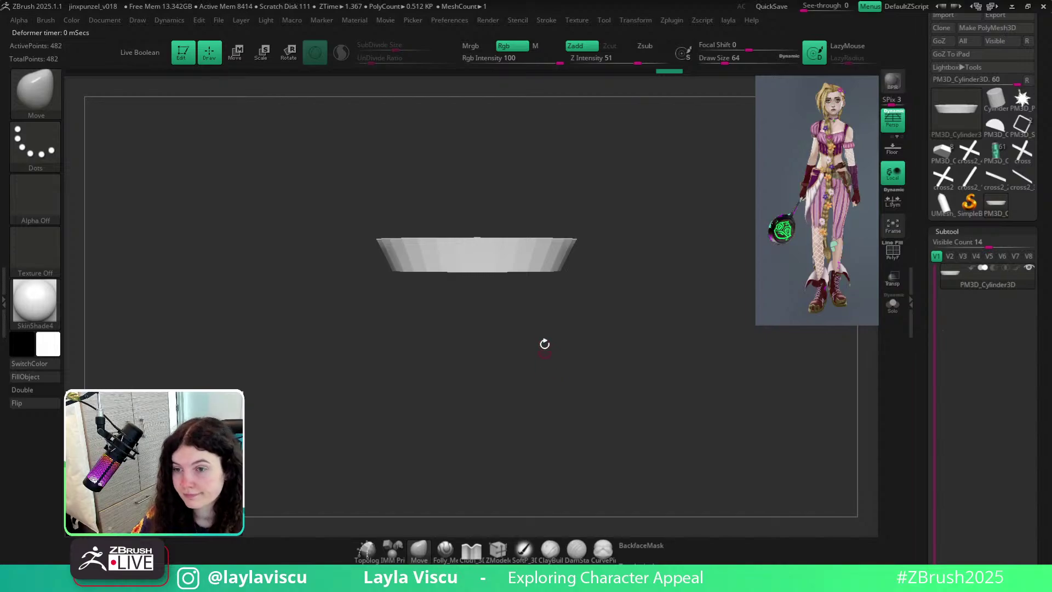
key("shift+f")
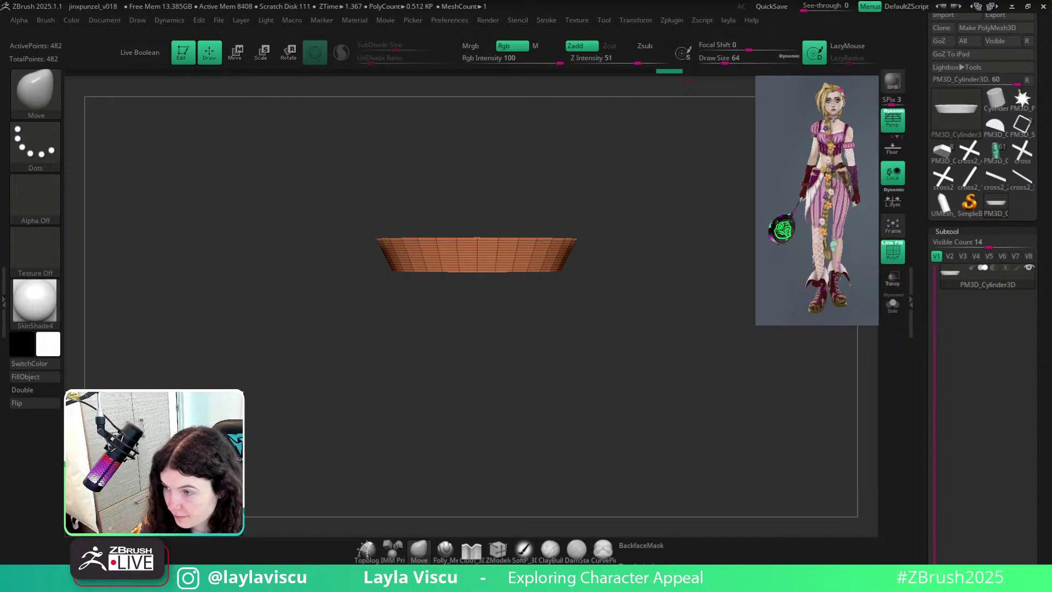
left_click_drag(706, 342, 838, 219)
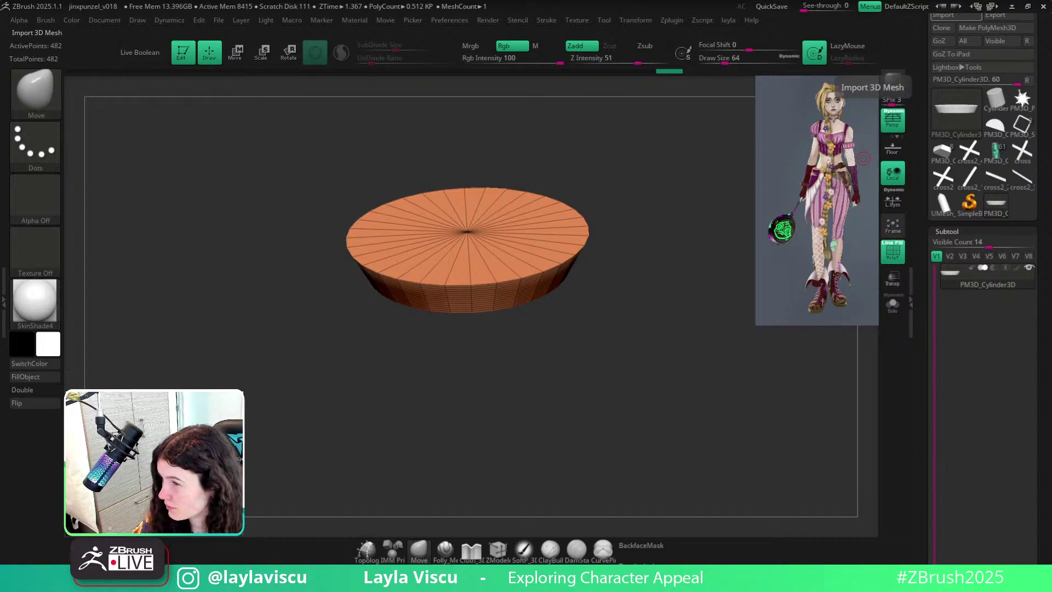
left_click_drag(751, 269, 700, 308)
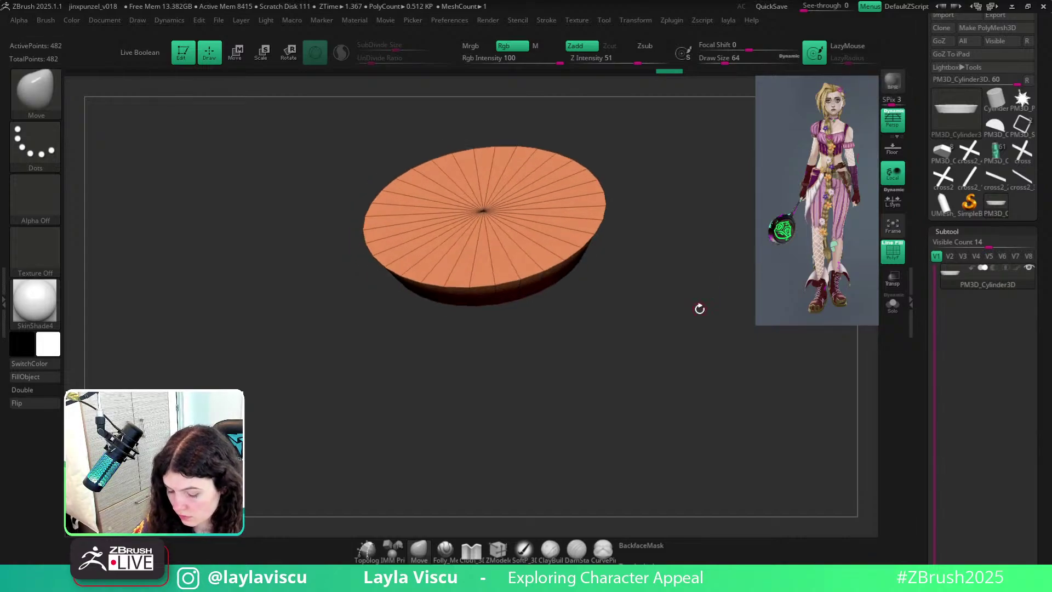
left_click(498, 549)
left_click_drag(634, 334, 636, 353)
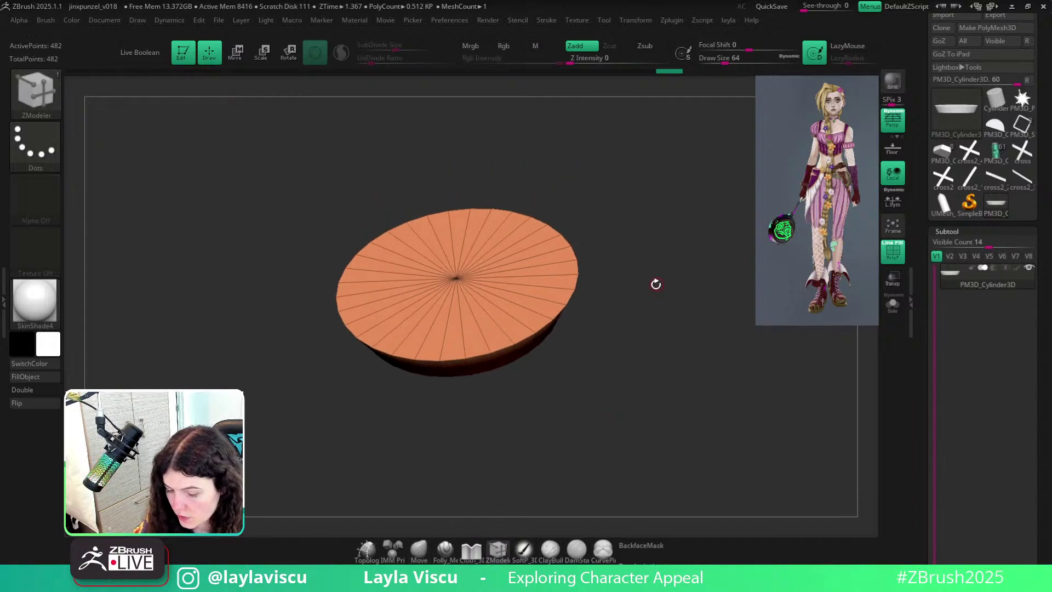
key("1")
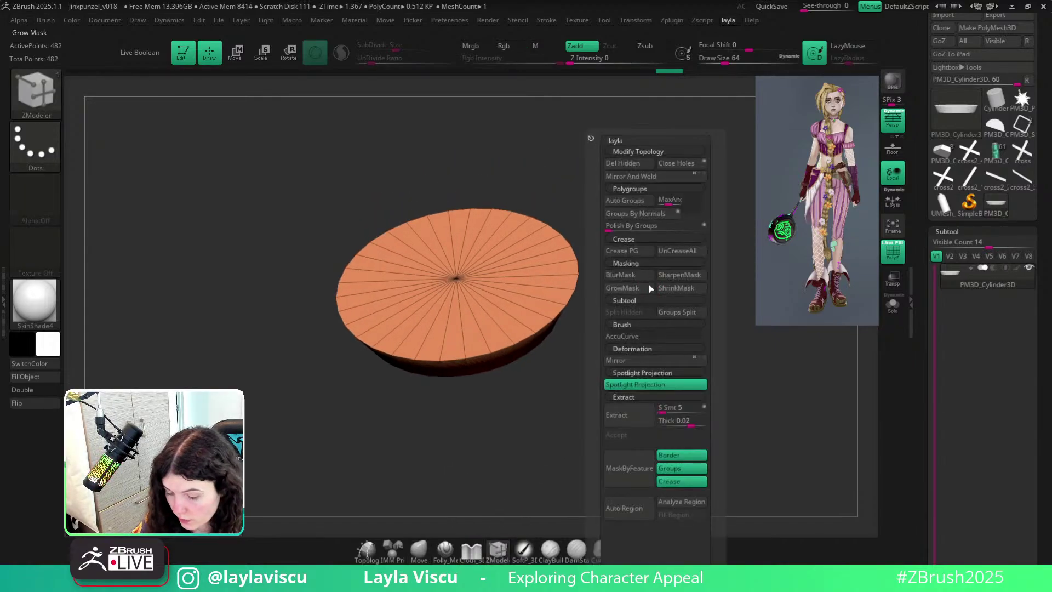
left_click(635, 214)
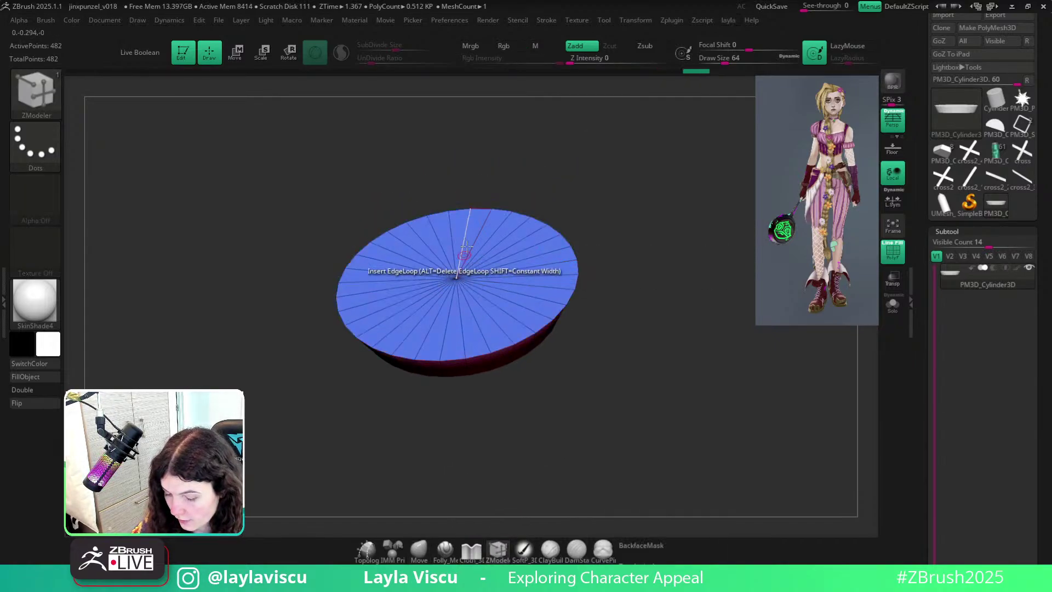
Hide the top cap polygroup and delete the hidden geometry to open up the dish.
left_click(455, 280, "ctrl+shift")
left_click(644, 237, "ctrl+shift")
key("1")
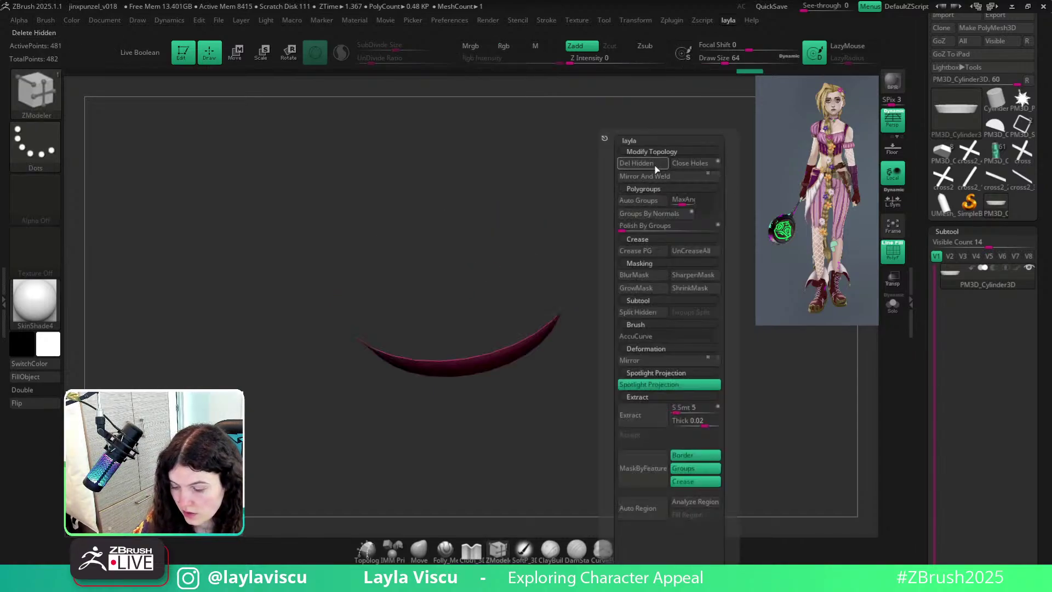
left_click(651, 165)
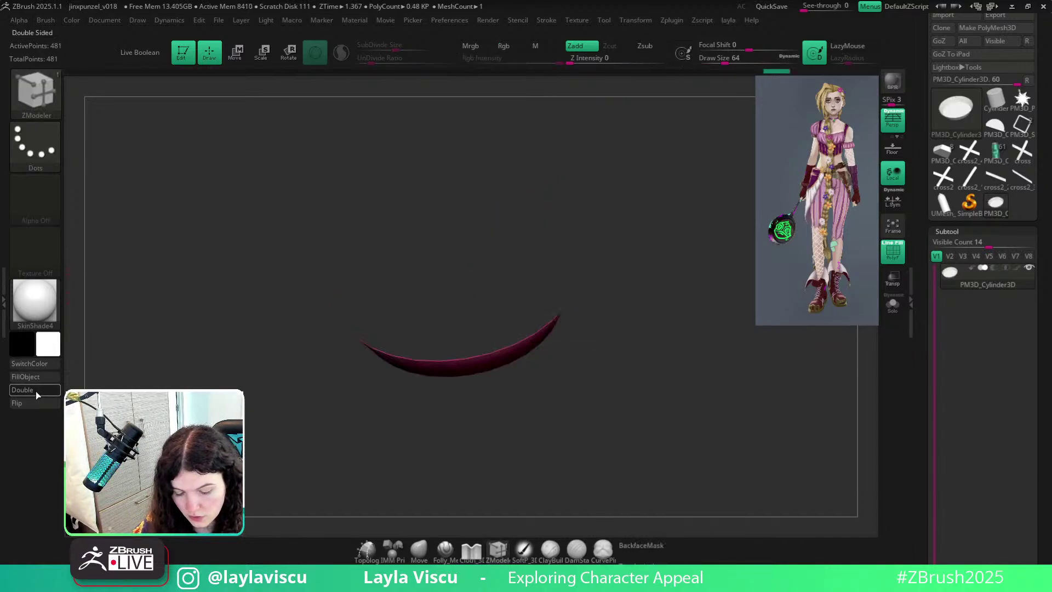
Enable double-sided display and inspect the inside of the open dish with the polyframe off and on.
left_click(35, 390)
left_click_drag(675, 356, 659, 333)
key("shift+f")
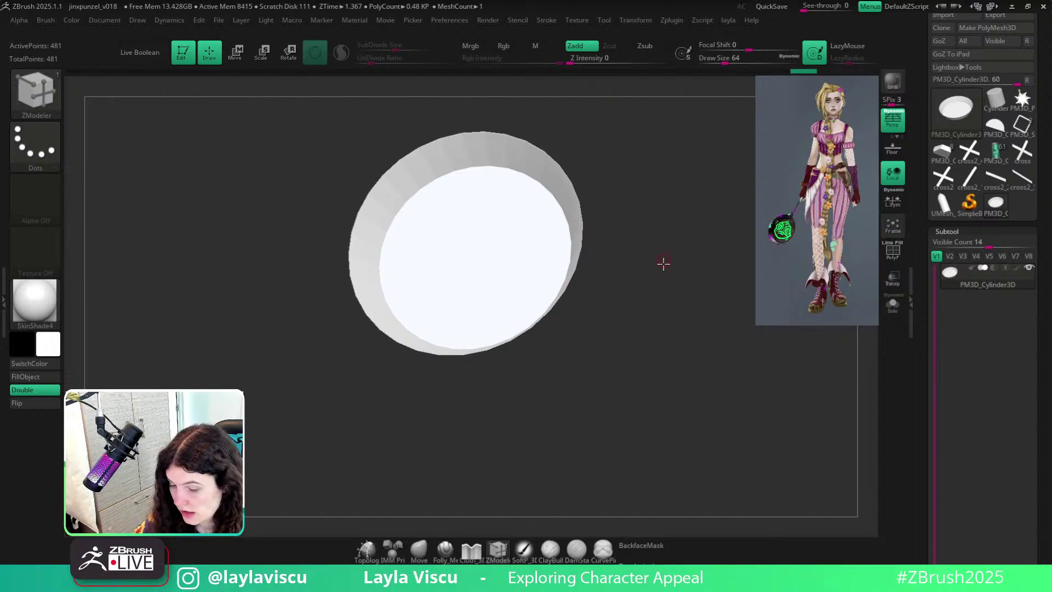
mouse_move(663, 264)
left_mouse_down()
mouse_move(665, 315)
mouse_move(631, 356)
left_mouse_up()
key("shift+f")
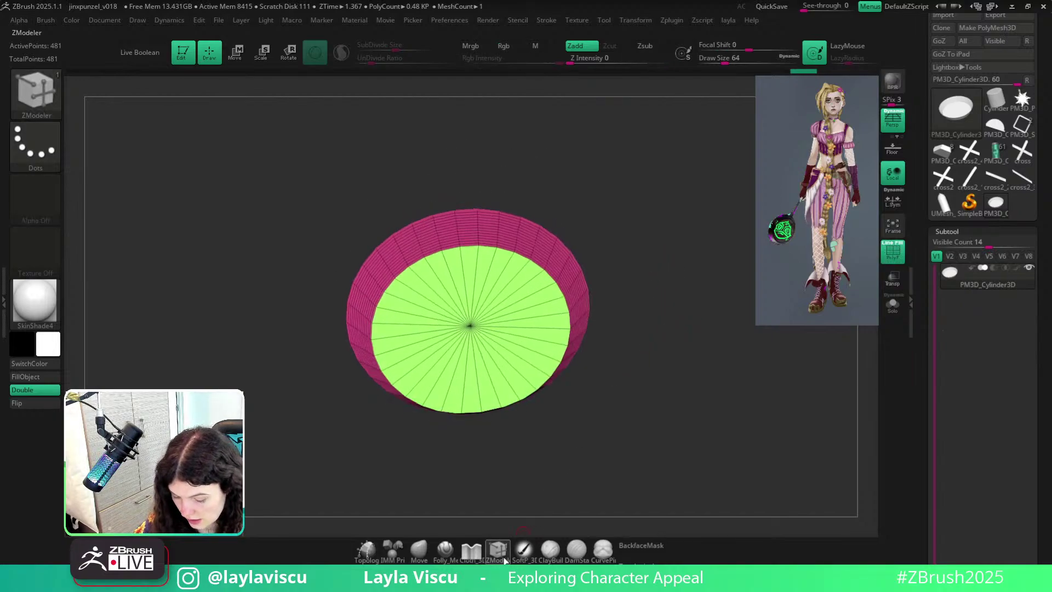
Delete all the horizontal edge loops around the dish wall with ZModeler, leaving a single band of tall faces.
left_click(499, 551)
key("Escape")
mouse_move(517, 226)
right_mouse_down("ctrl")
mouse_move(571, 339)
mouse_move(417, 211)
right_mouse_up("ctrl")
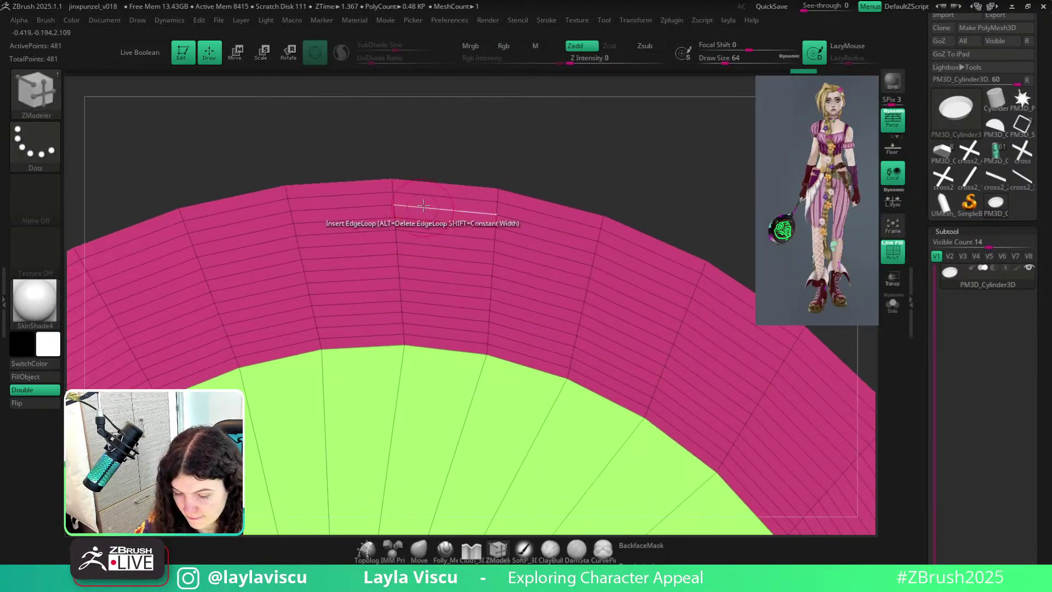
left_click(417, 219, "alt")
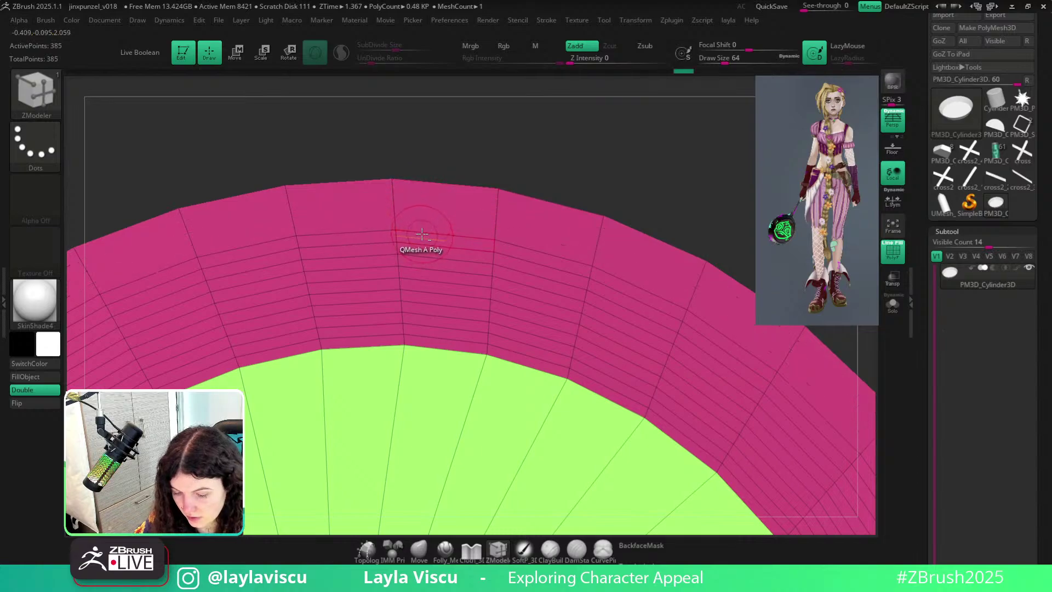
left_click(415, 231, "alt")
left_click(416, 242, "alt")
left_click(405, 255, "alt")
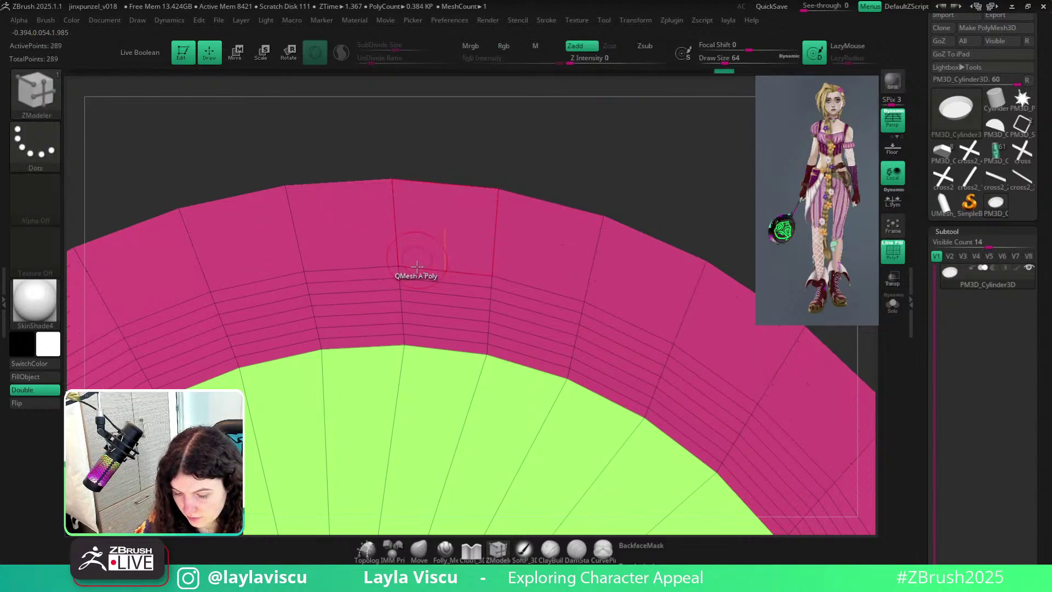
left_click(407, 268, "alt")
left_click(410, 281, "alt")
left_click(410, 290, "alt")
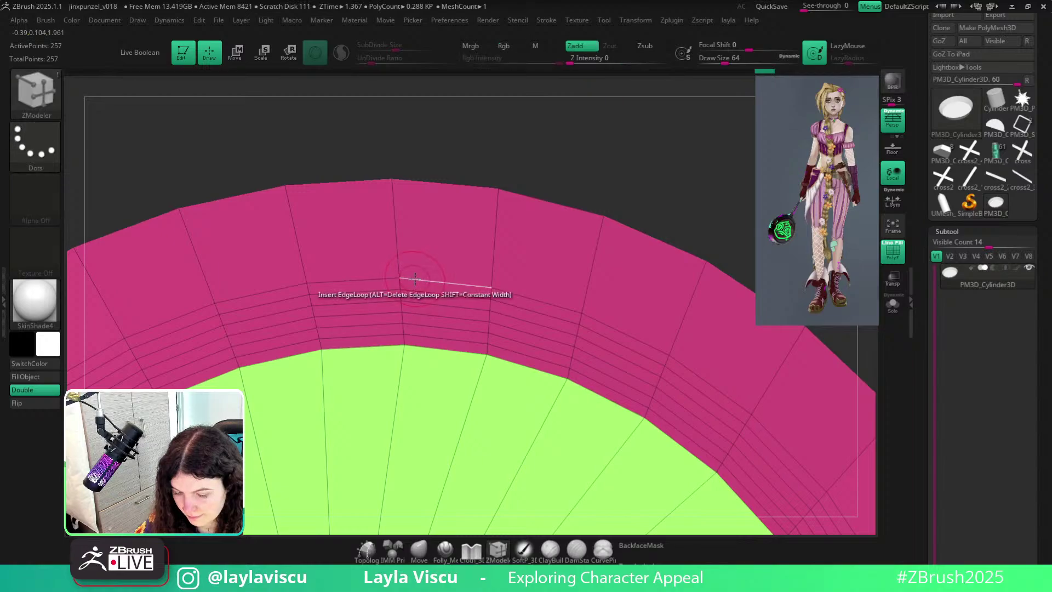
left_click(413, 300, "alt")
left_click(415, 310, "alt")
left_click(416, 321, "alt")
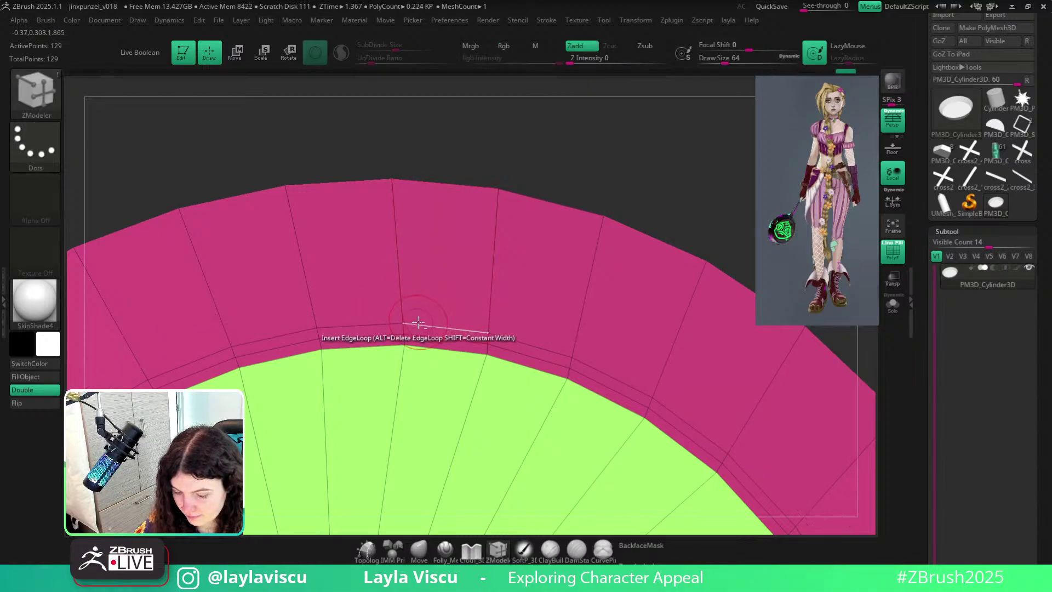
left_click(418, 331, "alt")
left_click(419, 340, "alt")
Insert three evenly spaced edge loops around the dish wall using the Multiple EdgeLoops target.
key("space")
left_click(282, 369)
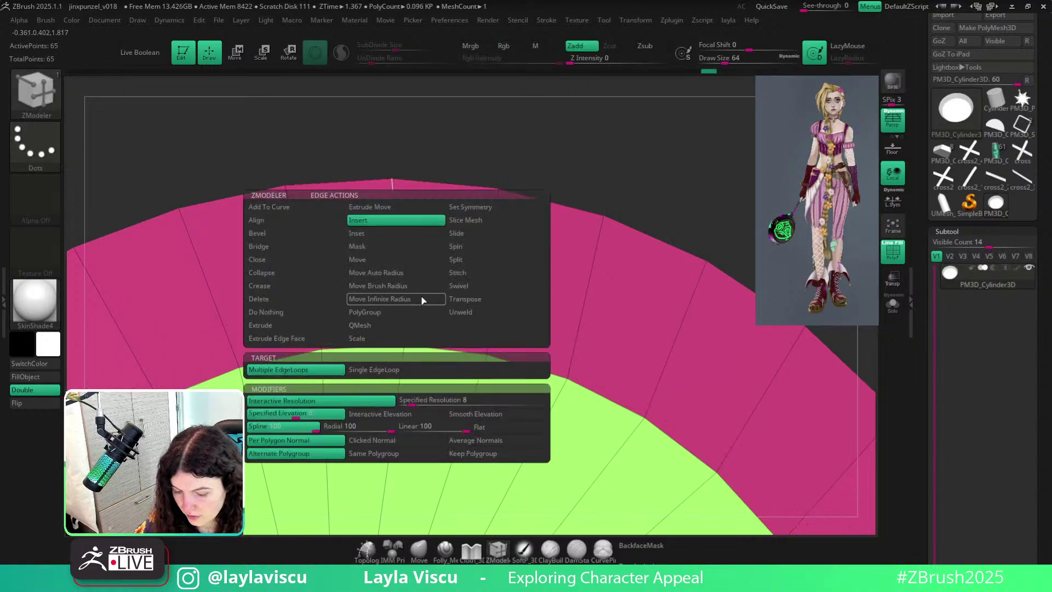
left_click(406, 295)
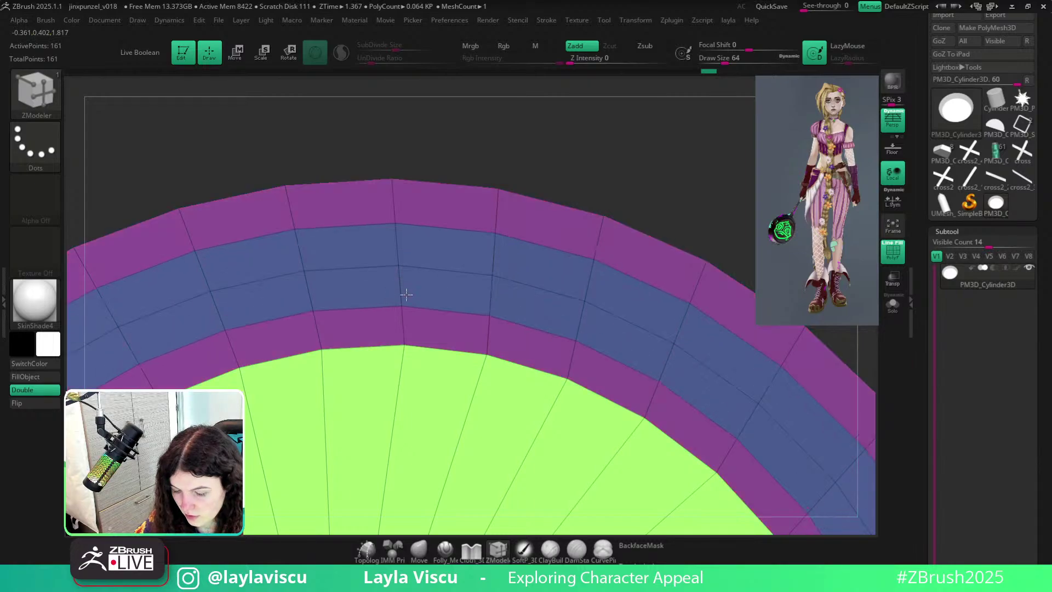
left_click(408, 288, "alt")
left_click_drag(409, 287, 409, 297)
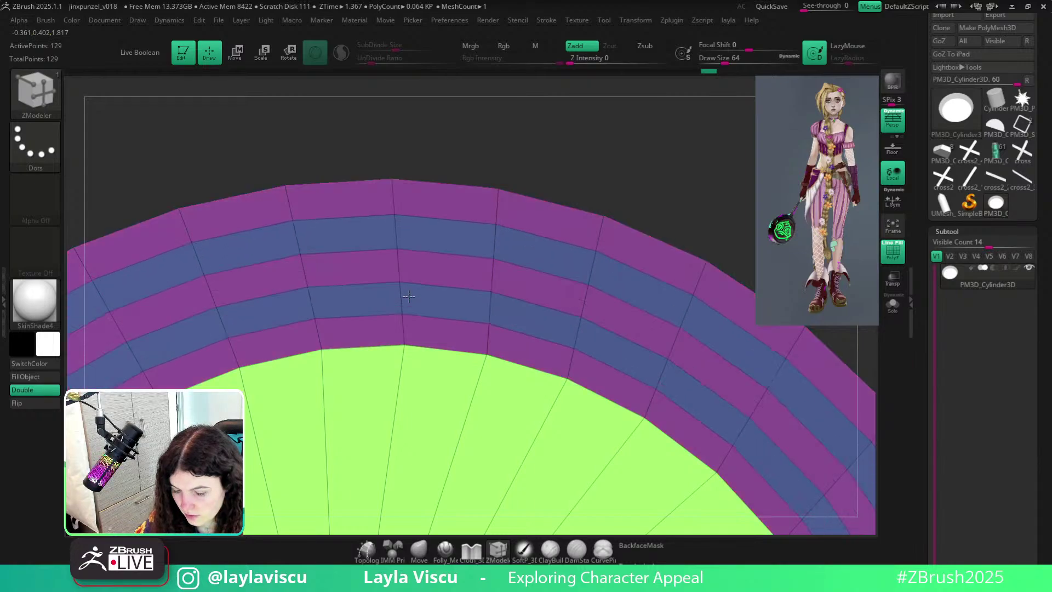
left_click(409, 293, "alt")
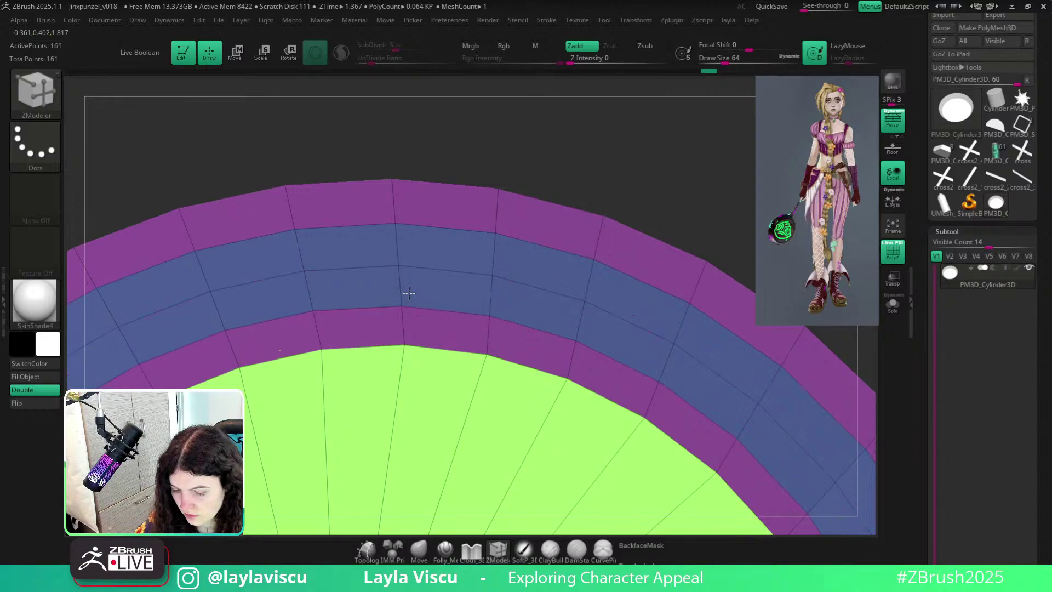
Mark two adjacent faces in the top band of the dish wall as the handle's base.
right_click_drag(408, 293, 221, 219, "ctrl")
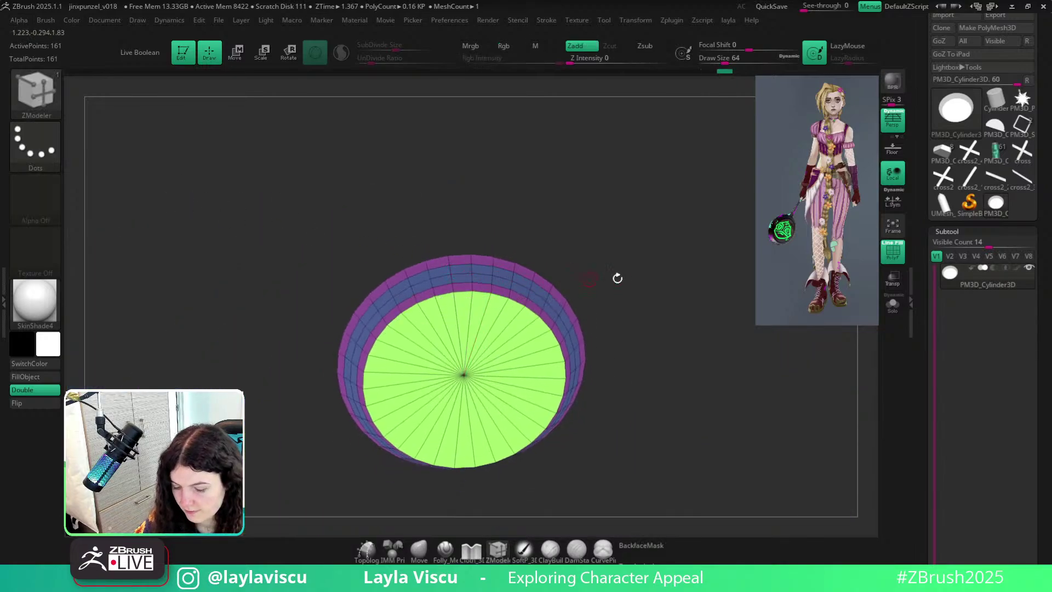
mouse_move(617, 278)
left_mouse_down("shift")
mouse_move(620, 314)
mouse_move(604, 251)
left_mouse_up("shift")
right_click_drag(498, 281, 513, 353, "ctrl")
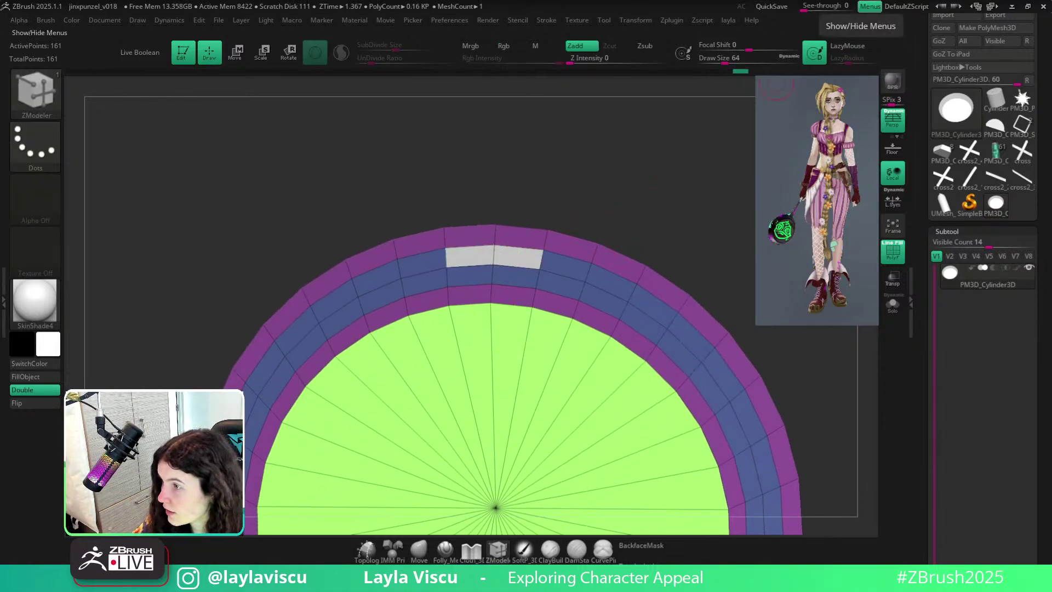
right_click_drag(566, 299, 576, 233, "ctrl")
left_click_drag(602, 247, 587, 225)
right_click_drag(513, 282, 540, 329, "ctrl")
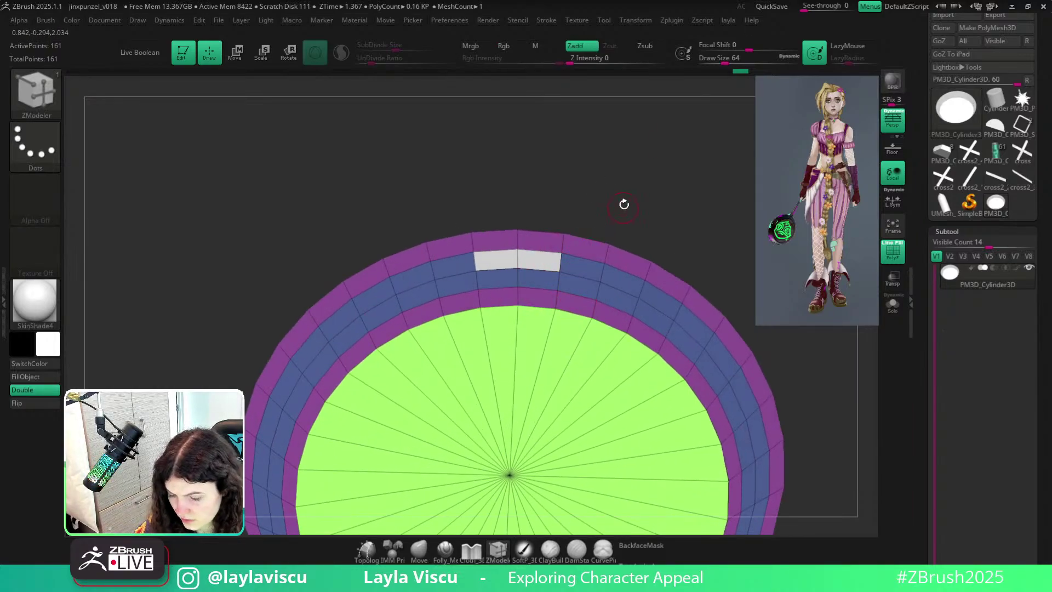
left_click_drag(625, 205, 606, 220)
right_click_drag(607, 220, 594, 205, "ctrl")
left_click_drag(594, 204, 662, 91)
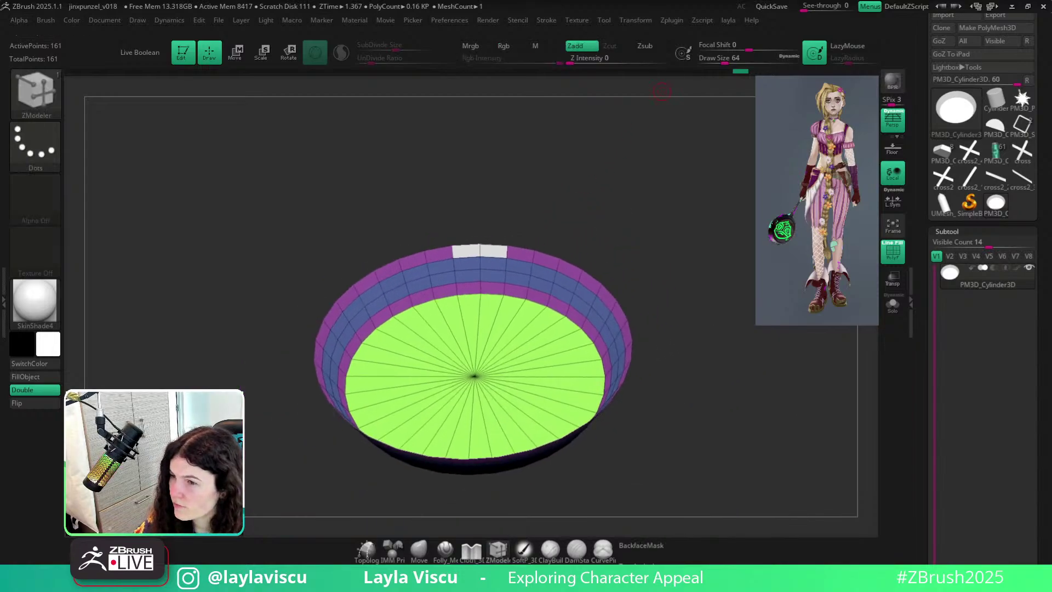
left_click_drag(611, 247, 571, 248)
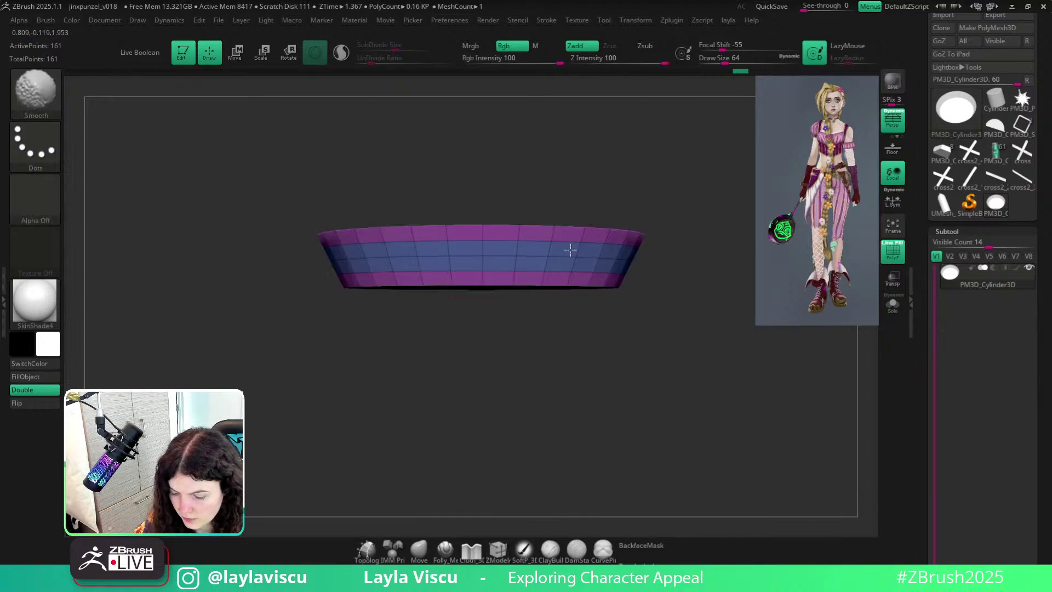
Set the ZModeler point action to Slide and shift the middle point of the marked patch's lower edge slightly down.
right_click_drag(570, 249, 510, 291, "ctrl")
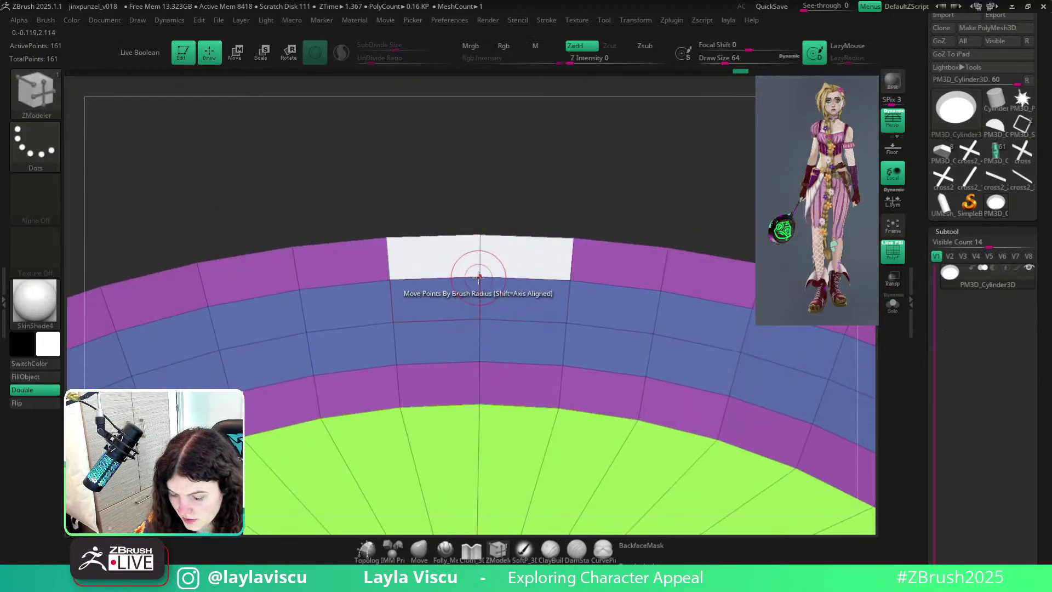
key("space")
left_click(494, 277)
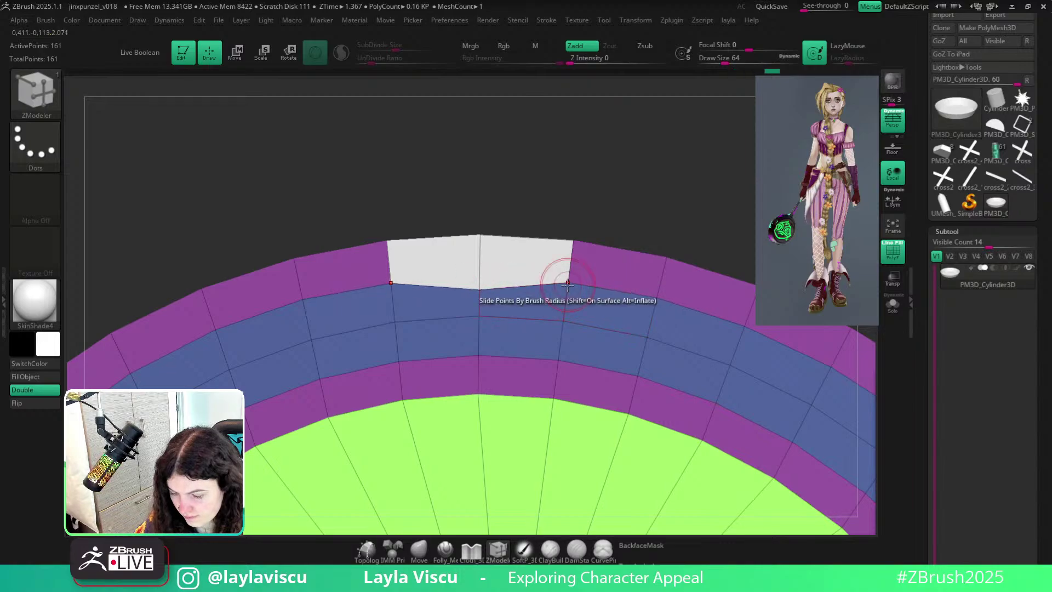
right_click_drag(479, 293, 506, 283, "ctrl")
Extrude the two marked faces outward into a long handle, using the Extrude polygon action with the Polygroup All target.
key("space")
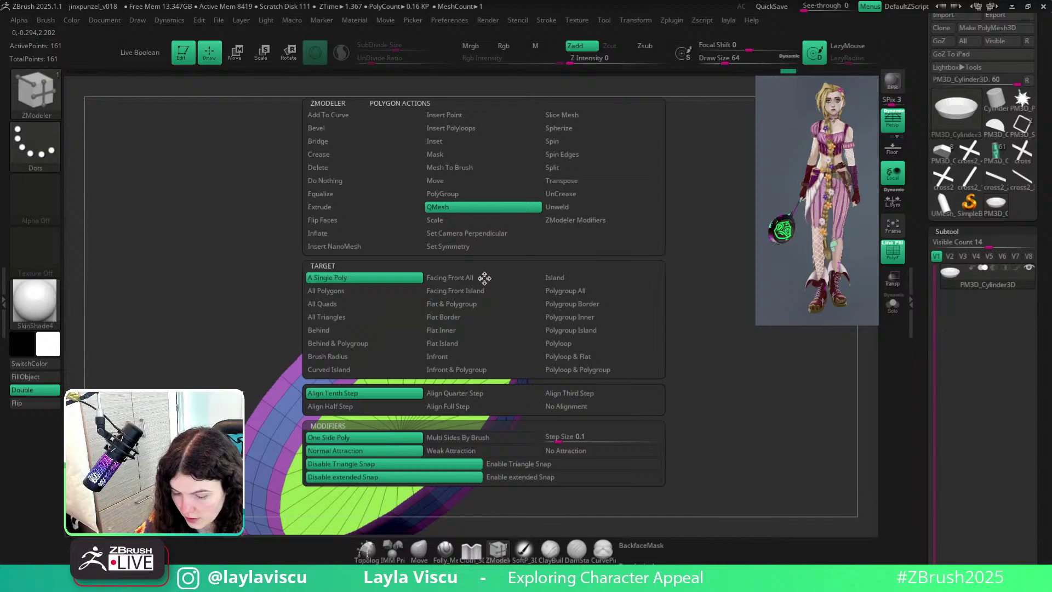
left_click(349, 205)
left_click(579, 291)
right_click_drag(513, 289, 466, 288)
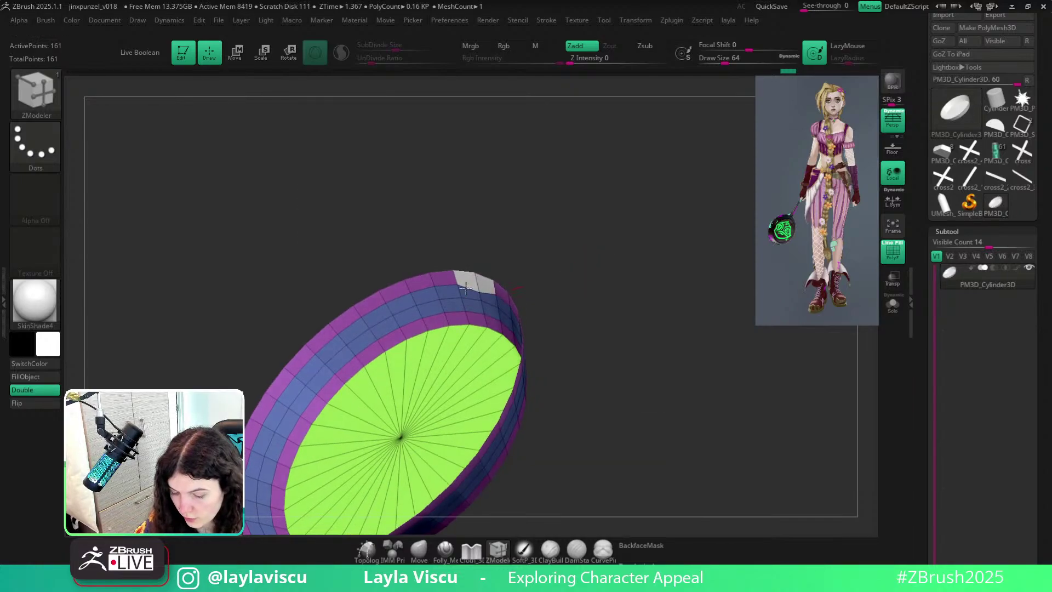
left_click_drag(551, 232, 691, 235)
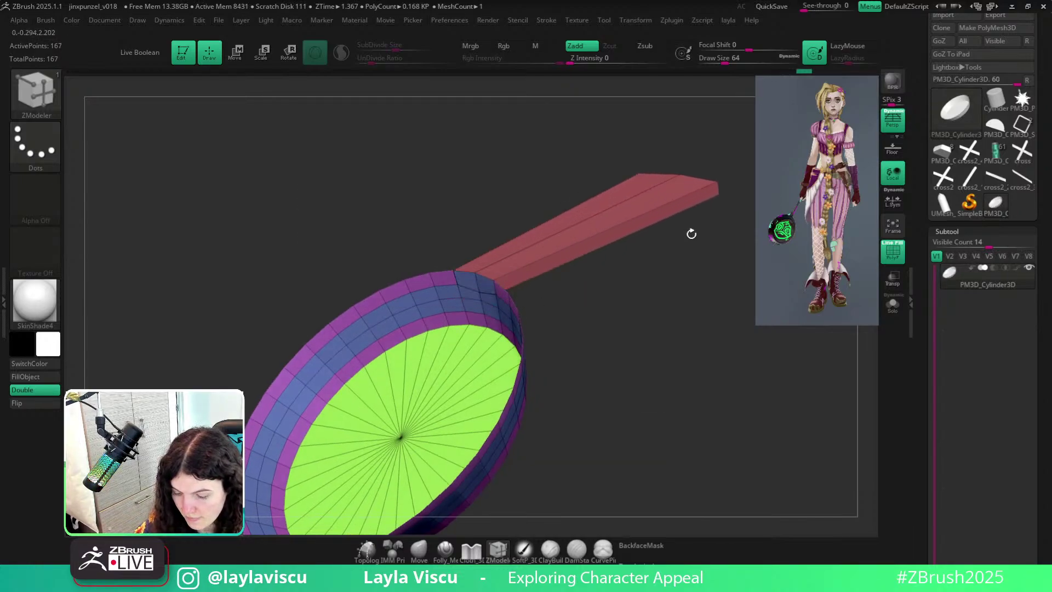
Mask the dish and move the handle's free end so the handle runs straight in line with the pan's rim.
right_click_drag(691, 235, 624, 323)
left_click_drag(596, 249, 597, 250, "ctrl")
left_click(613, 250, "ctrl")
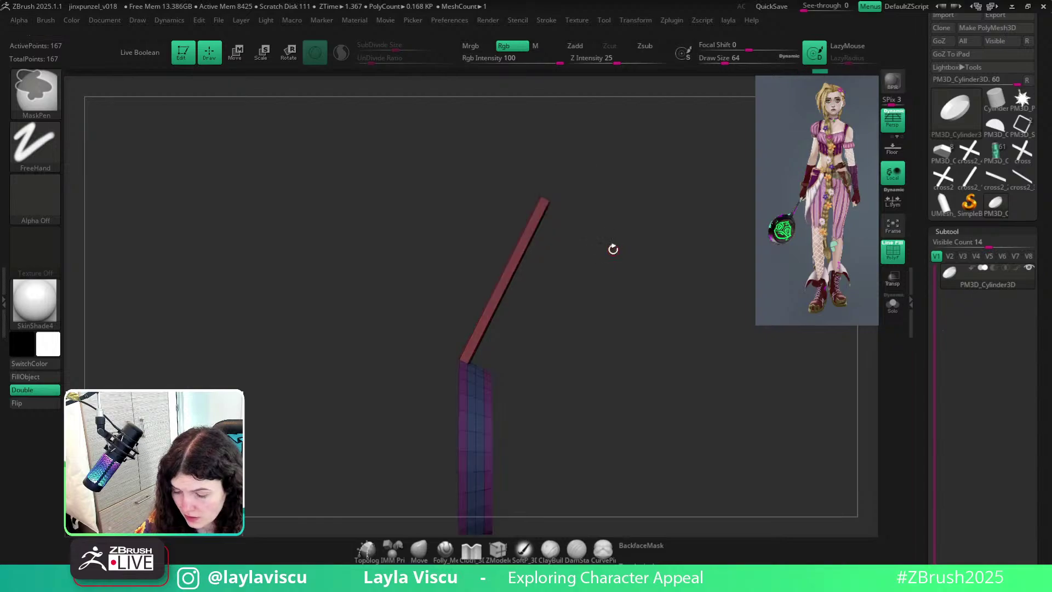
key("w")
left_click(454, 367)
left_click_drag(483, 203, 399, 197)
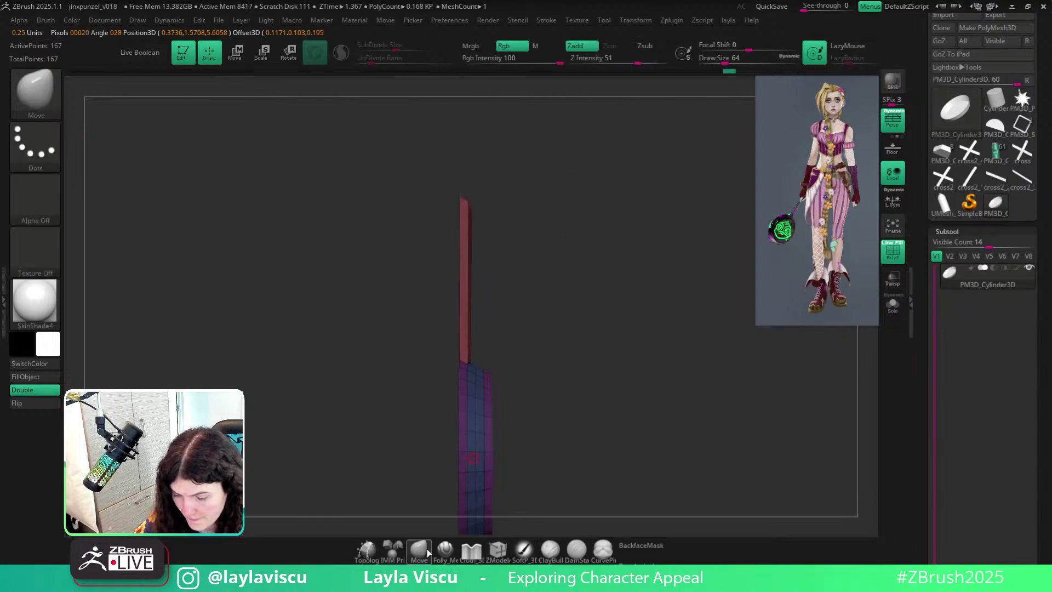
Flatten the handle's slanted end by scaling it with the gizmo along the handle's length.
left_click_drag(472, 235, 478, 4)
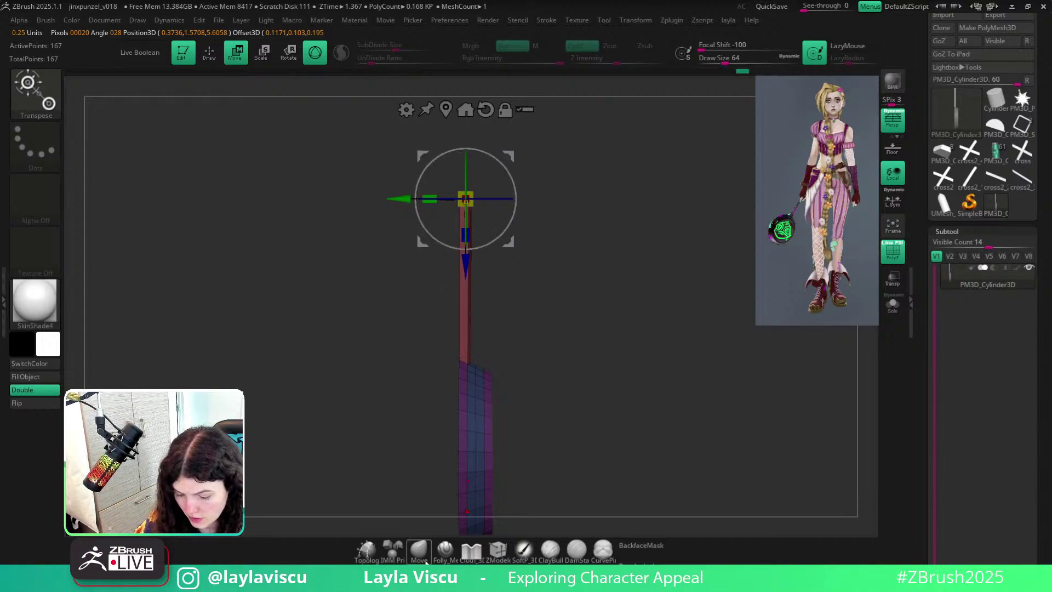
key("q")
right_click_drag(481, 367, 456, 195, "ctrl")
key("w")
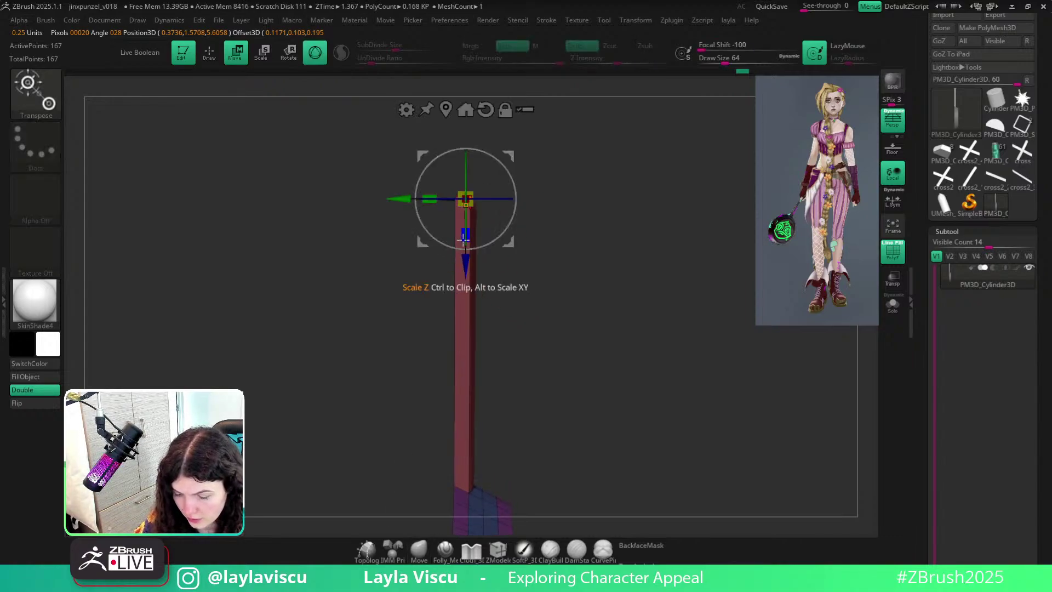
left_click_drag(465, 237, 440, 53)
left_click_drag(458, 232, 462, 123)
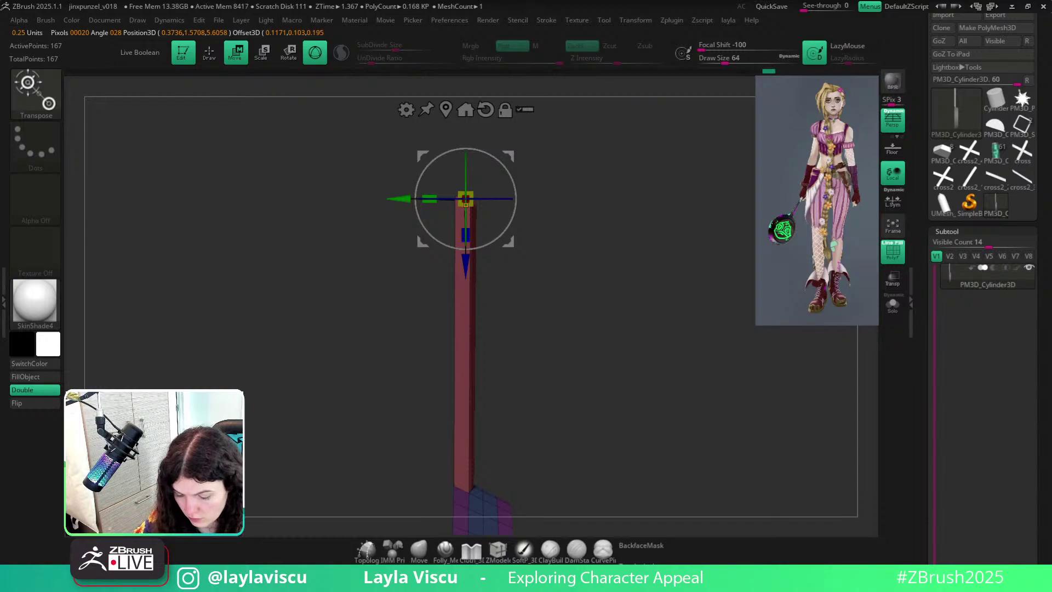
Centre the gizmo on the handle's end and narrow that end until the handle's long sides are parallel.
key("q")
mouse_move(524, 477)
right_mouse_down("ctrl")
mouse_move(592, 466)
mouse_move(578, 492)
mouse_move(605, 394)
right_mouse_up("ctrl")
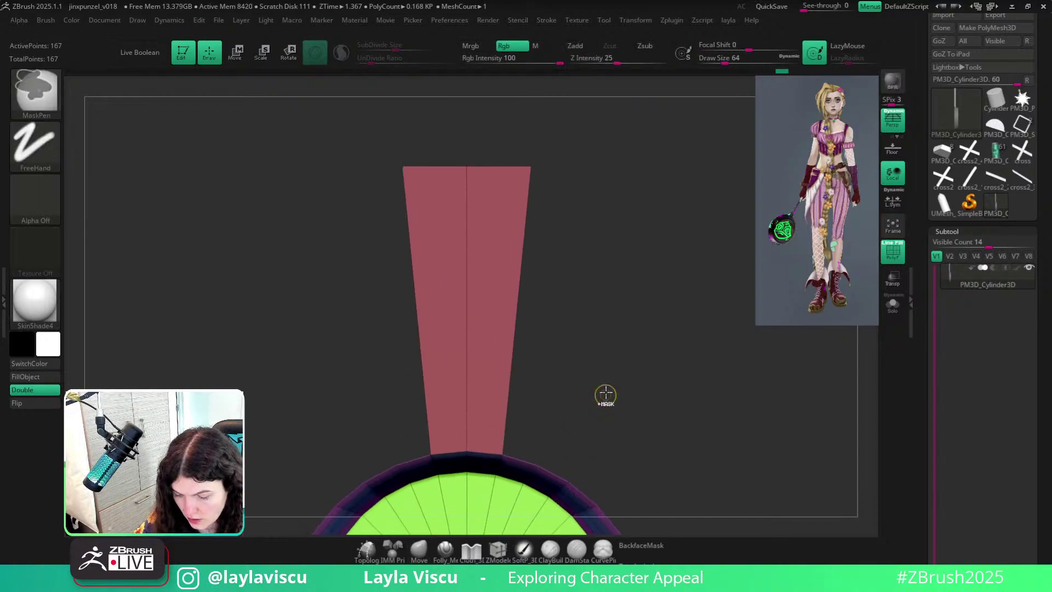
key("w")
right_click_drag(602, 138, 611, 183, "alt")
left_click(489, 121)
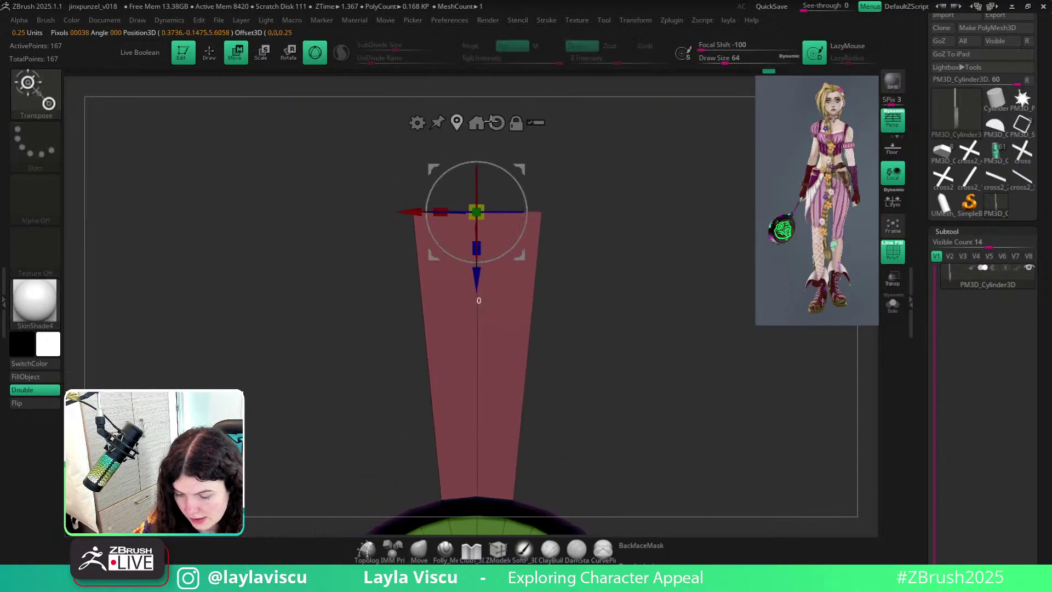
left_click_drag(440, 212, 464, 225)
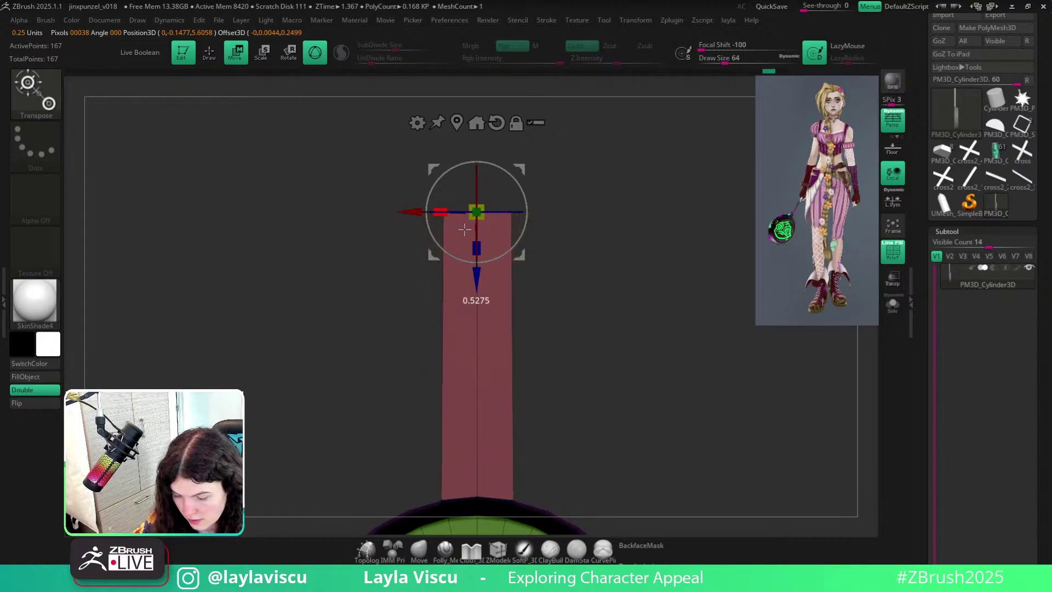
Activate the Move brush, clear the mask, and check the whole pan with the polyframe off and on.
left_click(418, 550)
right_click_drag(392, 482, 439, 308, "ctrl")
mouse_move(572, 364)
left_mouse_down("ctrl")
mouse_move(603, 338)
mouse_move(564, 324)
mouse_move(583, 324)
left_mouse_up("ctrl")
key("shift+f")
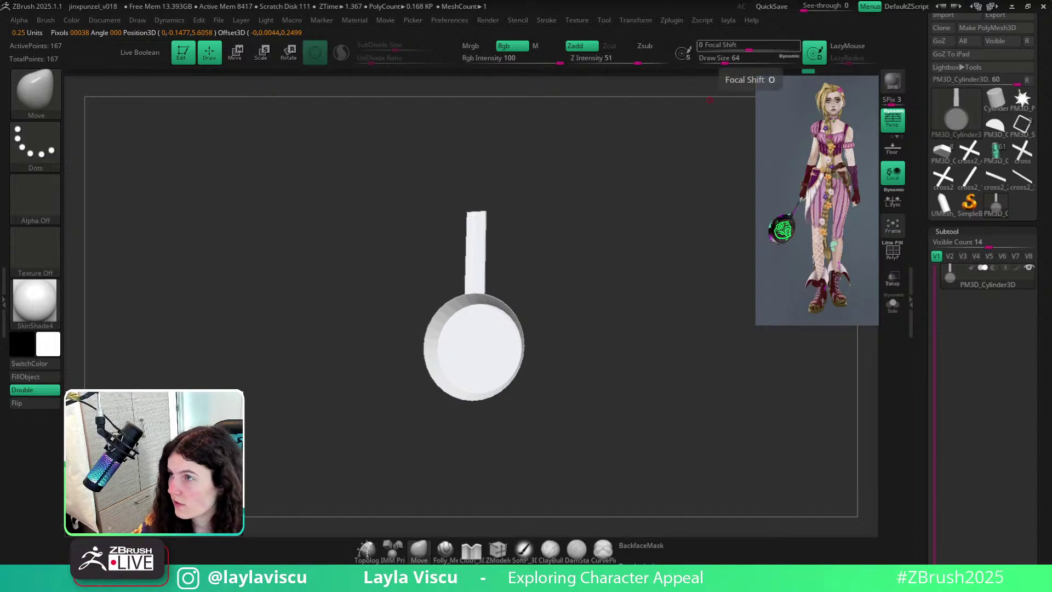
key("shift+f")
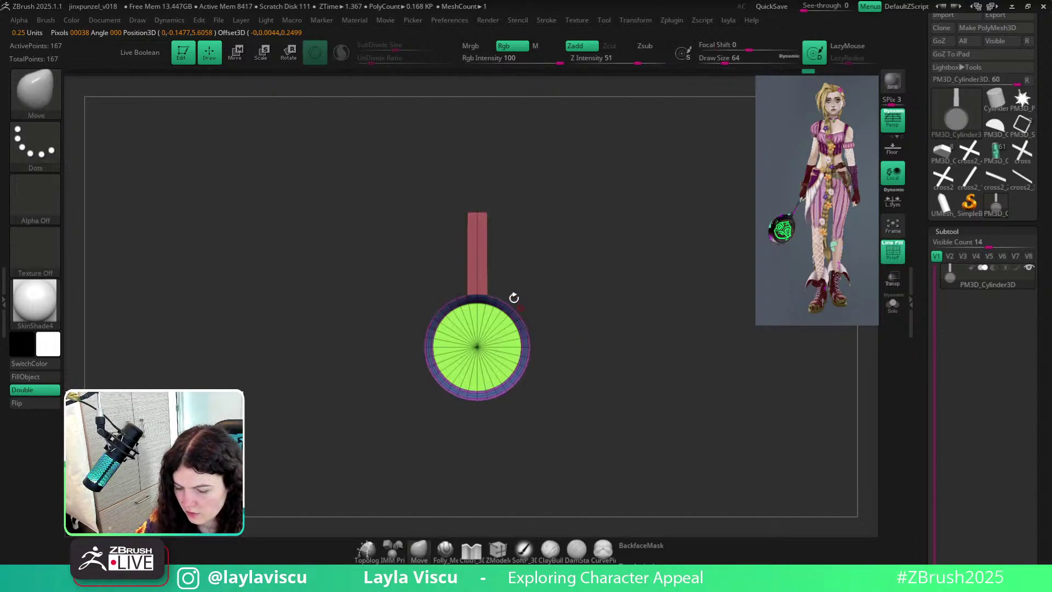
right_click_drag(541, 238, 602, 279, "ctrl")
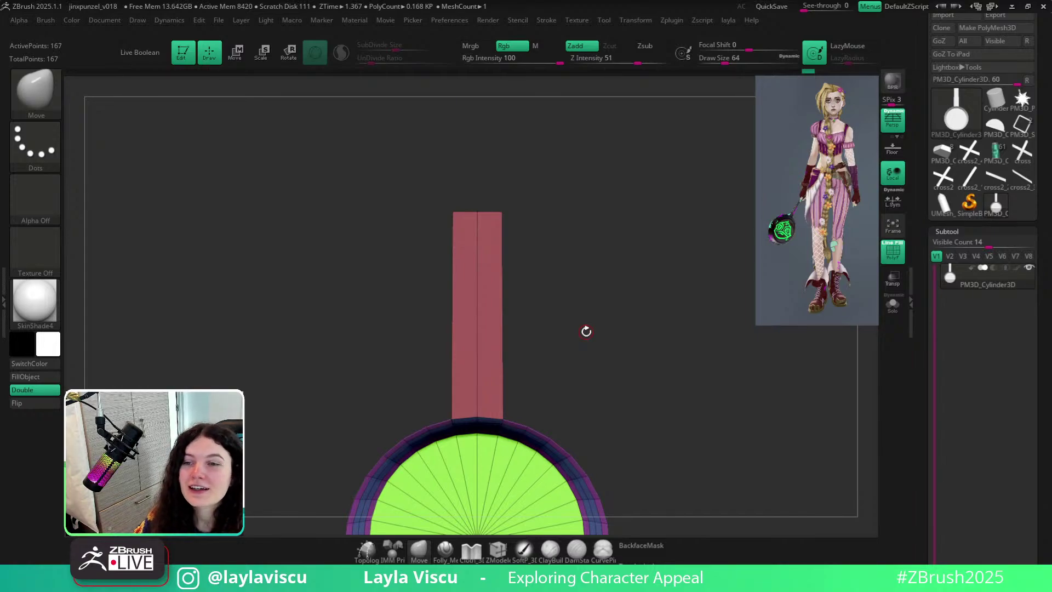
right_click_drag(592, 348, 577, 299, "alt")
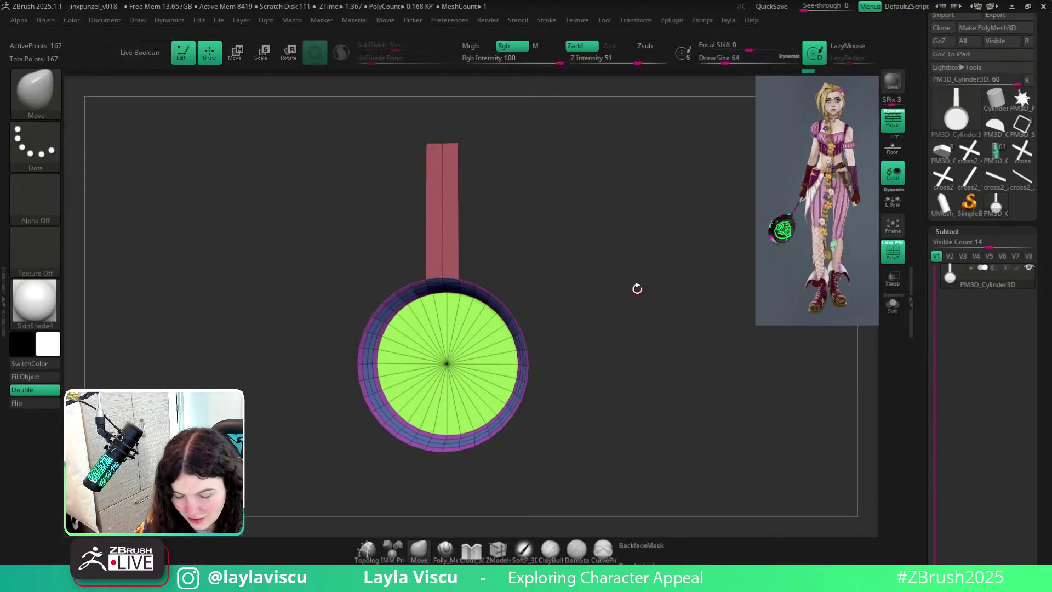
key("space")
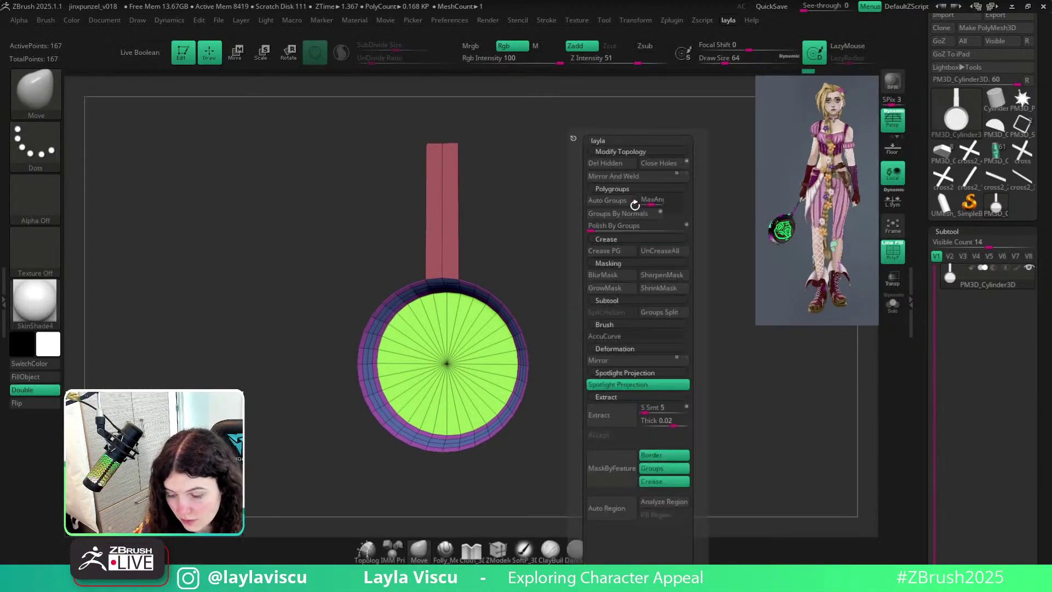
key("space")
key("space")
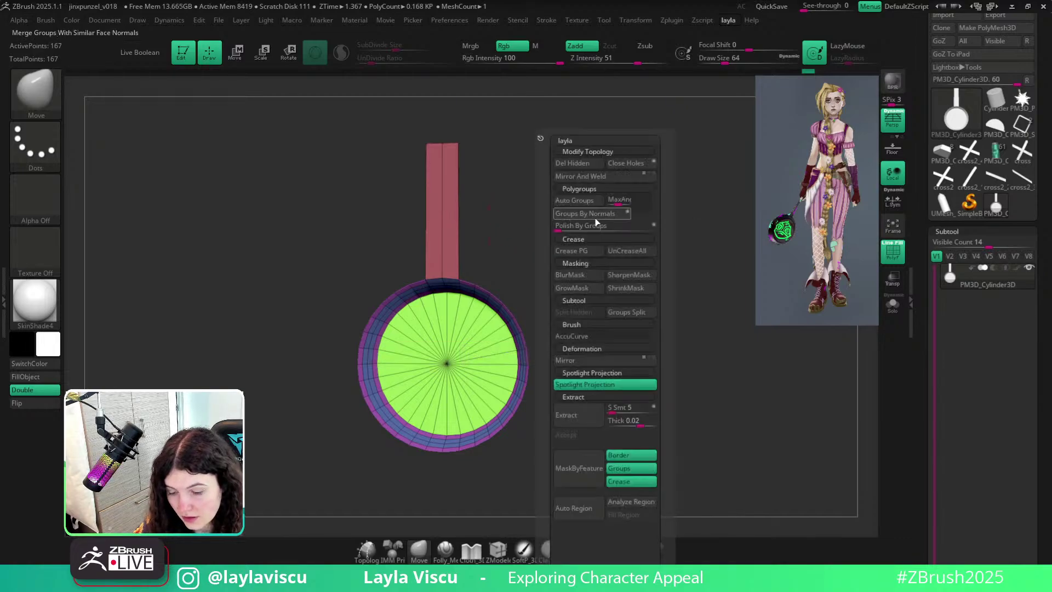
key("space")
key("space")
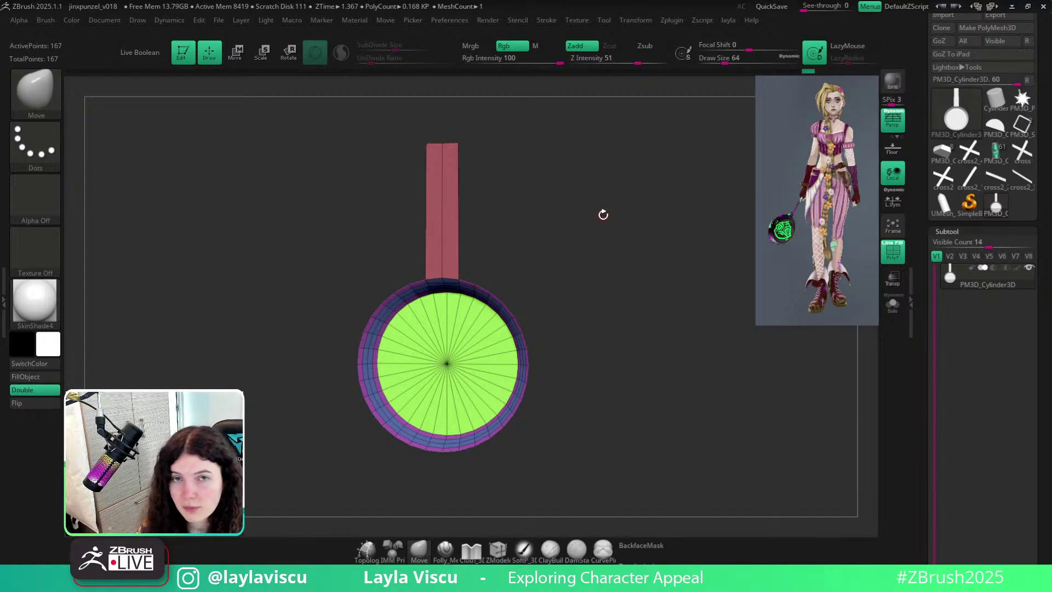
key("space")
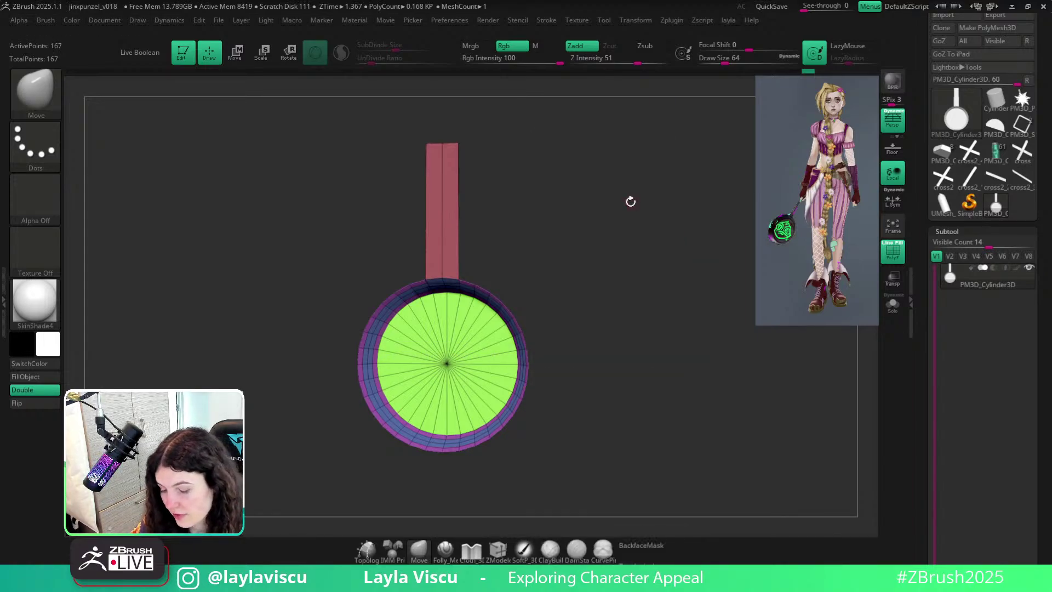
key("space")
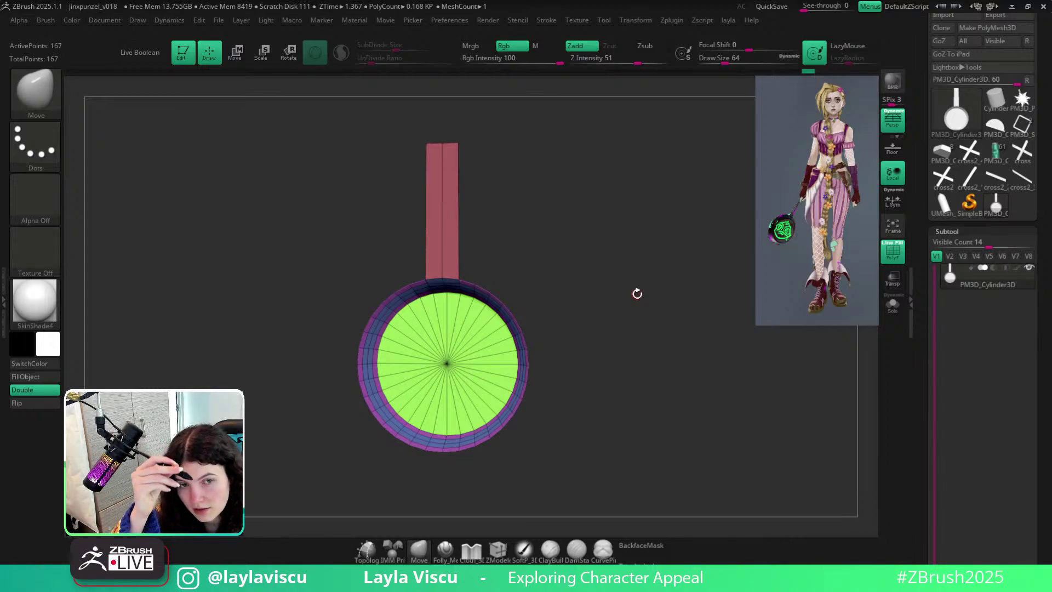
right_click_drag(613, 309, 613, 315)
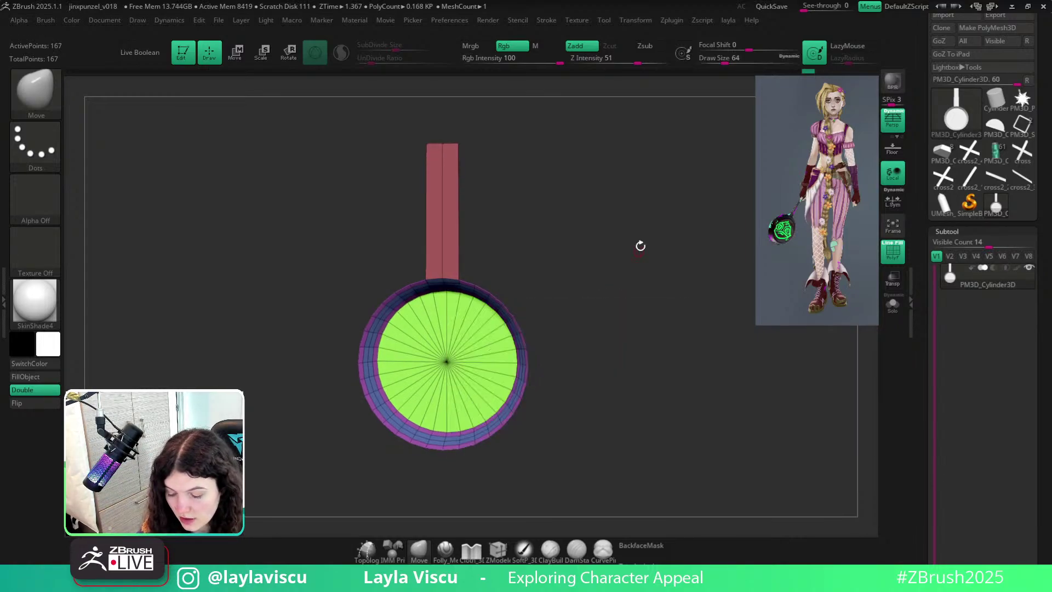
key("1")
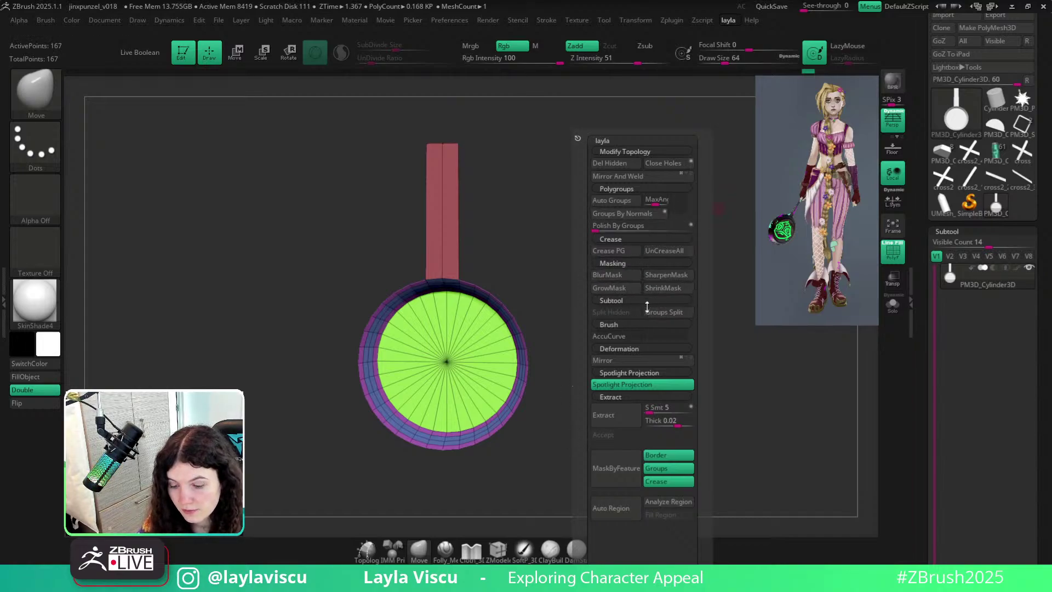
left_click(729, 21)
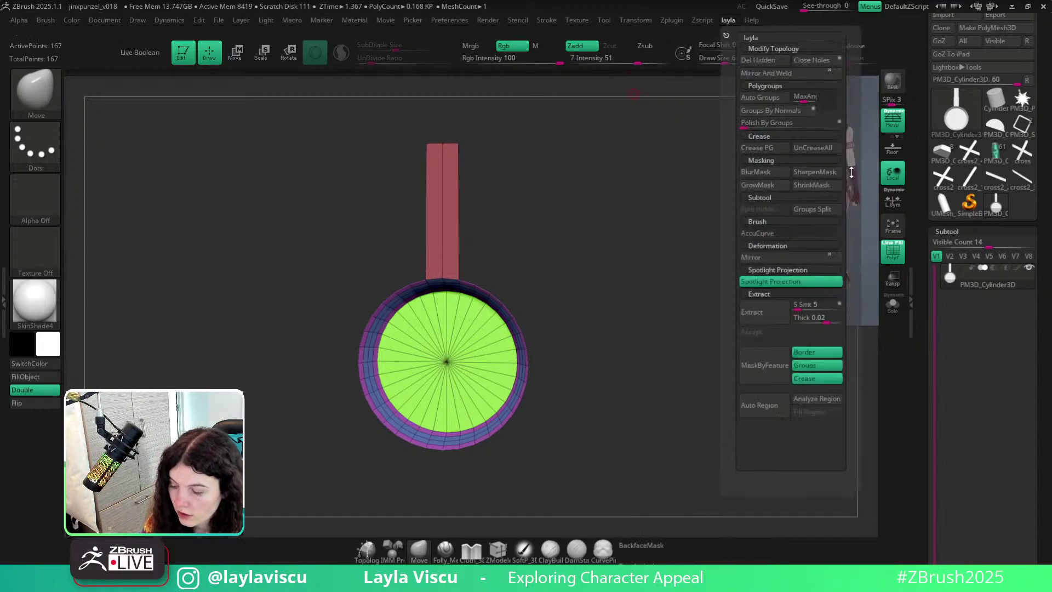
left_click_drag(851, 172, 851, 131)
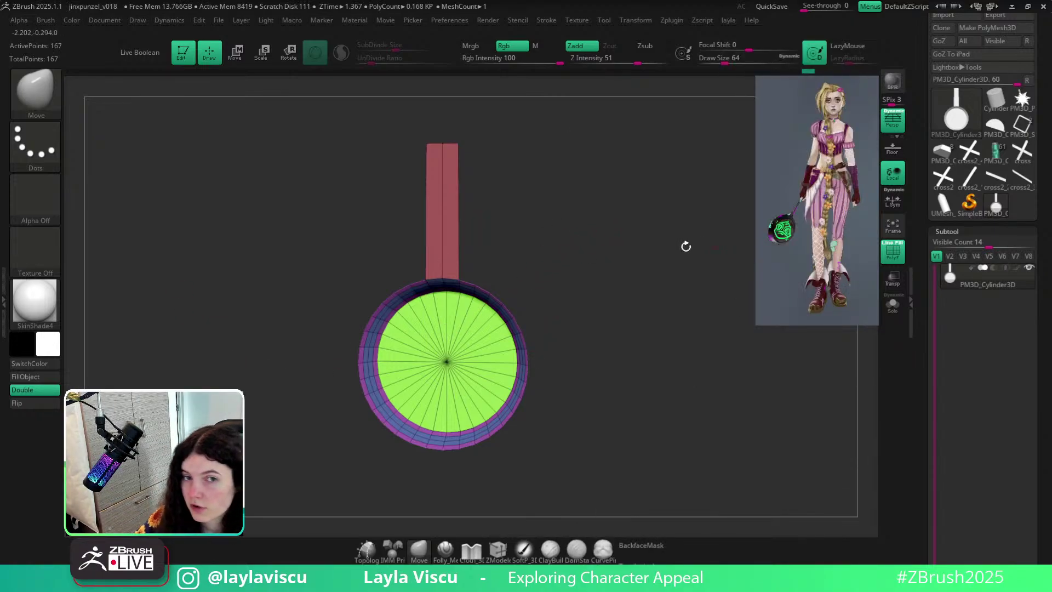
left_click_drag(666, 388, 704, 420, "alt")
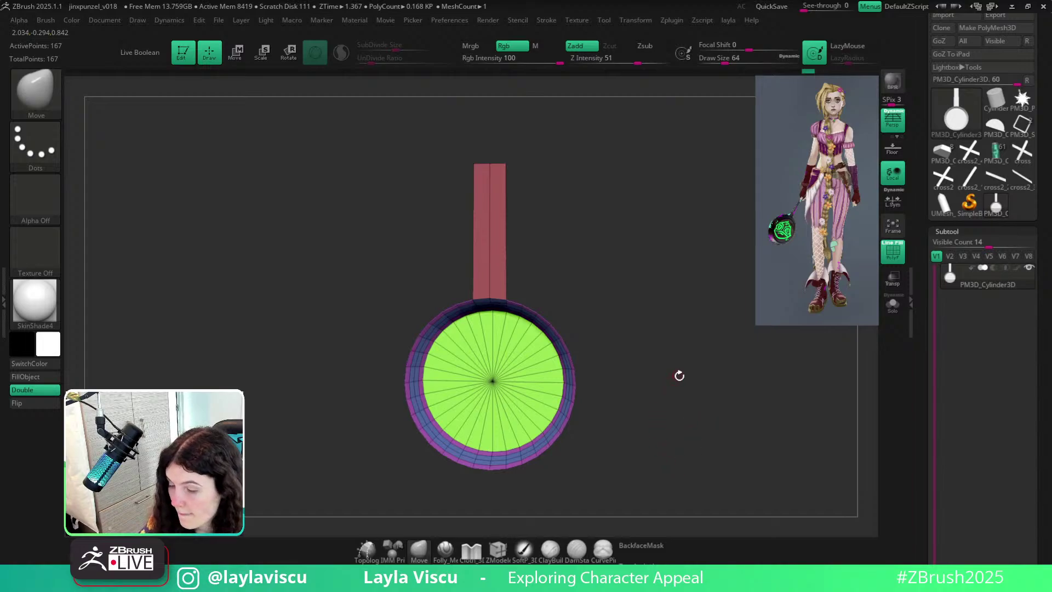
Mask the dish, adjust the handle's free end along the handle's length with the gizmo, and clear the mask.
key("ctrl")
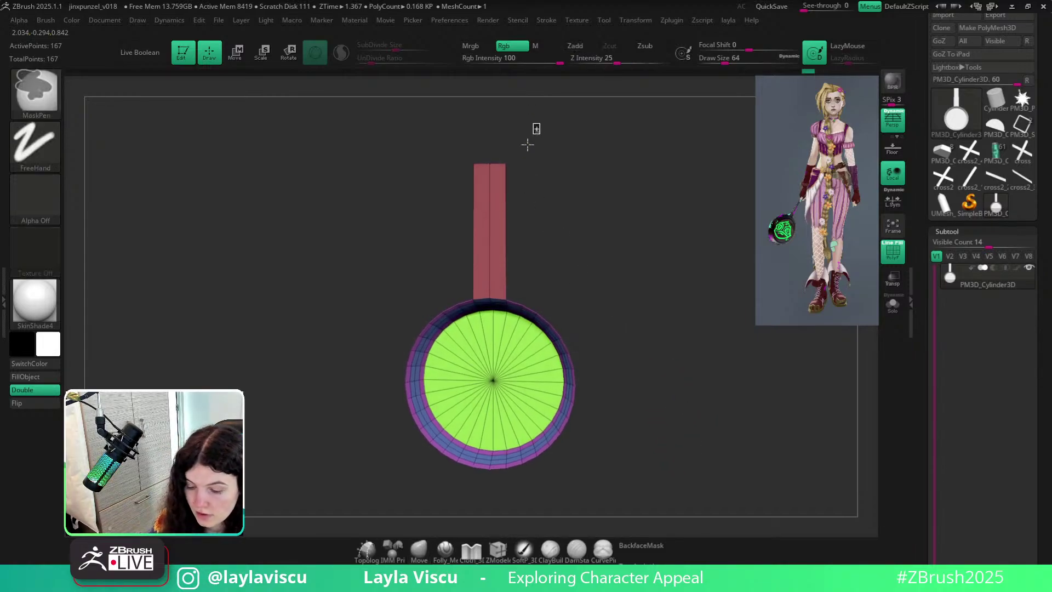
left_click(437, 205, "ctrl")
key("w")
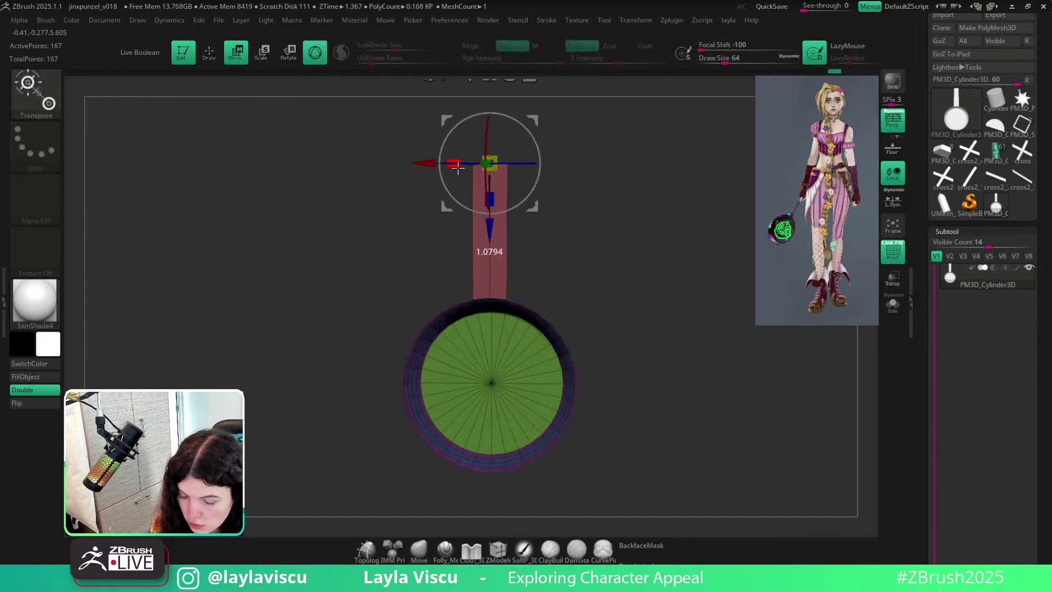
left_click_drag(572, 163, 567, 164, "shift")
left_click_drag(489, 229, 489, 208)
key("q")
left_click_drag(630, 261, 605, 145, "ctrl")
Mark the two polygons where the handle's base meets the rim with ZModeler and delete them using Del Hidden.
right_click_drag(605, 144, 509, 422, "ctrl")
left_click(498, 550)
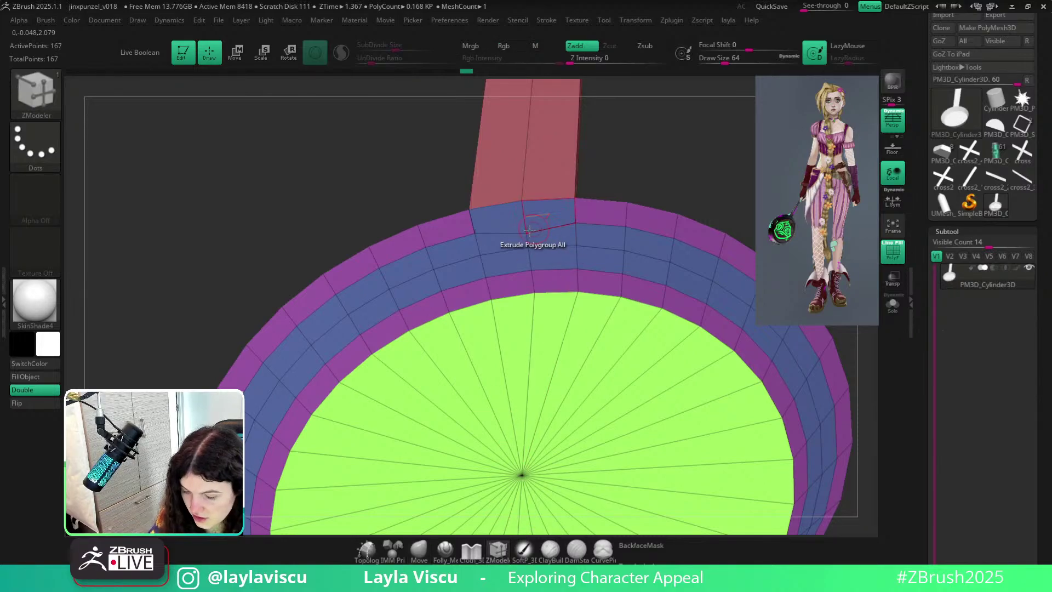
left_click_drag(542, 215, 520, 217, "alt")
left_click_drag(643, 165, 673, 166)
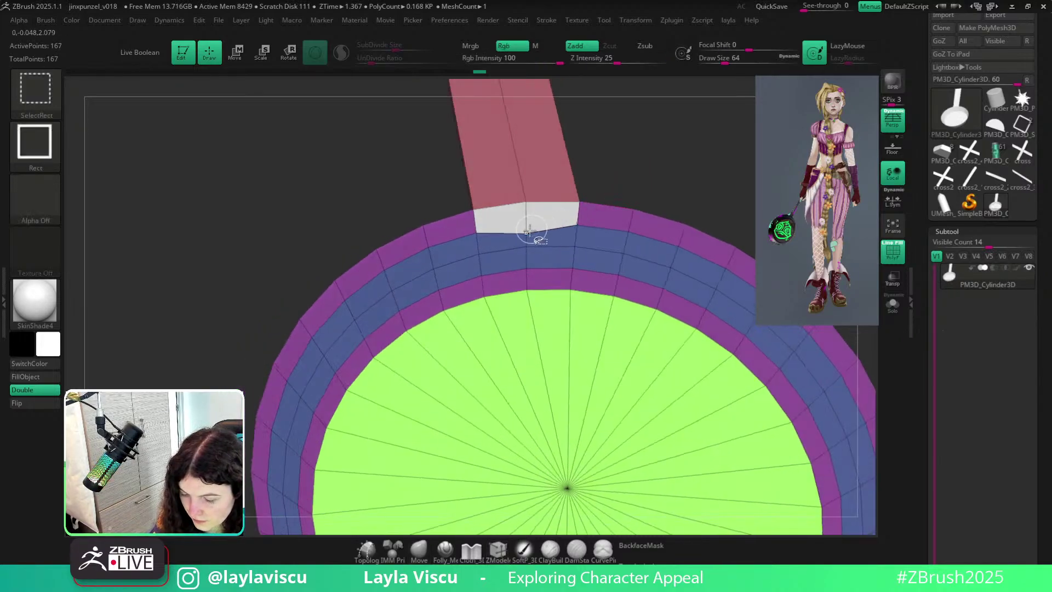
left_click(528, 234, "ctrl+shift")
left_click(530, 250, "ctrl+shift")
right_click_drag(564, 186, 624, 240, "ctrl")
left_click(516, 148, "ctrl+shift")
left_click(697, 170, "ctrl+shift")
key("space")
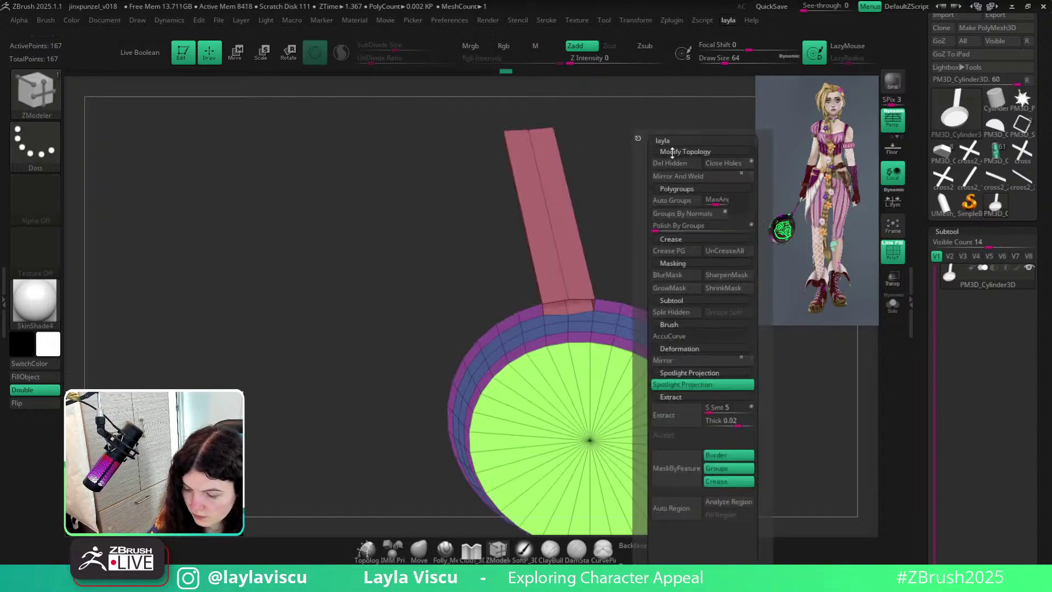
mouse_move(675, 213)
left_mouse_down()
mouse_move(660, 206)
mouse_move(683, 199)
left_mouse_up()
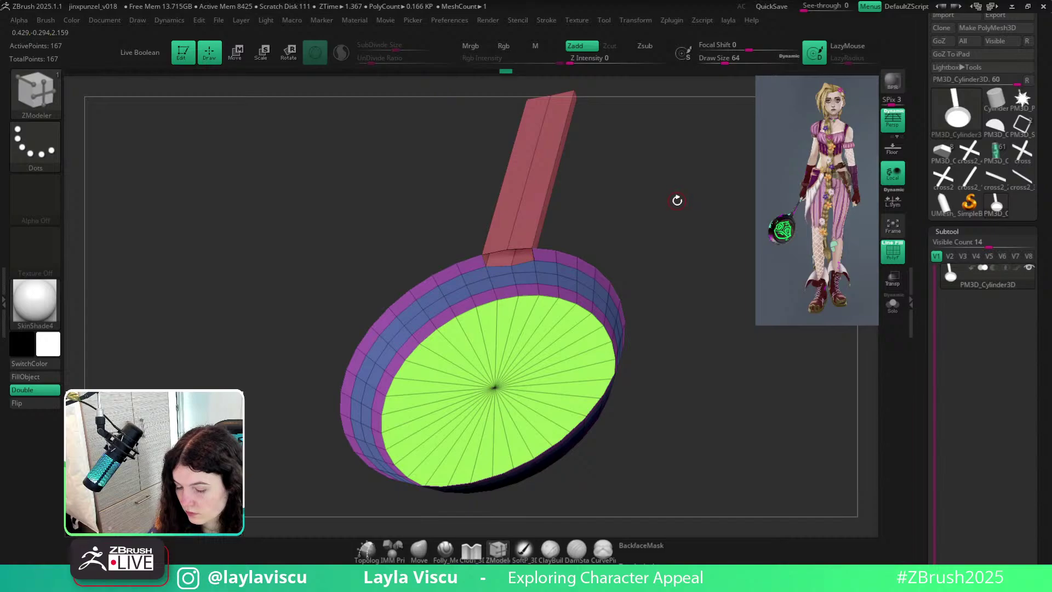
Mark the handle's broad face and long side faces as one temporary polygroup and check the grouping by isolating it.
left_click_drag(678, 186, 578, 282)
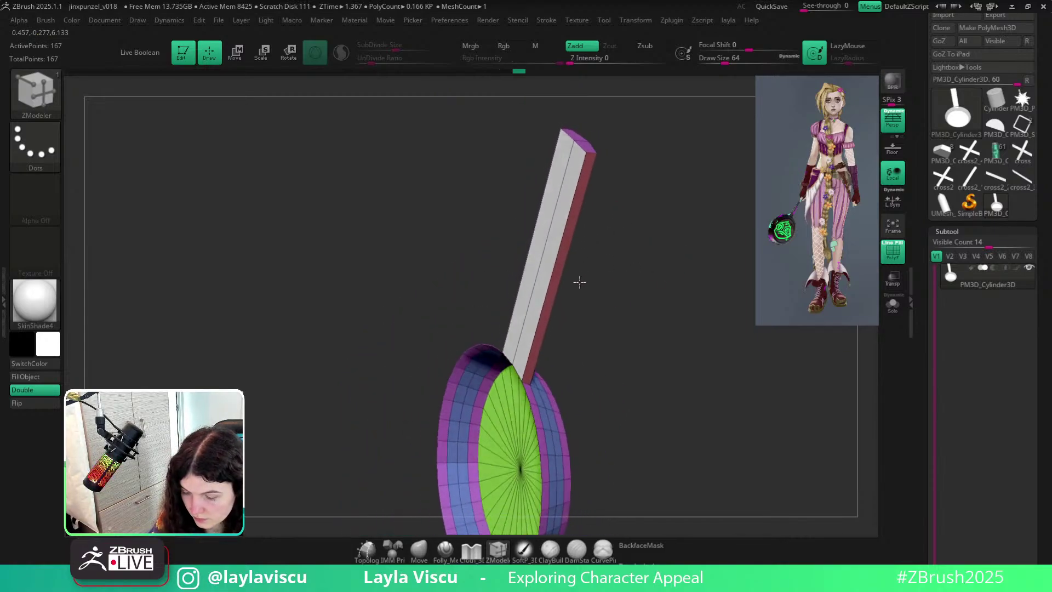
left_click_drag(618, 148, 582, 134)
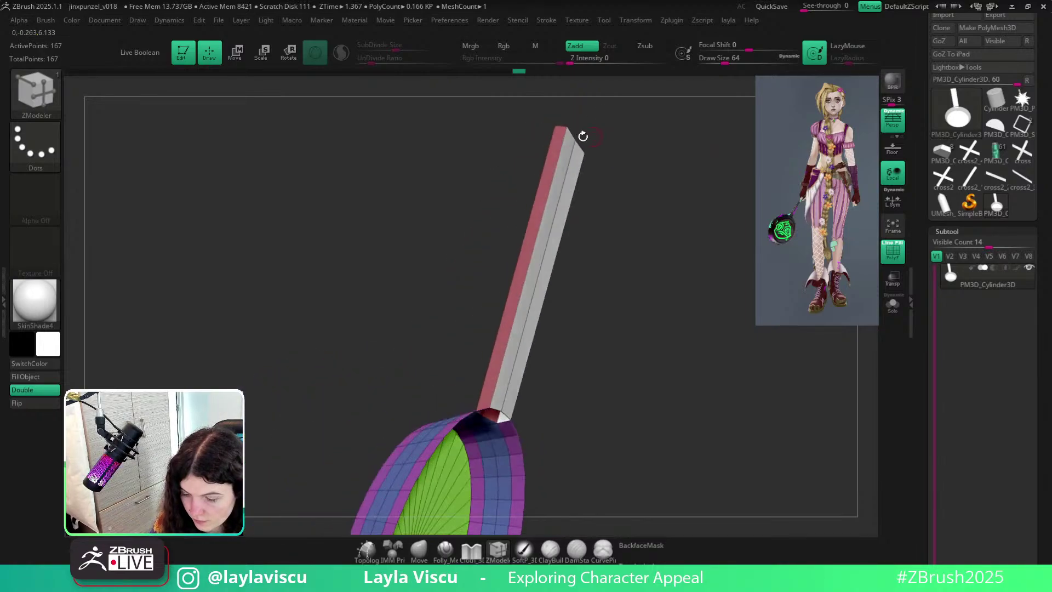
left_click(568, 125, "ctrl+shift")
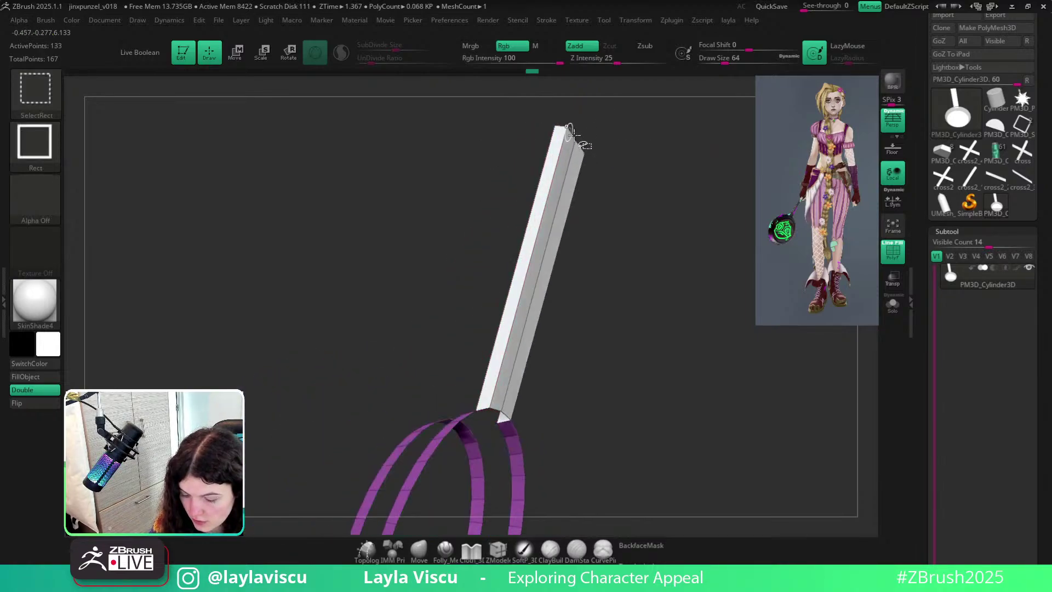
left_click_drag(632, 164, 636, 126)
key("space")
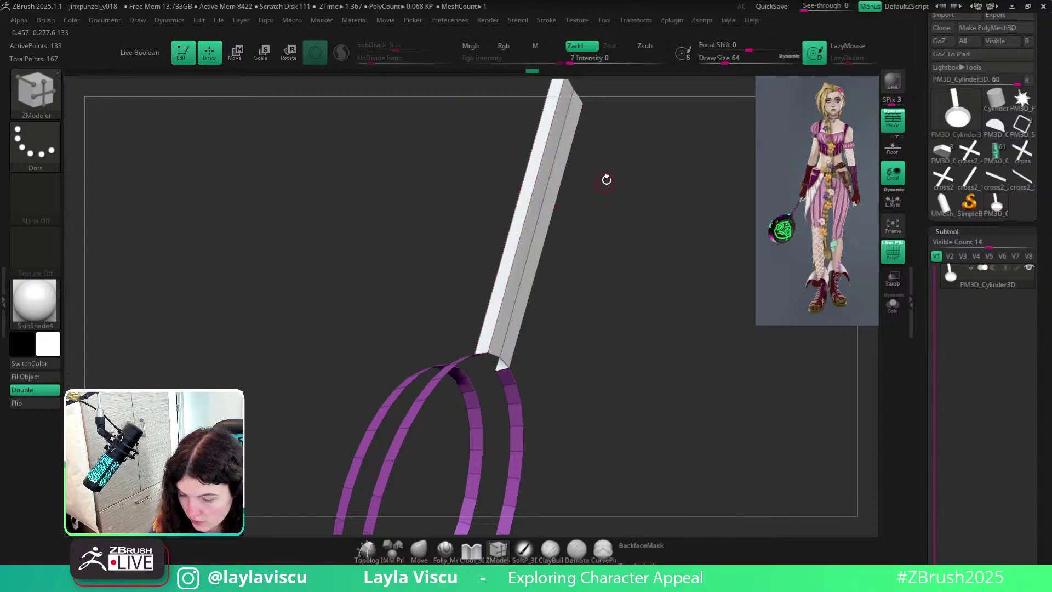
left_click_drag(606, 180, 622, 238, "alt")
left_click(623, 238, "ctrl+shift")
left_click_drag(524, 151, 647, 279, "ctrl+shift")
left_click(643, 280, "ctrl+shift")
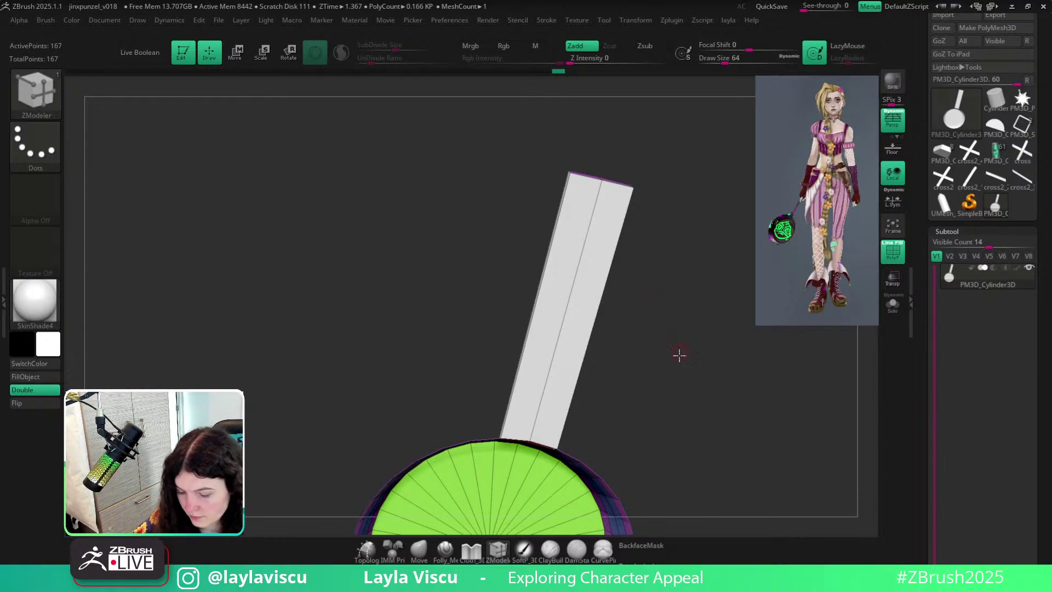
Add the handle's back and end faces to the same temporary polygroup.
left_click_drag(681, 357, 707, 341)
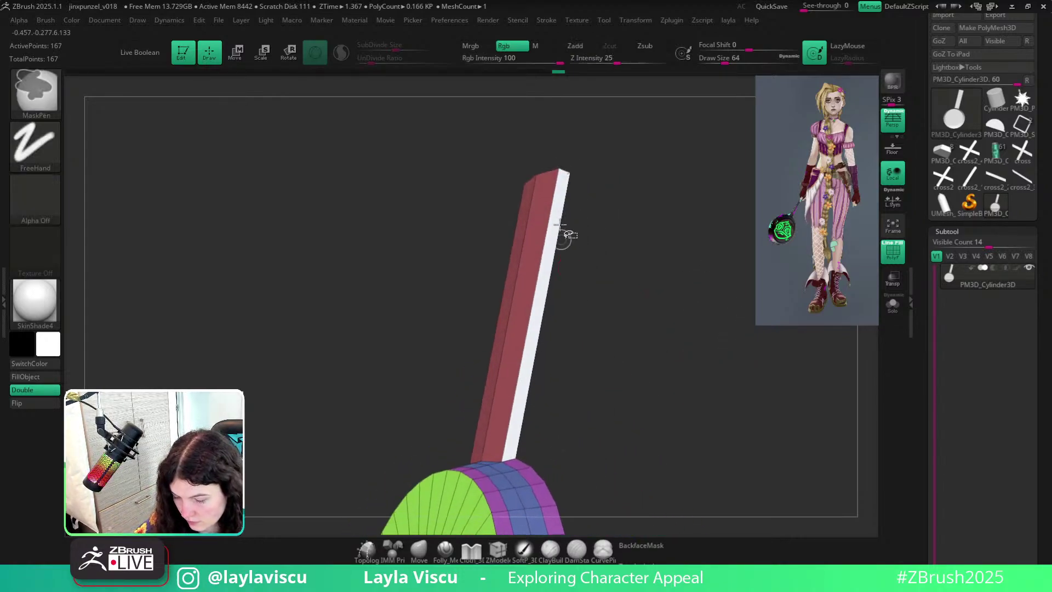
left_click(564, 175, "ctrl+shift")
left_click(564, 176, "ctrl+shift")
left_click_drag(595, 260, 627, 263)
left_click(627, 264, "ctrl+shift")
mouse_move(646, 368)
left_mouse_down()
mouse_move(597, 340)
mouse_move(585, 268)
mouse_move(609, 352)
mouse_move(626, 341)
left_mouse_up()
left_click_drag(440, 269, 451, 227, "alt")
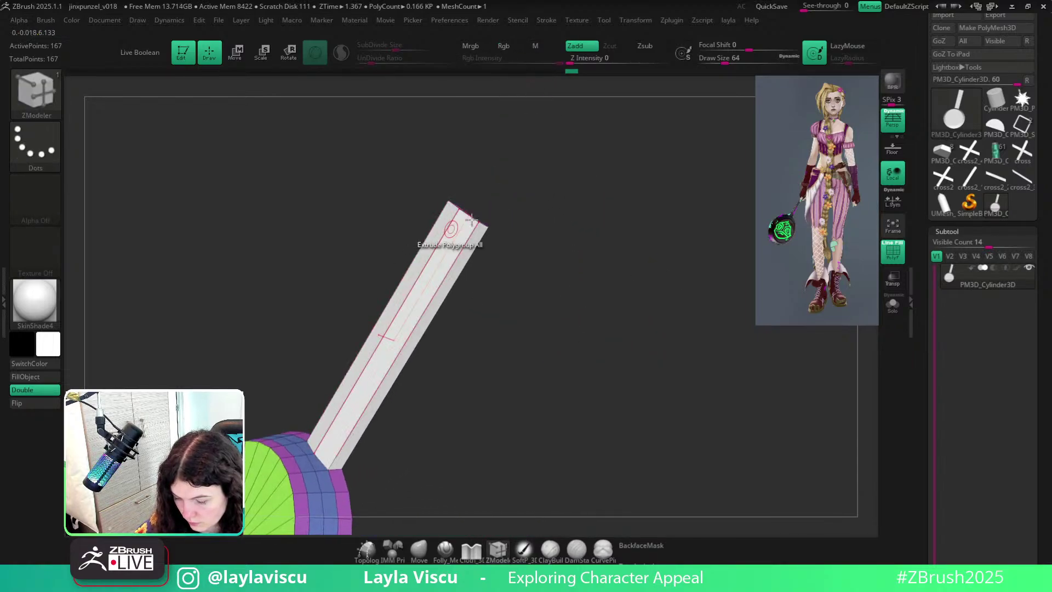
mouse_move(554, 276)
left_mouse_down()
mouse_move(538, 332)
mouse_move(531, 315)
left_mouse_up()
left_click(459, 199, "alt")
key("ctrl+z")
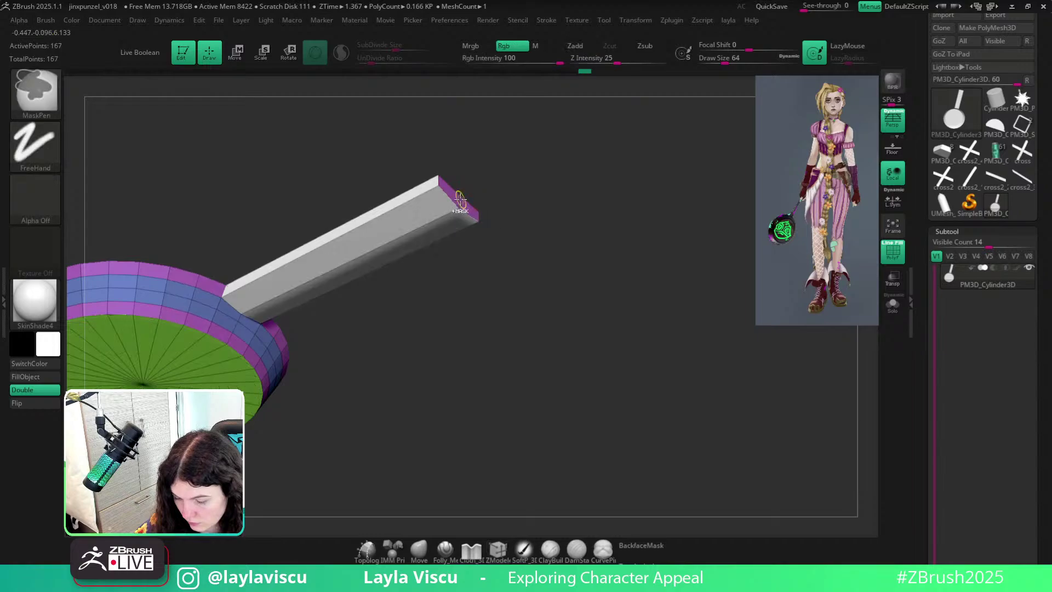
left_click_drag(450, 192, 470, 210, "alt")
Isolate the handle and split its faces into separate polygroups with Groups By Normals.
left_click(427, 186, "ctrl+shift")
left_click(573, 247, "ctrl+shift")
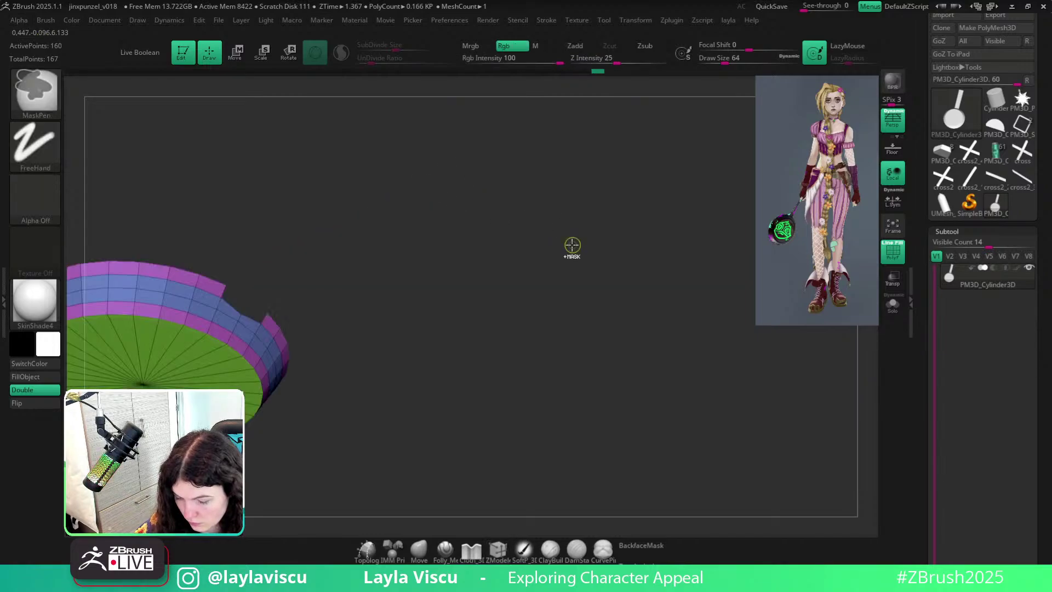
mouse_move(572, 247)
left_mouse_down()
mouse_move(436, 248)
mouse_move(528, 220)
mouse_move(564, 244)
left_mouse_up()
left_click(571, 254, "ctrl+shift")
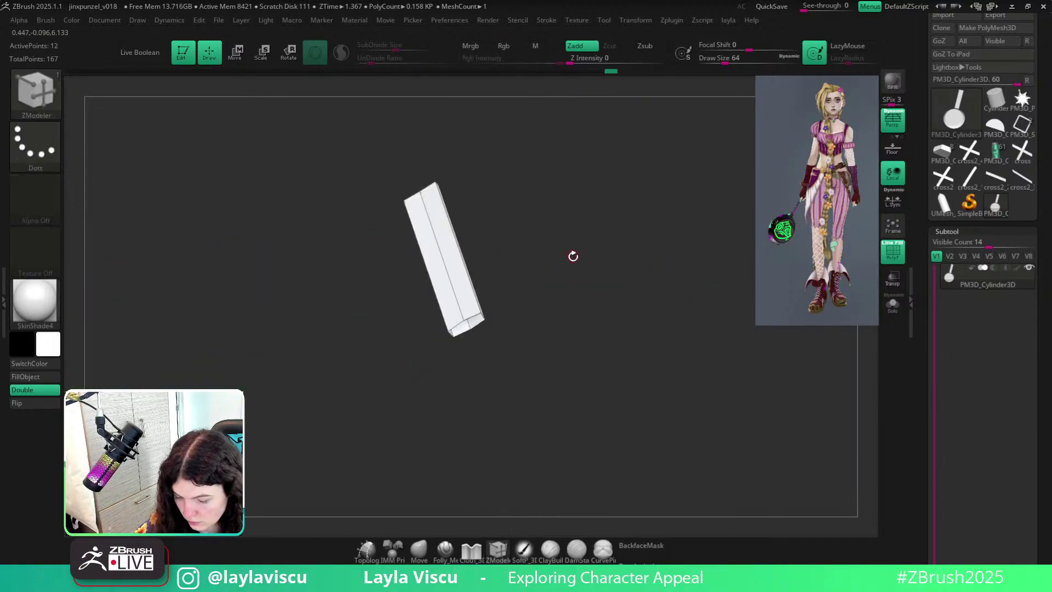
key("space")
left_click(592, 214)
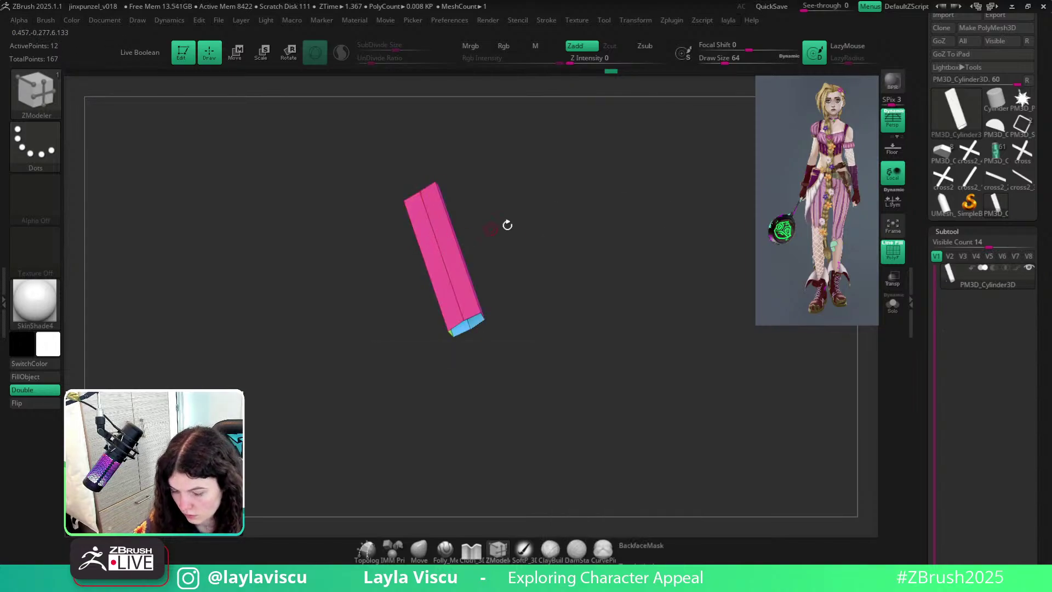
left_click(550, 219, "ctrl+shift")
mouse_move(551, 220)
left_mouse_down()
mouse_move(574, 238)
mouse_move(482, 223)
mouse_move(620, 238)
mouse_move(604, 206)
left_mouse_up()
left_click(455, 197, "ctrl+shift")
left_click(453, 197, "ctrl+shift")
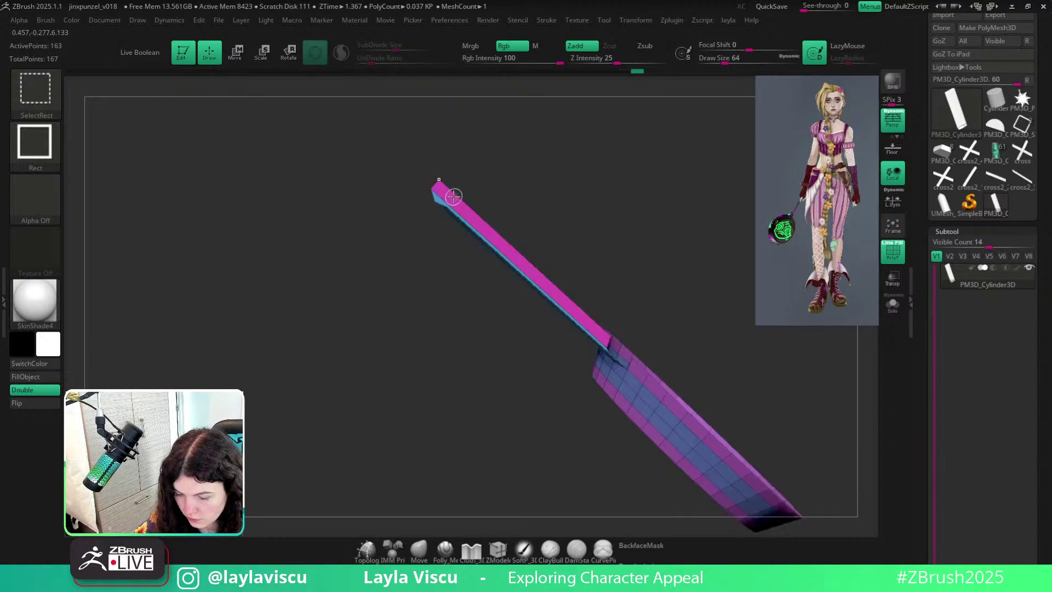
key("ctrl+z")
left_click_drag(678, 263, 560, 216, "alt")
left_click_drag(603, 275, 588, 305)
left_click_drag(514, 338, 578, 424, "ctrl+shift")
left_click(578, 422, "ctrl+shift")
key("ctrl+z")
left_click(611, 287, "ctrl+shift")
Hide the handle's end, back and one long side, and remove them with Del Hidden.
mouse_move(611, 287)
left_mouse_down()
mouse_move(623, 225)
mouse_move(596, 239)
mouse_move(608, 292)
left_mouse_up()
left_click_drag(597, 112, 629, 247, "ctrl+shift")
left_click(655, 256, "ctrl+shift")
key("1")
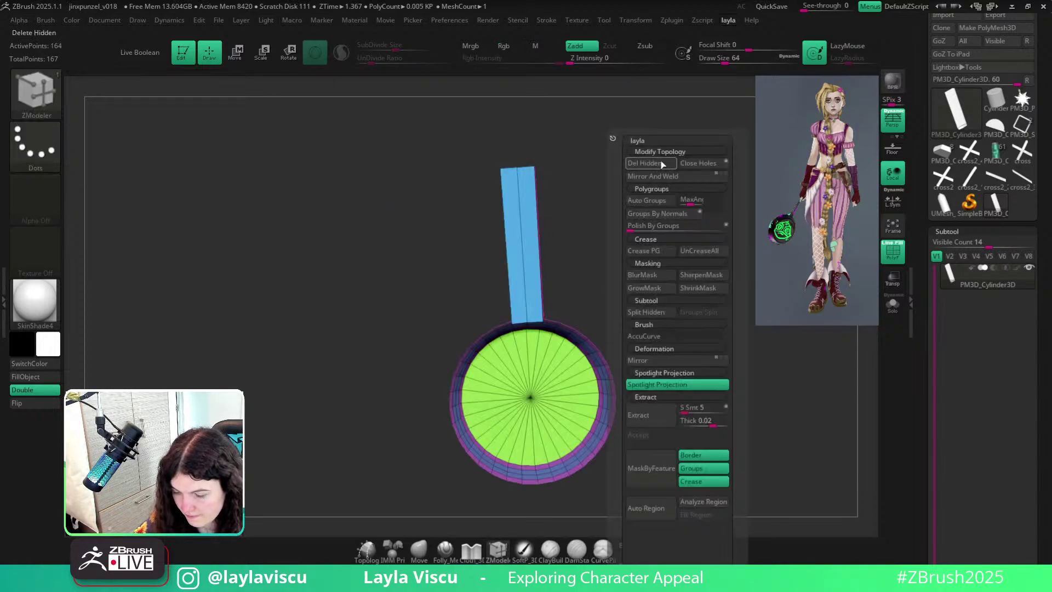
left_click(663, 166)
Hide the handle's remaining long side strip and delete it with Del Hidden.
left_click_drag(542, 182, 476, 178)
left_click(482, 170, "ctrl+shift")
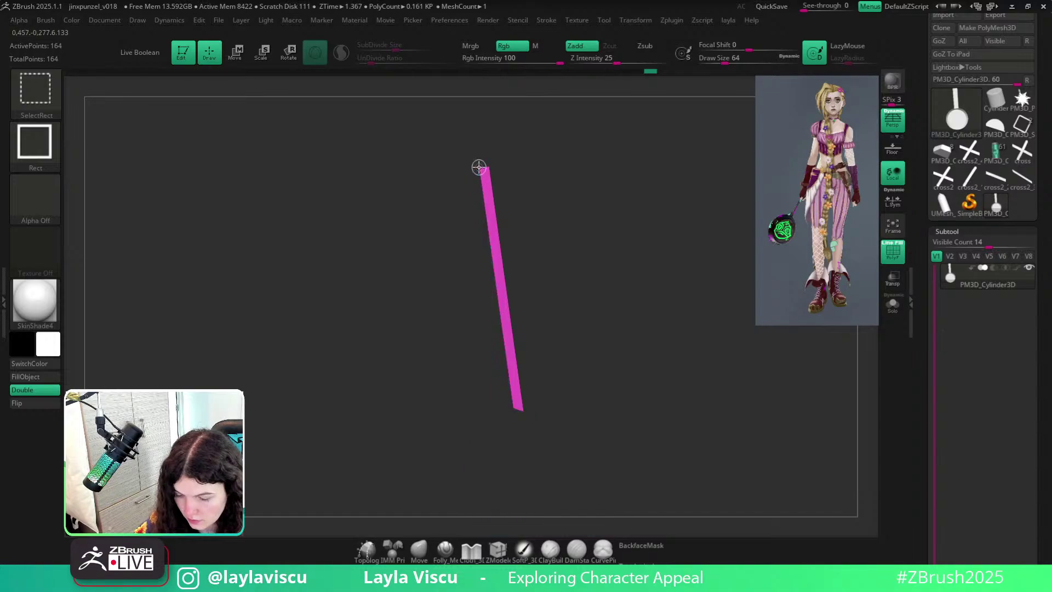
left_click(483, 170, "ctrl+shift")
key("1")
left_click(602, 163)
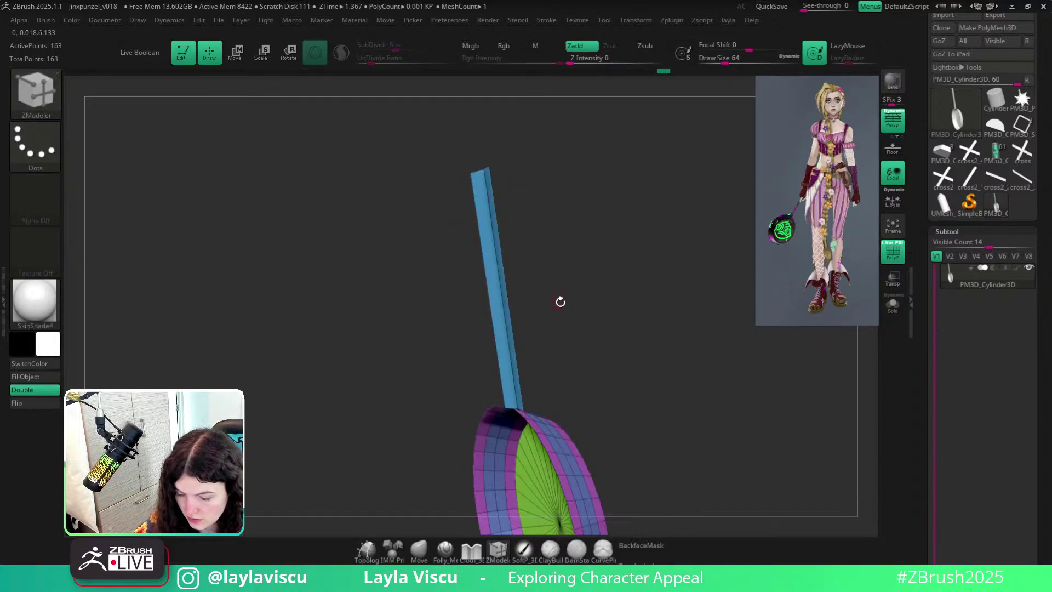
Try inserting multiple edge loops across the flat handle strip near the rim.
left_click_drag(560, 301, 568, 261)
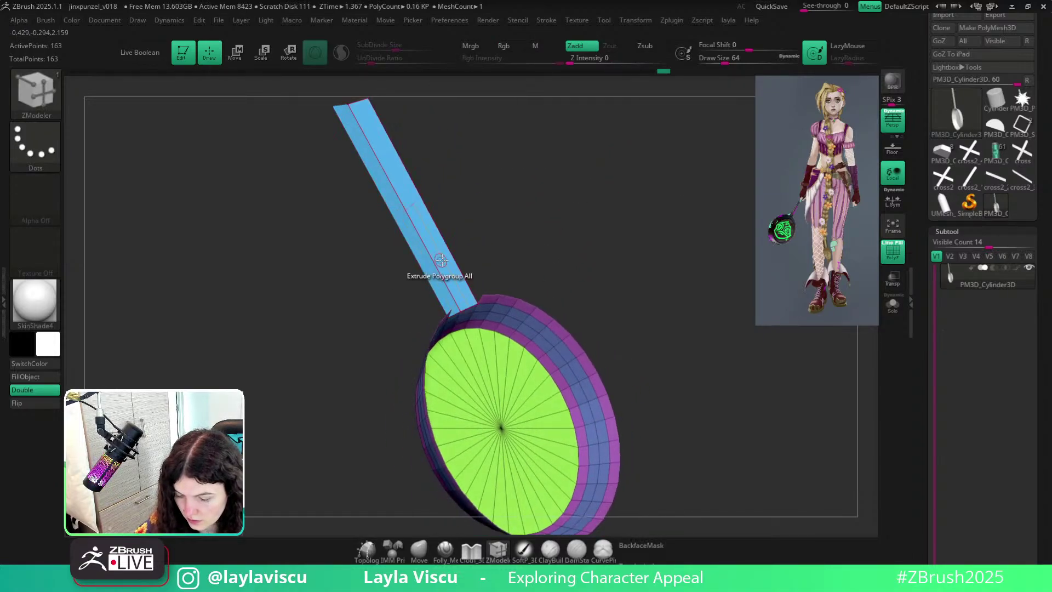
key("space")
left_click(301, 291)
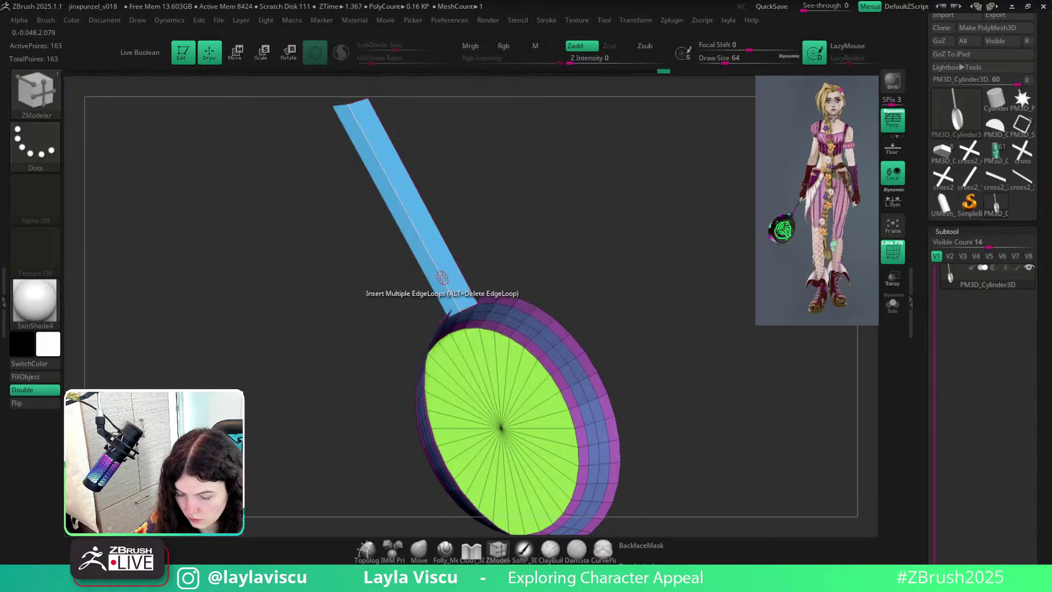
left_click_drag(442, 278, 474, 271)
left_click_drag(625, 270, 573, 294)
key("ctrl+z")
left_click_drag(613, 253, 626, 305, "alt")
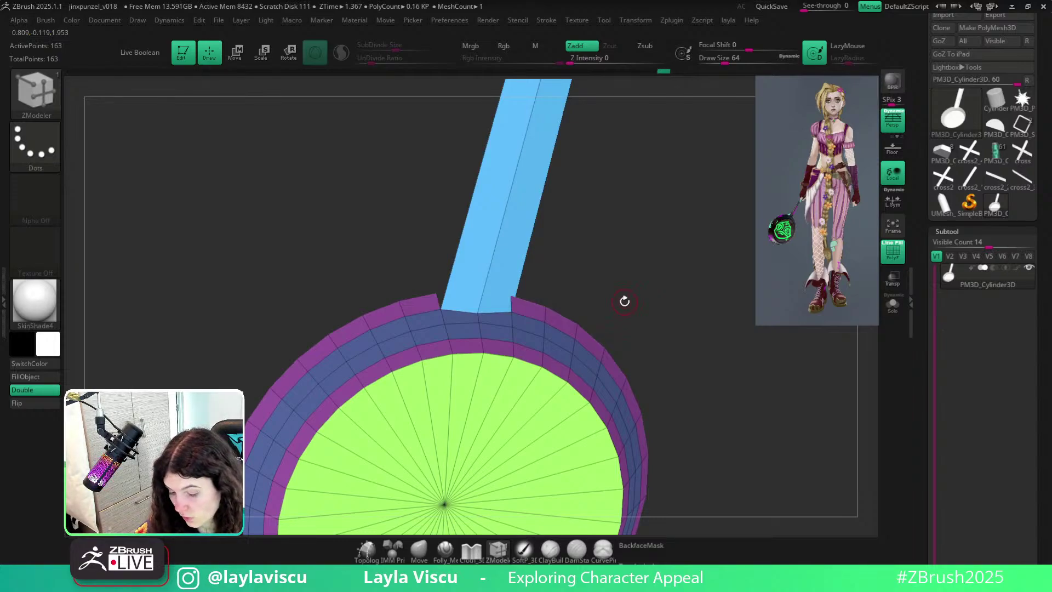
mouse_move(625, 301)
left_mouse_down()
mouse_move(649, 258)
mouse_move(622, 241)
mouse_move(606, 306)
left_mouse_up()
right_click_drag(606, 306, 482, 339, "ctrl")
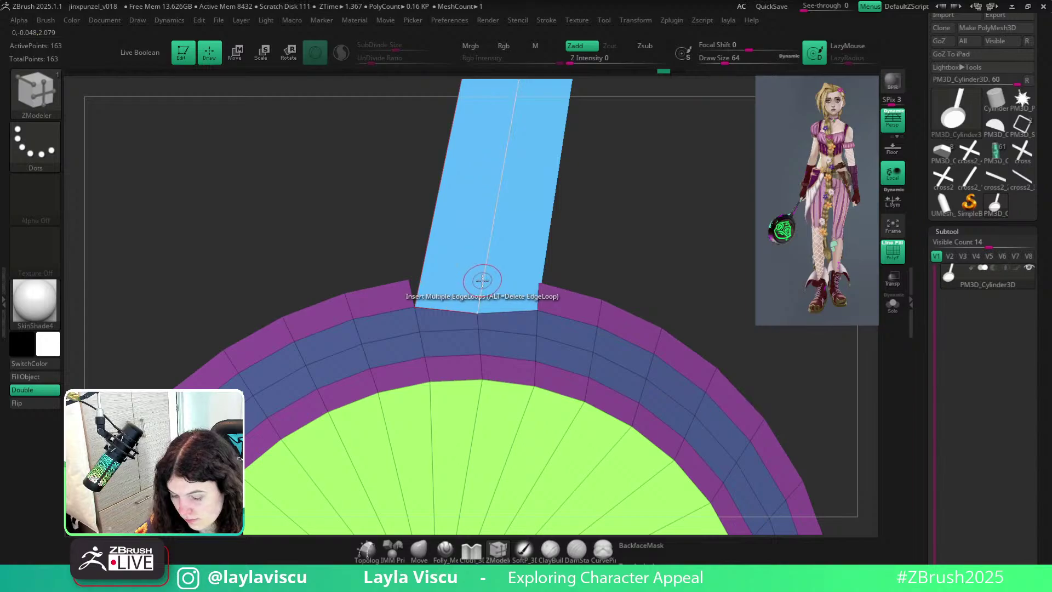
left_click_drag(483, 279, 482, 287)
key("ctrl+z")
Set the edge insertion target to Single EdgeLoop and insert one loop across the handle close to the rim.
key("space")
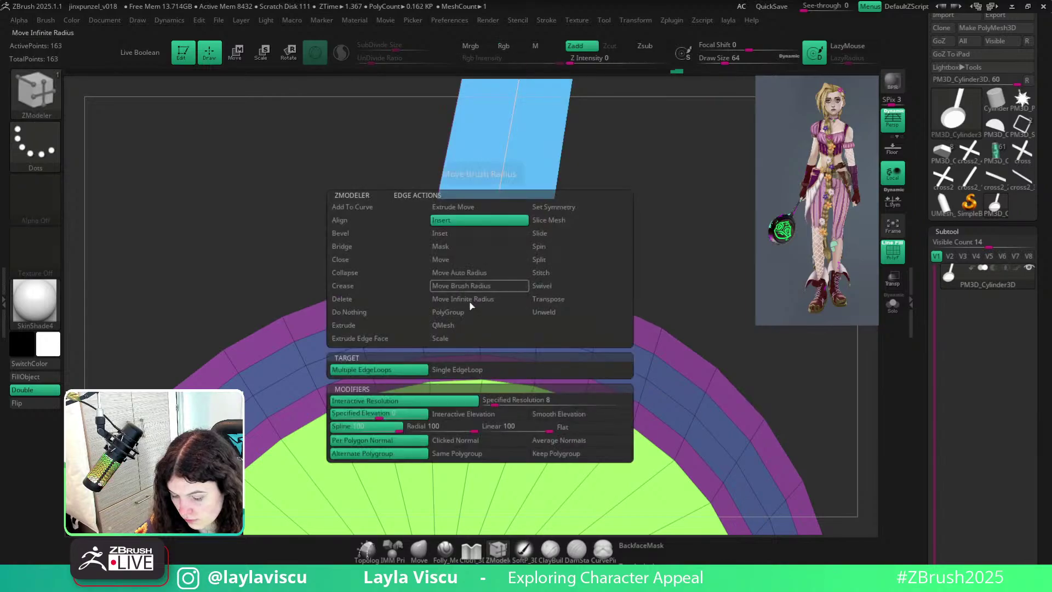
left_click(447, 370)
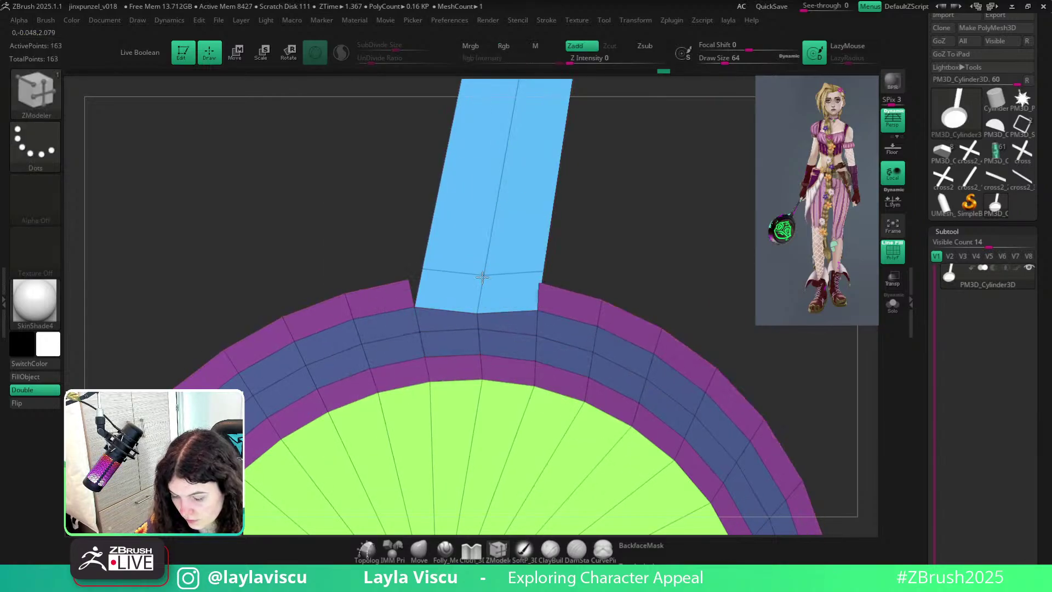
left_click(483, 301)
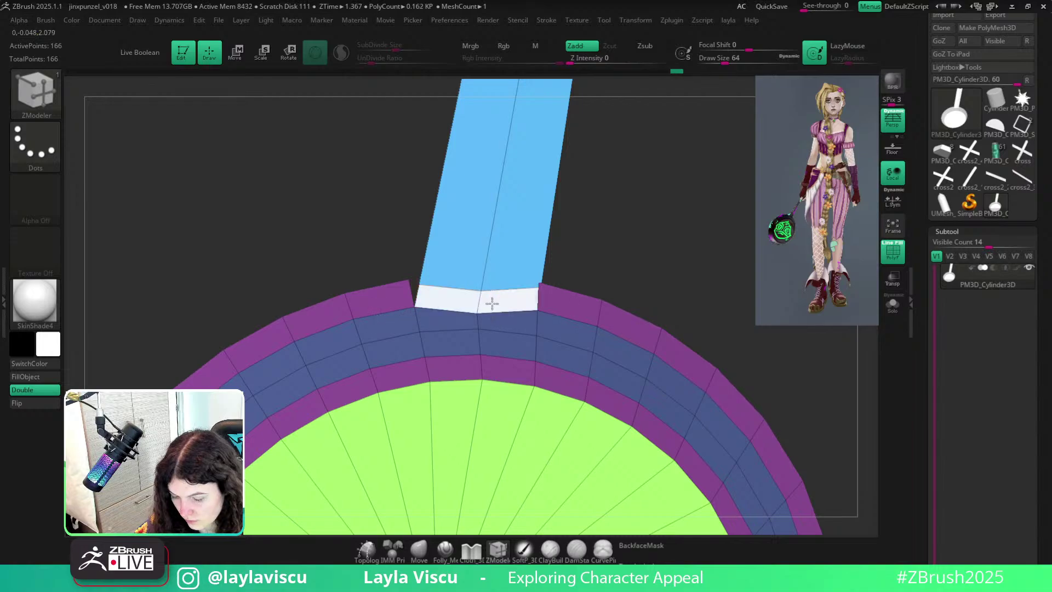
Set the polygon action to Delete with A Single Poly as target and delete the two handle faces next to the rim.
key("space")
left_click(351, 180)
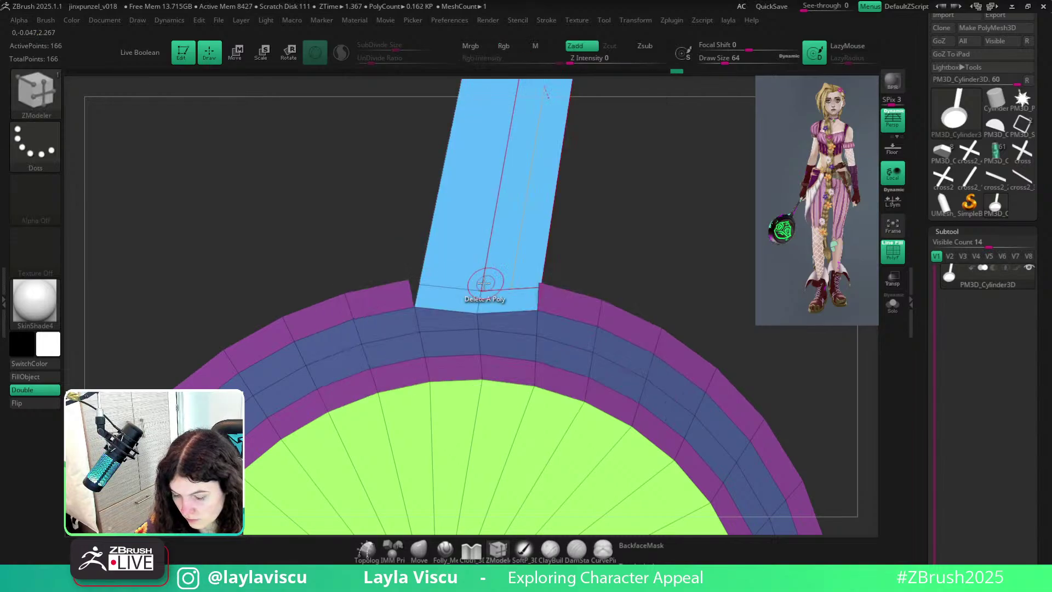
left_click(492, 305)
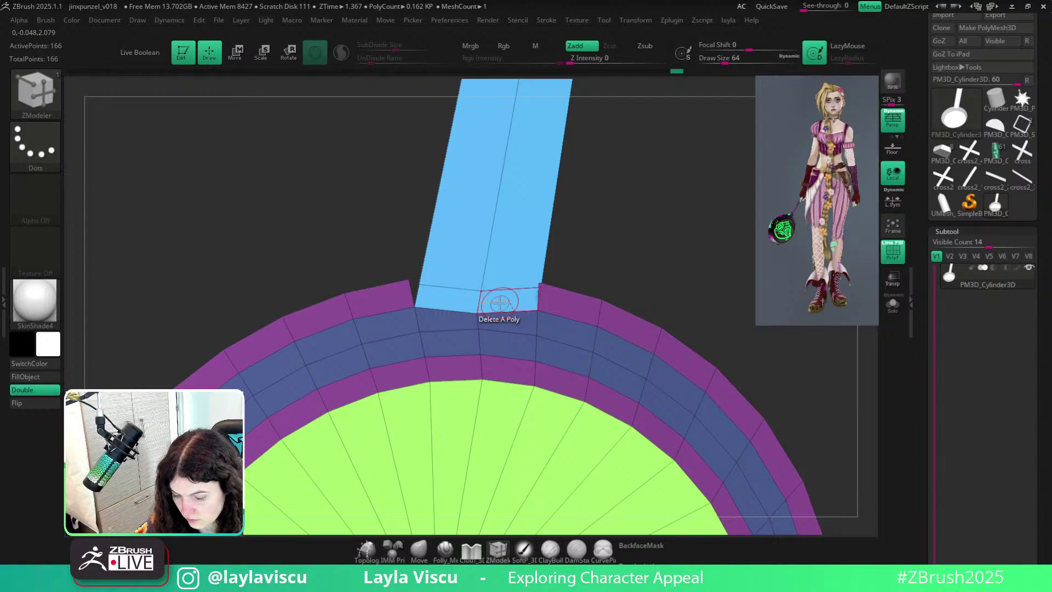
left_click(451, 300)
Set the point action to Stitch with To End Point and stitch both lower handle corners to the adjacent rim corners.
left_click_drag(449, 301, 634, 266)
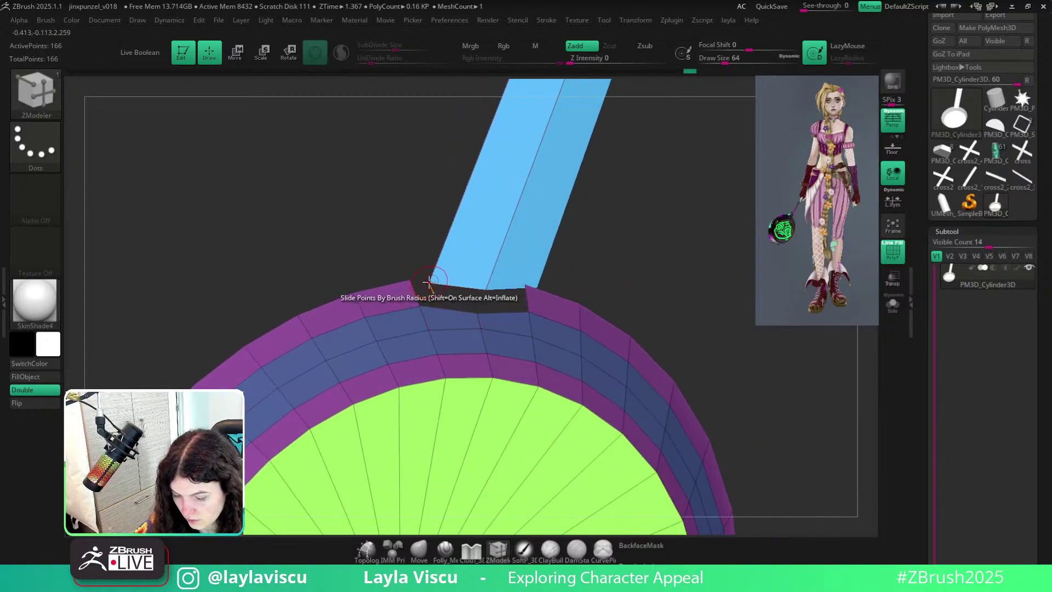
key("space")
left_click(480, 318)
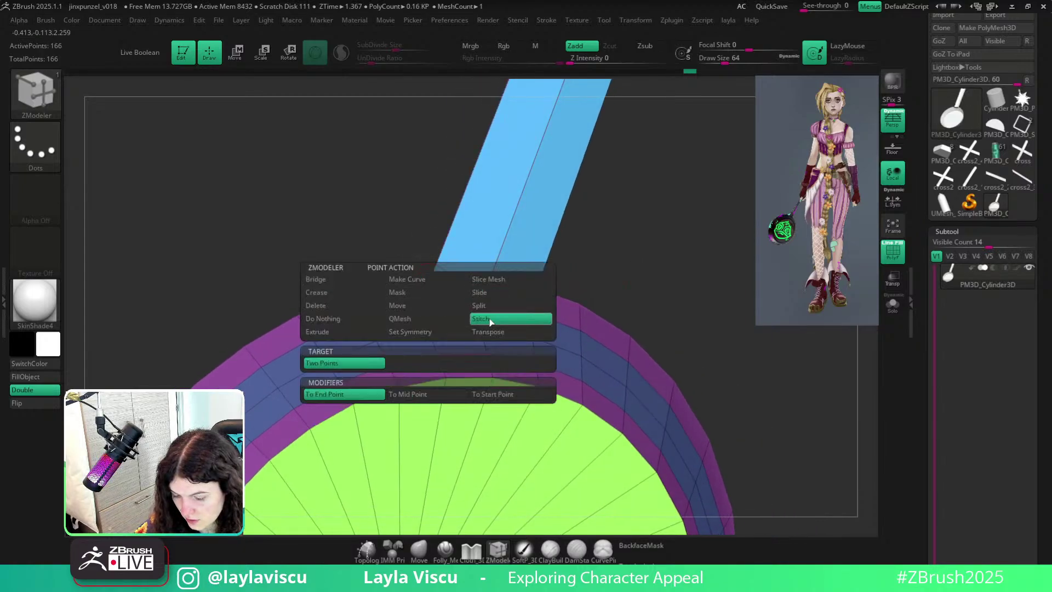
left_click(410, 281)
left_click(410, 281)
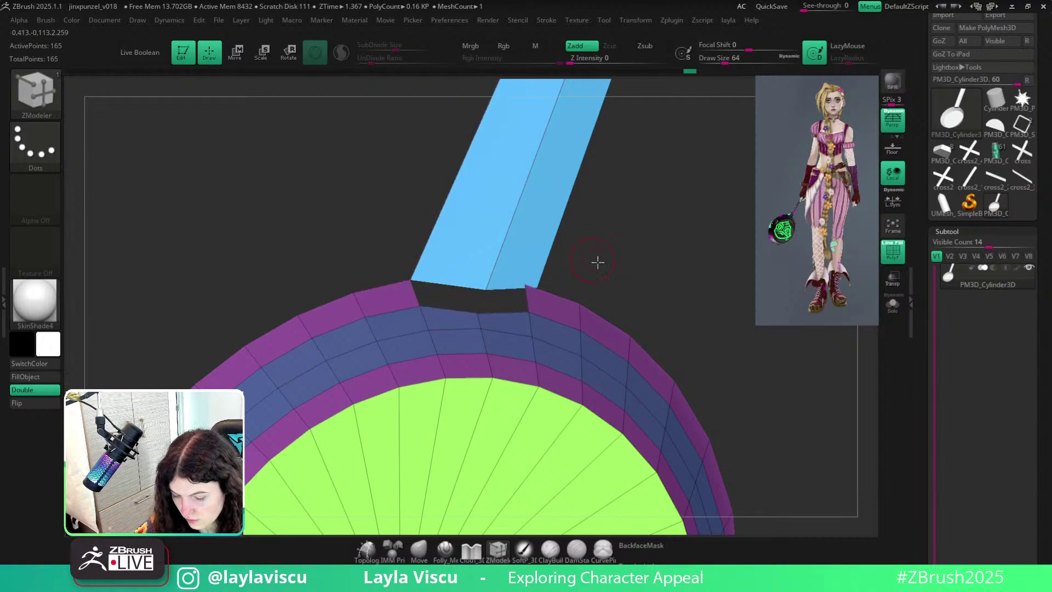
left_click_drag(598, 263, 527, 268)
left_click(531, 288)
left_click(536, 290)
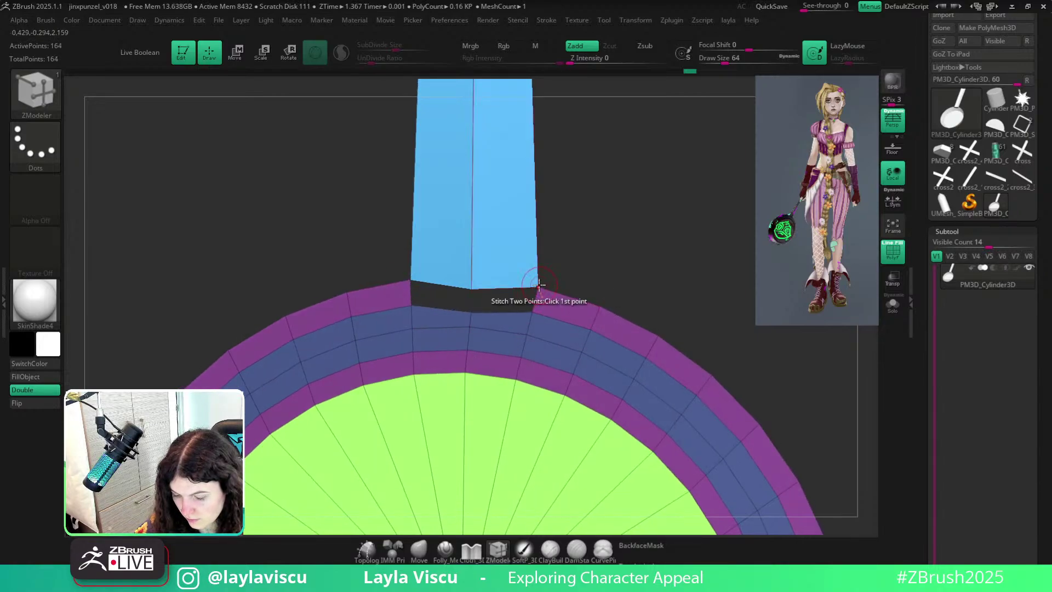
Delete the lengthwise centre edge loop from the handle strip.
left_click_drag(595, 271, 566, 258)
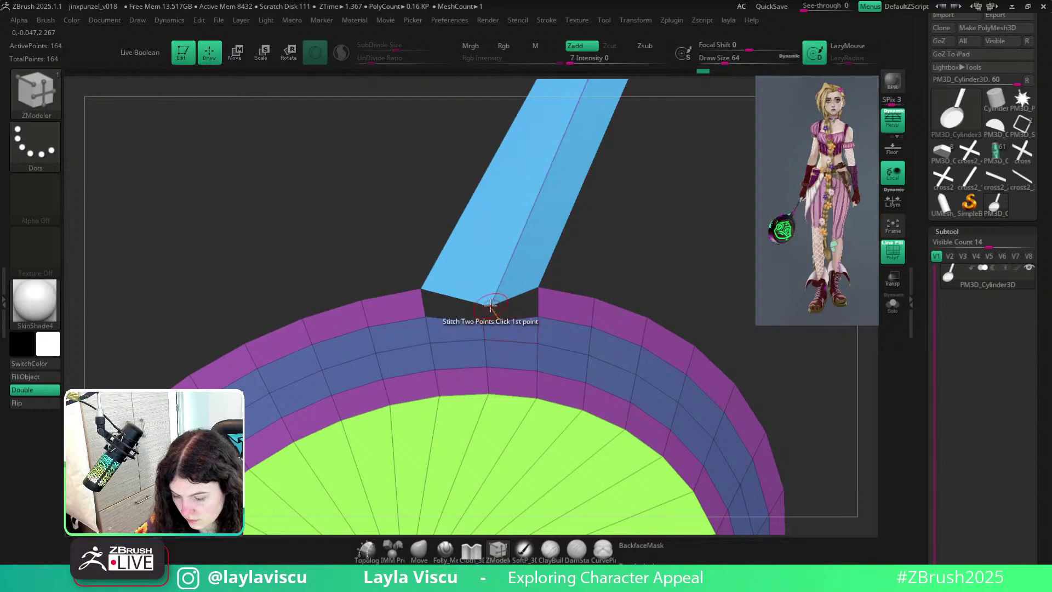
key("space")
left_click(502, 249)
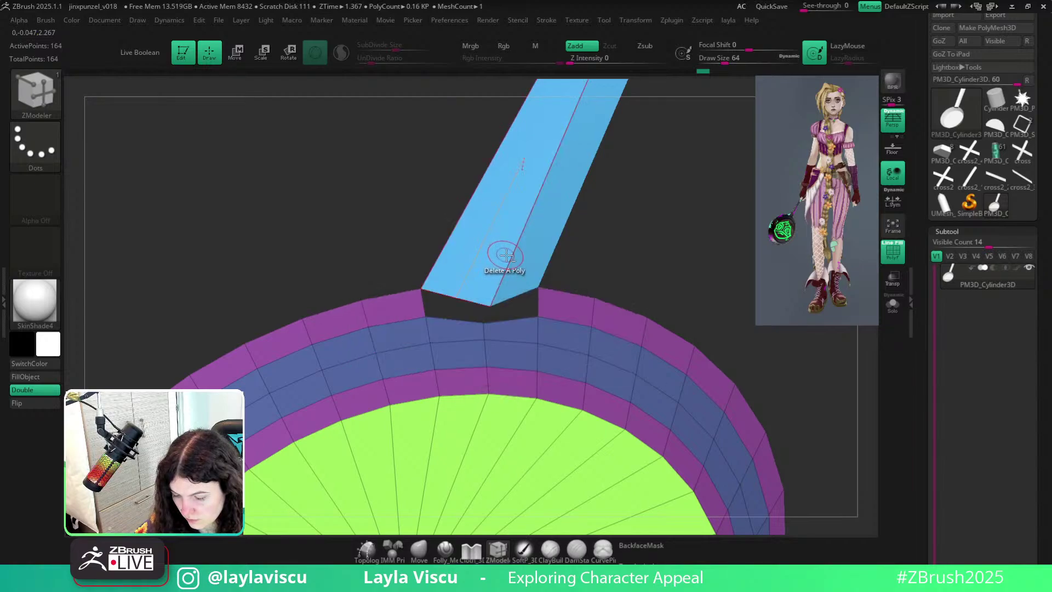
left_click(506, 254)
Set the edge insertion target to Multiple EdgeLoops and insert one centred lengthwise loop along the handle.
left_click_drag(610, 253, 489, 284)
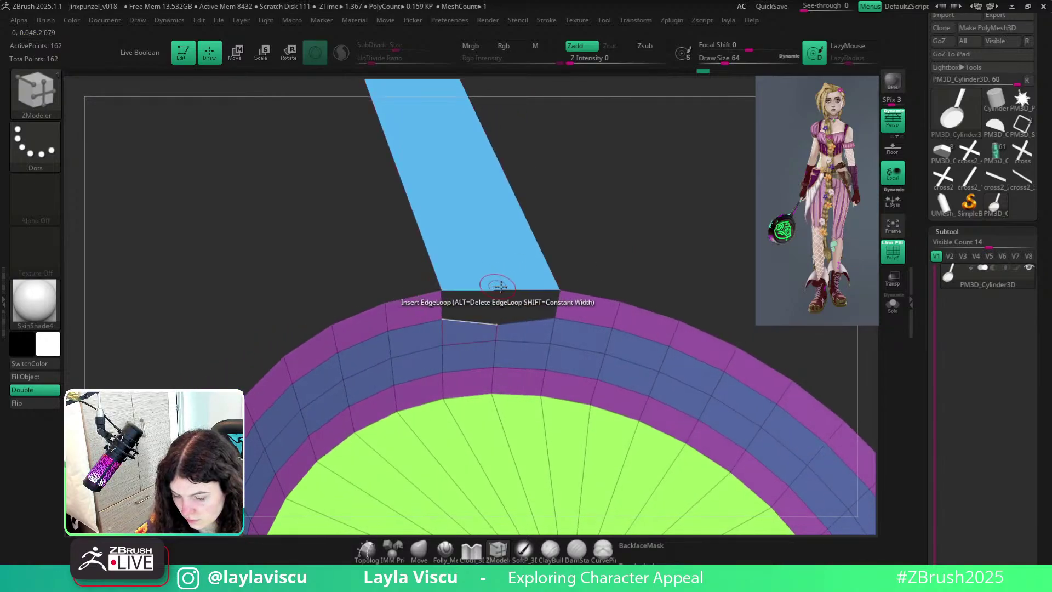
key("space")
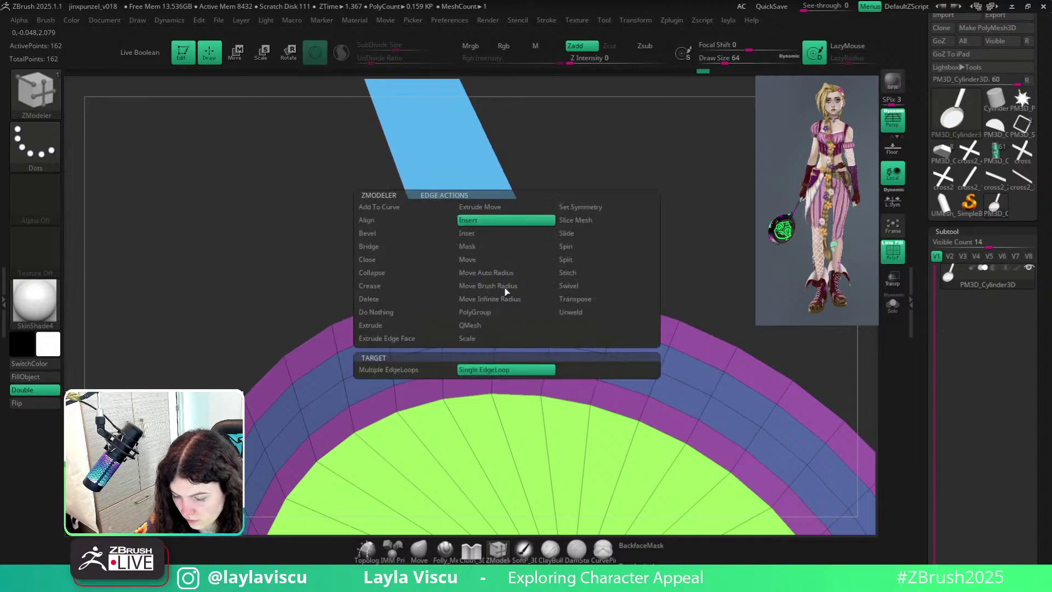
left_click(406, 370)
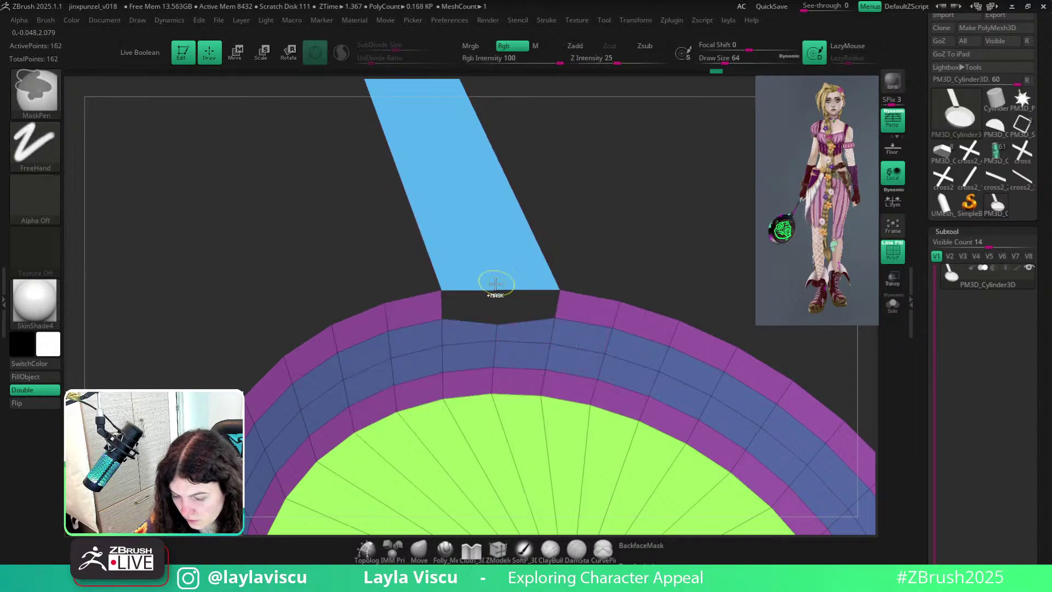
left_click(492, 281)
Fill the open gap between the handle's base and the dish wall with two polygons.
left_click_drag(587, 273, 536, 317)
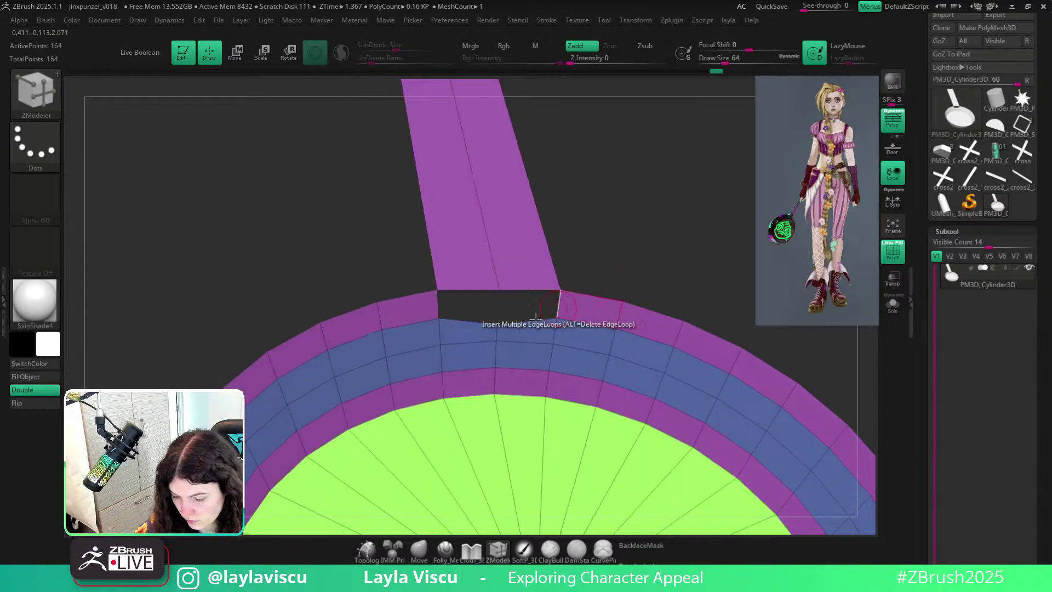
key("space")
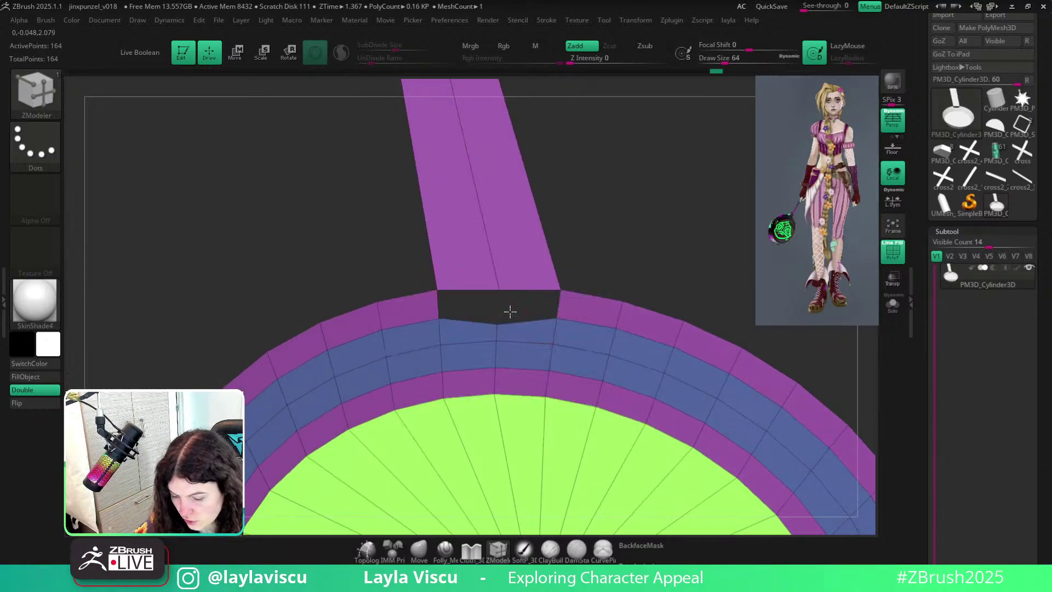
left_click(476, 317)
mouse_move(480, 312)
right_mouse_down("ctrl")
mouse_move(540, 284)
mouse_move(551, 291)
right_mouse_up("ctrl")
right_click_drag(551, 291, 535, 340, "ctrl")
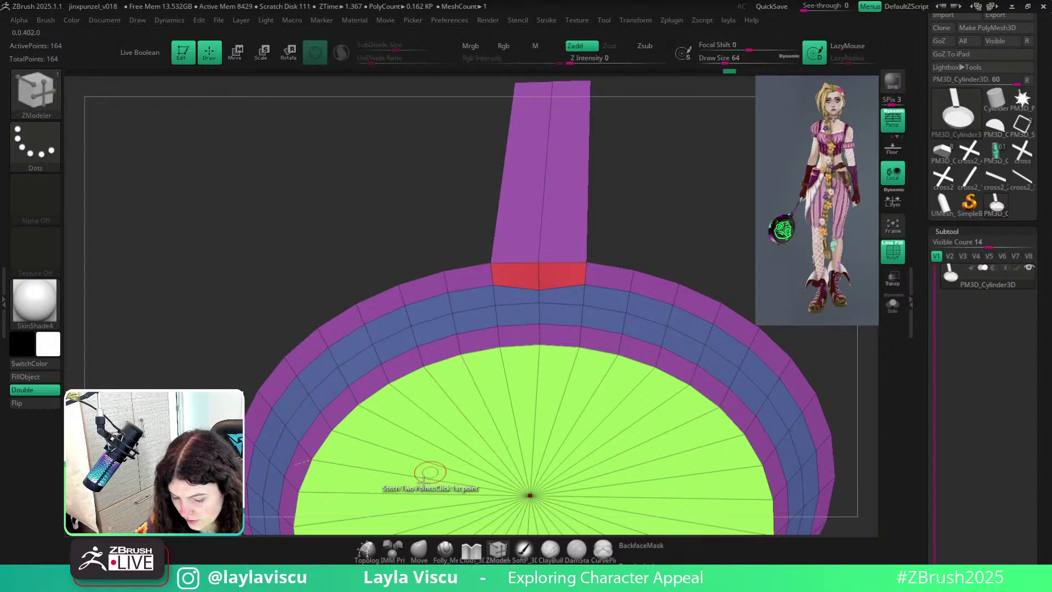
Preview the pan with Dynamic Subdiv, choosing Always YES for auto-activation, and return to the unsmoothed mesh.
mouse_move(658, 238)
right_mouse_down()
mouse_move(535, 291)
mouse_move(611, 270)
mouse_move(535, 296)
right_mouse_up()
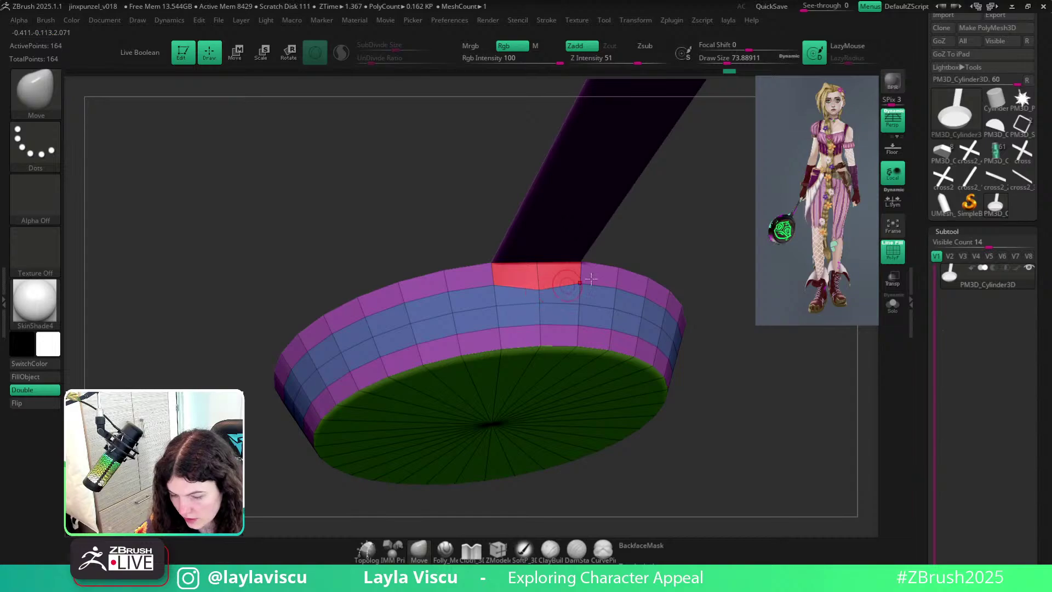
right_click_drag(591, 279, 677, 231)
key("d")
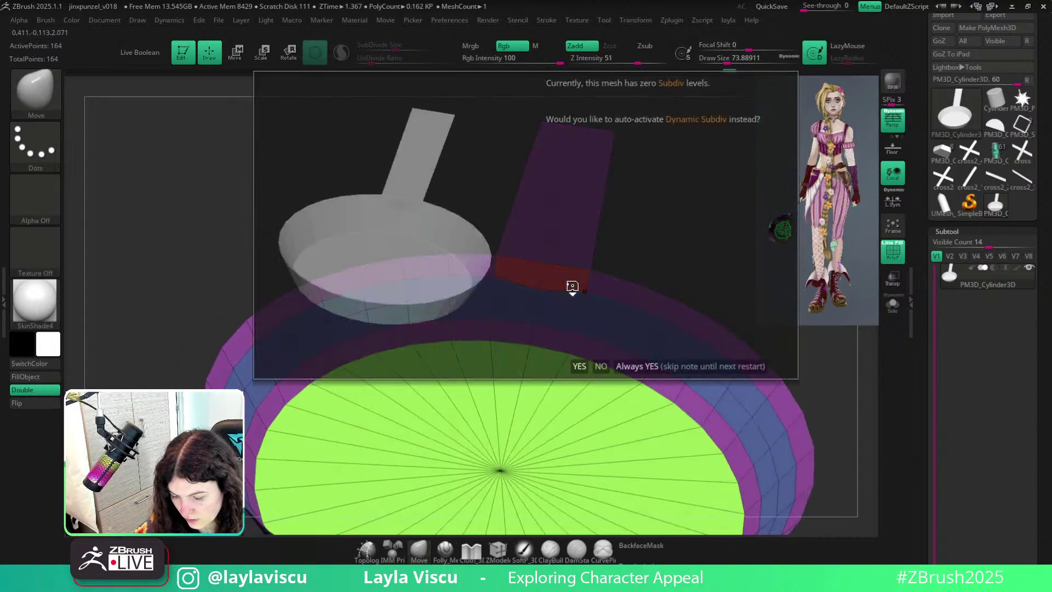
left_click(625, 366)
key("shift+f")
right_click_drag(545, 252, 572, 274, "alt")
key("shift+d")
key("shift+f")
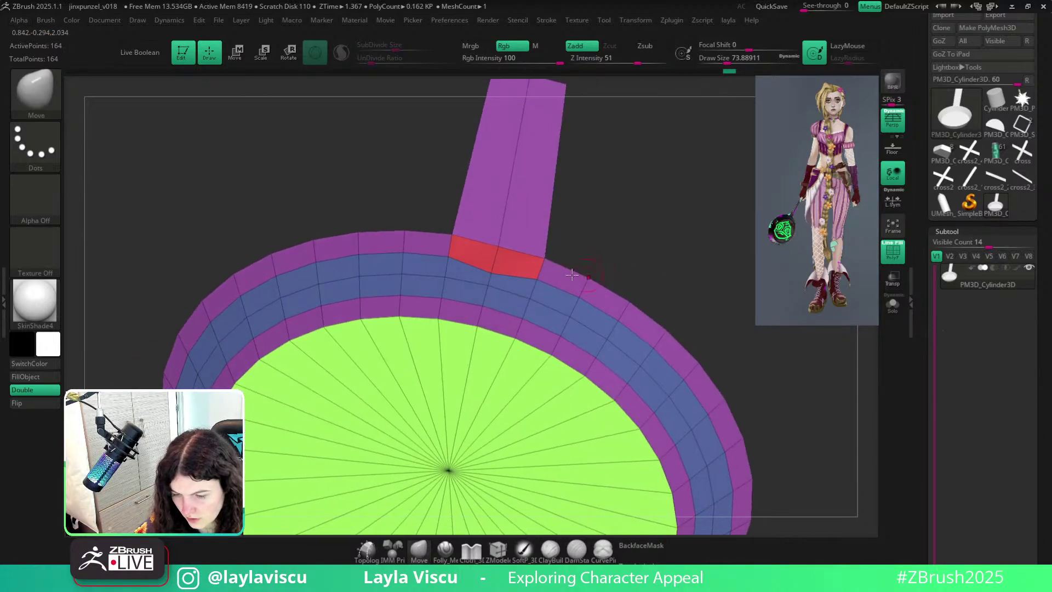
Examine the handle's junction with the rim and the overall pan shape from several angles, with and without the wireframe.
key("l")
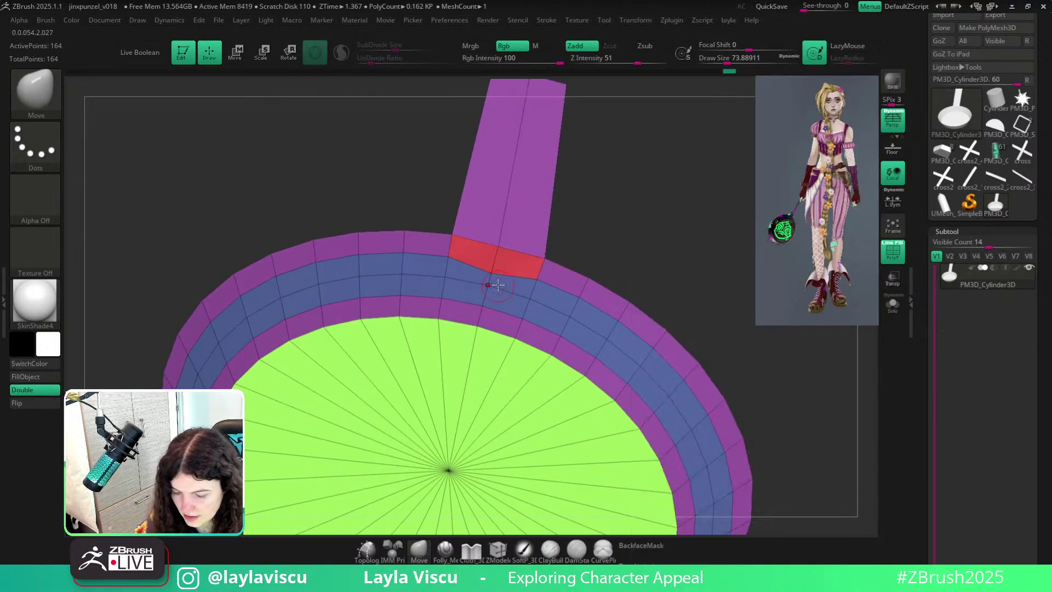
mouse_move(646, 261)
right_mouse_down()
mouse_move(627, 284)
mouse_move(708, 282)
mouse_move(692, 303)
mouse_move(643, 281)
mouse_move(640, 306)
right_mouse_up()
right_click_drag(640, 306, 449, 351, "ctrl")
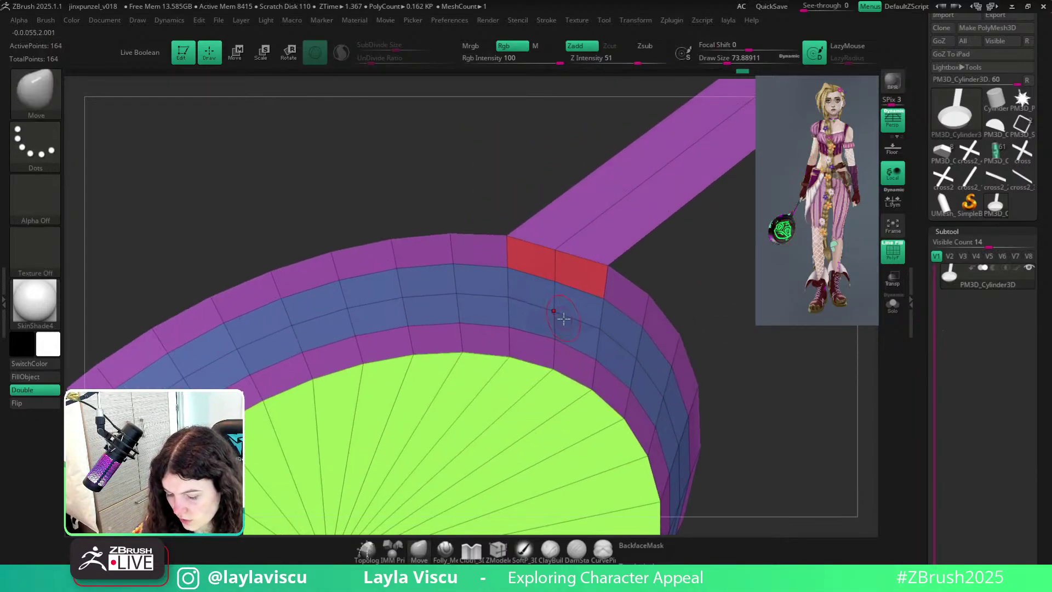
mouse_move(557, 312)
right_mouse_down("ctrl")
mouse_move(657, 303)
mouse_move(689, 289)
mouse_move(638, 289)
right_mouse_up("ctrl")
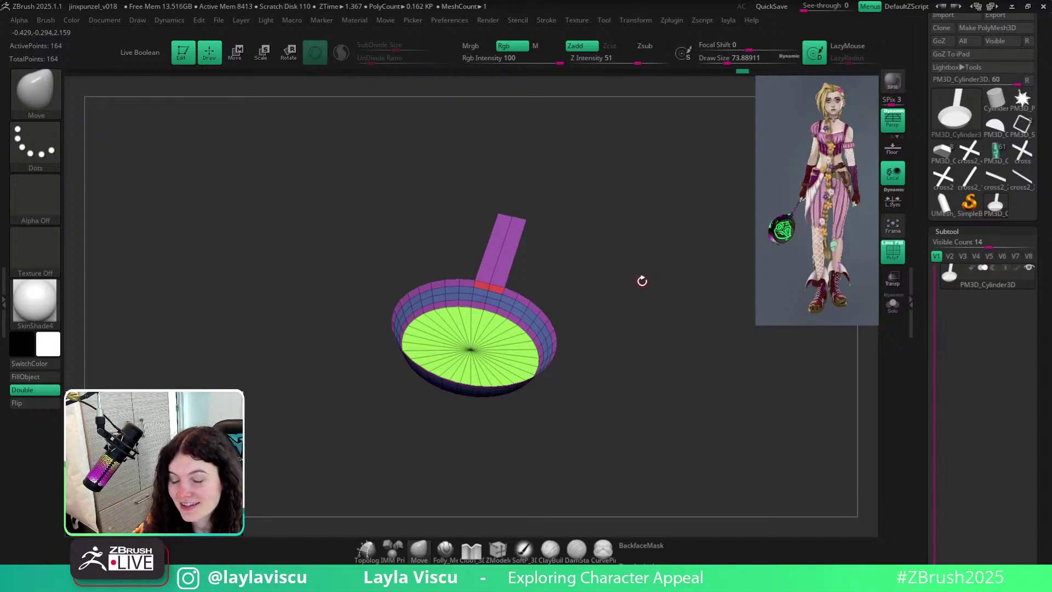
mouse_move(643, 282)
right_mouse_down()
mouse_move(636, 346)
mouse_move(644, 299)
right_mouse_up()
right_click_drag(504, 301, 471, 288, "ctrl")
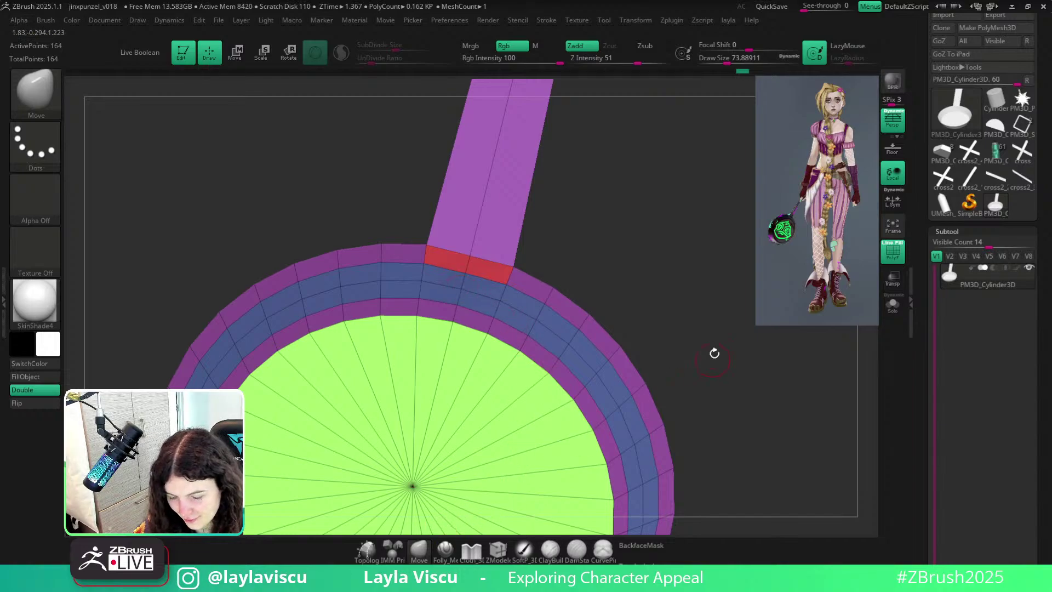
right_click_drag(714, 354, 635, 305, "ctrl")
right_click_drag(510, 263, 458, 477, "ctrl")
mouse_move(671, 376)
right_mouse_down()
mouse_move(677, 270)
mouse_move(667, 381)
right_mouse_up()
mouse_move(531, 251)
right_mouse_down("ctrl")
mouse_move(524, 291)
mouse_move(493, 286)
mouse_move(404, 505)
right_mouse_up("ctrl")
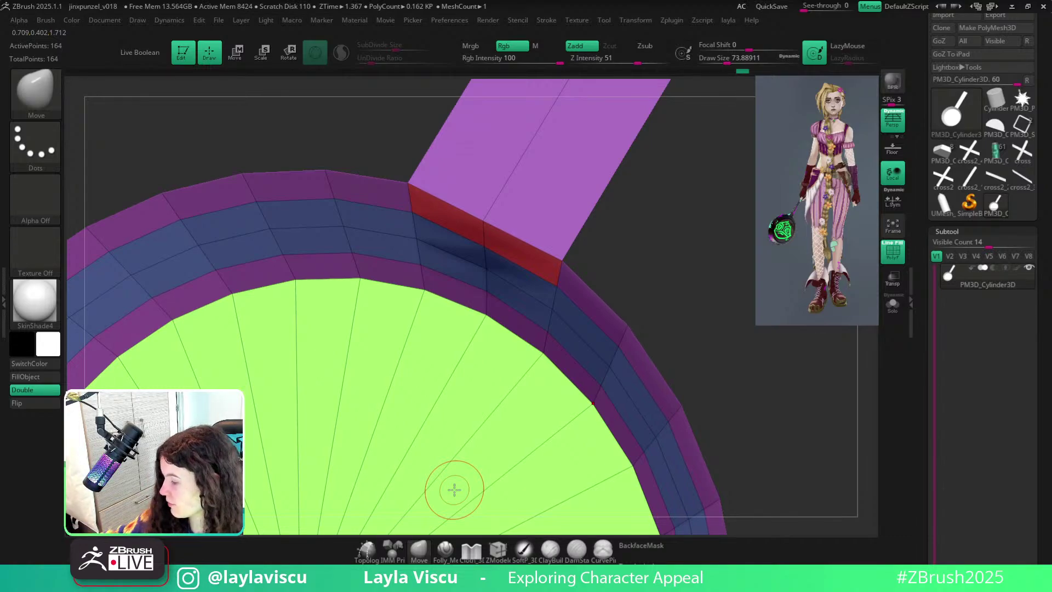
left_click_drag(608, 351, 655, 308)
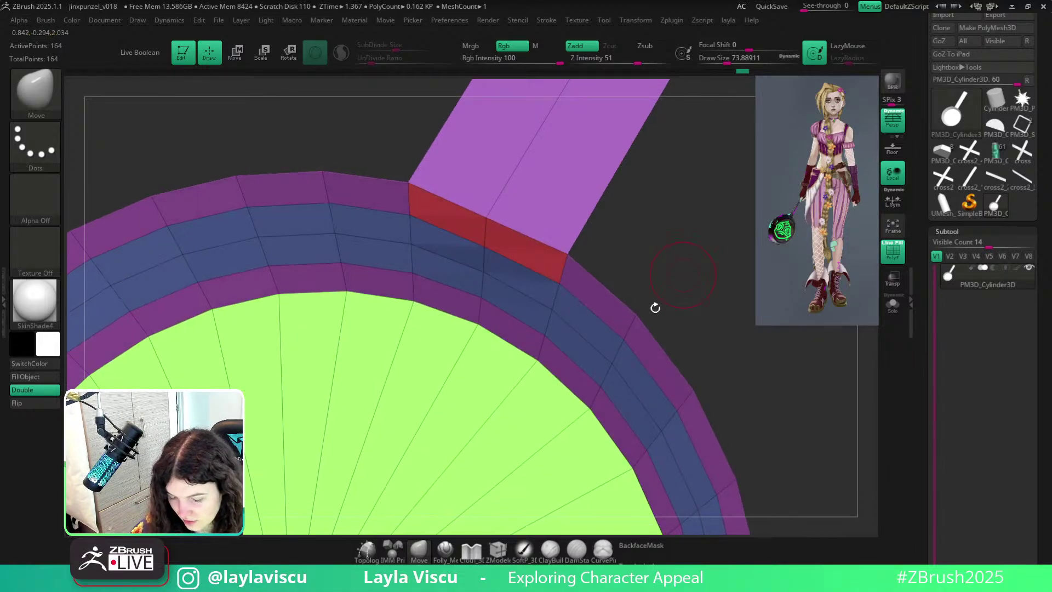
left_click_drag(722, 311, 516, 254)
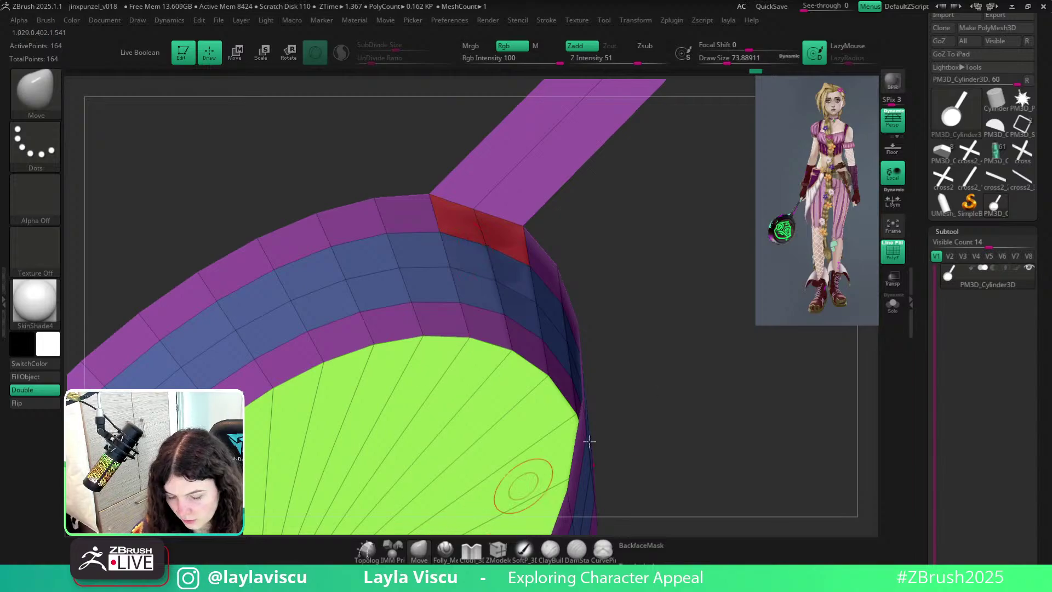
left_click_drag(590, 442, 623, 319)
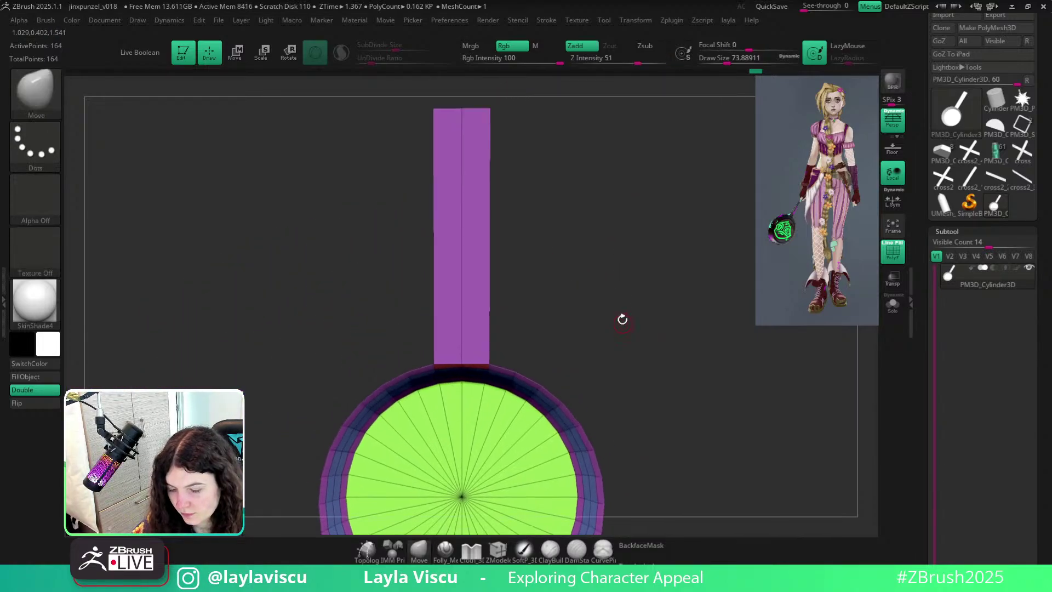
key("shift+f")
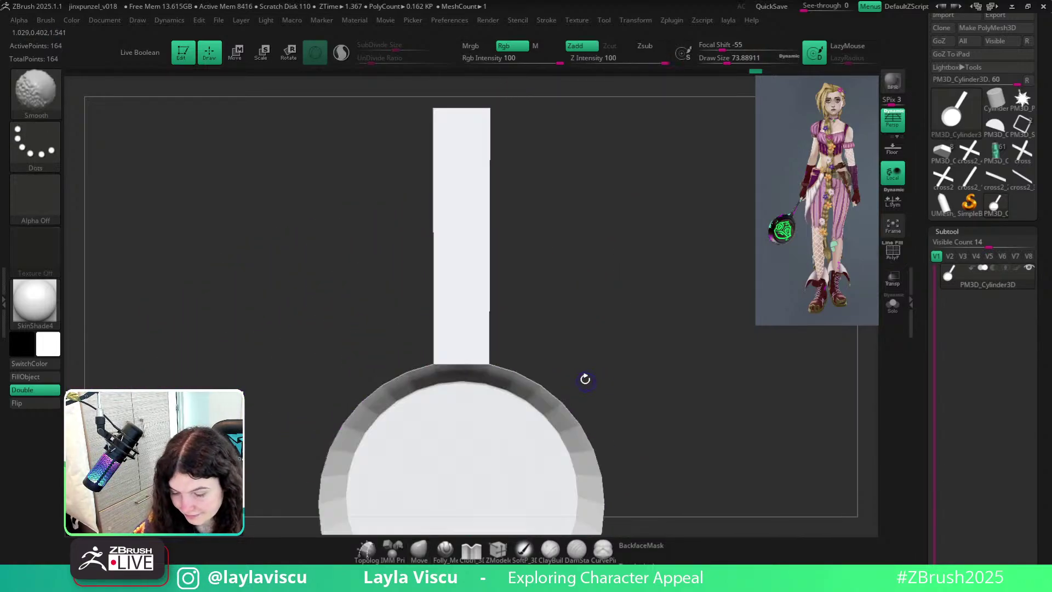
key("shift+f")
Mask the handle's free end, invert the mask, move the end outward to lengthen the handle, and clear the mask.
left_click_drag(566, 202, 582, 261, "alt")
left_click_drag(441, 148, 540, 189, "ctrl")
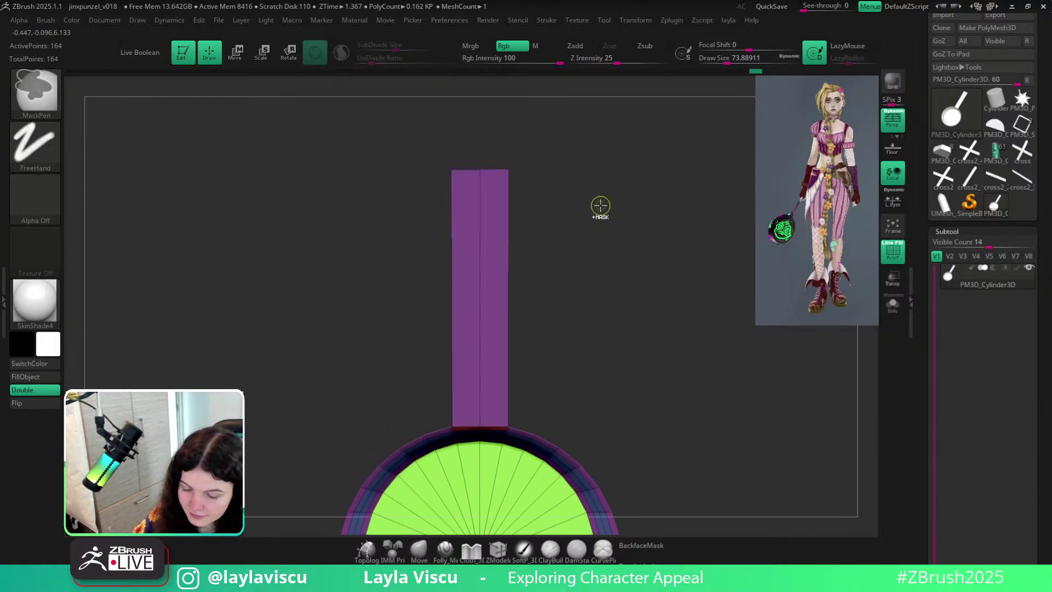
left_click(599, 206, "ctrl")
key("w")
left_click_drag(633, 259, 639, 307, "alt")
left_click_drag(487, 281, 487, 241)
left_click(420, 549)
left_click_drag(602, 348, 618, 378, "ctrl")
left_click_drag(613, 383, 620, 287, "alt")
right_click_drag(619, 287, 569, 258, "ctrl")
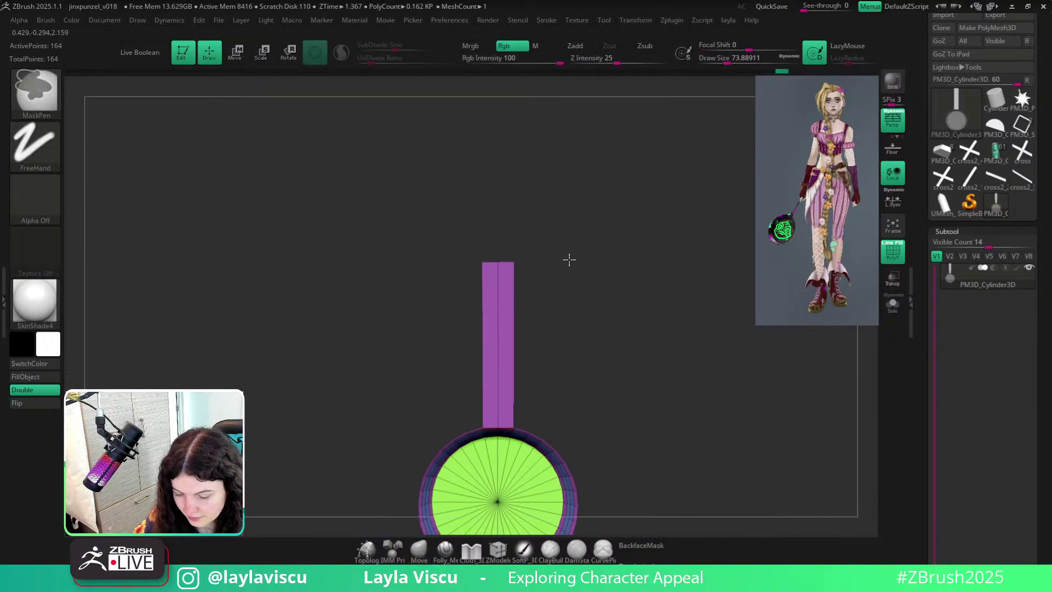
Switch back to the ZModeler brush and set the polygon action to Extrude.
left_click_drag(606, 326, 613, 270)
left_click_drag(622, 359, 644, 393, "alt")
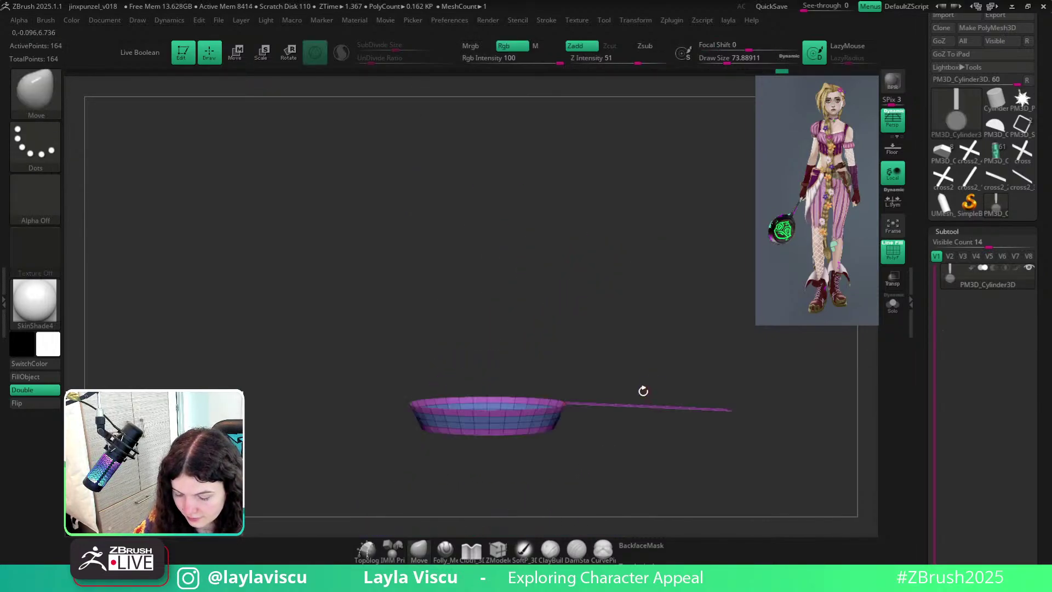
left_click_drag(630, 352, 587, 253)
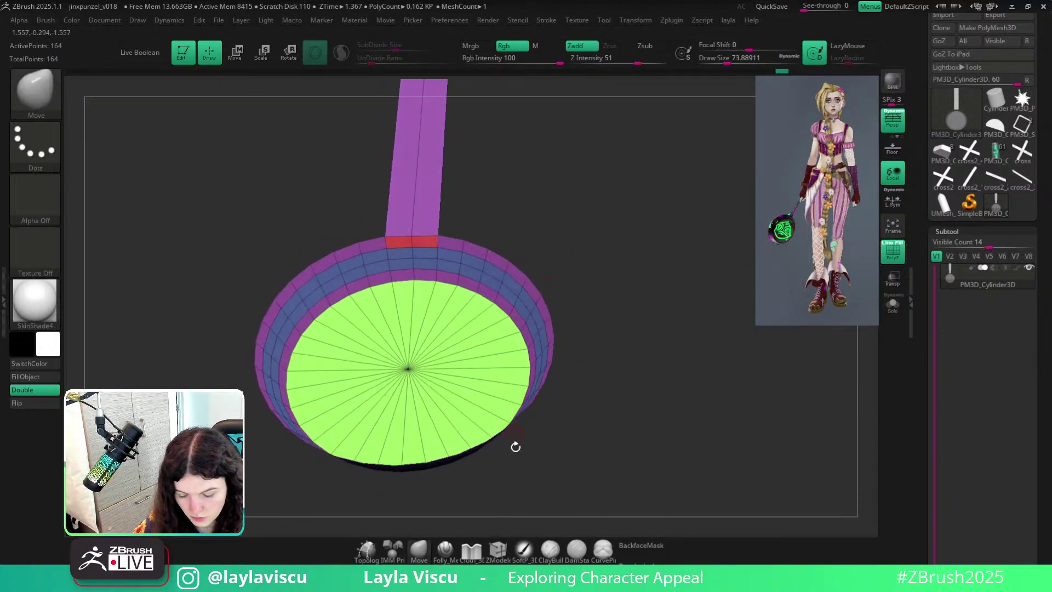
key("b")
key("z")
key("m")
key("space")
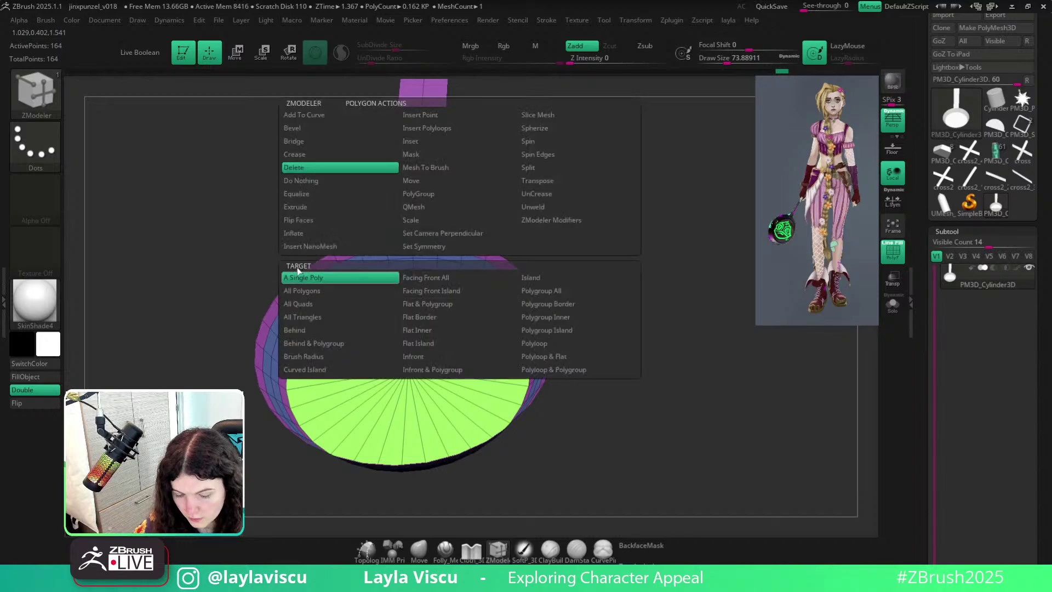
left_click(309, 207)
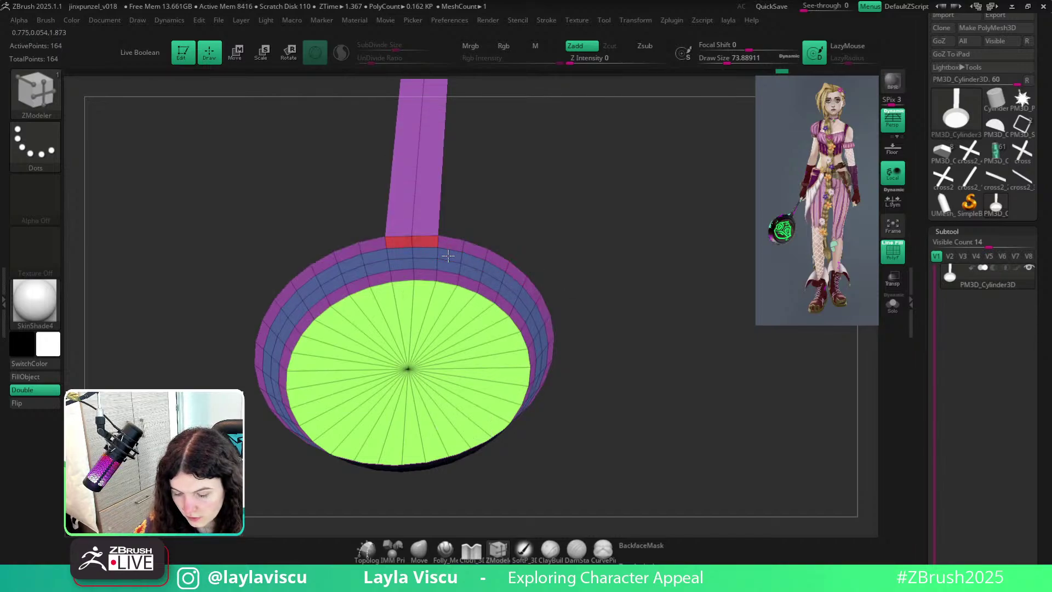
Try thickening the pan by extruding all of its polygons.
left_click_drag(449, 256, 439, 278)
mouse_move(631, 282)
left_mouse_down()
mouse_move(608, 261)
mouse_move(616, 284)
mouse_move(629, 284)
left_mouse_up()
key("ctrl+z")
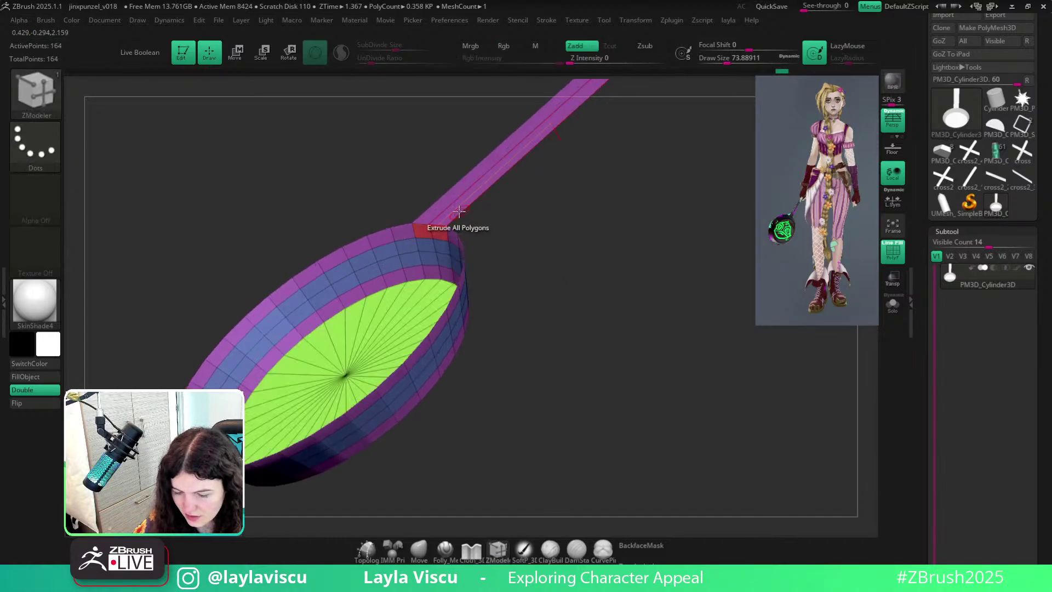
Extrude all of the pan's polygons by a small amount to give the dish wall and handle thickness.
mouse_move(459, 212)
left_mouse_down()
mouse_move(451, 252)
mouse_move(446, 217)
left_mouse_up()
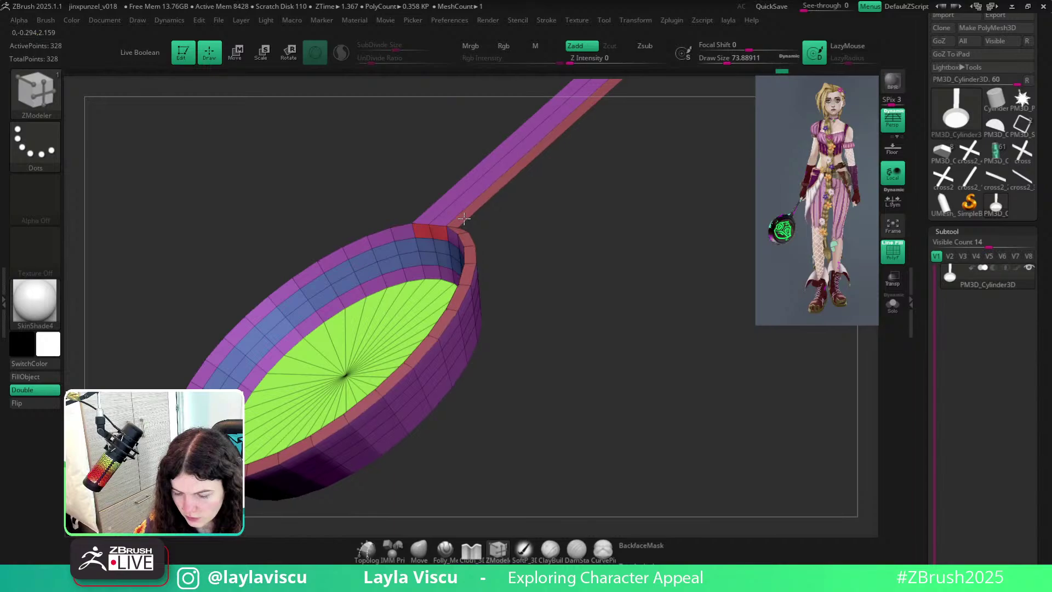
right_click_drag(465, 223, 561, 360, "ctrl")
key("shift+f")
key("shift+f")
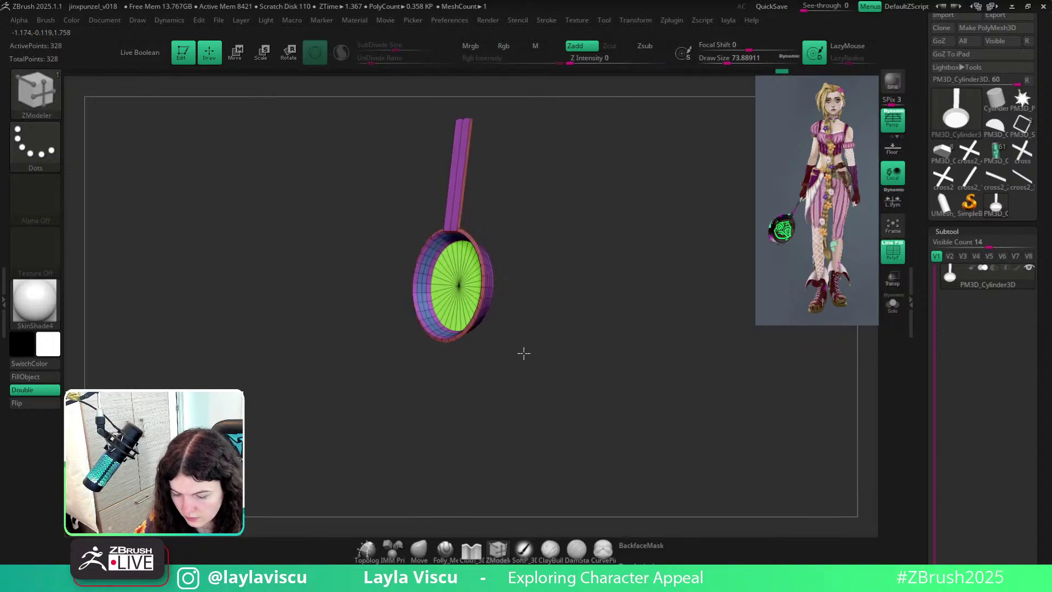
Set the edge action to Insert with multiple edge loops and add evenly spaced loops across the handle's length.
mouse_move(482, 349)
right_mouse_down()
mouse_move(477, 207)
mouse_move(608, 223)
mouse_move(469, 254)
mouse_move(553, 260)
mouse_move(521, 183)
mouse_move(559, 285)
mouse_move(538, 336)
mouse_move(603, 321)
mouse_move(648, 244)
mouse_move(640, 331)
mouse_move(571, 313)
mouse_move(595, 310)
right_mouse_up()
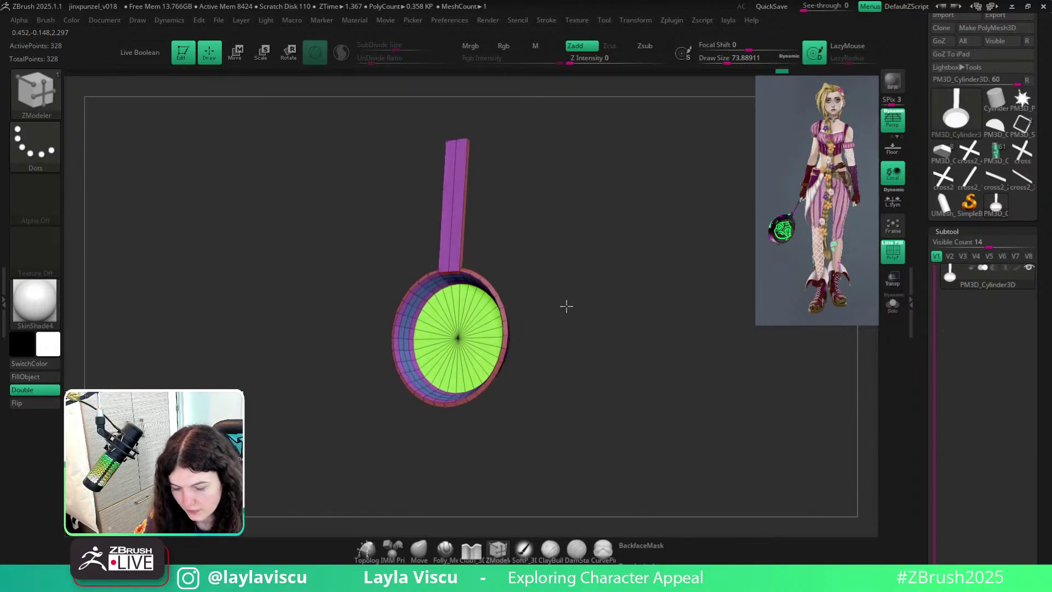
right_click_drag(566, 301, 625, 322)
key("shift+f")
key("shift+f")
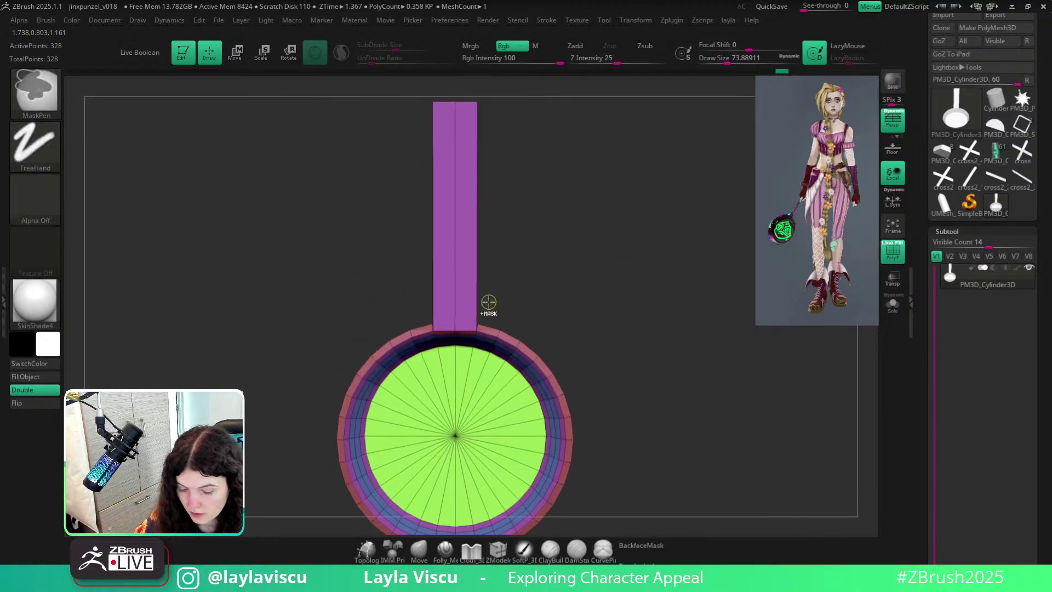
right_click_drag(488, 303, 460, 291, "ctrl")
key("space")
left_click(434, 221)
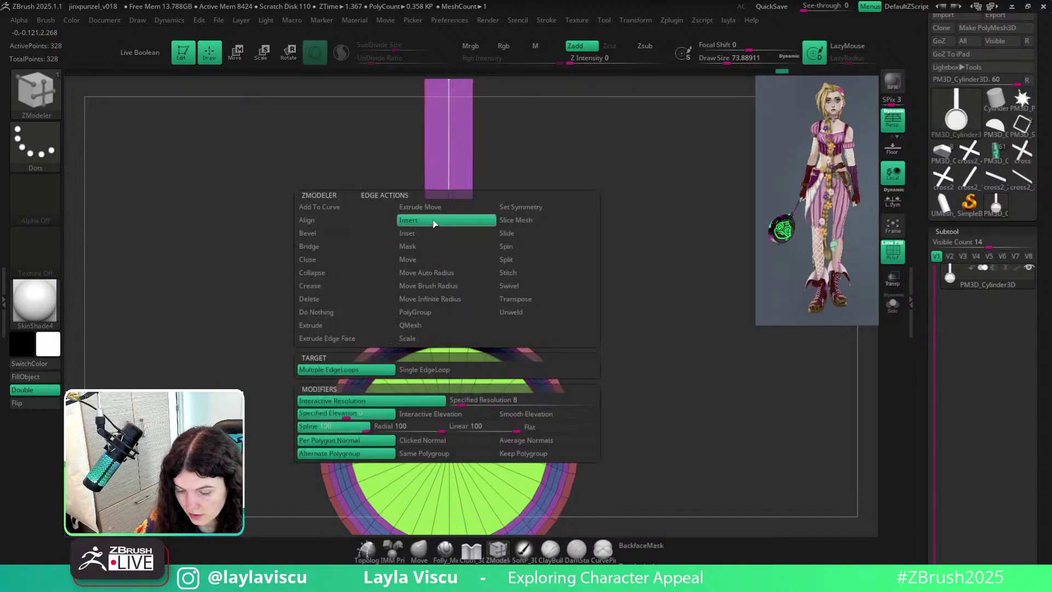
left_click(451, 302)
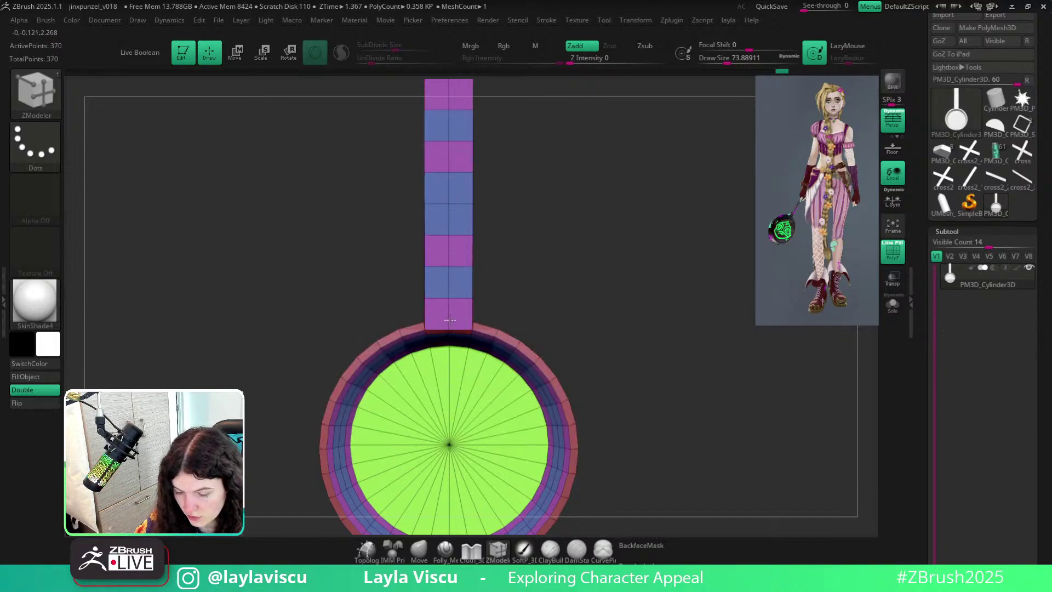
Set the point action to Split and split the centre point nearest the handle's free end on both faces.
right_click_drag(449, 320, 458, 228, "alt")
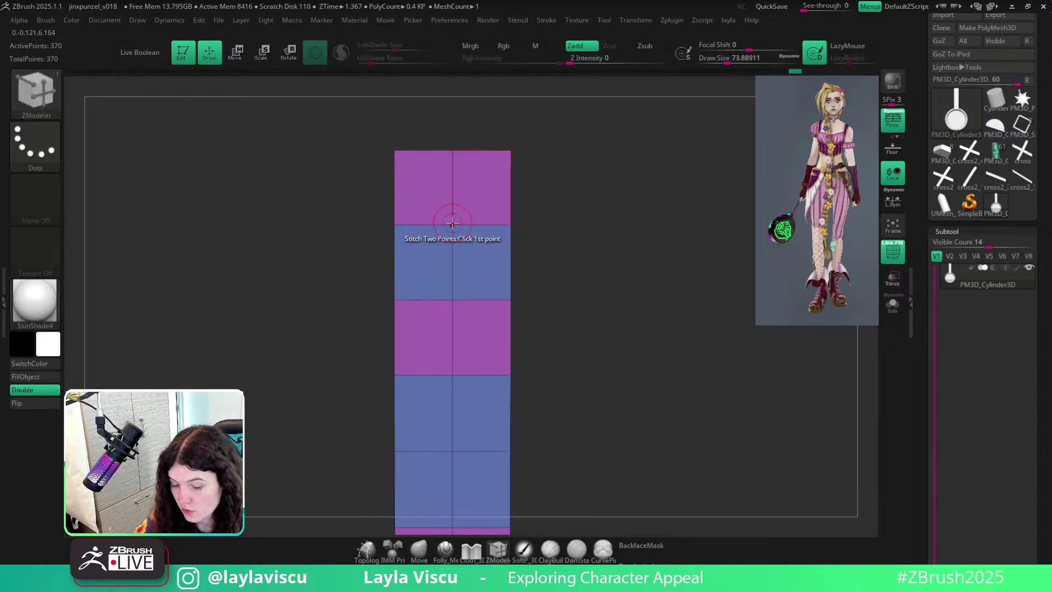
key("space")
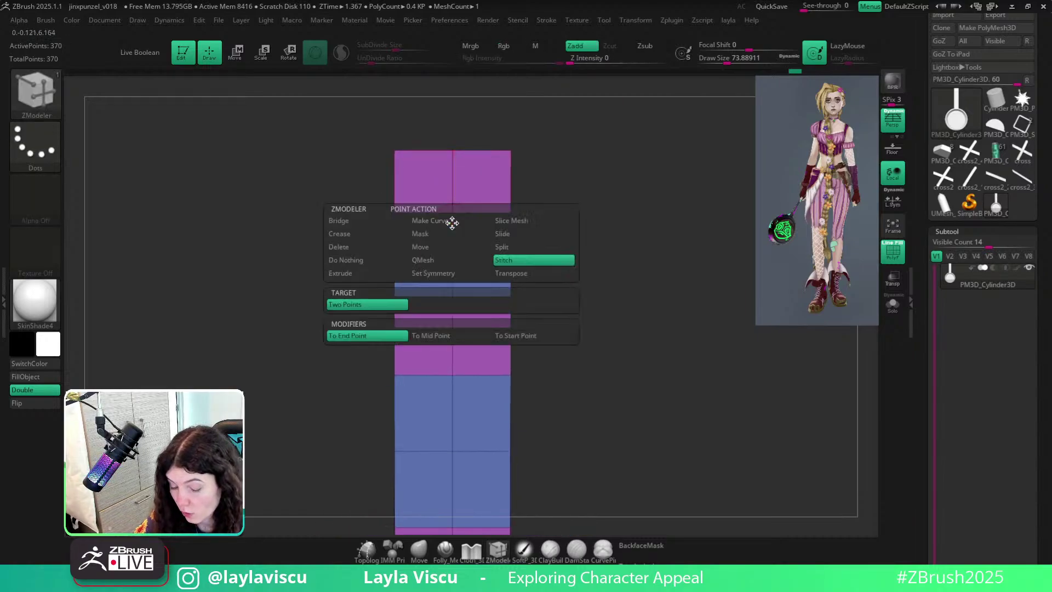
left_click(508, 247)
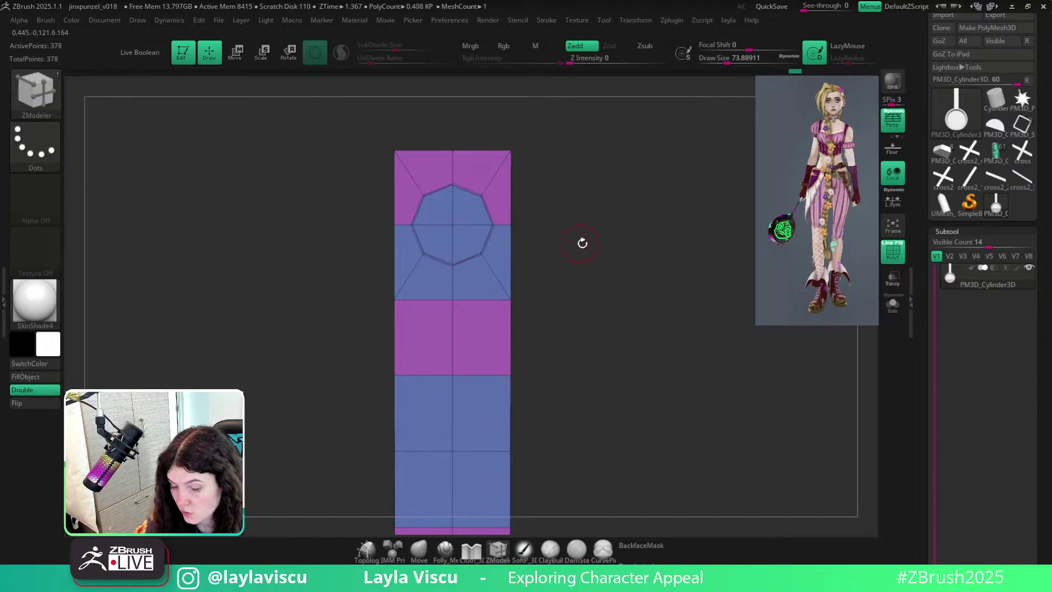
left_click_drag(583, 243, 679, 258)
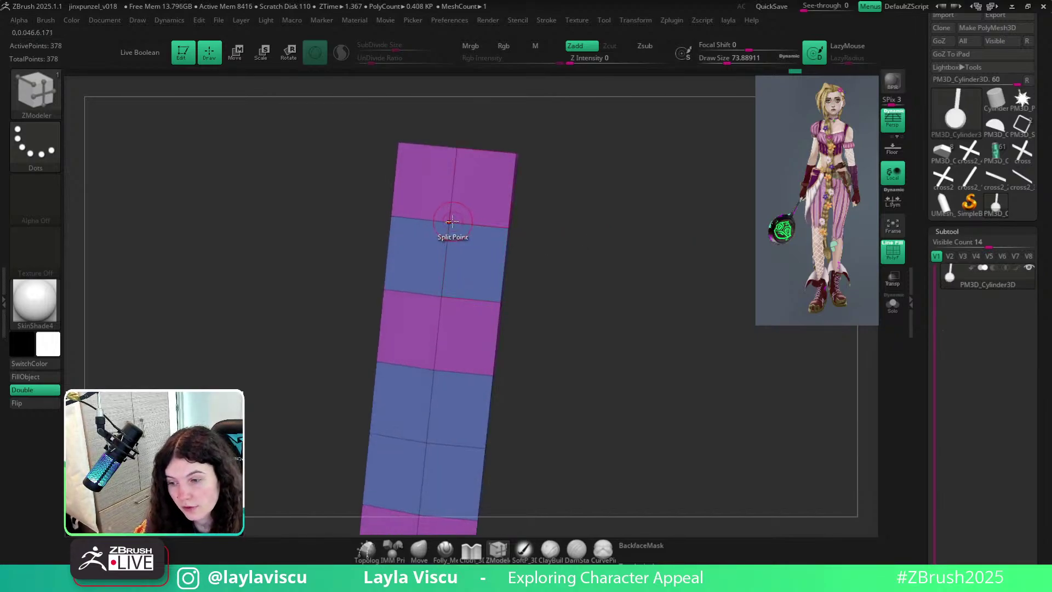
mouse_move(568, 242)
left_mouse_down()
mouse_move(582, 270)
mouse_move(527, 261)
mouse_move(637, 258)
mouse_move(538, 252)
mouse_move(595, 303)
left_mouse_up()
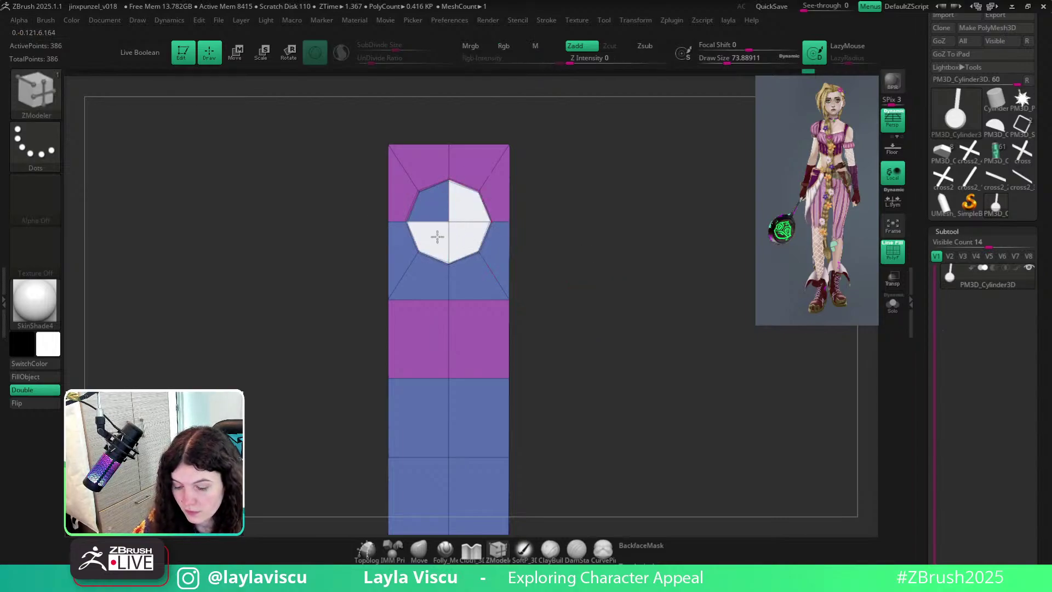
Delete the polygons inside the split octagons on both faces to open a hole near the handle's free end.
mouse_move(442, 212)
right_mouse_down()
mouse_move(465, 215)
mouse_move(446, 211)
right_mouse_up()
mouse_move(460, 204)
left_mouse_down("alt")
mouse_move(459, 230)
mouse_move(442, 212)
left_mouse_up("alt")
left_click(451, 219, "ctrl+shift")
left_click(455, 220, "ctrl+shift")
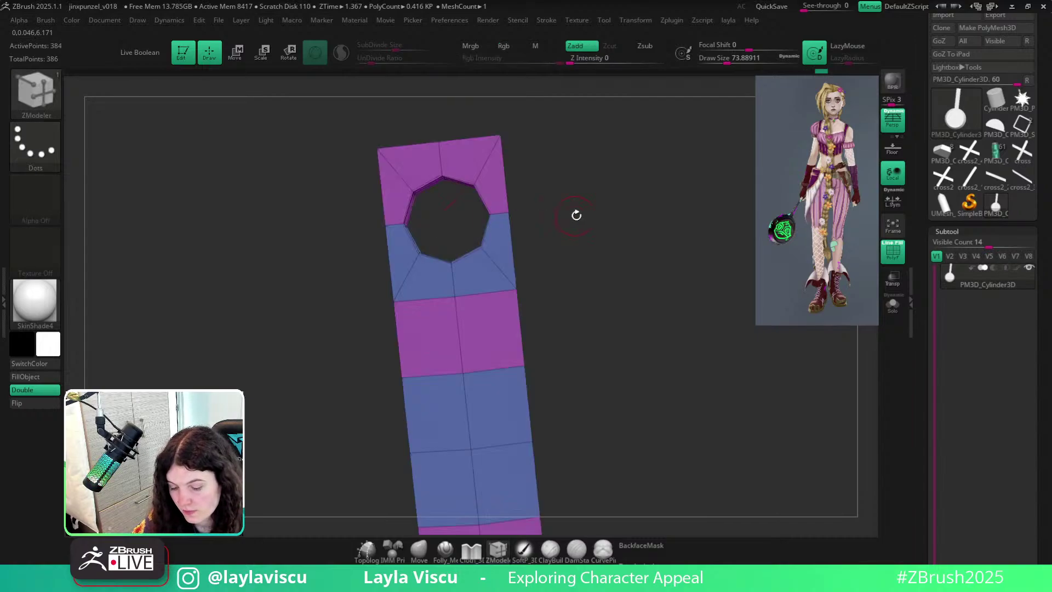
left_click_drag(575, 214, 681, 205)
Try splitting a second centre point further down the handle.
key("space")
left_click(669, 165)
right_click_drag(601, 172, 592, 251, "shift")
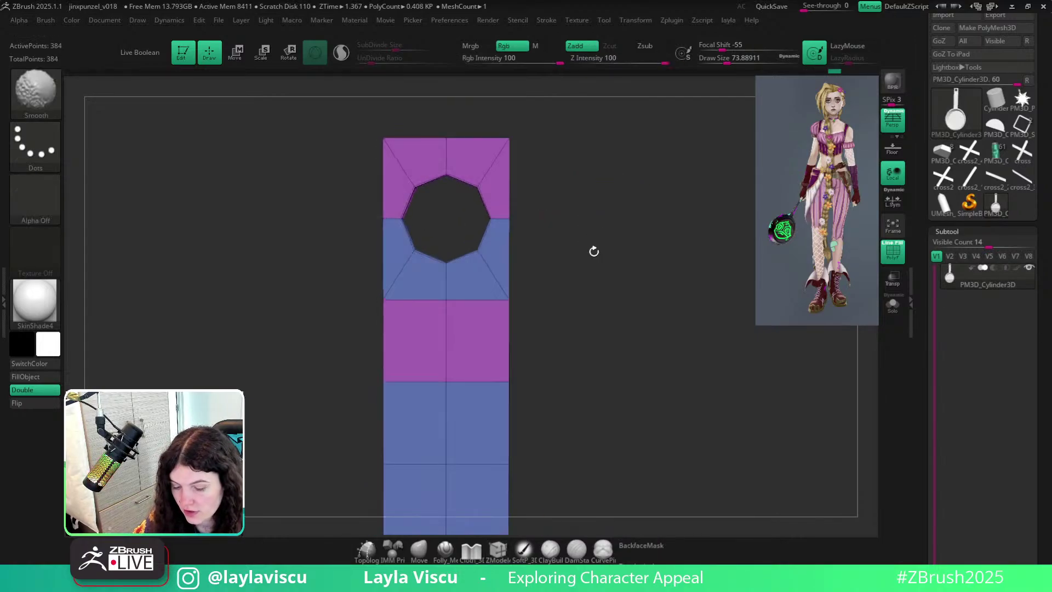
right_click_drag(595, 423, 605, 275, "alt")
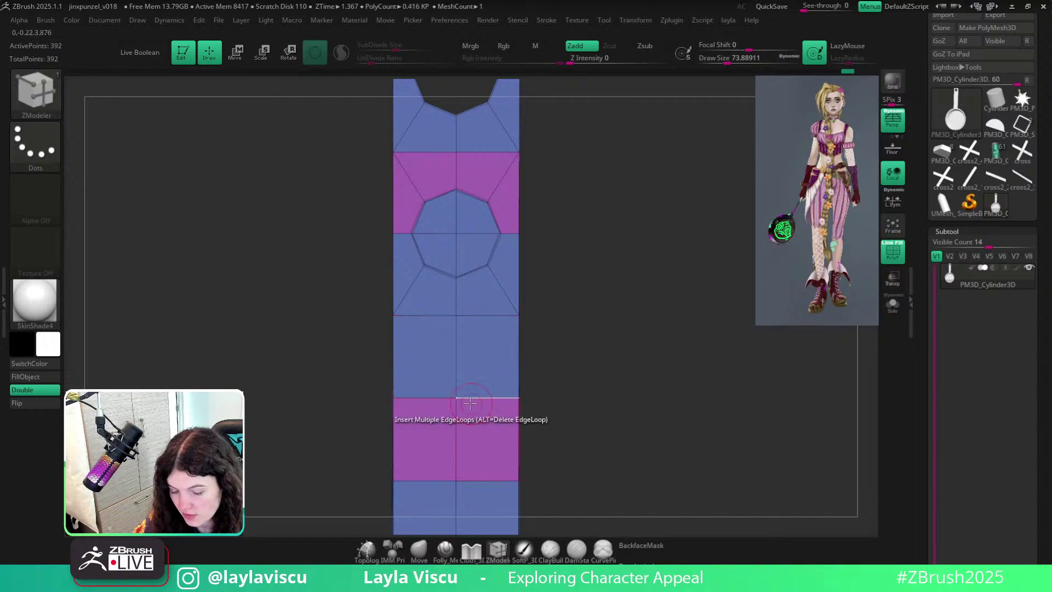
Set the edge action to Bridge with the Two Holes target and bridge the handle's front and back openings.
mouse_move(461, 393)
right_mouse_down("ctrl")
mouse_move(576, 336)
mouse_move(616, 336)
mouse_move(562, 351)
mouse_move(615, 261)
mouse_move(498, 247)
mouse_move(660, 195)
mouse_move(661, 364)
right_mouse_up("ctrl")
key("space")
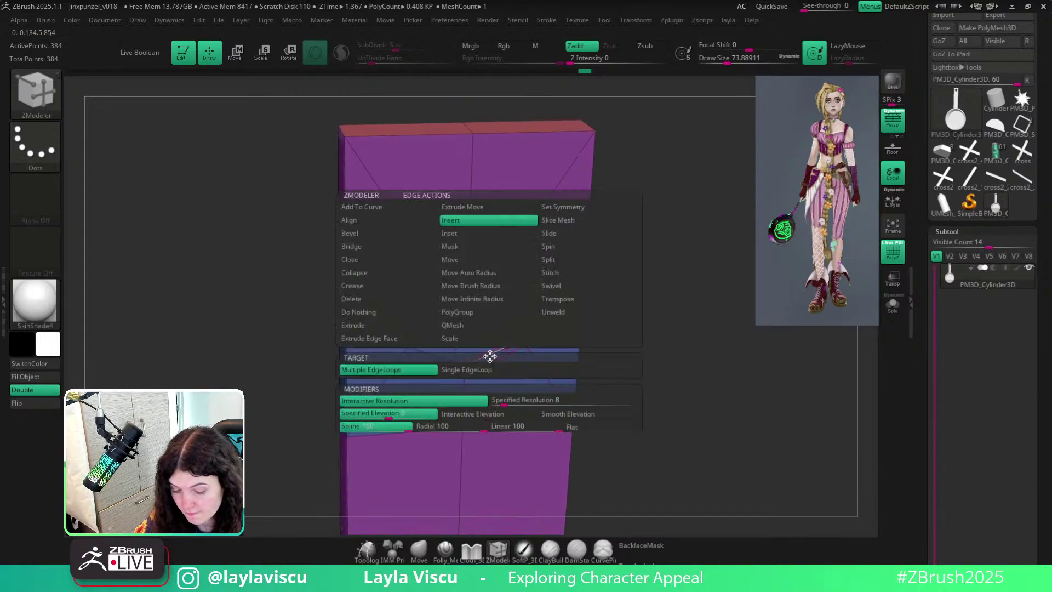
left_click(366, 248)
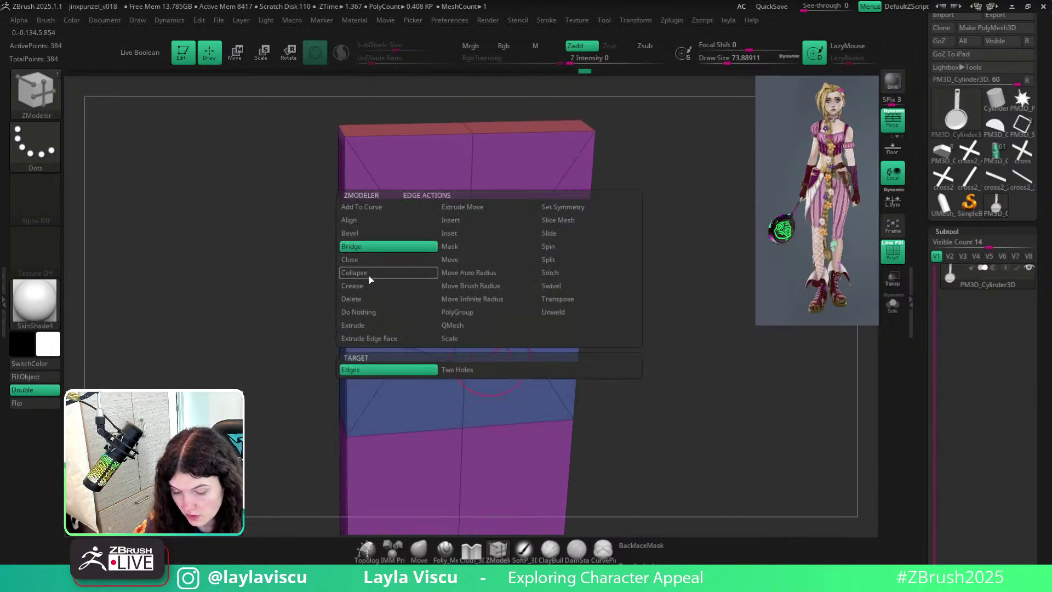
left_click(460, 370)
left_click(548, 393)
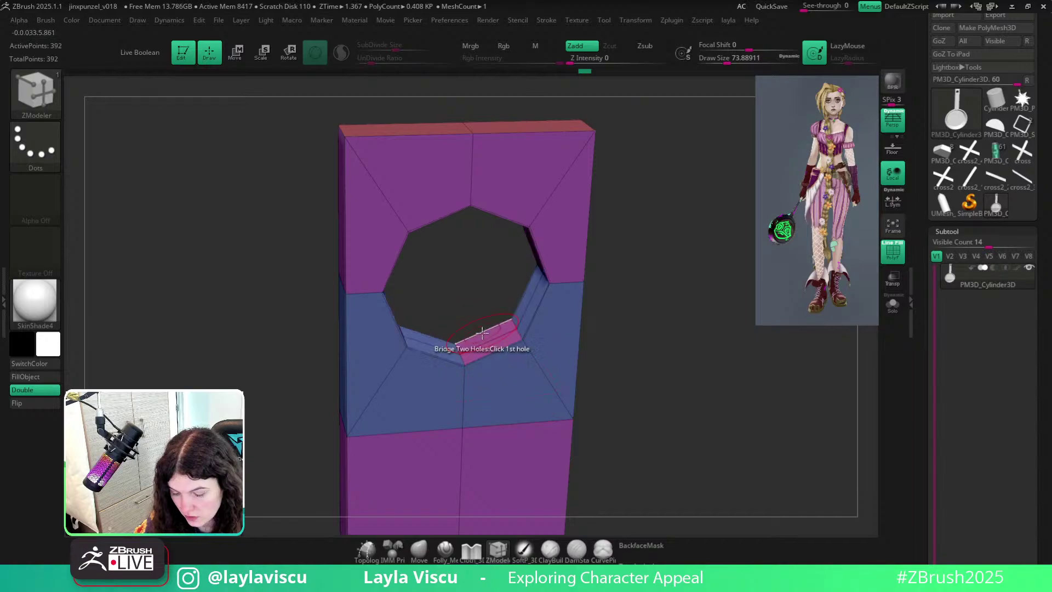
mouse_move(549, 362)
right_mouse_down("ctrl")
mouse_move(557, 331)
mouse_move(554, 344)
mouse_move(627, 317)
mouse_move(596, 309)
mouse_move(590, 214)
mouse_move(477, 285)
mouse_move(660, 329)
mouse_move(701, 357)
mouse_move(592, 296)
mouse_move(577, 331)
mouse_move(601, 242)
right_mouse_up("ctrl")
Open the crease options in the Geometry settings and preview the whole pan smoothed without the polygon frame.
left_click_drag(1048, 406, 1050, 109)
left_click_drag(1029, 549, 1024, 399)
left_click(963, 462)
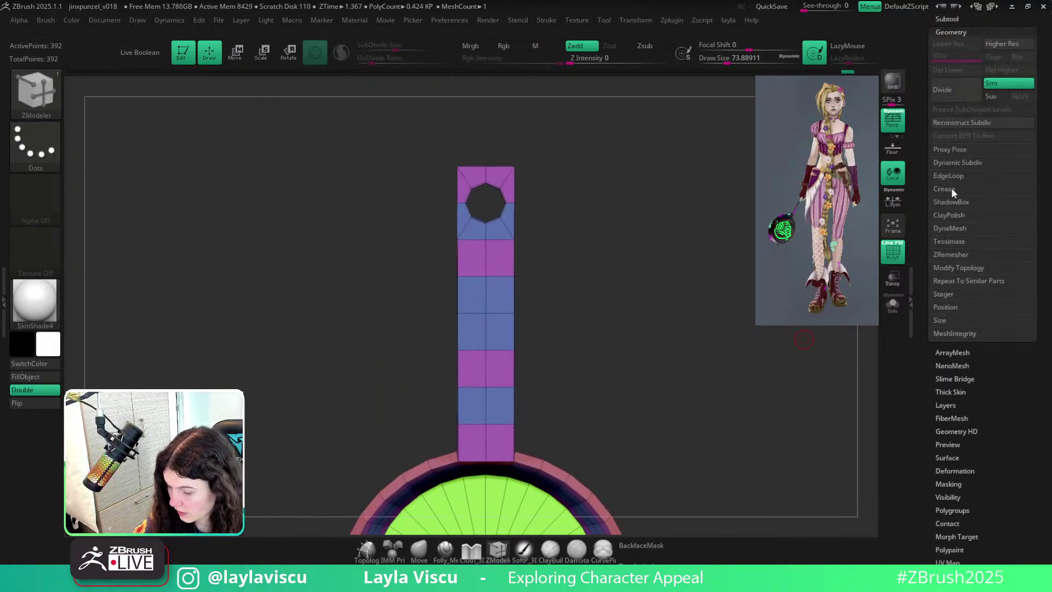
left_click(952, 190)
right_click_drag(526, 191, 534, 223, "ctrl")
left_click(973, 234)
key("shift+f")
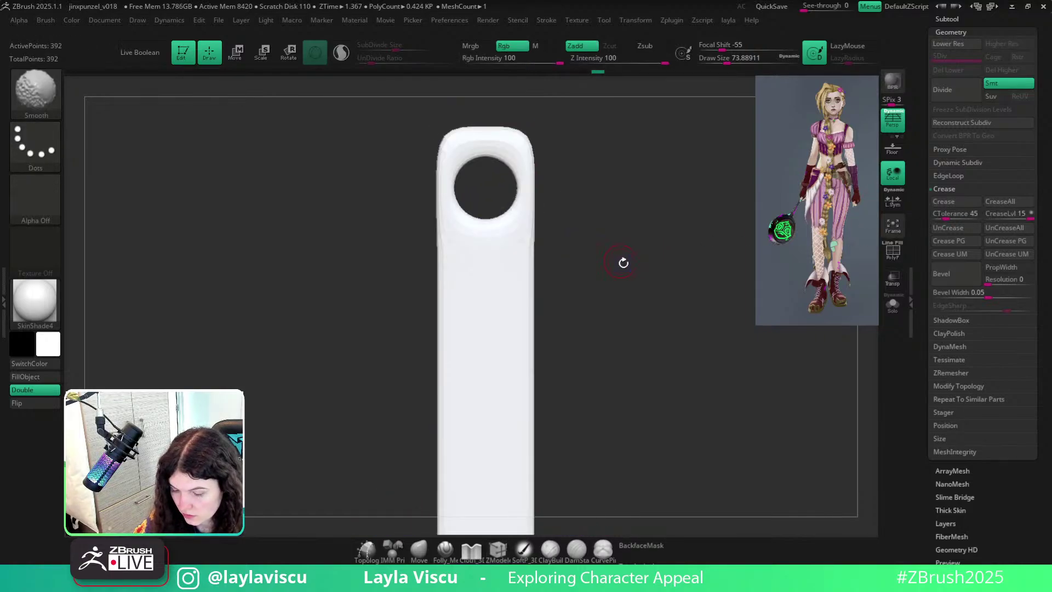
key("f")
Change the pan's material to BasicMaterial and inspect the smoothed handle end.
left_click(47, 308)
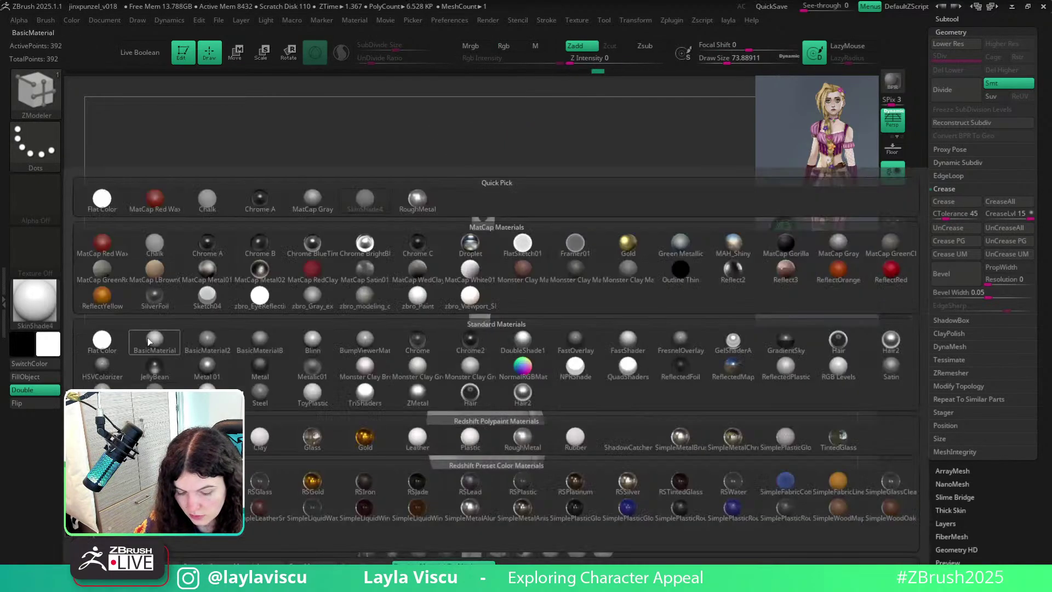
left_click(653, 349)
left_click_drag(700, 345, 599, 321, "shift")
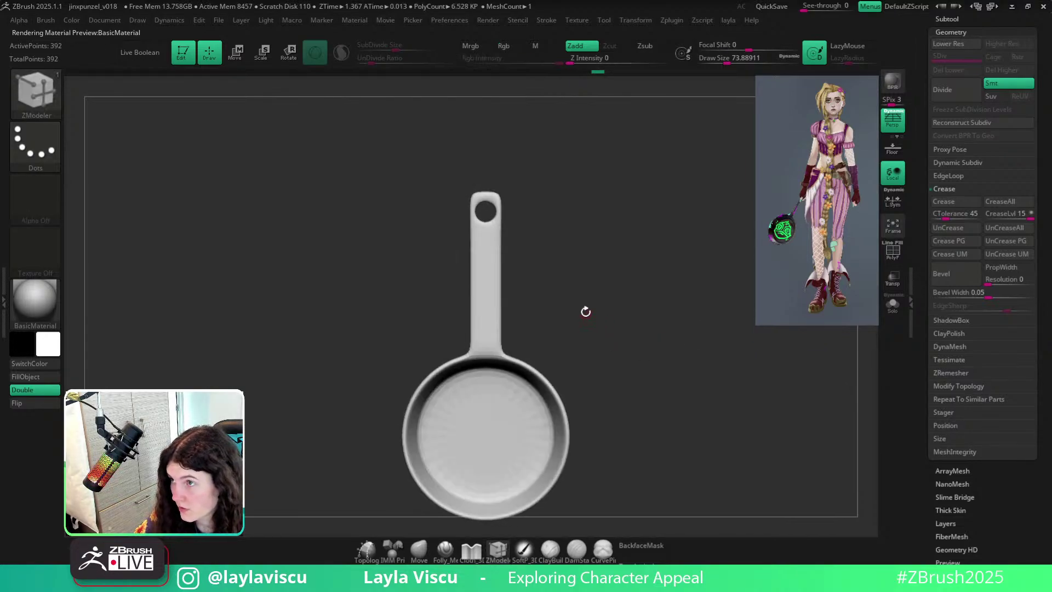
scroll(493, 206, "up", 5)
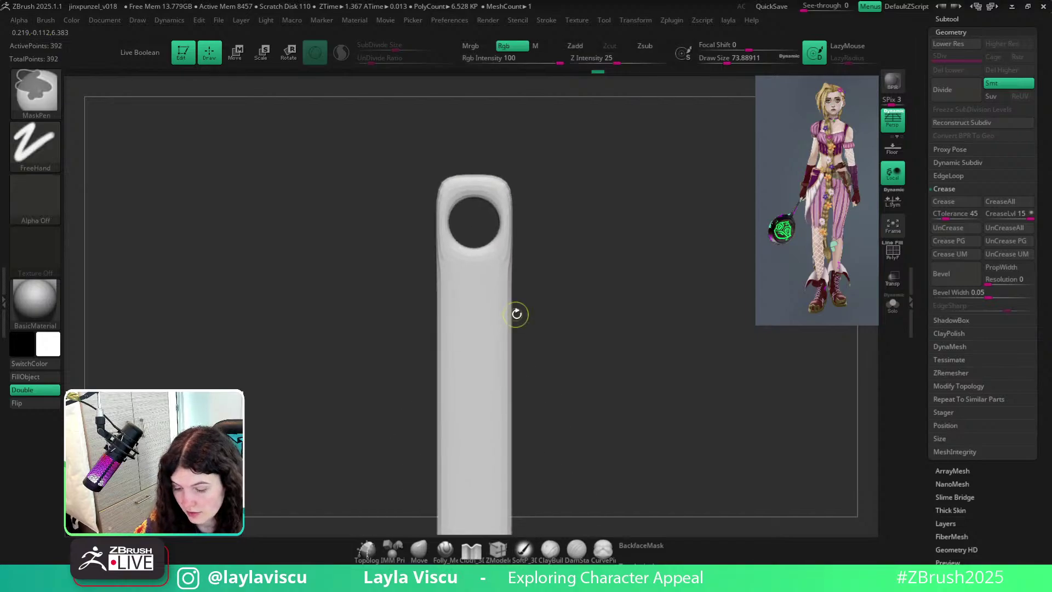
Return to the unsmoothed mesh with polygon frame, mask the handle end around the hole, and invert the mask.
key("shift+d")
key("shift+f")
scroll(442, 220, "up", 2)
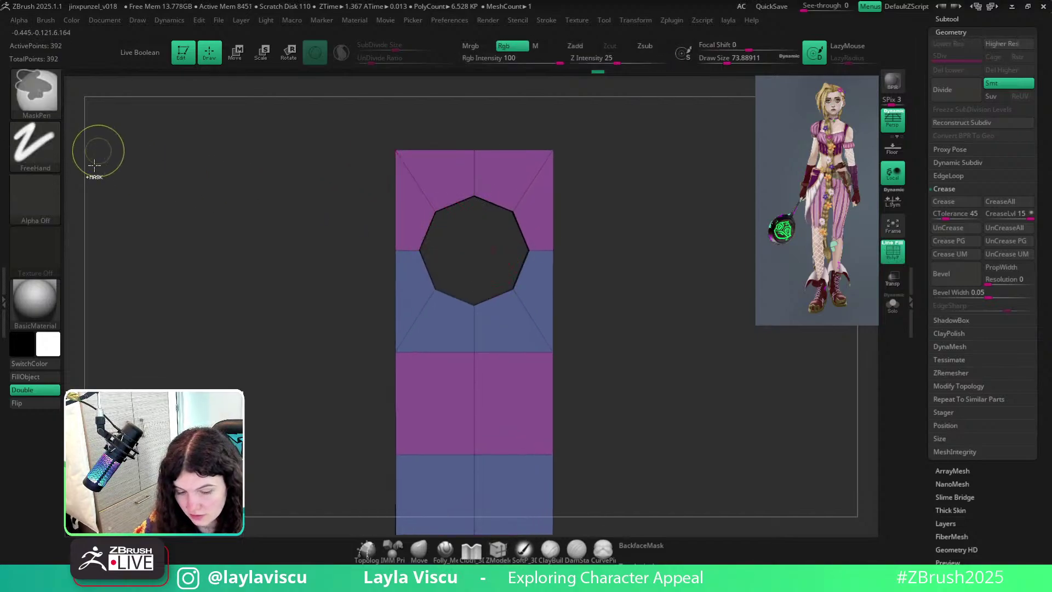
left_click(35, 144, "ctrl")
left_click(214, 181, "ctrl")
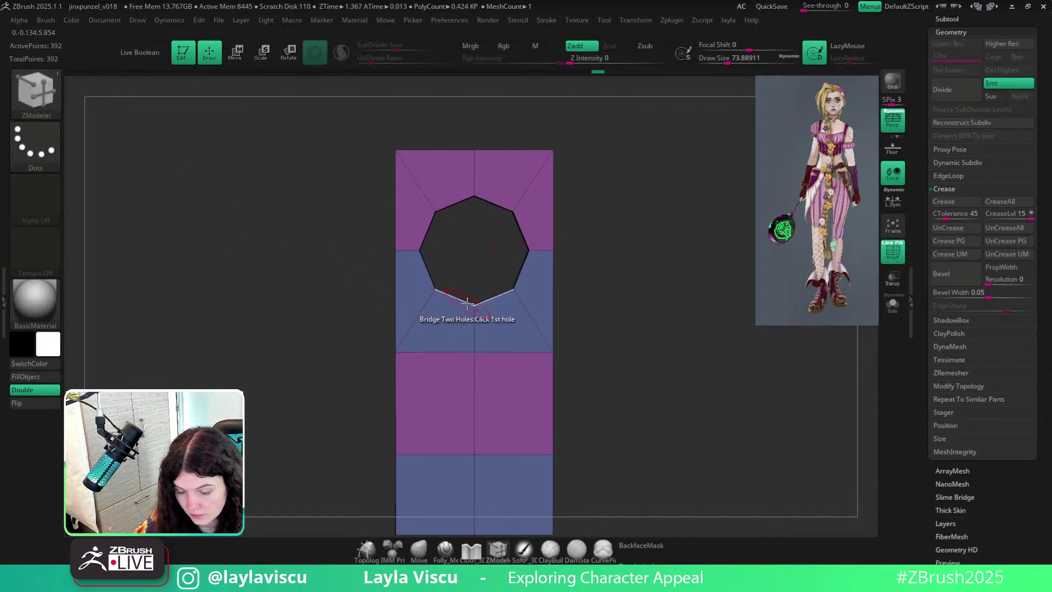
mouse_move(496, 317)
left_mouse_down("ctrl")
mouse_move(430, 314)
mouse_move(404, 267)
mouse_move(404, 174)
mouse_move(535, 242)
left_mouse_up("ctrl")
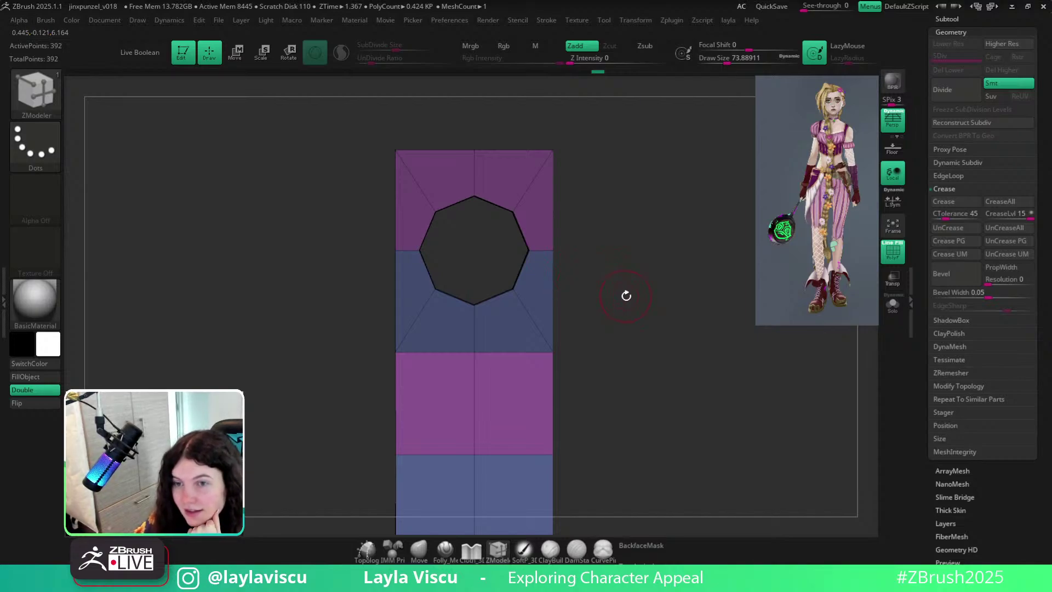
left_click(657, 307, "ctrl")
Try reshaping the handle's hole with the transform gizmo and the Move brush.
key("w")
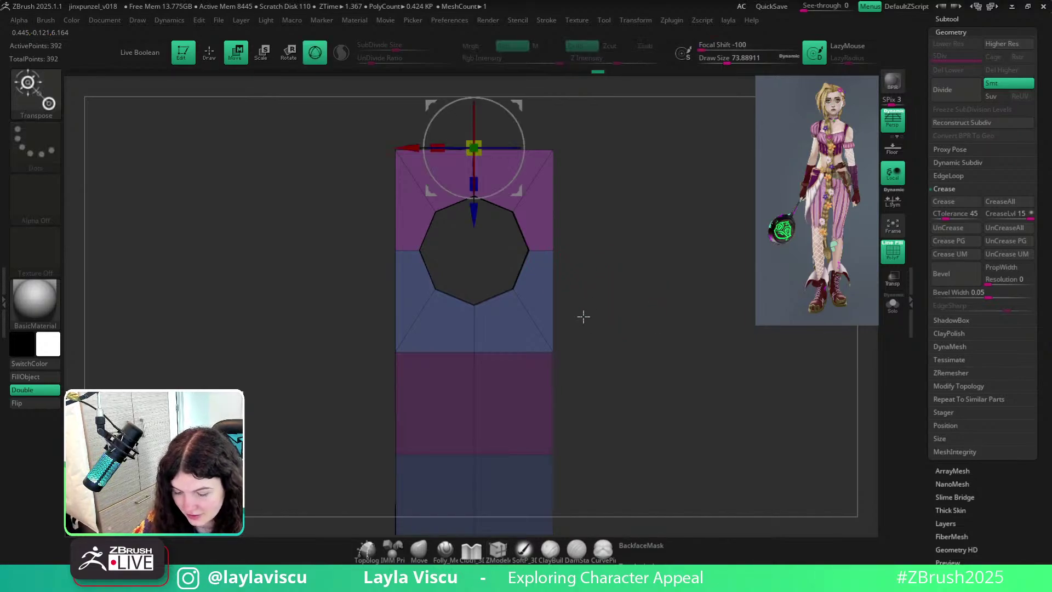
left_click_drag(614, 228, 623, 284, "alt")
left_click(481, 115)
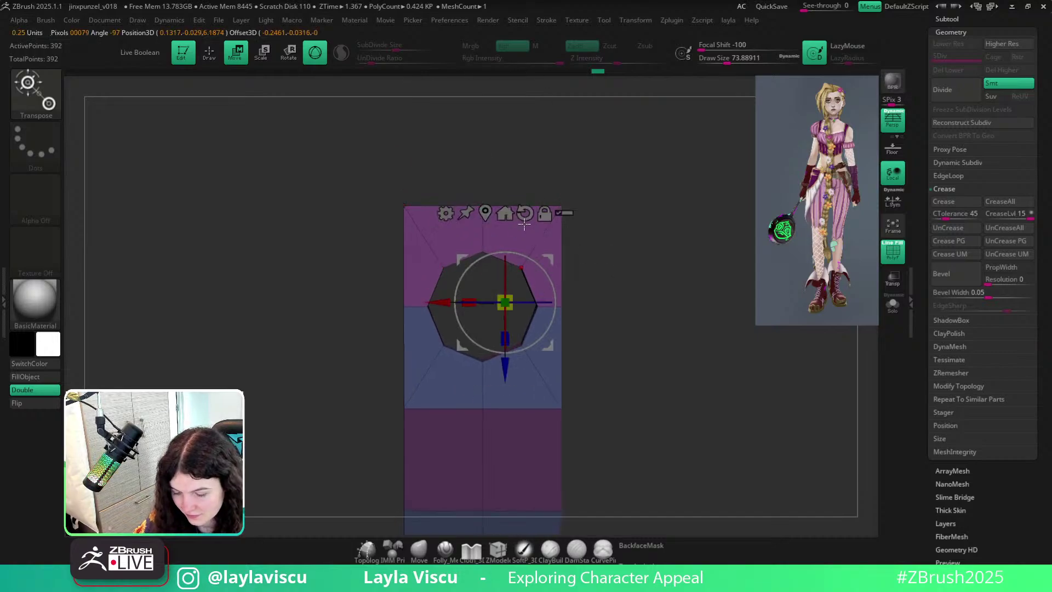
left_click_drag(579, 316, 566, 286, "alt")
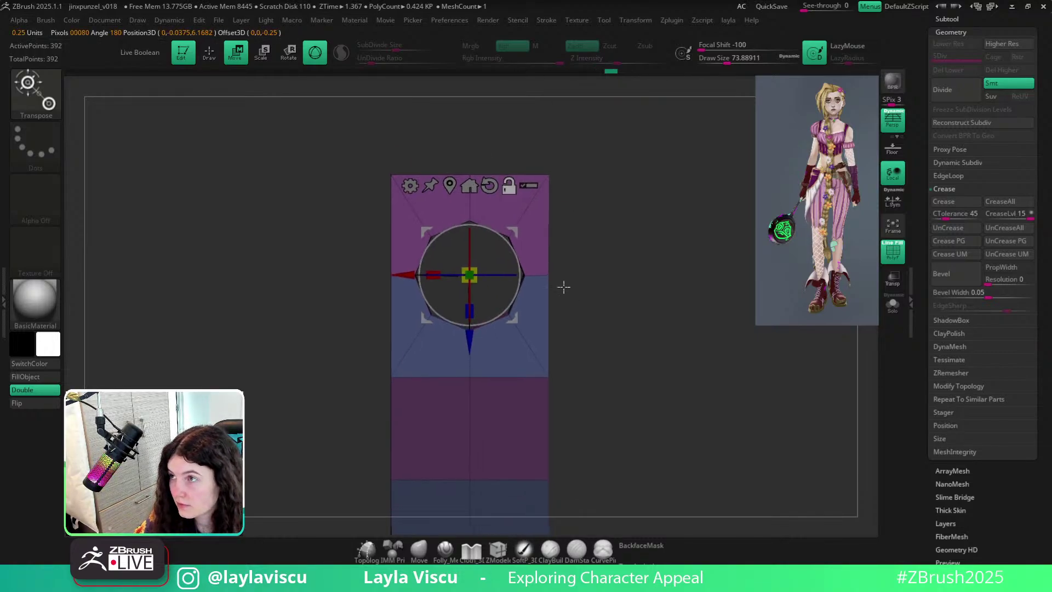
left_click(420, 550)
key("s")
left_click(433, 322)
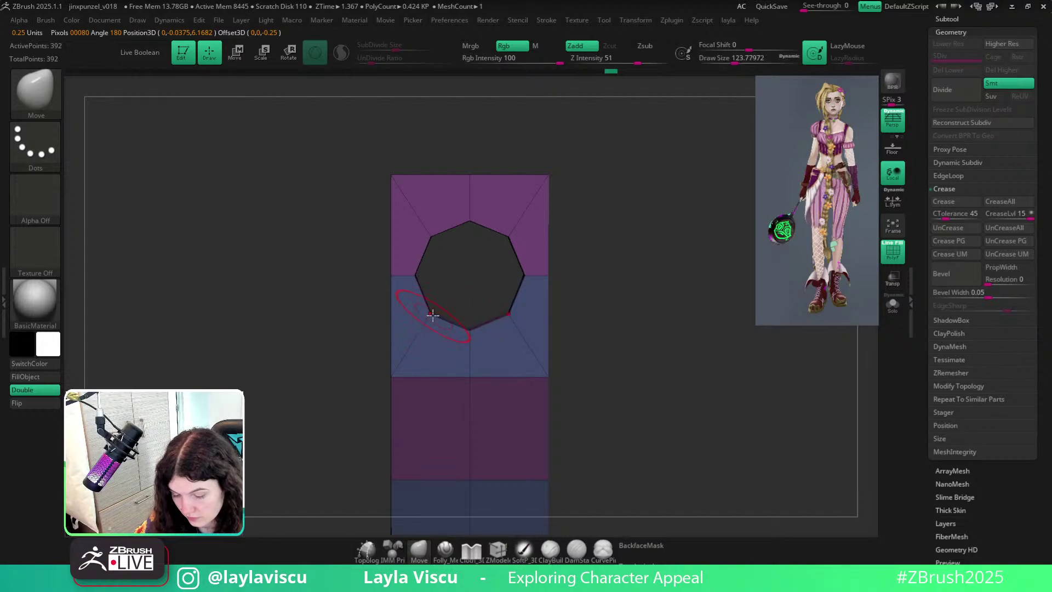
key("ctrl+z")
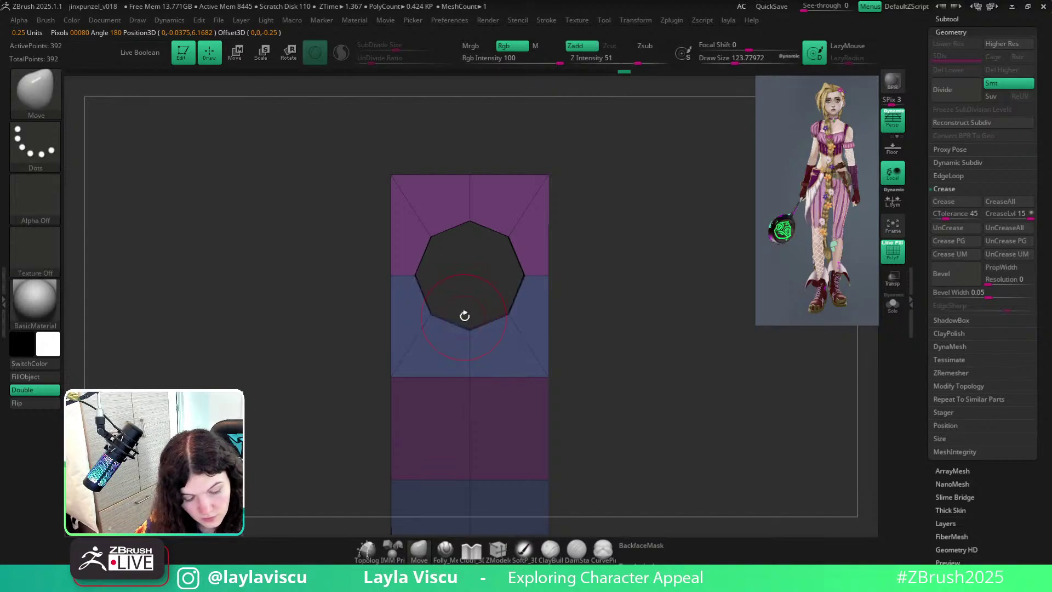
Pull the hole's lower side points inward with the MoveInfiniteDepth brush to shape it into a teardrop pointing toward the dish.
key("b")
key("m")
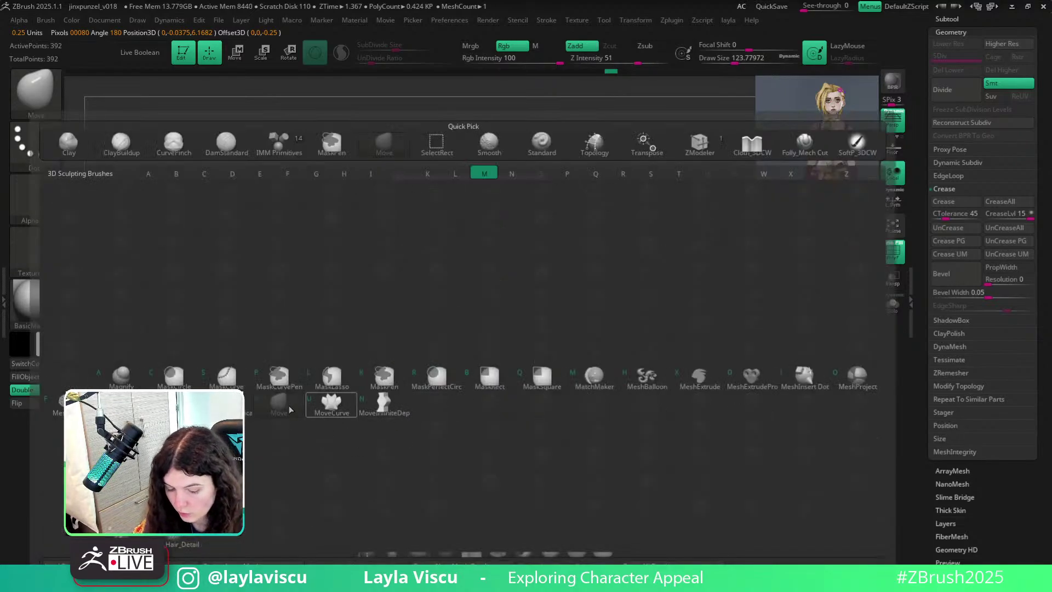
left_click(376, 408)
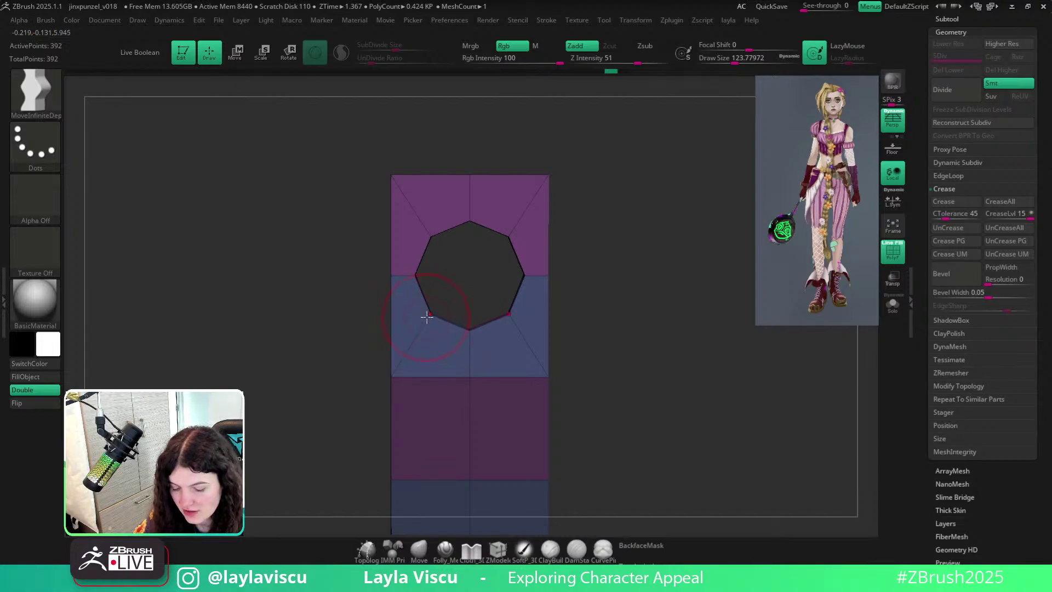
right_click_drag(428, 324, 468, 324, "ctrl")
right_click_drag(467, 323, 464, 353, "ctrl")
right_click_drag(492, 280, 466, 279)
right_click_drag(466, 280, 436, 252, "ctrl")
right_click_drag(505, 270, 476, 258, "alt")
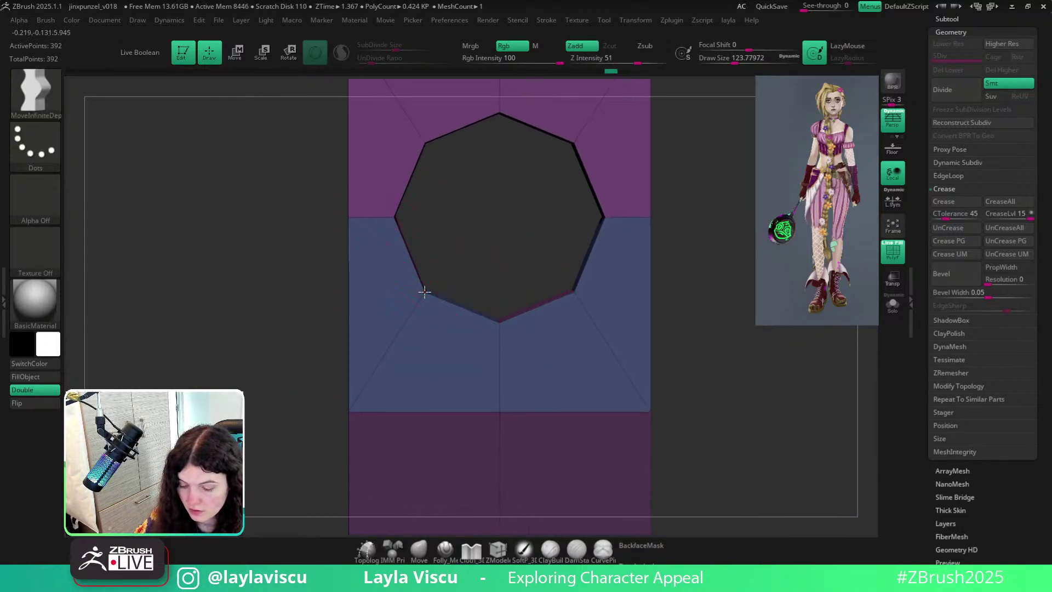
left_click_drag(425, 293, 439, 278)
mouse_move(447, 271)
right_mouse_down("ctrl")
mouse_move(399, 260)
mouse_move(480, 273)
right_mouse_up("ctrl")
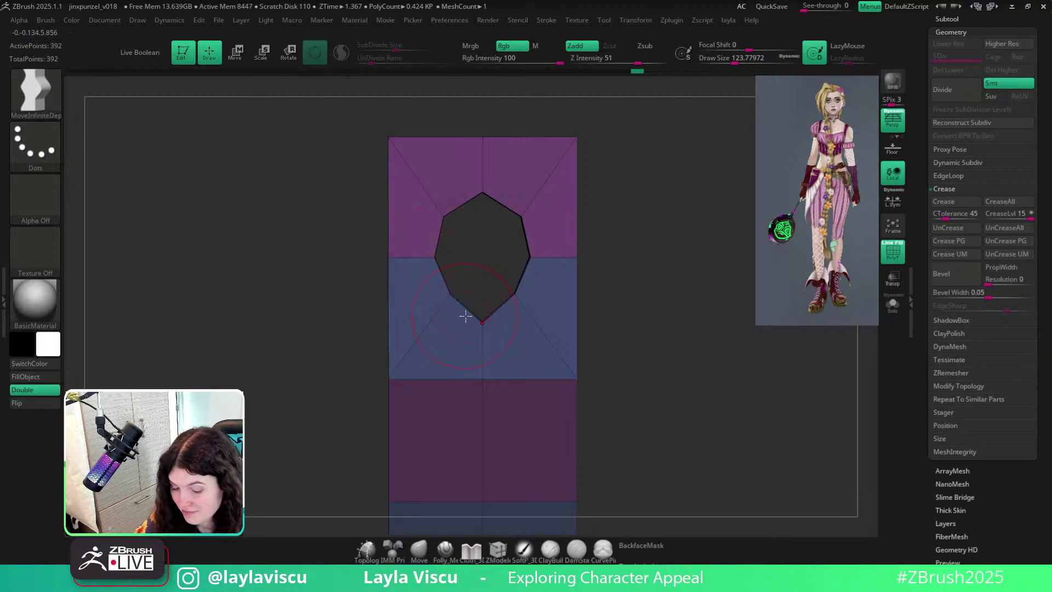
right_click_drag(480, 354, 500, 340, "ctrl")
Preview the teardrop hole with smoothing on and the polygon frame off.
key("d")
key("shift+f")
right_click_drag(625, 136, 625, 546, "alt")
right_click_drag(630, 236, 627, 484, "alt")
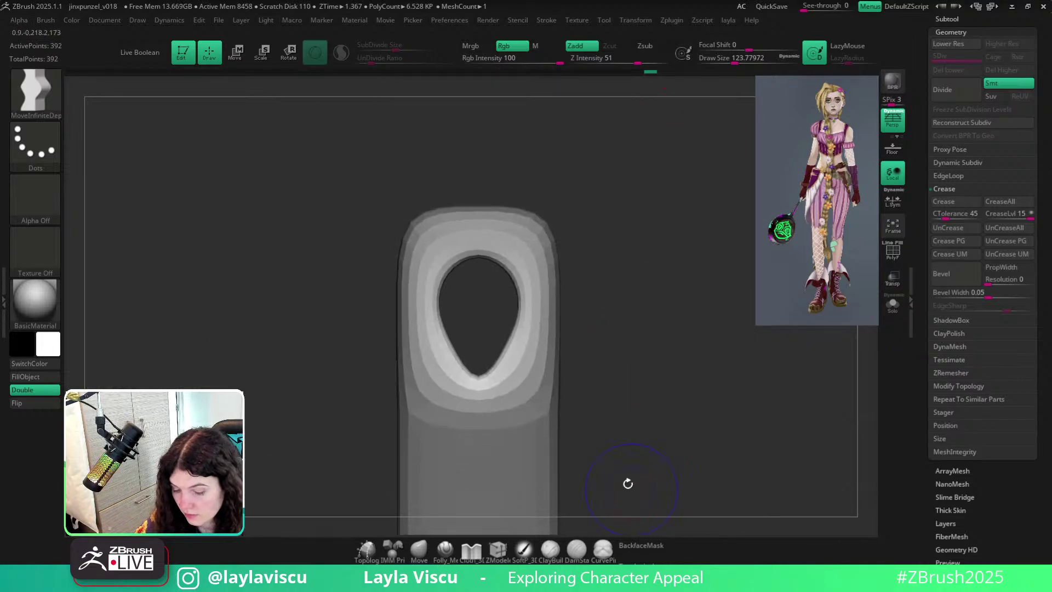
Return to the unsmoothed mesh, narrow the hole's sides further, and preview the result smoothed.
key("shift+f")
key("shift+d")
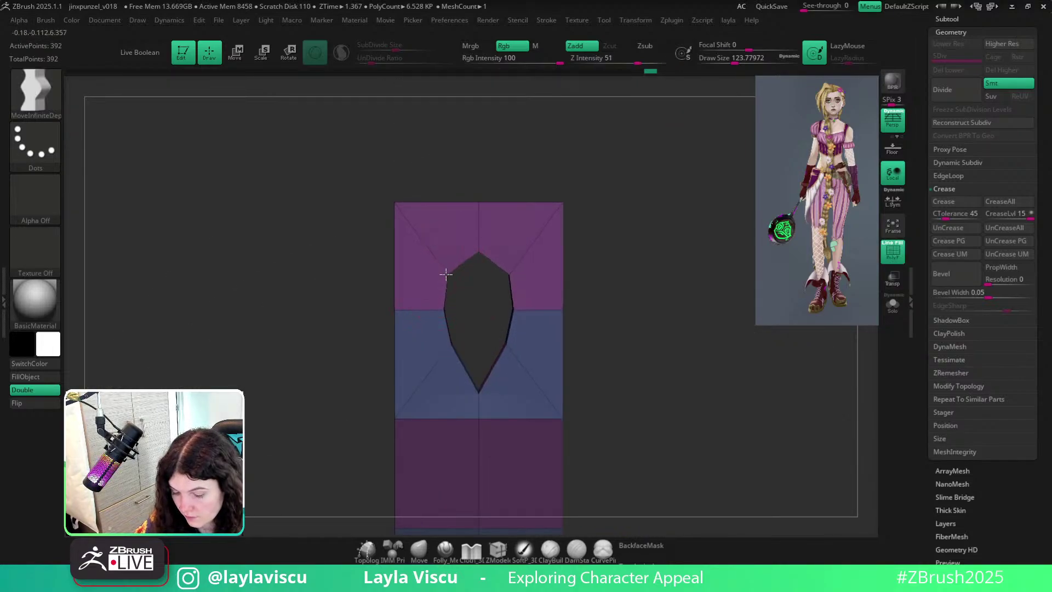
key("d")
key("shift+f")
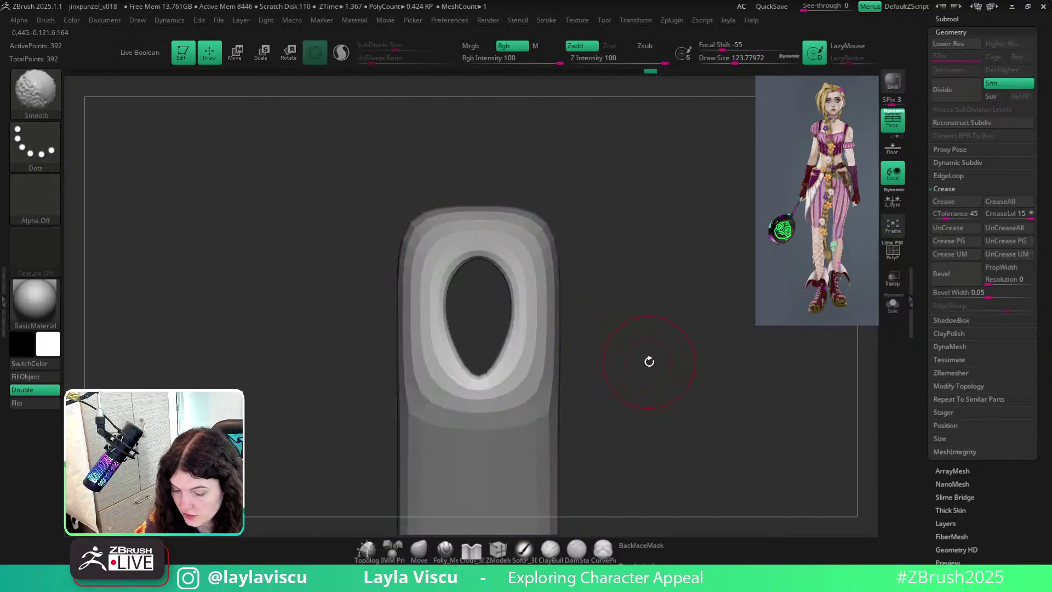
Compare the handle hole and the overall pan silhouette with smoothing and the polygon frame on and off.
right_click_drag(649, 360, 572, 358, "ctrl")
left_click(412, 549)
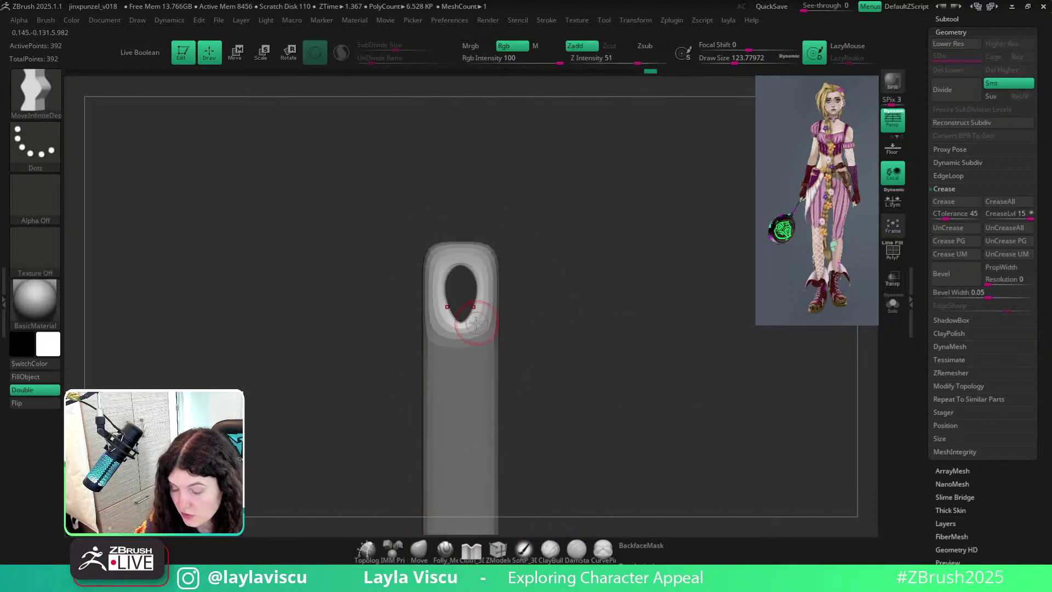
key("shift+f")
key("shift+d")
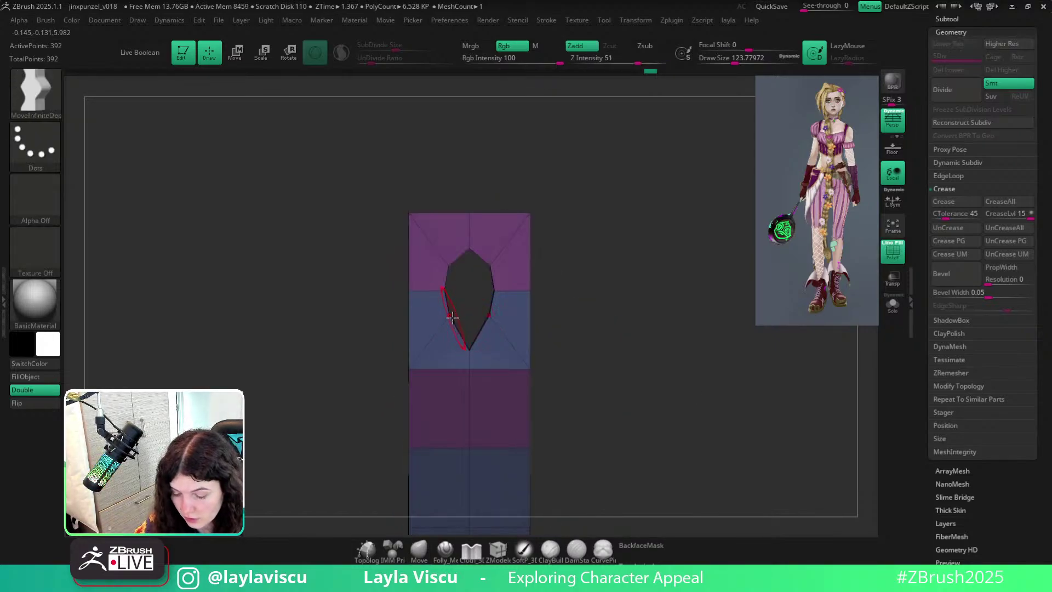
left_click(420, 549)
key("d")
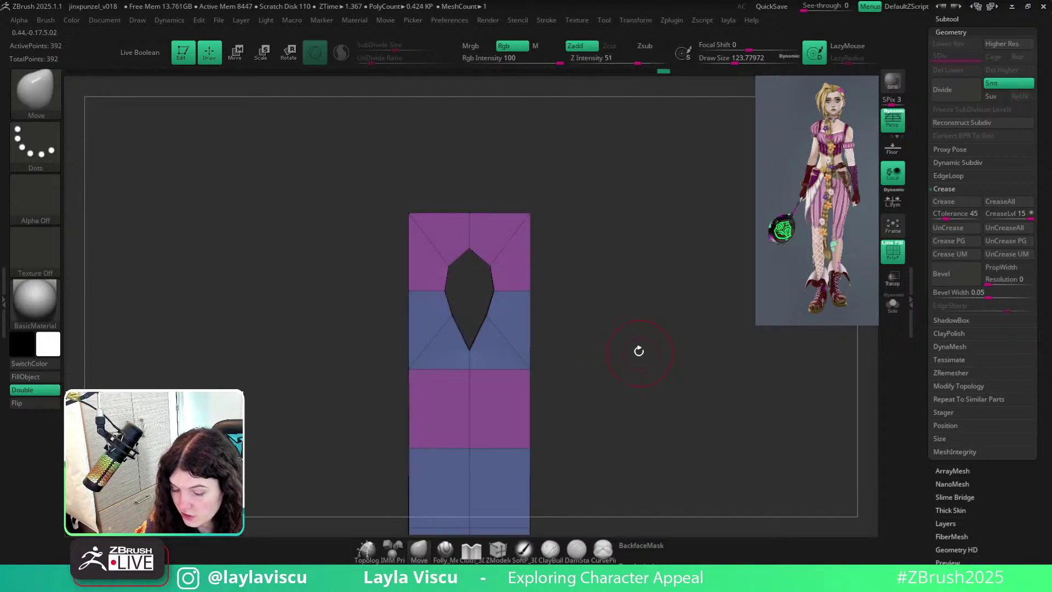
right_click_drag(609, 356, 505, 329, "ctrl")
key("shift+f")
right_click_drag(545, 364, 565, 287, "alt")
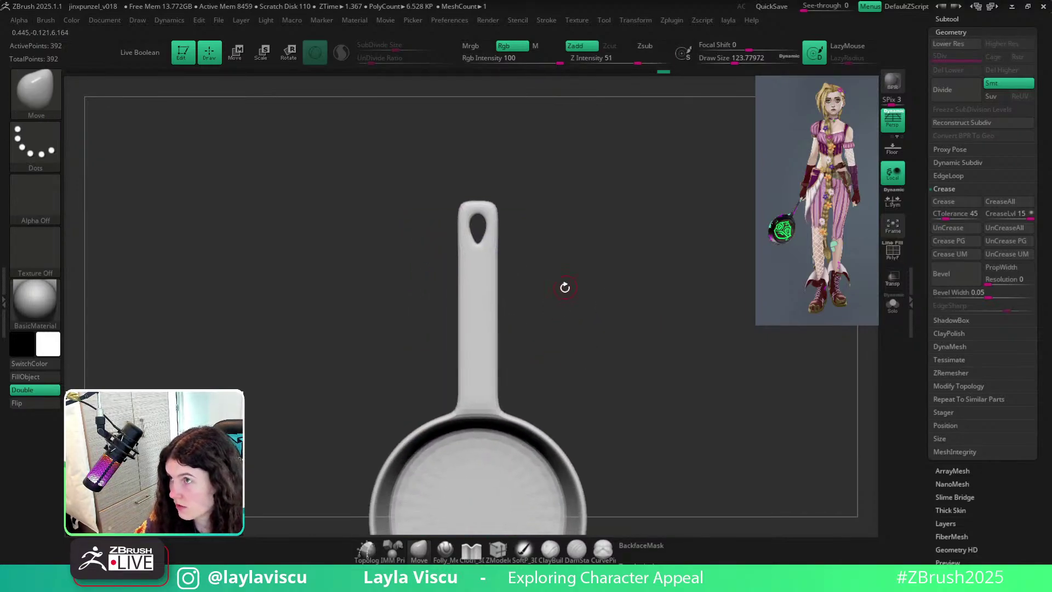
right_click_drag(482, 214, 490, 286, "ctrl")
key("shift+f")
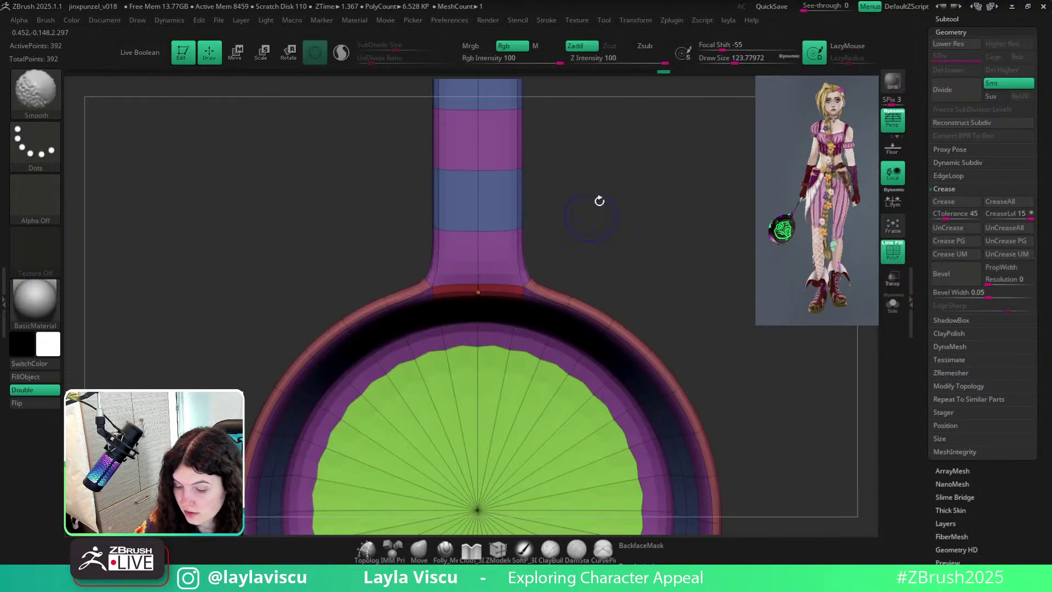
On the unsmoothed mesh, mask everything except the handle's middle section between the hole and the dish.
right_click_drag(599, 200, 621, 378, "alt")
key("shift+d")
right_click_drag(569, 296, 557, 331)
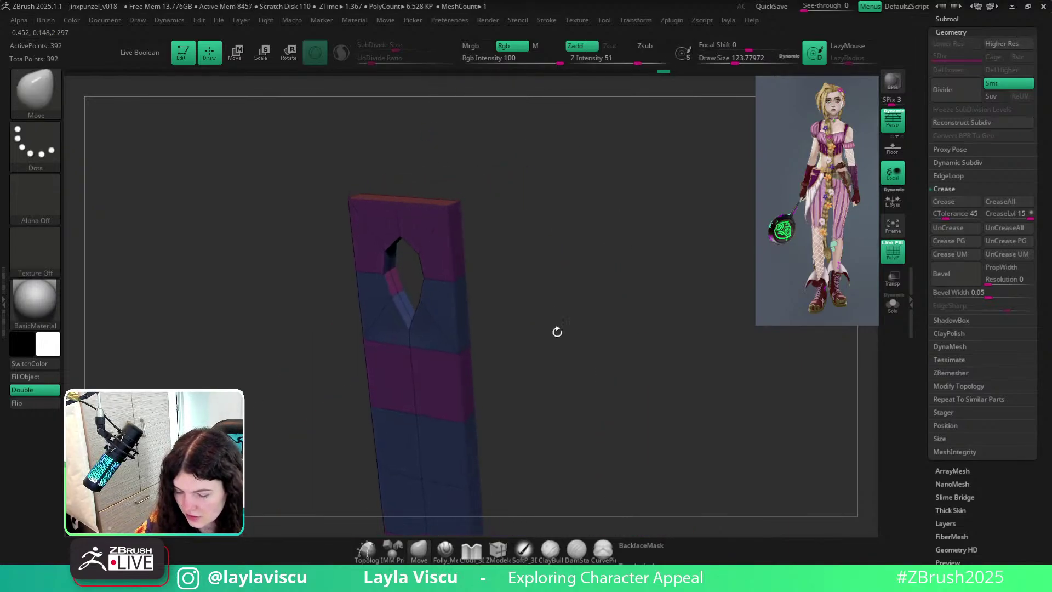
left_click(498, 550)
mouse_move(495, 501)
right_mouse_down()
mouse_move(582, 357)
mouse_move(573, 301)
mouse_move(577, 322)
mouse_move(580, 291)
mouse_move(608, 278)
mouse_move(524, 305)
right_mouse_up()
right_click_drag(523, 304, 569, 232)
right_click_drag(569, 233, 581, 290, "ctrl")
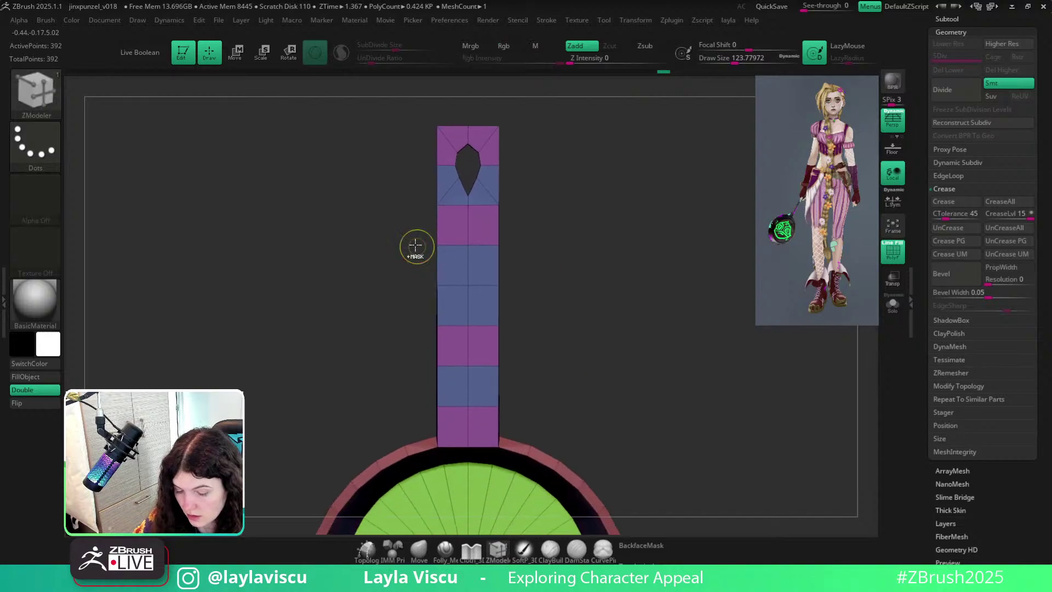
mouse_move(412, 238)
left_mouse_down("ctrl")
mouse_move(526, 387)
mouse_move(559, 341)
mouse_move(501, 392)
mouse_move(393, 274)
mouse_move(555, 236)
left_mouse_up("ctrl")
mouse_move(527, 384)
left_mouse_down("ctrl")
mouse_move(401, 404)
mouse_move(386, 383)
left_mouse_up("ctrl")
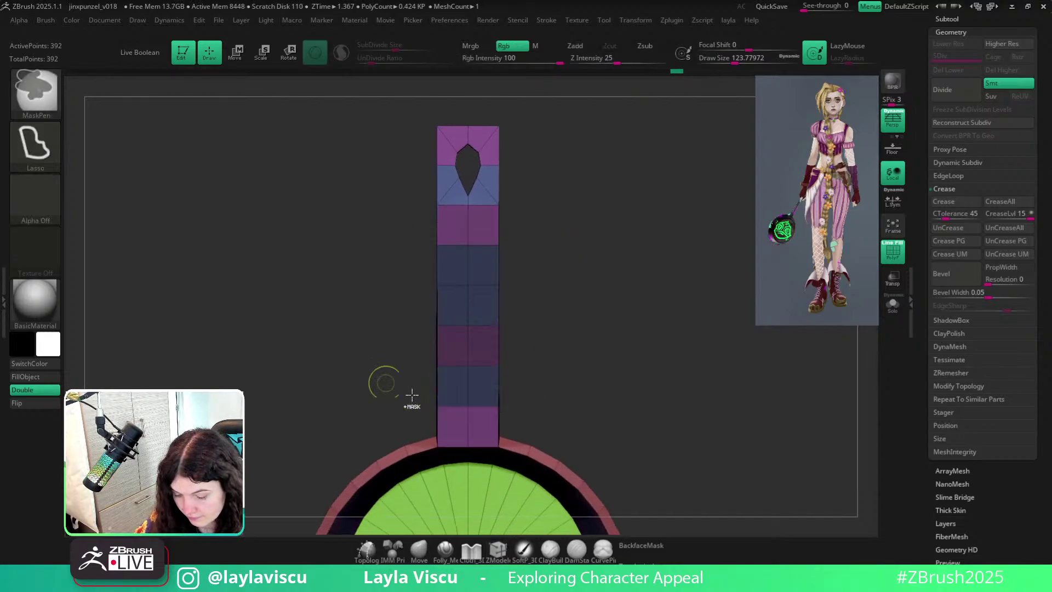
left_click(601, 406, "ctrl")
Center the gizmo on the handle's middle section, then scale it to about 0.73 in width and 1.21 in length.
key("w")
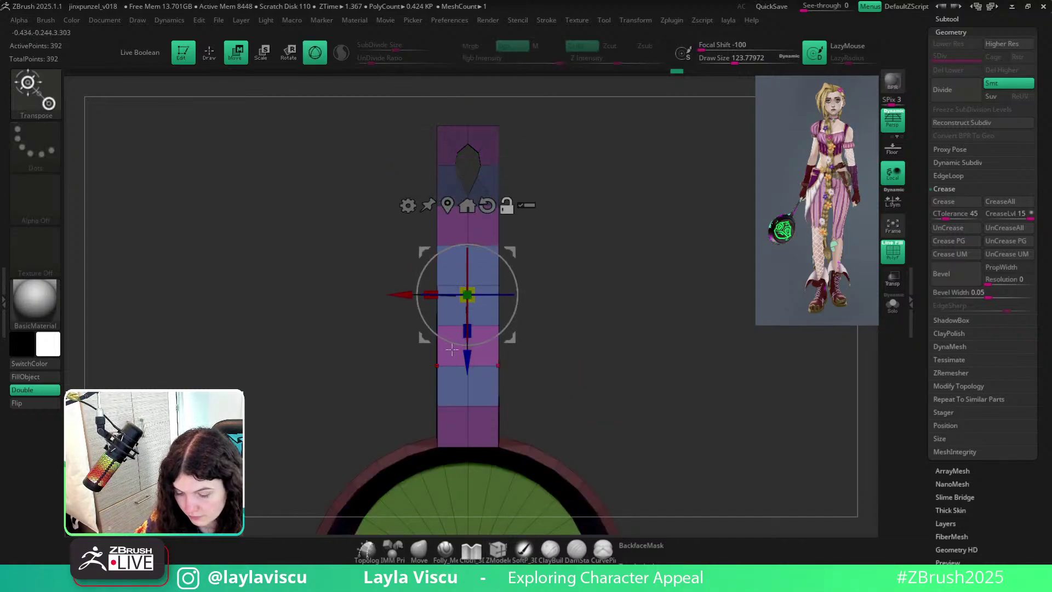
left_click(450, 322, "alt")
left_click(470, 233, "alt")
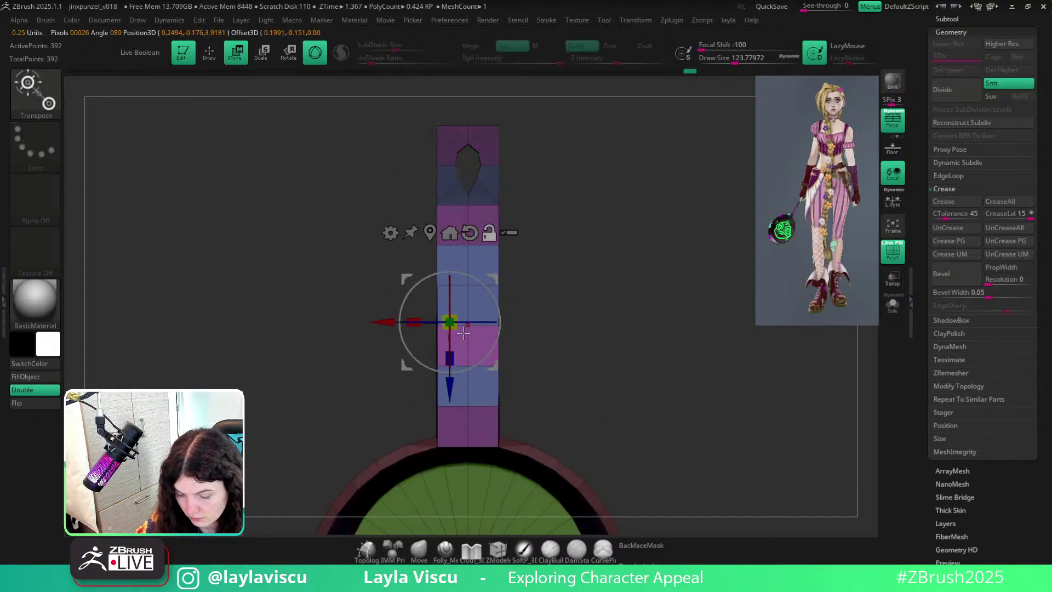
left_click(430, 232)
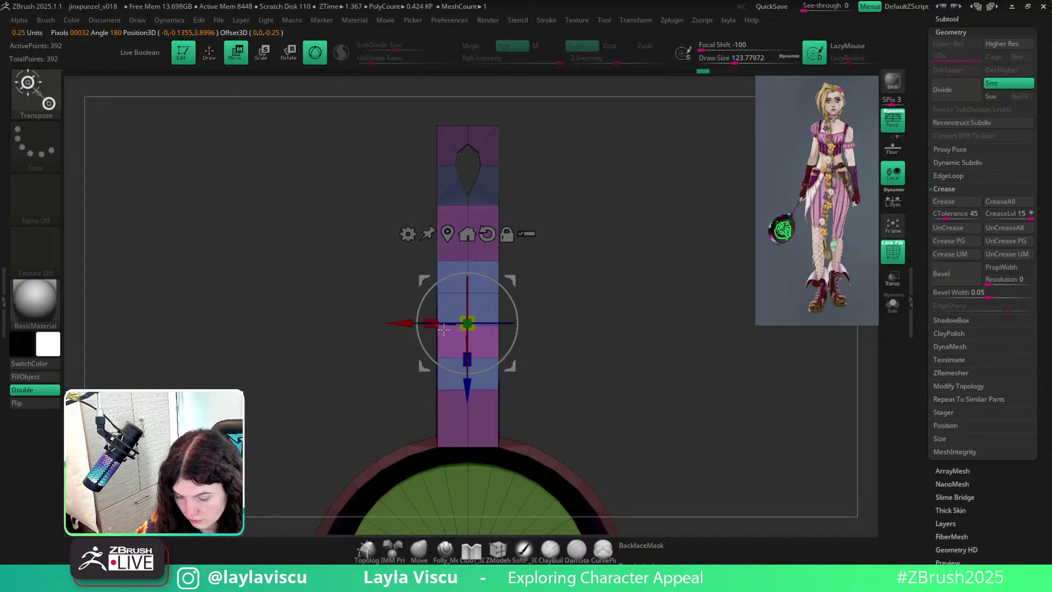
left_click_drag(444, 327, 448, 328)
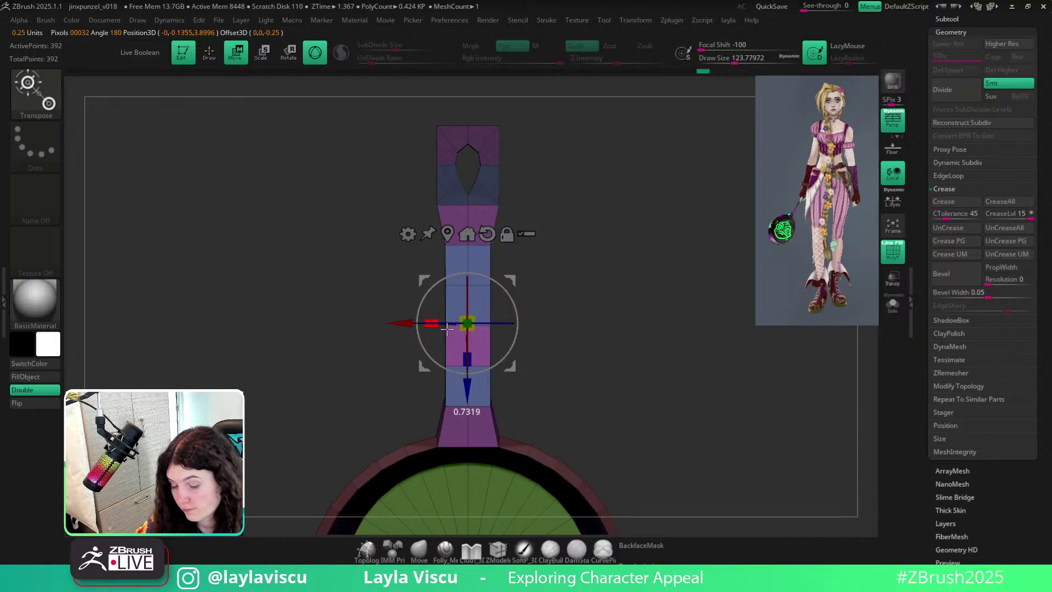
left_click_drag(468, 360, 477, 370)
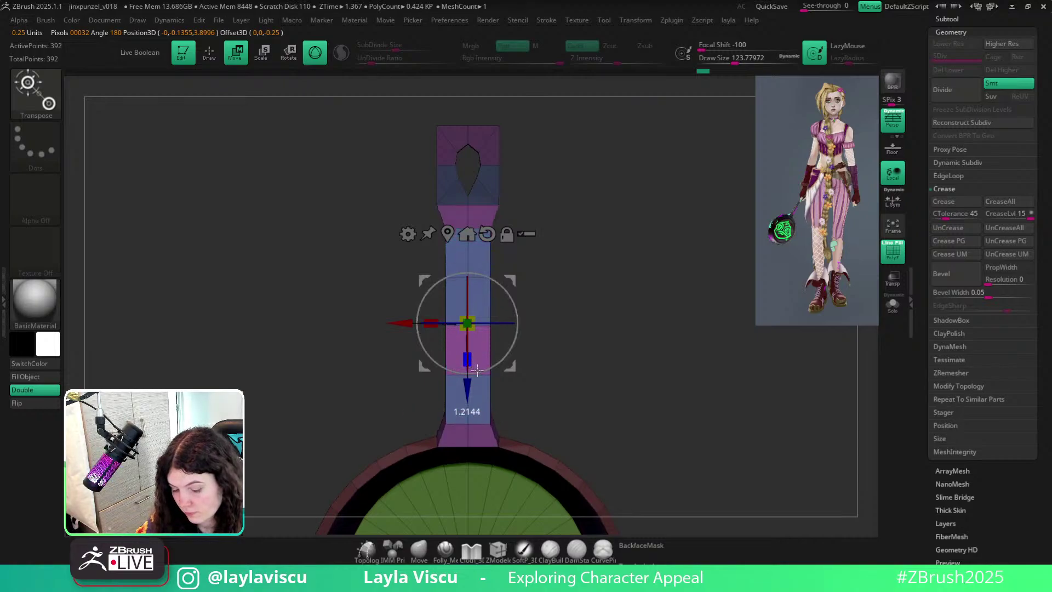
Clear the mask and preview the slimmed handle smoothed, with the polygon frame off.
left_click(419, 550)
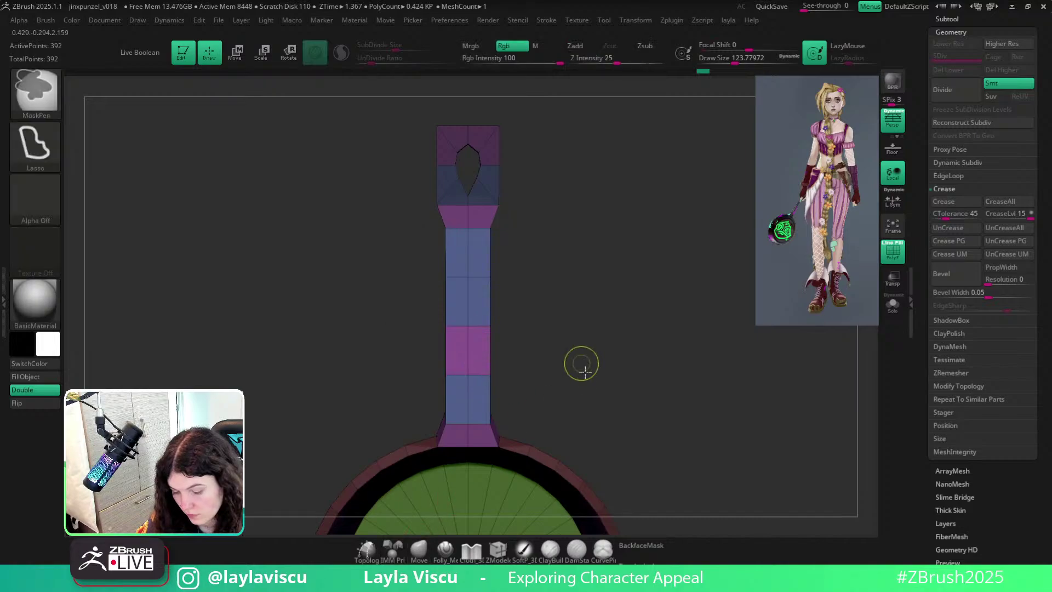
key("d")
right_click_drag(554, 331, 548, 324, "ctrl")
key("shift+f")
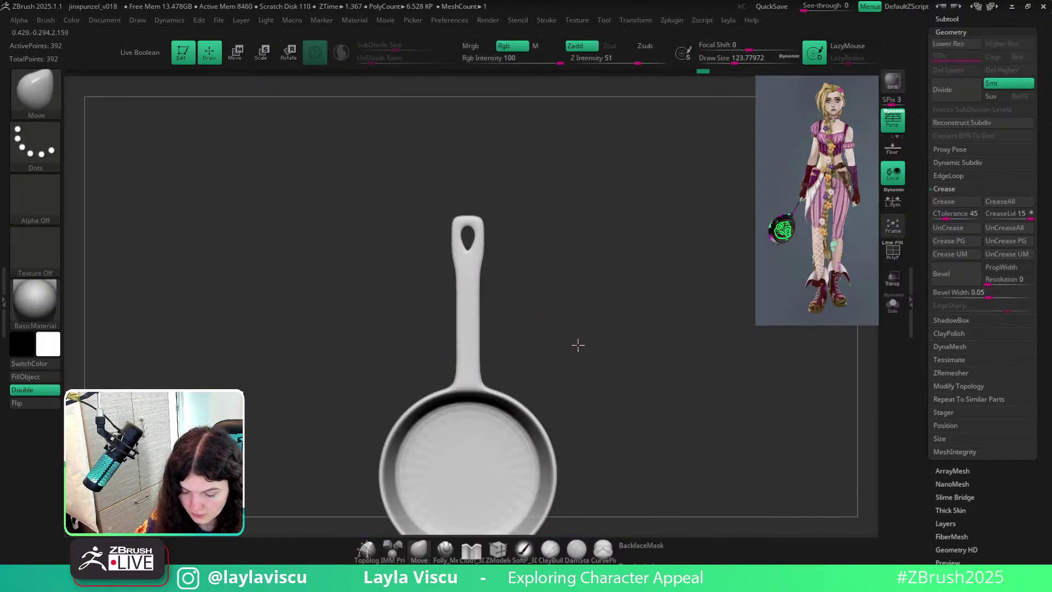
right_click_drag(573, 369, 476, 255, "ctrl")
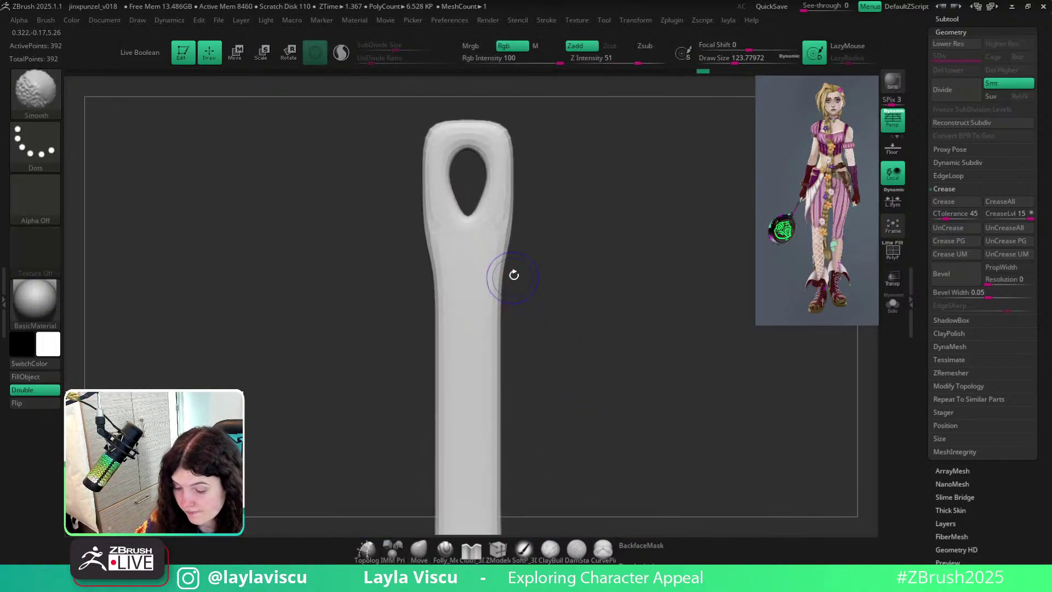
Return to the unsmoothed mesh, isolate the handle's outer side points beside the hole with a mask, and move them outward.
key("d")
key("shift+f")
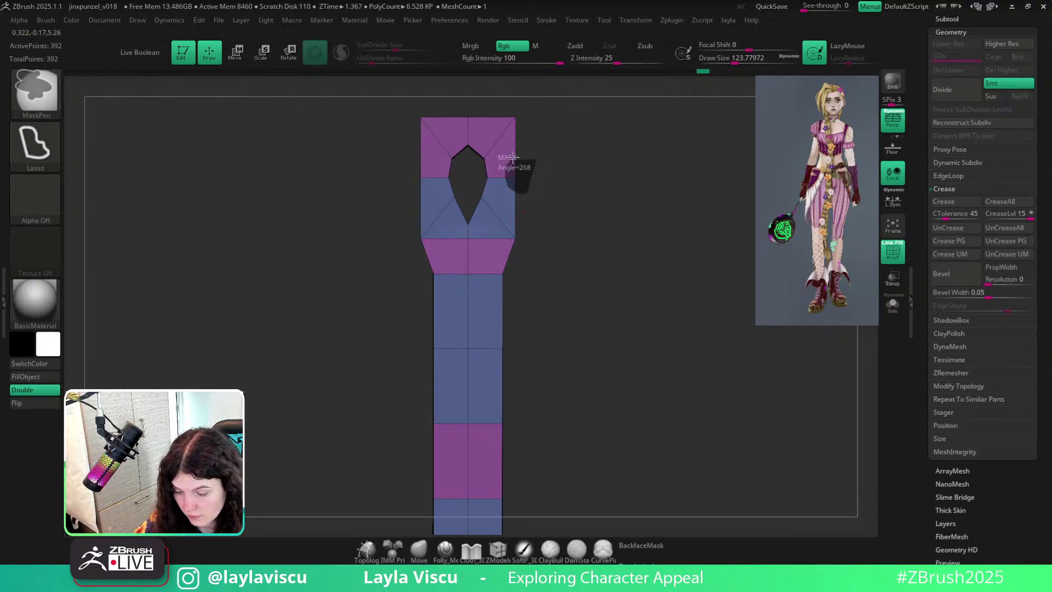
left_click(551, 171, "ctrl")
mouse_move(513, 158)
left_mouse_down("ctrl")
mouse_move(540, 199)
mouse_move(532, 161)
mouse_move(512, 159)
left_mouse_up("ctrl")
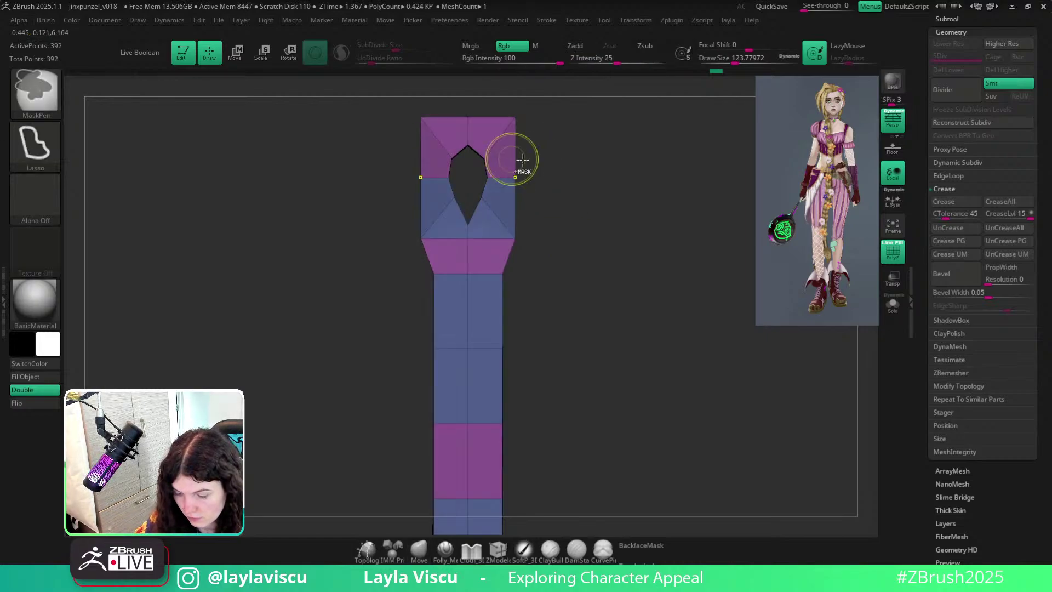
left_click(559, 162, "ctrl")
key("w")
left_click(448, 329, "alt")
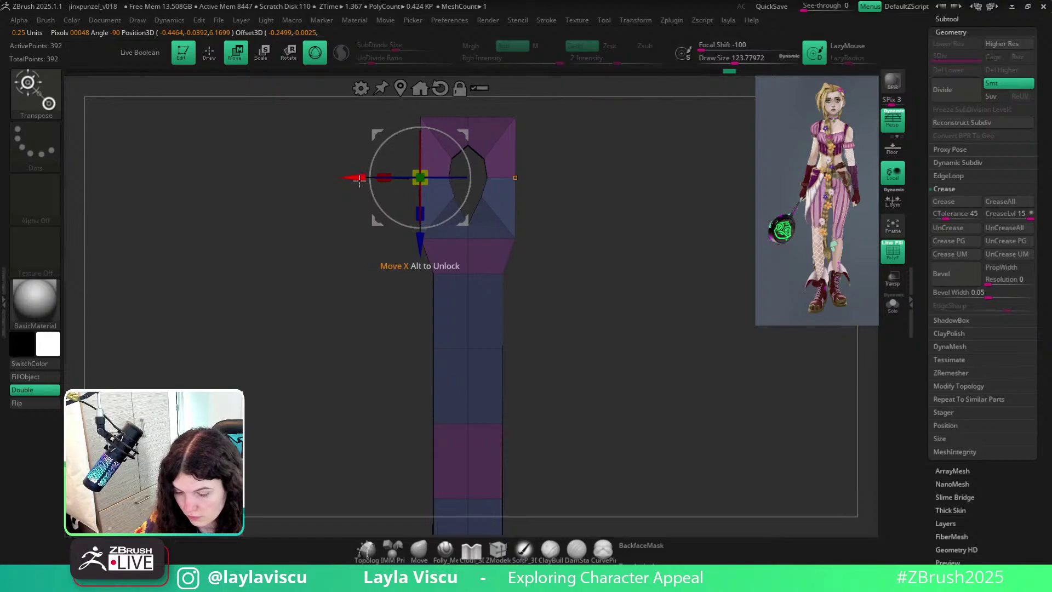
left_click_drag(359, 179, 351, 177)
key("q")
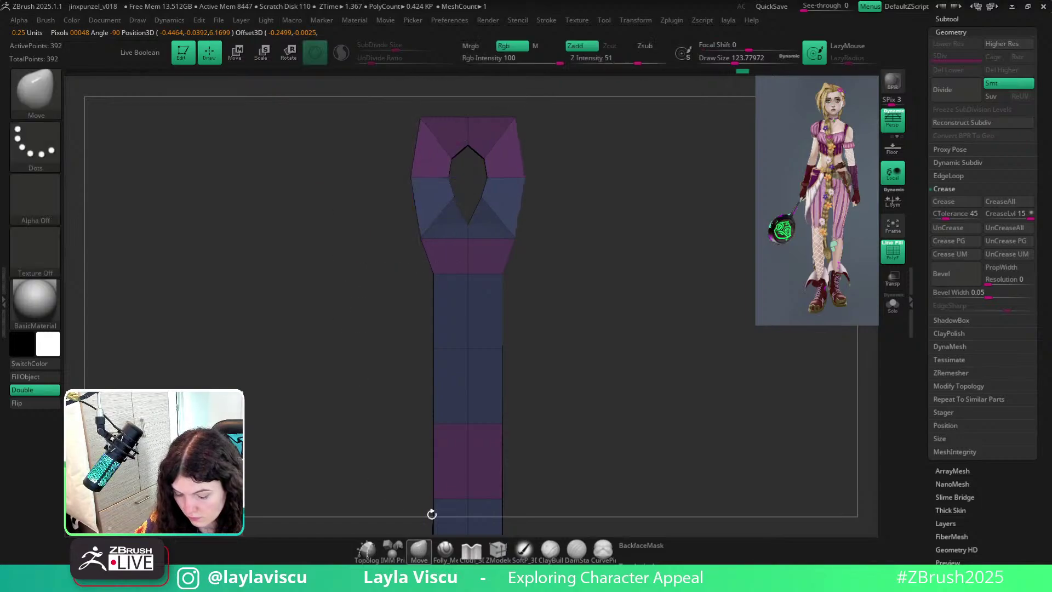
left_click(575, 288, "ctrl")
Pull the center of the handle's end edge outward with the MoveInfiniteDepth brush to round the tip.
key("b")
key("m")
key("v")
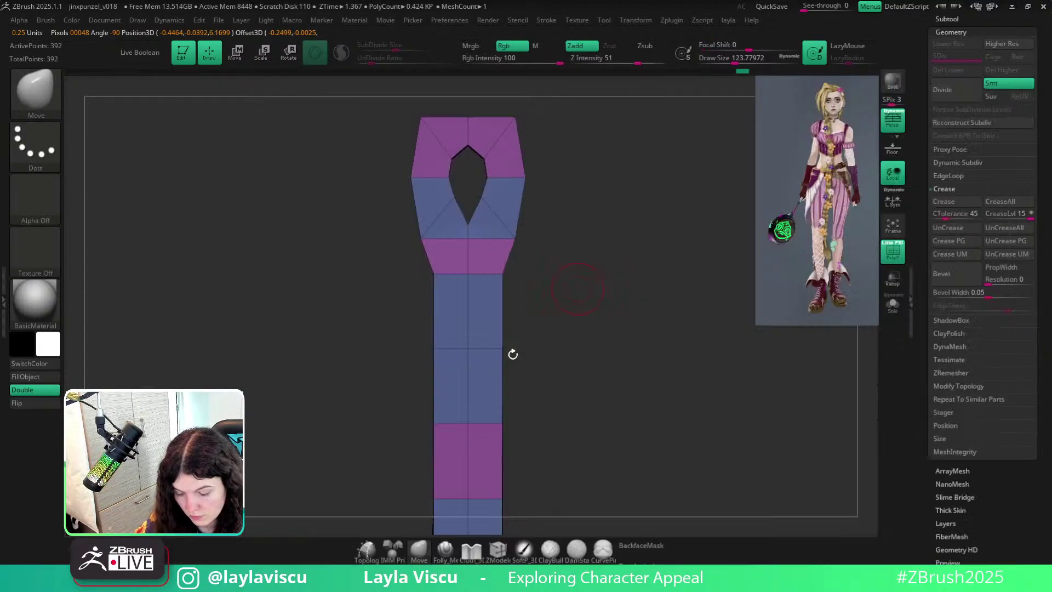
right_click_drag(593, 178, 599, 329, "alt")
left_click_drag(467, 212, 464, 193)
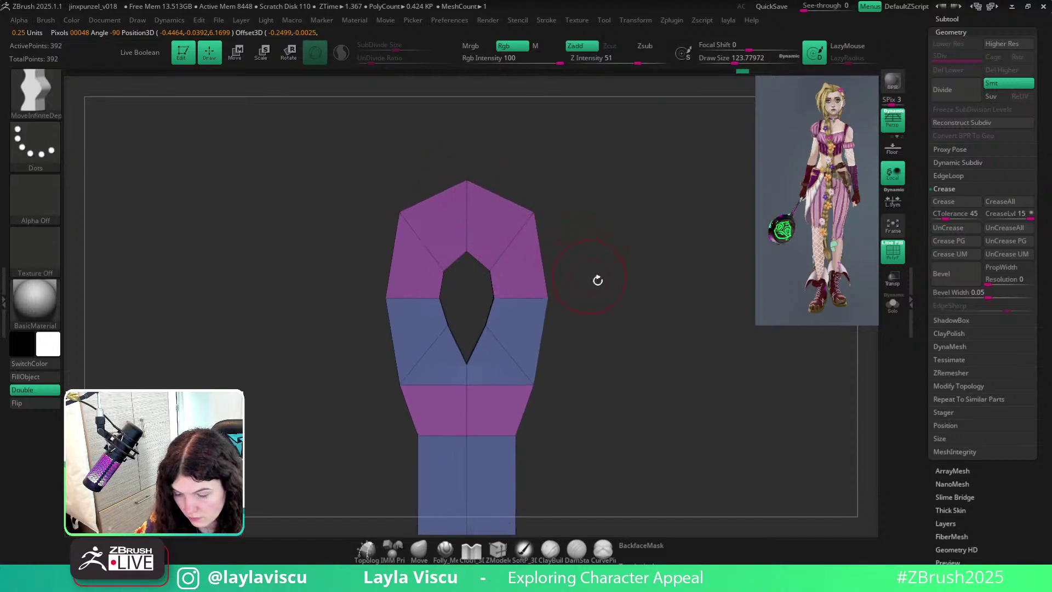
Preview the rounded handle tip smoothed, with the polygon frame off.
key("ctrl+d")
key("ctrl+d")
key("shift+f")
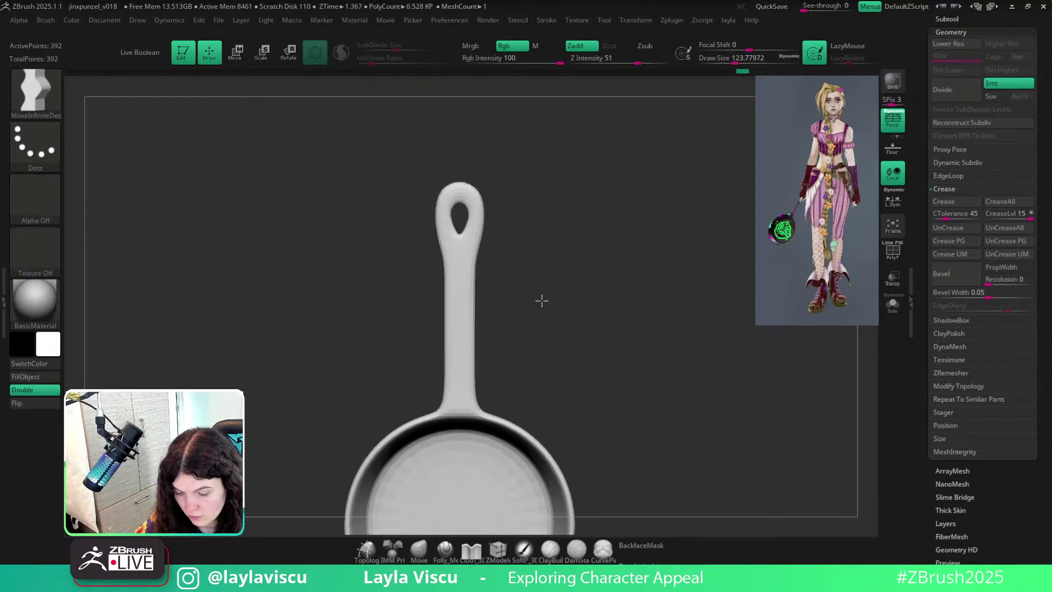
left_click_drag(542, 301, 503, 241)
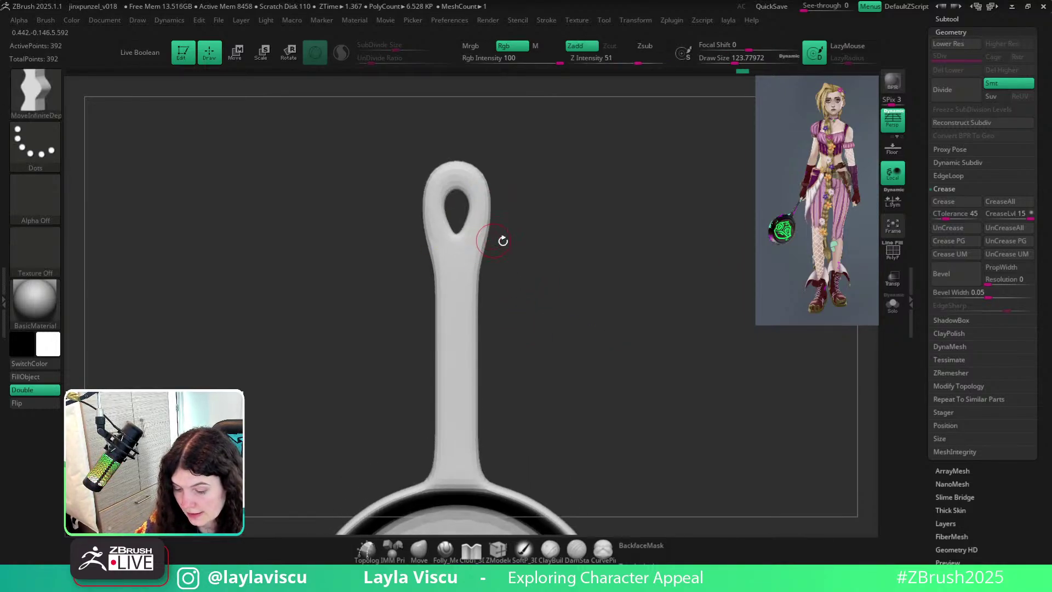
Return to the unsmoothed mesh and pull the handle's corner points just below the hole inward.
key("shift+d")
key("shift+d")
key("shift+f")
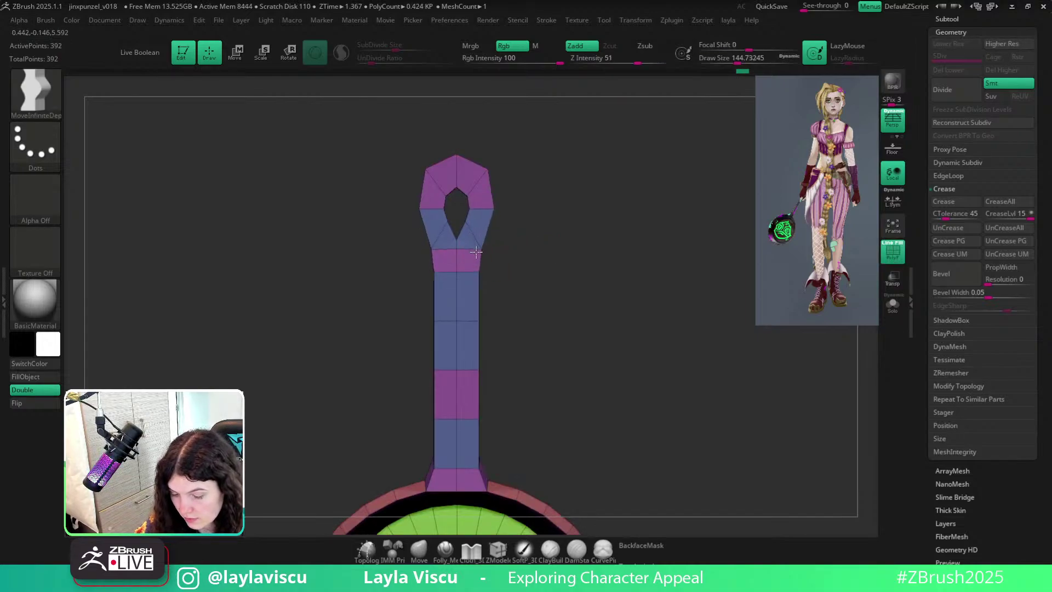
Mask the pan's dish so only the handle can be transformed.
mouse_move(550, 121)
left_mouse_down("ctrl")
mouse_move(508, 413)
mouse_move(474, 455)
mouse_move(340, 150)
left_mouse_up("ctrl")
mouse_move(627, 258)
left_mouse_down()
mouse_move(589, 291)
mouse_move(604, 343)
left_mouse_up()
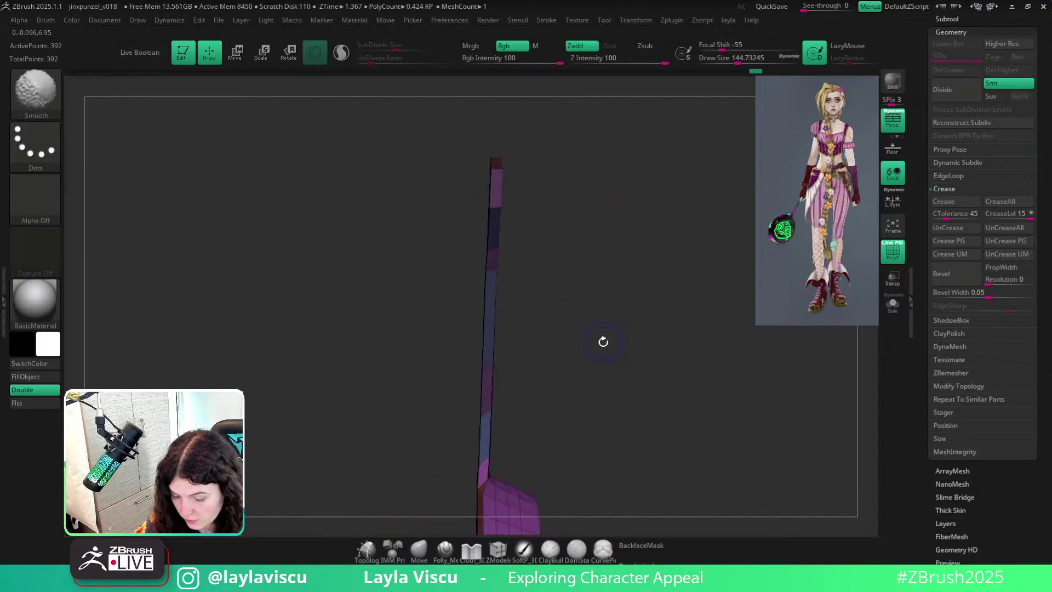
left_click(528, 353, "ctrl")
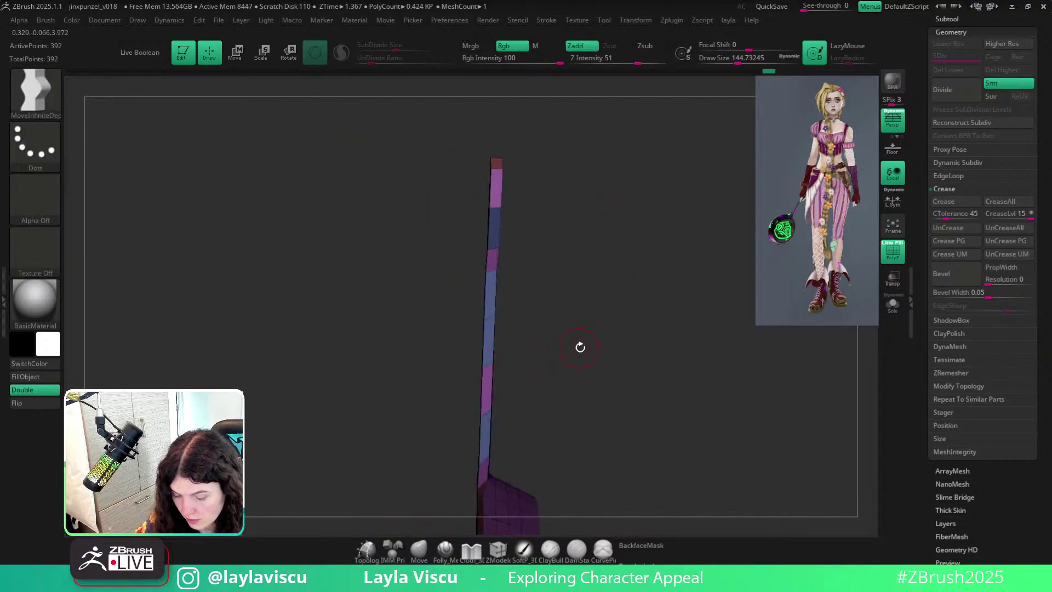
key("w")
Turn off perspective and rotate the handle in side view to level it with the dish's rim.
left_click_drag(571, 237, 454, 183)
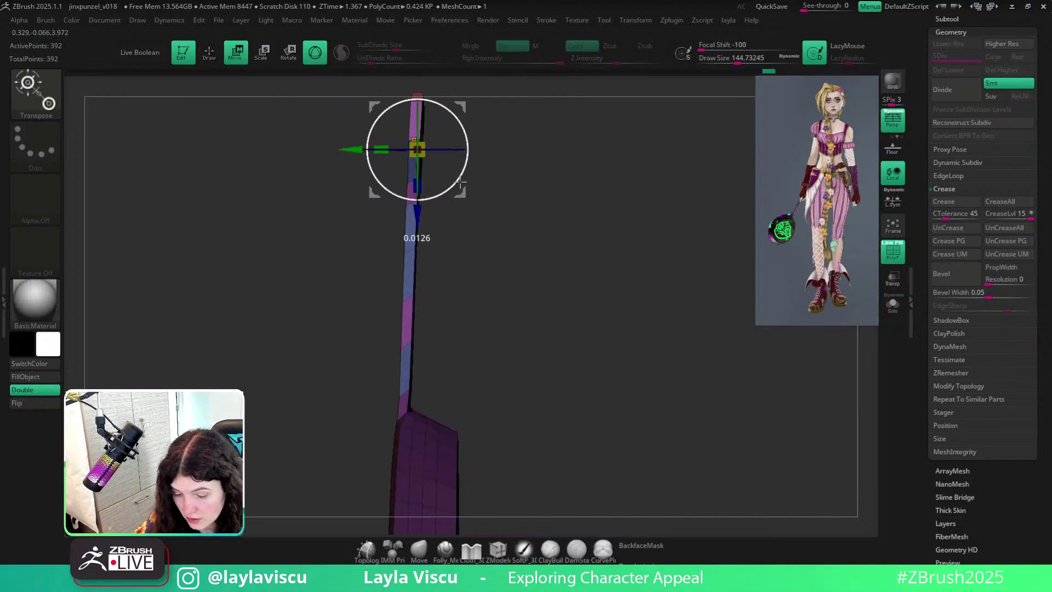
left_click(893, 119)
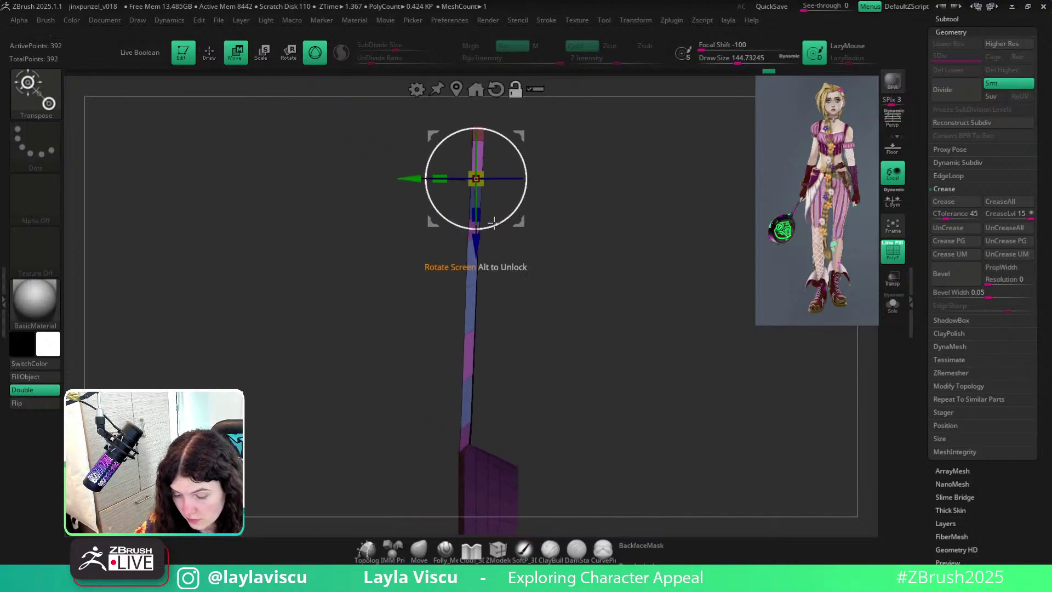
left_click_drag(491, 228, 493, 225)
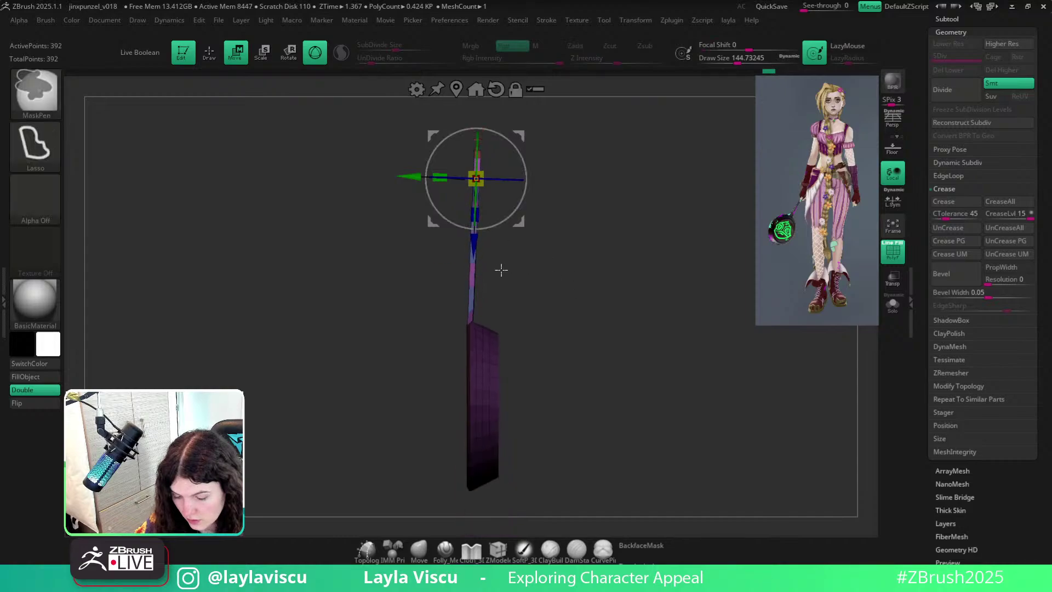
left_click_drag(490, 367, 610, 327)
left_click_drag(604, 275, 336, 266, "alt")
left_click_drag(418, 316, 421, 318)
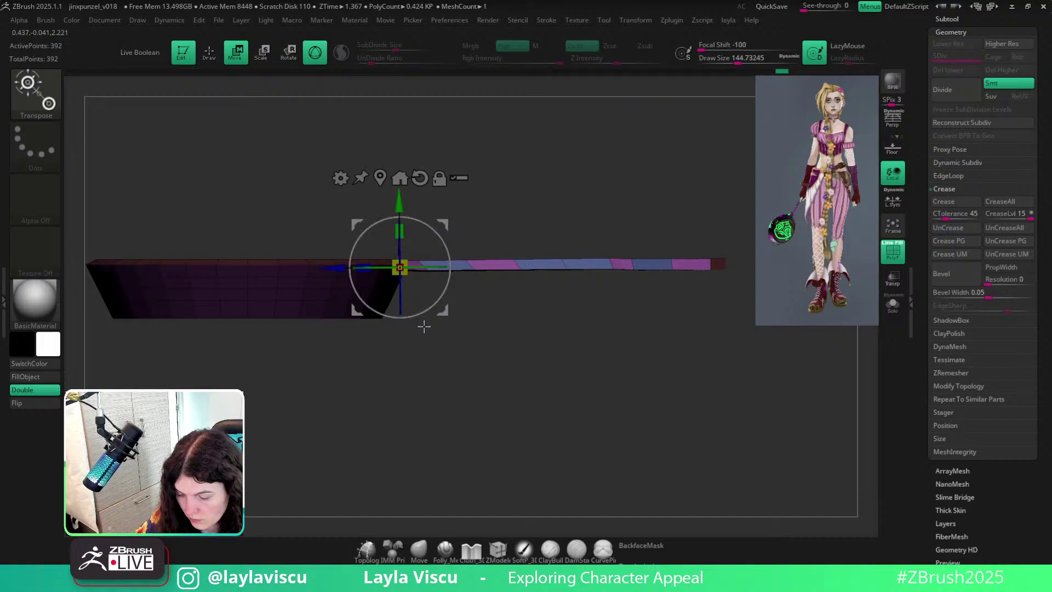
Thicken the handle slightly in side view and nudge it along its vertical axis with the gizmo.
left_click_drag(400, 232, 402, 221)
right_click_drag(403, 222, 406, 214, "ctrl")
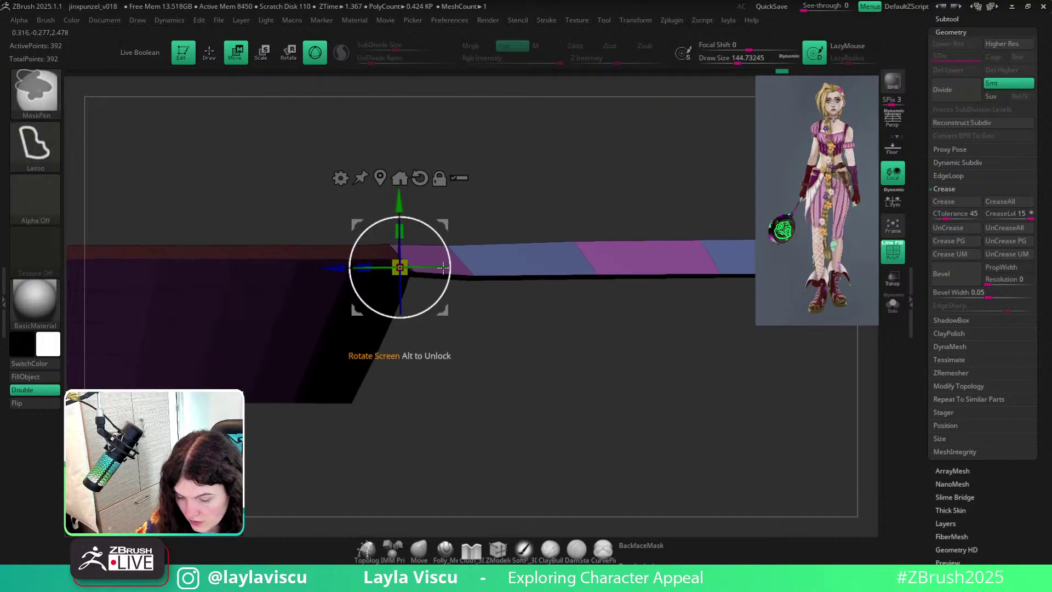
left_click_drag(406, 212, 396, 130)
left_click_drag(400, 177, 400, 168)
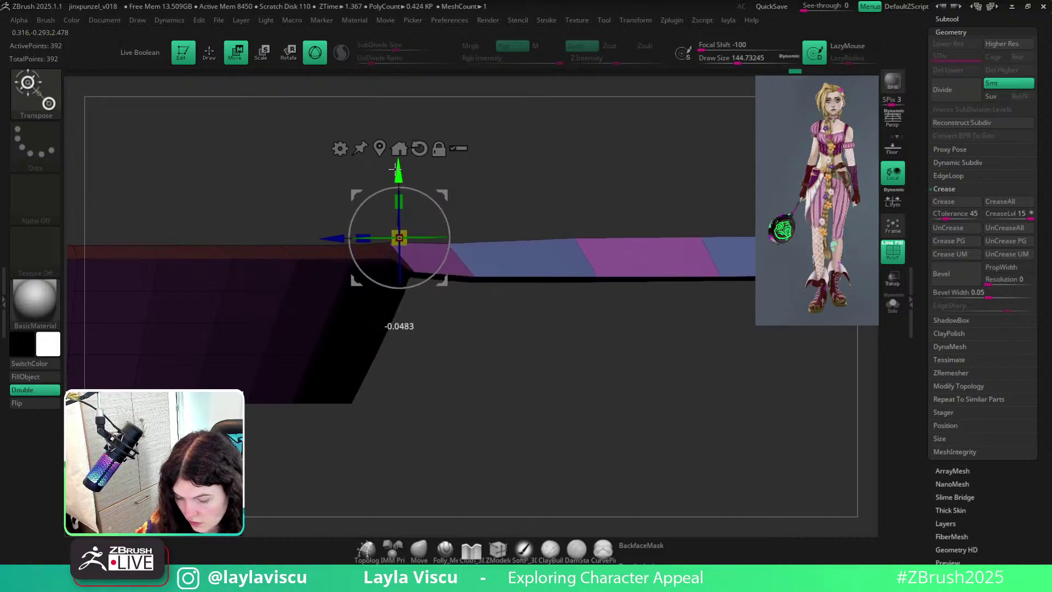
Check the pan's side profile smoothed without the polygon frame, then inspect the handle on the unsmoothed mesh.
mouse_move(371, 196)
right_mouse_down("ctrl")
mouse_move(369, 206)
mouse_move(432, 258)
right_mouse_up("ctrl")
key("shift+f")
key("d")
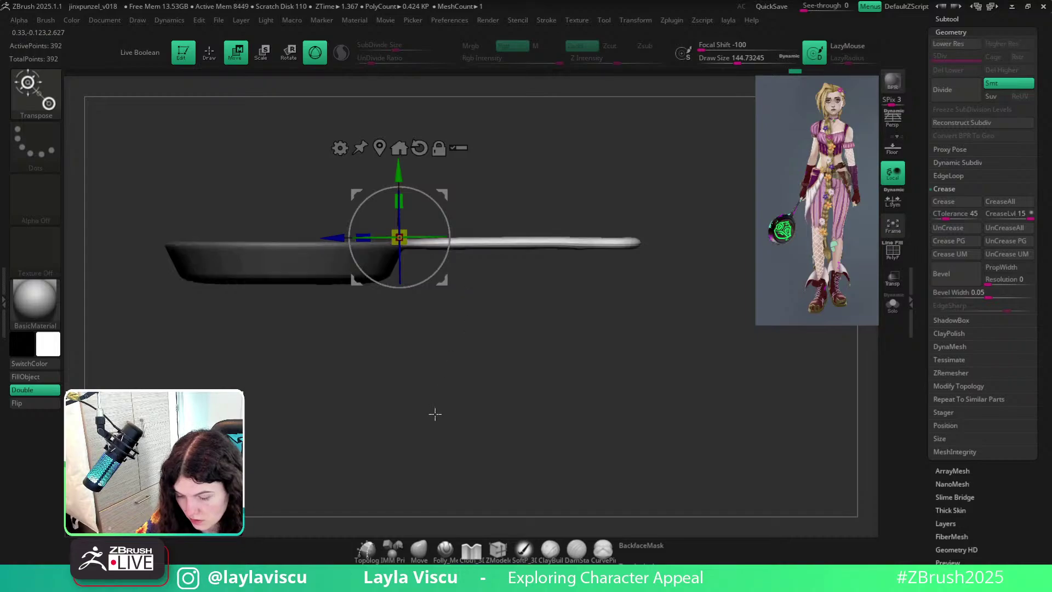
key("q")
key("shift+f")
key("shift+d")
right_click_drag(497, 350, 555, 318, "ctrl")
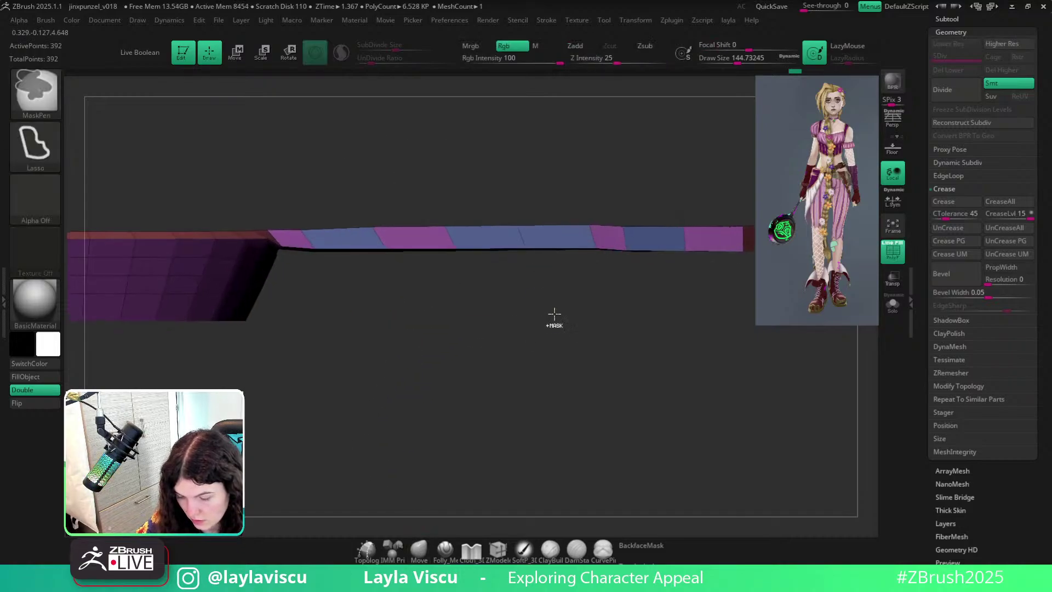
Try to insert a single edge loop lengthwise along the handle's side with ZModeler.
left_click(497, 549)
mouse_move(477, 394)
left_mouse_down()
mouse_move(507, 399)
mouse_move(459, 362)
mouse_move(467, 282)
left_mouse_up()
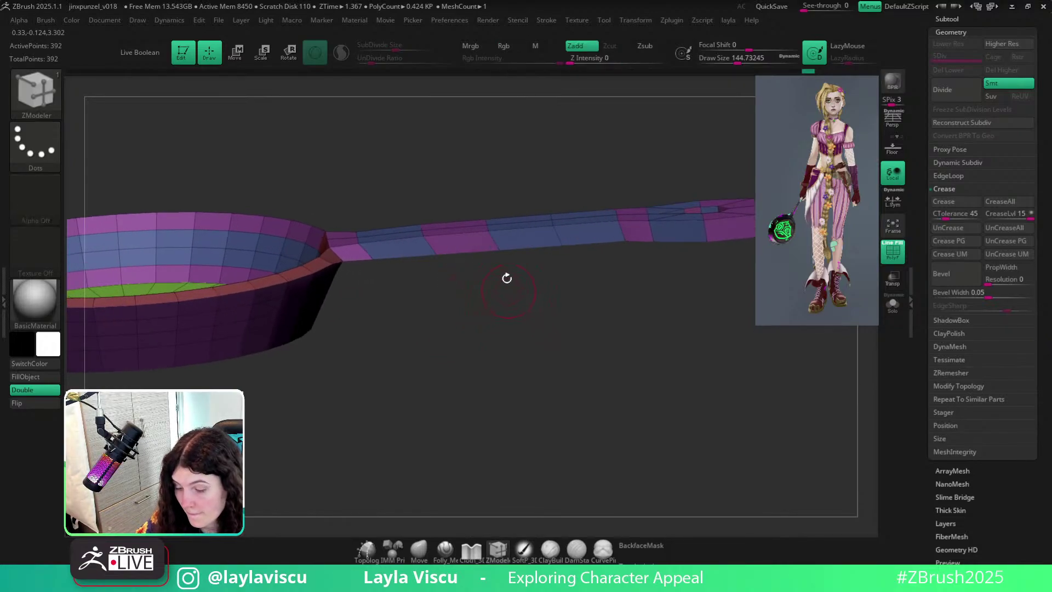
key("space")
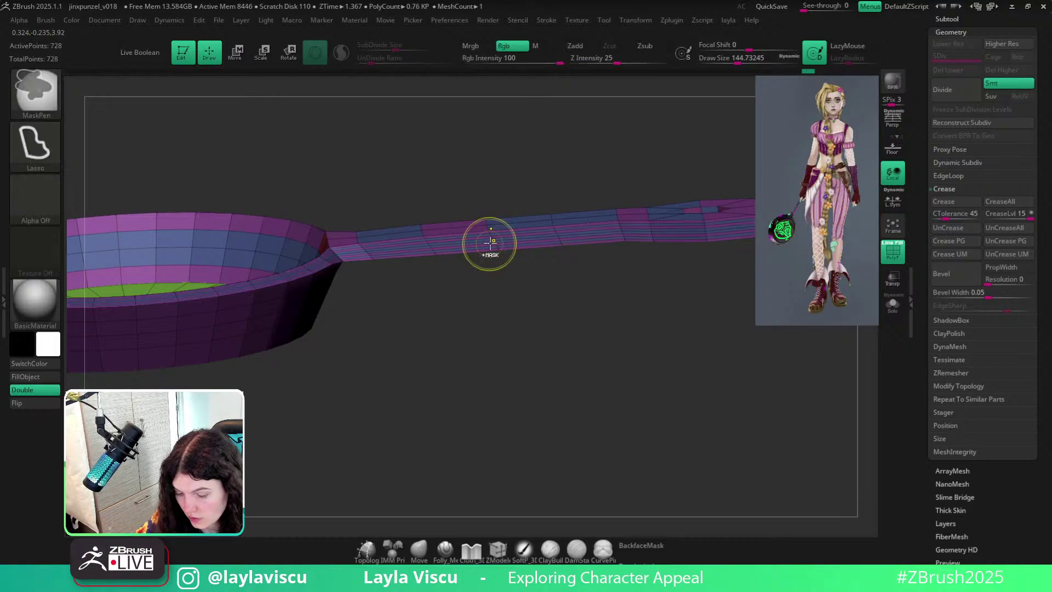
key("ctrl+z")
key("space")
left_click(456, 372)
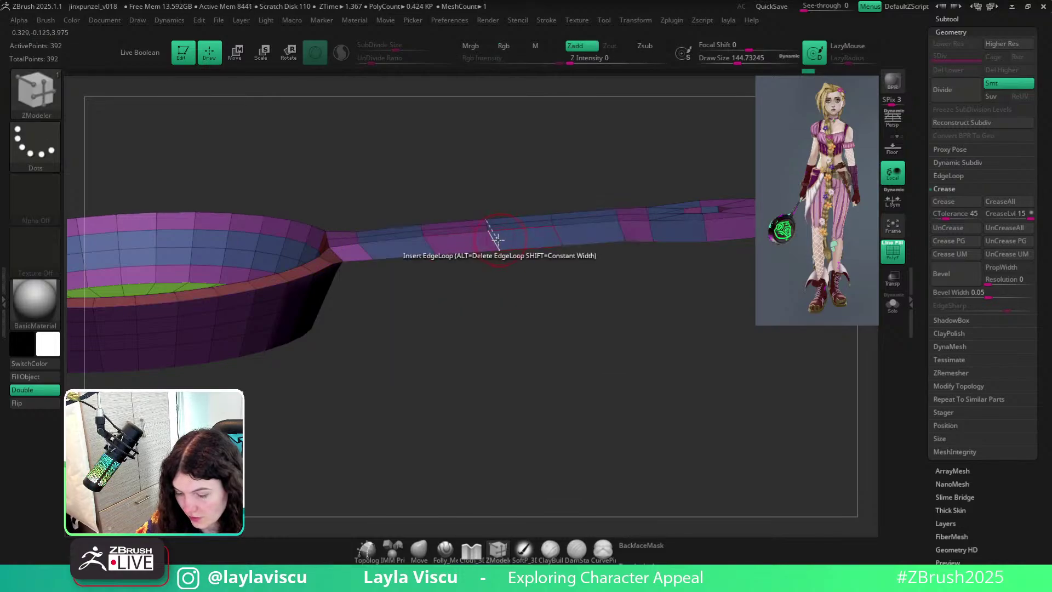
Try to scale the edge loop on the handle's side with the EdgeLoop Complete target.
key("space")
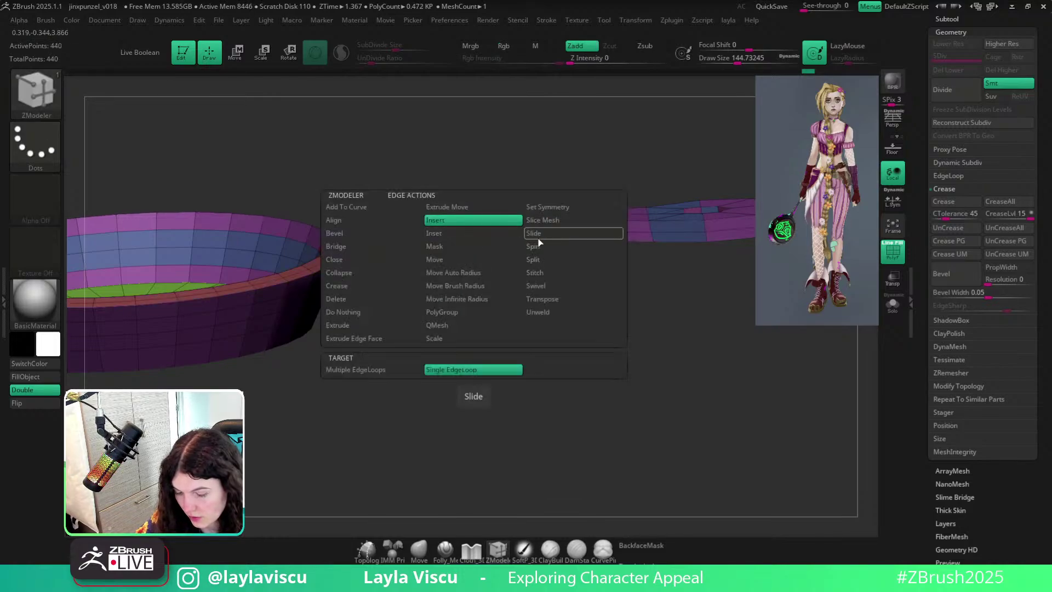
left_click(453, 340)
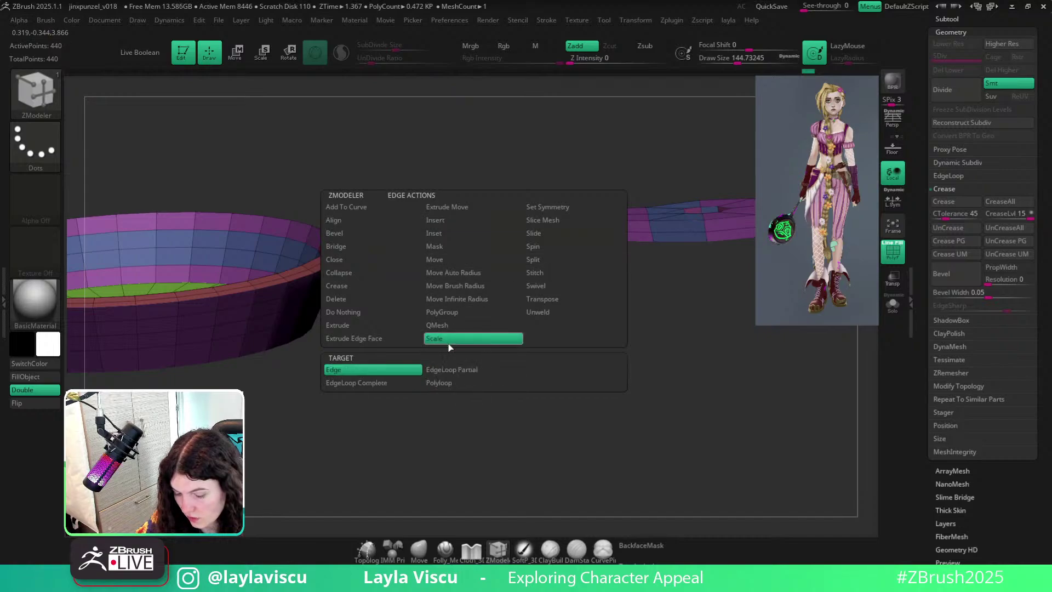
left_click(391, 387)
right_click_drag(467, 314, 466, 351)
right_click_drag(465, 351, 463, 294, "ctrl")
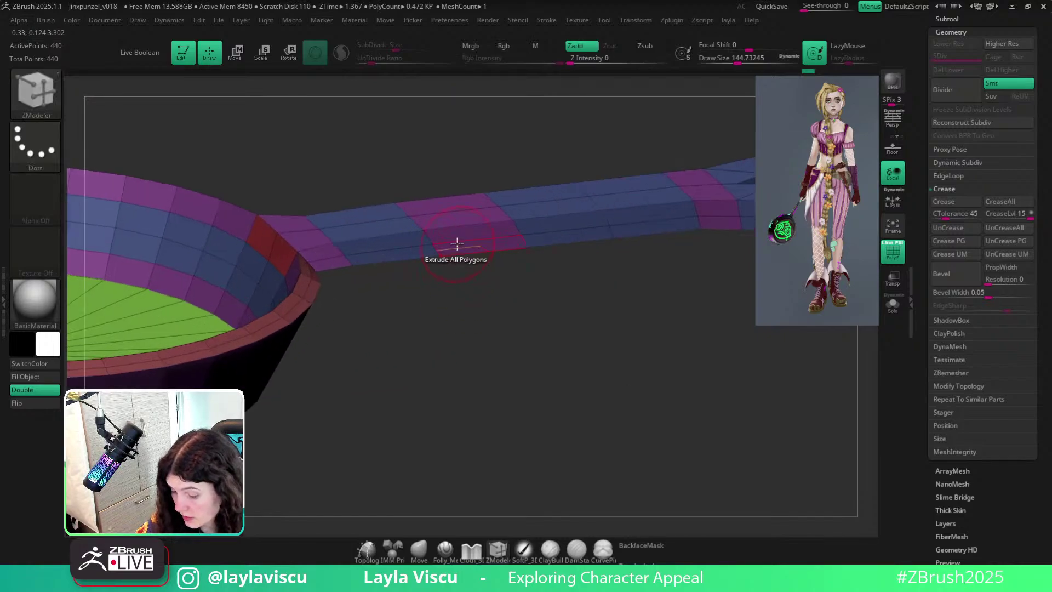
mouse_move(478, 255)
right_mouse_down("ctrl")
mouse_move(416, 270)
mouse_move(439, 270)
mouse_move(402, 296)
mouse_move(489, 312)
mouse_move(418, 310)
mouse_move(467, 238)
mouse_move(515, 289)
mouse_move(515, 331)
mouse_move(579, 369)
mouse_move(514, 364)
mouse_move(580, 329)
mouse_move(503, 337)
right_mouse_up("ctrl")
Check the pan smoothed without the polygon frame, then return to the unsmoothed mesh seen from above.
key("d")
key("shift+f")
mouse_move(495, 378)
right_mouse_down("alt")
mouse_move(489, 310)
mouse_move(519, 310)
mouse_move(466, 299)
mouse_move(484, 336)
mouse_move(513, 342)
mouse_move(463, 275)
mouse_move(568, 270)
right_mouse_up("alt")
key("shift+d")
key("shift+f")
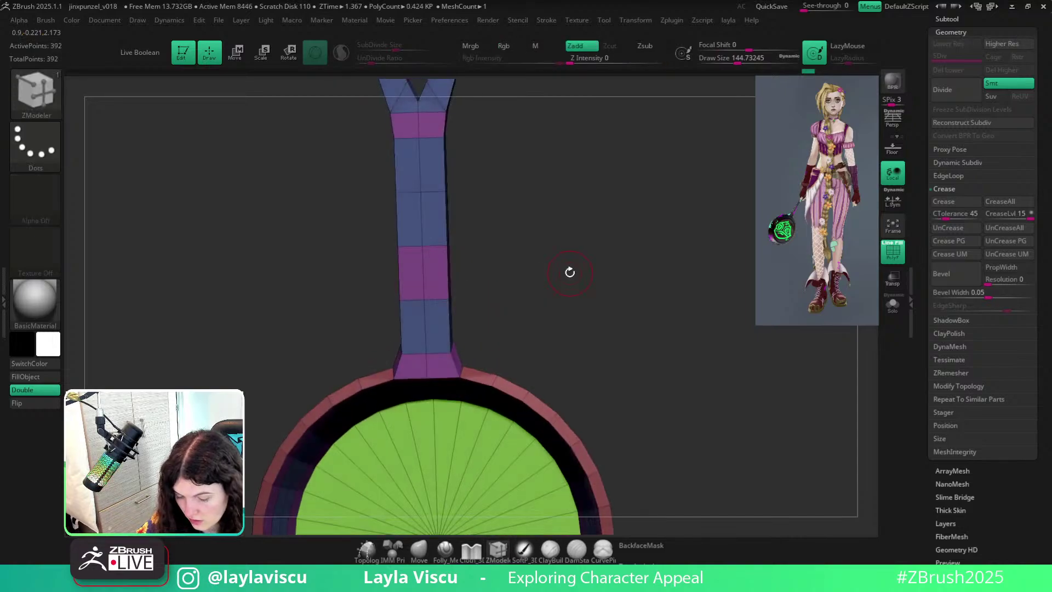
Lasso-mask the handle, invert the mask and activate the transform gizmo for the handle in side view.
key("ctrl")
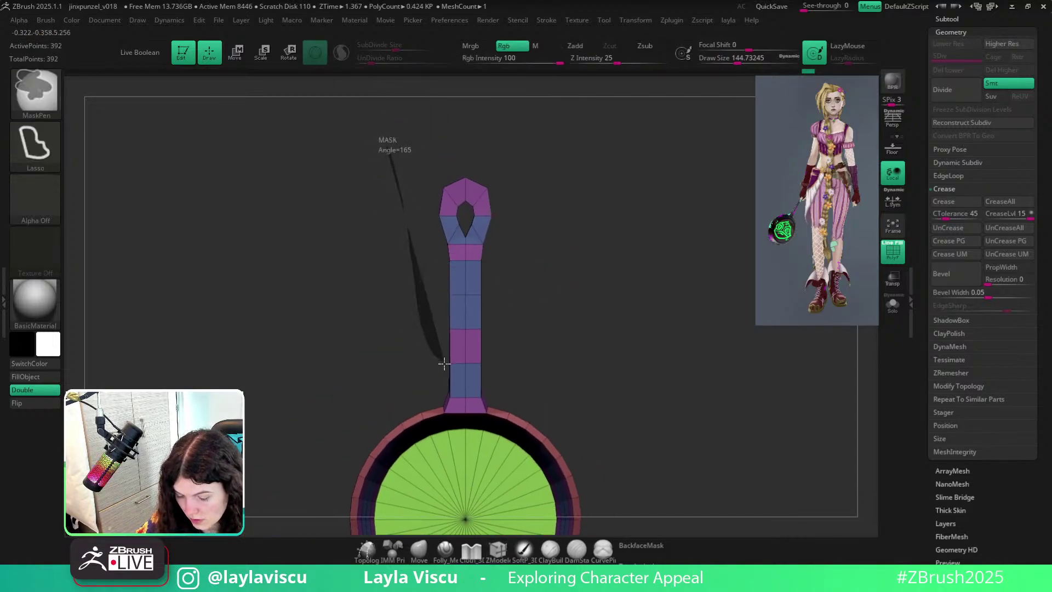
mouse_move(444, 363)
left_mouse_down("ctrl")
mouse_move(524, 366)
mouse_move(463, 130)
left_mouse_up("ctrl")
mouse_move(529, 313)
right_mouse_down("ctrl")
mouse_move(521, 371)
mouse_move(609, 342)
right_mouse_up("ctrl")
left_click(521, 371, "ctrl")
key("w")
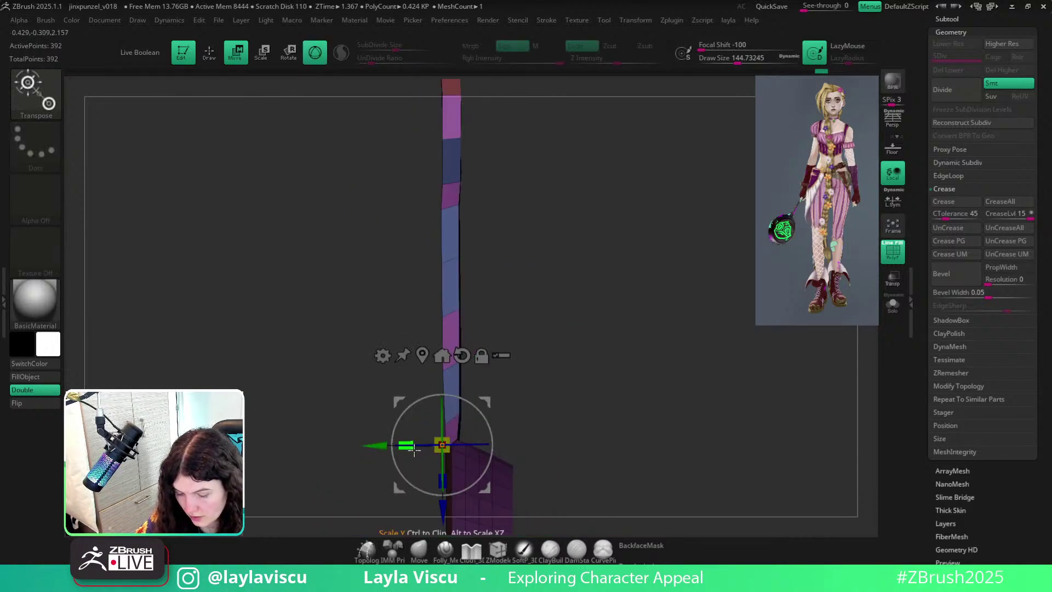
Clear the mask and compare the pan's side profile smoothed without the polygon frame and unsmoothed with it.
key("ctrl+d")
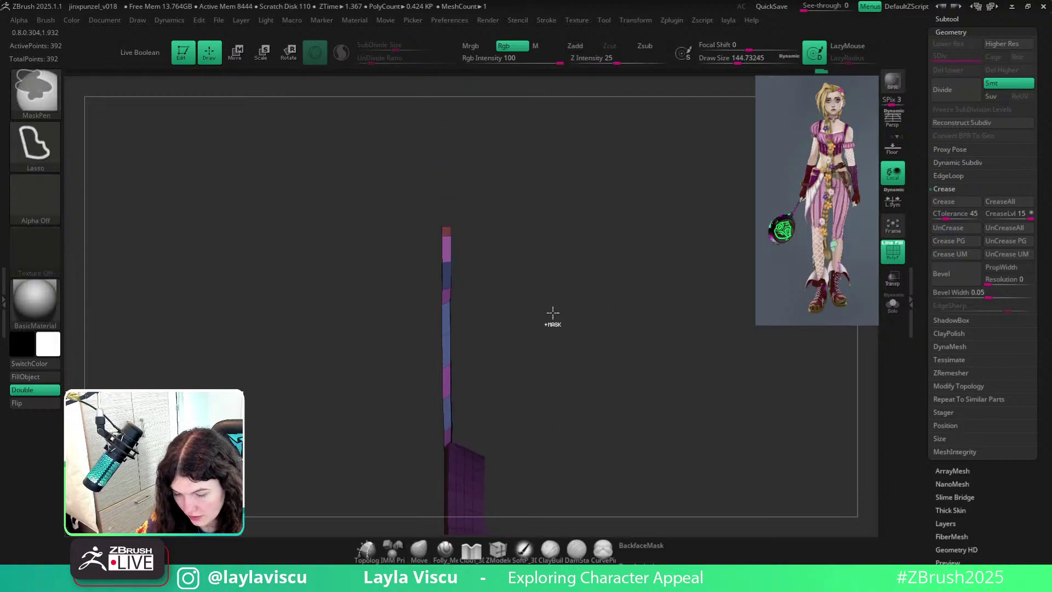
key("ctrl+d")
key("shift+f")
key("shift+d")
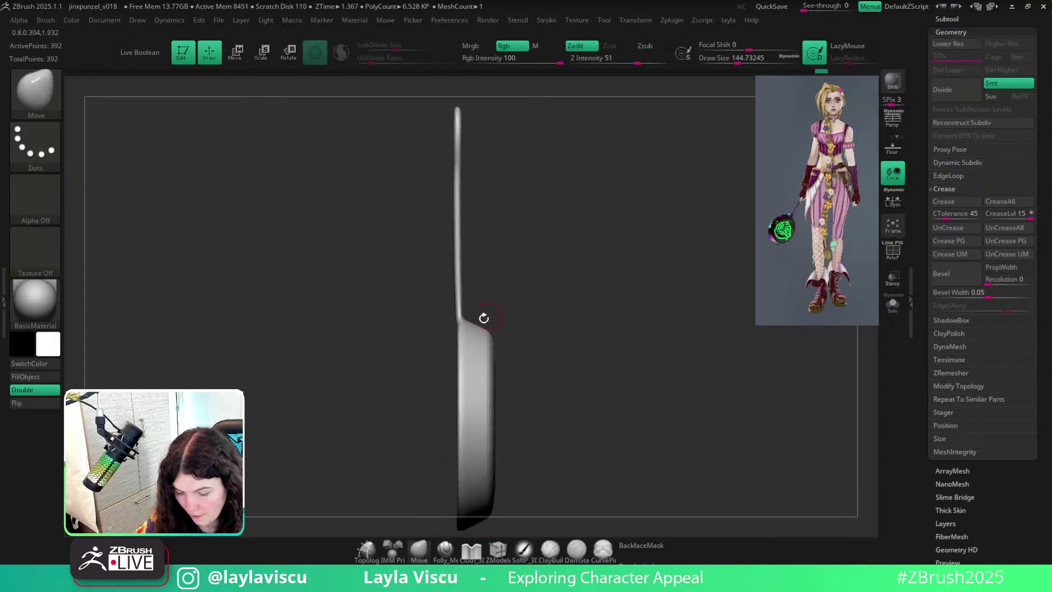
key("shift+d")
key("shift+f")
left_click_drag(544, 205, 538, 319)
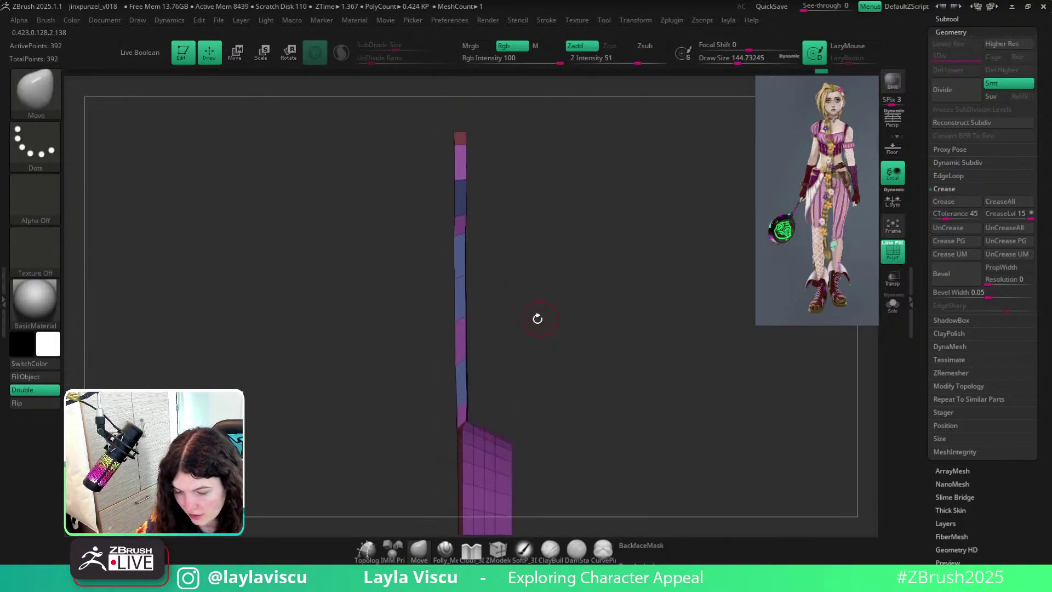
Set the masking stroke to DragRect and isolate the handle in side view for the transform gizmo.
left_click(36, 144, "ctrl")
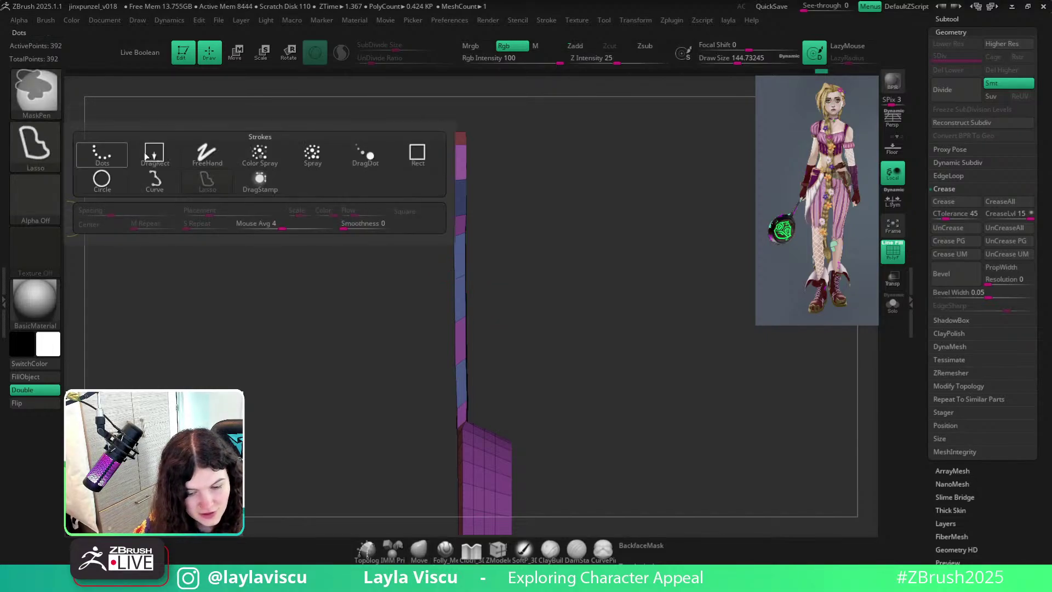
left_click(174, 176, "ctrl")
left_click_drag(362, 110, 460, 418, "ctrl")
key("w")
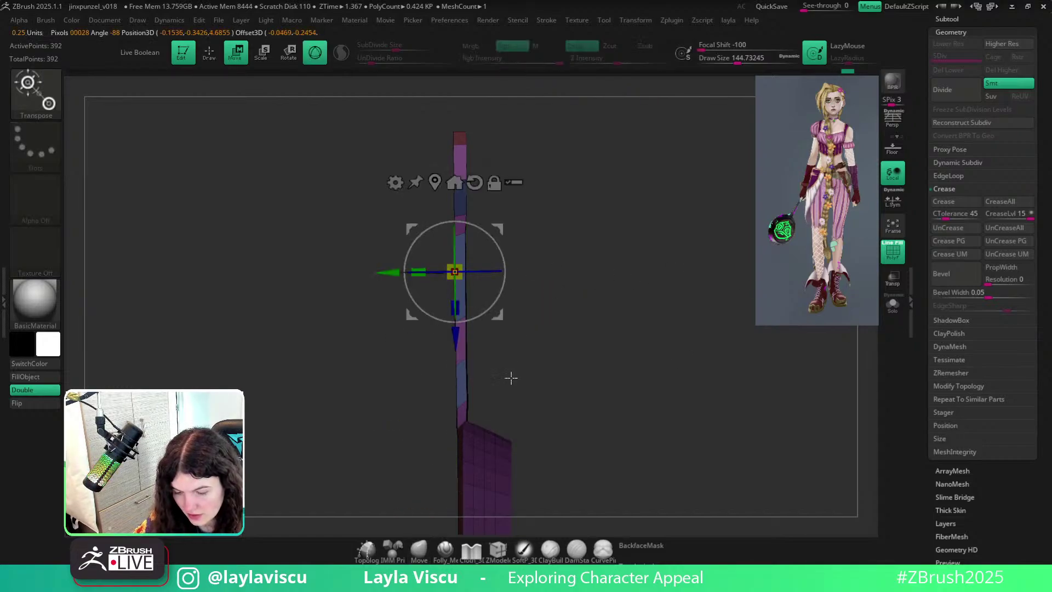
key("q")
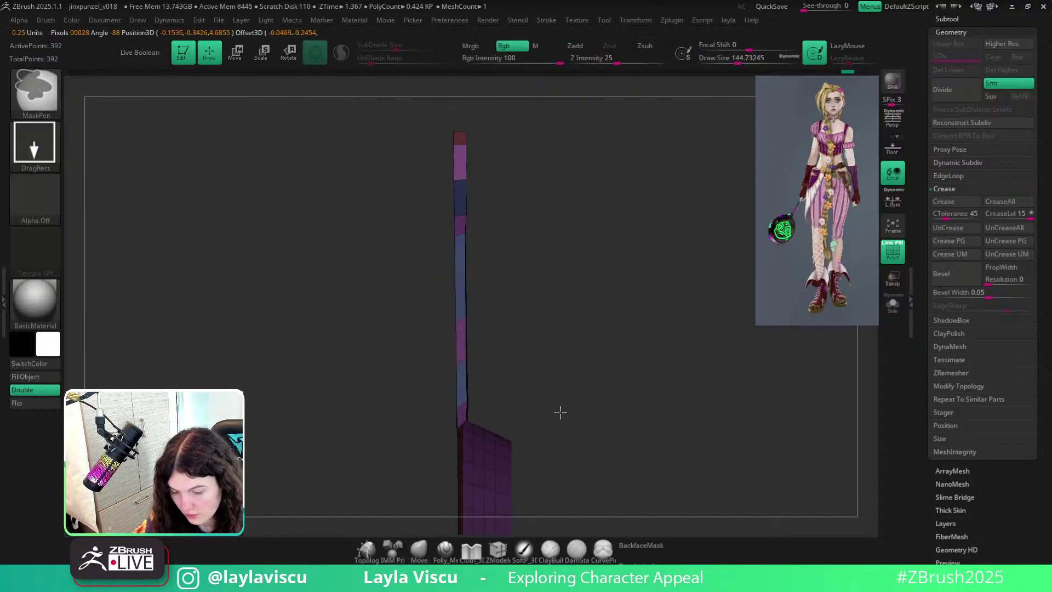
Mask the handle with a rectangle in side view and move the gizmo to the unmasked dish.
left_click_drag(502, 113, 463, 413, "ctrl")
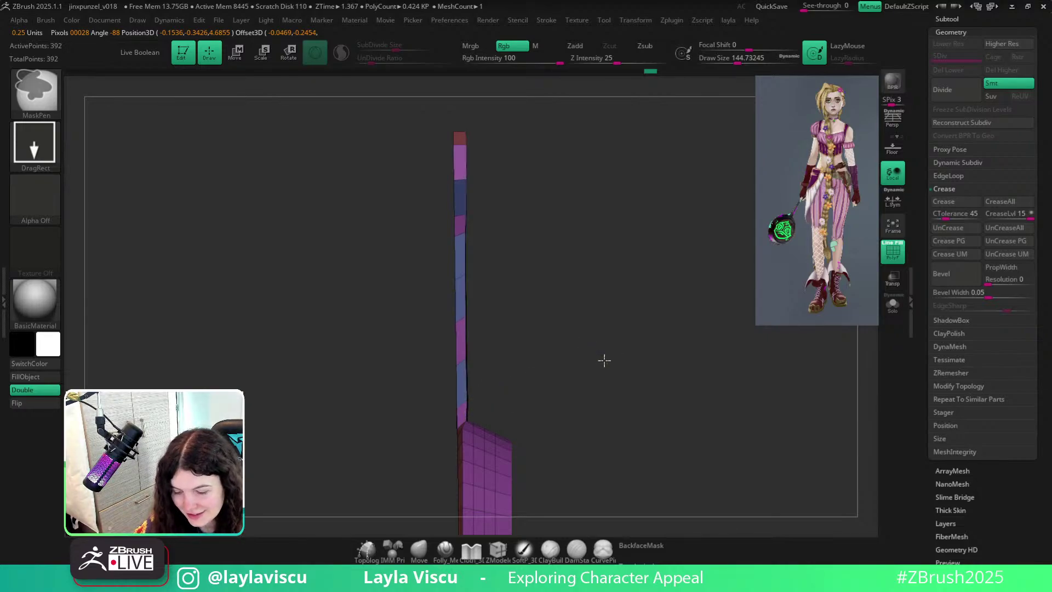
key("w")
left_click(434, 184)
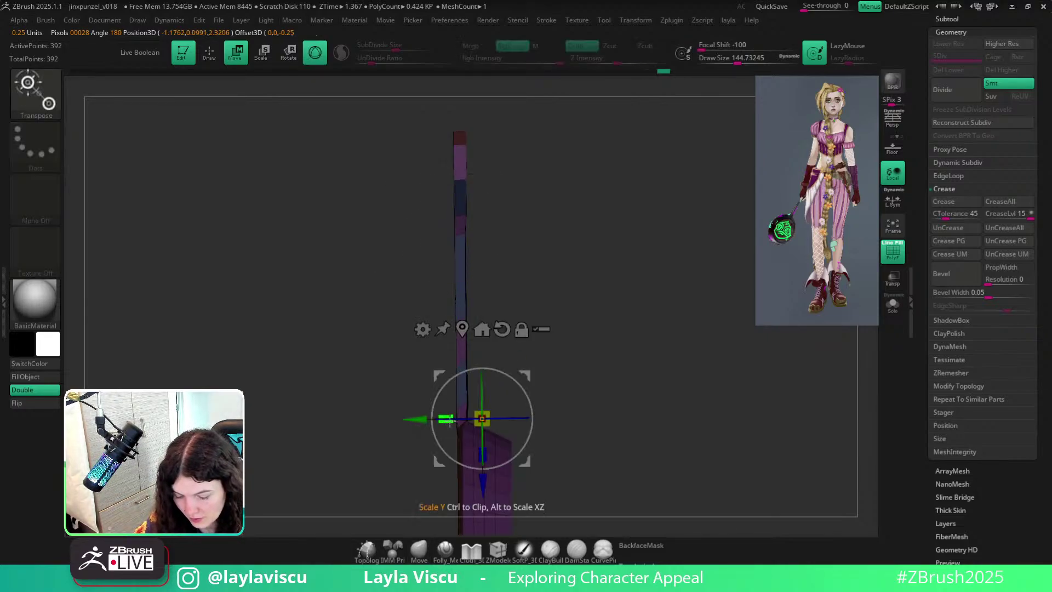
left_click_drag(594, 442, 601, 362, "alt")
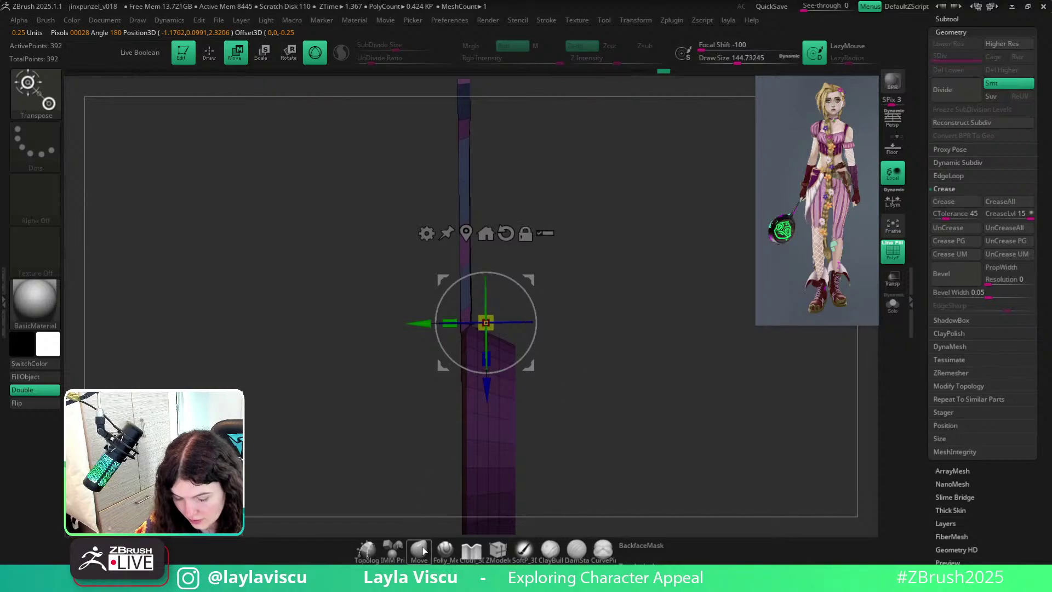
Reshape the dish's outer wall around the handle joint with the Move brush while the handle stays masked.
key("q")
mouse_move(600, 402)
left_mouse_down()
mouse_move(572, 463)
mouse_move(469, 406)
mouse_move(590, 300)
mouse_move(559, 282)
left_mouse_up()
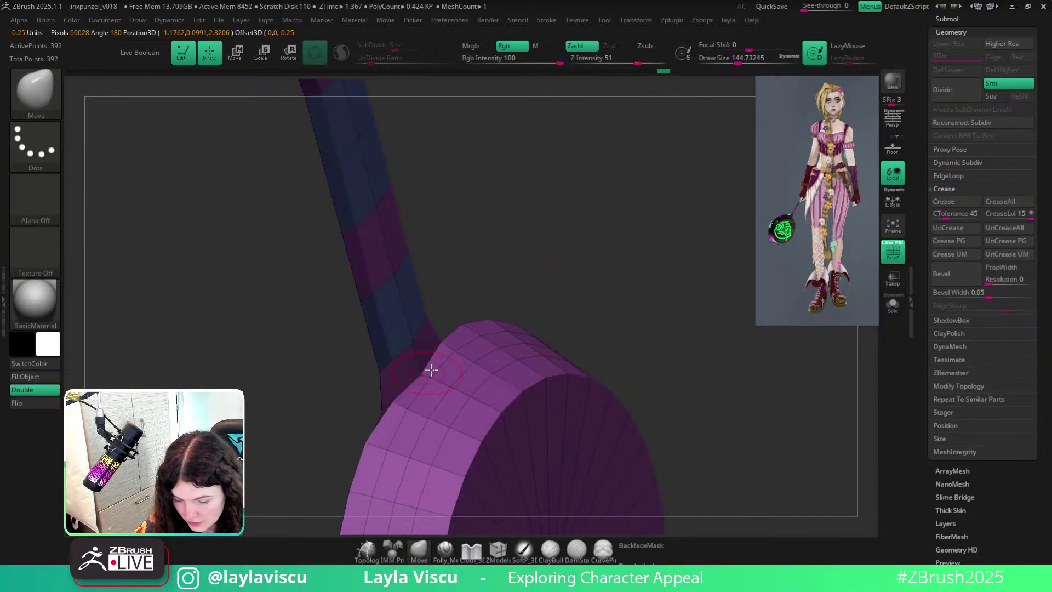
mouse_move(427, 373)
left_mouse_down()
mouse_move(472, 291)
mouse_move(411, 404)
left_mouse_up()
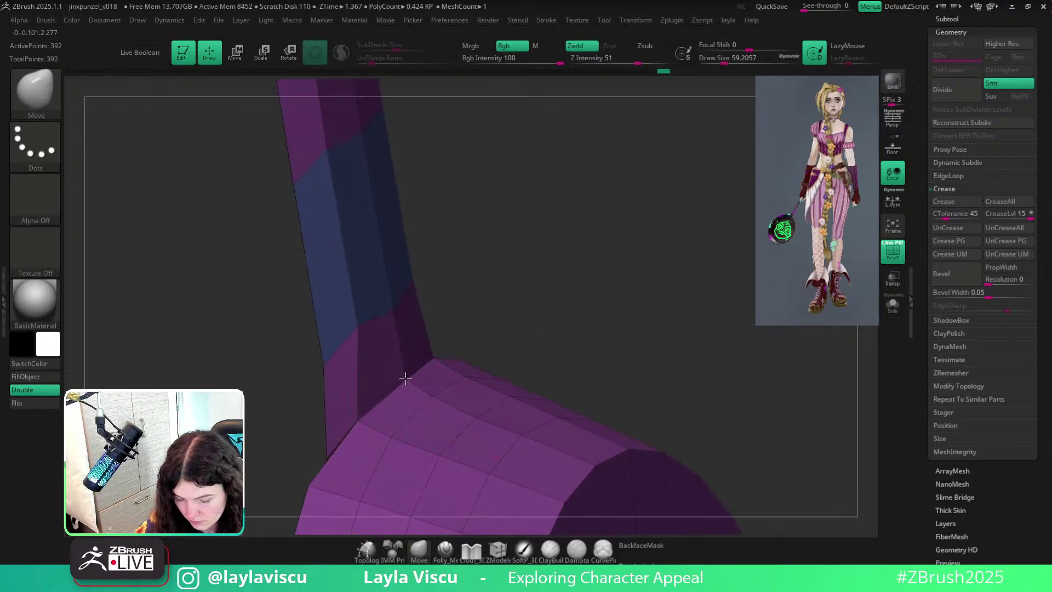
mouse_move(442, 369)
left_mouse_down()
mouse_move(509, 351)
mouse_move(574, 312)
mouse_move(570, 271)
mouse_move(468, 442)
left_mouse_up()
key("s")
key("s")
left_click_drag(407, 453, 417, 454)
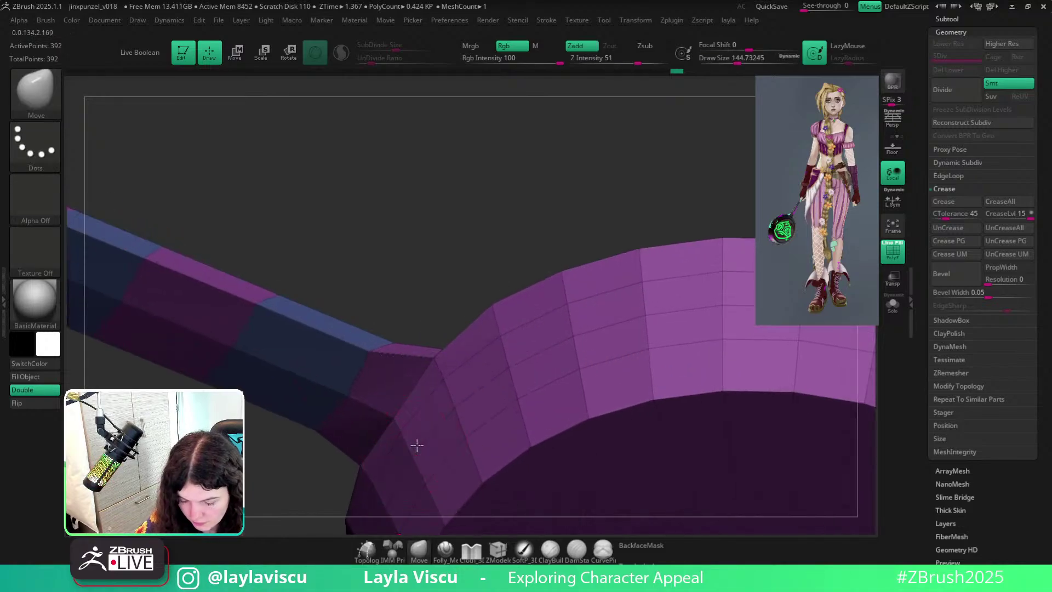
Isolate the handle on the smoothed pan, centre the gizmo on it and narrow its width to about 0.86.
mouse_move(417, 445)
right_mouse_down("ctrl")
mouse_move(228, 369)
mouse_move(536, 307)
mouse_move(507, 331)
mouse_move(545, 343)
mouse_move(519, 402)
mouse_move(486, 427)
mouse_move(516, 287)
right_mouse_up("ctrl")
key("d")
key("shift+f")
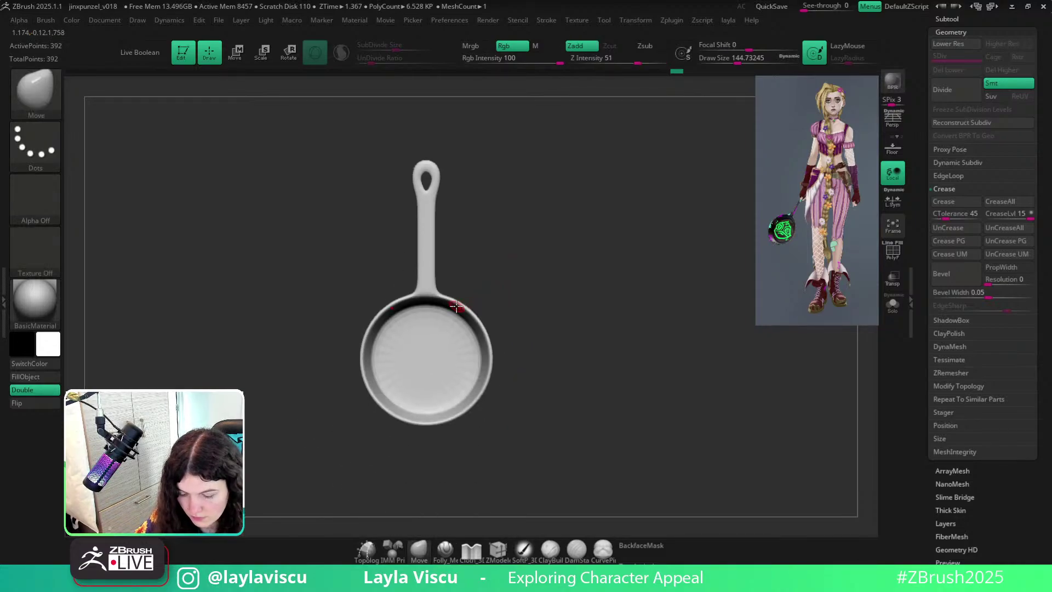
right_click_drag(449, 288, 459, 335, "alt")
mouse_move(387, 177)
left_mouse_down("ctrl")
mouse_move(392, 205)
mouse_move(482, 337)
left_mouse_up("ctrl")
key("w")
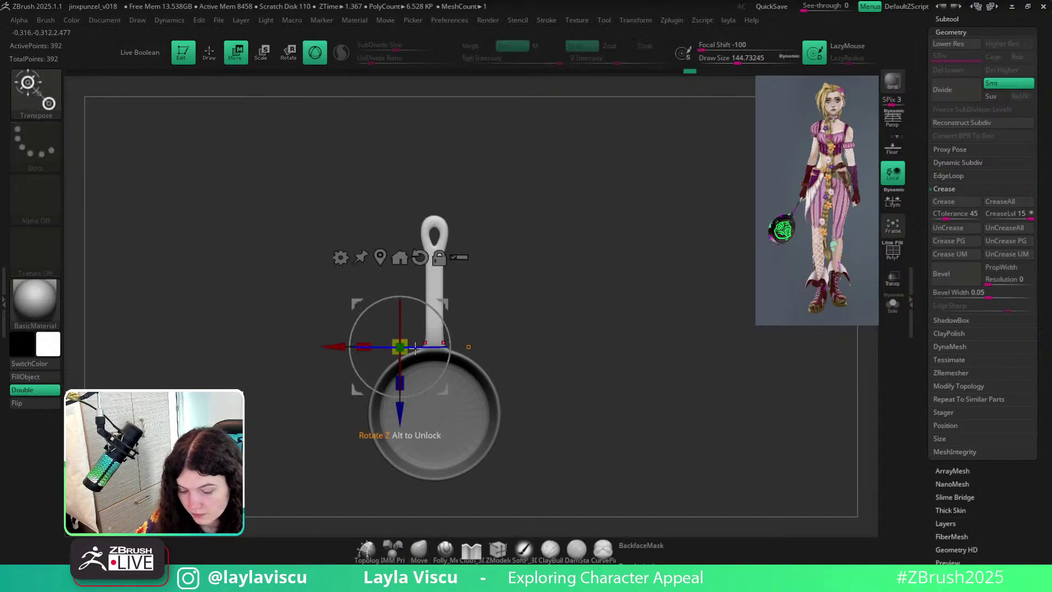
left_click(381, 256)
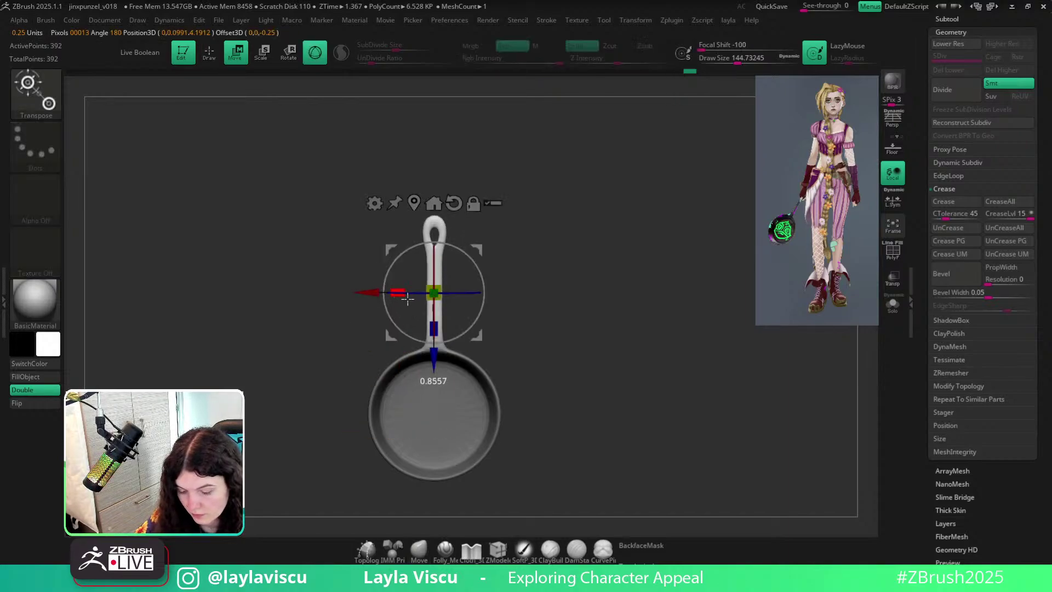
key("q")
Save the frying pan as a ZBrush tool file in the jinxpunzel project's zbrush folder.
mouse_move(594, 364)
left_mouse_down()
mouse_move(601, 357)
mouse_move(572, 382)
mouse_move(517, 315)
mouse_move(521, 291)
mouse_move(606, 389)
mouse_move(583, 406)
mouse_move(542, 388)
mouse_move(544, 357)
left_mouse_up()
left_click_drag(1051, 201, 1051, 292)
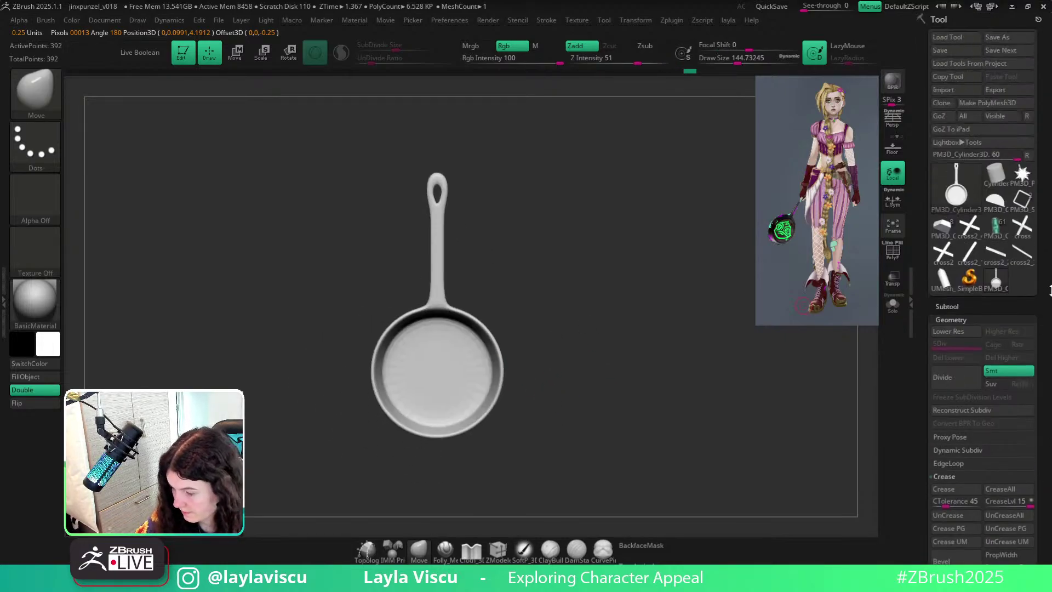
key("ctrl+s")
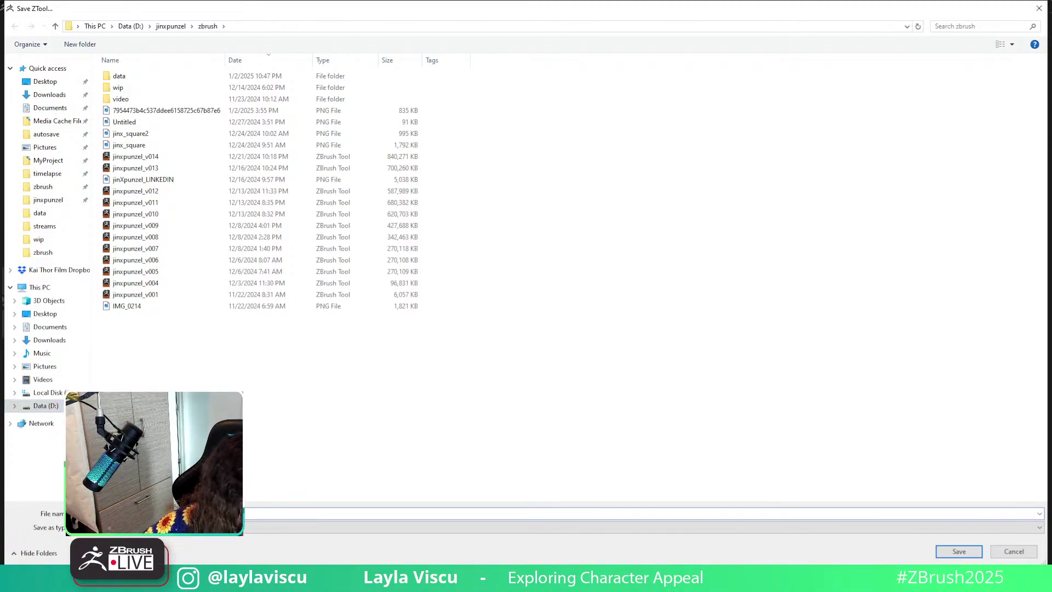
key("Return")
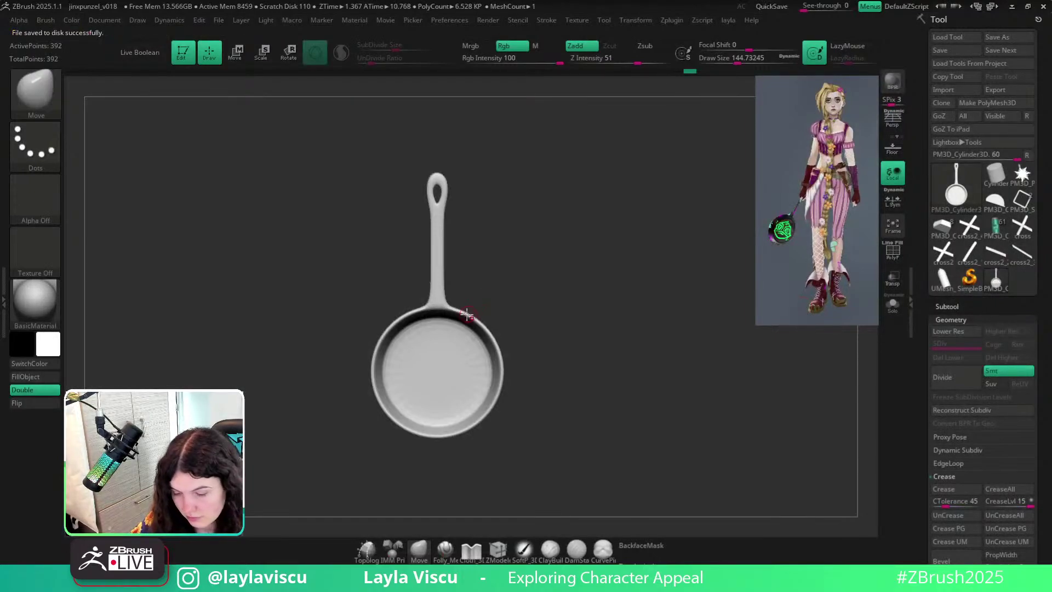
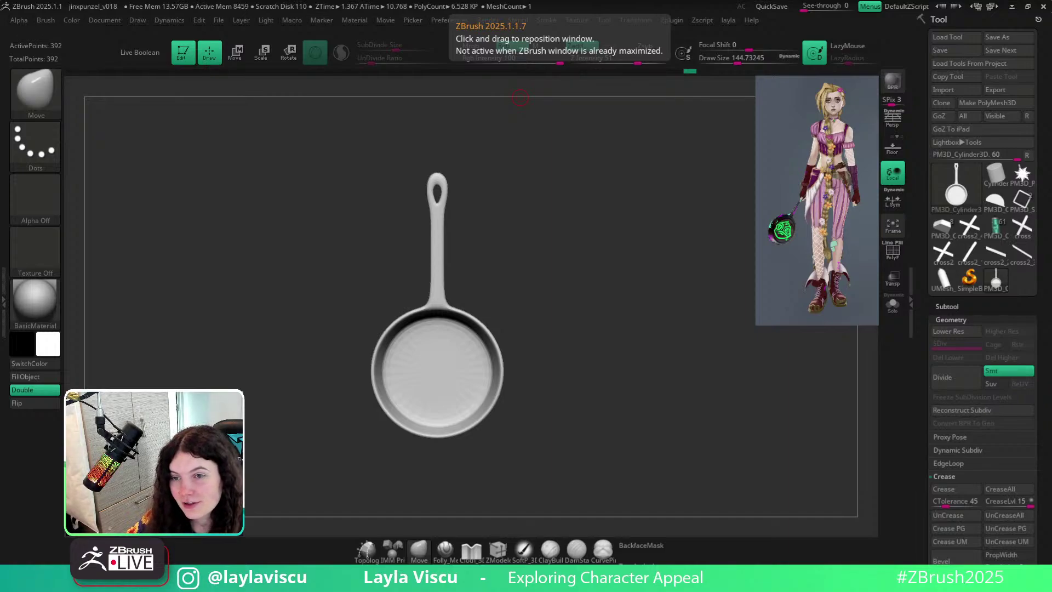
Inspect the dish's floor on the unsmoothed mesh with the polygon frame shown.
left_click_drag(537, 347, 540, 344)
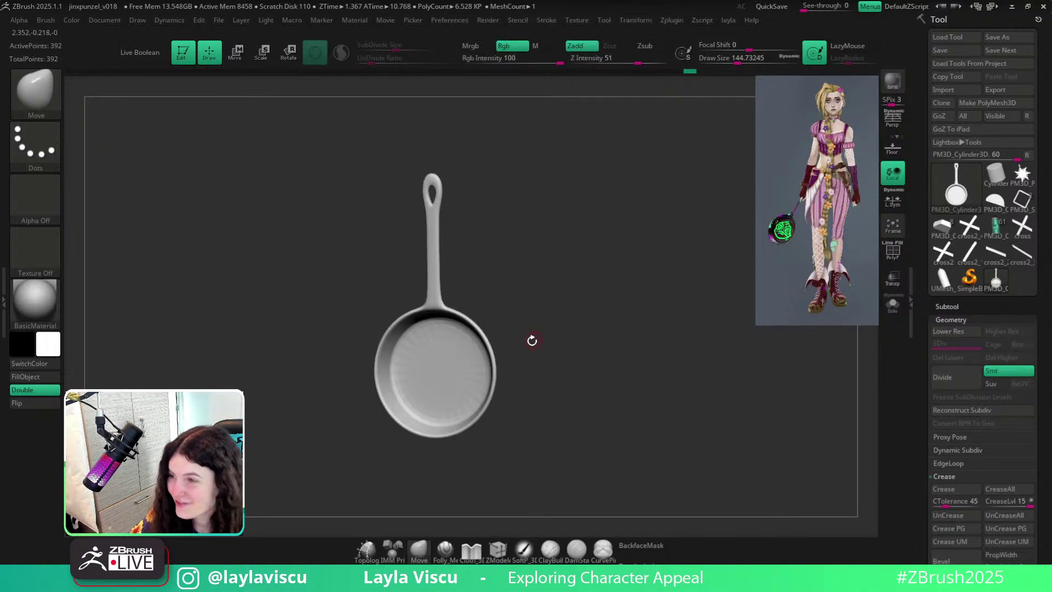
right_click_drag(418, 315, 455, 381, "ctrl")
key("shift+f")
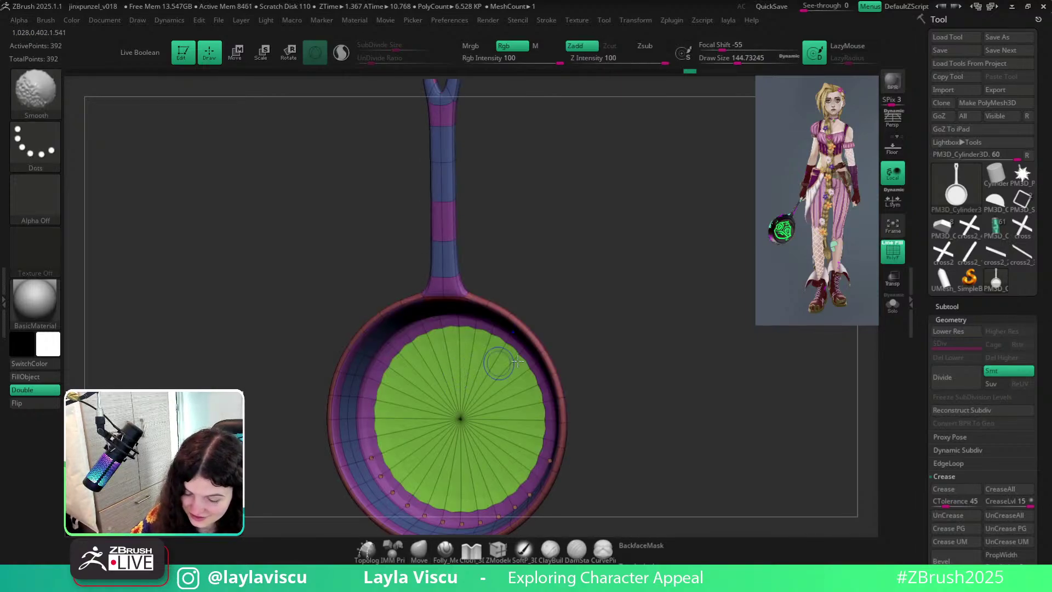
key("shift+d")
left_click_drag(588, 323, 527, 348)
Try to inset the dish's floor with ZModeler's polygon Inset action targeting Polygroup All.
left_click(500, 550)
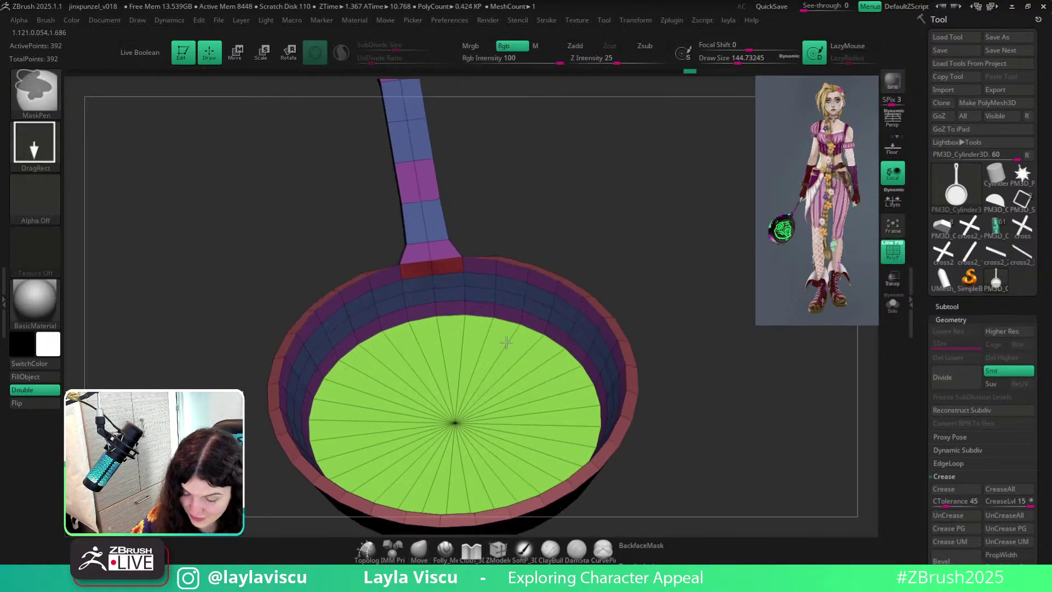
key("space")
left_click(440, 141)
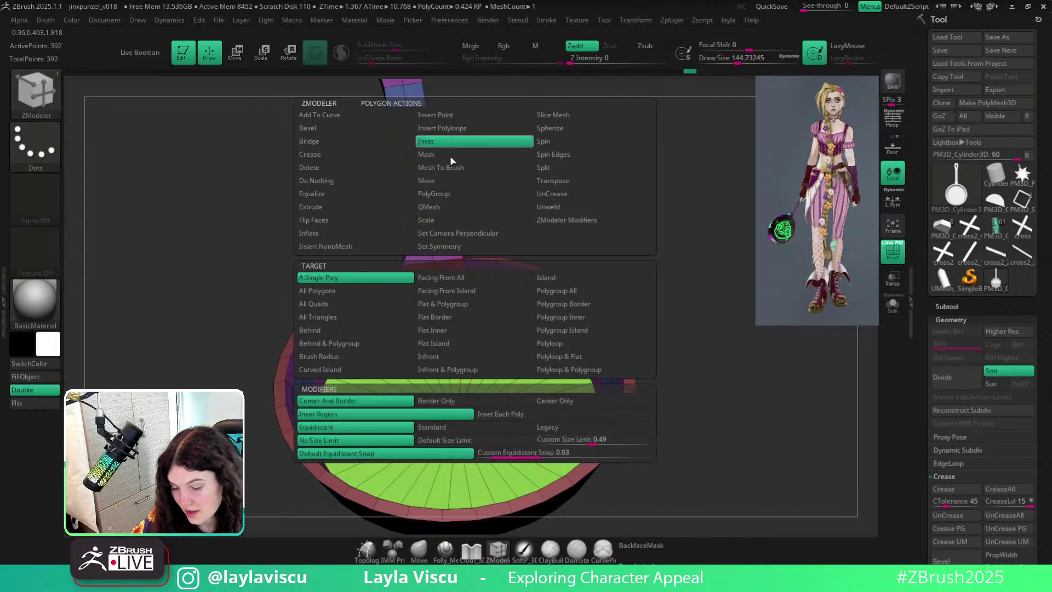
left_click(562, 291)
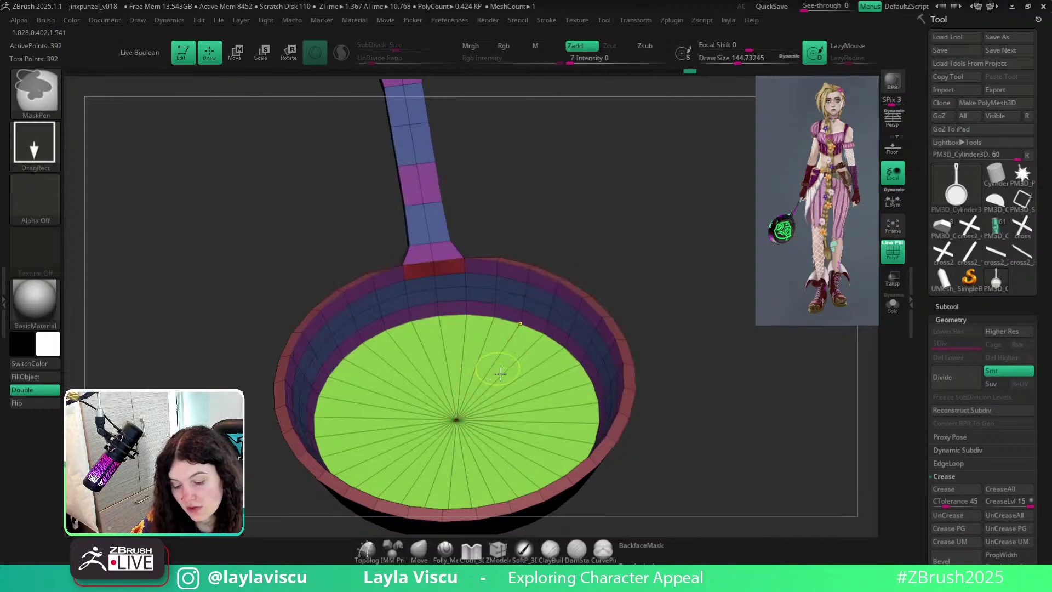
right_click_drag(500, 371, 487, 347, "ctrl")
left_click_drag(486, 345, 455, 393)
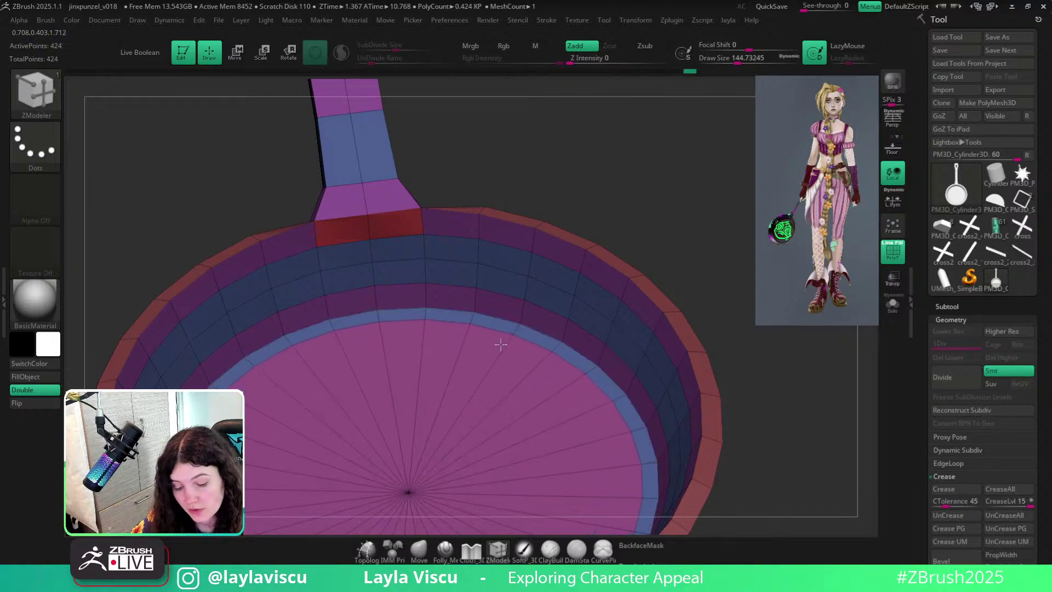
right_click_drag(501, 345, 376, 343, "ctrl")
right_click_drag(615, 324, 548, 350)
key("ctrl+z")
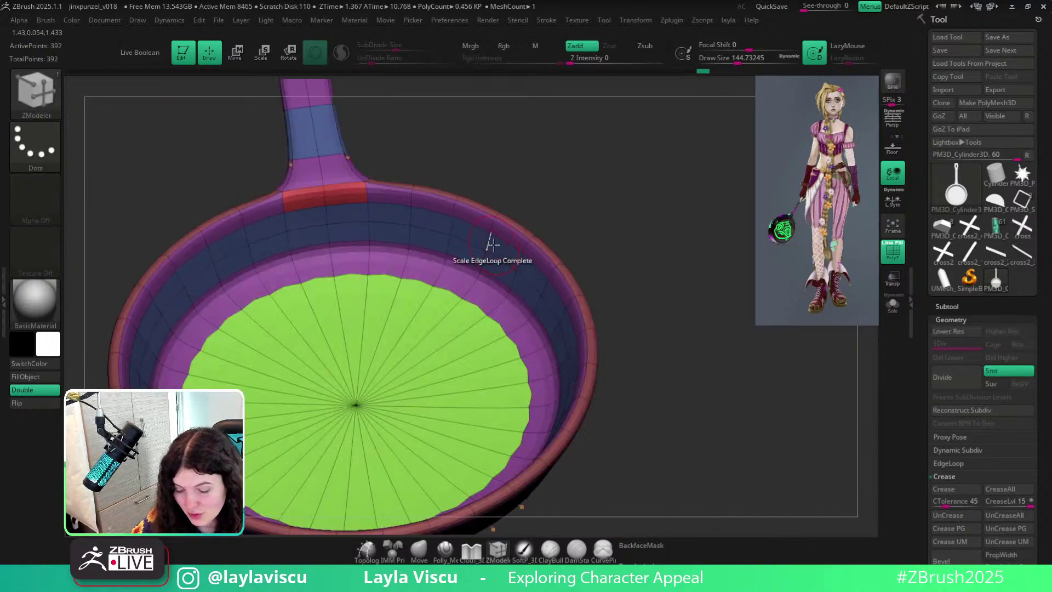
Check the Polygroup All inset on the handle's faces of the unsmoothed pan, and undo that inset.
key("shift+d")
mouse_move(498, 245)
left_mouse_down()
mouse_move(501, 256)
mouse_move(496, 239)
left_mouse_up()
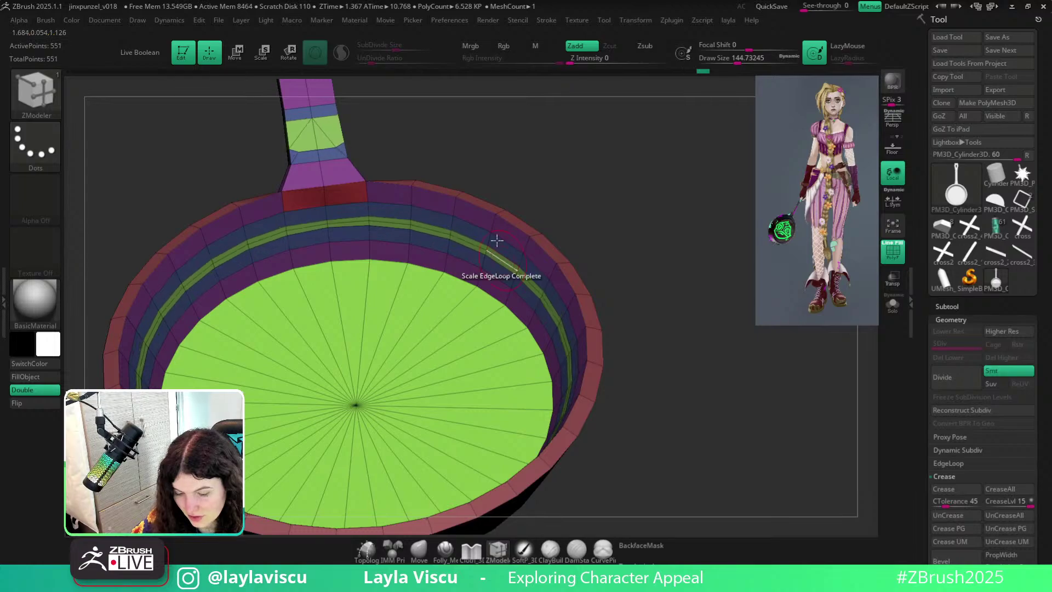
right_click_drag(339, 138, 700, 301, "alt")
right_click_drag(458, 289, 461, 228, "ctrl")
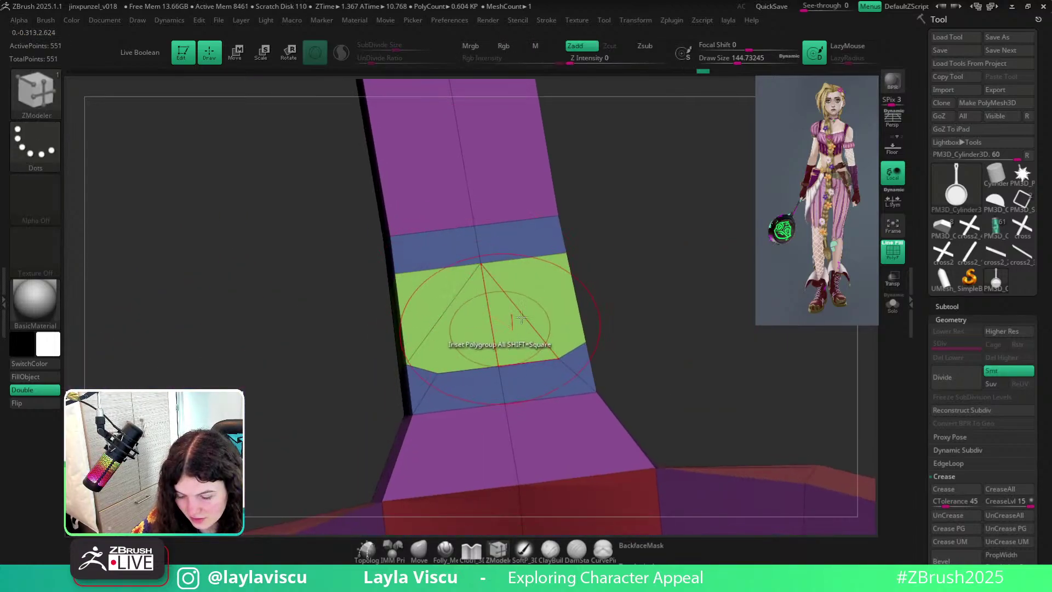
right_click_drag(515, 320, 545, 311)
key("ctrl+z")
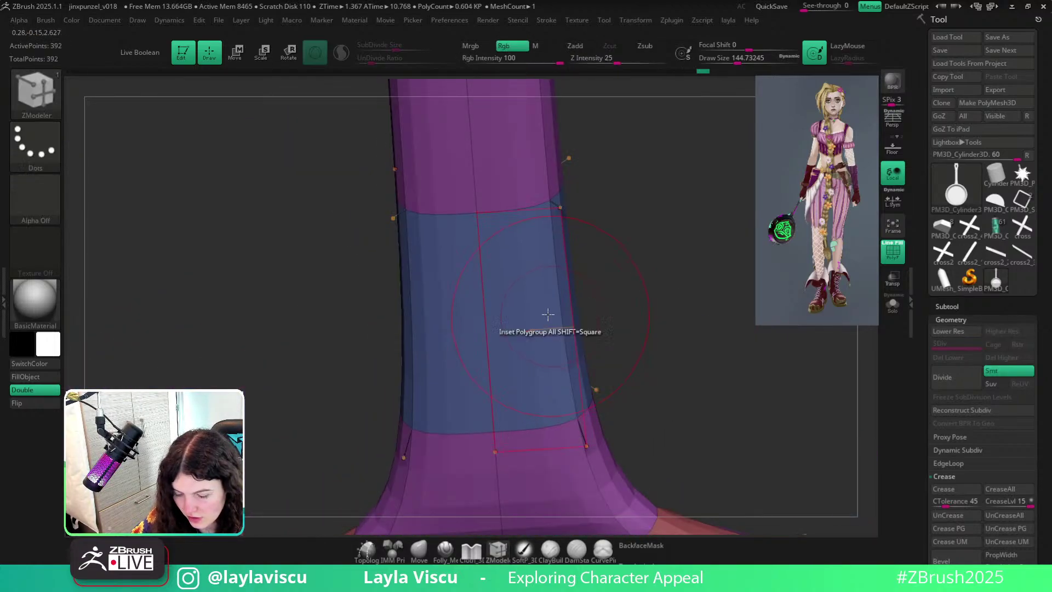
Inset the dish's floor by a small amount, leaving a narrow border ring of polygons along the floor's edge.
key("space")
left_click(529, 439)
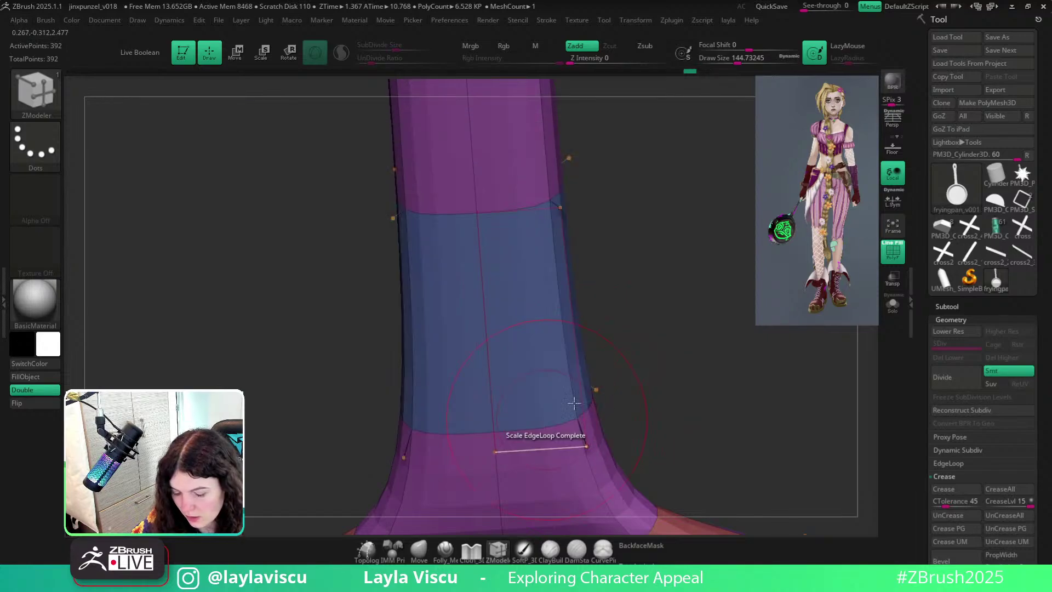
right_click_drag(529, 439, 614, 378)
right_click_drag(614, 378, 576, 285, "ctrl")
left_click_drag(562, 257, 559, 262)
right_click_drag(566, 268, 518, 236, "ctrl")
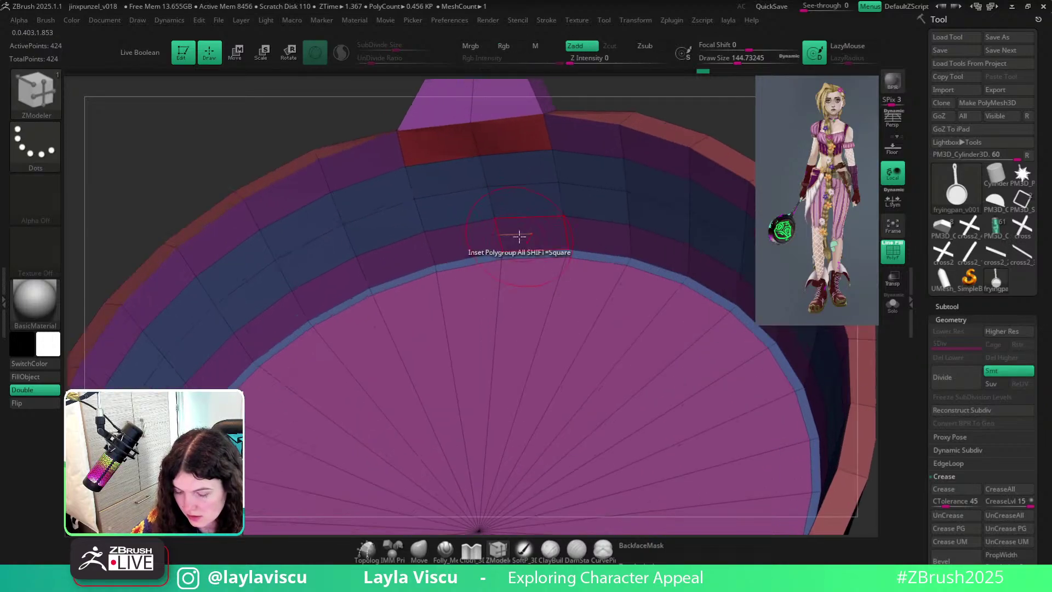
Insert a single edge loop low on the dish's inner wall, just above the floor, and check the smoothed pan.
key("space")
key("space")
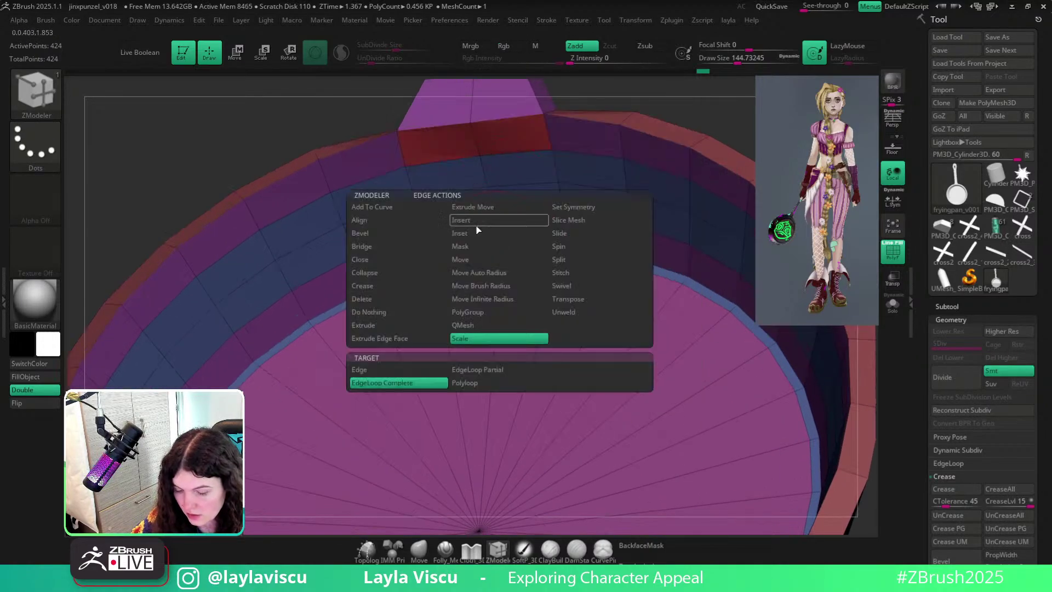
left_click(483, 229)
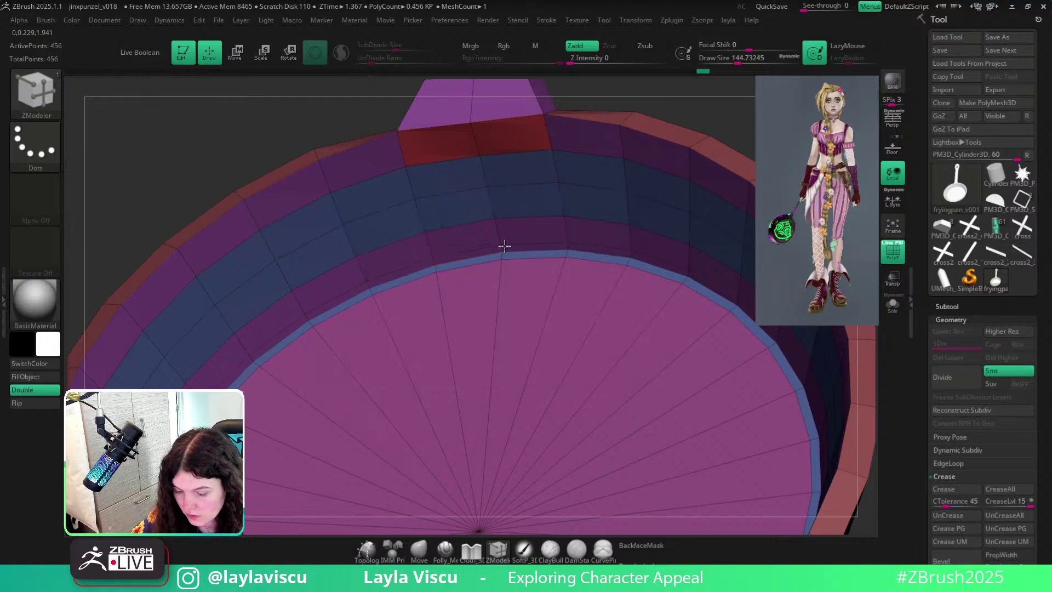
key("d")
key("shift+f")
right_click_drag(493, 253, 199, 263, "ctrl")
right_click_drag(629, 236, 657, 249)
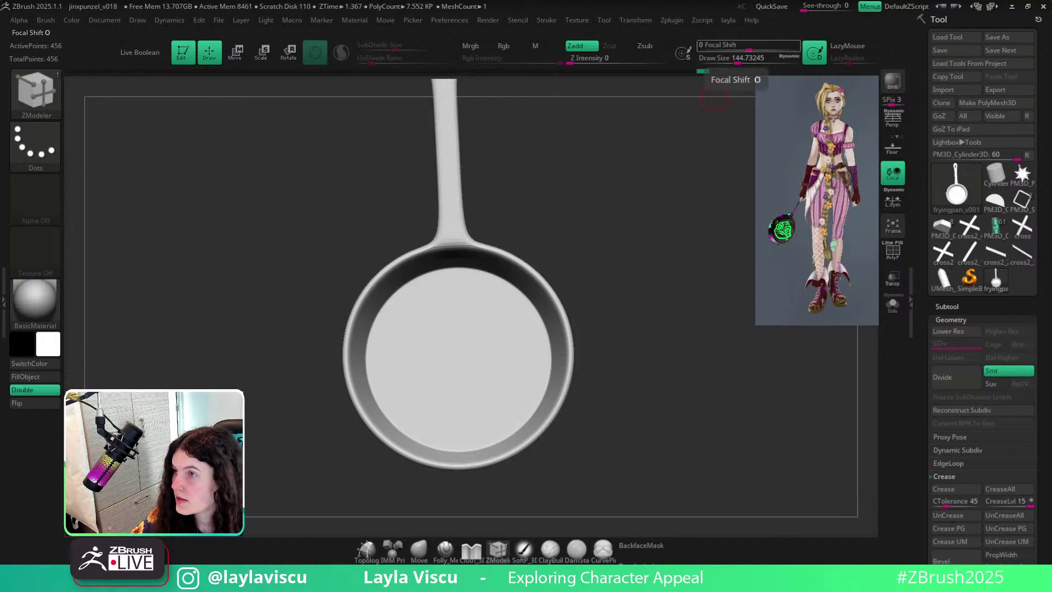
right_click_drag(664, 387, 648, 350)
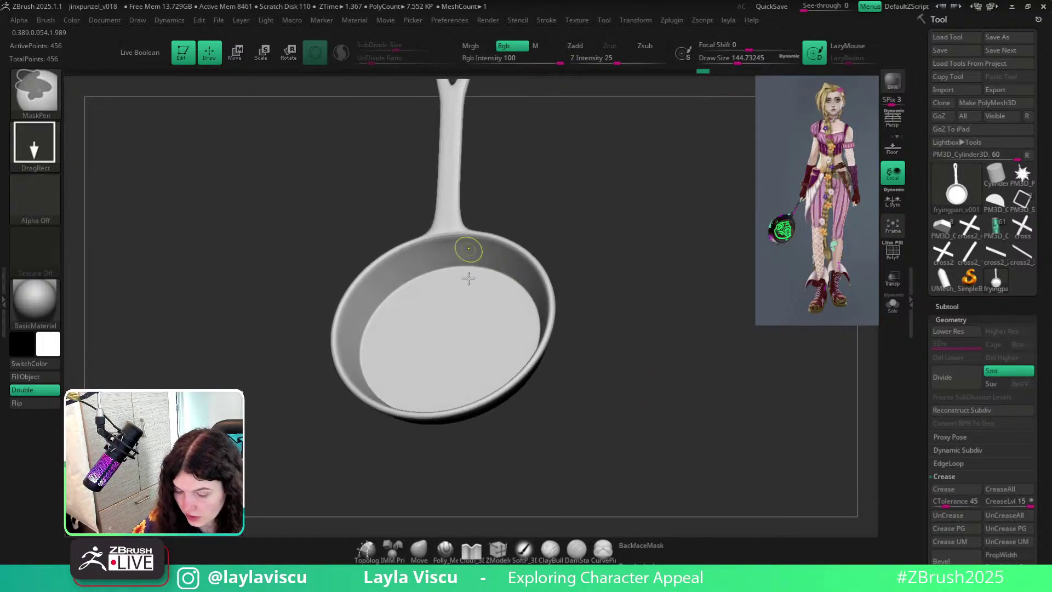
Slide the floor's border loop using ZModeler's edge Slide action targeting EdgeLoop Complete, and check the smoothed result.
key("shift+f")
right_click_drag(468, 278, 451, 351, "ctrl")
key("shift+d")
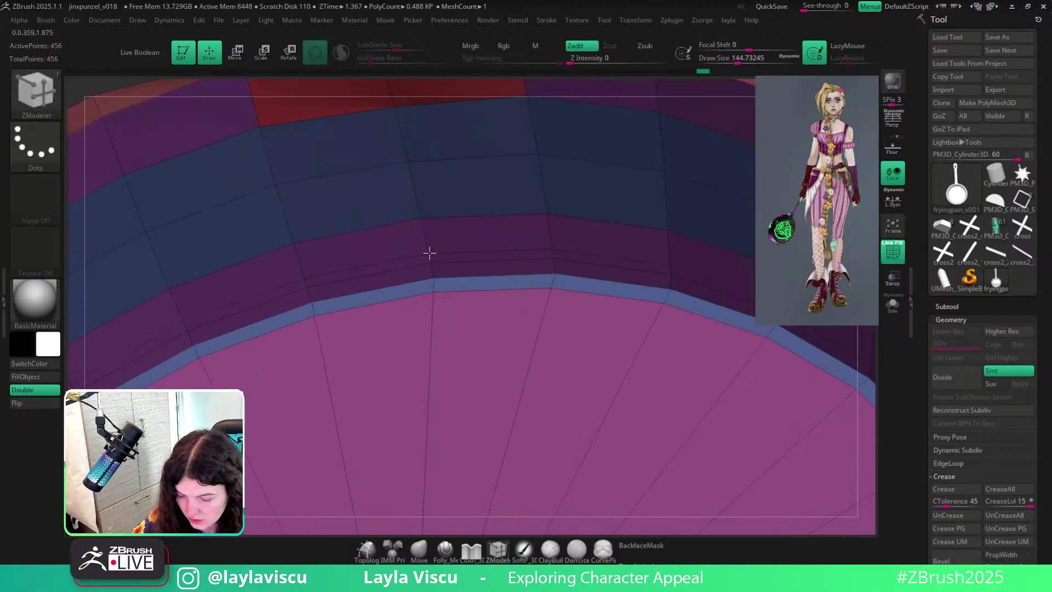
left_click(406, 269, "alt")
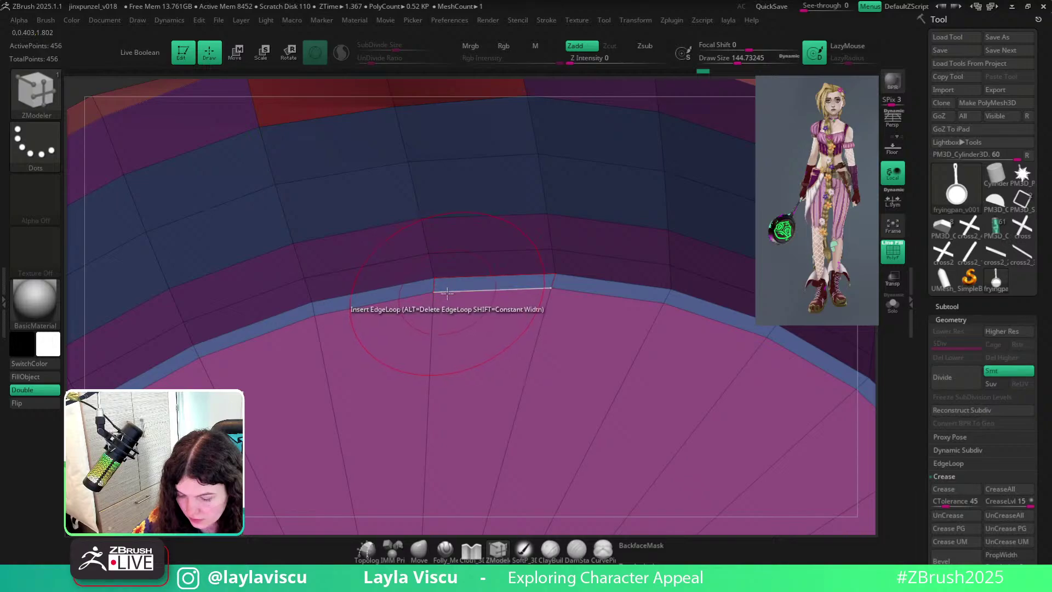
key("space")
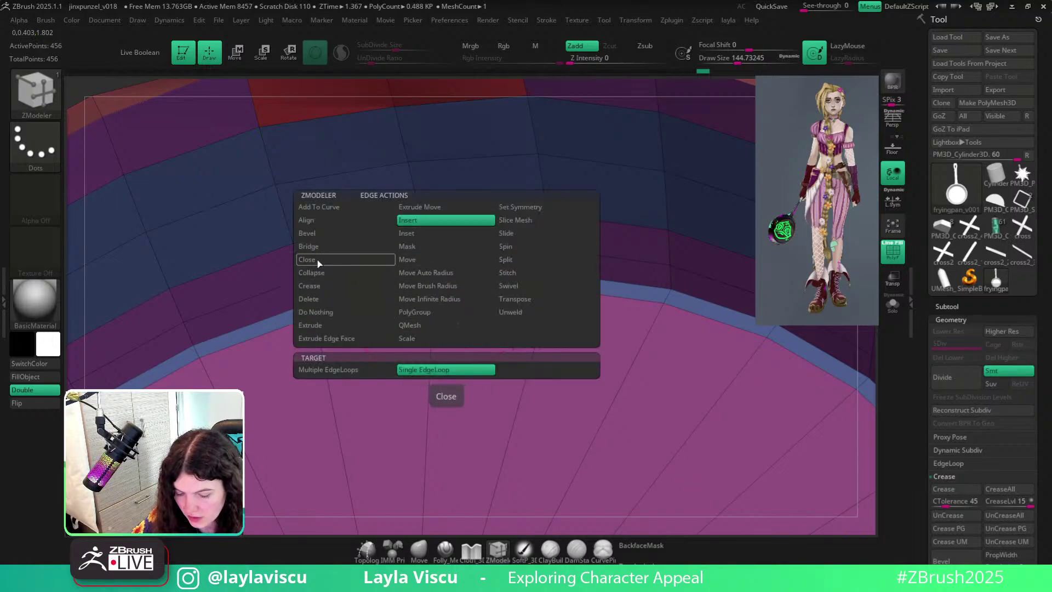
left_click(526, 233)
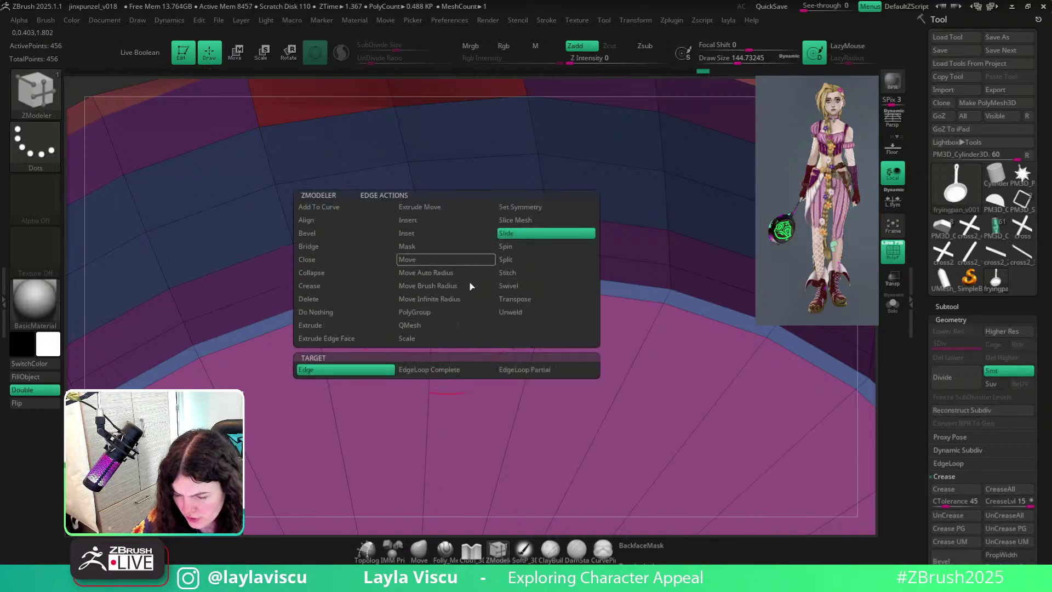
left_click(442, 371)
right_click_drag(486, 300, 126, 236, "ctrl")
left_click_drag(644, 291, 617, 298, "shift")
key("d")
key("shift+f")
right_click_drag(618, 298, 573, 285, "ctrl")
left_click_drag(591, 296, 602, 307, "shift")
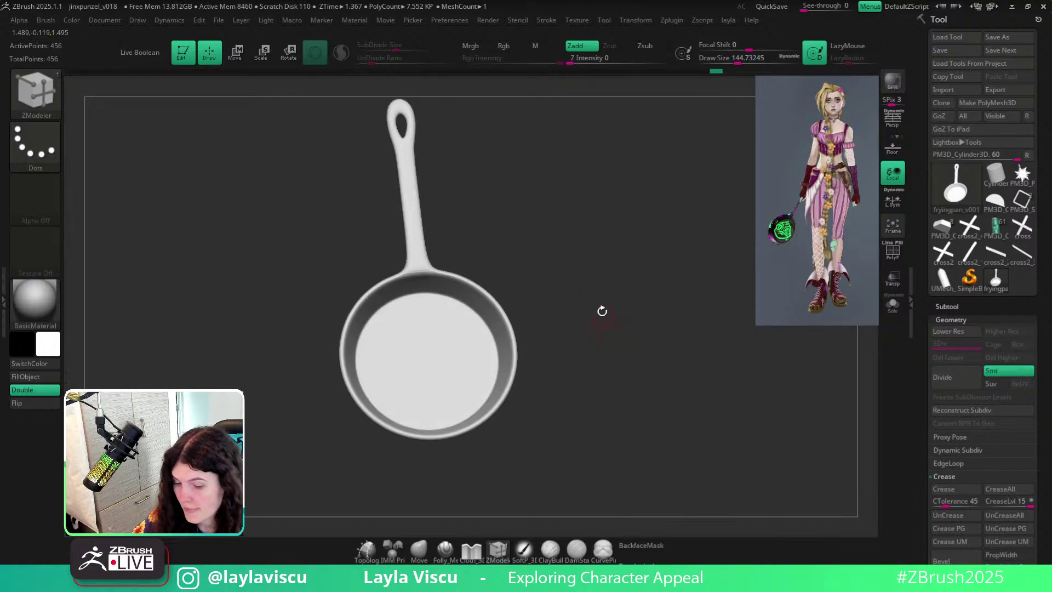
Reshape the hanging hole at the handle's end with the MoveInfiniteDepth brush and compare it with the whole pan.
left_click_drag(568, 240, 573, 366, "alt")
left_click(416, 552)
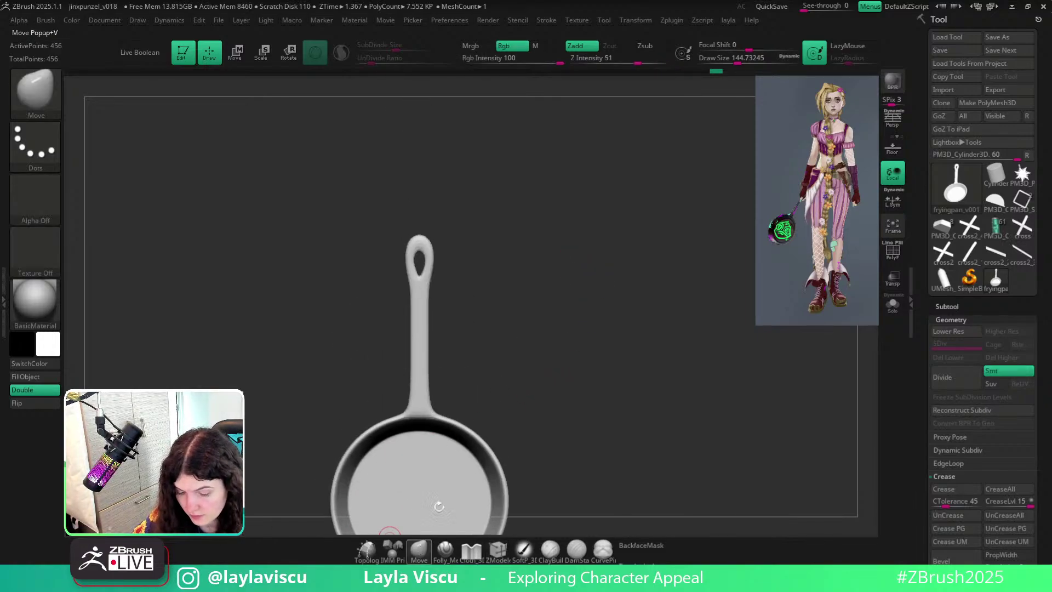
key("v")
key("v")
key("b")
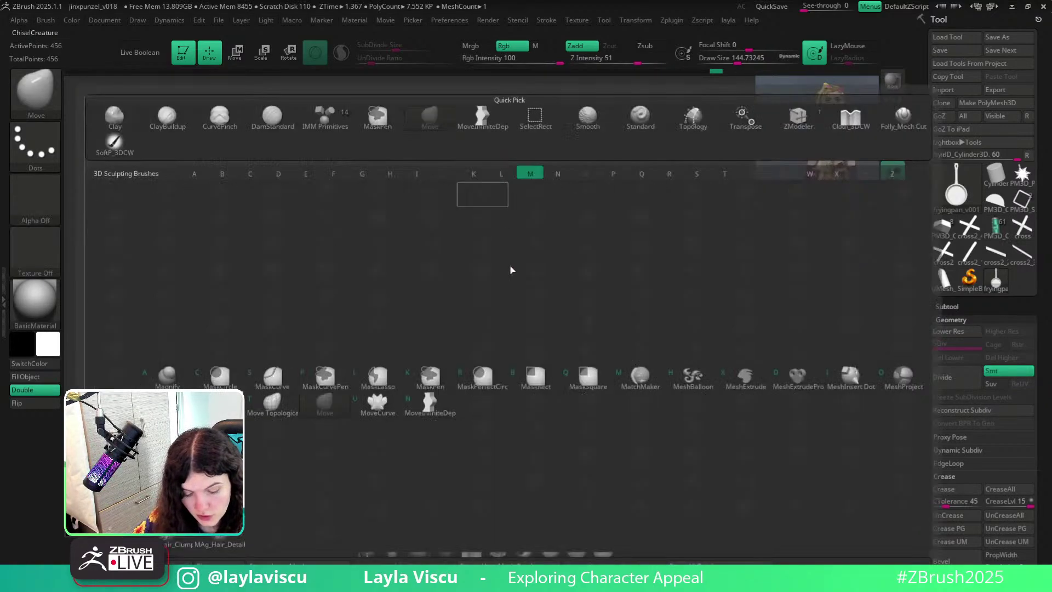
left_click(431, 408)
mouse_move(520, 318)
left_mouse_down("alt")
mouse_move(519, 271)
mouse_move(454, 275)
left_mouse_up("alt")
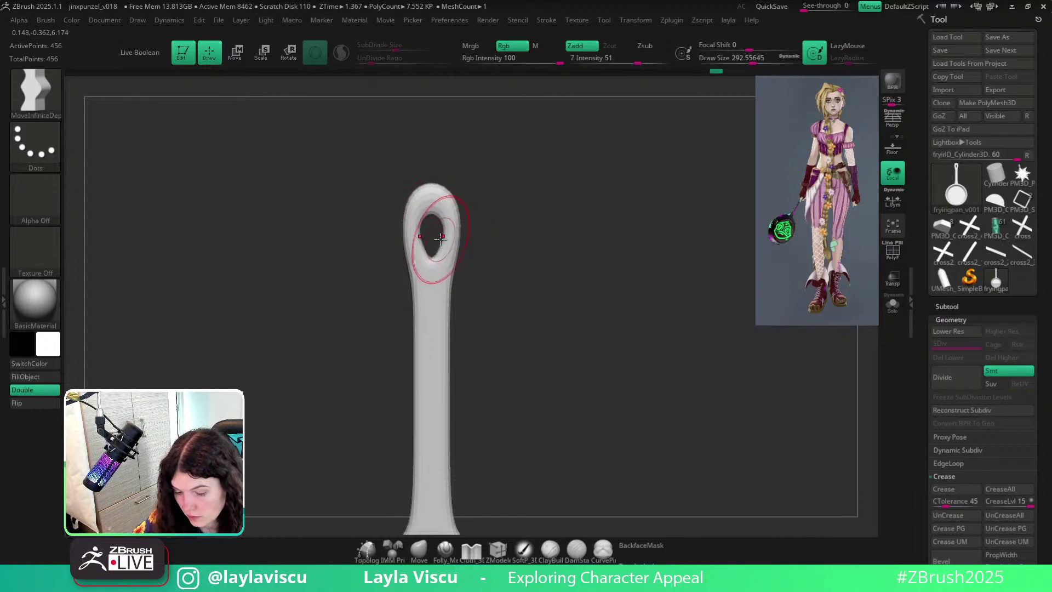
key("shift+f")
key("shift+d")
key("d")
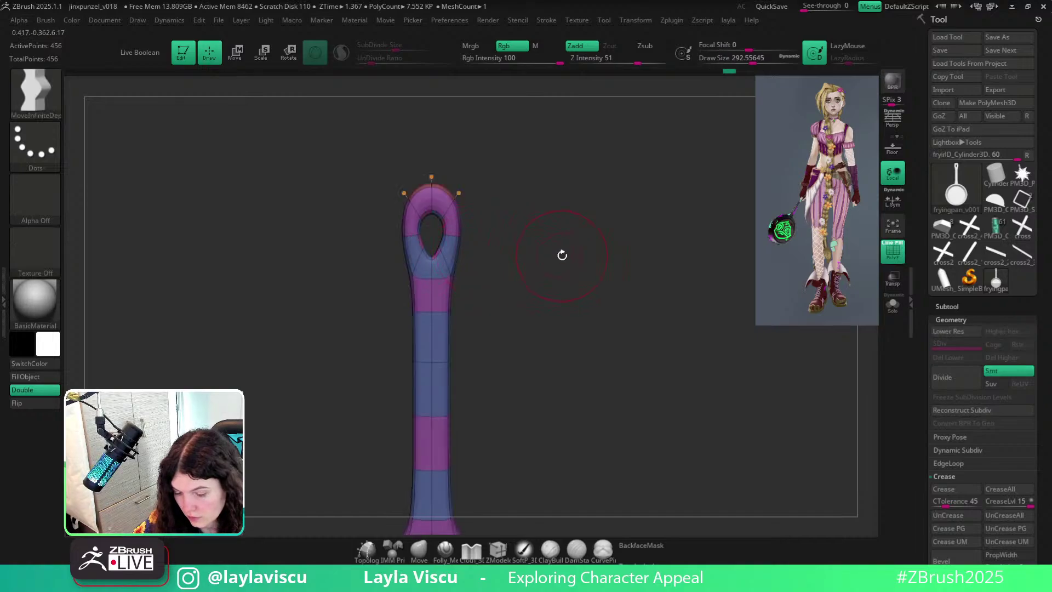
key("shift+f")
left_click(526, 300, "ctrl+shift")
mouse_move(528, 298)
left_mouse_down()
mouse_move(459, 286)
mouse_move(512, 296)
left_mouse_up()
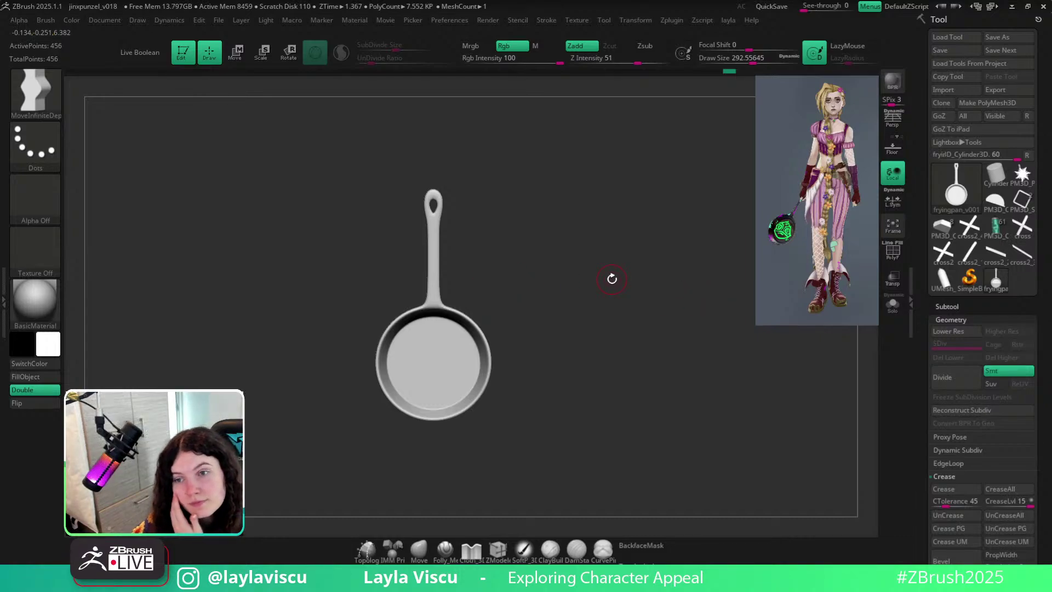
Mask everything except the handle and scale its thickness with the gizmo from a side view.
right_click_drag(472, 270, 456, 308, "ctrl")
left_click_drag(456, 308, 492, 354)
right_click_drag(491, 353, 458, 324, "ctrl")
key("shift+f")
left_click_drag(488, 252, 366, 431, "ctrl")
left_click(545, 391, "ctrl")
key("w")
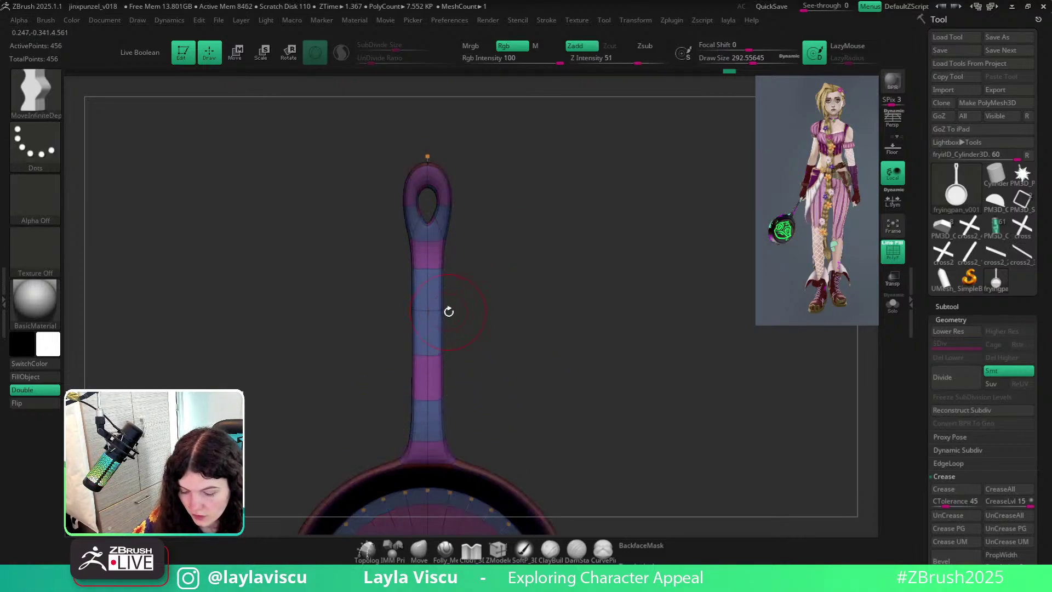
left_click_drag(471, 320, 499, 324)
left_click_drag(386, 336, 347, 331)
left_click_drag(595, 324, 633, 244, "alt")
right_click_drag(628, 202, 618, 225, "ctrl")
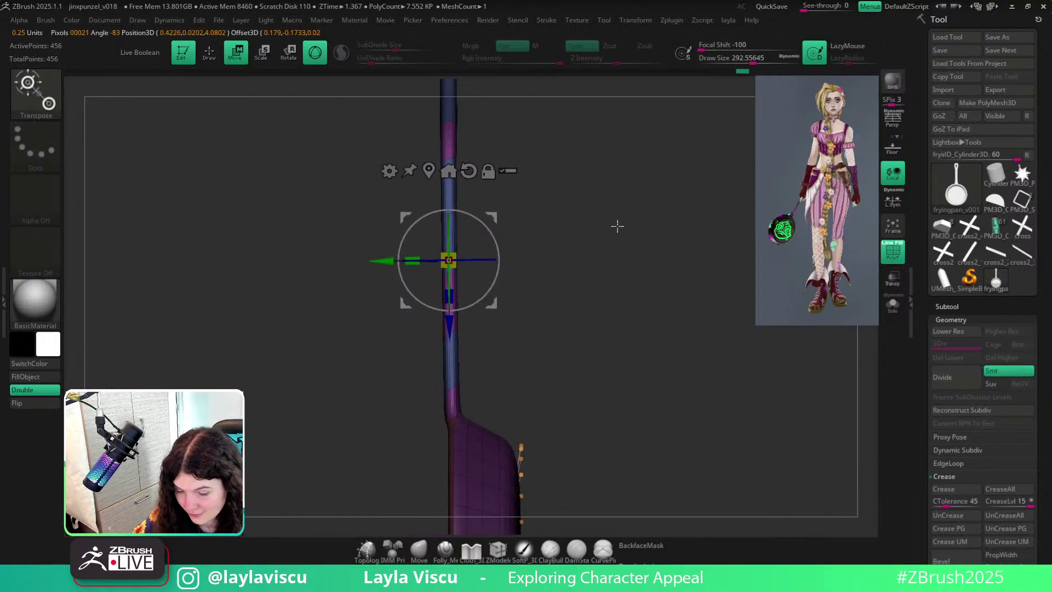
Mask everything except the handle's upper part, thicken it by a factor of about 1.11, and clear the mask.
left_click_drag(618, 226, 585, 330, "alt")
left_click(421, 552)
key("ctrl")
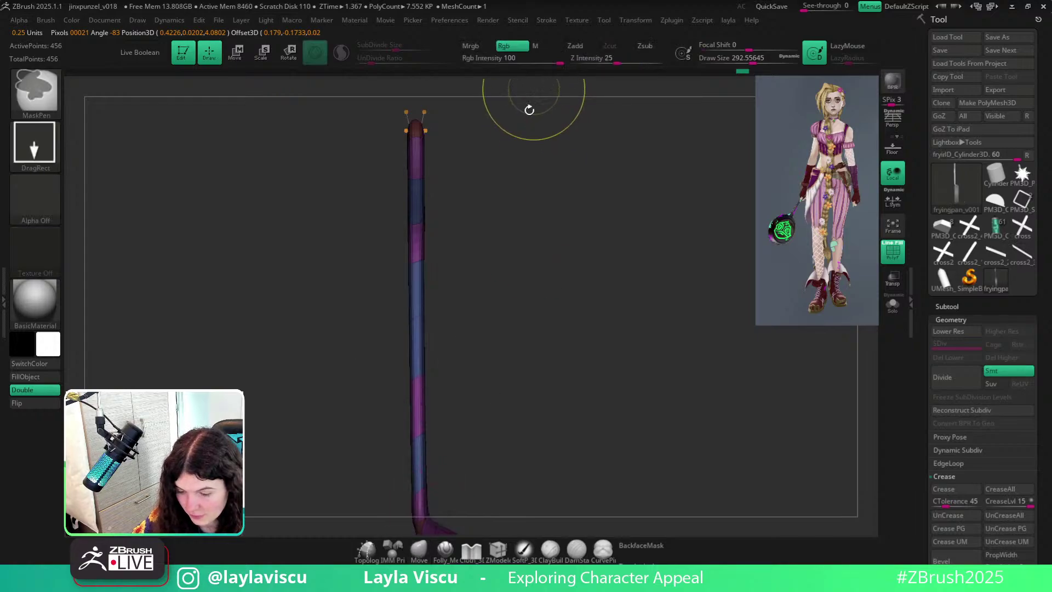
left_click_drag(529, 110, 332, 343, "ctrl")
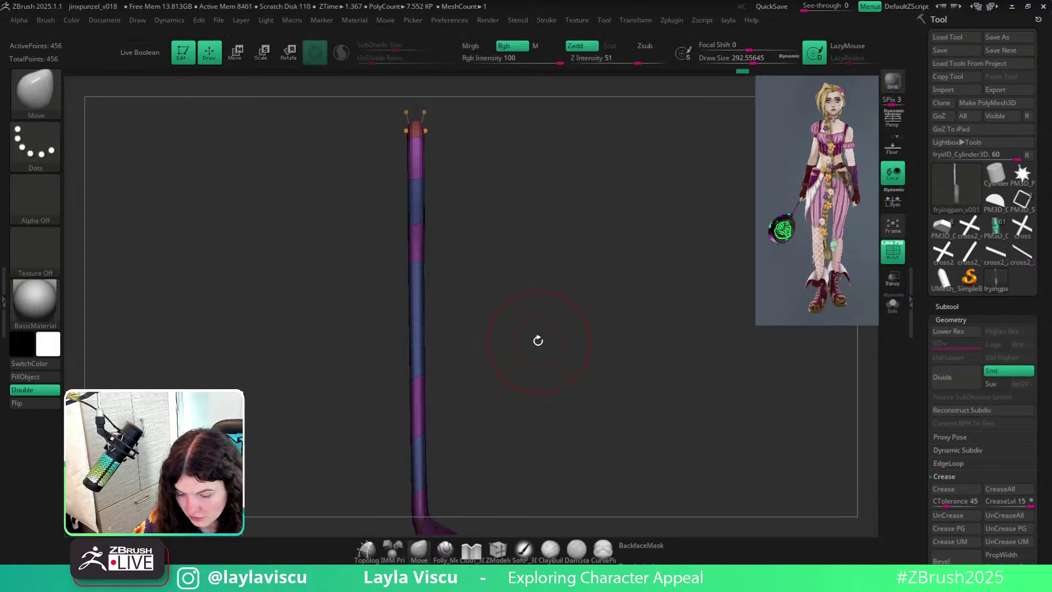
key("w")
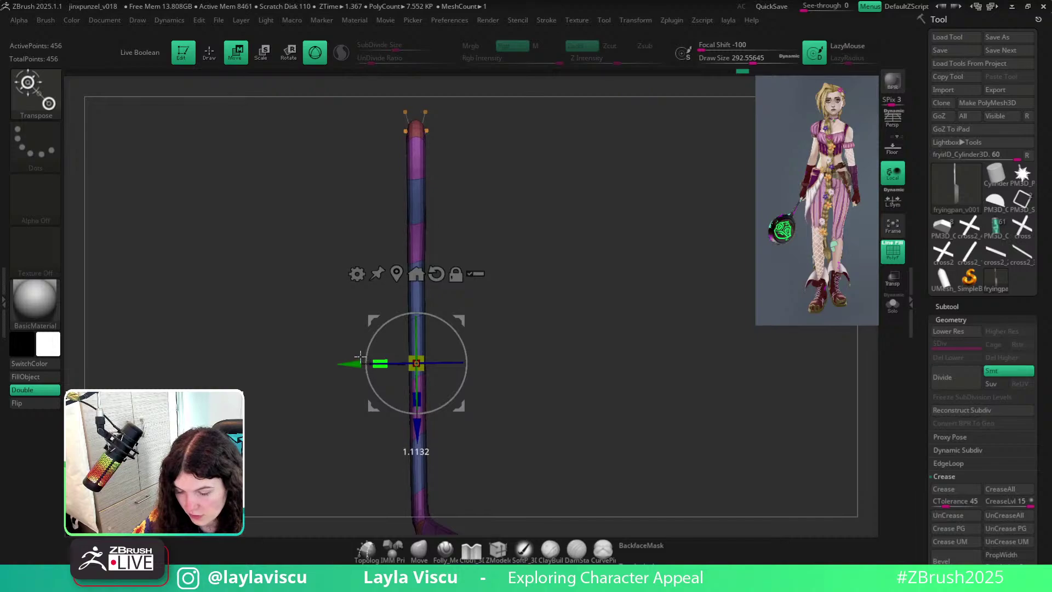
key("q")
left_click_drag(576, 411, 597, 389, "ctrl")
key("shift+f")
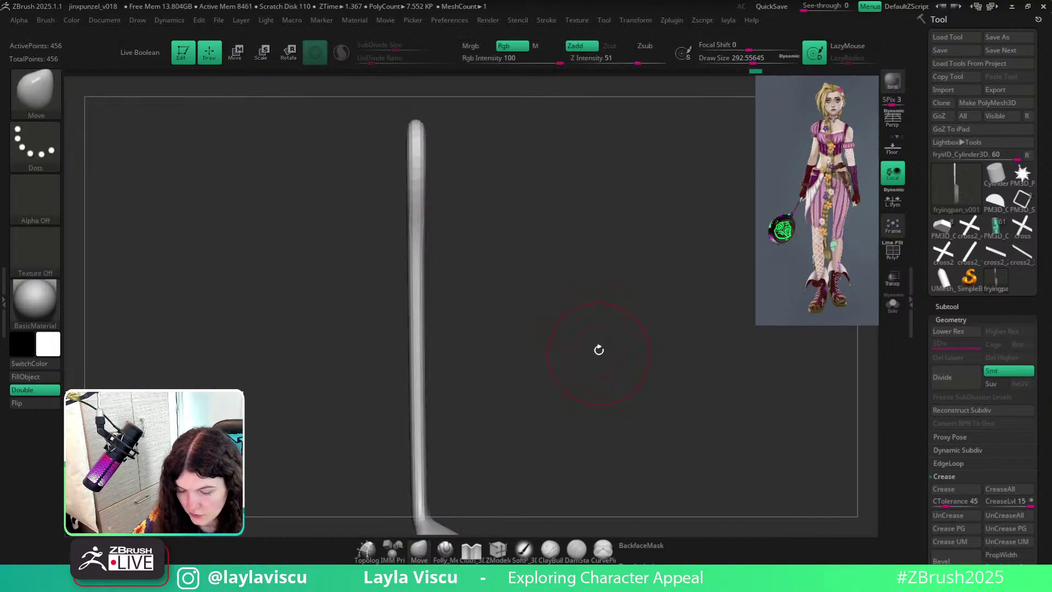
Isolate the whole handle with an inverted mask on the smoothed side view, adjust its thickness slightly and clear the mask.
mouse_move(602, 319)
right_mouse_down("ctrl")
mouse_move(509, 301)
mouse_move(582, 303)
mouse_move(571, 317)
right_mouse_up("ctrl")
right_click_drag(497, 402, 489, 360, "alt")
left_click_drag(467, 194, 345, 418, "ctrl")
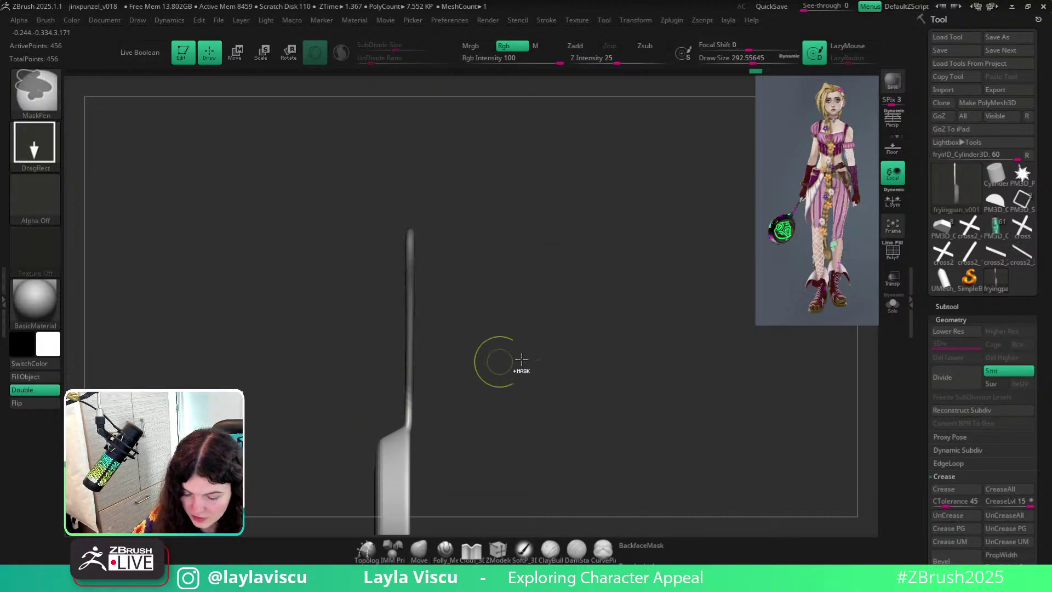
left_click(521, 360, "ctrl")
key("w")
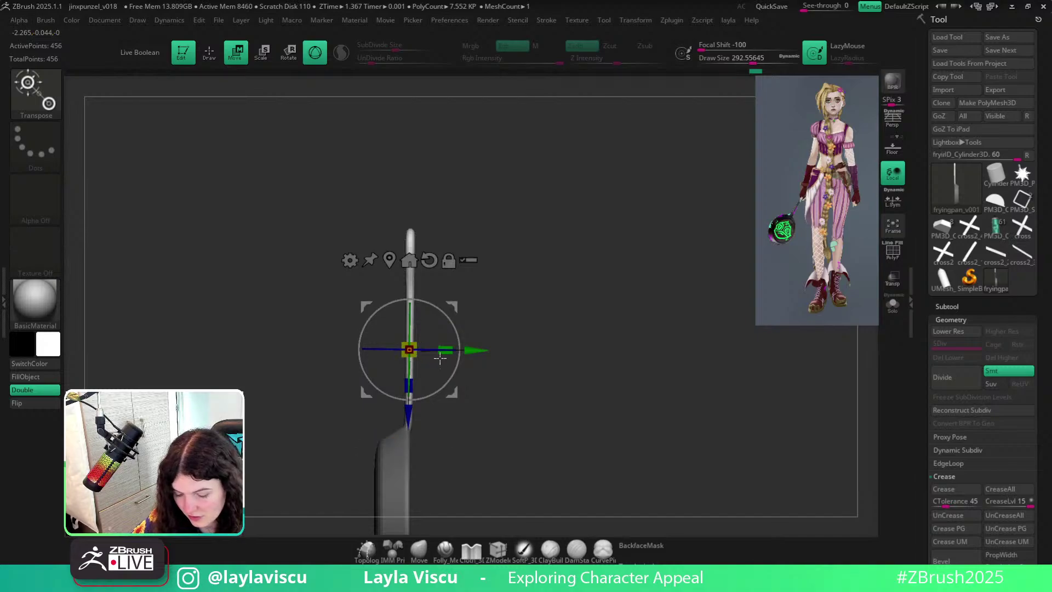
key("q")
mouse_move(449, 466)
left_mouse_down("ctrl")
mouse_move(545, 395)
mouse_move(648, 385)
mouse_move(517, 390)
mouse_move(559, 390)
mouse_move(428, 205)
mouse_move(515, 294)
mouse_move(476, 291)
mouse_move(524, 308)
left_mouse_up("ctrl")
Insert edge loops around the dish's rim and along the handle's side with ZModeler on the unsmoothed mesh.
mouse_move(412, 180)
right_mouse_down("ctrl")
mouse_move(618, 273)
mouse_move(592, 216)
mouse_move(590, 314)
mouse_move(535, 486)
mouse_move(540, 390)
mouse_move(568, 394)
mouse_move(593, 306)
mouse_move(540, 458)
right_mouse_up("ctrl")
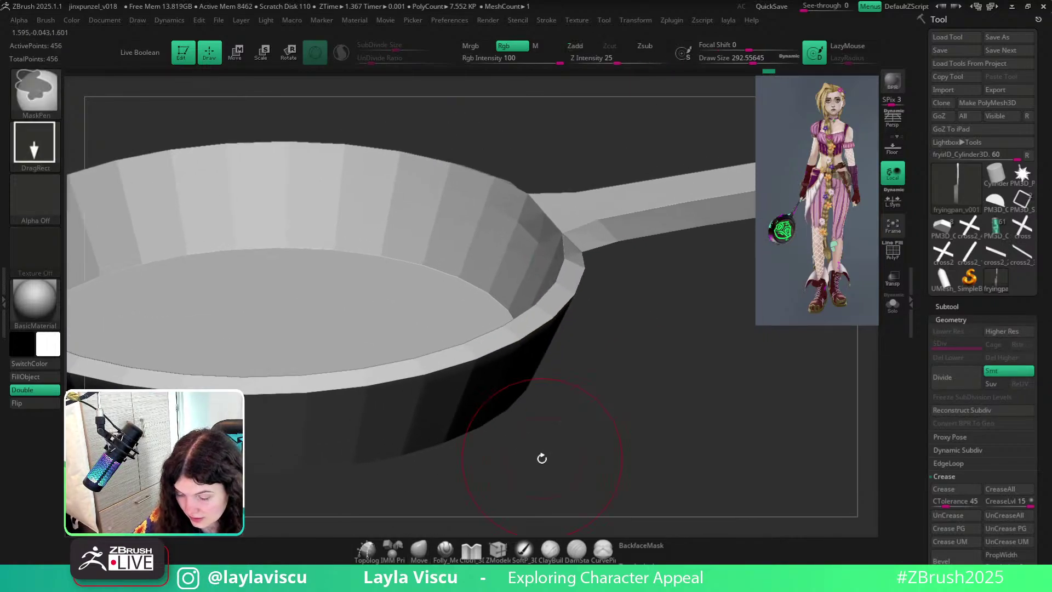
key("shift+f")
key("b")
key("z")
key("m")
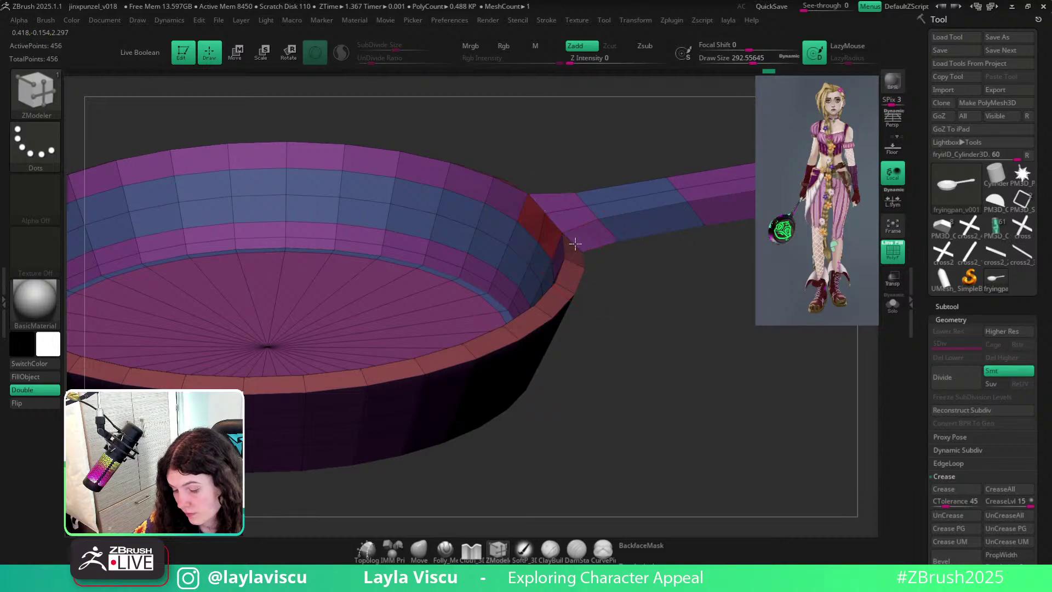
key("space")
left_click(567, 222)
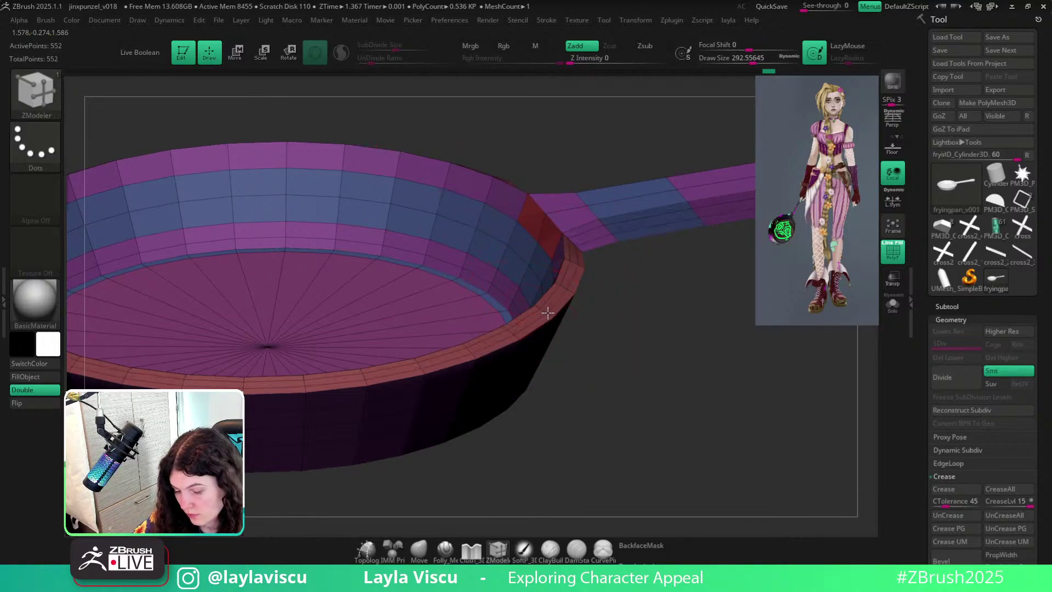
Examine the smoothed pan's rim and the joint between handle and dish from several angles.
key("f")
key("shift+f")
key("ctrl+d")
left_click_drag(566, 323, 693, 384)
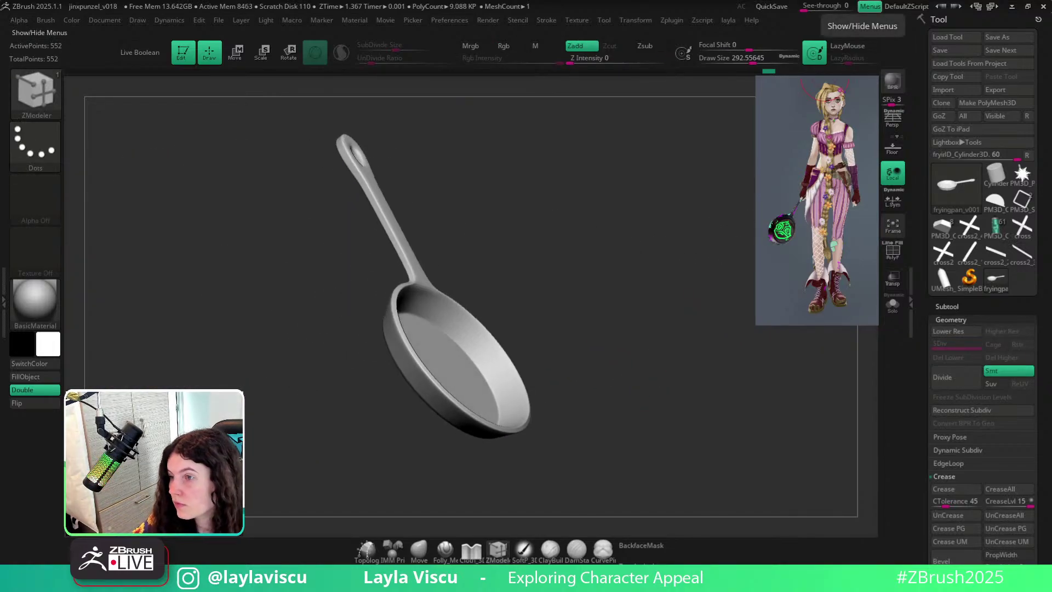
left_click_drag(564, 315, 475, 341)
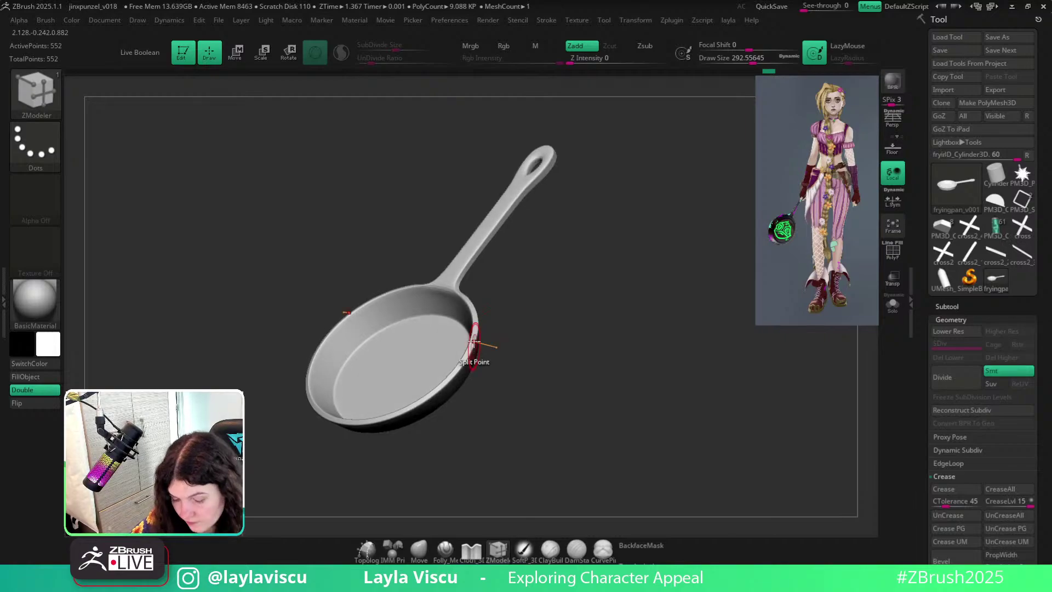
right_click_drag(473, 323, 533, 425, "ctrl")
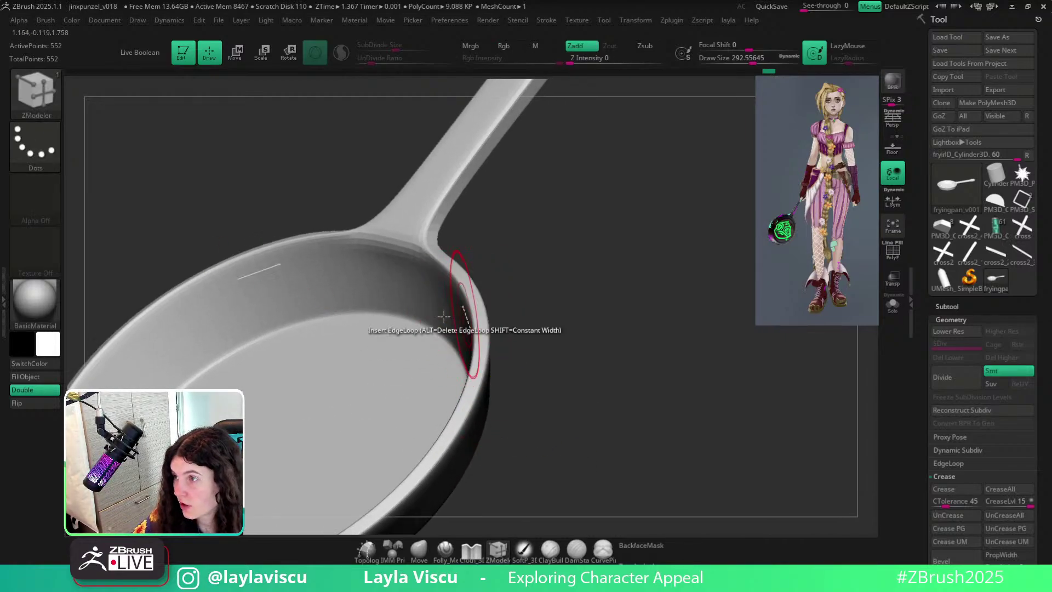
left_click_drag(543, 311, 477, 347)
right_click_drag(477, 347, 493, 405, "ctrl")
Try an extra edge loop around the dish's wall, comparing the smoothed and unsmoothed mesh near the handle.
key("shift+f")
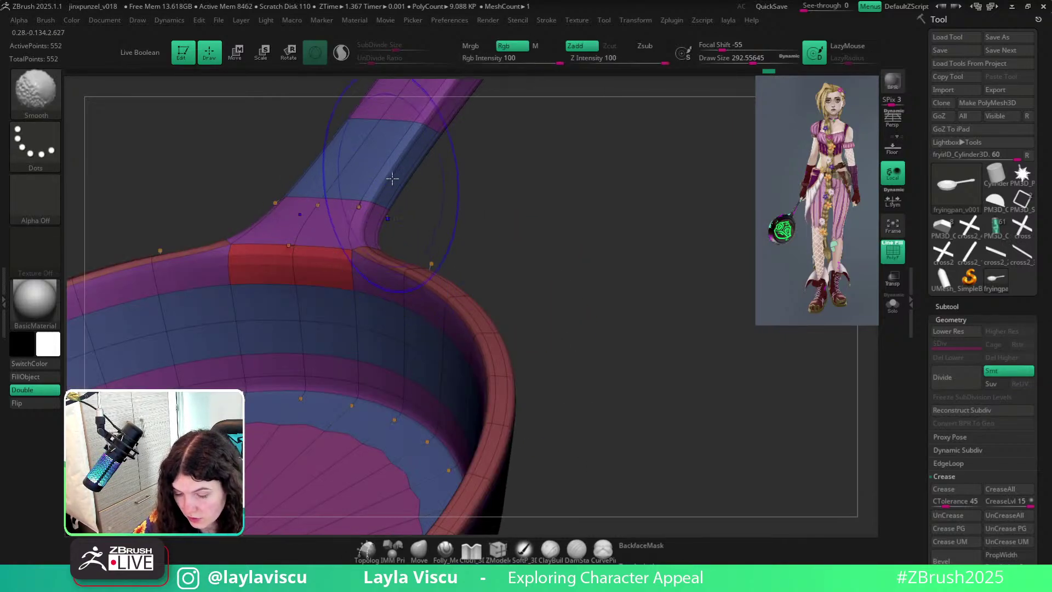
key("shift+d")
left_click_drag(537, 272, 490, 269)
key("shift+f")
key("d")
right_click_drag(418, 263, 431, 211, "ctrl")
left_click_drag(510, 306, 474, 323)
right_click_drag(357, 278, 423, 258, "ctrl")
key("shift+d")
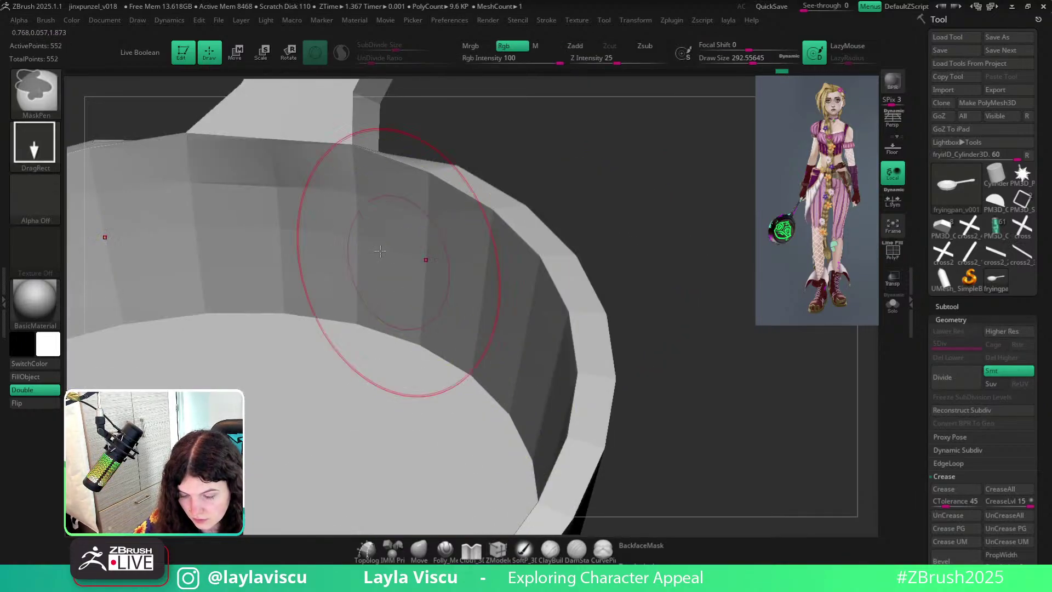
key("shift+f")
key("shift+f")
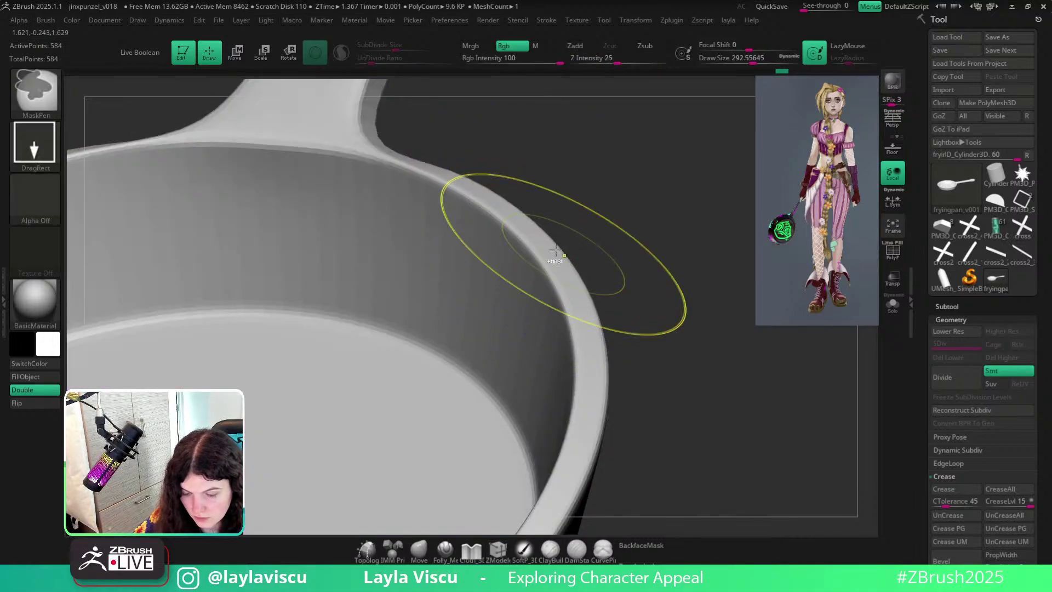
Examine the smoothed pan and the unsmoothed underside of the joint between handle and dish from several angles.
right_click_drag(559, 253, 609, 214, "ctrl")
left_click_drag(646, 274, 665, 263)
left_click_drag(643, 193, 627, 355, "alt")
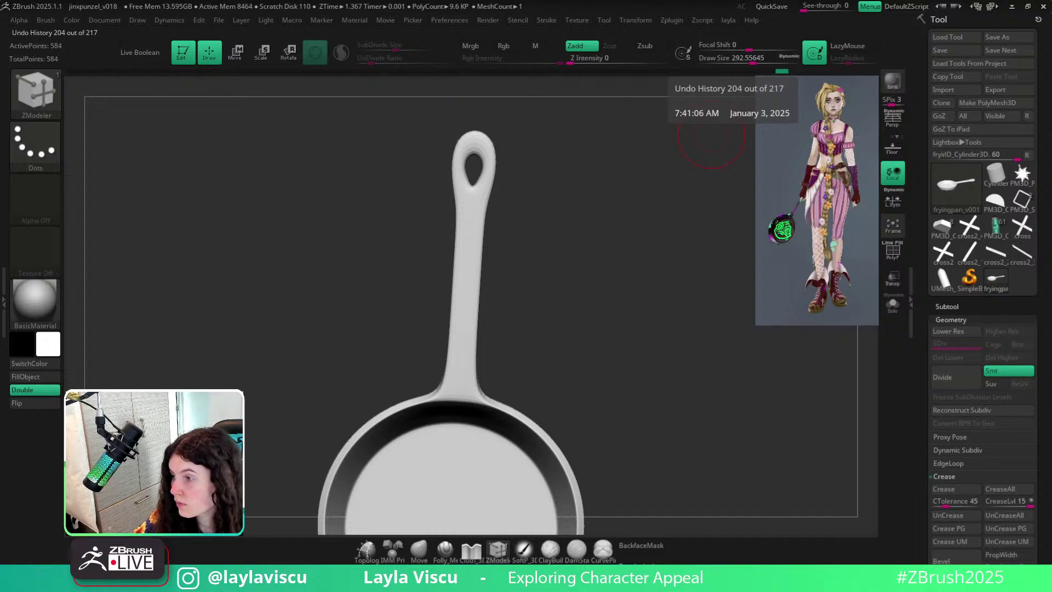
left_click_drag(762, 296, 692, 335)
right_click_drag(586, 323, 582, 377, "ctrl")
key("shift+d")
key("shift+f")
left_click_drag(561, 272, 548, 318)
right_click_drag(548, 329, 549, 406, "ctrl")
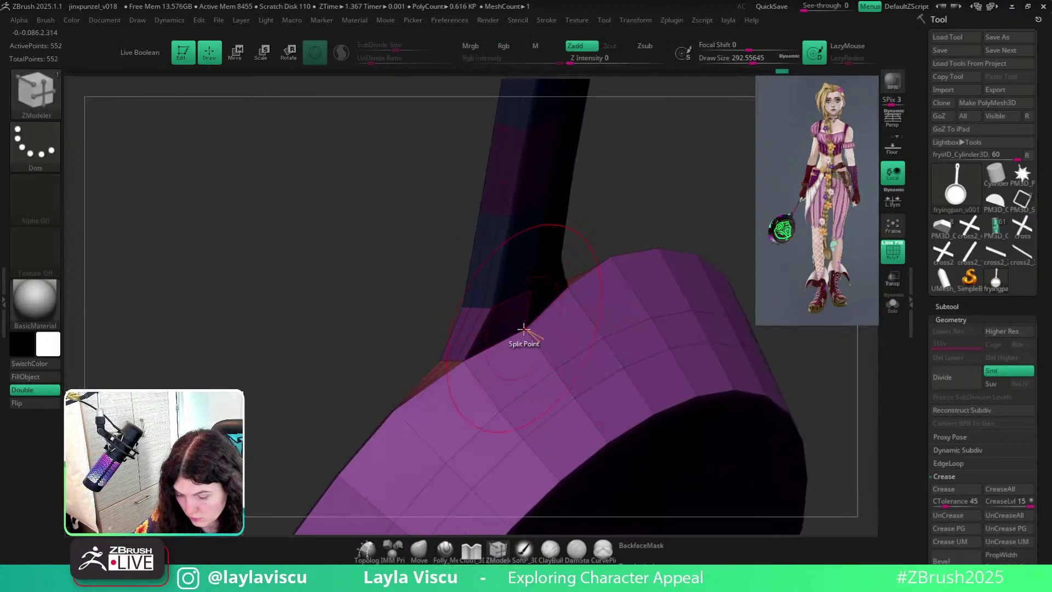
Reduce the draw size to about 132 and slide the underside point where the handle meets the dish.
key("space")
left_click(577, 352)
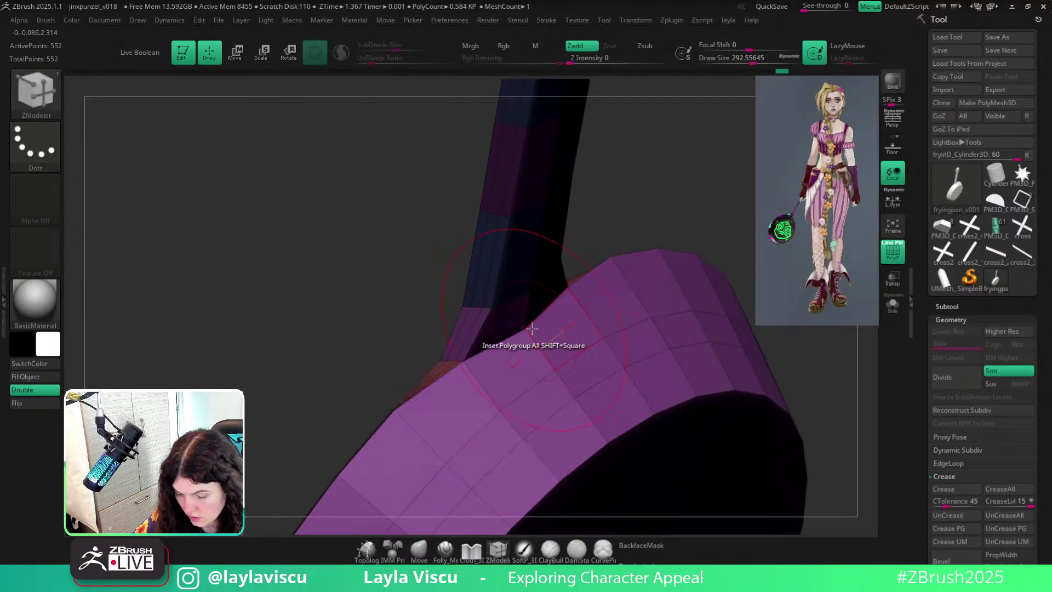
key("s")
left_click_drag(541, 331, 527, 328)
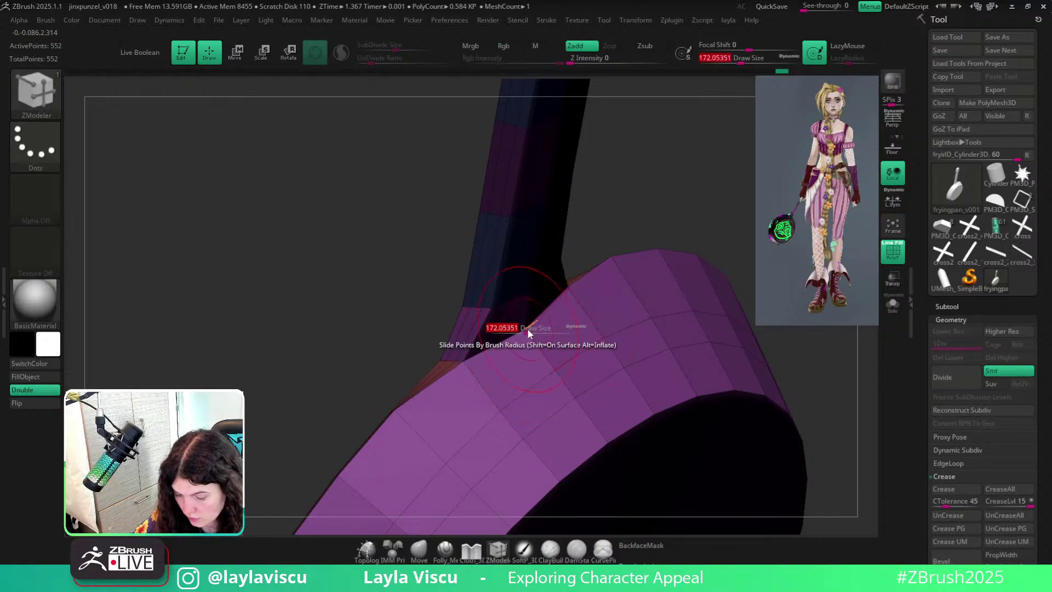
left_click_drag(606, 243, 540, 284)
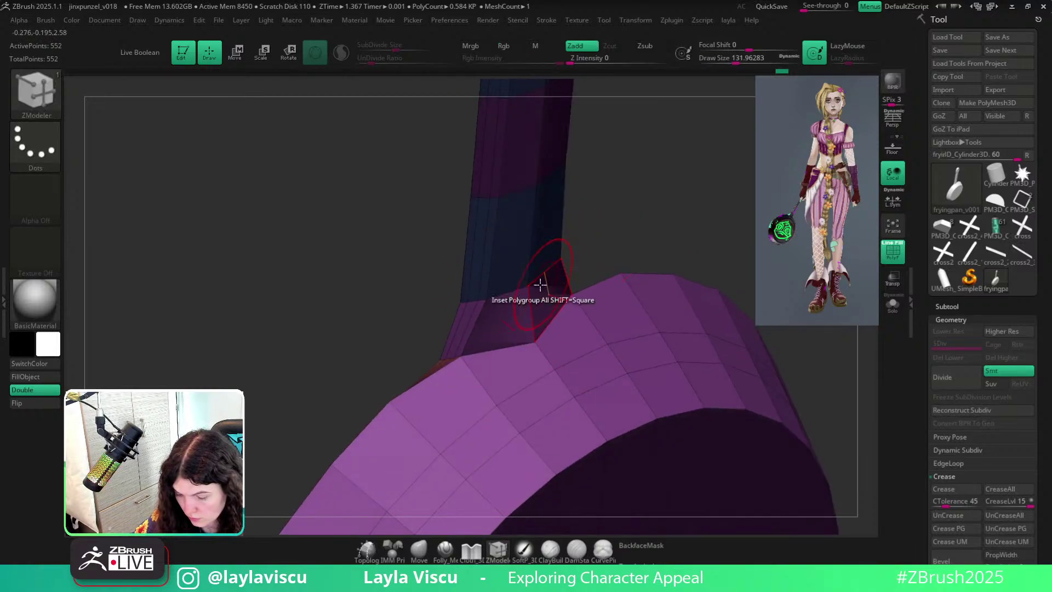
Refine the underside of the handle joint with the Move brush and check it on the smoothed pan.
key("b")
key("m")
key("v")
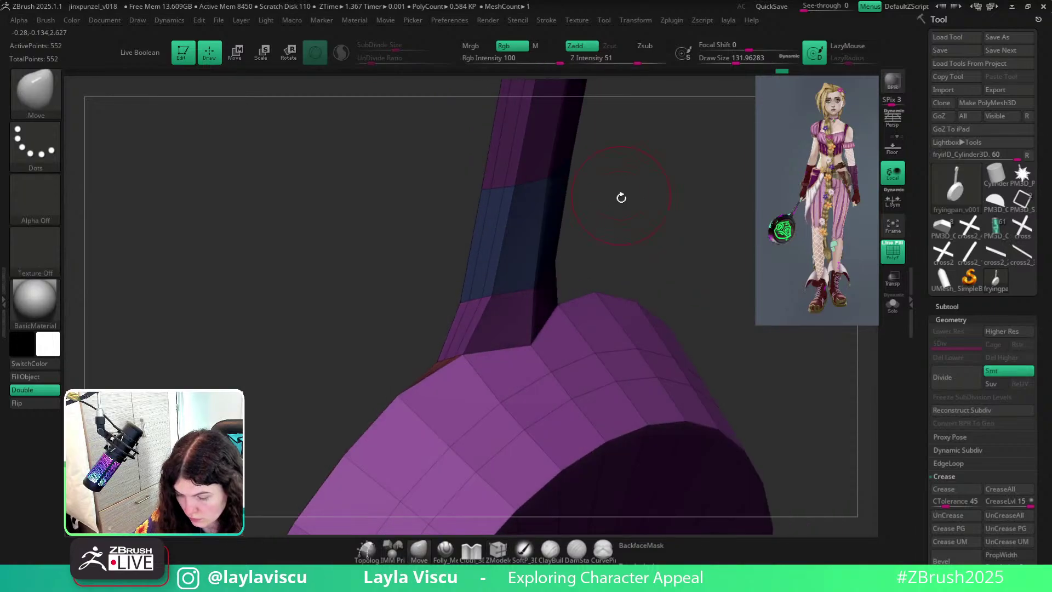
left_click_drag(620, 197, 534, 291)
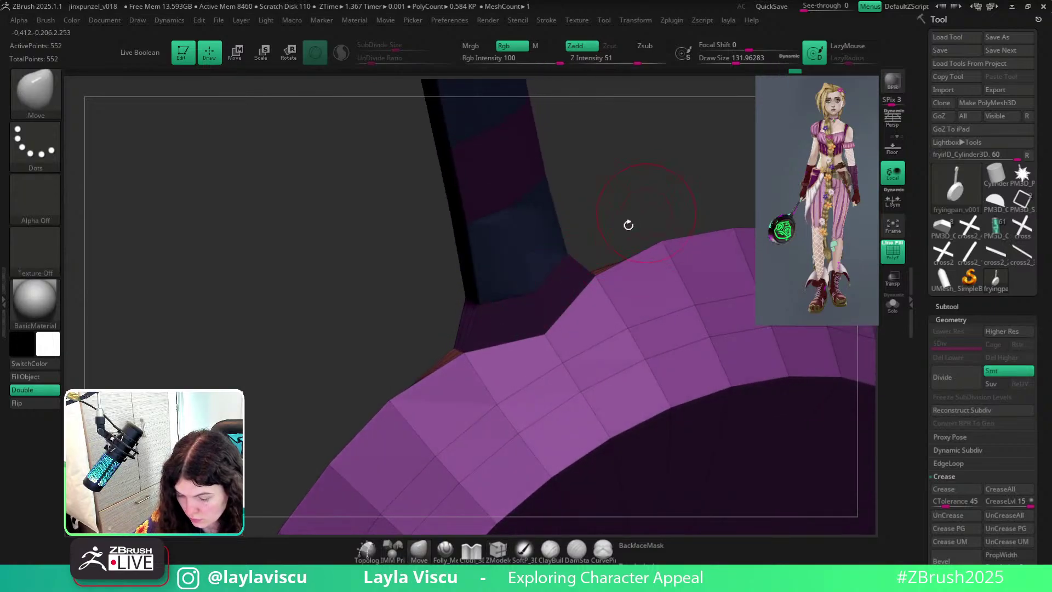
key("d")
key("shift+f")
left_click_drag(649, 197, 658, 413)
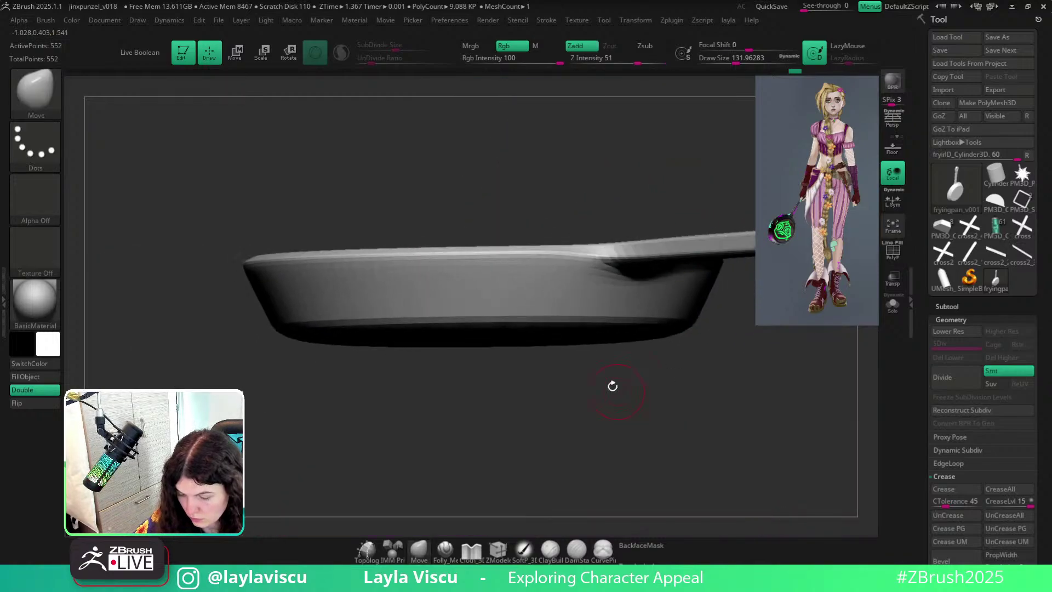
Insert an edge loop around the dish's outer wall with ZModeler and slide it to even out the spacing.
key("shift+d")
key("shift+f")
key("b")
key("z")
key("m")
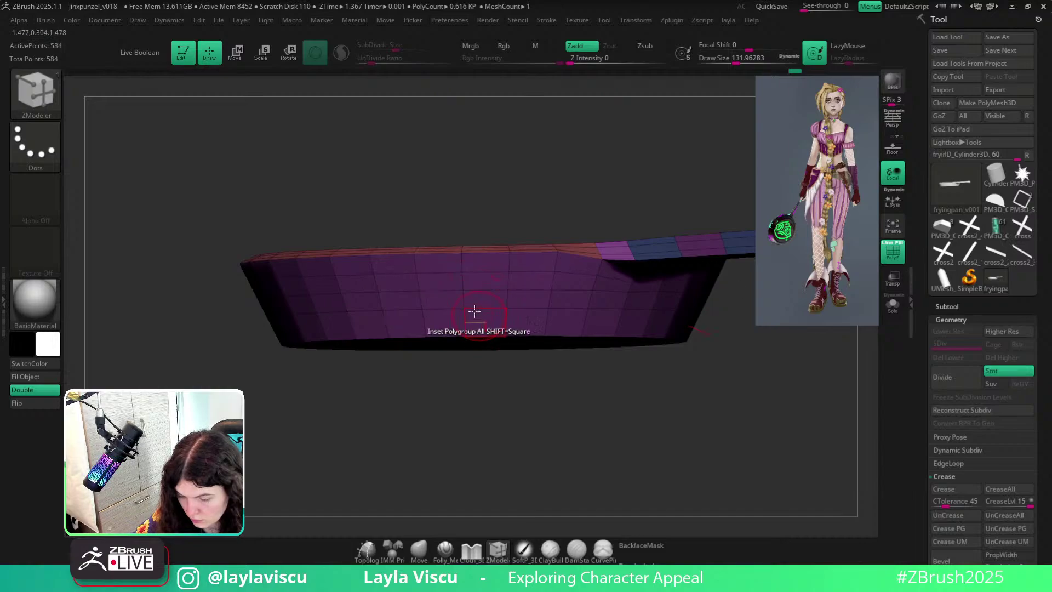
key("space")
left_click(547, 240)
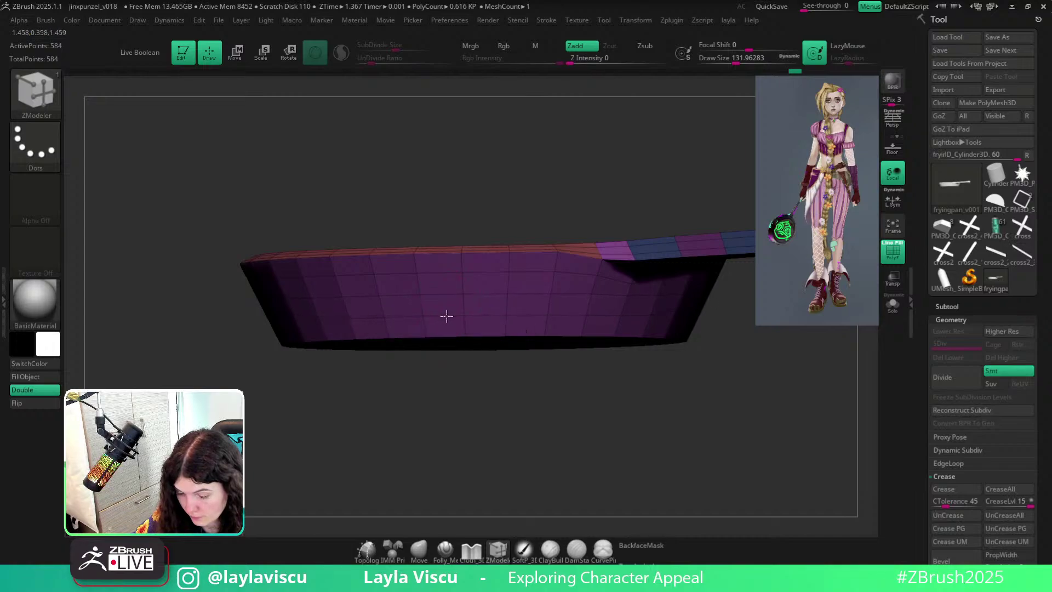
left_click_drag(662, 432, 646, 394)
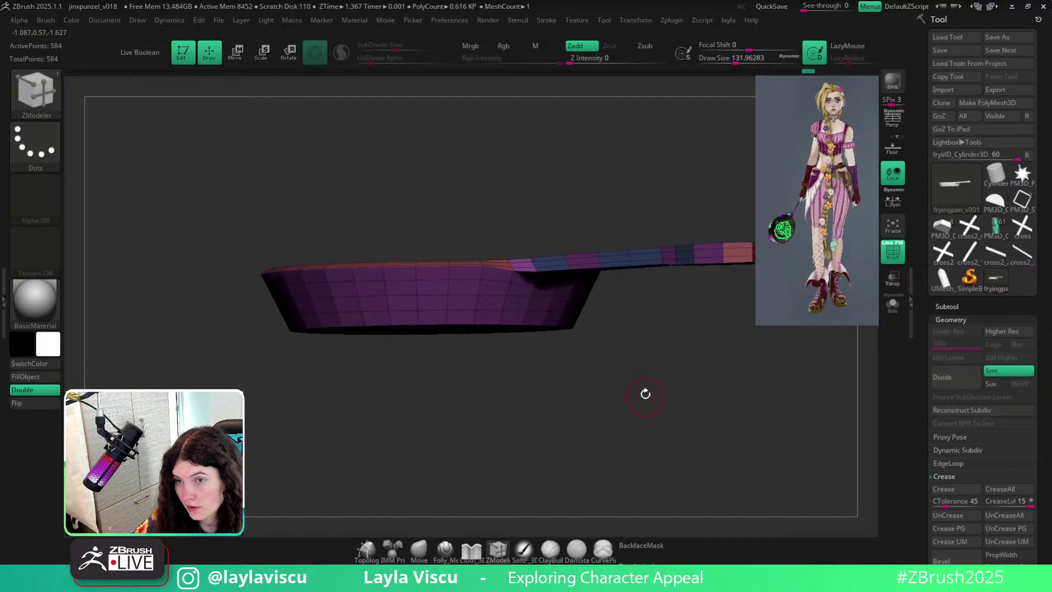
Insert another single edge loop around the dish's outer wall, just below the rim and handle joint.
left_click_drag(687, 339, 524, 299)
right_click_drag(524, 299, 637, 338, "ctrl")
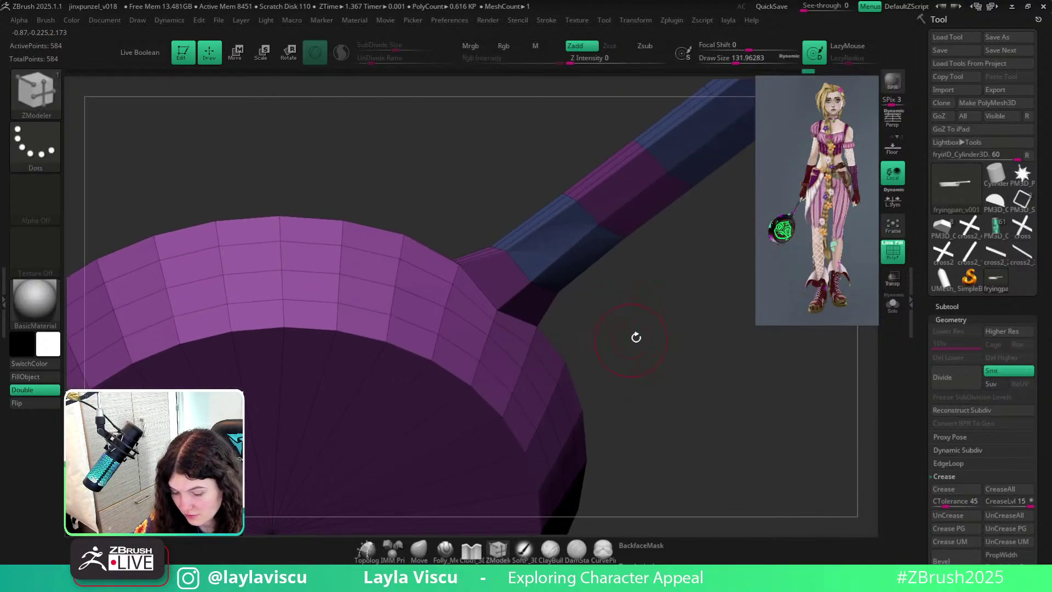
left_click_drag(637, 338, 628, 361)
right_click_drag(487, 302, 500, 313, "ctrl")
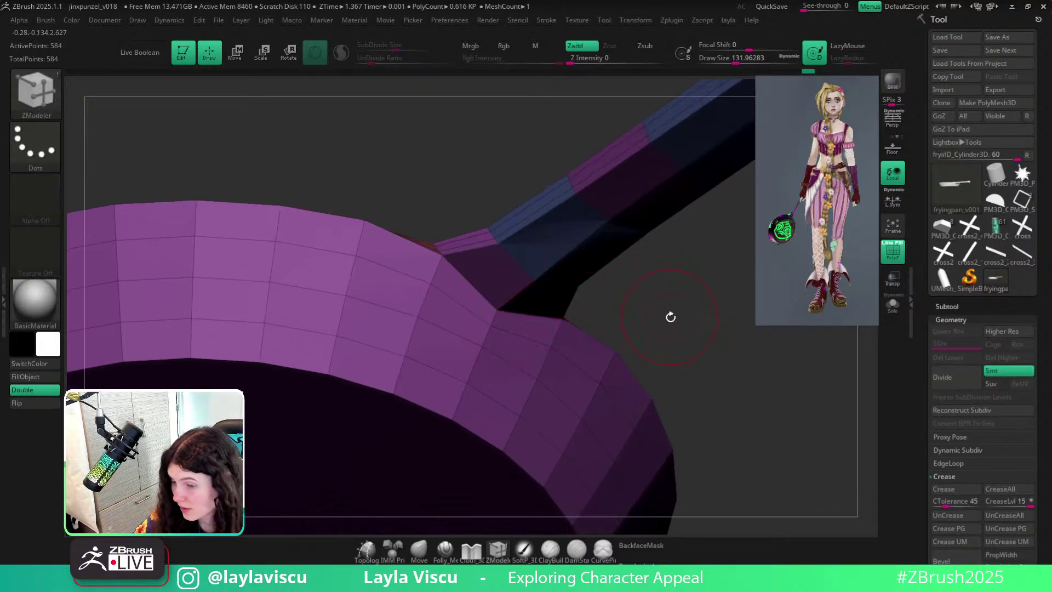
left_click_drag(671, 317, 657, 307)
right_click_drag(456, 252, 447, 299, "ctrl")
key("space")
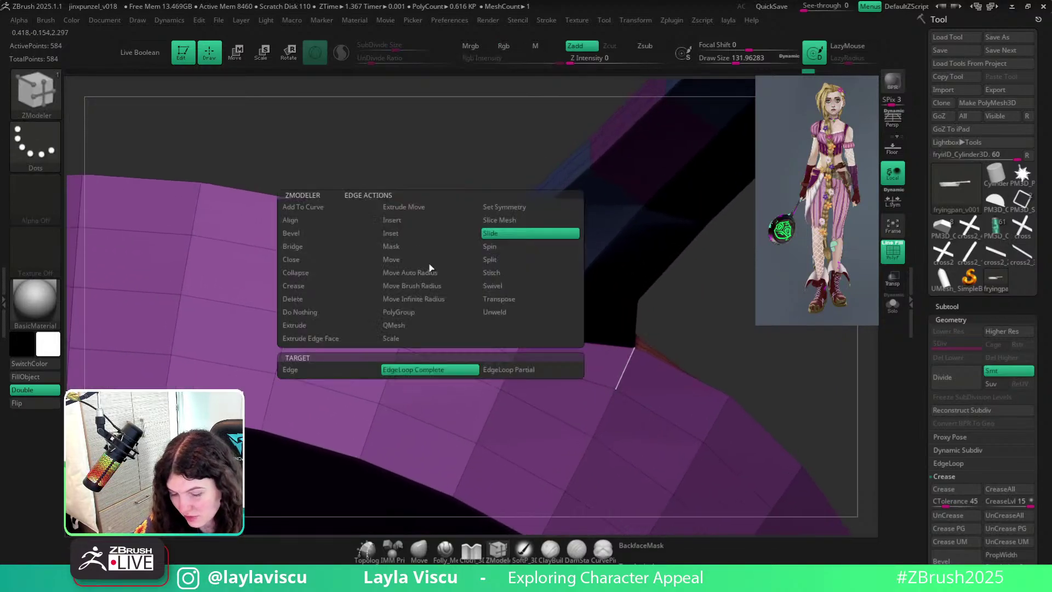
left_click(416, 222)
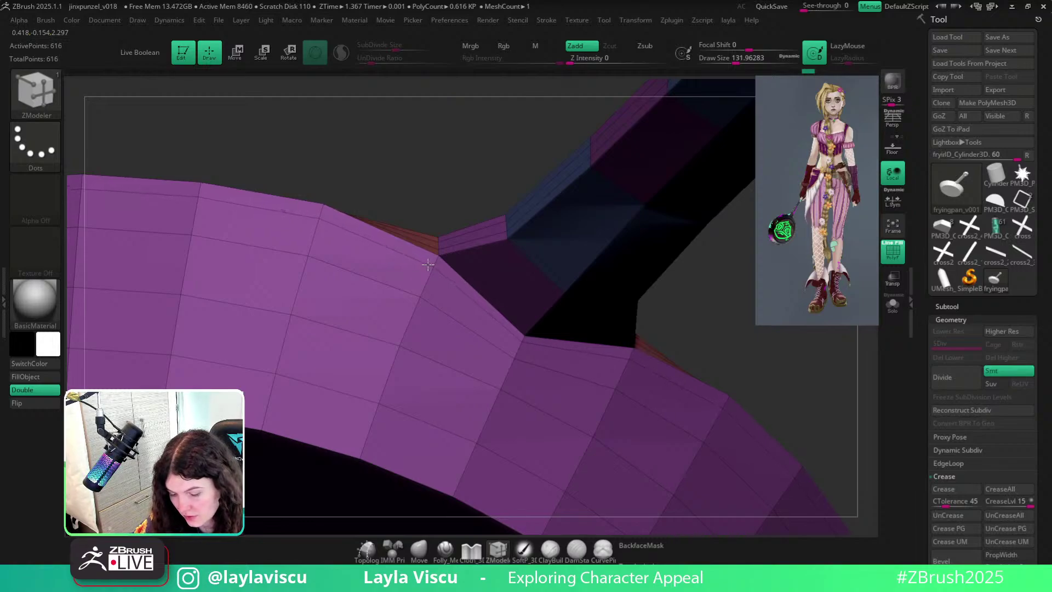
right_click_drag(418, 250, 388, 200, "ctrl")
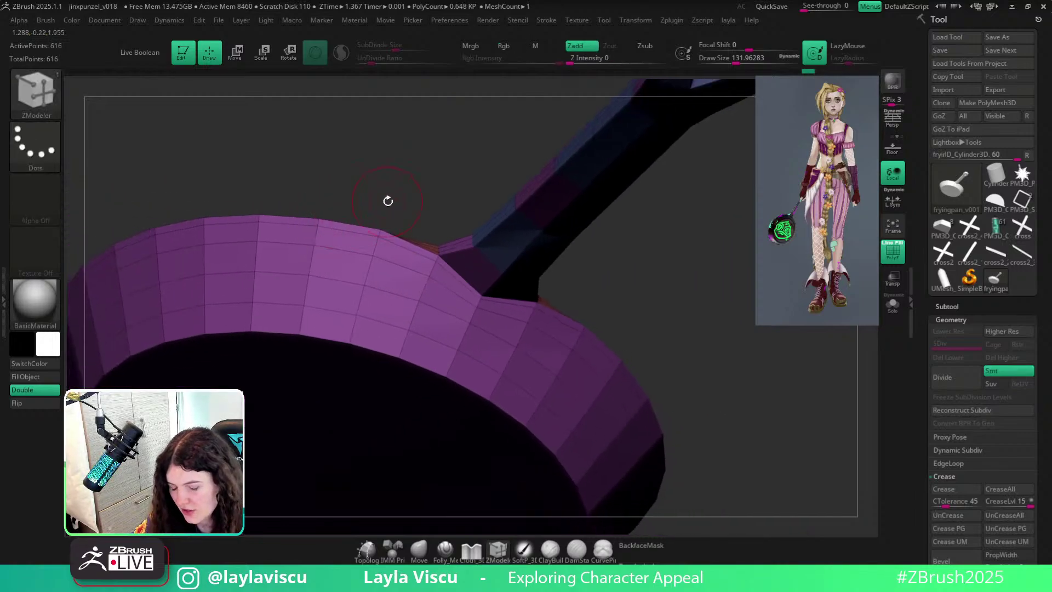
Check the smoothed joint between handle and dish and adjust its underside with the Move brush.
left_click_drag(679, 300, 681, 263)
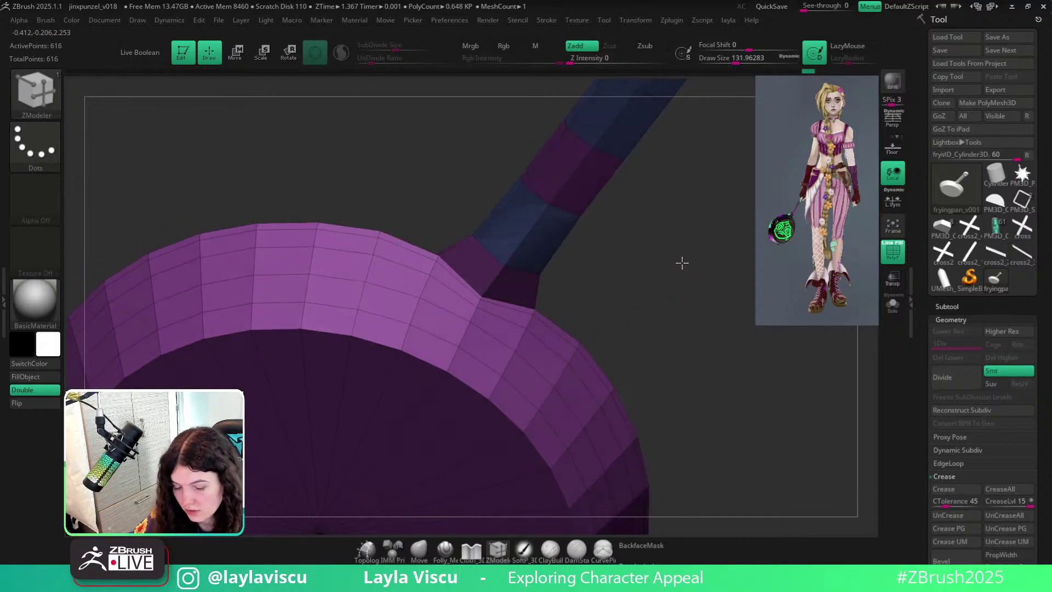
right_click_drag(489, 293, 491, 346, "ctrl")
left_click_drag(682, 307, 695, 364)
key("d")
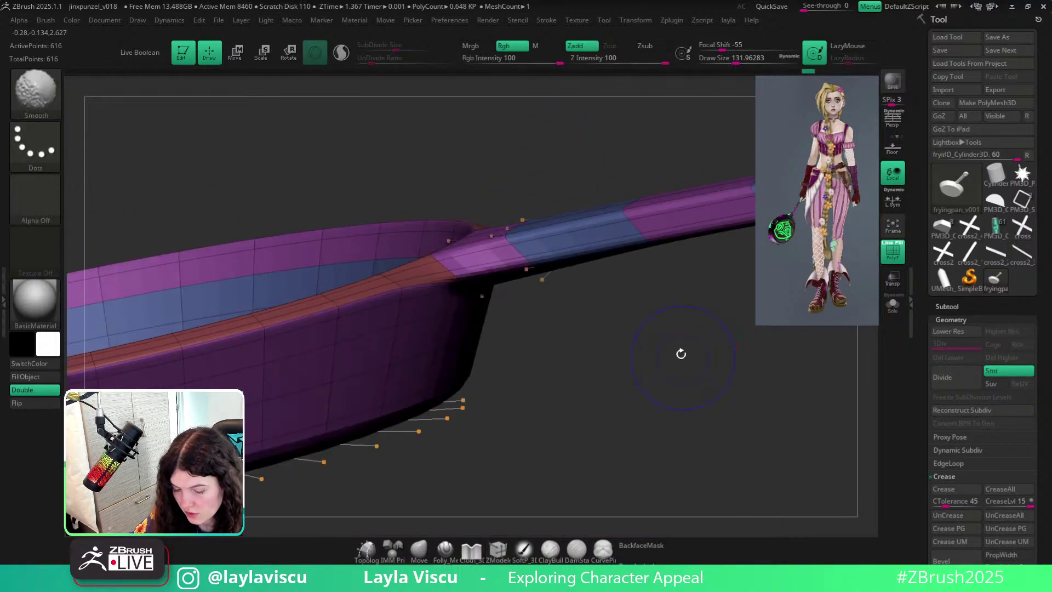
key("shift+f")
mouse_move(618, 348)
left_mouse_down()
mouse_move(575, 321)
mouse_move(512, 242)
mouse_move(583, 318)
mouse_move(561, 327)
mouse_move(524, 315)
mouse_move(627, 312)
mouse_move(634, 332)
mouse_move(526, 282)
mouse_move(472, 328)
left_mouse_up()
key("f")
left_click(419, 549)
key("shift+f")
key("shift+d")
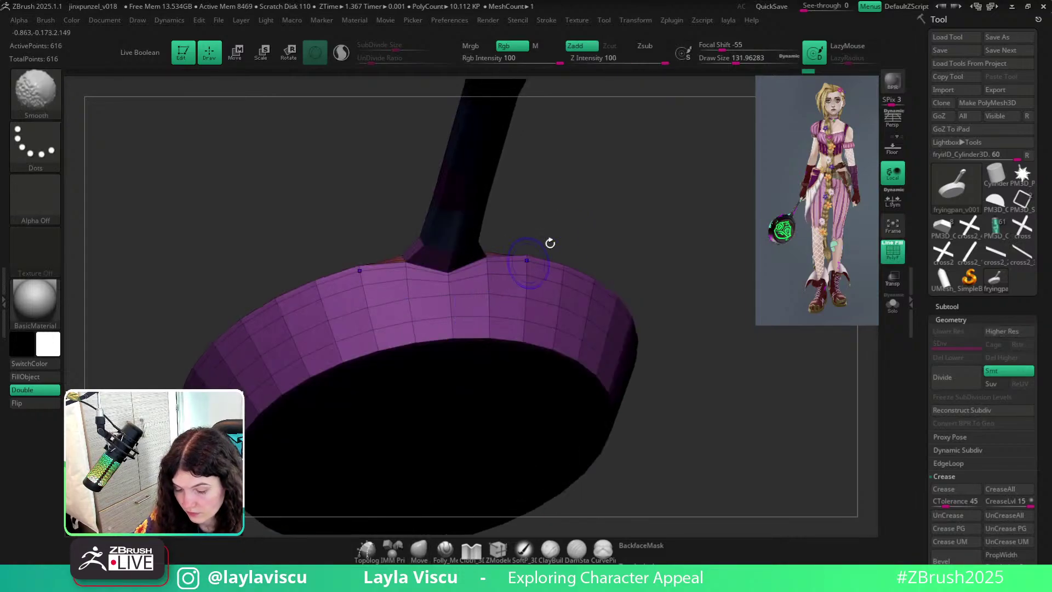
Try to bevel the complete centre edge loop running along the handle and across the dish.
left_click_drag(549, 242, 448, 527)
left_click(492, 554)
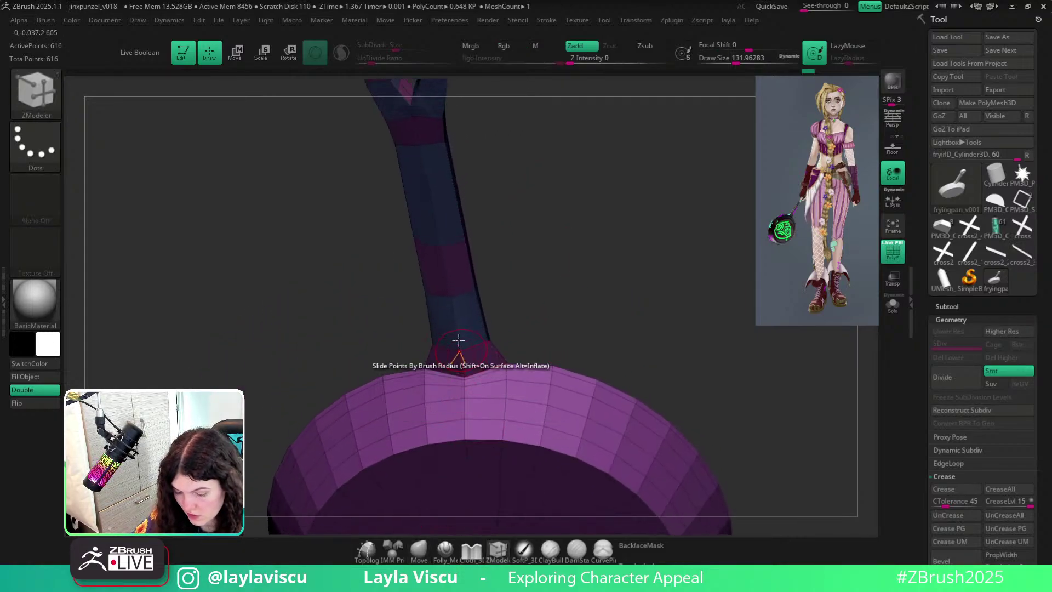
key("space")
left_click(321, 233)
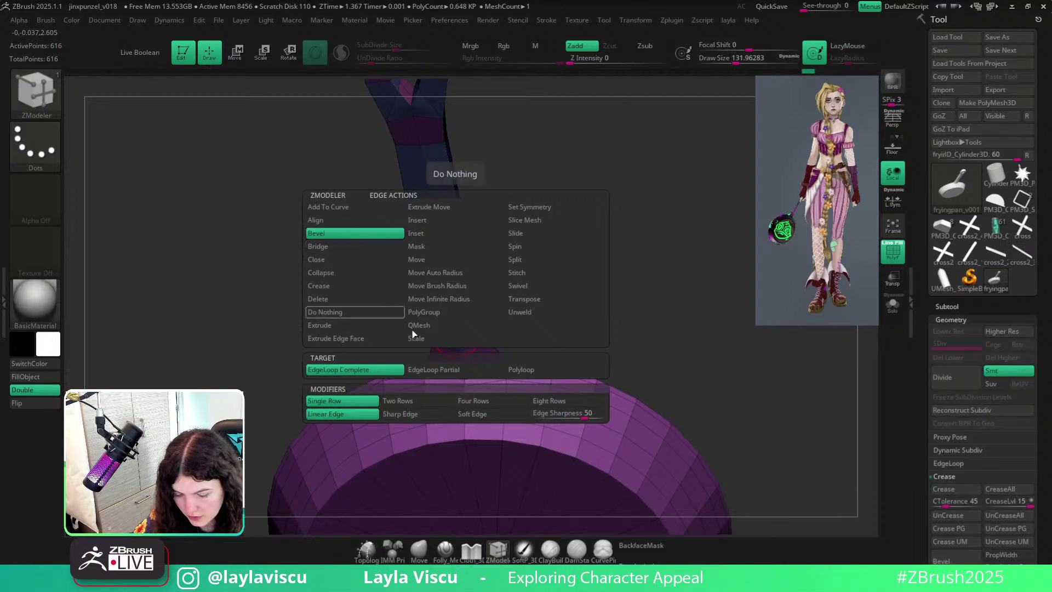
left_click_drag(444, 274, 459, 279)
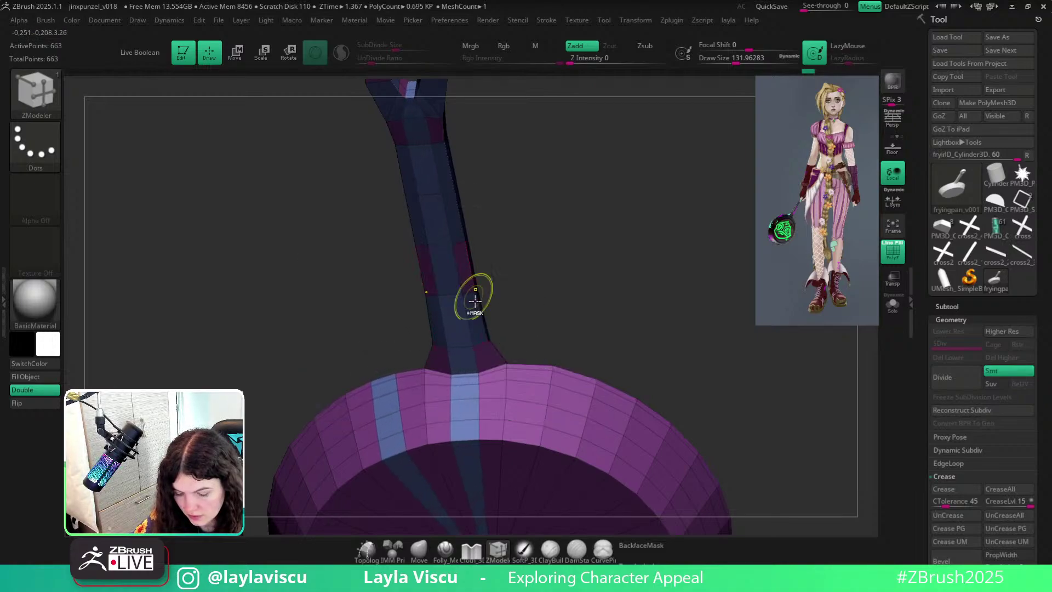
Insert a small edge loop around the centre of the dish's floor and mark the polygons inside it.
left_click_drag(526, 298, 613, 417)
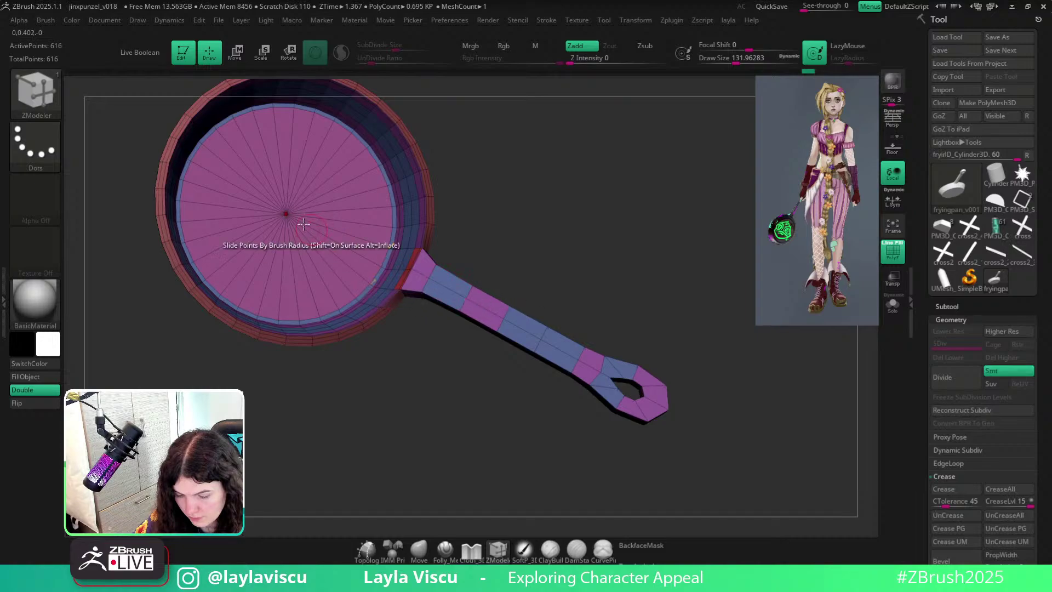
scroll(280, 205, "up", 3)
key("space")
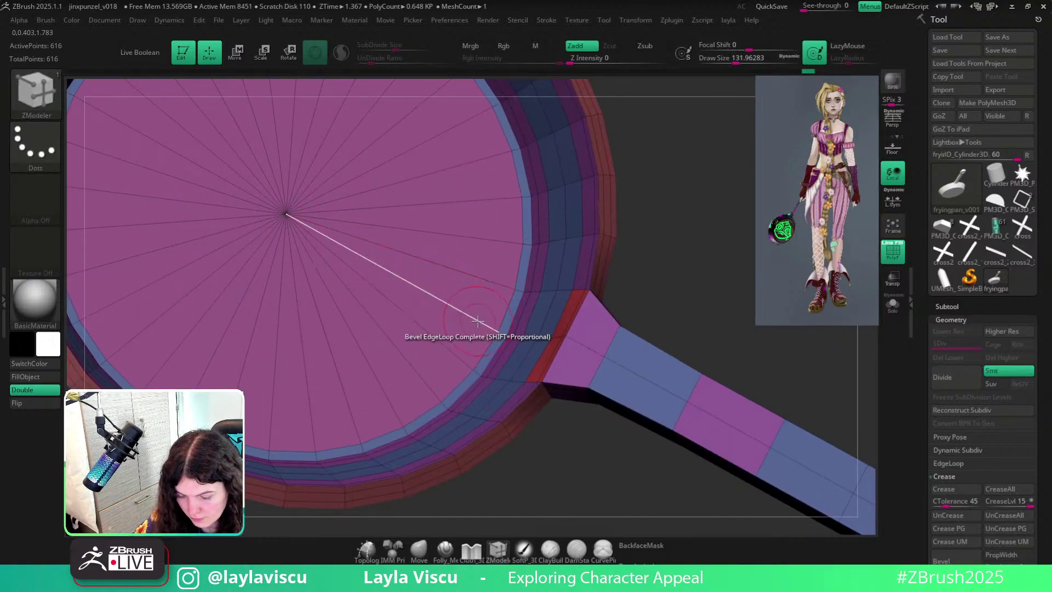
left_click(439, 220)
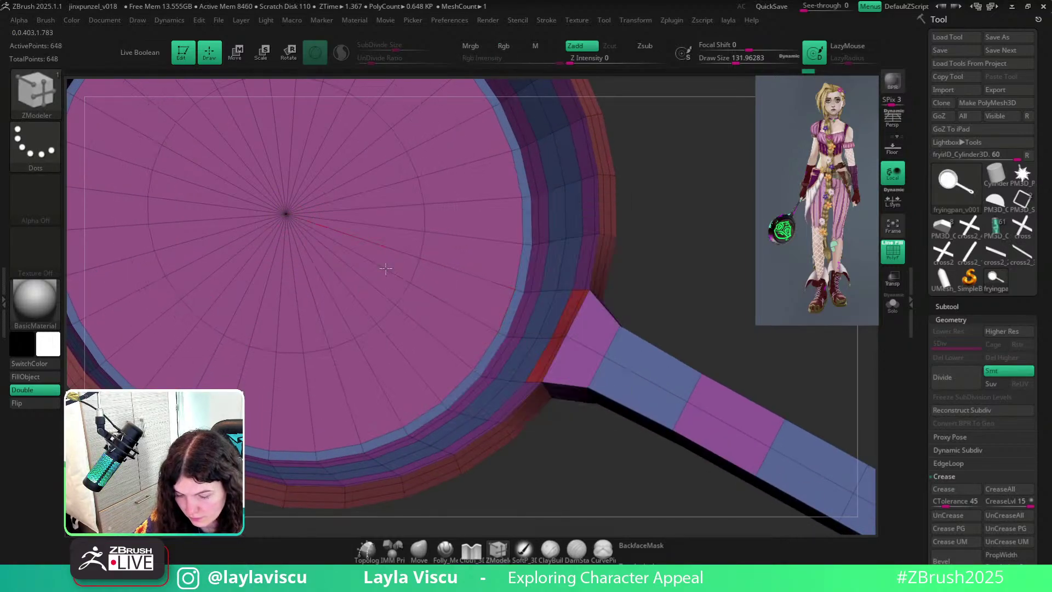
scroll(328, 229, "up", 5)
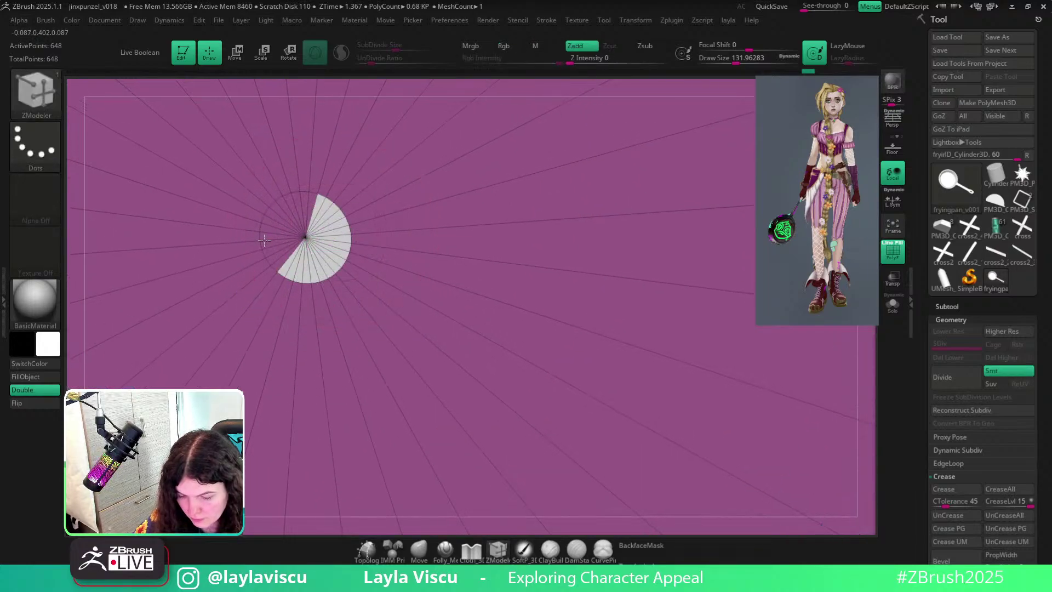
left_click_drag(265, 240, 277, 218, "alt")
Insert a matching small edge loop around the centre of the dish's underside and open a hole through the marked centre polygons.
right_click_drag(298, 239, 296, 181, "ctrl")
left_click_drag(685, 268, 773, 242)
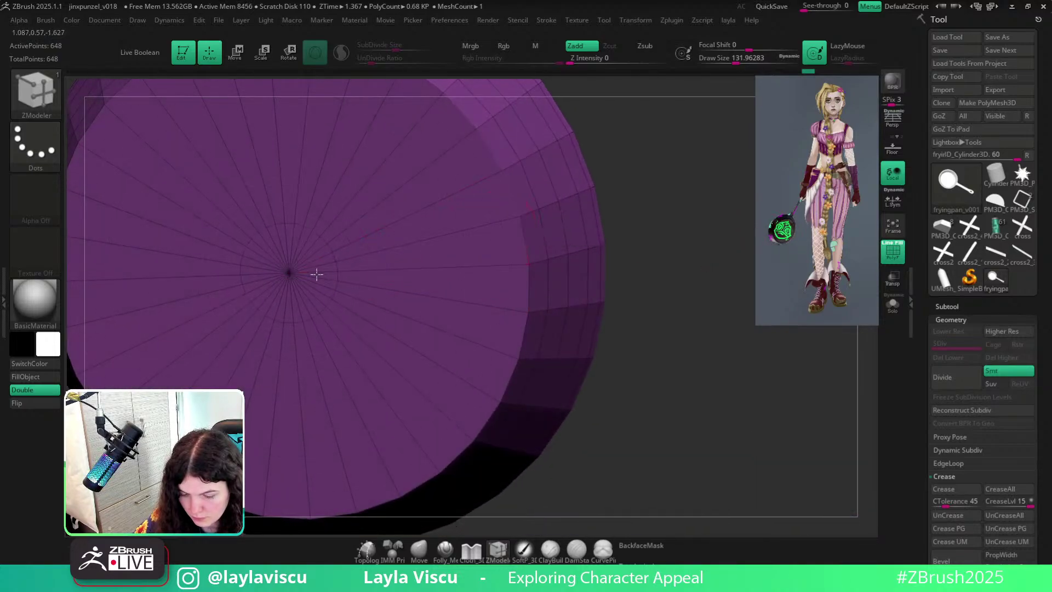
right_click_drag(274, 273, 291, 340, "ctrl")
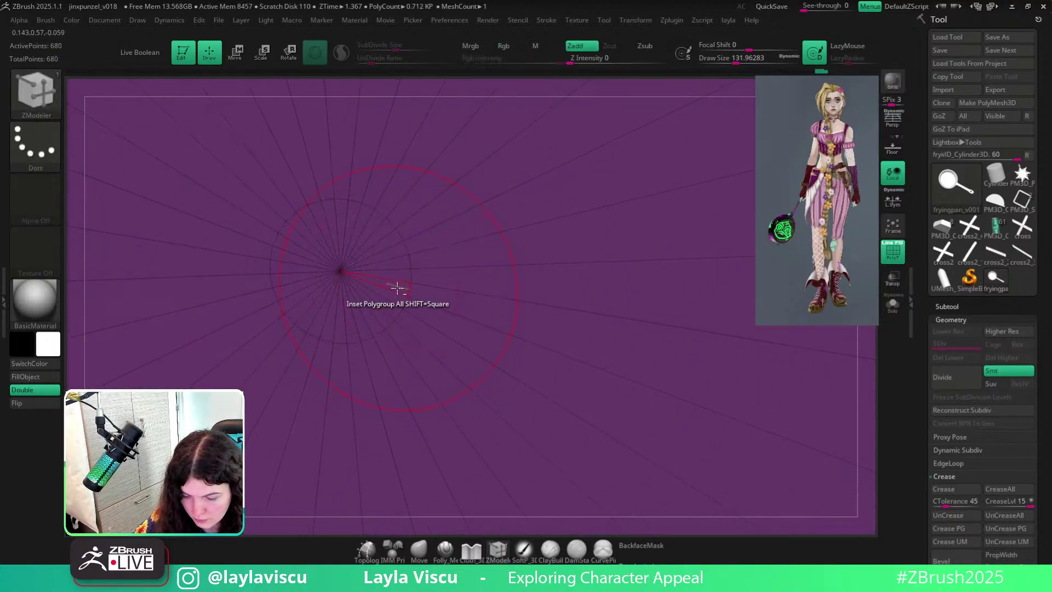
mouse_move(396, 286)
left_mouse_down("alt")
mouse_move(320, 295)
mouse_move(373, 249)
left_mouse_up("alt")
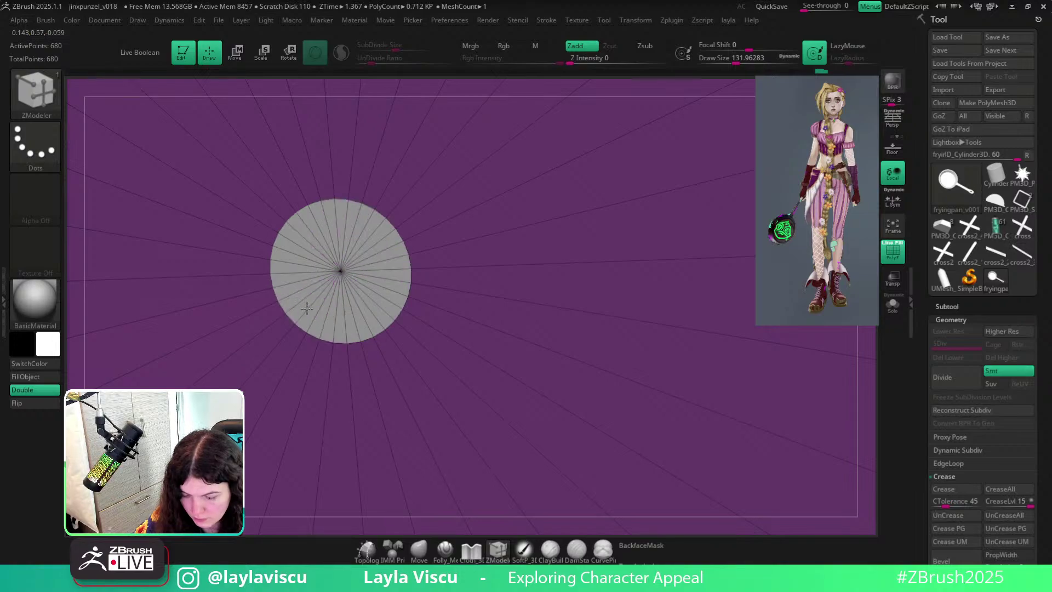
right_click_drag(362, 300, 59, 250, "ctrl")
left_click(345, 275, "ctrl+shift")
left_click(345, 275, "ctrl+shift")
right_click_drag(340, 340, 578, 373)
key("2")
left_click(574, 171)
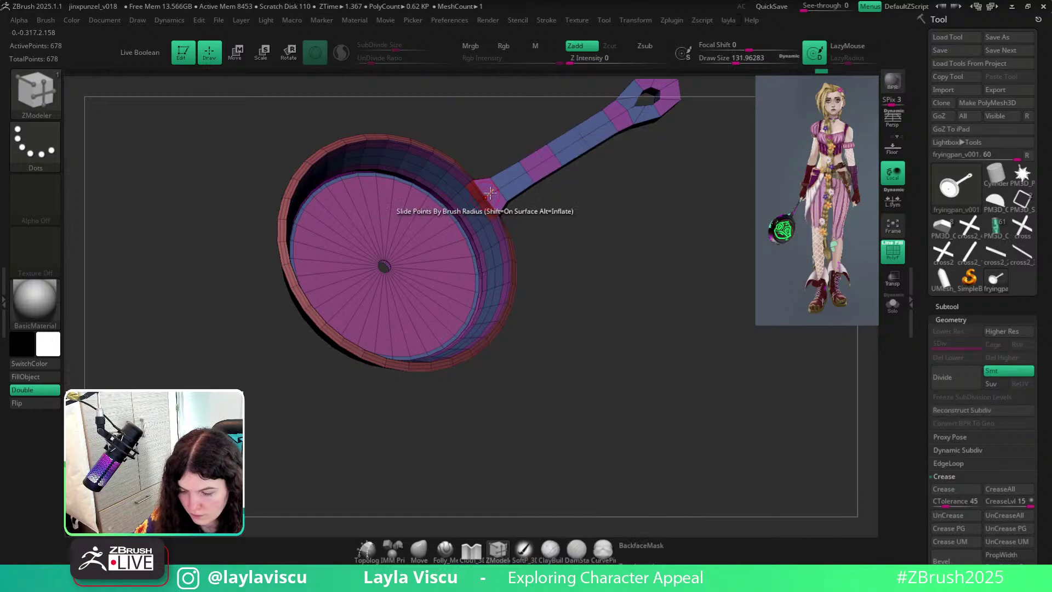
Bevel the handle's centre edge loop with ZModeler to form a strip running down into the dish.
key("space")
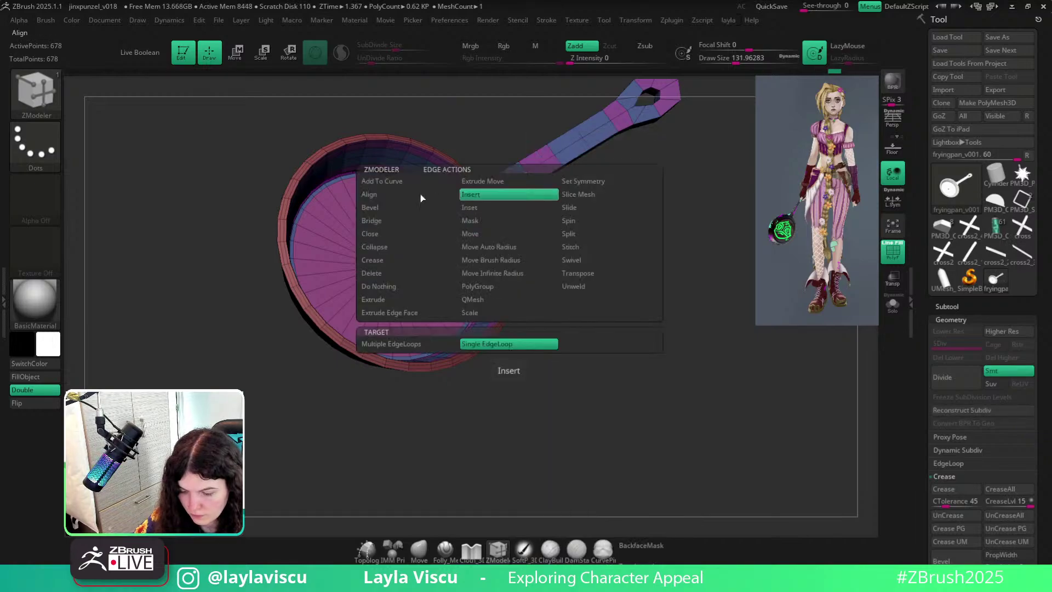
left_click(382, 208)
left_click(515, 180)
left_click_drag(609, 230, 520, 243)
right_click_drag(521, 244, 565, 301, "ctrl")
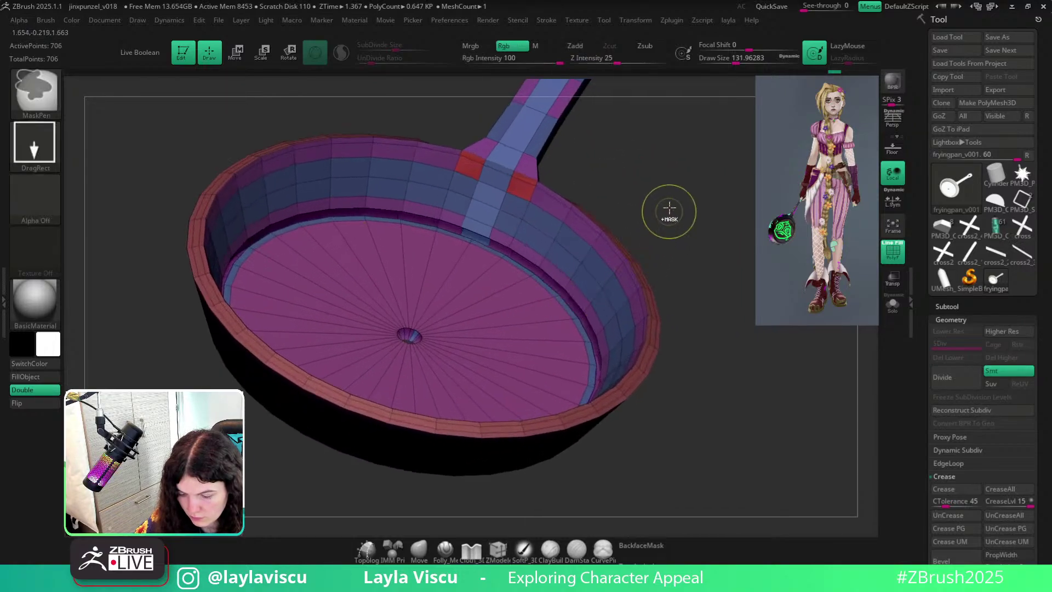
Undo the bevel and hole opening, exclude the floor ring from the marked polygons, and delete only the two small centre discs.
key("ctrl+z")
key("ctrl+z")
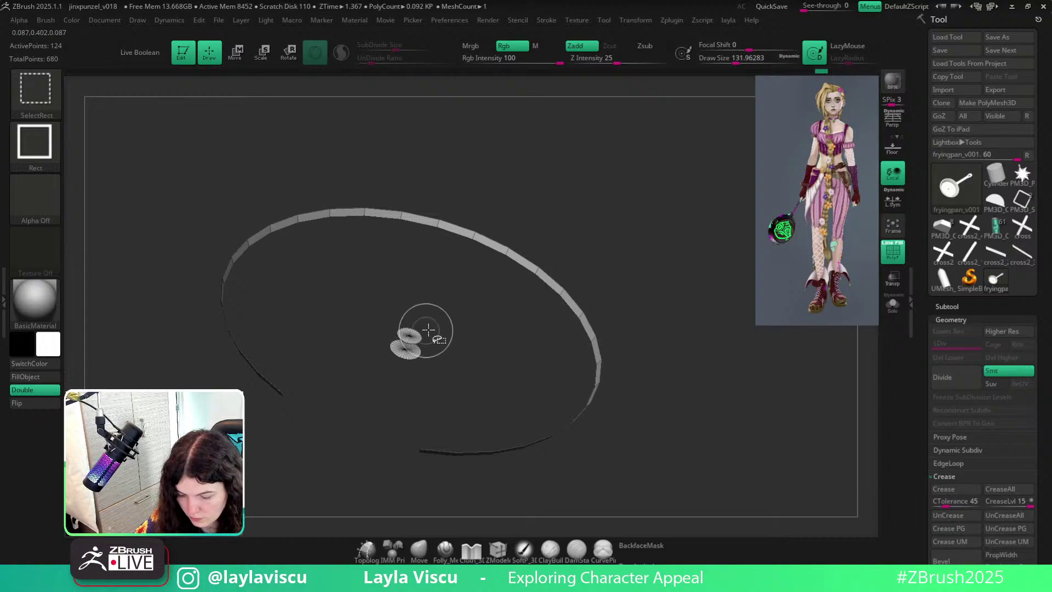
left_click_drag(362, 313, 450, 387, "ctrl+shift")
key("space")
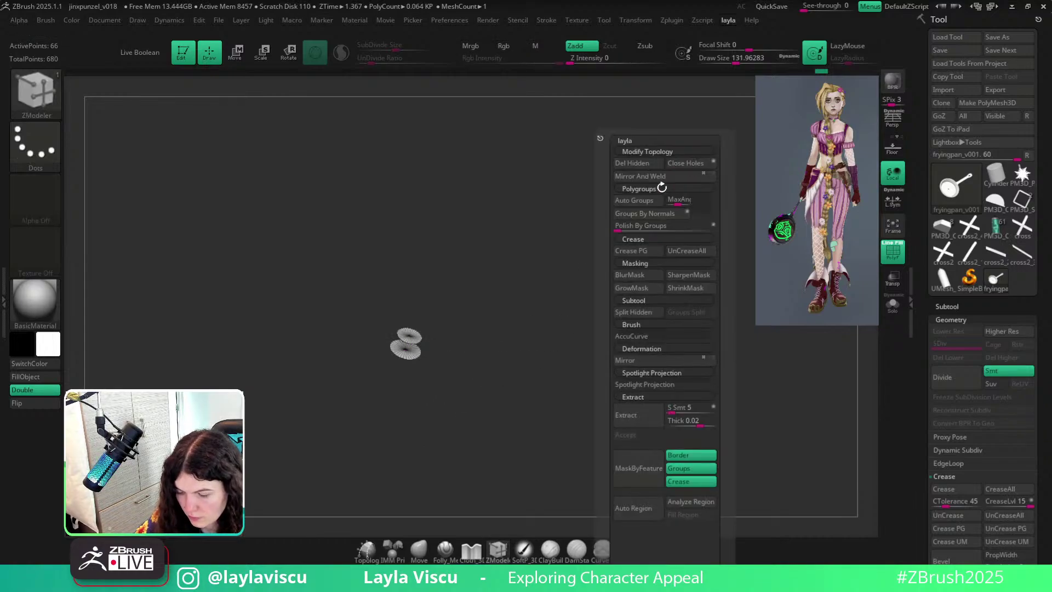
left_click(570, 169, "ctrl+shift")
key("space")
left_click(560, 166)
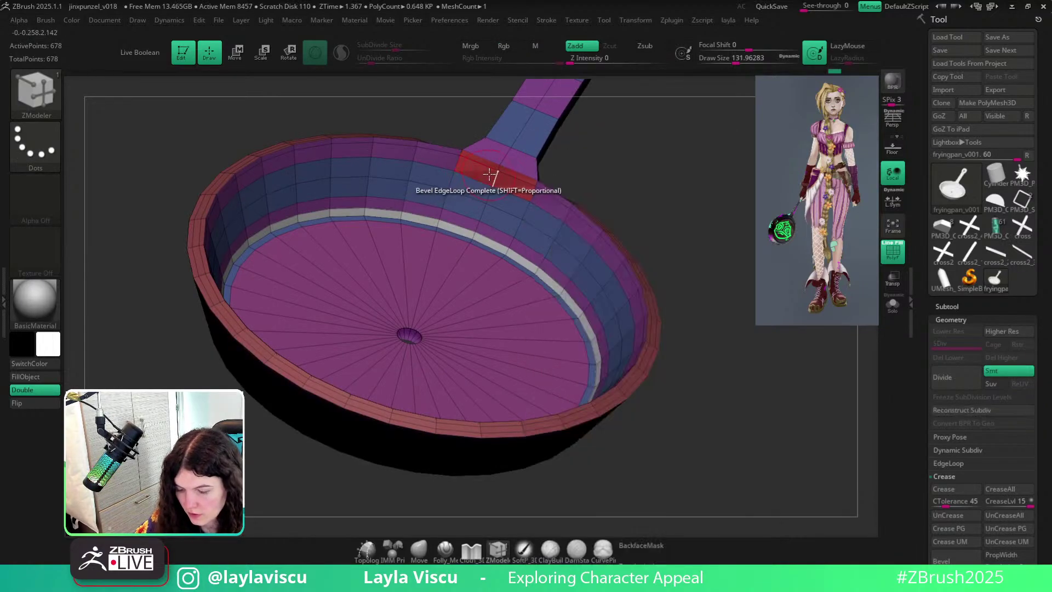
Bevel the complete centre edge loop along the handle to form a strip running down into the dish.
left_click(493, 176)
right_click_drag(652, 274, 569, 214, "ctrl")
key("shift+f")
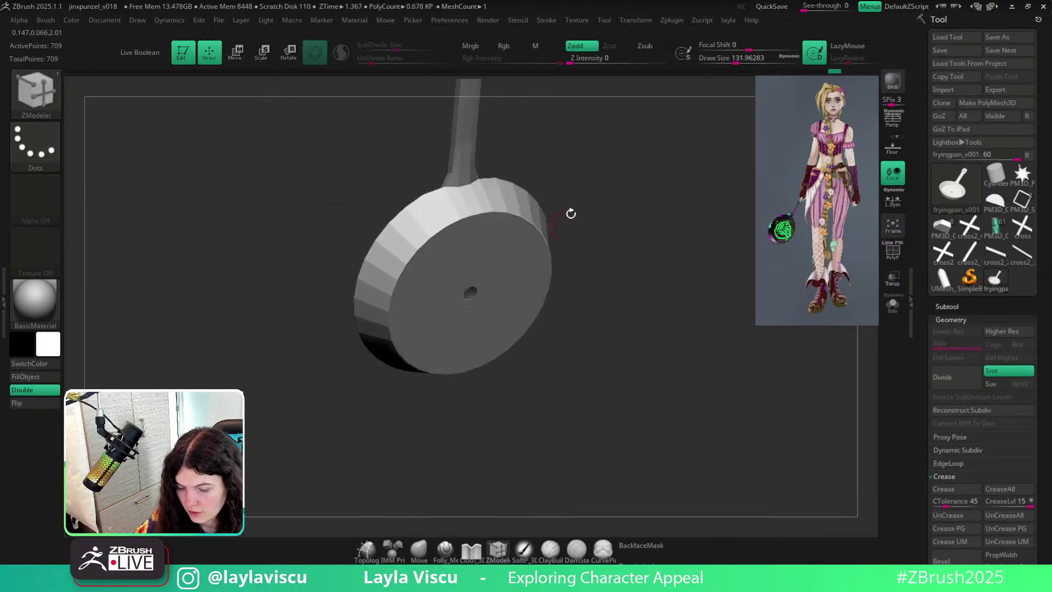
Examine the bevelled strip across the dish's underside, the handle joint and the hanging hole in the polyframe view.
key("shift+f")
mouse_move(611, 173)
right_mouse_down()
mouse_move(615, 223)
mouse_move(617, 202)
mouse_move(620, 216)
mouse_move(597, 176)
mouse_move(645, 322)
mouse_move(564, 195)
mouse_move(570, 162)
mouse_move(594, 181)
mouse_move(342, 531)
right_mouse_up()
key("d")
key("shift+f")
key("shift+f")
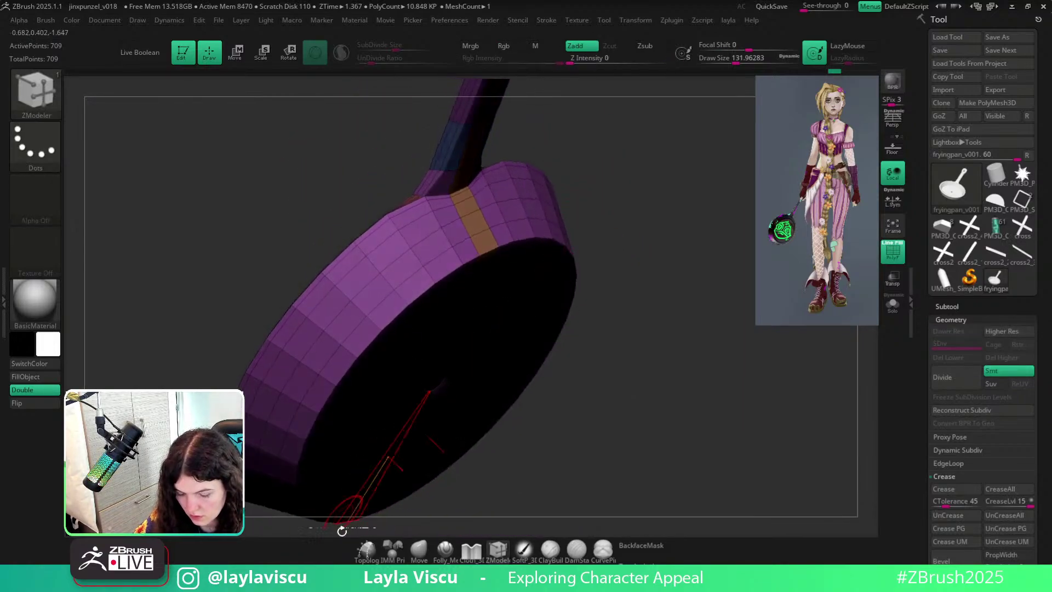
left_click(408, 557)
mouse_move(548, 417)
right_mouse_down()
mouse_move(641, 343)
mouse_move(488, 187)
right_mouse_up()
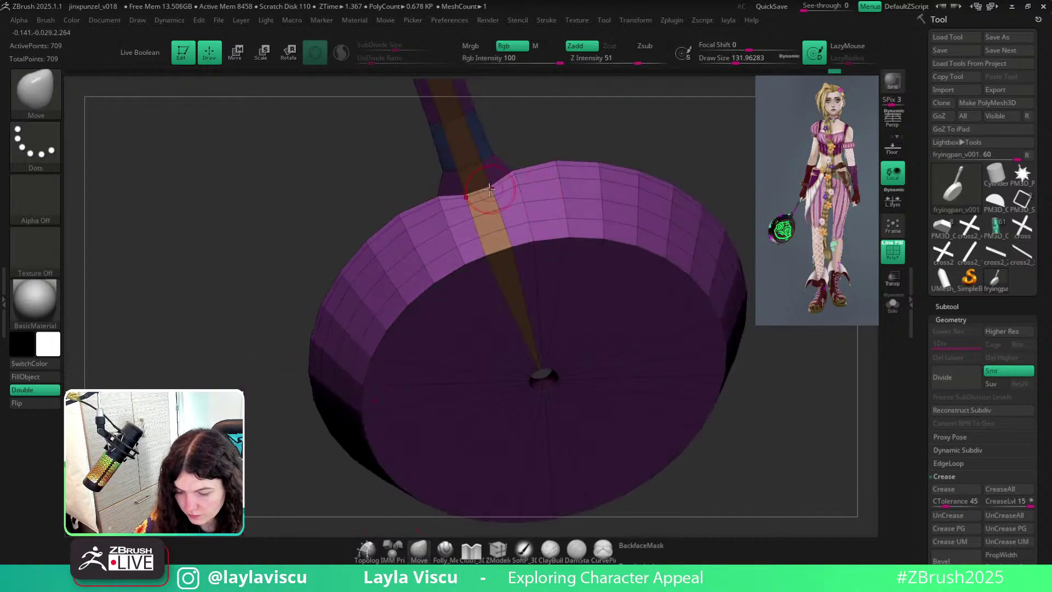
mouse_move(587, 113)
right_mouse_down()
mouse_move(603, 113)
mouse_move(548, 157)
mouse_move(562, 90)
mouse_move(671, 178)
mouse_move(641, 216)
mouse_move(679, 360)
mouse_move(693, 317)
mouse_move(608, 272)
mouse_move(641, 324)
mouse_move(677, 329)
mouse_move(670, 252)
mouse_move(724, 232)
mouse_move(606, 230)
mouse_move(649, 221)
mouse_move(634, 303)
mouse_move(715, 214)
mouse_move(645, 189)
mouse_move(636, 395)
mouse_move(590, 232)
mouse_move(560, 295)
mouse_move(535, 228)
mouse_move(458, 307)
mouse_move(503, 223)
mouse_move(511, 273)
mouse_move(526, 289)
mouse_move(676, 285)
mouse_move(585, 278)
mouse_move(599, 228)
mouse_move(476, 263)
mouse_move(578, 253)
mouse_move(519, 266)
mouse_move(534, 271)
right_mouse_up()
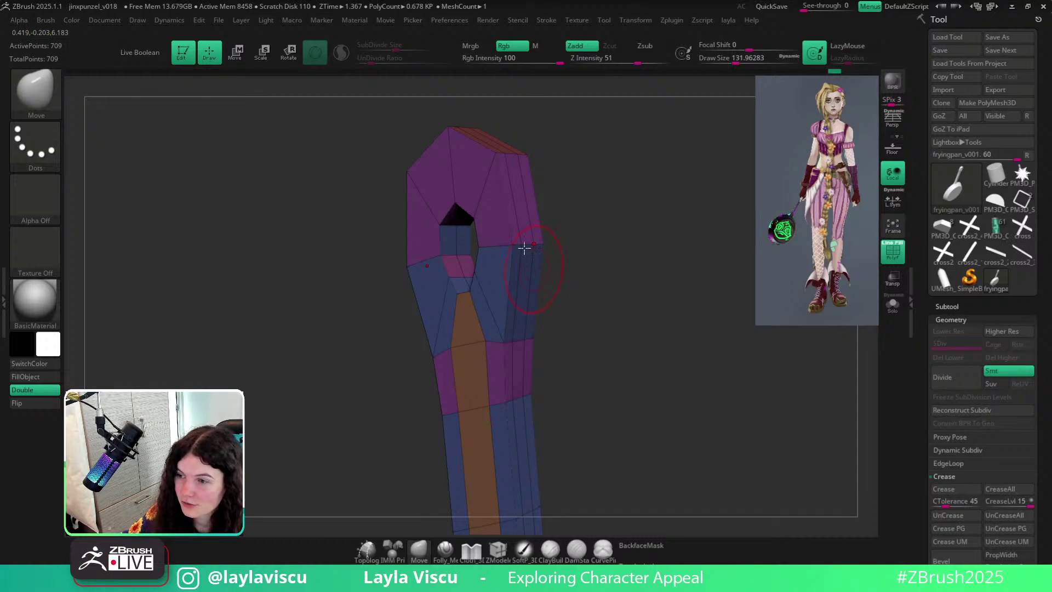
right_click_drag(626, 232, 679, 239)
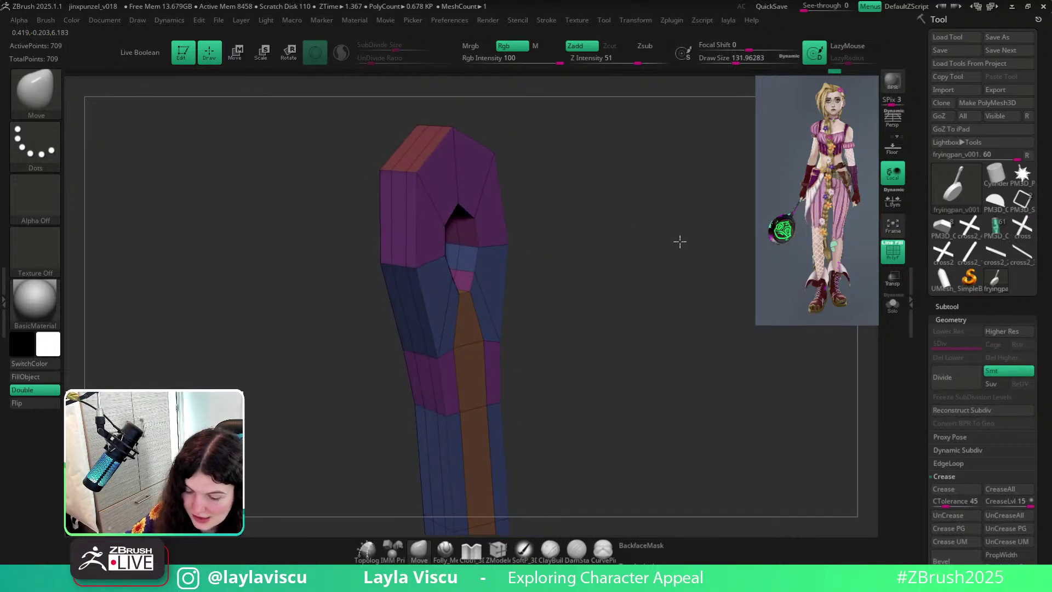
Insert edge loops near both rims of the hanging hole's inner wall with ZModeler.
left_click(499, 556)
right_click_drag(455, 261, 475, 304, "ctrl")
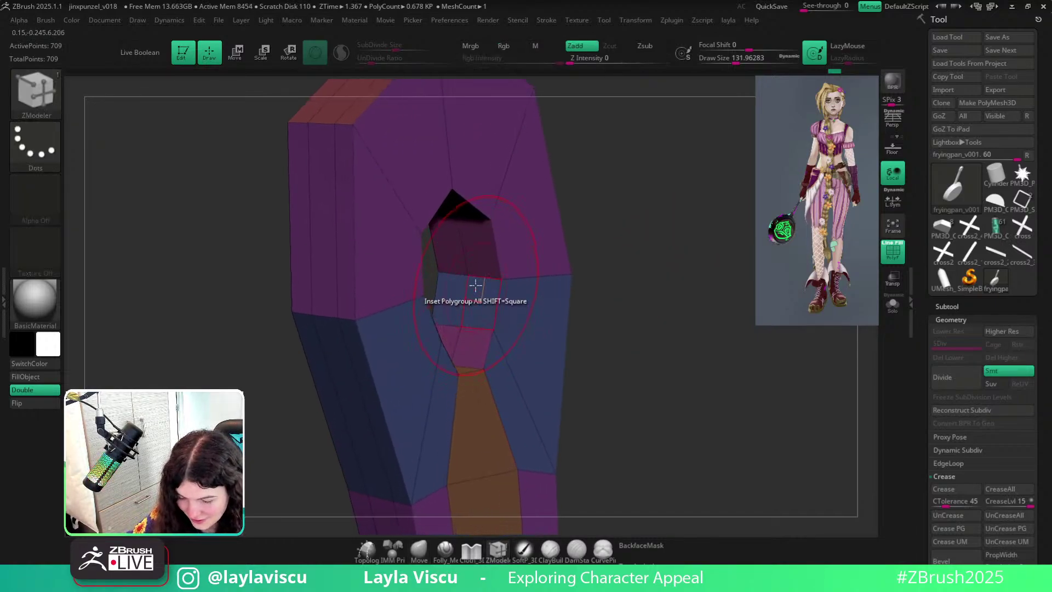
key("space")
left_click(474, 232)
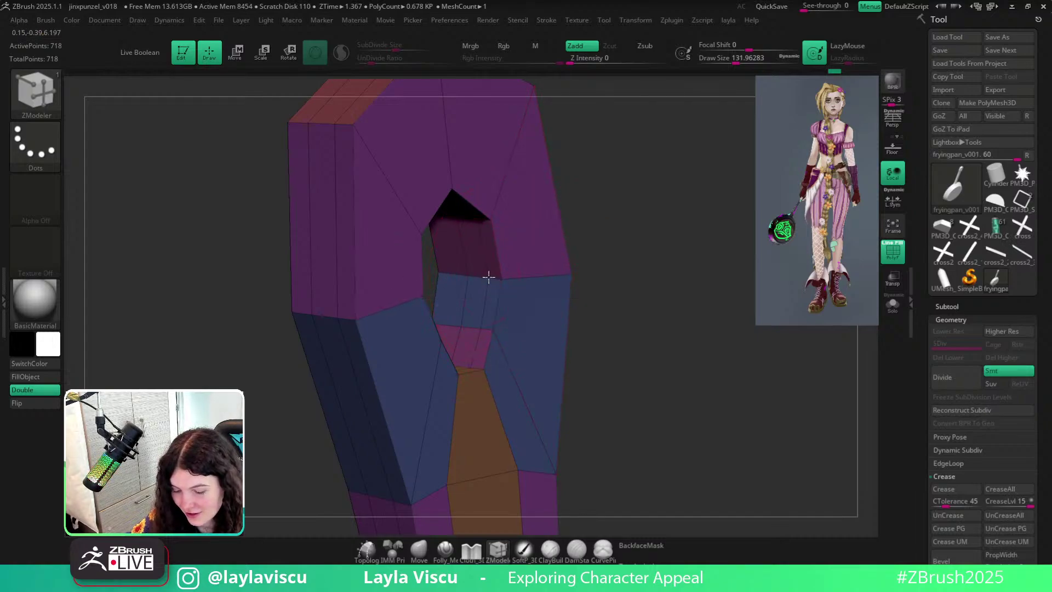
left_click(447, 274)
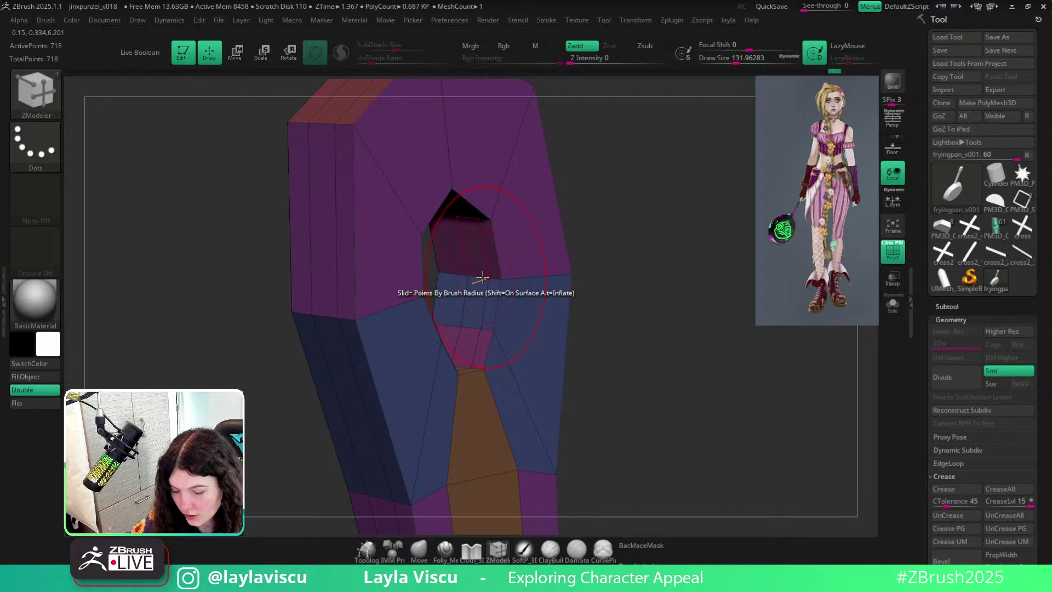
left_click_drag(614, 292, 681, 293)
right_click_drag(460, 282, 170, 260, "ctrl")
left_click(451, 288, "alt")
left_click_drag(688, 351, 559, 376)
Preview the smoothed pan with dynamic subdivision and examine the hanging hole, handle and dish from several angles.
key("d")
key("shift+f")
right_click_drag(633, 363, 442, 317, "ctrl")
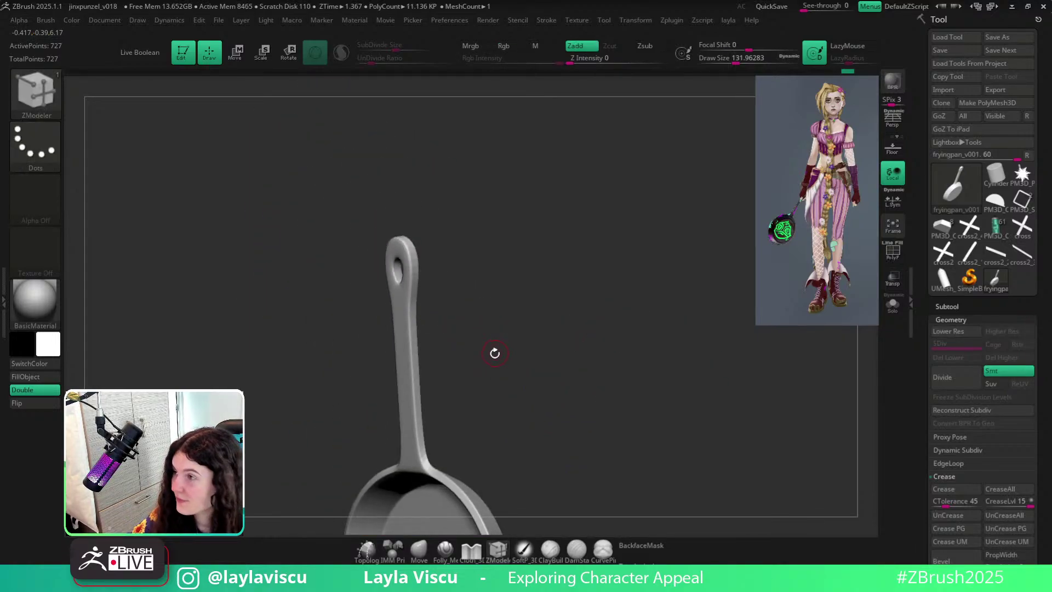
left_click_drag(543, 332, 520, 315)
right_click_drag(484, 197, 526, 225, "ctrl")
left_click_drag(570, 219, 569, 300)
mouse_move(644, 248)
left_mouse_down()
mouse_move(672, 245)
mouse_move(510, 241)
mouse_move(653, 357)
mouse_move(571, 372)
left_mouse_up()
key("shift+f")
left_click_drag(422, 173, 618, 383, "alt")
key("shift+f")
right_click_drag(543, 254, 561, 287, "ctrl")
mouse_move(670, 204)
left_mouse_down()
mouse_move(684, 138)
mouse_move(650, 127)
mouse_move(667, 185)
mouse_move(661, 260)
left_mouse_up()
Switch to the Move brush and examine the dish's centre opening and the handle joint's underside, with and without smoothing.
left_click(420, 550)
key("shift+f")
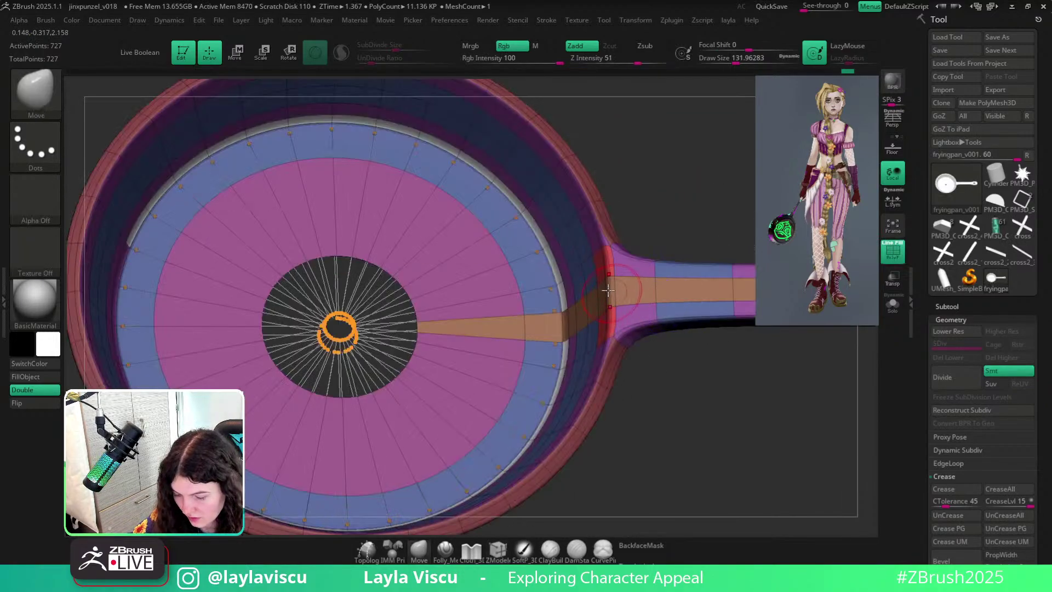
key("shift+f")
left_click_drag(671, 361, 677, 411)
right_click_drag(676, 411, 624, 373, "ctrl")
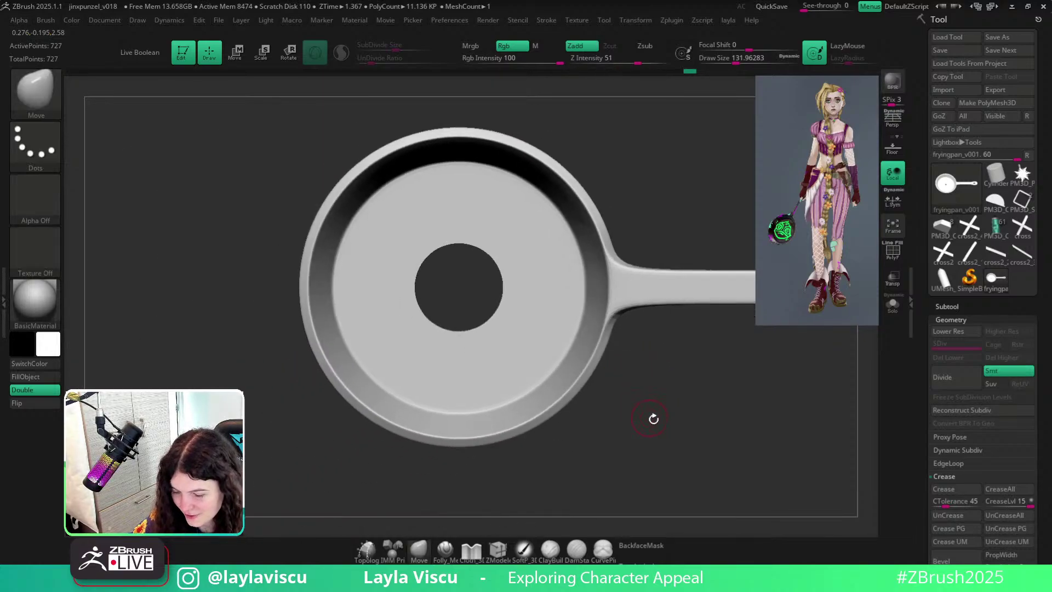
left_click_drag(654, 419, 665, 309)
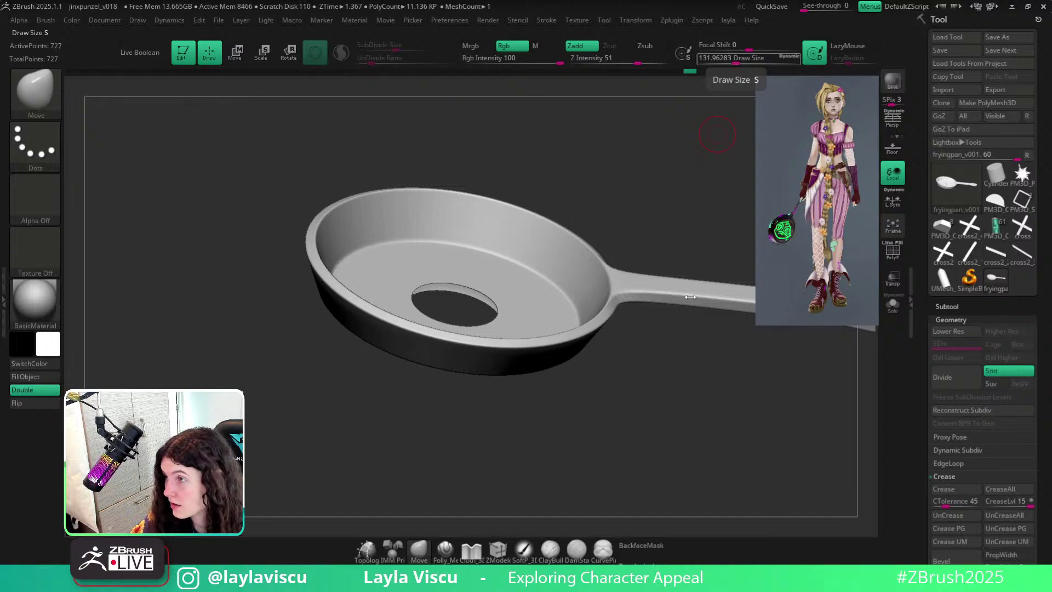
mouse_move(581, 450)
left_mouse_down()
mouse_move(528, 359)
mouse_move(679, 253)
mouse_move(609, 248)
mouse_move(686, 293)
mouse_move(680, 264)
left_mouse_up()
key("shift+f")
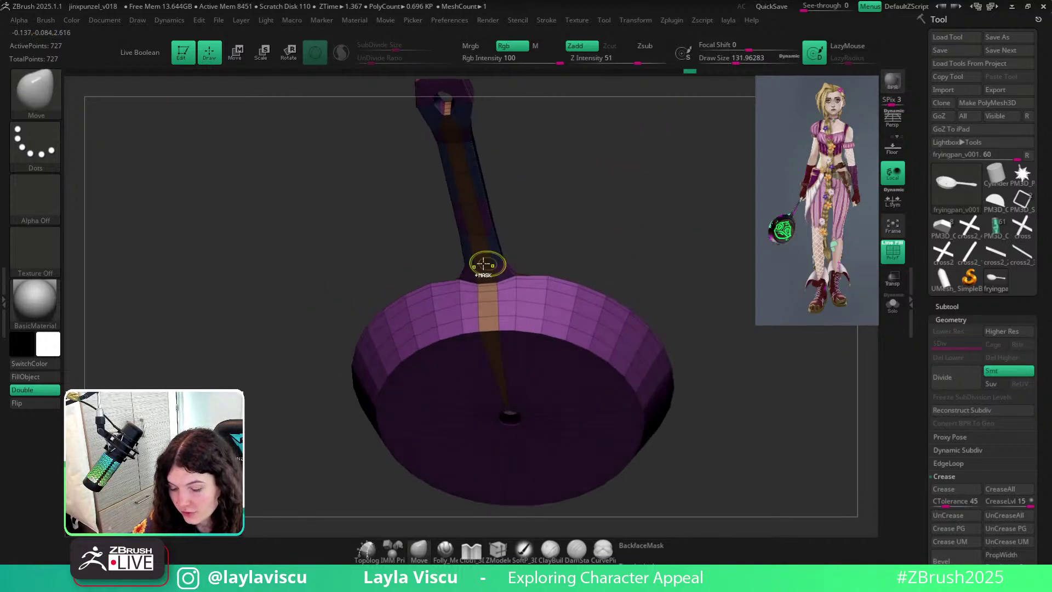
right_click_drag(486, 263, 502, 318, "ctrl")
left_click_drag(597, 263, 503, 293)
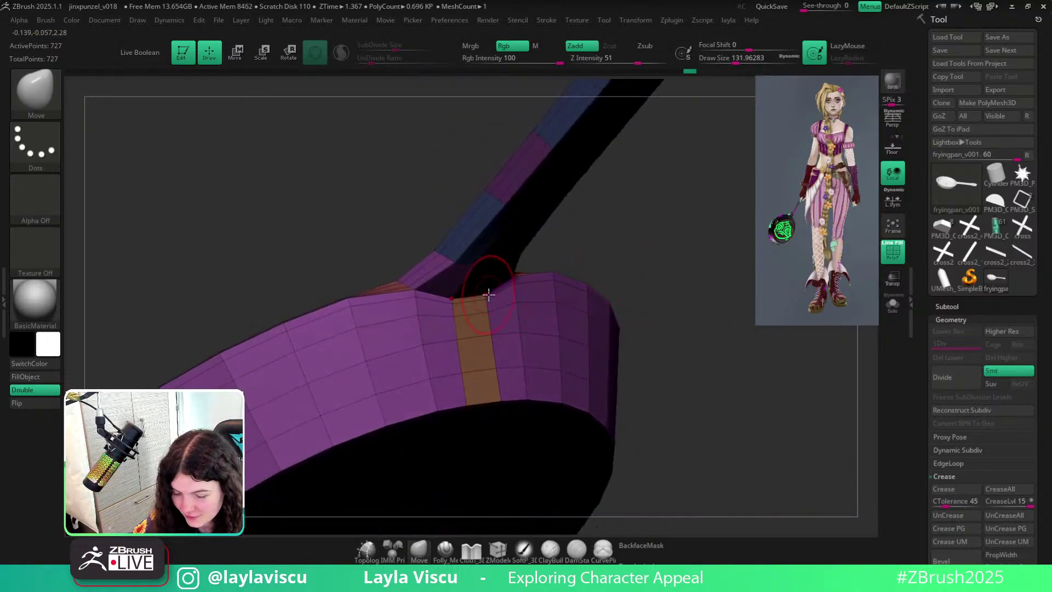
Examine the joint between the pan's rim and handle, with and without the smooth subdivision preview.
left_click_drag(636, 242, 514, 240)
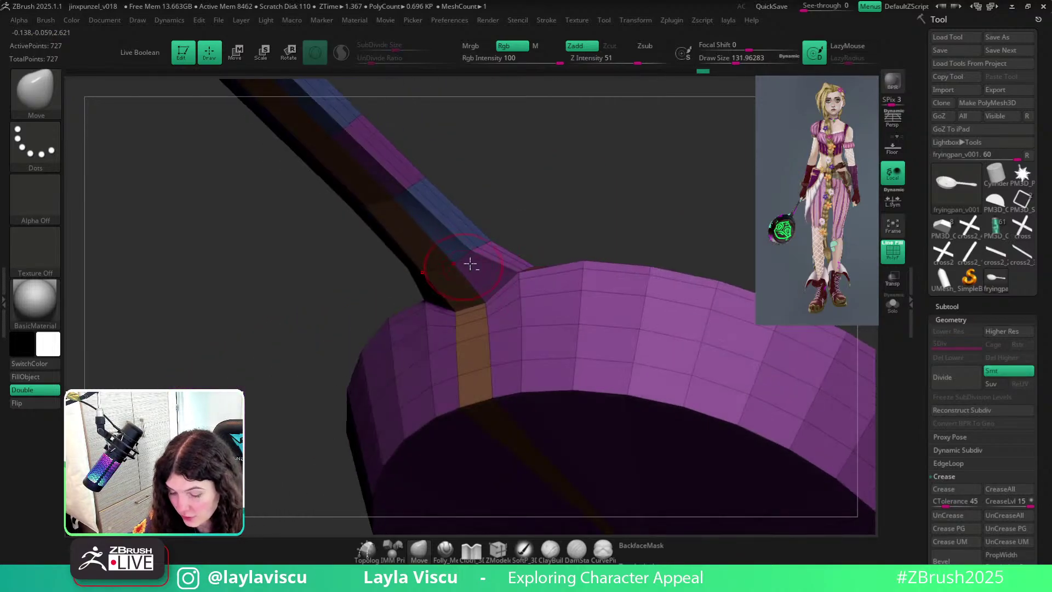
right_click_drag(529, 257, 545, 211, "ctrl")
left_click_drag(545, 211, 568, 266)
key("d")
key("shift+f")
key("g")
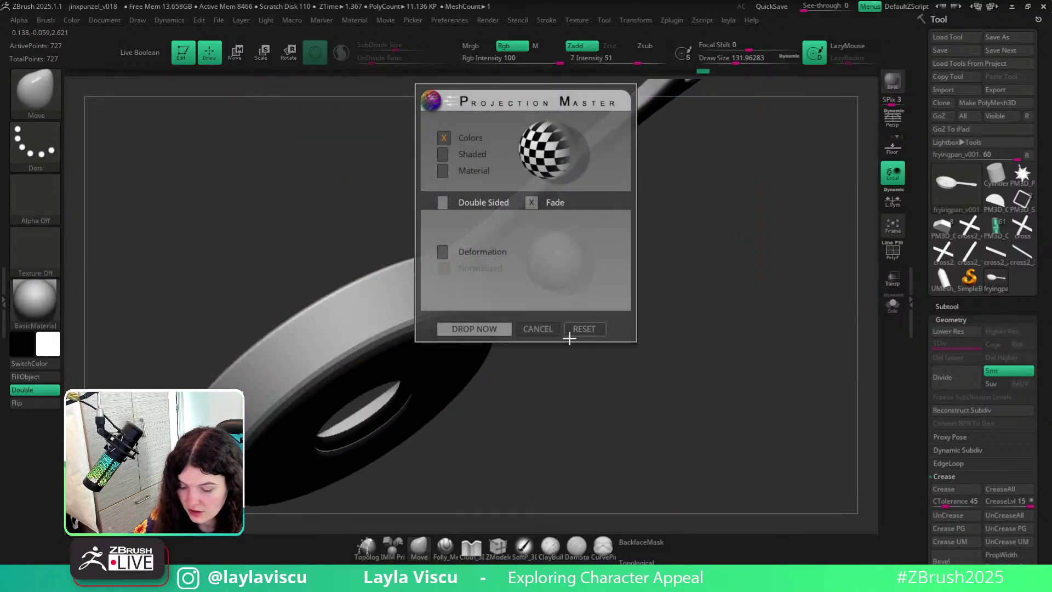
left_click(539, 328)
key("shift+f")
left_click_drag(625, 310, 735, 327)
key("shift+f")
right_click_drag(513, 310, 621, 339, "ctrl")
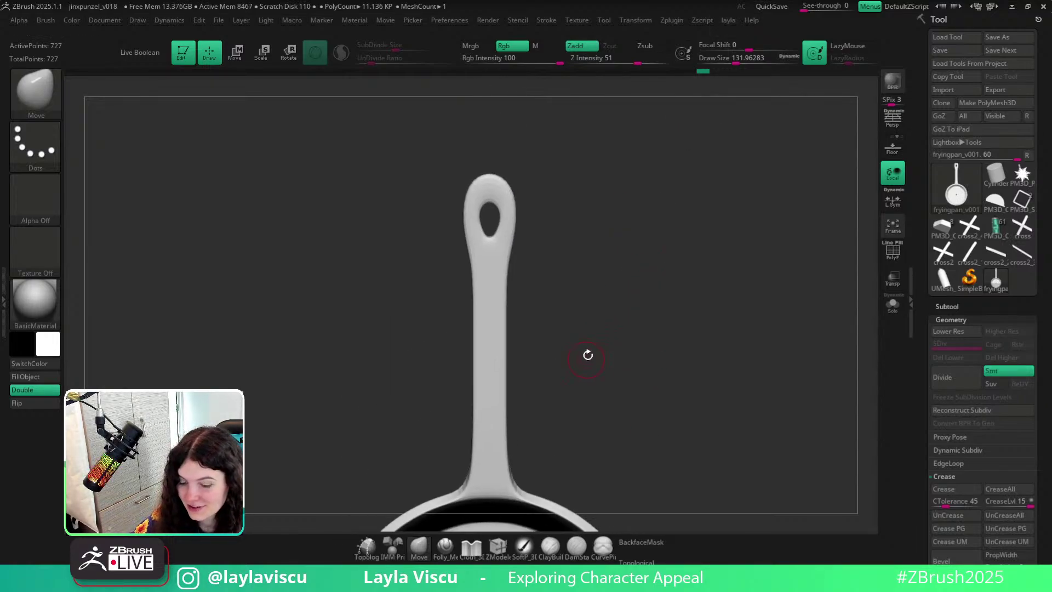
Insert a lengthwise edge loop down the centre of the handle with ZModeler and preview the smoothed handle.
key("shift+d")
key("shift+d")
key("shift+f")
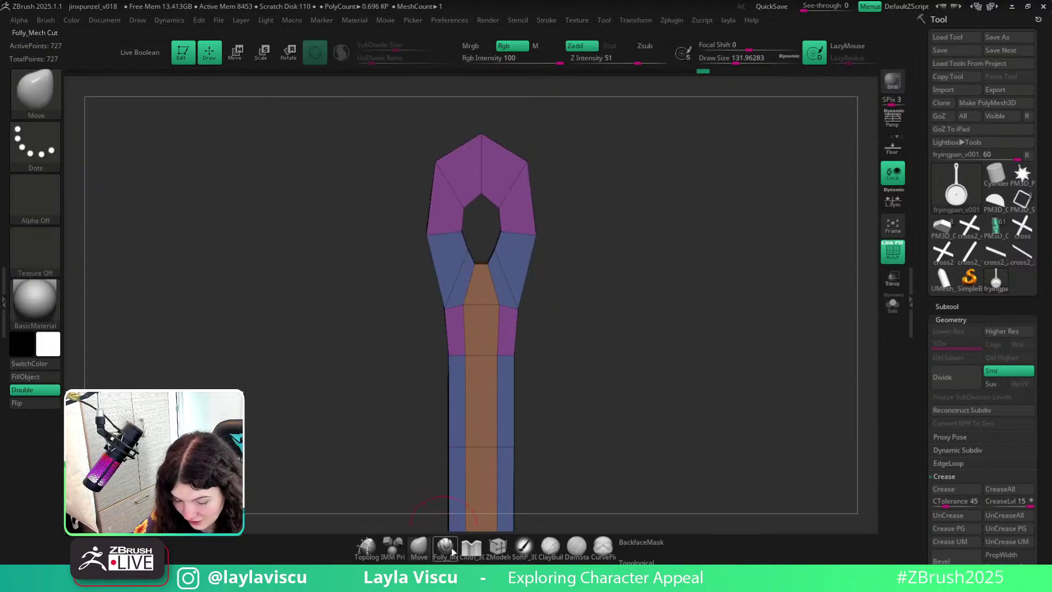
left_click(499, 549)
right_click_drag(463, 236, 482, 357, "ctrl")
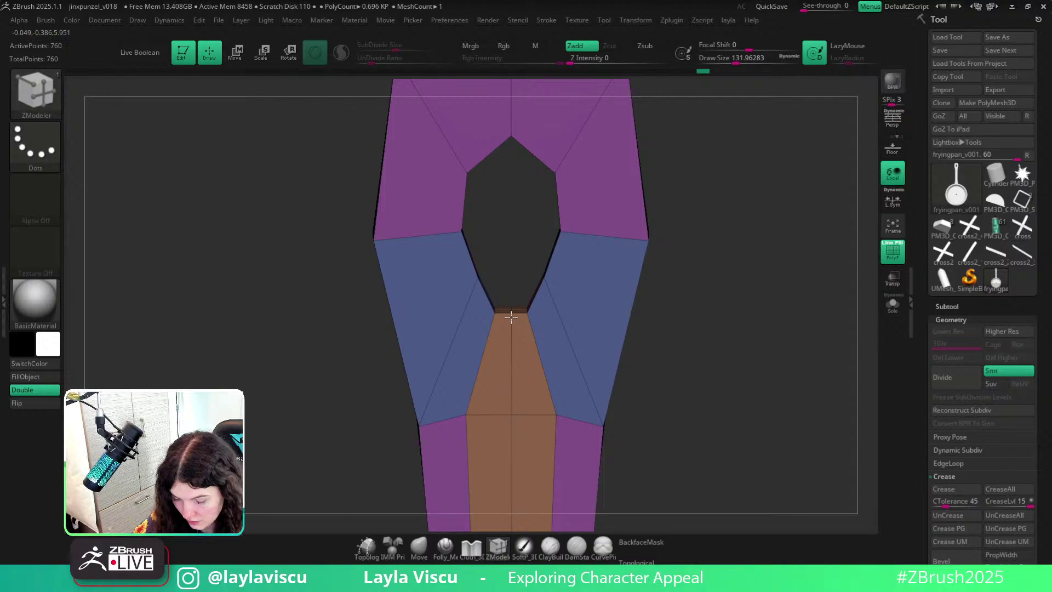
right_click_drag(510, 319, 266, 294, "ctrl")
right_click_drag(504, 402, 510, 249, "alt")
right_click_drag(516, 321, 524, 395, "ctrl")
key("d")
key("shift+f")
right_click_drag(636, 192, 635, 423, "alt")
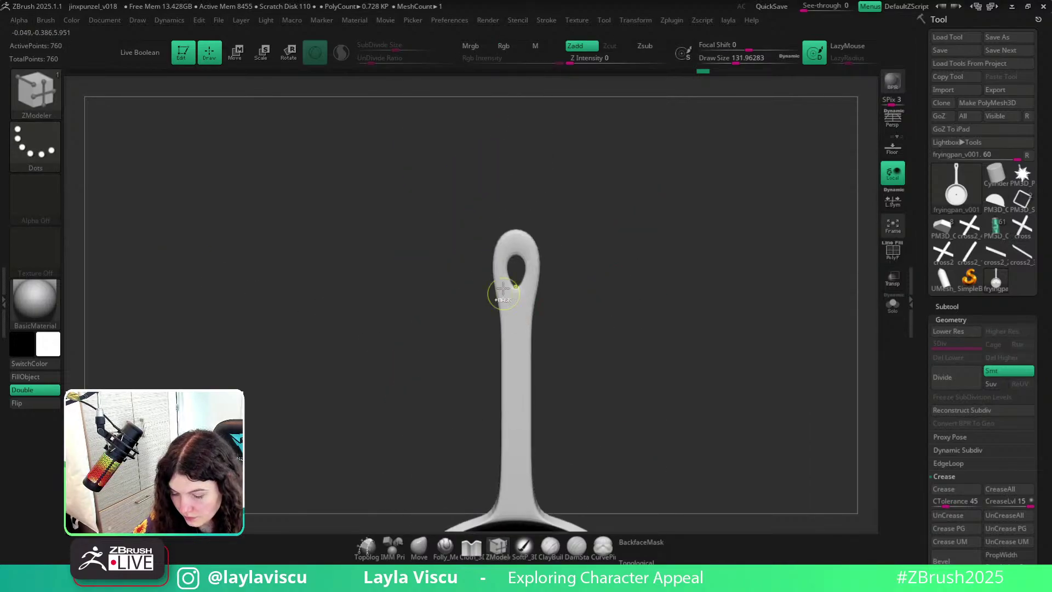
right_click_drag(503, 288, 534, 341, "ctrl")
Mask everything except the centre vertices at the lower edge of the handle's hole and realign the transform gizmo on them.
key("shift+f")
key("shift+d")
right_click_drag(527, 299, 529, 378, "ctrl")
left_click_drag(520, 274, 505, 316, "ctrl")
left_click(703, 359, "ctrl")
key("w")
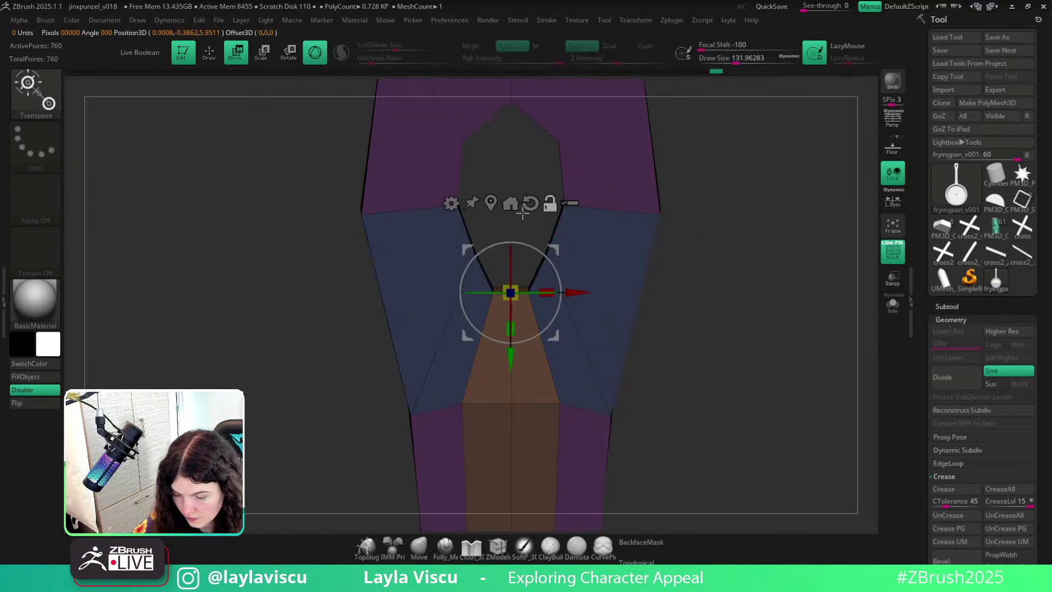
left_click(493, 206, "alt")
key("q")
key("w")
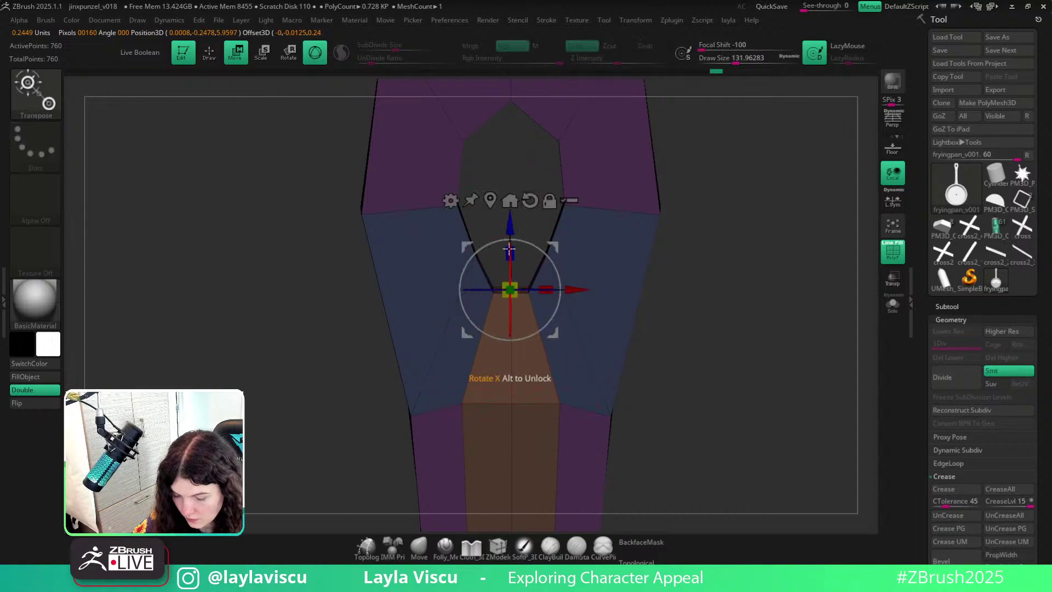
Move the unmasked centre vertices slightly down the handle to give the hole a pointed lower tip.
left_click_drag(512, 227, 513, 236)
left_click(419, 548)
left_click_drag(743, 379, 745, 417, "ctrl")
right_click_drag(740, 411, 583, 339, "ctrl")
key("ctrl+z")
key("w")
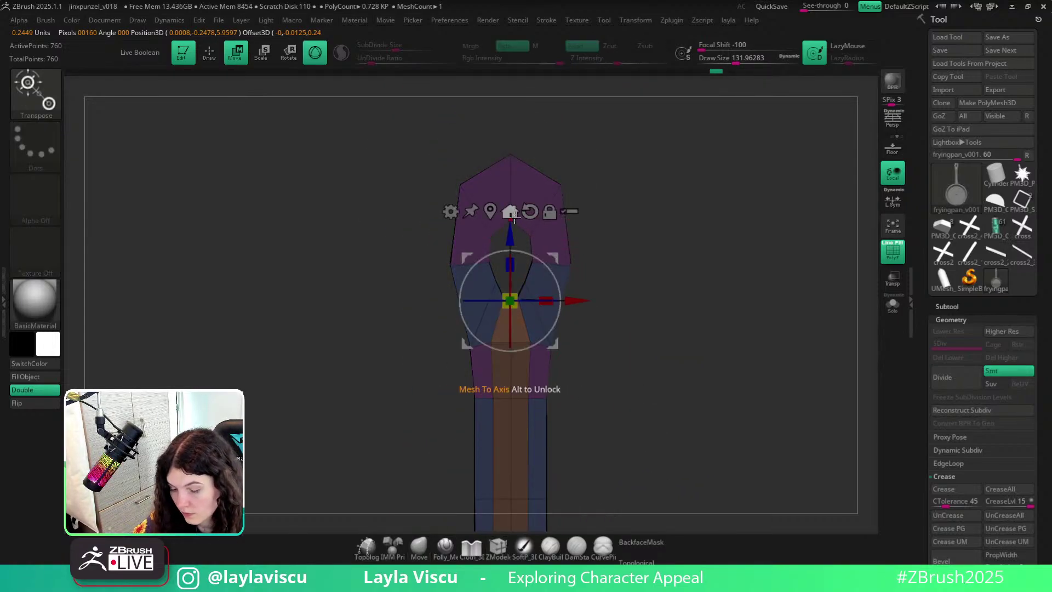
left_click_drag(518, 224, 519, 230)
key("q")
key("shift+f")
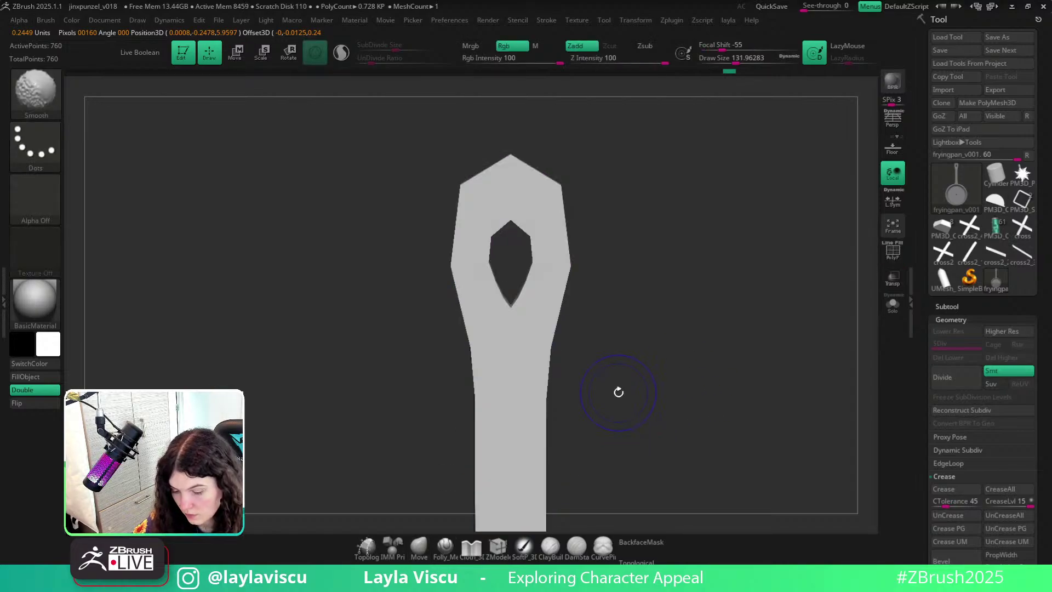
Preview the smoothed frying pan and examine its overall shape and the teardrop hole in the handle.
key("ctrl+d")
key("ctrl+d")
right_click_drag(671, 360, 741, 376)
right_click_drag(741, 376, 505, 293, "alt")
right_click_drag(653, 360, 524, 323)
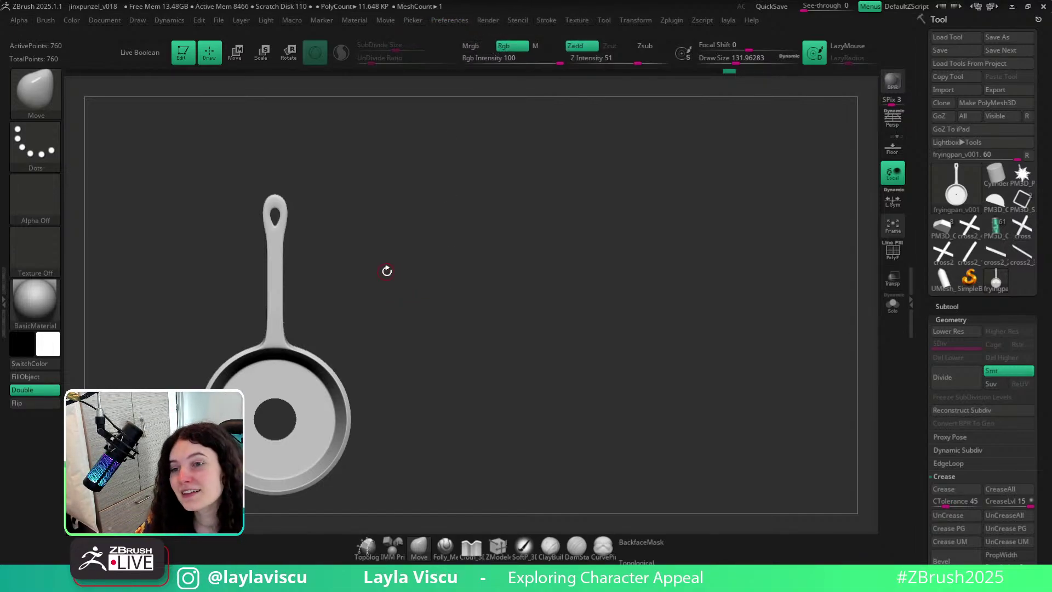
left_click_drag(421, 279, 553, 256, "alt")
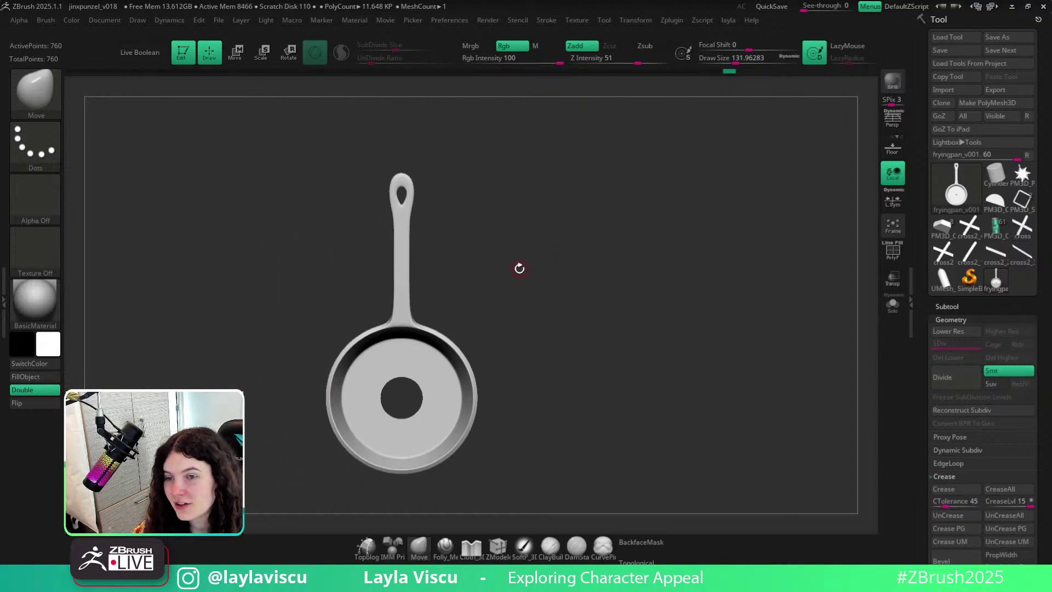
right_click_drag(517, 270, 626, 259, "alt")
right_click_drag(626, 258, 524, 247, "ctrl")
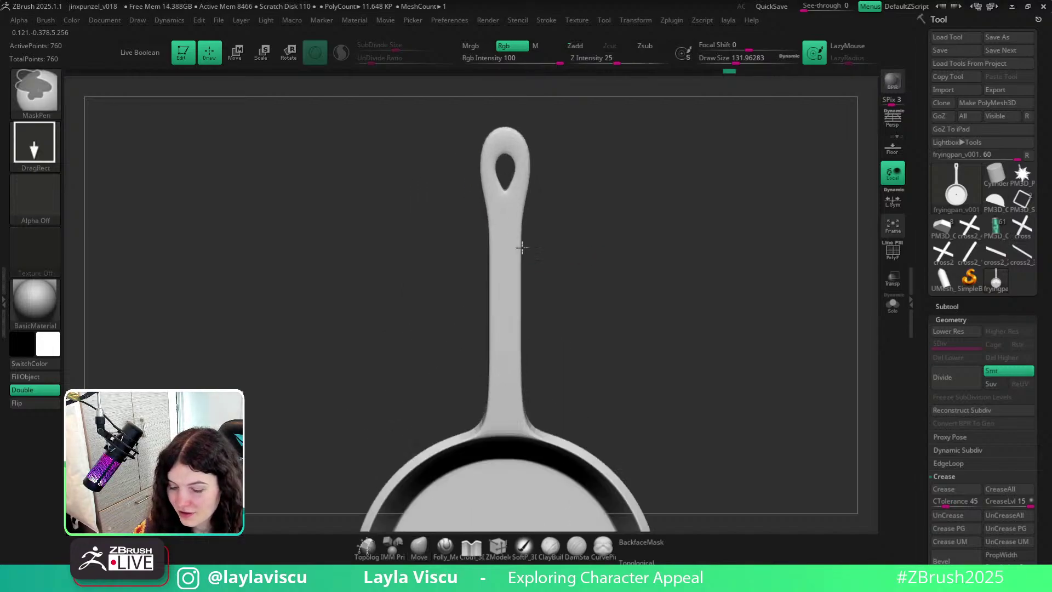
right_click_drag(568, 199, 535, 292, "alt")
Set the mask brush to the Lasso stroke and mask everything except the vertices around the handle's hole.
key("shift+d")
key("shift+f")
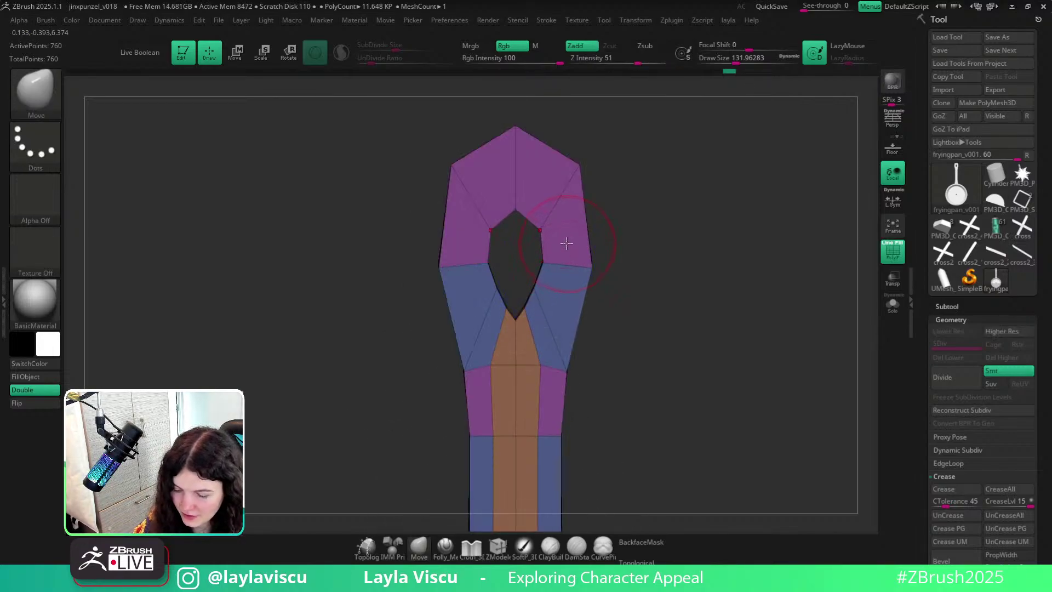
mouse_move(563, 233)
left_mouse_down("ctrl")
mouse_move(552, 310)
mouse_move(525, 349)
left_mouse_up("ctrl")
left_click_drag(246, 210, 245, 219, "ctrl")
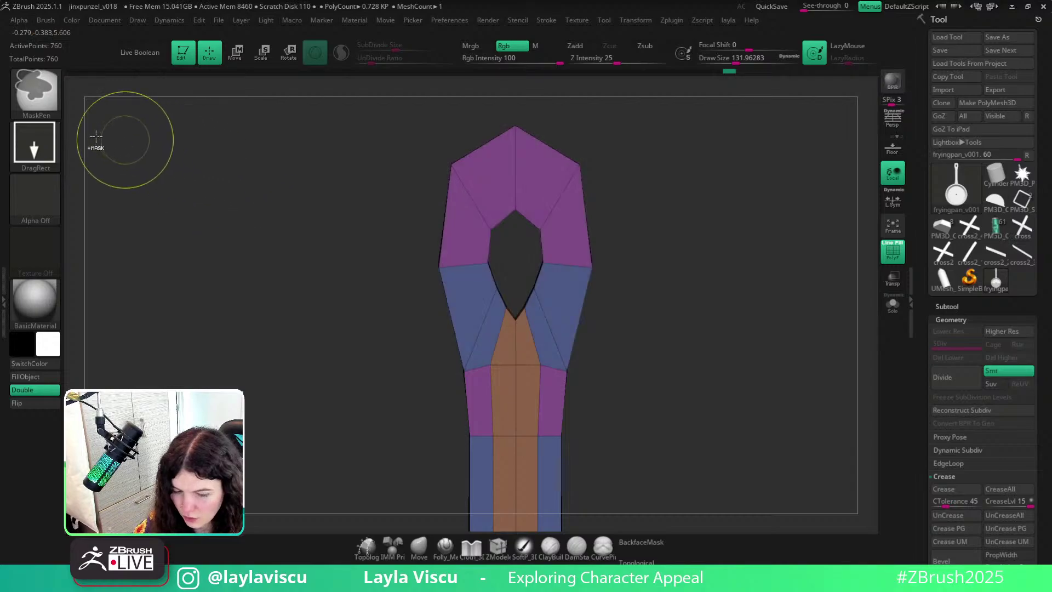
left_click(43, 145, "ctrl")
left_click(207, 183)
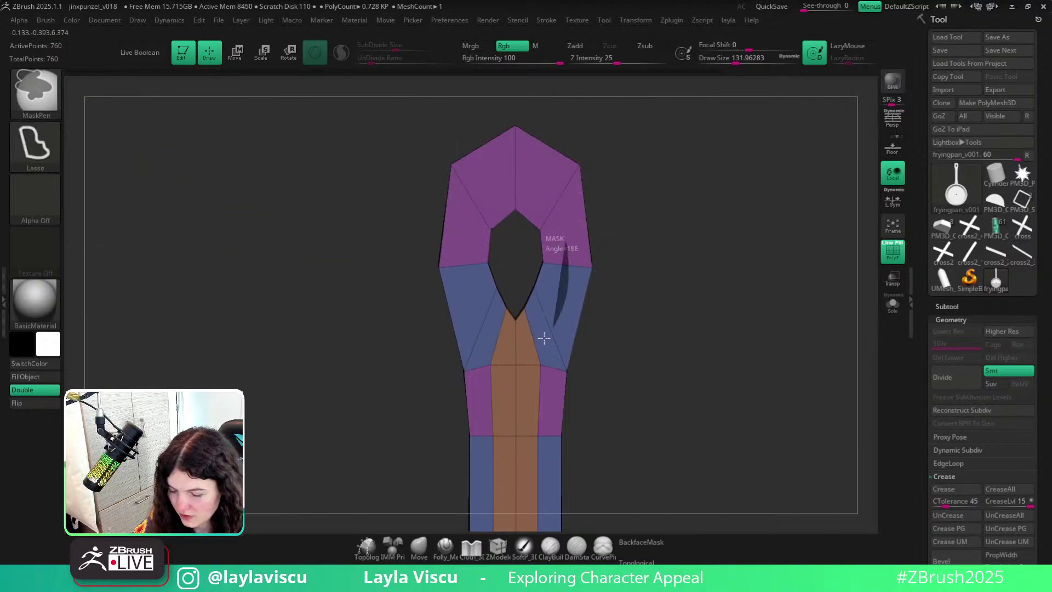
mouse_move(545, 338)
left_mouse_down("ctrl")
mouse_move(471, 285)
mouse_move(518, 175)
mouse_move(565, 237)
left_mouse_up("ctrl")
left_click(682, 241, "ctrl")
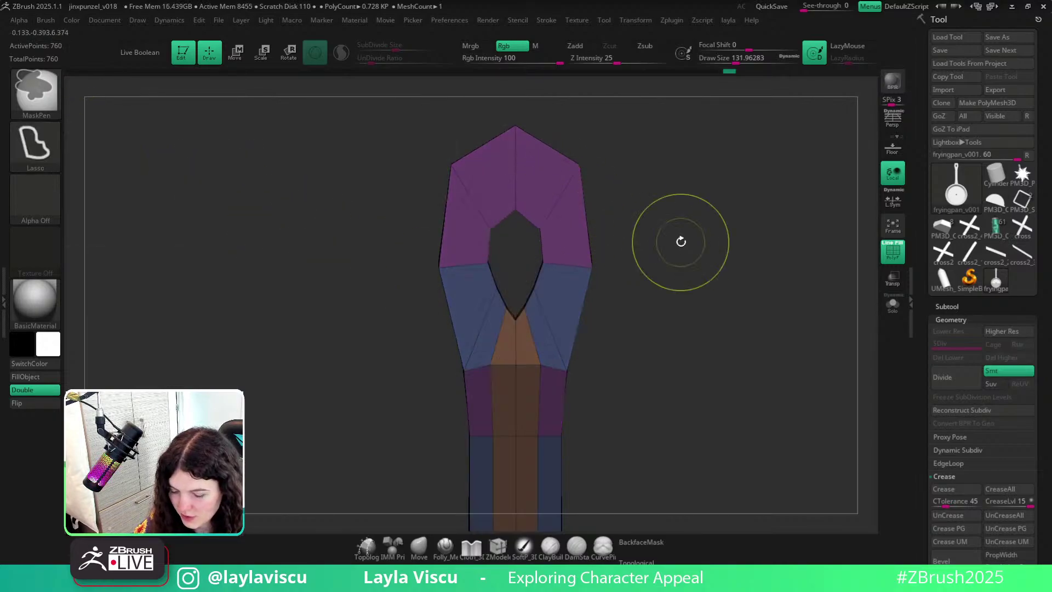
Centre the gizmo on the handle's hole, scale the hole up uniformly, and clear the mask.
key("w")
left_click(496, 230)
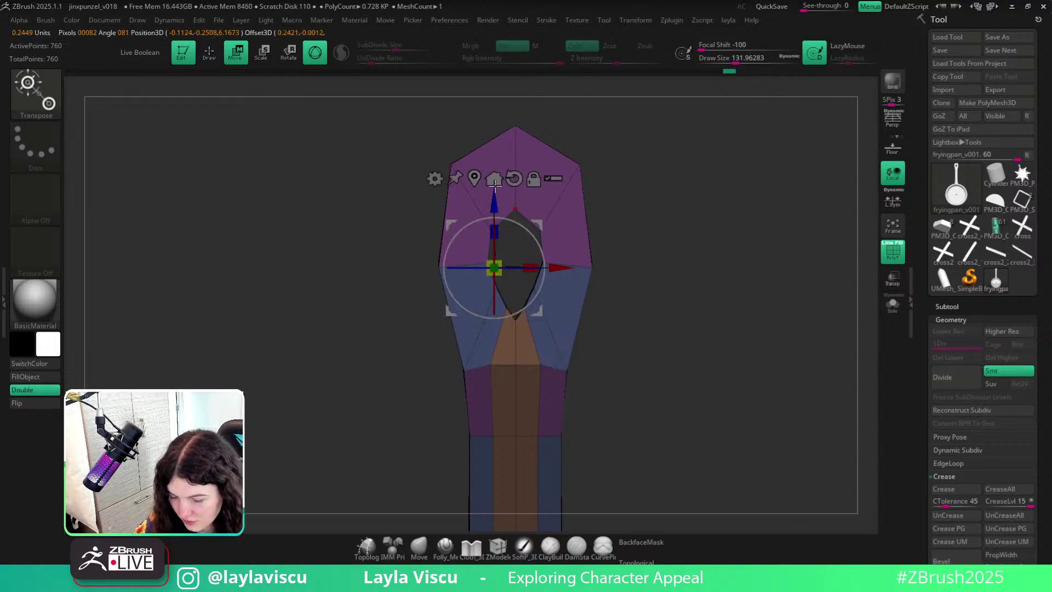
left_click(494, 183)
mouse_move(514, 225)
left_mouse_down()
mouse_move(514, 193)
mouse_move(519, 214)
left_mouse_up()
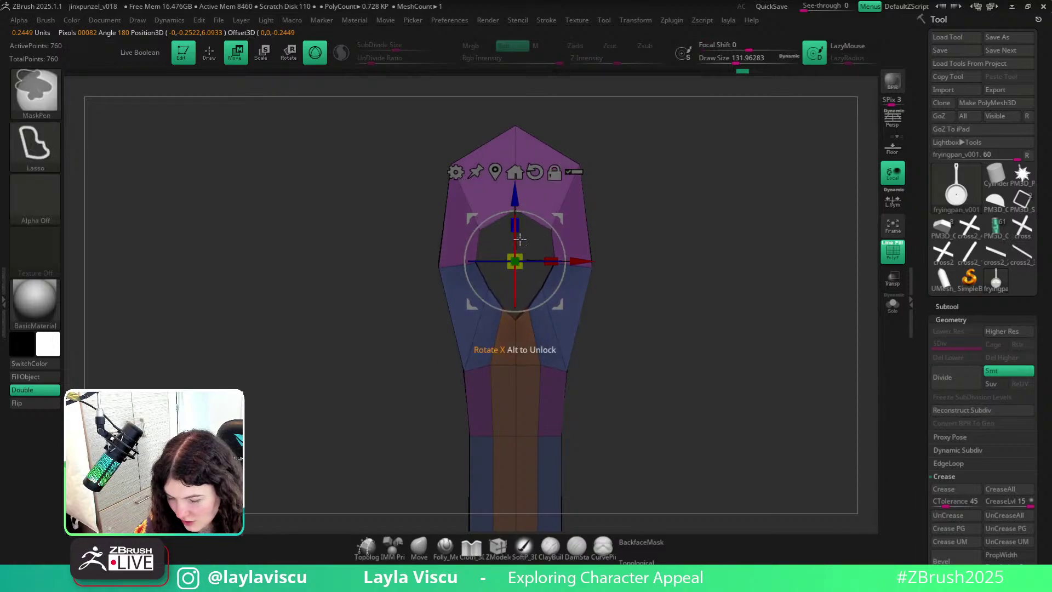
key("ctrl+z")
left_click_drag(705, 275, 530, 277)
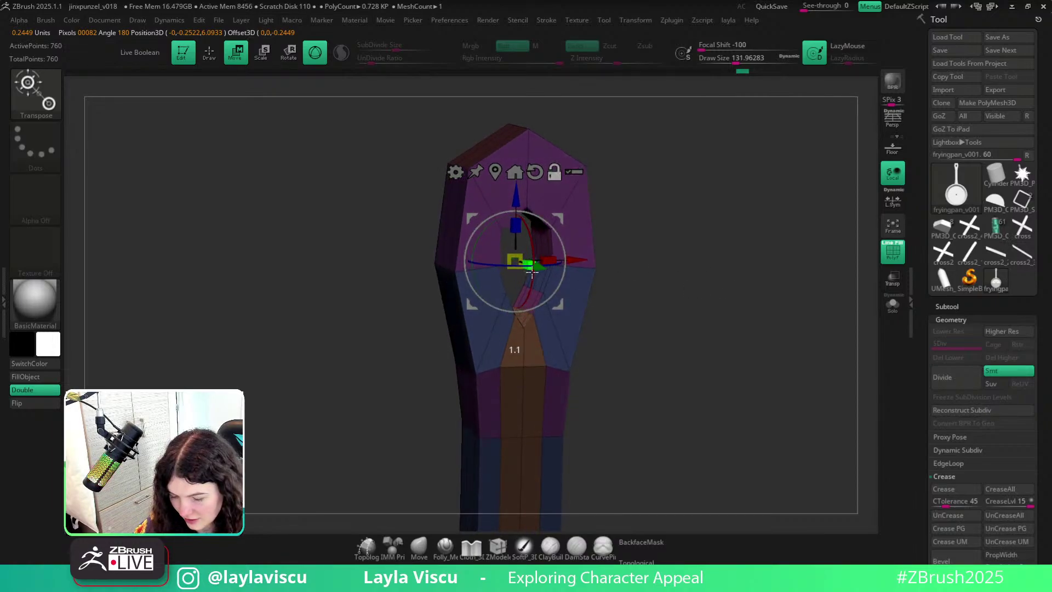
left_click_drag(631, 277, 681, 283, "shift")
key("q")
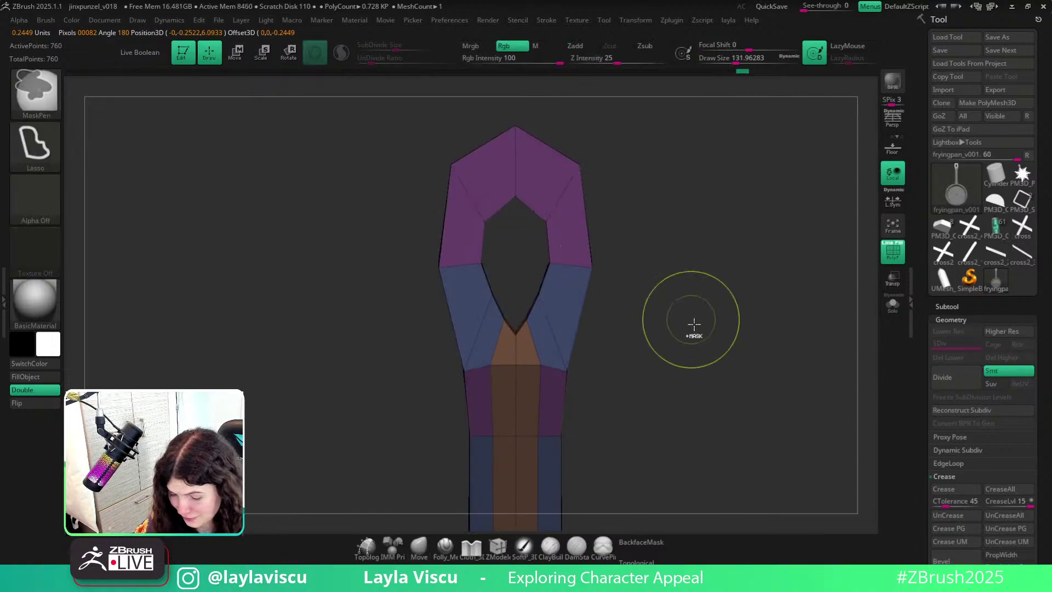
left_click_drag(693, 324, 714, 346, "ctrl")
Preview the smoothed pan without polyframe and check the enlarged hole in proportion to the whole model.
key("d")
key("shift+f")
right_click_drag(680, 275, 601, 248, "ctrl")
left_click_drag(621, 277, 690, 291)
right_click_drag(646, 310, 388, 244, "ctrl")
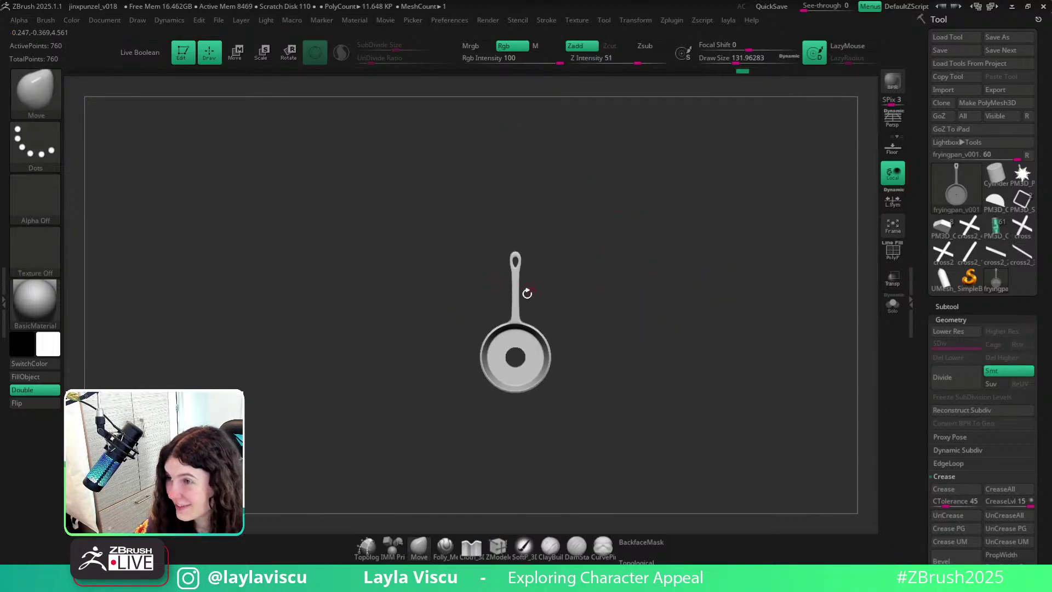
mouse_move(506, 279)
right_mouse_down("ctrl")
mouse_move(567, 350)
mouse_move(557, 331)
right_mouse_up("ctrl")
Switch to the MoveInfiniteDepth brush and adjust the outline of the handle's looped end around the hole.
key("b")
key("m")
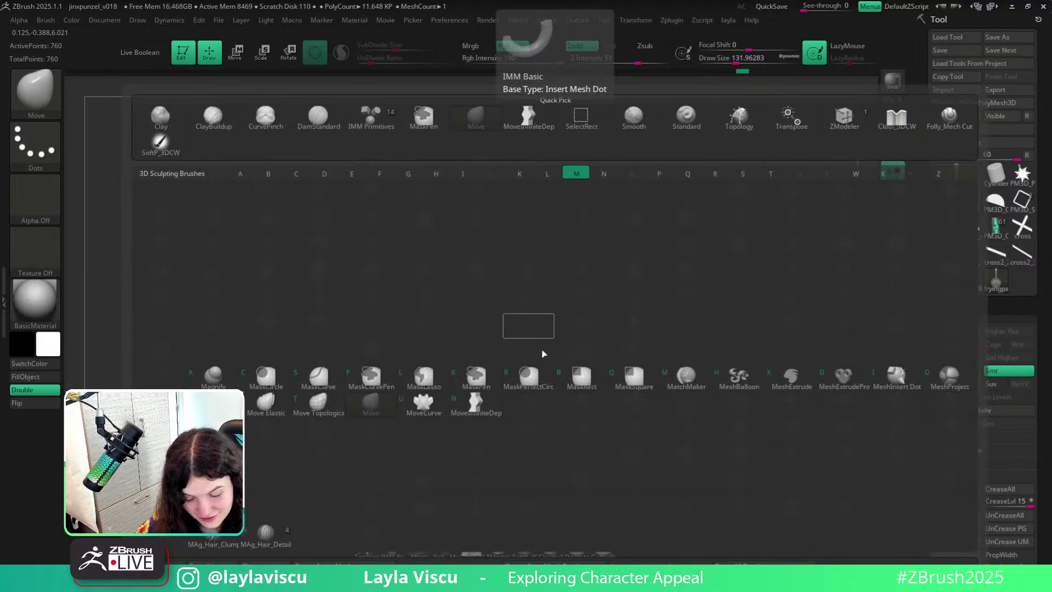
left_click(476, 404)
right_click_drag(566, 325, 566, 334, "ctrl")
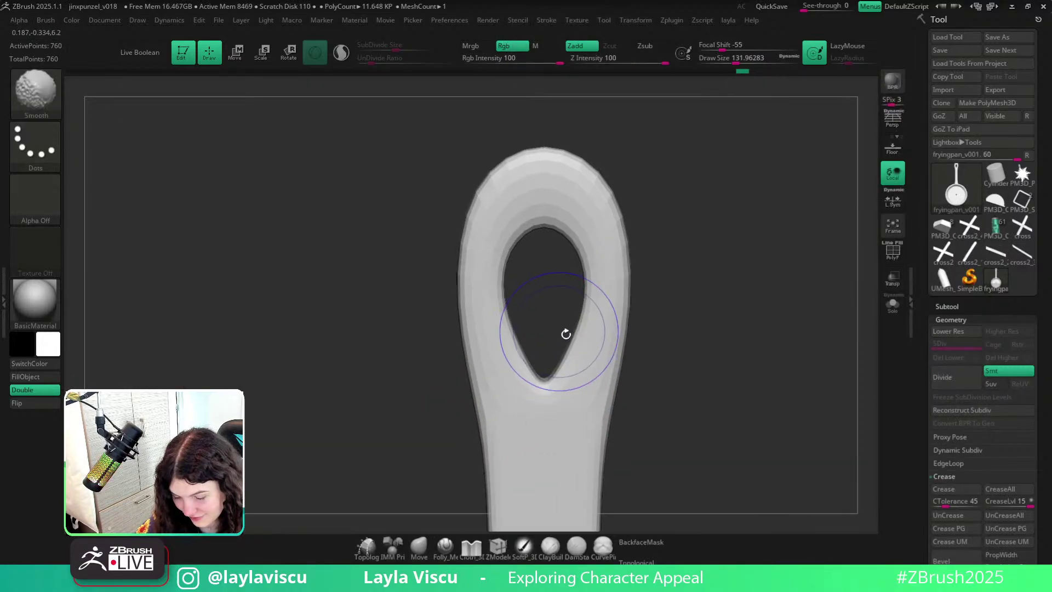
key("shift+f")
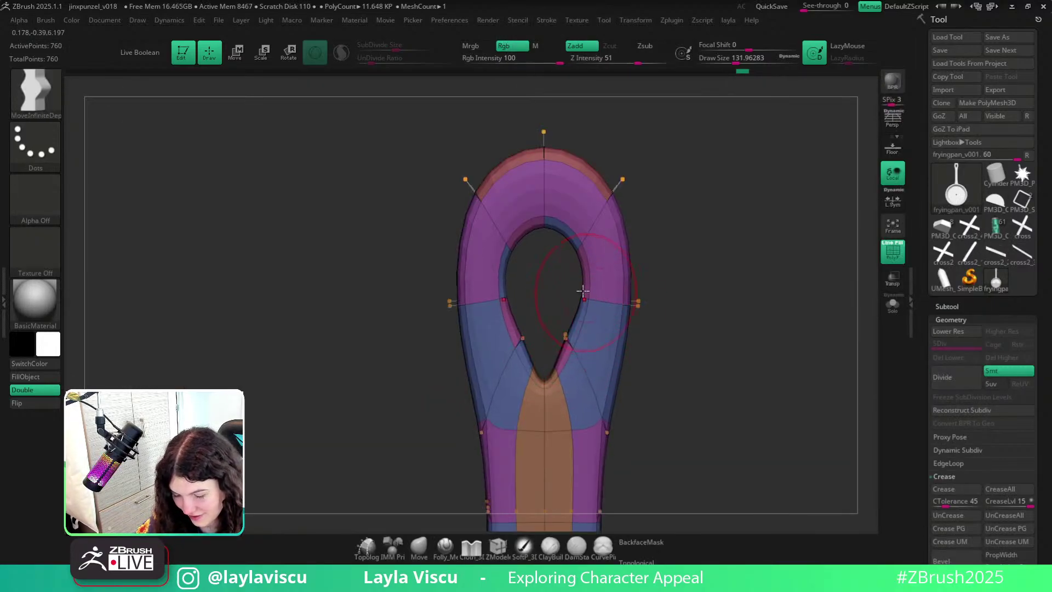
key("shift+f")
right_click_drag(585, 296, 637, 302, "ctrl")
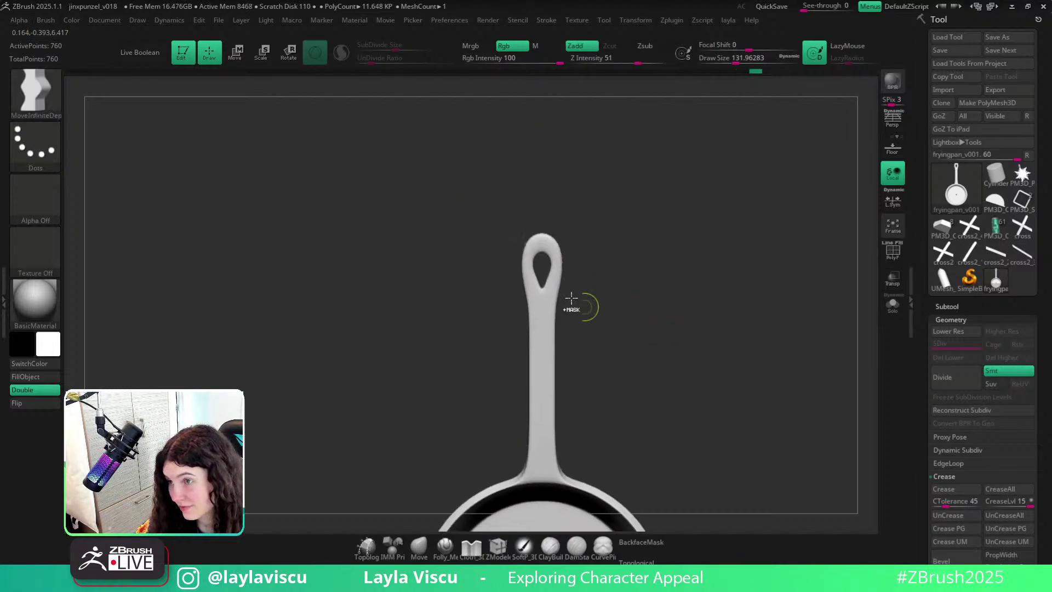
mouse_move(548, 273)
right_mouse_down("ctrl")
mouse_move(501, 292)
mouse_move(536, 305)
right_mouse_up("ctrl")
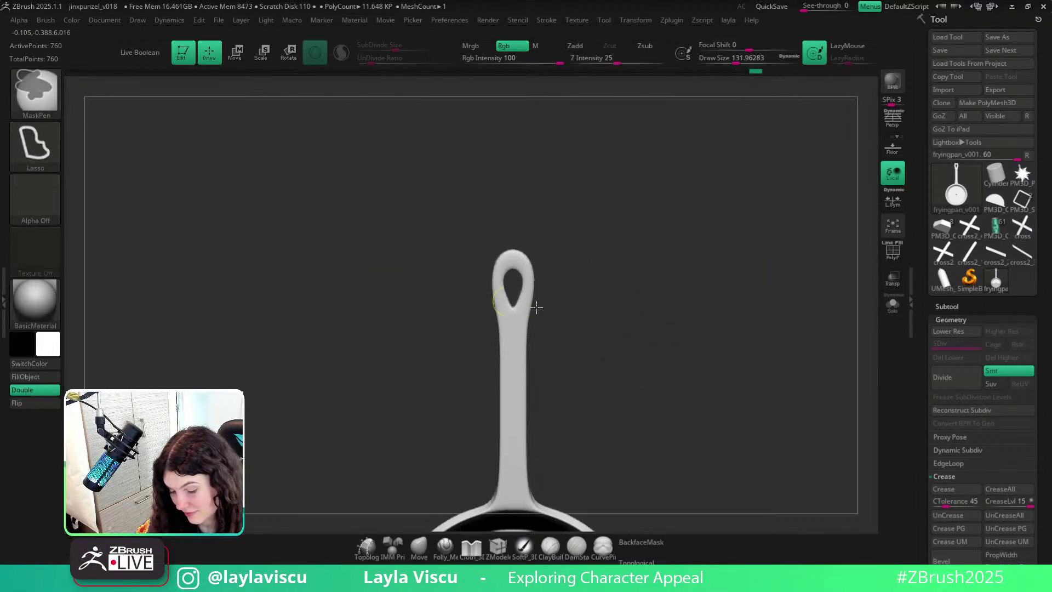
mouse_move(621, 331)
right_mouse_down("alt")
mouse_move(581, 276)
mouse_move(524, 266)
right_mouse_up("alt")
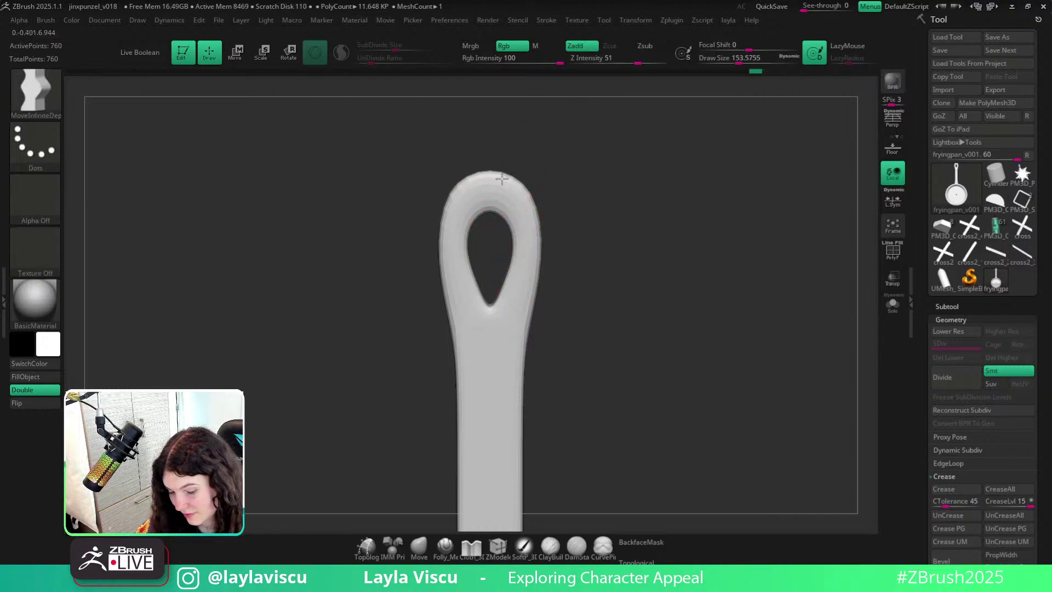
mouse_move(502, 178)
right_mouse_down("ctrl")
mouse_move(393, 181)
mouse_move(564, 270)
mouse_move(531, 313)
right_mouse_up("ctrl")
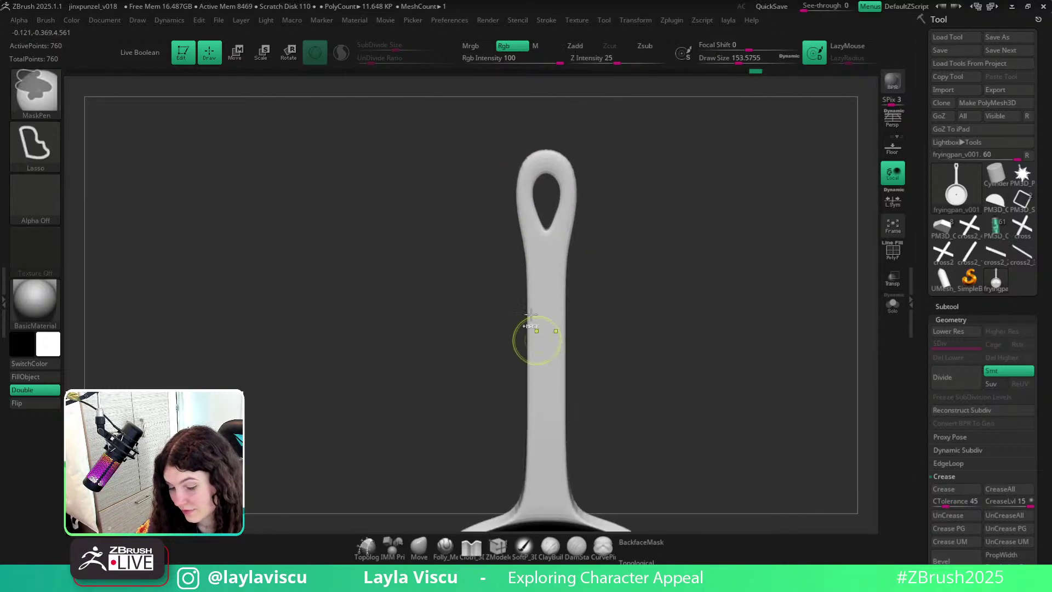
Widen the handle's looped end and its hole on the unsmoothed mesh, using a draw size of about 172.
key("shift+d")
key("shift+f")
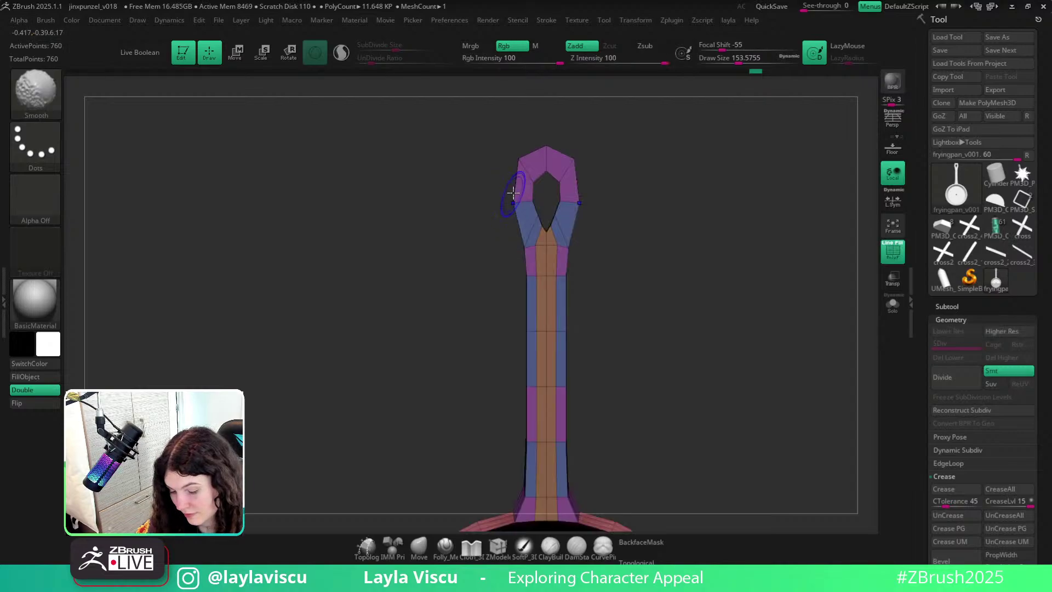
key("d")
key("shift+f")
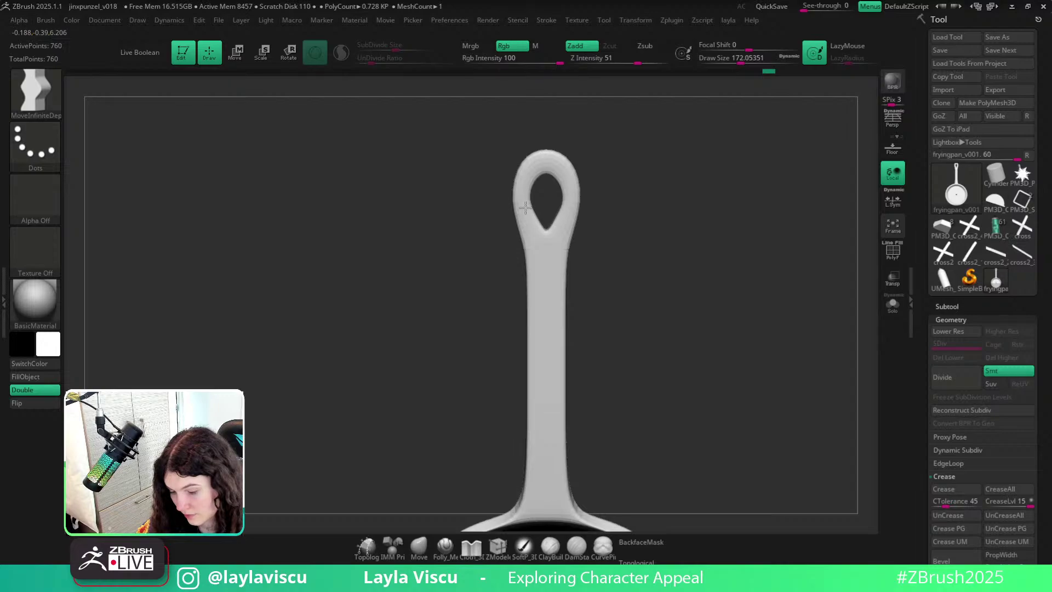
Frame the whole smoothed pan and examine its proportions and the handle joint from several angles.
key("f")
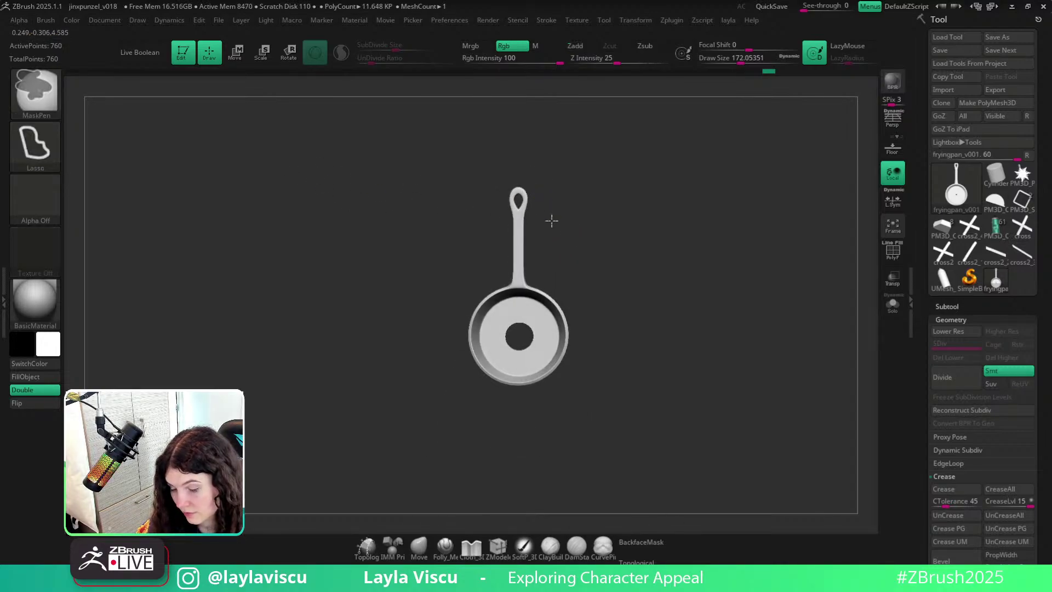
right_click_drag(552, 221, 550, 267, "ctrl")
key("f")
right_click_drag(390, 192, 630, 317)
right_click_drag(567, 326, 560, 368, "ctrl")
right_click_drag(657, 378, 680, 328)
right_click_drag(551, 387, 546, 347, "shift")
right_click_drag(622, 331, 661, 313)
right_click_drag(661, 314, 672, 252, "ctrl")
Switch to the ZModeler brush on the unsmoothed wireframe and open its polygon actions at the pan's inner wall.
key("shift+f")
key("shift+d")
right_click_drag(554, 348, 572, 397, "ctrl")
key("b")
key("z")
key("m")
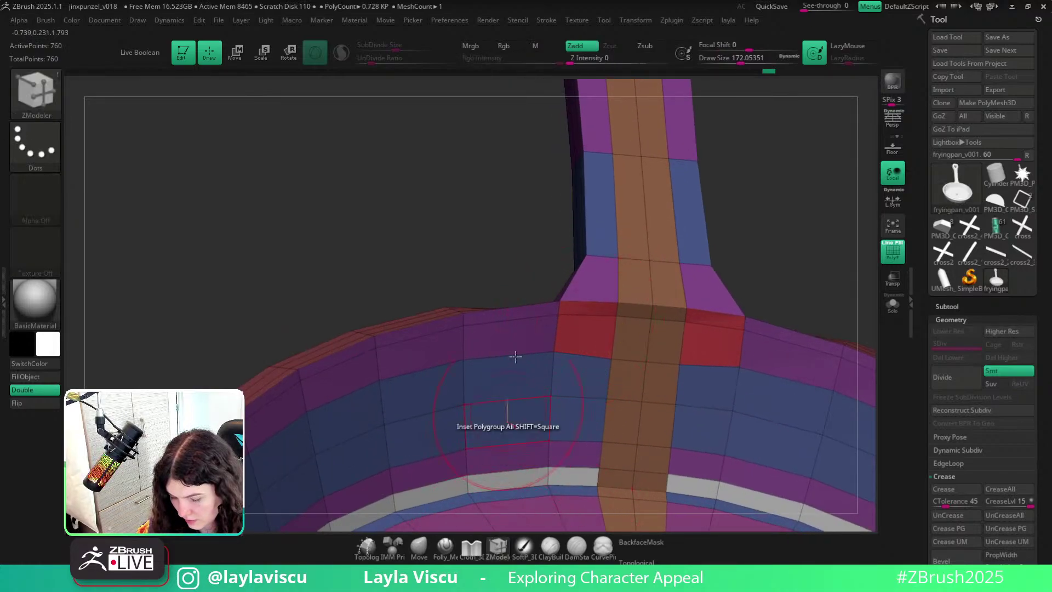
key("space")
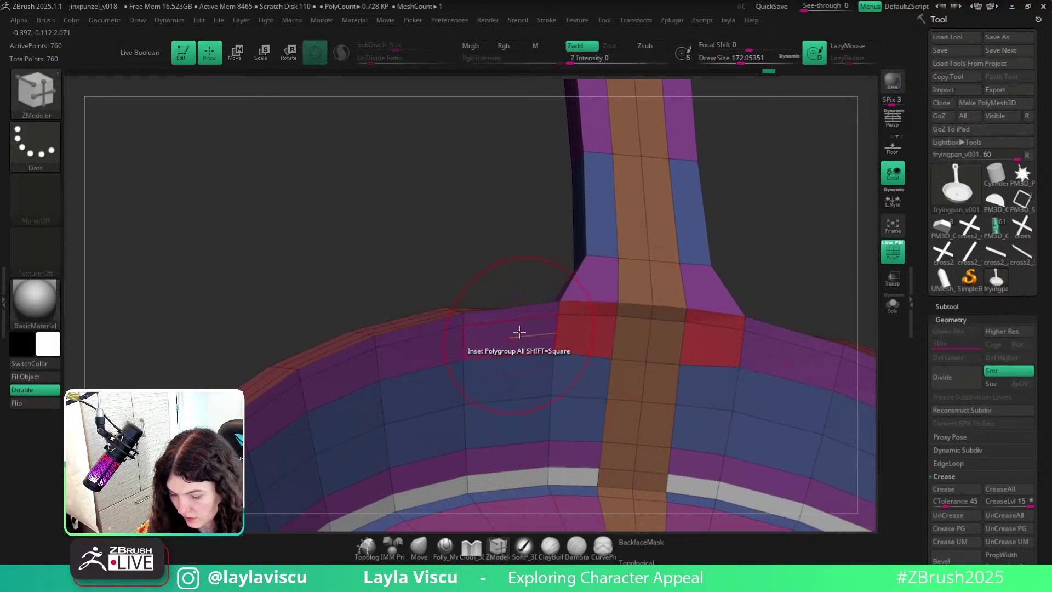
Compare the smoothed and unsmoothed joint between the handle and the pan's outer wall from below.
right_click_drag(594, 302, 641, 263, "ctrl")
mouse_move(764, 253)
right_mouse_down()
mouse_move(705, 230)
mouse_move(675, 188)
mouse_move(780, 237)
mouse_move(801, 216)
mouse_move(785, 252)
mouse_move(801, 251)
mouse_move(726, 214)
mouse_move(679, 273)
mouse_move(616, 291)
mouse_move(638, 318)
right_mouse_up()
key("d")
key("shift+f")
right_click_drag(639, 318, 712, 261)
right_click_drag(729, 212, 748, 204)
key("shift+f")
key("shift+f")
key("shift+d")
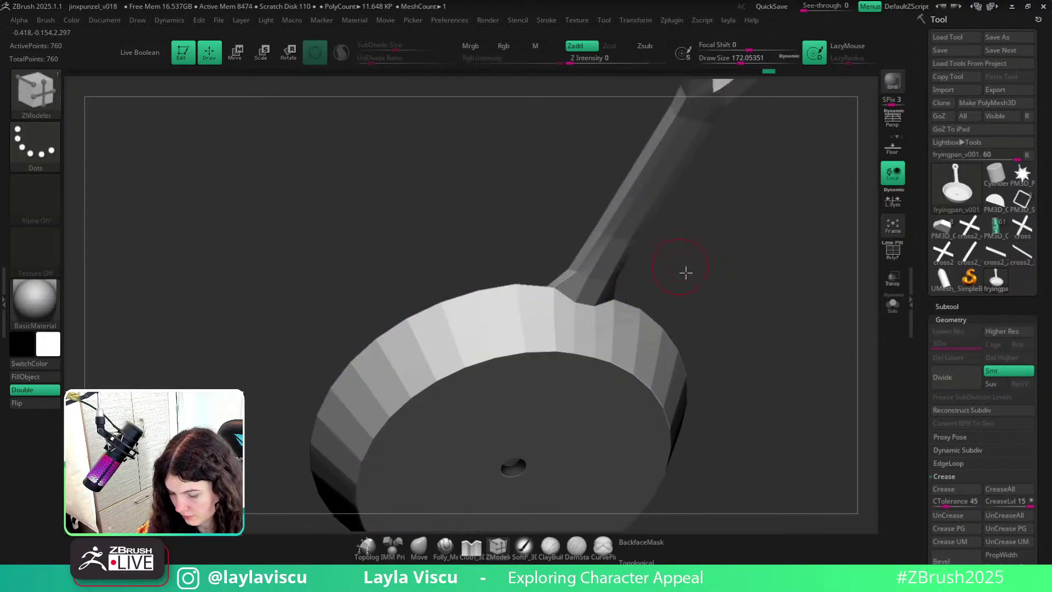
Examine the pan's underside and the hole in its floor with smooth subdivision switched on.
key("shift+f")
right_click_drag(686, 273, 806, 306)
key("shift+f")
key("d")
key("d")
key("f")
right_click_drag(488, 314, 620, 351, "ctrl")
right_click_drag(679, 315, 641, 356)
right_click_drag(434, 305, 422, 328, "ctrl")
Close the round hole at the centre of the unsmoothed pan floor with ZModeler's Close edge action set to Convex Hole.
key("shift+f")
key("shift+d")
right_click_drag(722, 373, 529, 312, "alt")
right_click_drag(265, 294, 598, 289, "alt")
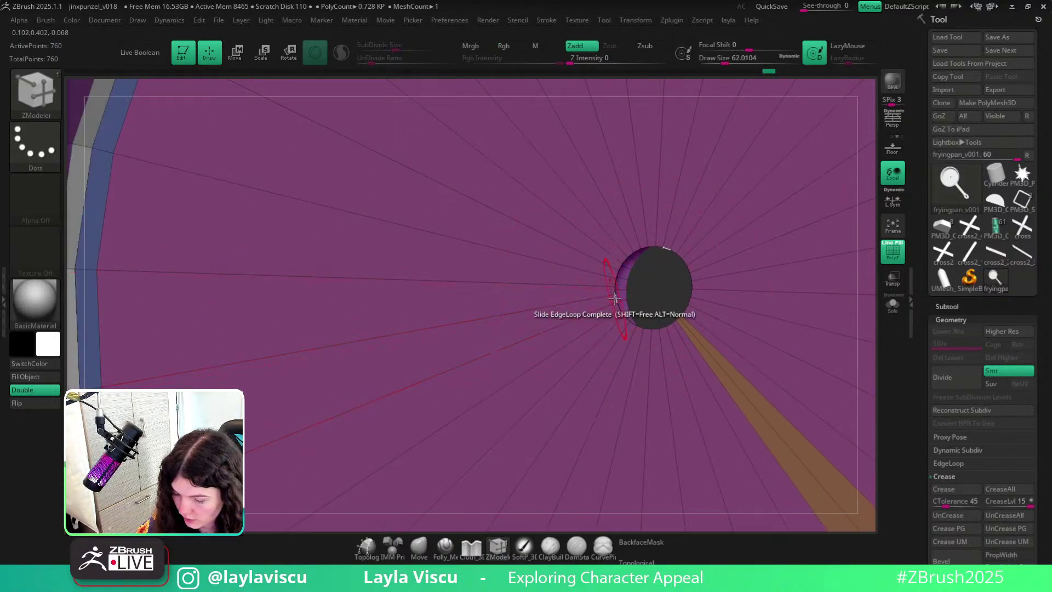
key("space")
left_click(486, 261)
left_click(589, 368)
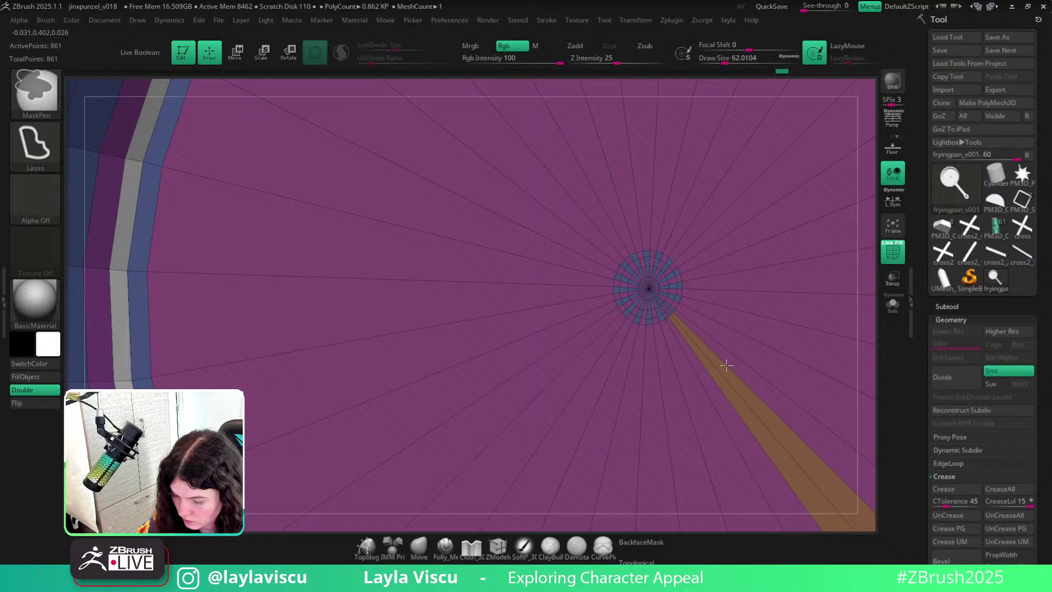
left_click_drag(617, 289, 558, 290)
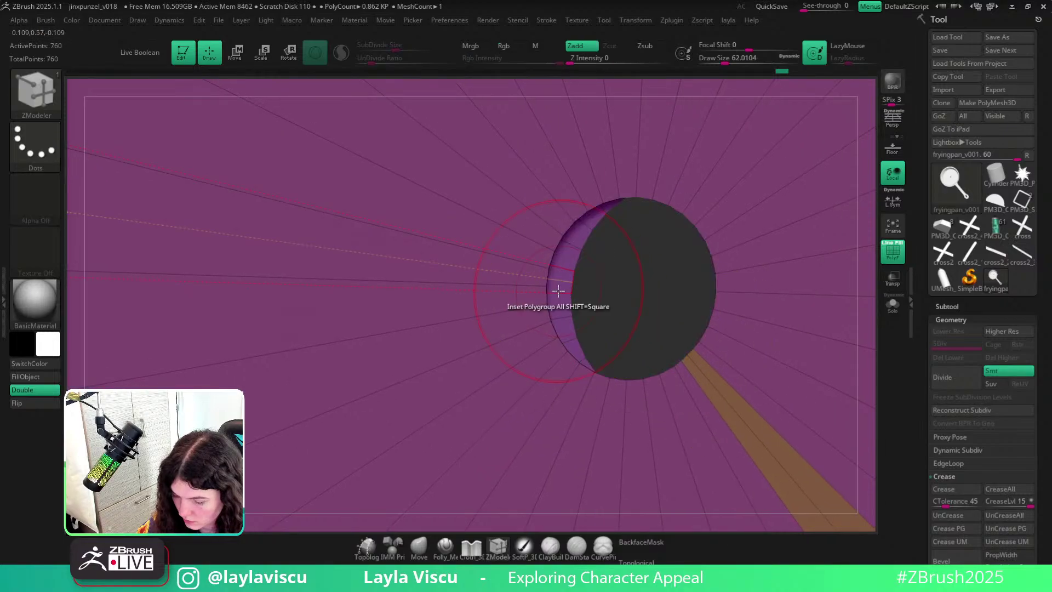
left_click(543, 296)
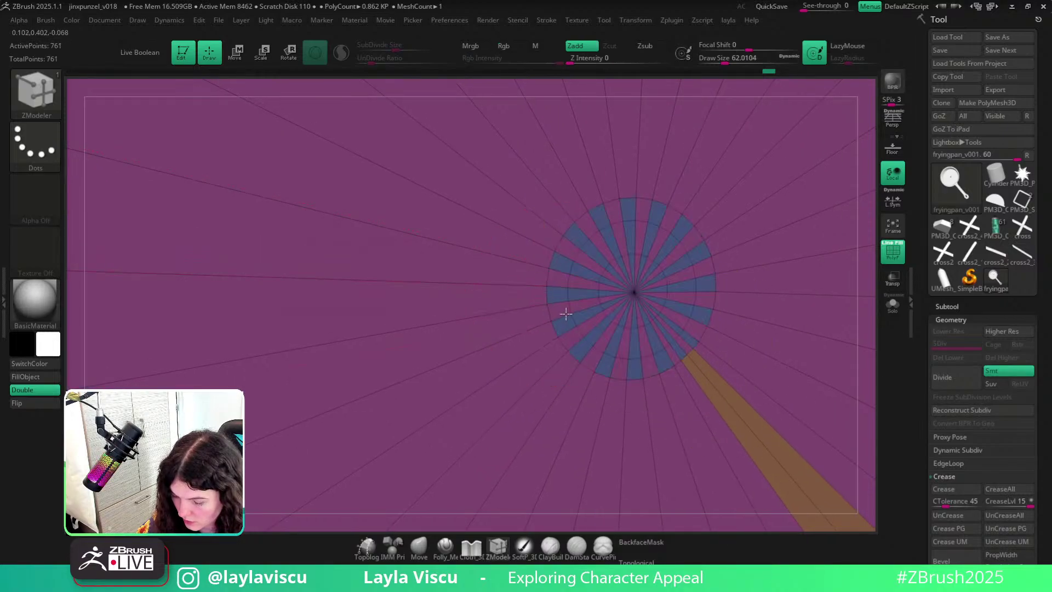
Close the matching centre hole on the opposite face of the pan floor and check the surface under smooth subdivision.
right_click_drag(562, 303, 170, 233, "ctrl")
mouse_move(850, 376)
right_mouse_down()
mouse_move(759, 399)
mouse_move(644, 454)
mouse_move(648, 433)
right_mouse_up()
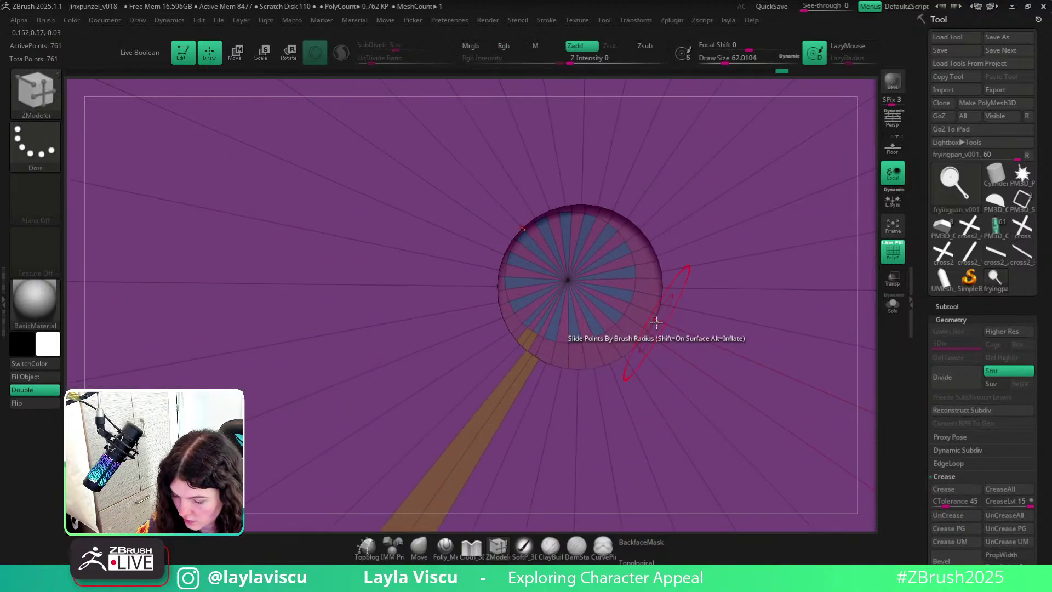
left_click(654, 327)
mouse_move(653, 328)
right_mouse_down("ctrl")
mouse_move(179, 269)
mouse_move(770, 371)
mouse_move(841, 416)
mouse_move(771, 388)
mouse_move(817, 364)
mouse_move(832, 446)
mouse_move(881, 464)
mouse_move(782, 465)
mouse_move(632, 385)
mouse_move(722, 336)
mouse_move(494, 235)
mouse_move(497, 263)
right_mouse_up("ctrl")
key("ctrl+d")
key("shift+f")
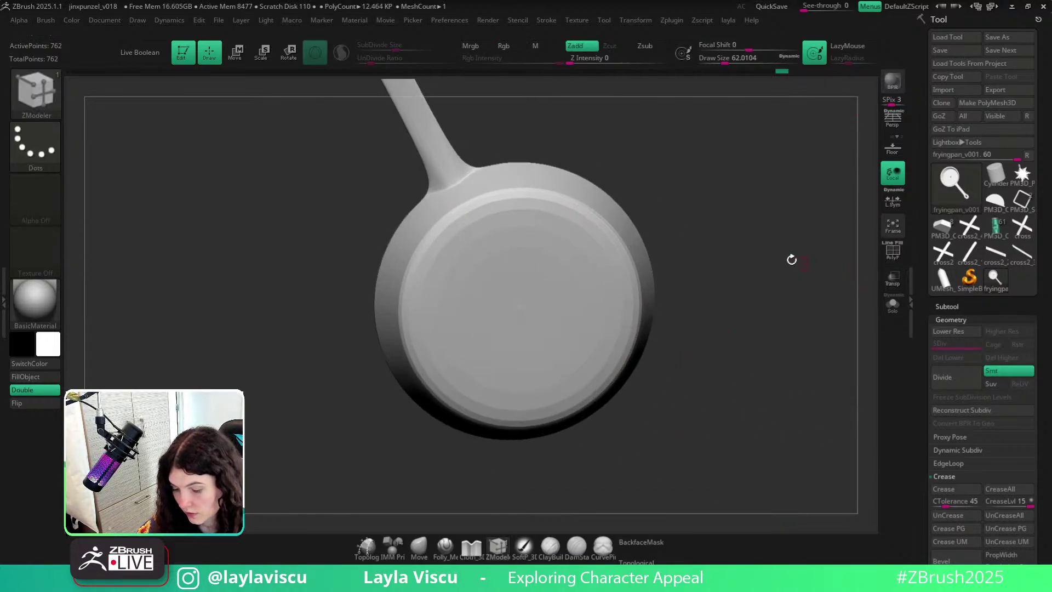
right_click_drag(792, 260, 733, 274)
Add an edge loop around the pan's flat underside just inside its outer edge and preview the smoothed result.
key("shift+f")
key("shift+d")
right_click_drag(725, 311, 657, 270)
right_click_drag(658, 270, 605, 449, "ctrl")
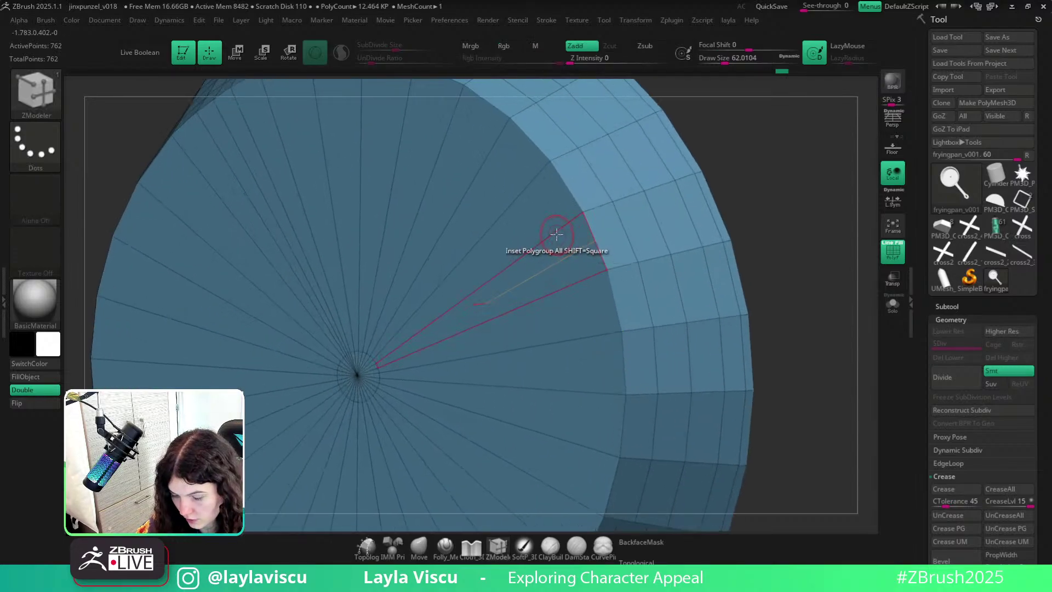
key("space")
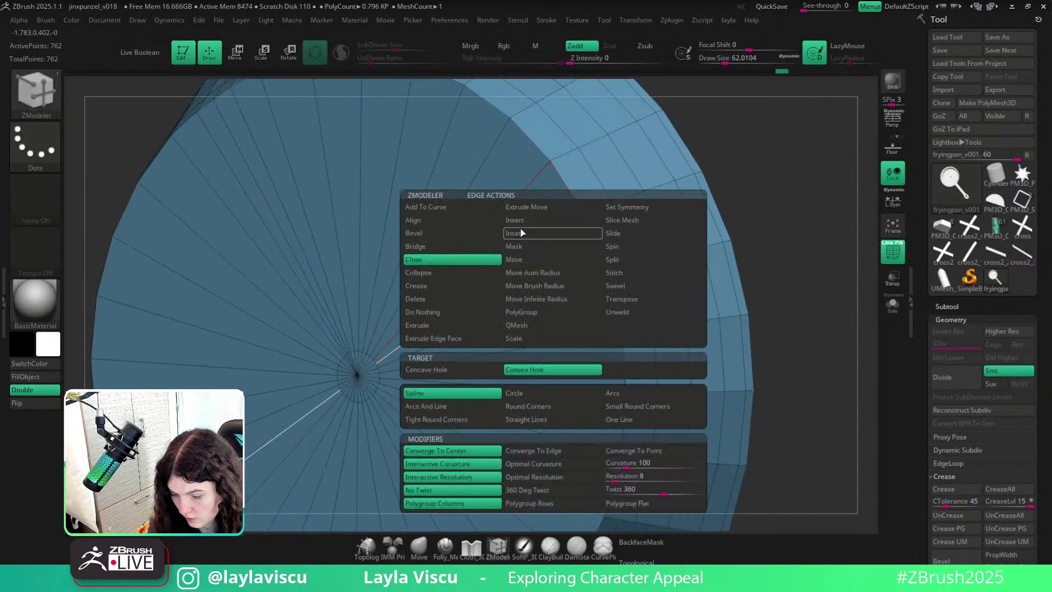
left_click(522, 232)
key("ctrl+w")
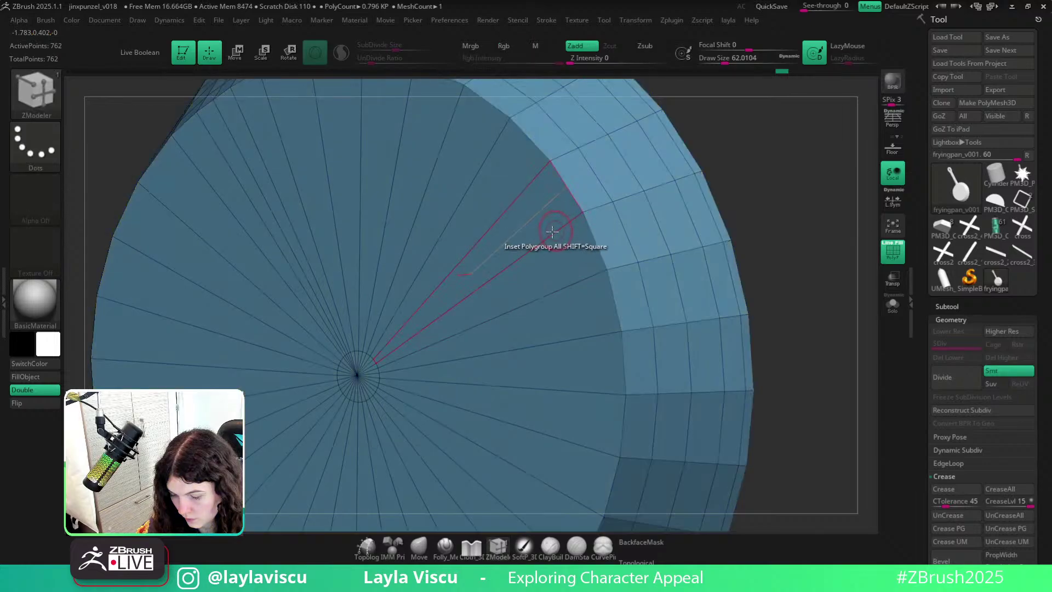
left_click(555, 233)
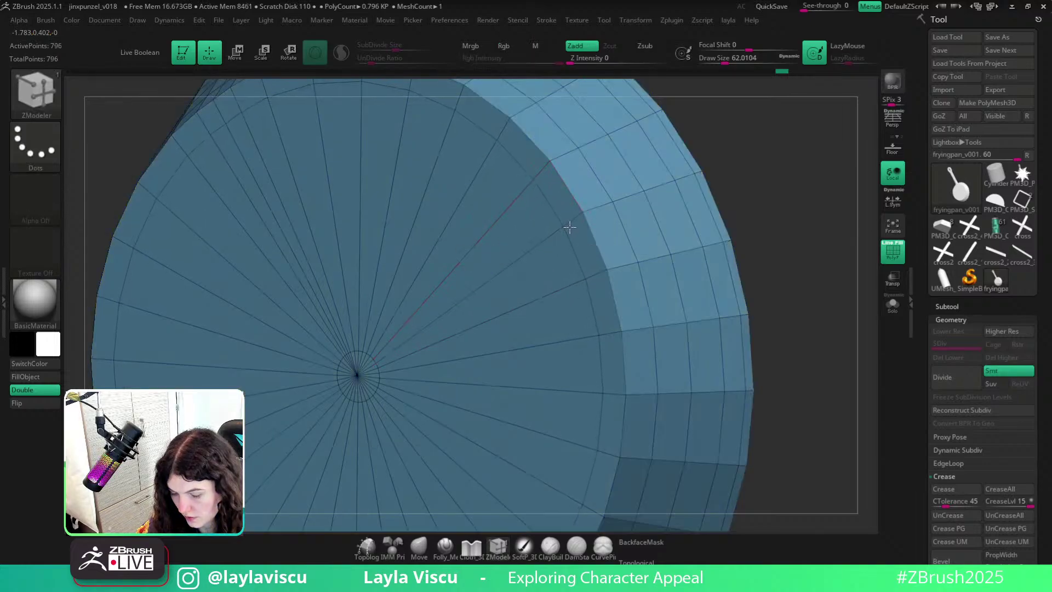
key("ctrl+d")
key("shift+f")
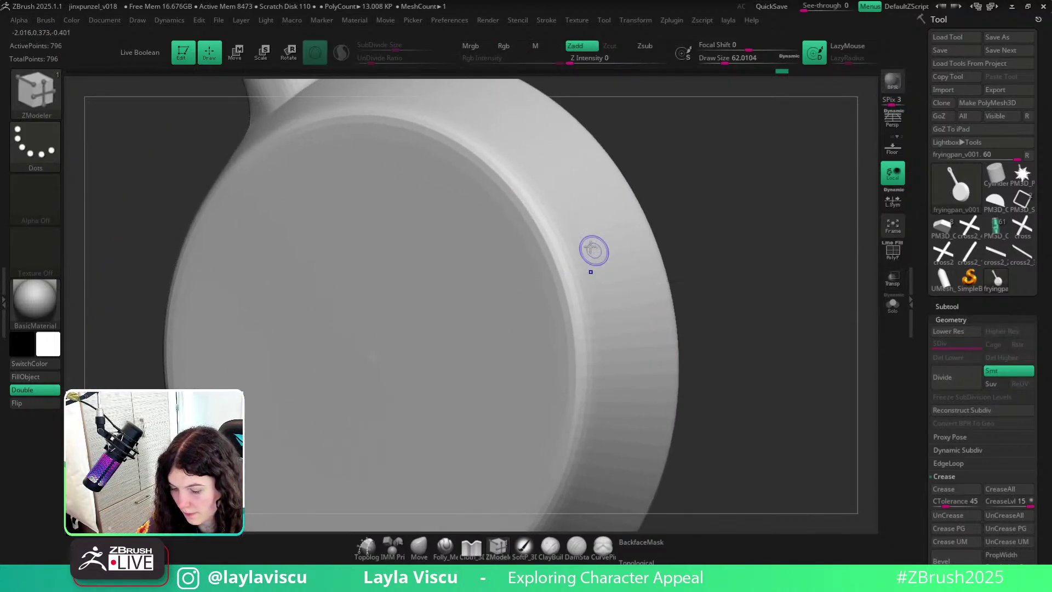
Inspect the edge loops on the pan's outer wall and view the whole smoothed pan from above.
key("shift+f")
key("shift+d")
key("space")
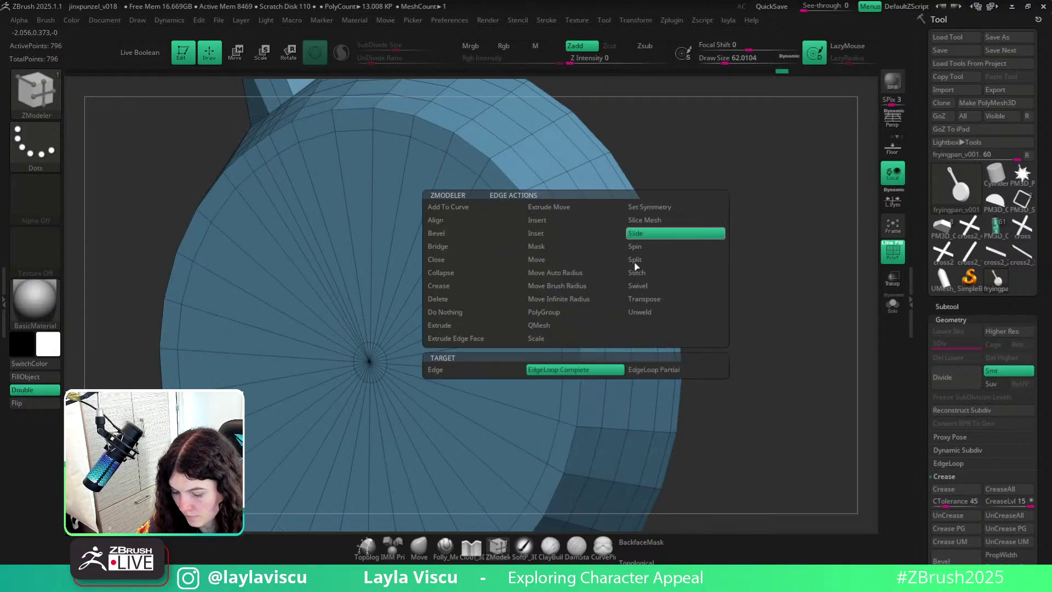
right_click_drag(636, 267, 603, 264)
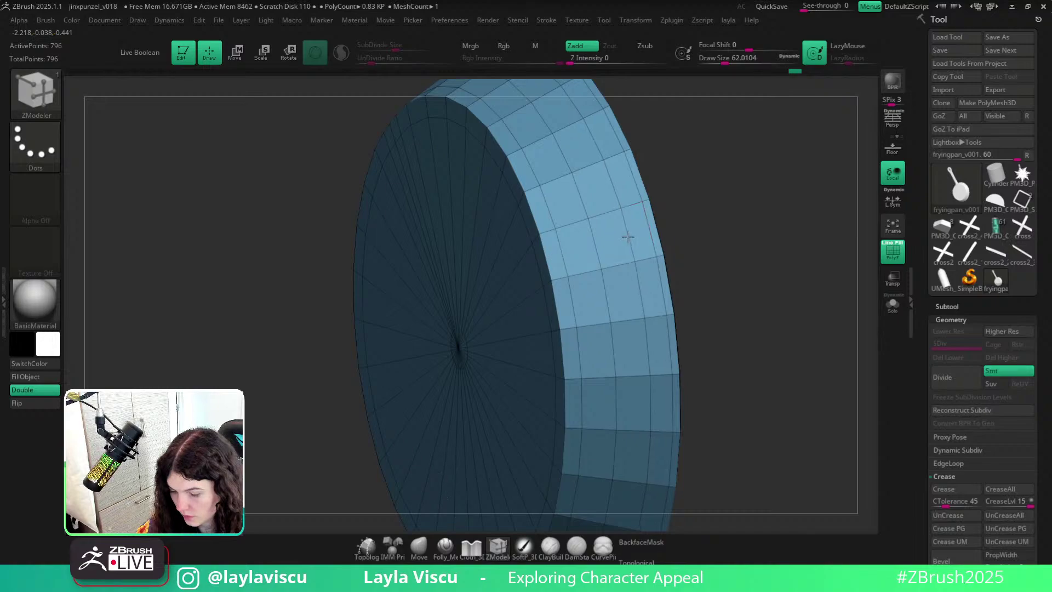
key("d")
key("shift+f")
right_click_drag(778, 275, 699, 233, "ctrl")
right_click_drag(699, 233, 646, 365)
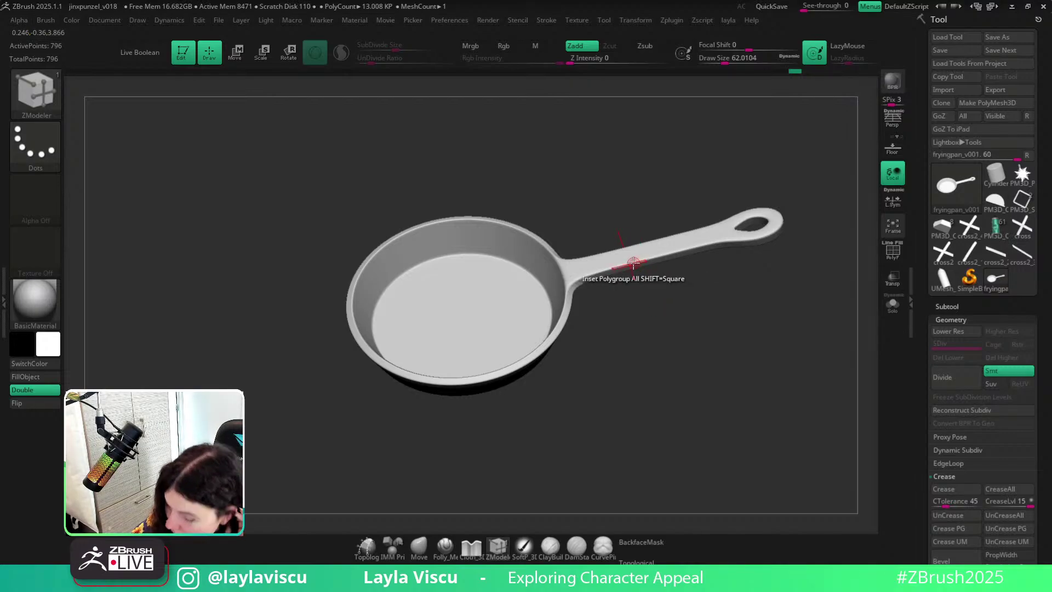
Switch to the full character tool and give it the SkinShade4 material.
left_click(430, 554)
mouse_move(557, 458)
left_mouse_down()
mouse_move(693, 376)
mouse_move(682, 435)
mouse_move(651, 435)
mouse_move(618, 368)
mouse_move(669, 311)
mouse_move(752, 336)
mouse_move(740, 370)
mouse_move(652, 329)
left_mouse_up()
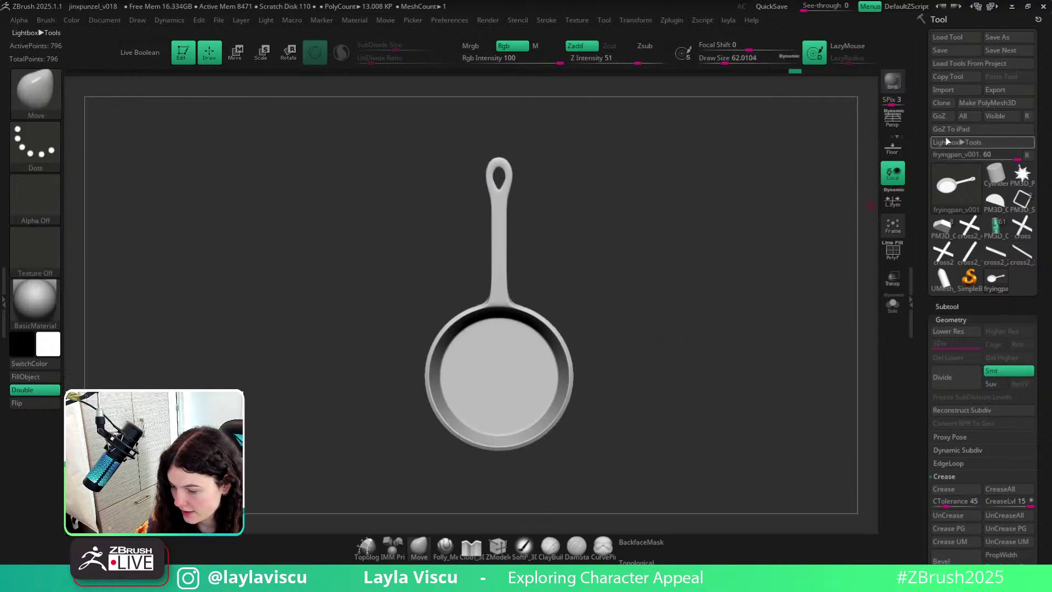
left_click(996, 226)
left_click_drag(699, 265, 684, 392)
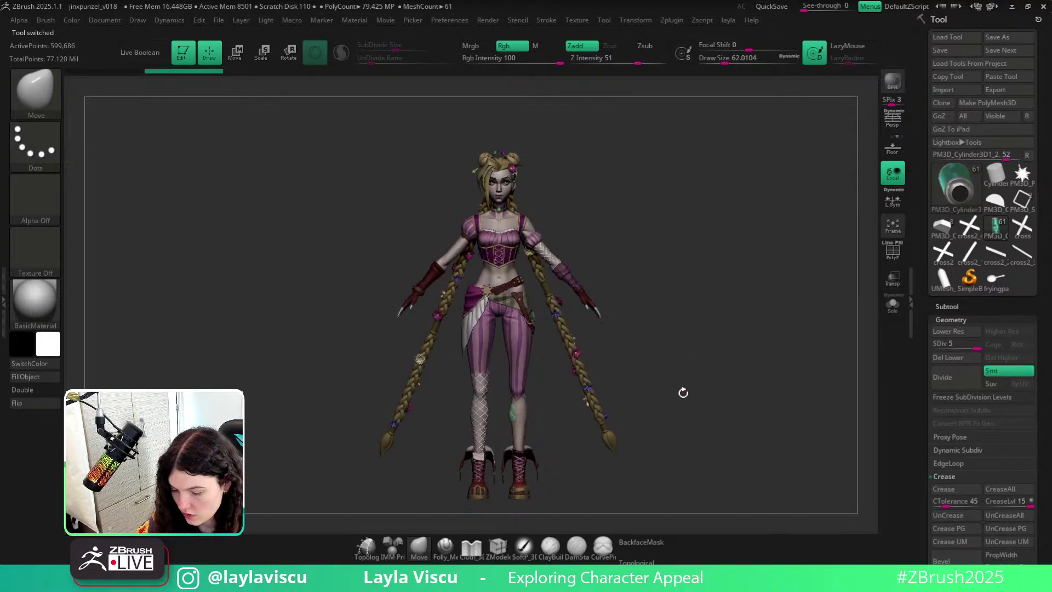
left_click(35, 300)
left_click(418, 201)
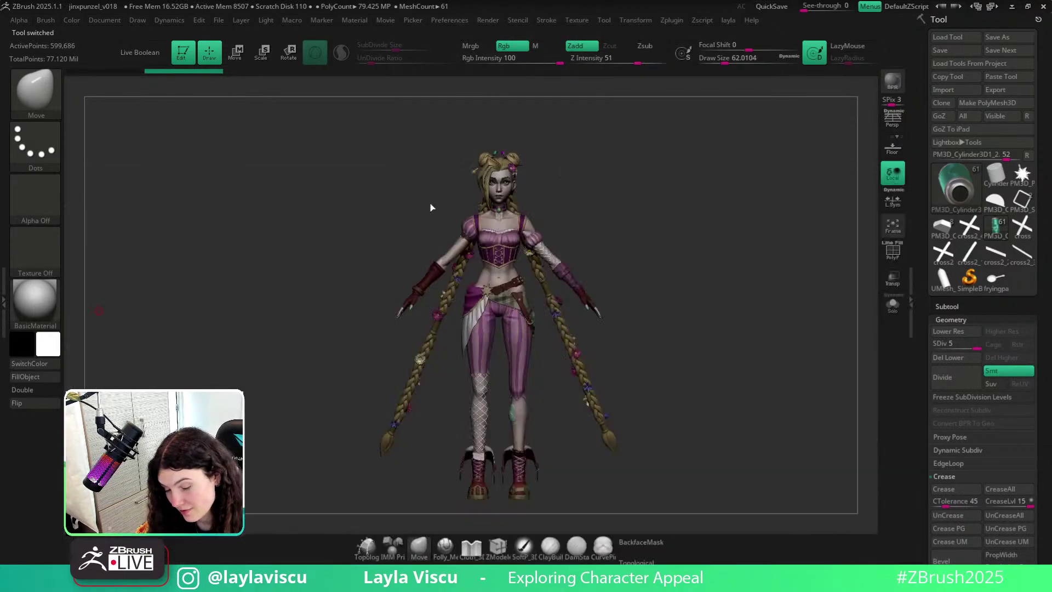
left_click_drag(740, 333, 684, 305, "alt")
Append the frying pan to the character as a new subtool and select it.
left_click(943, 306)
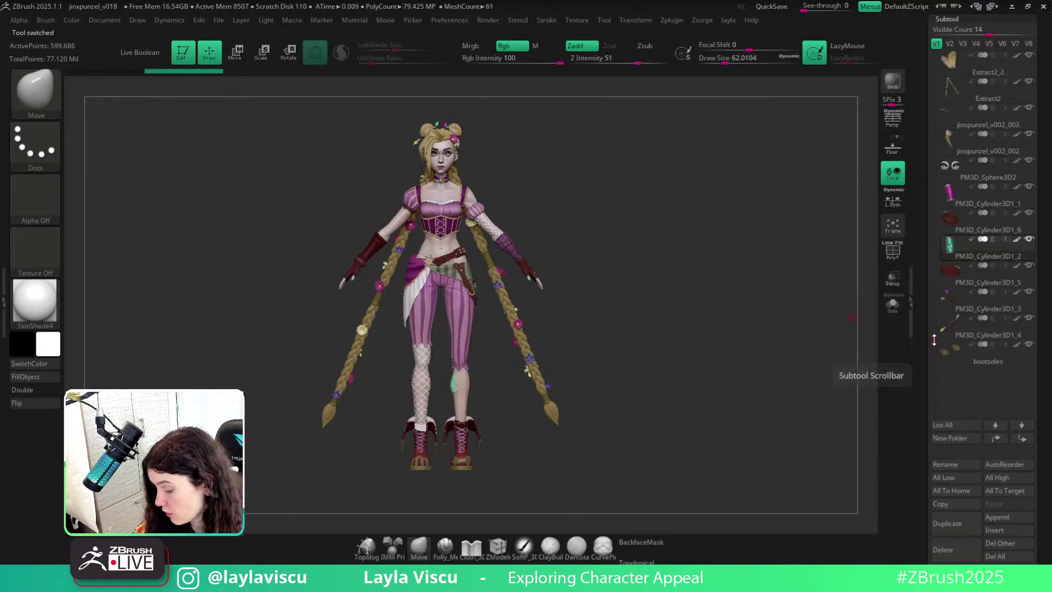
mouse_move(935, 356)
left_mouse_down()
mouse_move(943, 156)
mouse_move(955, 376)
left_mouse_up()
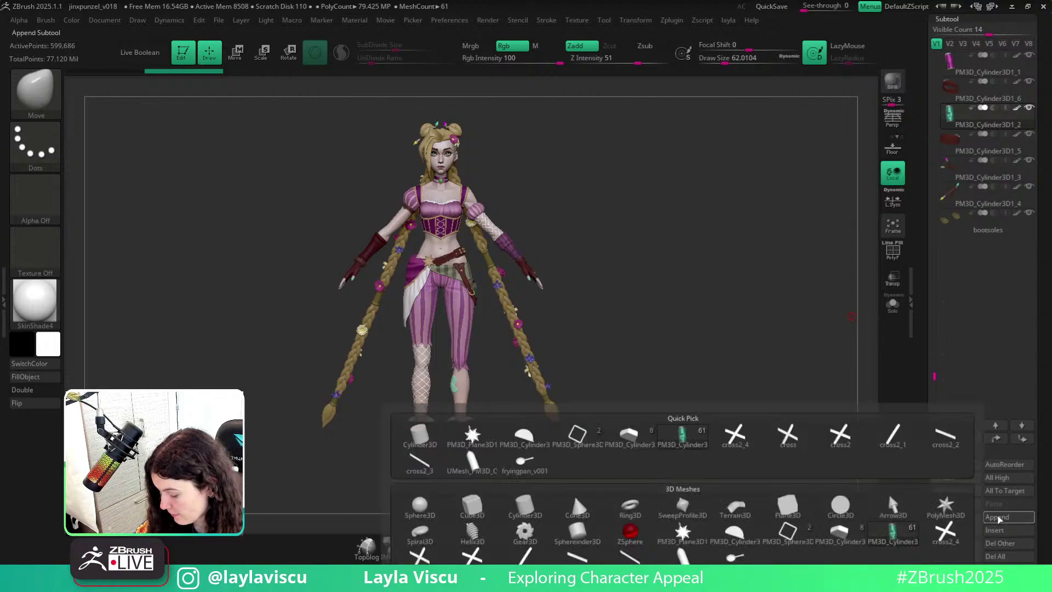
left_click(997, 517)
left_click(525, 462)
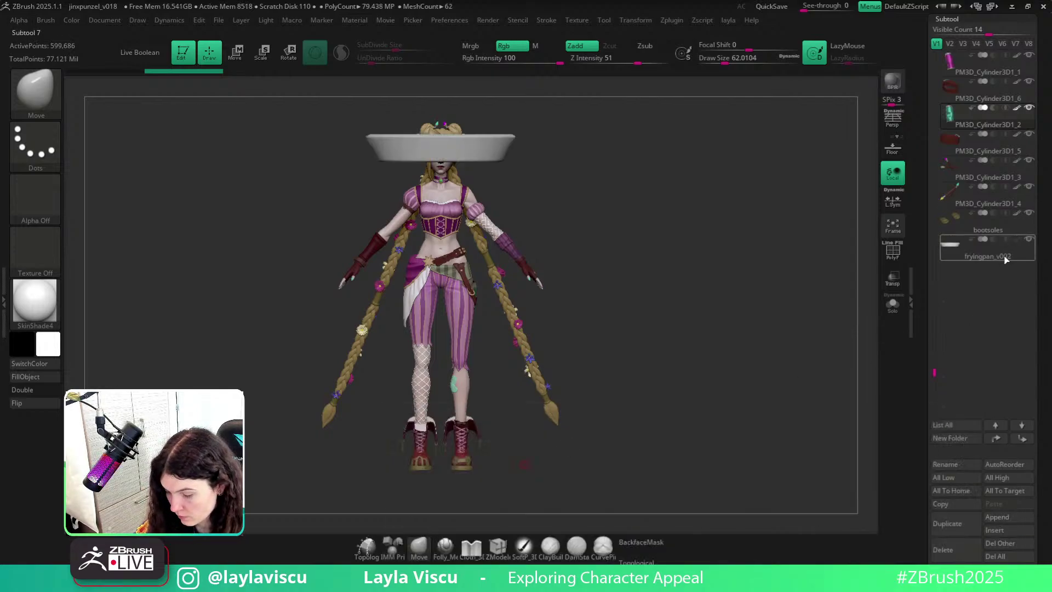
left_click(1006, 260)
Scale the frying pan down uniformly to about 0.3 with the gizmo in a side view of the character.
key("w")
left_click_drag(657, 232, 765, 312)
left_click(655, 123)
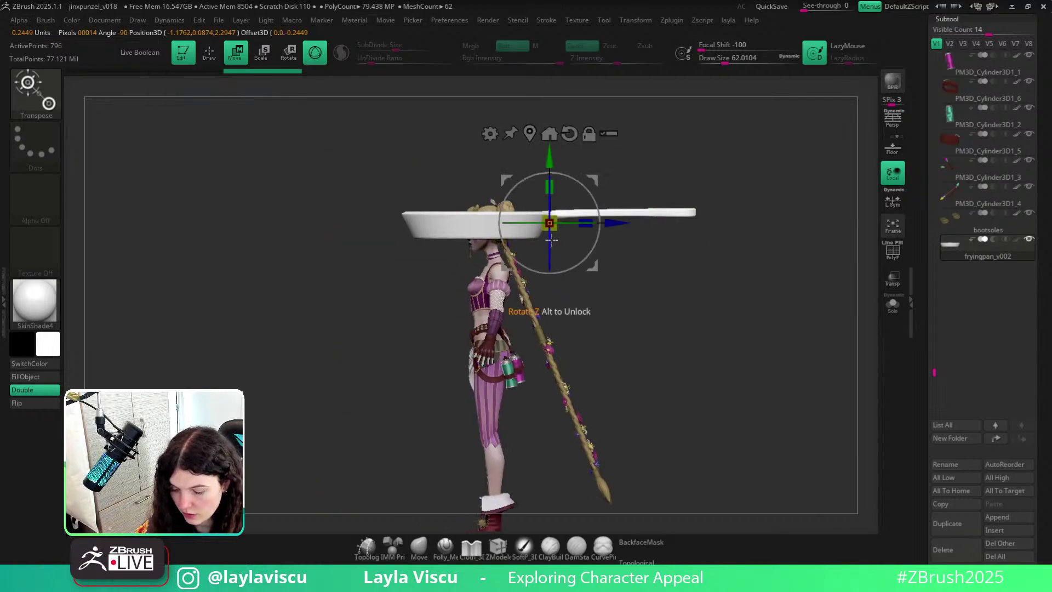
left_click_drag(557, 234, 481, 220)
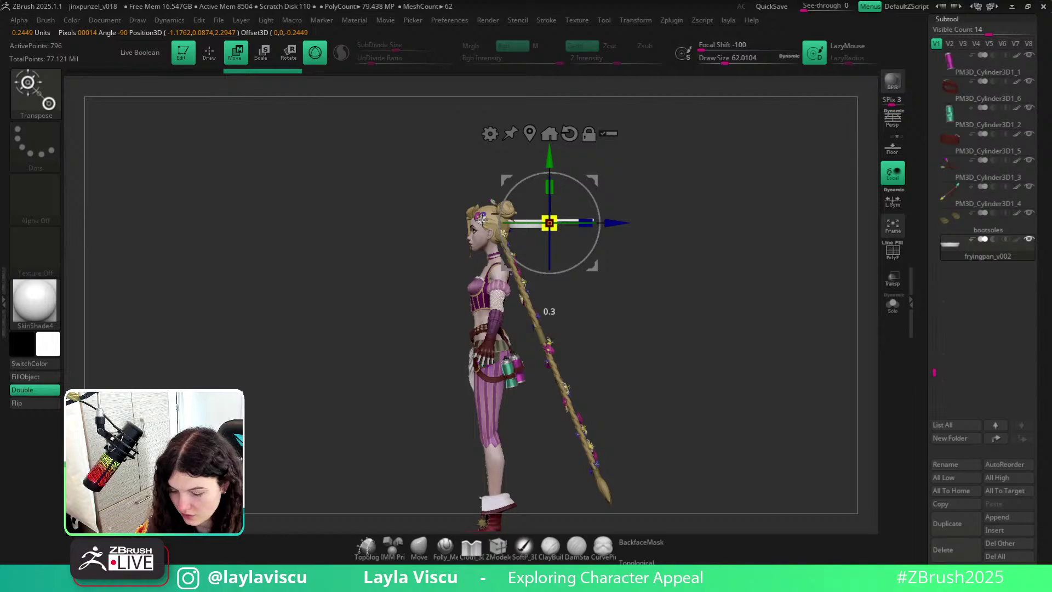
left_click_drag(627, 280, 704, 364)
Centre the gizmo on the frying pan and move the pan straight down from the head to hip height.
key("shift+f")
right_click_drag(704, 364, 685, 343, "alt")
right_click_drag(603, 318, 601, 184, "ctrl")
right_click_drag(514, 90, 537, 195, "alt")
left_click(517, 143)
left_click_drag(653, 310, 704, 324)
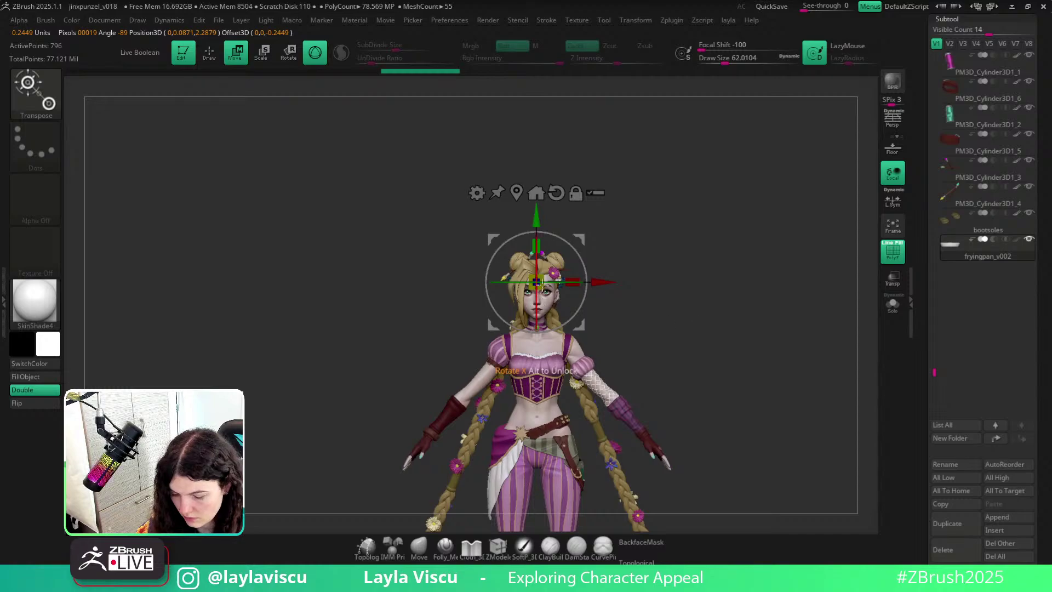
left_click_drag(536, 217, 543, 404)
right_click_drag(690, 324, 697, 124, "alt")
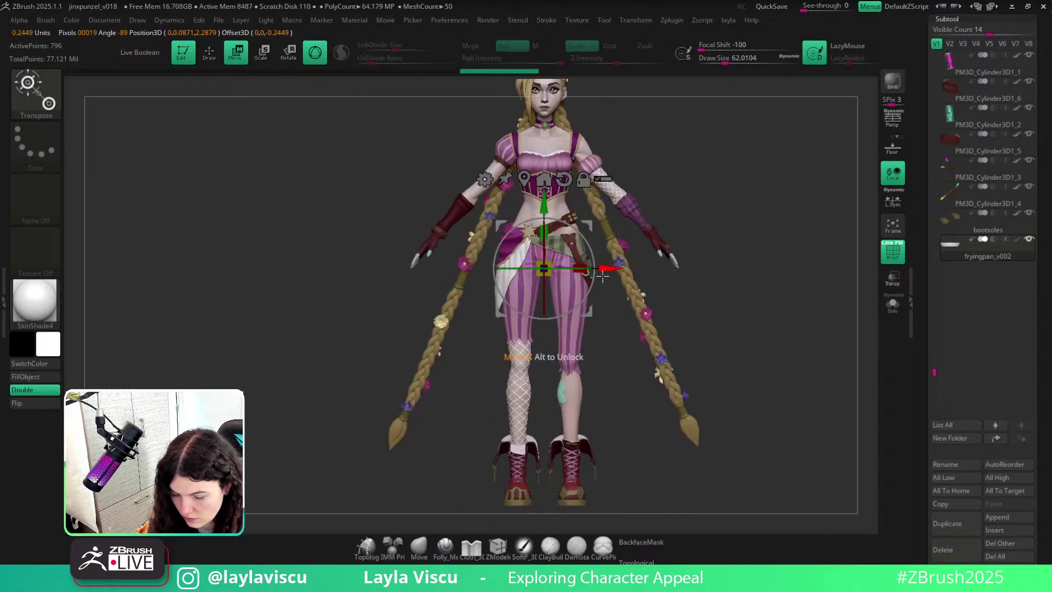
Move the pan beside the character's right hand and rotate it upright with its handle pointing up.
left_click_drag(603, 273, 466, 274)
left_click_drag(408, 205, 407, 248)
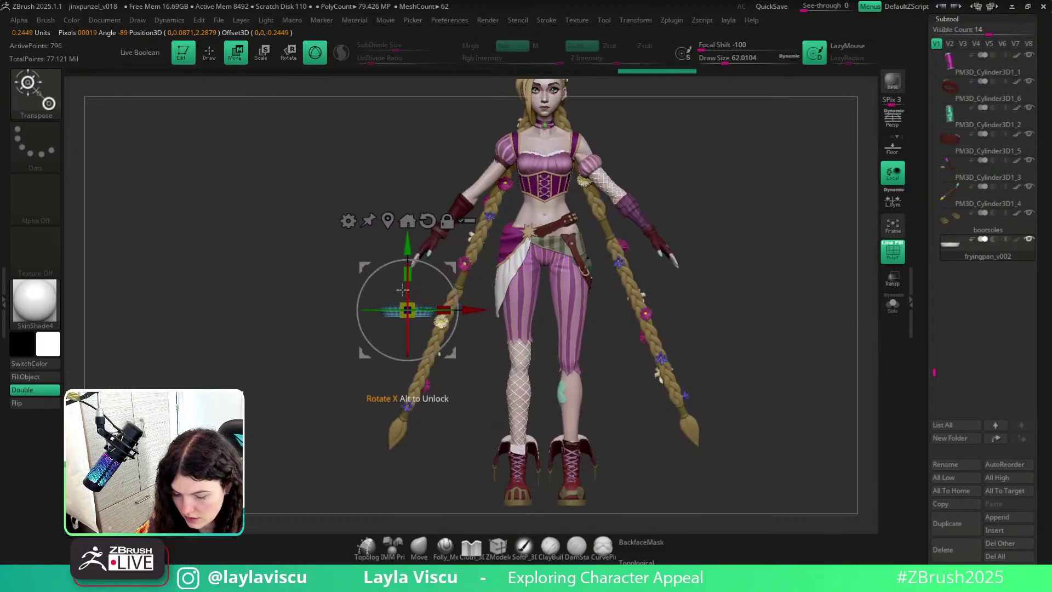
left_click_drag(403, 290, 406, 339)
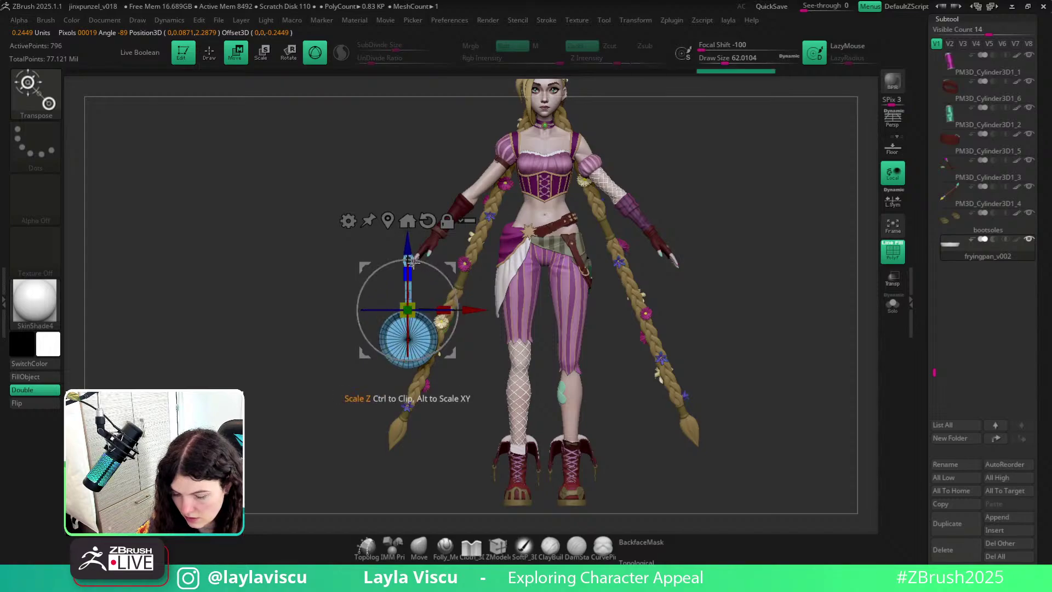
key("q")
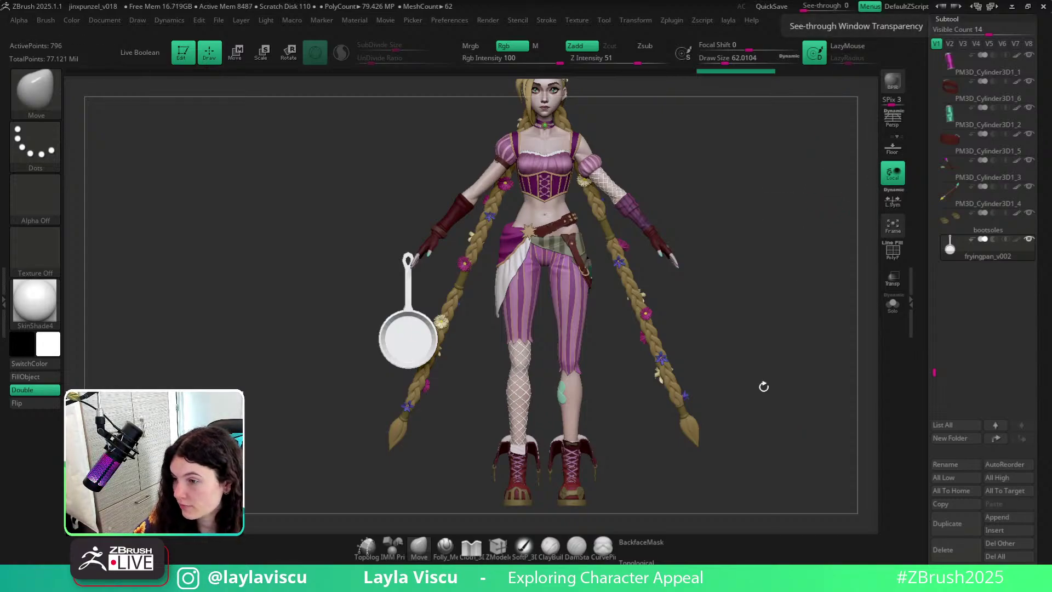
Undo the pan's upright rotation and its moves towards the character's right hand.
left_click_drag(742, 368, 760, 302)
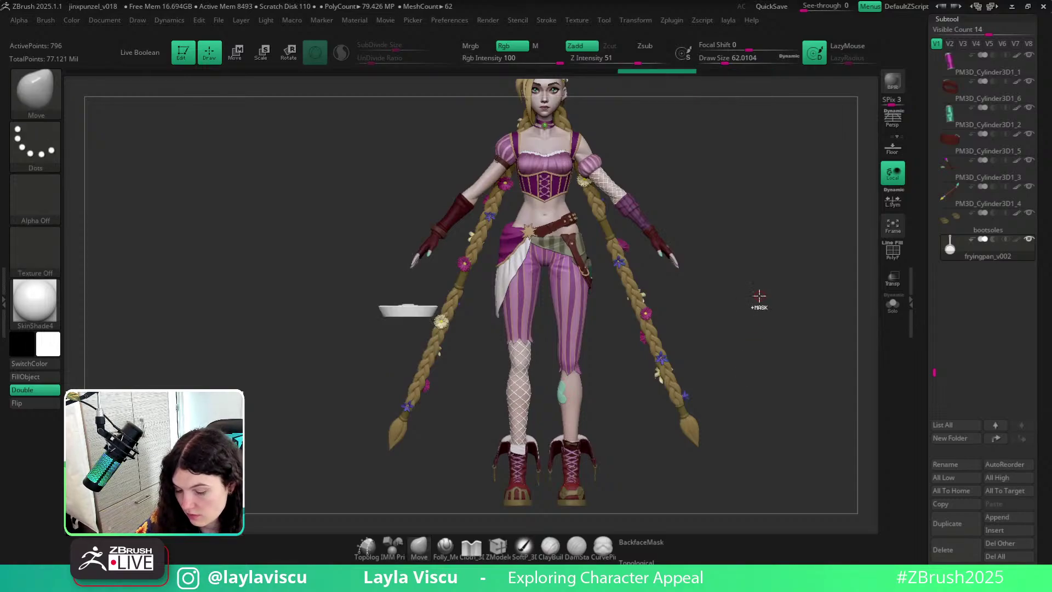
key("ctrl+z")
left_click_drag(751, 210, 768, 350, "alt")
key("ctrl+z")
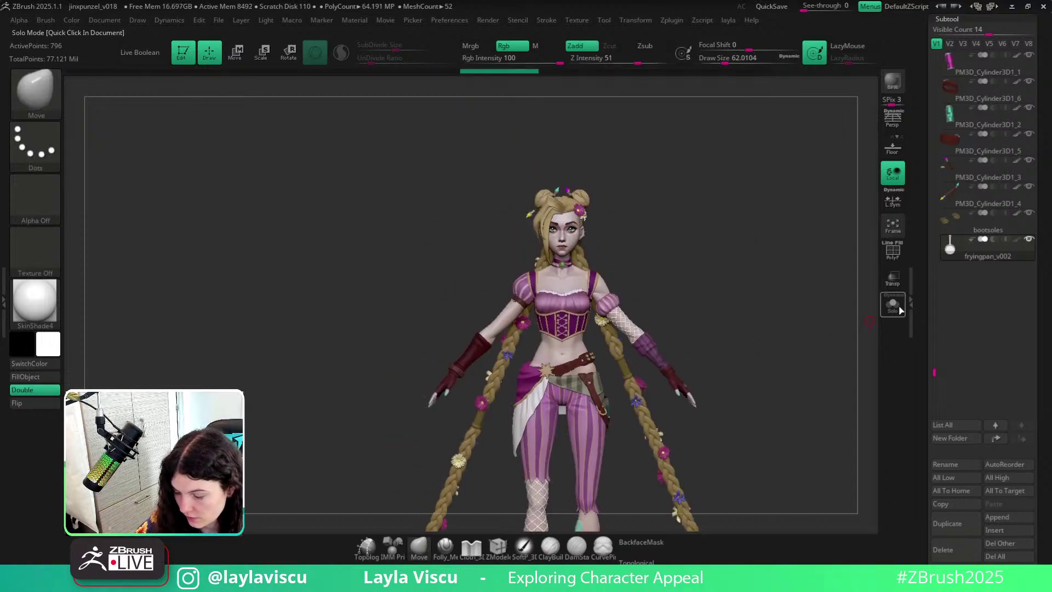
Isolate the frying pan, enlarge it uniformly by about 1.05 and show the whole character again.
left_click(899, 310)
key("w")
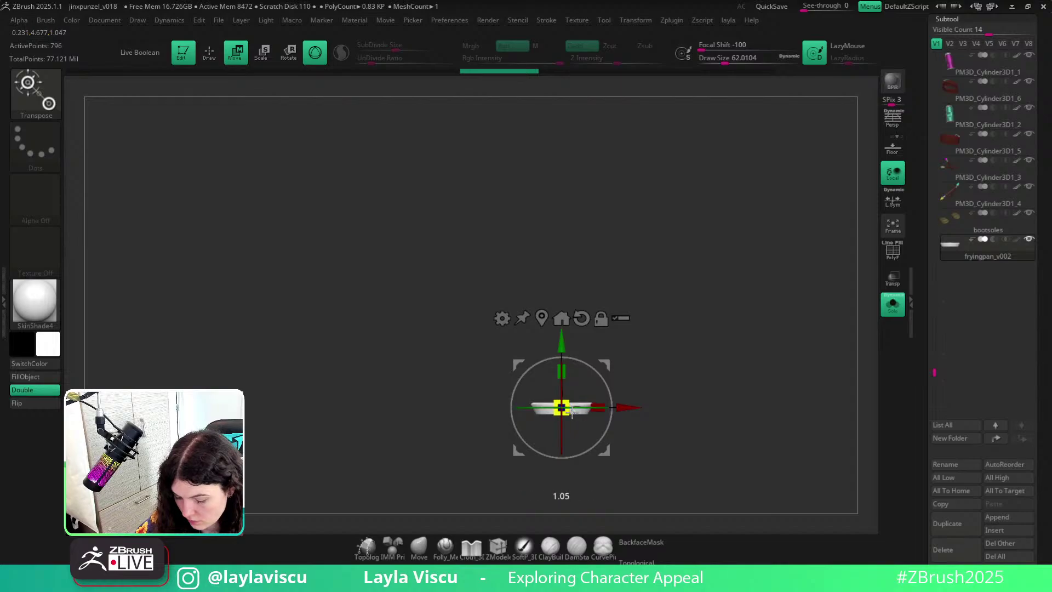
left_click(415, 558)
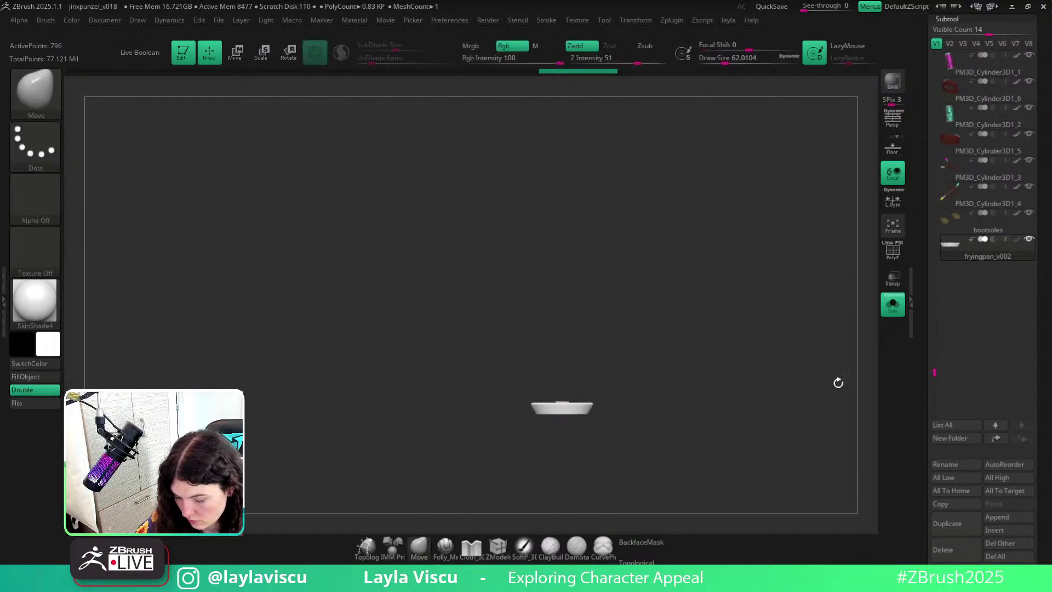
left_click(891, 310)
Rotate the pan upright with its handle pointing up and move it straight down below the character's boots.
key("w")
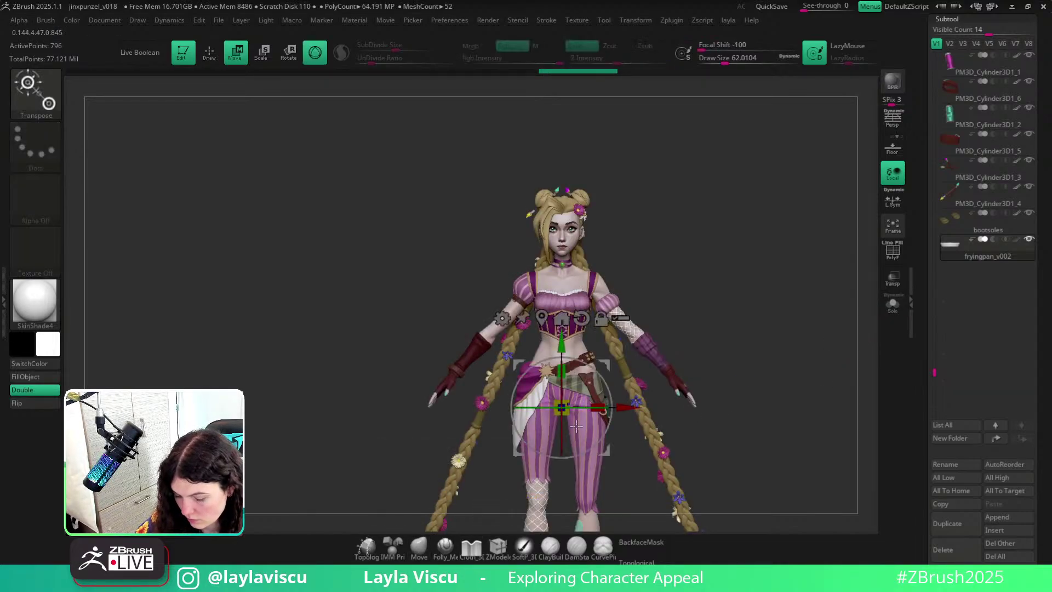
left_click_drag(565, 469, 563, 513)
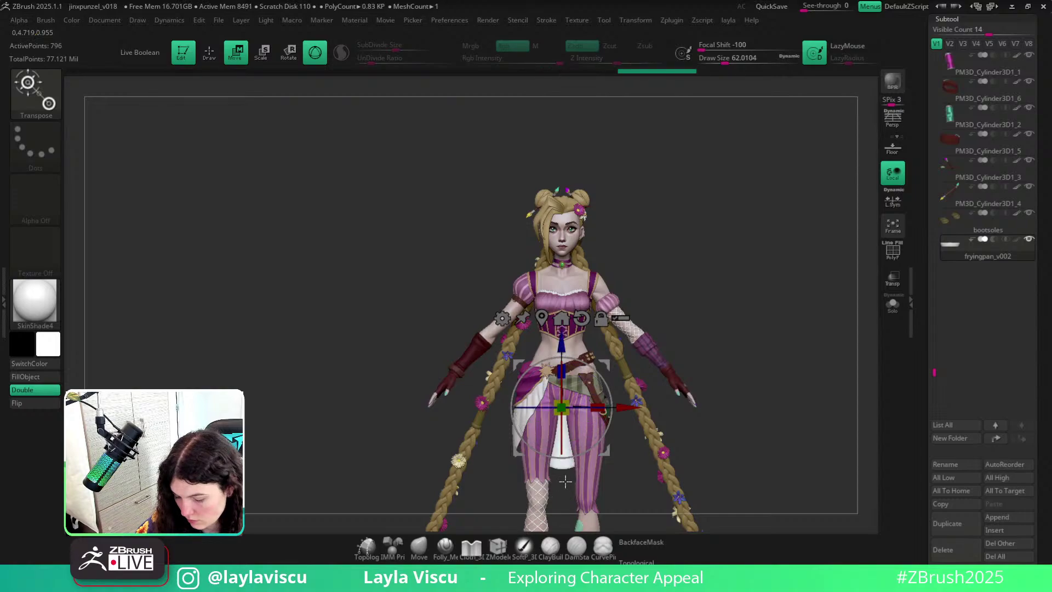
left_click_drag(691, 438, 701, 256, "alt")
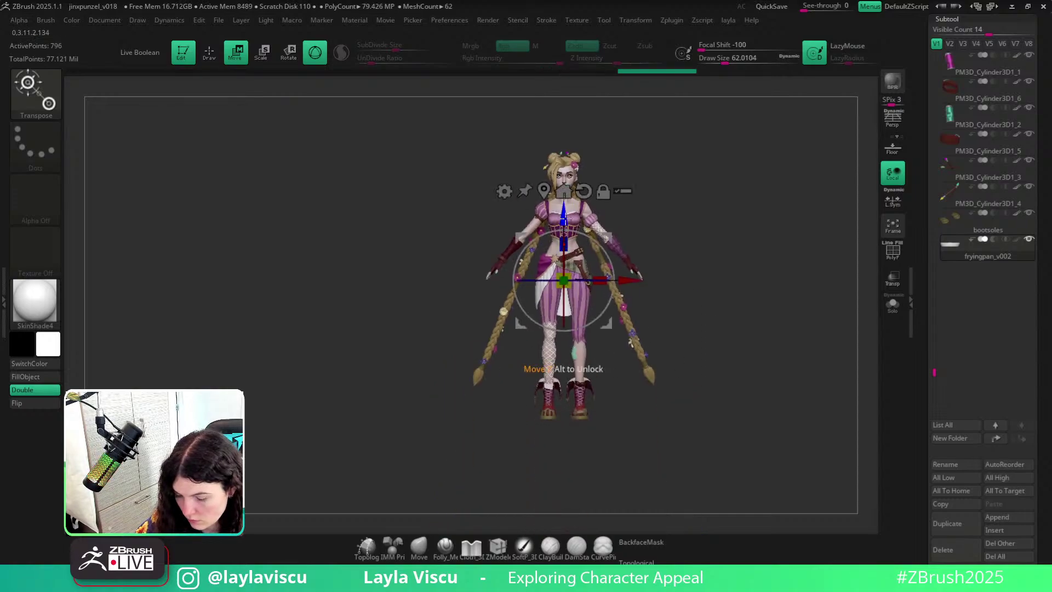
left_click_drag(565, 215, 565, 387)
left_click_drag(678, 353, 660, 279, "alt")
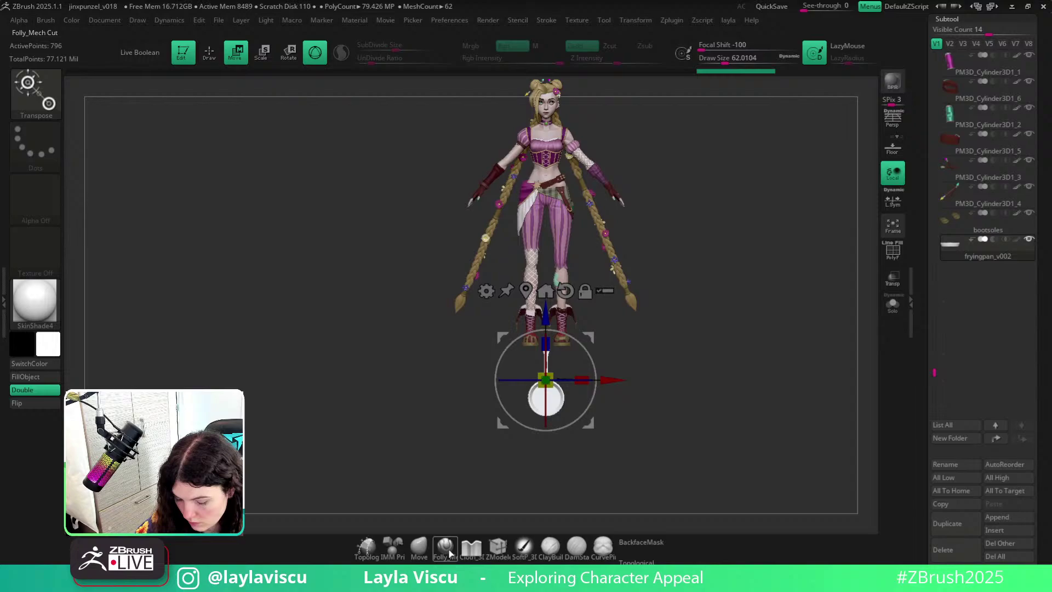
Isolate the frying pan with its wireframe shown and mask its handle so only the pan body stays editable.
left_click(419, 545)
mouse_move(619, 407)
left_mouse_down("alt")
mouse_move(607, 458)
mouse_move(602, 451)
mouse_move(630, 463)
mouse_move(617, 402)
mouse_move(610, 479)
mouse_move(545, 455)
mouse_move(557, 482)
left_mouse_up("alt")
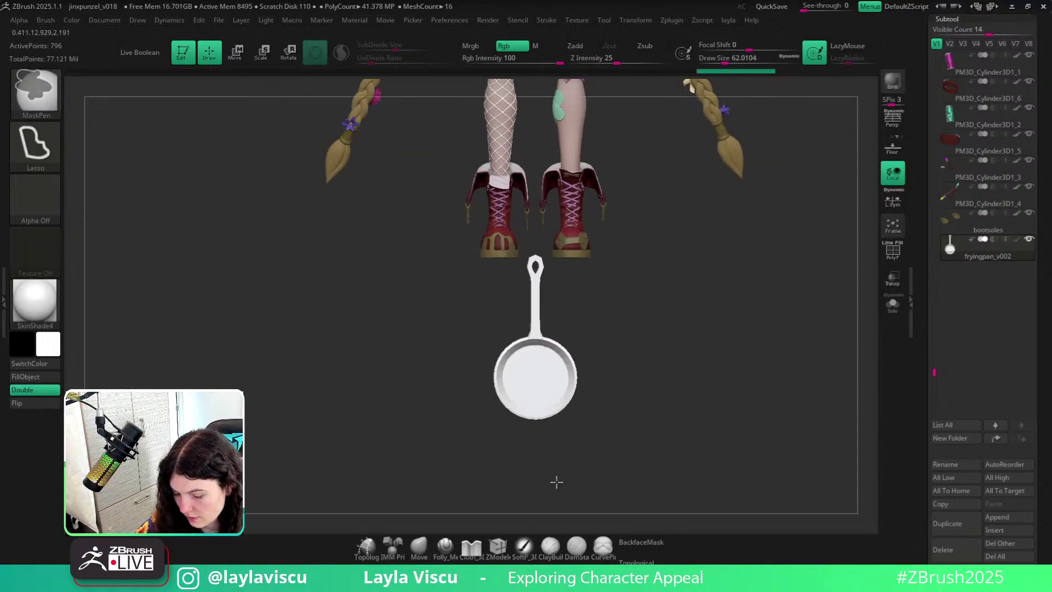
key("f")
key("shift+f")
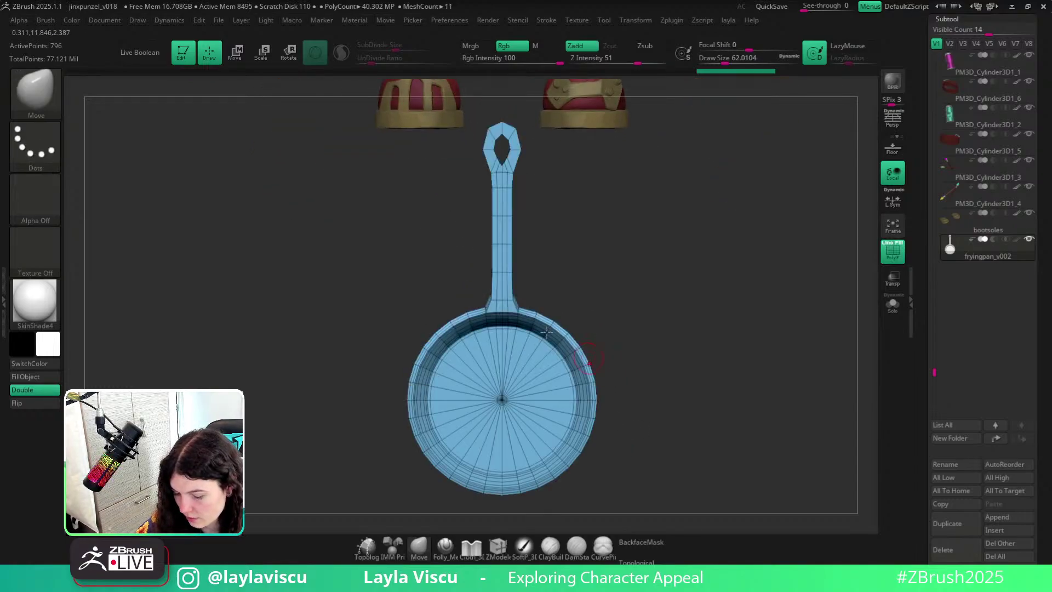
left_click(894, 307)
mouse_move(674, 396)
left_mouse_down()
mouse_move(672, 346)
mouse_move(754, 355)
mouse_move(502, 490)
mouse_move(754, 296)
mouse_move(639, 254)
mouse_move(509, 254)
mouse_move(490, 299)
left_mouse_up()
Try enlarging the unmasked pan body uniformly by about 1.10 from where the handle joins it.
key("w")
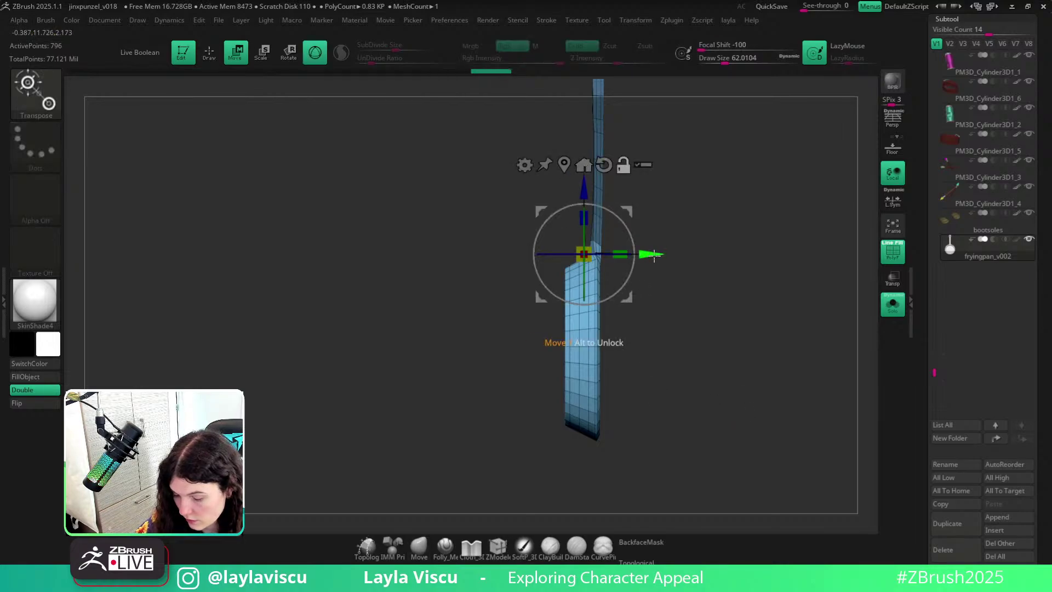
left_click_drag(654, 257, 662, 260)
left_click_drag(688, 307, 633, 306, "alt")
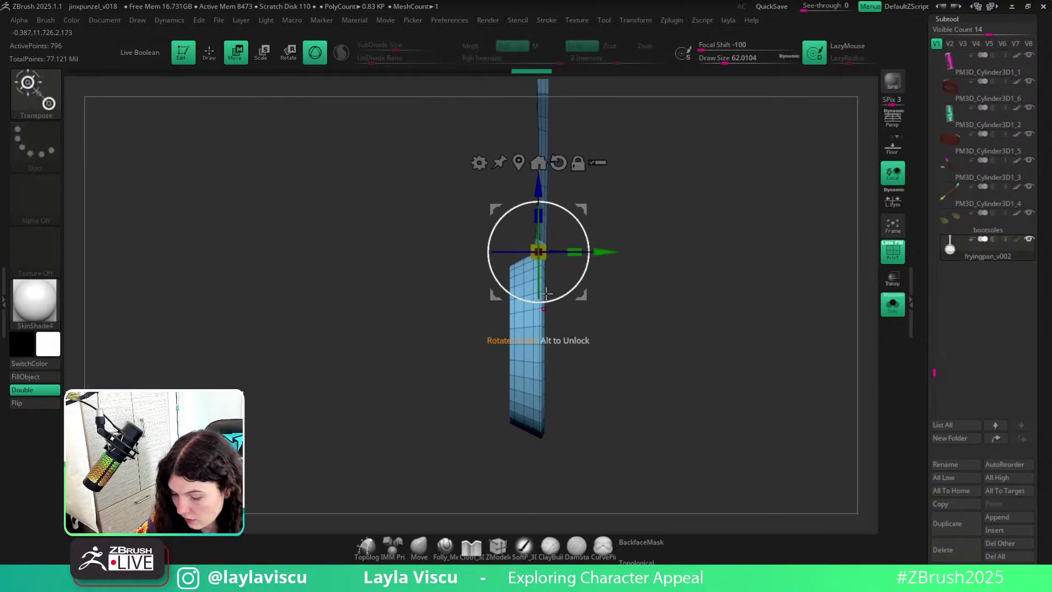
left_click_drag(548, 260, 555, 262)
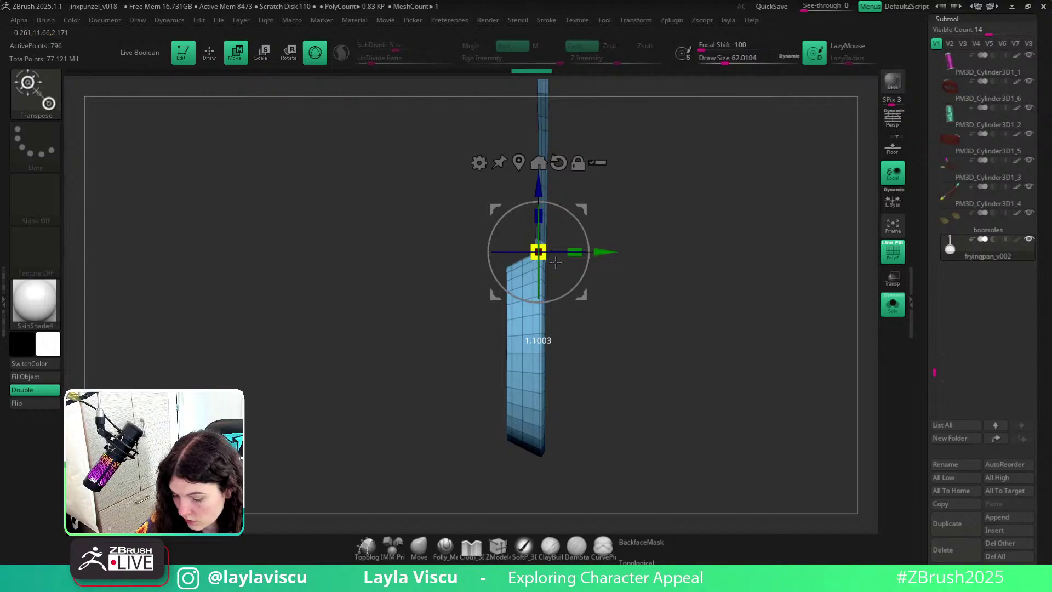
left_click(419, 546)
left_click_drag(639, 359, 732, 369)
key("shift+f")
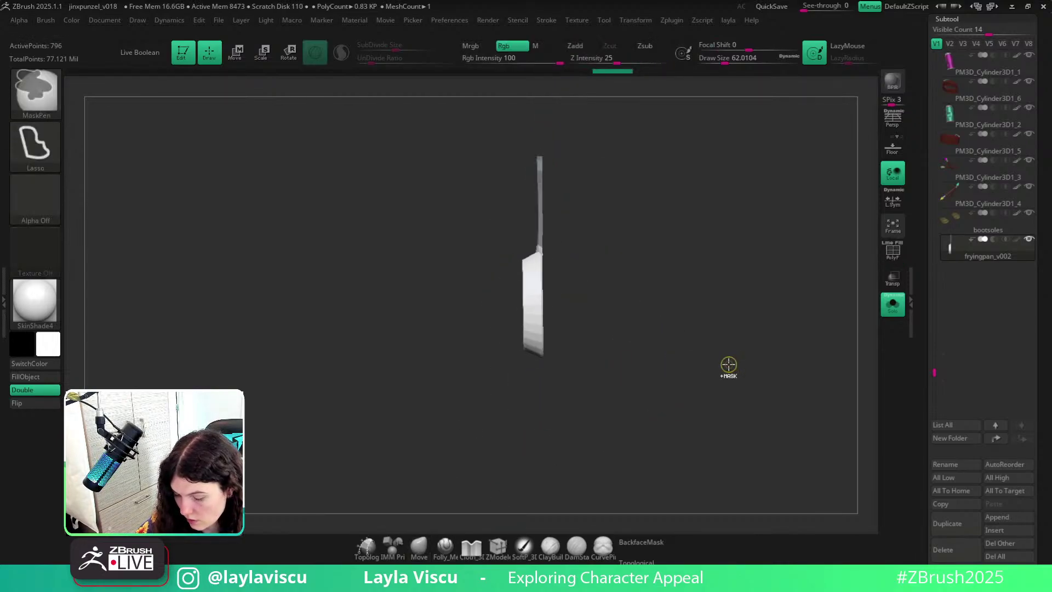
left_click_drag(644, 357, 587, 362, "alt")
Enlarge the unmasked pan body around its own centre in width and height only, keeping its thickness, and show the whole character again.
key("w")
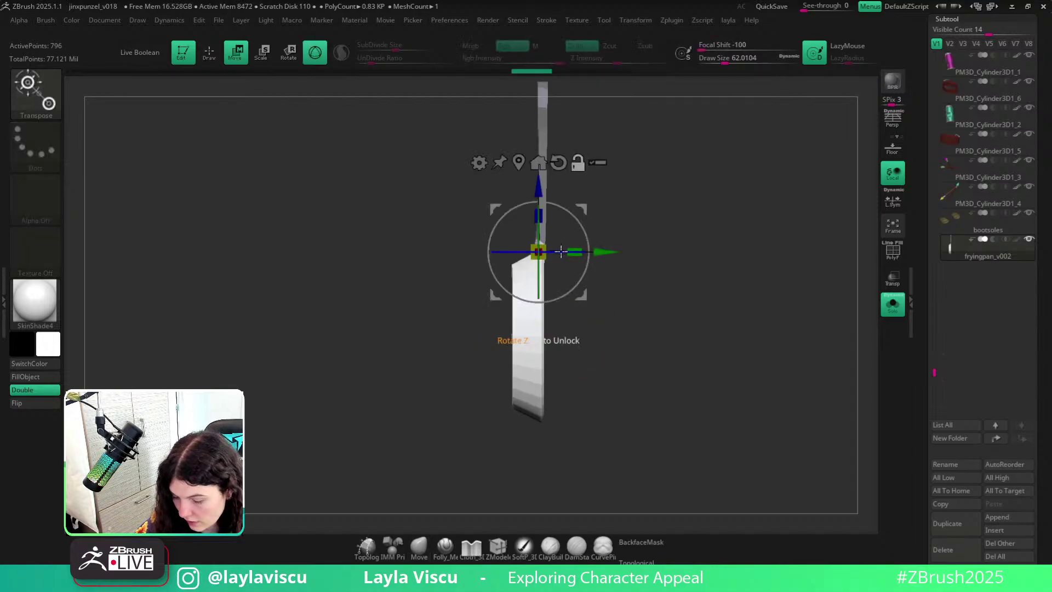
left_click(519, 164)
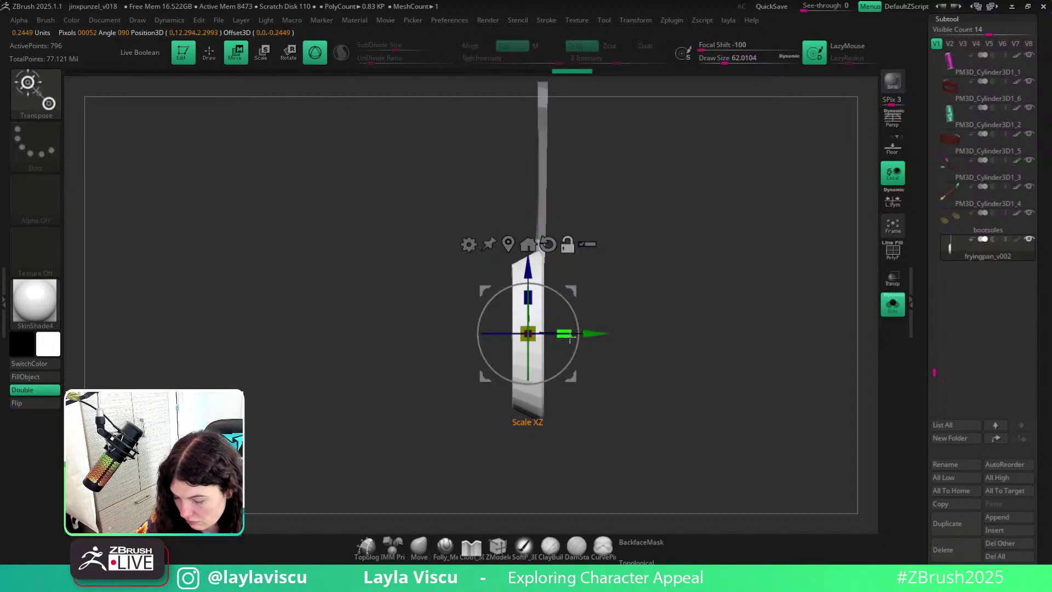
left_click_drag(693, 333, 675, 331, "shift")
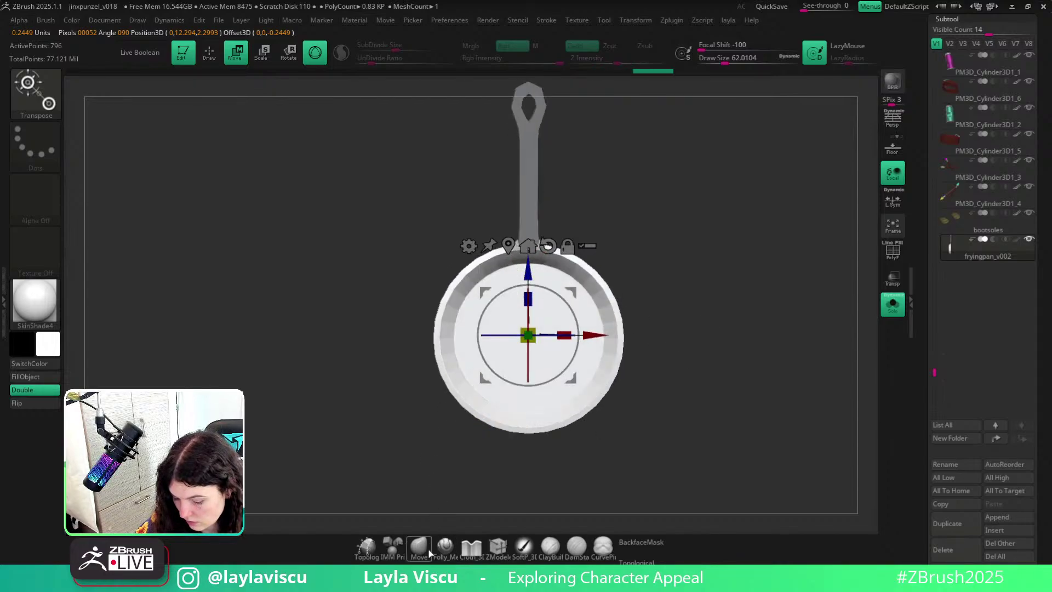
key("q")
left_click_drag(690, 382, 848, 334, "alt")
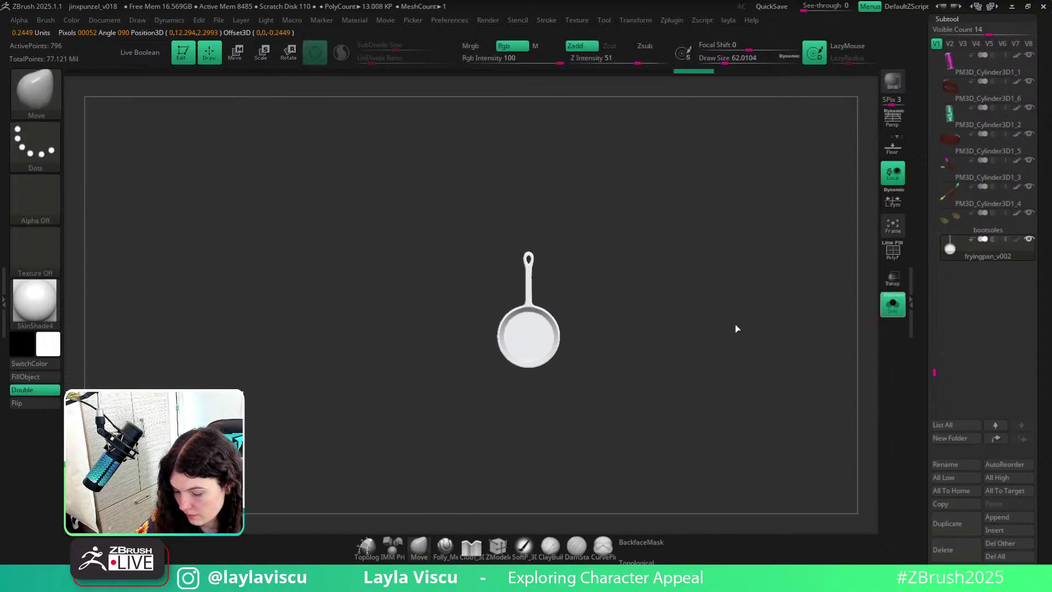
right_click_drag(638, 337, 650, 301, "ctrl")
right_click_drag(651, 304, 648, 407, "alt")
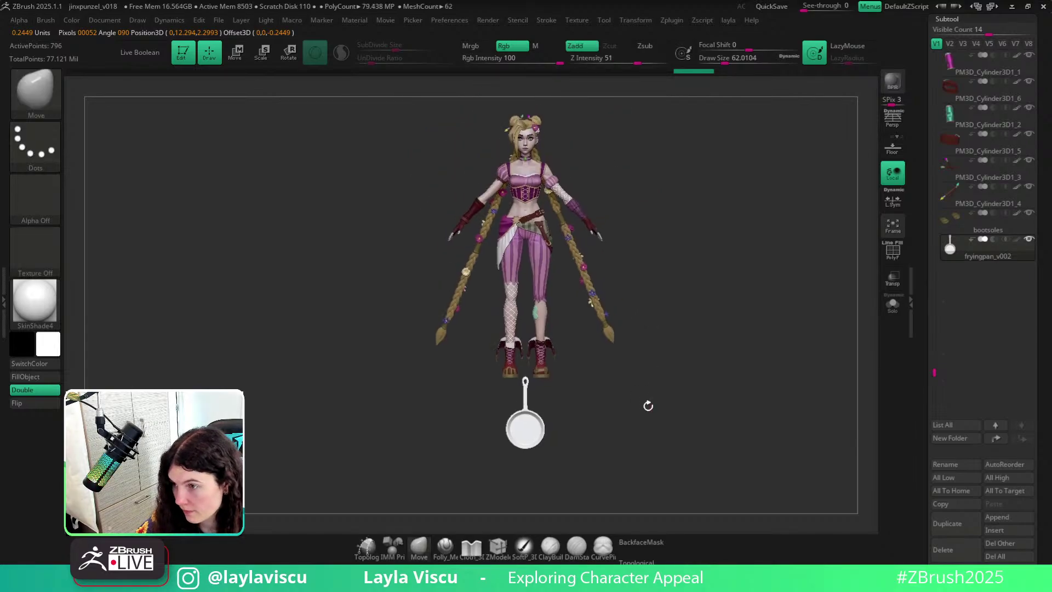
mouse_move(513, 390)
right_mouse_down("ctrl")
mouse_move(524, 430)
mouse_move(569, 440)
right_mouse_up("ctrl")
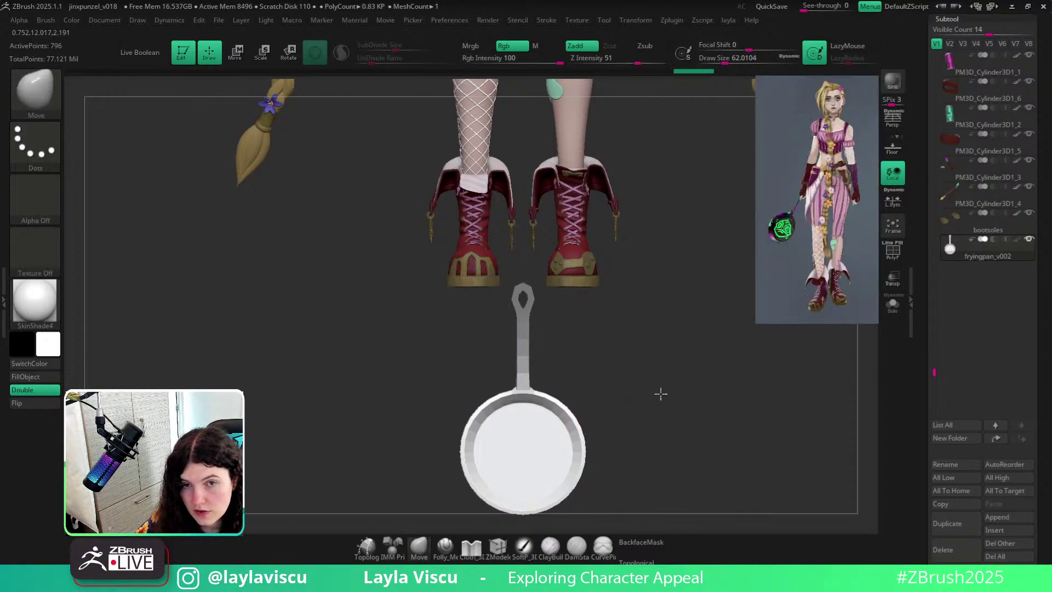
Move the pan body slightly down from the masked handle to lengthen the neck, and clear the mask.
right_click_drag(660, 393, 597, 389, "alt")
key("w")
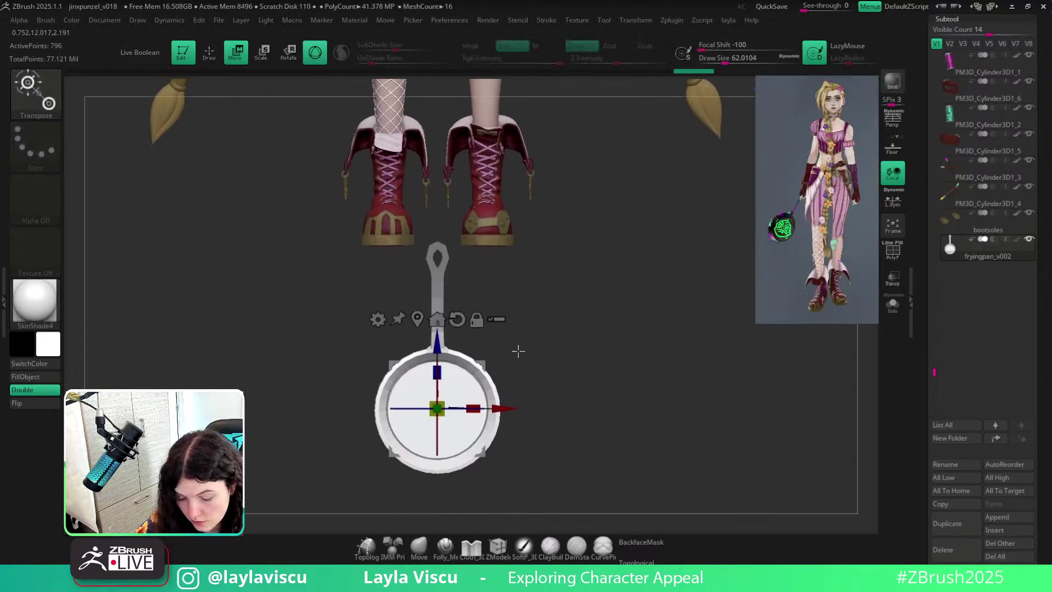
left_click_drag(433, 337, 435, 352)
key("q")
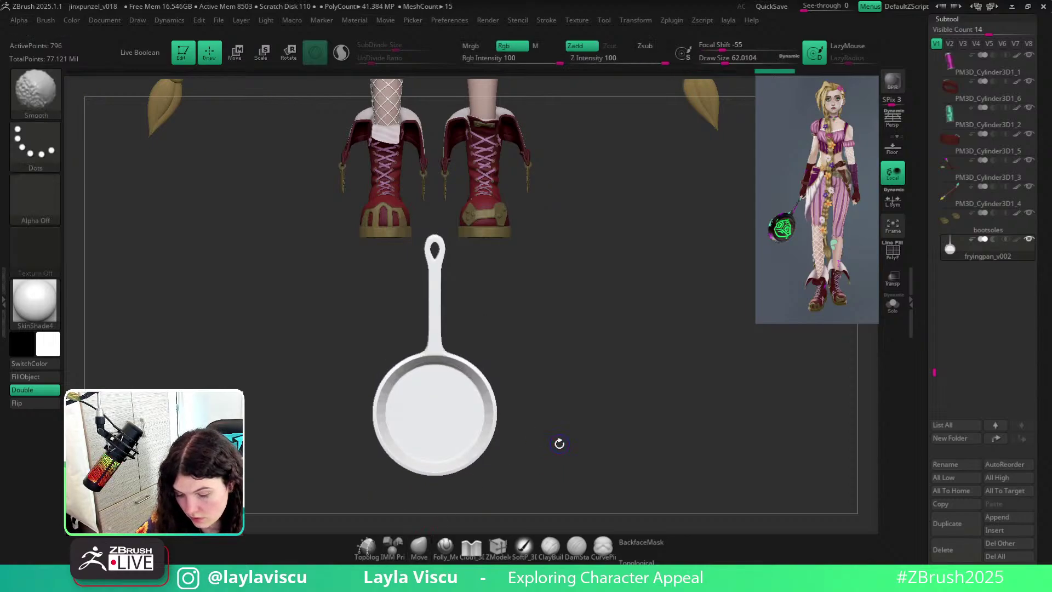
left_click_drag(559, 442, 592, 421)
Compare the pan's proportions with the full character and with the frying pan pictures on the reference board.
right_click_drag(592, 421, 429, 381, "ctrl")
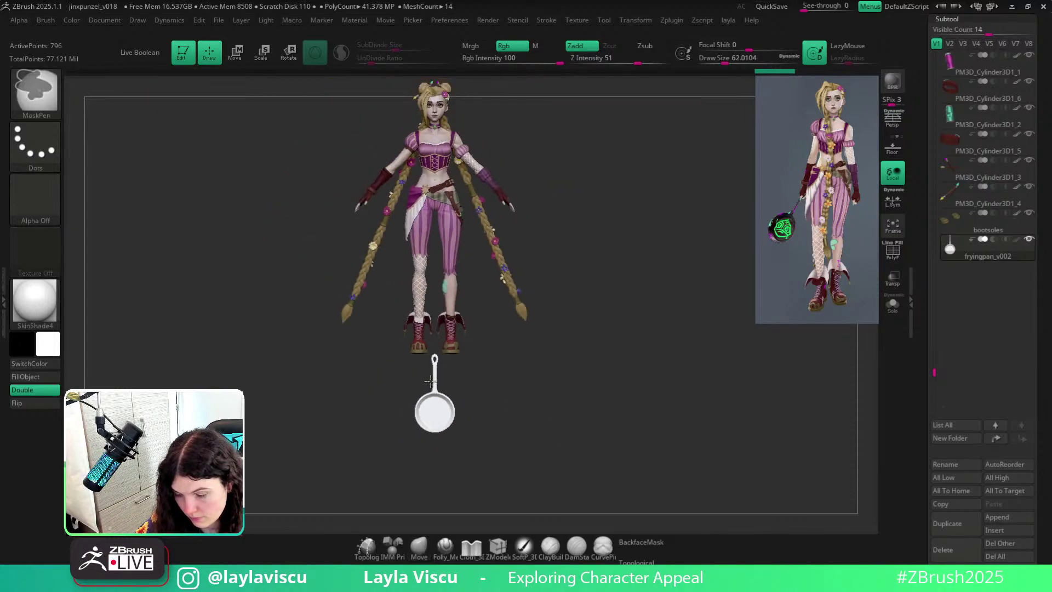
mouse_move(431, 381)
right_mouse_down("ctrl")
mouse_move(493, 414)
mouse_move(451, 458)
right_mouse_up("ctrl")
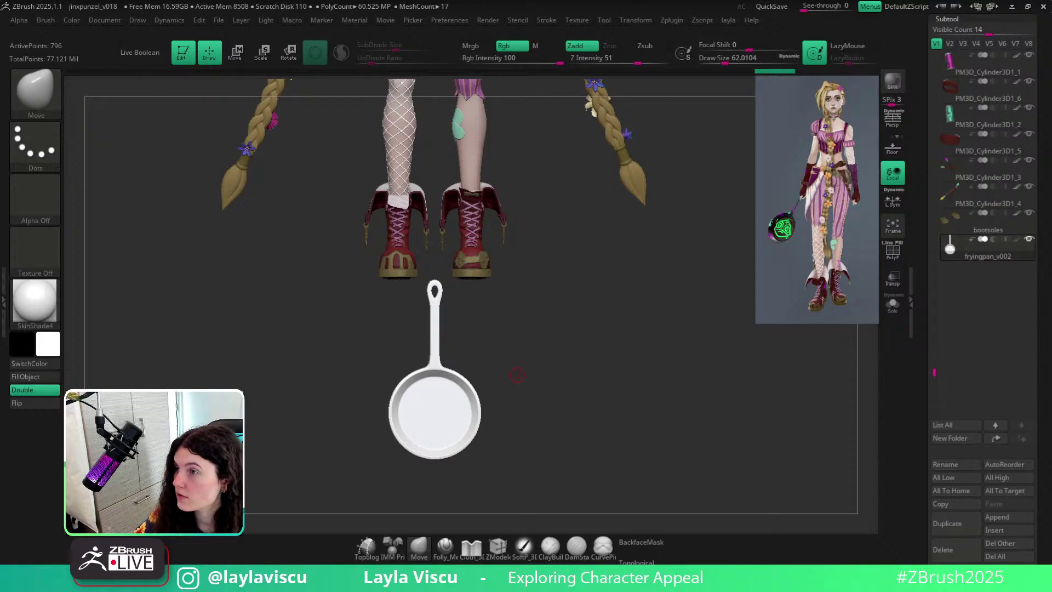
right_click_drag(833, 1, 664, 282)
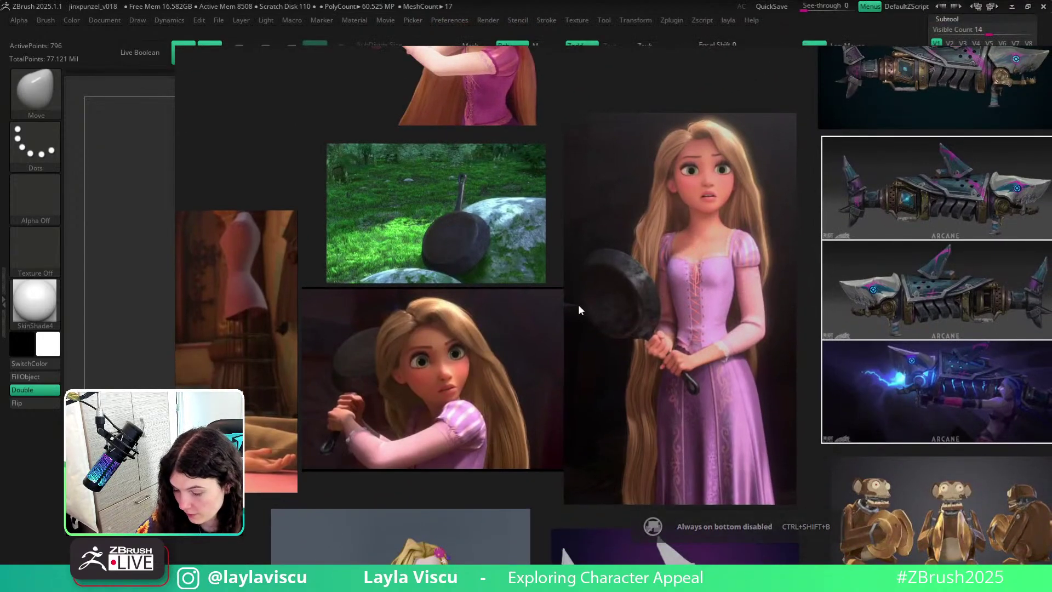
key("ctrl+shift+a")
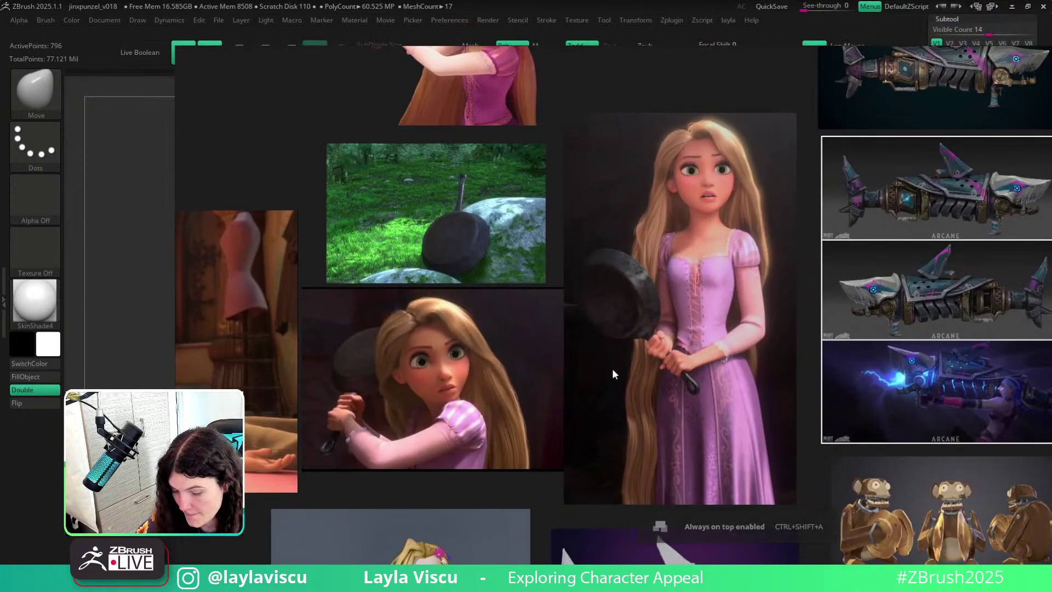
right_click_drag(607, 384, 907, 1)
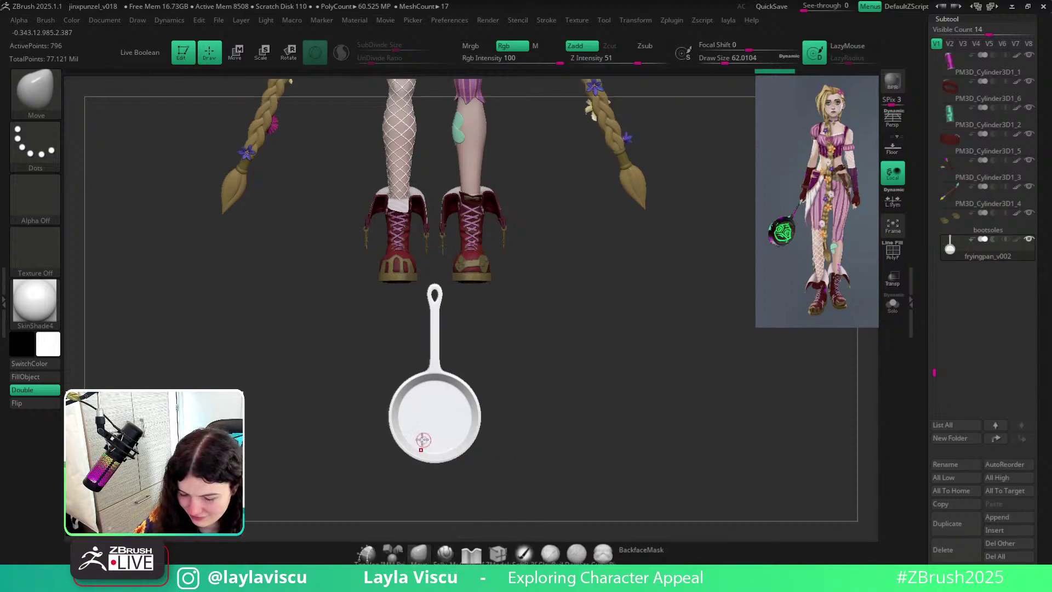
In a wireframe side view, mask everything except the handle's lowest edge loop above the pan and flatten that loop level.
right_click_drag(423, 440, 504, 469, "ctrl")
right_click_drag(583, 450, 642, 394, "alt")
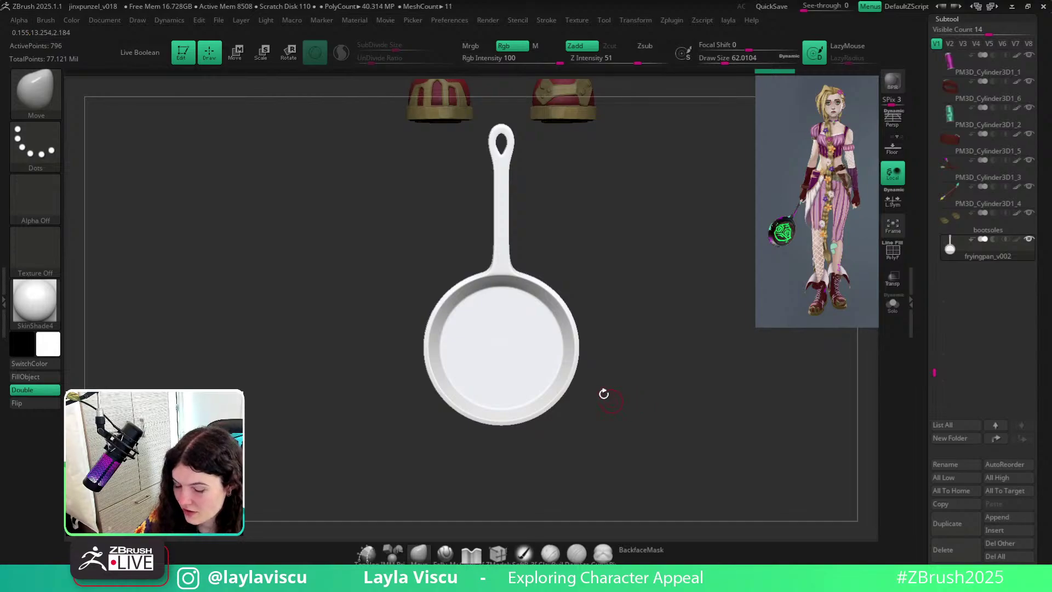
key("shift+f")
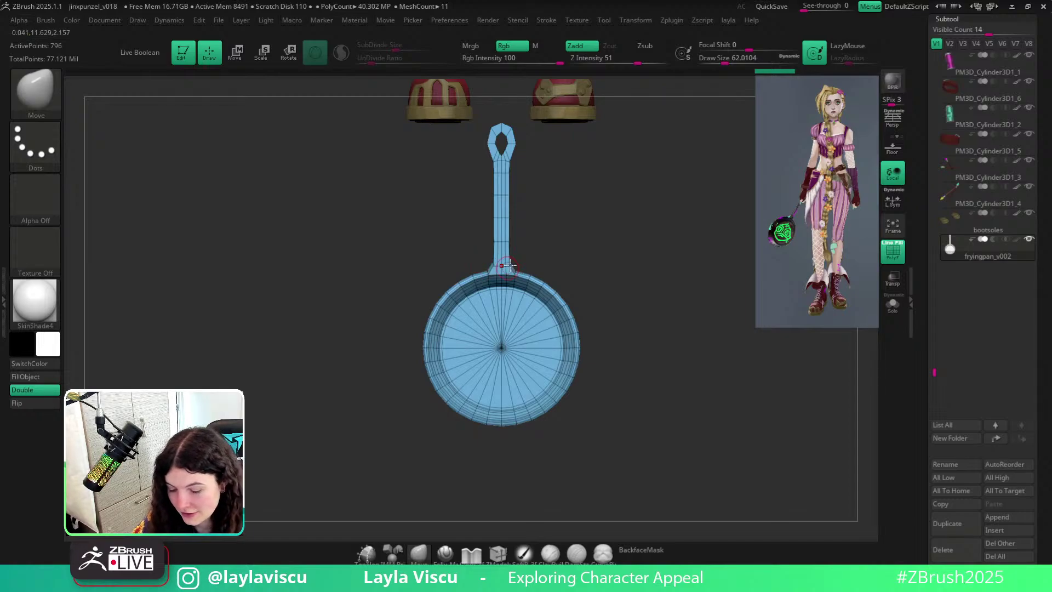
right_click_drag(512, 263, 639, 282, "ctrl")
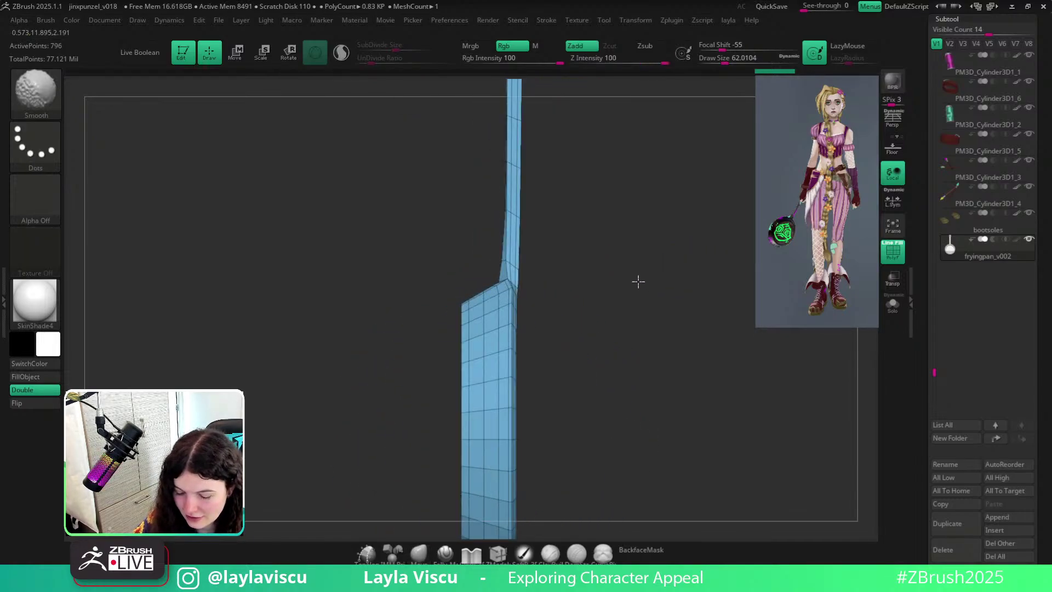
right_click_drag(565, 283, 602, 343, "ctrl")
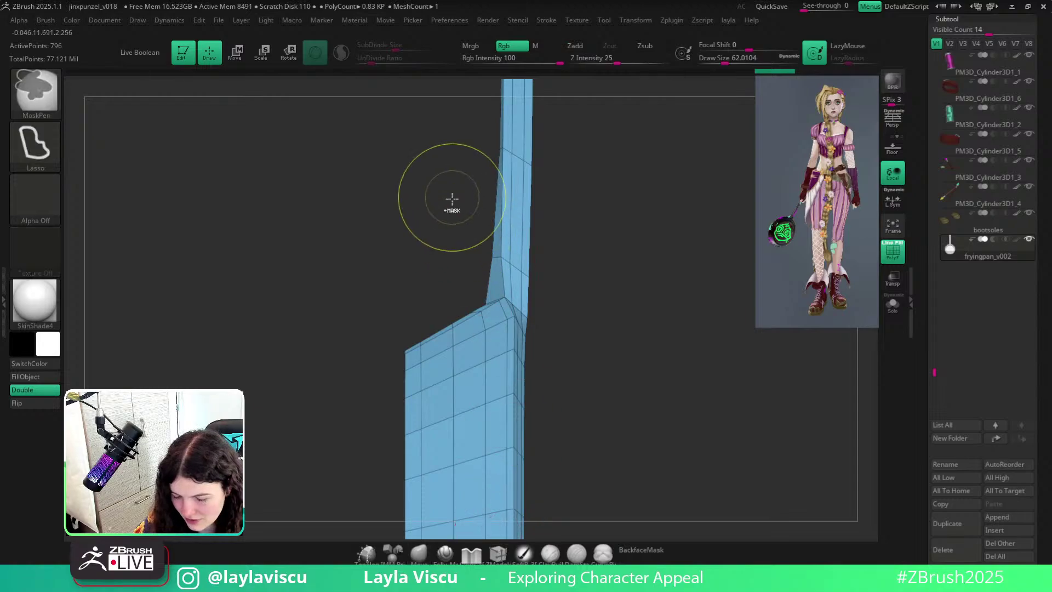
mouse_move(450, 203)
left_mouse_down("ctrl")
mouse_move(566, 280)
mouse_move(479, 279)
mouse_move(431, 215)
left_mouse_up("ctrl")
left_click(639, 270, "ctrl")
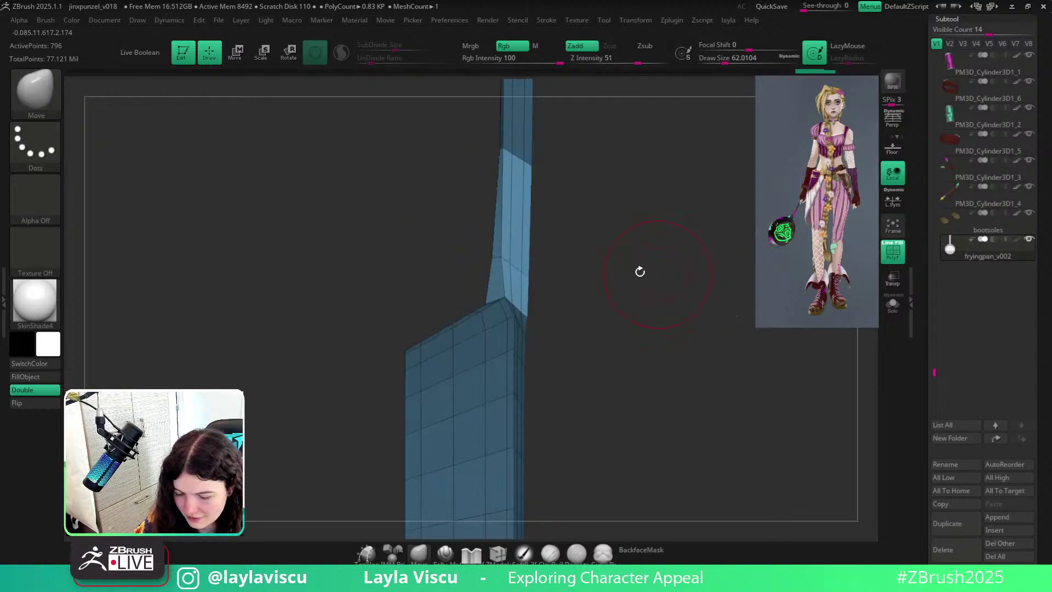
key("w")
left_click(490, 174)
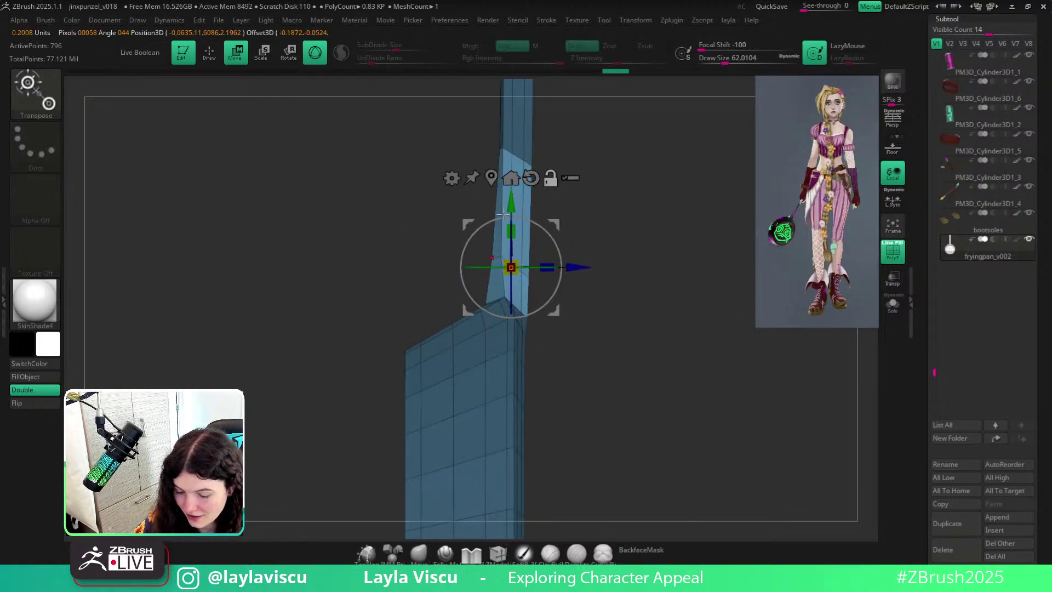
left_click(438, 558)
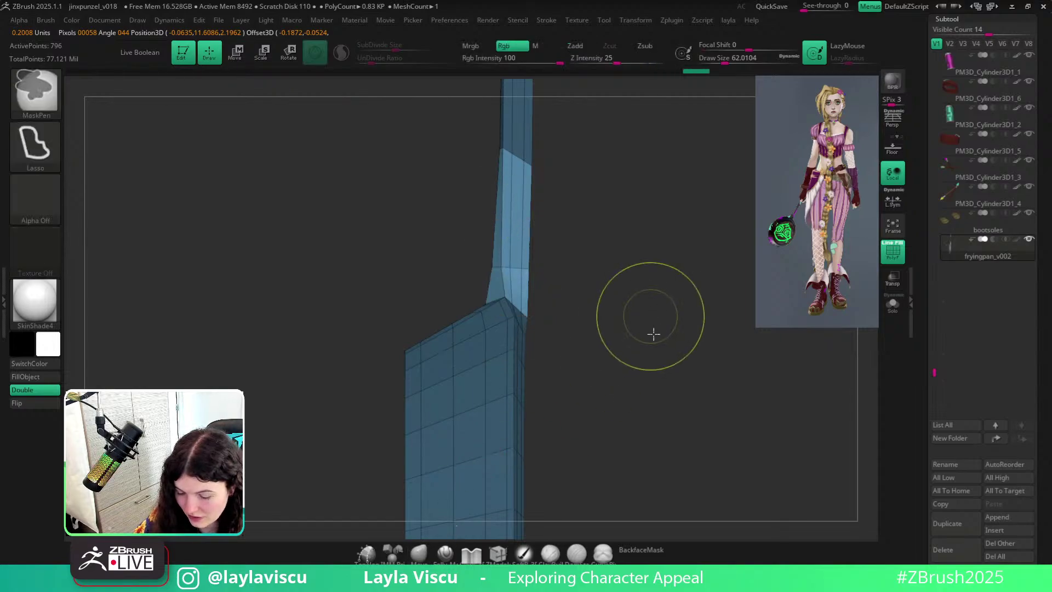
Isolate the second edge loop up the handle with an inverted lasso mask and flatten it level.
left_click_drag(653, 333, 631, 296, "ctrl")
left_click_drag(601, 235, 573, 420, "alt")
mouse_move(529, 326)
left_mouse_down("ctrl")
mouse_move(521, 371)
mouse_move(409, 307)
left_mouse_up("ctrl")
left_click(616, 334, "ctrl")
key("w")
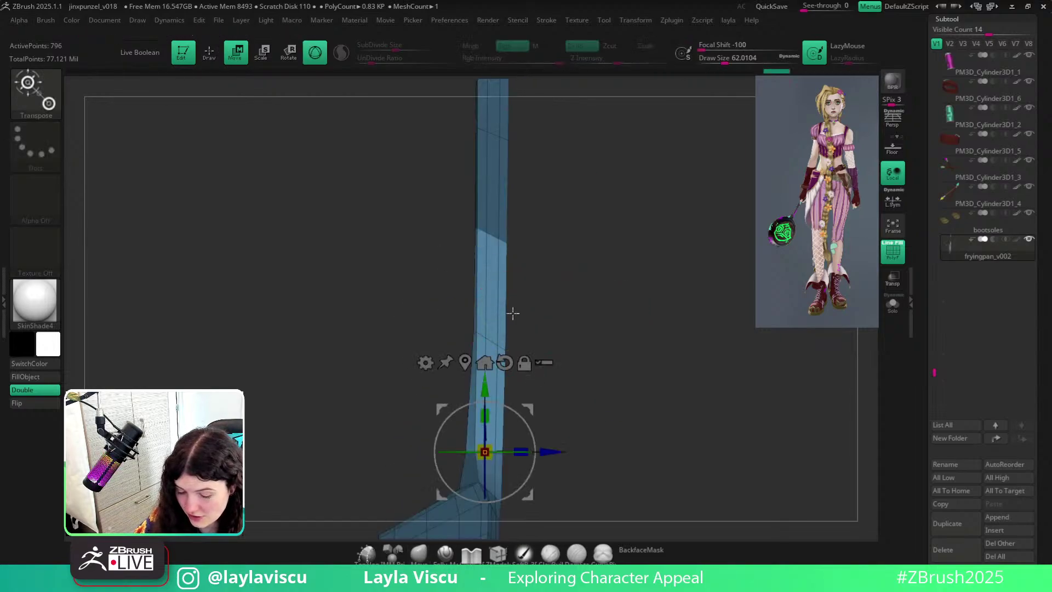
left_click(466, 367)
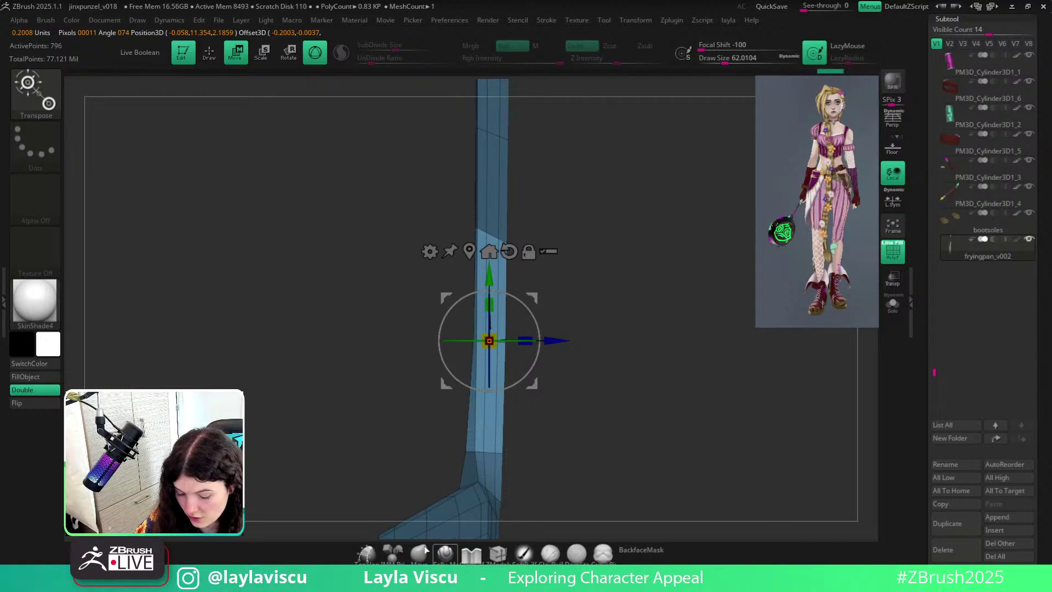
key("q")
Mask all but the third edge loop up the handle and flatten it level.
left_click_drag(647, 414, 633, 373, "ctrl")
left_click_drag(548, 251, 561, 352, "alt")
mouse_move(561, 305)
left_mouse_down("ctrl")
mouse_move(439, 366)
mouse_move(477, 392)
left_mouse_up("ctrl")
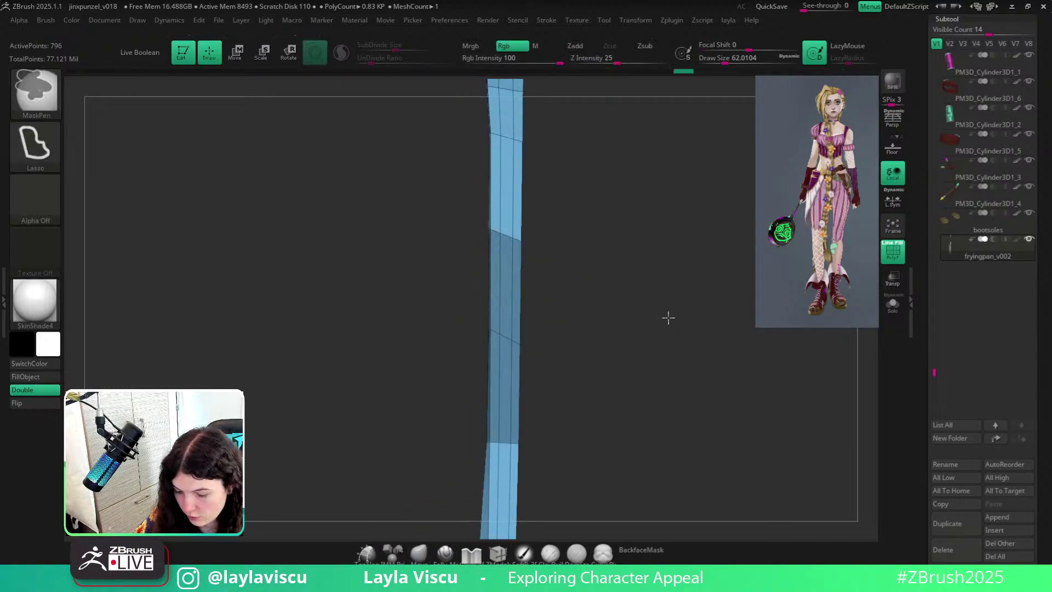
left_click(667, 318, "ctrl")
key("w")
left_click(482, 353)
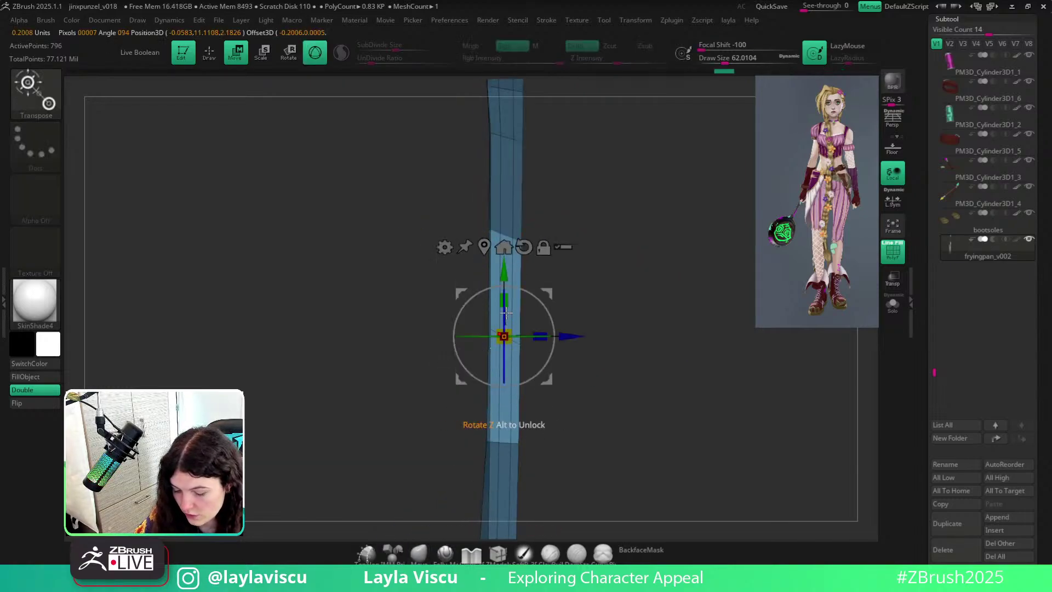
left_click(416, 555)
Mask all but the fourth edge loop up the handle and flatten it level.
mouse_move(609, 307)
left_mouse_down("ctrl")
mouse_move(624, 263)
mouse_move(614, 381)
left_mouse_up("ctrl")
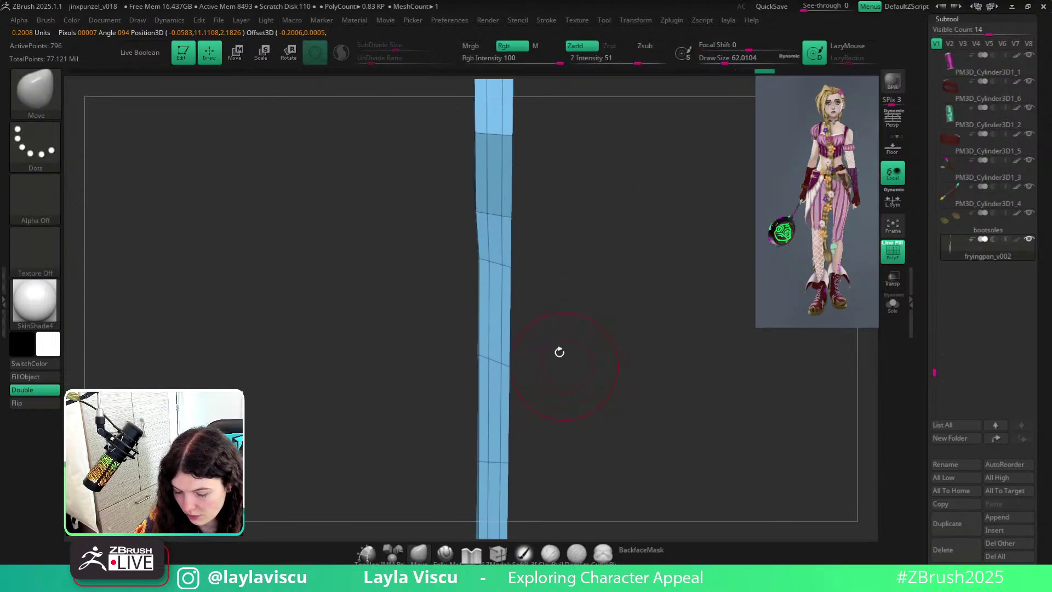
mouse_move(555, 322)
left_mouse_down("ctrl")
mouse_move(418, 316)
mouse_move(425, 311)
left_mouse_up("ctrl")
left_click(649, 367, "ctrl")
key("w")
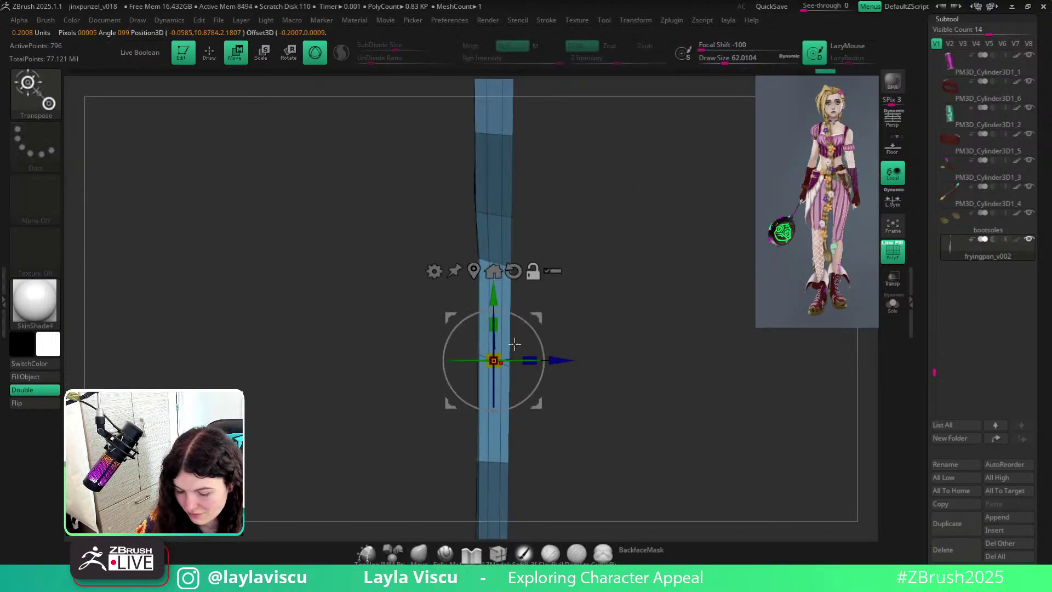
left_click(418, 554)
Mask all but the fifth edge loop up the handle and flatten it level.
left_click_drag(580, 326, 586, 355, "ctrl")
mouse_move(544, 269)
left_mouse_down("alt")
mouse_move(552, 322)
mouse_move(406, 312)
mouse_move(425, 282)
left_mouse_up("alt")
left_click(664, 347, "ctrl")
key("w")
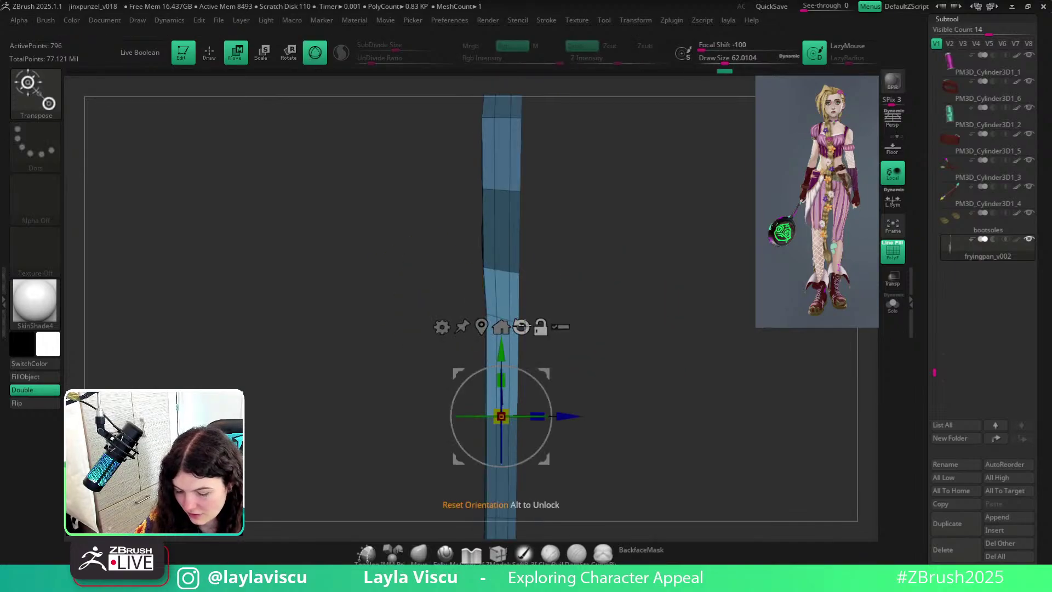
left_click(482, 326, "alt")
mouse_move(644, 331)
left_mouse_down()
mouse_move(569, 334)
mouse_move(627, 331)
left_mouse_up()
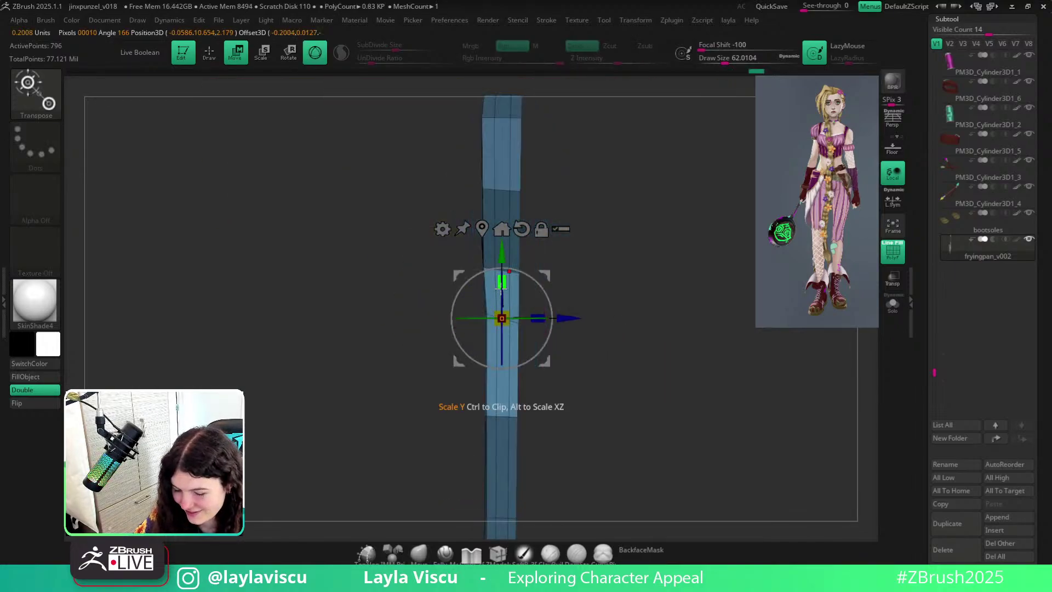
left_click(423, 552)
Turn on the pan's smooth subdivision preview with the wireframe shown and examine the handle and interior from an angle.
mouse_move(630, 369)
left_mouse_down("alt")
mouse_move(599, 343)
mouse_move(631, 353)
mouse_move(613, 347)
mouse_move(624, 291)
mouse_move(612, 286)
left_mouse_up("alt")
key("f")
key("shift+f")
key("d")
key("shift+f")
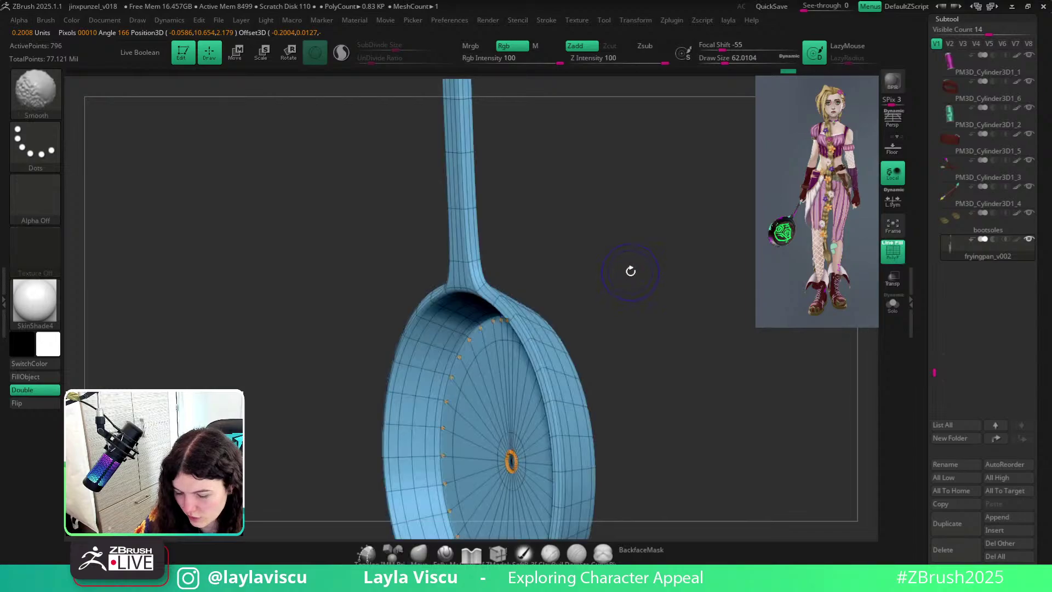
Hide the wireframe, switch the material to BasicMaterial and examine the smoothed pan from the front and at an angle.
right_click_drag(630, 270, 582, 284, "ctrl")
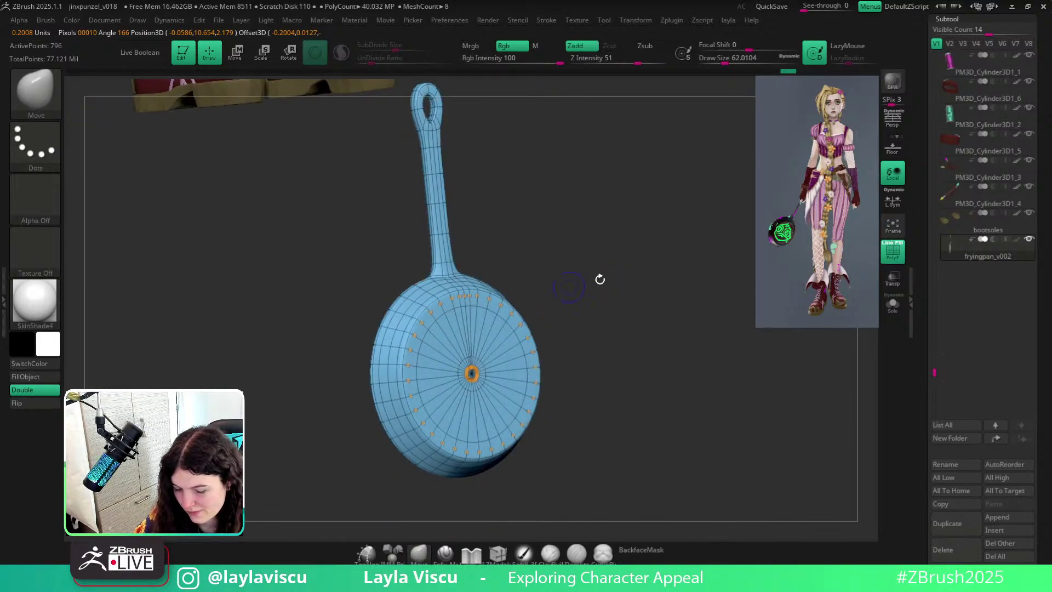
key("shift+f")
right_click_drag(683, 284, 143, 359)
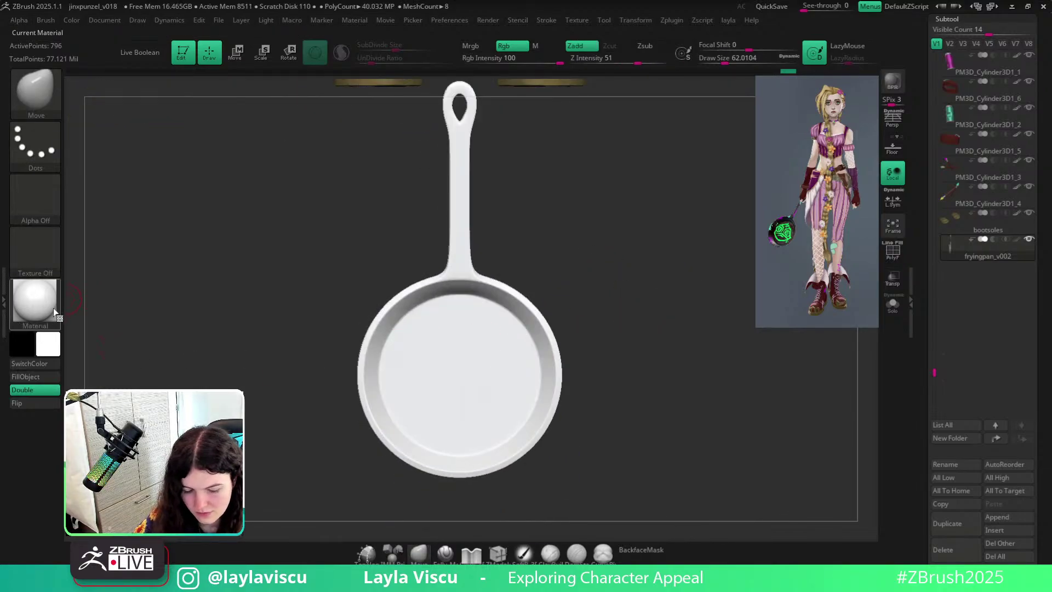
left_click(35, 301)
left_click(629, 383)
mouse_move(618, 301)
right_mouse_down()
mouse_move(646, 293)
mouse_move(616, 307)
right_mouse_up()
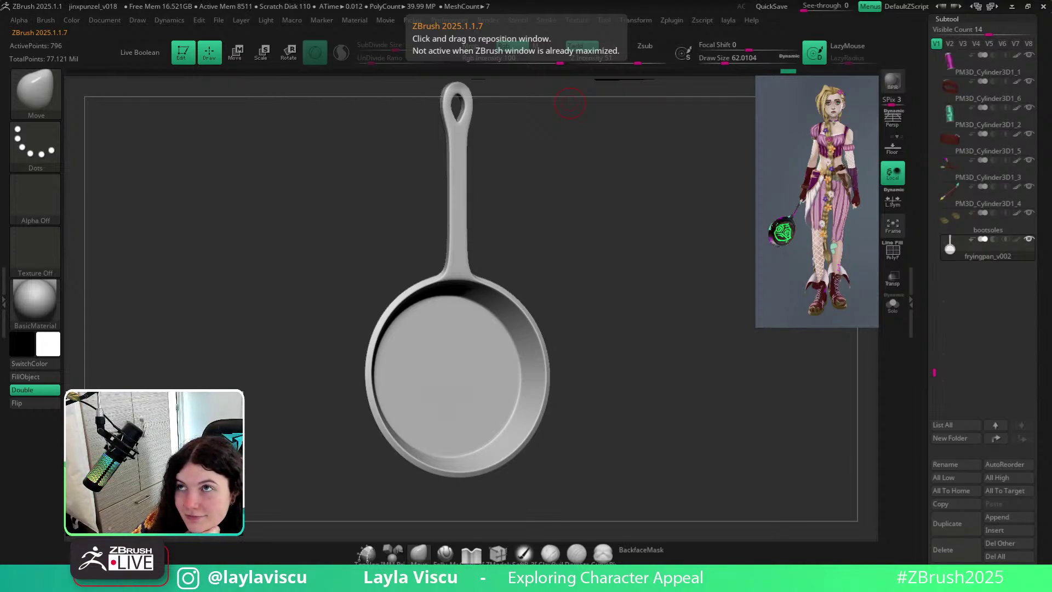
right_click_drag(672, 364, 663, 361)
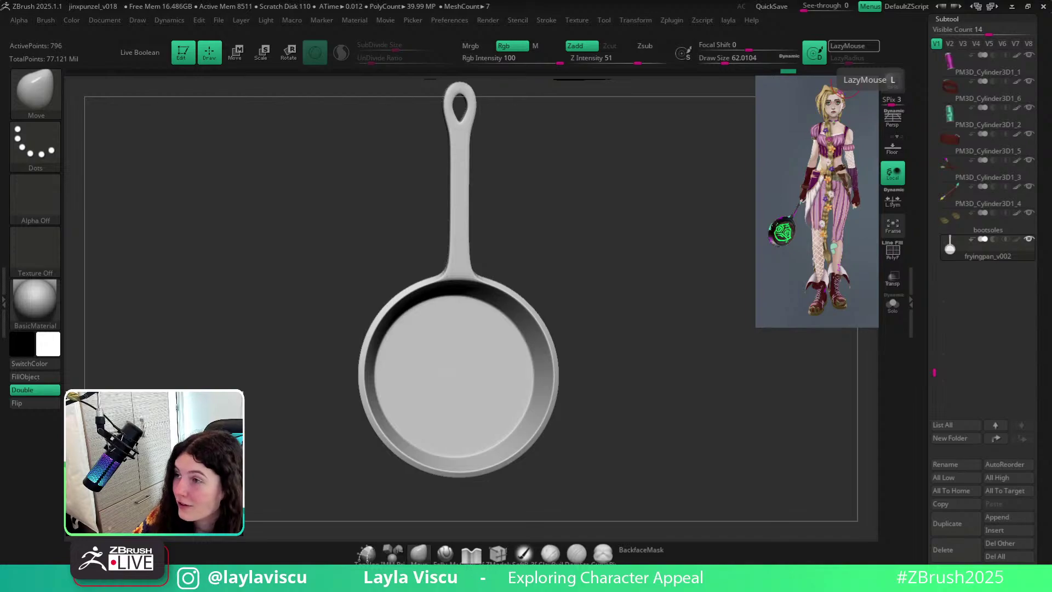
mouse_move(615, 243)
right_mouse_down()
mouse_move(519, 263)
mouse_move(487, 249)
right_mouse_up()
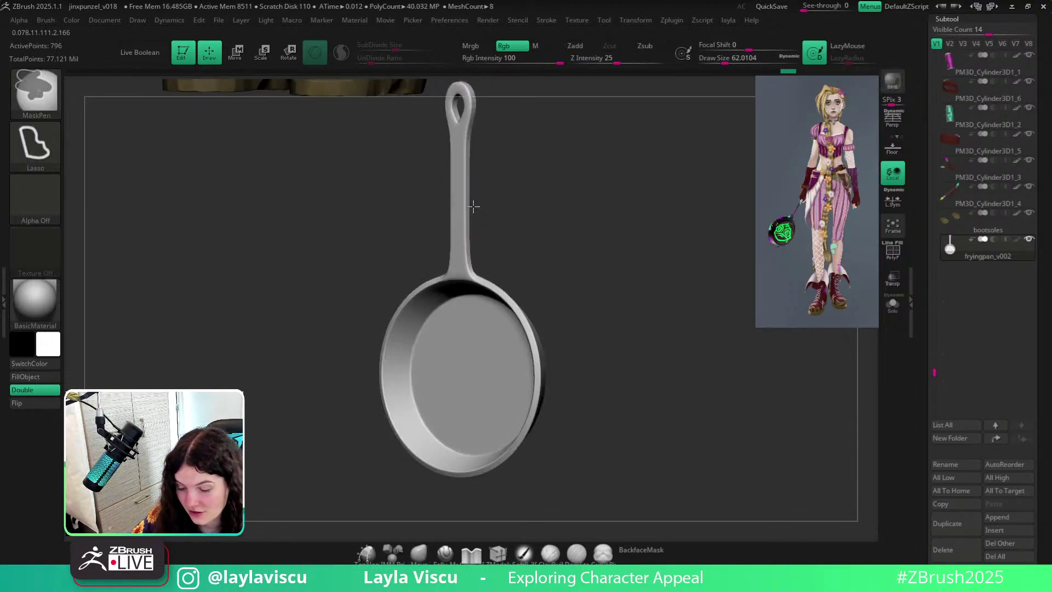
right_click_drag(473, 208, 527, 307, "ctrl")
Isolate the pan with its wireframe shown and set the ZModeler edge action to Mask for complete edge loops.
left_click(892, 304)
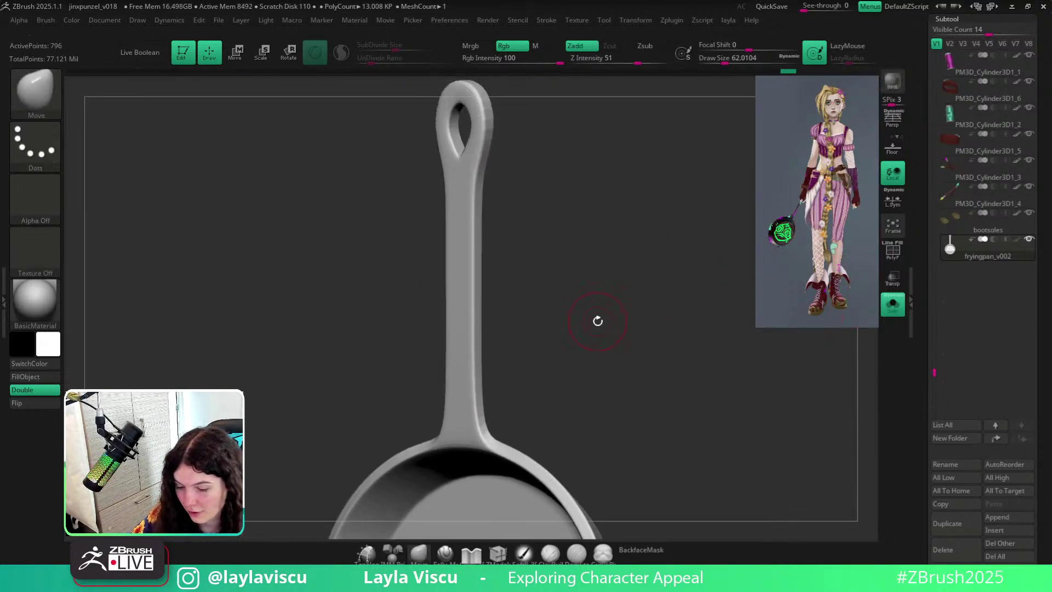
key("shift+f")
mouse_move(571, 288)
right_mouse_down()
mouse_move(555, 312)
mouse_move(471, 214)
mouse_move(487, 241)
right_mouse_up()
key("space")
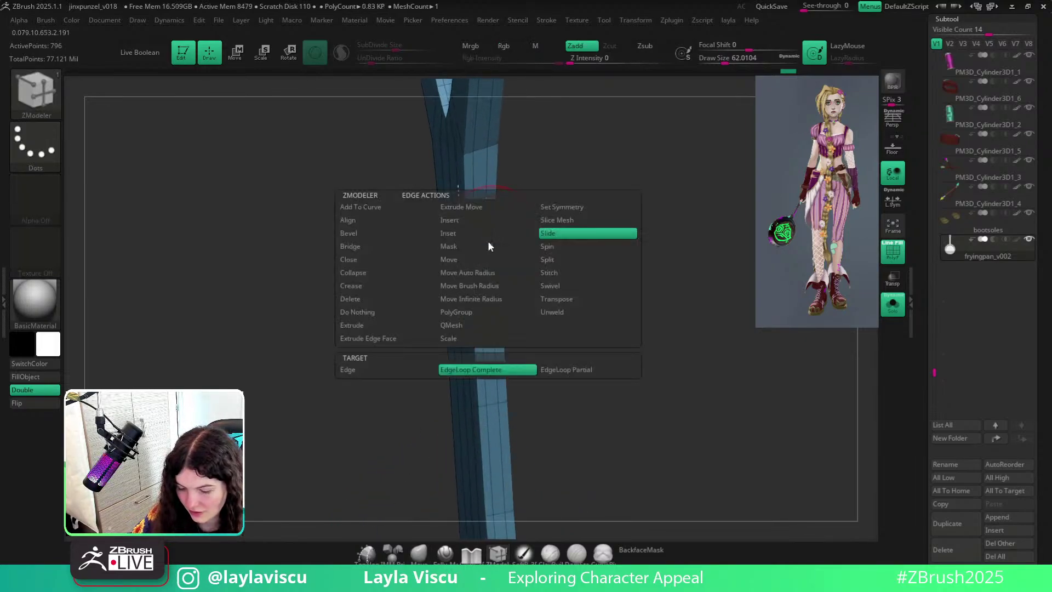
left_click(466, 246)
left_click(398, 384)
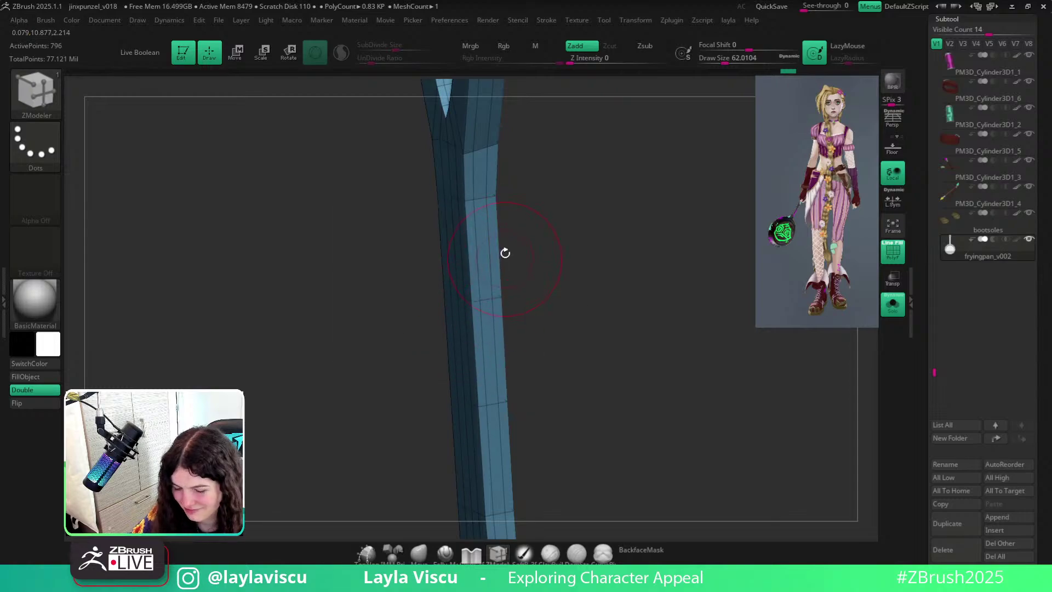
Mask the pan's bowl from the side view and invert the mask repeatedly to check which areas are covered.
right_click_drag(608, 200, 584, 318, "alt")
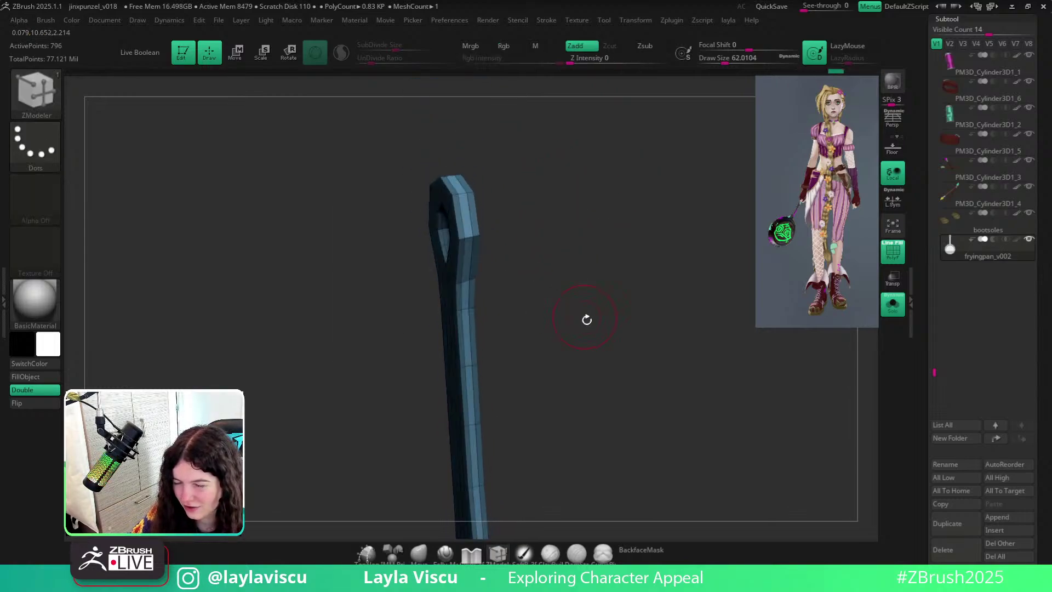
right_click_drag(609, 372, 589, 170, "alt")
mouse_move(587, 268)
right_mouse_down("ctrl")
mouse_move(560, 288)
mouse_move(584, 236)
mouse_move(583, 263)
right_mouse_up("ctrl")
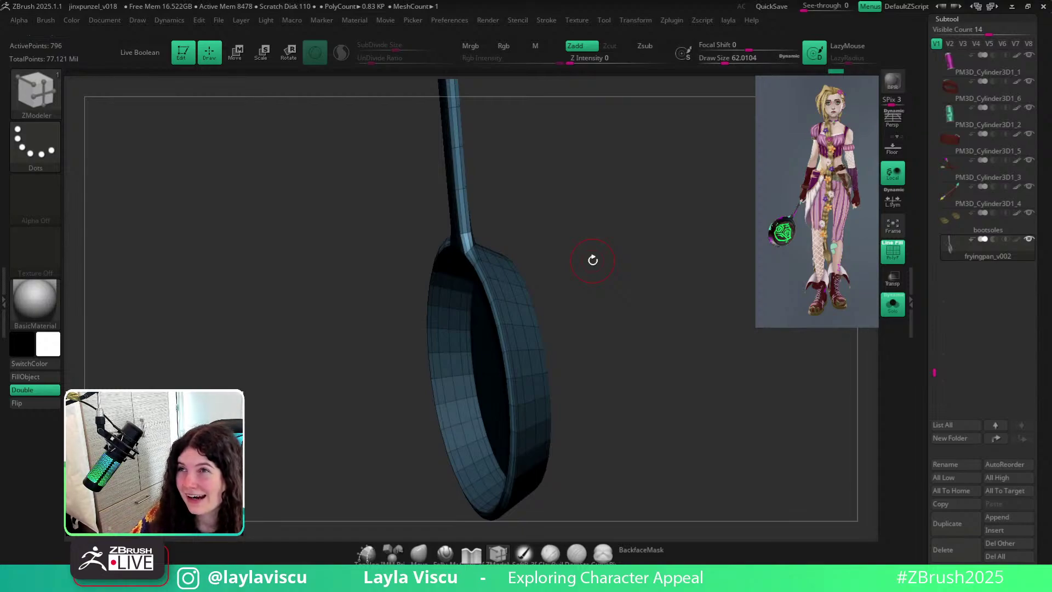
mouse_move(578, 467)
right_mouse_down()
mouse_move(618, 378)
mouse_move(637, 402)
right_mouse_up()
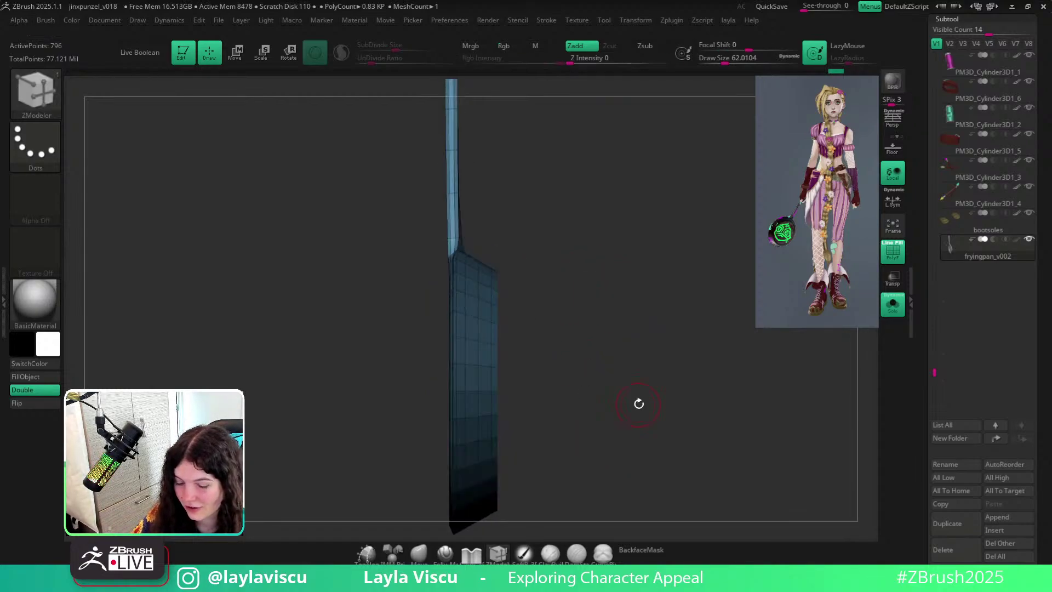
key("ctrl")
mouse_move(572, 462)
left_mouse_down("ctrl")
mouse_move(417, 537)
mouse_move(378, 340)
mouse_move(420, 269)
mouse_move(448, 244)
mouse_move(479, 242)
left_mouse_up("ctrl")
mouse_move(552, 231)
right_mouse_down()
mouse_move(559, 310)
mouse_move(629, 308)
mouse_move(610, 327)
right_mouse_up()
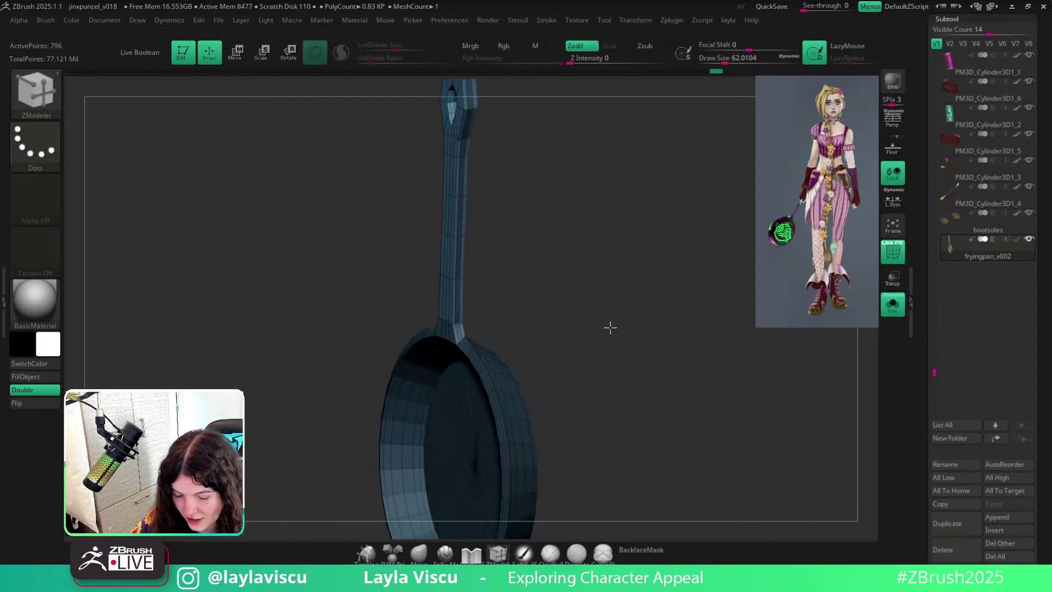
left_click(609, 329, "ctrl")
left_click(608, 329, "ctrl")
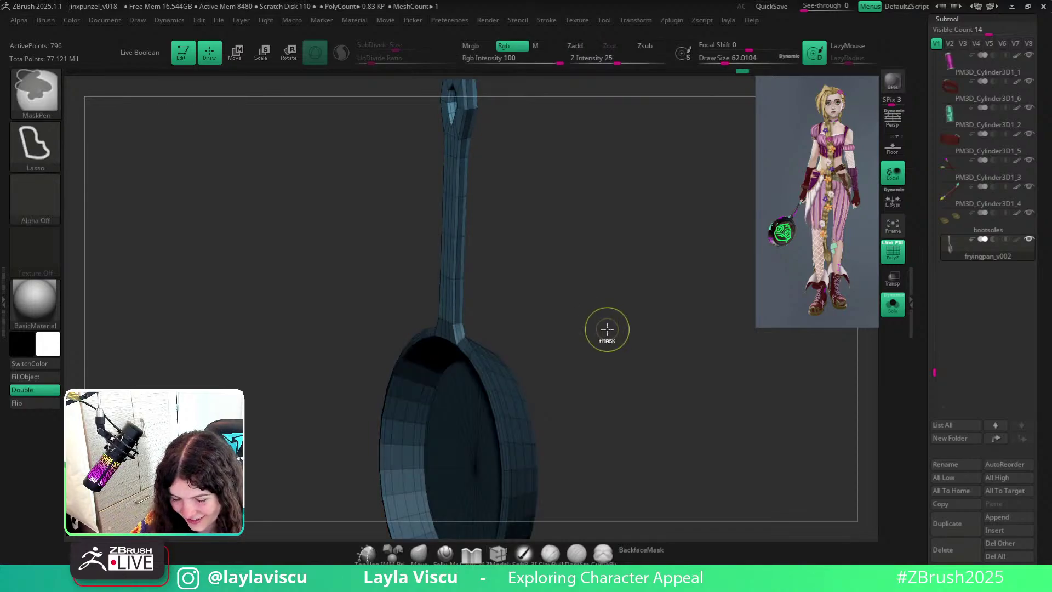
left_click(607, 328, "ctrl")
left_click(607, 330, "ctrl")
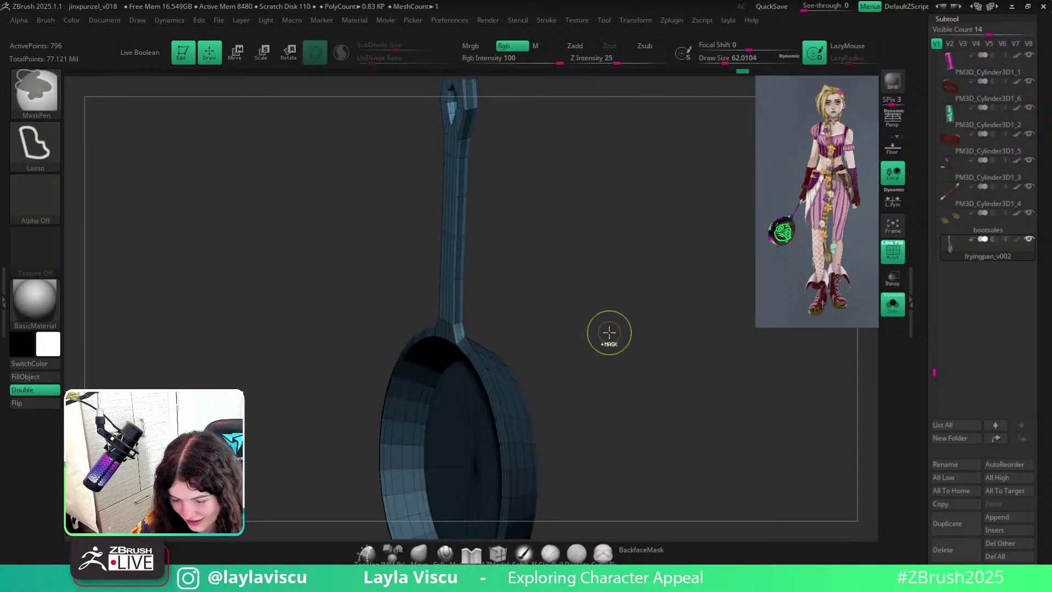
left_click(607, 330, "ctrl")
left_click(607, 330, "ctrl")
Set the masking stroke to FreeHand with a draw size of about 2.2 and unmask the points where the handle's side meets the rim.
right_click_drag(607, 330, 619, 346, "shift")
mouse_move(618, 346)
left_mouse_down()
mouse_move(627, 359)
mouse_move(587, 343)
mouse_move(597, 409)
mouse_move(628, 317)
mouse_move(598, 535)
mouse_move(371, 315)
mouse_move(430, 244)
mouse_move(538, 242)
mouse_move(542, 324)
mouse_move(581, 364)
mouse_move(480, 414)
left_mouse_up()
right_click_drag(480, 414, 472, 452, "ctrl")
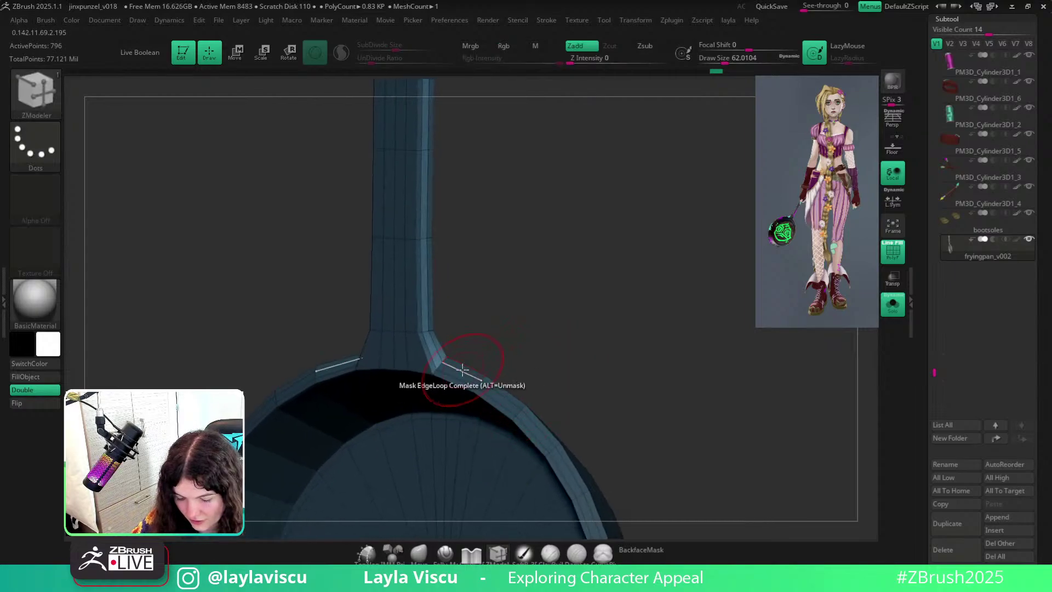
left_click(711, 59)
left_click(28, 148, "ctrl")
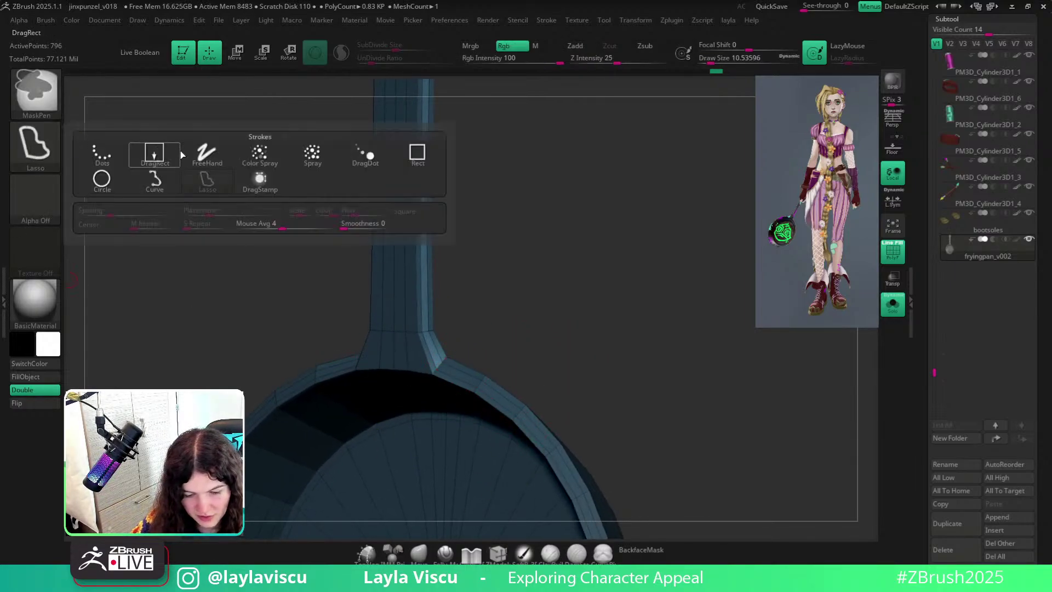
left_click(207, 153, "ctrl")
right_click_drag(443, 406, 441, 452, "ctrl")
key("s")
left_click_drag(439, 282, 433, 281)
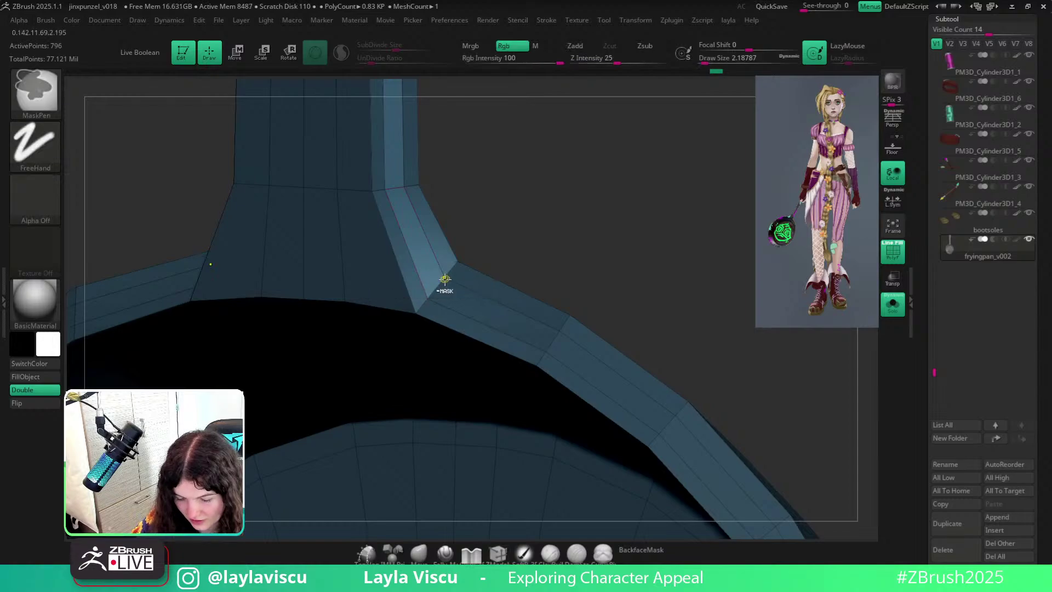
left_click(427, 300, "ctrl+alt")
left_click(445, 276, "ctrl+alt")
Apply a slight Inflate deformation to the unmasked edge loop along the handle's side and clear the mask.
mouse_move(427, 309)
right_mouse_down("ctrl")
mouse_move(406, 248)
mouse_move(587, 350)
mouse_move(558, 363)
right_mouse_up("ctrl")
right_click_drag(593, 321, 562, 389)
right_click_drag(571, 349, 551, 373)
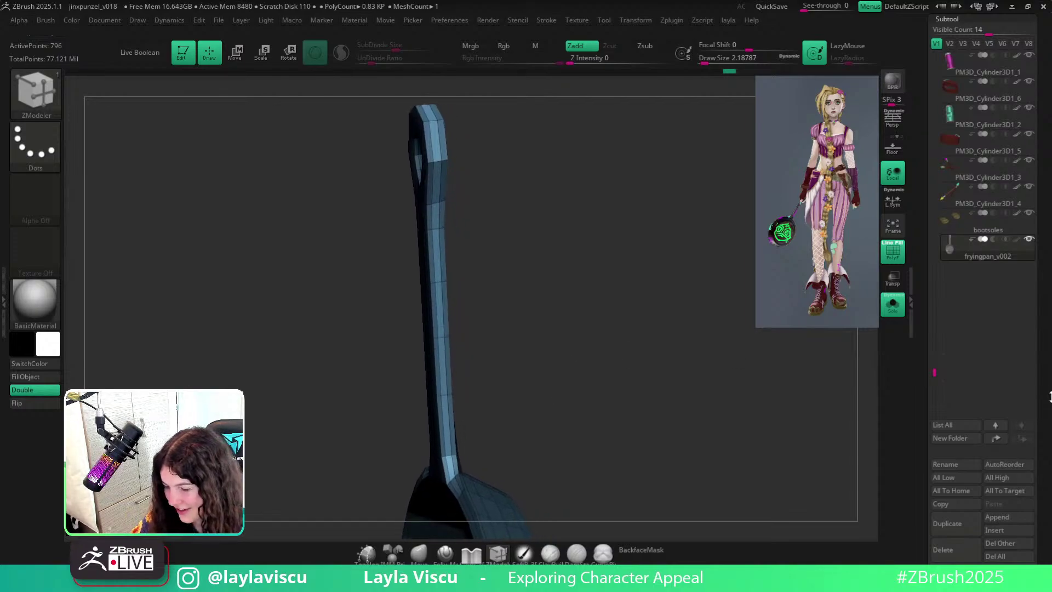
left_click_drag(933, 359, 930, 349)
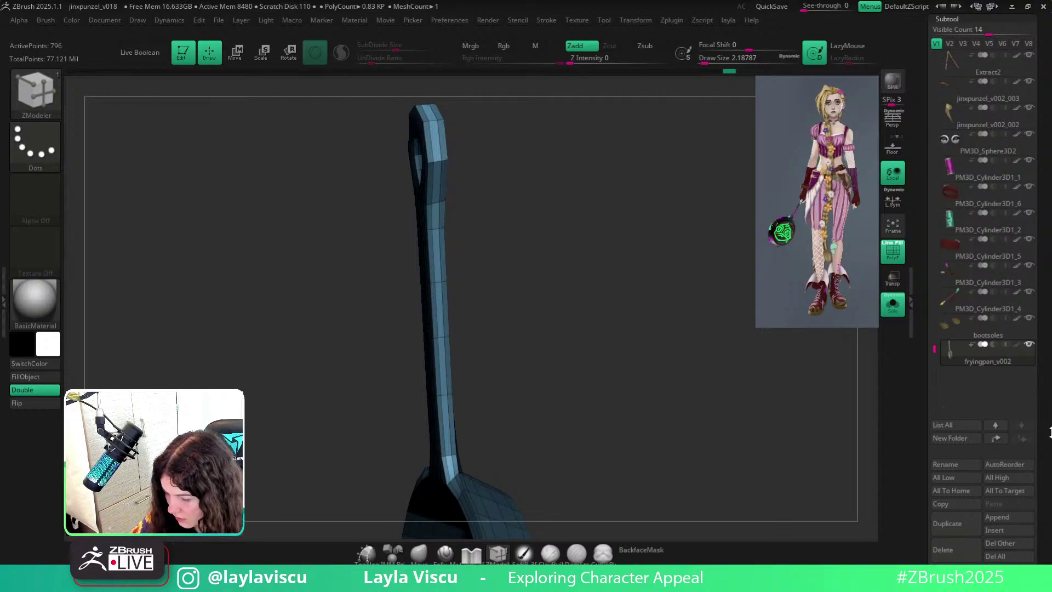
scroll(976, 465, "down", 5)
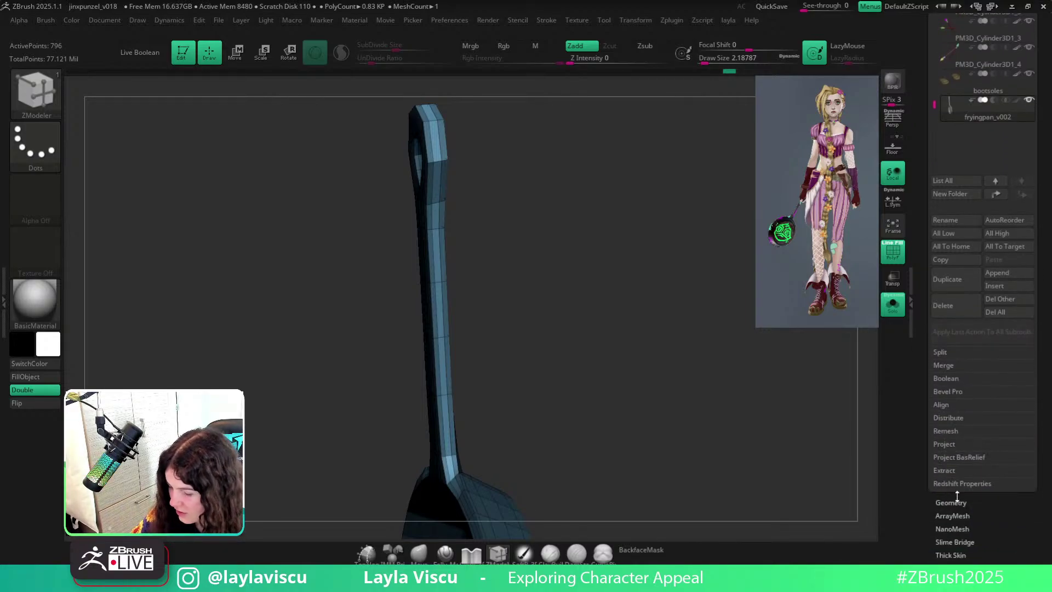
scroll(958, 501, "down", 5)
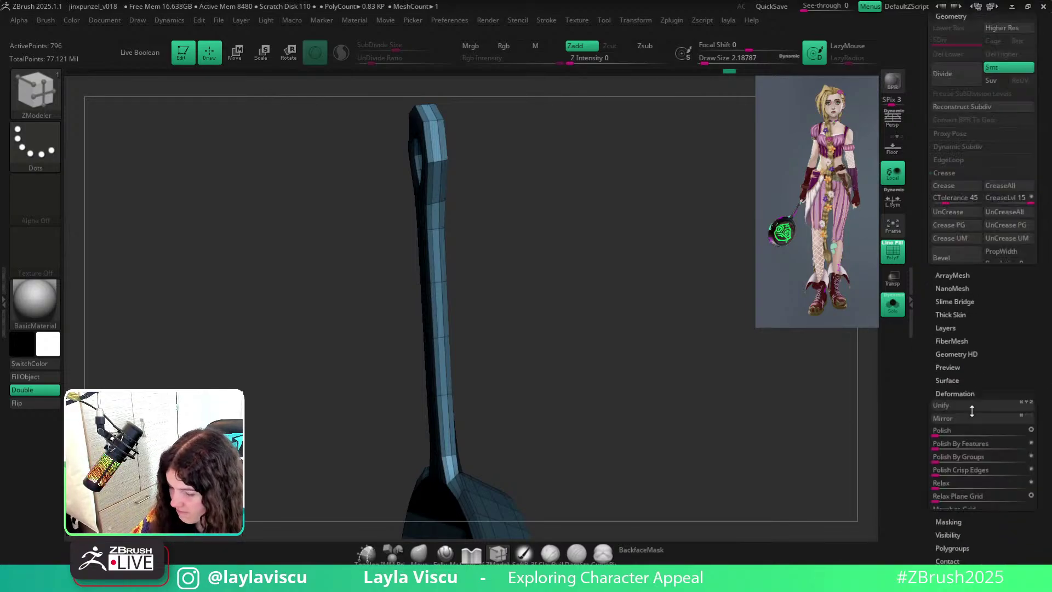
left_click(955, 408)
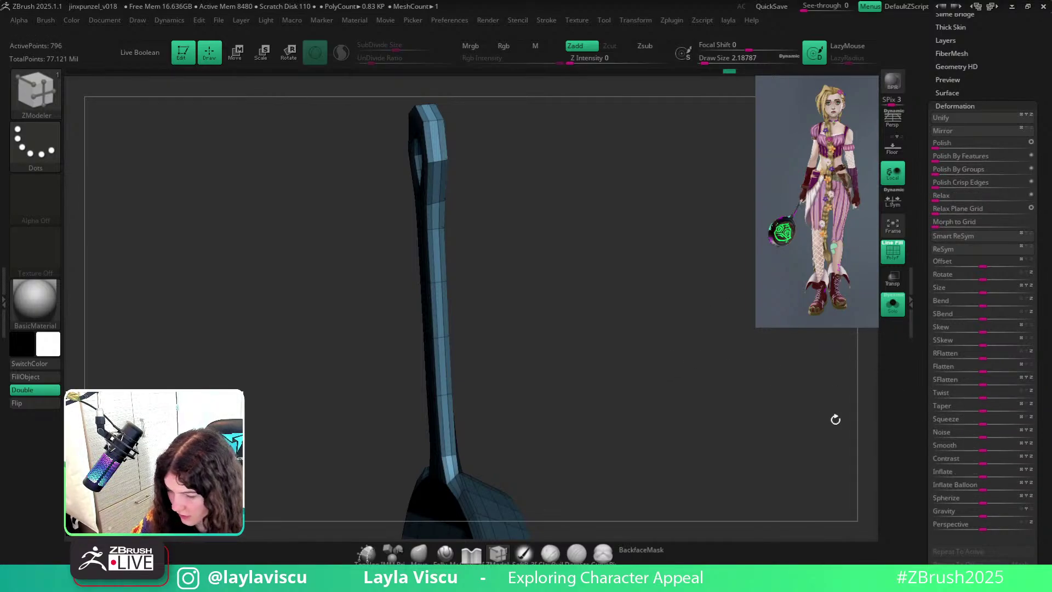
mouse_move(702, 413)
left_mouse_down()
mouse_move(679, 429)
mouse_move(667, 423)
left_mouse_up()
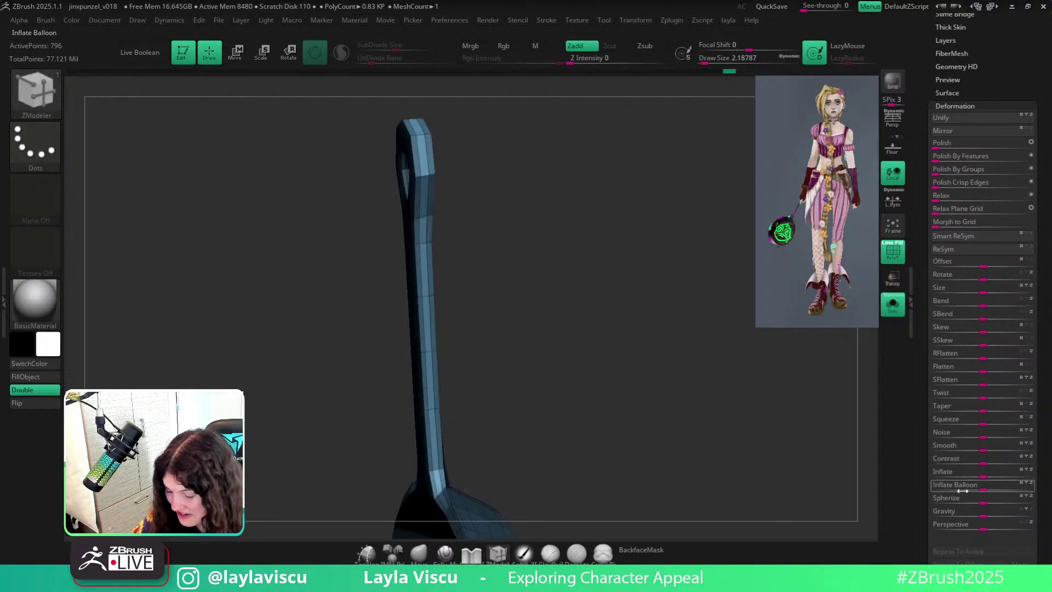
left_click_drag(983, 477, 992, 478)
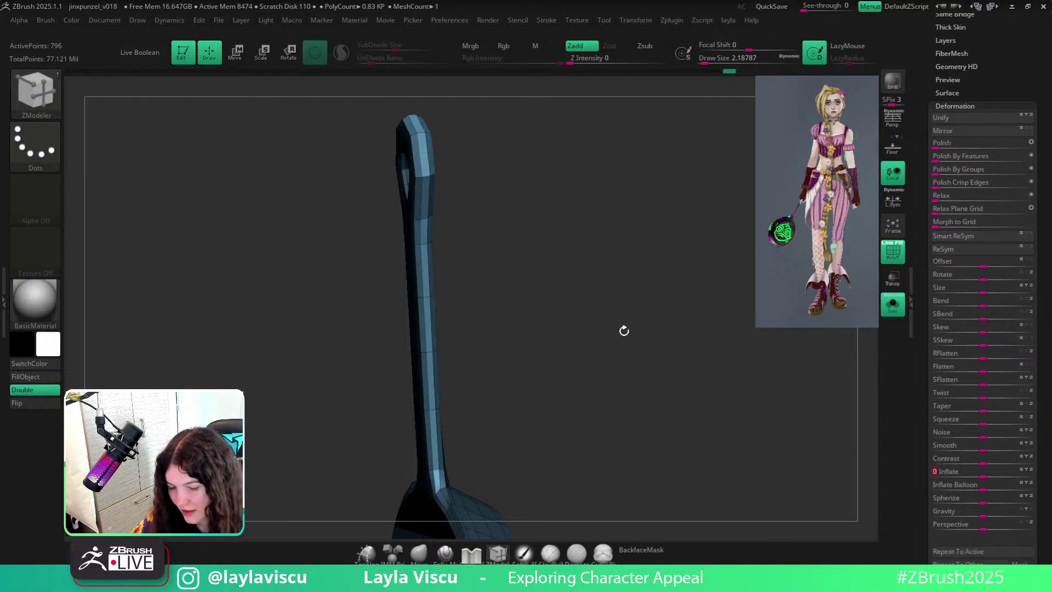
left_click_drag(611, 313, 647, 320)
left_click_drag(630, 324, 578, 338, "ctrl")
Turn on the smooth subdivision preview without the wireframe and examine the handle and its loop end.
key("d")
key("shift+f")
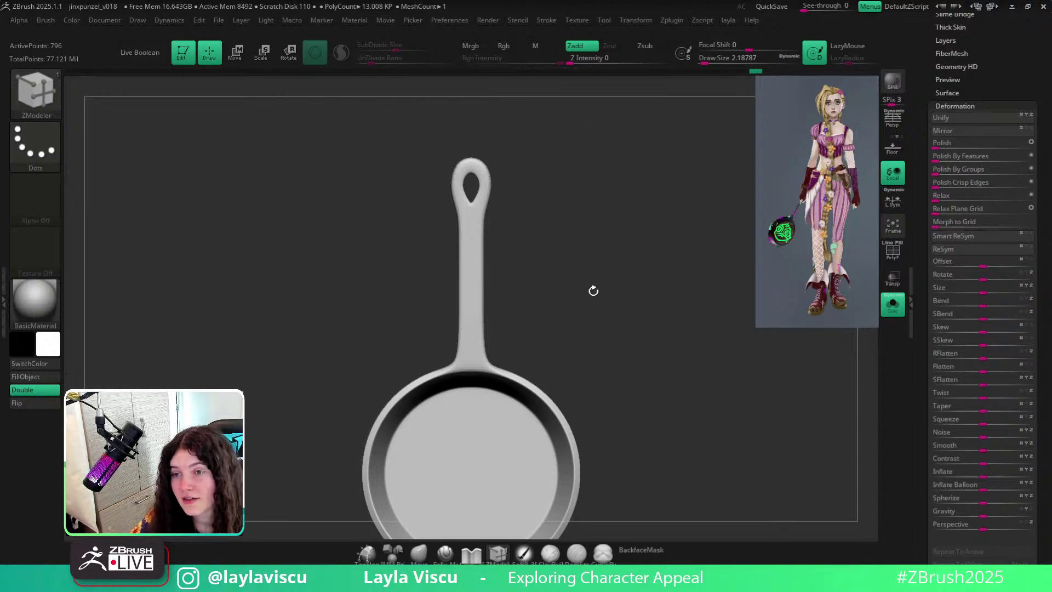
left_click_drag(580, 304, 577, 371, "alt")
right_click_drag(564, 286, 561, 341, "alt")
right_click_drag(561, 340, 460, 329)
right_click_drag(414, 158, 522, 91, "ctrl")
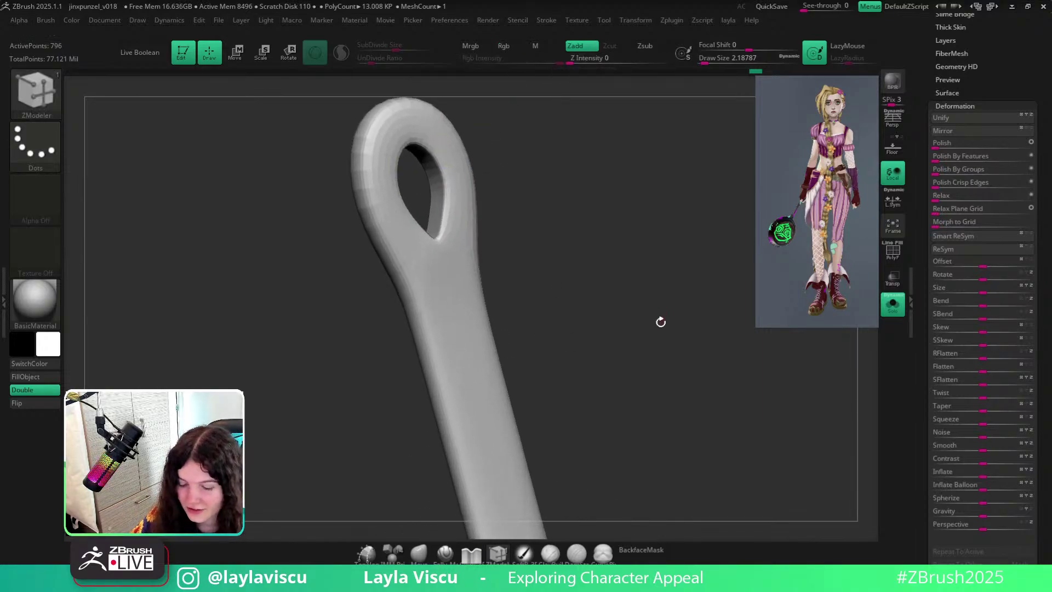
right_click_drag(661, 322, 479, 273, "ctrl")
Return to the low-poly wireframe, mask all but an edge loop inside the handle's hole, inflate it slightly and clear the mask.
key("shift+f")
key("shift+d")
left_click_drag(570, 293, 379, 238)
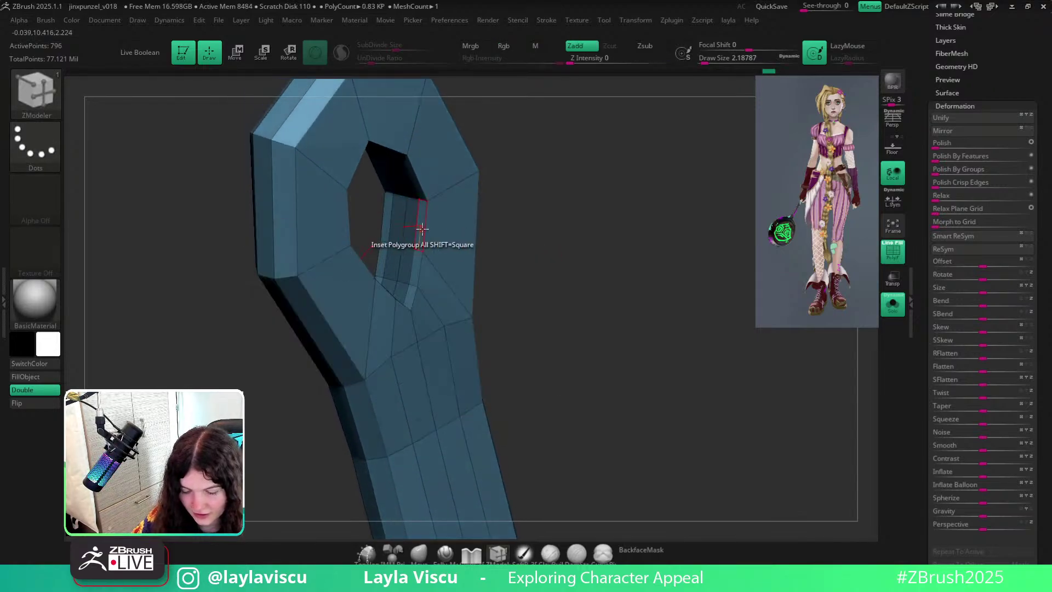
left_click(416, 229)
left_click(341, 254)
key("w")
key("ctrl+i")
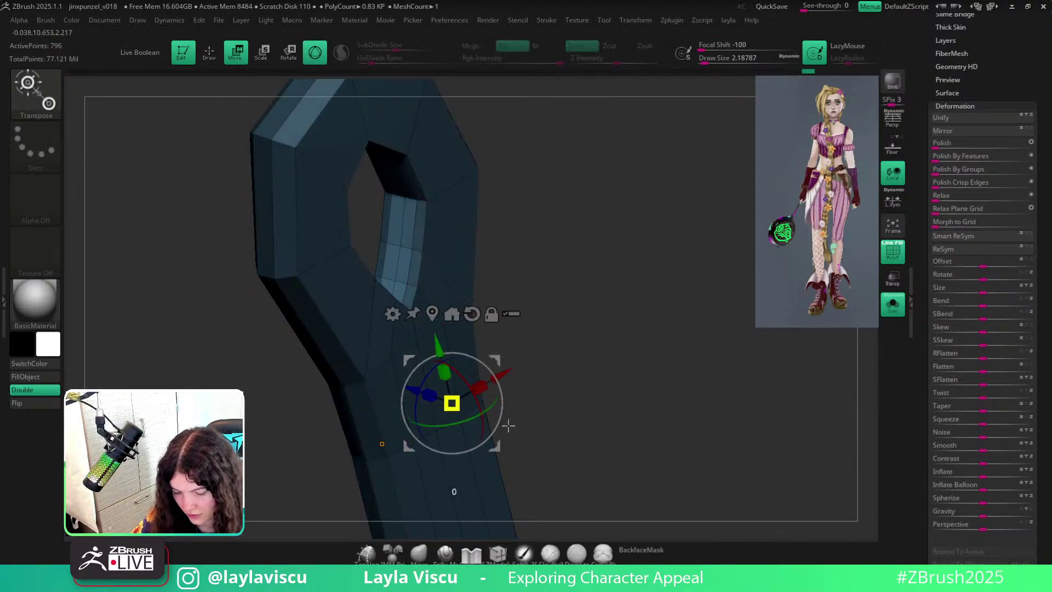
left_click_drag(509, 425, 540, 441)
left_click(499, 554)
left_click_drag(596, 357, 607, 379, "ctrl")
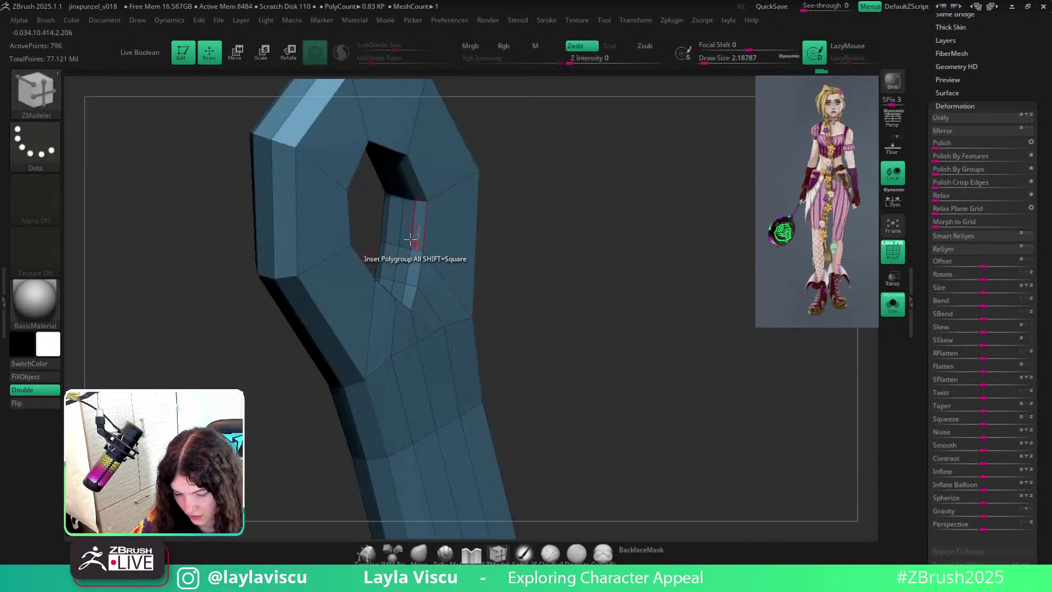
Isolate the inner loop of the handle's hole with a mask again, inflate it, clear the mask and check the smoothed pan.
left_click(411, 239, "ctrl")
left_click(538, 261, "ctrl")
key("w")
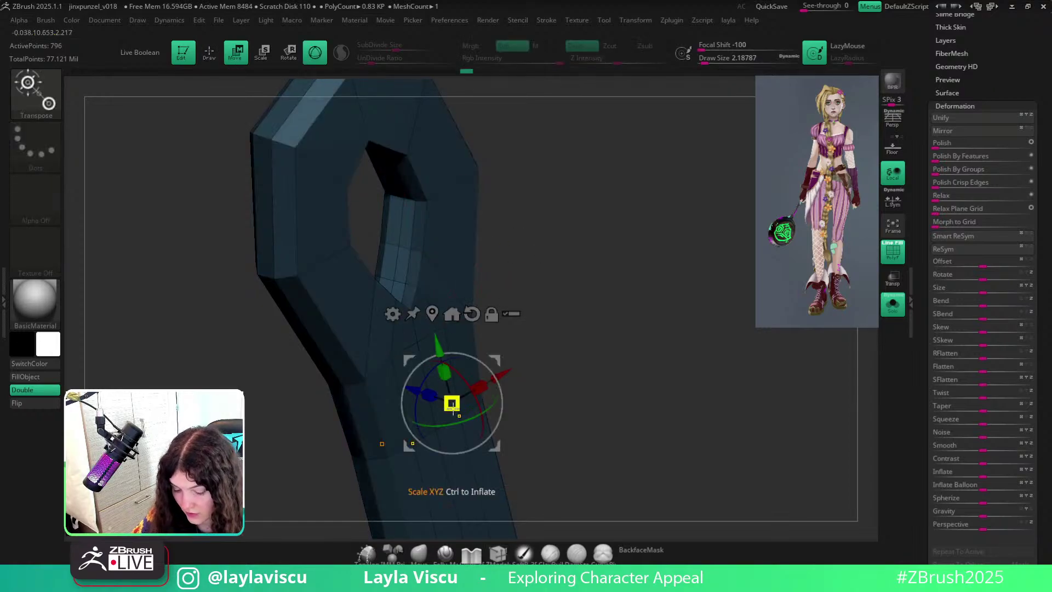
left_click(420, 554)
left_click_drag(644, 358, 653, 404, "ctrl")
key("d")
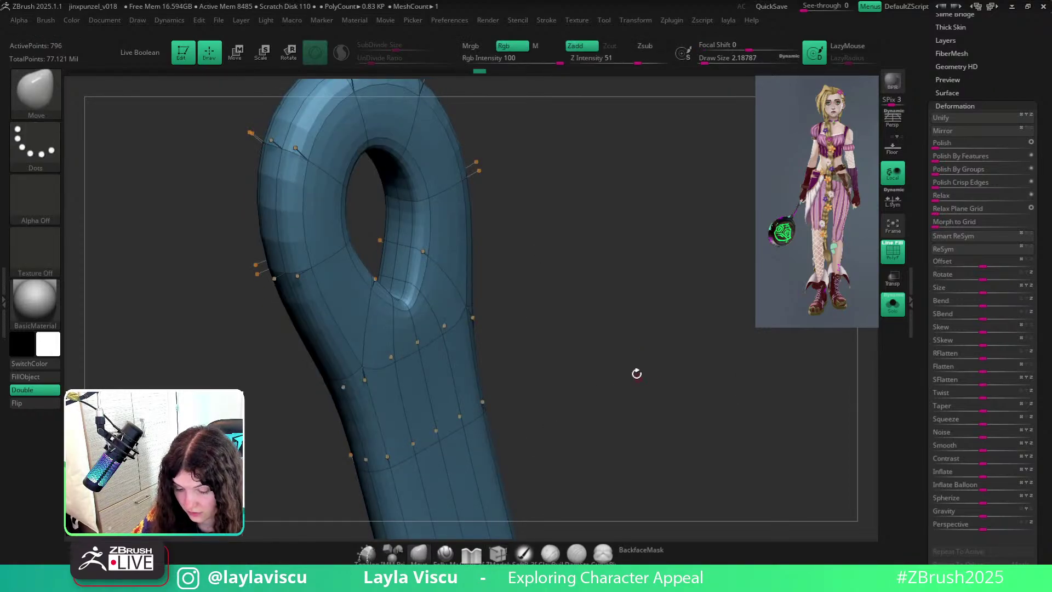
key("shift+f")
left_click_drag(624, 301, 548, 305, "alt")
mouse_move(549, 305)
right_mouse_down("shift")
mouse_move(628, 315)
mouse_move(522, 350)
mouse_move(548, 301)
mouse_move(521, 342)
right_mouse_up("shift")
mouse_move(522, 342)
right_mouse_down()
mouse_move(632, 310)
mouse_move(613, 314)
mouse_move(611, 336)
right_mouse_up()
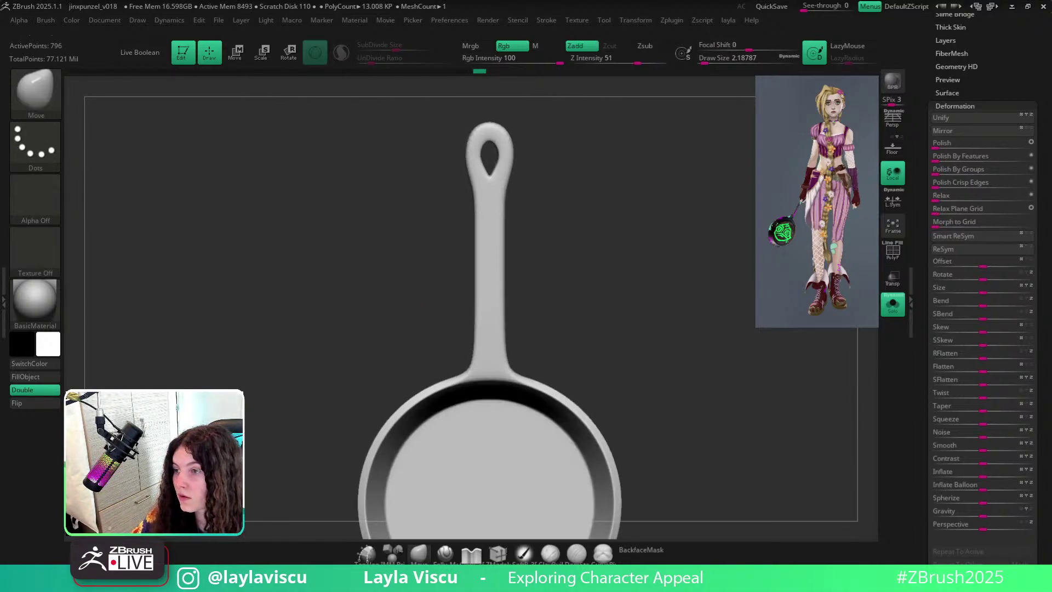
Pick the MoveInfiniteDepth brush with a draw size of about 35 and compare the handle's hole in low-poly and smoothed display.
key("b")
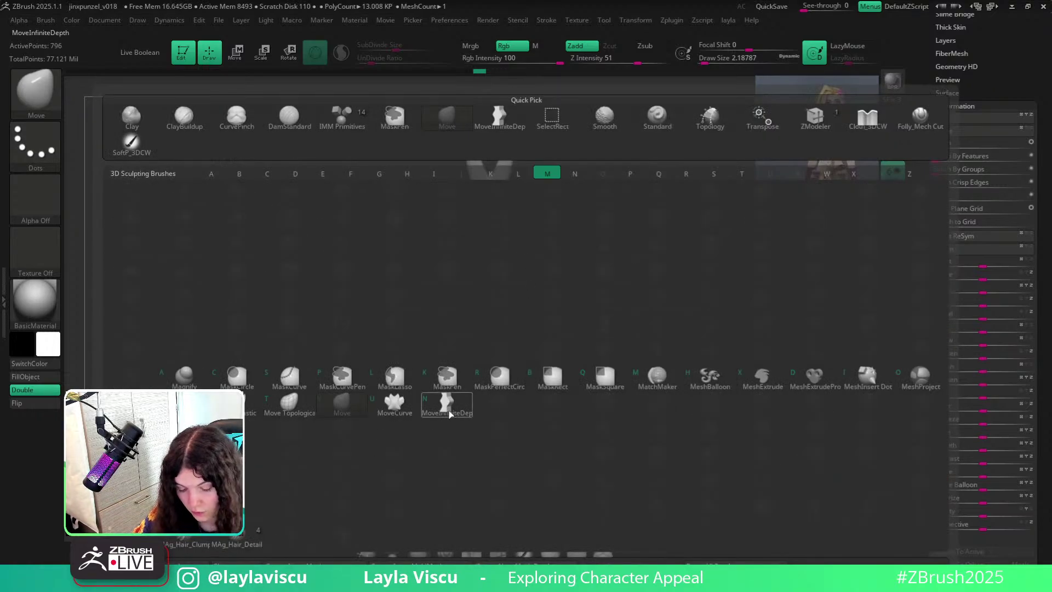
left_click(449, 414)
right_click_drag(521, 193, 540, 207, "ctrl")
key("s")
key("shift+d")
mouse_move(487, 172)
left_mouse_down()
mouse_move(496, 170)
mouse_move(485, 171)
left_mouse_up()
key("s")
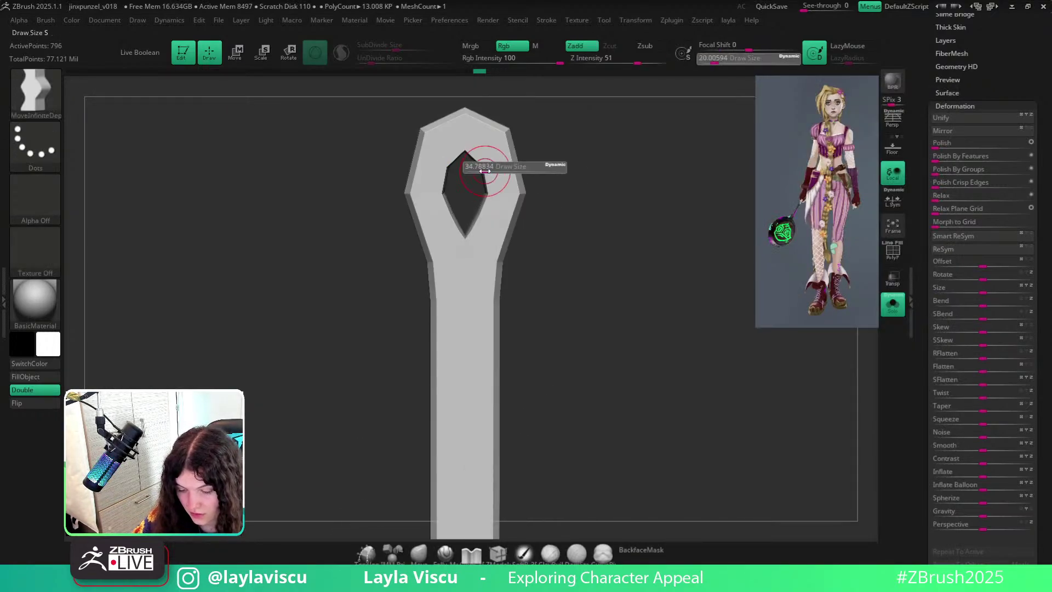
key("d")
key("shift+f")
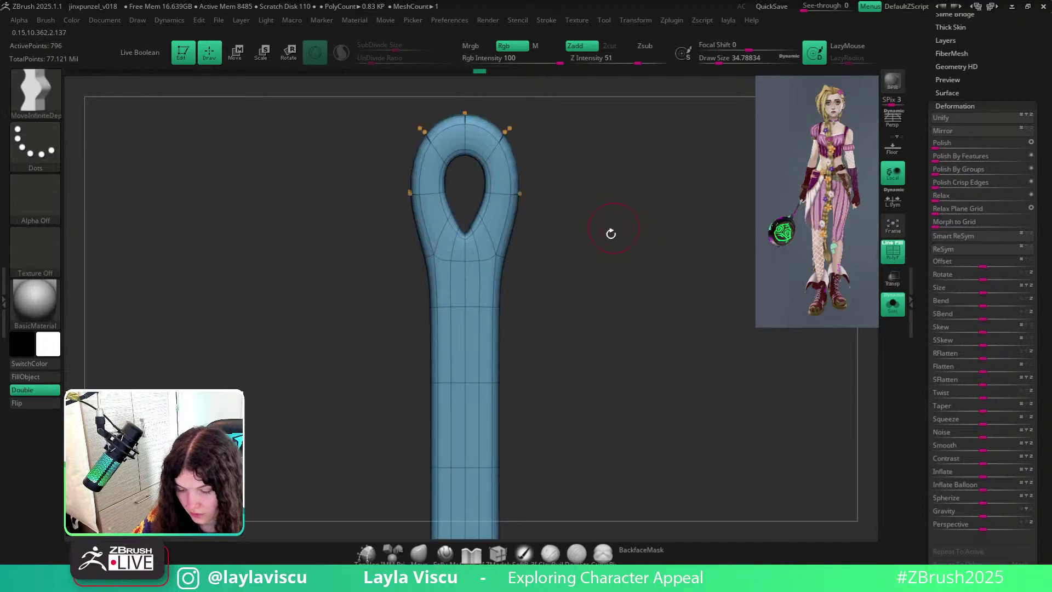
key("shift+f")
key("f")
left_click_drag(582, 267, 499, 247)
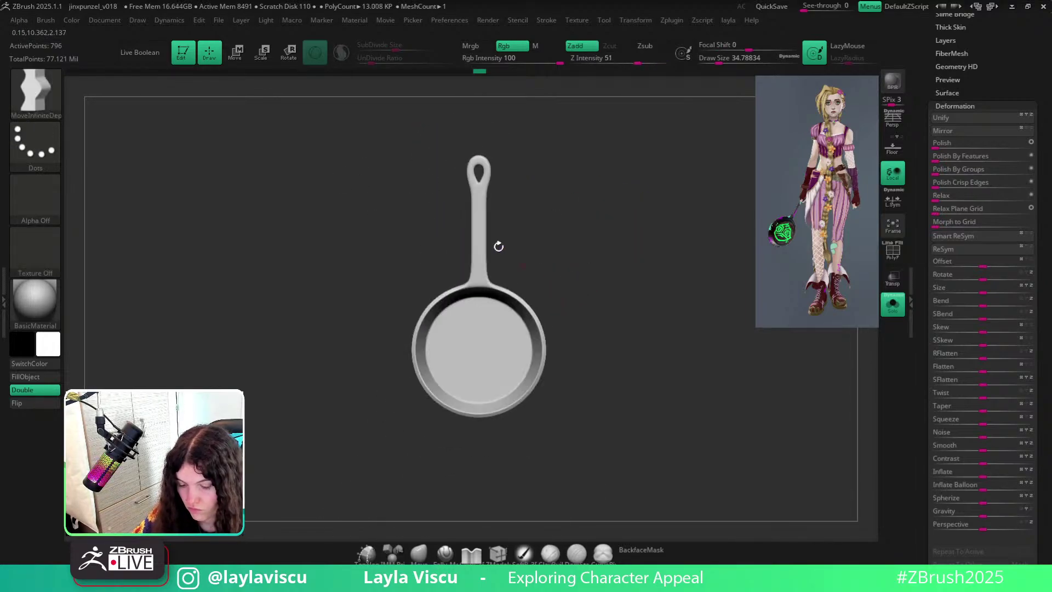
Slim the middle of the pan's handle with the MoveInfiniteDepth brush at a draw size of about 239.
left_click(419, 552)
key("s")
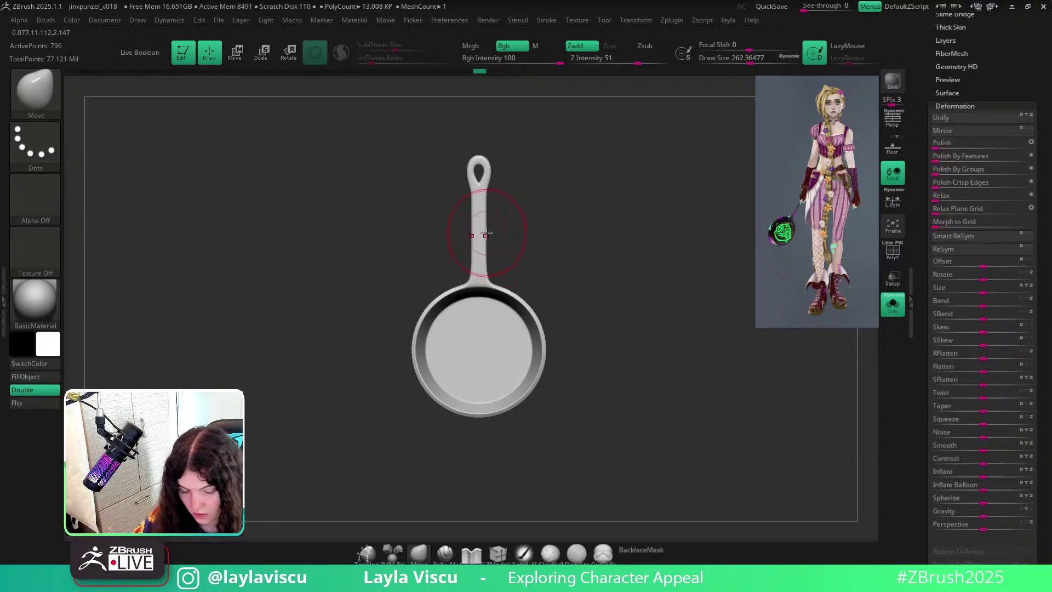
key("b")
key("m")
left_click(422, 400)
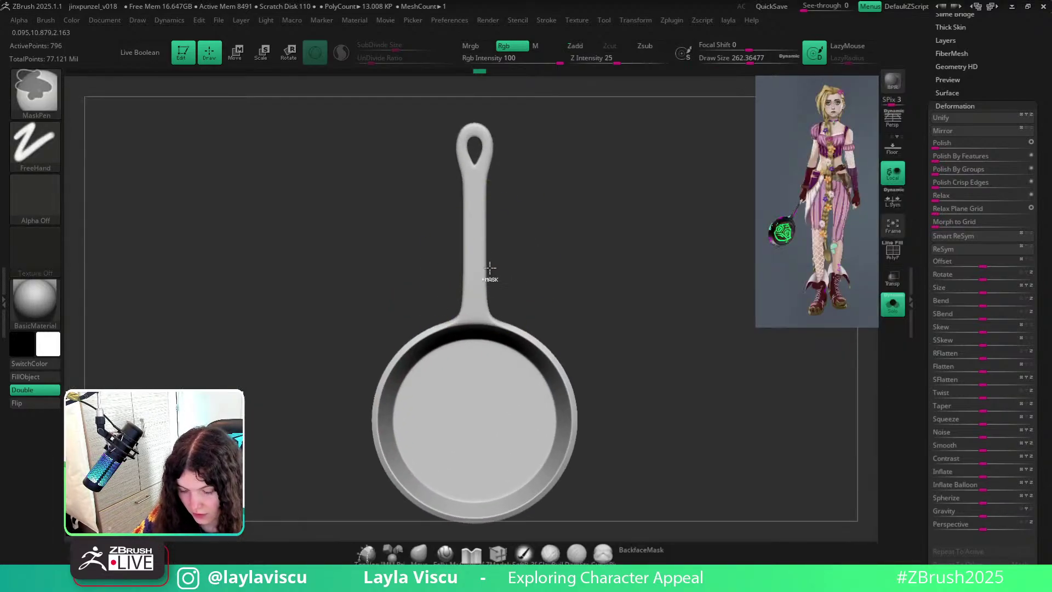
key("s")
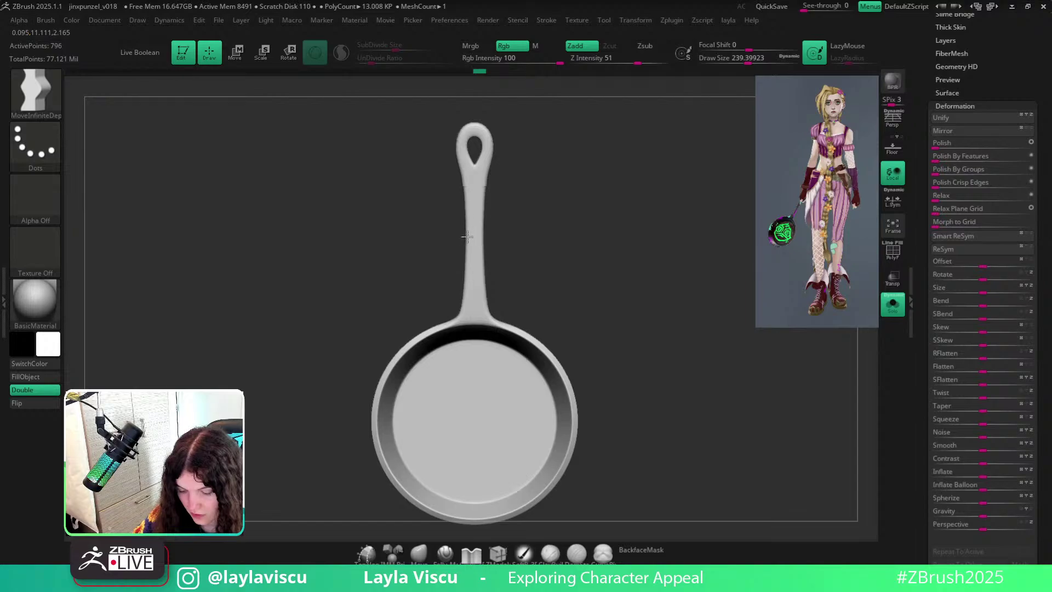
right_click_drag(474, 234, 543, 306, "ctrl")
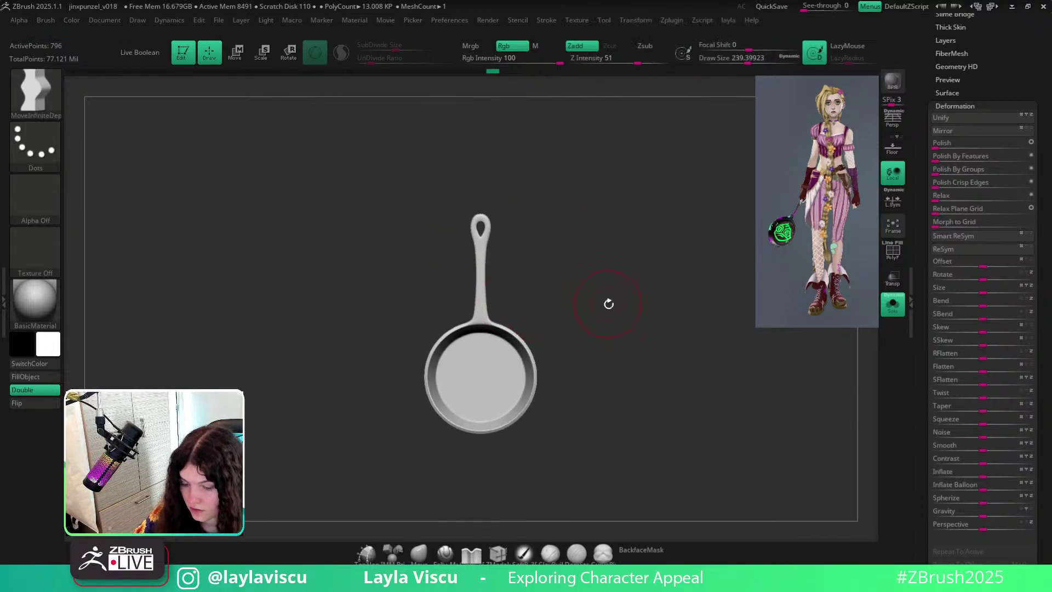
Refine the handle's side contour with the MoveInfiniteDepth brush at a draw size of about 124.
right_click_drag(514, 350, 494, 336, "ctrl")
key("s")
left_click_drag(494, 336, 480, 332)
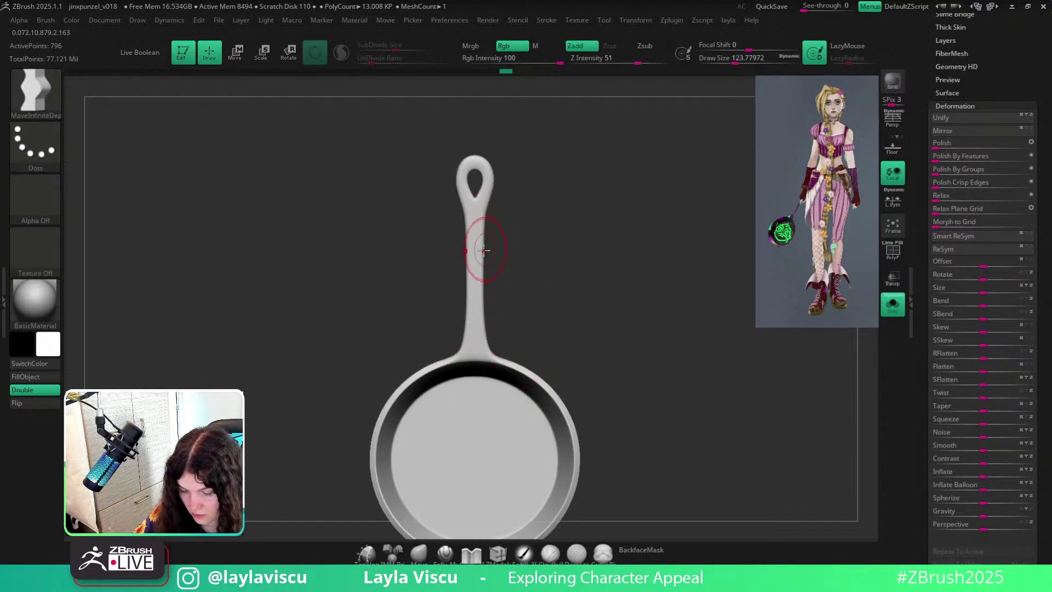
right_click_drag(480, 251, 455, 255, "ctrl")
left_click_drag(494, 289, 485, 265, "shift")
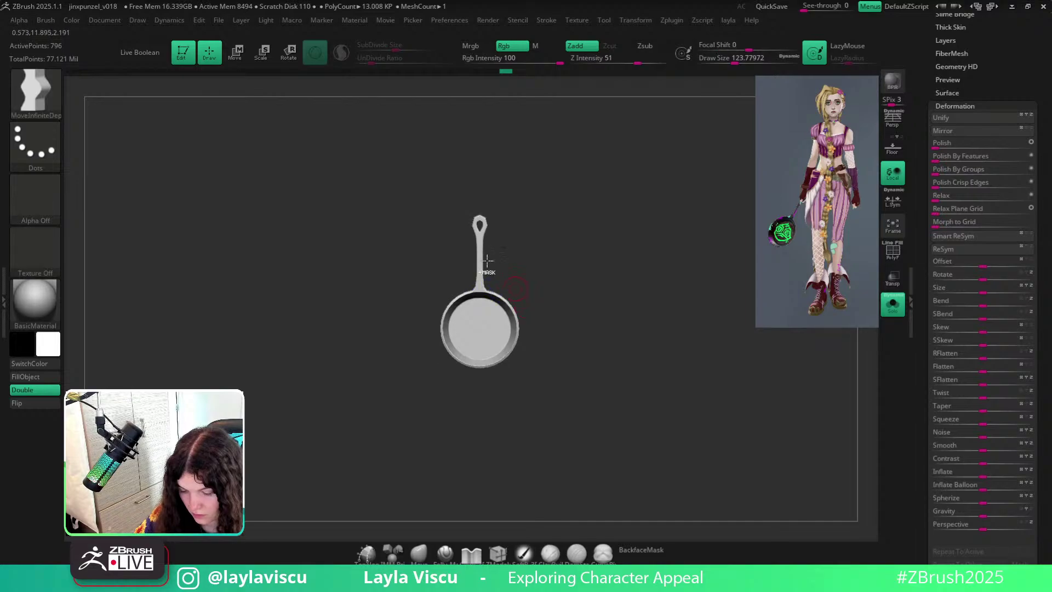
Turn off Solo and bring the whole character into view together with the pan.
right_click_drag(512, 280, 531, 297, "ctrl")
right_click_drag(618, 321, 581, 300, "ctrl")
right_click_drag(581, 301, 652, 318)
left_click(893, 306)
right_click_drag(548, 336, 609, 376, "ctrl")
Move the pan up beside the character's gloved hand so that the handle meets the fingers.
key("w")
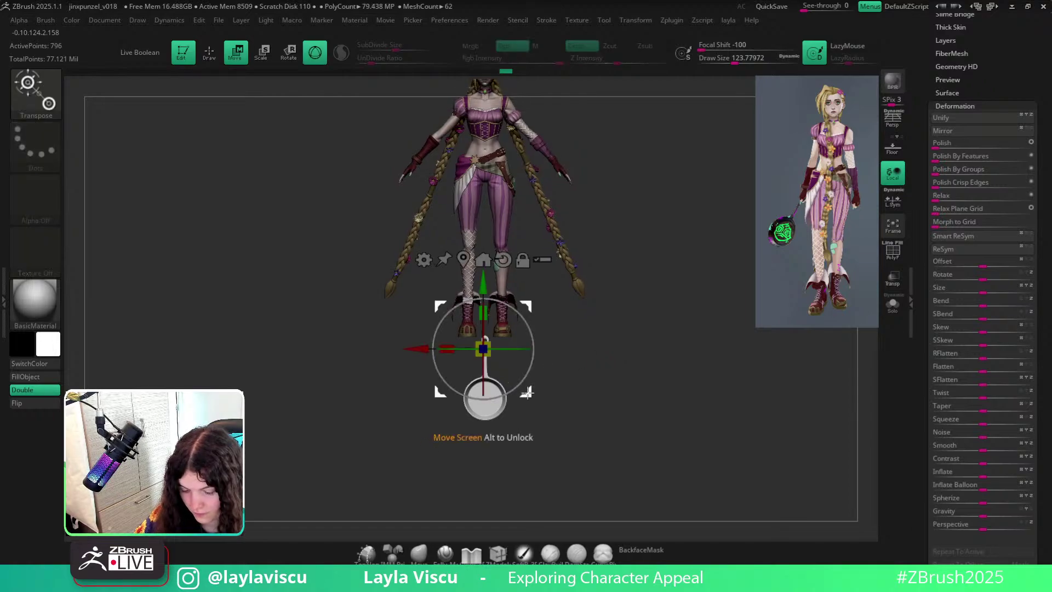
left_click_drag(528, 393, 444, 225)
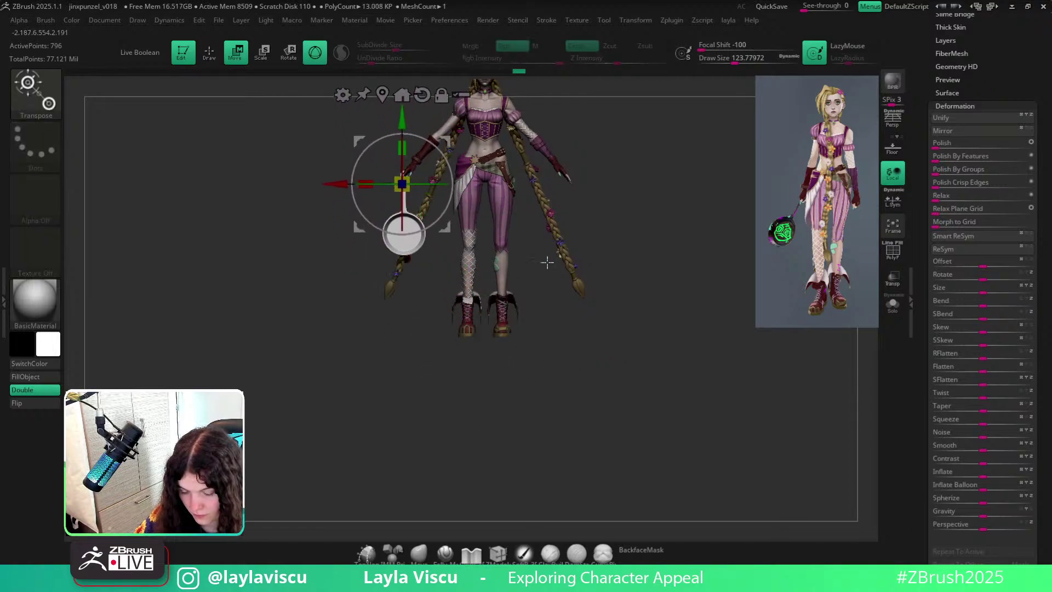
left_click_drag(674, 309, 735, 311)
left_click_drag(462, 187, 516, 188)
mouse_move(575, 242)
left_mouse_down()
mouse_move(676, 265)
mouse_move(639, 318)
mouse_move(603, 328)
left_mouse_up()
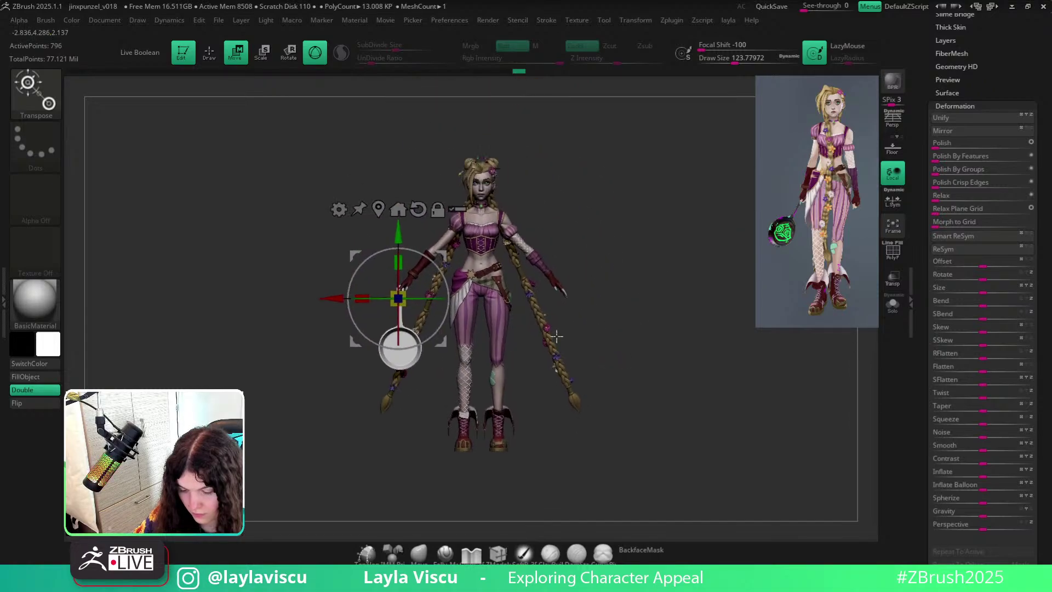
Switch the material to SkinShade4 and return to the Move brush.
key("f")
left_click(36, 302)
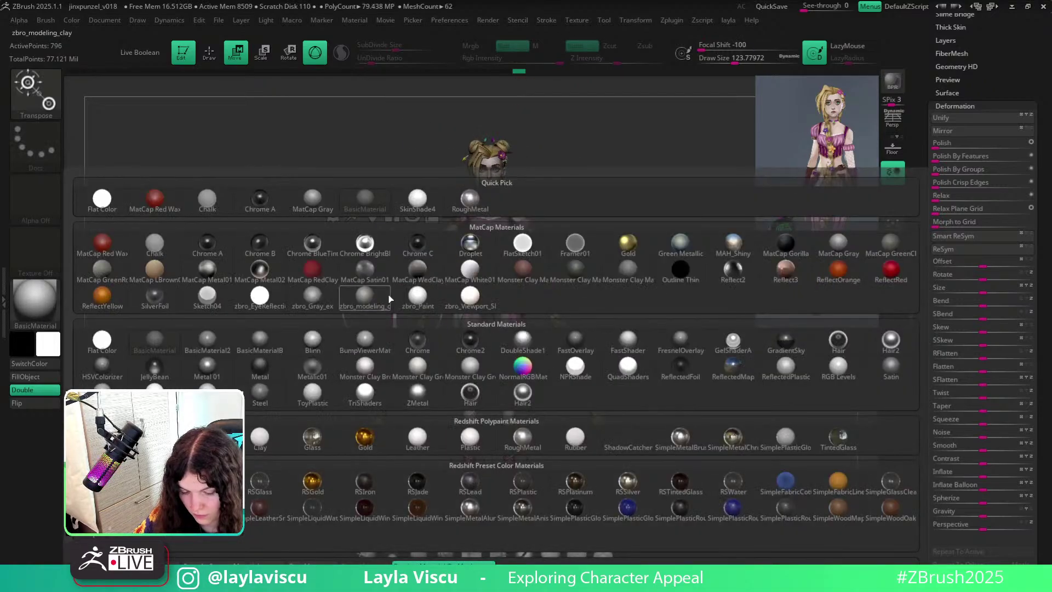
left_click(415, 214)
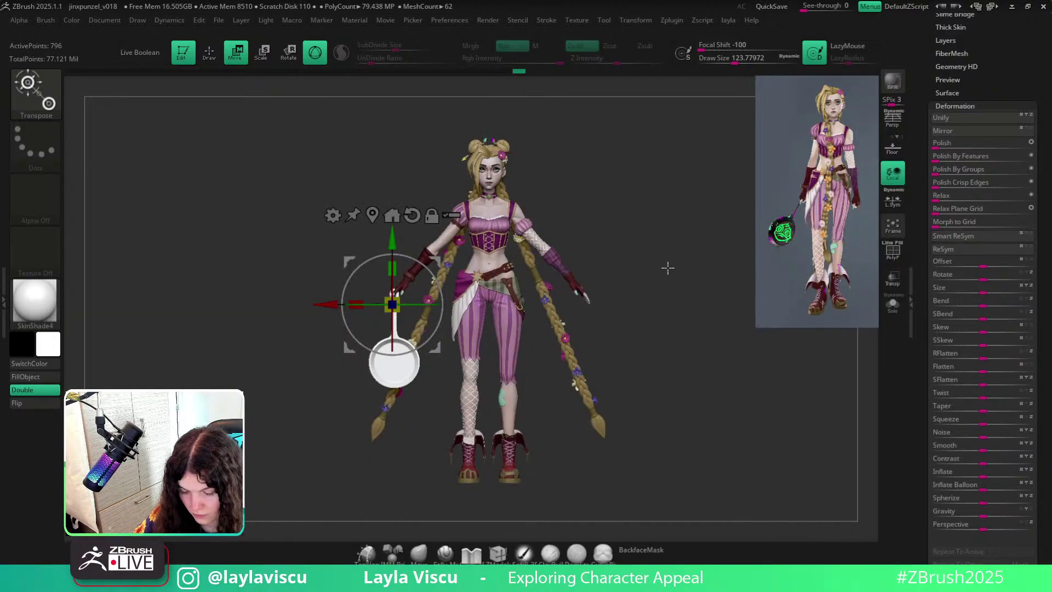
left_click(419, 554)
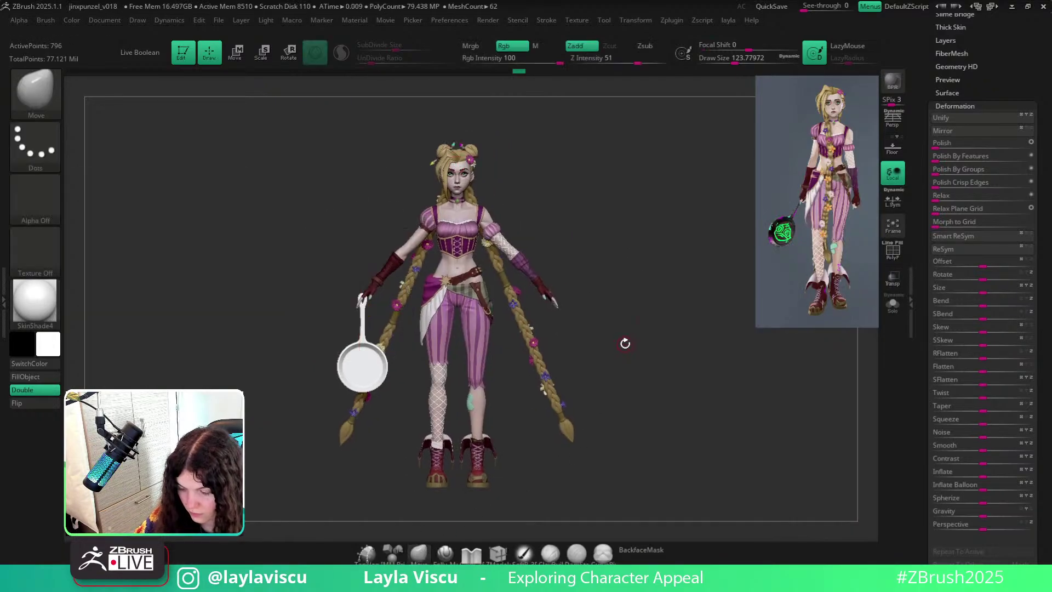
Colour the pan dark brown by sampling the frying pan in the reference image.
left_click(34, 363)
mouse_move(616, 376)
left_mouse_down()
mouse_move(606, 371)
mouse_move(630, 366)
left_mouse_up()
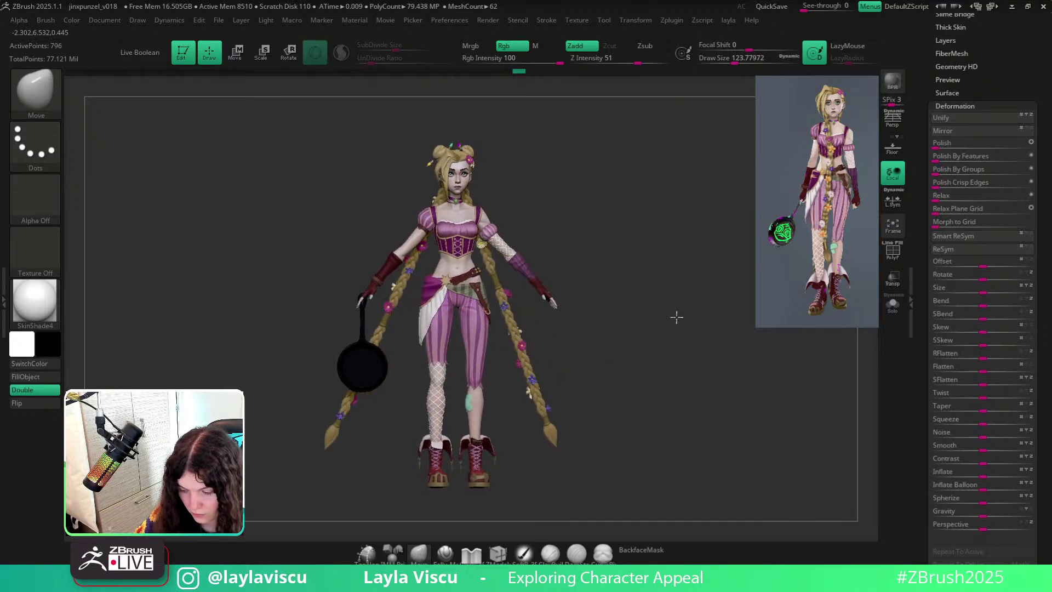
key("z")
key("c")
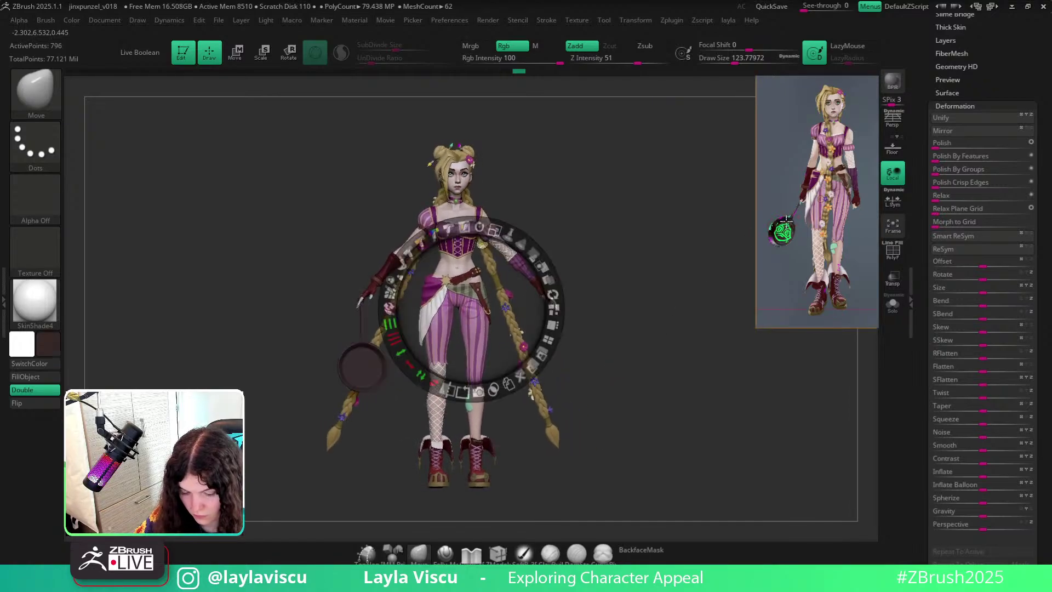
Undo the pan's move to the character's hand.
key("z")
left_click_drag(613, 353, 614, 317)
key("ctrl+z")
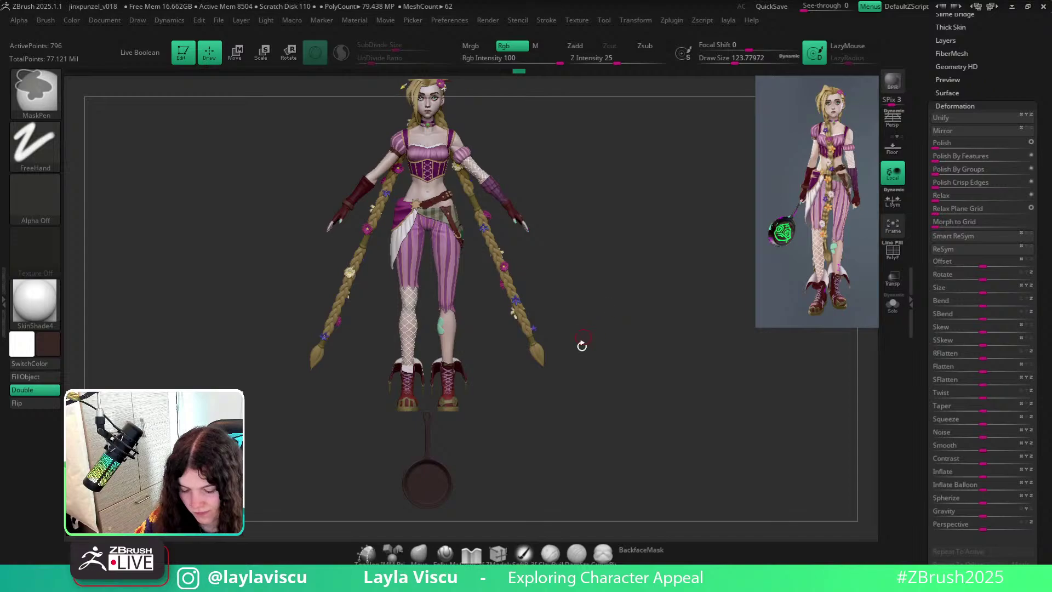
left_click_drag(607, 353, 650, 199, "alt")
In side view with the wireframe shown, mask the handle and centre the gizmo on the unmasked pan body.
right_click_drag(503, 371, 510, 403, "ctrl")
right_click_drag(433, 364, 468, 391, "ctrl")
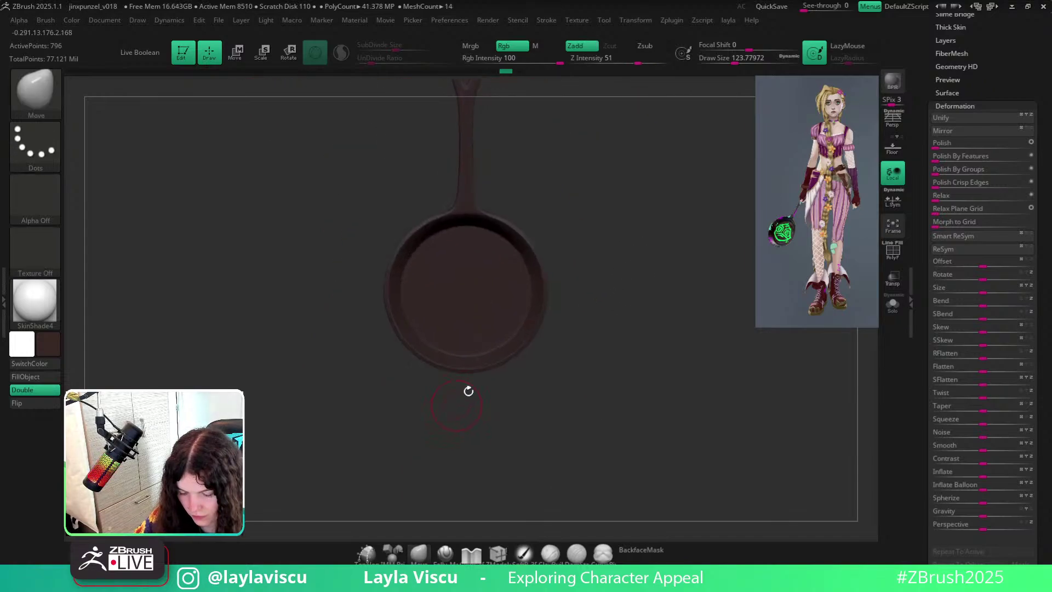
key("shift+f")
left_click_drag(310, 406, 718, 242, "ctrl")
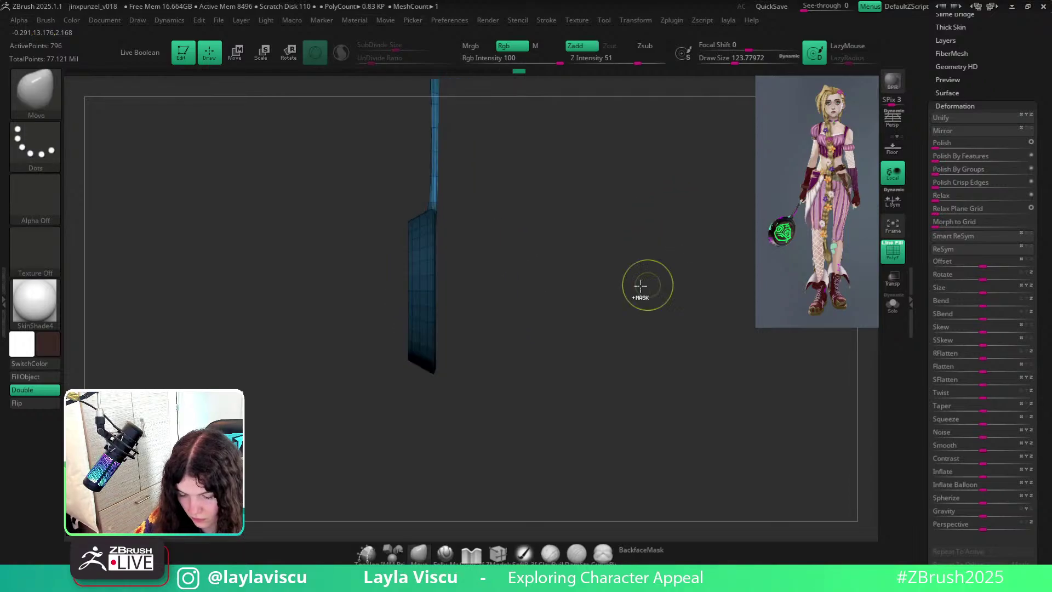
left_click(641, 285, "ctrl")
key("w")
left_click_drag(455, 195, 451, 293, "alt")
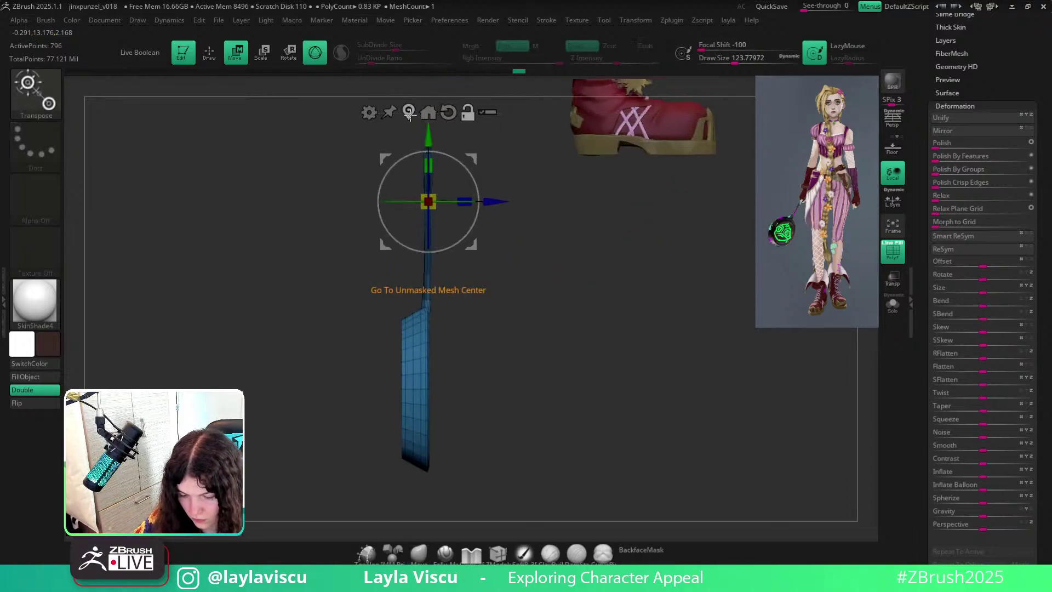
left_click(409, 113)
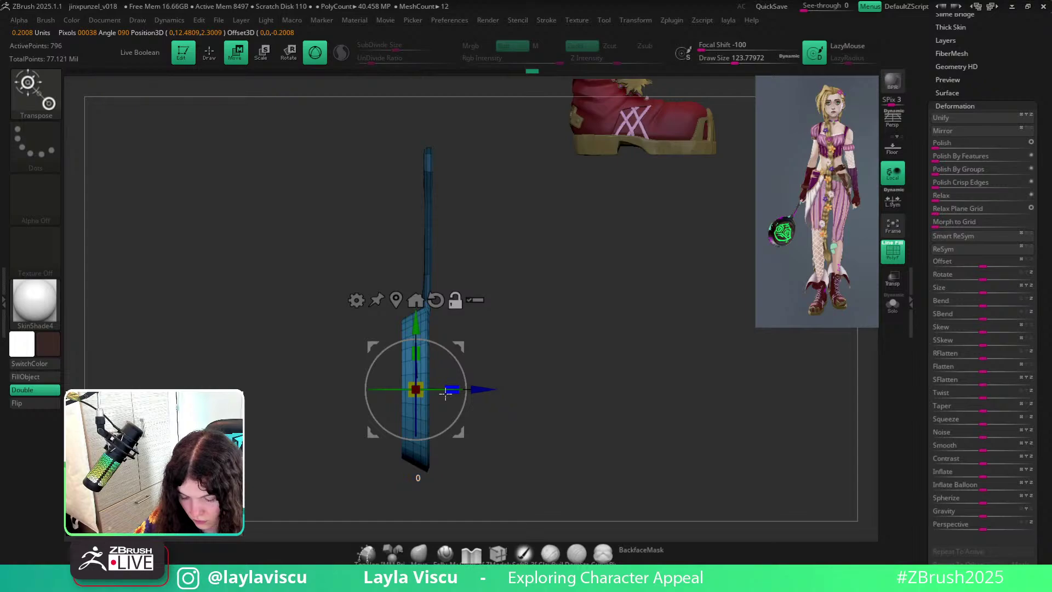
Scale the pan body down slightly in XY, leaving its depth alone, then clear the mask and return to the Move brush.
left_click_drag(442, 393, 440, 393, "alt")
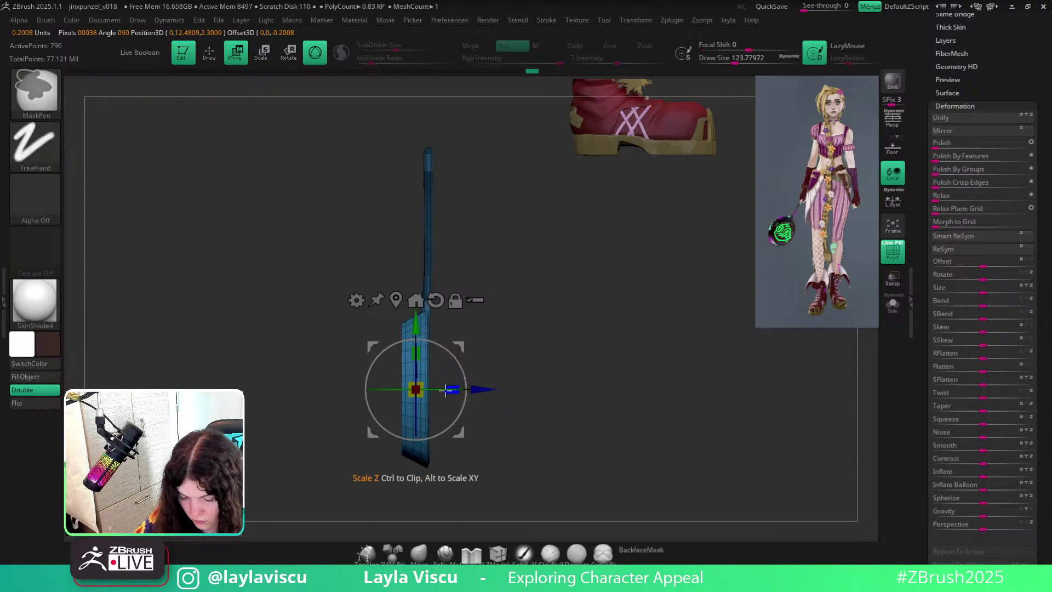
key("ctrl+z")
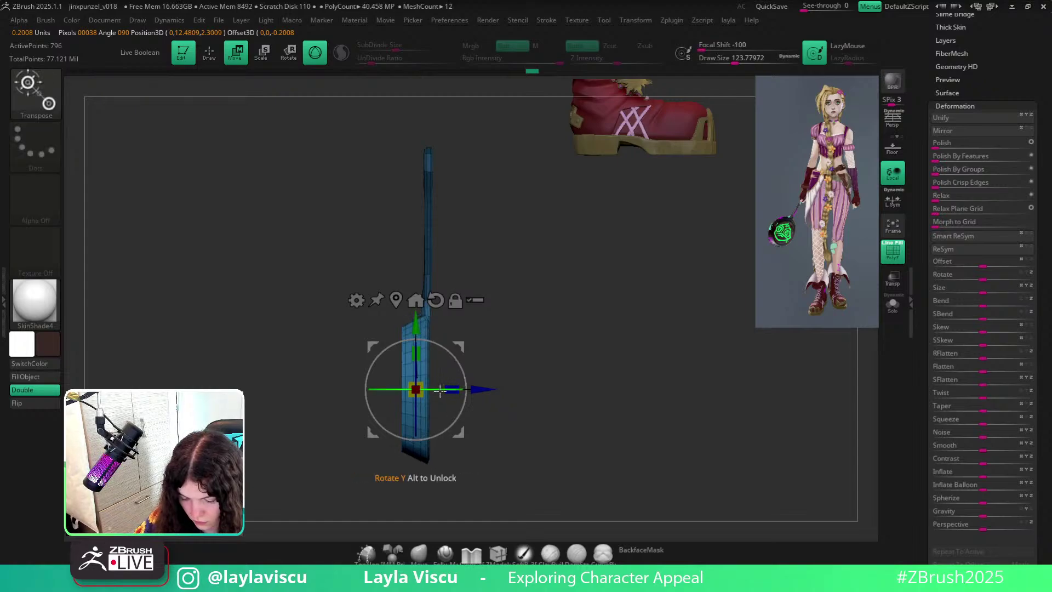
left_click_drag(446, 390, 443, 389)
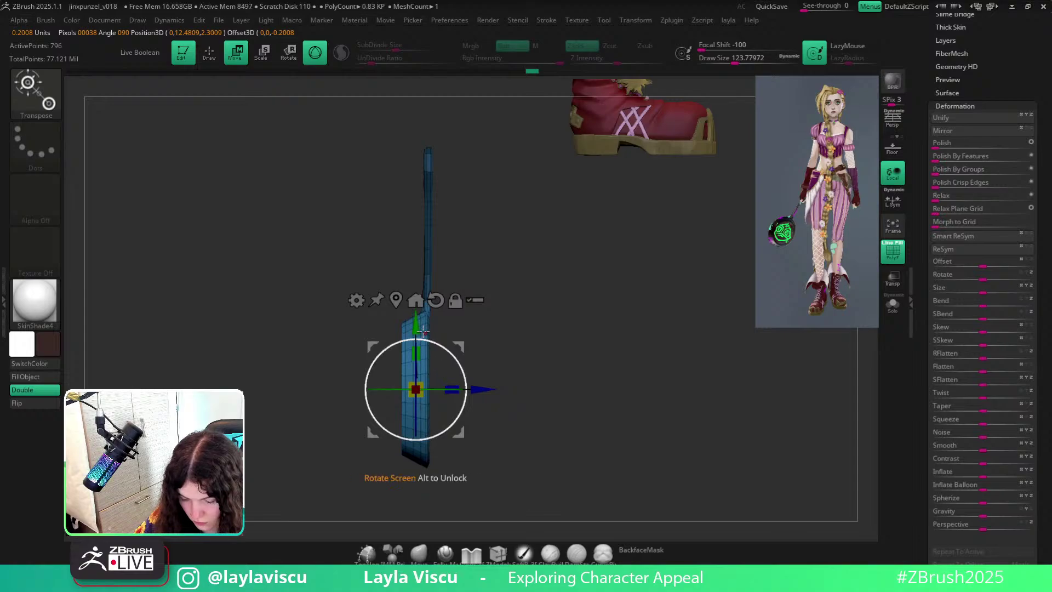
left_click_drag(412, 320, 412, 317)
left_click(423, 549)
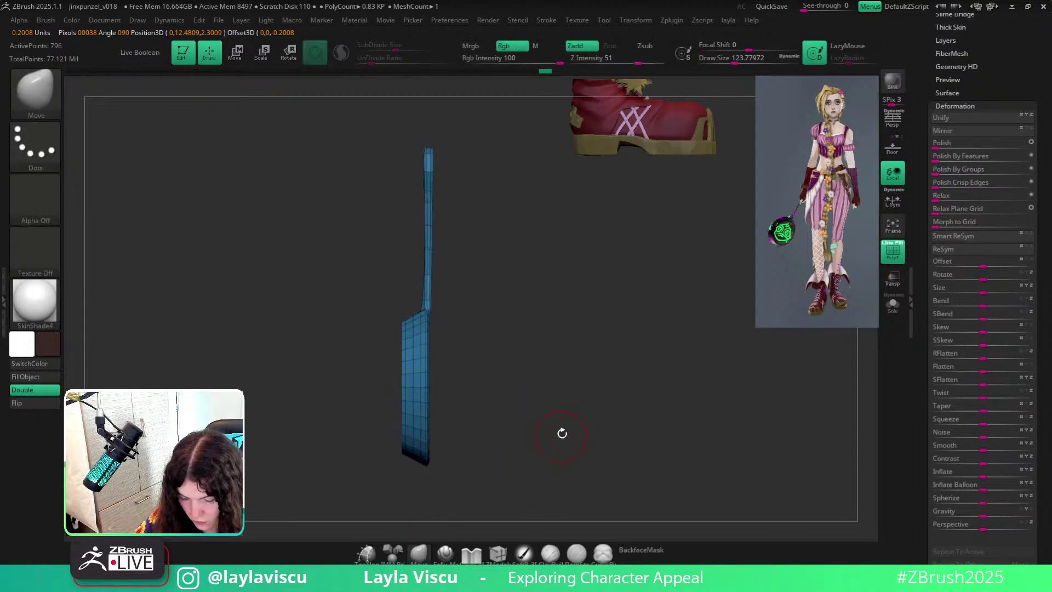
Hide the wireframe and examine the pan's proportions against the character's boots and legs.
left_click_drag(562, 433, 625, 408)
key("shift+f")
right_click_drag(598, 413, 538, 385, "ctrl")
right_click_drag(425, 364, 498, 453, "ctrl")
right_click_drag(462, 378, 428, 362, "ctrl")
right_click_drag(577, 375, 524, 406)
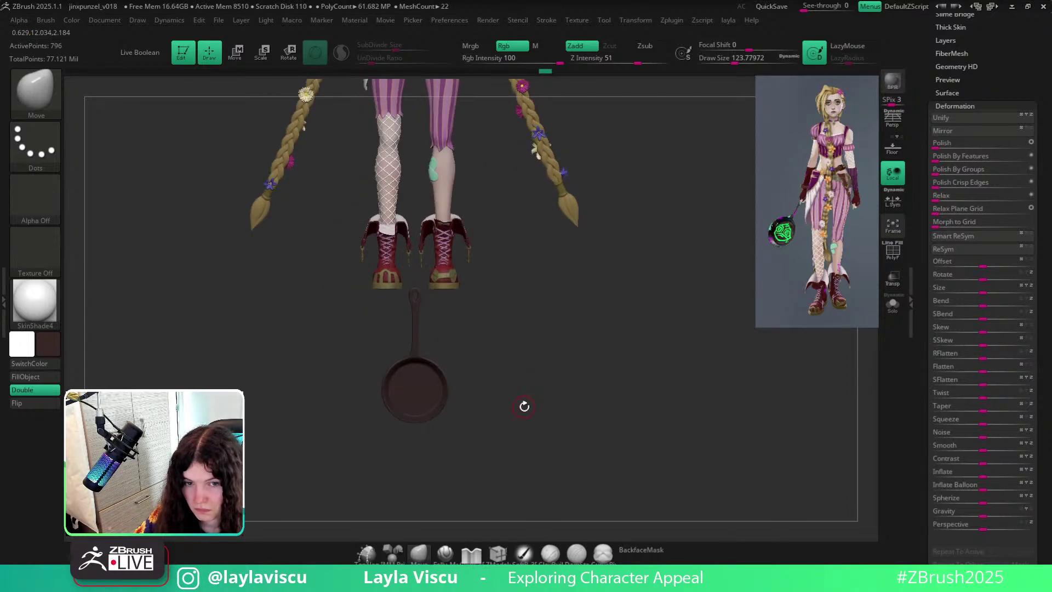
key("i")
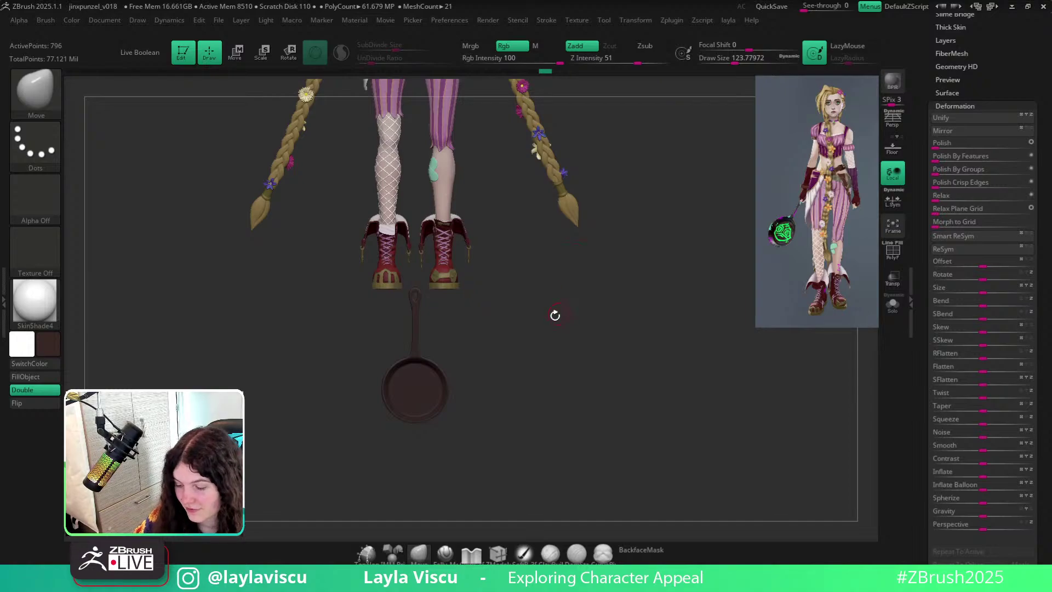
left_click_drag(517, 341, 510, 379)
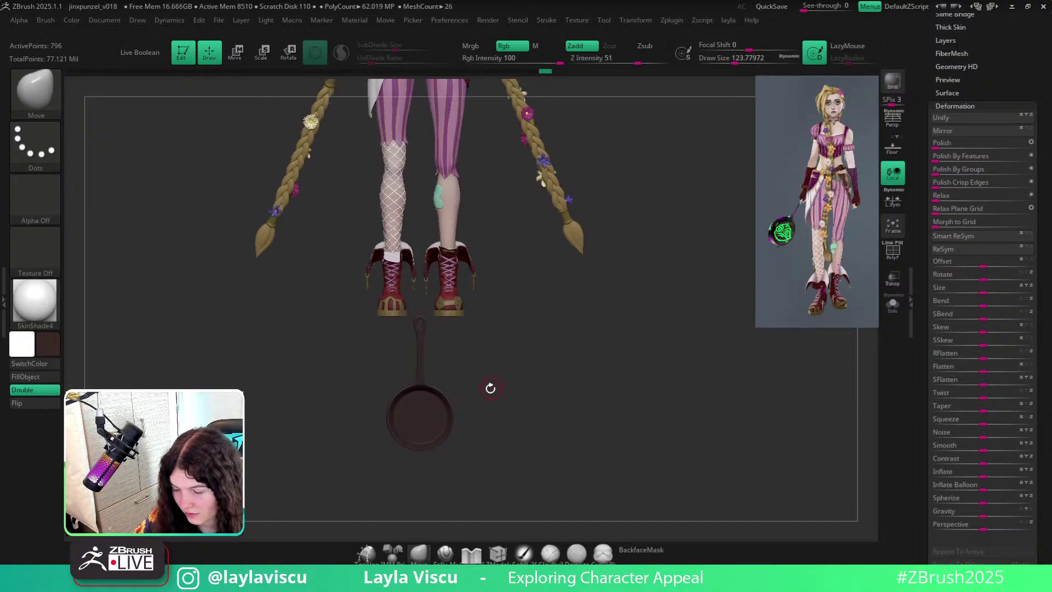
Isolate the pan in low-poly wireframe and insert an edge loop around the handle's hanging hole with ZModeler.
right_click_drag(440, 470, 446, 486, "ctrl")
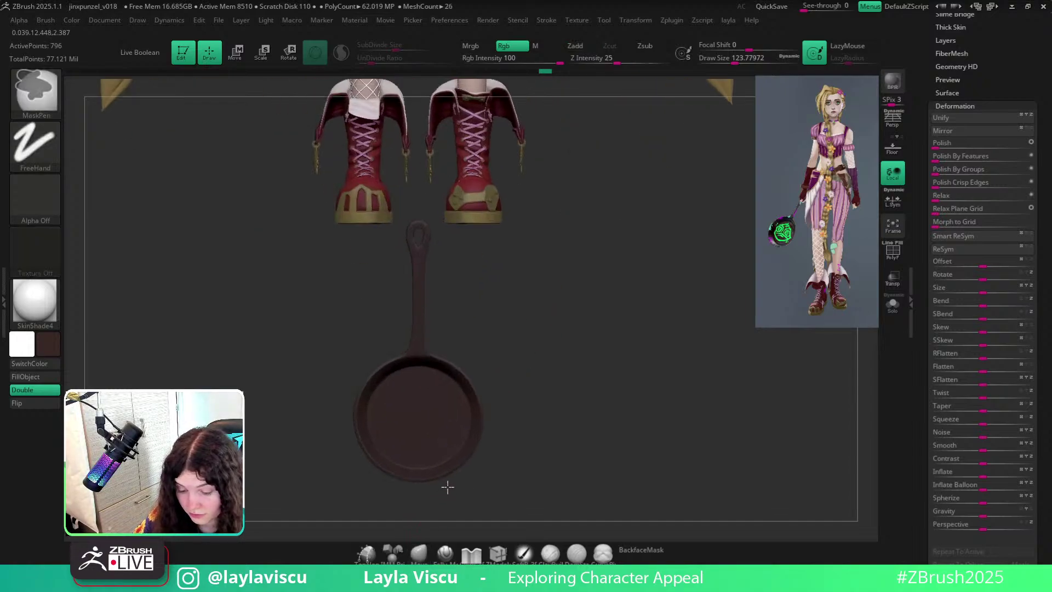
left_click(893, 304)
mouse_move(396, 275)
right_mouse_down("ctrl")
mouse_move(400, 284)
mouse_move(526, 223)
mouse_move(521, 329)
right_mouse_up("ctrl")
key("shift+f")
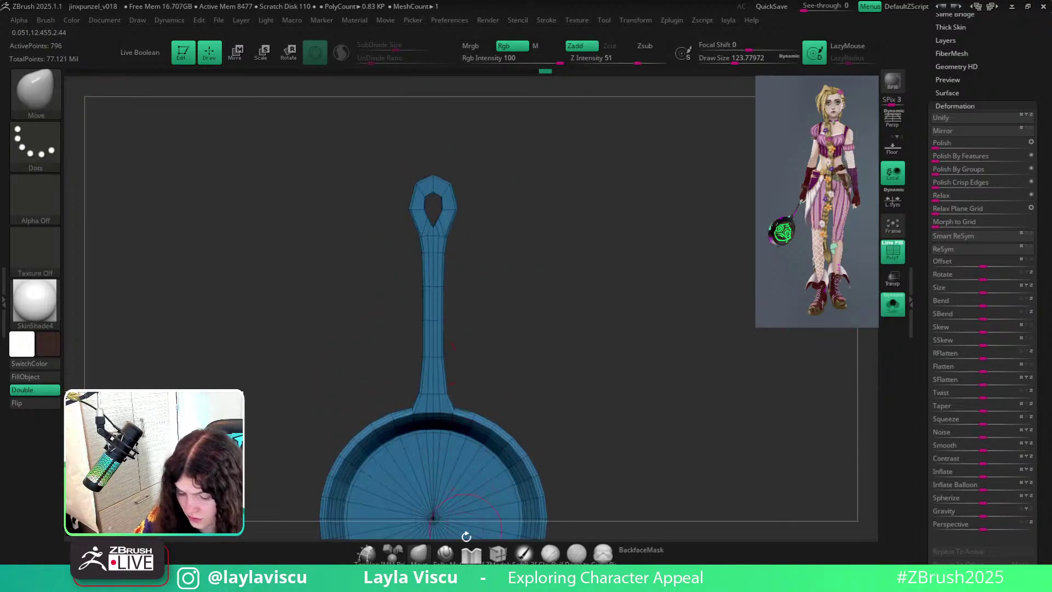
left_click(498, 553)
mouse_move(451, 235)
right_mouse_down("ctrl")
mouse_move(527, 172)
mouse_move(467, 293)
right_mouse_up("ctrl")
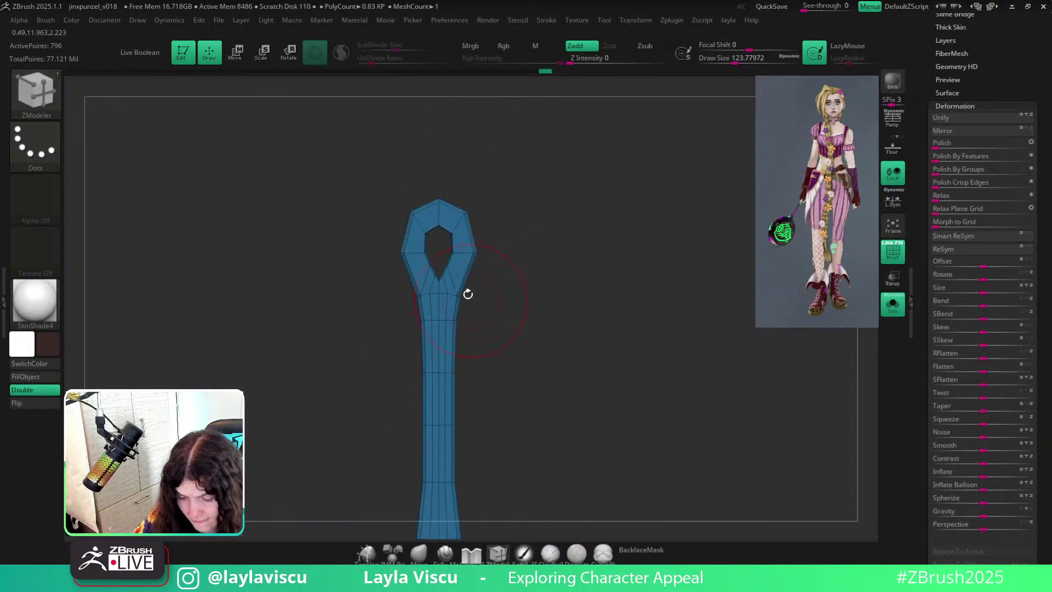
key("space")
left_click(439, 221)
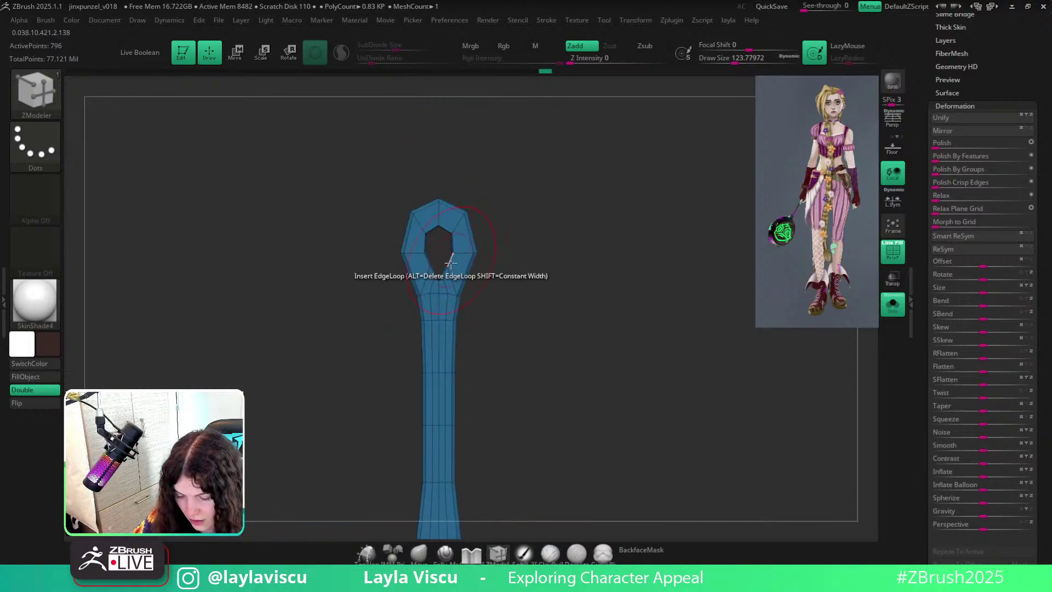
left_click(452, 284)
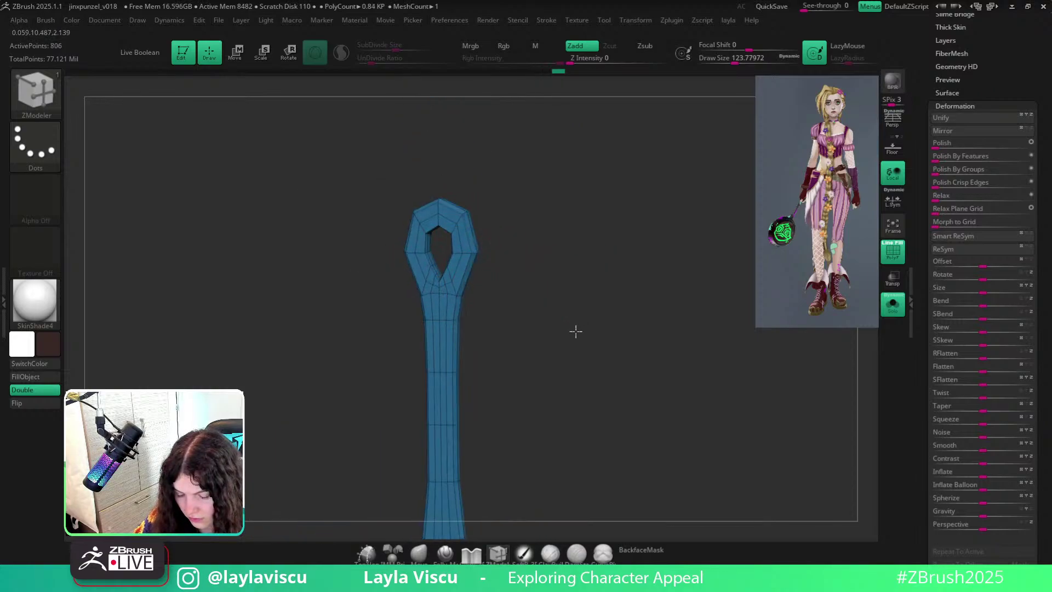
Insert another edge loop through the handle end around the hanging hole with ZModeler.
left_click_drag(575, 331, 488, 338)
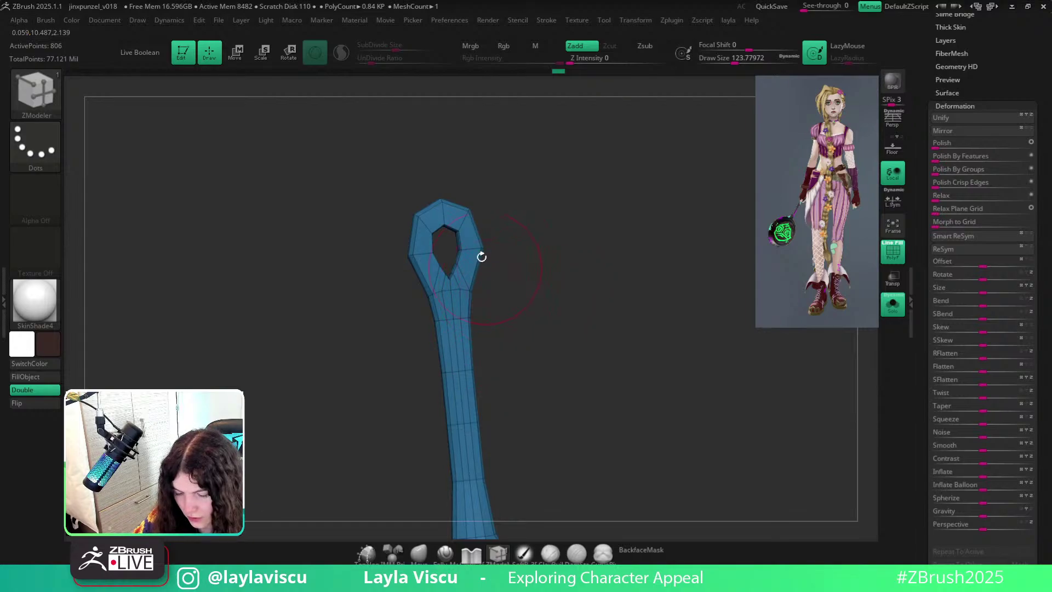
left_click(464, 222)
left_click_drag(552, 247, 601, 301)
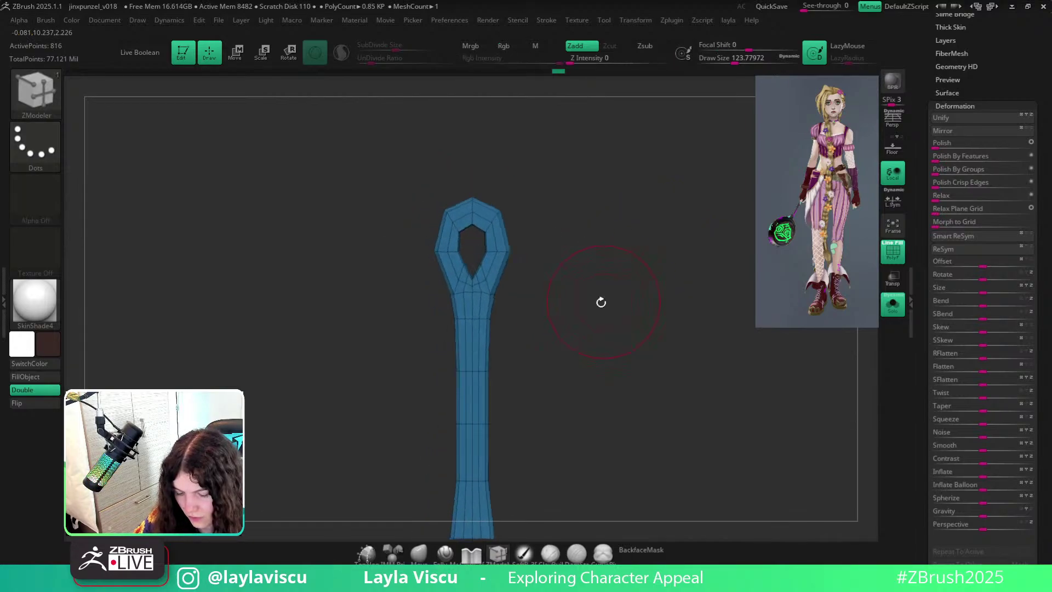
key("f")
left_click_drag(483, 254, 488, 324, "alt")
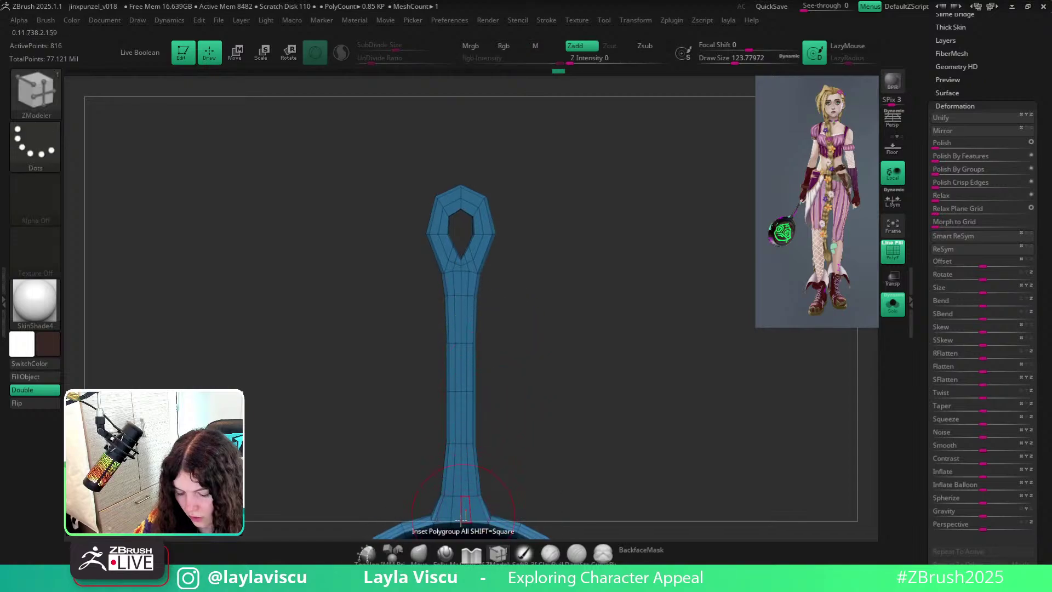
Hide the pan's wireframe, turn on its dynamic subdivision preview, and show the rest of the character again.
mouse_move(543, 369)
left_mouse_down()
mouse_move(542, 345)
mouse_move(456, 334)
mouse_move(564, 330)
mouse_move(562, 502)
left_mouse_up()
right_click_drag(455, 208, 459, 263, "ctrl")
mouse_move(584, 306)
left_mouse_down()
mouse_move(550, 312)
mouse_move(602, 312)
left_mouse_up()
key("shift+f")
key("shift+f")
key("d")
key("shift+f")
right_click_drag(406, 345, 395, 282, "ctrl")
mouse_move(499, 296)
left_mouse_down()
mouse_move(559, 303)
mouse_move(583, 314)
mouse_move(537, 312)
mouse_move(589, 319)
mouse_move(617, 350)
left_mouse_up()
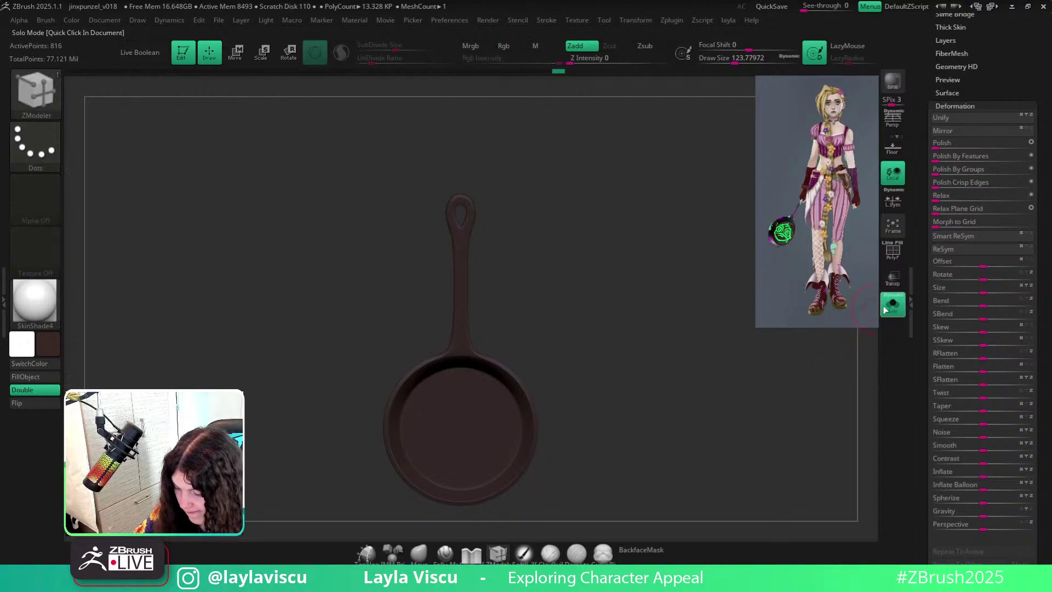
left_click(887, 310)
right_click_drag(566, 312, 504, 329, "ctrl")
left_click_drag(548, 331, 540, 381, "alt")
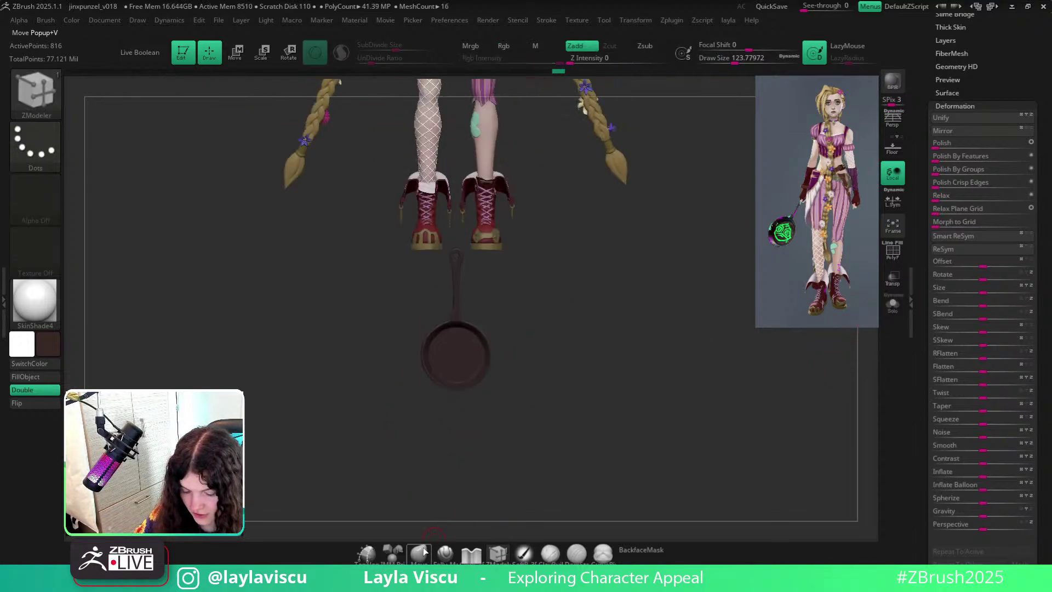
Refine the pan handle's shape with the Move brush at a draw size of about 223.
left_click(424, 552)
right_click_drag(485, 320, 534, 357, "ctrl")
key("s")
left_click_drag(459, 308, 469, 308)
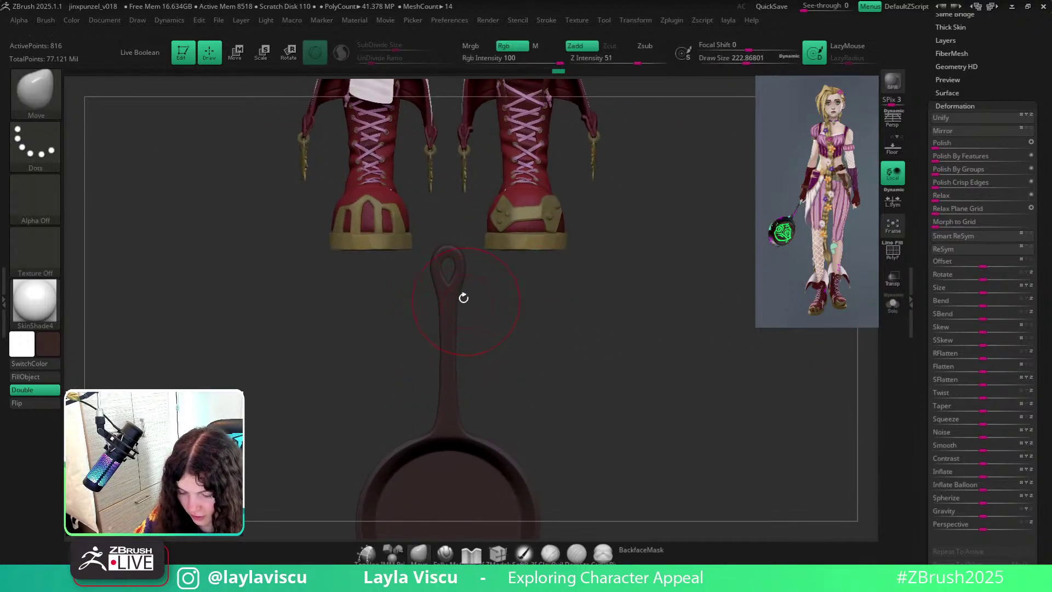
right_click_drag(468, 313, 587, 391, "ctrl")
left_click_drag(656, 88, 618, 329, "alt")
left_click_drag(637, 269, 504, 298, "alt")
right_click_drag(432, 263, 453, 209, "ctrl")
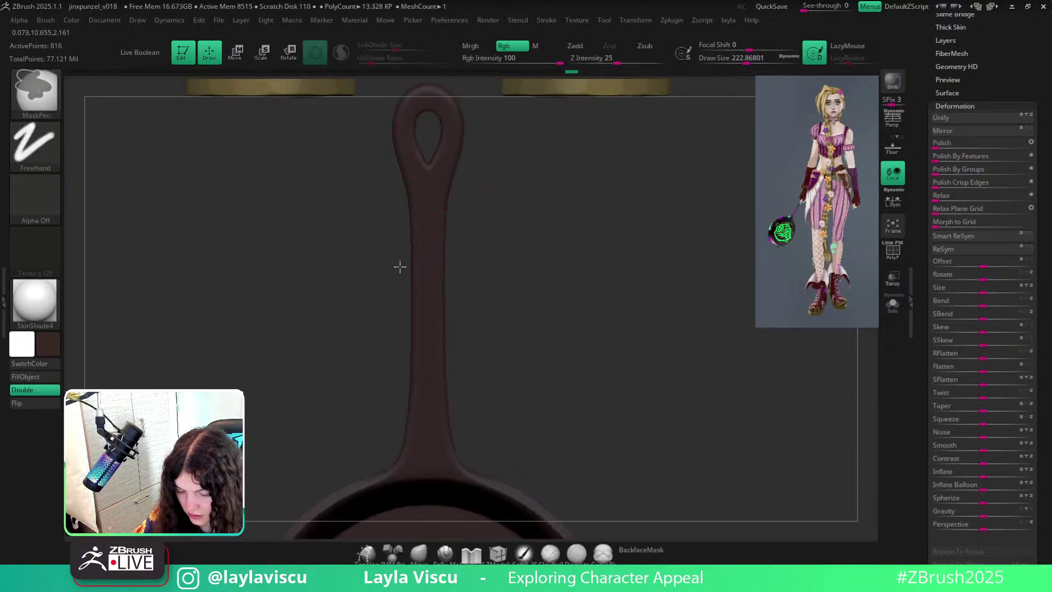
key("f")
right_click_drag(445, 250, 550, 285, "ctrl")
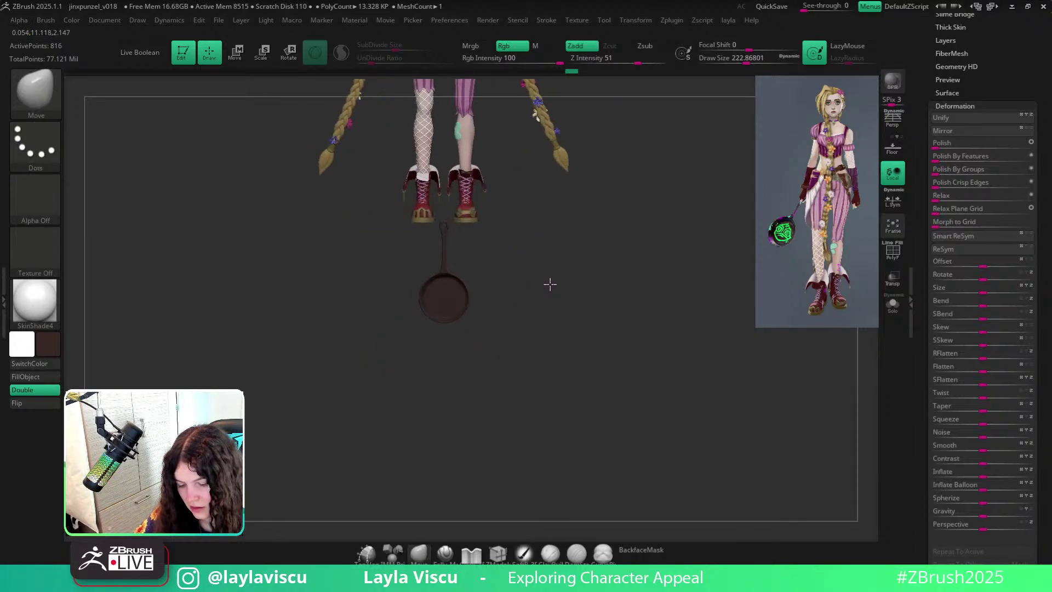
Check the pan's wireframe and its proportions against the boots, then return to the Move brush.
mouse_move(458, 254)
right_mouse_down("ctrl")
mouse_move(493, 324)
mouse_move(548, 313)
mouse_move(522, 296)
mouse_move(482, 297)
right_mouse_up("ctrl")
key("shift+f")
key("shift+f")
key("w")
left_click_drag(455, 313, 333, 434)
left_click(421, 553)
right_click_drag(477, 403, 595, 411)
right_click_drag(425, 291, 468, 379, "ctrl")
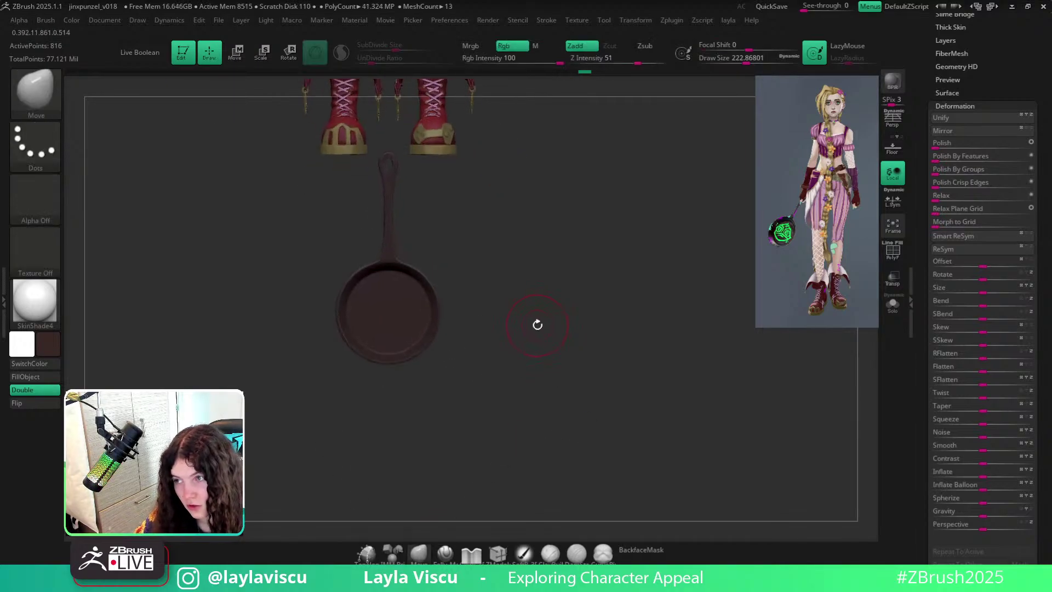
Turn off the polypaint display on the fryingpan_v002 subtool and switch the material to BasicMaterial.
left_click_drag(994, 52, 994, 139)
mouse_move(996, 23)
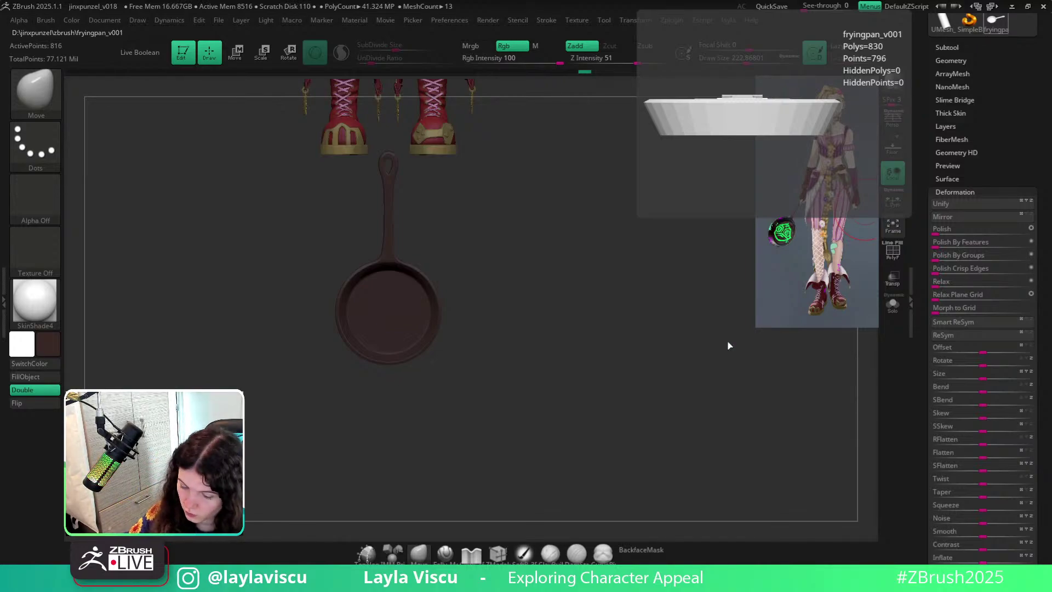
left_click(950, 49)
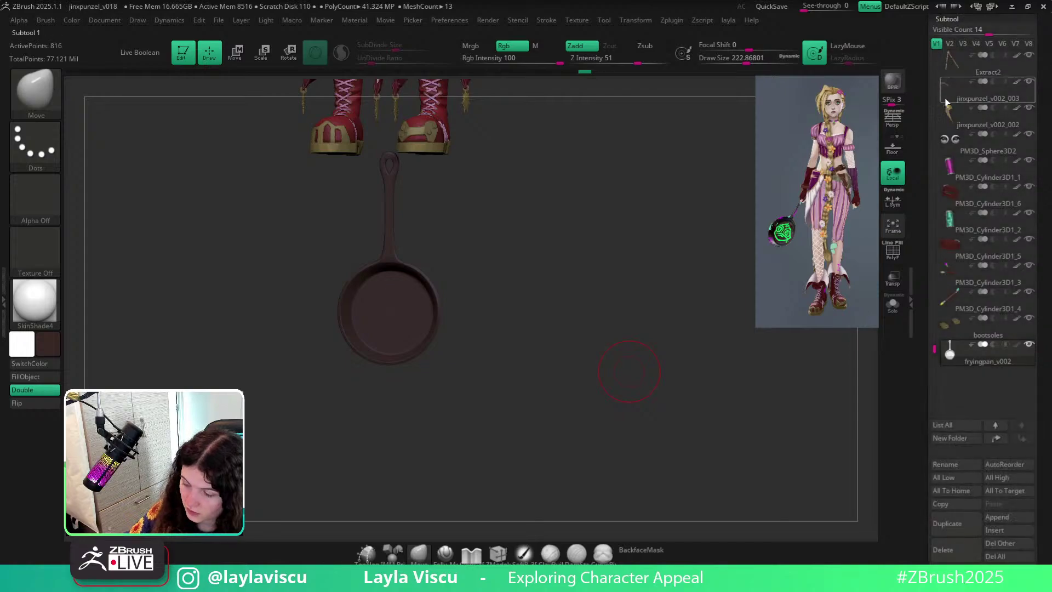
left_click_drag(567, 286, 704, 313, "alt")
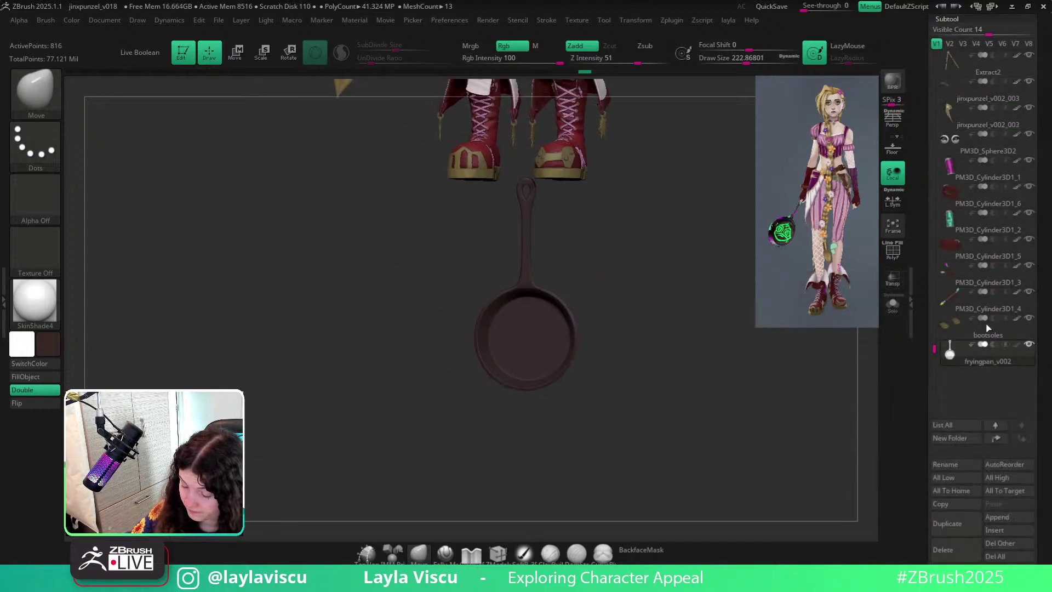
left_click(1011, 355)
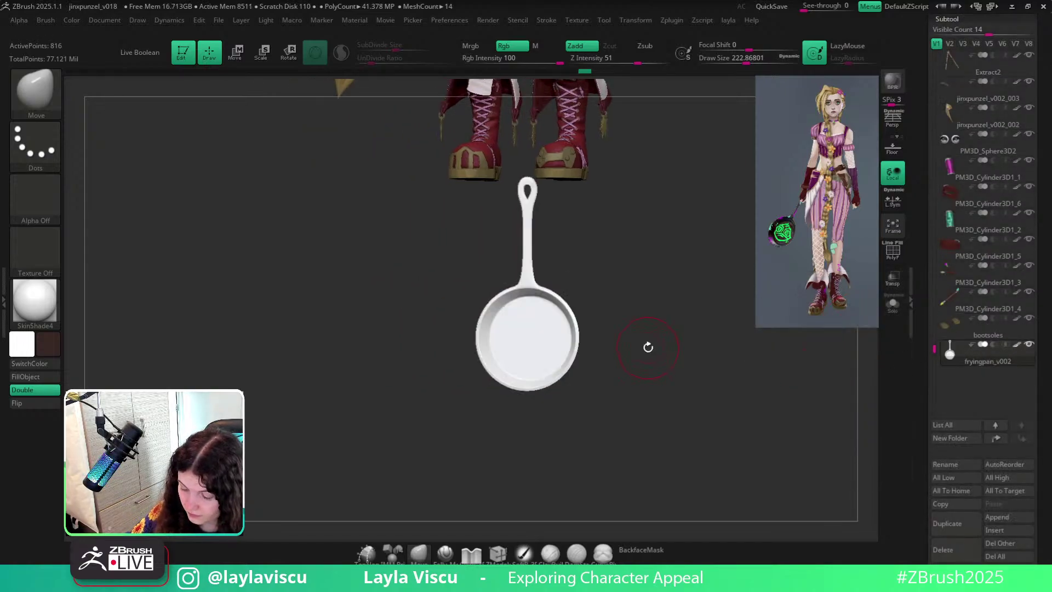
left_click_drag(648, 347, 96, 341)
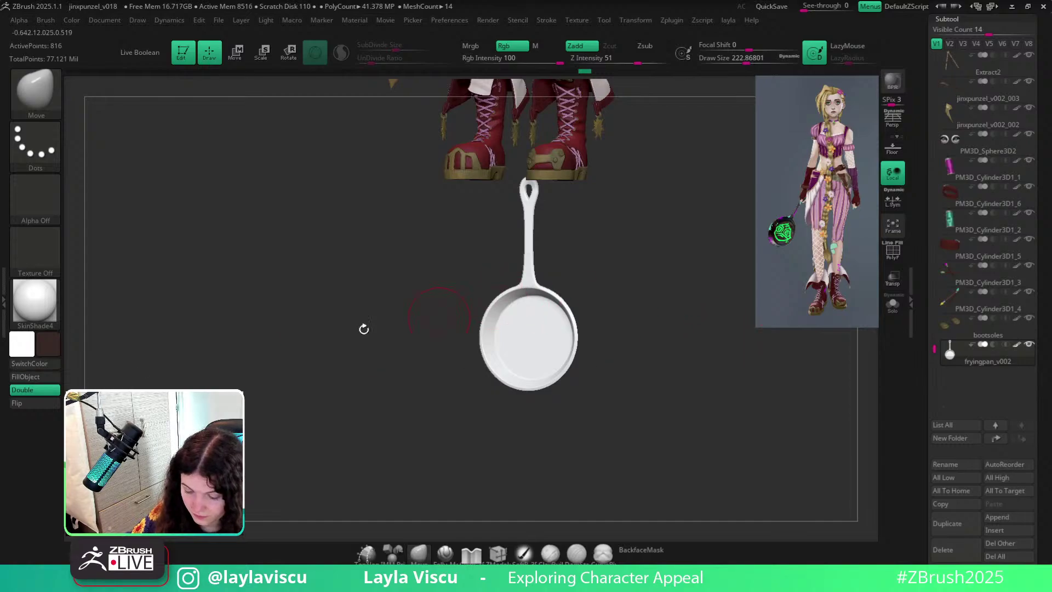
left_click(38, 304)
left_click(156, 343)
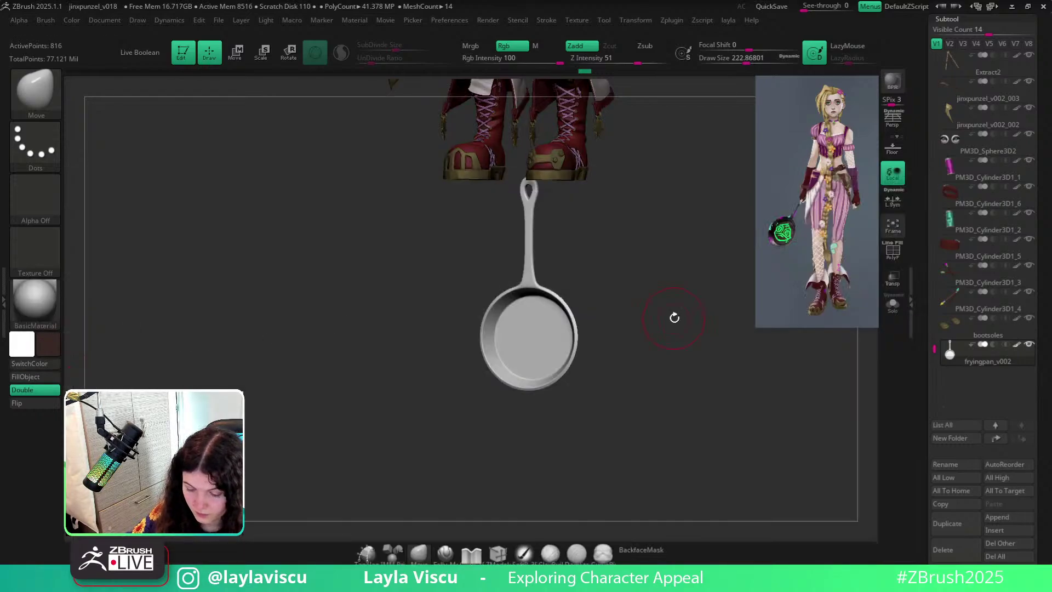
Hide every subtool except the frying pan and turn it to a close three-quarter view.
left_click(1029, 346, "ctrl+shift")
right_click_drag(609, 325, 716, 347, "ctrl")
mouse_move(716, 347)
left_mouse_down()
mouse_move(724, 296)
mouse_move(735, 345)
left_mouse_up()
right_click_drag(735, 345, 578, 362, "ctrl")
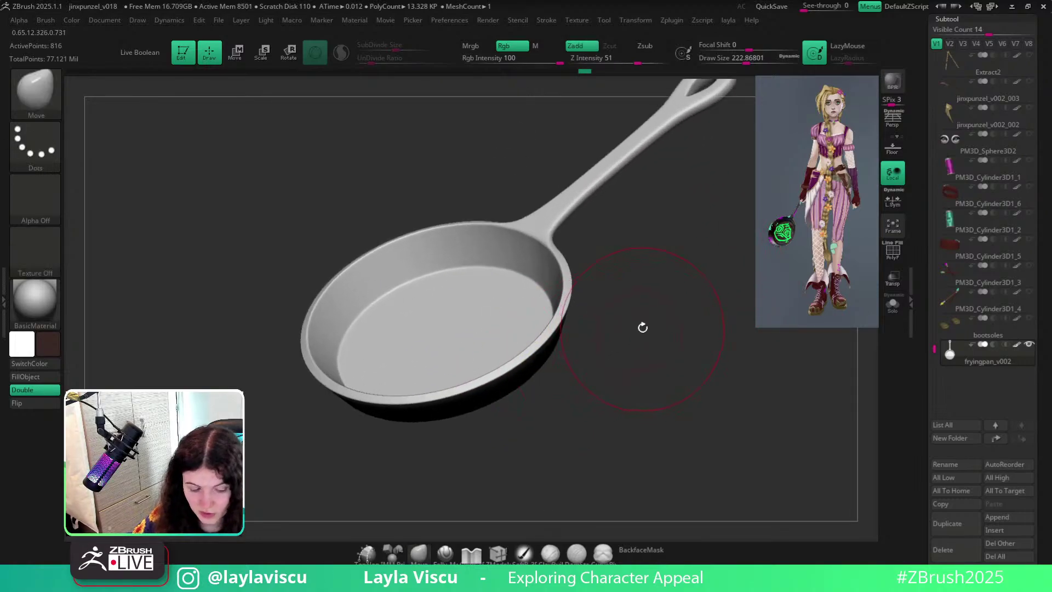
Save the tool under a new version name in the jinxpunzel zbrush folder.
scroll(1006, 52, "up", 5)
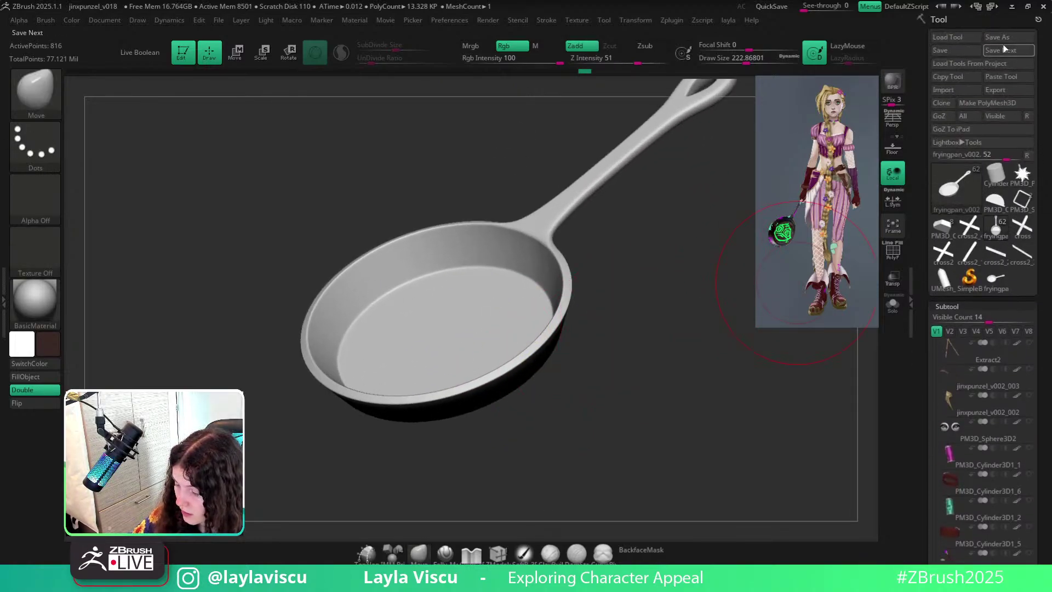
key("ctrl+s")
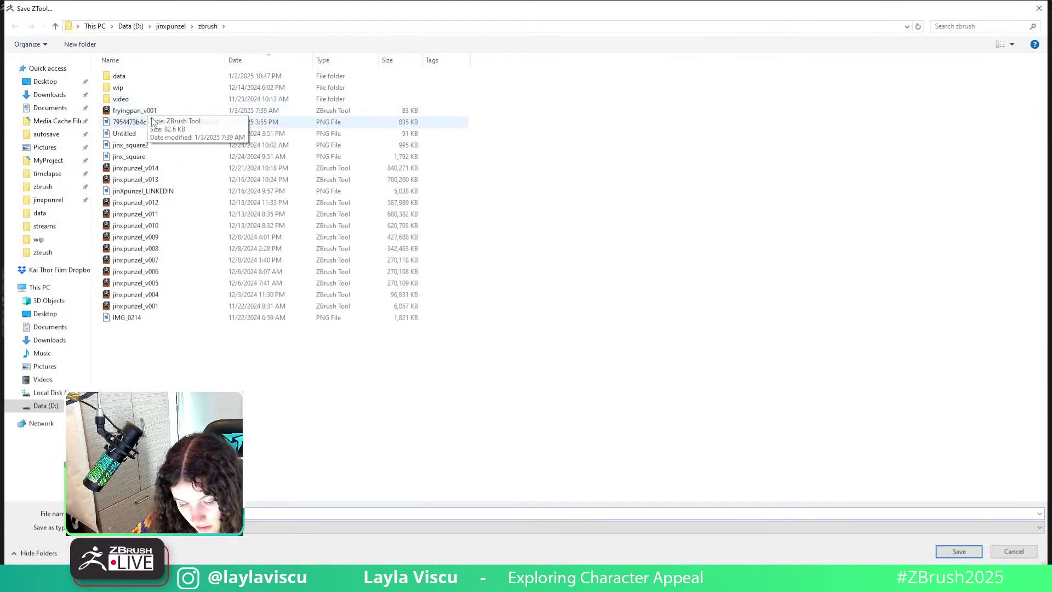
left_click(149, 173)
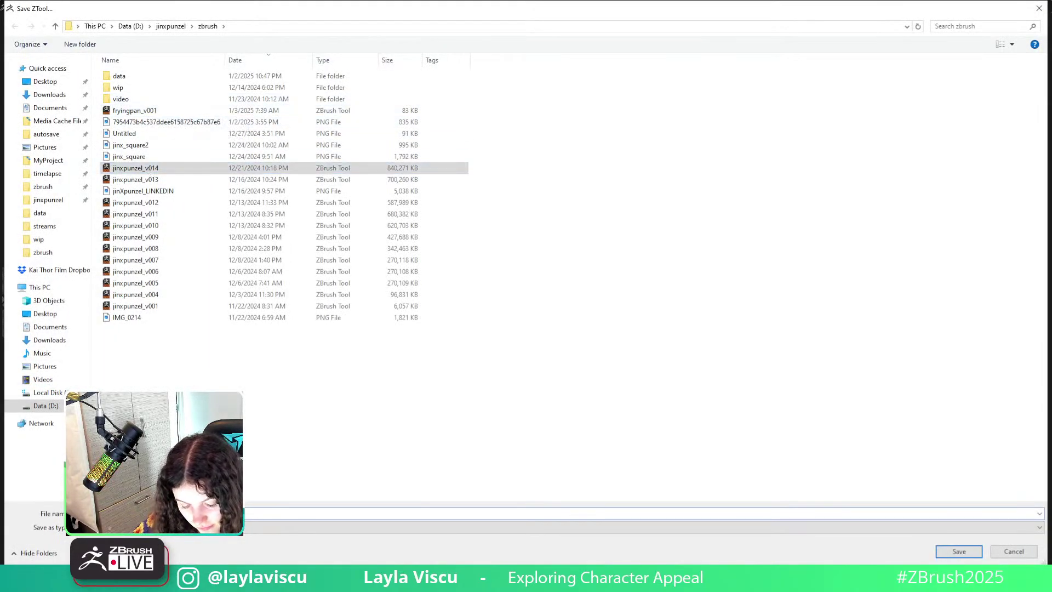
key("BackSpace")
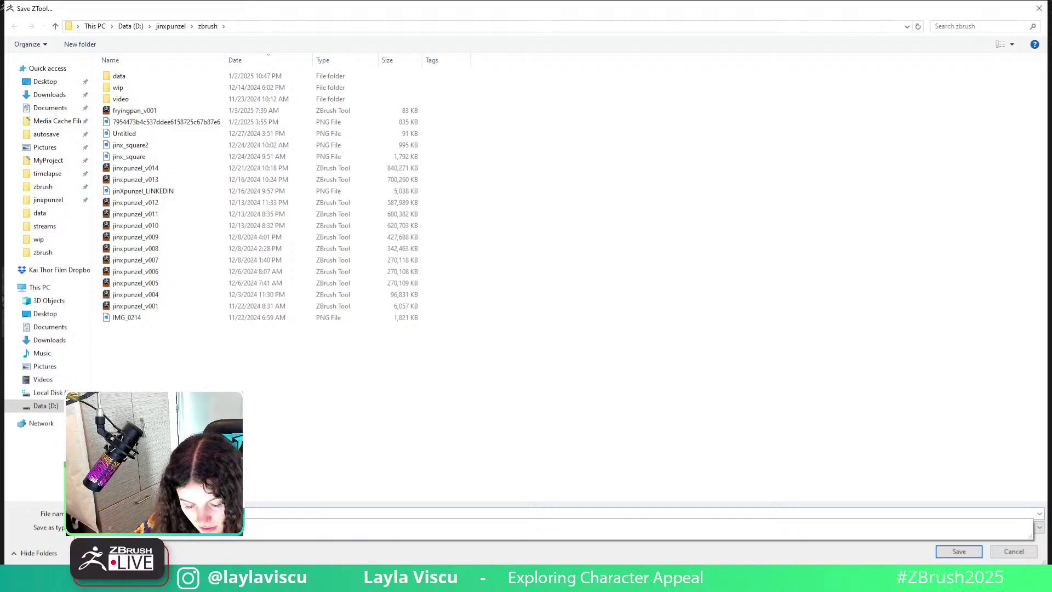
type("2")
key("Return")
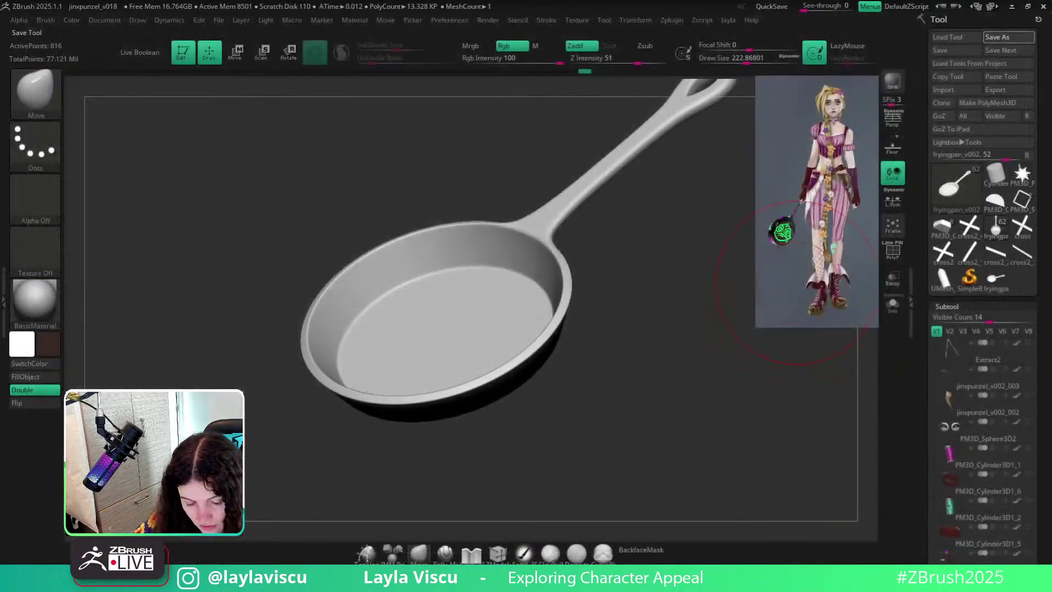
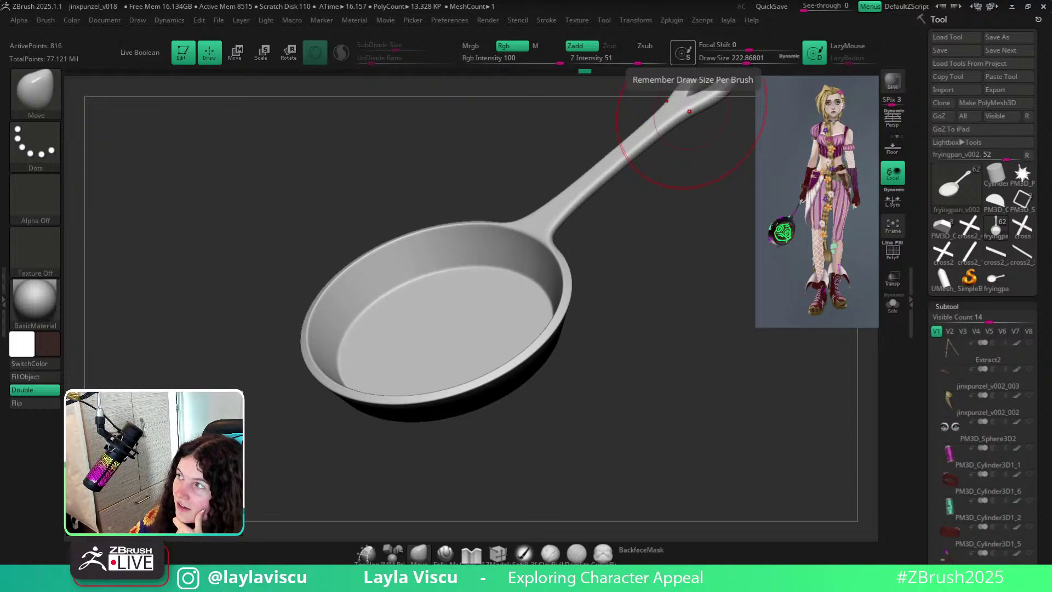
In low-poly wireframe, slide the points where the handle meets the rim, using ZModeler's brush-radius slide at a draw size of about 5.75.
left_click_drag(745, 280, 625, 228)
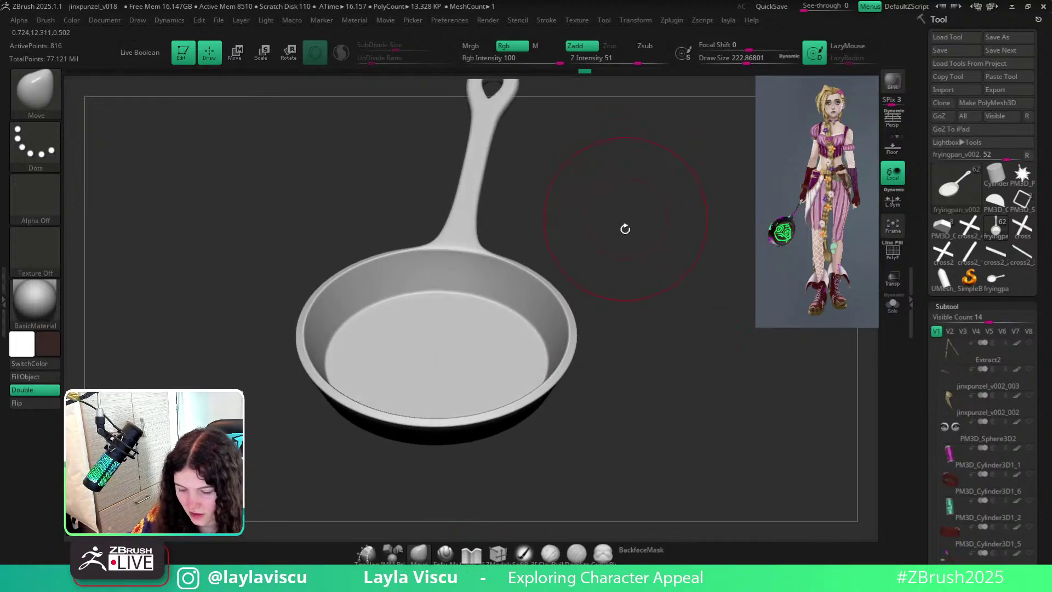
key("bracketleft")
key("shift")
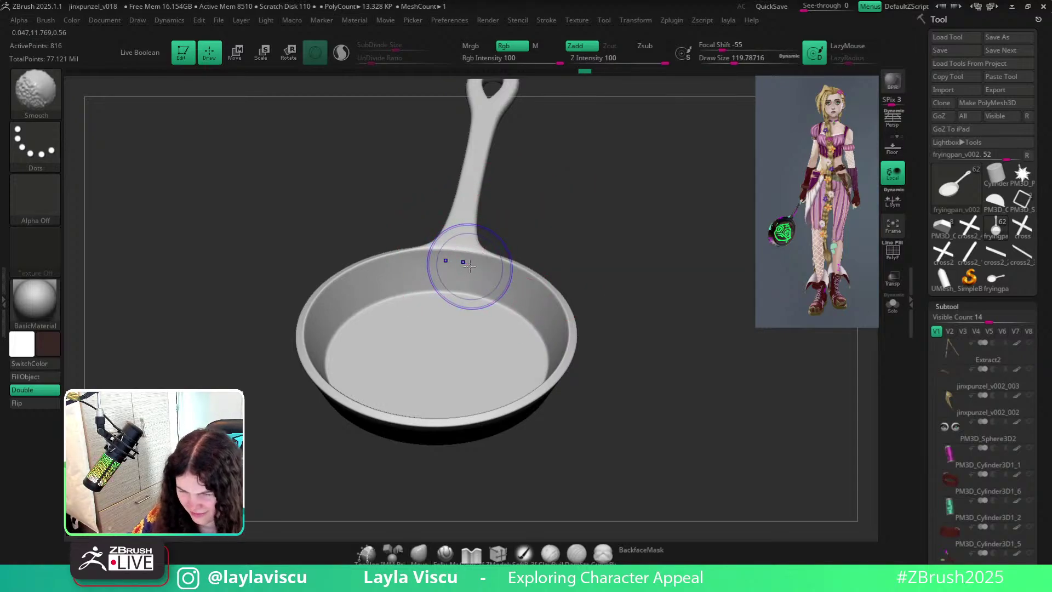
key("shift+f")
right_click_drag(471, 280, 465, 337, "ctrl")
key("shift+d")
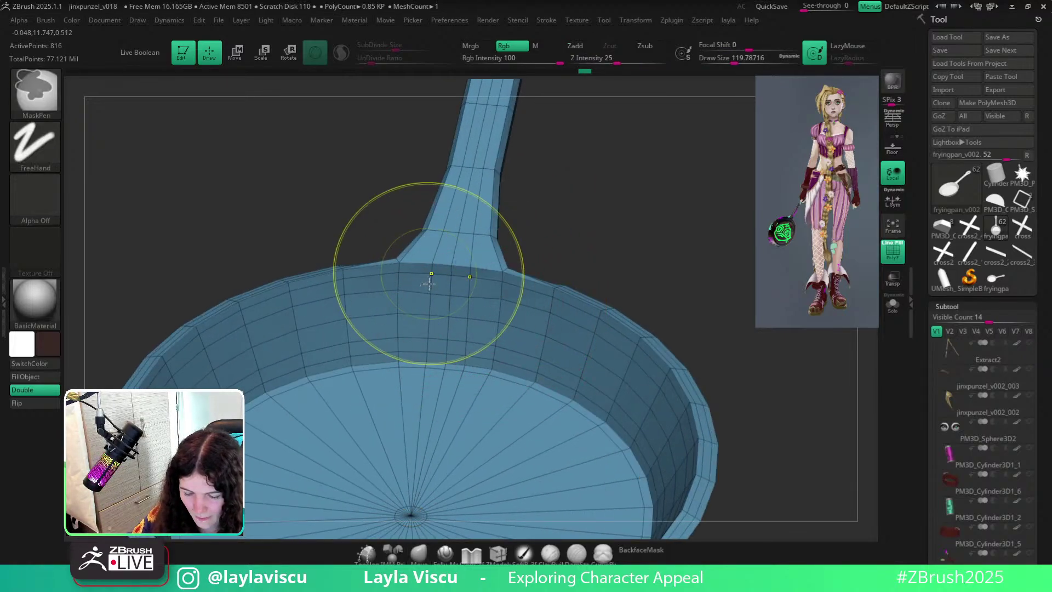
right_click_drag(430, 284, 430, 327, "ctrl")
left_click_drag(683, 256, 722, 258)
left_click(498, 554)
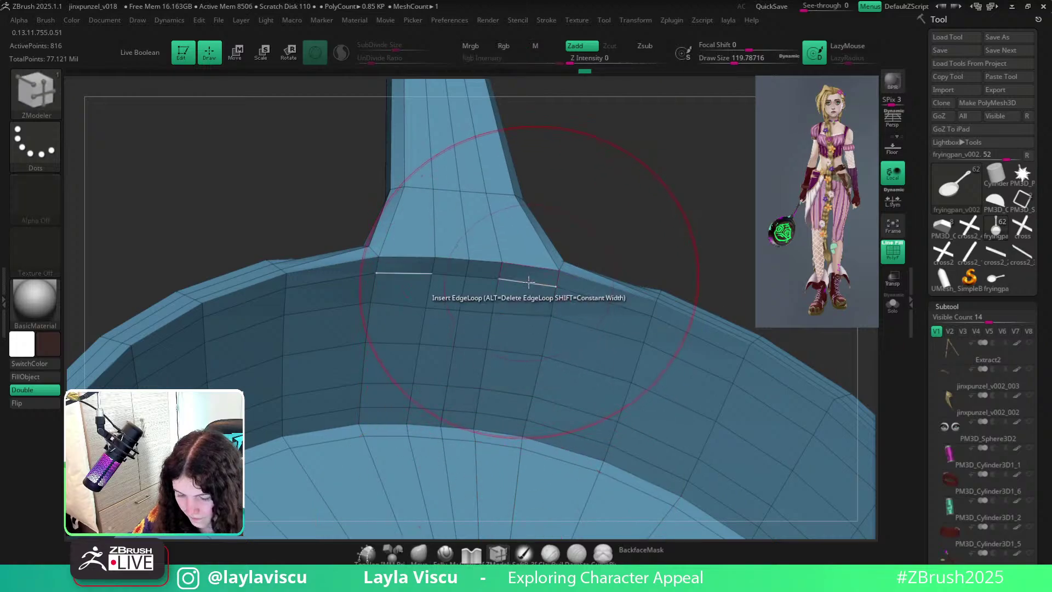
key("space")
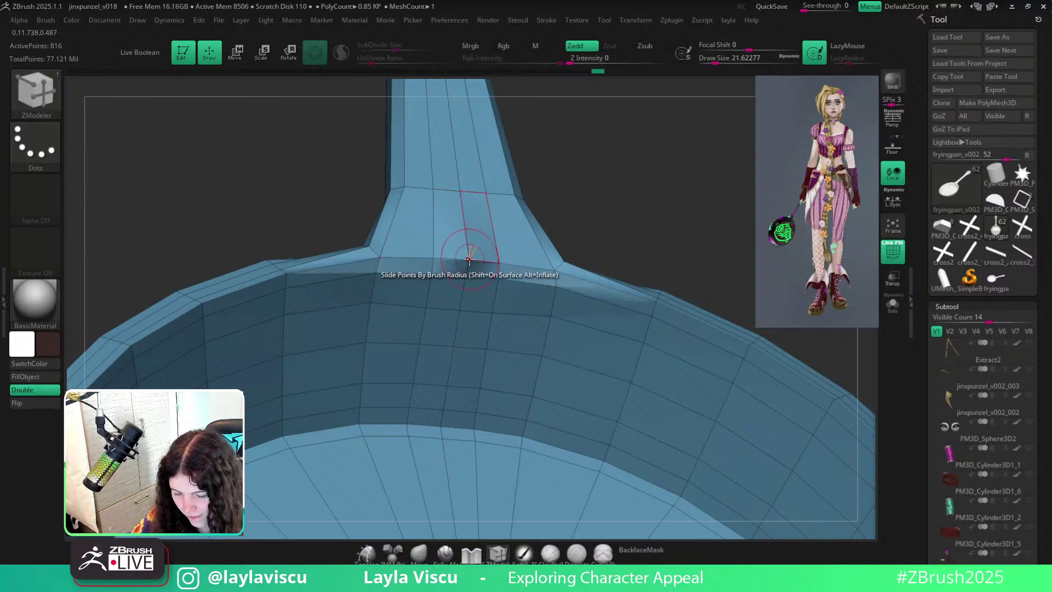
key("[")
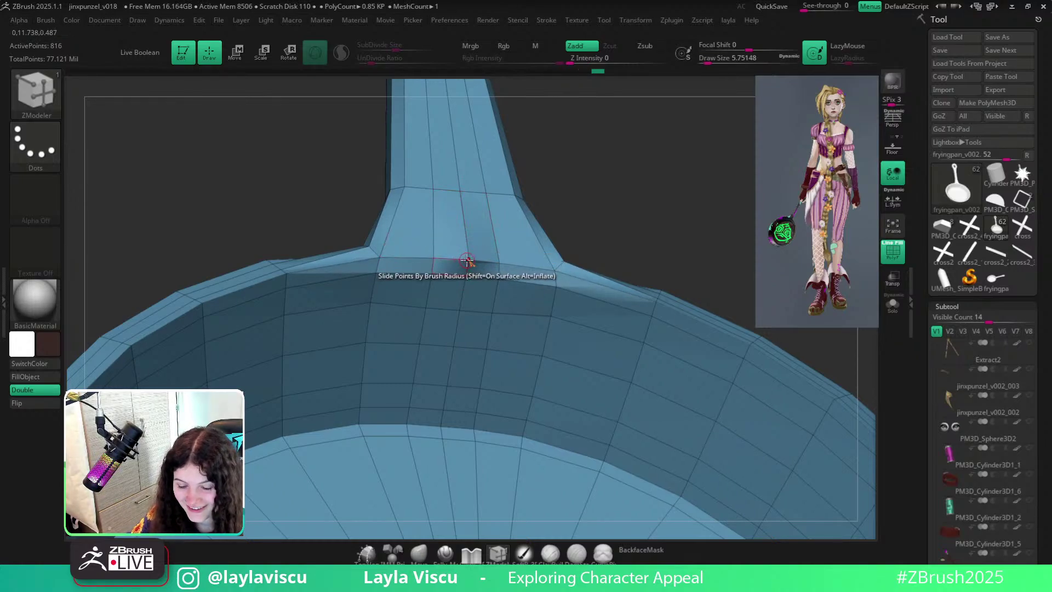
left_click_drag(467, 261, 466, 256)
mouse_move(600, 207)
right_mouse_down()
mouse_move(699, 208)
mouse_move(719, 225)
right_mouse_up()
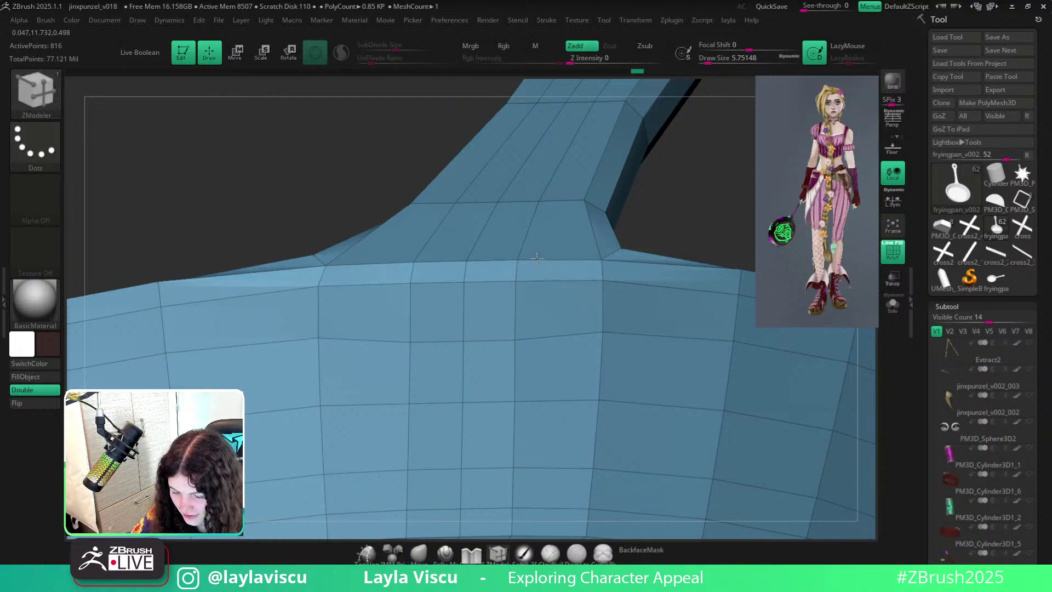
Hide the wireframe and examine the smoothed pan's handle joint, rim and inside from several angles.
key("f")
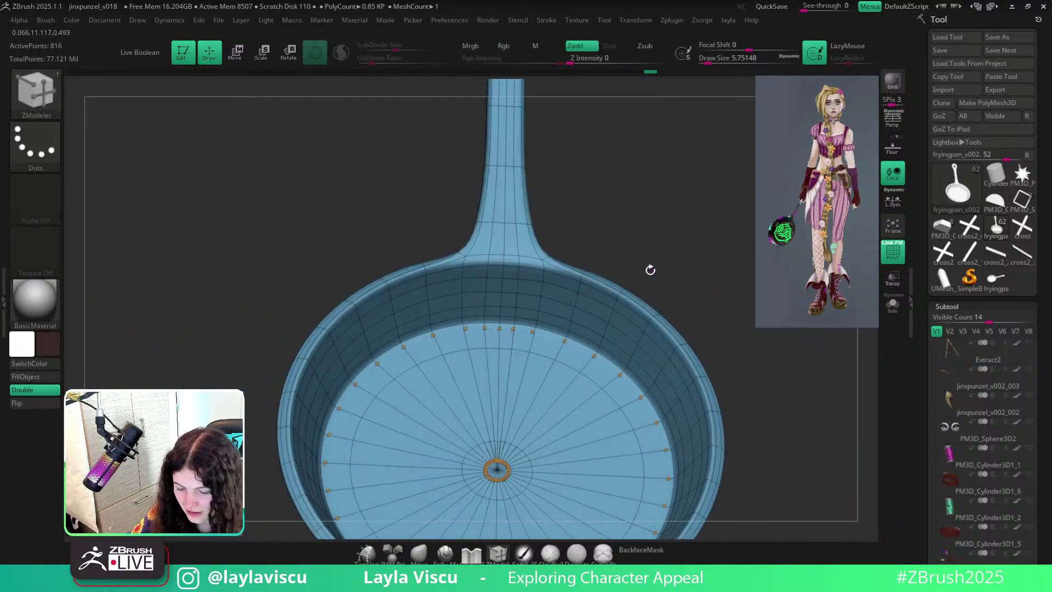
key("shift+f")
left_click_drag(578, 247, 630, 237)
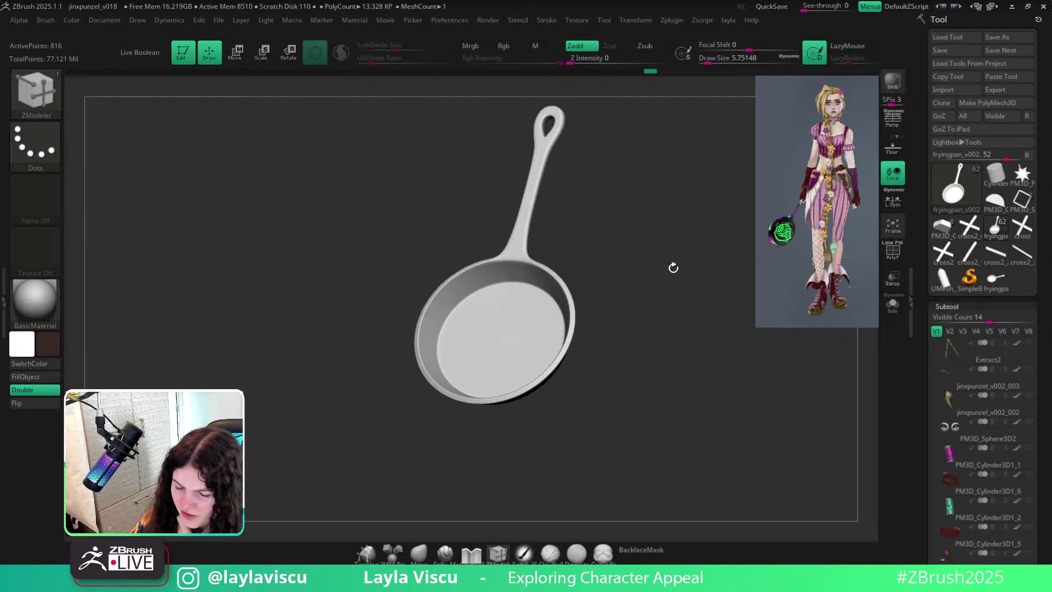
left_click_drag(674, 265, 681, 283)
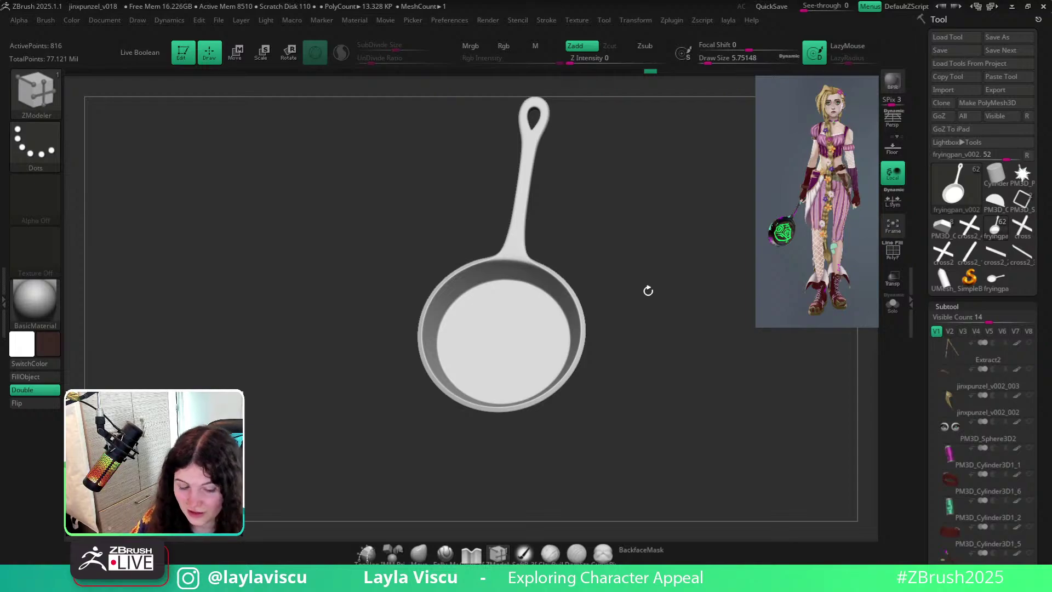
key("shift+f")
key("shift+f")
mouse_move(620, 325)
left_mouse_down()
mouse_move(625, 361)
mouse_move(623, 320)
left_mouse_up()
right_click_drag(544, 323, 572, 277, "ctrl")
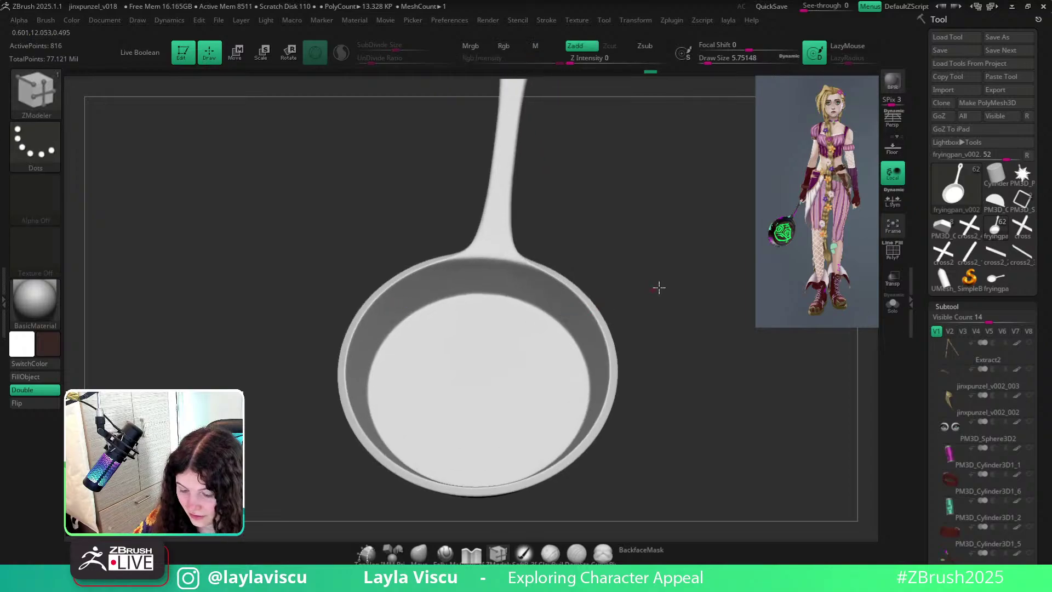
left_click_drag(658, 289, 667, 282)
key("shift+f")
key("shift+f")
right_click_drag(669, 303, 650, 324, "ctrl")
left_click_drag(650, 323, 634, 295)
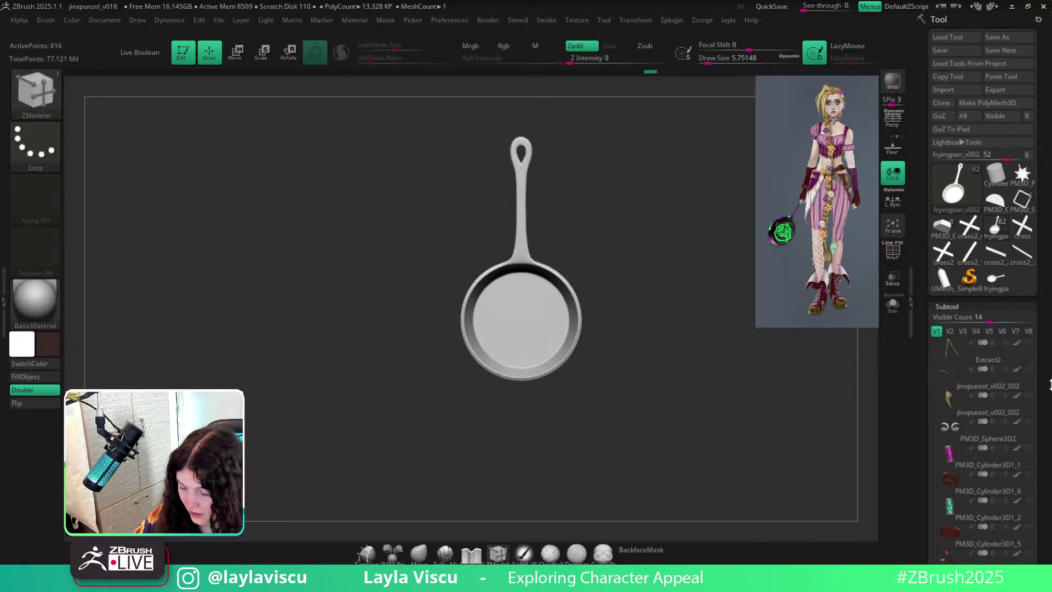
Duplicate the fryingpan_v002 subtool.
scroll(984, 293, "down", 10)
left_click(948, 376)
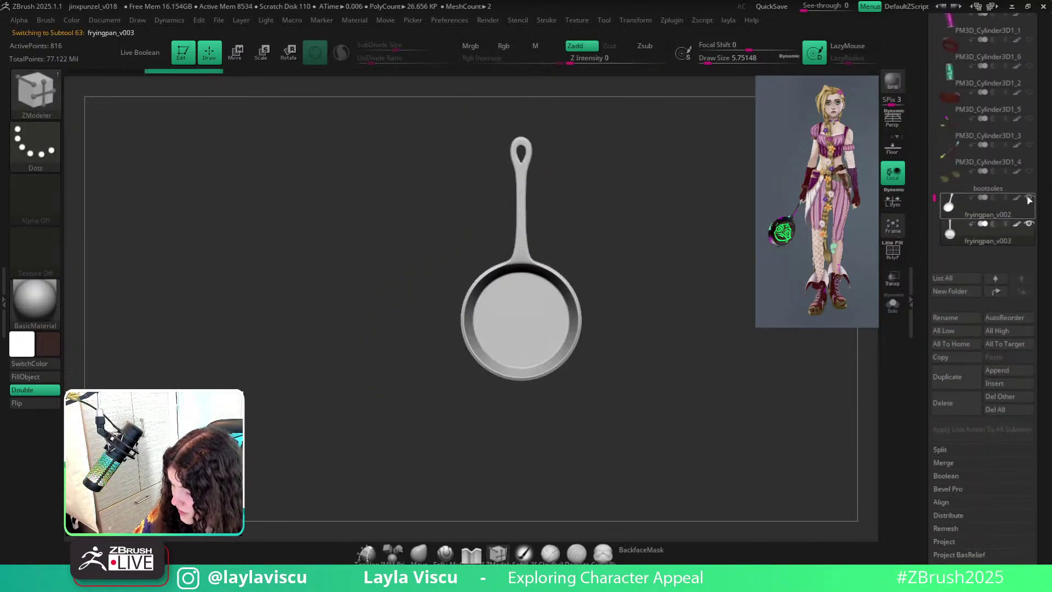
Subdivide the duplicated frying pan to subdivision level 5 and delete its lower levels.
left_click_drag(700, 285, 727, 322)
scroll(1042, 368, "down", 5)
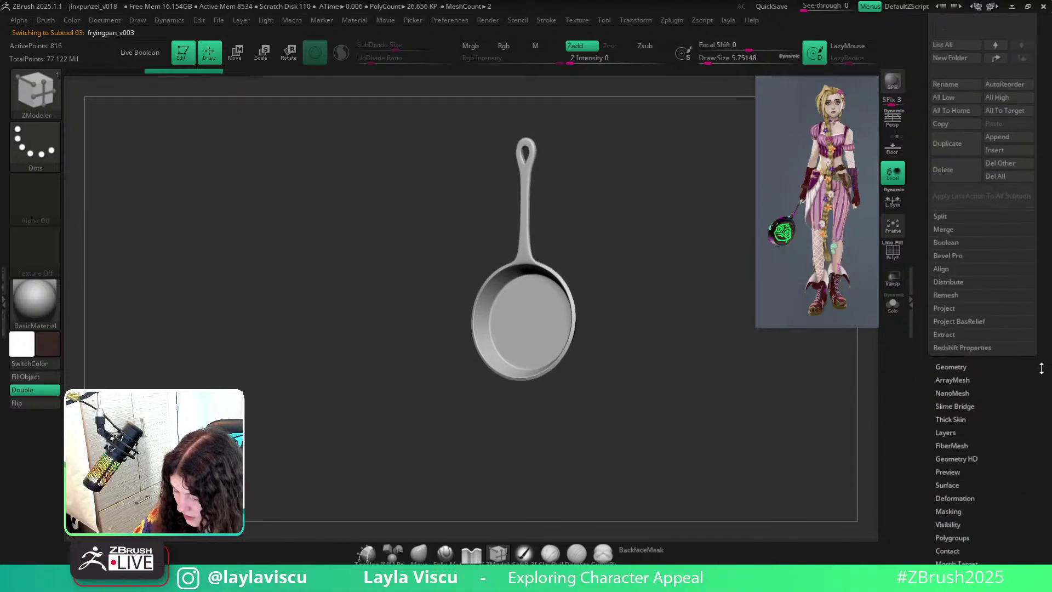
left_click(953, 367)
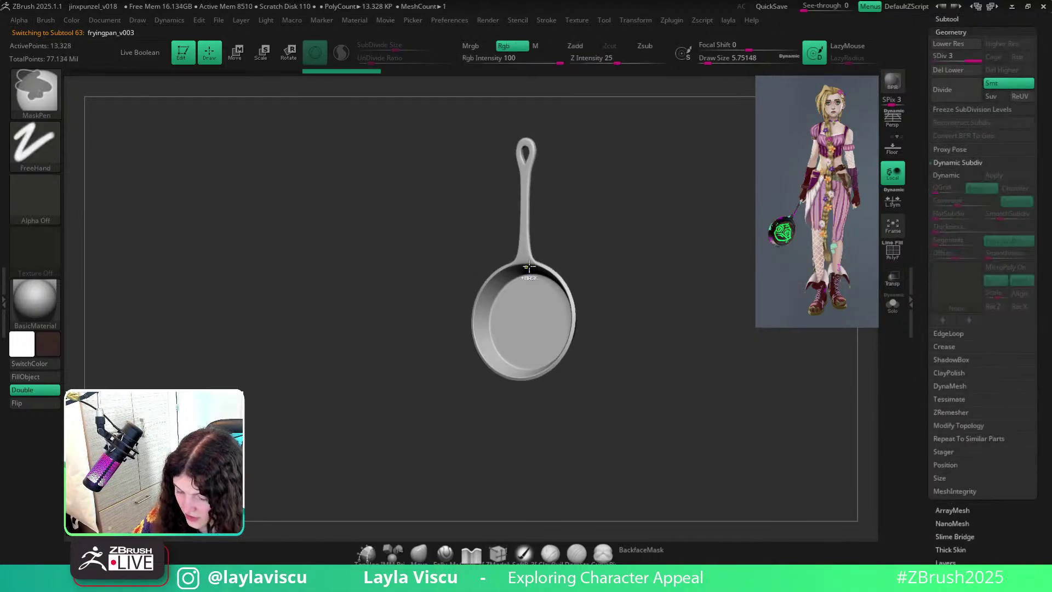
key("ctrl+d")
right_click_drag(530, 267, 575, 359, "ctrl")
mouse_move(647, 322)
right_mouse_down("ctrl")
mouse_move(619, 269)
mouse_move(568, 296)
mouse_move(719, 294)
right_mouse_up("ctrl")
left_click(943, 89)
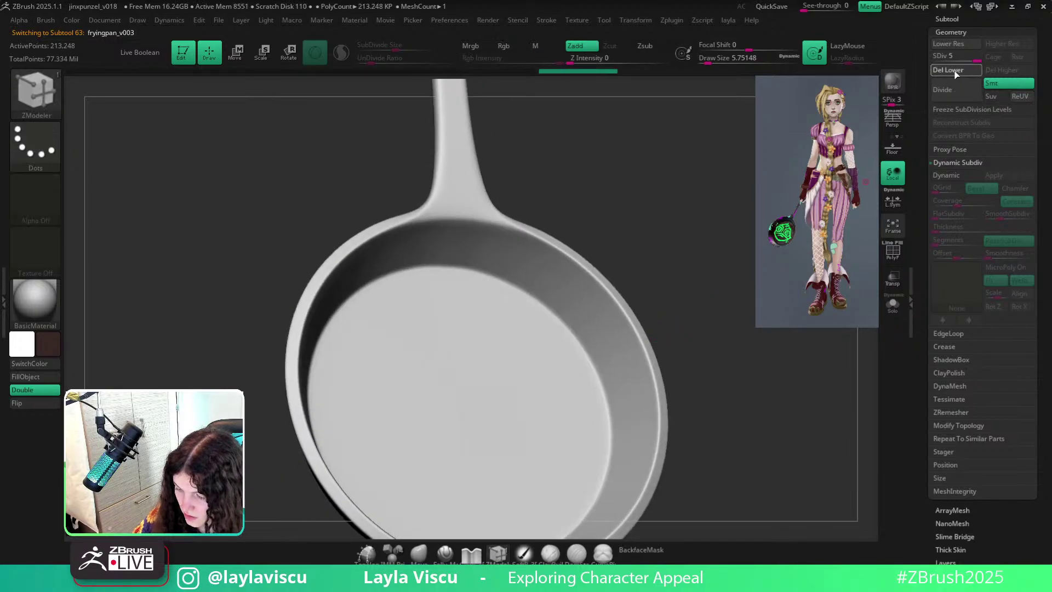
left_click(954, 73)
right_click_drag(707, 378, 664, 344, "ctrl")
right_click_drag(684, 407, 673, 314, "alt")
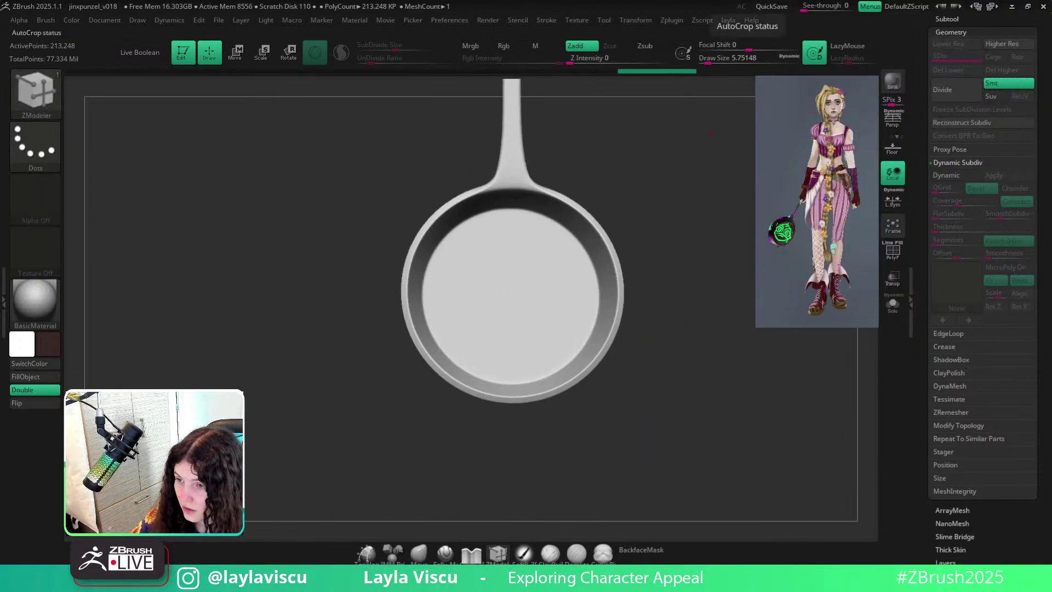
Try to slice the pan's rim opposite the handle with the SliceCurve brush and show the wireframe.
right_click_drag(630, 372, 606, 413)
left_click(43, 96, "ctrl+shift")
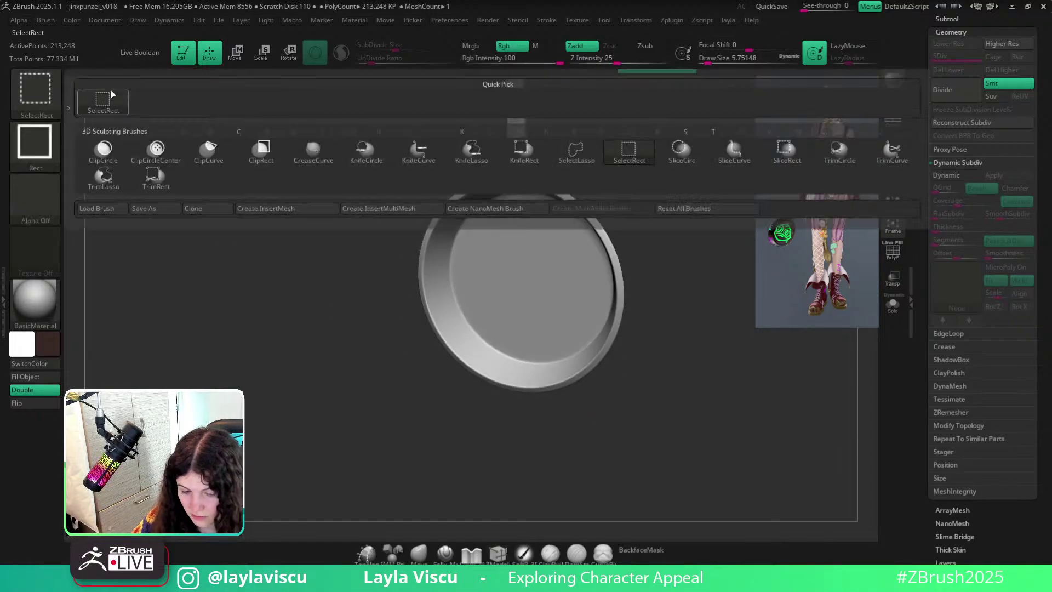
left_click(734, 156)
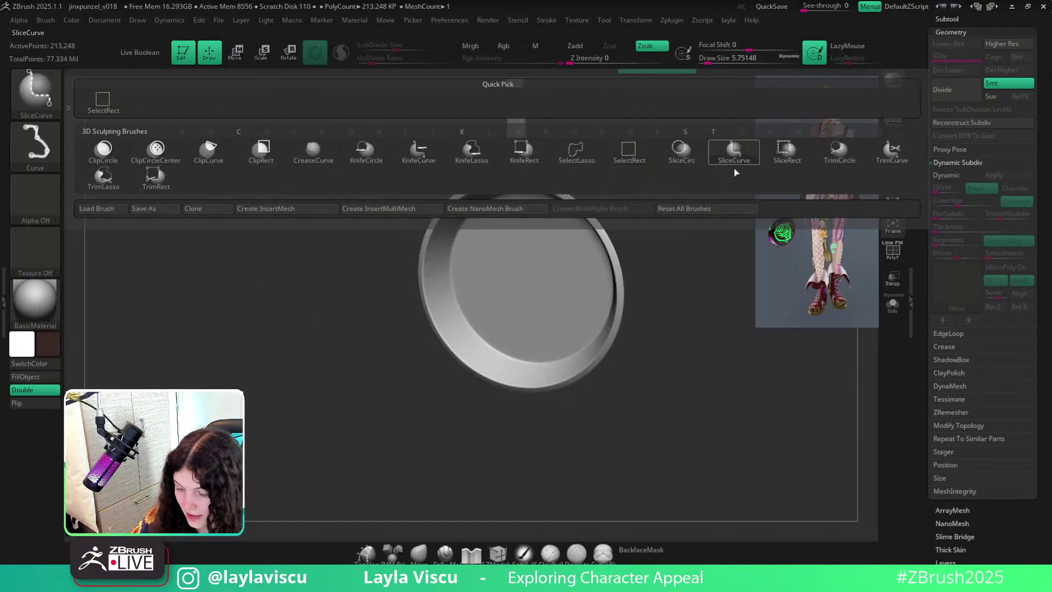
right_click_drag(575, 383, 582, 452, "ctrl")
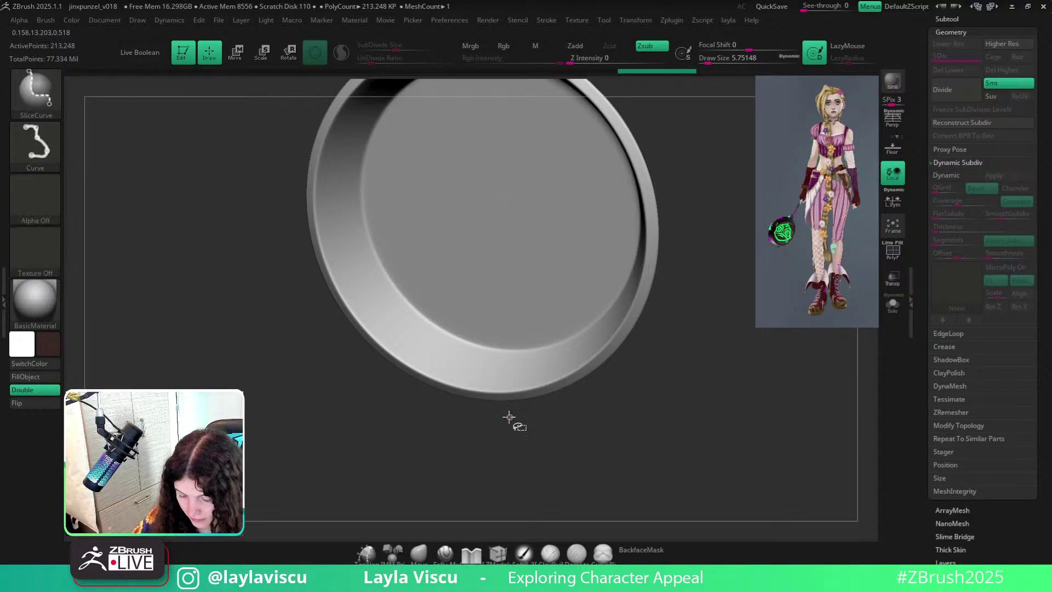
mouse_move(509, 418)
left_mouse_down("ctrl+shift")
mouse_move(535, 361)
mouse_move(559, 420)
left_mouse_up("ctrl+shift")
key("shift+f")
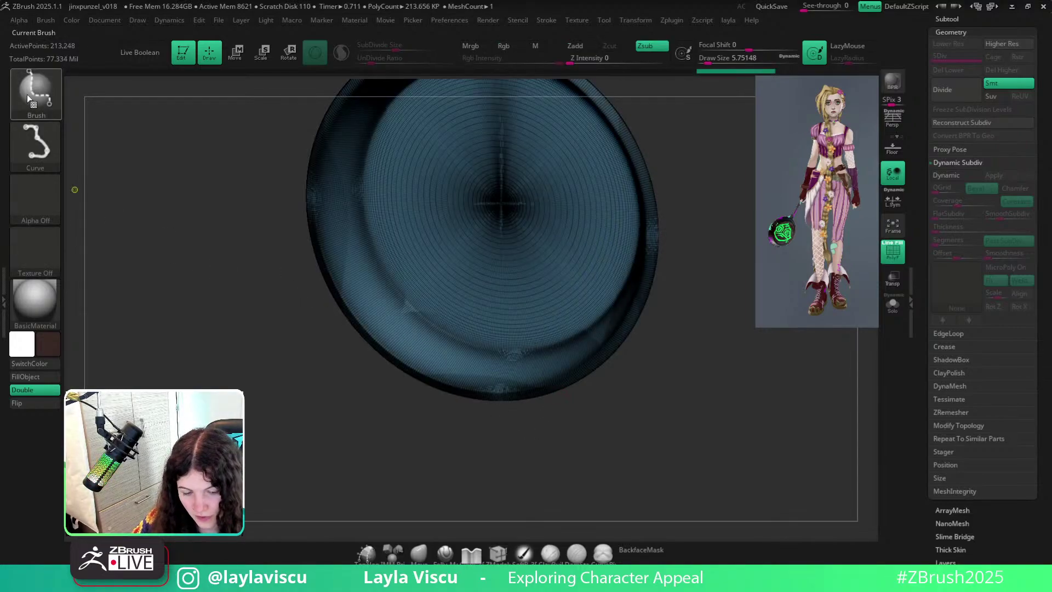
Cut a notch into the pan's rim opposite the handle with the KnifeCurve brush.
left_click(27, 94)
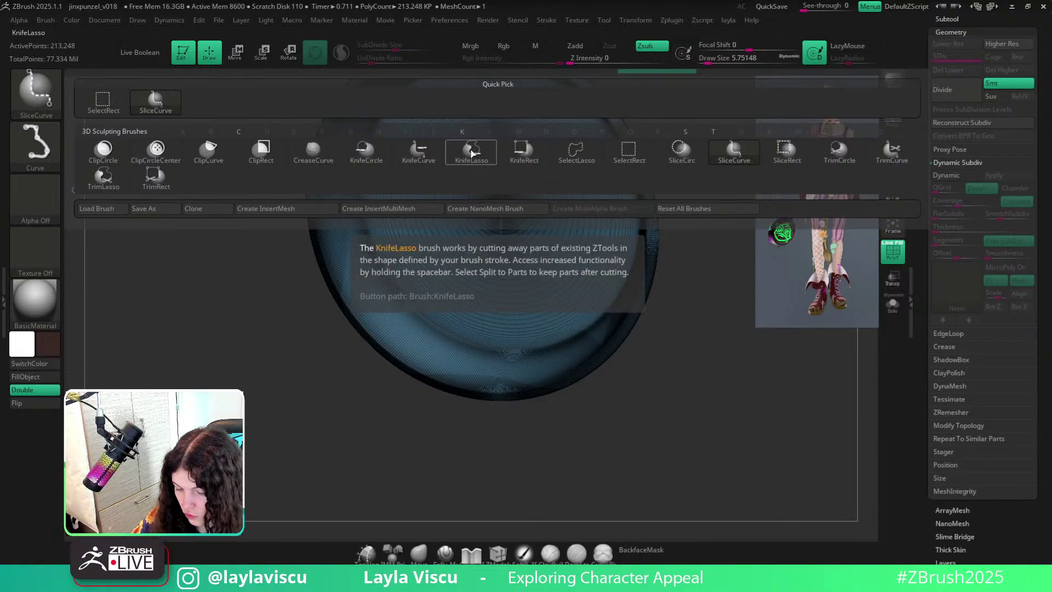
left_click(419, 149)
mouse_move(497, 433)
left_mouse_down("ctrl+shift")
mouse_move(518, 357)
mouse_move(533, 439)
mouse_move(519, 357)
mouse_move(505, 430)
mouse_move(521, 376)
mouse_move(491, 423)
left_mouse_up("ctrl+shift")
key("shift+f")
mouse_move(630, 422)
left_mouse_down()
mouse_move(587, 395)
mouse_move(675, 313)
mouse_move(712, 316)
mouse_move(716, 336)
left_mouse_up()
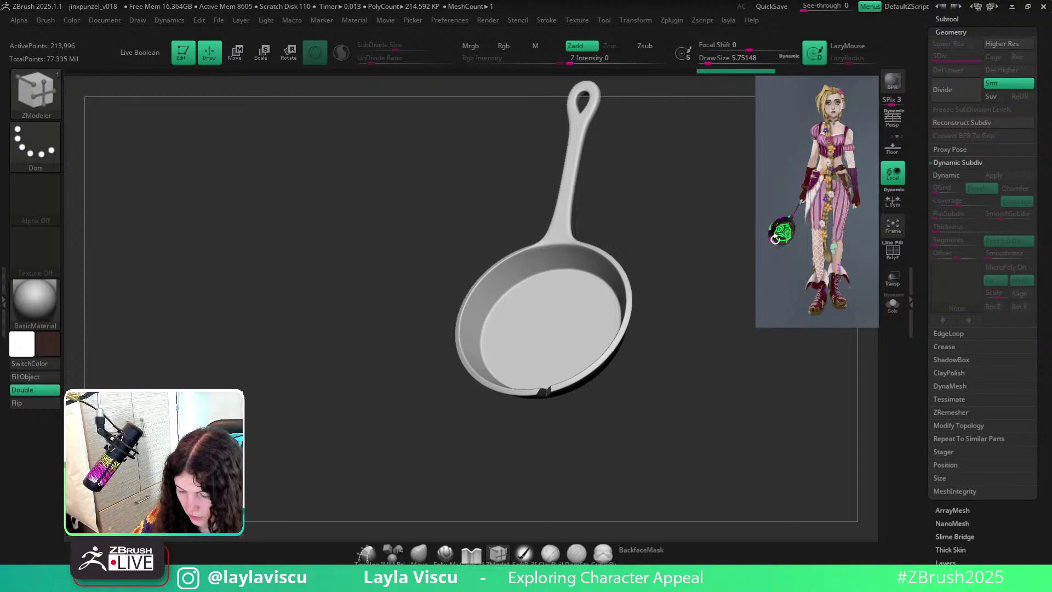
Undo the knife-cut notch, retry the cut further along the rim and undo that too.
key("space")
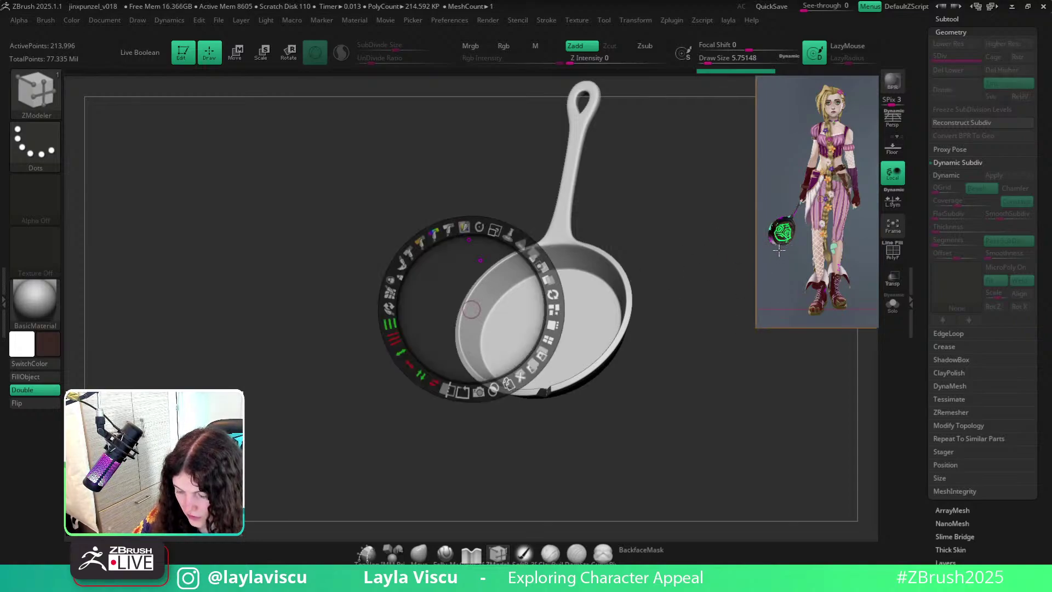
key("z")
left_click_drag(620, 393, 585, 433)
right_click_drag(584, 432, 517, 395, "ctrl")
key("ctrl+z")
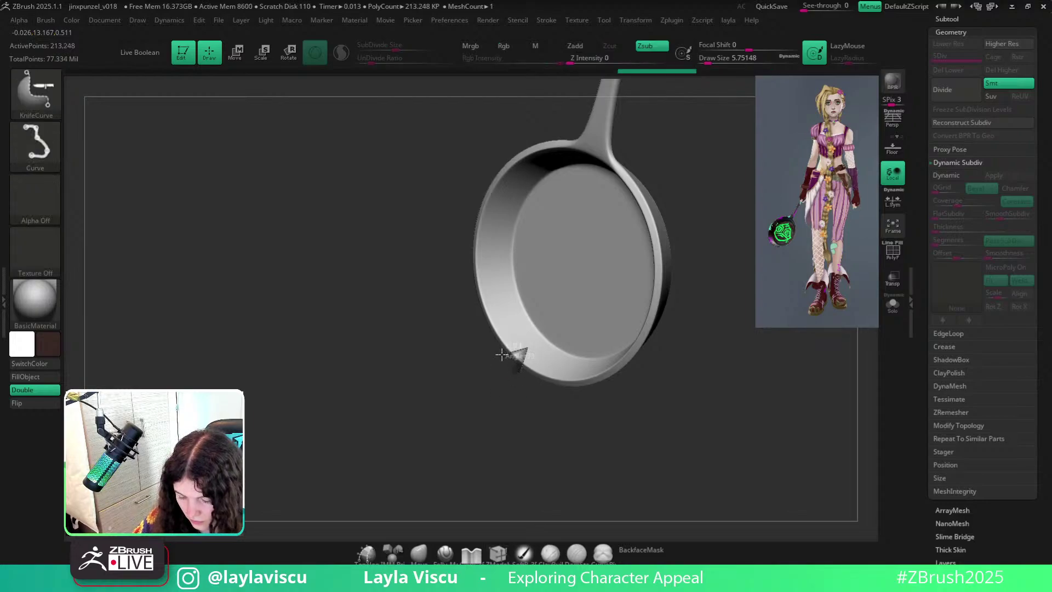
key("ctrl+z")
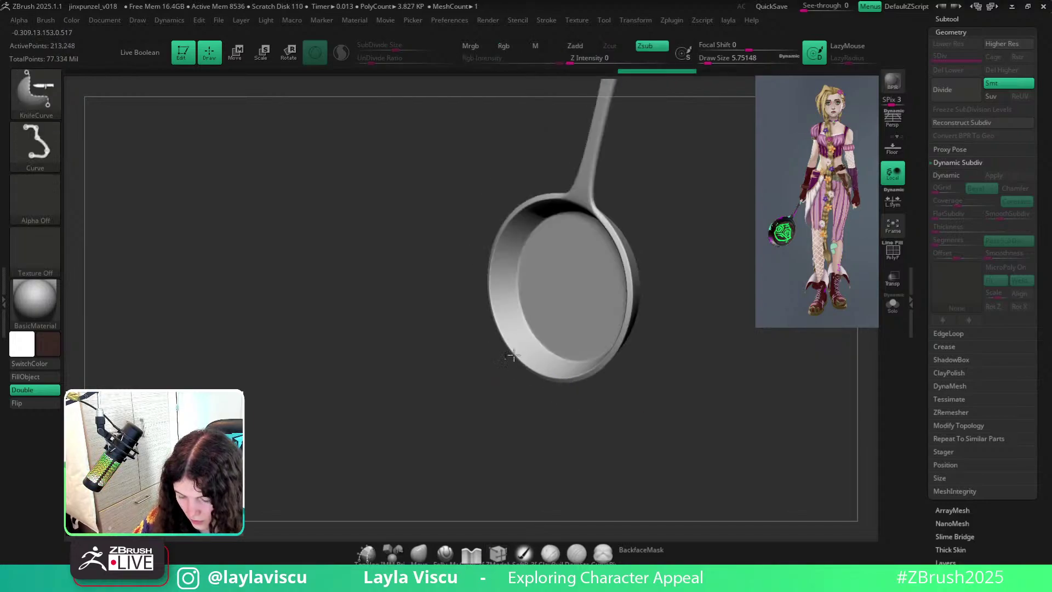
Cut a small V-shaped notch into the rim opposite the handle with KnifeCurve, redoing the cut once.
mouse_move(522, 374)
left_mouse_down("ctrl+shift")
mouse_move(657, 400)
mouse_move(726, 362)
mouse_move(712, 305)
mouse_move(735, 350)
mouse_move(568, 450)
mouse_move(655, 390)
mouse_move(604, 491)
mouse_move(627, 404)
left_mouse_up("ctrl+shift")
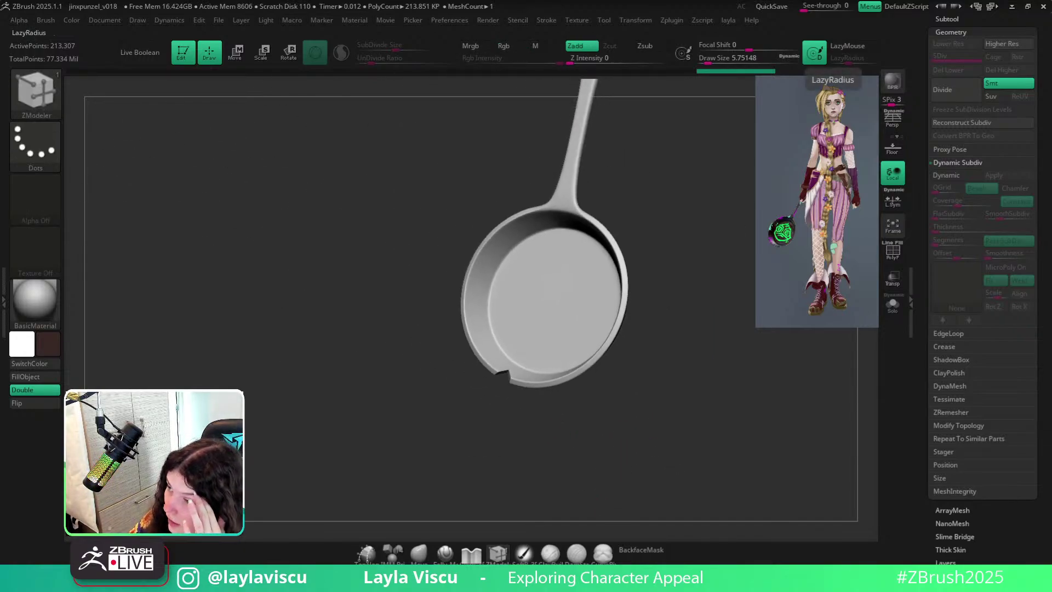
left_click_drag(608, 473, 589, 407)
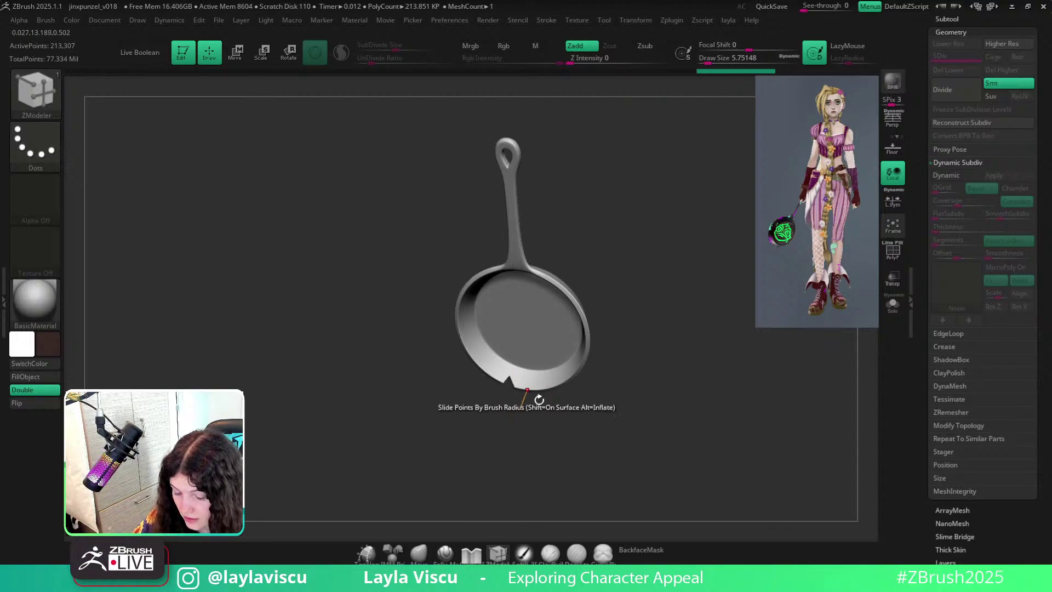
mouse_move(539, 405)
left_mouse_down("alt")
mouse_move(522, 436)
mouse_move(497, 364)
mouse_move(446, 395)
mouse_move(497, 363)
mouse_move(501, 414)
left_mouse_up("alt")
key("ctrl+z")
left_click(472, 385, "ctrl+shift")
mouse_move(573, 460)
left_mouse_down()
mouse_move(585, 397)
mouse_move(651, 383)
mouse_move(661, 320)
mouse_move(634, 462)
left_mouse_up()
Switch to the TrimDynamic brush and set a draw size of about 11.69 for working on the notch's faces.
key("b")
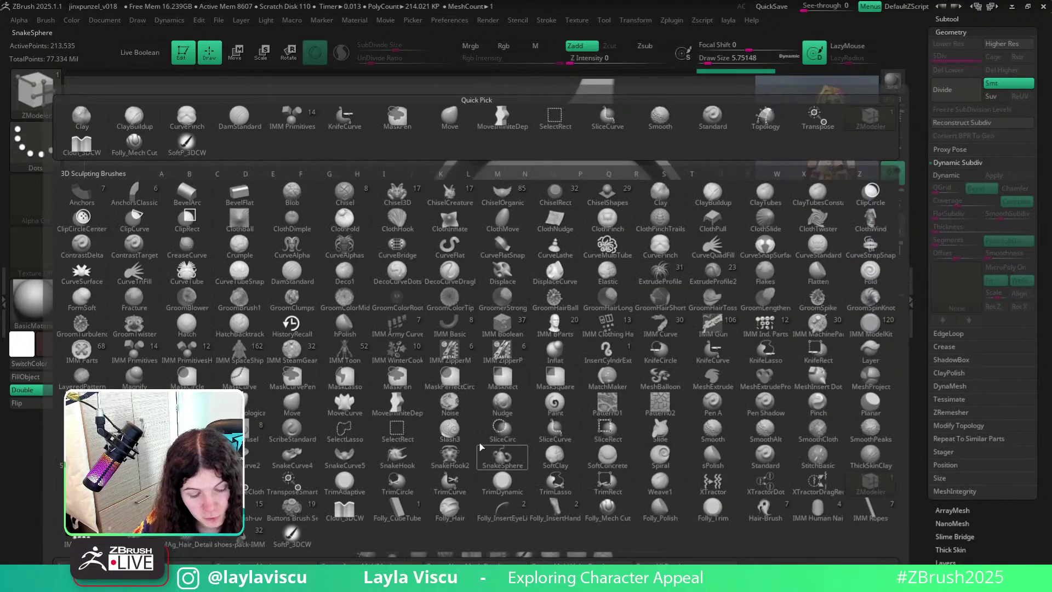
left_click(502, 481)
scroll(491, 376, "up", 6)
key("s")
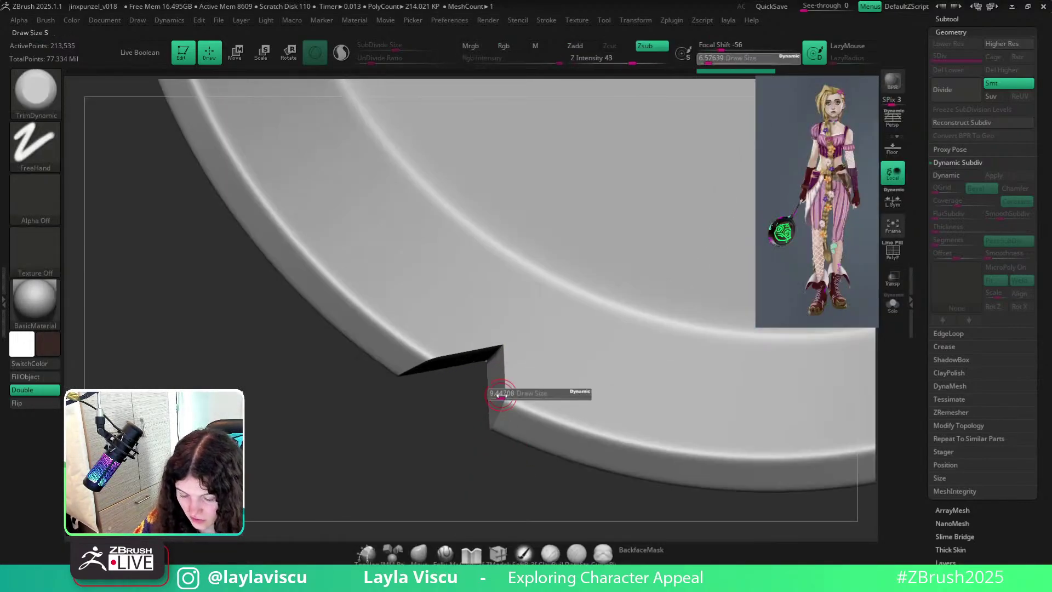
key("shift+f")
left_click_drag(501, 396, 514, 403)
key("shift+f")
left_click_drag(505, 396, 508, 352)
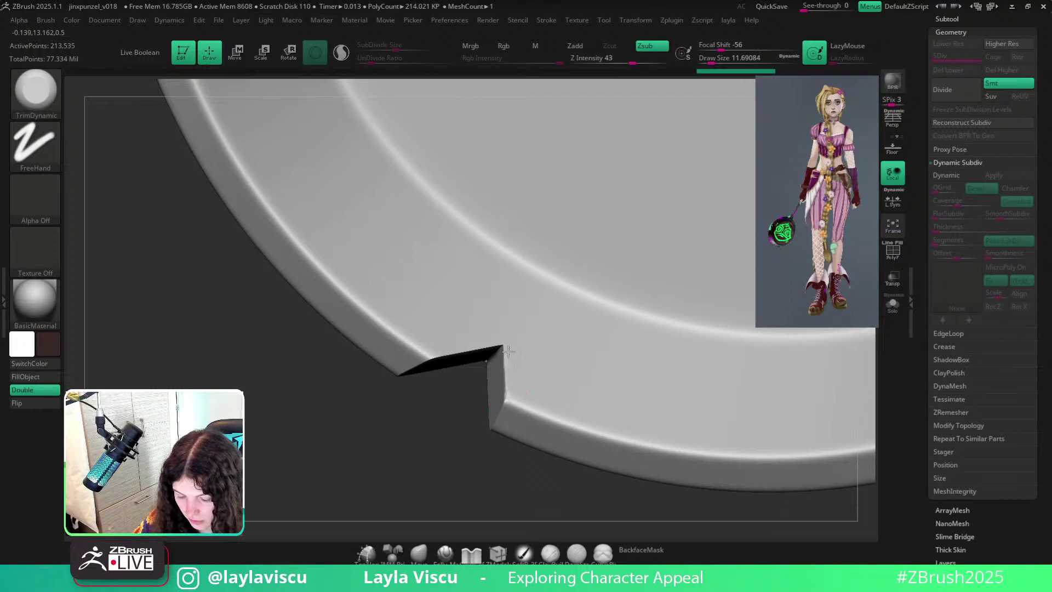
Examine the V-shaped rim notch from the inside, the outer wall and the whole pan's view.
left_click_drag(417, 422, 378, 343, "alt")
left_click_drag(672, 453, 679, 488, "alt")
left_click_drag(493, 392, 465, 228)
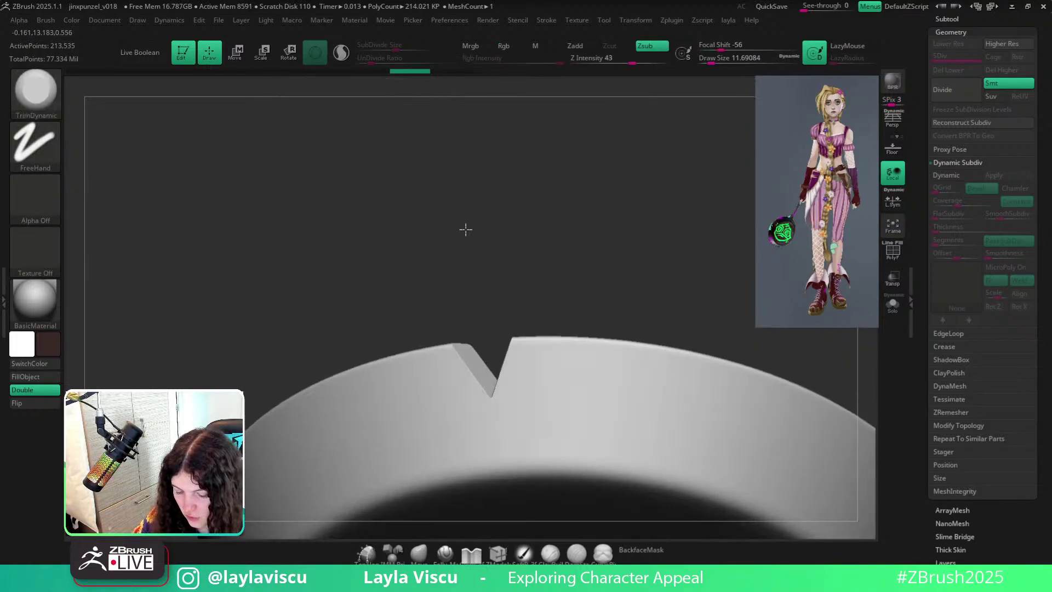
left_click_drag(461, 298, 535, 467)
left_click_drag(571, 437, 529, 392, "alt")
left_click_drag(494, 349, 606, 239, "alt")
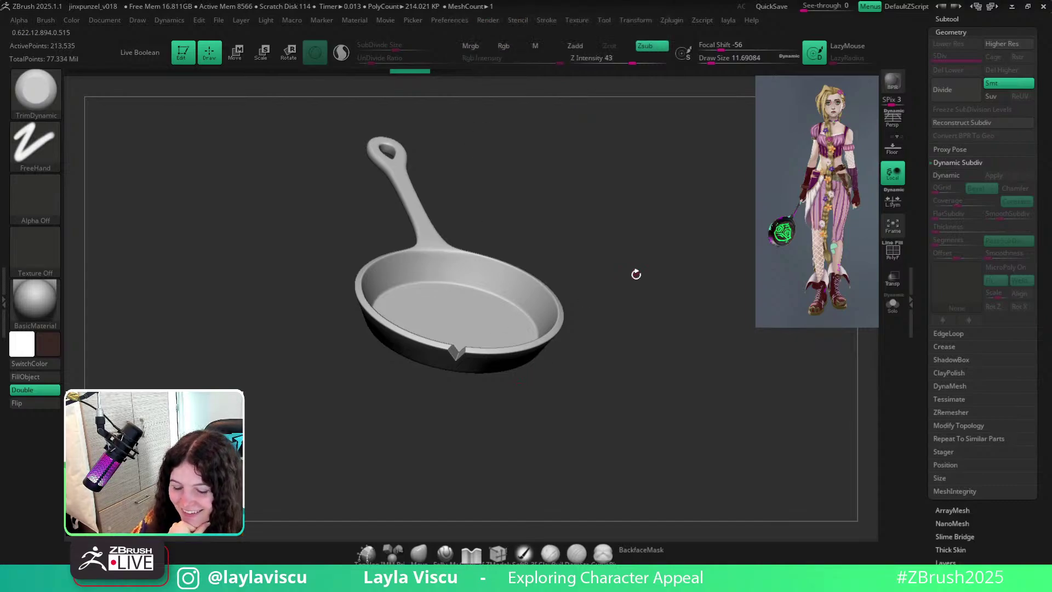
left_click_drag(634, 273, 623, 420)
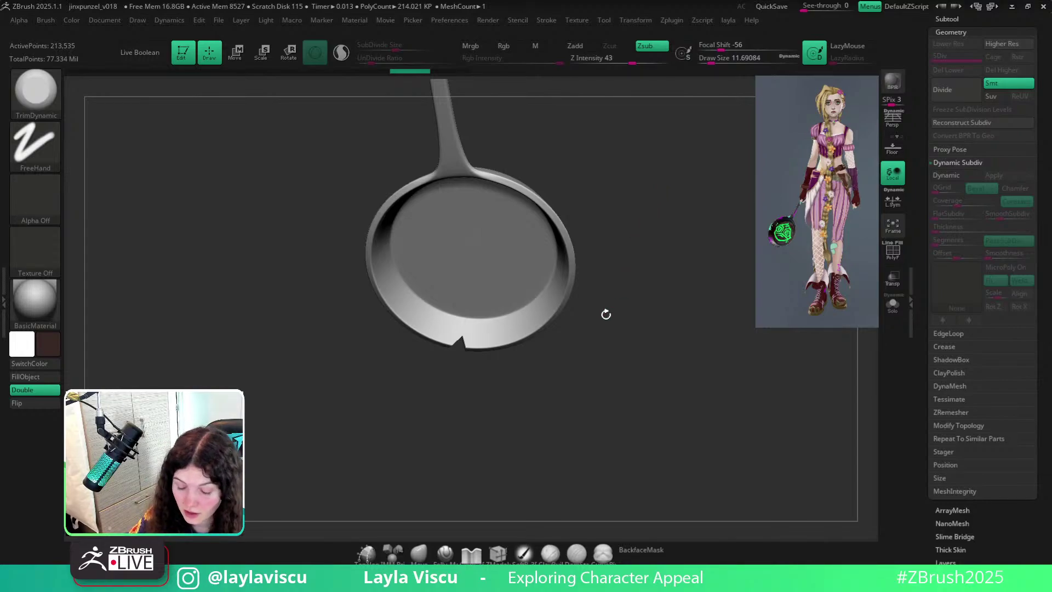
Widen the rim notch with another KnifeCurve cut.
right_click_drag(482, 364, 487, 436, "ctrl")
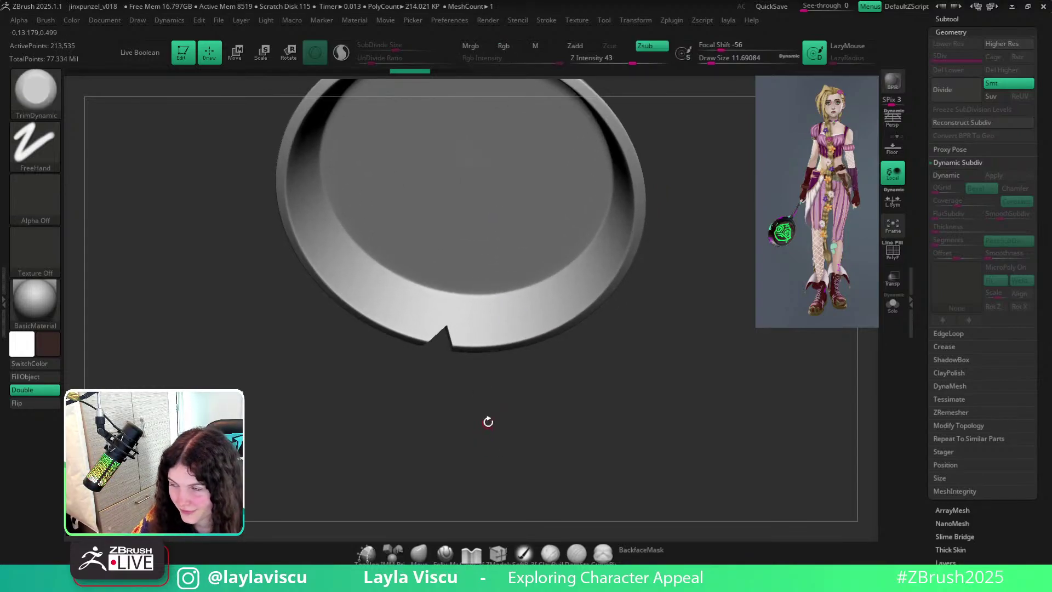
left_click_drag(484, 404, 488, 470)
key("ctrl+shift")
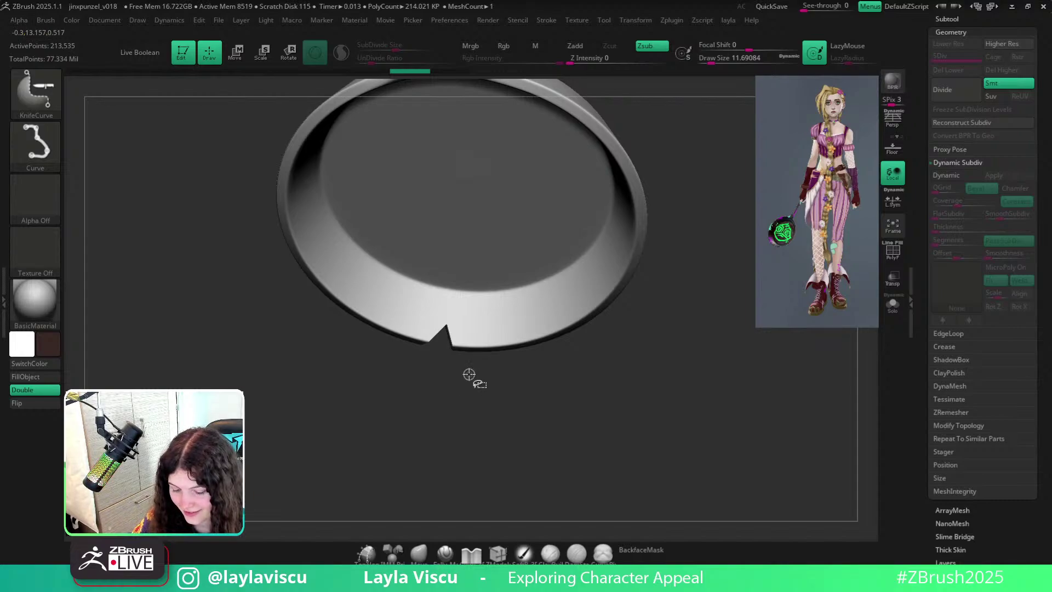
mouse_move(469, 375)
left_mouse_down("ctrl+shift")
mouse_move(448, 311)
mouse_move(395, 359)
mouse_move(449, 317)
mouse_move(469, 388)
left_mouse_up("ctrl+shift")
mouse_move(530, 398)
left_mouse_down()
mouse_move(535, 294)
mouse_move(711, 360)
mouse_move(606, 272)
mouse_move(655, 306)
mouse_move(634, 418)
mouse_move(566, 365)
mouse_move(587, 380)
mouse_move(587, 263)
mouse_move(578, 442)
mouse_move(676, 362)
left_mouse_up()
mouse_move(700, 411)
left_mouse_down()
mouse_move(691, 477)
mouse_move(698, 407)
mouse_move(672, 425)
left_mouse_up()
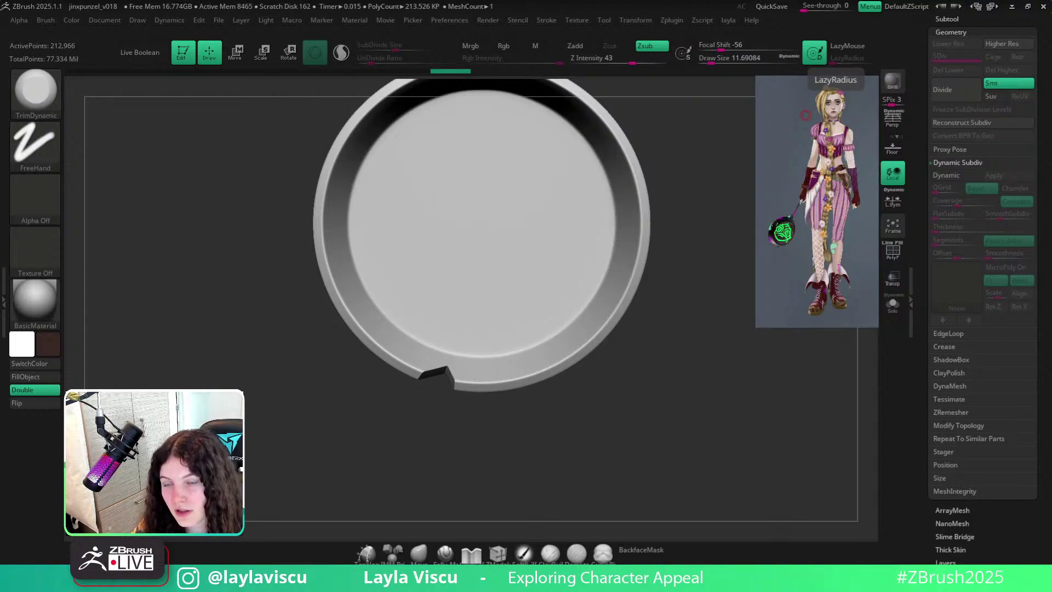
Open the pan's Layers settings and examine the notch's polygroups and topology in wireframe.
left_click(954, 560)
left_click_drag(719, 440, 645, 442)
key("shift+f")
mouse_move(444, 399)
left_mouse_down("alt")
mouse_move(460, 476)
mouse_move(442, 337)
left_mouse_up("alt")
mouse_move(442, 337)
right_mouse_down()
mouse_move(451, 278)
mouse_move(340, 402)
mouse_move(362, 406)
right_mouse_up()
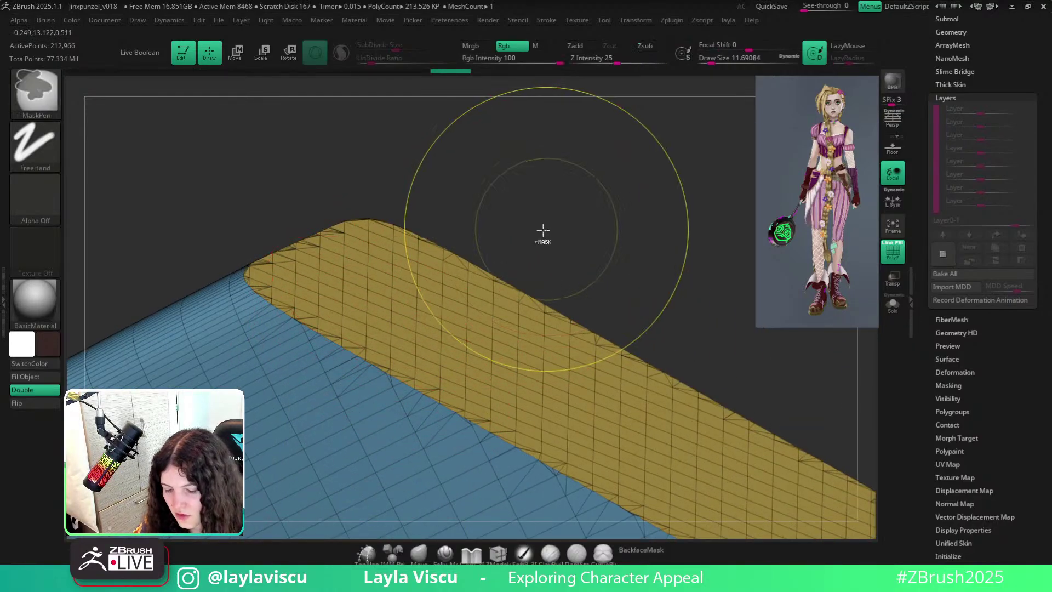
mouse_move(541, 231)
right_mouse_down()
mouse_move(359, 212)
mouse_move(364, 241)
mouse_move(444, 171)
right_mouse_up()
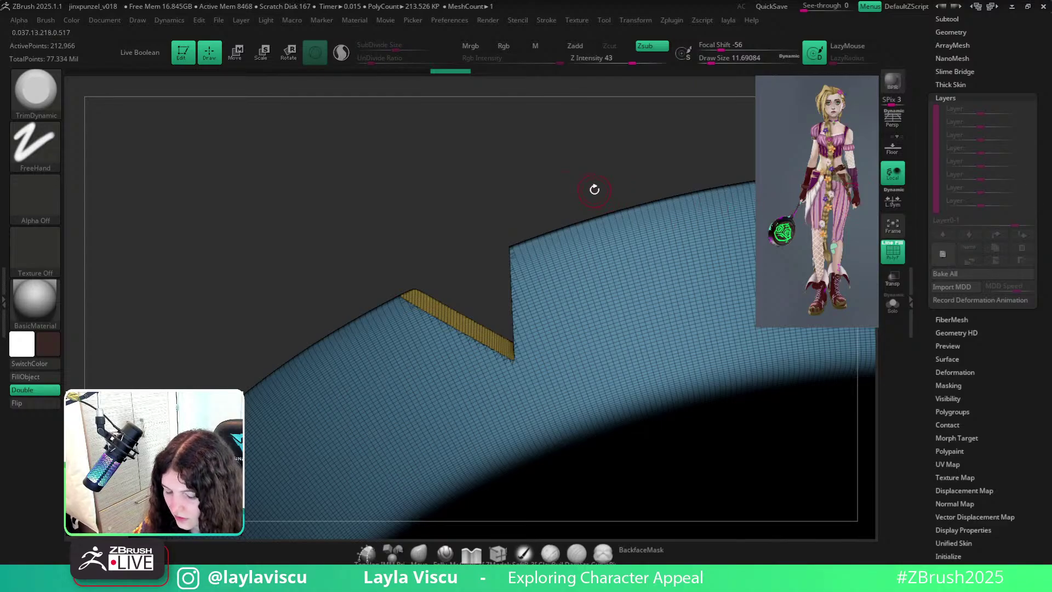
mouse_move(594, 188)
right_mouse_down()
mouse_move(594, 258)
mouse_move(627, 397)
mouse_move(602, 265)
mouse_move(611, 179)
mouse_move(602, 317)
mouse_move(606, 176)
right_mouse_up()
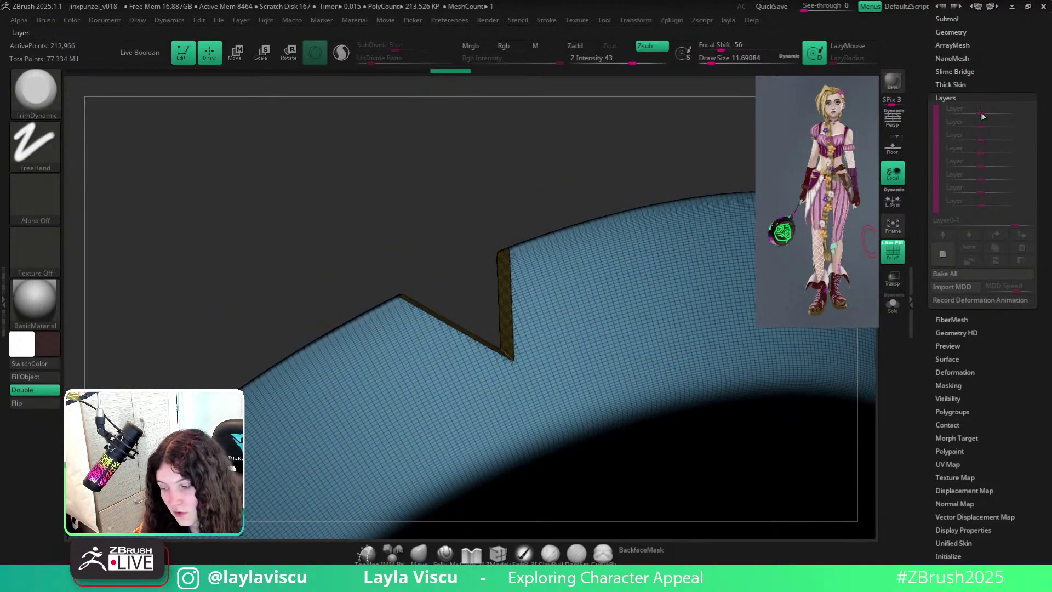
right_click_drag(418, 241, 440, 392)
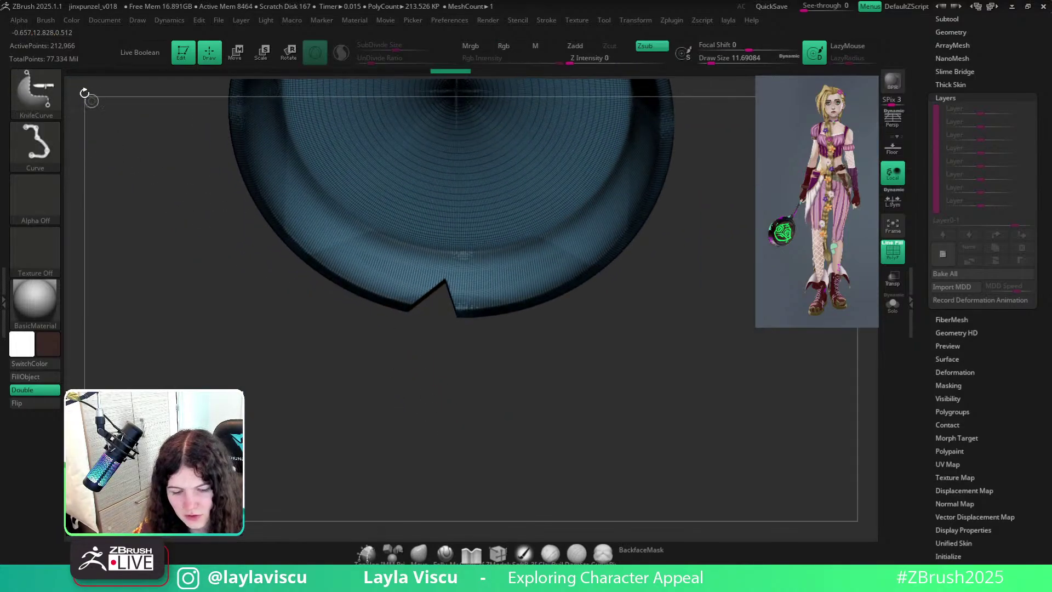
Clip a second notch into the pan's rim with the ClipCurve brush and check its wireframe.
left_click(41, 91, "ctrl+shift")
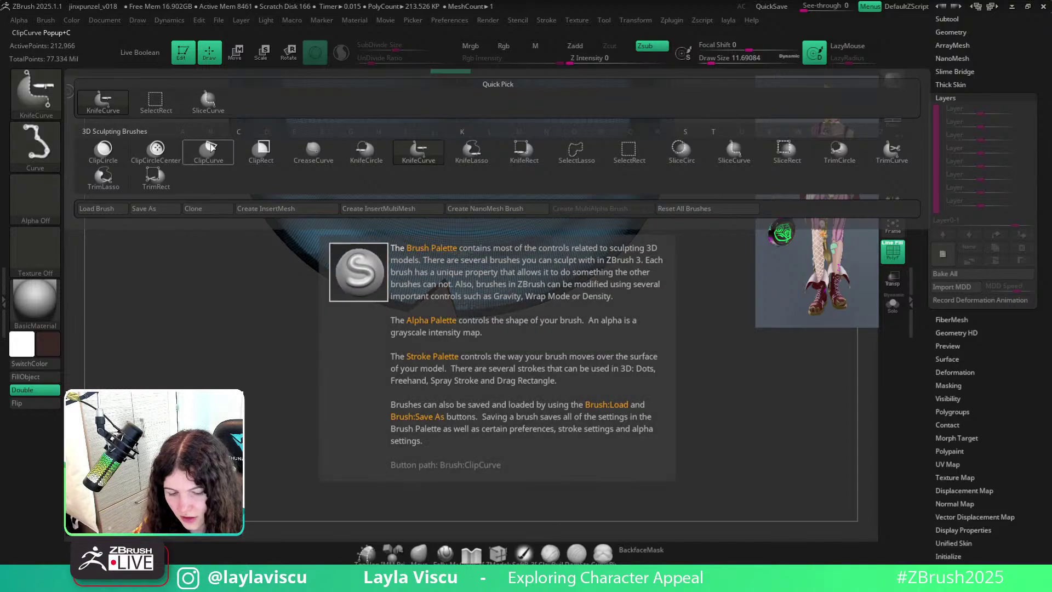
left_click(211, 143, "ctrl+shift")
mouse_move(567, 367)
left_mouse_down()
mouse_move(547, 341)
mouse_move(583, 338)
mouse_move(362, 400)
left_mouse_up()
mouse_move(423, 377)
left_mouse_down("ctrl+shift")
mouse_move(449, 376)
mouse_move(440, 357)
left_mouse_up("ctrl+shift")
left_click_drag(523, 334, 601, 330)
key("shift+f")
mouse_move(604, 197)
left_mouse_down()
mouse_move(583, 394)
mouse_move(596, 208)
left_mouse_up()
key("shift+f")
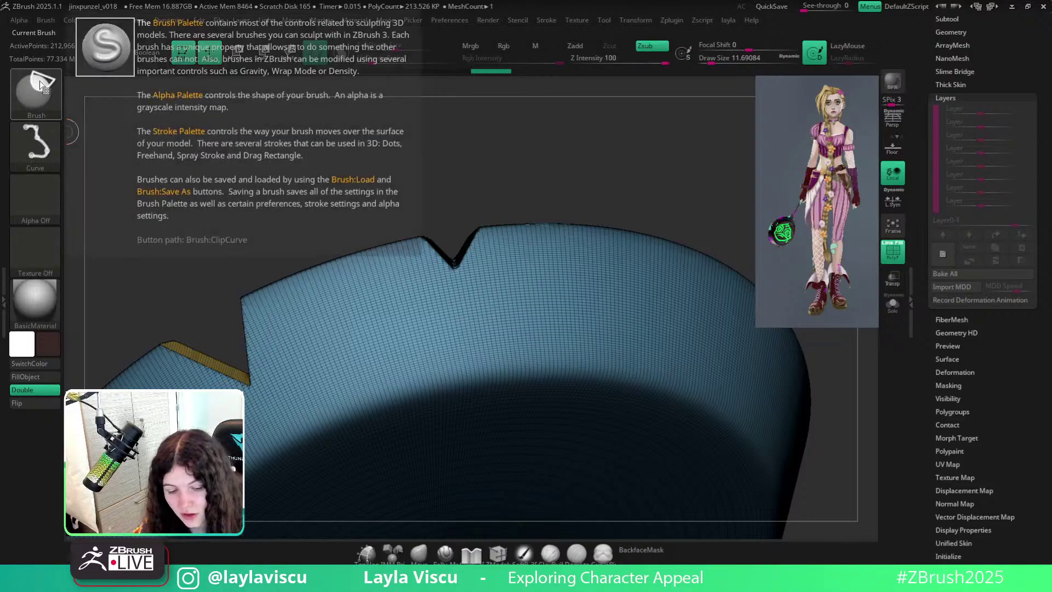
Try another ClipCurve cut on the rim, beside the existing knife-cut notch.
key("shift+f")
right_click_drag(630, 226, 722, 501)
key("shift+f")
right_click_drag(422, 313, 542, 402, "ctrl")
key("shift+f")
mouse_move(608, 416)
right_mouse_down()
mouse_move(621, 386)
mouse_move(624, 550)
mouse_move(543, 416)
right_mouse_up()
key("ctrl+shift")
left_click_drag(558, 356, 494, 299, "ctrl+shift")
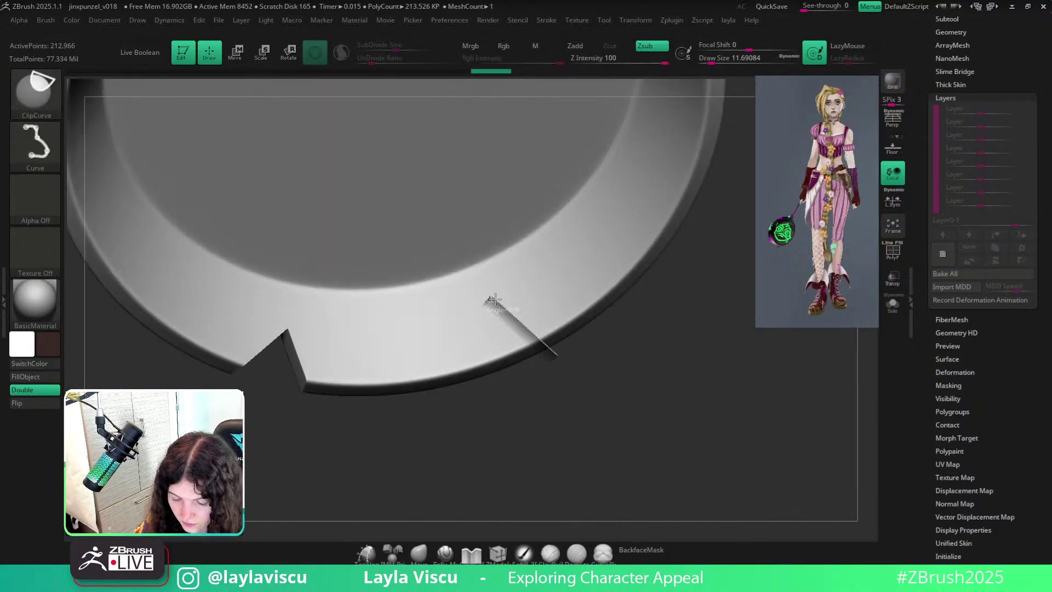
mouse_move(465, 400)
left_mouse_down("ctrl+shift")
mouse_move(495, 343)
mouse_move(601, 377)
left_mouse_up("ctrl+shift")
Undo the clip cuts and all the knife-cut notches on the pan's rim.
key("ctrl+z")
mouse_move(586, 442)
right_mouse_down()
mouse_move(574, 244)
mouse_move(526, 291)
mouse_move(589, 314)
mouse_move(594, 394)
mouse_move(594, 380)
mouse_move(672, 406)
mouse_move(507, 367)
mouse_move(529, 426)
mouse_move(576, 301)
mouse_move(568, 458)
mouse_move(554, 359)
right_mouse_up()
key("ctrl+z")
key("shift+f")
key("ctrl+z")
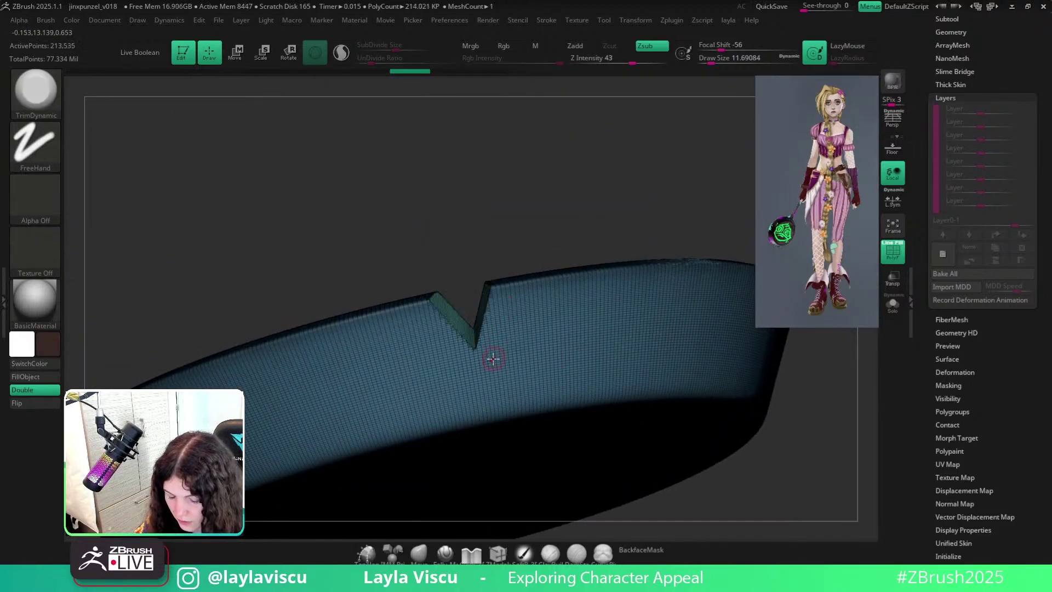
left_click(956, 438)
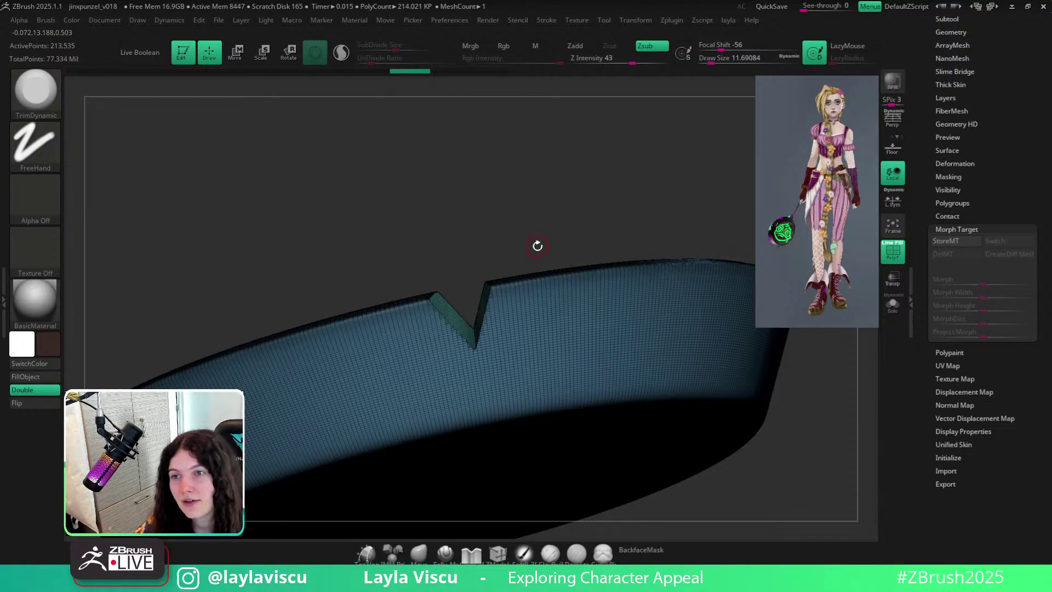
left_click_drag(550, 223, 488, 211, "alt")
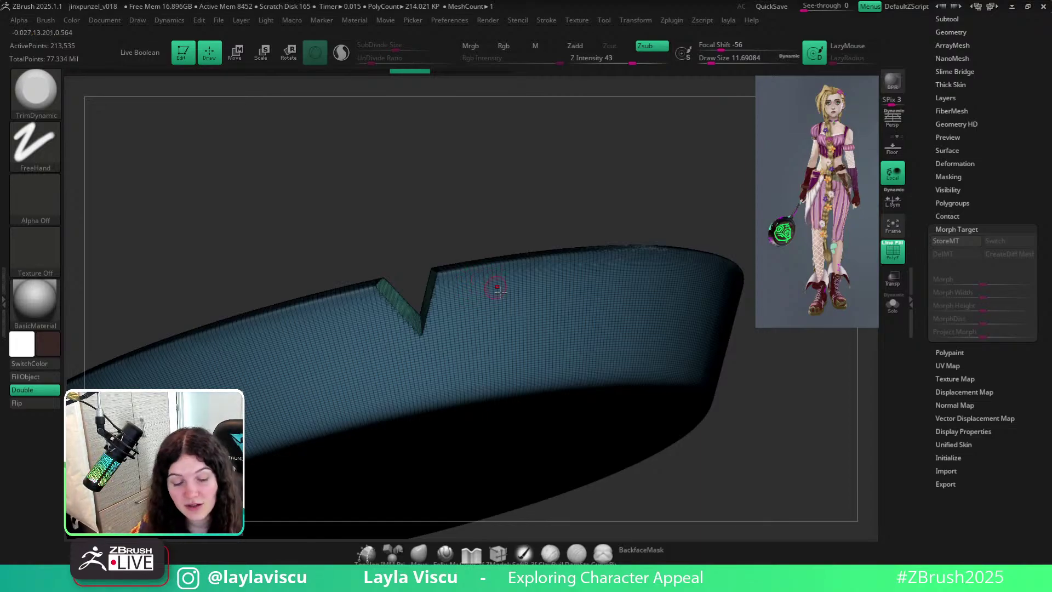
key("ctrl+shift")
Add a new recording layer to the frying pan and turn off its wireframe display.
mouse_move(497, 283)
right_mouse_down()
mouse_move(446, 110)
mouse_move(475, 429)
mouse_move(477, 366)
mouse_move(952, 91)
right_mouse_up()
left_click(952, 98)
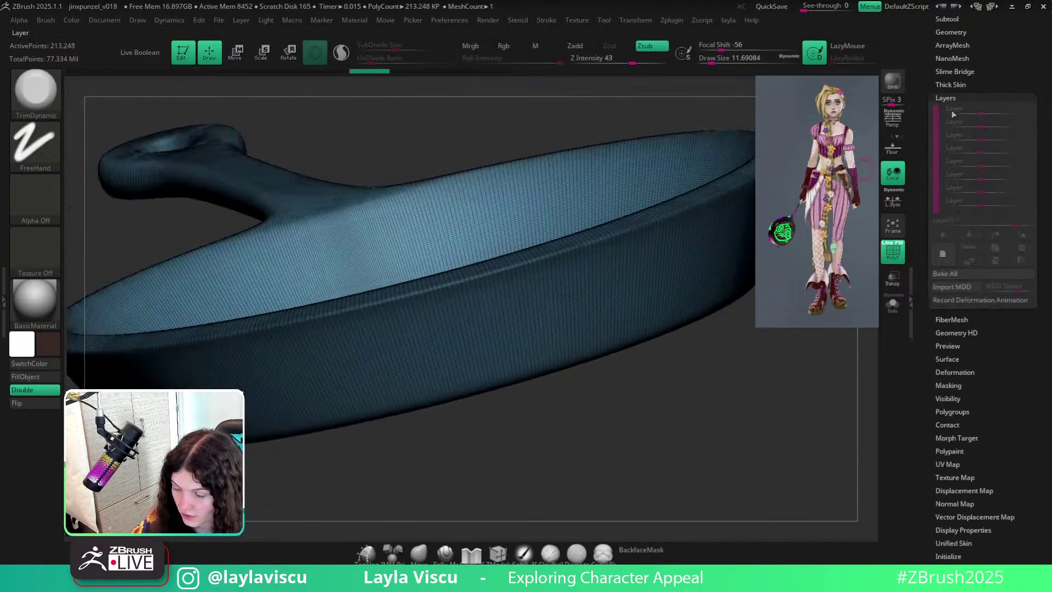
left_click(943, 256)
left_click_drag(653, 376, 644, 471)
mouse_move(644, 472)
right_mouse_down("ctrl")
mouse_move(587, 426)
mouse_move(582, 444)
right_mouse_up("ctrl")
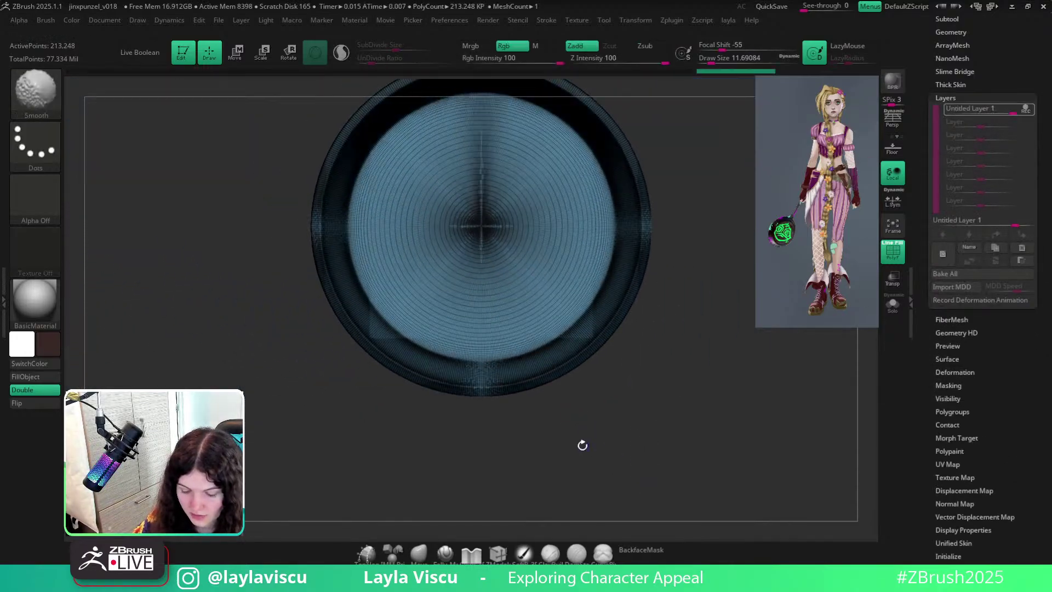
key("shift+f")
Try a V-shaped ClipCurve cut on the pan's rim opposite the handle and undo it.
mouse_move(419, 388)
left_mouse_down("ctrl+shift")
mouse_move(425, 356)
mouse_move(449, 415)
mouse_move(441, 392)
mouse_move(396, 378)
mouse_move(404, 404)
mouse_move(406, 393)
left_mouse_up("ctrl+shift")
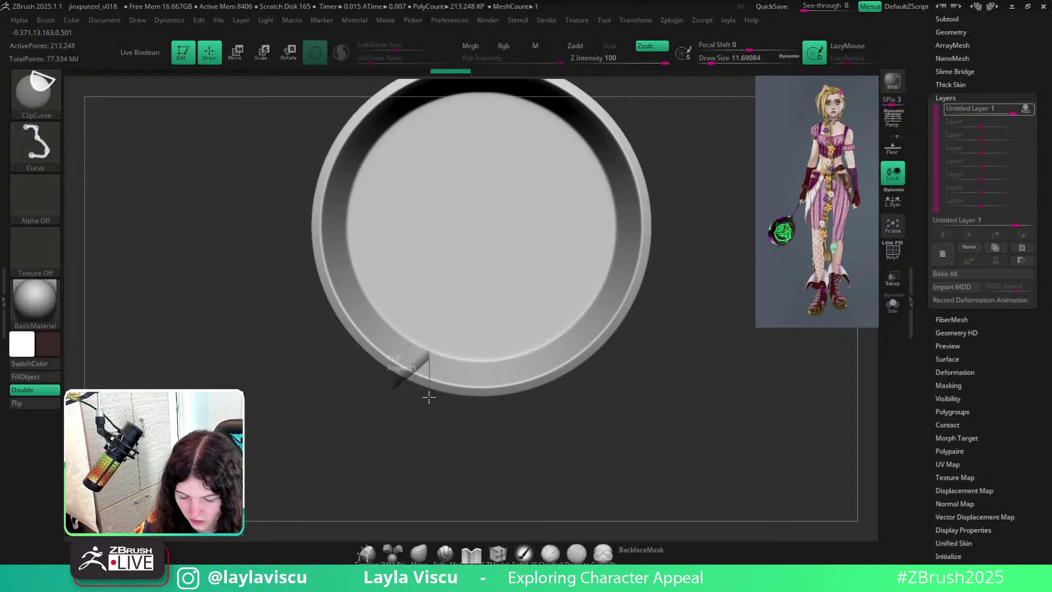
left_click_drag(429, 397, 430, 414, "ctrl+shift")
mouse_move(469, 449)
left_mouse_down()
mouse_move(439, 428)
mouse_move(470, 341)
mouse_move(466, 312)
mouse_move(463, 430)
left_mouse_up()
right_click_drag(463, 429, 415, 456, "ctrl")
key("ctrl+z")
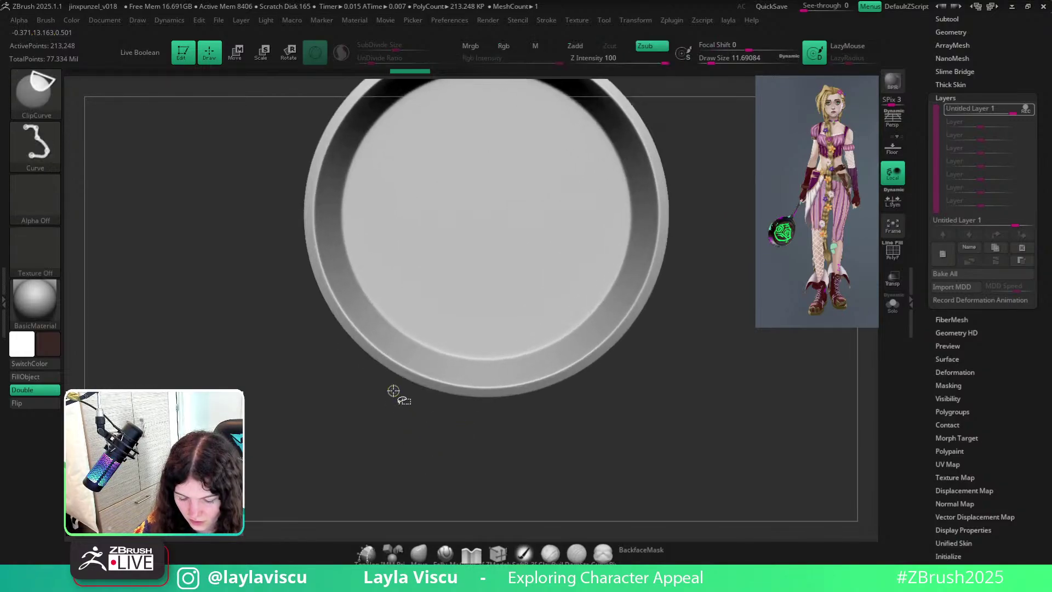
Clip a V-shaped notch into the rim with ClipCurve and stop recording on Untitled Layer 1.
mouse_move(433, 415)
left_mouse_down("ctrl+shift")
mouse_move(435, 426)
mouse_move(488, 307)
mouse_move(514, 408)
mouse_move(507, 468)
mouse_move(545, 462)
mouse_move(538, 323)
mouse_move(549, 377)
mouse_move(458, 411)
mouse_move(477, 489)
mouse_move(470, 511)
mouse_move(443, 506)
mouse_move(390, 441)
left_mouse_up("ctrl+shift")
key("ctrl+shift")
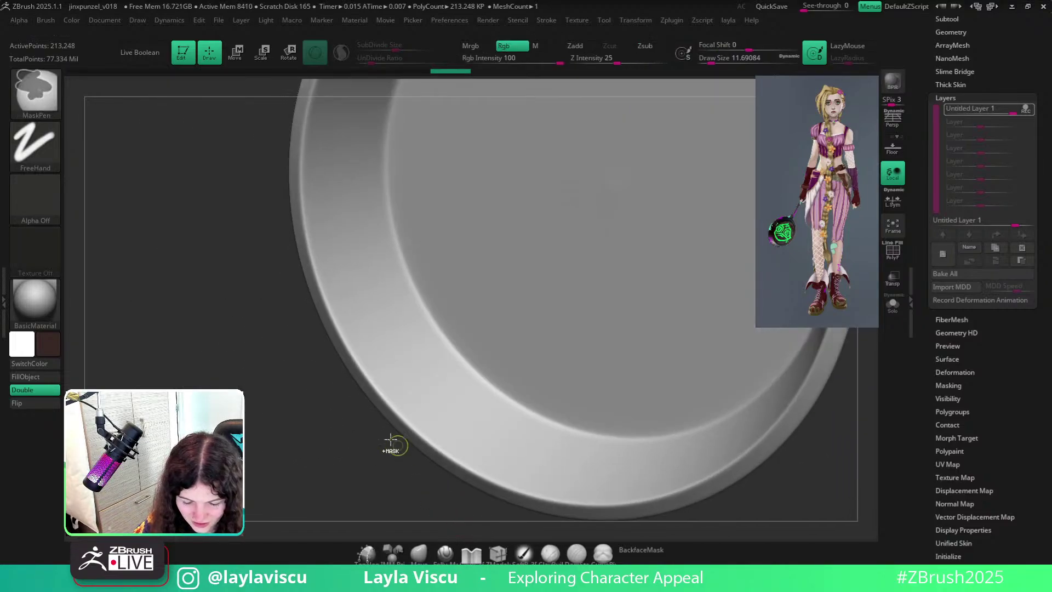
mouse_move(420, 398)
left_mouse_down("ctrl+shift")
mouse_move(397, 492)
mouse_move(422, 306)
mouse_move(438, 439)
left_mouse_up("ctrl+shift")
left_click(1025, 108)
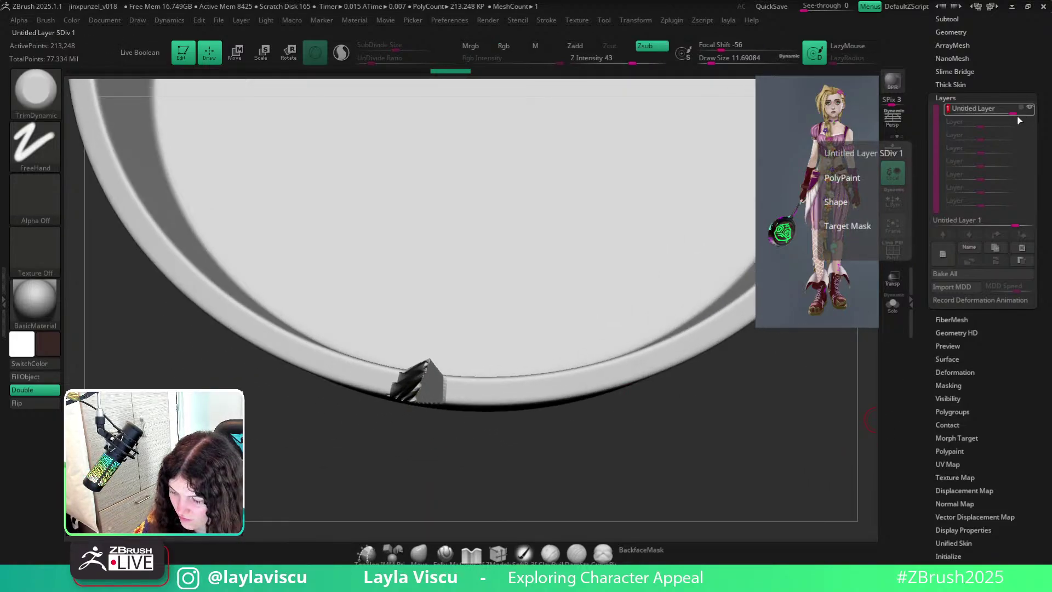
Examine the clipped notch from the side, undo the cut and delete the layer.
left_click_drag(423, 501, 456, 354, "alt")
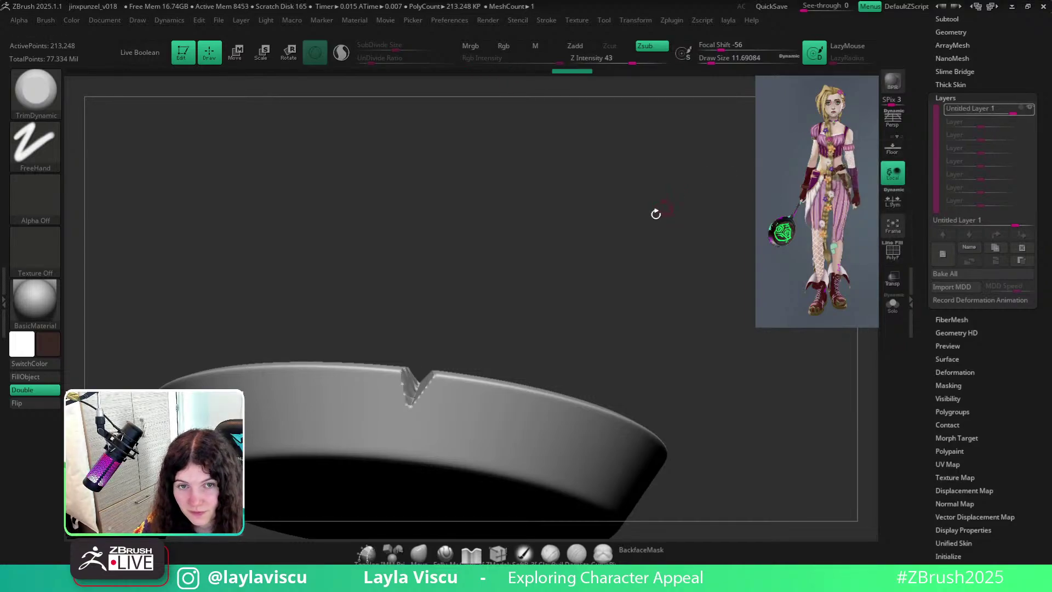
left_click_drag(656, 214, 611, 448)
left_click_drag(528, 463, 680, 329)
key("ctrl+z")
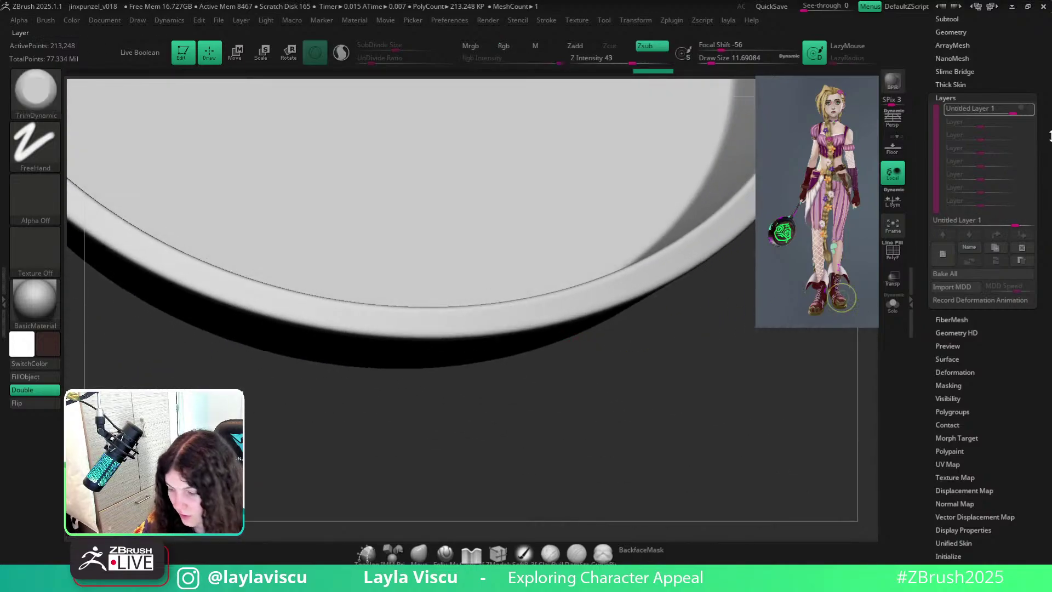
left_click(1021, 248)
Cut a V-shaped notch into the pan's rim with the KnifeCurve brush.
left_click(47, 89, "ctrl+shift")
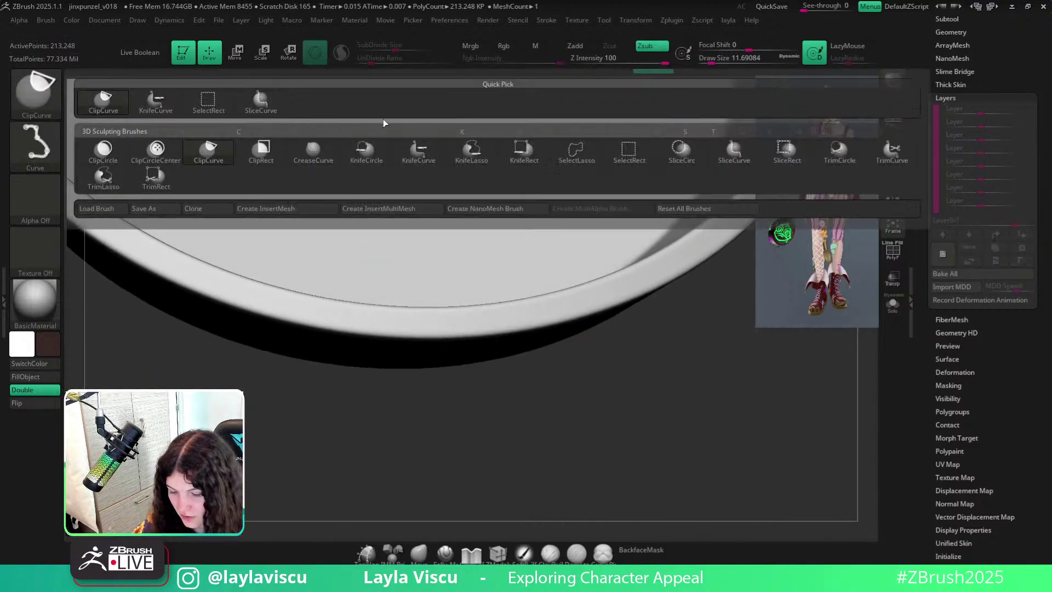
left_click(431, 156, "ctrl+shift")
right_click_drag(463, 448, 466, 372, "ctrl")
key("ctrl+shift")
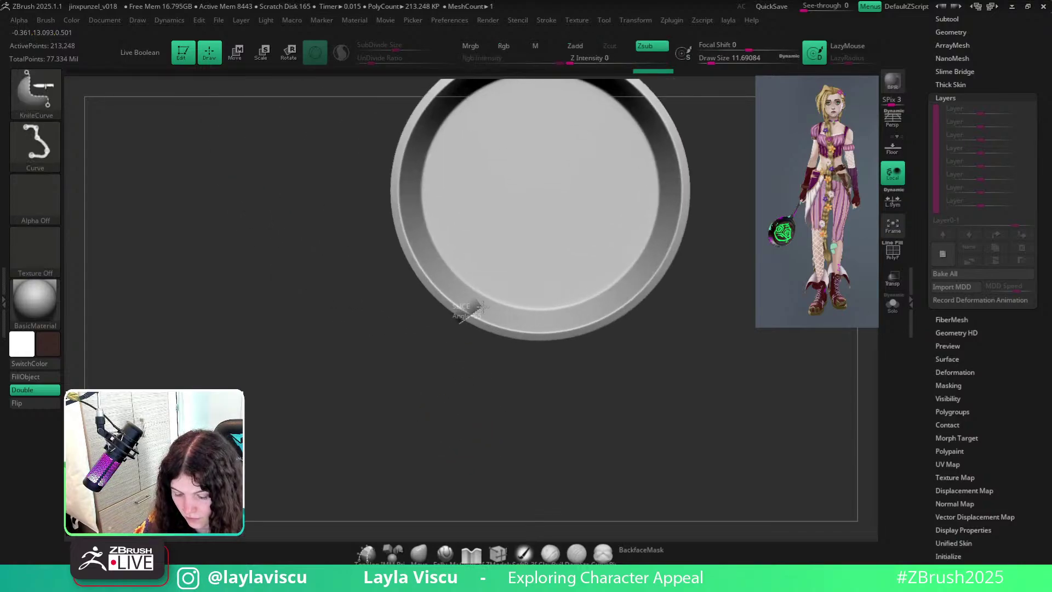
left_click_drag(486, 351, 486, 351, "ctrl+shift")
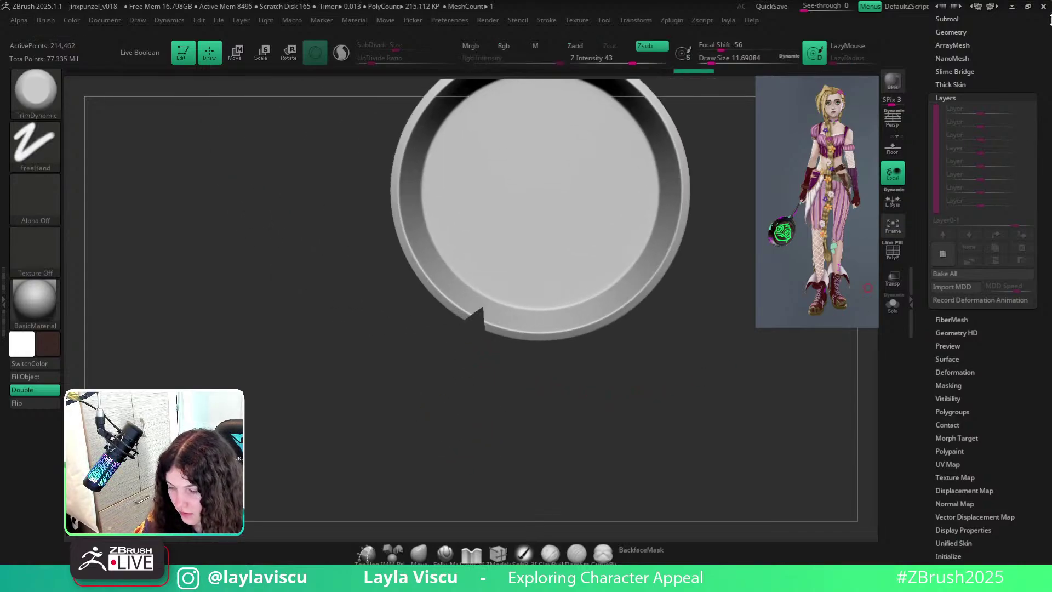
Restore the custom user interface configuration.
left_click(967, 23)
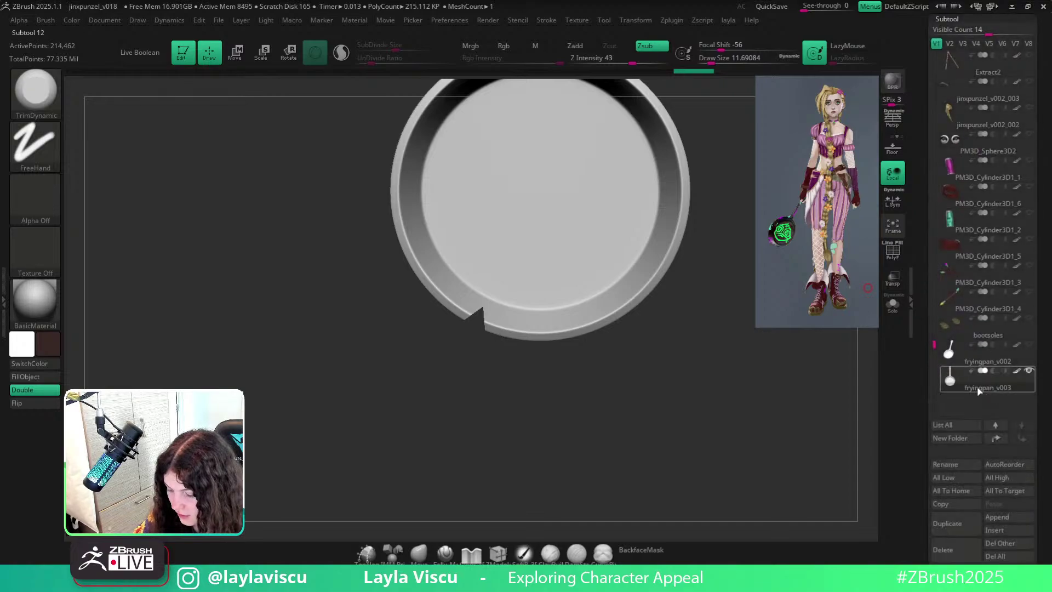
left_click(956, 6)
left_click(956, 7)
left_click(942, 19)
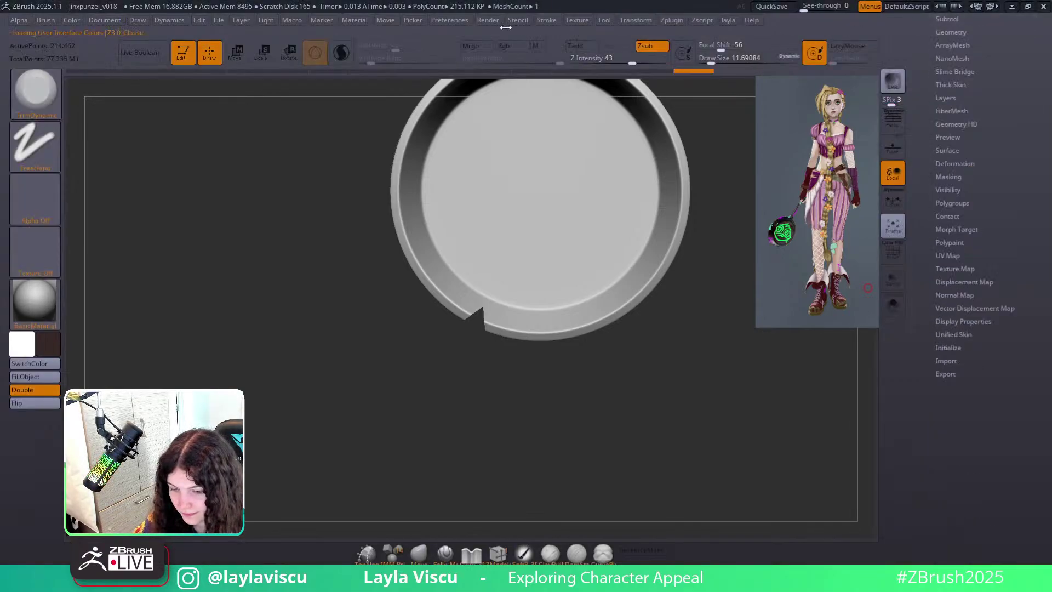
left_click(450, 20)
left_click(464, 62)
left_click(471, 75)
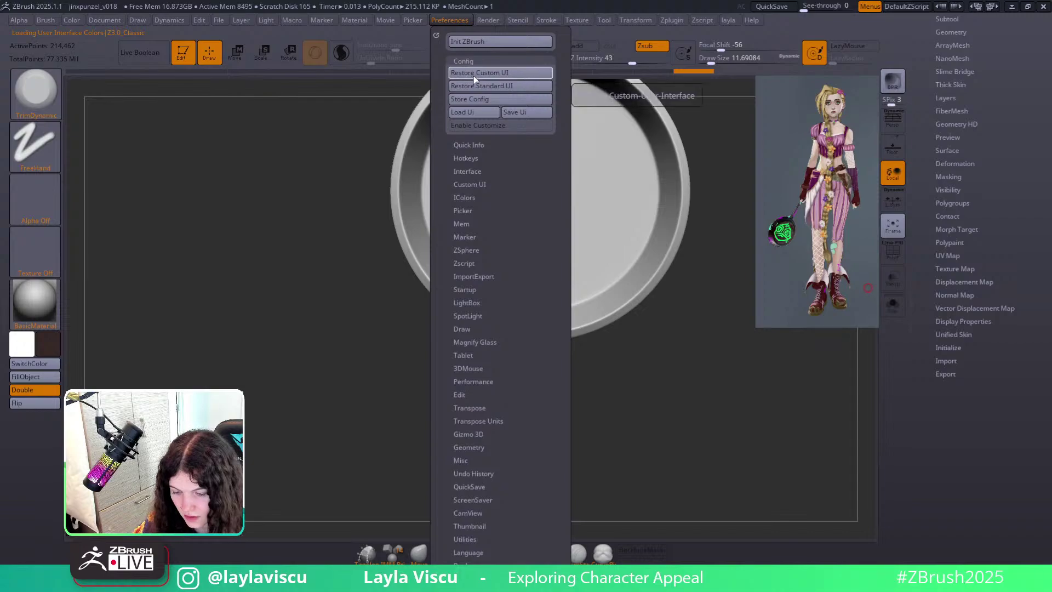
key("Escape")
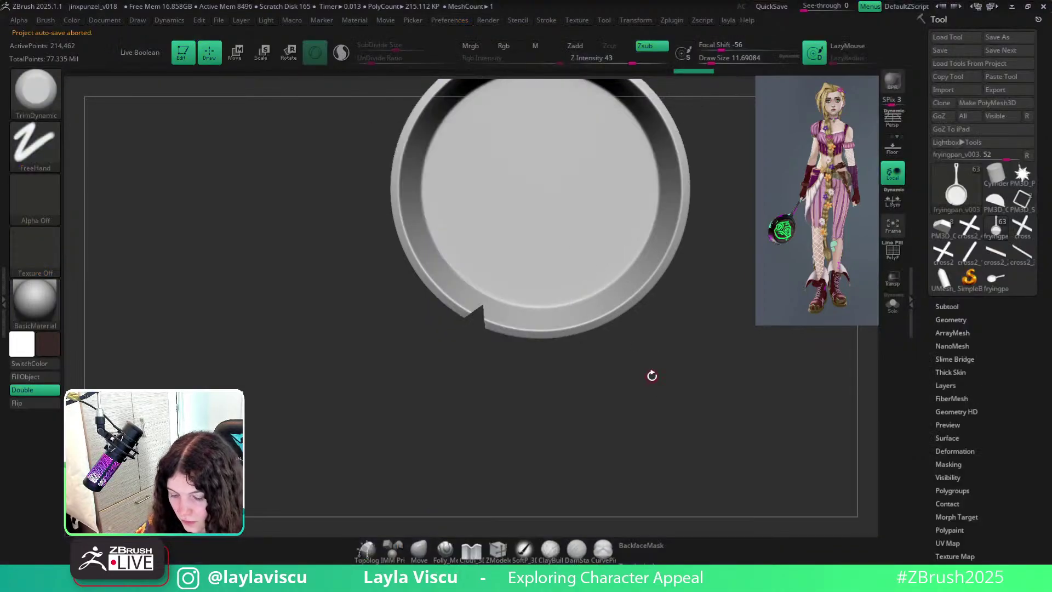
Undo the knife notch and try a new V-shaped KnifeCurve cut from a tilted view of the rim.
mouse_move(651, 355)
left_mouse_down()
mouse_move(579, 427)
mouse_move(594, 317)
mouse_move(594, 477)
mouse_move(554, 510)
mouse_move(608, 331)
mouse_move(563, 336)
left_mouse_up()
key("b")
key("t")
key("d")
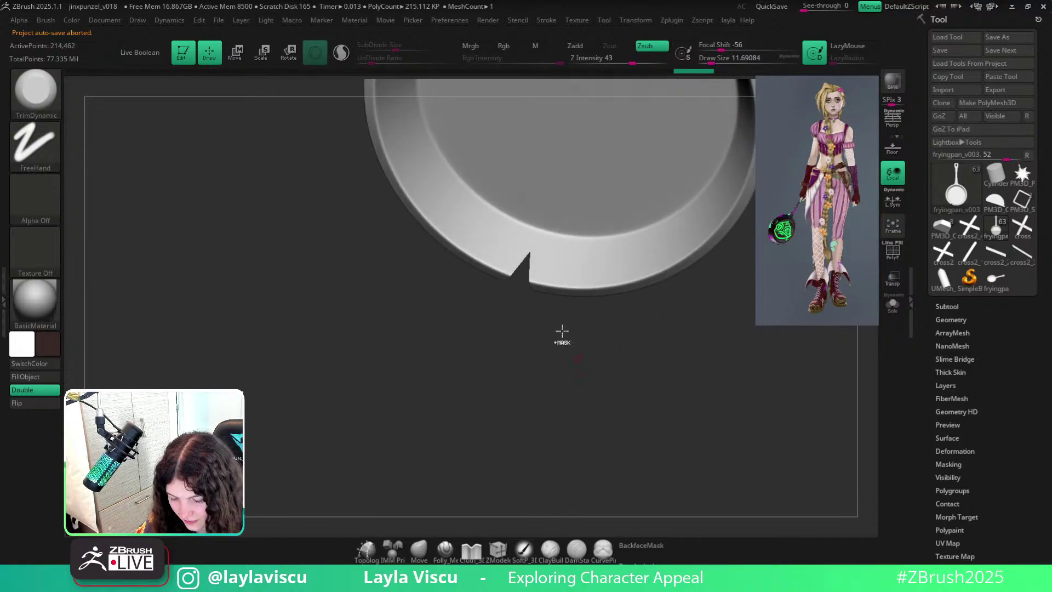
key("b")
key("k")
key("c")
left_click_drag(527, 244, 541, 312)
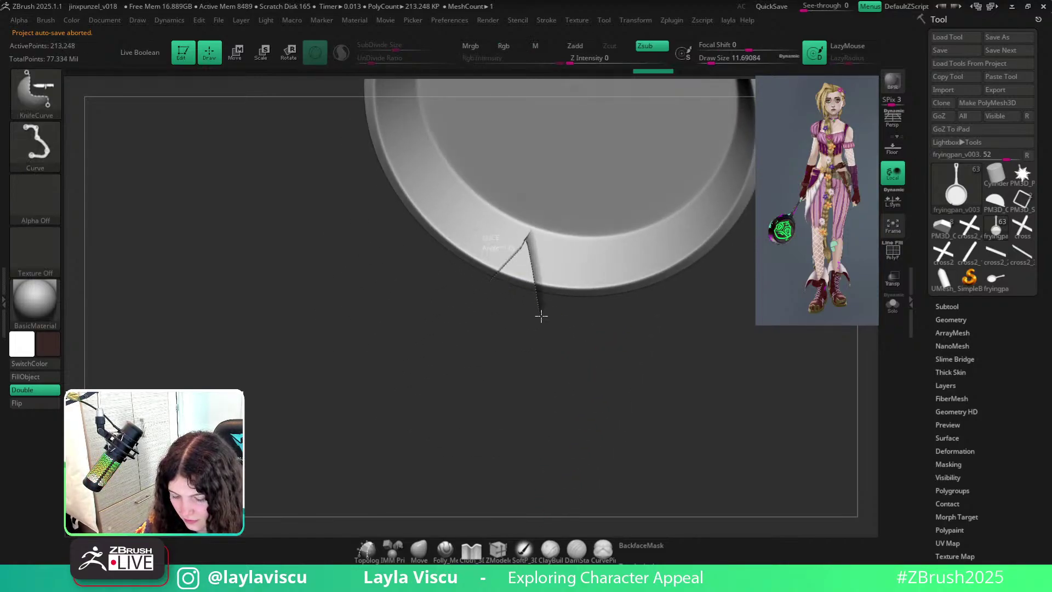
key("ctrl+z")
Try two more KnifeCurve notches at the same place on the rim and undo them.
mouse_move(475, 278)
left_mouse_down()
mouse_move(528, 251)
mouse_move(535, 322)
left_mouse_up()
key("ctrl+z")
mouse_move(476, 280)
left_mouse_down()
mouse_move(521, 246)
mouse_move(526, 323)
mouse_move(603, 296)
mouse_move(662, 346)
mouse_move(651, 398)
mouse_move(715, 351)
left_mouse_up()
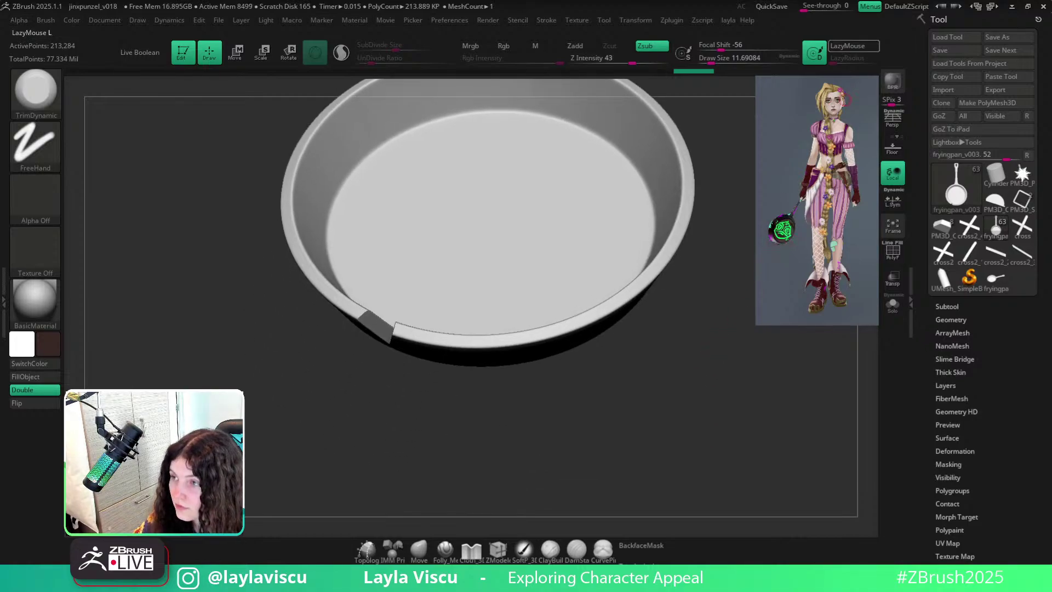
mouse_move(587, 368)
left_mouse_down()
mouse_move(603, 280)
mouse_move(592, 499)
mouse_move(531, 506)
left_mouse_up()
key("ctrl+z")
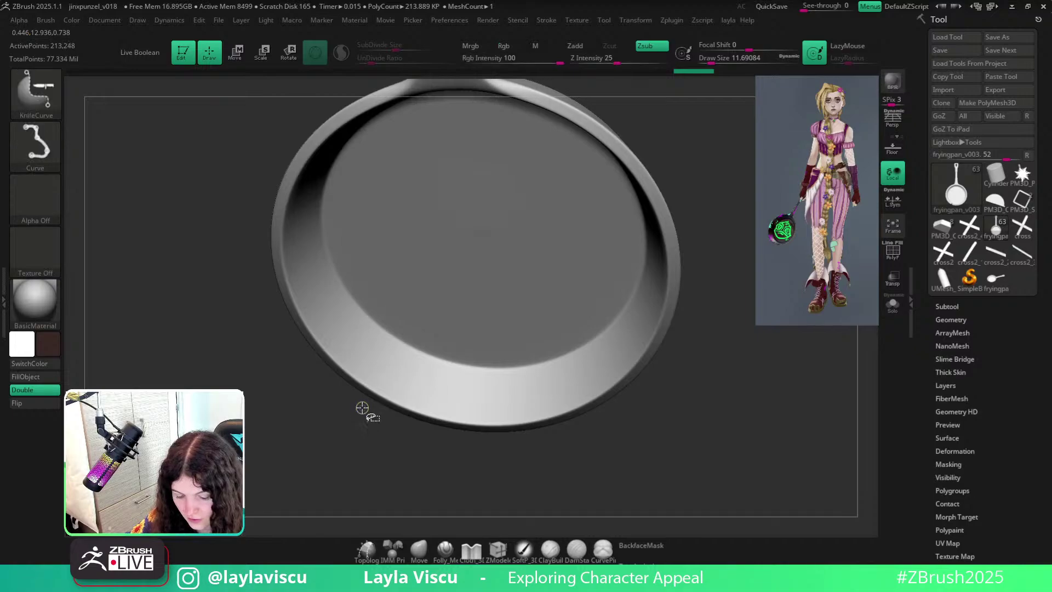
Cut a slanted V-shaped notch through the rim opposite the handle with KnifeCurve and frame the pan.
mouse_move(361, 408)
left_mouse_down("ctrl+shift")
mouse_move(408, 378)
mouse_move(393, 439)
left_mouse_up("ctrl+shift")
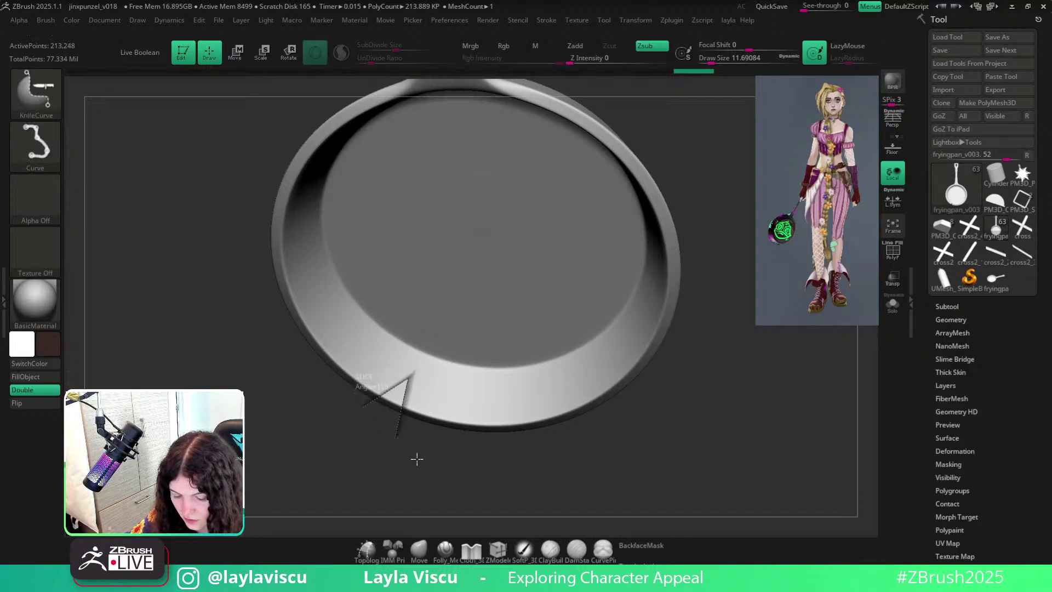
left_click_drag(439, 479, 453, 300)
left_click_drag(536, 340, 533, 448)
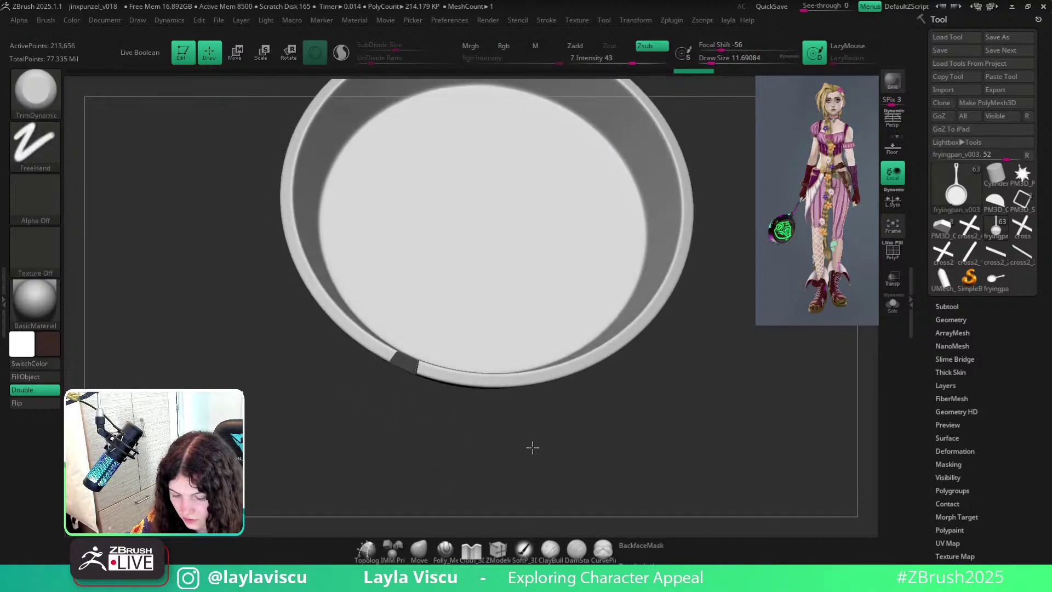
key("f")
left_click_drag(494, 395, 657, 413)
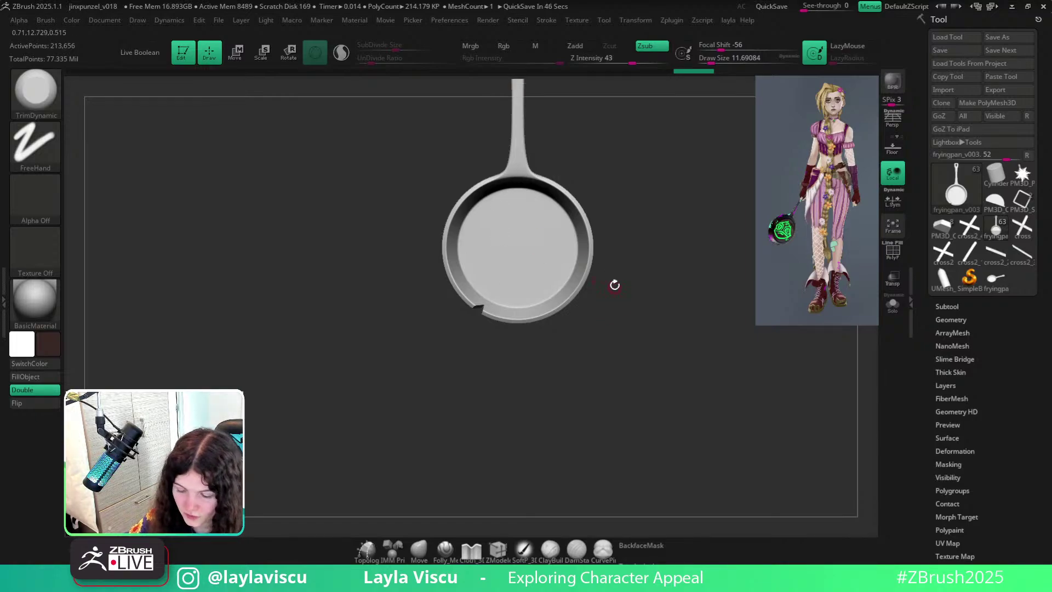
Examine the notched pan from several distances and angles, and look through its Subtool list and Layers settings.
right_click_drag(513, 288, 581, 449, "alt")
right_click_drag(646, 441, 689, 411, "alt")
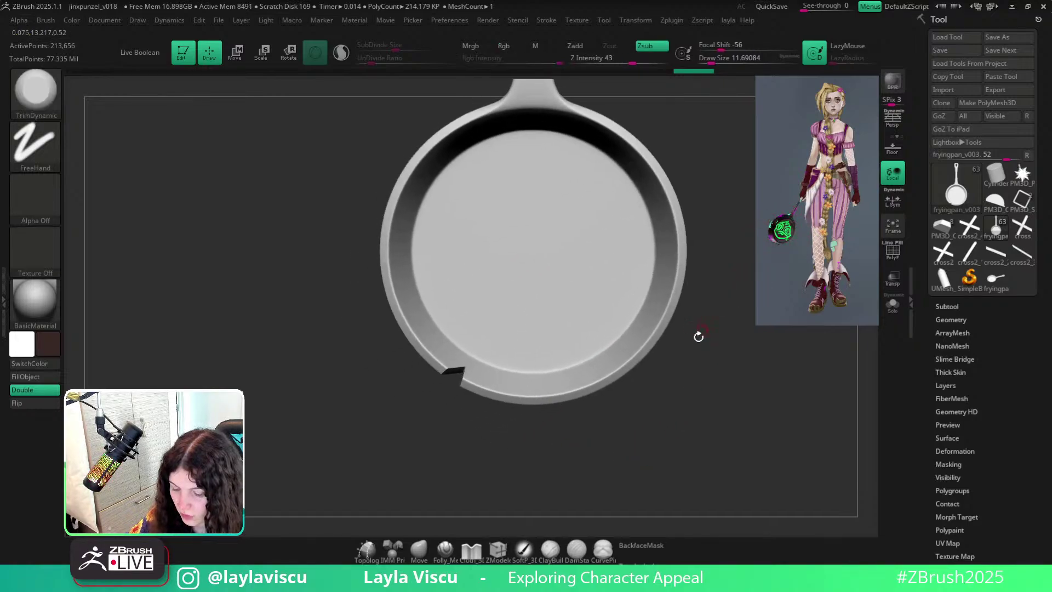
right_click_drag(699, 337, 858, 294, "alt")
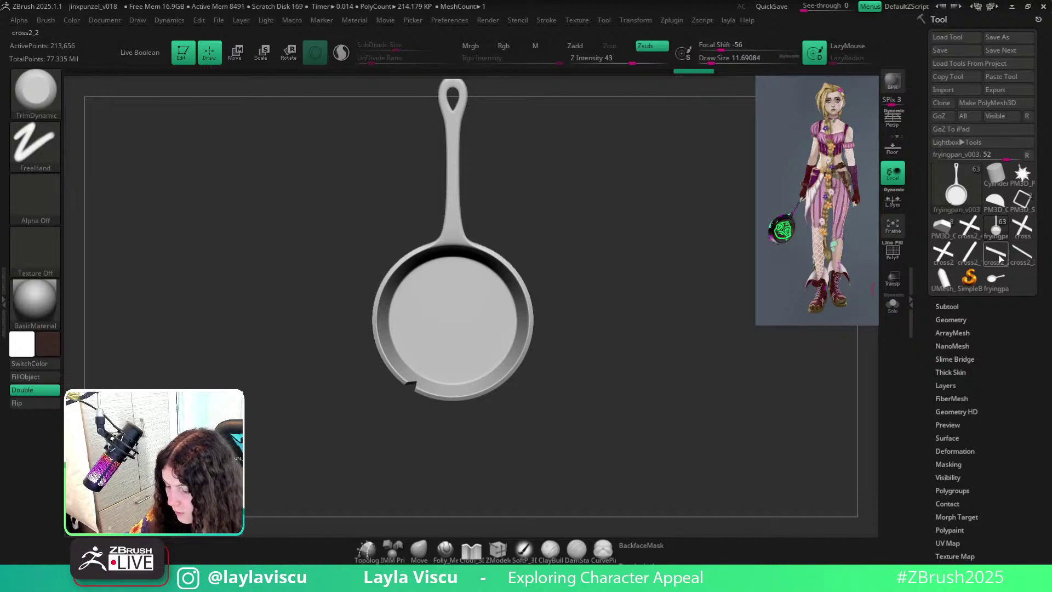
left_click(961, 200)
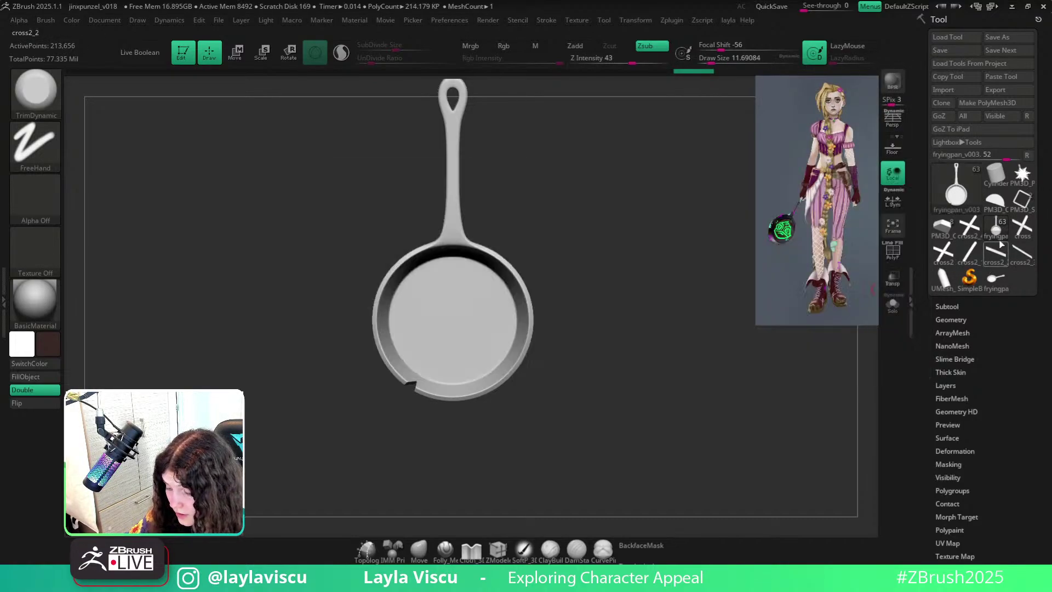
left_click(956, 190)
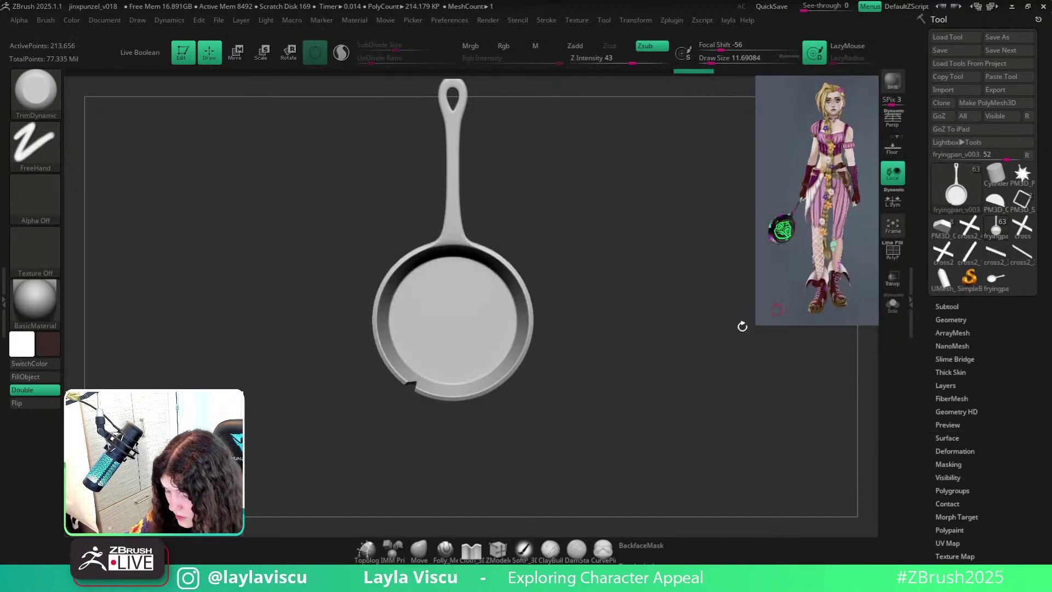
left_click(947, 306)
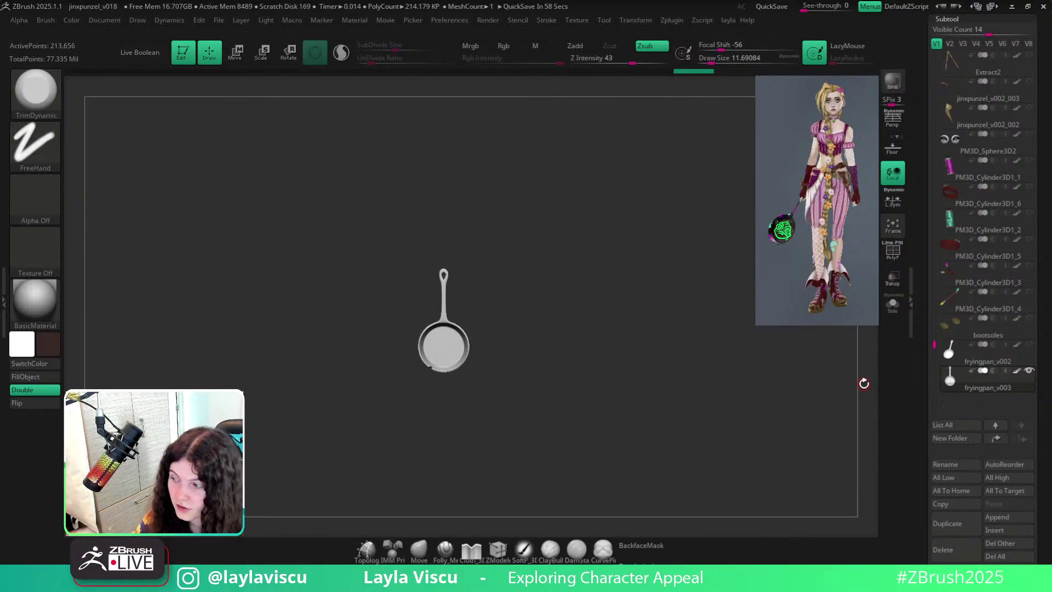
left_click_drag(574, 501, 578, 452, "alt")
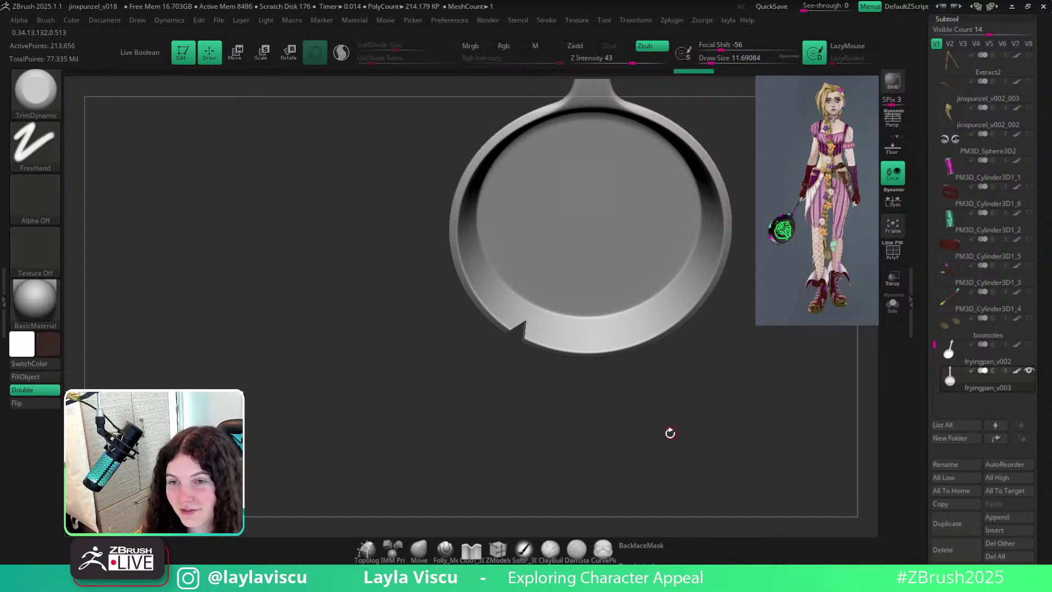
left_click_drag(670, 433, 617, 424, "alt")
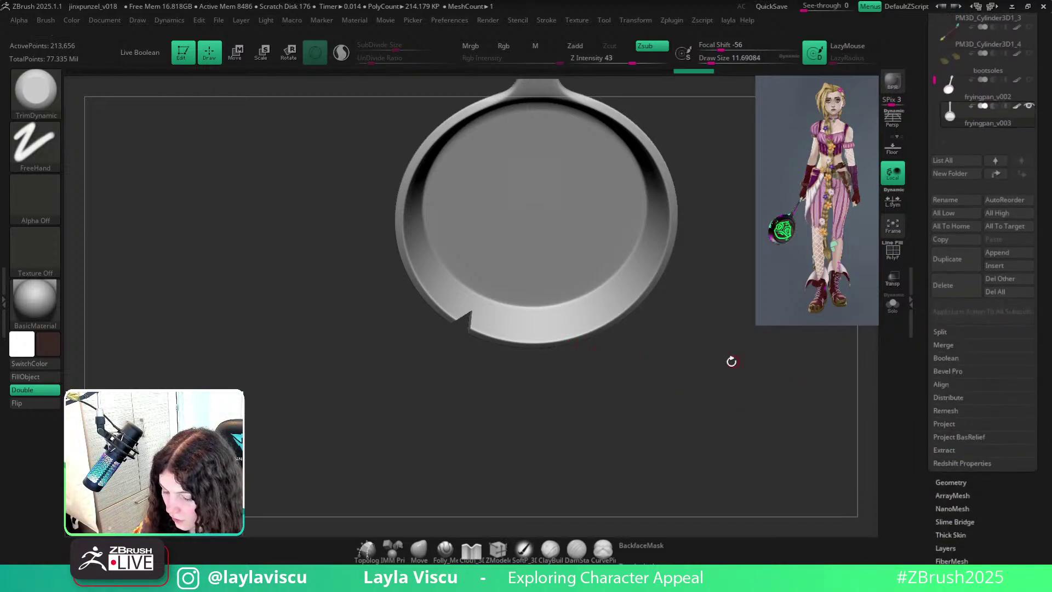
left_click_drag(731, 360, 731, 211)
scroll(981, 479, "down", 3)
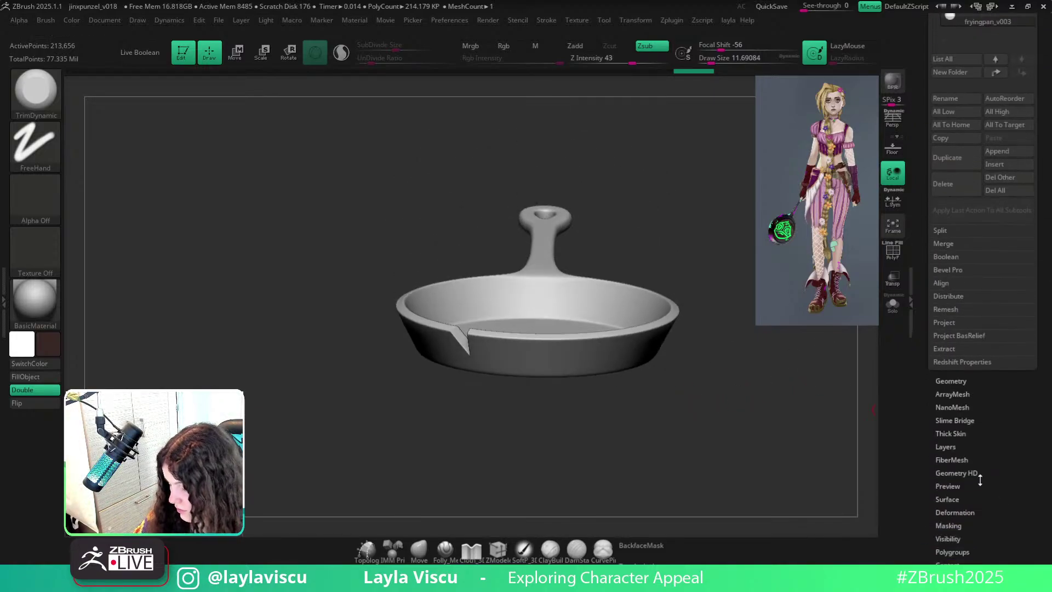
left_click(941, 447)
left_click_drag(714, 451, 717, 500)
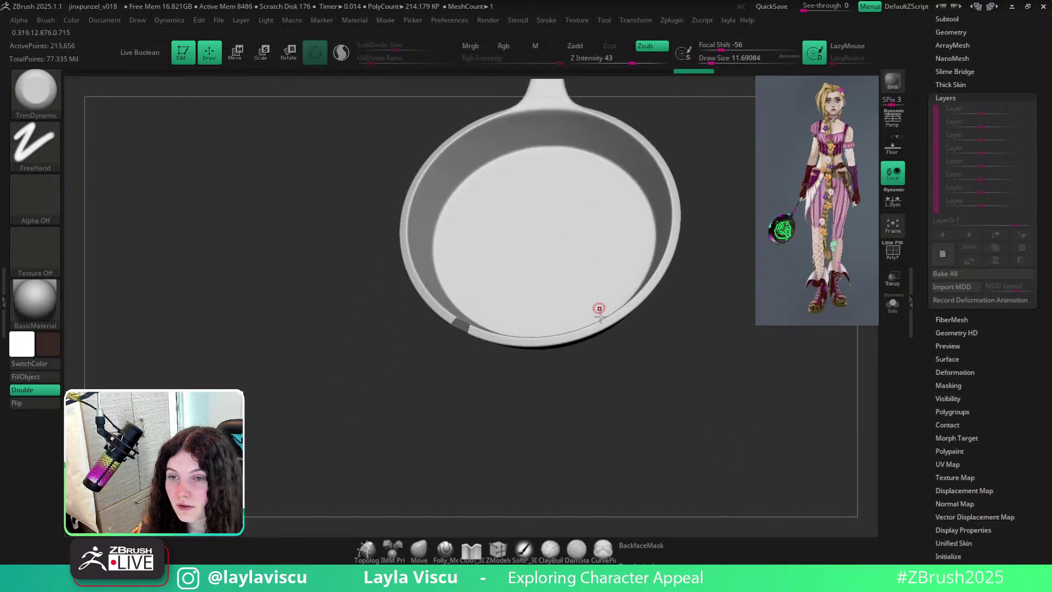
left_click_drag(777, 406, 701, 418, "alt")
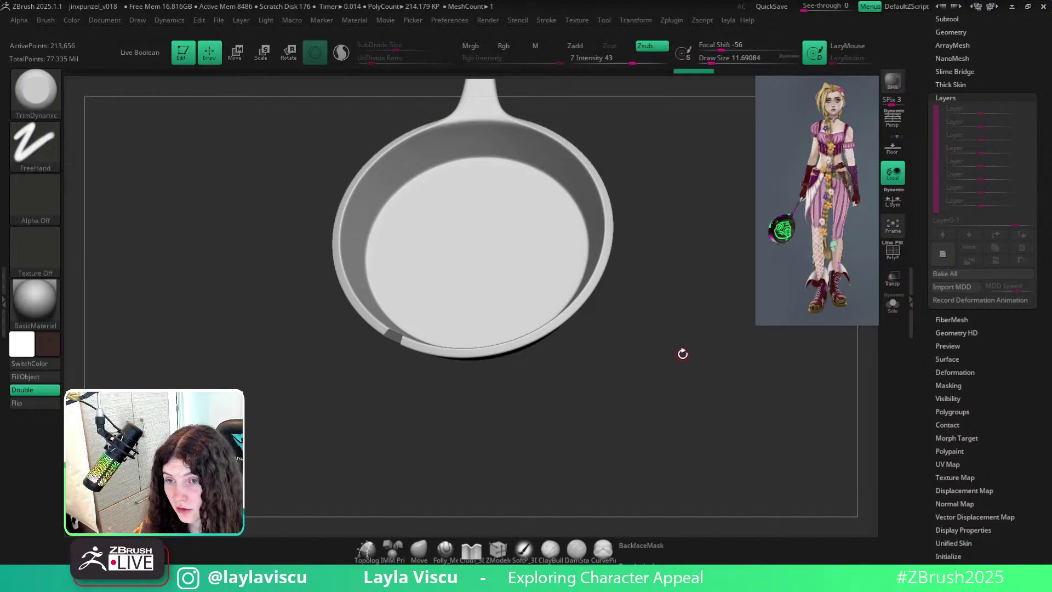
Append a Cube3D as a new subtool below fryingpan_v003.
left_click_drag(1035, 60, 1035, 85)
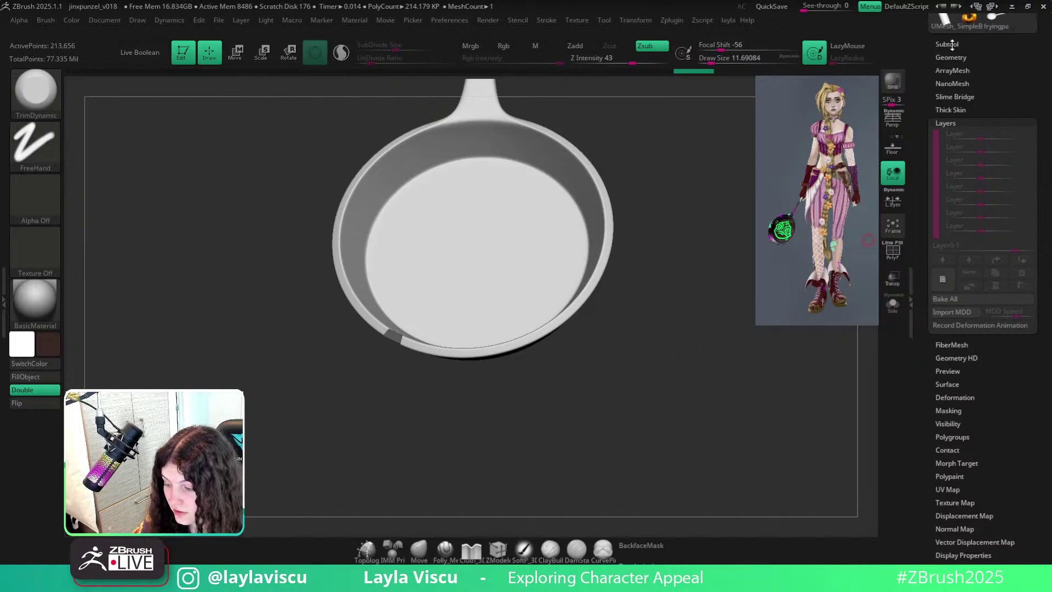
left_click(951, 44)
left_click_drag(935, 347, 935, 361)
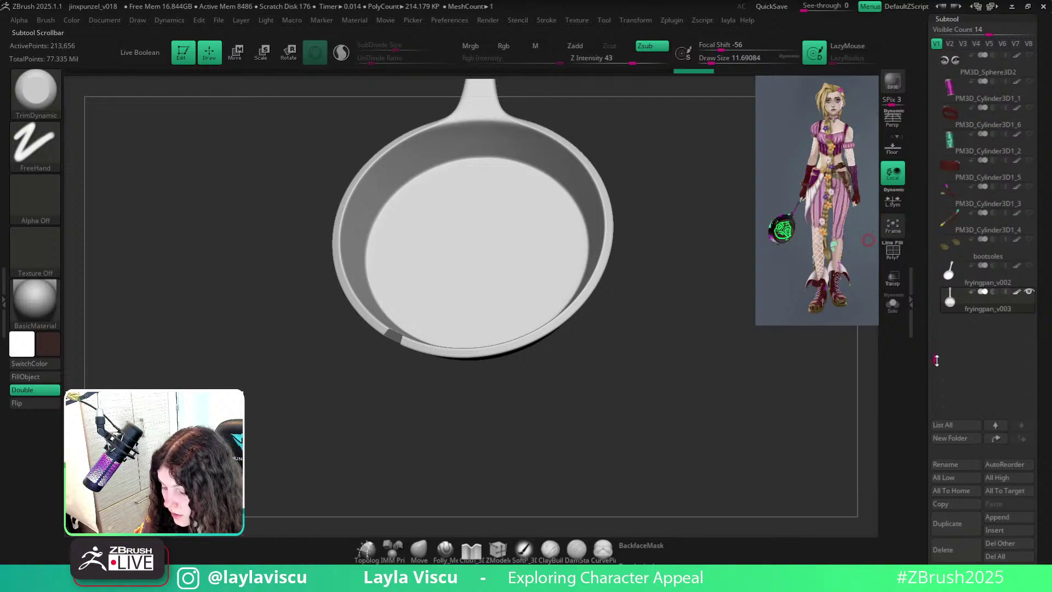
left_click(1006, 520)
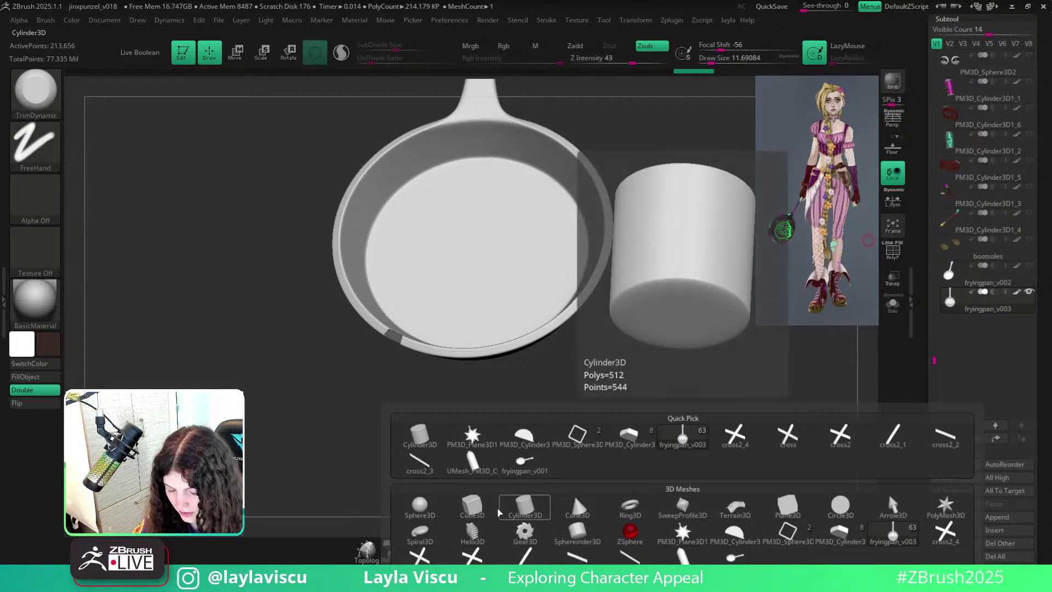
left_click(473, 507)
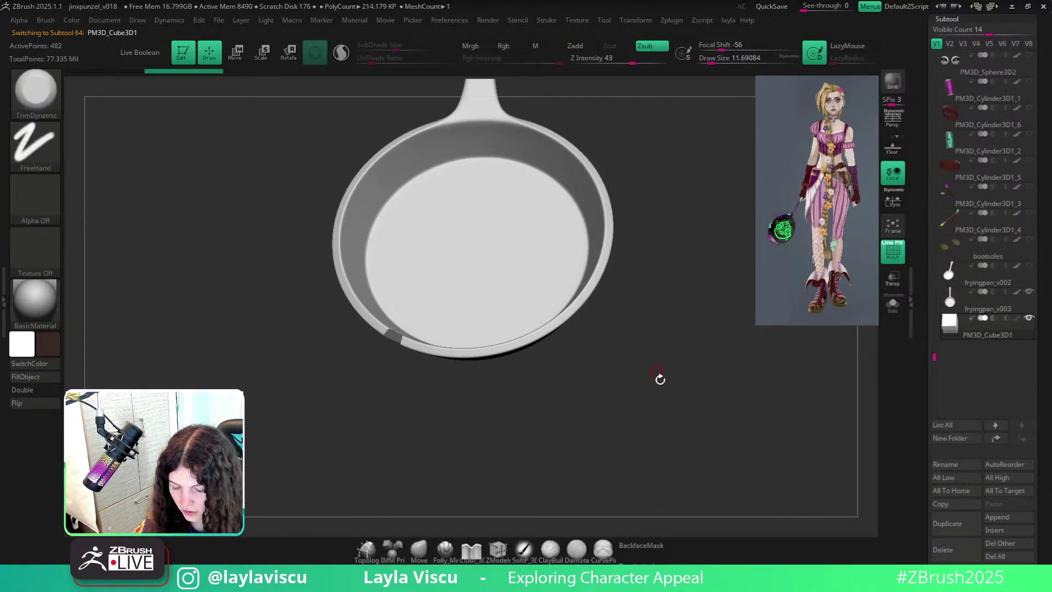
Move the appended cube down until it overlaps the frying pan.
right_click_drag(660, 380, 525, 361, "ctrl")
key("w")
right_click_drag(540, 290, 632, 411, "alt")
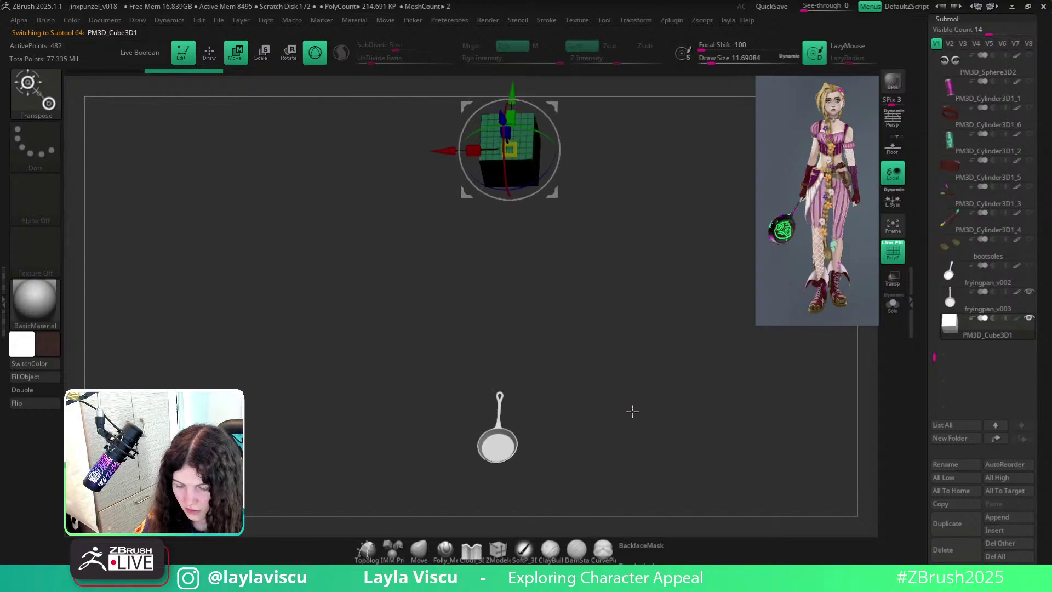
left_click_drag(513, 96, 510, 378)
right_click_drag(644, 423, 664, 323, "alt")
right_click_drag(665, 324, 523, 345, "ctrl")
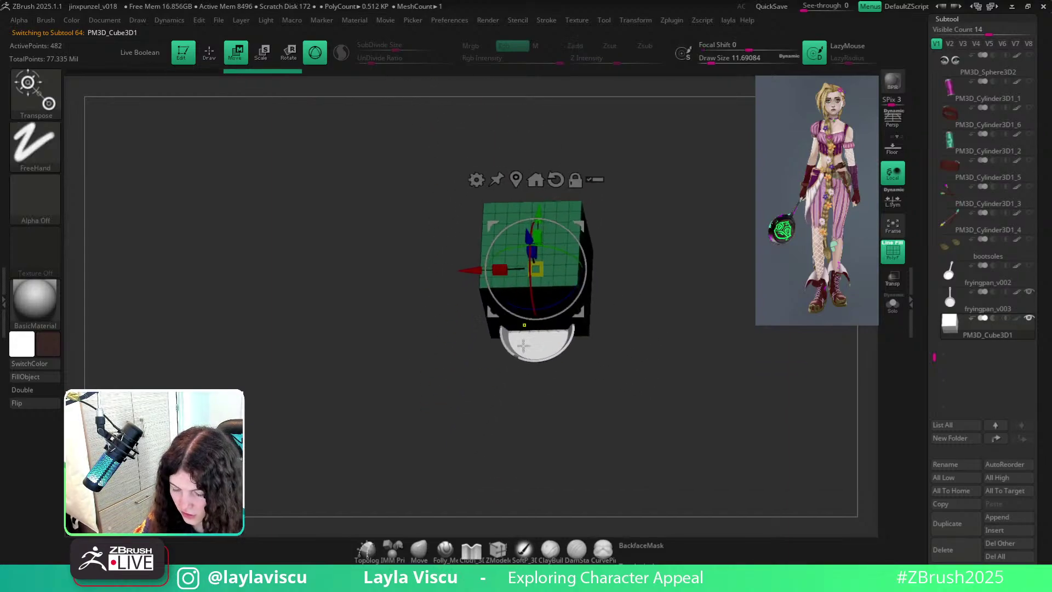
left_click_drag(538, 213, 539, 286)
Scale the cube down well below the width of the pan and lower it to the rim's height.
right_click_drag(539, 286, 542, 404, "ctrl")
left_click_drag(539, 337, 427, 334)
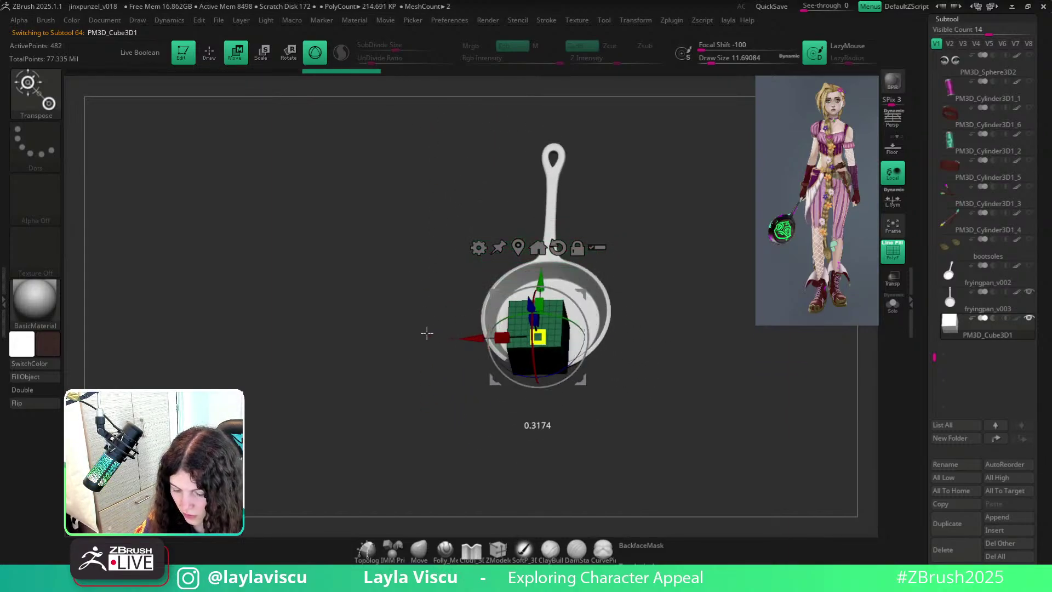
right_click_drag(540, 361, 737, 430, "ctrl")
right_click_drag(737, 430, 647, 287)
left_click_drag(547, 198, 547, 272)
Rotate the cube onto its edge, reset the gizmo orientation and narrow the cube into an upright diamond.
left_click_drag(592, 317, 592, 359)
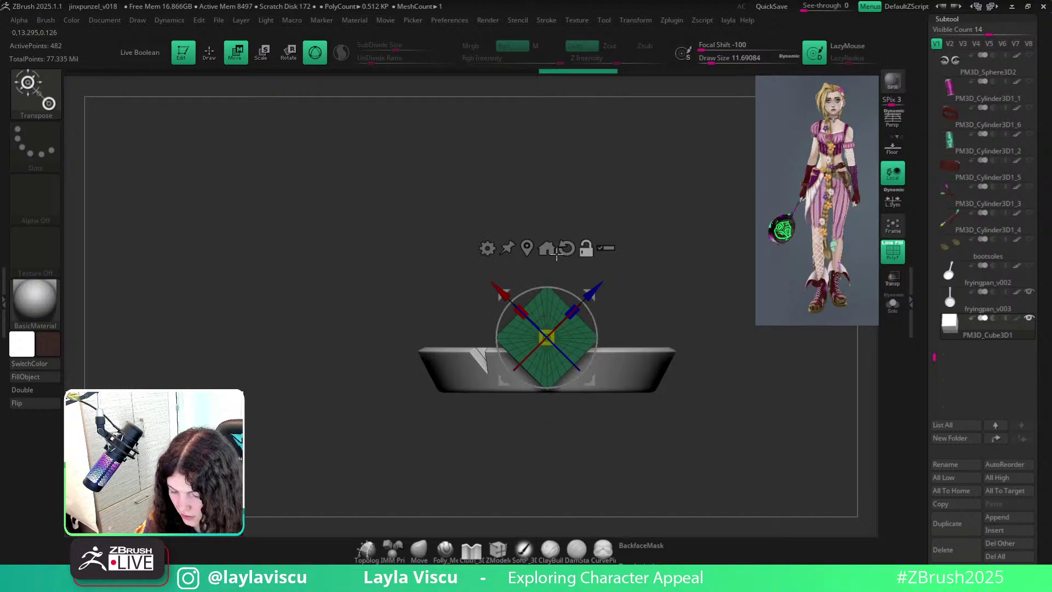
left_click(566, 249, "alt")
left_click_drag(511, 338, 535, 339)
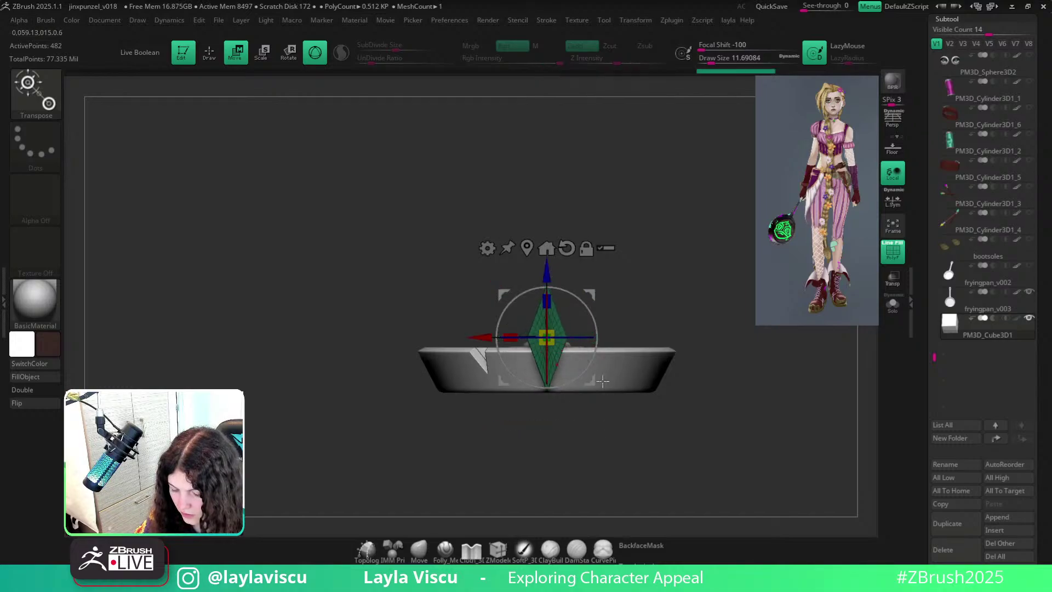
Place the diamond cutter on the rim across from the existing notch, turn it to cross the rim and make it thinner.
left_click_drag(591, 381, 661, 369)
right_click_drag(704, 383, 733, 476)
left_click_drag(655, 360, 687, 339)
left_click_drag(586, 345, 606, 337)
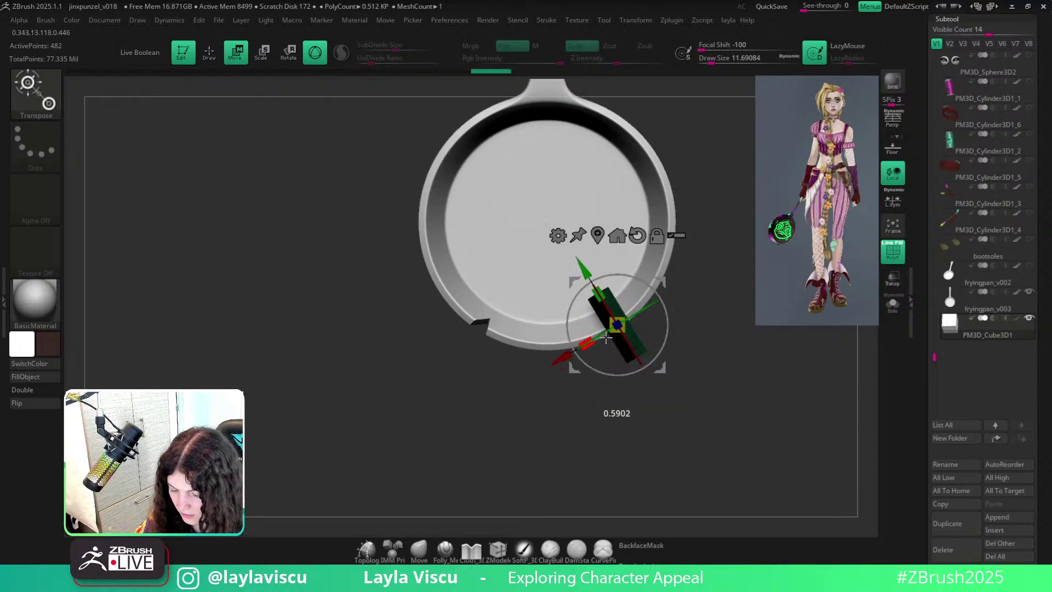
right_click_drag(718, 369, 711, 230)
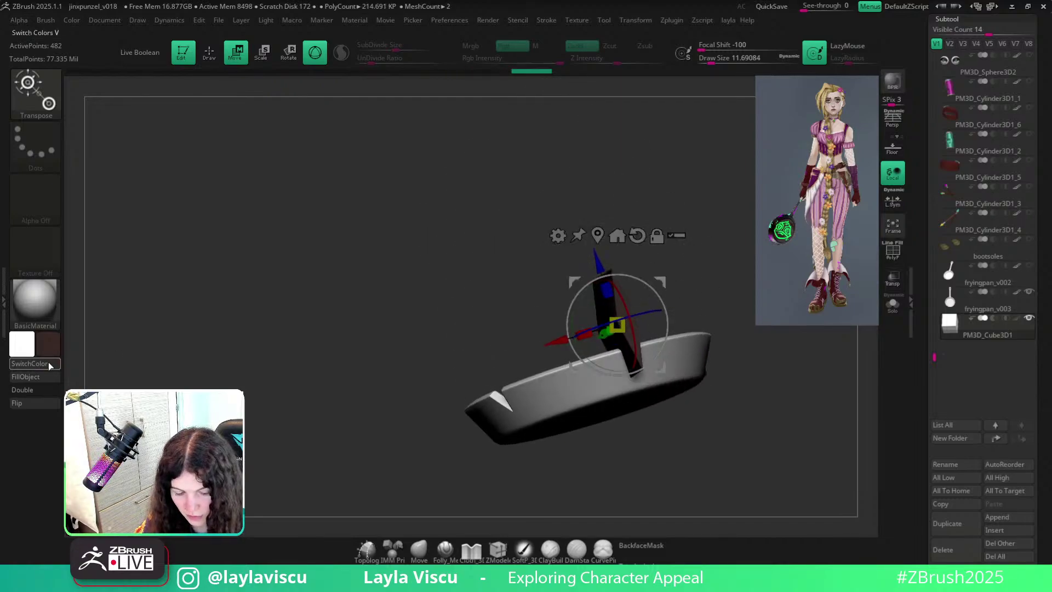
Set the active colour to white and adjust the diamond cutter's angle and position across the rim.
left_click(22, 344)
left_click(419, 552)
left_click_drag(438, 388, 484, 465)
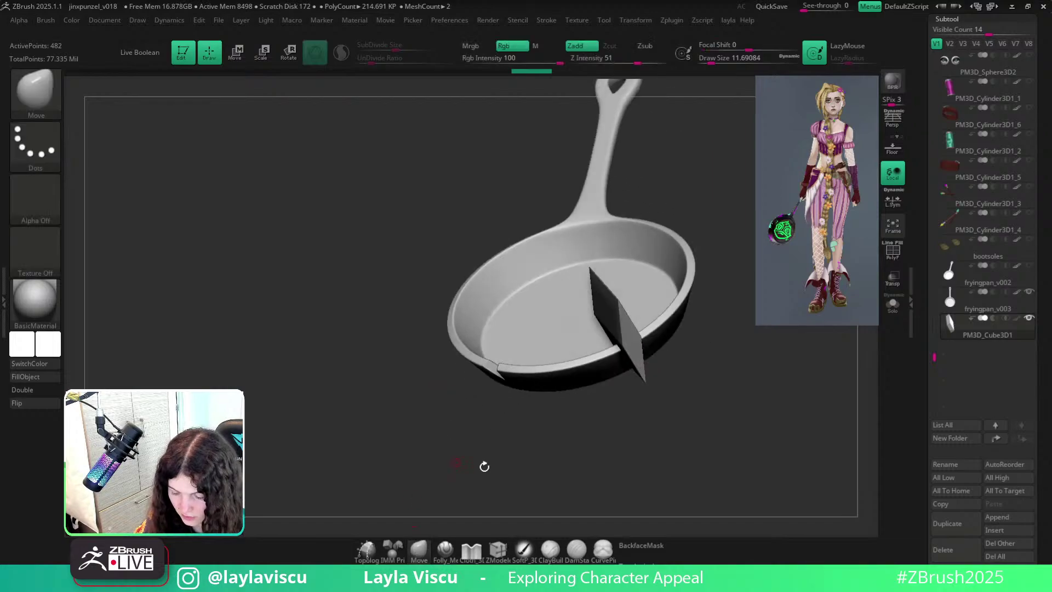
mouse_move(680, 456)
left_mouse_down()
mouse_move(602, 454)
mouse_move(649, 433)
mouse_move(581, 373)
left_mouse_up()
key("r")
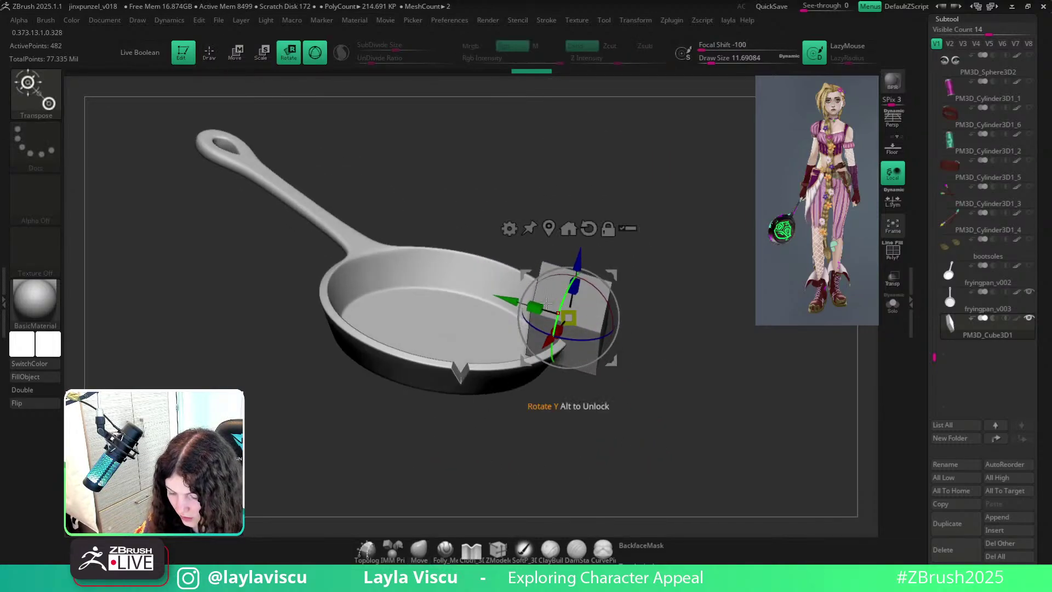
left_click_drag(548, 317, 564, 304)
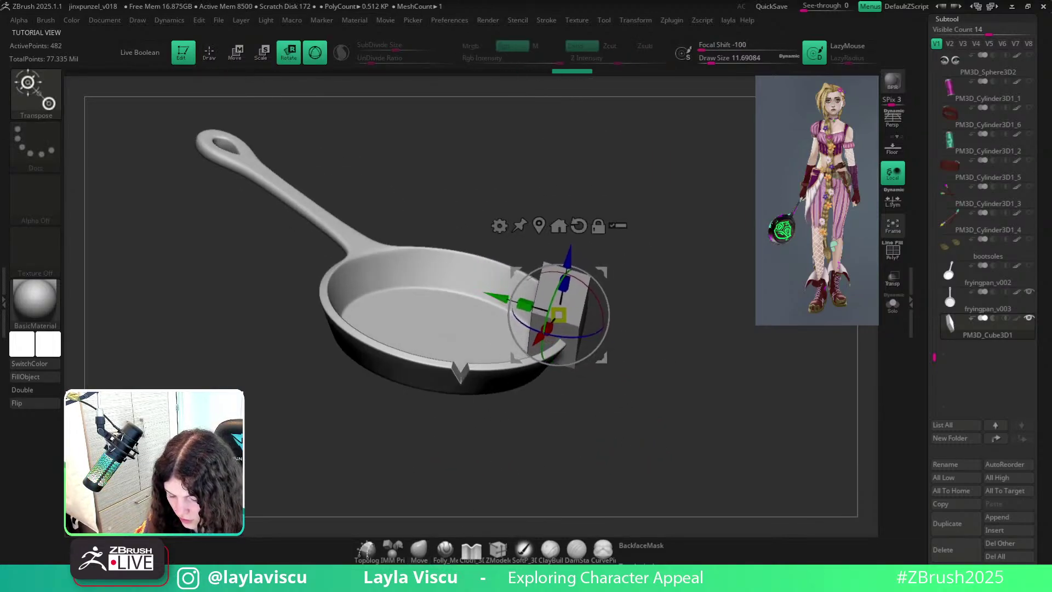
Turn on Live Boolean and set the PM3D_Cube3D1 cutter to subtract from the pan.
key("q")
mouse_move(630, 422)
left_mouse_down()
mouse_move(587, 385)
mouse_move(592, 376)
left_mouse_up()
left_click(145, 52)
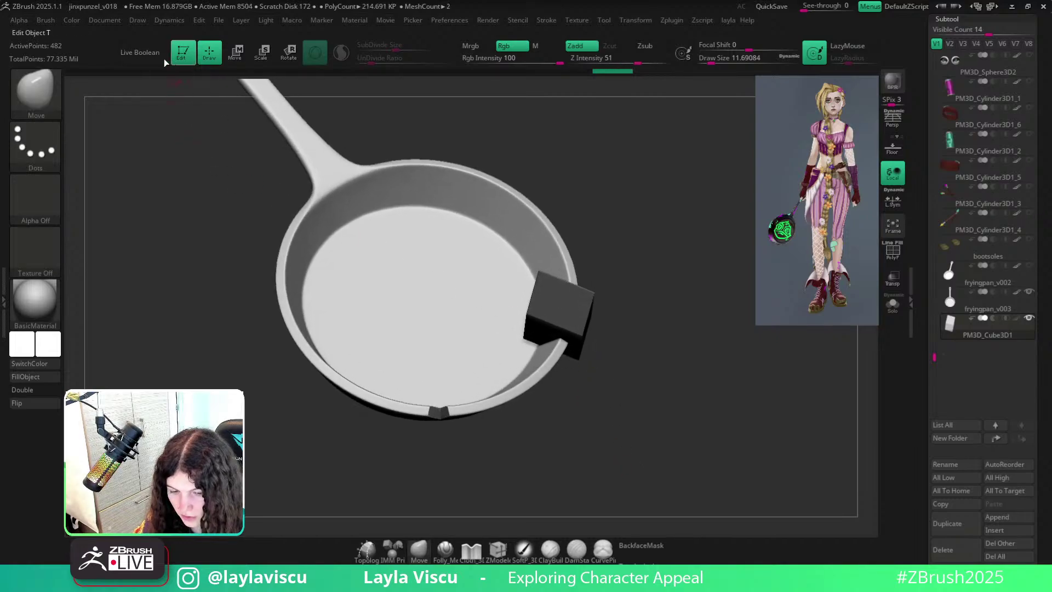
left_click(994, 317)
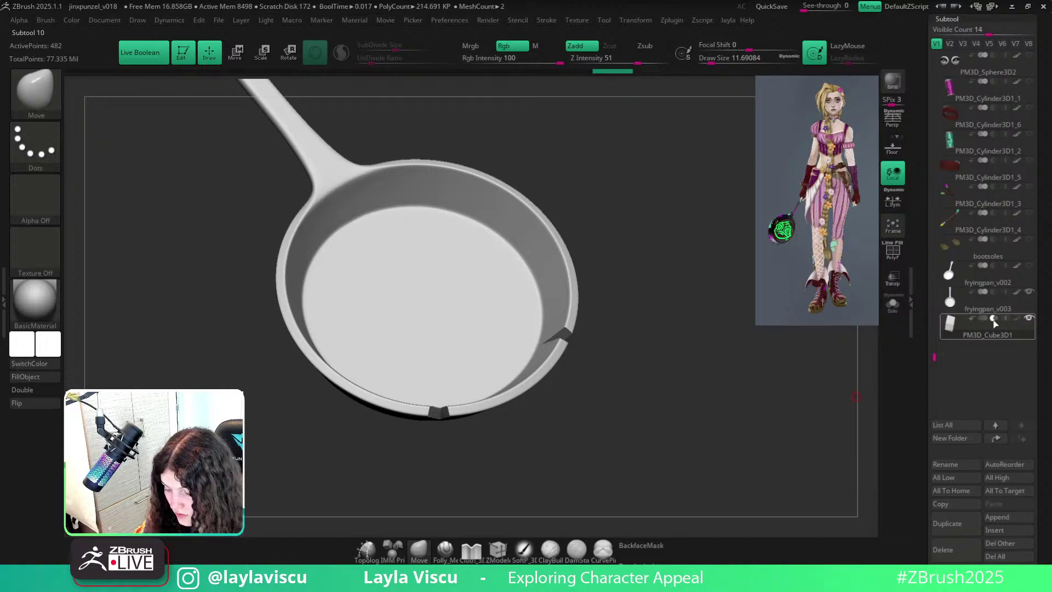
Widen the subtracting cutter for a broader V-shaped notch, adjust its placement on the rim and undo the last adjustment.
mouse_move(677, 370)
left_mouse_down()
mouse_move(702, 425)
mouse_move(658, 395)
mouse_move(630, 287)
mouse_move(740, 395)
mouse_move(771, 444)
mouse_move(731, 357)
mouse_move(728, 323)
left_mouse_up()
key("w")
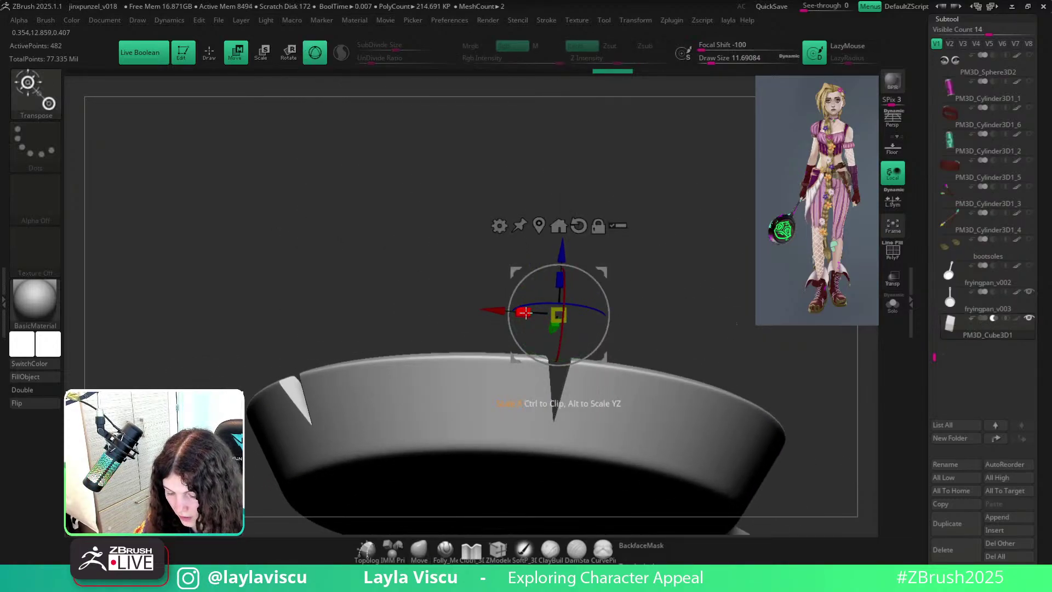
left_click_drag(525, 313, 477, 302)
left_click_drag(672, 314, 541, 319)
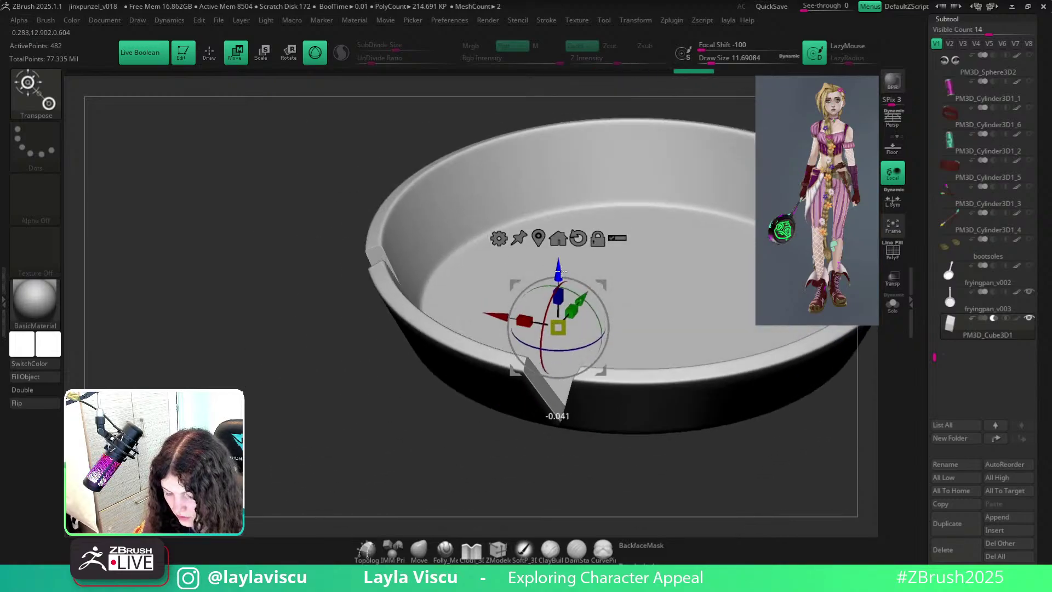
left_click_drag(567, 439, 618, 410)
mouse_move(664, 297)
left_mouse_down()
mouse_move(685, 305)
mouse_move(685, 453)
mouse_move(676, 413)
mouse_move(705, 404)
mouse_move(548, 410)
mouse_move(641, 268)
mouse_move(603, 285)
mouse_move(574, 329)
mouse_move(672, 453)
mouse_move(619, 388)
mouse_move(597, 380)
mouse_move(623, 305)
mouse_move(616, 216)
mouse_move(557, 164)
mouse_move(447, 210)
mouse_move(415, 259)
left_mouse_up()
key("ctrl")
key("ctrl")
left_click_drag(627, 353, 596, 377)
key("ctrl+z")
key("q")
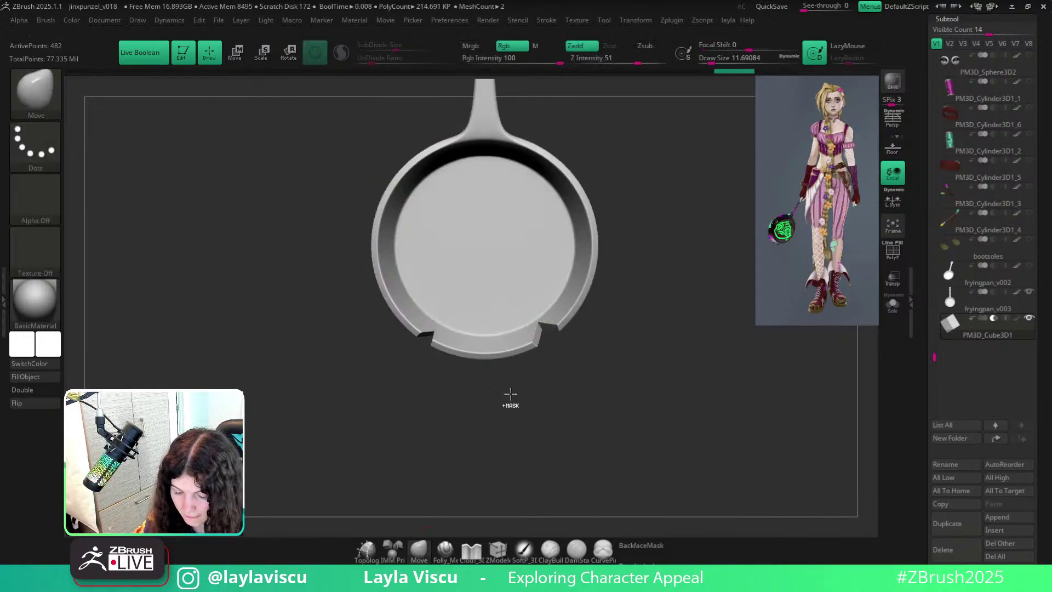
Check how the cutter passes through the rim with its wireframe displayed, and hide the wireframe again.
left_click_drag(510, 398, 573, 418, "alt")
key("shift+f")
key("shift+f")
key("shift+f")
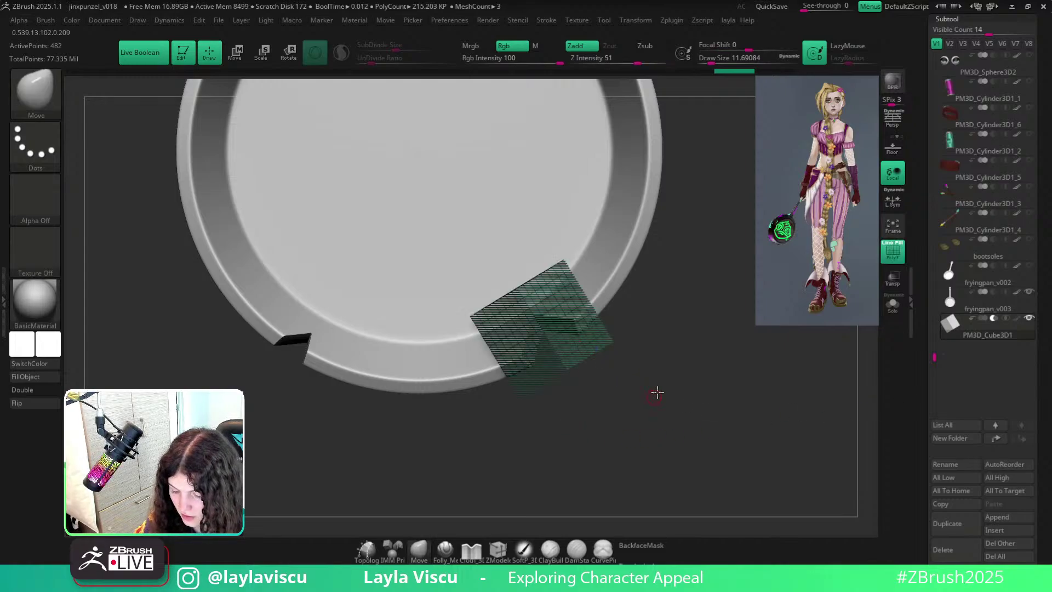
left_click_drag(657, 395, 649, 276)
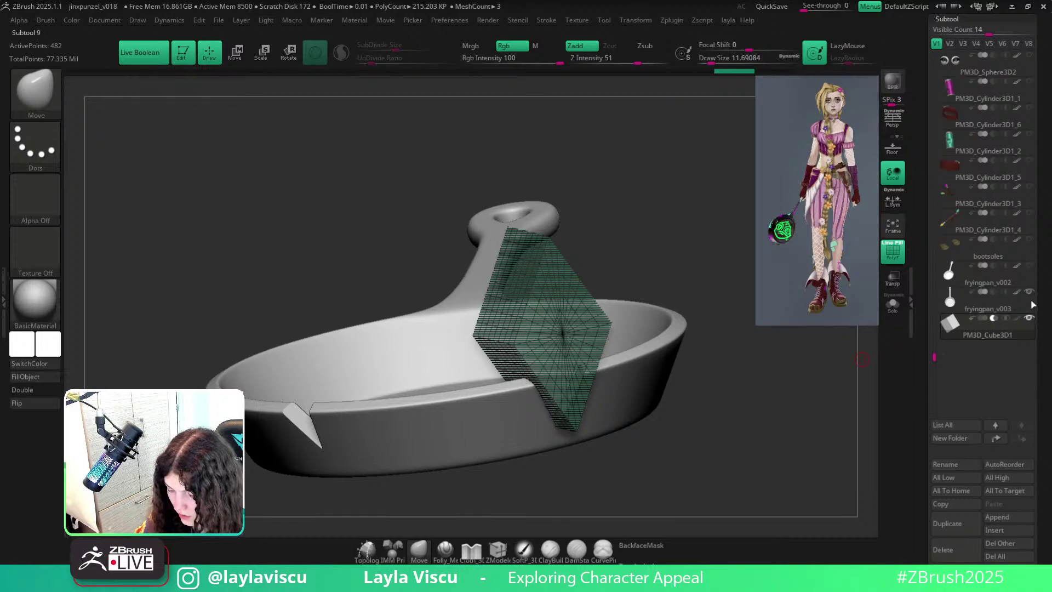
scroll(1017, 338, "down", 3)
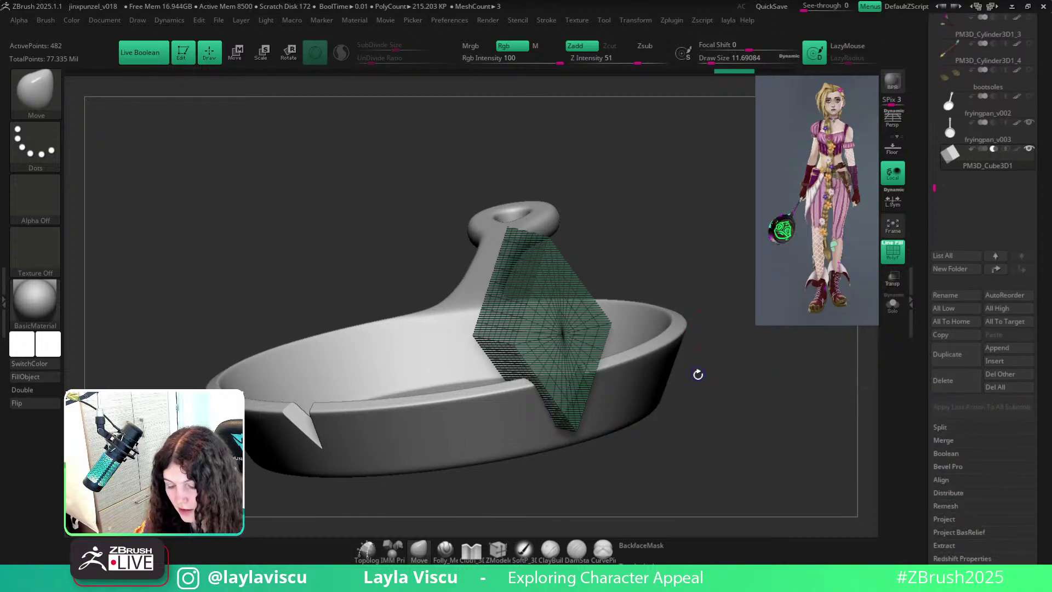
key("shift+f")
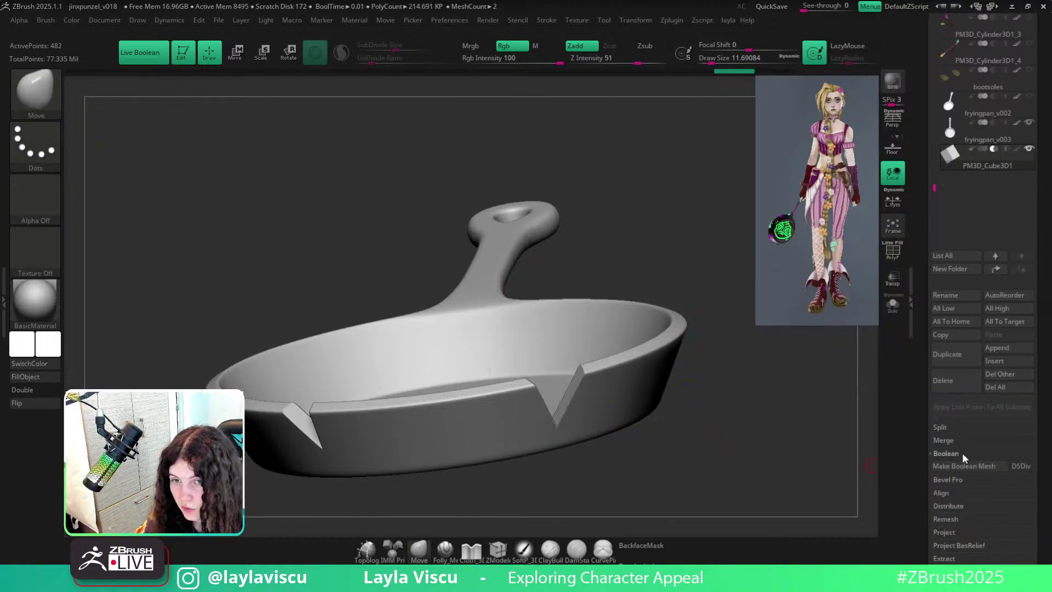
Make a Boolean mesh of the pan minus the cutter, append UMesh_fryingpan_v004 as a subtool and select it.
left_click(963, 454)
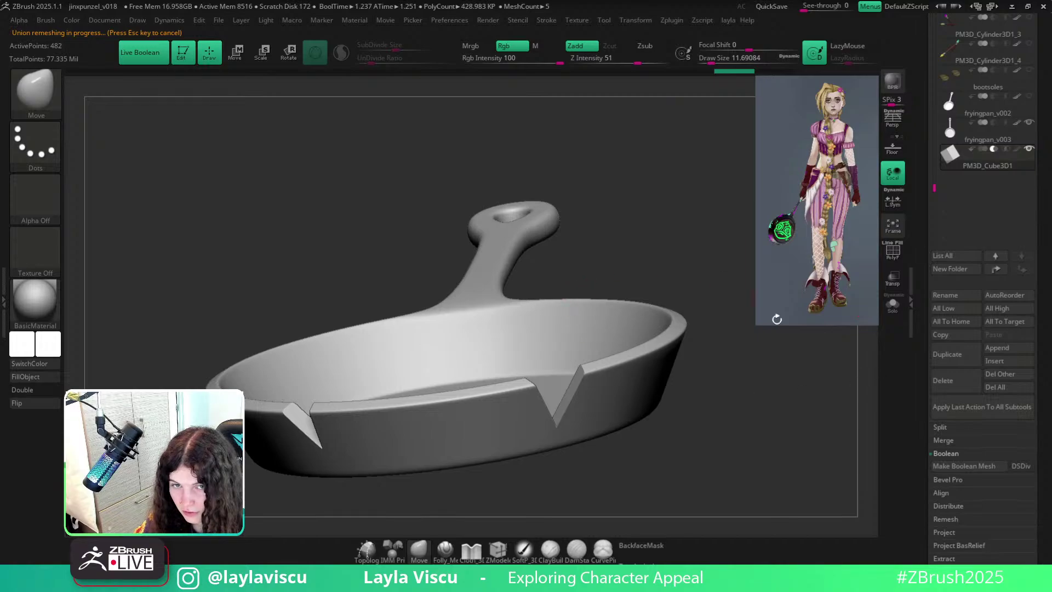
left_click_drag(777, 319, 792, 434)
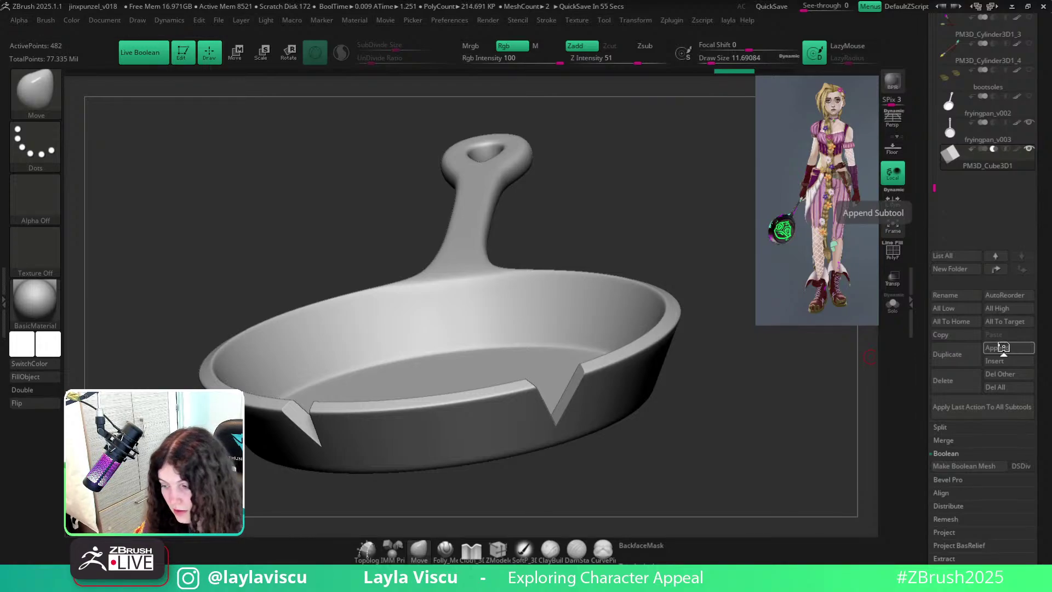
left_click(1003, 347)
left_click(578, 397)
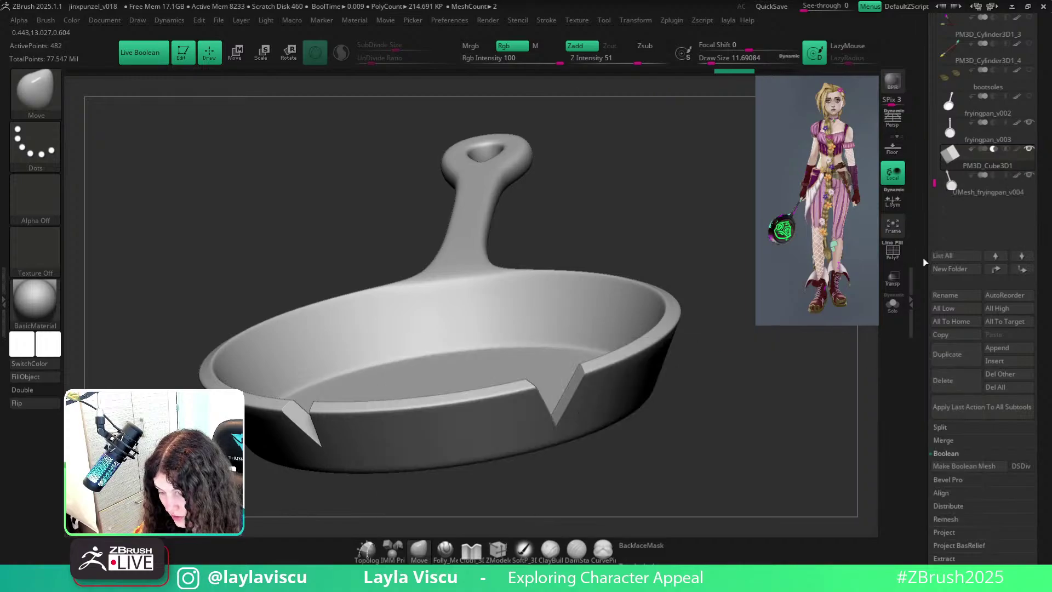
left_click(988, 193)
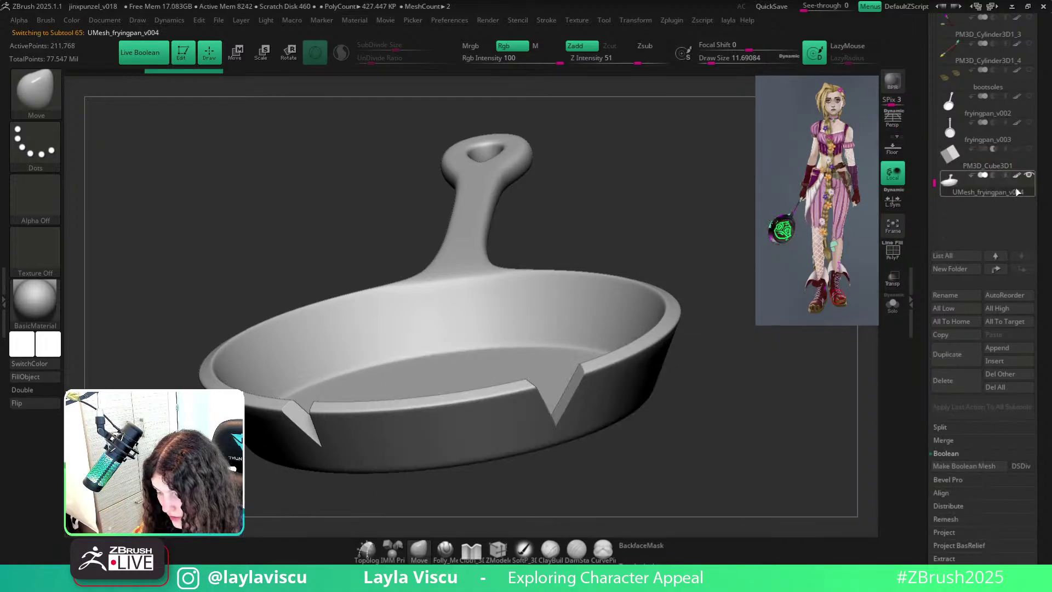
Examine the wireframe of UMesh_fryingpan_v004 around the earlier knife-cut notch.
left_click_drag(713, 382, 703, 372)
right_click_drag(703, 372, 683, 334)
key("shift+f")
mouse_move(580, 418)
right_mouse_down("ctrl")
mouse_move(600, 263)
mouse_move(557, 320)
mouse_move(436, 404)
mouse_move(495, 303)
mouse_move(416, 194)
mouse_move(463, 307)
mouse_move(478, 450)
right_mouse_up("ctrl")
key("shift+f")
key("shift+f")
key("ctrl+shift")
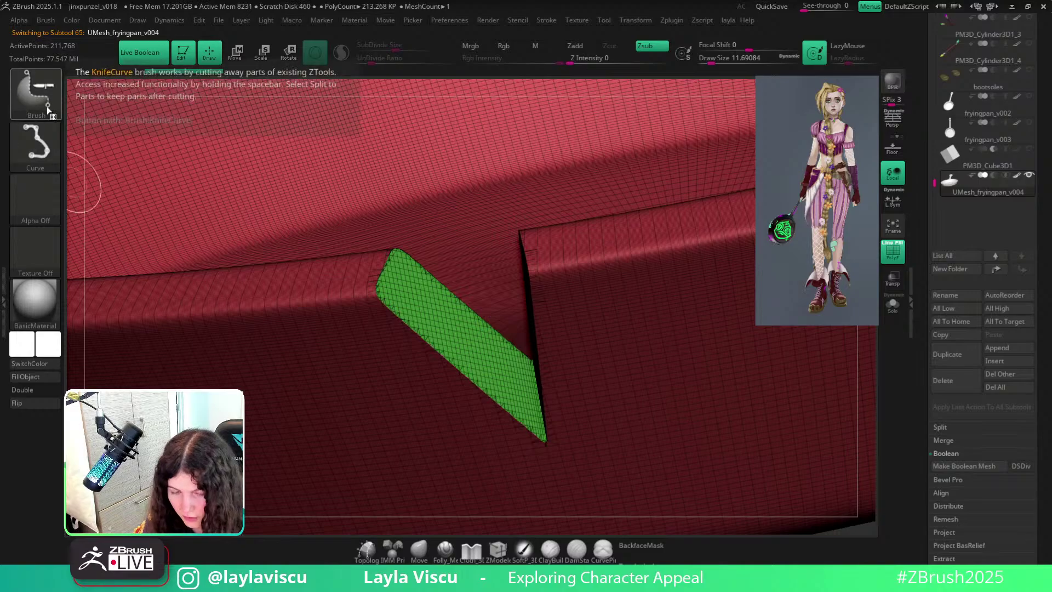
mouse_move(220, 351)
right_mouse_down("ctrl")
mouse_move(169, 300)
mouse_move(132, 230)
right_mouse_up("ctrl")
mouse_move(395, 406)
right_mouse_down()
mouse_move(470, 383)
mouse_move(443, 438)
right_mouse_up()
mouse_move(443, 439)
right_mouse_down("ctrl")
mouse_move(565, 491)
mouse_move(590, 461)
right_mouse_up("ctrl")
Examine the triangulated faces of the Boolean-cut notch up close and compare both notches across the whole pan.
mouse_move(451, 307)
right_mouse_down("ctrl")
mouse_move(496, 359)
mouse_move(751, 466)
mouse_move(535, 301)
mouse_move(684, 364)
mouse_move(693, 383)
right_mouse_up("ctrl")
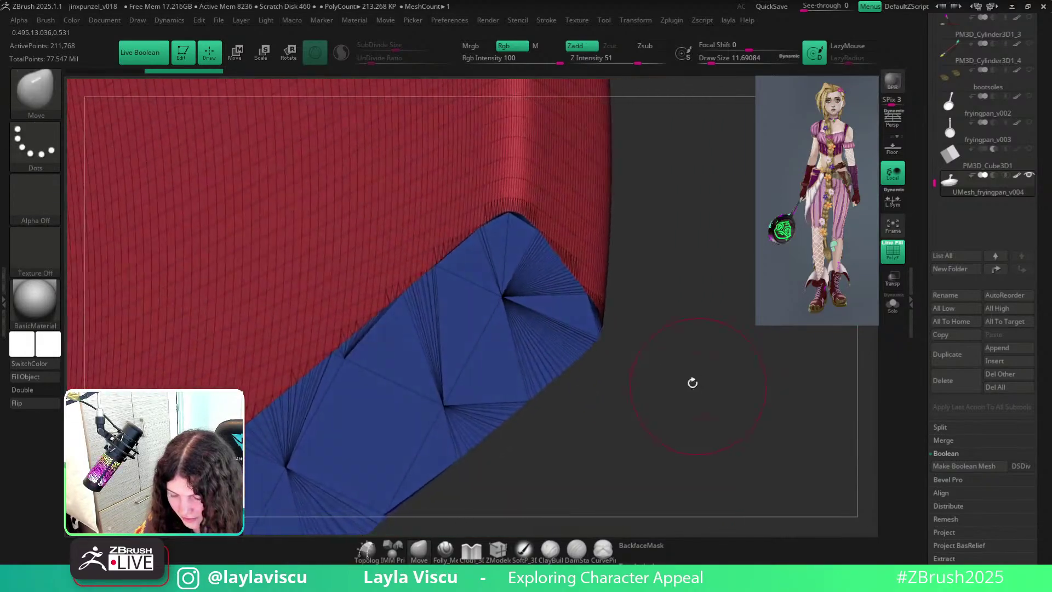
key("shift")
right_click_drag(538, 324, 334, 268, "ctrl")
mouse_move(575, 351)
right_mouse_down()
mouse_move(597, 360)
mouse_move(550, 327)
mouse_move(528, 249)
mouse_move(494, 285)
mouse_move(495, 348)
mouse_move(512, 327)
mouse_move(521, 378)
mouse_move(524, 359)
mouse_move(522, 413)
mouse_move(325, 352)
right_mouse_up()
key("shift+f")
right_click_drag(479, 442, 487, 362)
mouse_move(581, 461)
right_mouse_down("alt")
mouse_move(744, 477)
mouse_move(570, 439)
mouse_move(581, 488)
right_mouse_up("alt")
key("shift+f")
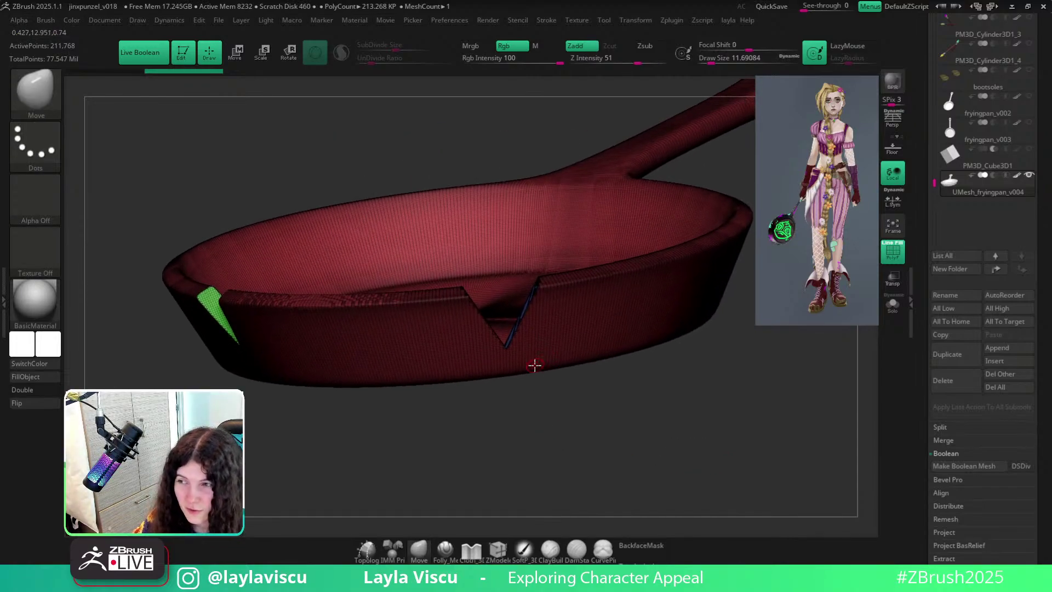
mouse_move(1013, 183)
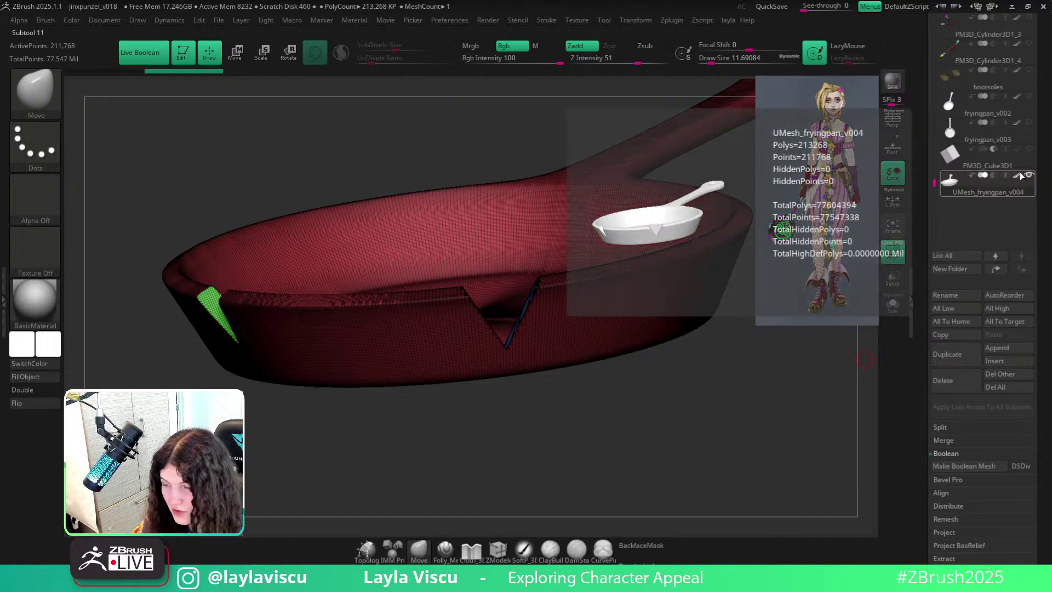
right_click_drag(564, 438, 582, 474)
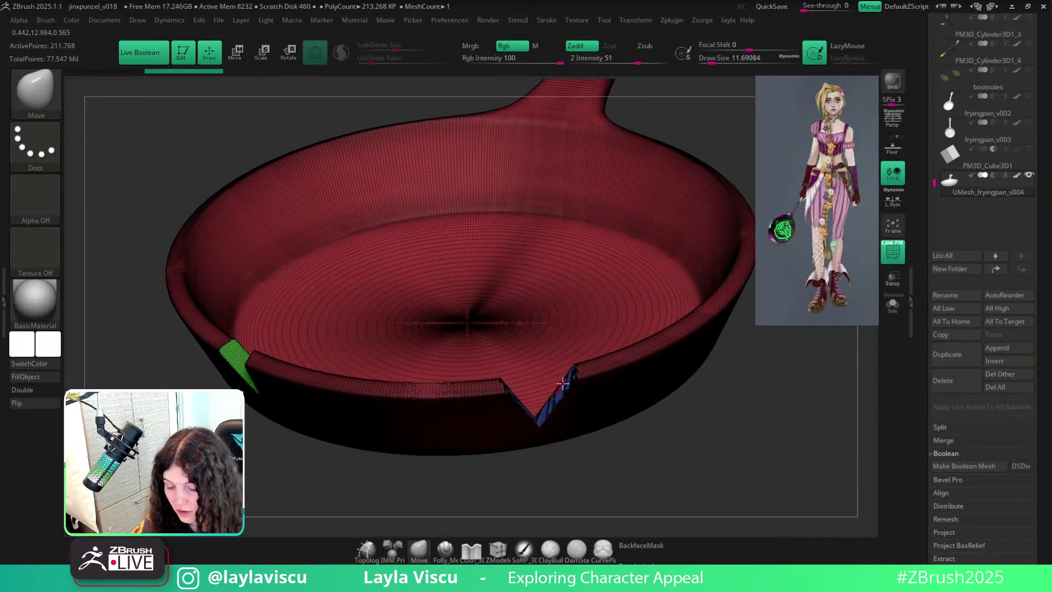
right_click_drag(580, 390, 630, 422)
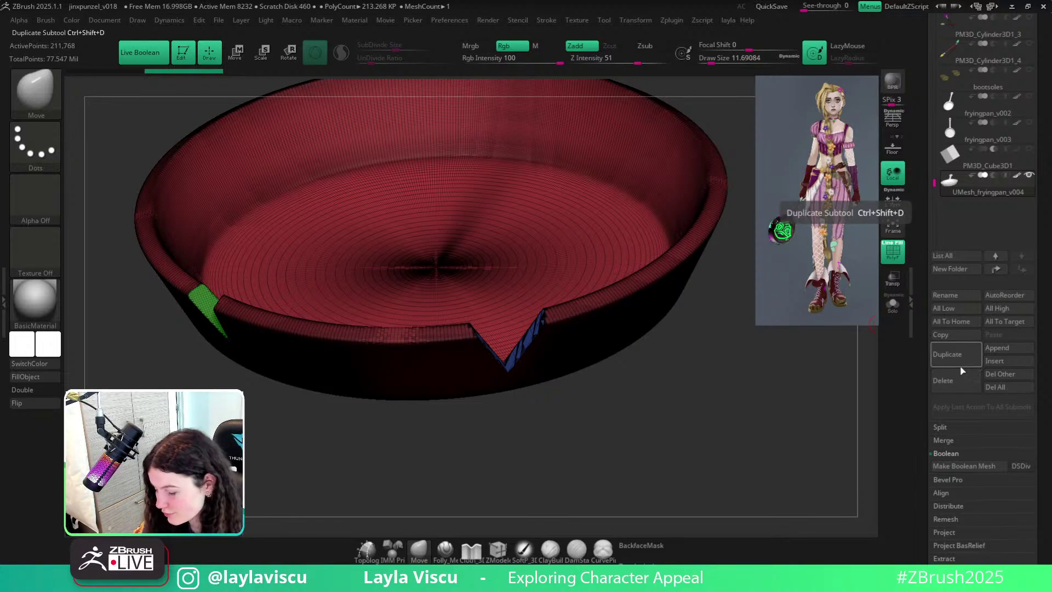
Delete the UMesh_fryingpan_v004 subtool, show fryingpan_v003 again and hide the wireframe.
left_click(945, 380)
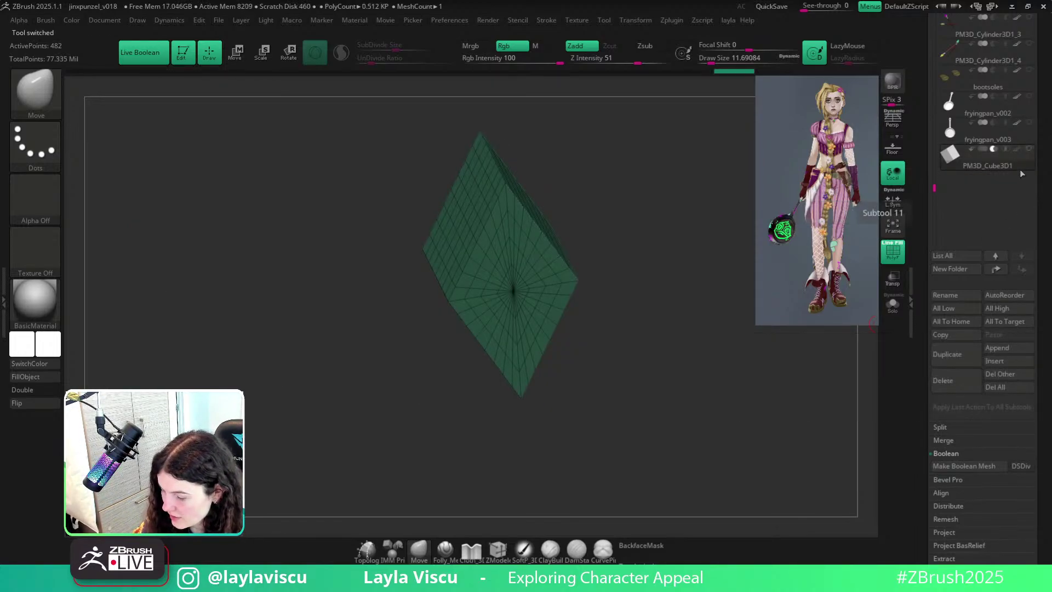
left_click(1029, 124)
mouse_move(640, 362)
right_mouse_down("ctrl")
mouse_move(625, 468)
mouse_move(659, 379)
mouse_move(559, 319)
mouse_move(702, 244)
mouse_move(670, 338)
mouse_move(665, 446)
mouse_move(669, 387)
mouse_move(682, 405)
right_mouse_up("ctrl")
key("shift+f")
right_click_drag(681, 405, 596, 375, "ctrl")
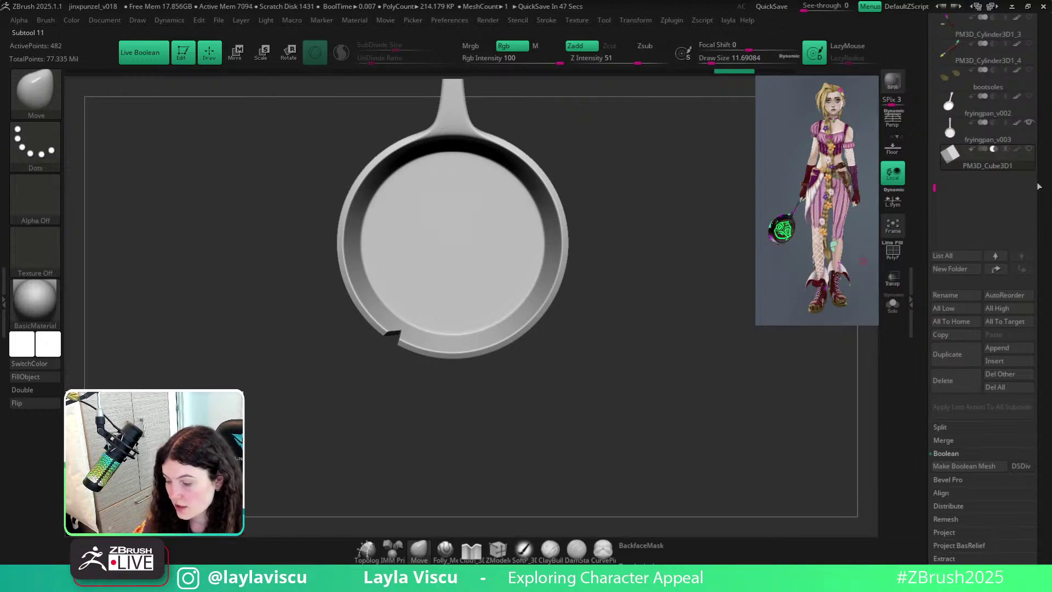
Bring the whole character back into view alongside fryingpan_v003, keeping fryingpan_v002 and the PM3D_Cube3D1 cutter hidden.
left_click_drag(1040, 186, 1041, 258)
left_click_drag(935, 262, 935, 247)
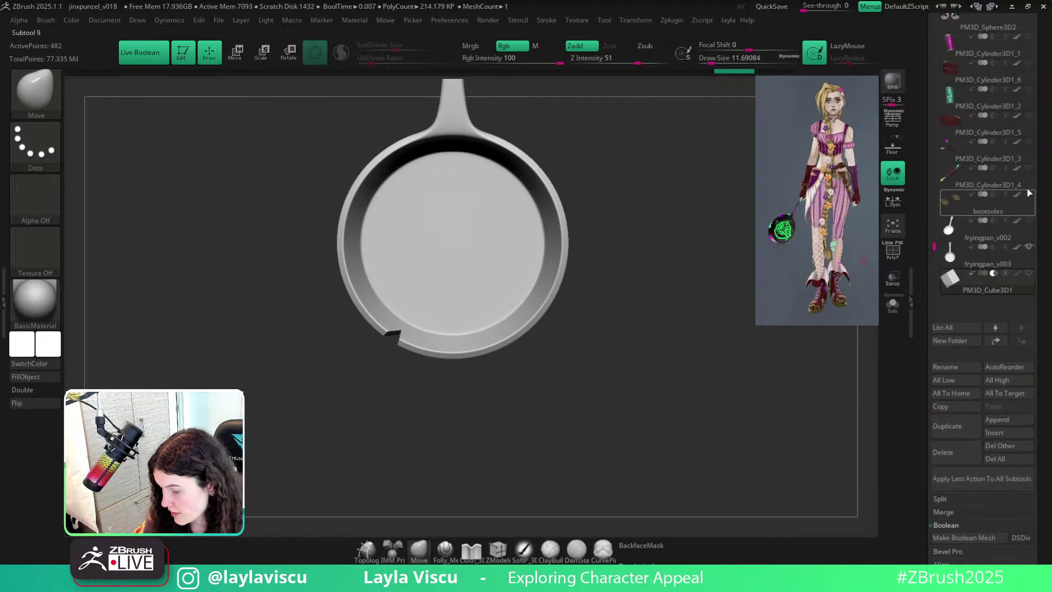
left_click(697, 368, "ctrl+shift")
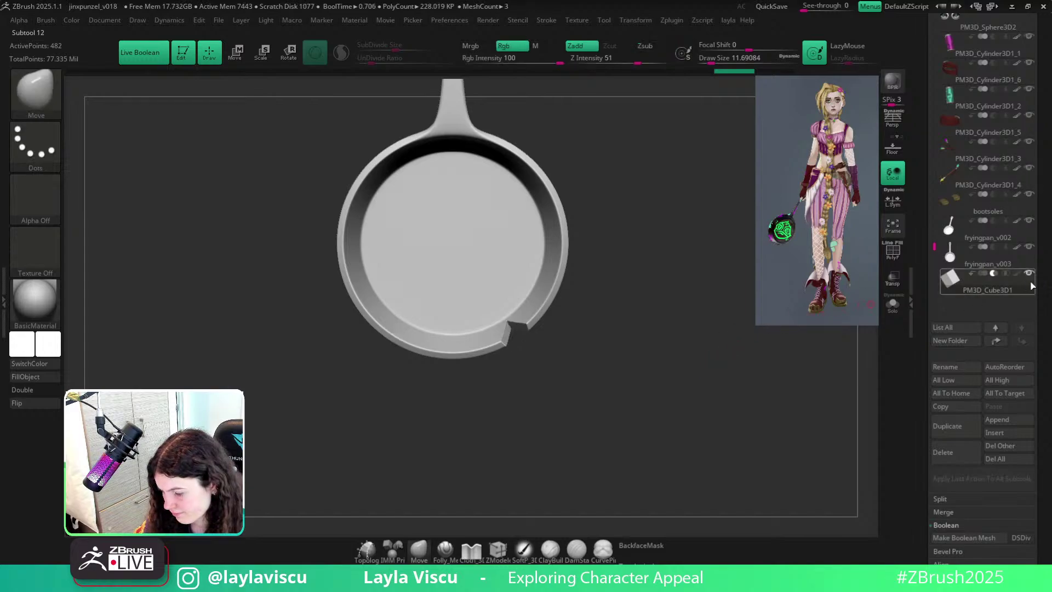
left_click(1030, 247)
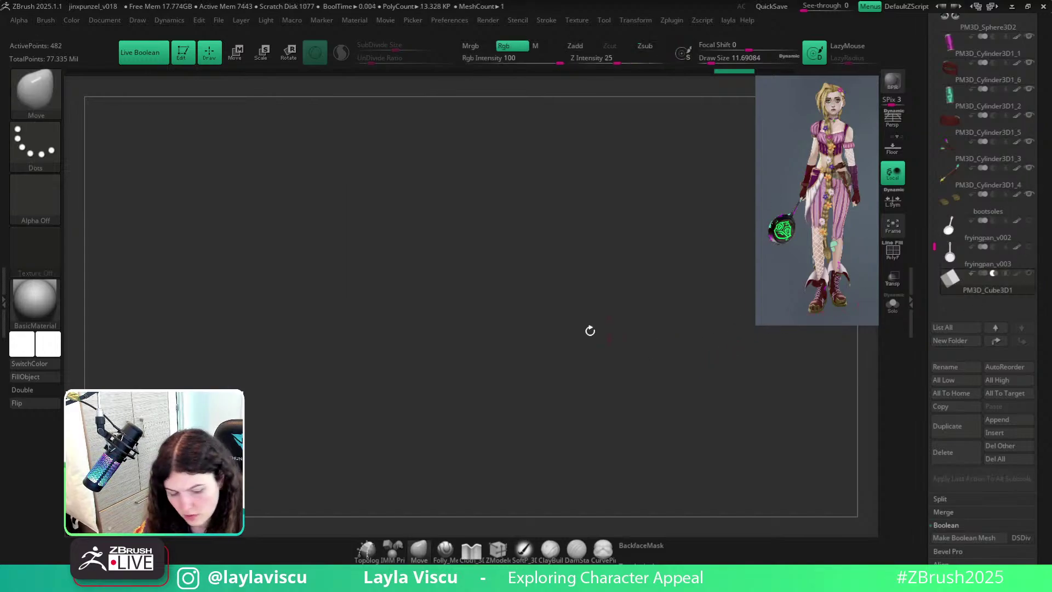
left_click(585, 313, "ctrl+shift")
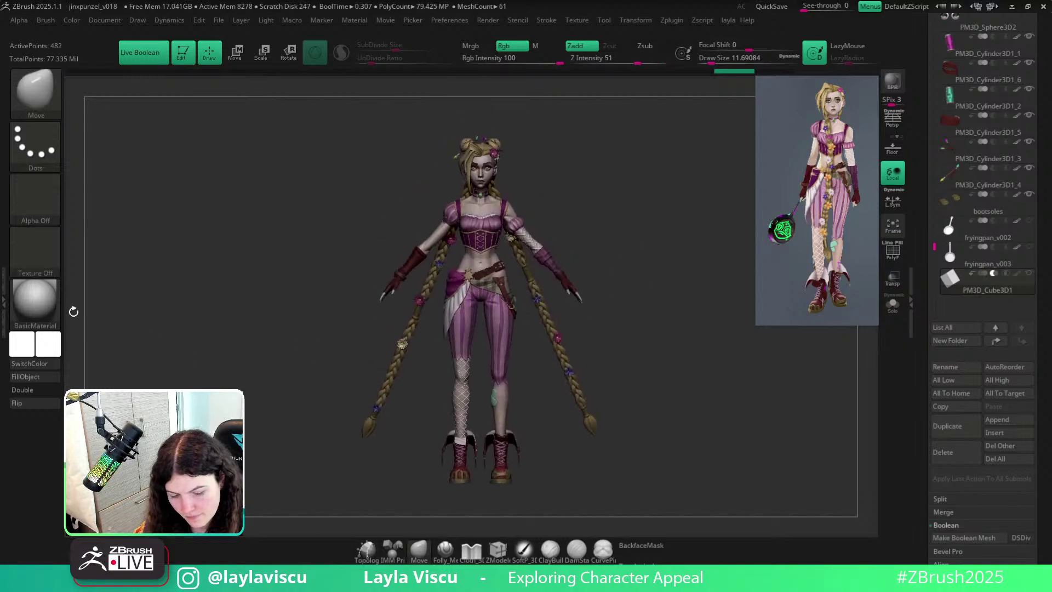
Switch the material to SkinShade4 and check the whole character together with the frying pan.
left_click(34, 300)
left_click(418, 207)
left_click_drag(636, 233, 645, 267)
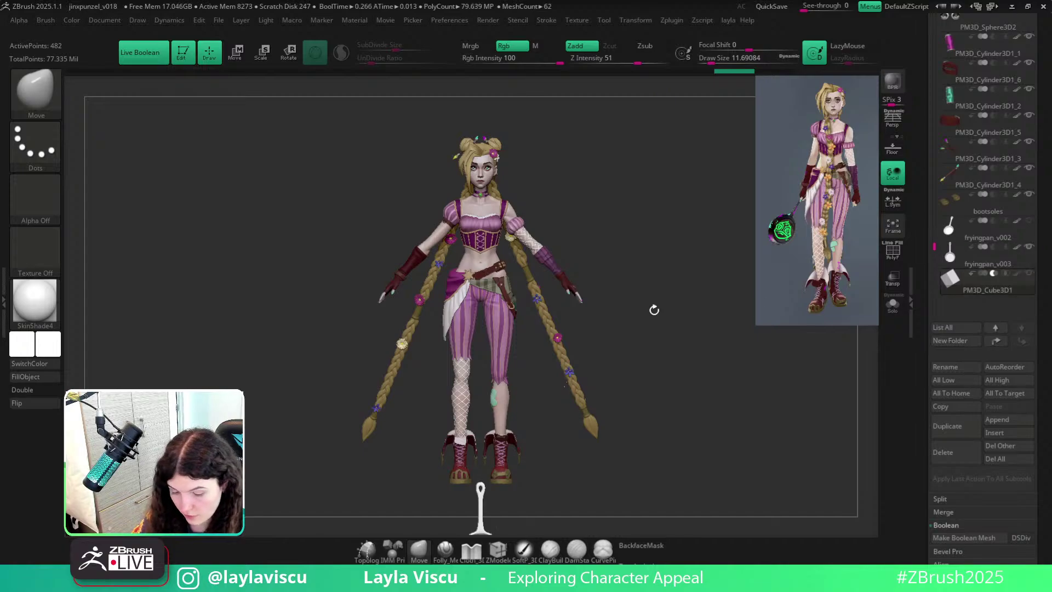
left_click_drag(617, 349, 614, 183, "alt")
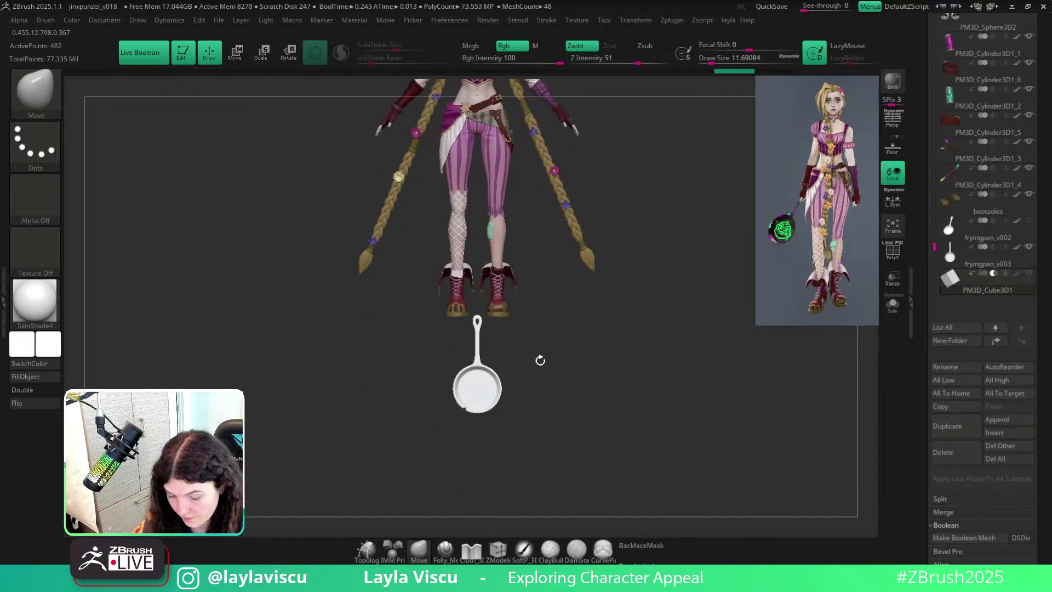
left_click_drag(540, 360, 555, 473, "alt")
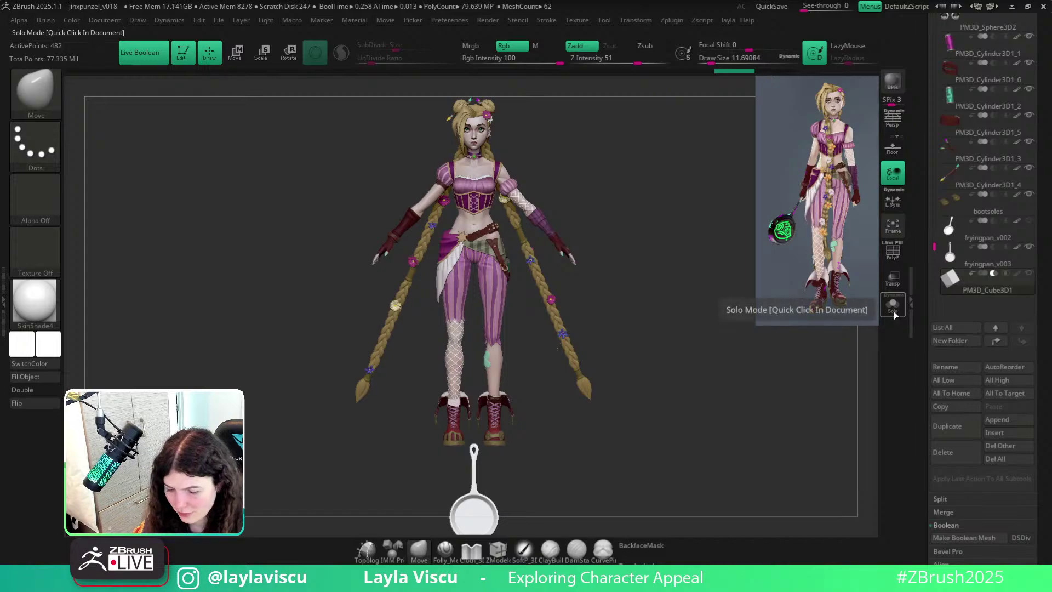
mouse_move(670, 322)
left_mouse_down()
mouse_move(594, 322)
mouse_move(666, 309)
mouse_move(630, 308)
mouse_move(705, 305)
mouse_move(681, 380)
mouse_move(675, 374)
mouse_move(682, 301)
mouse_move(707, 371)
mouse_move(735, 367)
mouse_move(594, 257)
mouse_move(650, 111)
left_mouse_up()
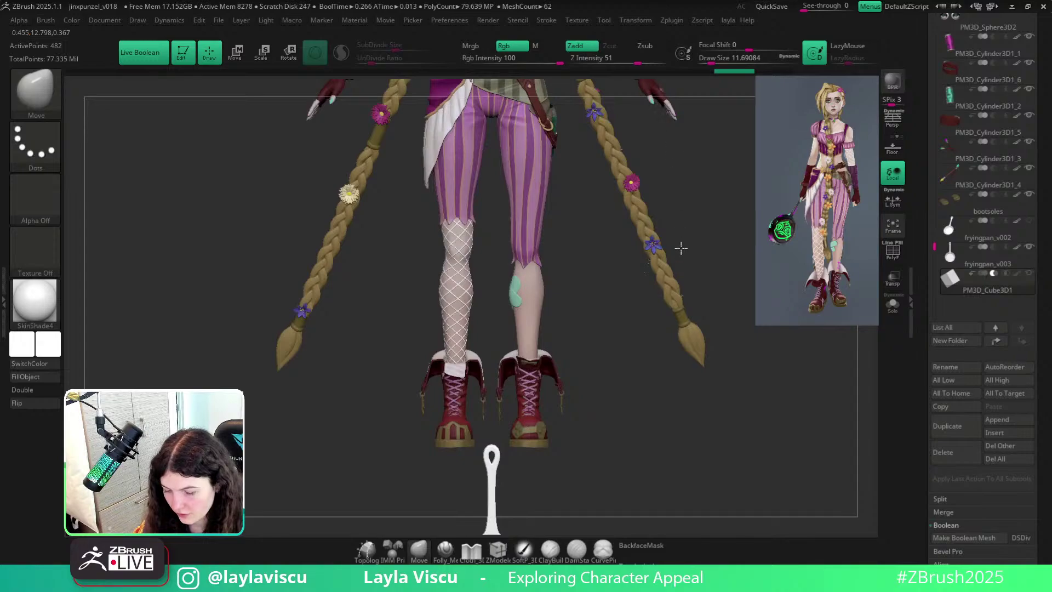
left_click_drag(692, 165, 649, 227, "alt")
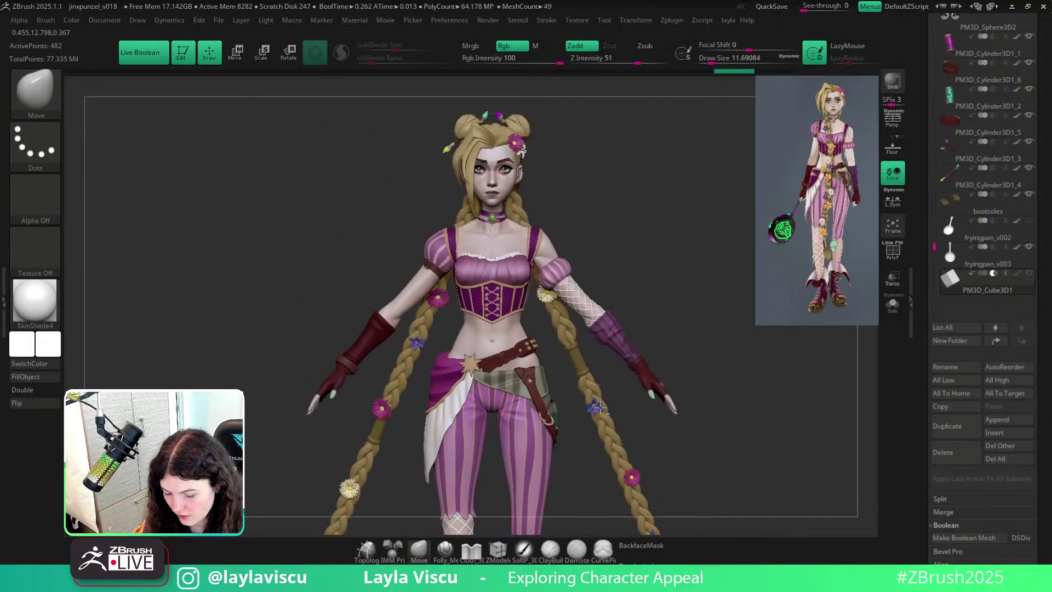
Select the hair bun subtool Extract1 up close on the head and hide the Extract2 braids.
left_click(48, 391)
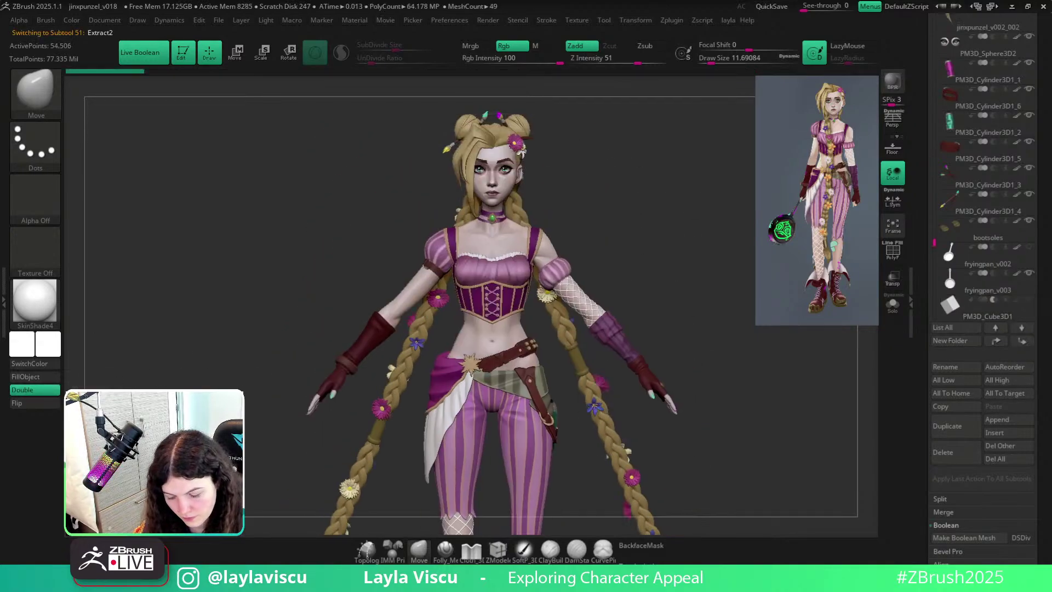
mouse_move(645, 267)
right_mouse_down("alt")
mouse_move(576, 326)
mouse_move(554, 268)
right_mouse_up("alt")
left_click(575, 285, "alt")
mouse_move(623, 329)
right_mouse_down("alt")
mouse_move(597, 247)
mouse_move(618, 284)
mouse_move(606, 274)
mouse_move(601, 286)
mouse_move(574, 222)
mouse_move(608, 172)
mouse_move(694, 342)
mouse_move(612, 337)
mouse_move(639, 364)
mouse_move(630, 365)
right_mouse_up("alt")
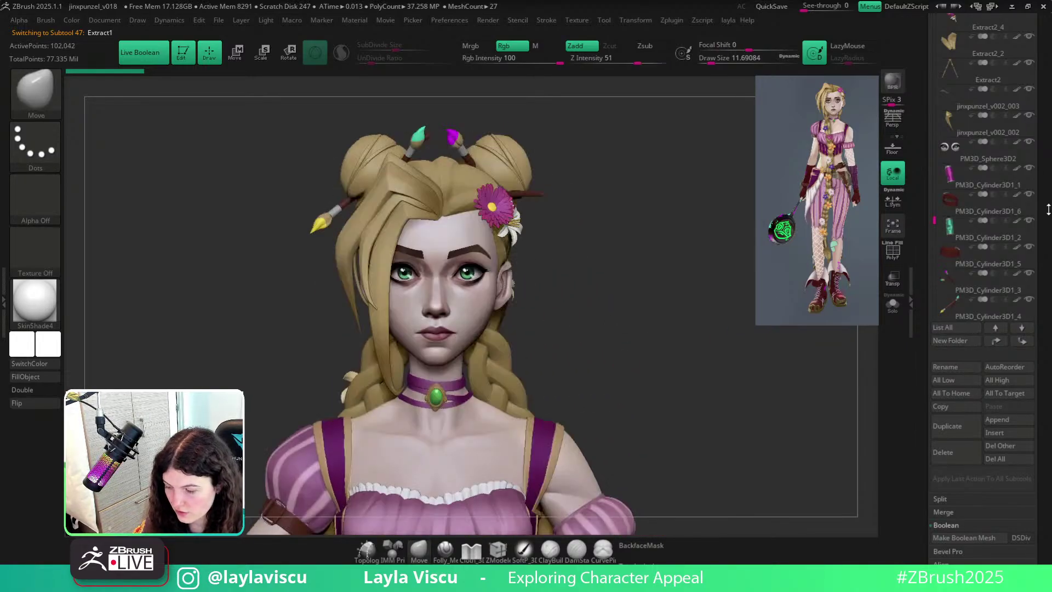
mouse_move(724, 277)
right_mouse_down("ctrl")
mouse_move(594, 263)
mouse_move(615, 268)
right_mouse_up("ctrl")
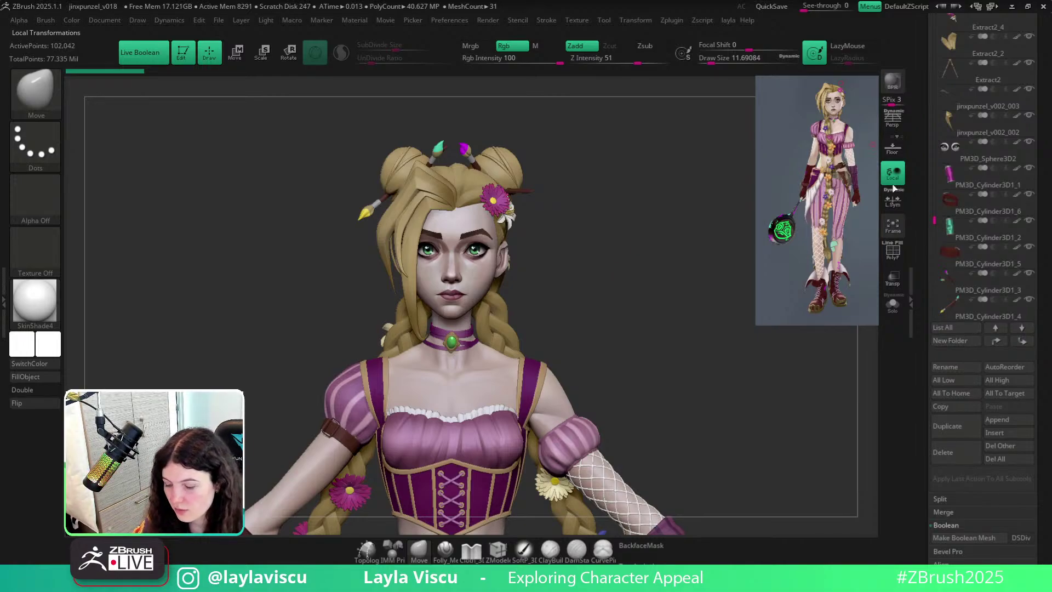
left_click(1029, 64)
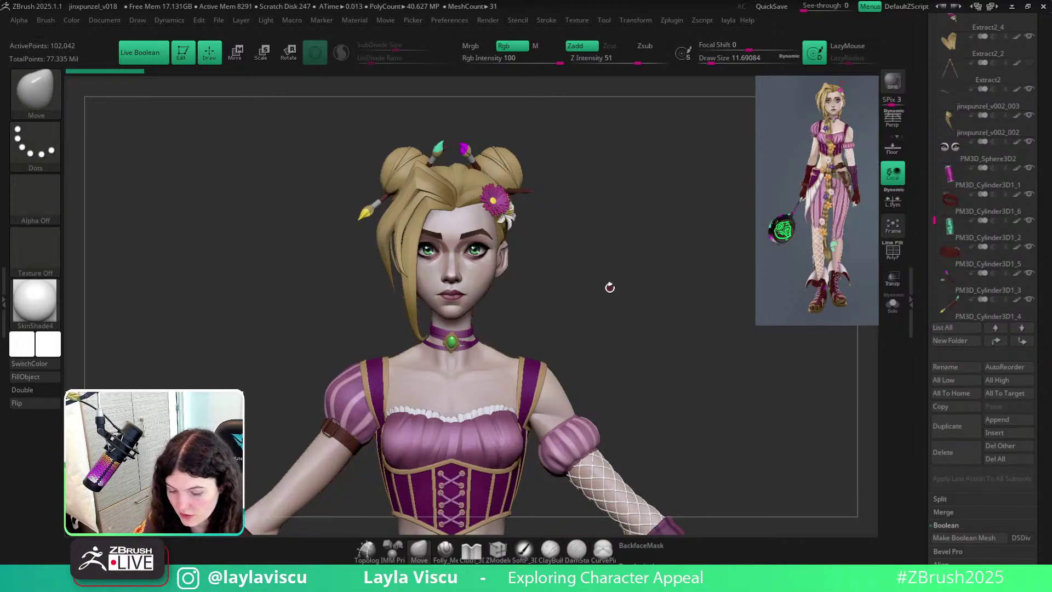
mouse_move(610, 288)
right_mouse_down()
mouse_move(583, 291)
mouse_move(605, 291)
right_mouse_up()
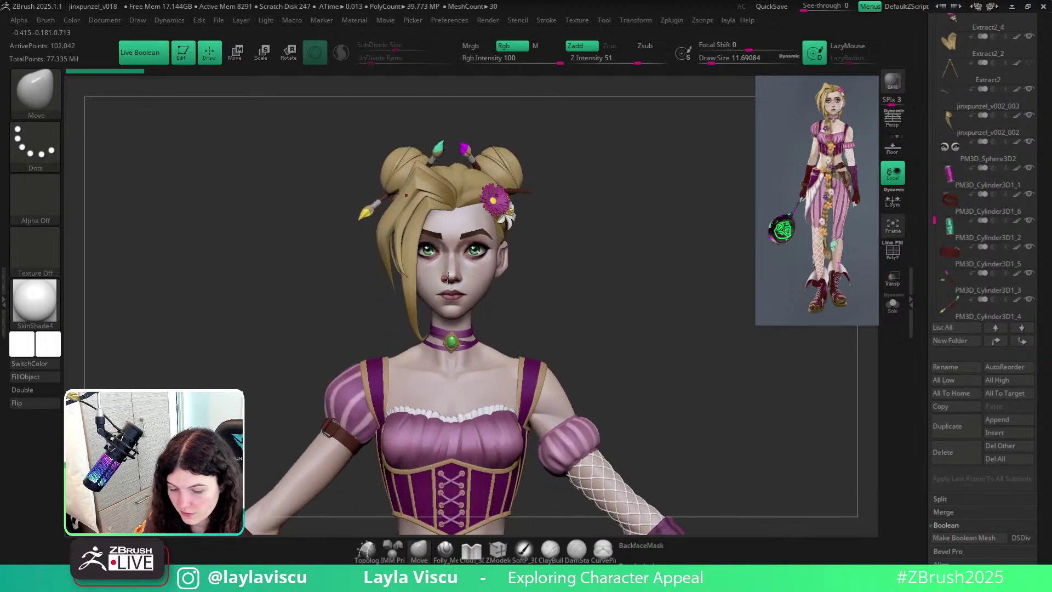
Centre the transform gizmo on the hair buns and scale them down to about 0.94.
left_click_drag(1046, 123, 1047, 215)
key("w")
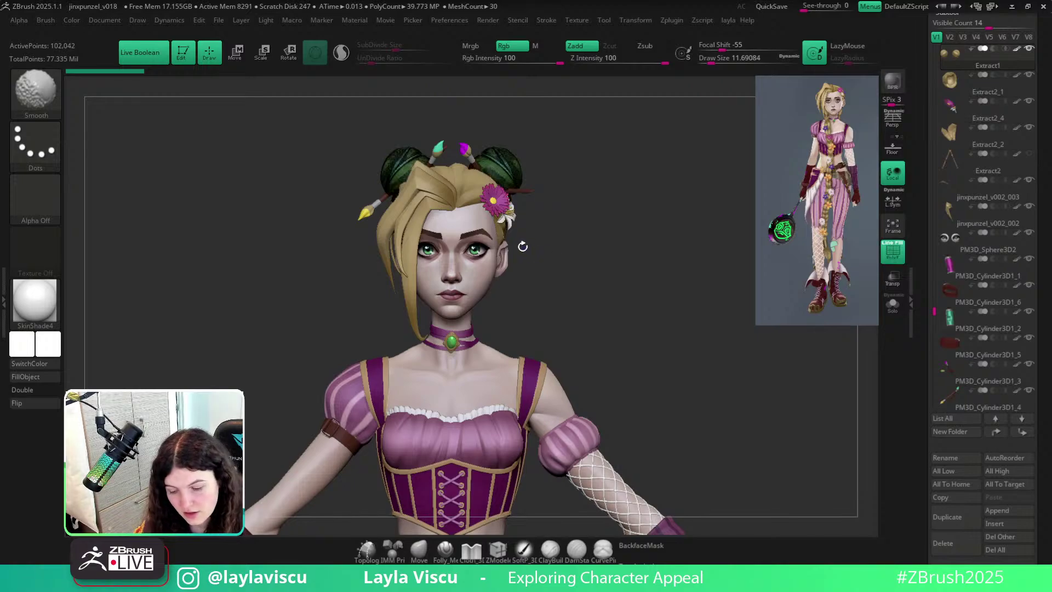
right_click_drag(665, 164, 672, 230, "alt")
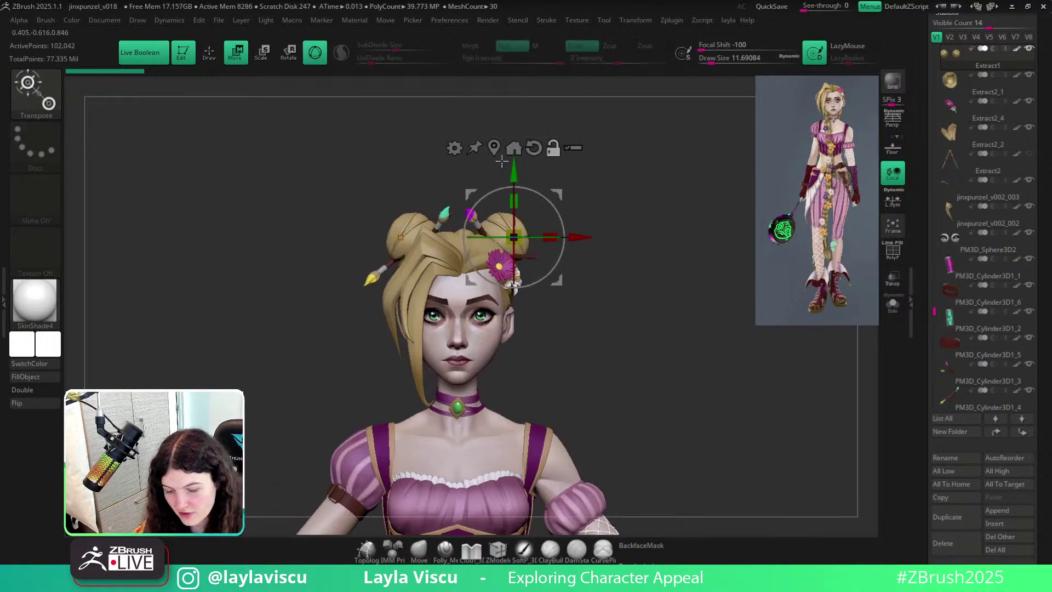
left_click(495, 149)
left_click_drag(413, 243, 412, 329)
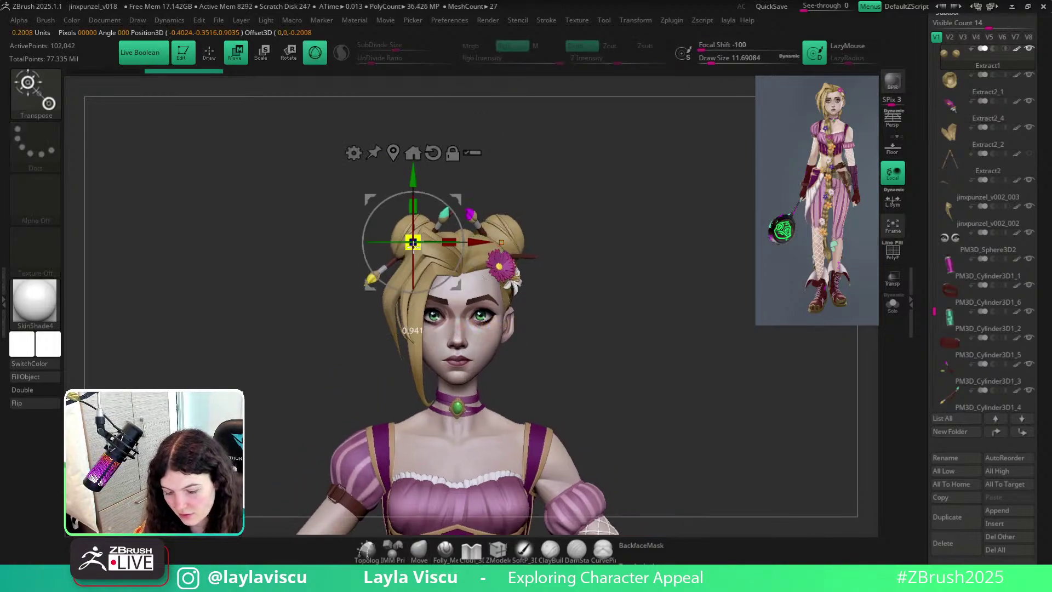
key("q")
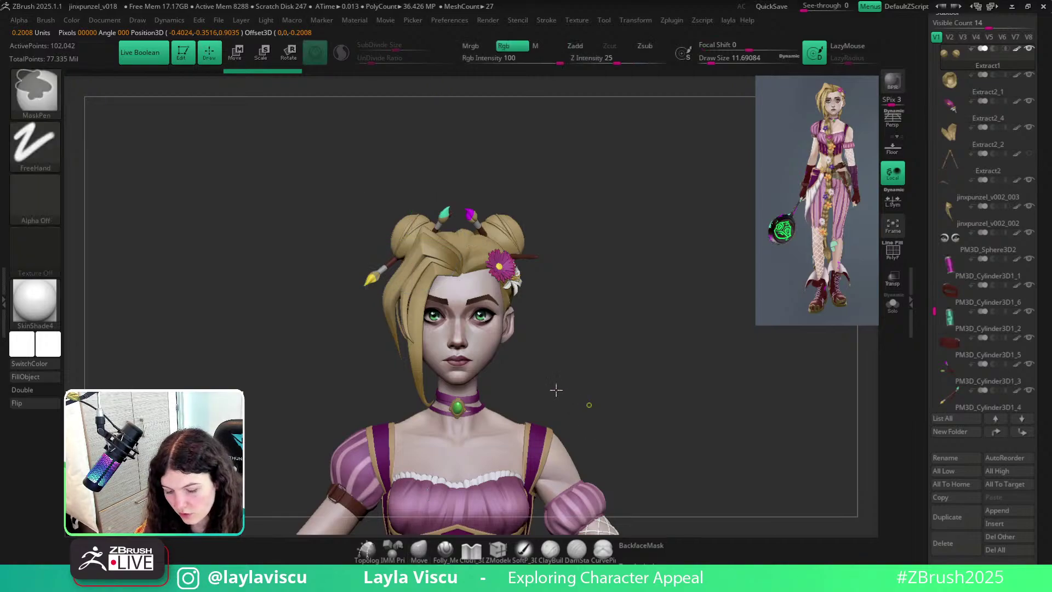
Scale the hair buns down a little more, by about 0.98, and turn on local symmetry.
mouse_move(557, 389)
left_mouse_down()
mouse_move(568, 380)
mouse_move(498, 379)
mouse_move(559, 381)
left_mouse_up()
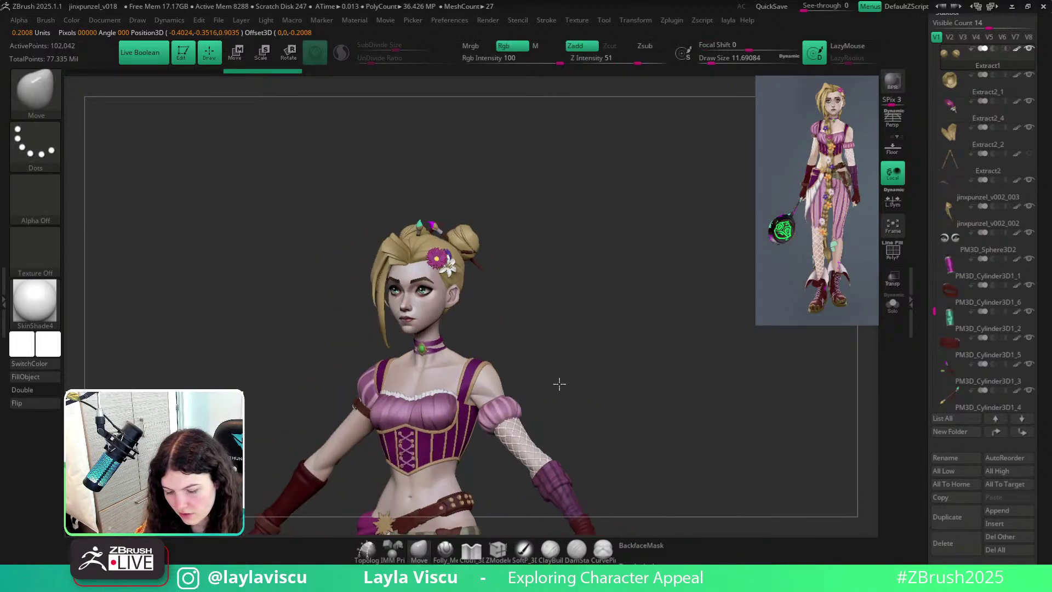
key("ctrl")
right_click_drag(435, 244, 438, 307, "ctrl")
key("w")
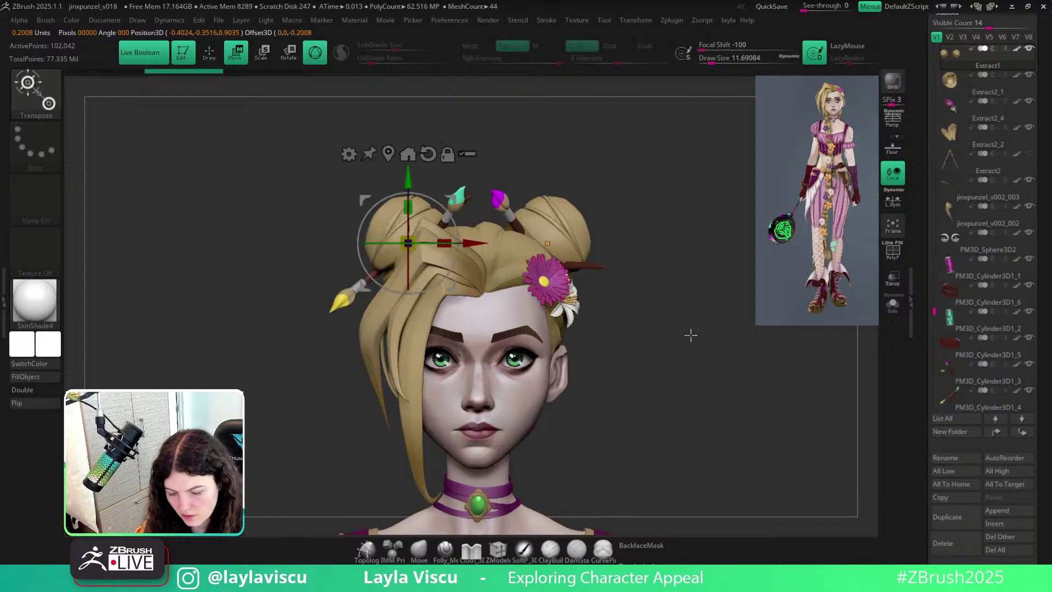
left_click_drag(690, 334, 642, 381)
left_click_drag(647, 327, 644, 280)
left_click_drag(451, 292, 442, 318, "alt")
left_click_drag(510, 293, 671, 342)
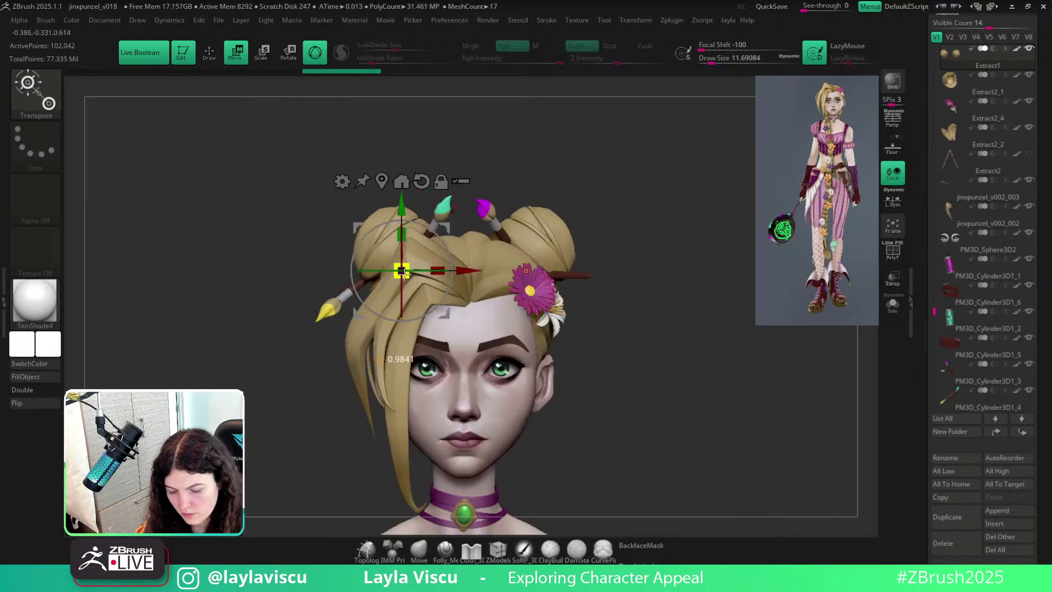
left_click(894, 193)
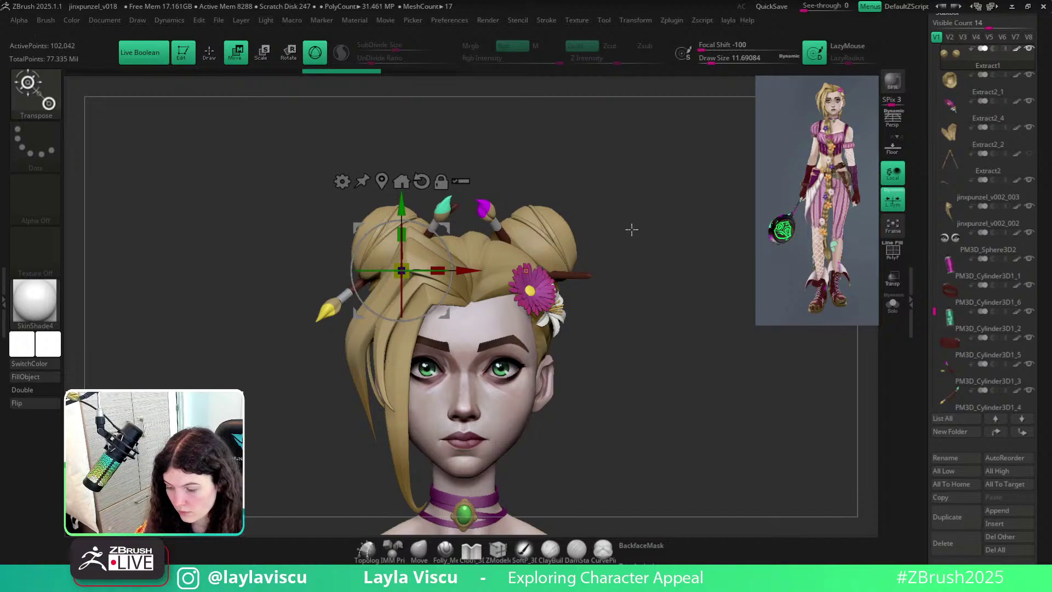
key("q")
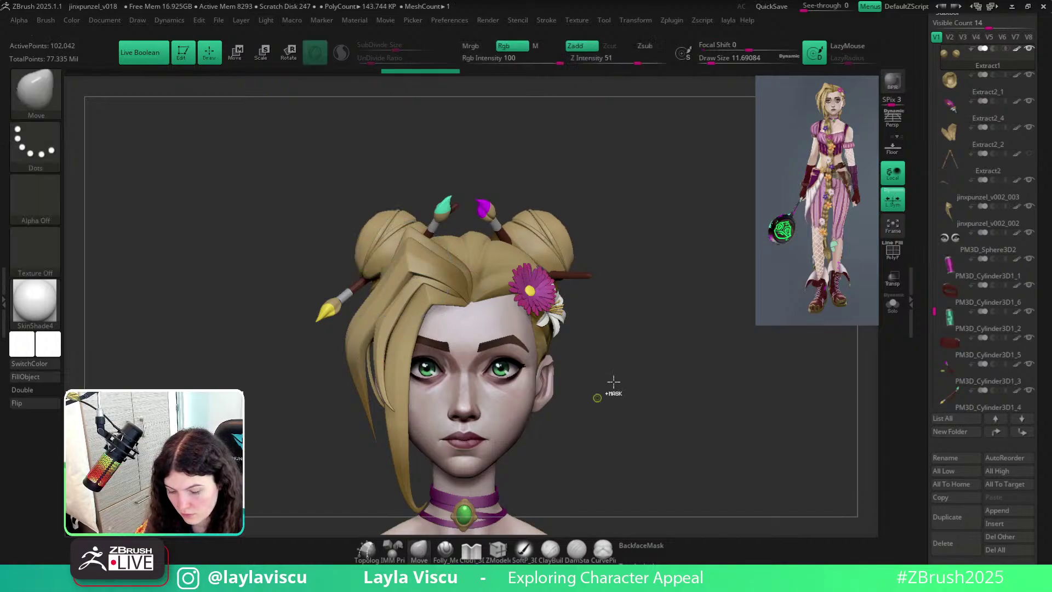
right_click_drag(613, 383, 590, 292, "ctrl")
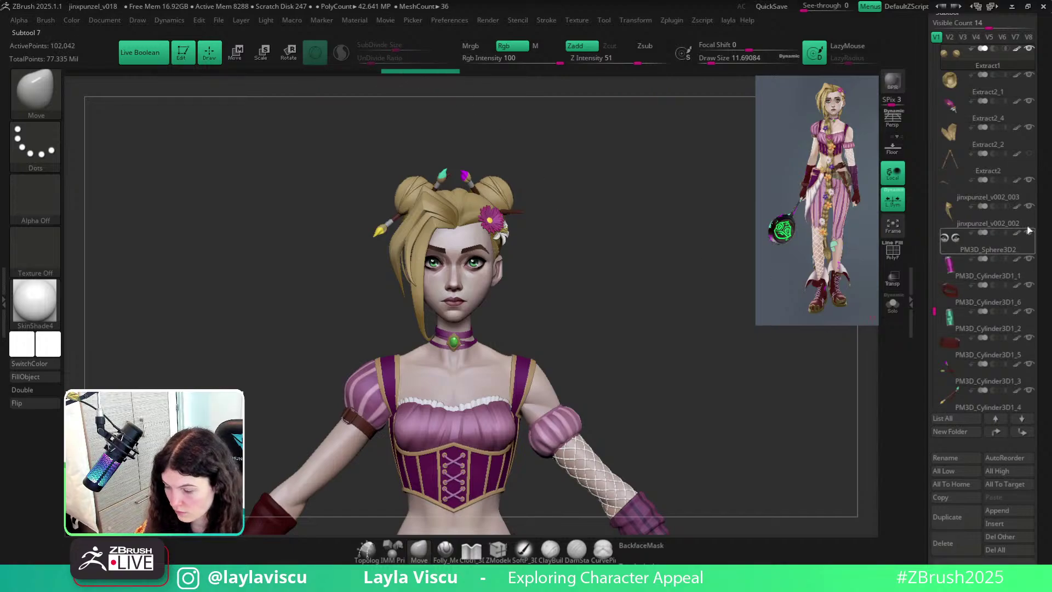
Show the Extract2 braids again and compare the buns before and after resizing using the undo history.
left_click(1030, 156, "shift")
mouse_move(665, 270)
right_mouse_down("ctrl")
mouse_move(665, 235)
mouse_move(552, 290)
mouse_move(536, 287)
right_mouse_up("ctrl")
left_click_drag(533, 289, 620, 316)
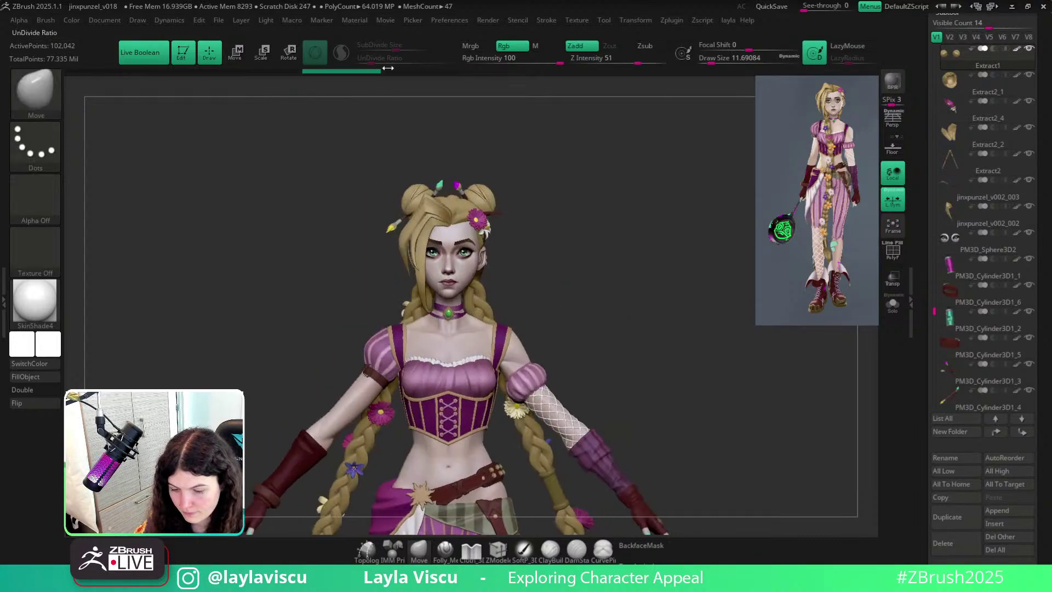
left_click(425, 72)
mouse_move(587, 252)
right_mouse_down("ctrl")
mouse_move(520, 233)
mouse_move(544, 195)
right_mouse_up("ctrl")
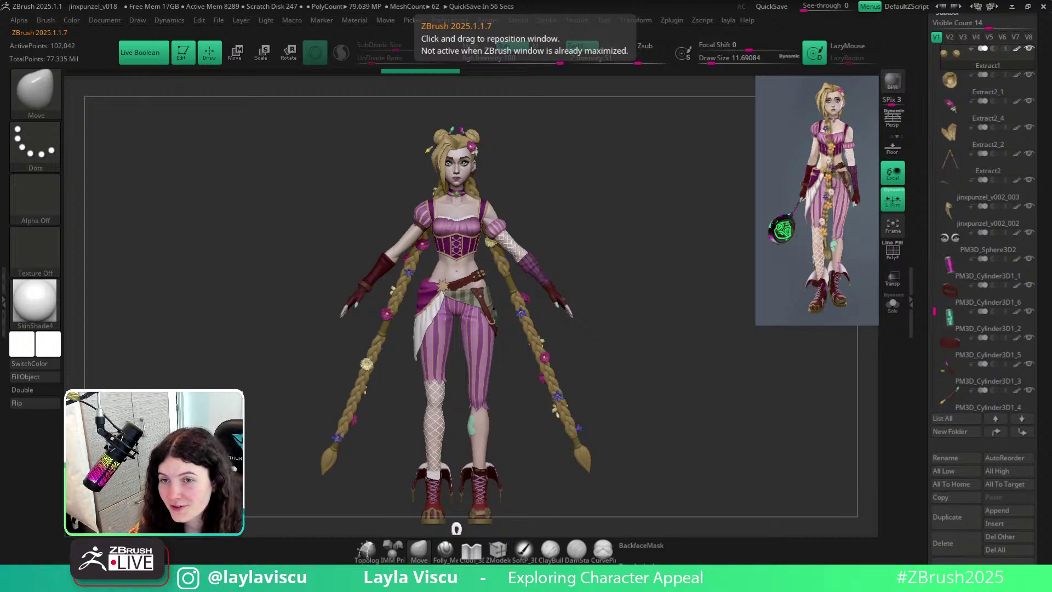
Select the fryingpan_v003 subtool below the character's boots and show its wireframe up close.
left_click_drag(935, 311, 935, 356)
left_click(1023, 275)
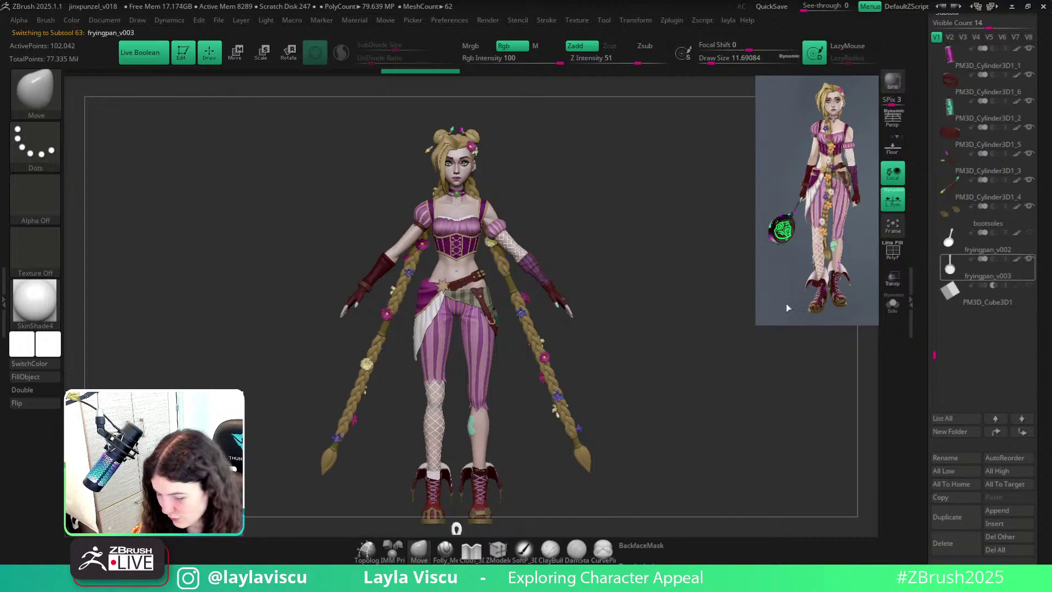
left_click_drag(625, 371, 620, 173, "alt")
key("f")
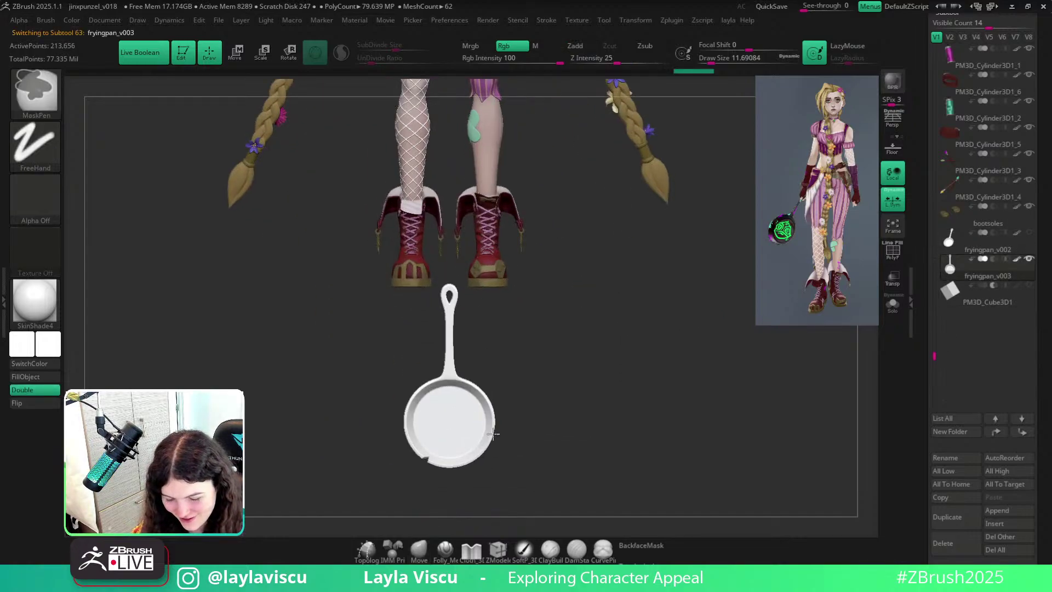
key("shift+f")
left_click_drag(599, 428, 642, 298, "alt")
right_click_drag(548, 373, 485, 485, "ctrl")
key("shift+f")
key("shift+f")
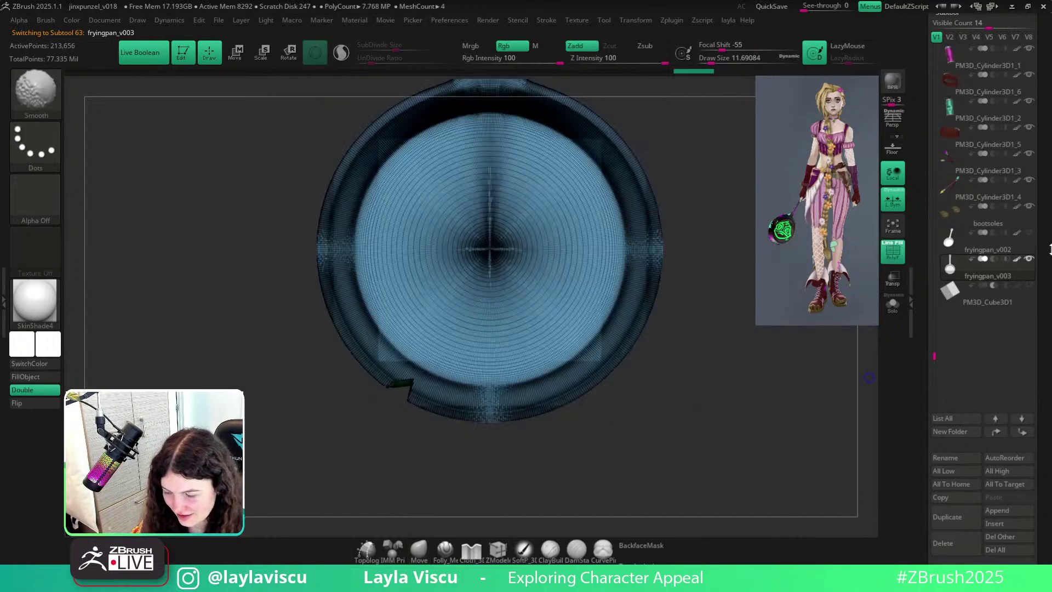
Save the tool over the existing jinxpunzel_v018 file in the zbrush folder.
left_click_drag(1046, 85, 1048, 327)
left_click_drag(702, 356, 652, 396, "alt")
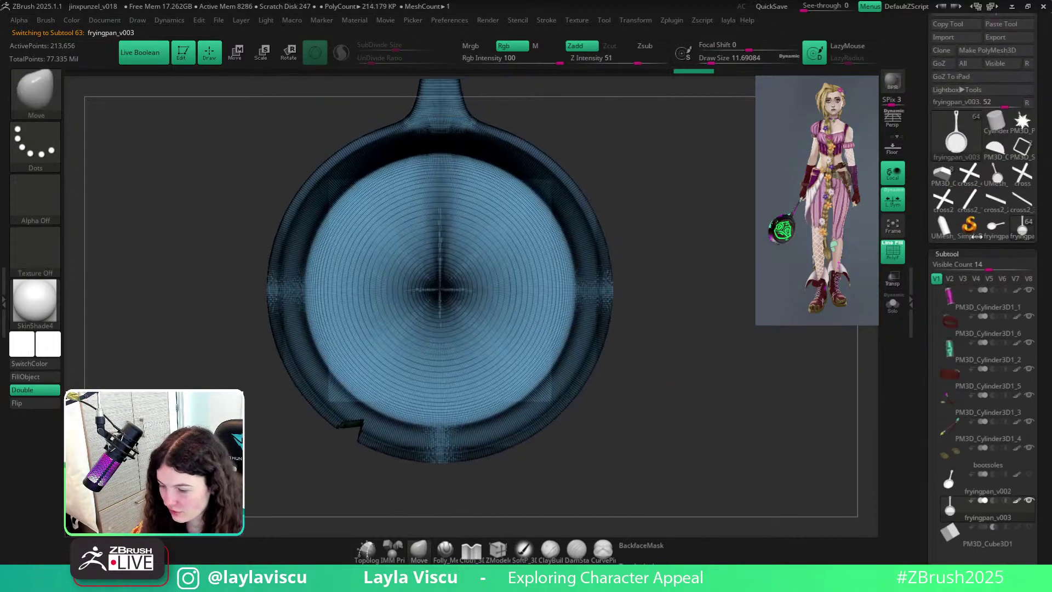
left_click_drag(1048, 159, 1048, 215)
left_click(1009, 38)
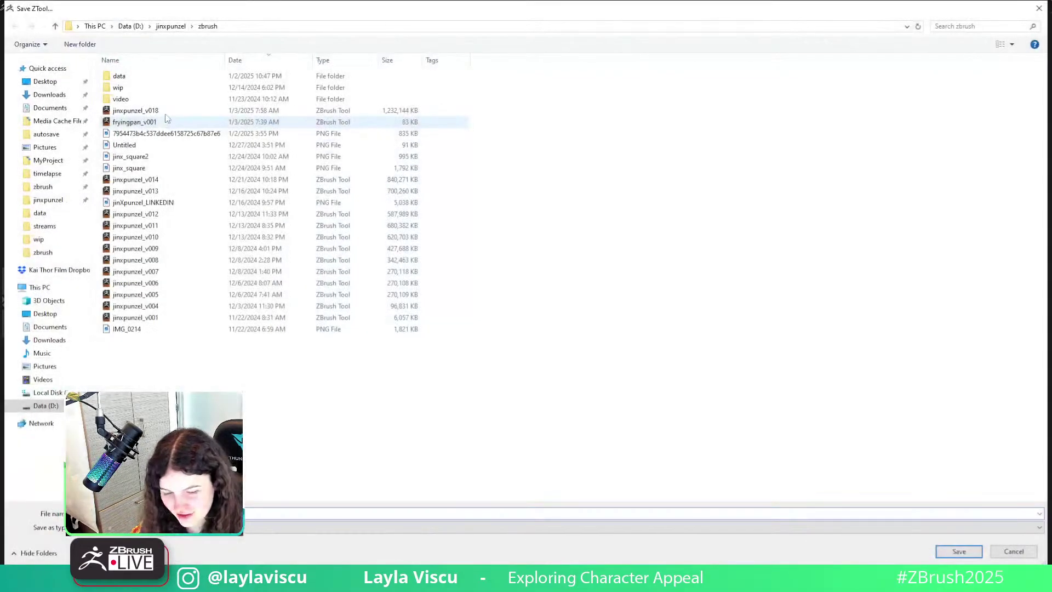
double_click(163, 111)
left_click(557, 292)
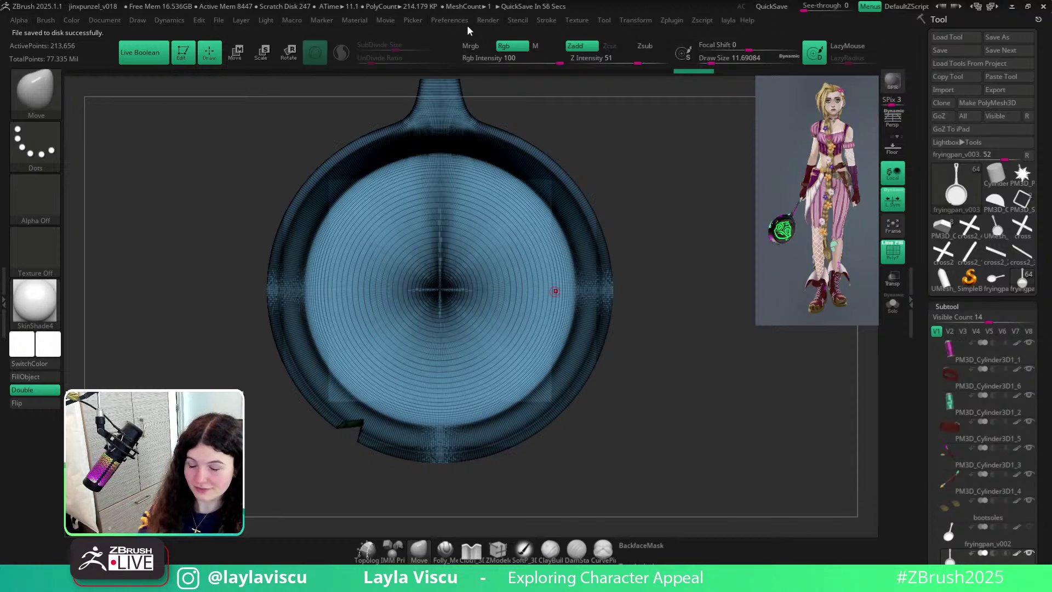
left_click_drag(664, 455, 682, 450)
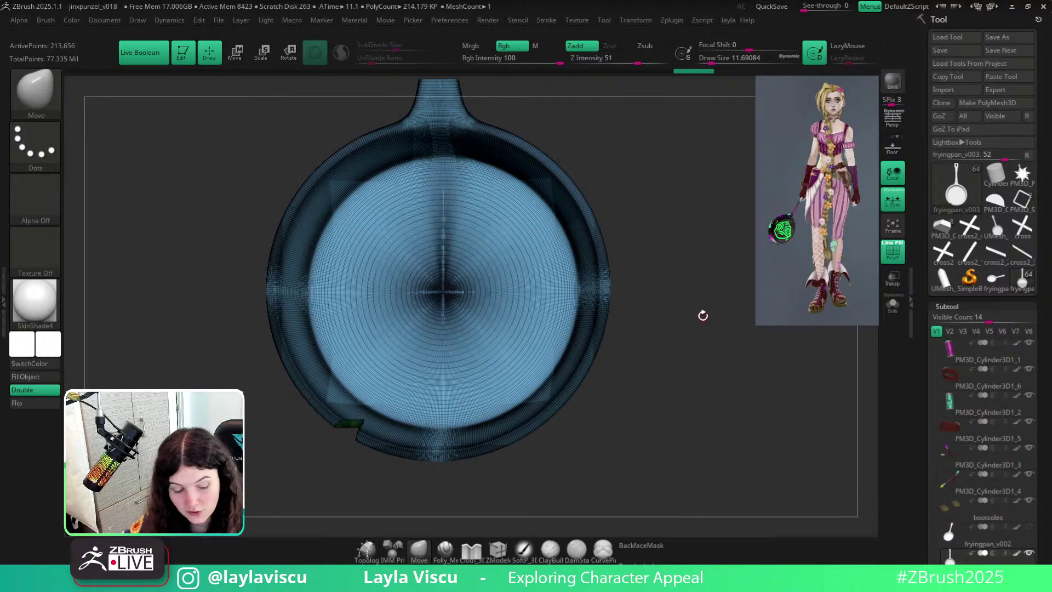
key("shift+f")
key("shift+f")
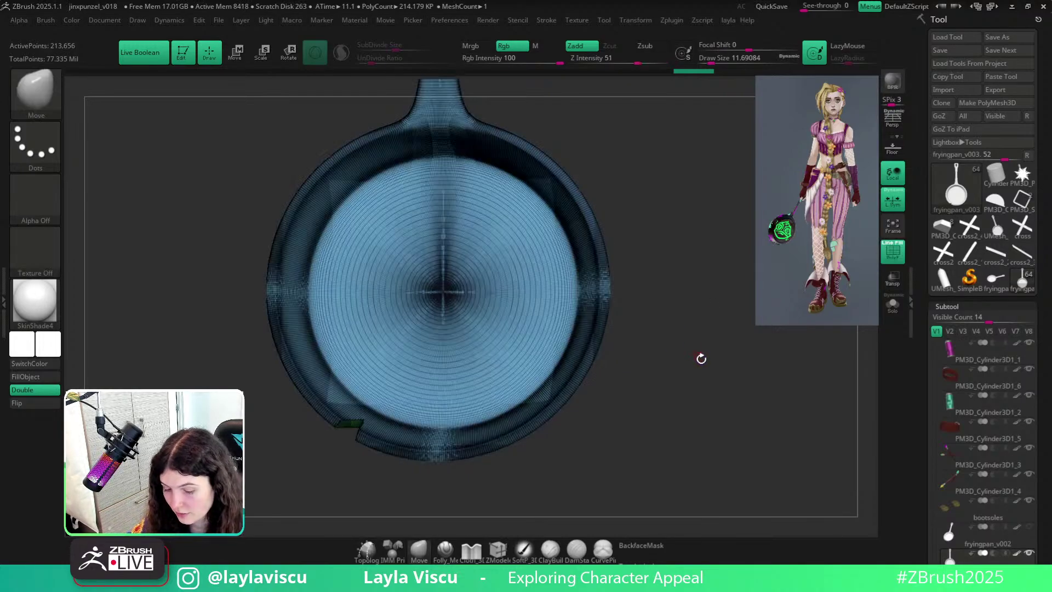
right_click_drag(701, 359, 559, 353, "ctrl")
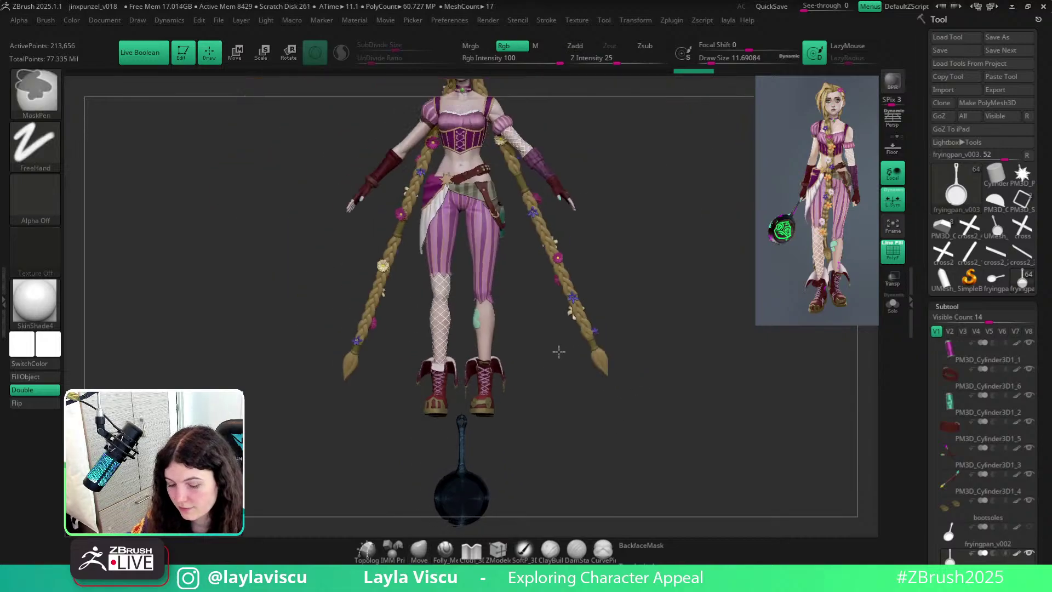
Examine the full character and the frying pan below the boots, checking the pan's size against the legs and braids.
right_click_drag(581, 399, 570, 501, "shift")
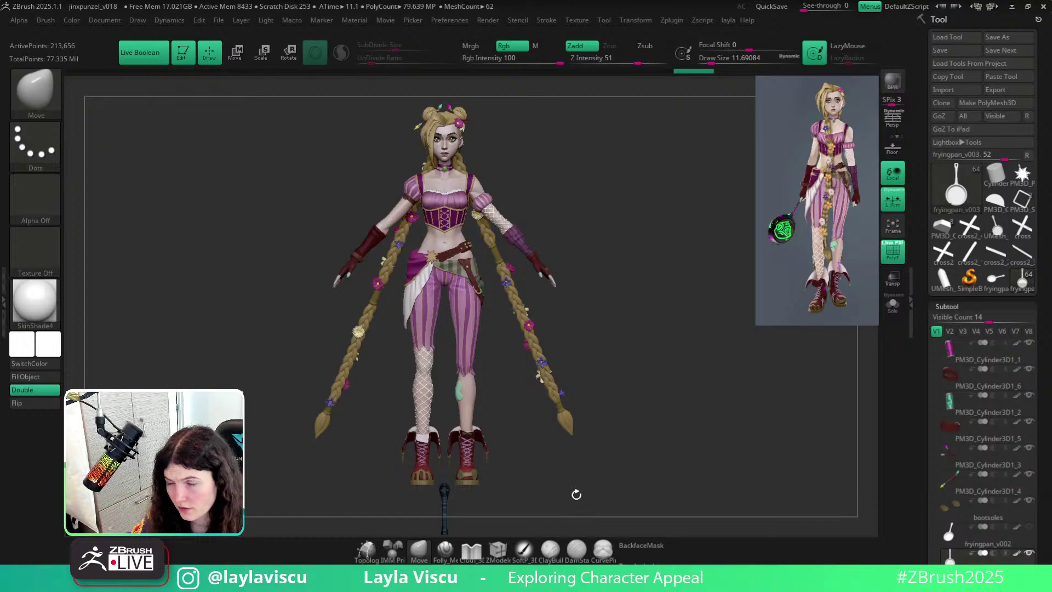
key("shift")
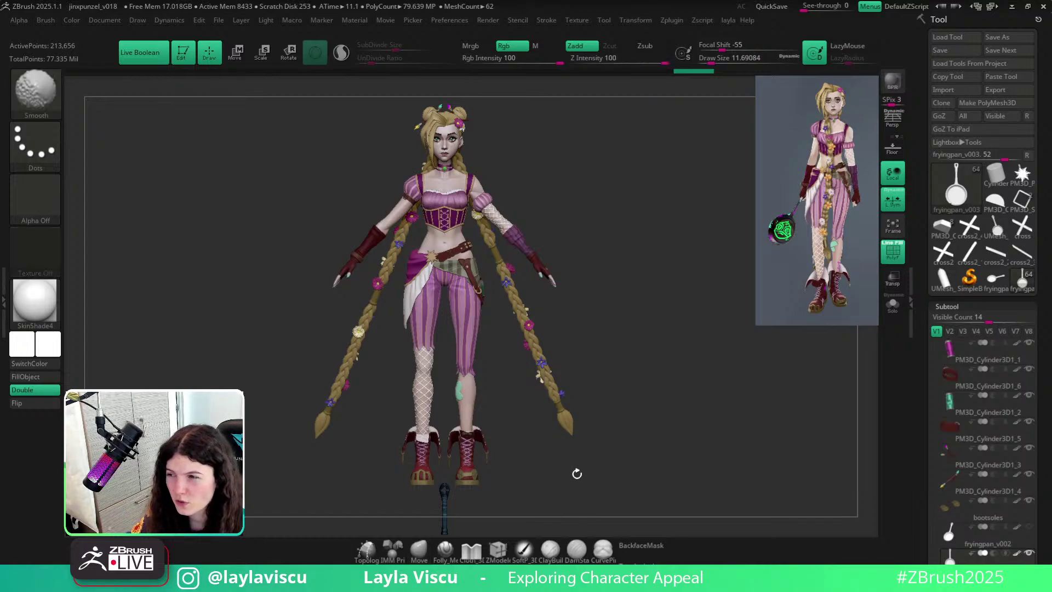
mouse_move(571, 479)
right_mouse_down("ctrl")
mouse_move(538, 371)
mouse_move(515, 384)
mouse_move(520, 411)
right_mouse_up("ctrl")
key("shift+f")
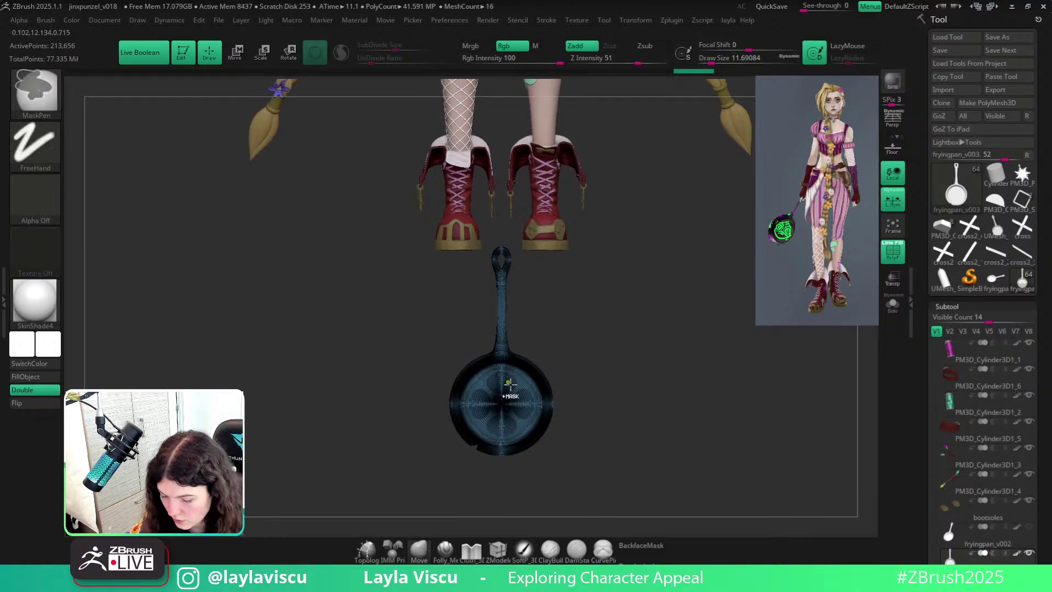
right_click_drag(613, 348, 527, 489, "ctrl")
right_click_drag(583, 298, 561, 480, "alt")
right_click_drag(596, 236, 596, 427, "alt")
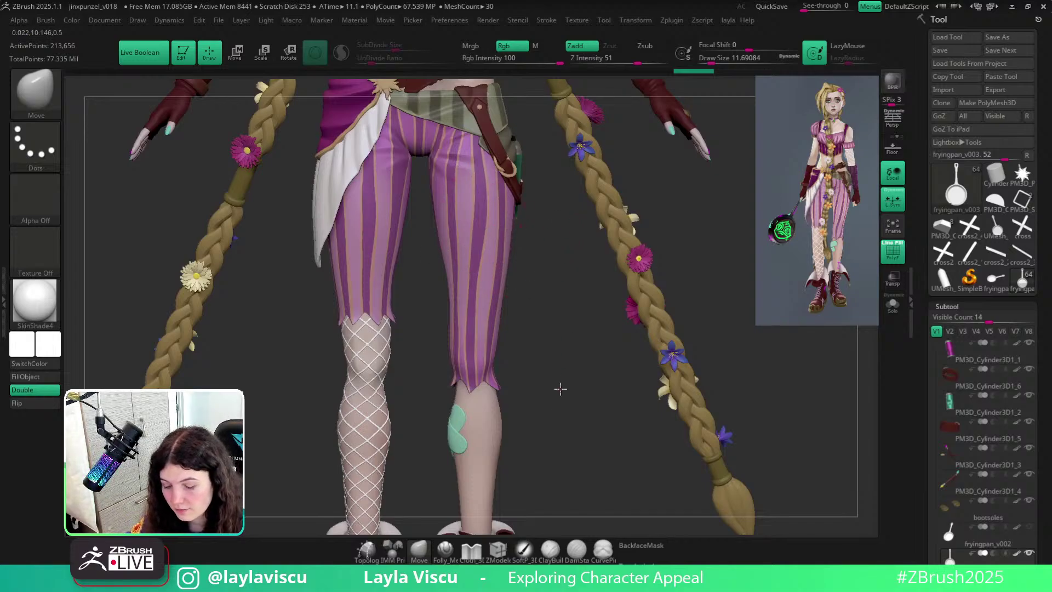
left_click_drag(560, 389, 555, 90, "alt")
left_click_drag(486, 423, 535, 252, "alt")
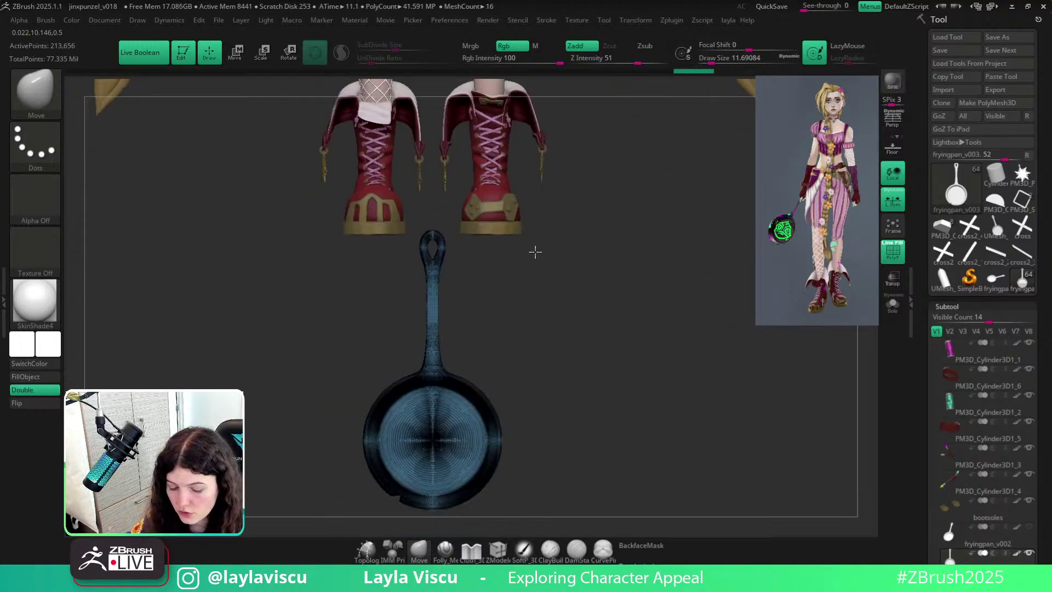
Choose the Topology brush and draw two long, roughly parallel arcs across one side of the frying pan's inner base.
right_click_drag(536, 252, 556, 170, "alt")
mouse_move(468, 354)
right_mouse_down("ctrl")
mouse_move(510, 414)
mouse_move(502, 425)
mouse_move(639, 425)
right_mouse_up("ctrl")
key("b")
key("t")
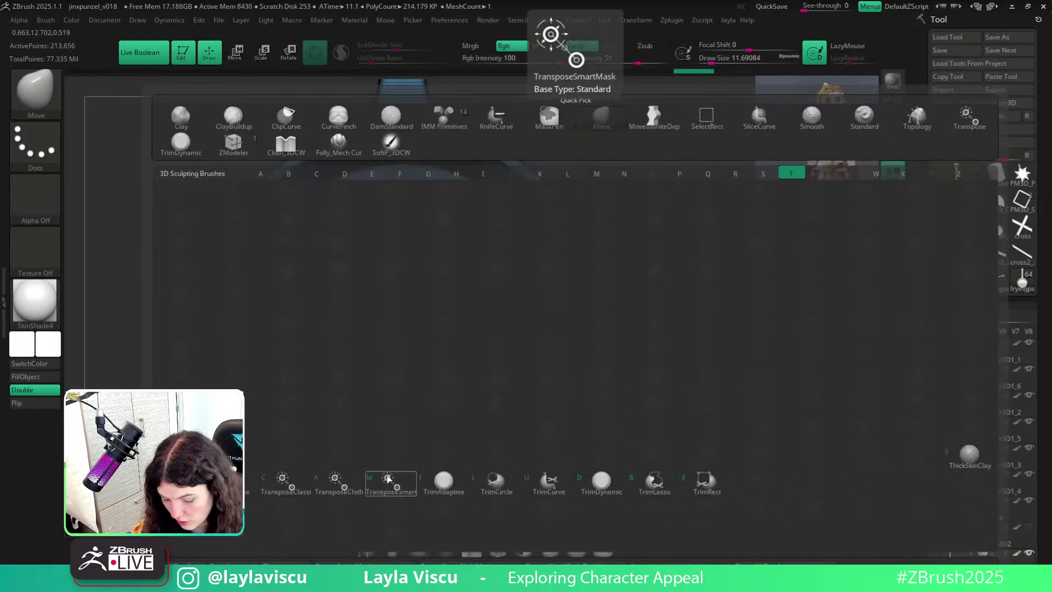
left_click(190, 485)
right_click_drag(334, 422, 438, 394, "ctrl")
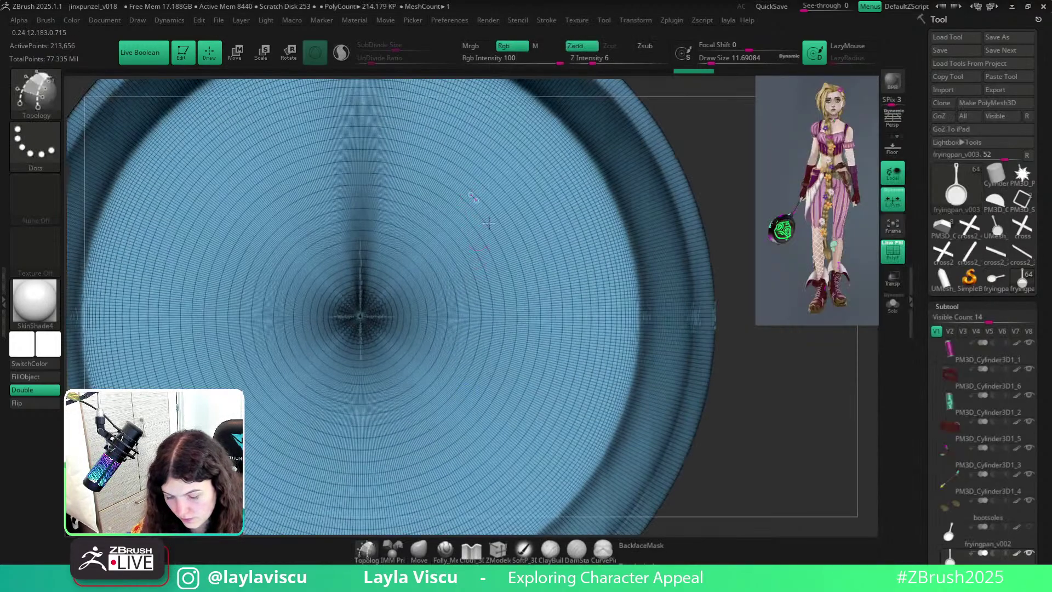
left_click_drag(472, 196, 499, 435)
mouse_move(545, 176)
left_mouse_down()
mouse_move(586, 346)
mouse_move(585, 433)
left_mouse_up()
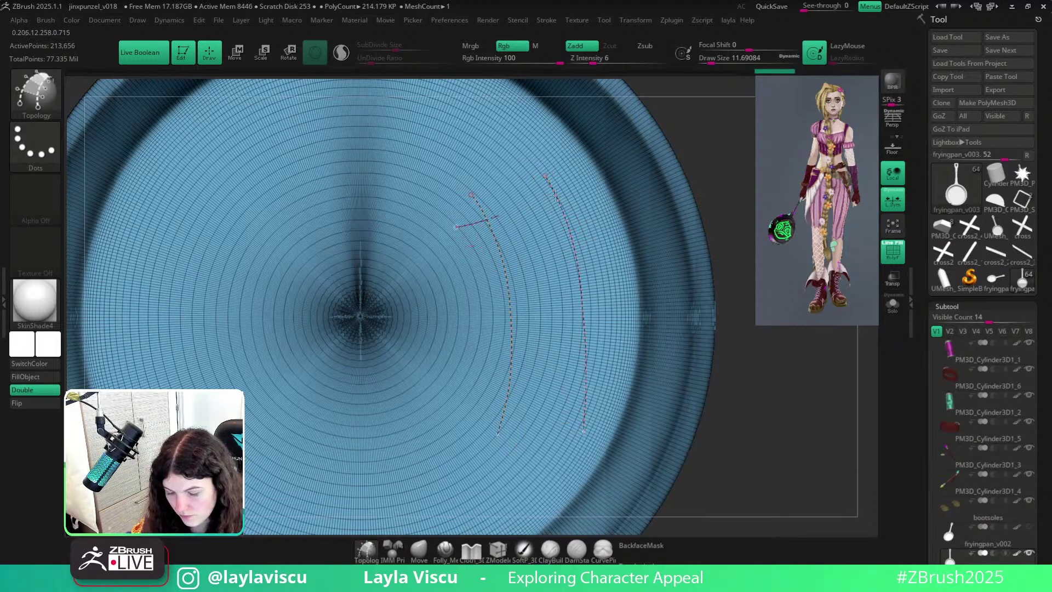
Try crossing the two topology arcs with five short curves to form a strip of quads on the pan.
left_click_drag(555, 196, 602, 185)
left_click_drag(625, 236, 625, 236)
left_click_drag(454, 332, 629, 314)
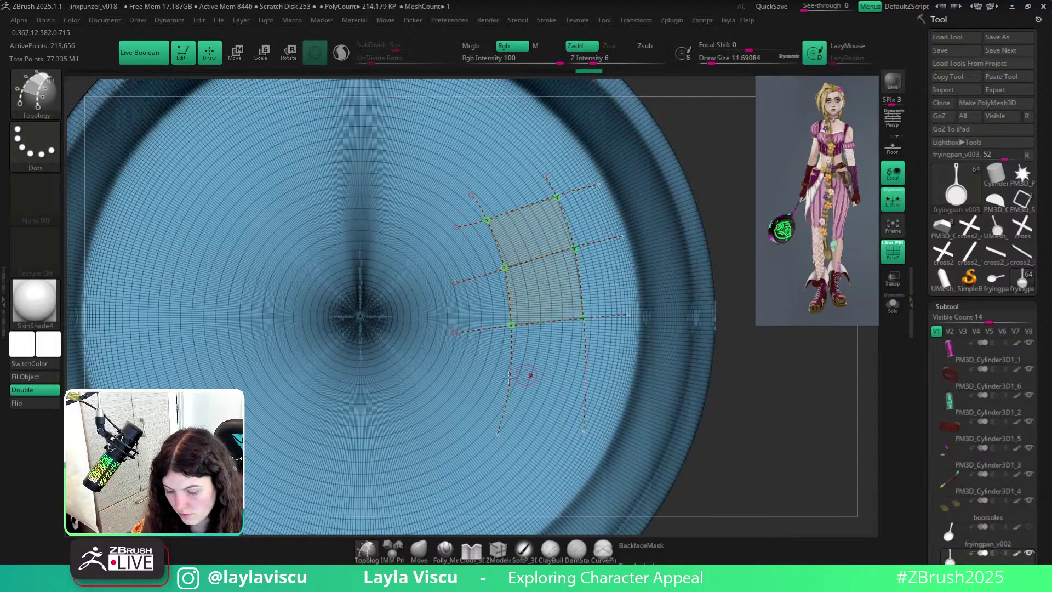
left_click_drag(442, 373, 652, 394)
key("shift+f")
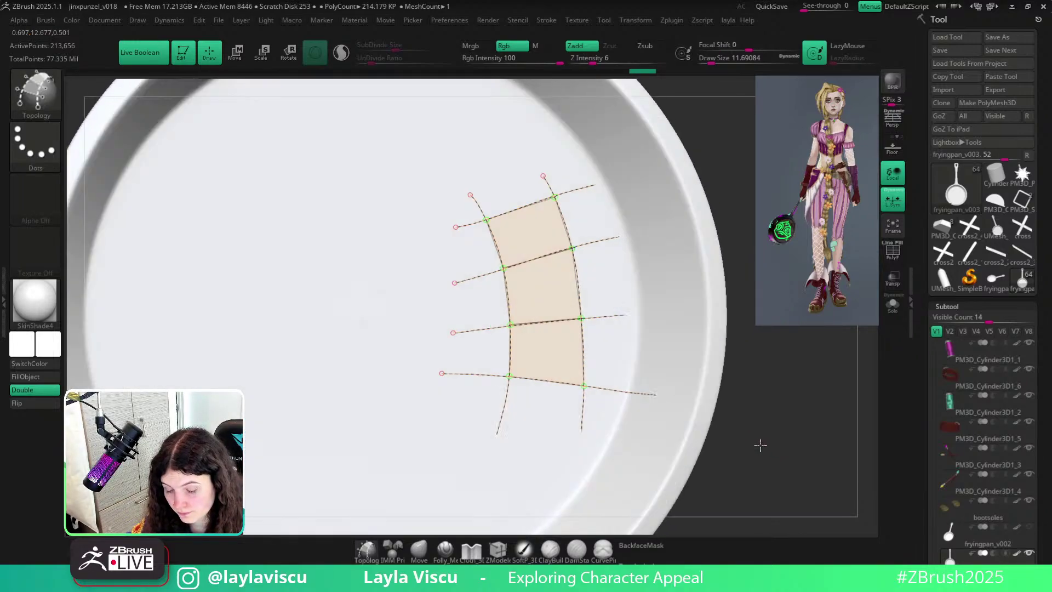
left_click_drag(458, 413, 620, 433)
Undo the topology curves drawn on the frying pan.
right_click_drag(653, 410, 667, 449, "ctrl")
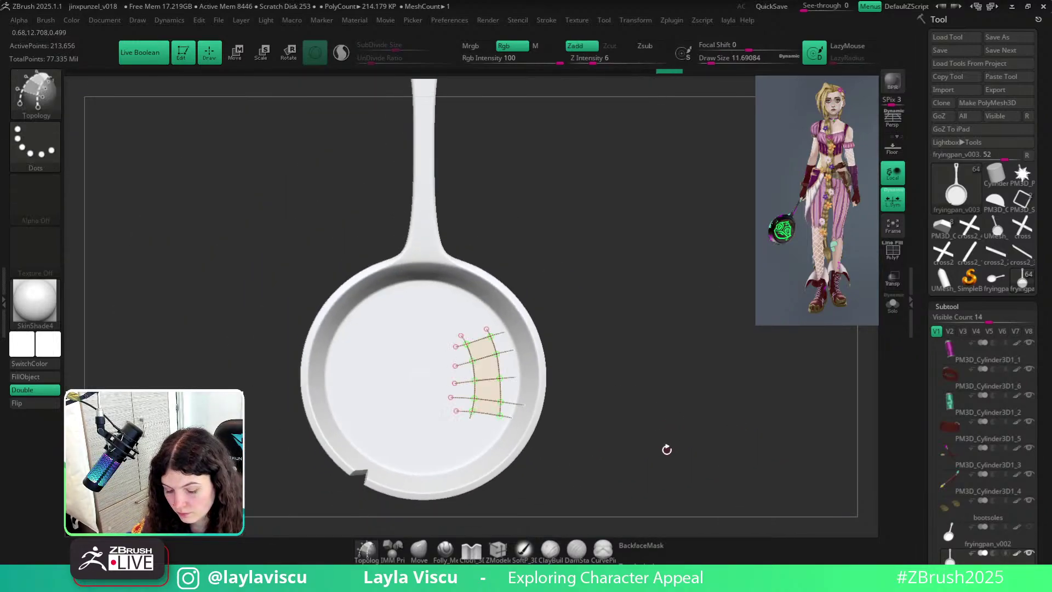
key("ctrl+z")
key("ctrl+z")
key("ctrl+z")
key("ctrl+z")
key("ctrl+z")
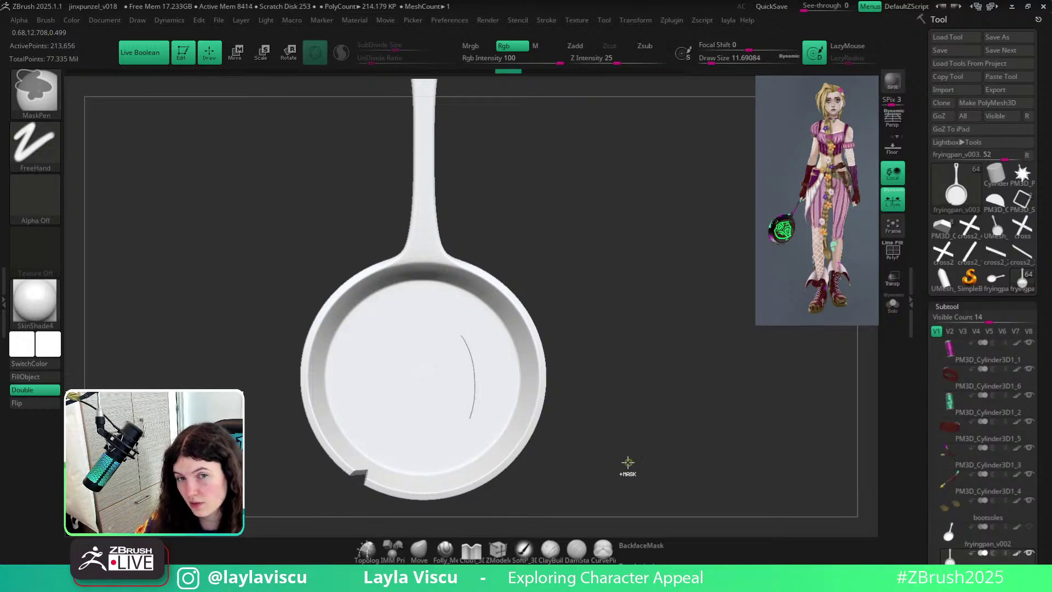
Change the active material to BasicMaterial to preview the character and frying pan.
key("shift+f")
right_click_drag(585, 434, 649, 426, "alt")
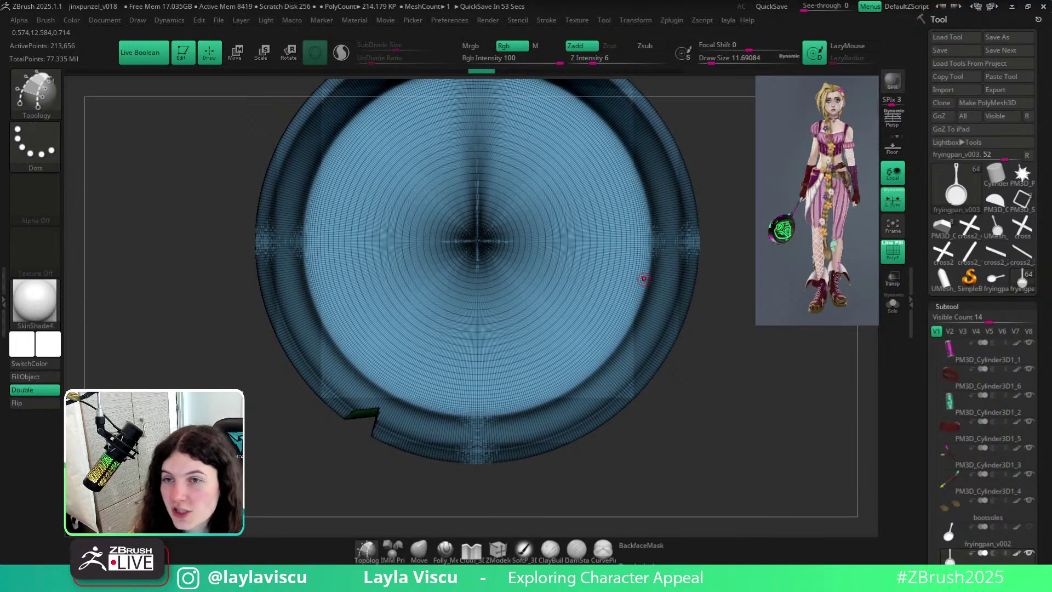
right_click_drag(756, 414, 648, 371, "ctrl")
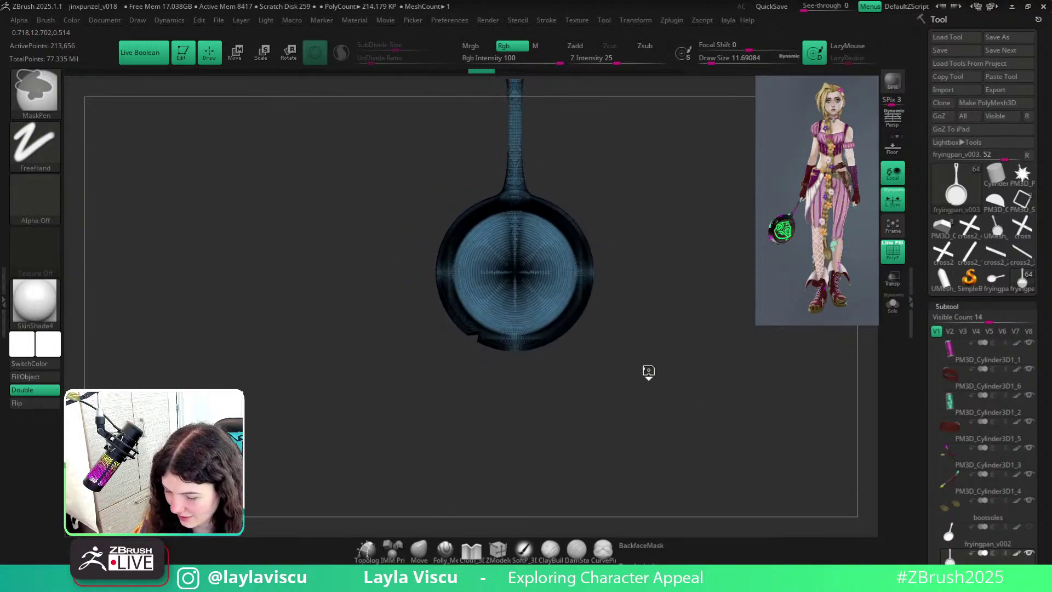
mouse_move(705, 410)
right_mouse_down("ctrl")
mouse_move(663, 386)
mouse_move(671, 551)
right_mouse_up("ctrl")
right_click_drag(660, 246, 642, 465, "alt")
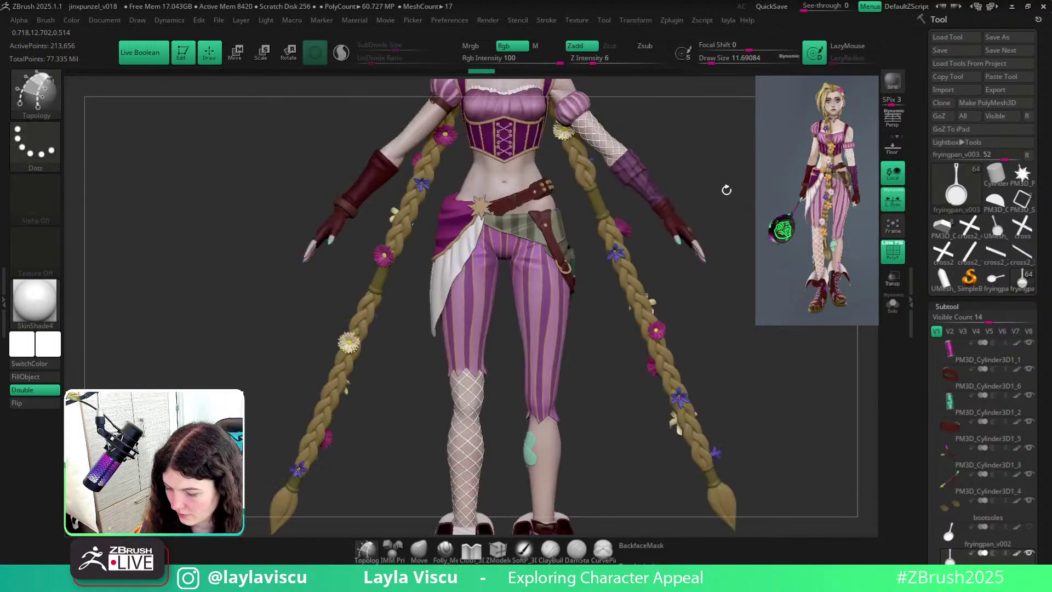
right_click_drag(726, 190, 738, 340, "alt")
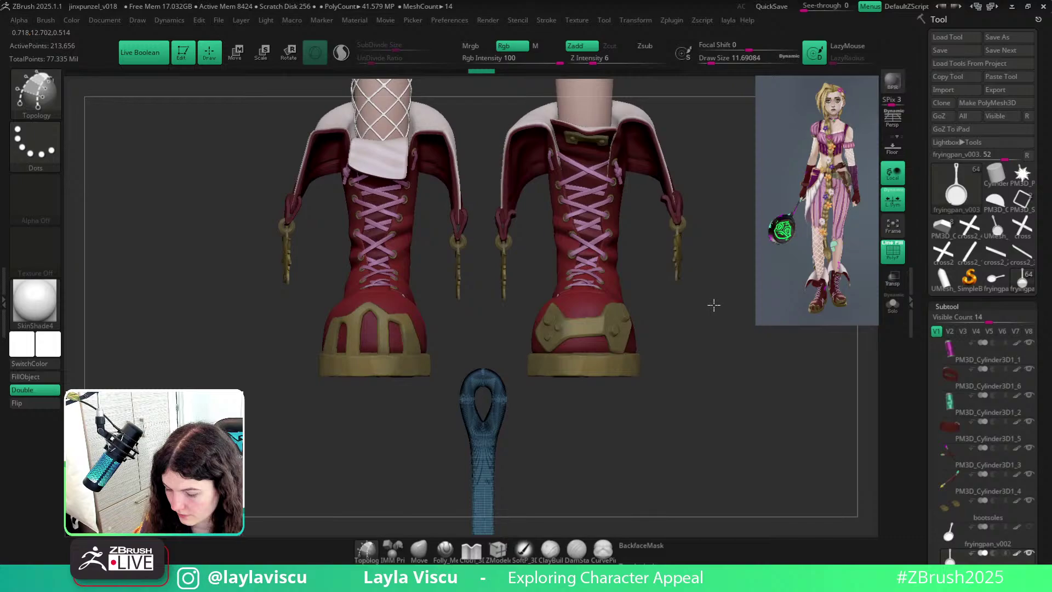
right_click_drag(713, 303, 651, 442)
left_click(34, 301)
left_click(165, 332)
Inspect the boots and the frying pan from several angles in the new material, with and without the wireframe.
right_click_drag(638, 336, 632, 338)
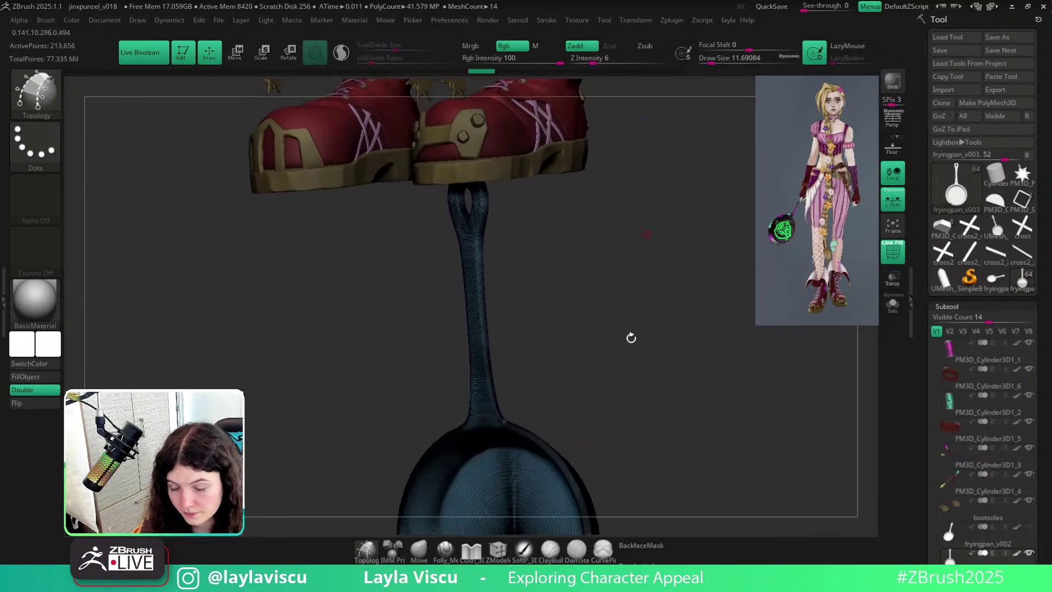
right_click_drag(641, 412, 507, 247)
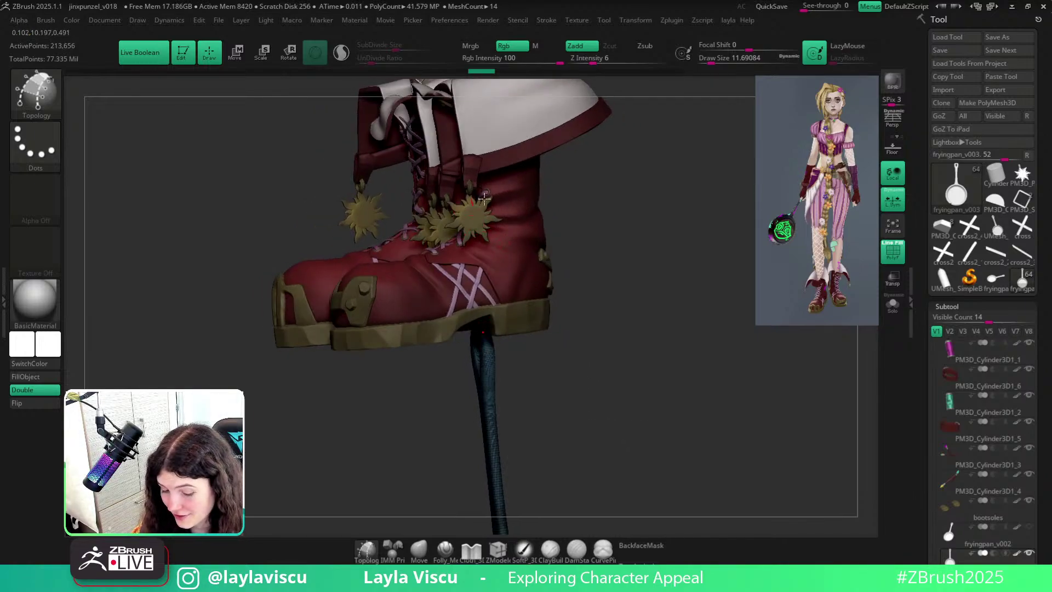
right_click_drag(515, 250, 626, 244)
key("shift+f")
right_click_drag(623, 289, 621, 149, "alt")
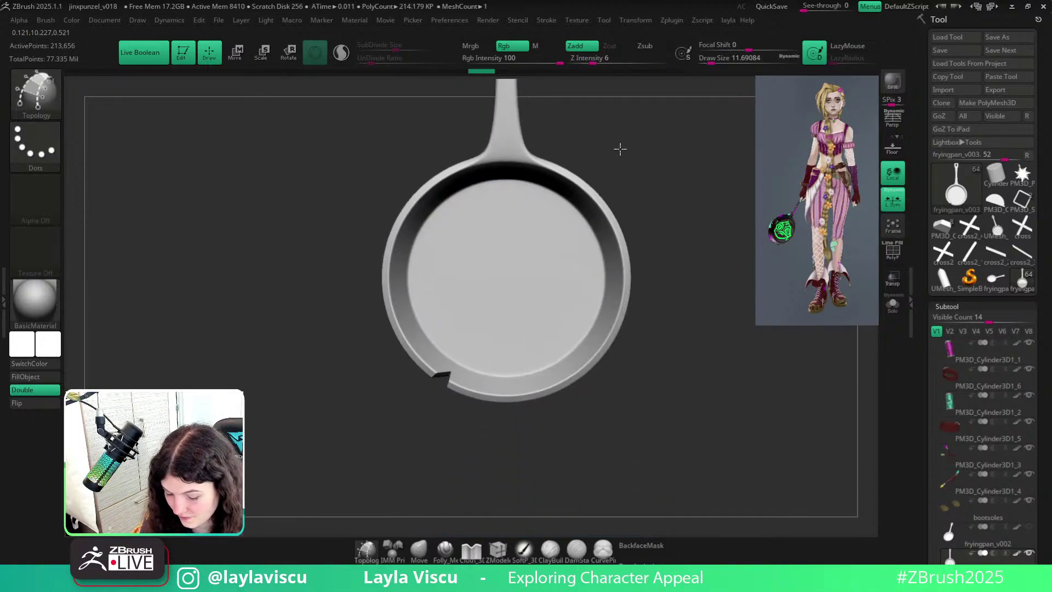
Show the frying pan's wireframe up close and bring its geometry and polygroup settings into view.
right_click_drag(525, 337, 493, 423, "ctrl")
key("shift+f")
scroll(964, 315, "down", 10)
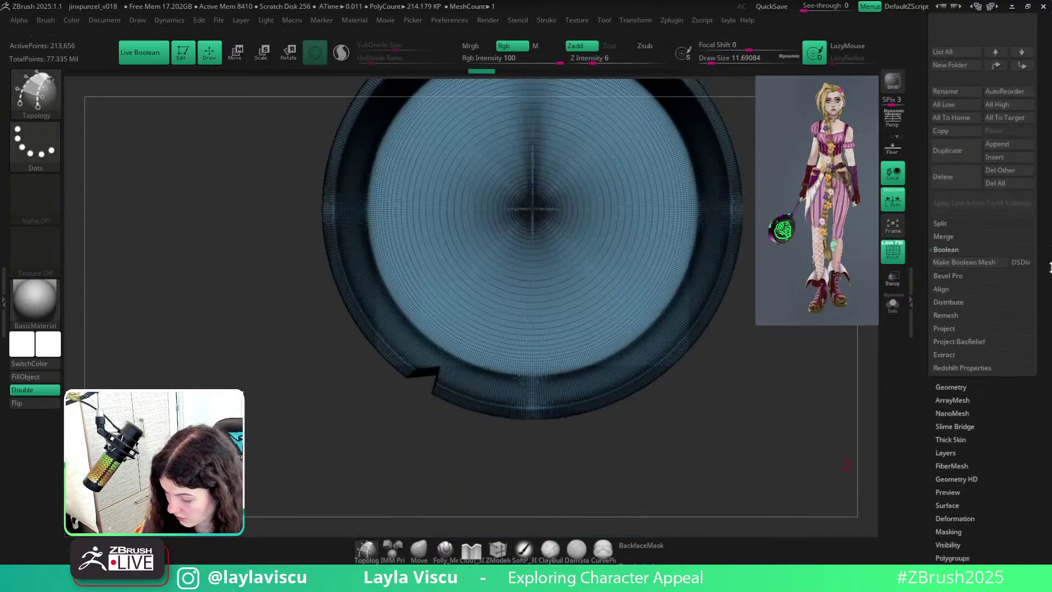
Convert the frying pan to a DynaMesh at resolution 904 and turn off its wireframe display.
left_click(953, 319)
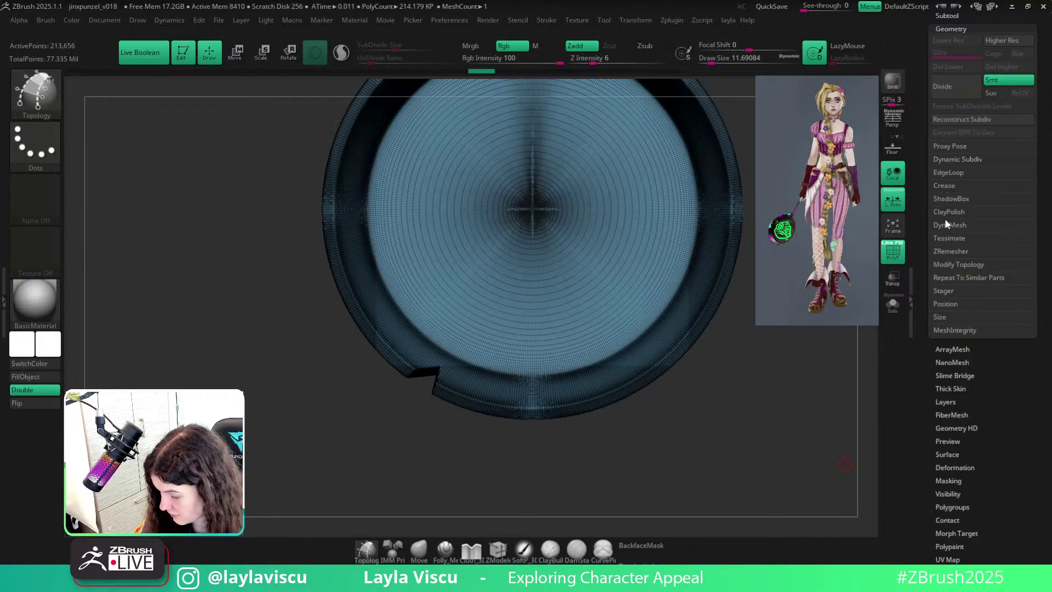
left_click(946, 224)
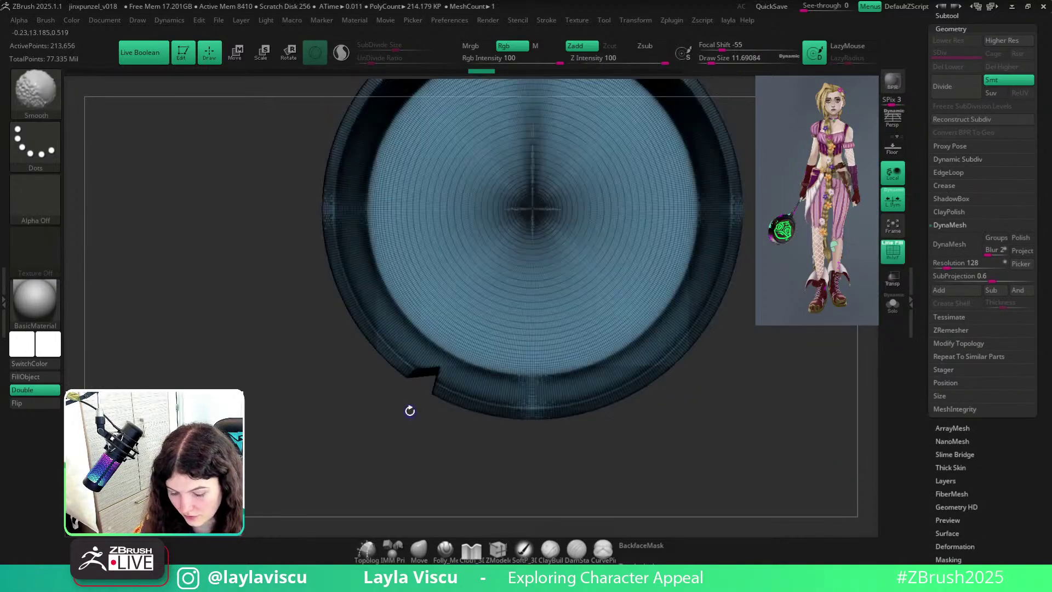
left_click(957, 247)
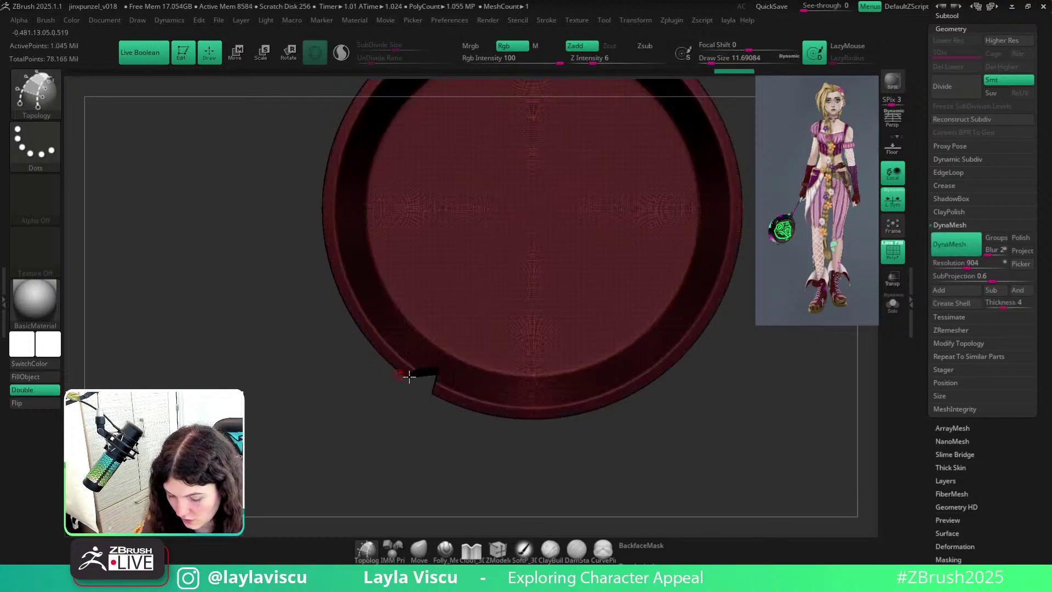
mouse_move(473, 431)
right_mouse_down("ctrl")
mouse_move(472, 484)
mouse_move(449, 485)
mouse_move(444, 501)
right_mouse_up("ctrl")
key("shift+f")
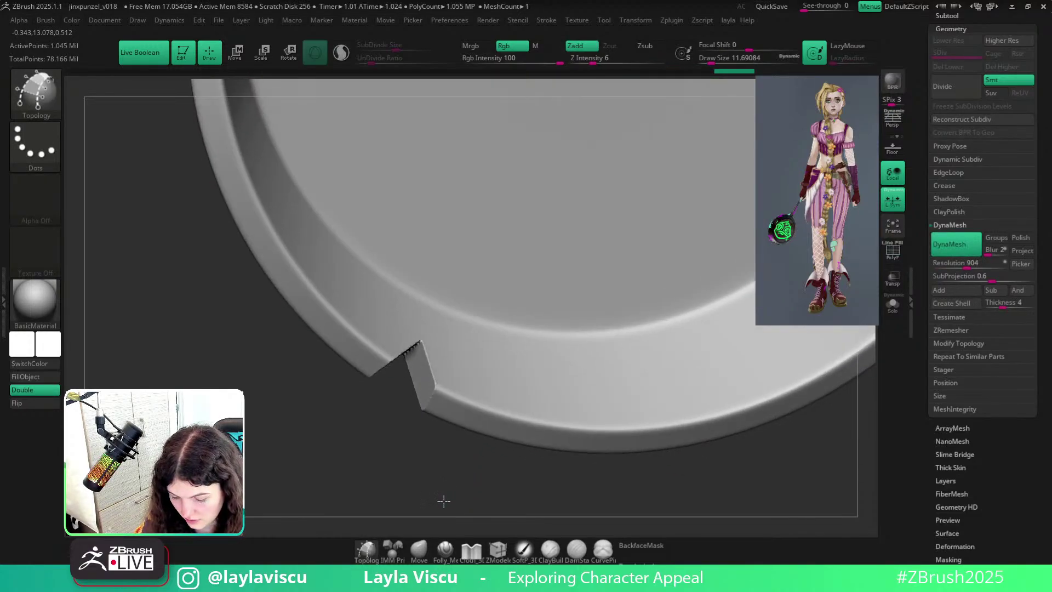
Bevel the right edge of the notch in the pan's rim with the TrimDynamic brush at draw size about 27.
key("b")
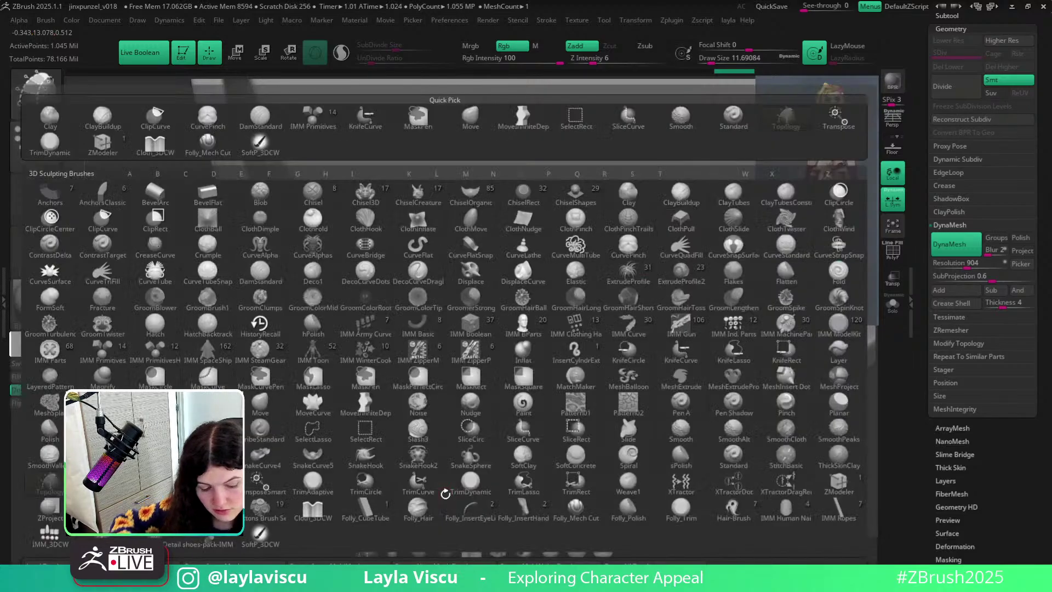
key("t")
key("d")
key("s")
left_click(434, 365)
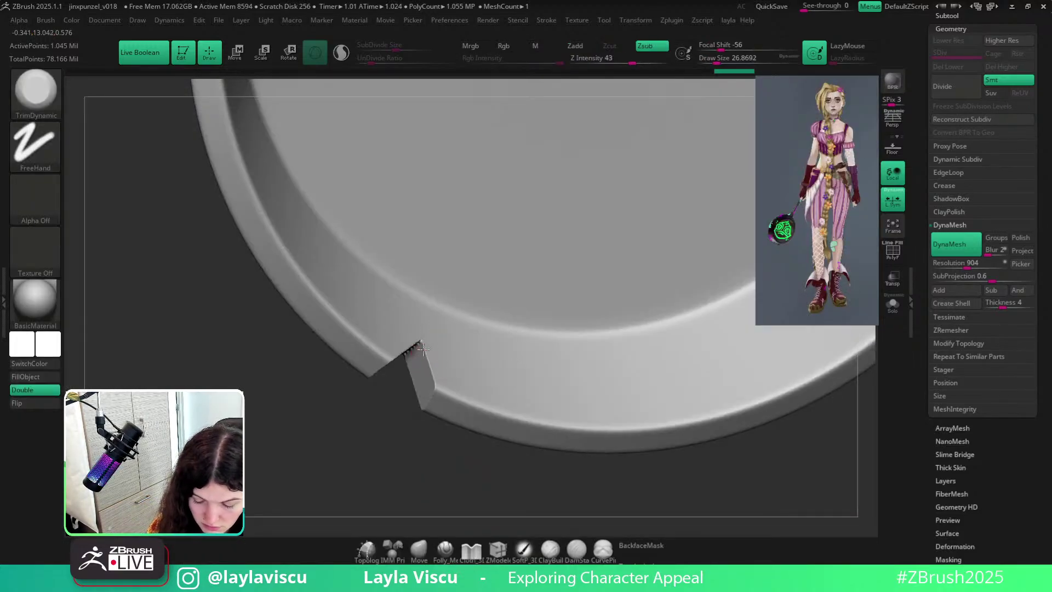
key("s")
left_click(436, 388)
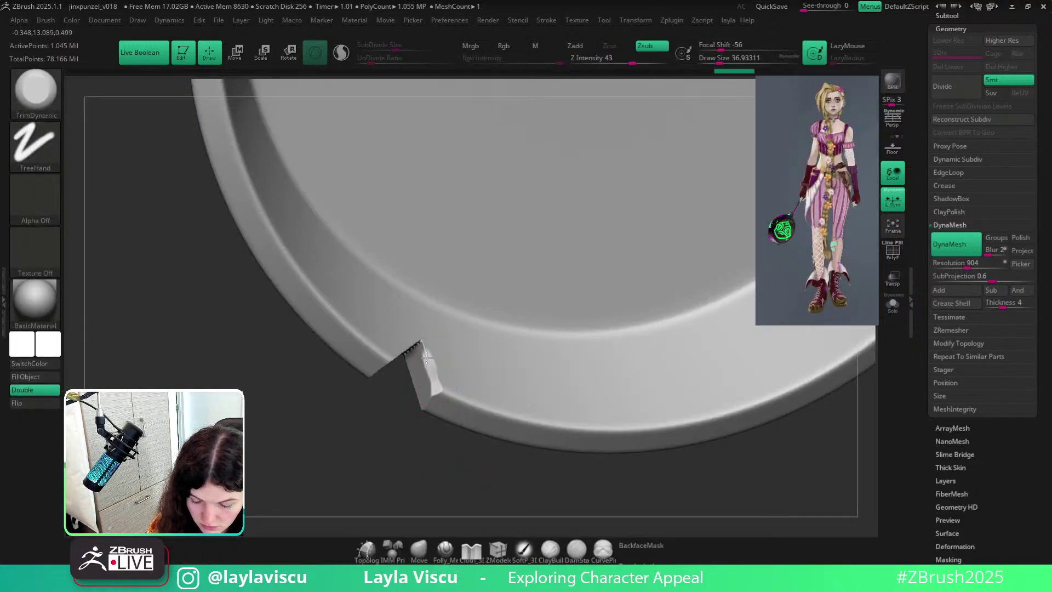
left_click_drag(427, 358, 432, 393)
key("ctrl+z")
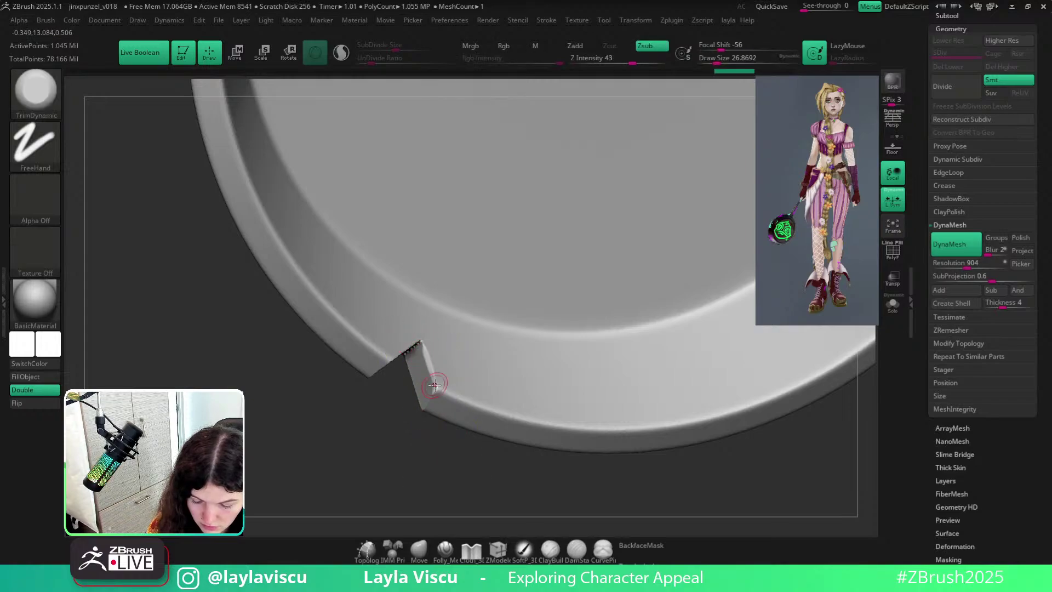
left_click_drag(423, 348, 438, 392)
key("ctrl+z")
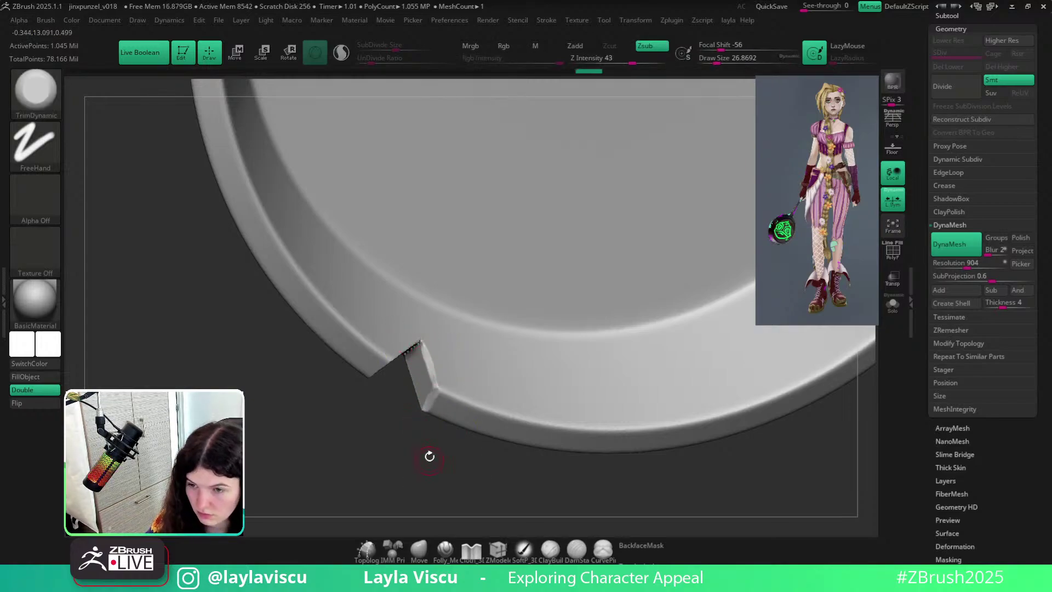
Bevel the left edge of the rim notch with TrimDynamic and smooth the notch's inner corner.
mouse_move(434, 470)
left_mouse_down()
mouse_move(381, 357)
mouse_move(371, 377)
left_mouse_up()
mouse_move(388, 424)
left_mouse_down()
mouse_move(420, 351)
mouse_move(448, 346)
mouse_move(410, 352)
left_mouse_up()
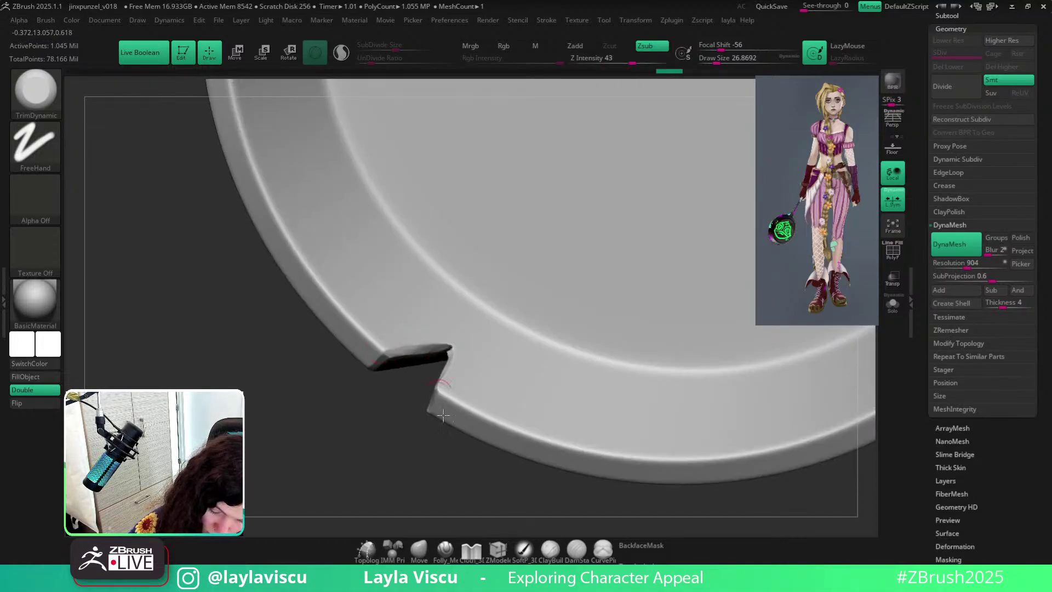
left_click_drag(443, 415, 498, 406)
left_click_drag(426, 348, 427, 361, "shift")
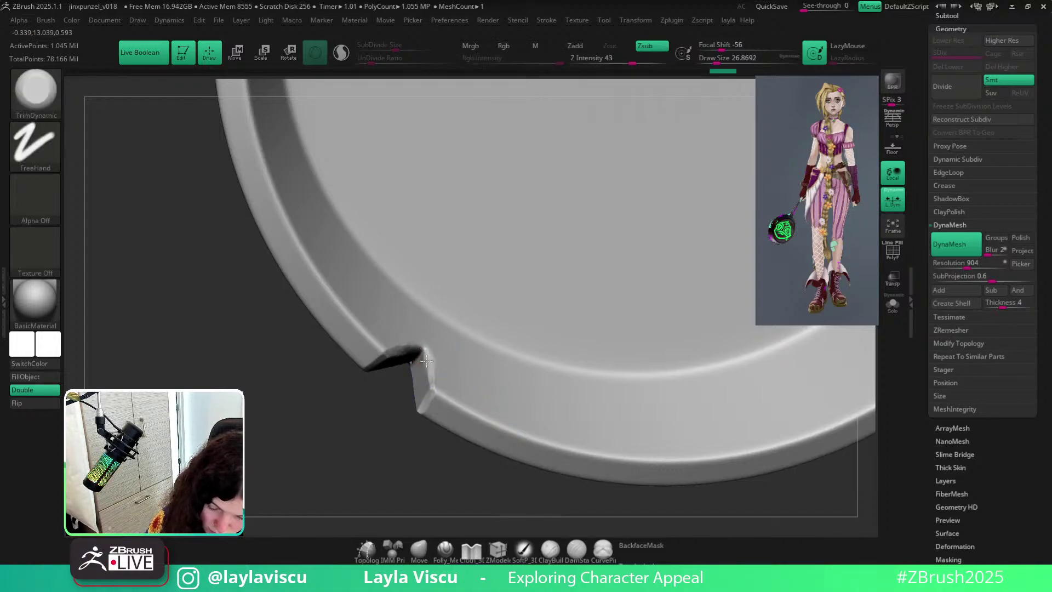
left_click_drag(430, 398, 427, 388)
Flatten the rim corner to the left of the notch with TrimDynamic at draw size about 35.
right_click_drag(430, 396, 463, 400, "ctrl")
mouse_move(587, 444)
left_mouse_down()
mouse_move(606, 498)
mouse_move(647, 429)
left_mouse_up()
right_click_drag(510, 373, 463, 306, "ctrl")
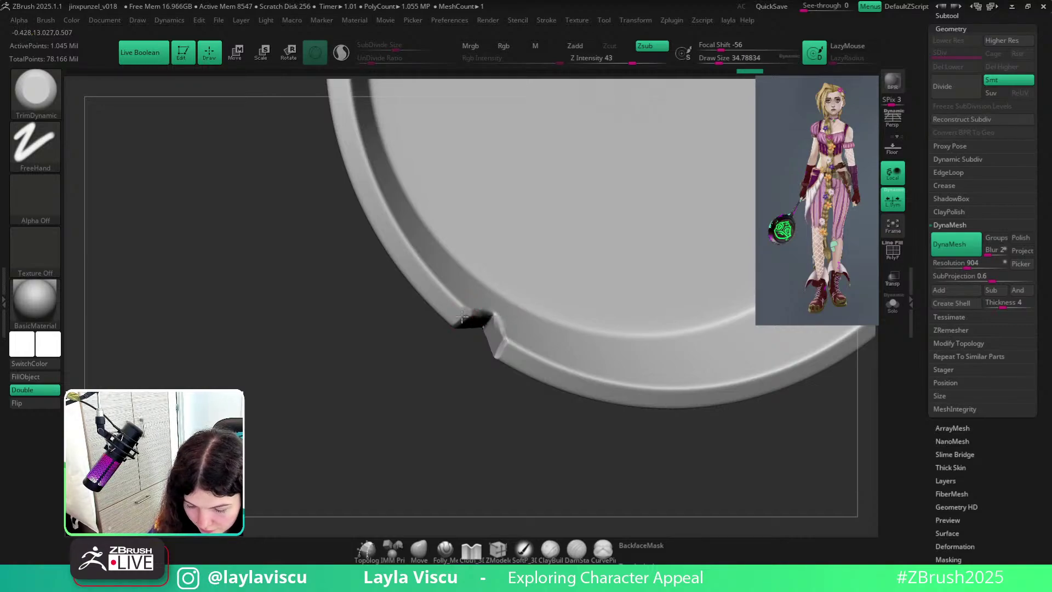
mouse_move(459, 318)
left_mouse_down()
mouse_move(460, 306)
mouse_move(474, 307)
left_mouse_up()
mouse_move(531, 412)
left_mouse_down()
mouse_move(513, 412)
mouse_move(493, 386)
left_mouse_up()
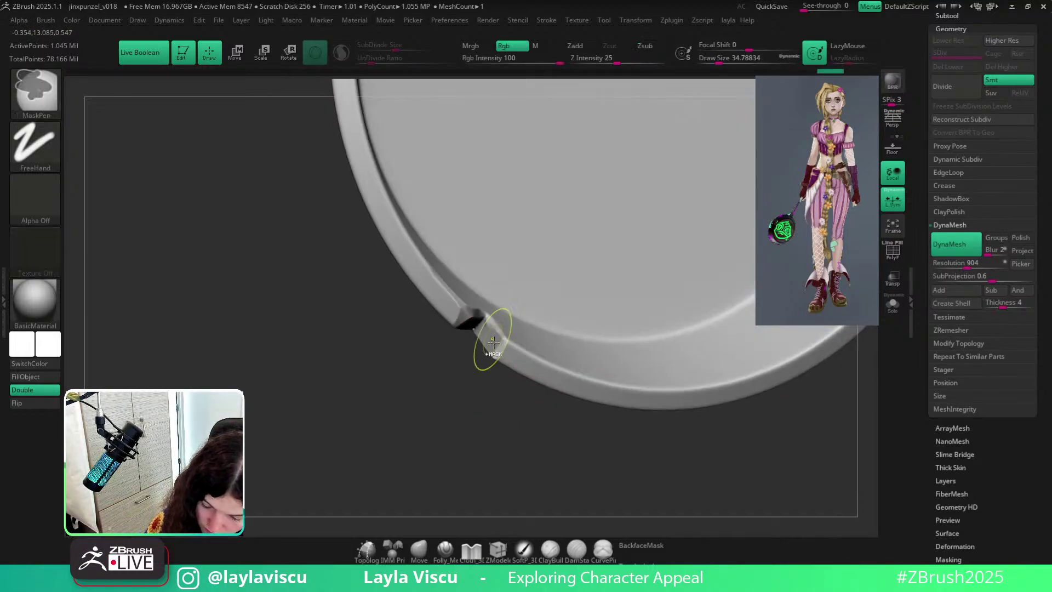
Polish the right inner wall of the notch with the hPolish brush at draw size about 13.
right_click_drag(491, 344, 481, 300, "ctrl")
key("b")
key("h")
key("p")
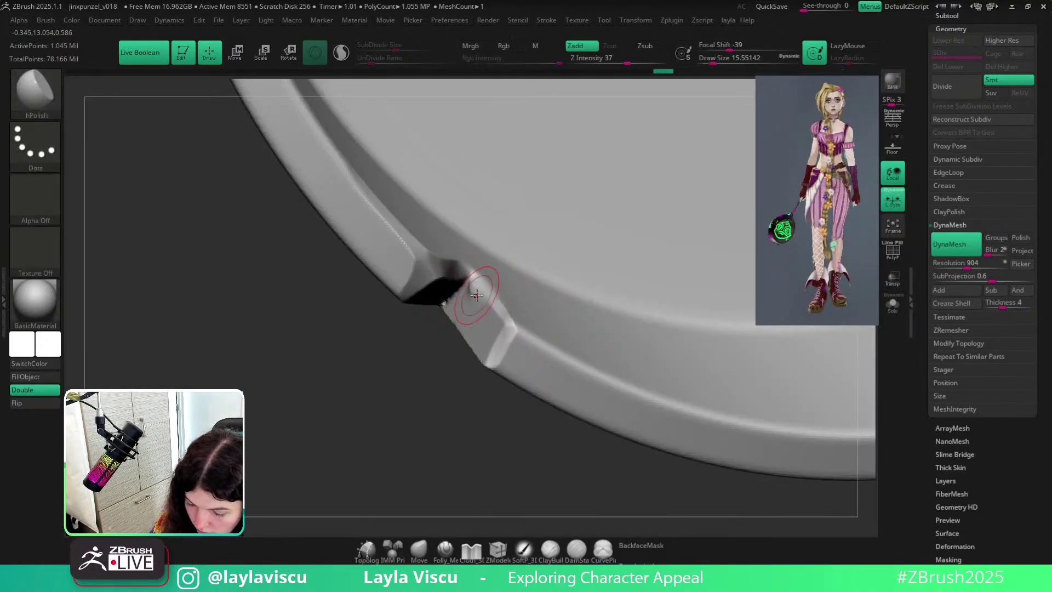
key("bracketleft")
key("bracketleft")
key("bracketright")
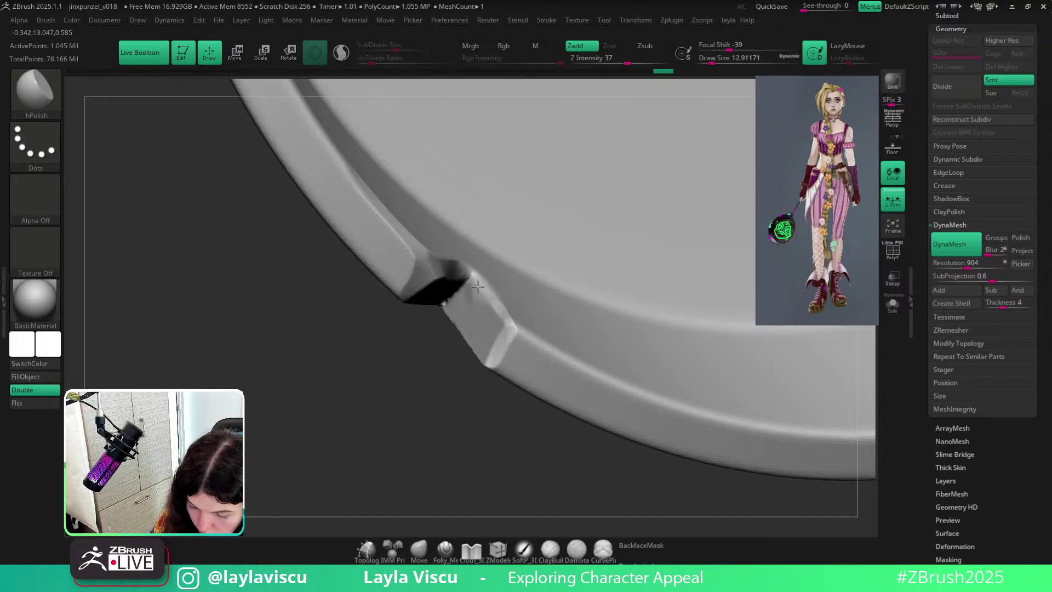
left_click_drag(466, 299, 474, 314)
Trim the left edge of the notch on the pan's outer side with TrimDynamic, using draw sizes of about 22 and 33.
mouse_move(455, 298)
right_mouse_down("ctrl")
mouse_move(437, 200)
mouse_move(553, 310)
mouse_move(547, 265)
mouse_move(559, 266)
right_mouse_up("ctrl")
key("b")
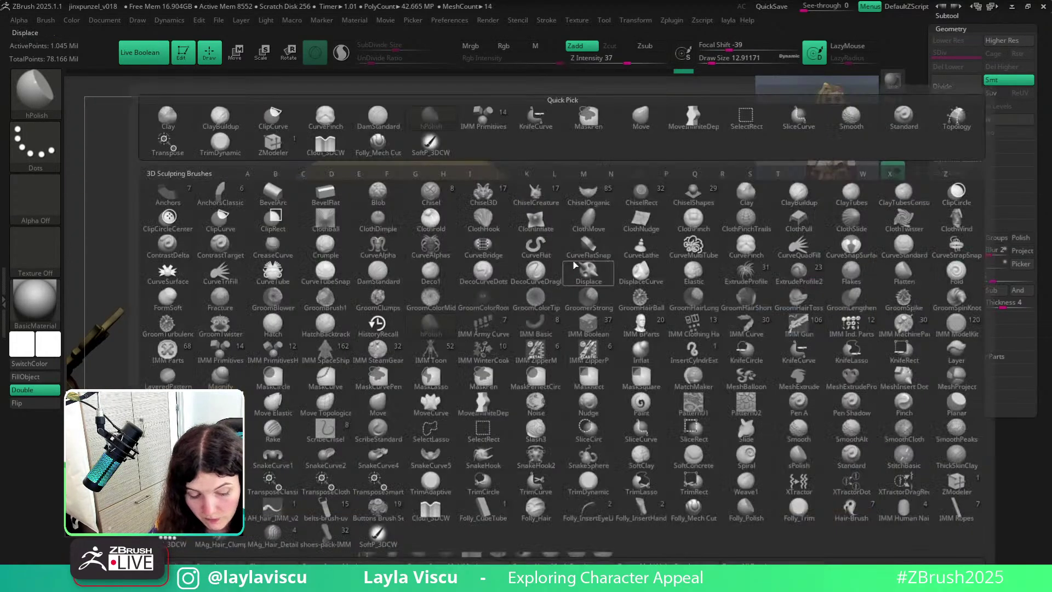
key("t")
key("d")
right_click_drag(641, 239, 521, 258)
key("bracketright")
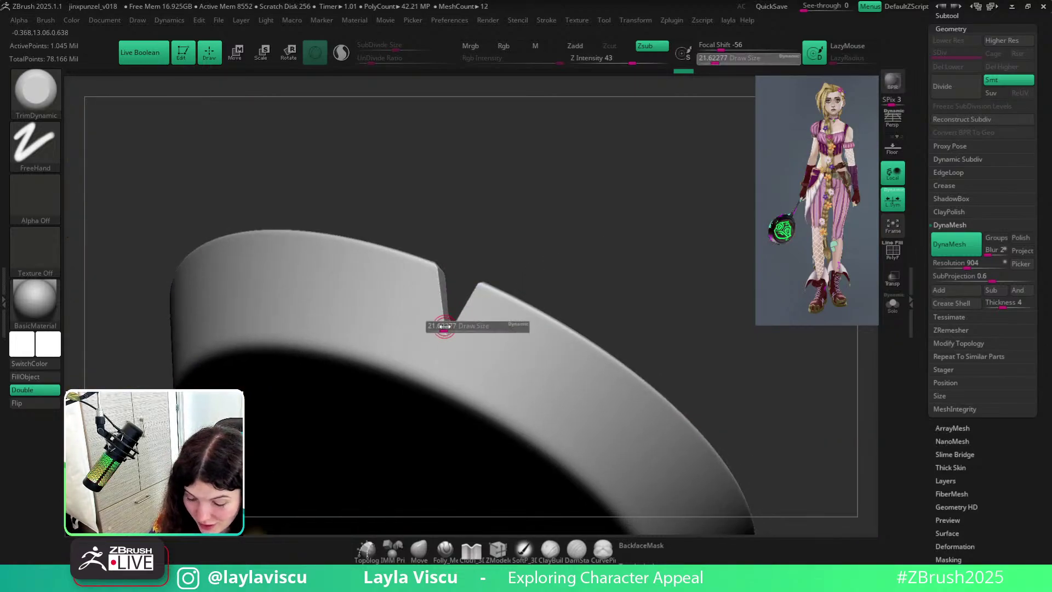
left_click_drag(439, 285, 439, 276)
right_click_drag(444, 302, 439, 310)
key("bracketright")
left_click_drag(444, 323, 441, 315)
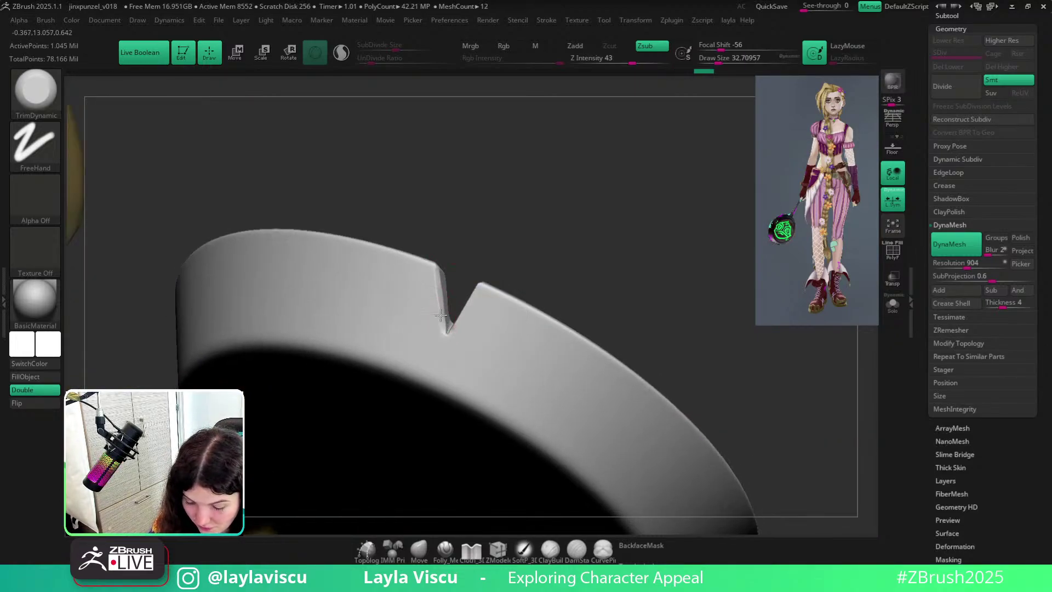
mouse_move(436, 268)
left_mouse_down()
mouse_move(440, 308)
mouse_move(435, 281)
left_mouse_up()
Try another TrimDynamic stroke along the notch's edge and undo it.
mouse_move(490, 227)
right_mouse_down()
mouse_move(510, 266)
mouse_move(484, 278)
mouse_move(517, 287)
mouse_move(487, 263)
mouse_move(493, 345)
mouse_move(482, 277)
mouse_move(522, 345)
mouse_move(470, 297)
right_mouse_up()
mouse_move(489, 313)
left_mouse_down()
mouse_move(472, 294)
mouse_move(492, 276)
left_mouse_up()
key("ctrl+z")
Mask the right side of the notch, trim the exposed left wall with TrimDynamic, and clear the mask.
mouse_move(571, 425)
left_mouse_down("ctrl")
mouse_move(519, 362)
mouse_move(497, 217)
left_mouse_up("ctrl")
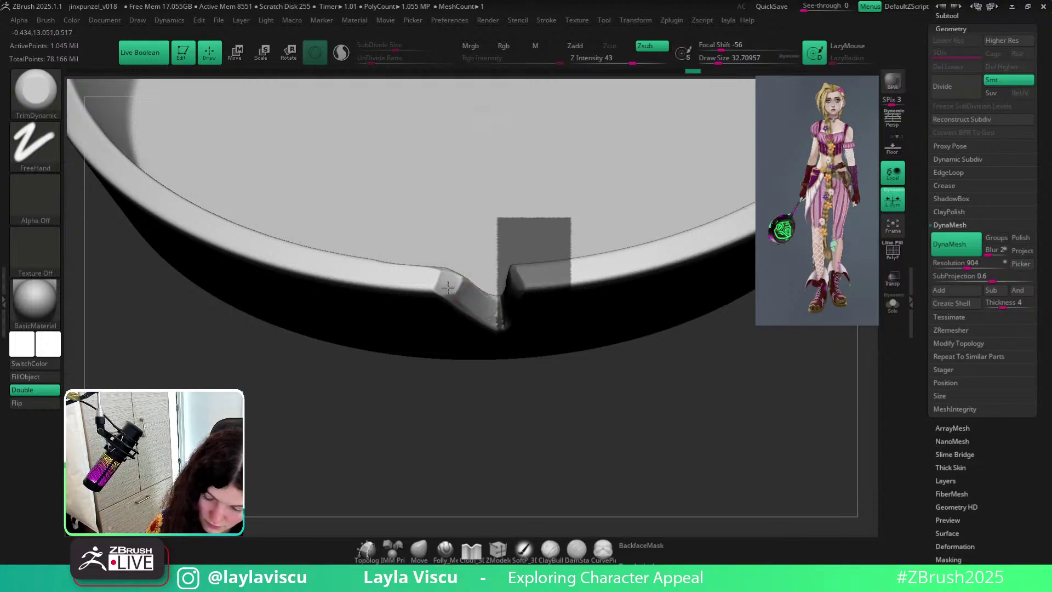
left_click_drag(573, 423, 587, 440, "ctrl")
right_click_drag(585, 428, 527, 241, "ctrl")
right_click_drag(622, 377, 574, 308)
right_click_drag(472, 300, 507, 405, "ctrl")
right_click_drag(551, 440, 516, 429)
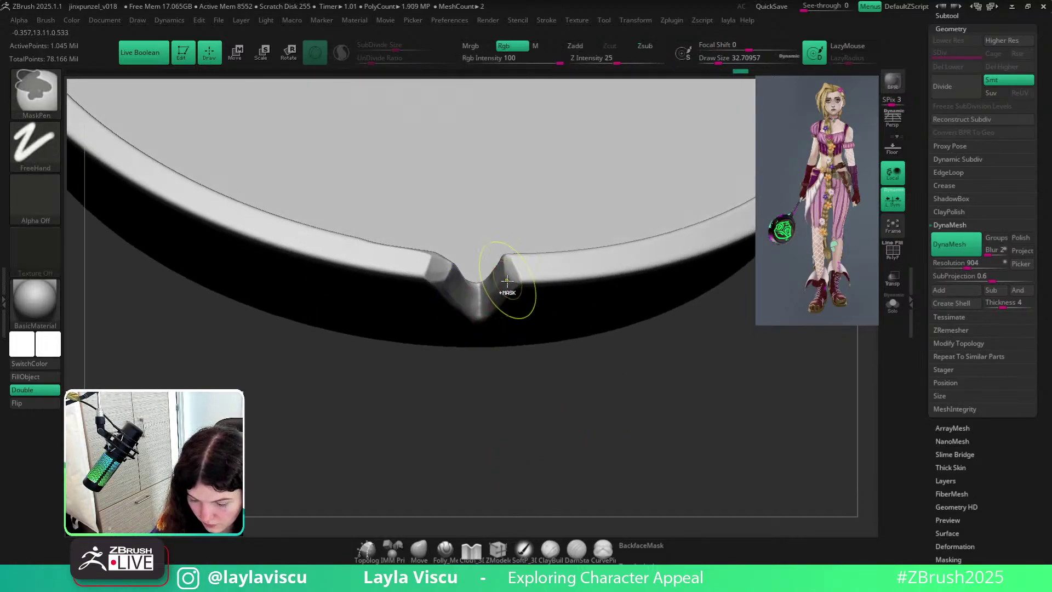
mouse_move(512, 293)
right_mouse_down("ctrl")
mouse_move(493, 310)
mouse_move(506, 228)
right_mouse_up("ctrl")
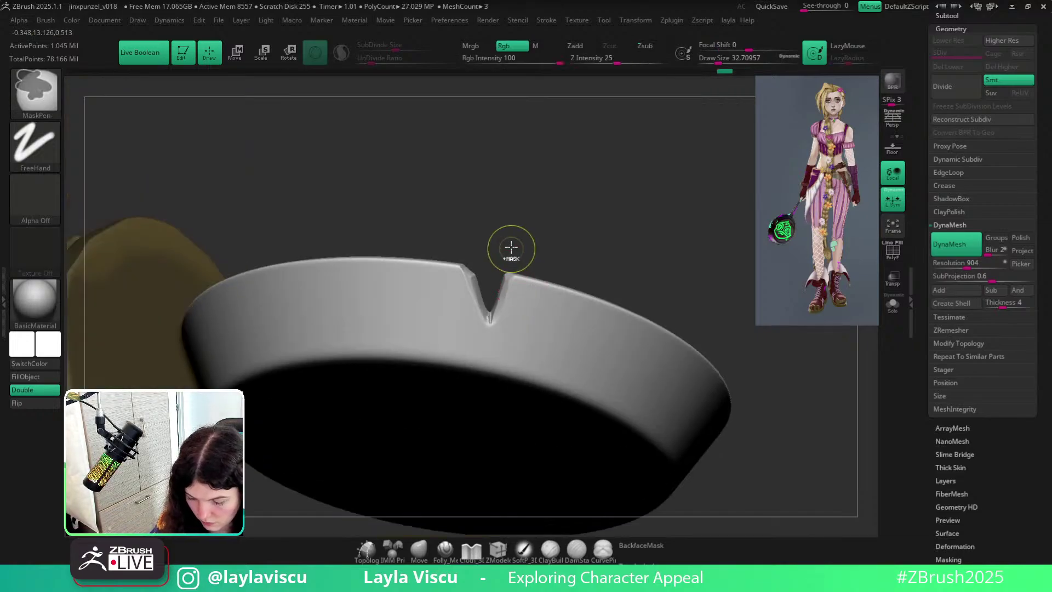
left_click_drag(514, 246, 479, 343, "ctrl")
left_click(550, 252, "ctrl")
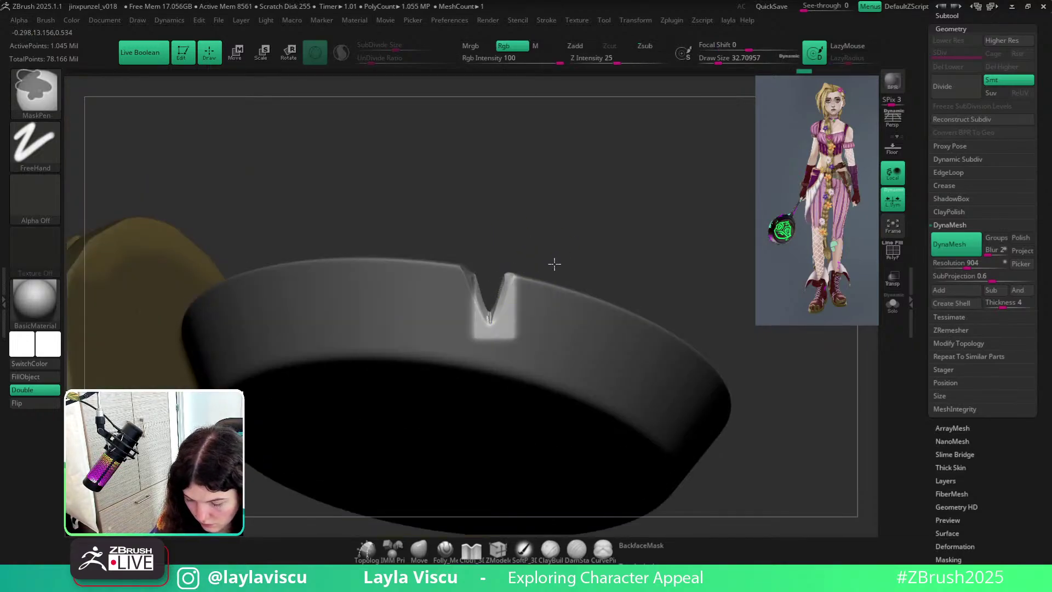
left_click(554, 263, "ctrl")
left_click(520, 316, "ctrl")
left_click_drag(555, 267, 620, 287, "ctrl")
Apply ClayPolish with a maximum of 25 to the whole pan and clear the resulting mask.
left_click(950, 213)
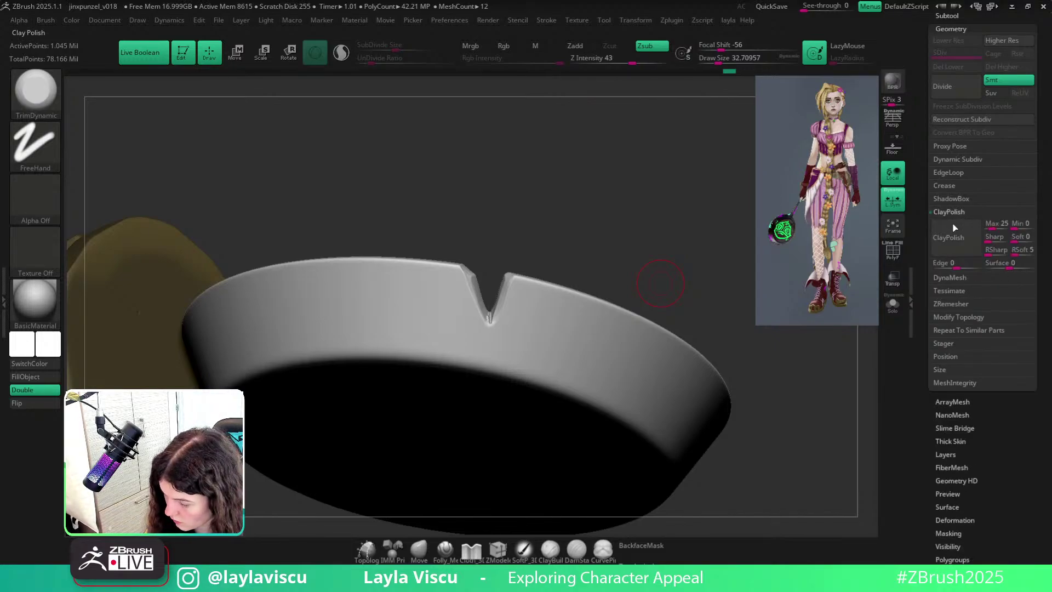
left_click(953, 225)
left_click_drag(608, 249, 635, 251, "ctrl")
right_click_drag(639, 248, 625, 329)
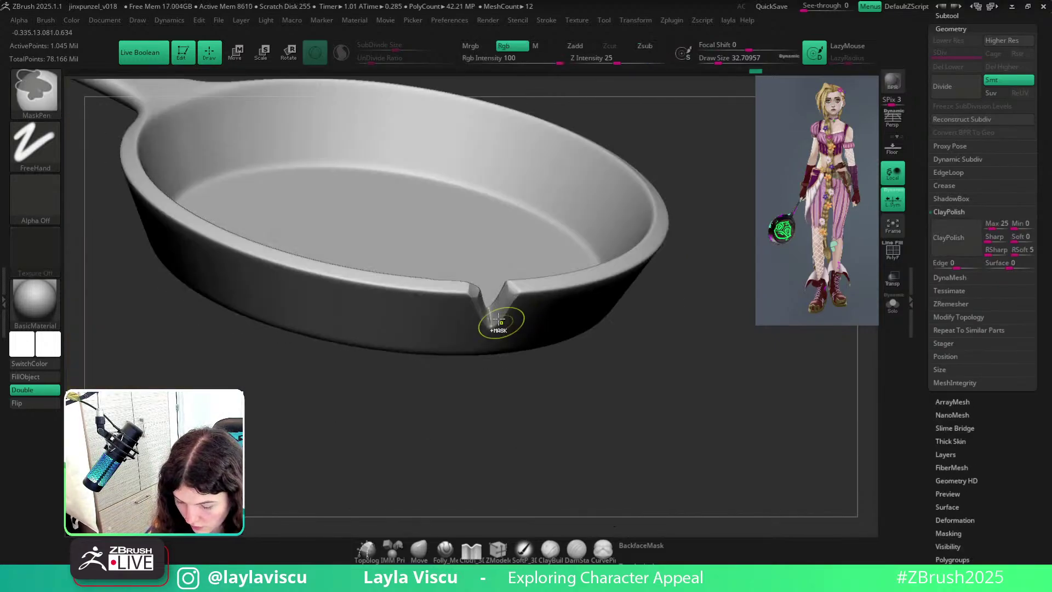
Trim the bottom crease of the notch with TrimDynamic at draw size about 23.
right_click_drag(499, 324, 558, 469, "ctrl")
key("s")
left_click_drag(468, 325, 465, 325)
key("s")
left_click_drag(464, 307, 472, 348)
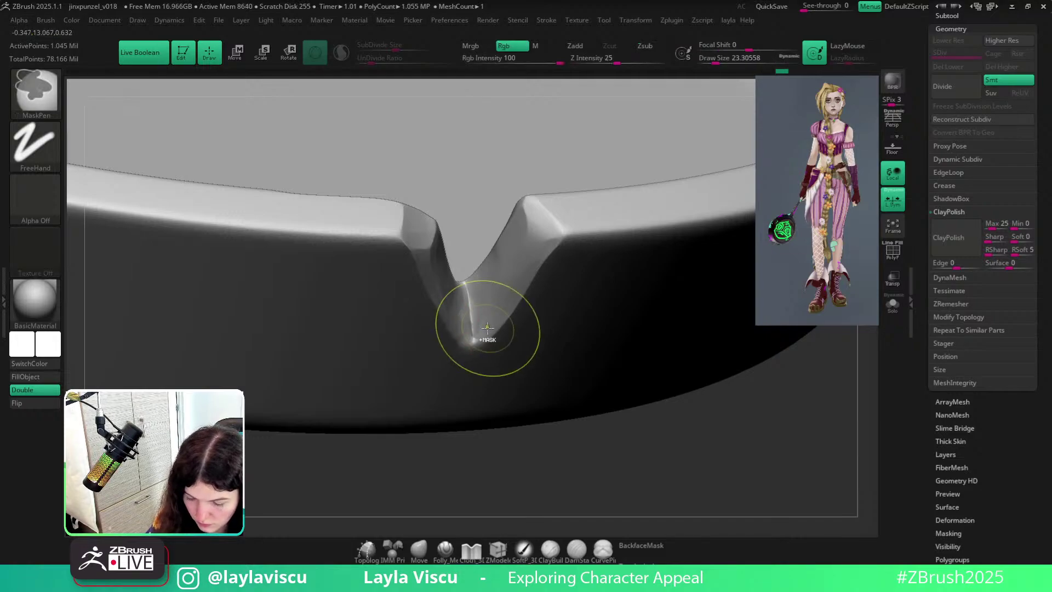
Isolate the frying pan from the character in Solo mode and face it straight on at the notch.
right_click_drag(486, 341, 347, 342, "ctrl")
right_click_drag(651, 366, 619, 315)
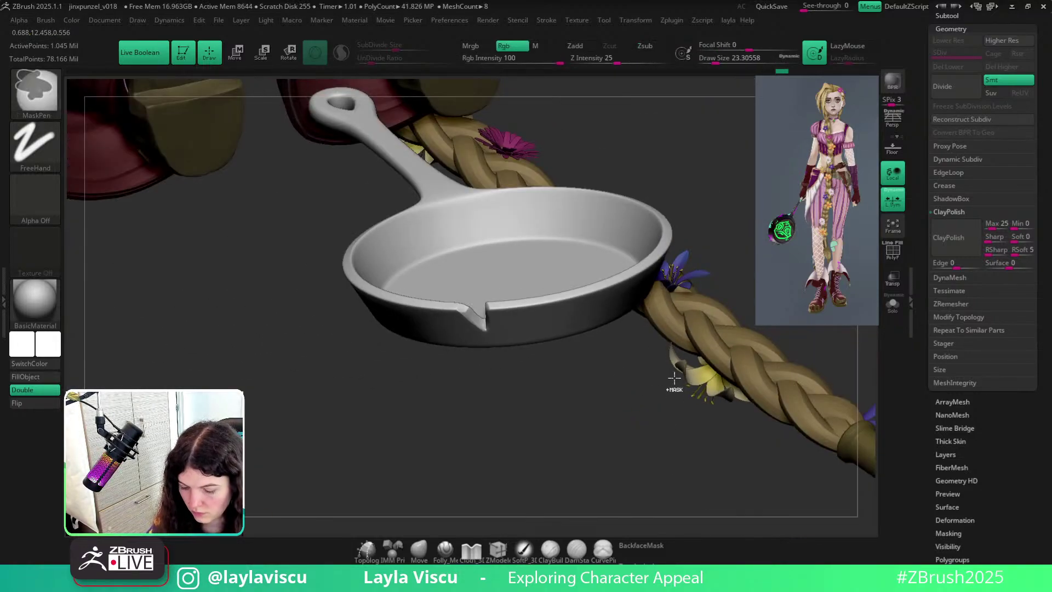
right_click_drag(635, 420, 680, 357, "ctrl")
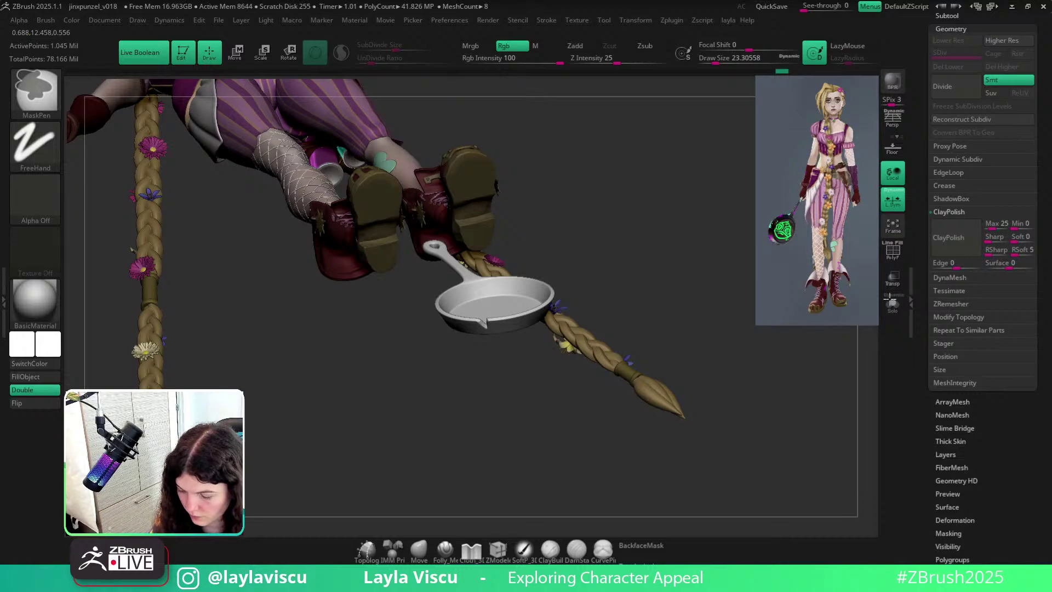
key("alt+s")
right_click_drag(702, 386, 633, 423, "shift")
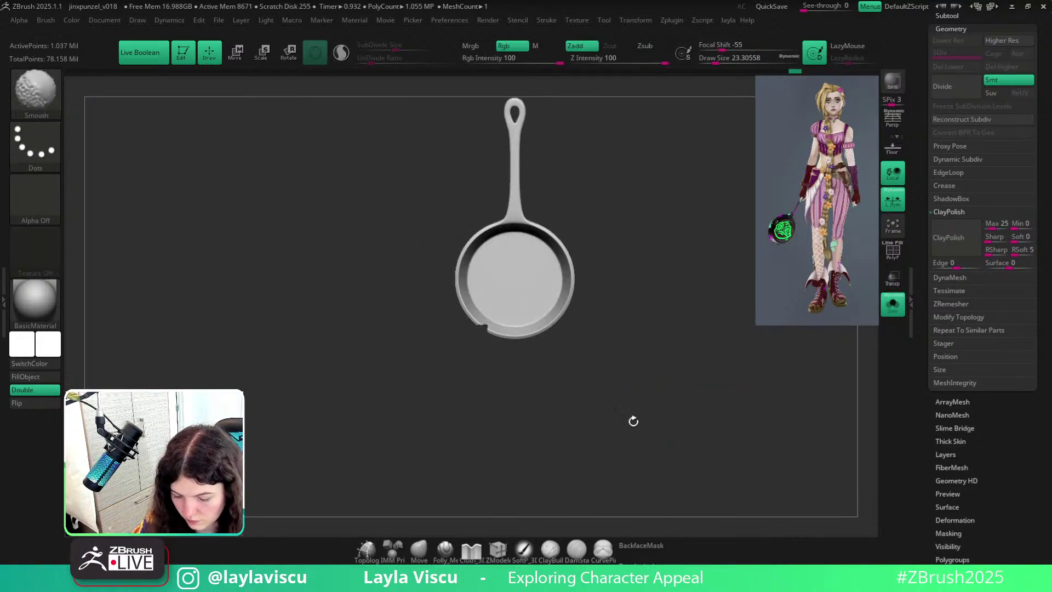
right_click_drag(526, 331, 559, 447, "ctrl")
right_click_drag(408, 340, 588, 449, "ctrl")
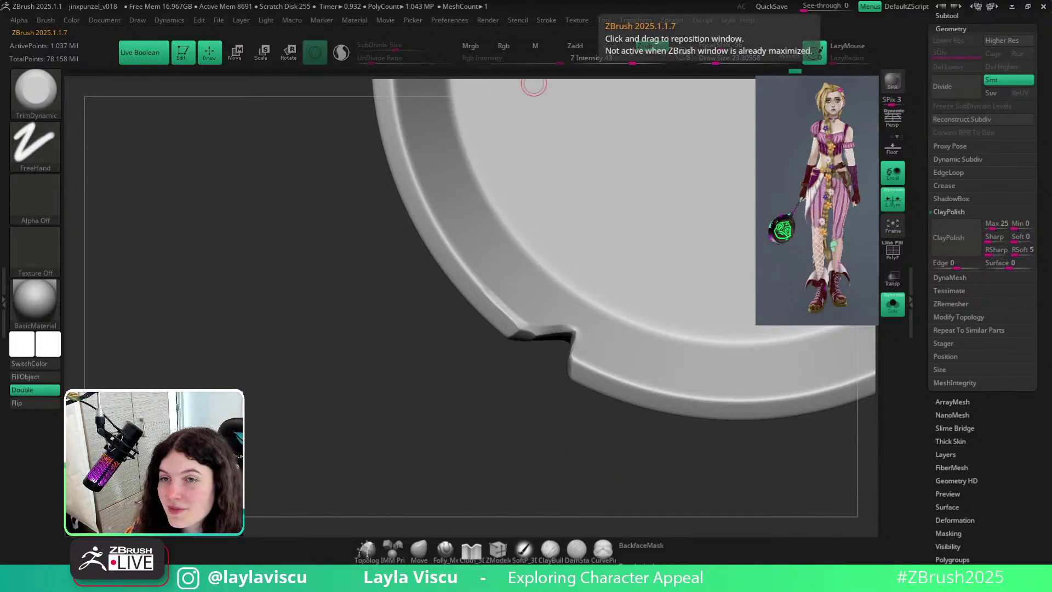
Trim the inside of the notch again with the TrimDynamic brush at draw size about 29.
right_click_drag(615, 479, 559, 422)
key("b")
key("t")
key("d")
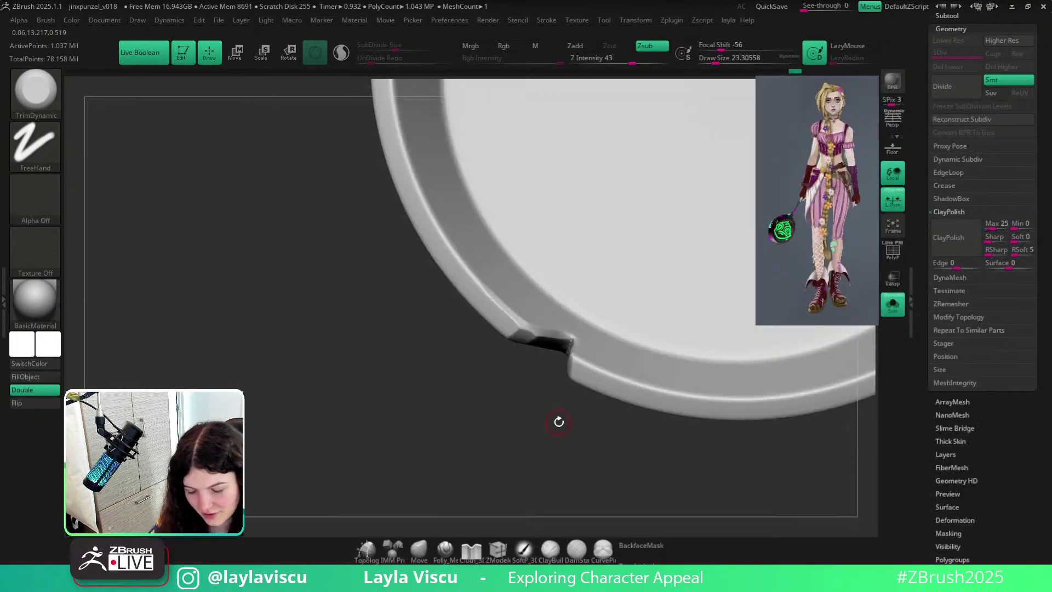
key("s")
left_click_drag(553, 344, 553, 343)
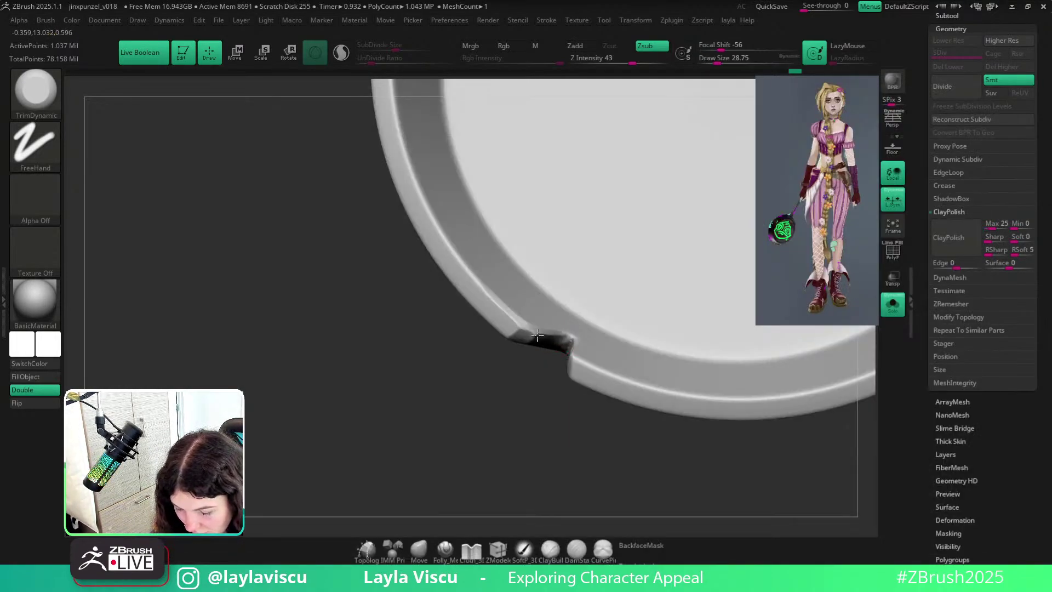
right_click_drag(551, 332, 556, 414)
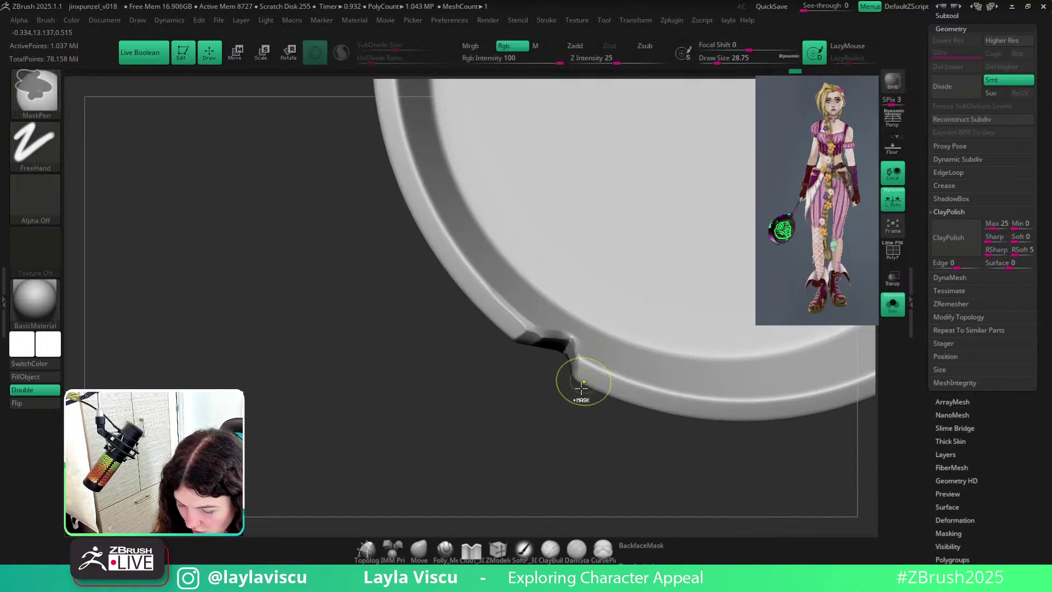
Switch the masking stroke to a lasso and mask the pan area to the right of the notch.
left_click(35, 146, "ctrl")
left_click(207, 180)
mouse_move(592, 343)
left_mouse_down("ctrl")
mouse_move(608, 429)
mouse_move(554, 364)
mouse_move(580, 319)
mouse_move(606, 310)
mouse_move(561, 340)
left_mouse_up("ctrl")
Trim the unmasked wall of the notch with TrimDynamic at draw size about 41.
key("s")
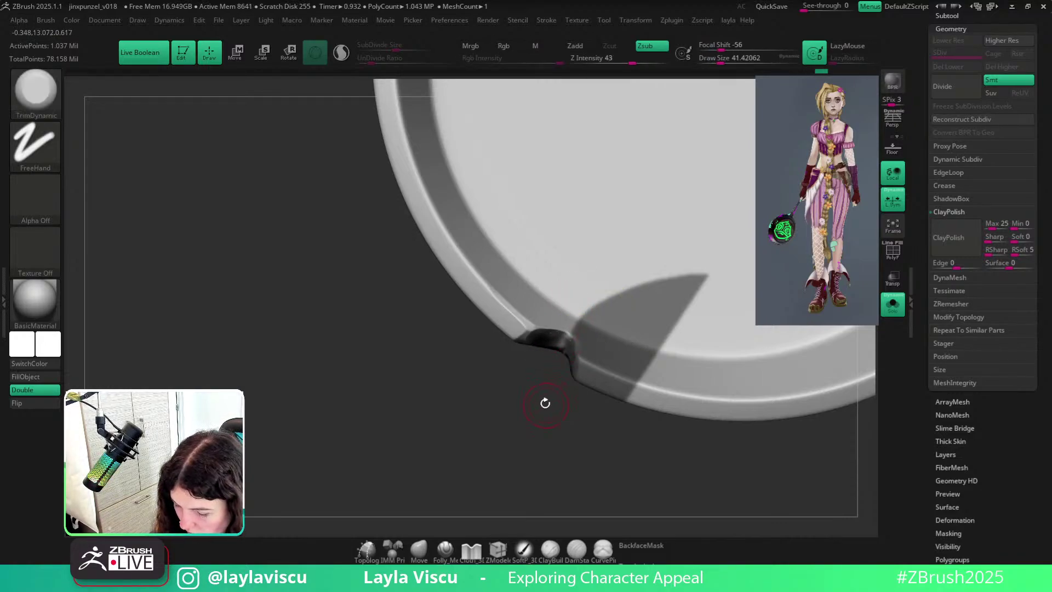
left_click_drag(545, 403, 546, 322)
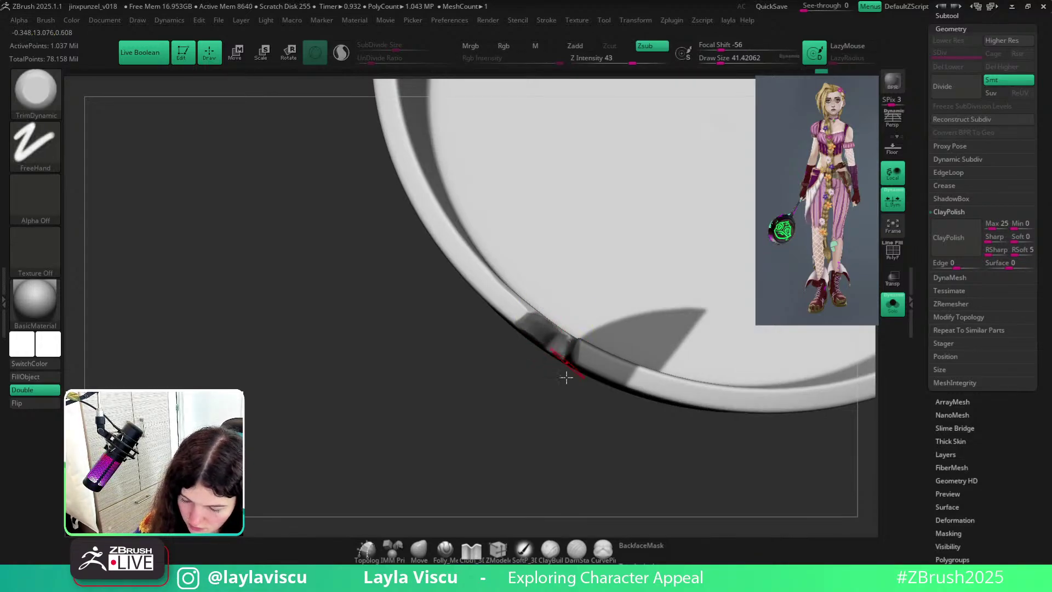
mouse_move(567, 377)
left_mouse_down()
mouse_move(594, 313)
mouse_move(580, 294)
mouse_move(532, 327)
mouse_move(534, 339)
mouse_move(574, 329)
mouse_move(550, 332)
left_mouse_up()
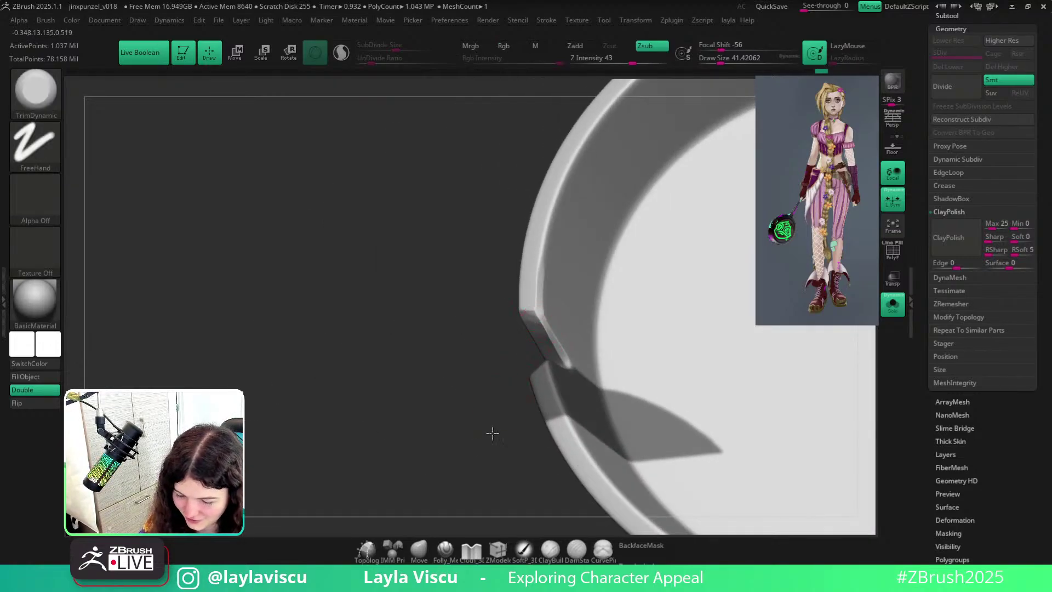
Clear the mask beside the notch and check the notch from above and from the front of the pan.
right_click_drag(492, 434, 482, 243, "ctrl")
right_click_drag(482, 243, 597, 461)
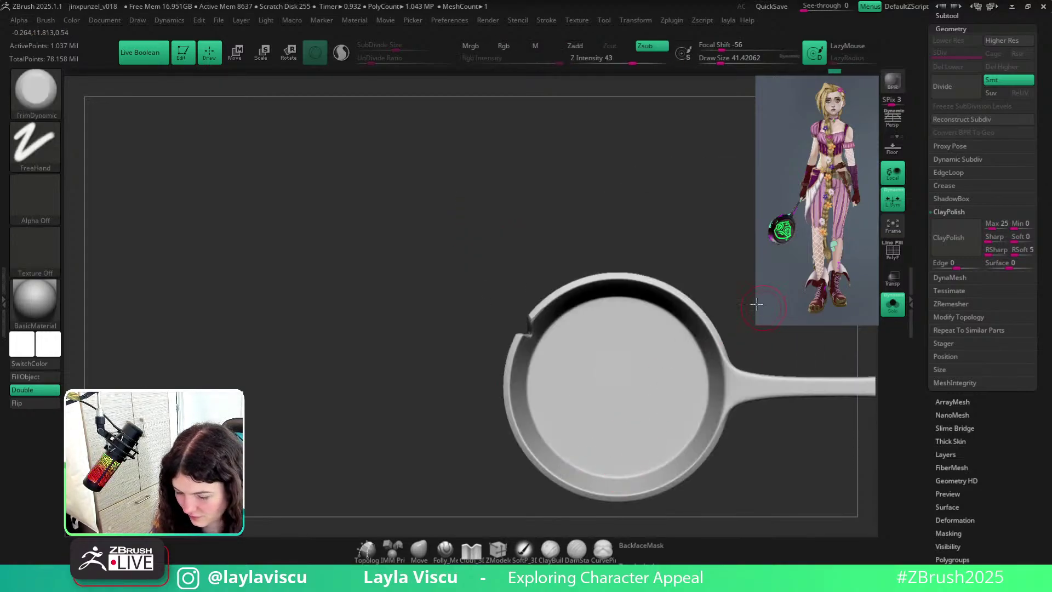
right_click_drag(756, 304, 699, 253)
right_click_drag(711, 369, 540, 329)
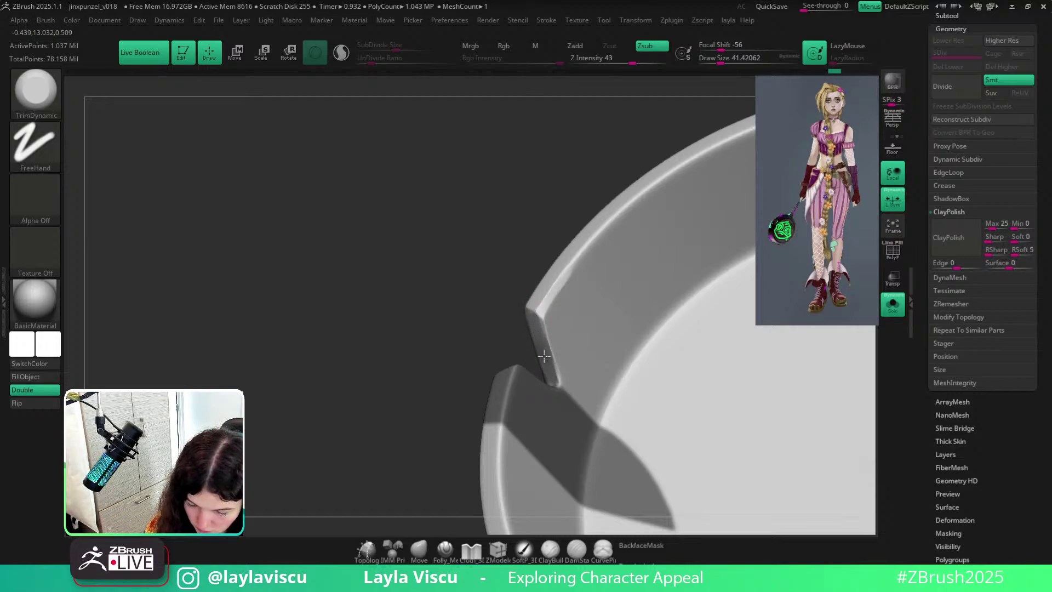
mouse_move(534, 329)
right_mouse_down()
mouse_move(680, 301)
mouse_move(704, 453)
mouse_move(637, 395)
mouse_move(681, 475)
mouse_move(669, 435)
mouse_move(575, 340)
mouse_move(650, 298)
mouse_move(722, 286)
mouse_move(730, 432)
mouse_move(708, 353)
mouse_move(705, 394)
mouse_move(683, 418)
mouse_move(557, 451)
mouse_move(537, 359)
mouse_move(554, 425)
mouse_move(604, 259)
mouse_move(742, 369)
mouse_move(734, 398)
mouse_move(558, 406)
mouse_move(552, 425)
right_mouse_up()
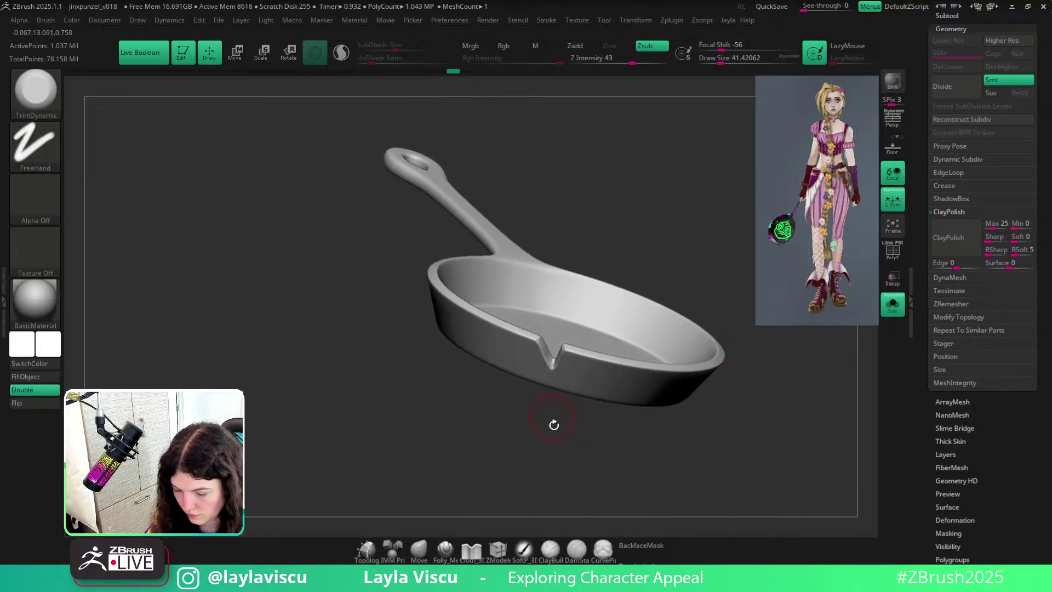
mouse_move(585, 465)
right_mouse_down()
mouse_move(573, 507)
mouse_move(623, 531)
mouse_move(554, 435)
right_mouse_up()
Sharpen the crease where the notch walls meet with the Folly_Mech Cut brush at draw size about 25.
left_click(445, 550)
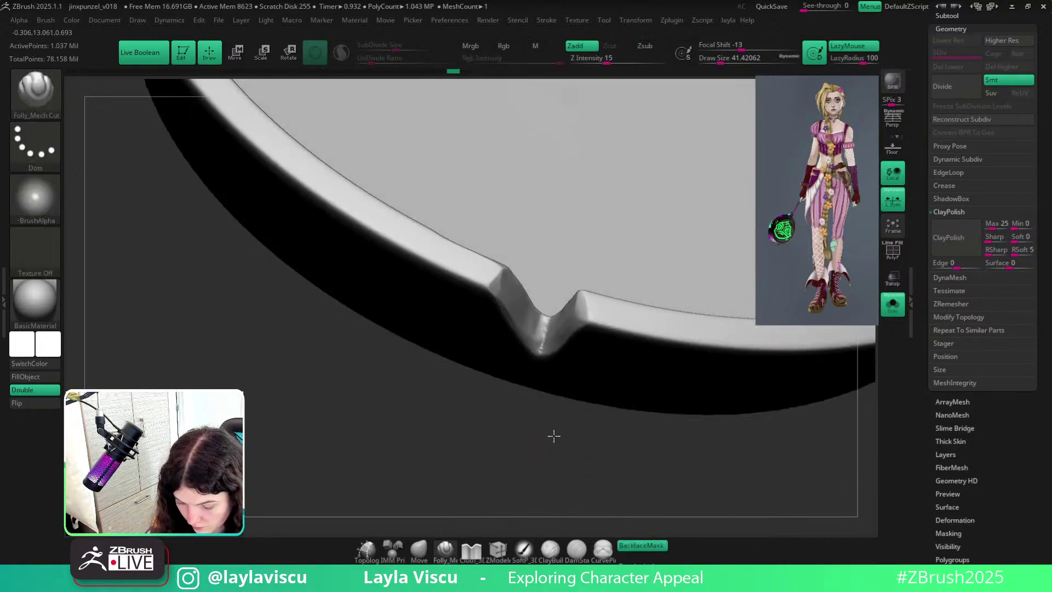
left_click_drag(528, 423, 527, 424)
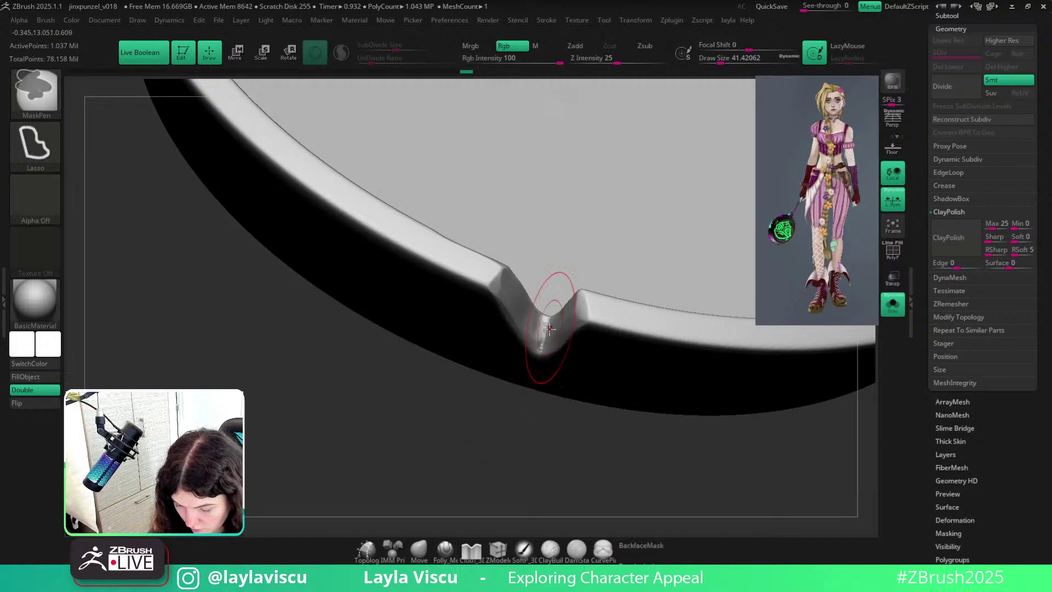
key("ctrl+z")
key("[")
left_click_drag(549, 317, 530, 405)
mouse_move(542, 340)
right_mouse_down()
mouse_move(545, 419)
mouse_move(542, 383)
right_mouse_up()
mouse_move(540, 249)
left_mouse_down()
mouse_move(518, 219)
mouse_move(472, 88)
left_mouse_up()
right_click_drag(472, 87, 616, 129)
left_click_drag(545, 256, 628, 123)
right_click_drag(628, 123, 622, 188)
mouse_move(548, 268)
right_mouse_down("ctrl")
mouse_move(665, 425)
mouse_move(653, 378)
mouse_move(592, 425)
mouse_move(613, 450)
right_mouse_up("ctrl")
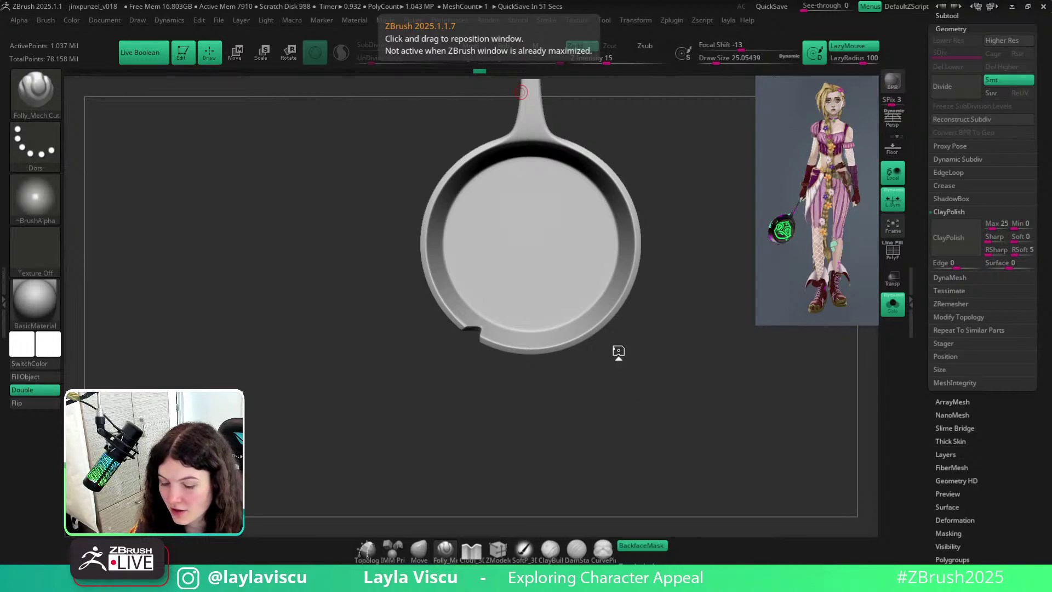
mouse_move(670, 344)
left_mouse_down()
mouse_move(672, 284)
mouse_move(660, 360)
left_mouse_up()
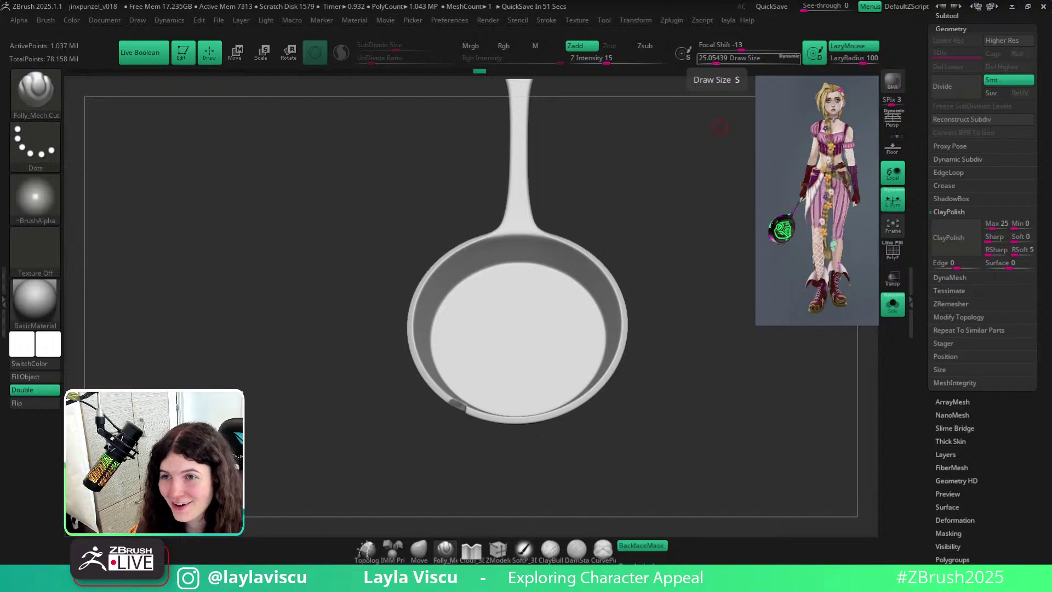
Trim the outer edge of the notch's sloping wall with the TrimDynamic brush at draw size about 39.
mouse_move(692, 410)
left_mouse_down("alt")
mouse_move(636, 396)
mouse_move(691, 340)
mouse_move(687, 373)
left_mouse_up("alt")
right_click_drag(495, 376, 554, 404, "ctrl")
key("b")
key("t")
key("d")
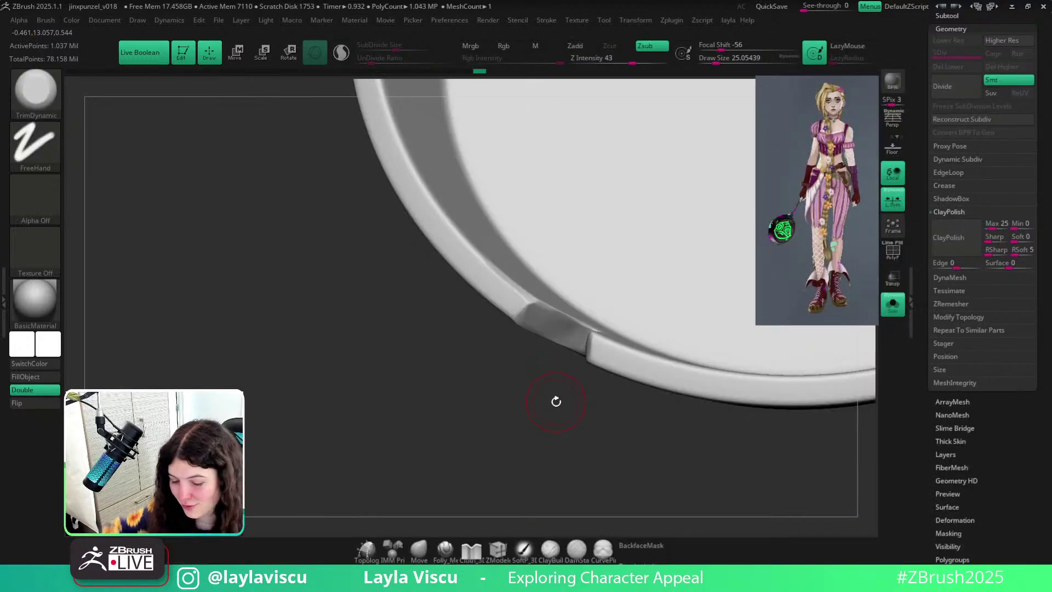
key("bracketright")
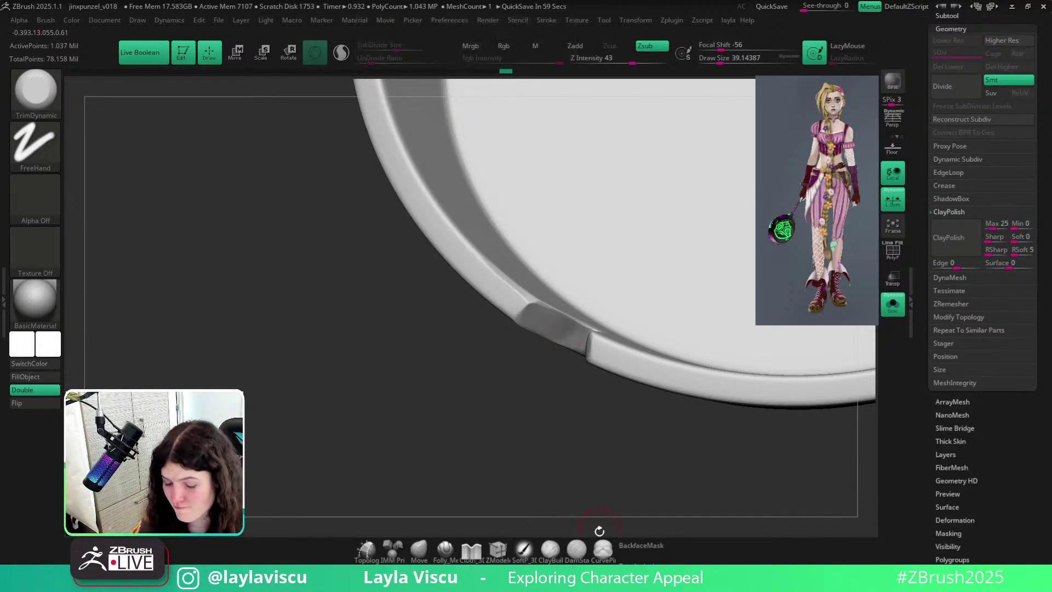
left_click_drag(621, 442, 630, 263)
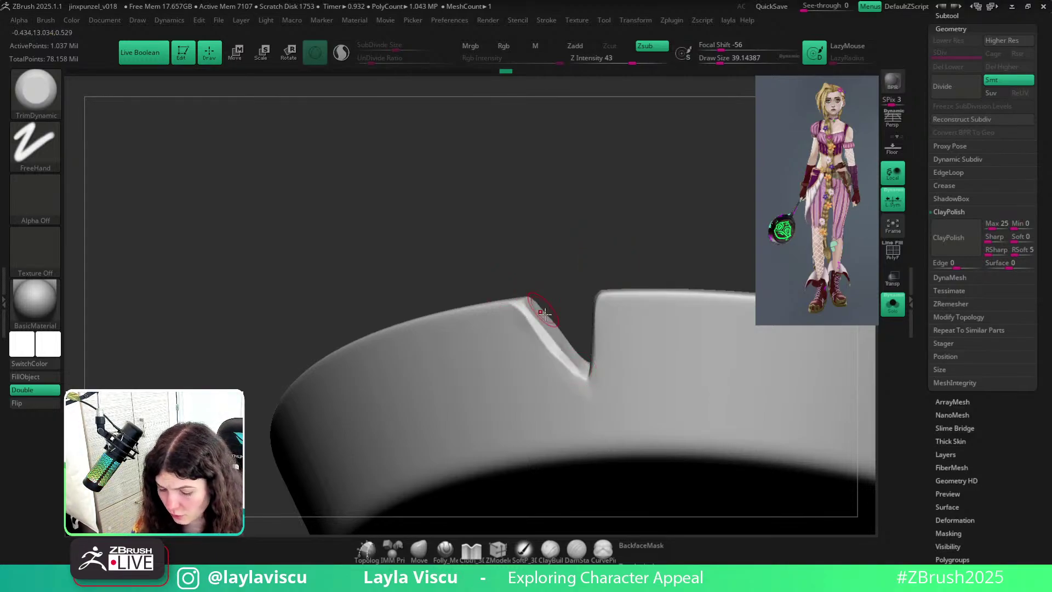
mouse_move(544, 314)
left_mouse_down()
mouse_move(581, 371)
mouse_move(534, 315)
mouse_move(594, 372)
left_mouse_up()
mouse_move(544, 265)
left_mouse_down()
mouse_move(551, 322)
mouse_move(602, 392)
left_mouse_up()
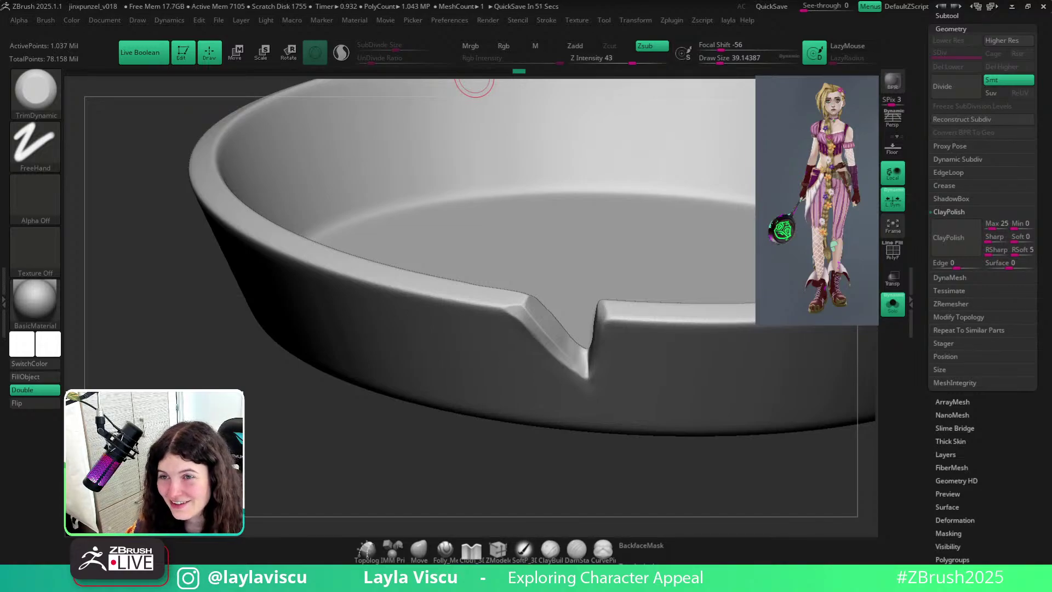
View the pan's side profile with perspective on, and return to the orthographic view facing the pan's interior.
right_click_drag(739, 455, 508, 476, "alt")
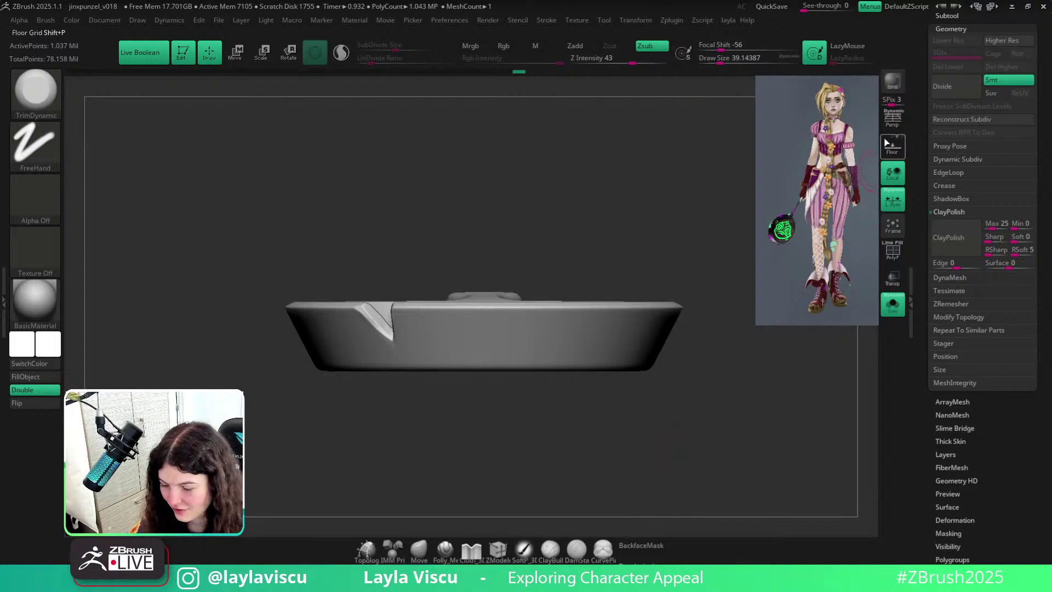
left_click(893, 118)
right_click_drag(113, 234, 295, 258, "ctrl")
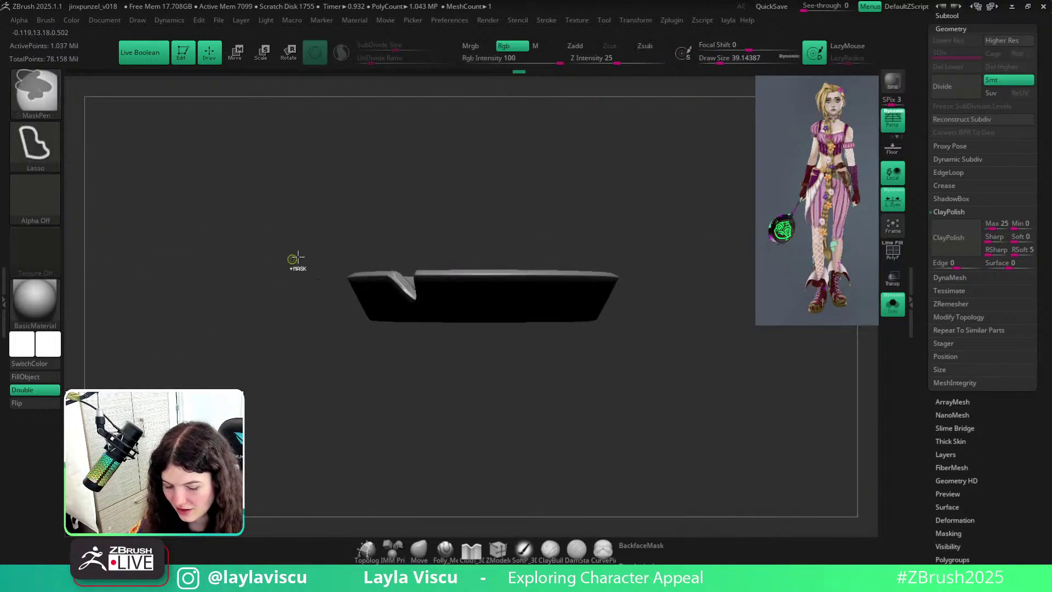
mouse_move(536, 234)
right_mouse_down()
mouse_move(587, 202)
mouse_move(590, 257)
mouse_move(566, 238)
mouse_move(566, 287)
right_mouse_up()
left_click(893, 117)
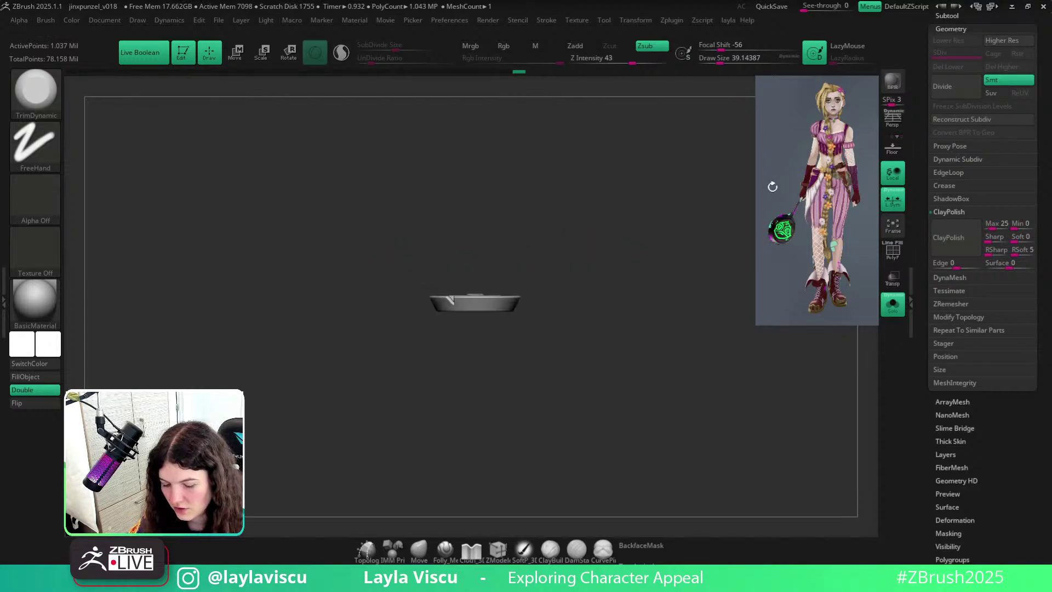
right_click_drag(434, 313, 529, 359)
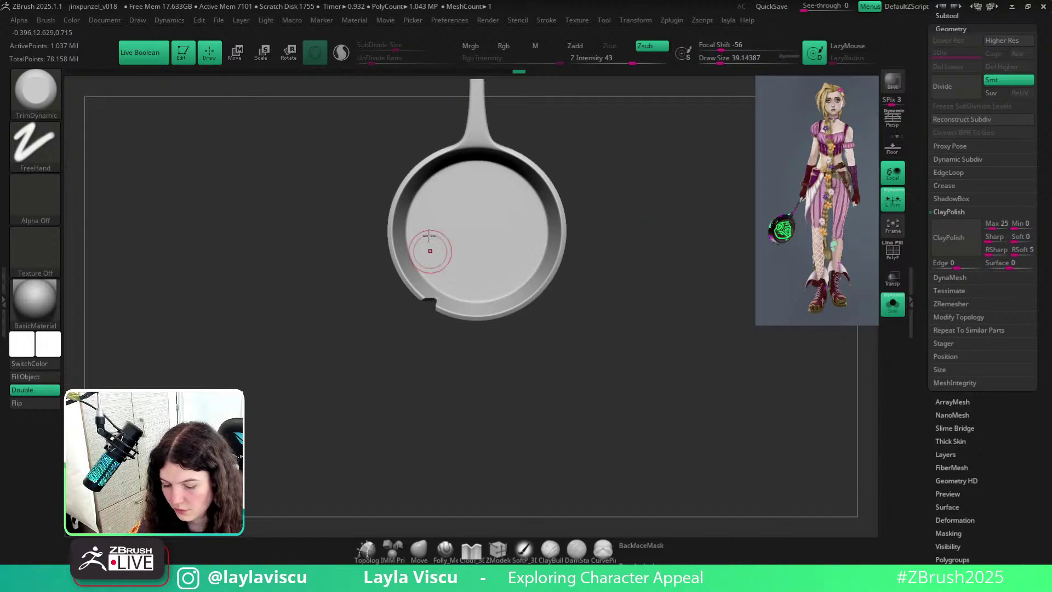
Examine the notch's walls and corners from the side, from a raised angle and straight on.
left_click(138, 20)
right_click_drag(685, 345, 678, 222)
right_click_drag(320, 253, 533, 342, "ctrl")
mouse_move(671, 383)
right_mouse_down()
mouse_move(594, 379)
mouse_move(531, 411)
mouse_move(544, 418)
mouse_move(651, 362)
mouse_move(571, 301)
right_mouse_up()
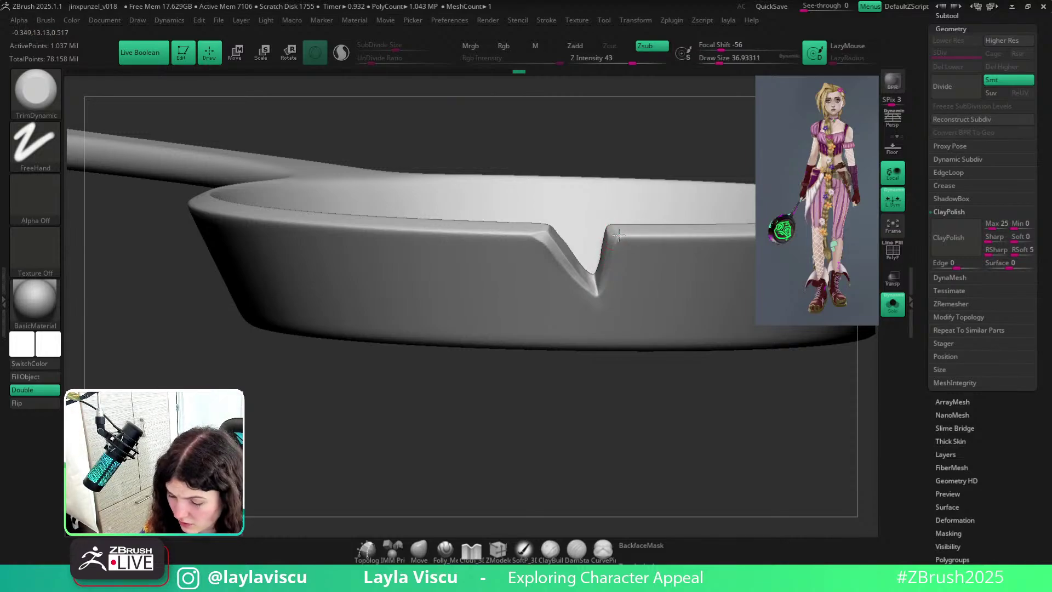
right_click_drag(616, 207, 593, 275)
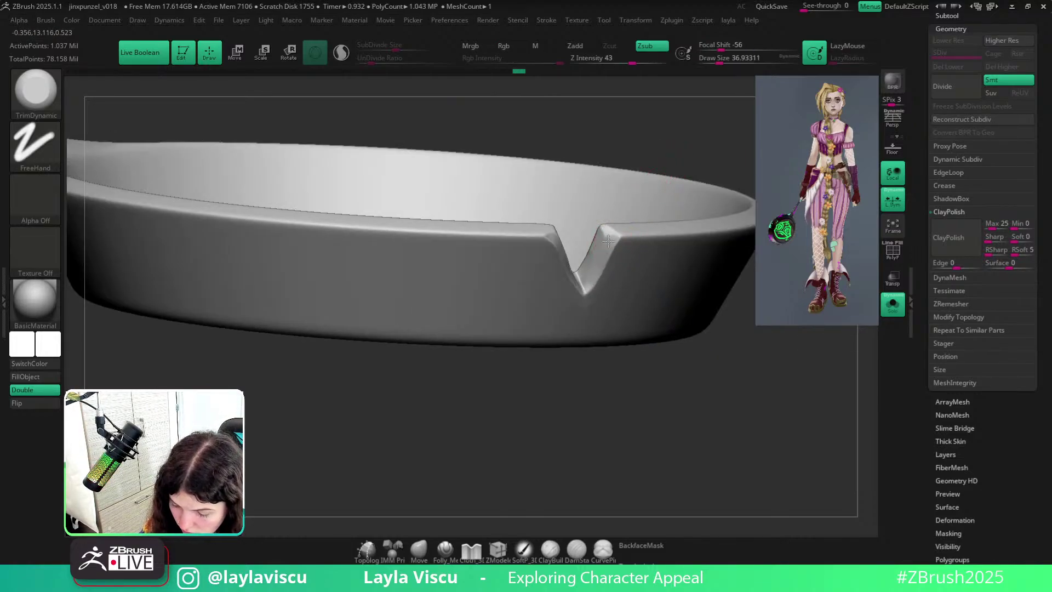
right_click_drag(664, 178, 638, 269)
right_click_drag(639, 269, 577, 327, "alt")
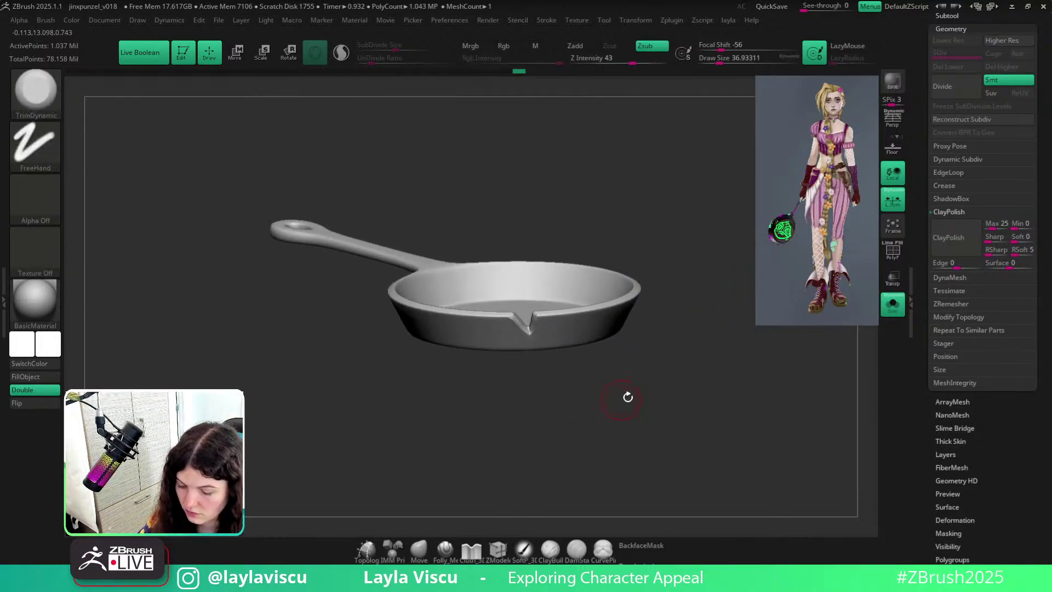
right_click_drag(628, 397, 615, 429)
right_click_drag(475, 324, 550, 428, "ctrl")
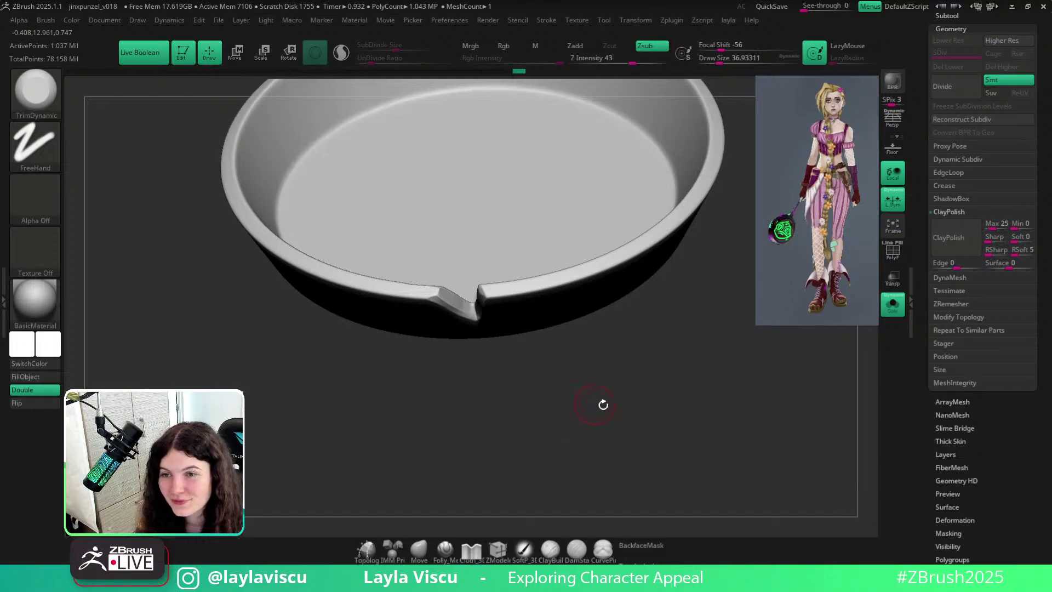
right_click_drag(637, 420, 712, 379, "ctrl")
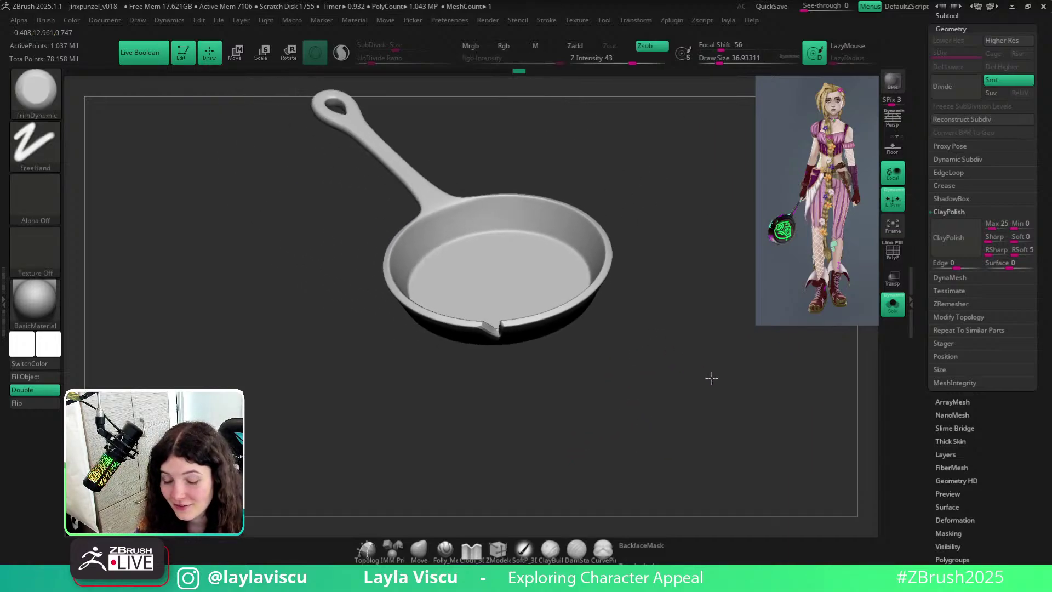
mouse_move(690, 221)
right_mouse_down("shift")
mouse_move(691, 284)
mouse_move(705, 294)
mouse_move(679, 261)
right_mouse_up("shift")
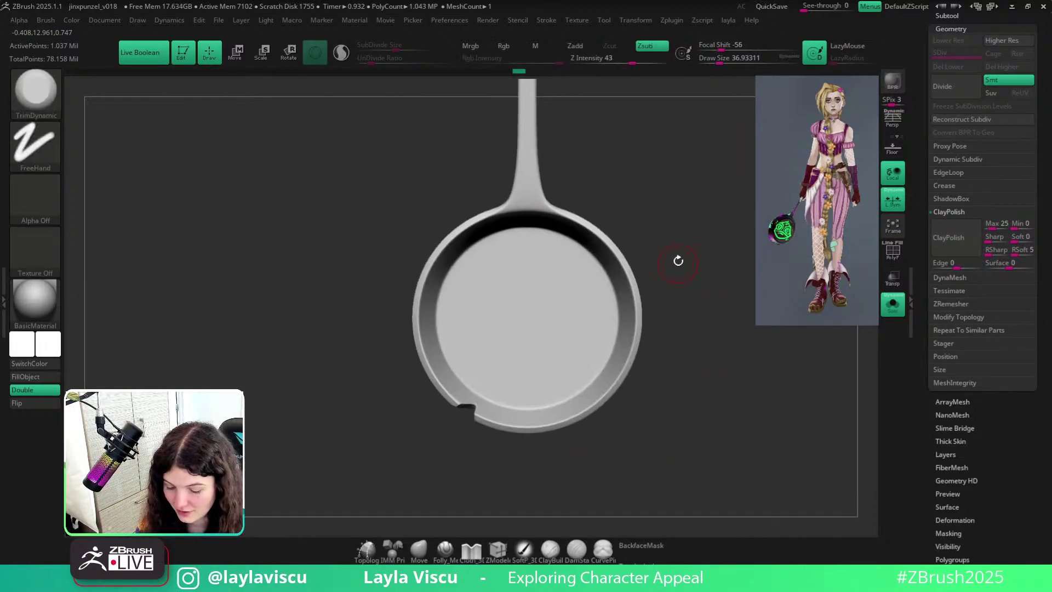
mouse_move(481, 401)
right_mouse_down("ctrl")
mouse_move(495, 458)
mouse_move(511, 434)
right_mouse_up("ctrl")
right_click_drag(511, 434, 499, 435)
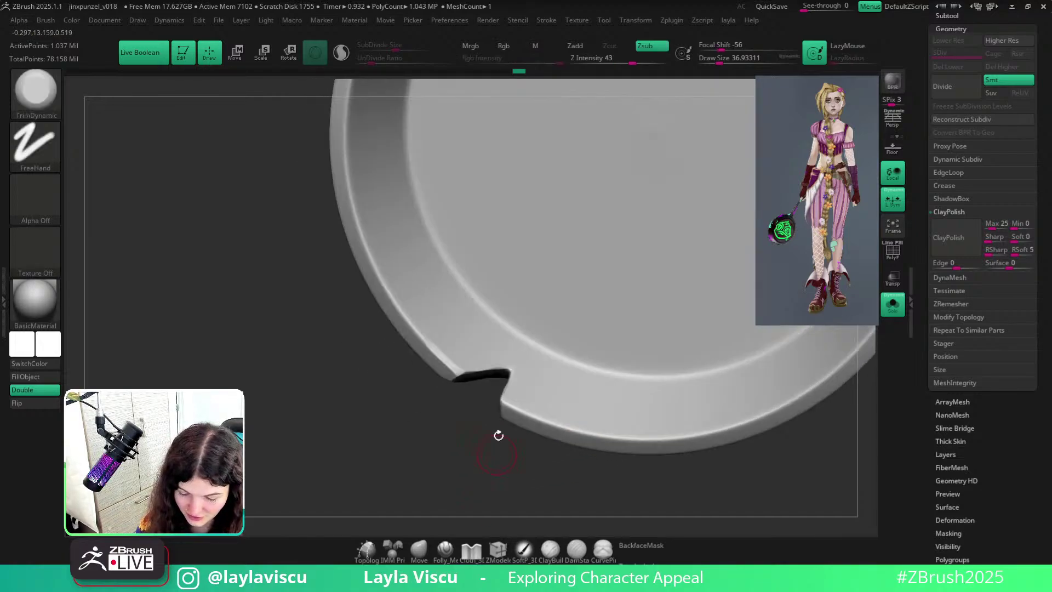
mouse_move(482, 371)
right_mouse_down()
mouse_move(561, 504)
mouse_move(630, 475)
mouse_move(858, 462)
mouse_move(755, 453)
mouse_move(786, 342)
right_mouse_up()
Turn off Solo mode and bevel the inner edge of the notch's sloping wall with TrimDynamic at draw size about 37.
mouse_move(747, 435)
right_mouse_down("ctrl")
mouse_move(677, 314)
mouse_move(724, 425)
mouse_move(679, 325)
mouse_move(709, 357)
mouse_move(719, 388)
mouse_move(665, 310)
mouse_move(696, 324)
mouse_move(722, 386)
right_mouse_up("ctrl")
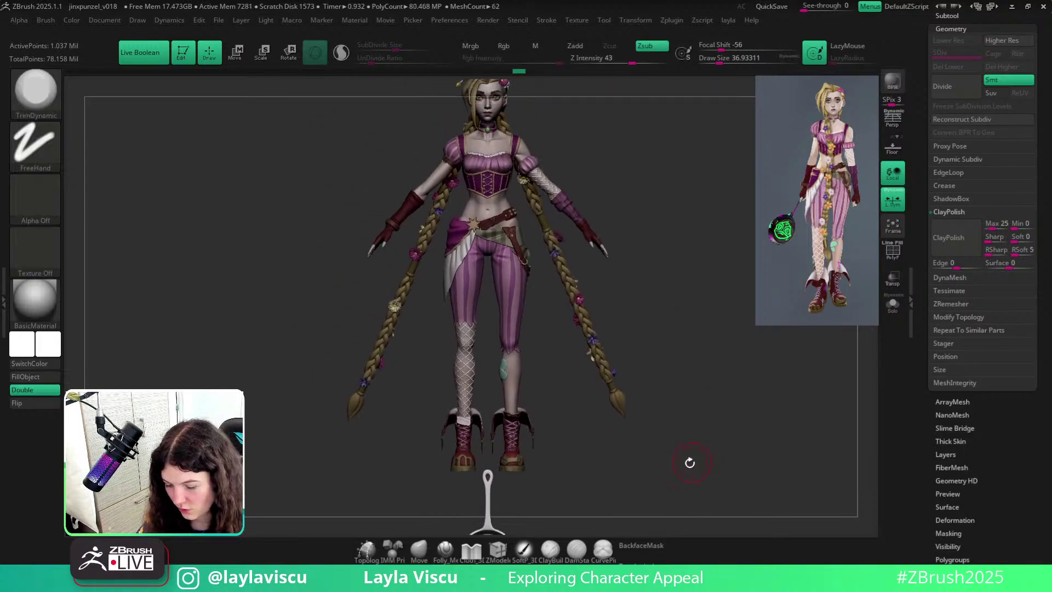
right_click_drag(688, 463, 751, 264, "alt")
right_click_drag(563, 400, 604, 474, "ctrl")
right_click_drag(573, 430, 595, 482, "ctrl")
mouse_move(482, 441)
right_mouse_down("alt")
mouse_move(607, 362)
mouse_move(616, 388)
mouse_move(588, 400)
mouse_move(589, 373)
right_mouse_up("alt")
right_click_drag(588, 373, 615, 409, "ctrl")
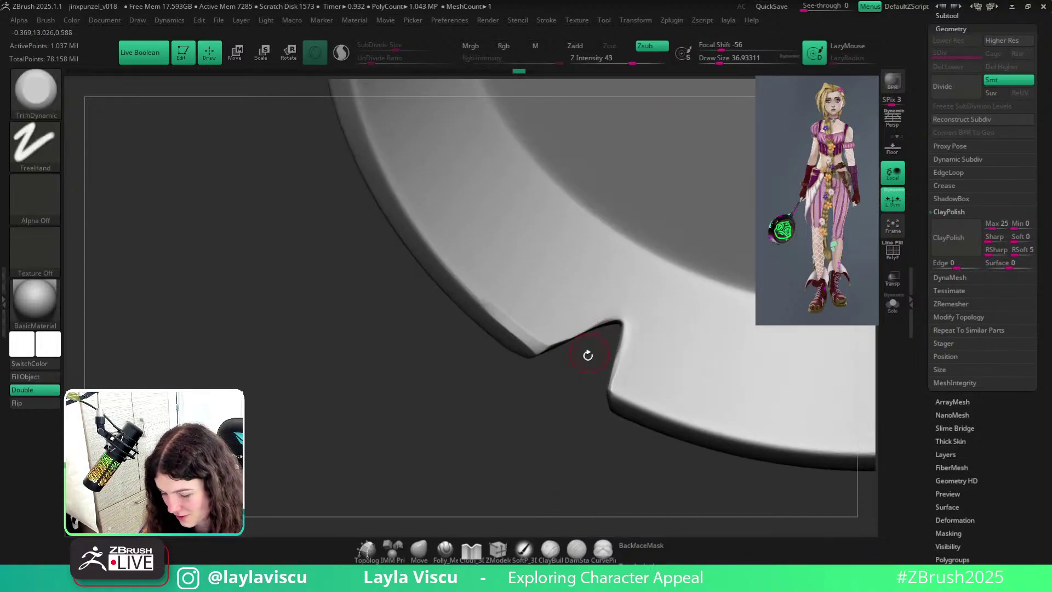
right_click_drag(587, 354, 596, 328)
mouse_move(603, 318)
left_mouse_down()
mouse_move(552, 347)
mouse_move(617, 317)
left_mouse_up()
key("ctrl+z")
left_click_drag(560, 335, 617, 321)
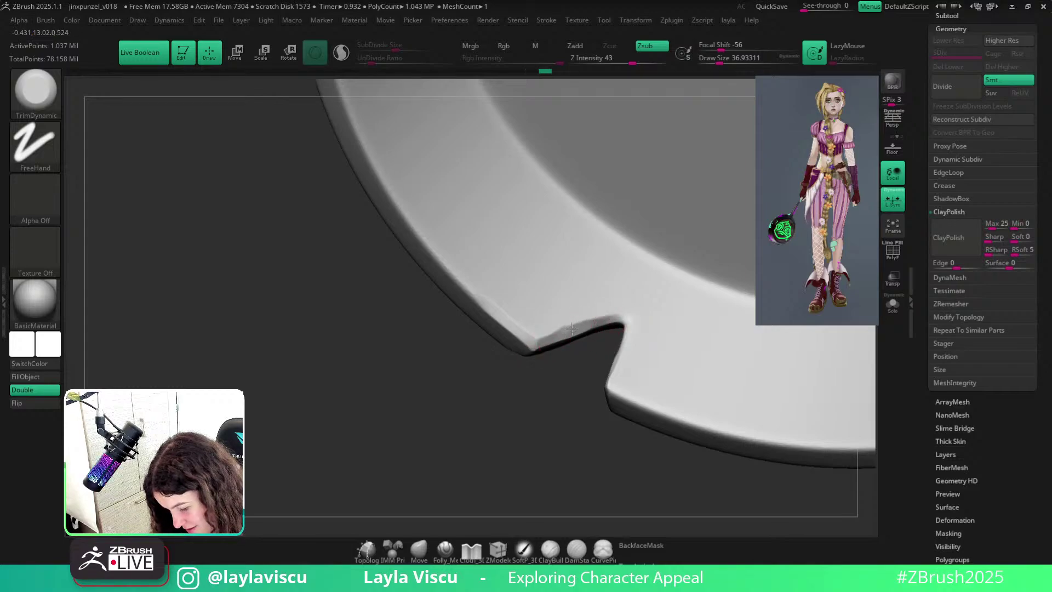
Review the notched pan from several angles and alongside the full character.
mouse_move(597, 310)
right_mouse_down("ctrl")
mouse_move(563, 362)
mouse_move(752, 455)
mouse_move(603, 437)
right_mouse_up("ctrl")
mouse_move(705, 426)
right_mouse_down("ctrl")
mouse_move(728, 393)
mouse_move(679, 411)
mouse_move(681, 400)
mouse_move(677, 416)
right_mouse_up("ctrl")
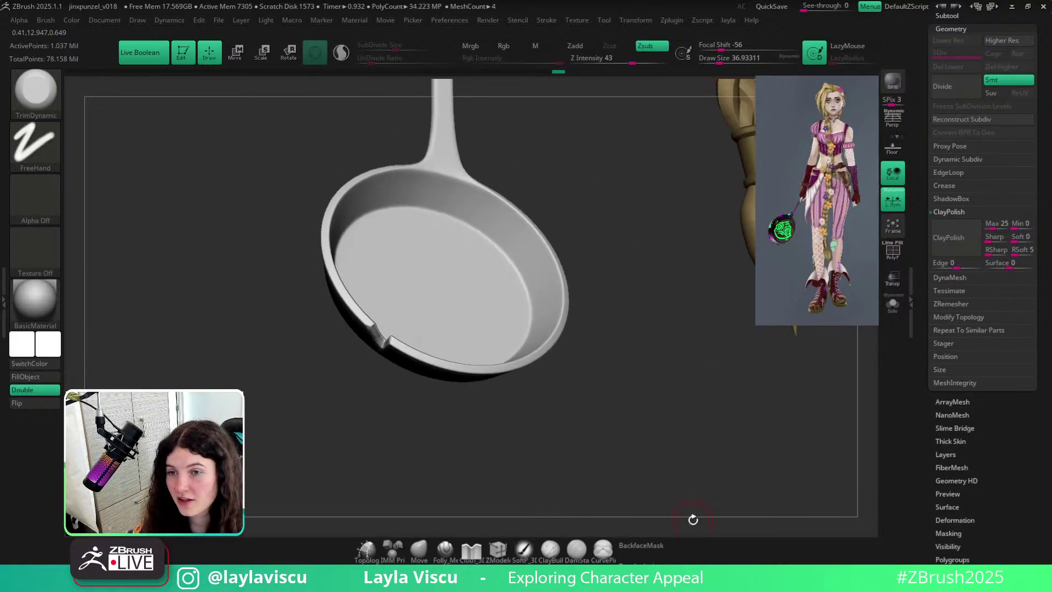
right_click_drag(696, 488, 651, 388)
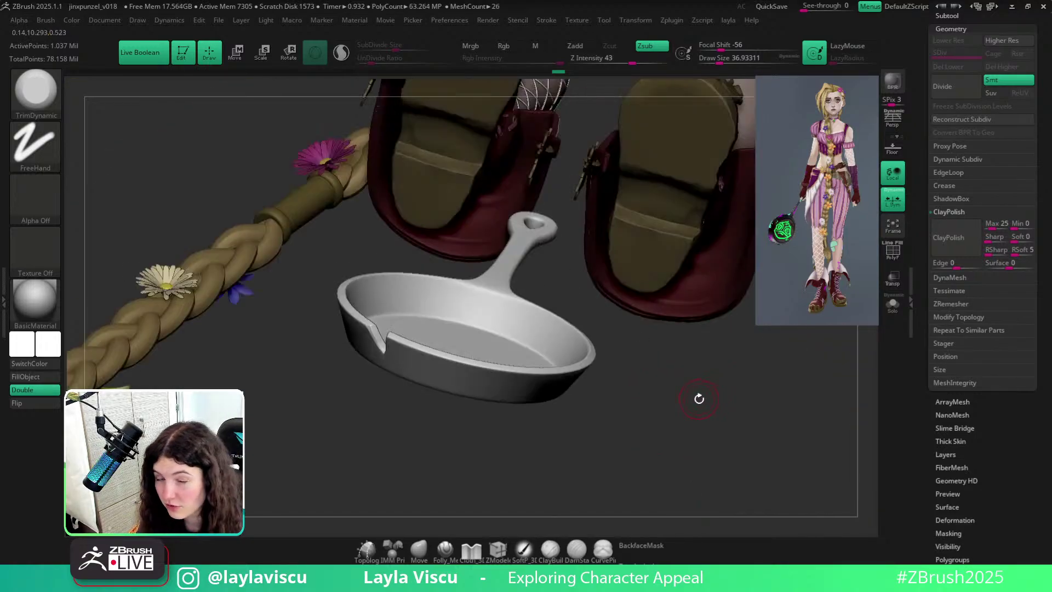
right_click_drag(675, 380, 667, 378, "ctrl")
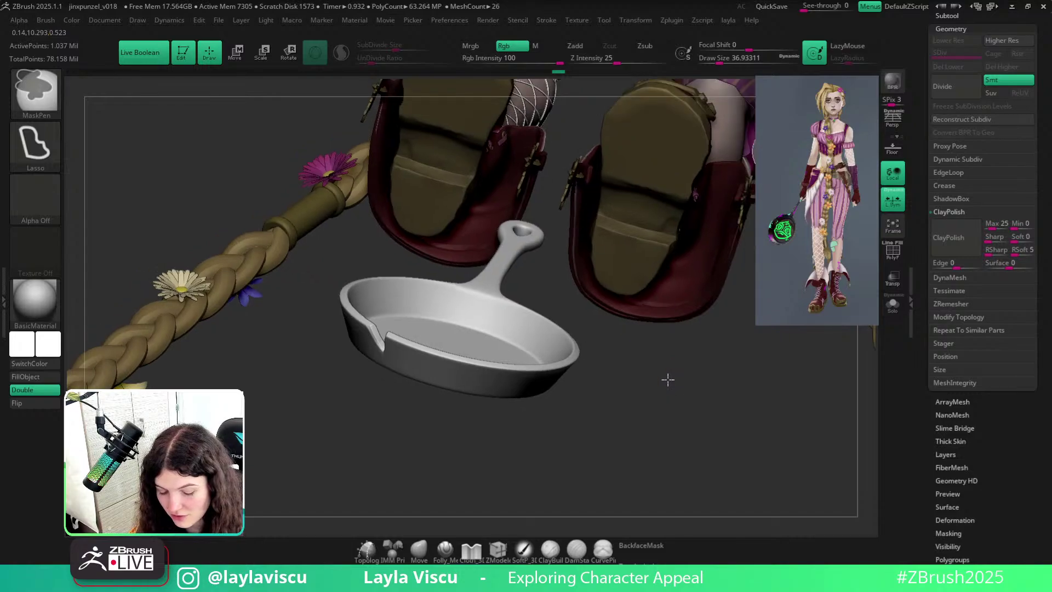
mouse_move(660, 415)
right_mouse_down("ctrl")
mouse_move(439, 359)
mouse_move(669, 331)
mouse_move(669, 422)
mouse_move(652, 425)
mouse_move(609, 245)
mouse_move(666, 407)
right_mouse_up("ctrl")
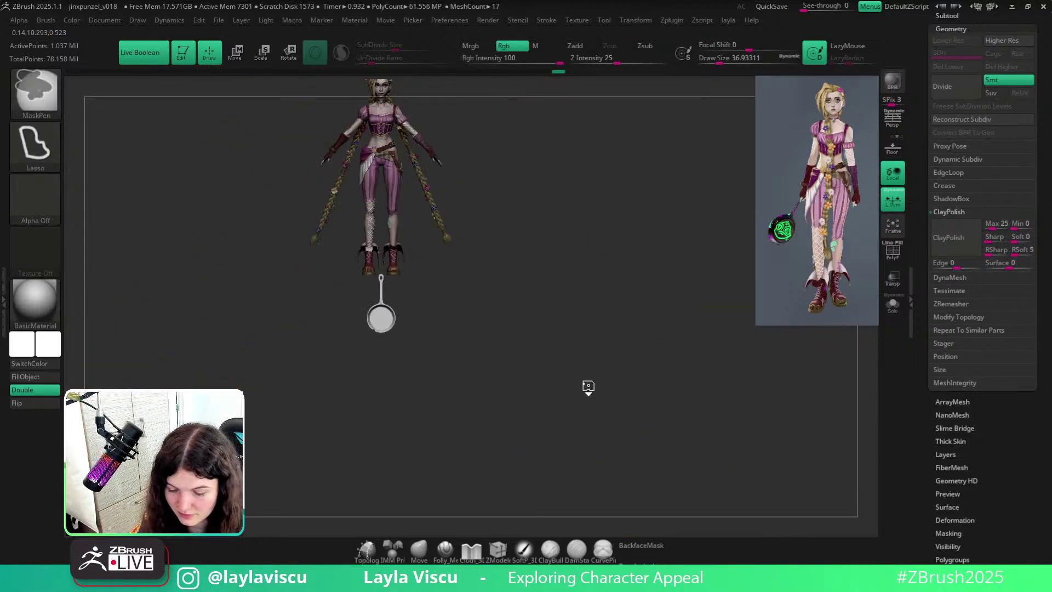
right_click_drag(437, 316, 601, 332, "alt")
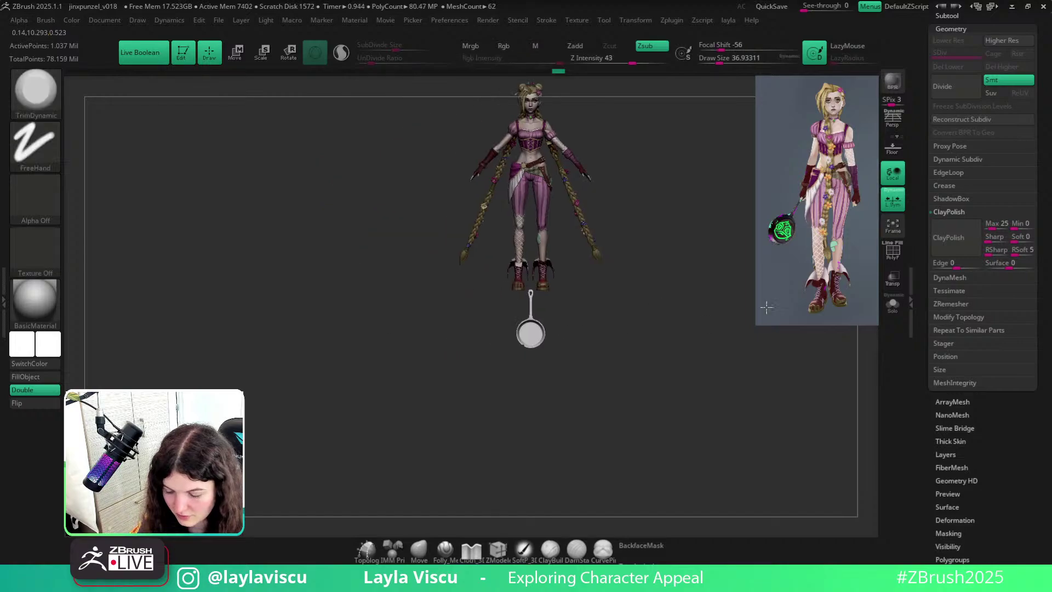
Isolate the pan in Solo mode and bevel the edges of the notch's steep wall with TrimDynamic at draw size about 37.
left_click(892, 311)
right_click_drag(664, 321, 551, 396, "ctrl")
mouse_move(424, 335)
right_mouse_down("ctrl")
mouse_move(468, 400)
mouse_move(375, 293)
right_mouse_up("ctrl")
key("b")
key("Escape")
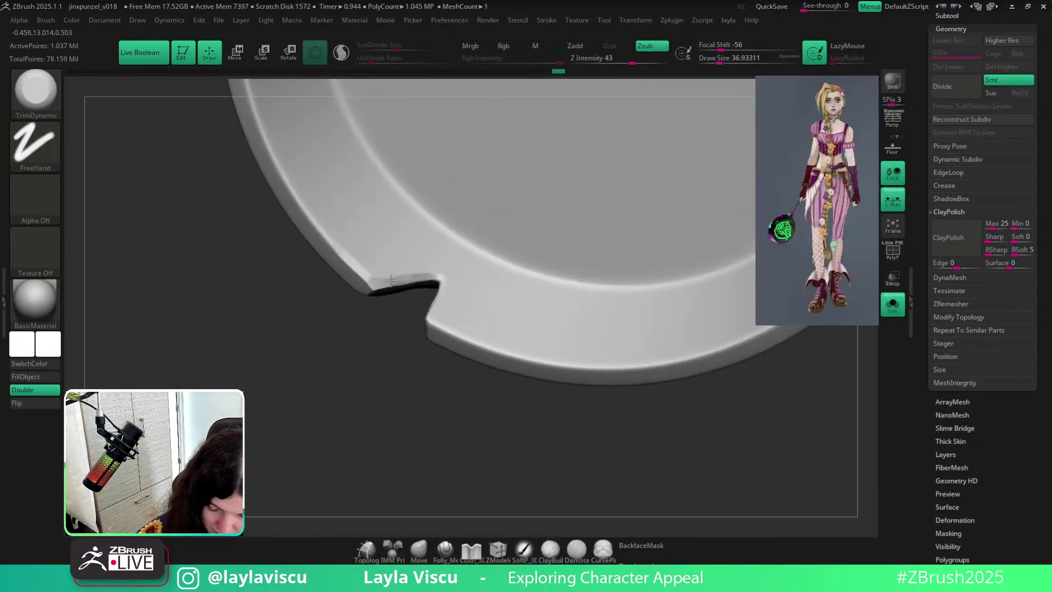
mouse_move(404, 305)
right_mouse_down()
mouse_move(446, 336)
mouse_move(492, 428)
mouse_move(460, 373)
right_mouse_up()
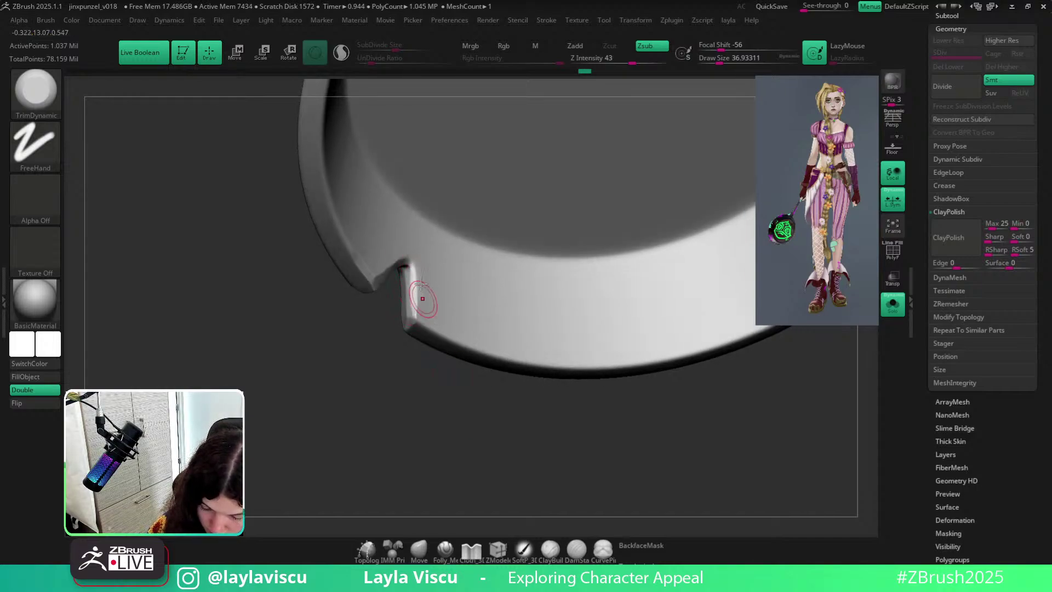
mouse_move(462, 413)
right_mouse_down()
mouse_move(434, 368)
mouse_move(409, 272)
right_mouse_up()
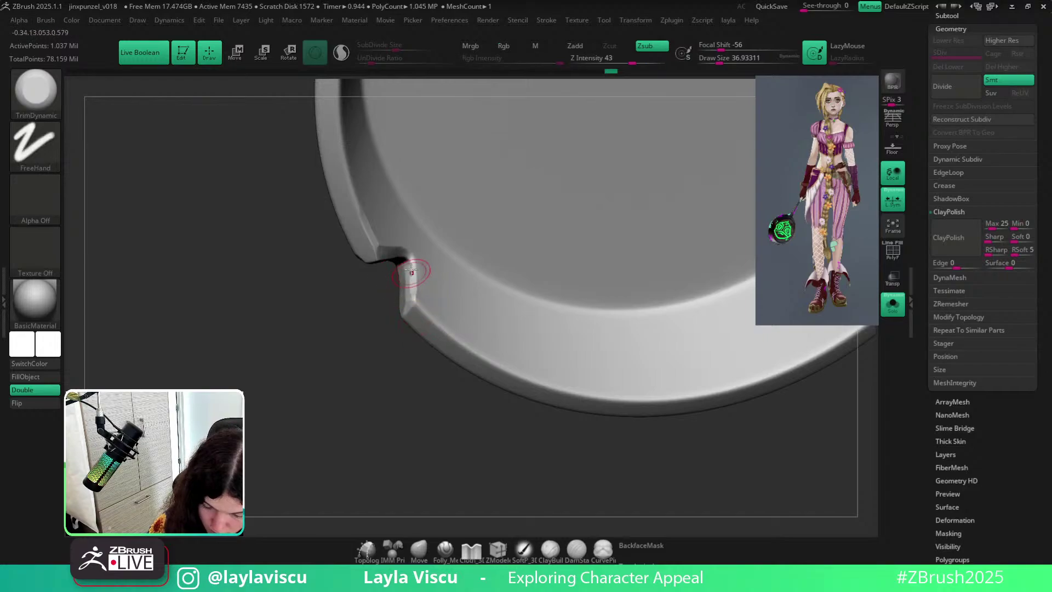
right_click_drag(441, 402, 417, 289)
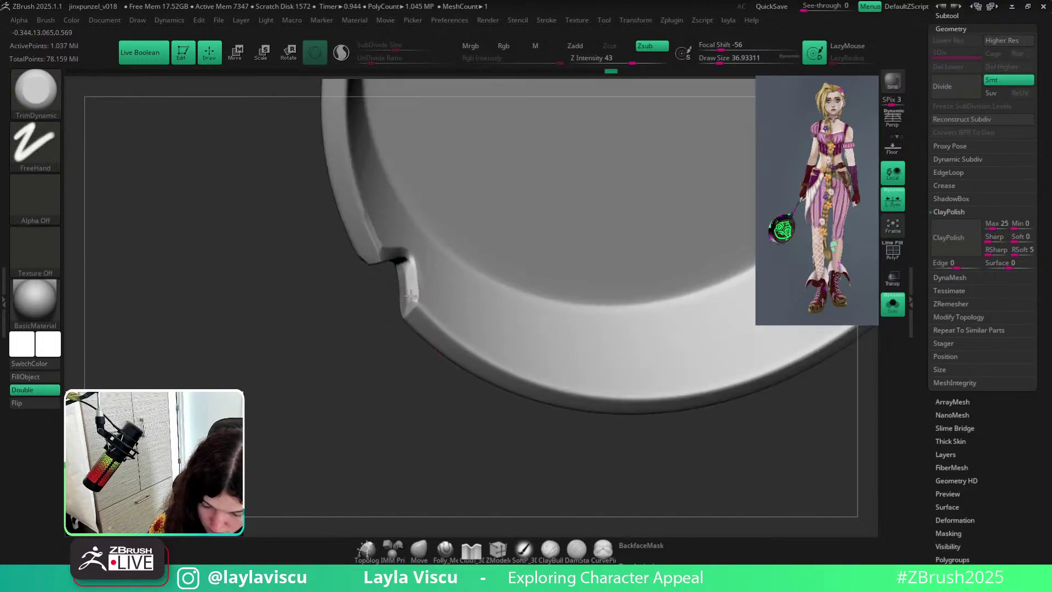
right_click_drag(419, 373, 579, 121)
right_click_drag(723, 441, 696, 441, "alt")
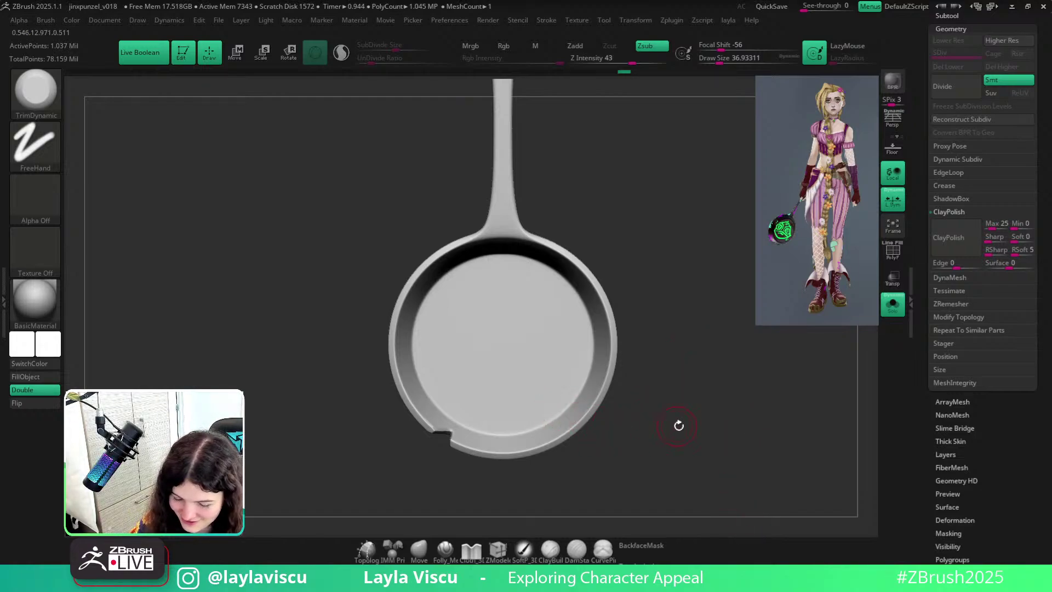
Examine the notch's inner corner and both walls up close from several angles.
left_click_drag(679, 426, 423, 430)
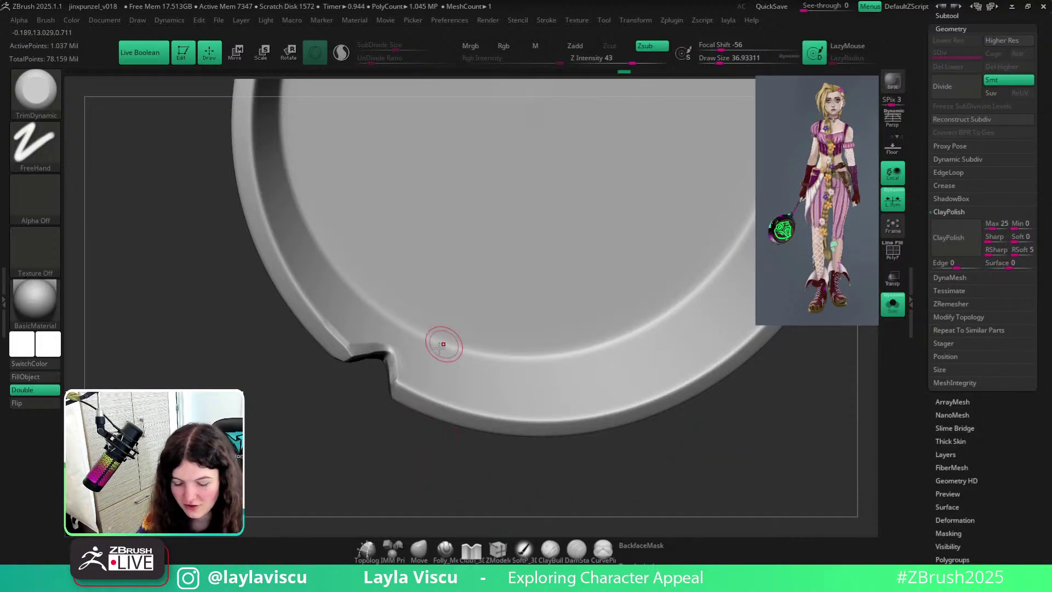
mouse_move(405, 412)
left_mouse_down()
mouse_move(415, 442)
mouse_move(392, 376)
mouse_move(418, 442)
mouse_move(413, 368)
left_mouse_up()
key("ctrl")
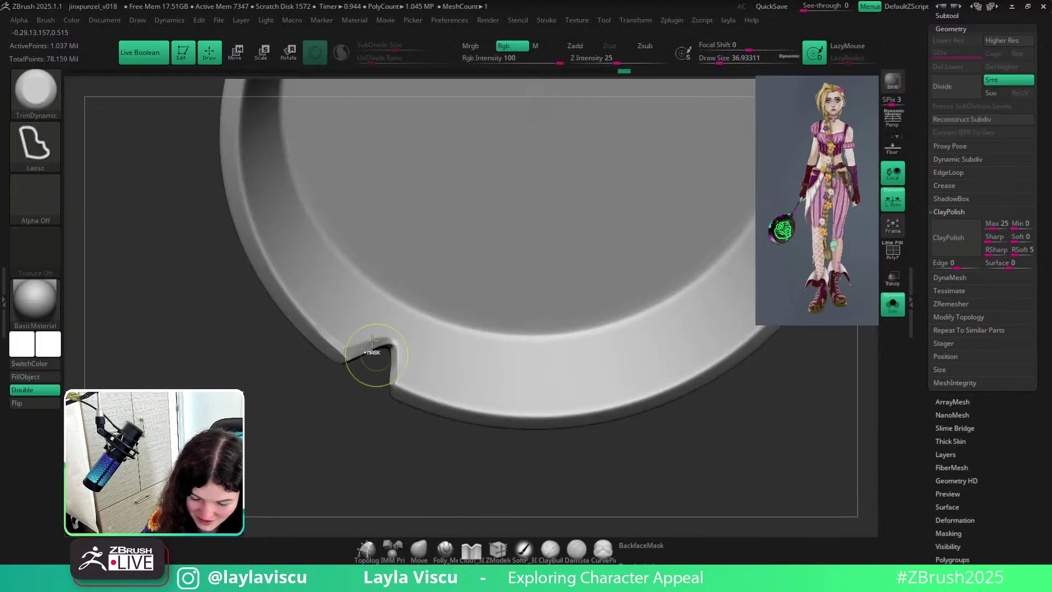
right_click_drag(374, 345, 493, 452, "ctrl")
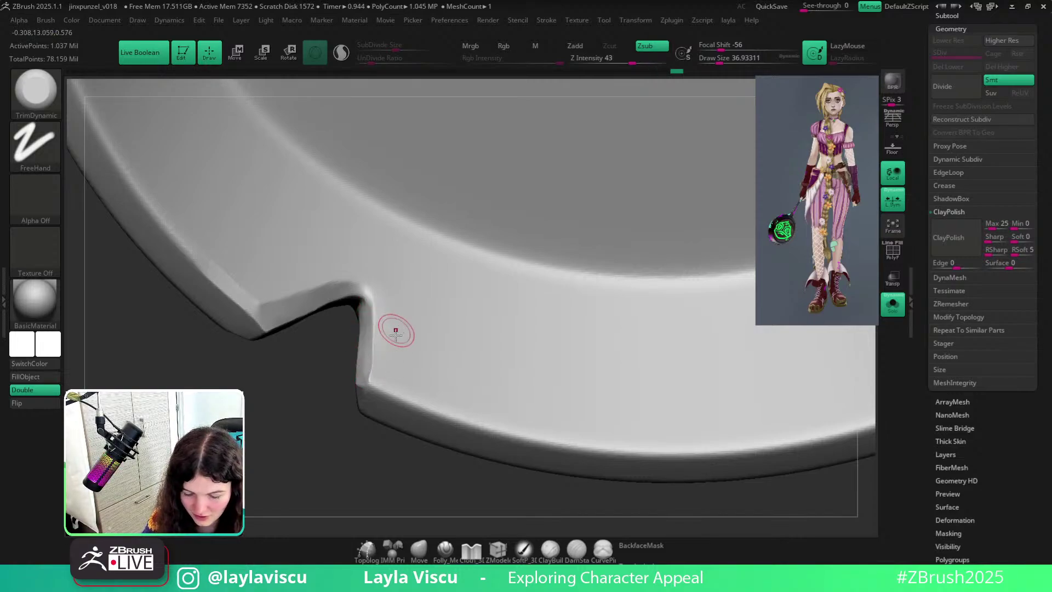
right_click_drag(376, 372, 364, 247, "ctrl")
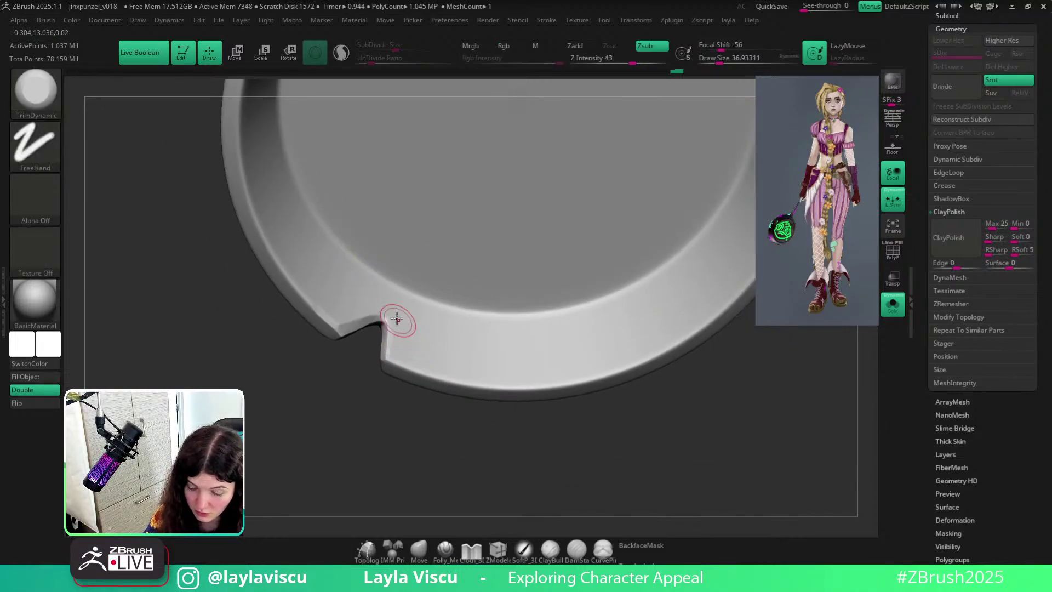
right_click_drag(364, 293, 386, 527, "ctrl")
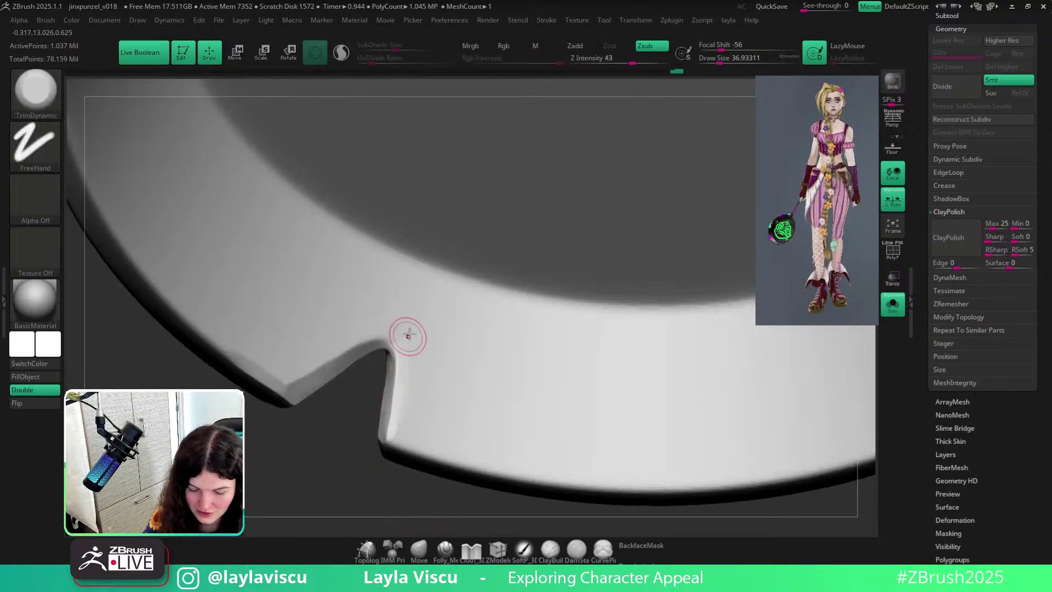
right_click_drag(388, 466, 498, 296)
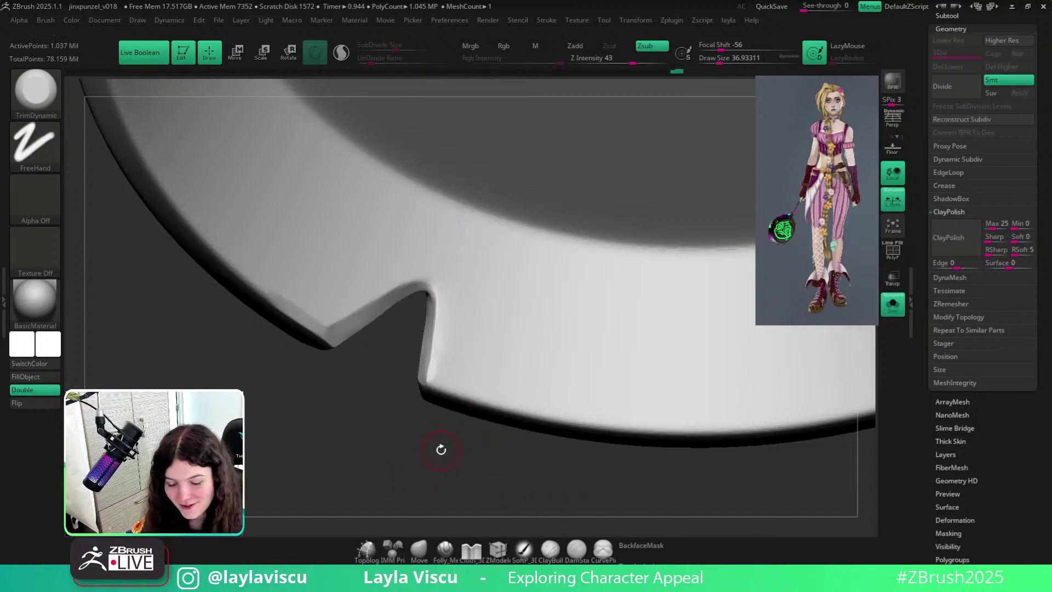
Pull the notch's rounded inner corner deeper into the pan wall as a sharper point using the Move brush with AccuCurve.
left_click(421, 547)
key("space")
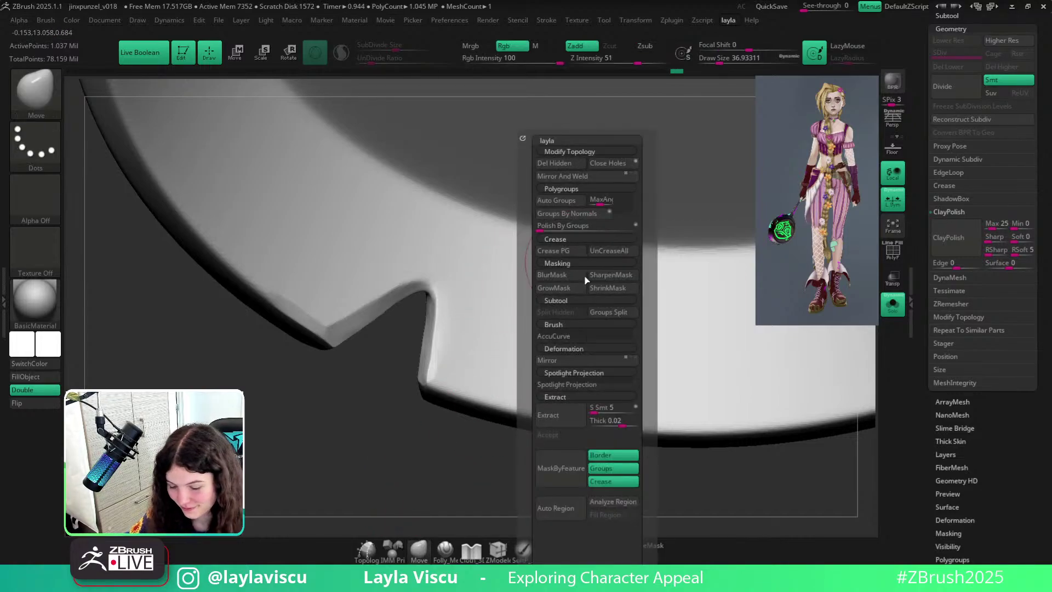
left_click(554, 337)
key("s")
left_click_drag(425, 287, 435, 274)
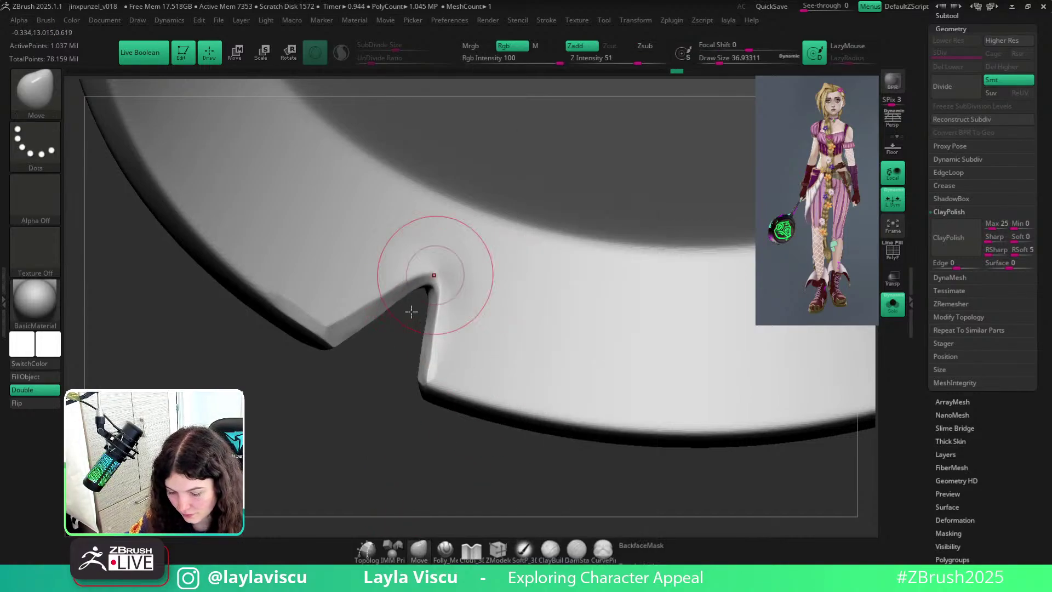
left_click_drag(411, 310, 386, 331)
left_click_drag(430, 280, 448, 266)
mouse_move(449, 268)
right_mouse_down("ctrl")
mouse_move(491, 376)
mouse_move(665, 291)
mouse_move(651, 407)
right_mouse_up("ctrl")
Flatten the sloping wall of the notch where it meets the rim with TrimDynamic at draw size about 37.
key("b")
key("t")
key("d")
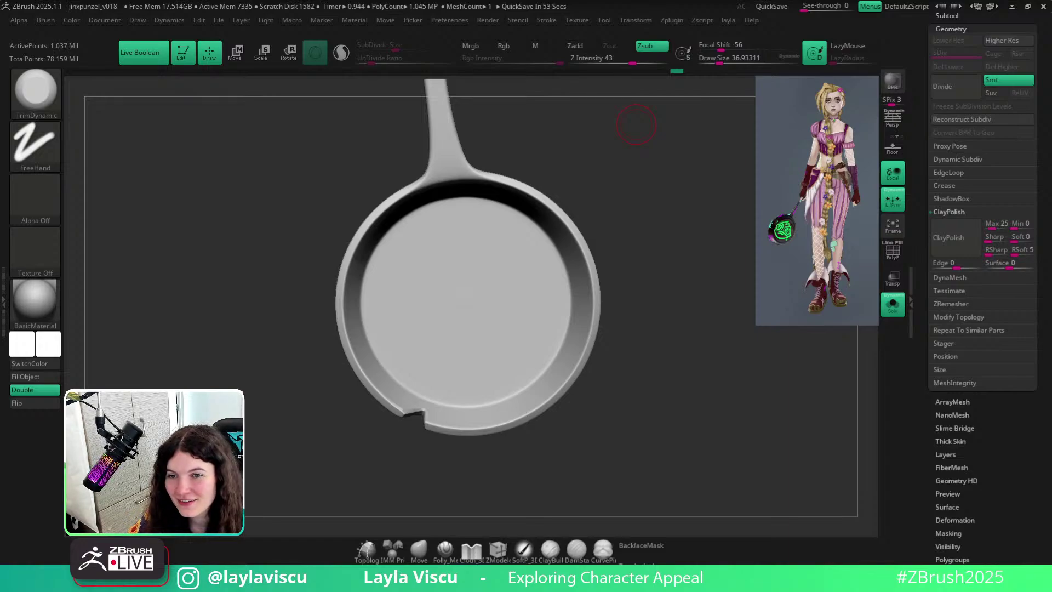
left_click_drag(662, 328, 654, 332)
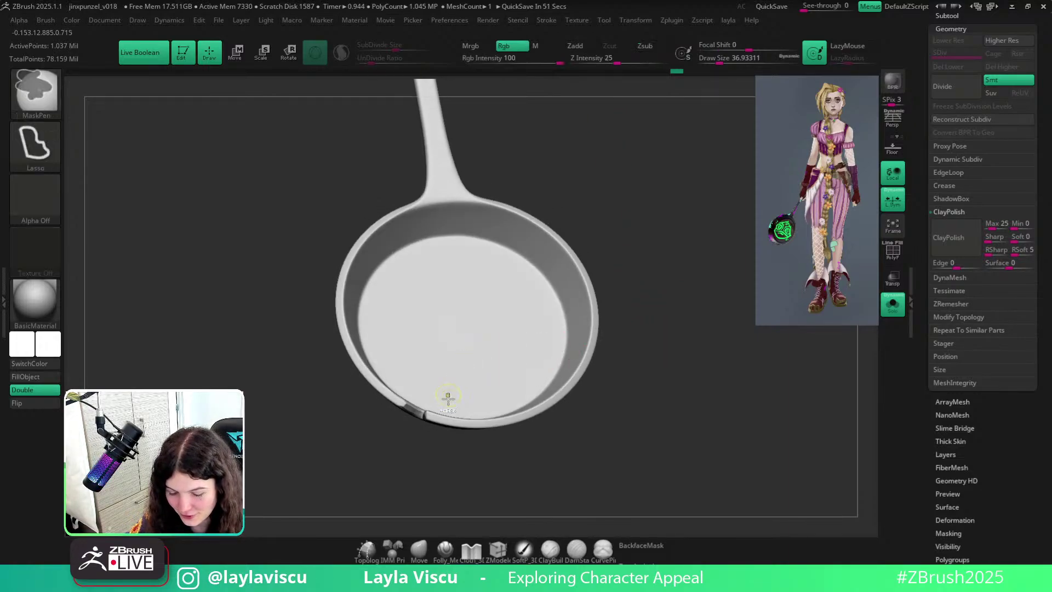
scroll(595, 478, "up", 3)
left_click_drag(595, 478, 678, 430, "alt")
key("b")
key("m")
key("p")
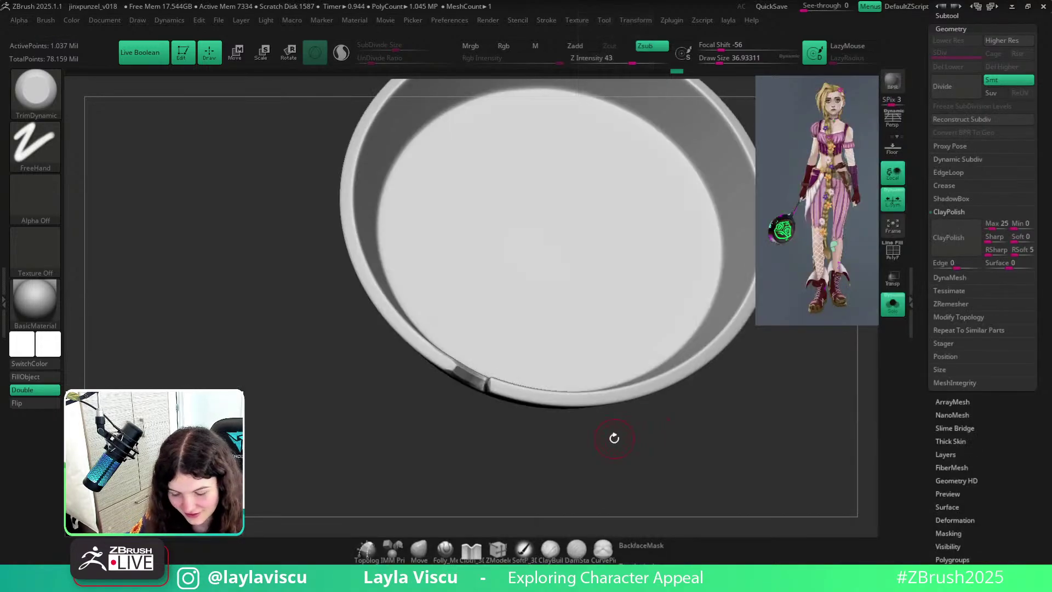
right_click_drag(483, 417, 486, 417, "ctrl")
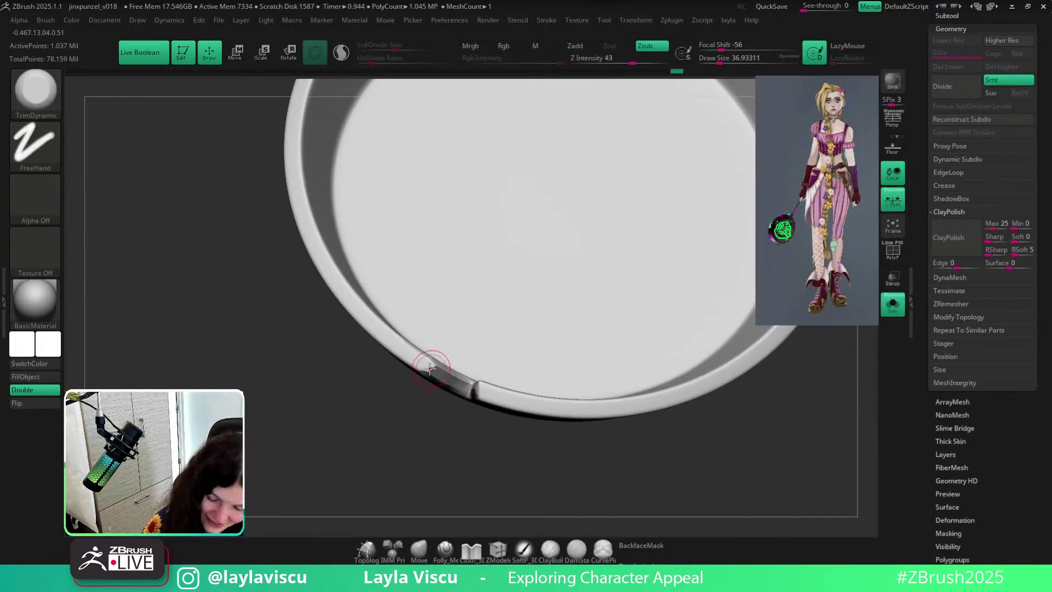
left_click_drag(427, 365, 443, 375)
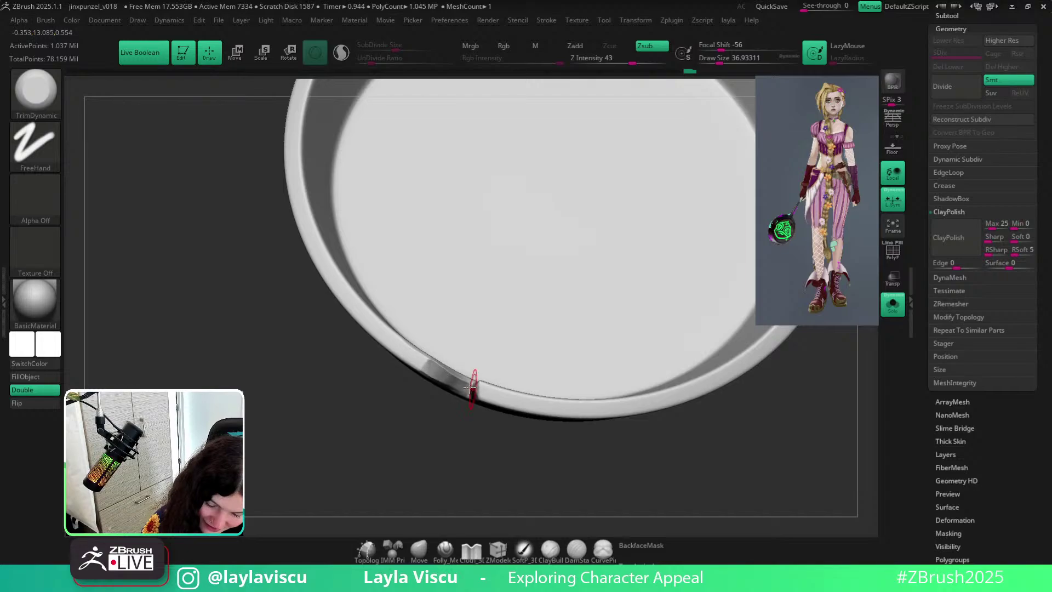
Trim the notch's steep wall and its rim corner with TrimDynamic at draw size about 31.
right_click_drag(532, 492, 557, 526, "ctrl")
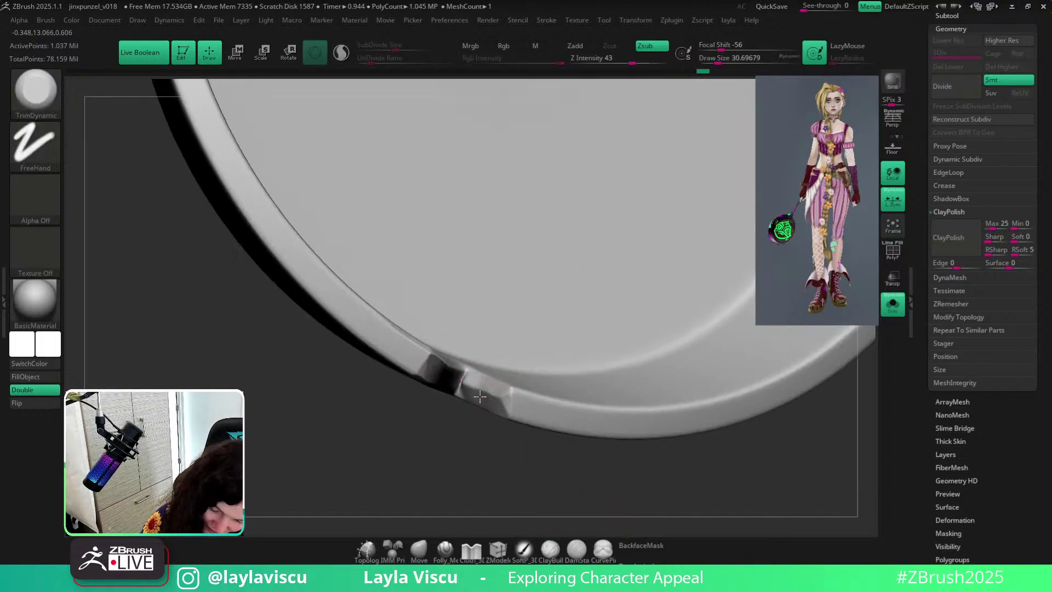
left_click_drag(517, 410, 466, 392)
right_click_drag(510, 433, 526, 384, "ctrl")
mouse_move(681, 429)
right_mouse_down()
mouse_move(678, 454)
mouse_move(605, 439)
right_mouse_up()
Nudge the notch's inner tip to refine its point using the Move brush at draw size about 22.
right_click_drag(496, 426, 519, 497, "ctrl")
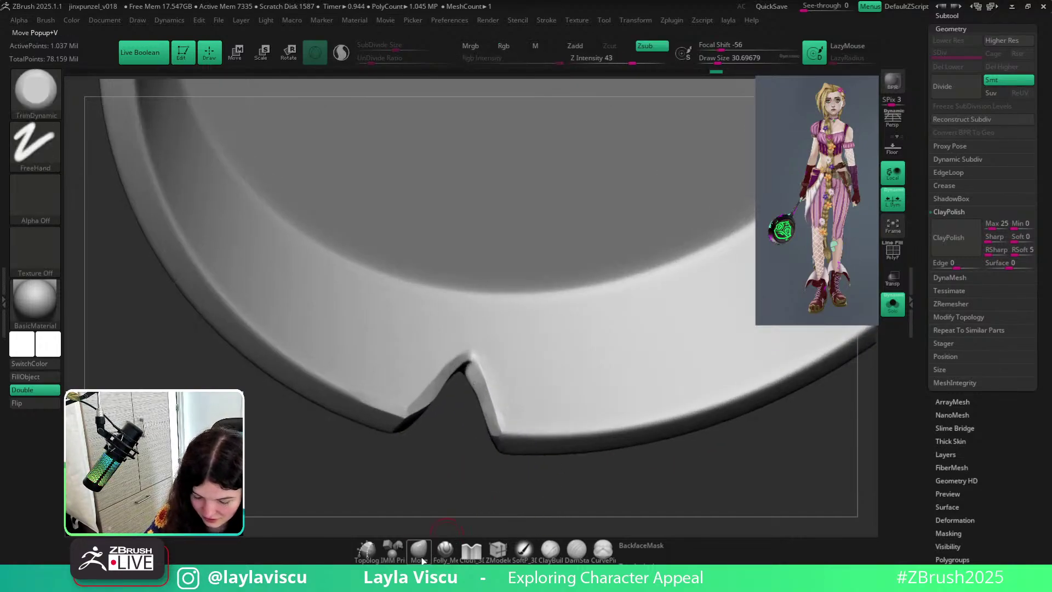
left_click(421, 551)
key("s")
left_click_drag(477, 367, 473, 370)
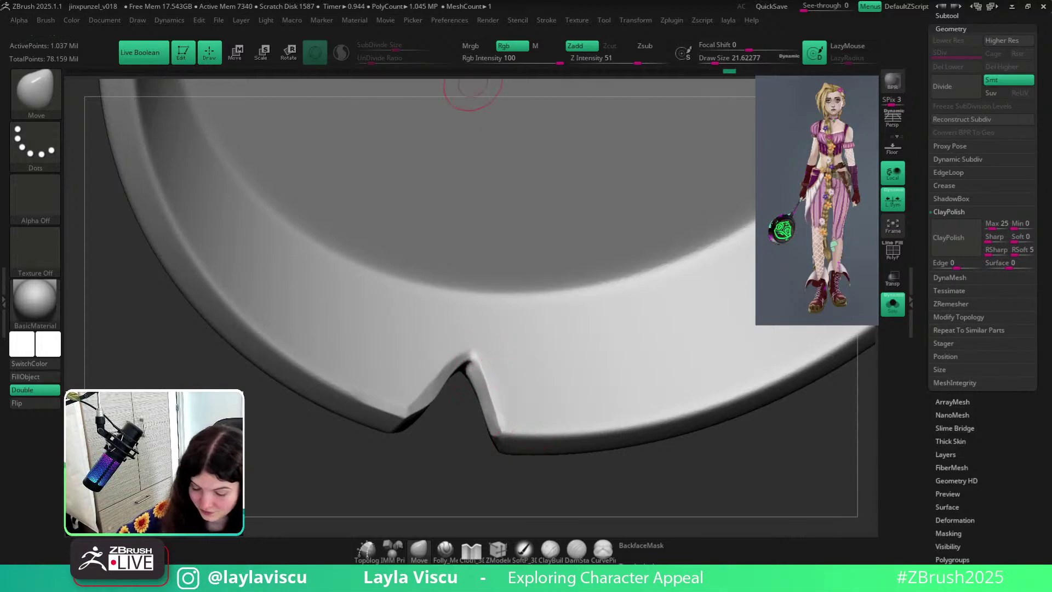
right_click_drag(473, 86, 454, 89)
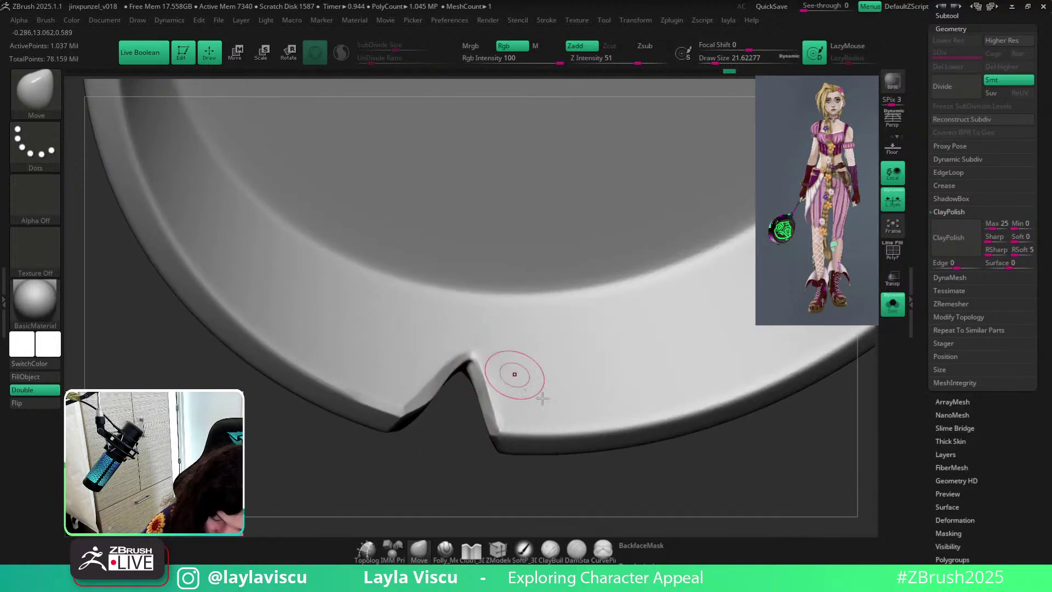
mouse_move(627, 486)
right_mouse_down("ctrl")
mouse_move(693, 399)
mouse_move(733, 452)
mouse_move(749, 383)
mouse_move(720, 432)
right_mouse_up("ctrl")
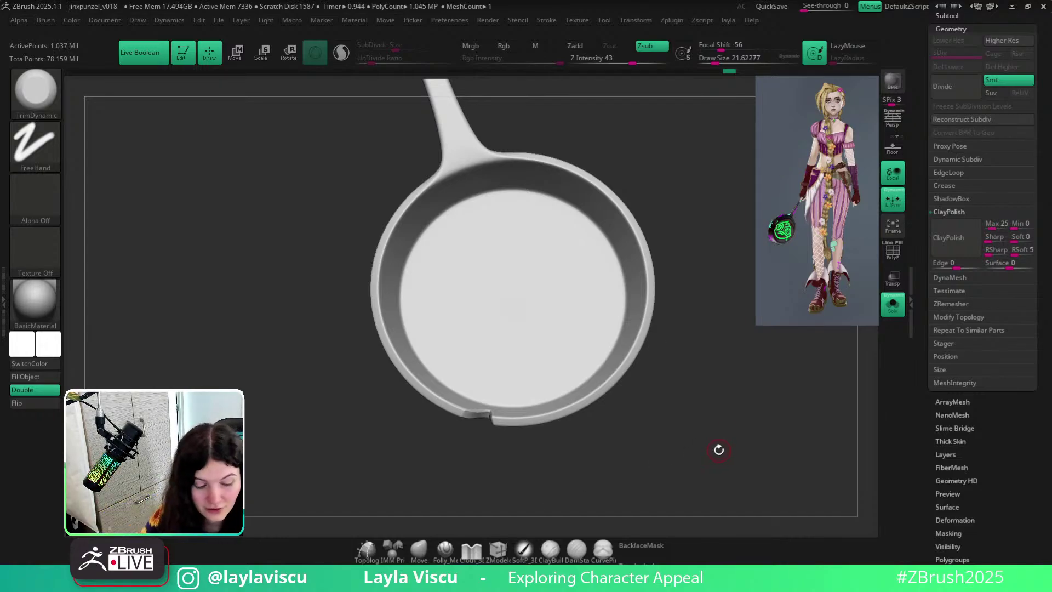
Trim worn facets into the inner rim edge on the pan's right side with TrimDynamic at draw size about 27.
key("b")
key("d")
key("s")
key("s")
left_click_drag(643, 297, 648, 295)
right_click_drag(648, 295, 677, 256, "ctrl")
key("s")
left_click_drag(673, 259, 670, 260)
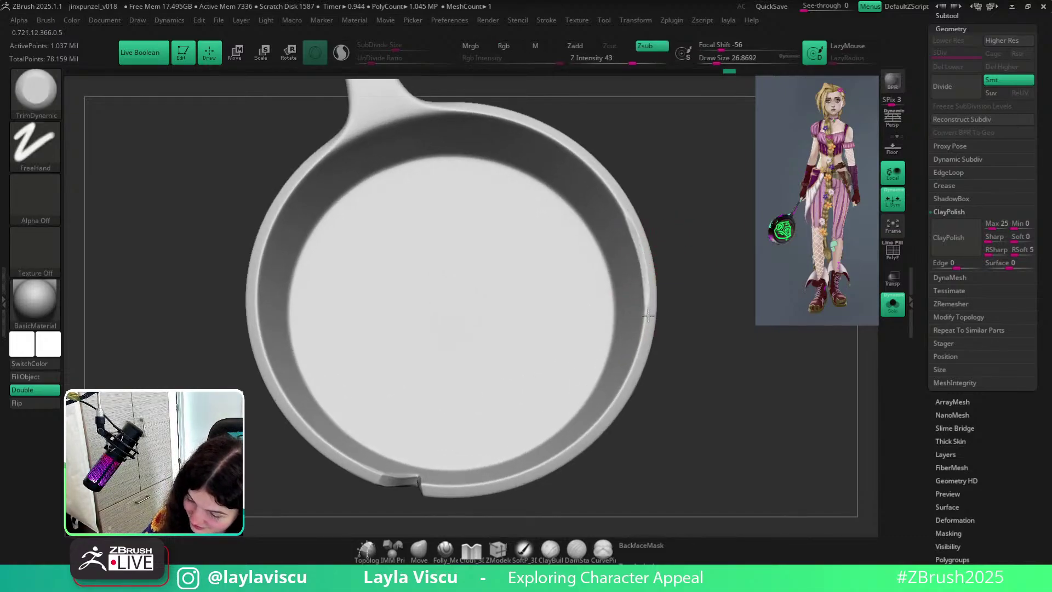
left_click_drag(649, 316, 644, 263)
Switch the material to BasicMaterial2 and trim uneven facets along the rim from the pan's right side up to the handle base.
left_click(54, 310)
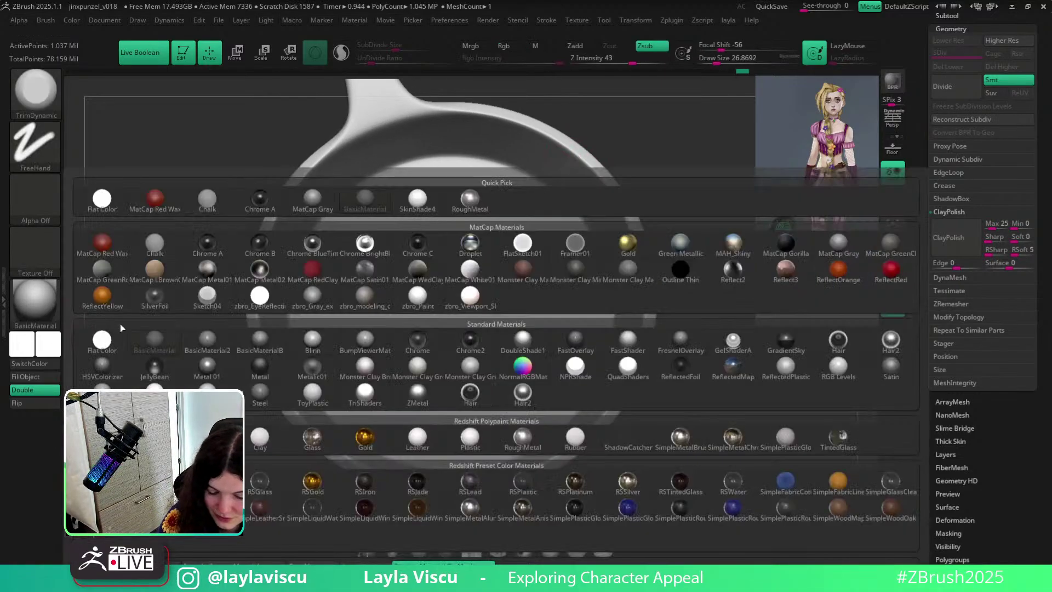
left_click(202, 340)
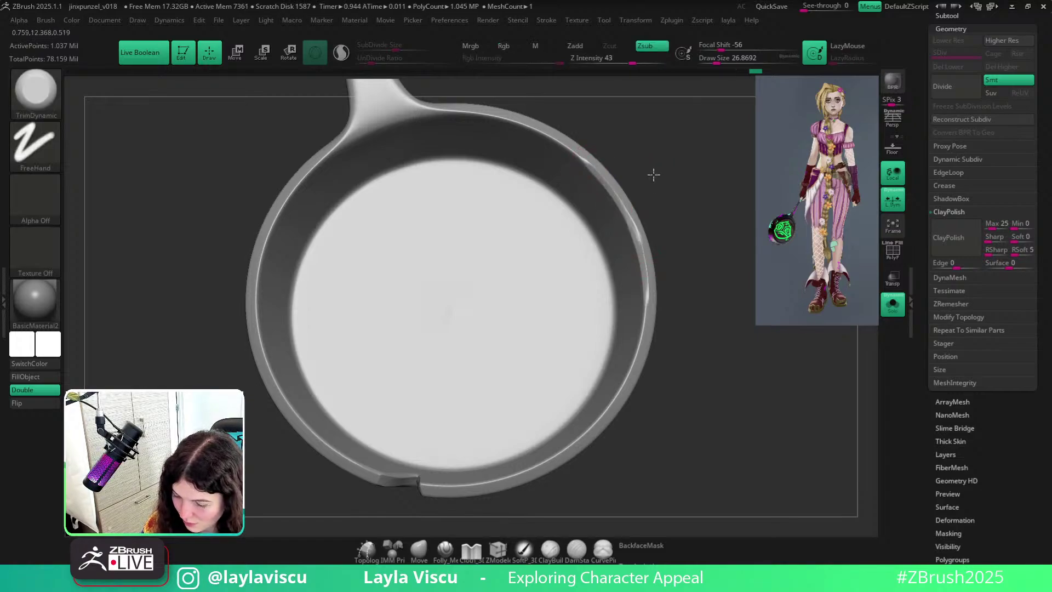
left_click_drag(654, 174, 577, 154)
mouse_move(641, 298)
left_mouse_down()
mouse_move(693, 148)
mouse_move(686, 307)
mouse_move(546, 197)
mouse_move(471, 251)
left_mouse_up()
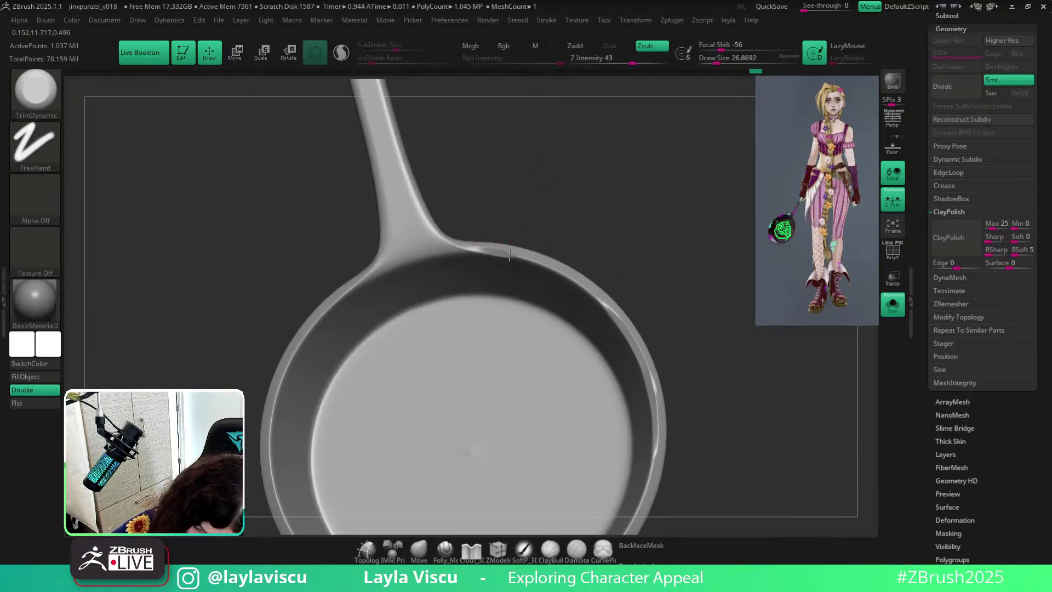
left_click_drag(625, 232, 606, 228)
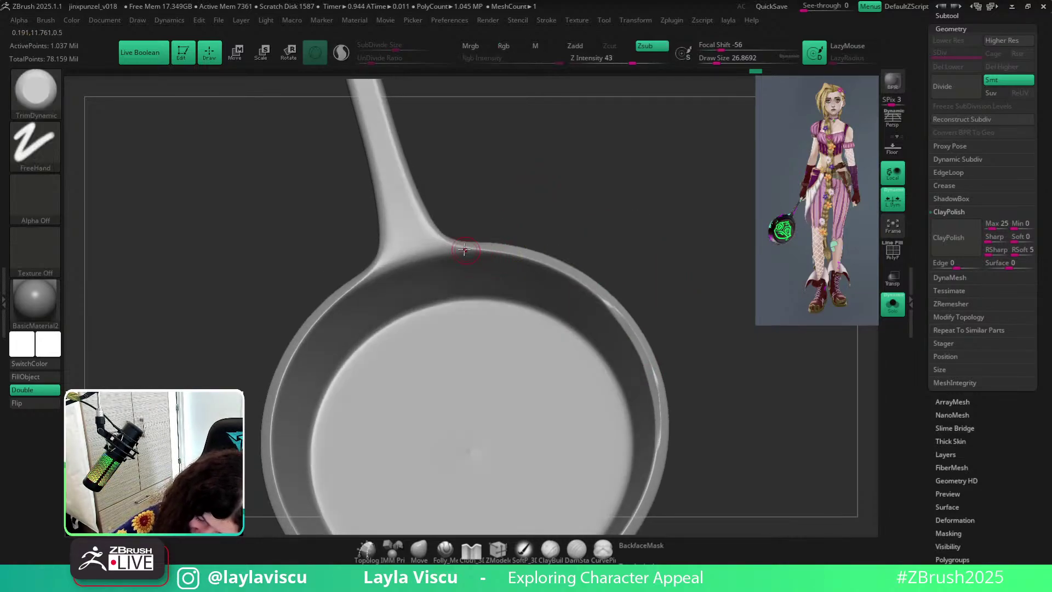
left_click_drag(580, 280, 617, 311)
mouse_move(634, 242)
left_mouse_down()
mouse_move(625, 243)
mouse_move(644, 233)
left_mouse_up()
Trim worn facets along the pan's left rim between the notch and the handle with TrimDynamic at draw size about 27.
mouse_move(644, 233)
right_mouse_down("ctrl")
mouse_move(596, 190)
mouse_move(554, 288)
mouse_move(493, 379)
right_mouse_up("ctrl")
mouse_move(318, 479)
right_mouse_down()
mouse_move(313, 468)
mouse_move(360, 369)
right_mouse_up()
left_click_drag(374, 299, 423, 359)
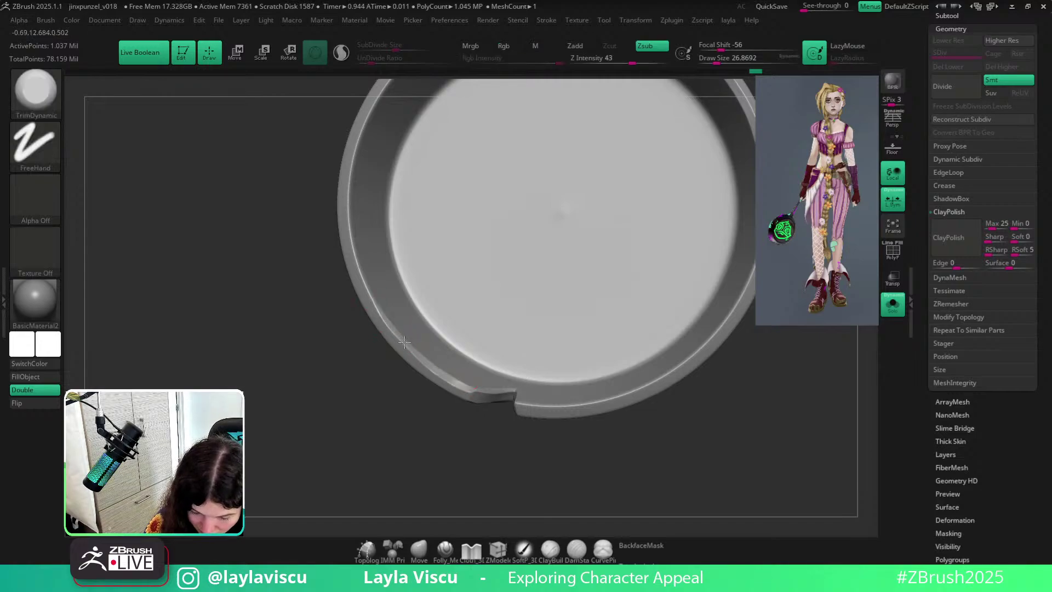
right_click_drag(406, 404, 412, 463)
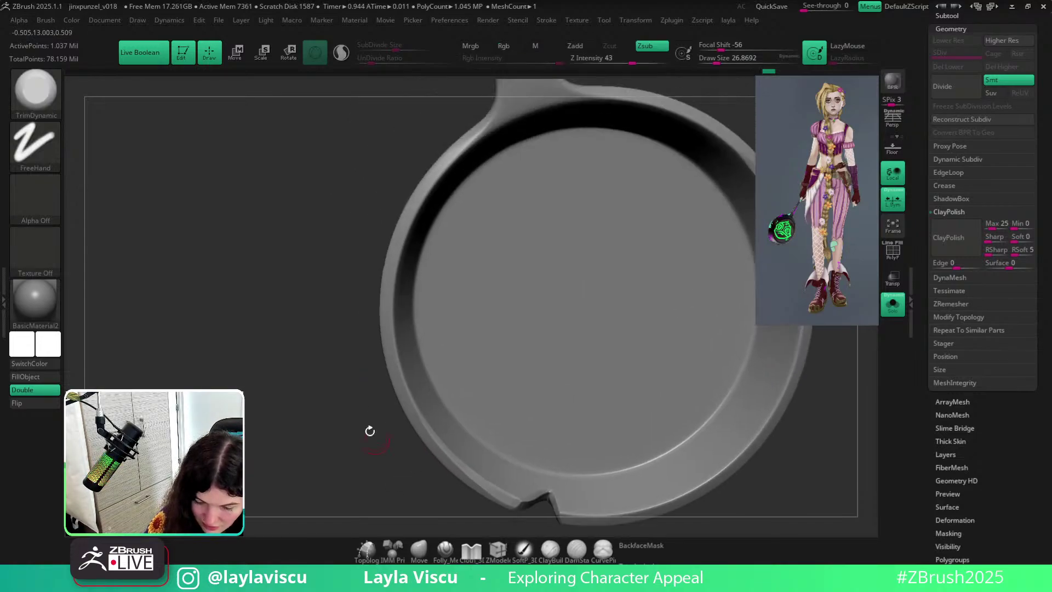
right_click_drag(369, 429, 362, 408)
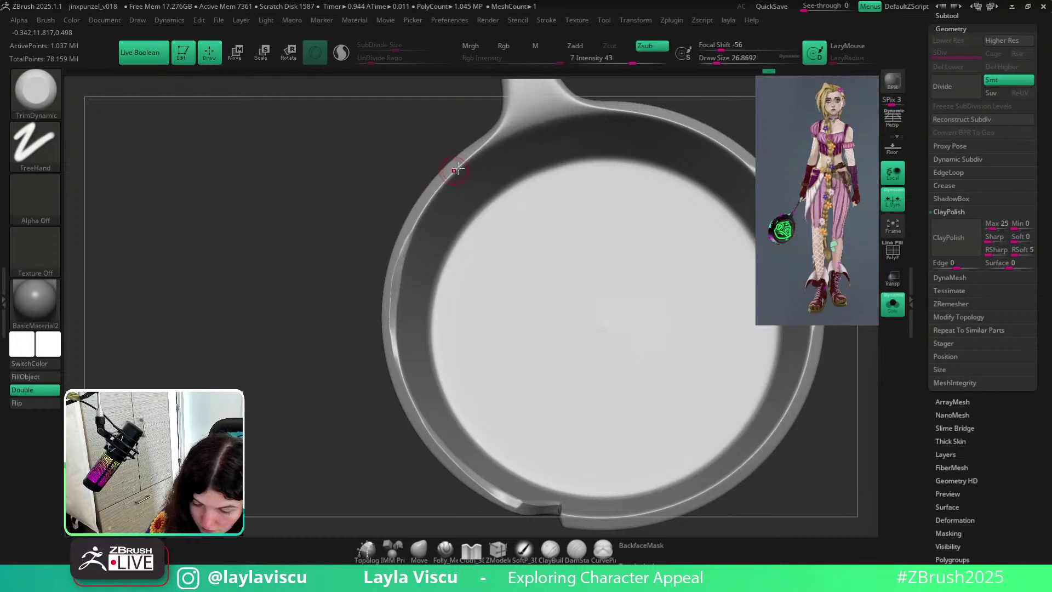
left_click_drag(431, 203, 509, 112)
Try a TrimDynamic stroke on the pan's lower right rim edge.
mouse_move(515, 167)
right_mouse_down("ctrl")
mouse_move(704, 269)
mouse_move(658, 327)
right_mouse_up("ctrl")
right_click_drag(588, 335, 620, 302, "ctrl")
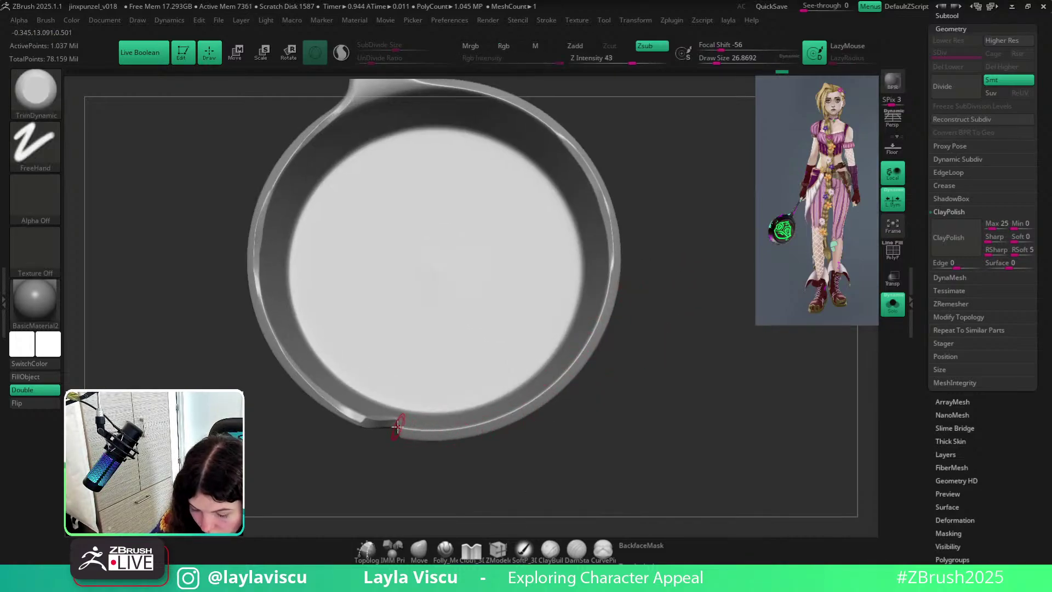
right_click_drag(557, 370, 590, 359)
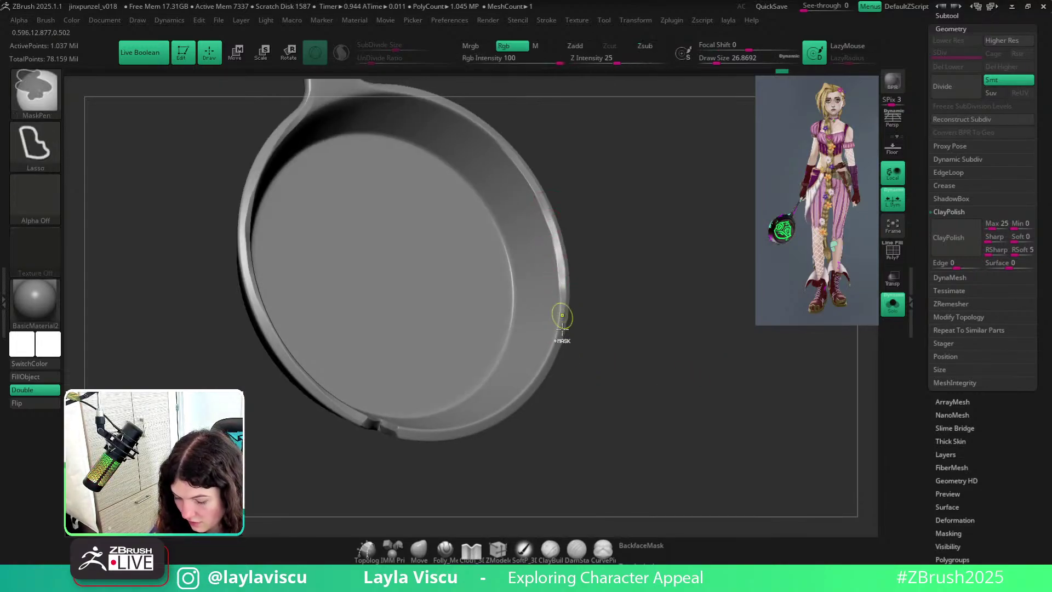
right_click_drag(581, 218, 491, 413)
mouse_move(524, 384)
left_mouse_down()
mouse_move(554, 346)
mouse_move(501, 410)
left_mouse_up()
key("ctrl+z")
Trim and smooth the rim edge just right of the notch at draw size about 27.
mouse_move(581, 362)
left_mouse_down()
mouse_move(601, 393)
mouse_move(559, 350)
mouse_move(632, 268)
mouse_move(646, 289)
mouse_move(678, 288)
mouse_move(670, 330)
left_mouse_up()
right_click_drag(550, 345, 446, 411, "ctrl")
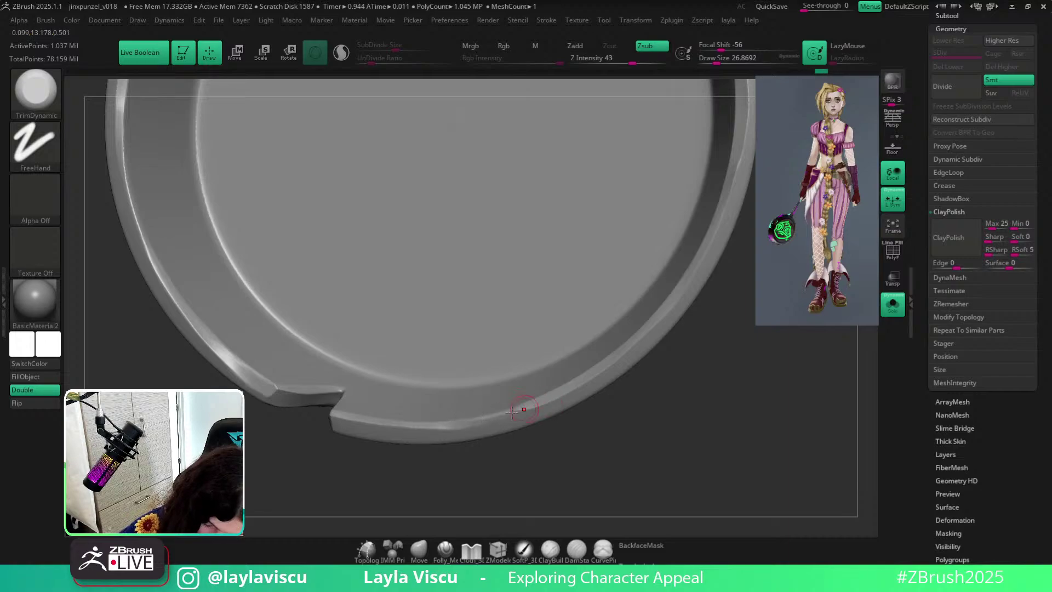
left_click_drag(482, 423, 556, 403, "shift")
right_click_drag(553, 401, 500, 320, "ctrl")
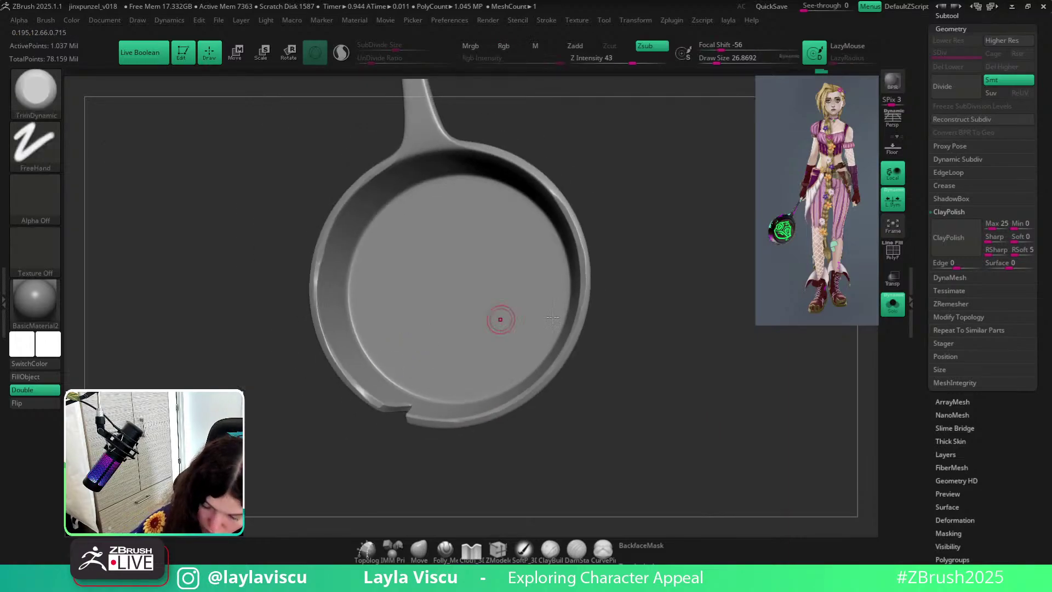
mouse_move(699, 392)
left_mouse_down()
mouse_move(724, 324)
mouse_move(756, 350)
mouse_move(742, 345)
mouse_move(722, 376)
mouse_move(710, 352)
mouse_move(740, 392)
mouse_move(729, 375)
left_mouse_up()
Flatten the rim edge across the handle base with long TrimDynamic strokes at draw size about 49.
right_click_drag(445, 274, 470, 332, "ctrl")
key("s")
left_click_drag(477, 214, 481, 215)
left_click_drag(385, 265, 369, 279)
key("s")
left_click_drag(412, 252, 510, 200)
left_click_drag(384, 265, 477, 205)
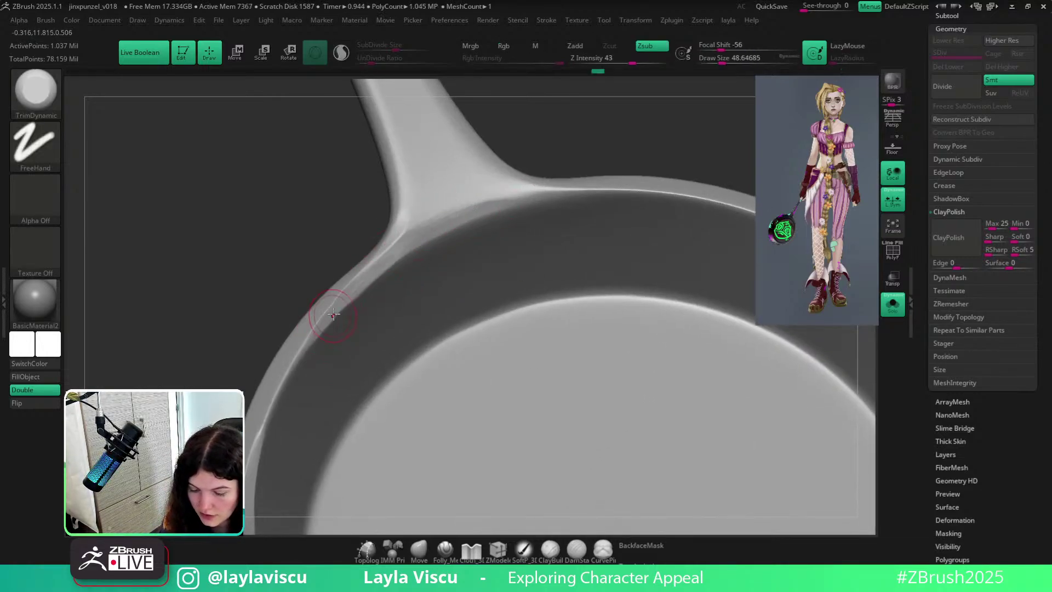
left_click_drag(333, 315, 494, 200)
left_click_drag(404, 235, 586, 186)
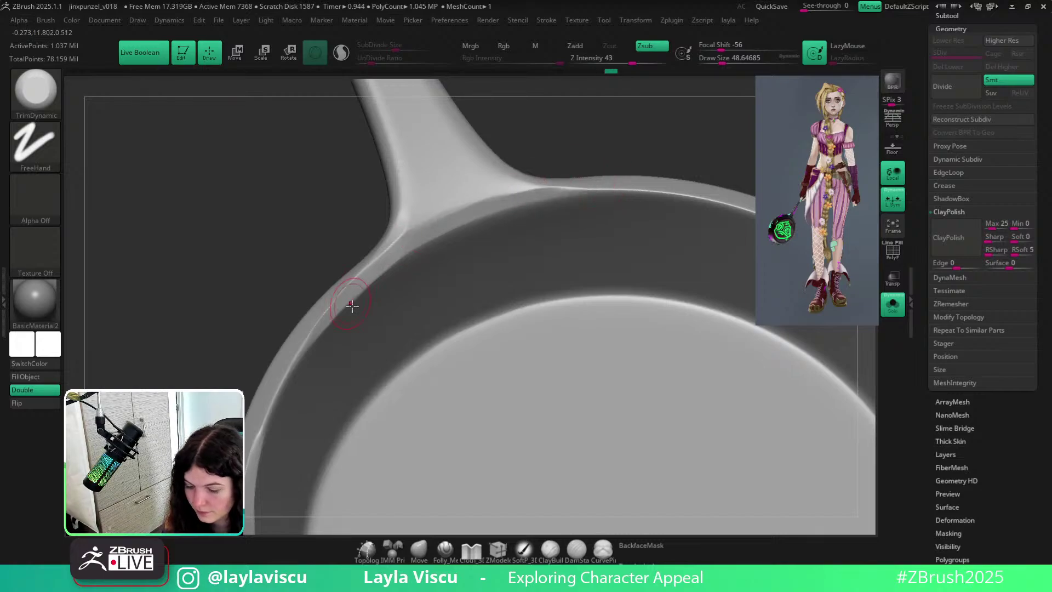
right_click_drag(330, 253, 364, 118, "ctrl")
right_click_drag(679, 294, 698, 327)
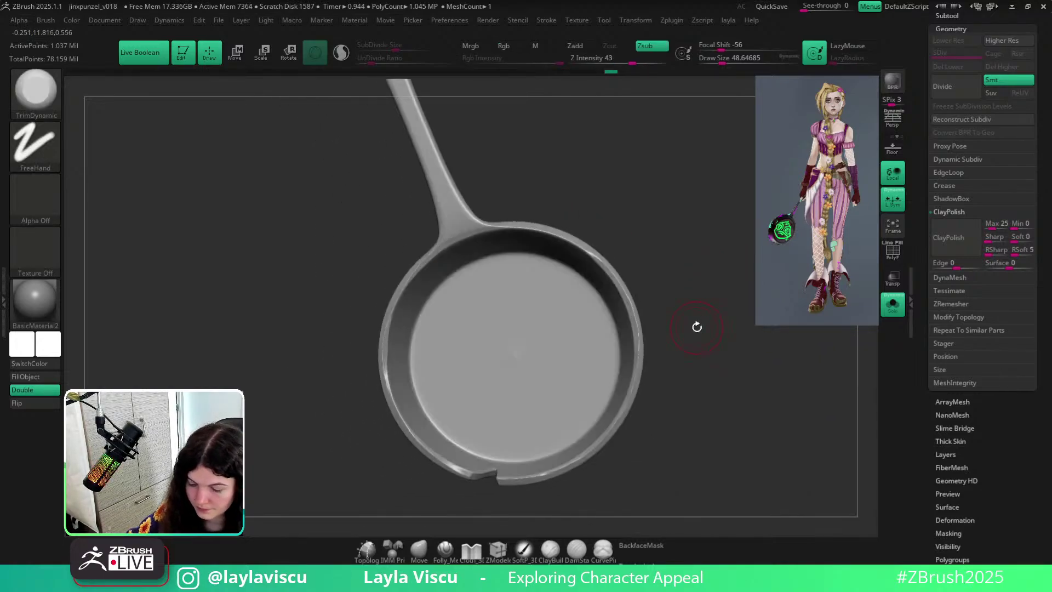
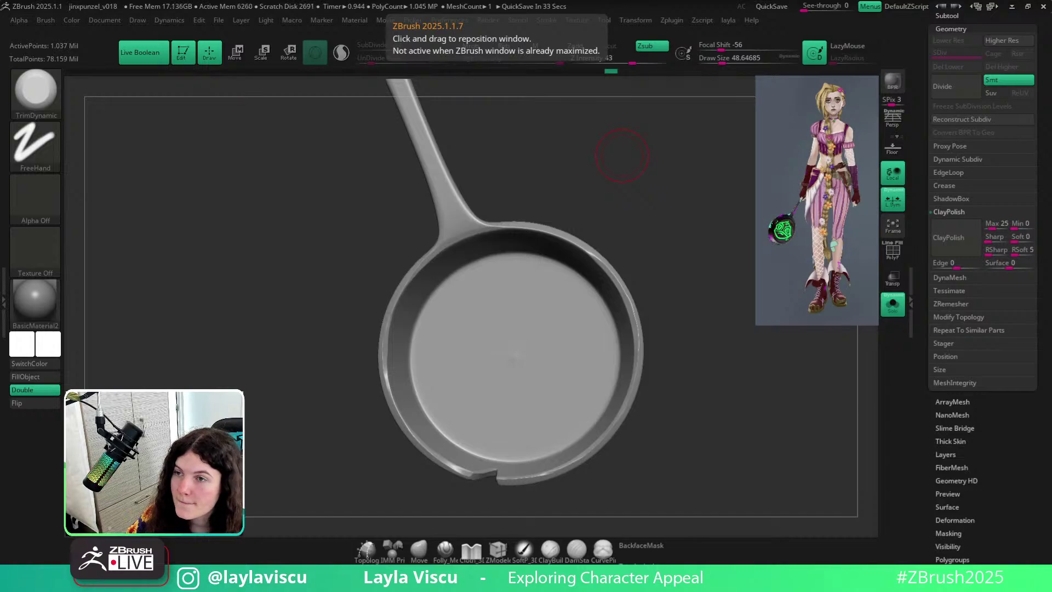
Switch to Discord's challenge-progress channel and watch the posted masked character's idle animation in full screen.
left_click_drag(466, 591, 457, 373)
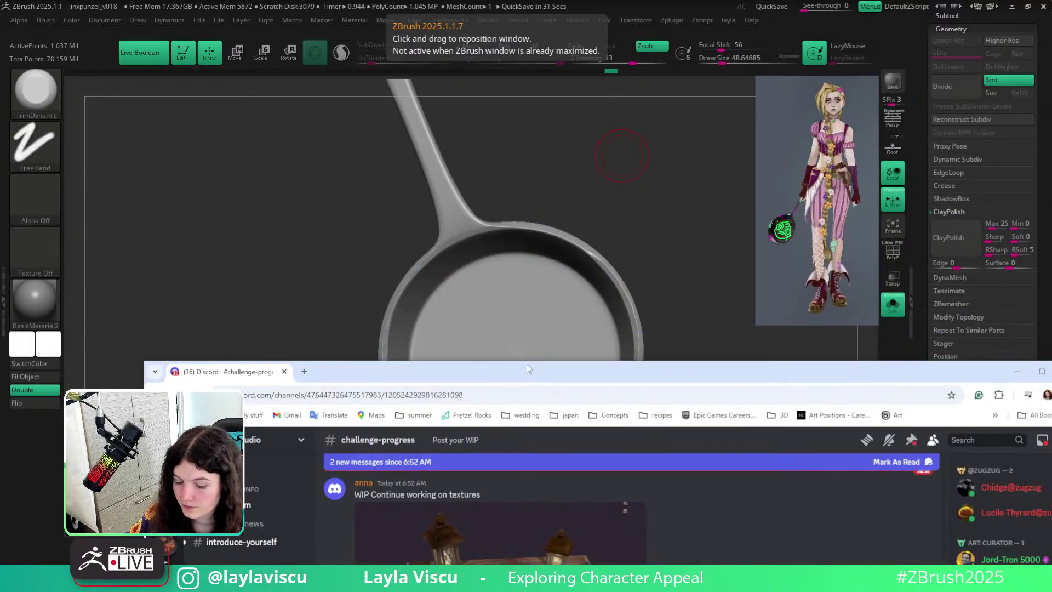
double_click(528, 366)
scroll(499, 347, "up", 6)
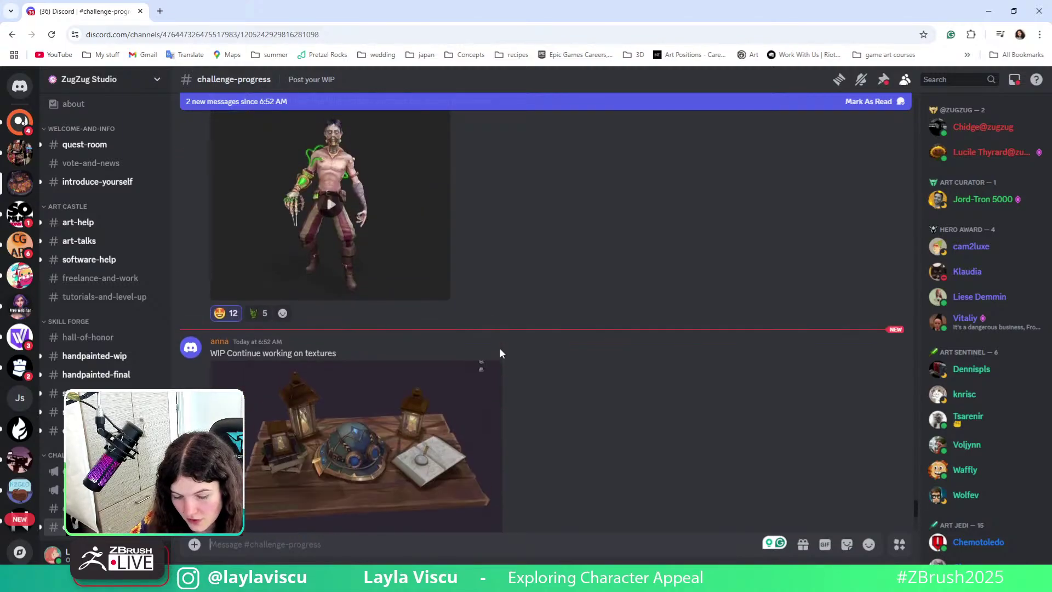
left_click(409, 336)
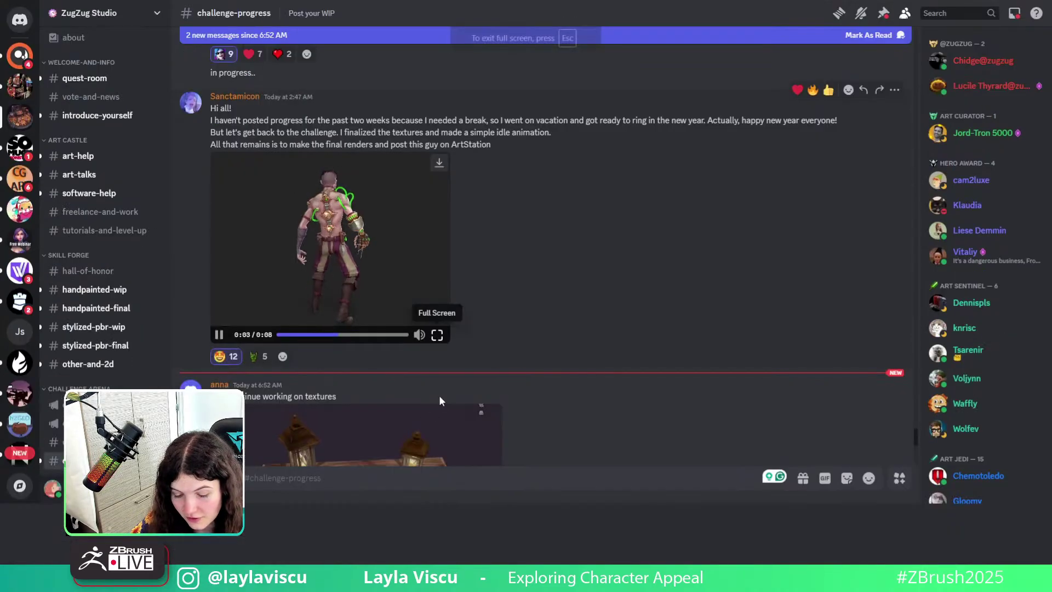
left_click(438, 399)
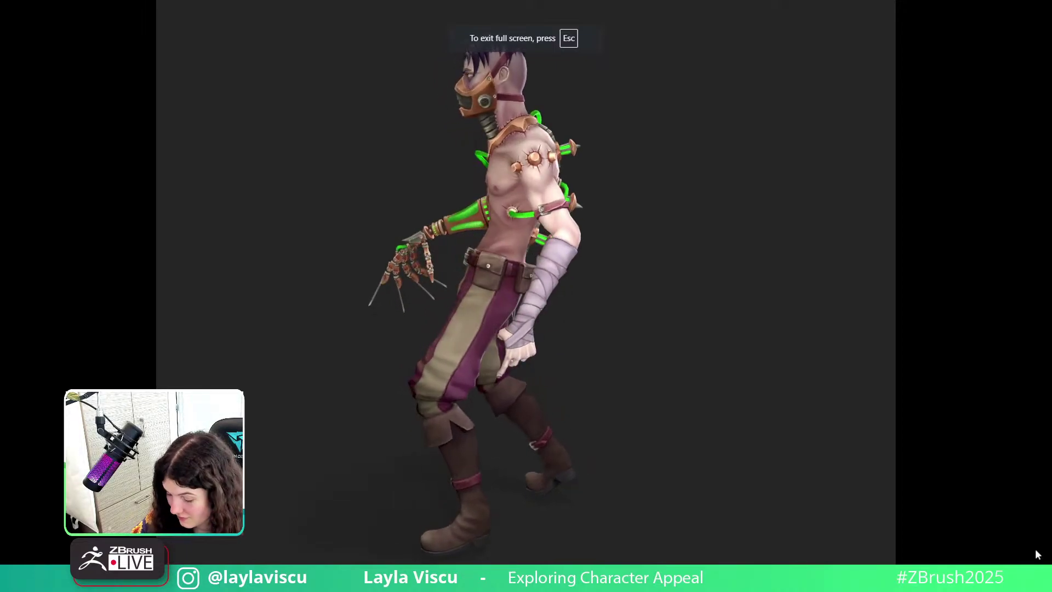
key("Escape")
Inspect enlarged views of the posted wooden table scene with lanterns and of the stylized creature head.
scroll(698, 403, "down", 6)
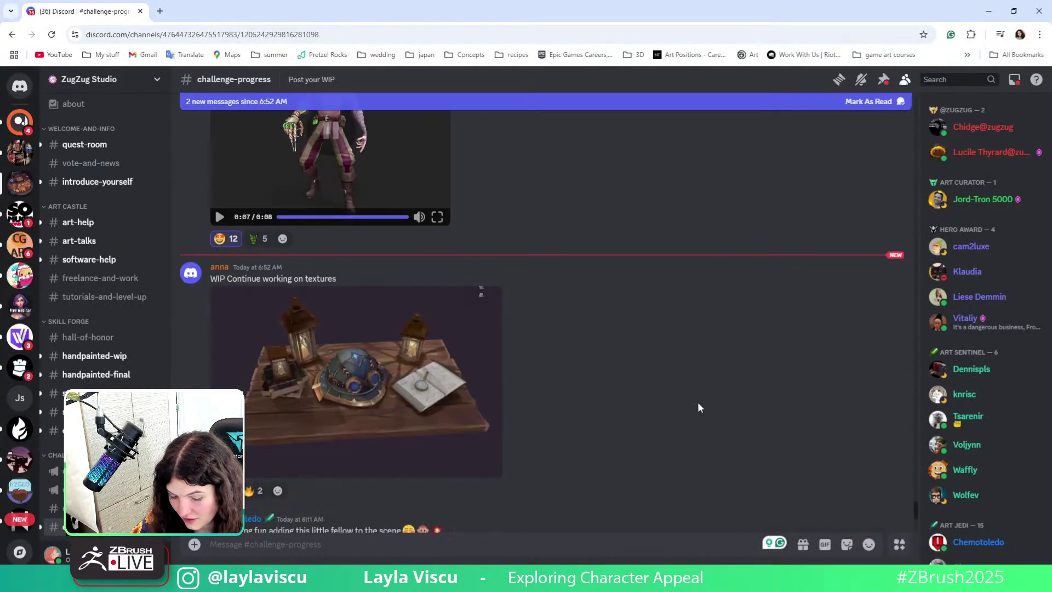
left_click(427, 323)
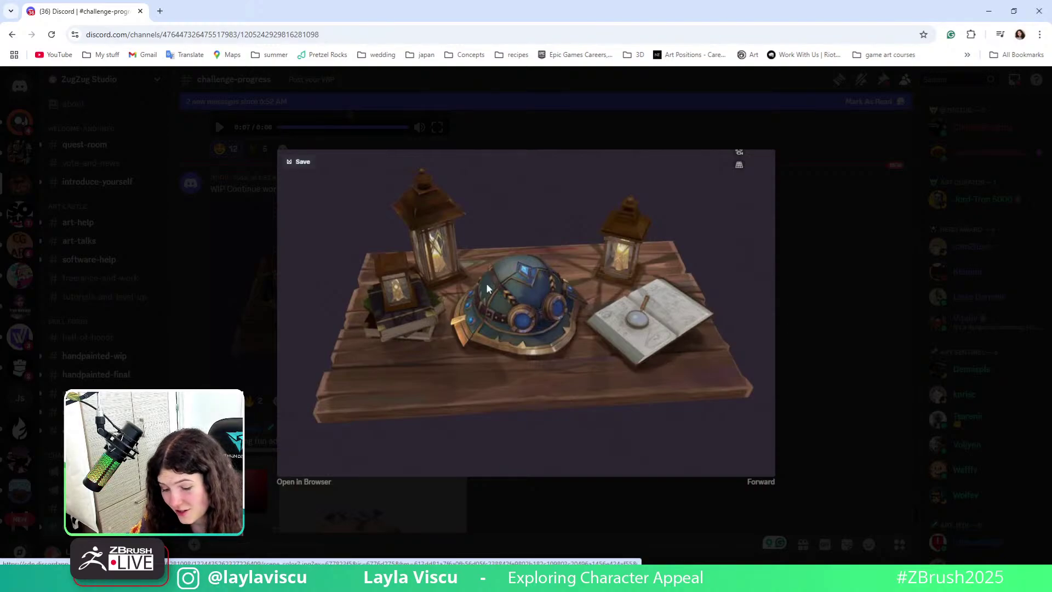
left_click(796, 345)
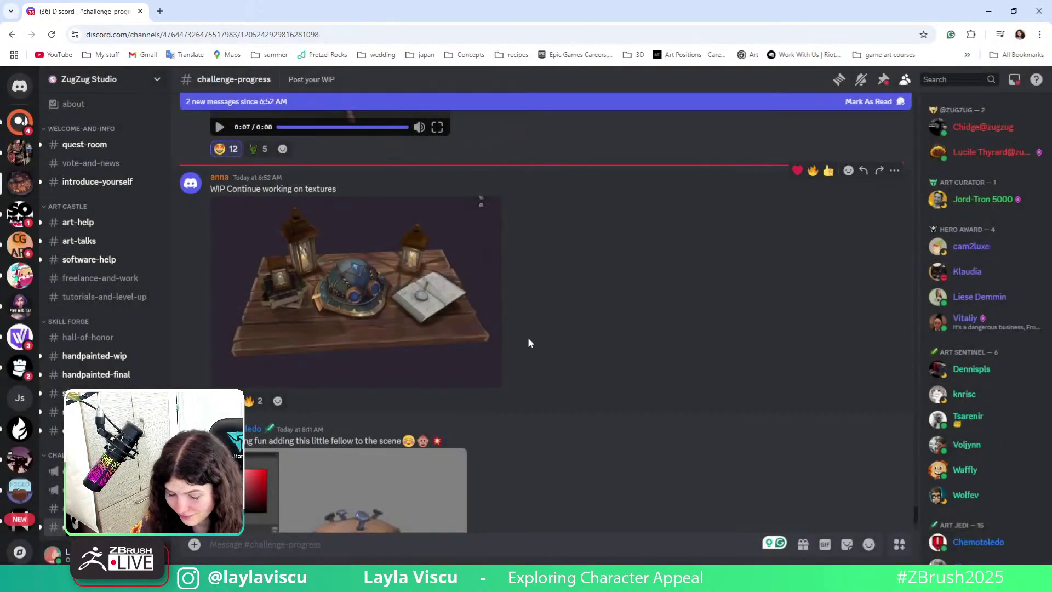
scroll(528, 339, "down", 2)
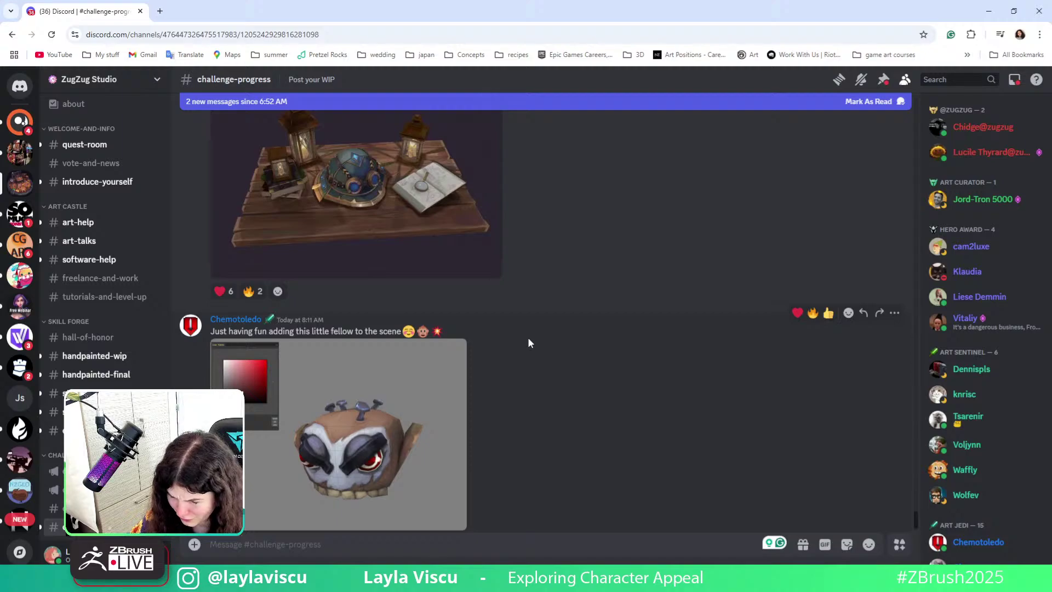
scroll(529, 342, "down", 1)
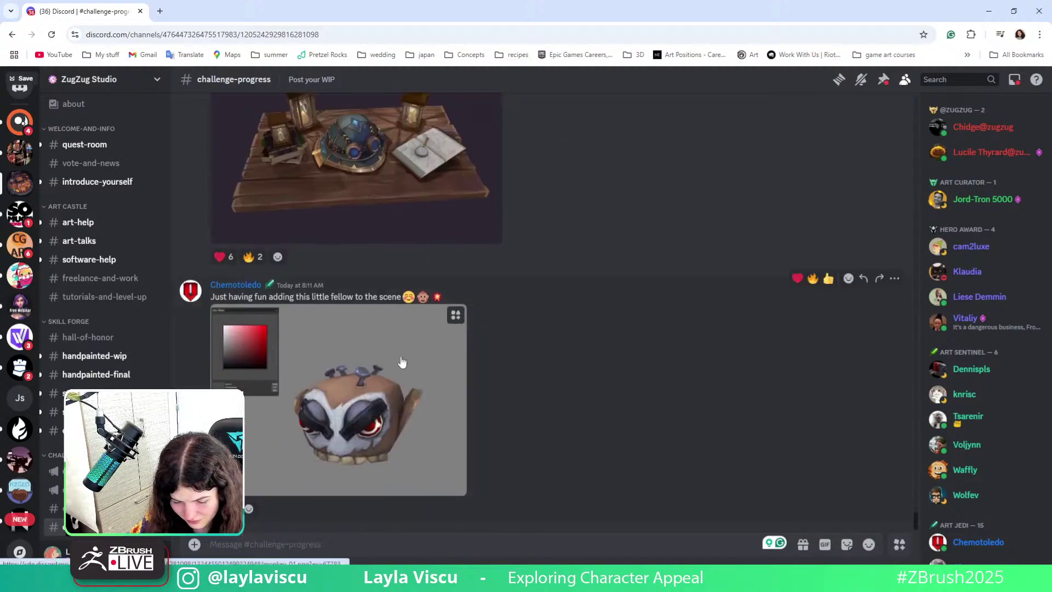
left_click(402, 362)
left_click(779, 378)
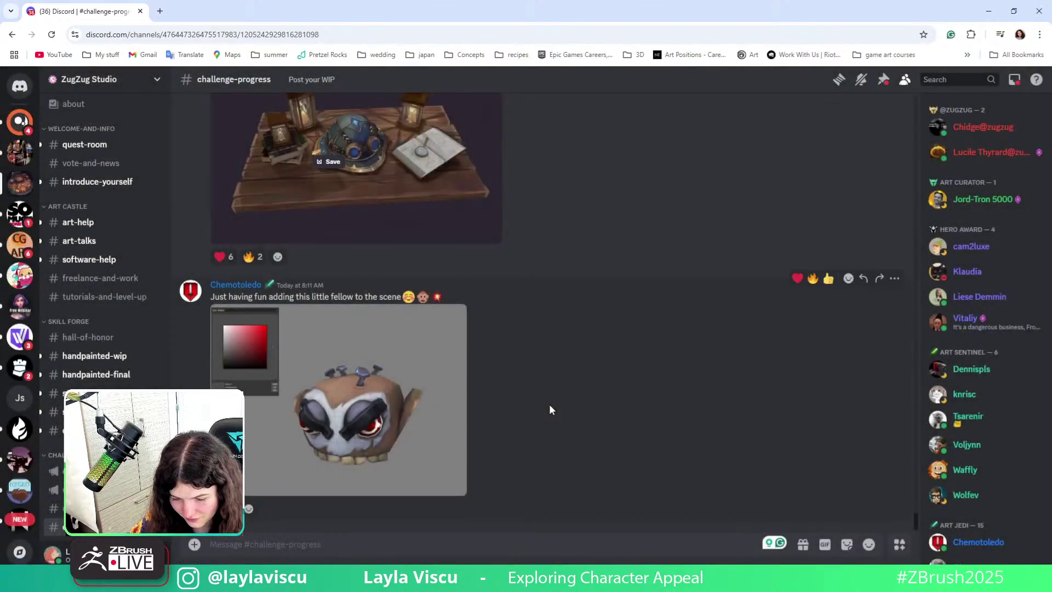
Browse older challenge-progress posts, enlarging the red-haired character render and the masked mage with the glowing orb.
scroll(411, 390, "up", 15)
left_click(304, 435)
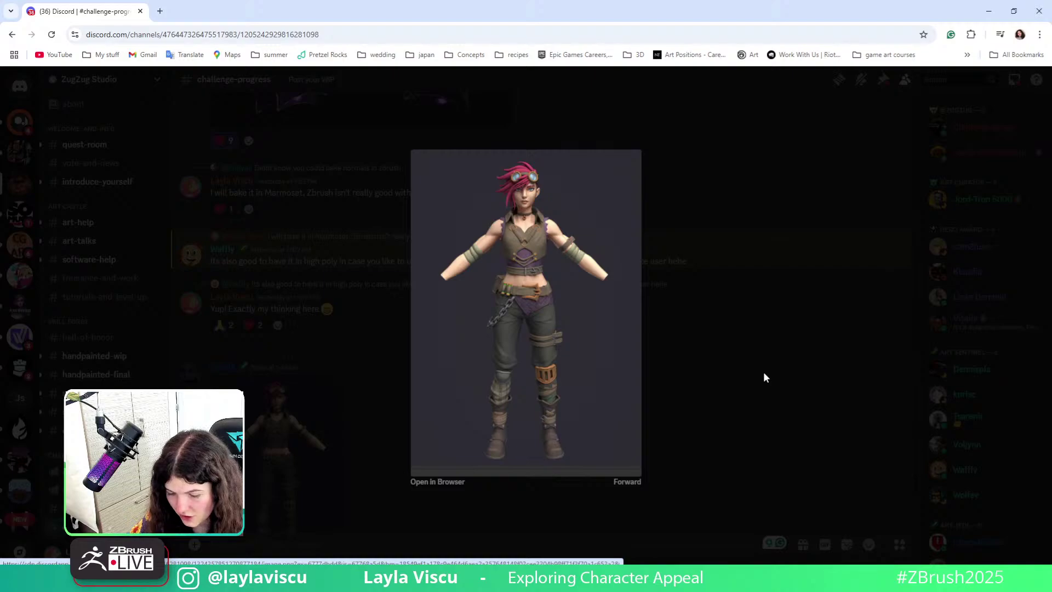
left_click(766, 378)
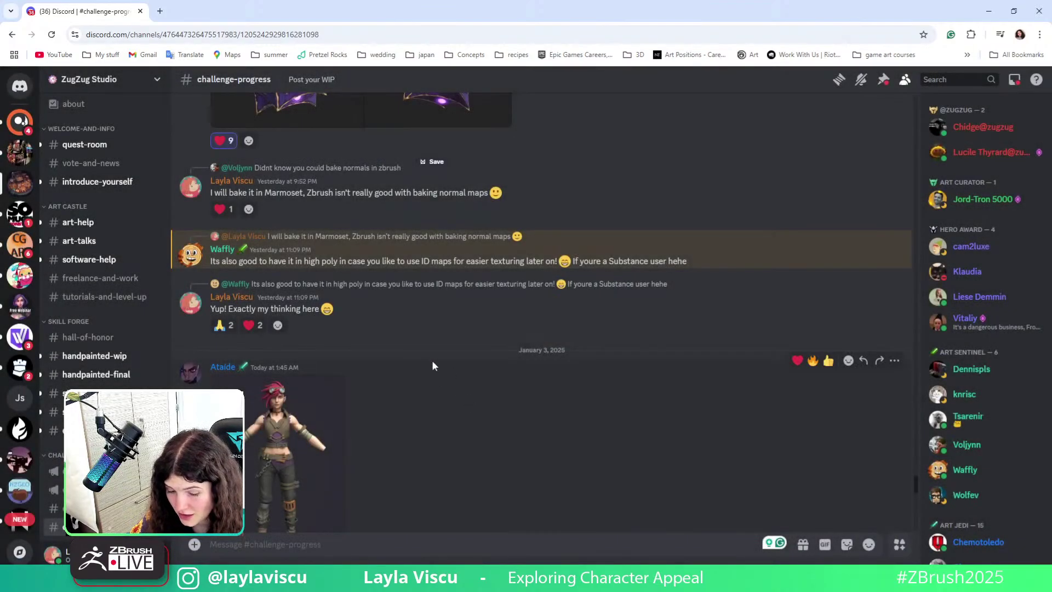
scroll(432, 307, "up", 2)
scroll(431, 282, "up", 10)
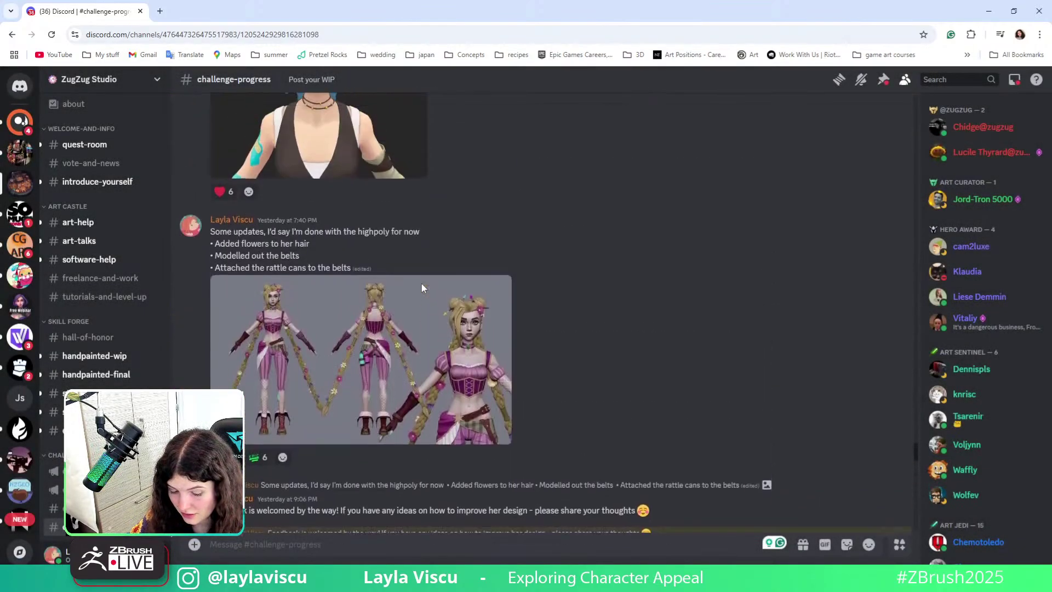
scroll(427, 377, "up", 4)
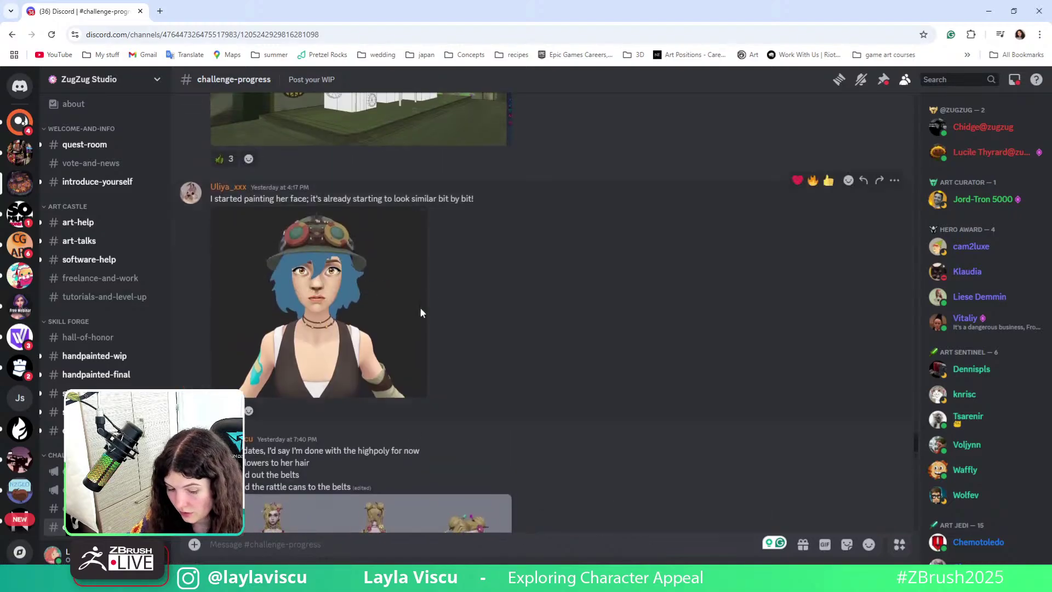
scroll(593, 301, "up", 8)
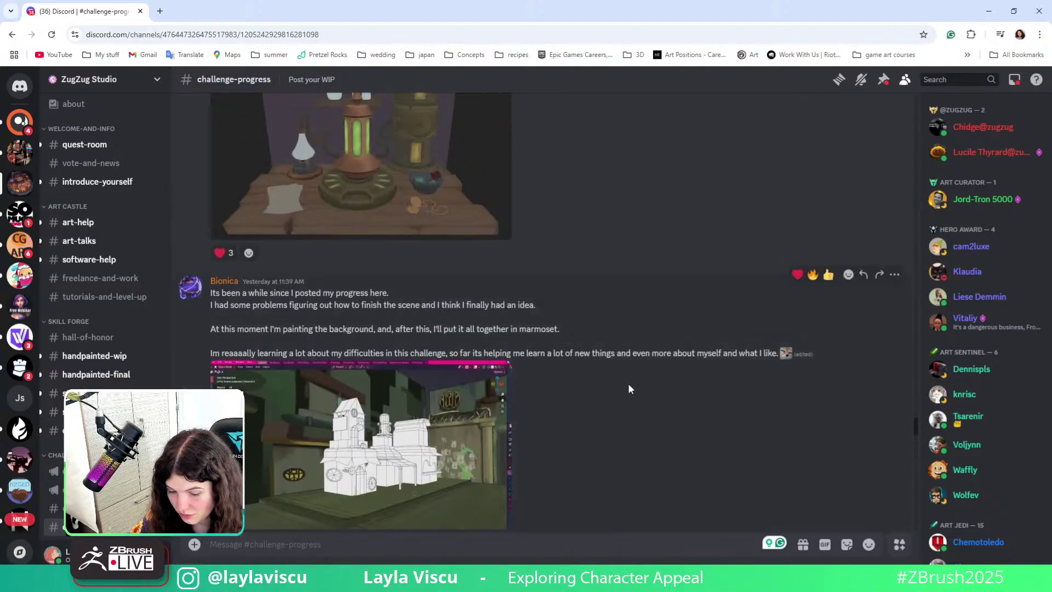
scroll(602, 386, "up", 3)
scroll(646, 301, "up", 5)
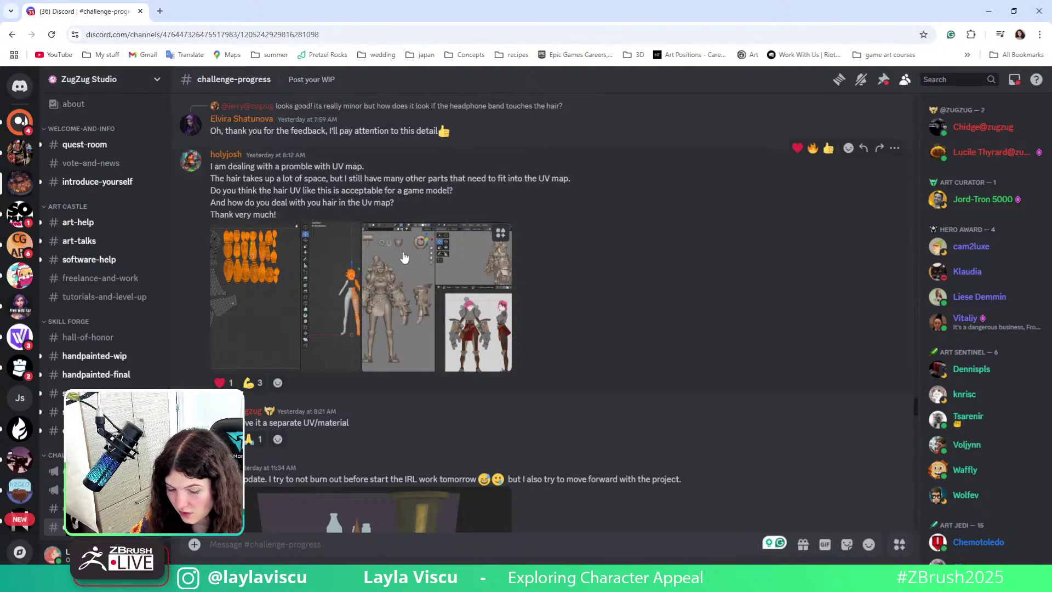
scroll(399, 260, "up", 5)
scroll(395, 257, "up", 5)
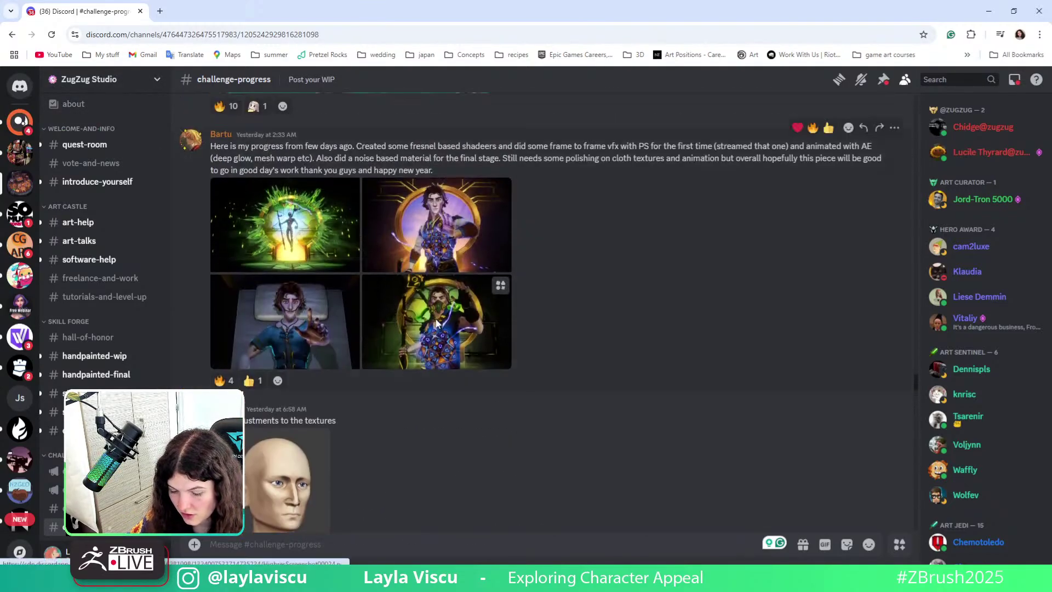
left_click(437, 326)
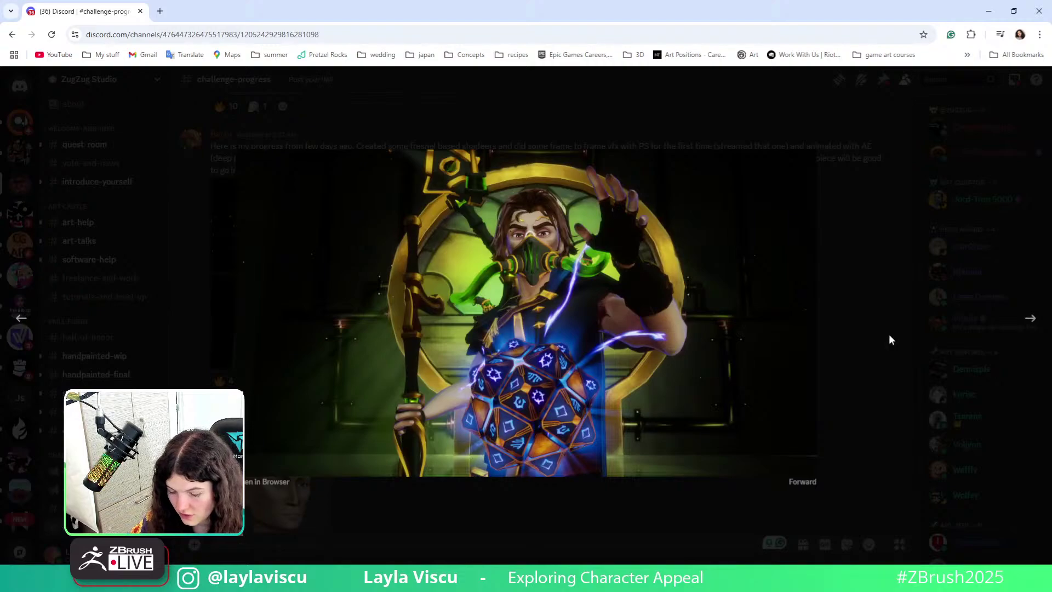
left_click(889, 335)
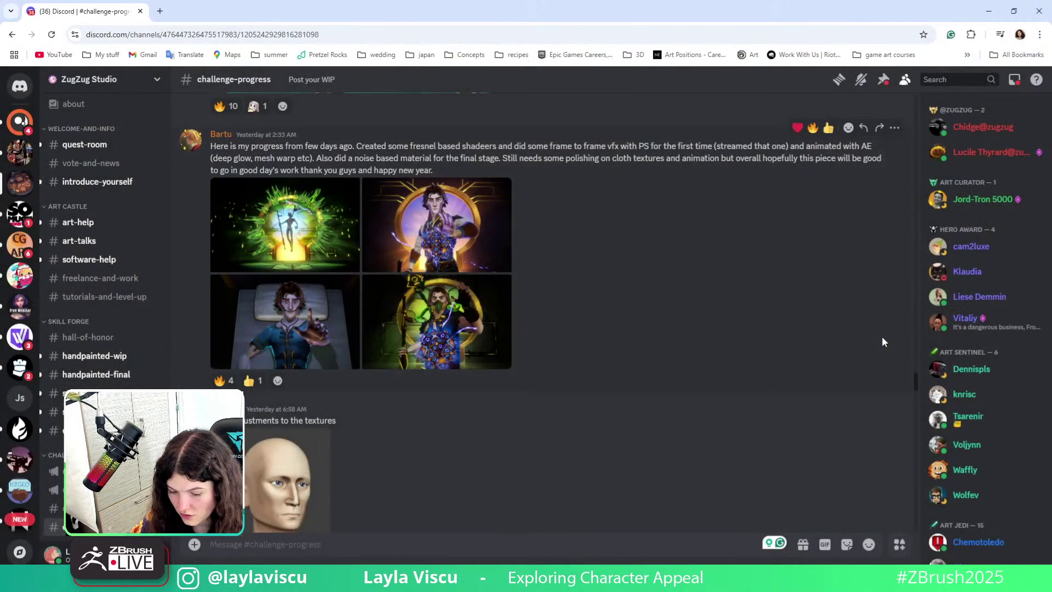
Return to ZBrush and trim the pan's rim edge just left of the notch at draw size about 33.
left_click(990, 16)
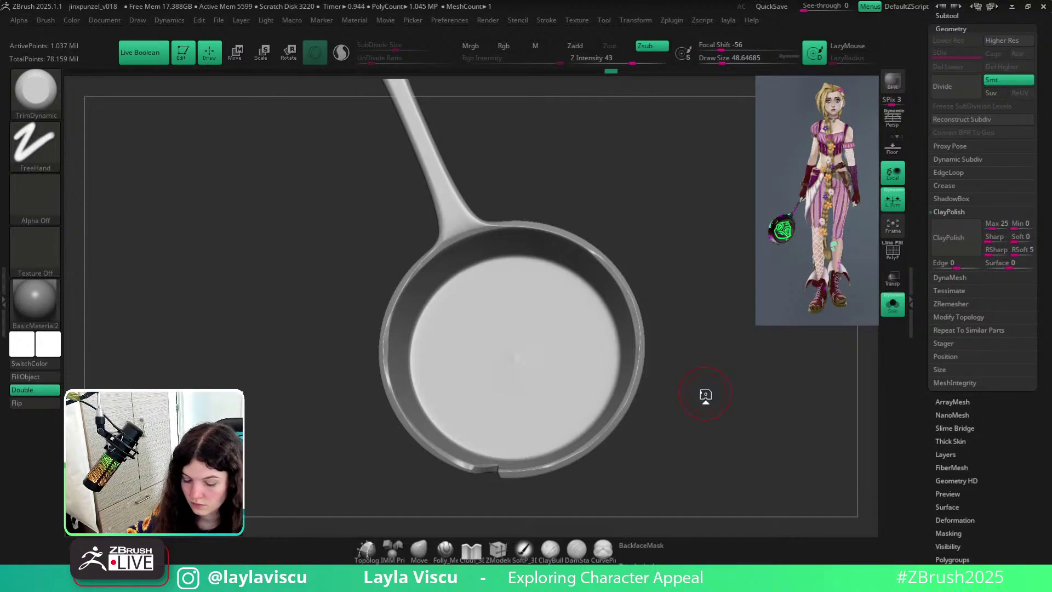
left_click_drag(705, 395, 695, 460)
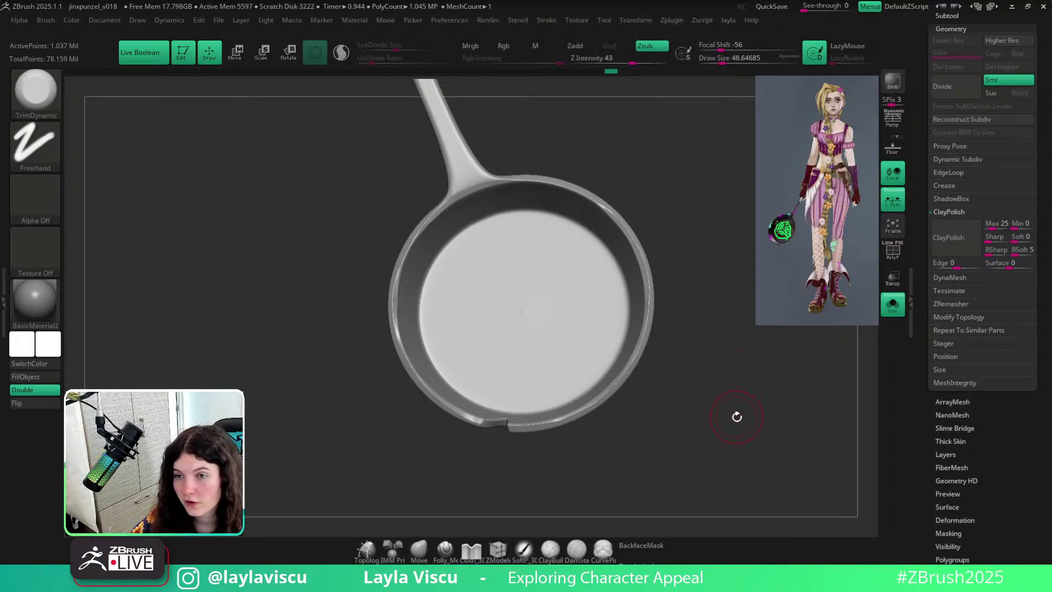
left_click_drag(737, 417, 735, 461)
mouse_move(538, 402)
right_mouse_down("ctrl")
mouse_move(787, 422)
mouse_move(829, 410)
right_mouse_up("ctrl")
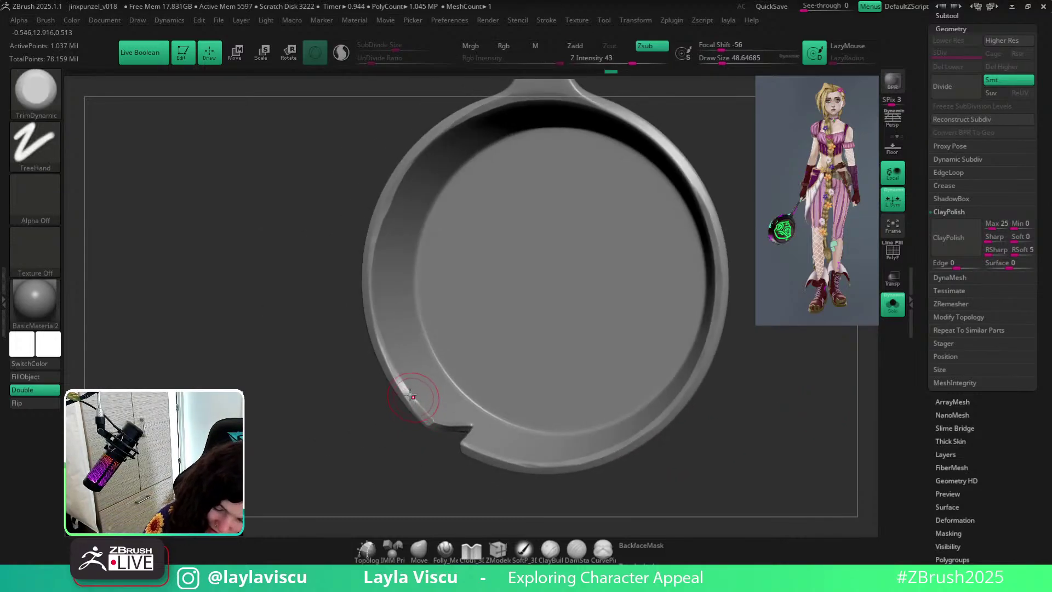
key("s")
left_click_drag(433, 403, 422, 403)
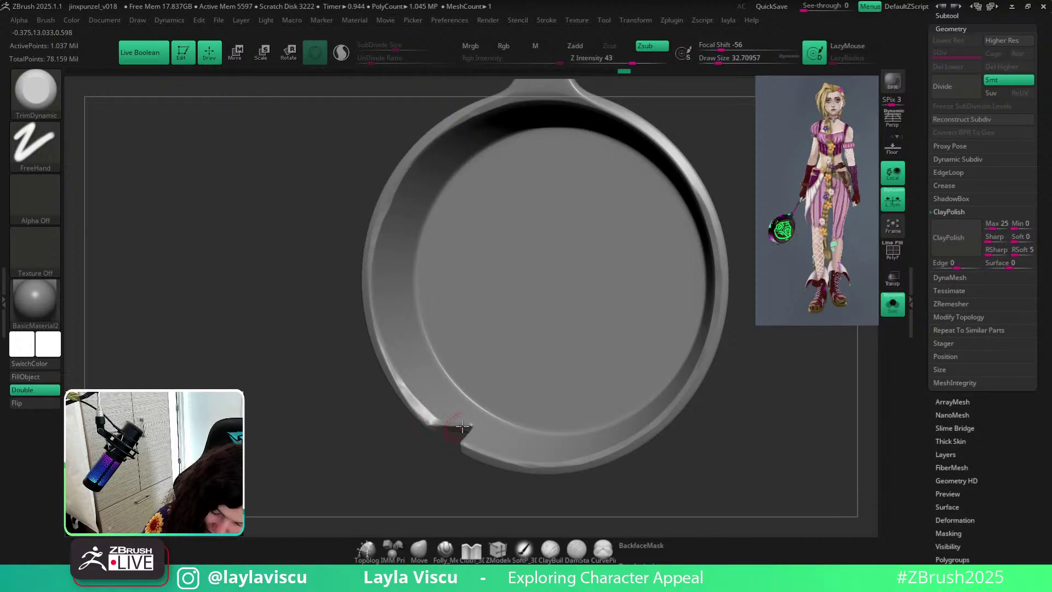
Trim flat facets along the pan's left rim above the notch with TrimDynamic at draw size about 31.
right_click_drag(443, 424, 474, 433, "ctrl")
key("s")
left_click_drag(485, 428, 476, 428)
key("s")
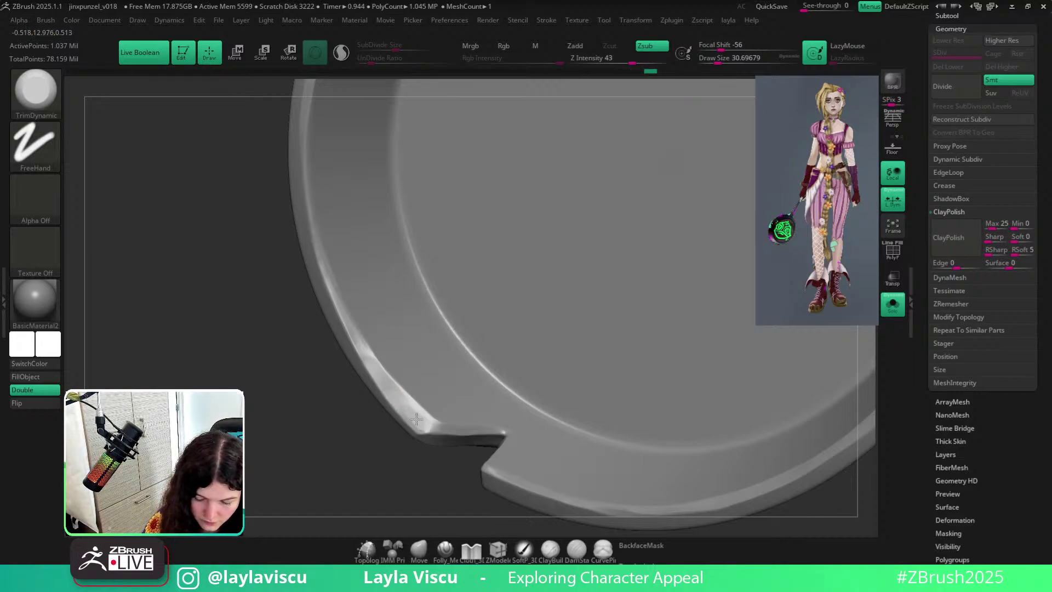
left_click_drag(350, 323, 390, 390)
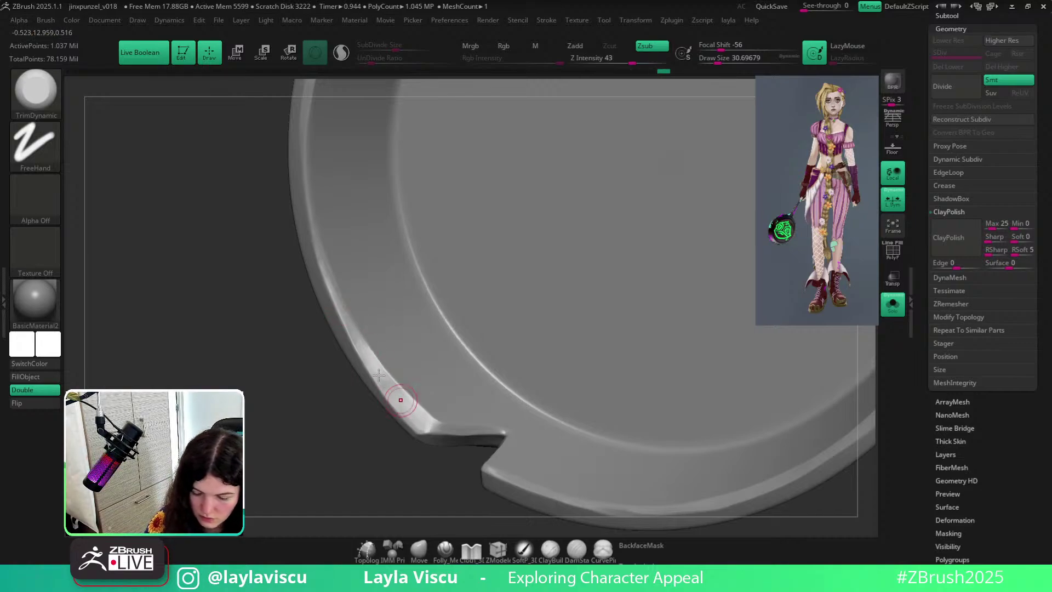
left_click_drag(325, 270, 346, 318)
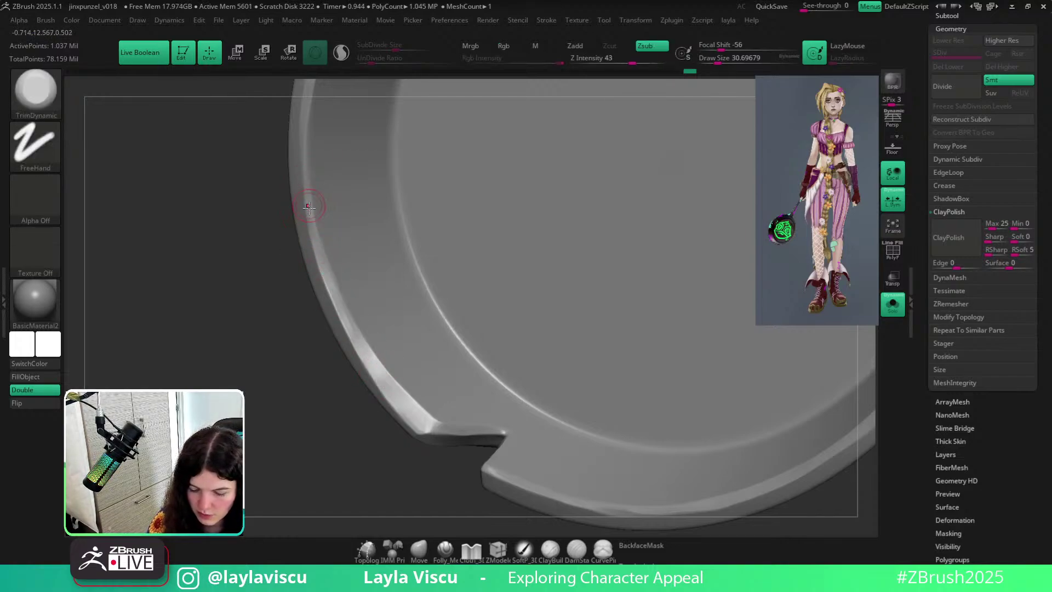
left_click_drag(371, 362, 370, 360)
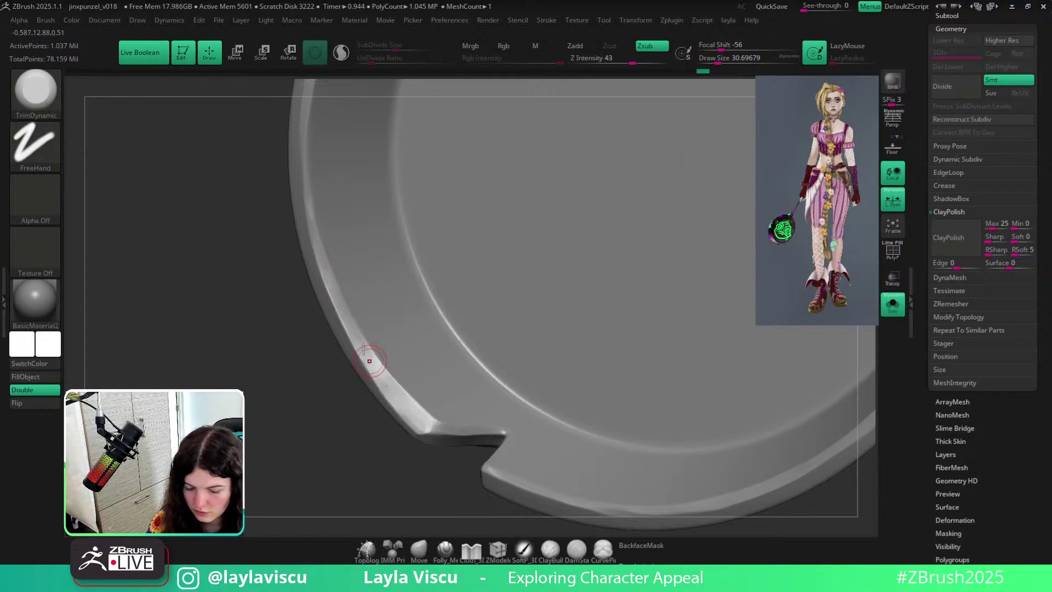
Bevel the outer rim edge from the notch corner up the pan's left side at draw size about 39.
mouse_move(371, 417)
right_mouse_down()
mouse_move(346, 411)
mouse_move(381, 354)
mouse_move(604, 356)
right_mouse_up()
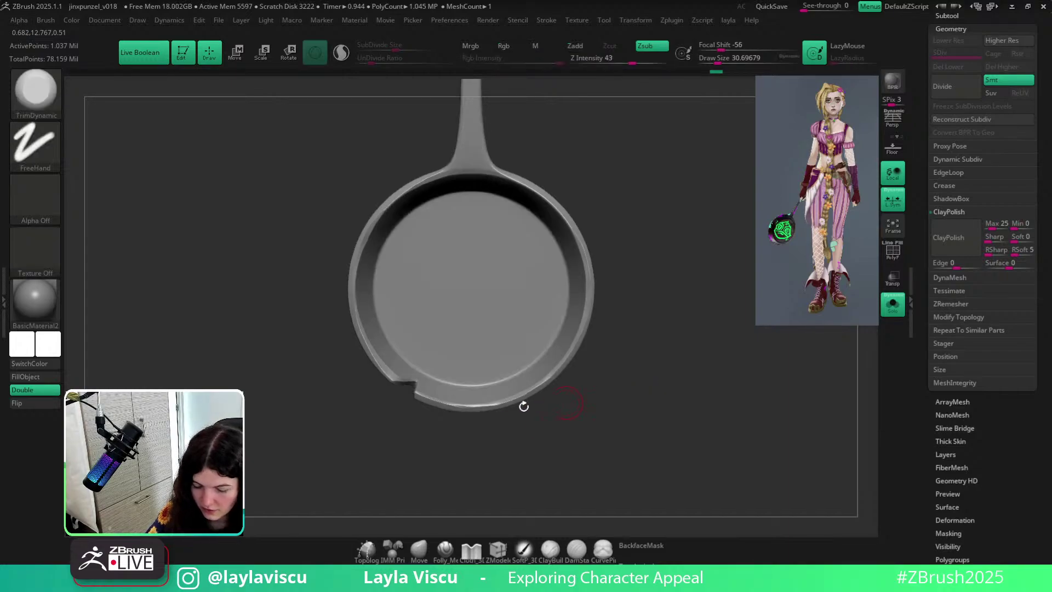
right_click_drag(521, 403, 416, 376, "ctrl")
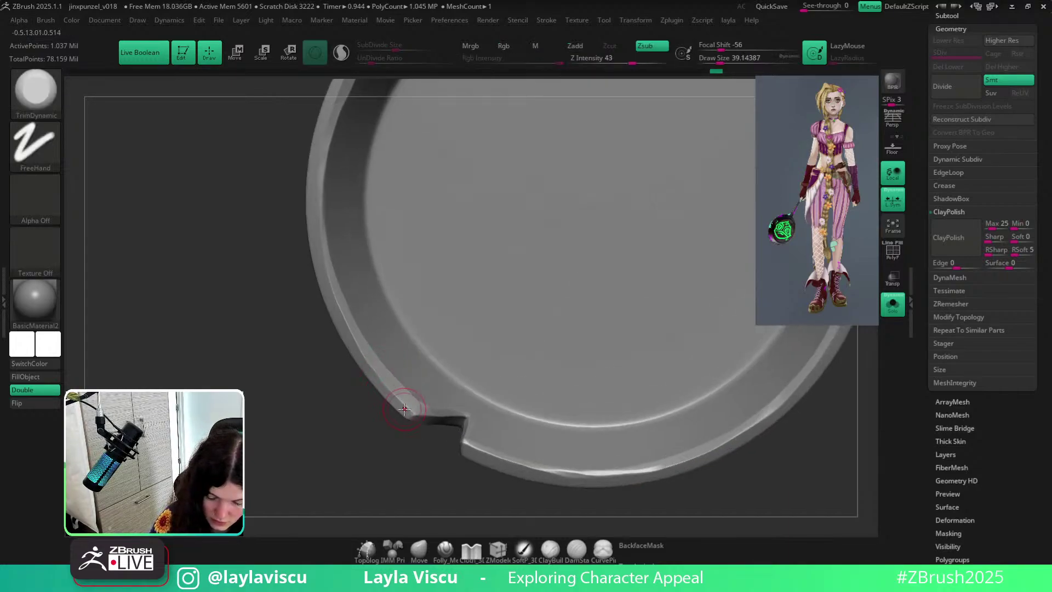
left_click_drag(388, 392, 347, 340)
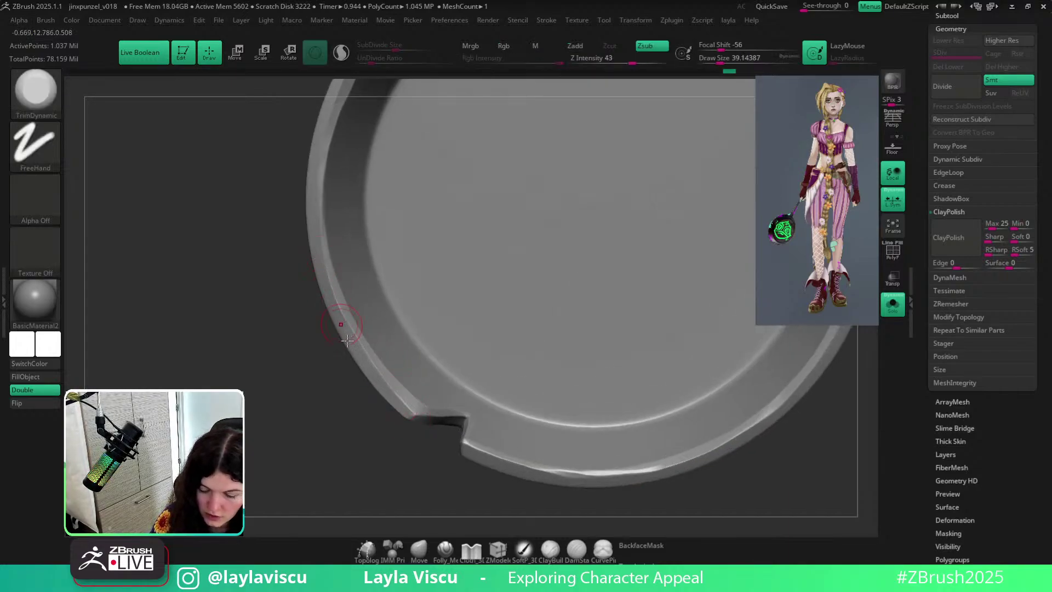
right_click_drag(378, 376, 329, 292, "ctrl")
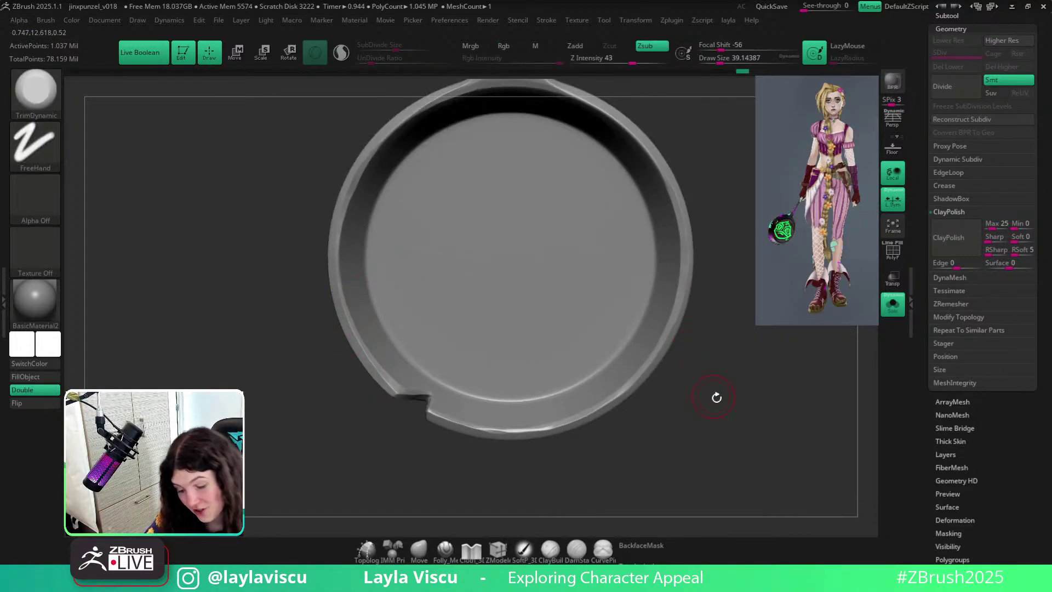
Trim flat facets around the front of the handle's hanging loop with TrimDynamic at draw size about 39.
right_click_drag(719, 397, 768, 551)
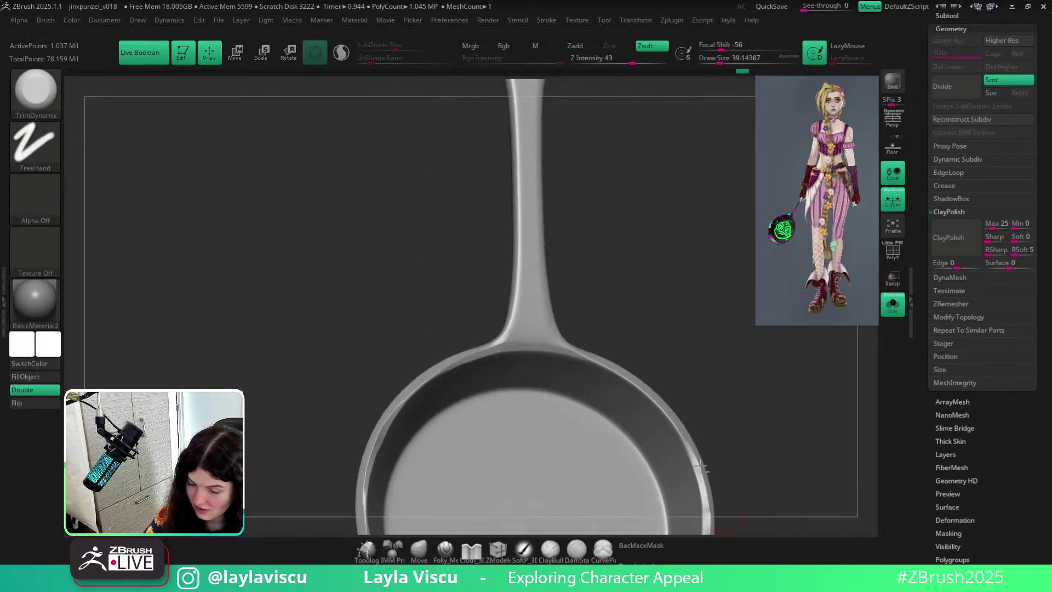
right_click_drag(662, 269, 668, 443, "alt")
left_click_drag(510, 217, 507, 160)
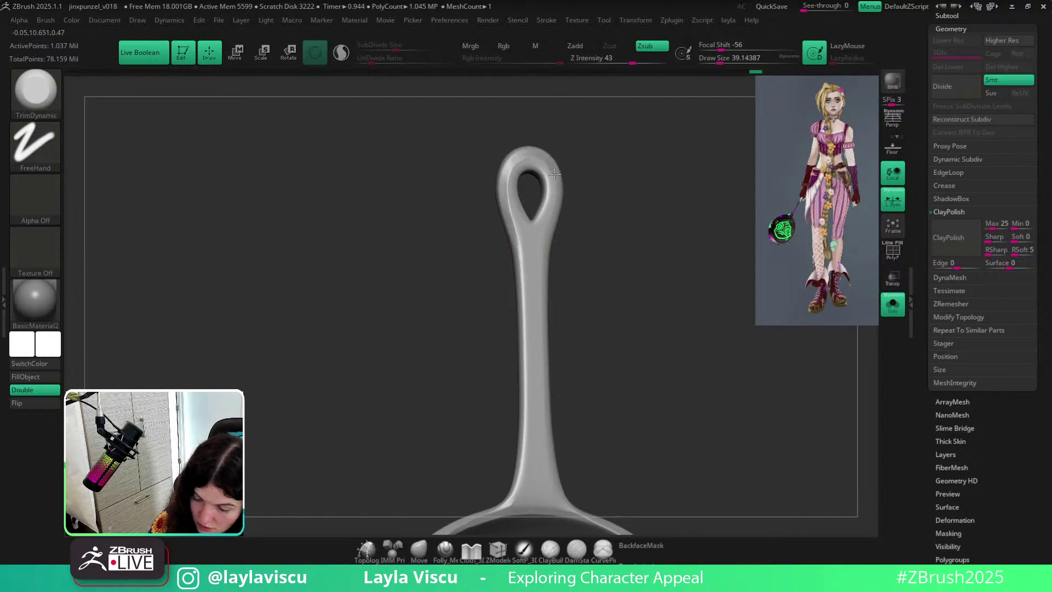
right_click_drag(554, 175, 546, 176)
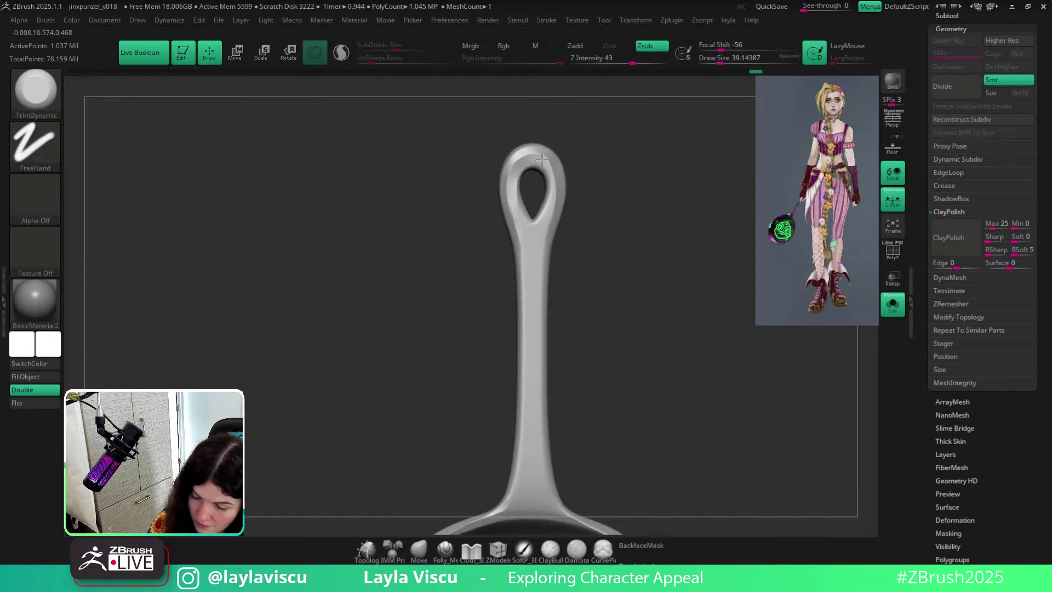
left_click_drag(554, 189, 534, 233)
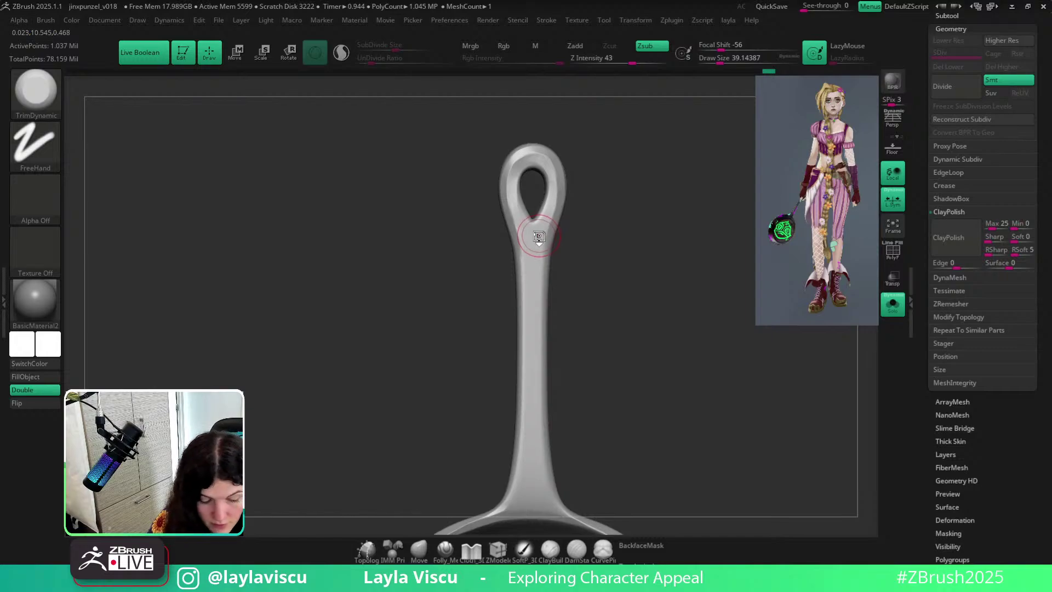
Flatten the front of the hanging loop and the upper handle just below its hole with the hPolish brush.
key("b")
key("h")
key("p")
key("shift")
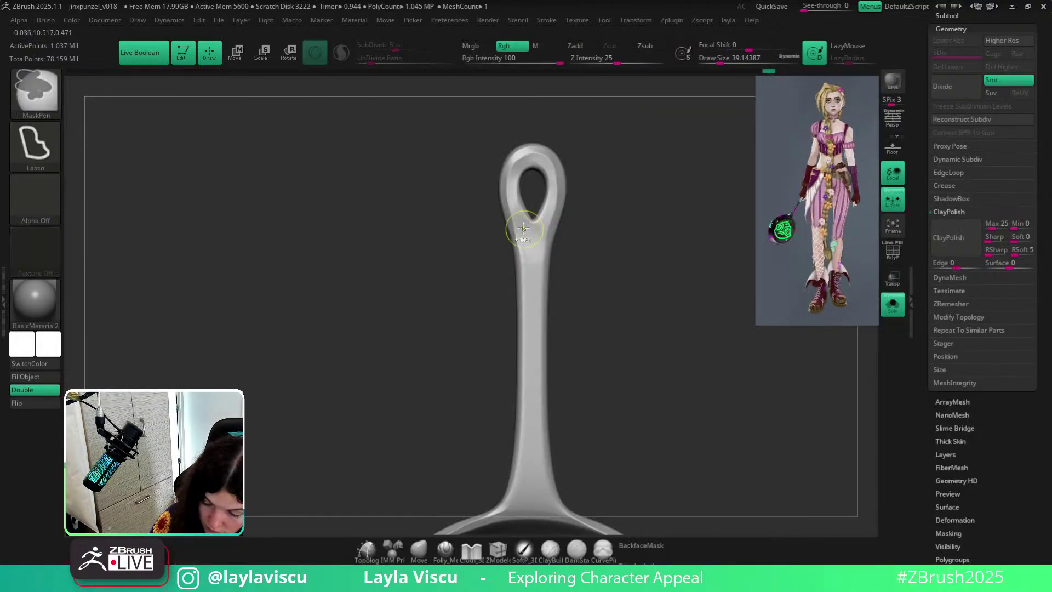
mouse_move(526, 172)
left_mouse_down()
mouse_move(540, 164)
mouse_move(551, 216)
mouse_move(534, 306)
left_mouse_up()
mouse_move(594, 242)
left_mouse_down()
mouse_move(612, 259)
mouse_move(622, 250)
left_mouse_up()
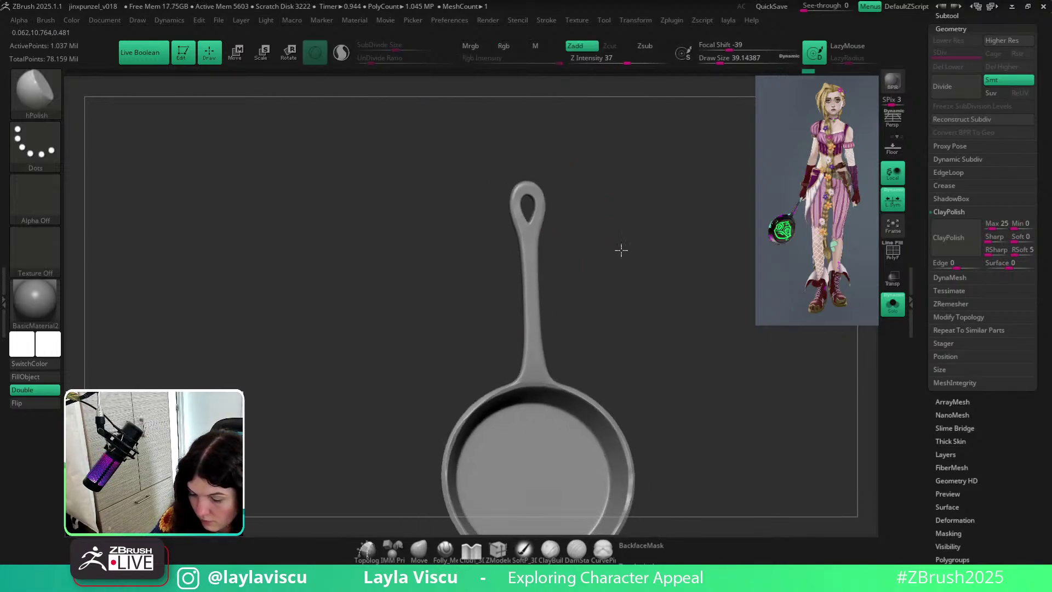
Polish the front face of the lower handle down to its flared base with hPolish at draw size about 39.
right_click_drag(621, 250, 607, 253)
mouse_move(552, 323)
right_mouse_down("ctrl")
mouse_move(585, 360)
mouse_move(578, 282)
right_mouse_up("ctrl")
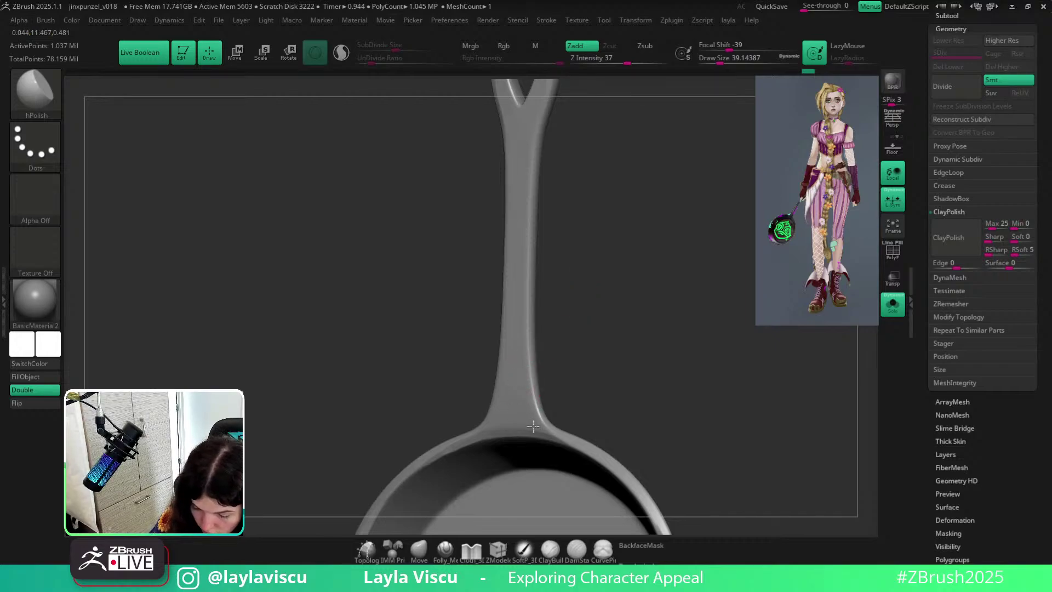
right_click_drag(533, 427, 536, 391)
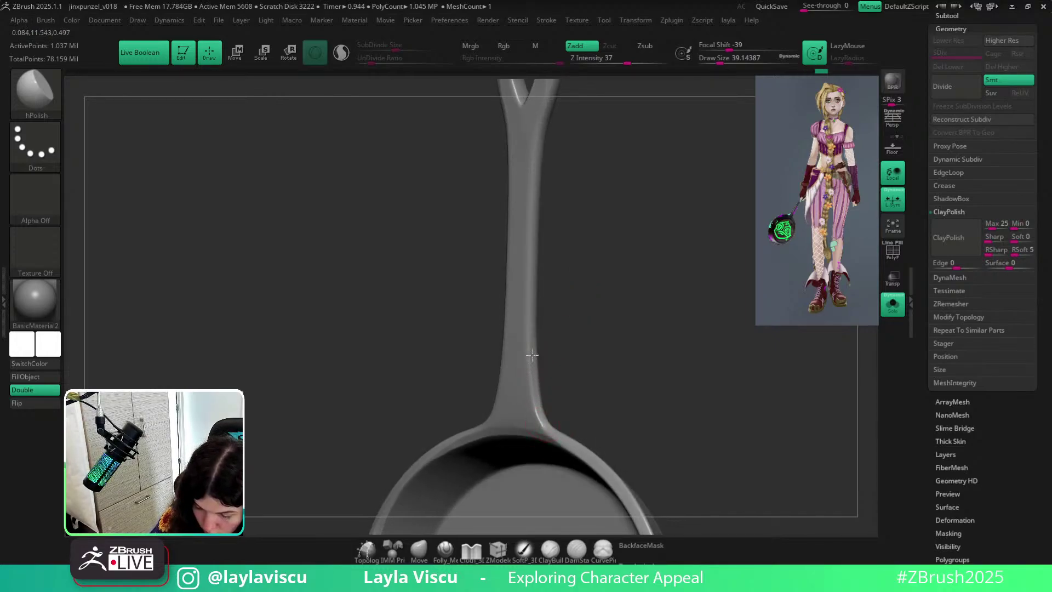
left_click_drag(523, 308, 530, 207)
key("ctrl+z")
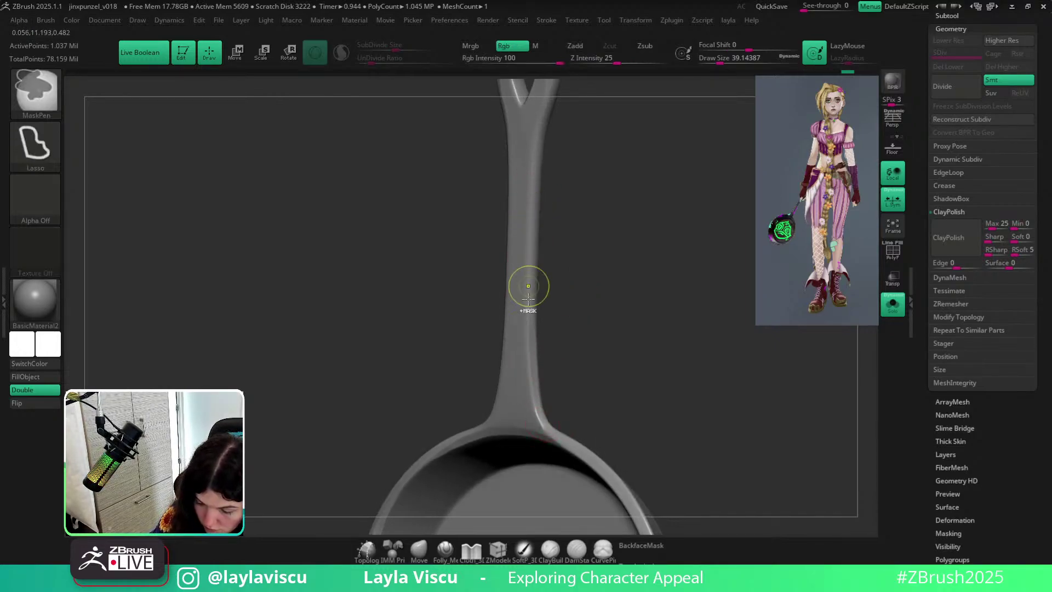
left_click_drag(518, 302, 523, 397)
mouse_move(582, 268)
right_mouse_down()
mouse_move(594, 290)
mouse_move(597, 258)
right_mouse_up()
mouse_move(598, 258)
right_mouse_down()
mouse_move(606, 265)
mouse_move(575, 329)
right_mouse_up()
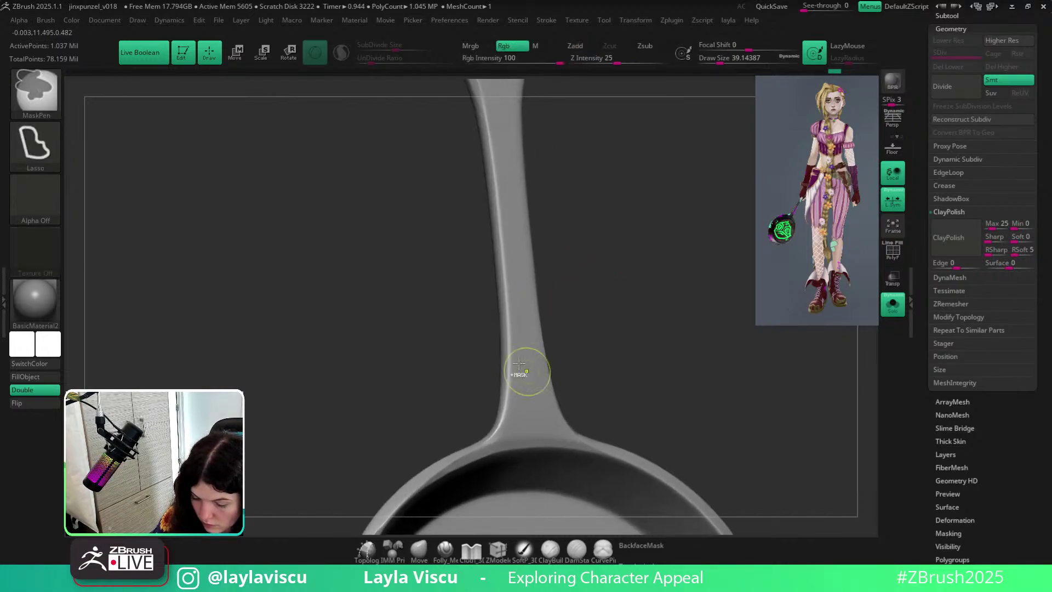
mouse_move(526, 335)
left_mouse_down()
mouse_move(517, 373)
mouse_move(516, 345)
left_mouse_up()
Trim the inner rim edge on the pan's upper right side with TrimDynamic at draw size about 31.
right_click_drag(569, 298, 664, 236, "ctrl")
key("d")
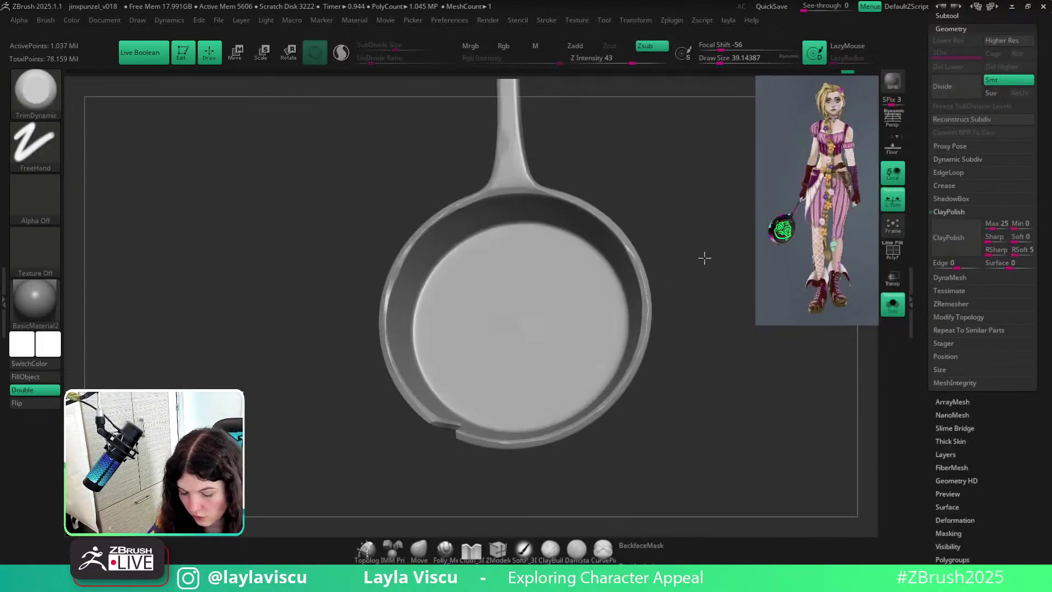
mouse_move(704, 258)
left_mouse_down()
mouse_move(712, 306)
mouse_move(627, 280)
mouse_move(470, 277)
left_mouse_up()
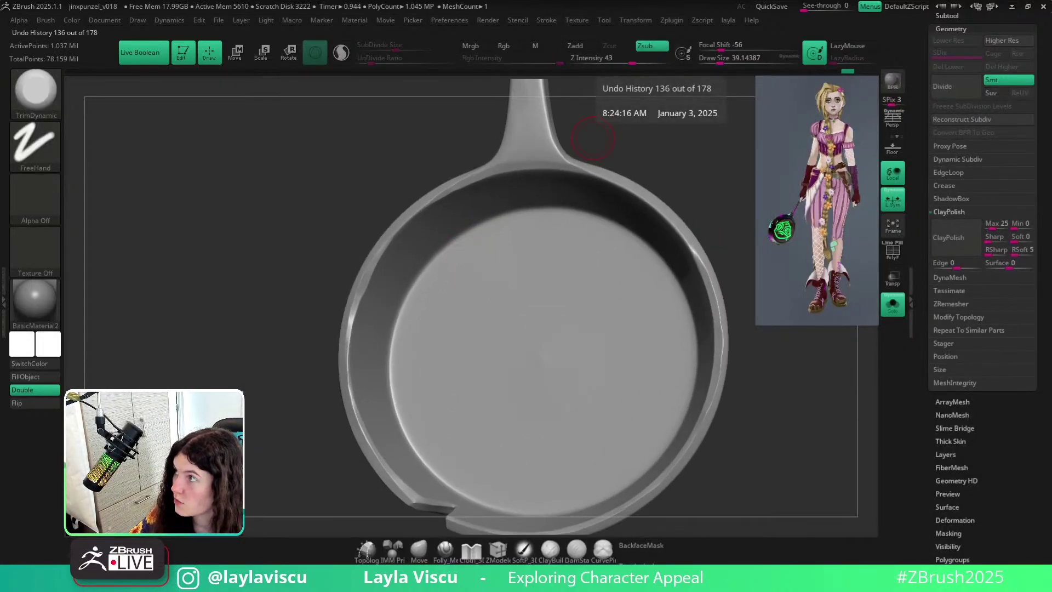
left_click_drag(822, 446, 734, 456, "alt")
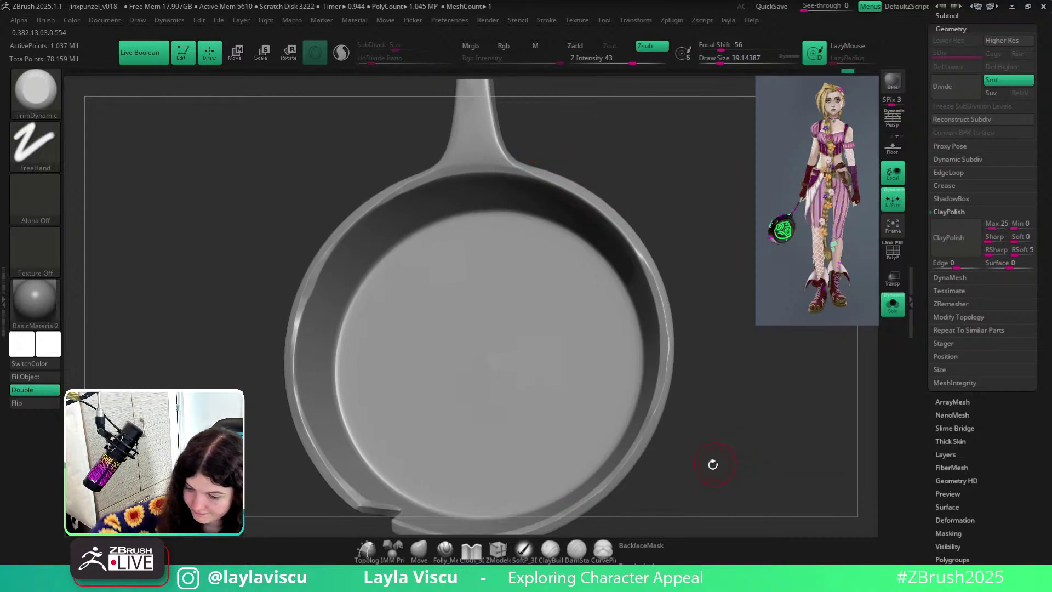
key("bracketleft")
key("bracketleft")
key("bracketleft")
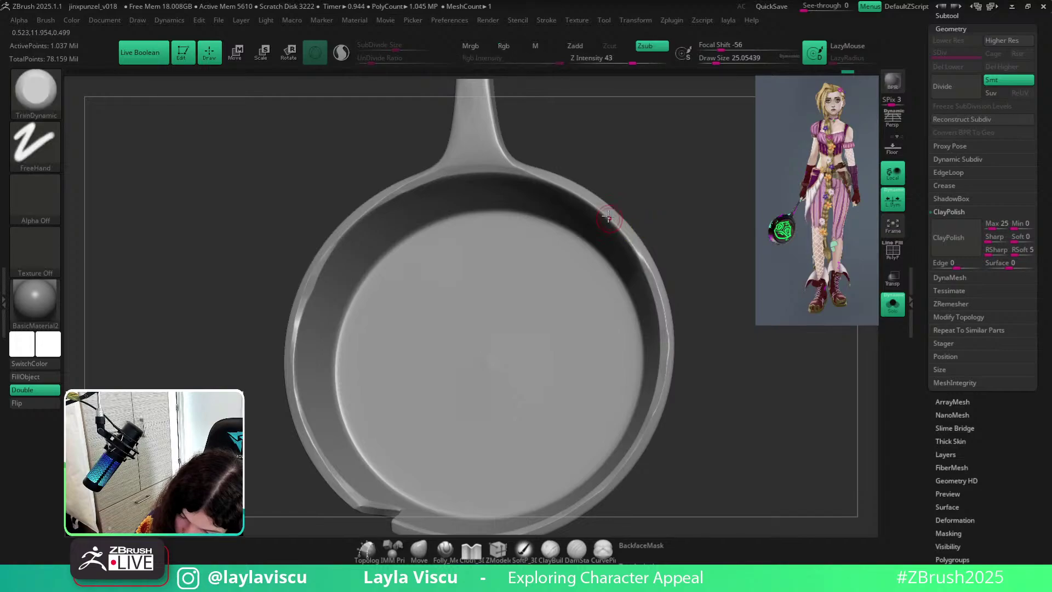
left_click_drag(643, 191, 639, 256)
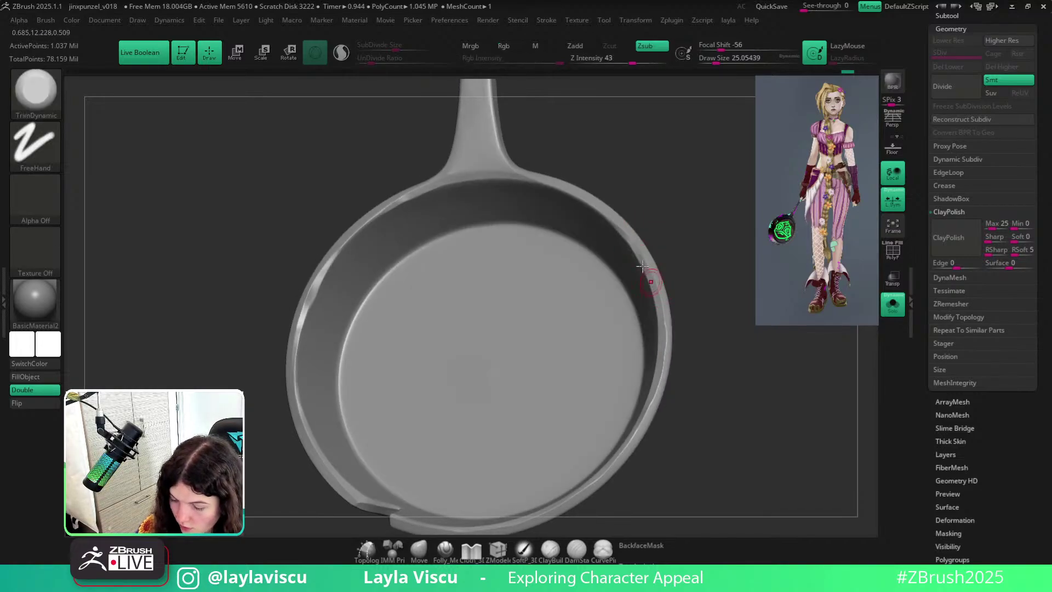
scroll(629, 244, "up", 5)
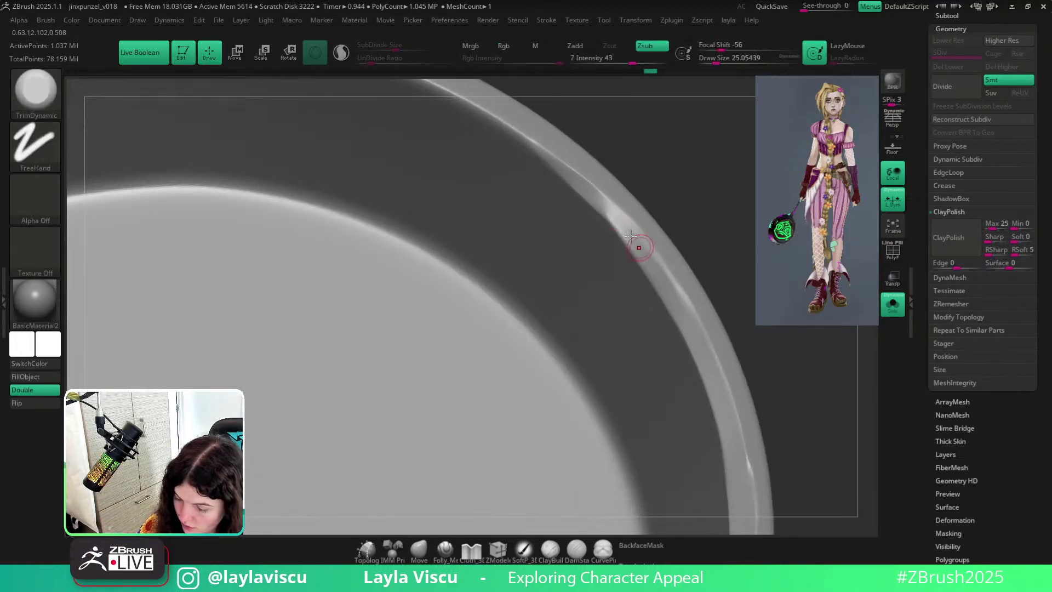
key("s")
mouse_move(619, 225)
left_mouse_down()
mouse_move(607, 211)
mouse_move(632, 233)
left_mouse_up()
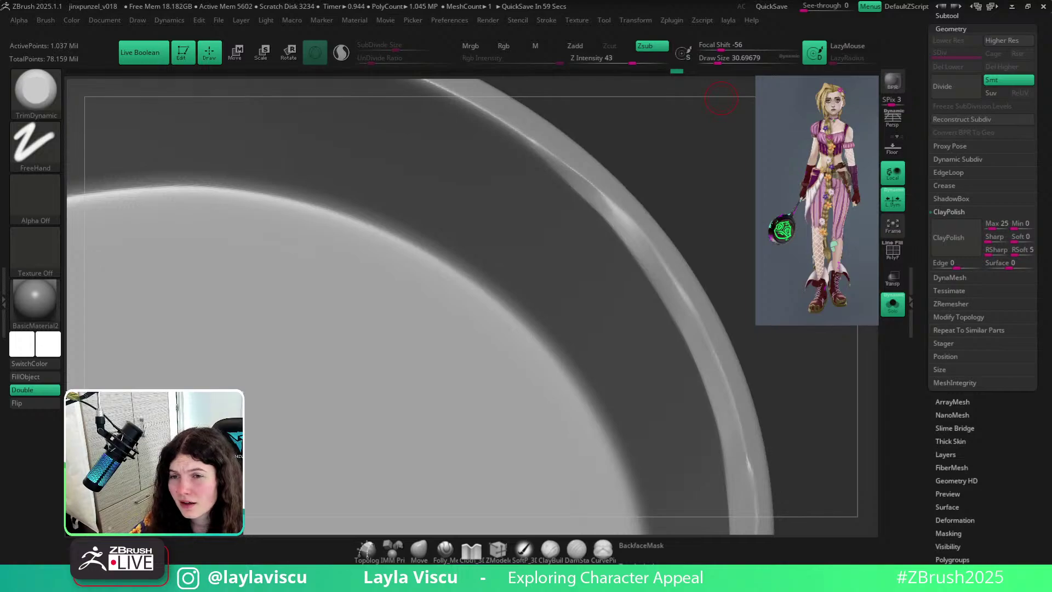
Bevel the rim from right of the handle base down the pan's right side with TrimDynamic at draw size about 44.
right_click_drag(769, 398, 717, 380, "ctrl")
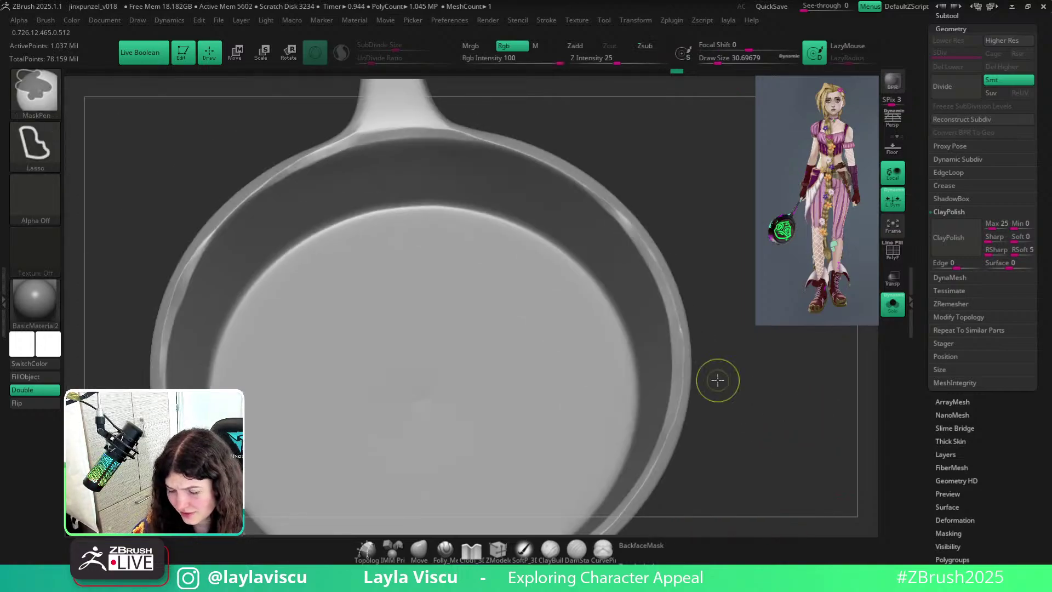
right_click_drag(784, 378, 744, 433)
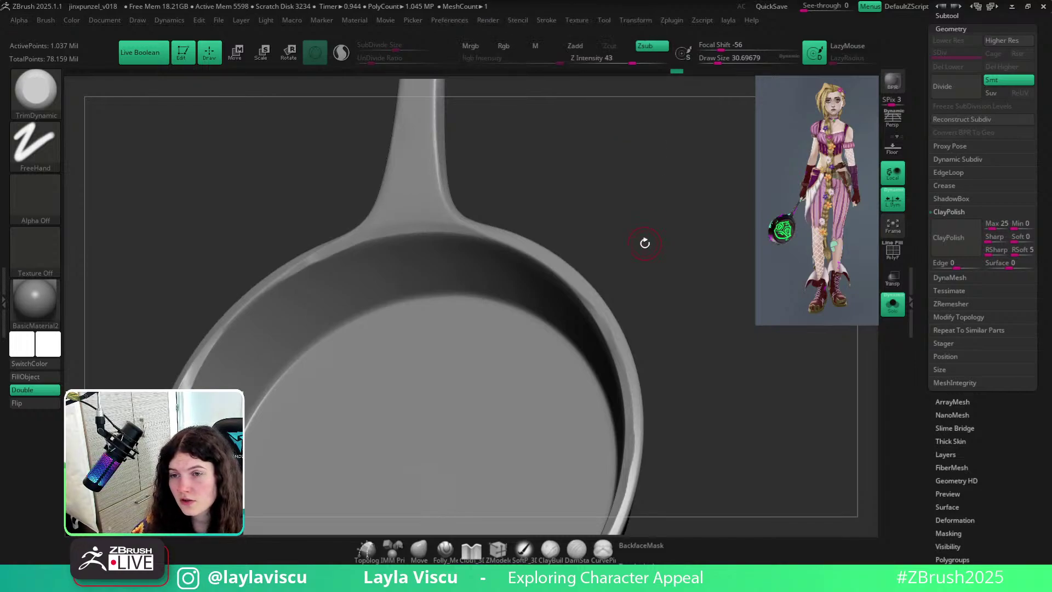
right_click_drag(643, 240, 647, 214)
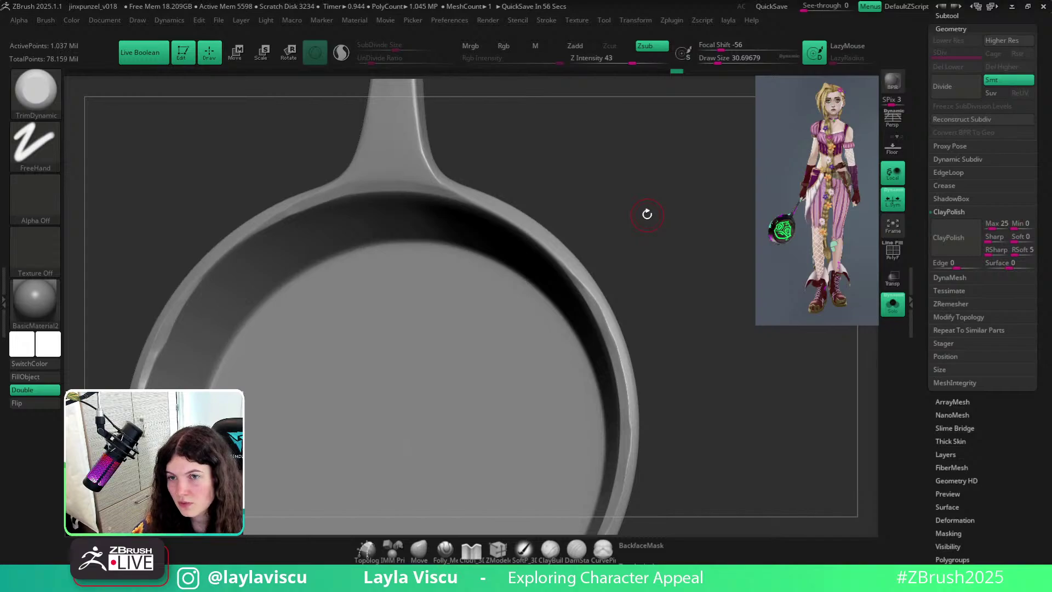
right_click_drag(649, 208, 659, 207)
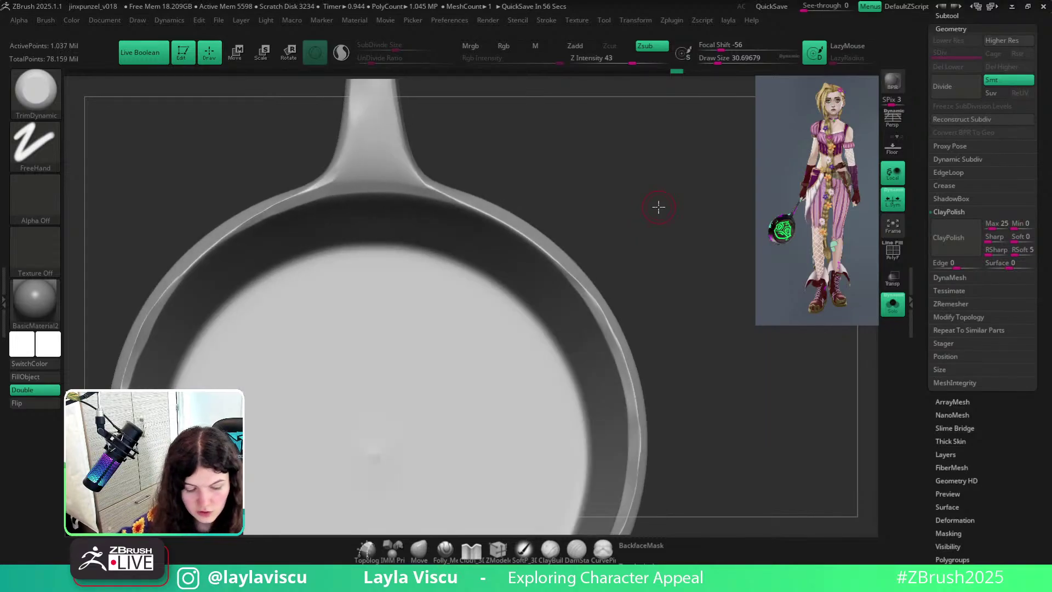
key("b")
key("t")
key("d")
key("s")
left_click(524, 230)
left_click_drag(508, 224, 570, 282)
key("ctrl+z")
key("ctrl+z")
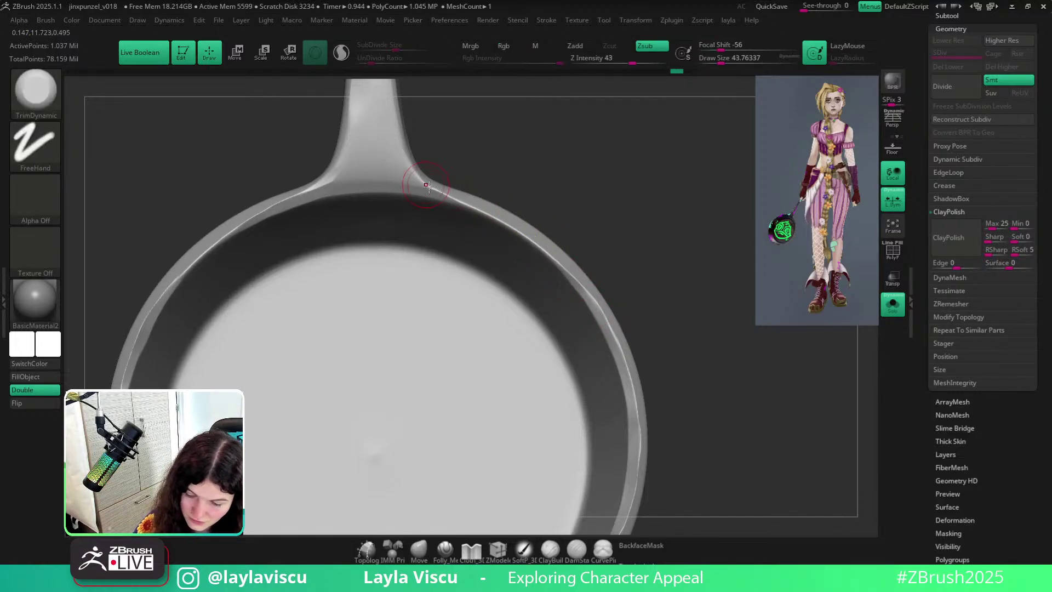
left_click_drag(429, 187, 554, 260)
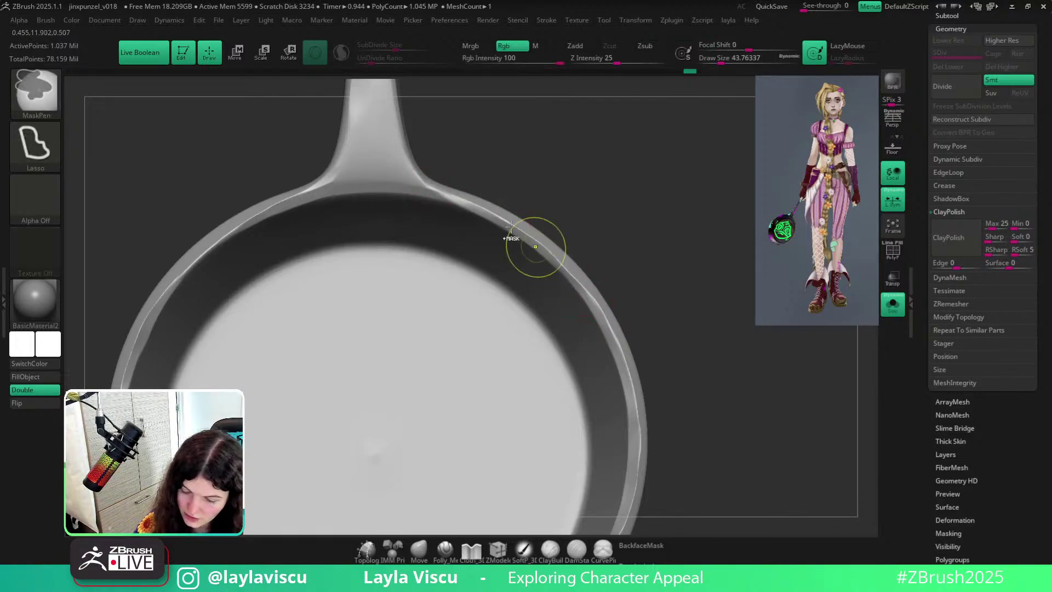
key("ctrl+z")
mouse_move(490, 215)
left_mouse_down()
mouse_move(564, 266)
mouse_move(620, 345)
left_mouse_up()
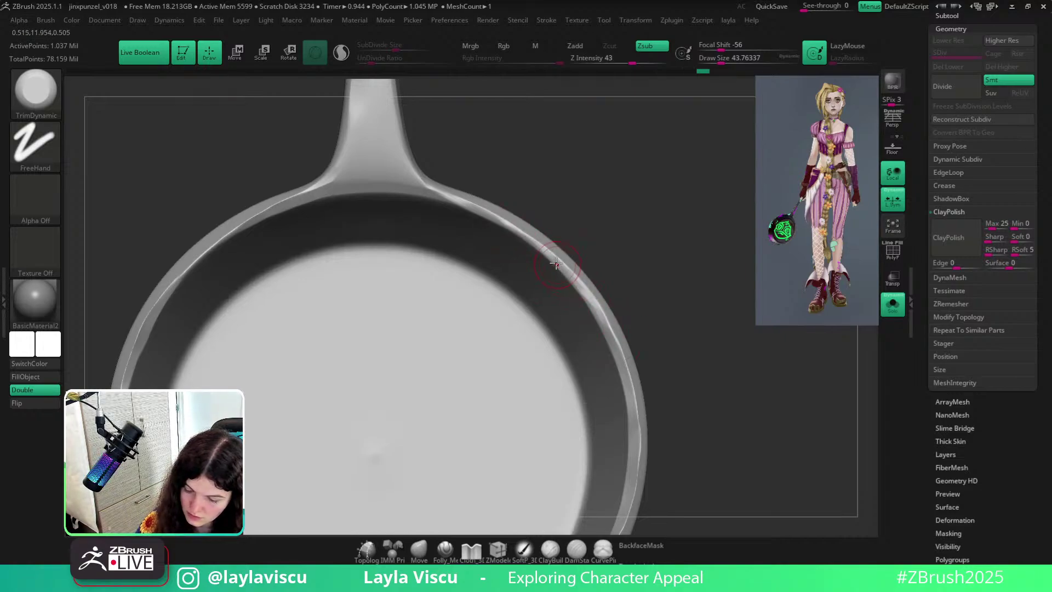
Polish the trimmed facets along the pan's upper right rim with hPolish at draw size about 31.
key("b")
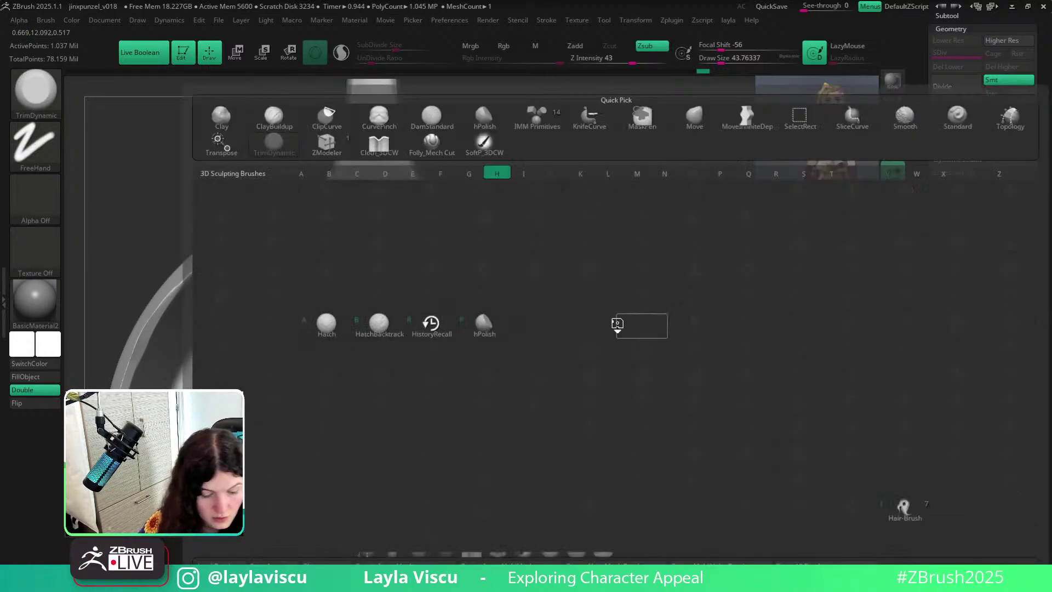
key("p")
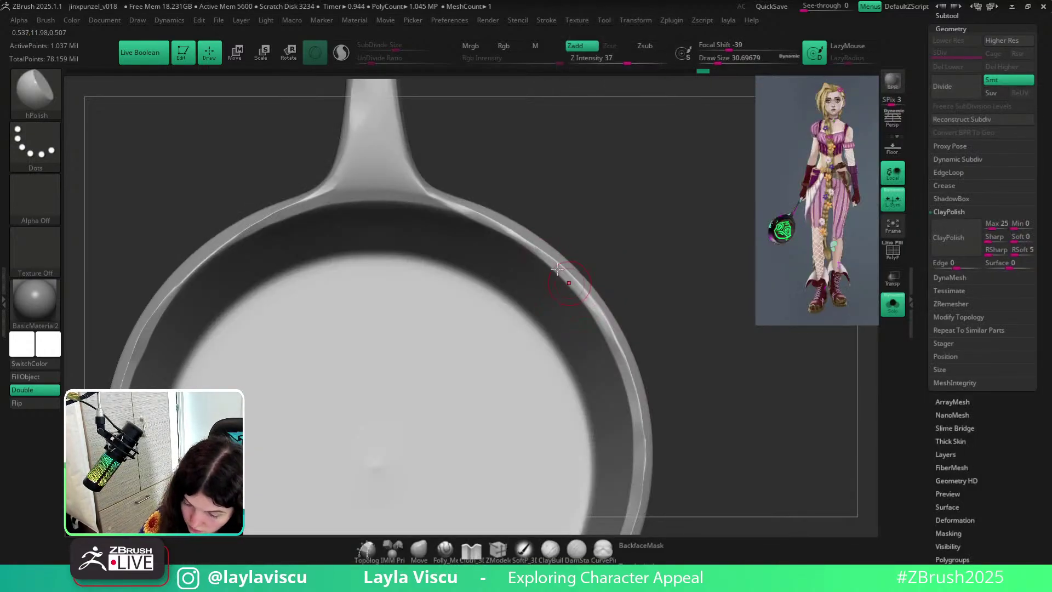
mouse_move(557, 268)
left_mouse_down()
mouse_move(605, 323)
mouse_move(656, 414)
left_mouse_up()
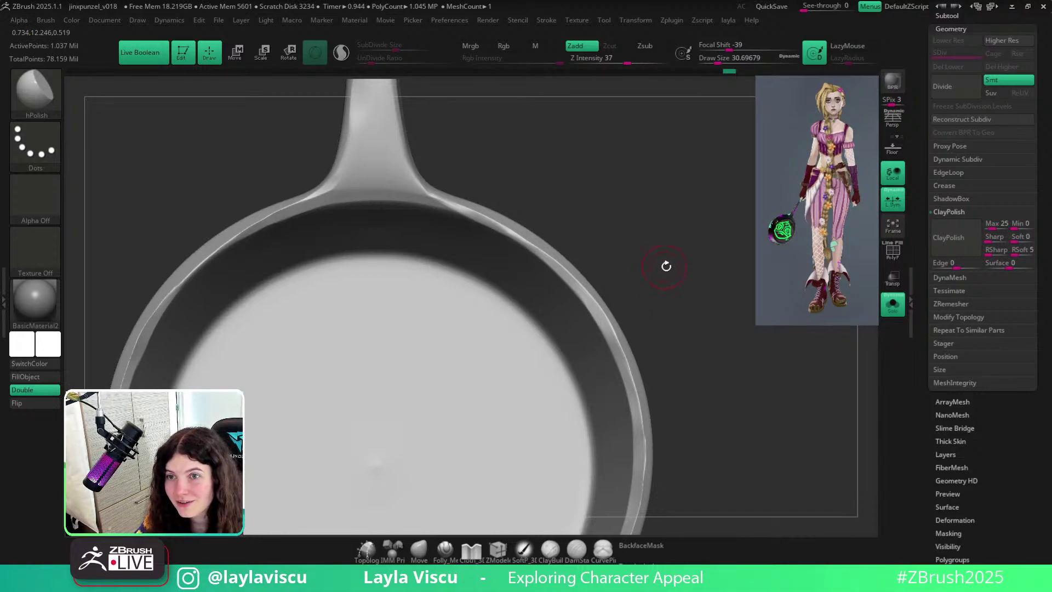
mouse_move(672, 284)
left_mouse_down()
mouse_move(682, 283)
mouse_move(669, 285)
left_mouse_up()
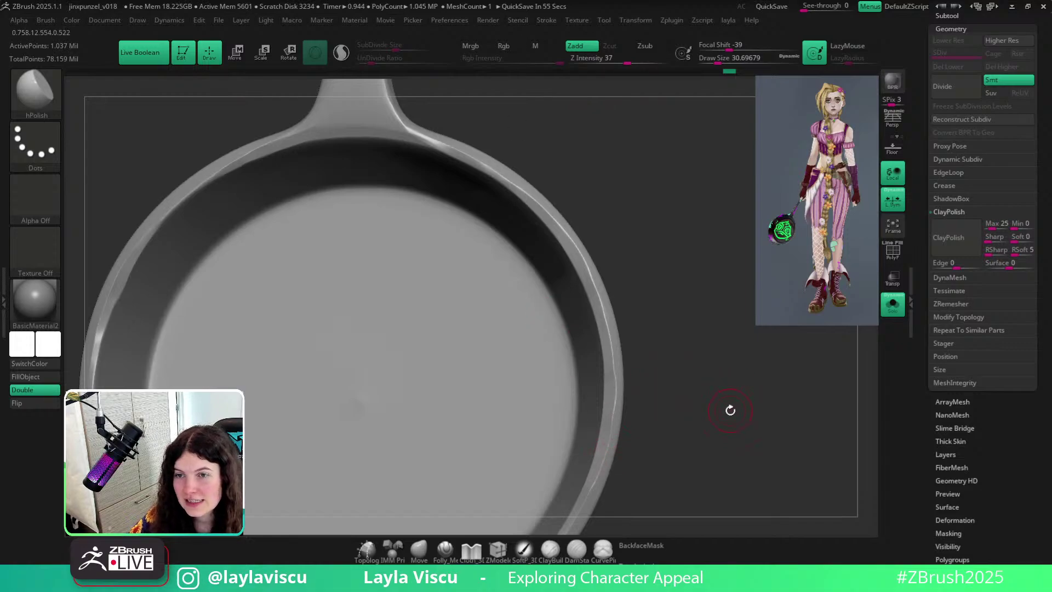
left_click_drag(731, 410, 721, 364)
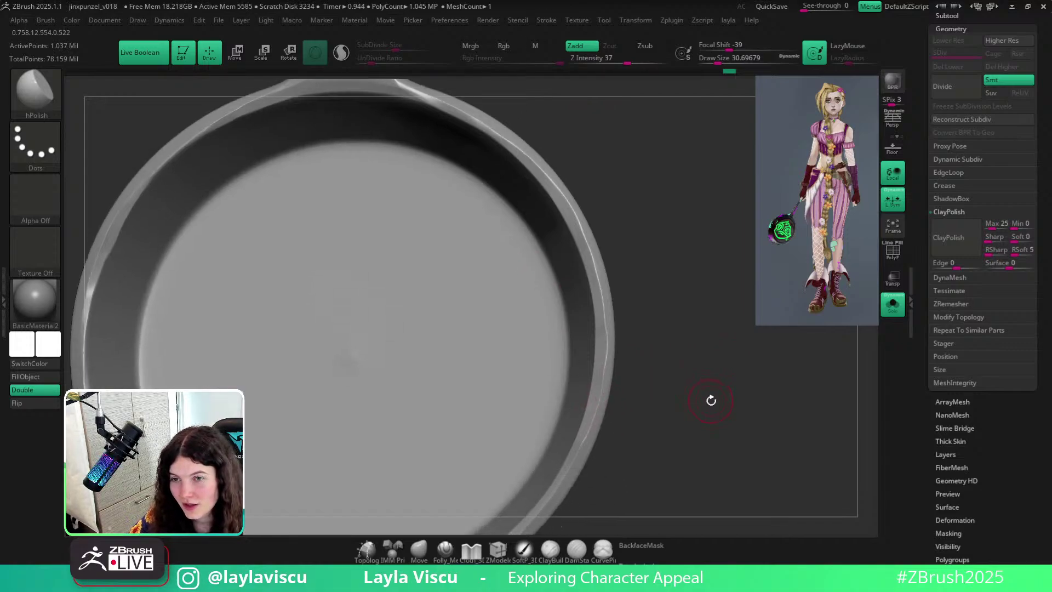
mouse_move(694, 391)
right_mouse_down("ctrl")
mouse_move(630, 366)
mouse_move(686, 418)
right_mouse_up("ctrl")
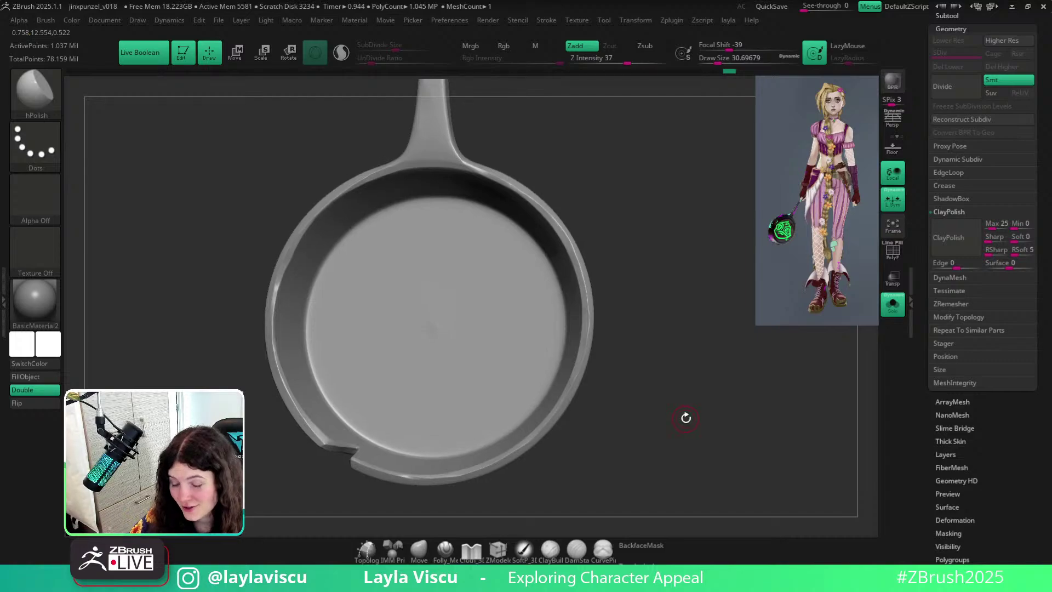
Trim the outer edge where the handle base meets the right rim with TrimDynamic at draw size about 41, and smooth it.
key("b")
key("t")
key("d")
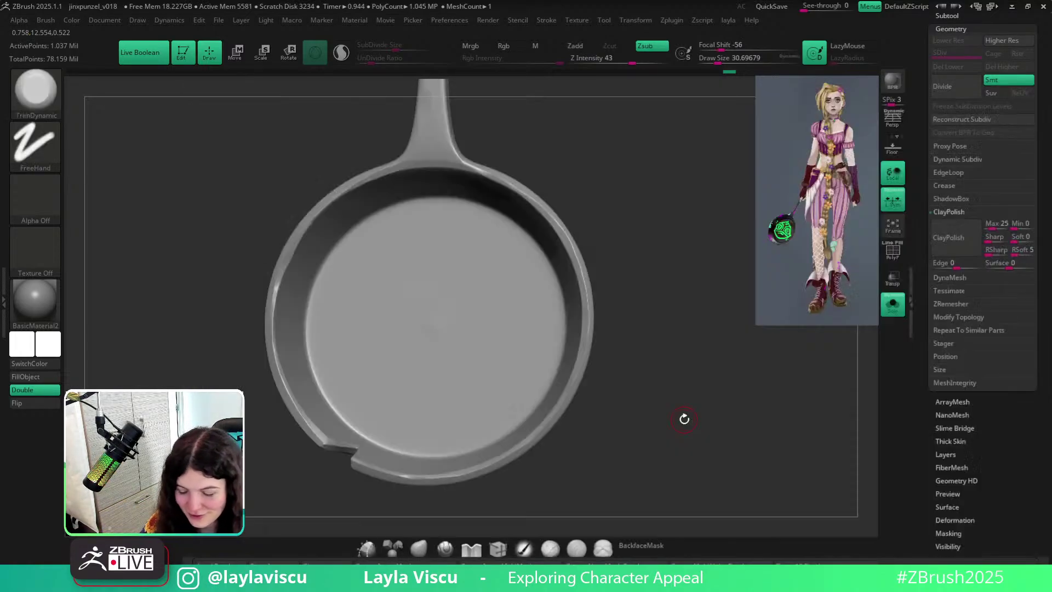
mouse_move(644, 227)
left_mouse_down()
mouse_move(649, 202)
mouse_move(636, 251)
mouse_move(614, 275)
mouse_move(635, 232)
left_mouse_up()
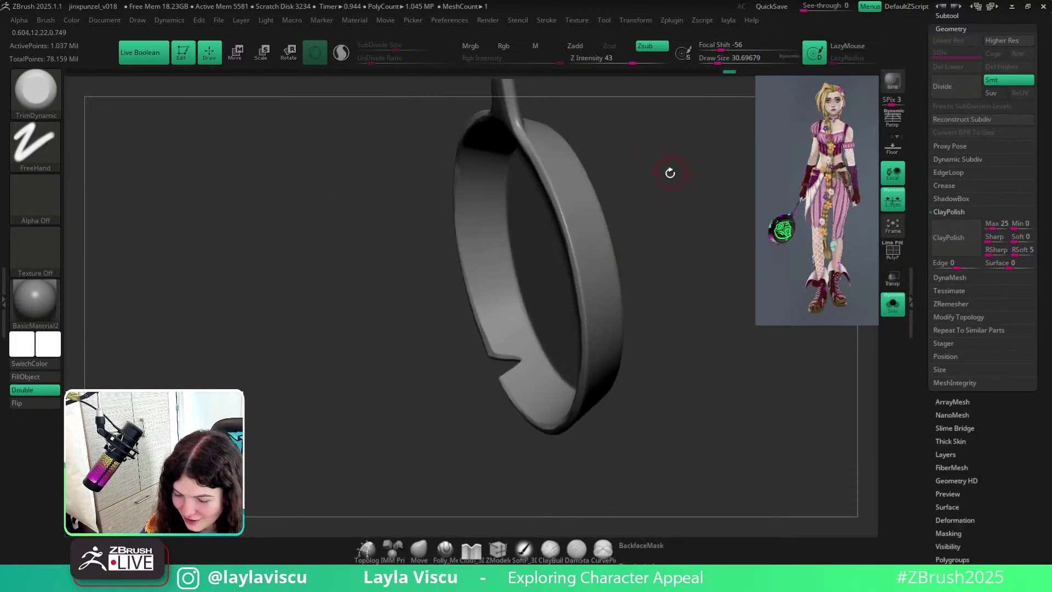
right_click_drag(670, 171, 688, 257, "alt")
right_click_drag(543, 238, 592, 268, "ctrl")
mouse_move(672, 157)
left_mouse_down()
mouse_move(719, 214)
mouse_move(581, 162)
mouse_move(622, 332)
left_mouse_up()
left_click_drag(515, 171, 521, 191)
key("s")
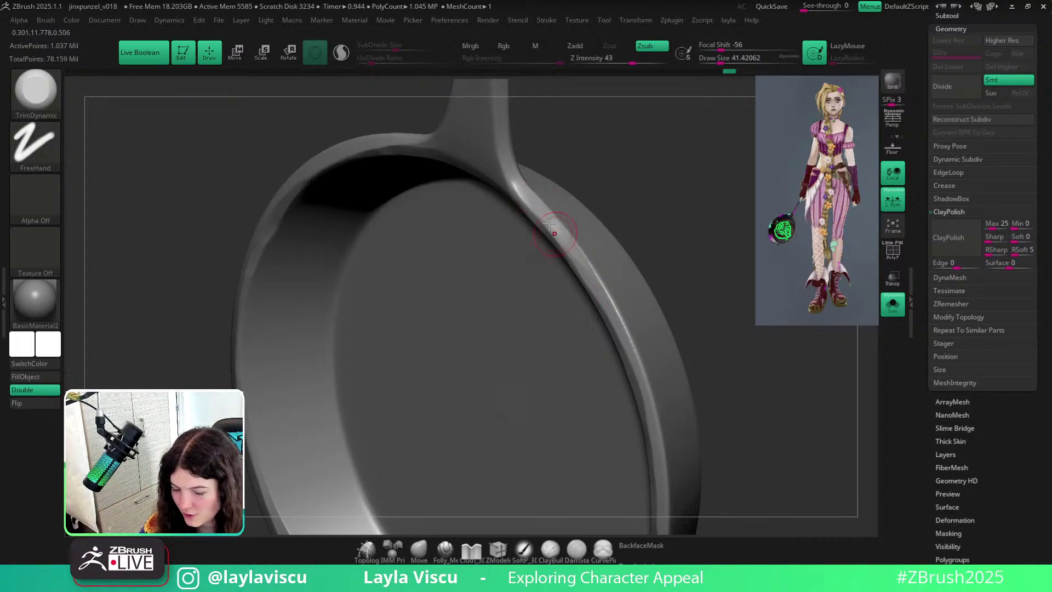
left_click_drag(576, 262, 548, 217, "shift")
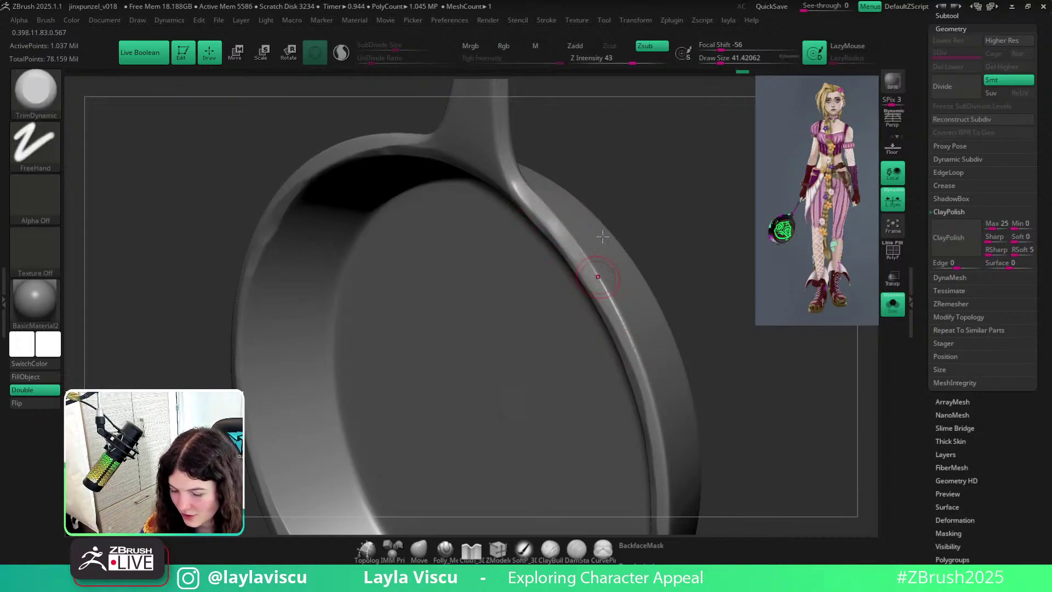
mouse_move(603, 236)
left_mouse_down()
mouse_move(646, 174)
mouse_move(575, 195)
mouse_move(649, 239)
left_mouse_up()
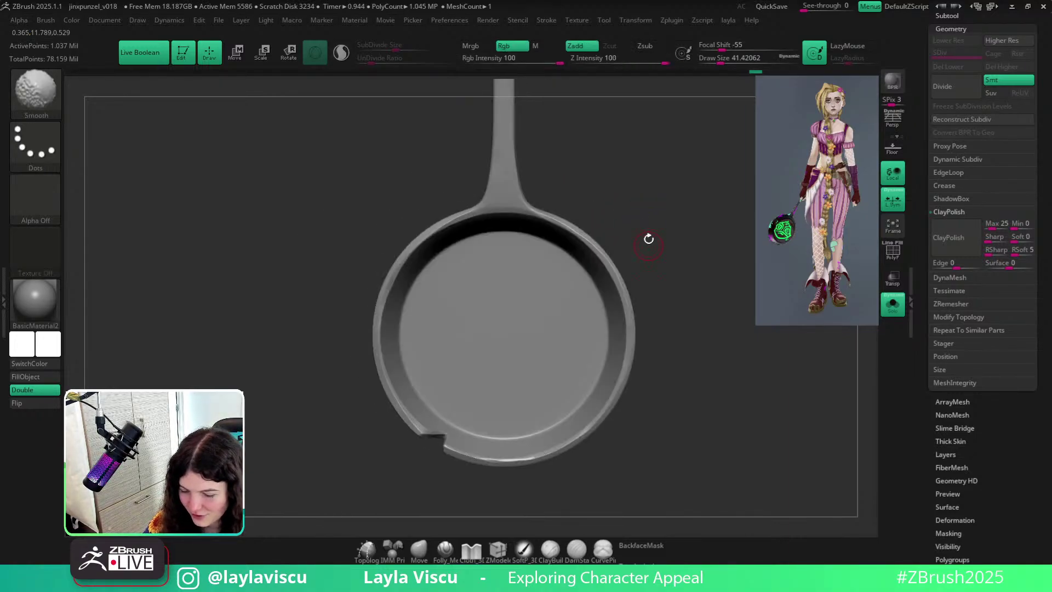
Trim the inner edge where the pan's floor meets the left wall with TrimDynamic at draw size about 41.
mouse_move(632, 179)
left_mouse_down("alt")
mouse_move(646, 215)
mouse_move(641, 165)
left_mouse_up("alt")
right_click_drag(445, 332, 483, 372, "ctrl")
left_click_drag(328, 458, 425, 357)
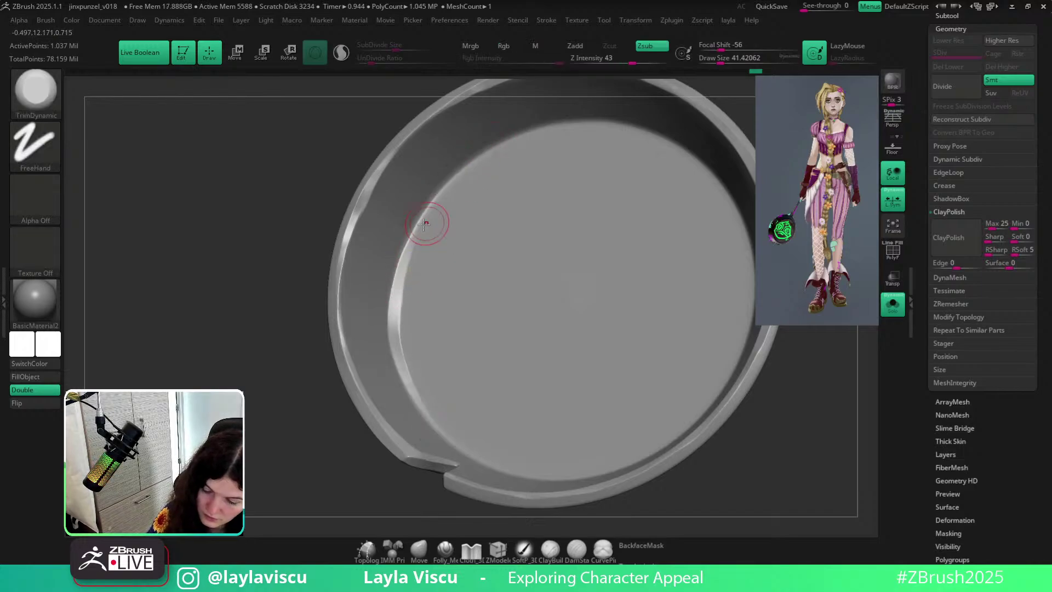
left_click_drag(511, 135, 633, 127)
Trim the inner floor edge along the pan's right side, from the upper wall down toward the bottom, with TrimDynamic at draw size about 41.
mouse_move(731, 439)
left_mouse_down()
mouse_move(711, 427)
mouse_move(760, 388)
mouse_move(714, 403)
left_mouse_up()
left_click_drag(721, 329, 640, 345)
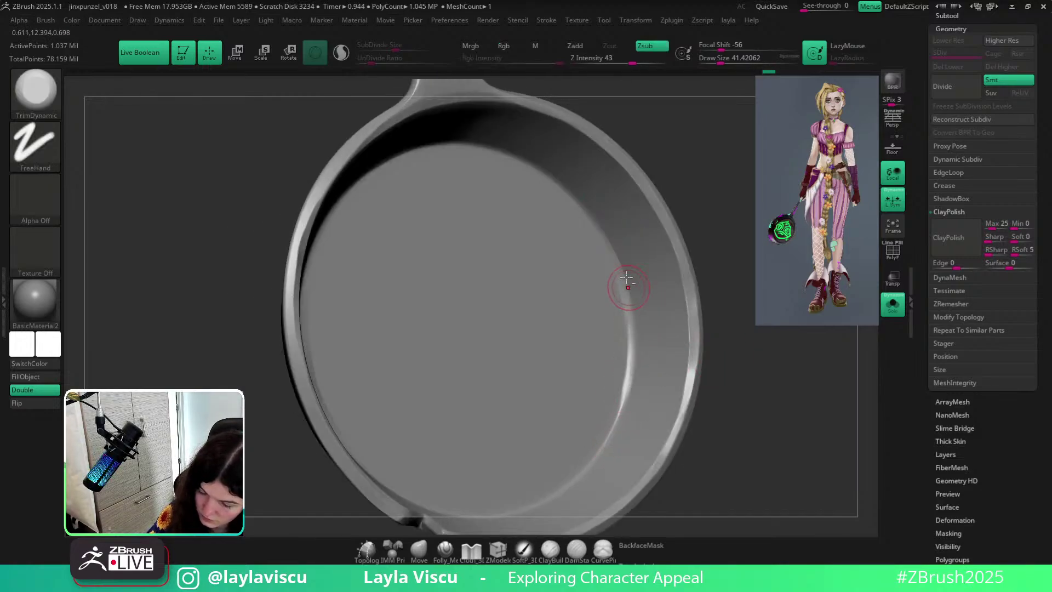
left_click_drag(648, 150, 498, 148)
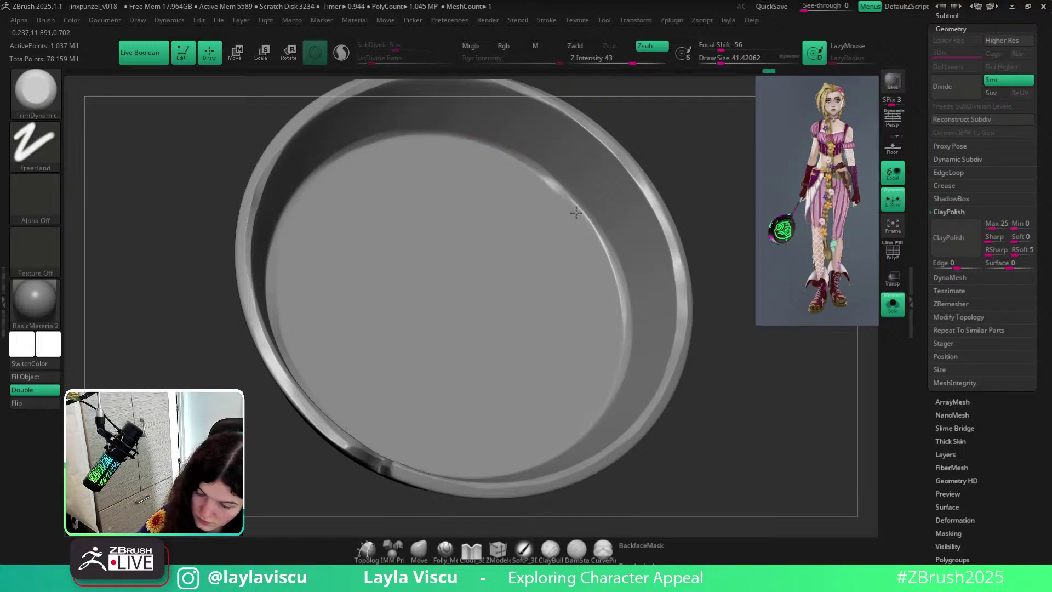
mouse_move(629, 228)
left_mouse_down()
mouse_move(693, 258)
mouse_move(705, 343)
left_mouse_up()
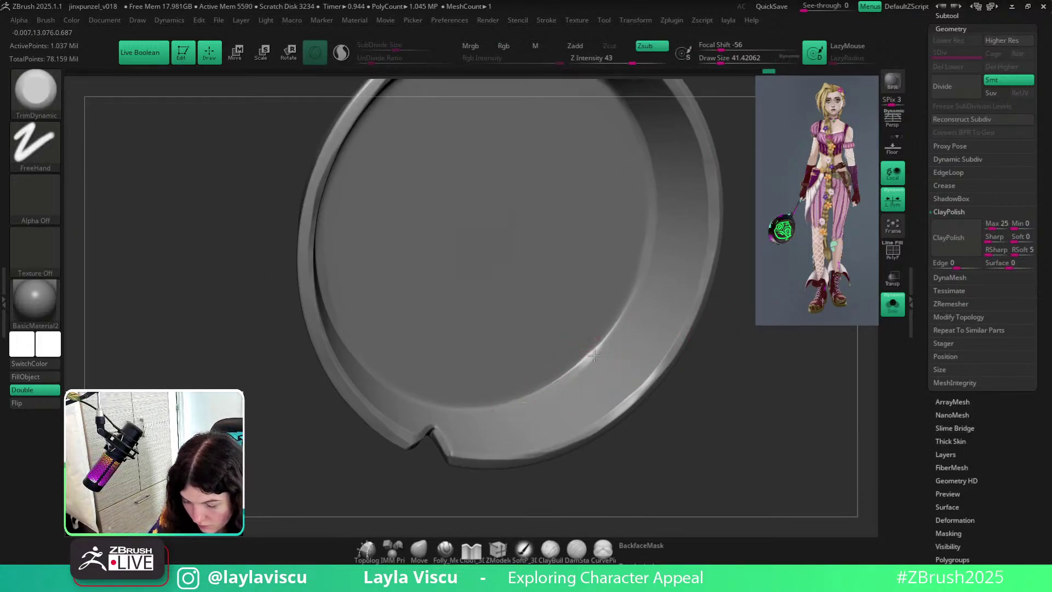
left_click_drag(742, 371, 719, 353)
mouse_move(586, 370)
left_mouse_down()
mouse_move(619, 336)
mouse_move(655, 258)
left_mouse_up()
Touch up the inner floor edge below the handle base with TrimDynamic at draw size about 41.
right_click_drag(704, 299, 732, 349, "ctrl")
left_click_drag(731, 349, 688, 391)
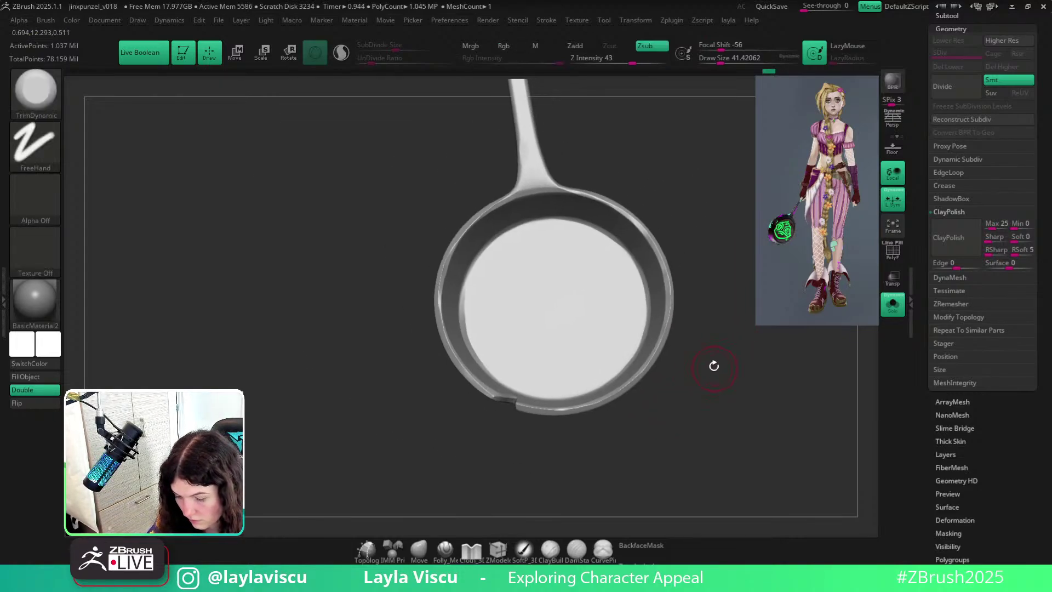
right_click_drag(496, 264, 458, 273, "ctrl")
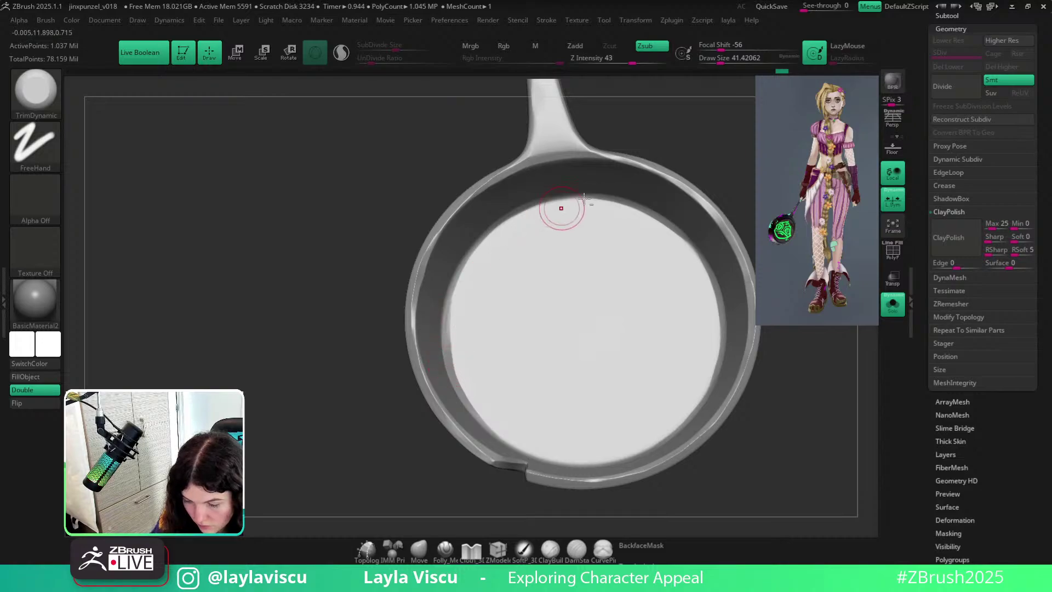
left_click_drag(716, 152, 639, 186)
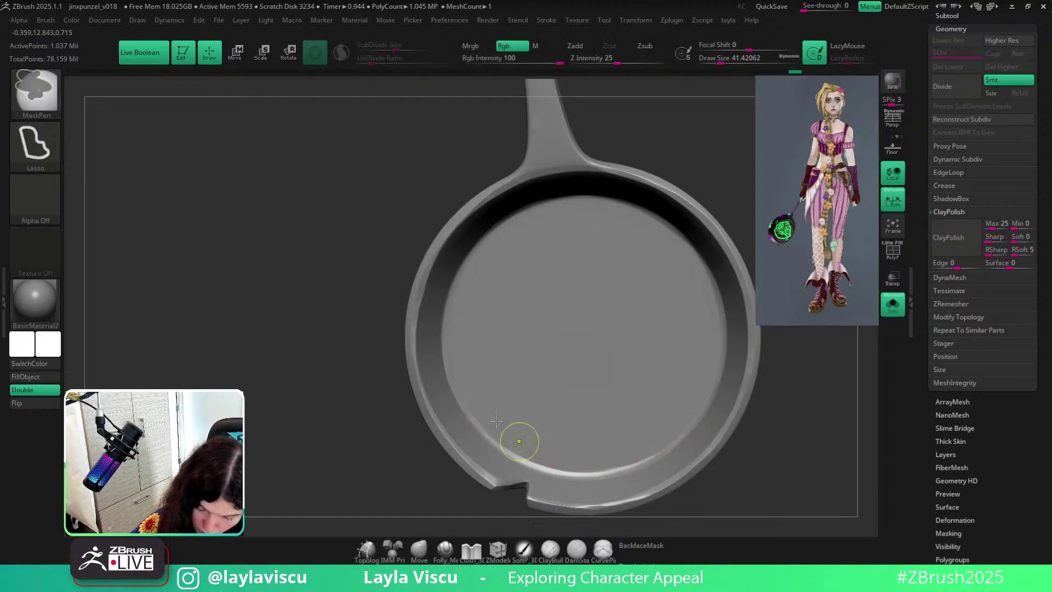
Polish the dents near the right edge of the pan's underside with hPolish at draw sizes about 41 and 80.
key("f")
left_click_drag(692, 301, 724, 353)
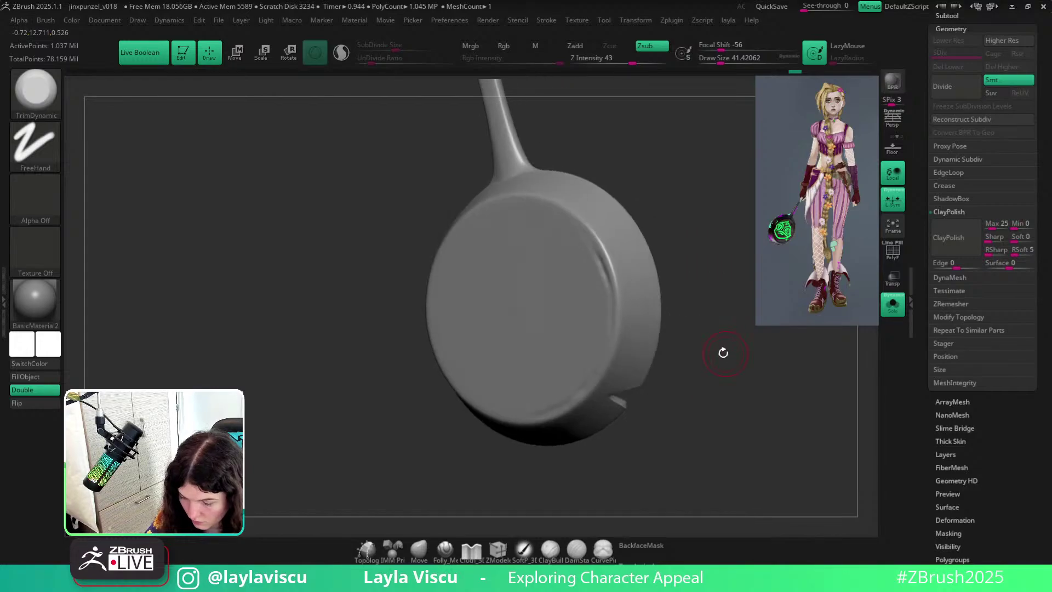
key("b")
key("h")
key("p")
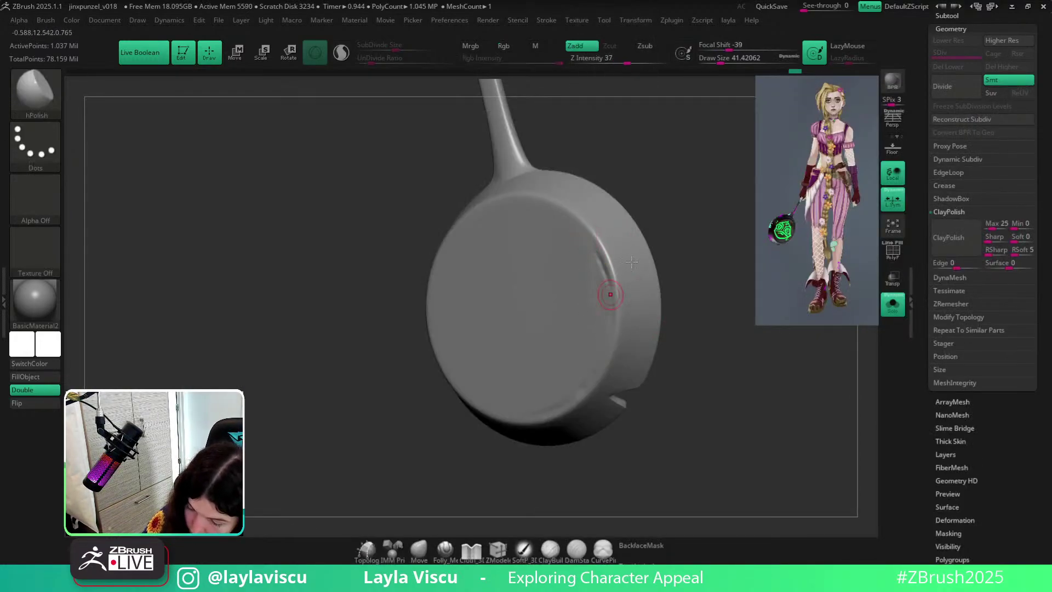
left_click_drag(672, 219, 647, 222)
key("s")
left_click_drag(595, 278, 604, 276)
left_click_drag(660, 199, 643, 211)
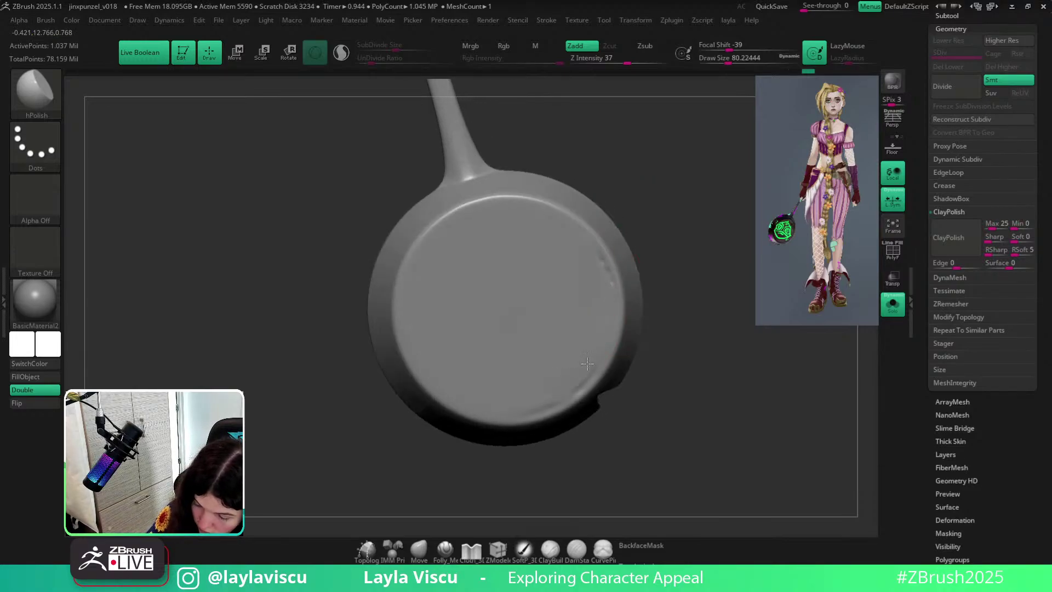
Flatten the pan's underside near the notch and right edge with TrimDynamic at draw size about 56, with BackfaceMask on.
key("b")
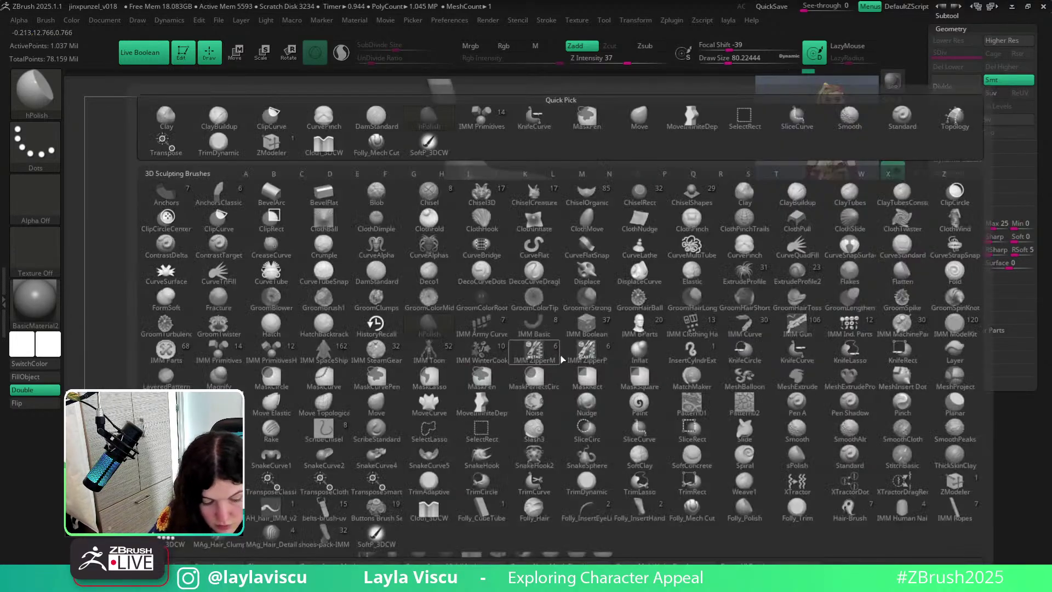
key("t")
key("d")
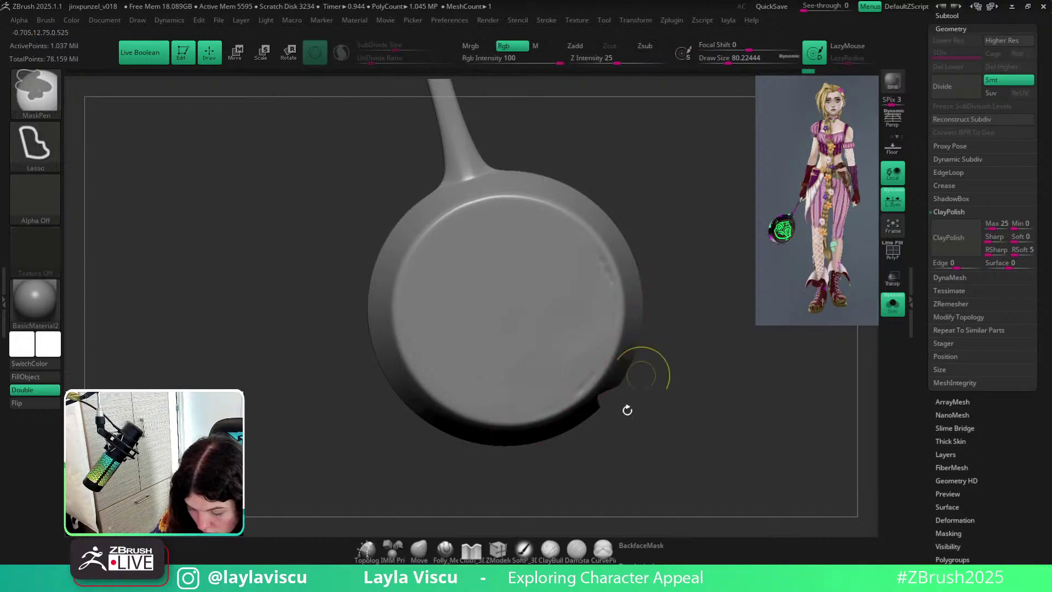
mouse_move(632, 514)
left_mouse_down()
mouse_move(762, 416)
mouse_move(744, 436)
mouse_move(632, 413)
left_mouse_up()
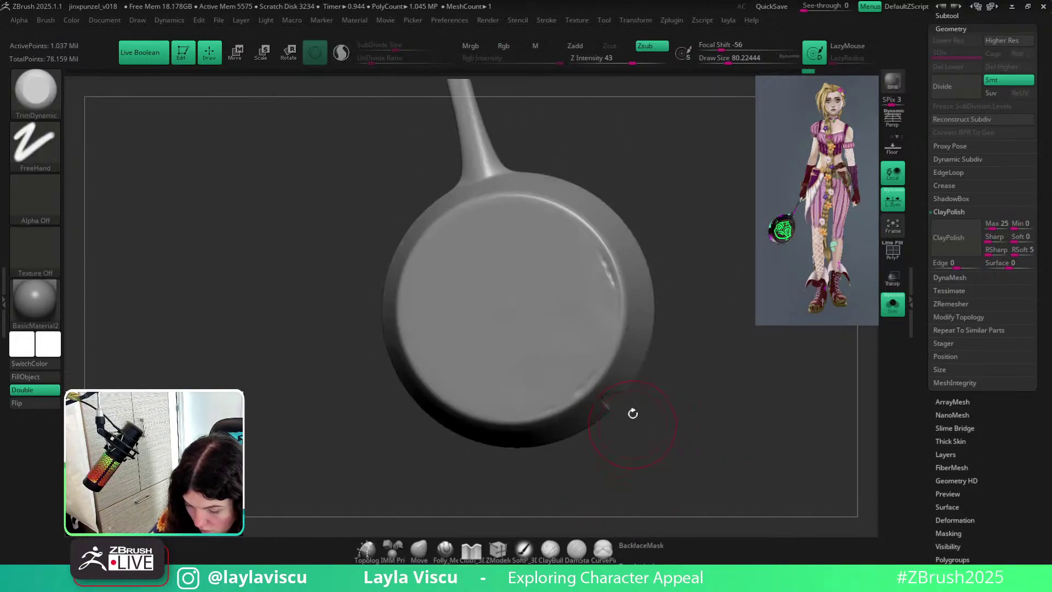
key("s")
left_click(541, 357)
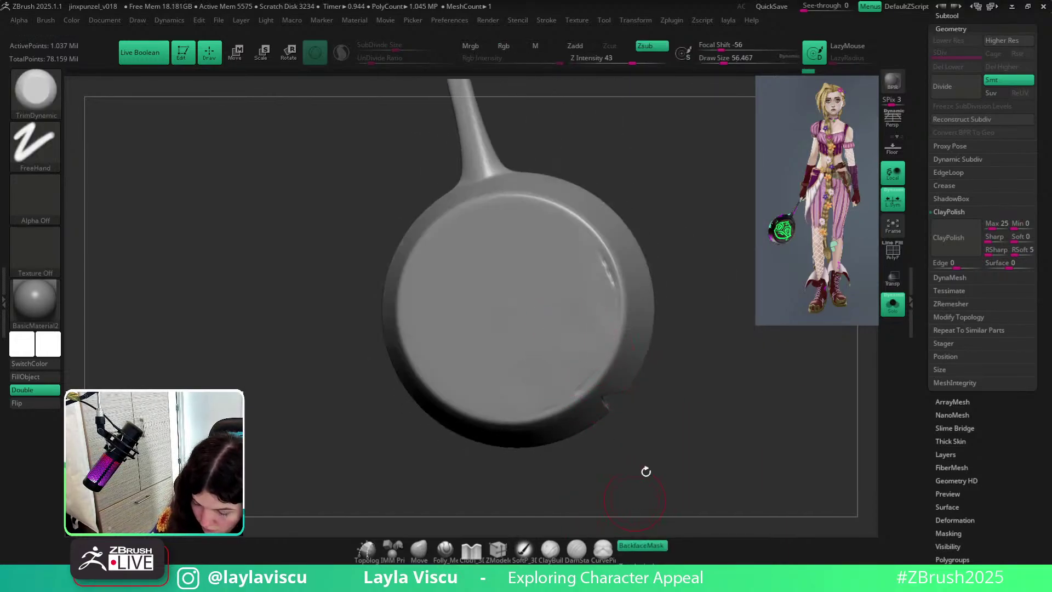
left_click_drag(646, 472, 632, 357)
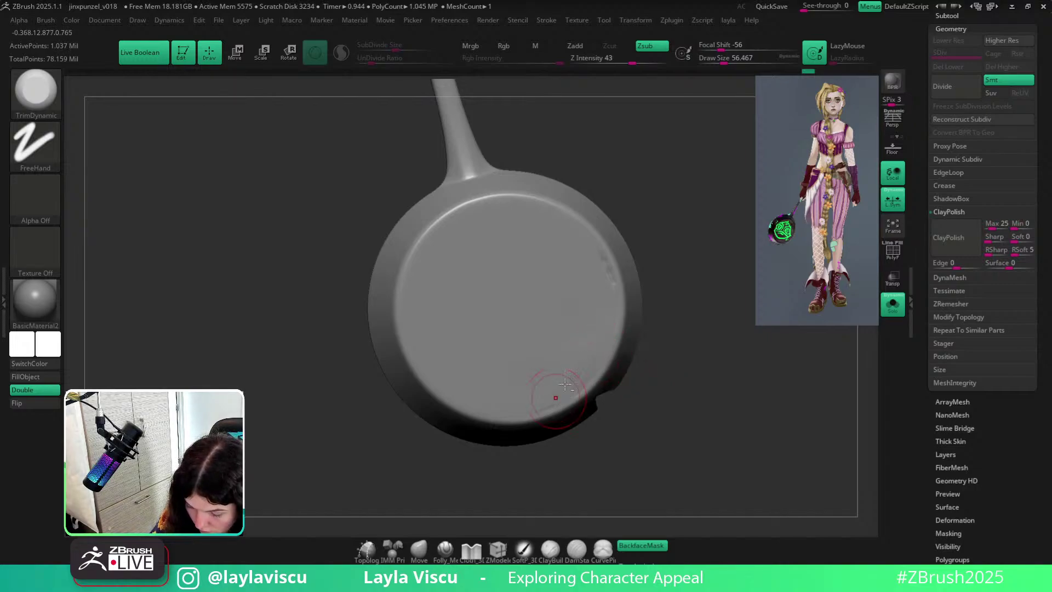
right_click_drag(565, 385, 599, 373)
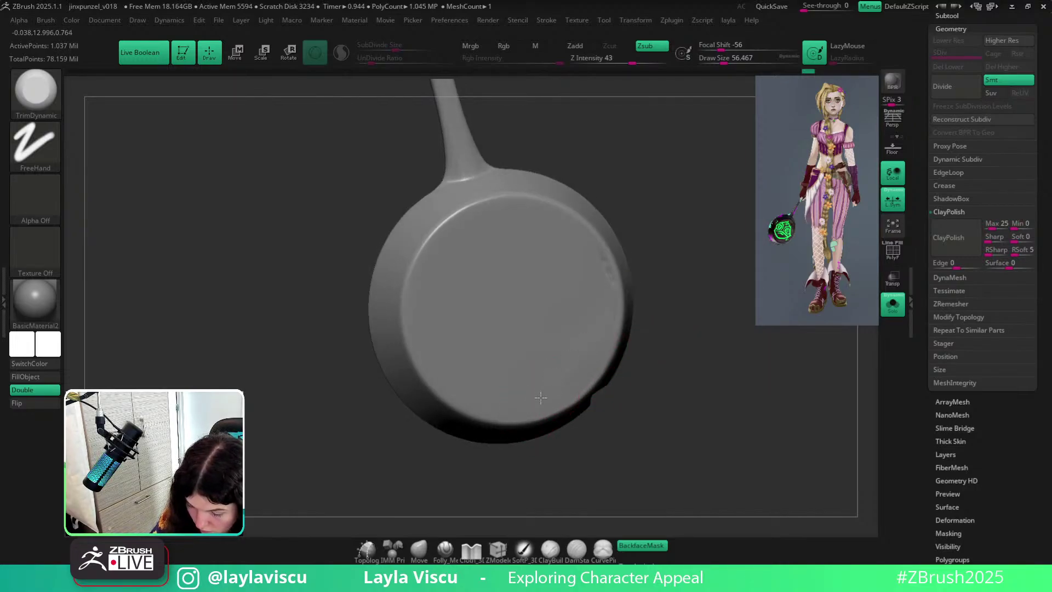
mouse_move(541, 397)
right_mouse_down()
mouse_move(682, 327)
mouse_move(593, 370)
right_mouse_up()
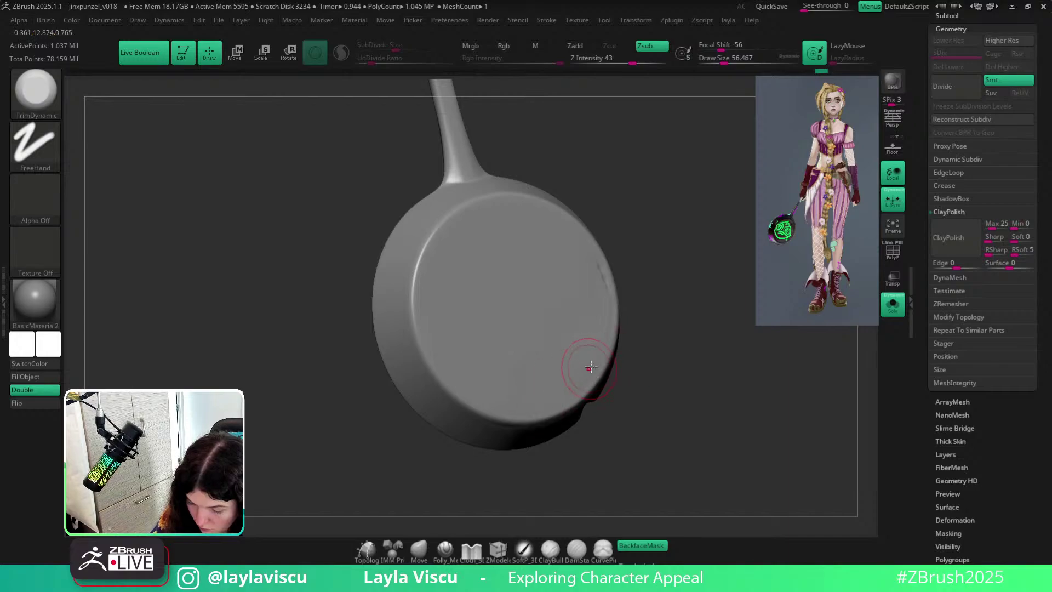
mouse_move(631, 285)
right_mouse_down()
mouse_move(615, 330)
mouse_move(607, 321)
mouse_move(586, 343)
right_mouse_up()
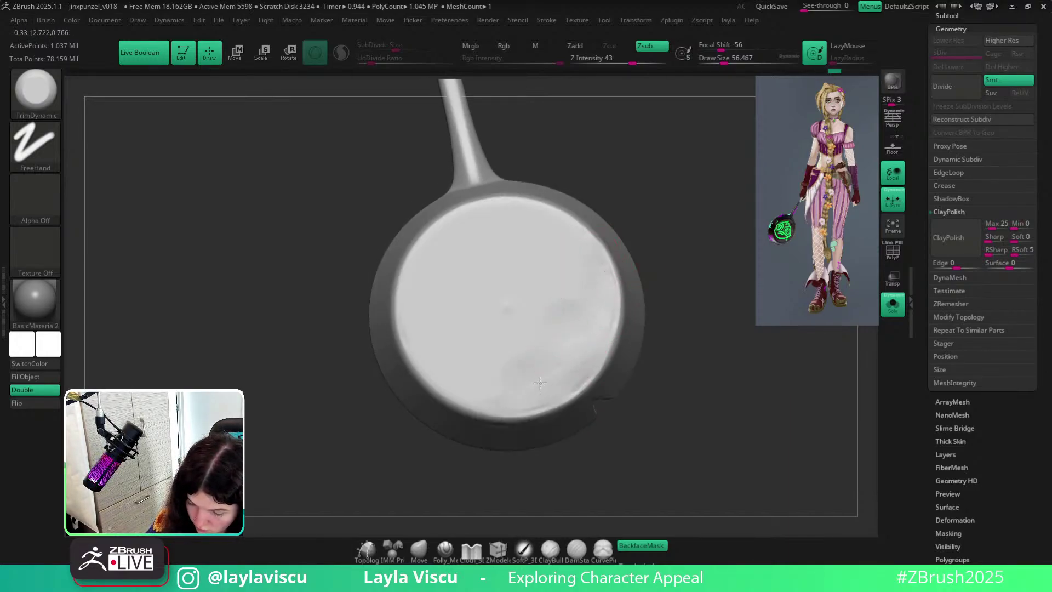
right_click_drag(533, 232, 619, 206)
Even out the middle of the pan's underside with hPolish at draw size about 239, with BackfaceMask on.
key("b")
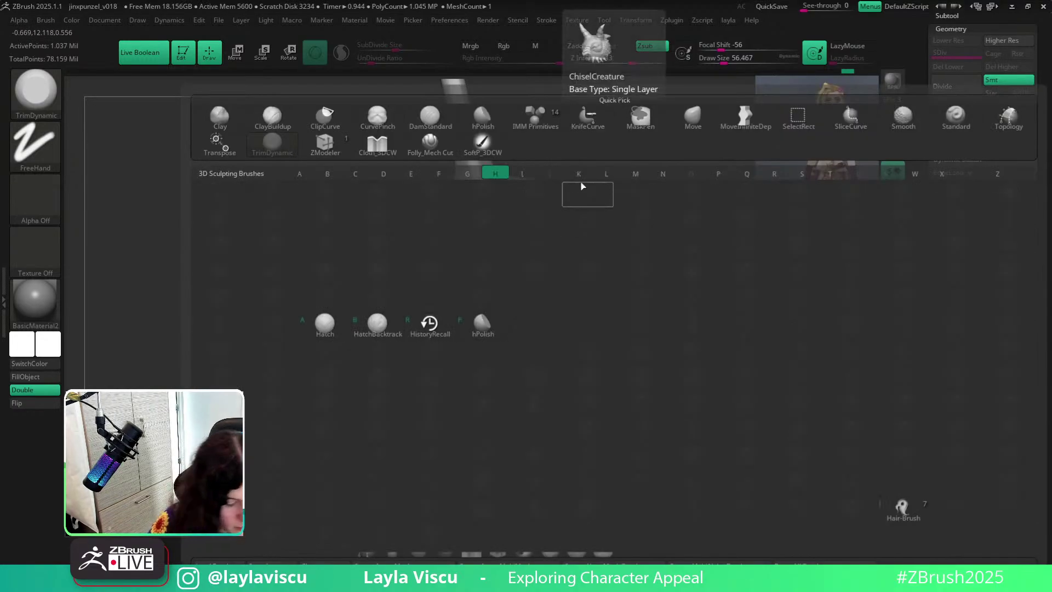
key("h")
key("p")
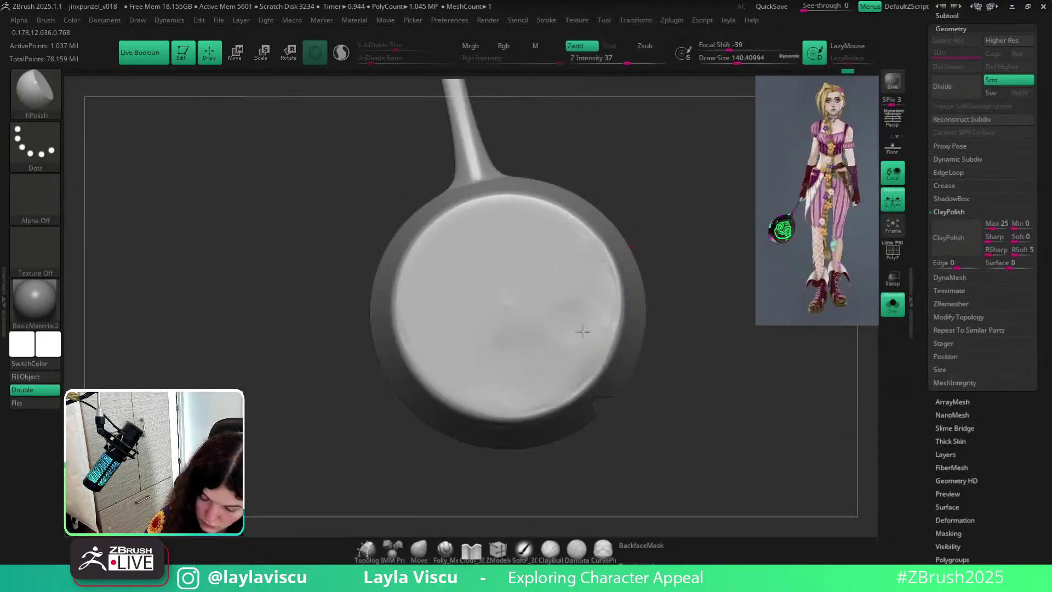
key("ctrl+z")
left_click_drag(543, 304, 527, 317)
key("bracketright")
key("bracketright")
key("ctrl+z")
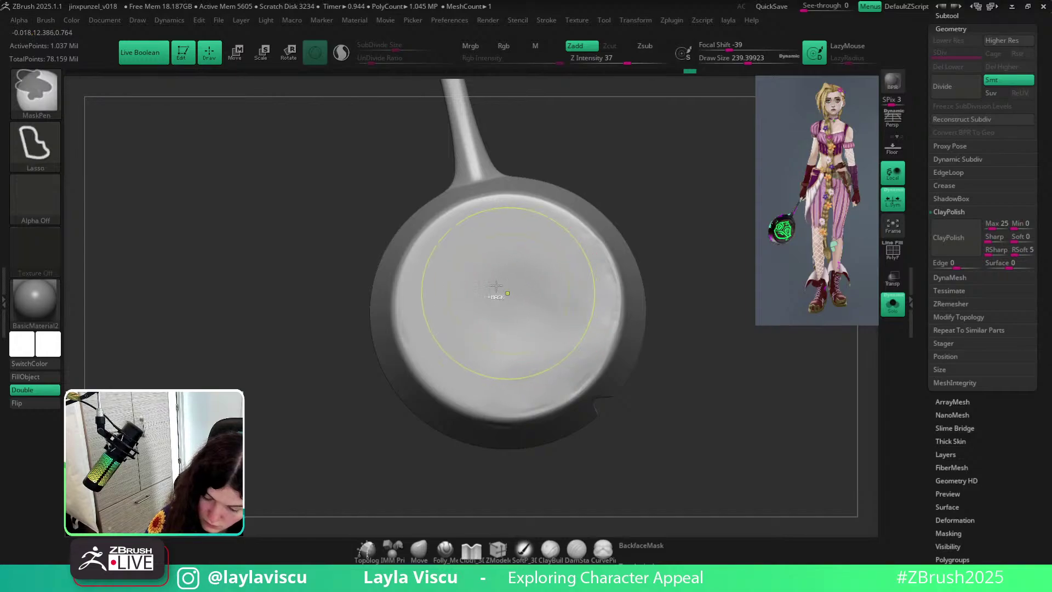
left_click(641, 545)
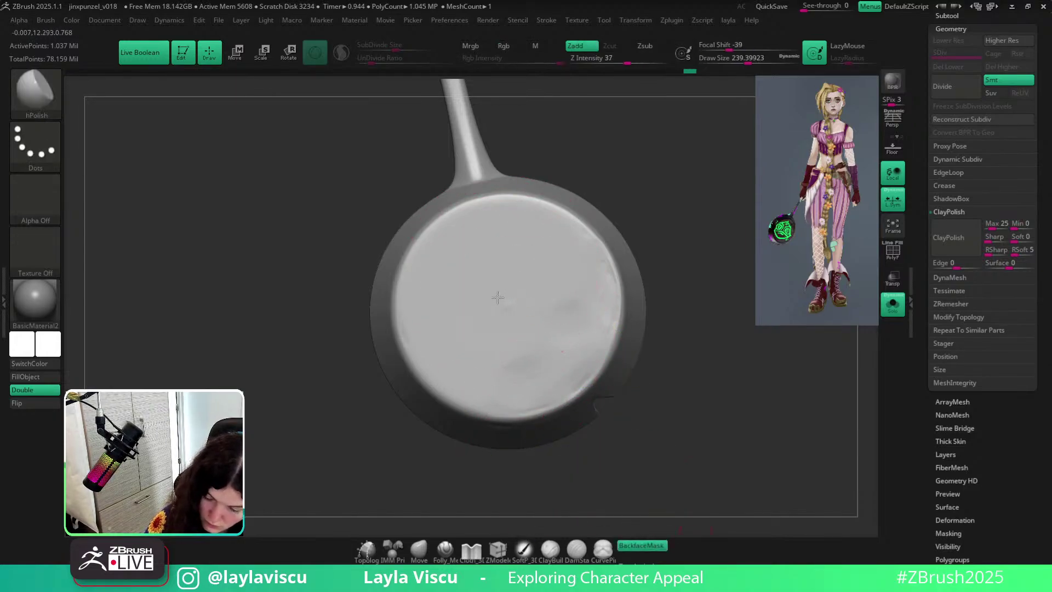
left_click_drag(547, 345, 554, 352)
mouse_move(493, 288)
left_mouse_down()
mouse_move(521, 376)
mouse_move(582, 325)
mouse_move(512, 371)
left_mouse_up()
Polish the remaining marks across the underside and its right edge with hPolish at draw sizes about 104 and 120.
mouse_move(667, 211)
left_mouse_down()
mouse_move(632, 254)
mouse_move(661, 225)
left_mouse_up()
key("s")
left_click_drag(608, 269, 581, 270)
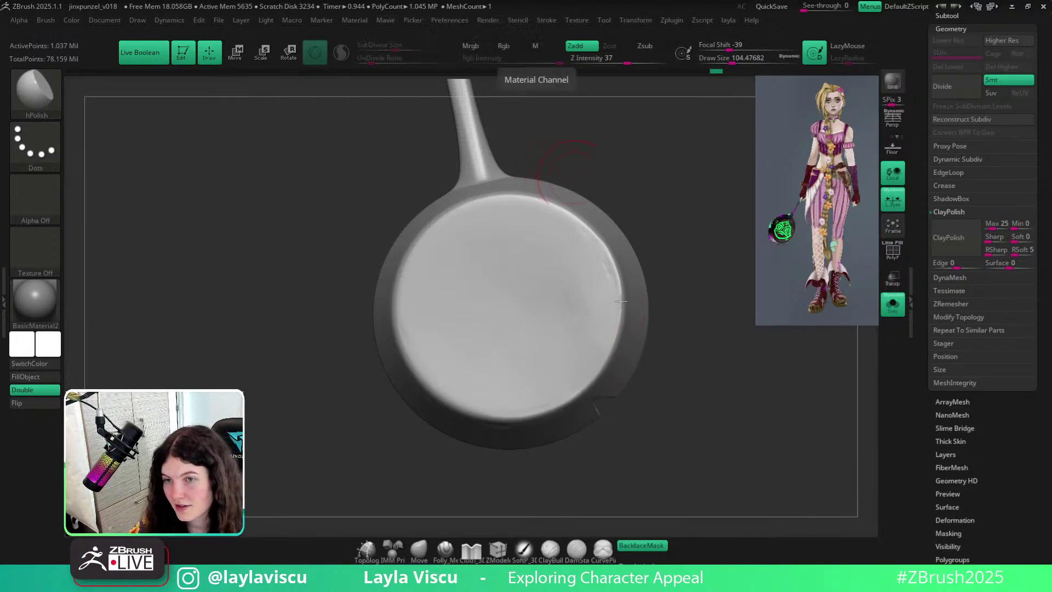
mouse_move(728, 352)
left_mouse_down("alt")
mouse_move(661, 363)
mouse_move(665, 298)
mouse_move(642, 265)
left_mouse_up("alt")
left_click_drag(641, 265, 698, 280, "alt")
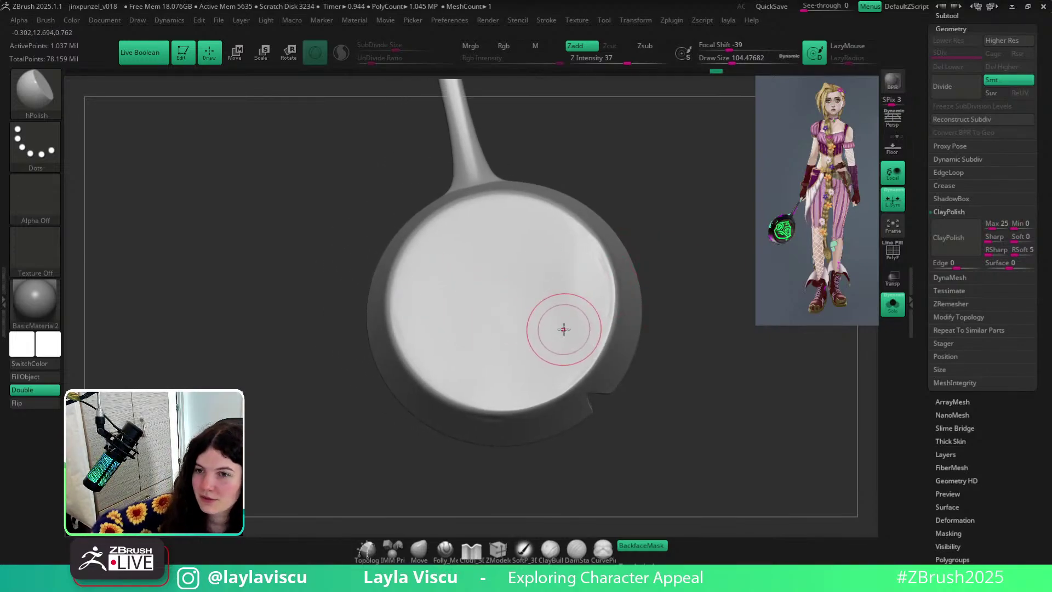
left_click_drag(643, 195, 627, 183, "alt")
right_click_drag(446, 287, 463, 259)
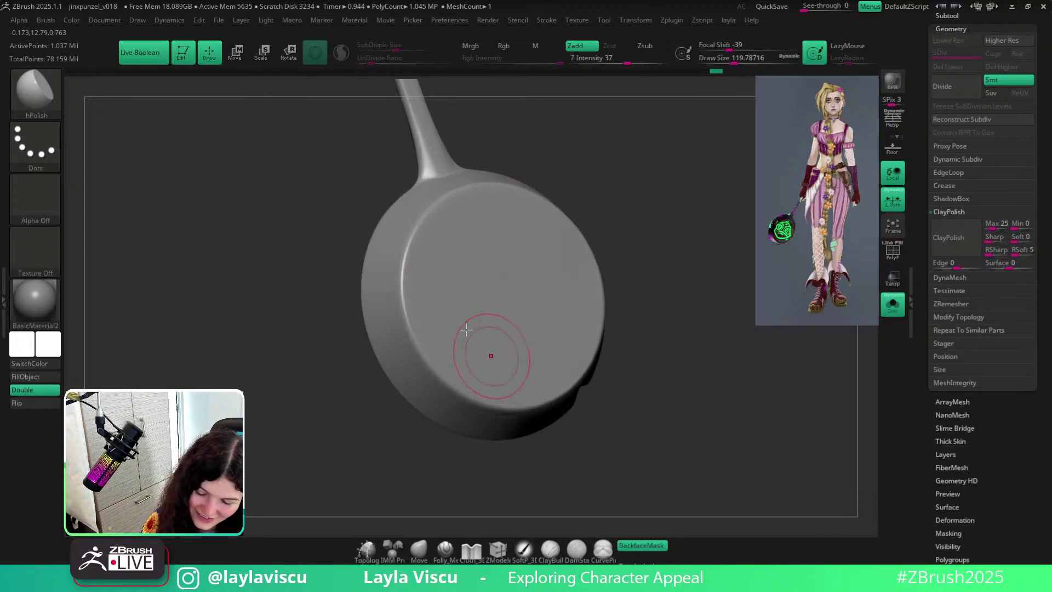
right_click_drag(579, 266, 631, 218)
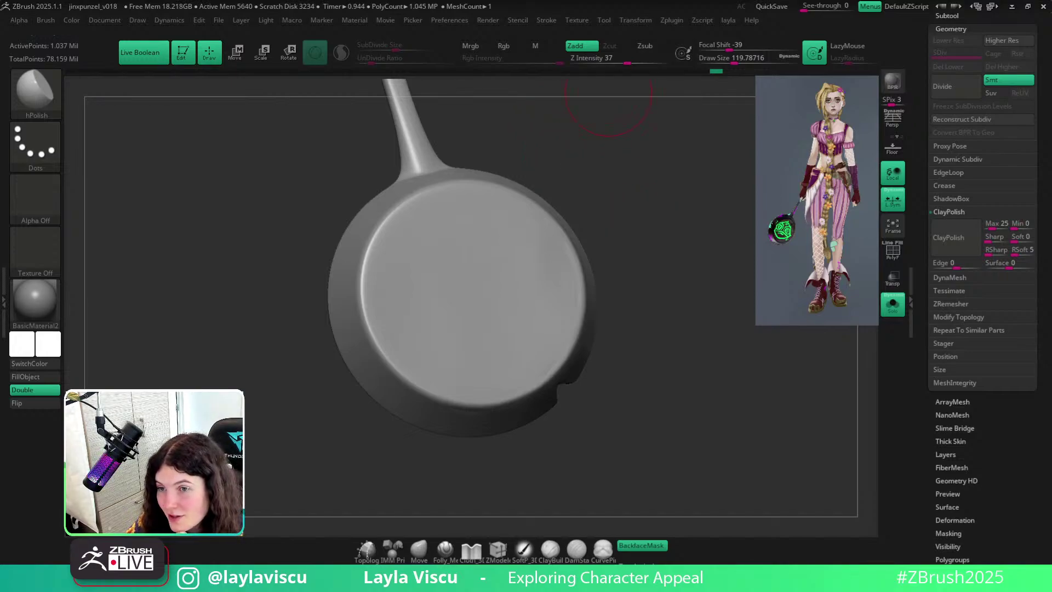
Polish the pan's outer side wall along the lower left with hPolish at draw size about 62.
left_click_drag(717, 333, 661, 346)
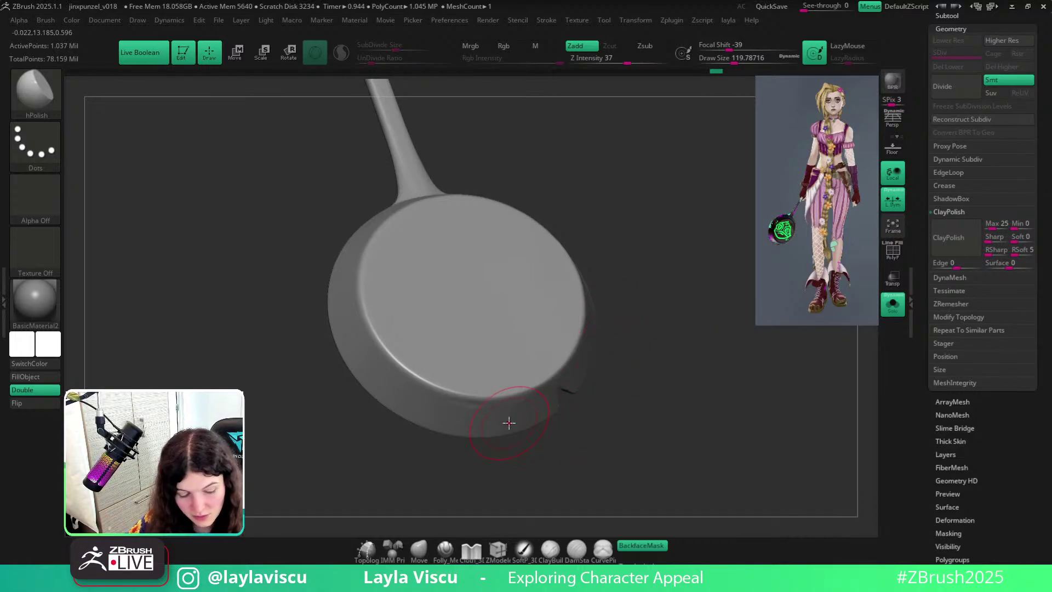
key("b")
key("Escape")
key("s")
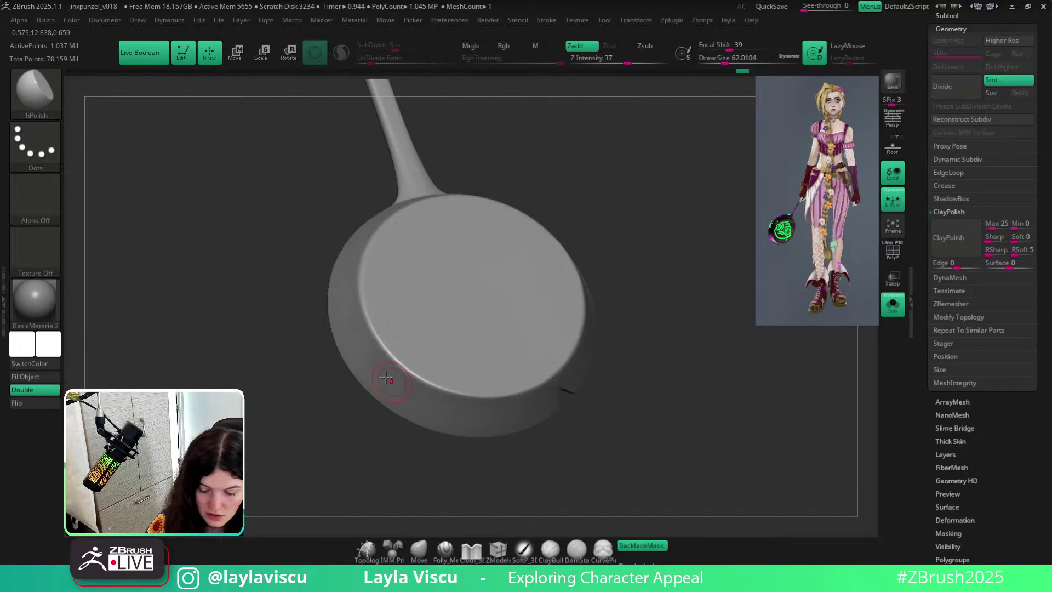
left_click_drag(337, 208, 332, 280)
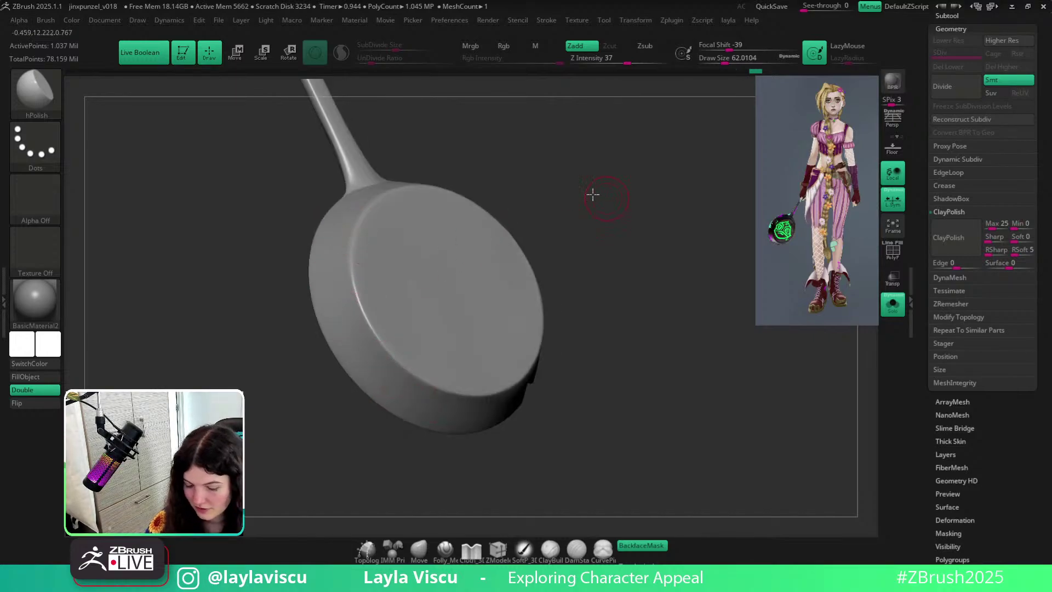
Trim the right edge of the pan's underside into worn facets with TrimDynamic at draw size about 29.
left_click_drag(593, 194, 540, 344)
key("b")
key("t")
key("d")
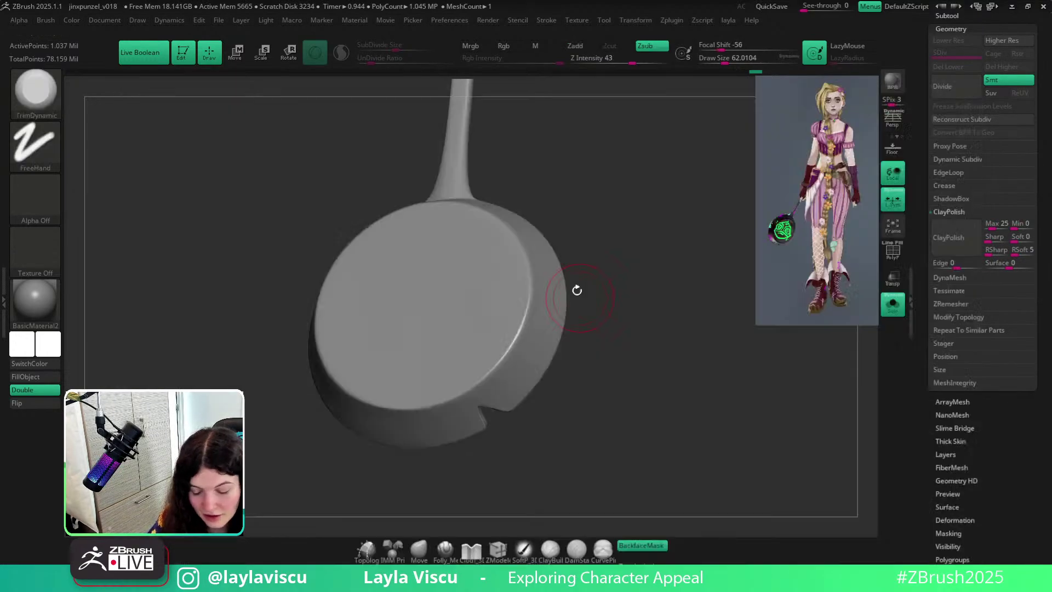
key("s")
left_click_drag(513, 297, 510, 299)
mouse_move(589, 270)
left_mouse_down()
mouse_move(584, 302)
mouse_move(544, 328)
left_mouse_up()
key("s")
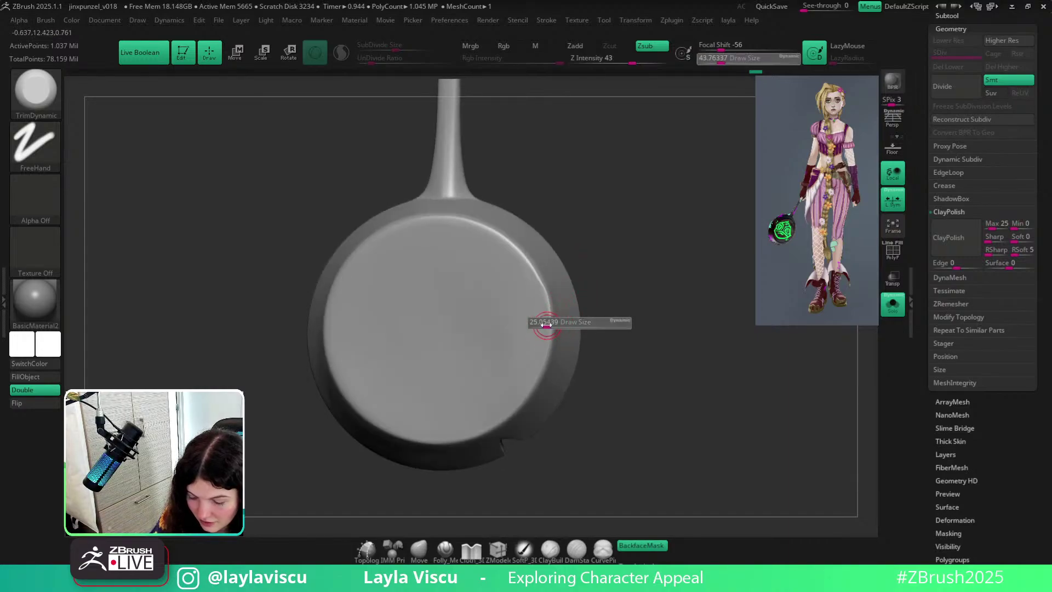
key("s")
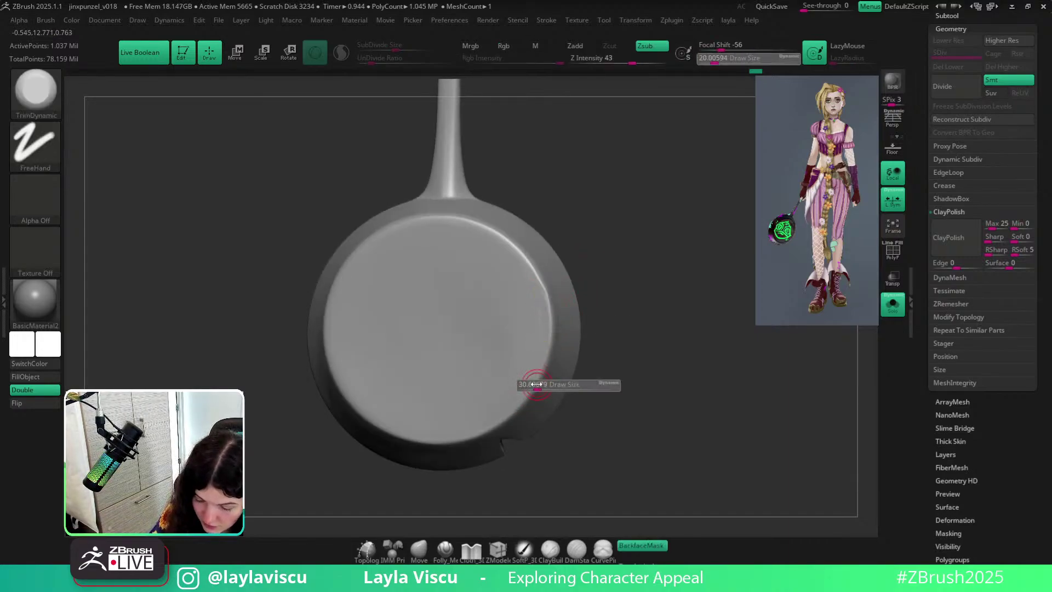
left_click_drag(535, 376, 543, 376)
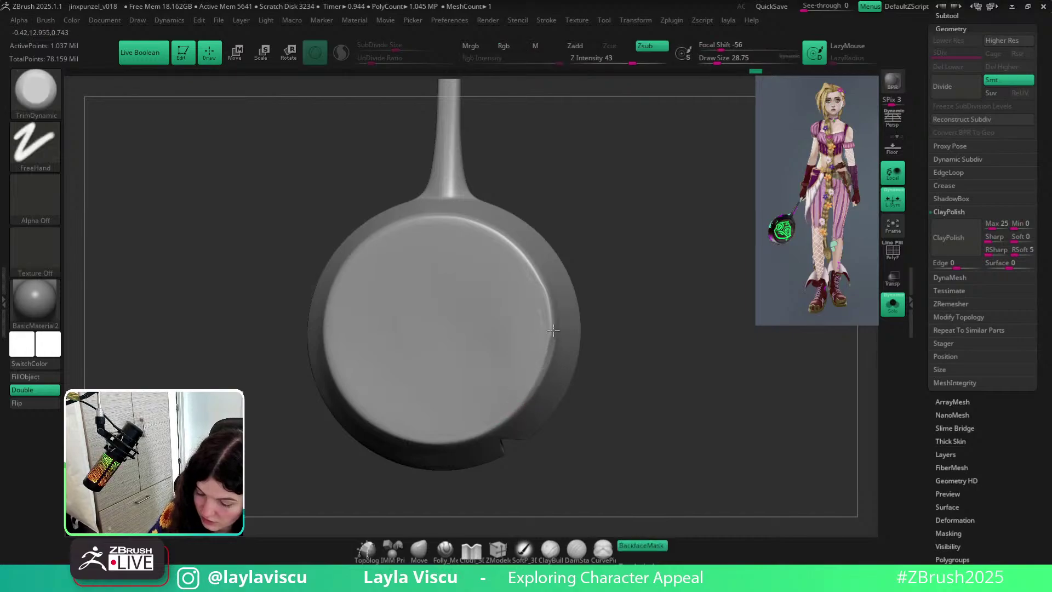
Continue trimming irregular facets around the remaining edge of the pan's underside with TrimDynamic at draw size about 29.
left_click_drag(548, 200, 585, 242)
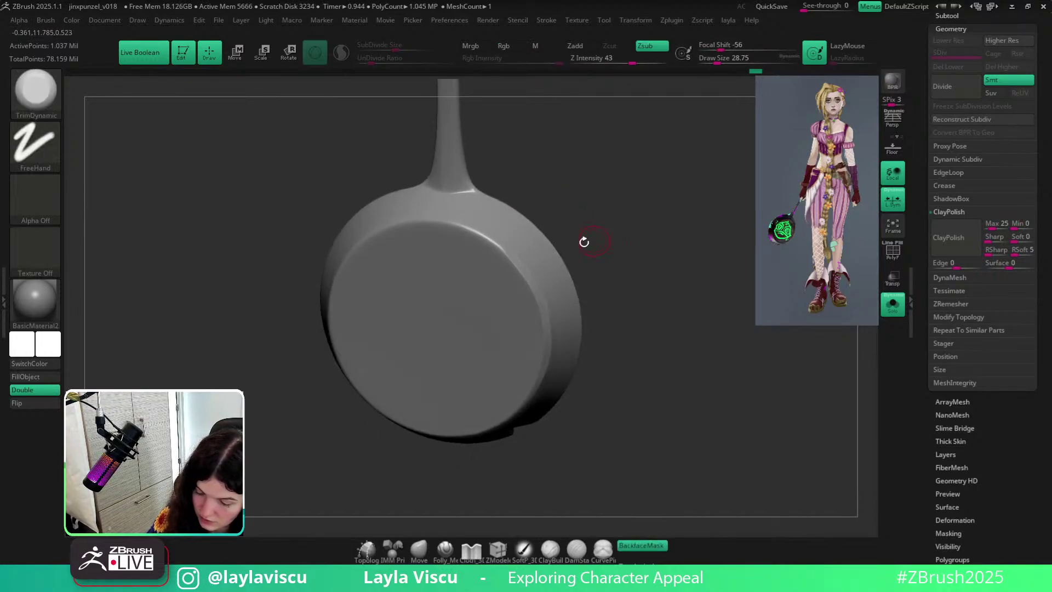
mouse_move(404, 201)
left_mouse_down()
mouse_move(700, 242)
mouse_move(412, 350)
left_mouse_up()
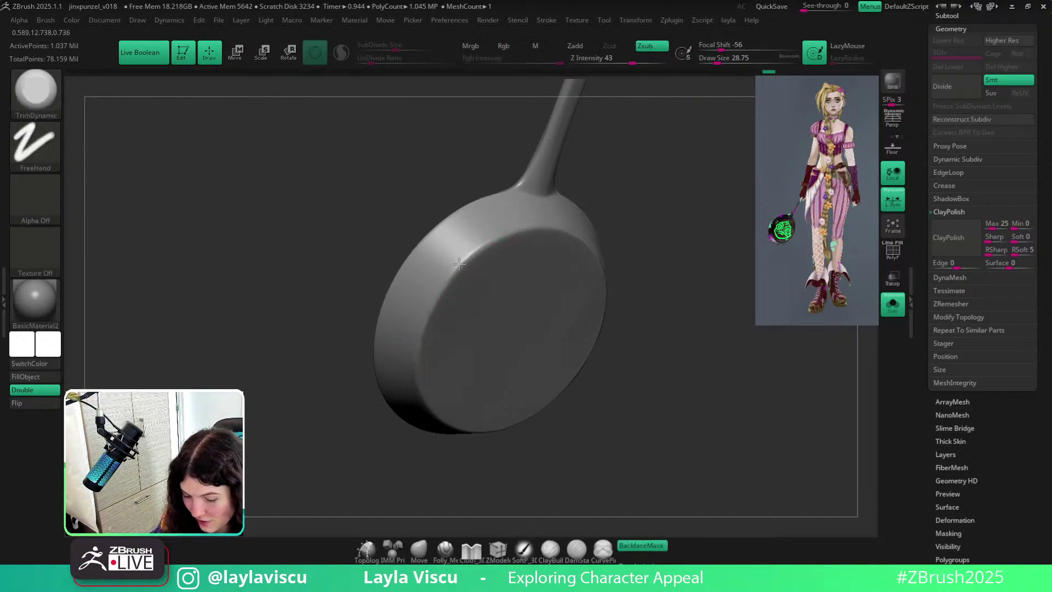
left_click_drag(644, 212, 462, 273)
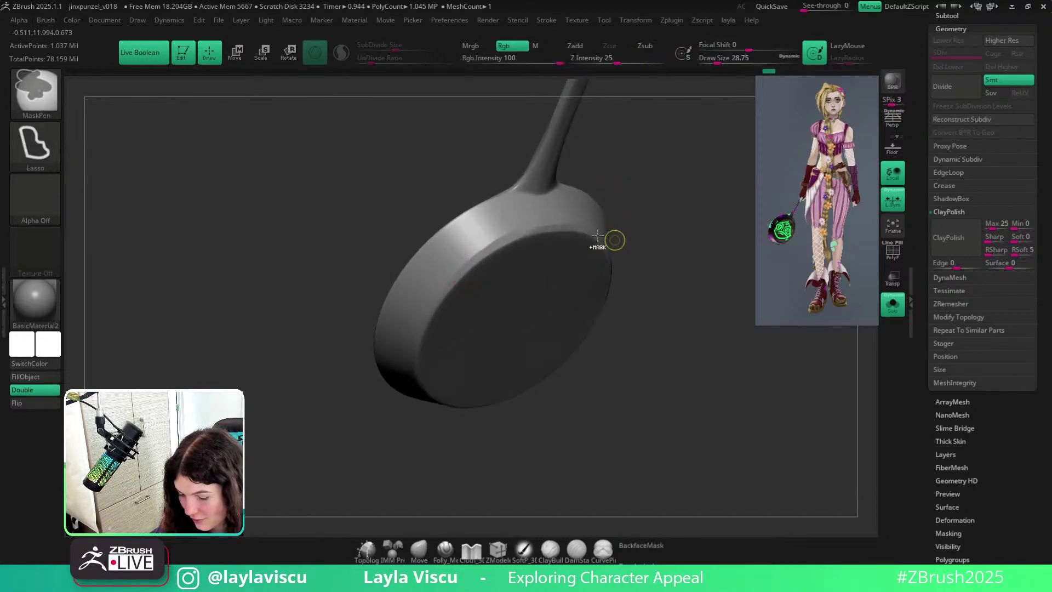
left_click_drag(608, 259, 439, 211)
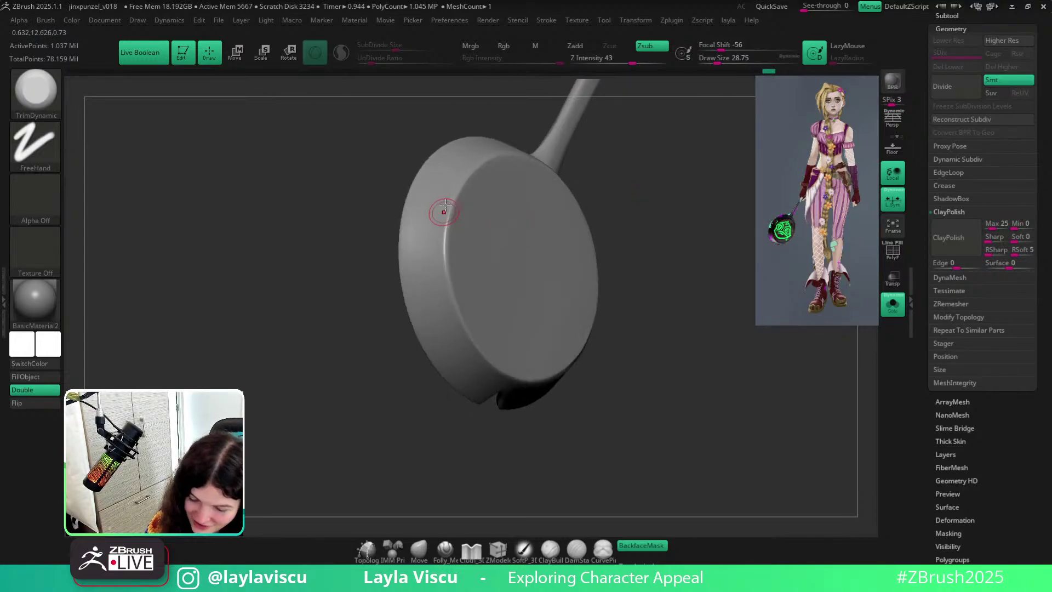
mouse_move(618, 322)
left_mouse_down()
mouse_move(477, 307)
mouse_move(472, 340)
mouse_move(483, 353)
left_mouse_up()
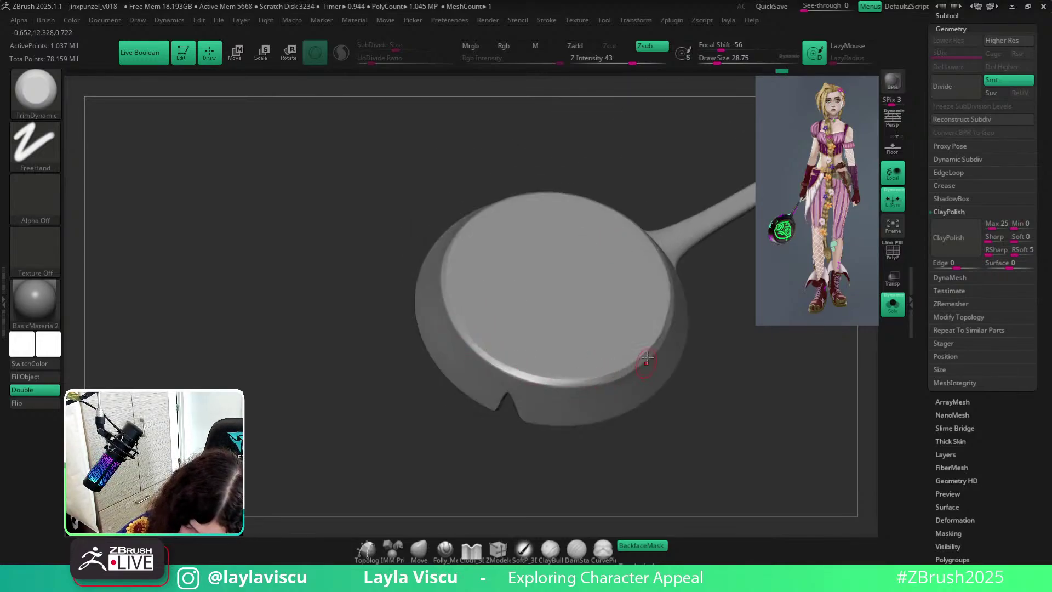
mouse_move(770, 396)
left_mouse_down()
mouse_move(728, 439)
mouse_move(742, 411)
mouse_move(676, 344)
left_mouse_up()
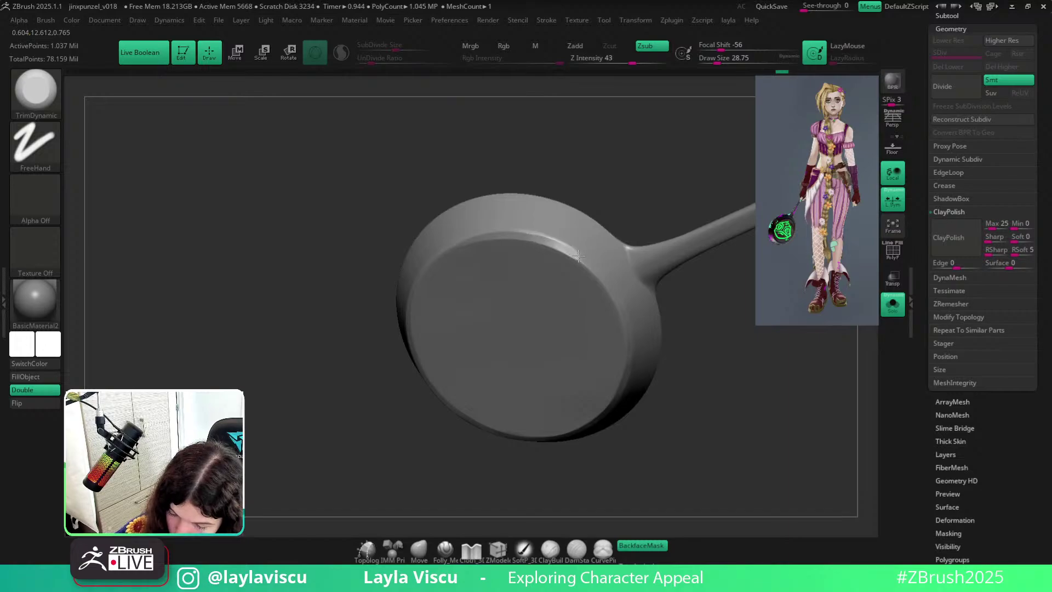
mouse_move(675, 180)
left_mouse_down()
mouse_move(669, 166)
mouse_move(593, 279)
left_mouse_up()
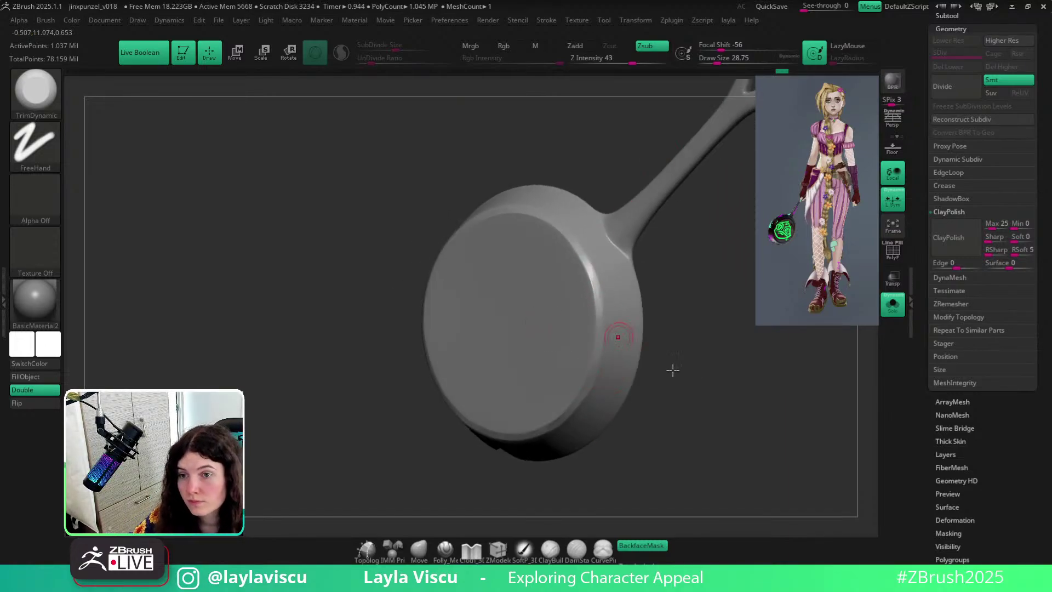
Flatten the front of the handle where it widens into the pan with hPolish at draw size about 41.
mouse_move(673, 370)
left_mouse_down()
mouse_move(660, 400)
mouse_move(587, 397)
mouse_move(613, 367)
mouse_move(674, 363)
mouse_move(690, 291)
mouse_move(697, 399)
mouse_move(667, 321)
mouse_move(692, 325)
left_mouse_up()
right_click_drag(500, 338, 522, 366, "ctrl")
key("b")
key("h")
key("p")
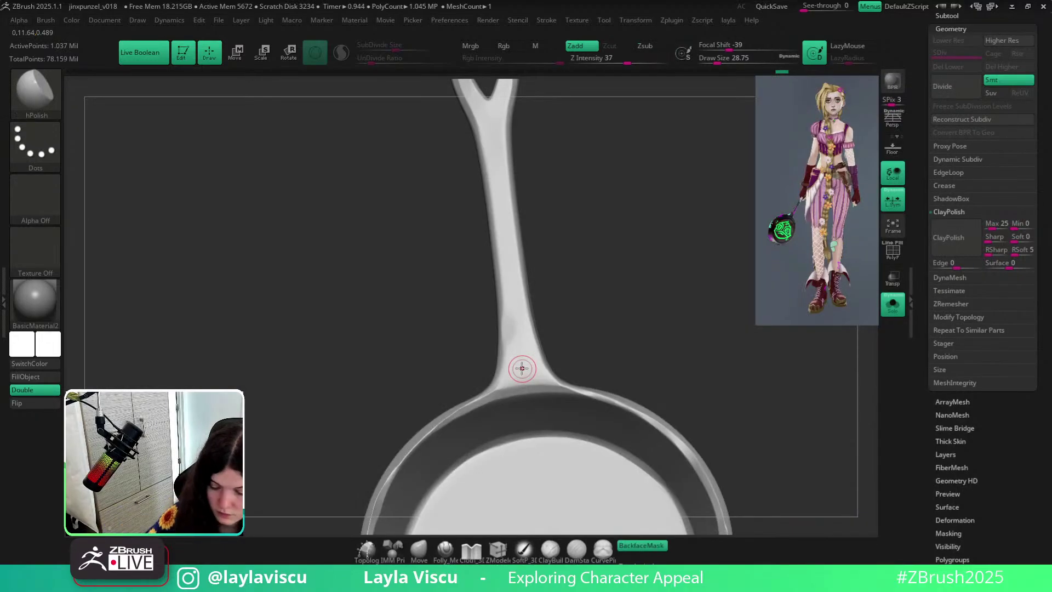
left_click(560, 293, "ctrl")
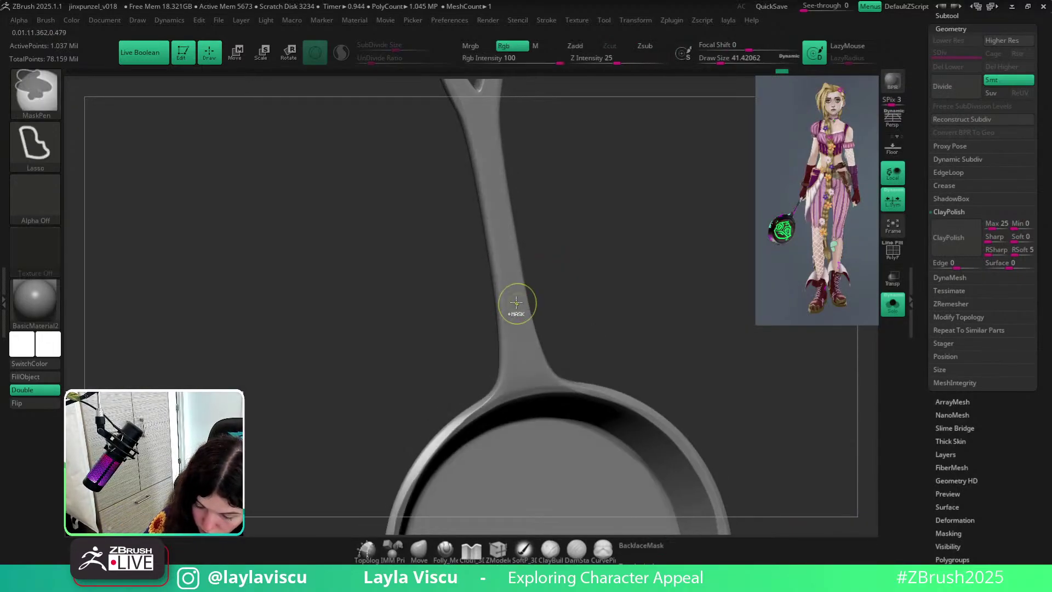
right_click_drag(517, 303, 520, 291)
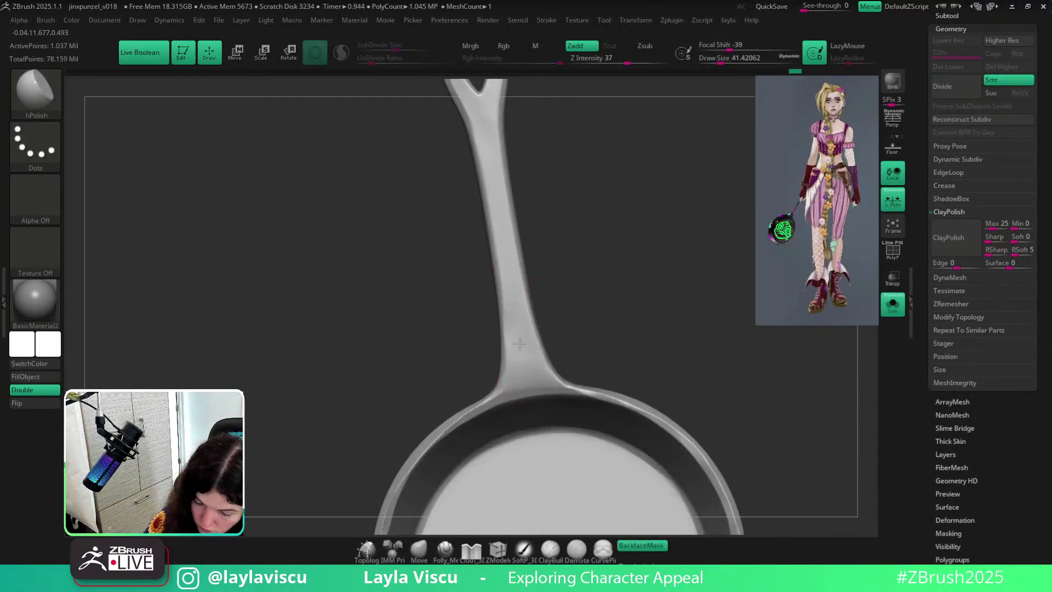
mouse_move(508, 254)
right_mouse_down()
mouse_move(583, 259)
mouse_move(584, 284)
mouse_move(524, 310)
right_mouse_up()
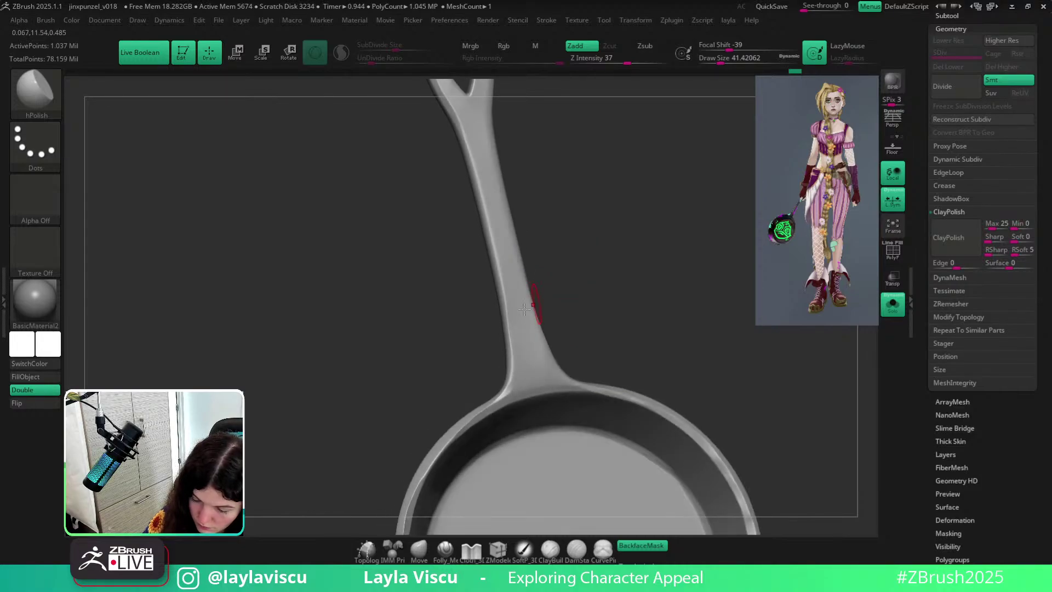
Trim a worn, uneven facet into the handle's left edge just above the pan with TrimDynamic at draw size about 27.
key("b")
key("t")
key("d")
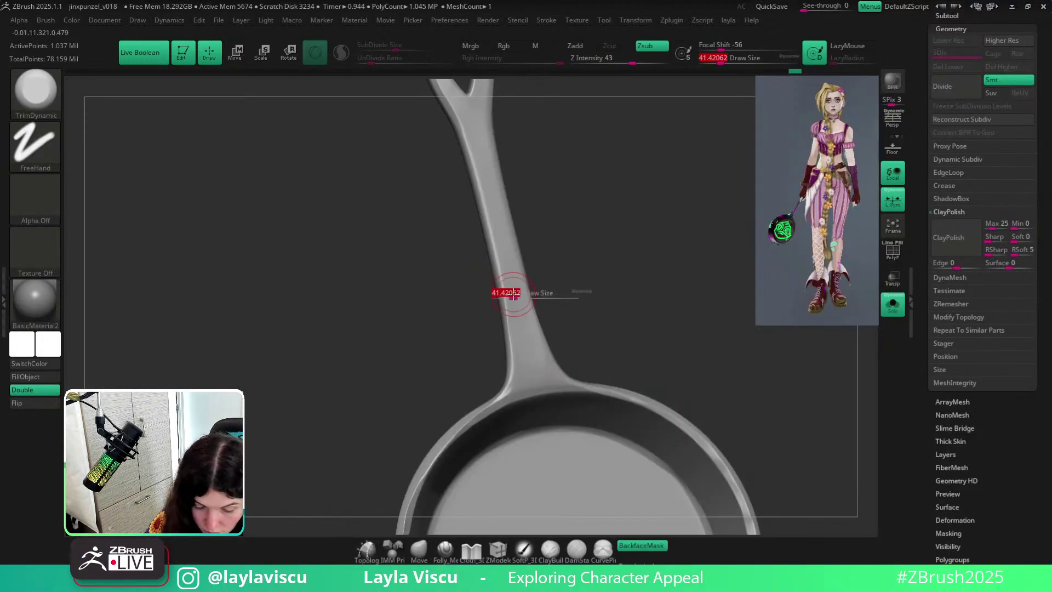
right_click_drag(545, 258, 548, 265)
left_click_drag(505, 310, 513, 377)
right_click_drag(554, 289, 551, 296)
key("ctrl+z")
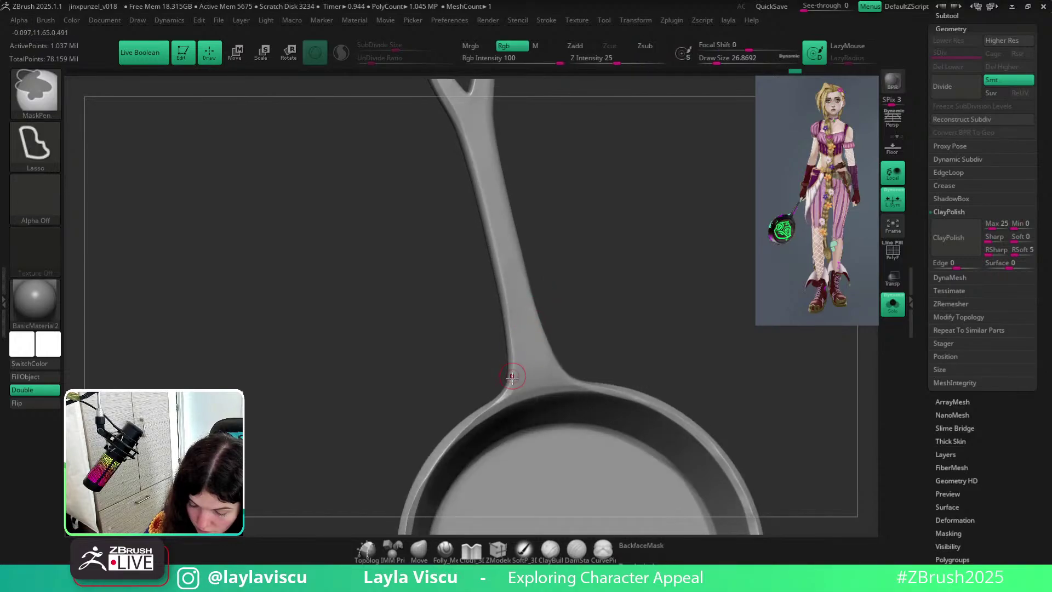
mouse_move(512, 373)
left_mouse_down()
mouse_move(490, 246)
mouse_move(509, 373)
left_mouse_up()
key("ctrl+z")
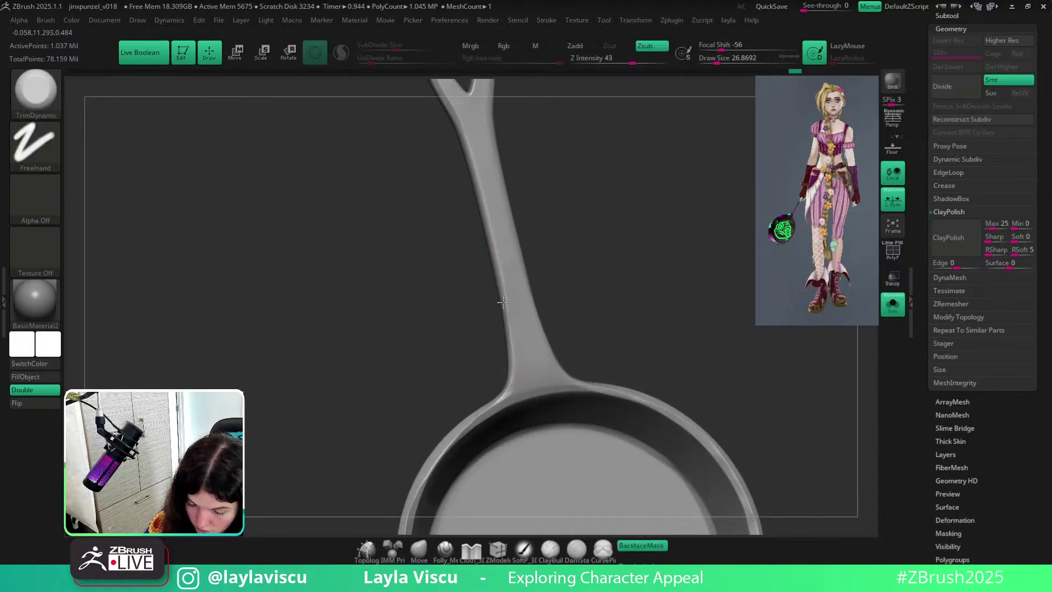
left_click_drag(560, 233, 564, 282)
right_click_drag(531, 319, 548, 332)
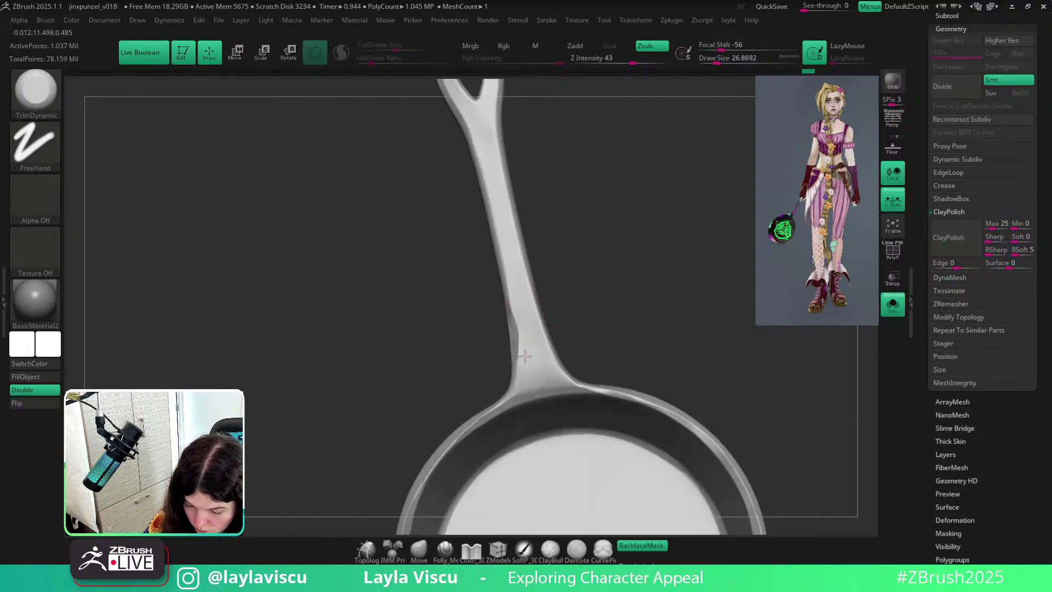
right_click_drag(627, 303, 578, 219, "ctrl")
right_click_drag(682, 376, 730, 378)
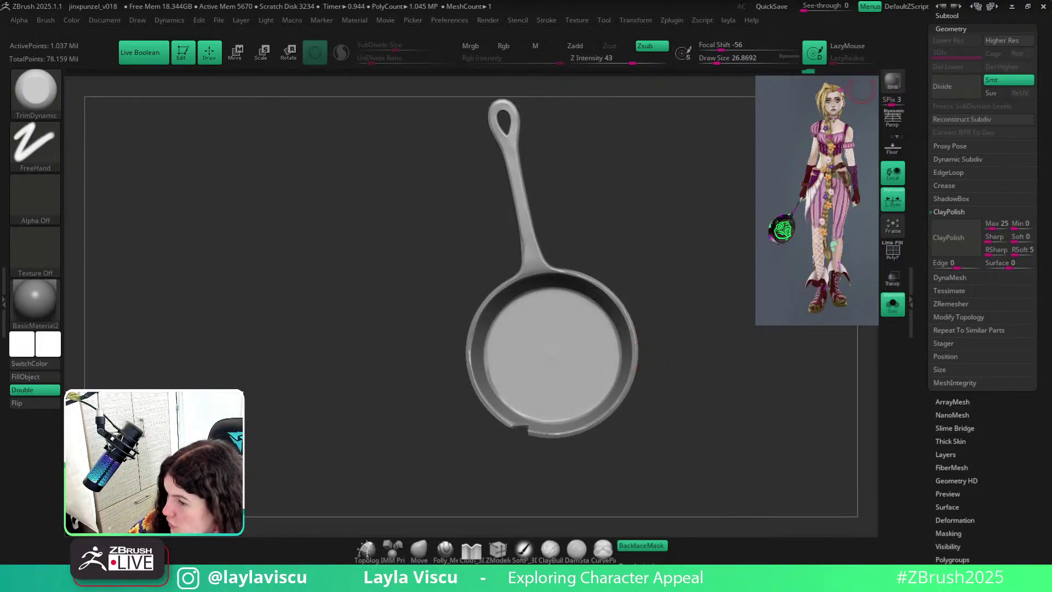
Load the Orb_Cracks brush preset from the Orb brush pack folder in Downloads.
key("super+e")
left_click_drag(645, 11, 637, 1)
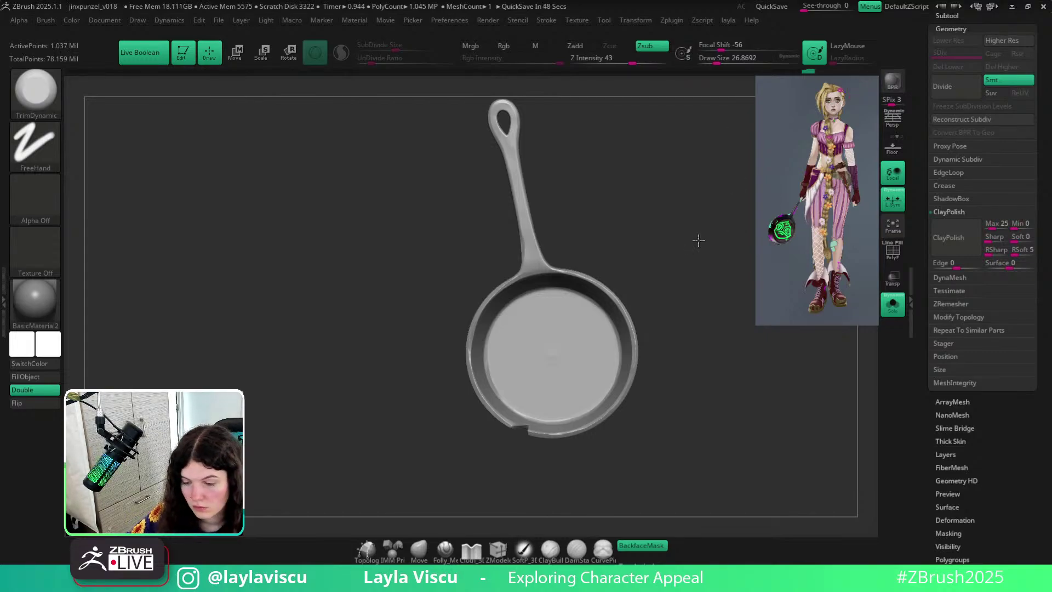
key("b")
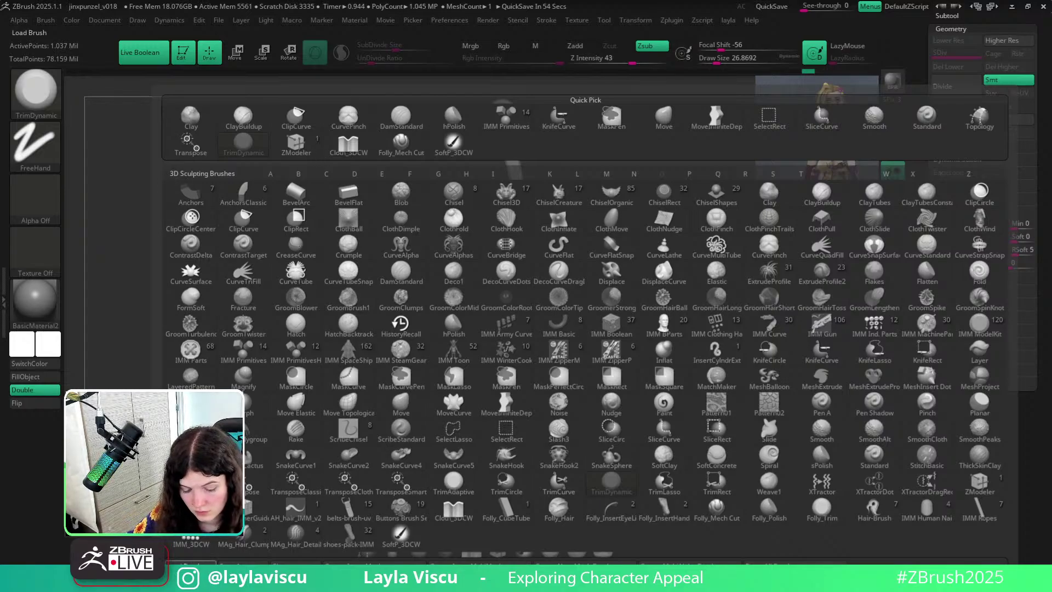
left_click(190, 565)
left_click(284, 27)
type("C:\\Users\\Layla\\Downloads\\Orb brush pack")
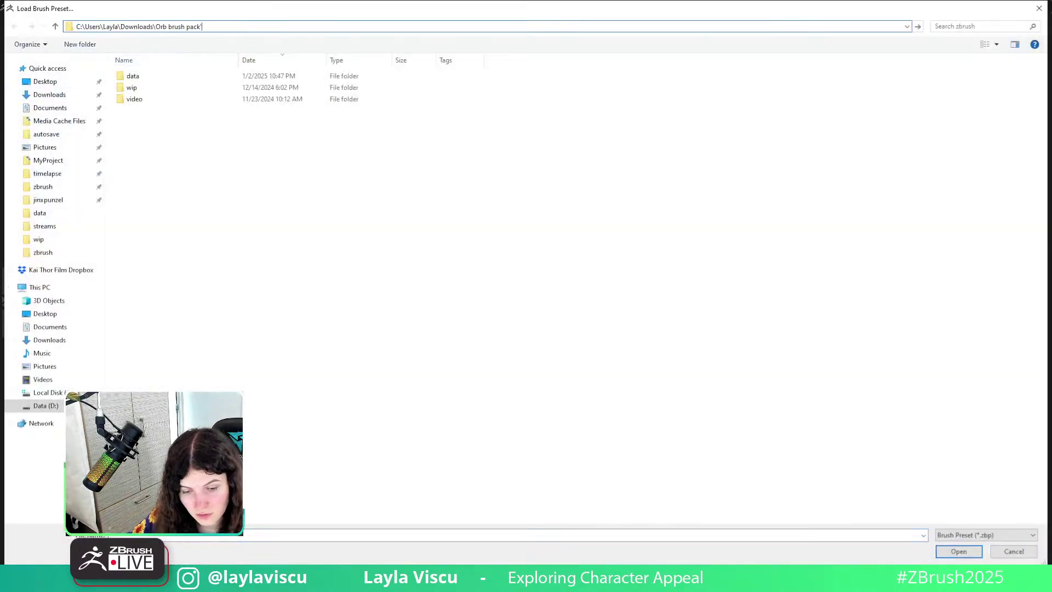
key("Return")
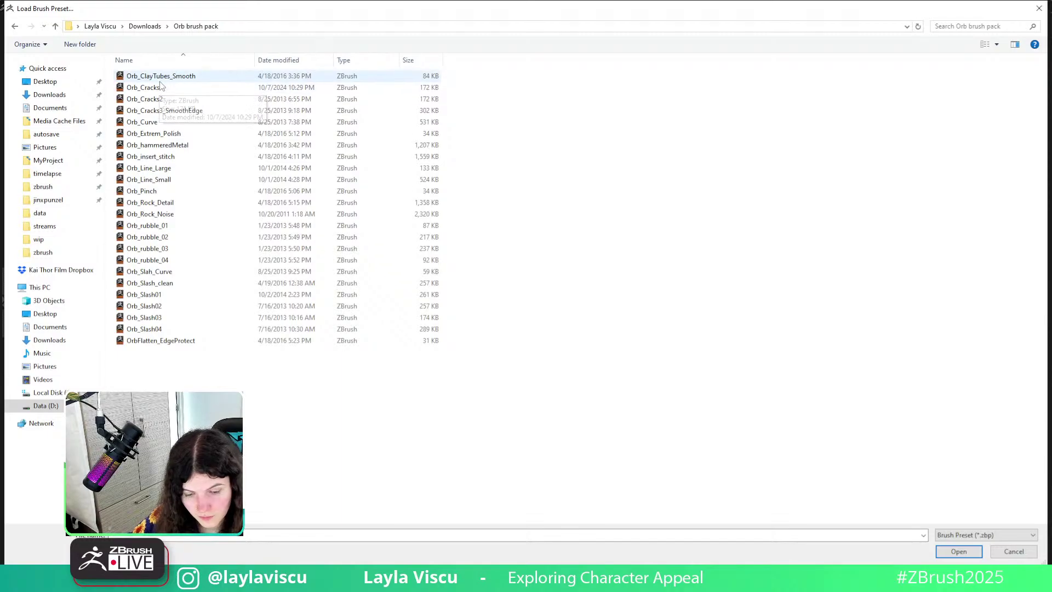
double_click(159, 88)
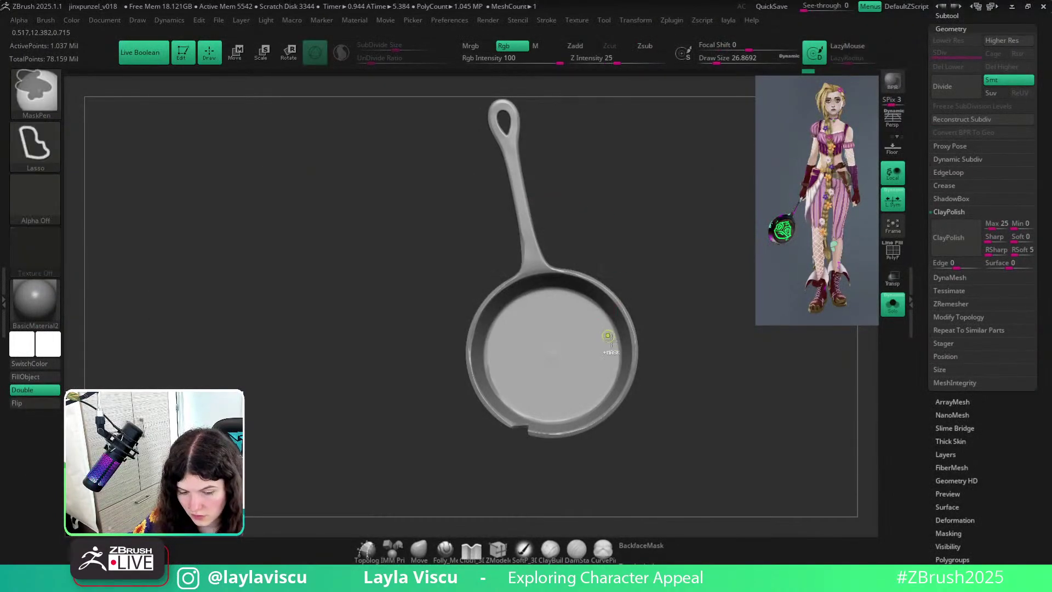
Turn on Sculptris Pro and carve a short crack across the pan's right rim with Orb_Cracks at draw size about 11.
right_click_drag(610, 345, 705, 395, "ctrl")
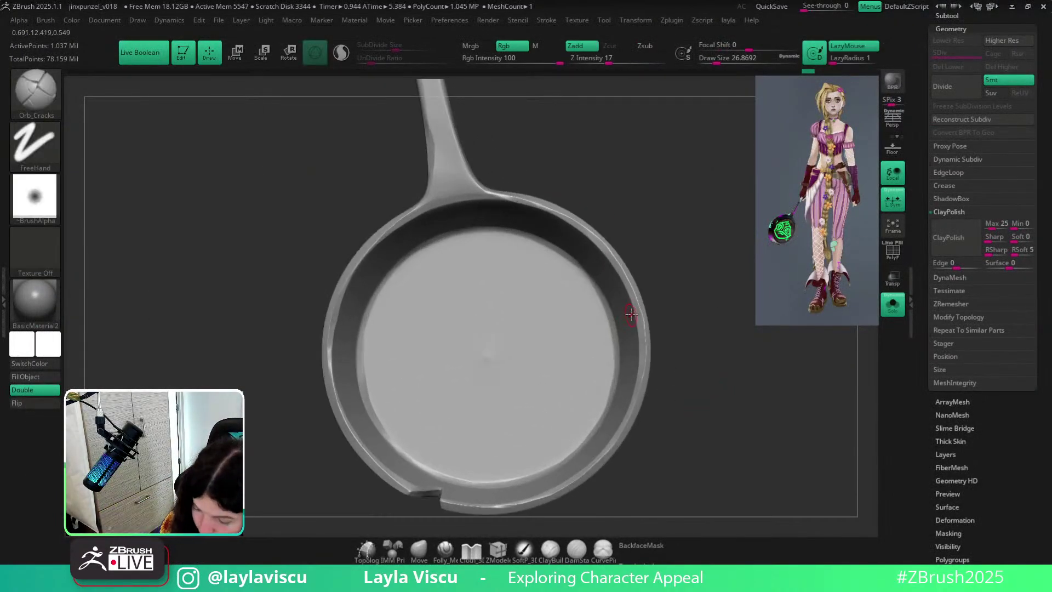
key("s")
left_click_drag(631, 316, 628, 315)
mouse_move(645, 300)
right_mouse_down()
mouse_move(659, 294)
mouse_move(636, 311)
right_mouse_up()
key("s")
left_click_drag(636, 311, 630, 311)
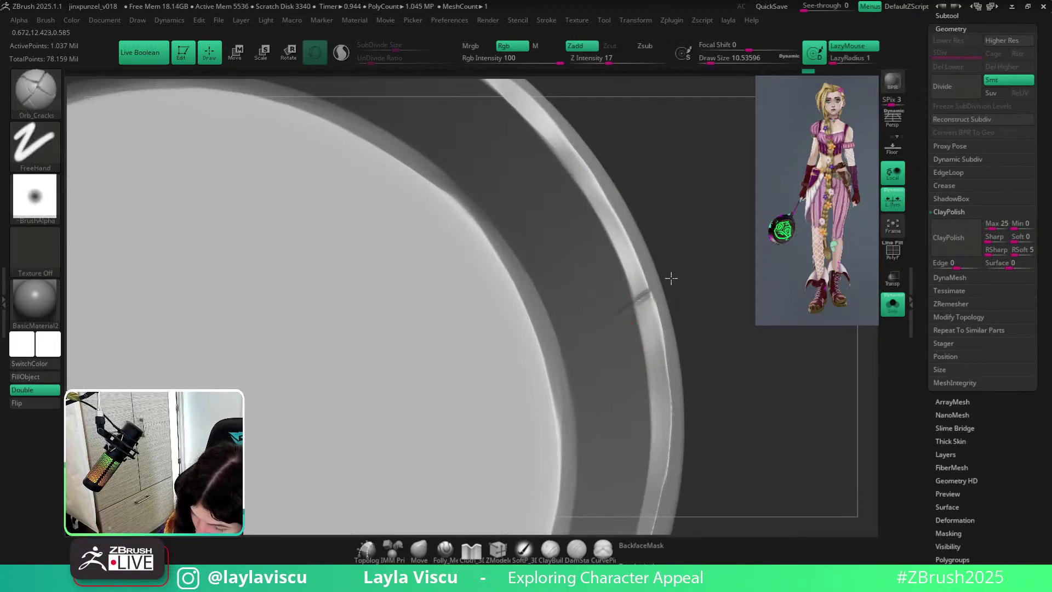
left_click(339, 53)
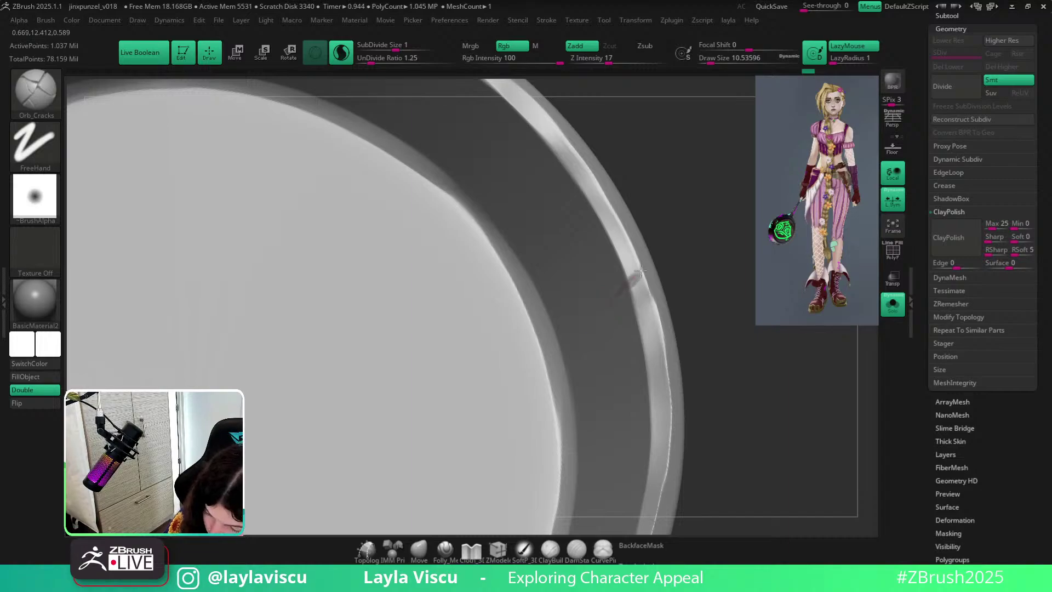
right_click_drag(659, 250, 627, 106, "ctrl")
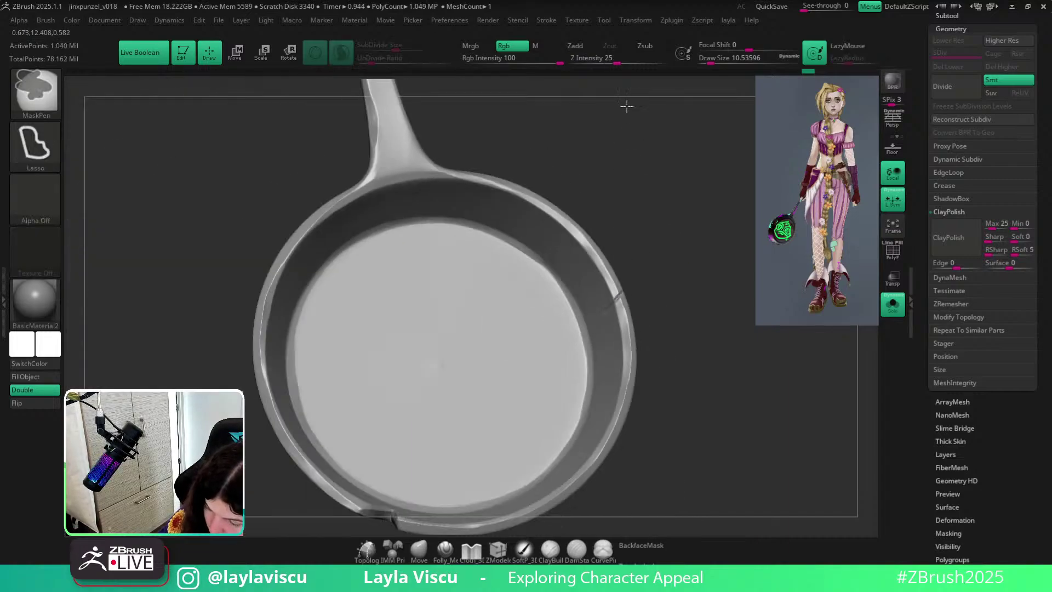
right_click_drag(663, 285, 731, 280, "shift")
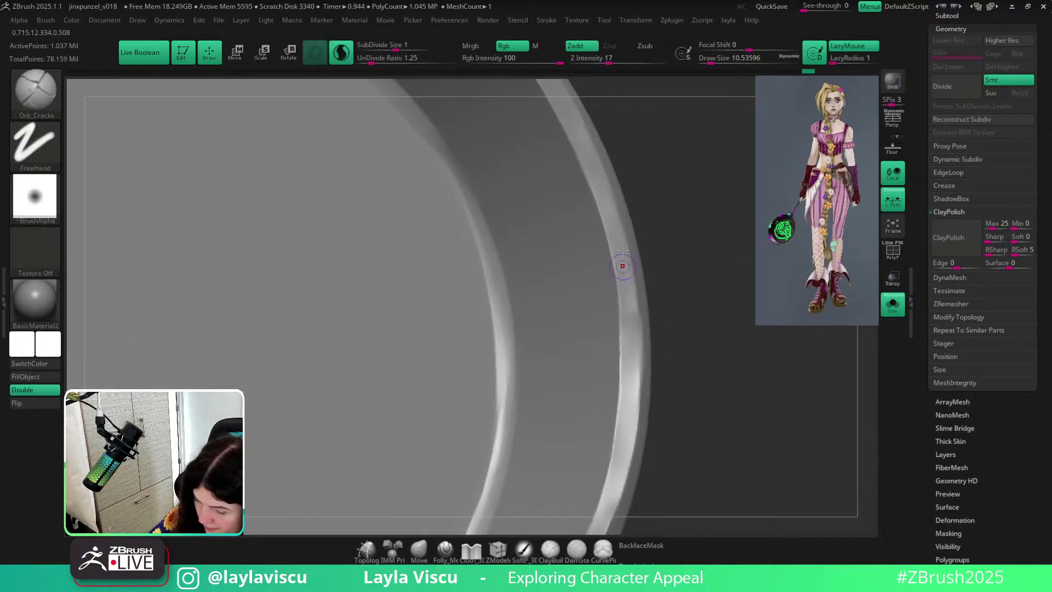
left_click_drag(618, 270, 627, 253)
right_click_drag(636, 244, 661, 243)
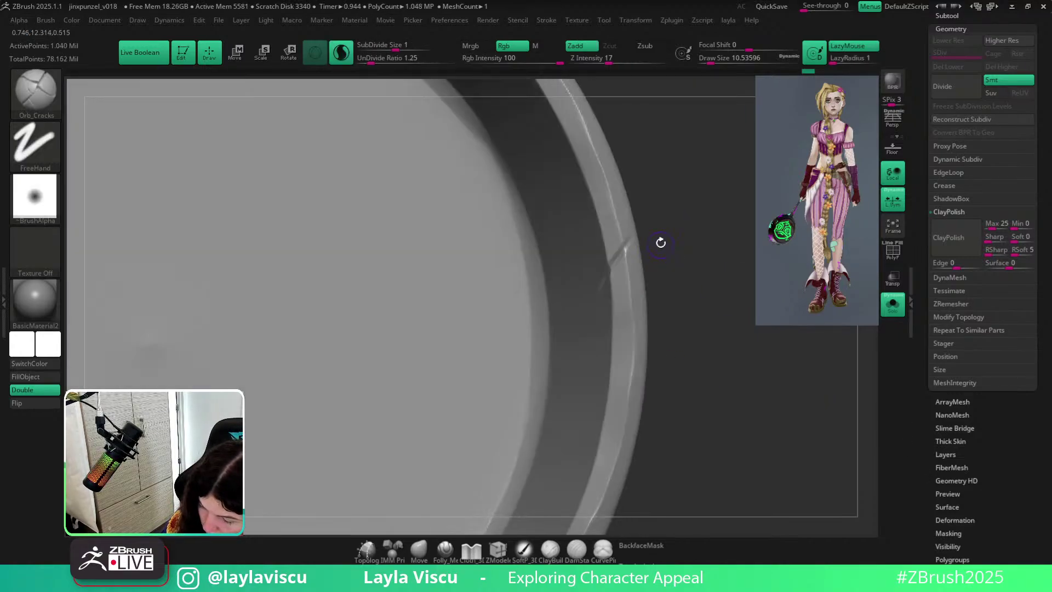
key("f")
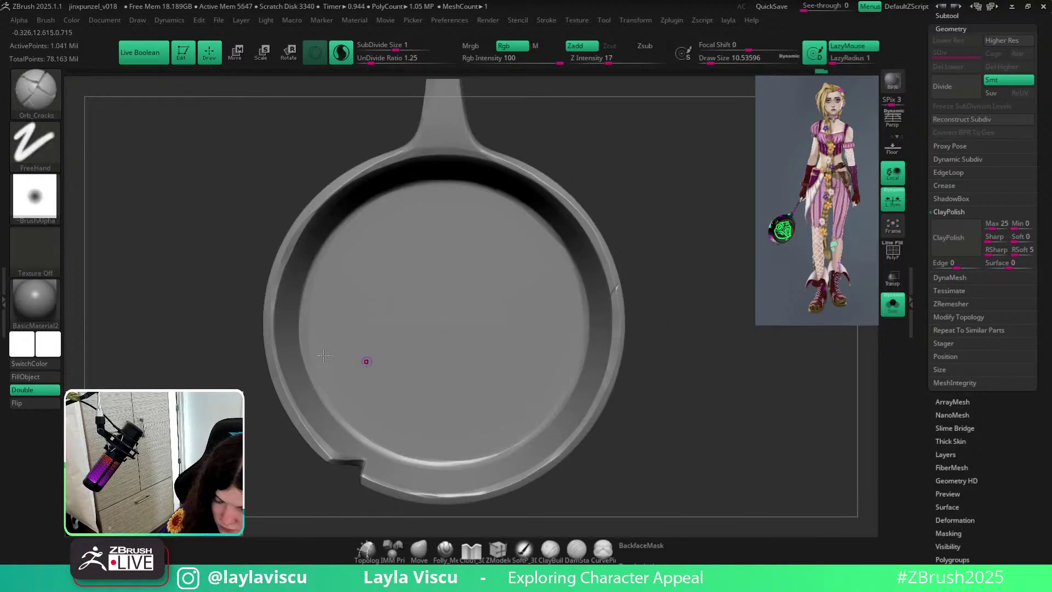
Carve a crack across the pan's left rim above the notch with Orb_Cracks at draw size about 18.
key("s")
left_click_drag(278, 328, 277, 378)
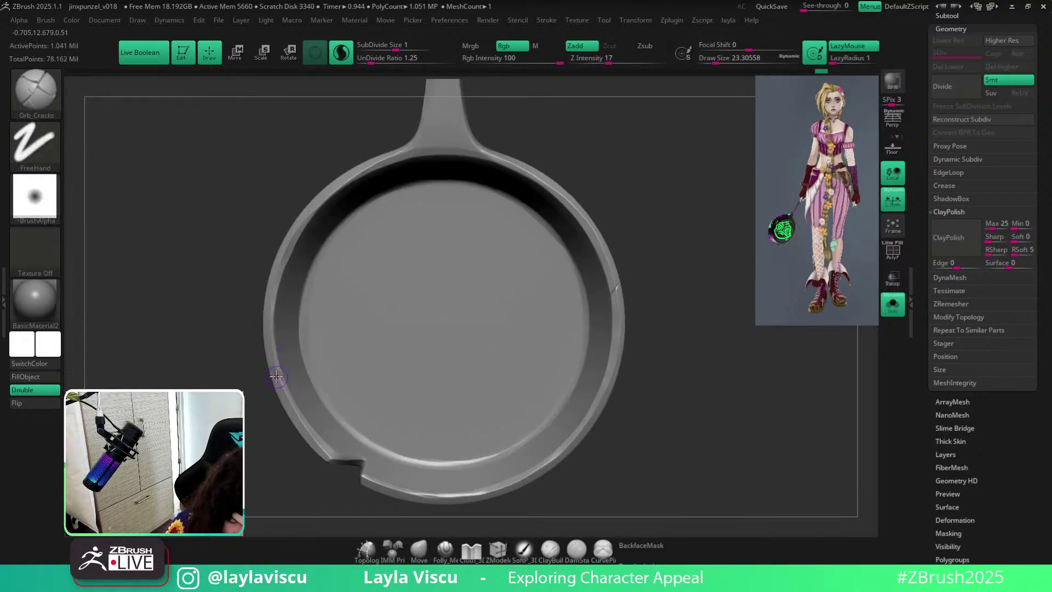
mouse_move(291, 285)
right_mouse_down("ctrl")
mouse_move(301, 259)
mouse_move(344, 281)
mouse_move(340, 266)
right_mouse_up("ctrl")
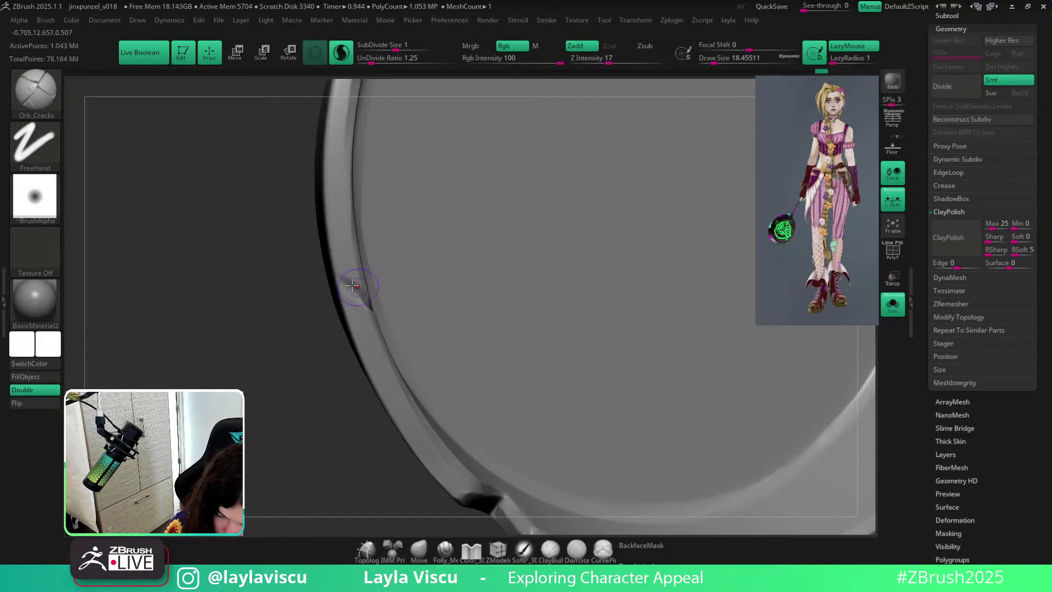
left_click_drag(362, 300, 345, 282)
mouse_move(340, 284)
right_mouse_down("ctrl")
mouse_move(232, 173)
mouse_move(228, 189)
right_mouse_up("ctrl")
right_click_drag(659, 324, 680, 564, "alt")
mouse_move(483, 168)
right_mouse_down("ctrl")
mouse_move(589, 191)
mouse_move(540, 286)
right_mouse_up("ctrl")
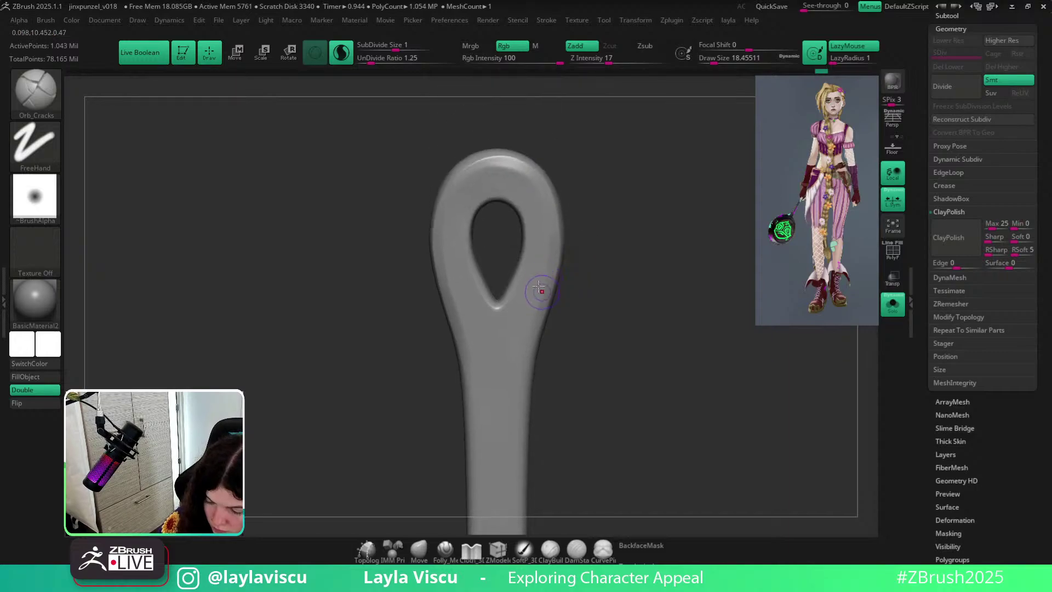
Carve a short crack across the right side of the handle's hanging loop with Orb_Cracks at draw size about 11.
right_click_drag(564, 350, 549, 291)
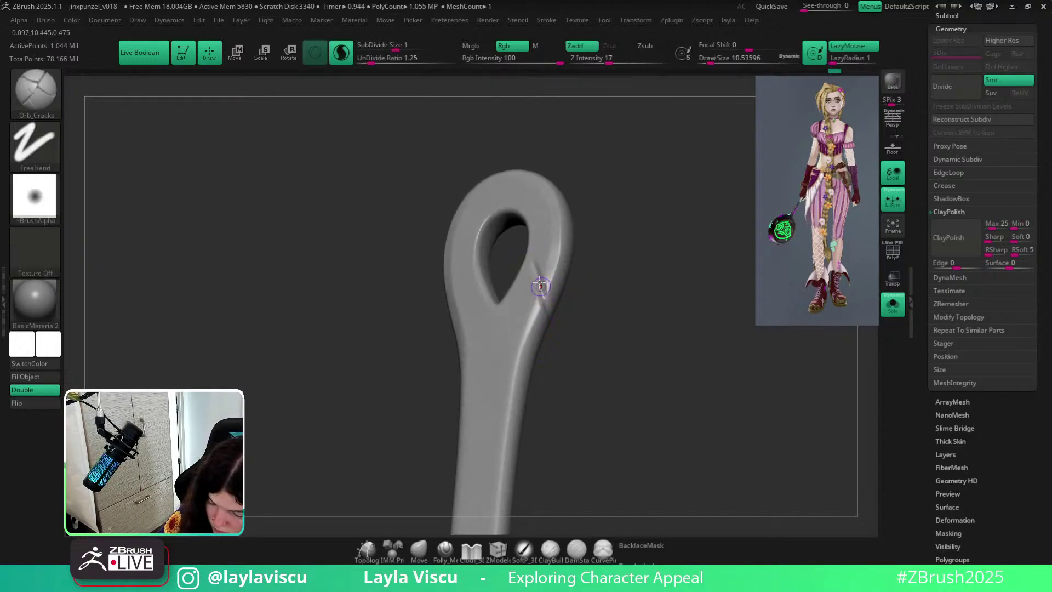
right_click_drag(560, 324, 597, 287, "shift")
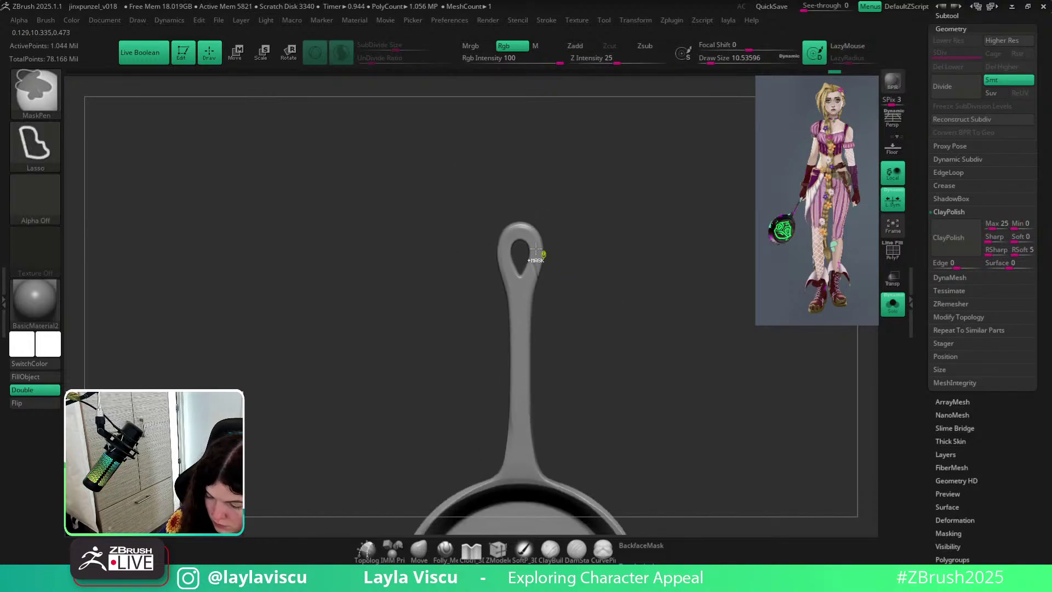
right_click_drag(536, 251, 567, 287, "ctrl")
Cut a slanted groove beside the crack on the handle loop with Folly_Mech Cut at draw size about 17.
left_click(445, 550)
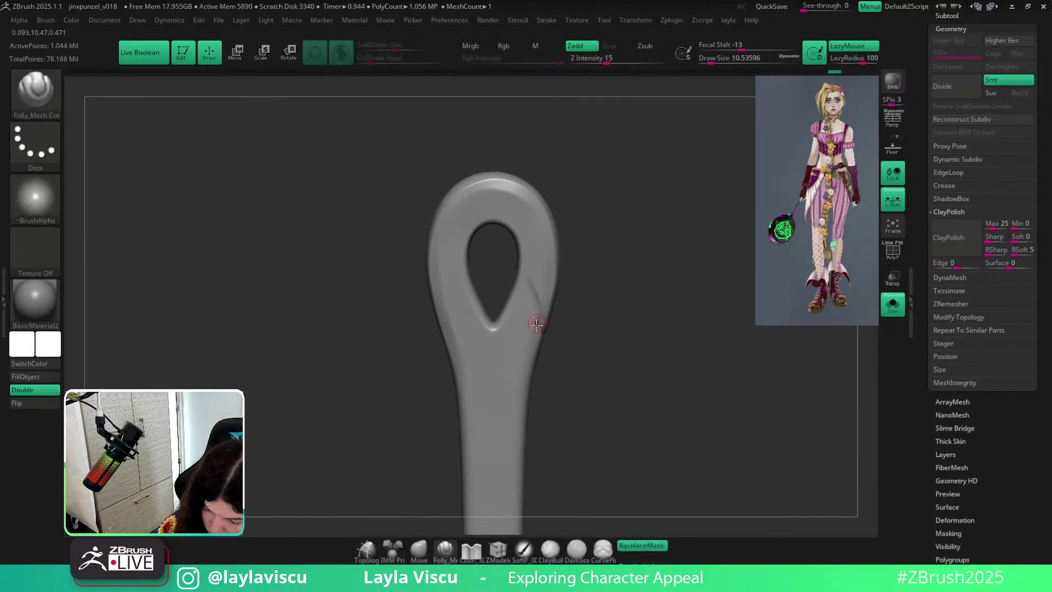
key("s")
left_click_drag(537, 323, 540, 323)
right_click_drag(550, 343, 539, 338)
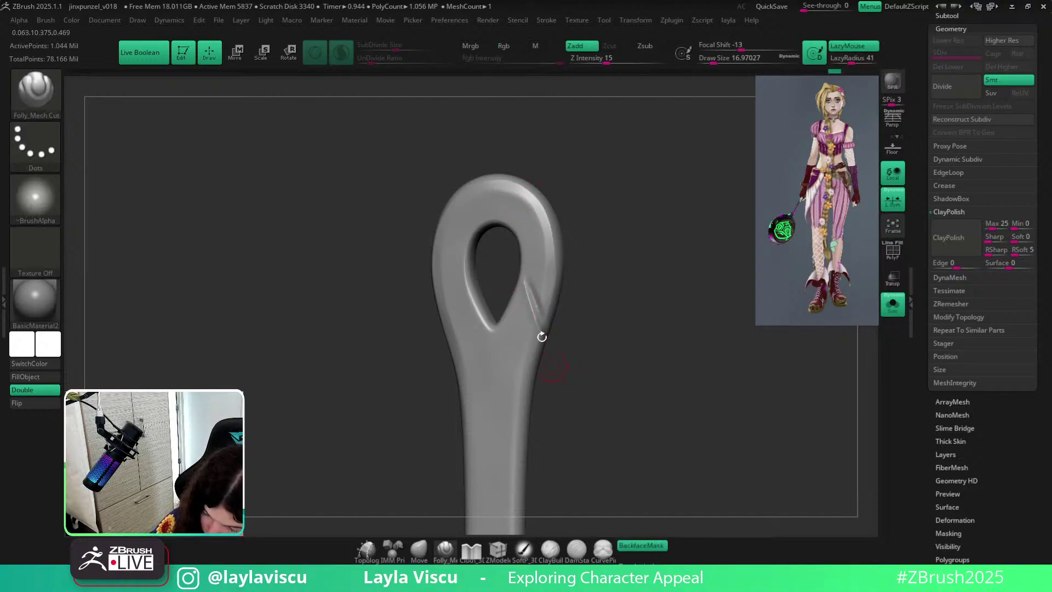
mouse_move(548, 323)
left_mouse_down()
mouse_move(566, 362)
mouse_move(561, 383)
left_mouse_up()
mouse_move(587, 336)
right_mouse_down()
mouse_move(603, 322)
mouse_move(521, 179)
right_mouse_up()
right_click_drag(558, 305, 582, 369, "ctrl")
right_click_drag(582, 369, 524, 257)
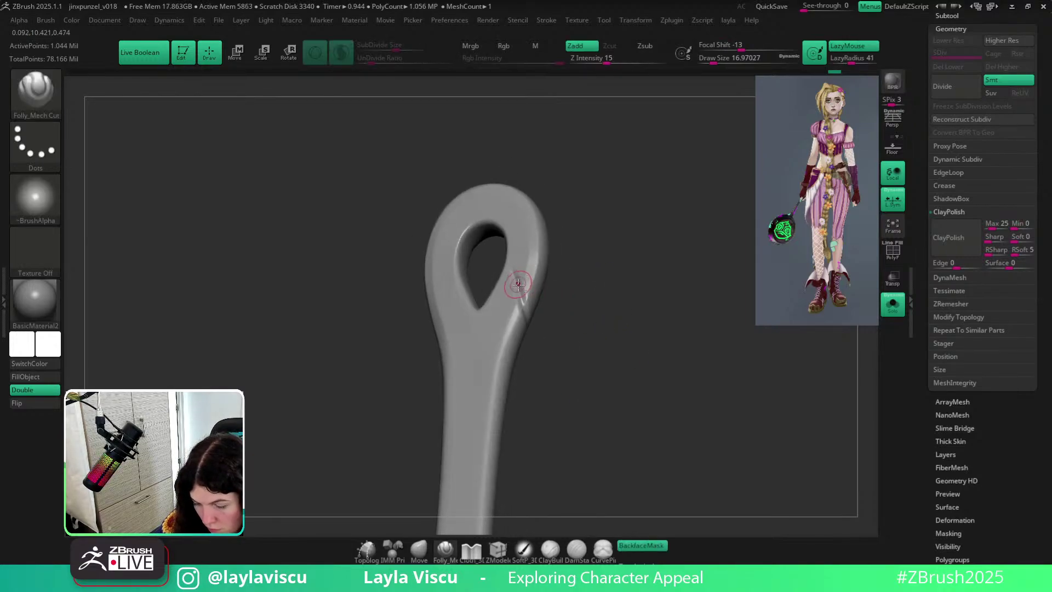
left_click_drag(515, 257, 530, 302)
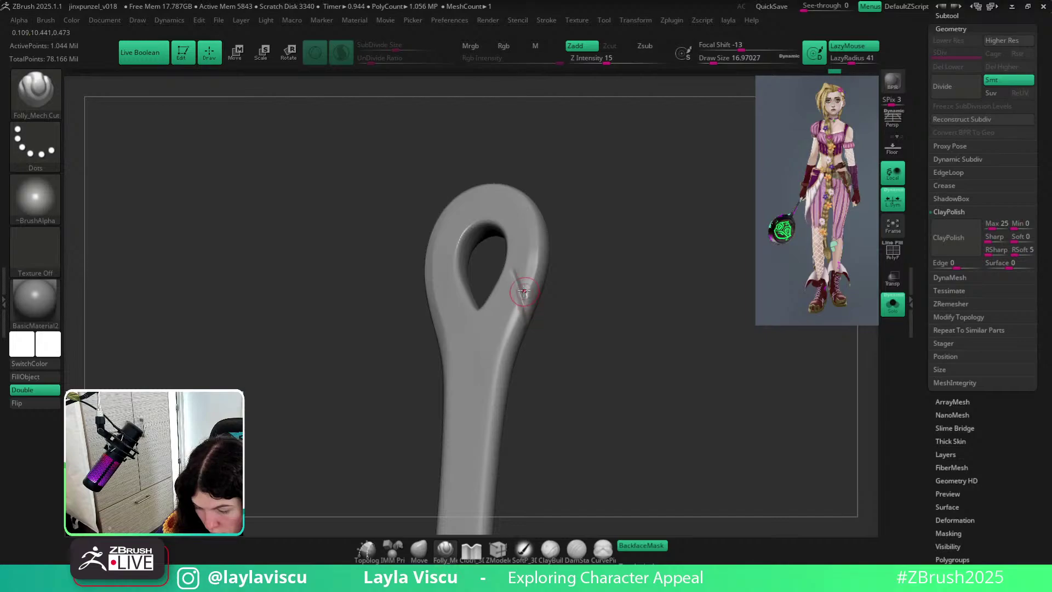
Deepen the slanted cut down to the handle loop's outer right edge with another Folly_Mech Cut stroke.
right_click_drag(539, 345, 615, 334)
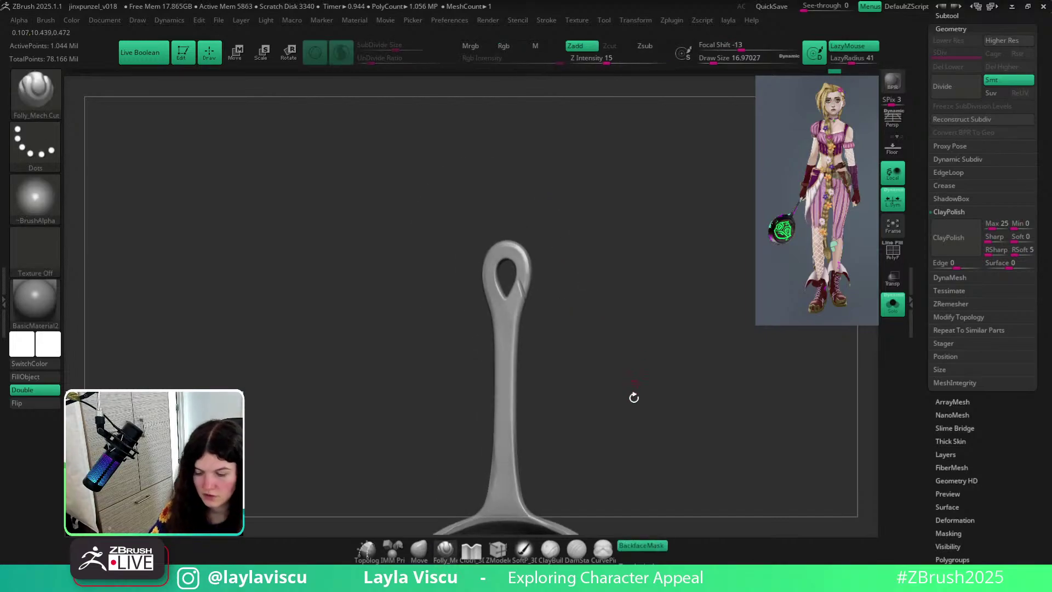
right_click_drag(634, 395, 597, 278, "ctrl")
mouse_move(552, 158)
right_mouse_down("shift")
mouse_move(587, 216)
mouse_move(601, 298)
mouse_move(583, 174)
right_mouse_up("shift")
left_click_drag(525, 174, 547, 253)
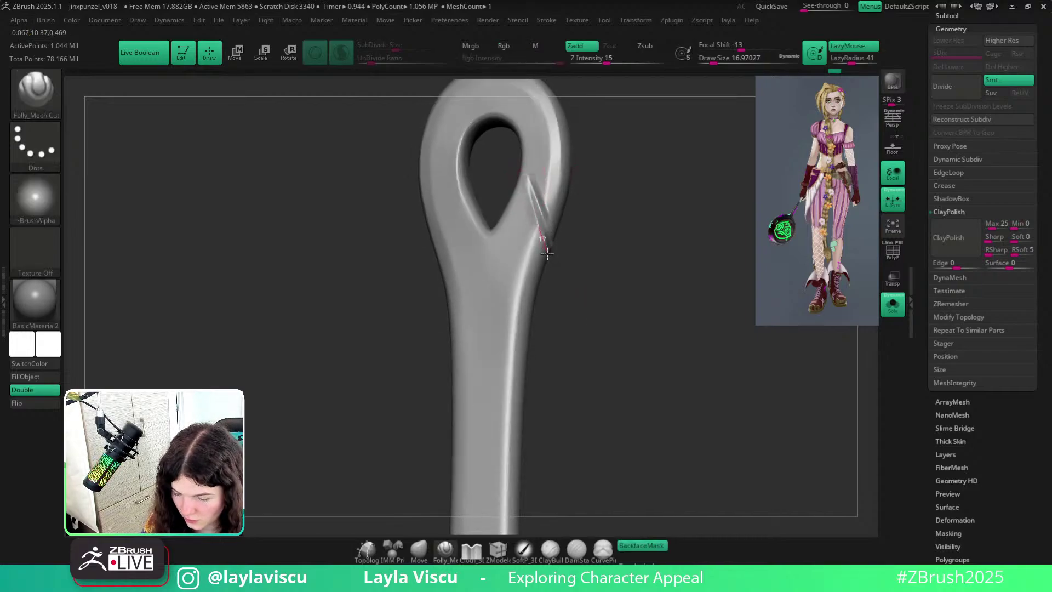
mouse_move(579, 285)
right_mouse_down()
mouse_move(594, 277)
mouse_move(585, 232)
mouse_move(587, 251)
right_mouse_up()
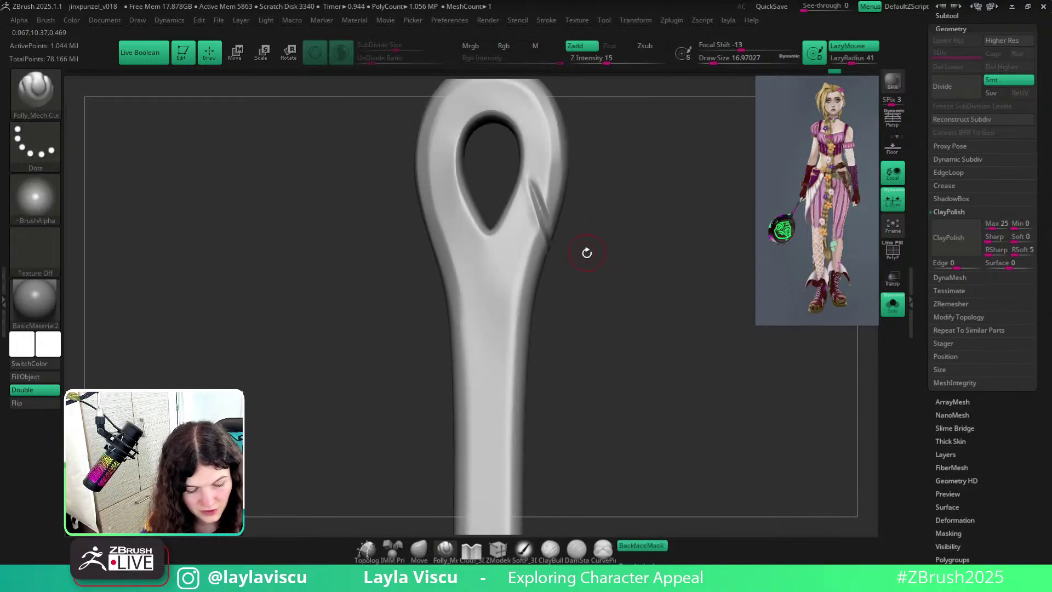
Flatten the loop's surface and outer edge just above the cut with hPolish at draw size about 17.
key("b")
key("h")
key("p")
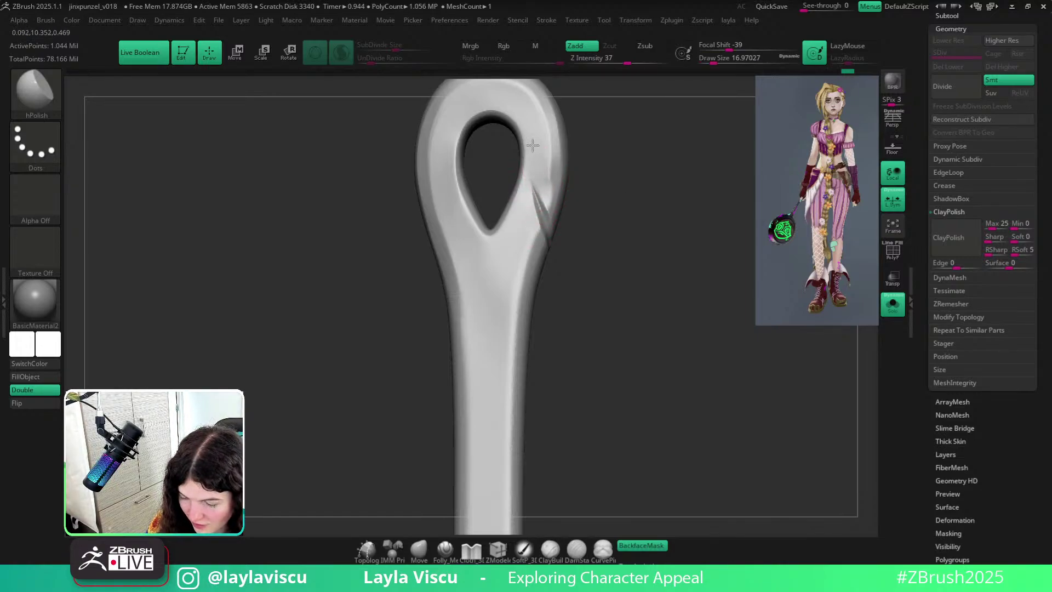
left_click_drag(532, 145, 539, 189)
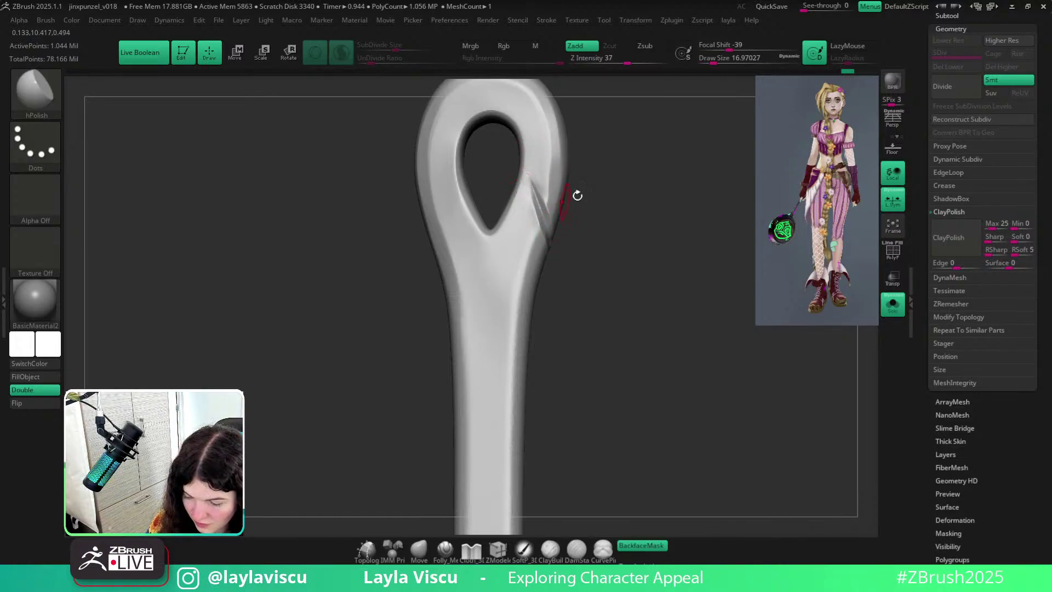
right_click_drag(578, 195, 614, 223)
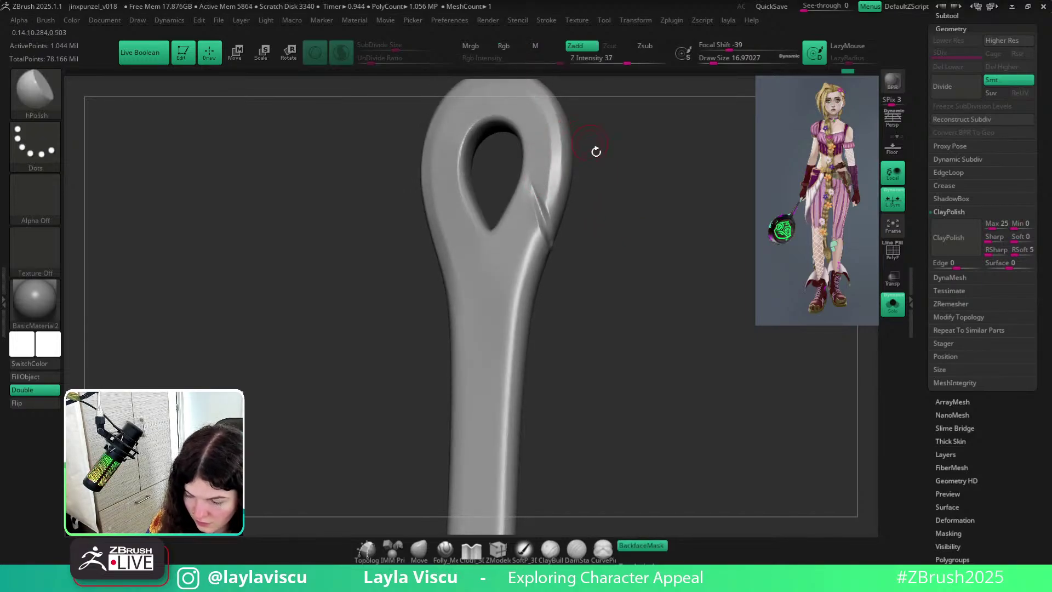
right_click_drag(596, 152, 565, 165)
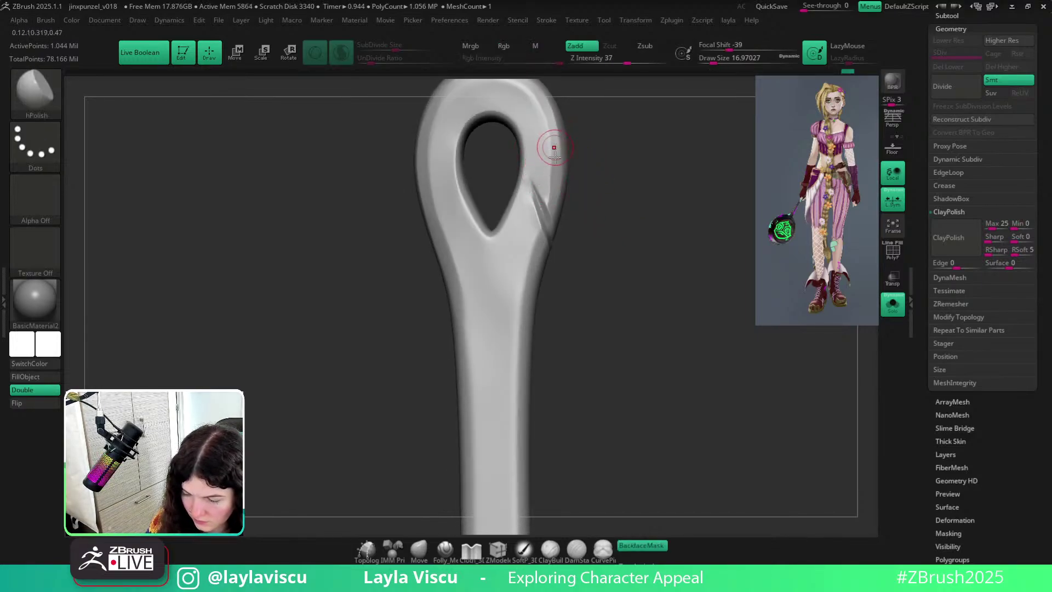
left_click_drag(554, 157, 551, 192)
Polish the loop's right side along the cut with hPolish at draw size about 37.
mouse_move(591, 180)
right_mouse_down("ctrl")
mouse_move(634, 278)
mouse_move(616, 214)
mouse_move(560, 145)
mouse_move(569, 250)
right_mouse_up("ctrl")
key("s")
left_click(531, 193)
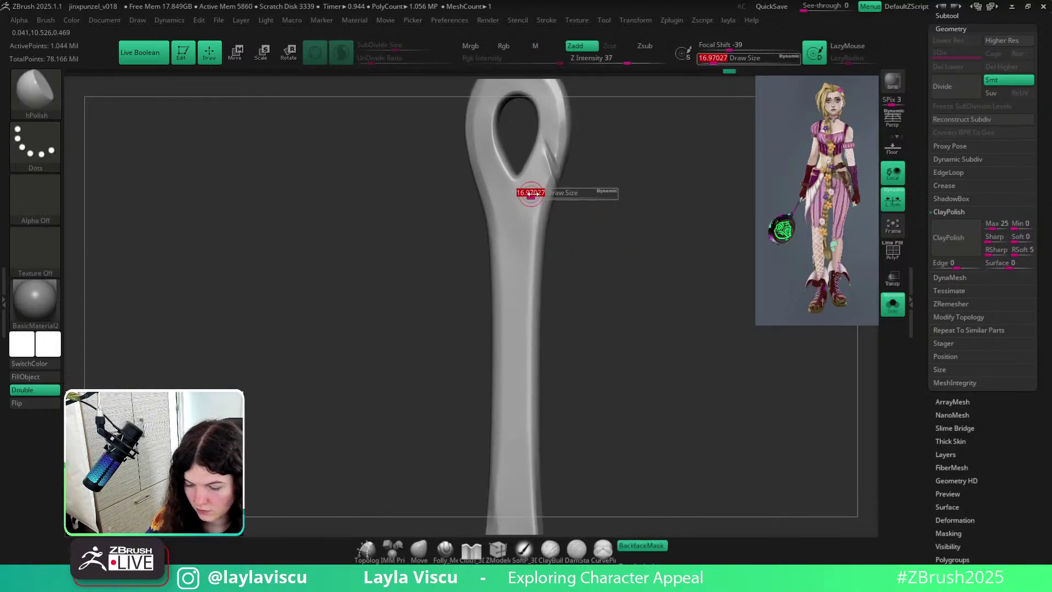
left_click_drag(551, 113, 548, 189)
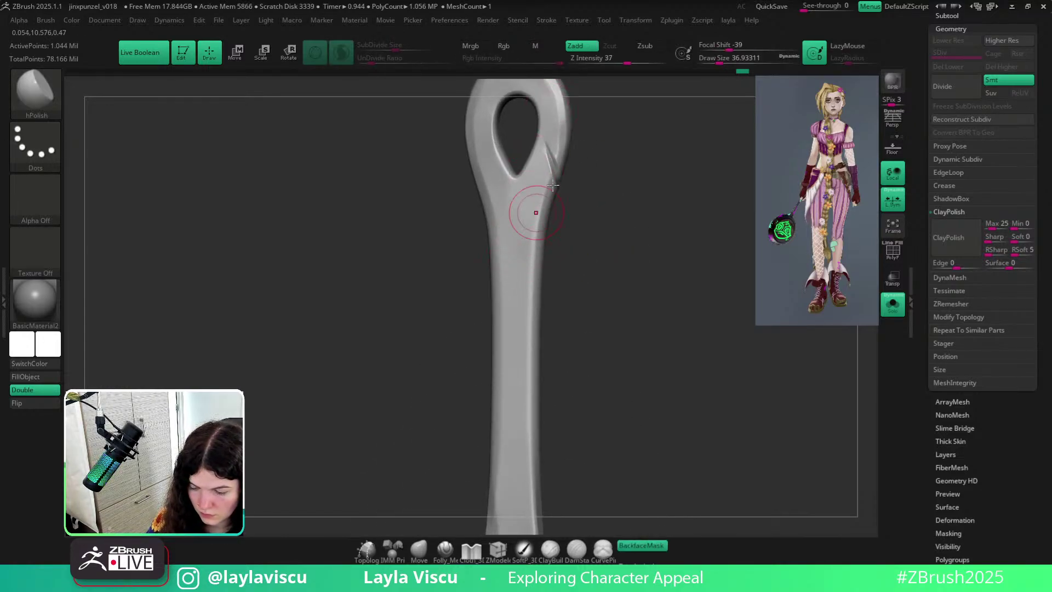
right_click_drag(585, 102, 595, 211, "alt")
Trim a worn facet into the outer edge at the top of the handle loop with TrimDynamic at draw size about 22.
key("s")
left_click(572, 190)
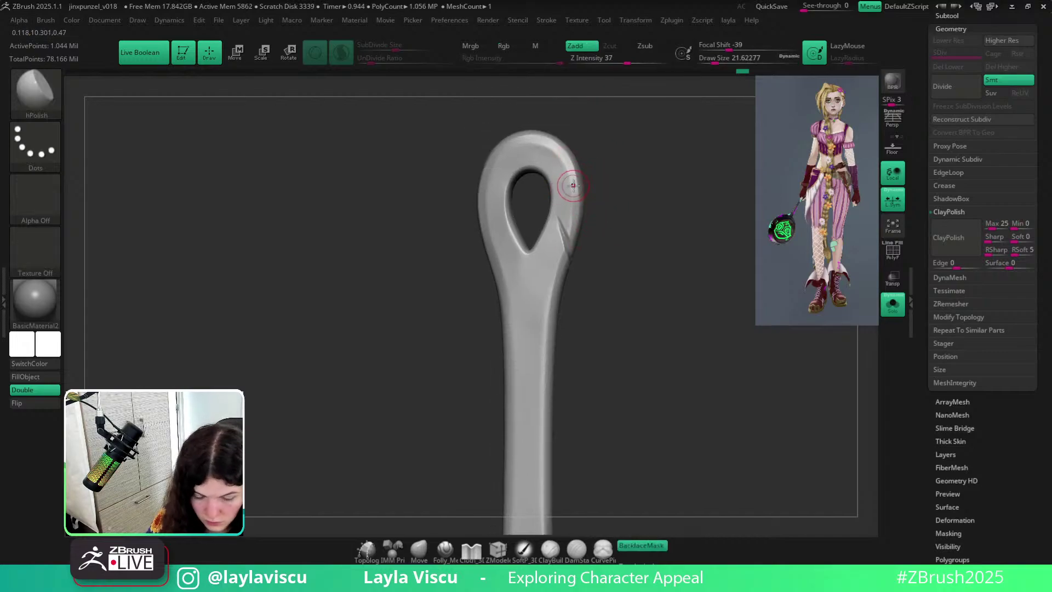
key("b")
key("t")
key("d")
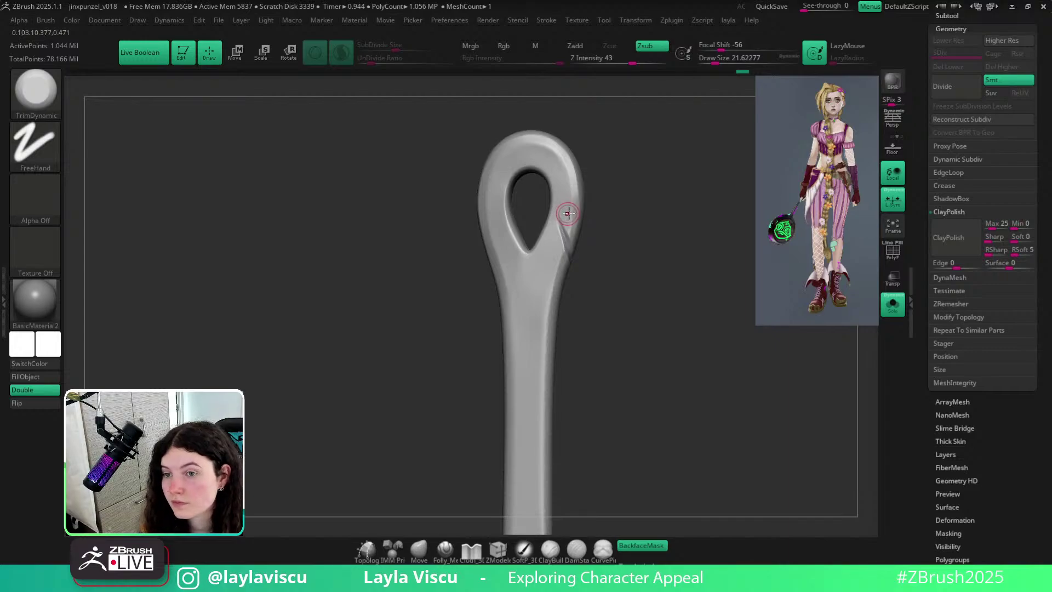
right_click_drag(648, 228, 628, 230, "alt")
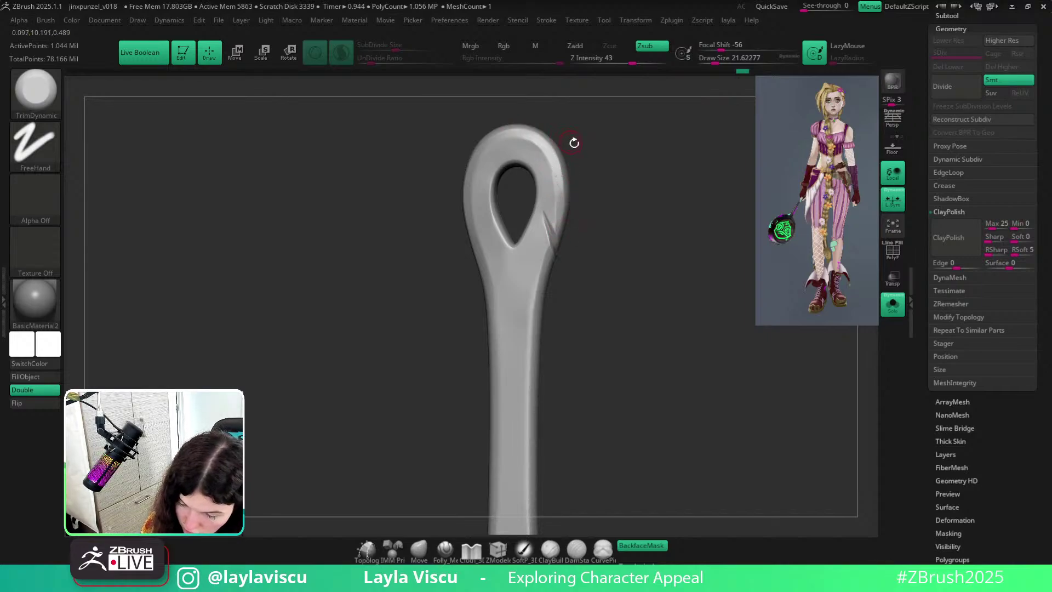
left_click_drag(573, 142, 535, 138)
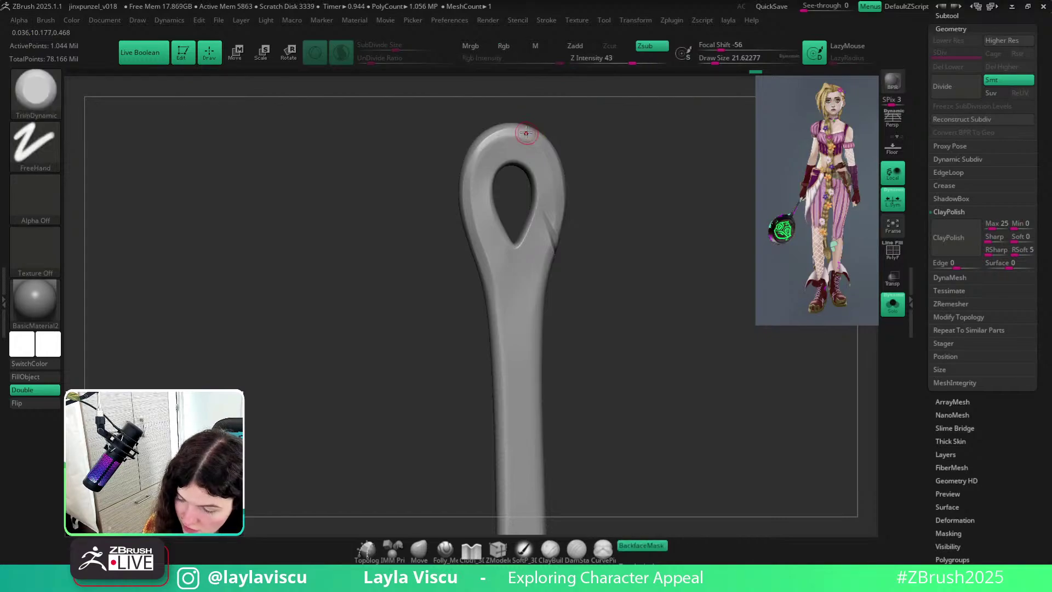
left_click_drag(639, 175, 625, 174)
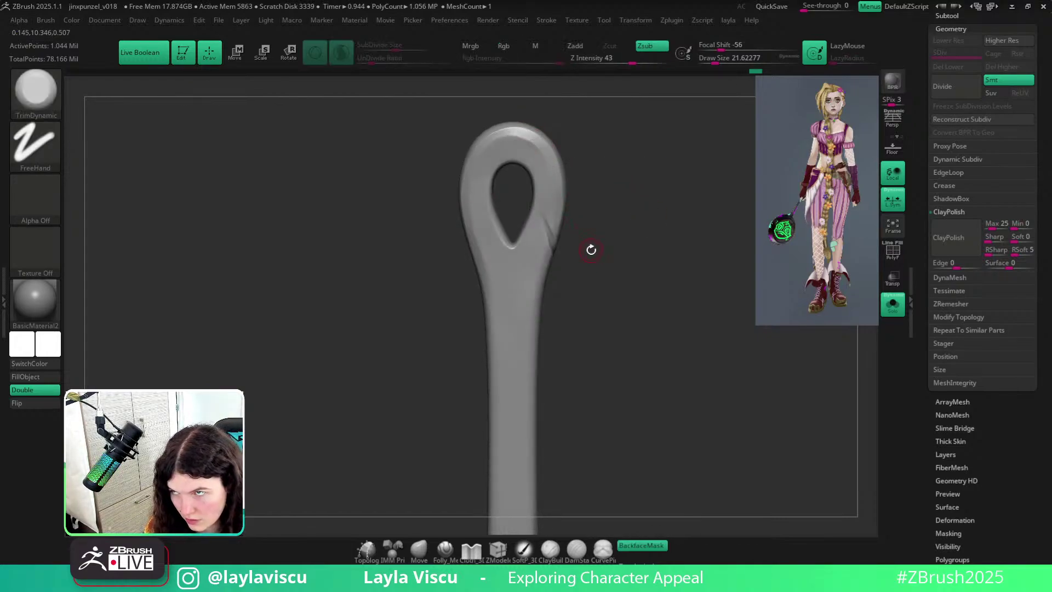
Turn off Solo mode to show the frying pan together with the full character.
right_click_drag(610, 171, 559, 122, "ctrl")
left_click_drag(581, 186, 601, 219)
right_click_drag(605, 235, 574, 122, "ctrl")
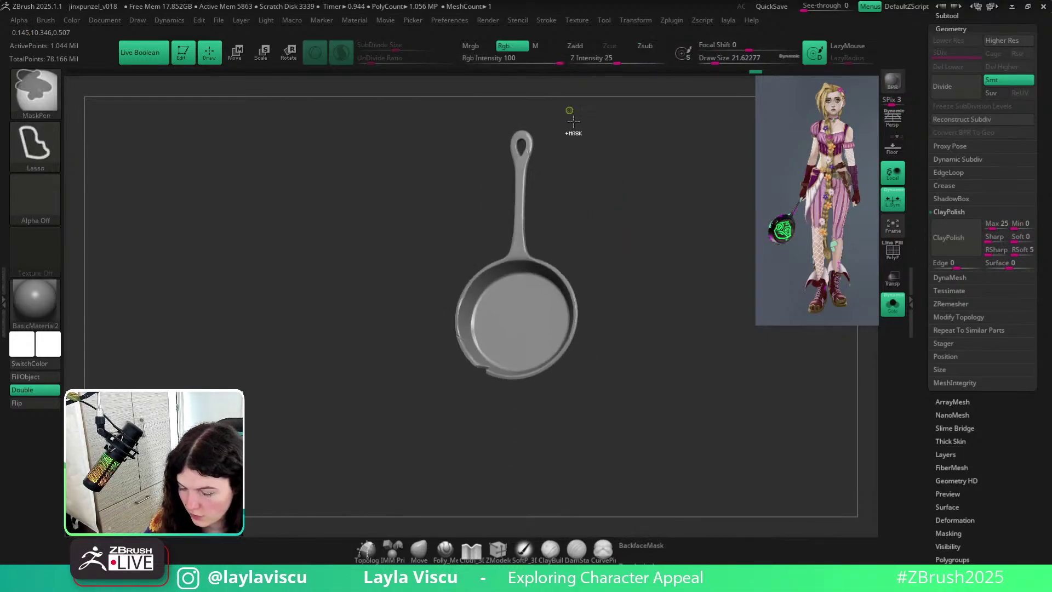
left_click_drag(595, 307, 606, 327)
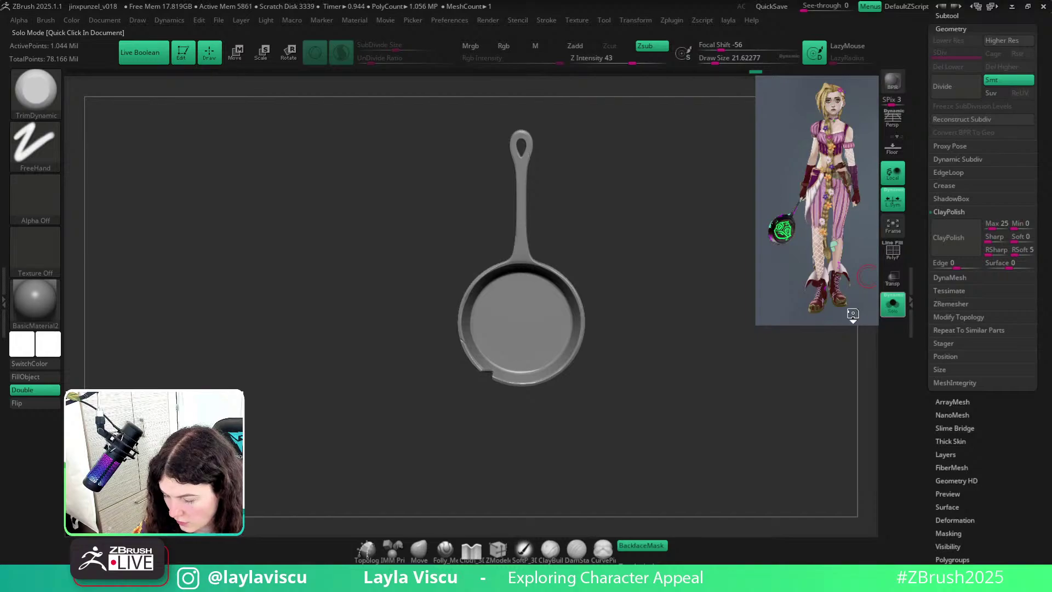
left_click(893, 307)
mouse_move(700, 338)
left_mouse_down()
mouse_move(674, 332)
mouse_move(684, 329)
left_mouse_up()
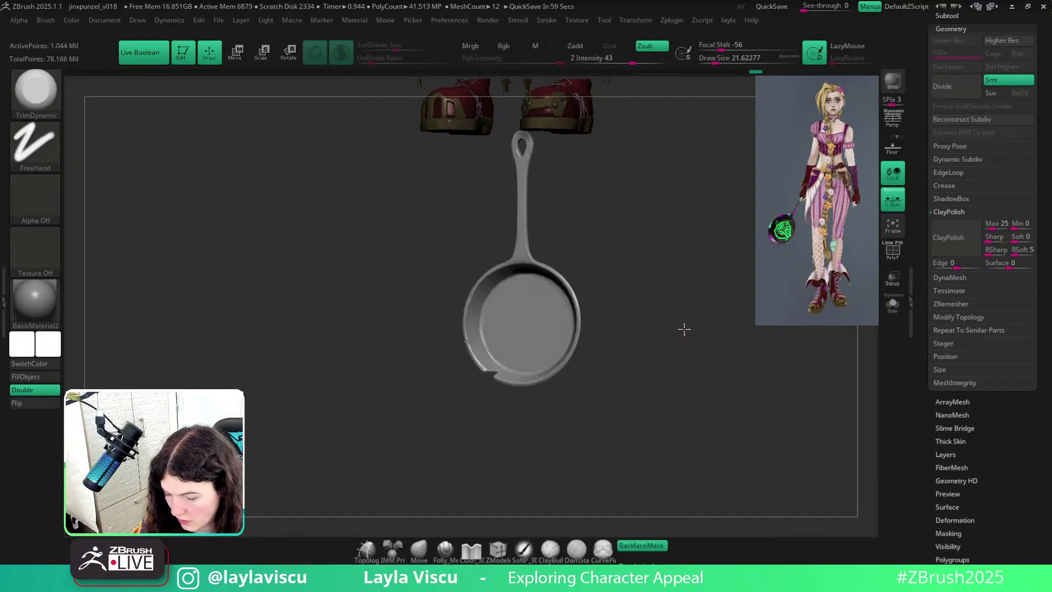
right_click_drag(684, 329, 669, 410, "ctrl")
Save the tool over the existing jinxpunzel_v018 file in the zbrush folder.
left_click_drag(1047, 132, 1049, 249)
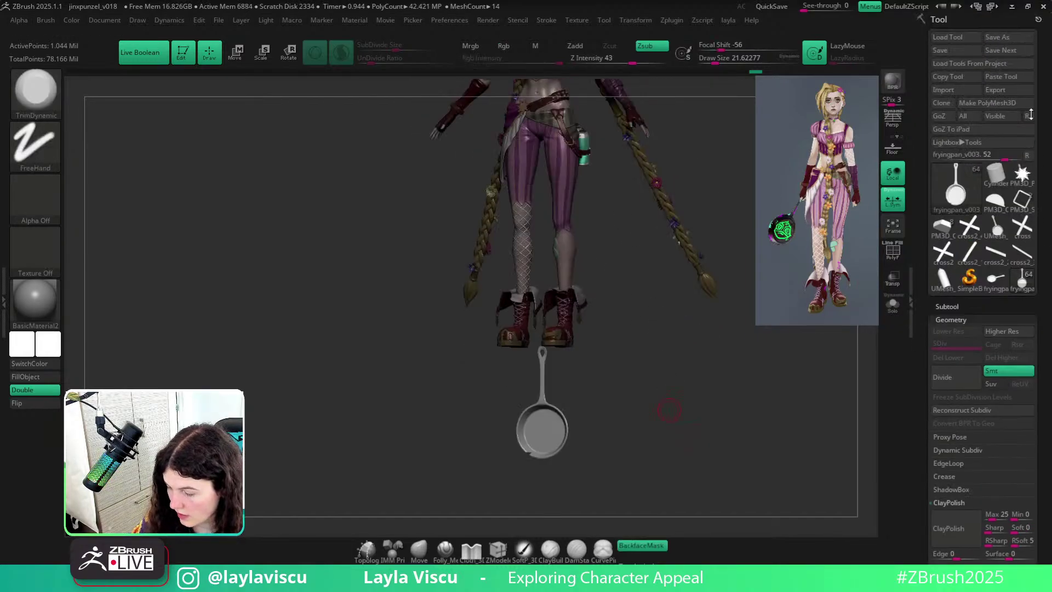
left_click(997, 37)
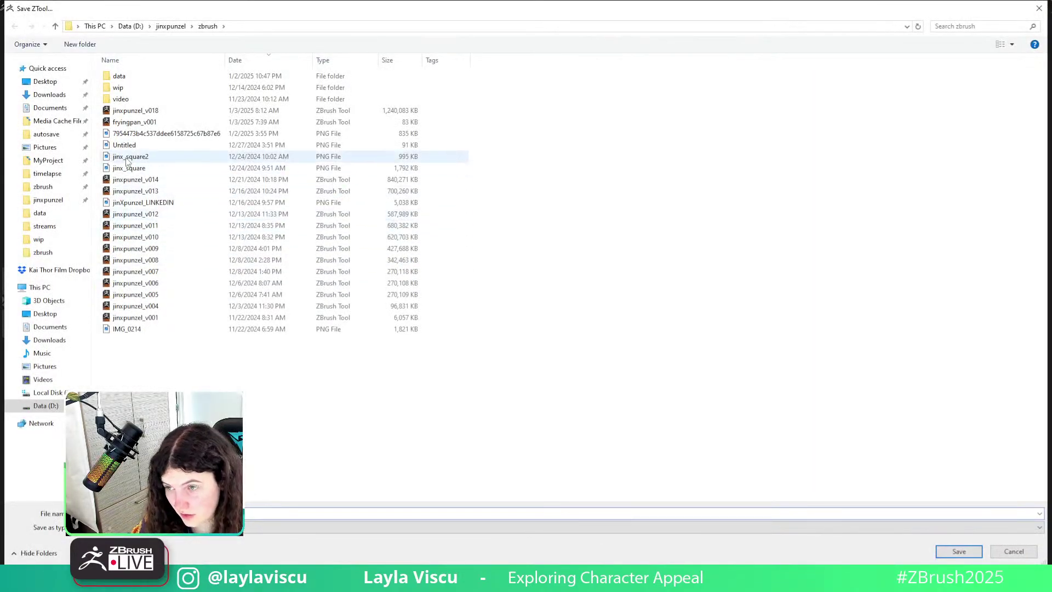
double_click(137, 110)
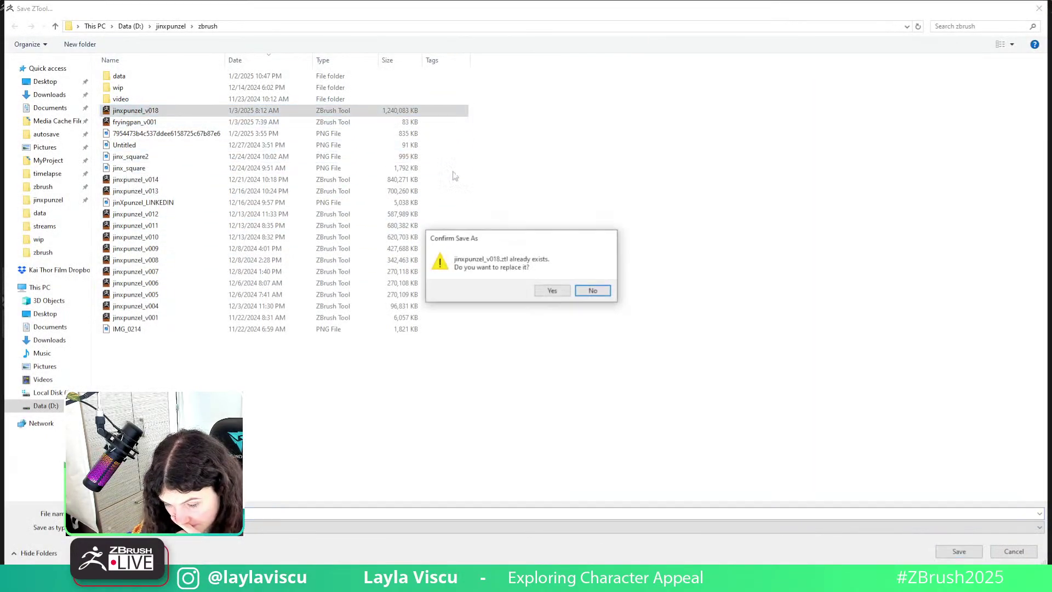
left_click(551, 290)
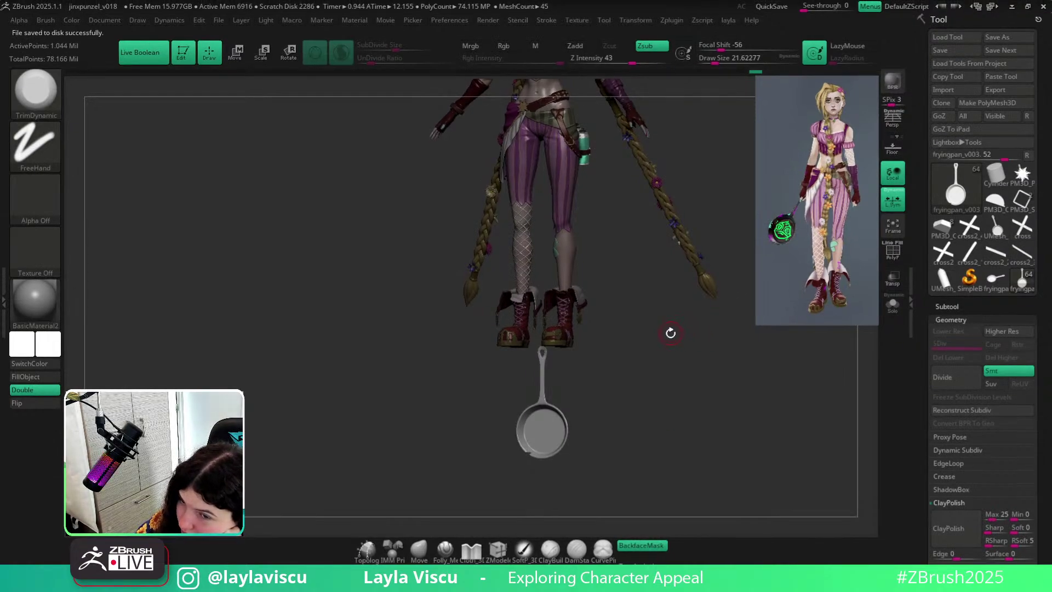
Switch to the PM3D_Sphere3D1 diamond-frame tool and display its polygon wireframe.
left_click_drag(669, 333, 774, 301)
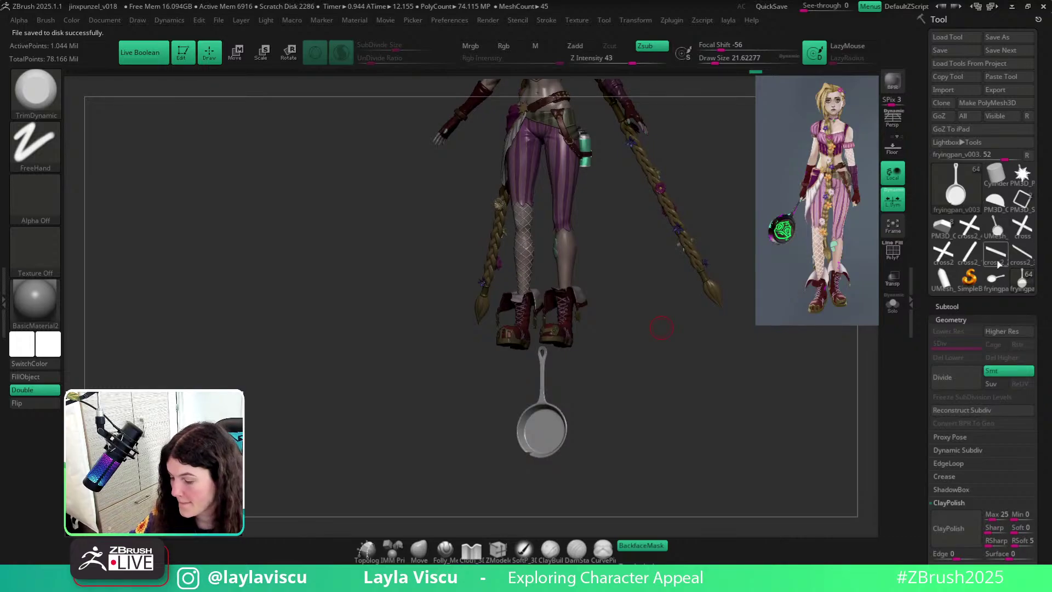
left_click(1023, 201)
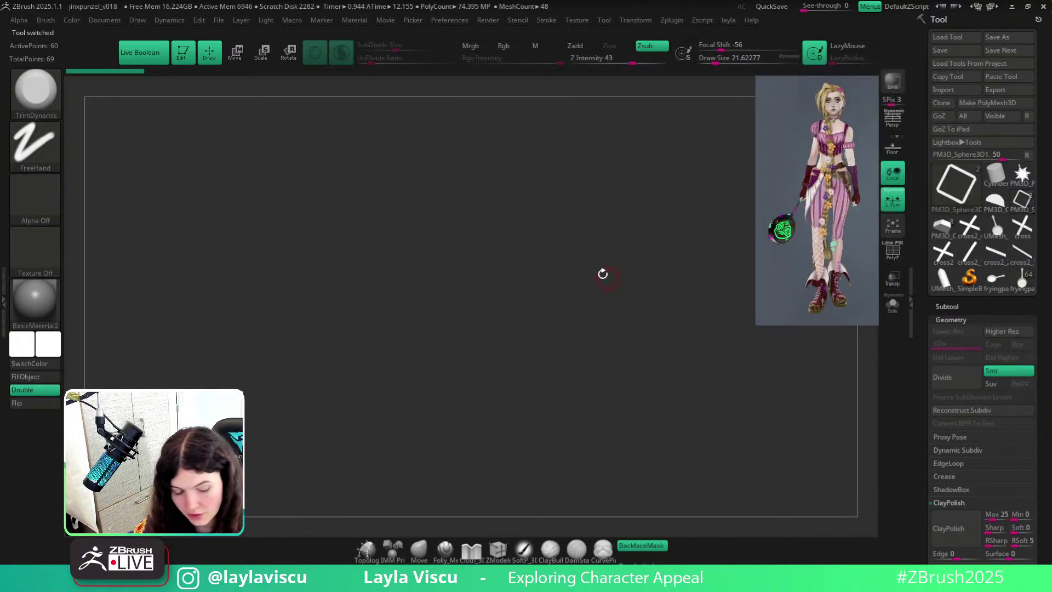
key("f")
right_click_drag(658, 279, 655, 338, "ctrl")
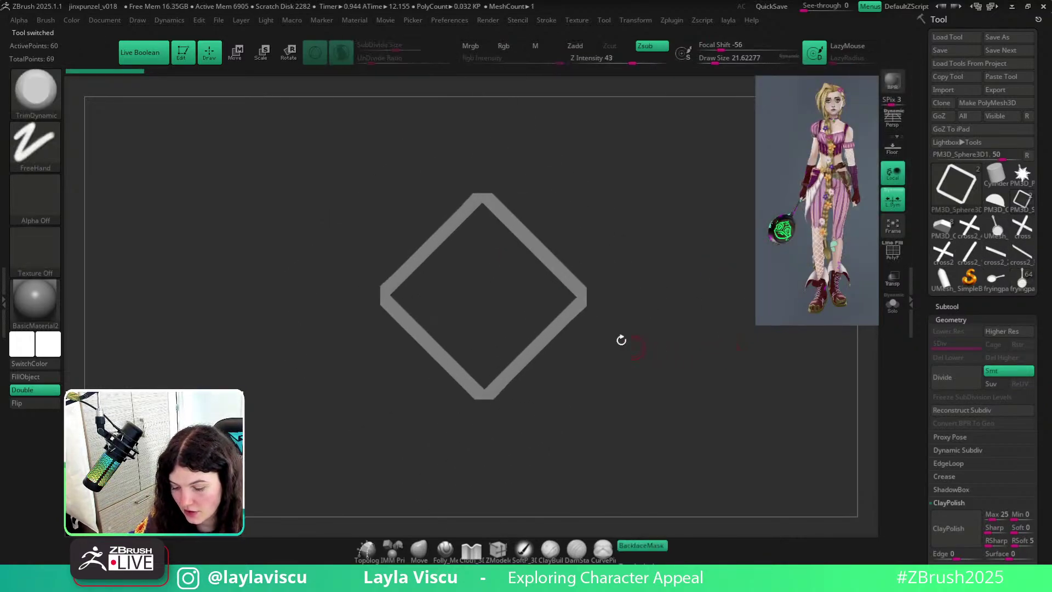
key("shift+f")
right_click_drag(576, 324, 564, 336, "ctrl")
Examine the diamond frame and the square plane subtools by switching between them in wireframe view.
left_click(946, 307)
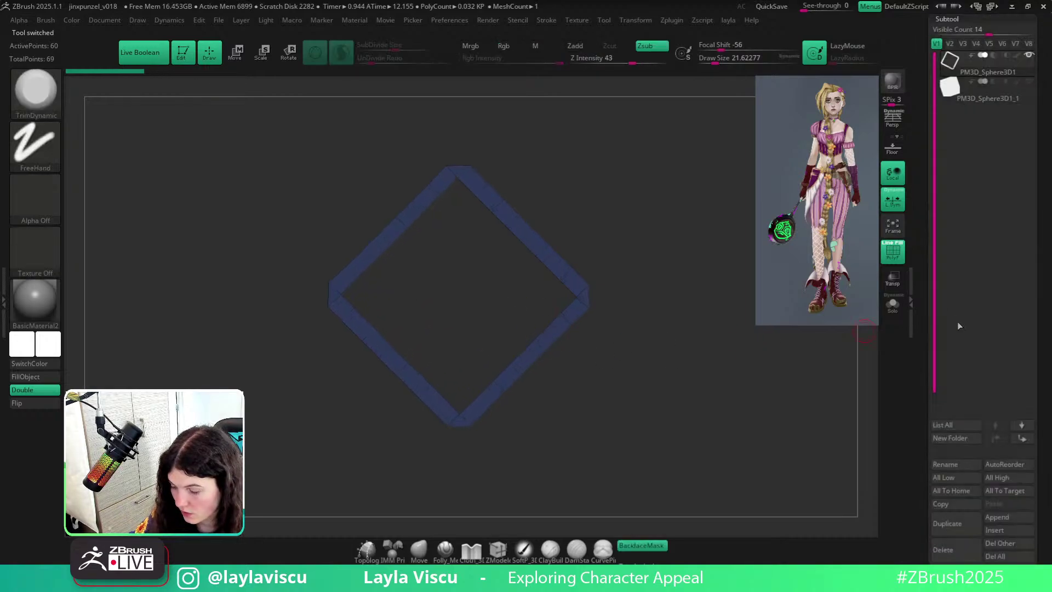
left_click(980, 100)
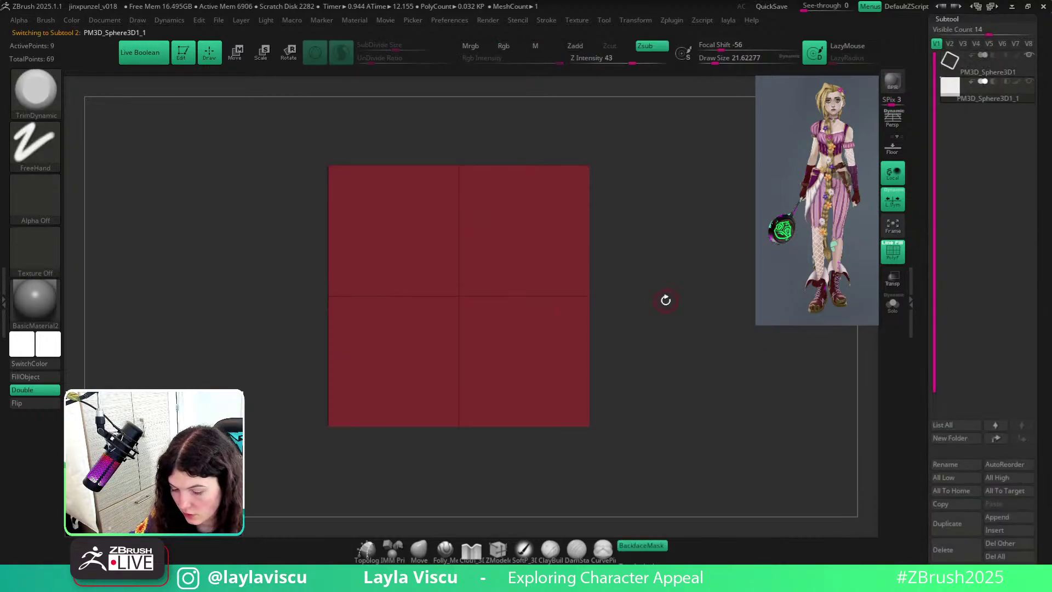
left_click(981, 69)
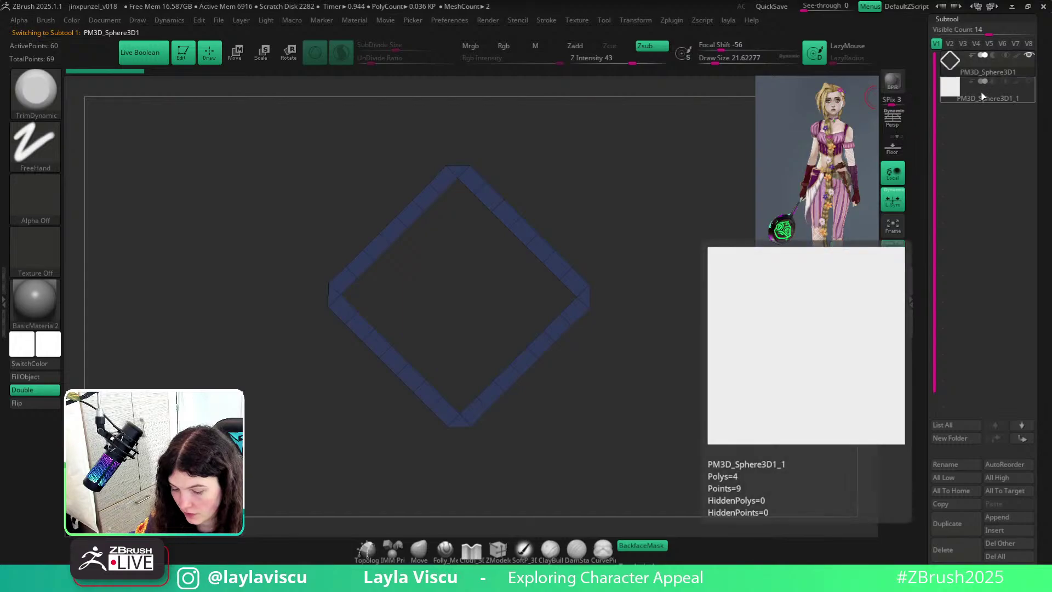
left_click(986, 102)
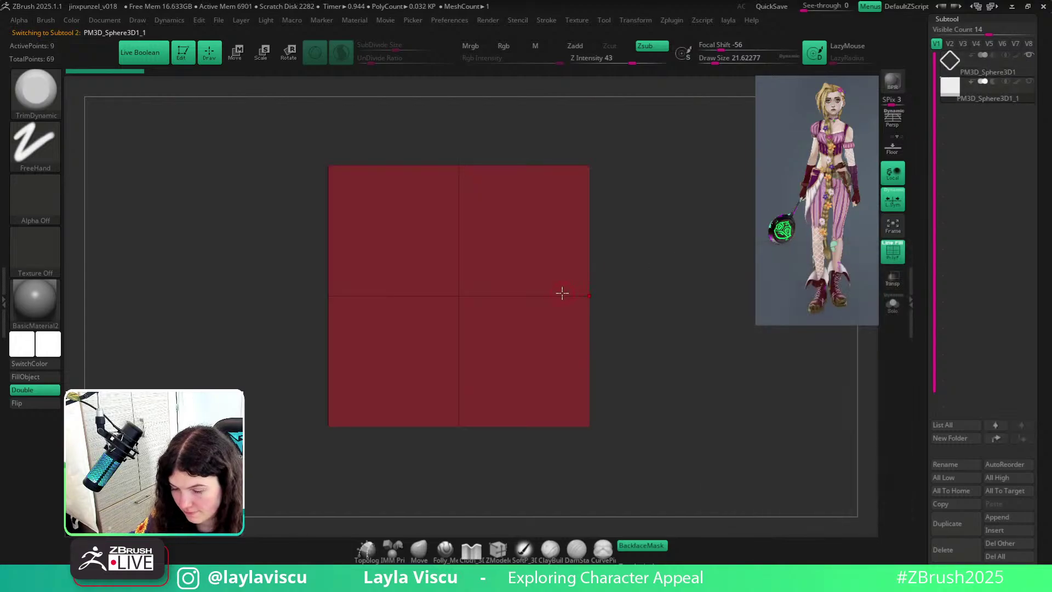
key("e")
mouse_move(983, 79)
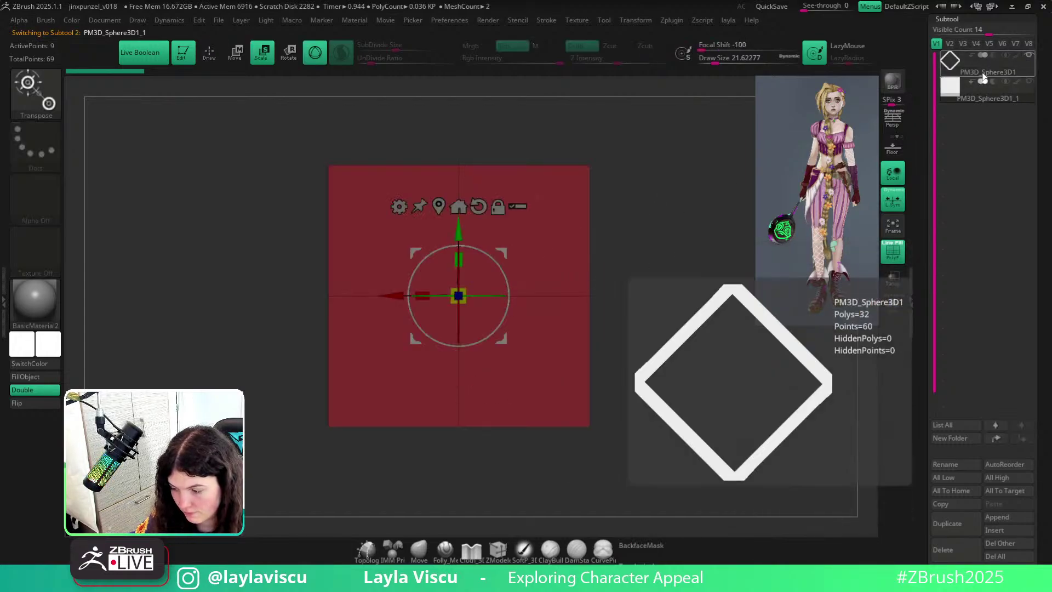
Delete the two central edge loops of the square plane with ZModeler, reducing it to a single polygon.
left_click(491, 552)
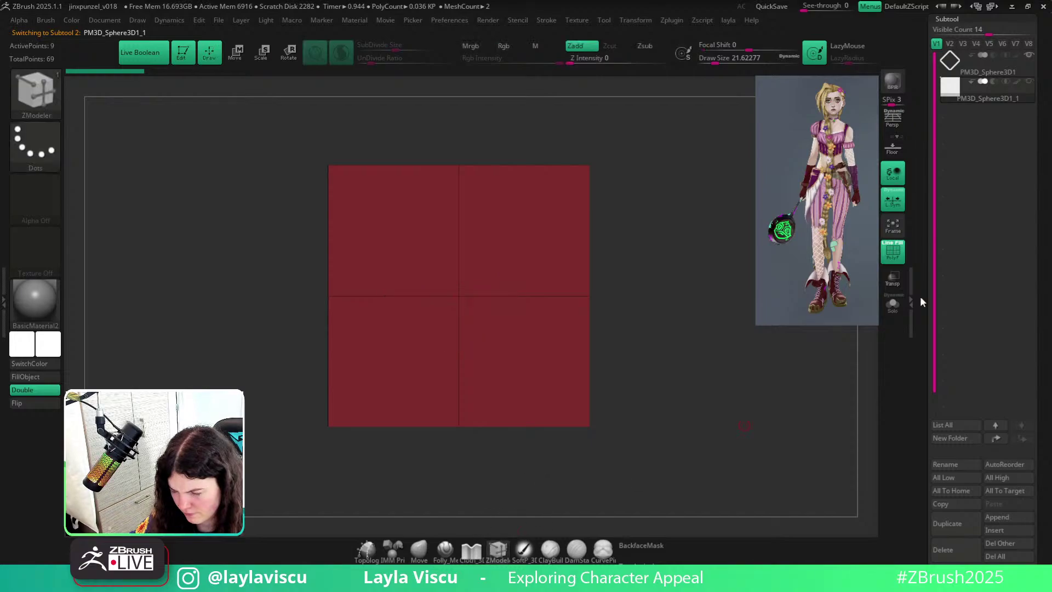
left_click(1021, 71)
left_click(1009, 99)
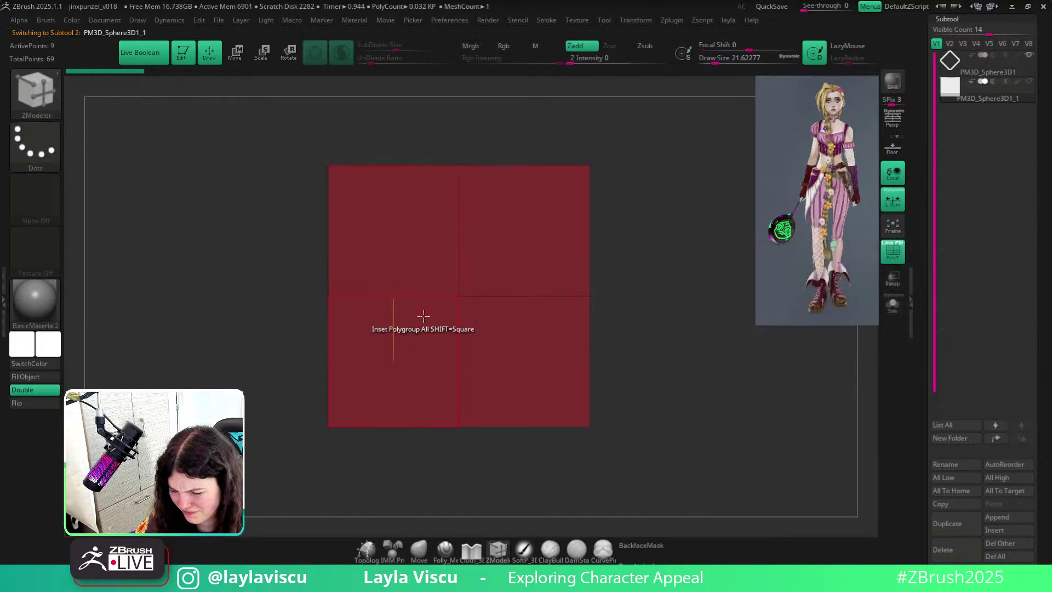
key("space")
left_click(443, 222)
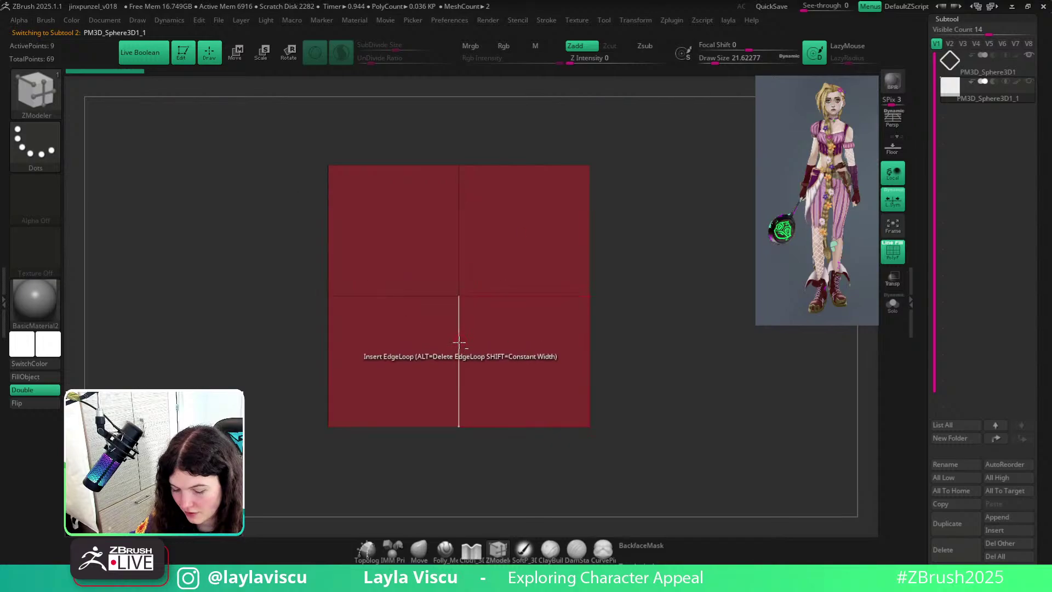
left_click(459, 344, "alt")
left_click(485, 295, "alt")
Insert multiple evenly spaced edge loops across the square plane in both directions to form a 12-by-12 grid.
key("space")
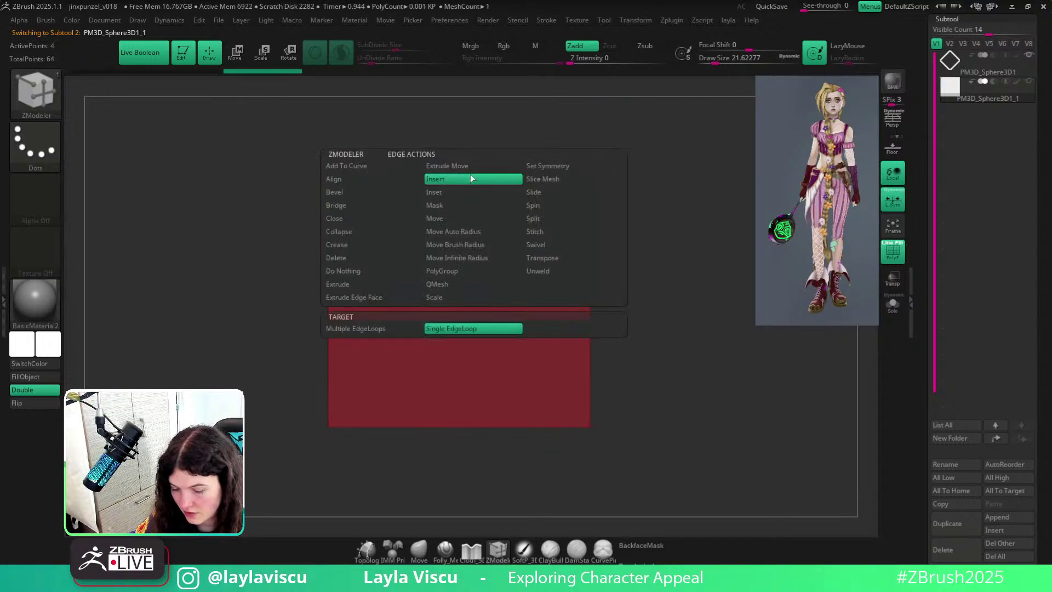
left_click(373, 328)
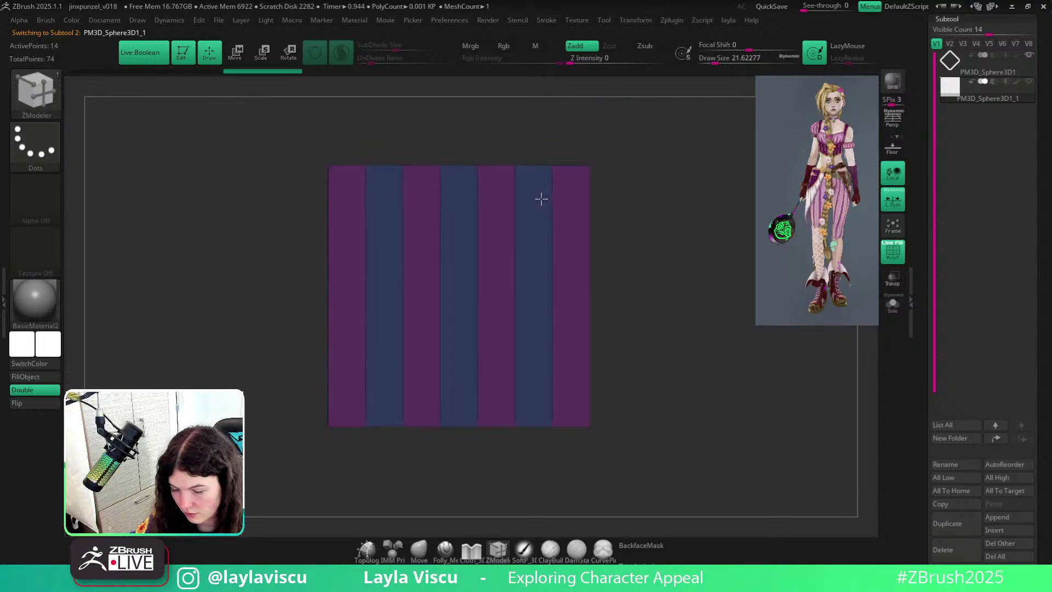
mouse_move(541, 199)
left_mouse_down()
mouse_move(570, 207)
mouse_move(554, 209)
left_mouse_up()
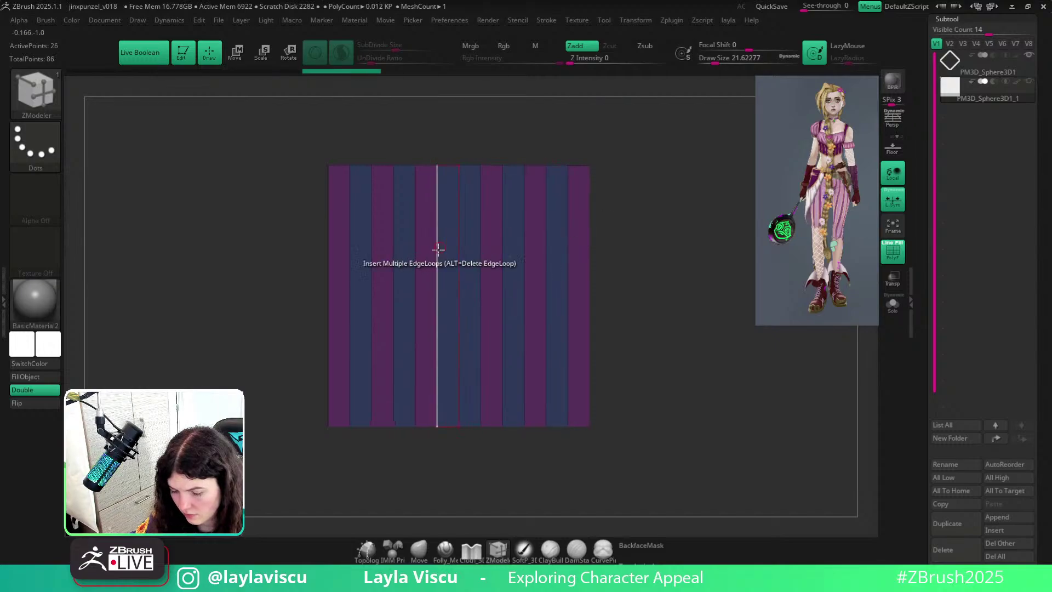
left_click(439, 244)
key("ctrl")
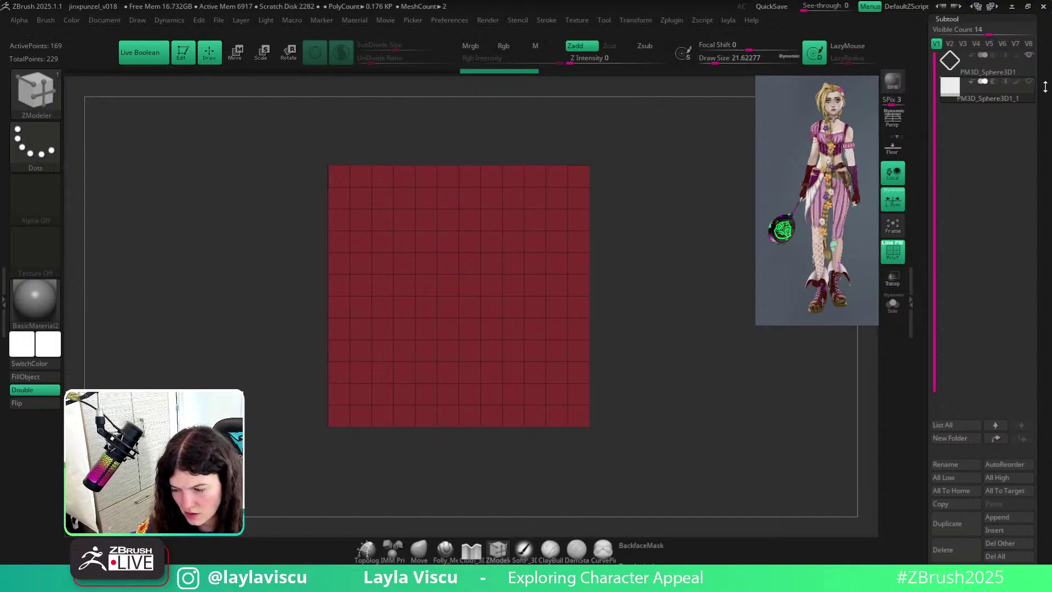
Compare the gridded plane with the diamond frame subtool and undo the inserted edge loops.
left_click(1028, 81)
mouse_move(1021, 101)
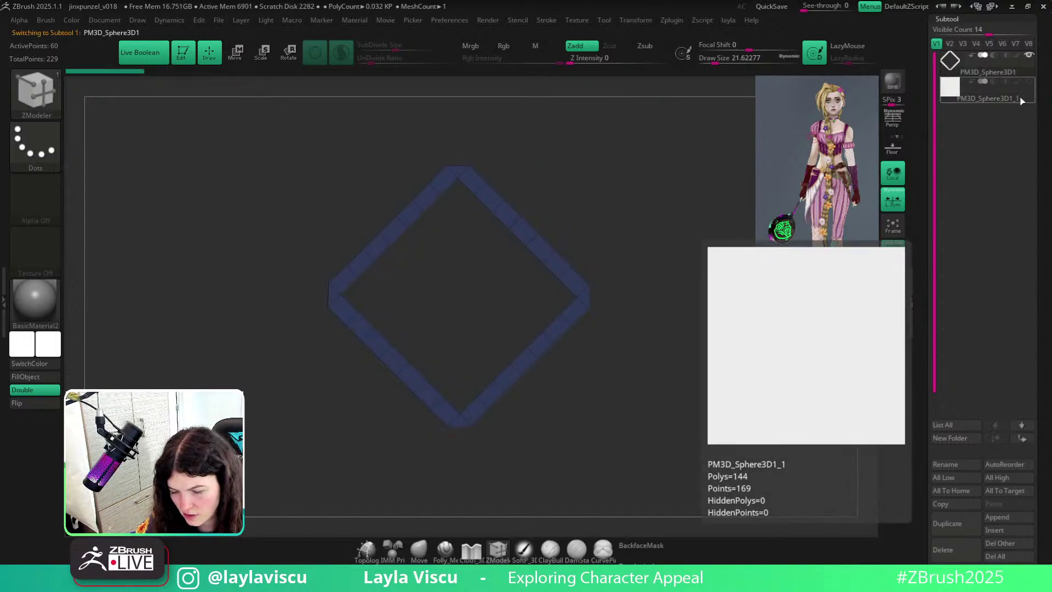
left_click(1021, 101)
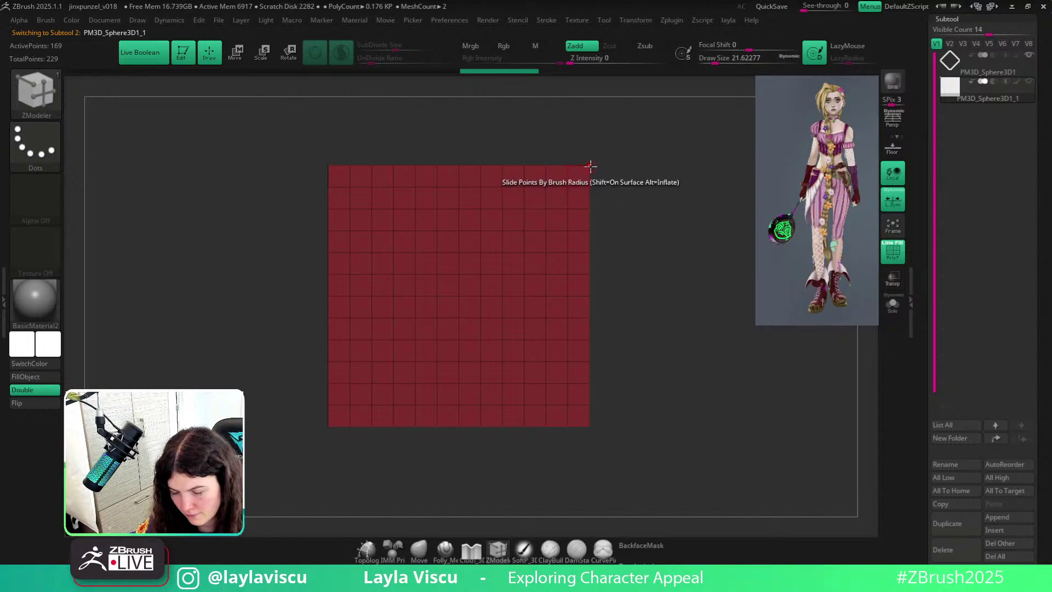
key("ctrl+z")
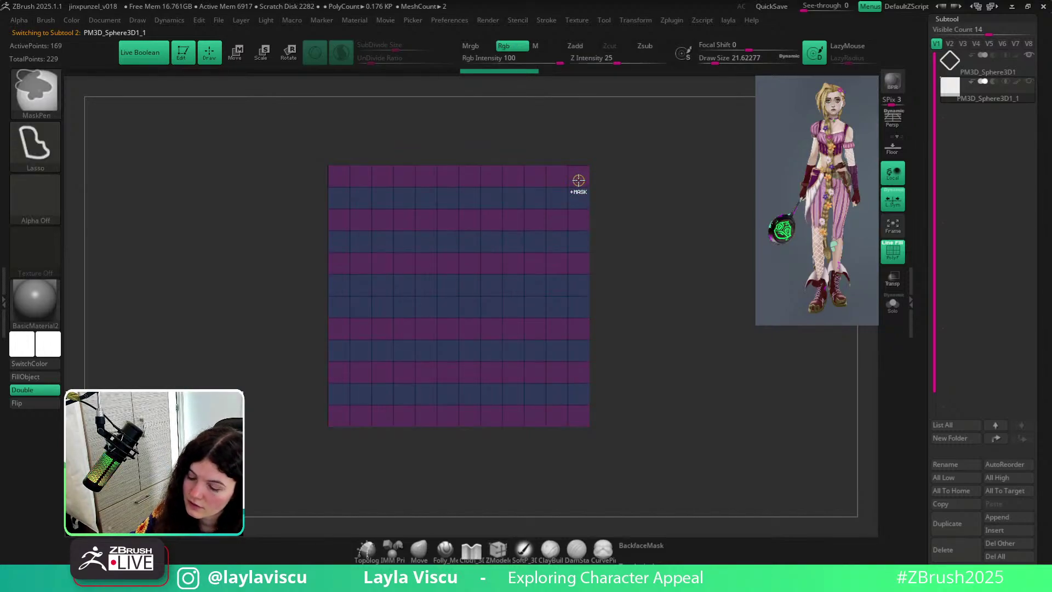
key("ctrl+z")
key("ctrl+z")
Inset the square plane's single polygon with ZModeler to form a narrow border all around it.
key("space")
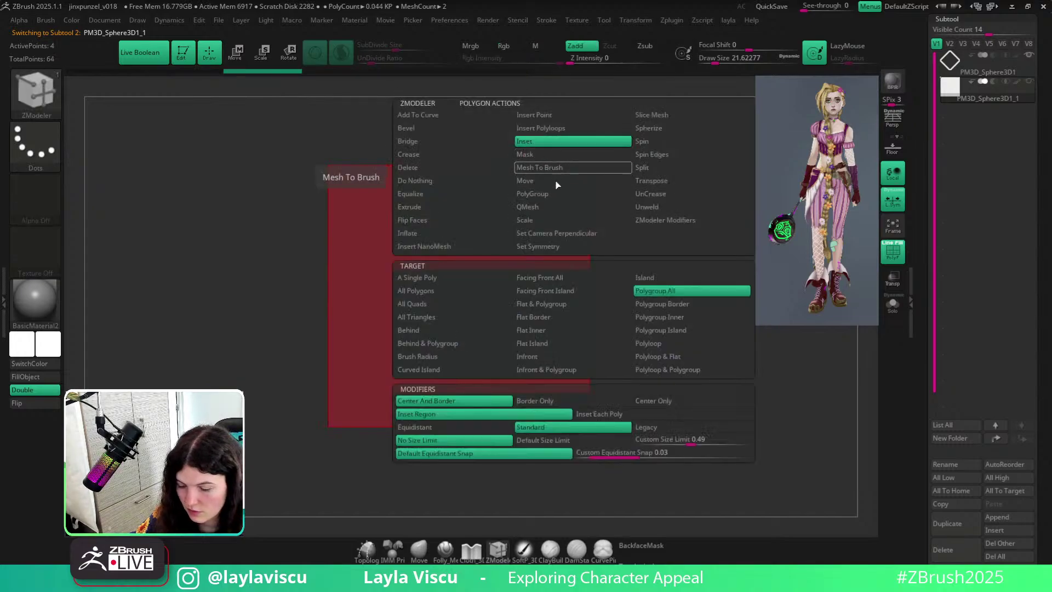
left_click_drag(568, 215, 561, 216)
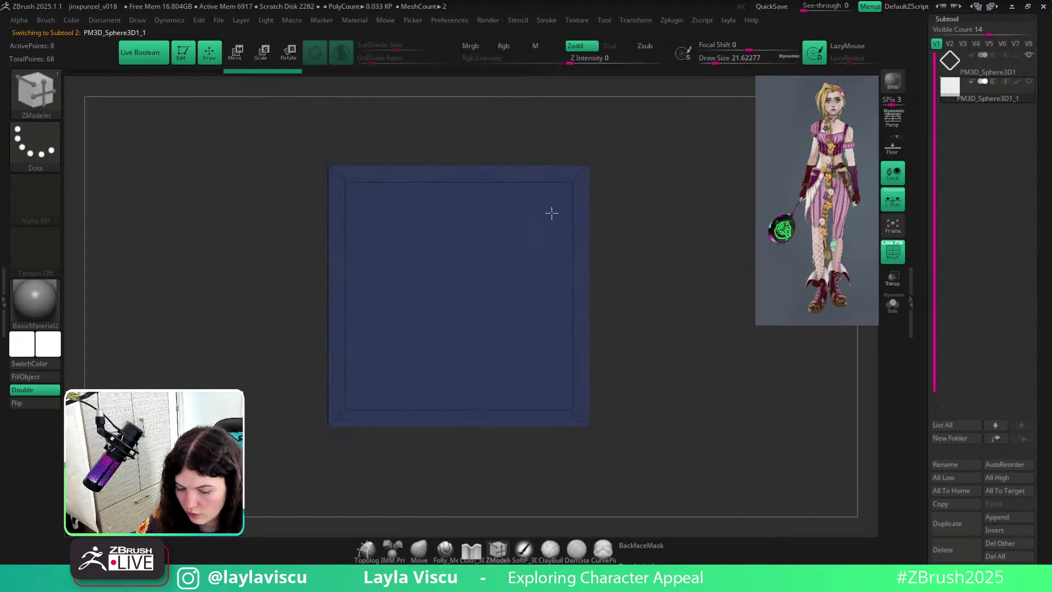
Try multiple edge loops through the inset square in both directions, compare it with the diamond frame, and undo them.
left_click(510, 184)
left_click(531, 203)
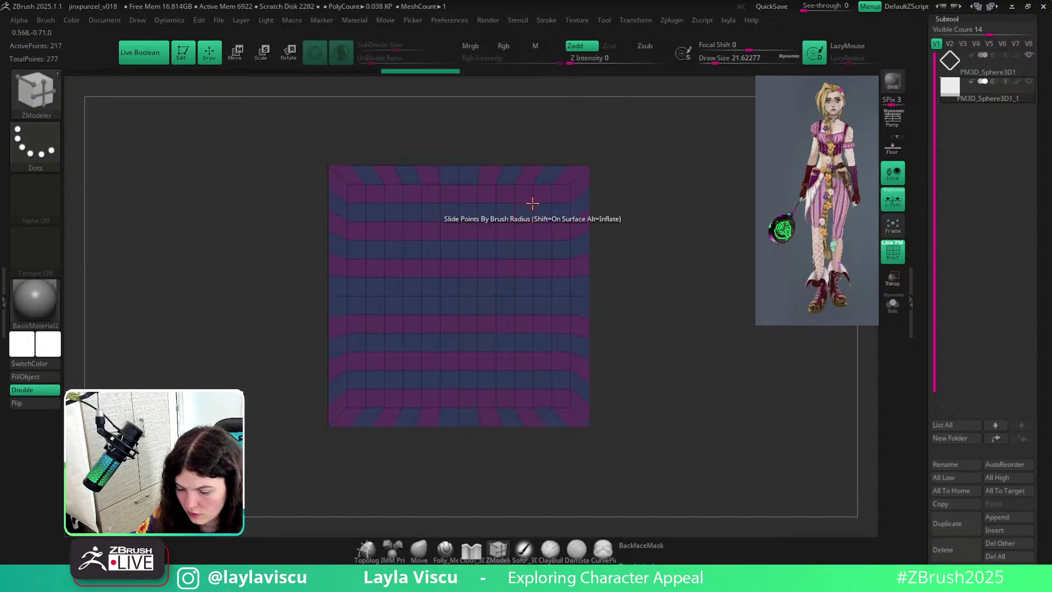
left_click(986, 69)
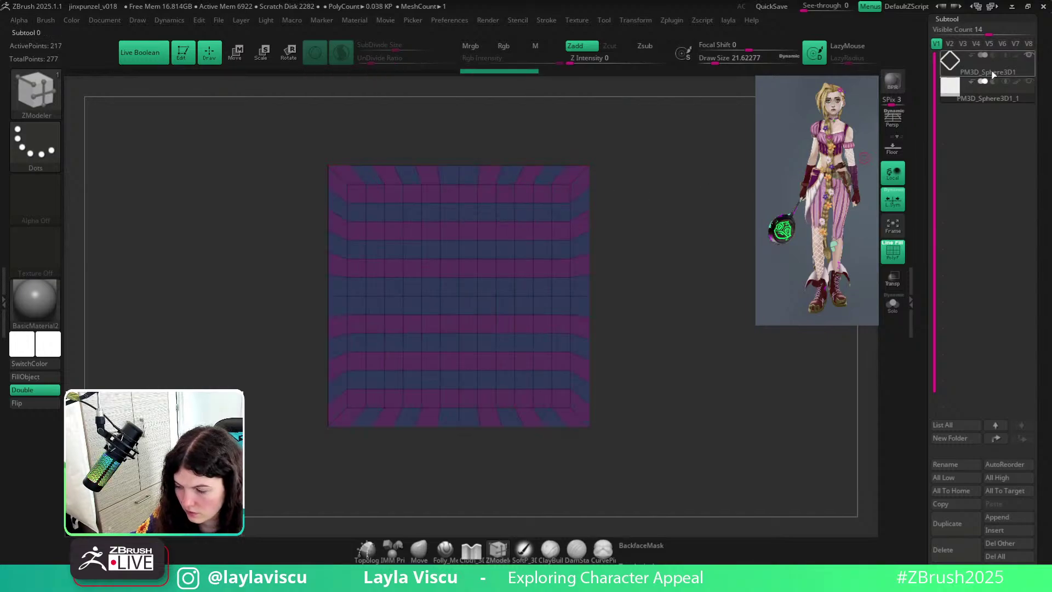
left_click(985, 102)
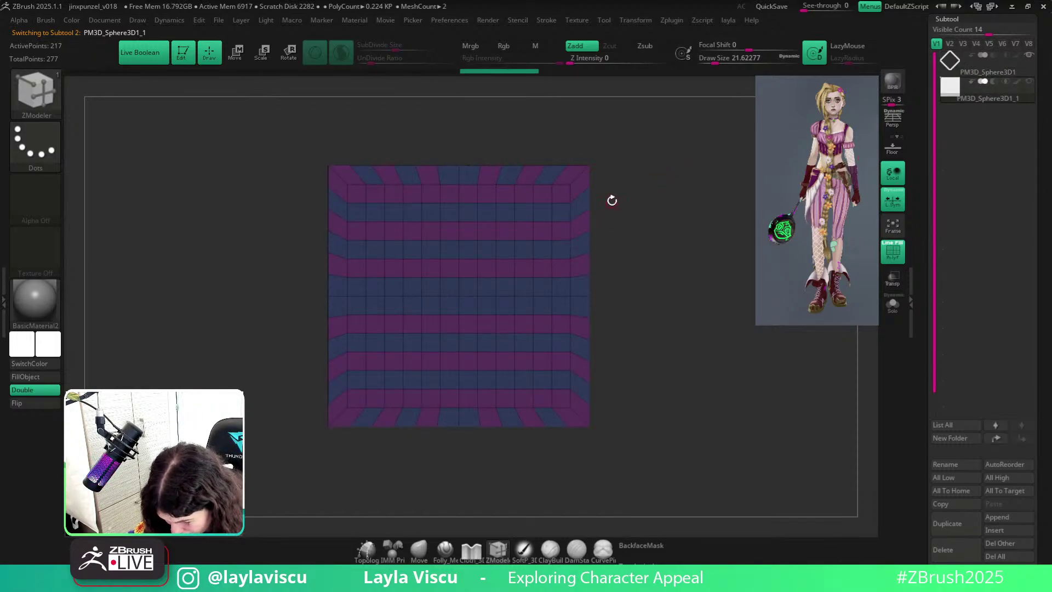
key("ctrl+z")
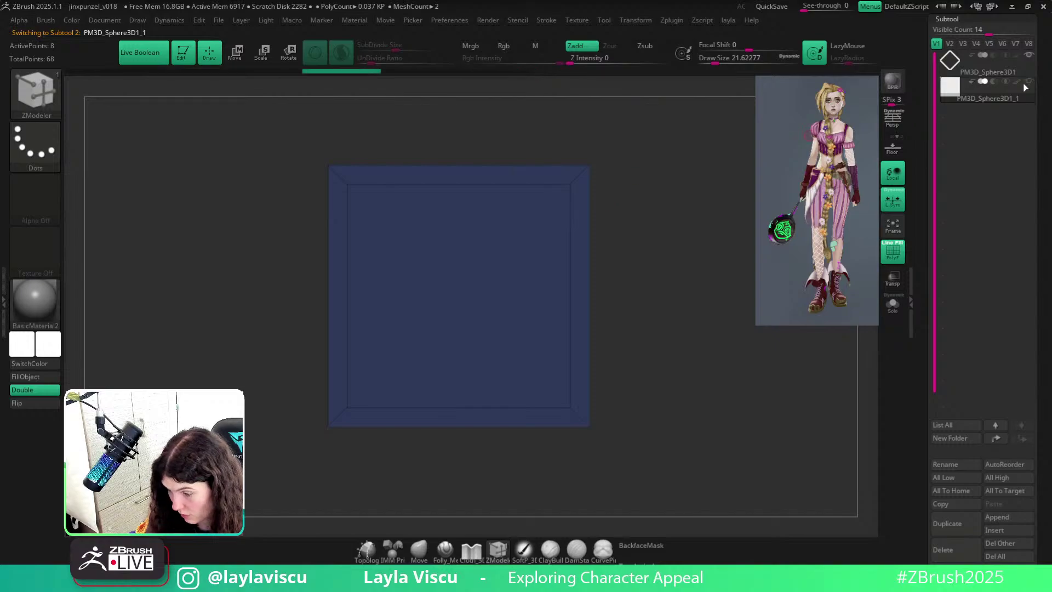
Delete the inner face of the inset square plane, leaving only its narrow border as a frame.
left_click(997, 96)
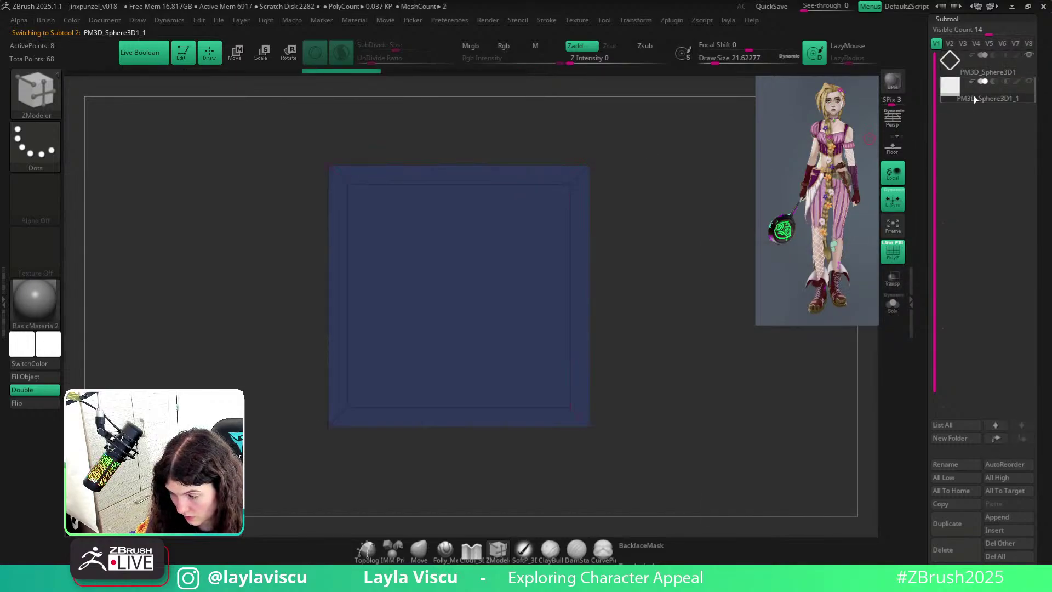
left_click(526, 262)
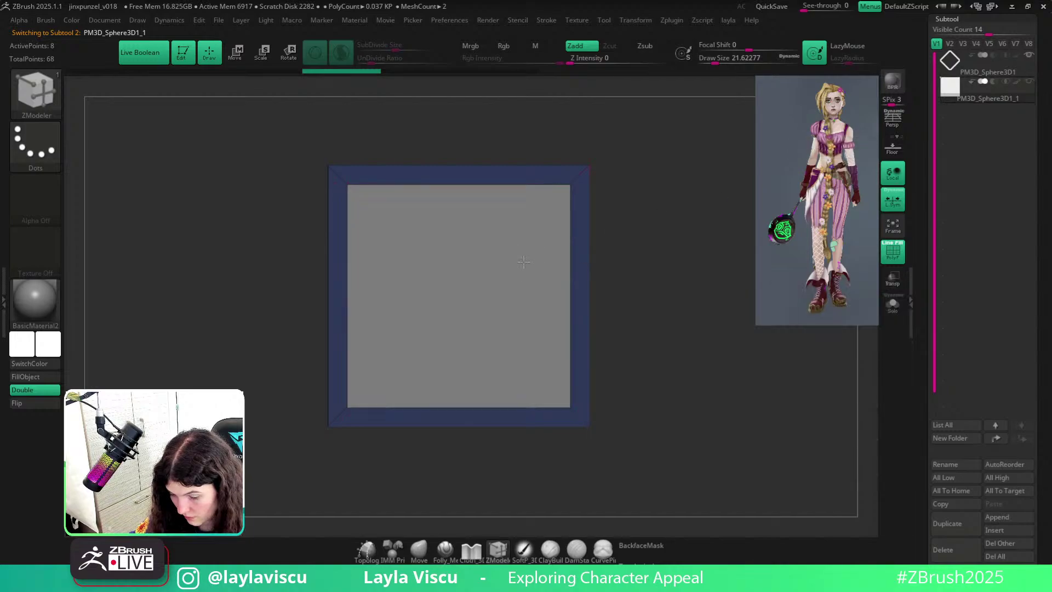
left_click(584, 184, "ctrl+shift")
key("space")
left_click(649, 168)
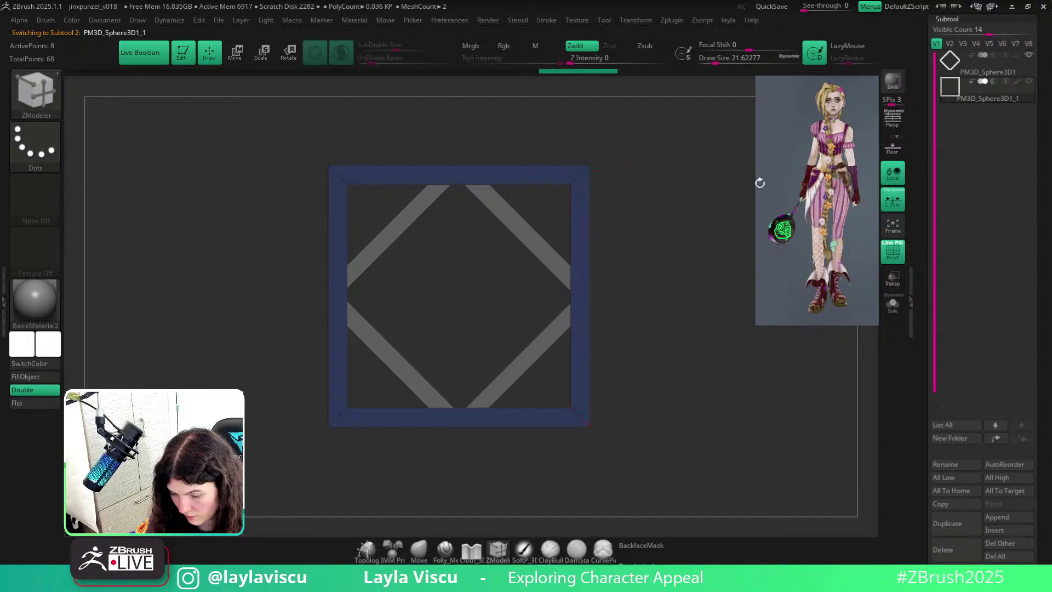
Compare the square frame with the diamond frame subtool and examine the diamond's clipped corners up close.
left_click(982, 93)
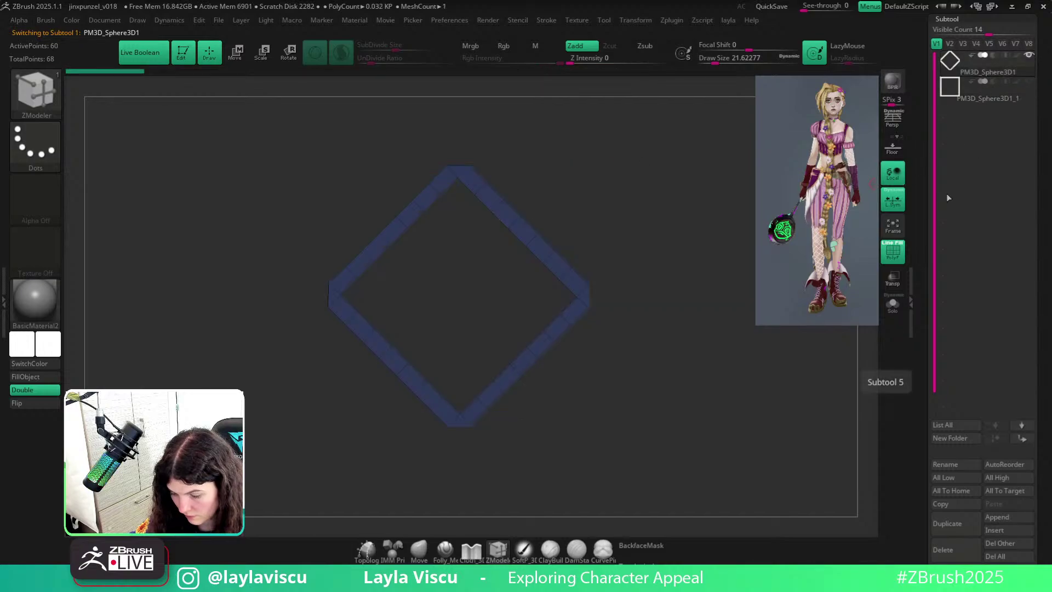
left_click(984, 95)
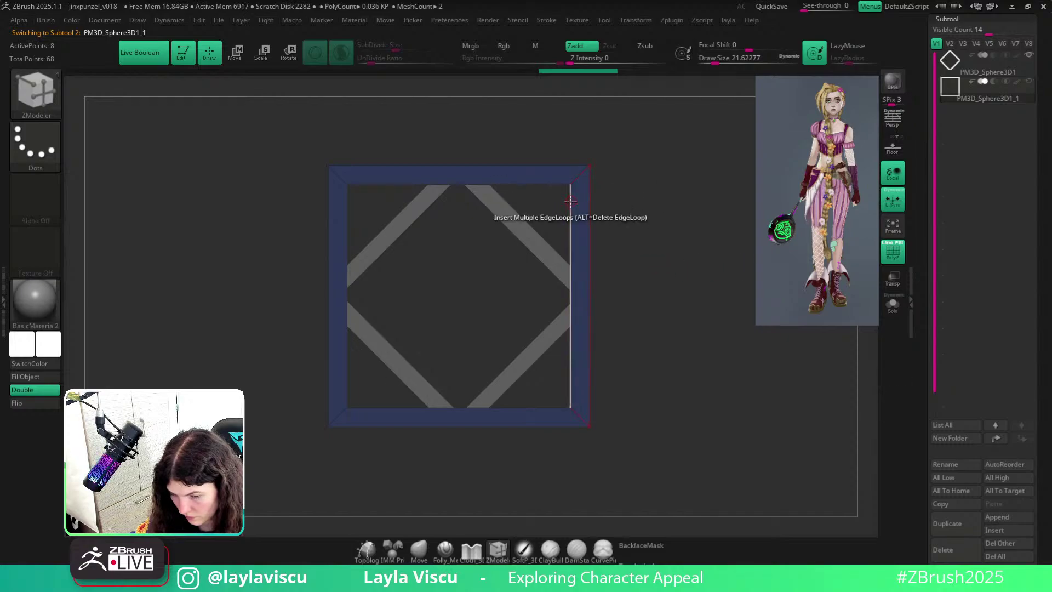
left_click(988, 73)
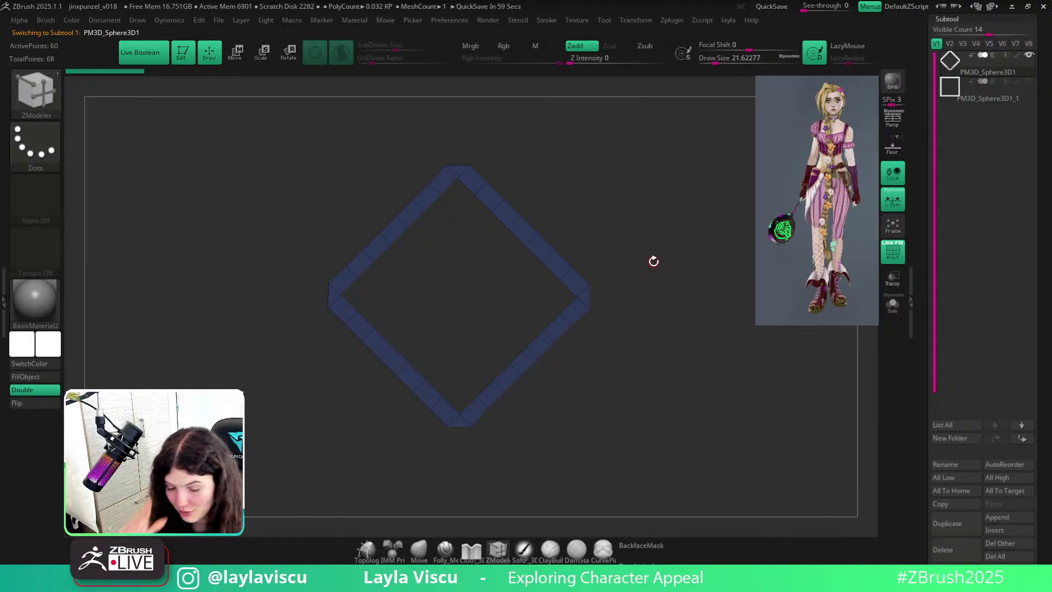
key("f")
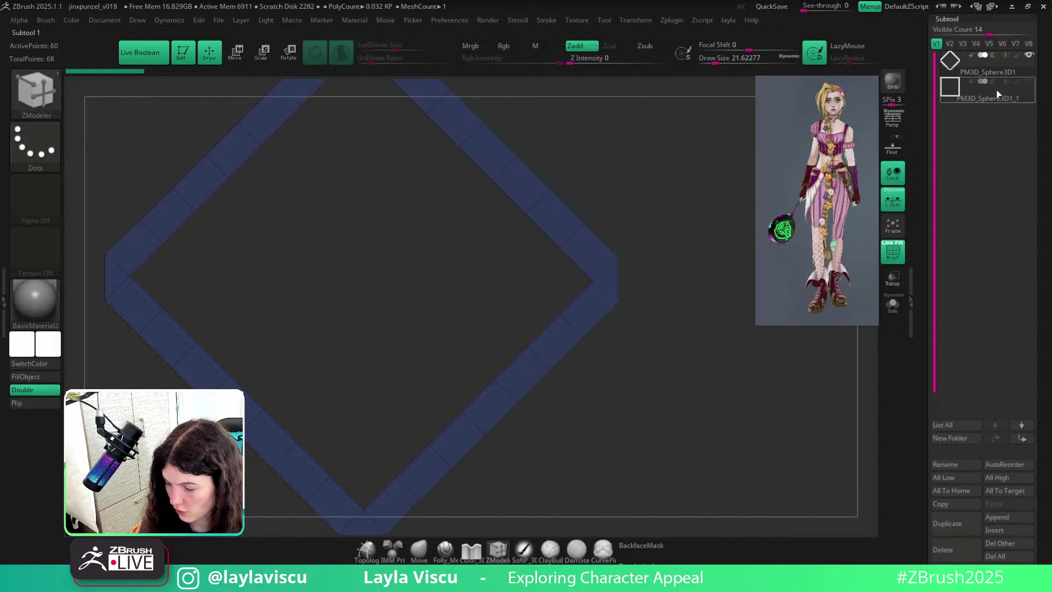
right_click_drag(775, 241, 648, 256, "ctrl")
key("shift+f")
key("shift+f")
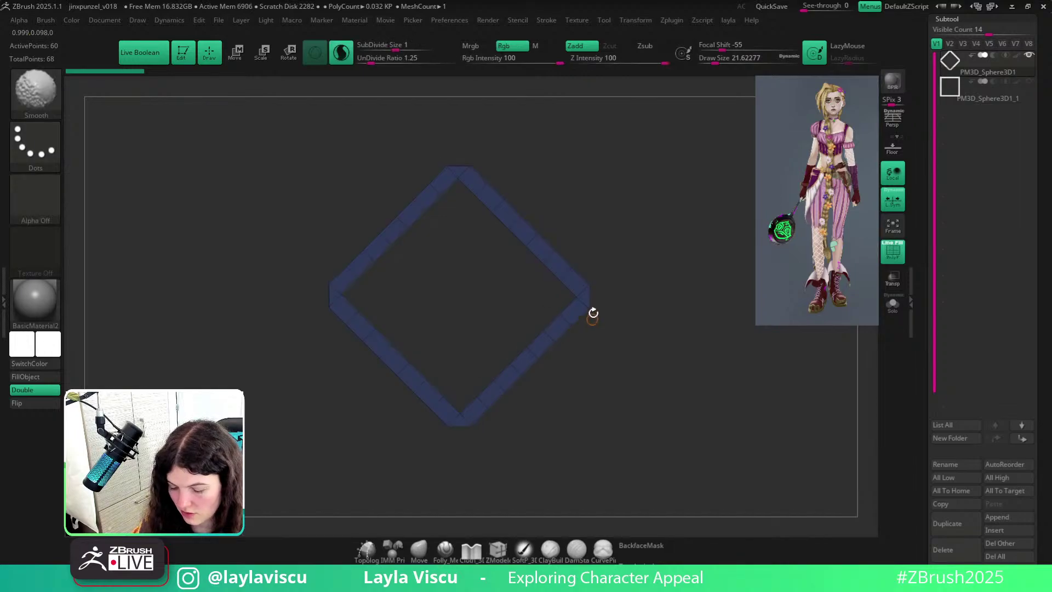
mouse_move(594, 311)
right_mouse_down("ctrl")
mouse_move(599, 362)
mouse_move(627, 278)
mouse_move(583, 286)
mouse_move(647, 319)
right_mouse_up("ctrl")
Create a new InsertMesh brush from the diamond frame subtool, starting from the Move brush.
key("w")
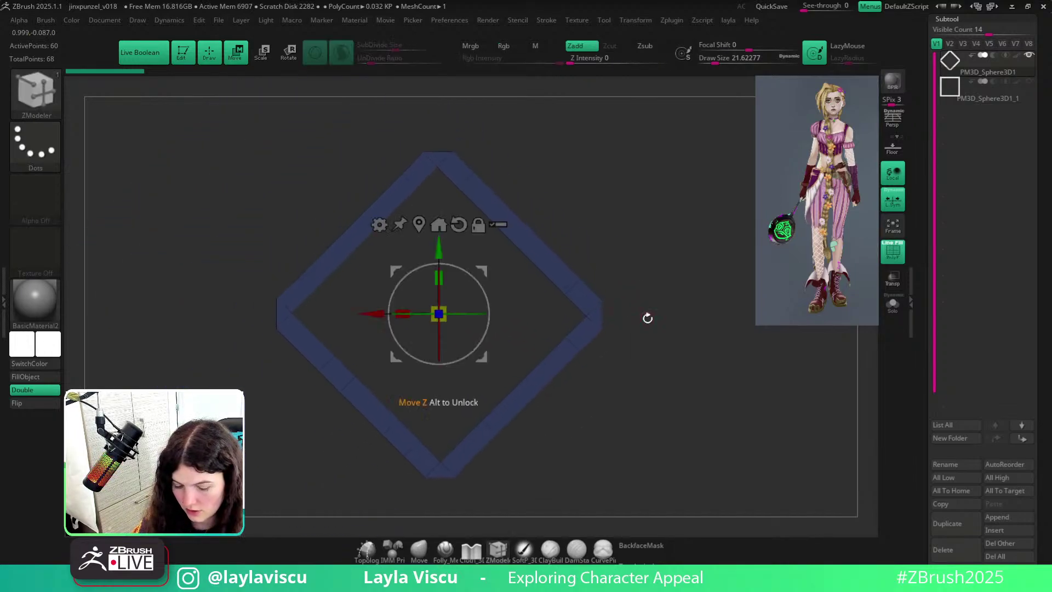
left_click(426, 550)
left_click_drag(660, 242, 634, 222)
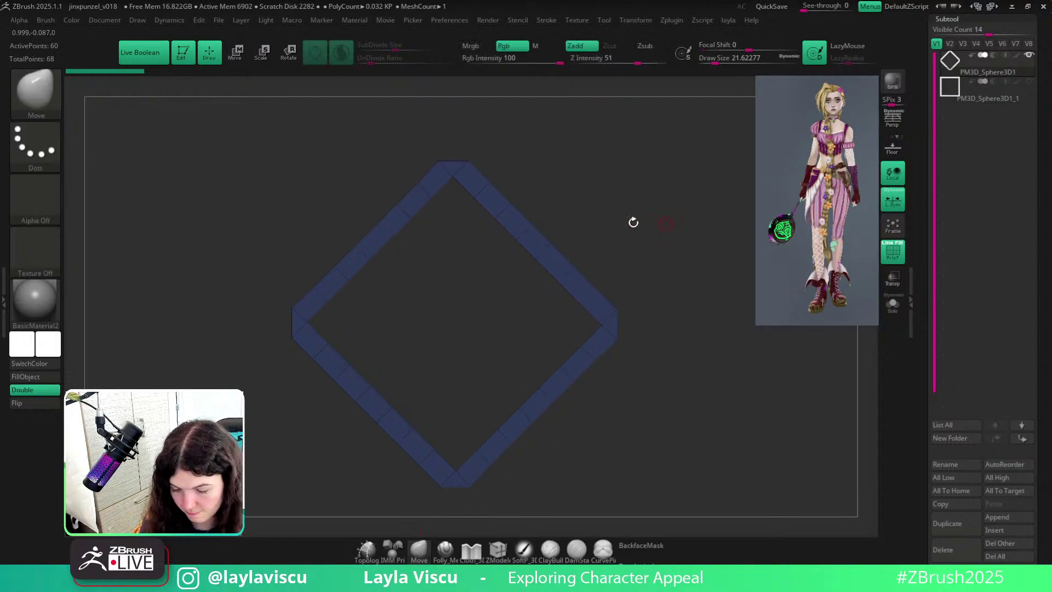
left_click(44, 19)
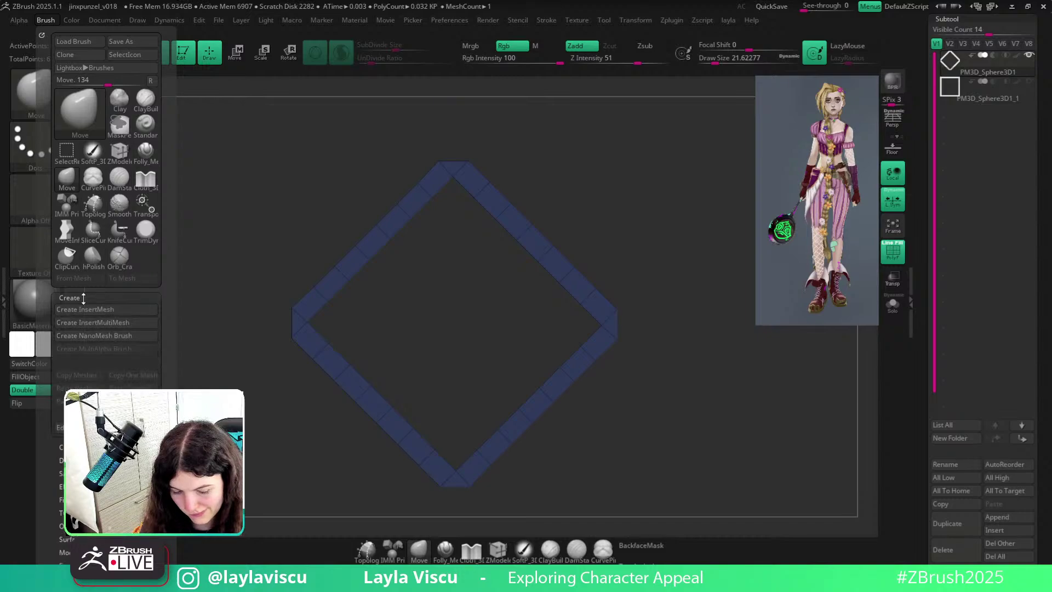
left_click(88, 309)
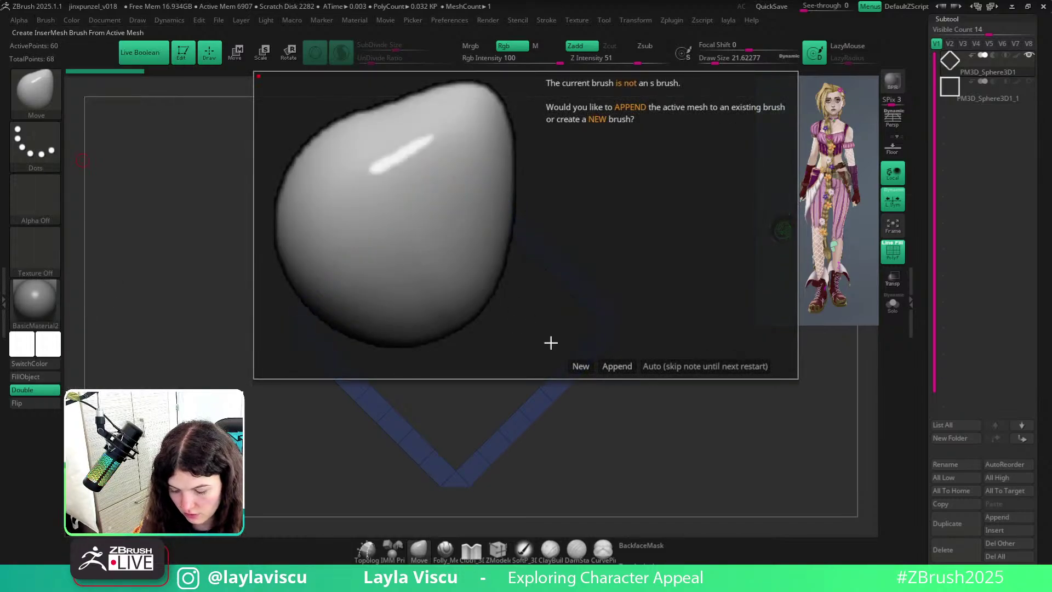
left_click(581, 366)
Create a new InsertMesh brush from the diamond frame, starting from the Transpose brush.
key("b")
key("w")
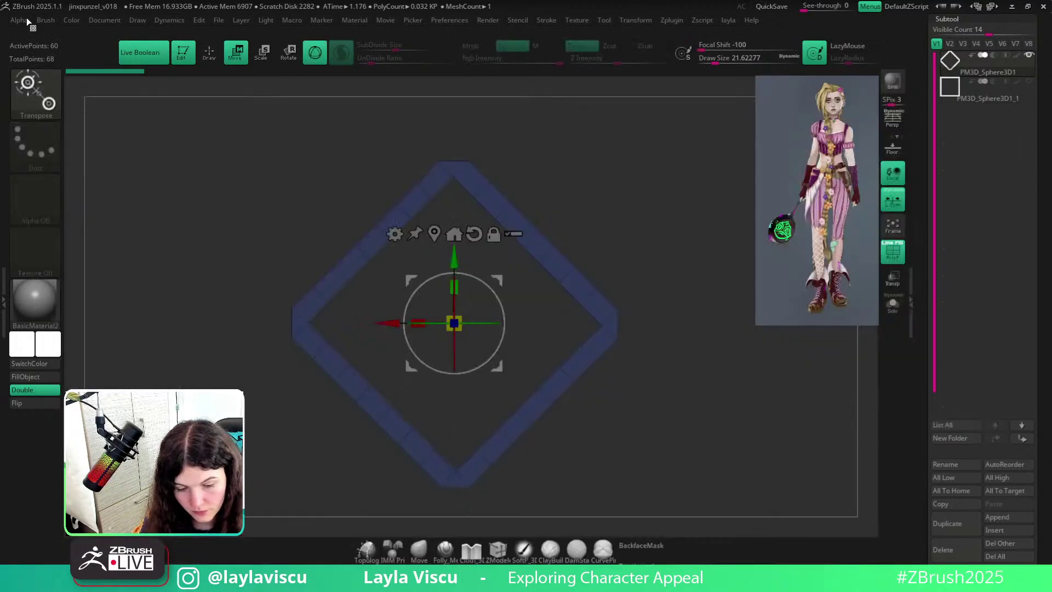
left_click(27, 19)
mouse_move(44, 20)
left_click(73, 311)
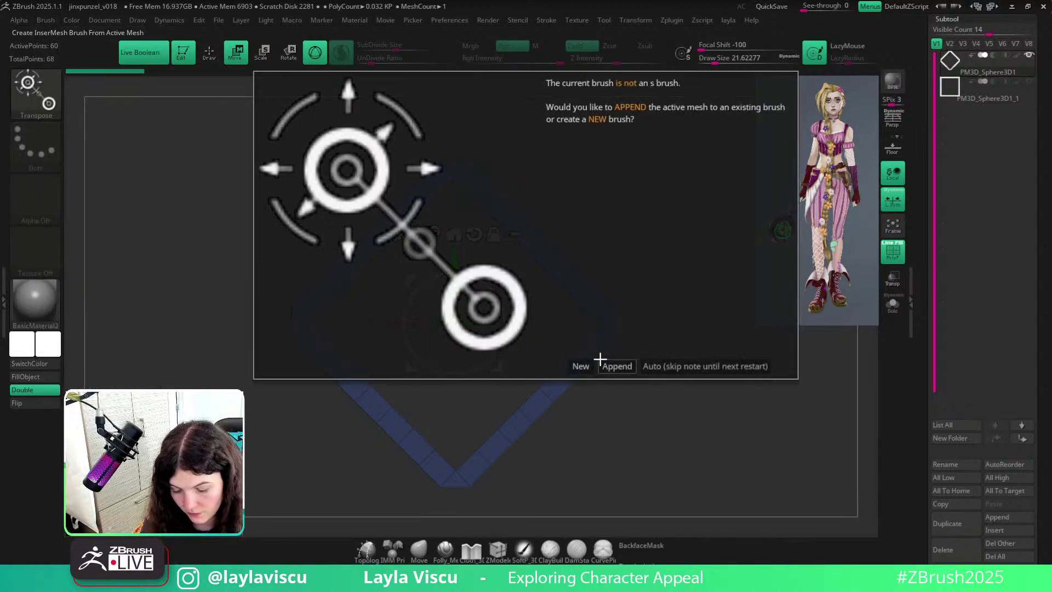
left_click(581, 367)
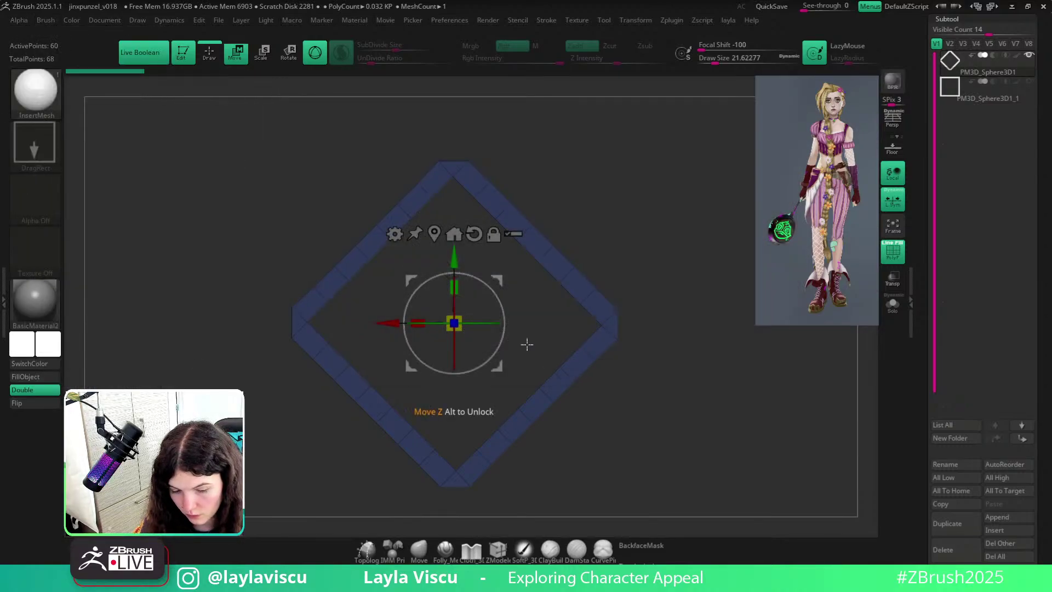
Try to create a NanoMesh brush from the diamond frame while the Transpose brush is active.
left_click(48, 22)
left_click(107, 337)
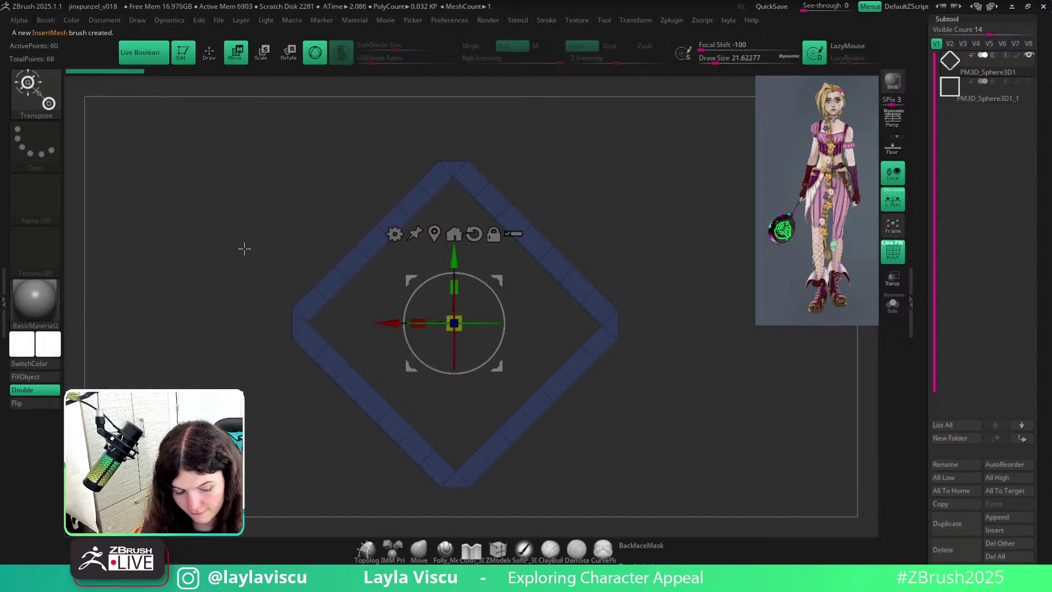
key("b")
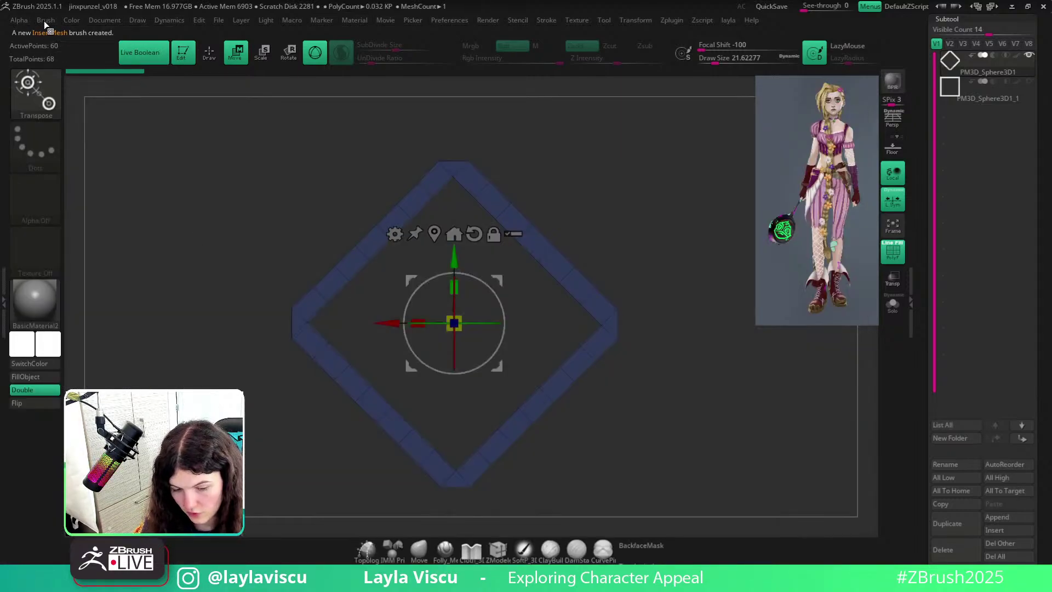
left_click(44, 21)
left_click(98, 340)
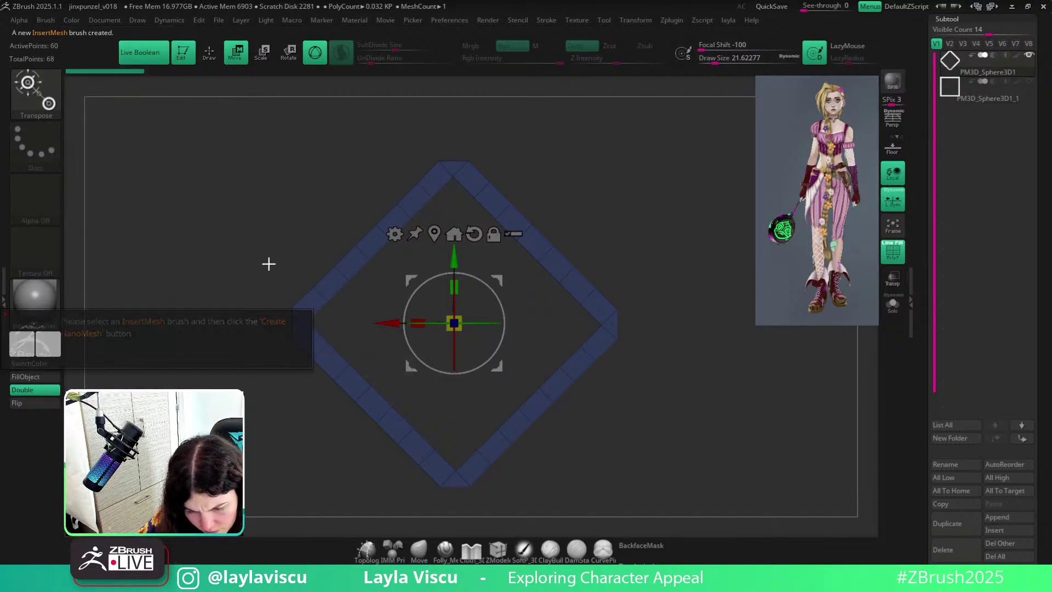
Activate the diamond InsertMesh brush, create a NanoMesh brush from it, and show the polyframe.
left_click(419, 545)
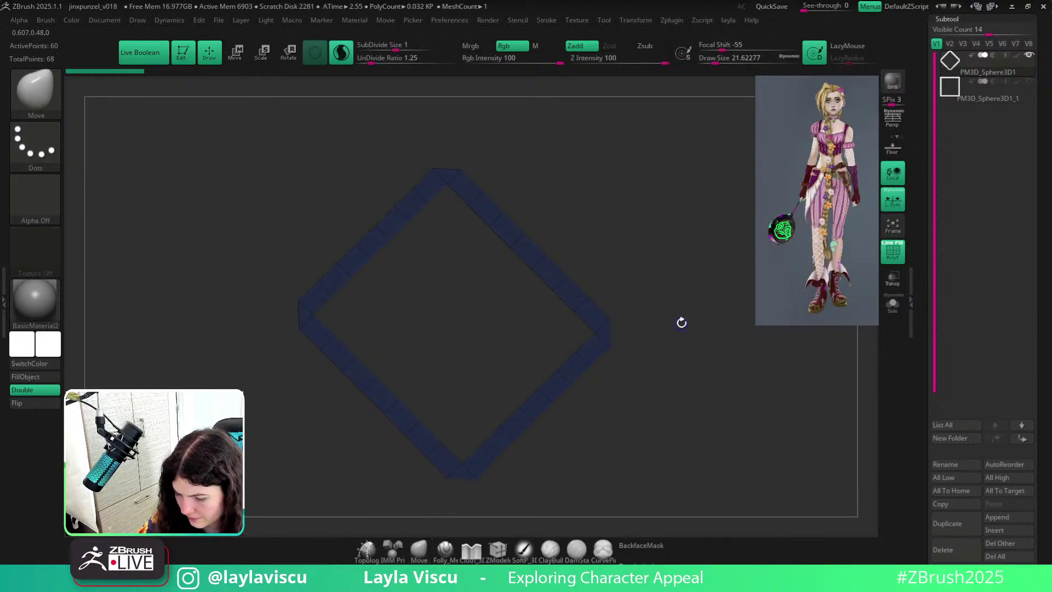
key("w")
key("b")
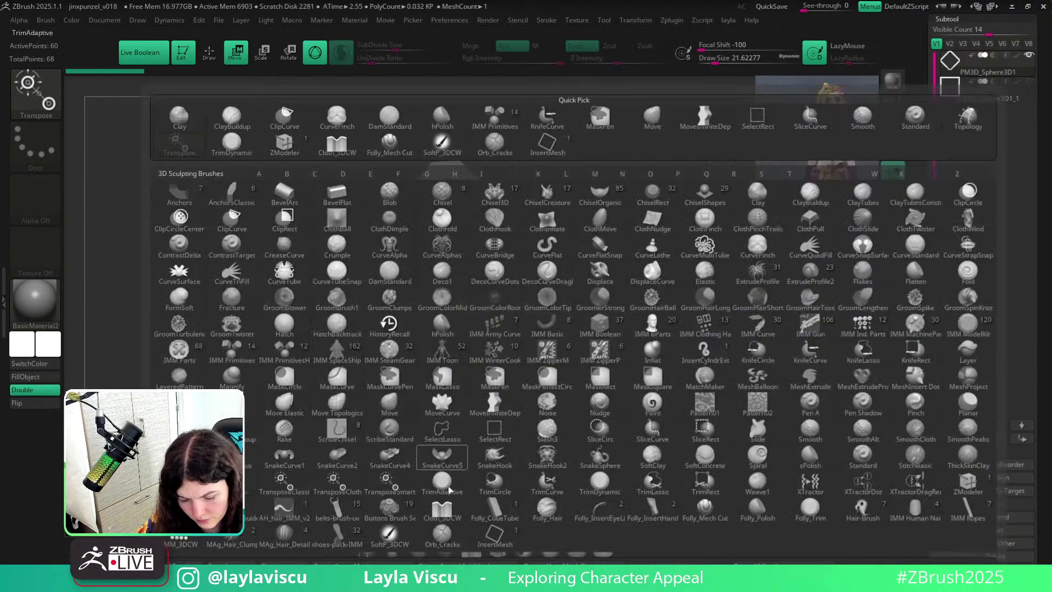
left_click(420, 550)
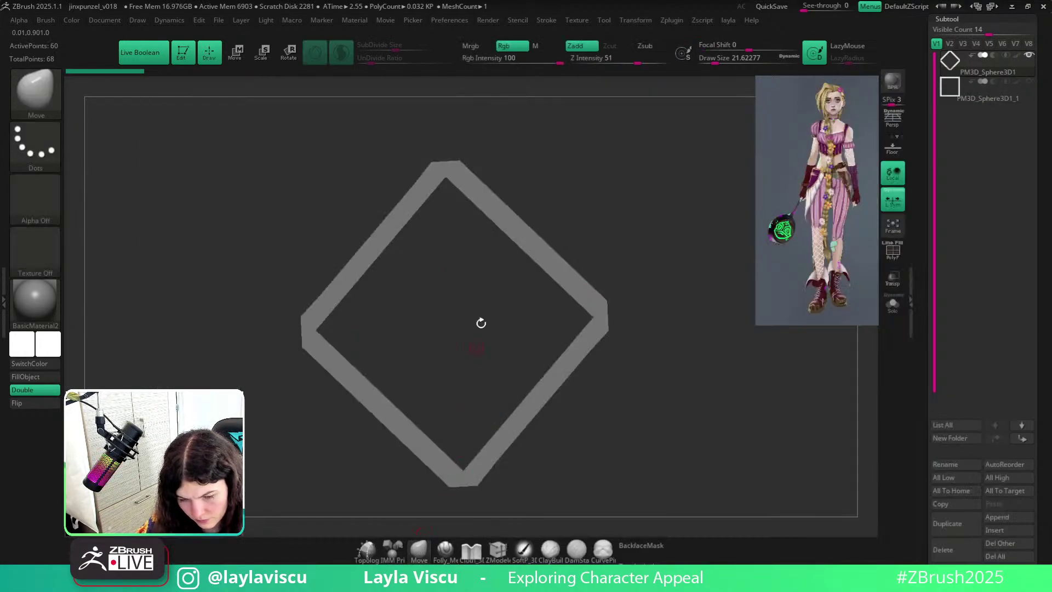
key("b")
key("i")
left_click(46, 20)
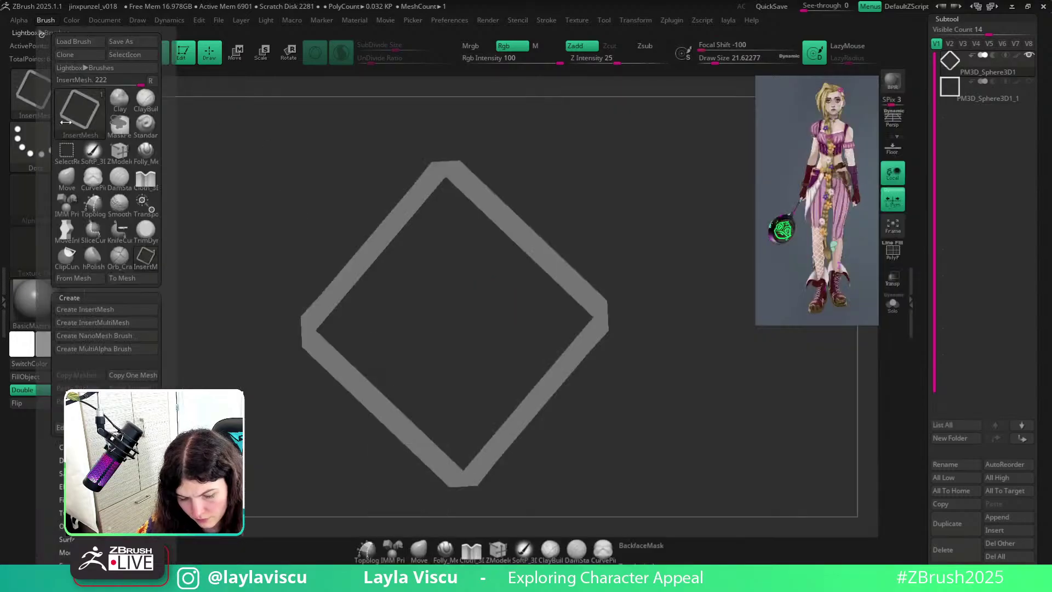
left_click(94, 335)
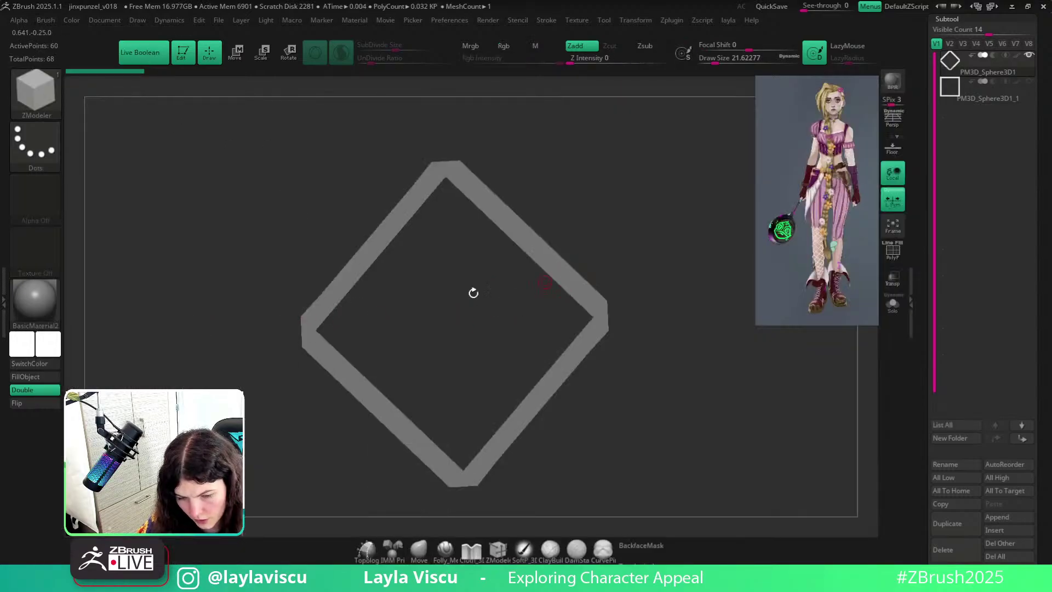
key("shift+f")
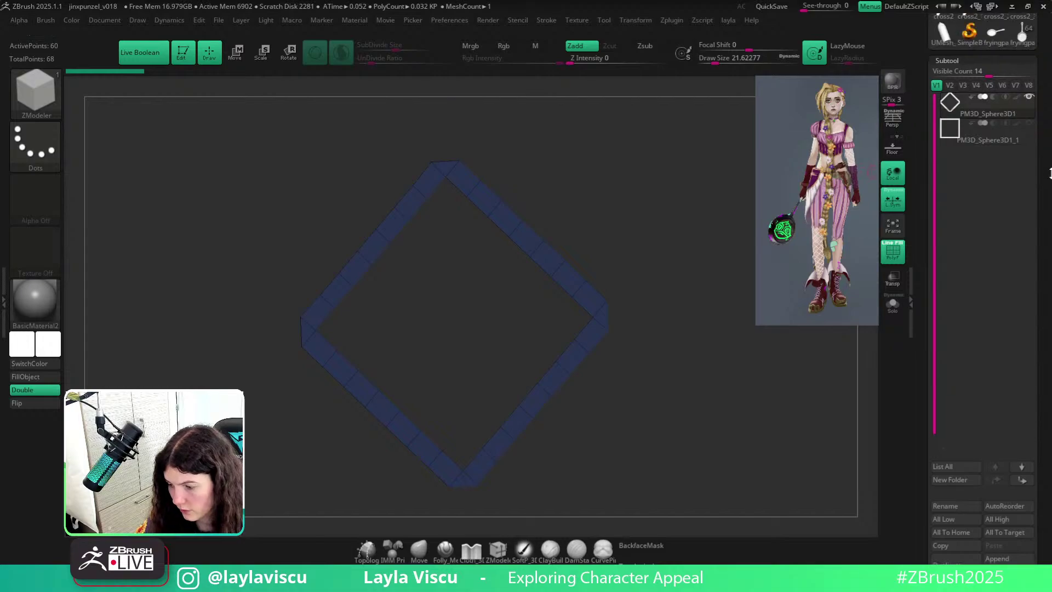
Switch to the full character tool fryingpan_v003 and make the character's body, jinxpunzel_v018, the active subtool.
left_click(1020, 144)
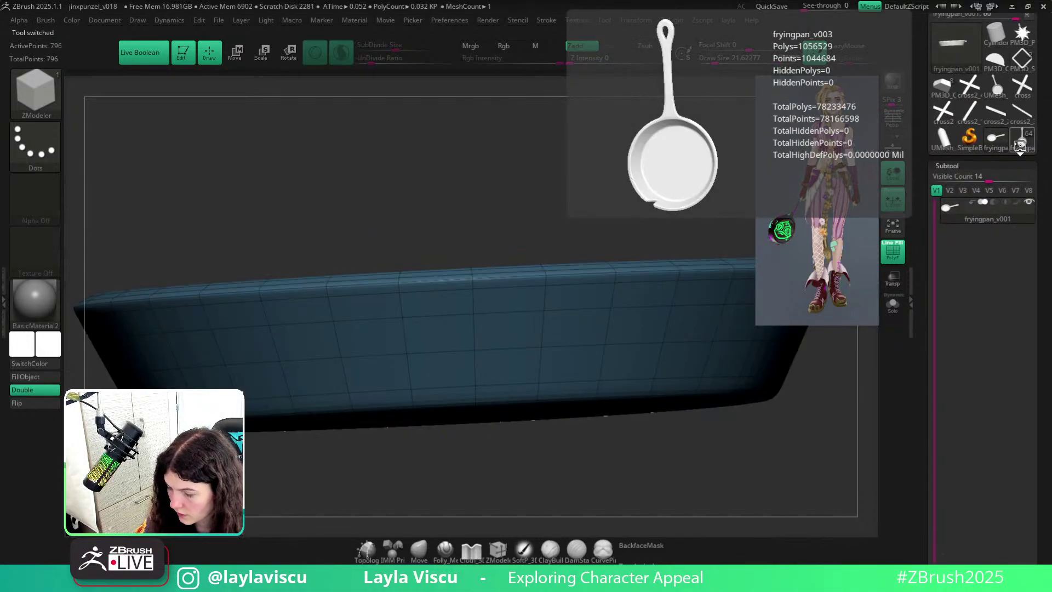
left_click(1021, 146)
right_click_drag(589, 330, 618, 325, "ctrl")
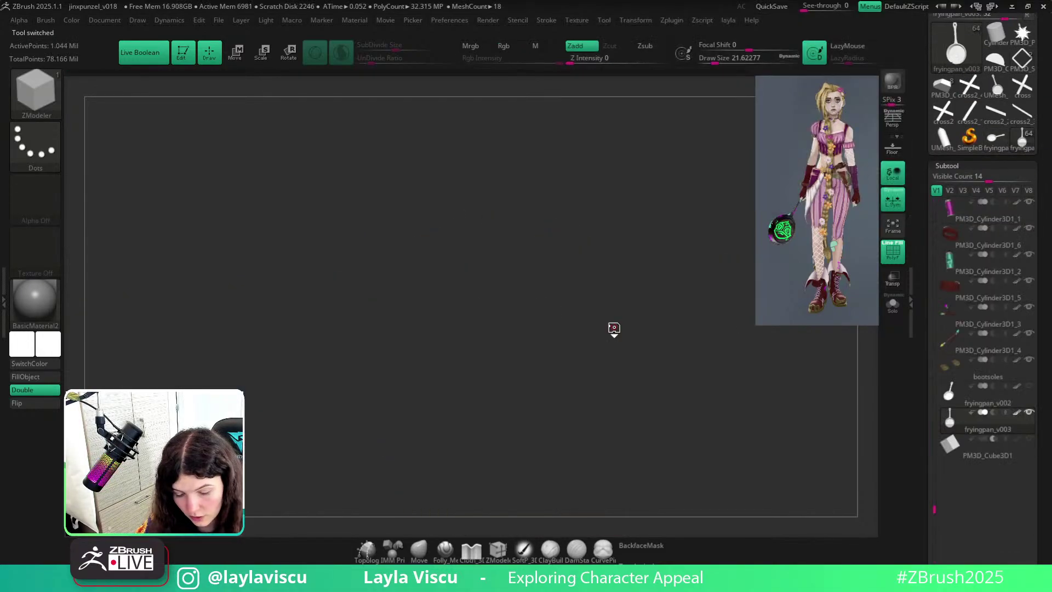
left_click(419, 548)
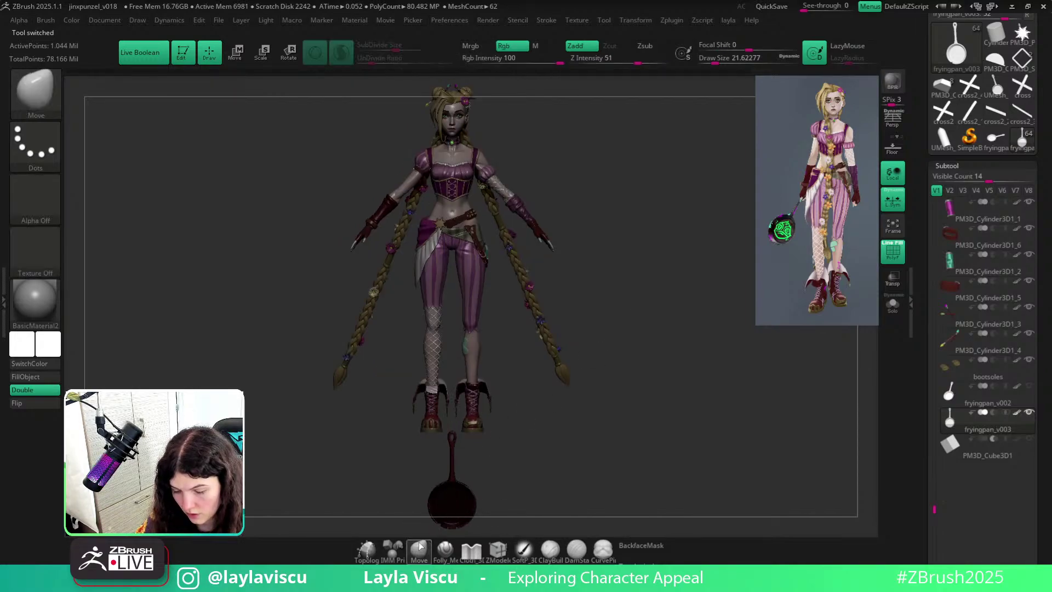
left_click(478, 346, "alt")
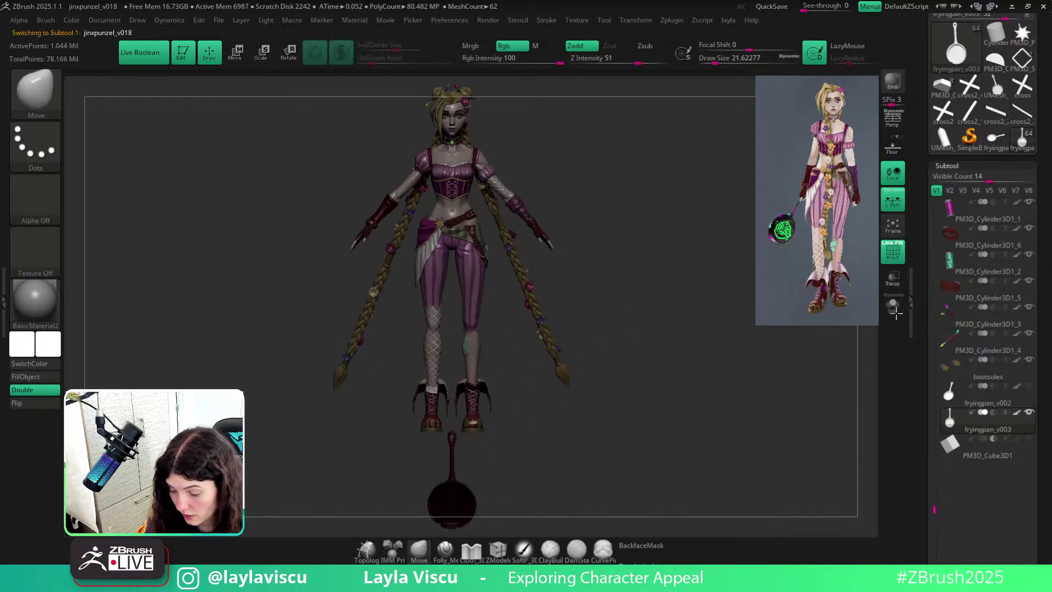
left_click_drag(1050, 350, 1051, 278)
key("shift")
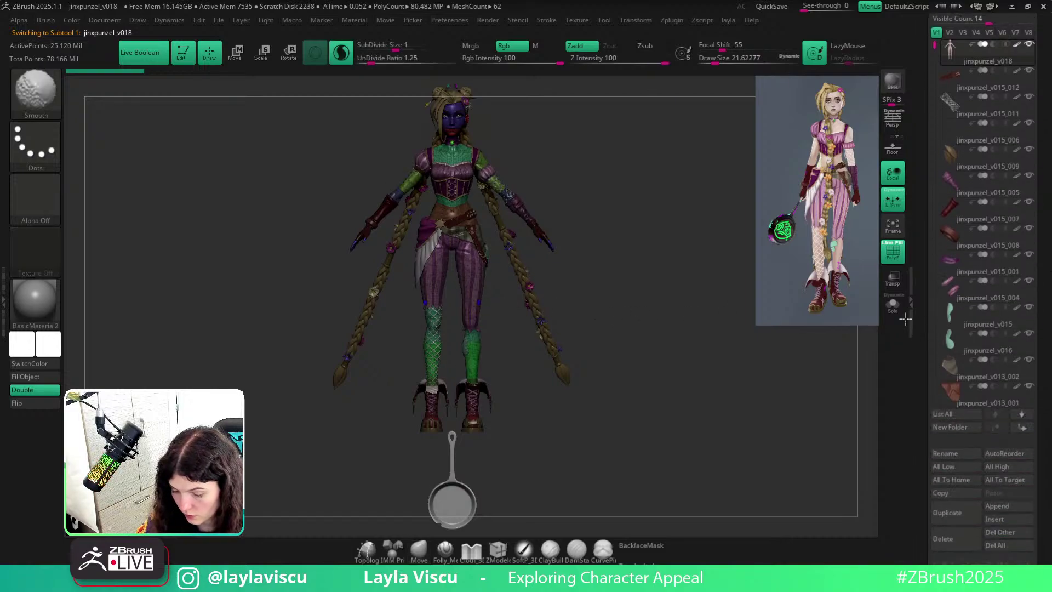
Lower the body subtool to subdivision level 2 and open its geometry settings.
key("shift+d")
key("shift+d")
key("shift+d")
left_click_drag(1037, 319, 1046, 224)
left_click(952, 550)
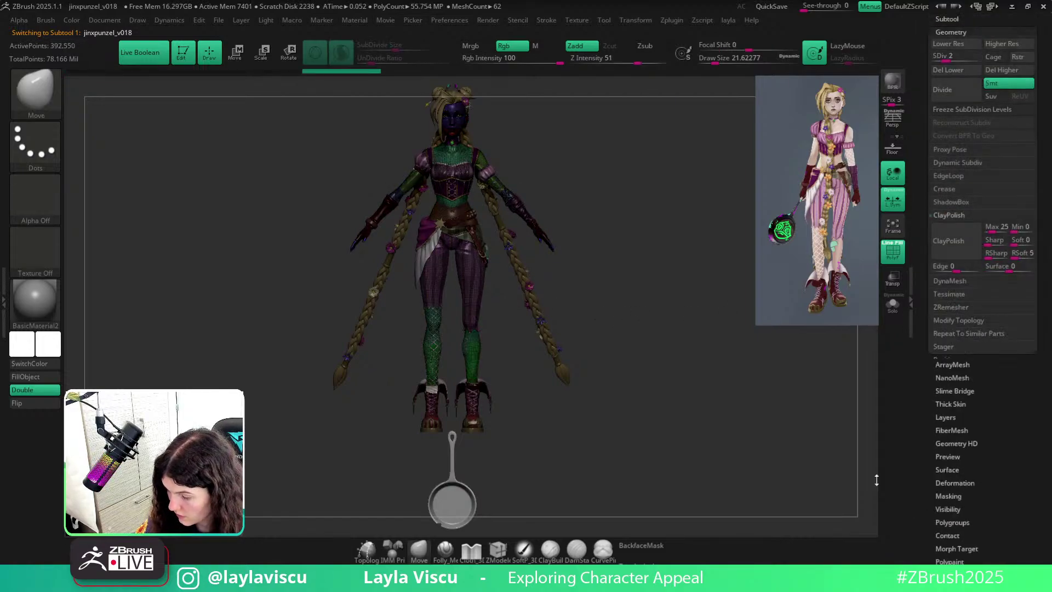
Duplicate the body subtool and delete the copy's subdivision levels above level 2.
key("ctrl+shift")
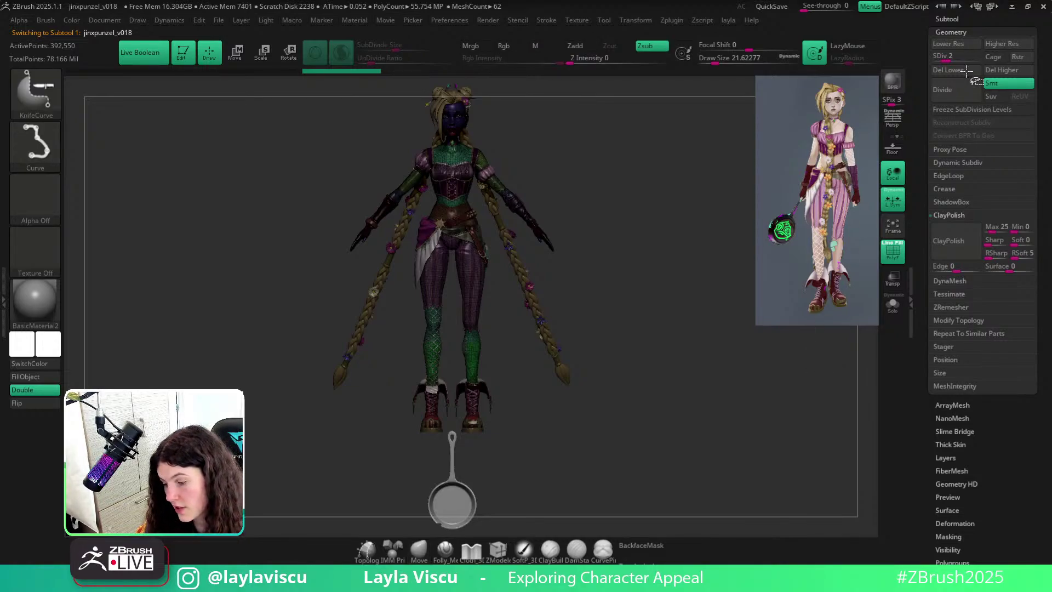
key("ctrl+shift+d")
left_click(993, 74)
Solo the duplicated body and isolate its lower-leg polygroups, from below the knees to the ankles.
left_click(893, 304)
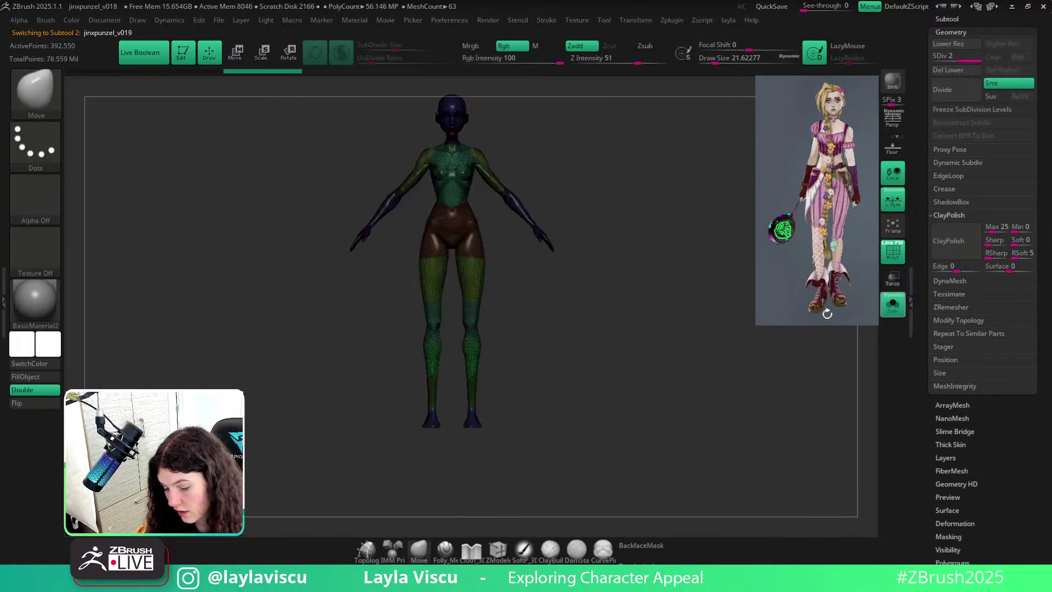
right_click_drag(464, 296, 466, 399, "ctrl")
right_click_drag(406, 327, 410, 367, "ctrl")
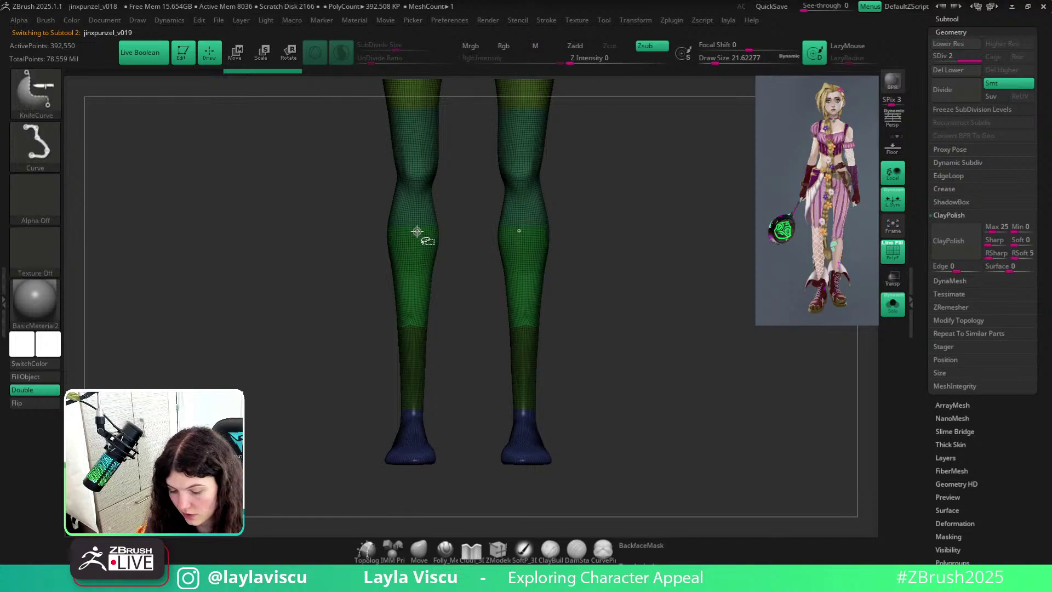
left_click(412, 305, "ctrl+shift")
left_click(412, 308, "ctrl+shift")
left_click(414, 353, "ctrl+shift")
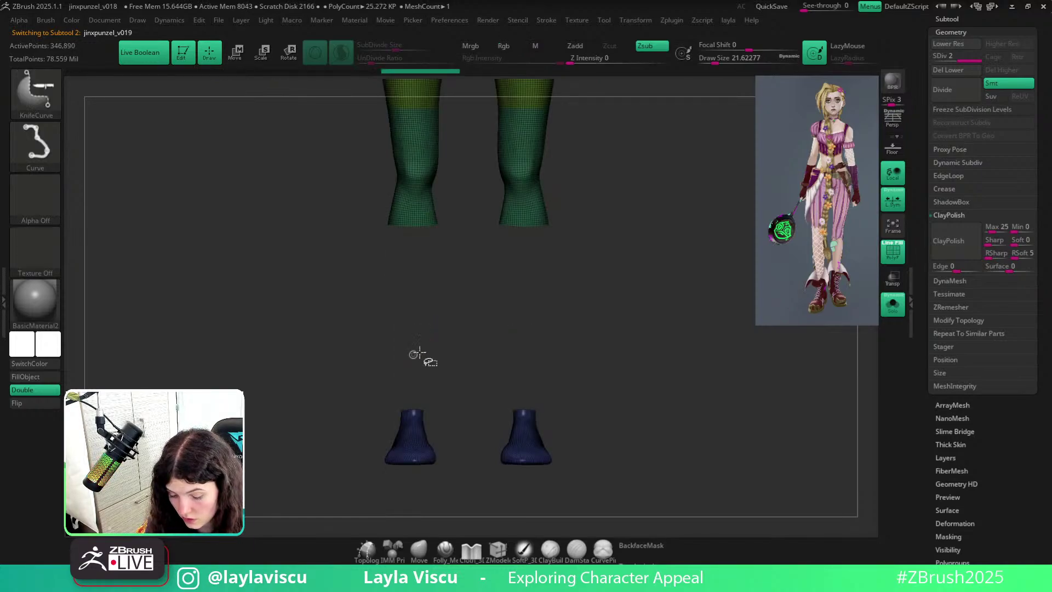
left_click_drag(451, 301, 457, 336, "ctrl+shift")
left_click(36, 92)
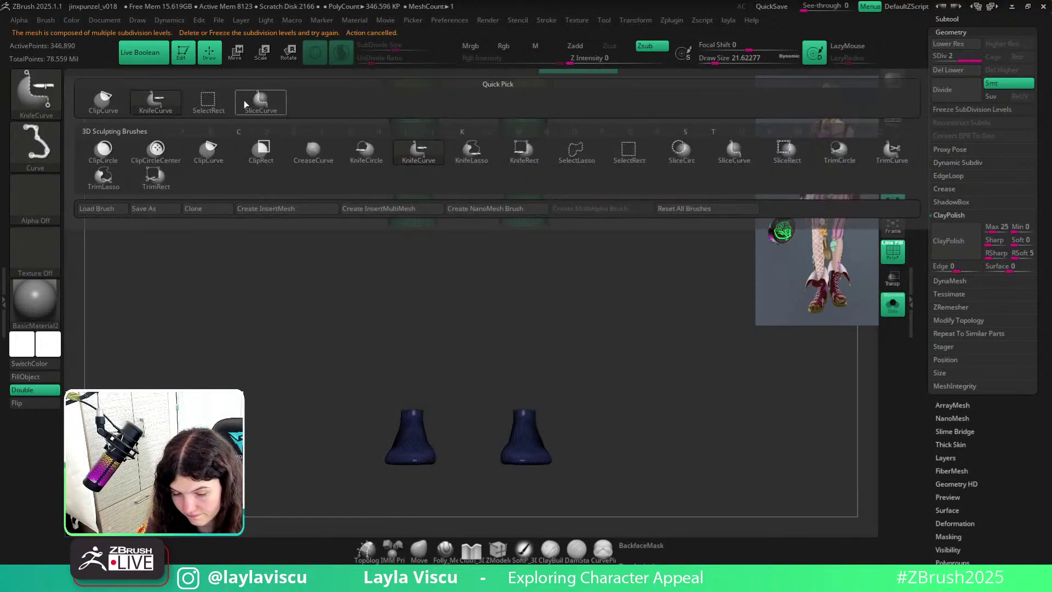
left_click(208, 100)
left_click(510, 334, "ctrl+shift")
key("shift+f")
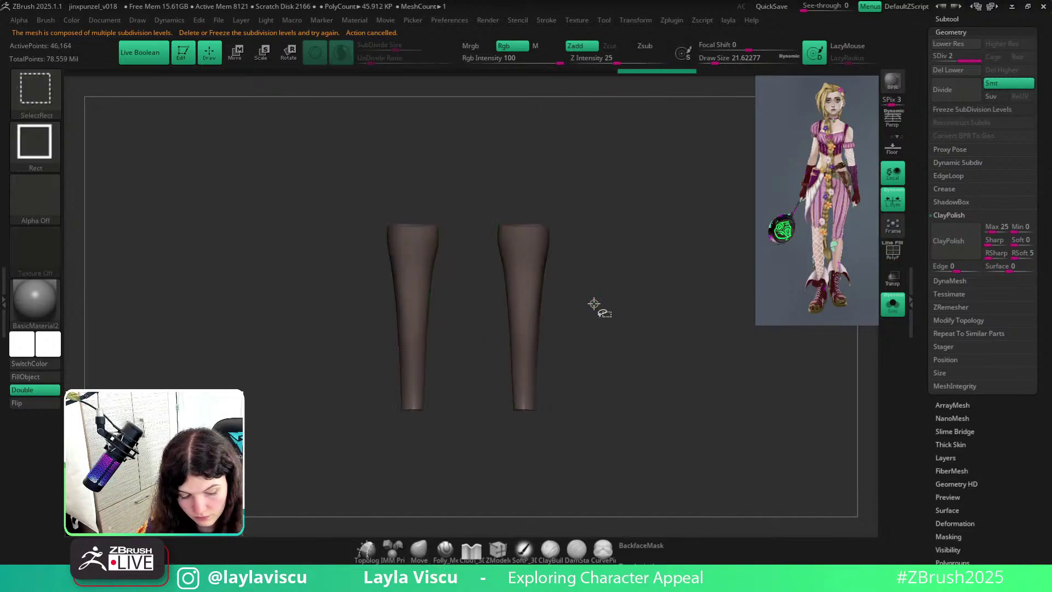
Grow the visible part of the lower legs repeatedly to include part of the knees and feet, with the polyframe shown.
key("ctrl+shift+x")
key("ctrl+shift+x")
key("ctrl+shift+x")
key("ctrl+shift+x")
key("ctrl+shift+x")
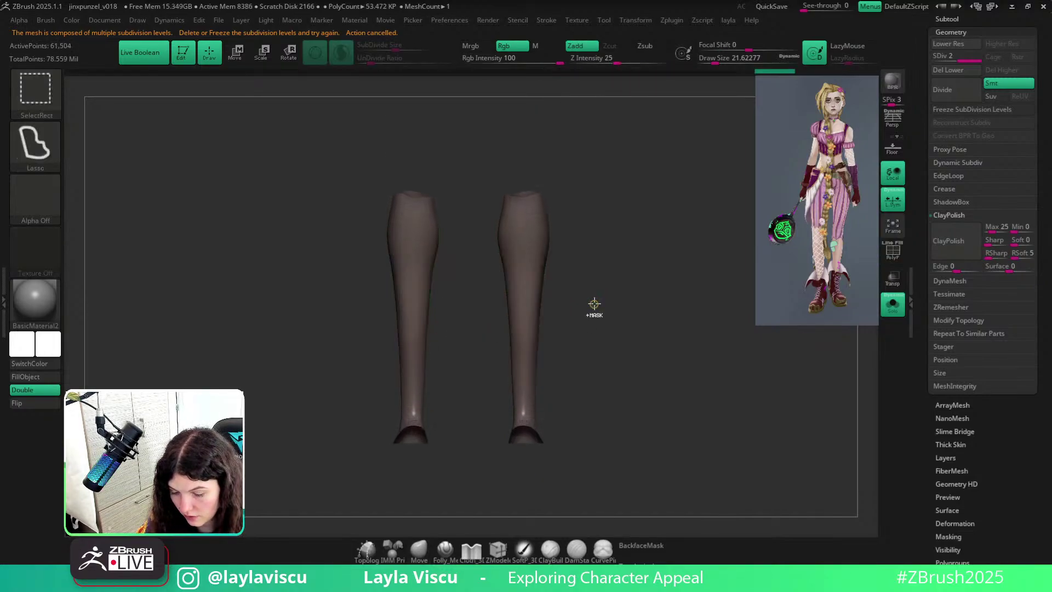
left_click_drag(536, 471, 433, 465)
key("shift+f")
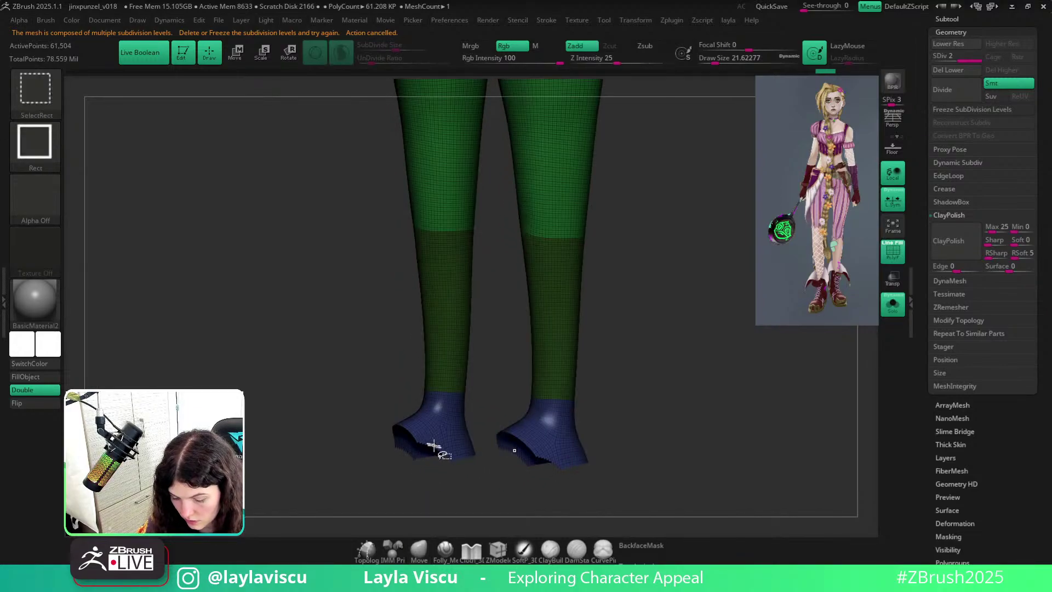
right_click_drag(434, 445, 486, 484, "ctrl")
left_click_drag(486, 484, 553, 485)
right_click_drag(486, 381, 466, 339, "ctrl")
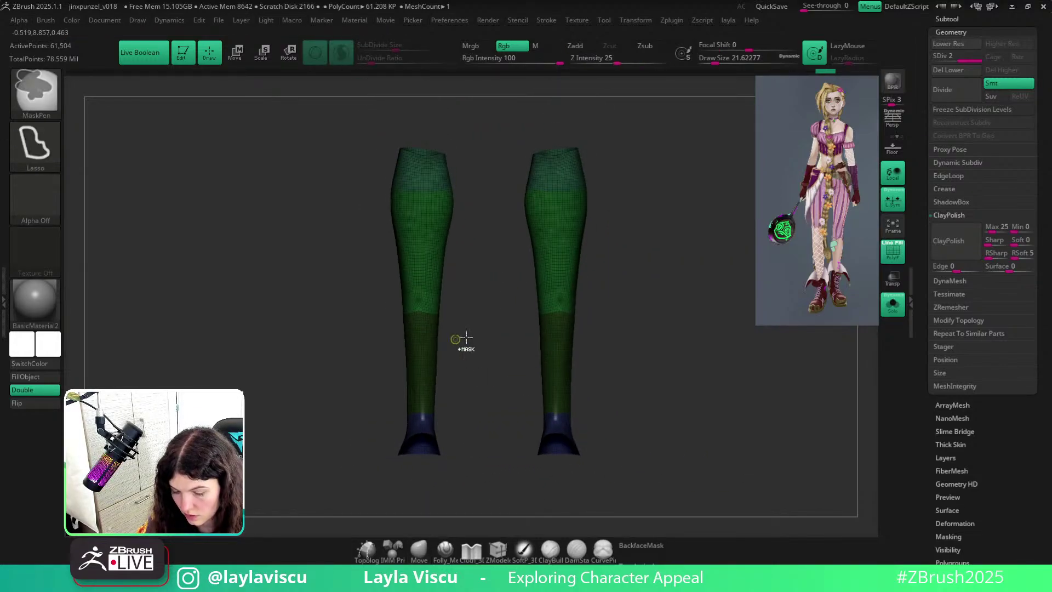
Try deleting the leg mesh's lower subdivision levels and its hidden geometry, and undo both deletions.
left_click(958, 71)
key("space")
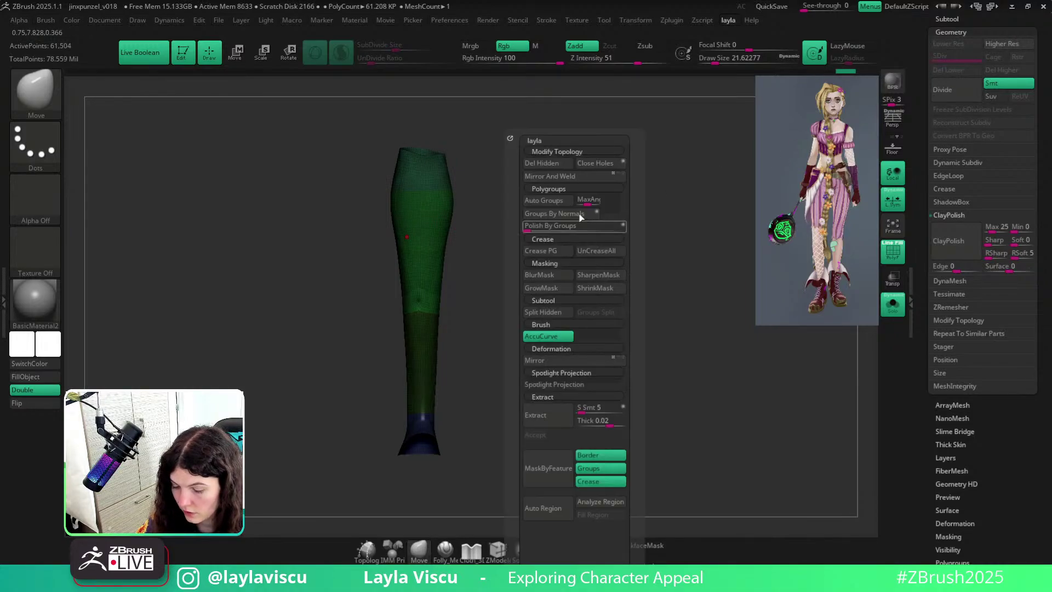
left_click(543, 175)
left_click_drag(525, 273, 553, 389)
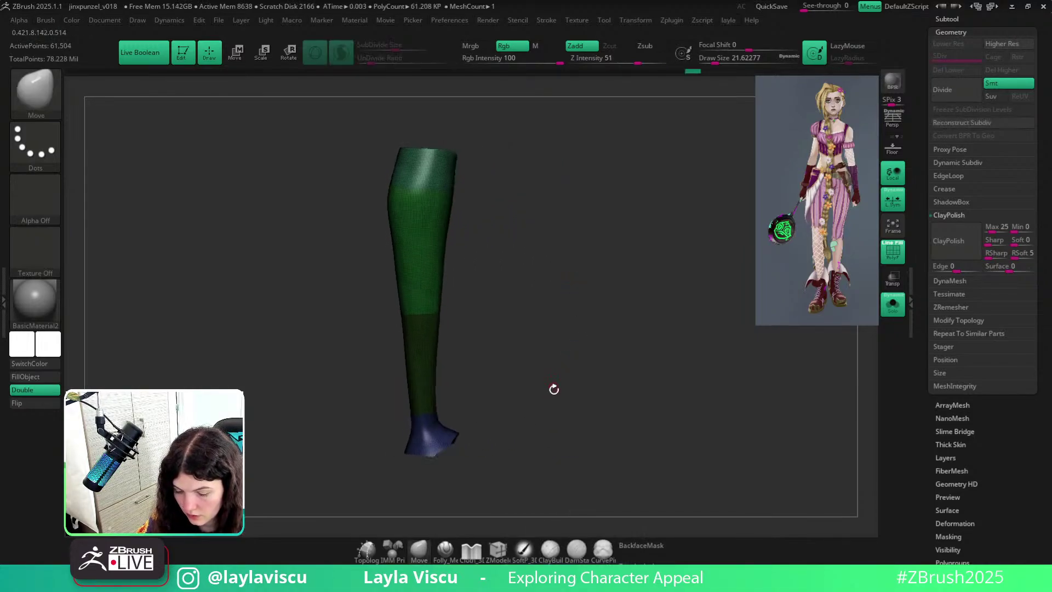
key("ctrl+z")
key("ctrl+z")
Set the duplicated body to subdivision level 1 and delete its higher subdivision levels.
left_click_drag(937, 61, 937, 60)
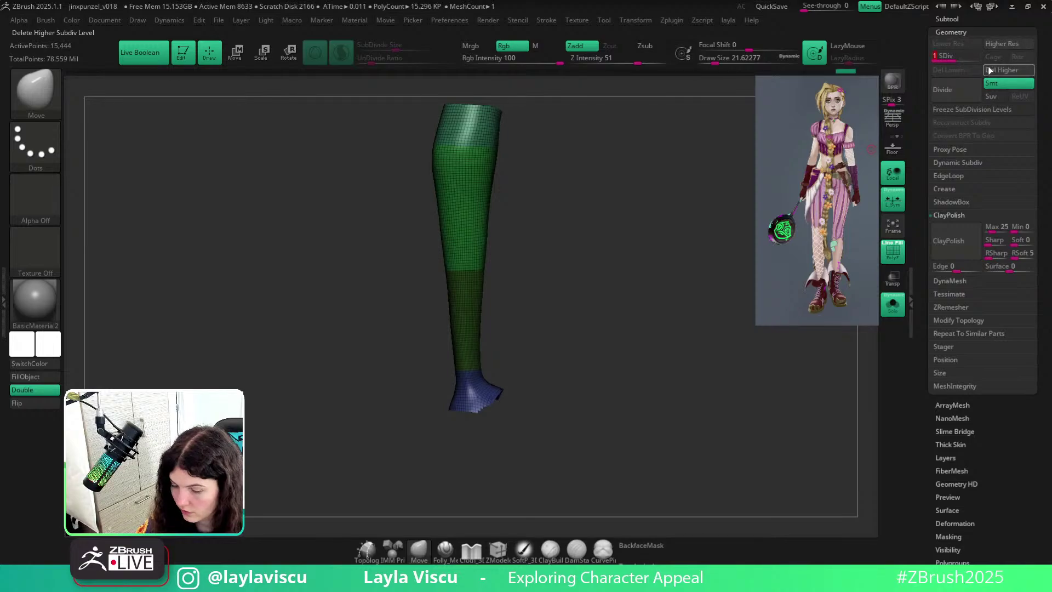
right_click_drag(502, 390, 479, 493, "ctrl")
right_click_drag(466, 307, 459, 353, "ctrl")
Set ZModeler's polygon action to Delete with the Polyloop target and remove a polyloop around the foot below the ankle.
key("b")
key("z")
key("m")
key("space")
left_click(297, 166)
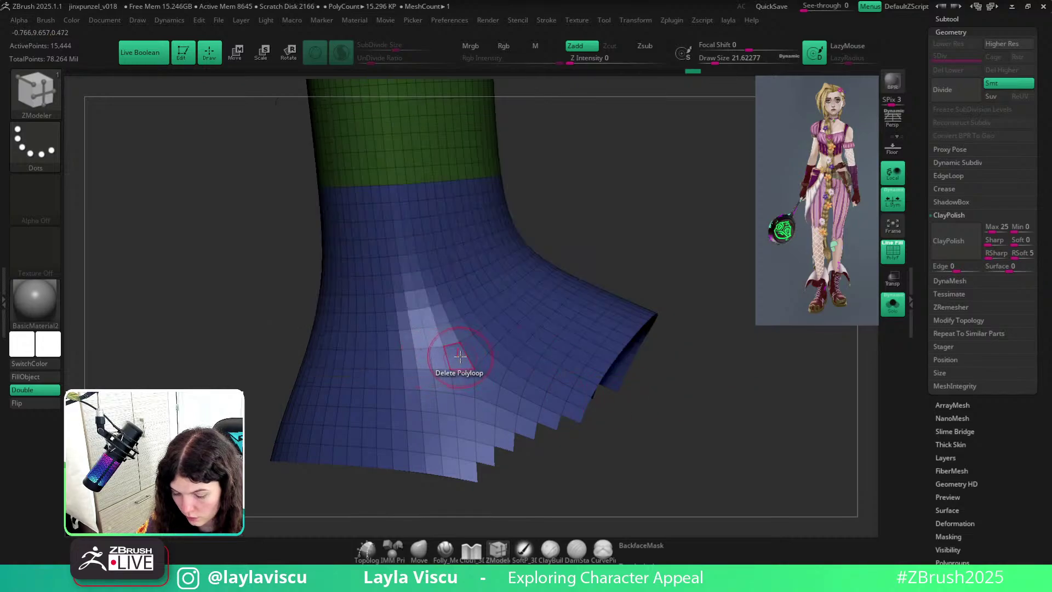
left_click(460, 356)
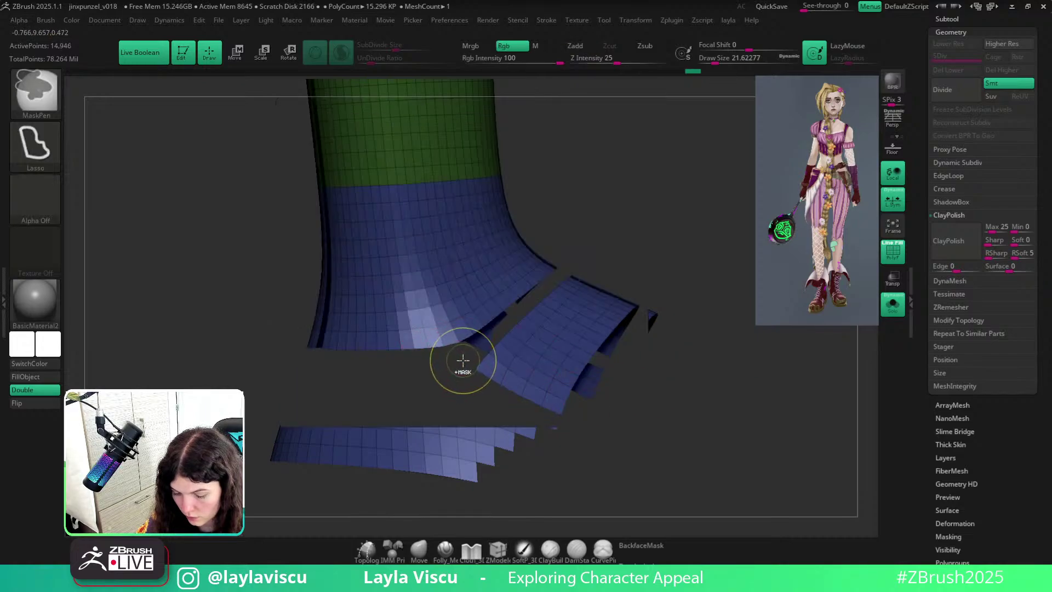
Isolate the foot portion below the ankle cut and delete it from the body copy.
left_click(451, 335)
left_click(552, 340, "ctrl+alt+shift")
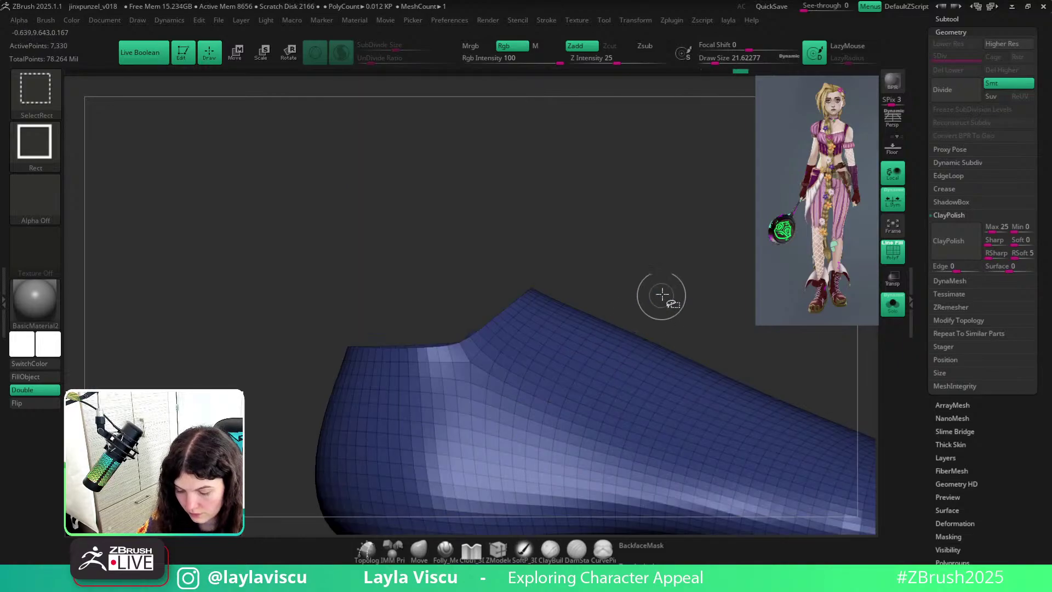
left_click(548, 214, "ctrl+shift")
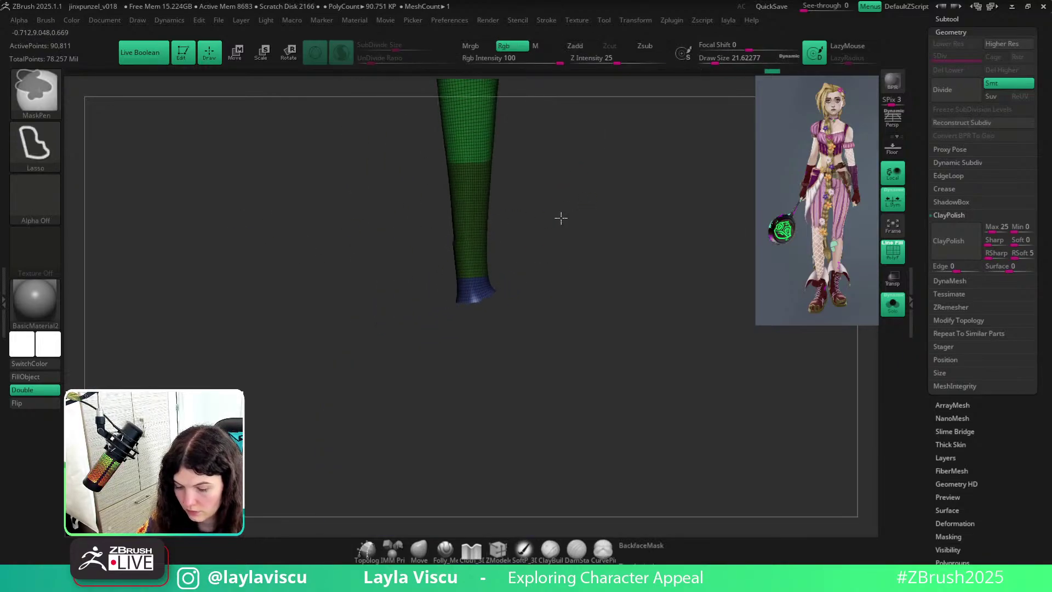
Show only the lower-leg polygroups of both legs, from just below the knees to the ankle openings.
left_click_drag(545, 202, 476, 220, "alt")
left_click(478, 216, "ctrl+shift")
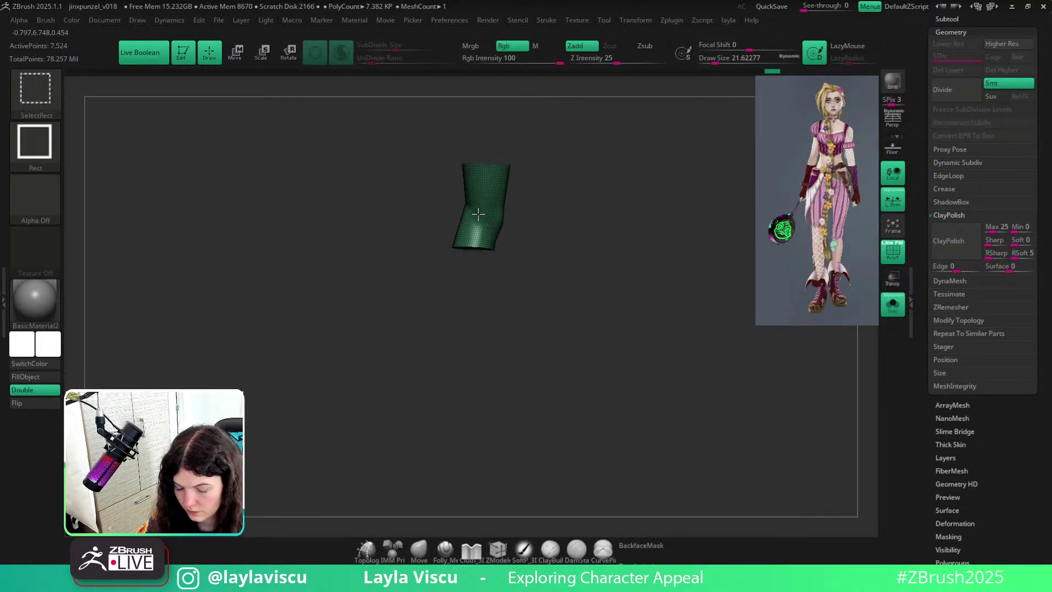
left_click(537, 307, "ctrl+shift")
left_click(475, 306, "ctrl+shift")
left_click(483, 370, "ctrl+shift")
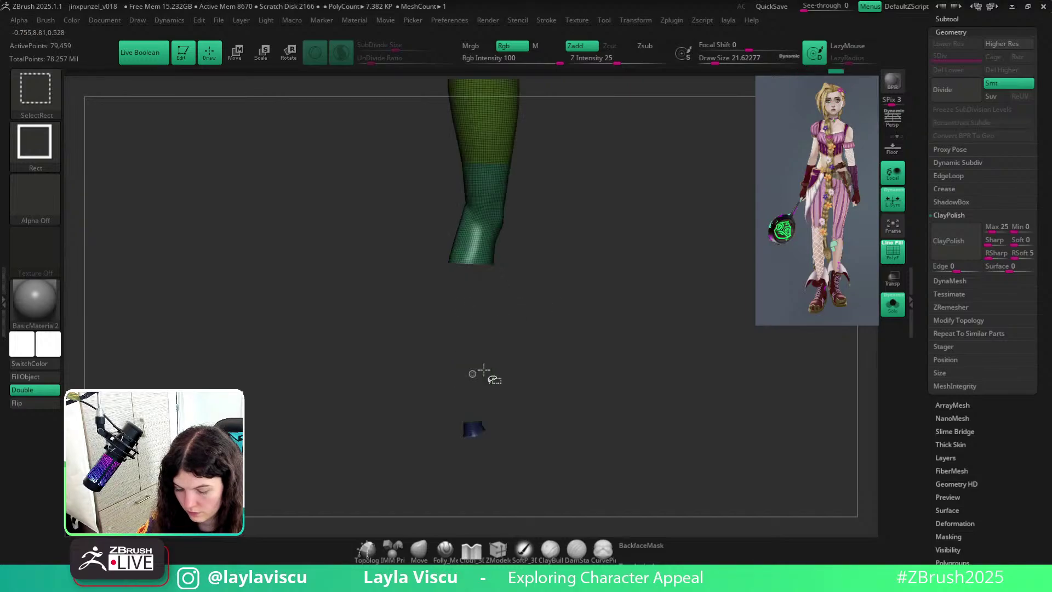
left_click(474, 428, "ctrl+shift")
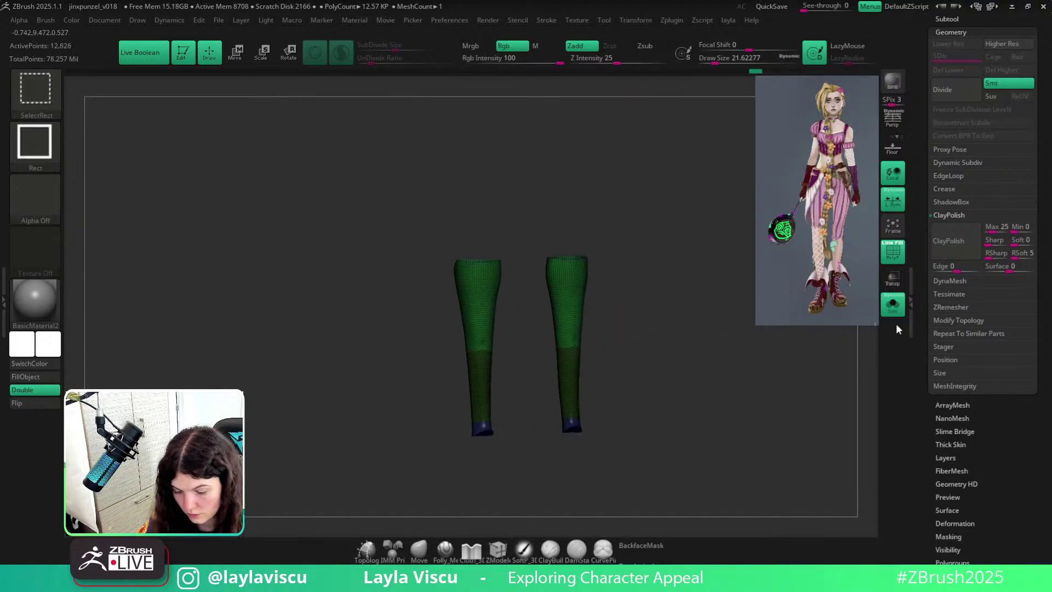
Check the leg section against the full character, expand its visible area to above the knees, and isolate the body copy again.
left_click(893, 305)
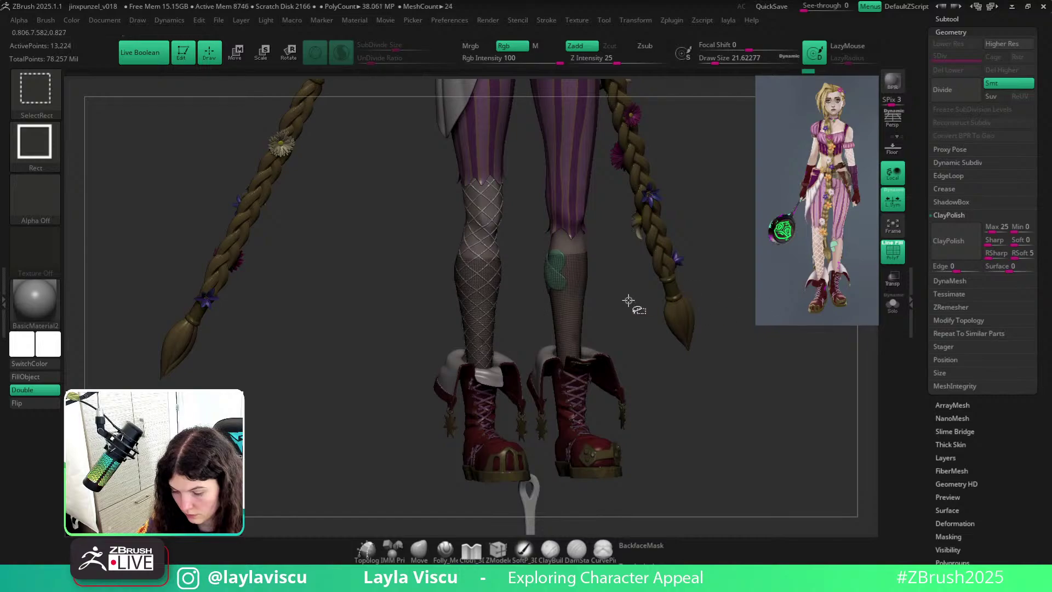
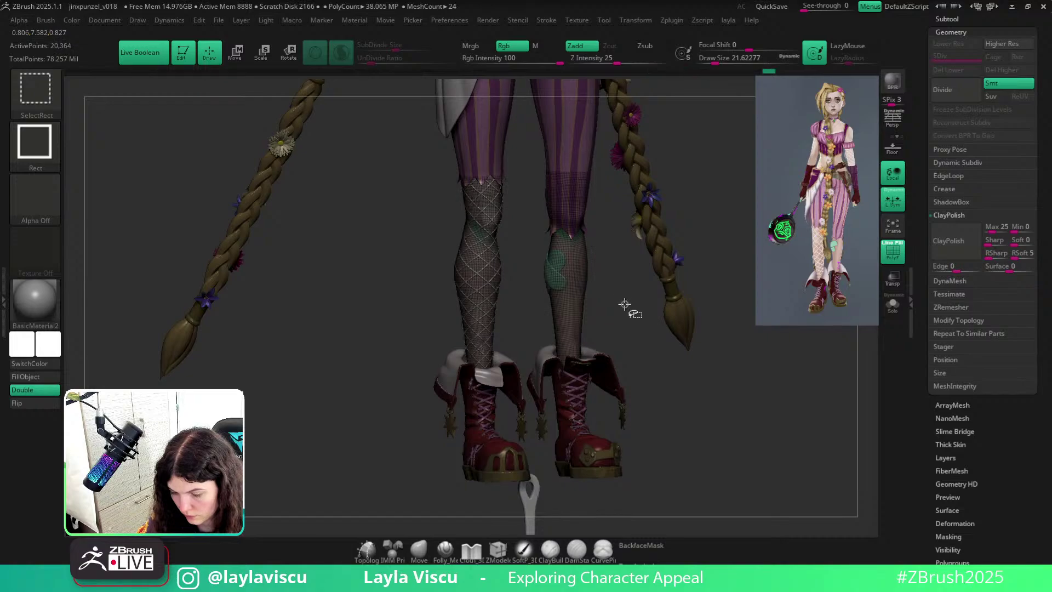
key("ctrl+shift+x")
key("ctrl+shift+x")
key("ctrl+shift+x")
left_click(893, 306)
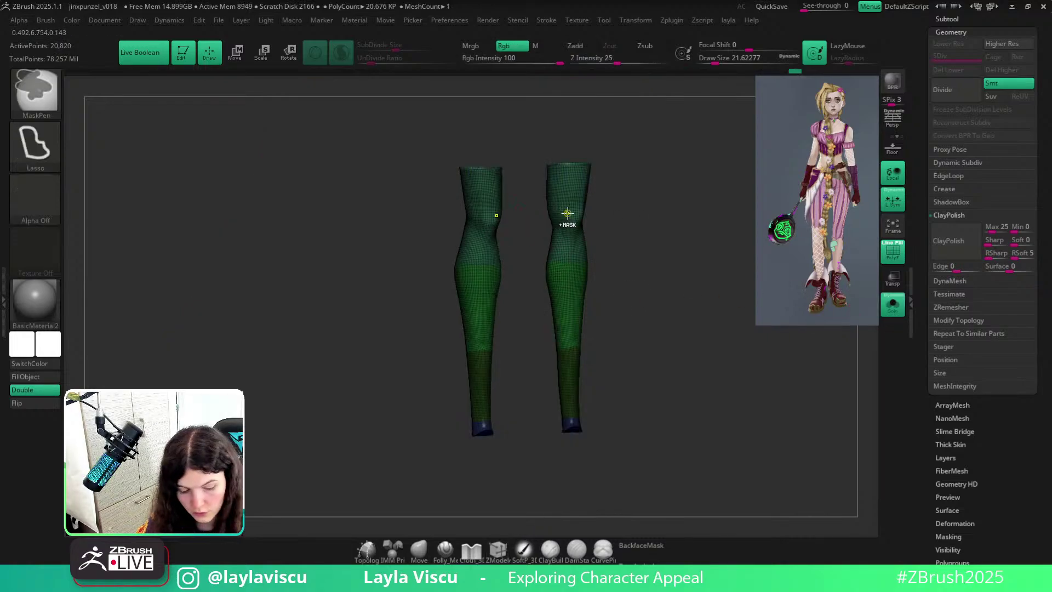
Keep only the fishnet-stocking leg from above the knee to the ankle and delete the rest of the body copy.
left_click(570, 230, "ctrl+shift")
left_click(482, 183, "ctrl+shift")
left_click(505, 258, "ctrl+shift")
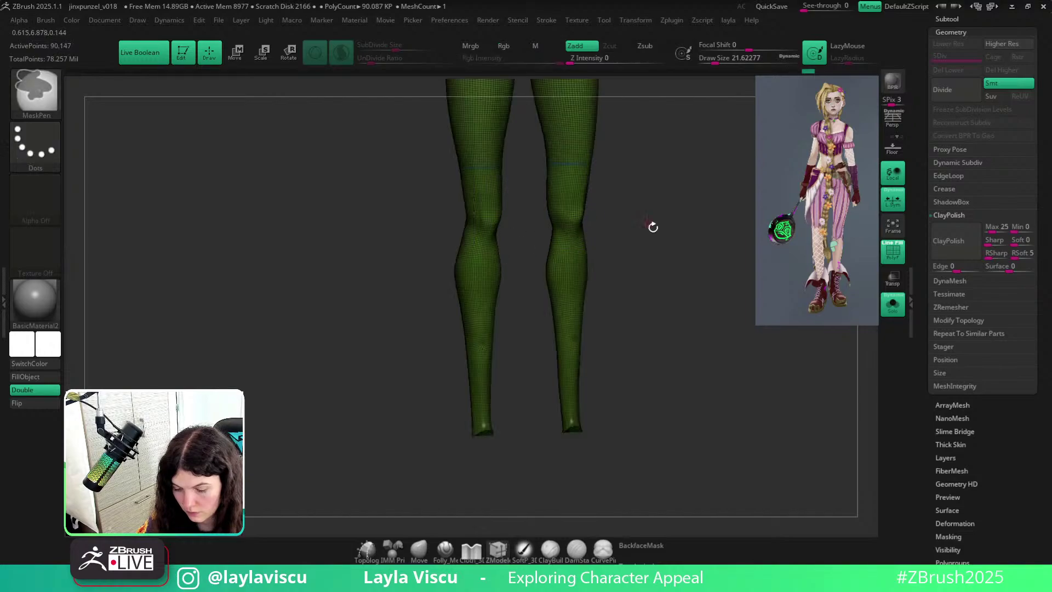
key("ctrl+z")
key("ctrl+z")
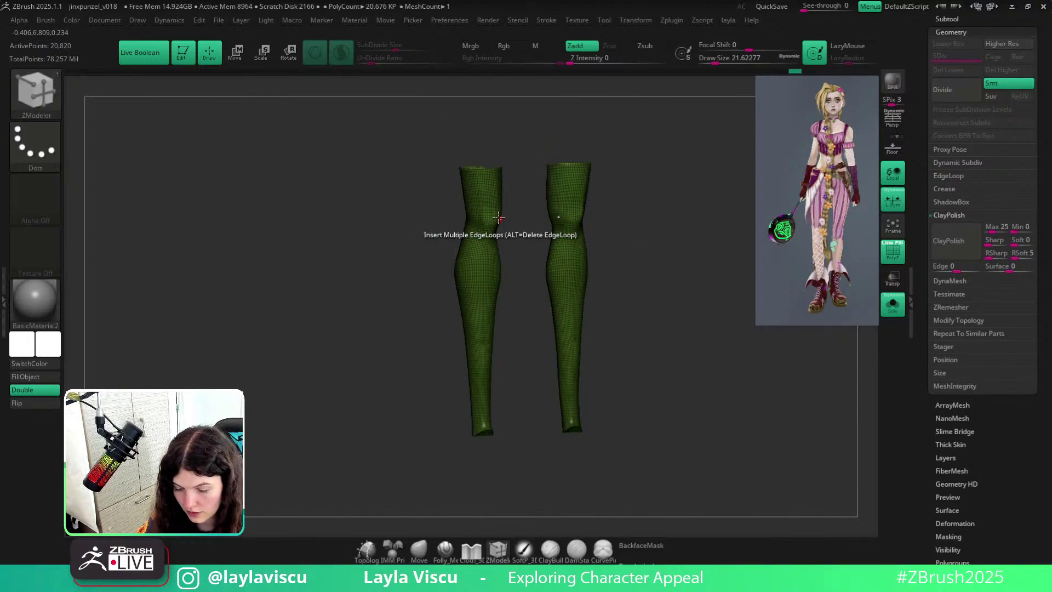
left_click_drag(350, 108, 530, 513, "ctrl+shift")
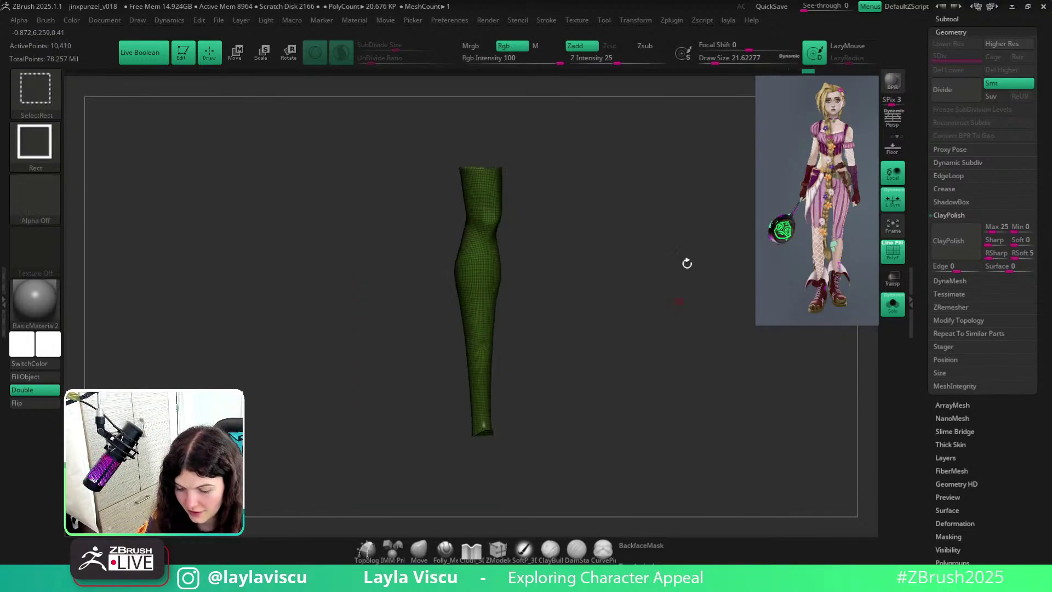
scroll(472, 172, "up", 10)
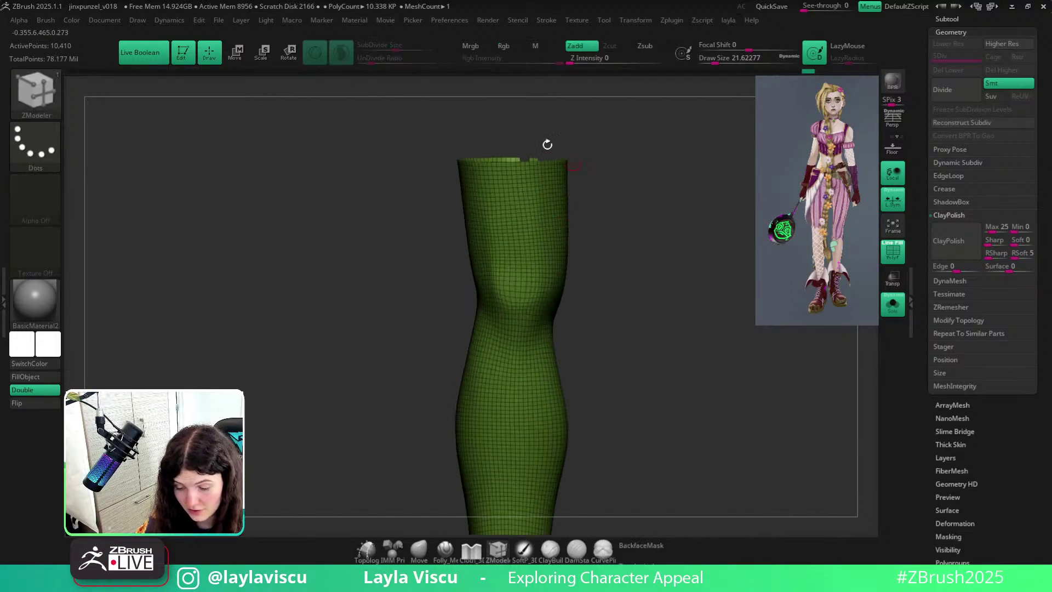
mouse_move(616, 199)
left_mouse_down()
mouse_move(634, 235)
mouse_move(630, 290)
left_mouse_up()
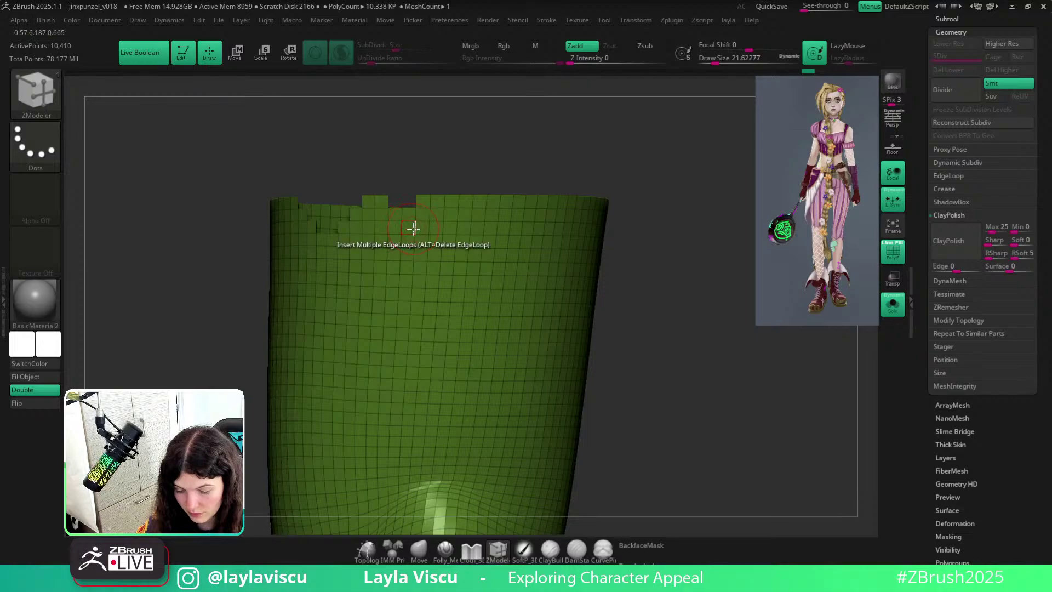
Delete a polyloop just below the leg's jagged upper edge and remove the ragged strip above it.
left_click(412, 229)
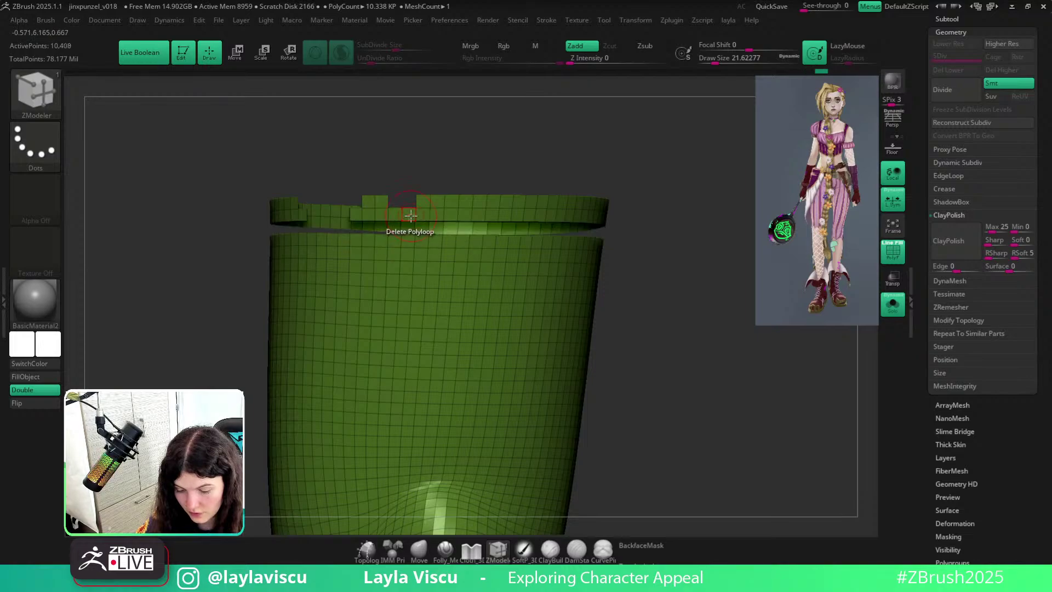
left_click(439, 201)
left_click_drag(327, 181, 402, 220, "ctrl+shift")
left_click_drag(426, 158, 470, 174, "ctrl+shift")
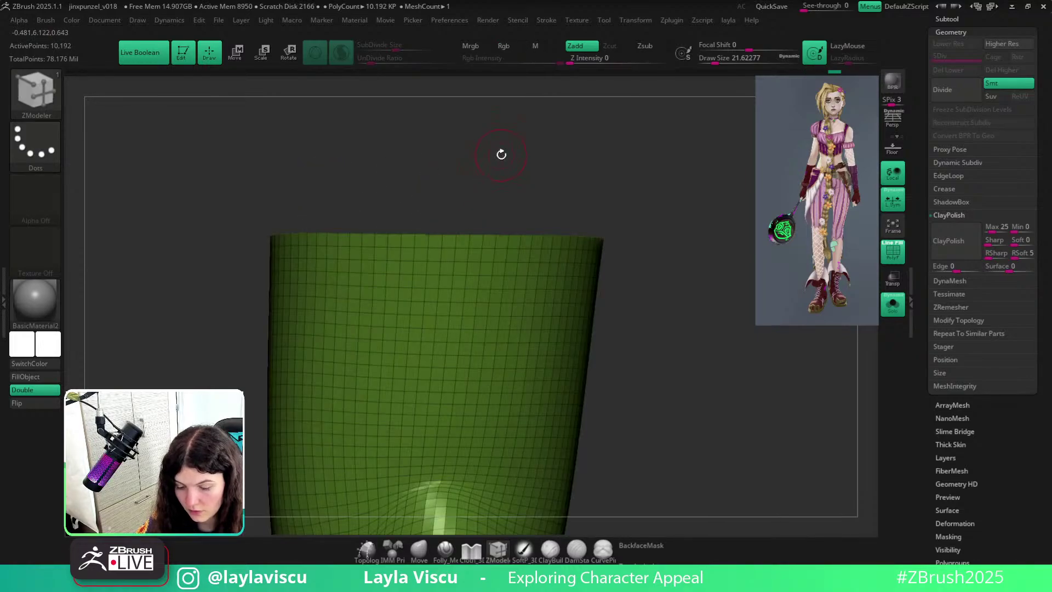
key("space")
left_click(482, 168)
Remesh the leg with ZRemesher using SmoothGroups 0 and AdaptiveSize 0.
right_click_drag(395, 176, 386, 107, "ctrl")
right_click_drag(618, 298, 665, 304)
right_click_drag(665, 304, 631, 99, "alt")
right_click_drag(540, 329, 582, 298, "ctrl")
mouse_move(570, 209)
right_mouse_down("alt")
mouse_move(550, 348)
mouse_move(507, 380)
mouse_move(571, 381)
right_mouse_up("alt")
right_click_drag(570, 381, 543, 342, "alt")
left_click(953, 294)
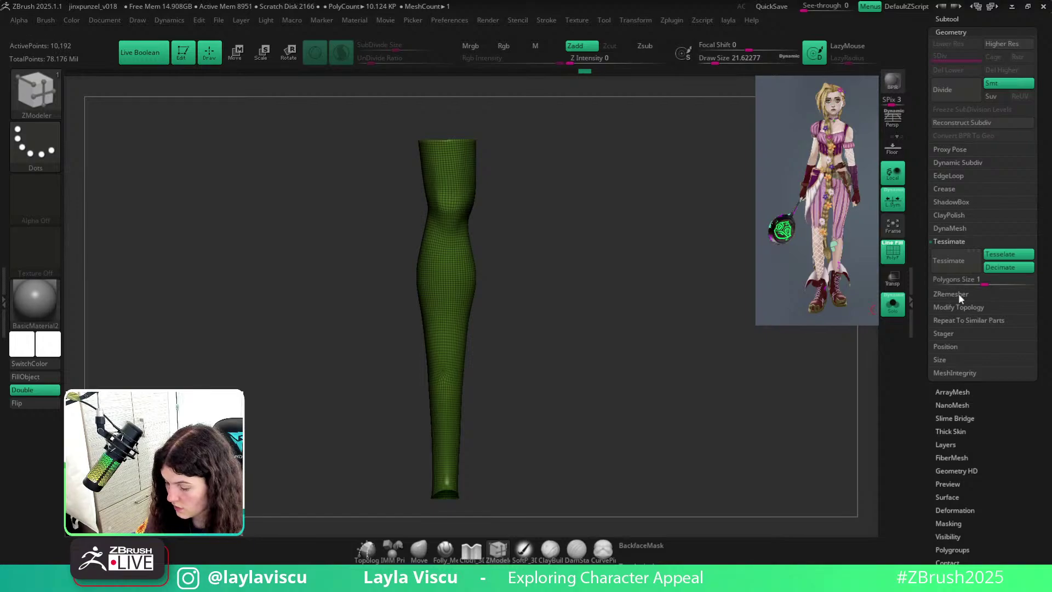
left_click(959, 293)
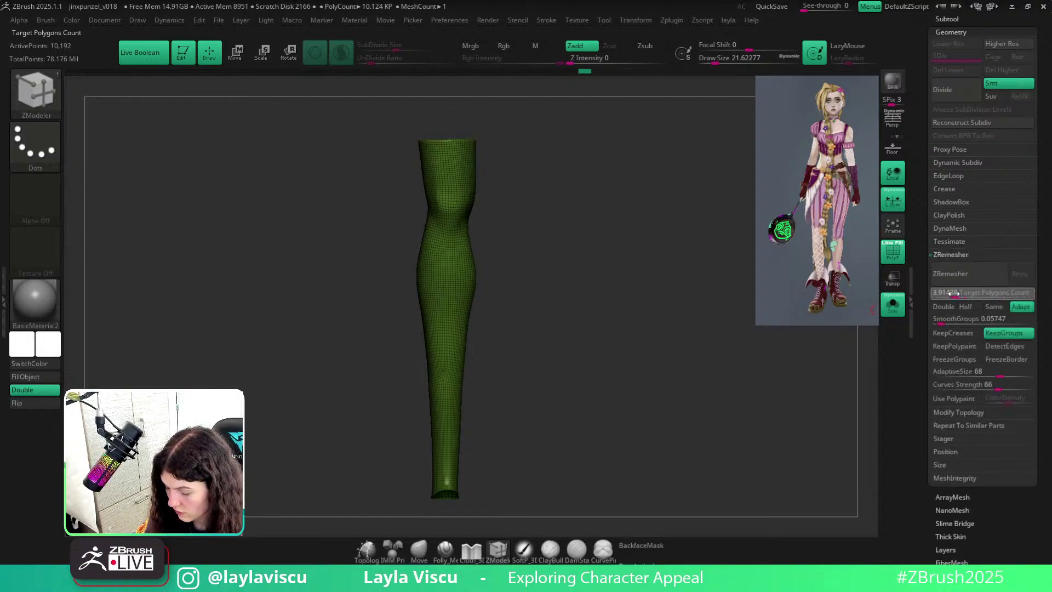
left_click_drag(942, 322, 931, 322)
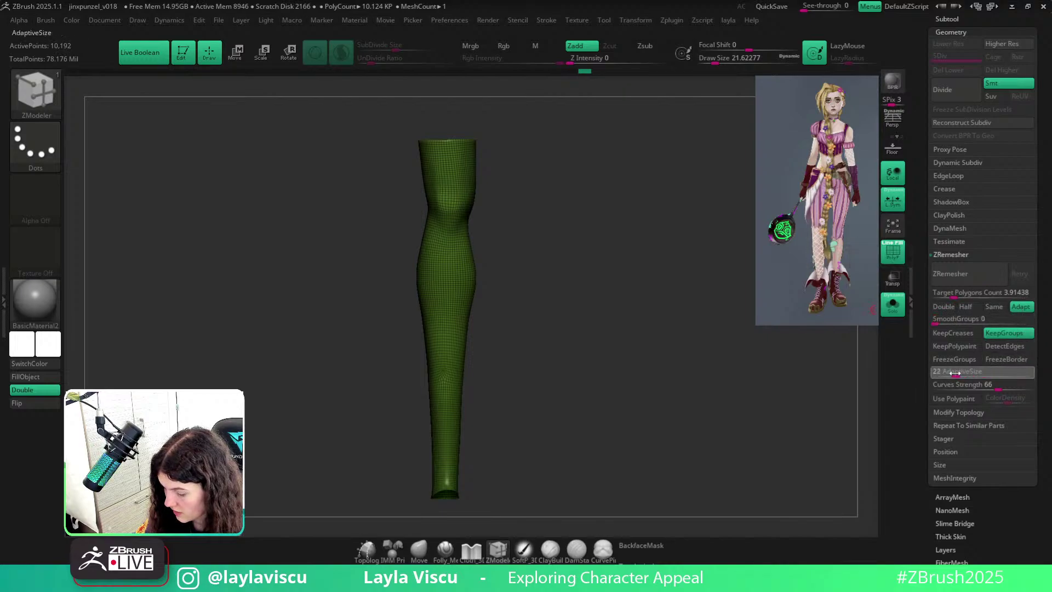
left_click_drag(955, 374, 954, 373)
left_click(950, 275)
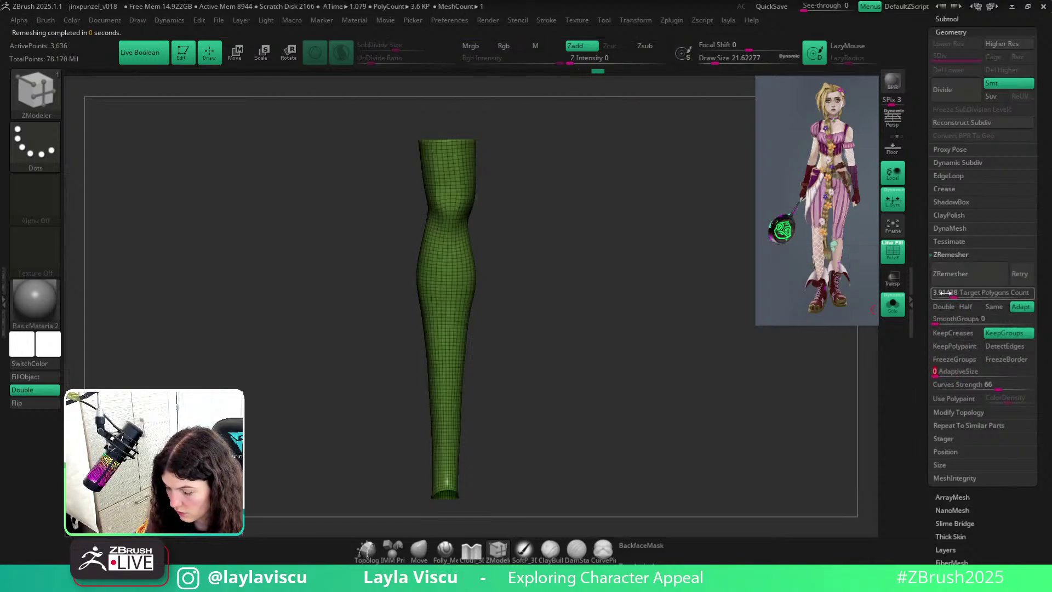
Try remeshing the leg with a target polygon count of 0.36727 and again at Half, and undo both remeshes.
left_click_drag(946, 293, 938, 293)
left_click(951, 274)
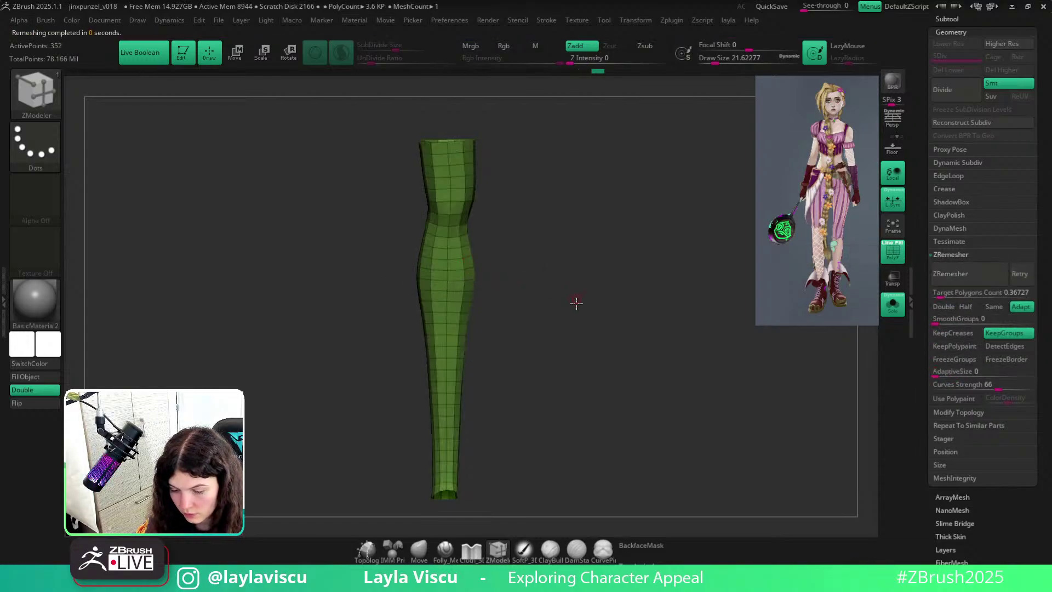
left_click_drag(576, 303, 580, 332)
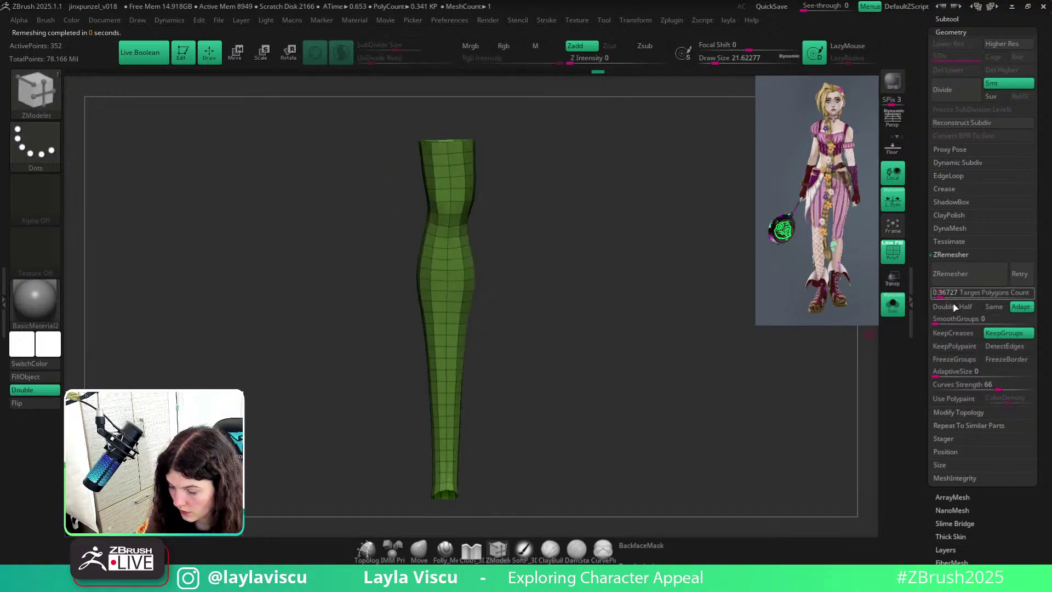
left_click(961, 277)
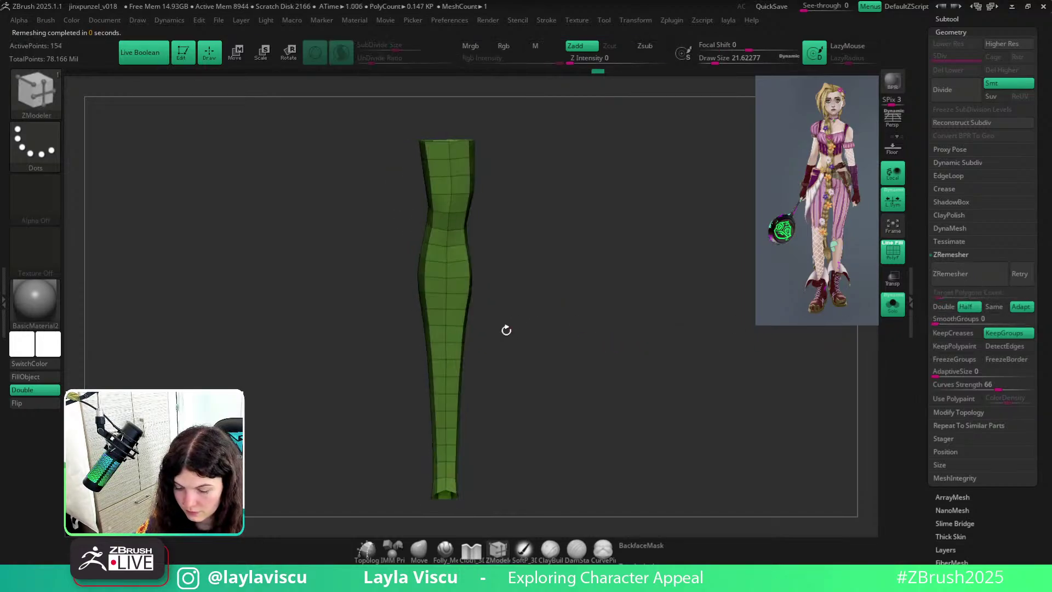
left_click_drag(504, 328, 543, 350)
key("ctrl+z")
key("ctrl+z")
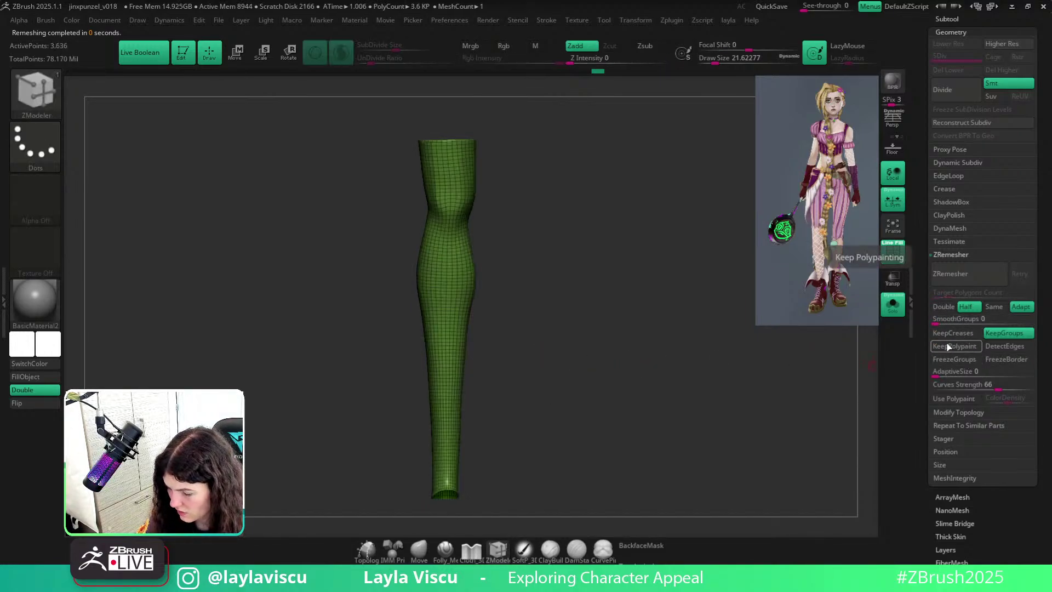
Turn off Adapt and remesh the leg repeatedly with the Half option down to a coarse quad grid.
left_click(1022, 308)
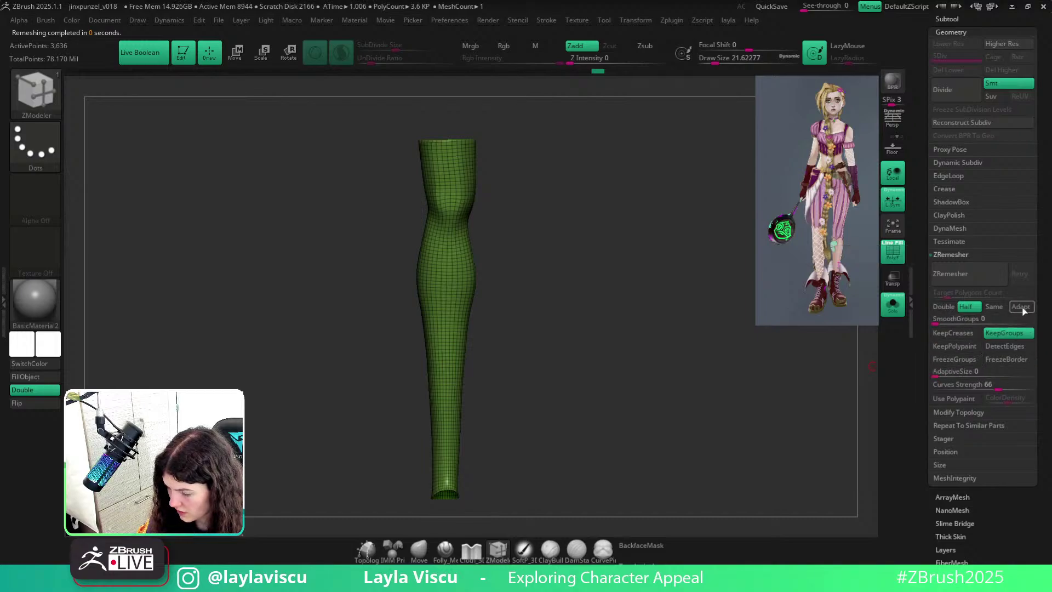
left_click(979, 276)
left_click(979, 275)
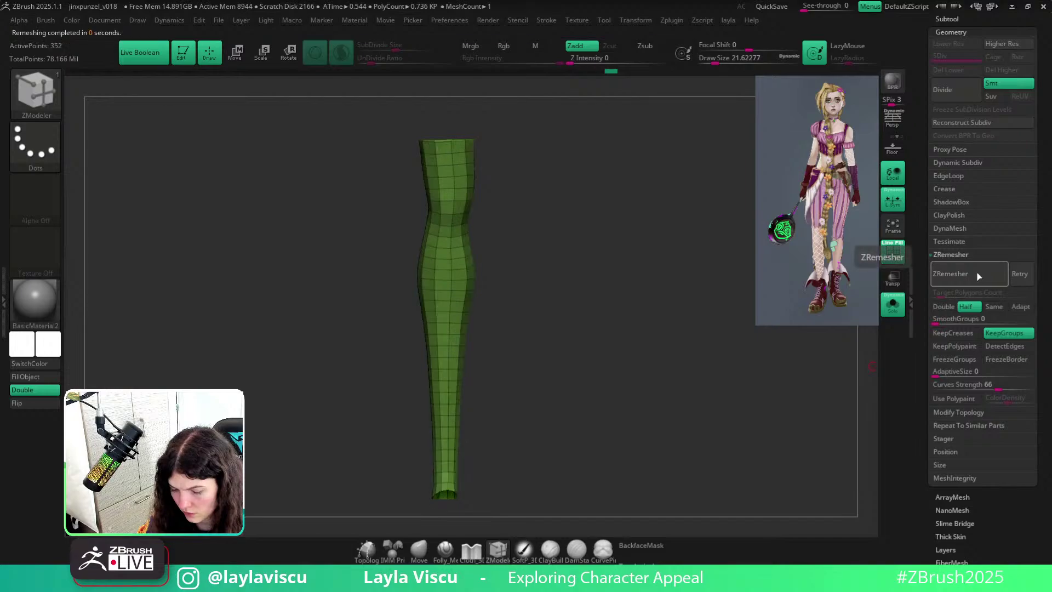
left_click(979, 275)
mouse_move(652, 315)
left_mouse_down()
mouse_move(580, 321)
mouse_move(647, 317)
mouse_move(541, 521)
left_mouse_up()
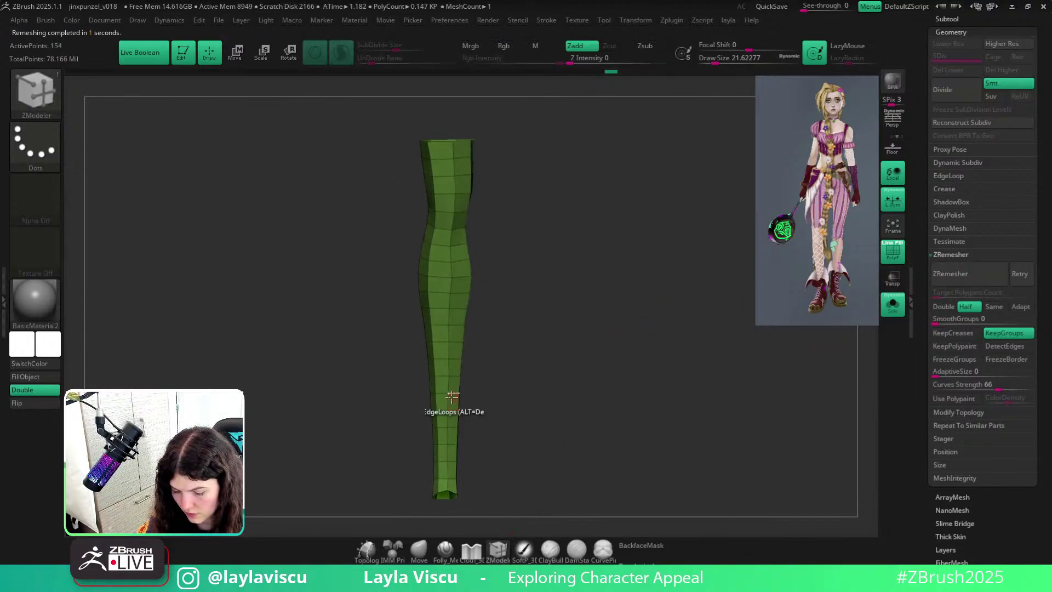
Delete one horizontal edge loop across the calf just below the knee.
mouse_move(460, 261)
right_mouse_down("ctrl")
mouse_move(459, 283)
mouse_move(455, 274)
mouse_move(480, 247)
mouse_move(497, 285)
mouse_move(475, 294)
mouse_move(463, 282)
right_mouse_up("ctrl")
right_click(461, 262)
left_click(463, 283, "alt")
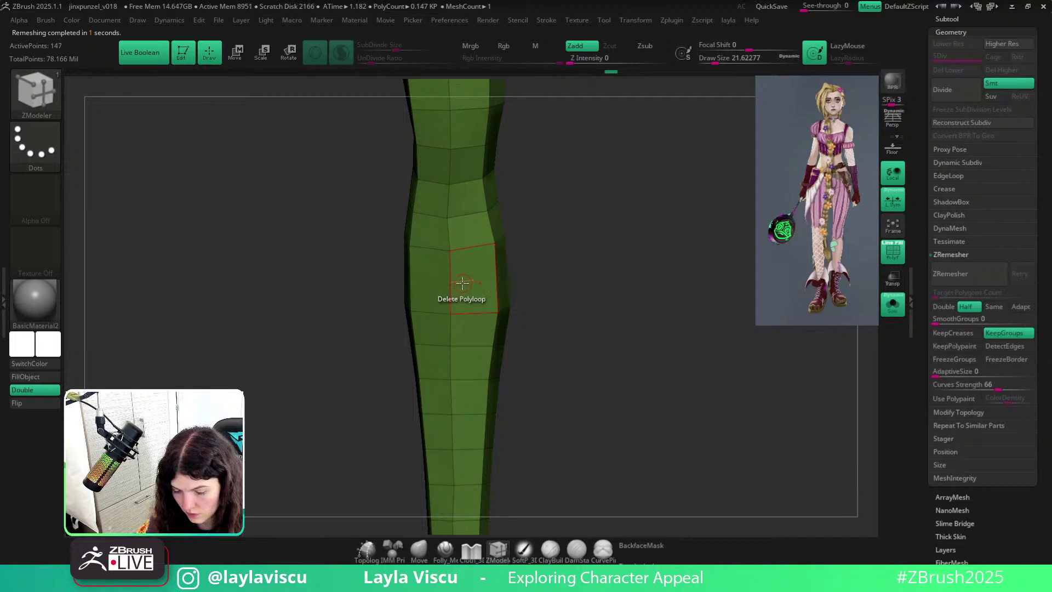
Set ZModeler's edge action to Slide with the EdgeLoop Complete target and even out the spacing of the calf's horizontal loops.
key("space")
left_click(523, 235)
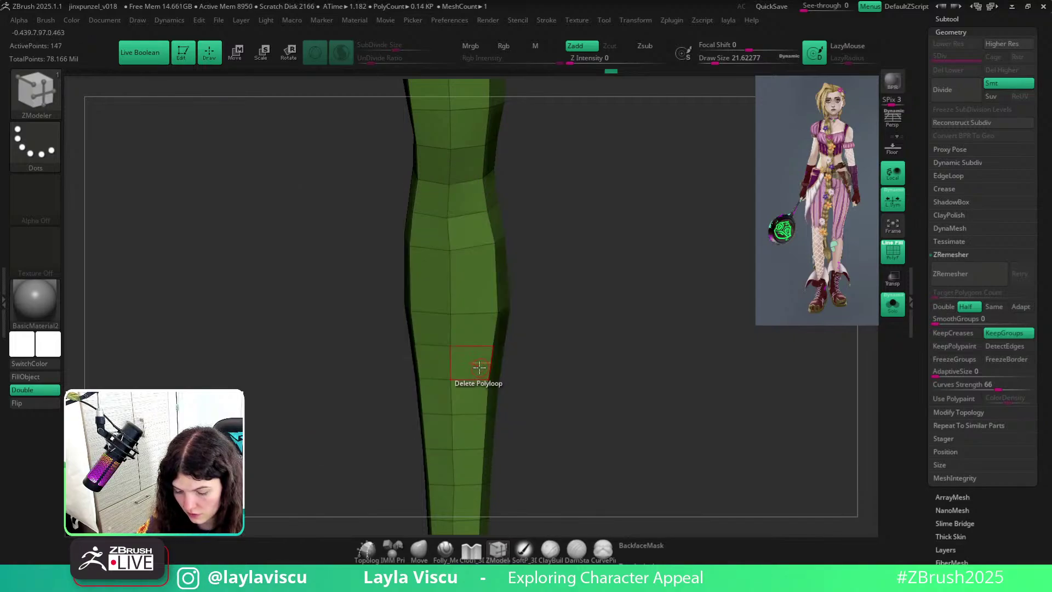
key("space")
left_click(459, 369)
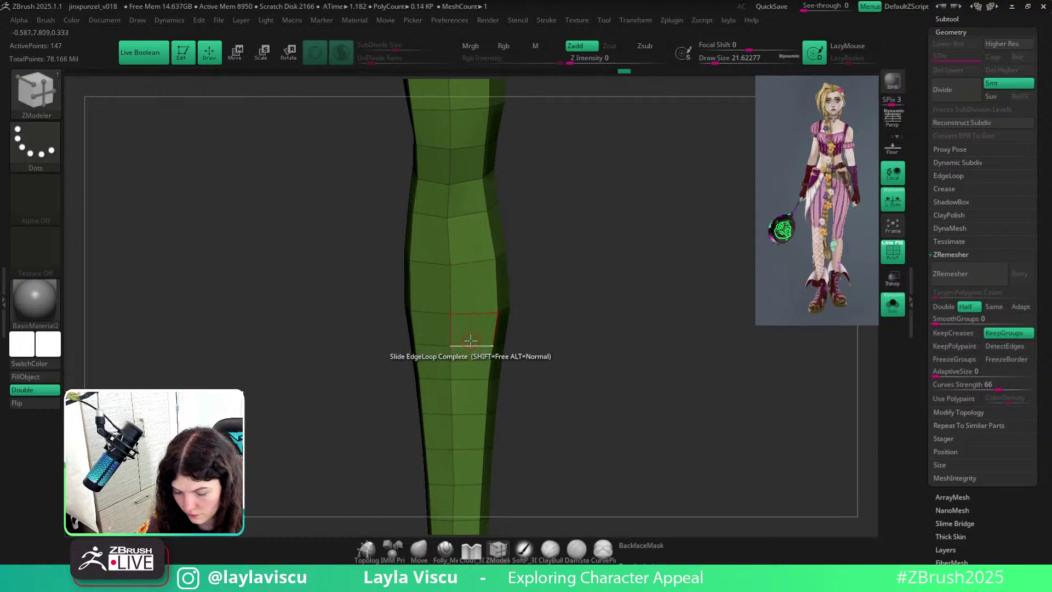
left_click_drag(471, 313, 469, 309)
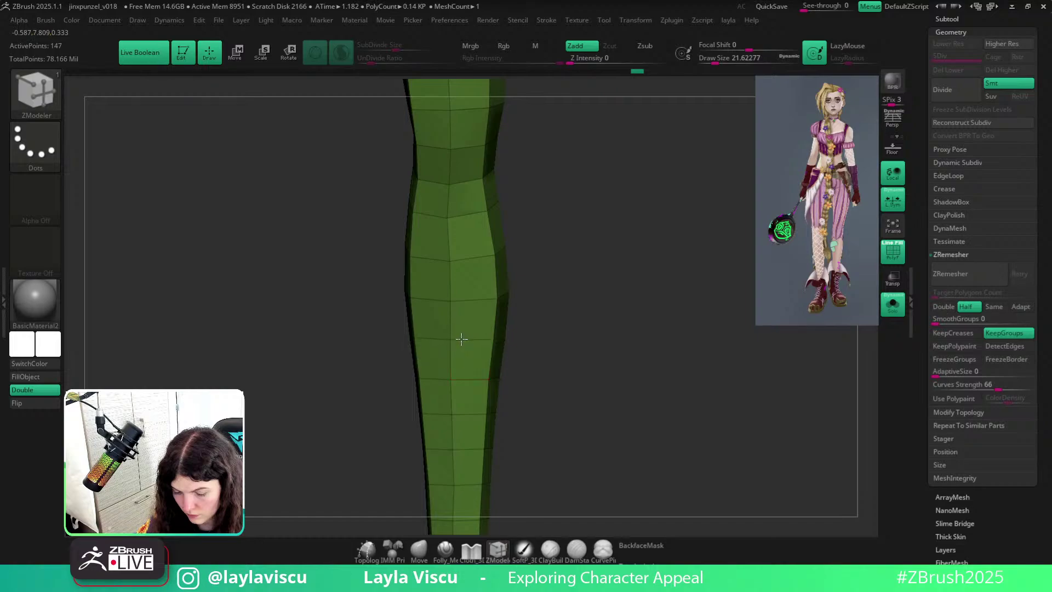
Try remeshing the leg with a target polygon count of 0.1, and undo the remesh.
mouse_move(462, 339)
right_mouse_down("ctrl")
mouse_move(413, 336)
mouse_move(559, 367)
mouse_move(493, 376)
mouse_move(530, 339)
mouse_move(573, 356)
mouse_move(536, 274)
mouse_move(599, 258)
mouse_move(489, 283)
mouse_move(523, 326)
mouse_move(488, 368)
mouse_move(647, 369)
mouse_move(577, 349)
mouse_move(475, 357)
mouse_move(579, 354)
right_mouse_up("ctrl")
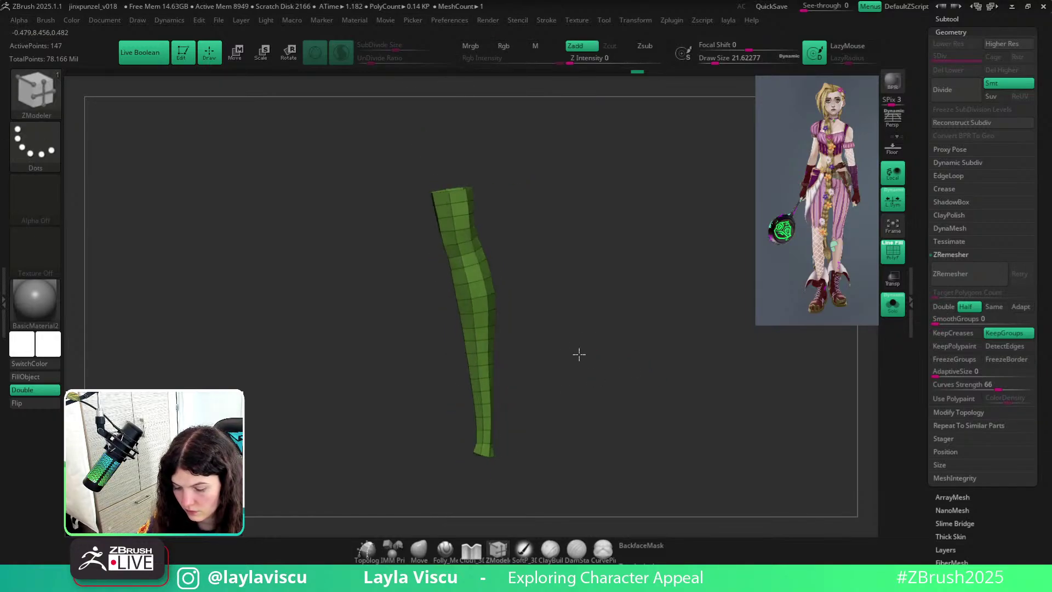
left_click(950, 280)
left_click(968, 274)
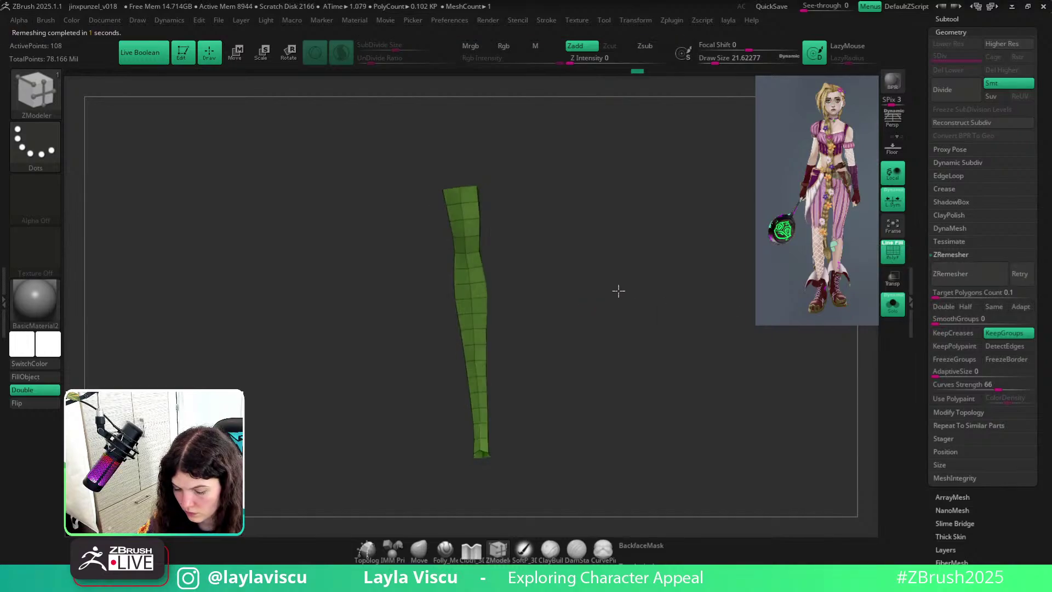
key("ctrl")
Compare the low-poly leg with the full character, isolate it again and activate the Move gizmo on it.
left_click(894, 308)
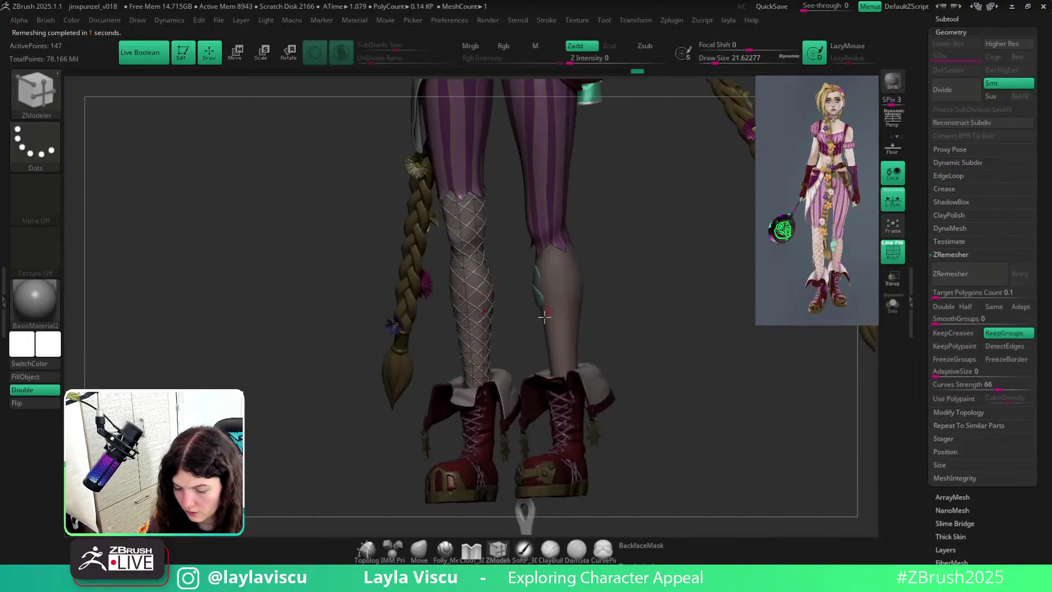
left_click(894, 310)
key("w")
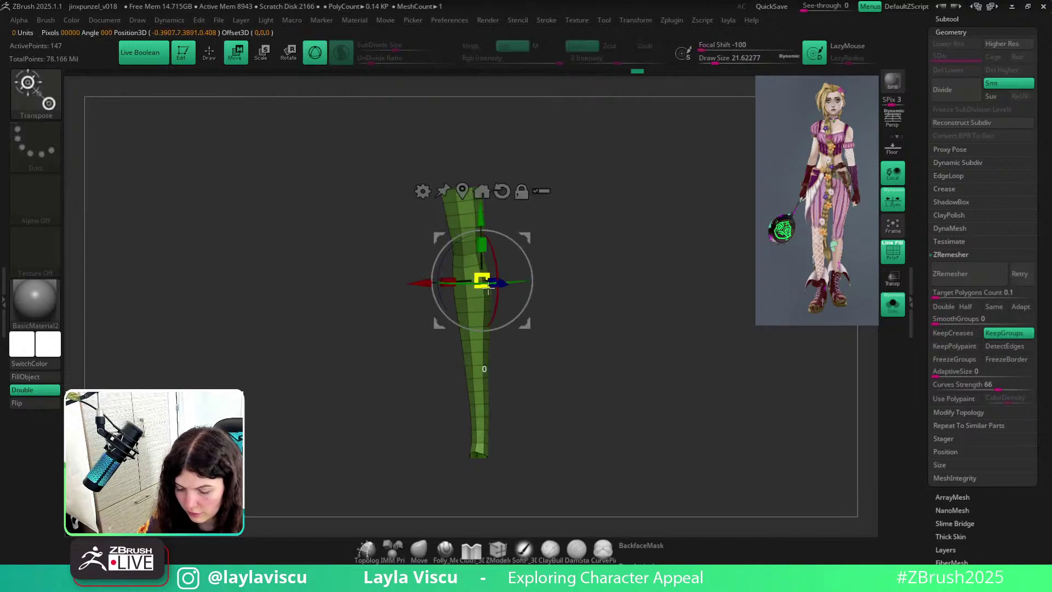
Insert the NanoMesh strand pattern on all polygons of the low-poly leg mesh with the ZModeler brush.
key("q")
mouse_move(477, 486)
left_mouse_down()
mouse_move(447, 411)
mouse_move(528, 399)
left_mouse_up()
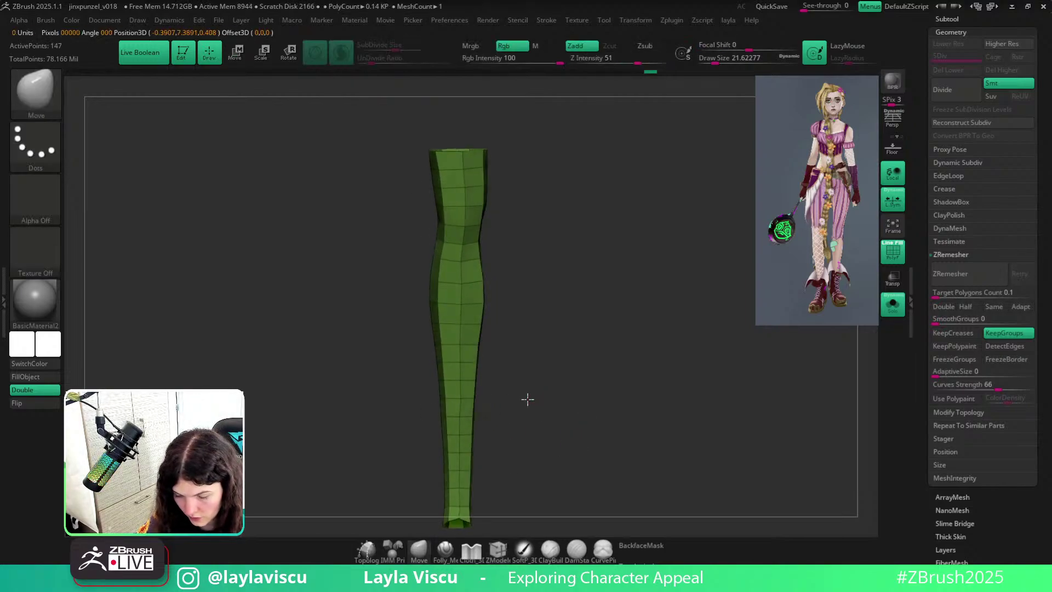
key("b")
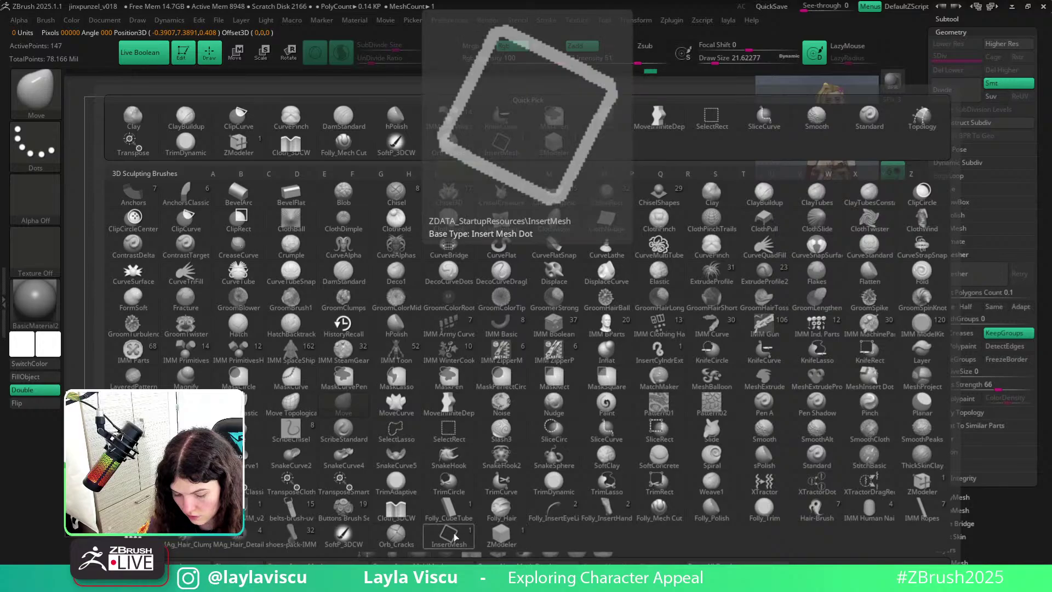
left_click(502, 535)
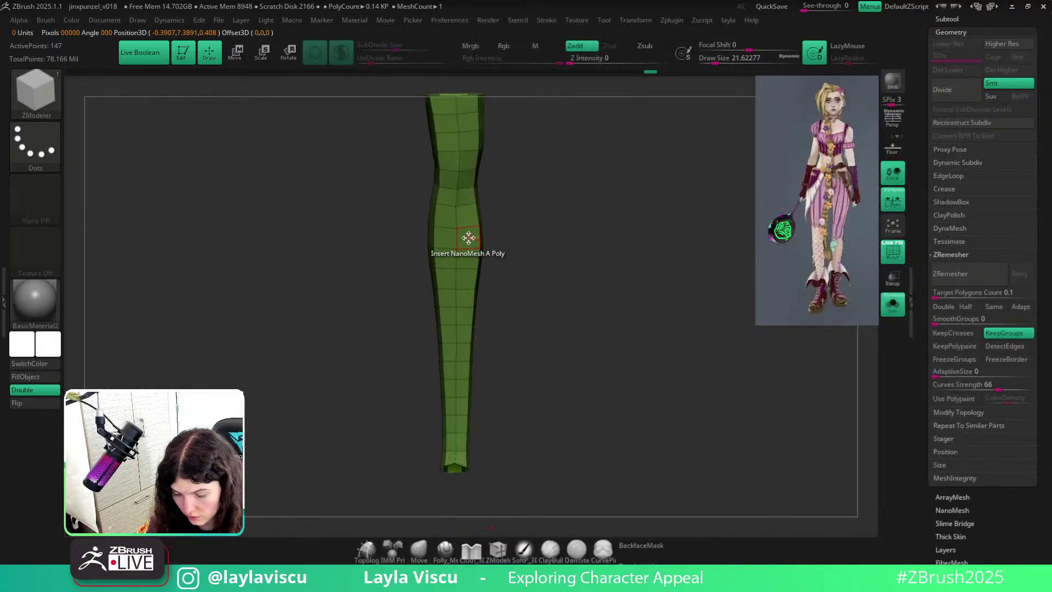
key("space")
left_click(337, 291)
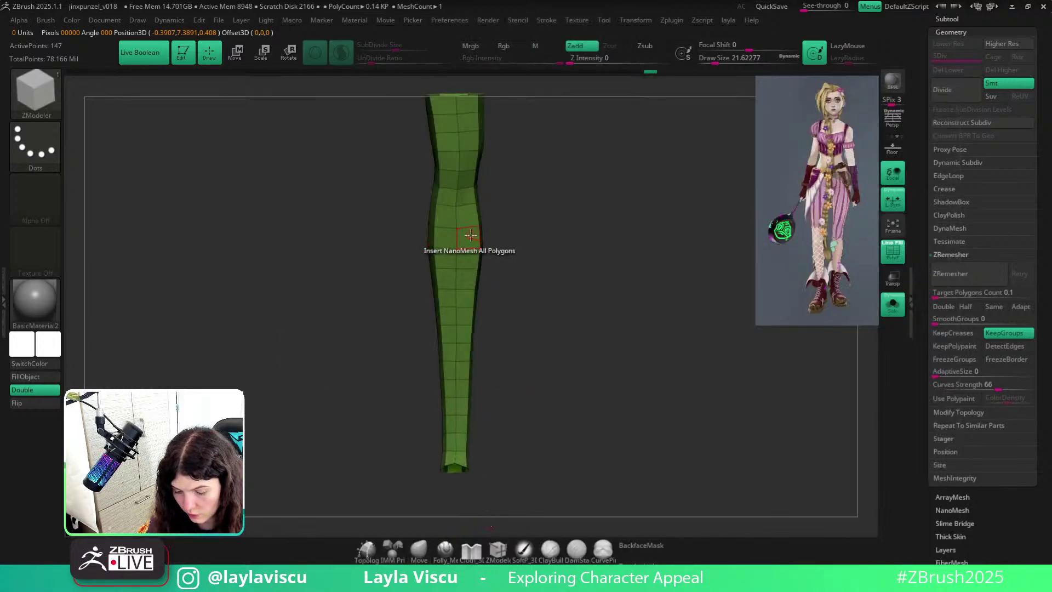
left_click_drag(468, 237, 470, 280)
Hide the NanoMesh placement polygons on the leg and set the NanoMesh size to 1.
left_click_drag(983, 493, 960, 460)
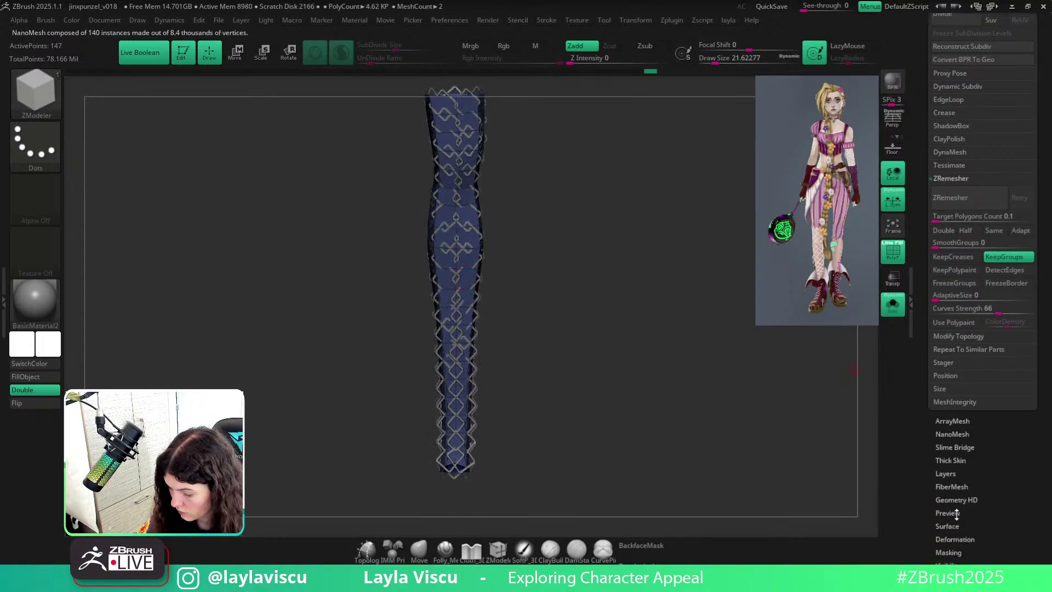
left_click(946, 434)
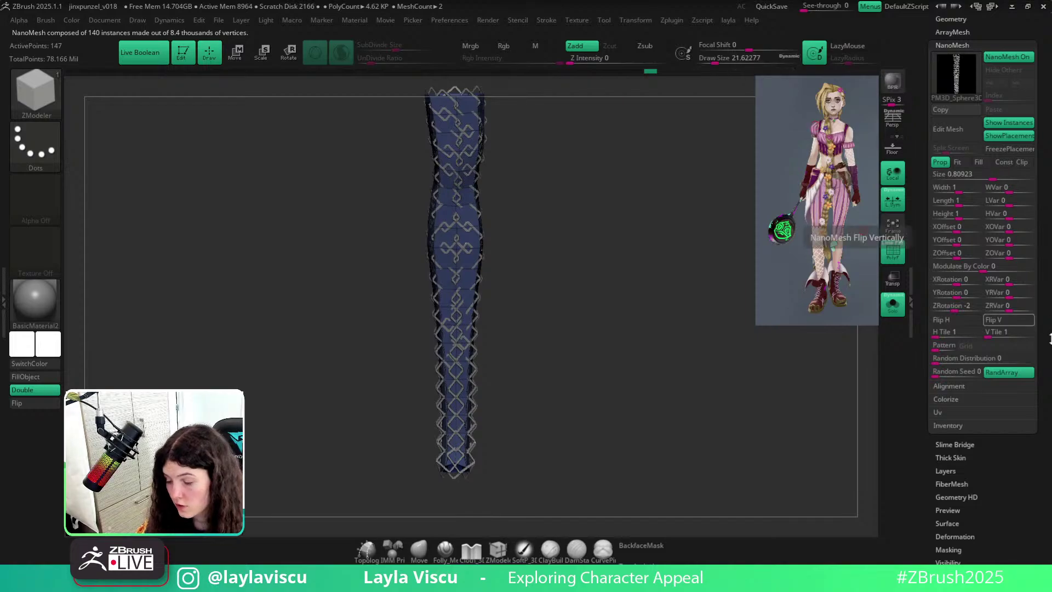
mouse_move(460, 188)
right_mouse_down("ctrl")
mouse_move(599, 275)
mouse_move(512, 190)
mouse_move(620, 225)
mouse_move(663, 278)
right_mouse_up("ctrl")
left_click(1018, 135)
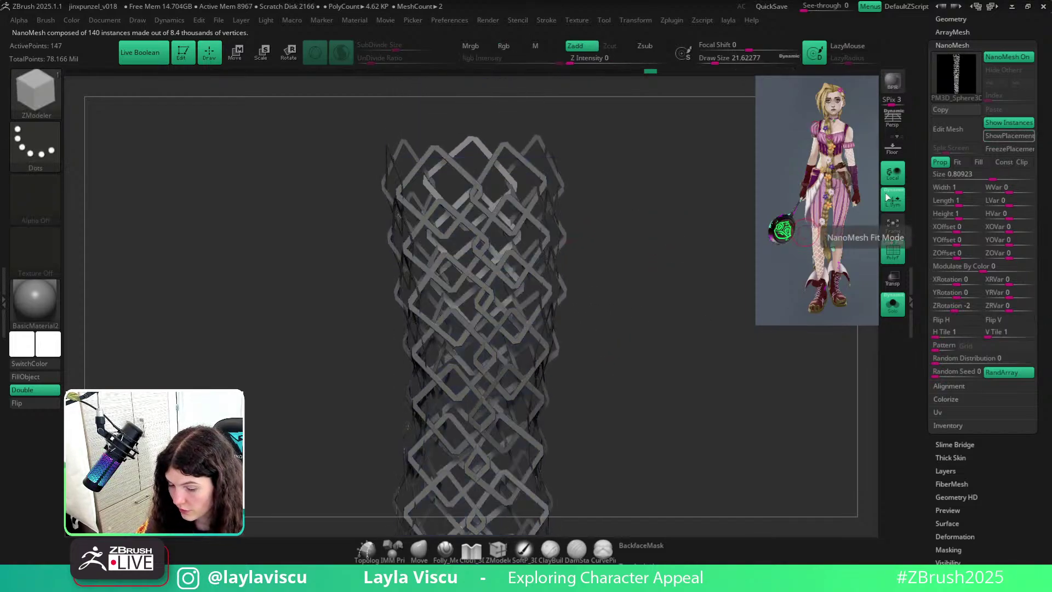
right_click_drag(652, 227, 707, 237)
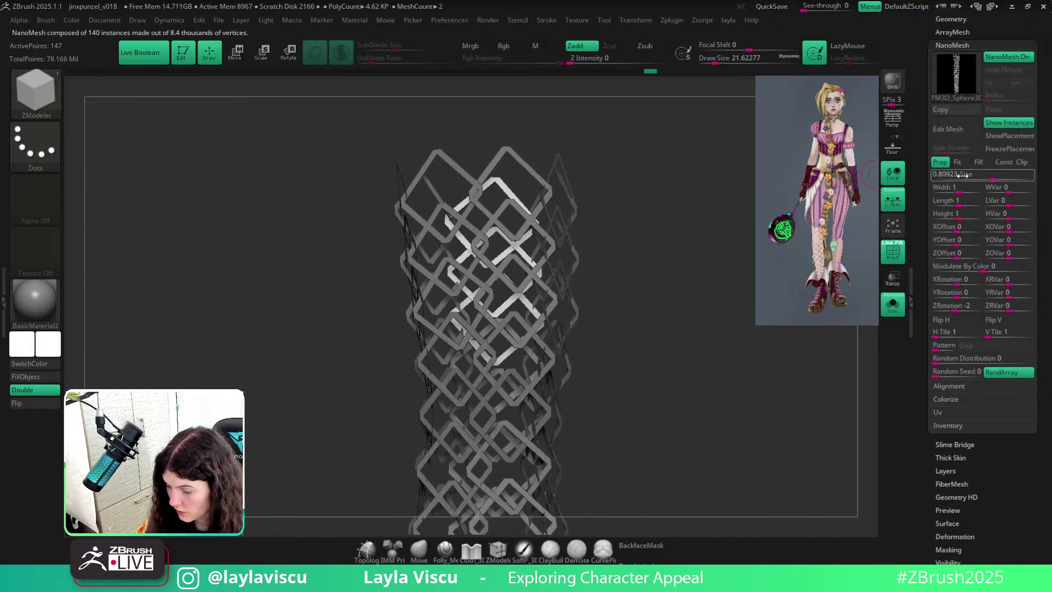
type("1")
key("Return")
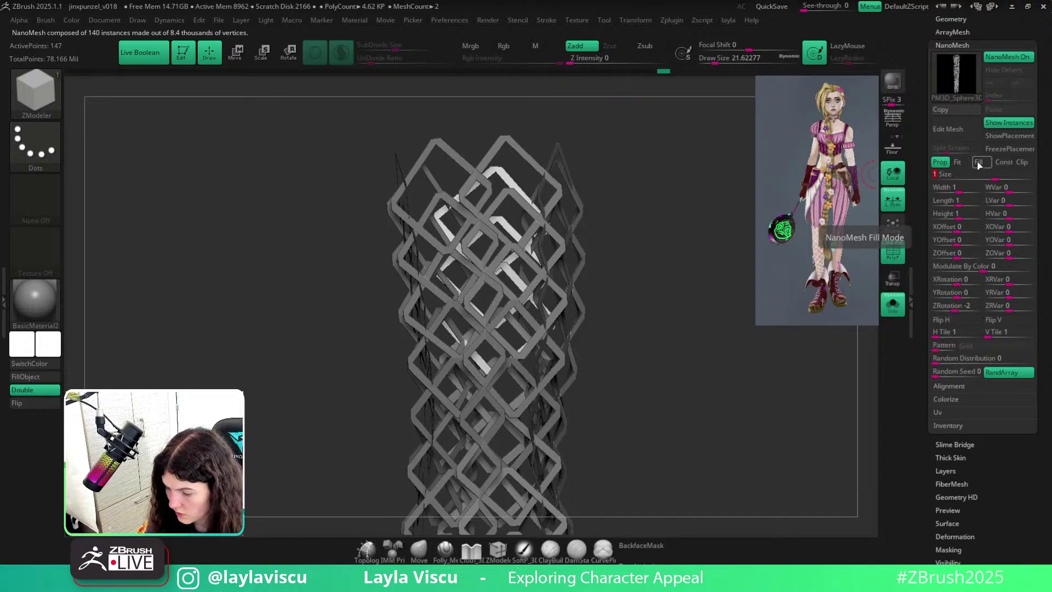
Set the NanoMesh to Fit mode, after trying Fill, and set its Z rotation to 0.
left_click(980, 162)
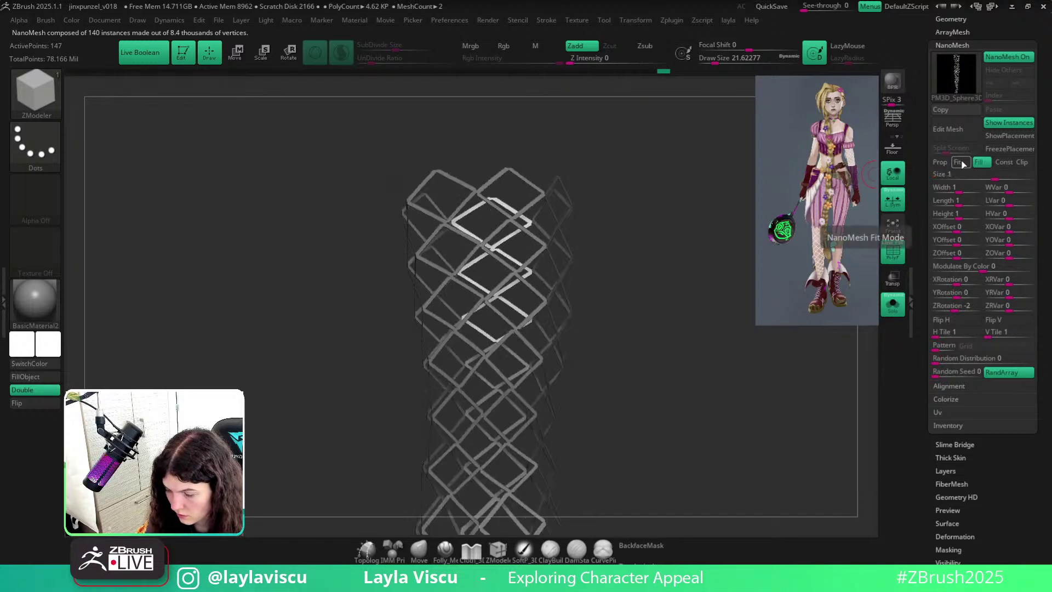
left_click(960, 163)
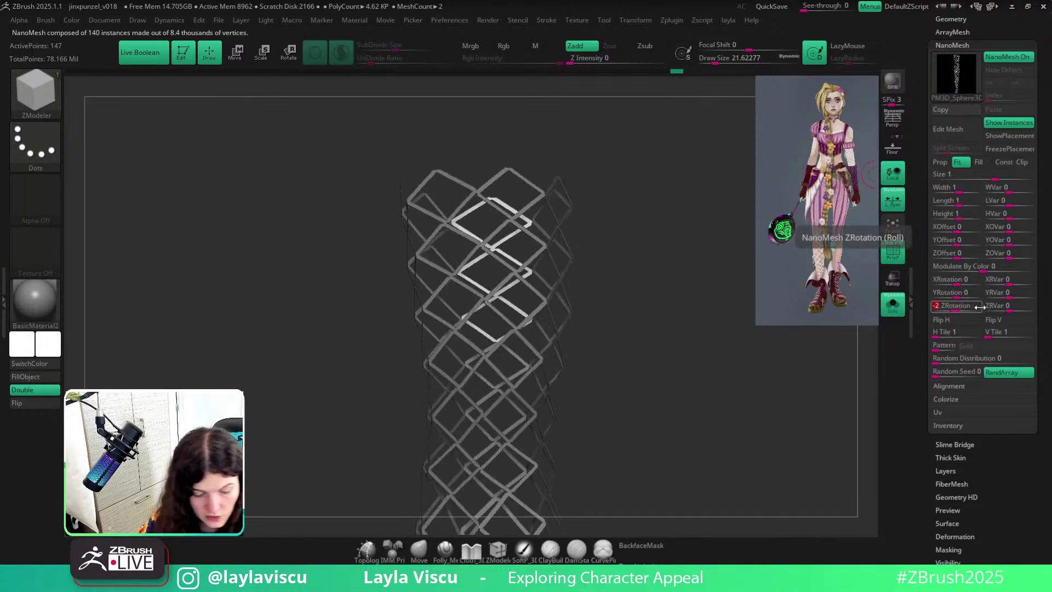
type("0")
key("Return")
Examine up close and from several sides how the fishnet strands meet around the leg.
left_click_drag(677, 343, 201, 285)
left_click_drag(240, 357, 516, 259)
right_click_drag(516, 258, 641, 306, "ctrl")
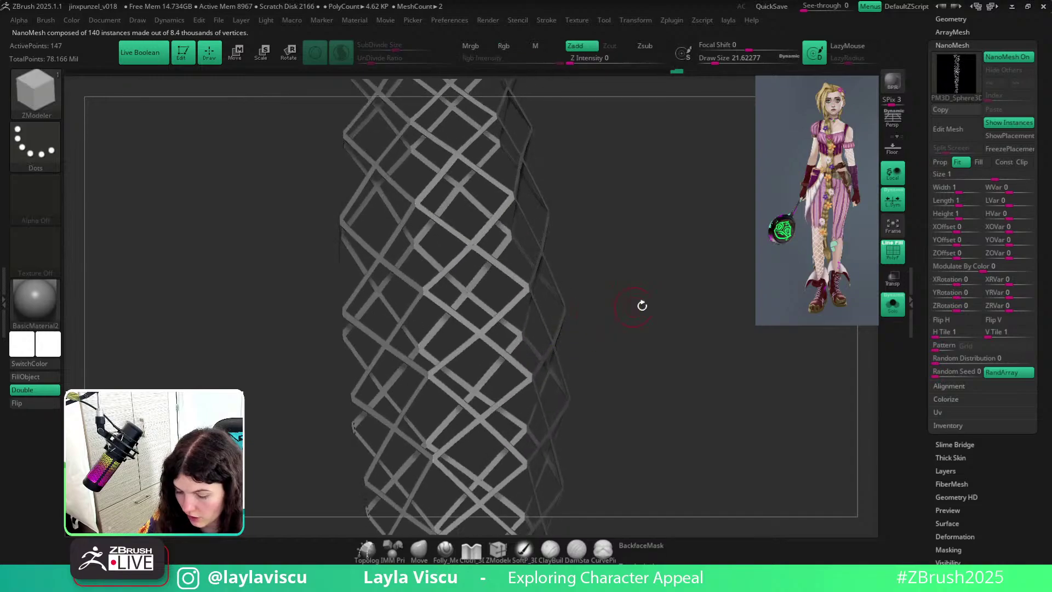
left_click_drag(636, 273, 725, 307)
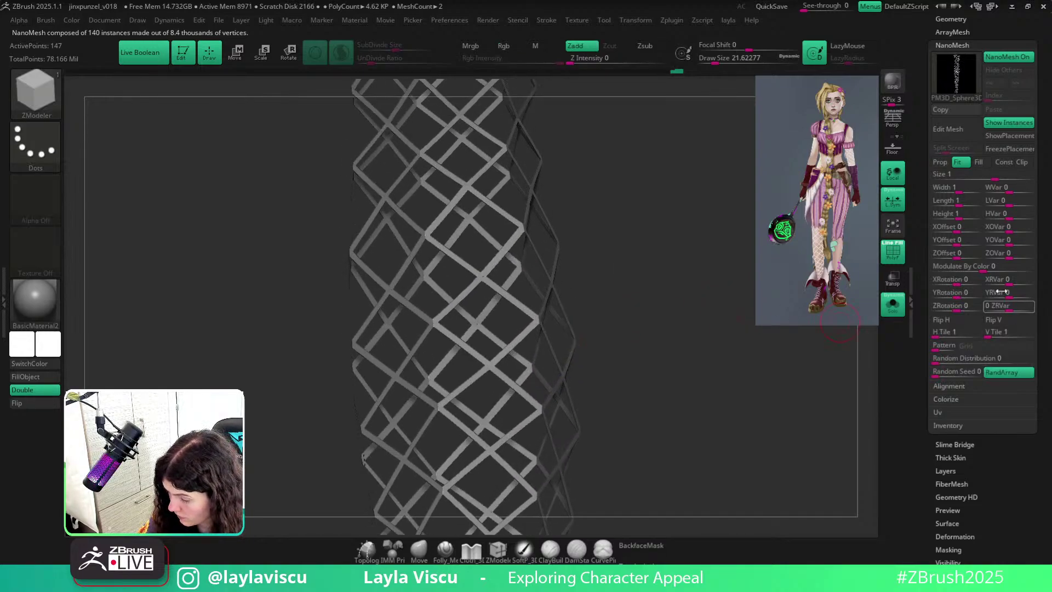
left_click_drag(679, 227, 671, 241)
right_click_drag(672, 241, 705, 272, "ctrl")
key("shift+f")
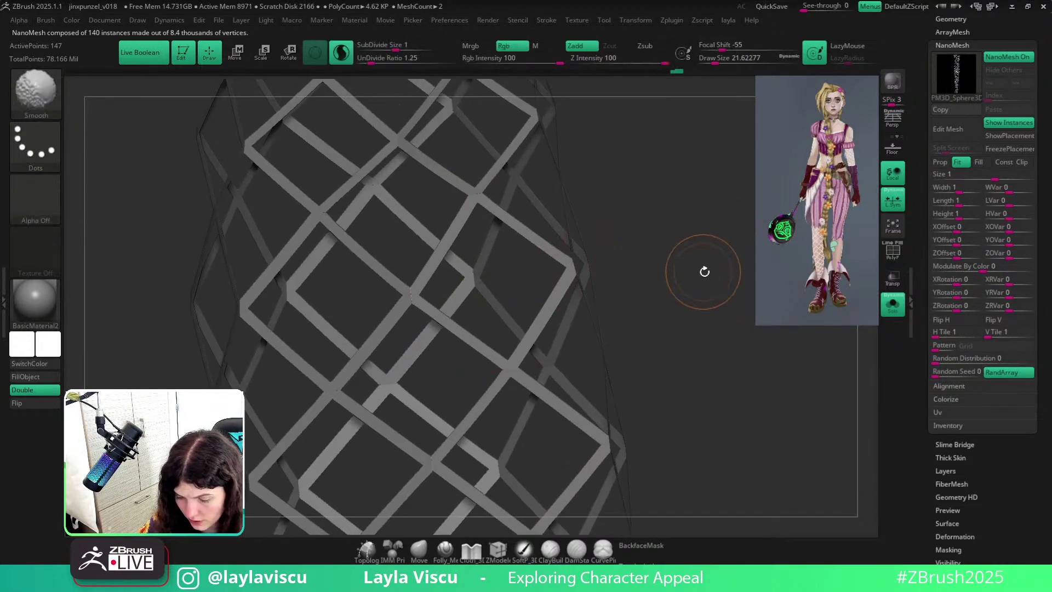
mouse_move(705, 273)
left_mouse_down()
mouse_move(674, 274)
mouse_move(695, 282)
left_mouse_up()
right_click_drag(695, 282, 587, 240, "ctrl")
left_click_drag(587, 240, 841, 309)
Convert the NanoMesh fishnet to real geometry with Convert BPR To Geo.
left_click(976, 21)
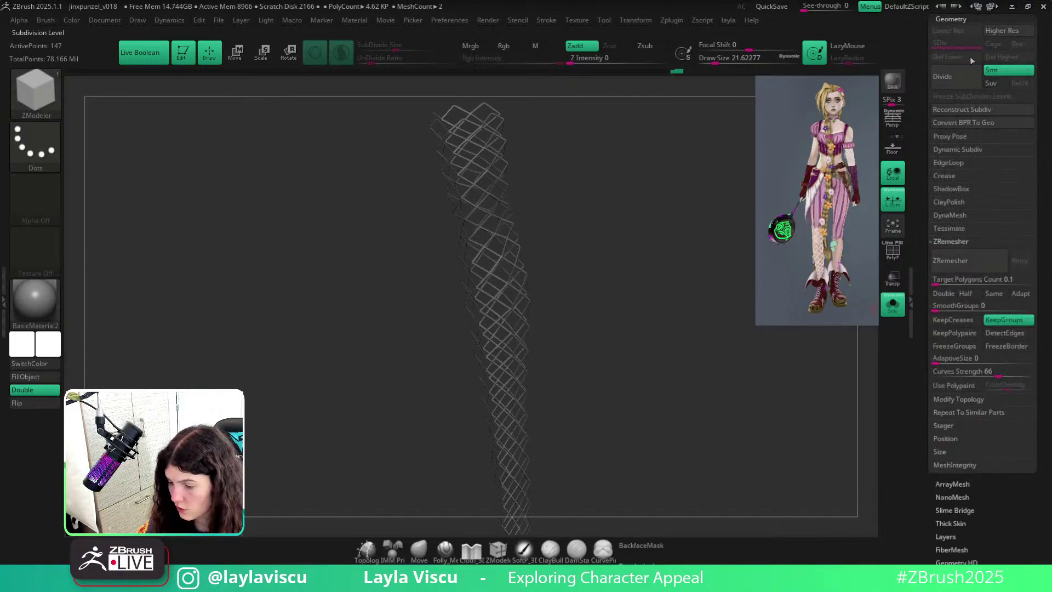
left_click(964, 124)
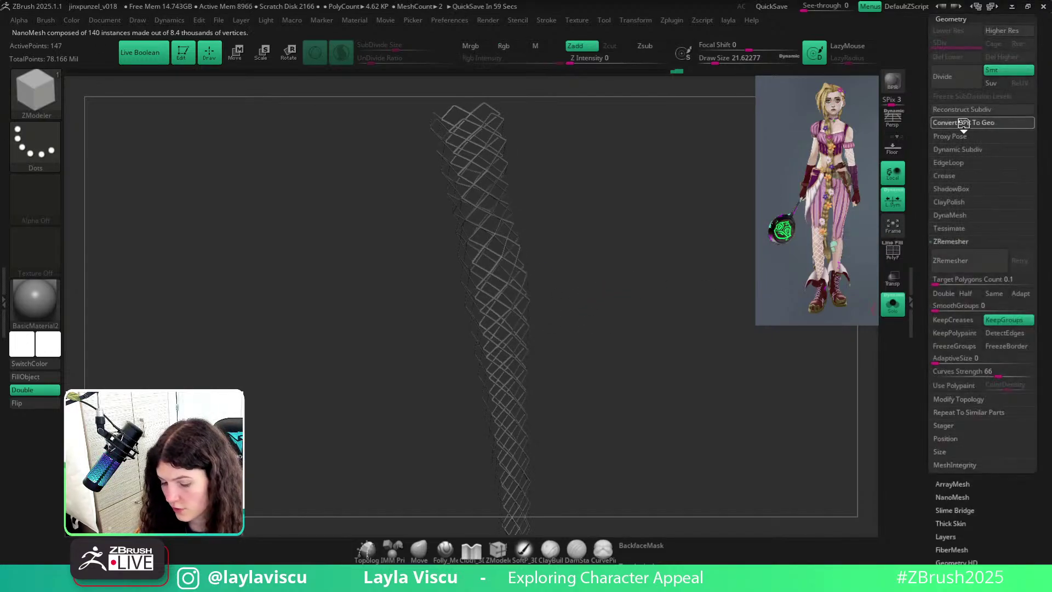
scroll(946, 27, "up", 1)
Isolate the fishnet polygons and split the hidden leg base mesh off into a separate subtool.
left_click(945, 21)
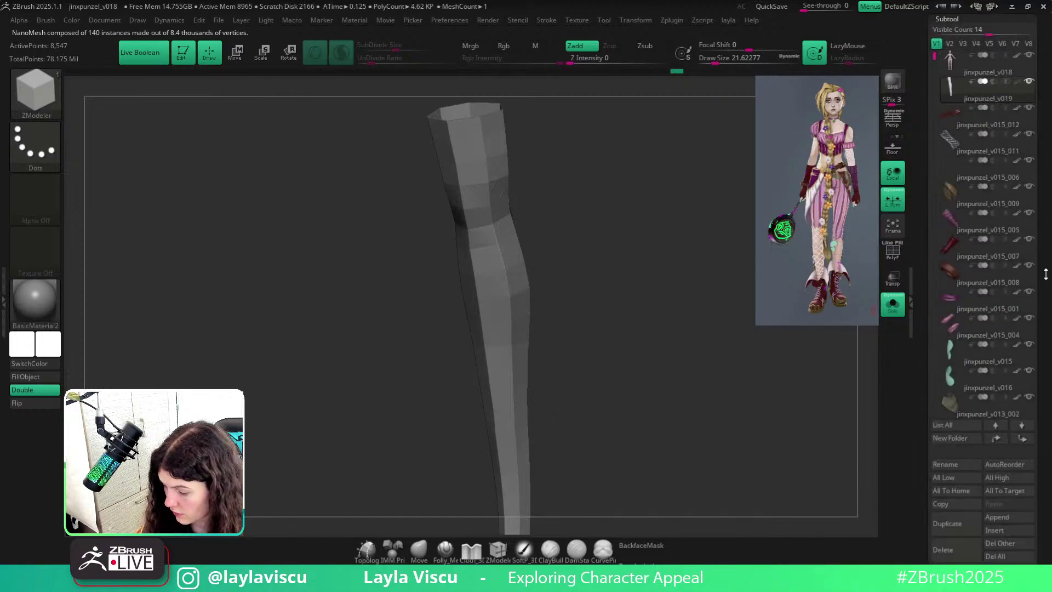
scroll(1035, 271, "down", 3)
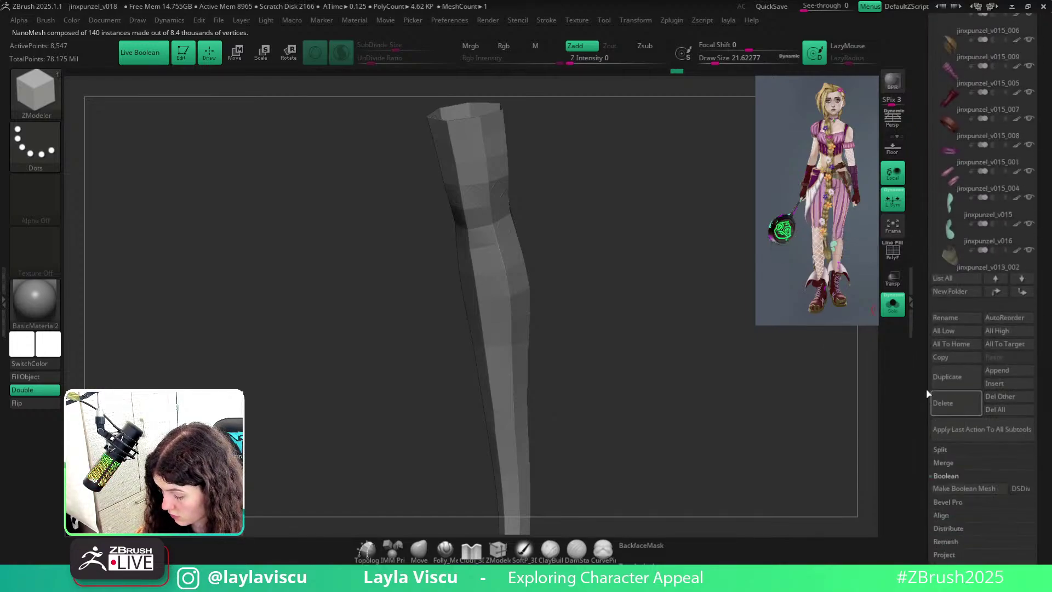
key("shift+f")
key("ctrl+shift")
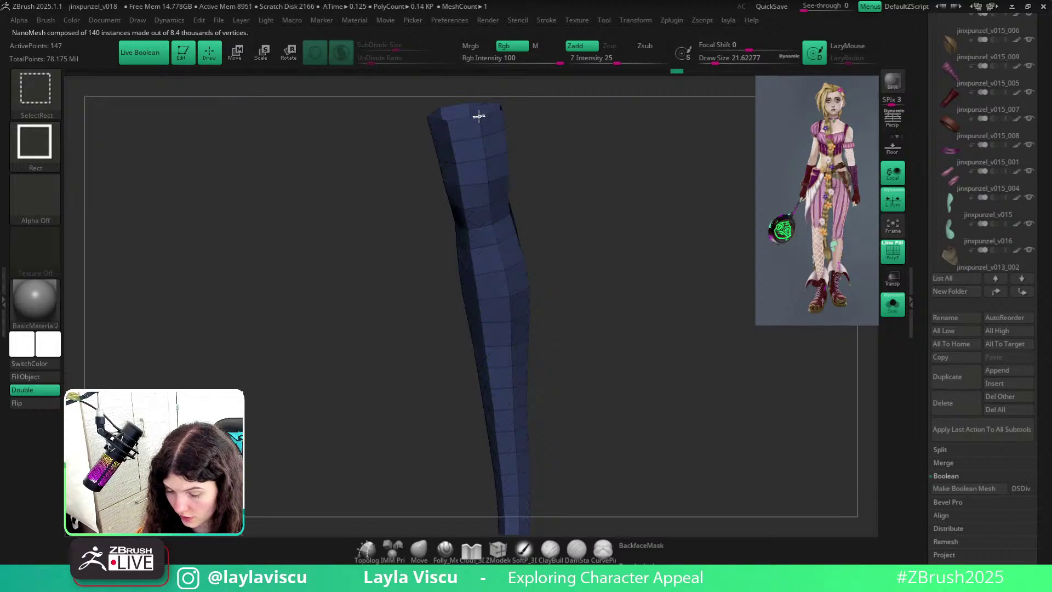
key("space")
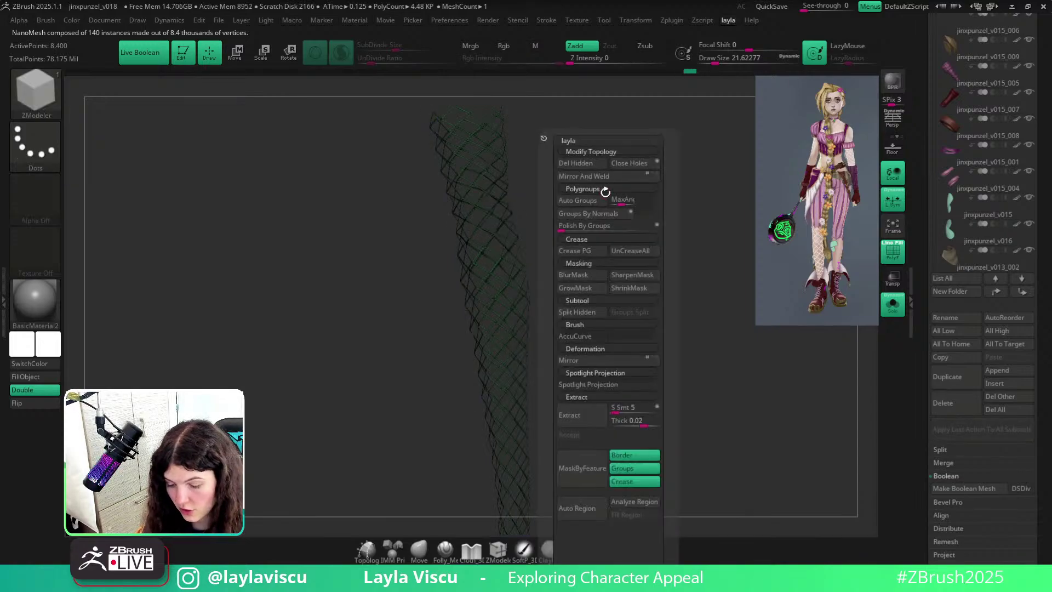
left_click(584, 313)
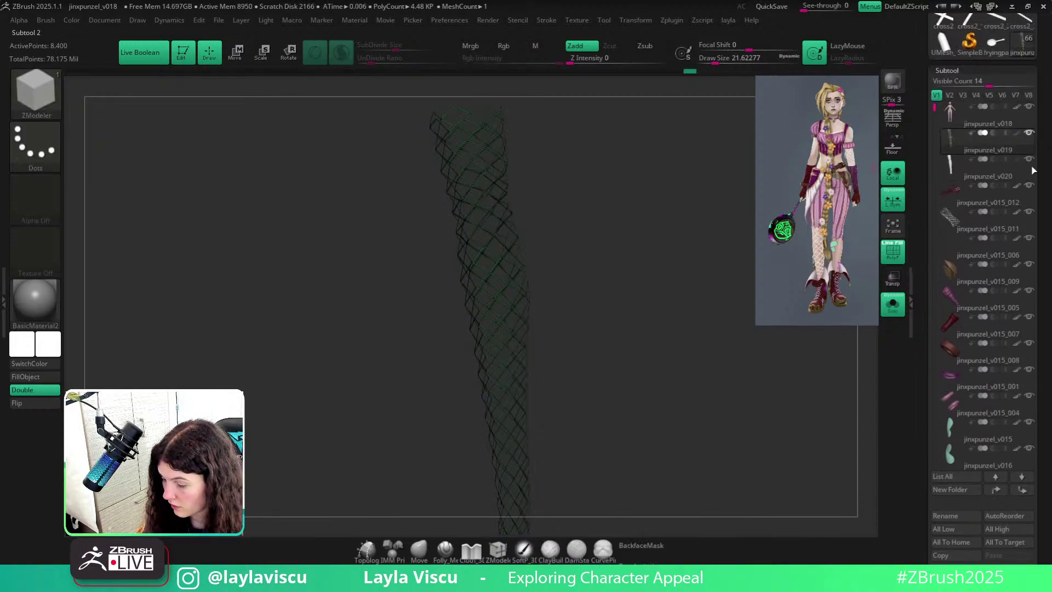
Turn off the wireframe and solo display and show only the body together with the fishnet subtool.
left_click_drag(537, 299, 570, 237)
key("shift+f")
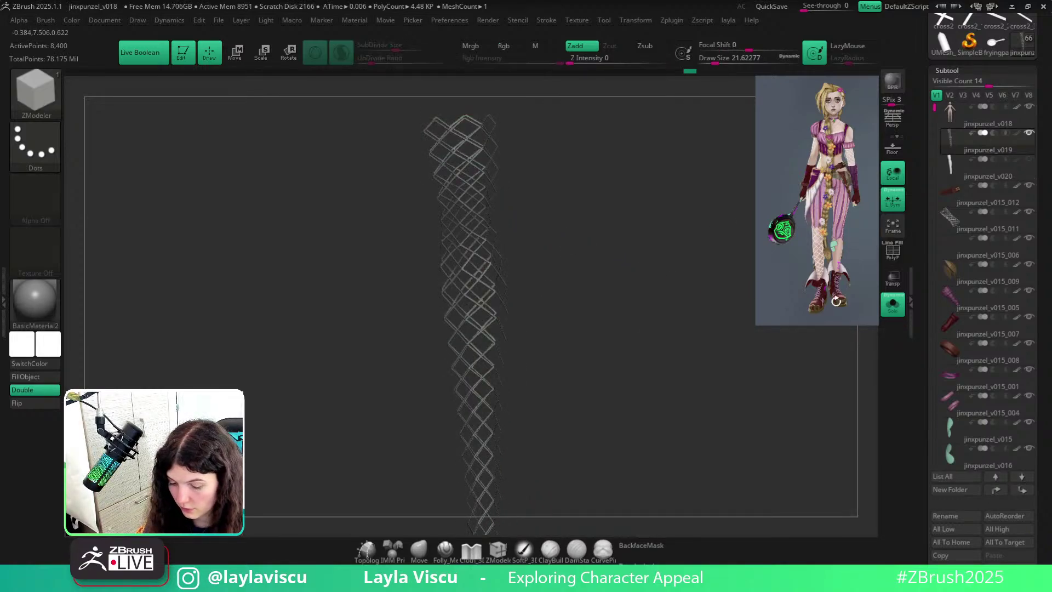
left_click(1029, 108, "ctrl+shift")
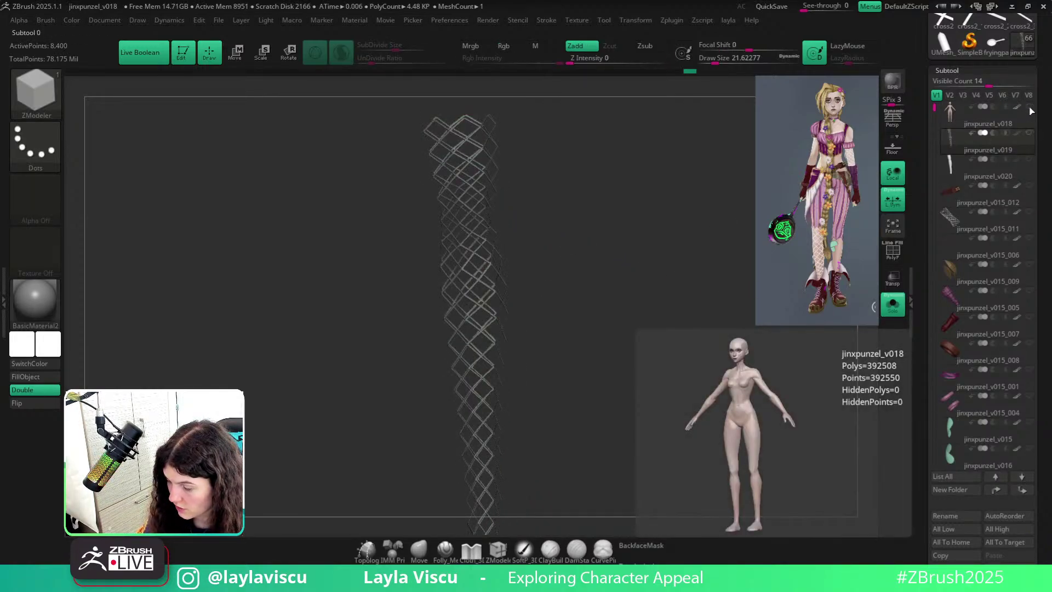
left_click(899, 311)
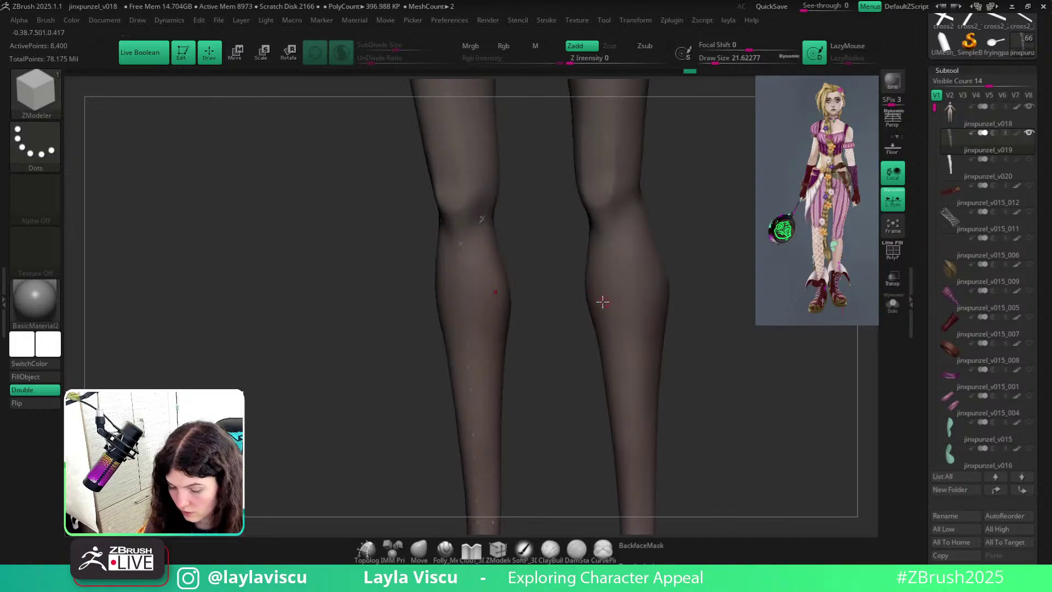
left_click_drag(728, 322, 703, 298)
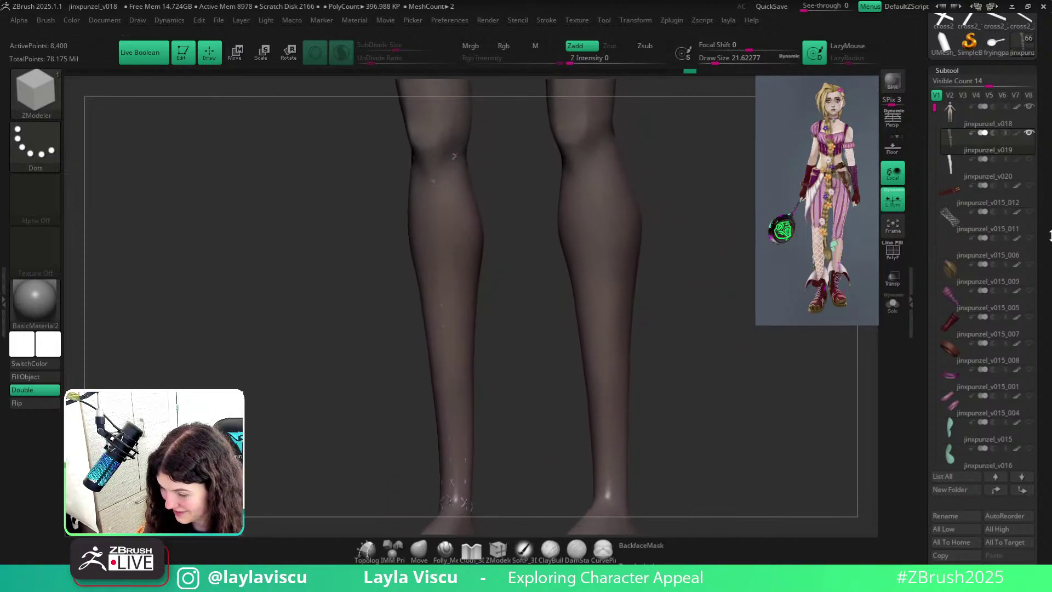
Try to project the fishnet onto the body surface with ProjectAll and inspect the strands.
scroll(1032, 156, "down", 5)
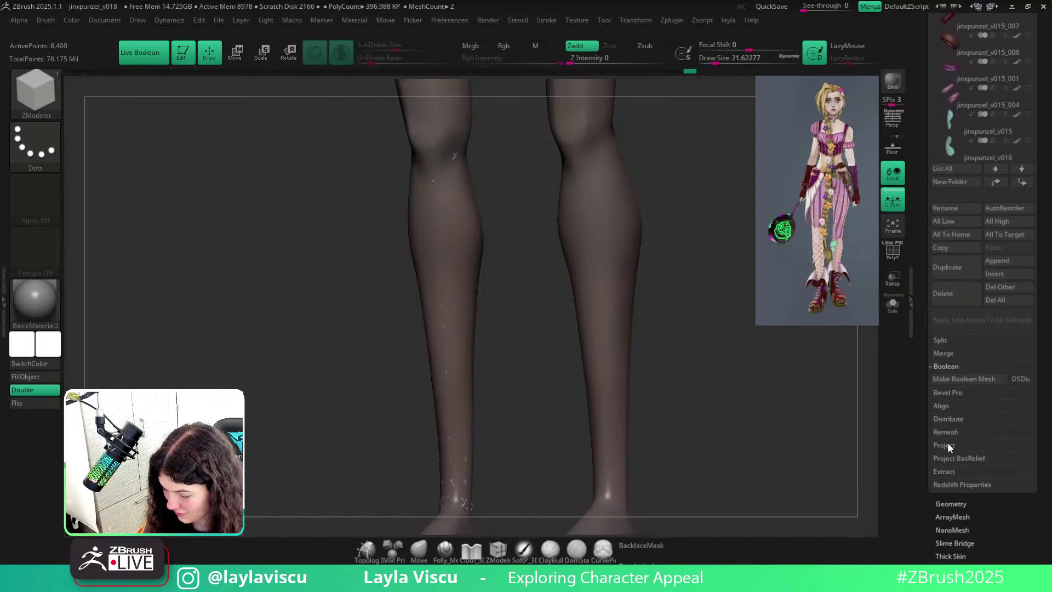
left_click(944, 445)
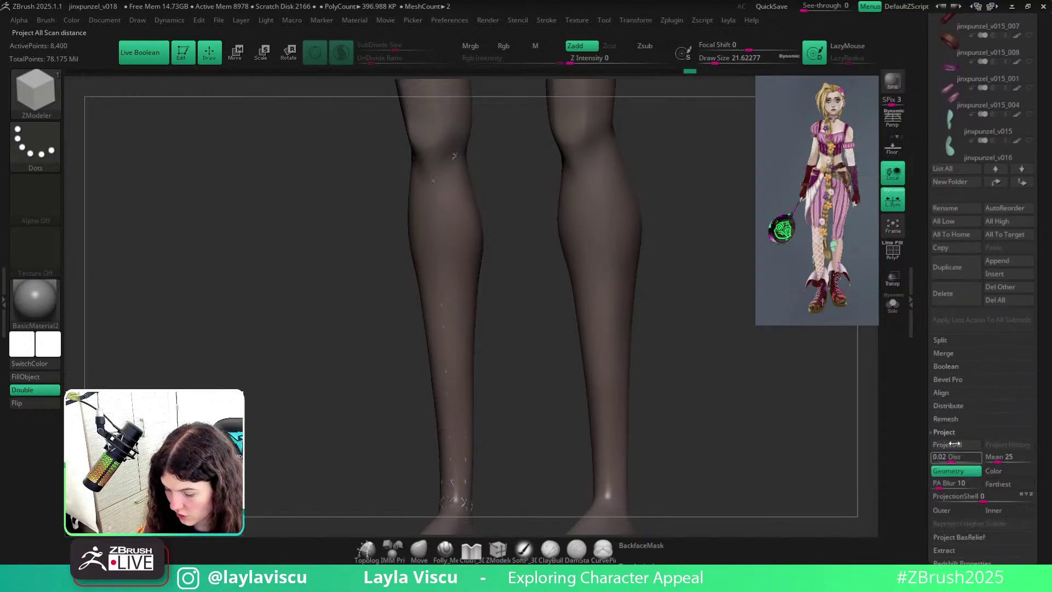
left_click(890, 309)
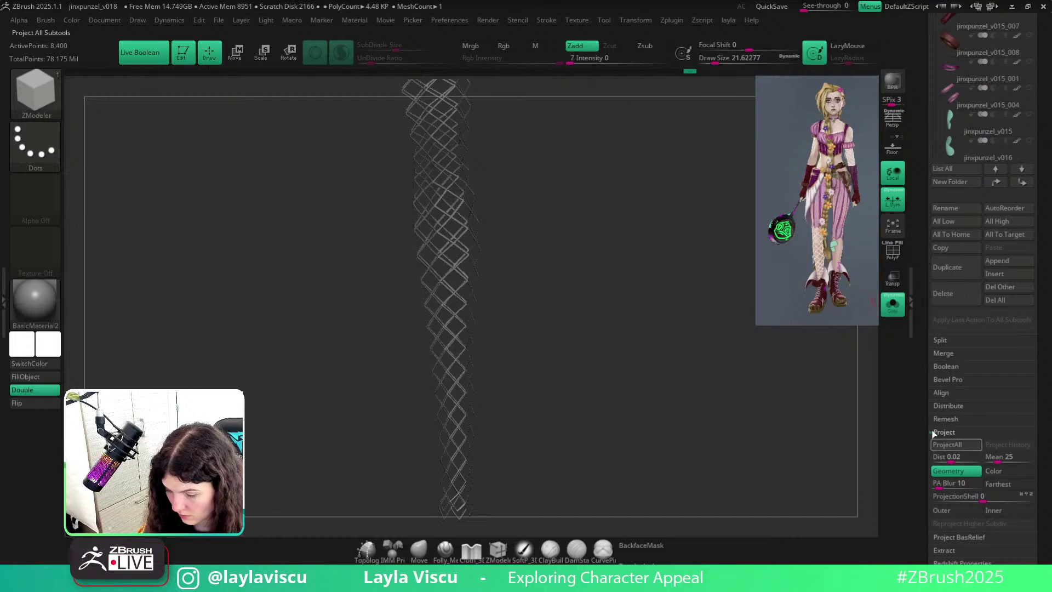
mouse_move(866, 417)
left_mouse_down()
mouse_move(725, 369)
mouse_move(658, 359)
mouse_move(879, 425)
left_mouse_up()
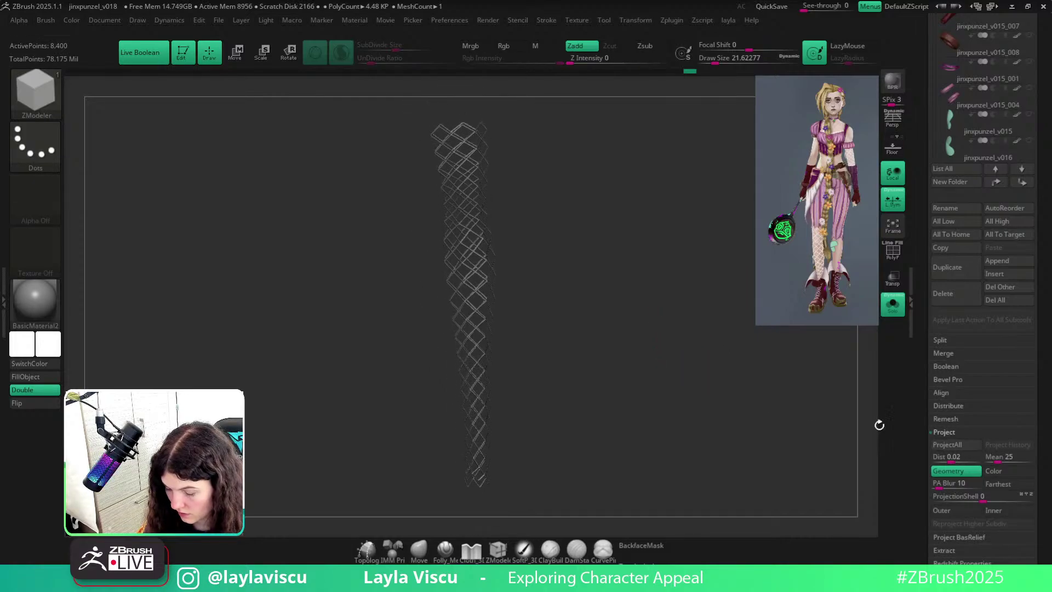
left_click(943, 445)
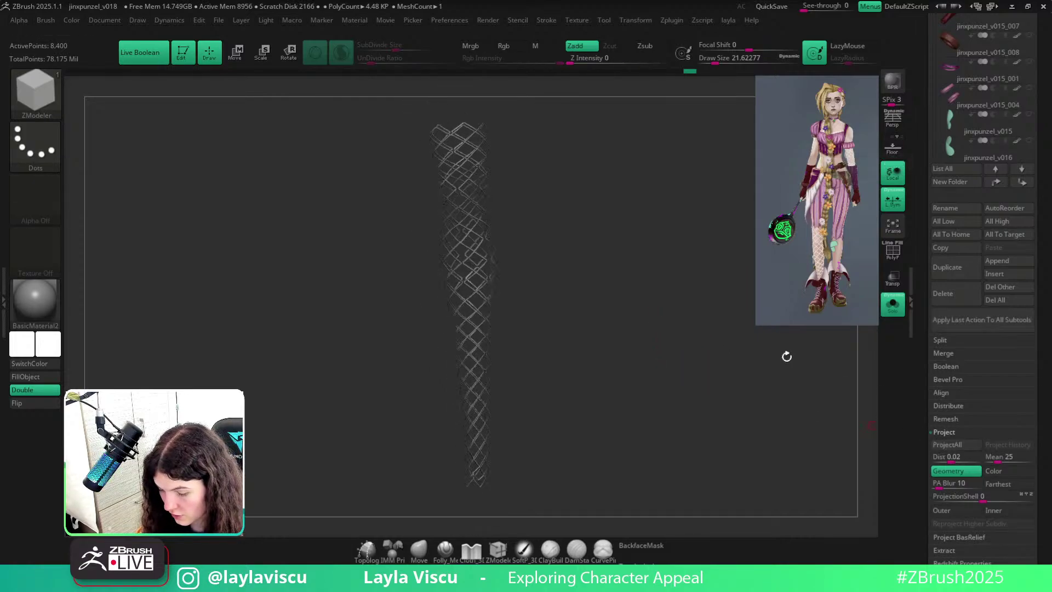
right_click_drag(440, 200, 501, 269, "ctrl")
left_click_drag(600, 278, 626, 280)
right_click_drag(466, 307, 535, 344, "alt")
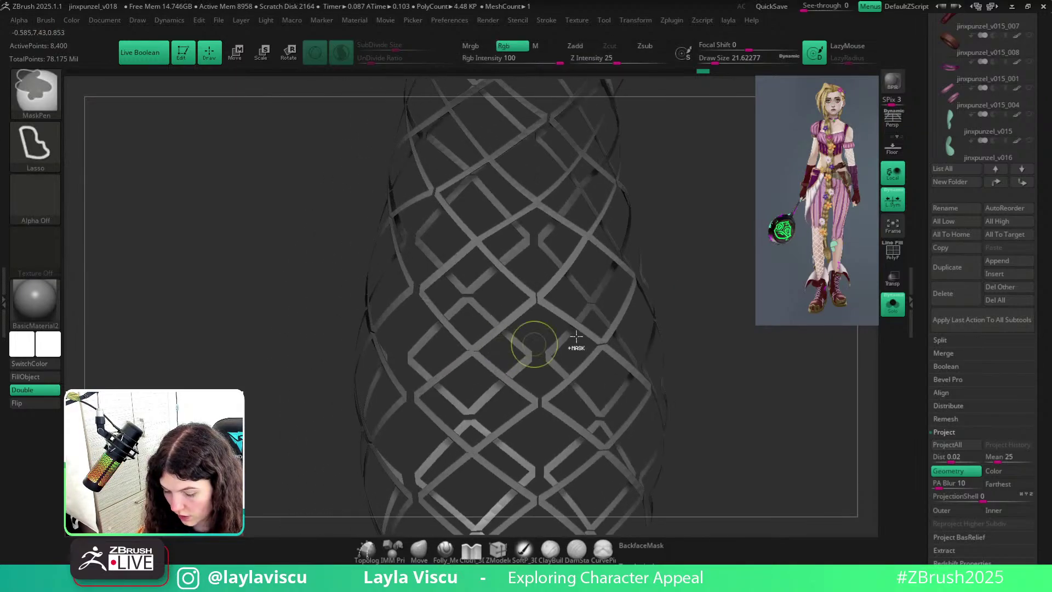
left_click_drag(656, 314, 703, 309)
scroll(557, 308, "up", 3)
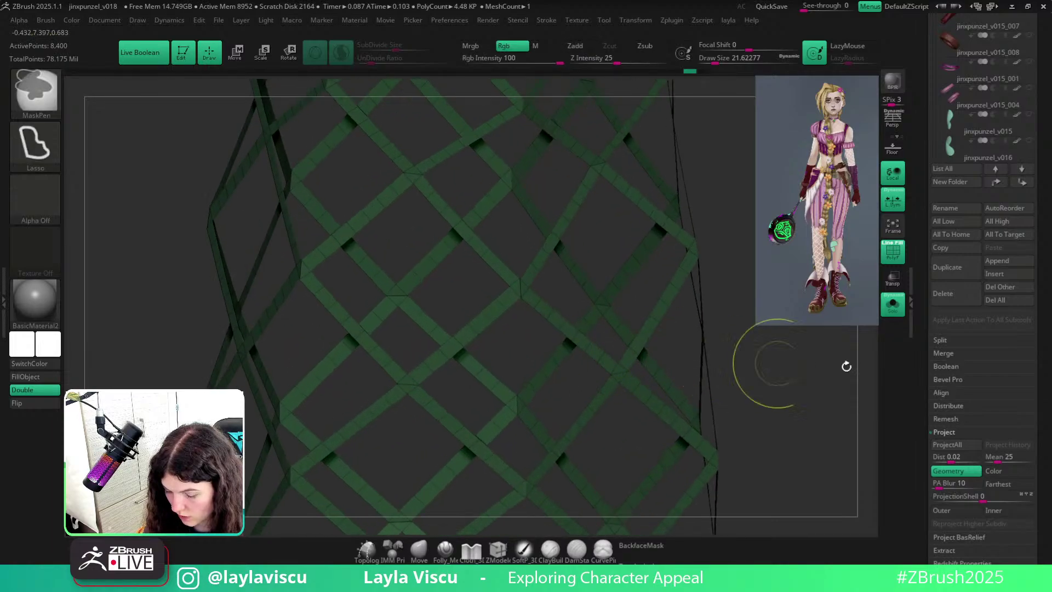
Set the maximum weld distance for the fishnet's points to 3 in the Modify Topology settings.
scroll(974, 341, "down", 5)
scroll(960, 325, "up", 10)
scroll(960, 325, "down", 10)
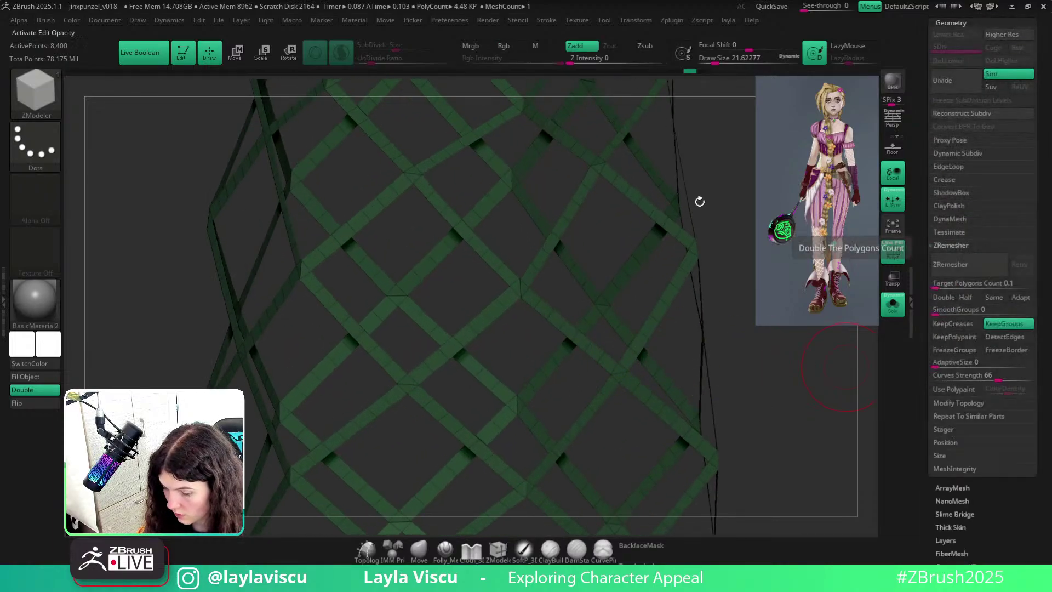
left_click(972, 404)
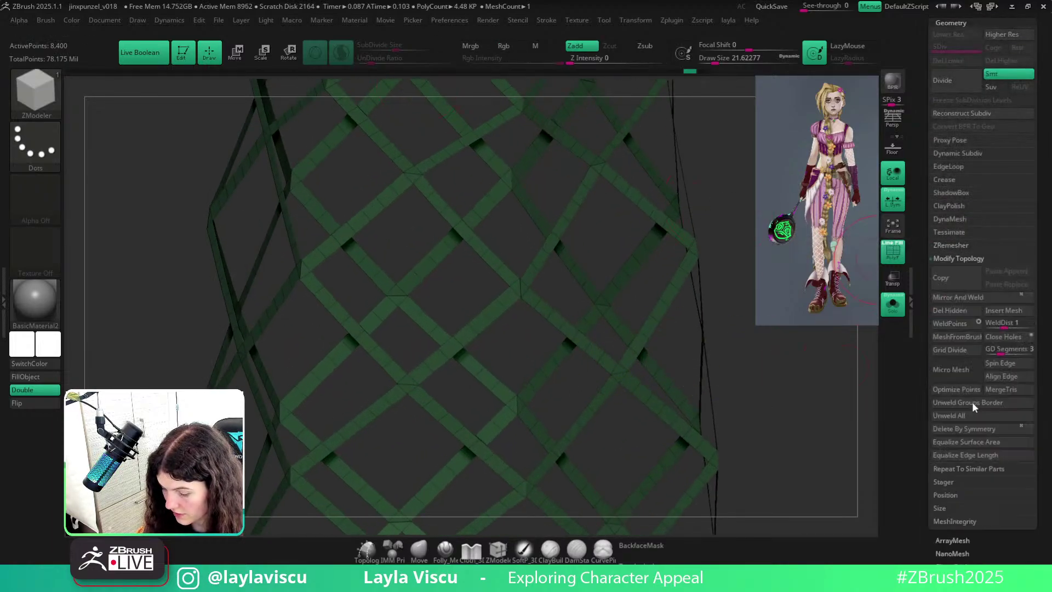
left_click(1007, 325)
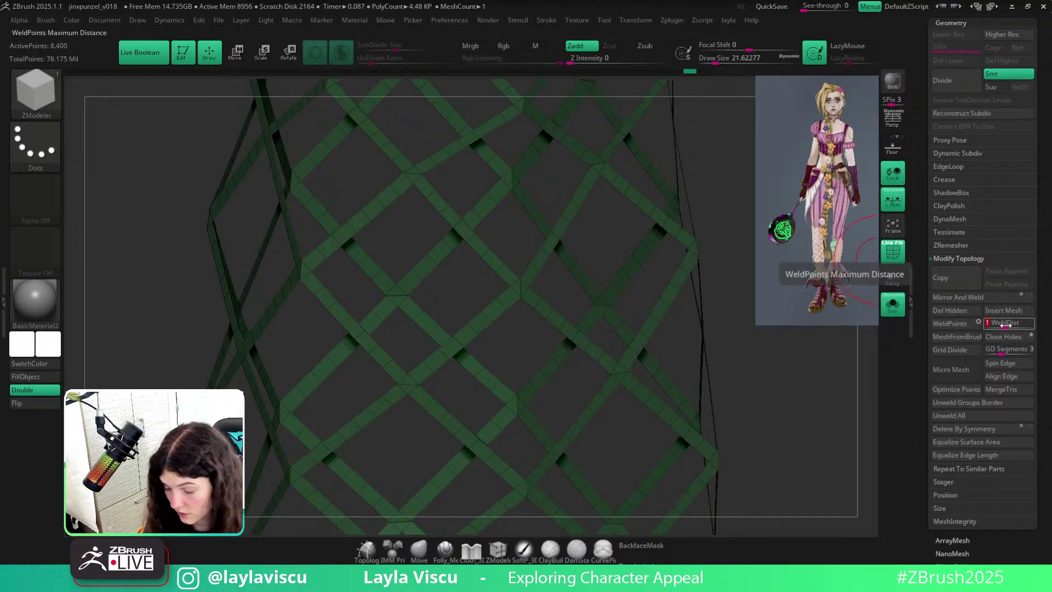
type("3")
key("Return")
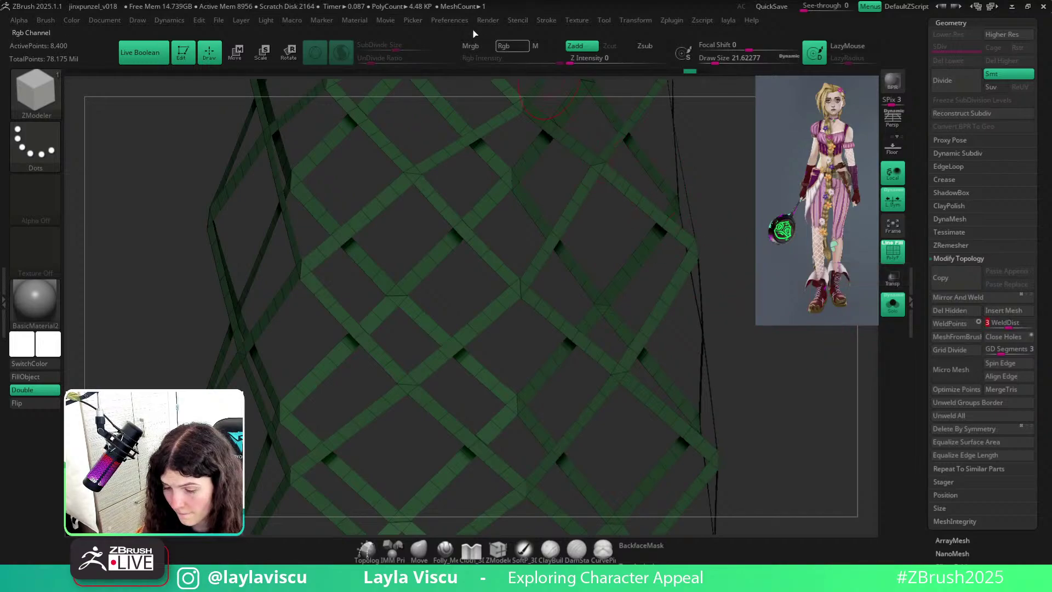
left_click(450, 21)
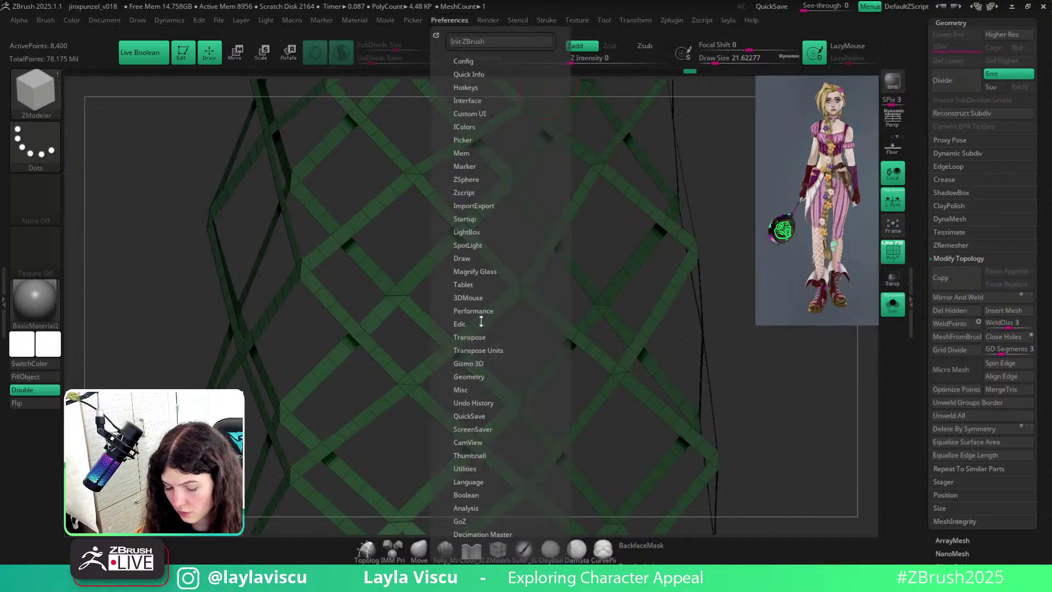
scroll(477, 318, "down", 3)
left_click(471, 306)
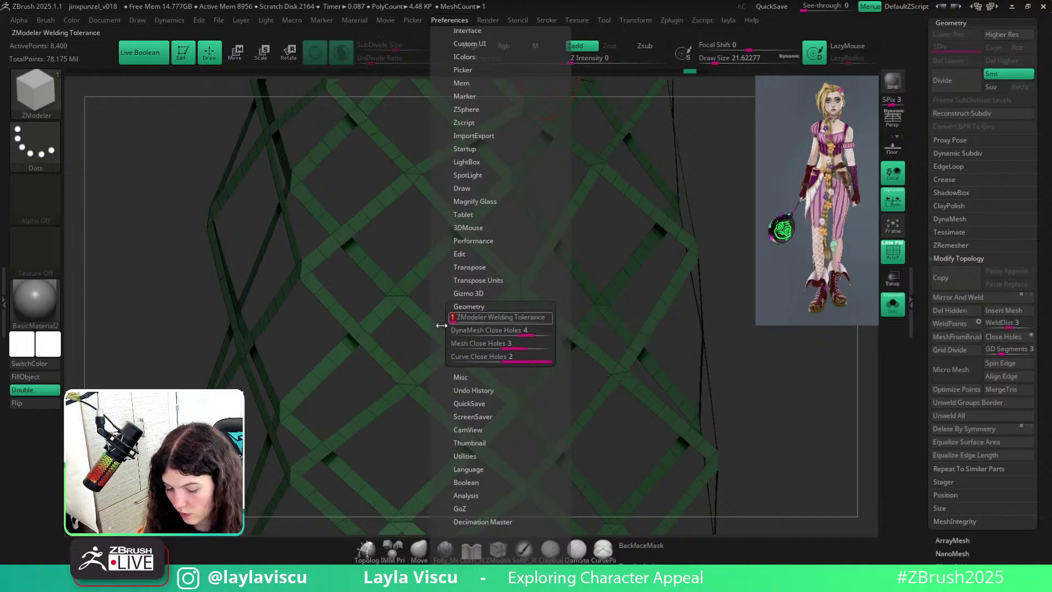
Weld the fishnet's neighbouring points with WeldPoints.
mouse_move(730, 371)
right_mouse_down("ctrl")
mouse_move(590, 327)
mouse_move(310, 273)
mouse_move(759, 395)
mouse_move(582, 358)
mouse_move(582, 281)
right_mouse_up("ctrl")
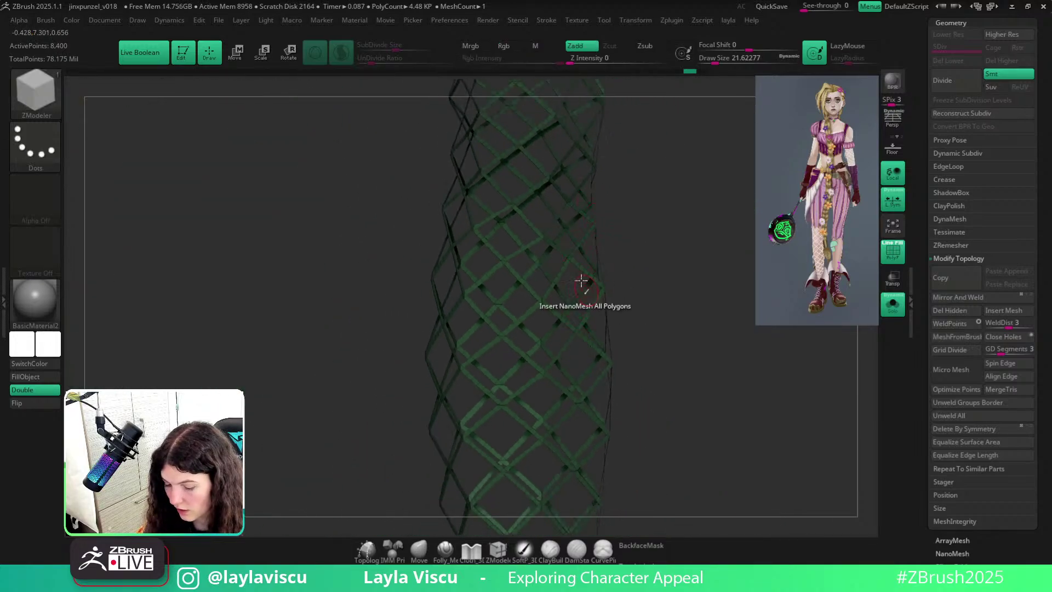
right_click_drag(844, 354, 918, 353, "ctrl")
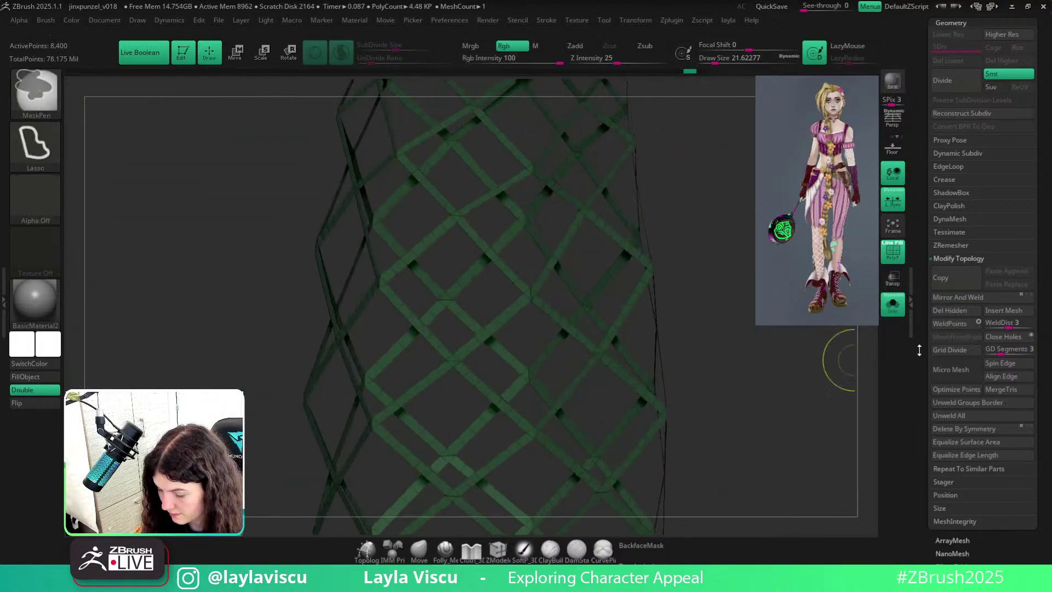
left_click(956, 326)
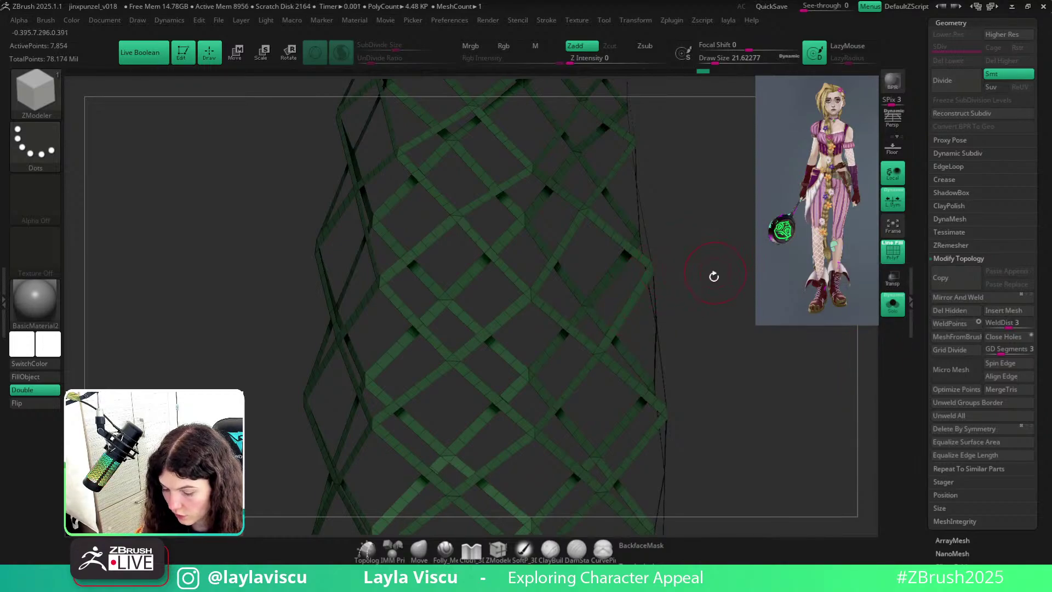
Preview the welded fishnet with dynamic subdivision and the wireframe off, examine the strand crossings, and restore the unsmoothed wireframe view.
key("d")
key("shift+f")
right_click_drag(683, 312, 587, 274, "ctrl")
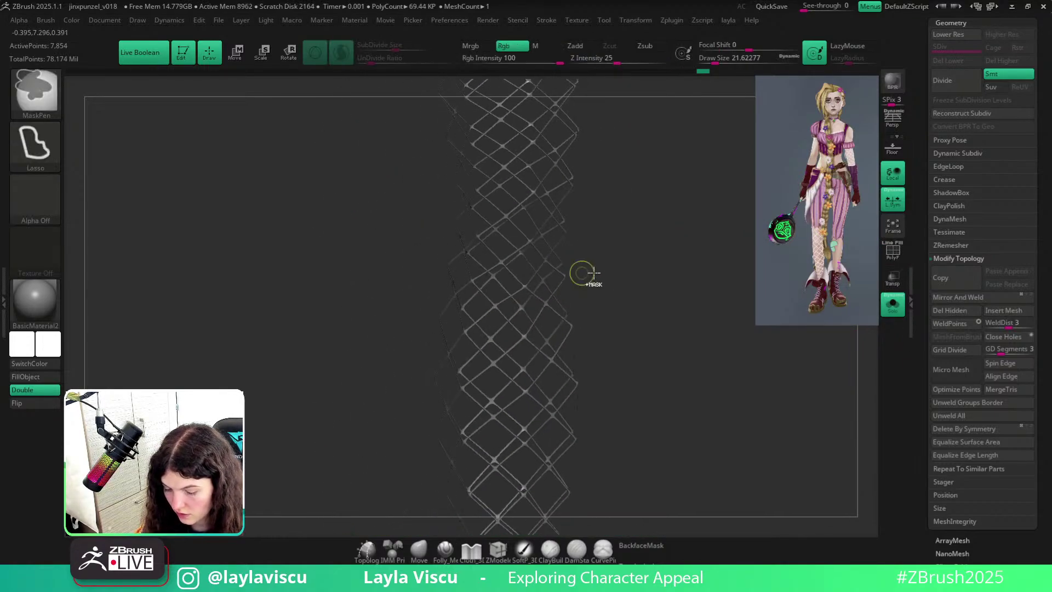
right_click_drag(649, 246, 650, 302, "alt")
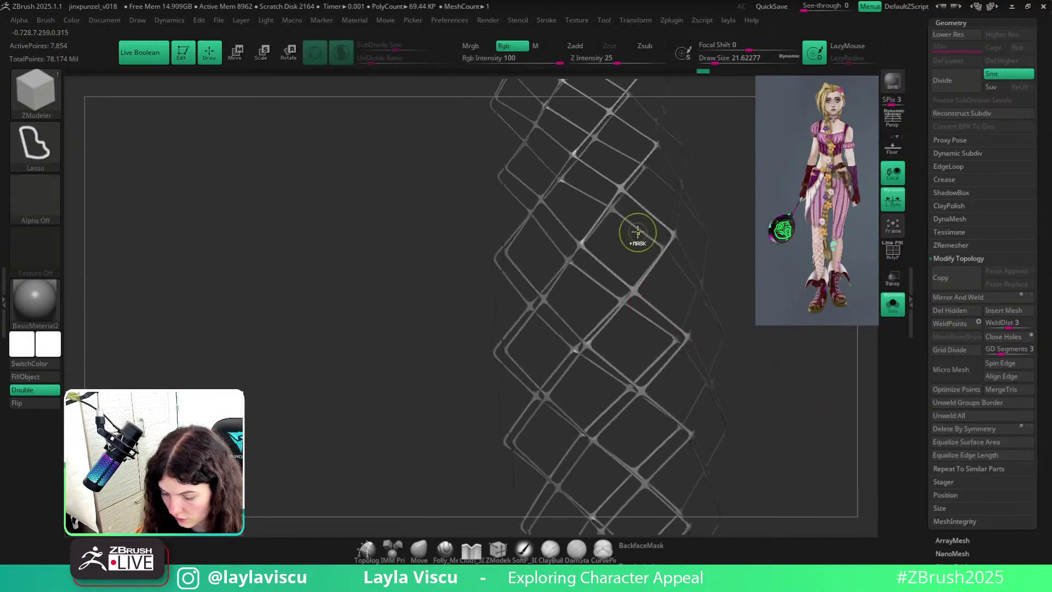
mouse_move(637, 234)
right_mouse_down("ctrl")
mouse_move(661, 197)
mouse_move(726, 242)
mouse_move(701, 368)
mouse_move(679, 353)
mouse_move(695, 284)
mouse_move(686, 344)
mouse_move(653, 166)
mouse_move(641, 427)
right_mouse_up("ctrl")
key("shift+d")
right_click_drag(642, 428, 650, 510, "ctrl")
key("shift+f")
right_click_drag(686, 245, 630, 272)
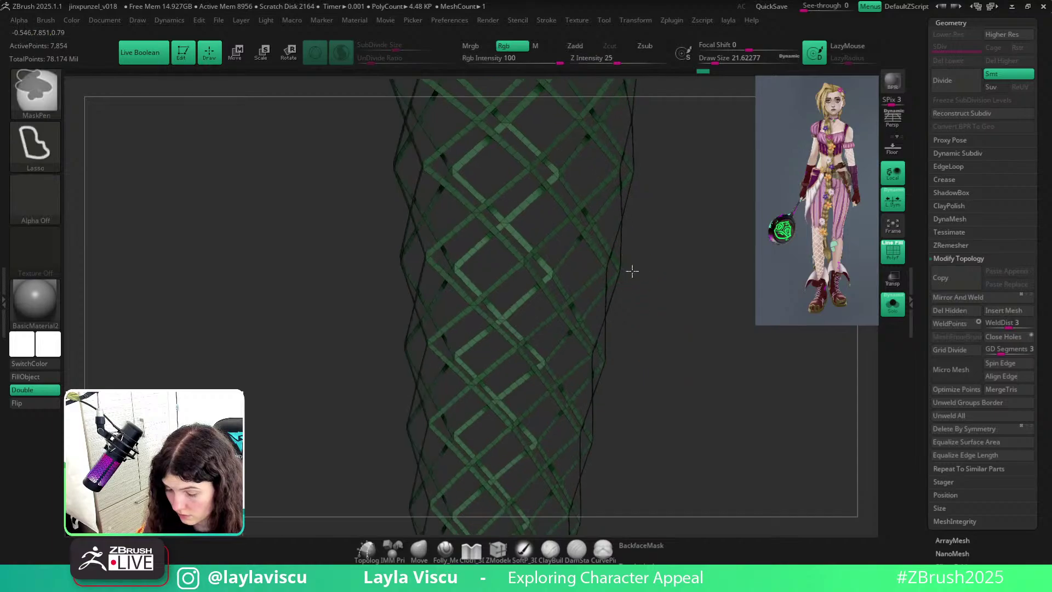
Project the welded fishnet onto the body surface with ProjectAll and hide the wireframe.
scroll(961, 449, "up", 10)
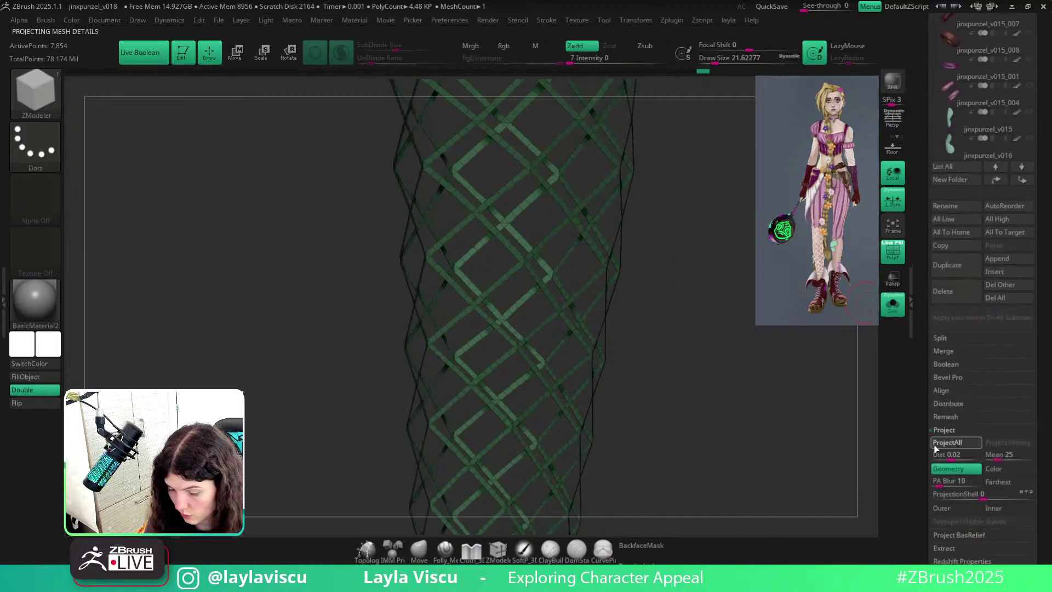
right_click_drag(692, 433, 712, 369, "ctrl")
key("shift+f")
right_click_drag(680, 411, 625, 375, "ctrl")
right_click_drag(725, 391, 581, 413, "alt")
right_click_drag(652, 400, 581, 405)
Turn off solo display, select the Move brush, and show the fishnet's wireframe on the body's leg.
left_click(892, 307)
key("w")
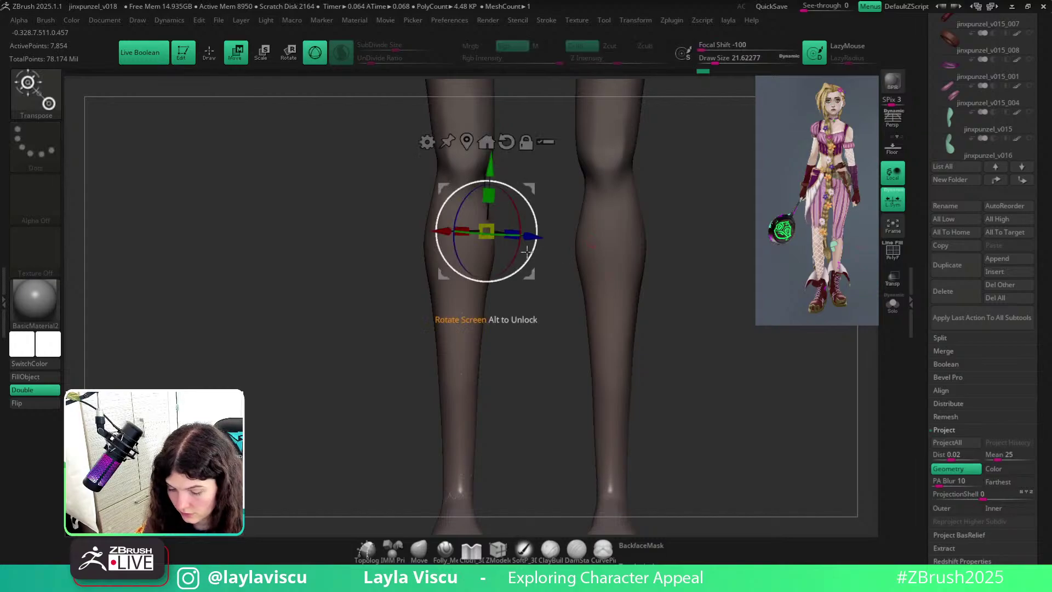
left_click(421, 556)
mouse_move(540, 390)
right_mouse_down()
mouse_move(509, 383)
mouse_move(533, 376)
mouse_move(515, 296)
right_mouse_up()
right_click_drag(486, 221, 485, 326, "ctrl")
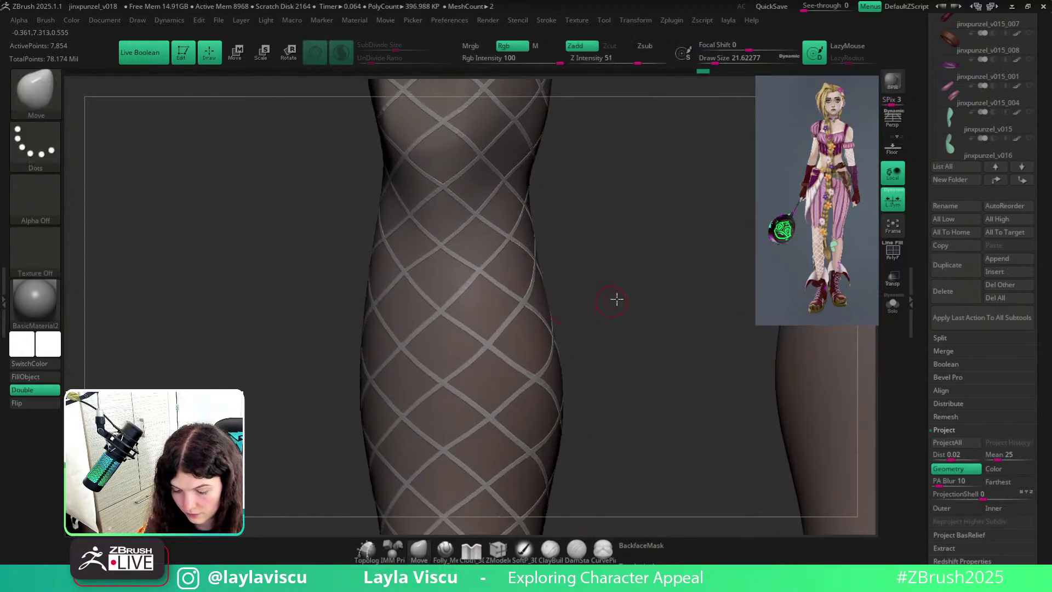
right_click_drag(616, 298, 617, 294)
key("shift+f")
right_click_drag(472, 288, 469, 358, "ctrl")
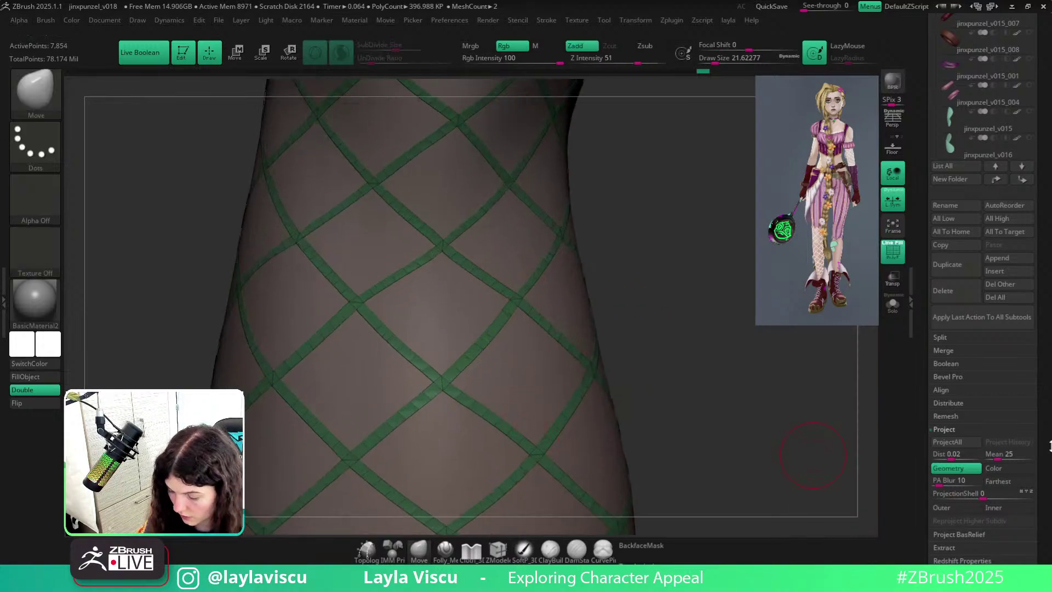
Try inserting one edge loop around the fishnet's polygroup with GroupsLoops and smoothing a strand crossing.
left_click_drag(1049, 442, 1048, 217)
left_click(939, 354)
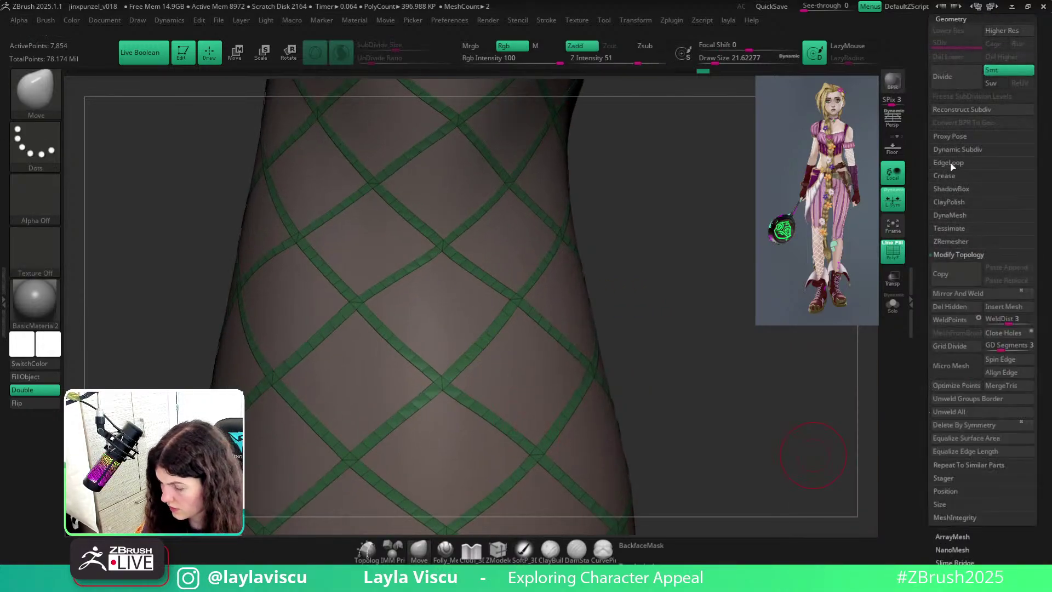
left_click(950, 163)
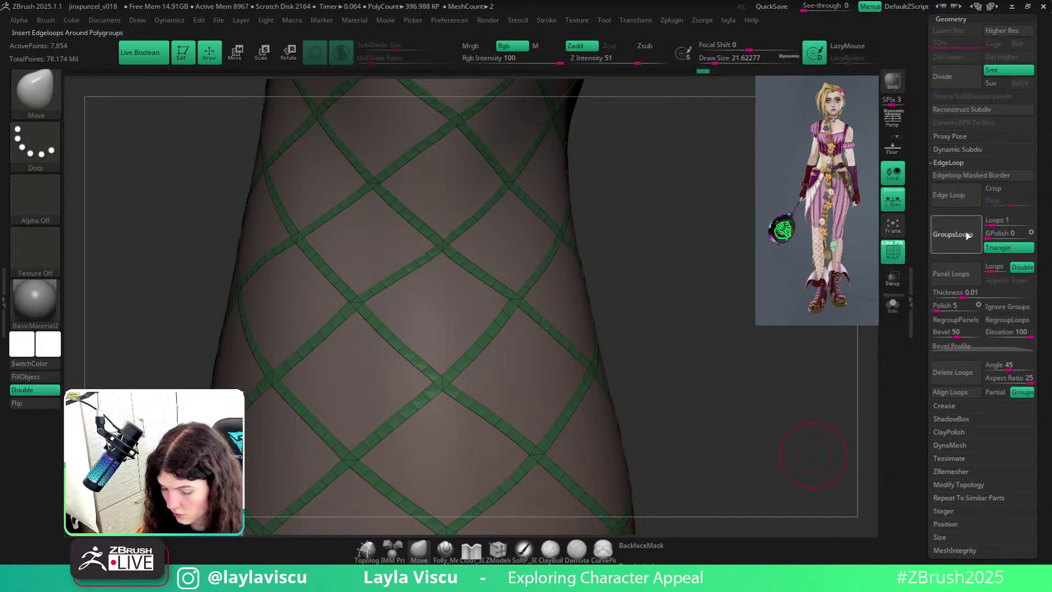
left_click(968, 234)
right_click_drag(470, 268, 470, 305, "ctrl")
left_click_drag(467, 281, 469, 278, "shift")
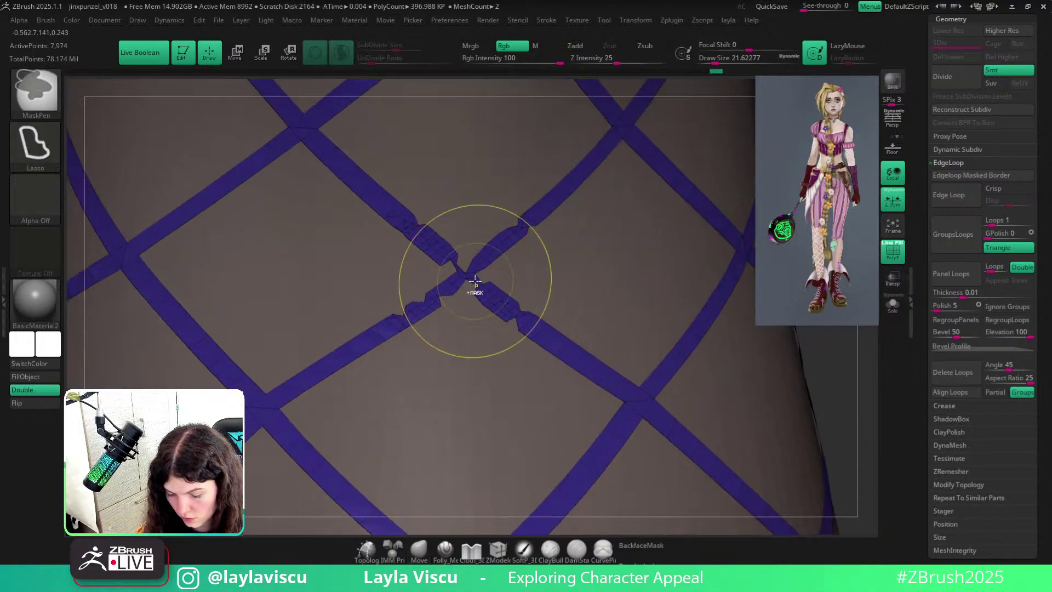
key("ctrl+z")
key("ctrl+z")
key("ctrl+z")
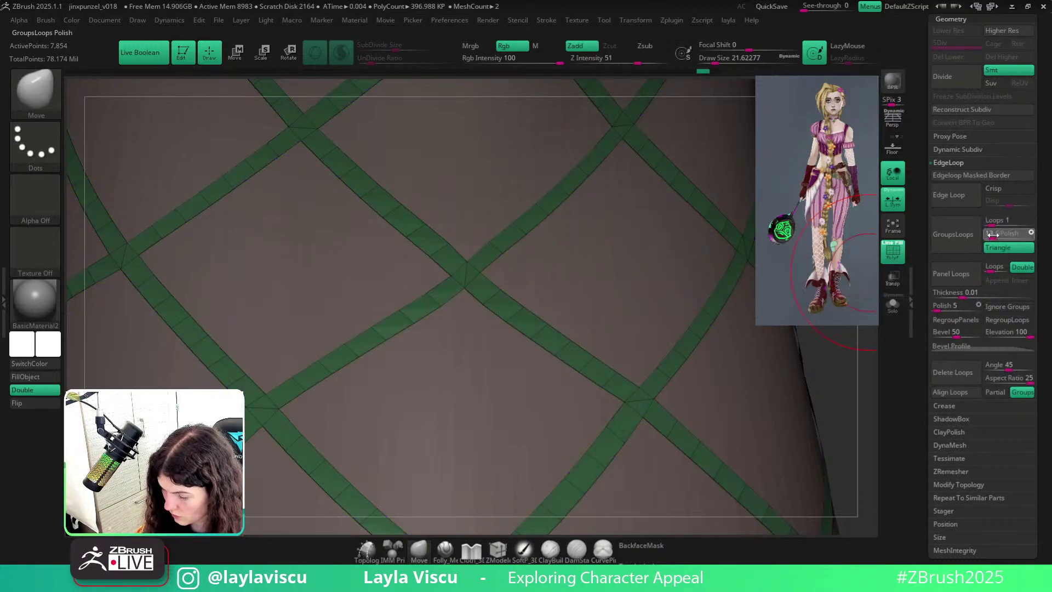
key("ctrl+z")
Try GroupsLoops on the fishnet with Loops set to 2 and GPolish at 0.
left_click(987, 237)
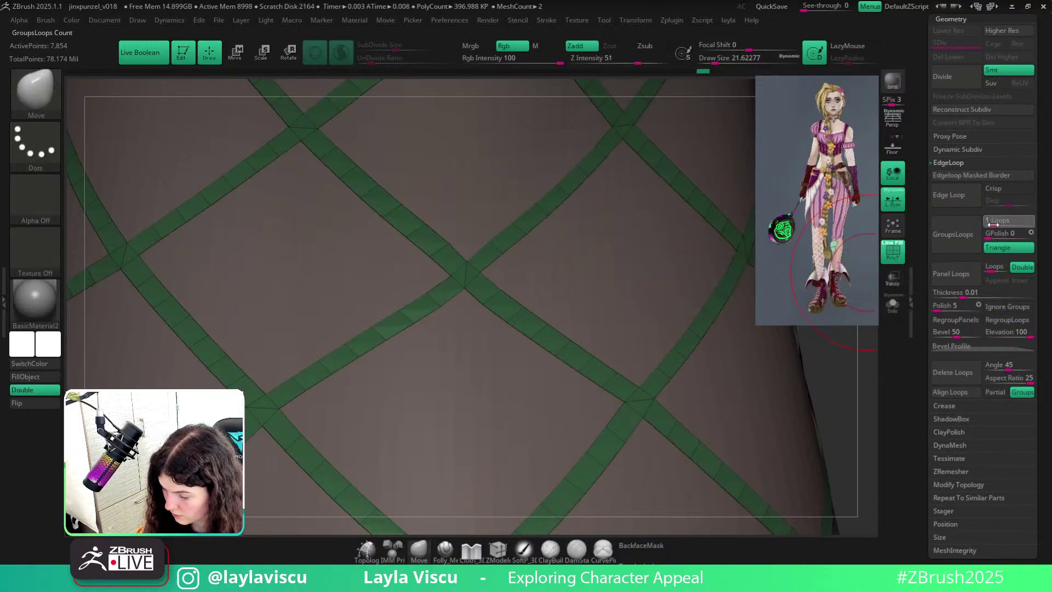
left_click(996, 223)
left_click(968, 235)
key("ctrl+w")
right_click_drag(501, 254, 543, 334, "ctrl")
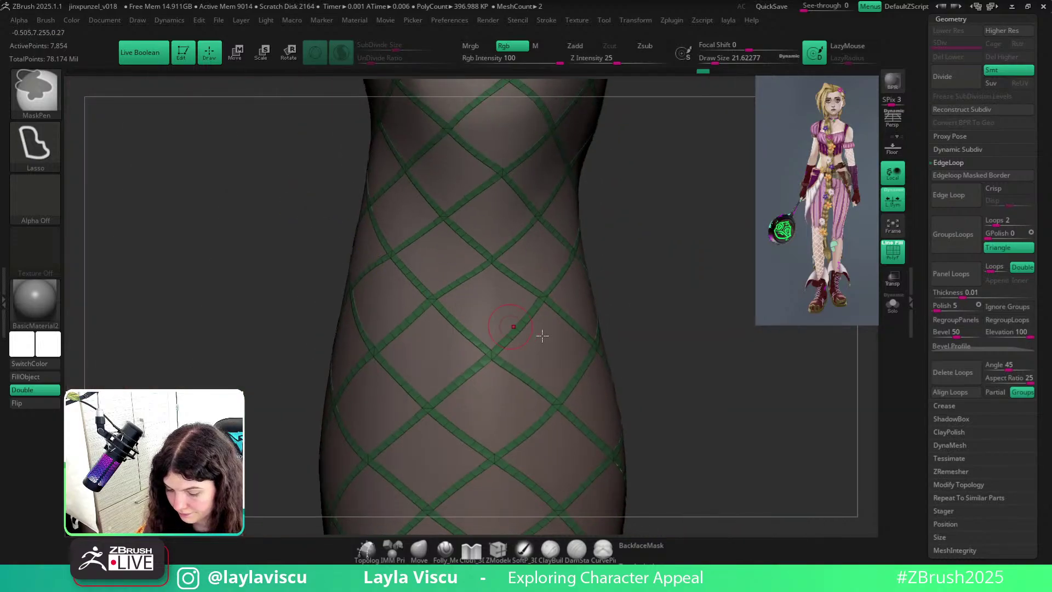
Inset the fishnet strands with ZModeler's Inset action on Polygroup All and preview them smoothed with dynamic subdivision.
left_click(498, 550)
right_click_drag(502, 283, 296, 274, "ctrl")
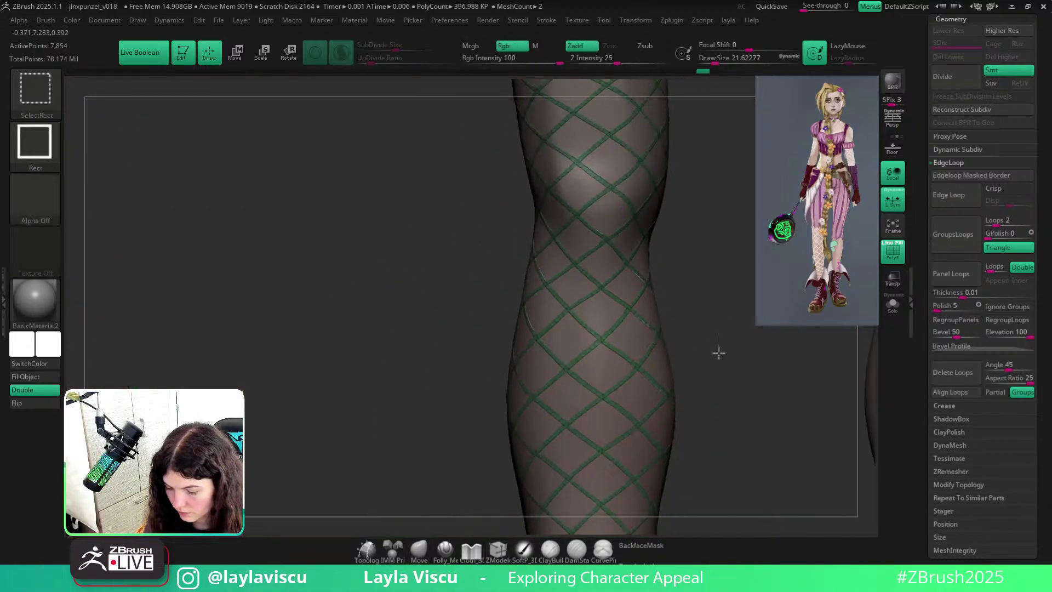
right_click_drag(718, 352, 601, 320, "ctrl")
right_click_drag(683, 362, 618, 381, "alt")
right_click_drag(575, 270, 611, 318, "ctrl")
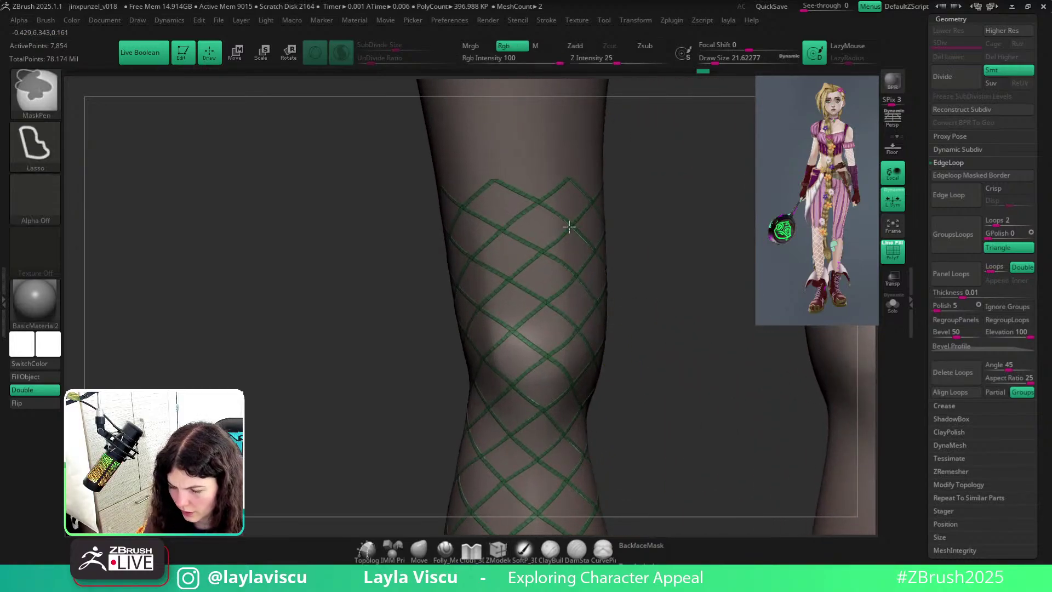
right_click_drag(571, 228, 597, 257, "ctrl")
right_click_drag(537, 235, 551, 253, "ctrl")
key("space")
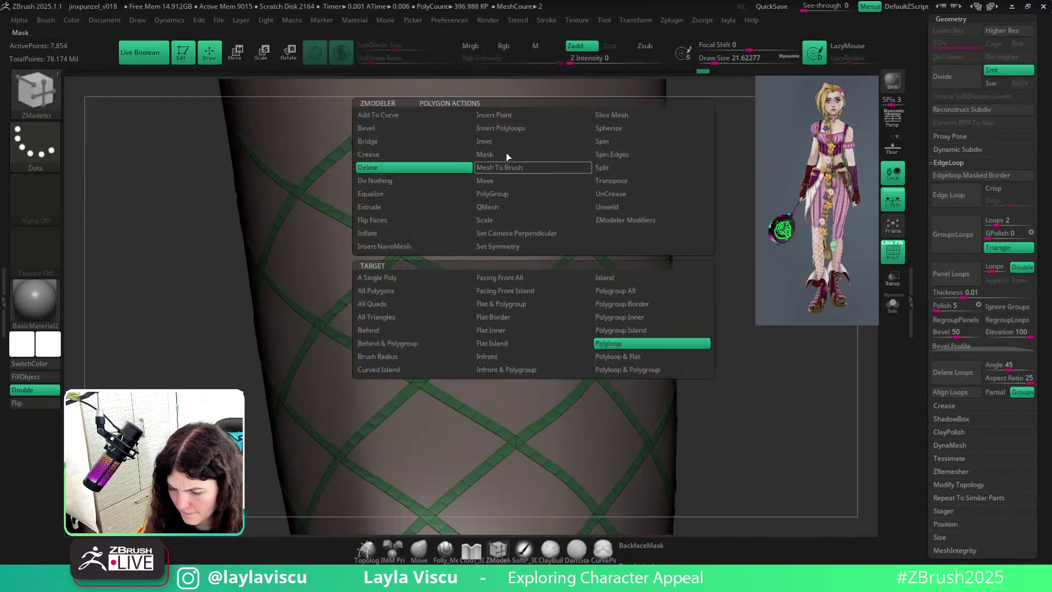
left_click(504, 141)
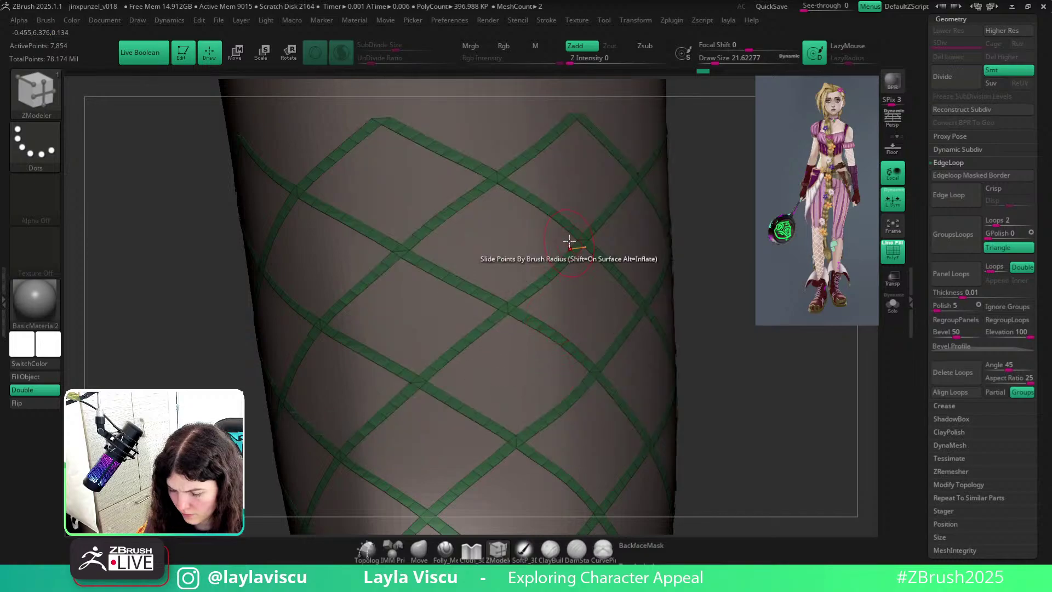
right_click_drag(566, 217, 402, 268, "ctrl")
key("shift+f")
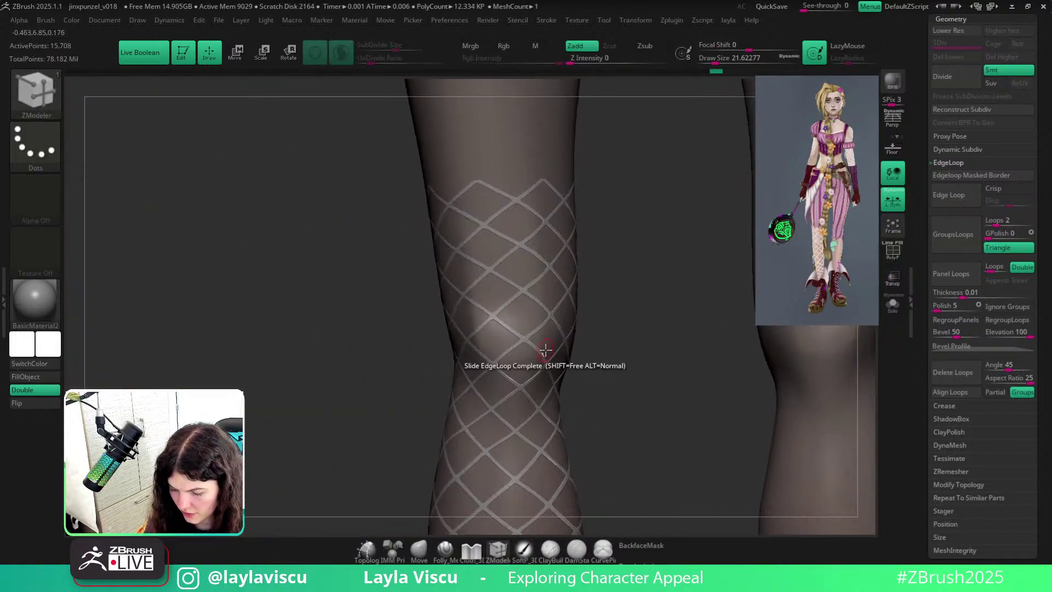
Extrude the fishnet outward slightly with ZModeler's Extrude action on All Polygons to give the strands thickness.
right_click_drag(545, 352, 557, 271, "ctrl")
key("shift+f")
right_click_drag(504, 298, 500, 241, "ctrl")
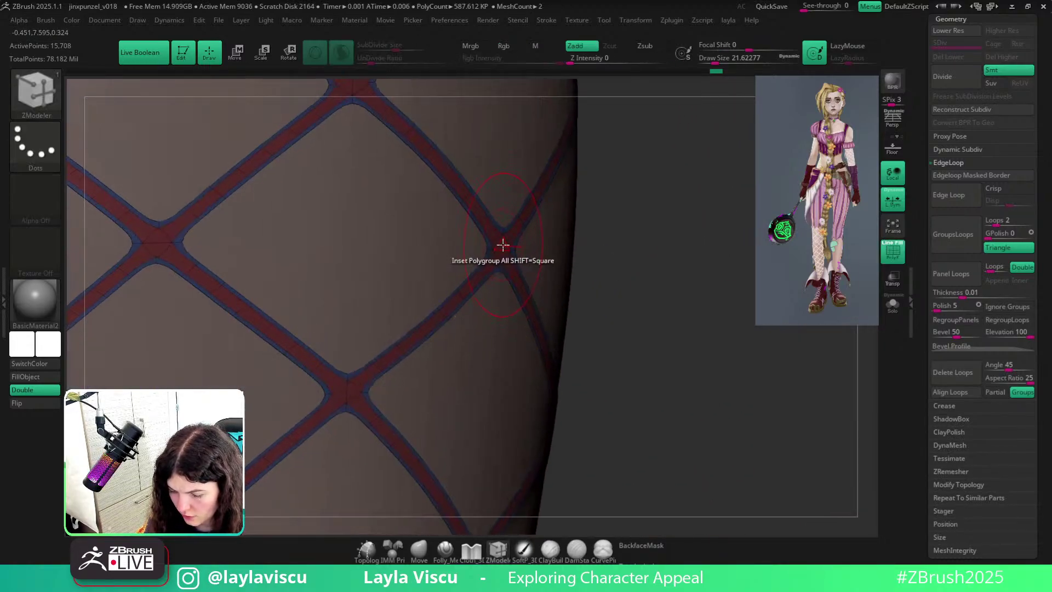
key("space")
left_click(345, 207)
left_click(350, 291)
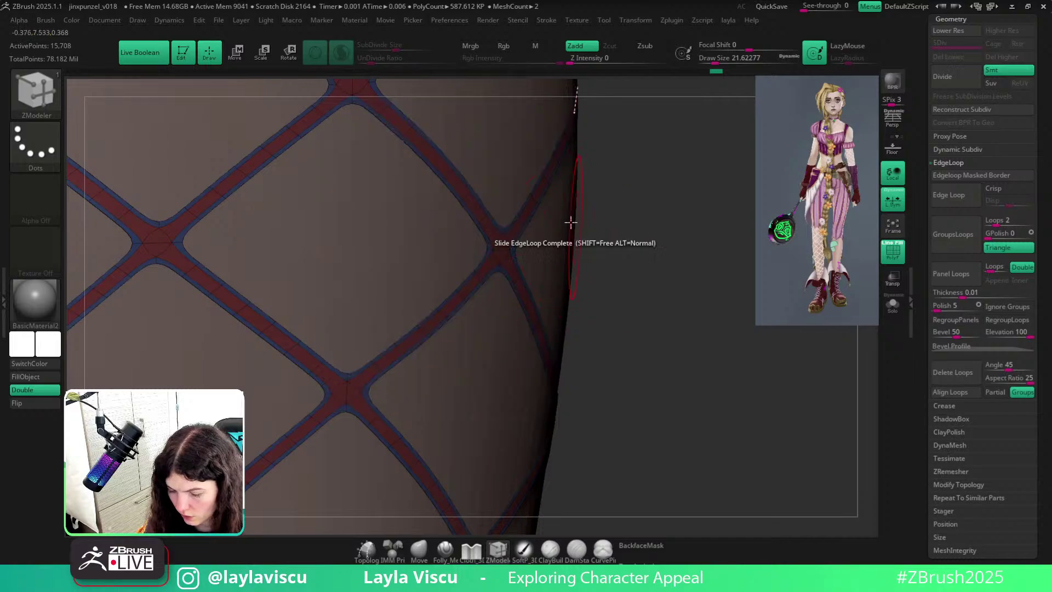
left_click_drag(543, 192, 551, 192)
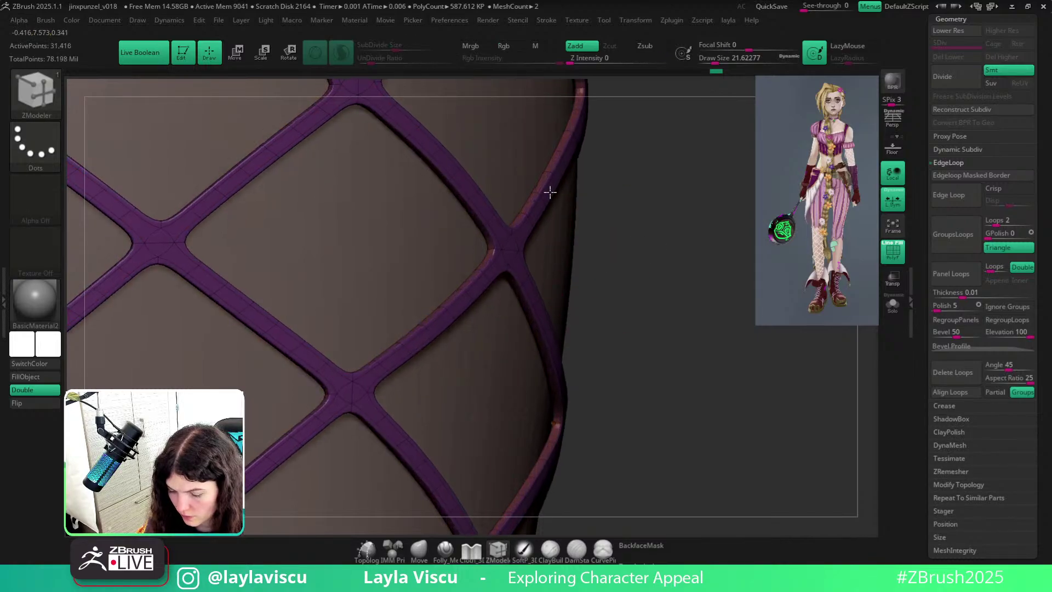
Hide the wireframe and try smoothing the thickened fishnet with the Polish By Groups deformation.
right_click_drag(580, 235, 526, 285, "ctrl")
key("shift+f")
scroll(969, 446, "down", 5)
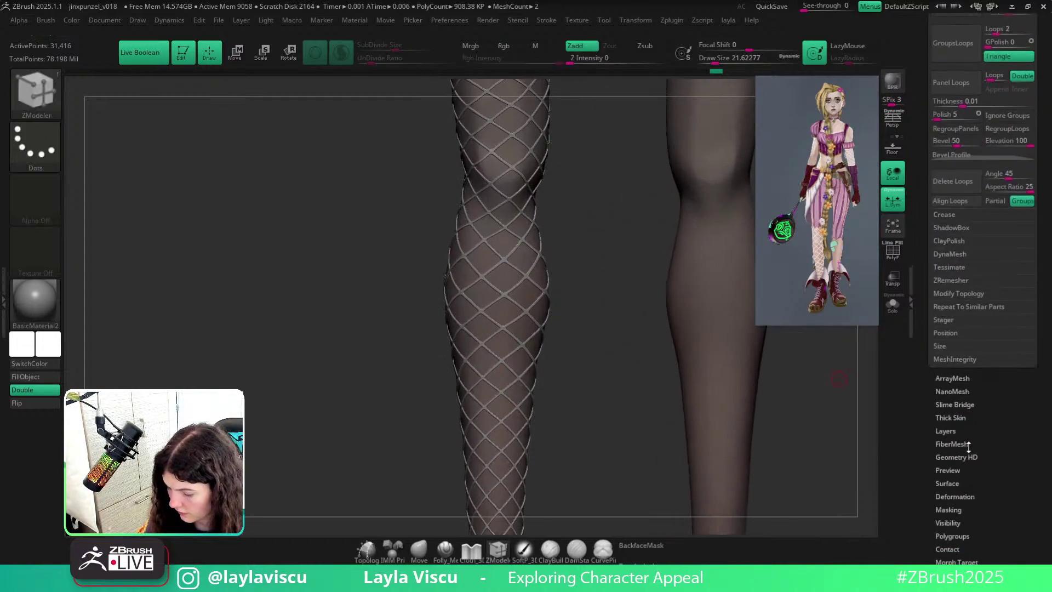
left_click(960, 496)
right_click_drag(625, 252, 632, 311, "ctrl")
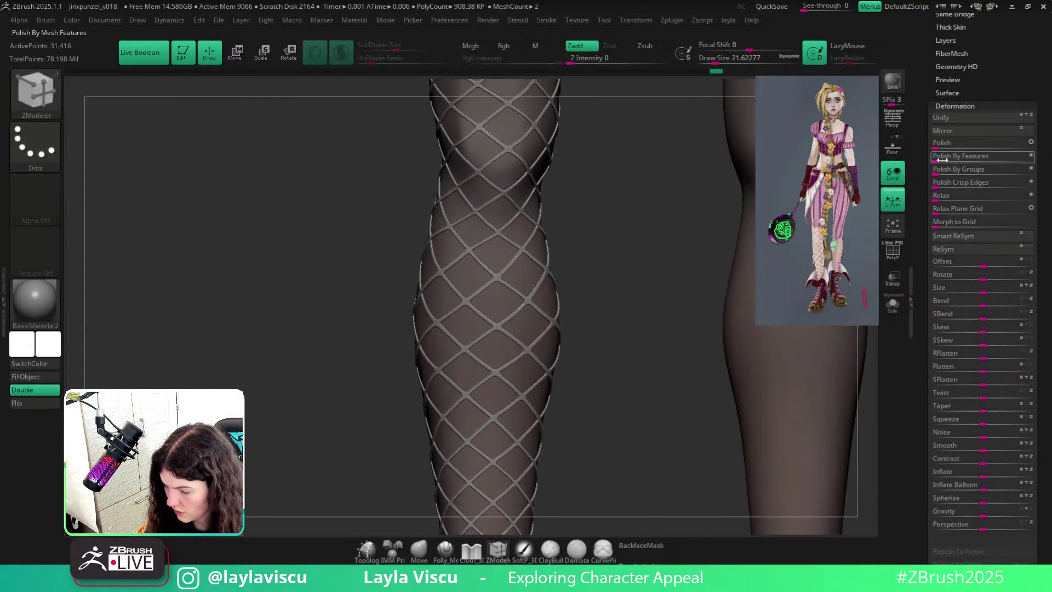
left_click_drag(938, 144, 965, 176)
key("ctrl+z")
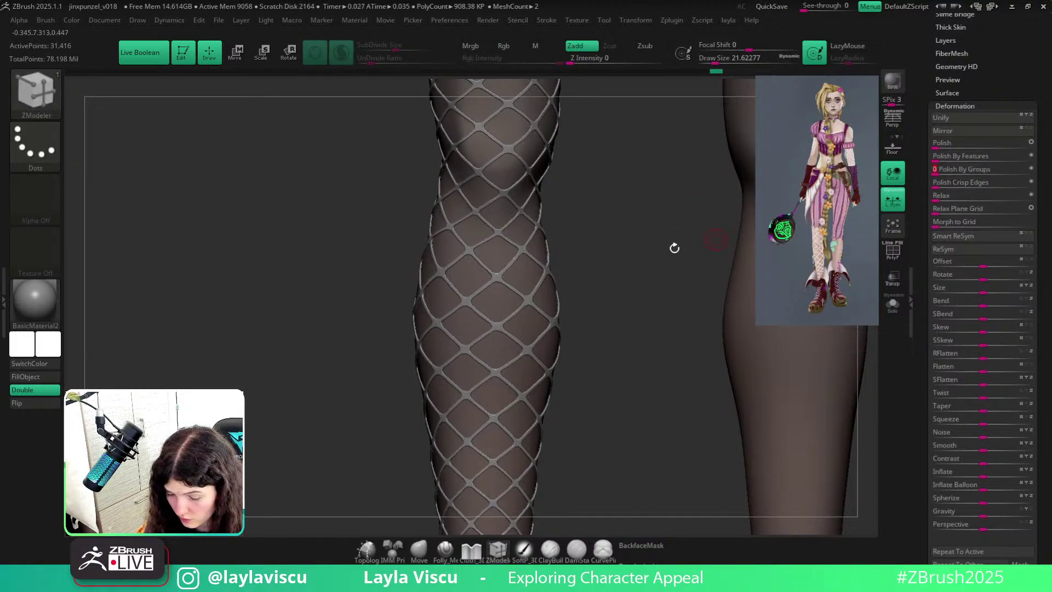
Try evening out the fishnet strands with the Relax deformation and undo it.
left_click(953, 196)
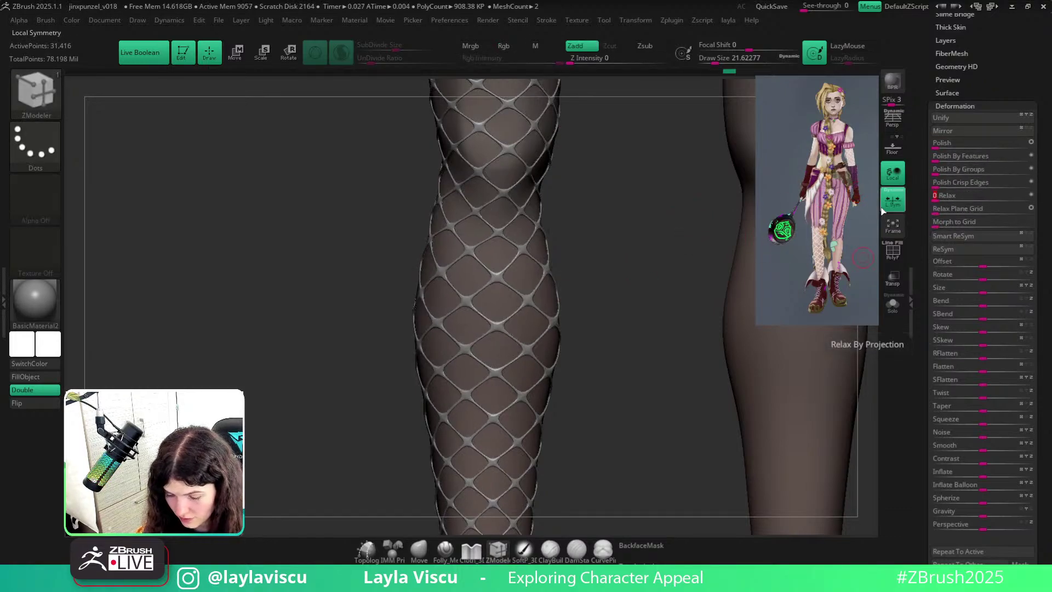
right_click_drag(624, 282, 633, 335, "ctrl")
key("ctrl+z")
right_click_drag(647, 257, 655, 275, "ctrl")
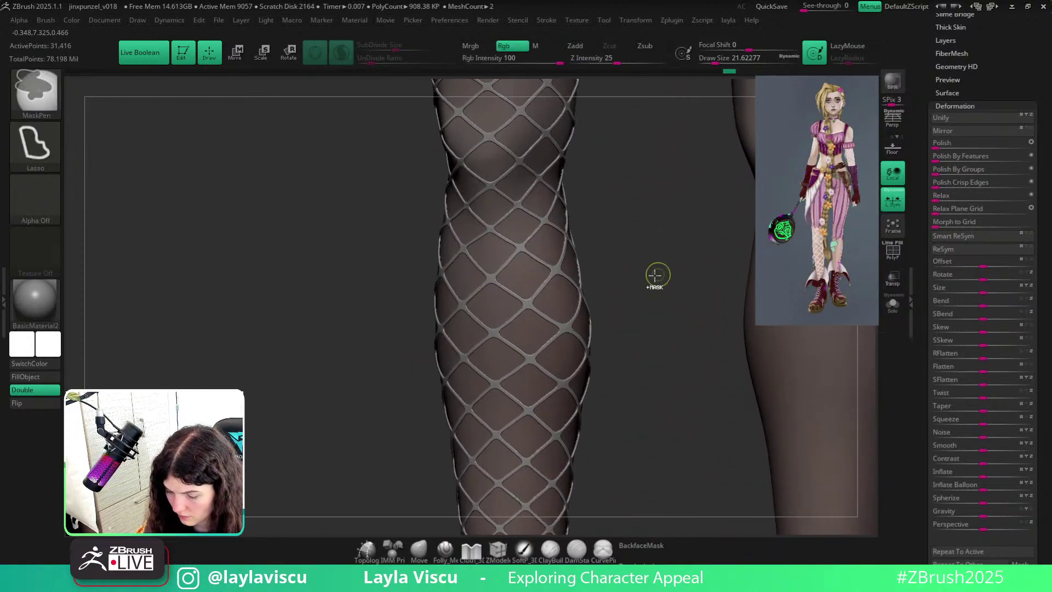
Bring the rest of the character's subtools back into view and make jinxpunzel_v015_011 the active subtool.
right_click_drag(559, 256, 570, 297, "ctrl")
key("shift+f")
key("shift+f")
key("f")
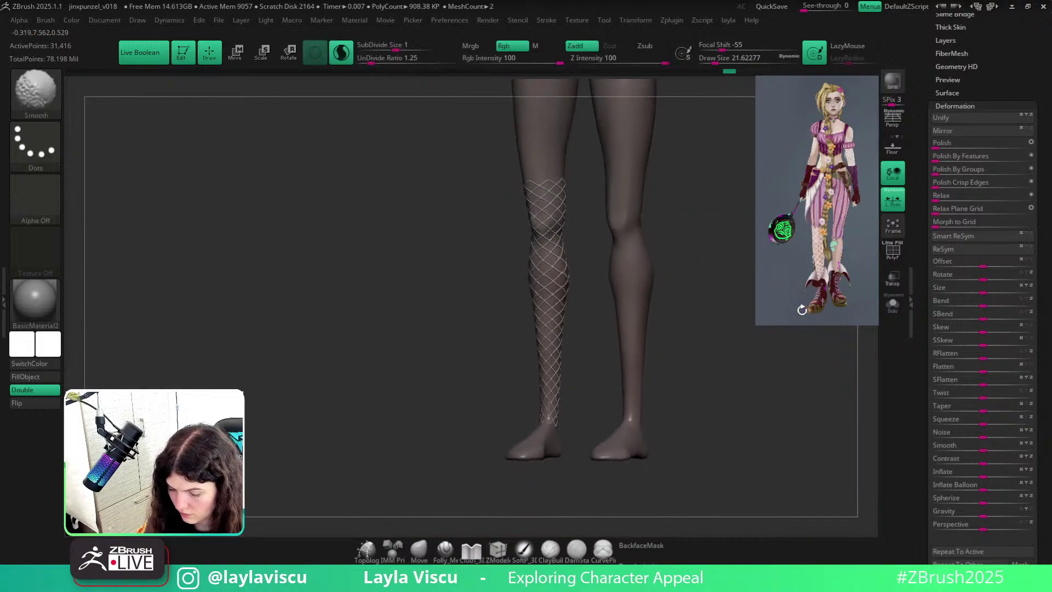
right_click_drag(719, 373, 537, 348, "ctrl")
left_click_drag(1009, 69, 993, 115)
left_click(948, 17)
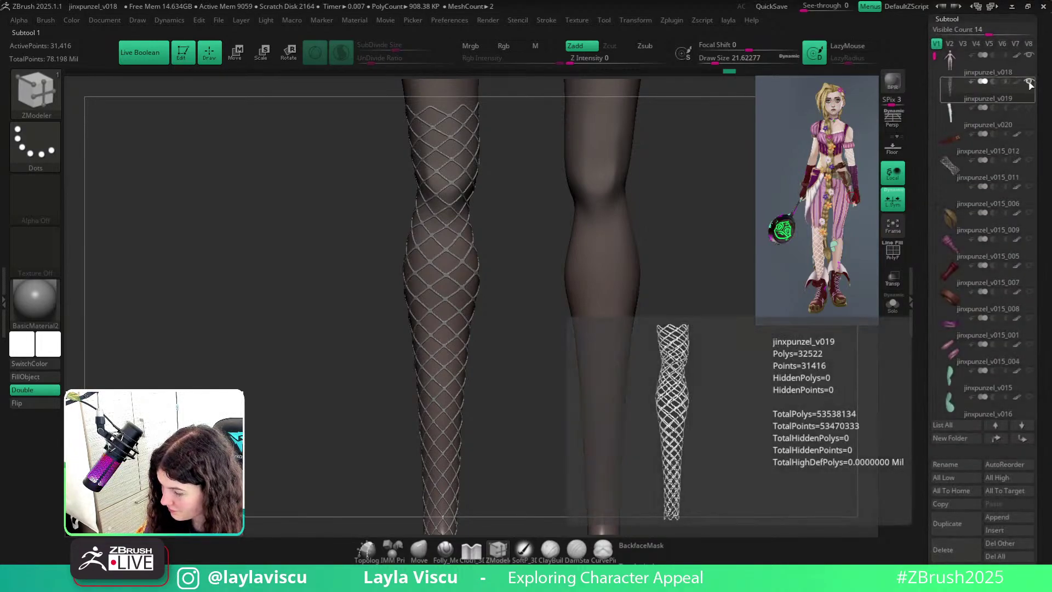
left_click(1030, 82, "shift")
left_click(1030, 83, "shift")
mouse_move(1025, 120)
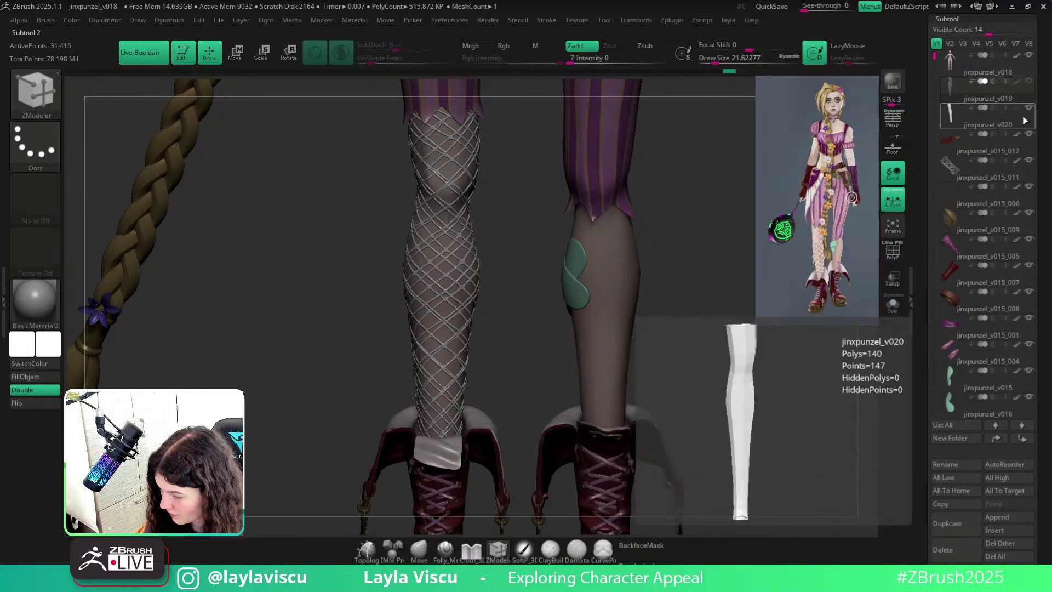
left_click(983, 167)
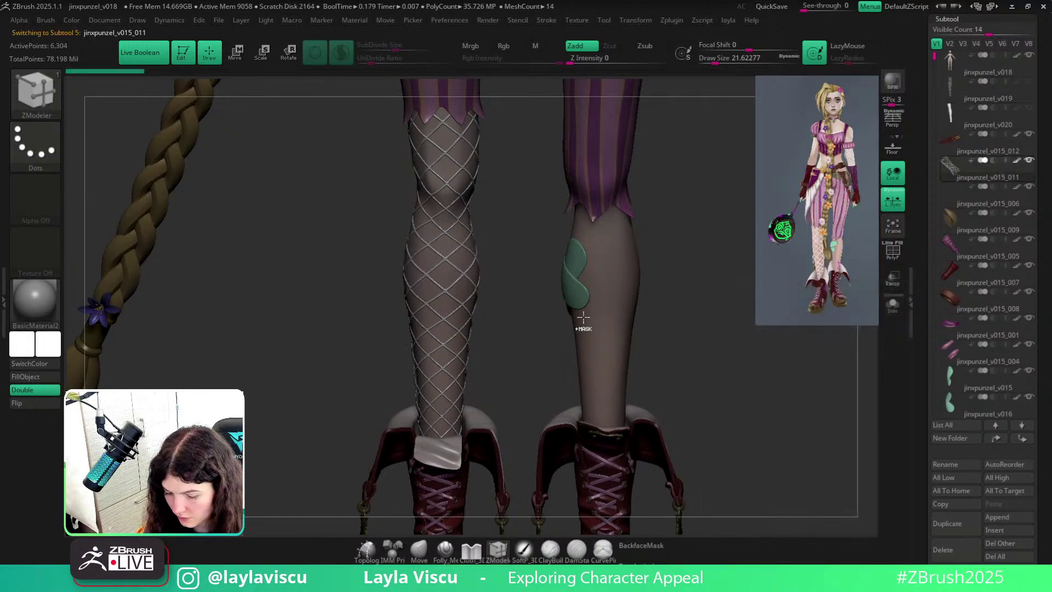
Set the display material to SkinShade4 for the whole character.
left_click_drag(587, 264, 447, 246)
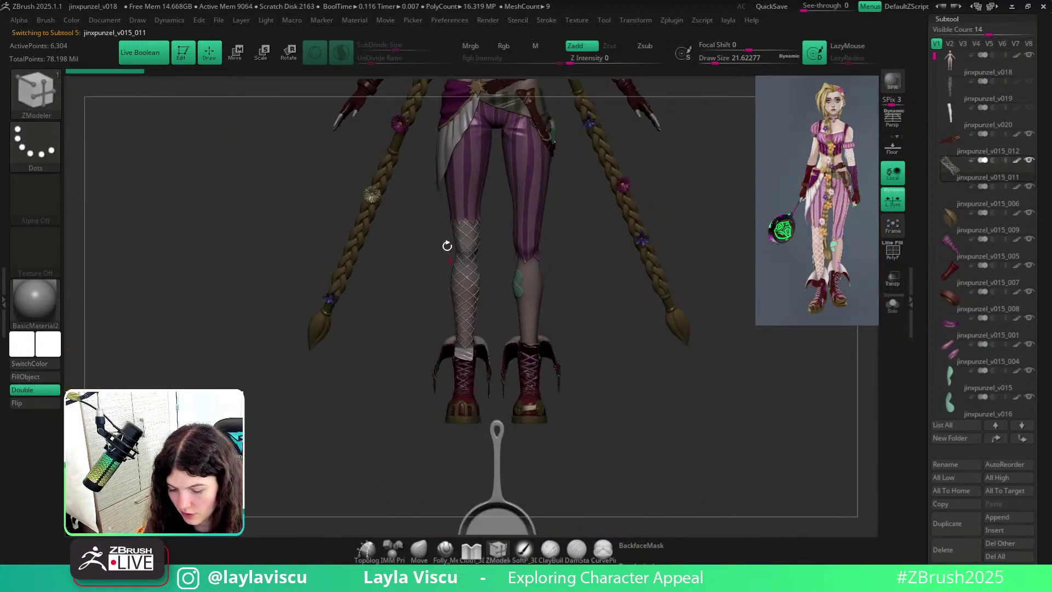
left_click(22, 302)
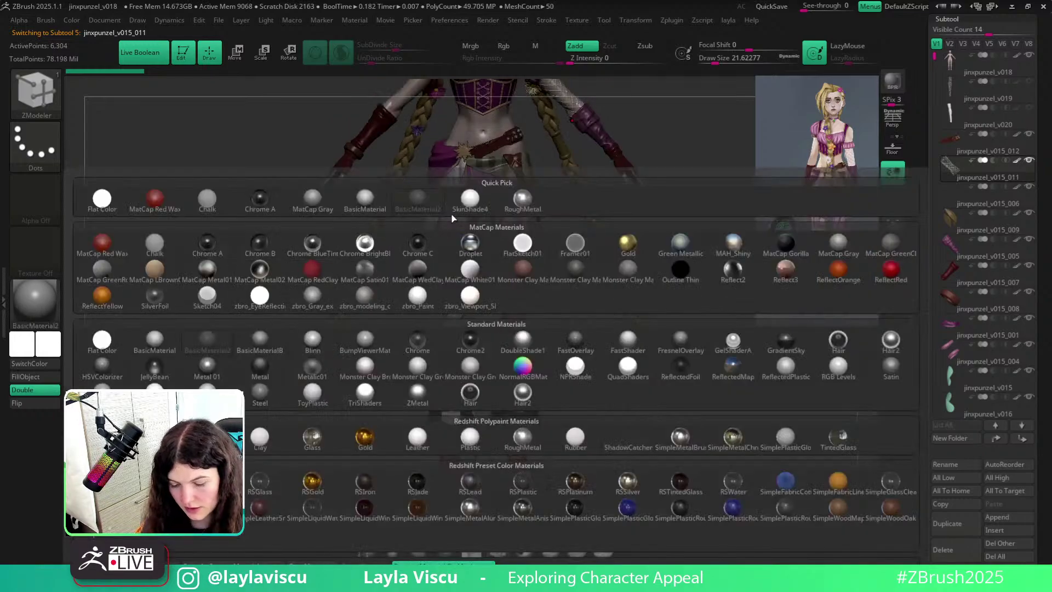
left_click(470, 198)
mouse_move(637, 214)
left_mouse_down()
mouse_move(702, 206)
mouse_move(705, 312)
left_mouse_up()
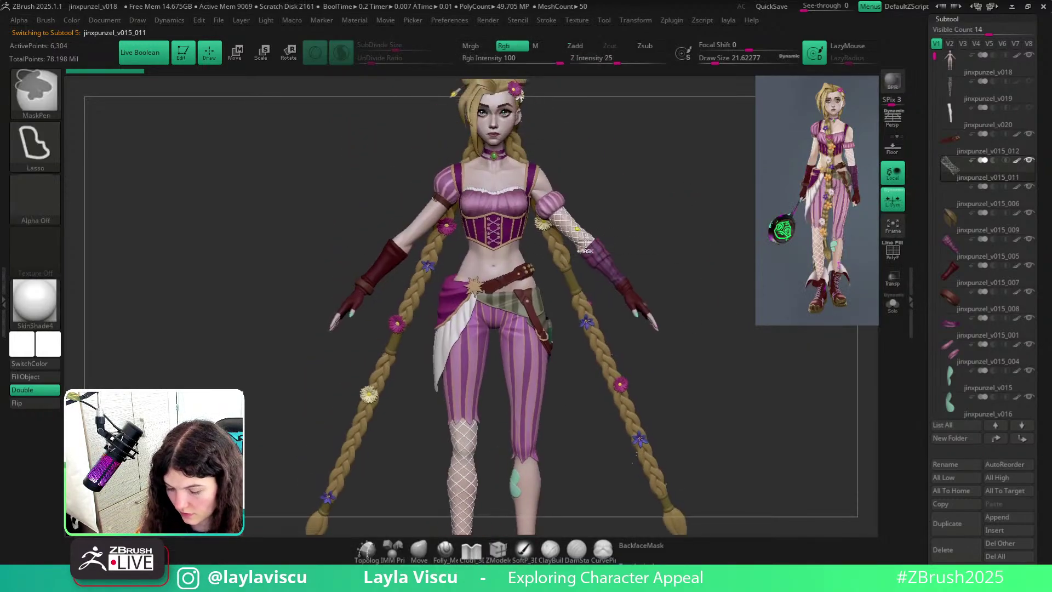
Examine the fishnet on the arm and leg within the full character from the front and back.
right_click_drag(585, 240, 598, 329, "ctrl")
left_click_drag(669, 229, 487, 241)
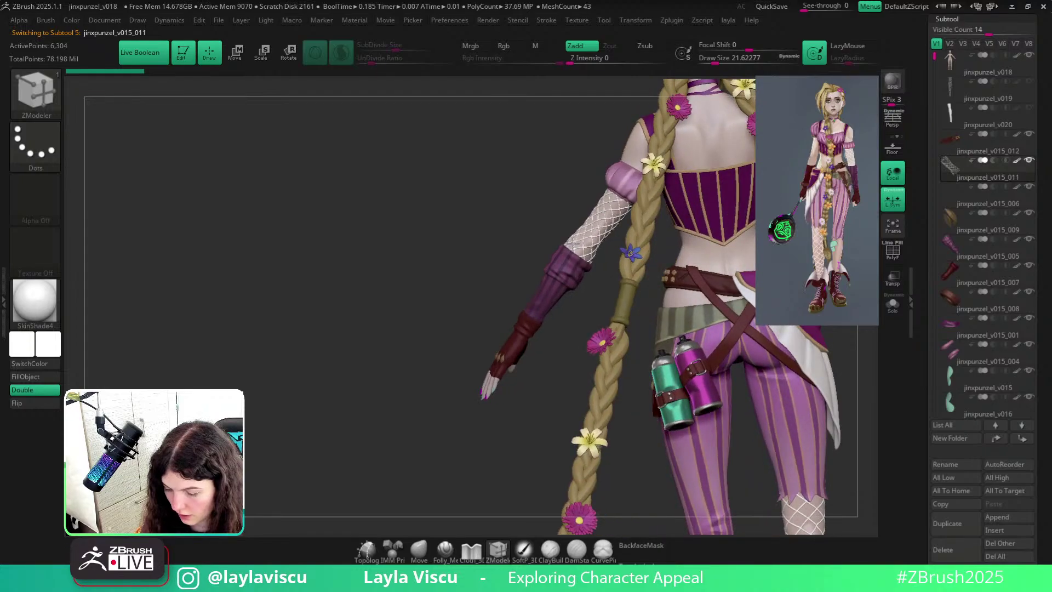
left_click_drag(573, 244, 676, 230)
right_click_drag(676, 249, 594, 220, "ctrl")
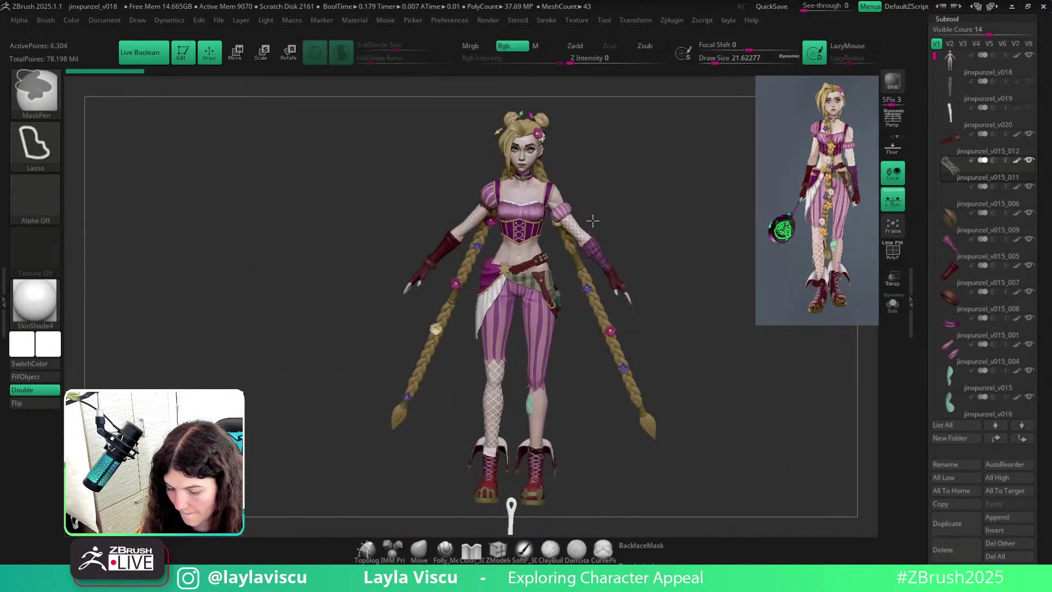
mouse_move(675, 277)
left_mouse_down("alt")
mouse_move(663, 195)
mouse_move(665, 225)
left_mouse_up("alt")
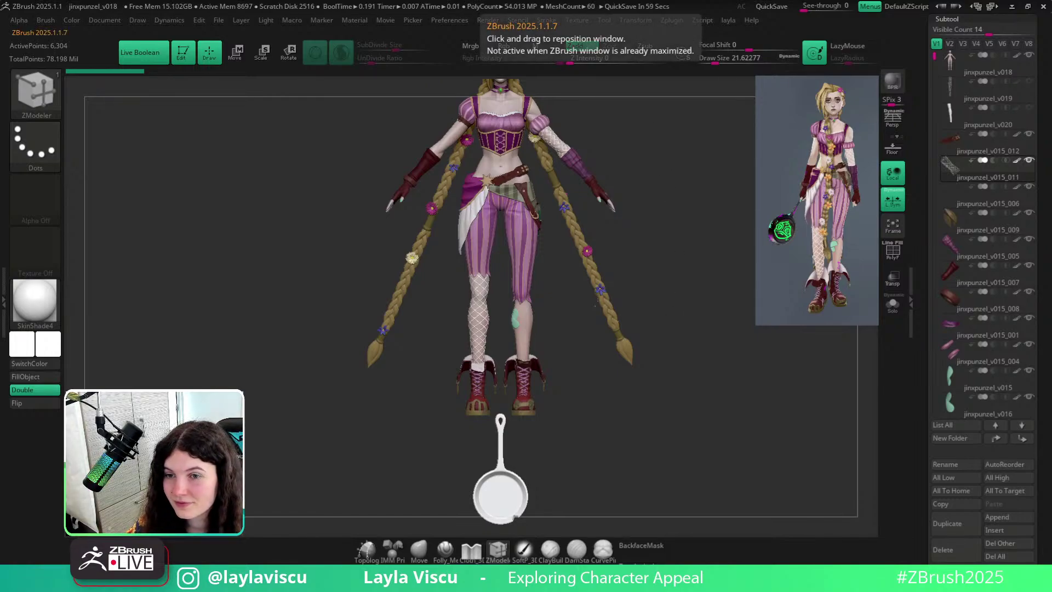
left_click_drag(700, 381, 662, 379, "alt")
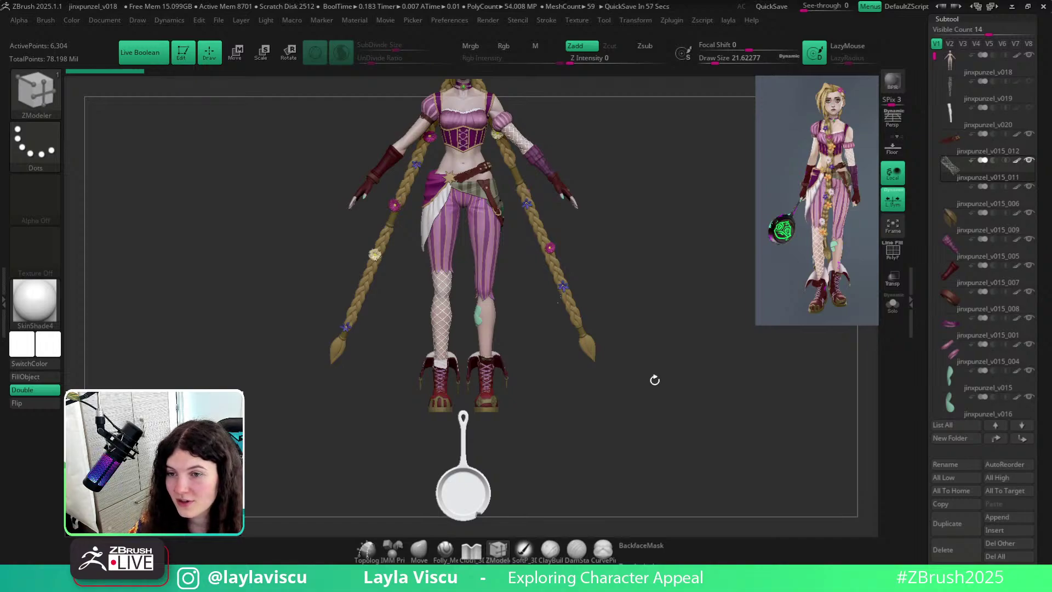
left_click_drag(544, 446, 525, 393, "alt")
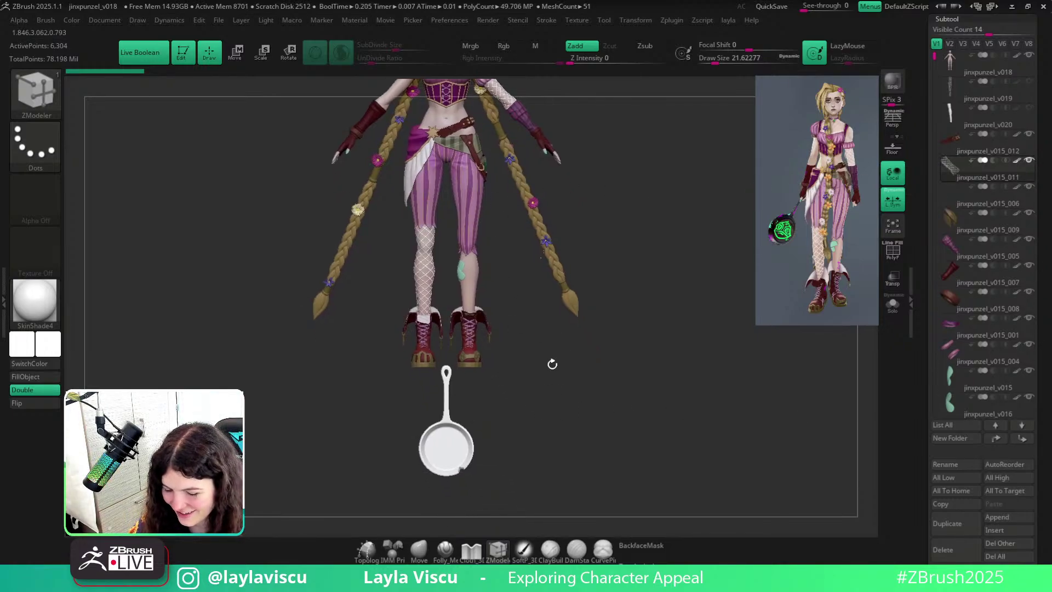
Activate the leg's fishnet subtool jinxpunzel_v015_003 and nudge a strand crossing near the knee using the Move brush at draw size about 46.
left_click(418, 550)
mouse_move(431, 291)
right_mouse_down("ctrl")
mouse_move(454, 322)
mouse_move(520, 243)
right_mouse_up("ctrl")
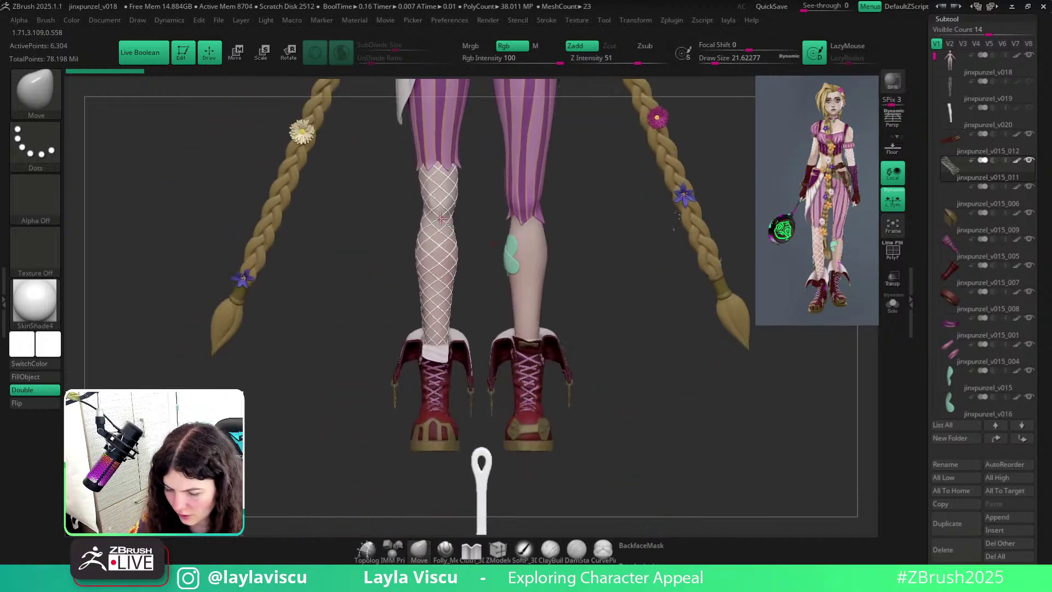
mouse_move(466, 263)
right_mouse_down("ctrl")
mouse_move(498, 360)
mouse_move(601, 301)
mouse_move(644, 361)
mouse_move(627, 213)
mouse_move(528, 339)
right_mouse_up("ctrl")
mouse_move(608, 359)
right_mouse_down("alt")
mouse_move(510, 307)
mouse_move(573, 284)
mouse_move(546, 291)
mouse_move(518, 319)
right_mouse_up("alt")
left_click(474, 296, "alt")
key("s")
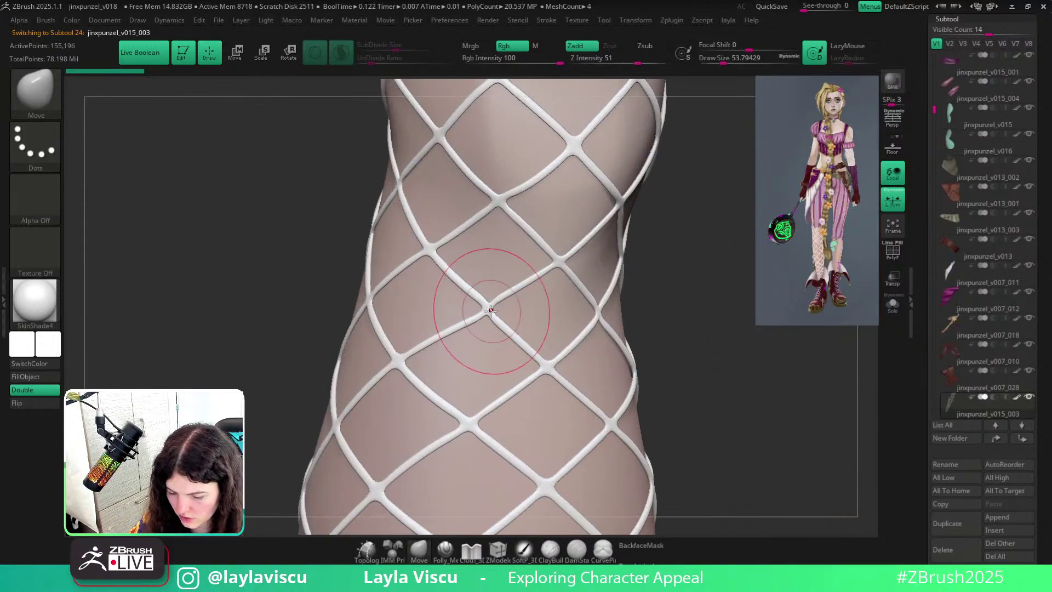
key("s")
key("bracketright")
left_click_drag(483, 307, 475, 299)
Make PM3D_Cube3D1, the last subtool in the list, the active subtool.
scroll(1013, 367, "down", 5)
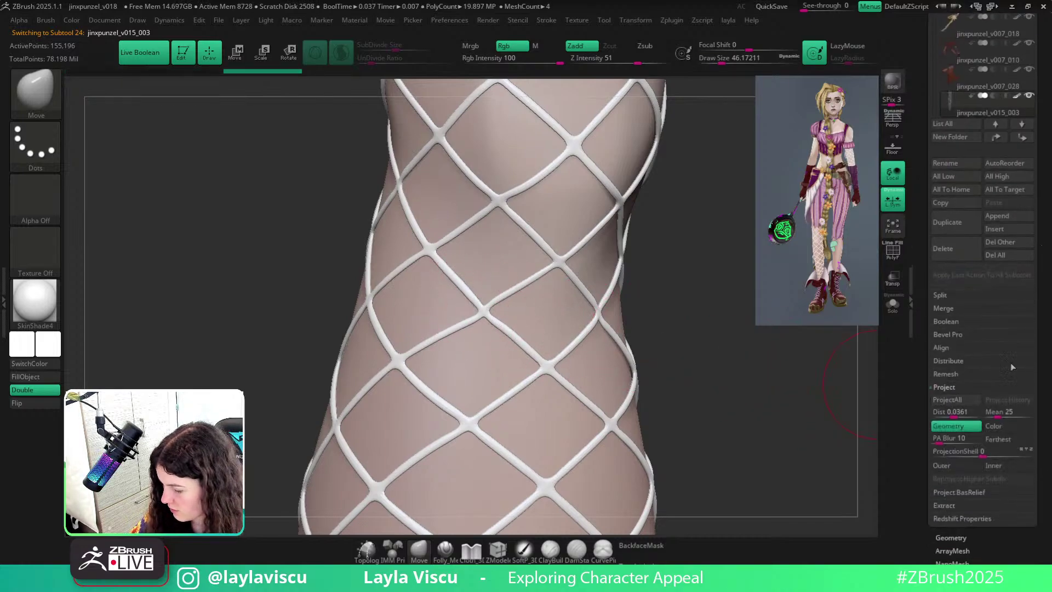
key("ctrl")
right_click_drag(565, 308, 559, 327, "shift")
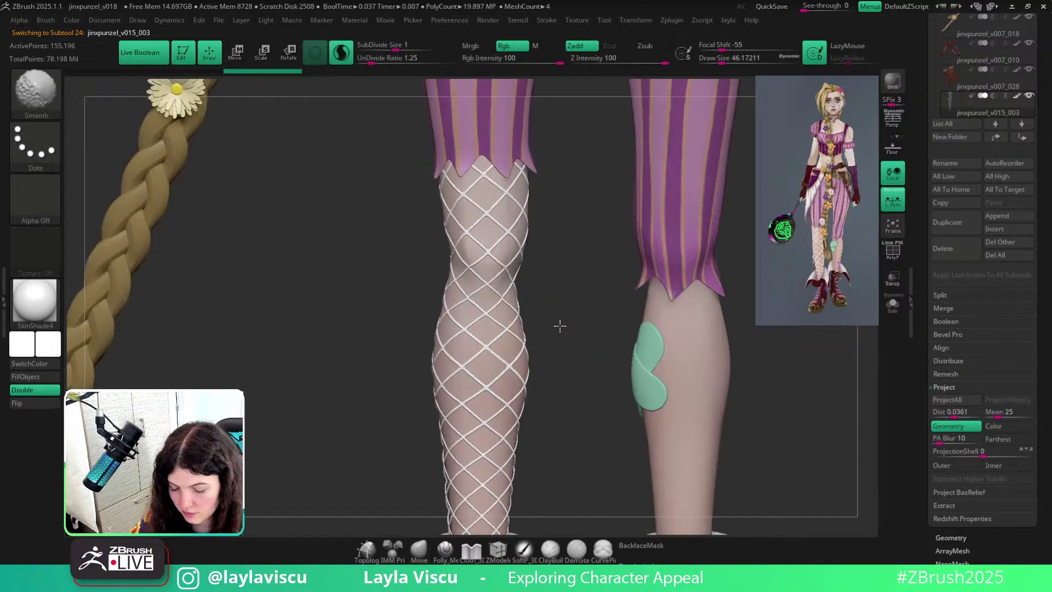
right_click_drag(368, 257, 616, 315, "ctrl")
right_click_drag(605, 361, 570, 230, "alt")
left_click_drag(1029, 82, 1028, 231)
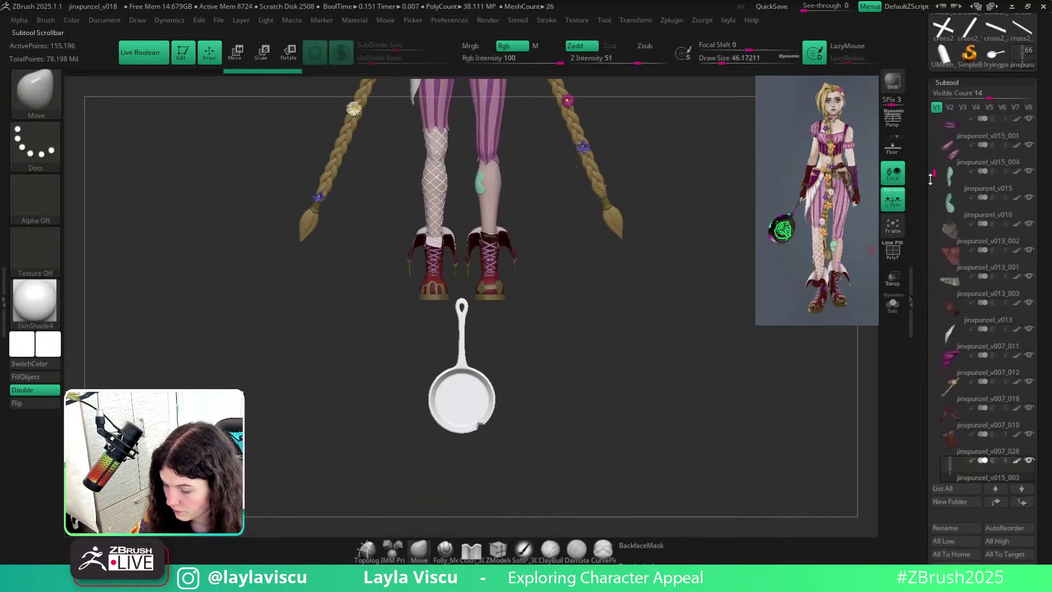
left_click_drag(930, 180, 935, 424)
left_click(1023, 346)
left_click(1013, 364)
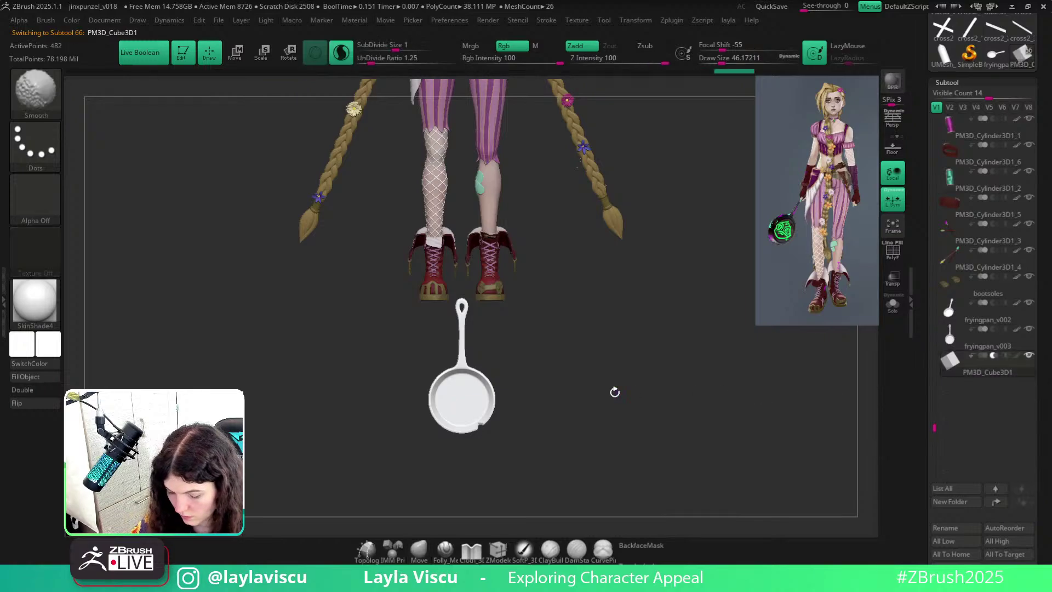
Inspect the cube that notches the frying pan's rim with its wireframe displayed and hidden.
key("shift+f")
right_click_drag(472, 416, 652, 471, "ctrl")
scroll(1034, 512, "down", 2)
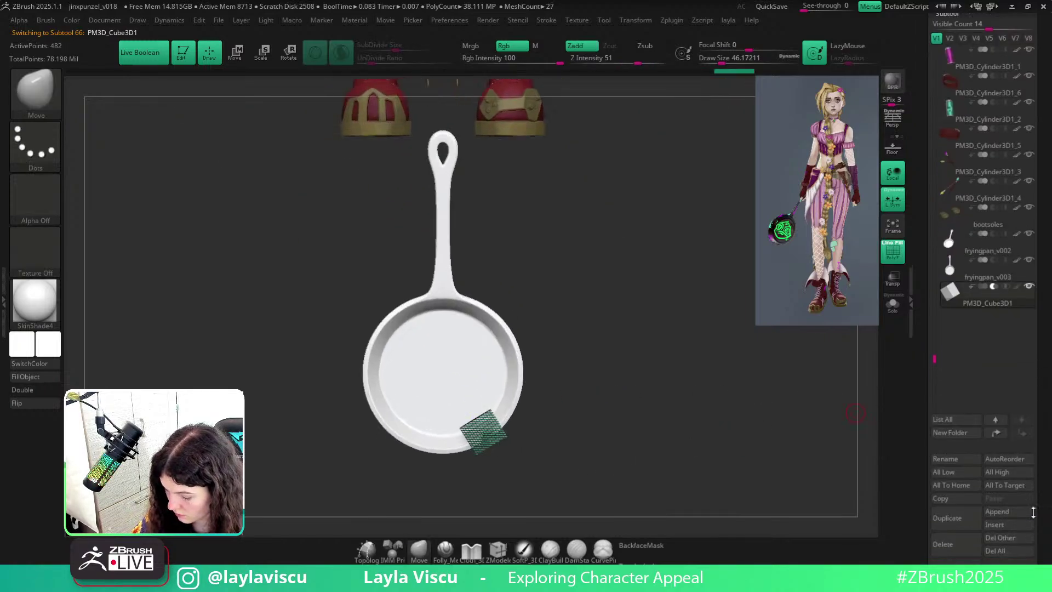
key("shift+f")
right_click_drag(585, 446, 520, 496, "ctrl")
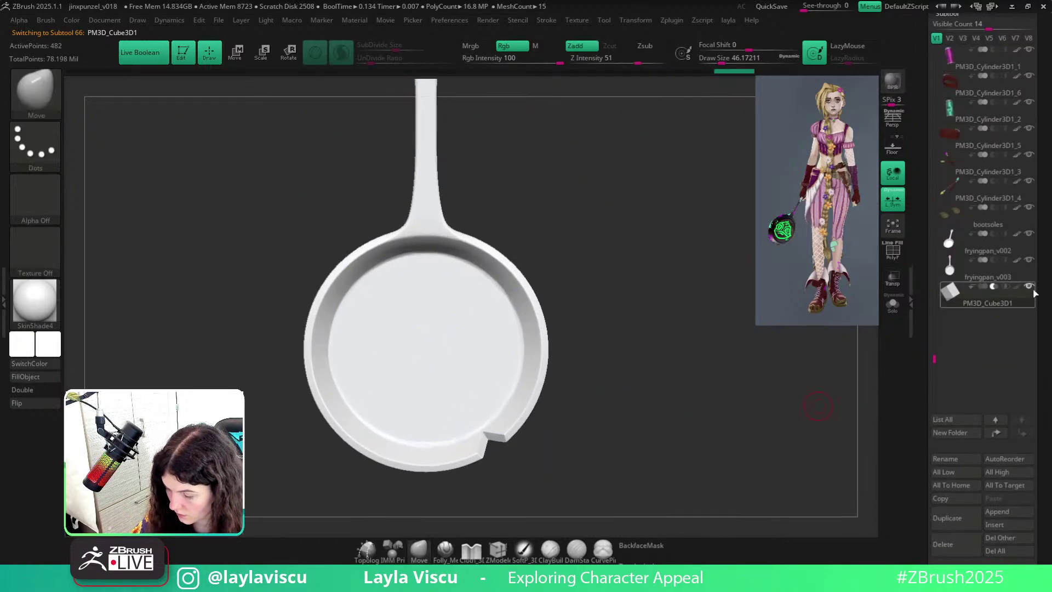
Isolate the fryingpan_v003 subtool, check its wireframe, and set the material to BasicMaterial.
left_click(1029, 261, "shift")
left_click(1027, 277)
key("shift+f")
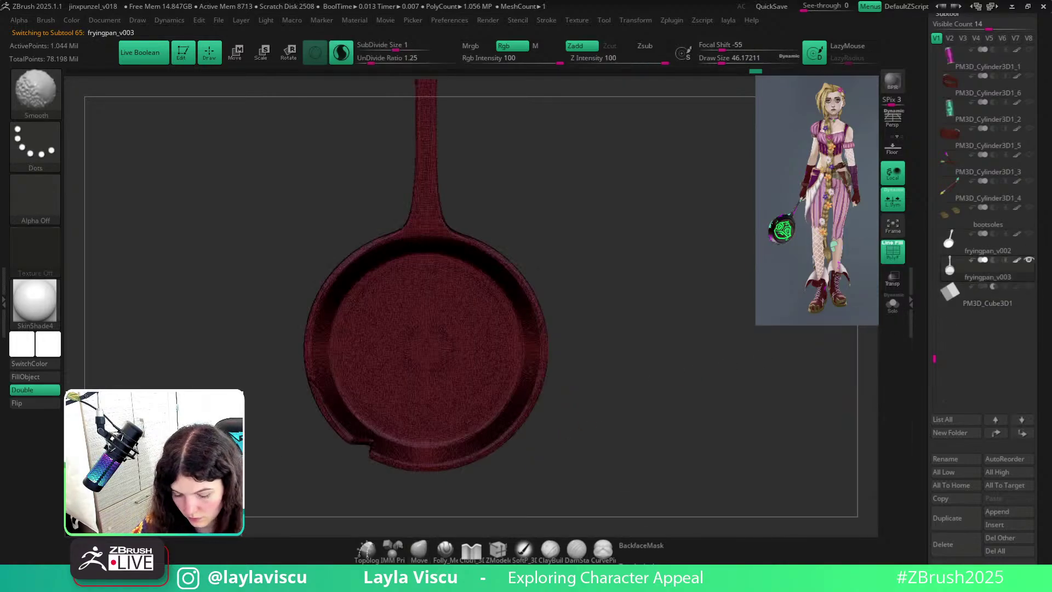
key("shift+f")
left_click(53, 317)
left_click(101, 336)
left_click_drag(671, 387, 625, 412)
Load the Orb_hammeredMetal brush preset from the Orb brush pack folder in Downloads.
key("b")
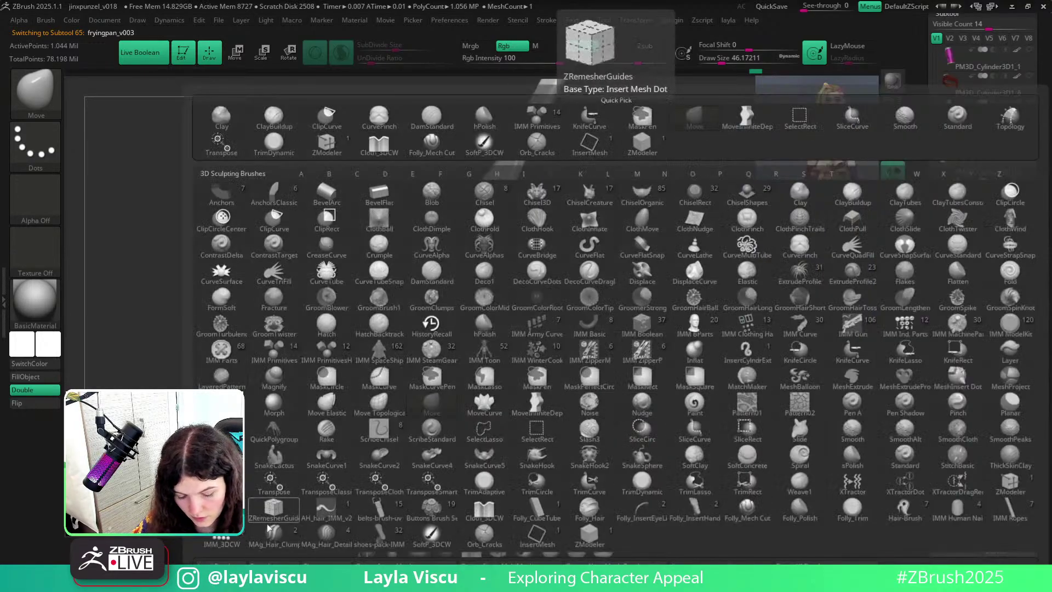
left_click(614, 69)
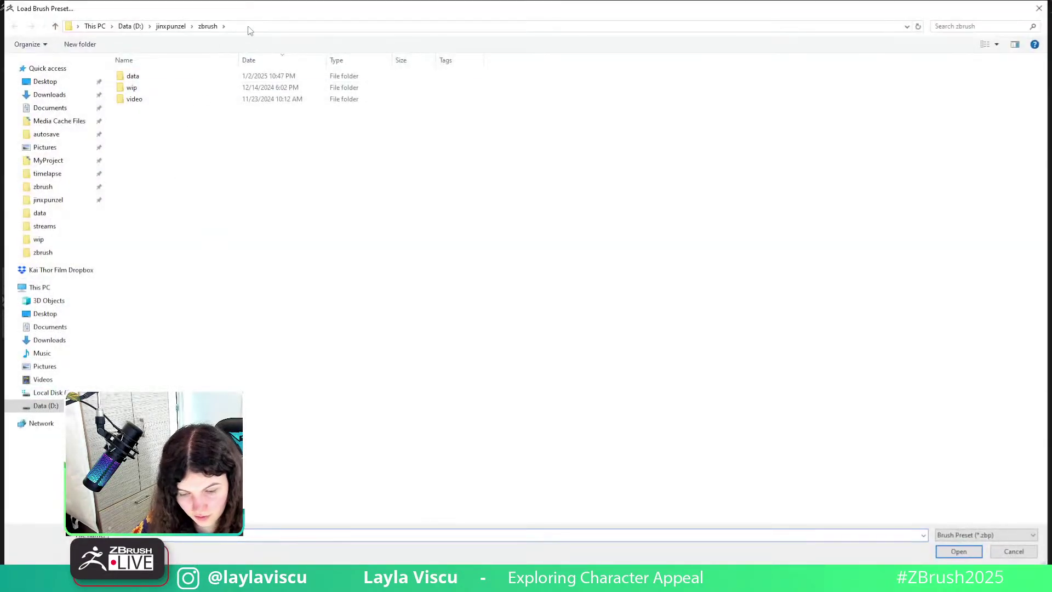
left_click(250, 26)
type("C:\\Users\\Layla\\Downloads\\Orb brush pack'")
key("Return")
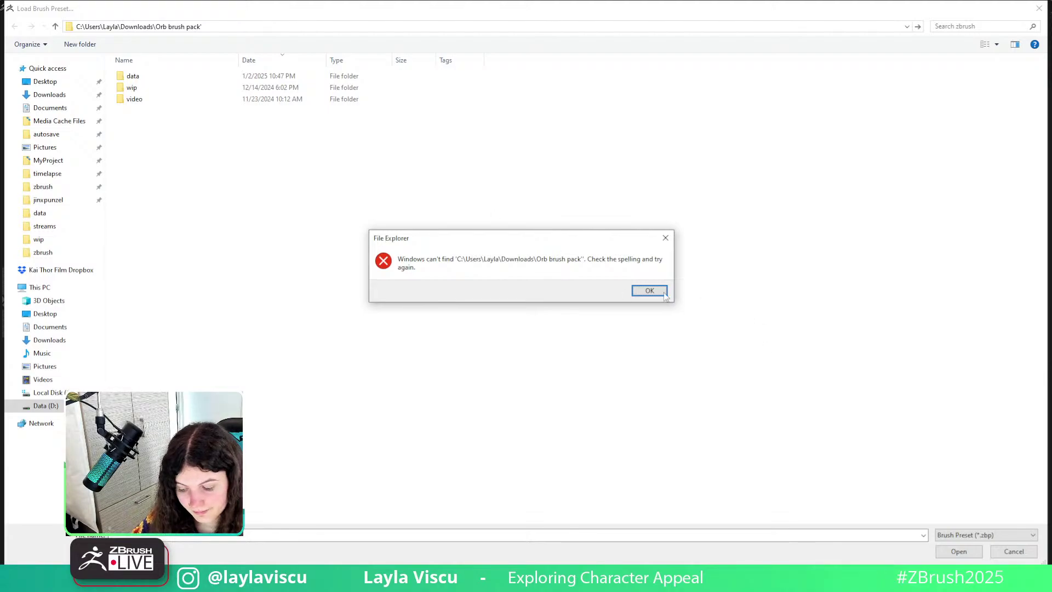
left_click(665, 296)
key("Return")
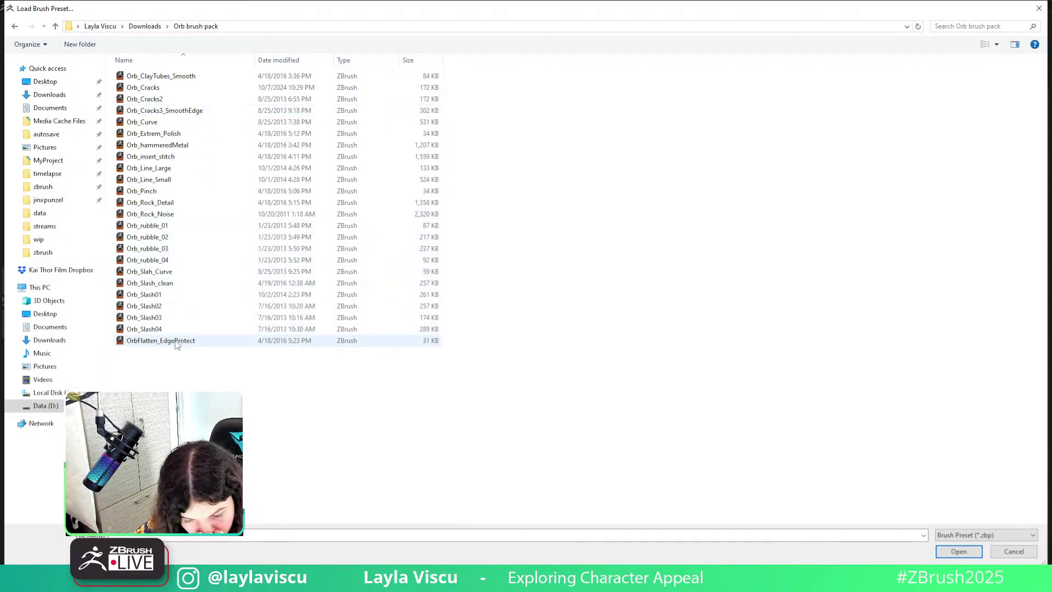
left_click(185, 131)
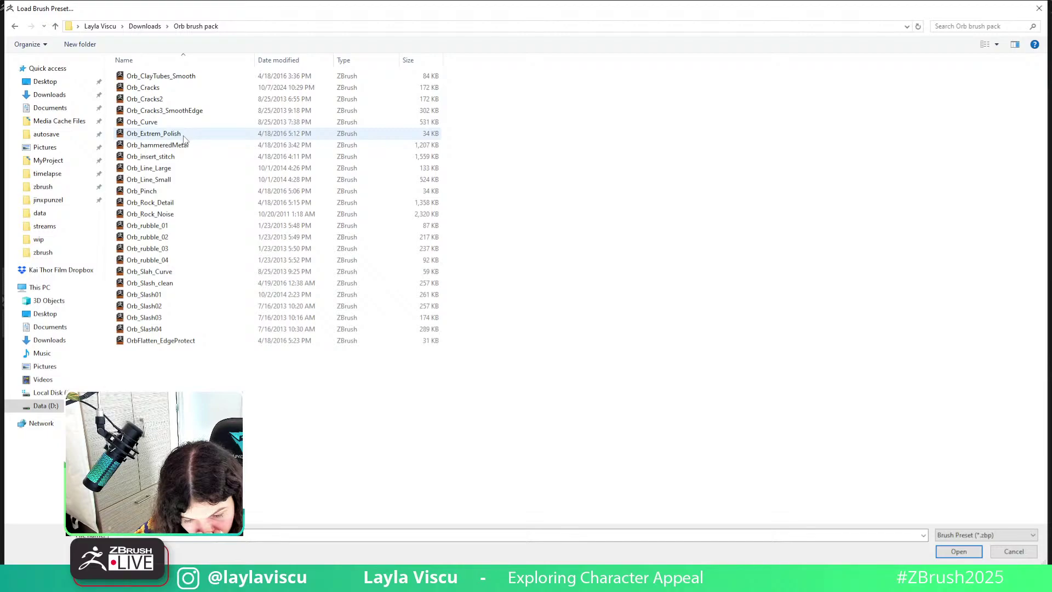
left_click(184, 147)
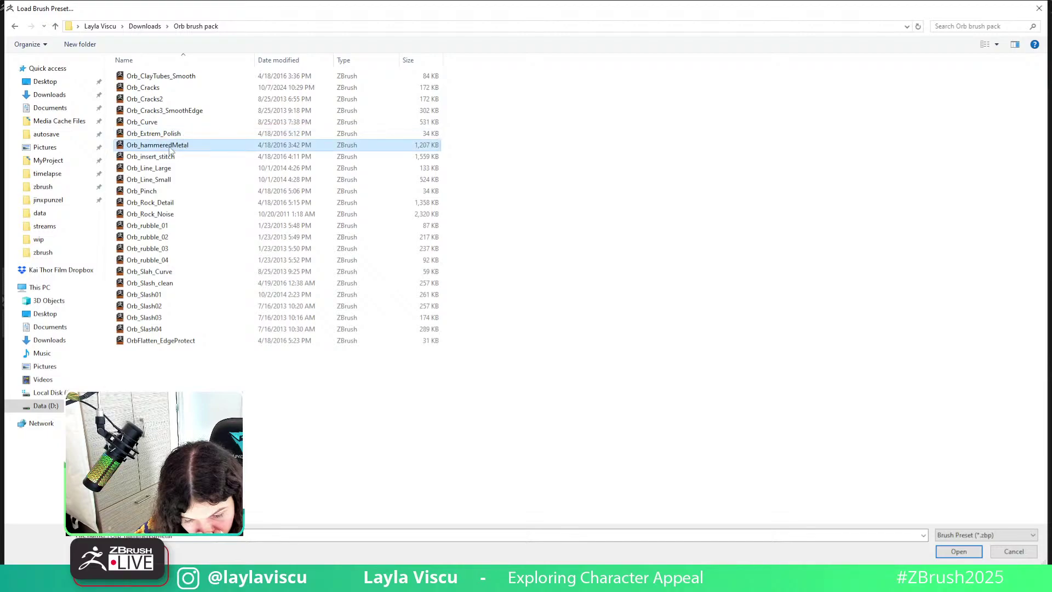
double_click(171, 145)
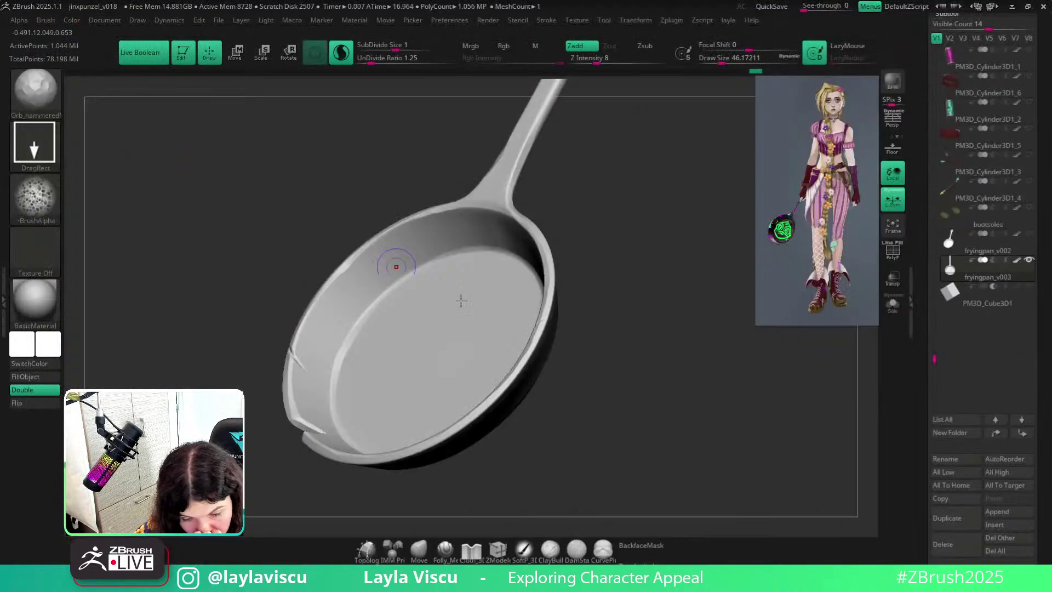
Turn off Sculptris Pro, then try stamping the hammered metal texture on the pan's base and undo it.
left_click_drag(548, 366, 575, 329)
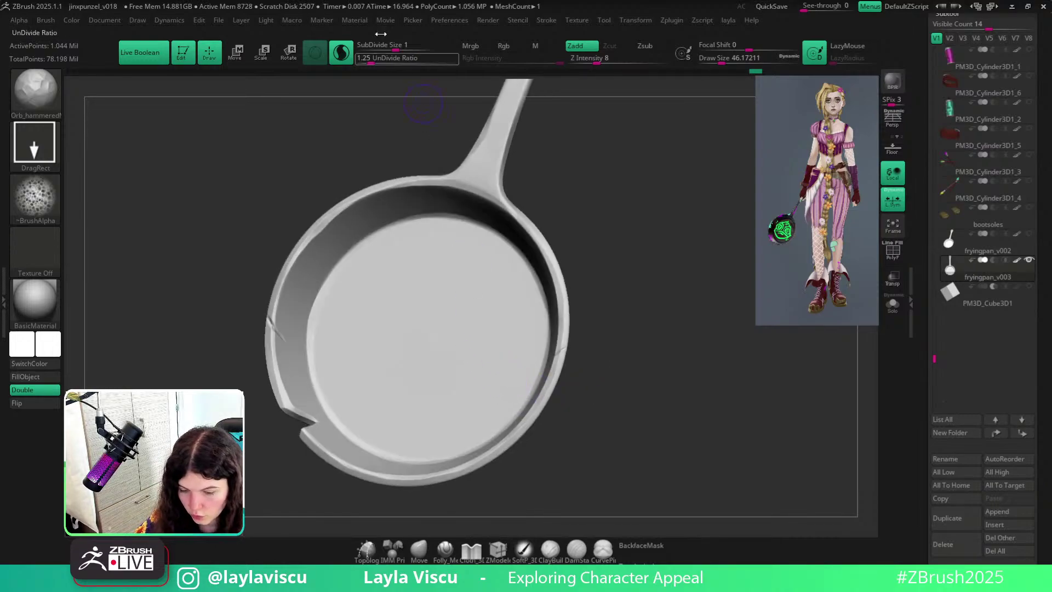
left_click(341, 53)
left_click_drag(650, 422, 634, 368)
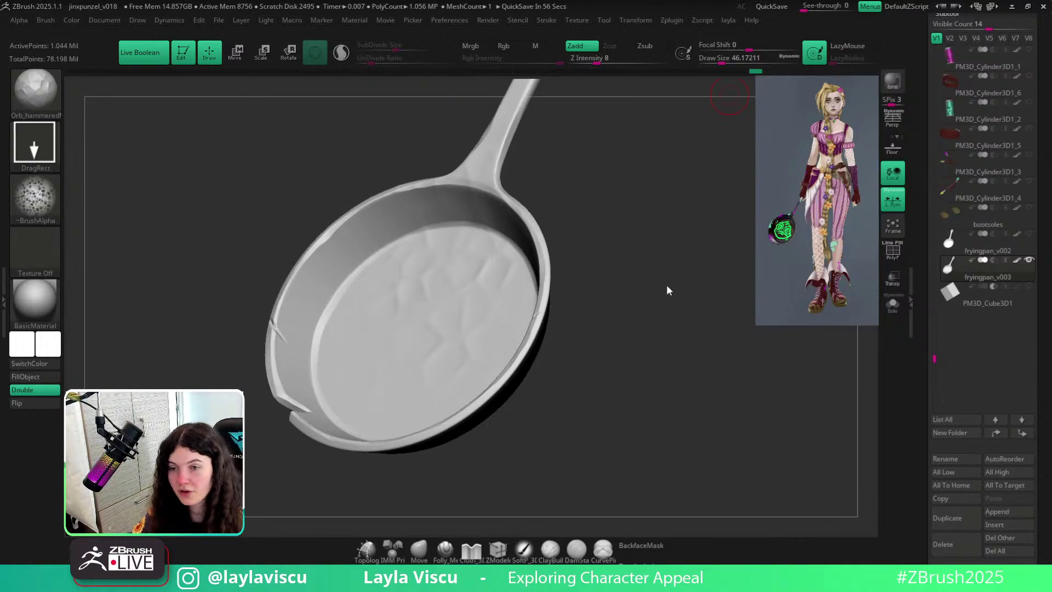
key("ctrl+z")
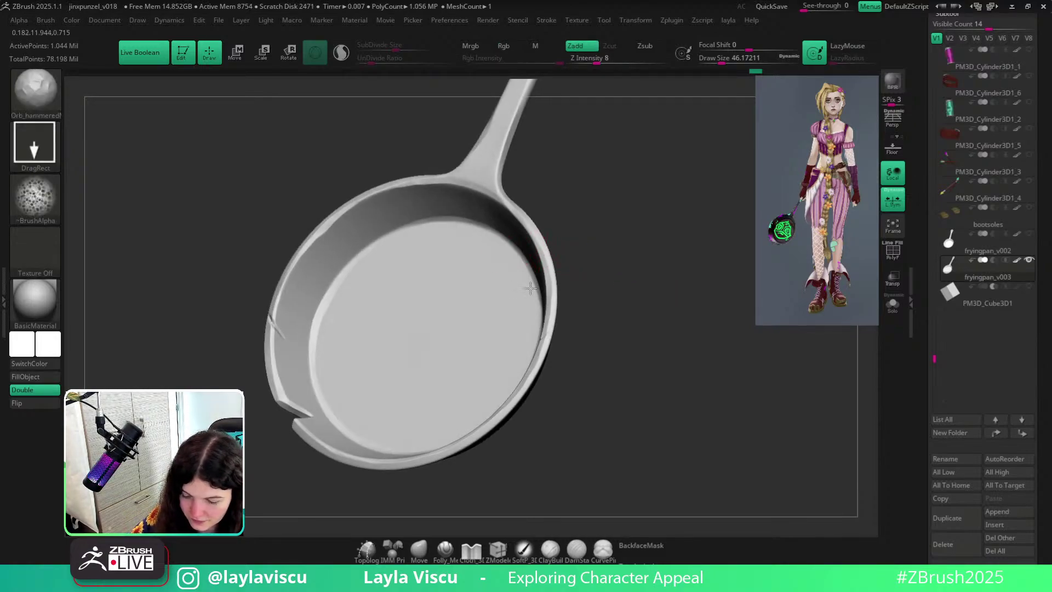
Try stamping hammered metal dents across the frying pan's inner base again and undo the stamps.
left_click_drag(613, 205, 611, 331)
right_click_drag(663, 180, 590, 275, "alt")
key("z")
left_click_drag(505, 425, 522, 436)
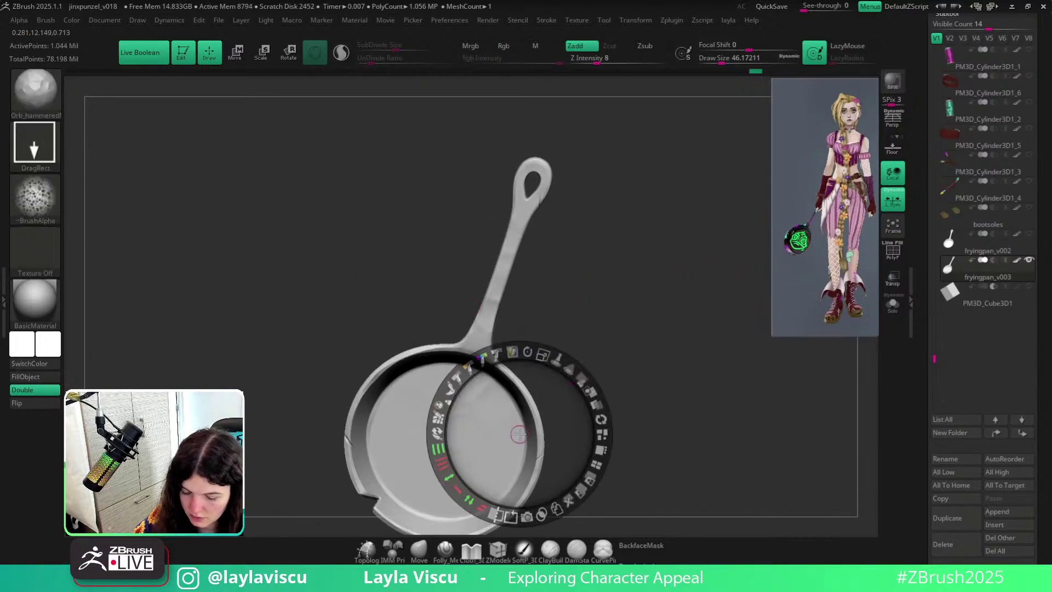
key("ctrl+z")
key("z")
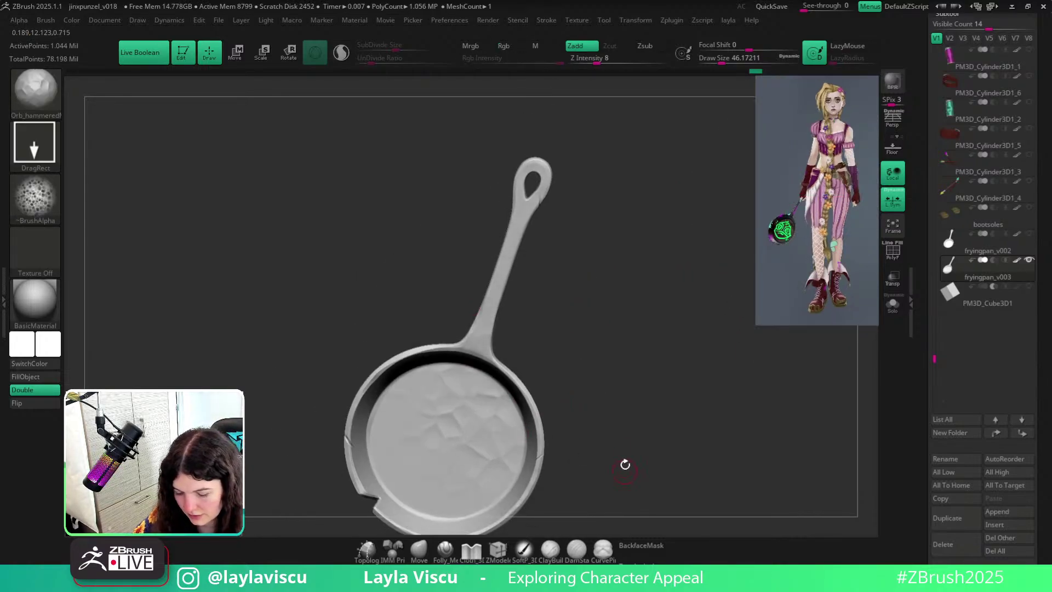
left_click_drag(625, 465, 577, 314)
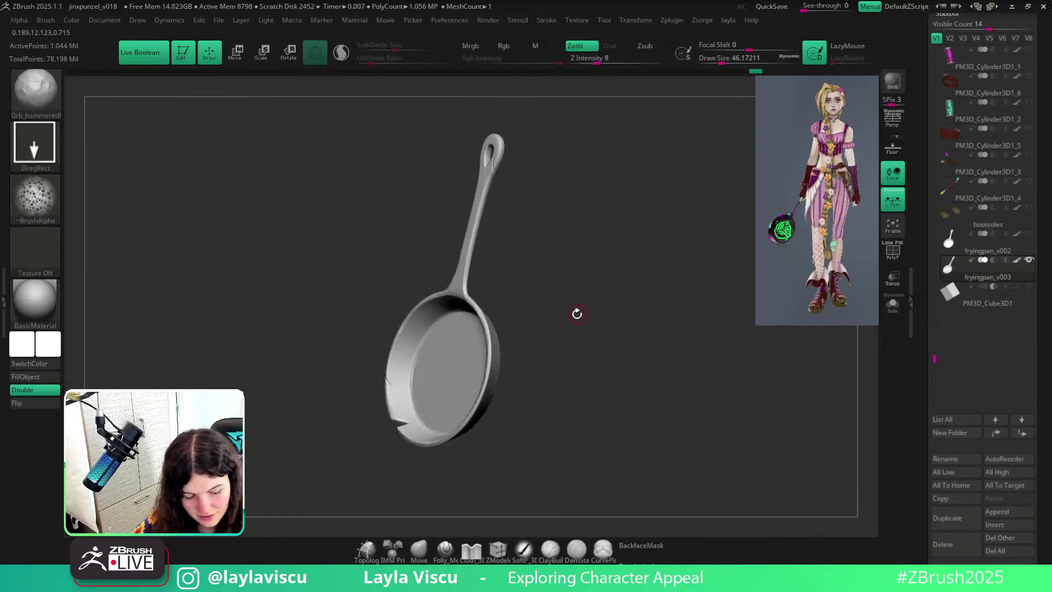
Load the Orb_Slash01 brush preset from the Orb brush pack folder and undo the last stroke on the pan.
key("b")
left_click(208, 543)
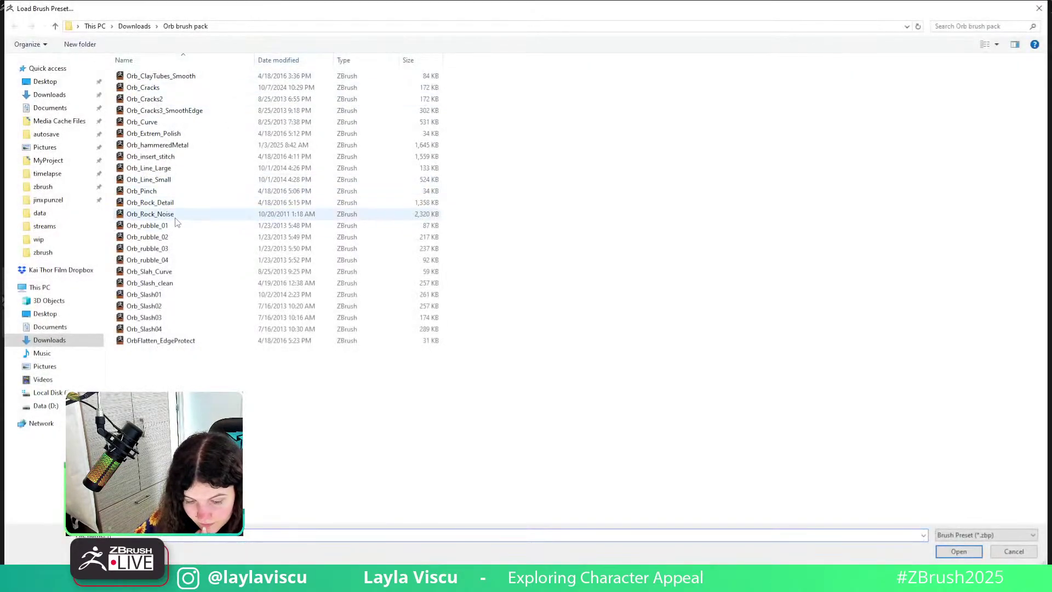
double_click(165, 294)
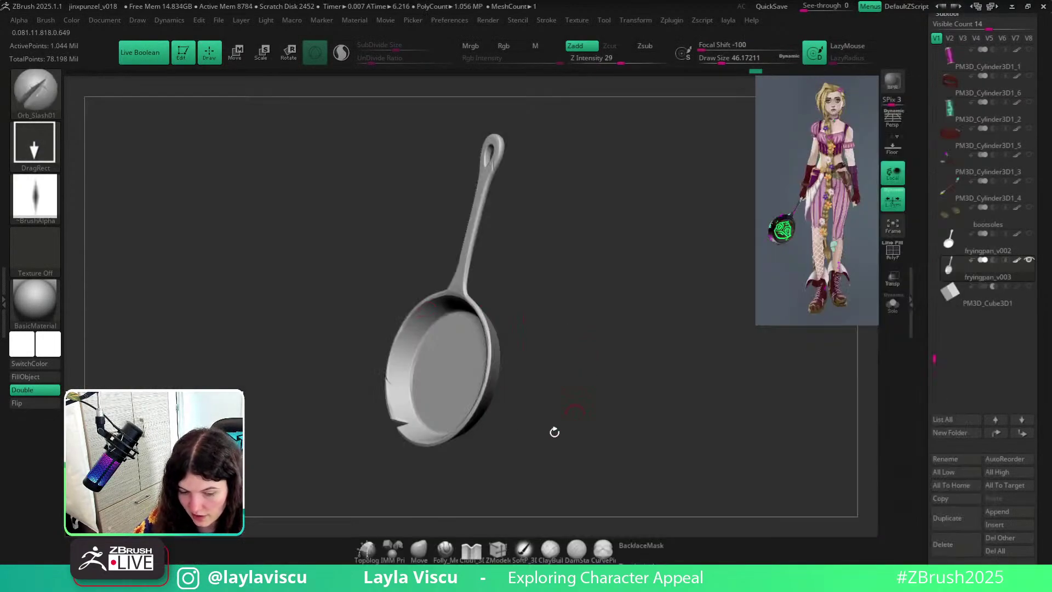
mouse_move(554, 429)
right_mouse_down("ctrl")
mouse_move(529, 442)
mouse_move(580, 331)
mouse_move(412, 326)
mouse_move(399, 343)
right_mouse_up("ctrl")
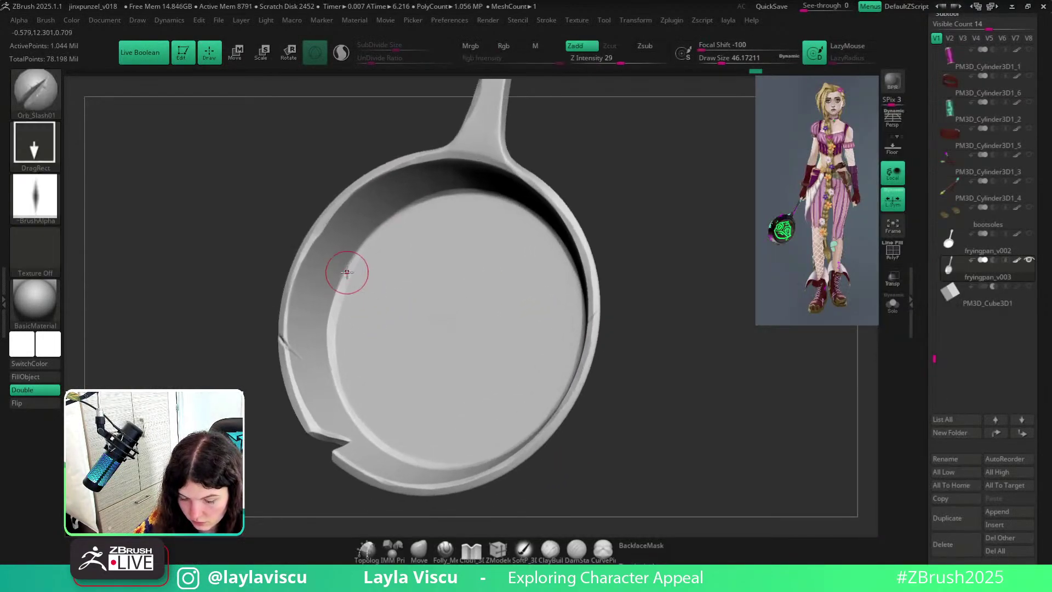
key("ctrl+z")
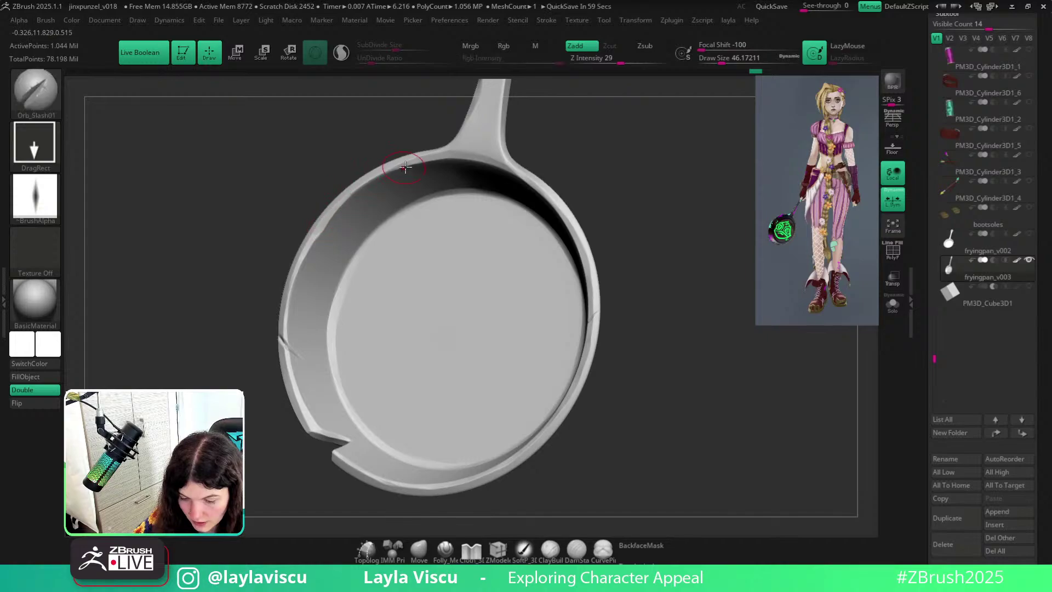
Try stamping a slash on the pan's underside near the handle, checking the pan's inside as well.
right_click_drag(652, 164, 624, 314, "alt")
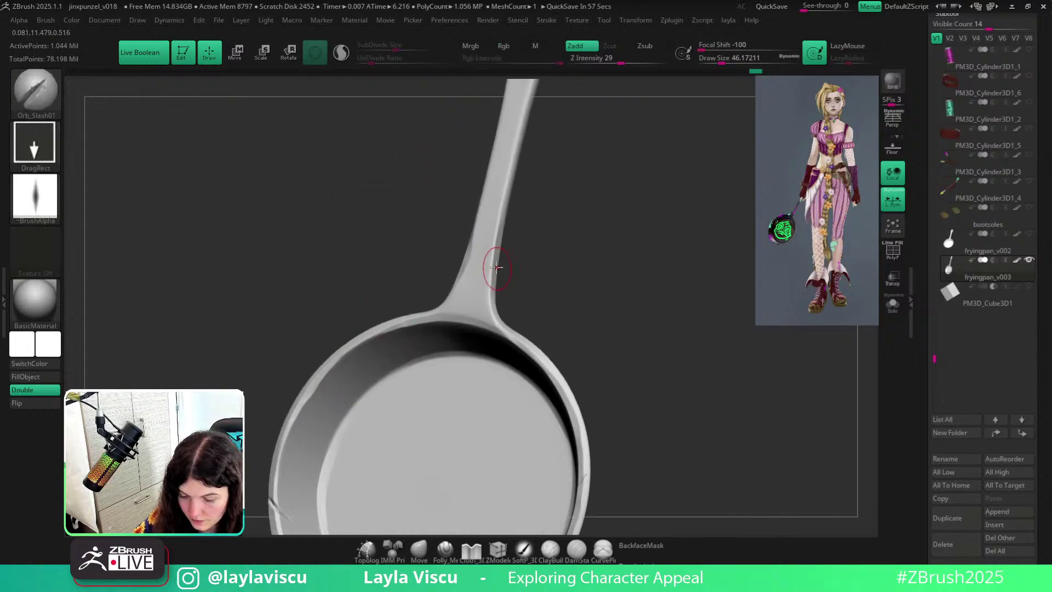
right_click_drag(590, 192, 596, 208, "shift")
right_click_drag(596, 207, 478, 248, "ctrl")
right_click_drag(590, 274, 493, 323)
right_click_drag(494, 323, 513, 420, "ctrl")
right_click_drag(589, 327, 623, 148, "alt")
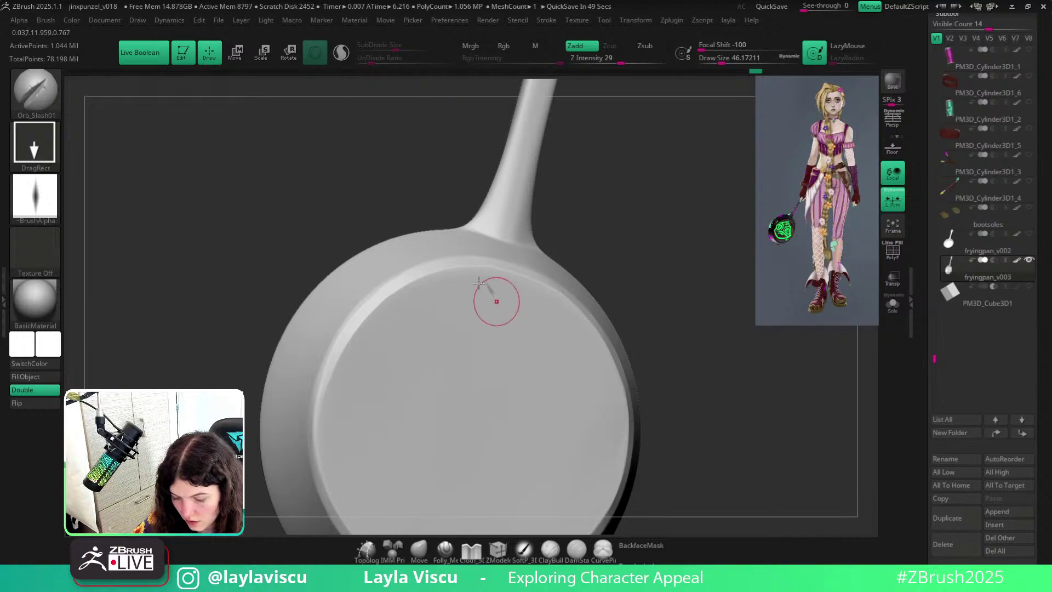
mouse_move(485, 280)
right_mouse_down()
mouse_move(652, 291)
mouse_move(647, 236)
right_mouse_up()
mouse_move(647, 236)
right_mouse_down()
mouse_move(604, 263)
mouse_move(627, 280)
right_mouse_up()
Enable BackfaceMask and stamp a slash across the edge of the pan's underside base near the handle.
mouse_move(502, 301)
right_mouse_down("ctrl")
mouse_move(504, 338)
mouse_move(602, 489)
right_mouse_up("ctrl")
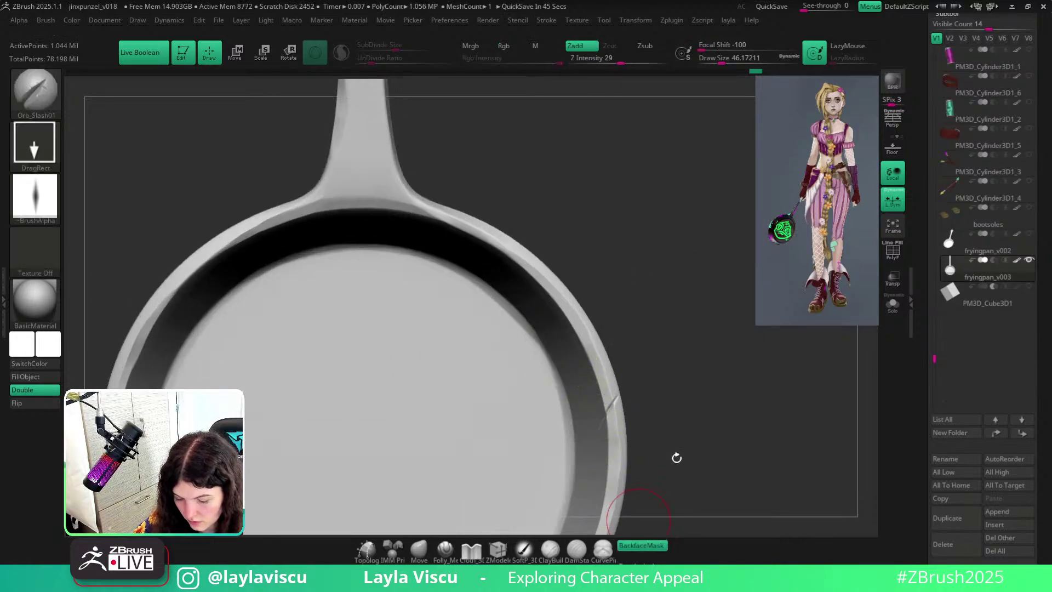
right_click_drag(677, 458, 496, 259)
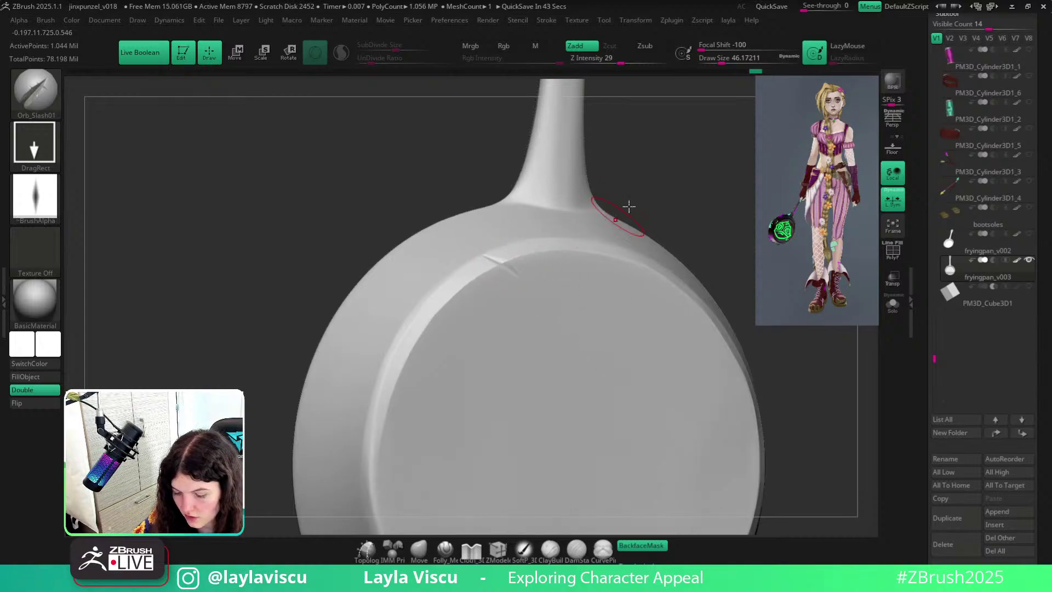
right_click_drag(631, 206, 765, 239)
right_click_drag(661, 263, 440, 298)
right_click_drag(441, 299, 606, 329, "ctrl")
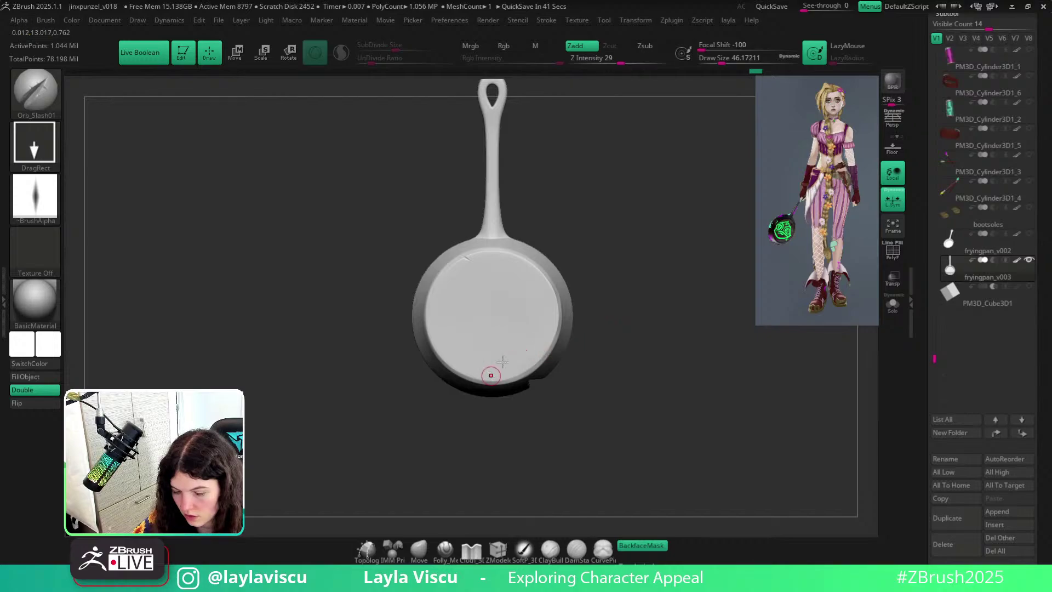
Stamp a slash into the outer edge of the handle beside its hanging hole.
right_click_drag(504, 362, 630, 324)
mouse_move(505, 136)
right_mouse_down("alt")
mouse_move(521, 235)
mouse_move(503, 283)
mouse_move(505, 250)
mouse_move(608, 291)
mouse_move(619, 247)
mouse_move(516, 242)
mouse_move(552, 254)
mouse_move(521, 228)
mouse_move(531, 206)
right_mouse_up("alt")
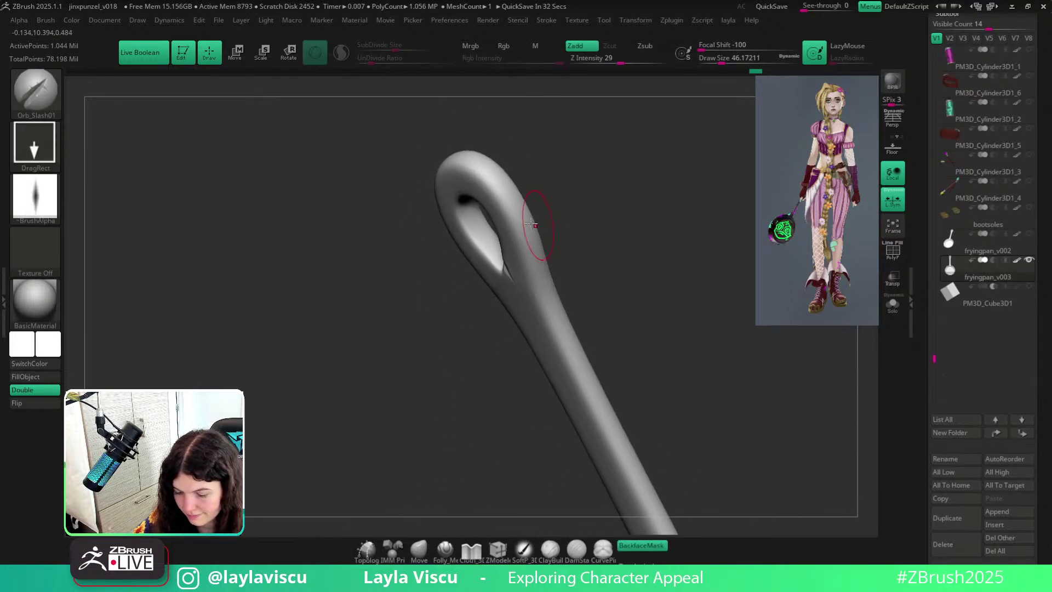
mouse_move(579, 254)
right_mouse_down("ctrl")
mouse_move(632, 278)
mouse_move(601, 308)
mouse_move(541, 219)
right_mouse_up("ctrl")
right_click_drag(553, 387, 566, 354, "ctrl")
mouse_move(592, 251)
right_mouse_down()
mouse_move(610, 216)
mouse_move(634, 209)
mouse_move(678, 277)
mouse_move(667, 305)
mouse_move(620, 263)
mouse_move(576, 308)
mouse_move(597, 336)
right_mouse_up()
right_click_drag(667, 340, 644, 308, "alt")
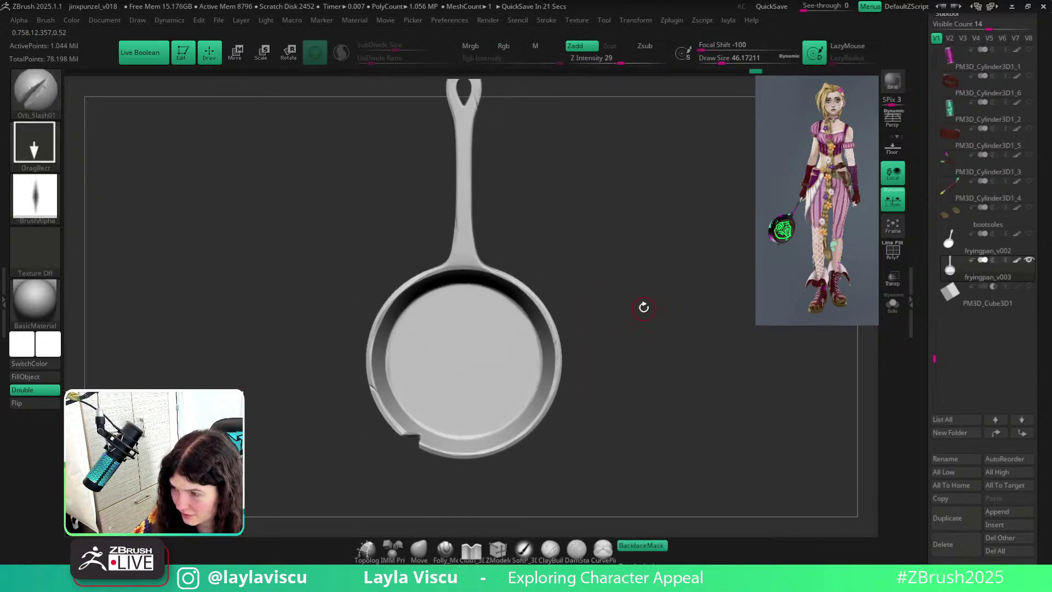
right_click_drag(678, 205, 616, 181, "alt")
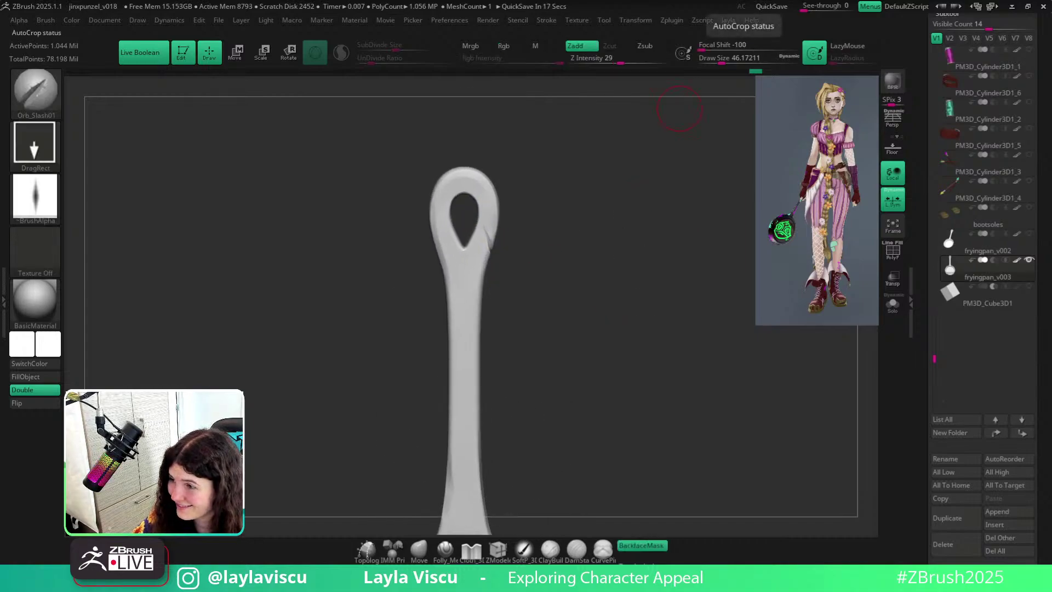
Switch to the TrimDynamic brush, set the draw size to about 27 and disable BackfaceMask.
right_click_drag(607, 352, 599, 131, "alt")
right_click_drag(603, 326, 575, 172, "alt")
mouse_move(669, 278)
right_mouse_down("ctrl")
mouse_move(662, 126)
mouse_move(641, 256)
mouse_move(647, 308)
mouse_move(711, 175)
right_mouse_up("ctrl")
right_click_drag(527, 312, 537, 340, "ctrl")
key("b")
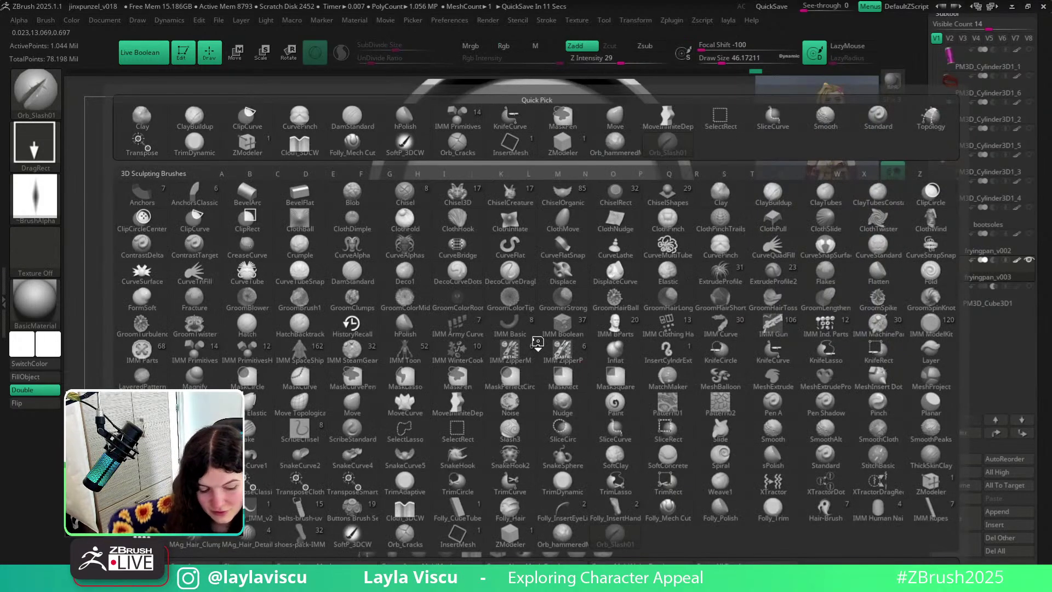
key("t")
key("d")
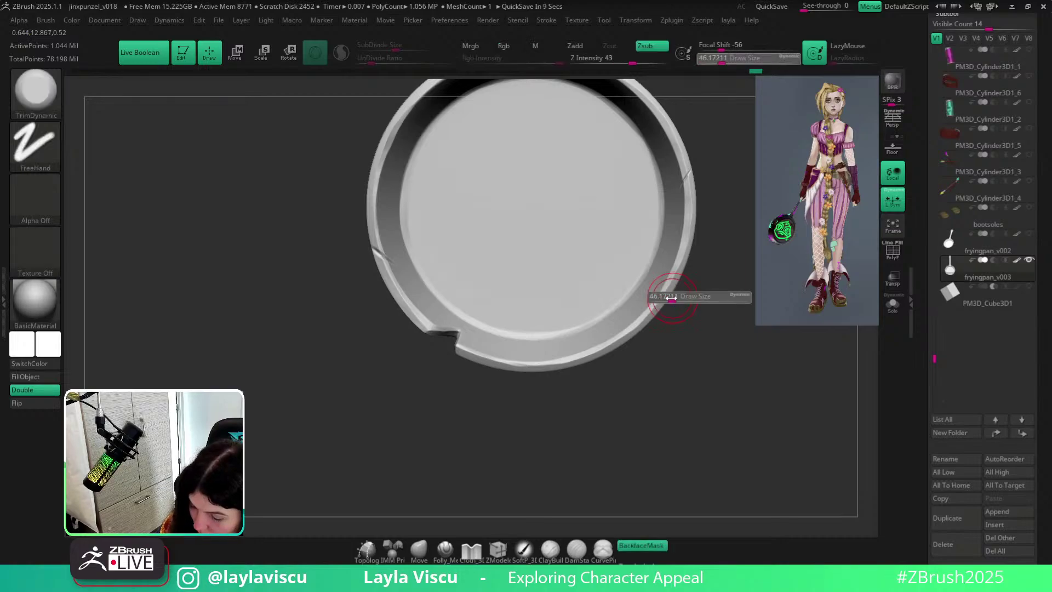
mouse_move(691, 311)
right_mouse_down("ctrl")
mouse_move(651, 291)
mouse_move(690, 420)
right_mouse_up("ctrl")
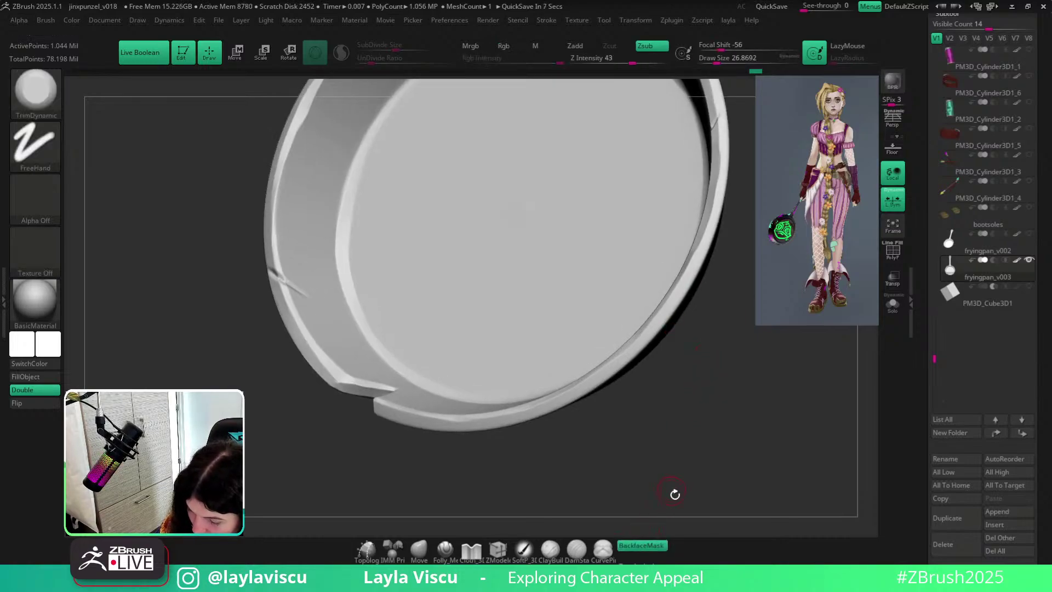
right_click_drag(671, 456, 659, 528)
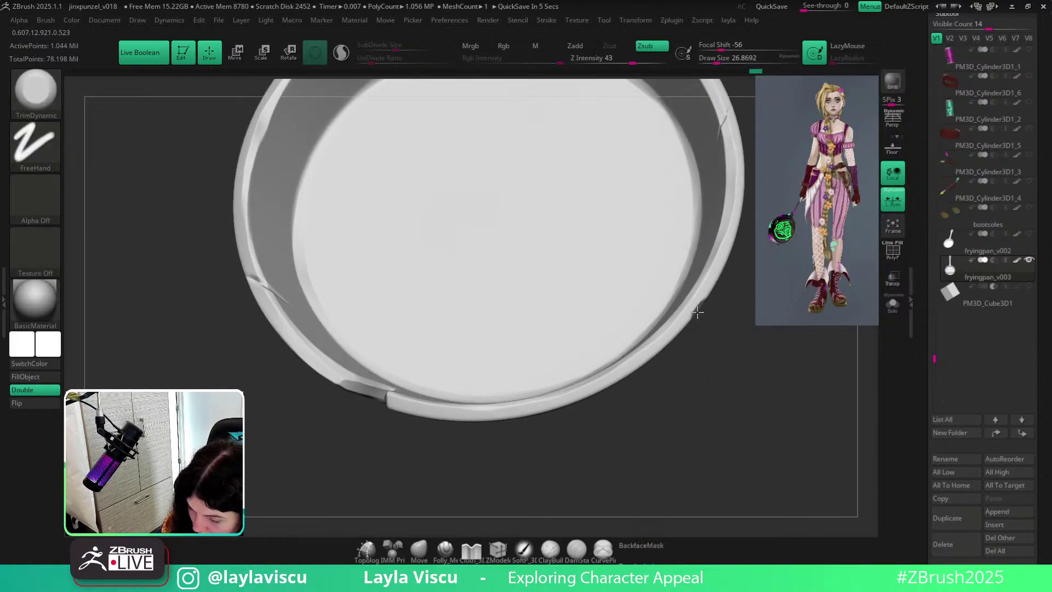
Carve a small chip into the outer edge of the pan's rim between the large notch and the opposite slash.
mouse_move(703, 310)
right_mouse_down()
mouse_move(686, 323)
mouse_move(711, 305)
right_mouse_up()
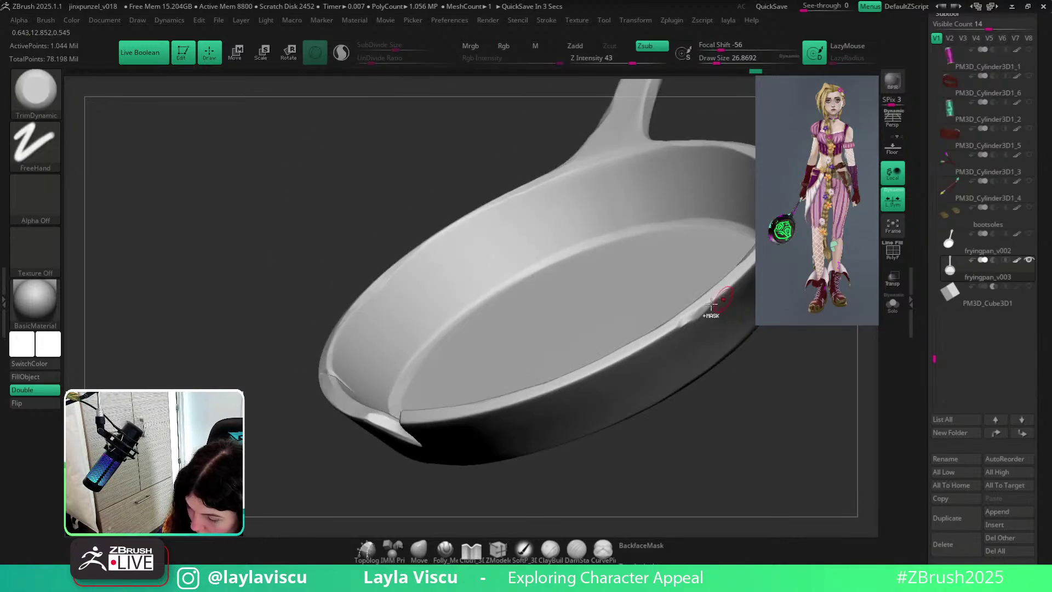
right_click_drag(733, 352, 641, 361, "alt")
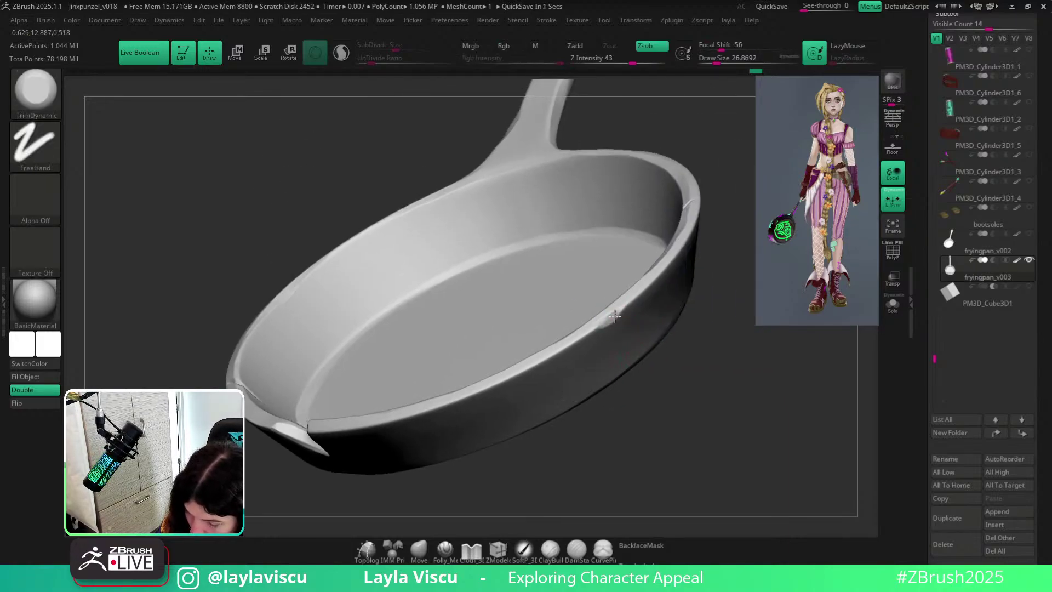
key("Escape")
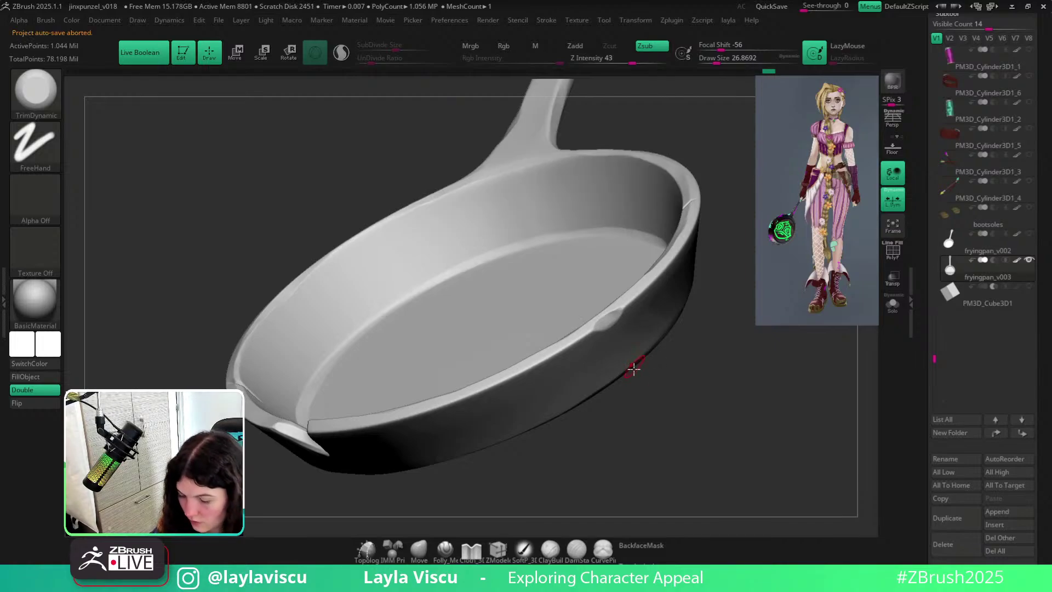
right_click_drag(716, 350, 623, 297)
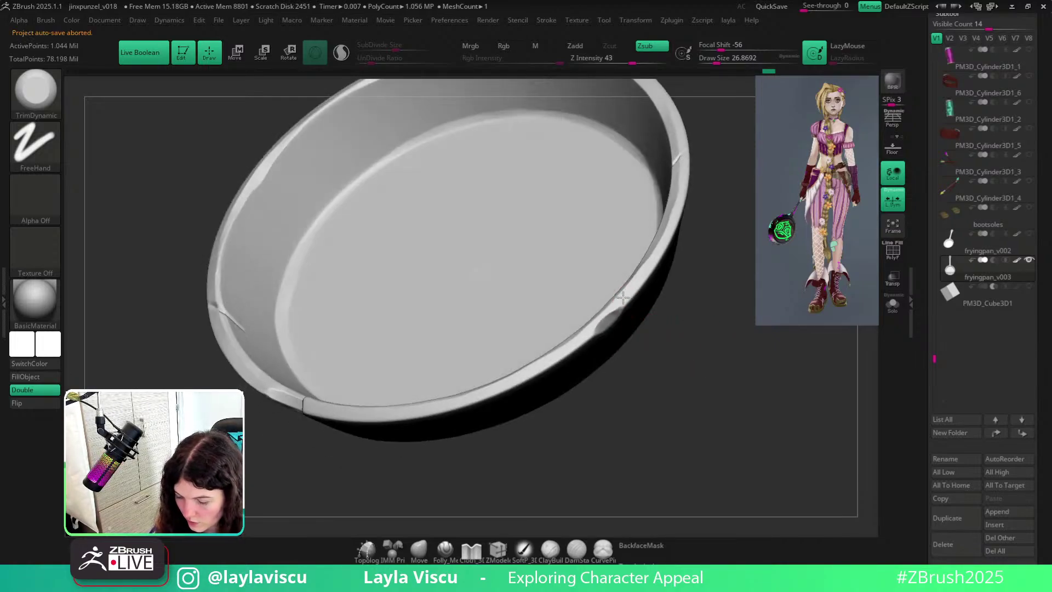
right_click_drag(658, 345, 627, 308)
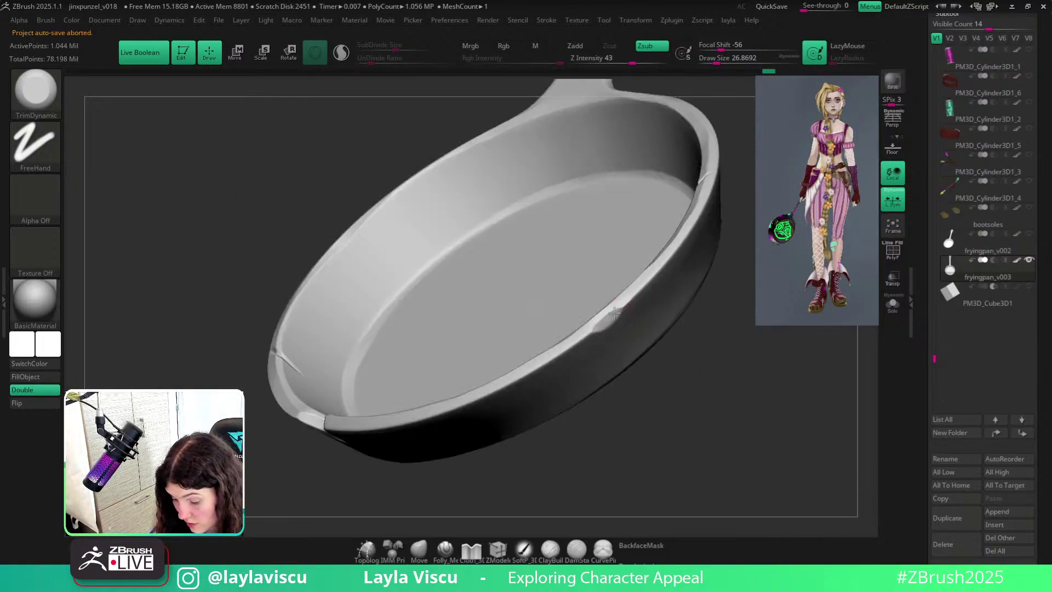
Set the draw size to about 37 and flatten the pan's rim edge between the new chip and the nearby slash.
mouse_move(741, 382)
right_mouse_down()
mouse_move(747, 406)
mouse_move(721, 390)
mouse_move(685, 334)
right_mouse_up()
right_click_drag(644, 300, 646, 333, "ctrl")
left_click_drag(631, 330, 650, 294)
key("s")
left_click_drag(657, 262, 628, 320)
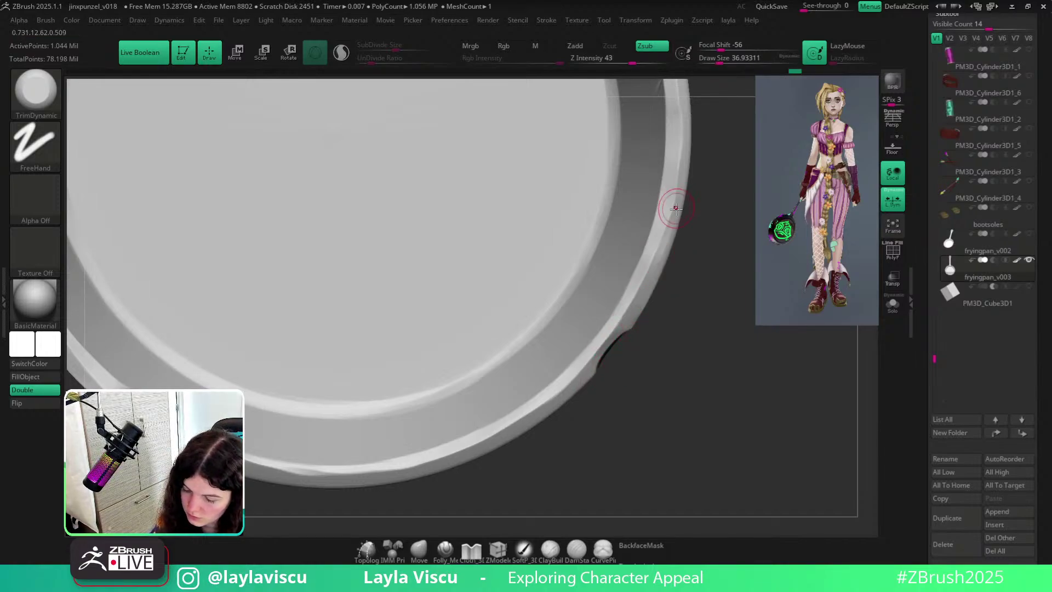
left_click_drag(676, 208, 668, 242)
left_click_drag(636, 303, 660, 256)
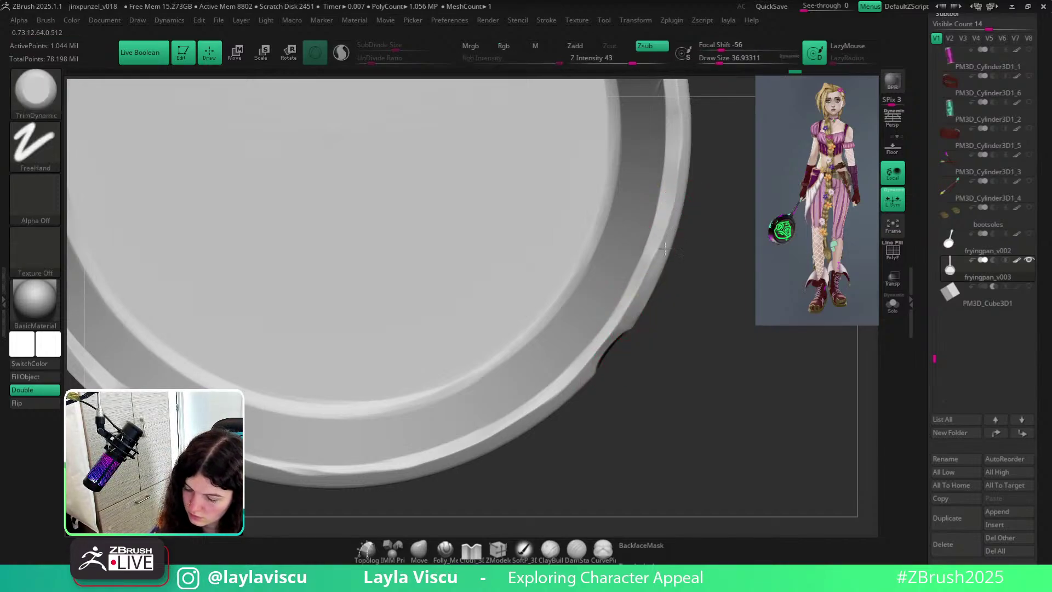
mouse_move(552, 432)
right_mouse_down("ctrl")
mouse_move(630, 265)
mouse_move(657, 350)
mouse_move(666, 455)
right_mouse_up("ctrl")
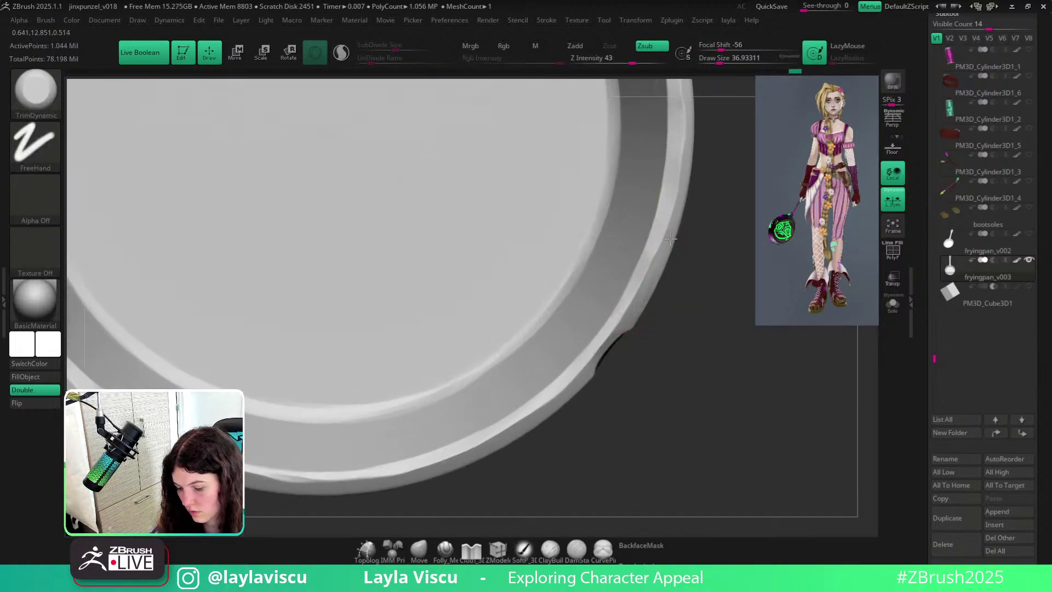
Reduce the draw size to about 27 and trim the chip wider along the rim's outer edge.
right_click_drag(673, 255, 701, 221, "ctrl")
right_click_drag(688, 333, 625, 340, "alt")
right_click_drag(617, 350, 604, 457, "ctrl")
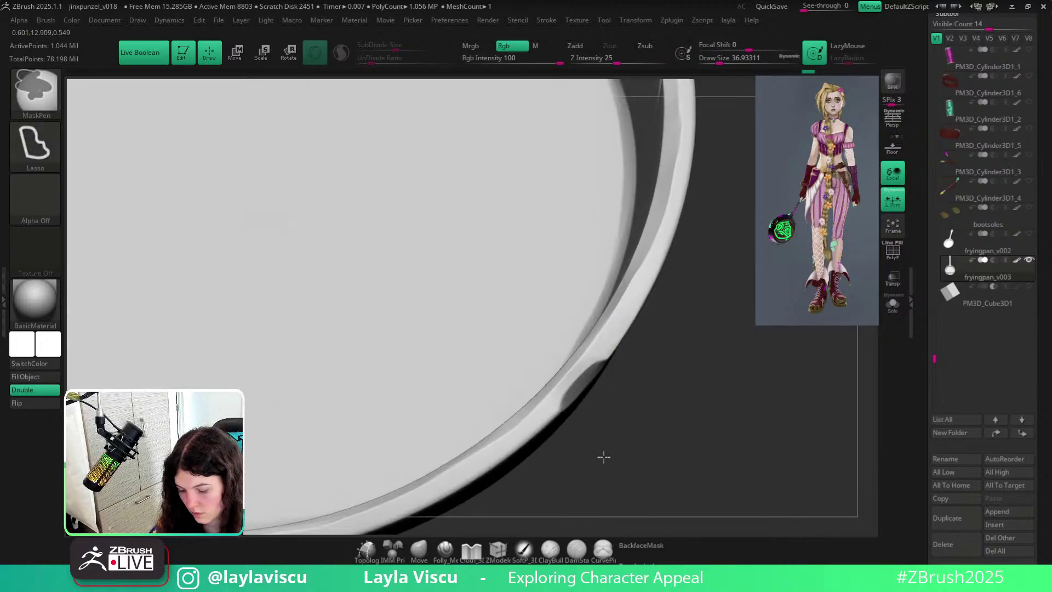
key("s")
left_click_drag(596, 370, 592, 370)
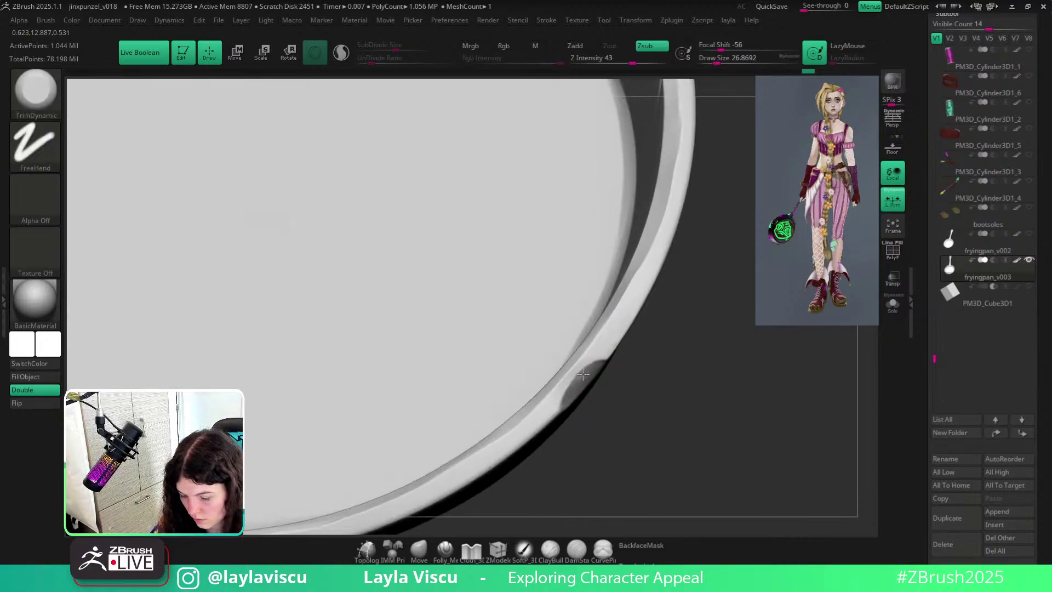
right_click_drag(669, 366, 649, 283)
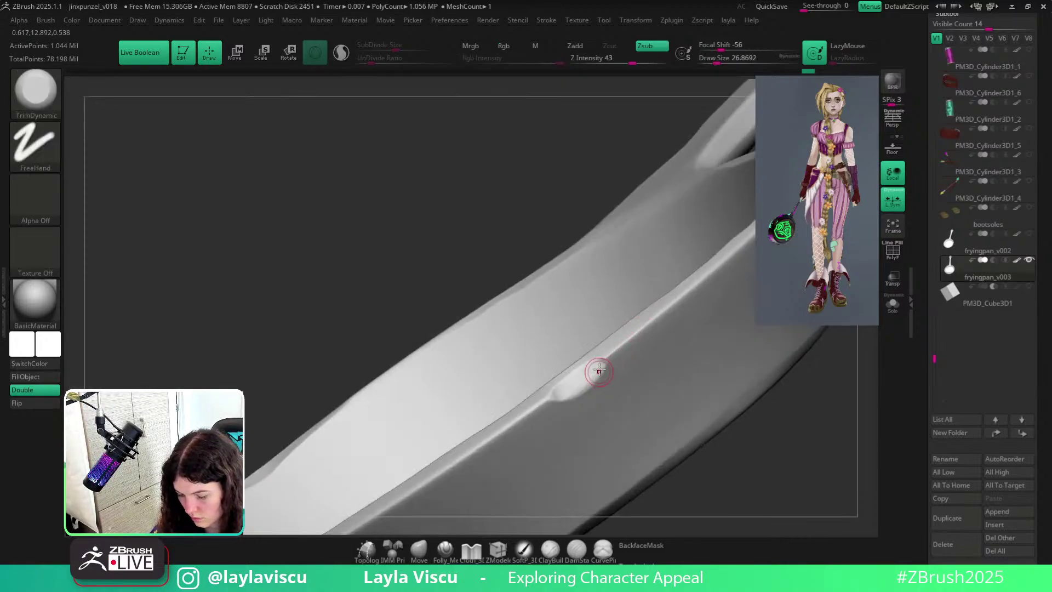
right_click_drag(579, 238, 629, 327)
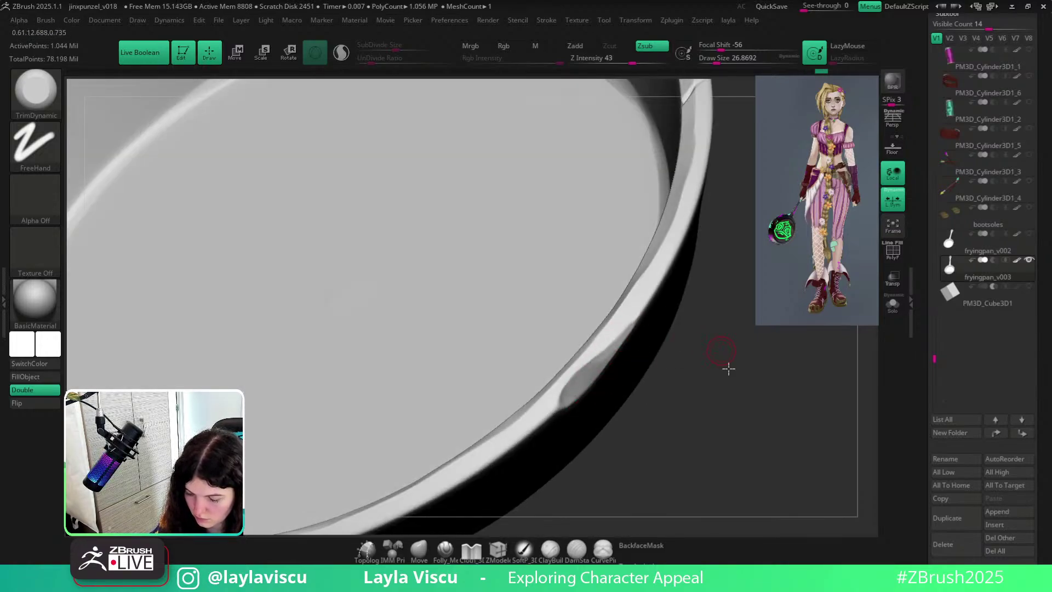
Smooth the chip's transition into the rim and trim the adjoining edge with a draw size of about 44.
right_click_drag(729, 369, 677, 472, "shift")
right_click_drag(677, 472, 553, 425)
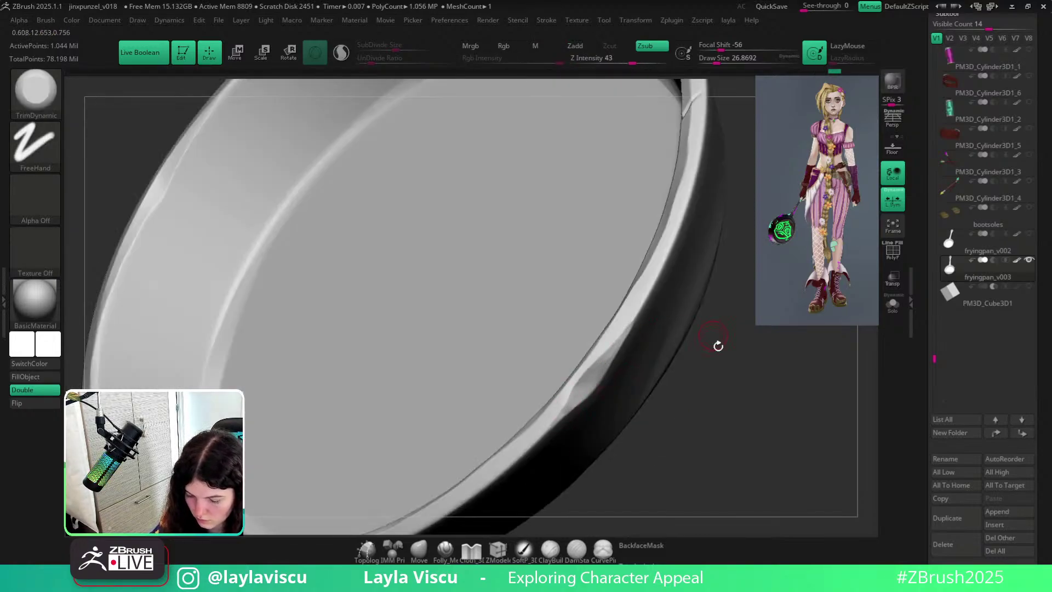
right_click_drag(718, 345, 695, 348)
key("f")
right_click_drag(679, 387, 603, 391)
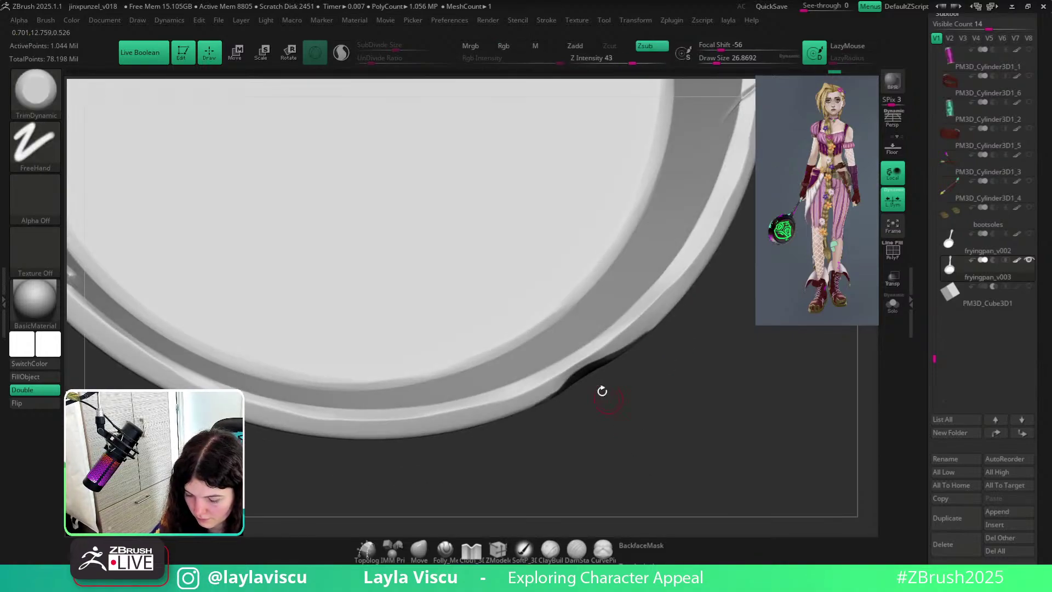
left_click_drag(540, 399, 612, 342, "shift")
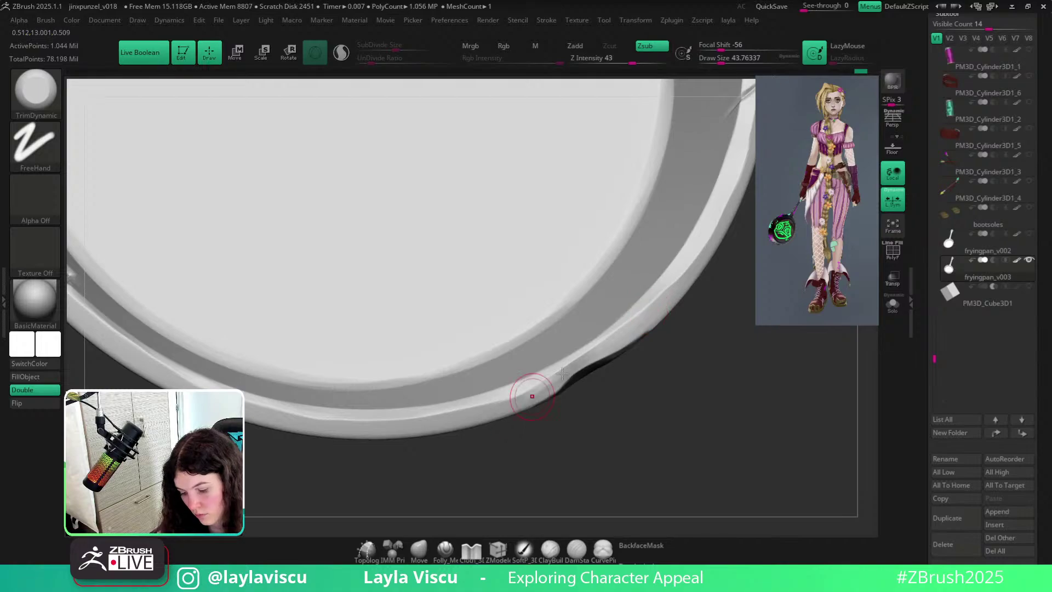
left_click_drag(532, 397, 578, 366)
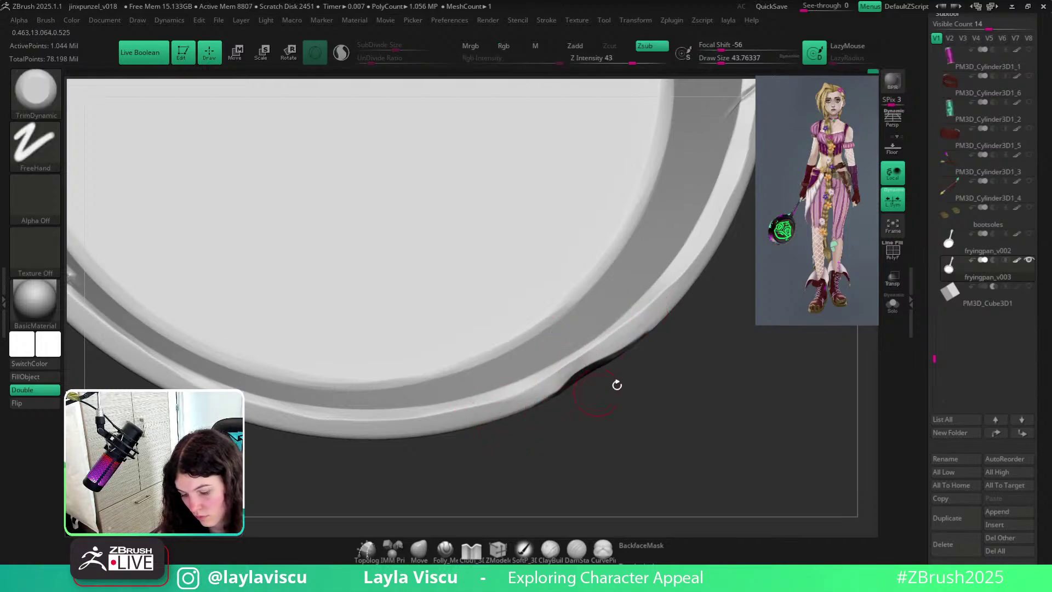
mouse_move(617, 385)
right_mouse_down()
mouse_move(636, 402)
mouse_move(664, 192)
right_mouse_up()
right_click_drag(677, 405, 683, 433, "shift")
mouse_move(647, 334)
right_mouse_down("ctrl")
mouse_move(622, 435)
mouse_move(658, 324)
mouse_move(627, 347)
mouse_move(684, 369)
mouse_move(663, 268)
mouse_move(670, 353)
mouse_move(685, 270)
mouse_move(683, 329)
right_mouse_up("ctrl")
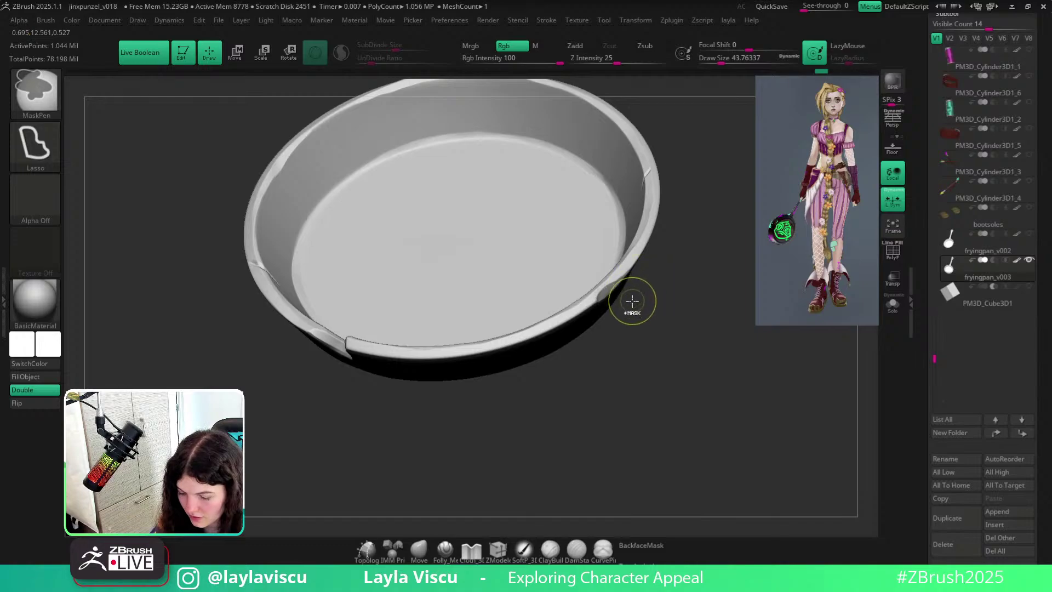
key("ctrl")
left_click_drag(648, 298, 670, 345, "shift")
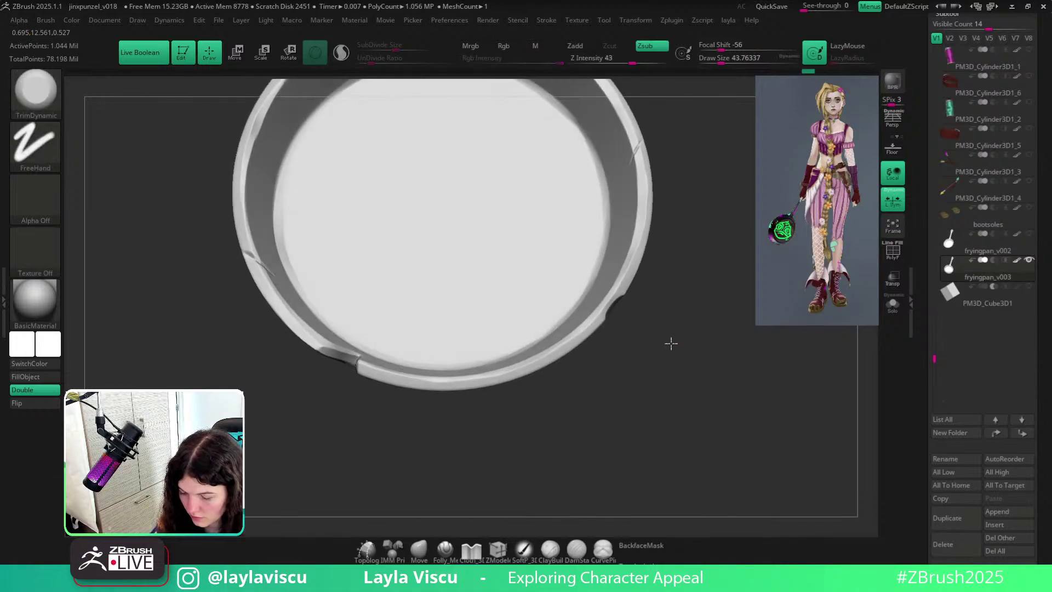
key("ctrl")
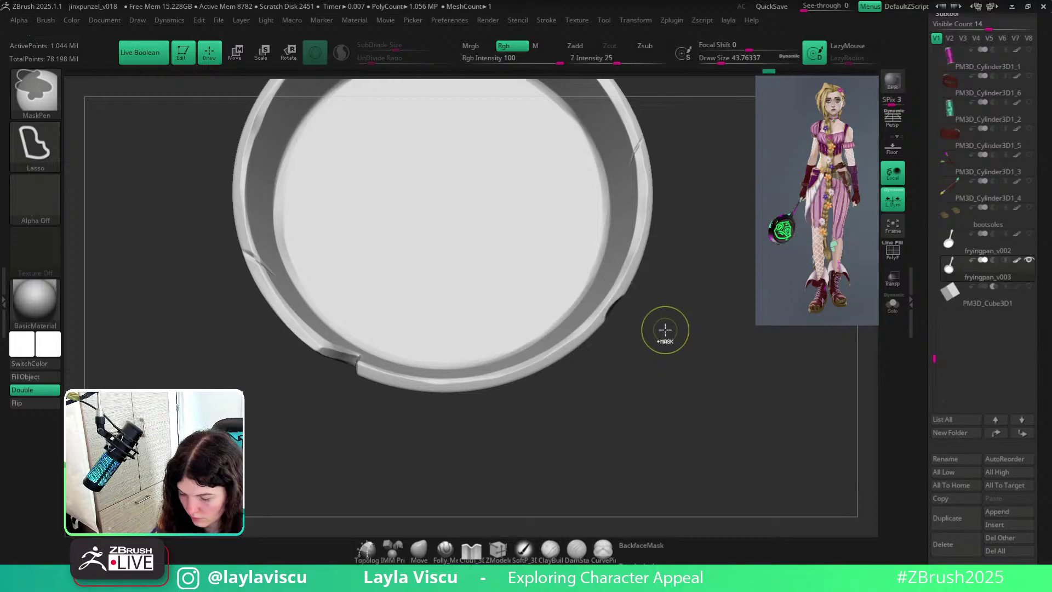
Set the draw size to about 23 and carve a fresh small chip into the pan's outer rim edge with ClayBuildup.
mouse_move(665, 329)
left_mouse_down()
mouse_move(646, 307)
mouse_move(669, 301)
left_mouse_up()
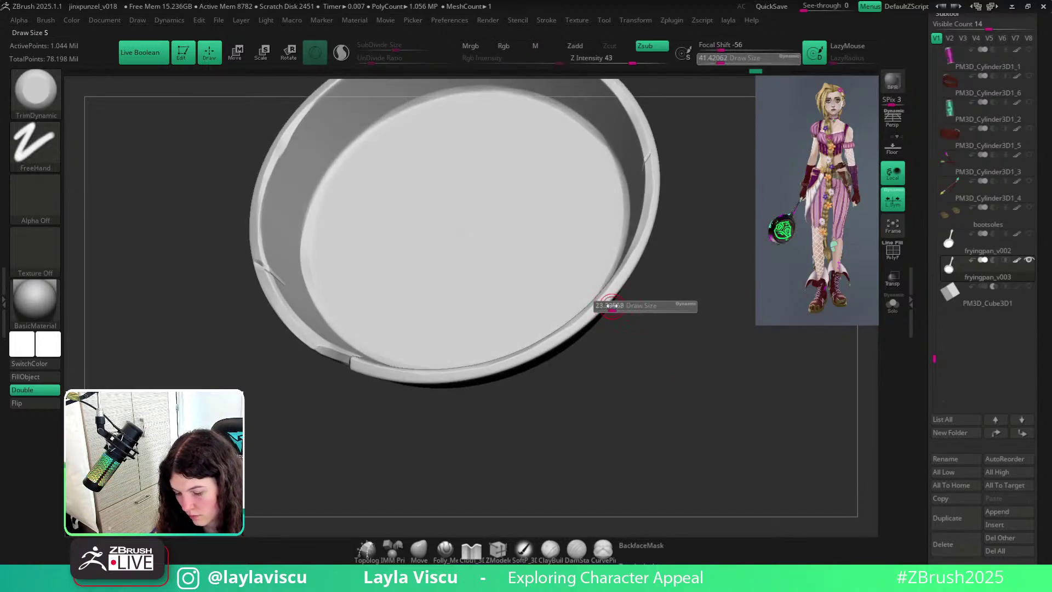
scroll(592, 399, "up", 5)
left_click_drag(581, 366, 560, 355)
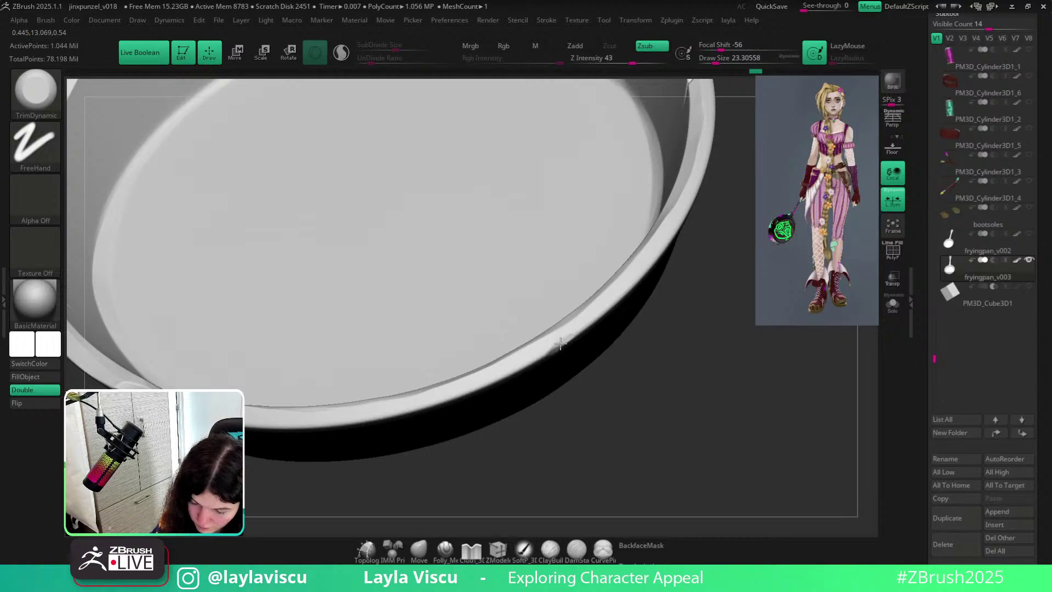
left_click(575, 336)
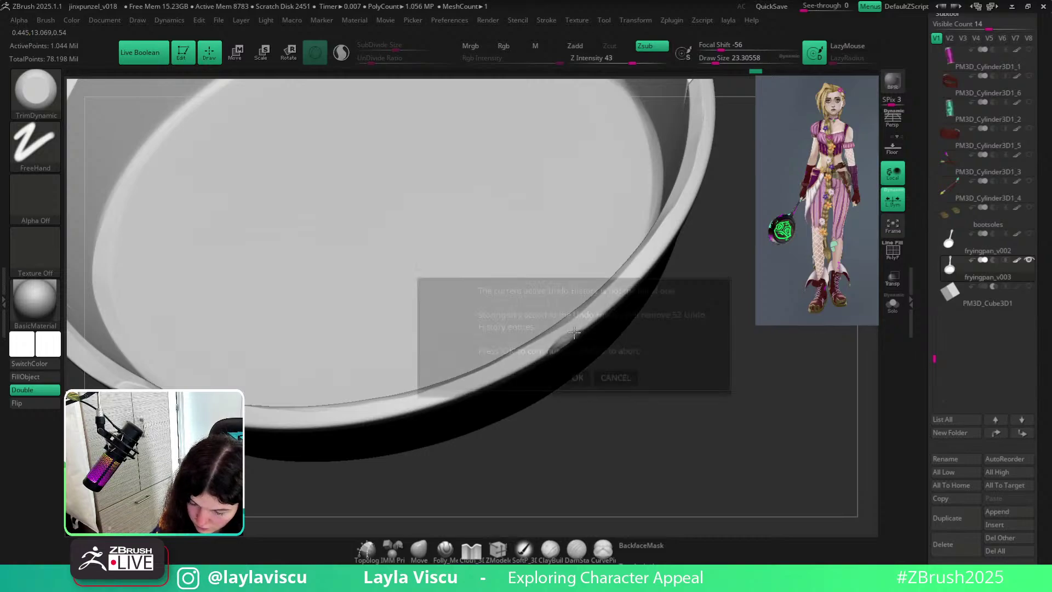
left_click(575, 373)
key("b")
key("c")
key("b")
left_click_drag(565, 335, 555, 355)
left_click_drag(563, 337, 555, 354)
mouse_move(663, 317)
left_mouse_down()
mouse_move(672, 347)
mouse_move(631, 336)
left_mouse_up()
Trim the corners and borders of the new rim chip with the TrimDynamic brush.
key("b")
key("t")
key("d")
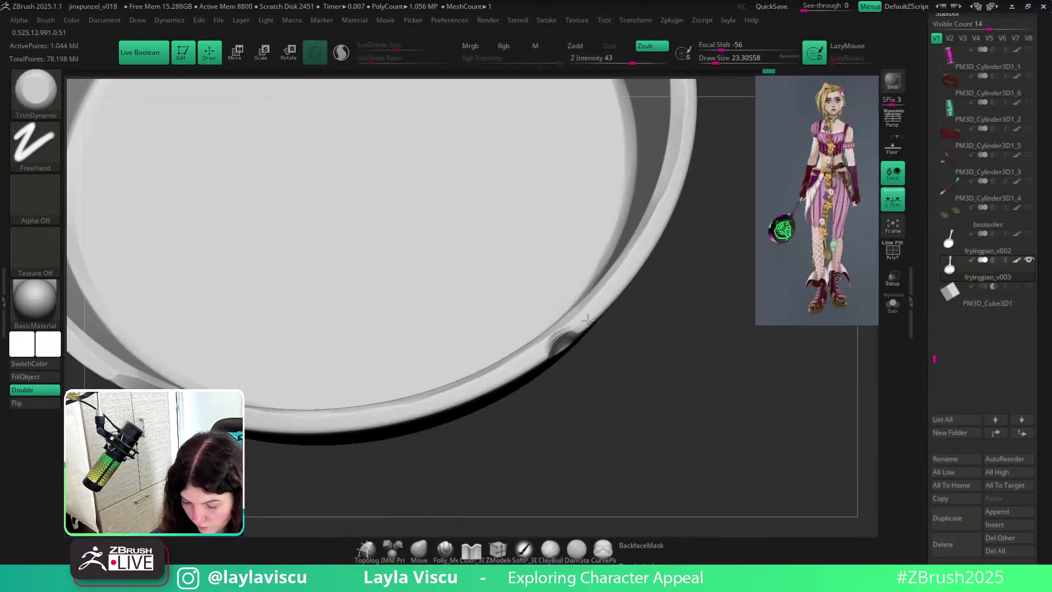
mouse_move(543, 347)
left_mouse_down()
mouse_move(582, 318)
mouse_move(607, 360)
left_mouse_up()
left_click_drag(525, 368, 575, 332)
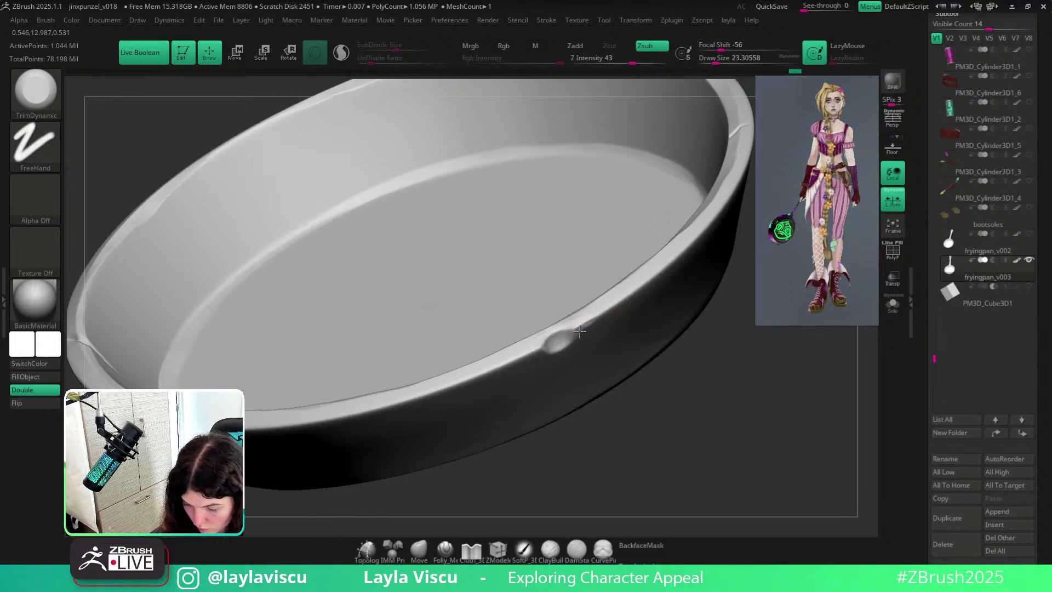
Raise the draw size to about 33 and flatten the rim edge on both sides of the new chip.
key("bracketright")
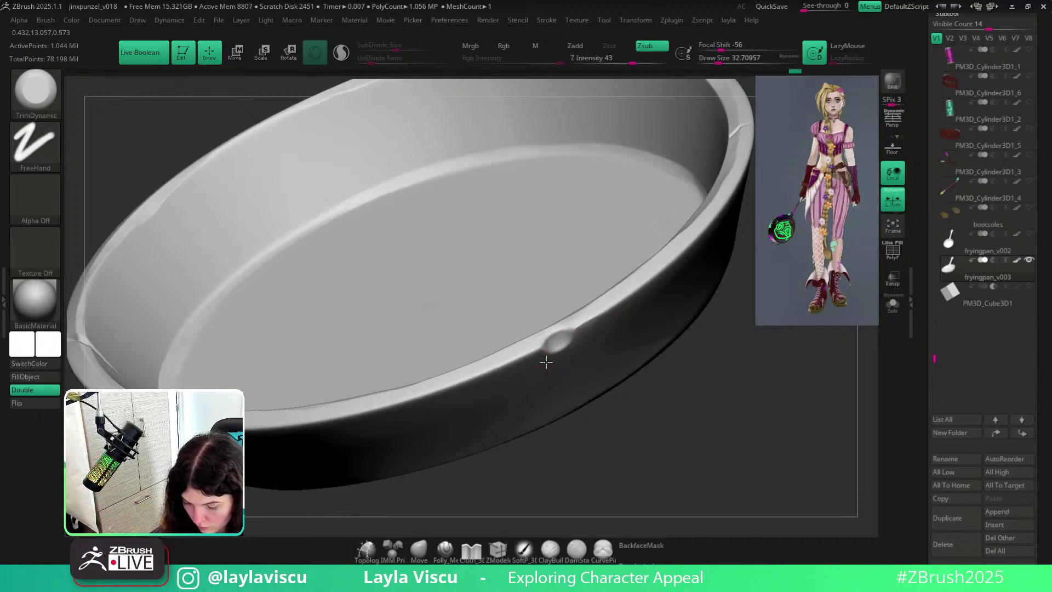
mouse_move(657, 422)
left_mouse_down()
mouse_move(626, 416)
mouse_move(583, 358)
mouse_move(651, 411)
left_mouse_up()
mouse_move(651, 412)
right_mouse_down("ctrl")
mouse_move(597, 251)
mouse_move(606, 388)
right_mouse_up("ctrl")
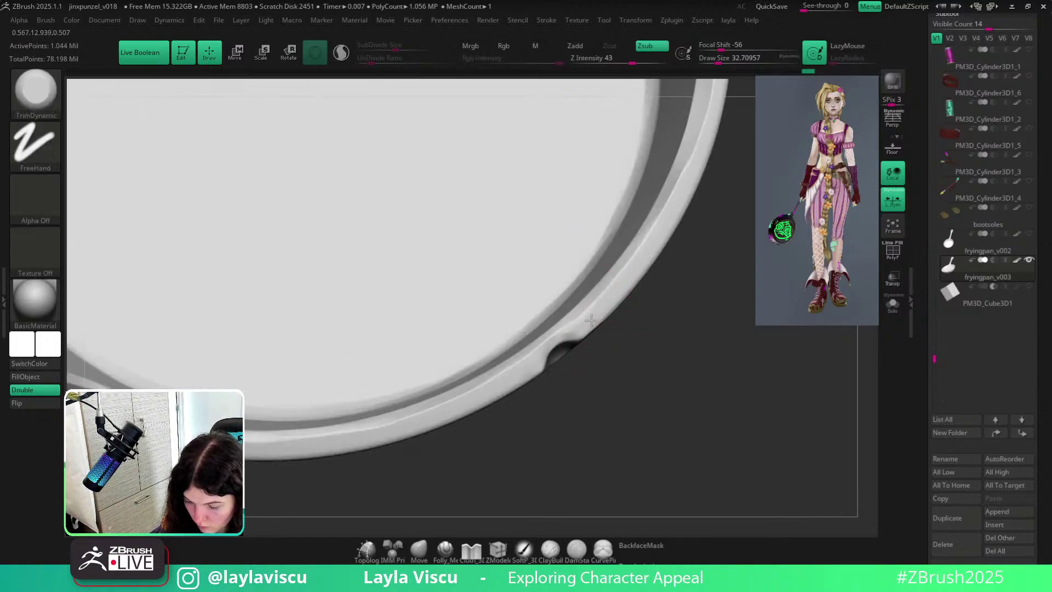
left_click_drag(649, 326, 599, 329)
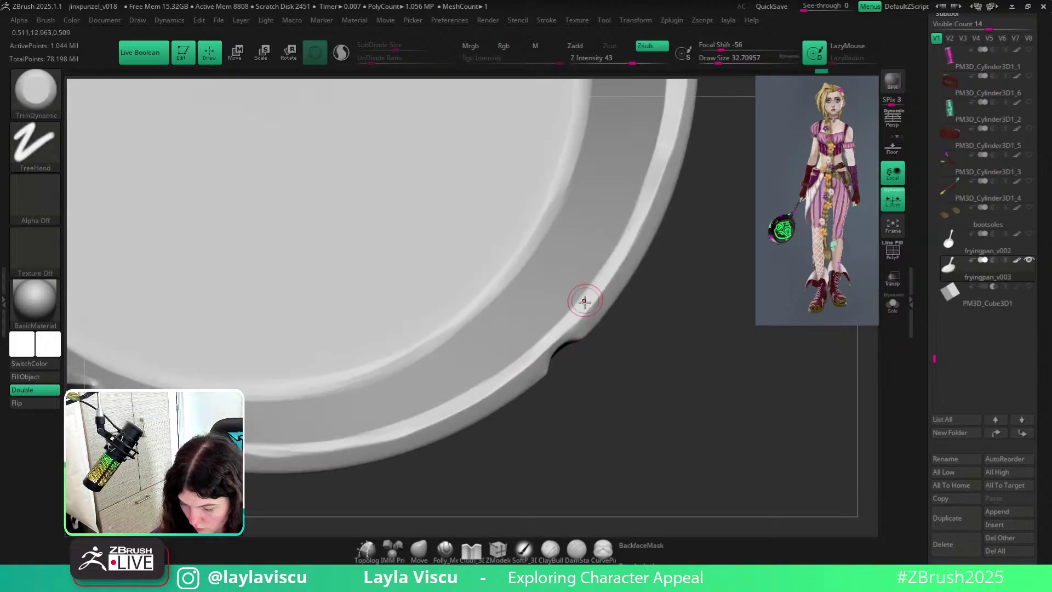
right_click_drag(560, 361, 603, 324, "ctrl")
mouse_move(604, 324)
left_mouse_down()
mouse_move(658, 355)
mouse_move(589, 340)
left_mouse_up()
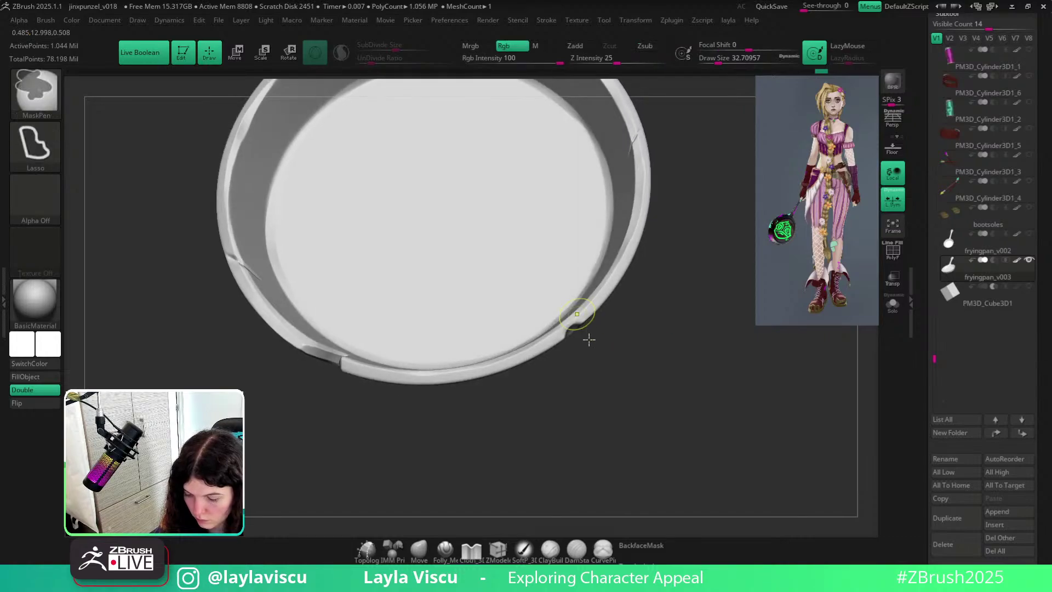
right_click_drag(590, 339, 589, 319, "ctrl")
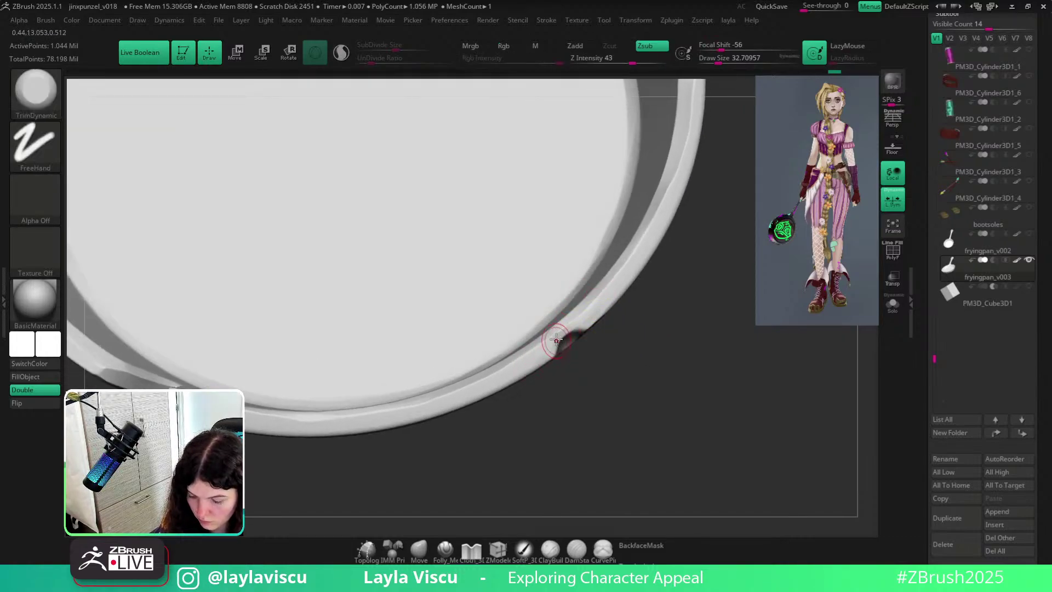
mouse_move(569, 377)
right_mouse_down("ctrl")
mouse_move(663, 367)
mouse_move(634, 451)
right_mouse_up("ctrl")
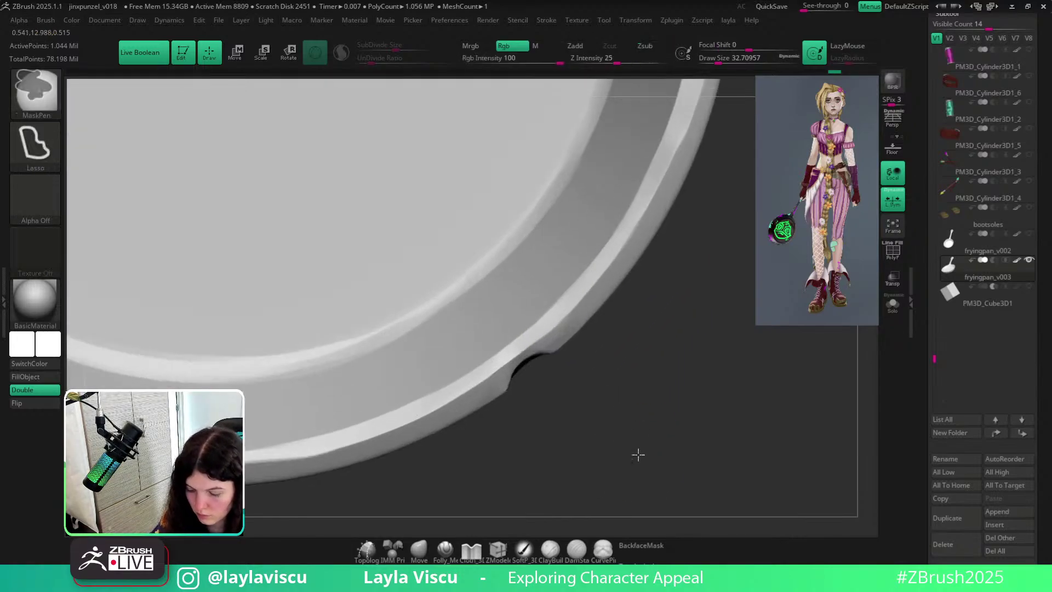
right_click_drag(604, 343, 587, 177, "ctrl")
right_click_drag(620, 348, 503, 279)
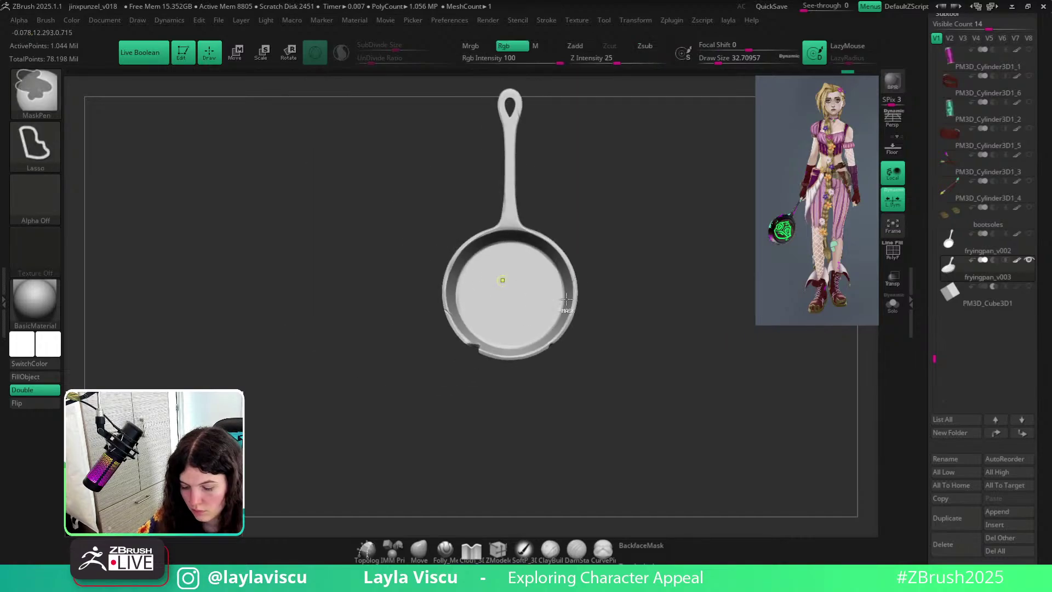
mouse_move(663, 324)
right_mouse_down()
mouse_move(720, 384)
mouse_move(620, 301)
mouse_move(552, 293)
right_mouse_up()
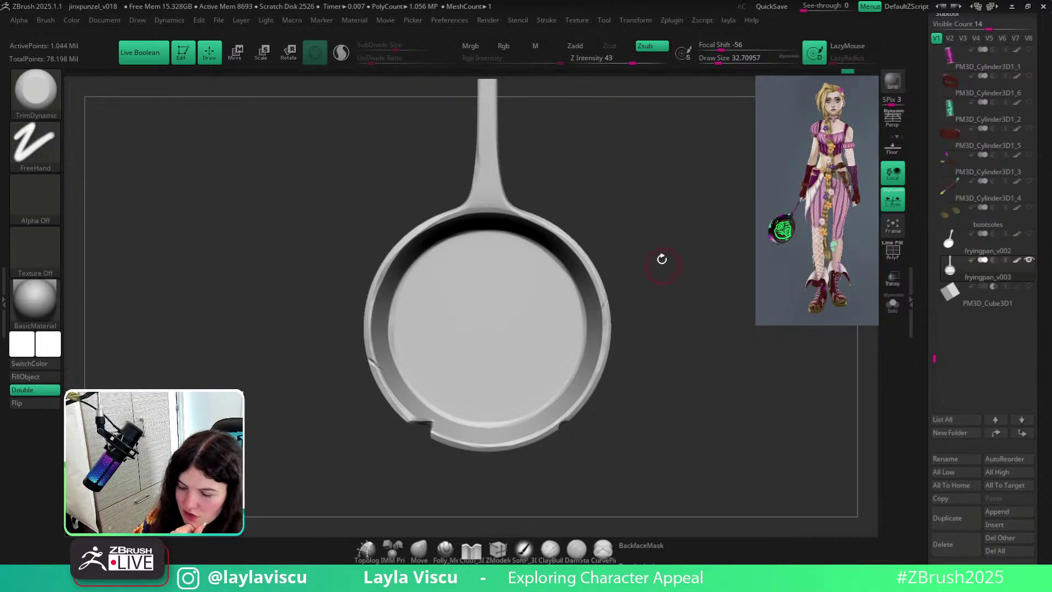
Flatten the rim where the handle joins the pan with TrimDynamic, raising the draw size to about 41.
mouse_move(662, 259)
left_mouse_down()
mouse_move(641, 181)
mouse_move(662, 244)
left_mouse_up()
mouse_move(536, 216)
right_mouse_down("ctrl")
mouse_move(475, 189)
mouse_move(479, 237)
right_mouse_up("ctrl")
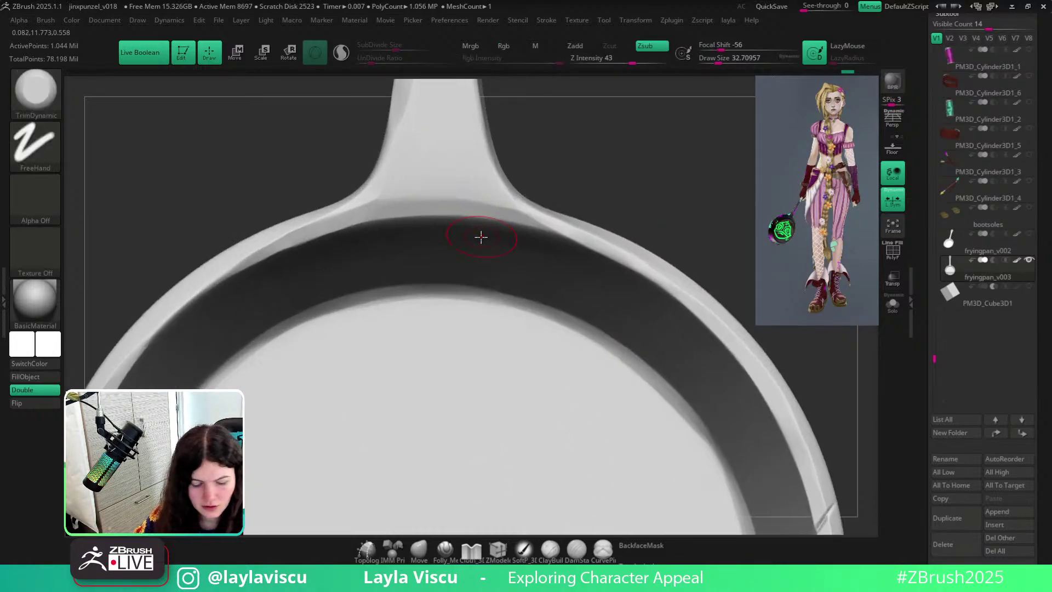
key("b")
key("t")
key("d")
left_click_drag(602, 154, 629, 230, "alt")
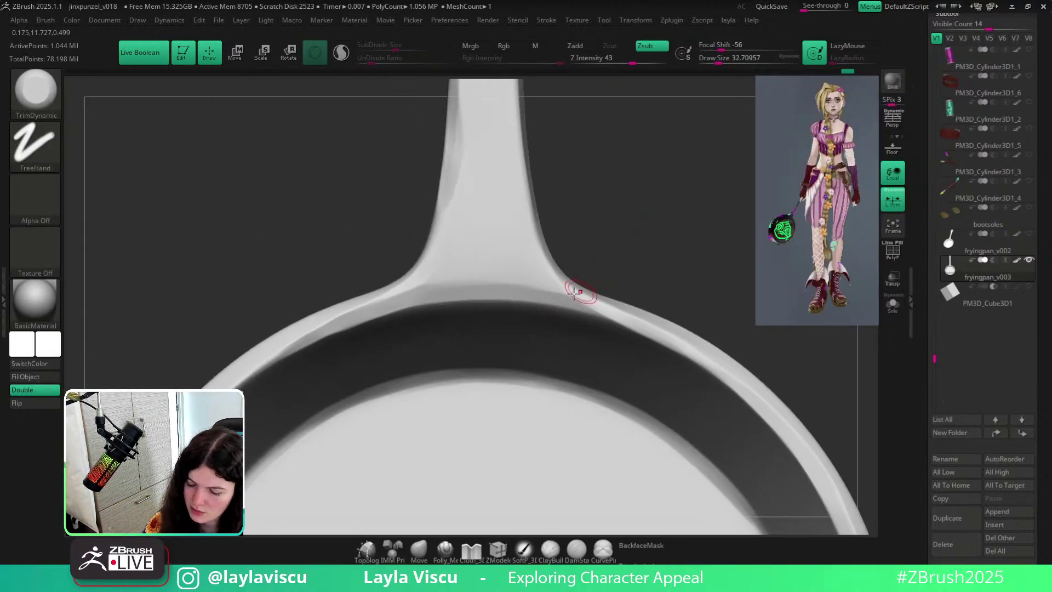
left_click_drag(580, 293, 500, 277)
key("bracketright")
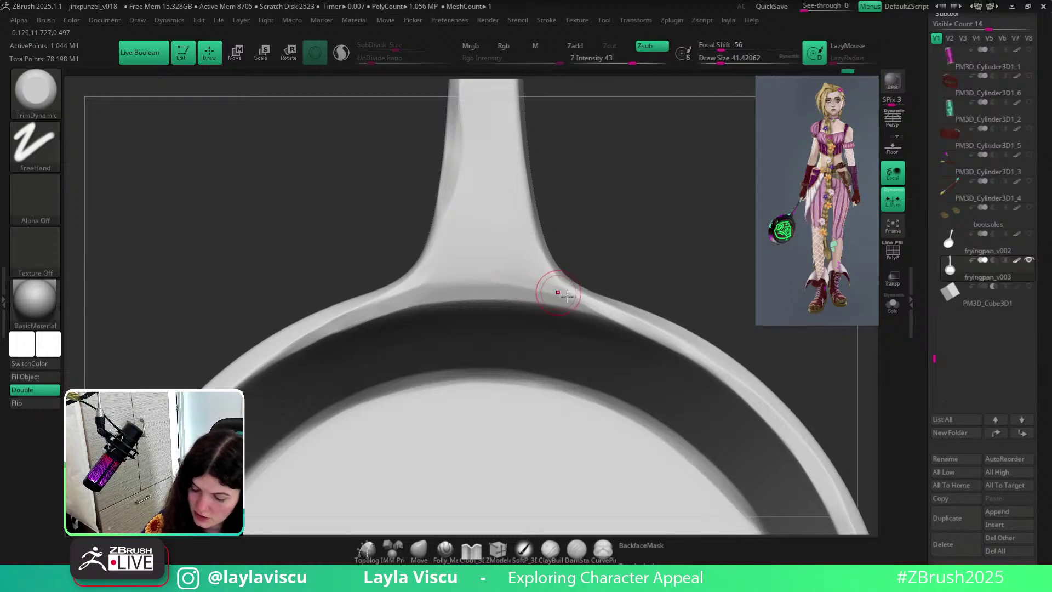
left_click_drag(571, 296, 524, 287)
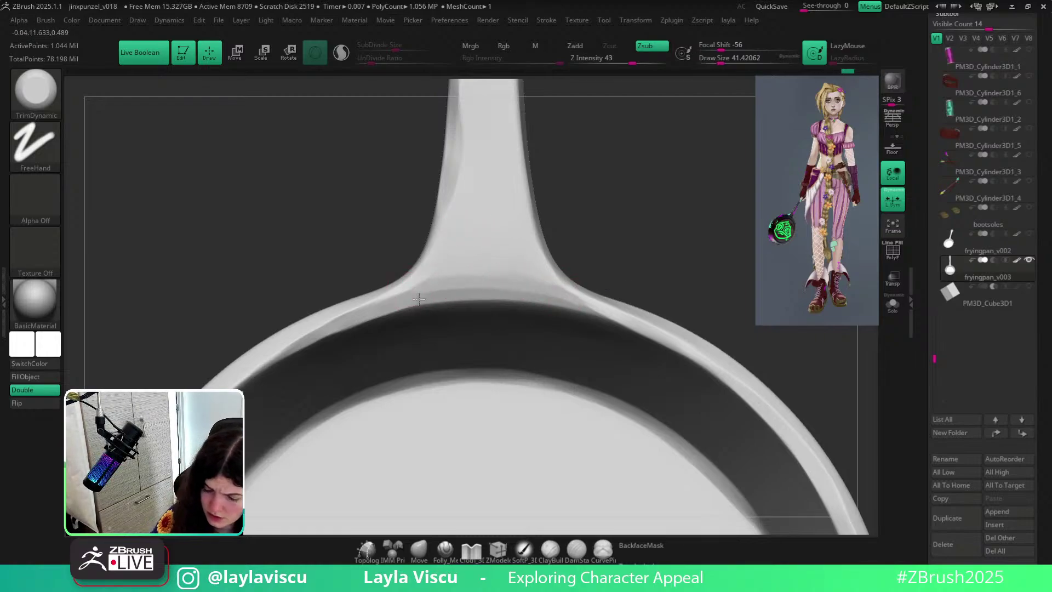
Raise the draw size to about 51 and trim broad planes across the handle's base and the adjoining rim.
left_click_drag(605, 225, 602, 239)
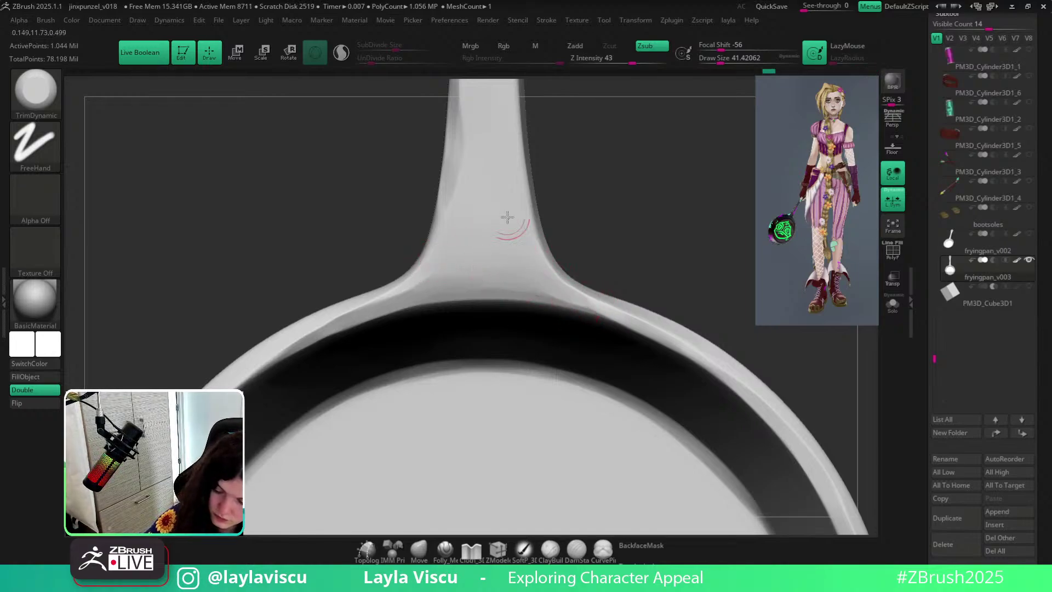
key("s")
left_click_drag(485, 260, 487, 260)
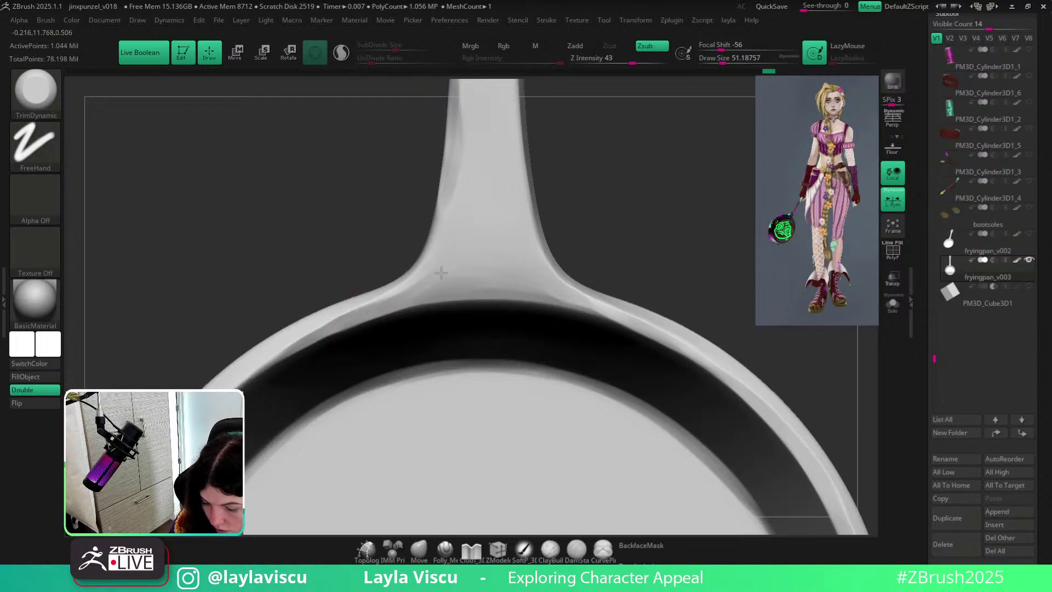
left_click_drag(653, 212, 615, 203)
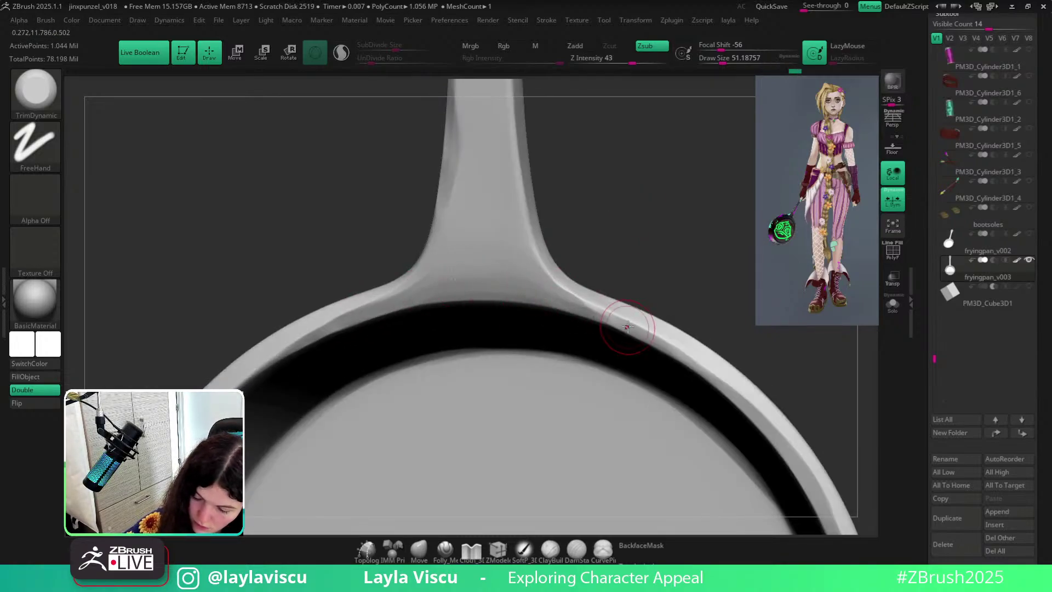
key("ctrl")
key("ctrl+shift")
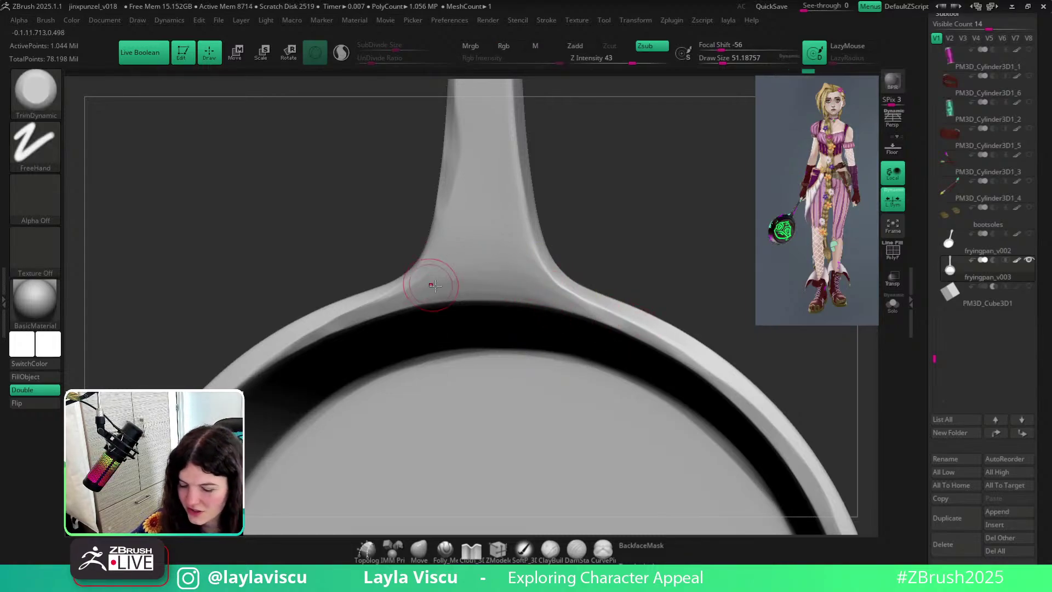
left_click_drag(672, 305, 688, 282, "shift")
right_click_drag(686, 283, 601, 164, "ctrl")
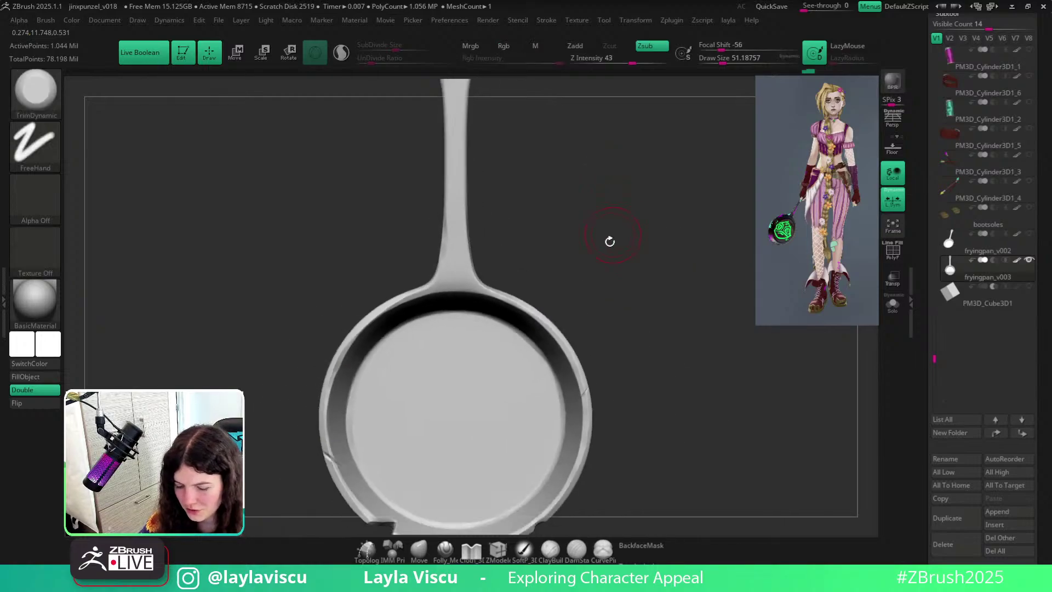
right_click_drag(610, 241, 501, 306, "ctrl")
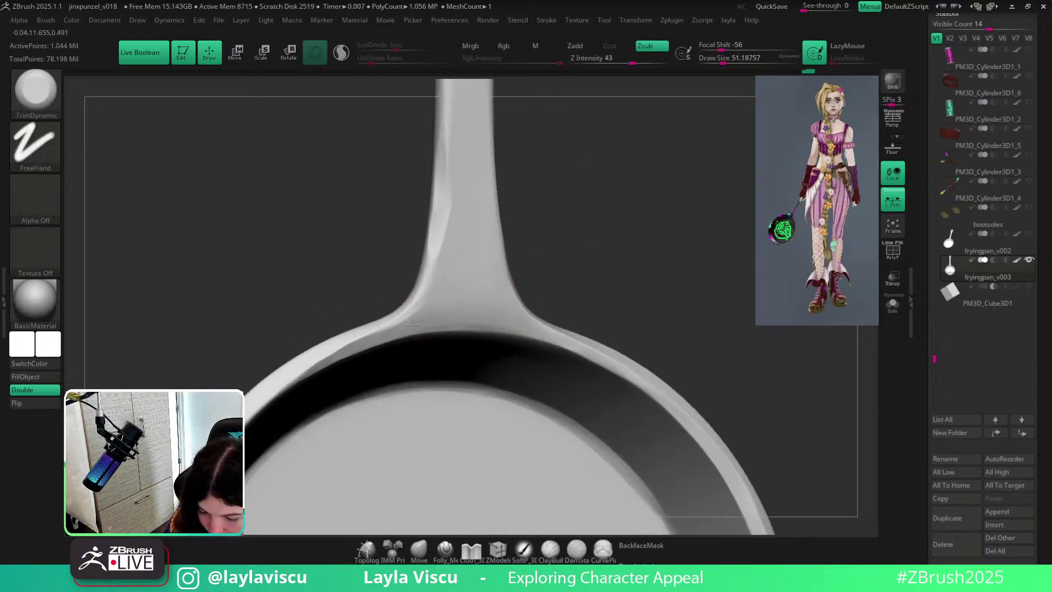
right_click_drag(442, 319, 652, 263, "ctrl")
right_click_drag(451, 270, 483, 323, "ctrl")
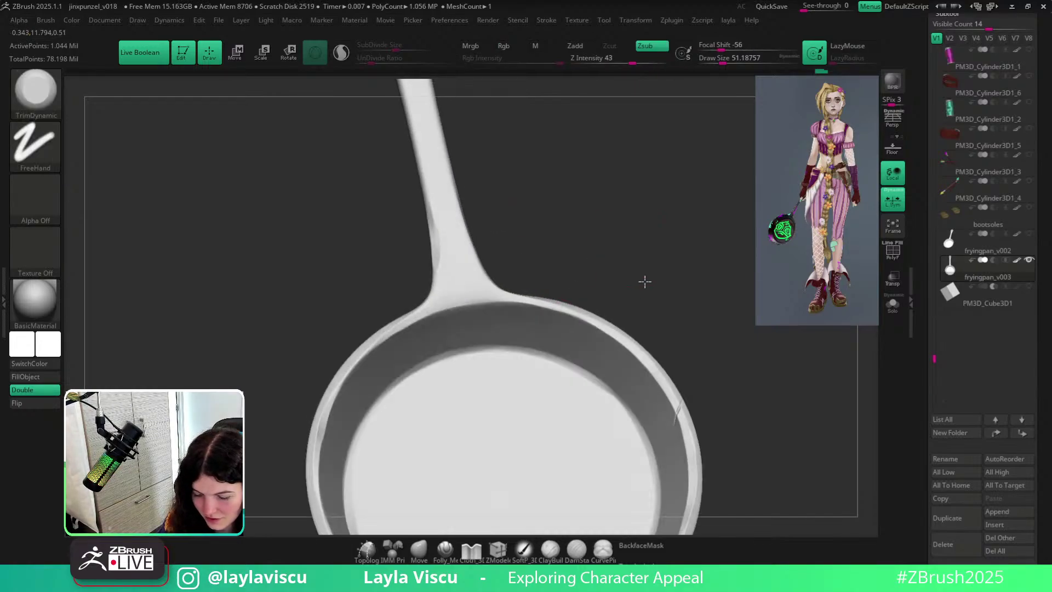
Polish the handle's base and its transition into the pan's rim with the hPolish brush.
right_click_drag(644, 282, 680, 285)
right_click_drag(486, 285, 502, 289, "ctrl")
key("b")
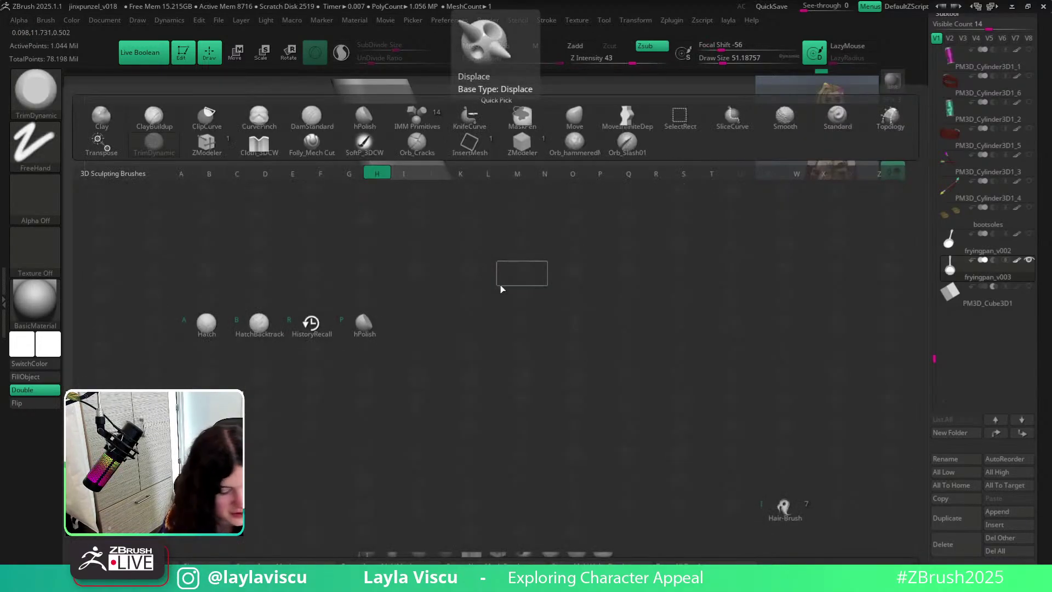
key("h")
key("p")
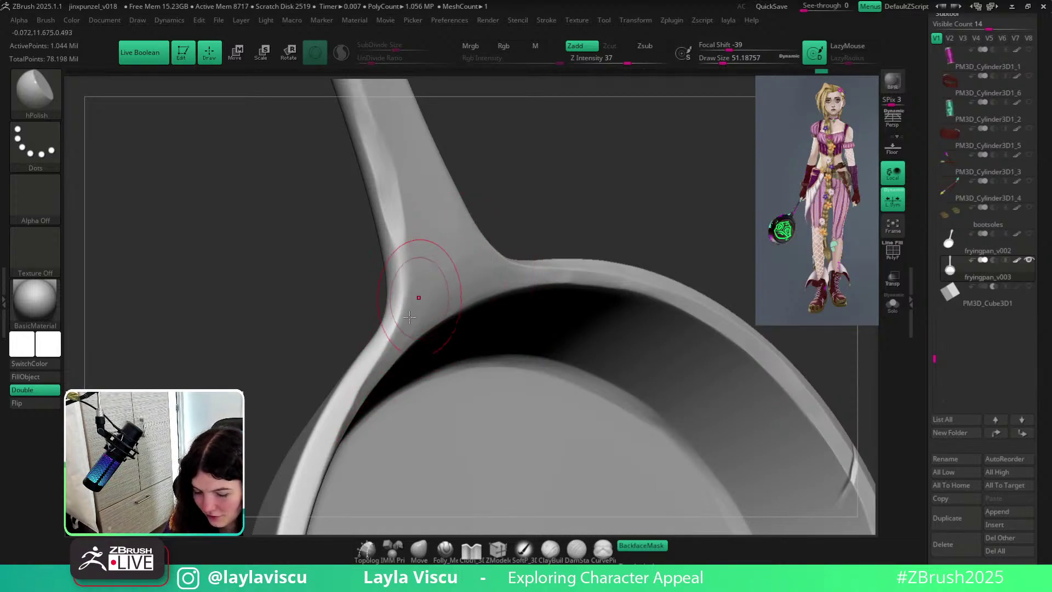
mouse_move(473, 235)
right_mouse_down("ctrl")
mouse_move(416, 155)
mouse_move(510, 219)
right_mouse_up("ctrl")
mouse_move(620, 252)
right_mouse_down("ctrl")
mouse_move(587, 113)
mouse_move(686, 177)
mouse_move(641, 165)
mouse_move(665, 193)
right_mouse_up("ctrl")
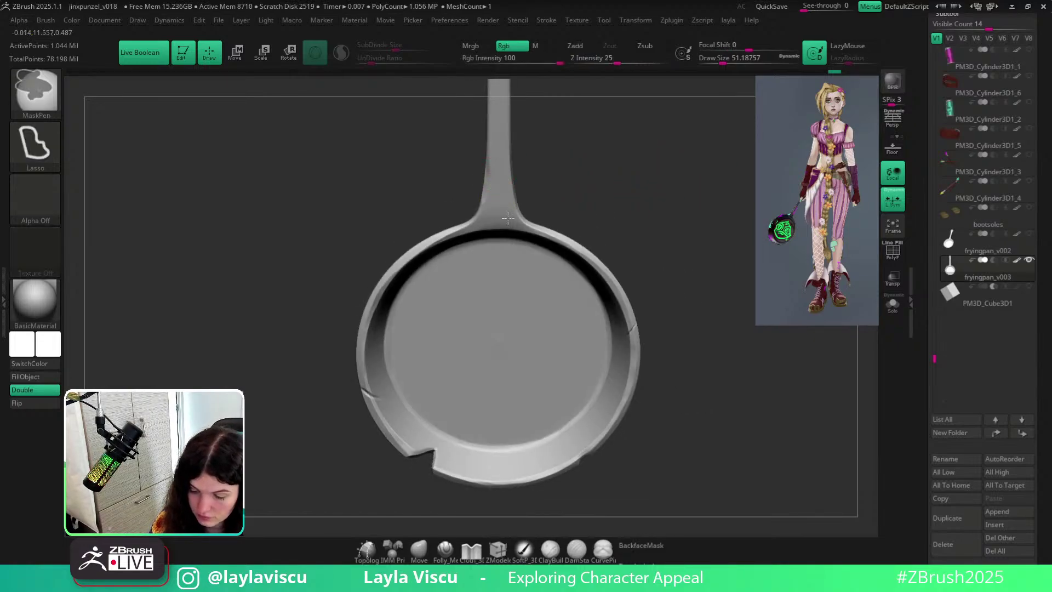
mouse_move(554, 220)
right_mouse_down("ctrl")
mouse_move(545, 251)
mouse_move(564, 266)
mouse_move(460, 141)
mouse_move(683, 225)
mouse_move(580, 256)
right_mouse_up("ctrl")
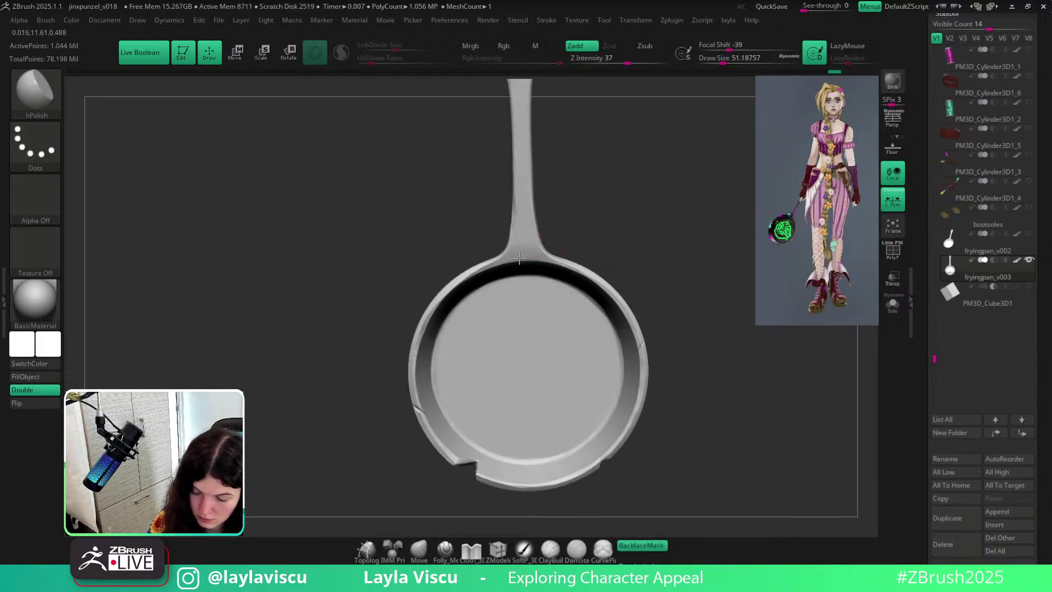
right_click_drag(637, 236, 599, 211)
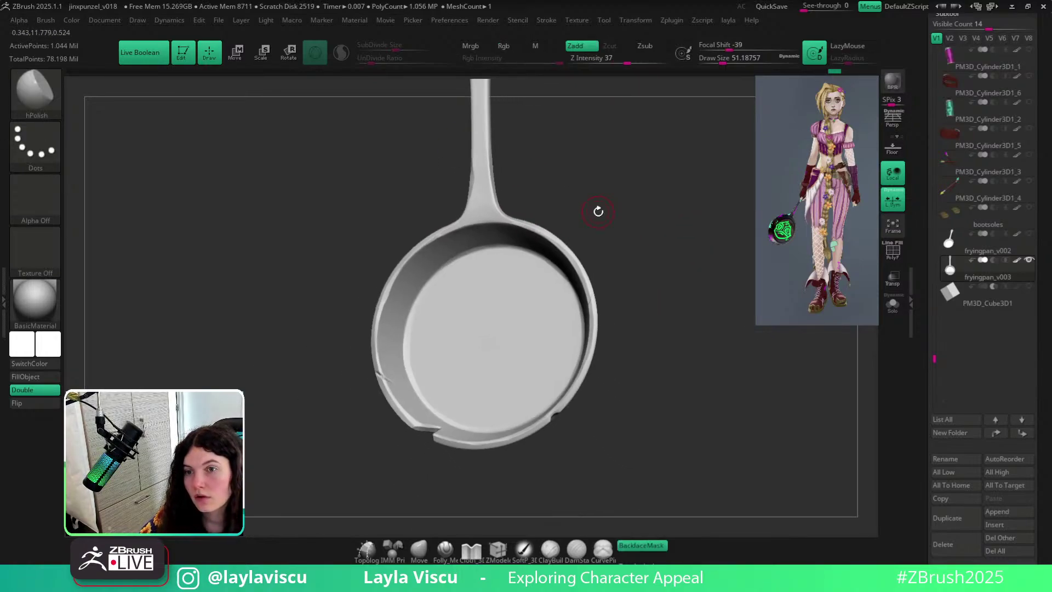
right_click_drag(629, 384, 681, 452)
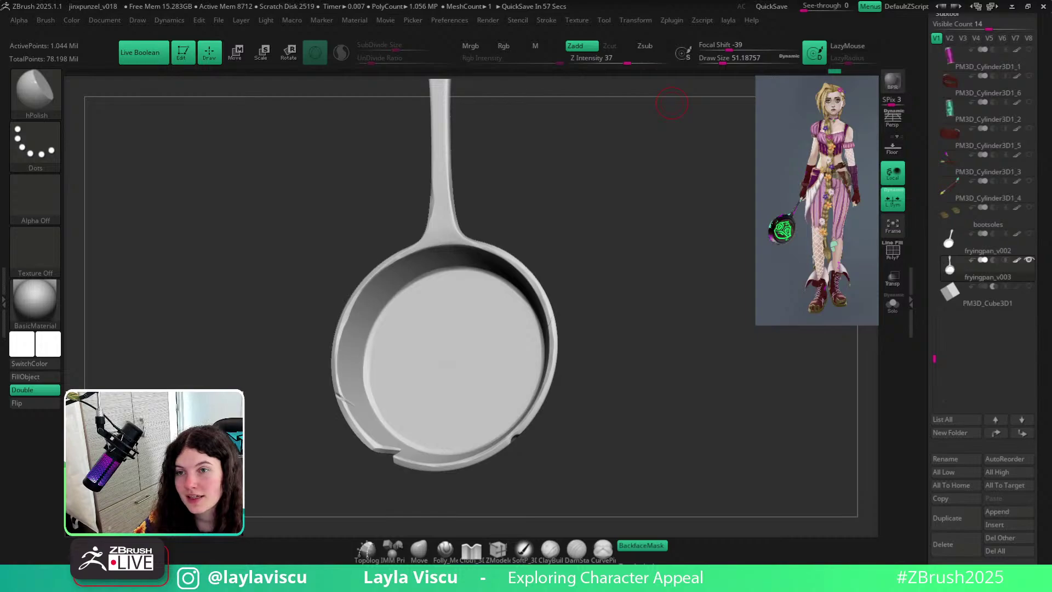
Polish flat planes along the back of the handle from the pan up to the hanging loop.
mouse_move(672, 103)
right_mouse_down()
mouse_move(599, 312)
mouse_move(545, 305)
mouse_move(599, 291)
mouse_move(554, 257)
right_mouse_up()
mouse_move(450, 196)
right_mouse_down("ctrl")
mouse_move(526, 244)
mouse_move(521, 308)
right_mouse_up("ctrl")
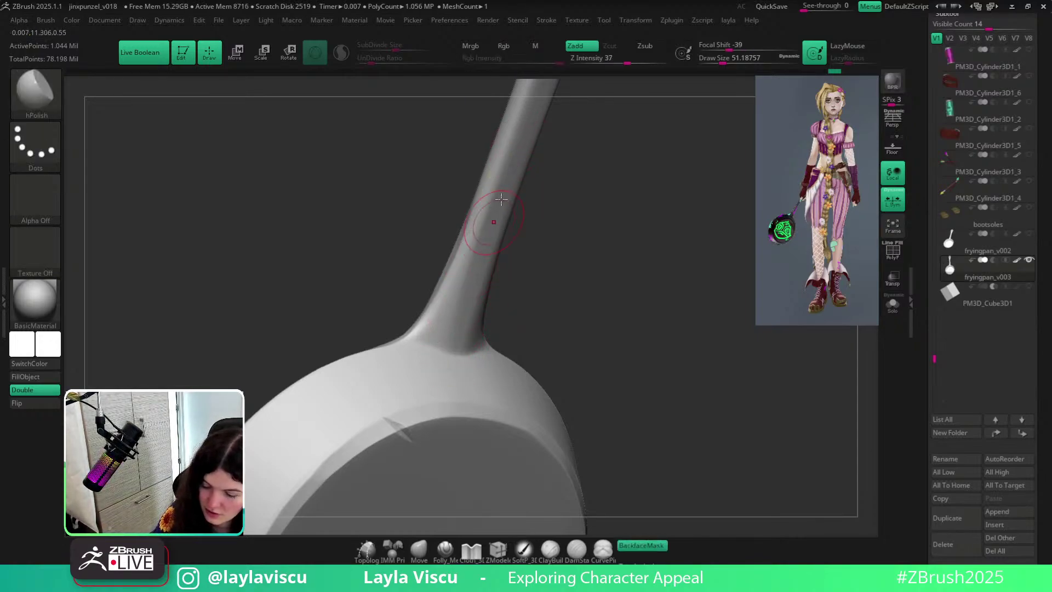
right_click_drag(511, 197, 517, 376, "alt")
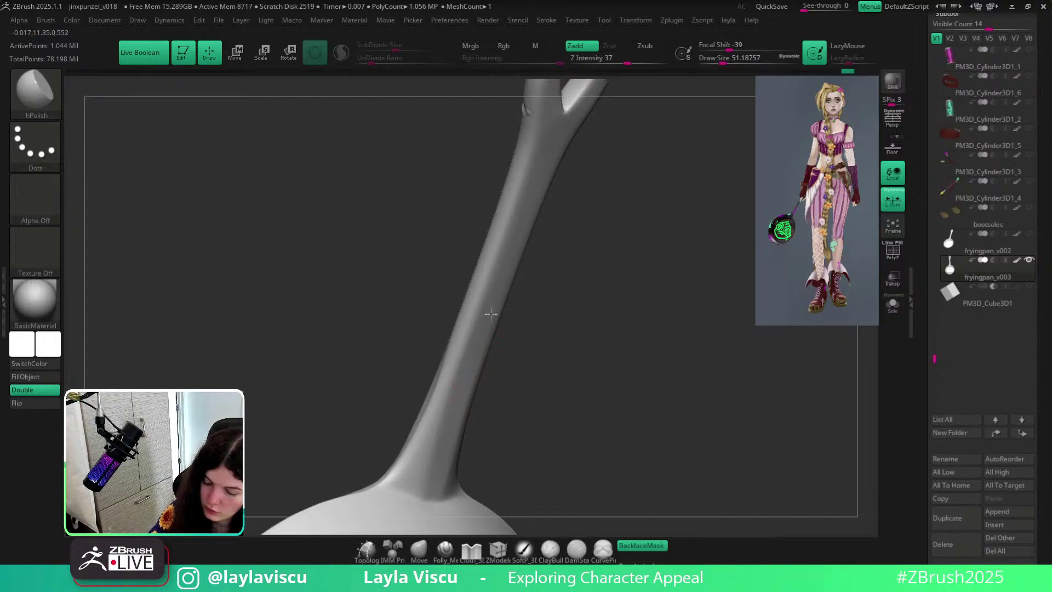
left_click_drag(557, 274, 539, 406, "alt")
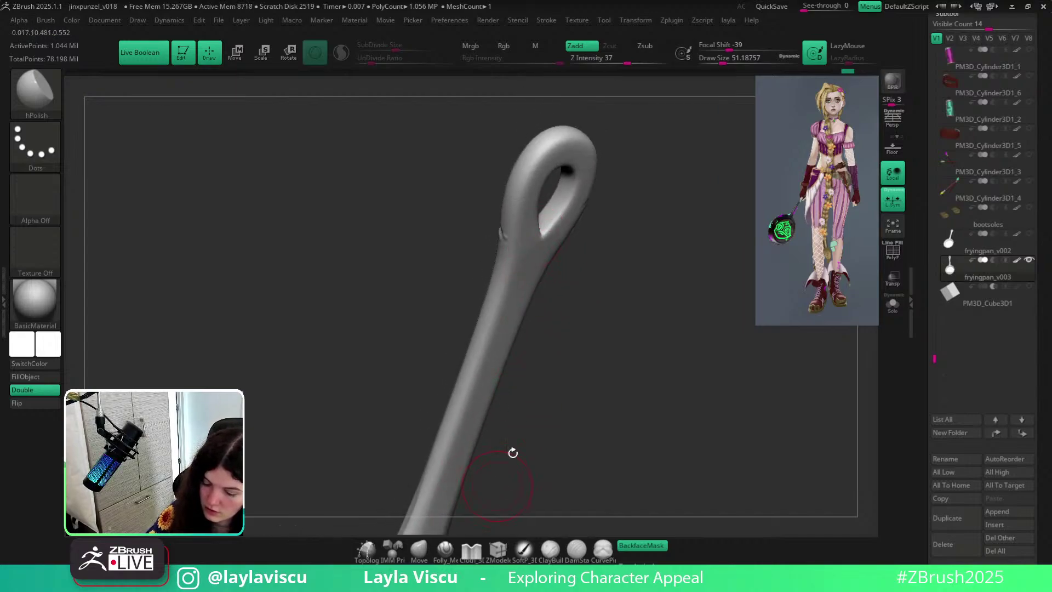
mouse_move(592, 372)
left_mouse_down("alt")
mouse_move(638, 163)
mouse_move(614, 311)
left_mouse_up("alt")
left_click_drag(650, 251, 603, 387, "alt")
left_click_drag(588, 181, 603, 305, "alt")
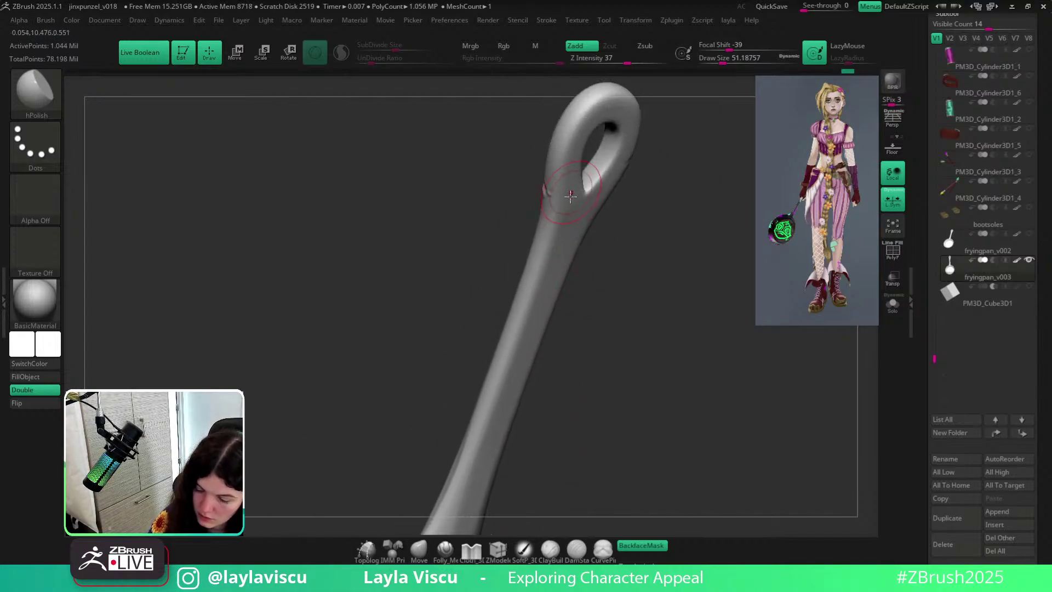
Reduce the hPolish draw size to about 23 and polish the handle surface just below the hanging loop.
key("s")
left_click_drag(571, 199, 564, 199)
mouse_move(611, 236)
left_mouse_down()
mouse_move(627, 271)
mouse_move(568, 199)
mouse_move(582, 211)
left_mouse_up()
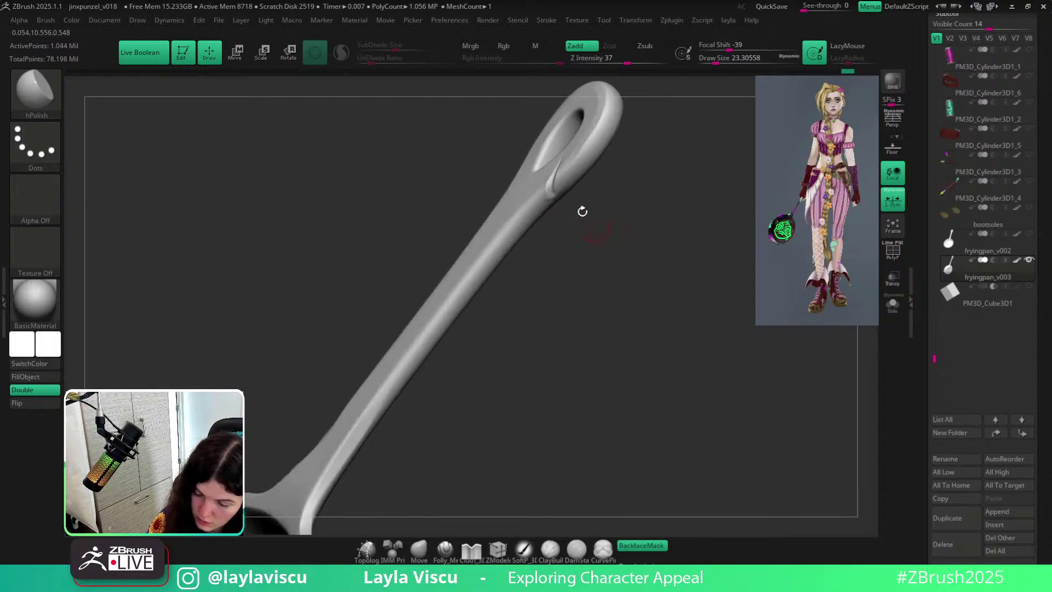
mouse_move(594, 242)
right_mouse_down("ctrl")
mouse_move(561, 209)
mouse_move(601, 262)
mouse_move(601, 218)
mouse_move(649, 310)
mouse_move(629, 254)
mouse_move(599, 274)
mouse_move(613, 300)
right_mouse_up("ctrl")
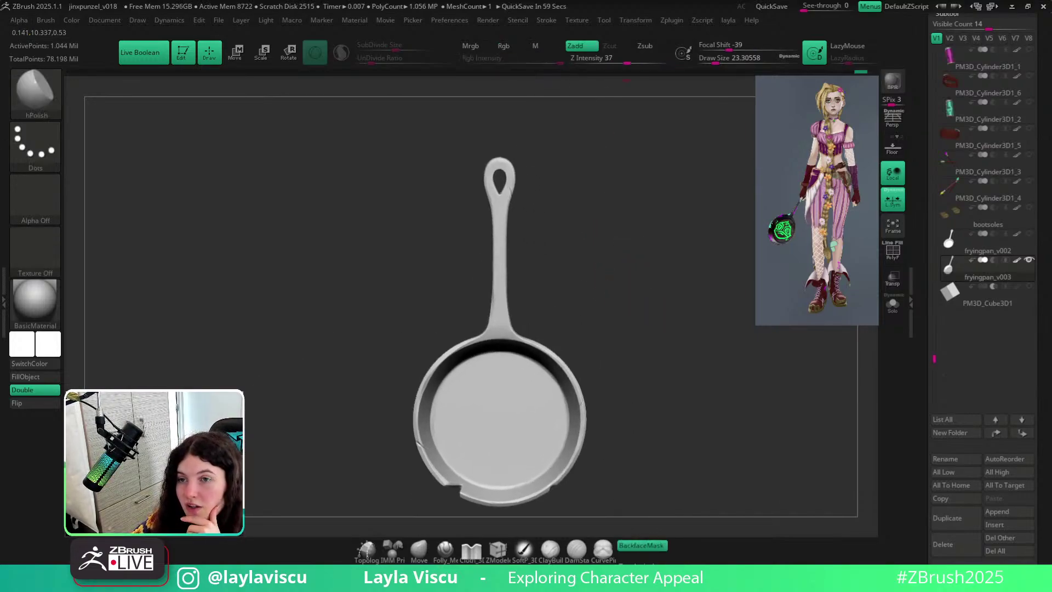
right_click_drag(741, 511, 672, 470)
right_click_drag(586, 265, 593, 298)
Trim the edge of the handle's lower shaft above the pan with TrimDynamic, raising the draw size to about 37.
right_click_drag(477, 244, 563, 318, "ctrl")
key("b")
key("t")
key("d")
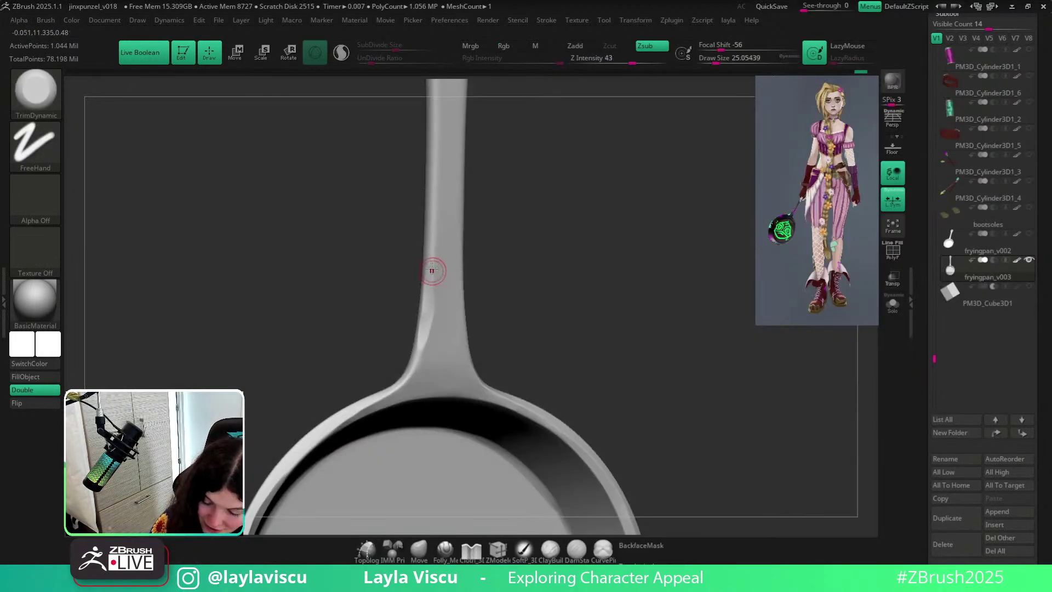
mouse_move(429, 303)
right_mouse_down()
mouse_move(498, 263)
mouse_move(430, 270)
right_mouse_up()
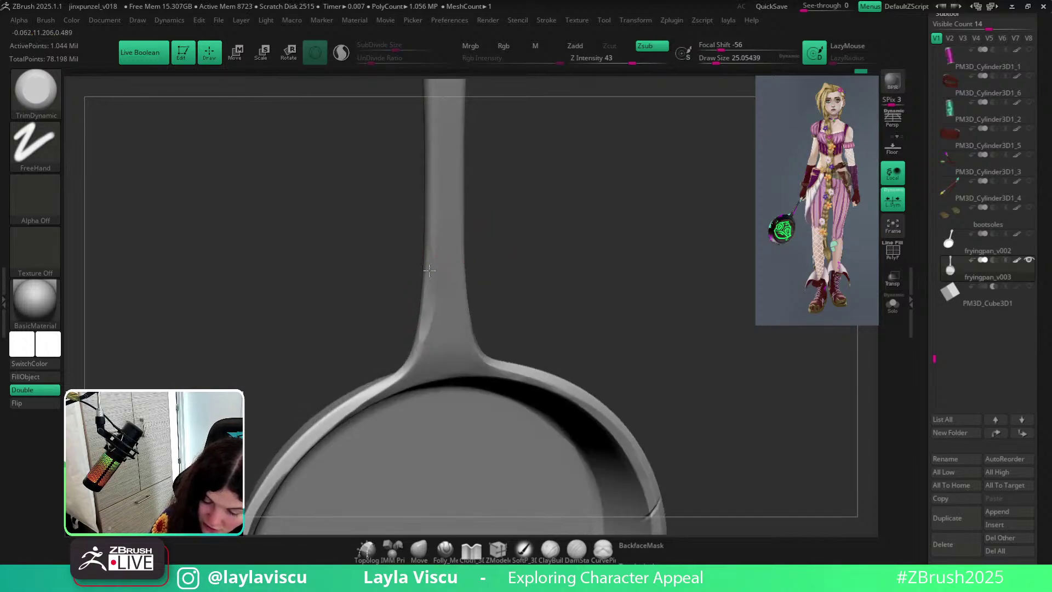
left_click_drag(431, 208, 431, 198)
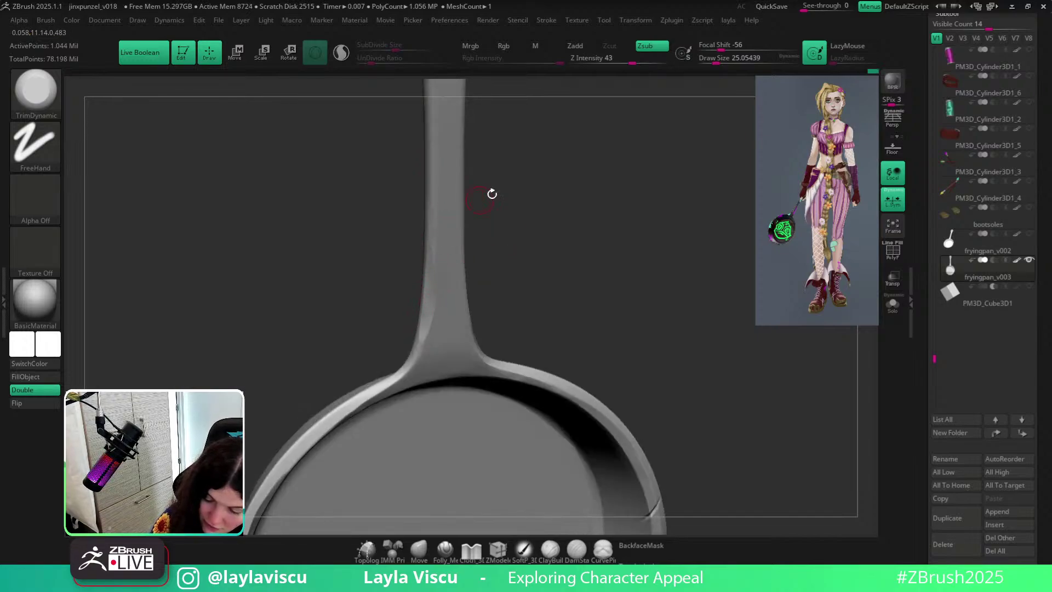
right_click_drag(491, 193, 433, 208)
key("s")
left_click_drag(431, 209, 435, 209)
left_click_drag(428, 218, 423, 257)
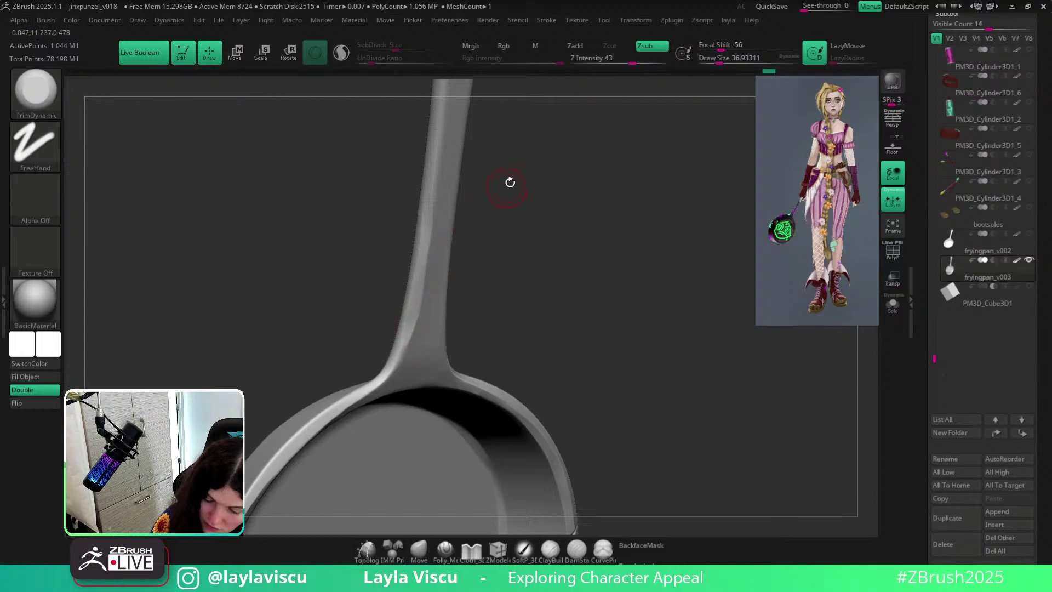
Trim uneven planes along the front edges of the handle's shaft up toward the hanging loop.
right_click_drag(509, 183, 526, 233)
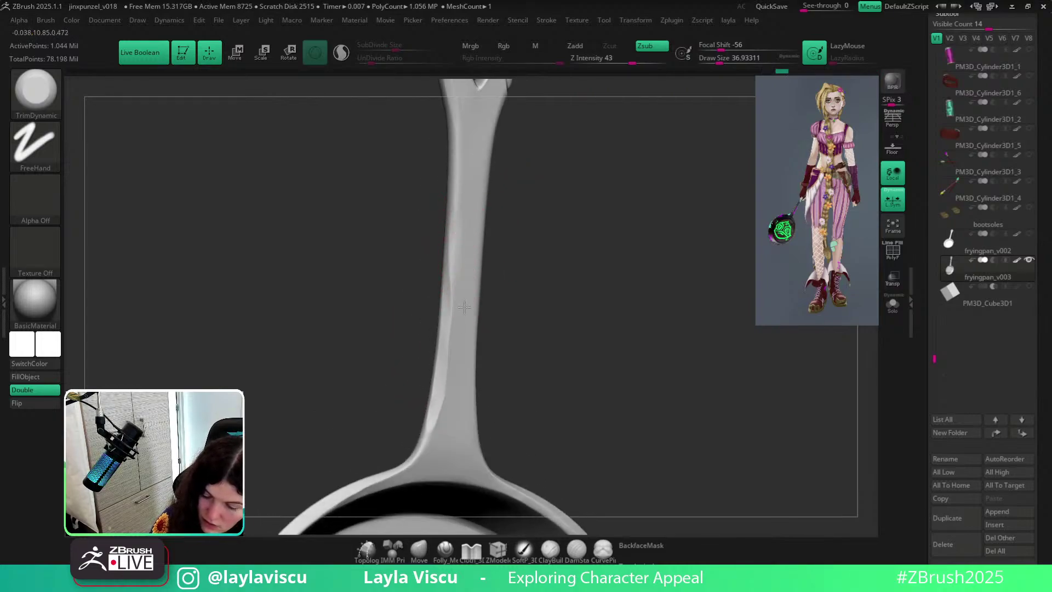
right_click_drag(462, 310, 540, 237)
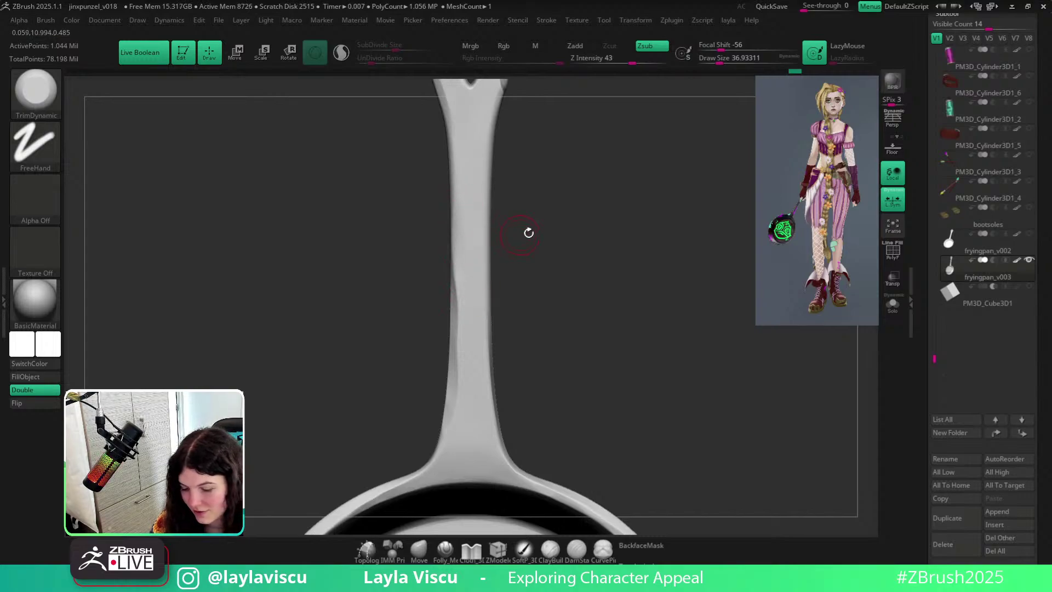
mouse_move(578, 290)
right_mouse_down("ctrl")
mouse_move(550, 245)
mouse_move(526, 233)
mouse_move(507, 306)
mouse_move(475, 357)
right_mouse_up("ctrl")
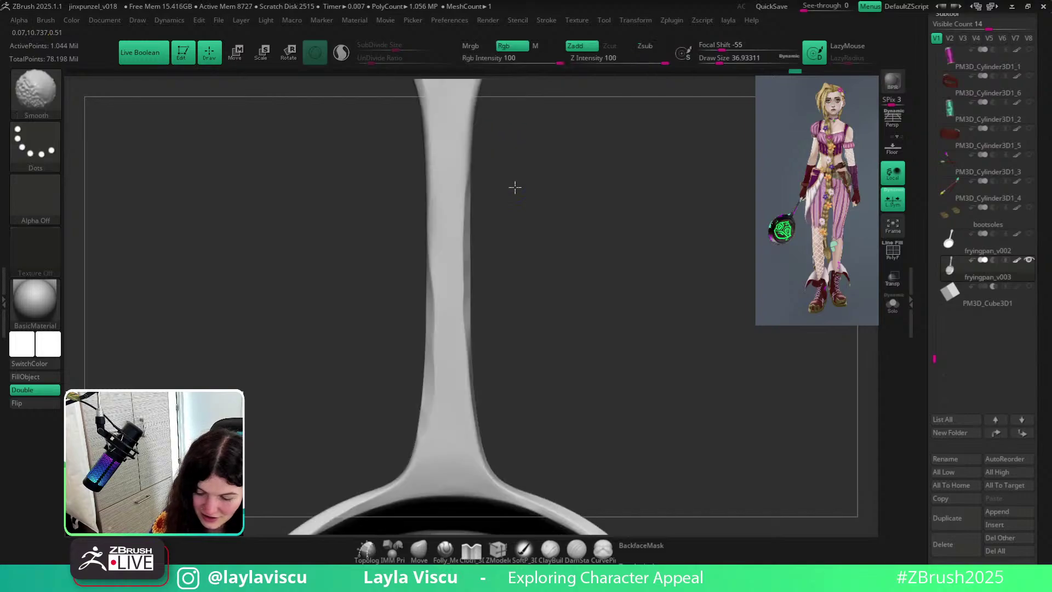
right_click_drag(515, 185, 471, 130, "ctrl")
right_click_drag(511, 341, 501, 404, "ctrl")
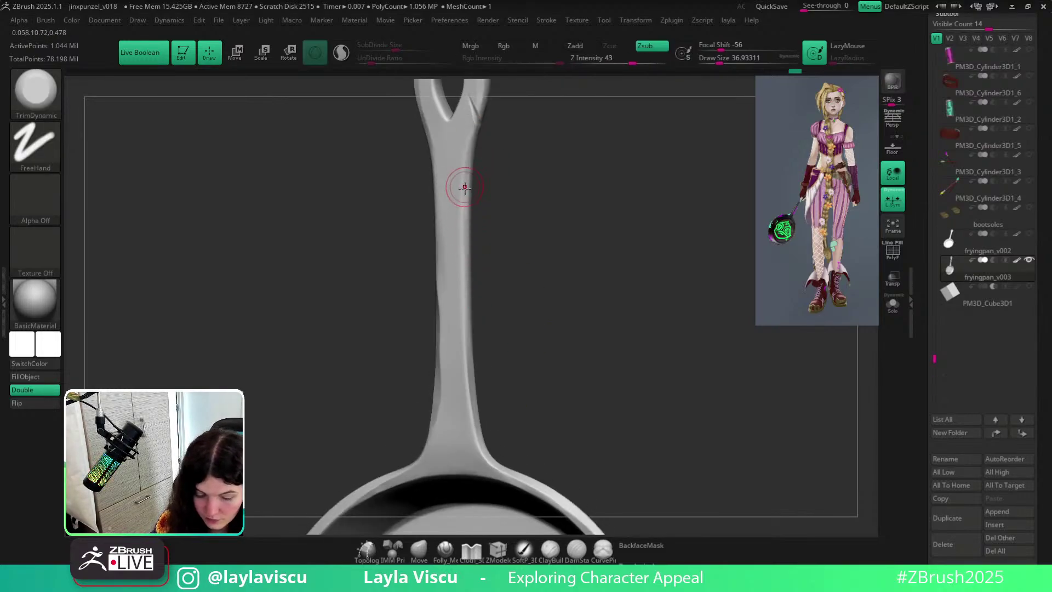
Polish the front face and edges of the handle's shaft with the hPolish brush.
key("b")
key("h")
key("p")
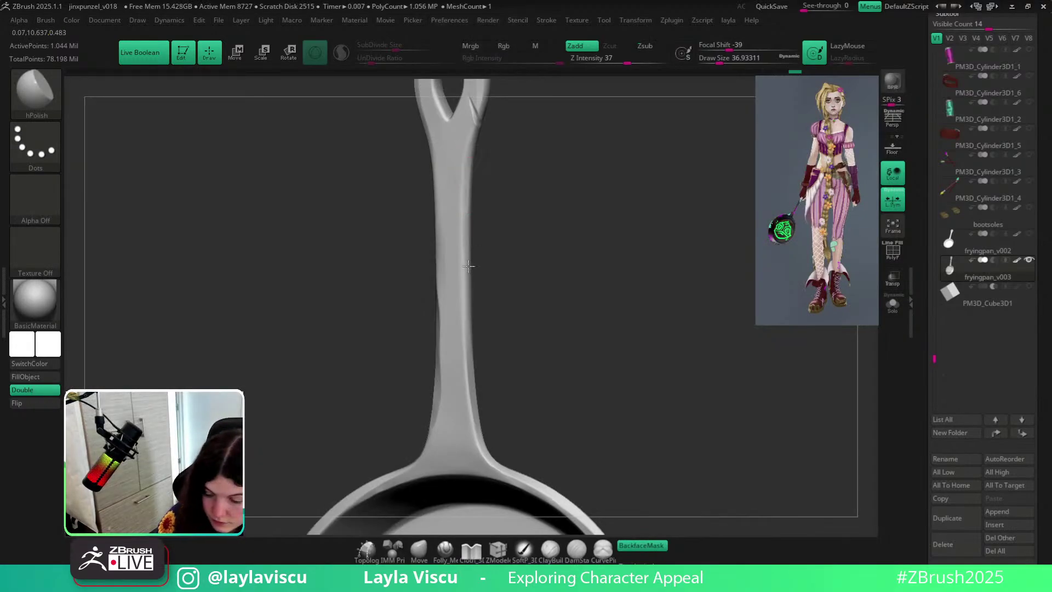
right_click_drag(476, 216, 504, 219)
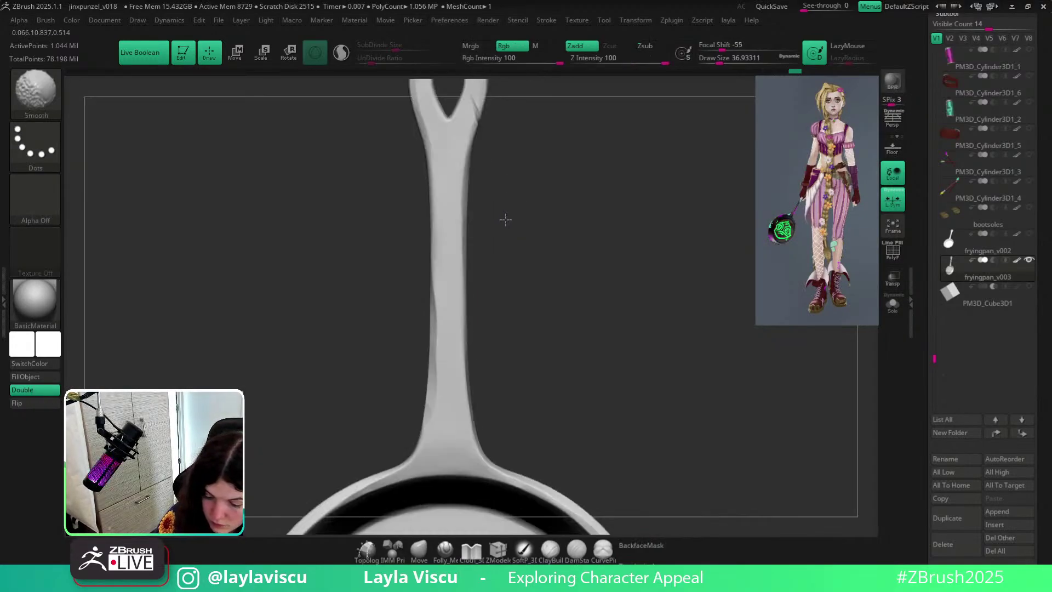
left_click_drag(449, 224, 452, 308)
mouse_move(456, 124)
left_mouse_down()
mouse_move(629, 271)
mouse_move(634, 252)
mouse_move(603, 367)
mouse_move(634, 360)
left_mouse_up()
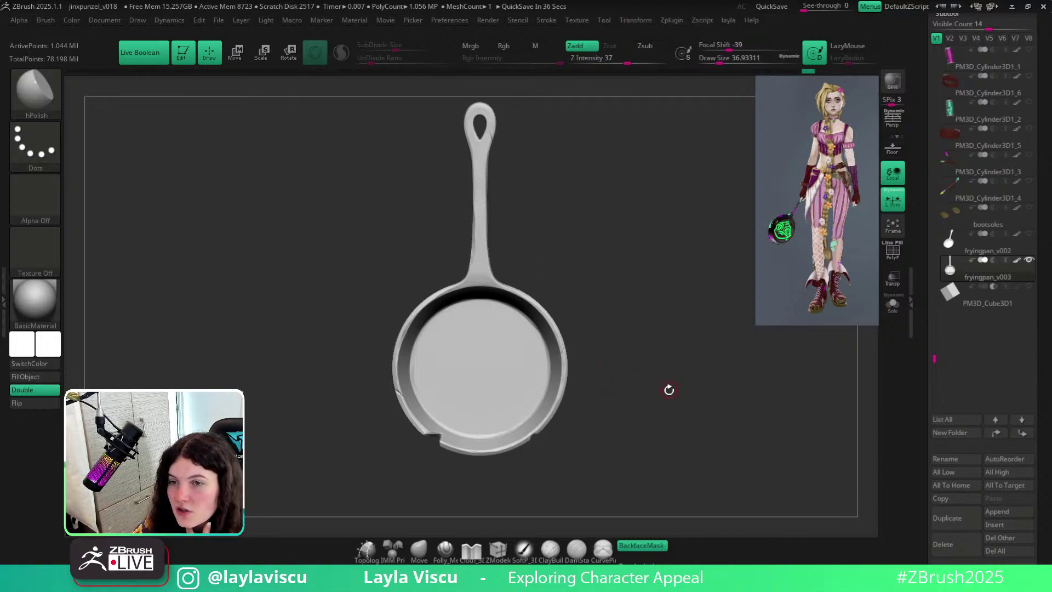
Raise the hPolish draw size to about 59 and polish the pan's rim on either side of the handle joint.
left_click_drag(660, 392, 641, 322)
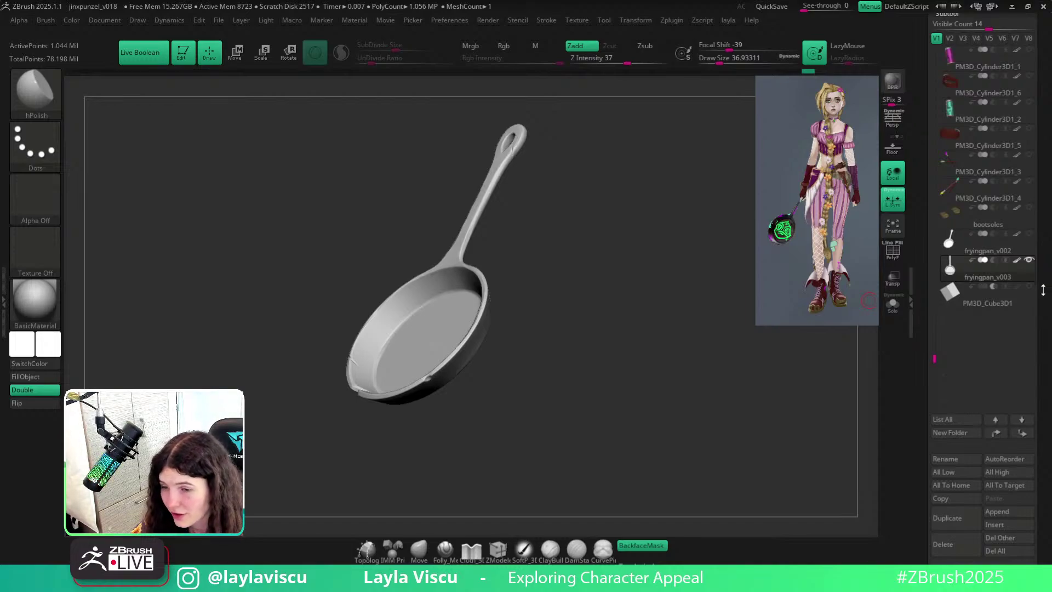
left_click_drag(599, 346, 627, 397)
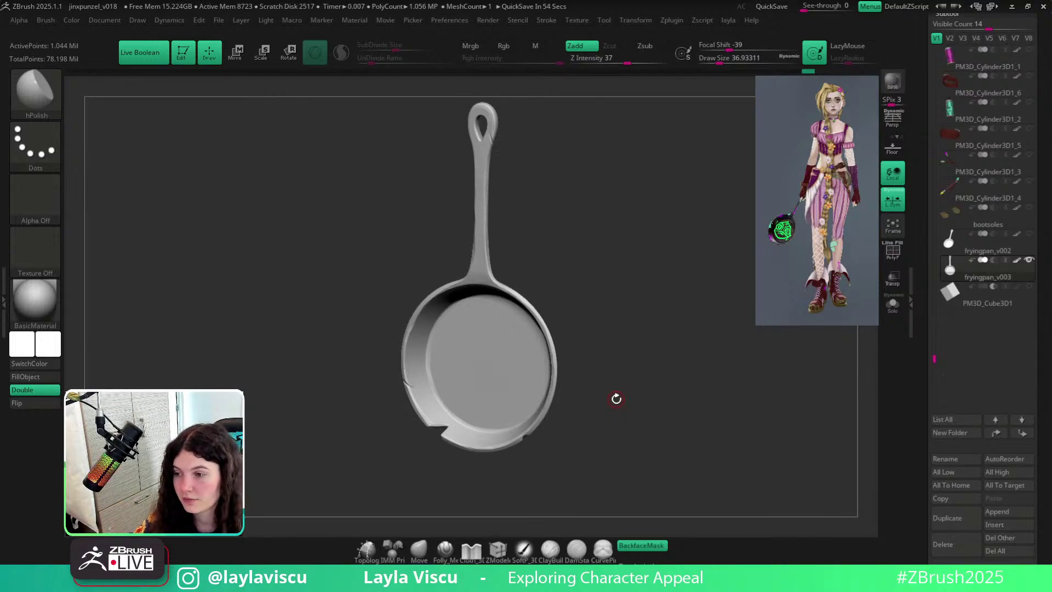
left_click_drag(688, 310, 689, 268)
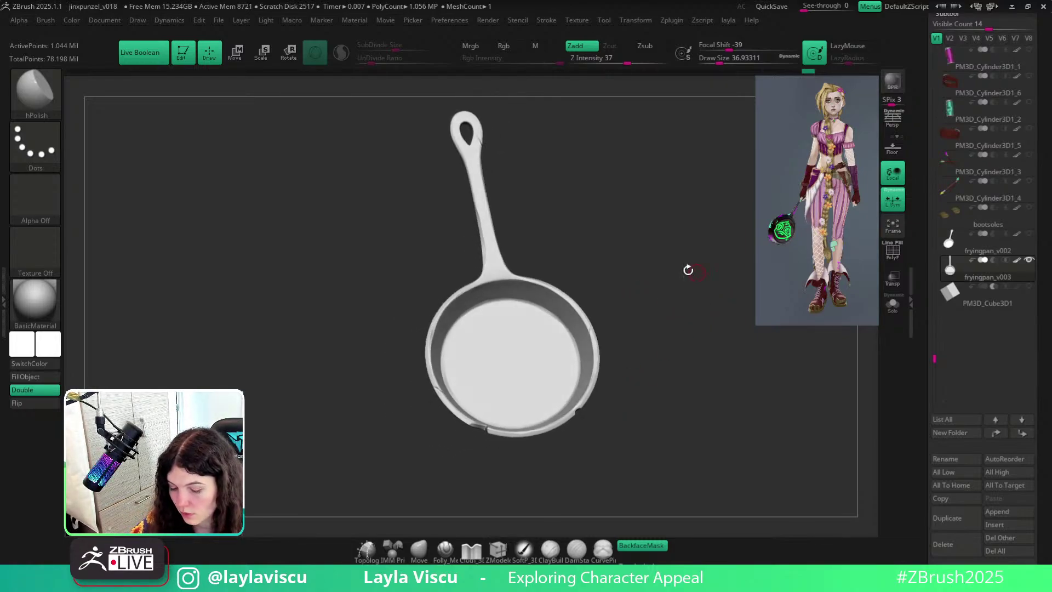
key("b")
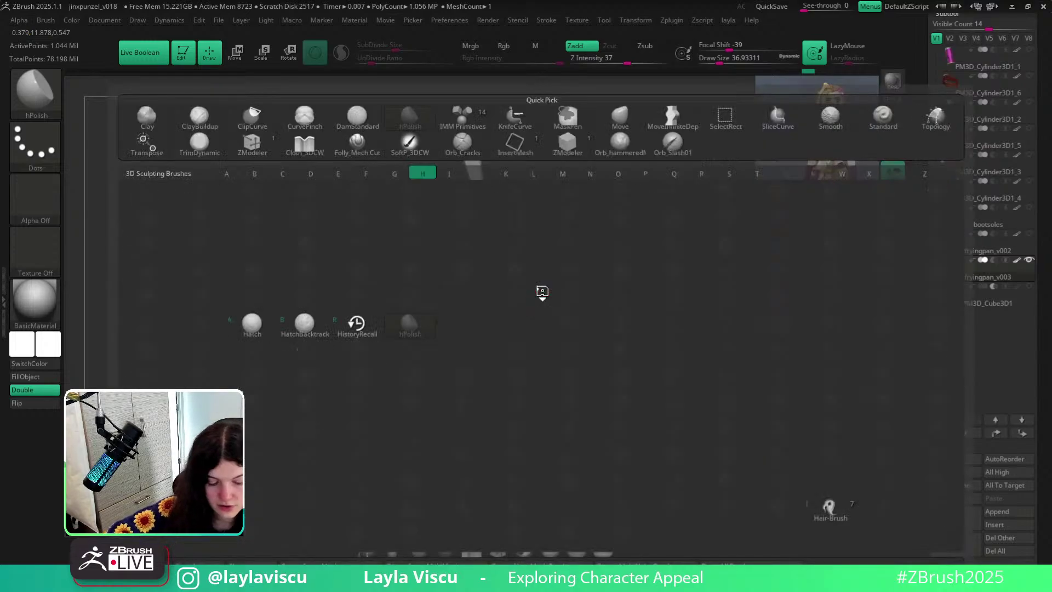
key("p")
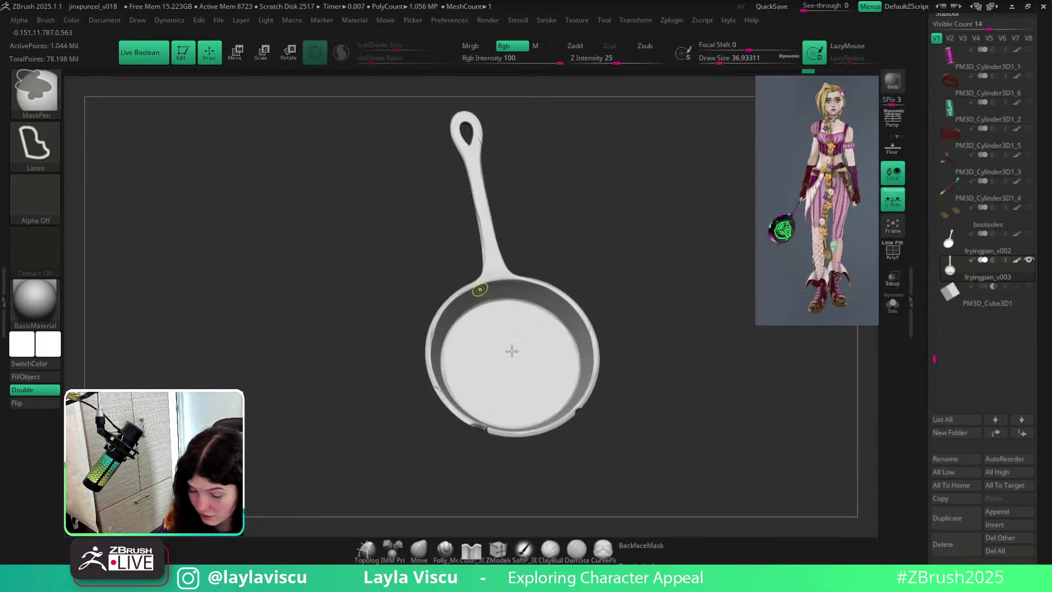
right_click_drag(482, 288, 478, 300, "ctrl")
key("s")
left_click_drag(477, 300, 442, 317)
key("ctrl+z")
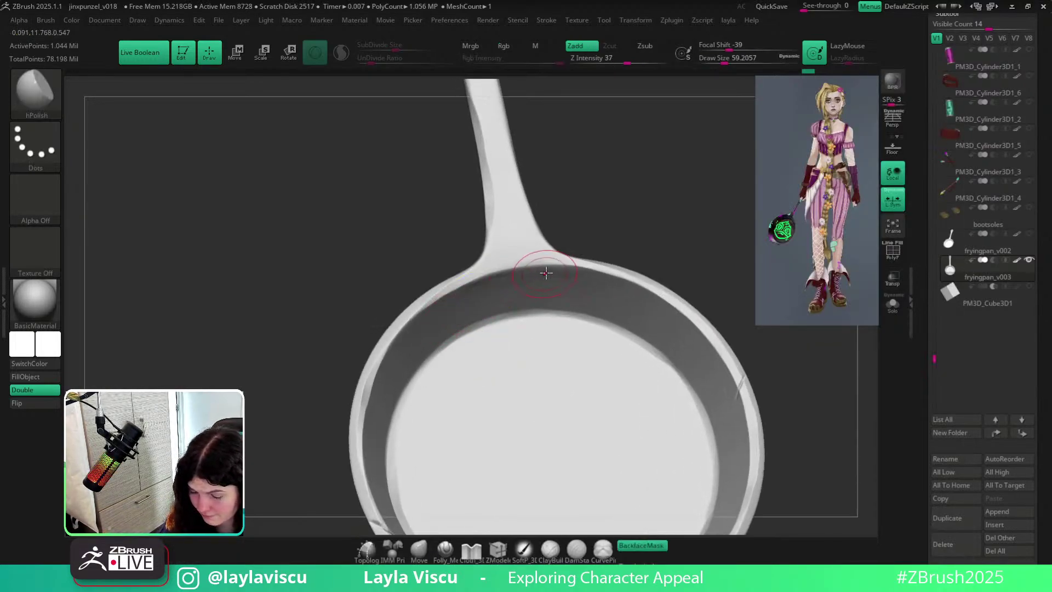
left_click_drag(547, 270, 418, 340)
key("f")
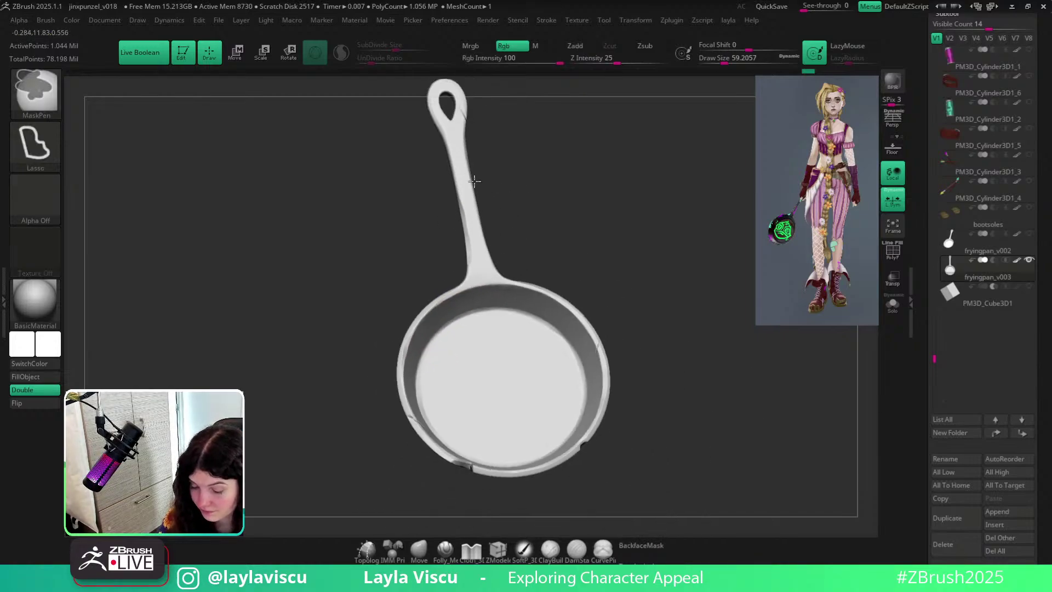
left_click_drag(636, 329, 657, 325)
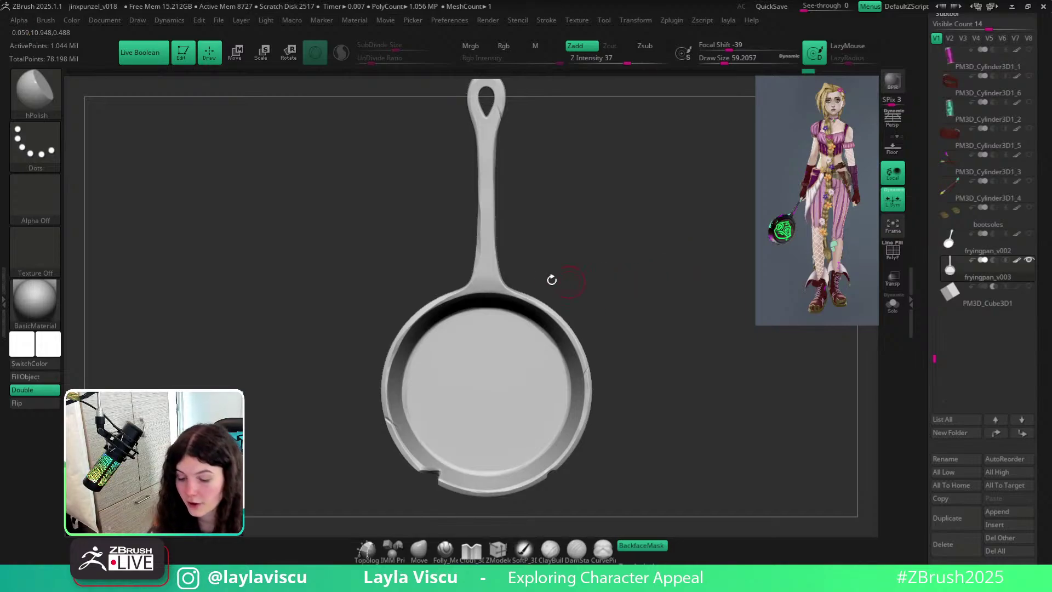
Polish the handle's base where it meets the rim, lowering the draw size to about 49.
key("s")
right_click_drag(485, 262, 548, 274, "ctrl")
right_click_drag(548, 274, 583, 263)
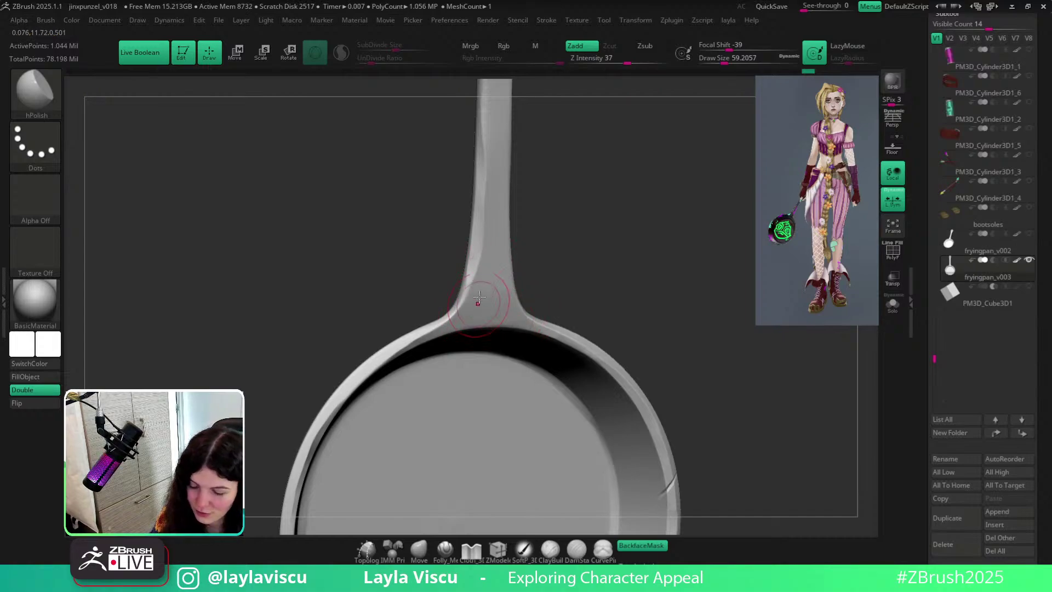
mouse_move(554, 199)
right_mouse_down()
mouse_move(607, 216)
mouse_move(641, 258)
mouse_move(584, 250)
mouse_move(572, 268)
mouse_move(561, 249)
mouse_move(522, 240)
right_mouse_up()
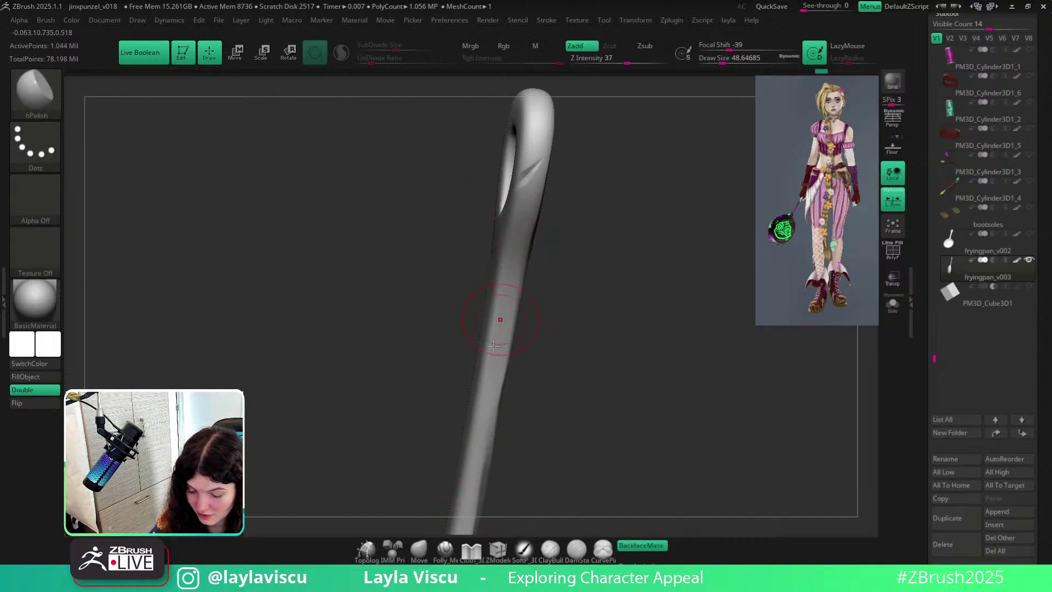
Polish the narrow sides of the handle around the notch below the hanging loop, undoing an unwanted stroke.
mouse_move(542, 390)
right_mouse_down("ctrl")
mouse_move(599, 322)
mouse_move(643, 360)
mouse_move(662, 278)
mouse_move(674, 282)
mouse_move(682, 324)
right_mouse_up("ctrl")
right_click_drag(555, 205, 543, 233, "ctrl")
left_click_drag(539, 203, 542, 132)
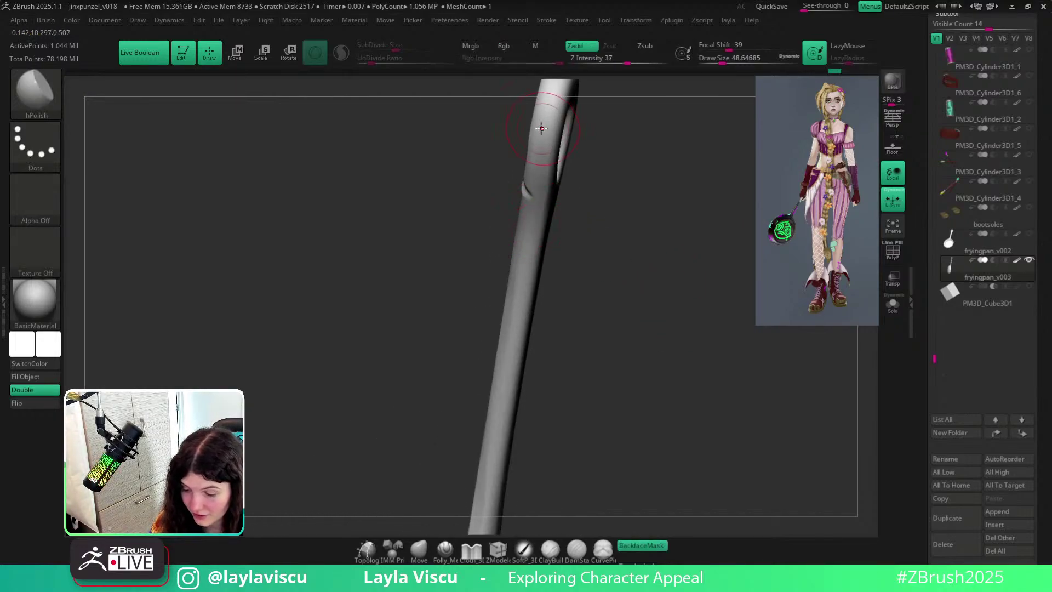
mouse_move(546, 102)
right_mouse_down()
mouse_move(582, 235)
mouse_move(548, 258)
mouse_move(528, 241)
mouse_move(573, 142)
mouse_move(596, 150)
mouse_move(549, 202)
right_mouse_up()
right_click_drag(576, 298, 542, 235)
left_click_drag(519, 266, 469, 319)
key("ctrl+z")
key("z")
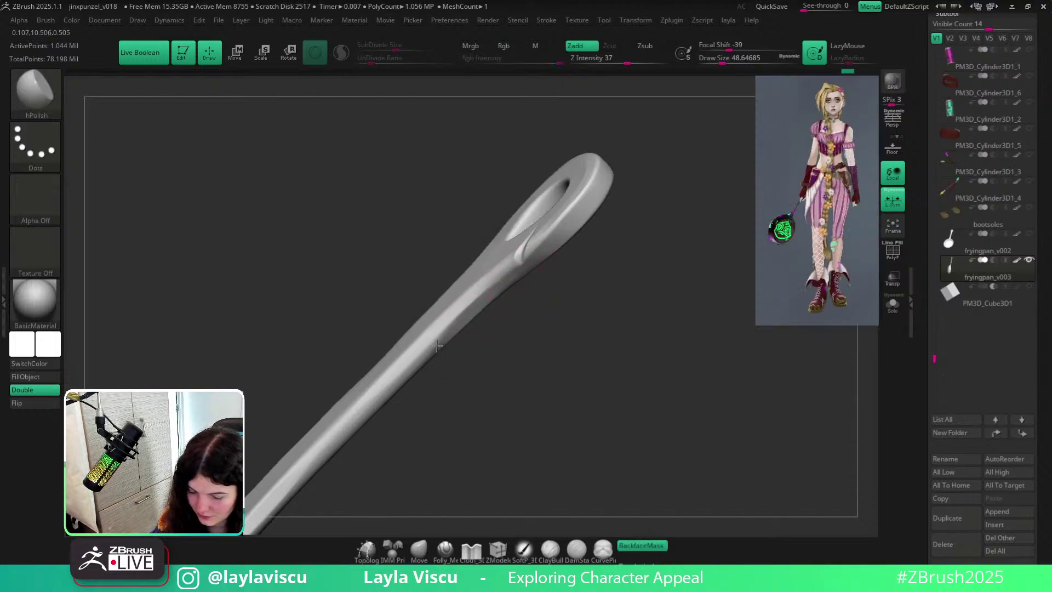
mouse_move(409, 419)
right_mouse_down("alt")
mouse_move(521, 321)
mouse_move(471, 316)
mouse_move(564, 150)
mouse_move(672, 293)
mouse_move(581, 324)
mouse_move(616, 265)
mouse_move(629, 308)
mouse_move(611, 301)
mouse_move(666, 288)
mouse_move(679, 362)
mouse_move(639, 296)
mouse_move(630, 309)
mouse_move(656, 299)
mouse_move(522, 207)
mouse_move(608, 235)
right_mouse_up("alt")
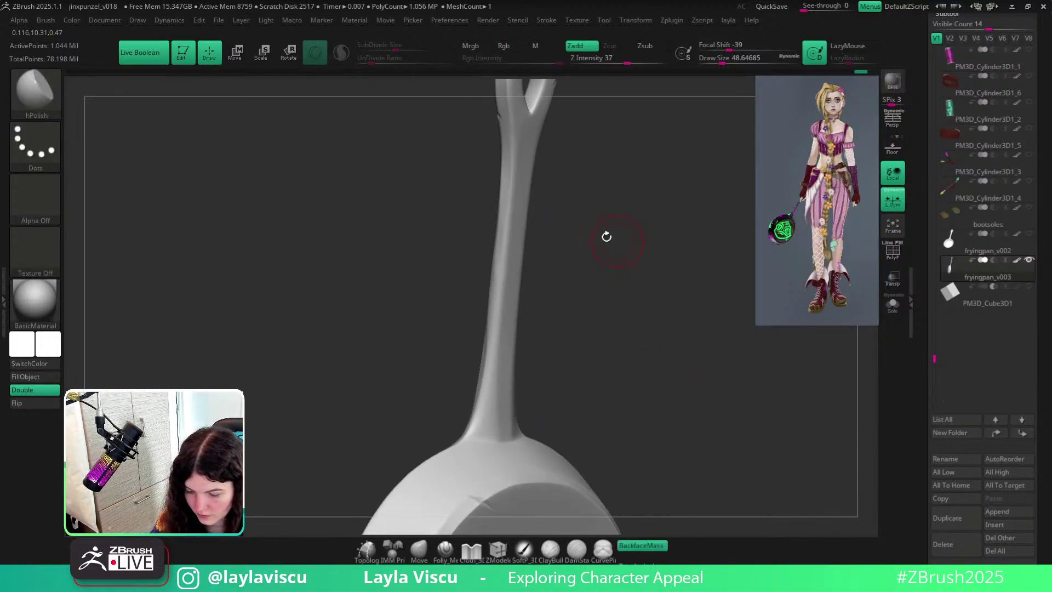
Delete the PM3D_Cube3D1 subtool.
key("f")
right_click_drag(543, 211, 655, 385)
right_click_drag(639, 331, 641, 397)
left_click(981, 296)
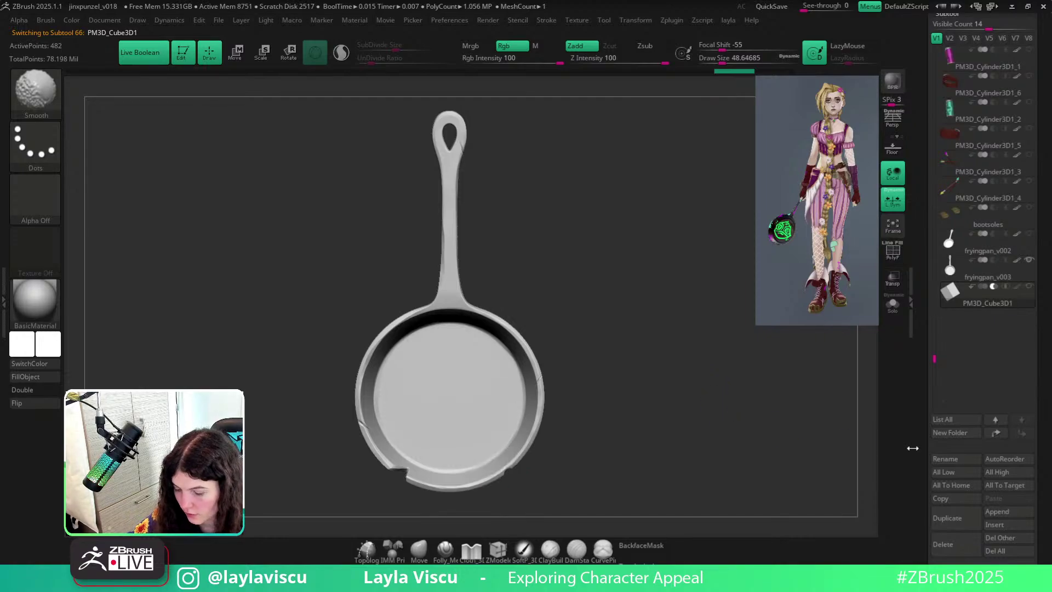
left_click(946, 544)
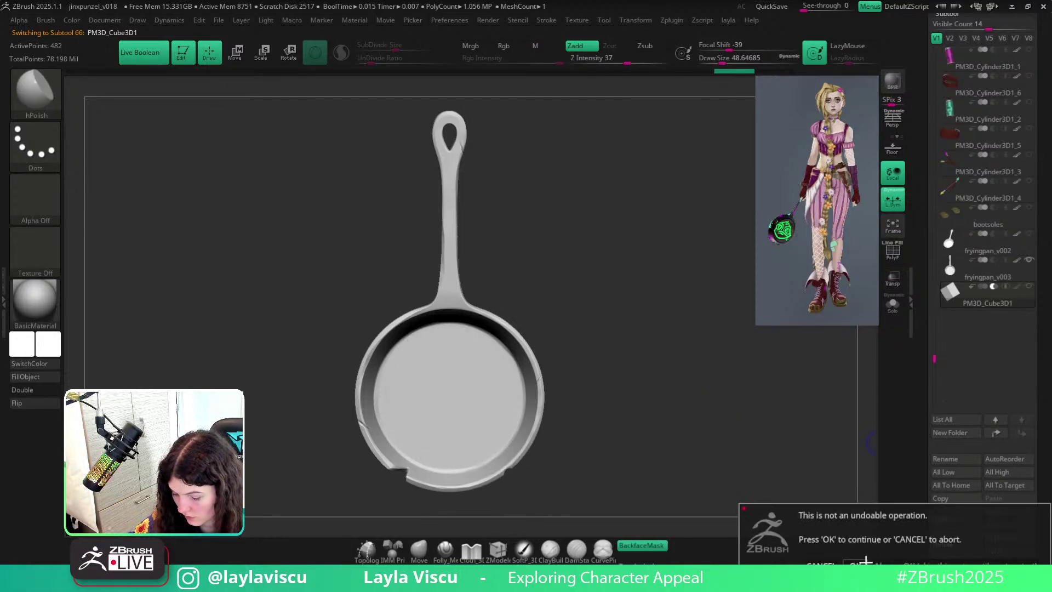
left_click(865, 562)
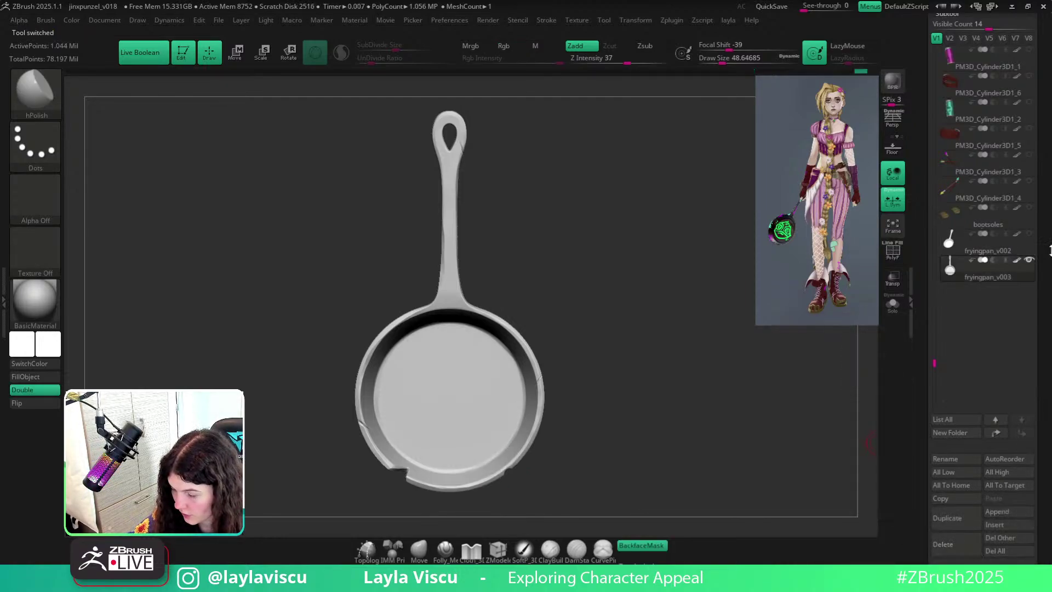
Examine the finished frying pan from several angles with its polygon wireframe switched on and off.
left_click_drag(640, 305, 476, 304)
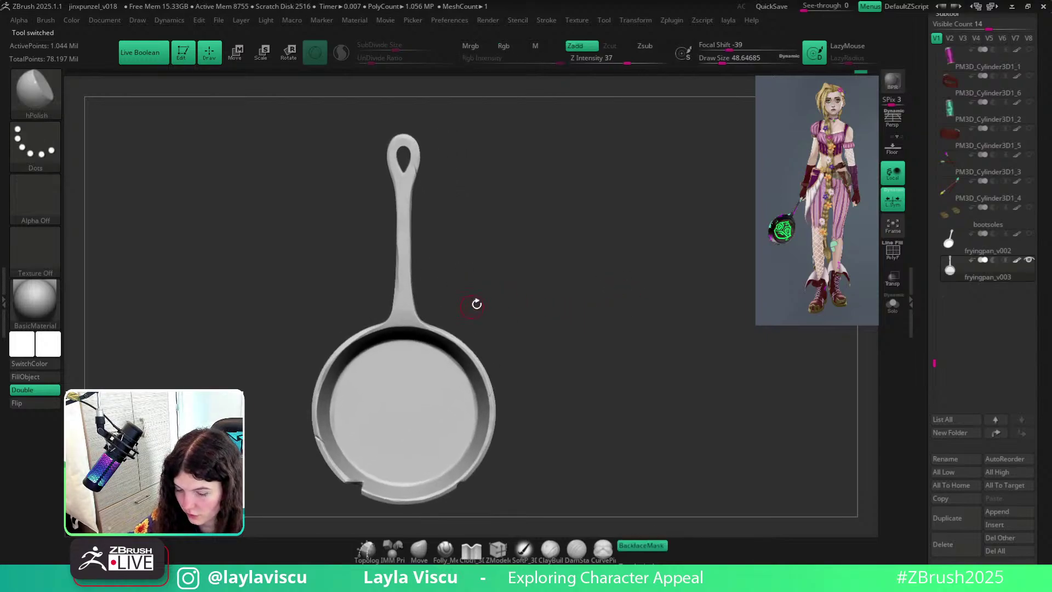
key("shift+f")
key("shift+f")
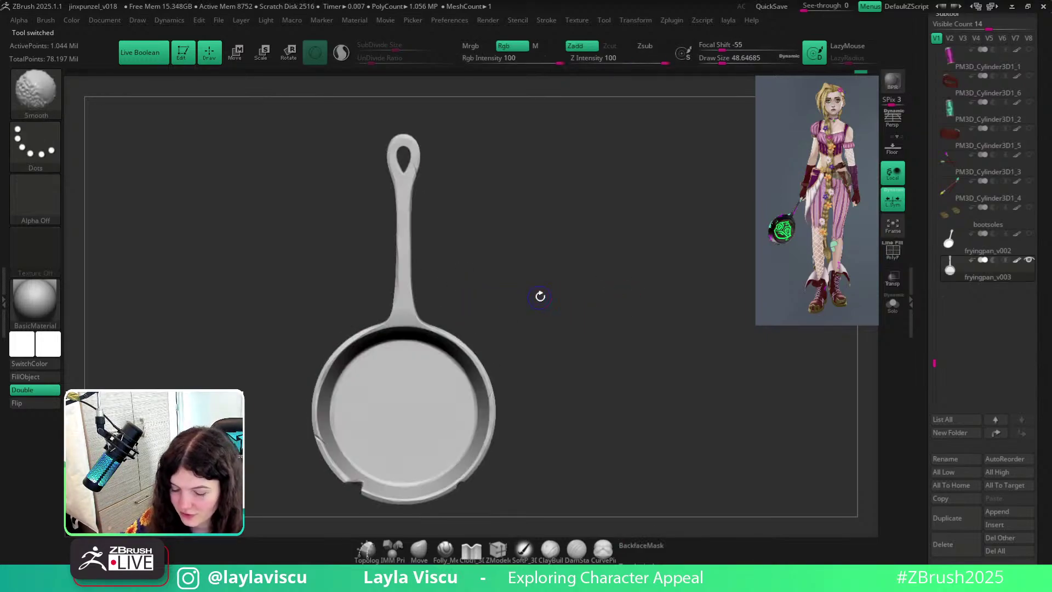
left_click_drag(541, 299, 535, 369)
key("shift+f")
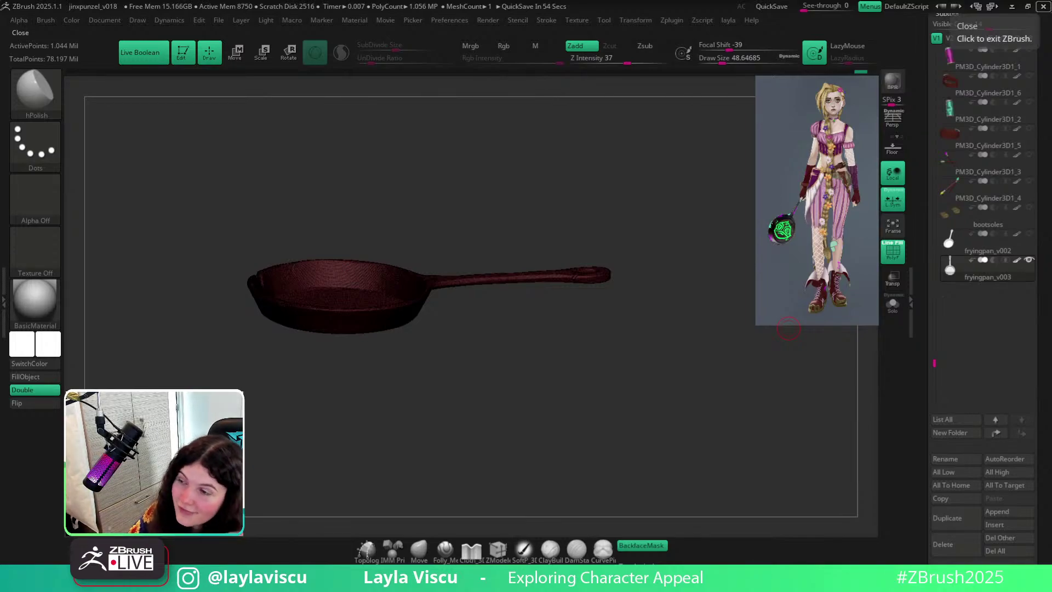
left_click_drag(660, 382, 660, 435)
mouse_move(658, 390)
left_mouse_down()
mouse_move(688, 357)
mouse_move(691, 393)
mouse_move(654, 384)
left_mouse_up()
mouse_move(654, 383)
right_mouse_down("ctrl")
mouse_move(553, 303)
mouse_move(584, 315)
right_mouse_up("ctrl")
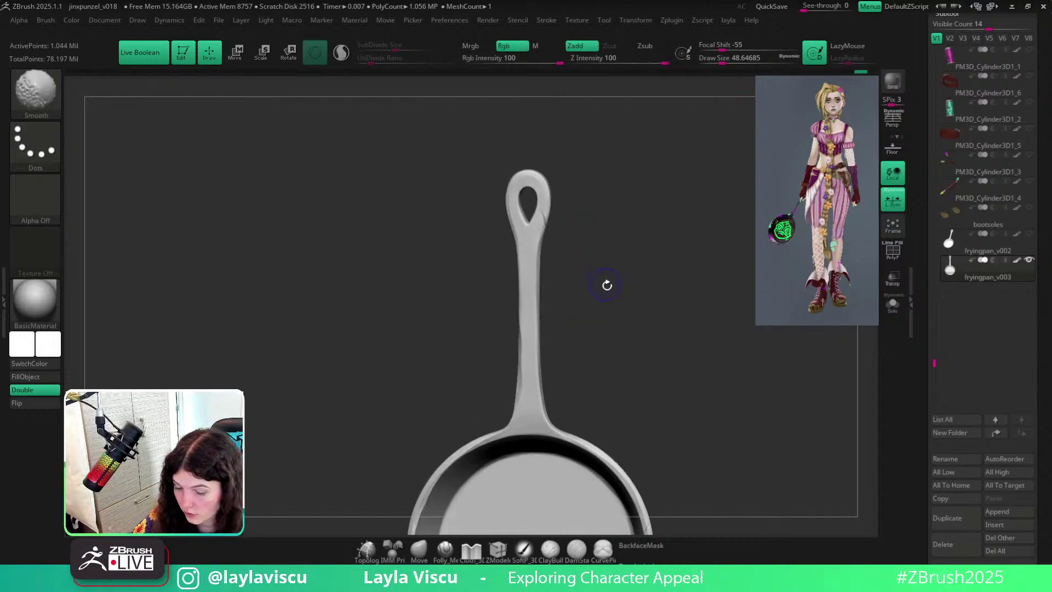
key("shift+f")
scroll(1050, 376, "down", 3)
key("shift+f")
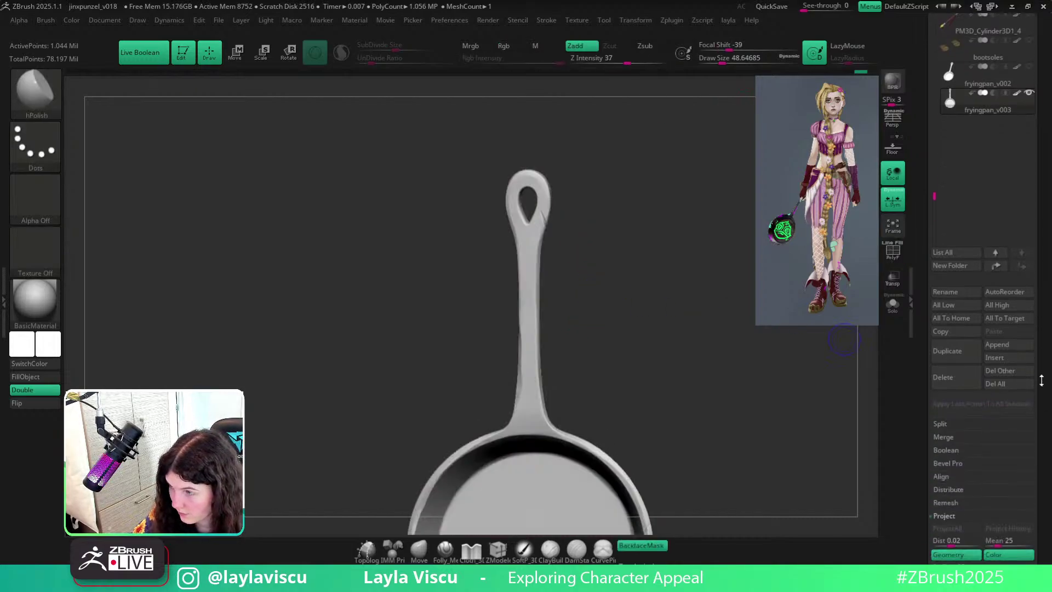
Select the CurveStrapSnap brush and duplicate the fryingpan_v003 subtool.
key("b")
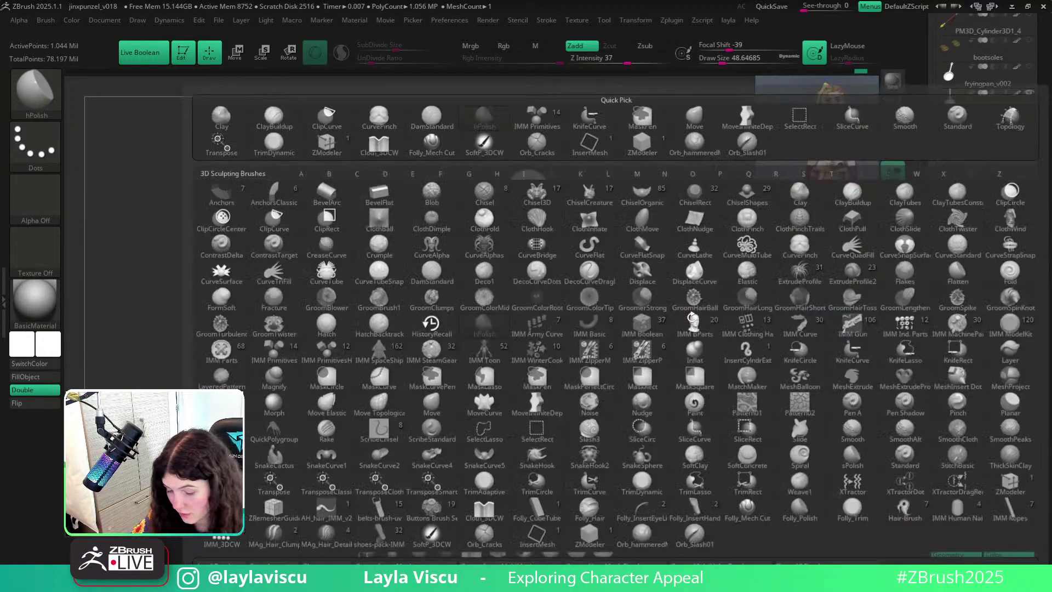
left_click(900, 269)
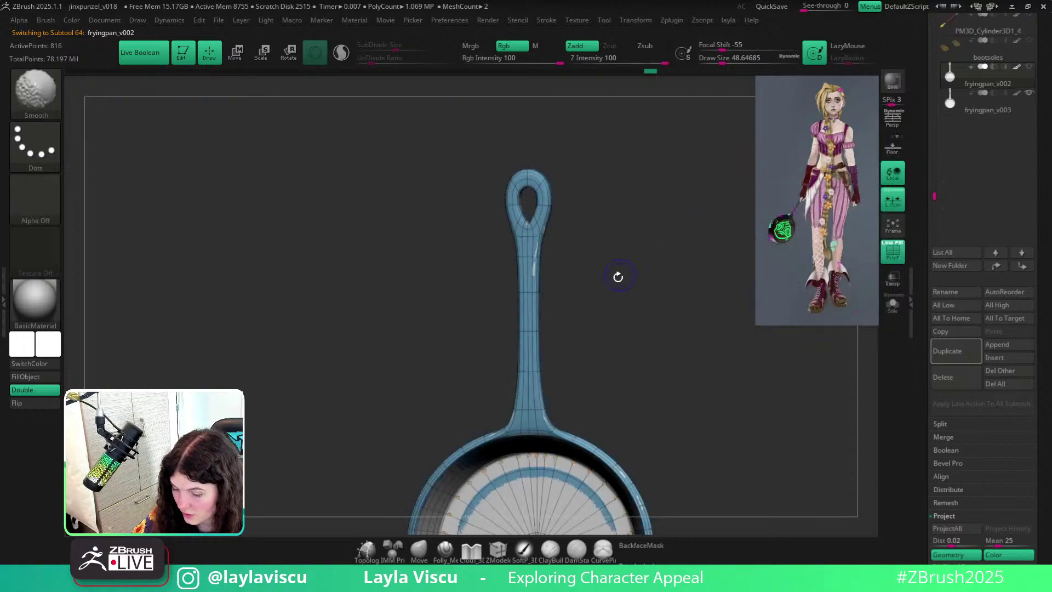
scroll(1050, 351, "down", 5)
scroll(1050, 350, "up", 5)
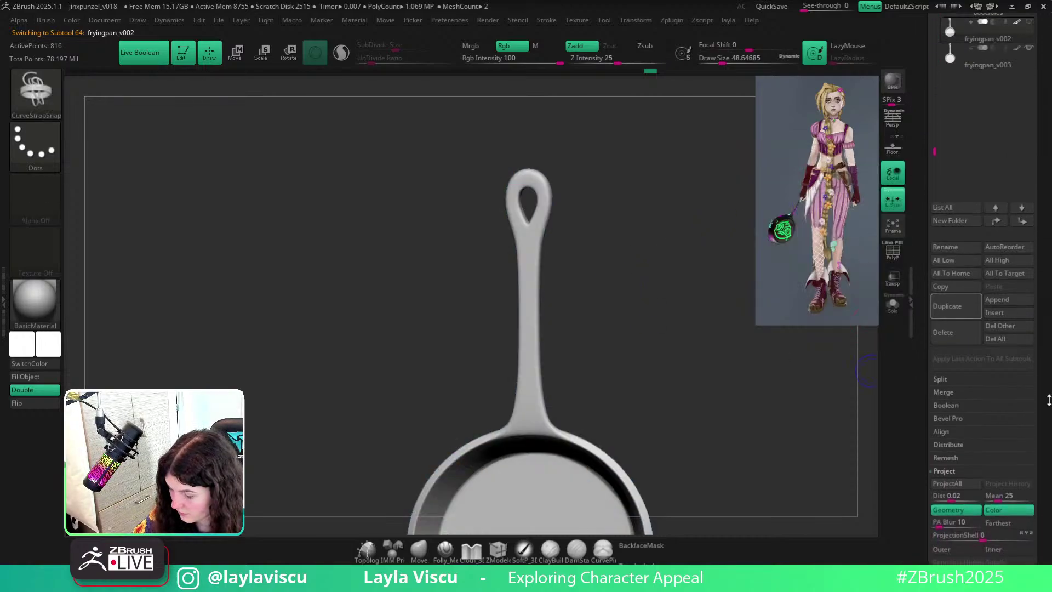
left_click(989, 77)
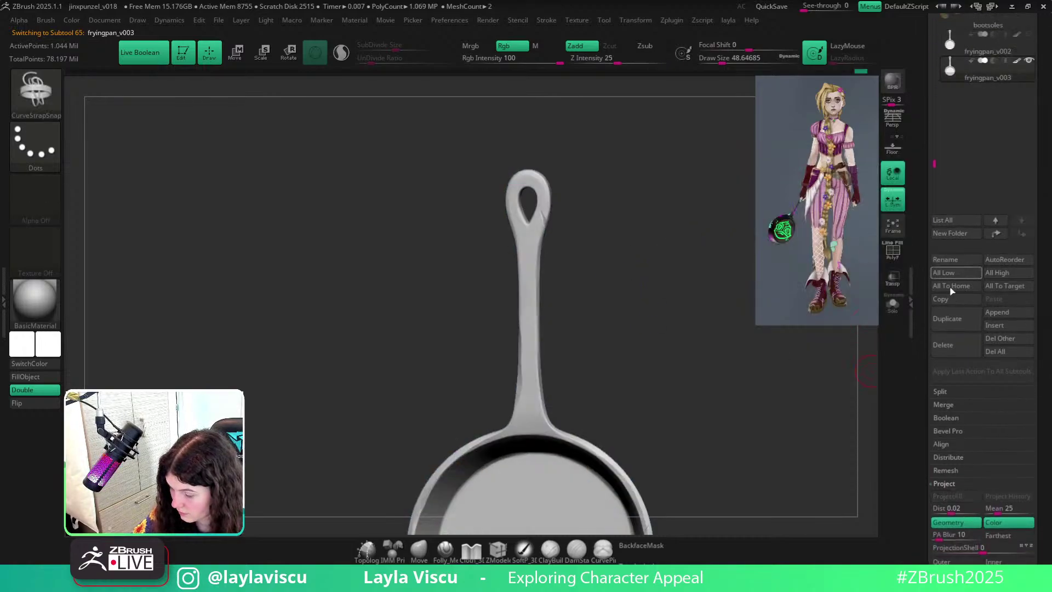
left_click(947, 317)
scroll(947, 316, "down", 5)
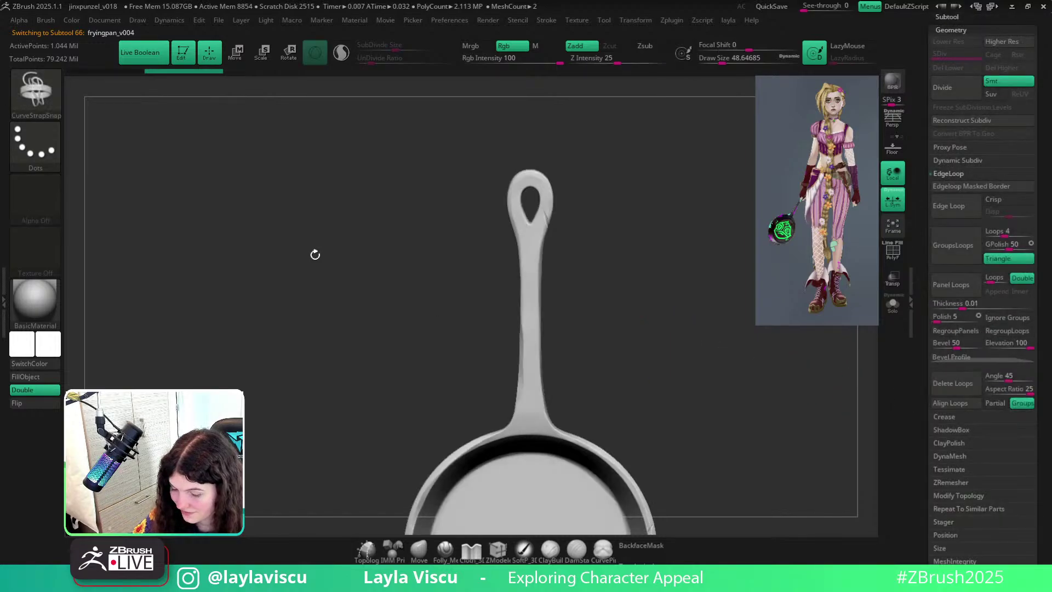
Switch the SliceCirc brush to a Curve stroke and slice a diagonal polygroup boundary across the handle below the hanging loop.
key("ctrl+shift")
left_click(44, 90, "ctrl+shift")
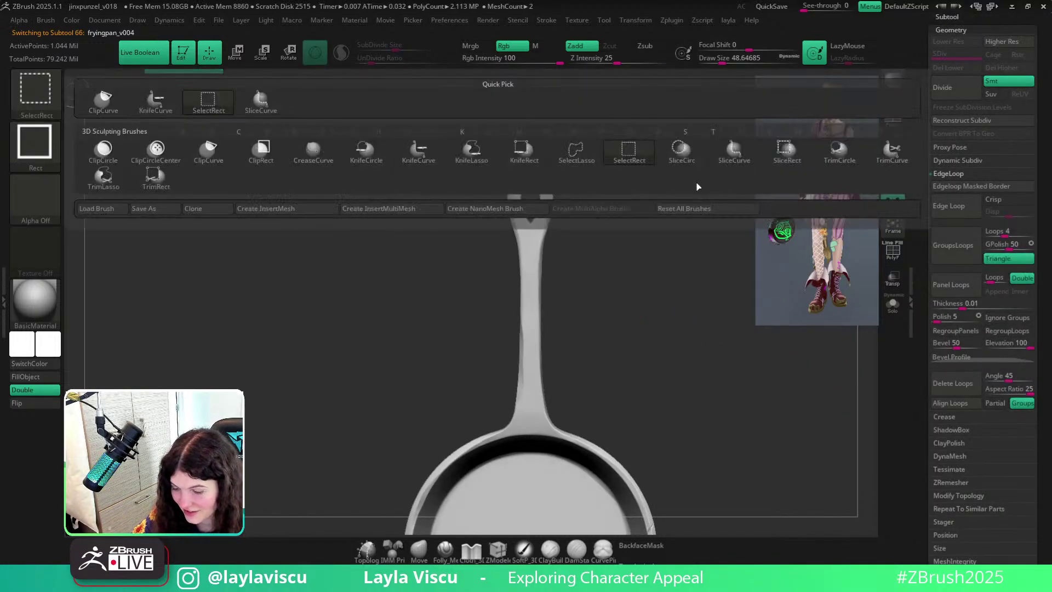
left_click(683, 160, "ctrl+shift")
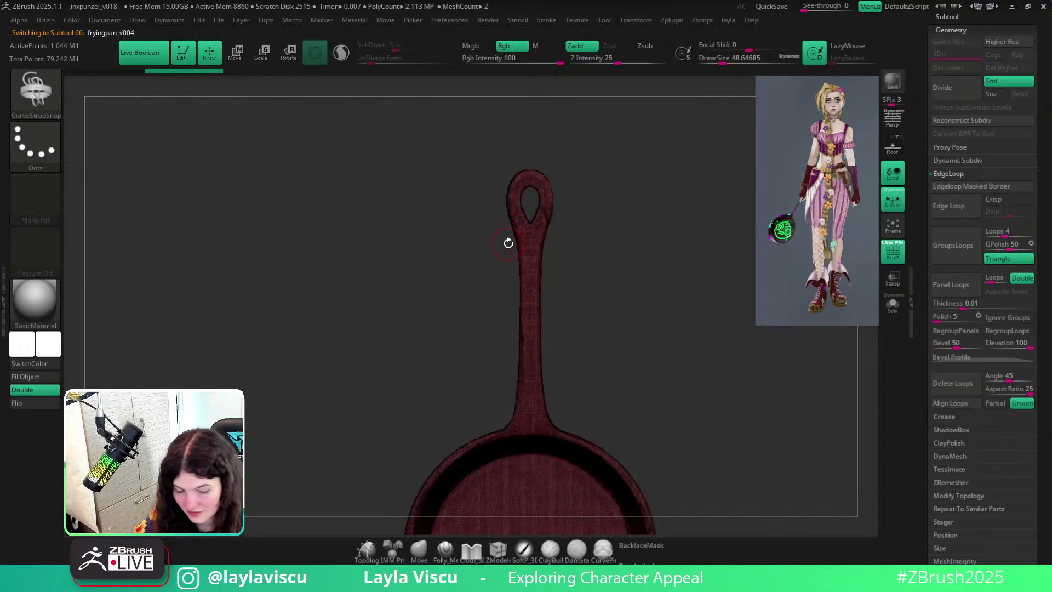
left_click_drag(500, 242, 575, 299, "ctrl+shift")
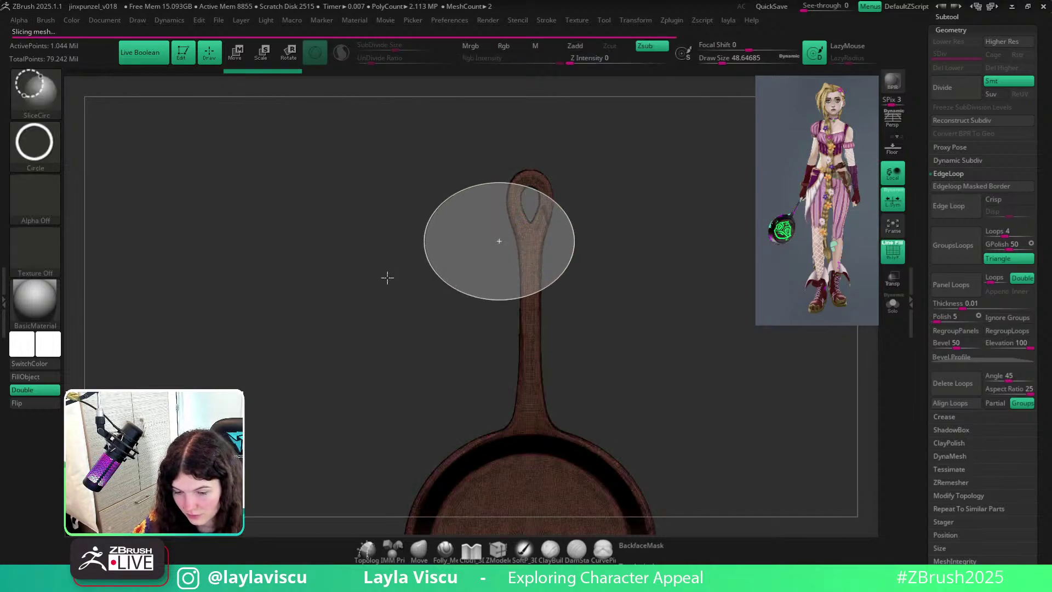
left_click(35, 141)
left_click(206, 158)
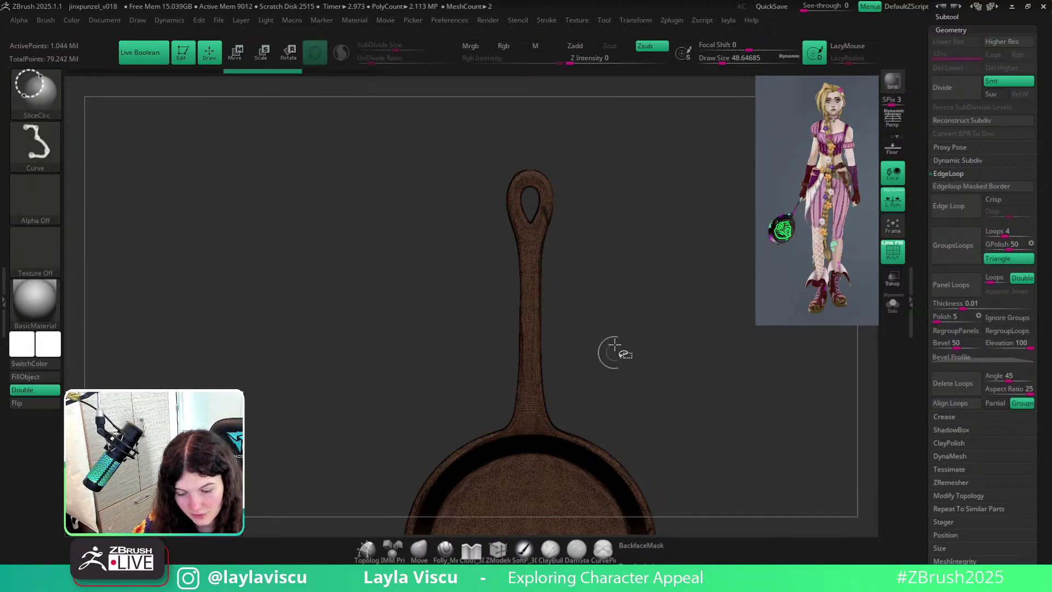
left_click_drag(569, 291, 564, 294, "ctrl+shift")
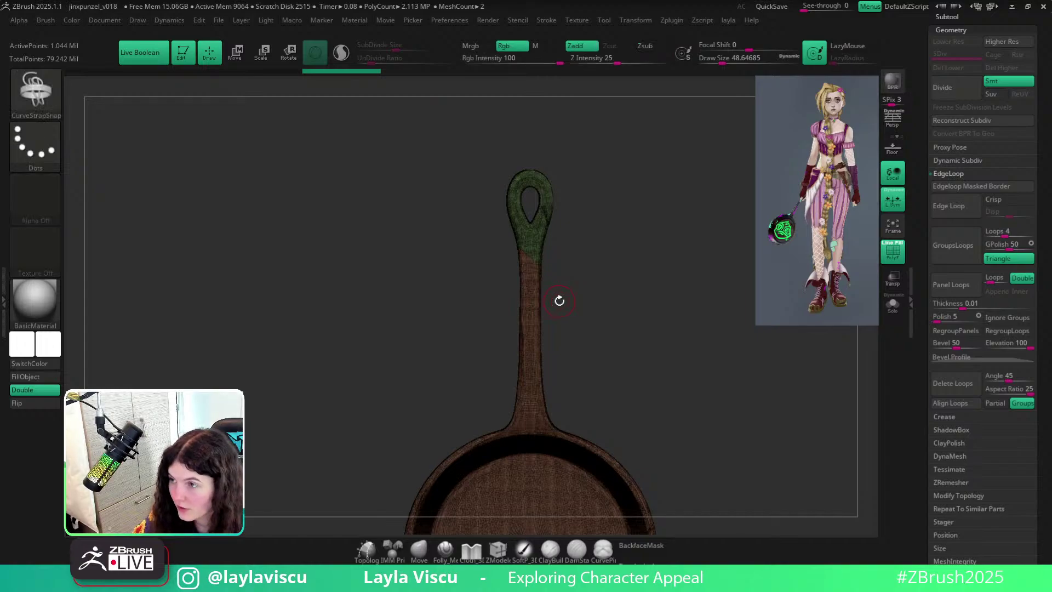
Slice a series of further diagonal polygroup bands down the upper half of the handle's shaft.
right_click_drag(552, 301, 541, 332, "ctrl")
key("ctrl+shift")
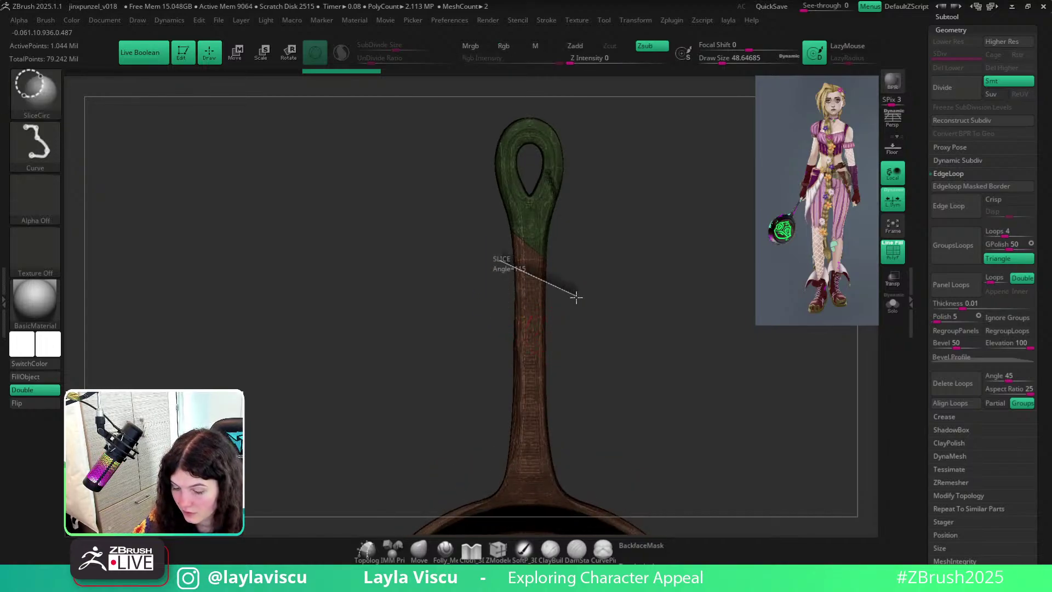
left_click_drag(592, 290, 581, 348, "ctrl+shift")
mouse_move(505, 319)
left_mouse_down("ctrl+shift")
mouse_move(565, 376)
mouse_move(593, 354)
left_mouse_up("ctrl+shift")
key("shift+f")
key("shift+f")
key("ctrl+shift")
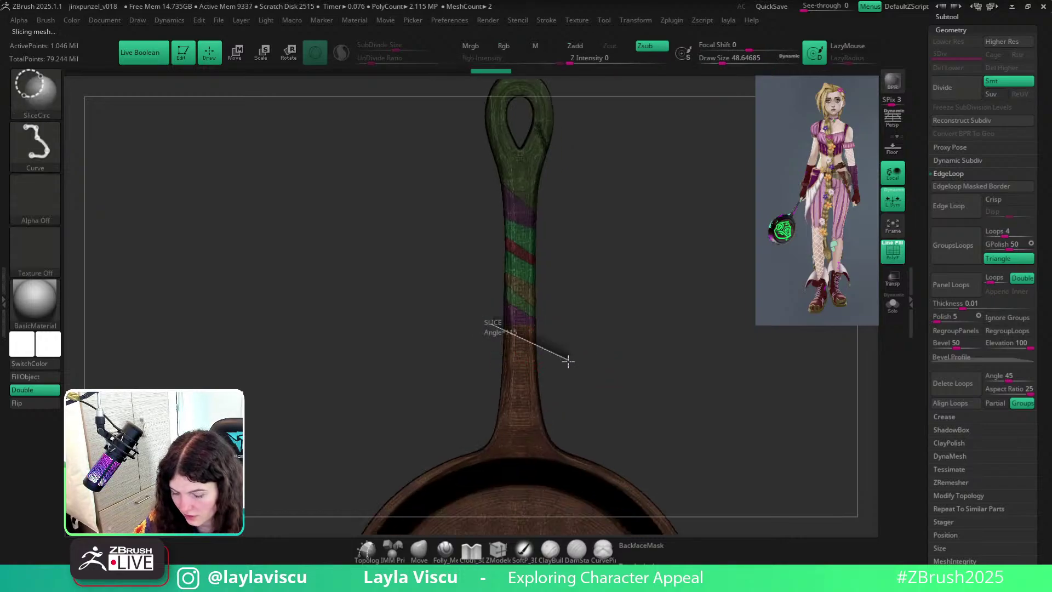
key("shift+f")
key("shift+f")
right_click_drag(552, 324, 521, 280, "ctrl")
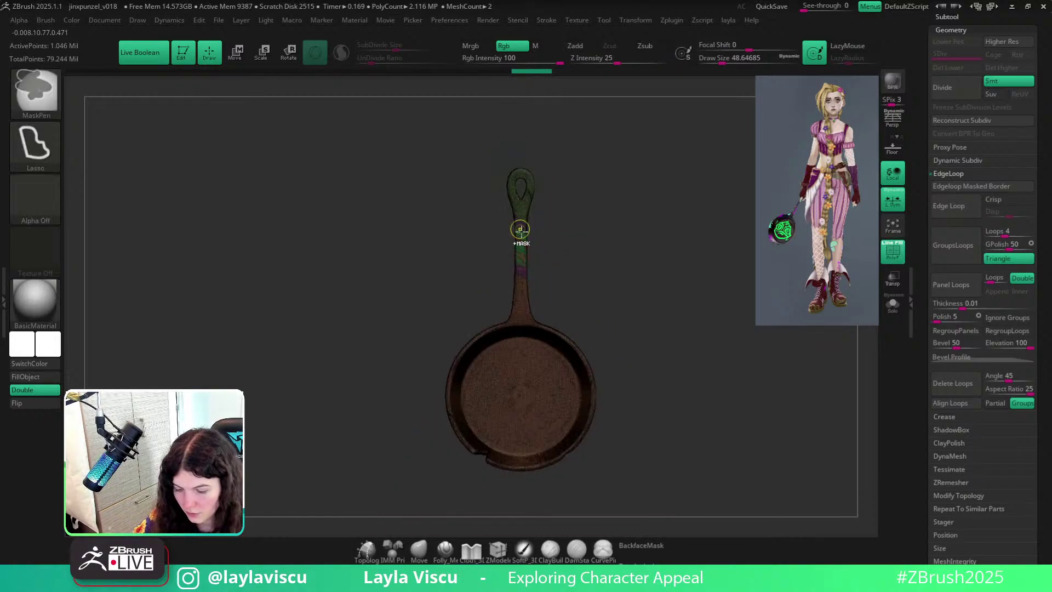
Generate curves along the handle's diagonal polygroup borders with Frame Mesh.
right_click_drag(520, 230, 536, 252, "ctrl")
left_click(547, 20)
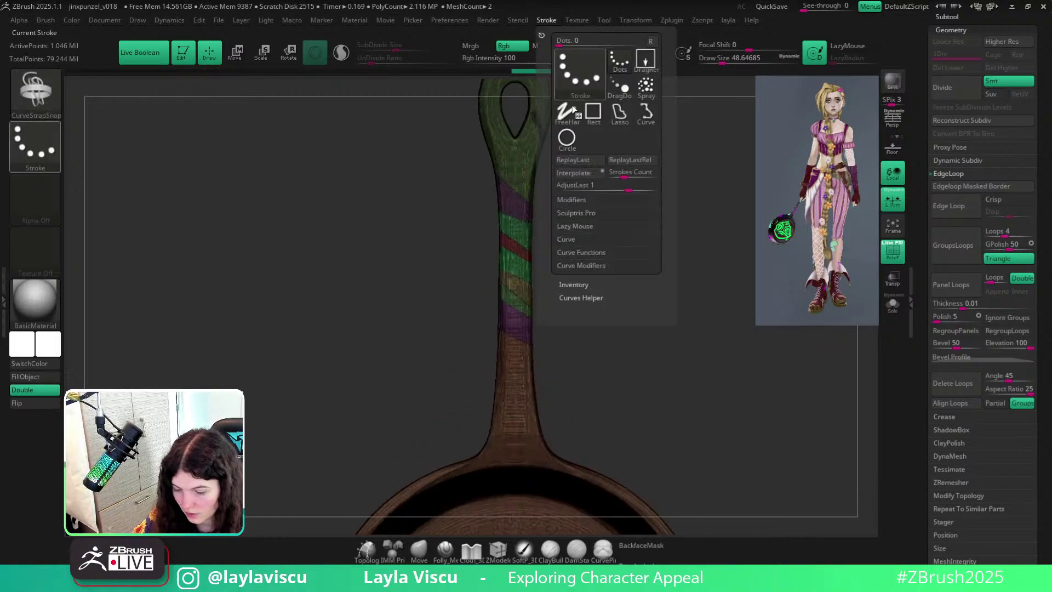
left_click(581, 266)
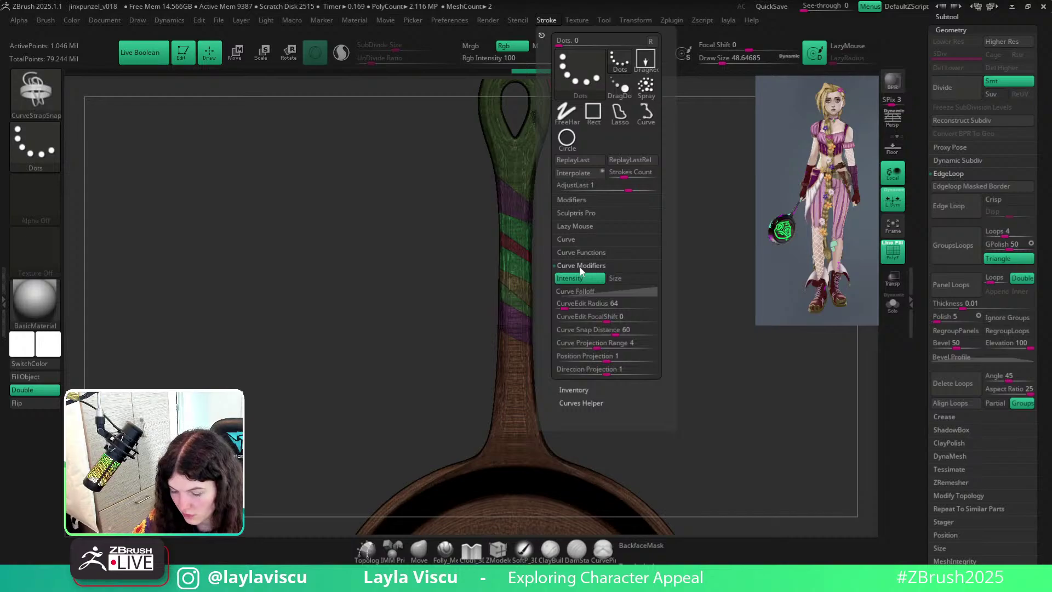
left_click(580, 253)
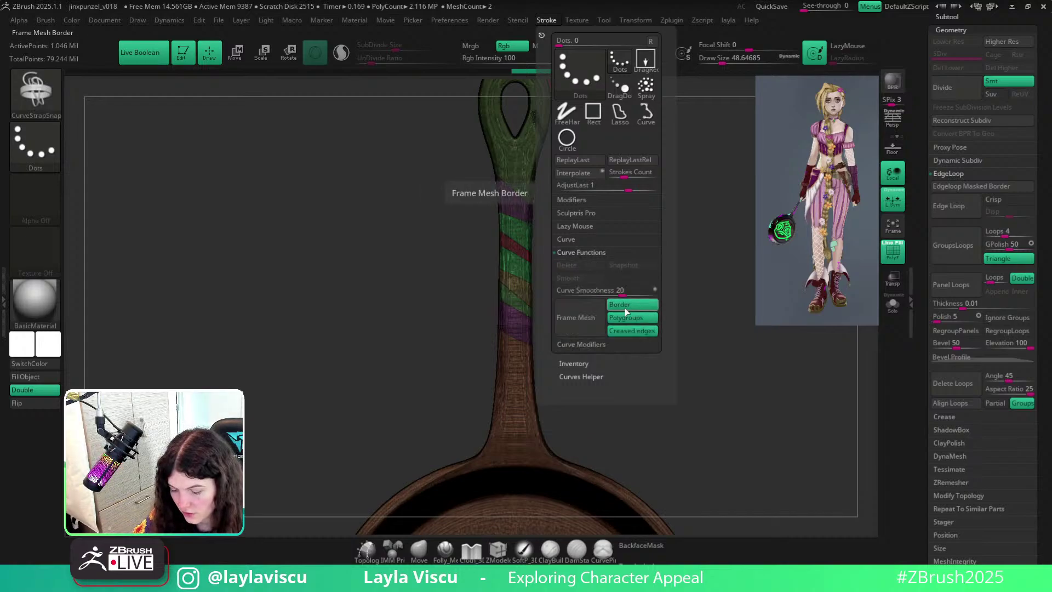
left_click(577, 318)
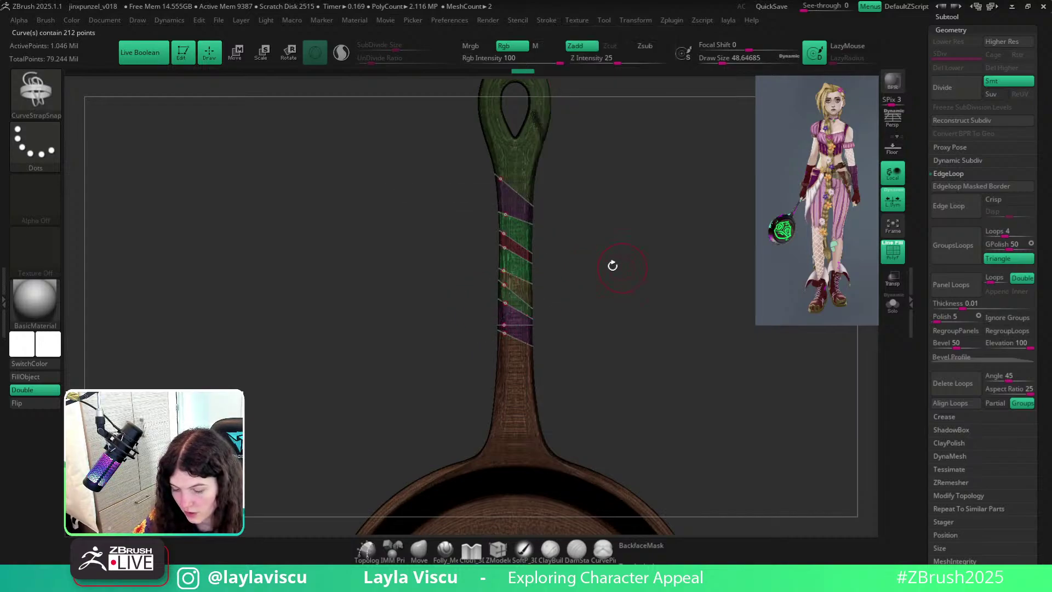
Apply CurveStrapSnap straps to the framed curves around the handle.
key("b")
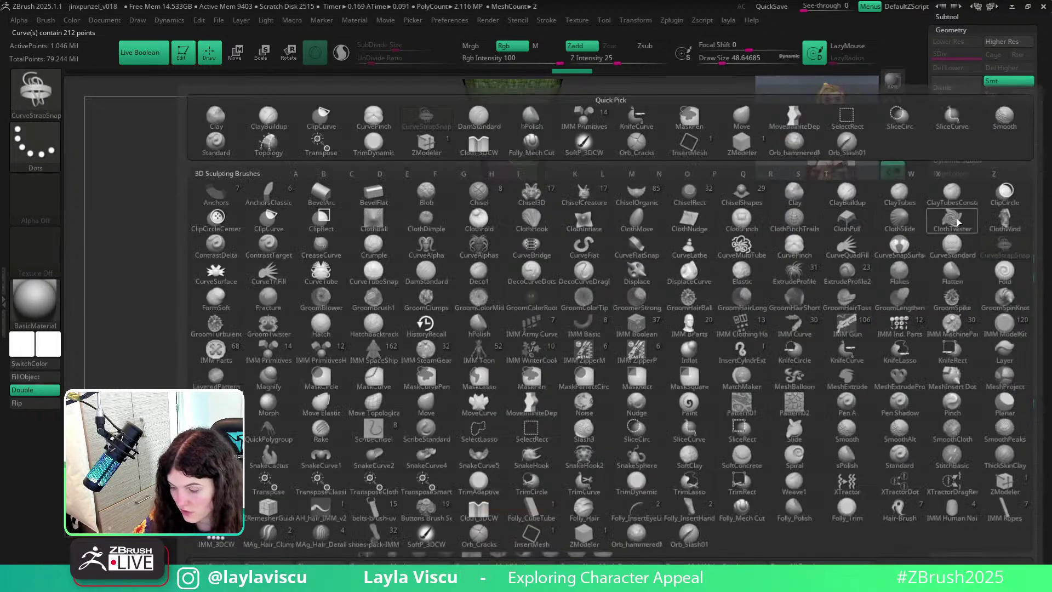
left_click(747, 117)
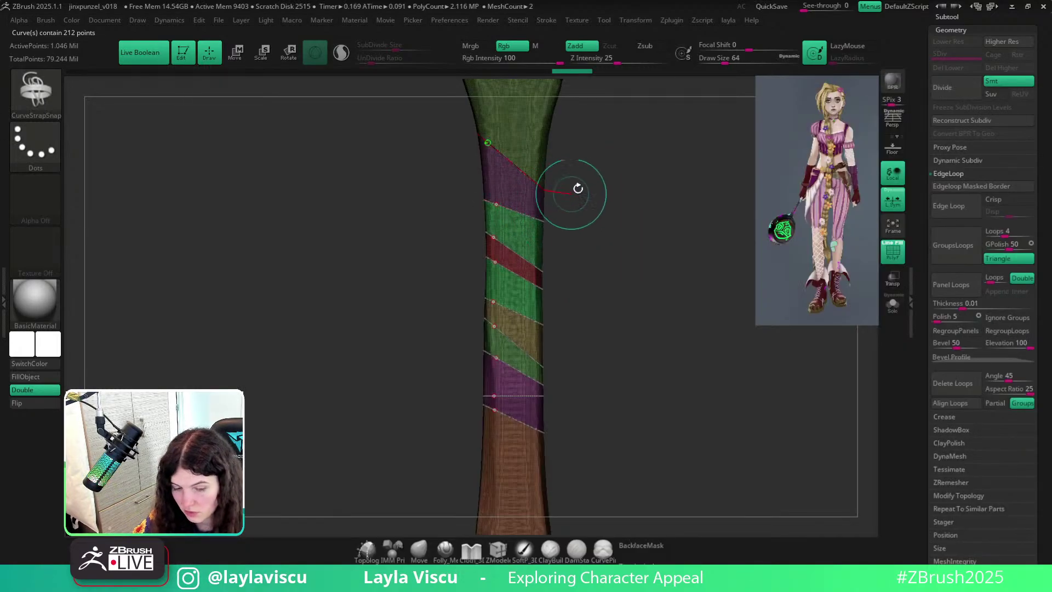
left_click(519, 170)
key("shift+f")
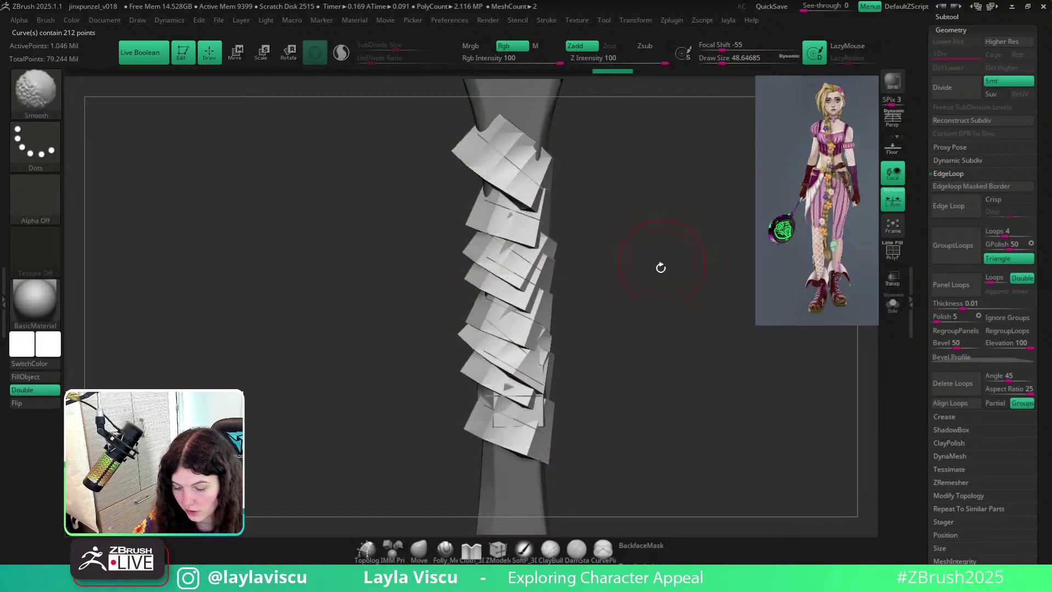
key("ctrl+z")
key("ctrl+shift+z")
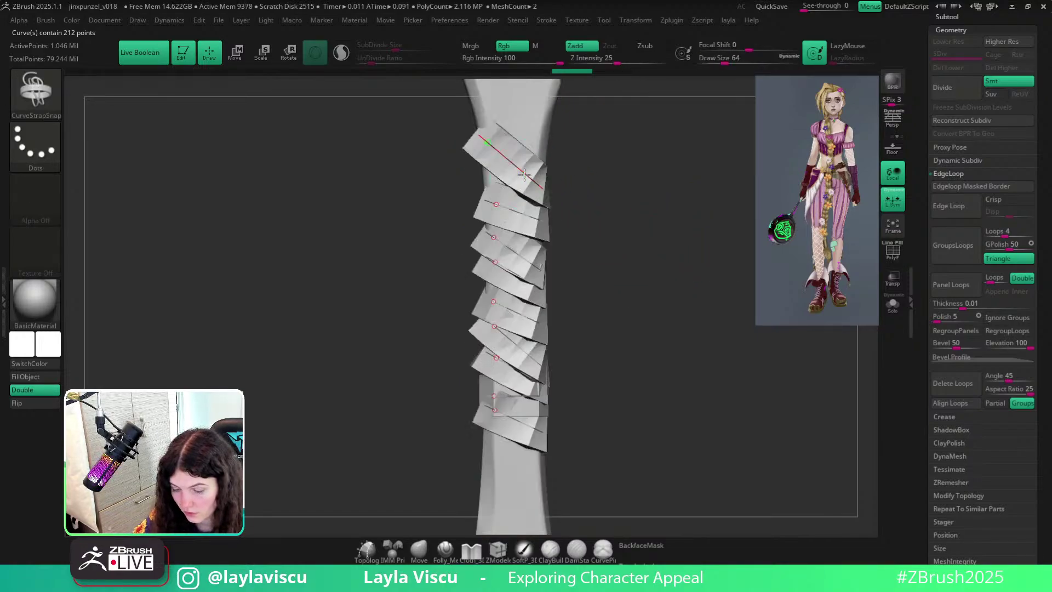
Reduce the draw size to about 18 and regenerate the handle straps narrower.
right_click_drag(589, 259, 634, 317, "ctrl")
mouse_move(551, 247)
right_mouse_down("ctrl")
mouse_move(564, 277)
mouse_move(615, 246)
right_mouse_up("ctrl")
key("s")
left_click_drag(616, 246, 611, 246)
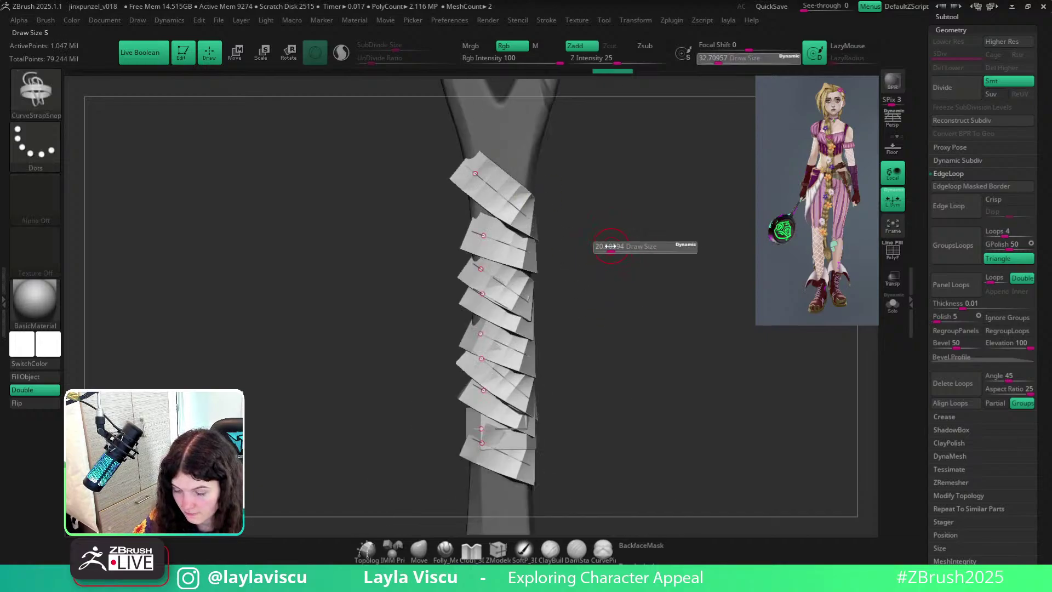
key("ctrl+z")
left_click(500, 187)
mouse_move(633, 263)
right_mouse_down("ctrl")
mouse_move(551, 242)
mouse_move(533, 267)
mouse_move(472, 255)
mouse_move(576, 268)
mouse_move(587, 287)
mouse_move(550, 301)
mouse_move(590, 244)
right_mouse_up("ctrl")
Raise the draw size to about 23 and regenerate the handle straps slightly wider.
key("s")
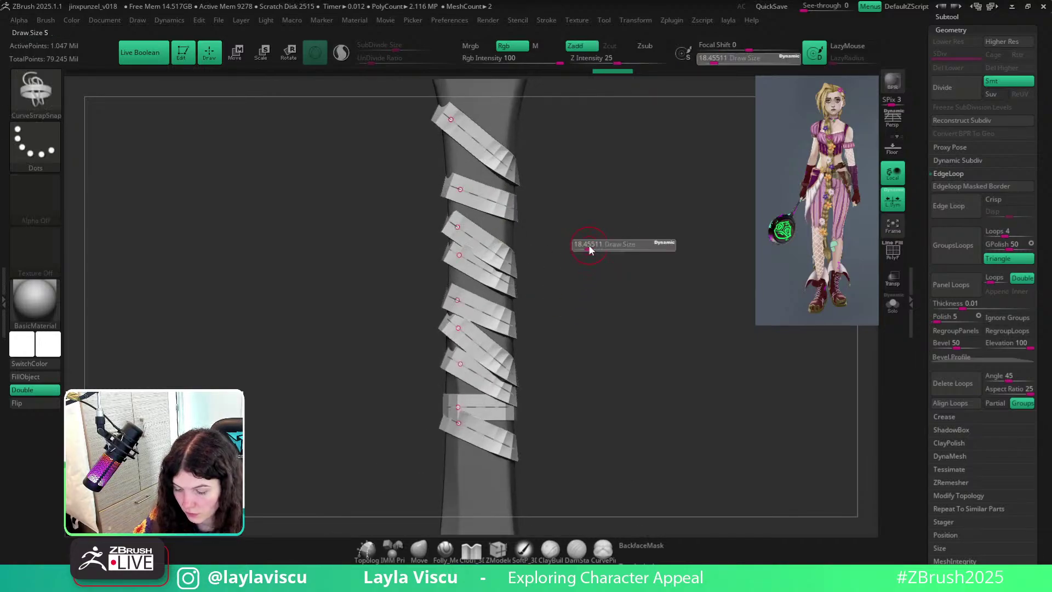
type("64")
key("Return")
left_click(498, 163)
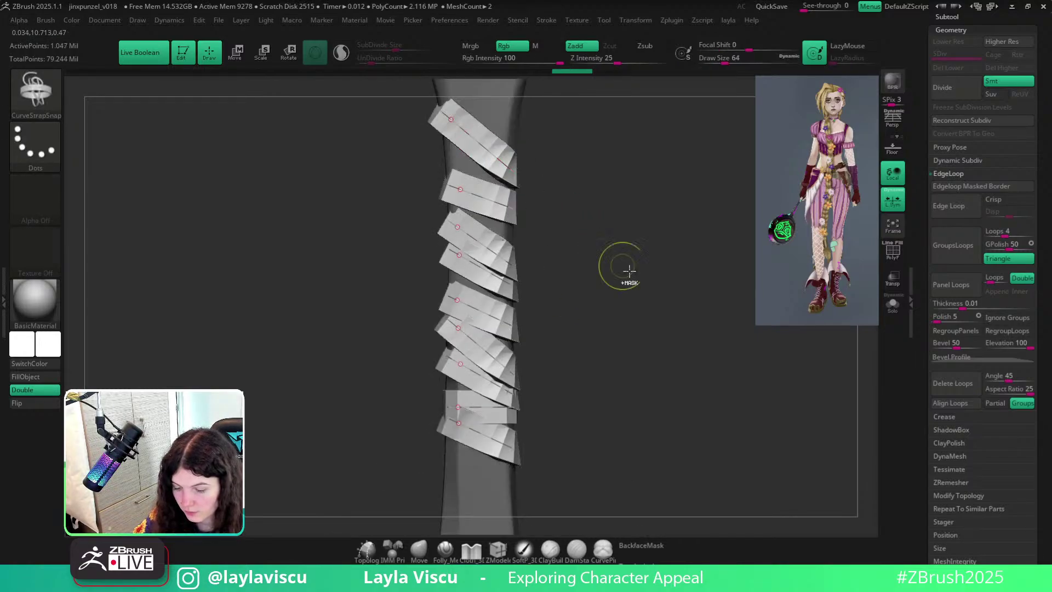
right_click_drag(620, 268, 549, 269, "ctrl")
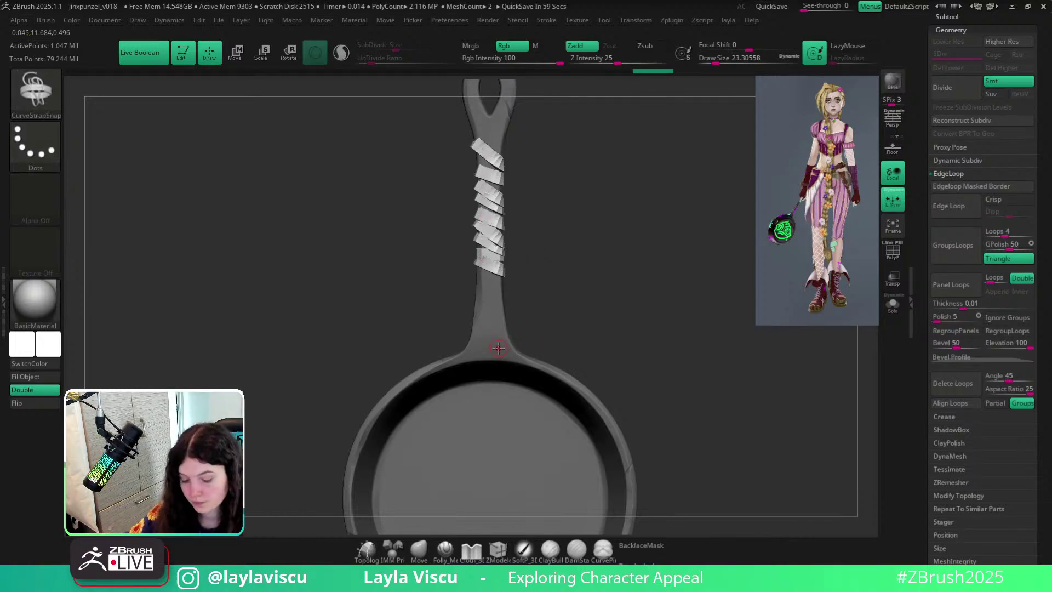
Isolate the straps using the SelectRect brush and delete the hidden pan geometry from the duplicate subtool.
left_click(419, 549)
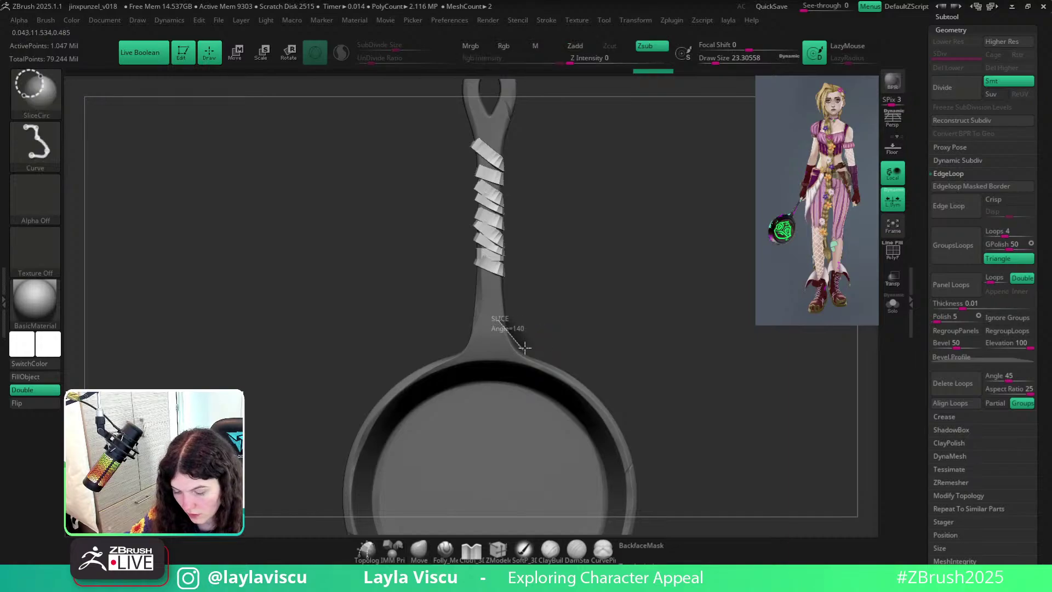
left_click(35, 102, "ctrl+shift")
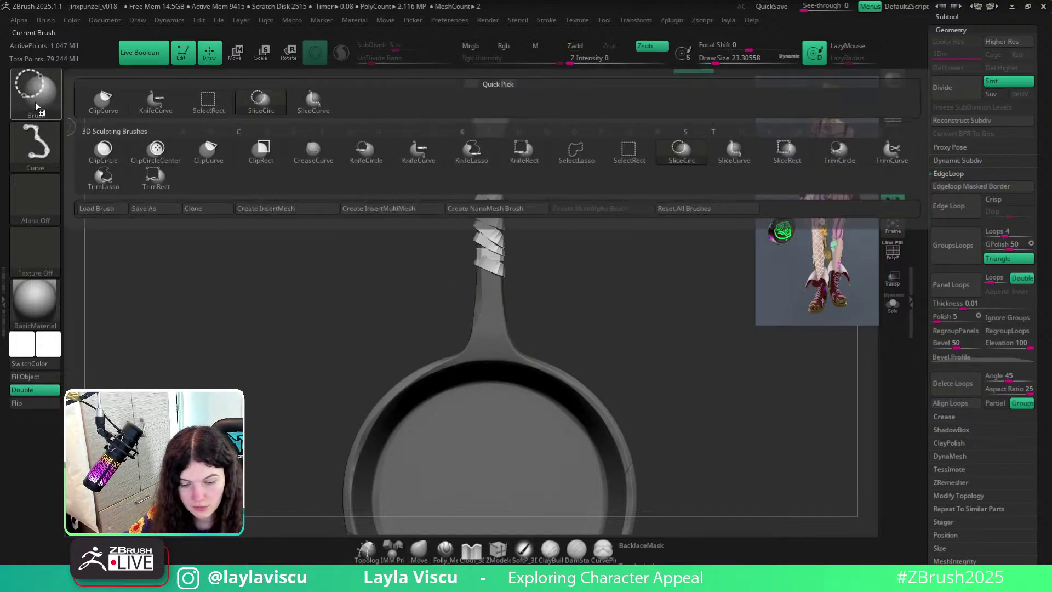
left_click(209, 100)
left_click(494, 338, "ctrl+shift")
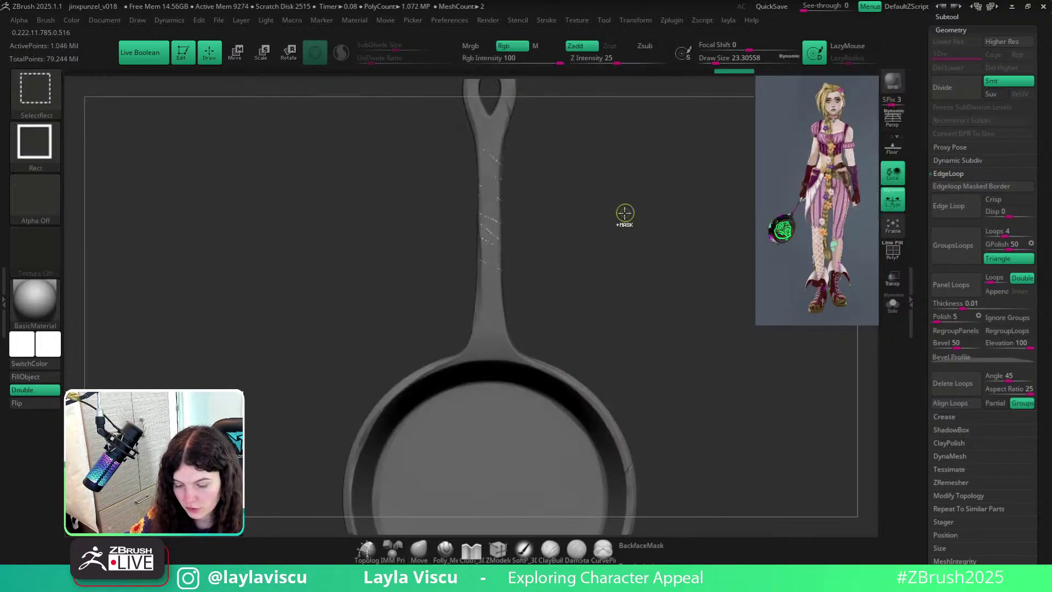
left_click(581, 224, "ctrl")
left_click(562, 224, "ctrl+shift")
right_click_drag(548, 237, 515, 305, "ctrl")
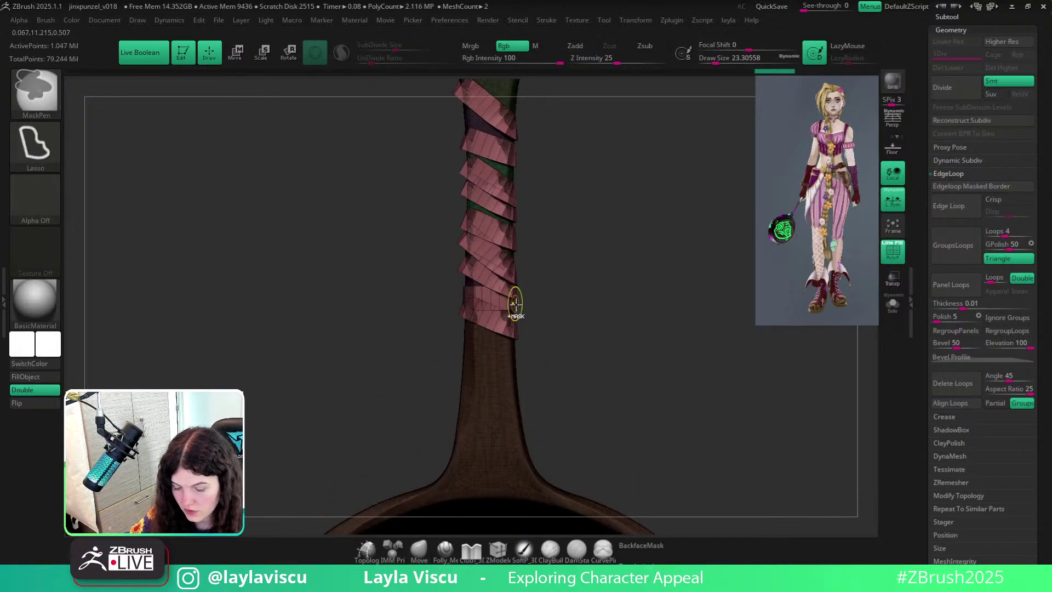
left_click(463, 268, "ctrl+shift")
key("space")
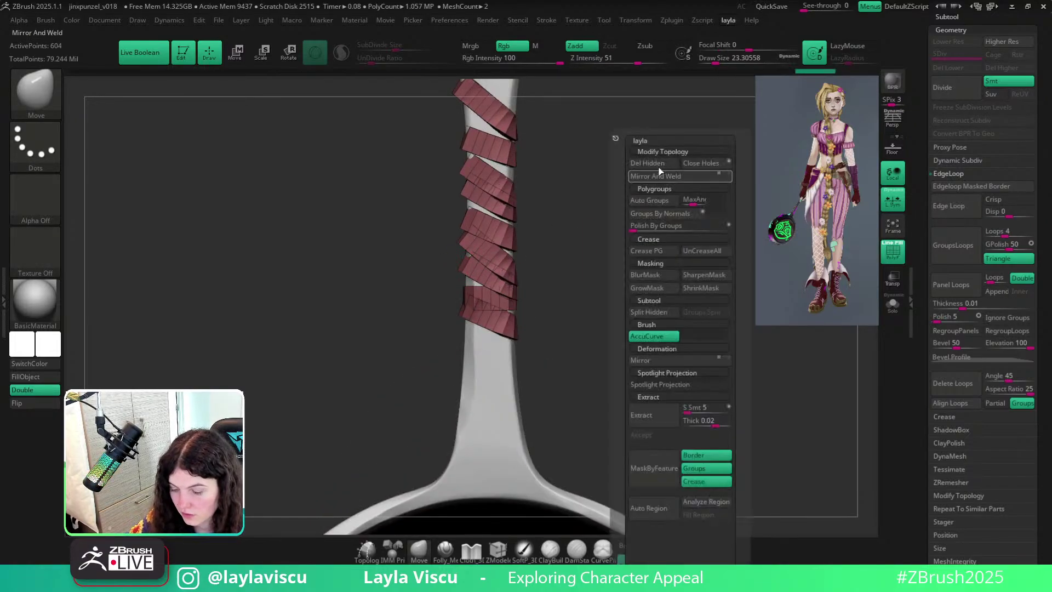
left_click(660, 170)
Preview the wrapped straps smoothed by subdivision without wireframe, and return to the unsmoothed mesh.
right_click_drag(576, 213, 583, 331, "alt")
key("shift+f")
key("ctrl+d")
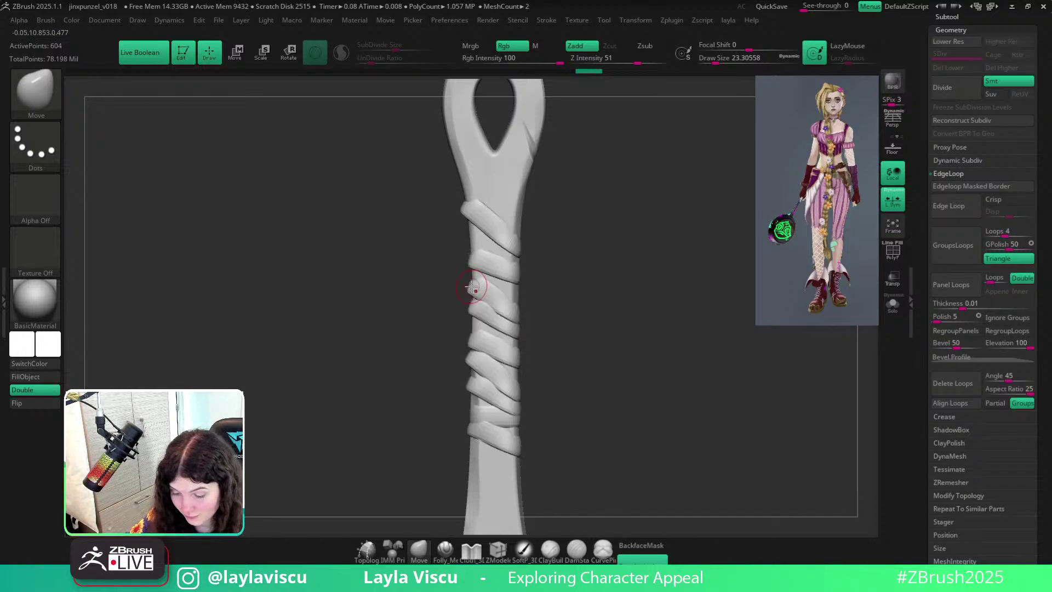
key("shift+f")
key("shift+d")
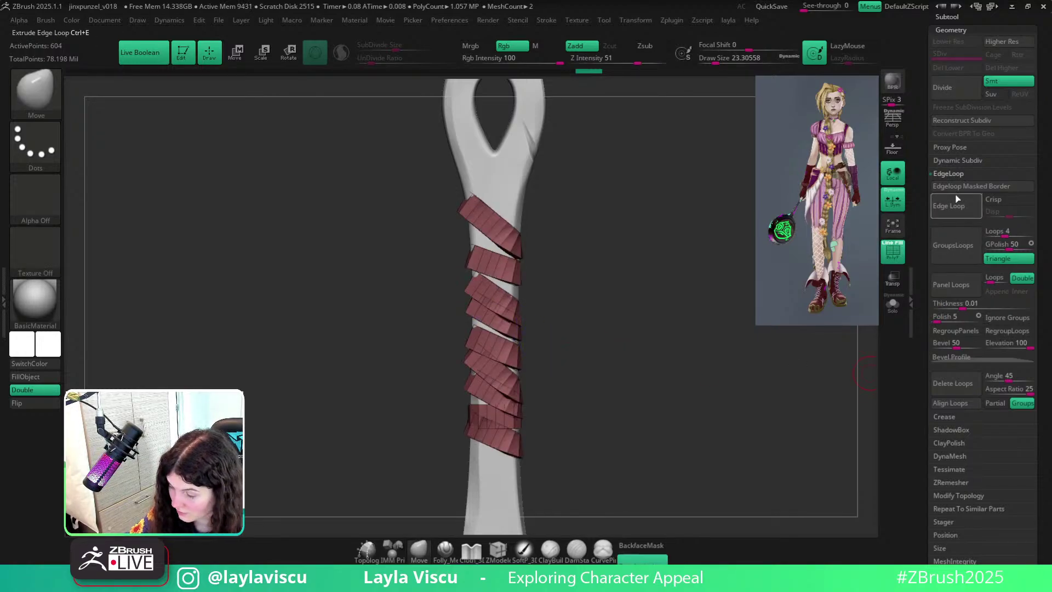
Crease the straps' border edges and preview the smoothed wrap on the handle.
left_click(951, 174)
left_click(945, 186)
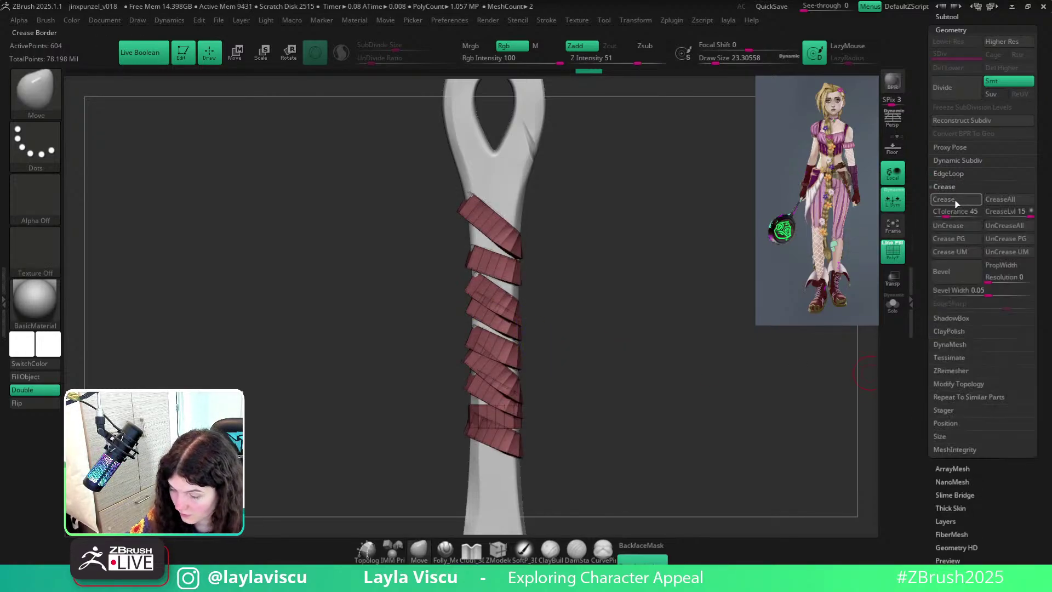
key("d")
key("shift+f")
right_click_drag(559, 307, 597, 310, "ctrl")
key("shift+f")
key("shift+d")
Show the straps alone in Solo mode and merge them into a single polygroup.
key("2")
left_click(674, 209)
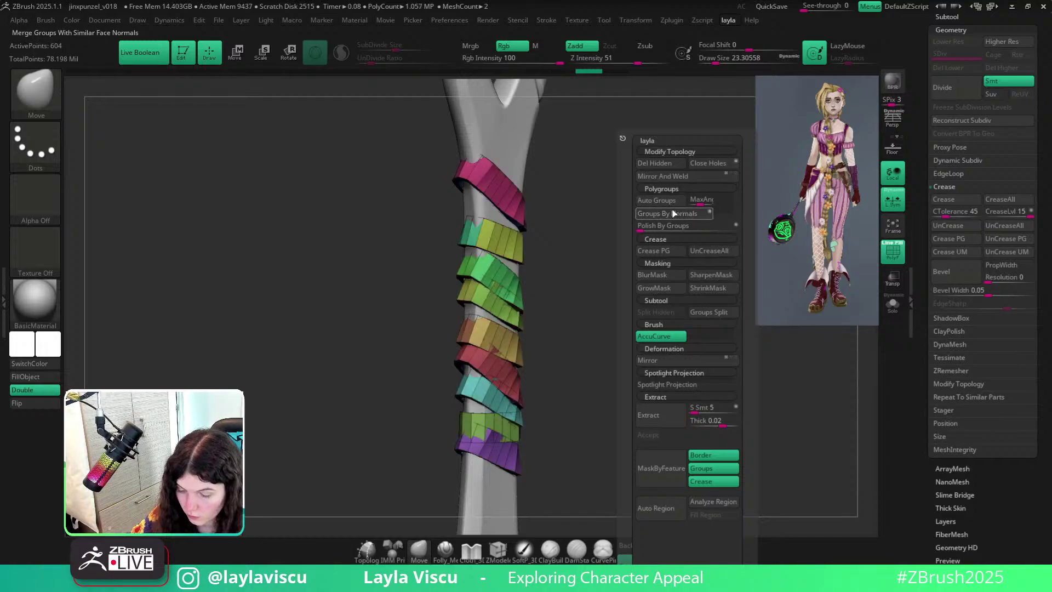
left_click(893, 305)
mouse_move(585, 293)
right_mouse_down("ctrl")
mouse_move(606, 319)
mouse_move(618, 238)
mouse_move(512, 284)
mouse_move(548, 263)
right_mouse_up("ctrl")
key("ctrl+w")
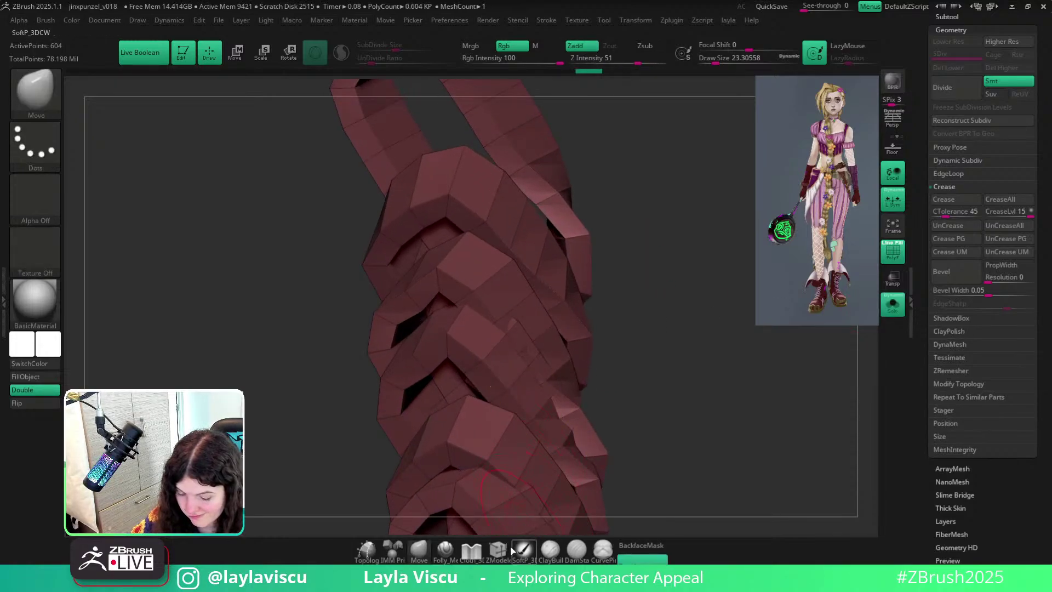
Set ZModeler's polygon action to PolyGroup with a Polyloop target and assign a separate polygroup to the first straps' edge loops.
key("b")
key("z")
key("m")
right_click_drag(685, 228, 452, 189)
key("space")
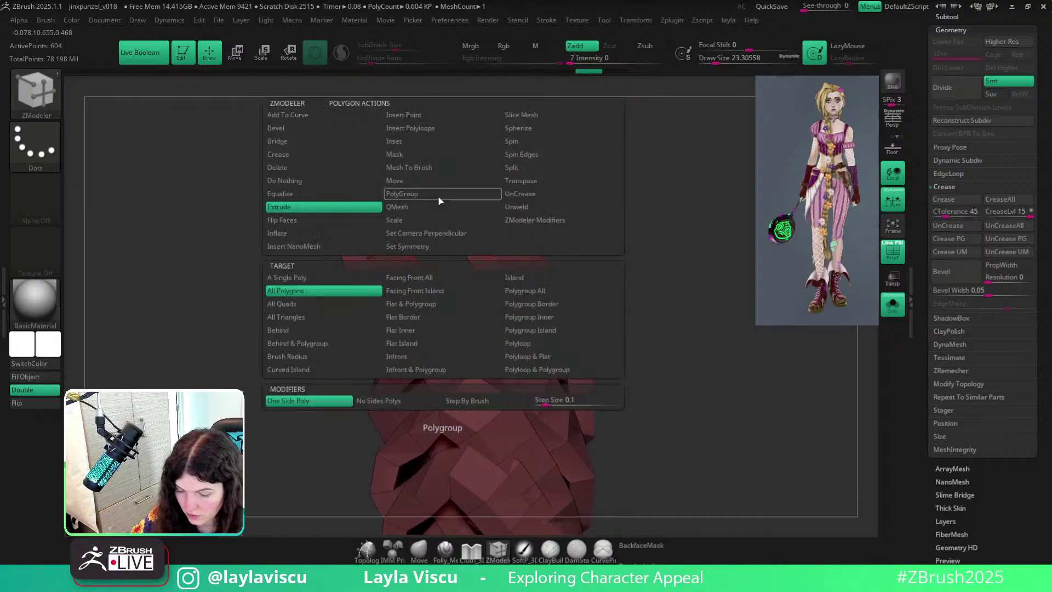
left_click(440, 194)
left_click(521, 331)
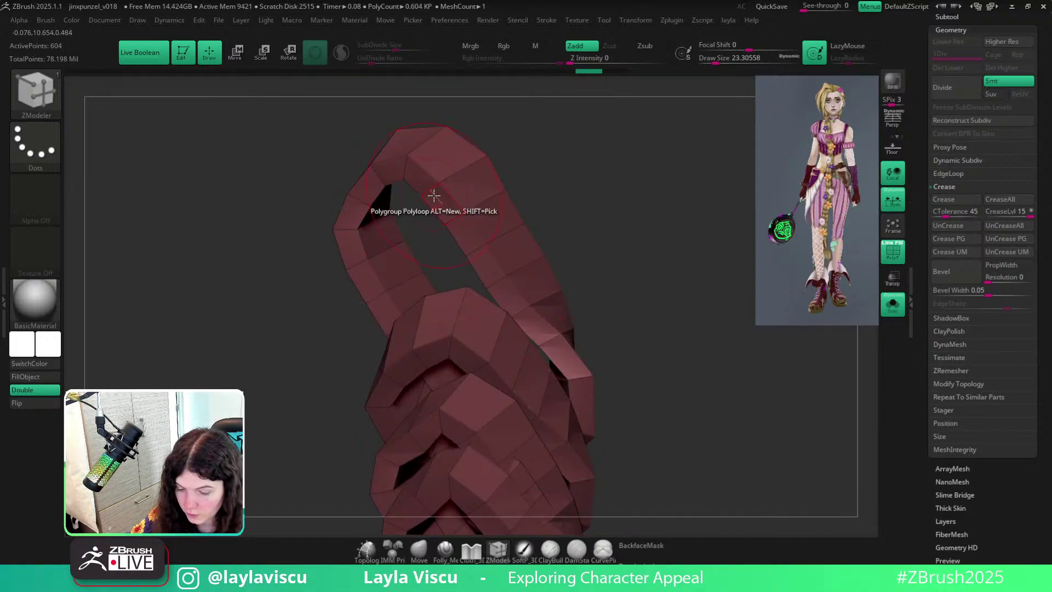
left_click(434, 196)
left_click(433, 355)
Assign the rim polygroup to the visible side loops of the remaining straps down the length of the wrap.
left_click_drag(660, 388, 614, 235, "alt")
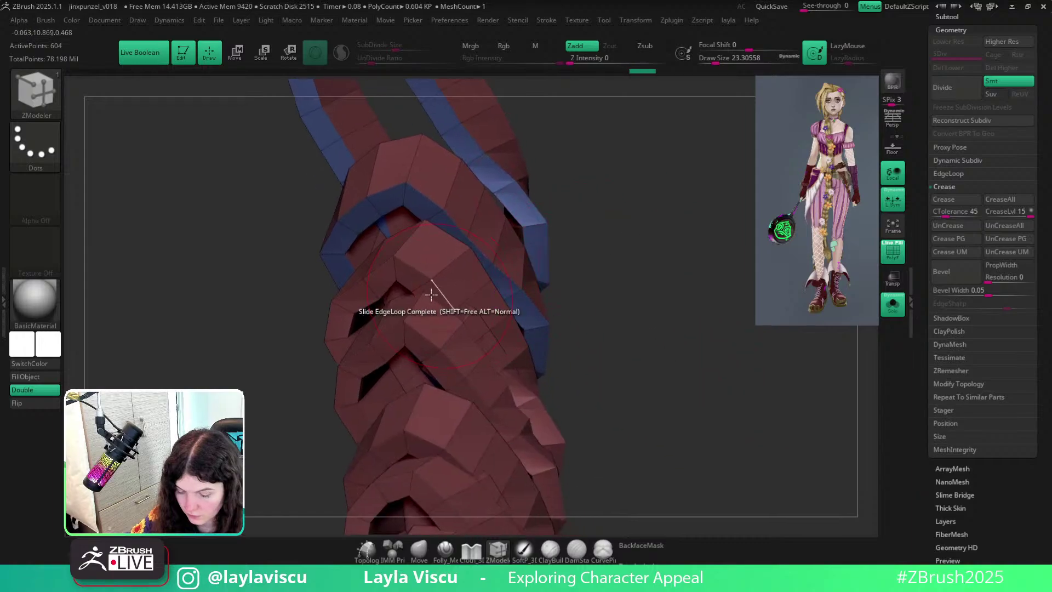
left_click(405, 273)
left_click_drag(634, 329, 641, 229, "alt")
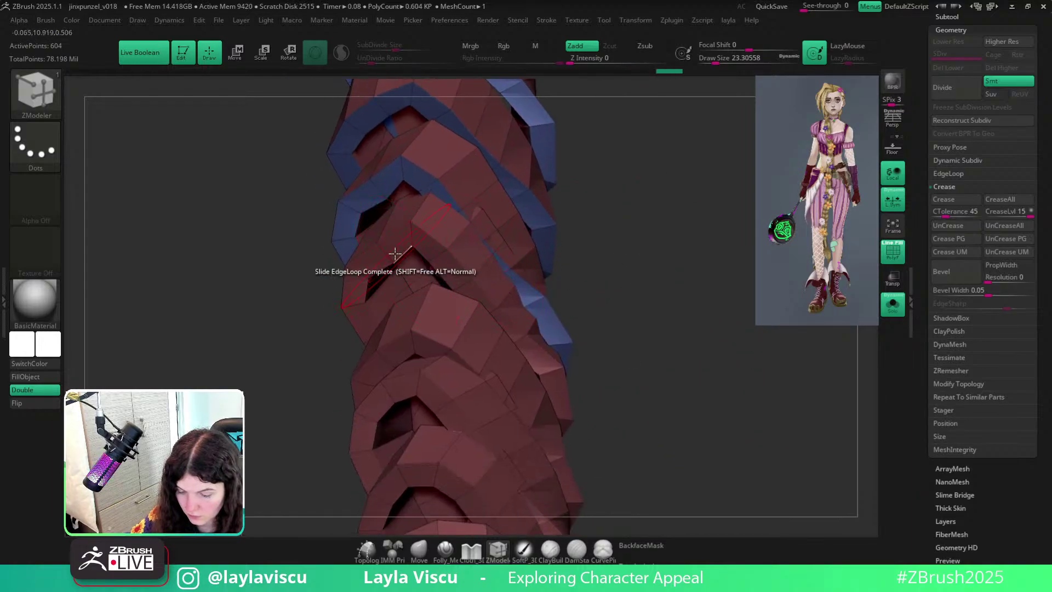
left_click(396, 252)
left_click_drag(470, 375, 404, 283, "alt")
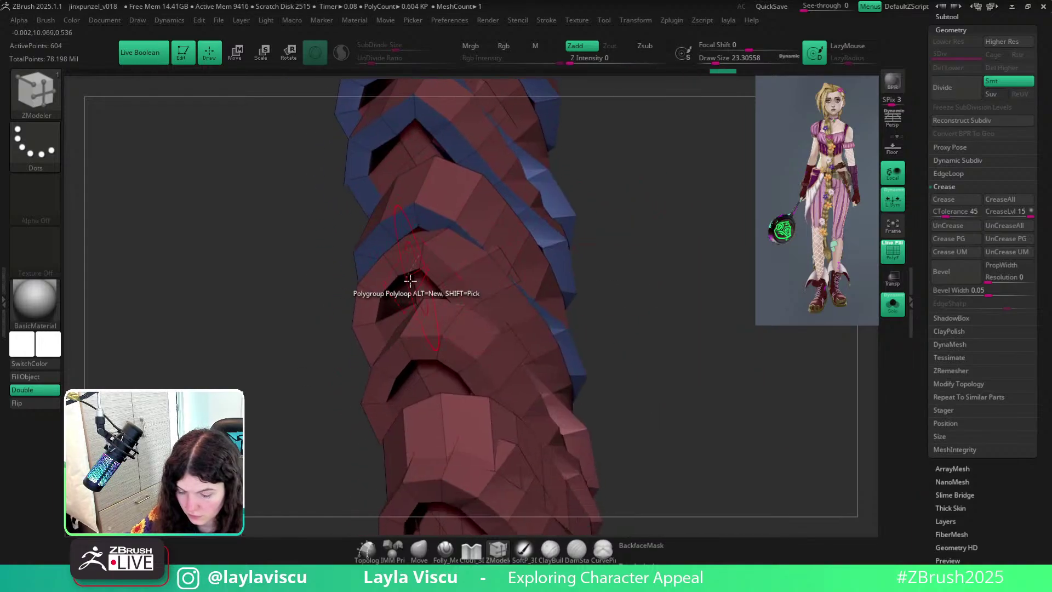
left_click_drag(657, 324, 402, 343)
left_click_drag(667, 332, 429, 382)
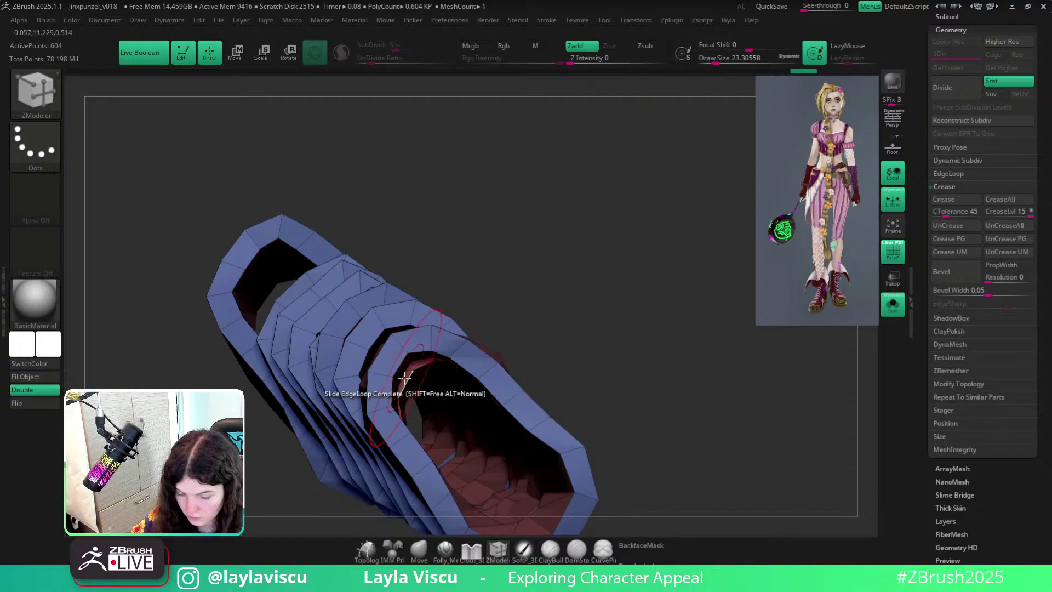
Isolate straps by polygroup to find a missed side loop near the wrap's end, and add it to the rim polygroup.
left_click(438, 368, "ctrl+shift")
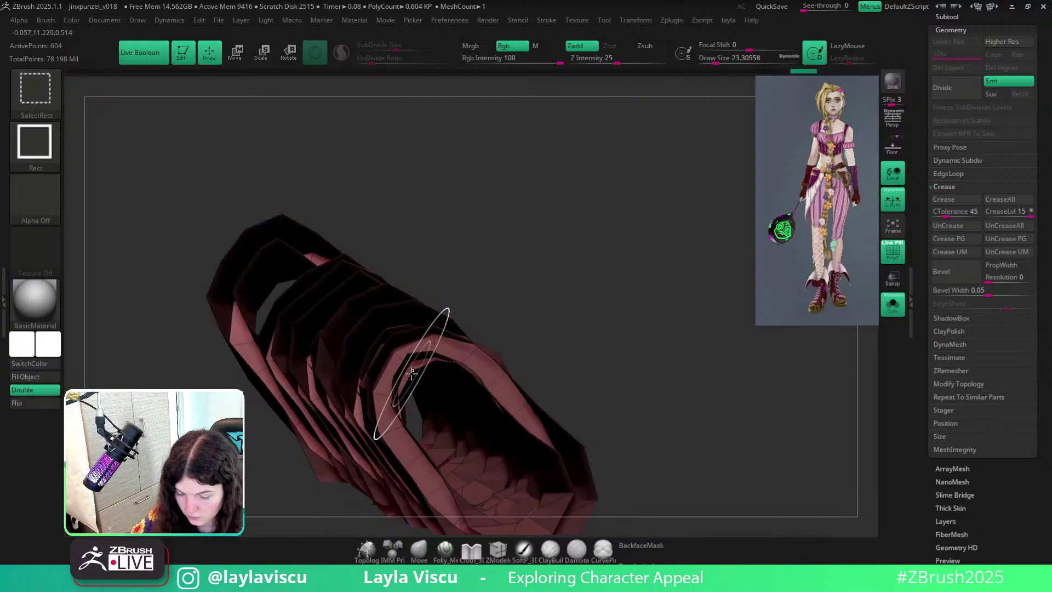
left_click_drag(572, 348, 597, 374)
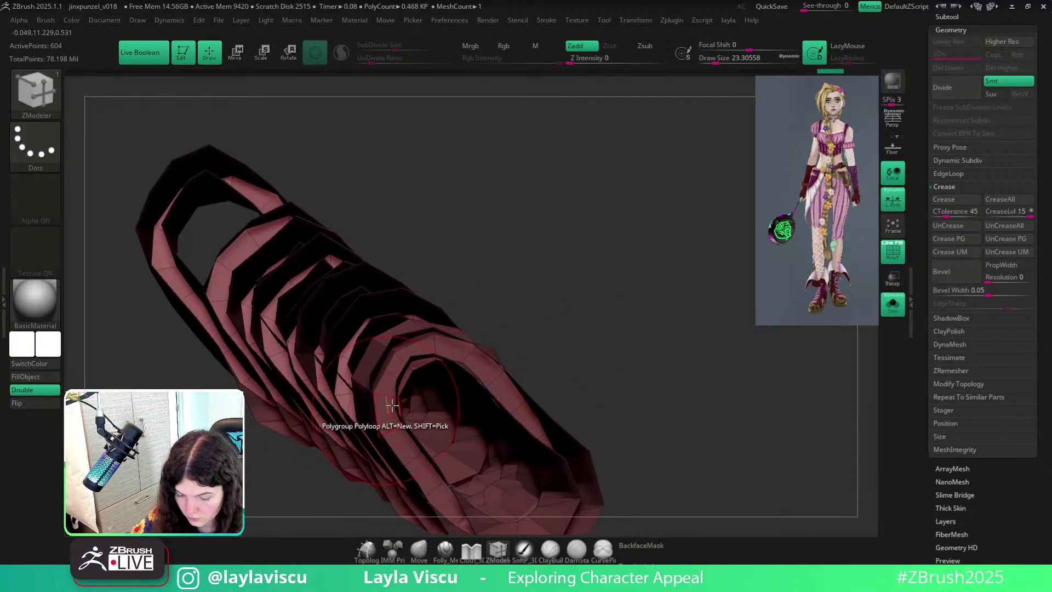
left_click(626, 296, "ctrl+shift")
left_click_drag(626, 297, 420, 402)
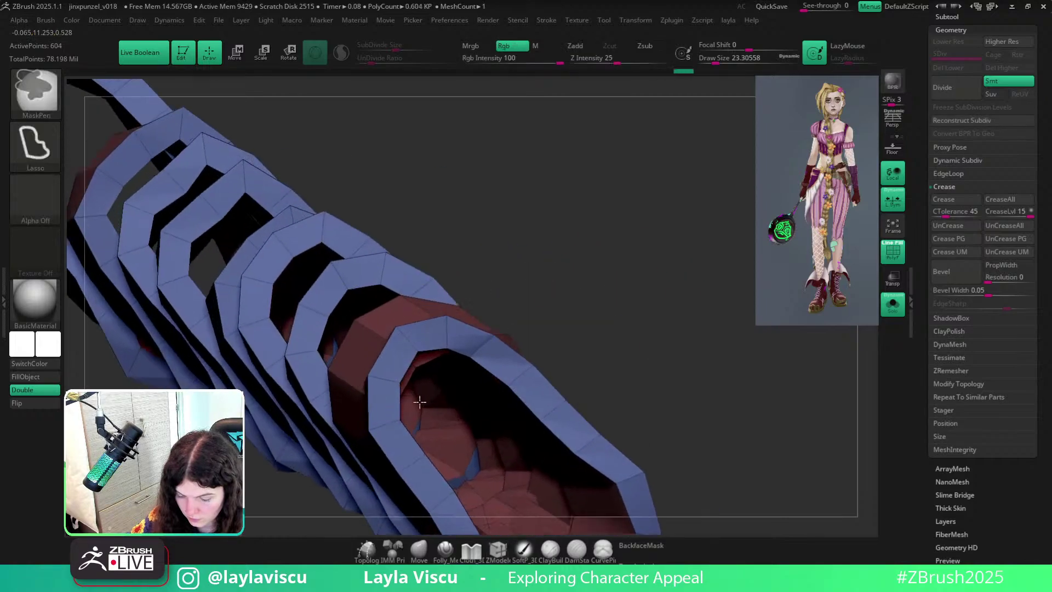
left_click_drag(428, 360, 353, 391)
right_click_drag(551, 287, 453, 245, "ctrl")
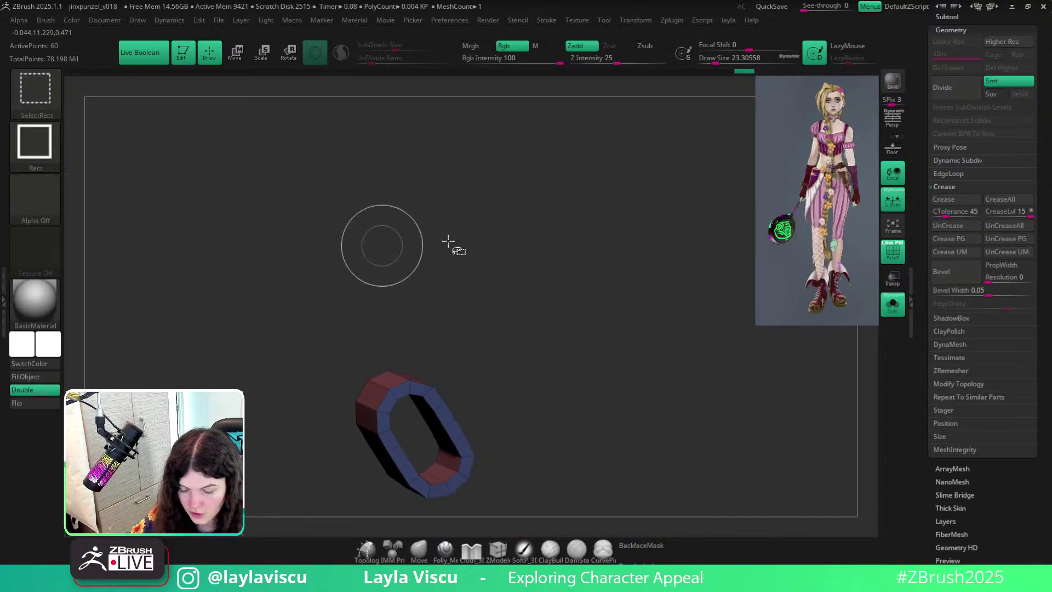
left_click(454, 245, "ctrl+shift")
mouse_move(559, 350)
left_mouse_down()
mouse_move(622, 271)
mouse_move(612, 263)
mouse_move(634, 273)
mouse_move(618, 174)
mouse_move(622, 364)
mouse_move(463, 370)
left_mouse_up()
right_click_drag(463, 370, 357, 364, "ctrl")
left_click(406, 371)
Turn to the opposite side of the wrap, isolate its end strap and assign that strap's opposite rim to the polygroup.
left_click_drag(576, 329, 636, 211)
left_click_drag(318, 322, 521, 320)
left_click(406, 376, "ctrl+shift")
left_click_drag(478, 379, 317, 272)
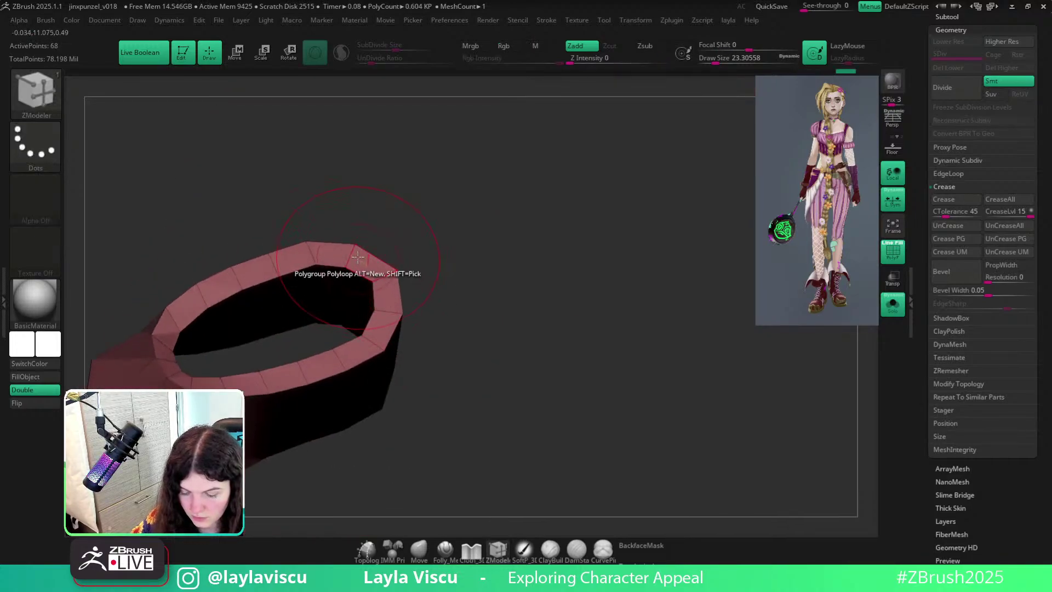
left_click(482, 263, "ctrl+shift")
left_click_drag(482, 263, 311, 248)
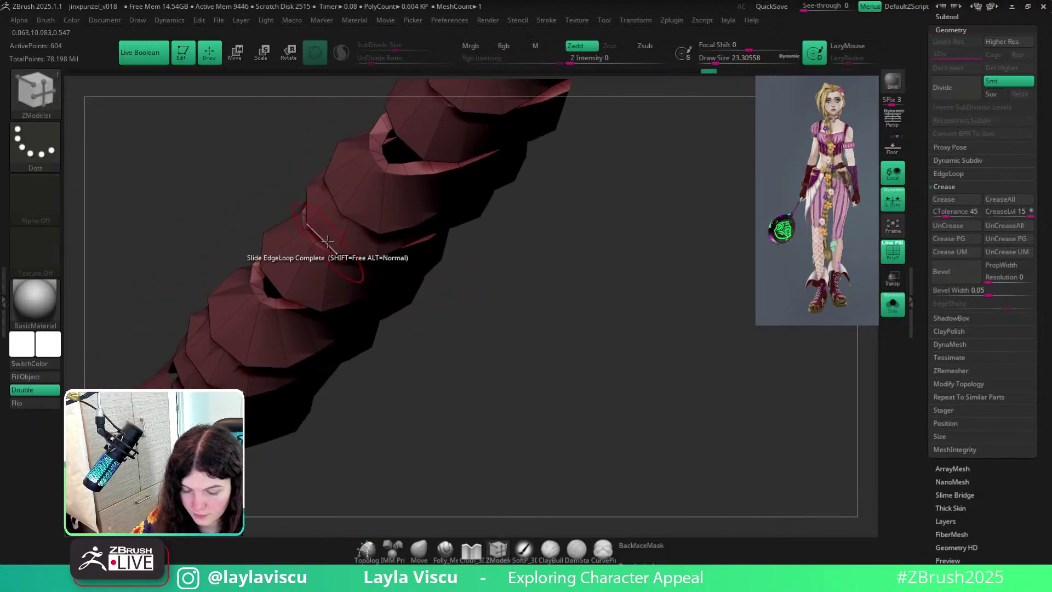
Isolate the next overlapping straps and polygroup their opposite edge loops.
left_click(281, 245, "ctrl+shift")
key("ctrl+shift+a")
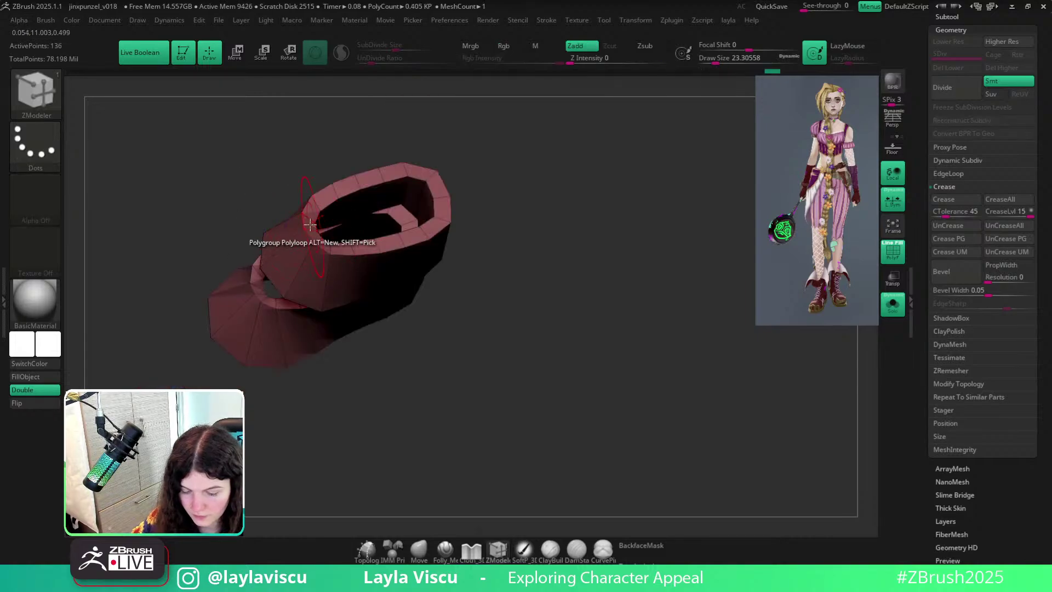
left_click(559, 305, "ctrl+shift")
left_click_drag(562, 308, 537, 244)
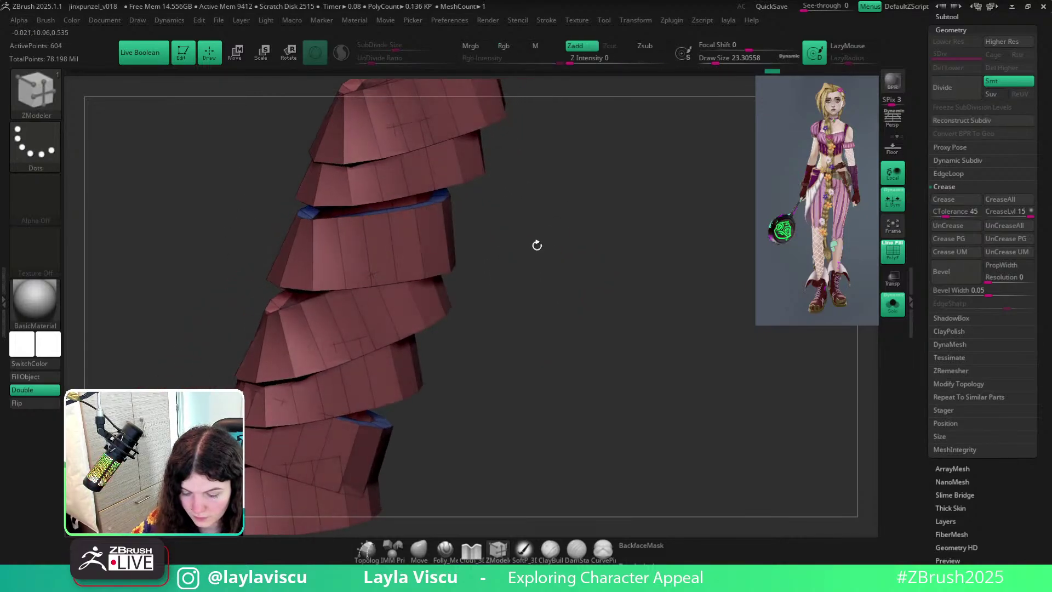
right_click_drag(536, 244, 477, 350, "ctrl")
left_click_drag(433, 294, 476, 343, "ctrl+shift")
left_click_drag(392, 223, 444, 219)
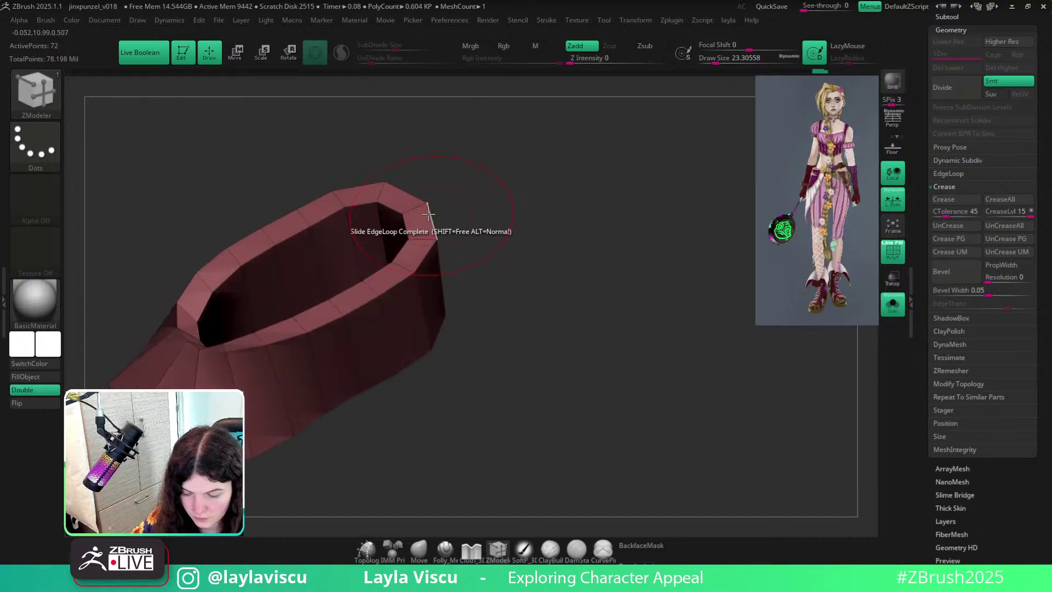
Restore all straps and isolate the following one to reach and polygroup its hidden rim.
left_click(575, 293, "ctrl+shift")
right_click_drag(575, 293, 406, 307, "ctrl")
right_click_drag(406, 307, 369, 378, "ctrl")
left_click_drag(645, 347, 556, 322)
left_click(555, 321, "ctrl+shift")
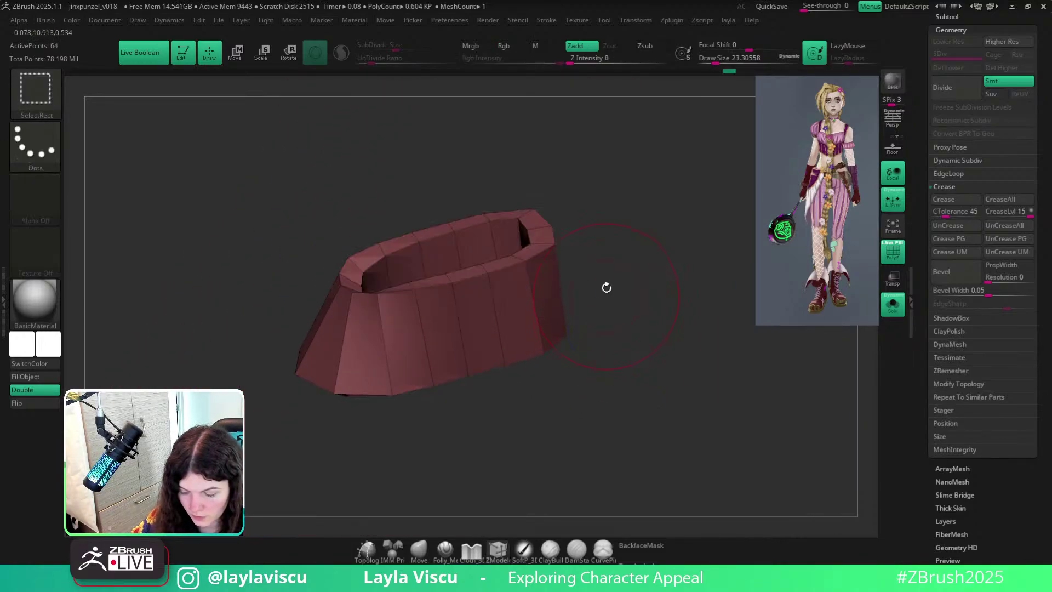
Continue along the middle of the wrap, showing straps individually and grouping their covered rim loops.
left_click_drag(606, 287, 557, 238)
left_click(674, 288, "ctrl+shift")
left_click_drag(656, 277, 611, 324)
key("ctrl+shift+a")
left_click(555, 215)
left_click(666, 246, "ctrl+shift")
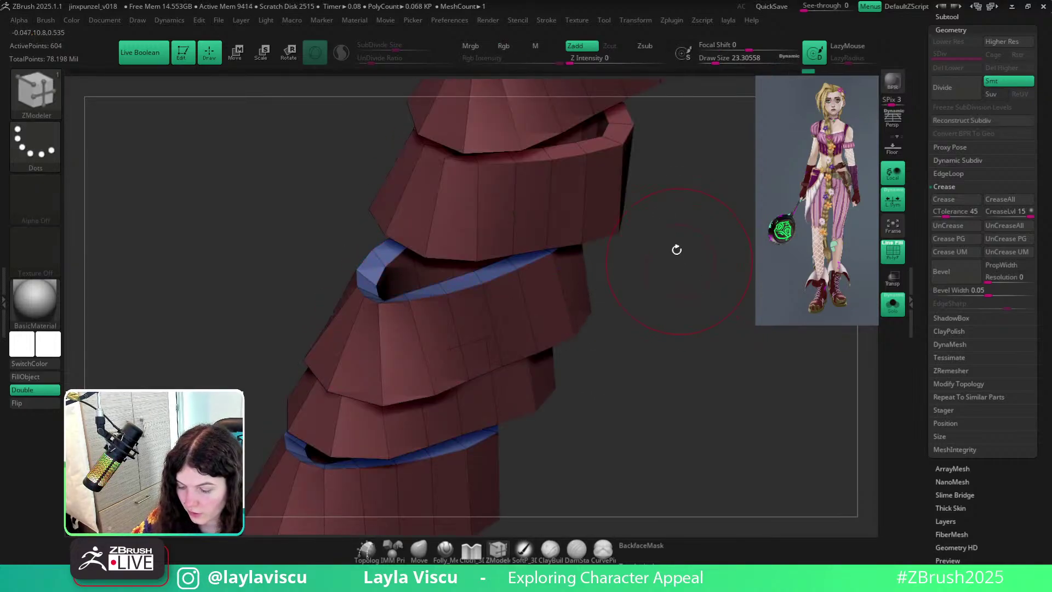
Assign the rim polygroup to the opposite edge loops of the last two straps at the far end of the wrap.
left_click_drag(676, 249, 631, 277)
left_click(580, 264, "ctrl+shift")
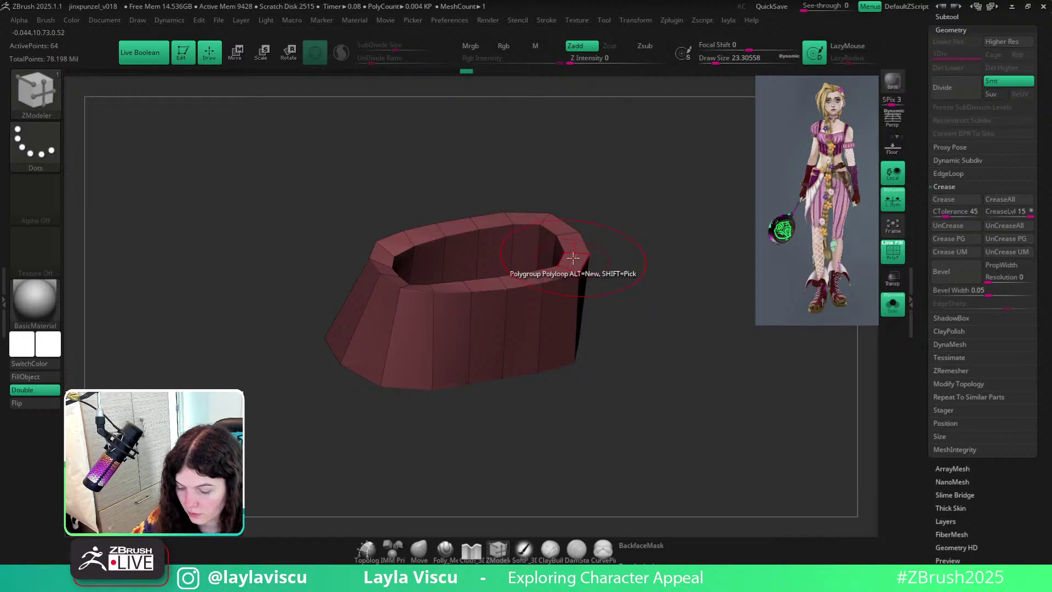
left_click(705, 278, "ctrl+shift")
left_click_drag(704, 277, 605, 312)
left_click(599, 189)
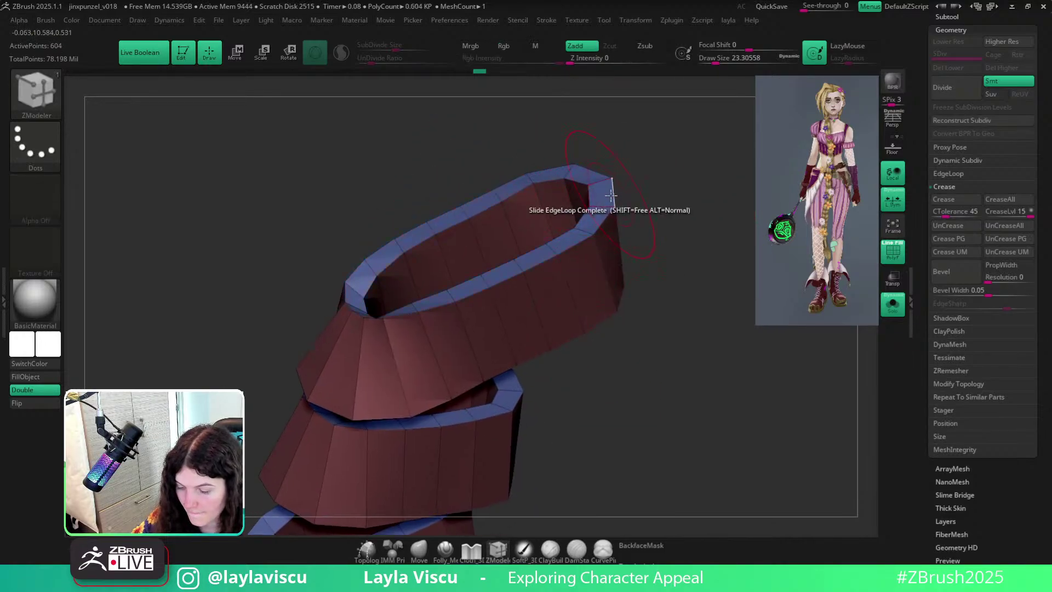
Inspect the whole set of straps from several angles, with and without the polygroup display.
right_click_drag(611, 194, 617, 350, "ctrl")
left_click_drag(618, 350, 719, 390)
mouse_move(719, 390)
left_mouse_down("alt")
mouse_move(551, 317)
mouse_move(615, 325)
mouse_move(582, 280)
left_mouse_up("alt")
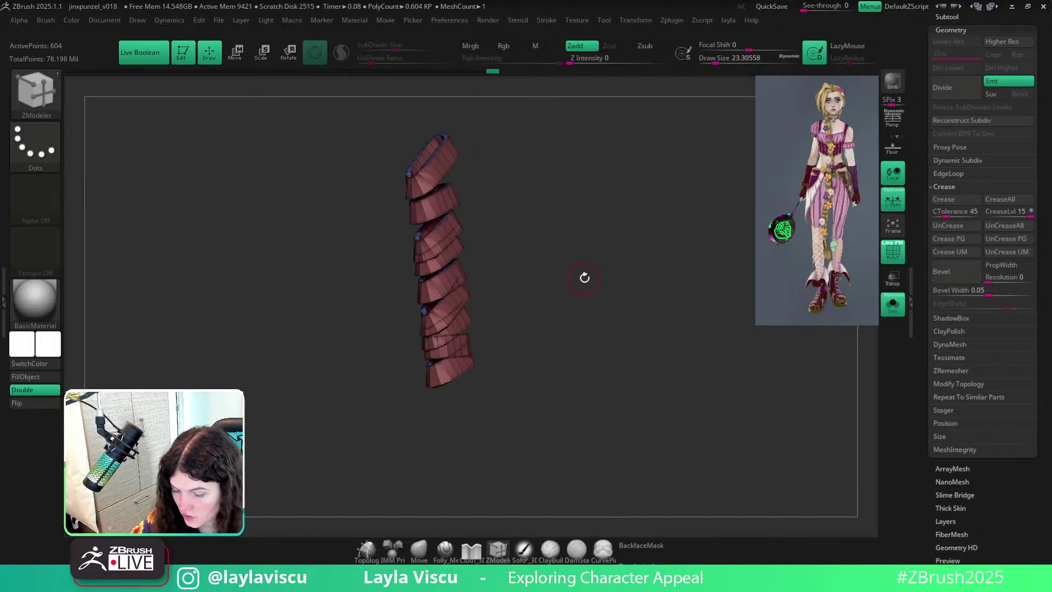
key("shift+f")
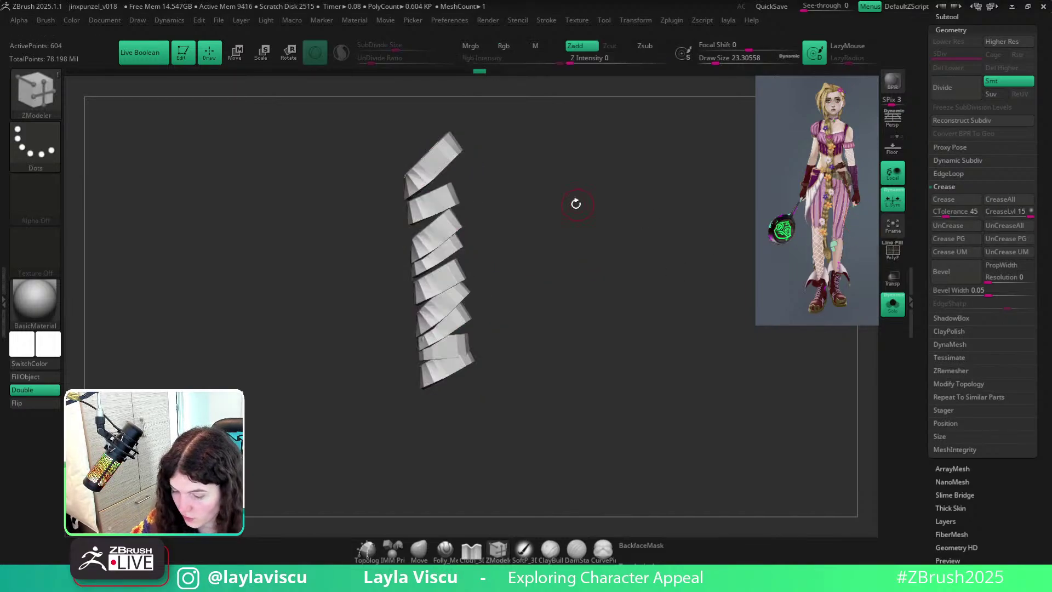
left_click_drag(576, 204, 493, 329)
right_click_drag(493, 329, 470, 278, "ctrl")
key("shift+f")
left_click_drag(575, 252, 592, 236)
right_click_drag(592, 236, 589, 272, "ctrl")
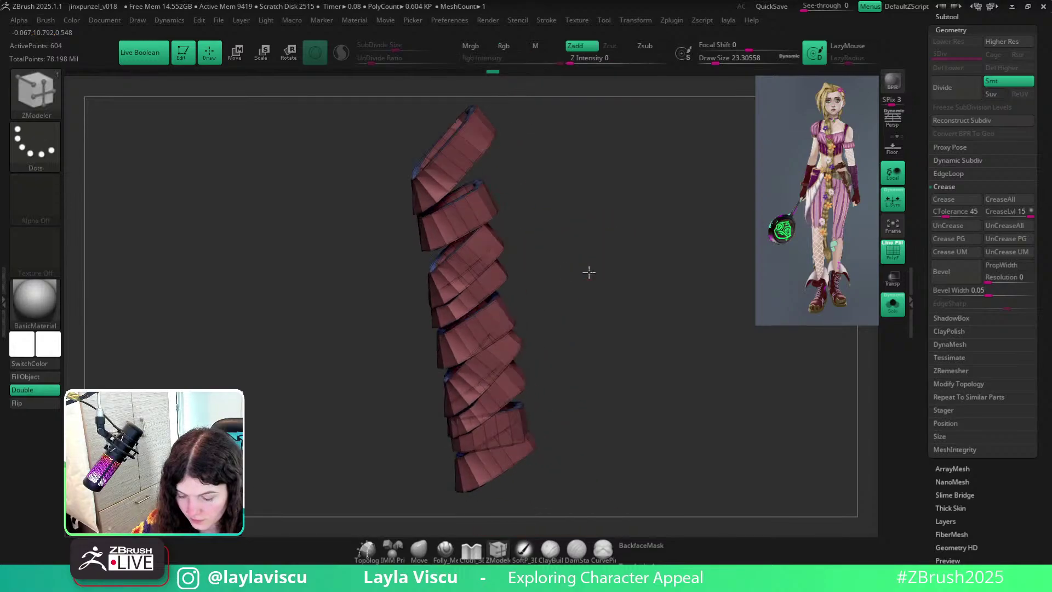
Preview the straps with dynamic subdivision, hide the polygroup display and show them together with the pan handle.
left_click_drag(590, 273, 592, 284)
key("d")
key("shift+f")
left_click(892, 305)
mouse_move(581, 242)
right_mouse_down("ctrl")
mouse_move(559, 285)
mouse_move(634, 277)
mouse_move(620, 310)
mouse_move(413, 499)
mouse_move(446, 357)
mouse_move(623, 282)
mouse_move(520, 240)
right_mouse_up("ctrl")
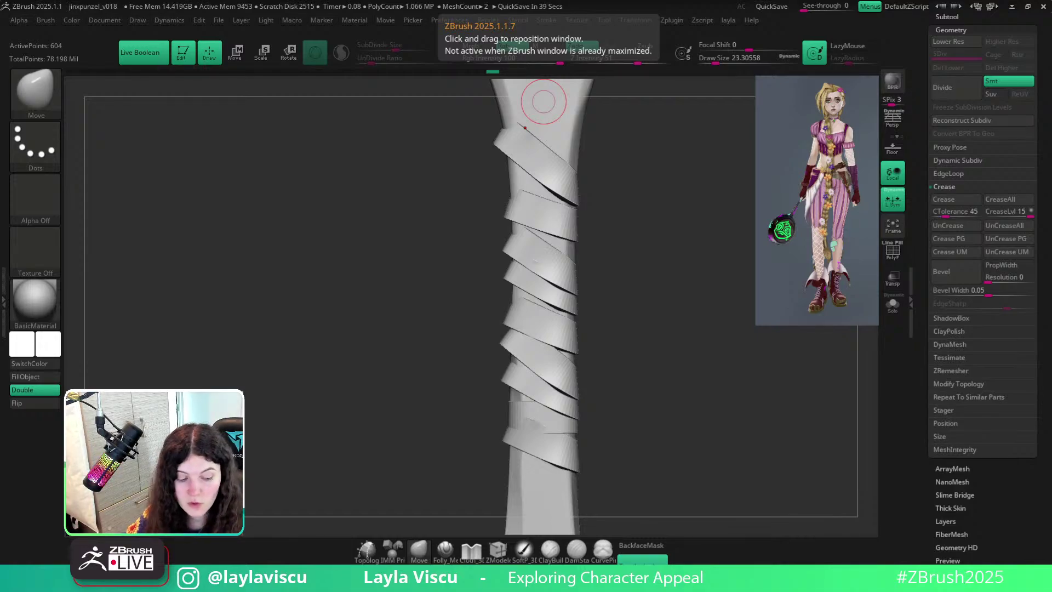
Switch to the reference board and examine the frying pan handle and prop design references.
right_click_drag(746, 1, 668, 84)
scroll(507, 345, "up", 5)
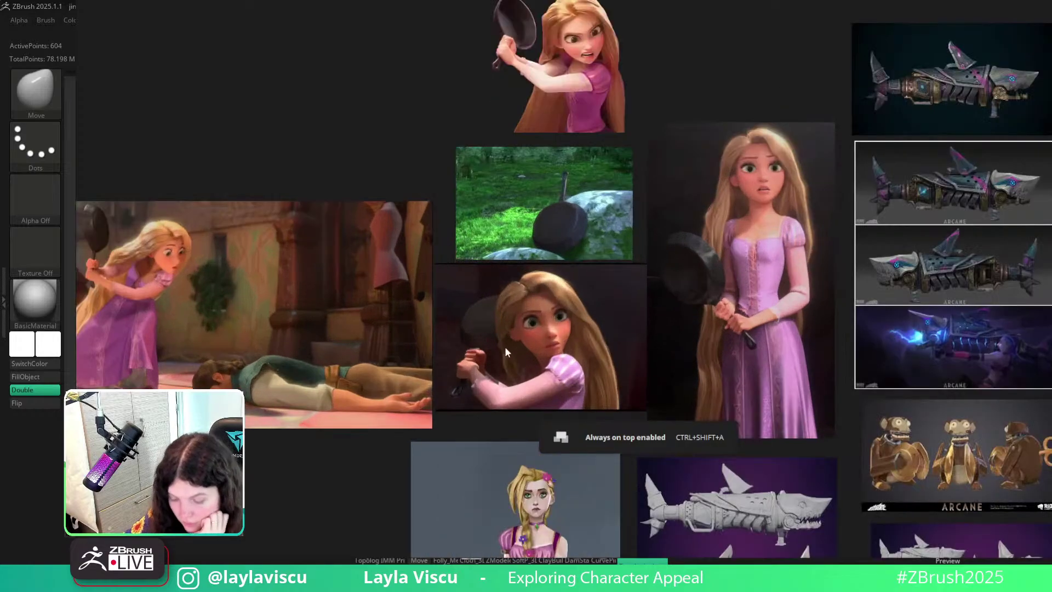
key("ctrl+f")
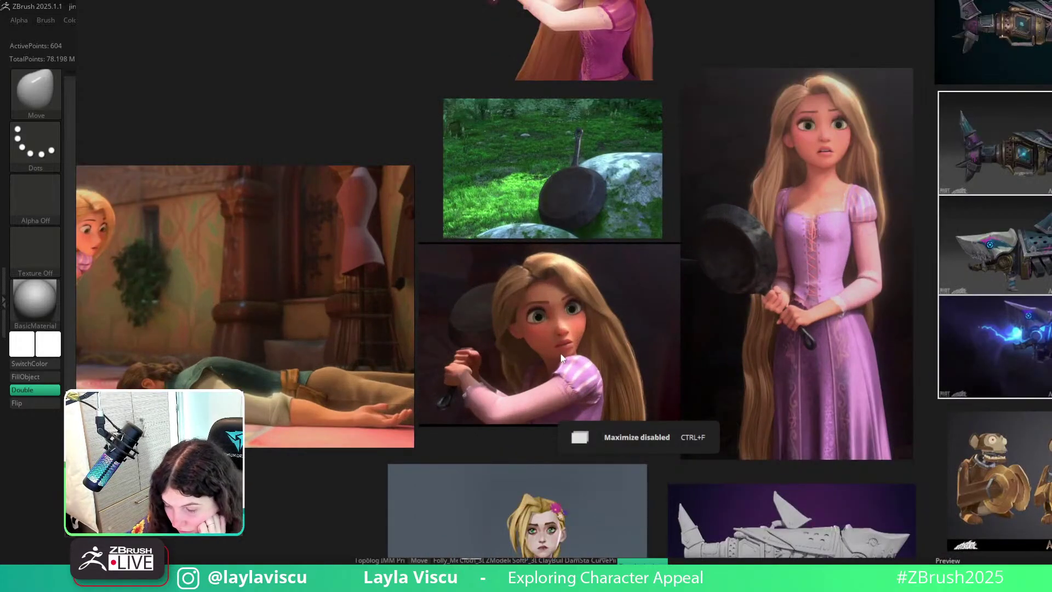
scroll(571, 346, "down", 3)
scroll(574, 162, "up", 3)
scroll(580, 153, "down", 1)
middle_click_drag(539, 176, 726, 124)
middle_click_drag(621, 306, 438, 259)
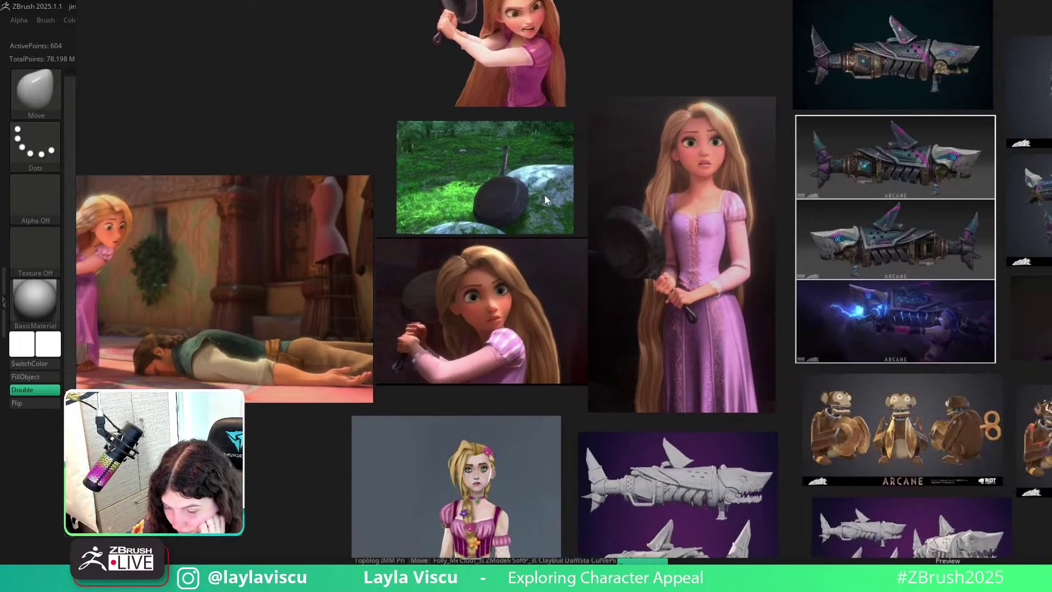
middle_click_drag(545, 194, 522, 265)
scroll(669, 294, "down", 10)
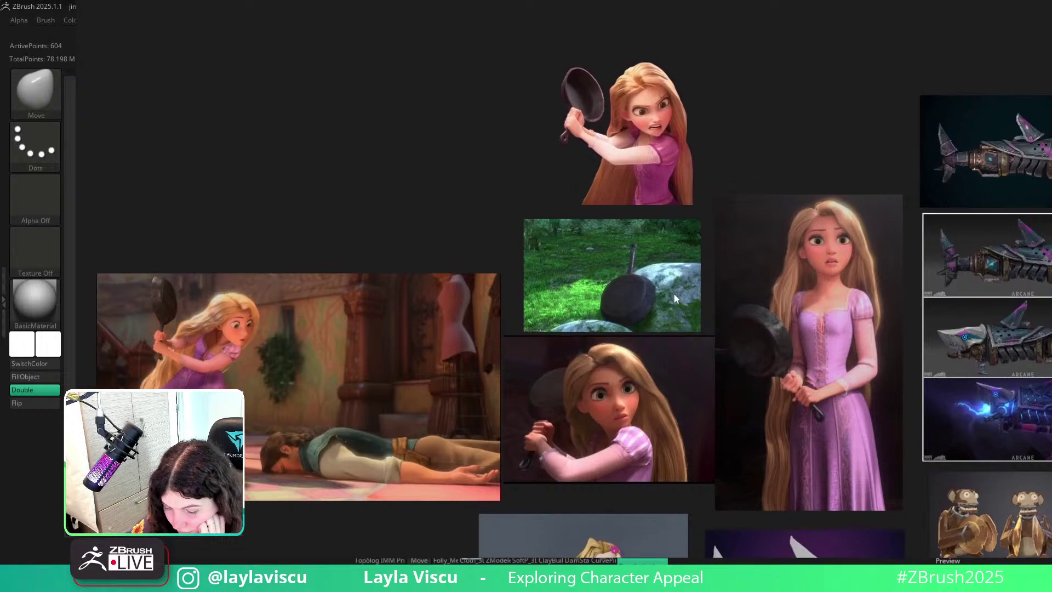
middle_click_drag(642, 299, 645, 310)
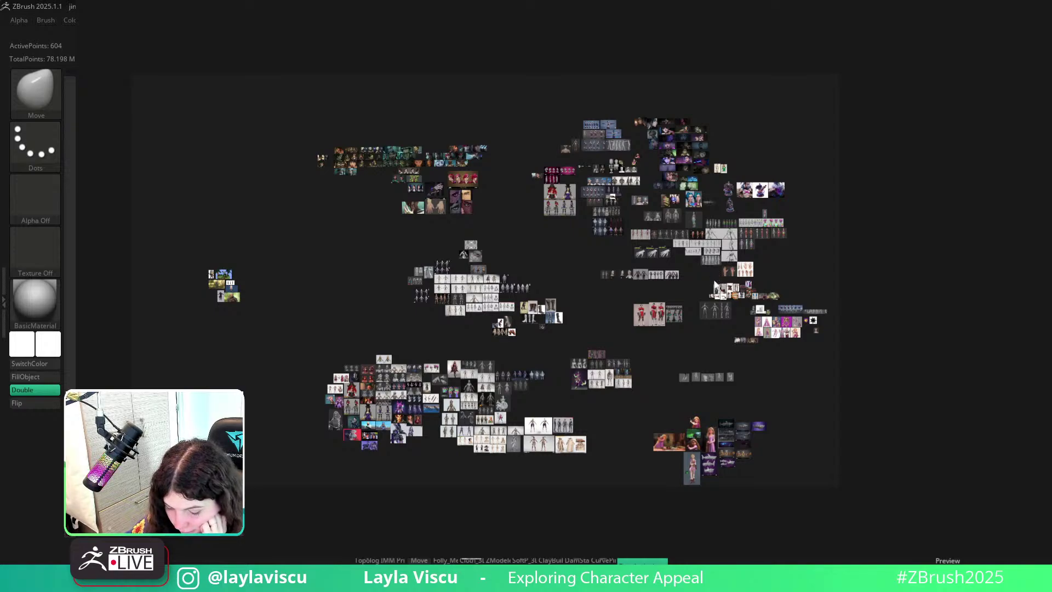
scroll(715, 285, "up", 1)
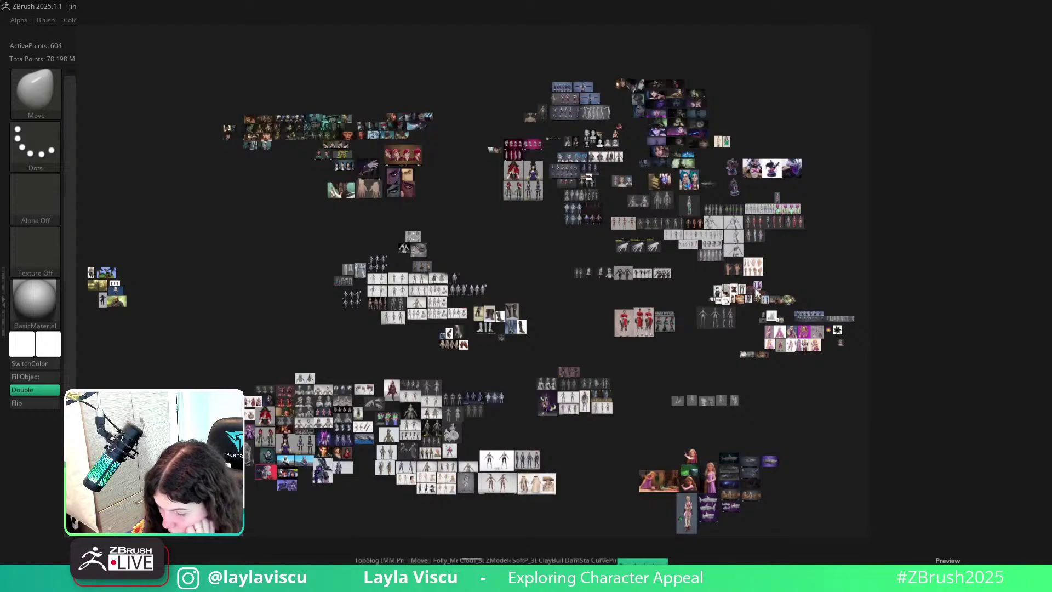
scroll(748, 486, "up", 5)
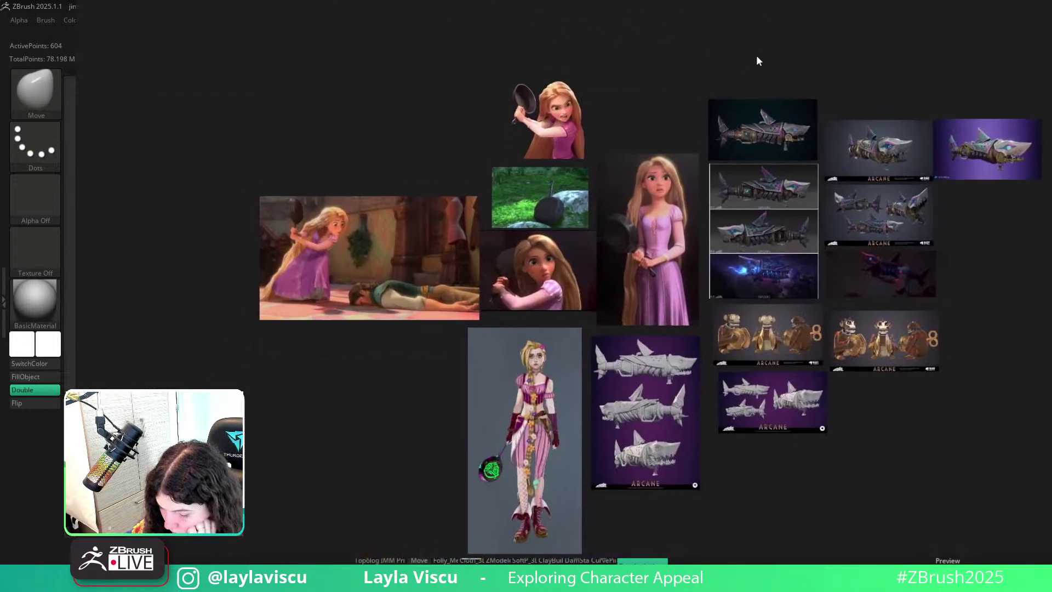
right_click_drag(759, 61, 1014, 0)
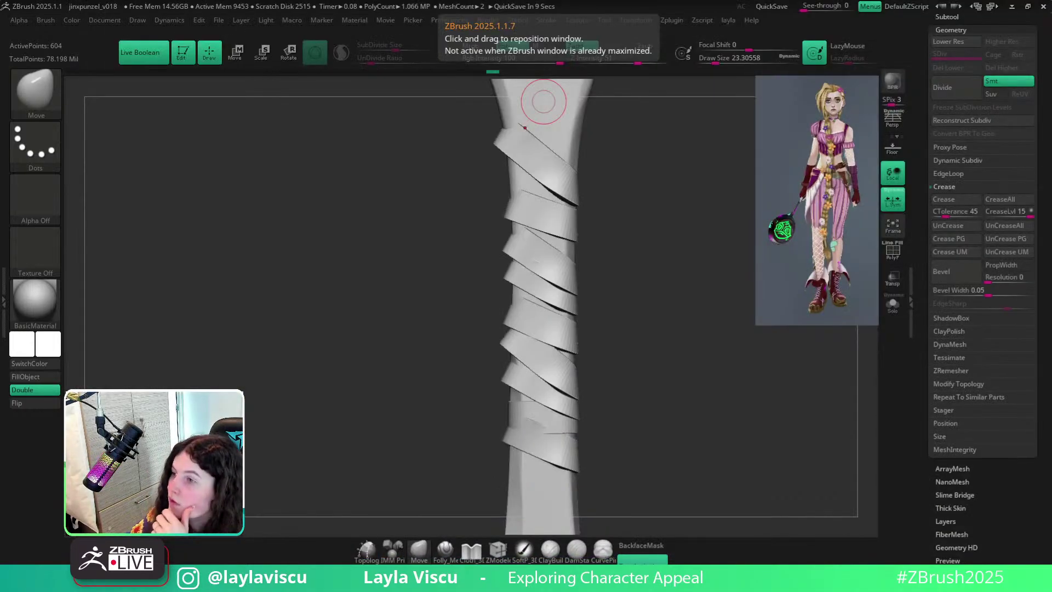
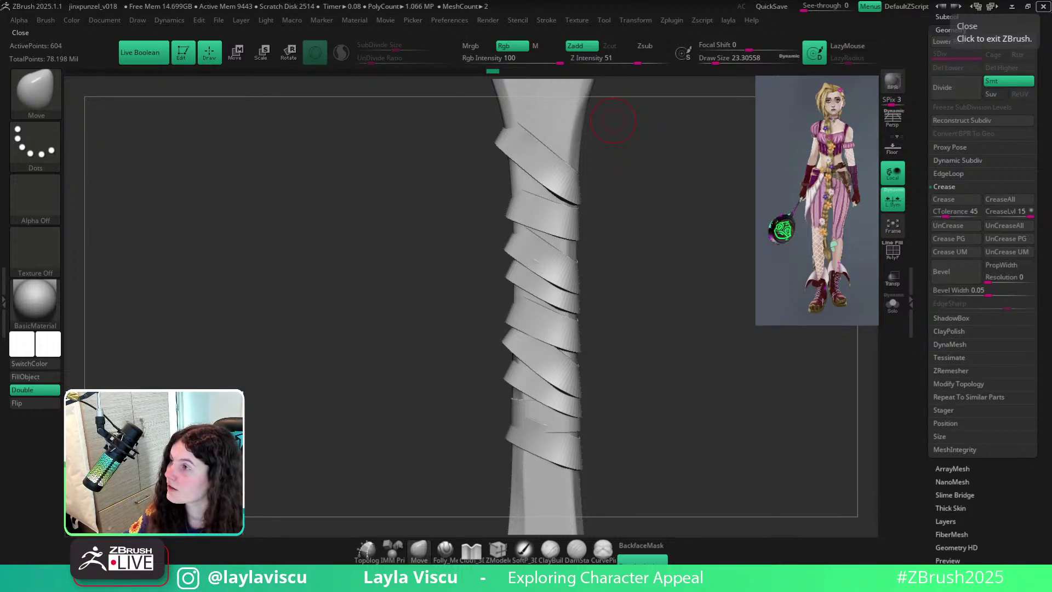
Examine the wrapped handles and strap details on the Arcane shark cannon references, and return to the pan handle in ZBrush.
right_click_drag(976, 1, 673, 281)
scroll(584, 249, "up", 3)
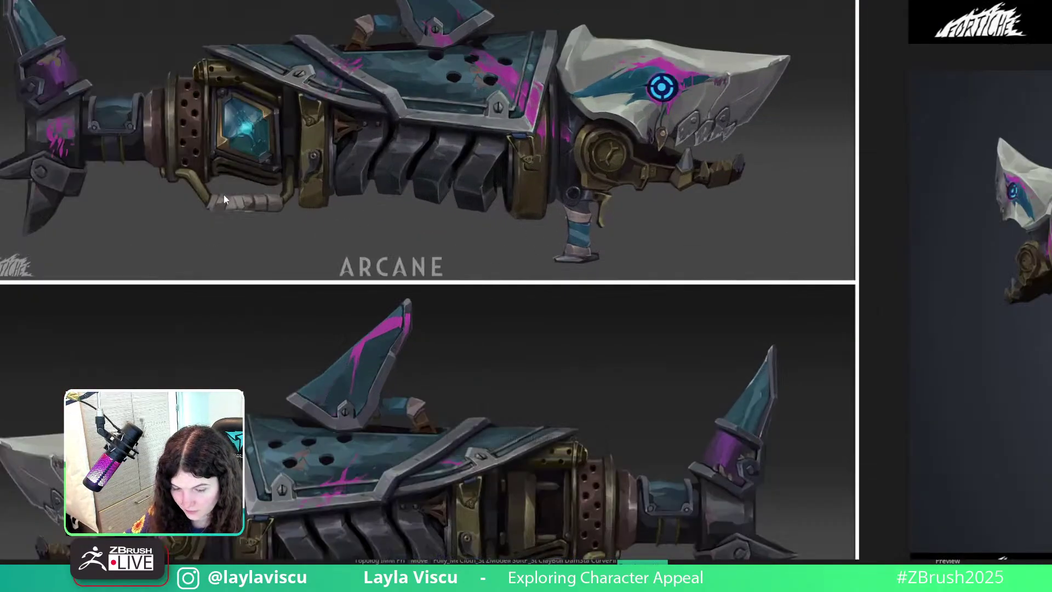
scroll(242, 204, "up", 3)
middle_click_drag(220, 186, 457, 253)
scroll(504, 223, "down", 10)
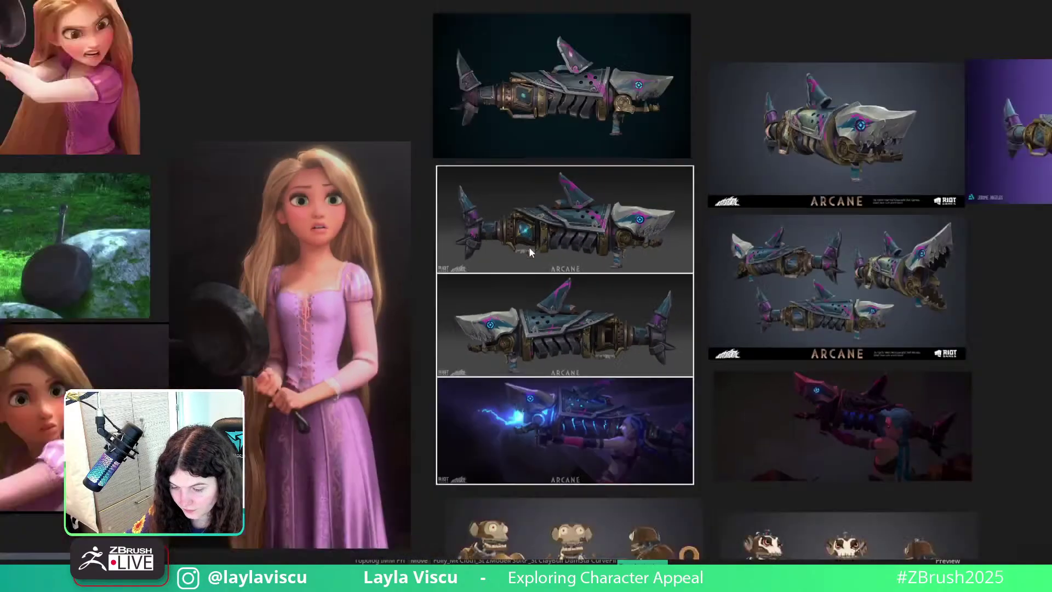
middle_click_drag(573, 238, 515, 159)
middle_click_drag(539, 401, 702, 263)
scroll(874, 166, "up", 4)
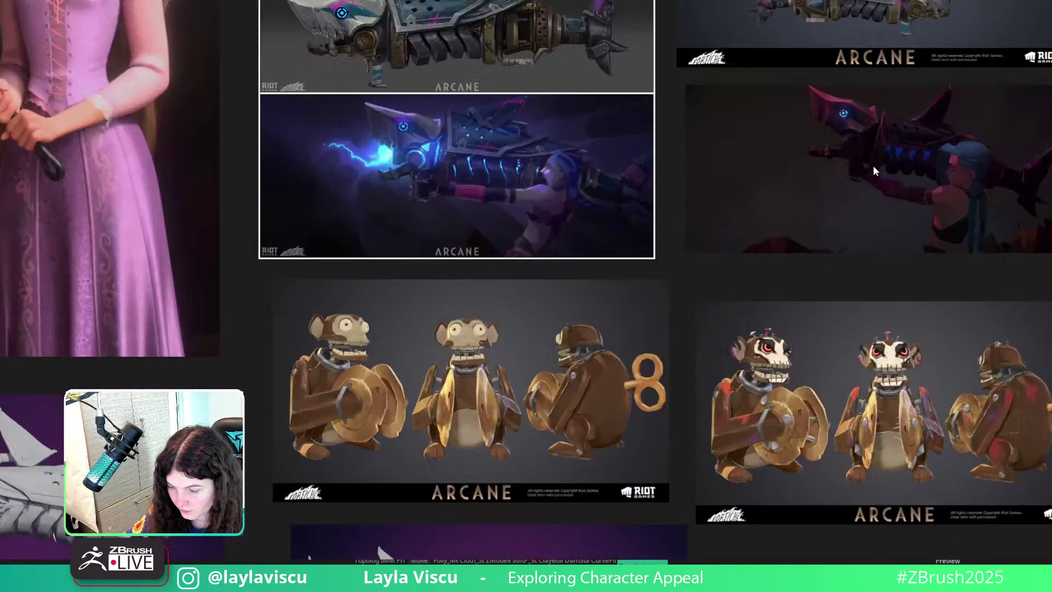
scroll(857, 172, "down", 3)
middle_click_drag(451, 305, 686, 152)
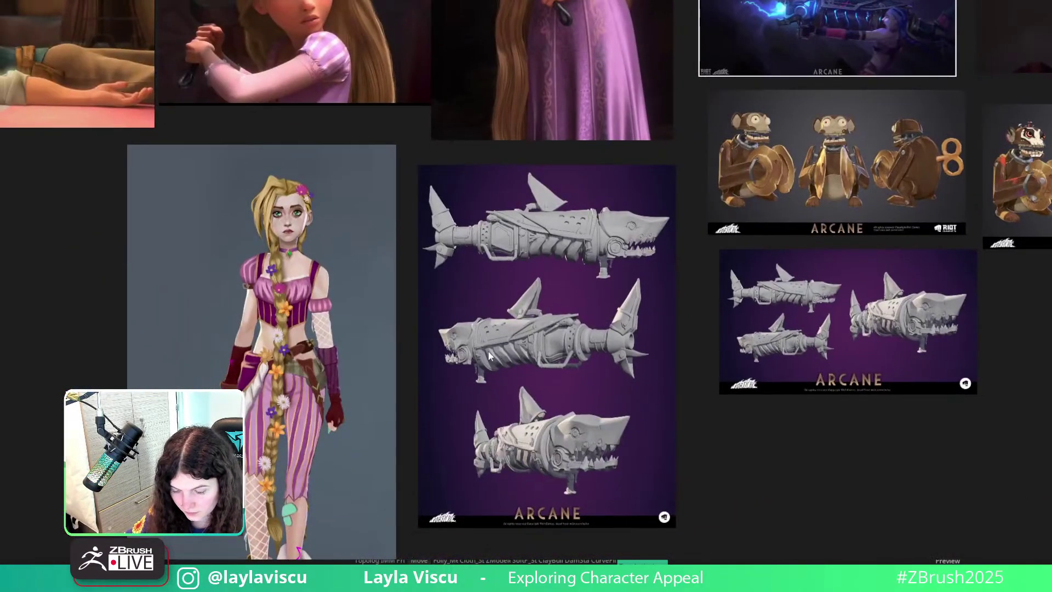
scroll(489, 356, "up", 12)
scroll(407, 294, "up", 2)
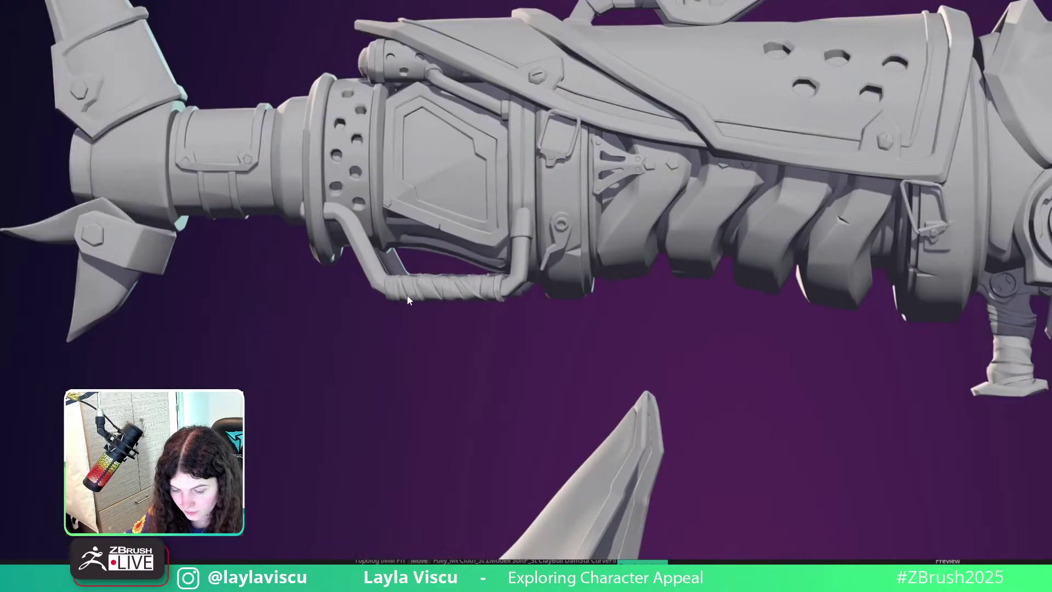
left_click(1044, 7)
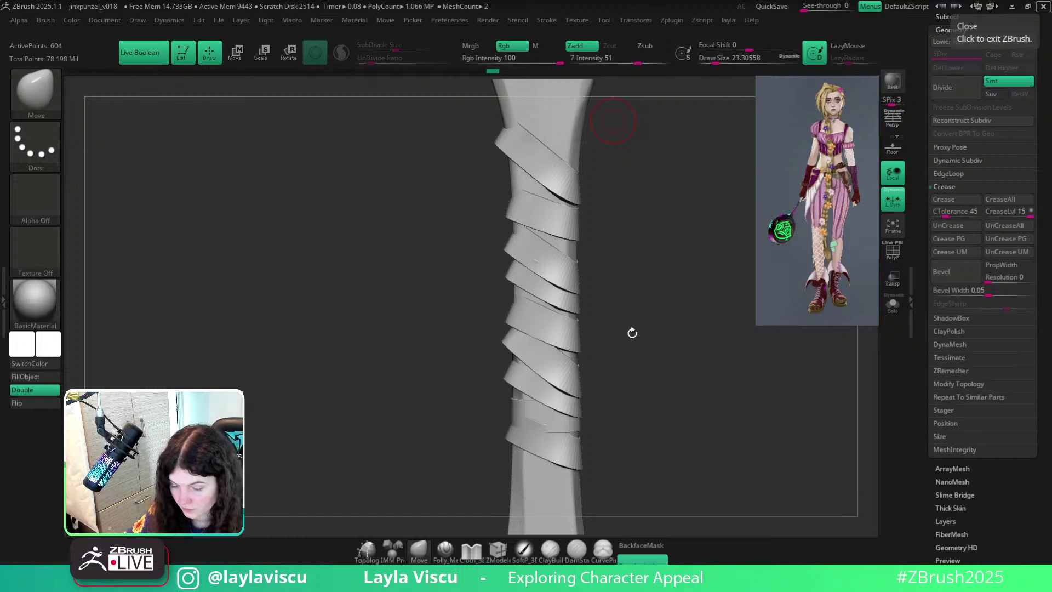
Show the straps with their polygroup wireframe, turn off the dynamic subdivision preview and check the gaps around the handle.
key("shift+f")
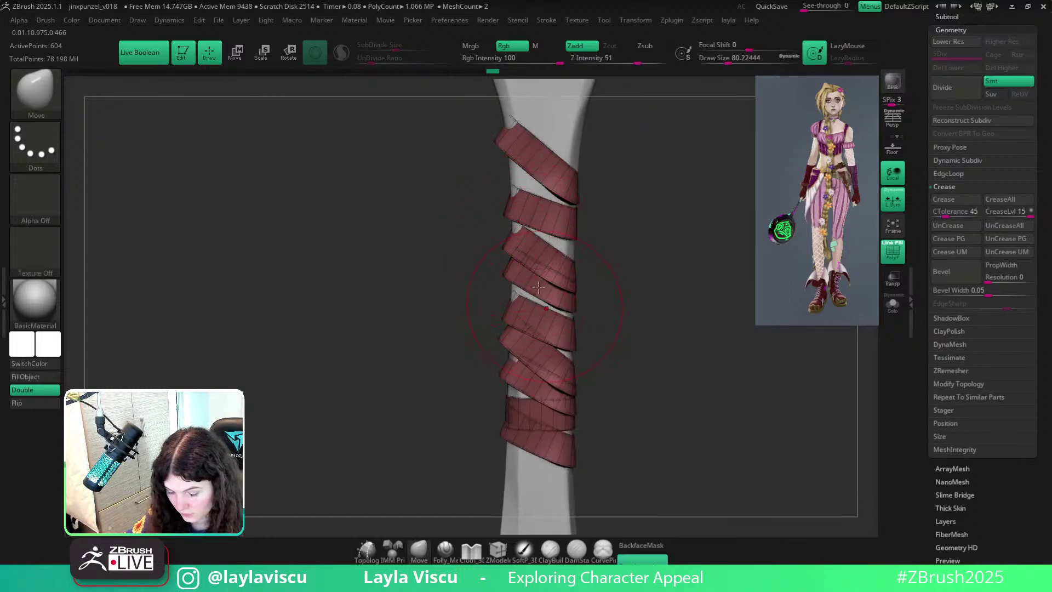
key("ctrl")
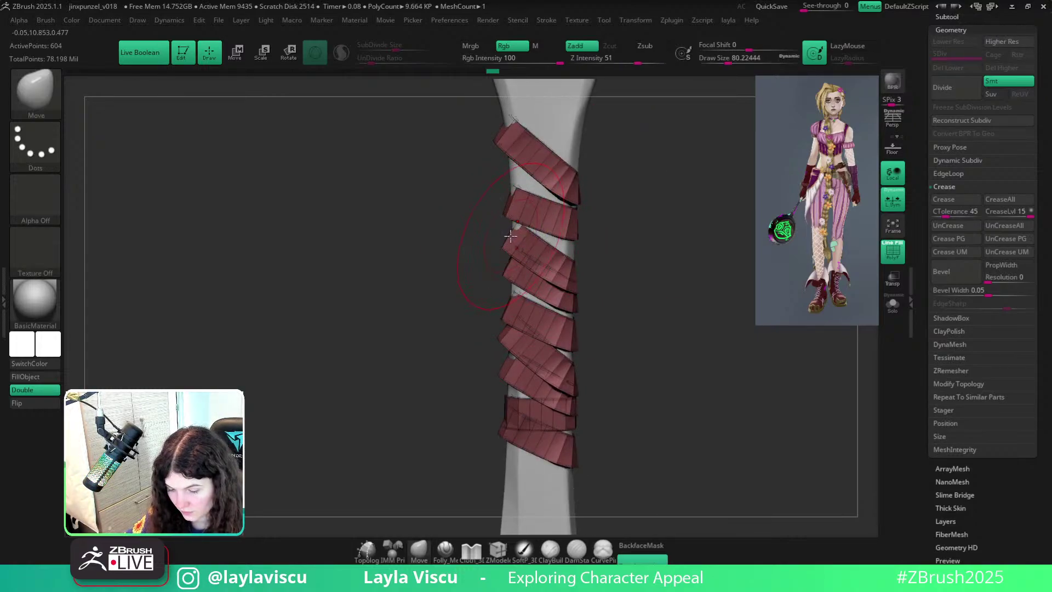
mouse_move(511, 256)
right_mouse_down()
mouse_move(635, 216)
mouse_move(476, 247)
right_mouse_up()
left_click_drag(500, 264, 497, 263)
key("ctrl+z")
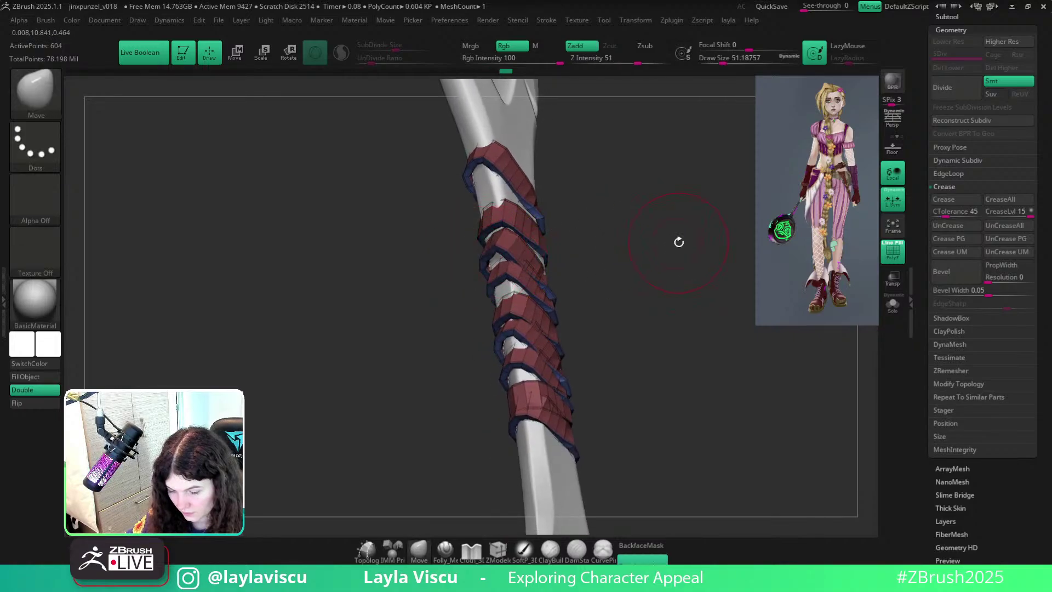
key("space")
right_click_drag(594, 238, 498, 246)
key("d")
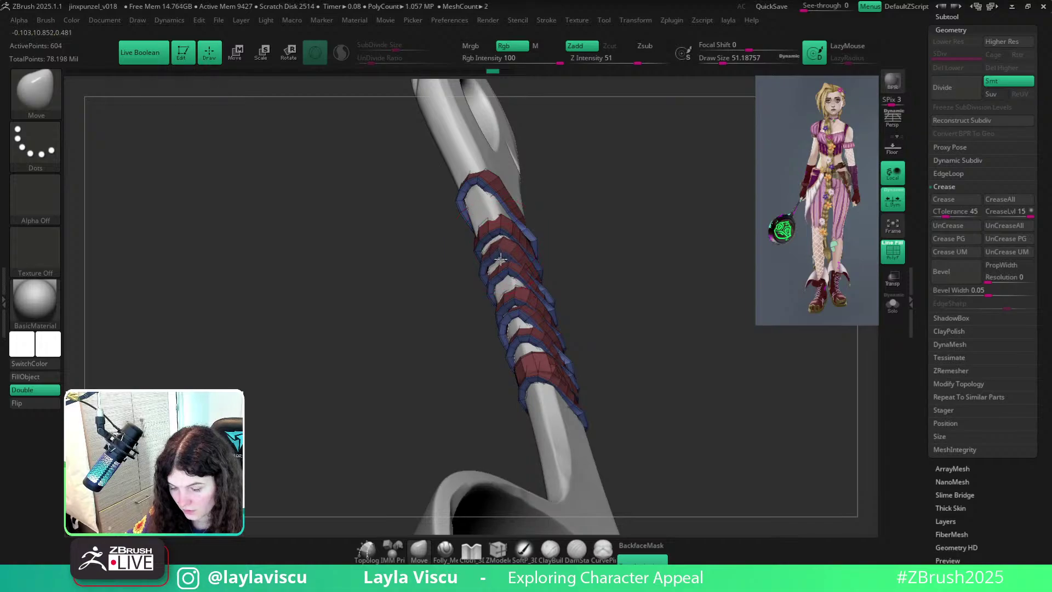
right_click_drag(592, 251, 566, 280)
key("d")
key("d")
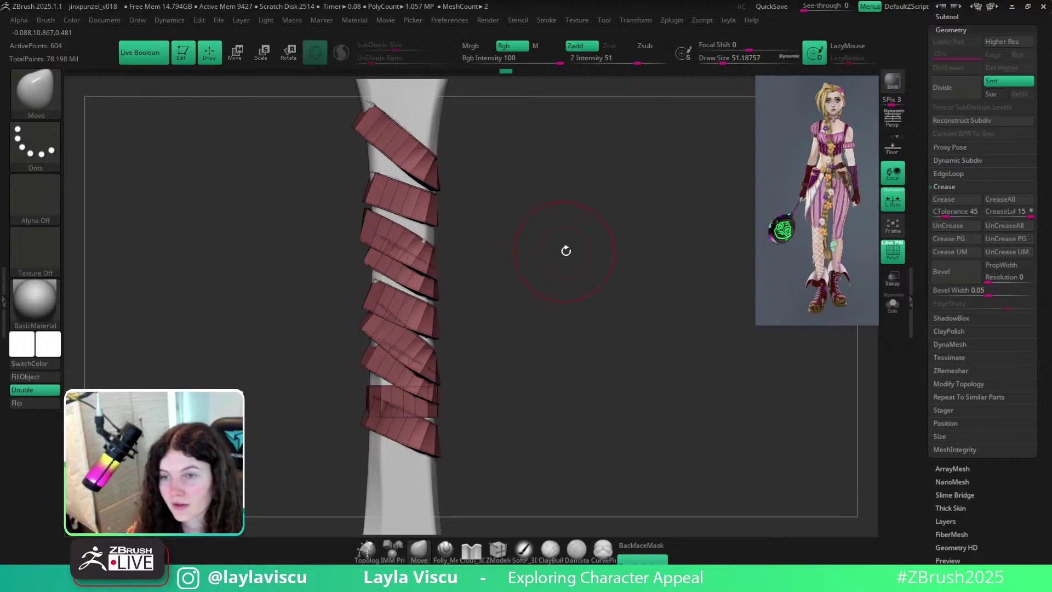
Nudge the edge of the second strap from the forked end of the handle with the Move brush.
right_click_drag(566, 250, 597, 273, "alt")
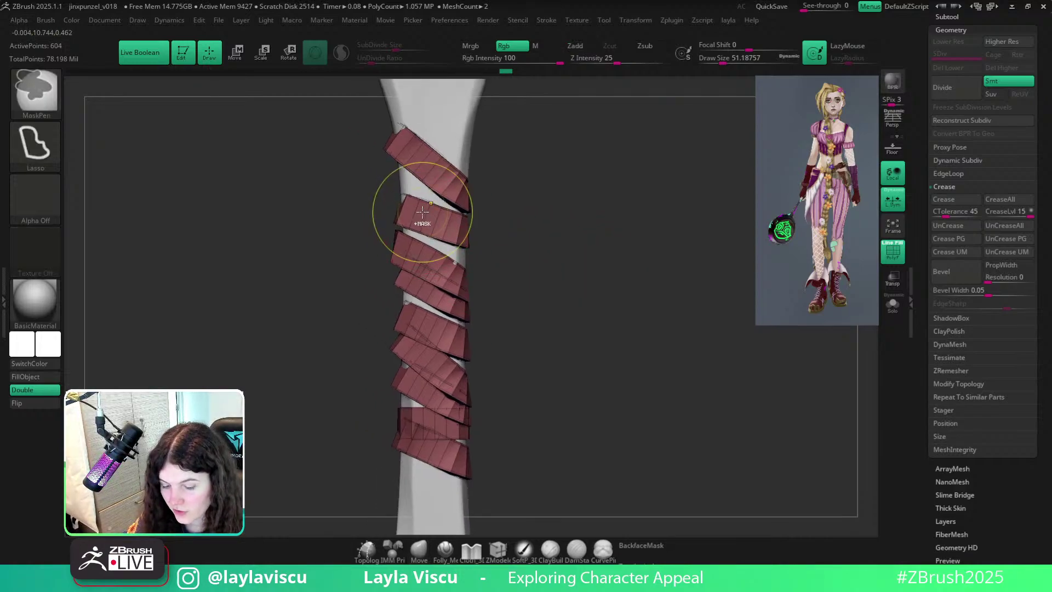
mouse_move(423, 222)
right_mouse_down("ctrl")
mouse_move(560, 209)
mouse_move(356, 239)
right_mouse_up("ctrl")
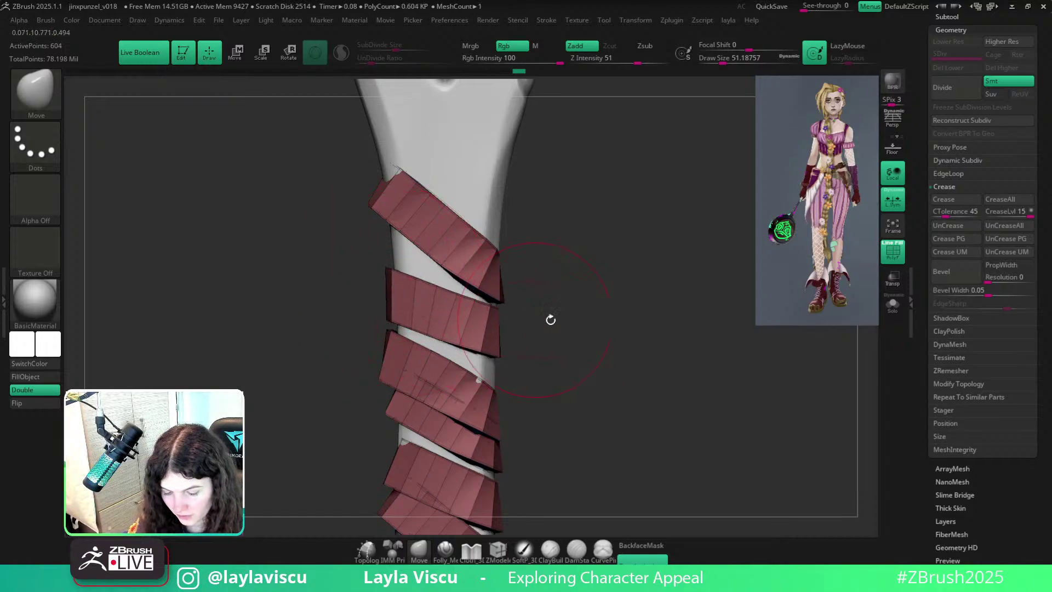
right_click_drag(547, 320, 554, 279)
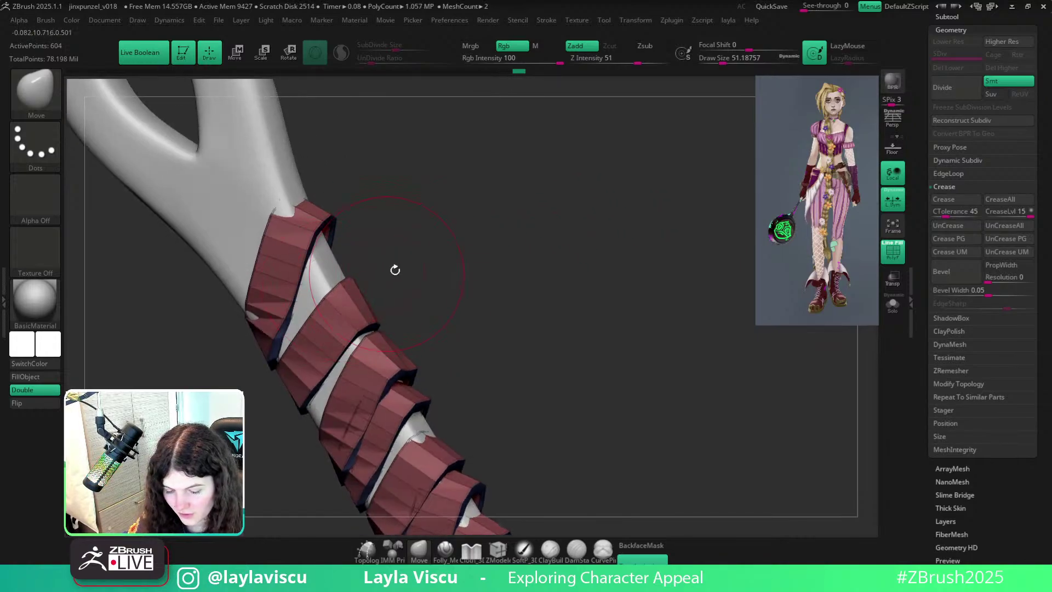
right_click_drag(395, 271, 339, 301, "ctrl")
left_click_drag(339, 300, 359, 290)
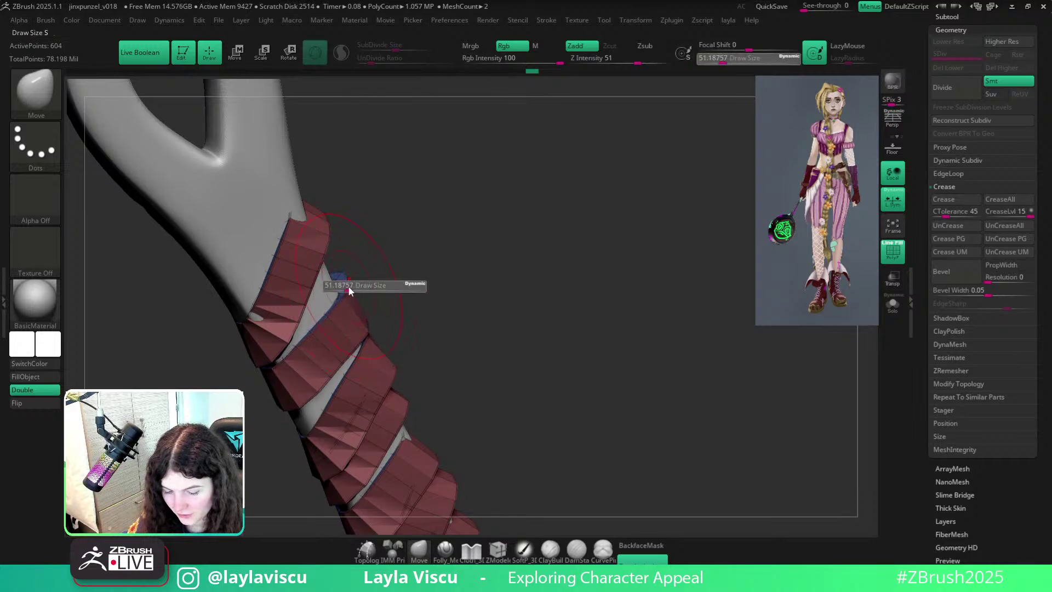
right_click_drag(411, 281, 510, 236)
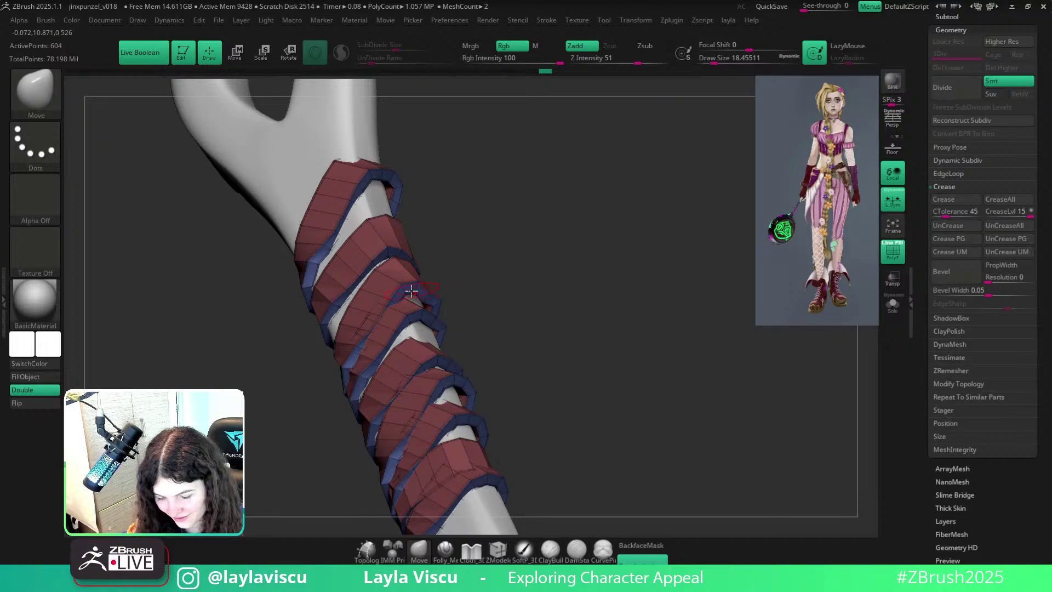
Adjust the overlapping rims of the third and fourth straps with a small Move brush to close the gap between them.
mouse_move(422, 299)
right_mouse_down()
mouse_move(474, 280)
mouse_move(422, 312)
right_mouse_up()
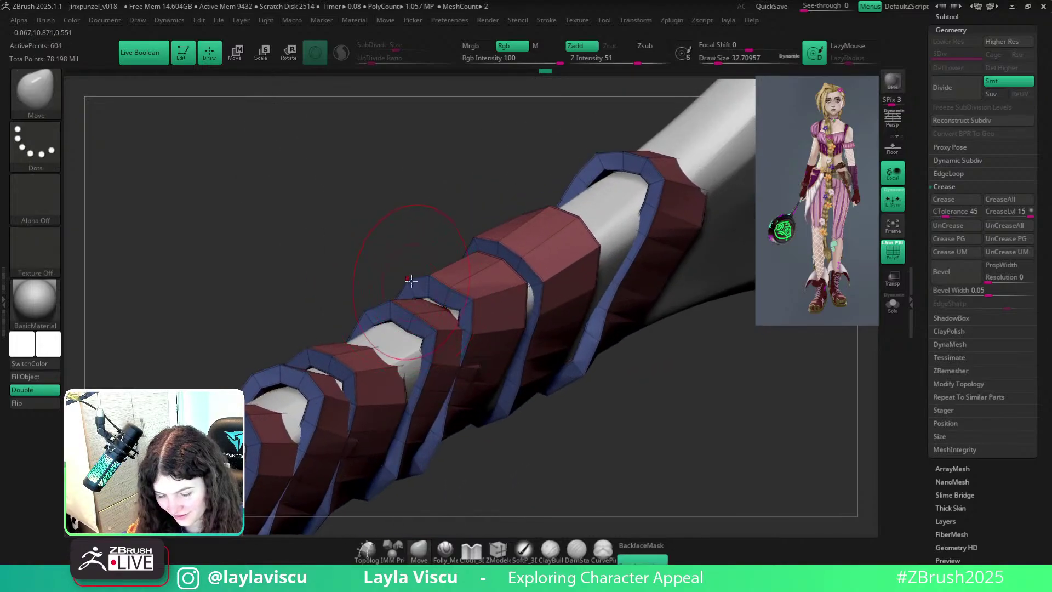
left_click_drag(412, 283, 421, 289)
mouse_move(425, 272)
right_mouse_down()
mouse_move(404, 248)
mouse_move(469, 290)
right_mouse_up()
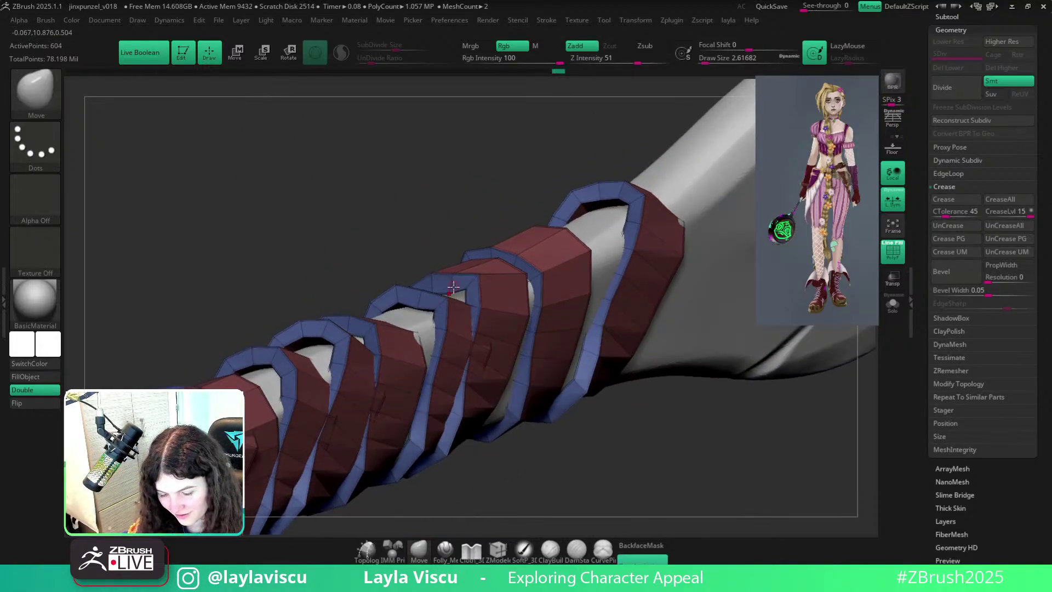
left_click(453, 280, "alt")
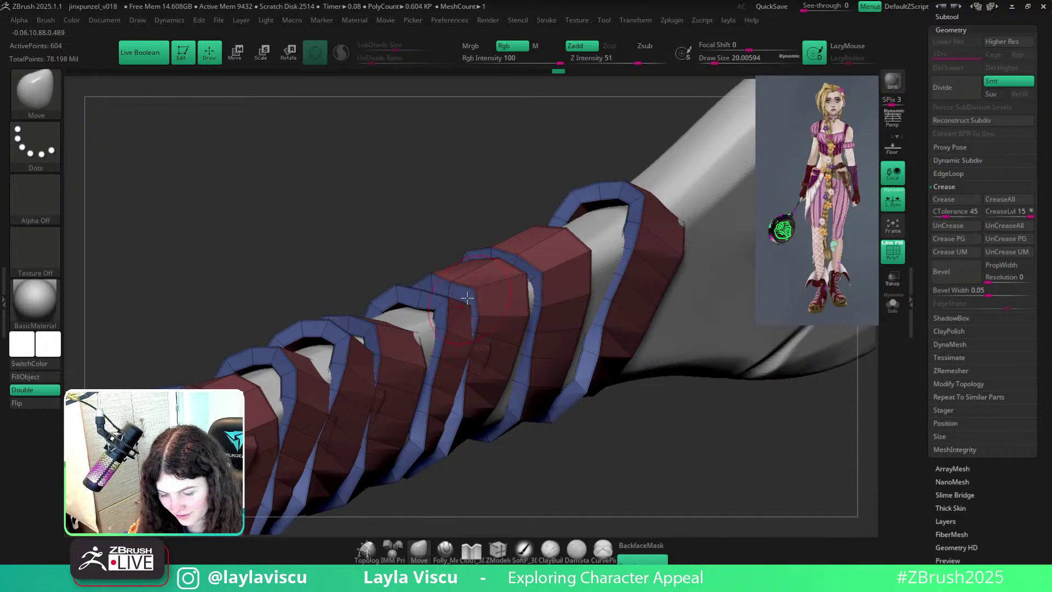
right_click_drag(437, 250, 463, 280)
key("s")
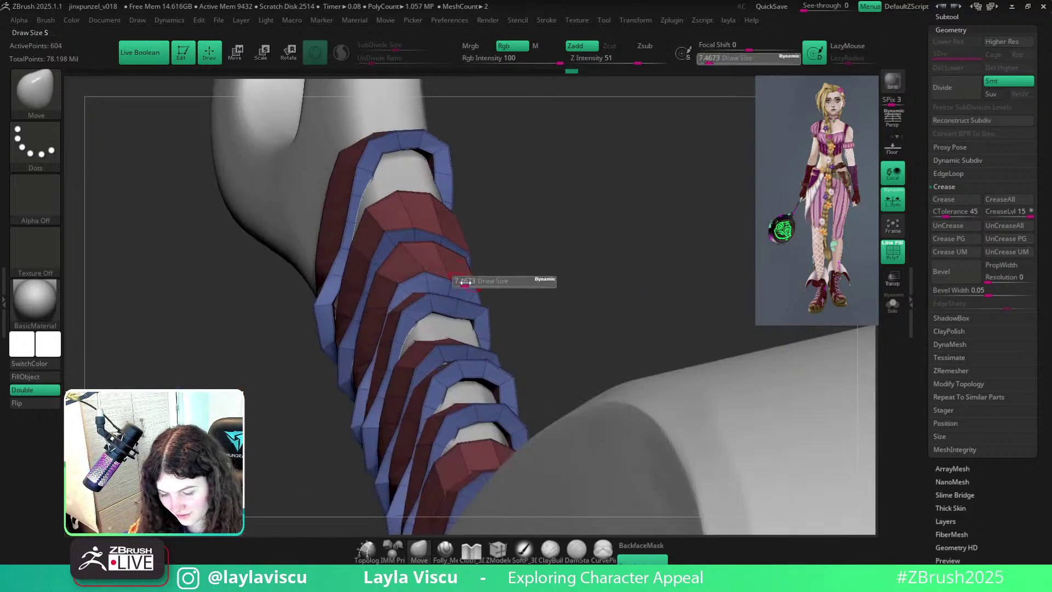
left_click_drag(464, 282, 466, 272)
Move the third strap up toward the second so it clears the fourth strap along the handle.
mouse_move(505, 258)
right_mouse_down()
mouse_move(522, 340)
mouse_move(488, 320)
right_mouse_up()
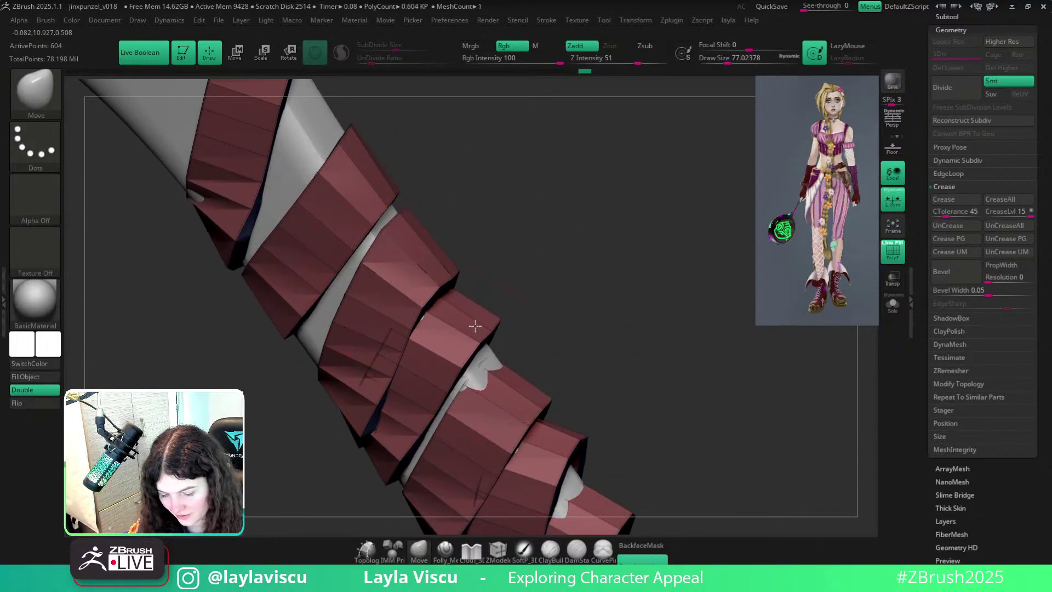
mouse_move(527, 308)
right_mouse_down("shift")
mouse_move(547, 265)
mouse_move(580, 285)
right_mouse_up("shift")
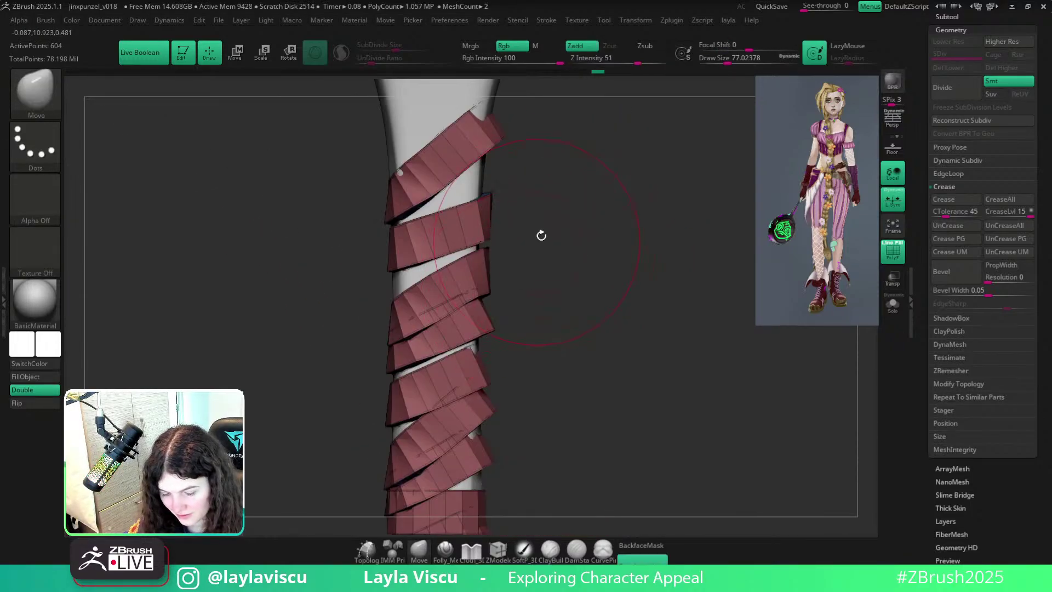
mouse_move(541, 235)
right_mouse_down()
mouse_move(559, 285)
mouse_move(378, 409)
right_mouse_up()
left_click(379, 409, "alt")
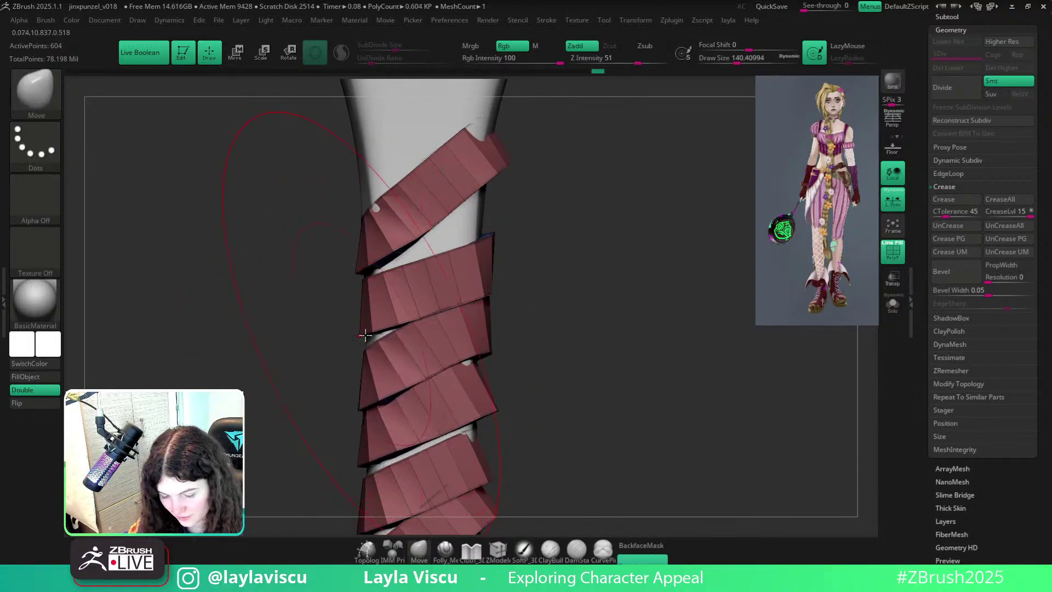
key("bracketleft")
key("bracketleft")
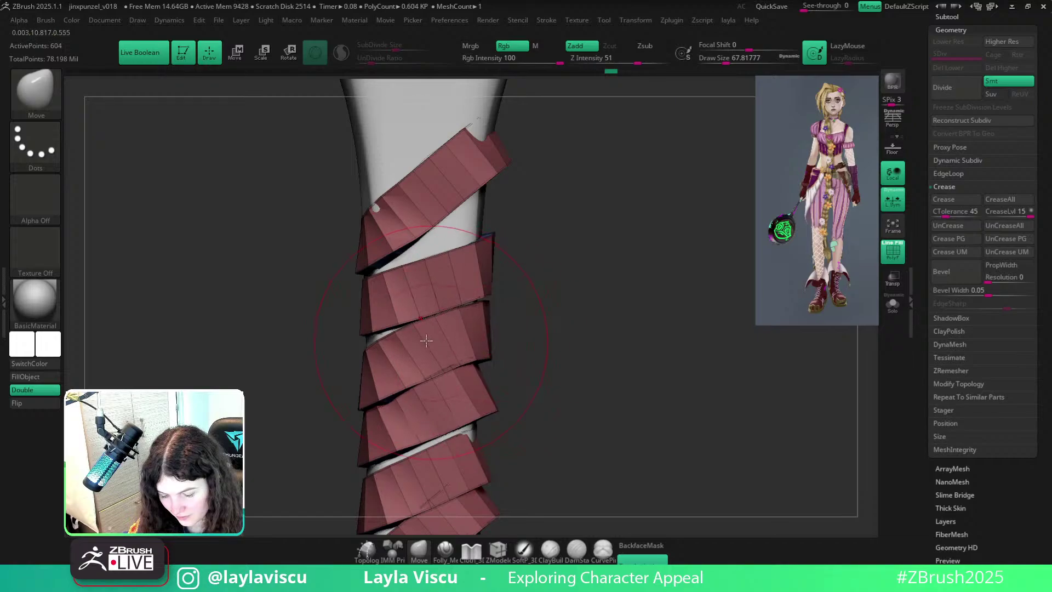
Pull the first strap outward at its upper side edge so the handle no longer pokes through it.
left_click_drag(543, 176, 435, 141)
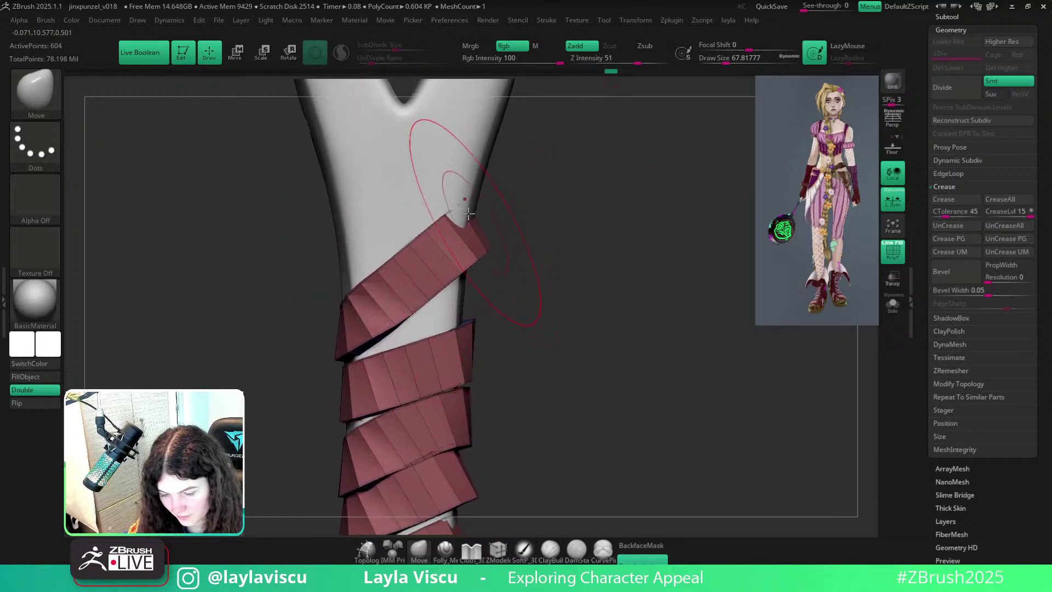
mouse_move(511, 190)
left_mouse_down()
mouse_move(657, 170)
mouse_move(550, 230)
left_mouse_up()
key("[")
key("[")
key("[")
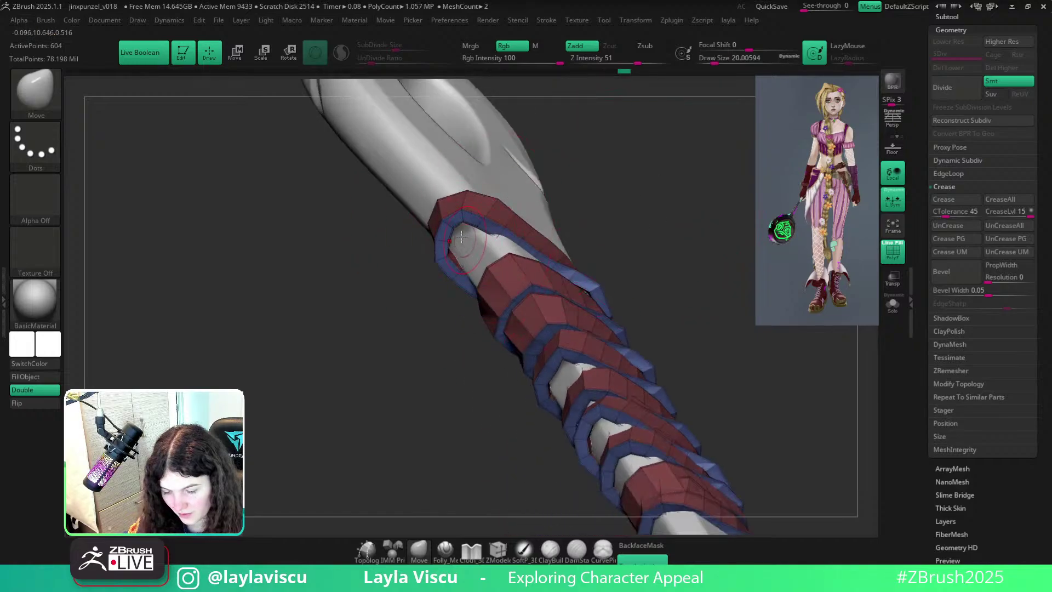
right_click_drag(550, 230, 477, 221)
key("]")
key("]")
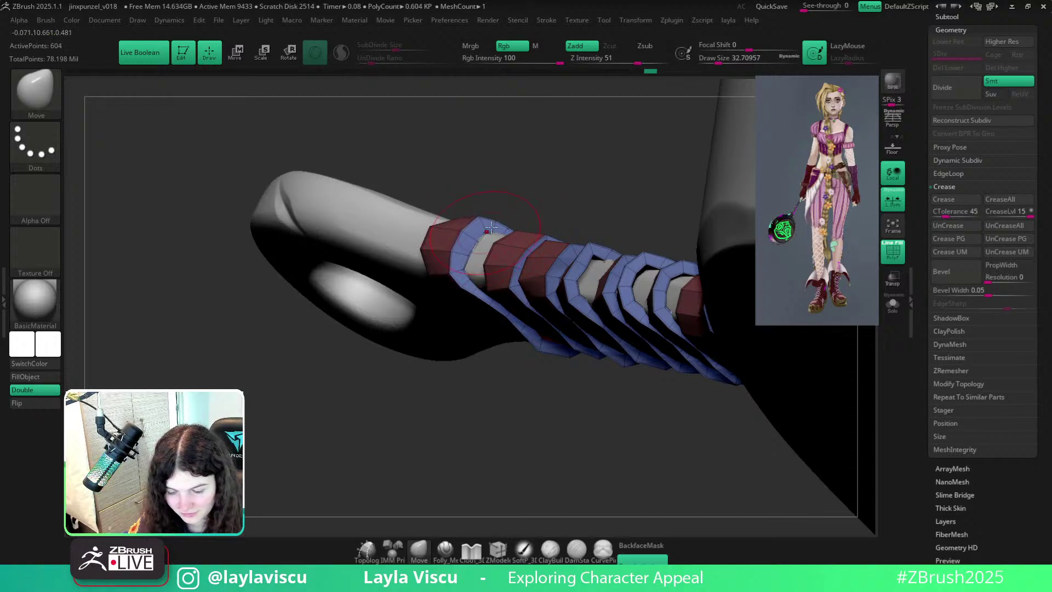
right_click_drag(491, 227, 696, 305)
key("shift+f")
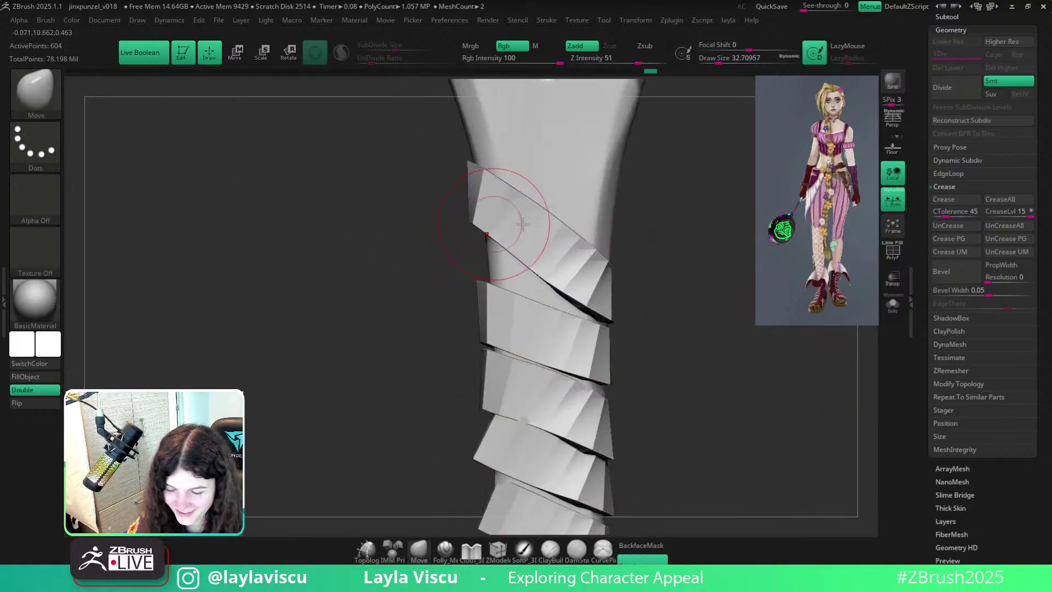
Pull the first strap's upper rim outward around the underside and one side of the handle.
mouse_move(523, 224)
right_mouse_down()
mouse_move(625, 291)
mouse_move(618, 272)
mouse_move(620, 310)
mouse_move(600, 325)
right_mouse_up()
key("shift+f")
left_click_drag(568, 314, 586, 318)
right_click_drag(638, 310, 604, 331)
key("s")
left_click(575, 313)
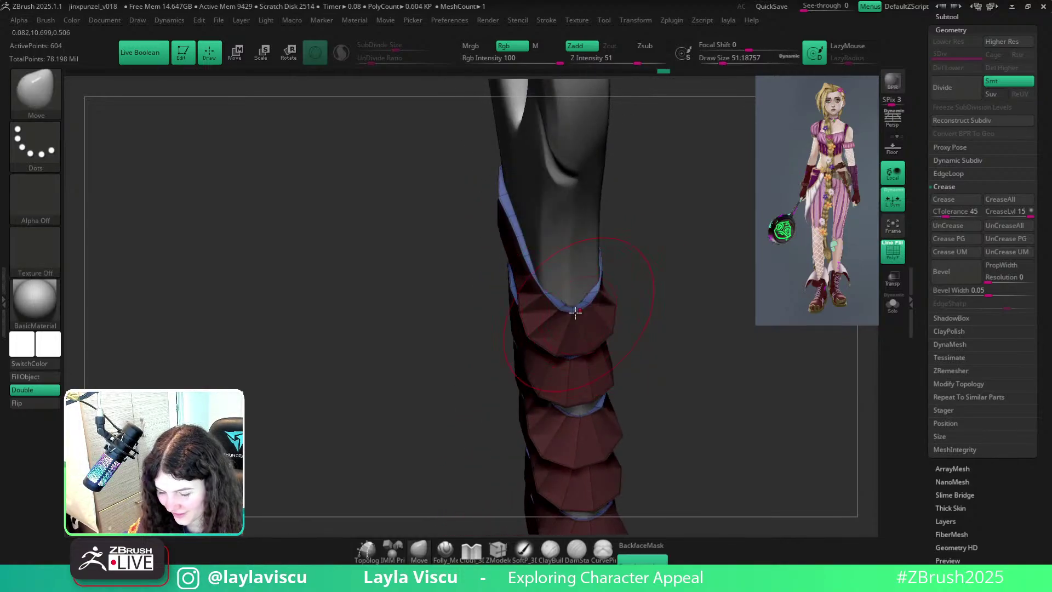
key("s")
left_click_drag(602, 278, 621, 279)
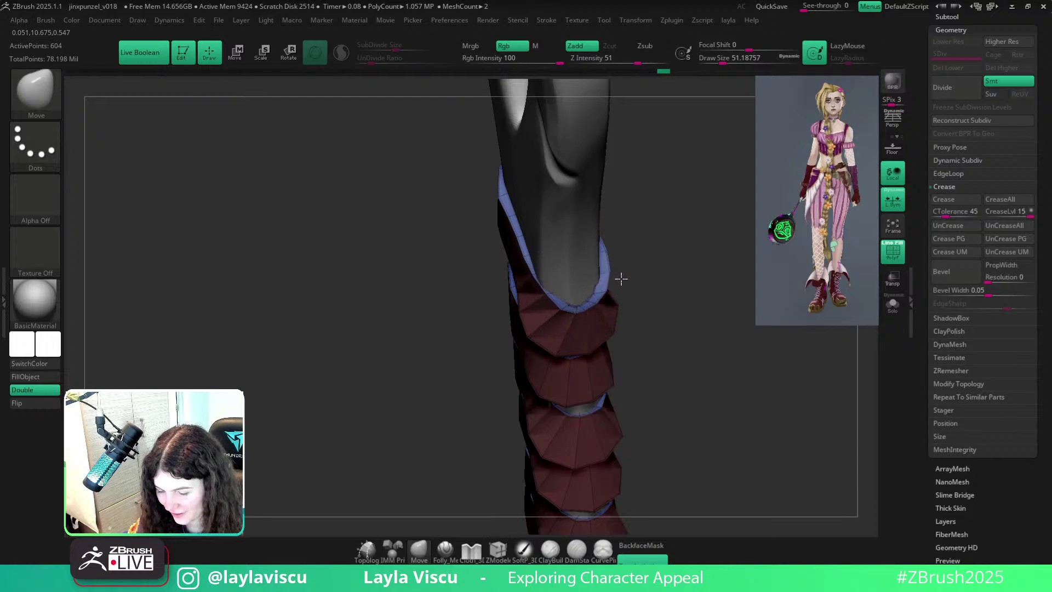
Widen the first strap's rim on the opposite side of the handle up to its upper corner.
left_click_drag(544, 284, 519, 296)
key("s")
left_click(516, 241)
left_click_drag(520, 244, 509, 237)
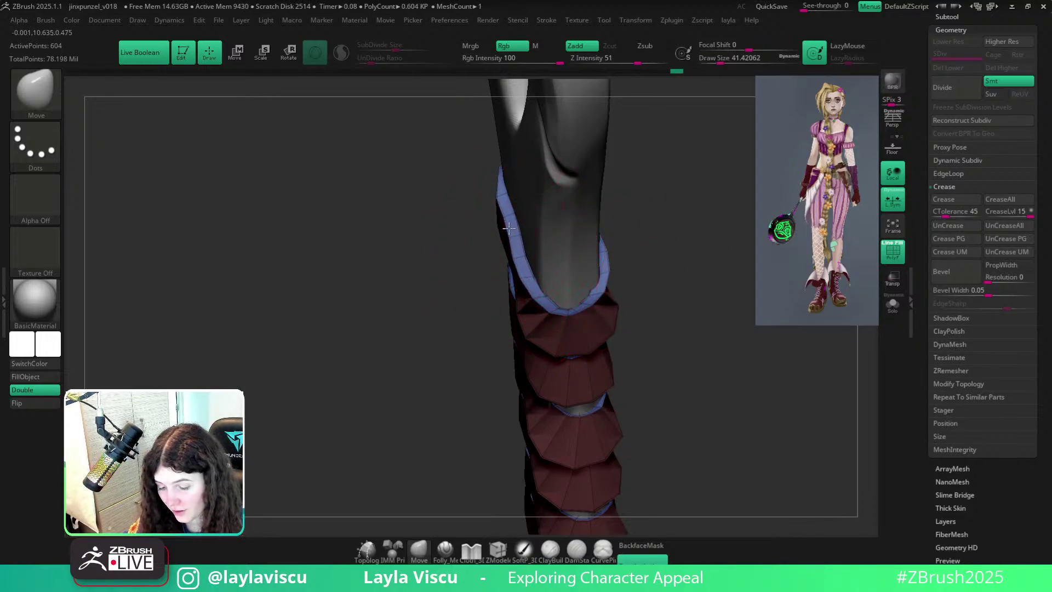
mouse_move(687, 217)
right_mouse_down()
mouse_move(653, 225)
mouse_move(666, 204)
right_mouse_up()
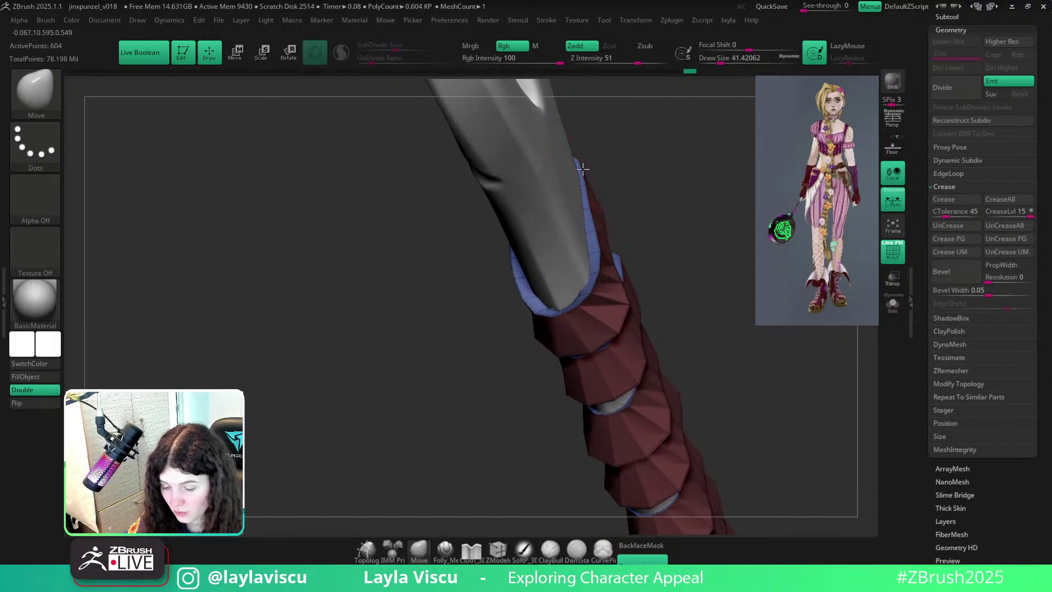
mouse_move(584, 171)
left_mouse_down()
mouse_move(593, 163)
mouse_move(587, 169)
left_mouse_up()
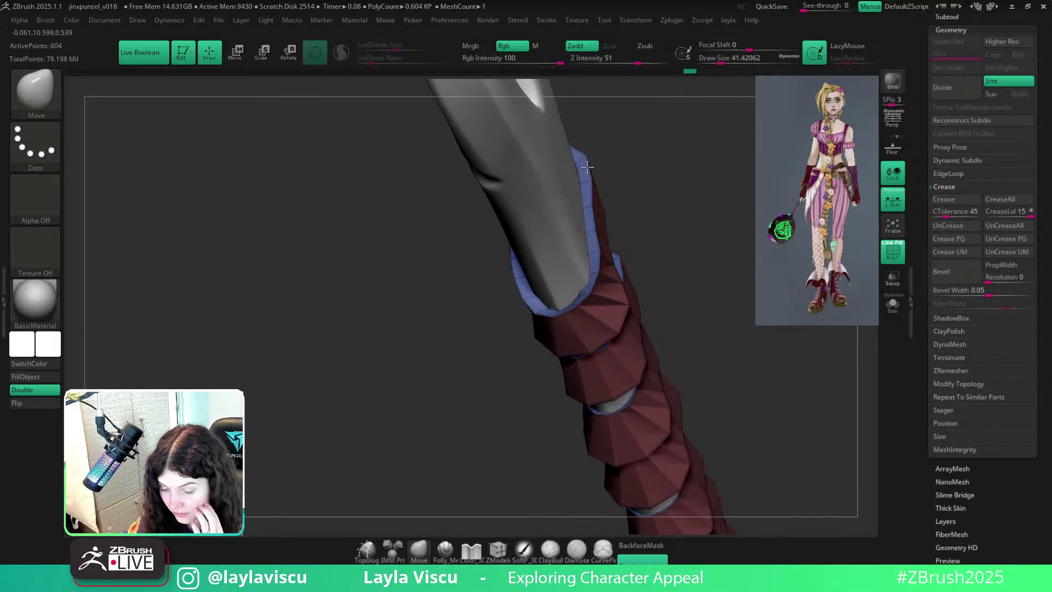
Shape the front of the first strap with the Move brush and check its surface with the polygroup display off.
right_click_drag(655, 222, 719, 331)
key("shift+f")
key("shift+f")
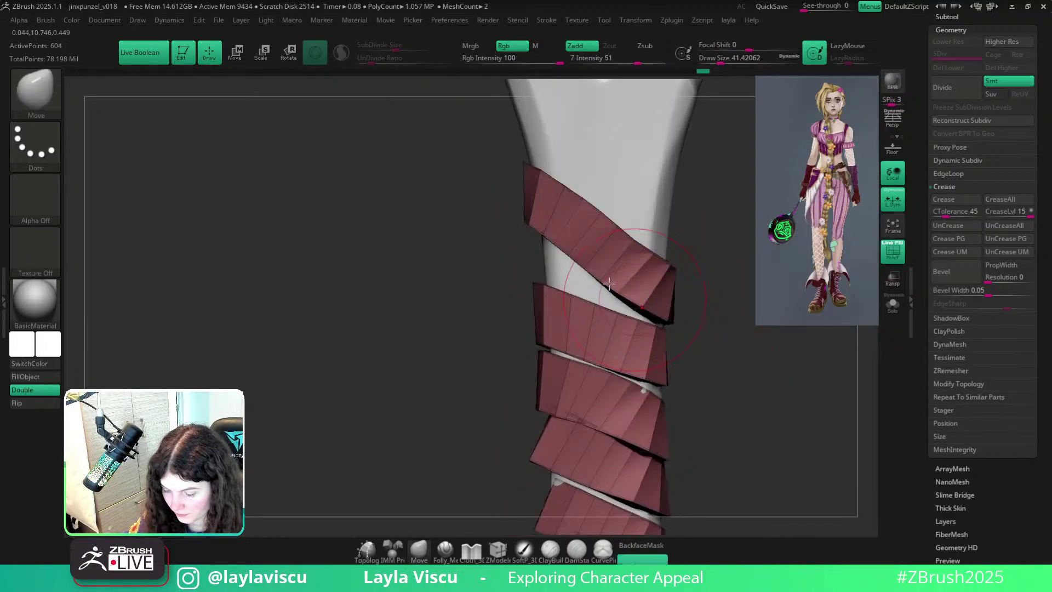
left_click_drag(583, 214, 572, 221)
key("shift+f")
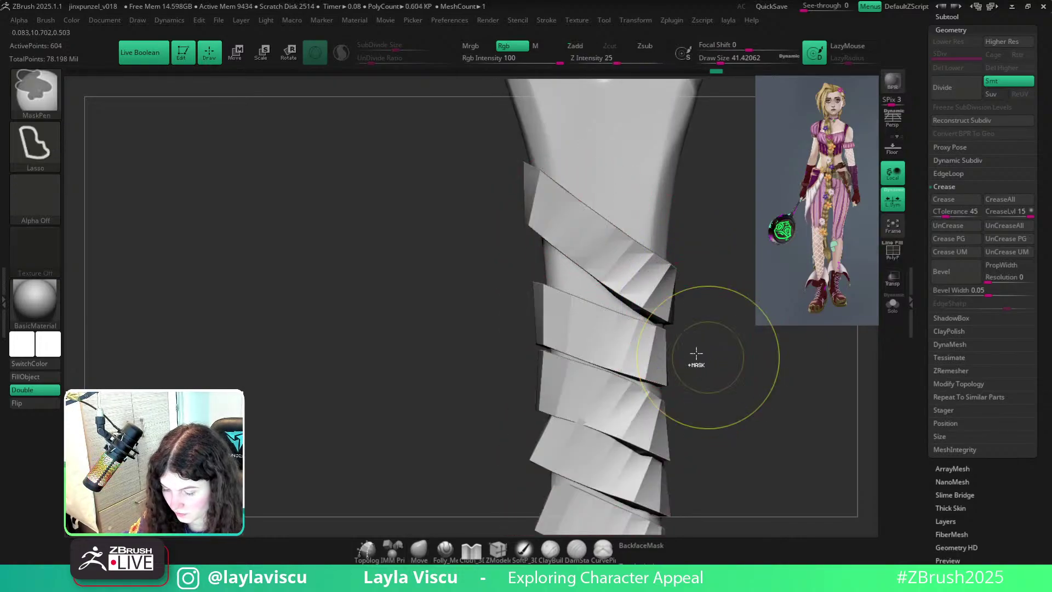
Adjust the straps along the middle of the handle with the Move brush at a draw size of about 71.
right_click_drag(695, 355, 640, 355, "ctrl")
right_click_drag(523, 273, 521, 320, "ctrl")
key("shift+f")
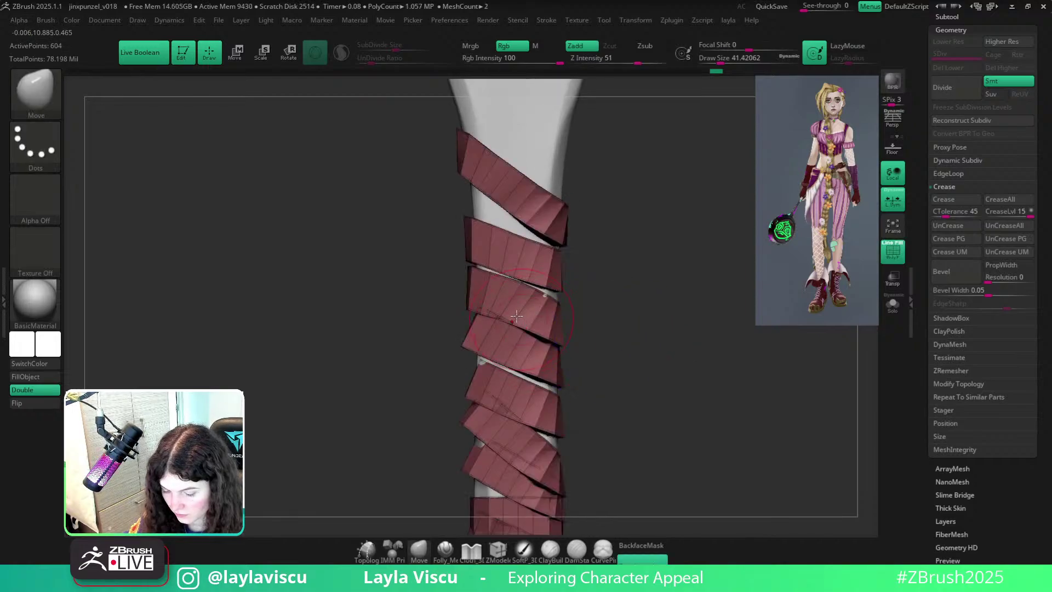
key("s")
left_click_drag(496, 313, 503, 311)
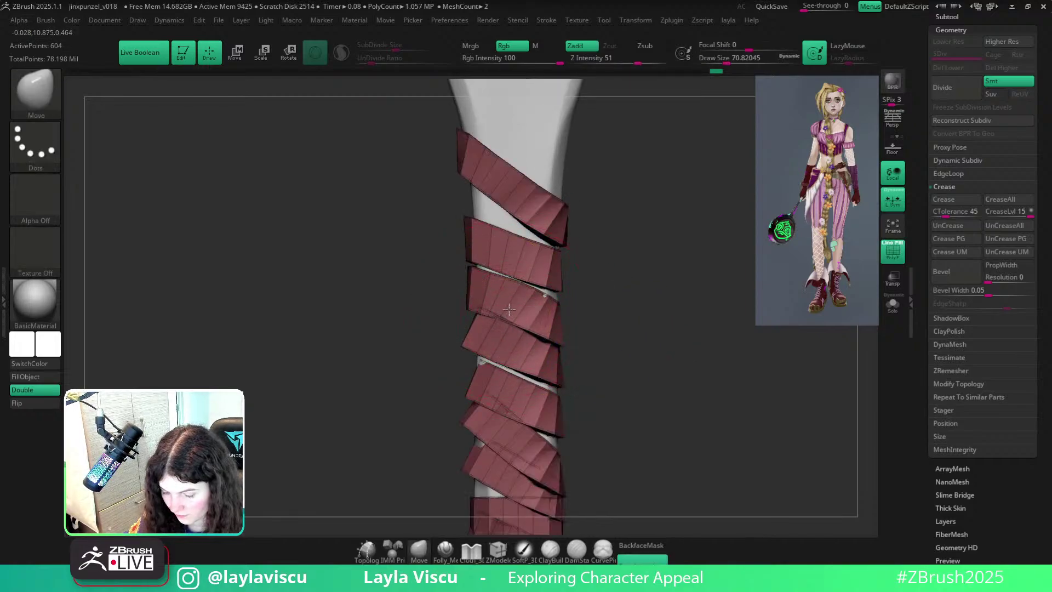
right_click_drag(509, 309, 572, 331, "ctrl")
left_click_drag(572, 331, 575, 342)
mouse_move(620, 346)
right_mouse_down()
mouse_move(589, 359)
mouse_move(627, 347)
mouse_move(637, 372)
mouse_move(537, 313)
mouse_move(657, 308)
mouse_move(682, 255)
mouse_move(644, 361)
mouse_move(636, 288)
right_mouse_up()
Fit the strap edges on the handle's underside at a draw size of about 31 and check the wrap with the polygroup display off.
key("s")
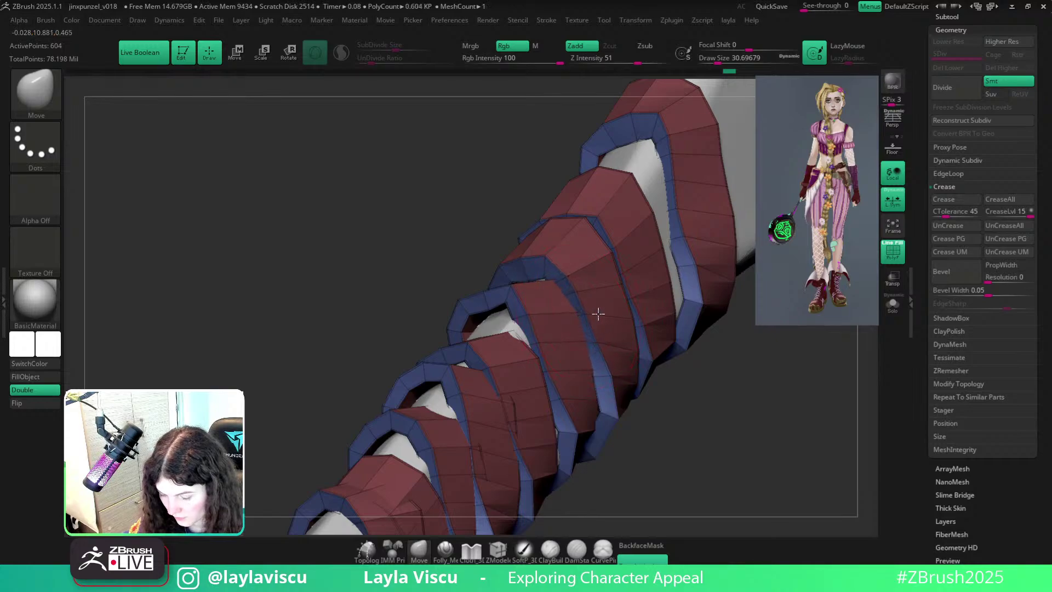
left_click_drag(714, 362, 701, 288)
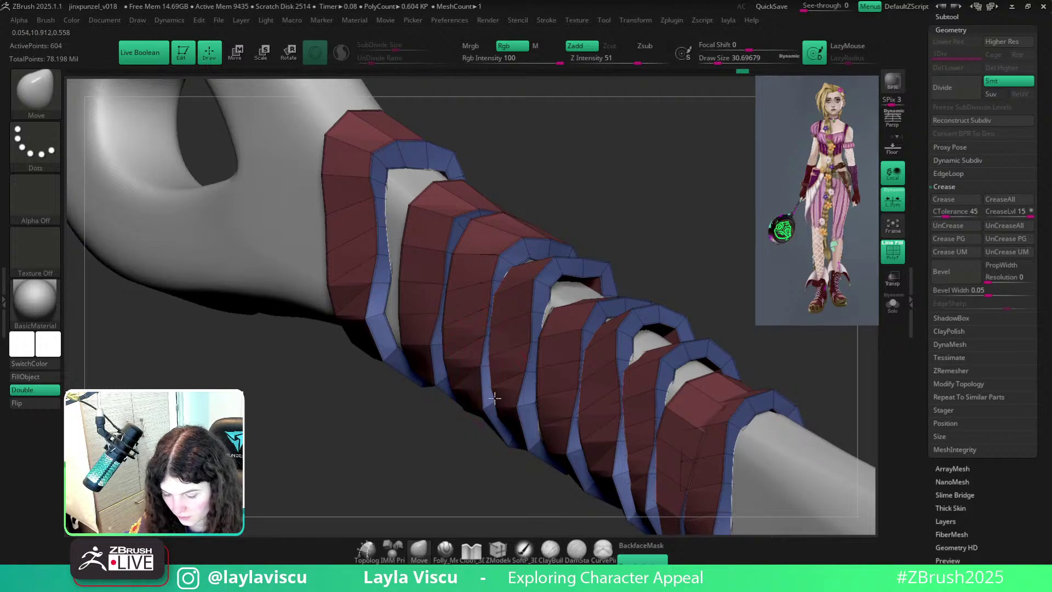
left_click_drag(446, 435, 565, 289)
key("shift+f")
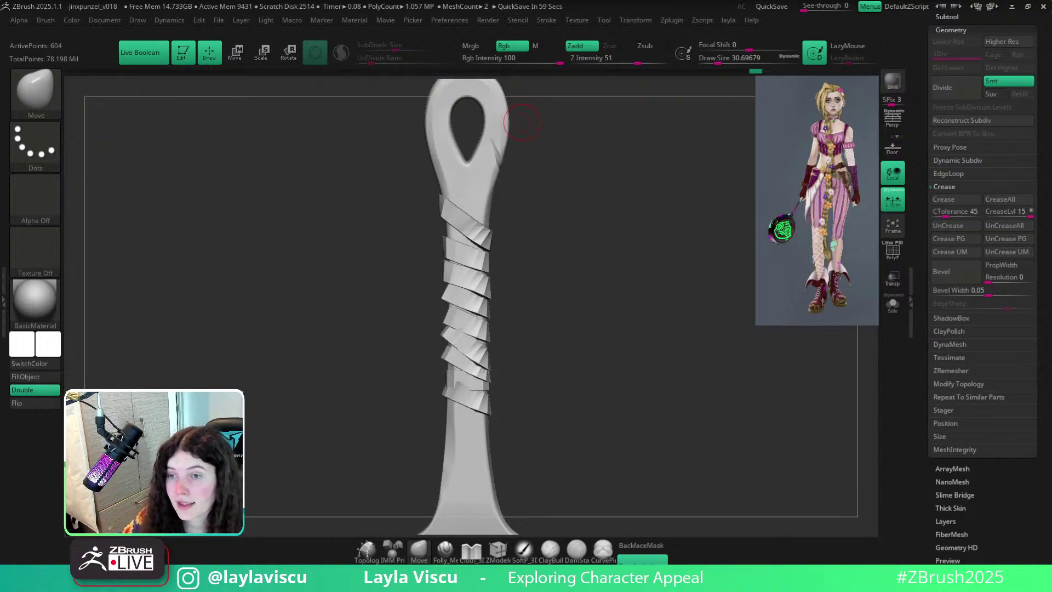
left_click_drag(669, 369, 482, 333)
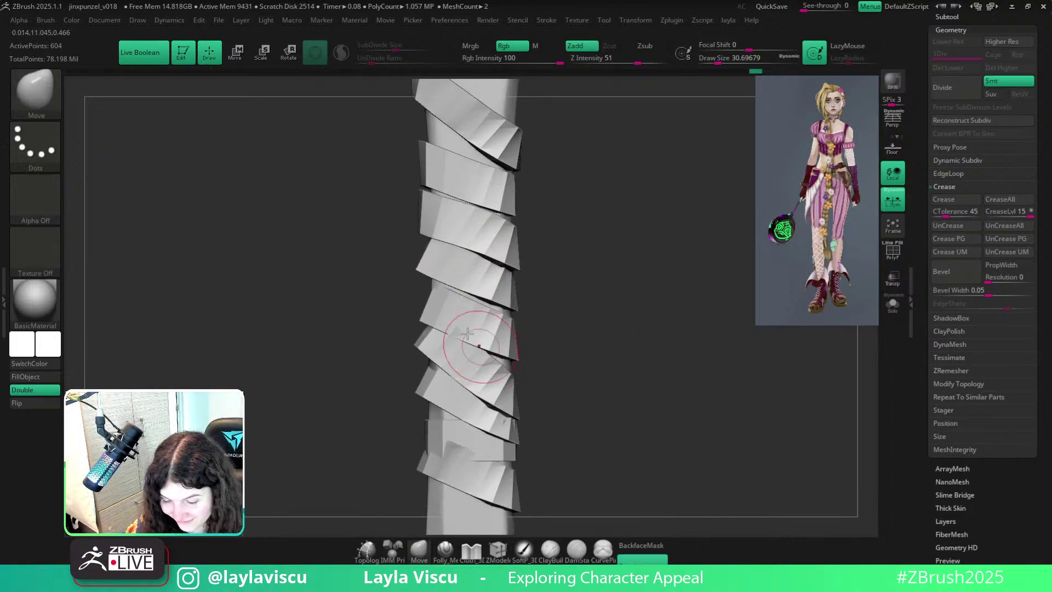
Give each separate strap on the handle its own polygroup with Auto Groups.
key("shift+f")
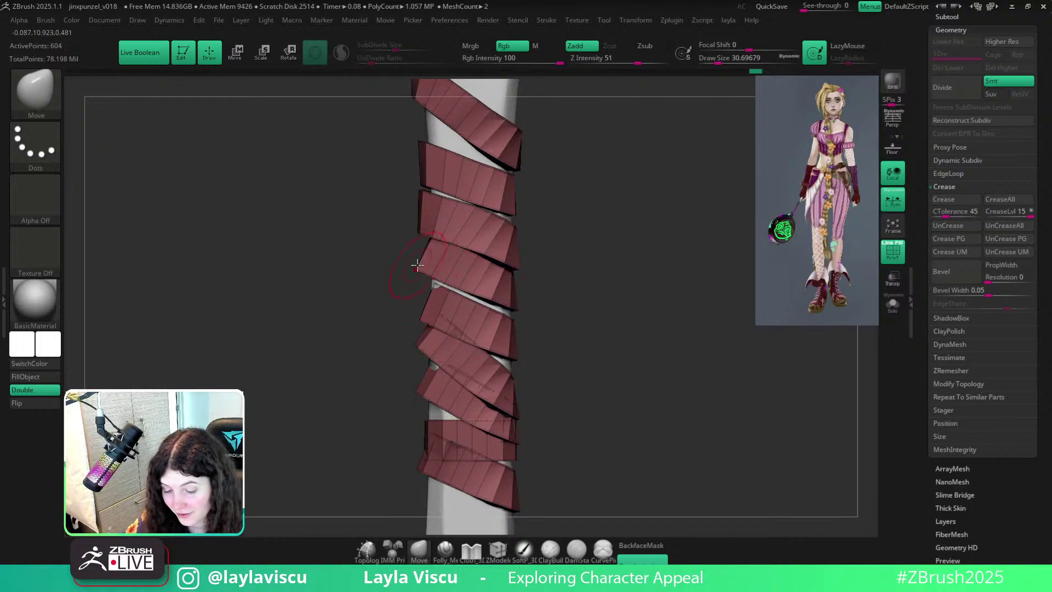
mouse_move(422, 293)
left_mouse_down()
mouse_move(347, 320)
mouse_move(382, 316)
mouse_move(390, 345)
mouse_move(406, 346)
left_mouse_up()
key("s")
left_click_drag(548, 273, 542, 275)
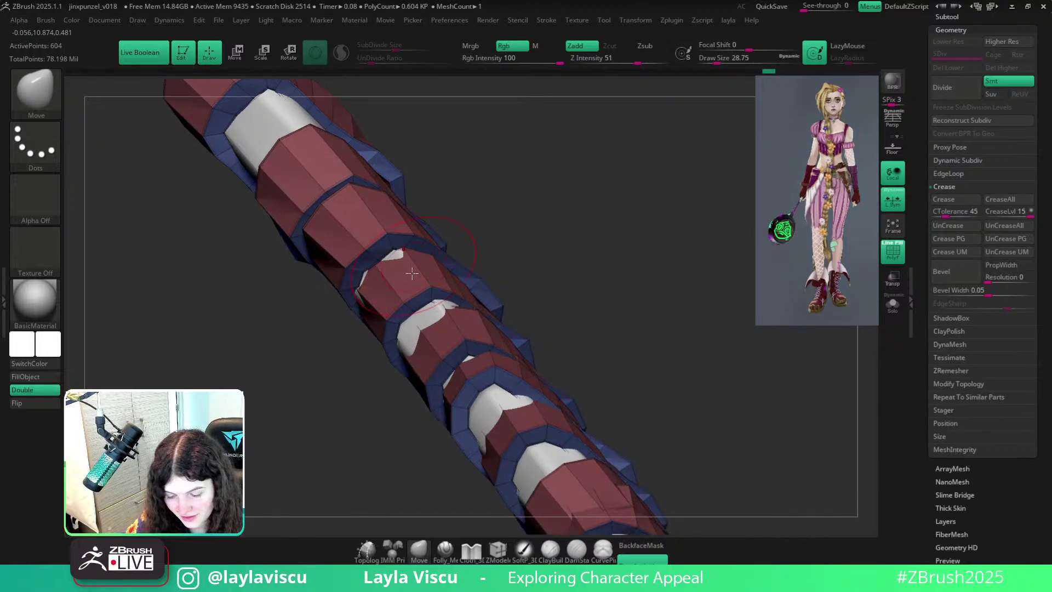
key("2")
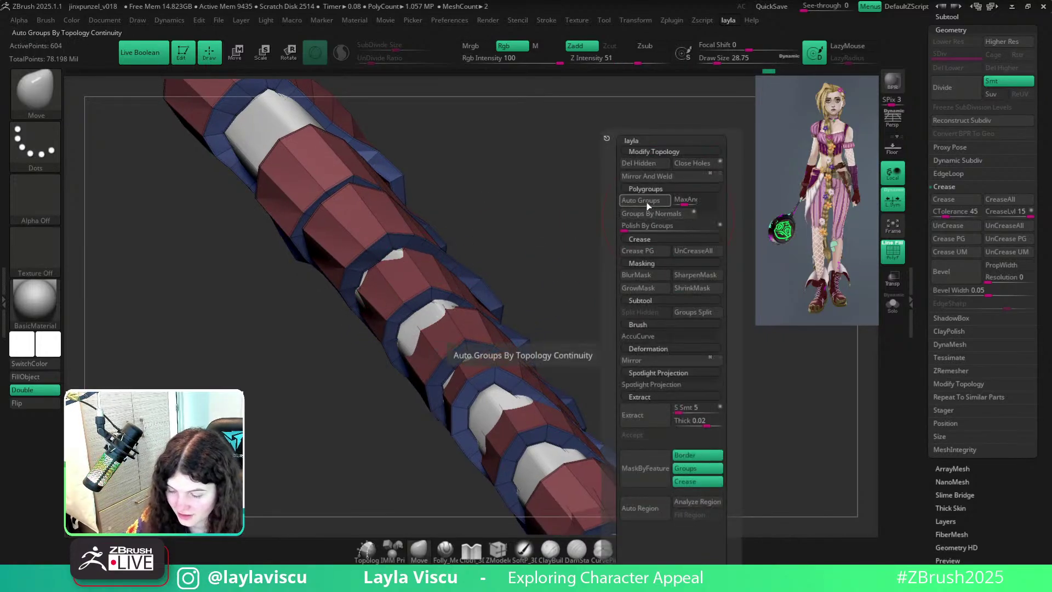
left_click(647, 205)
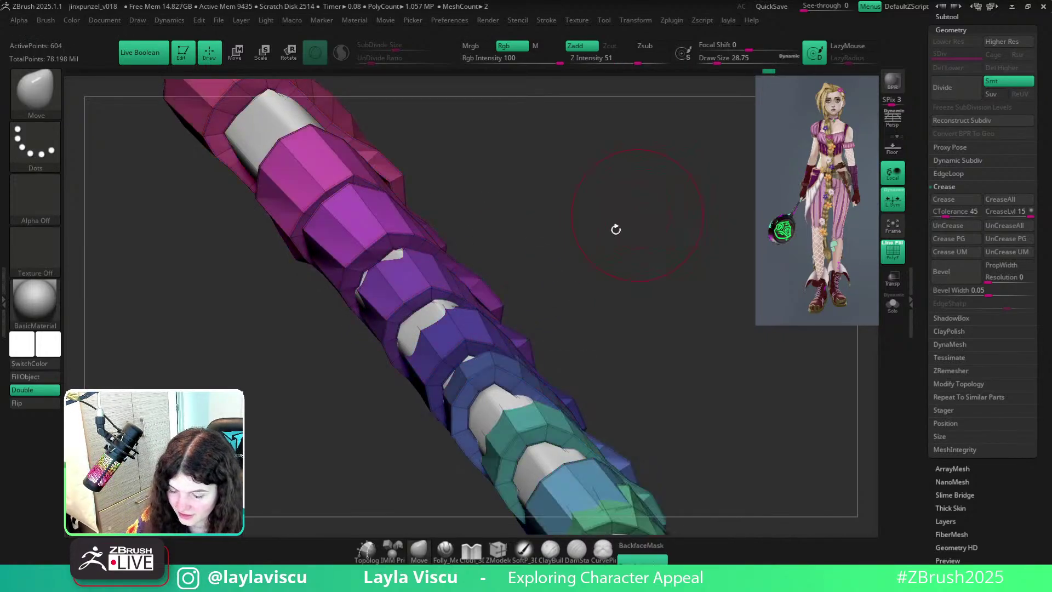
Isolate the purple strap to fit it around the handle, restore the other straps, and check the wrap without polygroup colours.
left_click(419, 294, "ctrl+shift")
mouse_move(474, 202)
left_mouse_down()
mouse_move(517, 208)
mouse_move(514, 230)
mouse_move(456, 238)
mouse_move(522, 298)
mouse_move(614, 348)
mouse_move(541, 321)
left_mouse_up()
left_click(515, 230, "ctrl+shift")
key("shift+f")
mouse_move(541, 321)
right_mouse_down("ctrl")
mouse_move(624, 308)
mouse_move(528, 312)
mouse_move(492, 388)
right_mouse_up("ctrl")
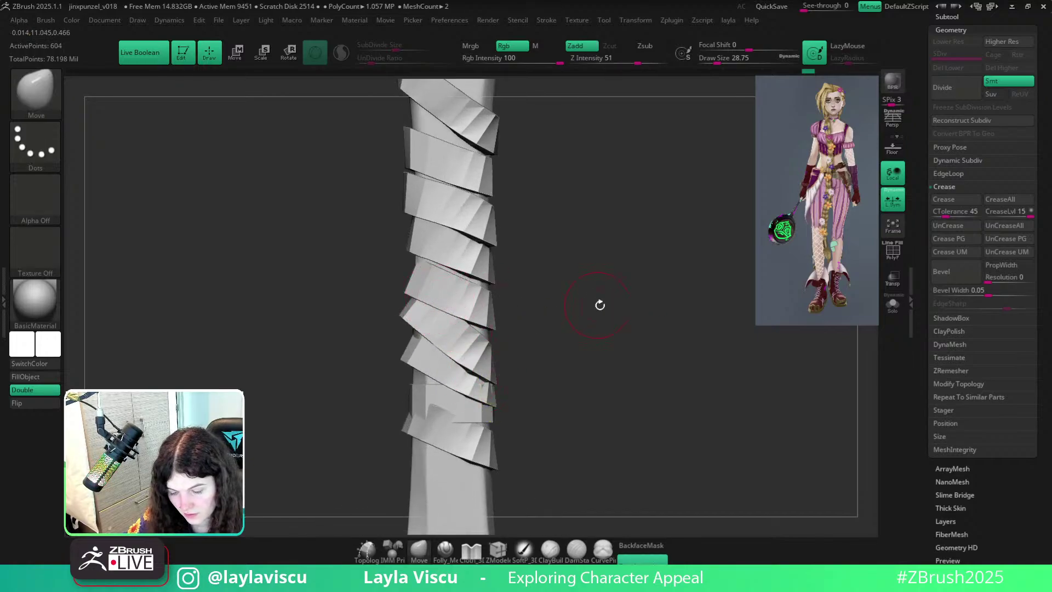
Shift the violet and blue straps along the handle to even their spacing, using the Move brush at a draw size of about 172.
key("shift+f")
left_click_drag(406, 256, 456, 328)
key("s")
left_click_drag(347, 297, 365, 297)
left_click_drag(363, 296, 362, 291)
mouse_move(490, 205)
left_mouse_down()
mouse_move(535, 284)
mouse_move(574, 265)
mouse_move(651, 265)
mouse_move(505, 346)
mouse_move(488, 310)
left_mouse_up()
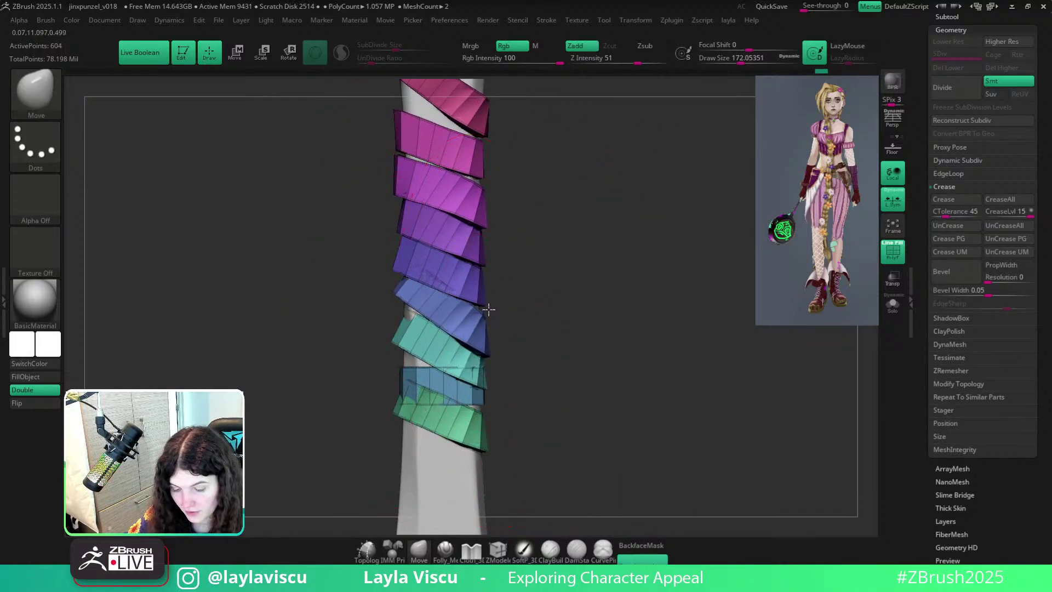
Reshape the blue strap's side corners around the handle with the Move brush, reducing the draw size to about 59.
left_click_drag(393, 293, 388, 298)
key("s")
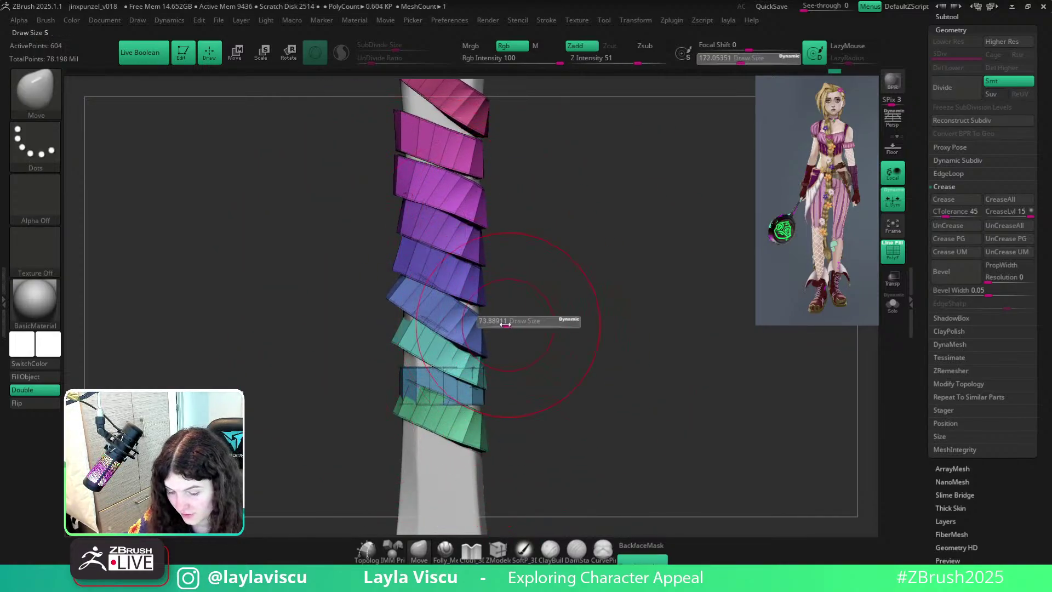
left_click(501, 324)
mouse_move(485, 322)
left_mouse_down()
mouse_move(652, 305)
mouse_move(589, 298)
mouse_move(642, 310)
mouse_move(602, 280)
left_mouse_up()
key("s")
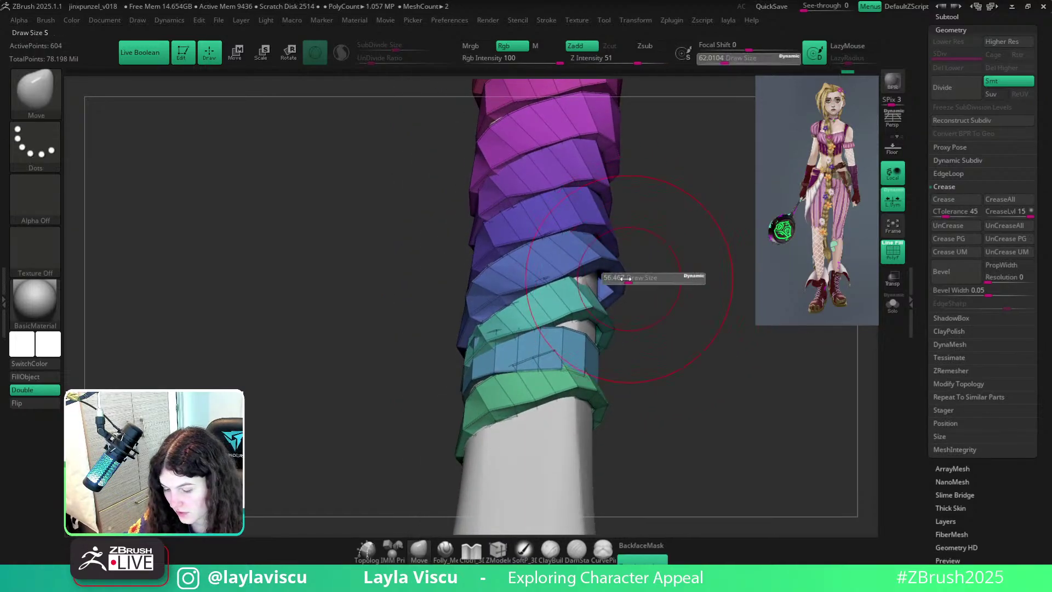
left_click(604, 283)
key("s")
left_click(623, 287)
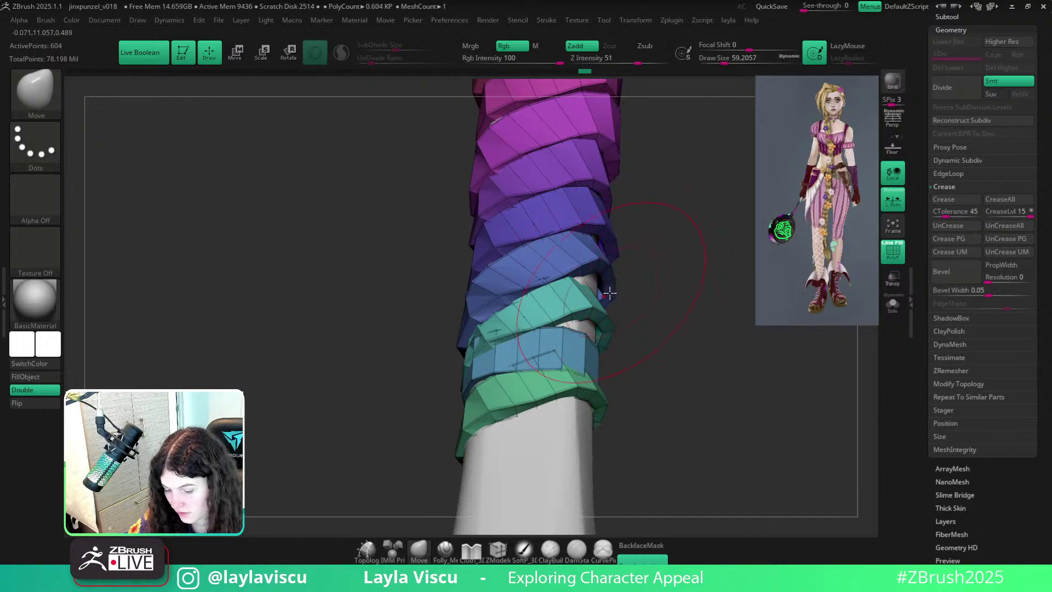
mouse_move(597, 293)
left_mouse_down()
mouse_move(620, 324)
mouse_move(607, 254)
mouse_move(633, 243)
left_mouse_up()
Isolate the blue strap to inspect its fit, restore all straps, and refine its edge at a draw size of about 44.
left_click(617, 255, "ctrl+shift")
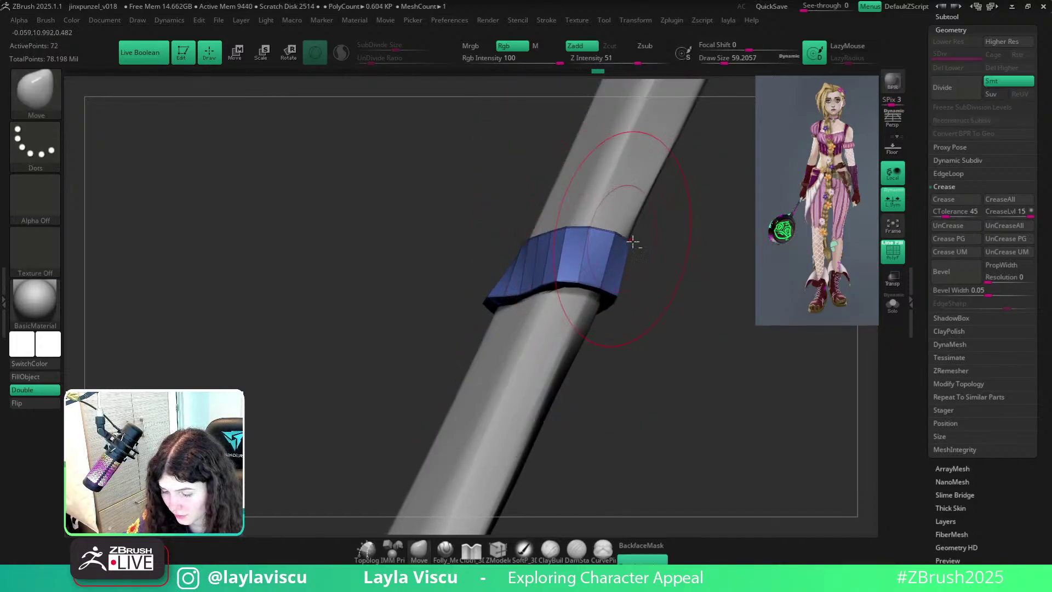
left_click(696, 281, "ctrl+shift")
left_click_drag(696, 280, 665, 323)
key("s")
left_click(546, 328)
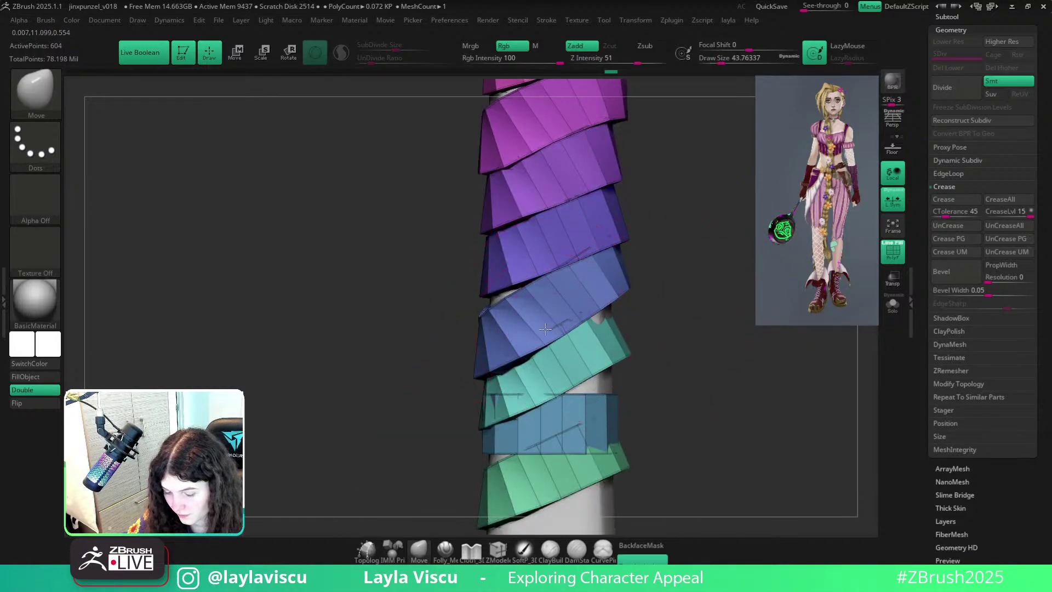
left_click_drag(659, 319, 681, 320)
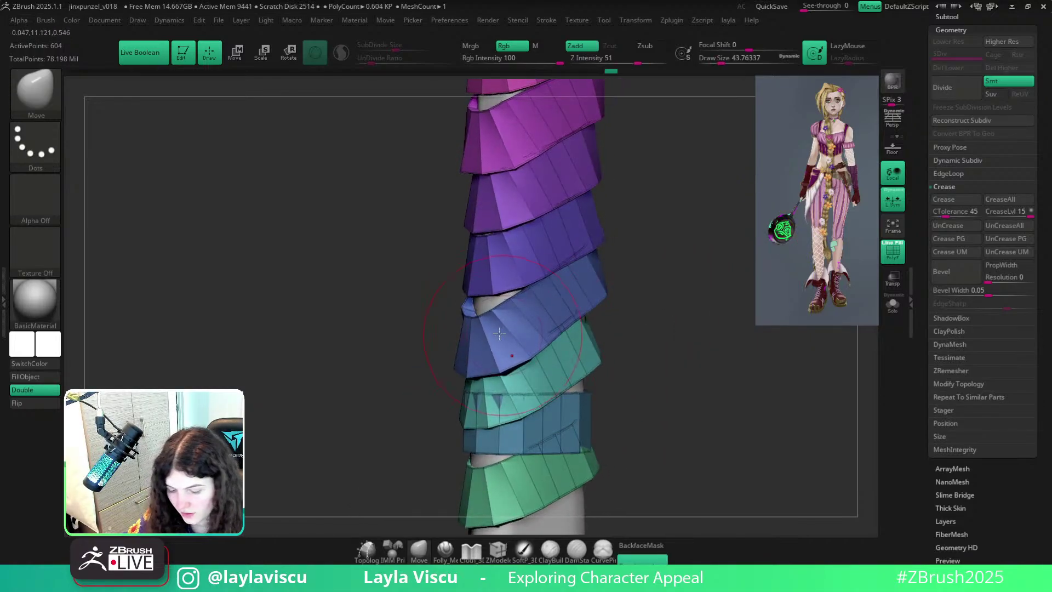
Raise the blue strap's side towards the violet strap at a draw size of about 94 and check it with the polygroup display off.
key("s")
left_click(483, 330)
left_click_drag(482, 314, 484, 286)
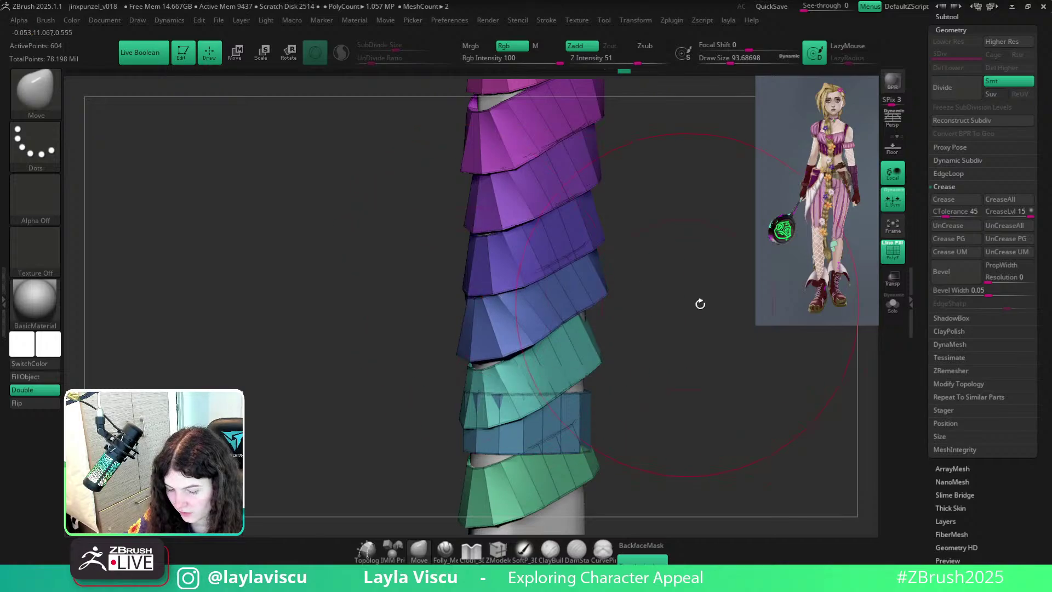
left_click_drag(701, 304, 693, 334)
key("shift+f")
left_click_drag(634, 351, 770, 363, "alt")
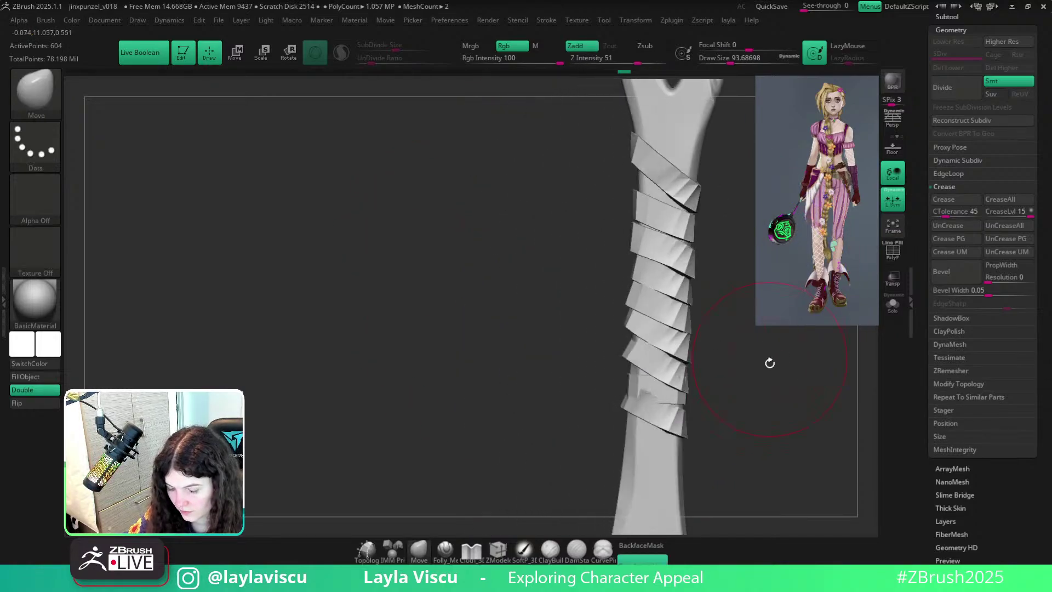
mouse_move(704, 347)
left_mouse_down("alt")
mouse_move(507, 287)
mouse_move(505, 341)
left_mouse_up("alt")
Move the lower-middle straps' front and side edges so they overlap cleanly around the handle.
left_click_drag(378, 313, 390, 294)
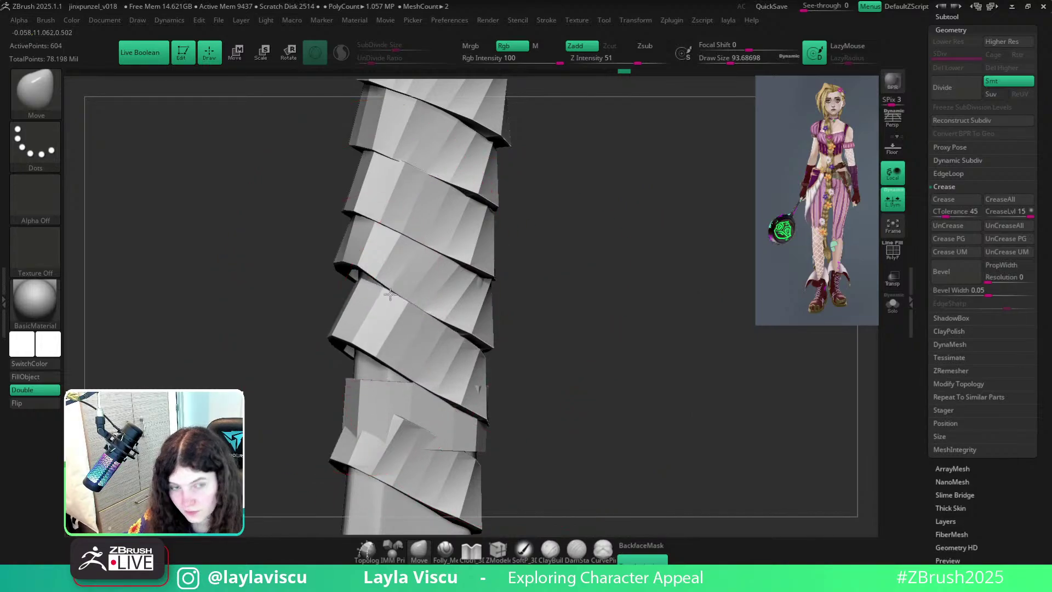
left_click_drag(541, 334, 496, 371)
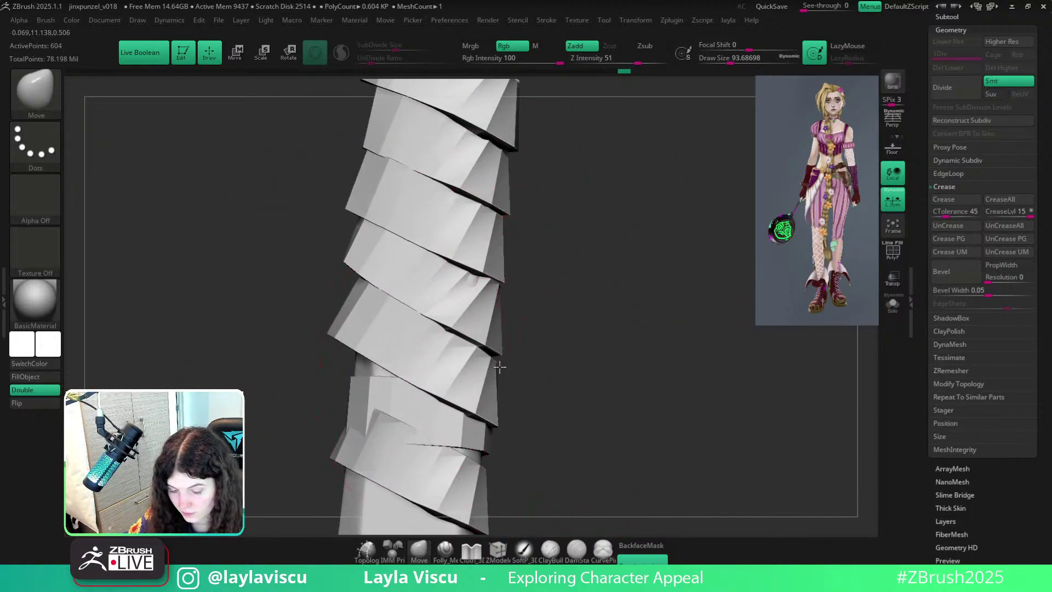
left_click_drag(497, 307, 501, 299)
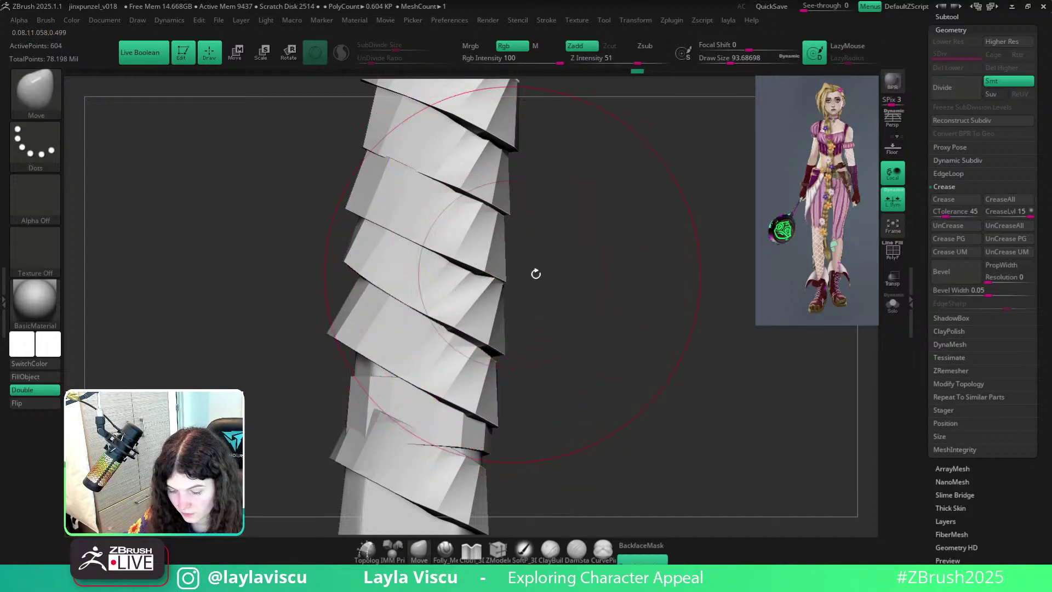
left_click_drag(536, 273, 465, 309)
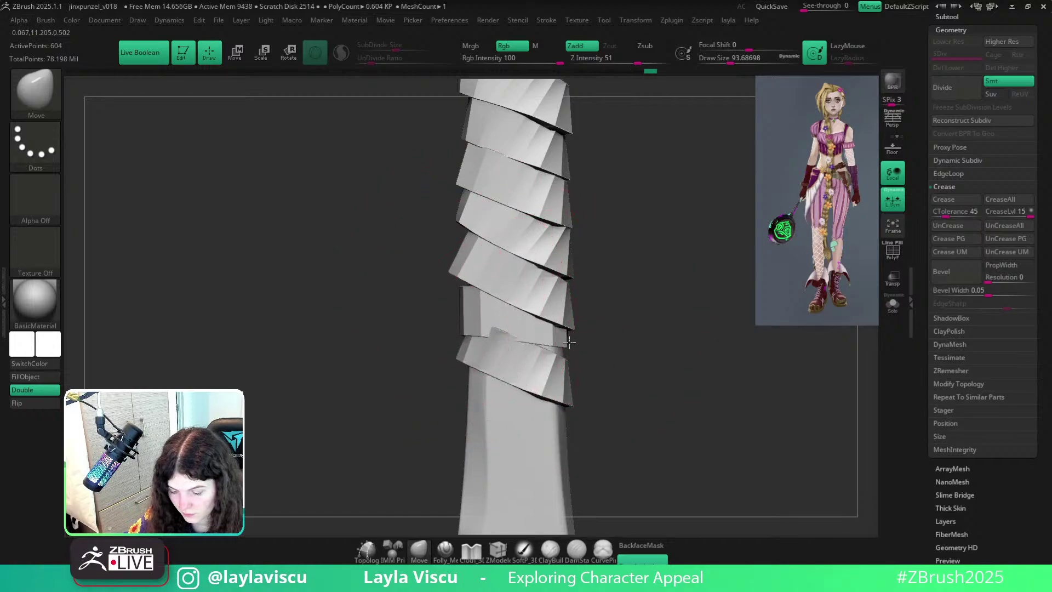
left_click_drag(612, 354, 699, 339)
Shape the straight strap's lower edge to follow the lowest strap, using the Move brush at draw sizes of about 25 and 41.
key("s")
left_click_drag(560, 328, 547, 328)
left_click_drag(622, 333, 705, 337)
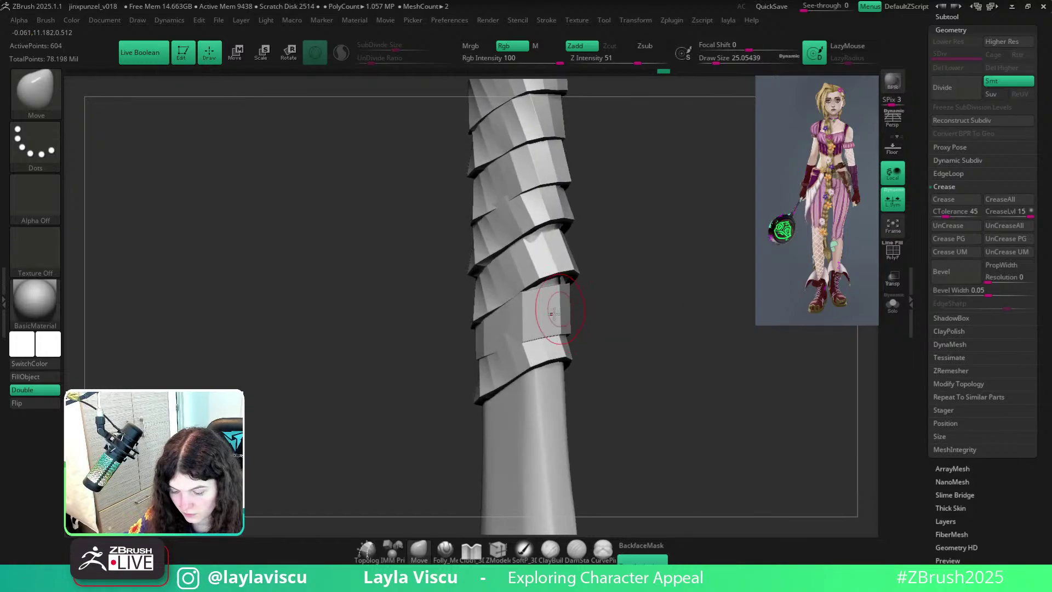
key("s")
left_click_drag(505, 340, 510, 340)
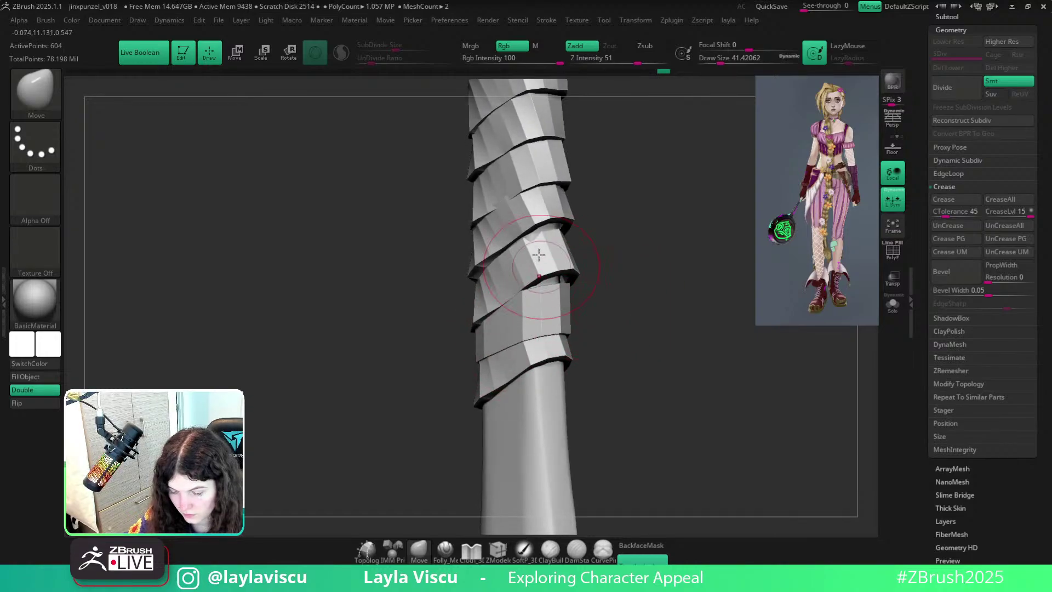
right_click_drag(546, 239, 577, 247)
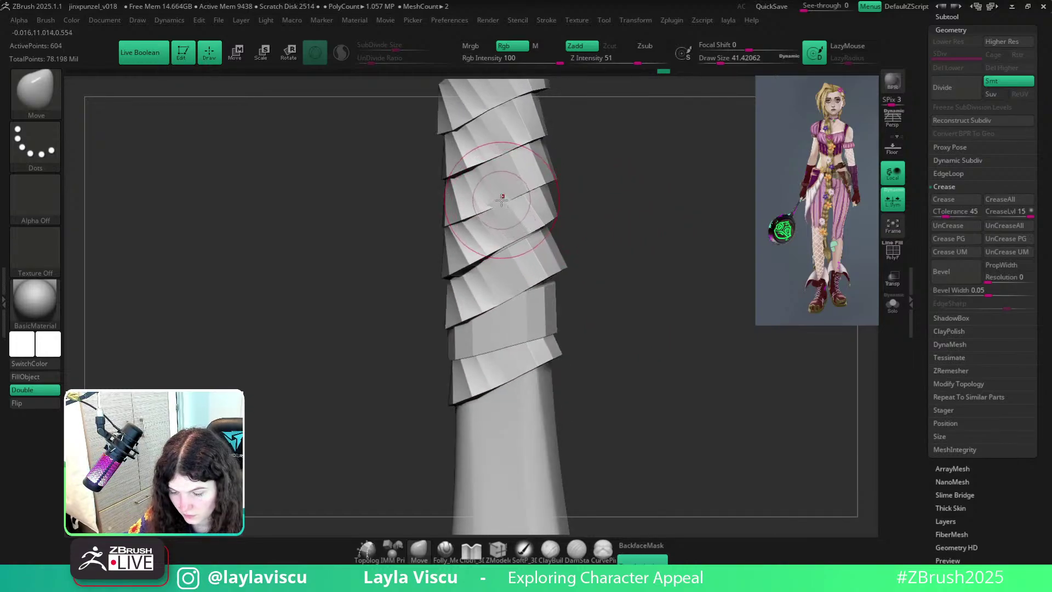
Smooth the straps with subdivision and inspect the wrap along the whole handle.
mouse_move(612, 229)
left_mouse_down()
mouse_move(683, 199)
mouse_move(585, 270)
mouse_move(618, 215)
mouse_move(540, 340)
mouse_move(476, 298)
mouse_move(592, 317)
mouse_move(543, 329)
mouse_move(601, 328)
left_mouse_up()
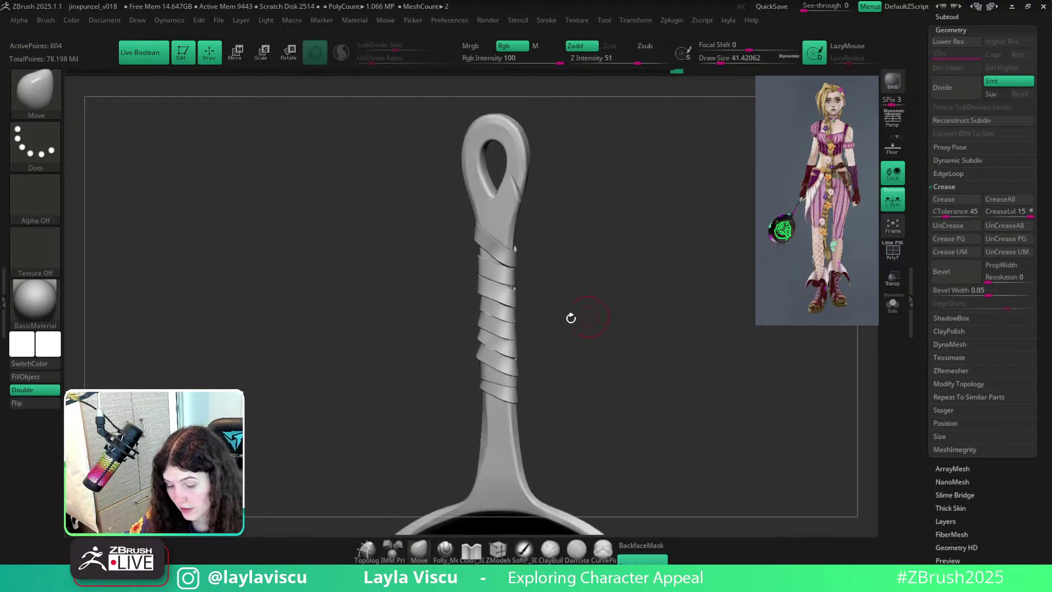
right_click_drag(505, 294, 535, 315, "ctrl")
key("shift+f")
key("shift+f")
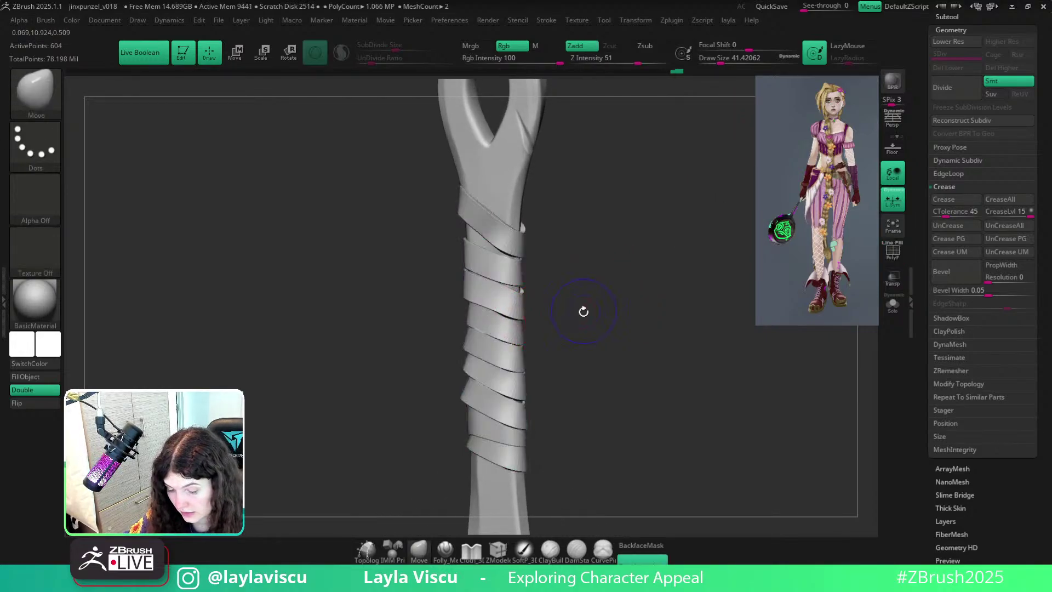
left_click_drag(583, 311, 531, 331)
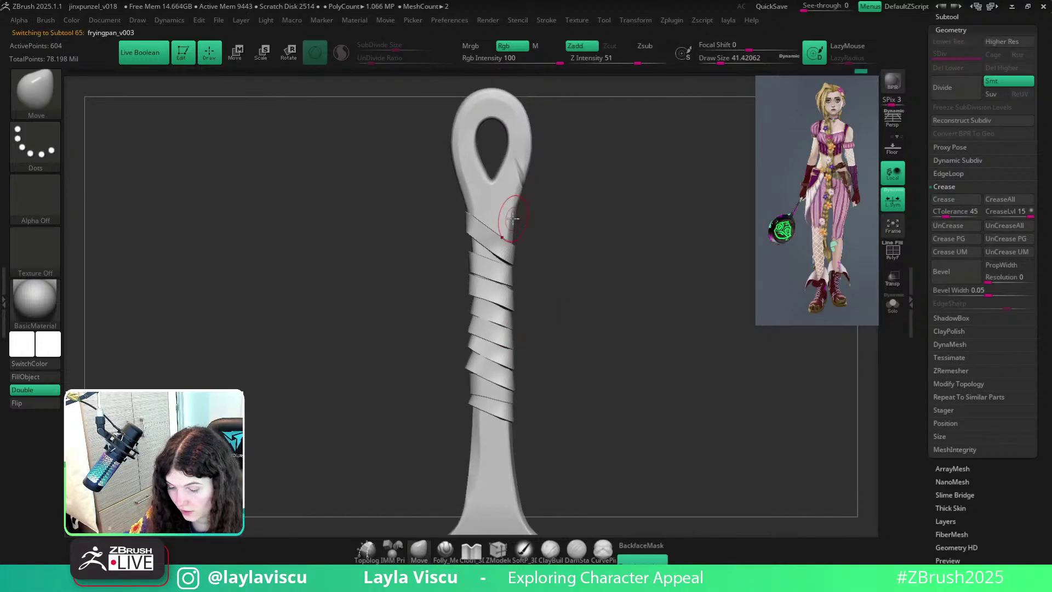
Select the frying pan subtool fryingpan_v003 and duplicate it.
key("shift+f")
left_click_drag(955, 19, 954, 28)
left_click(953, 28)
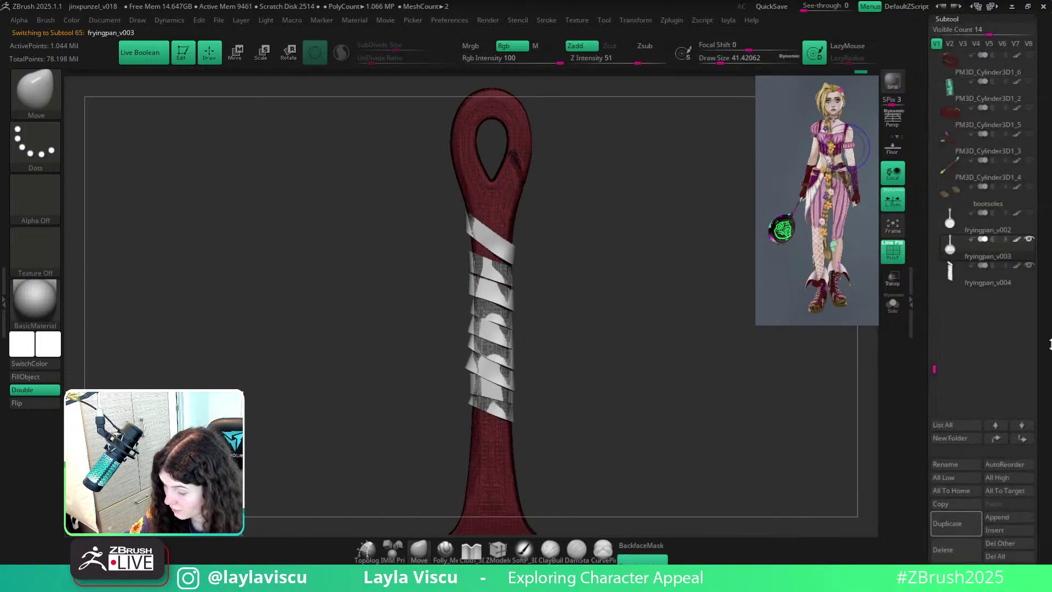
key("ctrl+shift+d")
left_click_drag(1050, 371, 1044, 69)
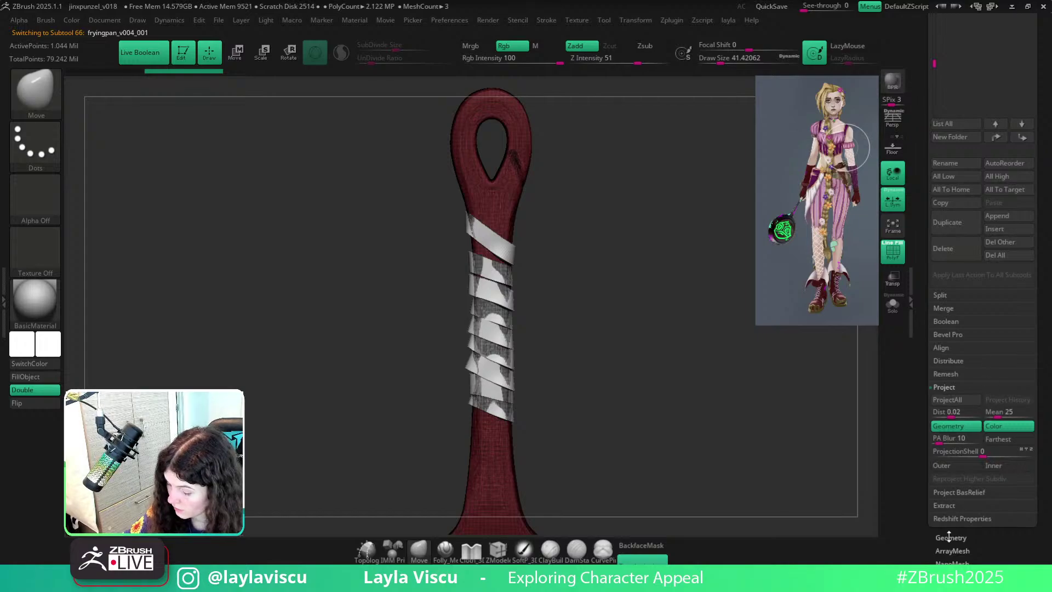
left_click_drag(949, 536, 950, 524)
Slice the duplicated frying pan handle with three crosswise SliceCurve cuts along the section beneath the straps.
left_click(891, 308)
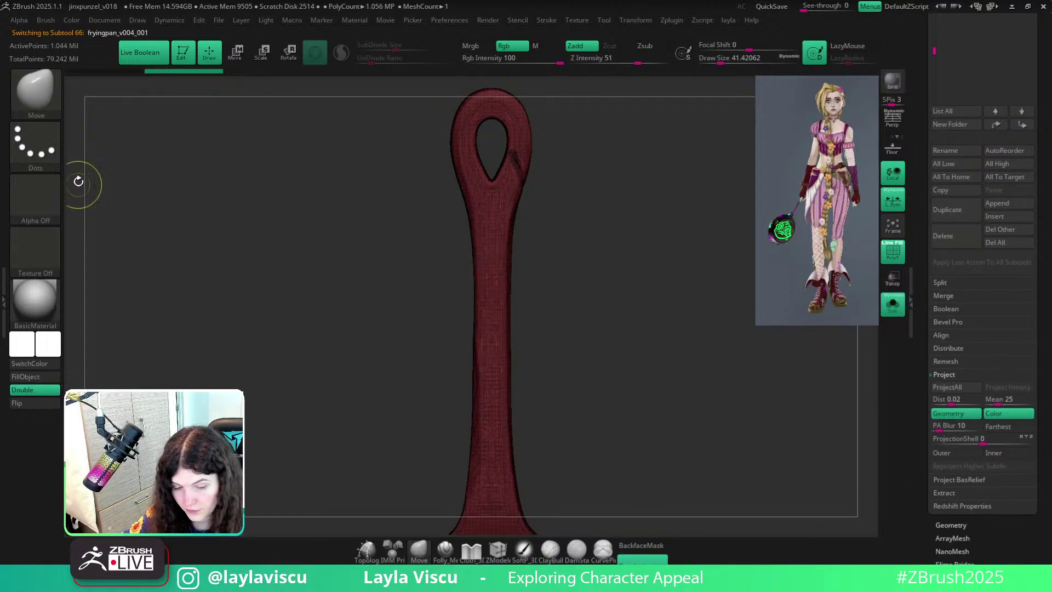
left_click(27, 93, "ctrl+shift")
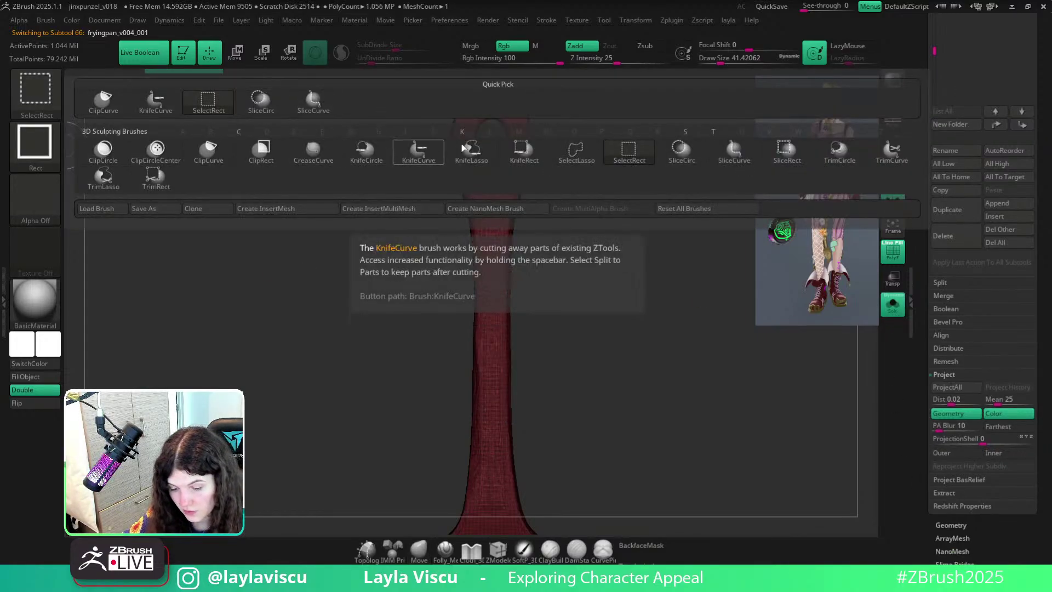
left_click(893, 305)
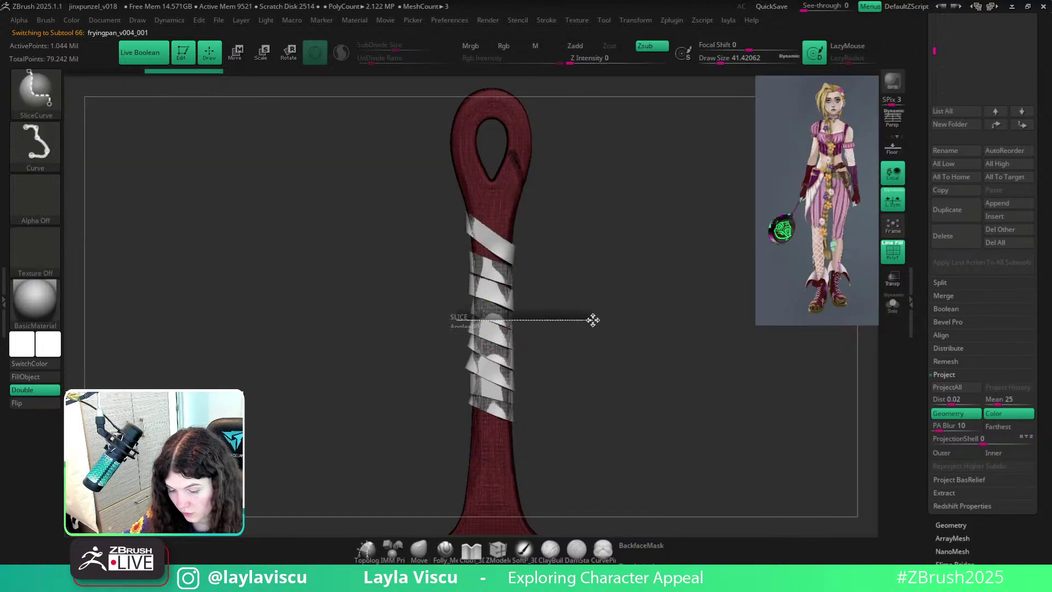
left_click_drag(596, 318, 596, 317, "ctrl+shift")
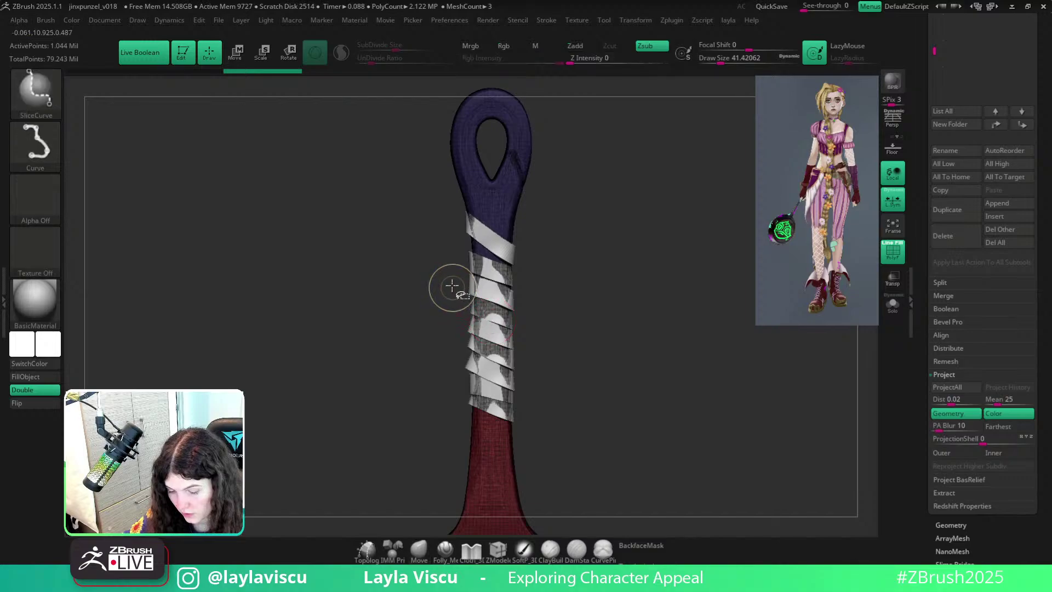
left_click_drag(554, 289, 555, 289, "ctrl+shift")
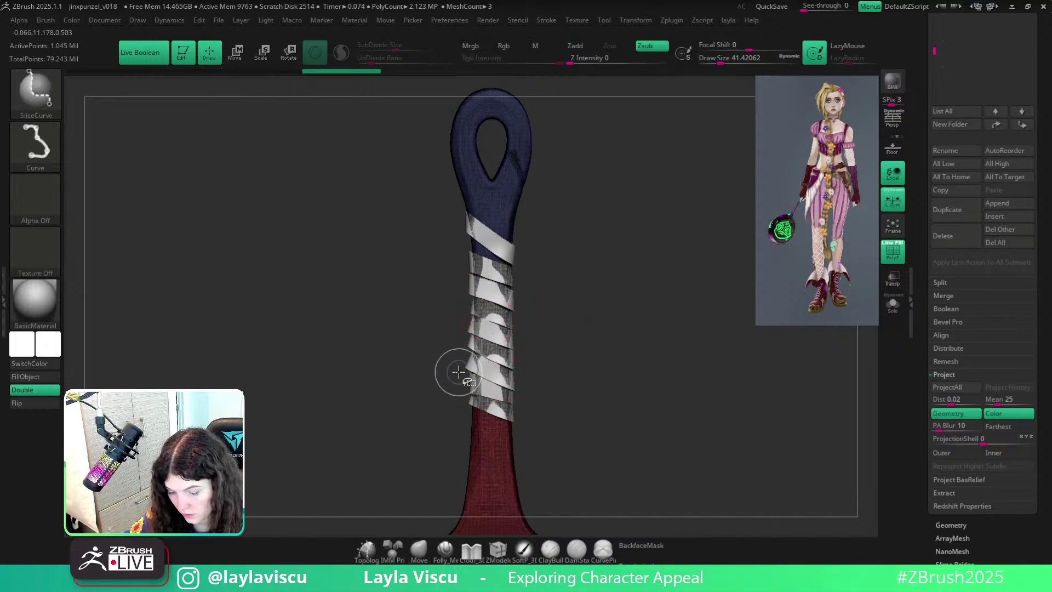
mouse_move(458, 373)
left_mouse_down("ctrl+shift")
mouse_move(581, 387)
mouse_move(624, 359)
mouse_move(630, 382)
left_mouse_up("ctrl+shift")
left_click(893, 305)
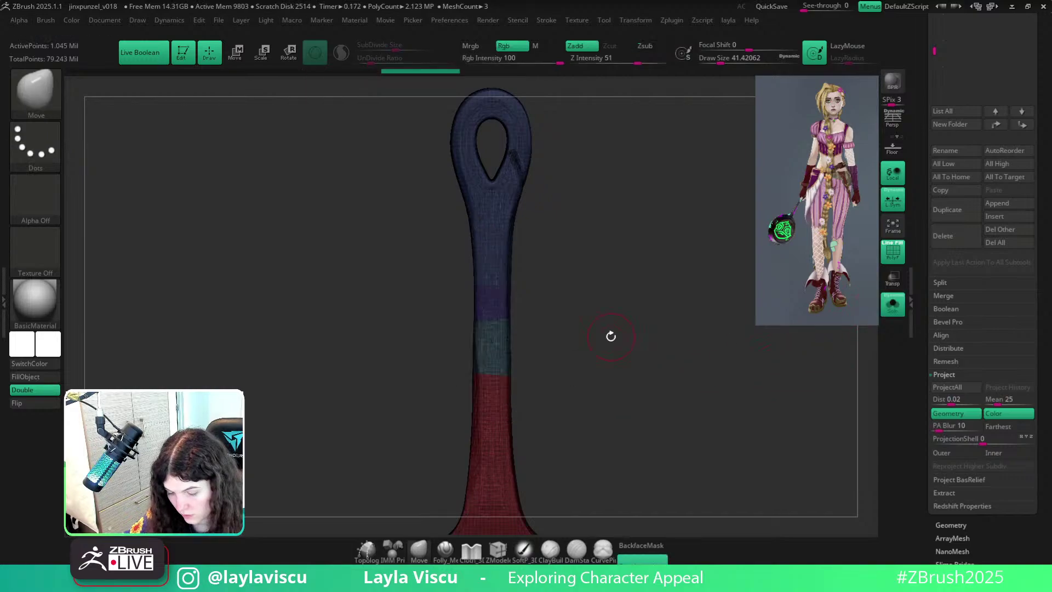
Frame the handle's cut borders with curves and generate CurveStrapSnap bands along all three.
left_click(548, 20)
left_click(633, 318)
key("b")
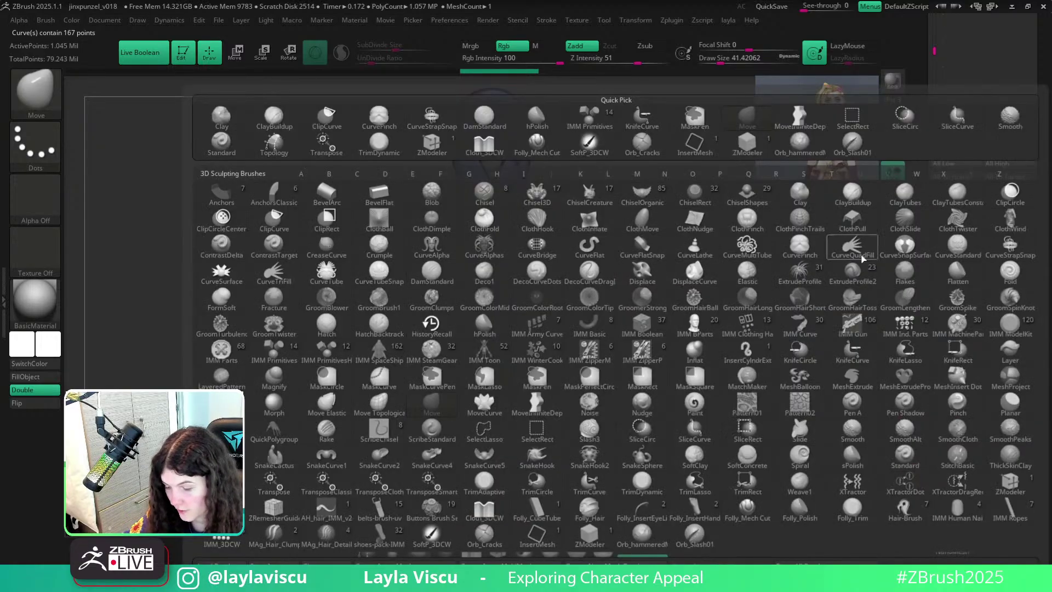
left_click(1008, 245)
left_click(521, 296)
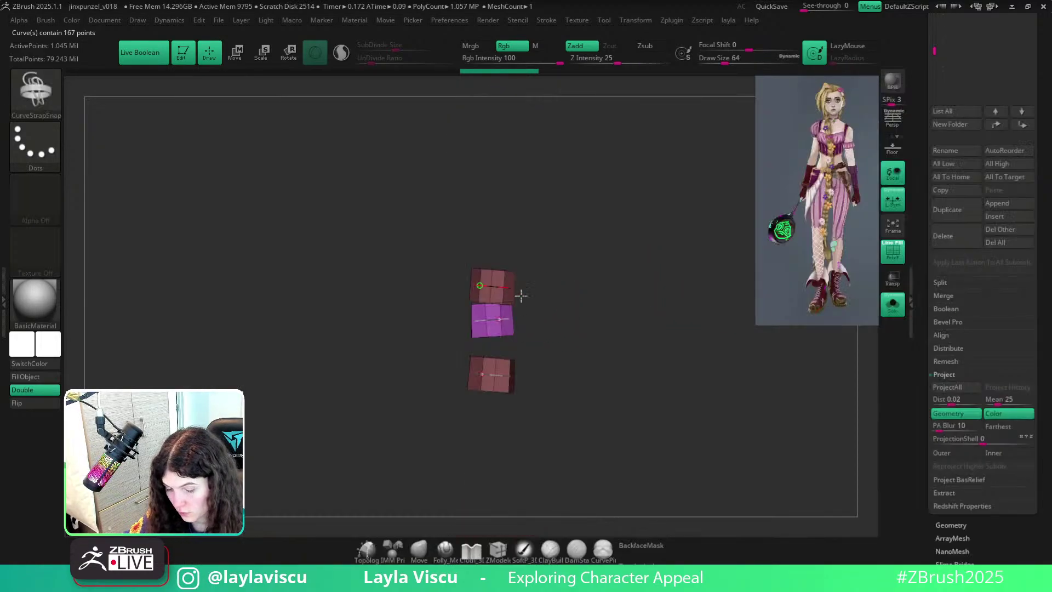
left_click(893, 305)
Narrow the three new bands by setting the CurveStrapSnap draw size to about 23.
key("s")
left_click_drag(538, 302, 545, 302)
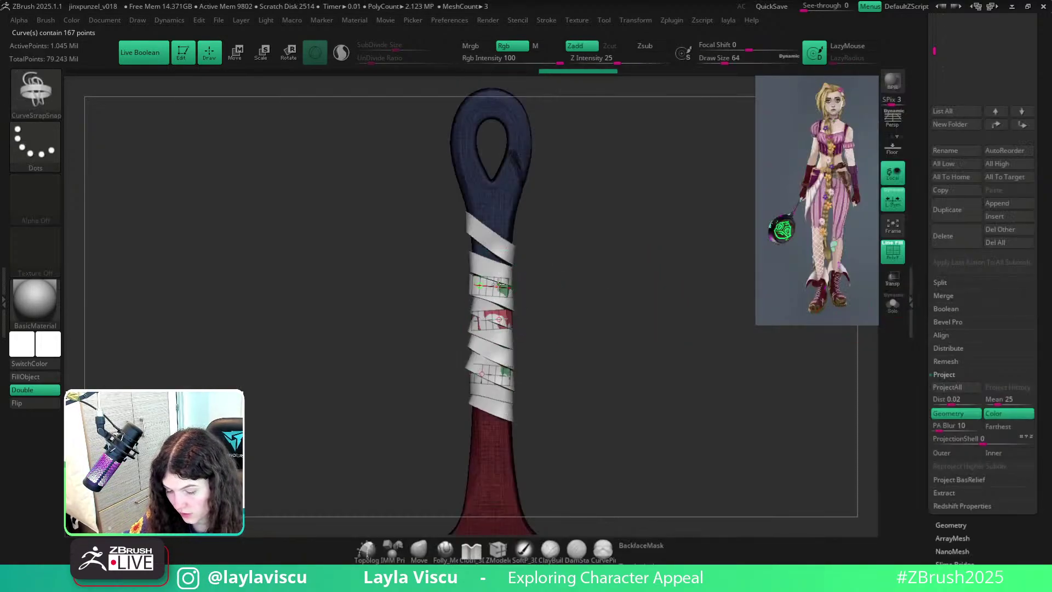
right_click_drag(539, 329, 612, 307, "ctrl")
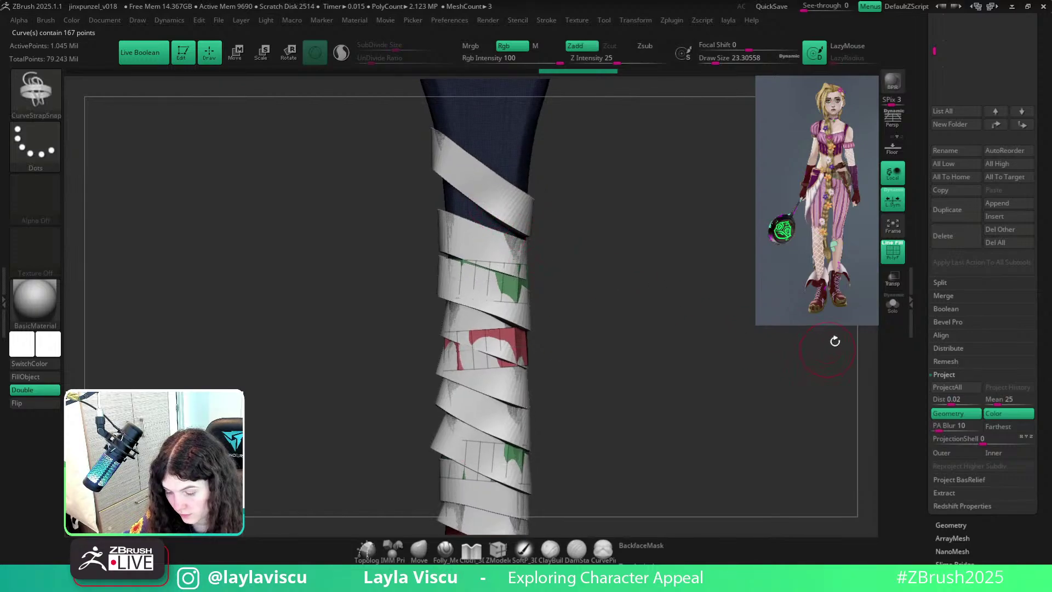
left_click(892, 307)
left_click(893, 307)
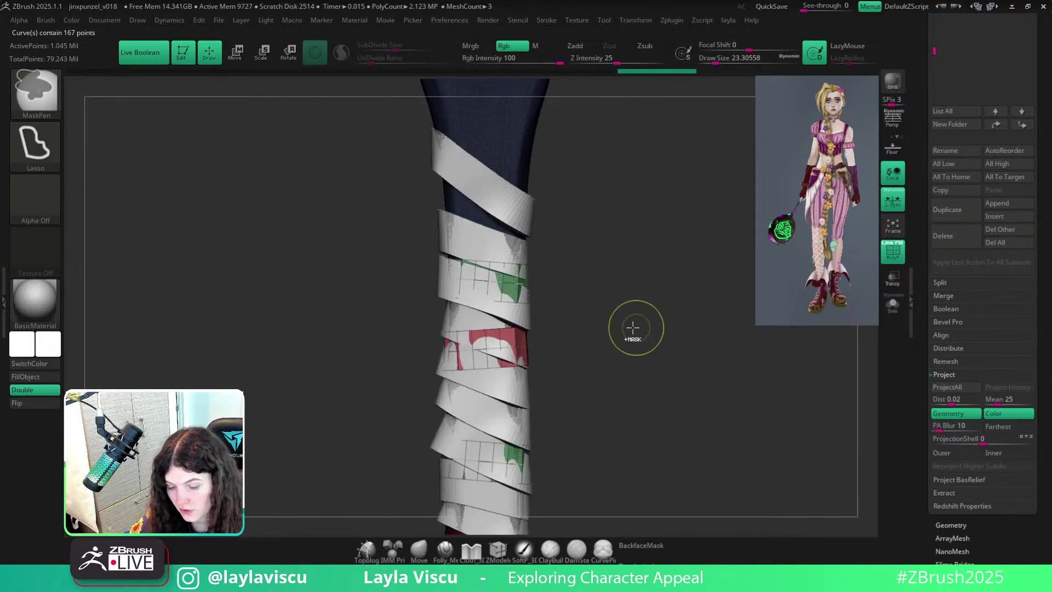
right_click_drag(636, 327, 579, 302, "ctrl")
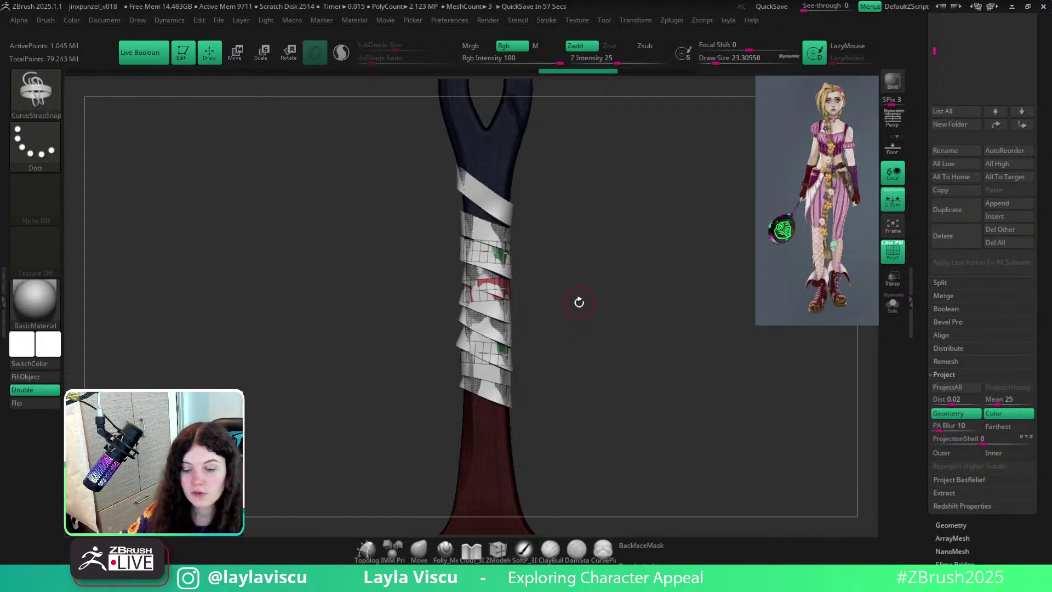
Adjust the CurveStrapSnap brush's Imbed depth and refit the three bands so they sit outside the wrapped straps.
left_click(46, 19)
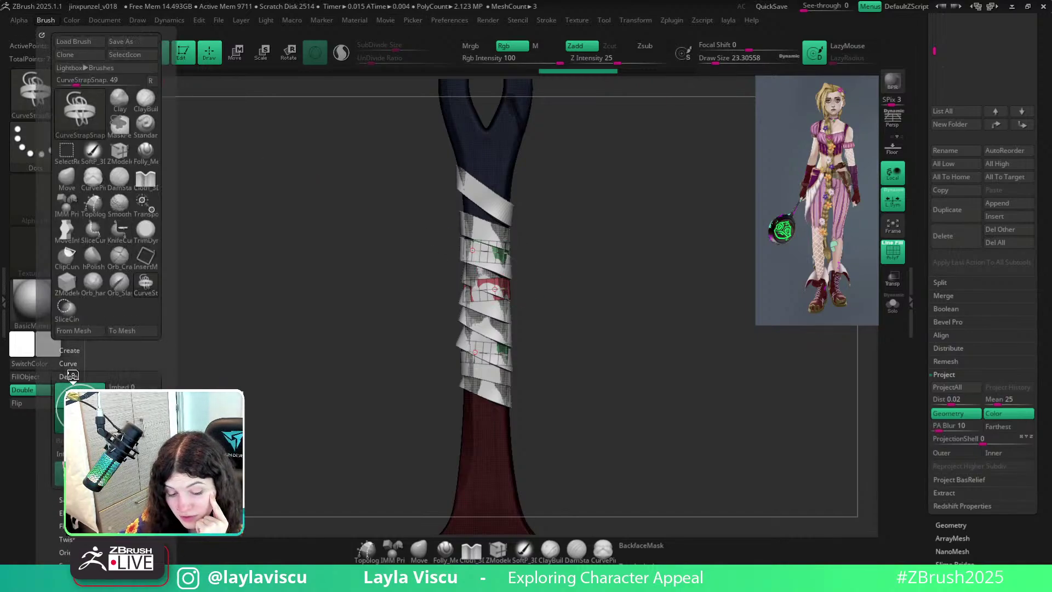
scroll(77, 373, "down", 2)
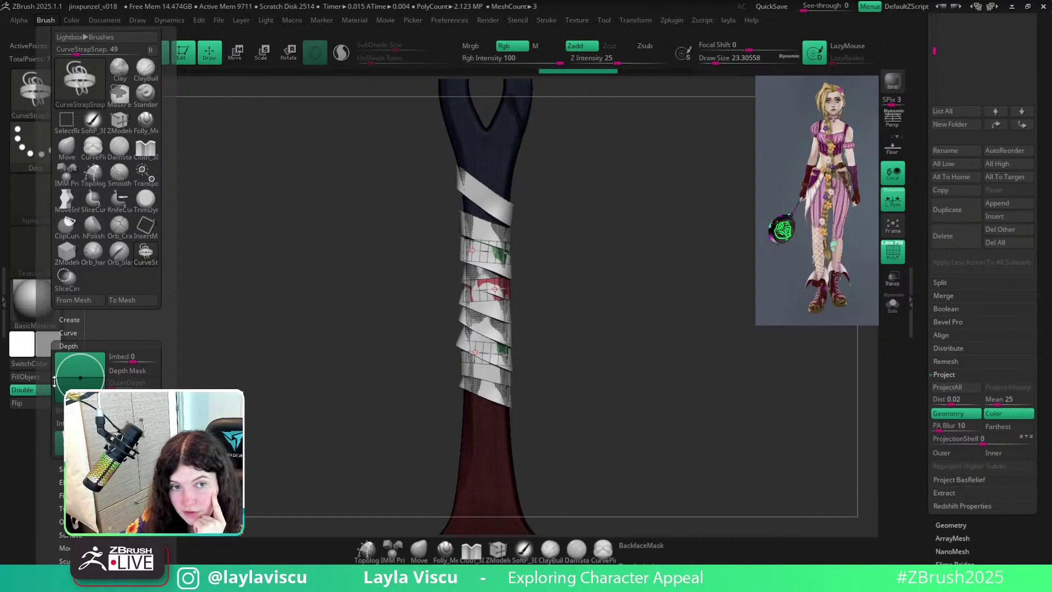
scroll(123, 335, "down", 5)
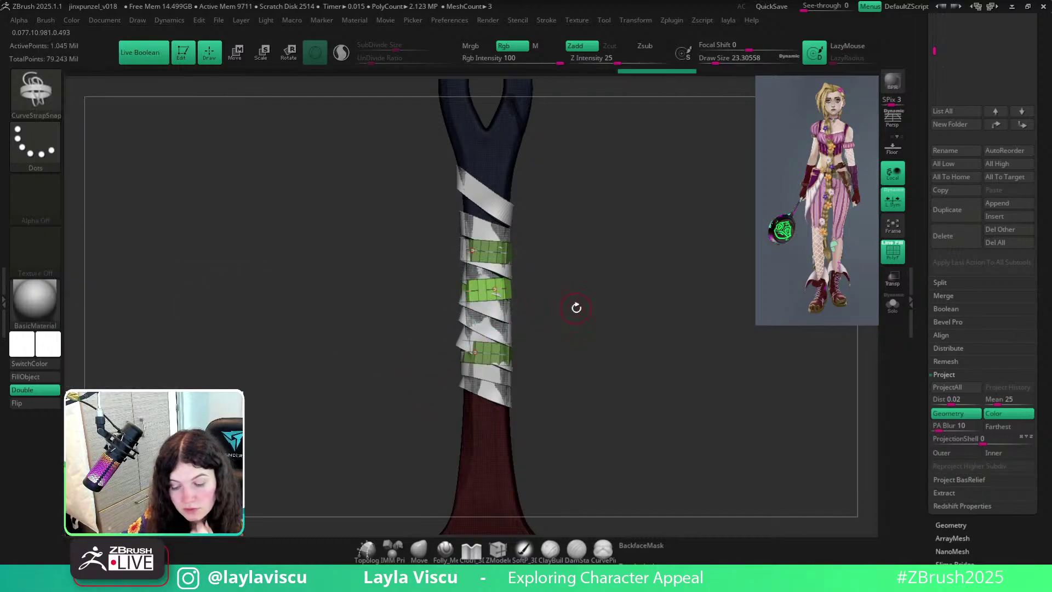
mouse_move(527, 293)
right_mouse_down("ctrl")
mouse_move(576, 305)
mouse_move(601, 327)
mouse_move(545, 323)
right_mouse_up("ctrl")
left_click(45, 20)
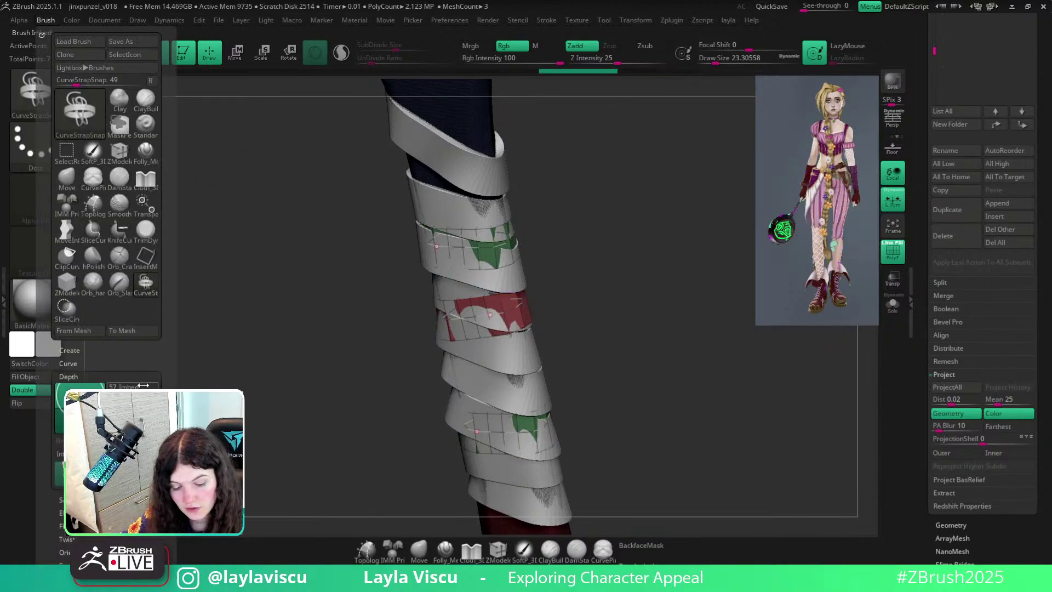
left_click(508, 237)
mouse_move(613, 274)
right_mouse_down()
mouse_move(624, 319)
mouse_move(580, 281)
mouse_move(590, 167)
mouse_move(571, 325)
mouse_move(581, 304)
right_mouse_up()
left_click(893, 306)
left_click(893, 305)
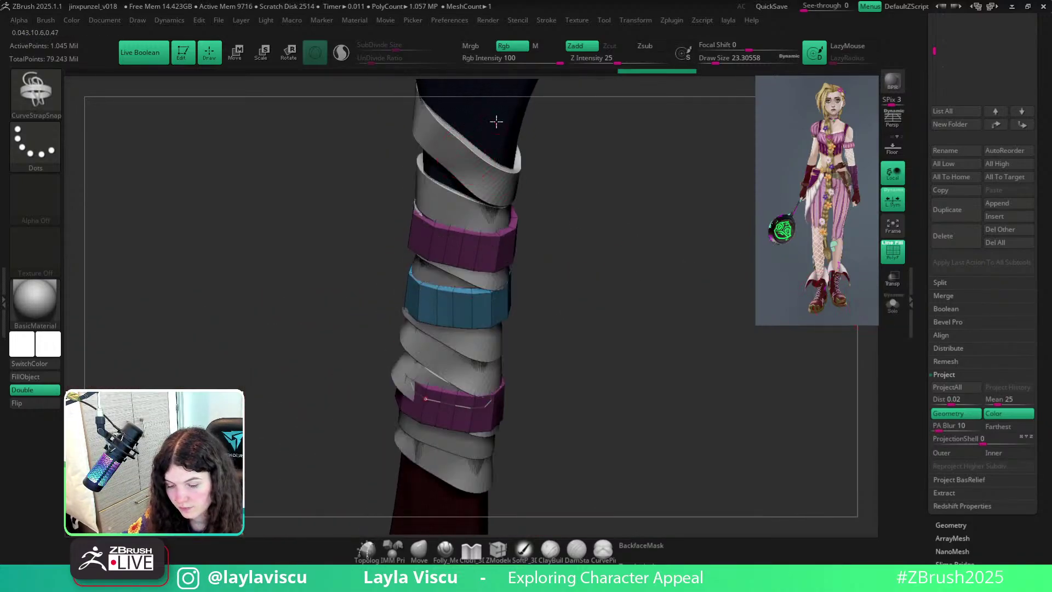
right_click_drag(496, 121, 807, 388)
key("shift+f")
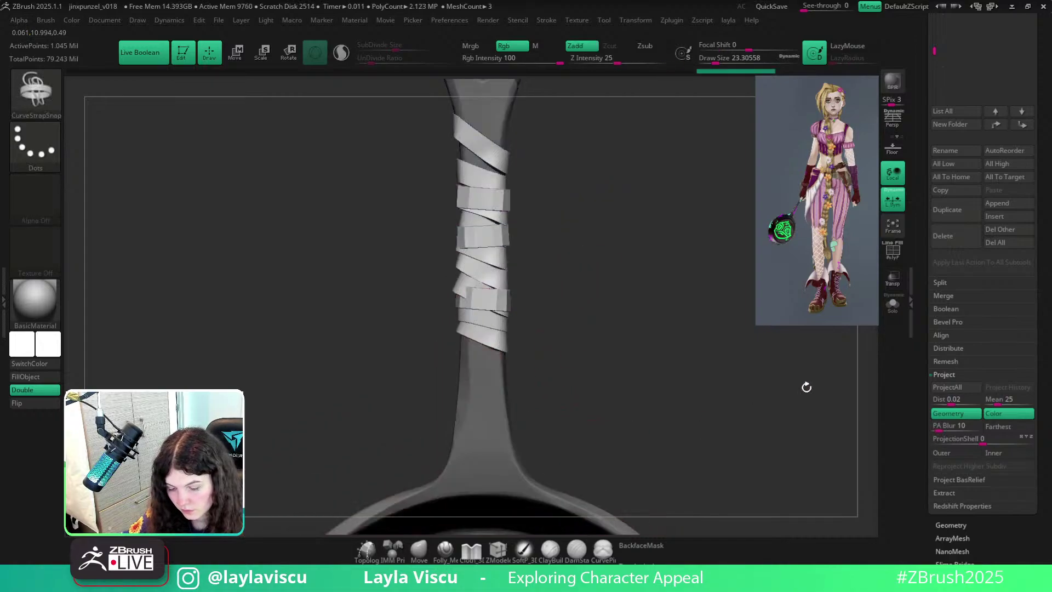
Isolate the three bands in the duplicated subtool and delete the sliced handle geometry.
left_click(893, 305)
key("shift+f")
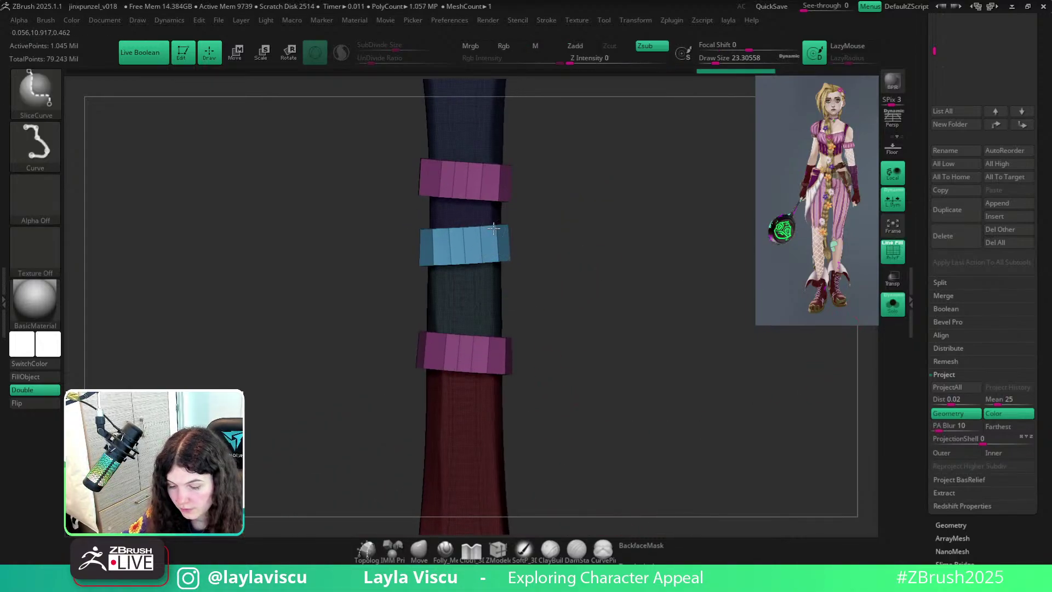
left_click(494, 228, "ctrl+shift")
left_click(530, 207, "ctrl+shift")
left_click(515, 183, "ctrl+alt+shift")
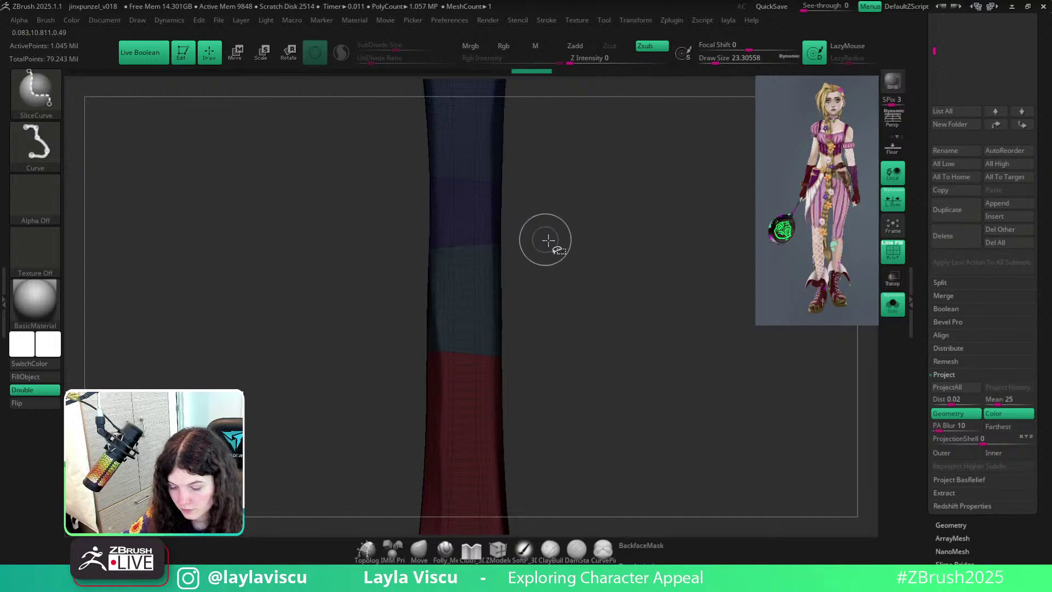
left_click(25, 92, "ctrl+shift")
left_click(211, 110, "ctrl+shift")
left_click_drag(584, 249, 597, 287, "ctrl+shift")
key("grave")
left_click(582, 163)
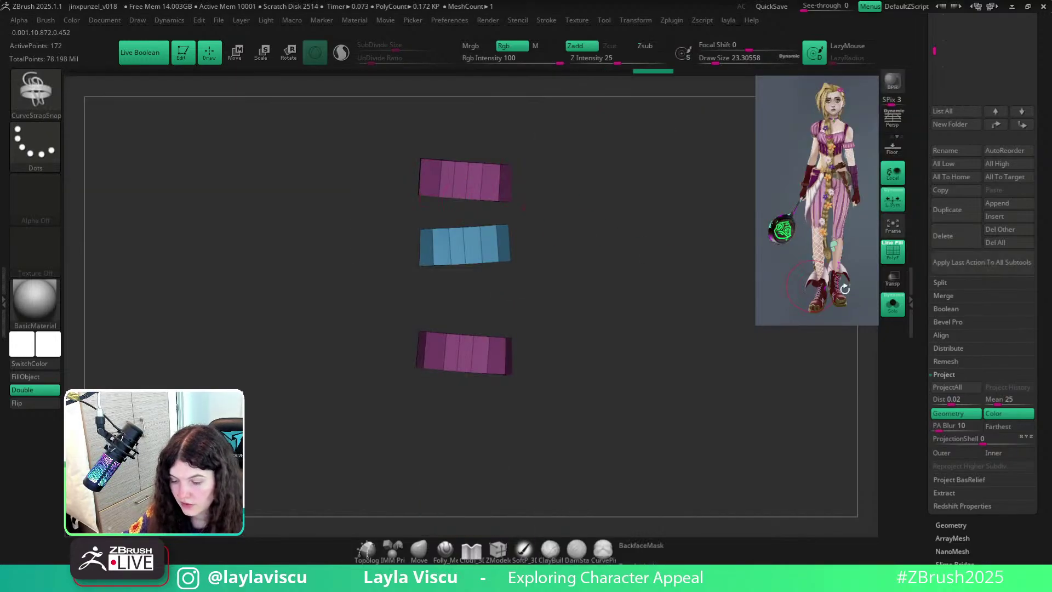
Try splitting the three bands' polygroups with Groups By Normals, and undo the regrouping.
left_click(890, 311)
key("shift+f")
key("shift+f")
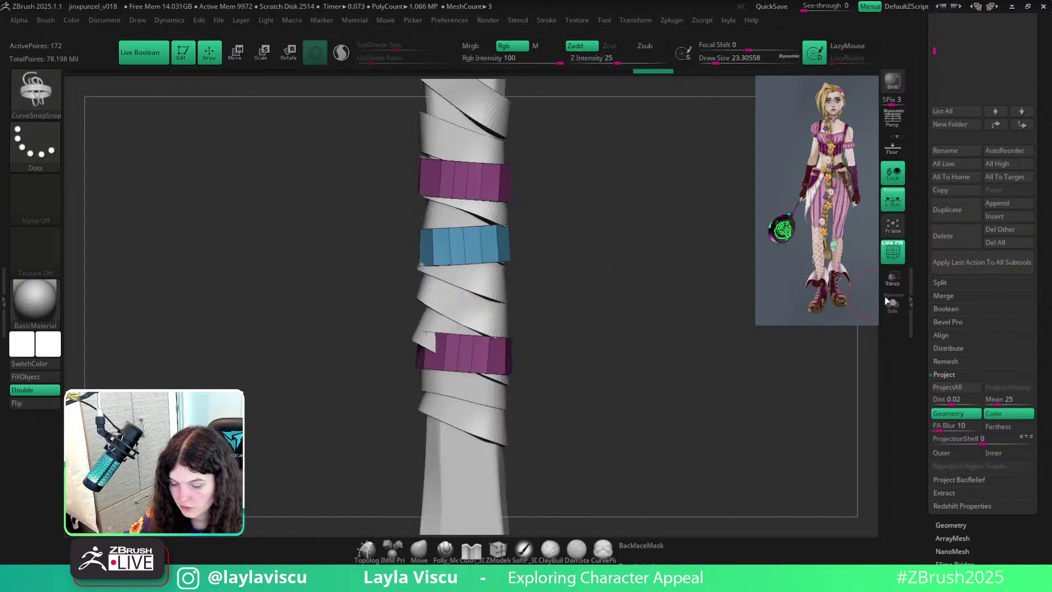
left_click(888, 300)
right_click_drag(478, 210, 666, 262, "ctrl")
key("grave")
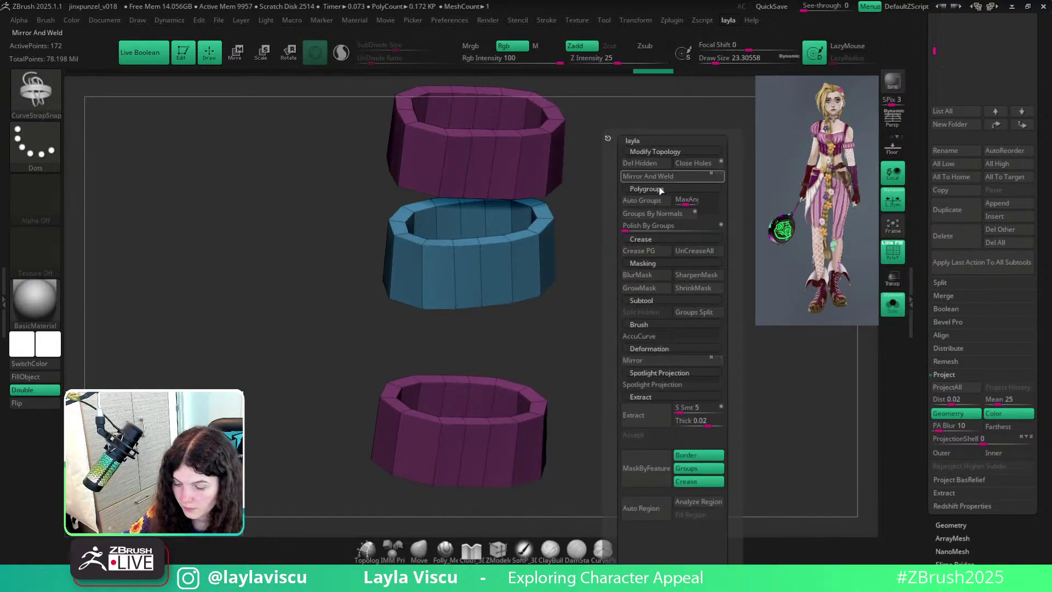
left_click(660, 214)
right_click_drag(569, 243, 648, 329)
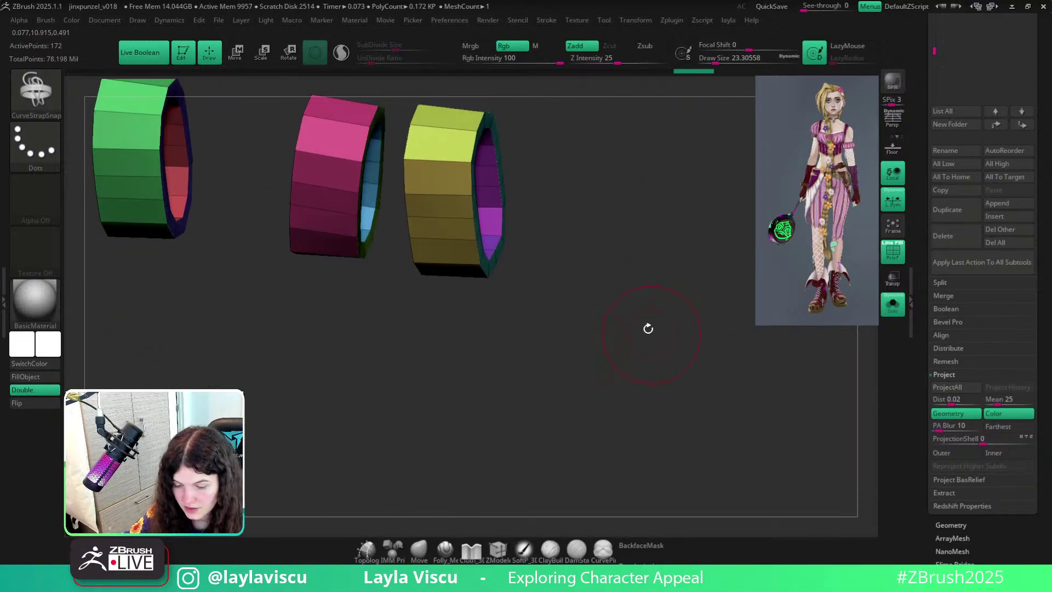
key("ctrl+z")
Try regrouping the three bands with Auto Groups, and undo the regrouping.
key("grave")
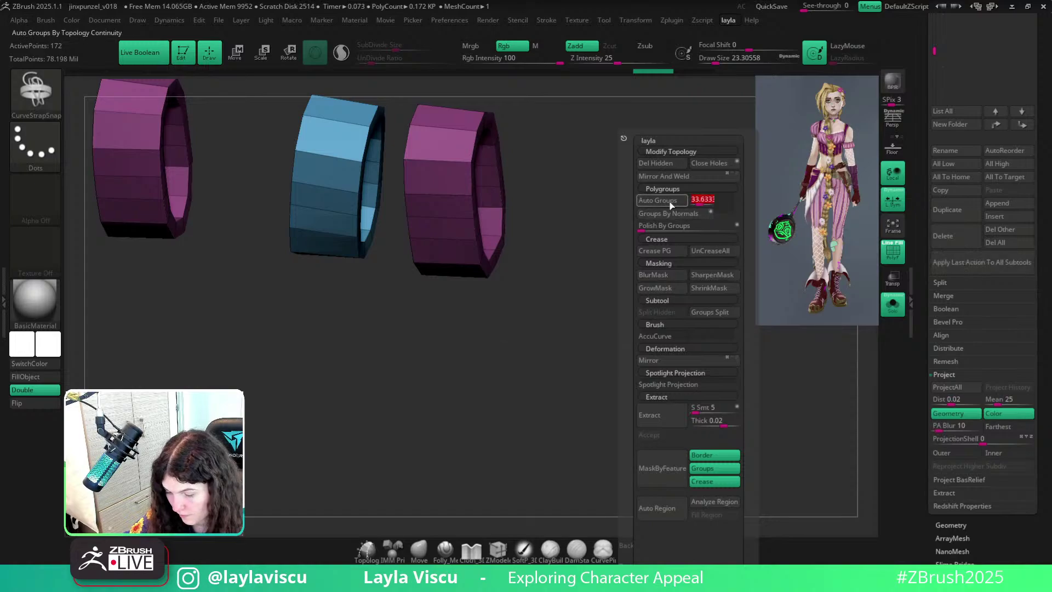
left_click(671, 202)
mouse_move(669, 207)
right_mouse_down()
mouse_move(675, 252)
mouse_move(655, 216)
right_mouse_up()
key("ctrl+z")
key("grave")
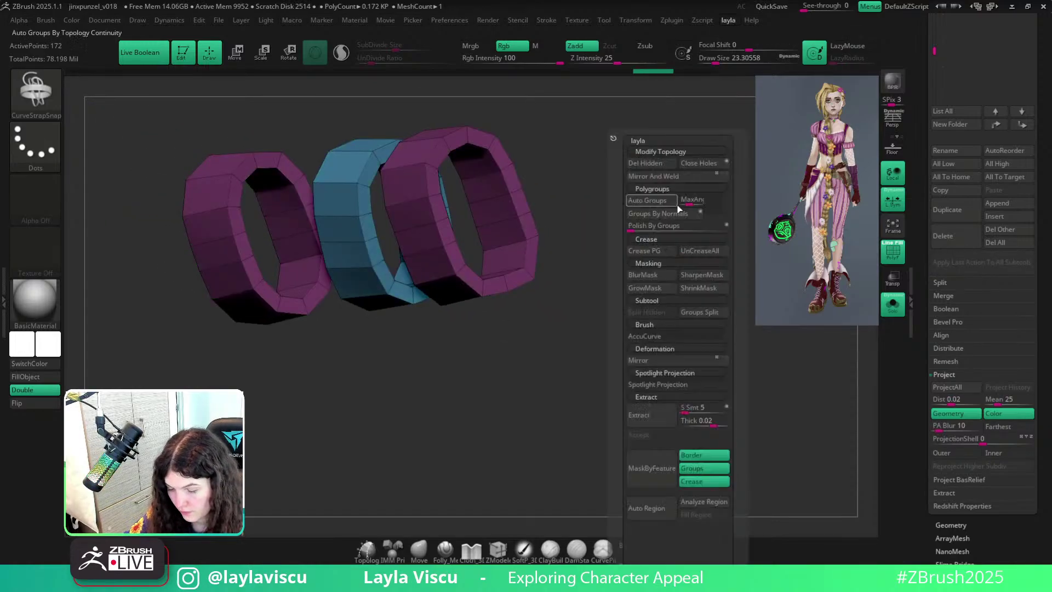
Regroup the three isolated straps with Auto Groups and Groups By Normals so each face direction gets its own polygroup.
left_click(670, 200)
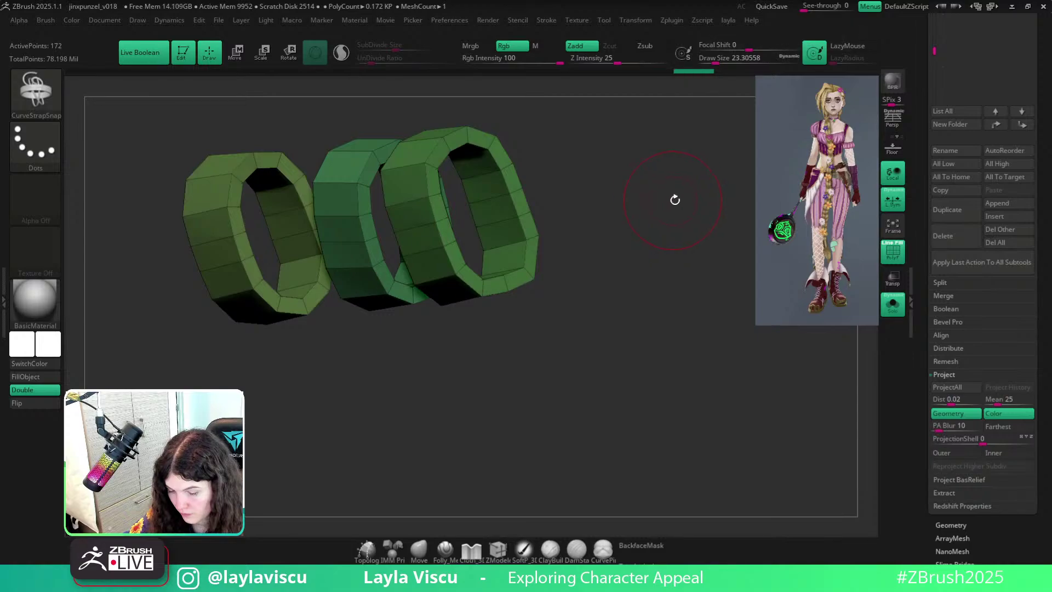
key("grave")
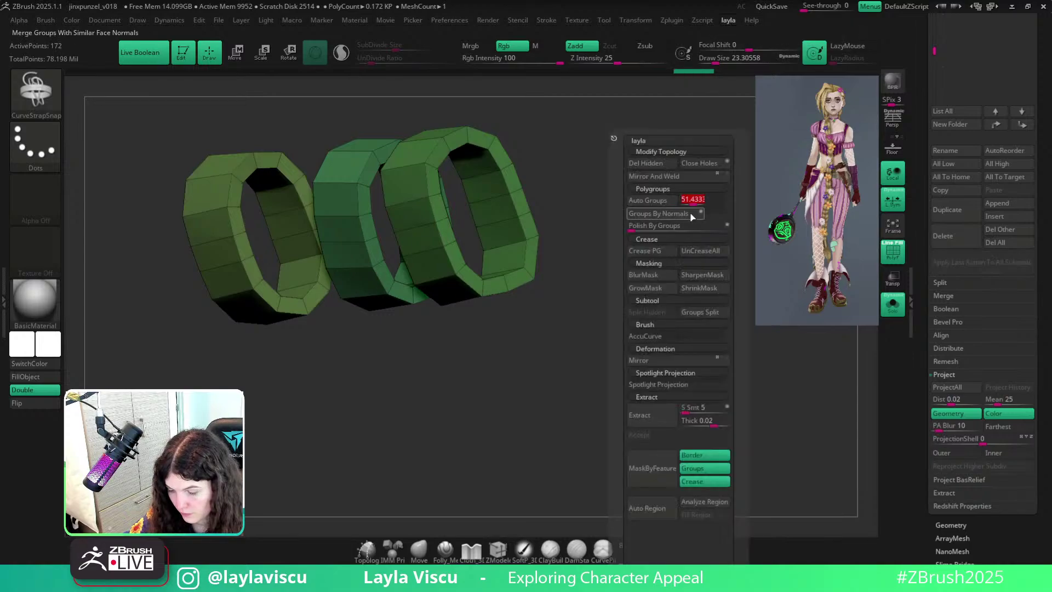
left_click(690, 216)
right_click_drag(587, 203, 605, 249)
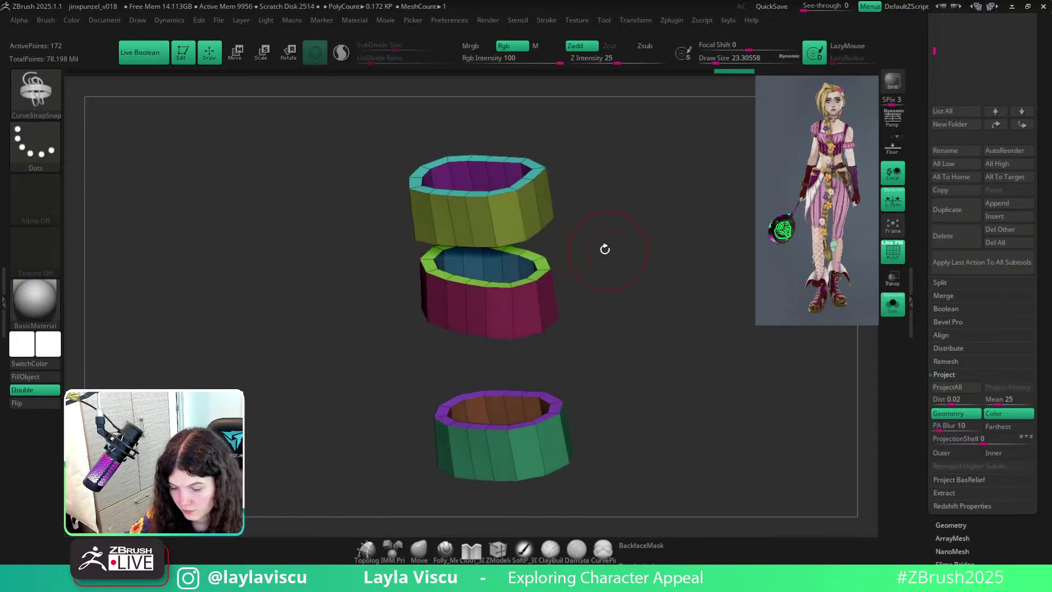
Crease the straps' polygroup borders, enable dynamic subdivision, and show them without polyframe alongside the rest of the frying pan.
left_click(954, 525)
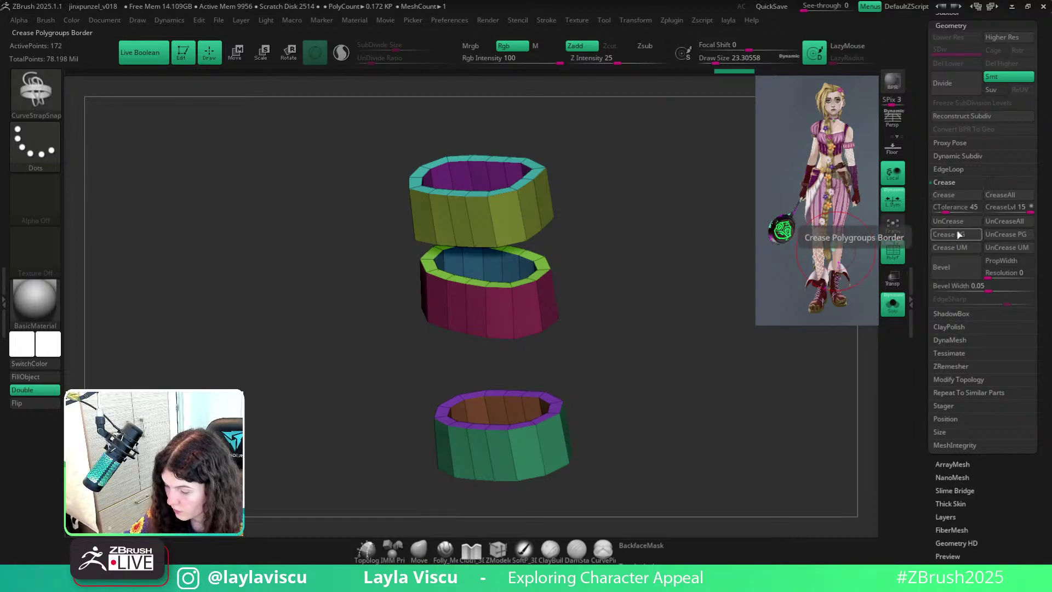
key("d")
key("shift+f")
left_click(892, 304)
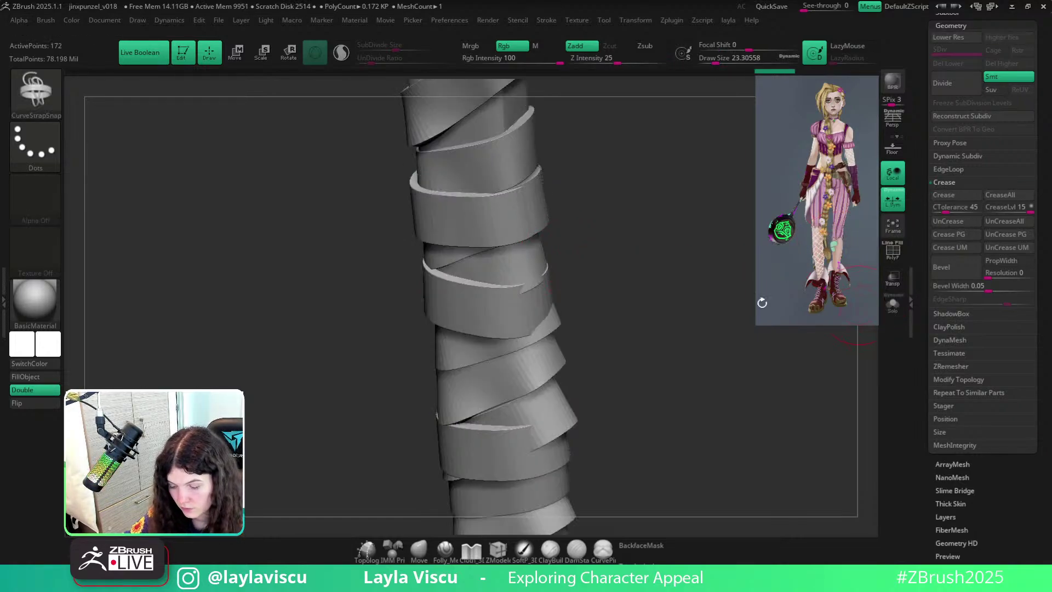
right_click_drag(607, 306, 537, 299)
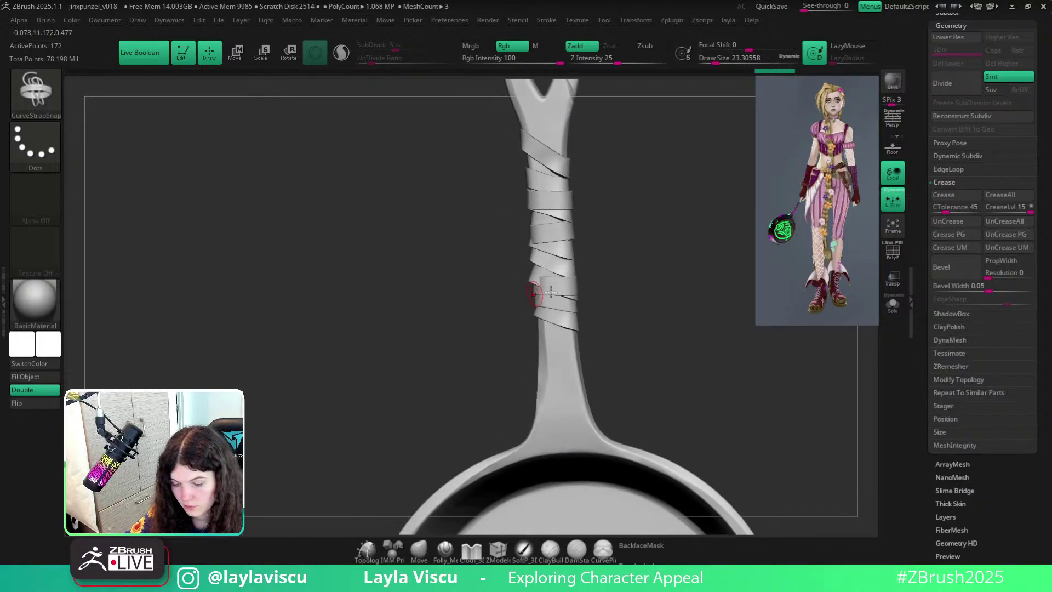
Reshape the lowest straight strap with the Move brush so it covers the slanted wrap poking through it.
right_click_drag(646, 340, 636, 274, "ctrl")
right_click_drag(535, 235, 517, 307, "ctrl")
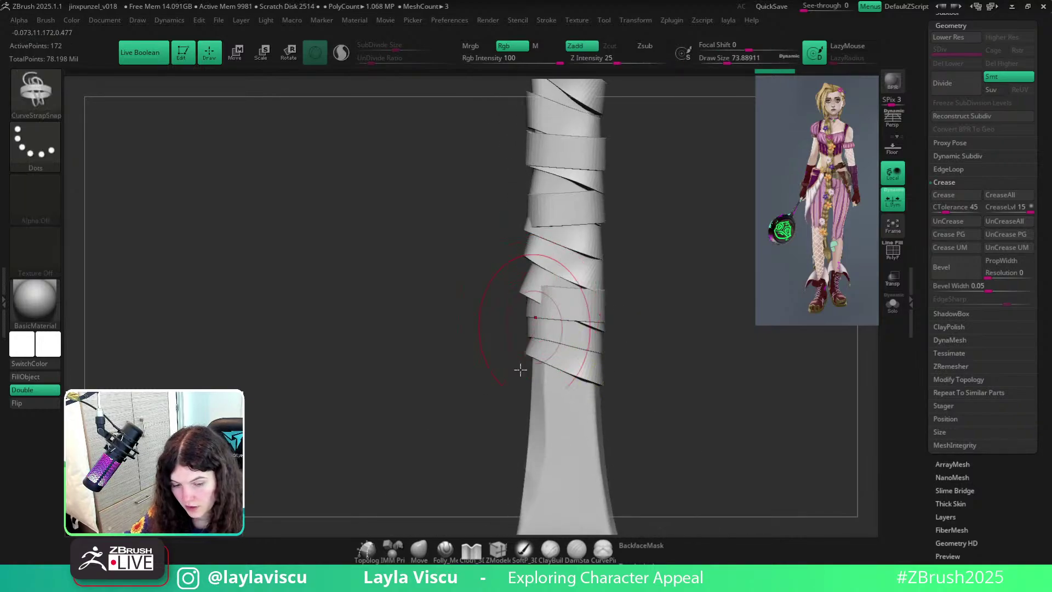
left_click(419, 548)
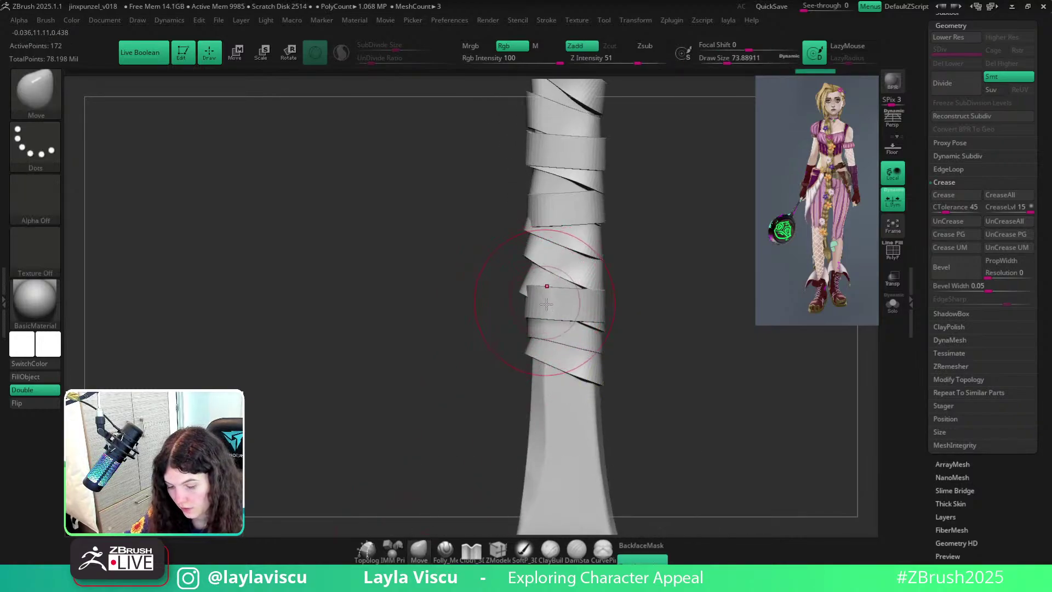
mouse_move(505, 301)
right_mouse_down()
mouse_move(686, 291)
mouse_move(642, 296)
mouse_move(525, 269)
right_mouse_up()
key("bracketleft")
key("bracketleft")
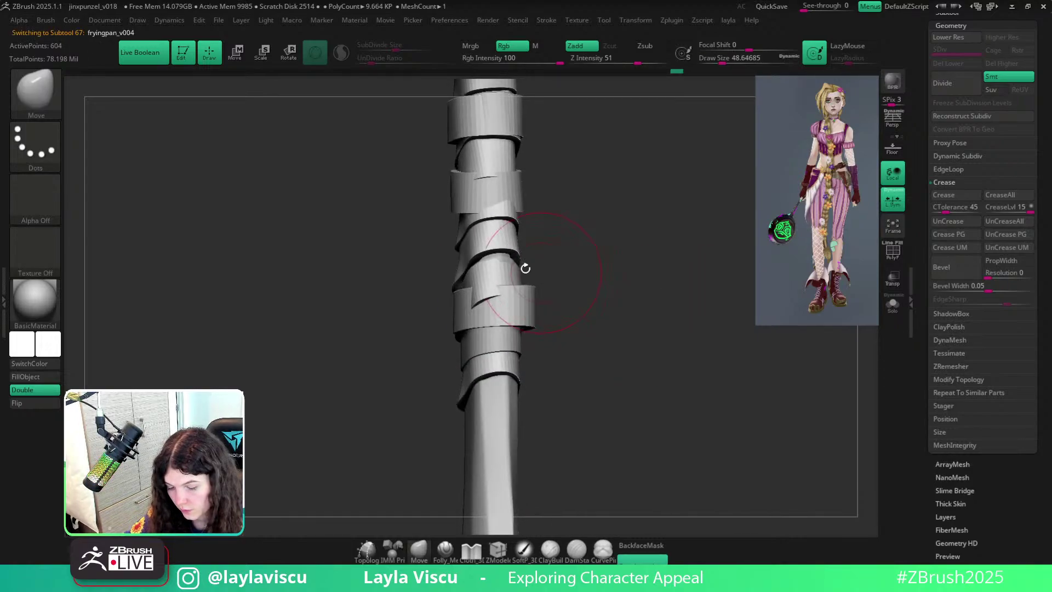
key("ctrl")
left_click_drag(515, 260, 545, 274)
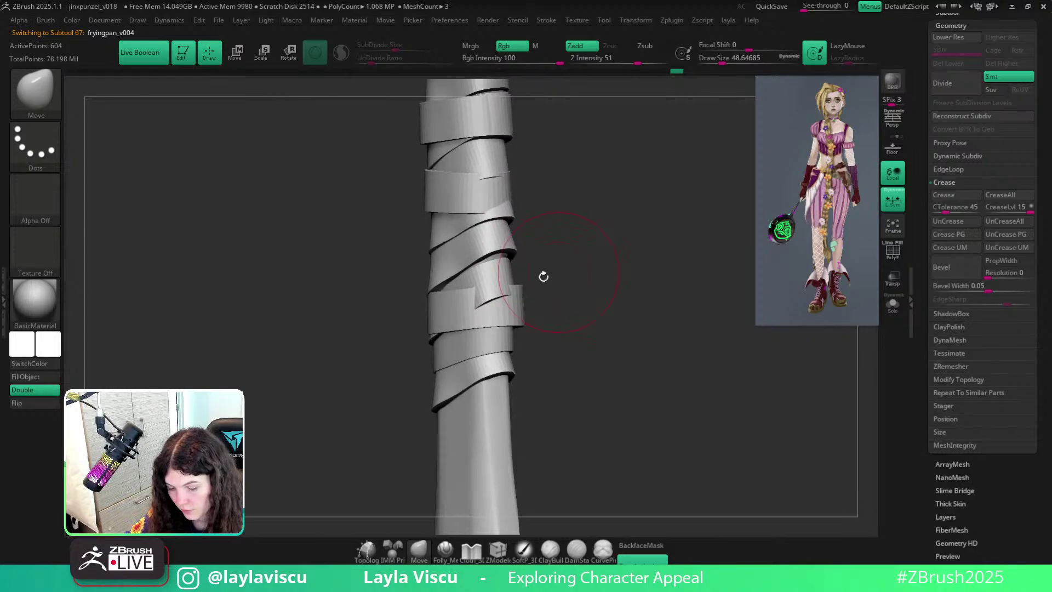
key("s")
left_click_drag(496, 297, 487, 297)
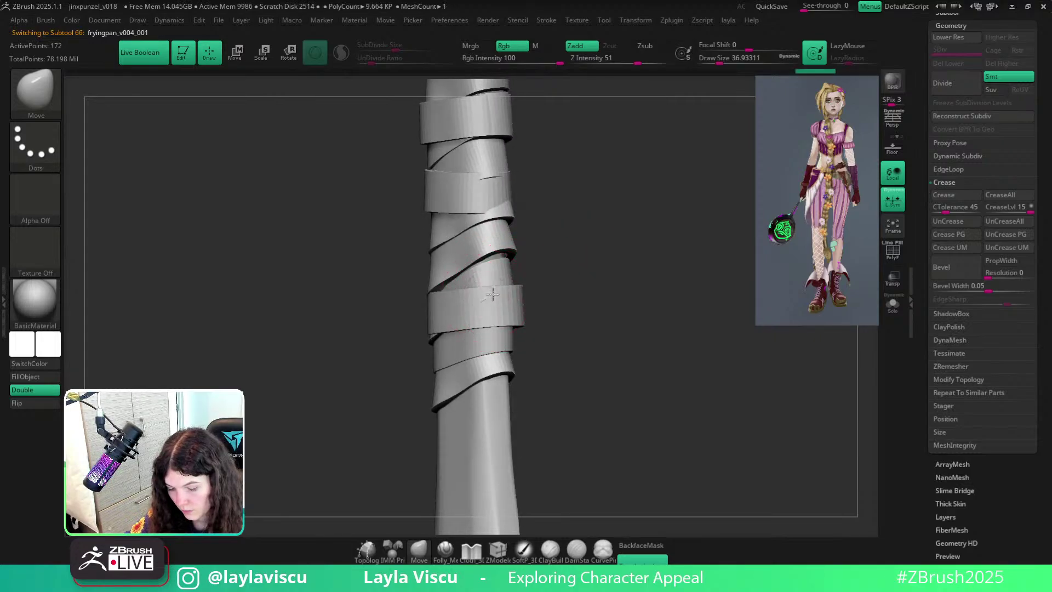
Tilt the uppermost straight strap slightly with the Move brush and fit it against both sides of the handle.
mouse_move(597, 292)
left_mouse_down()
mouse_move(594, 301)
mouse_move(491, 285)
left_mouse_up()
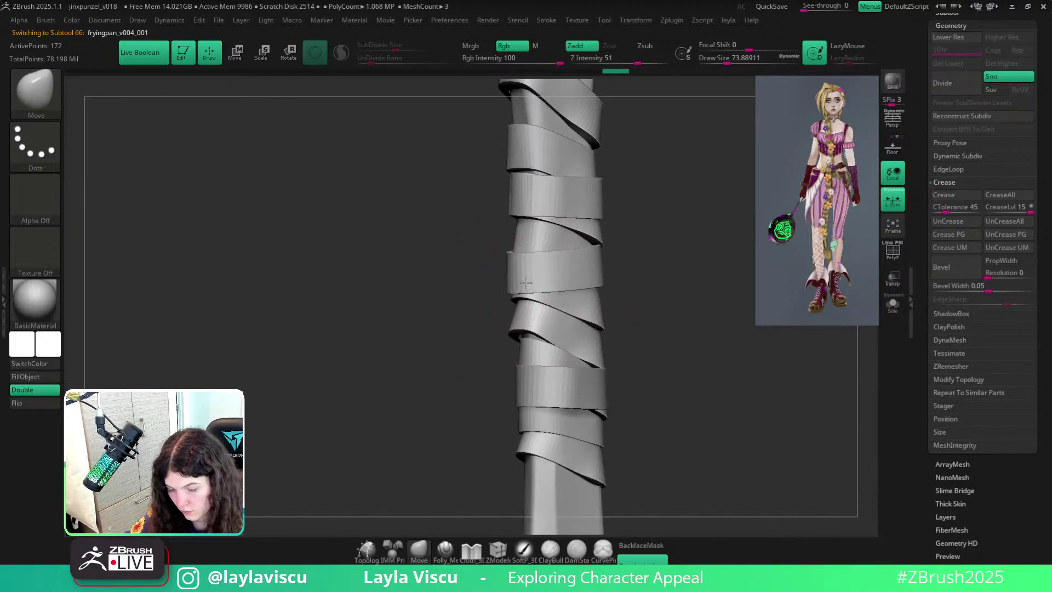
right_click_drag(645, 300, 670, 296)
right_click_drag(670, 296, 654, 281, "ctrl")
mouse_move(626, 294)
right_mouse_down("alt")
mouse_move(601, 307)
mouse_move(509, 314)
mouse_move(514, 328)
right_mouse_up("alt")
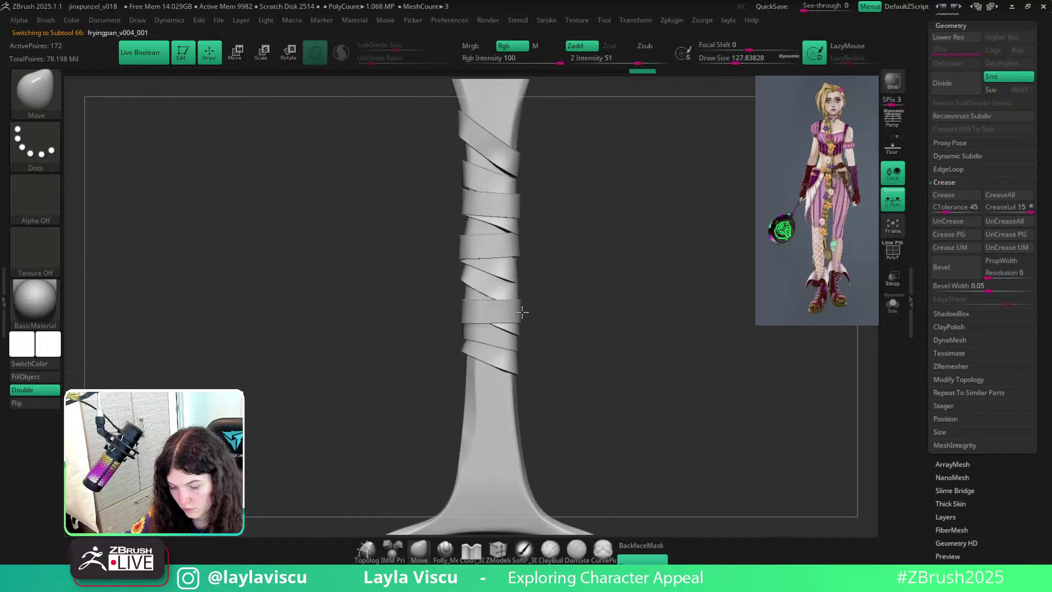
mouse_move(433, 316)
right_mouse_down("ctrl")
mouse_move(378, 286)
mouse_move(550, 350)
mouse_move(565, 372)
right_mouse_up("ctrl")
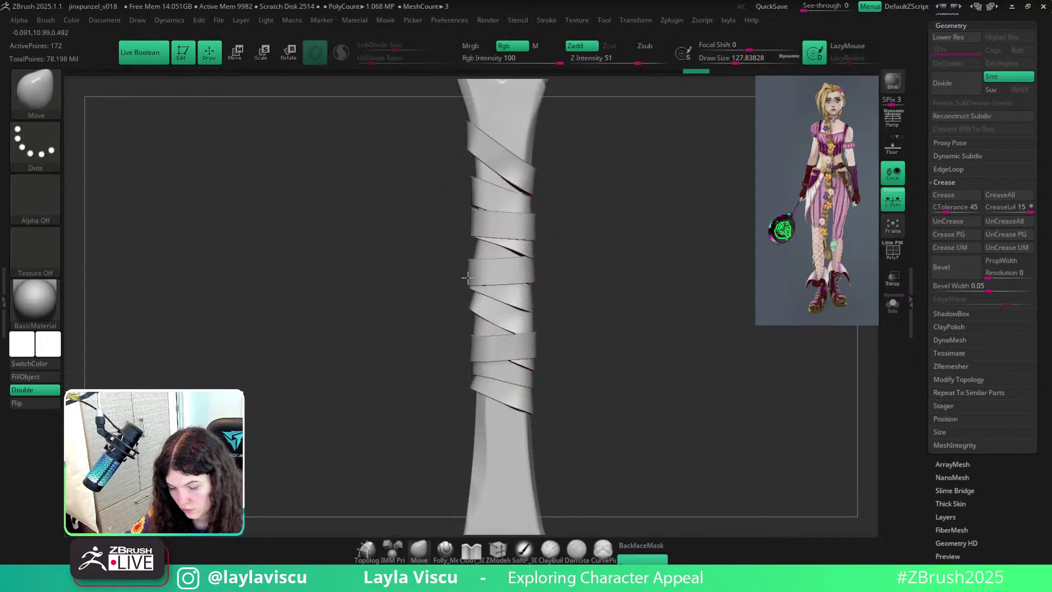
right_click_drag(574, 240, 497, 298, "ctrl")
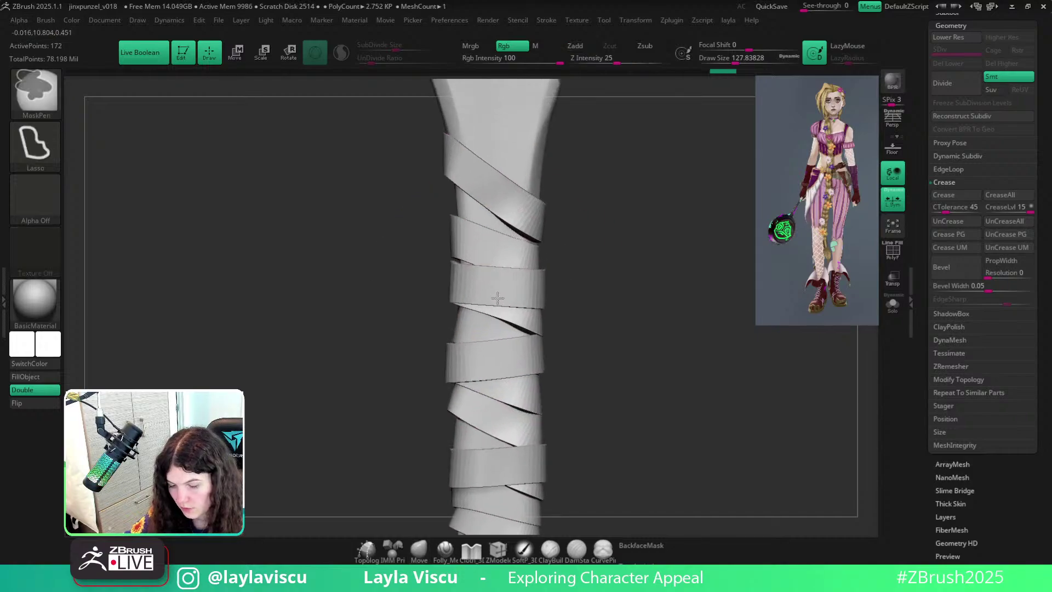
key("s")
left_click_drag(448, 270, 439, 271)
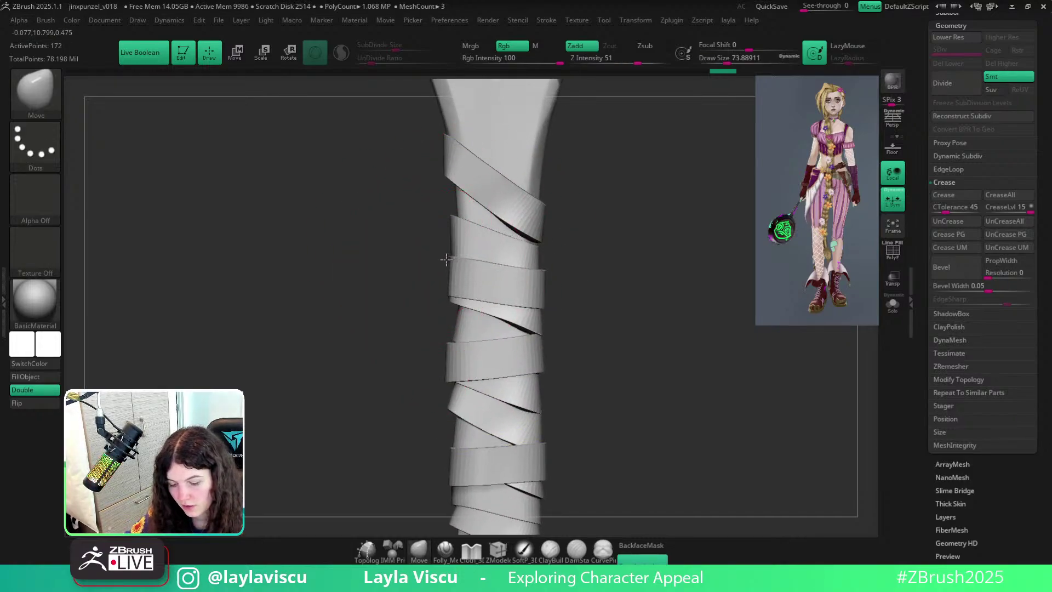
mouse_move(447, 259)
right_mouse_down()
mouse_move(658, 294)
mouse_move(493, 288)
mouse_move(535, 292)
mouse_move(458, 312)
right_mouse_up()
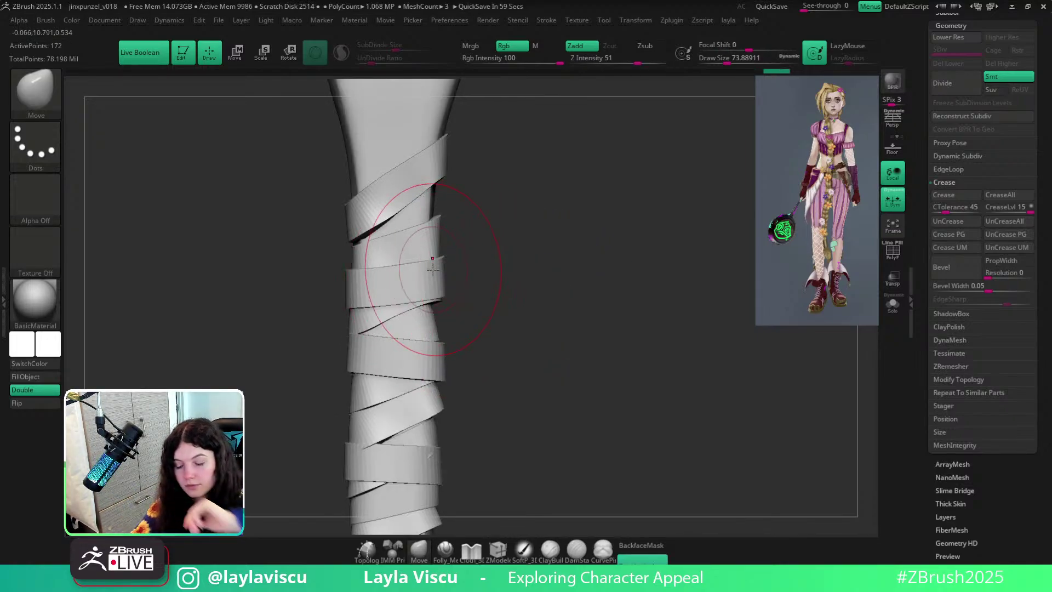
mouse_move(461, 273)
right_mouse_down()
mouse_move(383, 206)
mouse_move(454, 298)
mouse_move(545, 324)
mouse_move(443, 293)
right_mouse_up()
key("s")
left_click_drag(443, 293, 434, 293)
right_click_drag(434, 293, 625, 310)
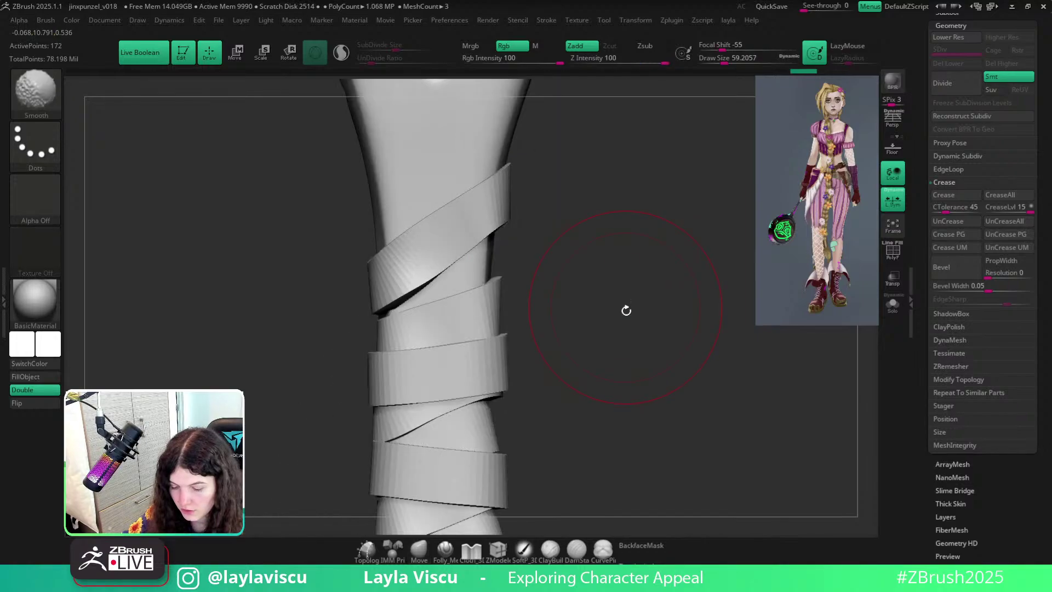
Select the slanted wraps subtool and lower one side of the topmost wrap below the handle's loop with the Move brush.
left_click(461, 219, "alt")
mouse_move(566, 271)
right_mouse_down("ctrl")
mouse_move(575, 296)
mouse_move(455, 327)
mouse_move(557, 336)
mouse_move(658, 412)
mouse_move(608, 389)
right_mouse_up("ctrl")
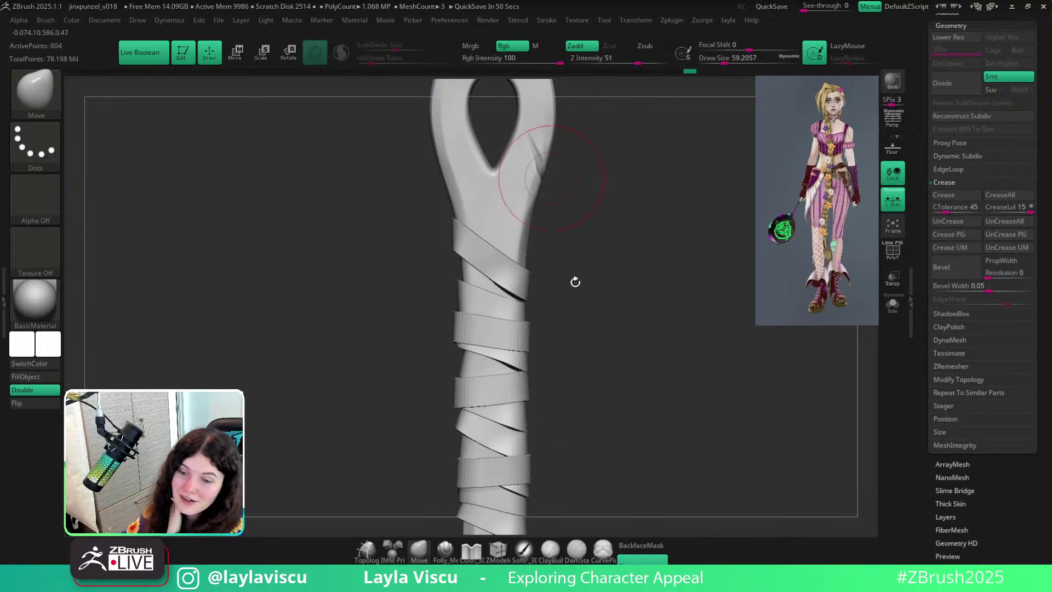
left_click_drag(617, 300, 665, 292)
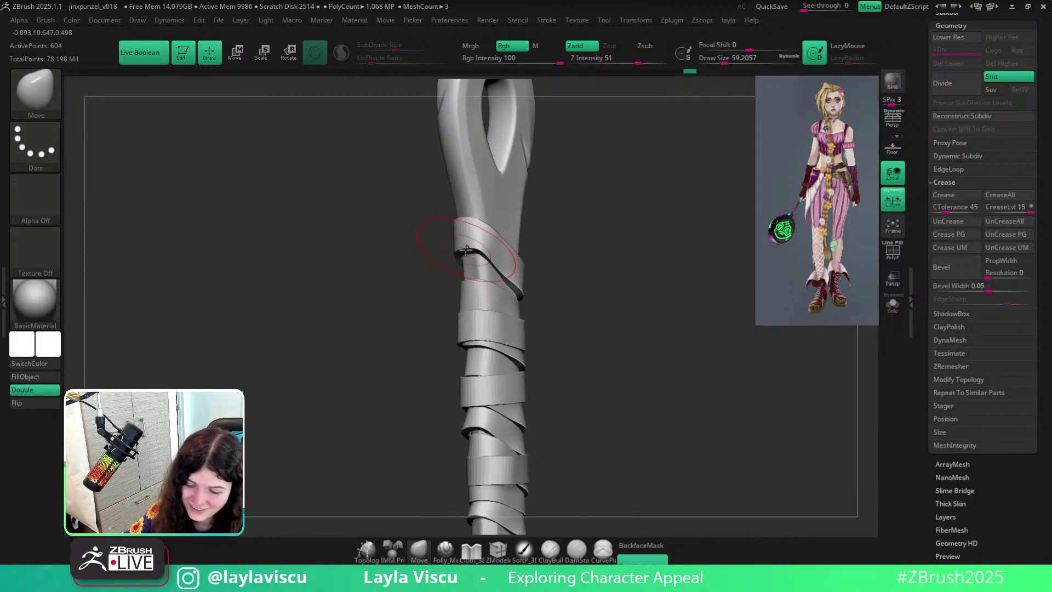
key("s")
mouse_move(459, 246)
left_mouse_down()
mouse_move(477, 246)
mouse_move(465, 249)
mouse_move(466, 266)
left_mouse_up()
mouse_move(554, 302)
left_mouse_down()
mouse_move(572, 301)
mouse_move(583, 322)
mouse_move(527, 305)
left_mouse_up()
key("s")
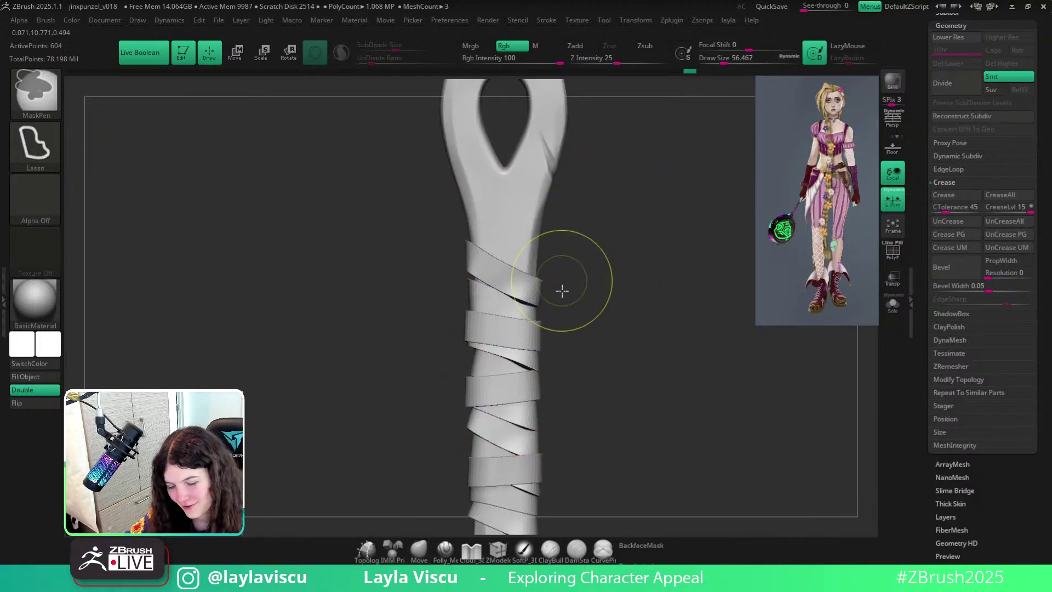
Refine the lower edge of the topmost wrap where it overlaps the next one, using the polyframe to check its polygons.
right_click_drag(562, 291, 656, 356, "ctrl")
mouse_move(663, 348)
left_mouse_down()
mouse_move(586, 301)
mouse_move(583, 312)
left_mouse_up()
key("ctrl")
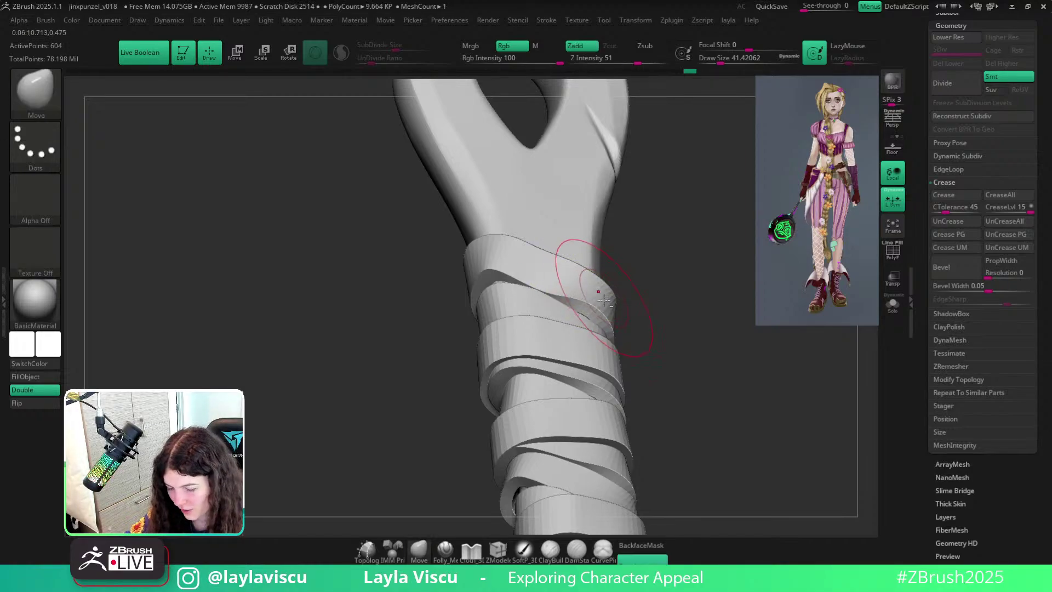
key("shift+f")
mouse_move(650, 318)
left_mouse_down()
mouse_move(582, 331)
mouse_move(526, 216)
mouse_move(538, 287)
mouse_move(525, 304)
left_mouse_up()
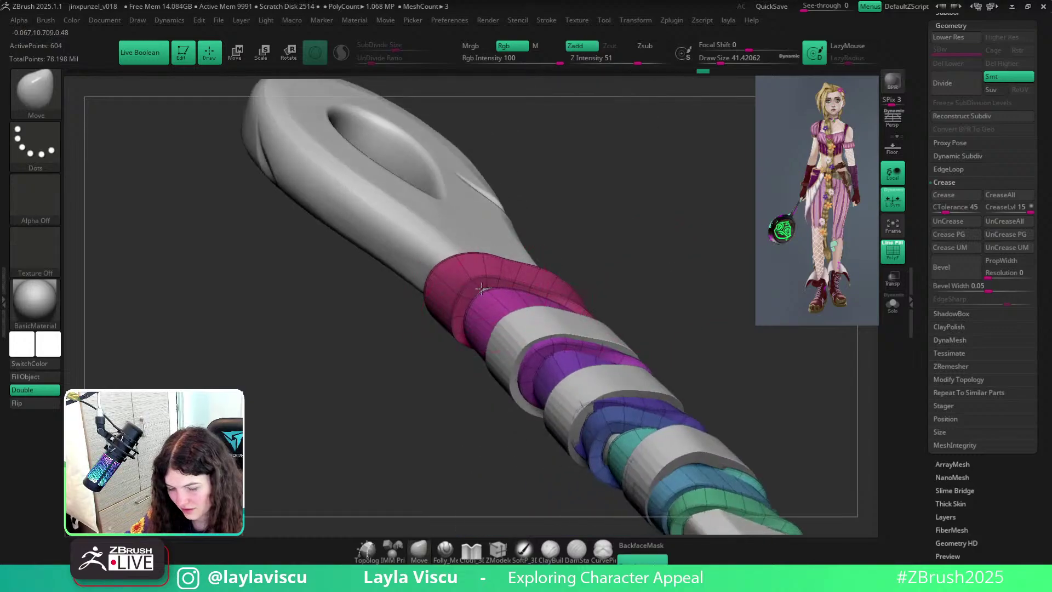
left_click_drag(617, 278, 688, 339)
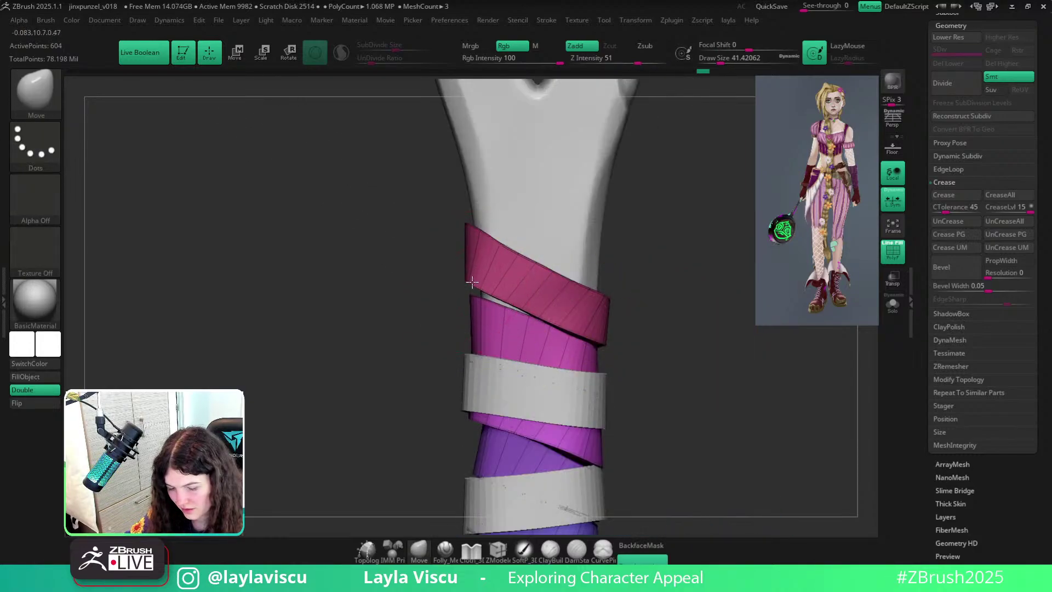
left_click_drag(474, 281, 477, 284)
key("shift+f")
Fit the topmost wrap closely around the handle's sides with finer and broader Move brush adjustments.
mouse_move(660, 318)
right_mouse_down("ctrl")
mouse_move(583, 301)
mouse_move(396, 326)
mouse_move(467, 278)
mouse_move(597, 339)
mouse_move(606, 395)
mouse_move(576, 379)
right_mouse_up("ctrl")
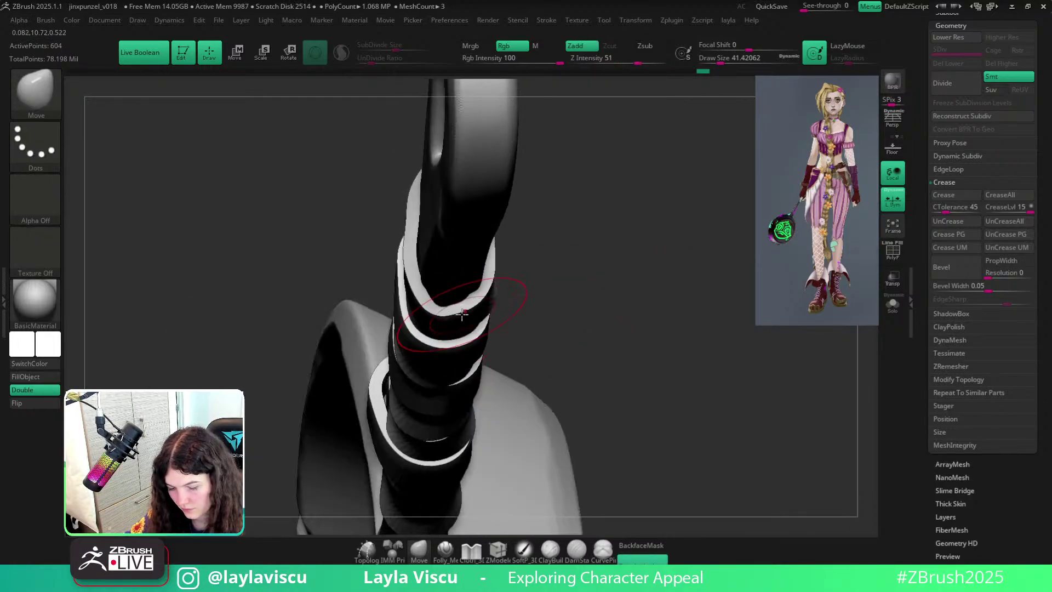
key("s")
left_click_drag(437, 308, 440, 296)
mouse_move(586, 324)
right_mouse_down()
mouse_move(586, 239)
mouse_move(641, 329)
mouse_move(560, 346)
mouse_move(535, 313)
mouse_move(547, 344)
right_mouse_up()
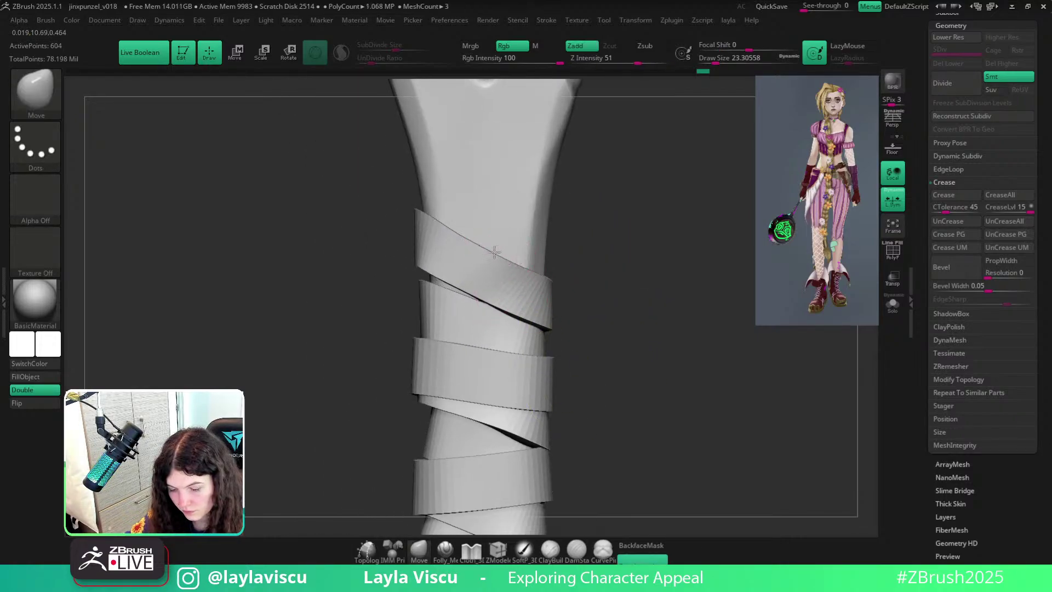
right_click_drag(495, 252, 555, 257, "ctrl")
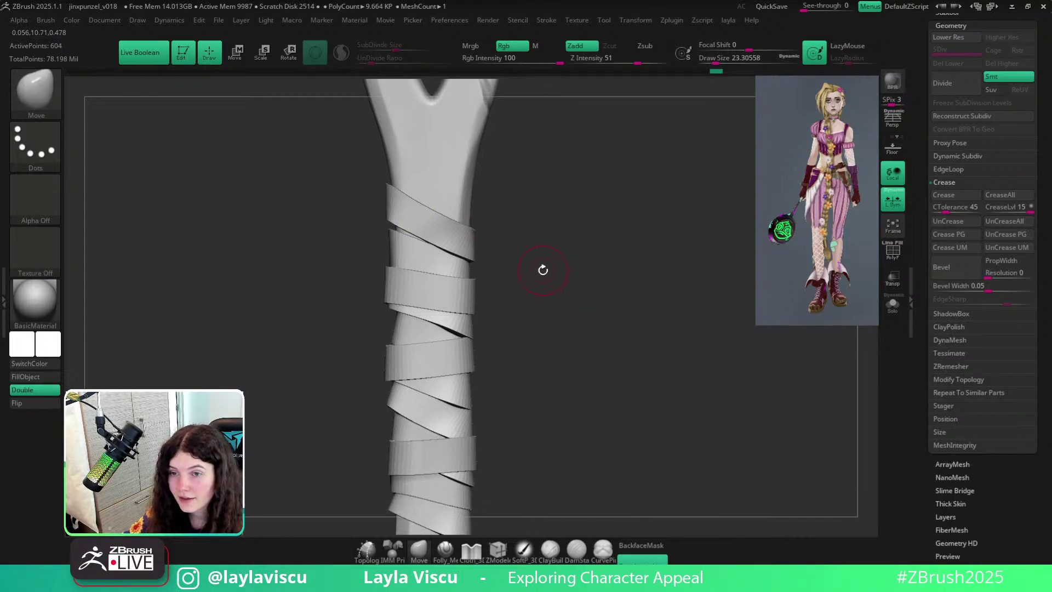
mouse_move(549, 308)
right_mouse_down("ctrl")
mouse_move(507, 294)
mouse_move(521, 340)
right_mouse_up("ctrl")
key("s")
mouse_move(415, 247)
left_mouse_down()
mouse_move(437, 247)
mouse_move(402, 235)
left_mouse_up()
mouse_move(465, 311)
right_mouse_down("ctrl")
mouse_move(587, 380)
mouse_move(551, 309)
right_mouse_up("ctrl")
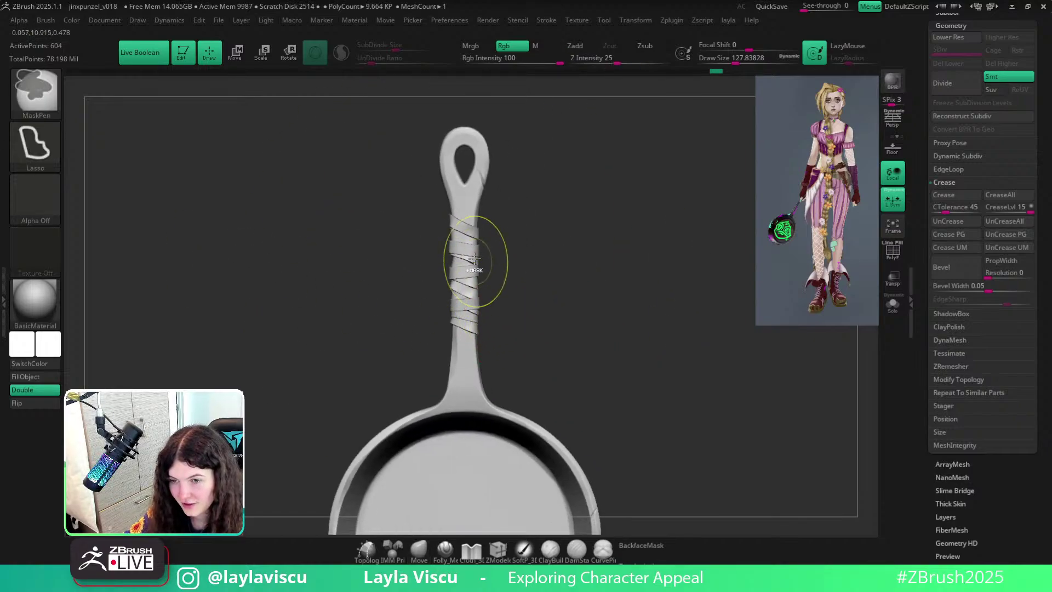
Merge the fryingpan_v004_001 subtool down with fryingpan_v004 and accept the non-undoable operation.
right_click_drag(477, 264, 498, 301, "ctrl")
key("shift+f")
left_click_drag(947, 27, 947, 31)
left_click(947, 30)
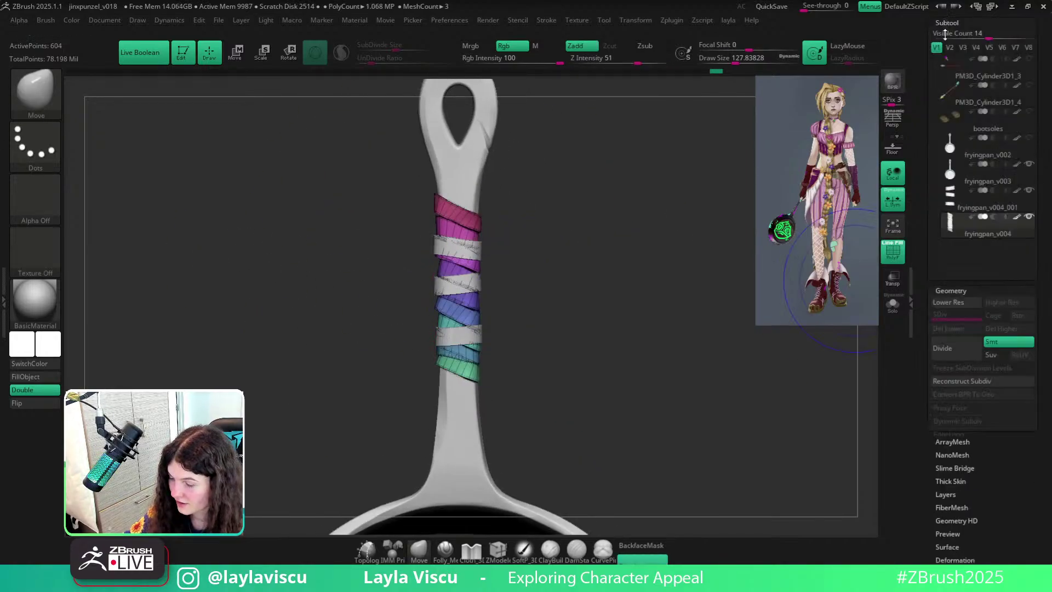
left_click(993, 205)
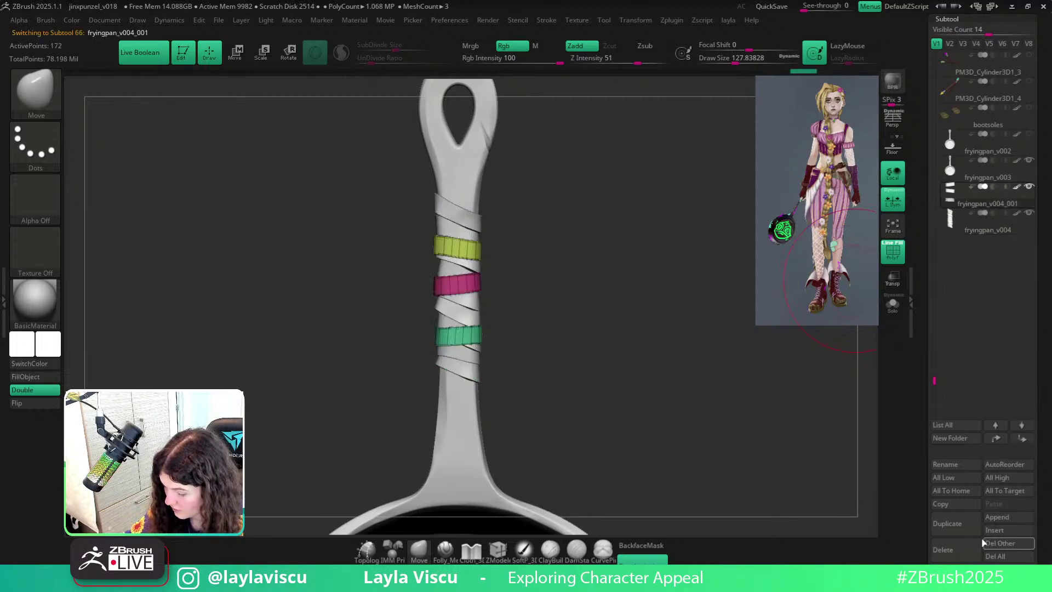
left_click_drag(1017, 546, 1017, 503)
left_click(944, 481)
left_click(952, 493)
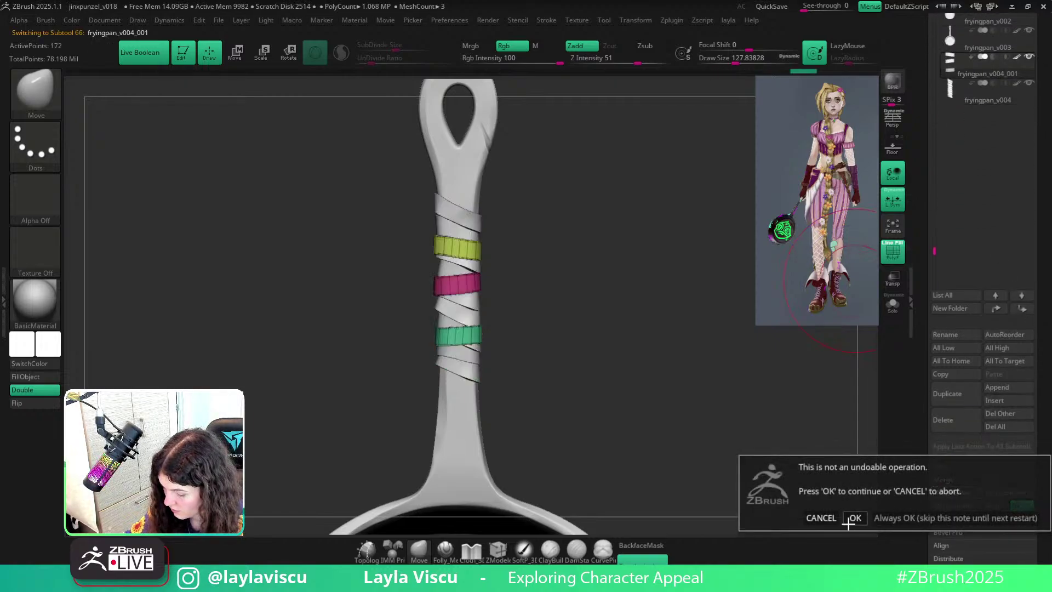
left_click(855, 520)
key("shift+f")
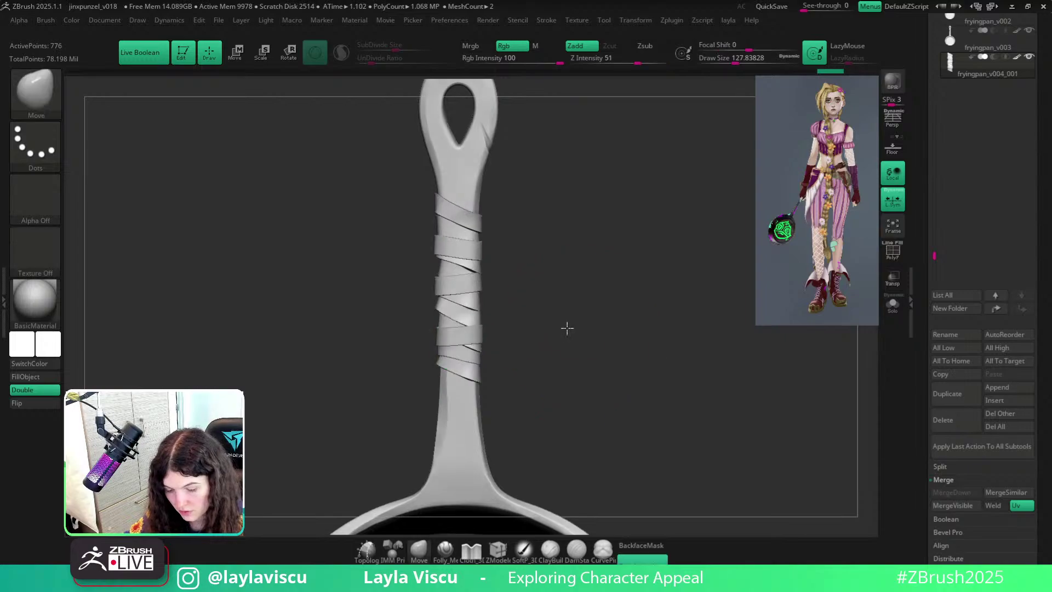
left_click_drag(566, 327, 595, 325)
Bevel the edges of the handle wraps with resolution 1 and a bevel width of 0.00529.
key("shift+f")
left_click_drag(979, 437, 980, 312)
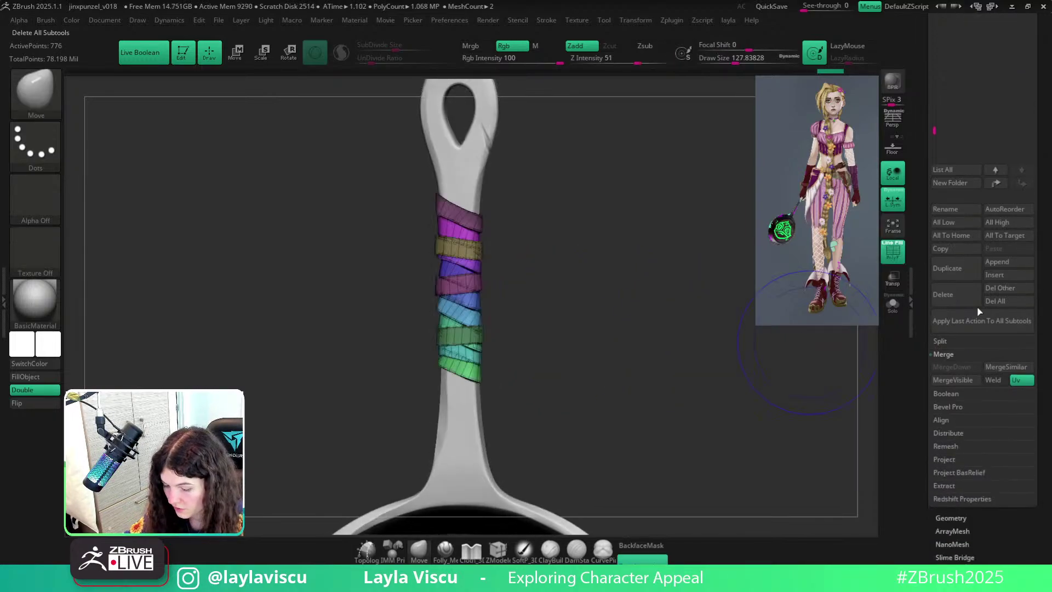
left_click(956, 518)
right_click_drag(446, 268, 591, 331, "ctrl")
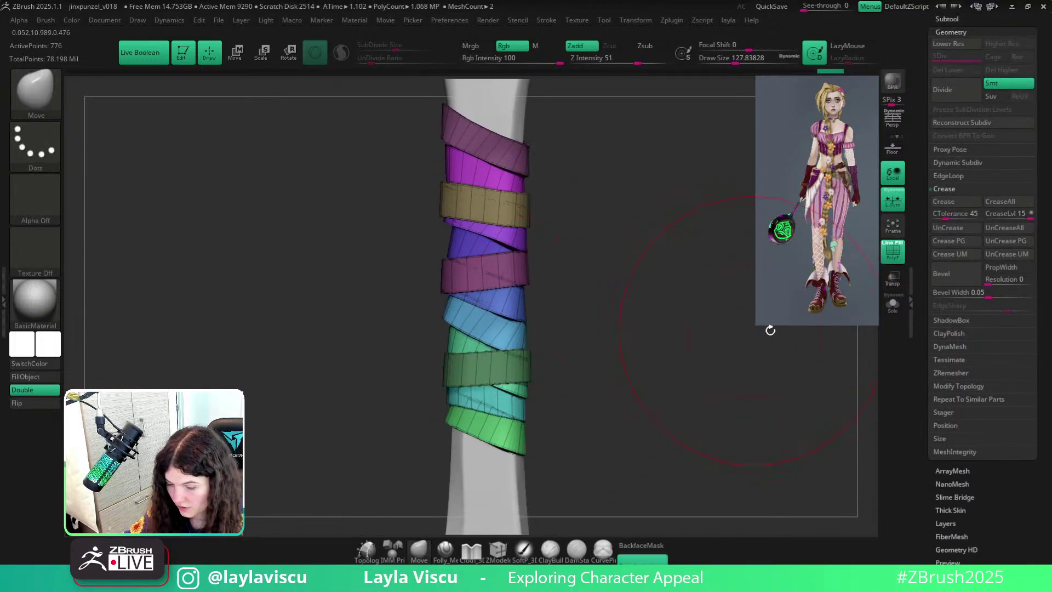
left_click(1000, 279)
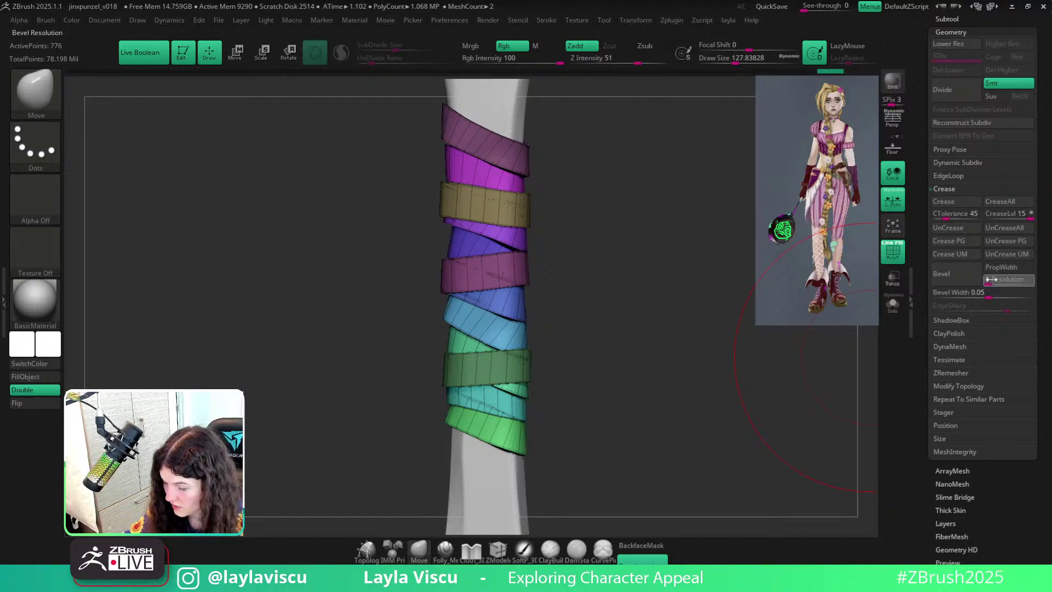
left_click(941, 273)
left_click_drag(987, 295, 967, 296)
key("shift+f")
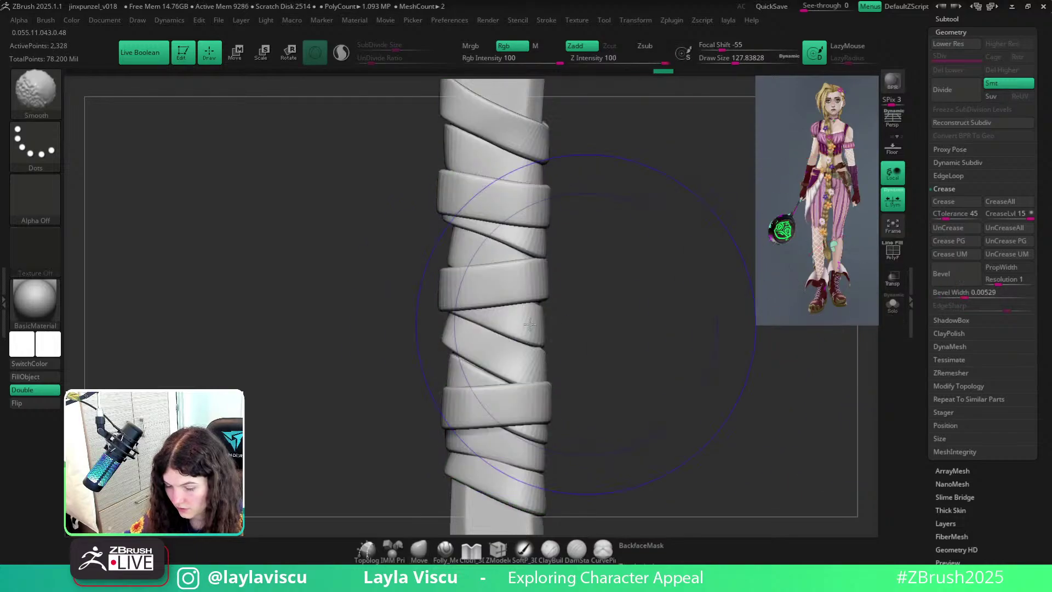
right_click_drag(634, 329, 484, 350)
right_click_drag(486, 291, 483, 267)
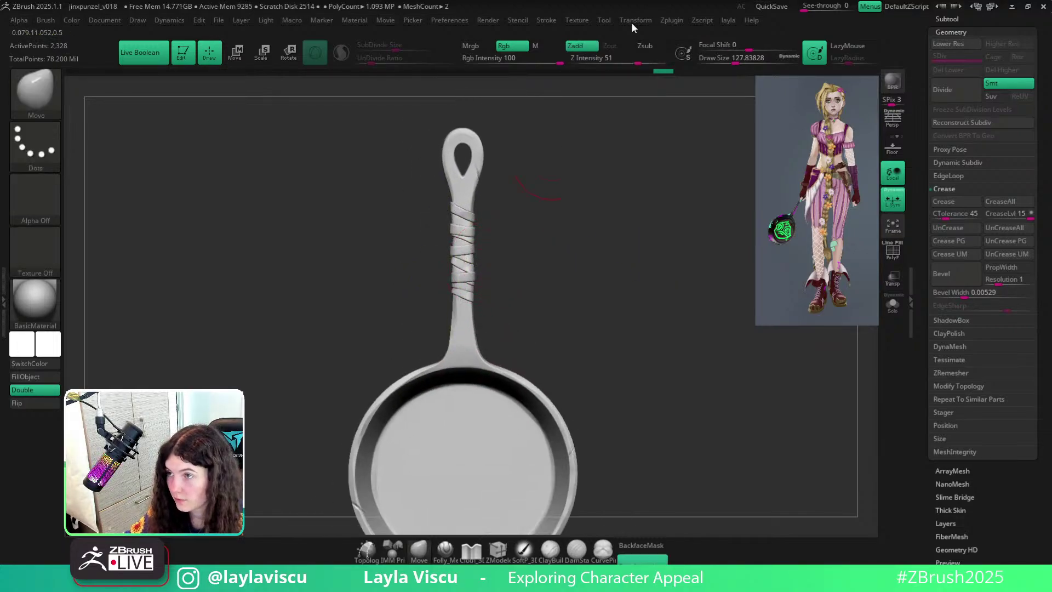
Subdivide the bevelled wraps up to level 4, using the polyframe to check their polygons.
key("f")
key("shift+f")
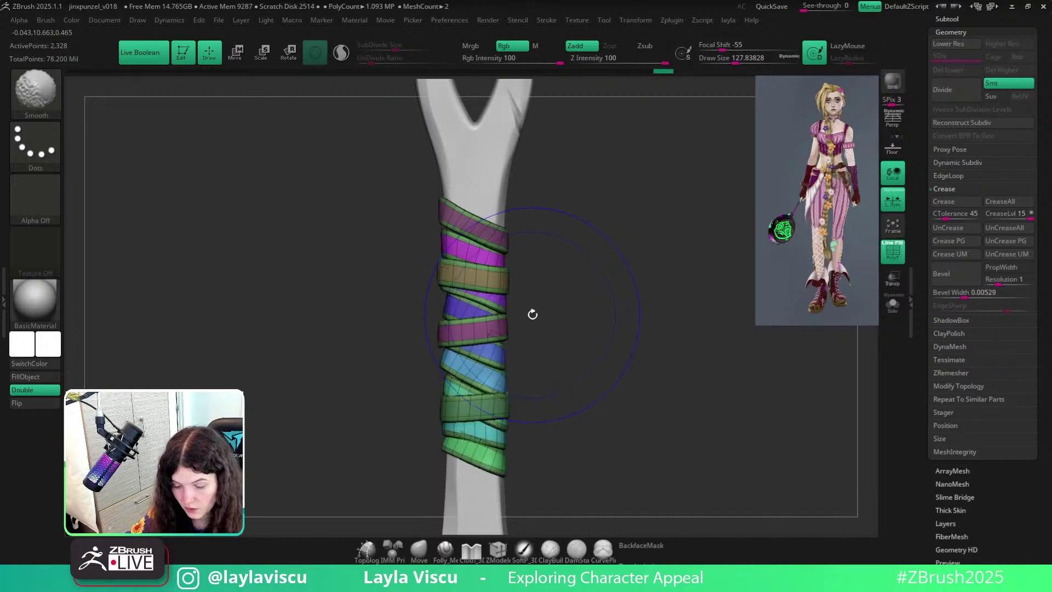
key("shift+f")
key("shift+f")
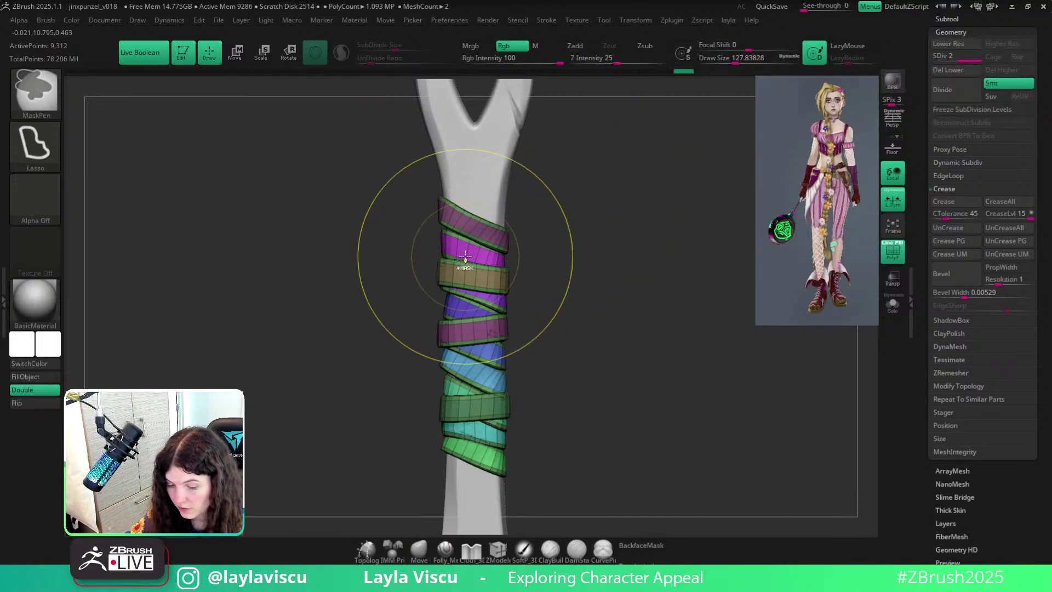
key("shift+f")
key("ctrl+d")
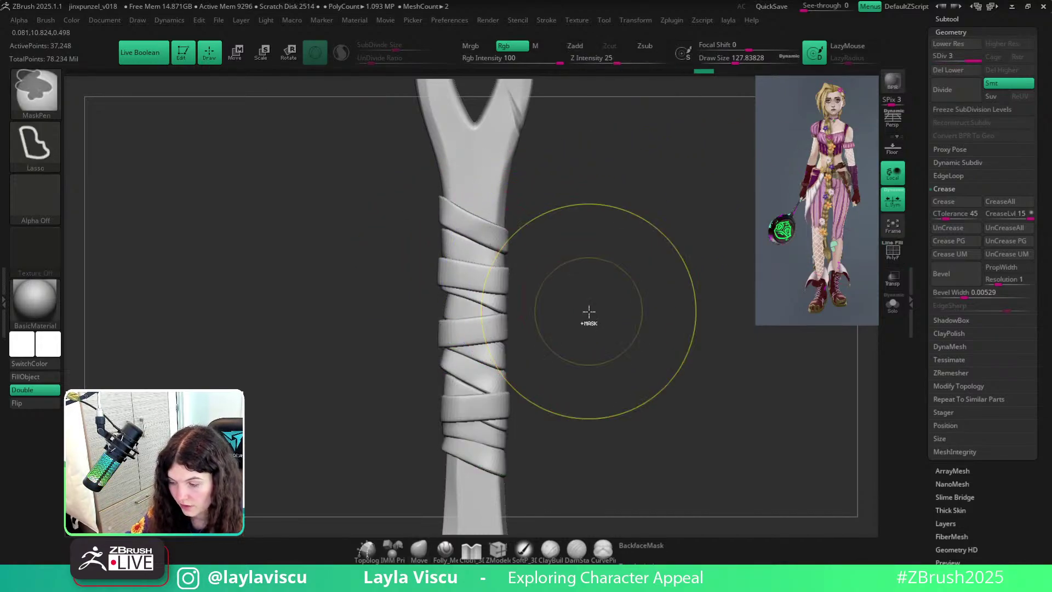
left_click_drag(585, 318, 595, 327)
Assign a separate polygroup to each wrap with Auto Groups, and isolate the topmost wrap for the Cloth_3DCW brush.
key("b")
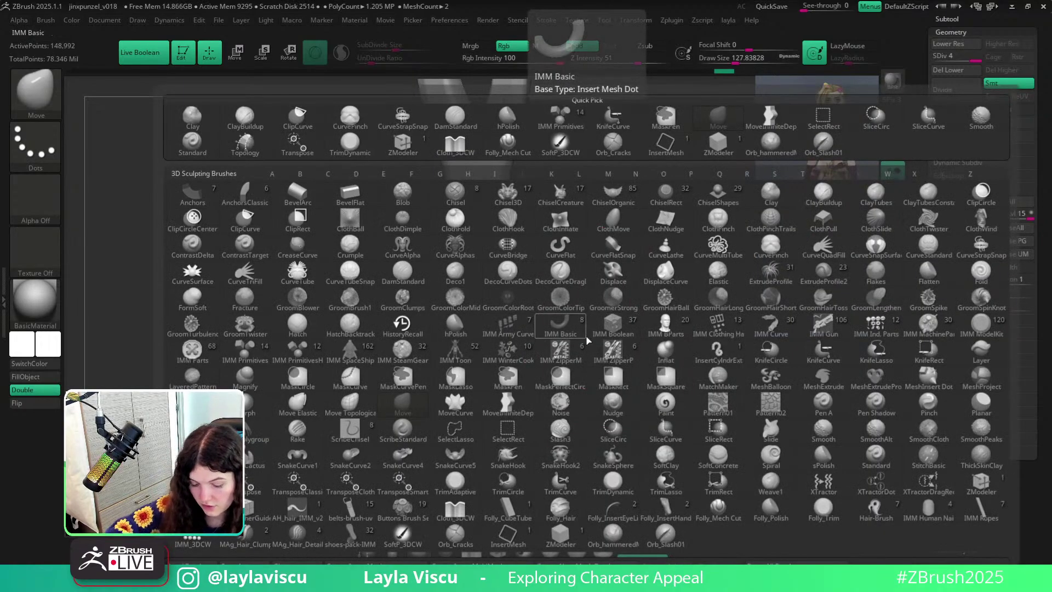
left_click(585, 339)
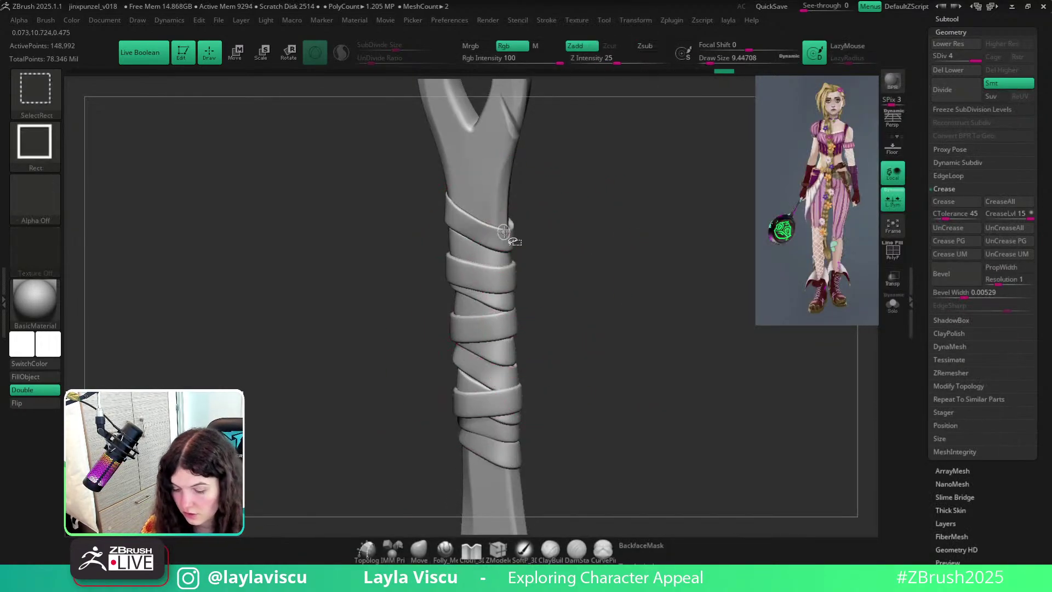
left_click(545, 222, "ctrl+shift")
key("space")
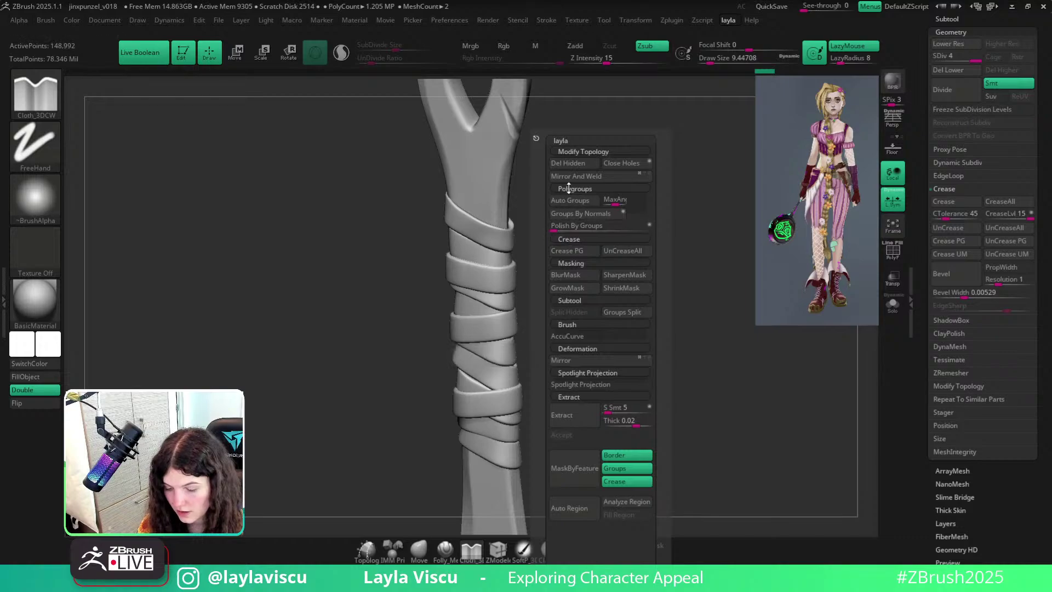
key("shift+f")
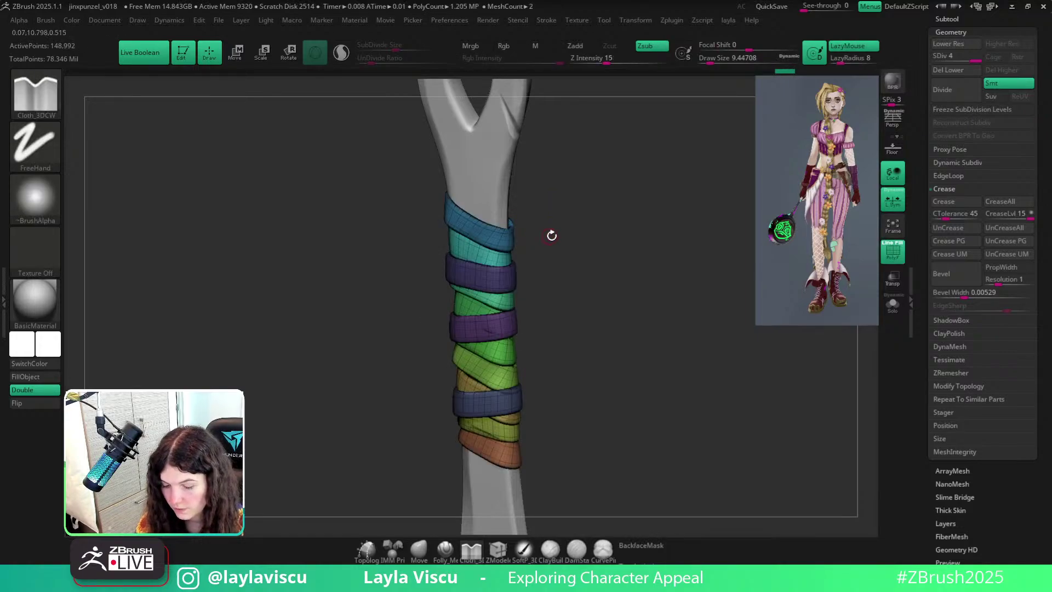
left_click(511, 235, "ctrl+shift")
key("shift+f")
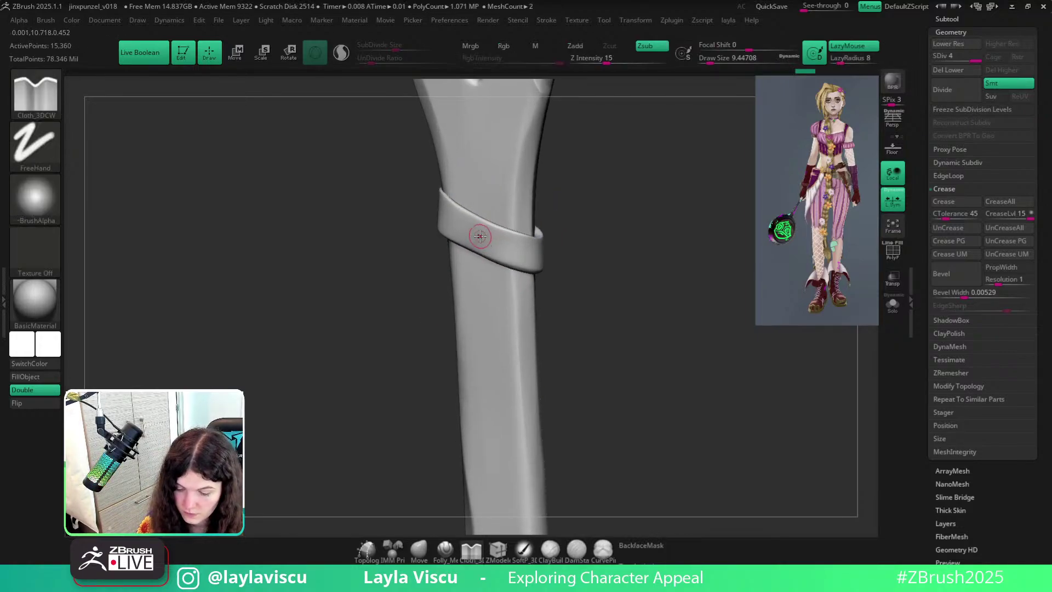
After a trial fold stroke on the isolated topmost wrap, show all wraps again and subdivide them to level 5.
left_click_drag(457, 226, 549, 258)
key("ctrl+z")
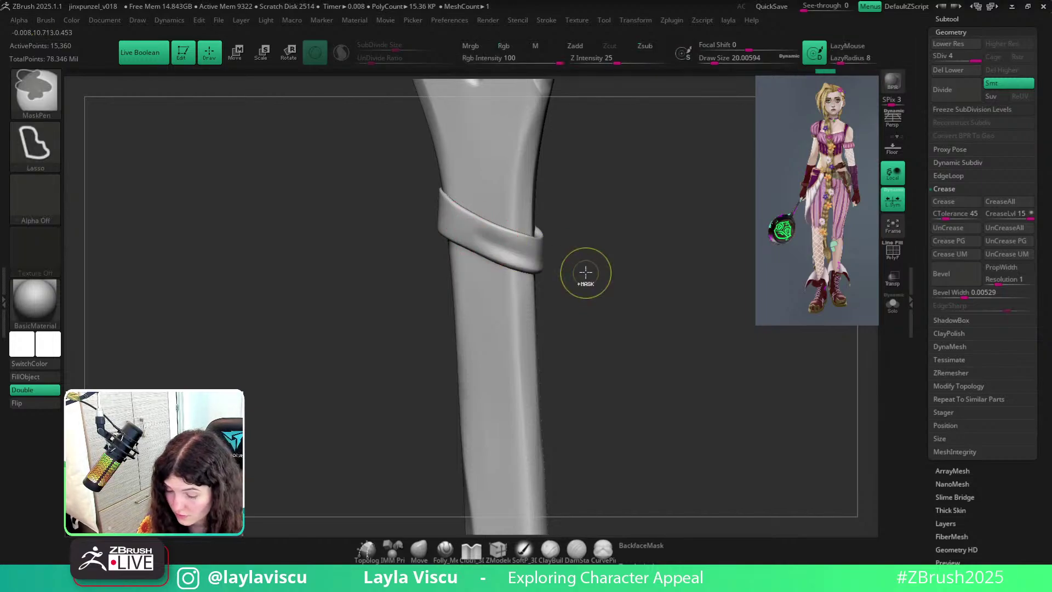
left_click(586, 266, "ctrl+shift")
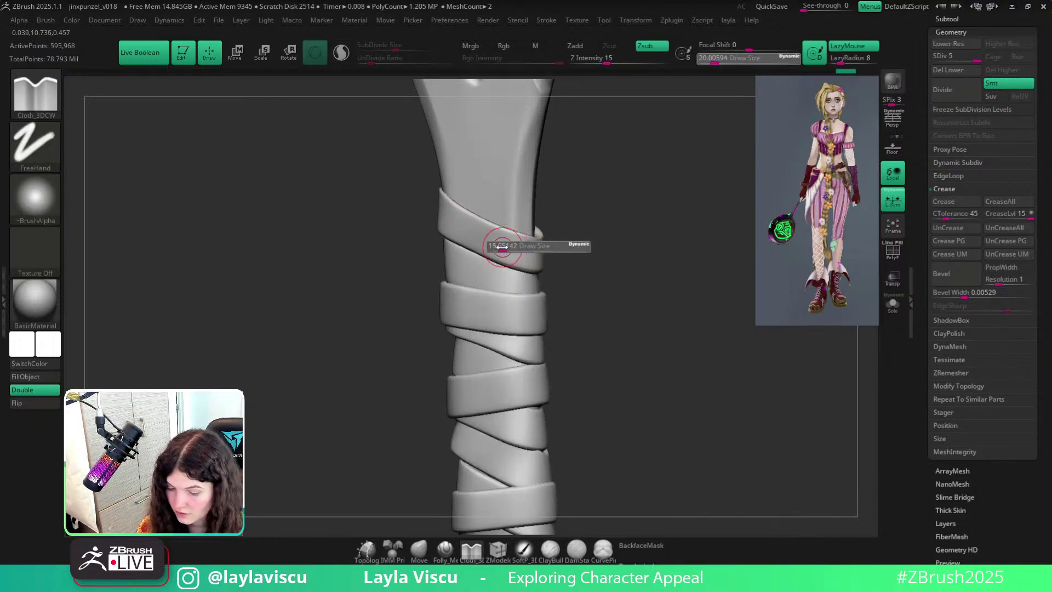
left_click(975, 164)
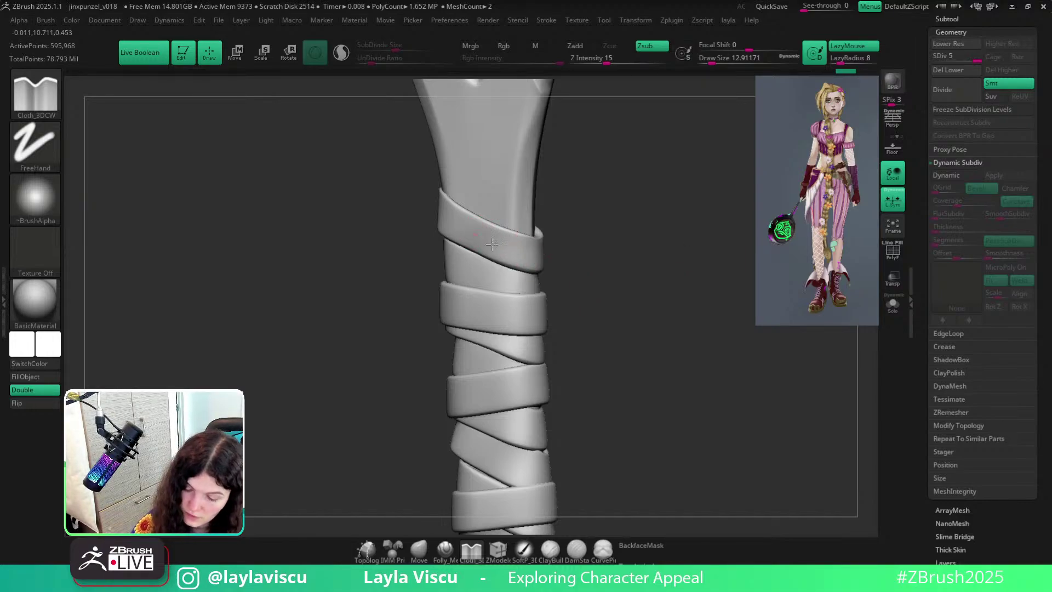
Sculpt a diagonal fold along the topmost wrap with the Cloth_3DCW brush at a draw size of about 15.6, undoing unsuitable strokes.
mouse_move(491, 244)
left_mouse_down()
mouse_move(571, 265)
mouse_move(553, 263)
left_mouse_up()
key("ctrl+z")
left_click_drag(454, 222, 547, 268)
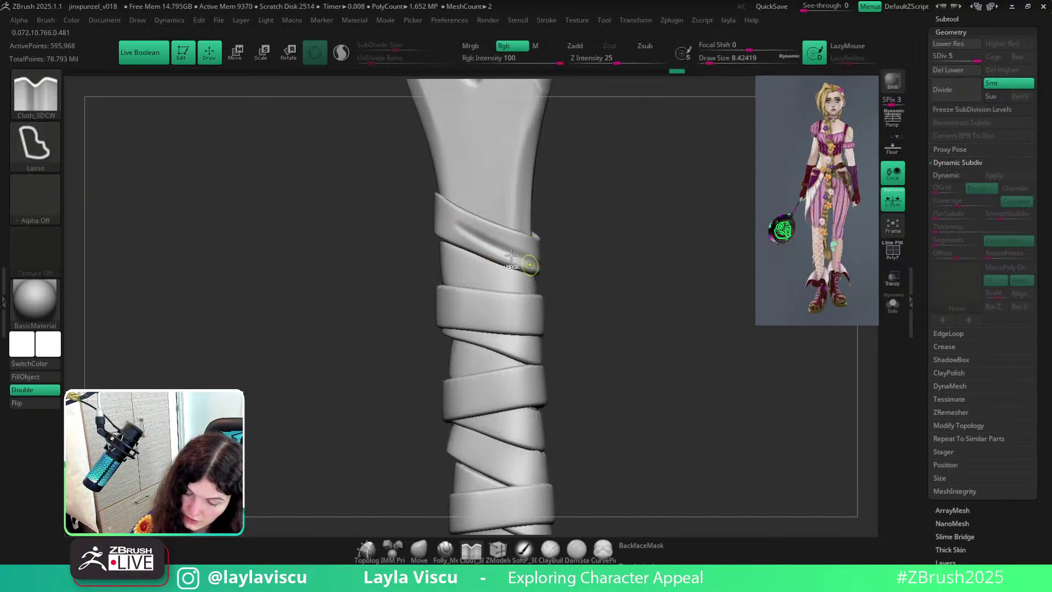
key("ctrl+z")
key("bracketright")
left_click_drag(466, 225, 572, 276)
left_click_drag(492, 250, 577, 284)
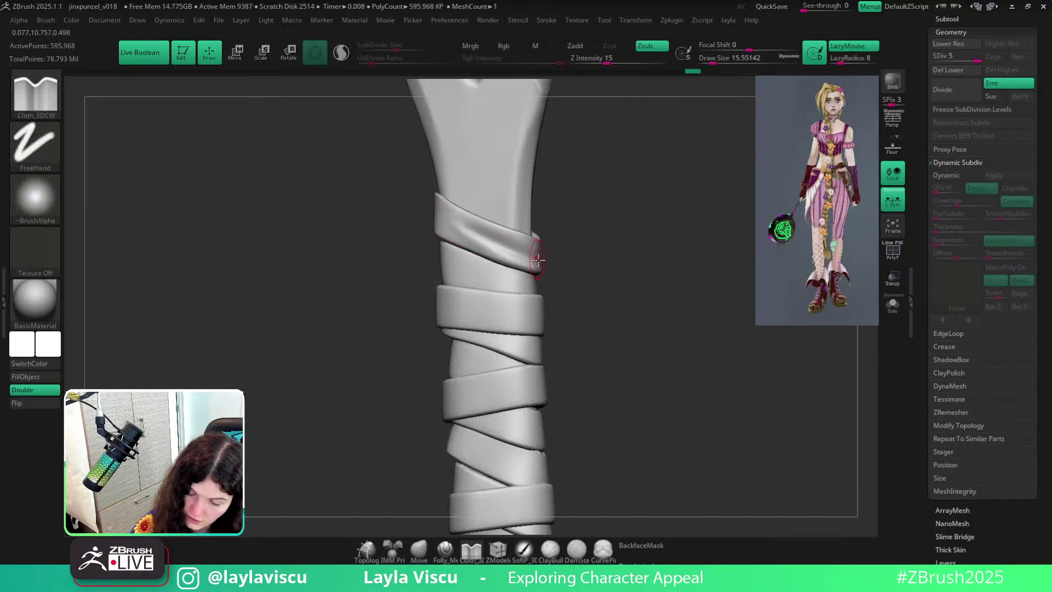
key("ctrl+z")
mouse_move(447, 220)
left_mouse_down()
mouse_move(551, 263)
mouse_move(454, 221)
left_mouse_up()
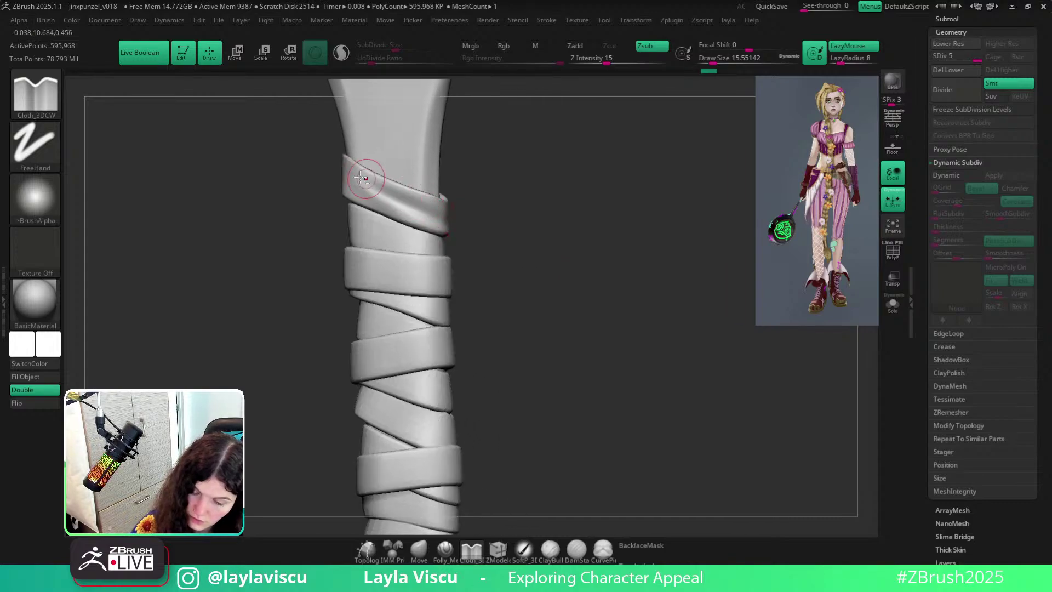
mouse_move(364, 176)
left_mouse_down()
mouse_move(505, 233)
mouse_move(674, 277)
left_mouse_up()
Flatten the surface of the topmost wrap with the TrimDynamic brush at a draw size of about 37.
key("b")
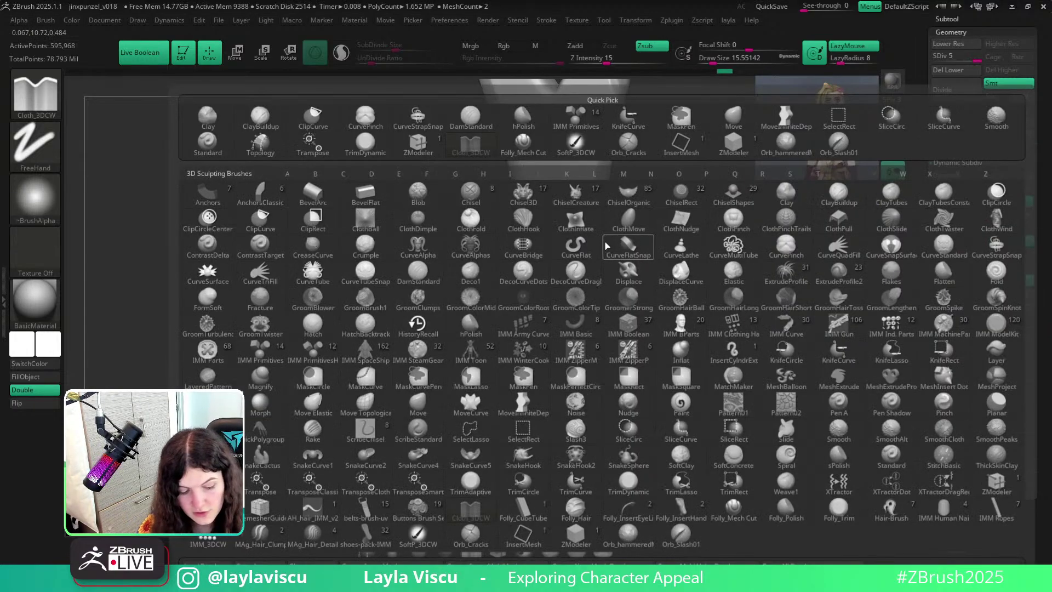
key("t")
key("d")
key("s")
left_click_drag(531, 228, 515, 214)
key("ctrl+z")
left_click_drag(567, 239, 510, 219)
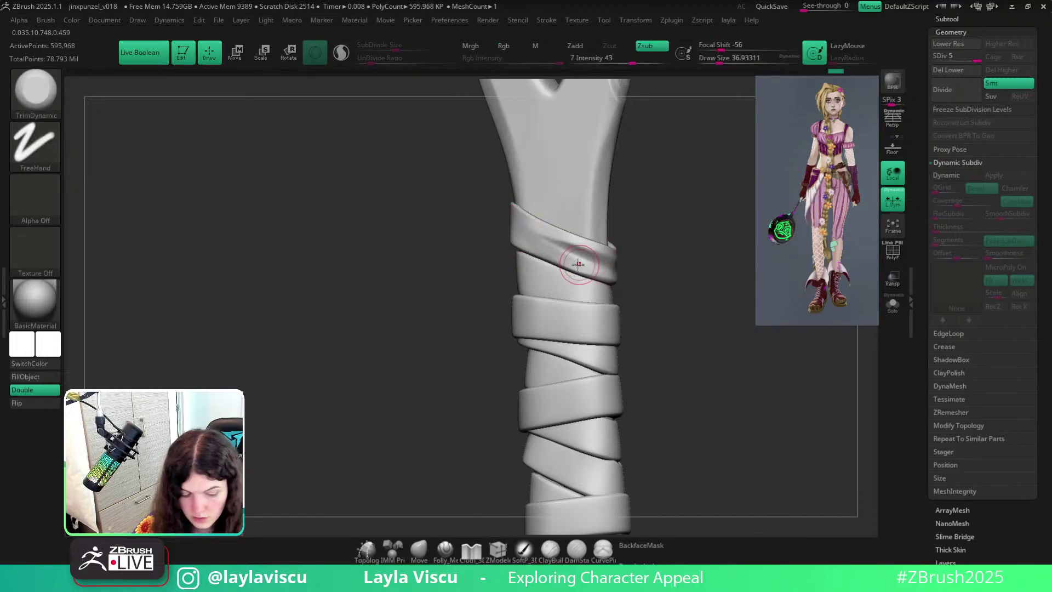
Polish the folded surface of the topmost wrap with the hPolish brush at a draw size of about 15.6.
key("b")
key("h")
key("p")
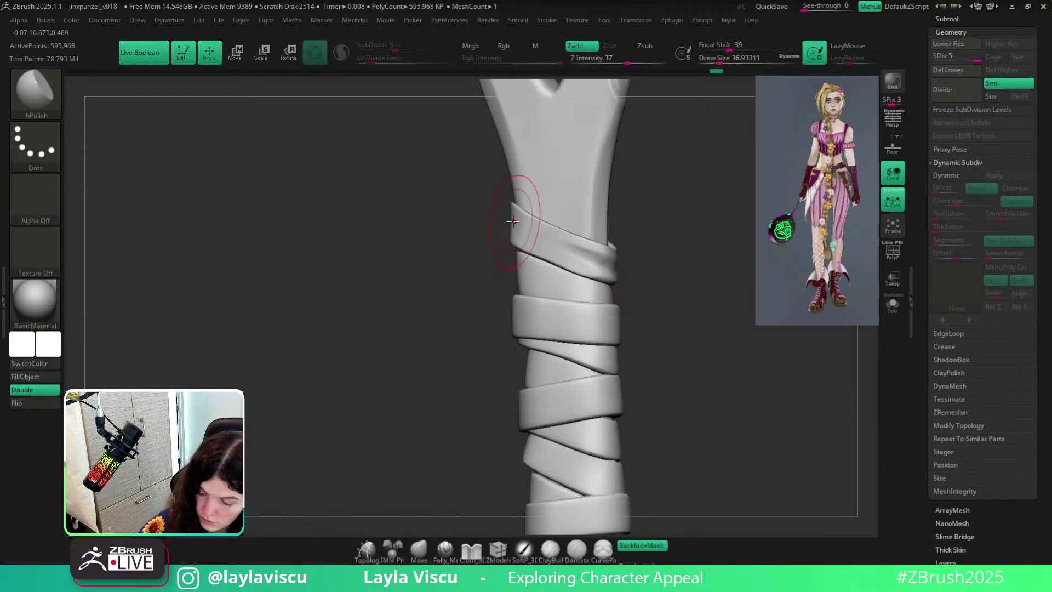
key("s")
left_click_drag(534, 234, 523, 235)
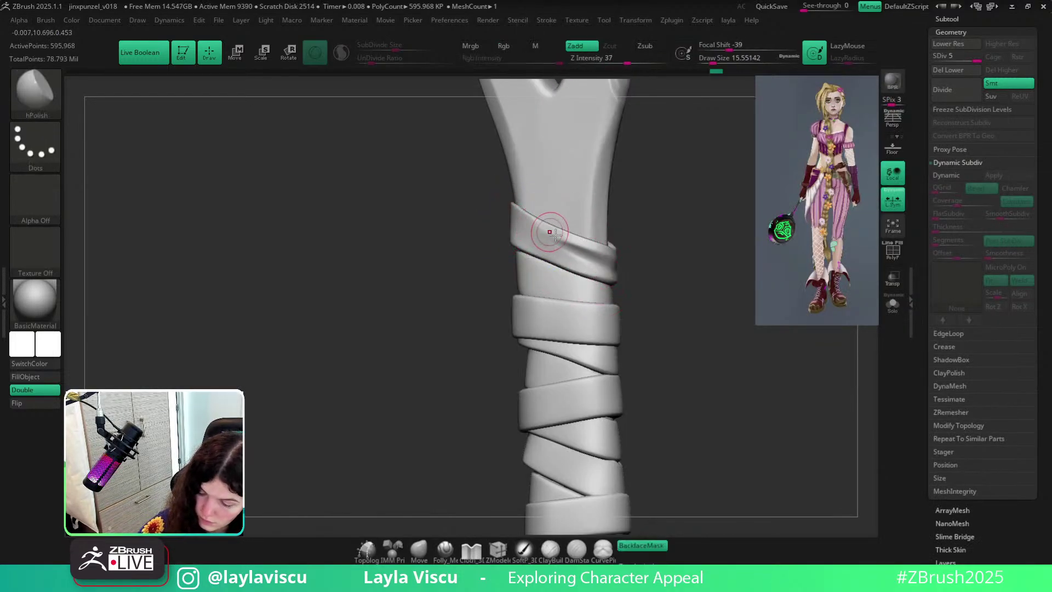
left_click_drag(669, 246, 606, 192, "alt")
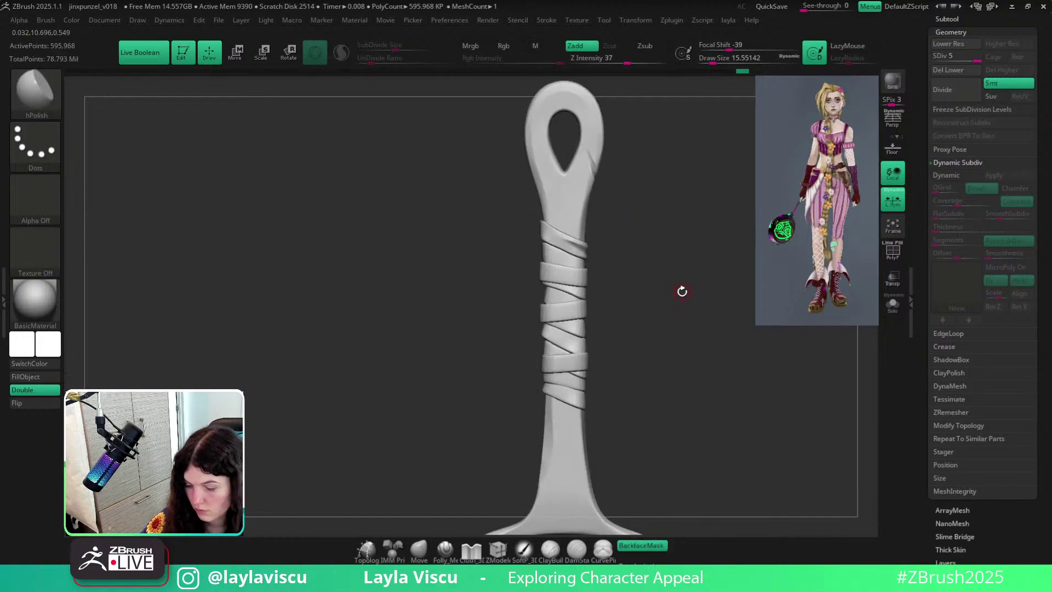
Sculpt horizontal folds into one end of the third wrap from the top with the Cloth_3DCW brush and soften them.
key("b")
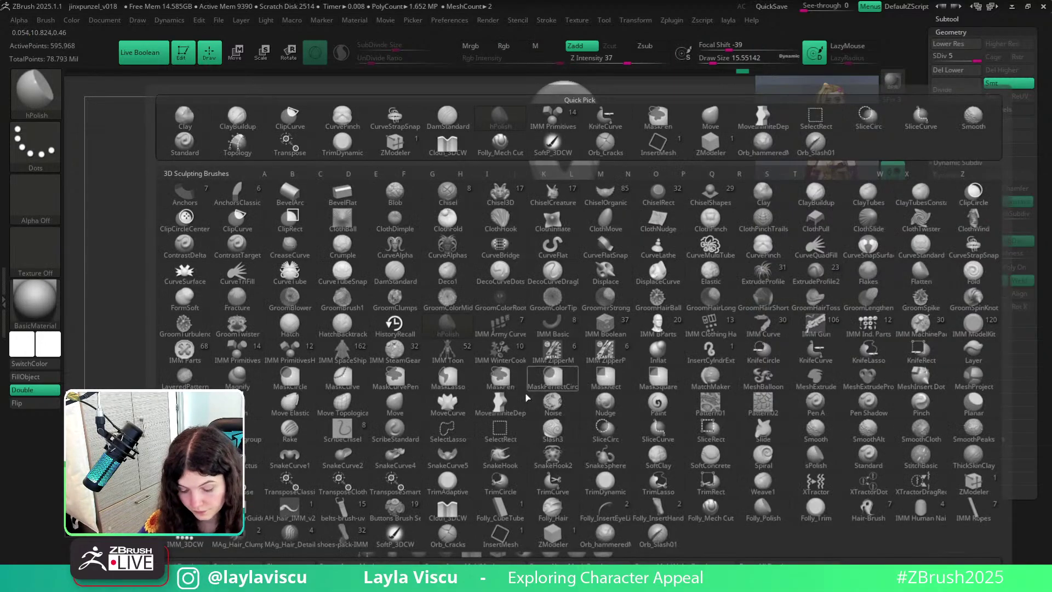
left_click(450, 516)
left_click_drag(630, 286, 622, 319, "alt")
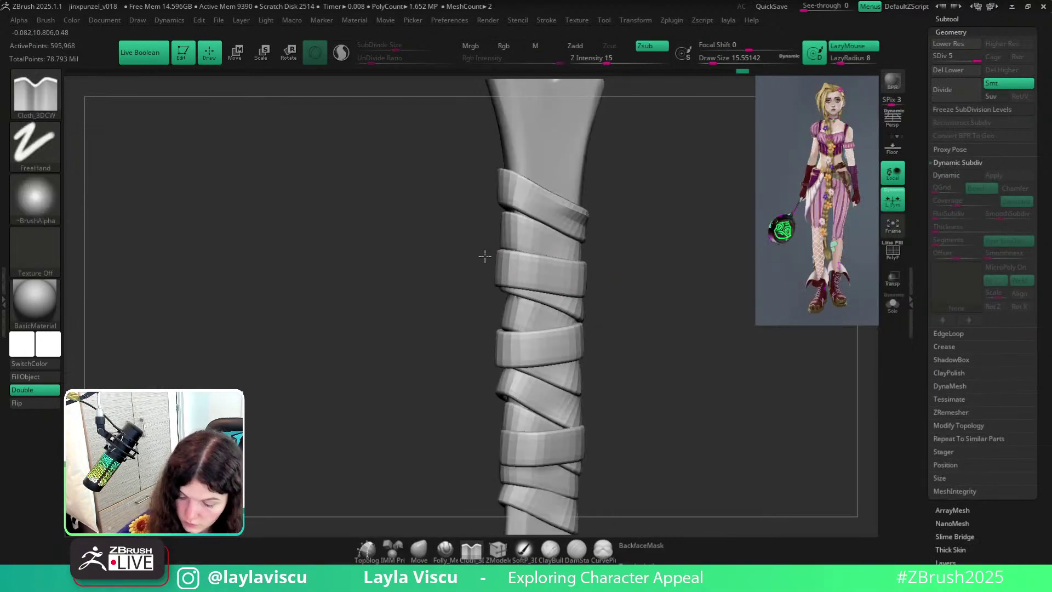
mouse_move(470, 244)
left_mouse_down()
mouse_move(476, 256)
mouse_move(578, 284)
mouse_move(535, 268)
left_mouse_up()
left_click_drag(439, 268, 558, 262)
left_click_drag(624, 277, 696, 318, "shift")
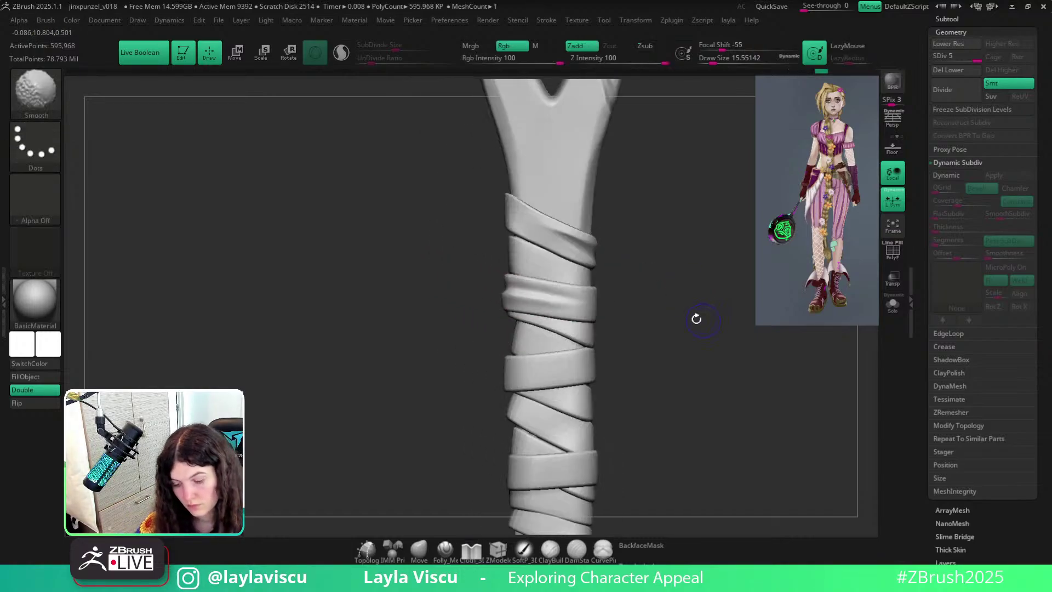
right_click_drag(661, 299, 606, 239, "ctrl")
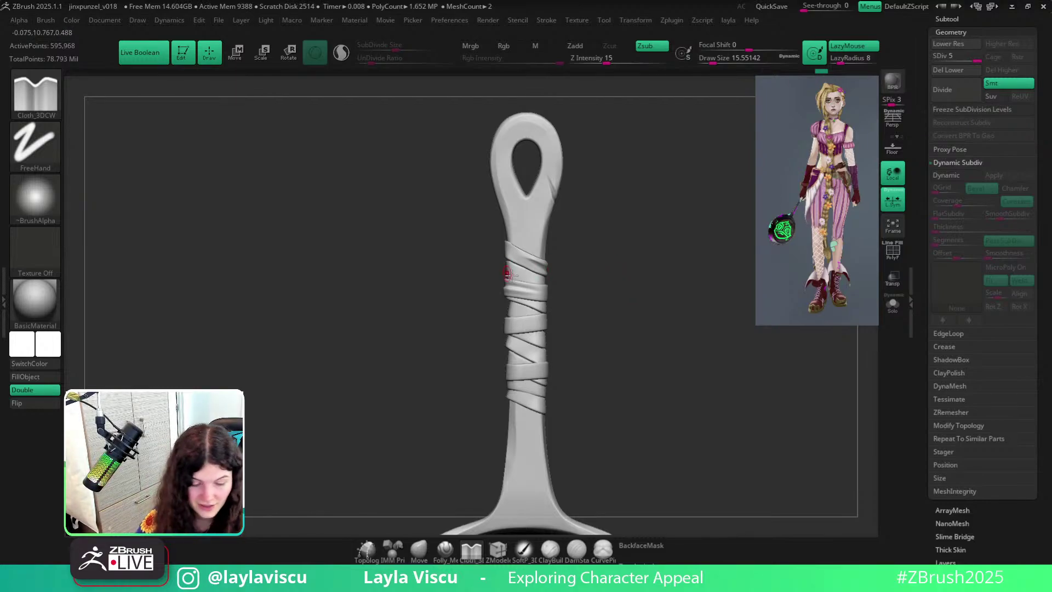
Sharpen the folds of the third wrap with the Folly_Mech Cut brush at a draw size of about 23.3, continuing around the handle's side.
right_click_drag(511, 275, 542, 311, "ctrl")
left_click(444, 548)
key("s")
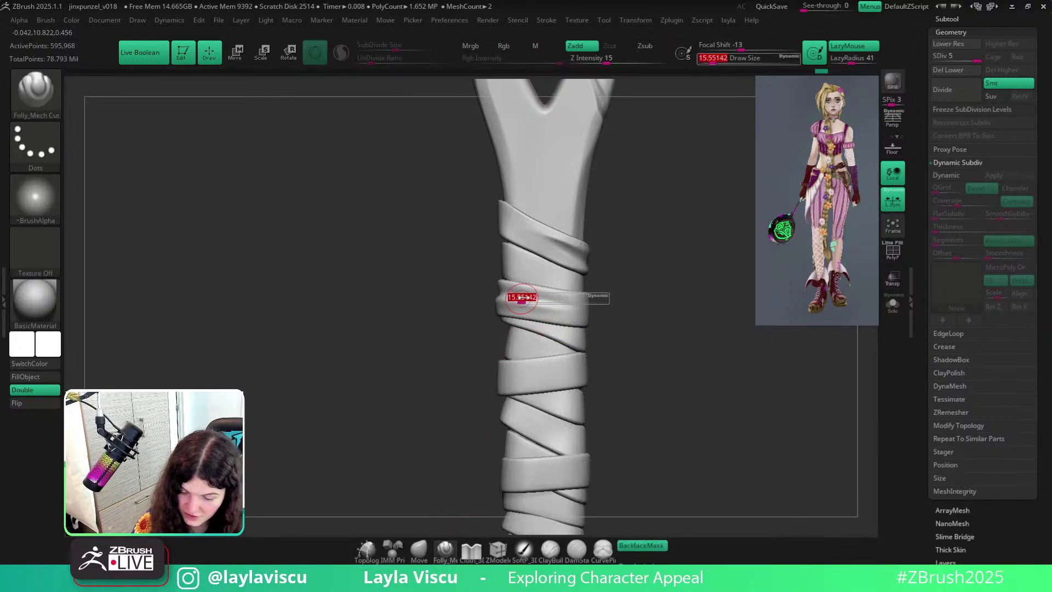
left_click_drag(525, 298, 528, 297)
mouse_move(599, 310)
left_mouse_down()
mouse_move(521, 301)
mouse_move(565, 308)
left_mouse_up()
key("shift")
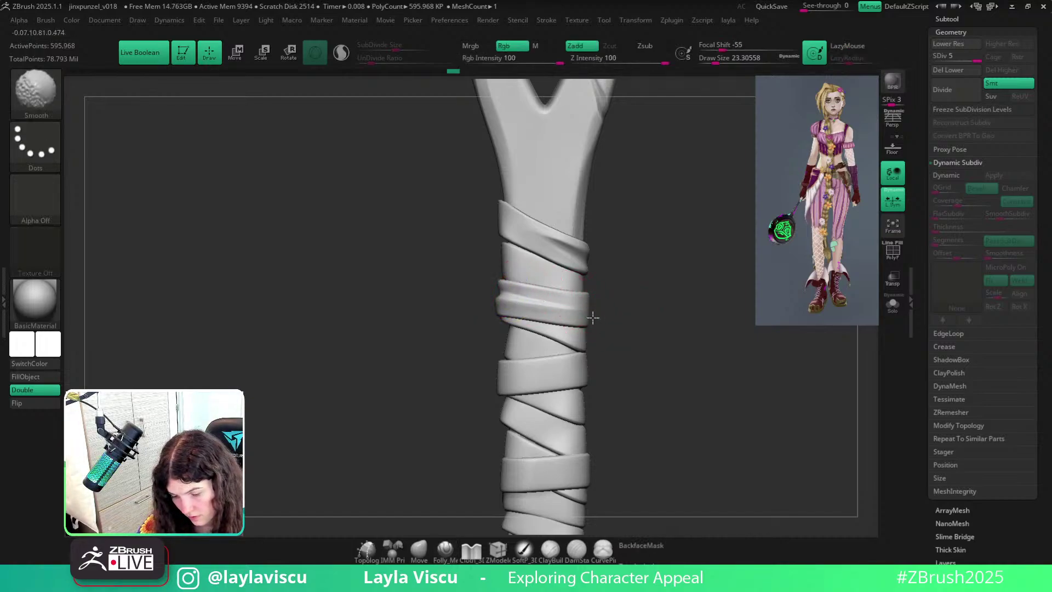
right_click_drag(493, 268, 514, 211, "ctrl")
mouse_move(553, 277)
right_mouse_down("ctrl")
mouse_move(587, 315)
mouse_move(689, 312)
mouse_move(674, 317)
right_mouse_up("ctrl")
right_click_drag(642, 283, 597, 338, "ctrl")
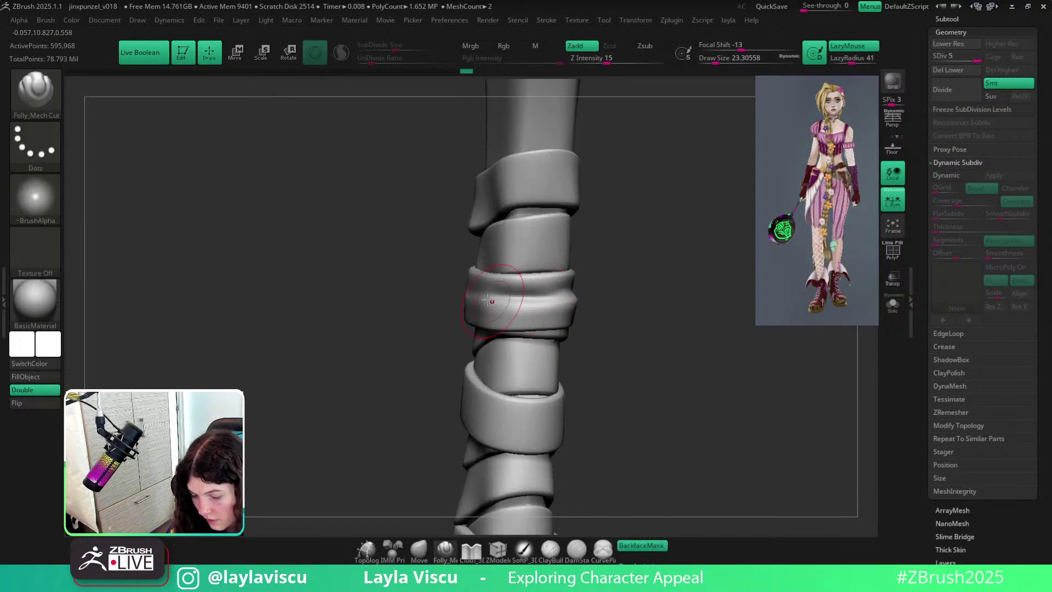
right_click_drag(603, 289, 493, 257)
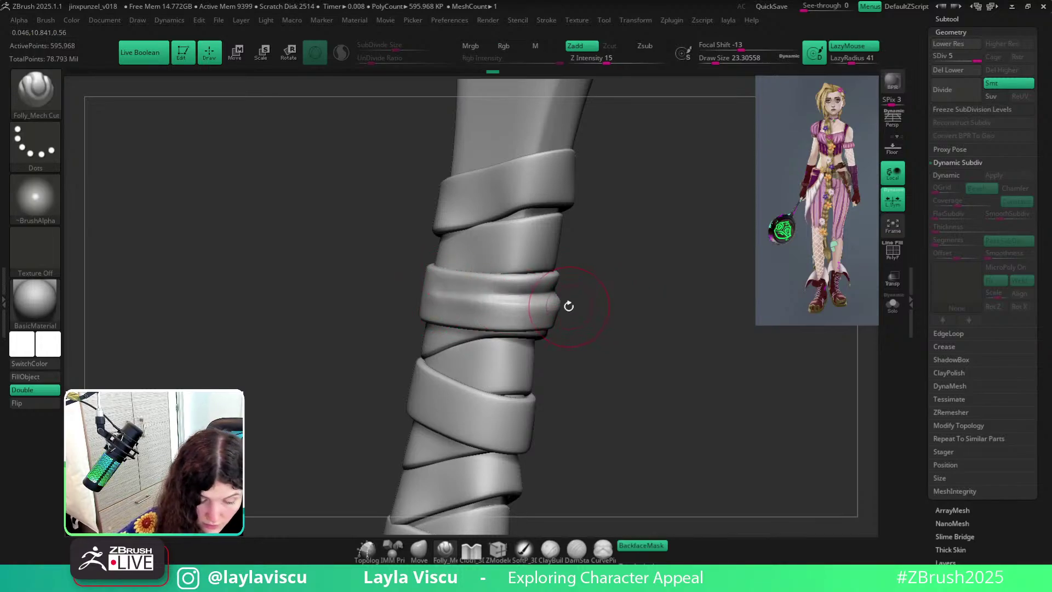
Polish the third wrap's folds around the handle's side with the hPolish brush, reducing the draw size to about 11.7.
key("b")
key("h")
key("p")
right_click_drag(399, 238, 417, 241)
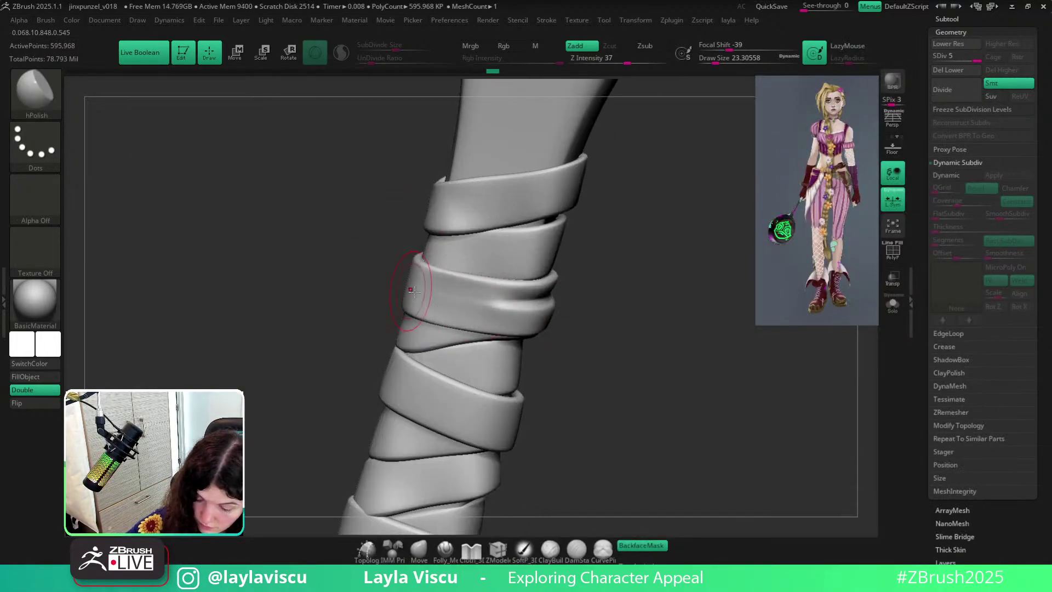
left_click_drag(412, 290, 423, 306)
key("[")
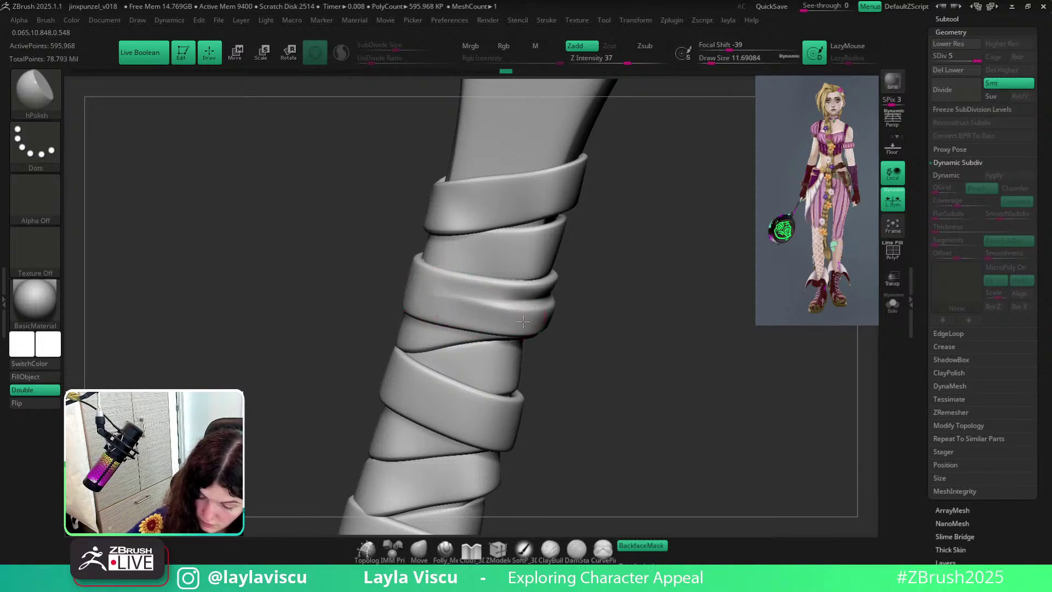
right_click_drag(444, 251, 540, 316)
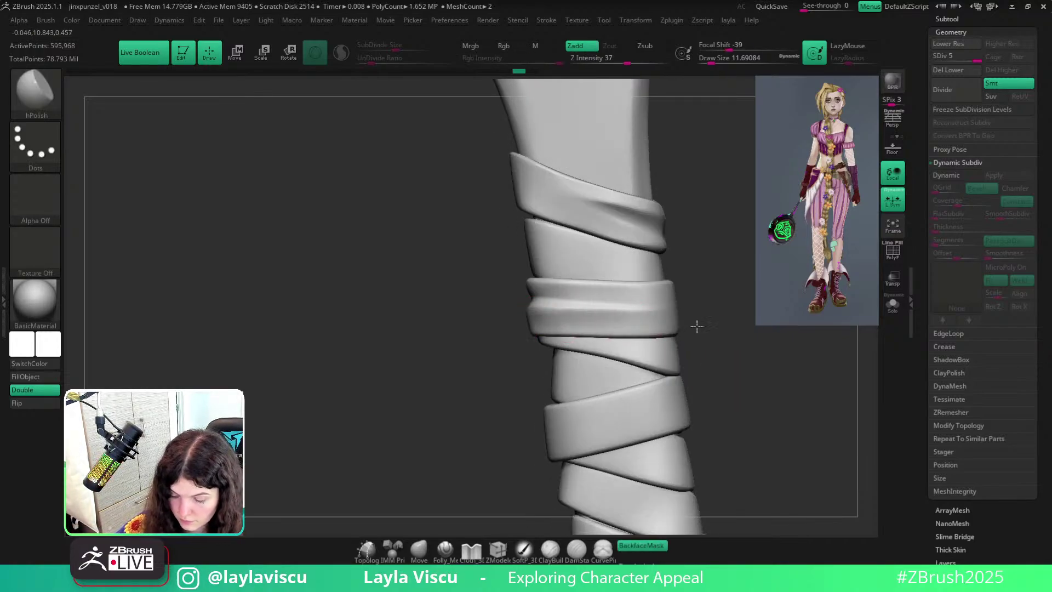
Adjust the wraps' outline with the Move brush at a draw size of about 86.8, reducing it to about 53.8.
mouse_move(696, 326)
right_mouse_down("ctrl")
mouse_move(735, 359)
mouse_move(672, 263)
mouse_move(700, 310)
mouse_move(639, 348)
mouse_move(521, 511)
right_mouse_up("ctrl")
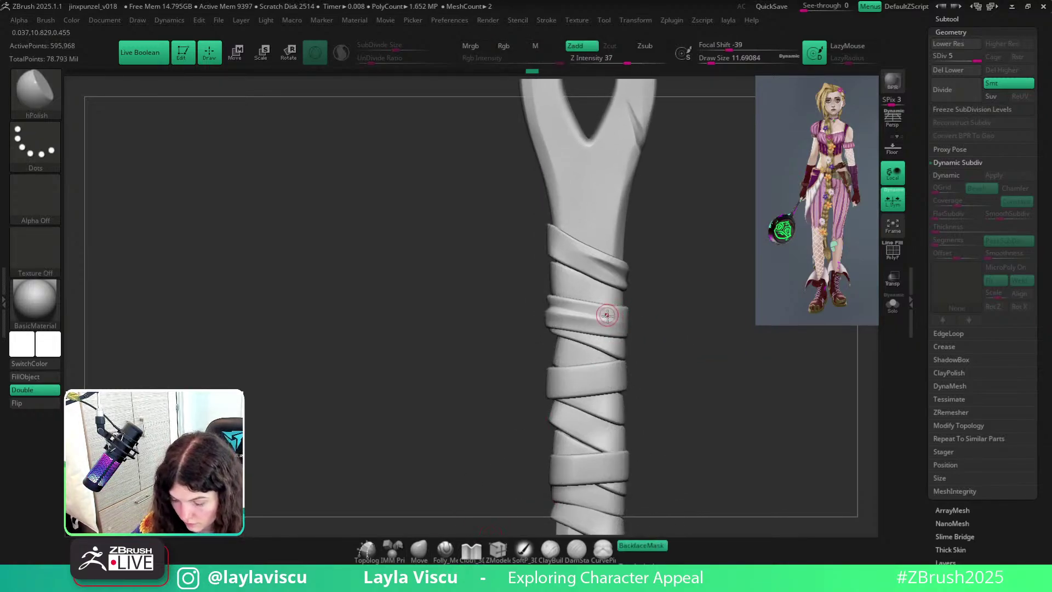
key("s")
left_click_drag(606, 315, 619, 315)
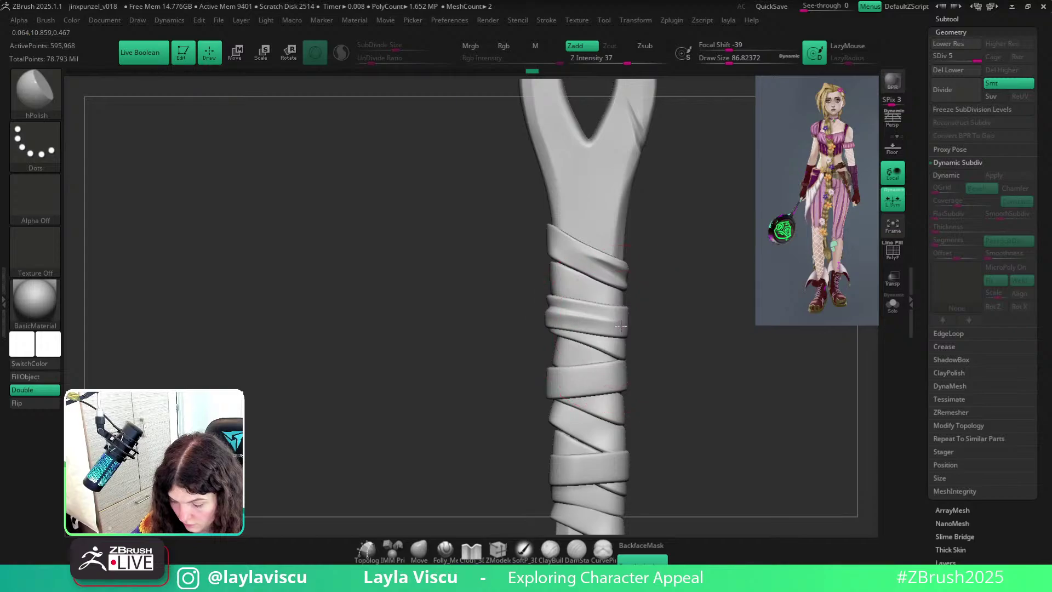
left_click(419, 550)
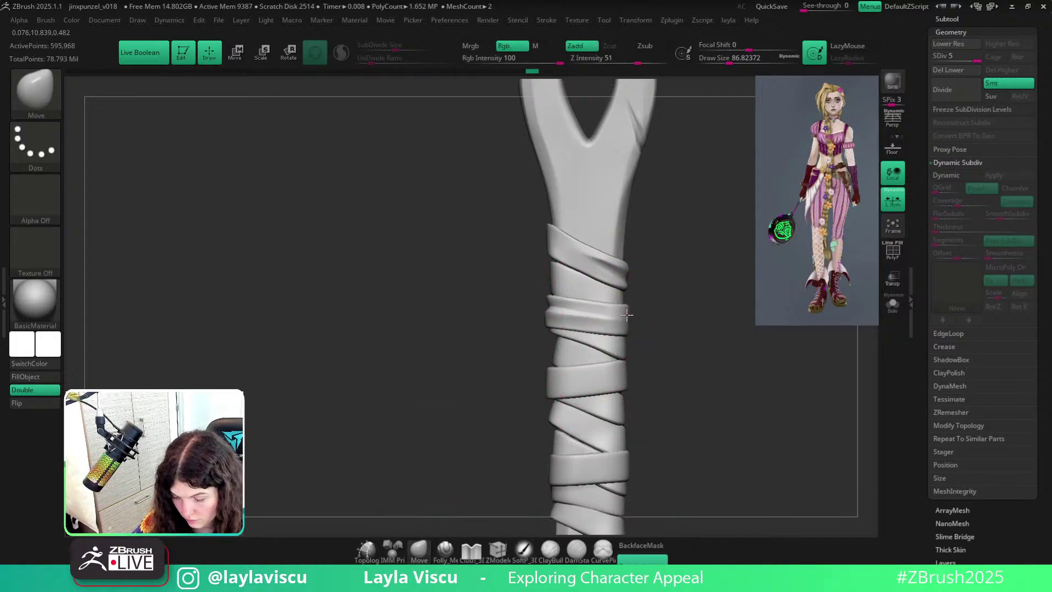
mouse_move(634, 324)
right_mouse_down("ctrl")
mouse_move(655, 296)
mouse_move(601, 286)
right_mouse_up("ctrl")
right_click_drag(601, 285, 595, 402, "ctrl")
key("s")
left_click_drag(527, 297, 513, 297)
key("s")
right_click_drag(618, 392, 613, 316, "ctrl")
right_click_drag(613, 316, 589, 300, "alt")
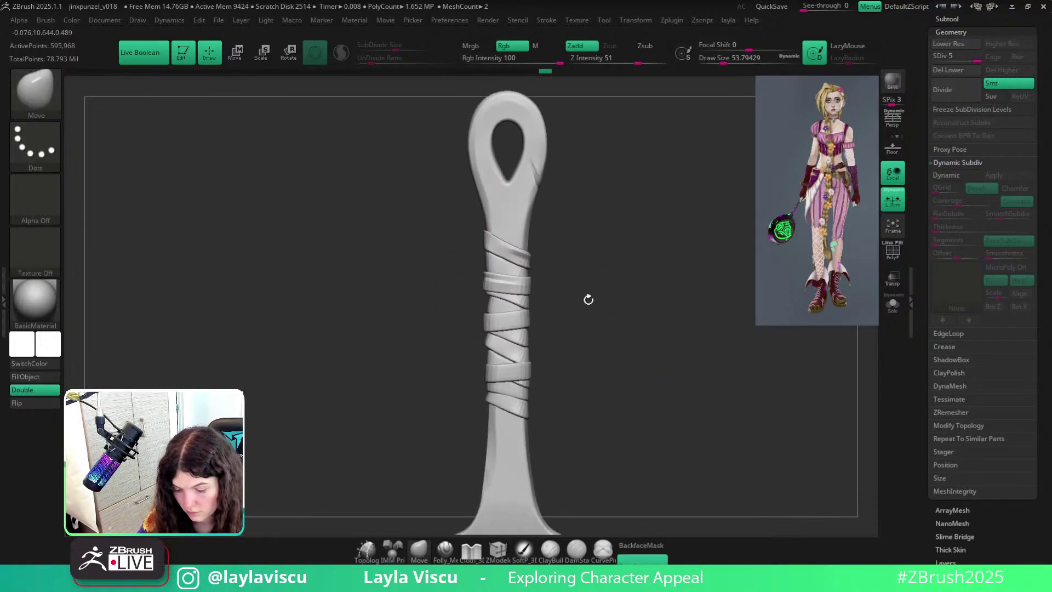
Sculpt horizontal folds into the middle wide wrap with the Cloth_3DCW brush at a draw size of about 15.6.
key("b")
left_click(519, 288)
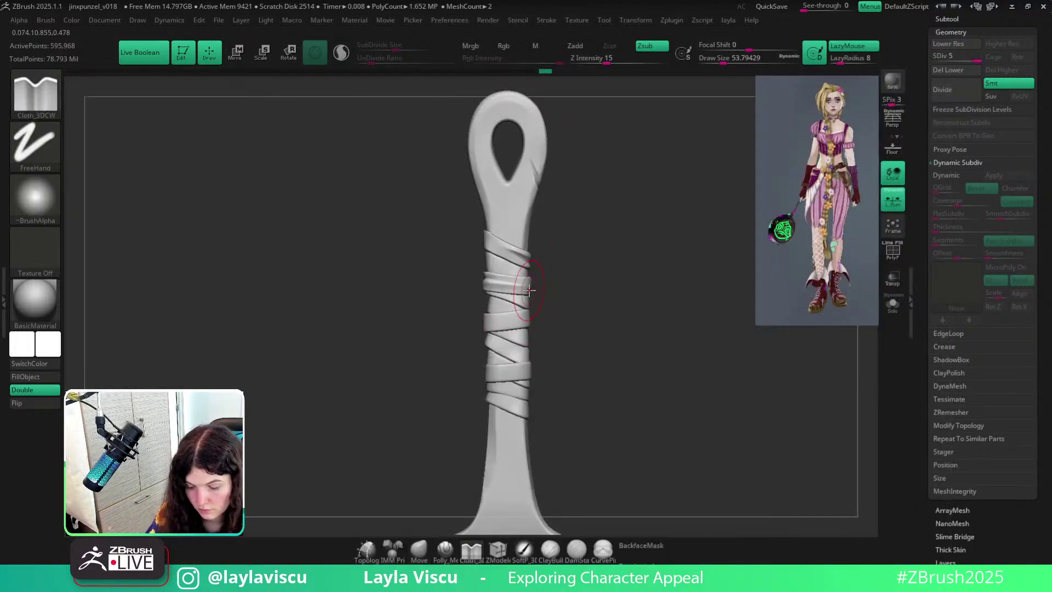
key("s")
left_click_drag(530, 292, 524, 293)
mouse_move(516, 314)
right_mouse_down("ctrl")
mouse_move(518, 372)
mouse_move(592, 334)
mouse_move(529, 327)
right_mouse_up("ctrl")
mouse_move(528, 326)
right_mouse_down("ctrl")
mouse_move(526, 362)
mouse_move(583, 315)
mouse_move(482, 306)
right_mouse_up("ctrl")
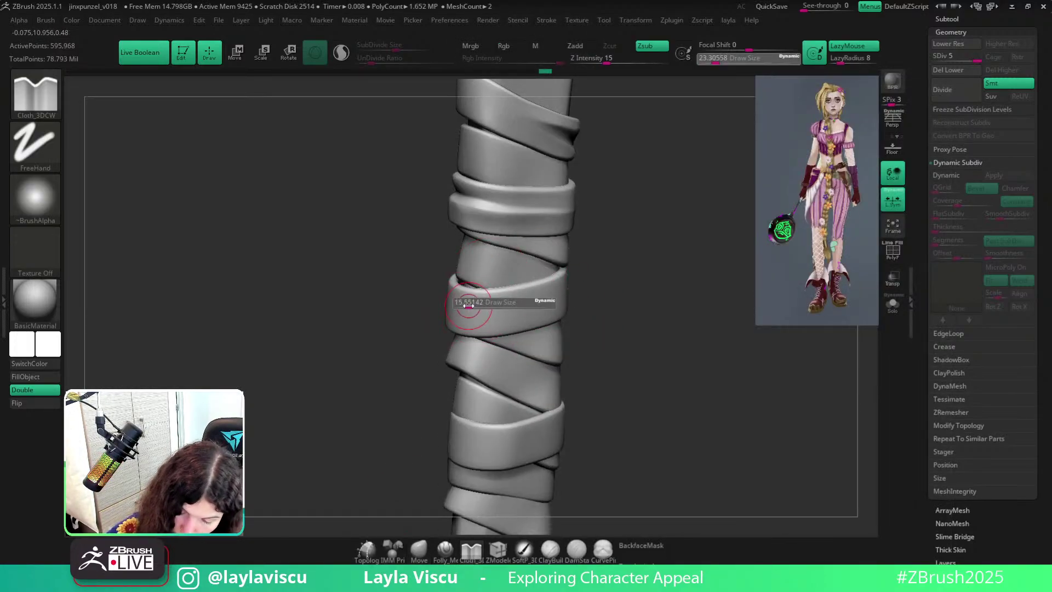
mouse_move(517, 305)
left_mouse_down()
mouse_move(570, 289)
mouse_move(522, 303)
left_mouse_up()
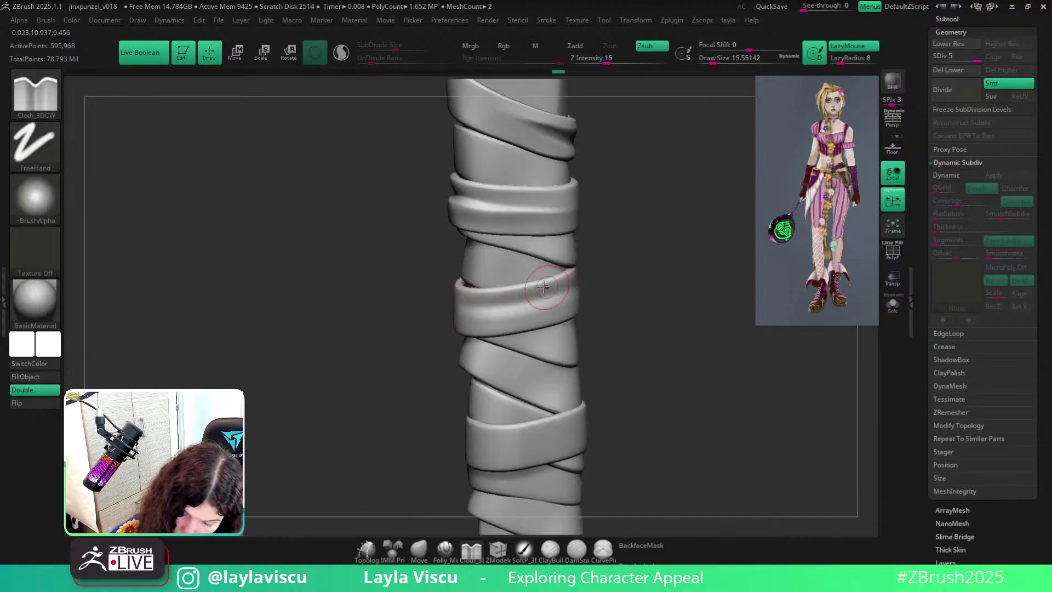
Isolate the narrow wrap just above the middle wide one, sculpt a fold along it and show all wraps again.
left_click(489, 271, "ctrl+shift")
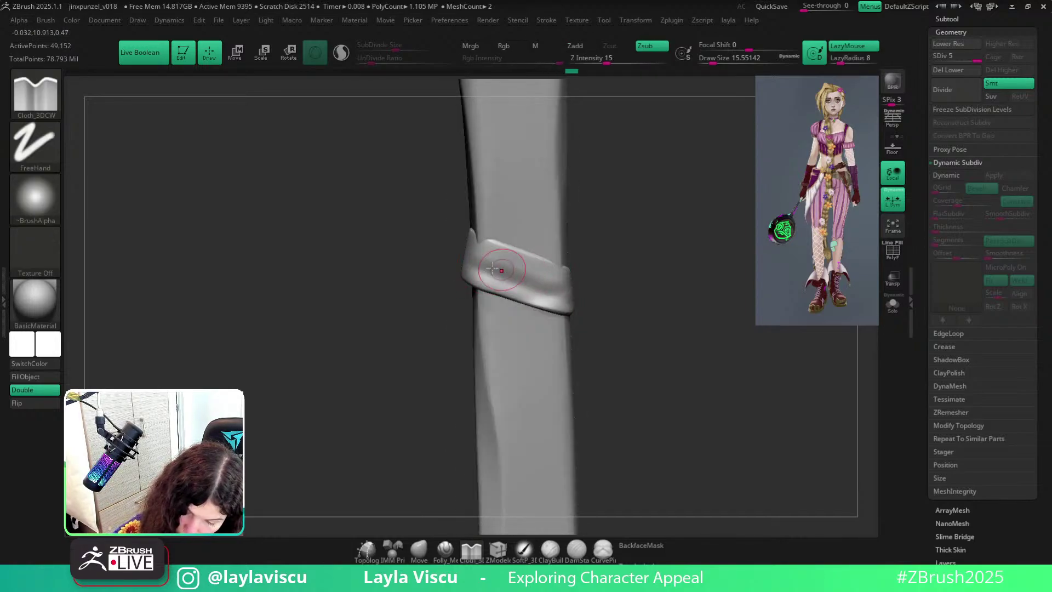
left_click(631, 279, "ctrl+shift")
right_click_drag(631, 278, 563, 213, "shift")
Isolate the diagonal wrap below the middle wide one, sculpt folds across its front and unhide the other wraps.
right_click_drag(532, 347, 512, 307, "ctrl")
left_click(498, 297, "ctrl+shift")
left_click_drag(456, 299, 538, 321)
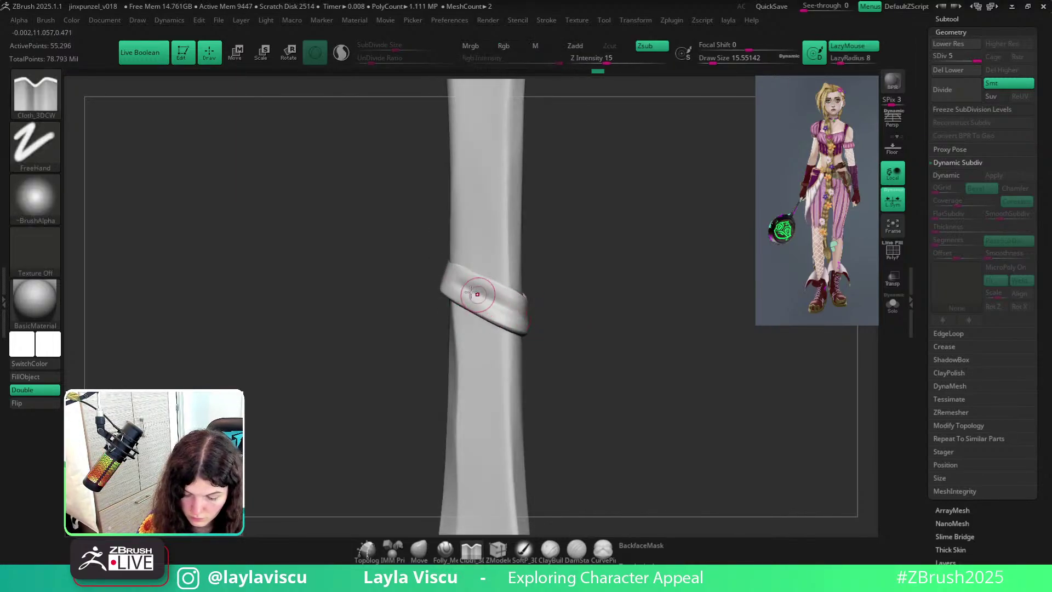
left_click(611, 299, "ctrl+shift")
Isolate the same diagonal wrap from behind and continue its cloth folds around the handle's side and back.
right_click_drag(632, 318, 623, 330, "shift")
right_click_drag(592, 318, 547, 216, "ctrl")
mouse_move(641, 314)
right_mouse_down("ctrl")
mouse_move(646, 336)
mouse_move(573, 369)
mouse_move(550, 429)
mouse_move(738, 289)
mouse_move(574, 295)
right_mouse_up("ctrl")
left_click(574, 295, "ctrl+shift")
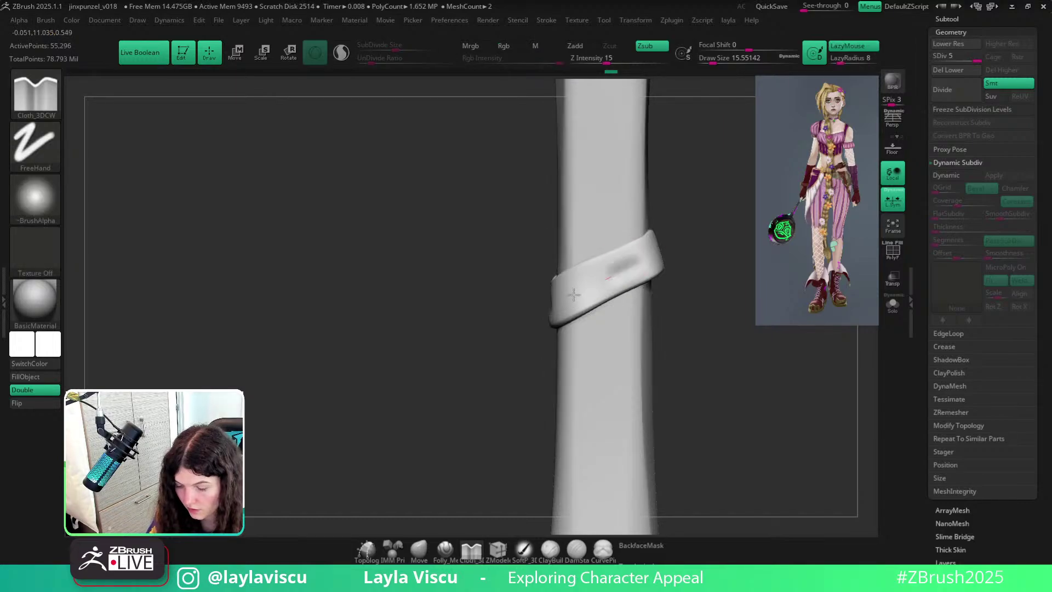
right_click_drag(638, 280, 614, 287)
left_click_drag(636, 272, 604, 297)
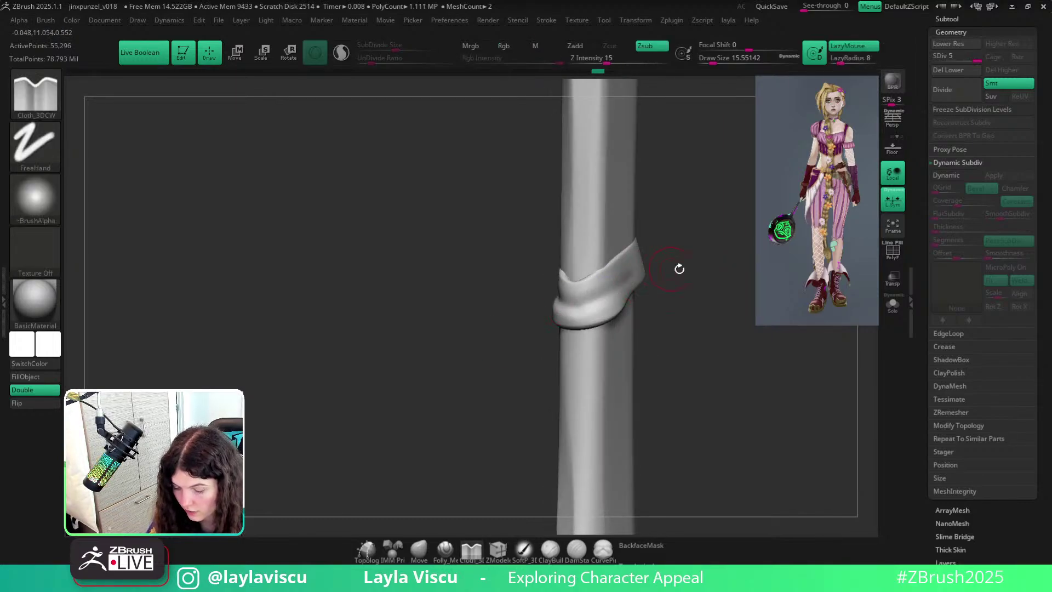
right_click_drag(680, 268, 559, 304)
right_click_drag(701, 248, 635, 270)
left_click(723, 242, "ctrl+shift")
Isolate the middle wide wrap, sculpt a fold across its back and show all wraps again.
left_click(636, 270, "ctrl+shift")
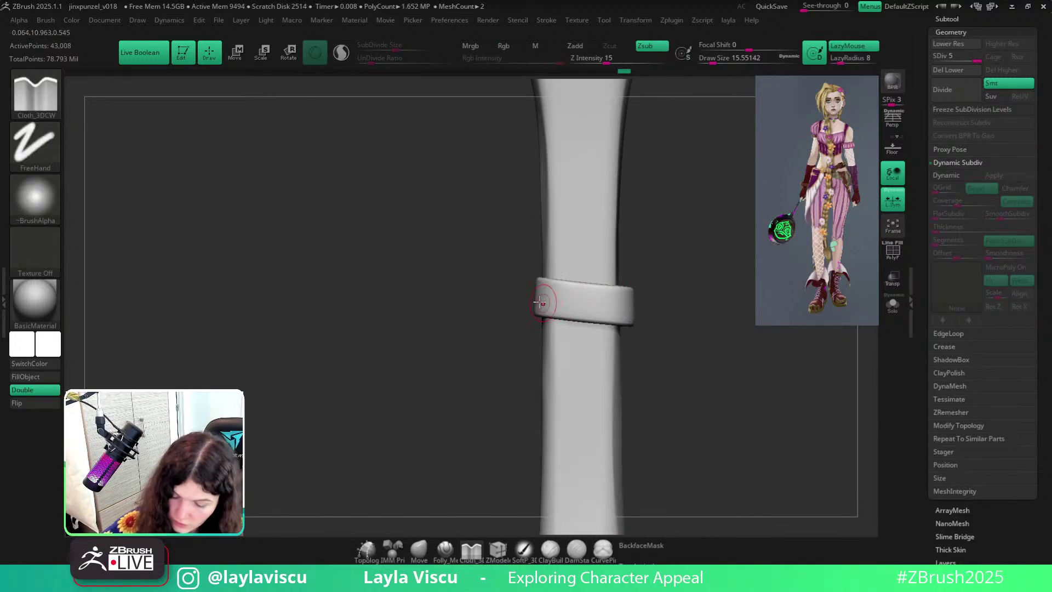
right_click_drag(656, 311, 616, 304)
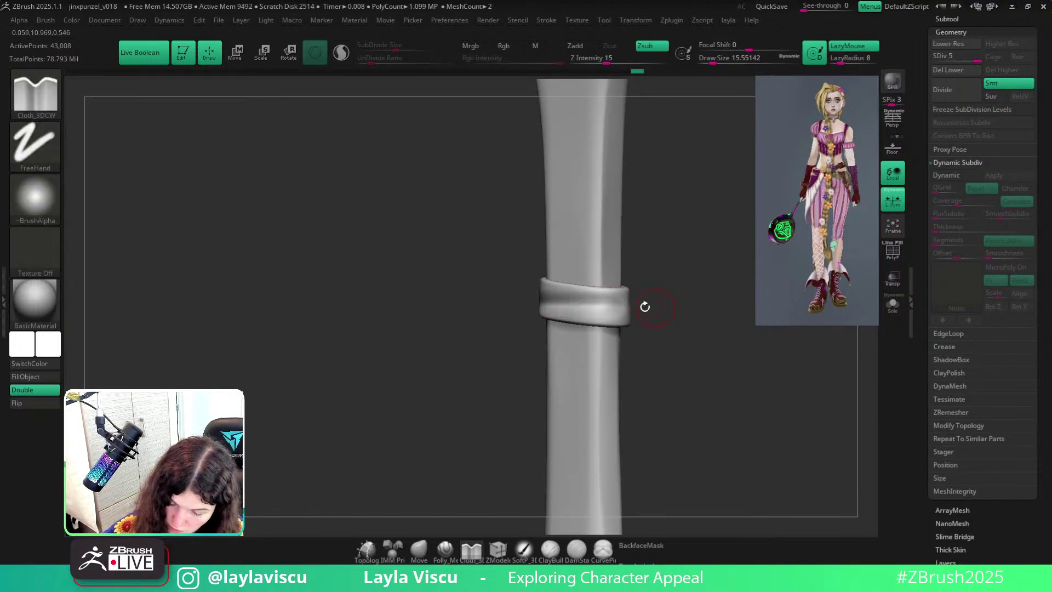
left_click(735, 354, "ctrl+shift")
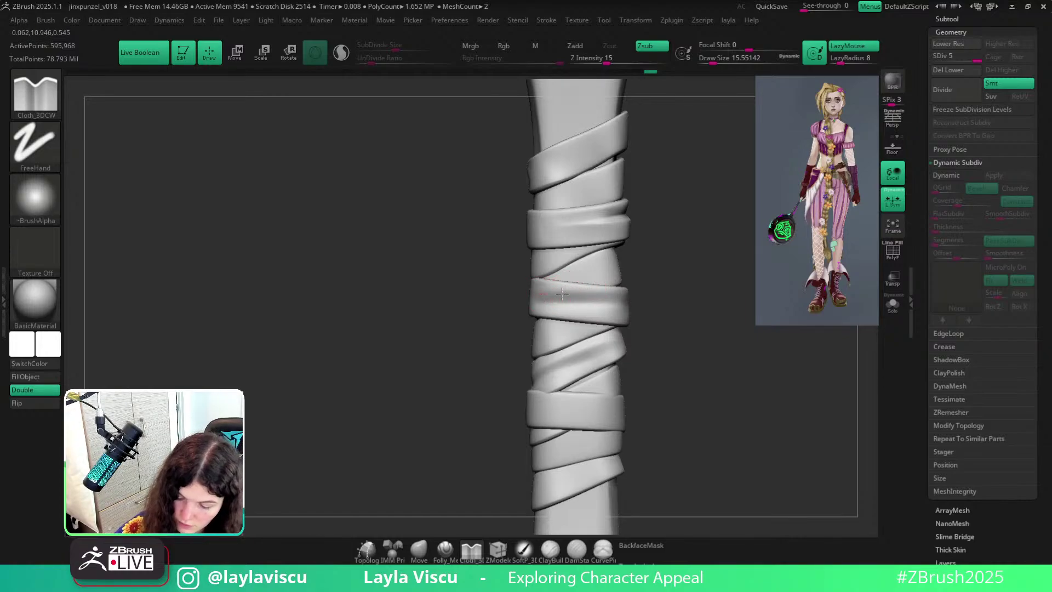
Isolate the wrap above the middle wide one and sculpt diagonal folds into its back, restoring full visibility.
right_click_drag(650, 303, 488, 222, "ctrl")
right_click_drag(691, 361, 669, 331, "ctrl")
right_click_drag(610, 316, 627, 357, "ctrl")
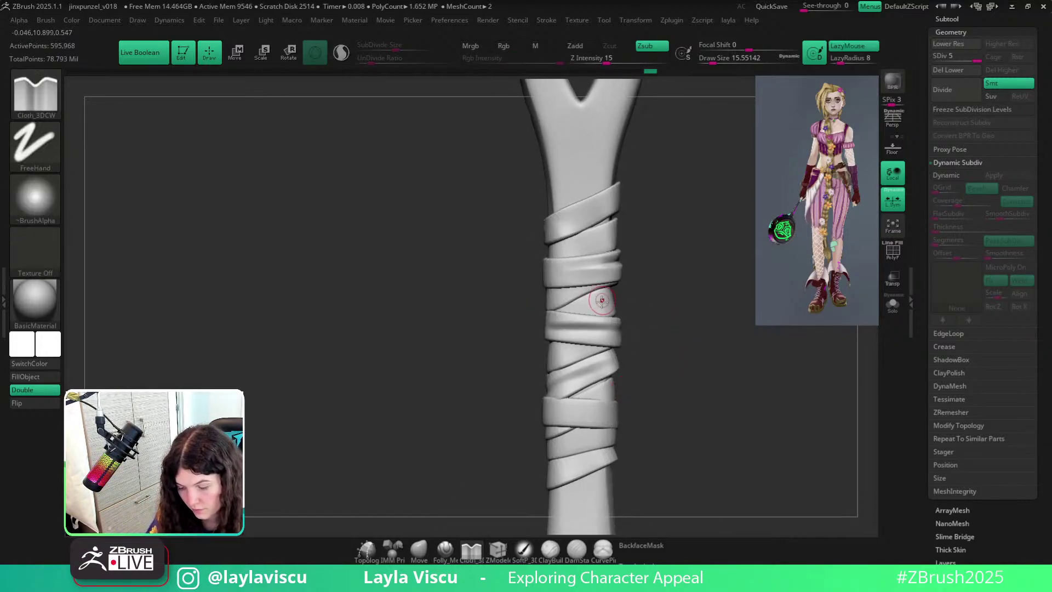
left_click(605, 300, "ctrl+shift")
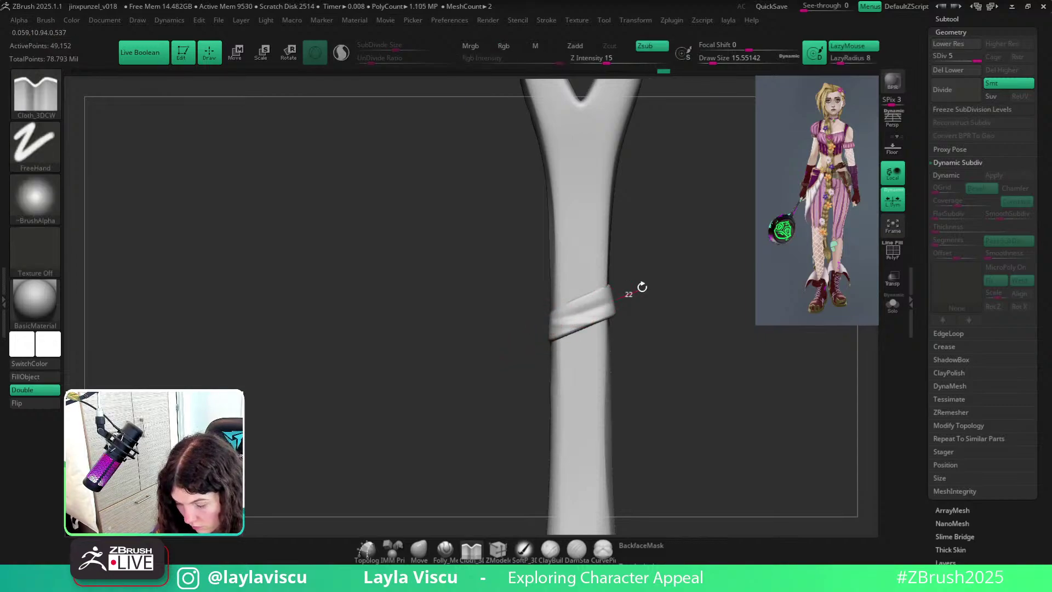
left_click(666, 321, "ctrl+shift")
Adjust the lower wraps with the Move brush at a draw size of about 53.8, reducing it to about 41.4.
mouse_move(674, 340)
right_mouse_down("ctrl")
mouse_move(672, 282)
mouse_move(693, 324)
mouse_move(637, 322)
mouse_move(693, 350)
mouse_move(672, 355)
mouse_move(651, 310)
right_mouse_up("ctrl")
right_click_drag(537, 317, 564, 337, "ctrl")
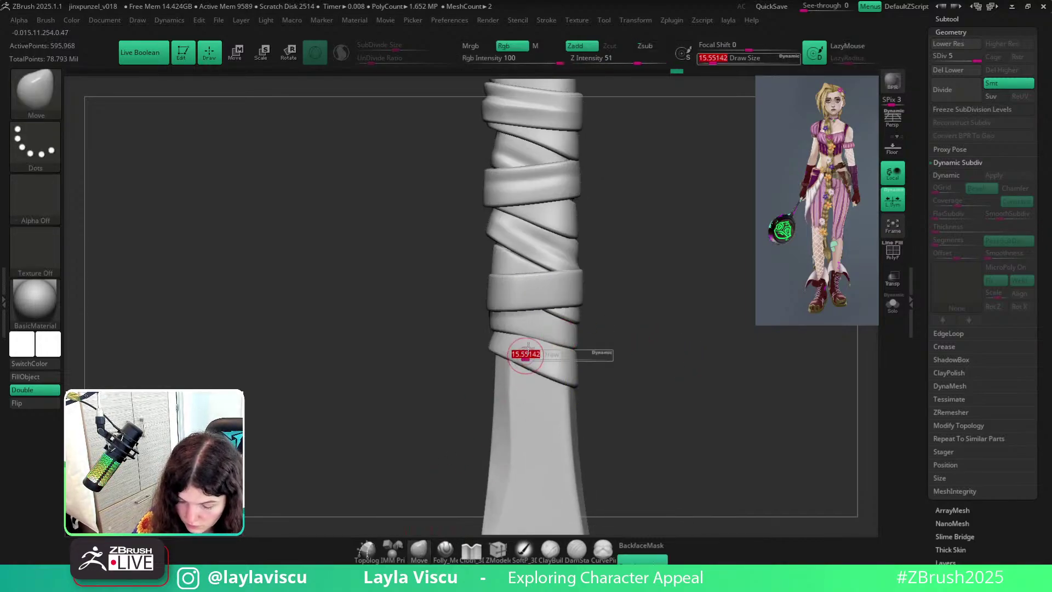
key("s")
left_click(544, 331)
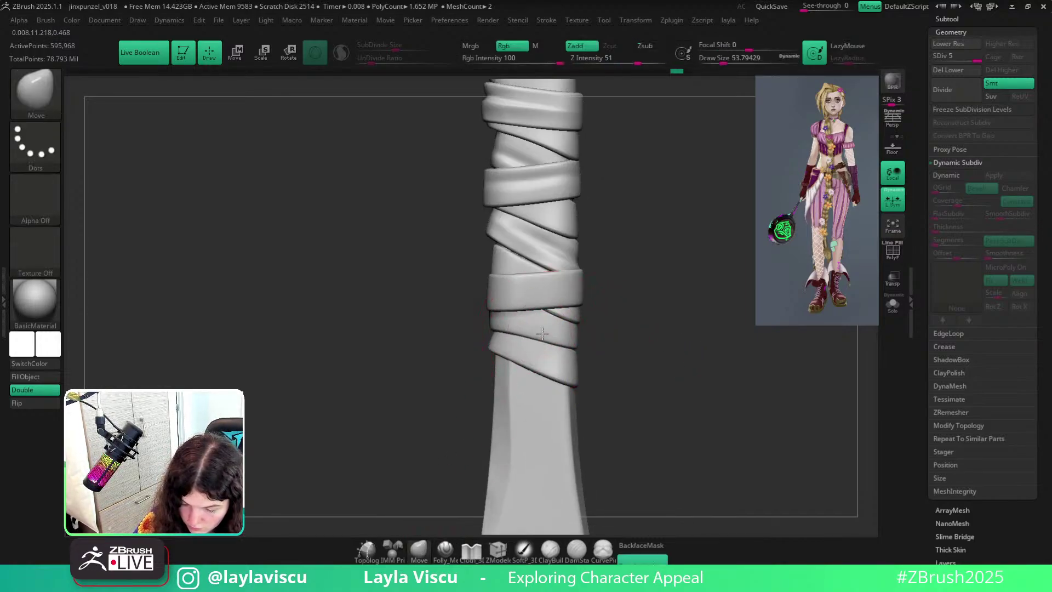
right_click_drag(535, 329, 486, 212, "ctrl")
right_click_drag(667, 368, 655, 302, "ctrl")
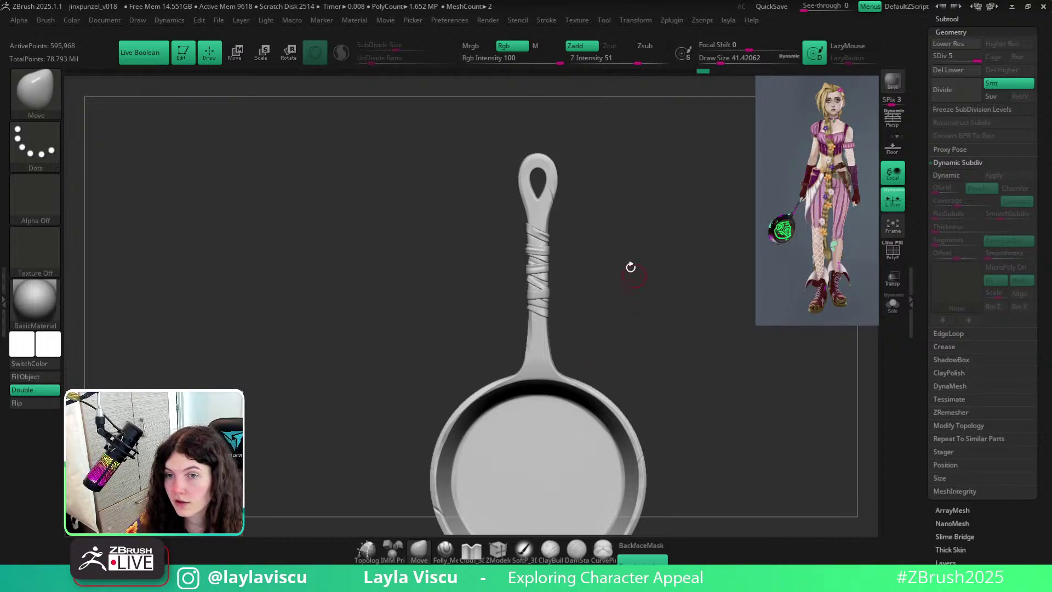
Examine the wrapped handle from several angles and distances, and check the wraps' polygroups with PolyFrame.
right_click_drag(596, 231, 608, 247, "ctrl")
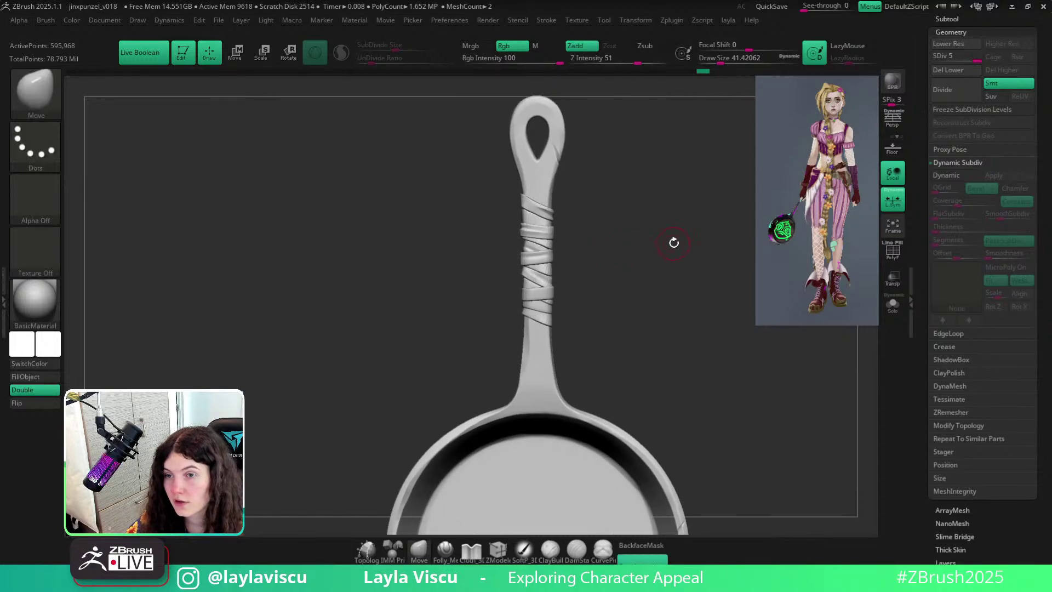
right_click_drag(674, 242, 669, 273)
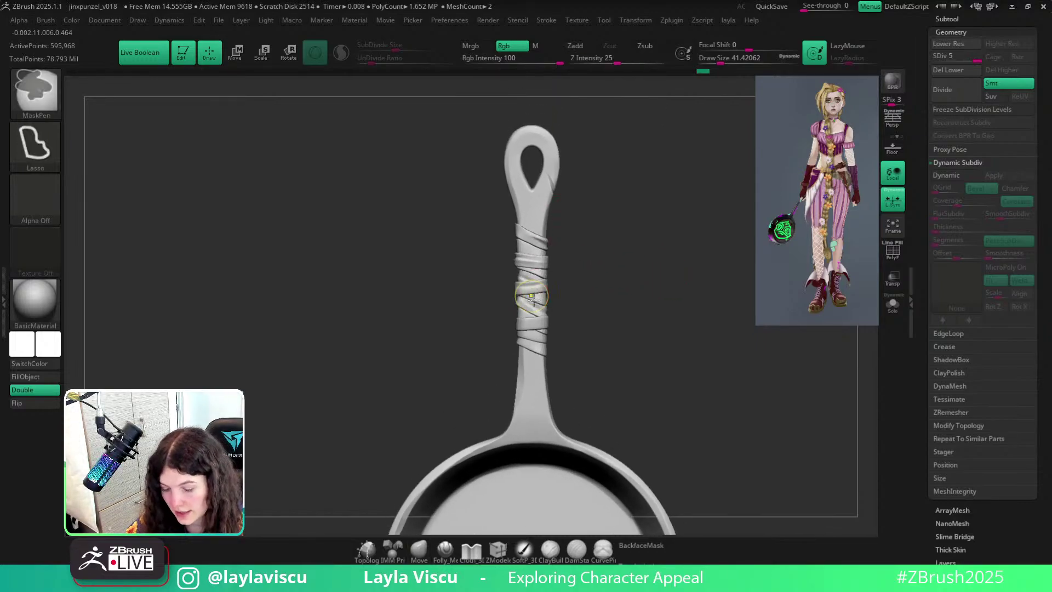
mouse_move(530, 291)
right_mouse_down("ctrl")
mouse_move(533, 306)
mouse_move(542, 298)
right_mouse_up("ctrl")
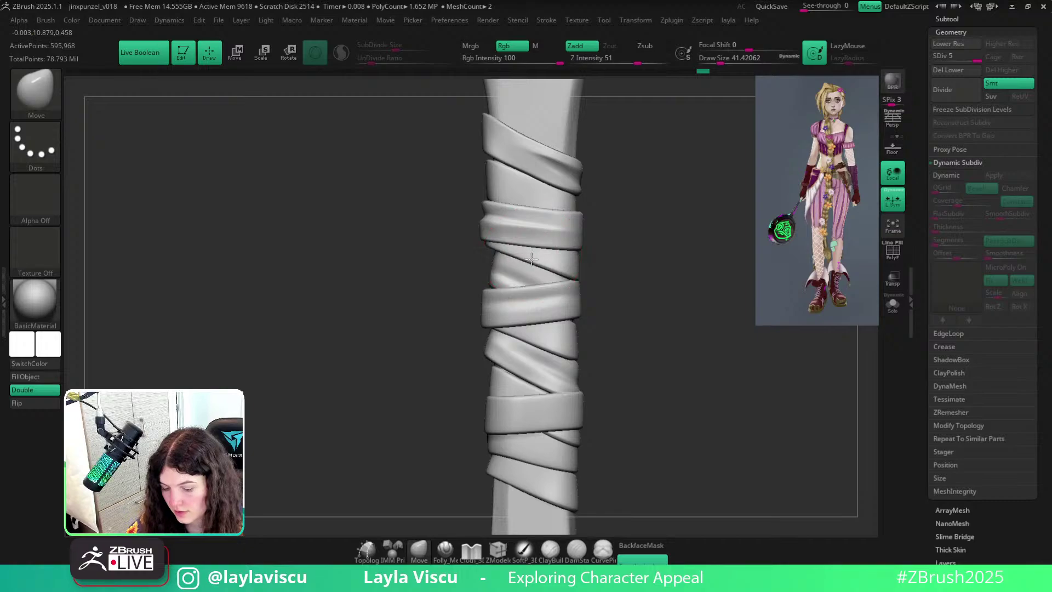
mouse_move(532, 259)
right_mouse_down("ctrl")
mouse_move(352, 240)
mouse_move(532, 215)
right_mouse_up("ctrl")
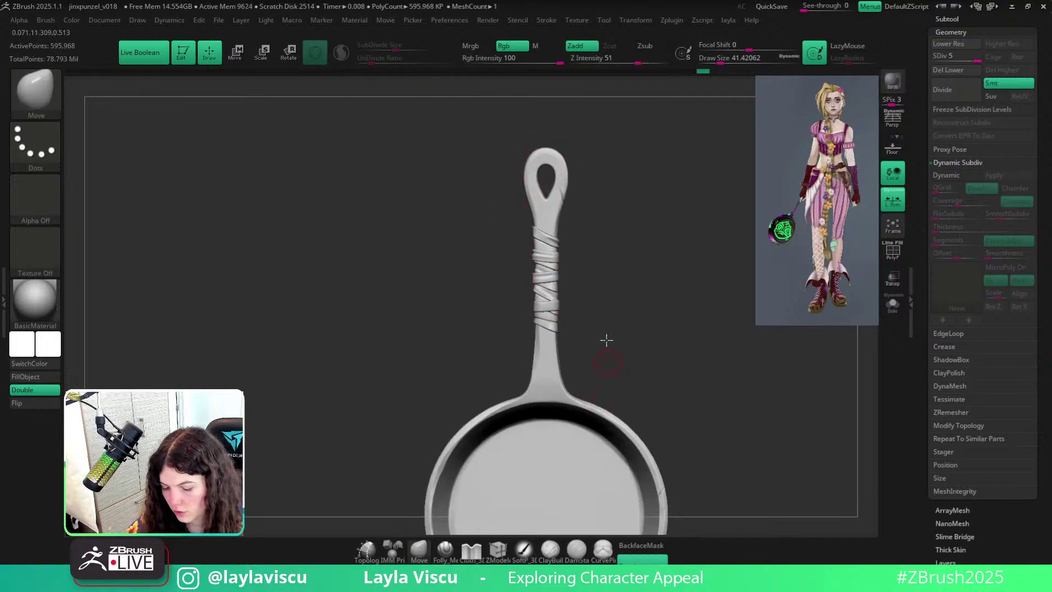
right_click_drag(607, 340, 447, 396)
right_click_drag(652, 164, 653, 433, "alt")
right_click_drag(514, 274, 498, 360, "ctrl")
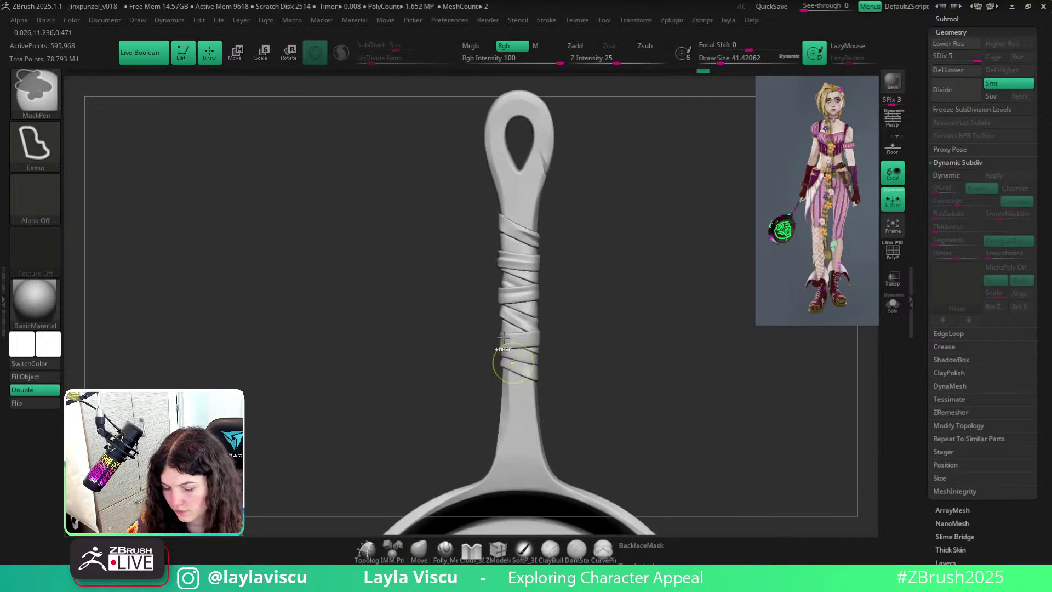
mouse_move(607, 401)
right_mouse_down()
mouse_move(578, 404)
mouse_move(615, 401)
right_mouse_up()
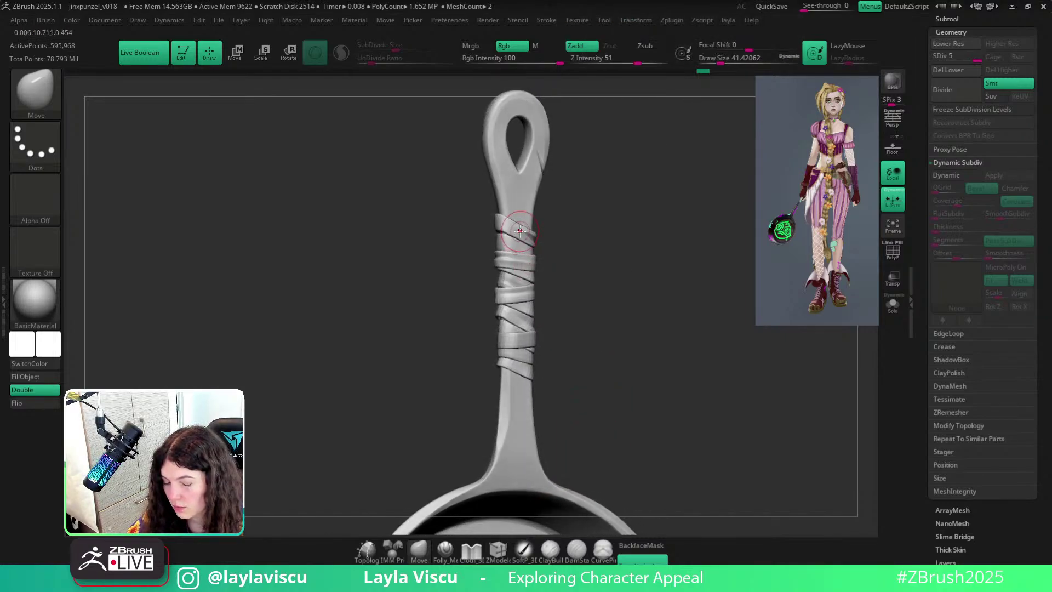
right_click_drag(678, 215, 633, 307)
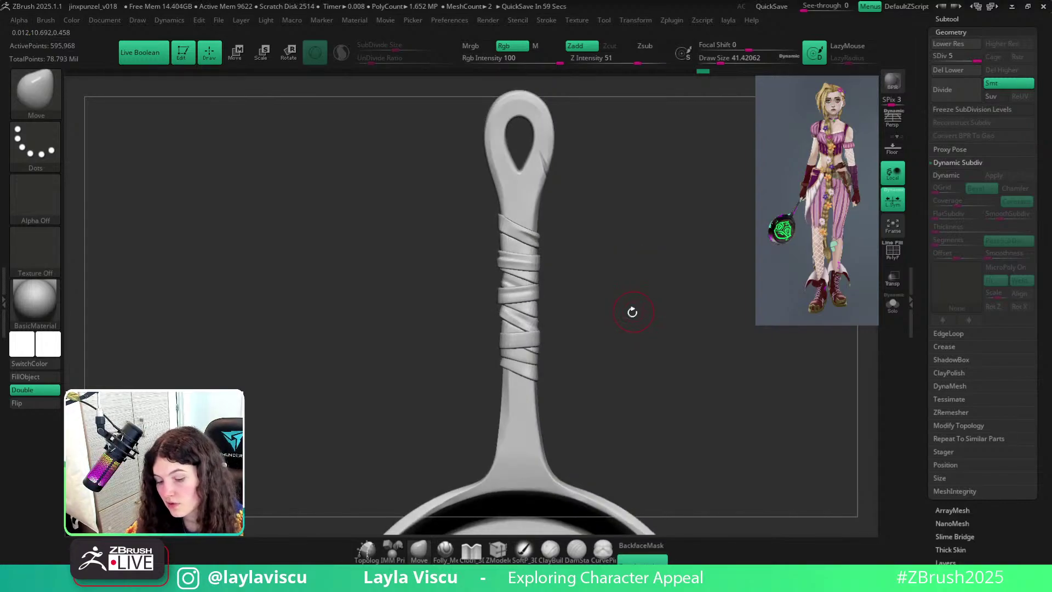
mouse_move(633, 312)
right_mouse_down("ctrl")
mouse_move(616, 352)
mouse_move(652, 352)
right_mouse_up("ctrl")
key("shift+f")
key("shift+f")
key("shift+f")
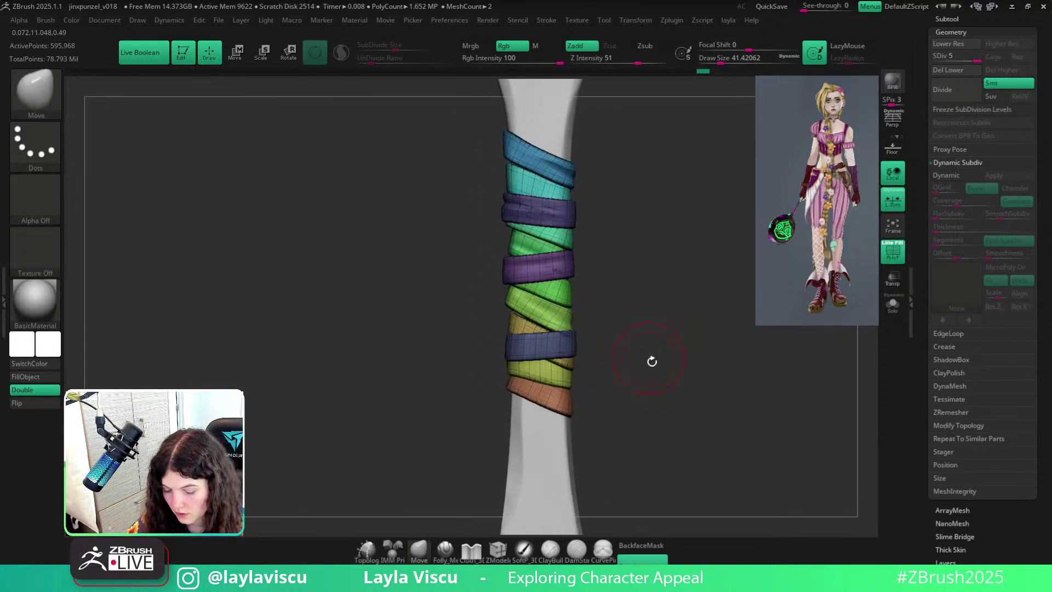
key("shift+f")
Refine the wraps' shape with the Move brush at a draw size of 28.75.
key("b")
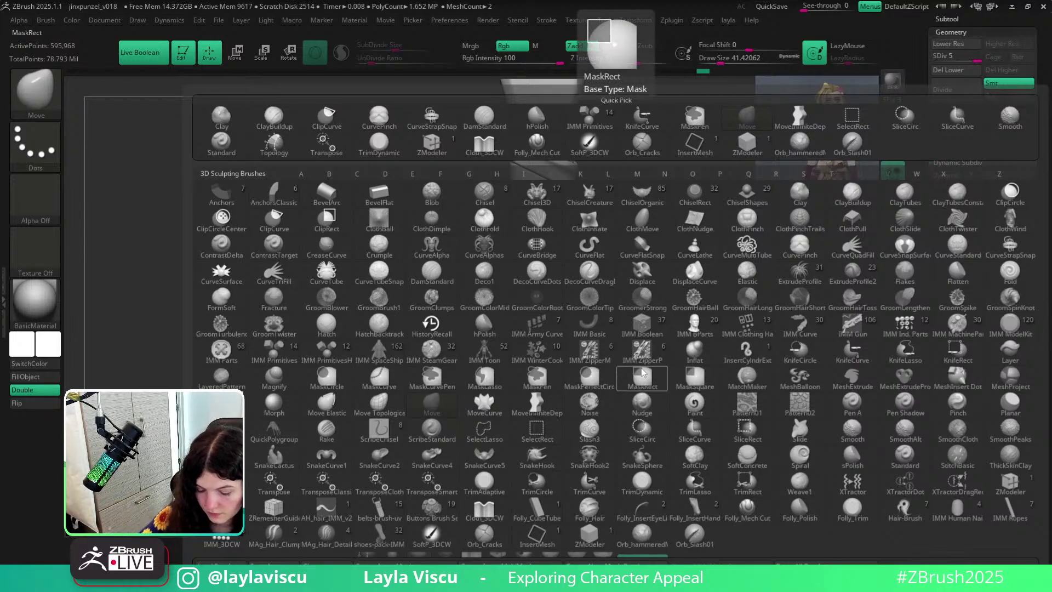
left_click(643, 373)
mouse_move(625, 301)
left_mouse_down()
mouse_move(604, 227)
mouse_move(478, 516)
mouse_move(527, 327)
mouse_move(623, 347)
mouse_move(613, 360)
mouse_move(520, 318)
mouse_move(583, 340)
mouse_move(535, 313)
left_mouse_up()
left_click(419, 548)
key("s")
key("s")
mouse_move(575, 320)
right_mouse_down("ctrl")
mouse_move(616, 329)
mouse_move(595, 283)
mouse_move(670, 317)
mouse_move(571, 347)
right_mouse_up("ctrl")
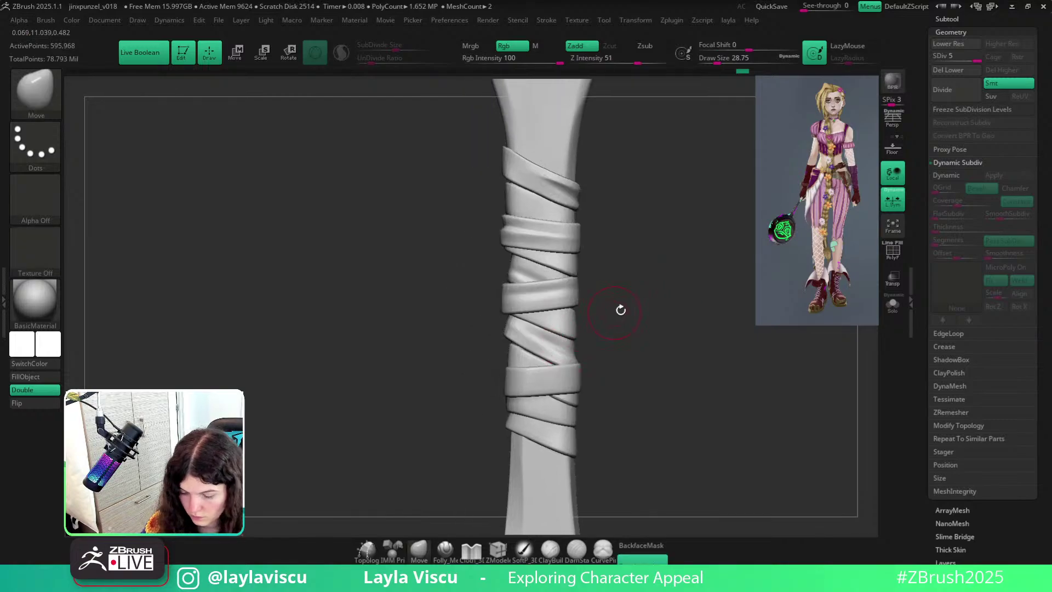
Isolate the second-lowest wrap and sculpt a fold along its side with the Cloth_3DCW brush at a draw size of about 18.5.
key("b")
left_click(621, 320)
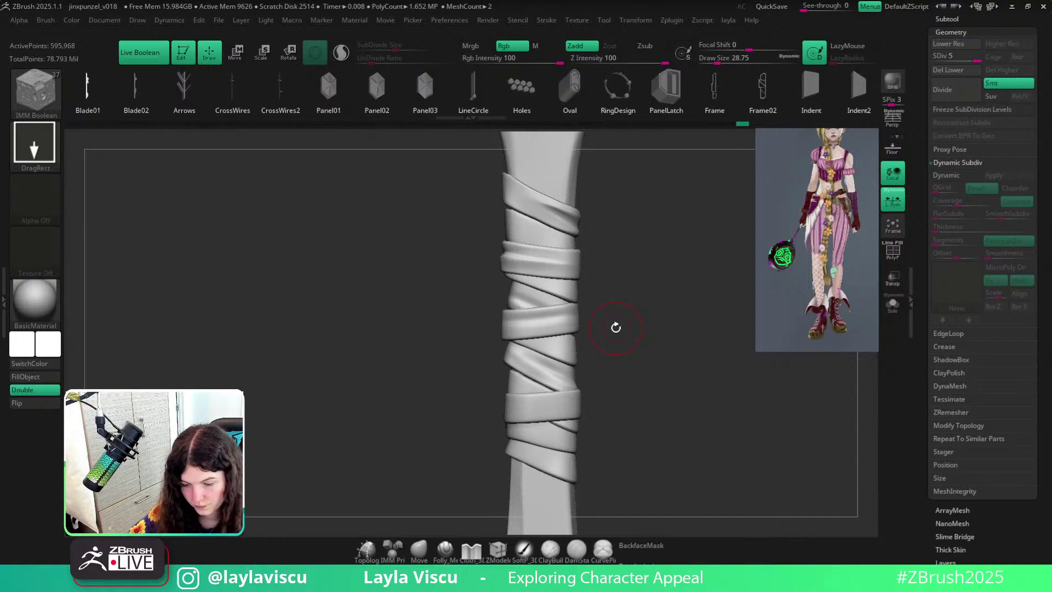
key("b")
left_click(515, 474)
mouse_move(614, 372)
right_mouse_down("ctrl")
mouse_move(627, 270)
mouse_move(633, 333)
mouse_move(708, 328)
right_mouse_up("ctrl")
right_click_drag(602, 407, 568, 378, "ctrl")
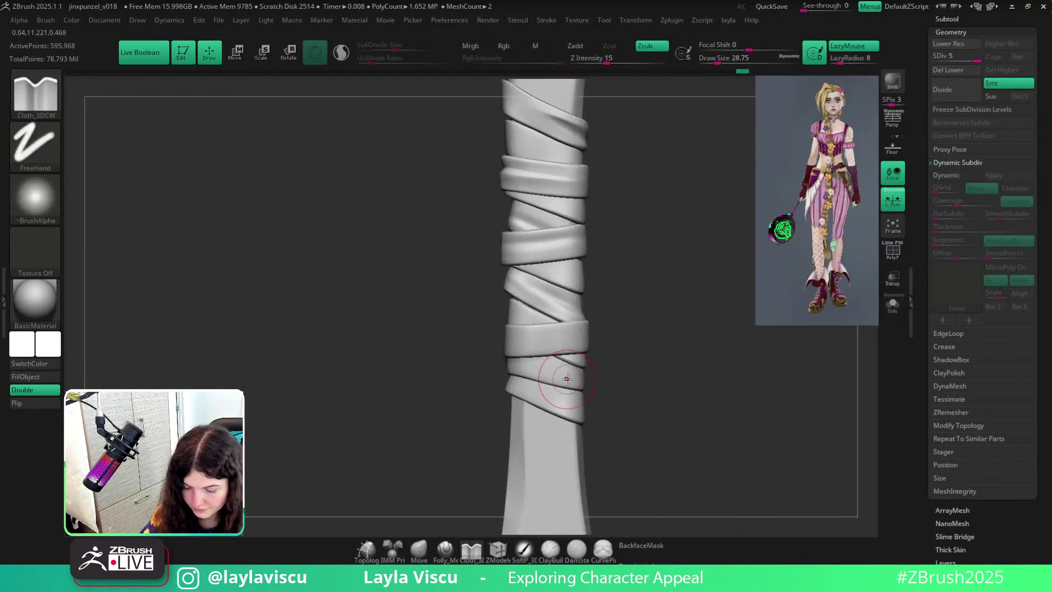
left_click(570, 409, "ctrl+shift")
right_click_drag(646, 336, 539, 343)
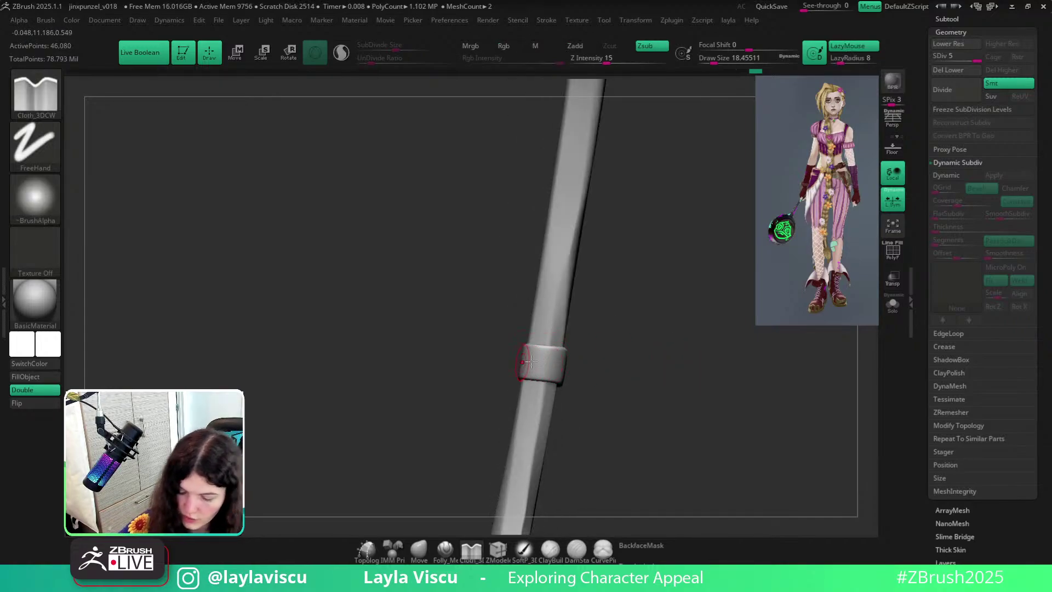
left_click_drag(530, 362, 570, 366)
Continue the second-lowest wrap's folds around the handle and show all wraps again.
right_click_drag(600, 372, 551, 366)
left_click_drag(523, 360, 575, 371)
right_click_drag(620, 378, 542, 366)
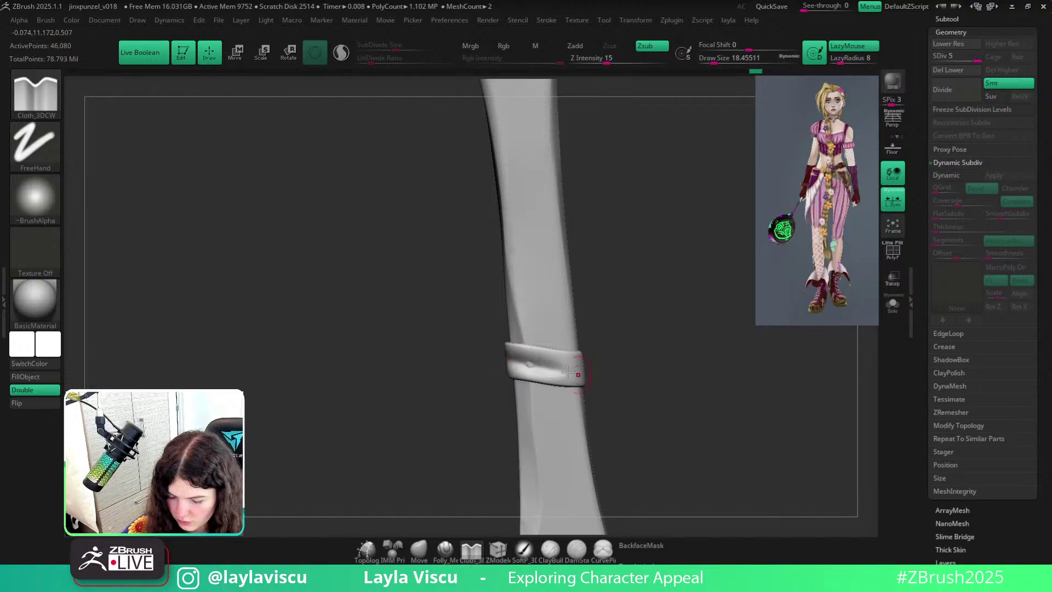
right_click_drag(622, 375, 643, 371, "shift")
left_click(643, 370, "ctrl+shift")
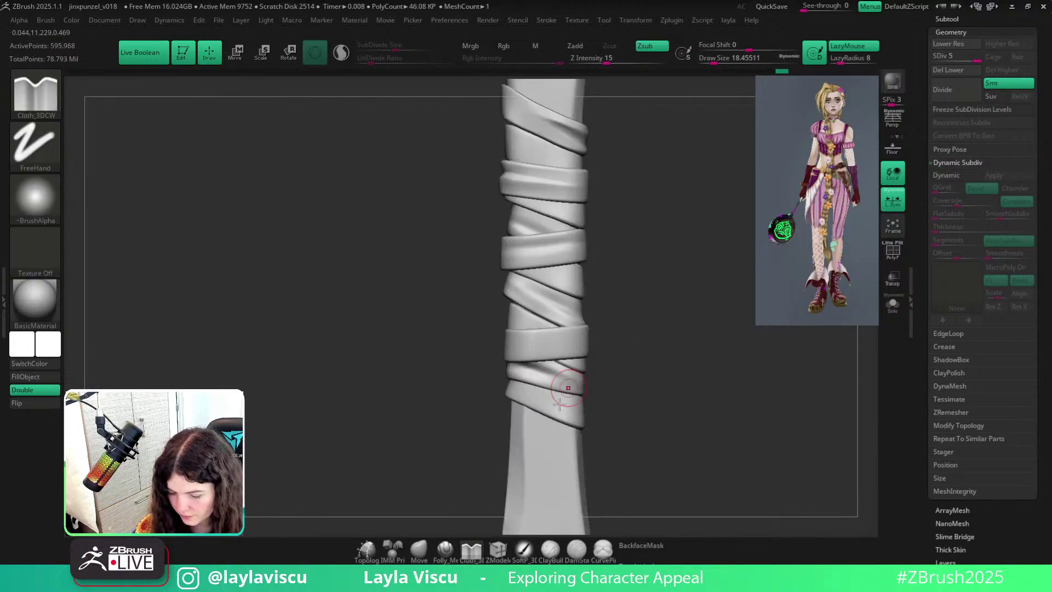
Adjust the shape of the lower wraps with the Move brush, reducing the draw size to about 39.
key("b")
key("m")
key("v")
key("s")
left_click_drag(527, 362, 542, 362)
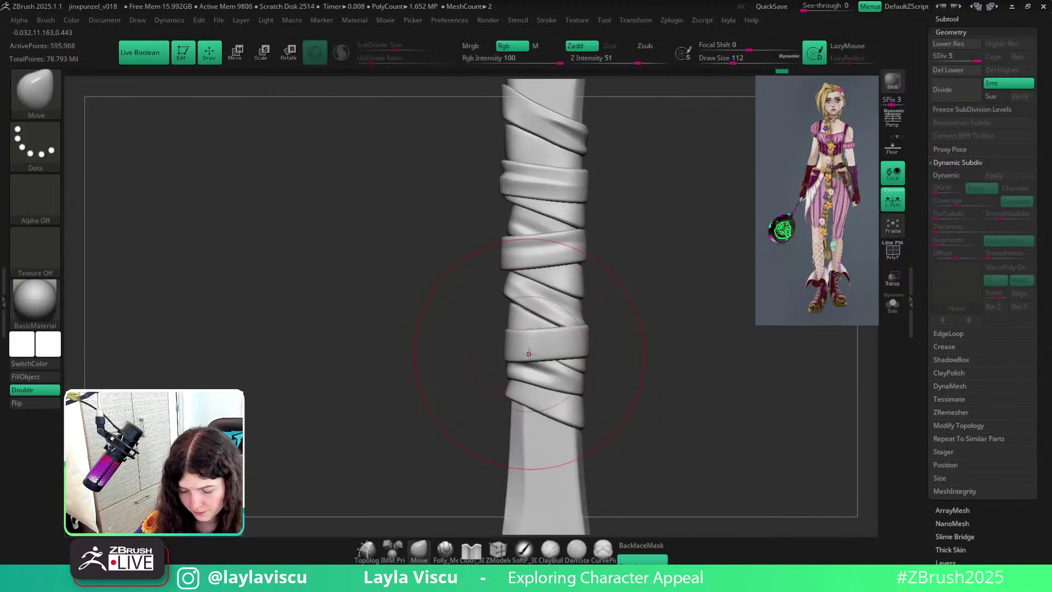
key("f")
right_click_drag(599, 266, 548, 383, "alt")
key("s")
left_click_drag(554, 400, 538, 401)
mouse_move(587, 352)
right_mouse_down("shift")
mouse_move(665, 348)
mouse_move(661, 357)
mouse_move(646, 303)
mouse_move(642, 313)
right_mouse_up("shift")
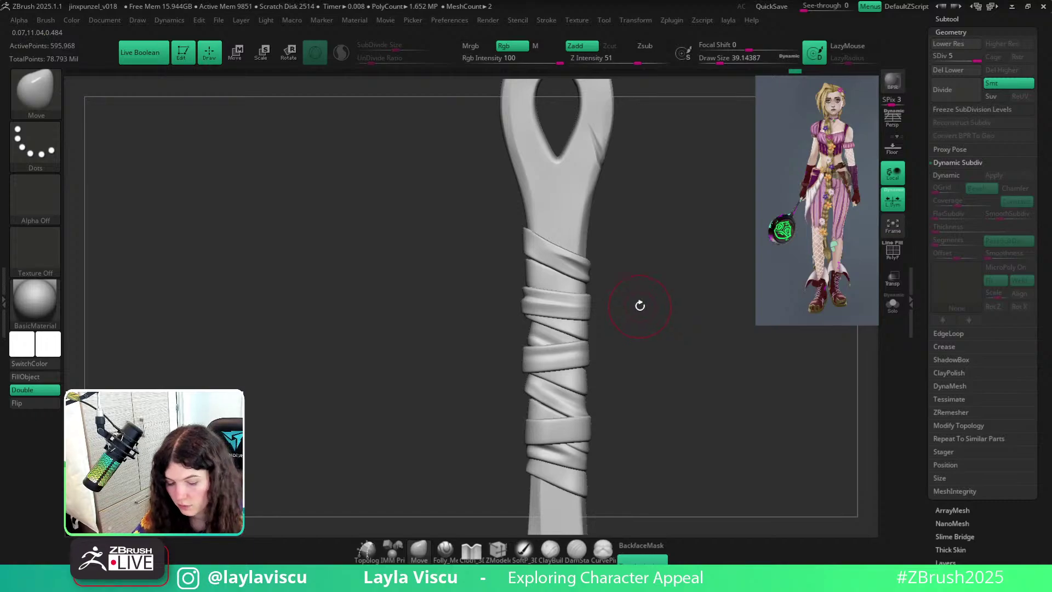
Sculpt an additional fold into the handle wraps with the Cloth_3DCW brush at a draw size of about 17.
key("b")
left_click(486, 496)
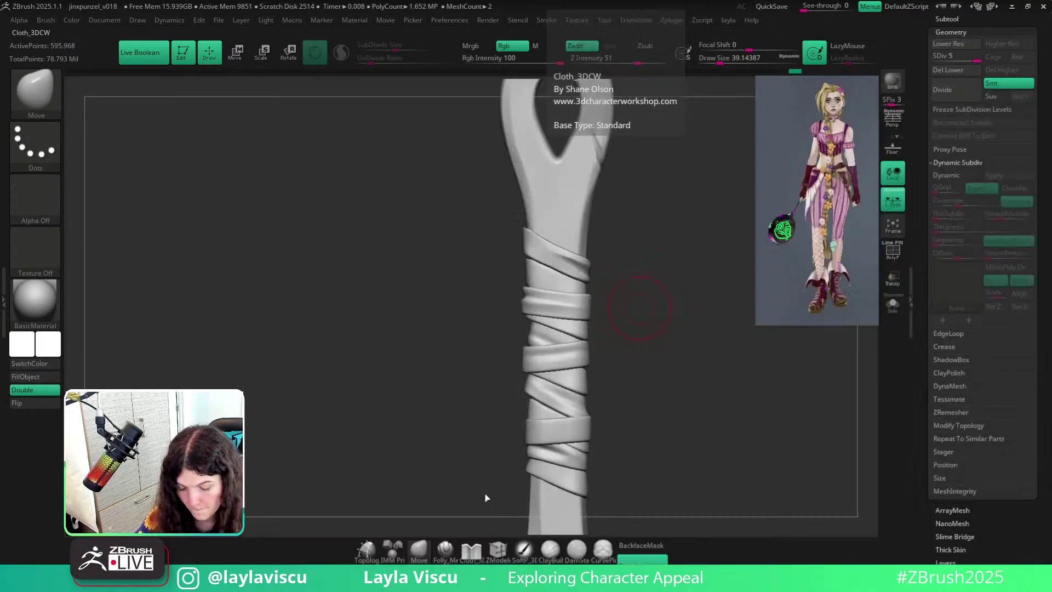
key("s")
left_click_drag(582, 265, 575, 264)
right_click_drag(509, 249, 601, 300)
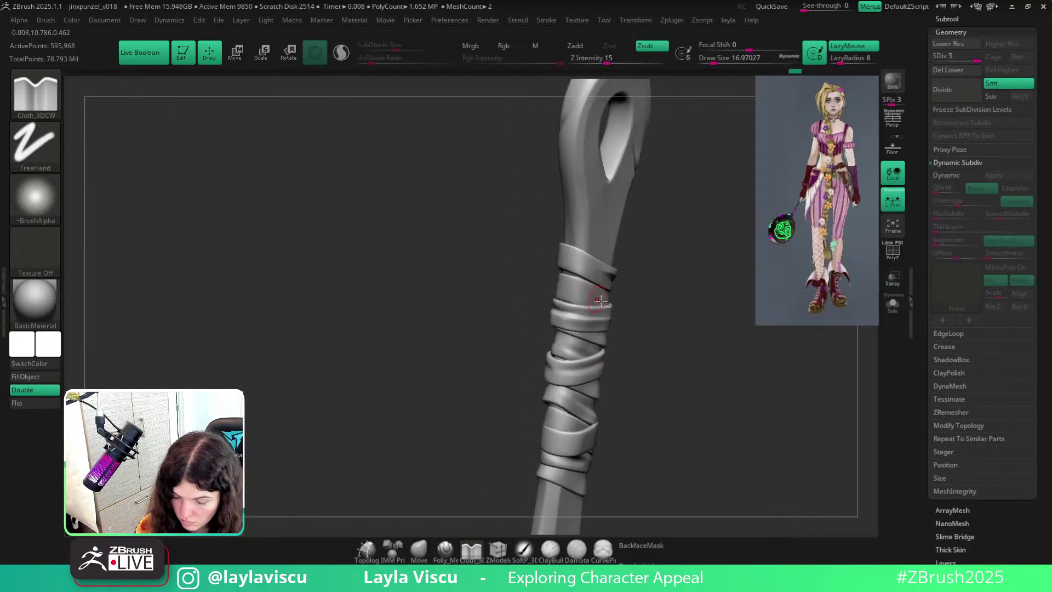
right_click_drag(535, 269, 607, 295)
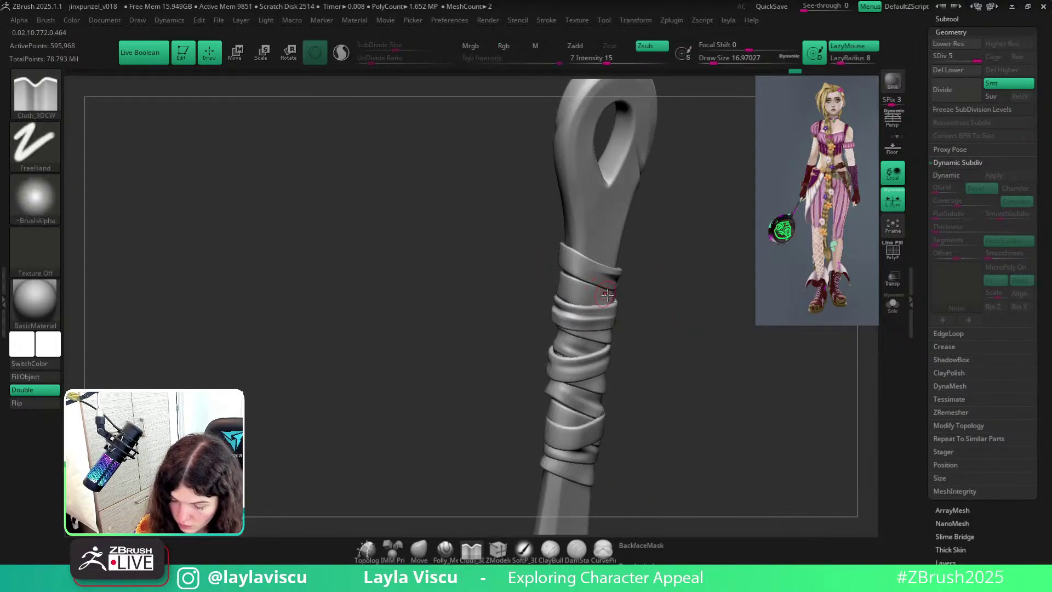
right_click_drag(542, 270, 626, 296)
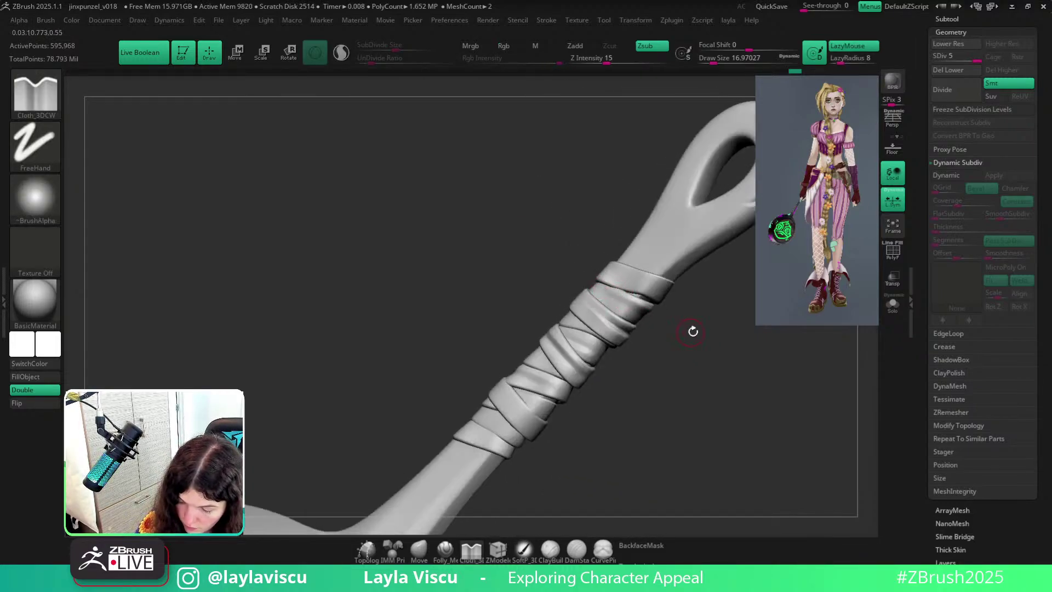
right_click_drag(693, 331, 629, 312)
key("ctrl")
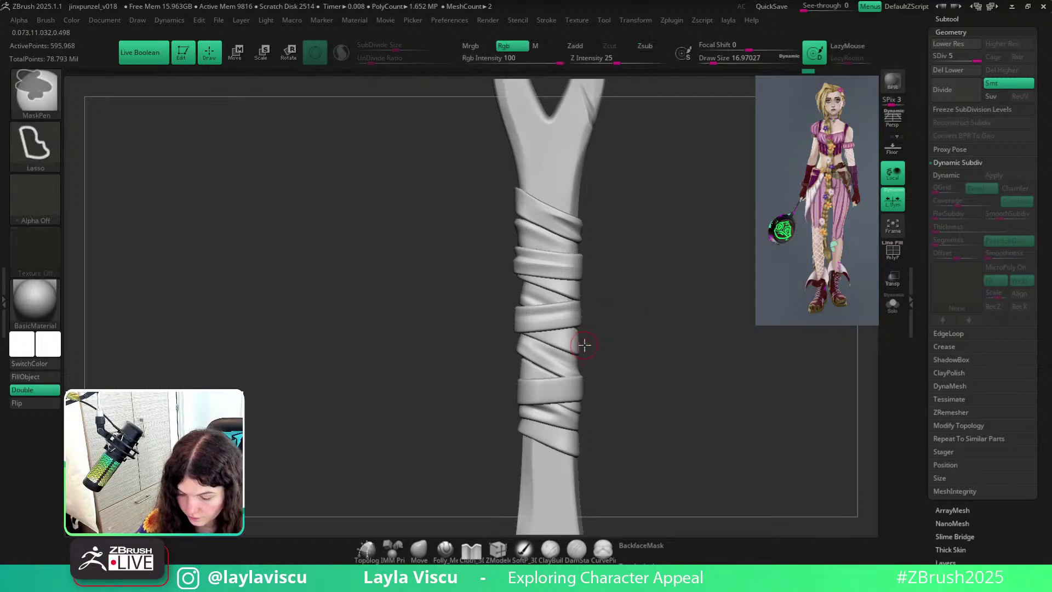
right_click_drag(602, 357, 605, 354)
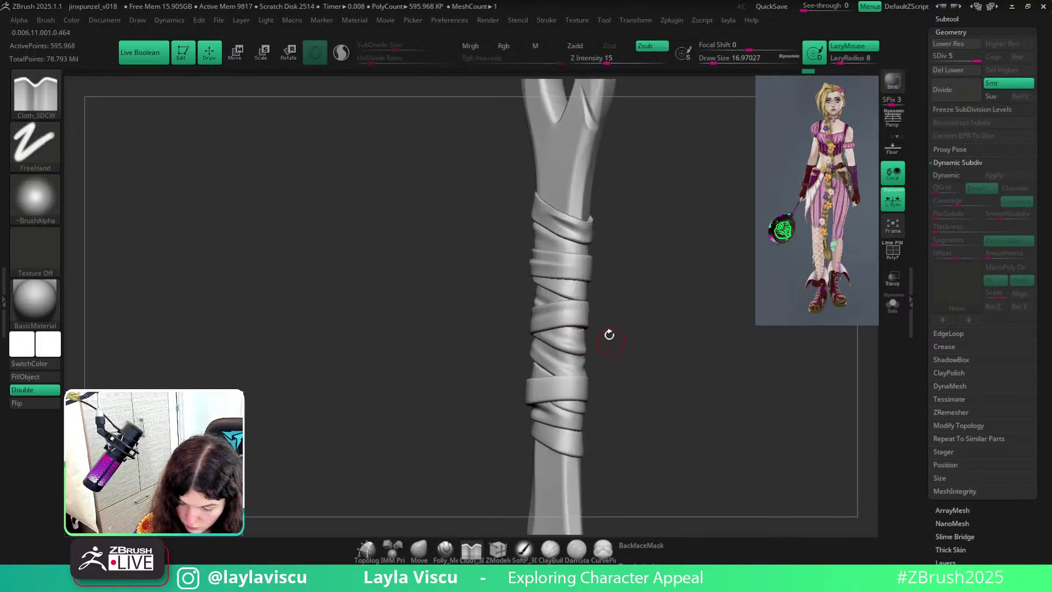
mouse_move(610, 335)
right_mouse_down("ctrl")
mouse_move(592, 329)
mouse_move(554, 260)
mouse_move(580, 254)
mouse_move(601, 301)
mouse_move(559, 252)
mouse_move(639, 340)
mouse_move(610, 279)
mouse_move(524, 369)
mouse_move(461, 307)
right_mouse_up("ctrl")
Reshape the wraps nearest the pan with the Move brush at a draw size of about 54.
key("b")
key("m")
key("v")
mouse_move(428, 265)
right_mouse_down("ctrl")
mouse_move(501, 205)
mouse_move(348, 252)
mouse_move(357, 265)
right_mouse_up("ctrl")
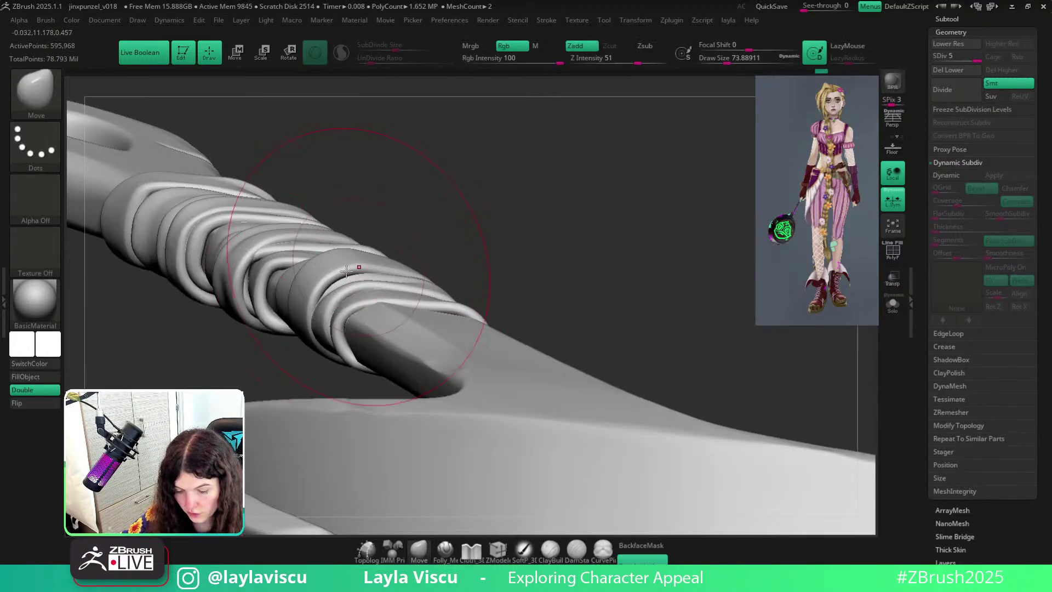
key("bracketleft")
key("bracketleft")
left_click_drag(336, 256, 344, 267)
mouse_move(351, 263)
right_mouse_down()
mouse_move(405, 267)
mouse_move(484, 320)
mouse_move(566, 278)
mouse_move(410, 240)
right_mouse_up()
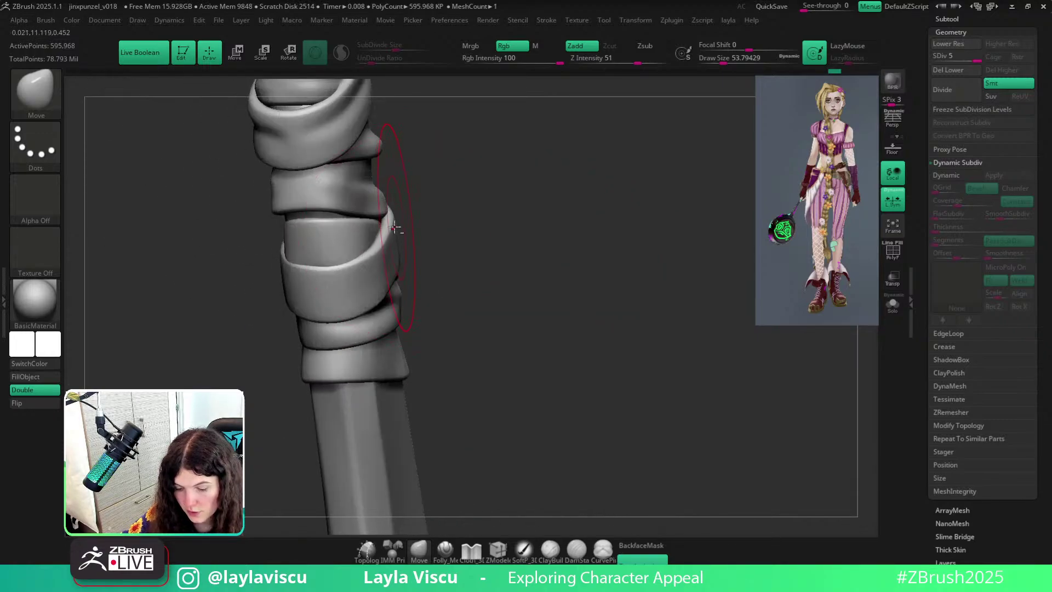
mouse_move(479, 284)
right_mouse_down()
mouse_move(491, 198)
mouse_move(516, 211)
mouse_move(555, 273)
mouse_move(441, 265)
mouse_move(432, 330)
mouse_move(454, 265)
right_mouse_up()
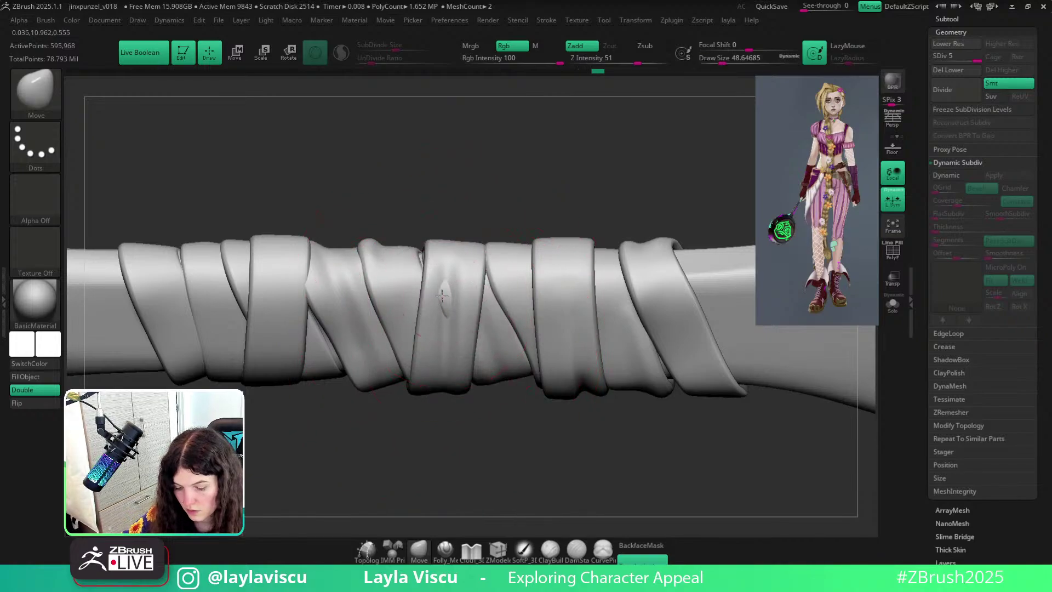
Isolate a middle wrap to check its overlap, show all wraps again, and set the Move brush's draw size to about 35.
left_click(487, 287, "ctrl+shift")
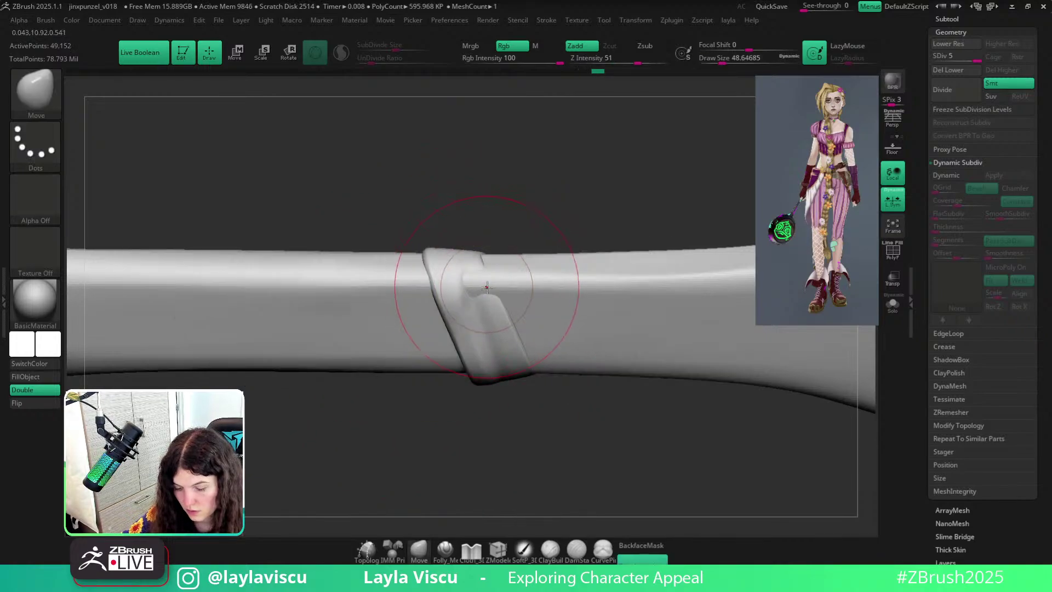
left_click(500, 222, "ctrl+shift")
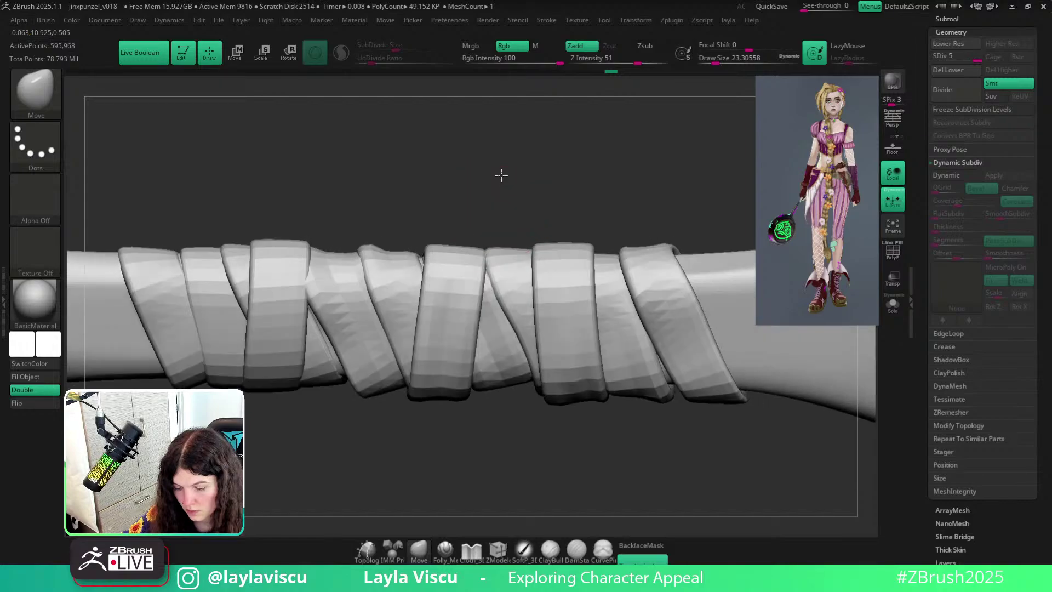
mouse_move(500, 174)
right_mouse_down()
mouse_move(467, 346)
mouse_move(431, 264)
right_mouse_up()
key("s")
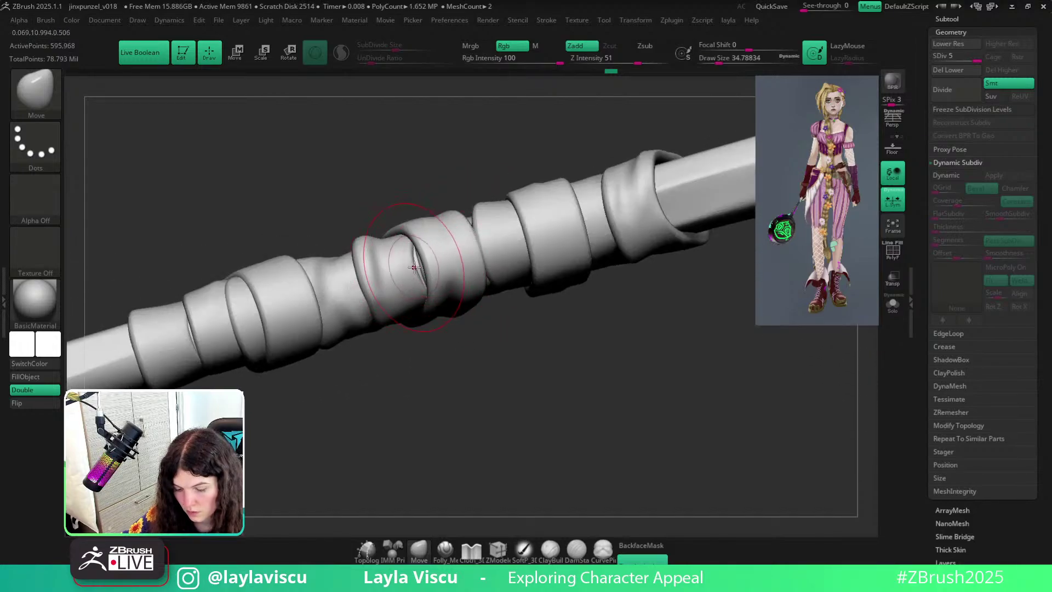
Refine the wraps near the handle's looped end with the Move brush at draw sizes of about 51 and 46.
mouse_move(514, 341)
right_mouse_down()
mouse_move(499, 274)
mouse_move(548, 360)
mouse_move(538, 245)
mouse_move(529, 310)
mouse_move(582, 362)
mouse_move(667, 399)
mouse_move(636, 357)
right_mouse_up()
key("s")
left_click_drag(637, 357, 639, 357)
right_click_drag(635, 359, 490, 333, "alt")
right_click_drag(490, 333, 497, 356, "ctrl")
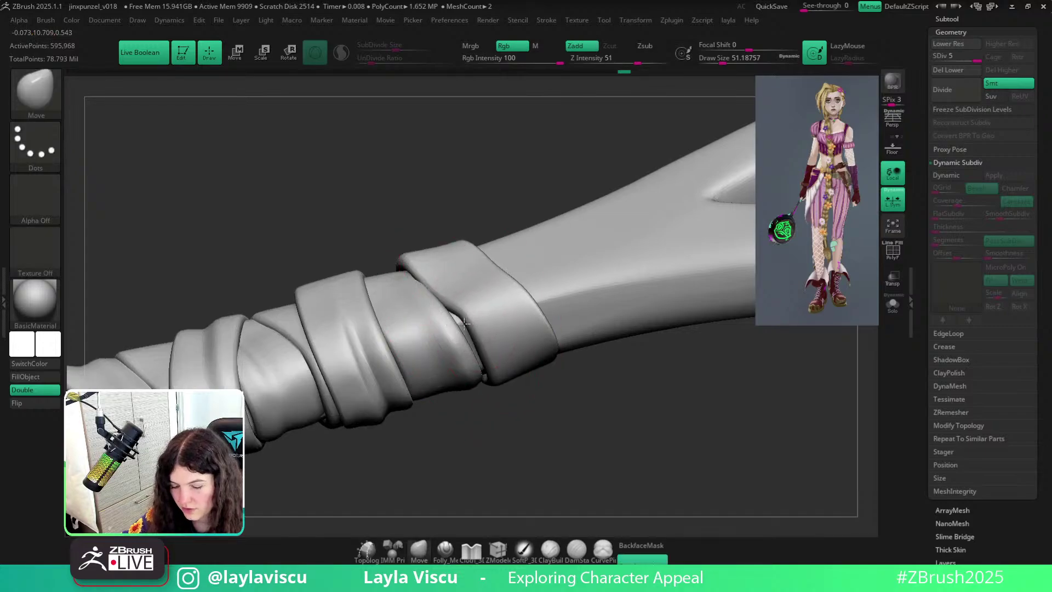
right_click_drag(500, 412, 458, 328)
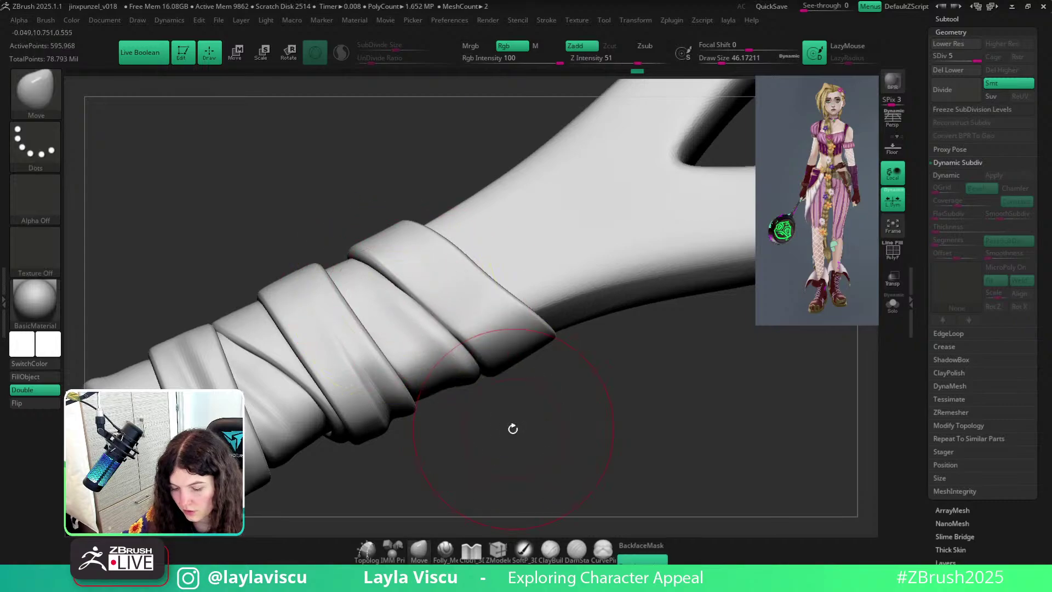
right_click_drag(513, 428, 393, 296)
right_click_drag(508, 411, 383, 291)
mouse_move(377, 283)
right_mouse_down()
mouse_move(509, 330)
mouse_move(505, 368)
mouse_move(466, 345)
right_mouse_up()
Nudge the wraps' edges around the handle with a smaller Move brush, at a draw size of about 27.
key("bracketleft")
key("bracketleft")
left_click_drag(349, 215, 347, 229)
right_click_drag(351, 225, 378, 189)
left_click_drag(334, 241, 324, 229)
mouse_move(274, 246)
right_mouse_down("ctrl")
mouse_move(247, 196)
mouse_move(456, 308)
mouse_move(554, 331)
mouse_move(535, 357)
mouse_move(445, 365)
mouse_move(500, 334)
right_mouse_up("ctrl")
right_click_drag(500, 334, 575, 305, "ctrl")
right_click_drag(458, 364, 364, 322, "ctrl")
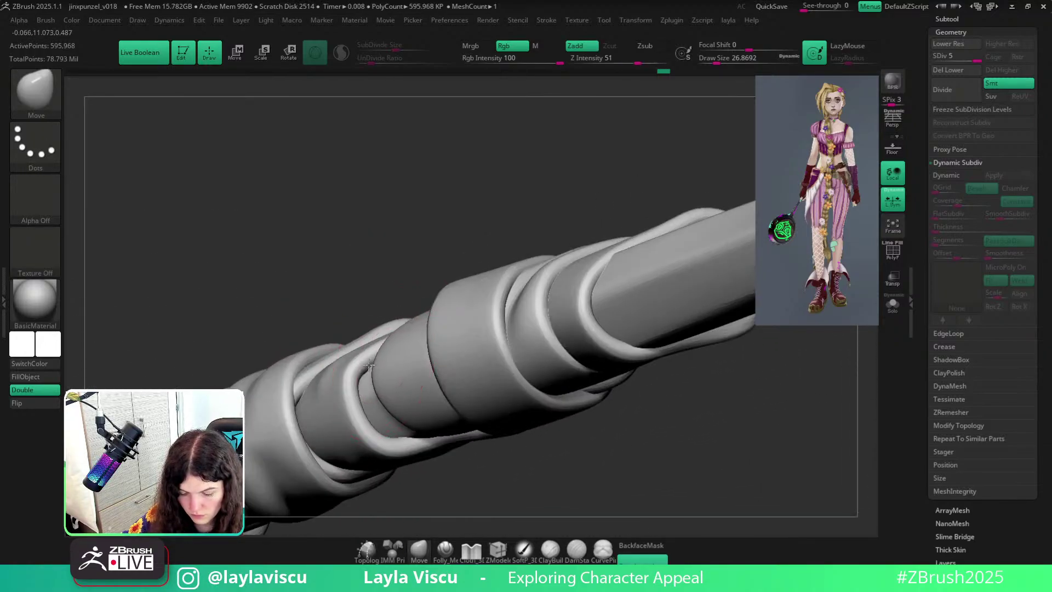
Reshape the overlapping diagonal wraps at mid-handle with the Move brush, enlarging the draw size to about 68.
right_click_drag(369, 365, 387, 403)
left_click_drag(392, 406, 387, 429)
mouse_move(387, 430)
right_mouse_down("ctrl")
mouse_move(347, 336)
mouse_move(394, 279)
mouse_move(465, 242)
mouse_move(459, 453)
mouse_move(483, 400)
right_mouse_up("ctrl")
left_click_drag(496, 364, 507, 362)
right_click_drag(507, 362, 501, 375)
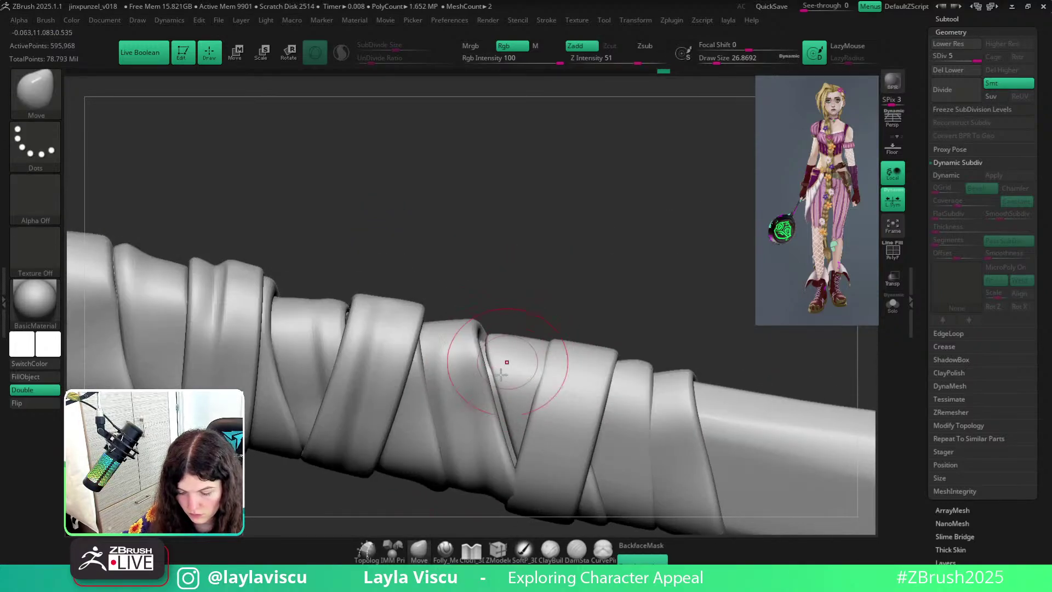
key("s")
mouse_move(502, 378)
left_mouse_down()
mouse_move(511, 378)
mouse_move(500, 388)
left_mouse_up()
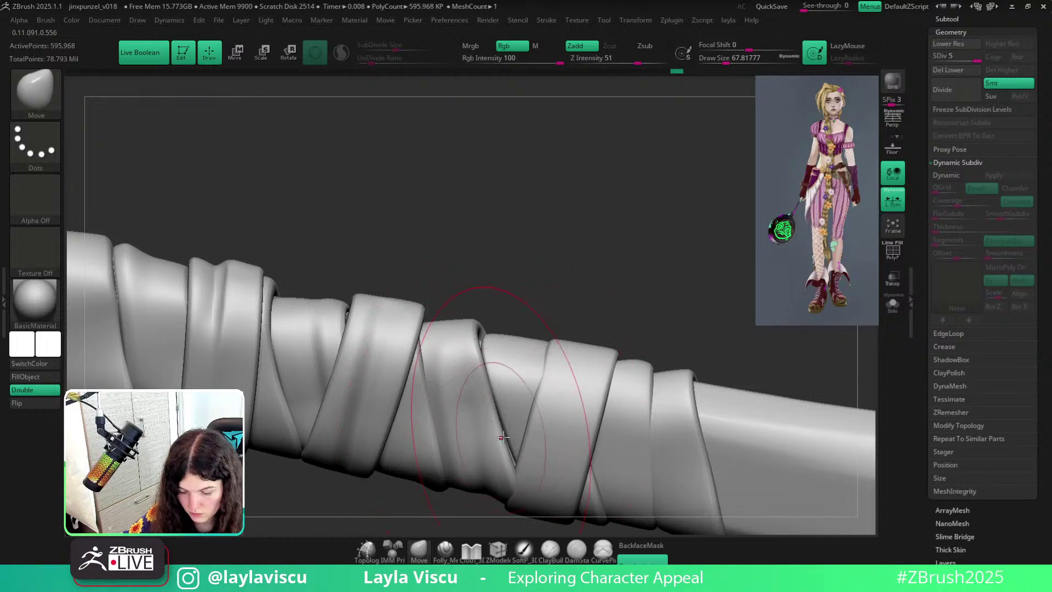
left_click_drag(505, 439, 511, 446)
Turn on BackfaceMask and push the middle wraps into shape with the Move brush at a draw size of about 68.
right_click_drag(540, 303, 502, 337)
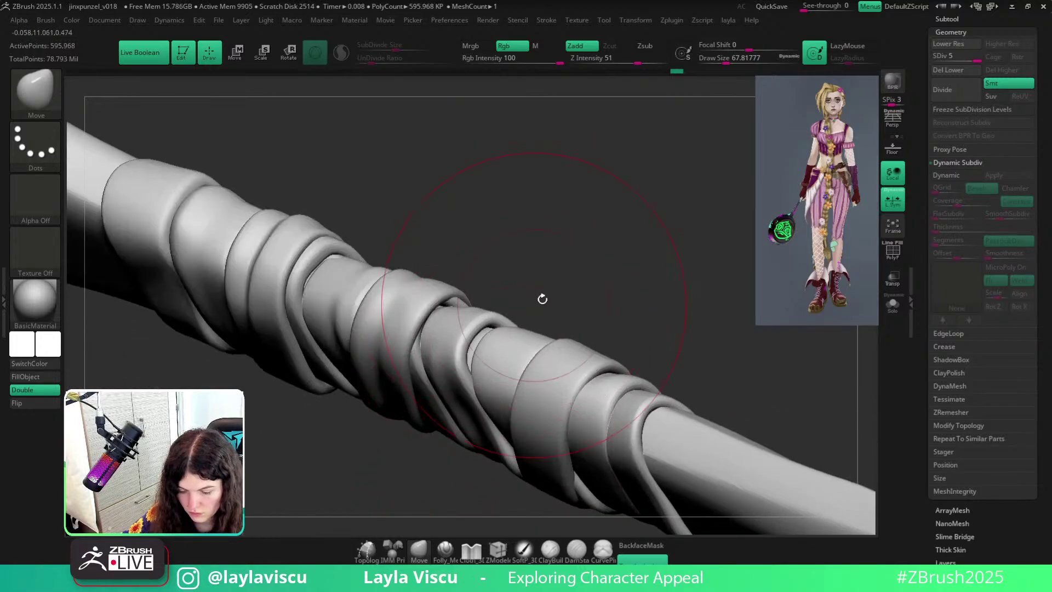
right_click_drag(543, 299, 482, 361)
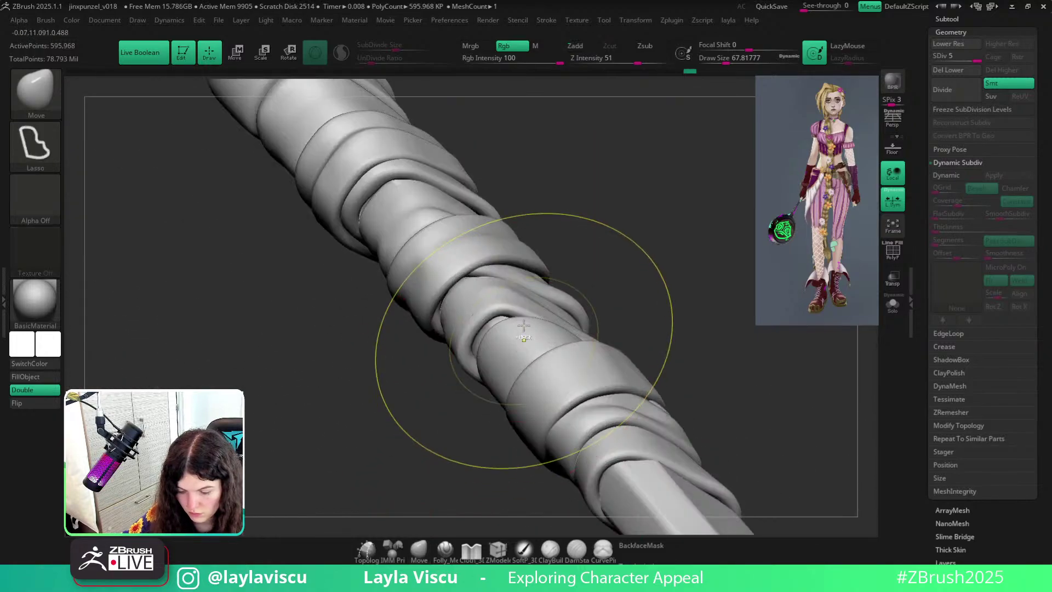
left_click(641, 547)
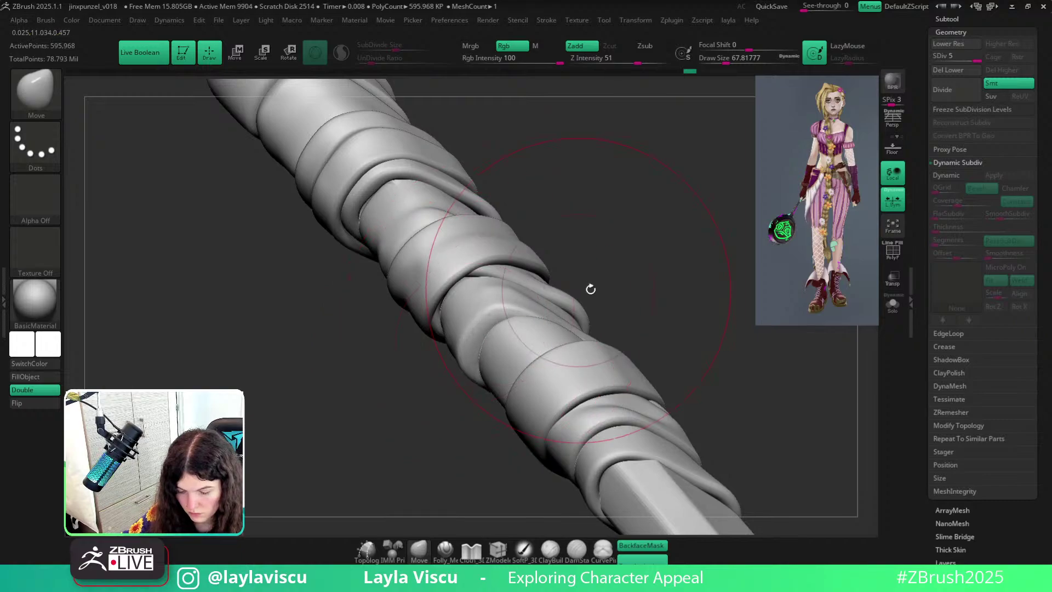
right_click_drag(589, 288, 613, 323)
right_click_drag(650, 281, 639, 244)
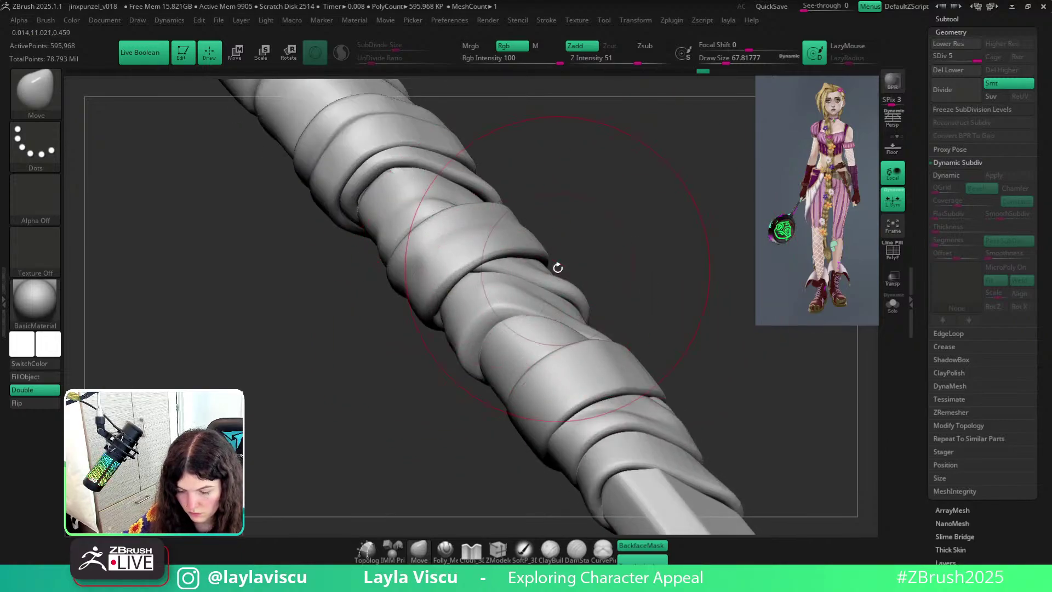
right_click_drag(557, 268, 432, 324)
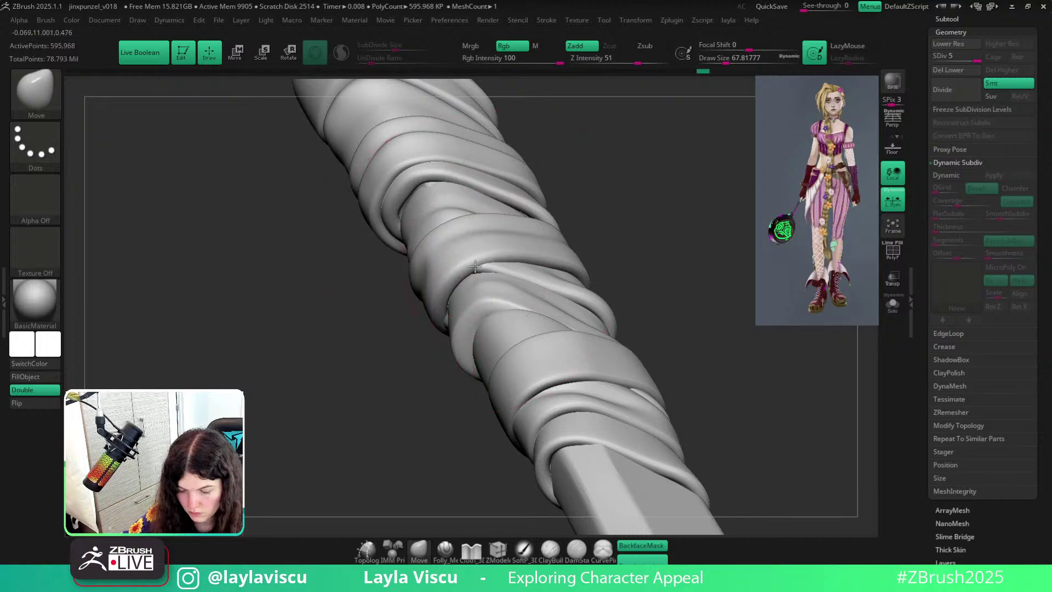
mouse_move(572, 245)
right_mouse_down()
mouse_move(452, 227)
mouse_move(435, 211)
mouse_move(615, 240)
mouse_move(535, 231)
right_mouse_up()
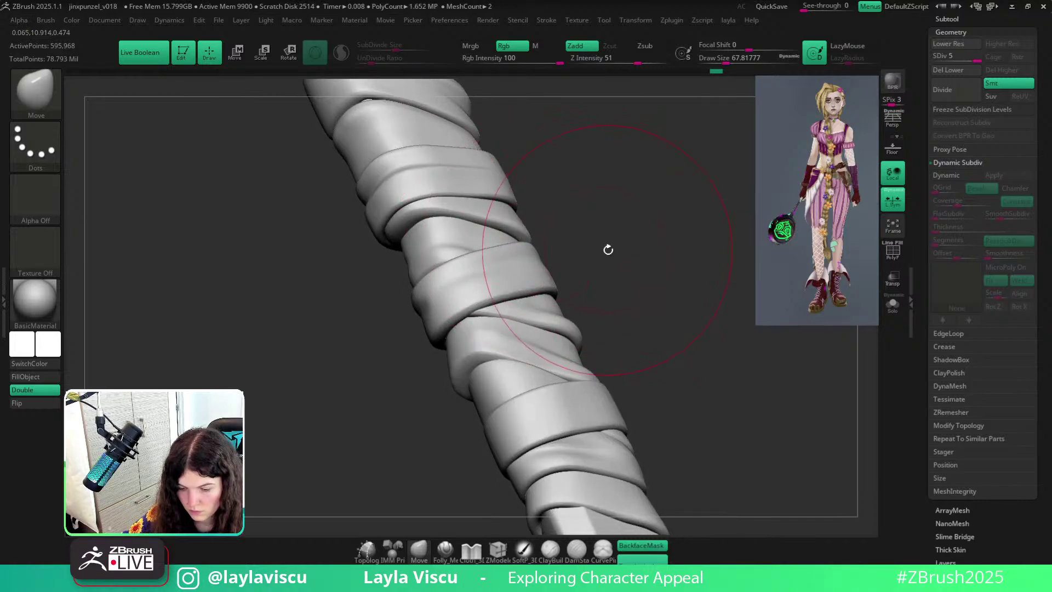
right_click_drag(608, 250, 548, 364, "alt")
right_click_drag(386, 223, 578, 401, "ctrl")
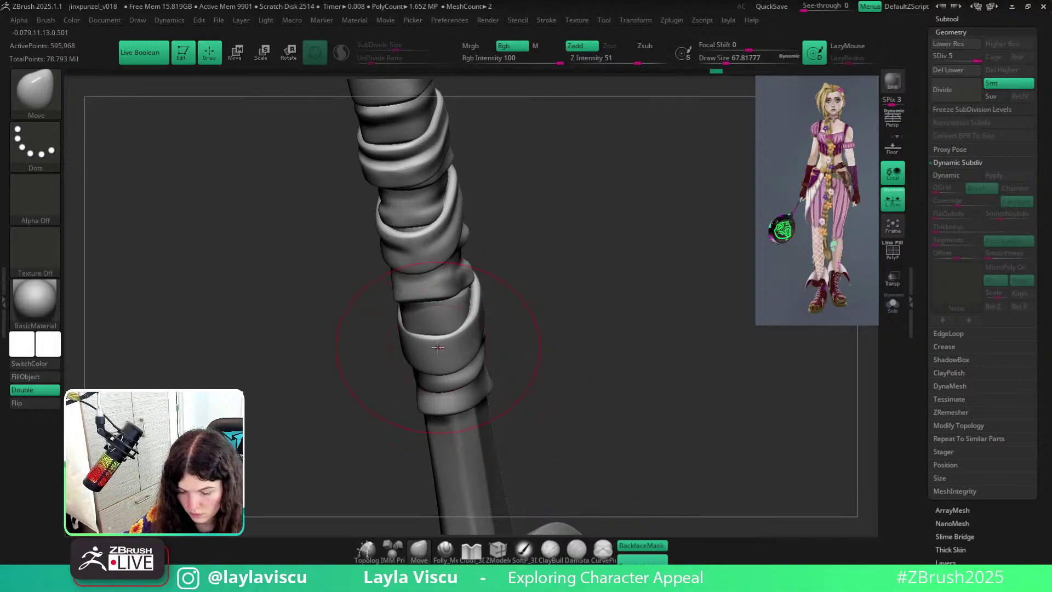
mouse_move(439, 338)
right_mouse_down("ctrl")
mouse_move(517, 336)
mouse_move(585, 312)
mouse_move(557, 362)
mouse_move(610, 493)
right_mouse_up("ctrl")
Turn off BackfaceMask and refine the diagonal wrap's edge above the wide lower band with the Move brush at a draw size of about 37.
left_click(650, 545)
key("[")
key("[")
key("[")
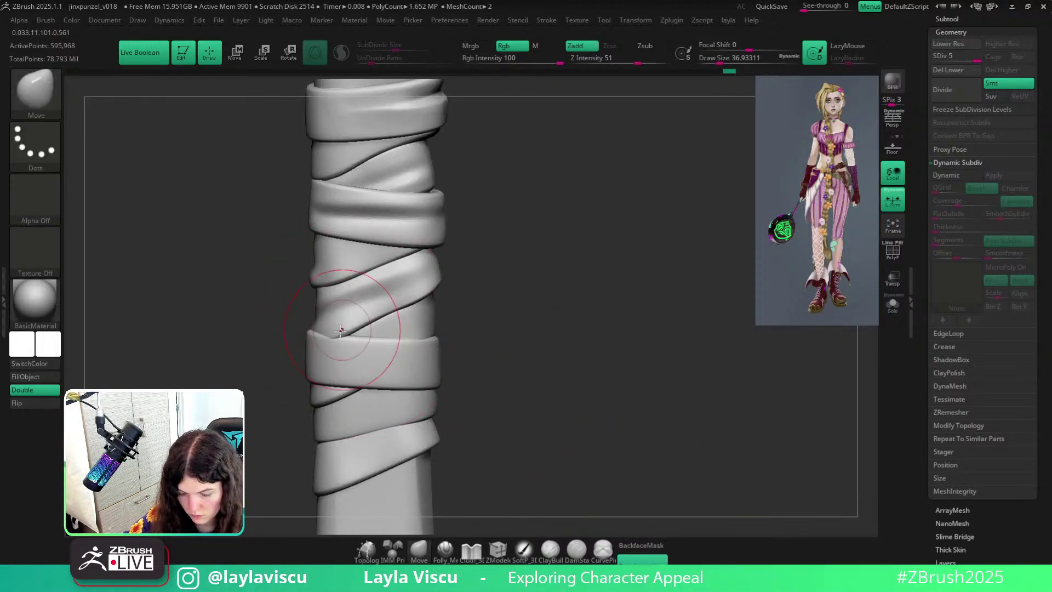
left_click_drag(347, 329, 333, 334)
right_click_drag(482, 334, 406, 318, "ctrl")
right_click_drag(455, 347, 466, 296)
right_click_drag(466, 296, 483, 417, "shift")
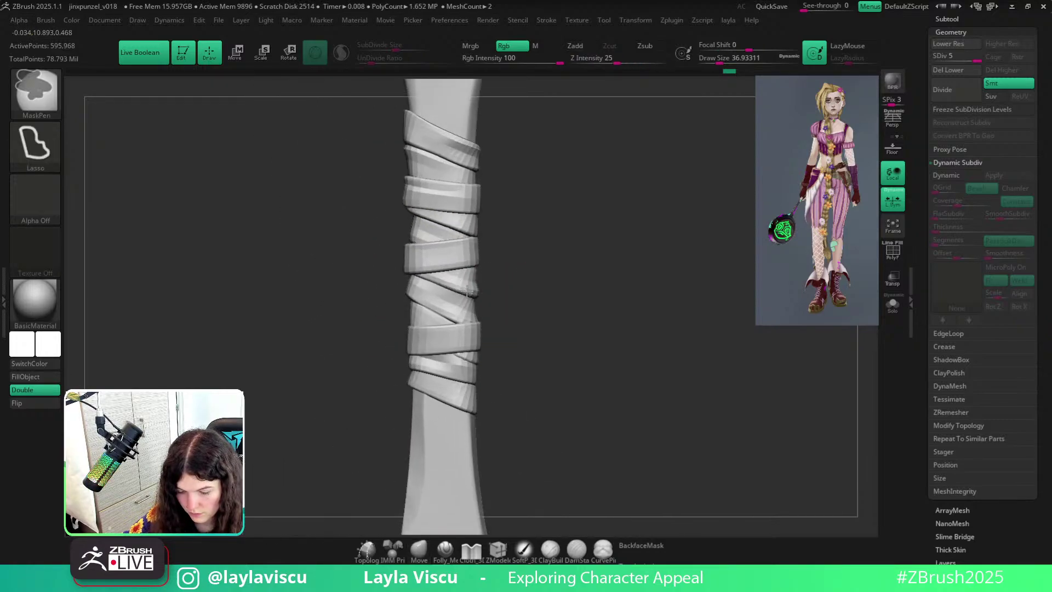
right_click_drag(548, 329, 571, 299)
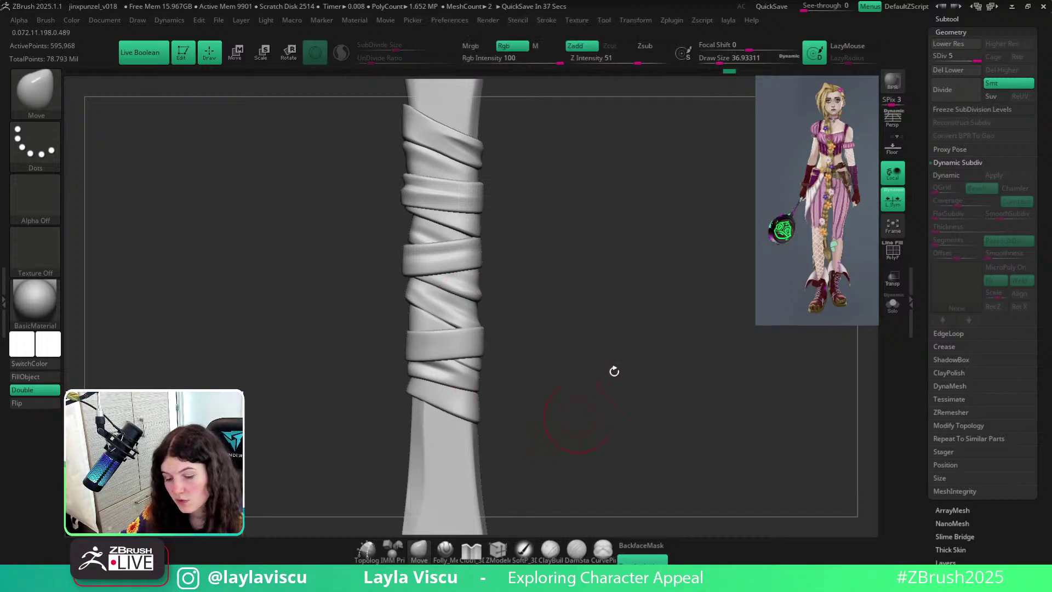
Set the Move brush's draw size to about 51 and look up the Transpose Master options.
mouse_move(509, 352)
left_mouse_down()
mouse_move(529, 395)
mouse_move(515, 359)
left_mouse_up()
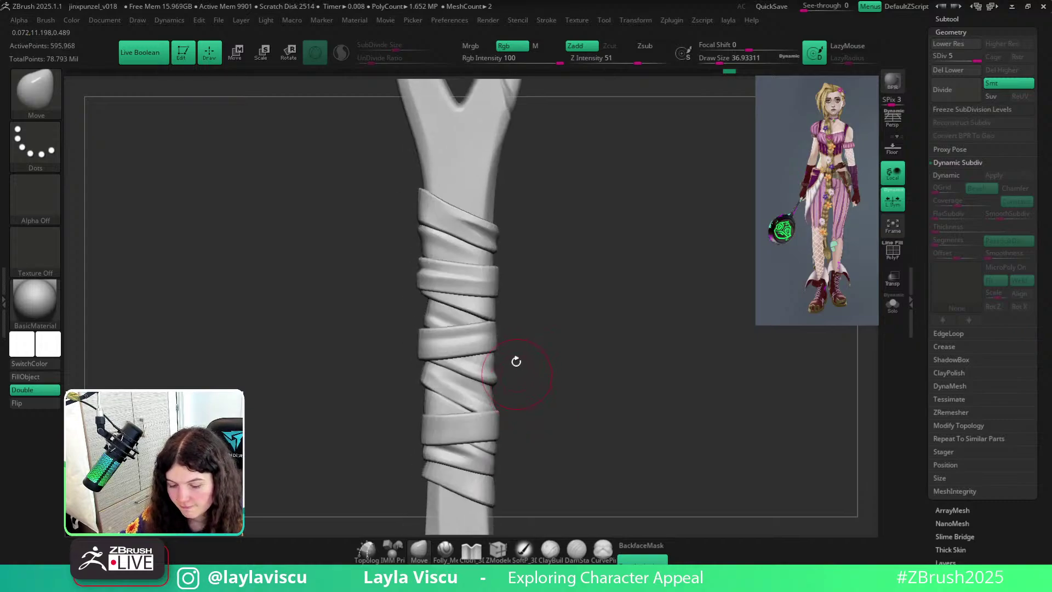
key("s")
left_click(420, 188)
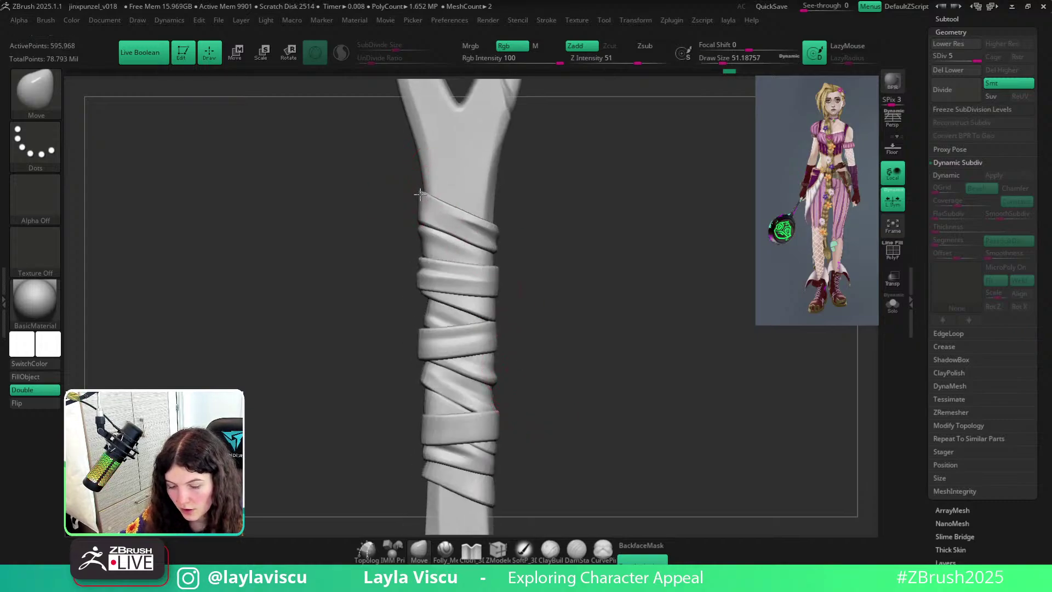
left_click(672, 20)
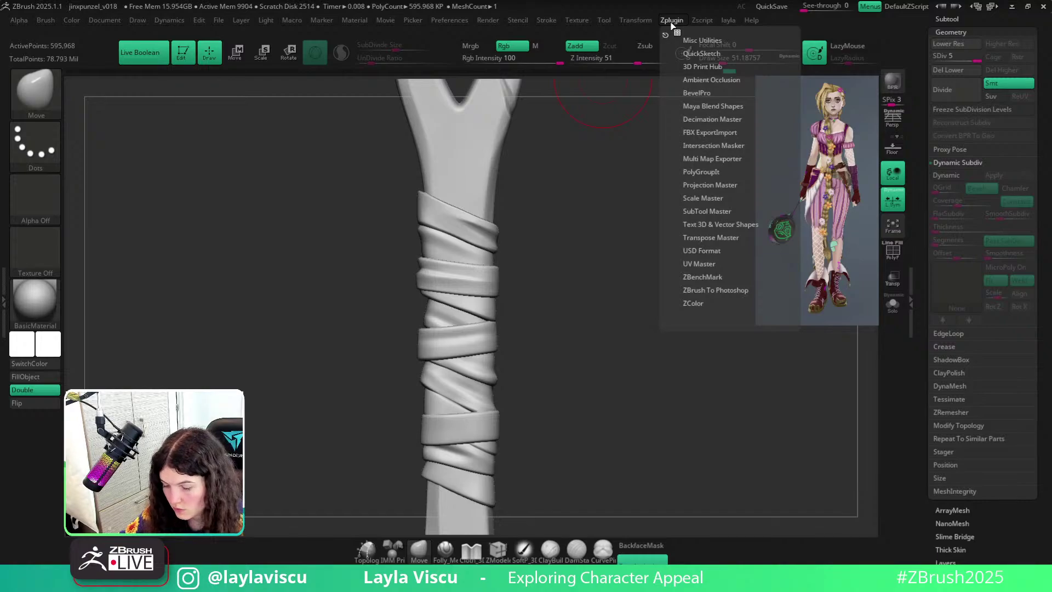
left_click(707, 237)
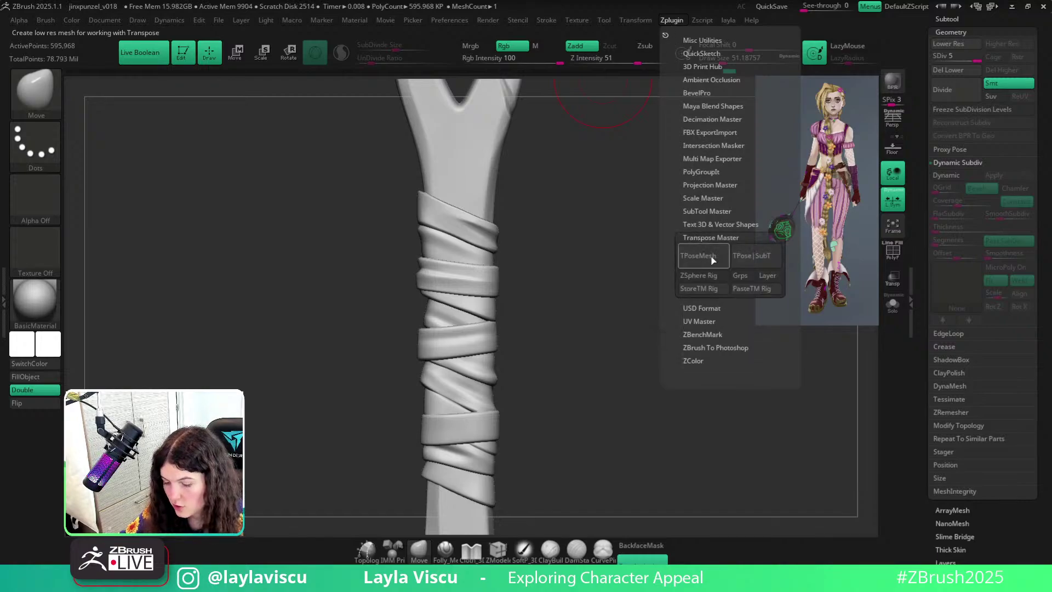
Reshape the topmost wrap's upper edge with the Move brush at a draw size of about 51, briefly using BackfaceMask.
right_click_drag(437, 196, 652, 285, "ctrl")
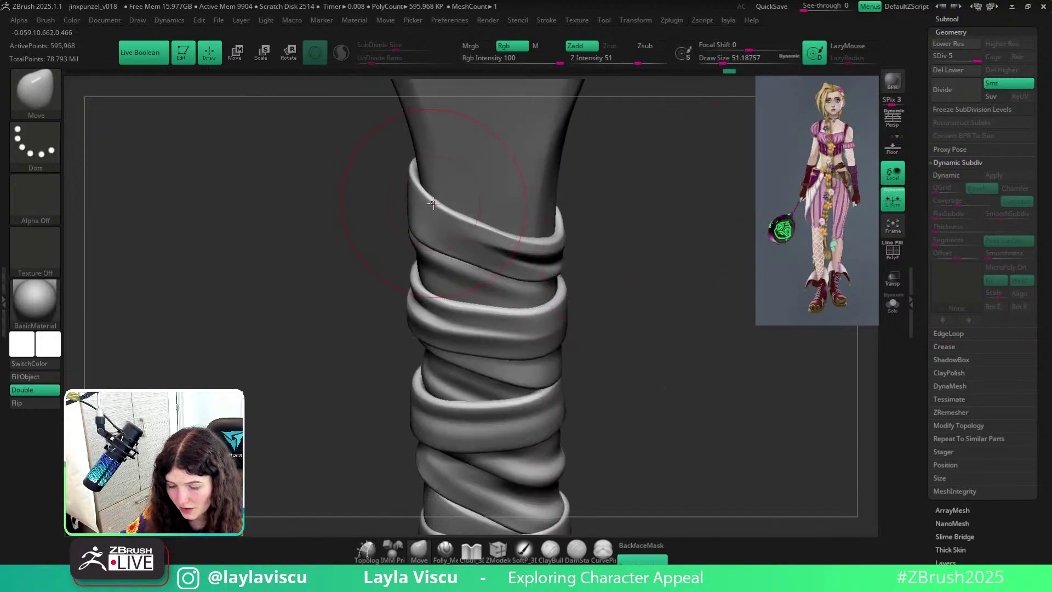
mouse_move(587, 207)
right_mouse_down()
mouse_move(588, 255)
mouse_move(616, 224)
right_mouse_up()
left_click_drag(402, 205, 419, 194)
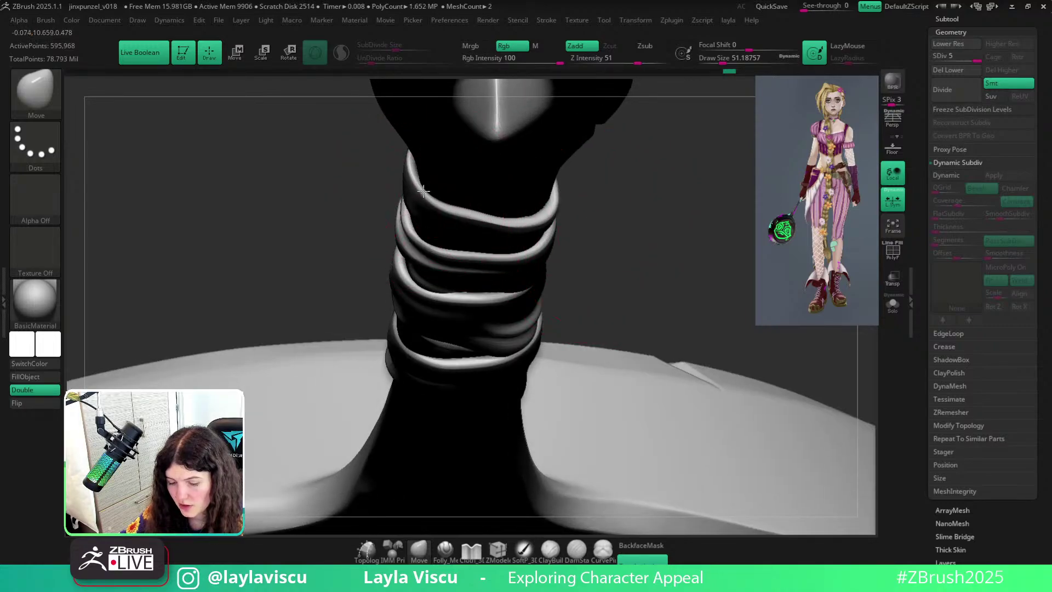
mouse_move(673, 212)
right_mouse_down()
mouse_move(627, 306)
mouse_move(647, 357)
right_mouse_up()
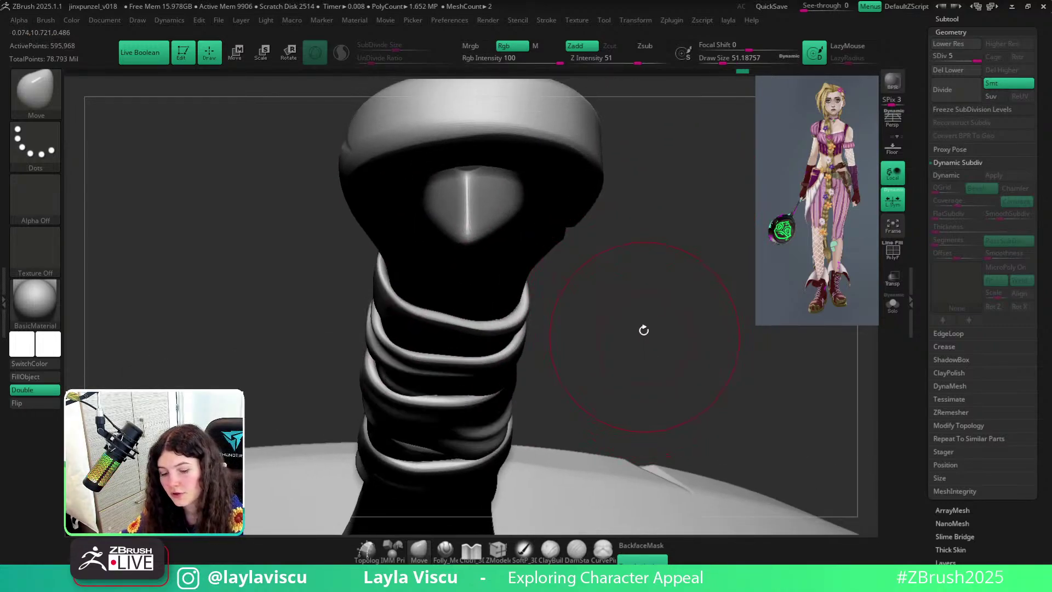
left_click(642, 545)
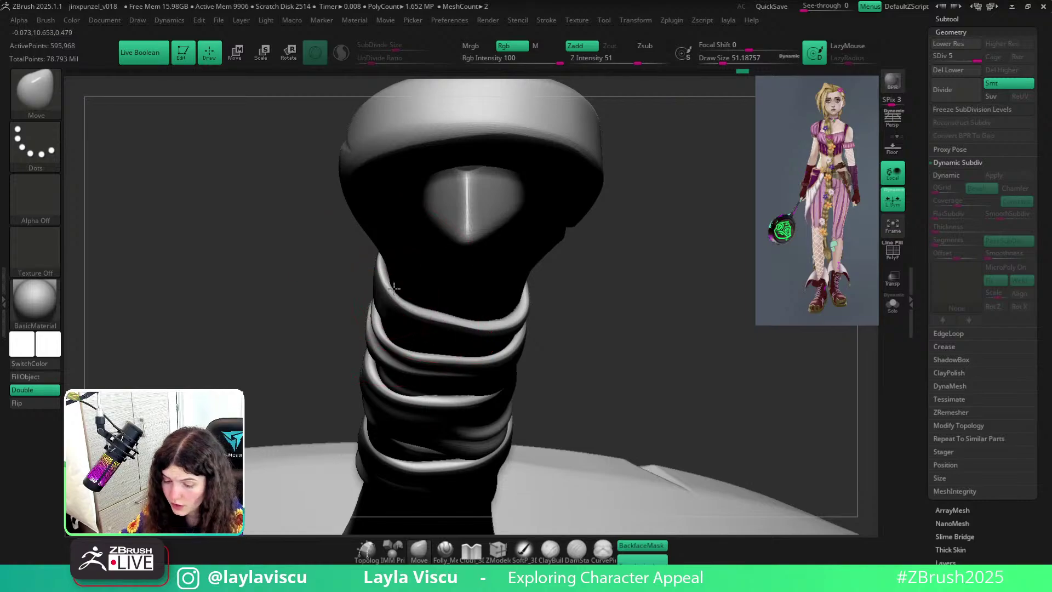
mouse_move(620, 284)
right_mouse_down()
mouse_move(649, 303)
mouse_move(583, 308)
mouse_move(661, 254)
right_mouse_up()
left_click(642, 545)
Refine the overlap of the two topmost wraps with the Move brush at a draw size of about 33, undoing a misplaced stroke.
key("bracketleft")
key("bracketleft")
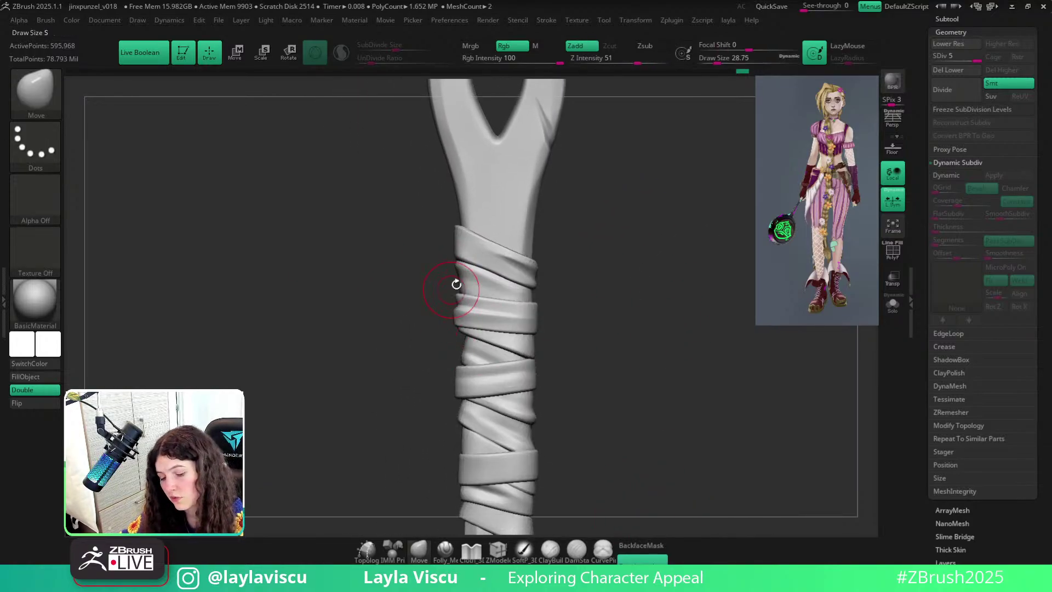
left_click_drag(488, 244, 491, 256)
key("ctrl+z")
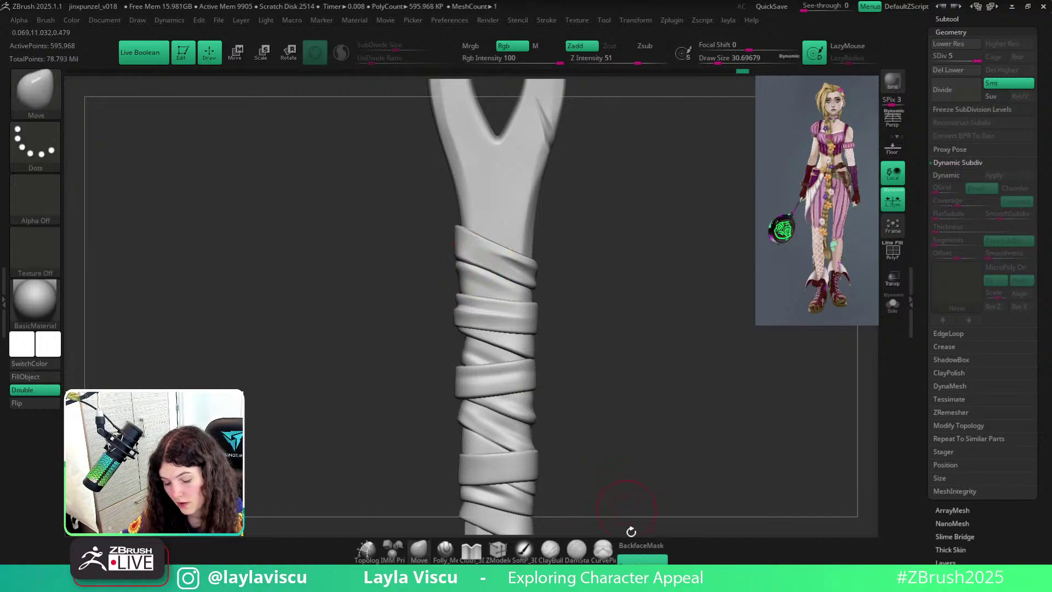
left_click(642, 559)
key("s")
left_click(484, 265)
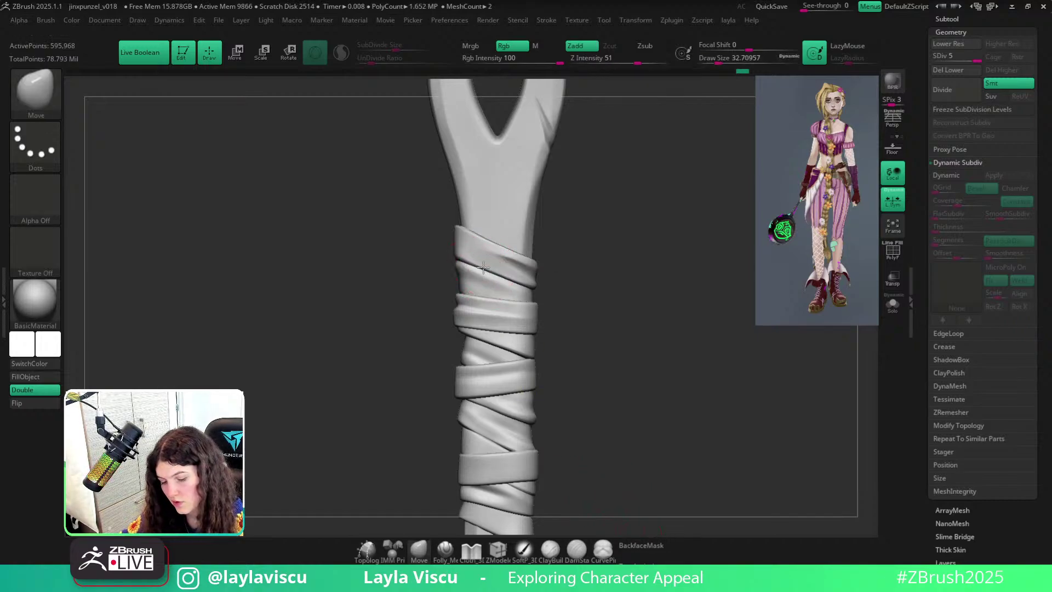
Adjust the lowest wrap's bottom edge with the Move brush at a draw size of about 65, checking its polygroups in PolyFrame view.
right_click_drag(578, 317, 436, 260, "ctrl")
right_click_drag(577, 340, 567, 297, "alt")
right_click_drag(568, 297, 526, 427, "ctrl")
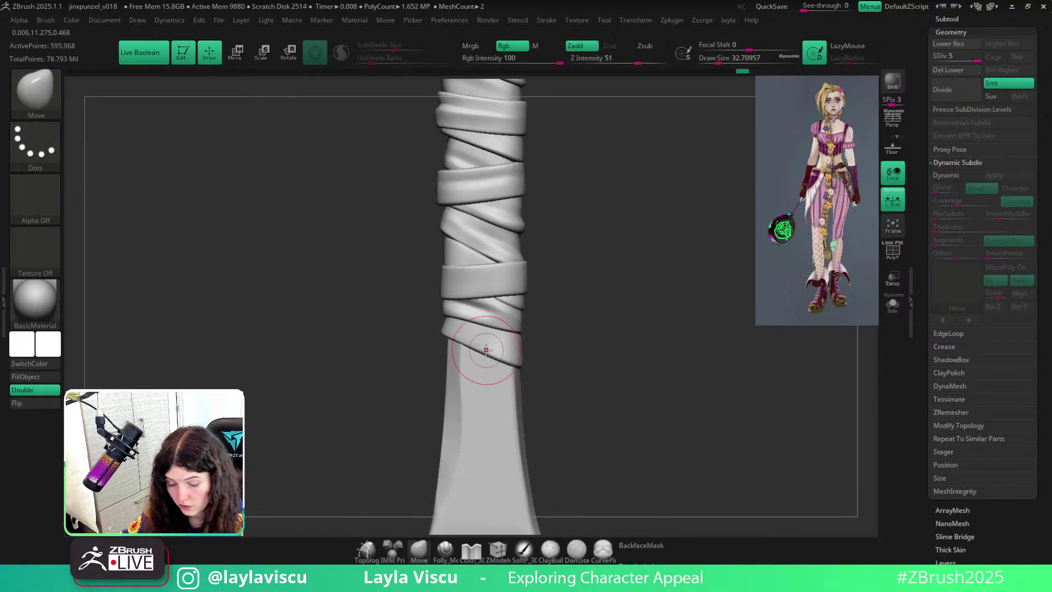
key("s")
left_click(490, 351)
key("shift+f")
key("s")
left_click(452, 360)
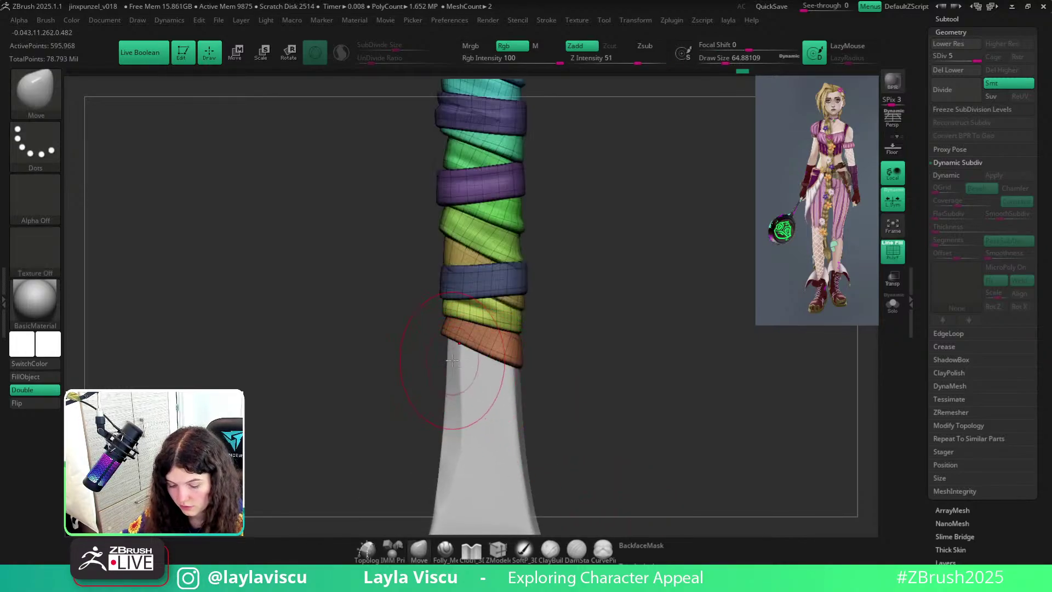
key("shift+f")
Turn on BackfaceMask and push the upper rim of the mid-handle wrap into shape with the Move brush at a draw size of about 65.
right_click_drag(636, 359, 571, 387)
left_click(636, 545)
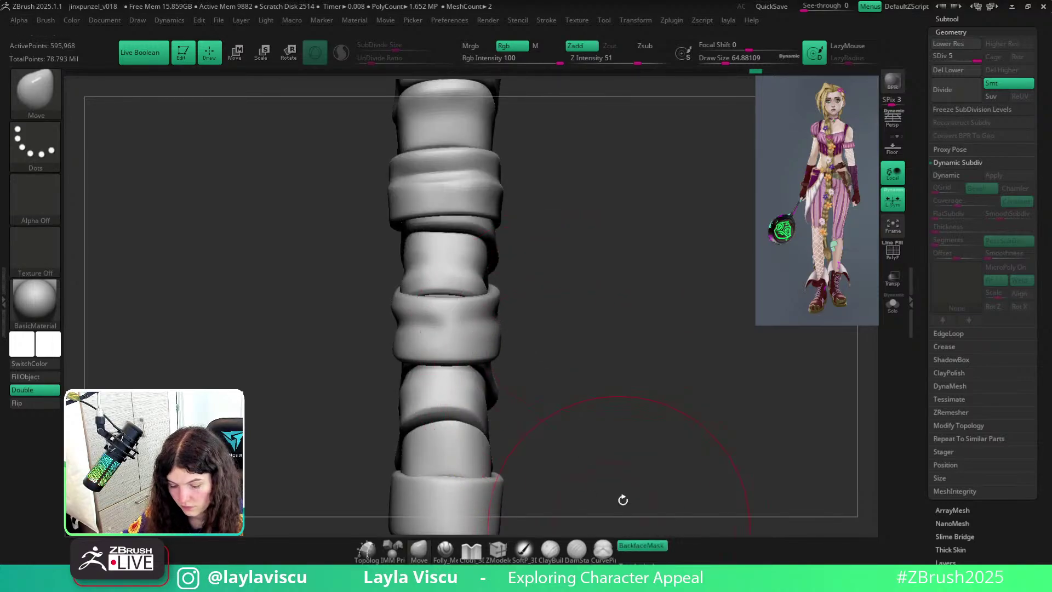
right_click_drag(622, 498, 459, 318)
left_click(641, 559)
right_click_drag(611, 340, 600, 373)
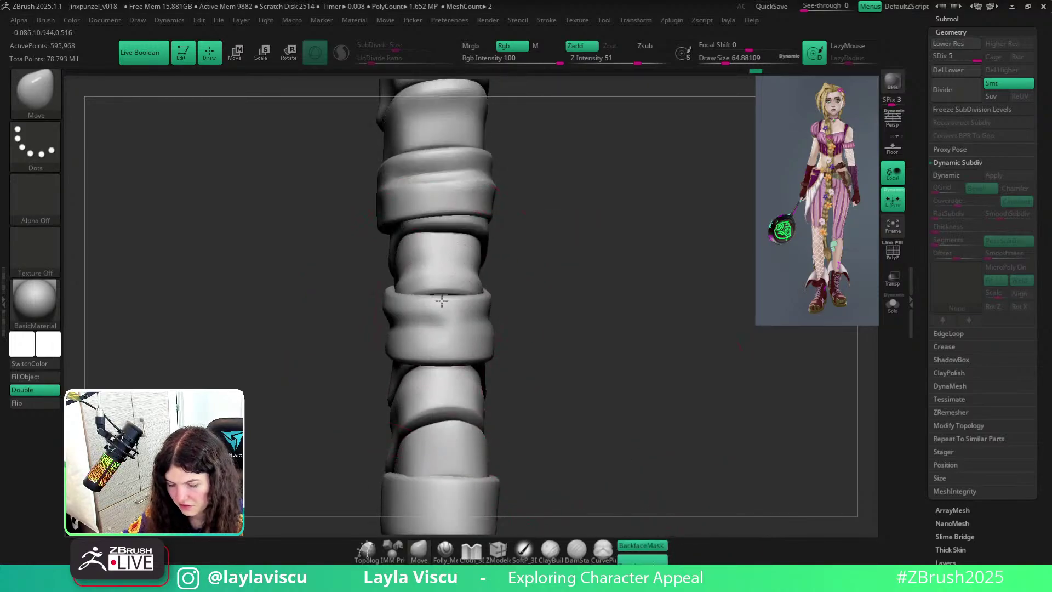
right_click_drag(496, 277, 505, 317)
right_click_drag(432, 287, 586, 343, "ctrl")
right_click_drag(480, 326, 545, 358, "ctrl")
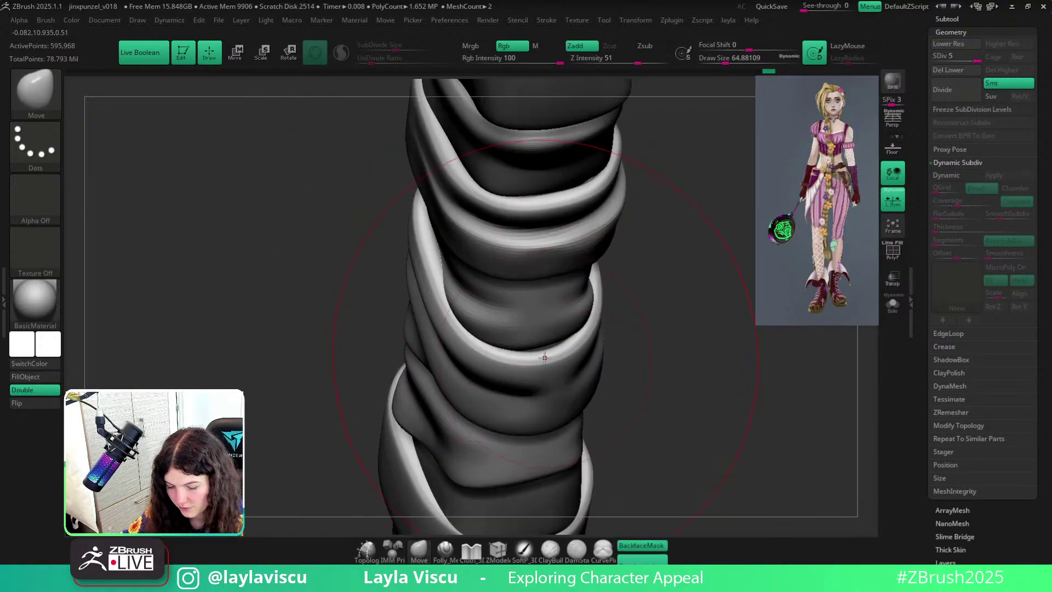
left_click_drag(551, 355, 538, 345)
Turn off BackfaceMask and refine the lowest wraps with the Move brush, enlarging the draw size to about 71.
mouse_move(554, 351)
right_mouse_down("ctrl")
mouse_move(696, 404)
mouse_move(689, 288)
right_mouse_up("ctrl")
right_click_drag(646, 324, 590, 433)
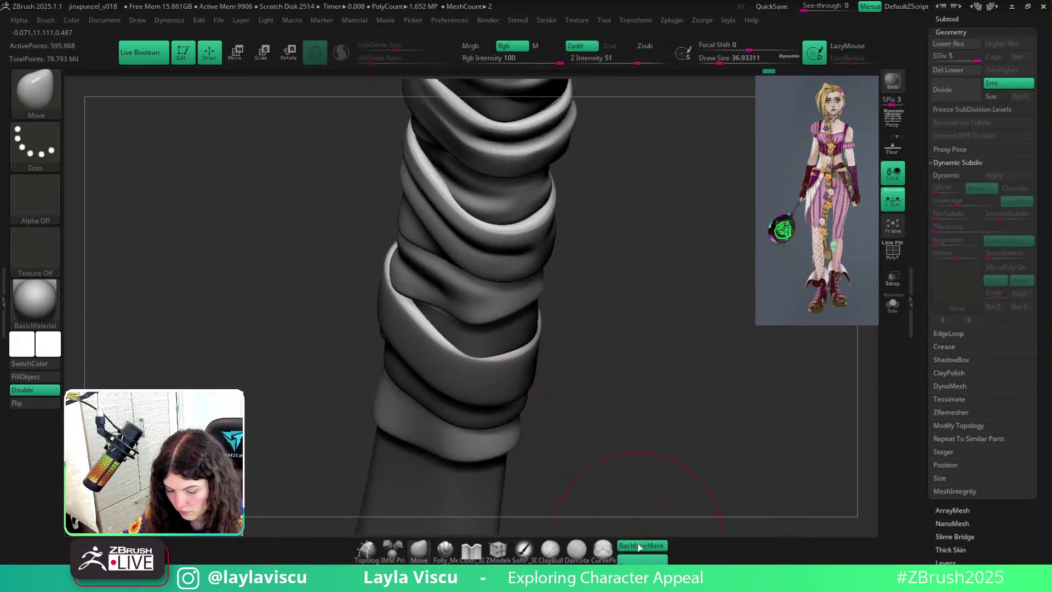
left_click(642, 546)
key("s")
left_click_drag(468, 391, 486, 380)
Examine the whole frying pan and the wrapped handle from the front and at slight angles.
mouse_move(486, 379)
right_mouse_down("ctrl")
mouse_move(571, 362)
mouse_move(542, 334)
right_mouse_up("ctrl")
key("f")
right_click_drag(524, 289, 505, 323, "ctrl")
right_click_drag(505, 323, 367, 295, "ctrl")
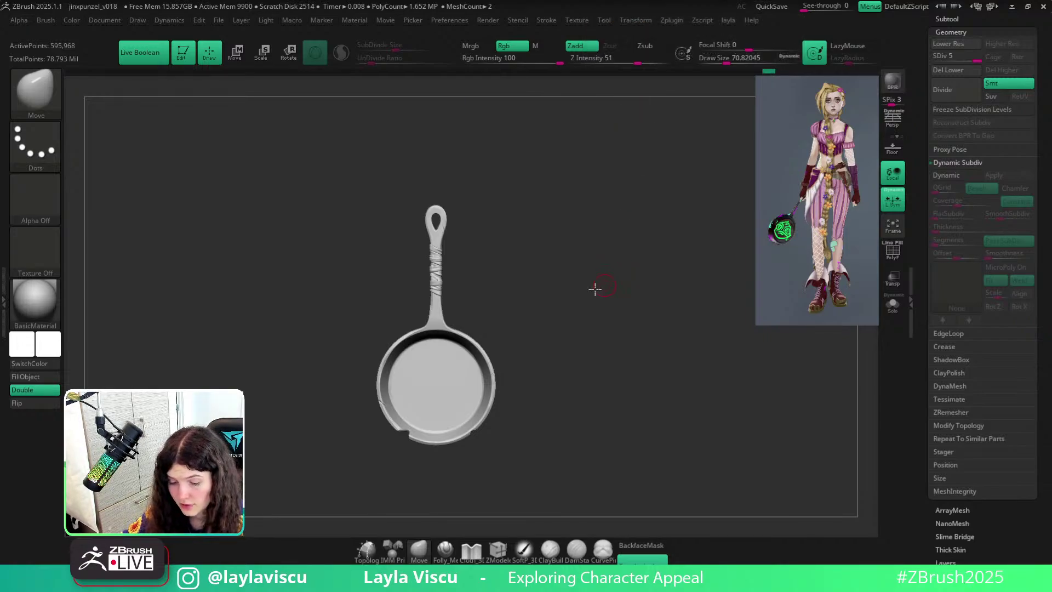
right_click_drag(595, 289, 540, 323)
right_click_drag(540, 323, 558, 366, "ctrl")
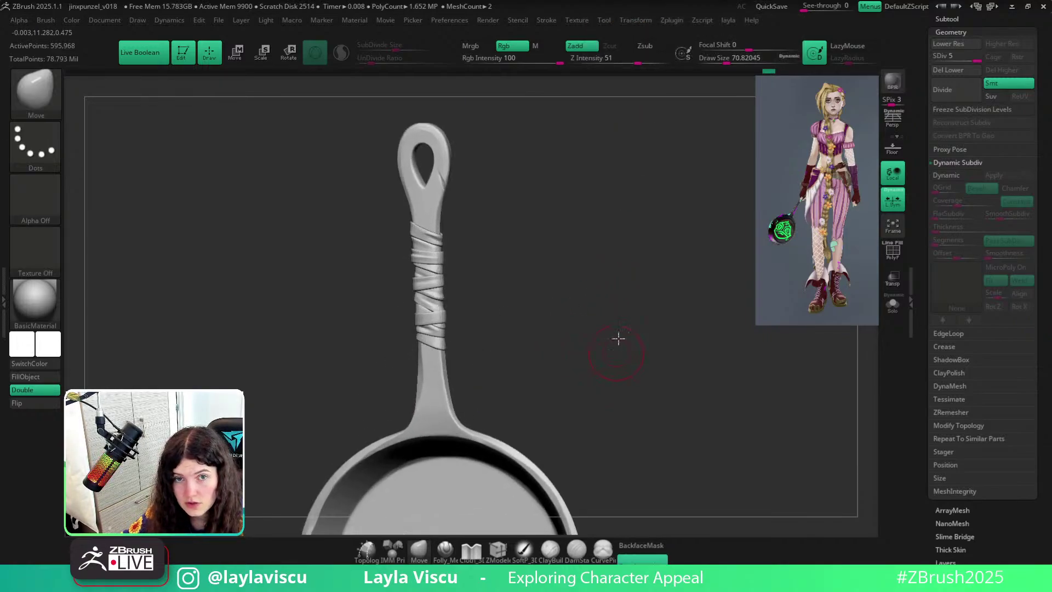
right_click_drag(618, 338, 610, 316, "alt")
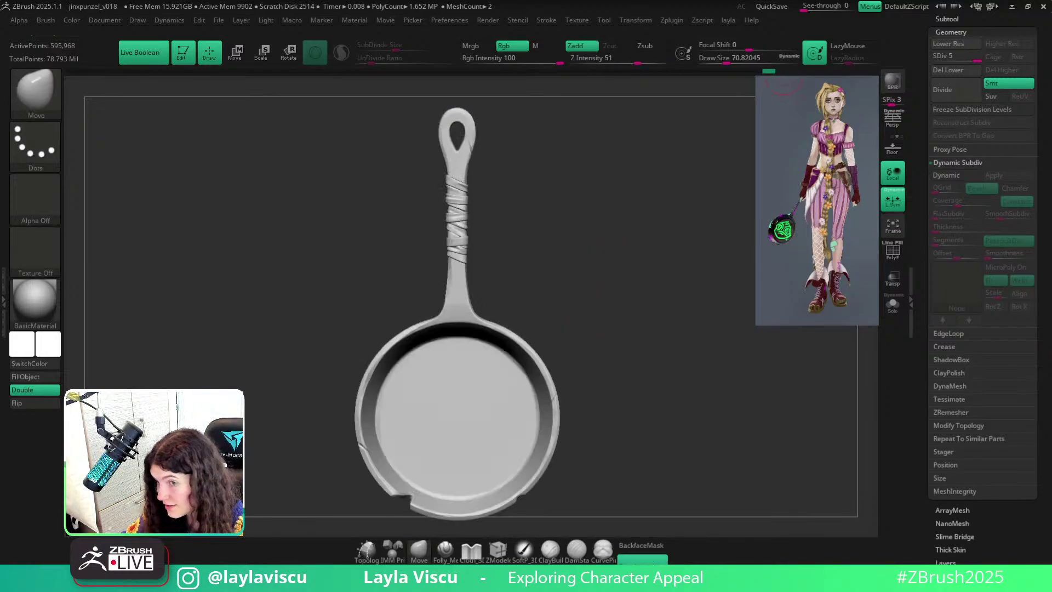
right_click_drag(593, 386, 626, 318)
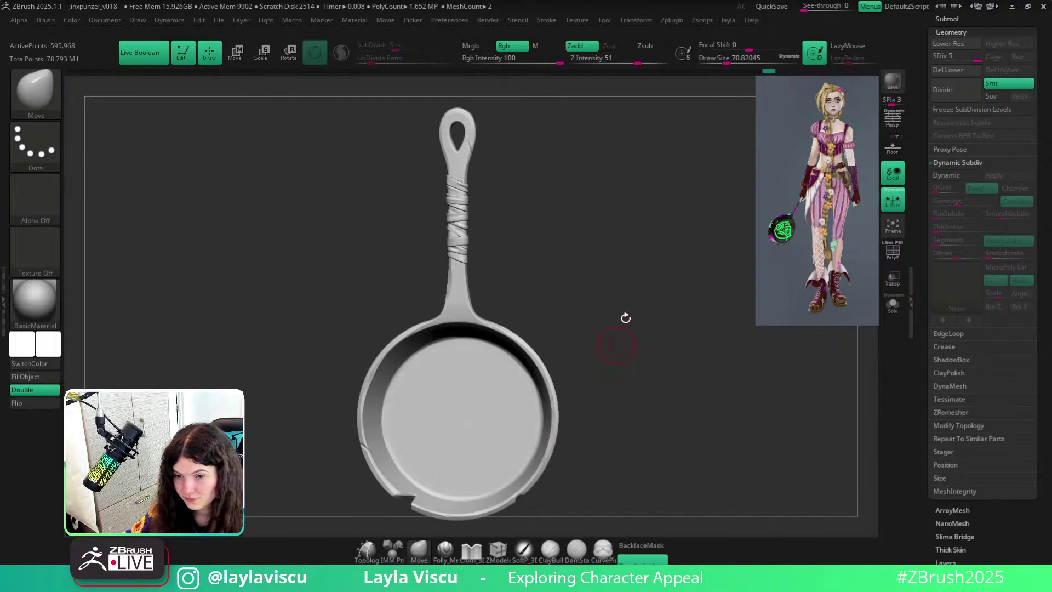
right_click_drag(548, 312, 610, 269)
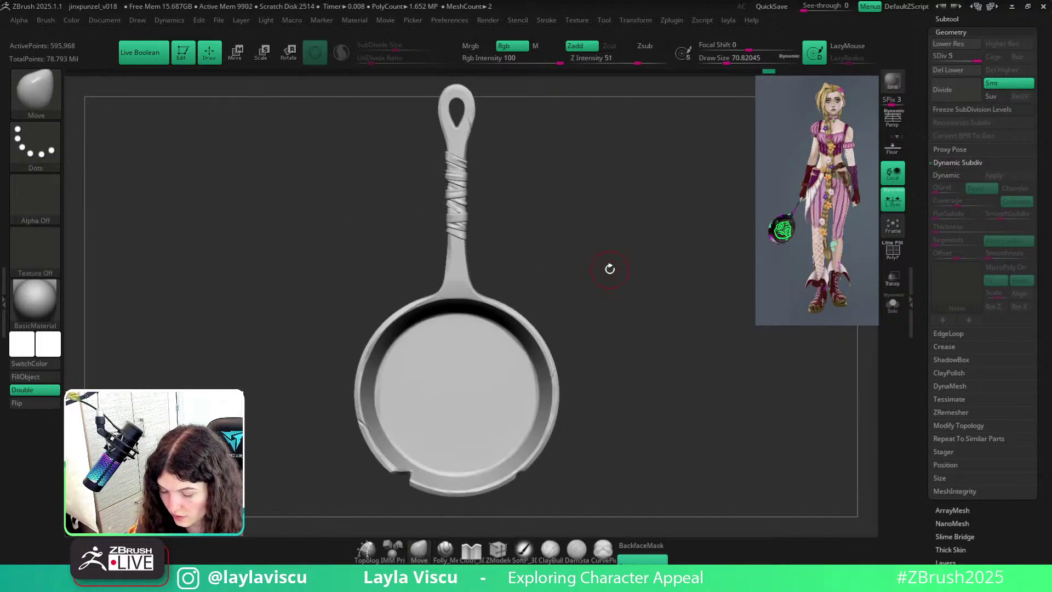
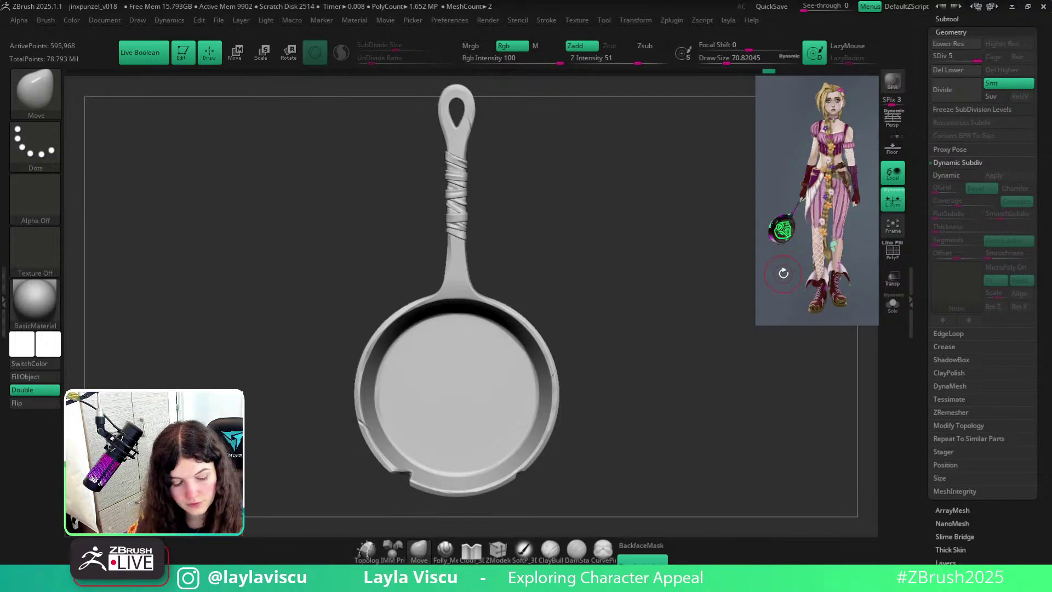
Move and enlarge the character reference image in Spotlight to examine its frying pan up close.
key("z")
left_click_drag(821, 235, 678, 265)
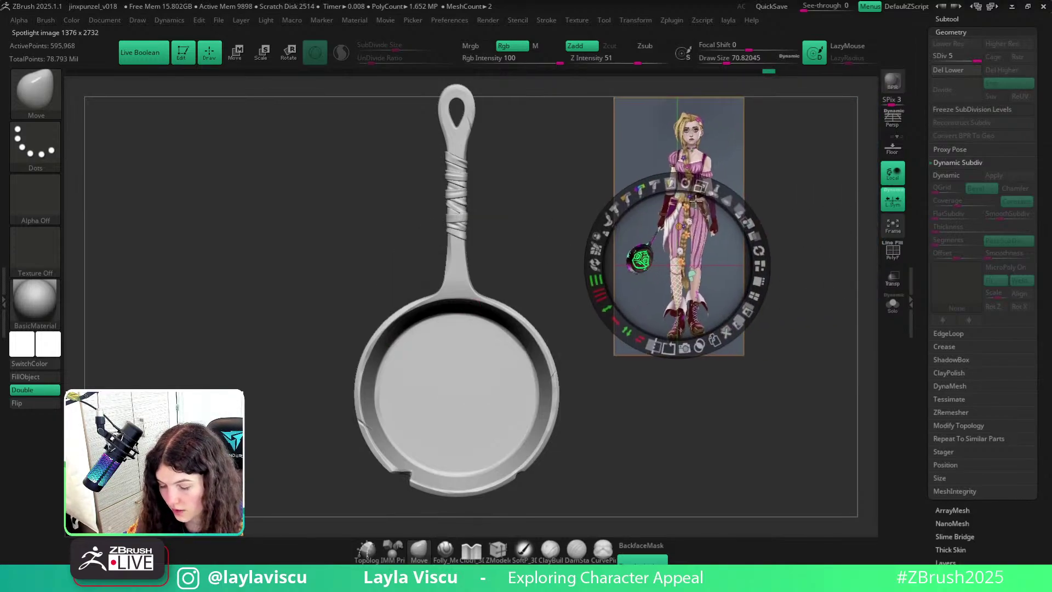
left_click_drag(705, 188, 729, 267)
left_click_drag(646, 268, 637, 311)
left_click(472, 375)
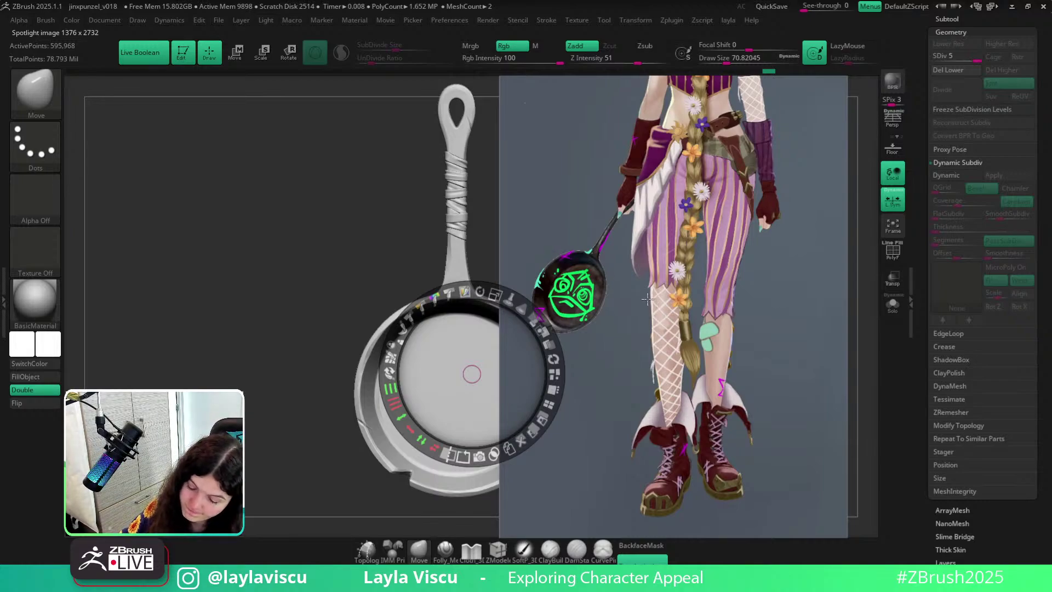
Shrink the reference image to a full-figure view, slightly larger than originally, and place it beside the pan.
left_click_drag(676, 130, 734, 198)
left_click_drag(751, 125, 709, 283)
left_click_drag(746, 203, 810, 210)
key("z")
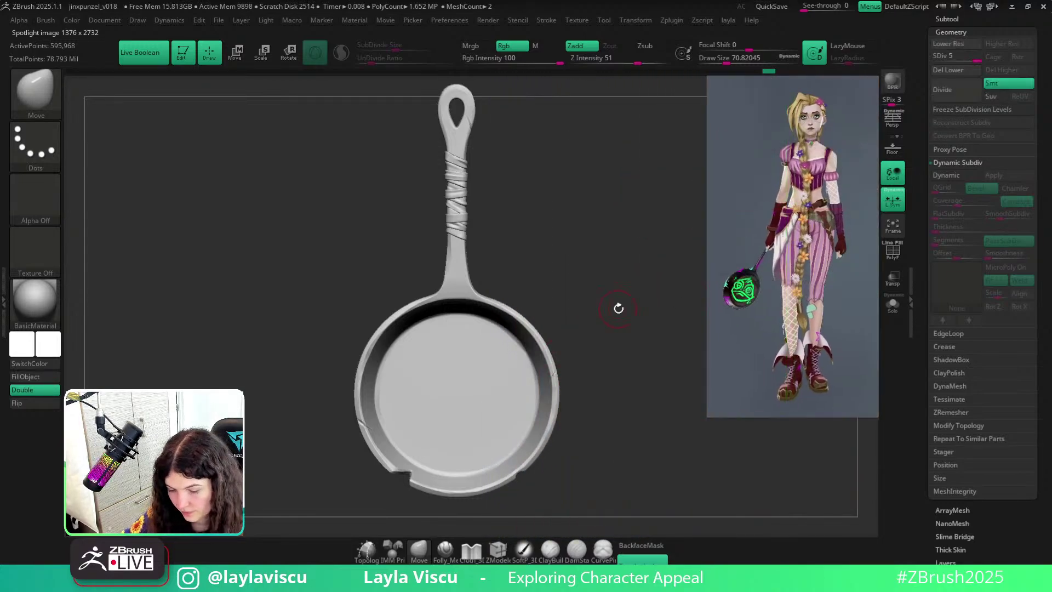
left_click_drag(619, 308, 575, 279)
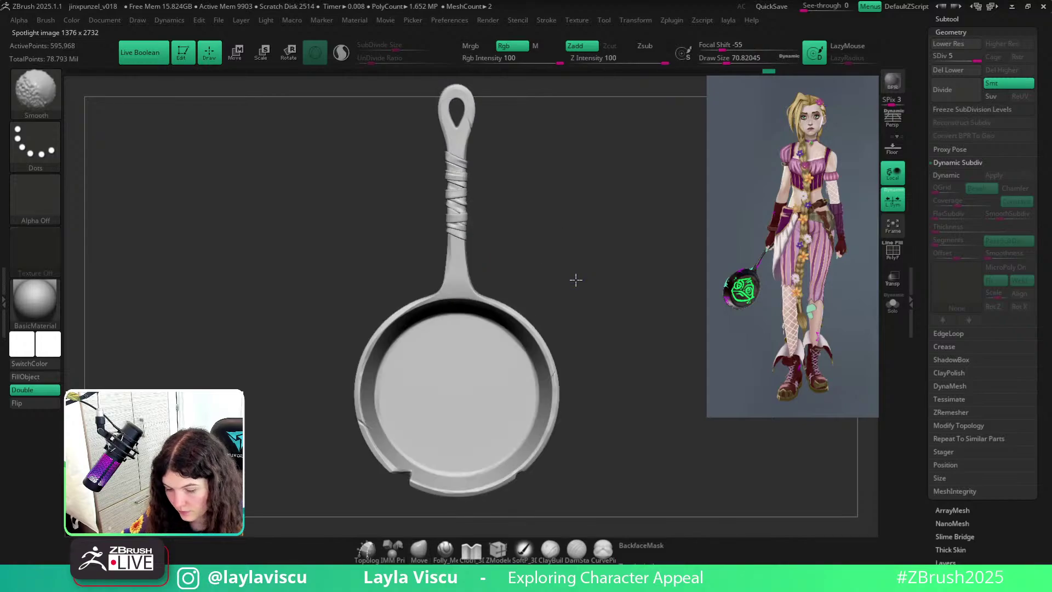
key("z")
key("z")
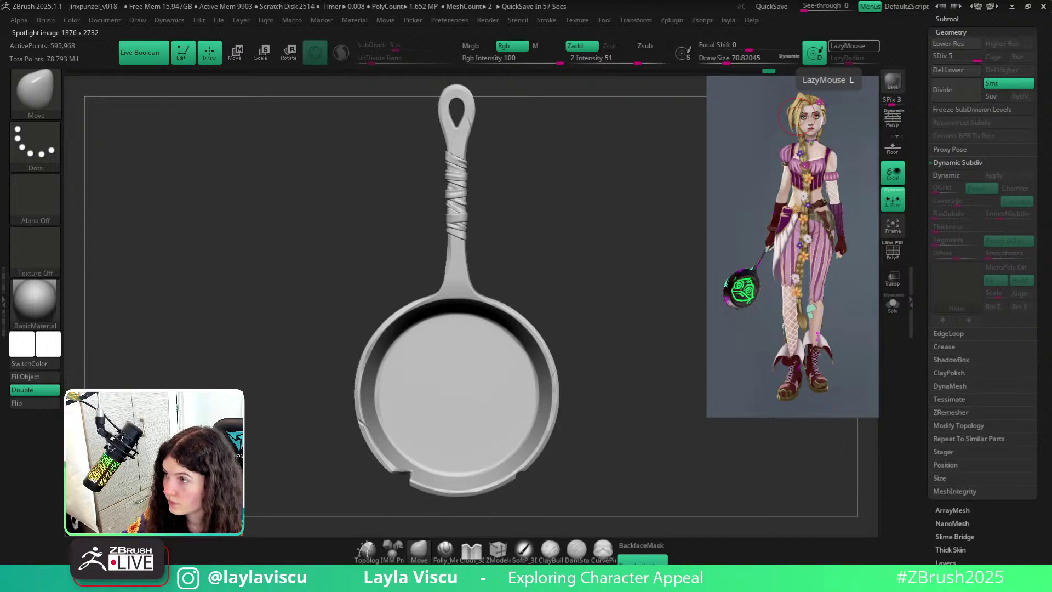
Sample the dark brown-purple from the reference's frying pan and fill the pan subtool with it using the SkinShade4 material.
key("z")
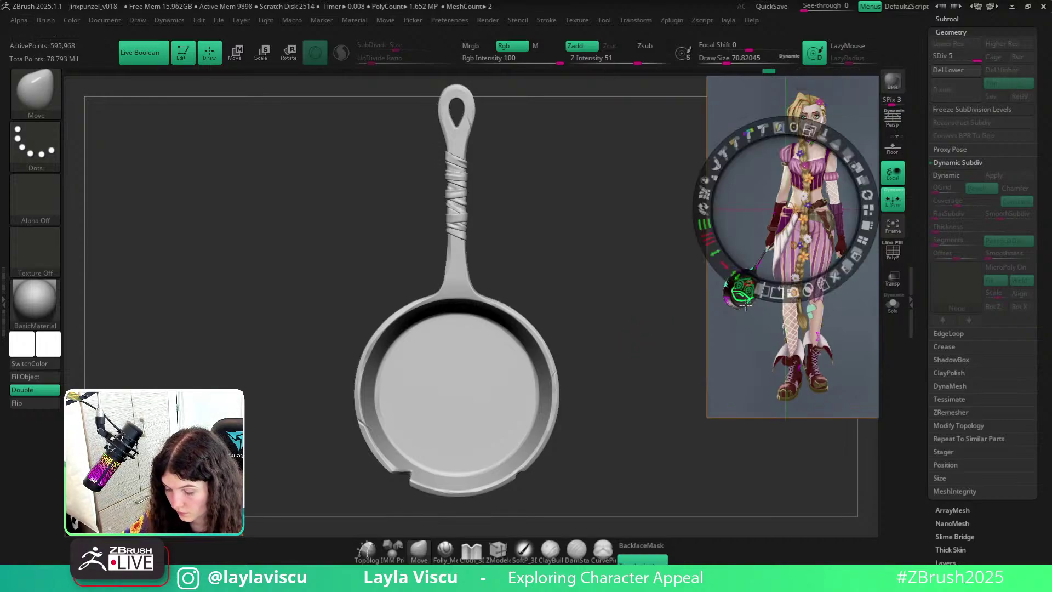
key("c")
key("z")
left_click(524, 366, "alt")
left_click(54, 314)
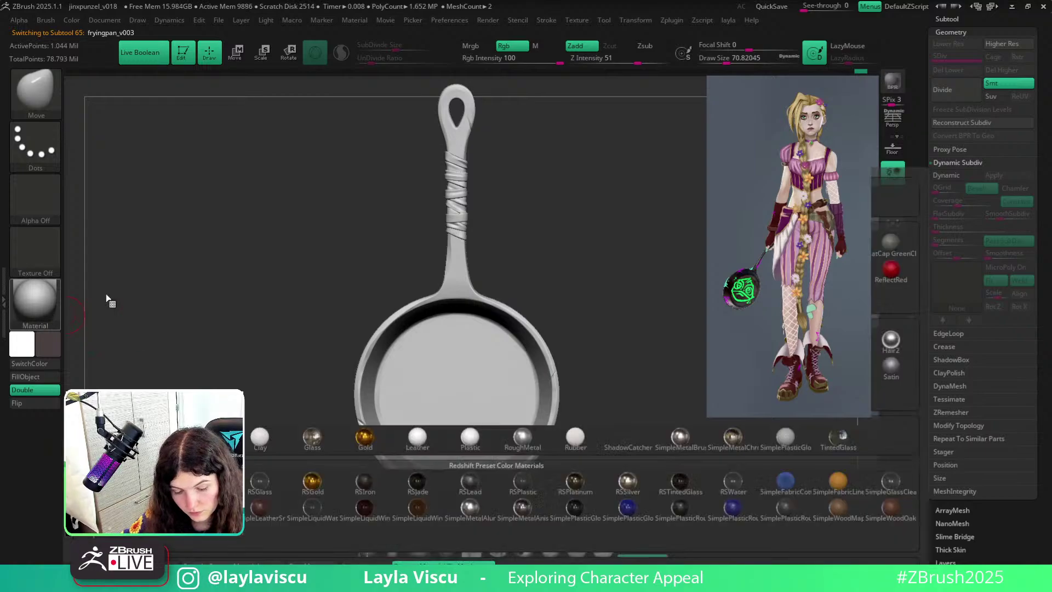
left_click(107, 299)
left_click(26, 377)
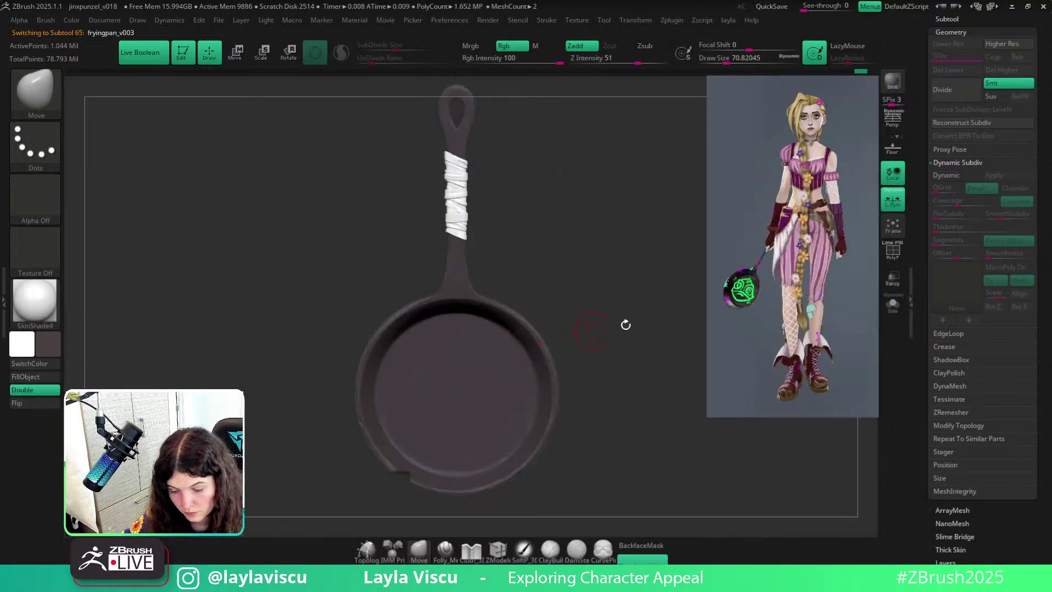
Sample a muted beige from the character's belt area in the reference and fill the handle wraps with it.
key("z")
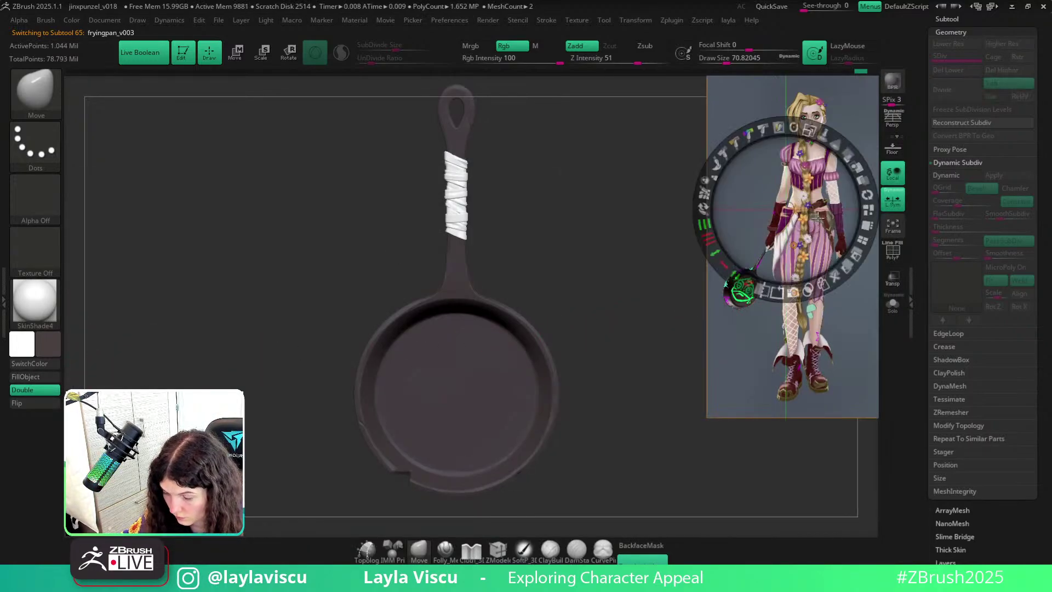
key("c")
key("z")
left_click(460, 189, "alt")
left_click(55, 379)
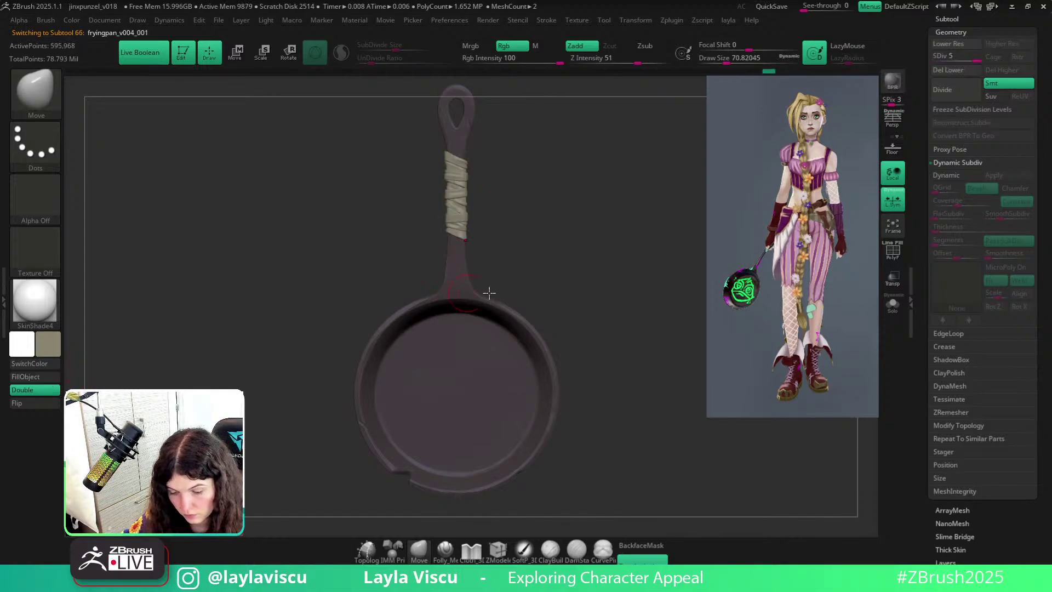
Sample black from the frying pan in the reference image as the painting colour.
right_click_drag(489, 294, 540, 298, "ctrl")
key("z")
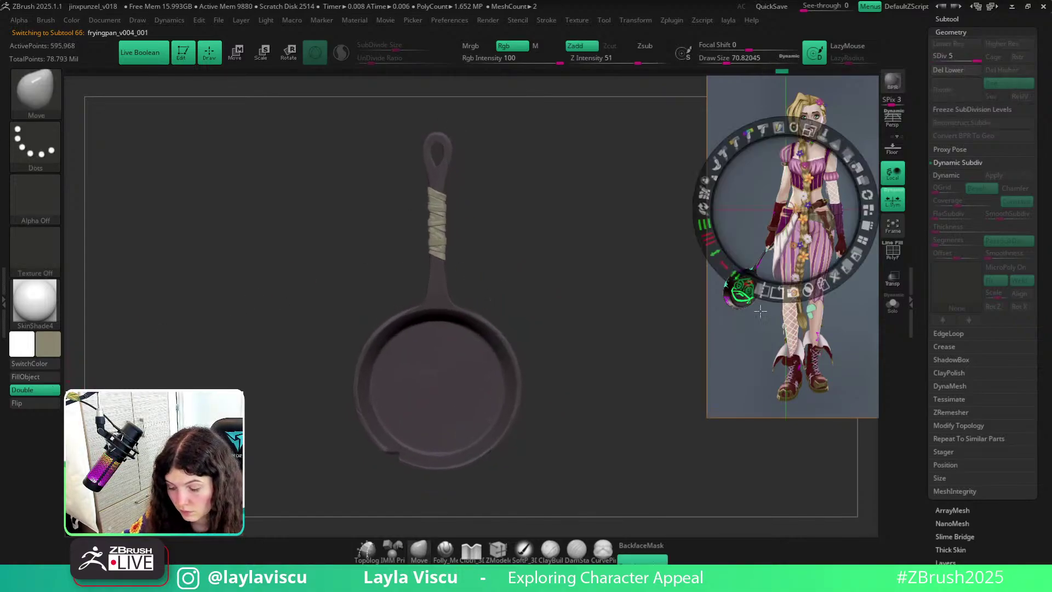
key("c")
key("z")
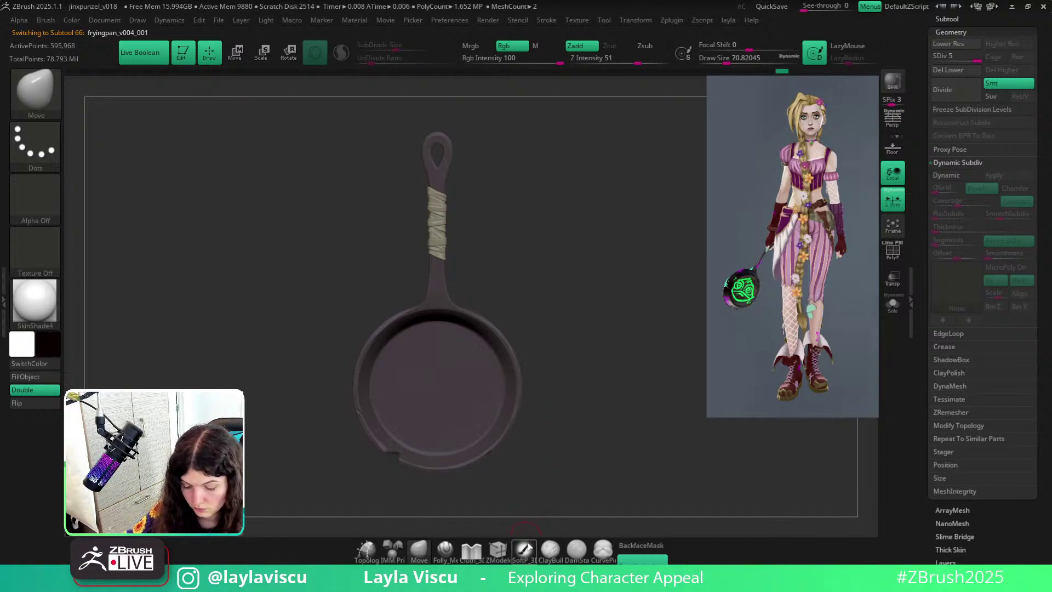
Select the frying pan subtool and set up the SoftP_3DCW brush with an Rgb Intensity of 71 and a draw size of about 97.
left_click(524, 548)
left_click(465, 393, "alt")
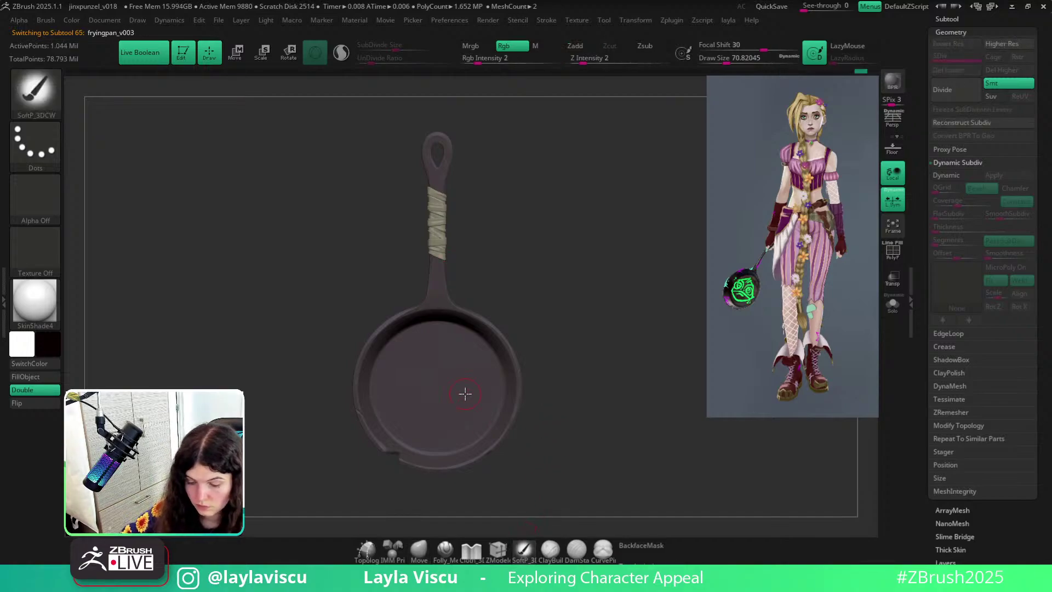
left_click(543, 63)
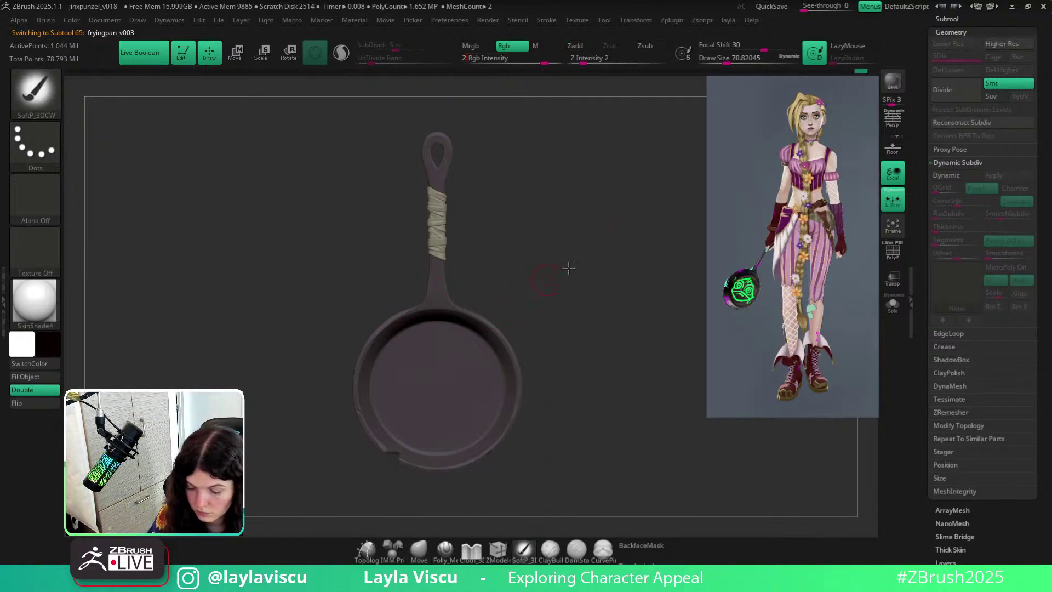
left_click_drag(568, 268, 621, 232, "alt")
mouse_move(597, 240)
left_mouse_down()
mouse_move(592, 228)
mouse_move(596, 235)
left_mouse_up()
key("s")
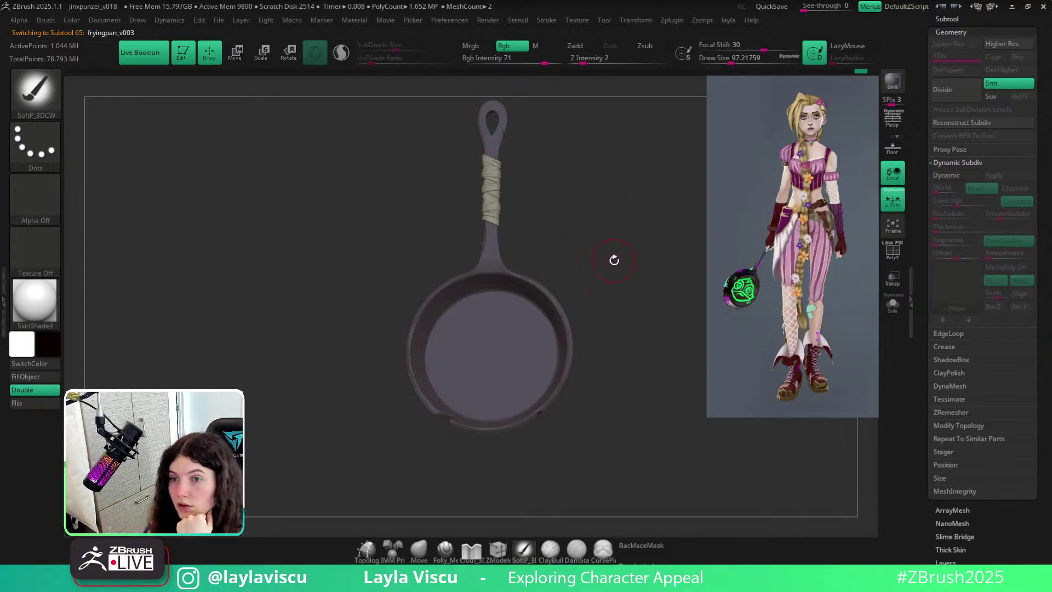
left_click_drag(616, 241, 603, 255)
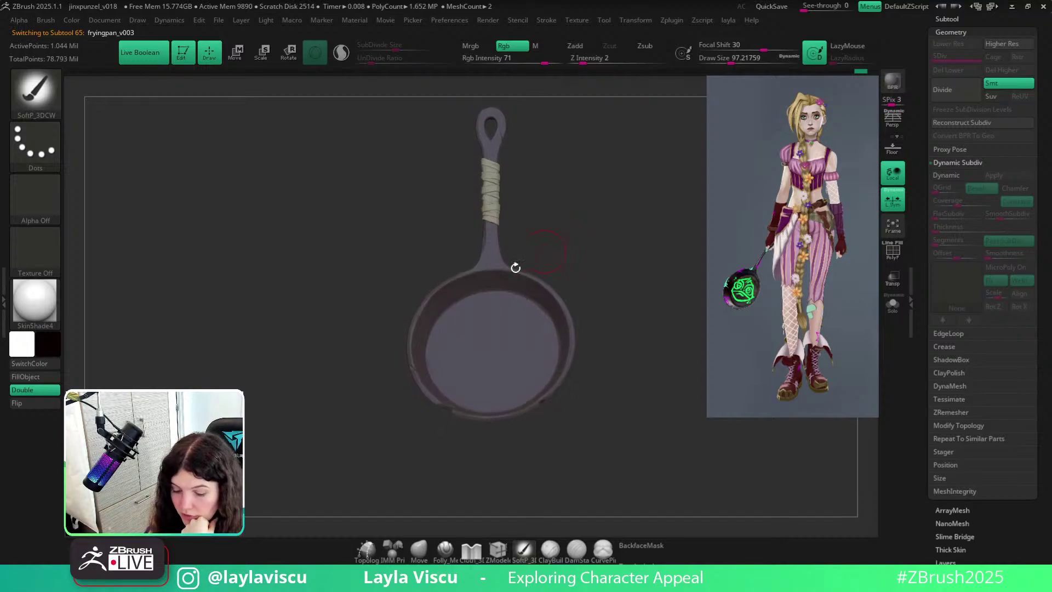
Turn on BackfaceMask for the paint brush and undo the black strokes on the pan's inner wall.
mouse_move(489, 279)
left_mouse_down()
mouse_move(442, 299)
mouse_move(427, 381)
left_mouse_up()
left_click_drag(457, 297, 541, 298)
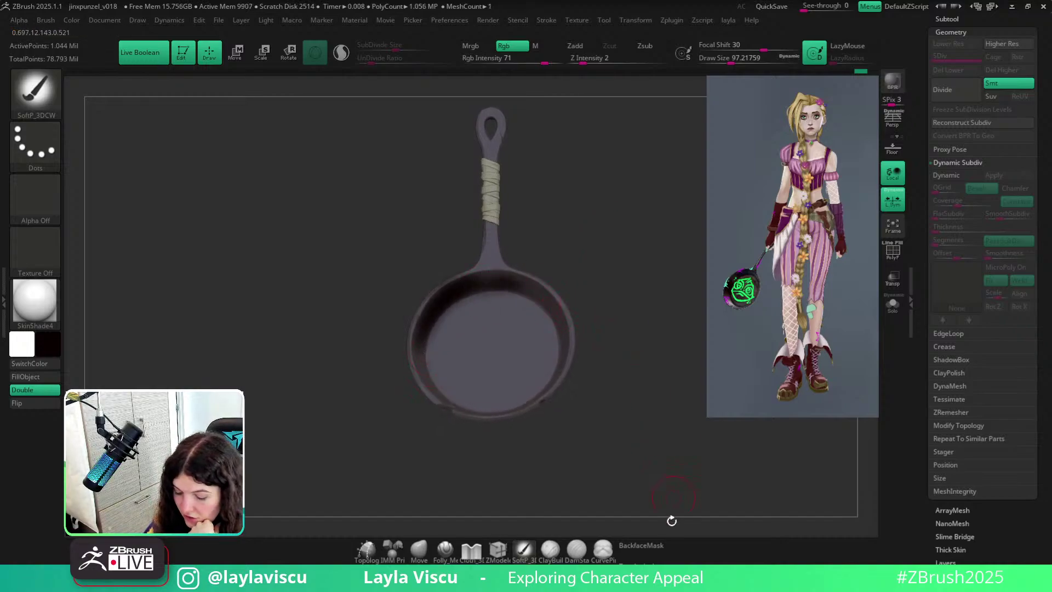
left_click(645, 546)
key("ctrl+z")
key("ctrl+z")
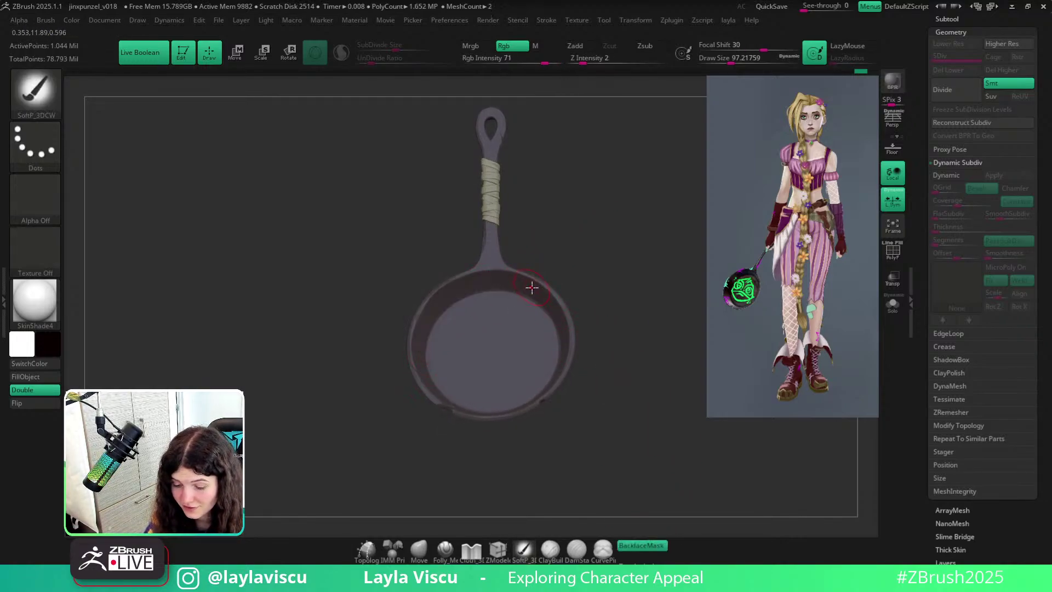
With a draw size of about 140, paint soft black shading around the pan's inner wall and the edge of its base.
key("s")
mouse_move(532, 288)
left_mouse_down()
mouse_move(539, 292)
mouse_move(462, 310)
left_mouse_up()
key("ctrl+z")
mouse_move(477, 272)
left_mouse_down()
mouse_move(427, 329)
mouse_move(448, 297)
left_mouse_up()
left_click_drag(568, 277, 587, 310)
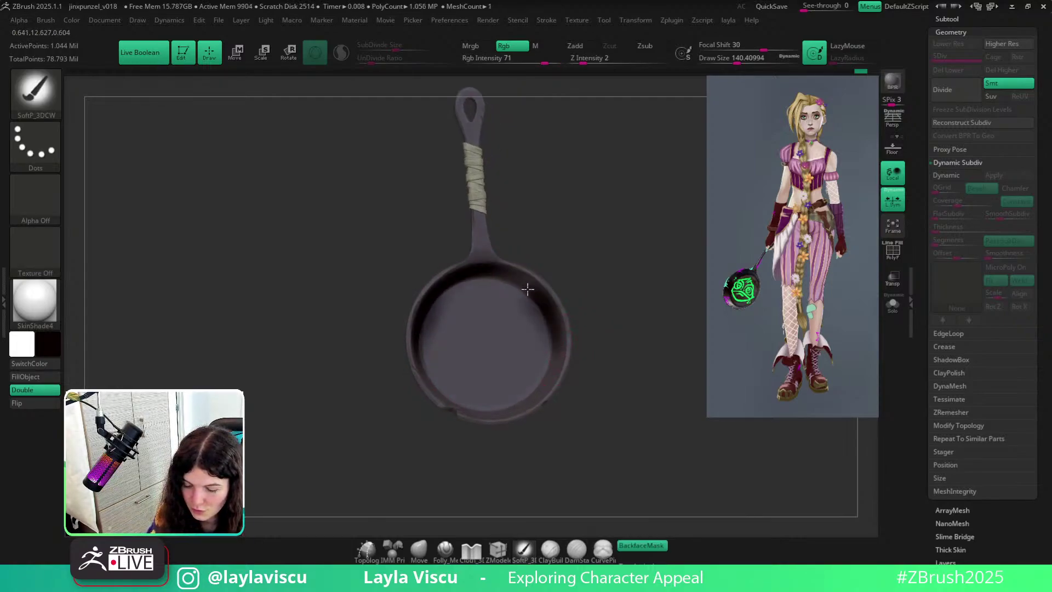
left_click_drag(526, 282, 467, 319)
left_click_drag(540, 305, 489, 370)
With a draw size of about 197, paint black over the pan's whole interior and darken its handle.
key("s")
left_click_drag(496, 290, 512, 290)
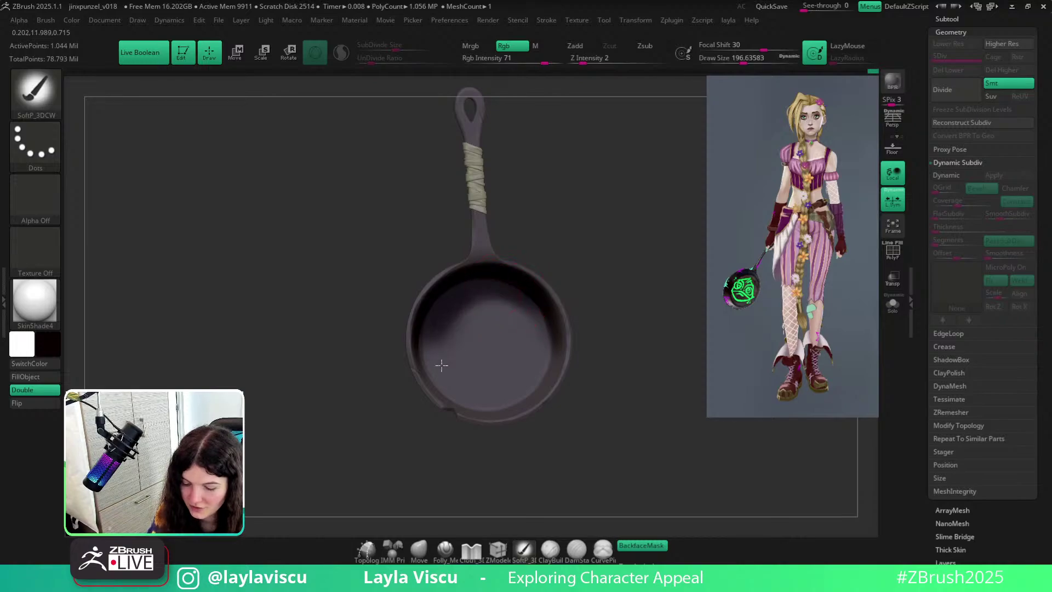
mouse_move(435, 364)
left_mouse_down()
mouse_move(481, 413)
mouse_move(450, 400)
mouse_move(548, 342)
mouse_move(500, 307)
mouse_move(513, 369)
mouse_move(501, 331)
mouse_move(594, 291)
left_mouse_up()
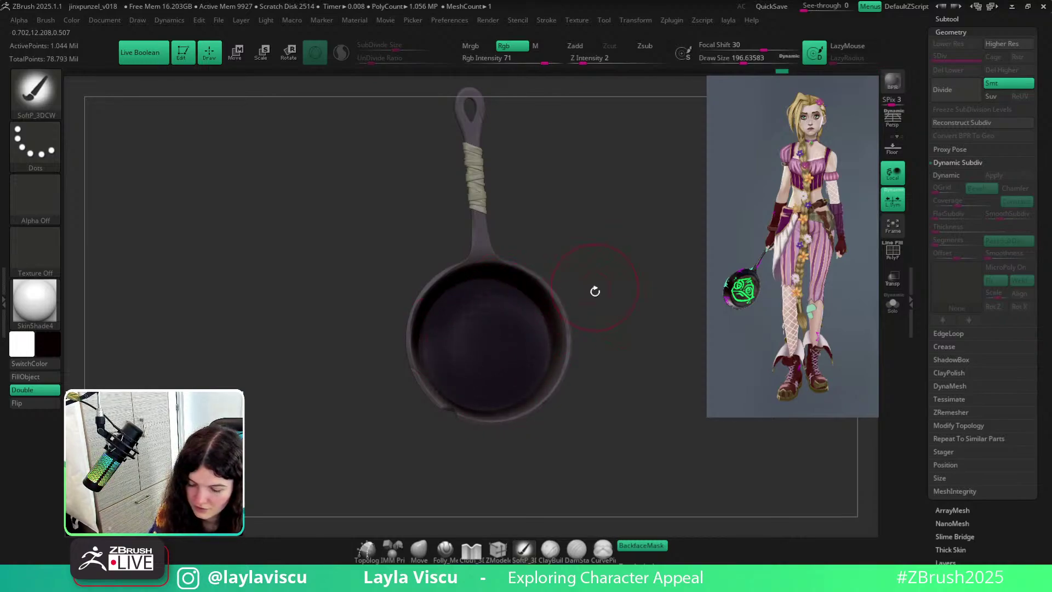
mouse_move(506, 318)
left_mouse_down()
mouse_move(437, 346)
mouse_move(416, 324)
left_mouse_up()
left_click_drag(597, 327, 526, 301)
left_click_drag(520, 345, 474, 410)
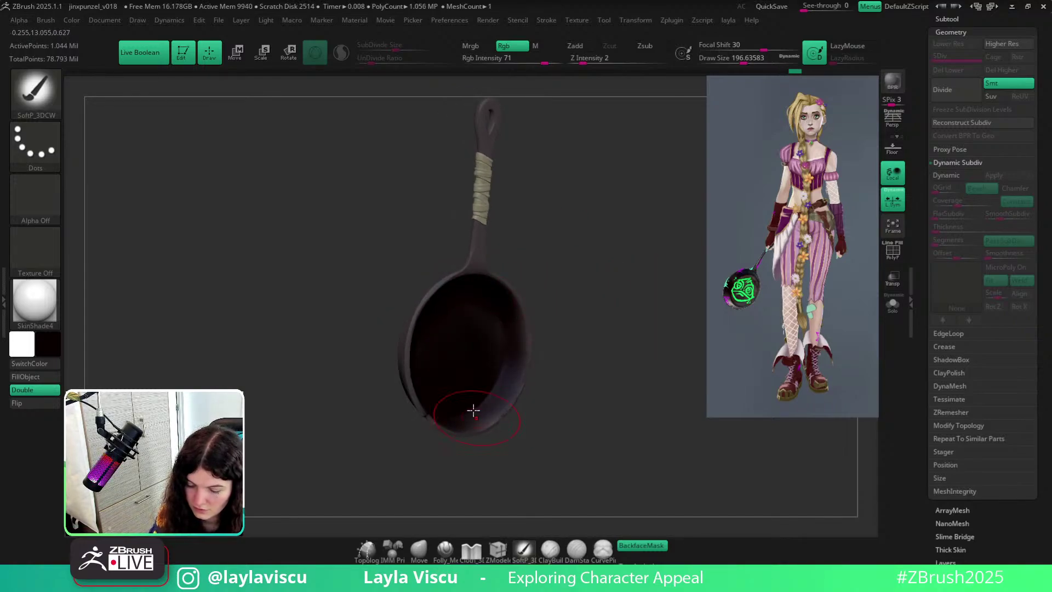
mouse_move(548, 307)
left_mouse_down()
mouse_move(599, 268)
mouse_move(519, 319)
mouse_move(503, 145)
left_mouse_up()
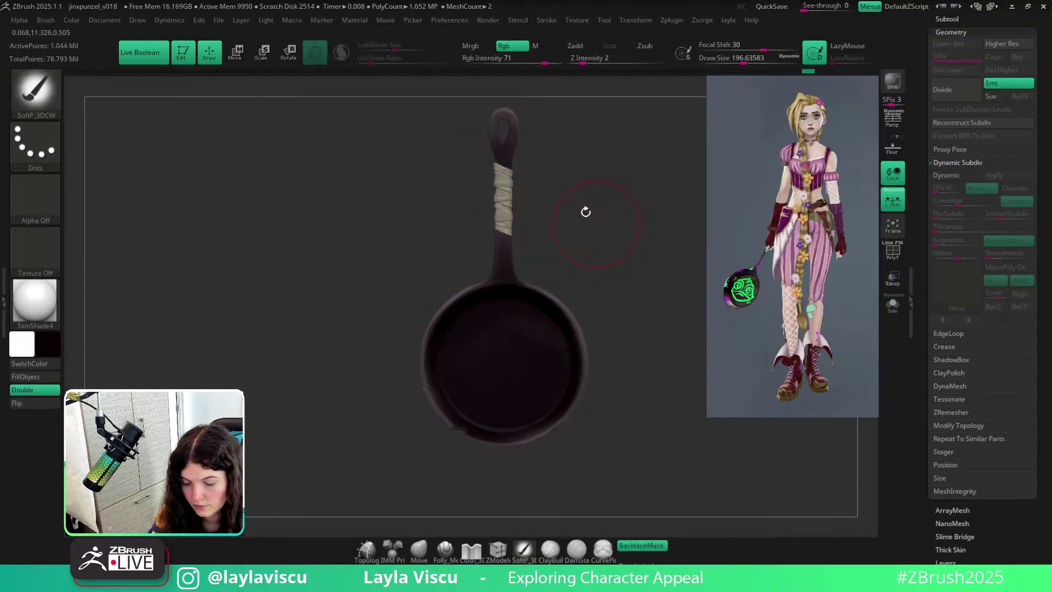
Darken the pan's underside with black using draw sizes of about 445 and 743.
left_click_drag(624, 243, 524, 317)
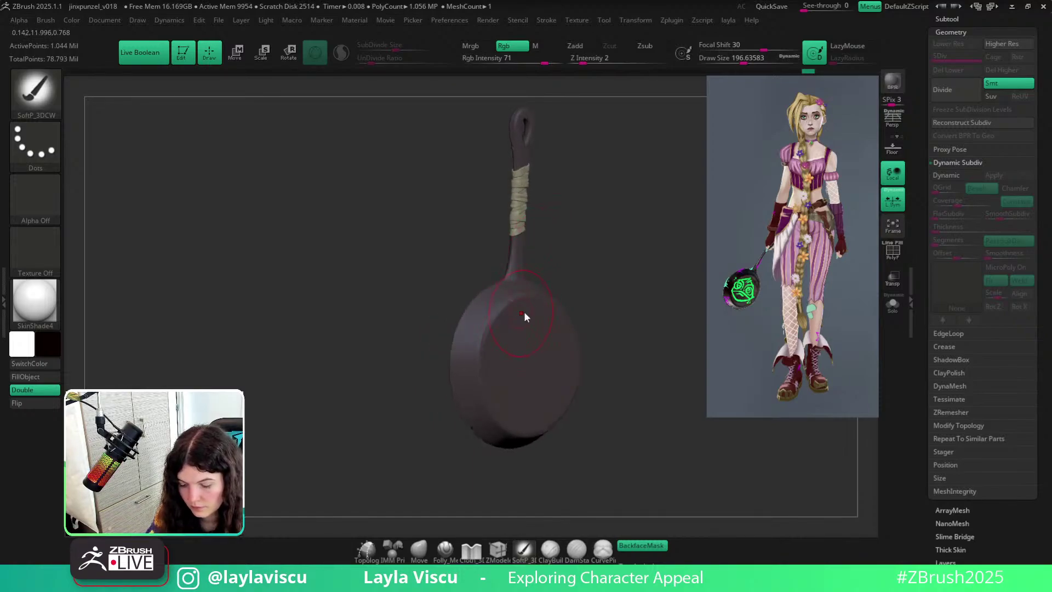
mouse_move(530, 396)
left_mouse_down()
mouse_move(510, 345)
mouse_move(545, 427)
left_mouse_up()
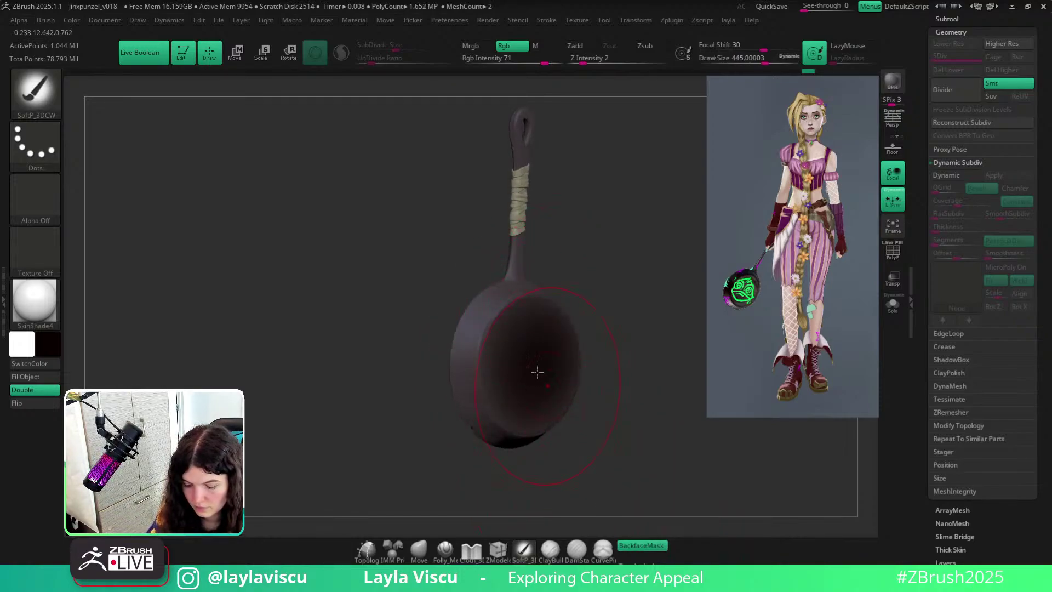
left_click_drag(535, 372, 524, 329)
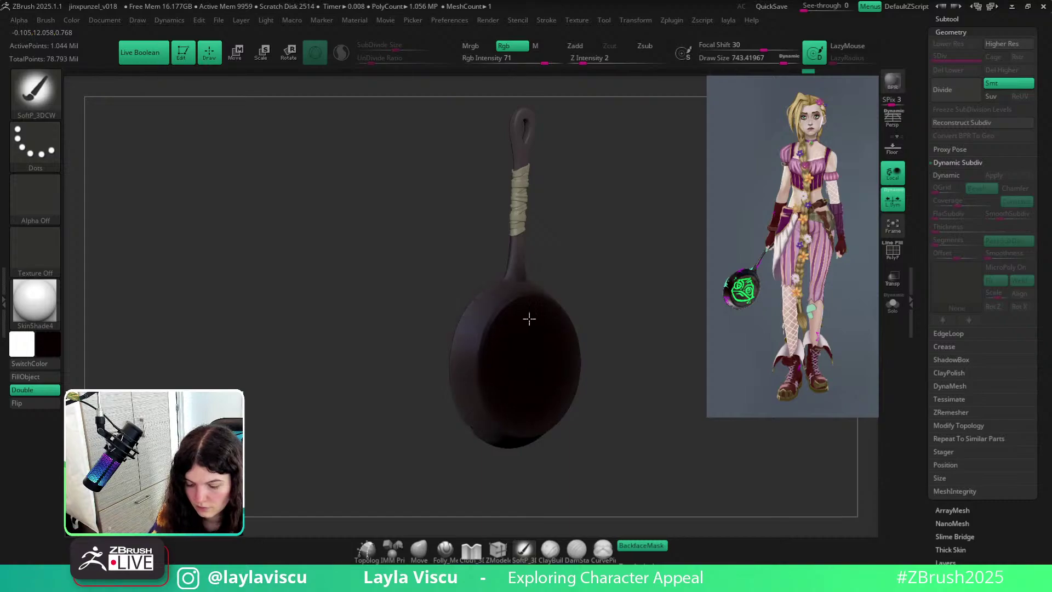
left_click_drag(599, 251, 676, 274)
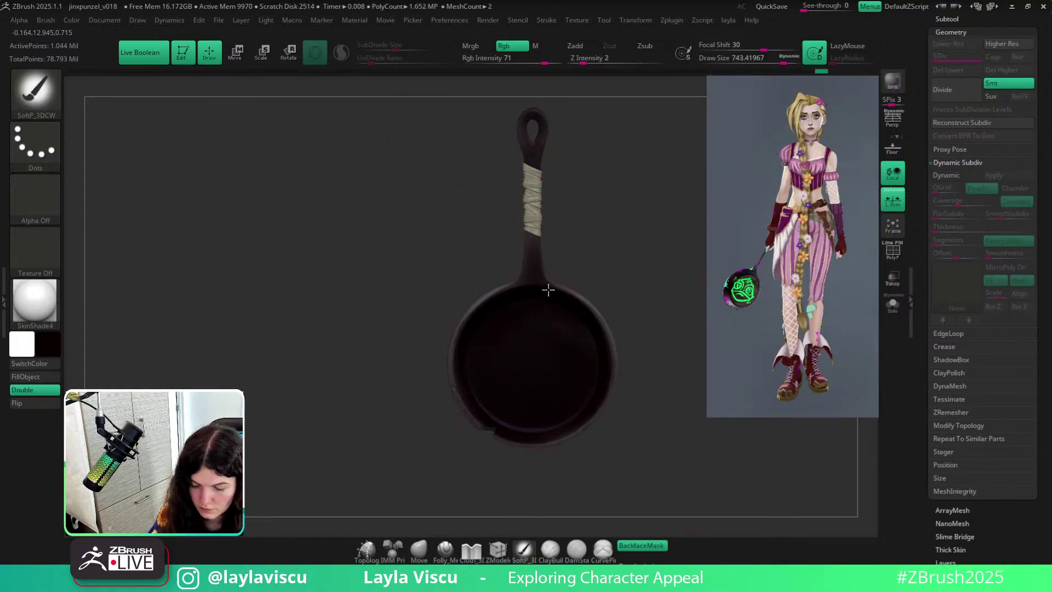
left_click_drag(597, 241, 641, 277, "alt")
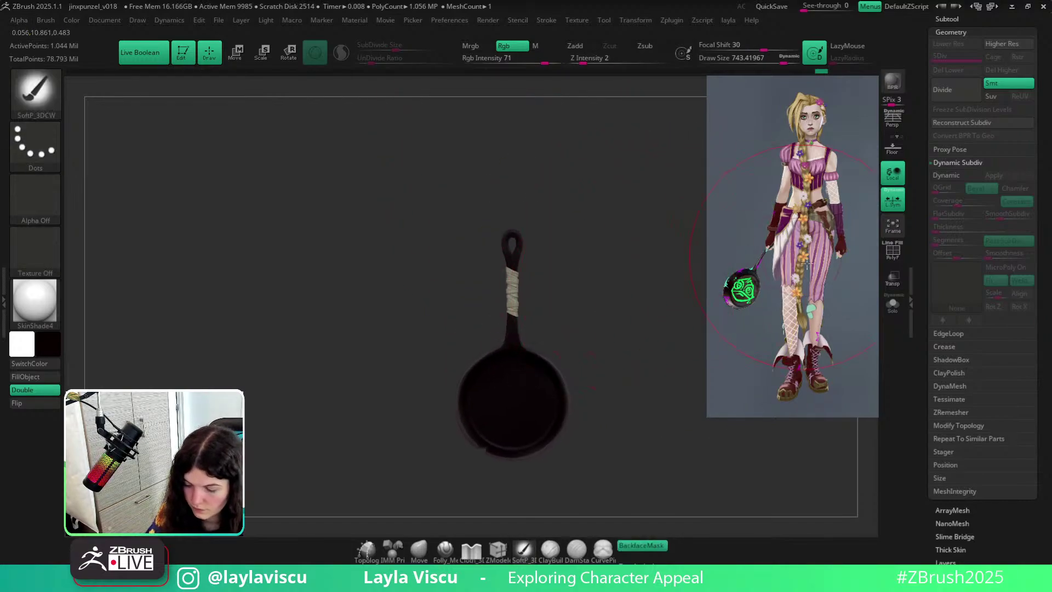
Sample a dark brown from the reference's frying pan and set MaskPen to the DragRect stroke with BackfaceMask on.
key("z")
key("c")
key("z")
left_click_drag(595, 358, 583, 389)
left_click(41, 151)
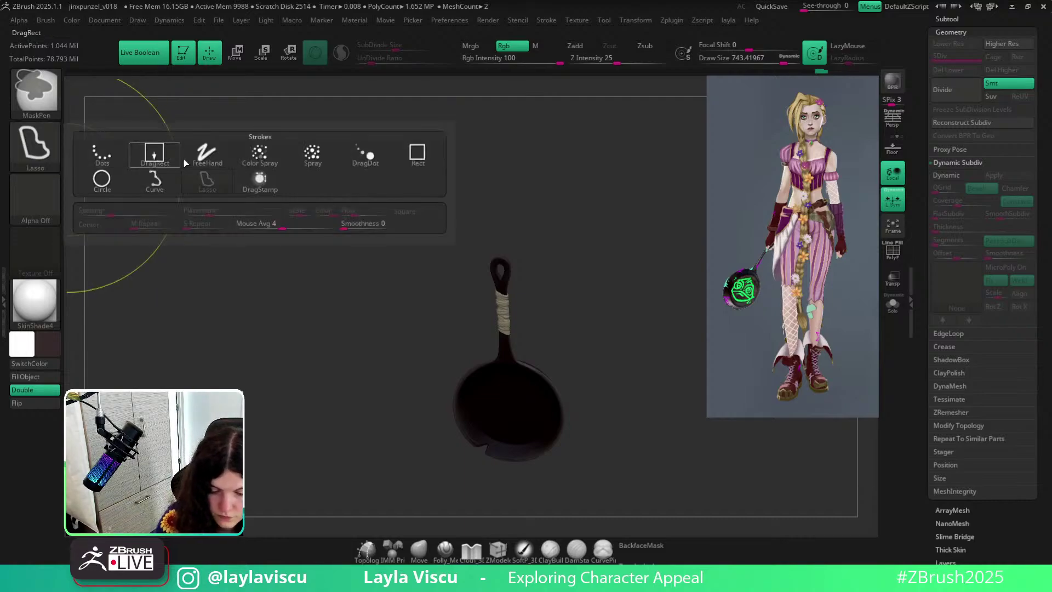
left_click(151, 158)
left_click(638, 545, "ctrl")
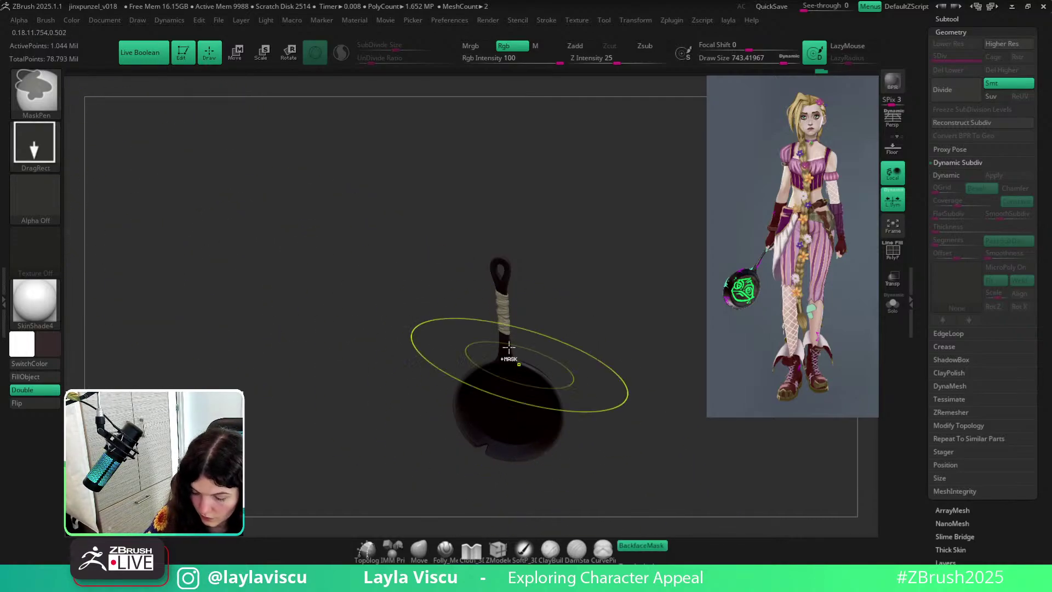
Mask the frying pan with a soft gradient, fill the unmasked areas with the dark brown, and clear the mask.
mouse_move(508, 361)
left_mouse_down("ctrl")
mouse_move(646, 389)
mouse_move(719, 431)
left_mouse_up("ctrl")
left_click(50, 381)
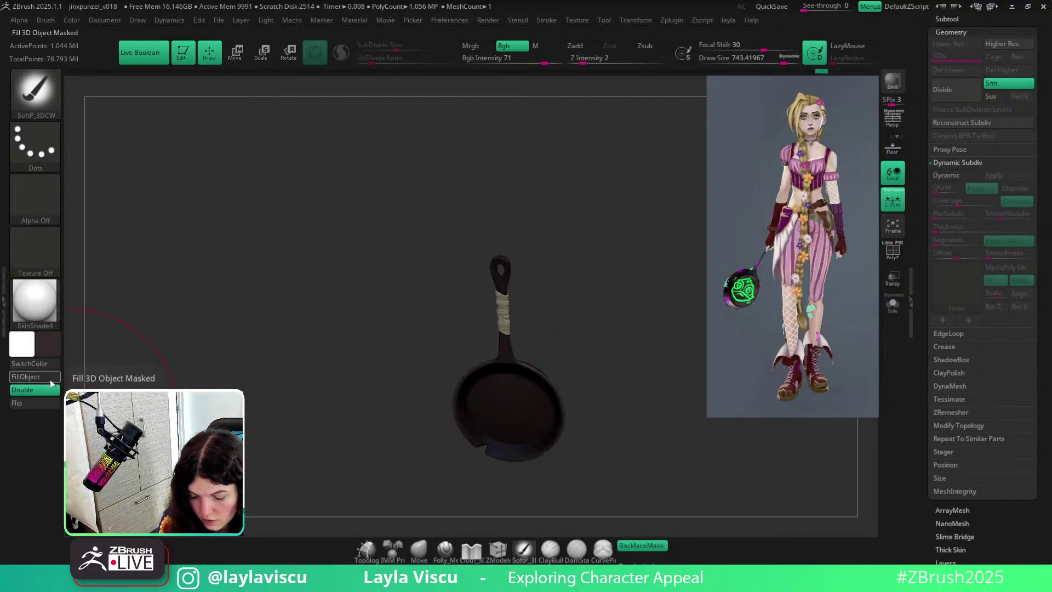
left_click_drag(236, 384, 351, 378, "ctrl")
Mask the frying pan from another angle, refill its unmasked areas with the dark brown, and clear the mask.
mouse_move(623, 364)
left_mouse_down()
mouse_move(619, 378)
mouse_move(618, 316)
left_mouse_up()
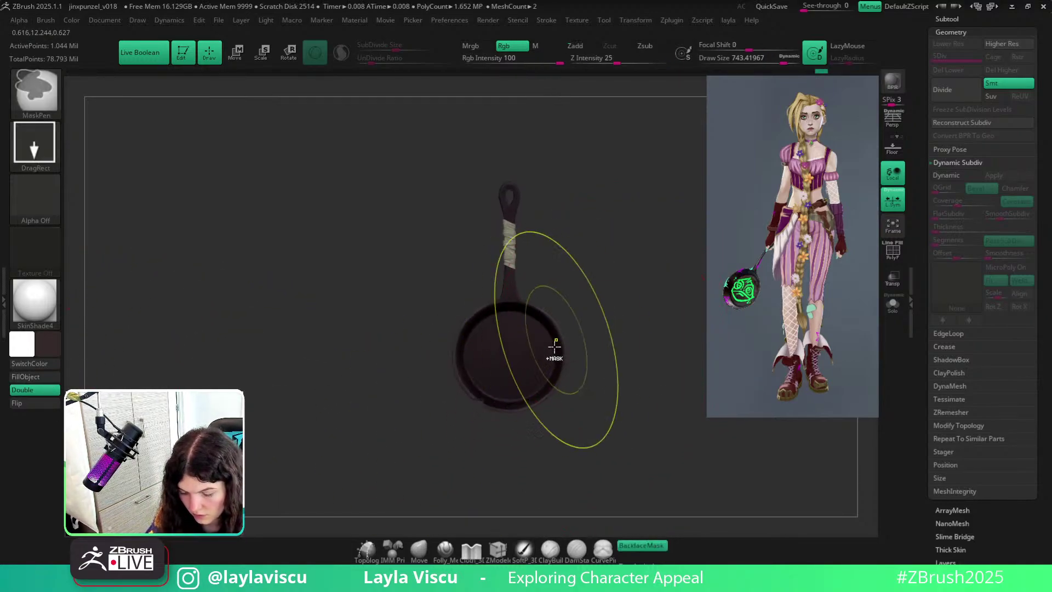
right_click_drag(554, 346, 592, 336, "ctrl")
left_click_drag(636, 338, 627, 357)
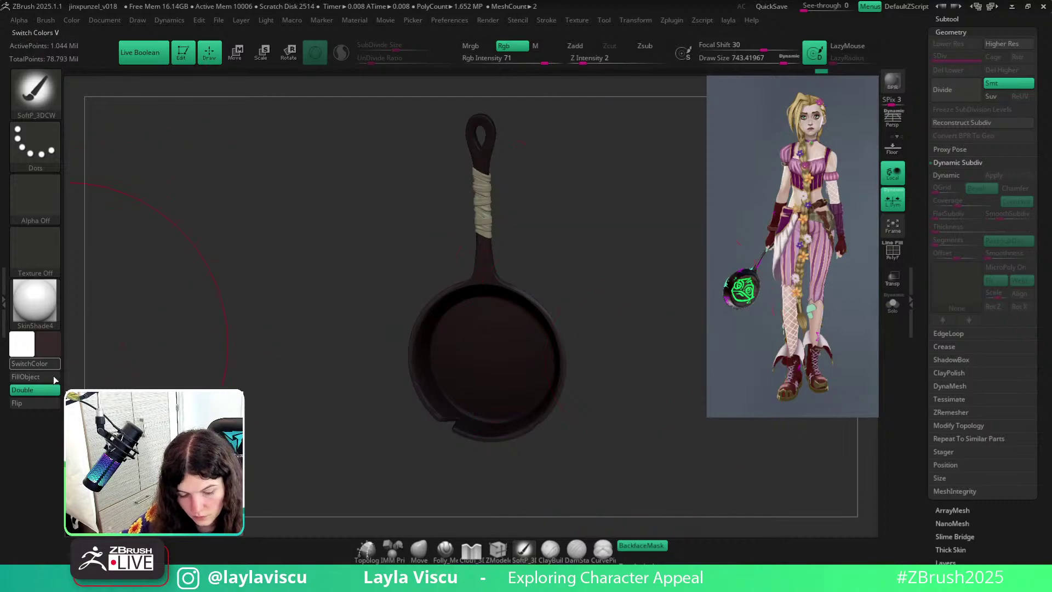
left_click(52, 378)
left_click_drag(217, 307, 314, 329, "ctrl")
Switch the material to Flat Color and select the handle wraps subtool.
left_click_drag(625, 320, 606, 322, "shift")
left_click(46, 312)
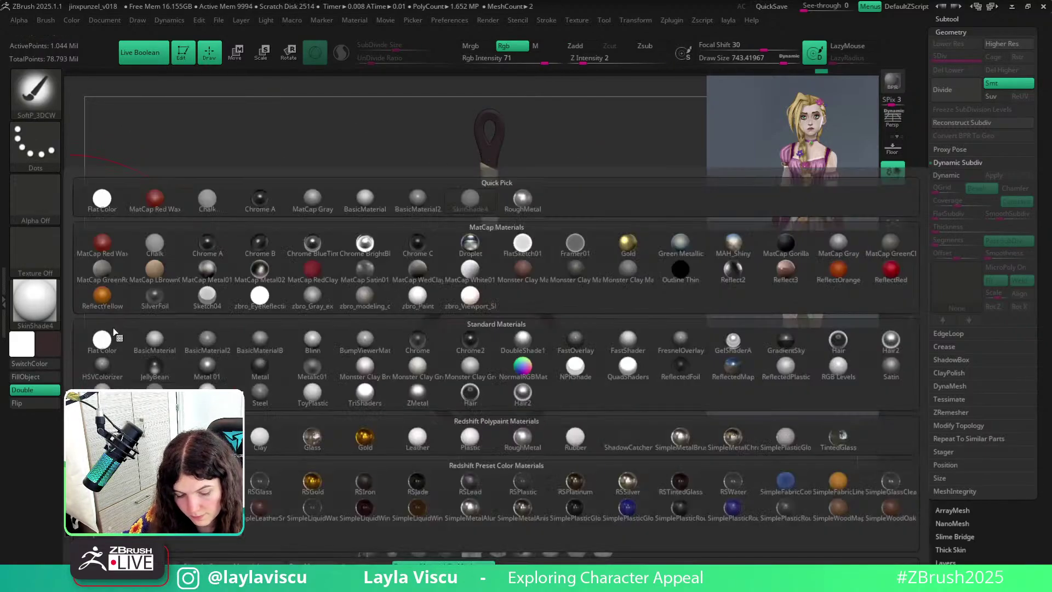
left_click(114, 331)
right_click_drag(479, 345, 656, 379)
right_click_drag(587, 296, 577, 280, "ctrl")
right_click_drag(521, 165, 535, 340, "alt")
left_click(462, 293, "alt")
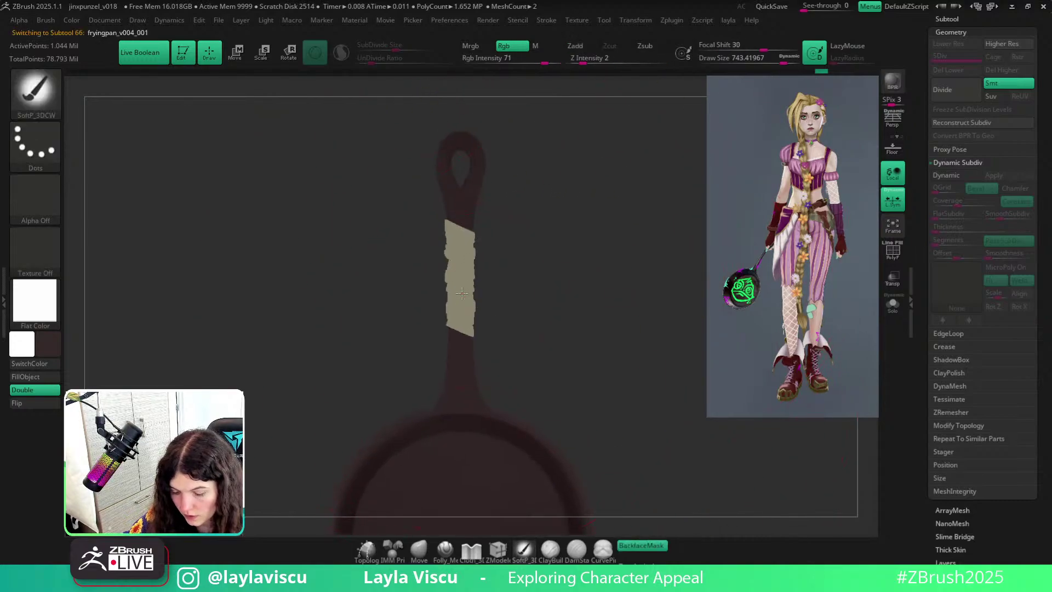
Sample a dark olive-grey from the reference, mask the handle wraps and fill their unmasked areas as shading.
key("z")
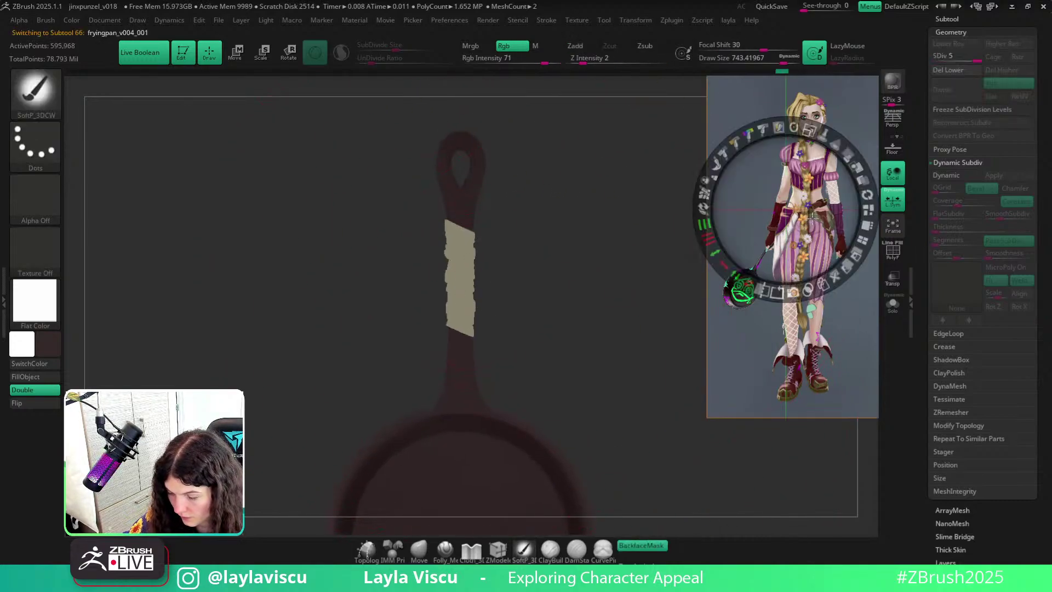
key("z")
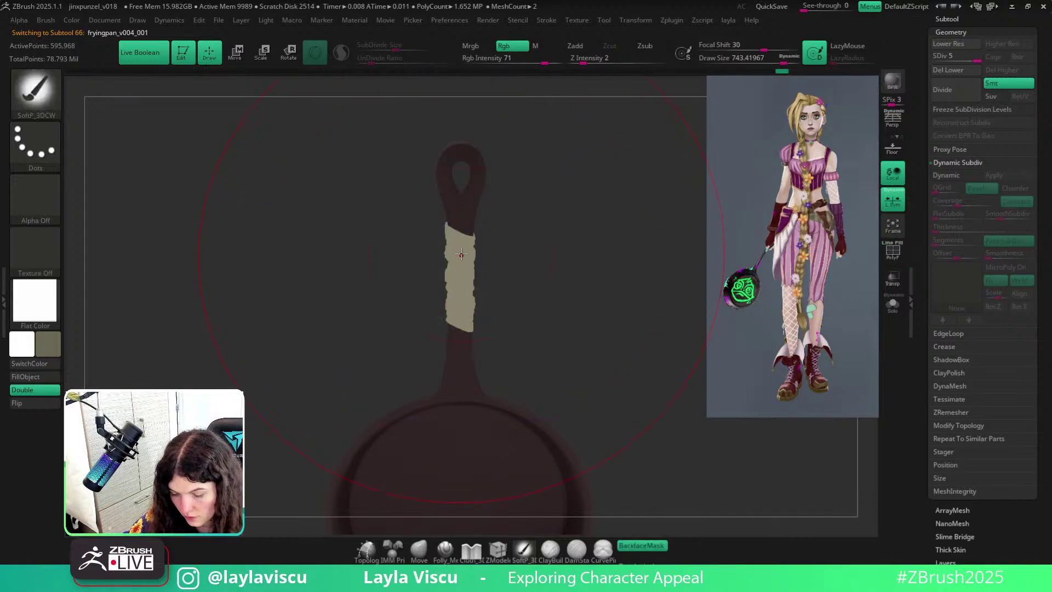
right_click_drag(504, 259, 533, 339)
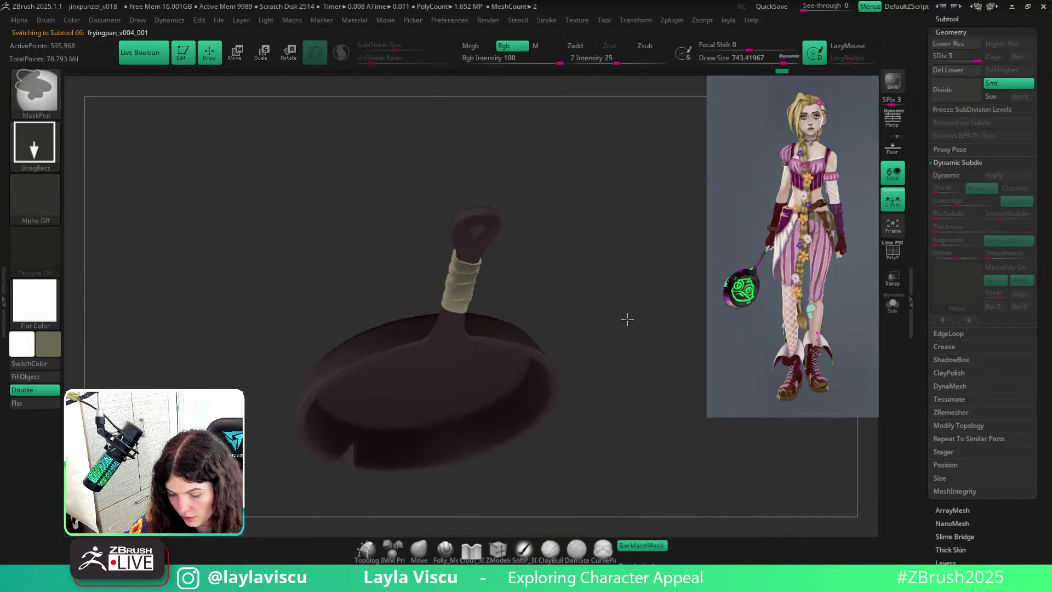
right_click_drag(604, 298, 588, 270)
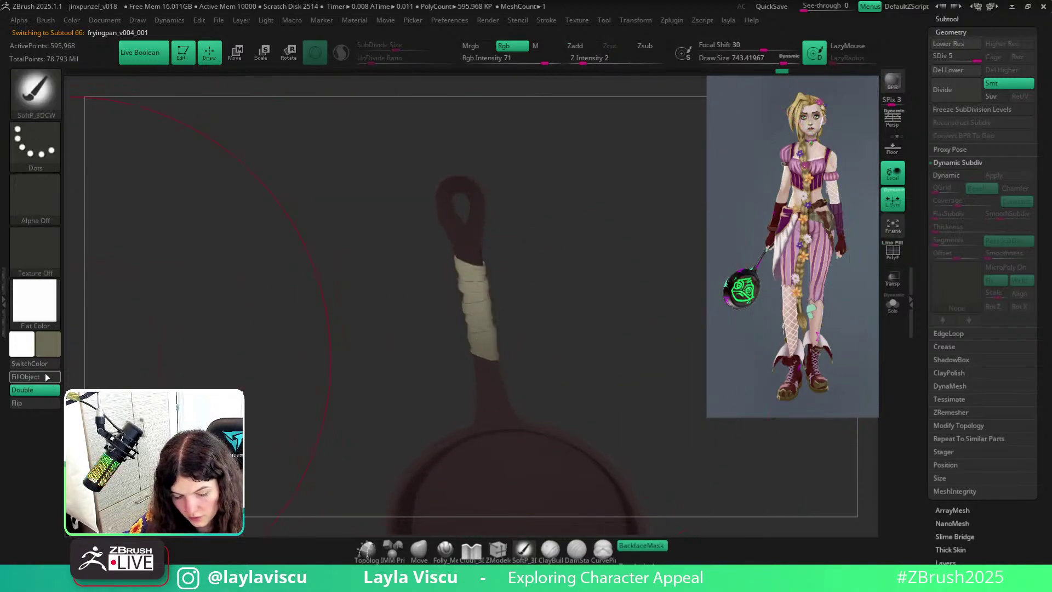
left_click(143, 380, "ctrl")
left_click(52, 378)
left_click(274, 361, "ctrl")
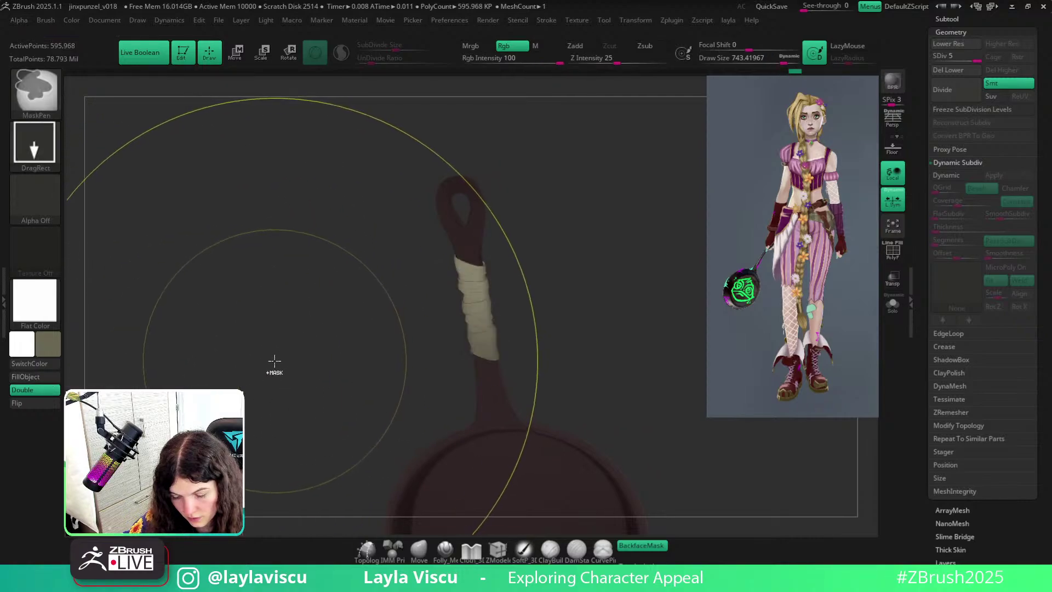
left_click(55, 380)
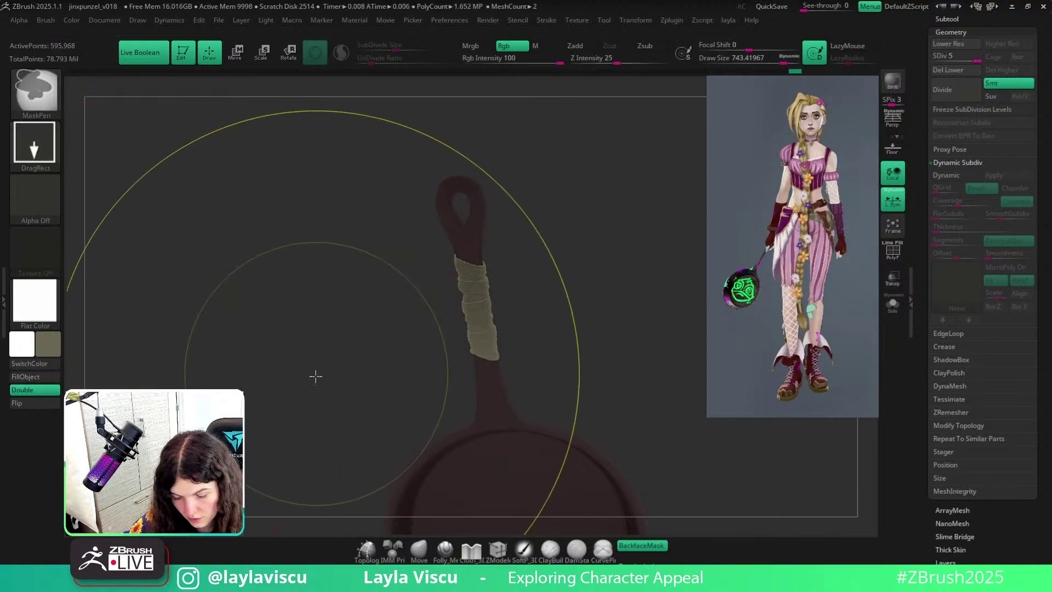
left_click(316, 376, "ctrl")
Mask the handle wraps from a new angle and fill them with a lighter, slightly more saturated olive-beige.
right_click_drag(587, 354, 558, 373)
left_click(558, 373, "ctrl")
left_click(555, 344, "ctrl")
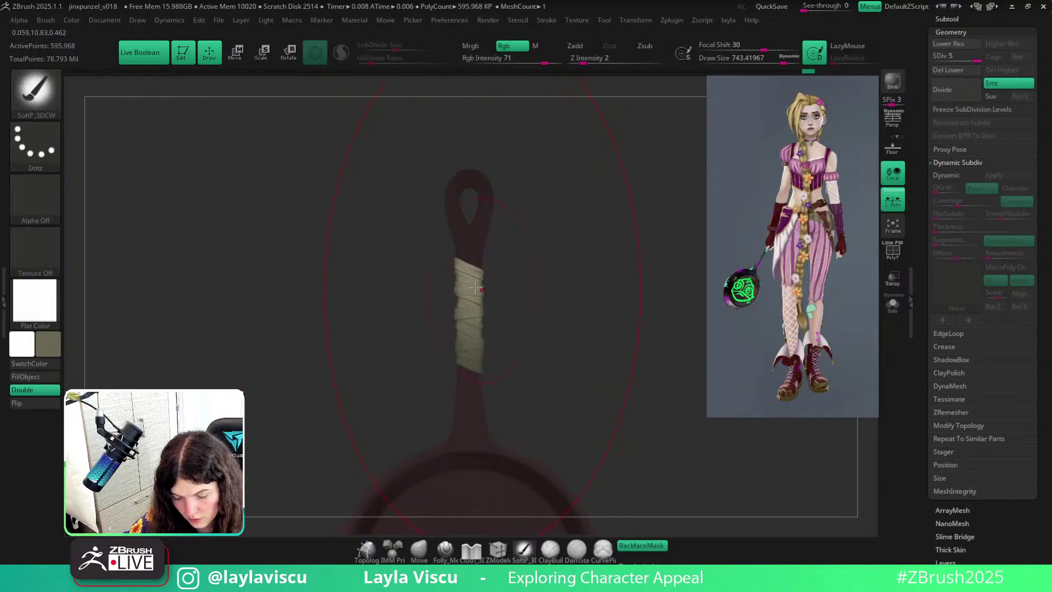
left_click(52, 345)
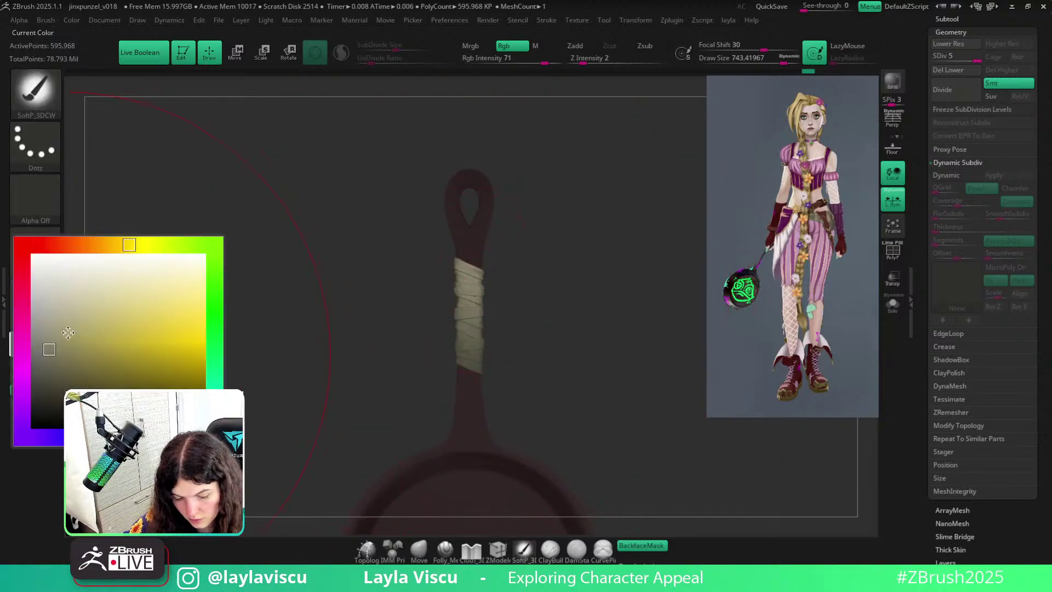
left_click(68, 333)
left_click(36, 377)
Mask the handle wraps with a gradient from another side, fill the unmasked areas with the lighter olive-beige, and clear the mask.
right_click_drag(477, 347, 514, 364, "ctrl")
left_click(515, 363, "ctrl")
mouse_move(536, 336)
left_mouse_down("ctrl")
mouse_move(543, 360)
mouse_move(461, 356)
mouse_move(490, 340)
left_mouse_up("ctrl")
key("s")
left_click_drag(555, 351, 567, 419)
left_click_drag(489, 278, 676, 302, "ctrl")
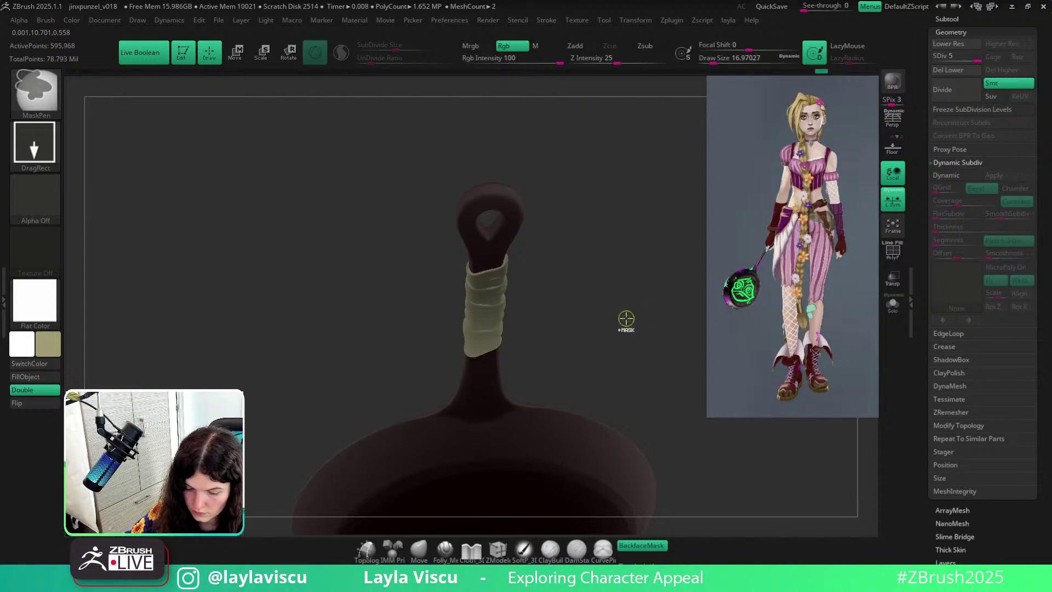
left_click(626, 319, "ctrl")
left_click(35, 378)
left_click_drag(240, 346, 263, 364, "ctrl")
Undo the last change, sample a darker olive from the handle wraps and fill their unmasked areas with it.
mouse_move(571, 382)
left_mouse_down()
mouse_move(575, 322)
mouse_move(559, 382)
left_mouse_up()
key("ctrl+z")
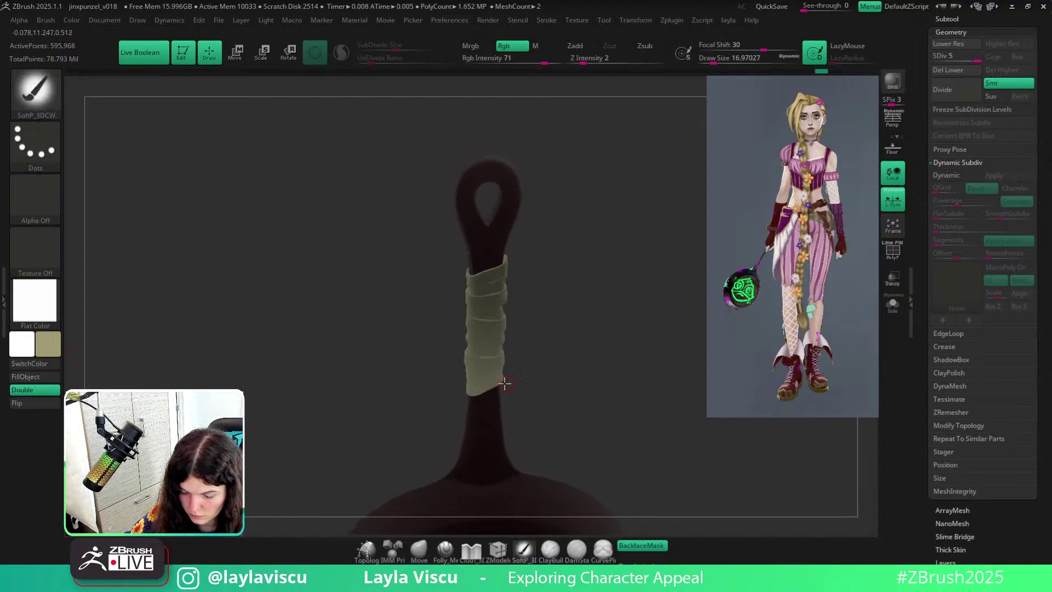
key("c")
left_click(37, 377)
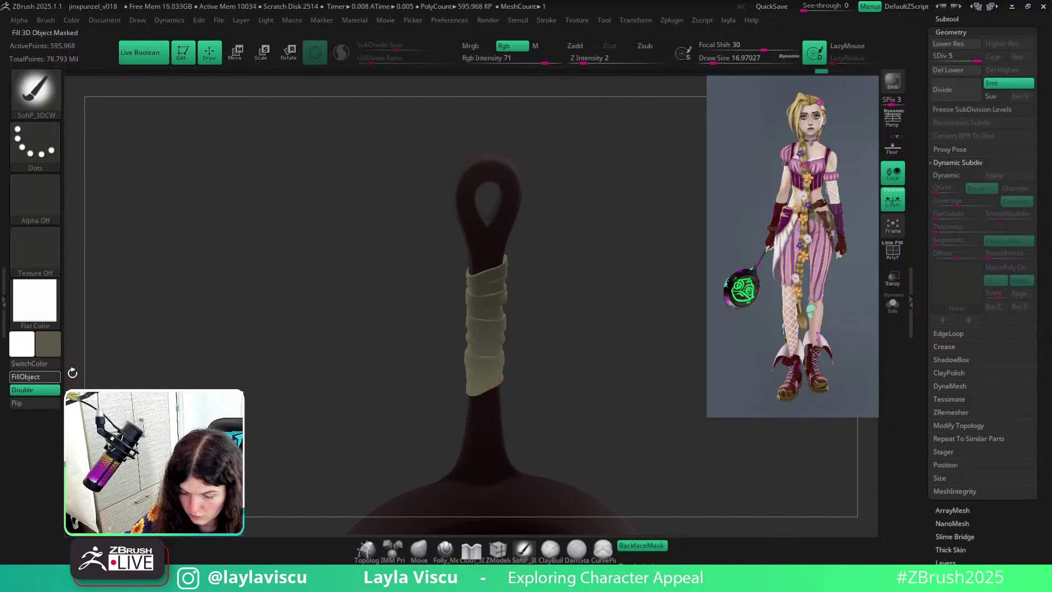
mouse_move(658, 422)
left_mouse_down()
mouse_move(650, 393)
mouse_move(533, 395)
left_mouse_up()
Adjust the sampled wrap colour to a lighter, muted olive-beige and fill the masked handle wraps with it.
key("ctrl")
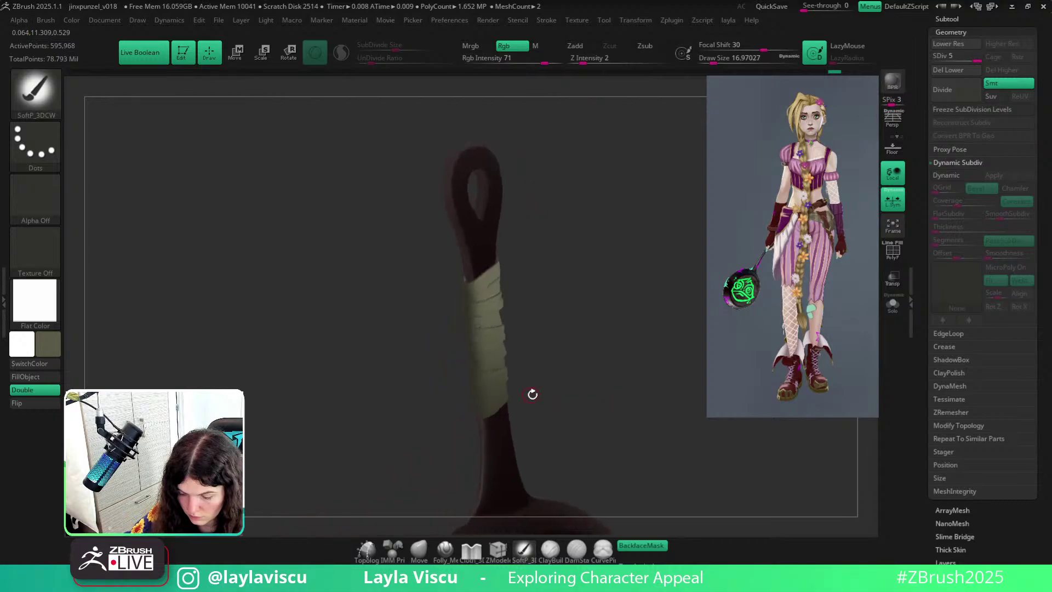
key("c")
left_click(48, 344)
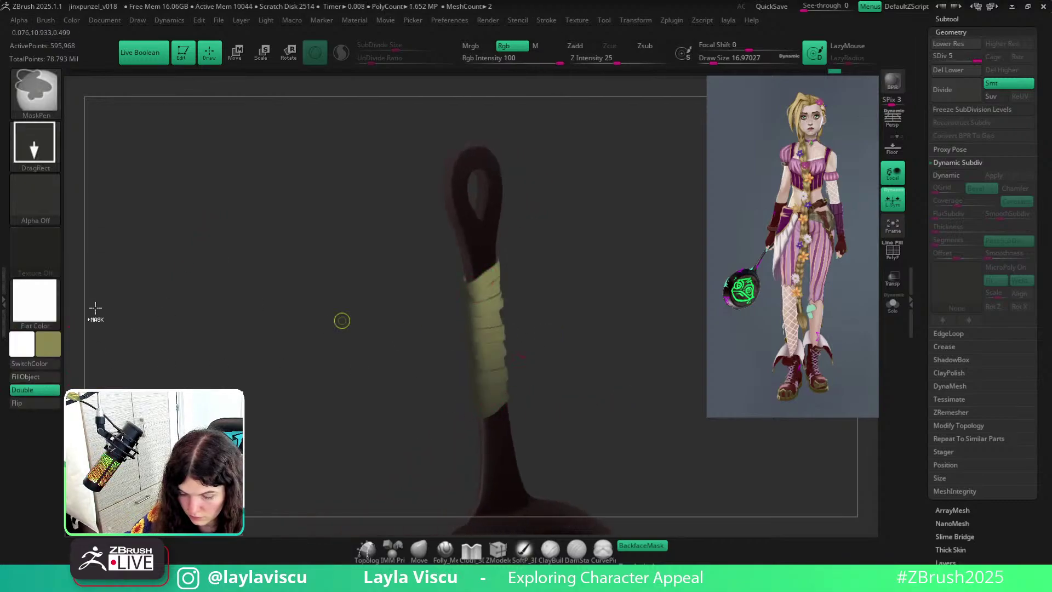
left_click(63, 329)
left_click_drag(76, 339, 58, 348)
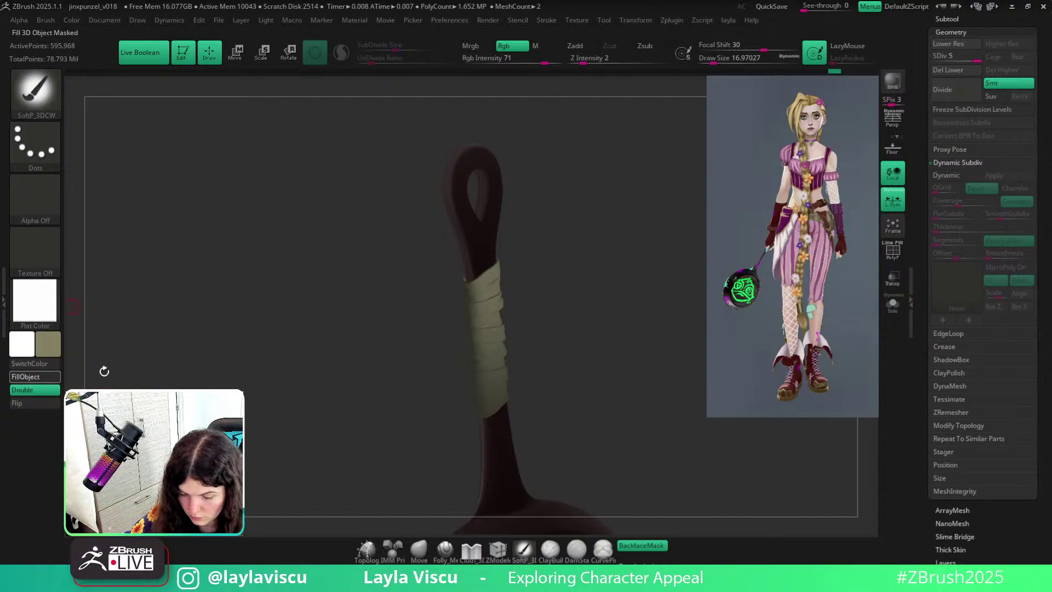
mouse_move(599, 341)
left_mouse_down()
mouse_move(548, 350)
mouse_move(630, 331)
mouse_move(615, 374)
mouse_move(478, 297)
left_mouse_up()
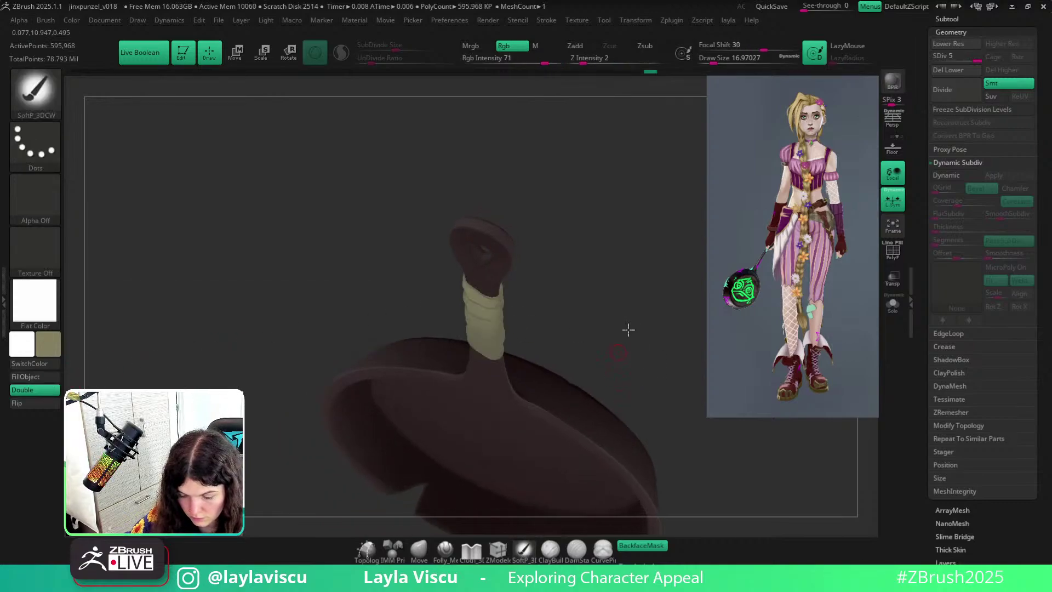
left_click_drag(628, 330, 631, 368, "shift")
right_click_drag(632, 368, 593, 303, "ctrl")
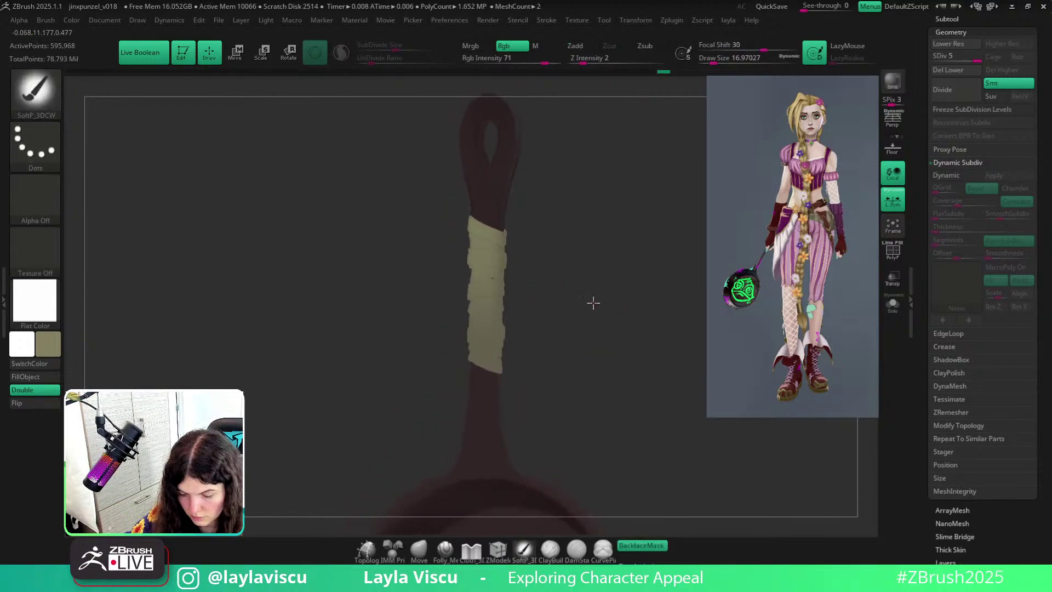
Pick a dark brown, set the focal shift to -4 and draw size to about 14, and paint the wrap creases.
left_click_drag(594, 303, 606, 322)
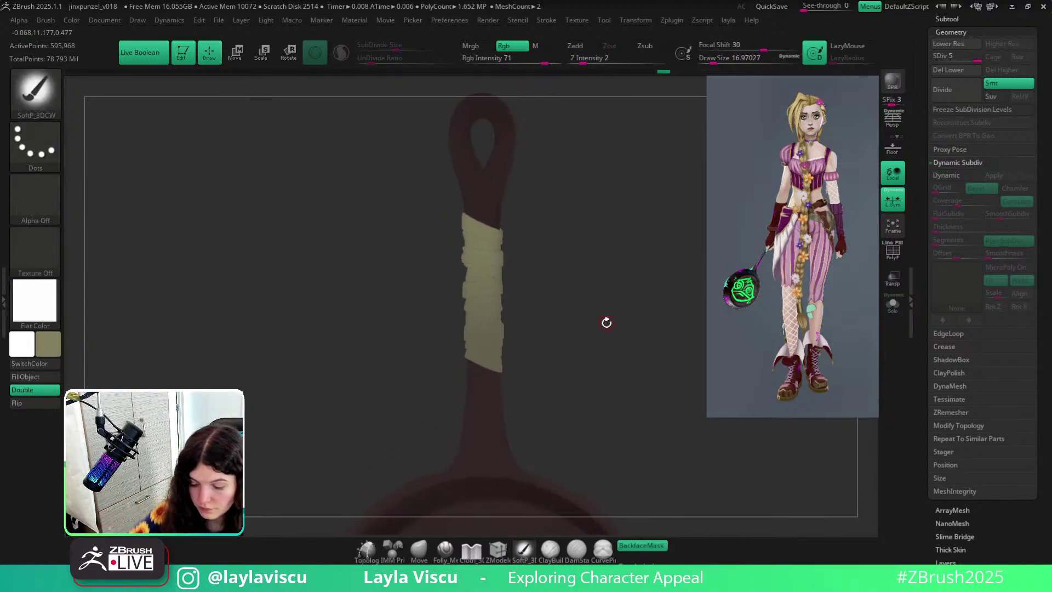
left_click(55, 336)
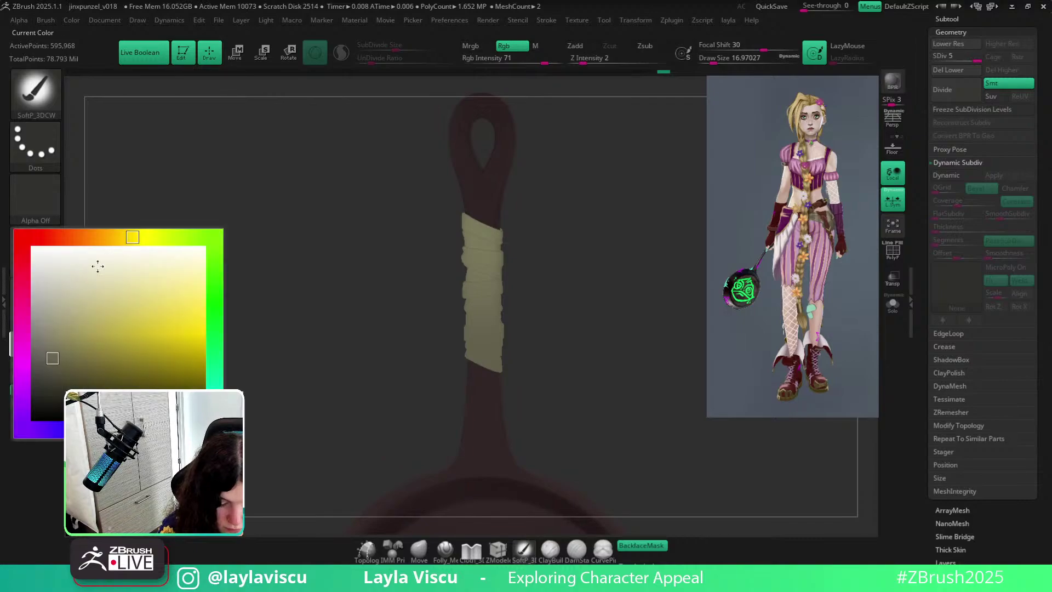
left_click(98, 238)
left_click_drag(70, 376, 501, 372)
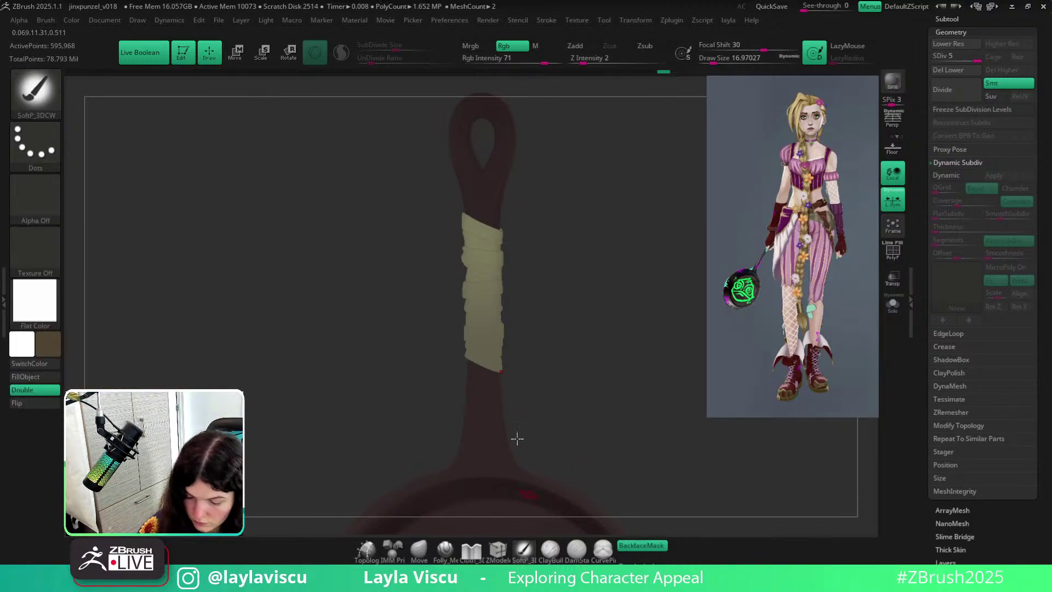
left_click(746, 49)
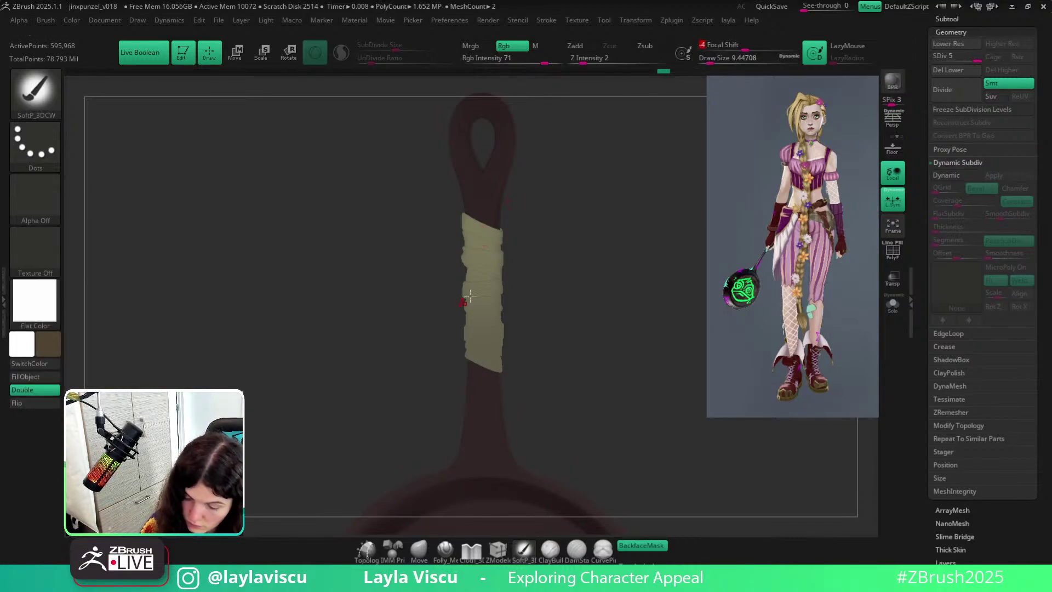
key("s")
left_click(483, 295)
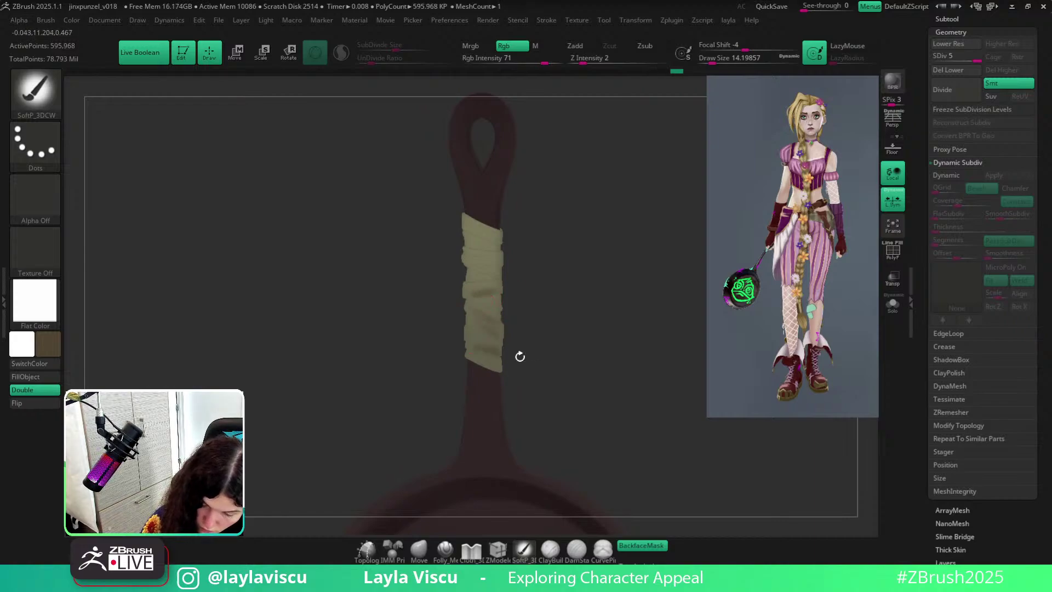
Paint dark brown shading into the folds on another side of the handle wraps.
left_click_drag(521, 357, 550, 214)
left_click(547, 20)
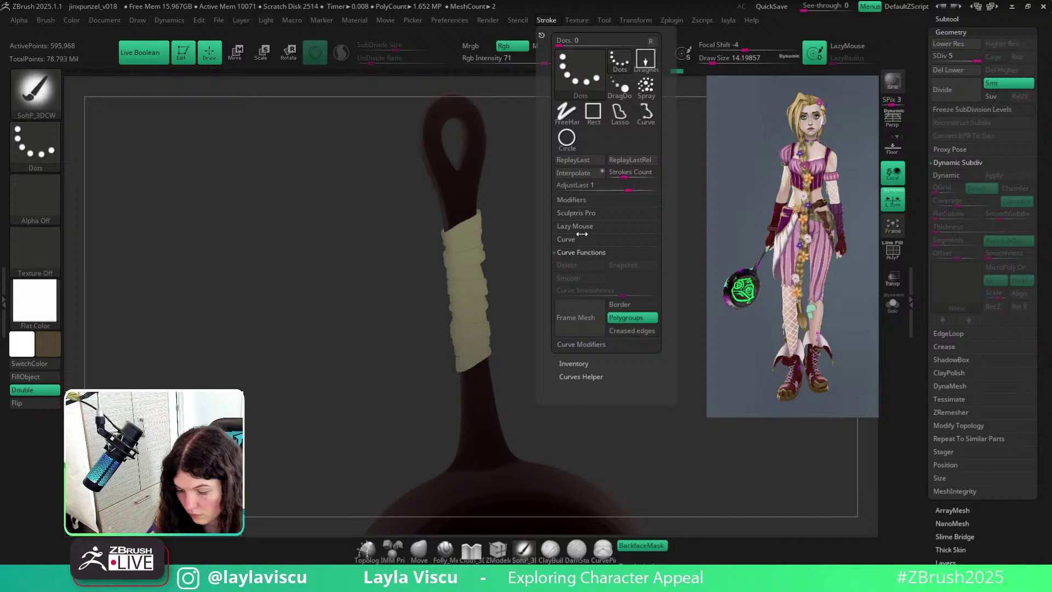
left_click(583, 203)
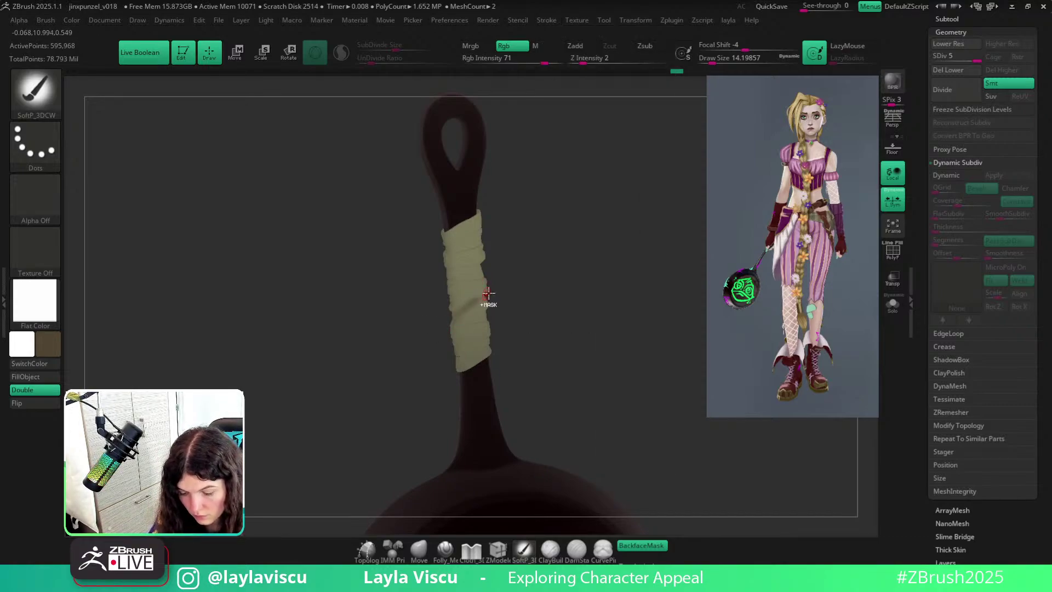
right_click_drag(488, 294, 490, 308, "ctrl")
left_click_drag(448, 261, 479, 243)
left_click_drag(437, 196, 479, 168)
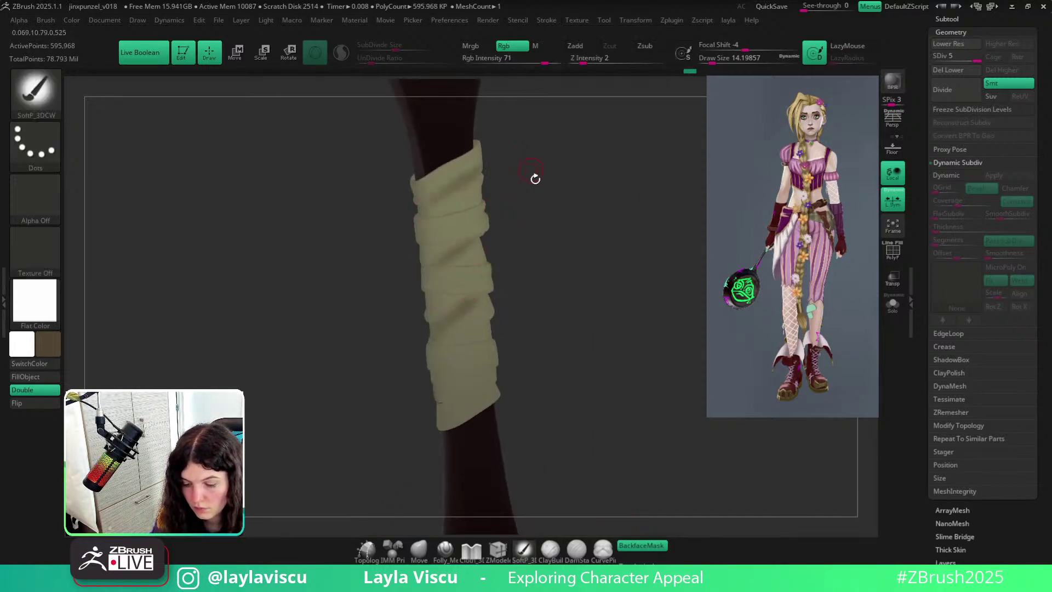
Sample a muted olive from the handle wraps and paint it along the folds on several sides to blend the shading.
right_click_drag(535, 179, 620, 287)
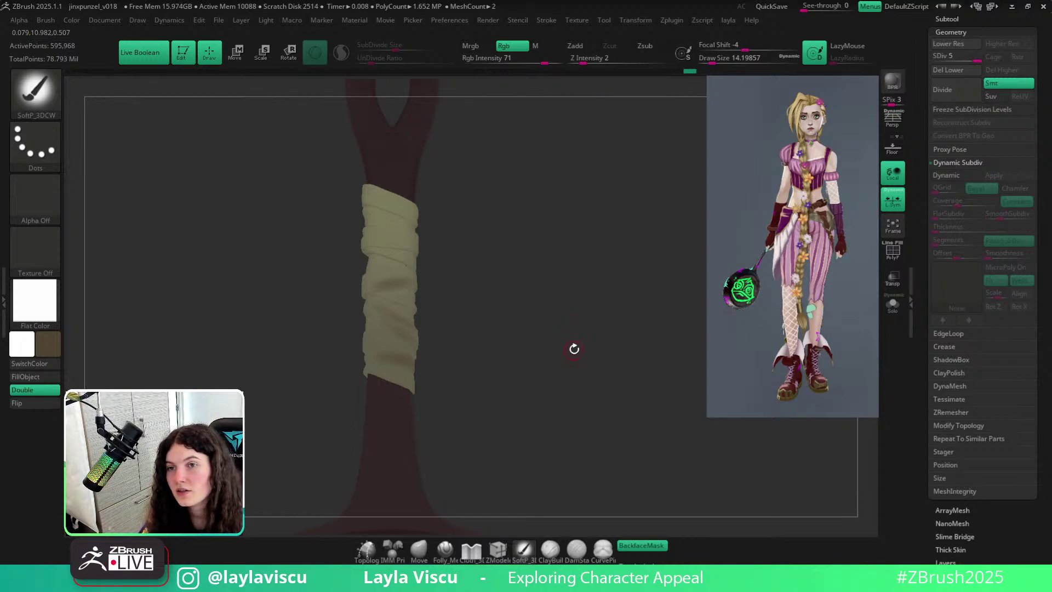
right_click_drag(579, 337, 455, 313)
key("c")
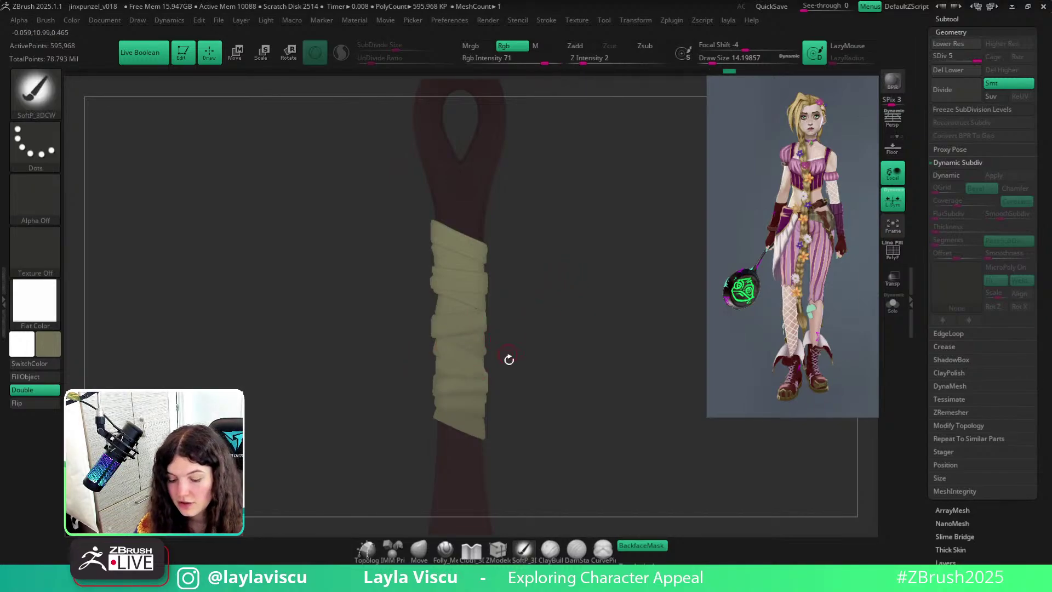
left_click_drag(494, 379, 460, 381)
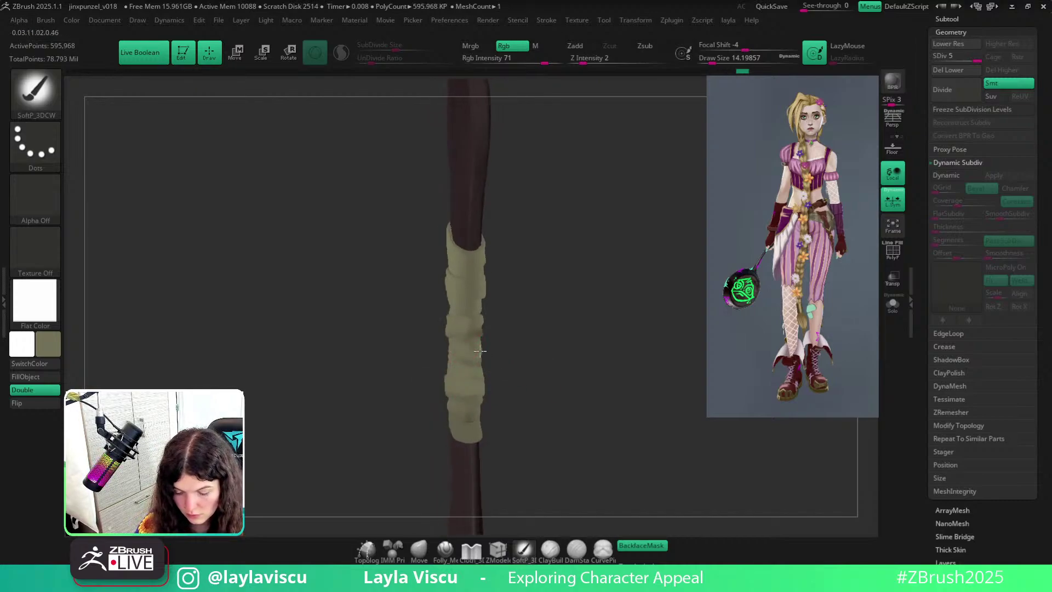
left_click_drag(525, 301, 488, 324)
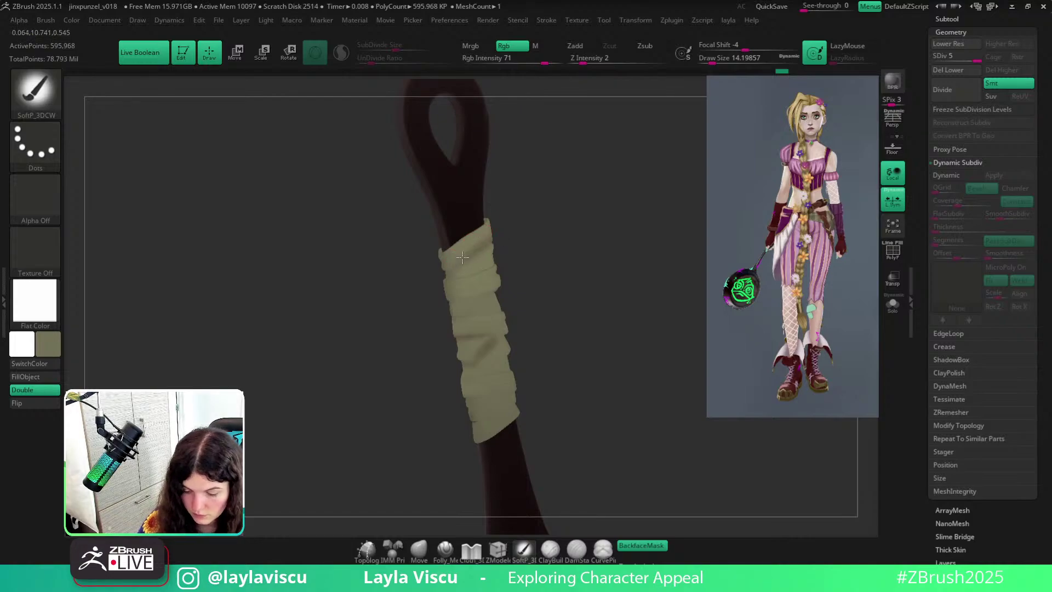
mouse_move(505, 225)
left_mouse_down()
mouse_move(517, 251)
mouse_move(553, 253)
left_mouse_up()
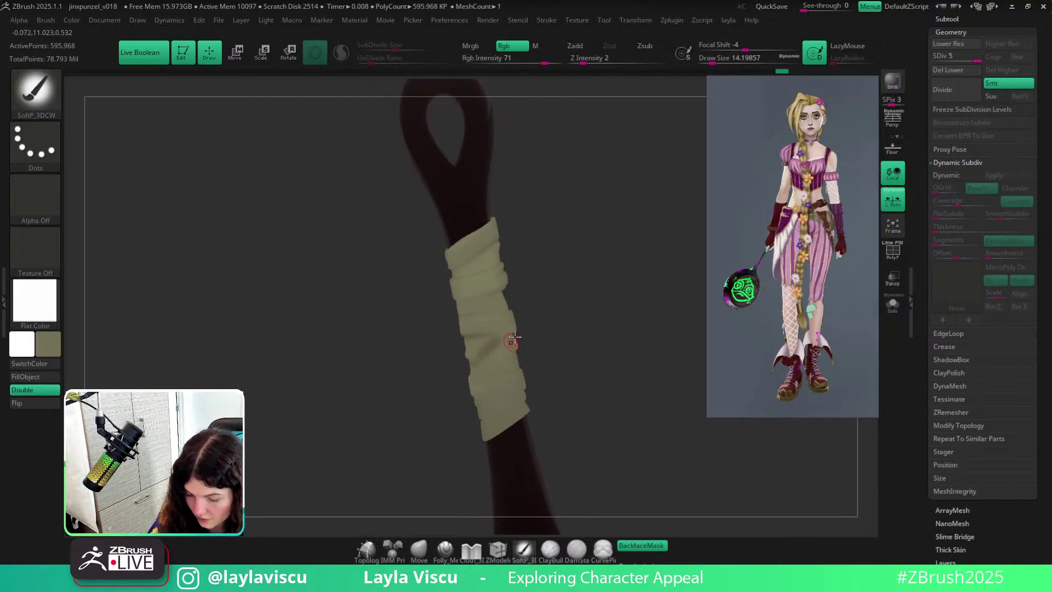
mouse_move(543, 346)
left_mouse_down()
mouse_move(609, 328)
mouse_move(569, 311)
left_mouse_up()
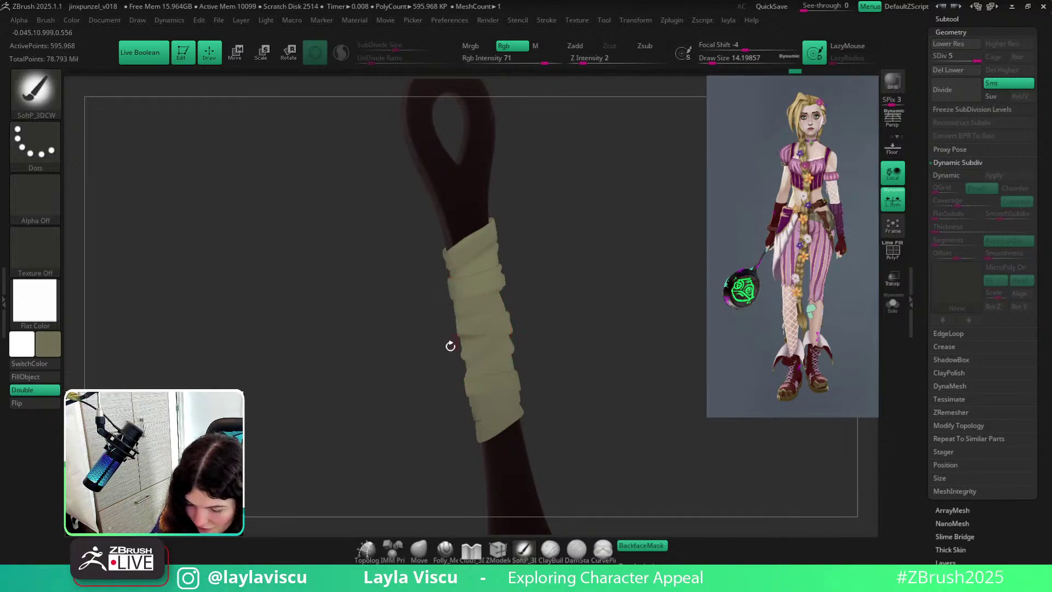
left_click_drag(451, 346, 634, 312)
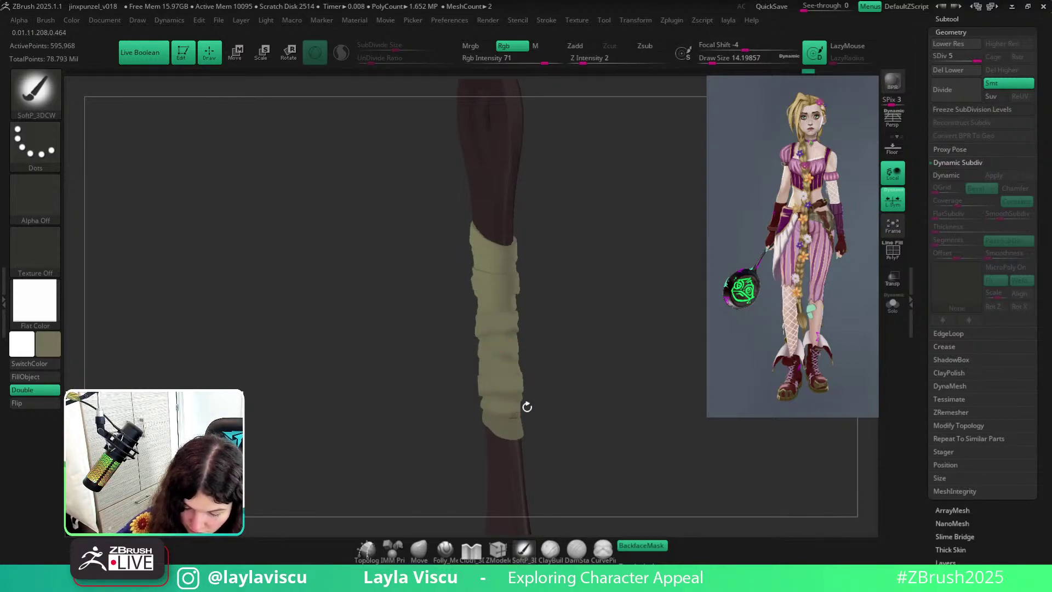
left_click_drag(528, 407, 496, 405)
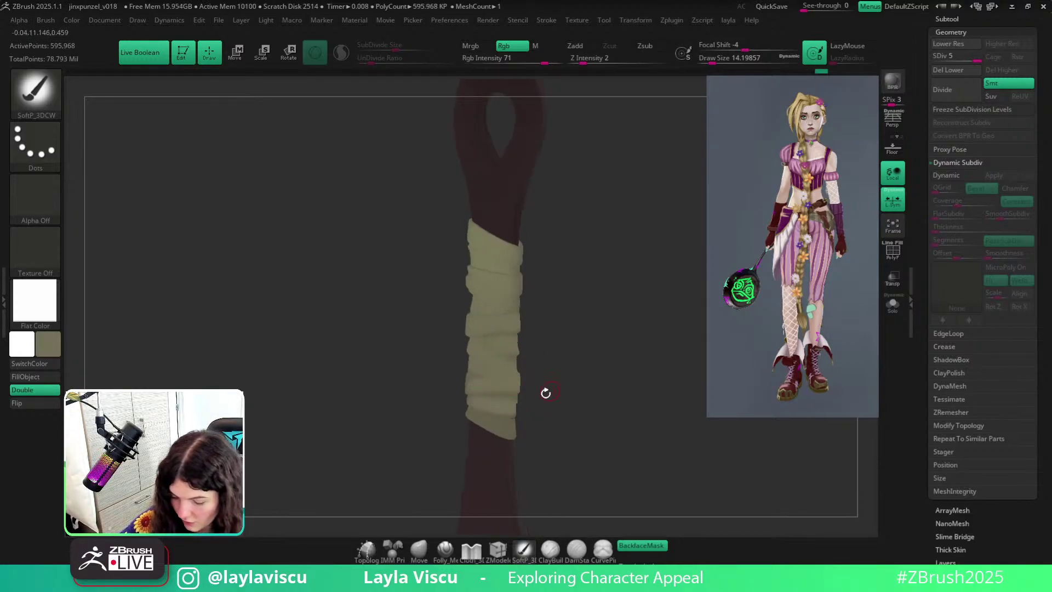
Enlarge the brush to 28.75 and shade the narrow side of the handle wraps with the sampled olive.
mouse_move(544, 432)
left_mouse_down("shift")
mouse_move(721, 344)
mouse_move(700, 372)
mouse_move(660, 362)
mouse_move(686, 345)
mouse_move(666, 333)
left_mouse_up("shift")
key("s")
left_click_drag(587, 352, 586, 336)
key("s")
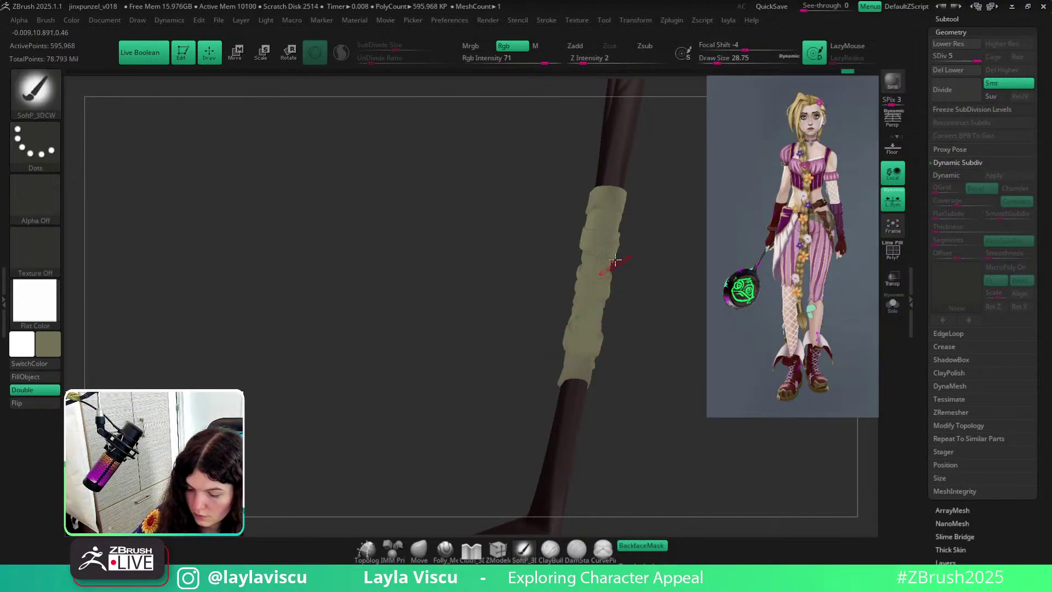
mouse_move(498, 449)
left_mouse_down("shift")
mouse_move(634, 362)
mouse_move(599, 305)
mouse_move(588, 349)
mouse_move(550, 348)
mouse_move(617, 301)
left_mouse_up("shift")
left_click_drag(584, 343, 595, 383)
left_click_drag(634, 353, 595, 395, "alt")
Sample the bright purple from the frying pan in the character reference image.
key("z")
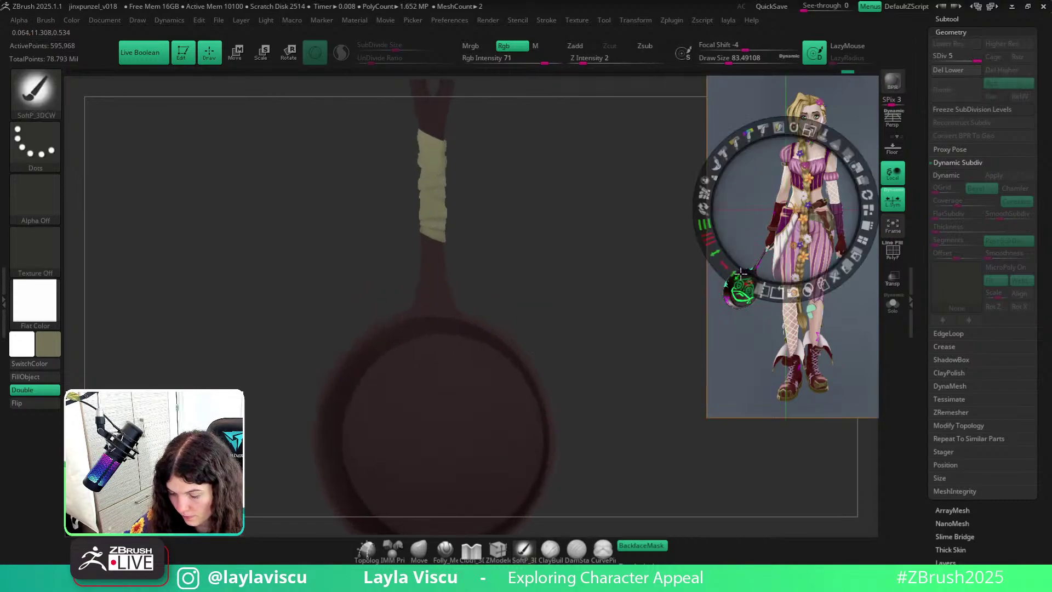
left_click(668, 387)
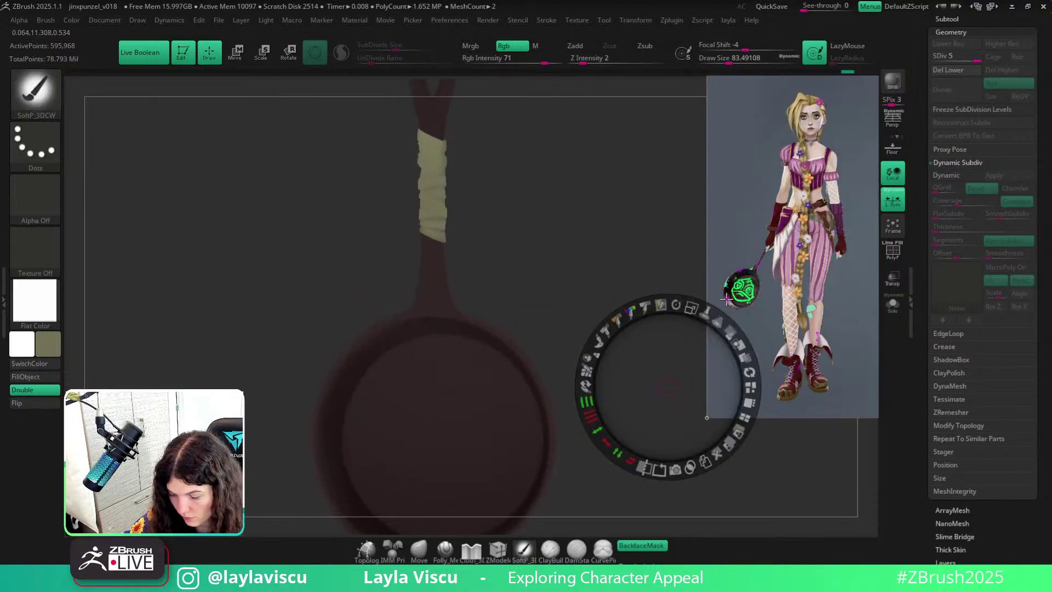
key("c")
key("z")
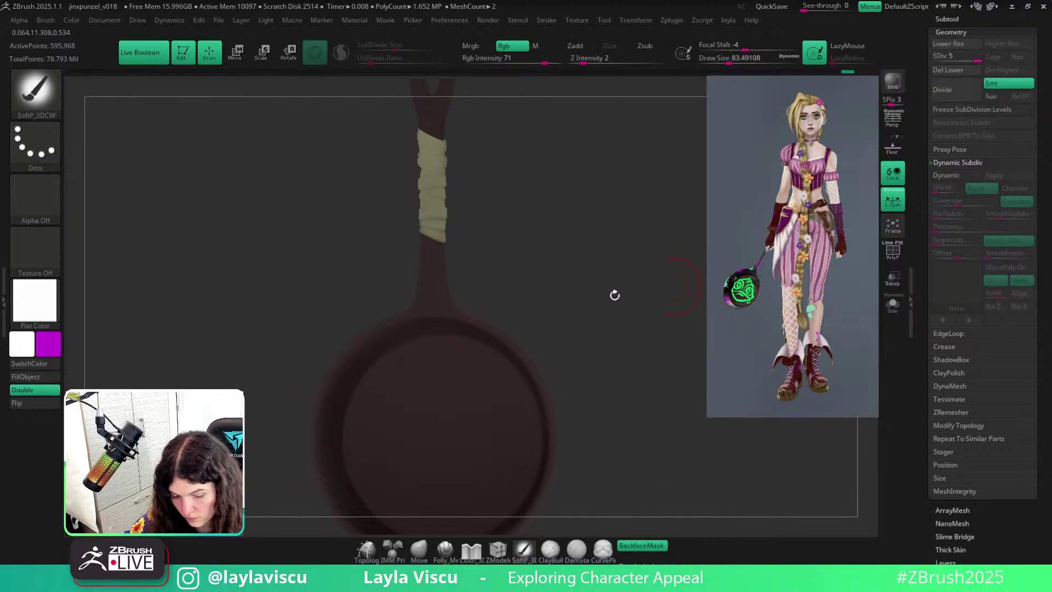
left_click_drag(613, 294, 636, 278)
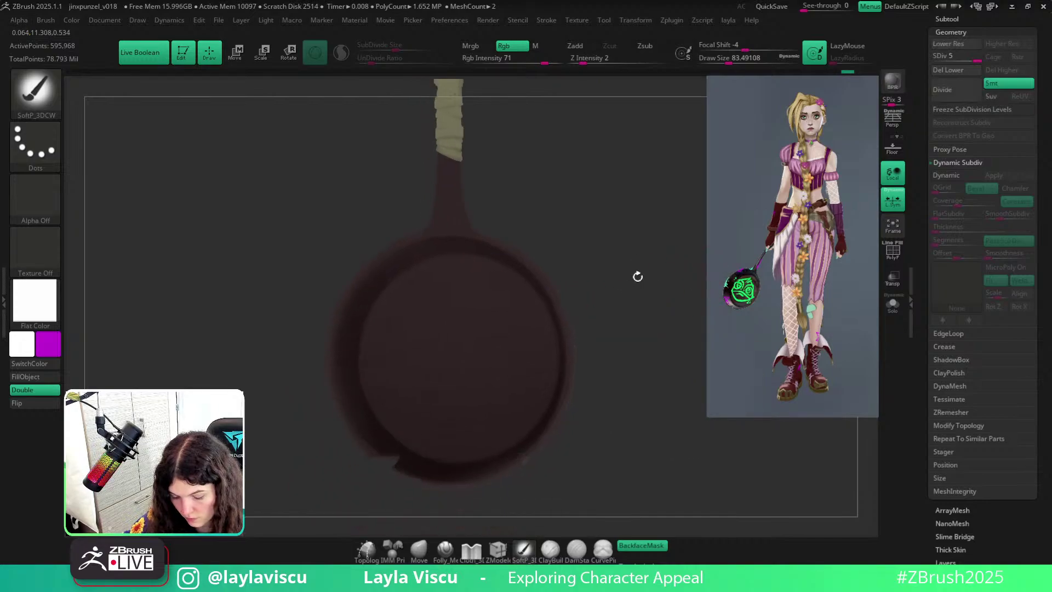
Add a new layer to the handle wraps and set the brush to focal shift -62 and RGB intensity 100.
left_click(943, 562)
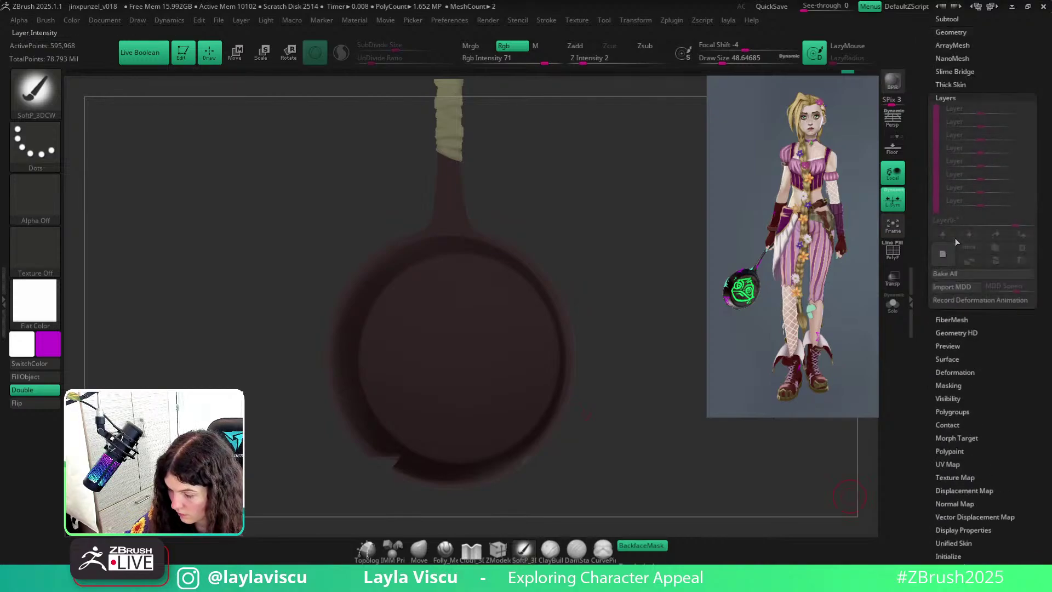
left_click(943, 253)
left_click_drag(720, 85, 565, 65)
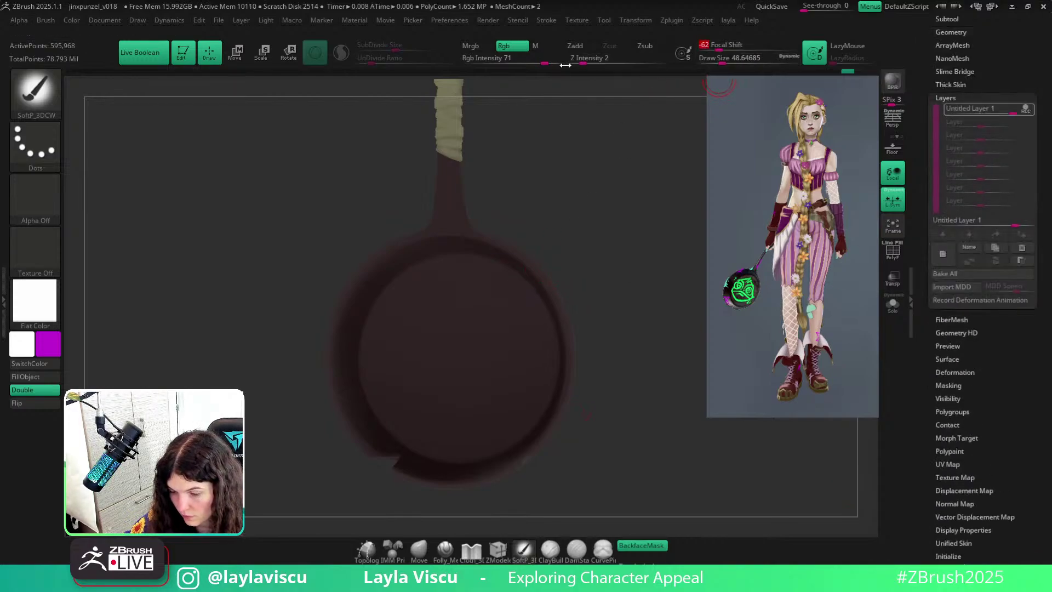
left_click(560, 64)
Make the frying pan the active subtool and add a new layer to it.
right_click_drag(517, 300, 540, 284, "ctrl")
key("s")
left_click_drag(540, 287, 530, 286)
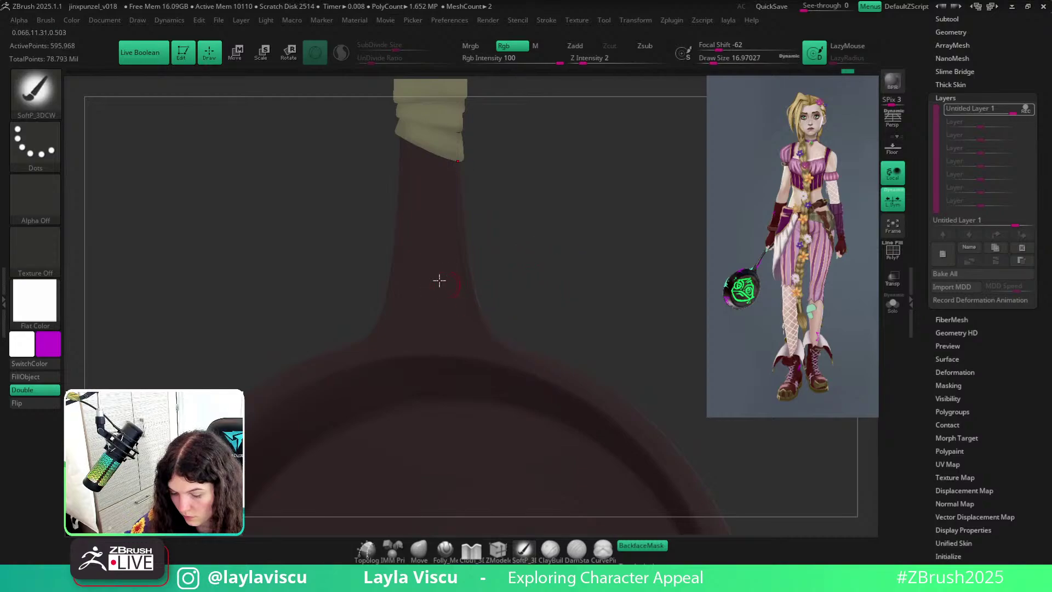
left_click(444, 278, "alt")
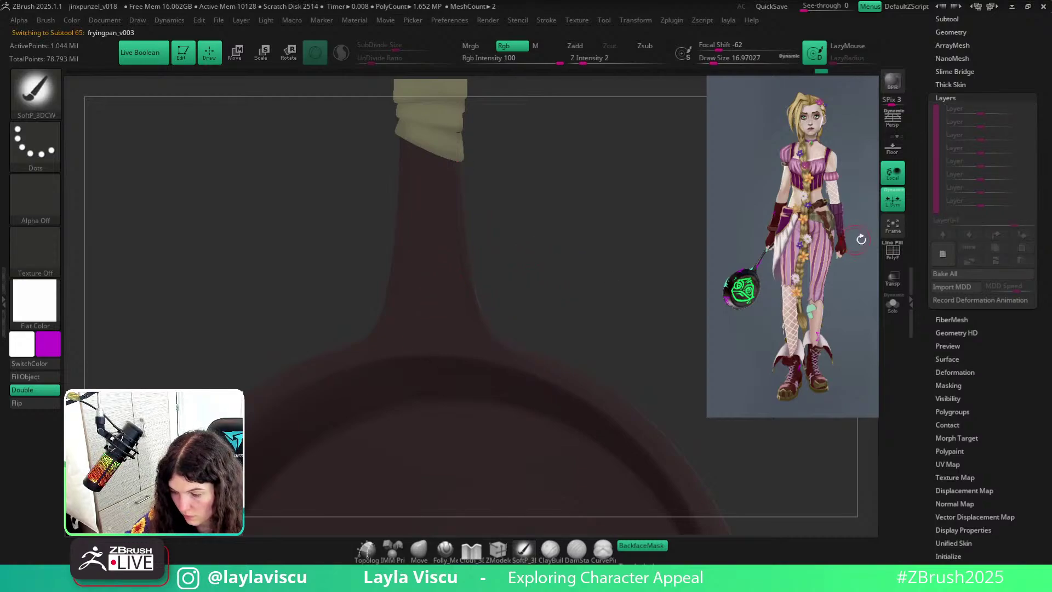
left_click(943, 253)
Try a purple stroke where the handle meets the pan and undo it.
left_click_drag(425, 315, 423, 378)
right_click_drag(530, 322, 415, 296, "ctrl")
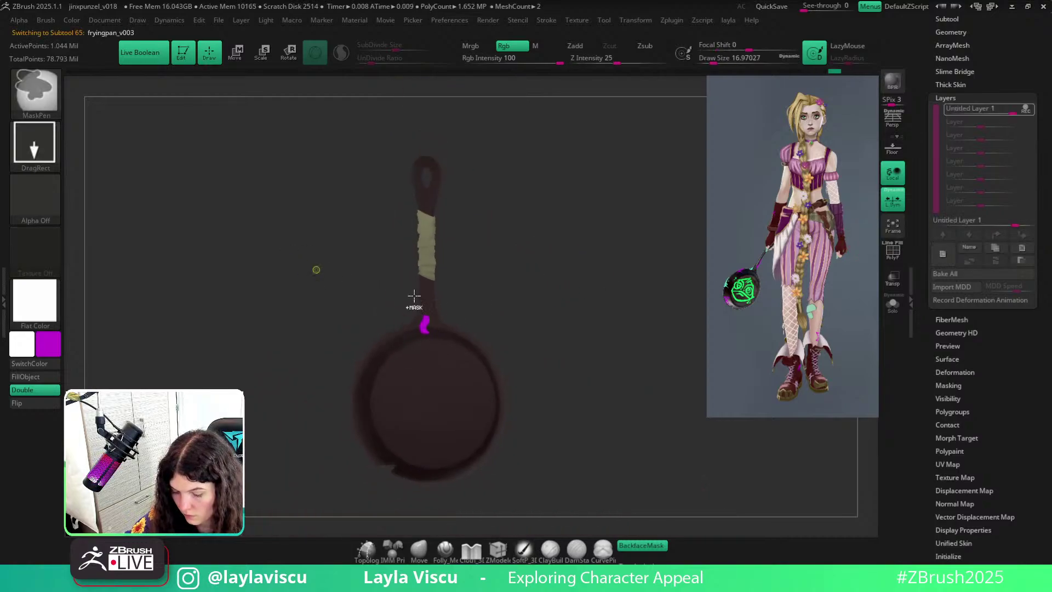
mouse_move(396, 359)
right_mouse_down("alt")
mouse_move(449, 282)
mouse_move(467, 332)
right_mouse_up("alt")
key("ctrl+z")
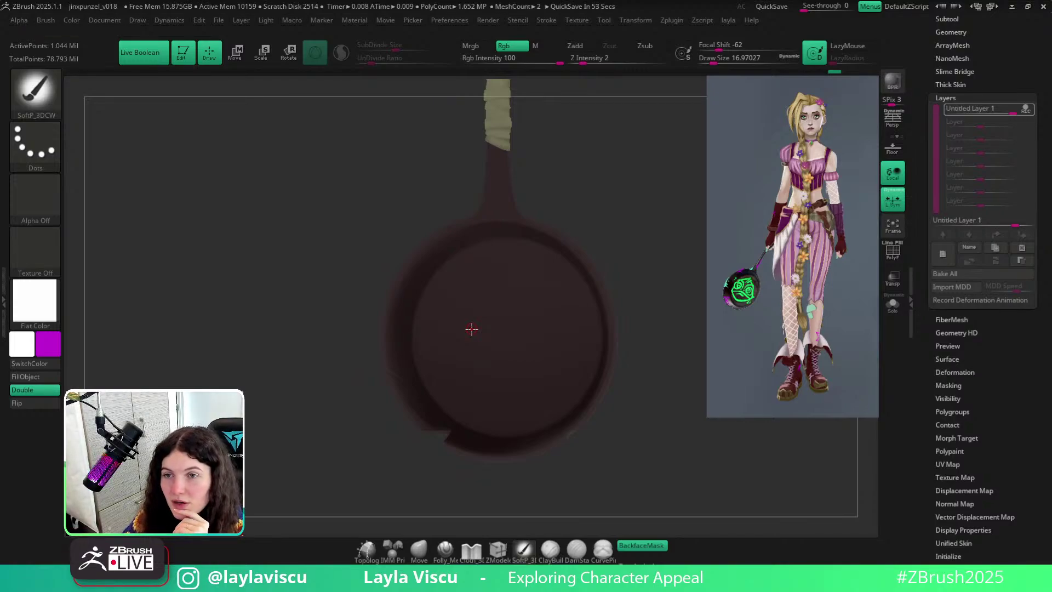
Reduce the draw size to about 11.7, try a purple stroke on the pan's chipped rim, and undo it.
mouse_move(651, 276)
left_mouse_down()
mouse_move(676, 320)
mouse_move(620, 313)
left_mouse_up()
key("shift+z")
key("shift+z")
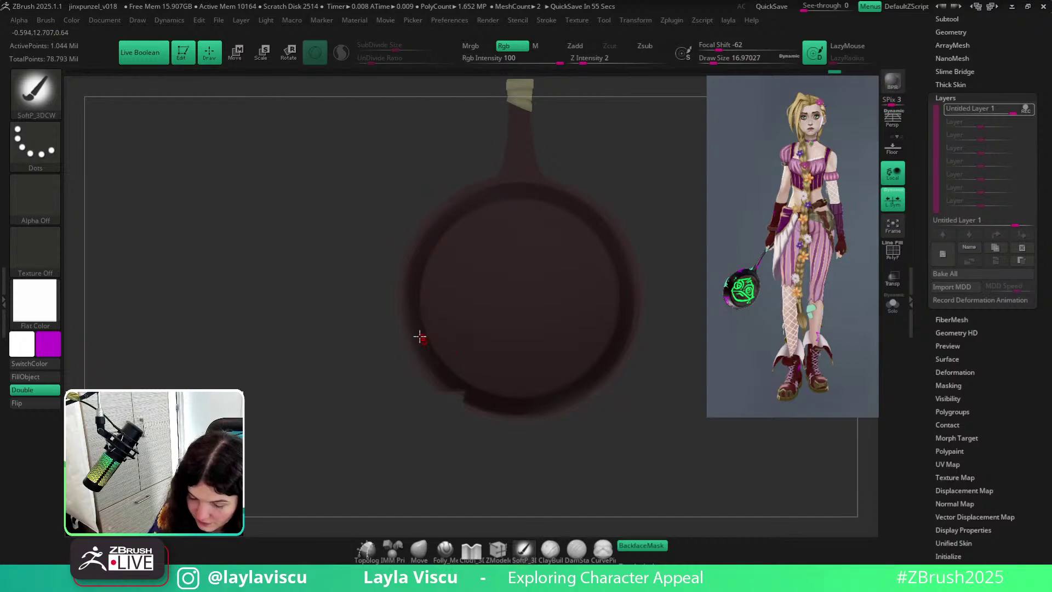
key("s")
right_click_drag(420, 337, 423, 357, "ctrl")
mouse_move(399, 342)
left_mouse_down()
mouse_move(449, 387)
mouse_move(472, 377)
left_mouse_up()
key("ctrl+z")
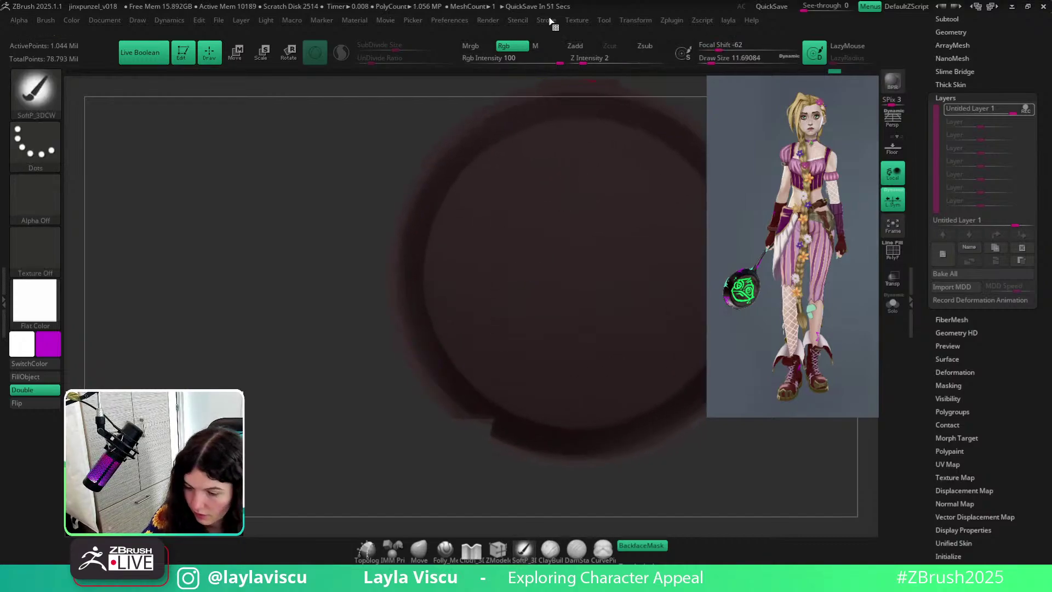
Turn on LazyMouse, test it with a crossing purple zigzag near the chipped rim, and undo the stroke.
left_click(551, 22)
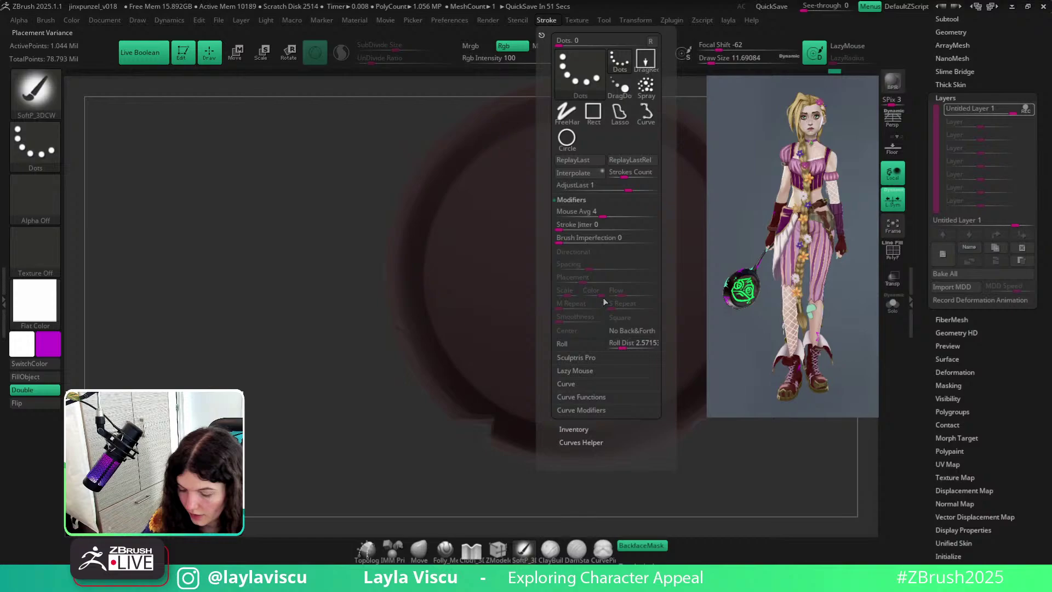
left_click(847, 48)
mouse_move(409, 349)
left_mouse_down()
mouse_move(450, 334)
mouse_move(447, 394)
mouse_move(486, 371)
mouse_move(402, 350)
left_mouse_up()
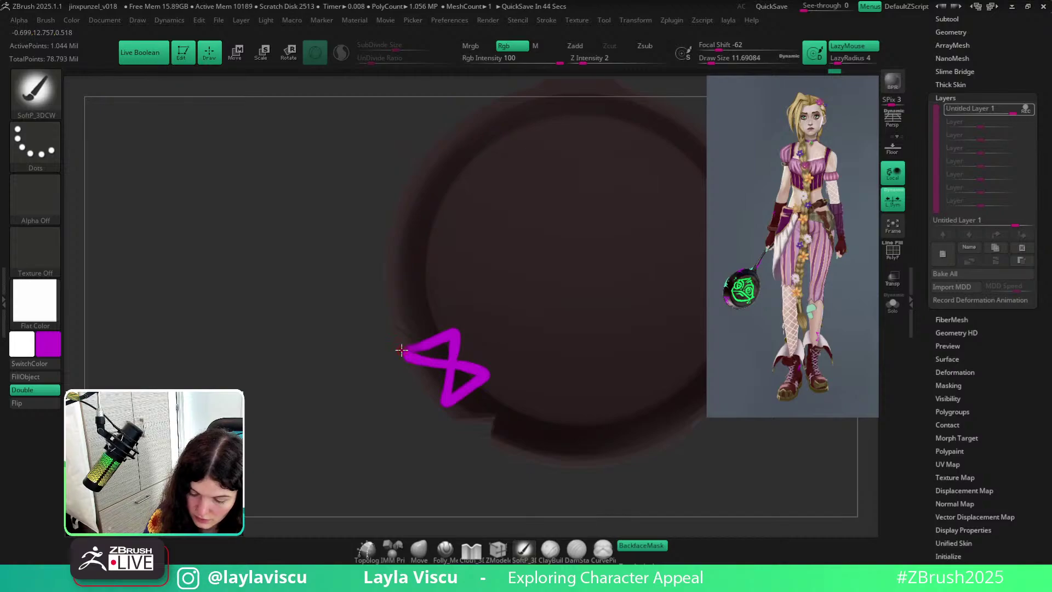
right_click_drag(470, 303, 411, 219, "ctrl")
right_click_drag(454, 328, 492, 414, "ctrl")
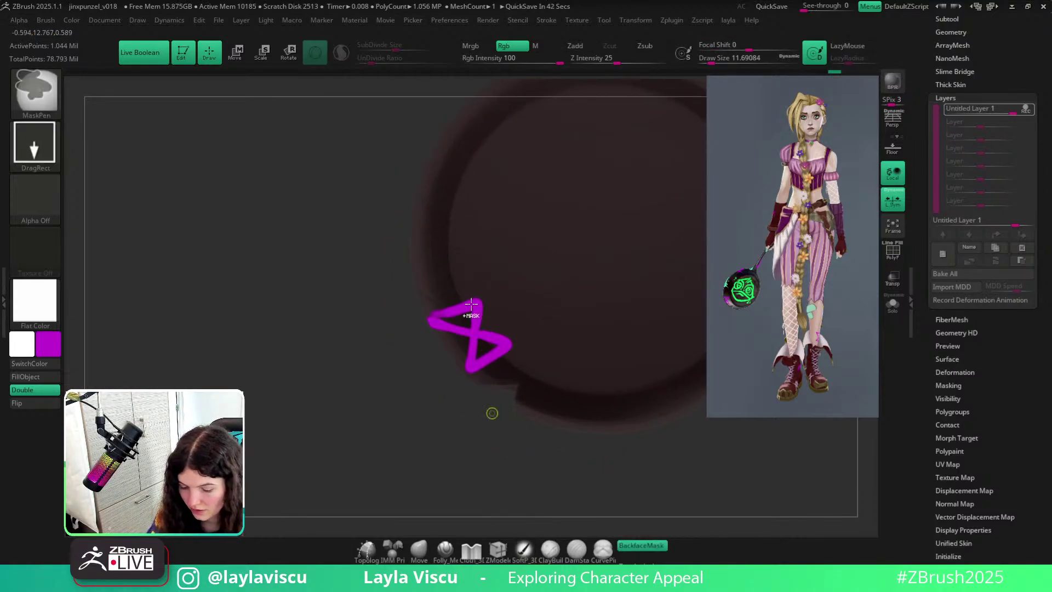
key("ctrl+z")
Set the paint brush's draw size to about 7.5 and its focal shift to -70.
key("s")
left_click_drag(481, 317, 478, 316)
left_click(715, 50)
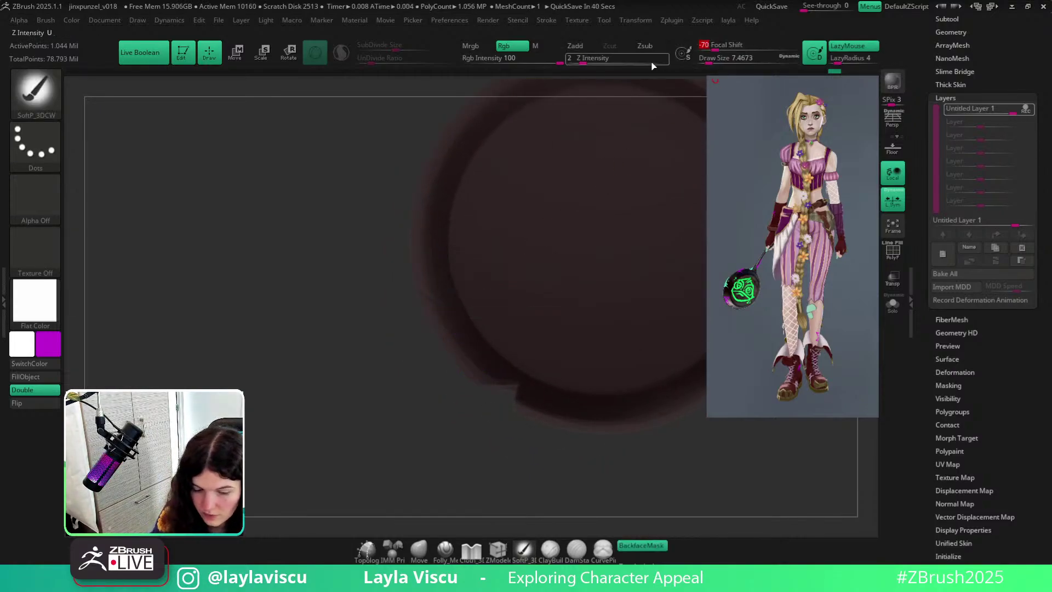
Assign Alpha 27 to the paint brush, test a purple stroke on the pan's rim, and undo the stroke.
left_click(35, 145)
left_click(35, 198)
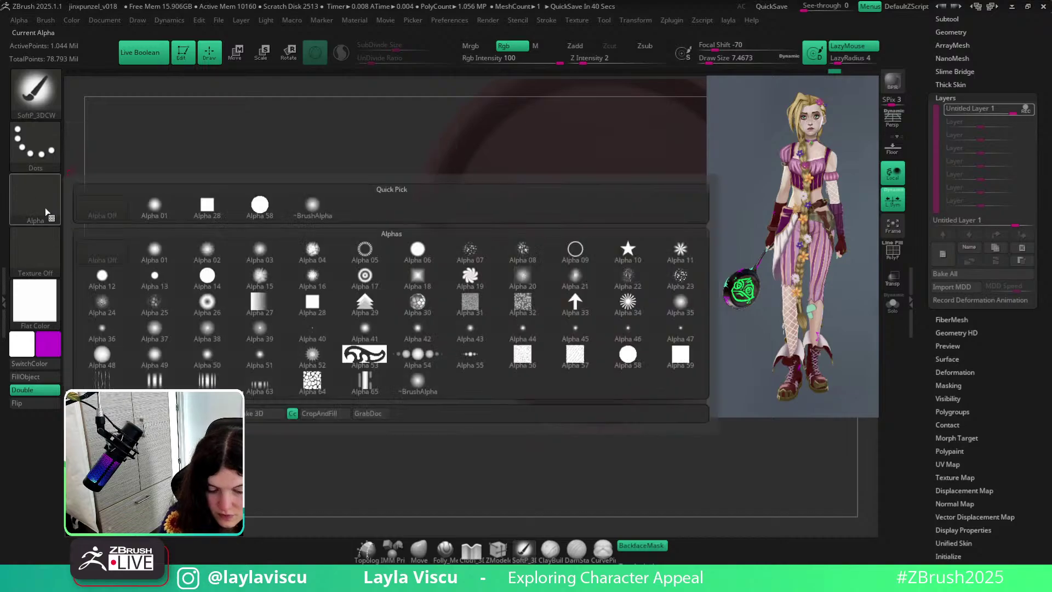
left_click(262, 305)
left_click_drag(446, 332, 505, 308)
key("ctrl+z")
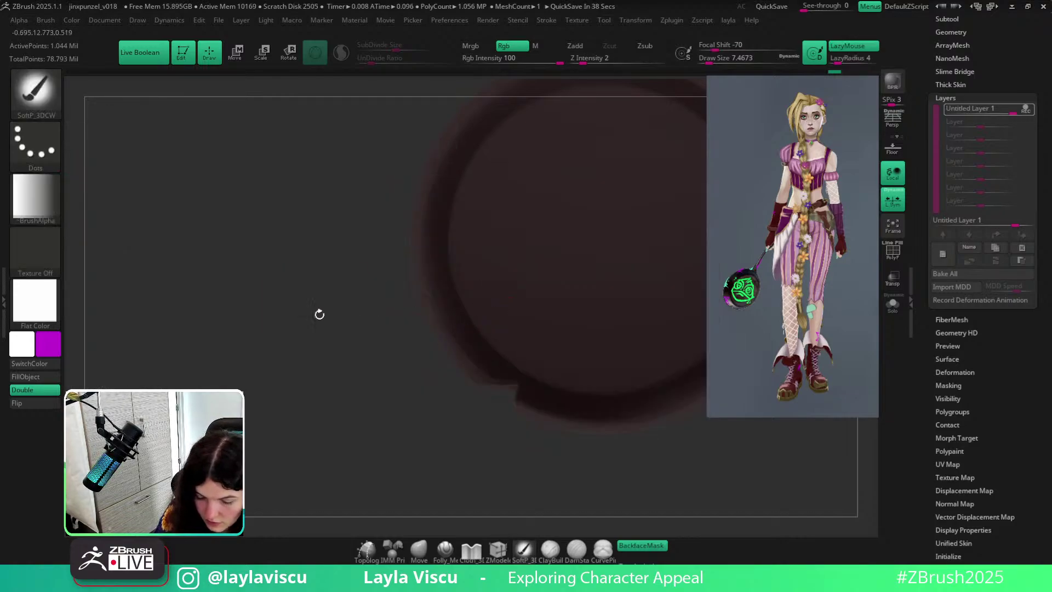
Assign Alpha 59 to the paint brush, test a purple stroke on the pan's rim, and undo the stroke.
left_click(44, 208)
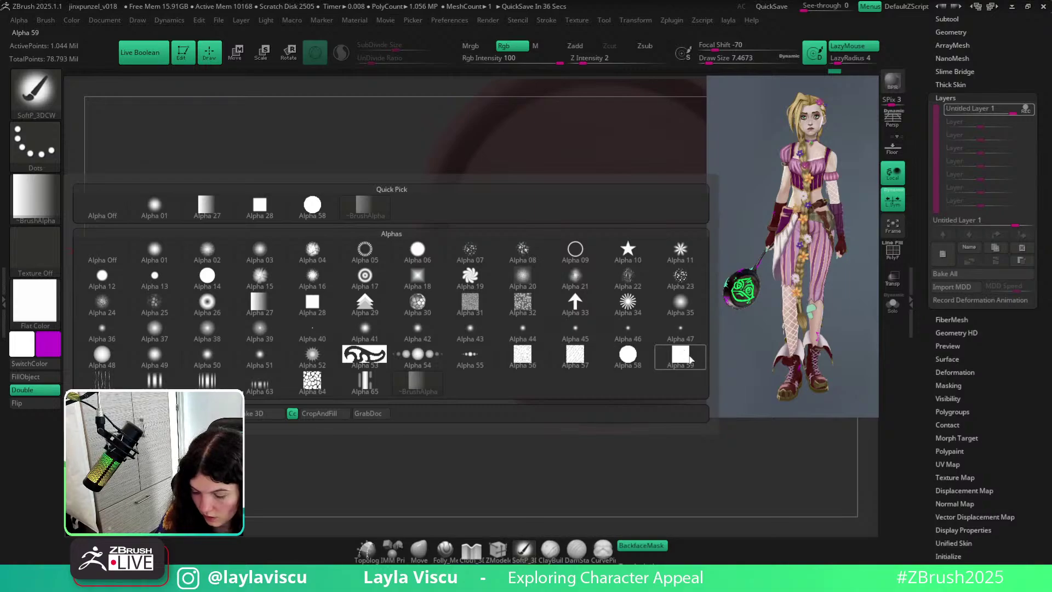
mouse_move(691, 361)
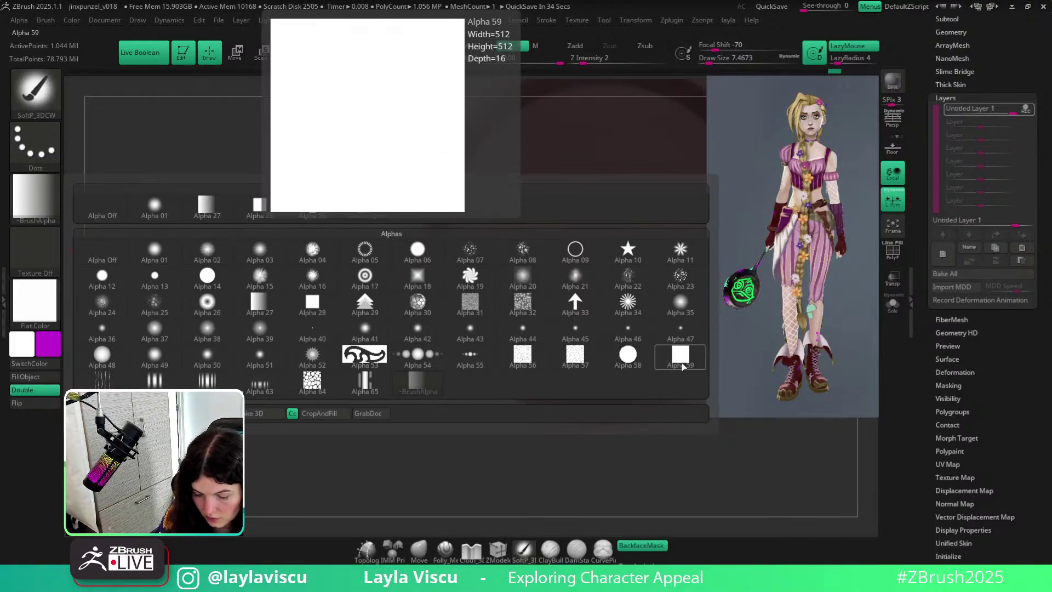
left_click(682, 362)
mouse_move(439, 310)
left_mouse_down()
mouse_move(463, 344)
mouse_move(477, 322)
mouse_move(459, 357)
mouse_move(496, 344)
mouse_move(441, 308)
left_mouse_up()
key("ctrl")
key("ctrl+z")
key("ctrl+z")
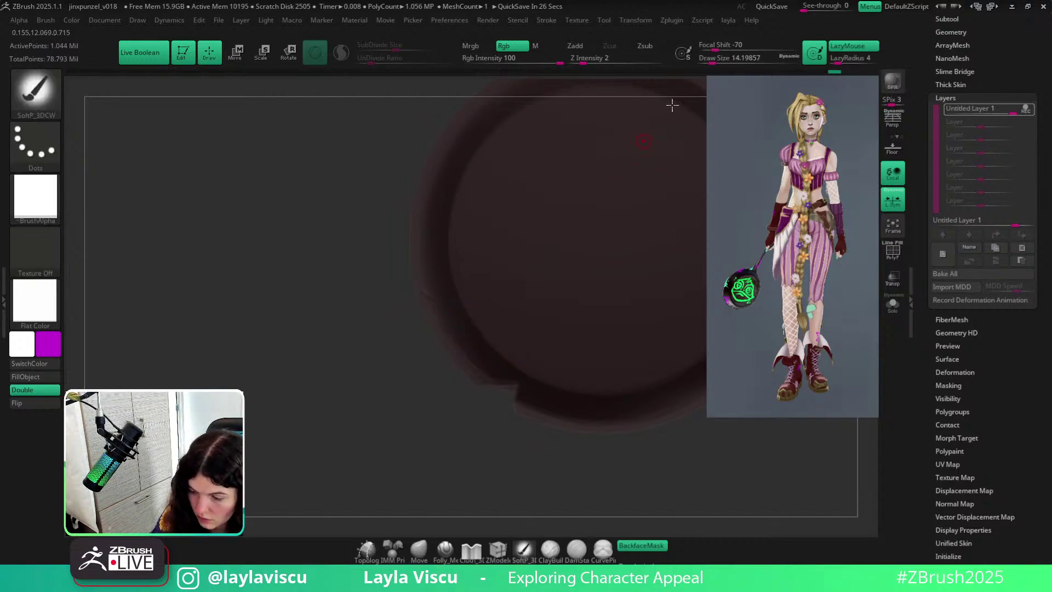
Set the brush's focal shift to -48 and draw size to about 9.4, try a purple zigzag near the chipped rim, and undo it.
left_click_drag(715, 49, 726, 48)
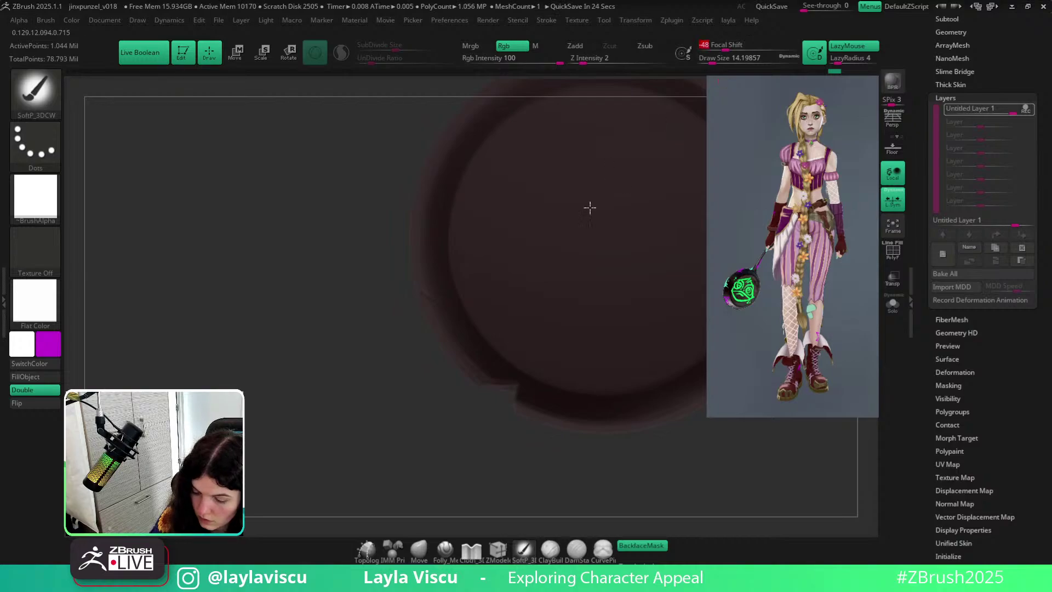
key("s")
mouse_move(504, 336)
left_mouse_down()
mouse_move(474, 336)
mouse_move(497, 321)
mouse_move(475, 378)
mouse_move(513, 352)
mouse_move(451, 338)
left_mouse_up()
right_click_drag(485, 357, 491, 316, "ctrl")
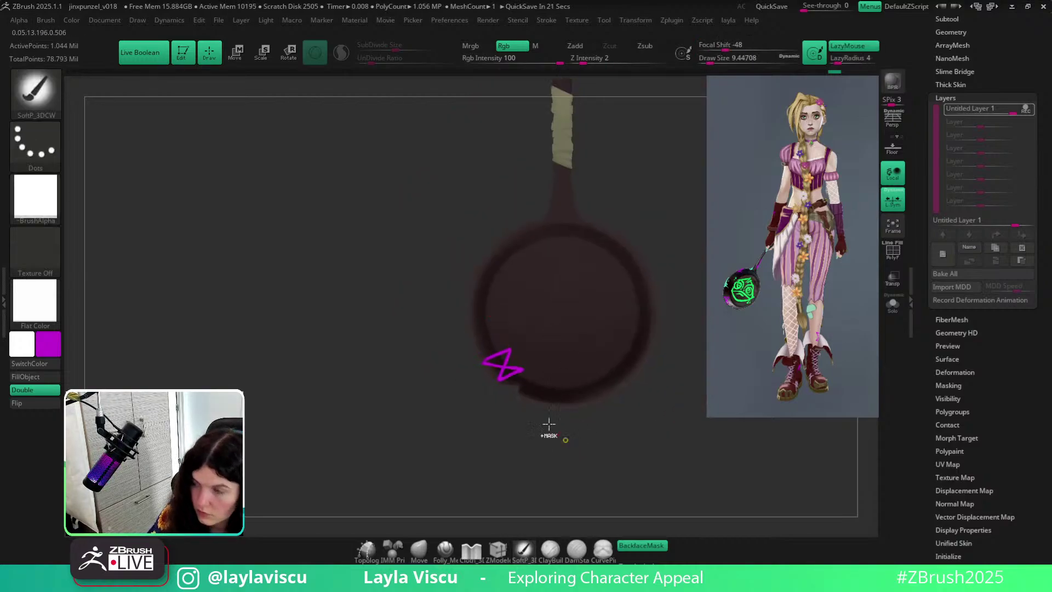
mouse_move(549, 432)
right_mouse_down("ctrl")
mouse_move(538, 453)
mouse_move(494, 478)
right_mouse_up("ctrl")
key("ctrl+z")
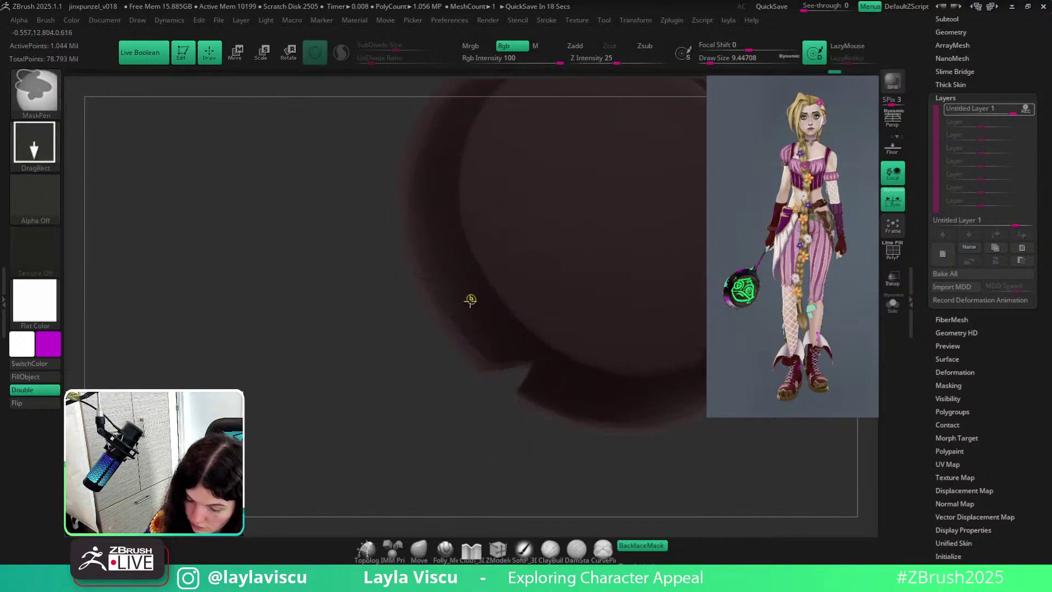
Paint a crossing, hourglass-shaped purple zigzag on the inner rim just above the chip.
mouse_move(453, 308)
left_mouse_down()
mouse_move(496, 312)
mouse_move(505, 343)
mouse_move(531, 328)
mouse_move(455, 310)
left_mouse_up()
right_click_drag(524, 485, 635, 422, "ctrl")
right_click_drag(583, 302, 571, 378, "alt")
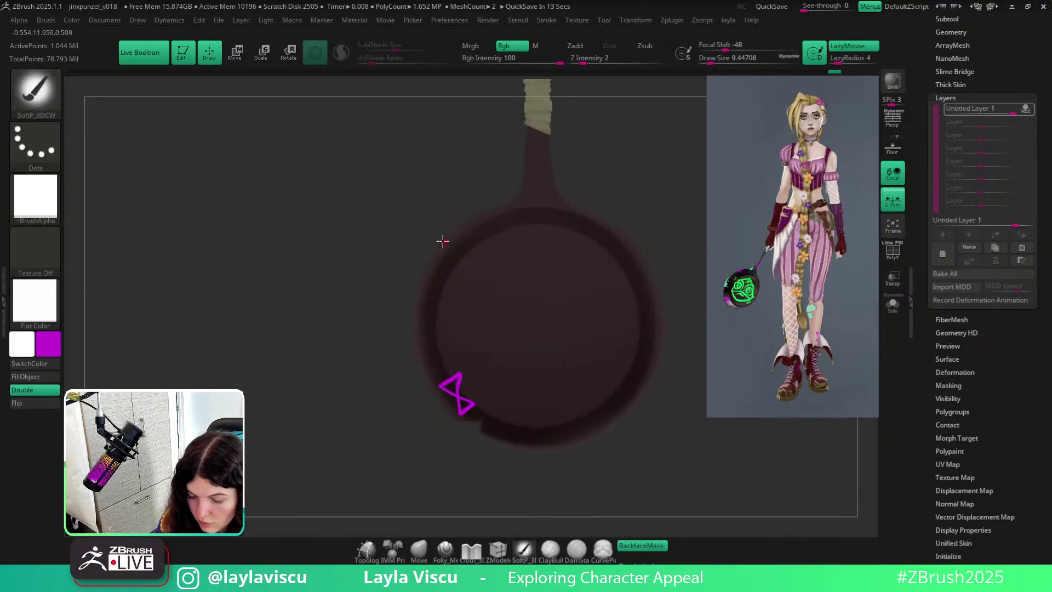
Paint a purple X across the pan's rim on the handle side, above the zigzag, undoing the first attempt.
left_click_drag(442, 241, 469, 248)
right_click_drag(463, 207, 467, 269, "ctrl")
key("ctrl+z")
key("ctrl+z")
left_click_drag(461, 231, 409, 322)
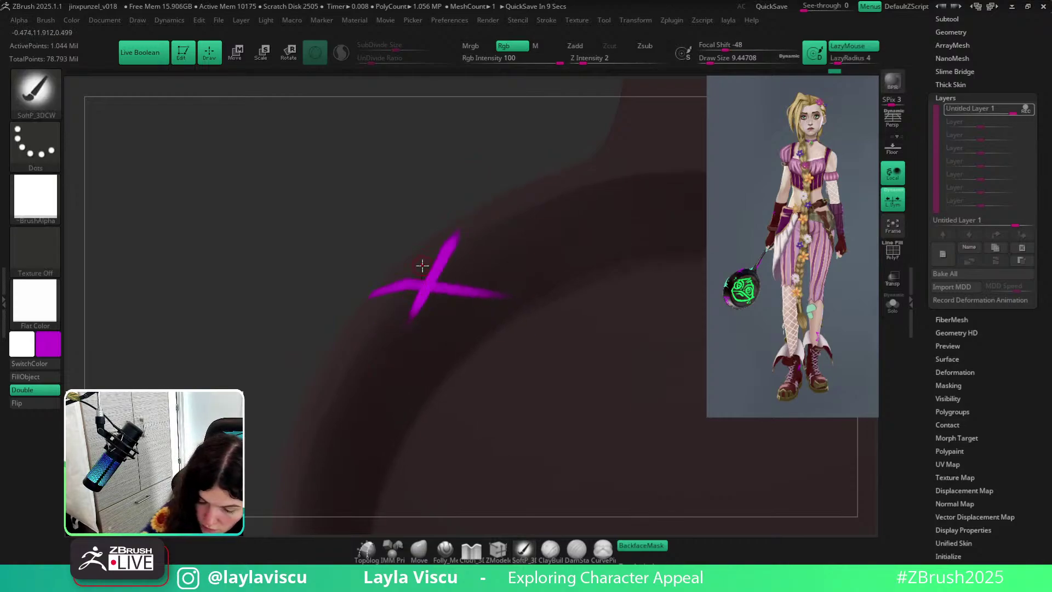
left_click_drag(371, 293, 496, 295)
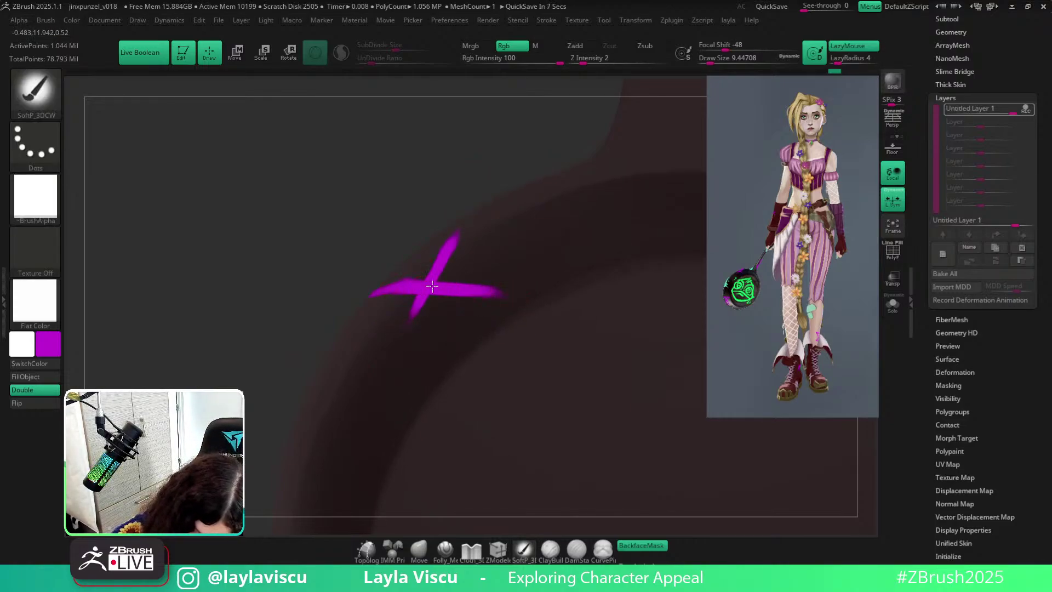
Switch between purple and the pan's dark colour and sharpen the ends of the X's strokes to thin points, aborting the auto-save.
key("v")
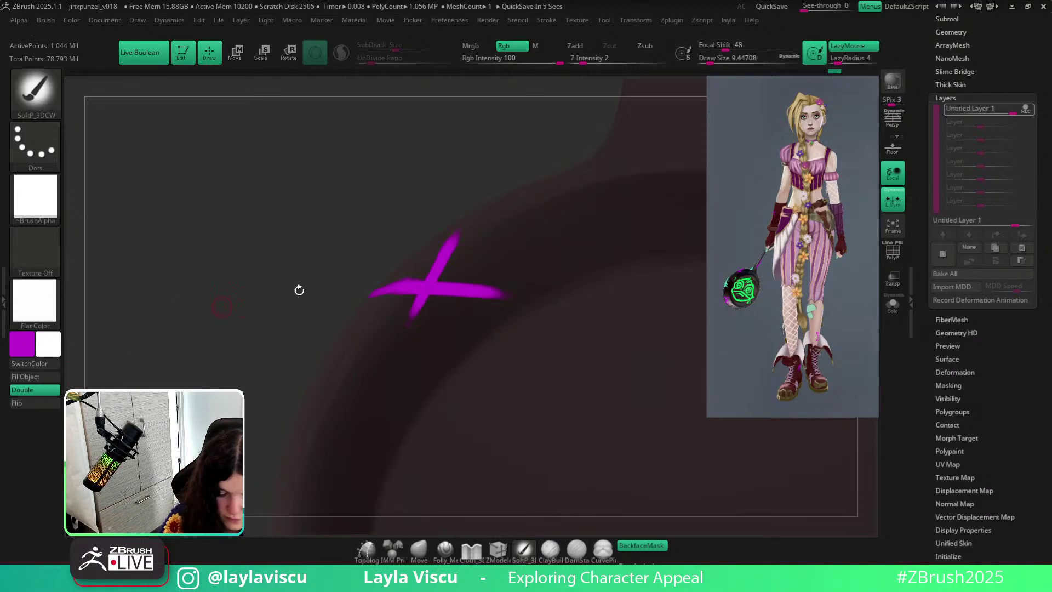
left_click(48, 363)
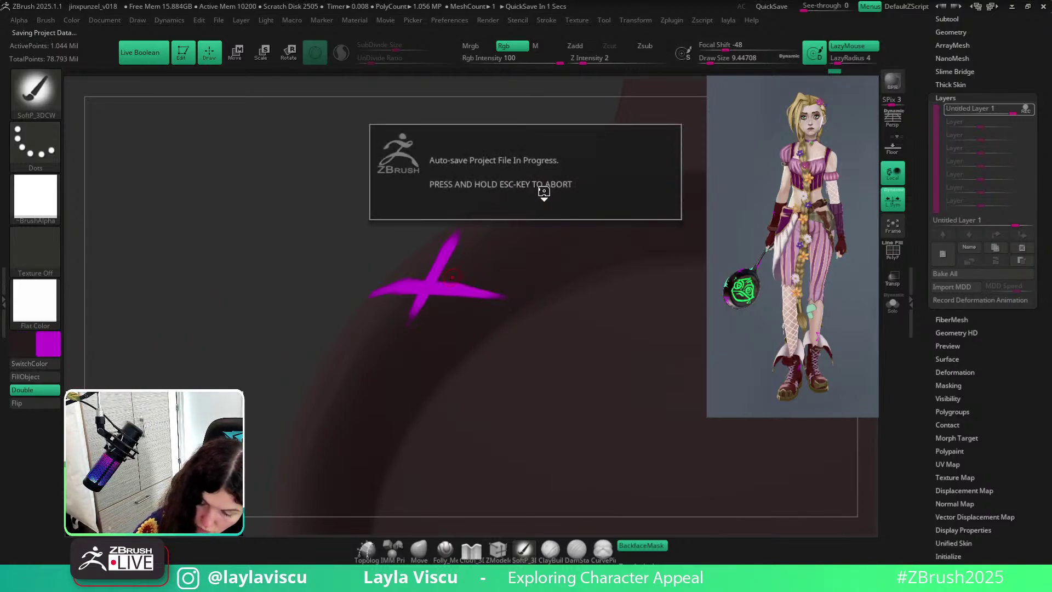
key("Escape")
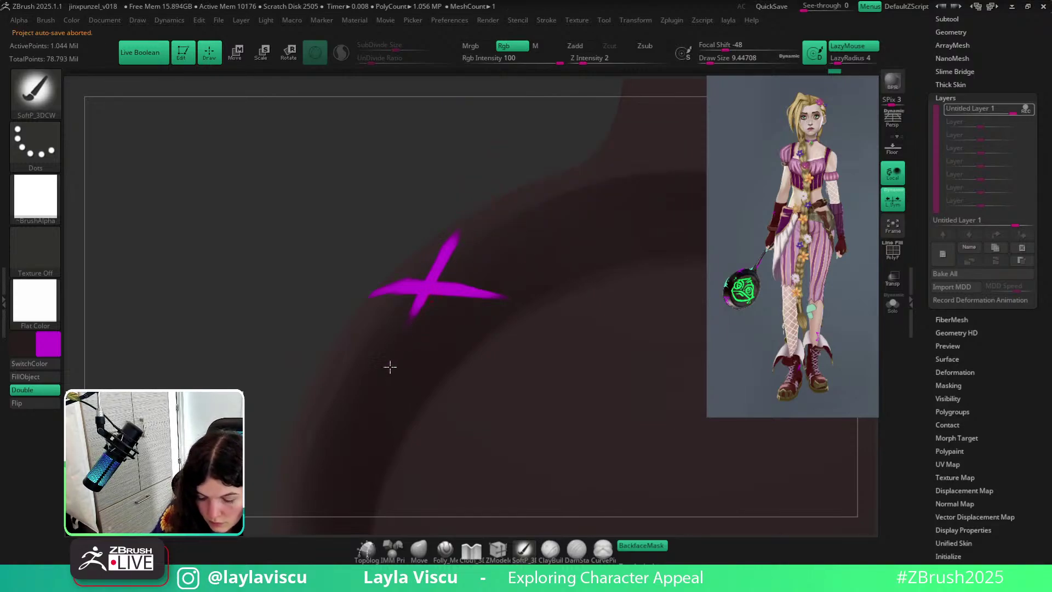
left_click_drag(398, 346, 396, 355)
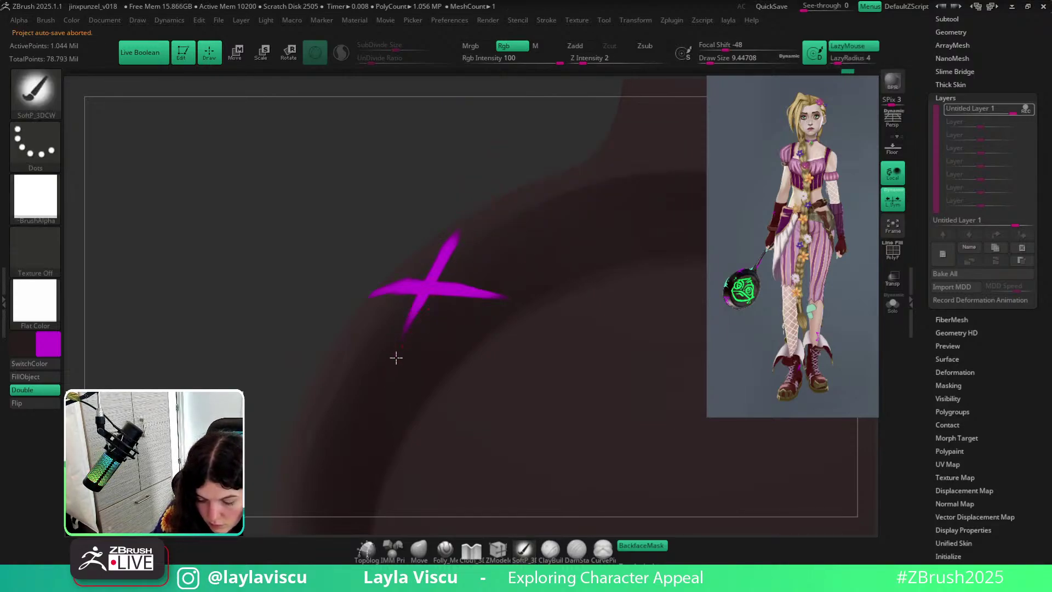
Change the material from Flat Color to SkinShade4 and view the whole pan with shading.
right_click_drag(431, 308, 444, 155, "ctrl")
left_click_drag(646, 381, 667, 394, "shift")
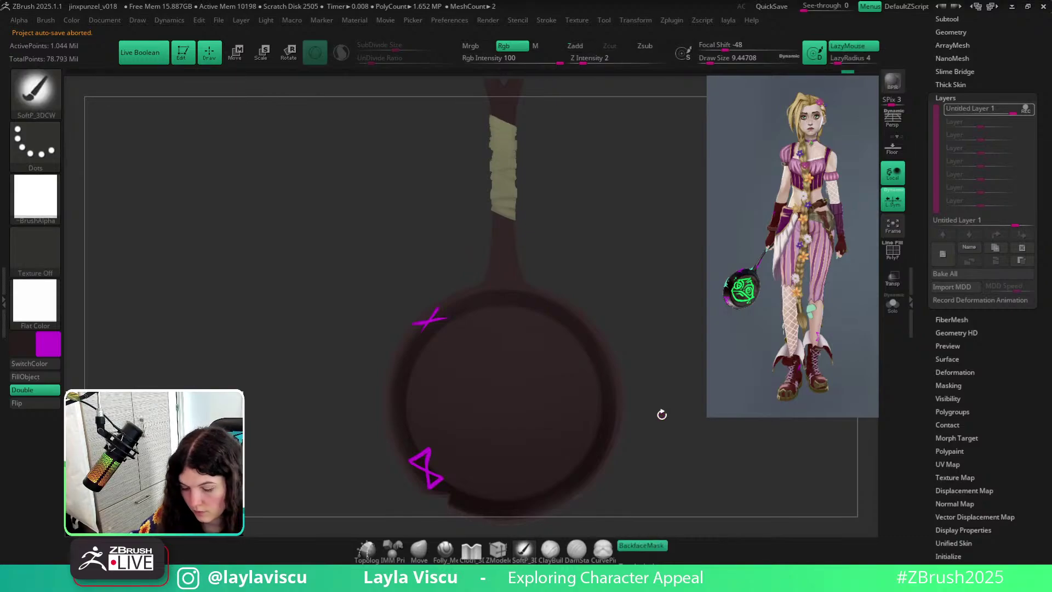
right_click_drag(667, 394, 548, 335)
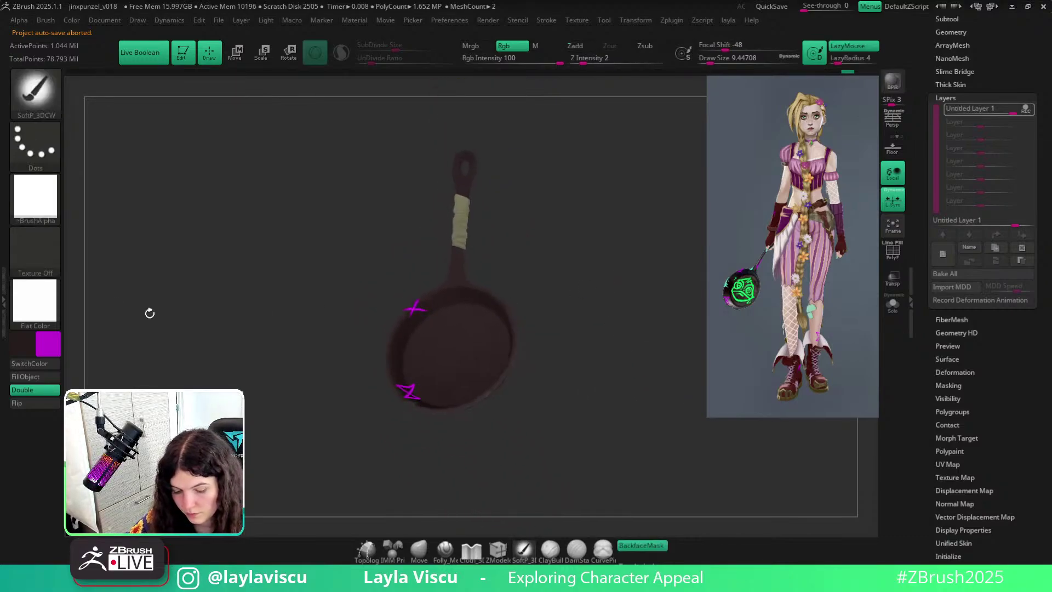
left_click(35, 302)
left_click(470, 199)
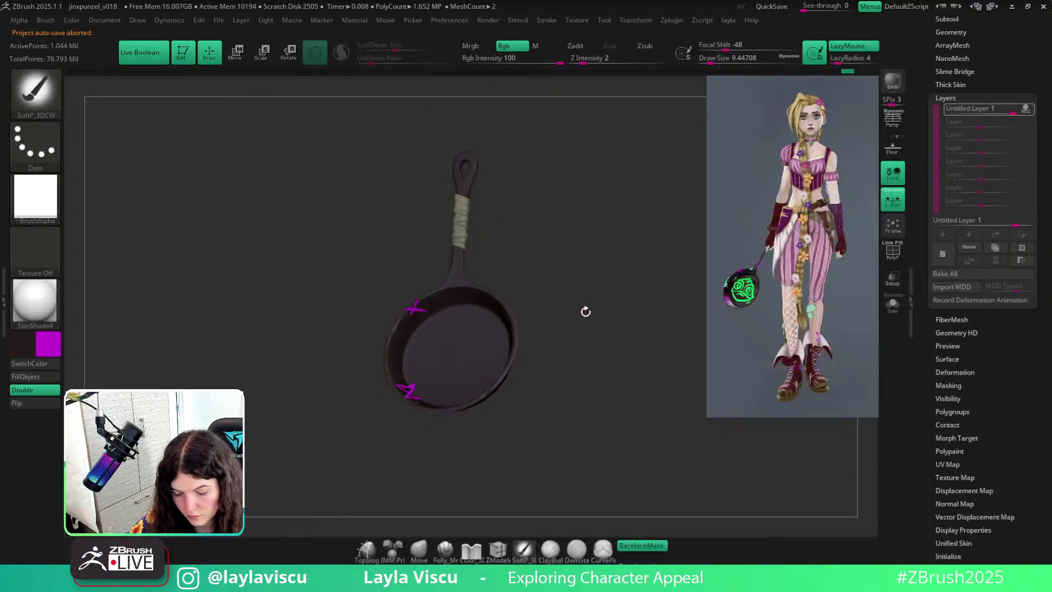
left_click_drag(585, 310, 581, 101, "shift")
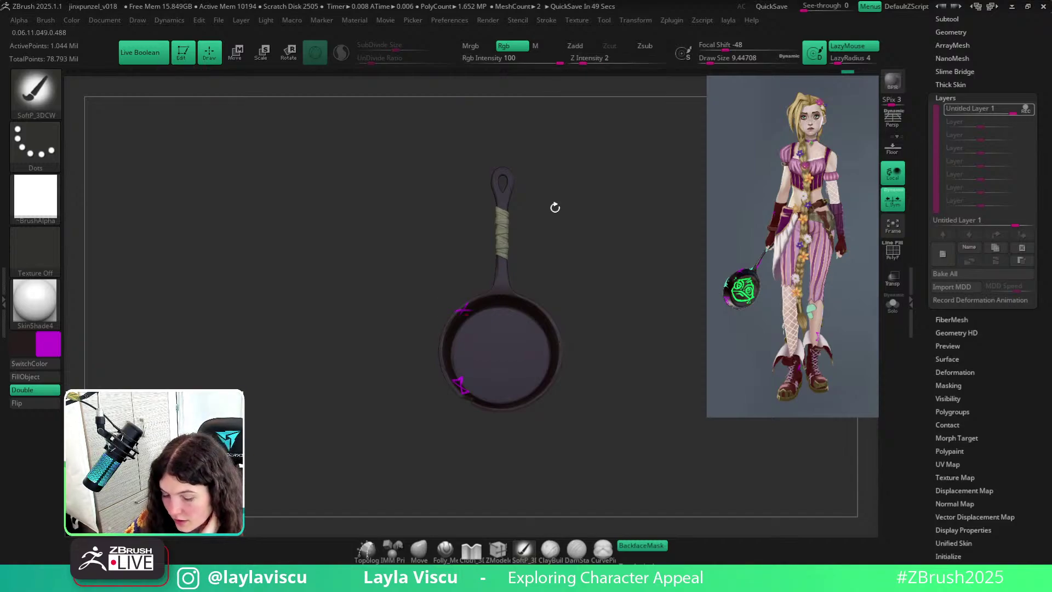
left_click_drag(555, 207, 549, 240)
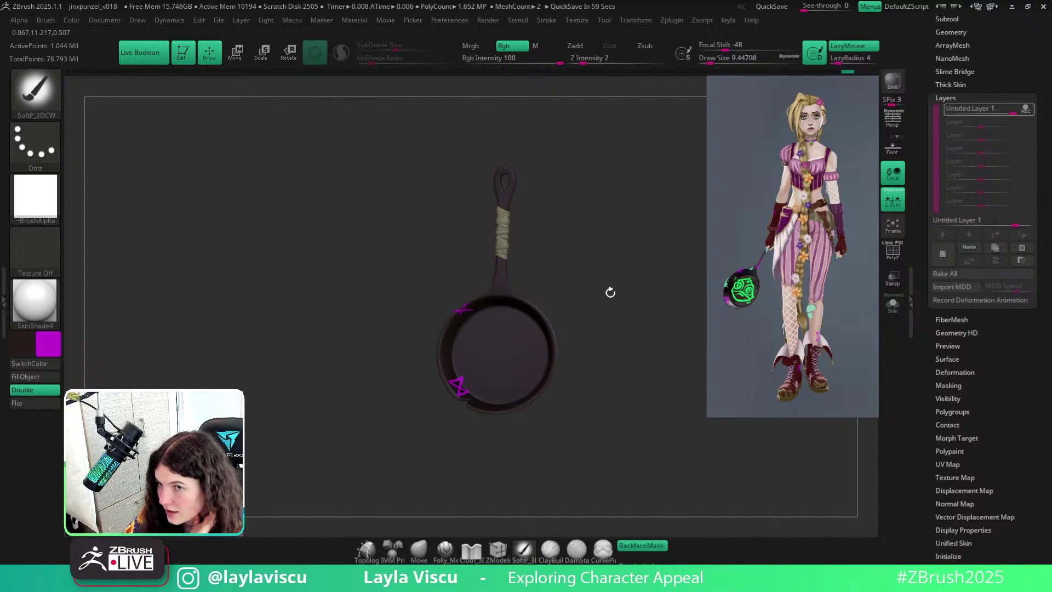
Extend the purple X's upper arm over the outer edge of the pan's rim.
mouse_move(600, 324)
right_mouse_down()
mouse_move(608, 331)
mouse_move(598, 321)
right_mouse_up()
mouse_move(462, 307)
right_mouse_down("ctrl")
mouse_move(500, 414)
mouse_move(462, 328)
mouse_move(458, 195)
mouse_move(471, 222)
right_mouse_up("ctrl")
right_click_drag(540, 211, 516, 239)
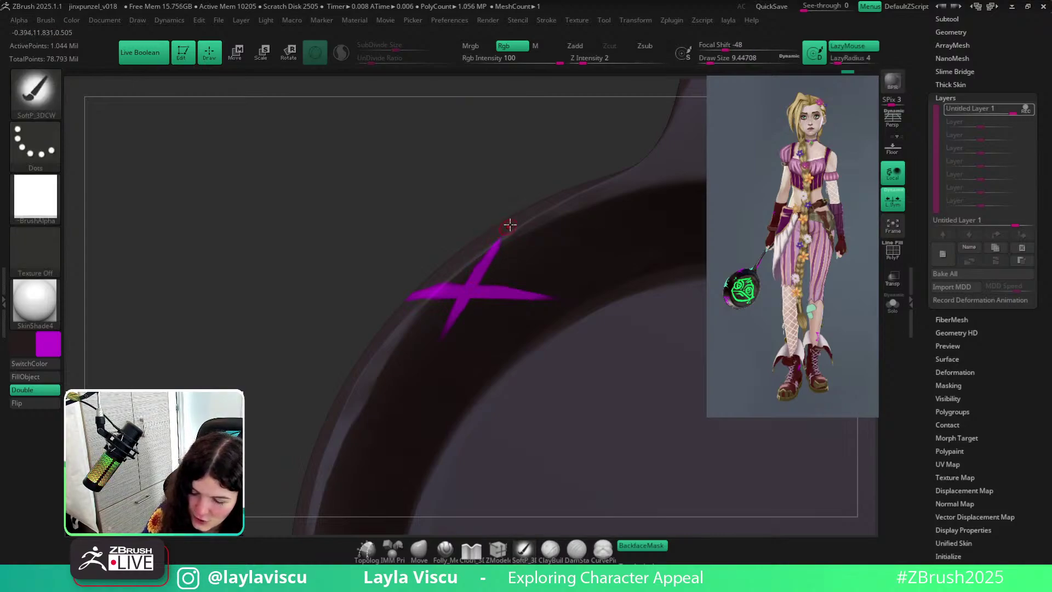
left_click_drag(512, 227, 466, 287)
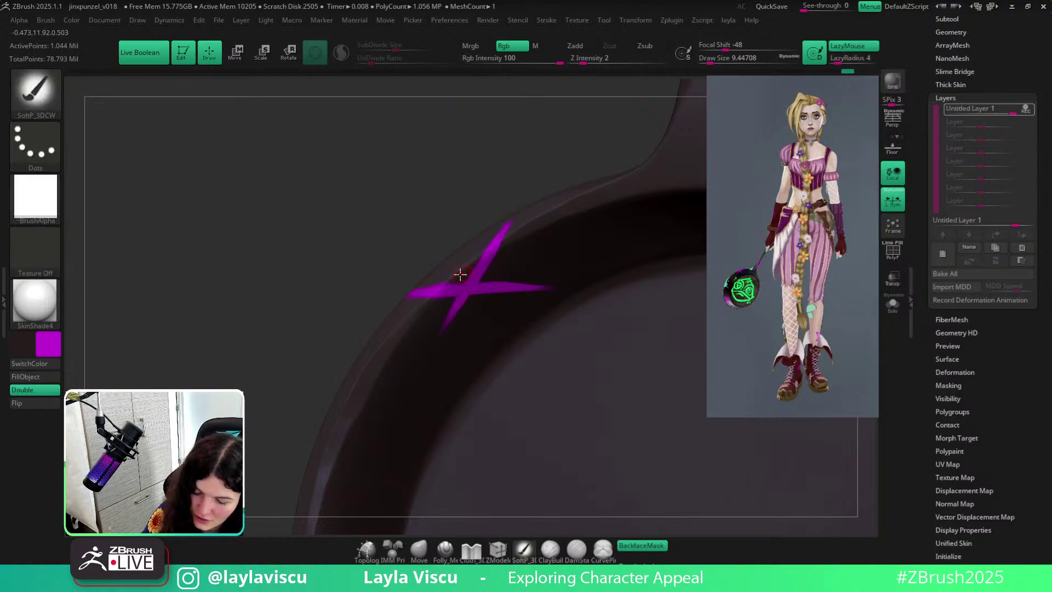
left_click_drag(524, 185, 499, 240)
left_click_drag(484, 140, 554, 206)
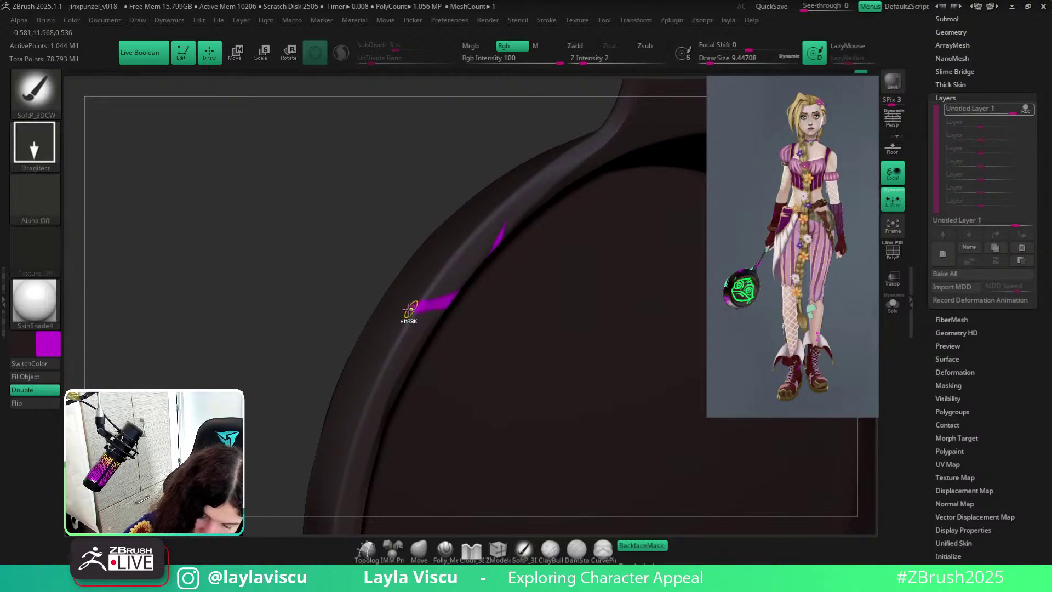
left_click_drag(458, 301, 364, 212)
Examine the purple X and zigzag on the pan's rim from several angles and distances.
right_click_drag(364, 212, 339, 148, "ctrl")
left_click_drag(647, 249, 647, 386)
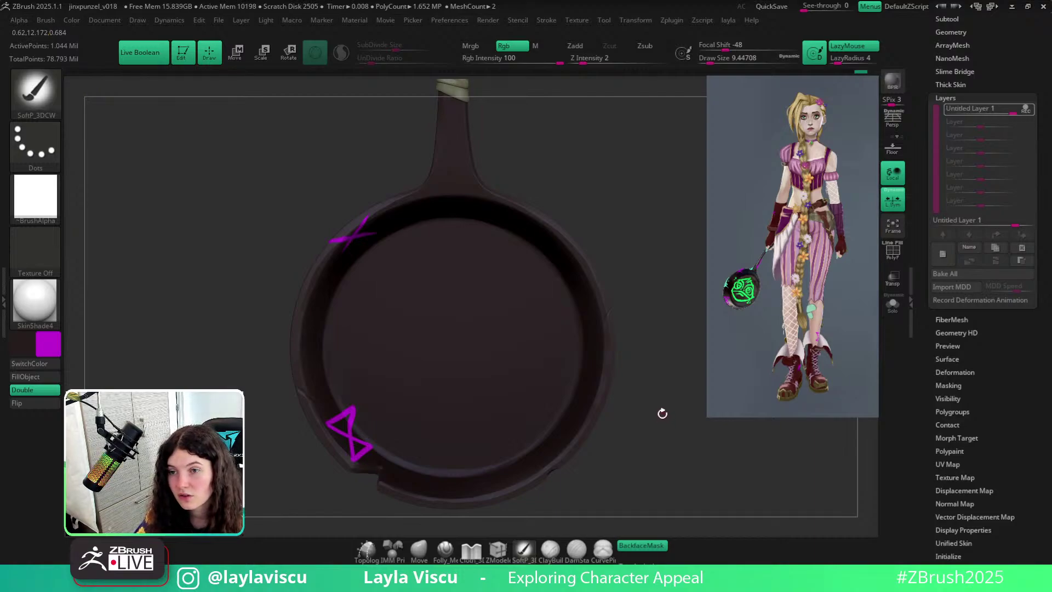
left_click_drag(663, 406, 581, 391)
right_click_drag(581, 392, 532, 374, "ctrl")
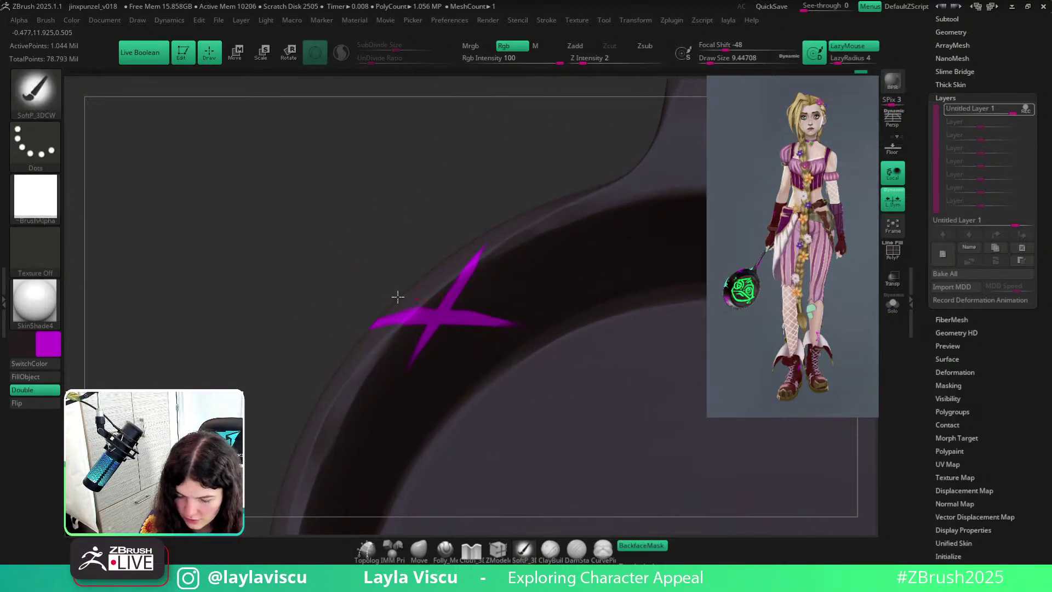
left_click_drag(393, 268, 399, 275)
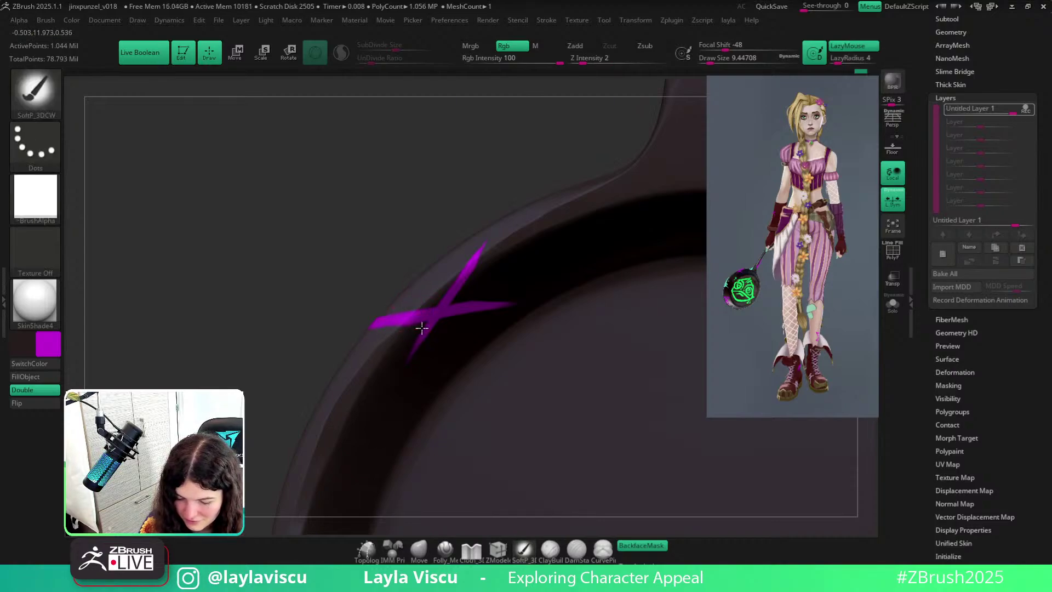
left_click_drag(430, 246, 351, 172, "alt")
left_click_drag(676, 266, 650, 243)
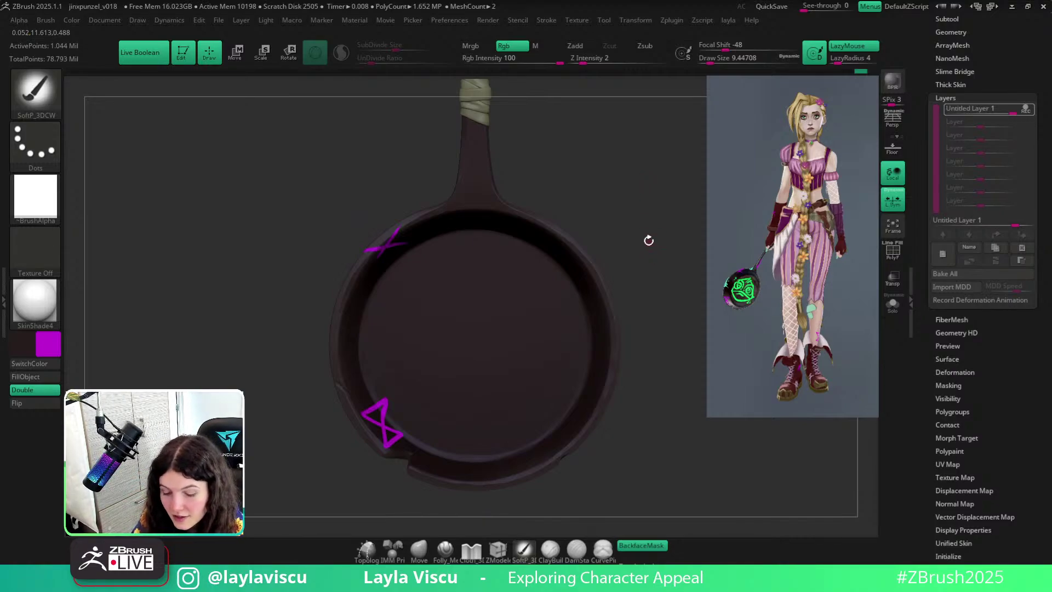
mouse_move(648, 240)
left_mouse_down()
mouse_move(647, 230)
mouse_move(652, 264)
mouse_move(647, 253)
left_mouse_up()
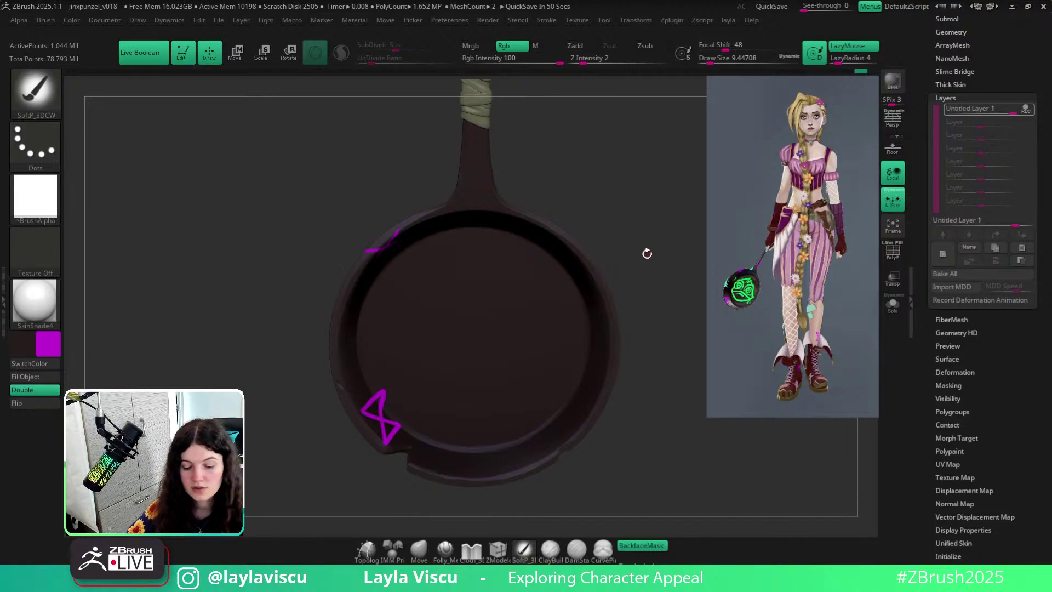
left_click_drag(647, 253, 681, 469)
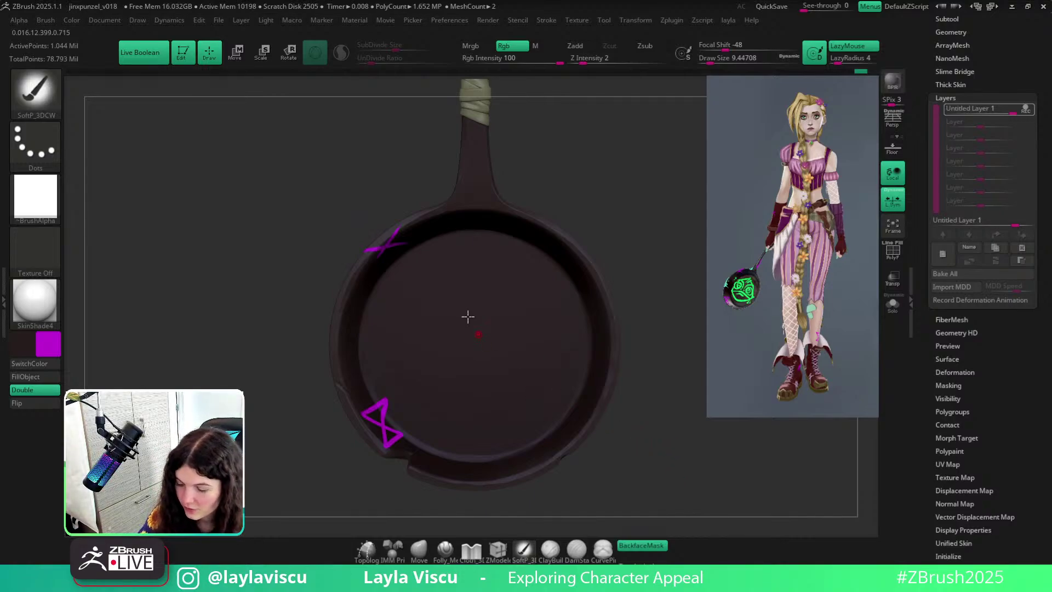
Paint a purple streak along the side of the handle's neck, between the wraps and the pan.
mouse_move(489, 170)
right_mouse_down("ctrl")
mouse_move(529, 195)
mouse_move(534, 258)
right_mouse_up("ctrl")
mouse_move(534, 257)
left_mouse_down()
mouse_move(512, 333)
mouse_move(504, 284)
mouse_move(534, 306)
mouse_move(556, 289)
left_mouse_up()
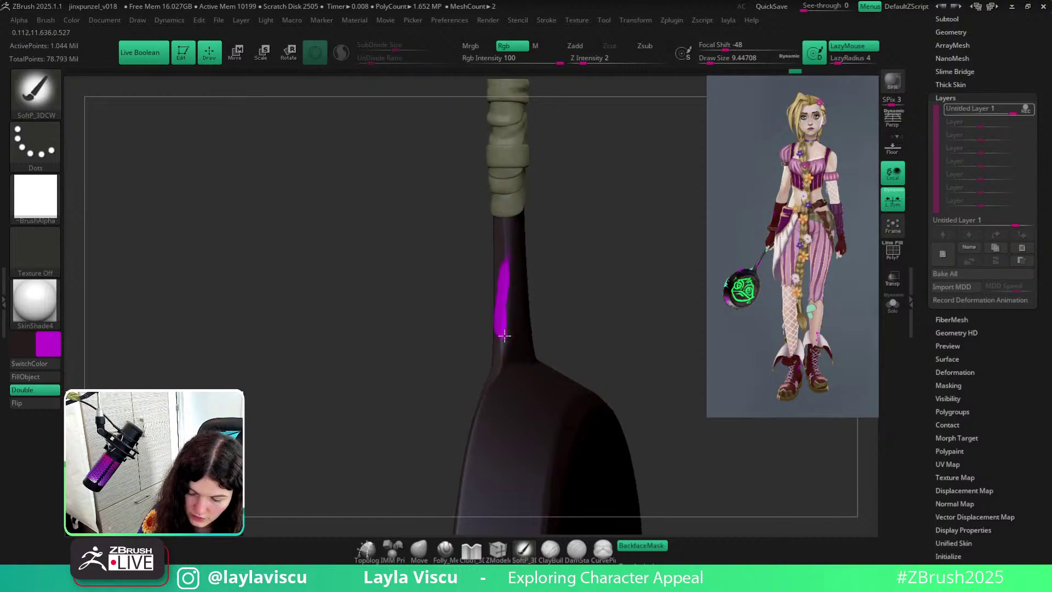
mouse_move(564, 245)
left_mouse_down()
mouse_move(607, 266)
mouse_move(581, 249)
mouse_move(499, 259)
left_mouse_up()
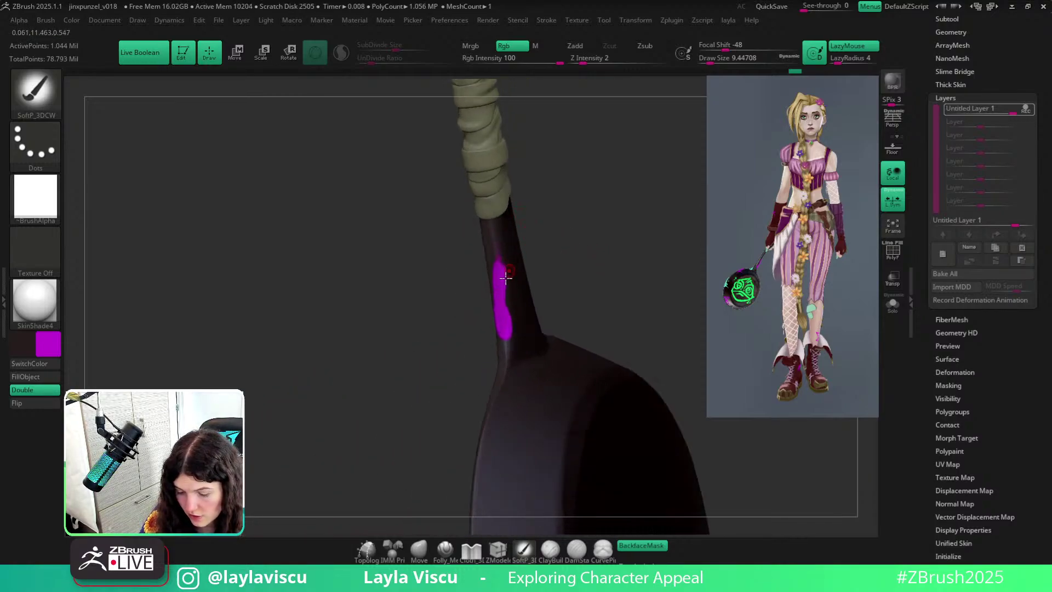
left_click_drag(582, 260, 597, 274)
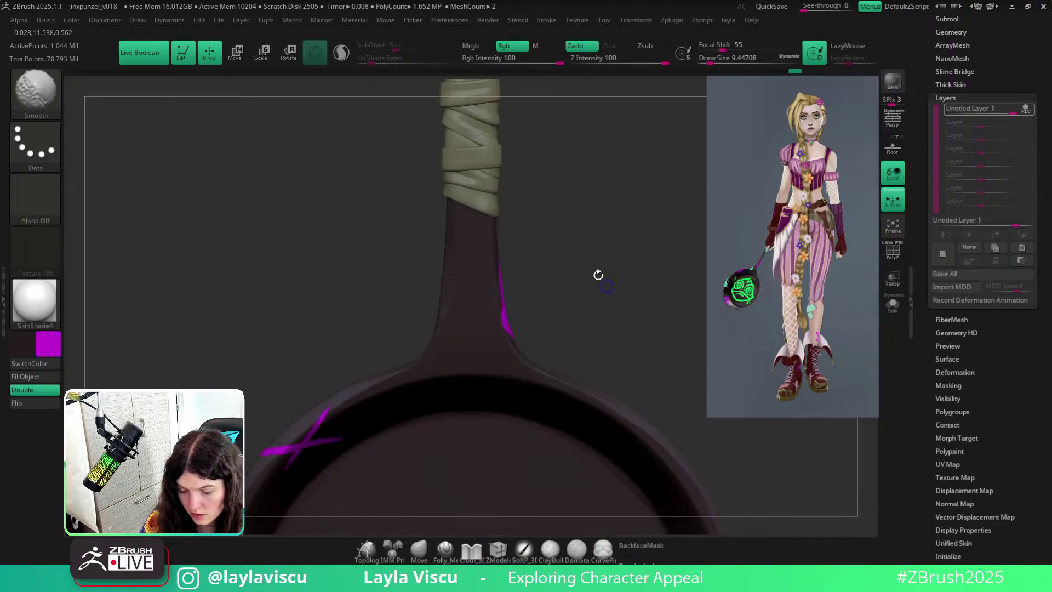
right_click_drag(597, 274, 526, 186, "ctrl")
Thicken and smooth the purple streak on the handle's neck, widening it towards the pan.
mouse_move(625, 311)
left_mouse_down("alt")
mouse_move(623, 258)
mouse_move(610, 291)
mouse_move(601, 287)
left_mouse_up("alt")
mouse_move(570, 264)
right_mouse_down("ctrl")
mouse_move(541, 305)
mouse_move(543, 335)
right_mouse_up("ctrl")
mouse_move(535, 258)
left_mouse_down()
mouse_move(521, 316)
mouse_move(530, 327)
mouse_move(541, 315)
mouse_move(531, 313)
mouse_move(530, 331)
left_mouse_up()
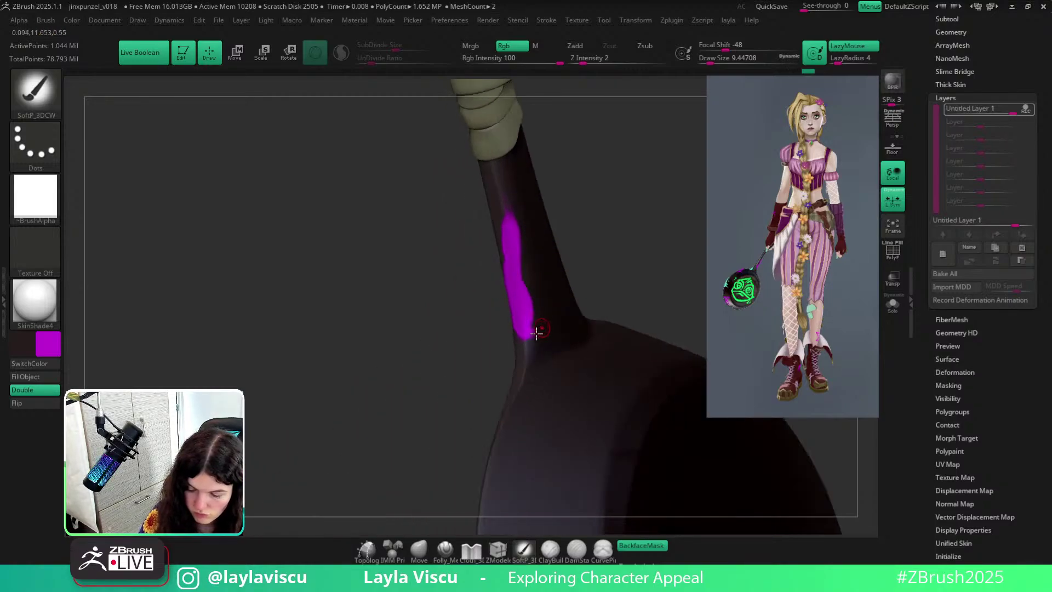
left_click_drag(581, 216, 564, 242)
key("f")
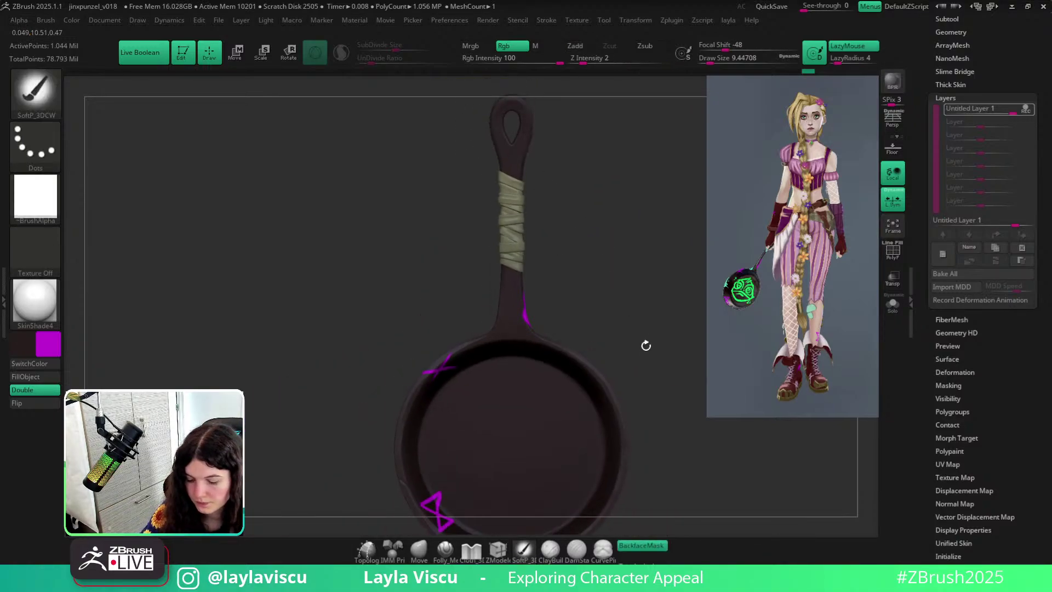
left_click_drag(646, 345, 648, 315)
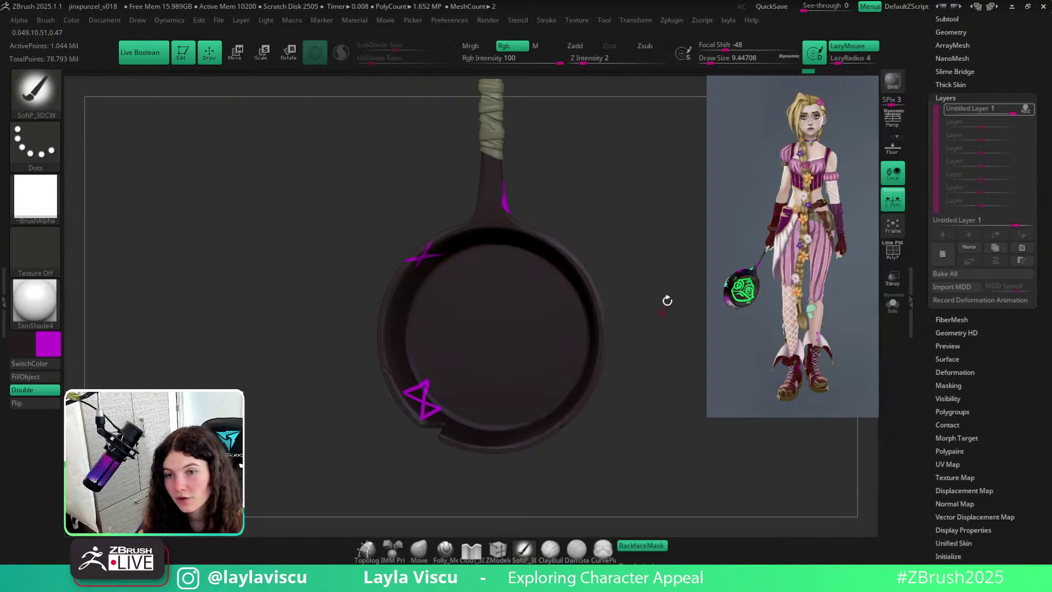
Sample a mint green from the character reference image as the active paint colour.
left_click_drag(665, 281, 656, 321)
key("shift+z")
key("shift+z")
key("z")
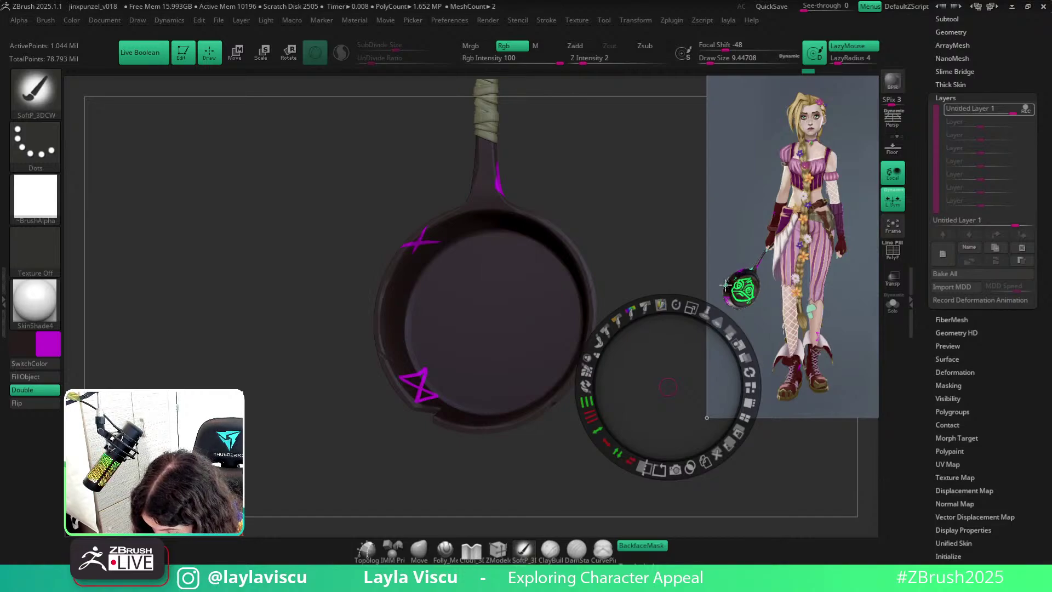
key("c")
key("z")
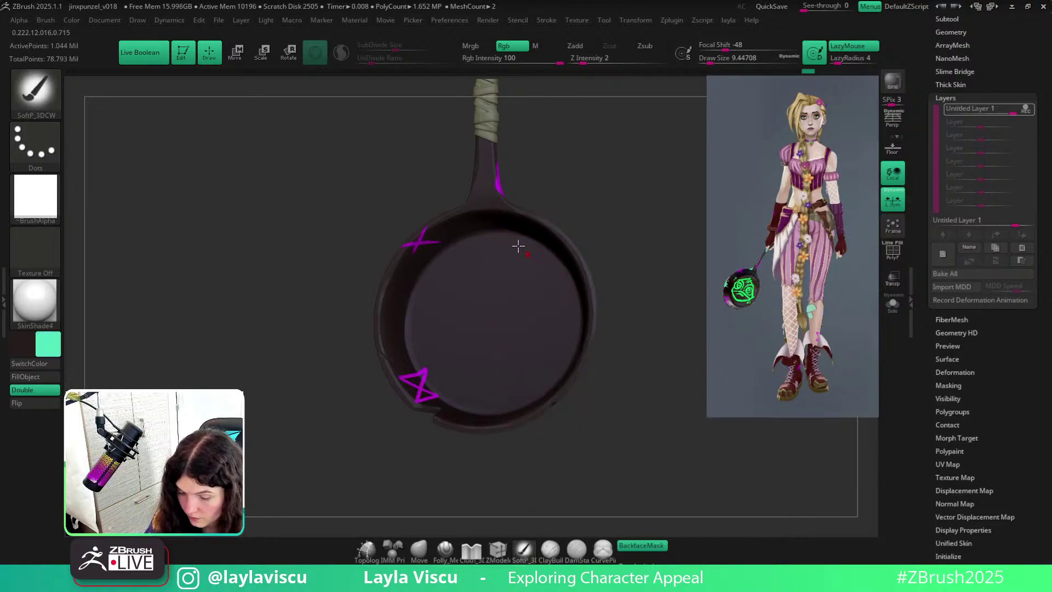
Paint a mint green blob on the pan's inner rim, on the side opposite the purple marks.
right_click_drag(611, 291, 599, 357)
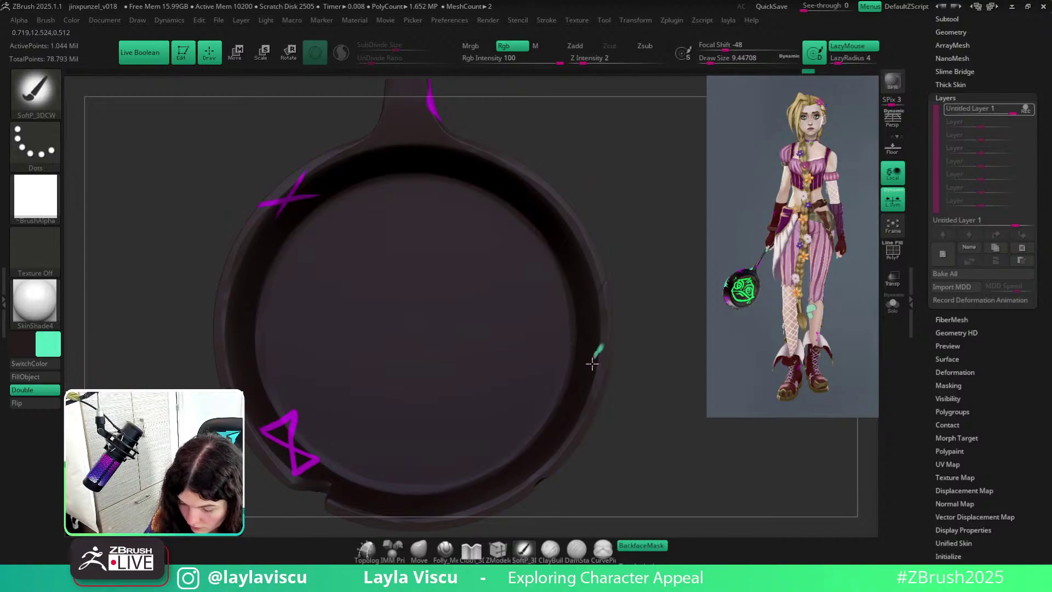
left_click_drag(600, 351, 597, 362)
mouse_move(646, 307)
right_mouse_down("ctrl")
mouse_move(653, 338)
mouse_move(677, 335)
right_mouse_up("ctrl")
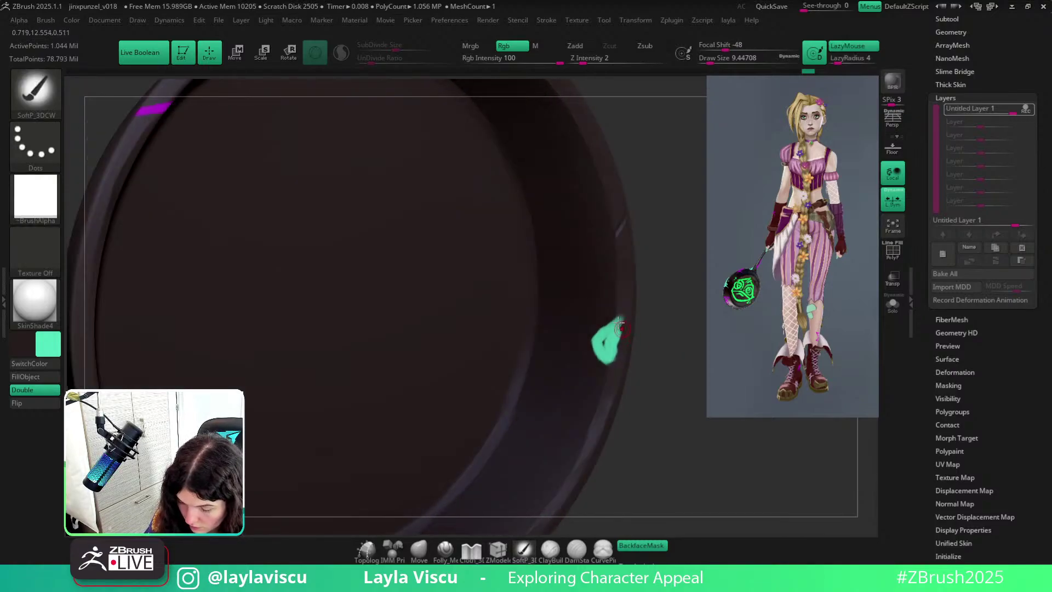
key("ctrl+z")
mouse_move(622, 312)
left_mouse_down()
mouse_move(602, 355)
mouse_move(614, 329)
left_mouse_up()
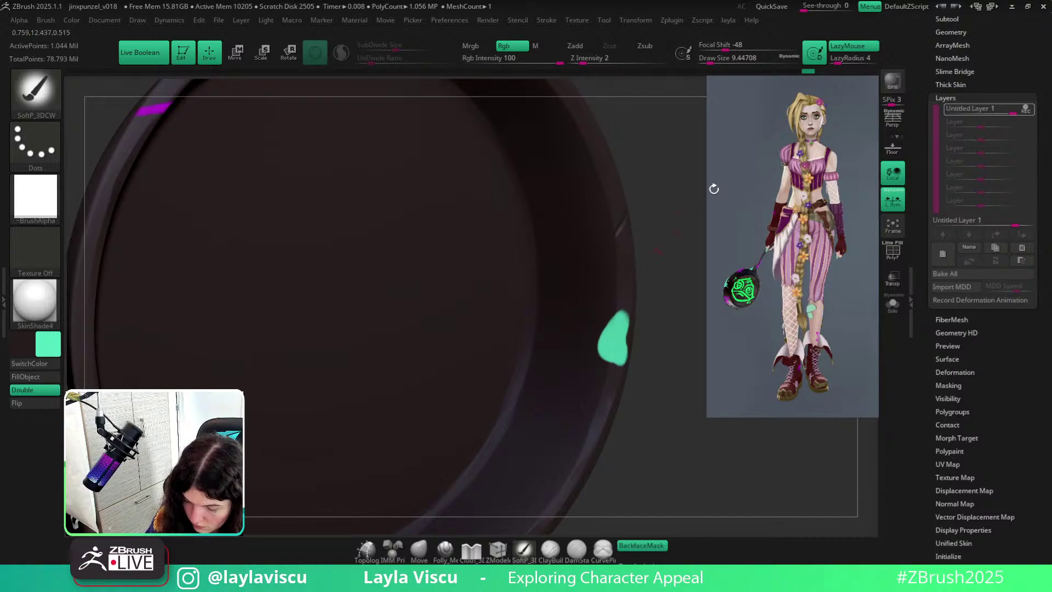
Turn off LazyMouse and dab two small mint droplets beside the blob, reducing the draw size to about 5 for the smaller one.
left_click(850, 47)
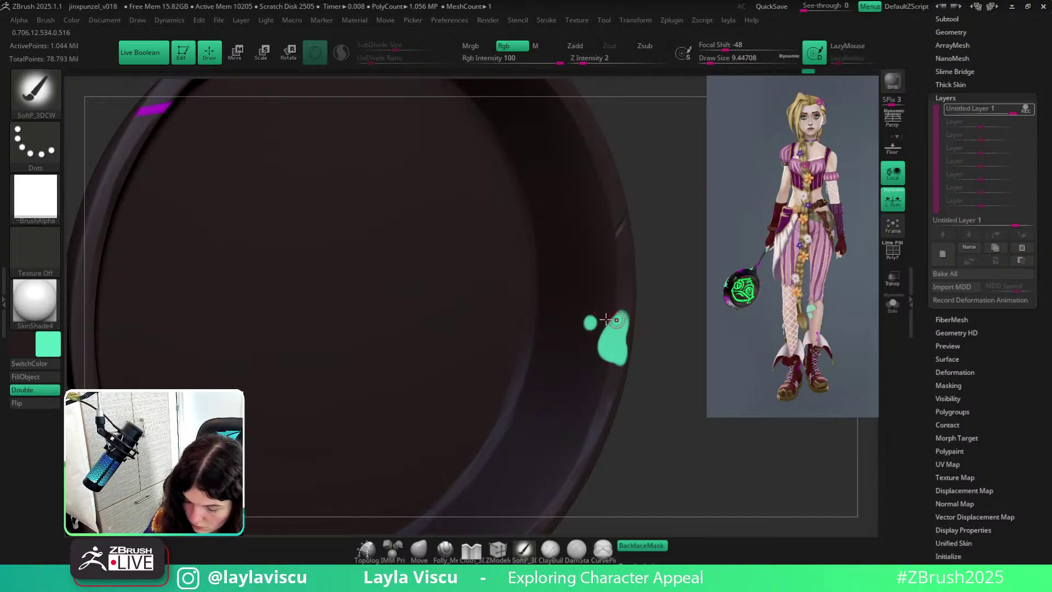
left_click(589, 324)
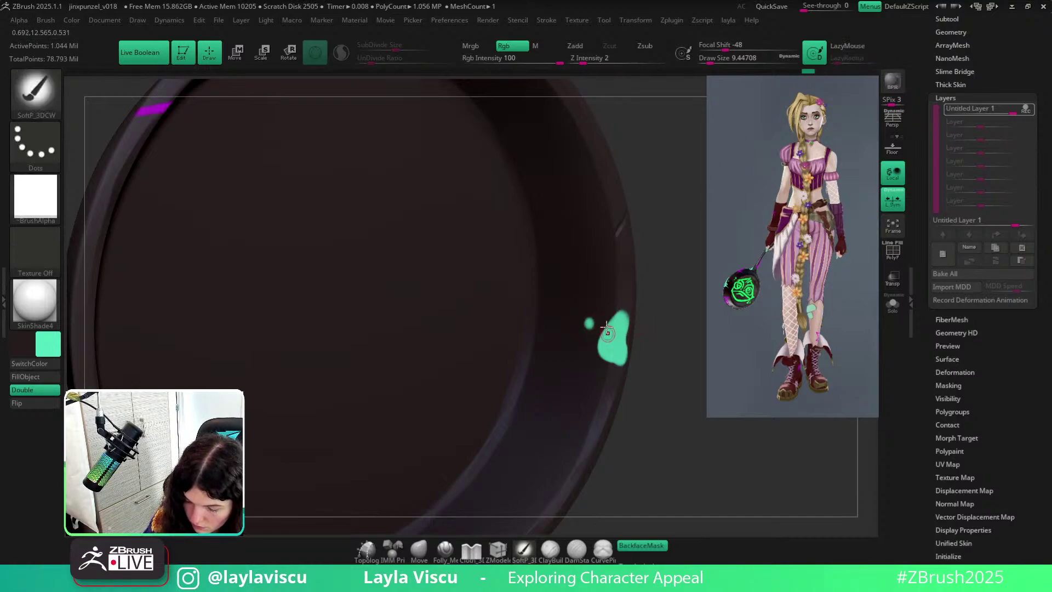
mouse_move(608, 322)
right_mouse_down("ctrl")
mouse_move(616, 296)
mouse_move(616, 324)
right_mouse_up("ctrl")
key("ctrl+z")
right_click_drag(646, 360, 604, 320, "ctrl")
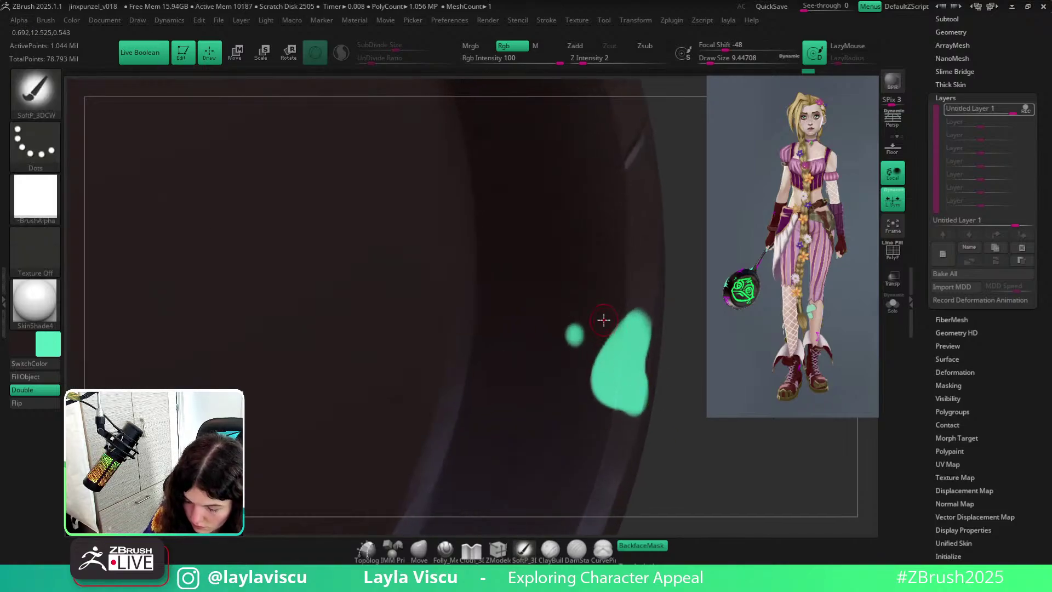
left_click_drag(580, 337, 573, 332)
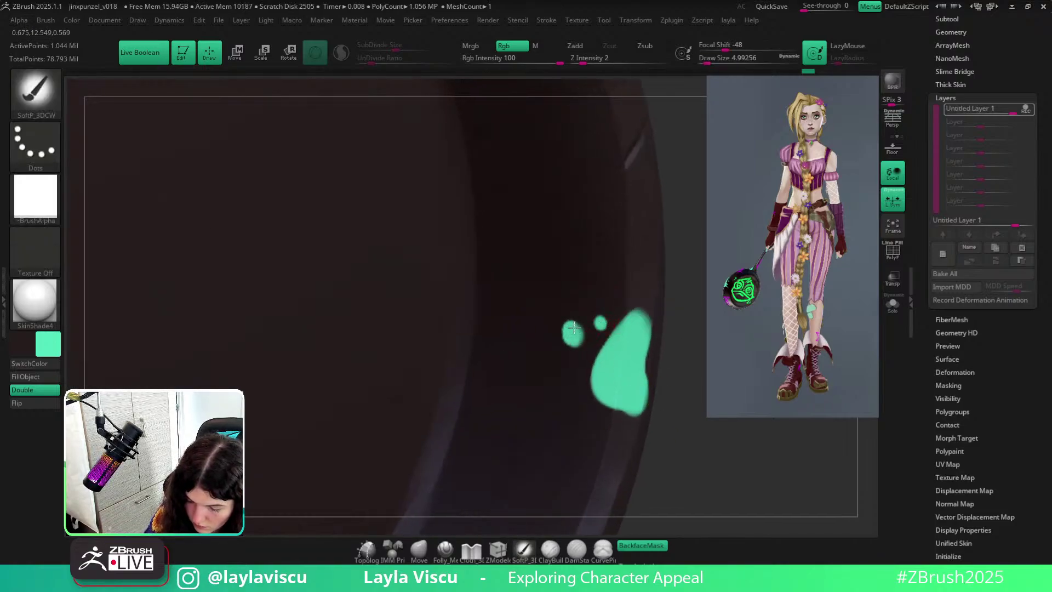
right_click_drag(550, 271, 545, 203, "ctrl")
right_click_drag(658, 401, 652, 359, "ctrl")
left_click_drag(652, 358, 667, 418)
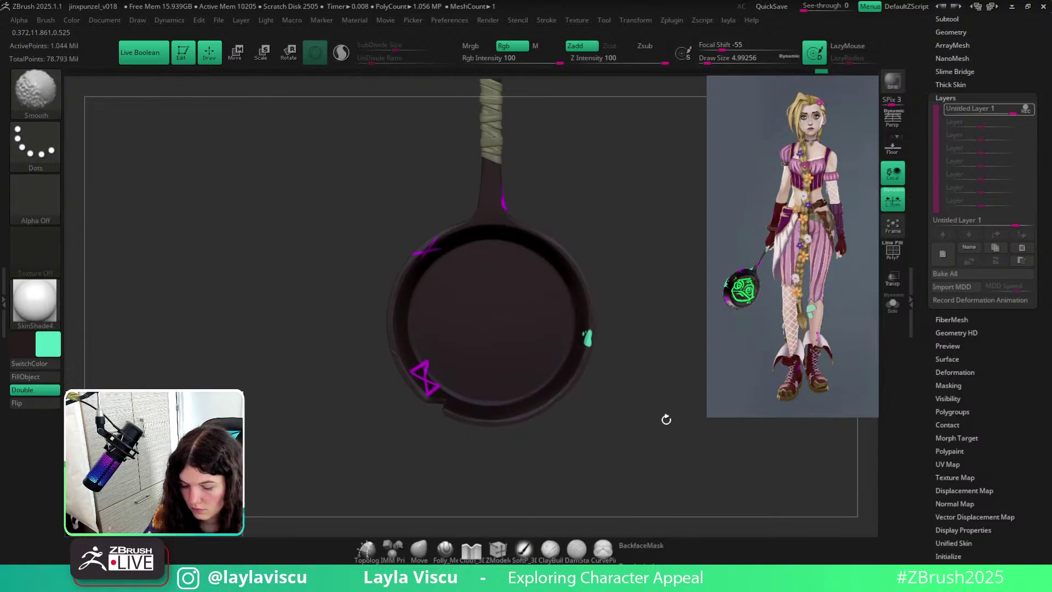
Paint a mint streak along the rim between the purple X and the zigzag, using a draw size of about 7.5.
left_click_drag(634, 376, 544, 495)
right_click_drag(459, 311, 485, 382, "ctrl")
mouse_move(437, 263)
left_mouse_down()
mouse_move(425, 330)
mouse_move(433, 309)
mouse_move(431, 324)
left_mouse_up()
key("s")
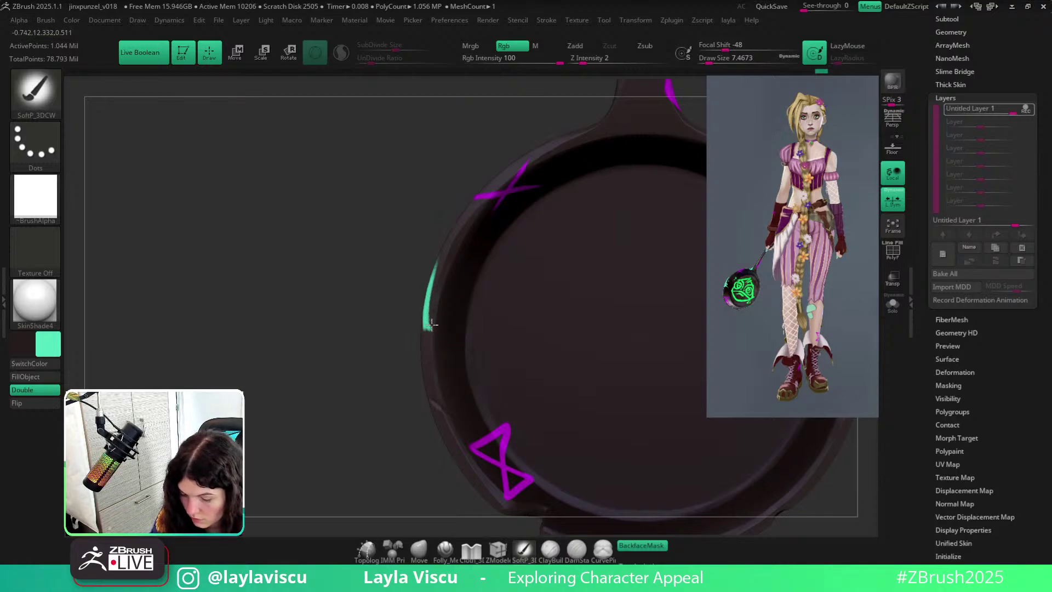
mouse_move(429, 317)
right_mouse_down()
mouse_move(430, 204)
mouse_move(438, 324)
right_mouse_up()
left_click_drag(431, 308, 432, 322)
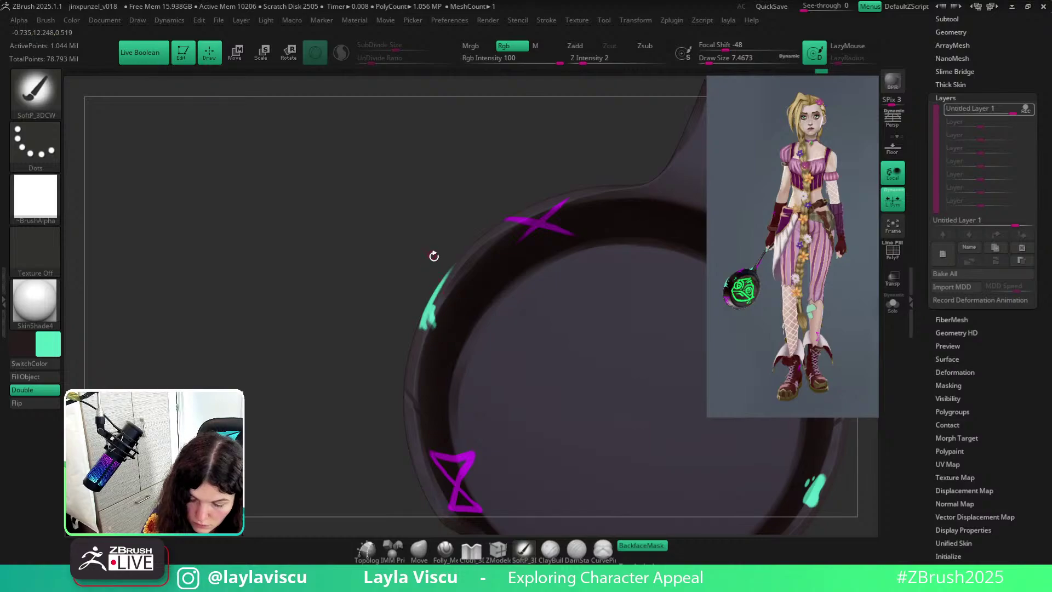
Extend the mint streak along the rim and add pointed drips and a small droplet running down the inner wall.
right_click_drag(434, 256, 433, 297)
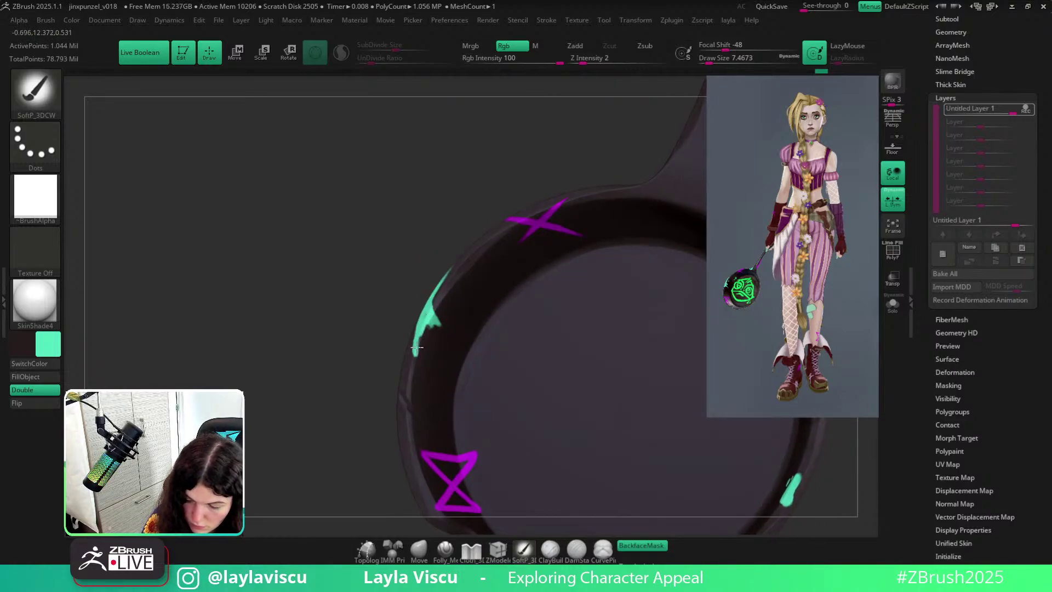
left_click_drag(415, 350, 448, 359)
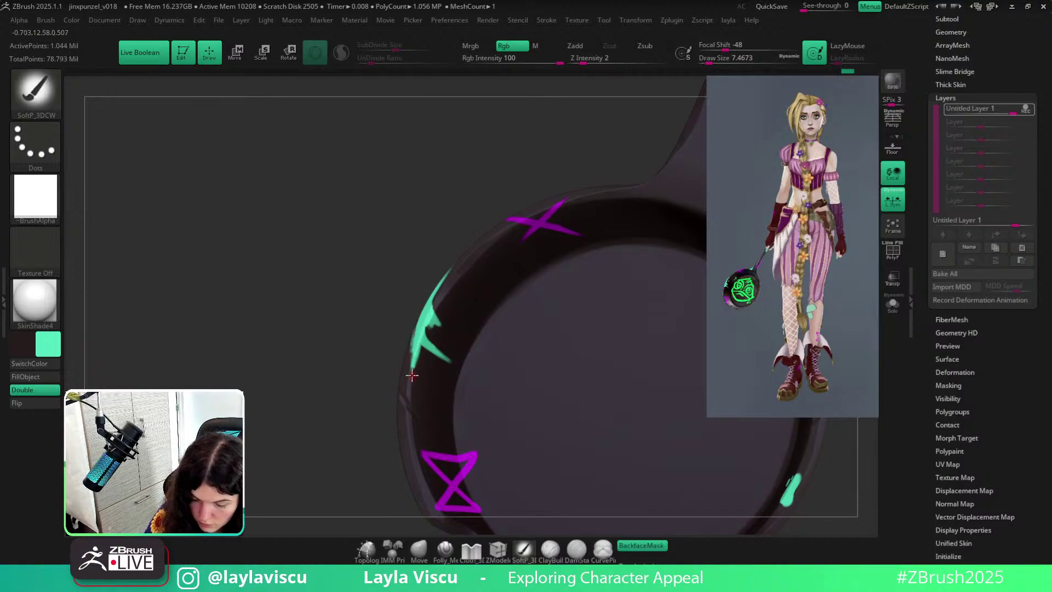
left_click_drag(426, 289, 409, 369)
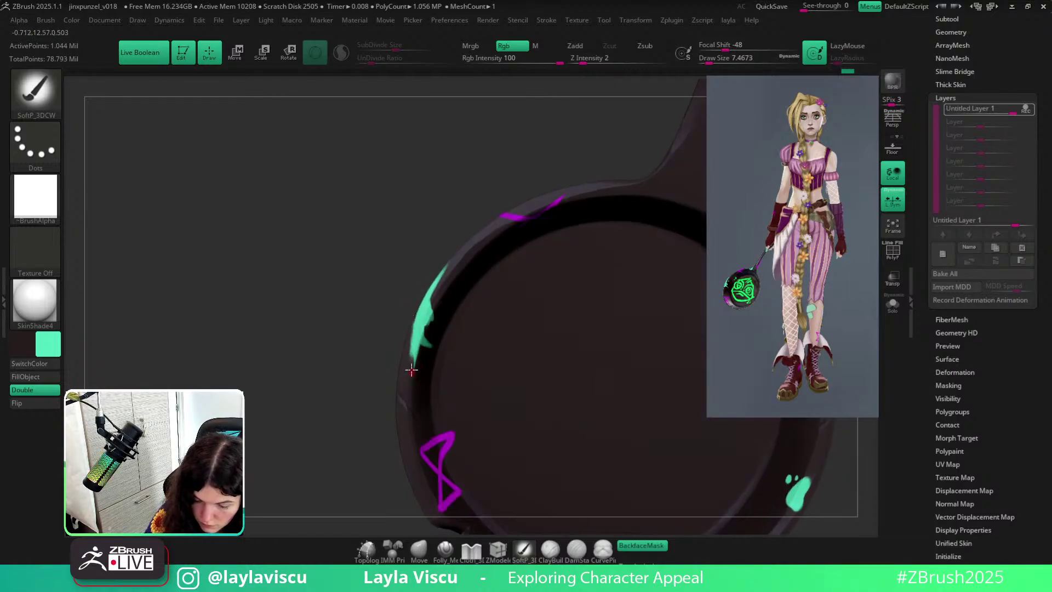
right_click_drag(449, 255, 426, 228)
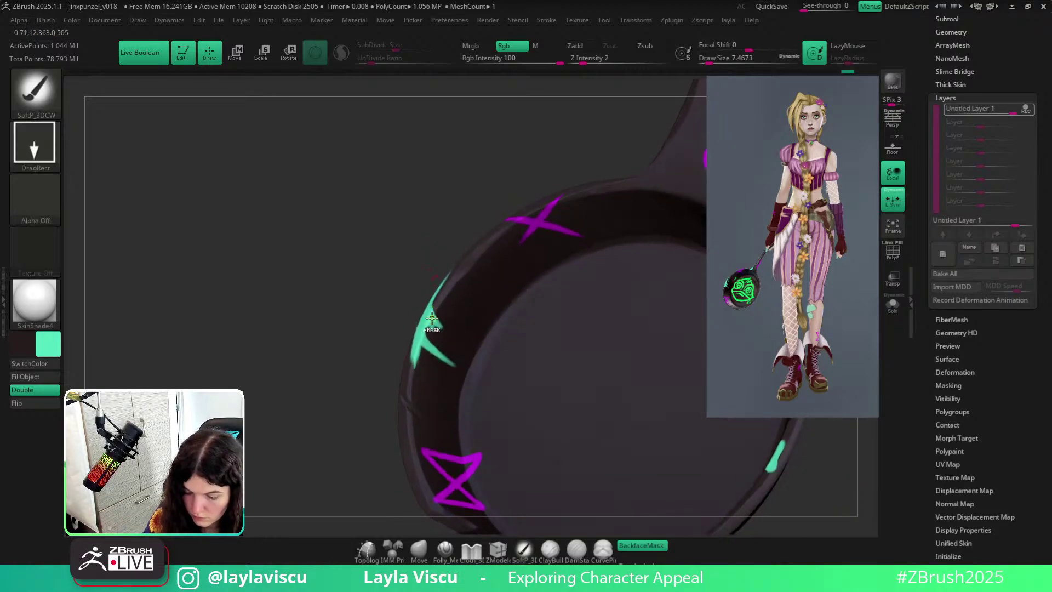
mouse_move(431, 308)
right_mouse_down("ctrl")
mouse_move(439, 343)
mouse_move(434, 244)
right_mouse_up("ctrl")
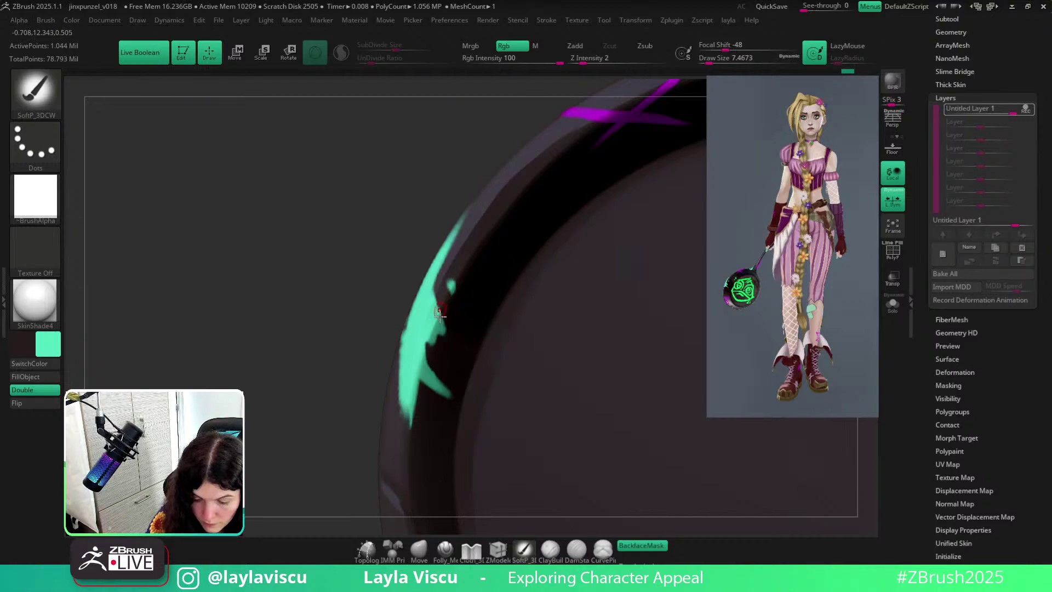
mouse_move(453, 290)
right_mouse_down("ctrl")
mouse_move(482, 271)
mouse_move(451, 202)
mouse_move(416, 340)
mouse_move(432, 238)
mouse_move(484, 163)
mouse_move(590, 249)
mouse_move(527, 218)
mouse_move(643, 274)
mouse_move(630, 291)
mouse_move(627, 336)
mouse_move(619, 325)
mouse_move(636, 313)
mouse_move(622, 343)
right_mouse_up("ctrl")
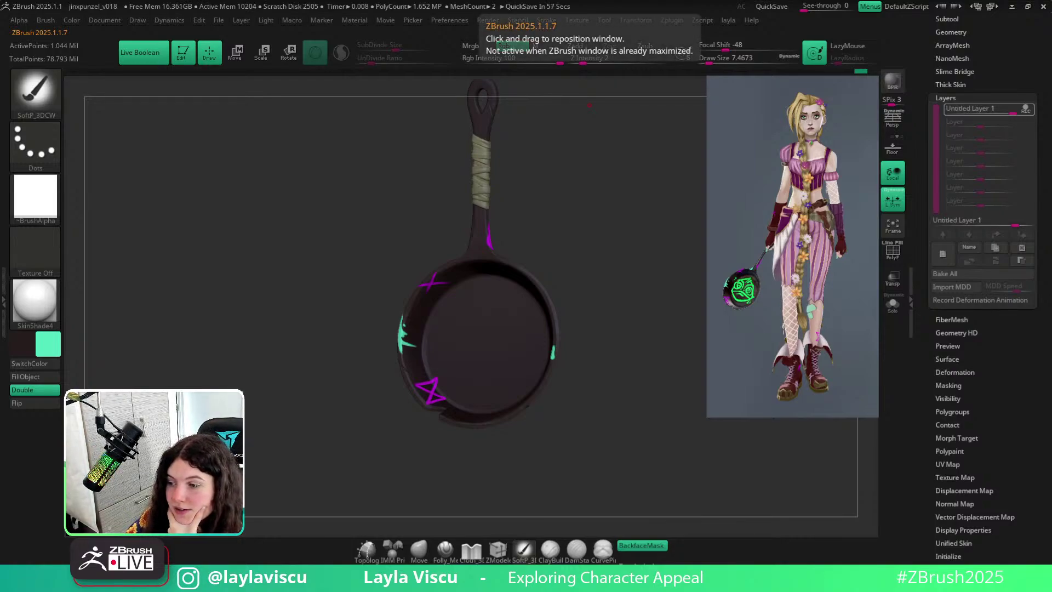
key("alt+Tab")
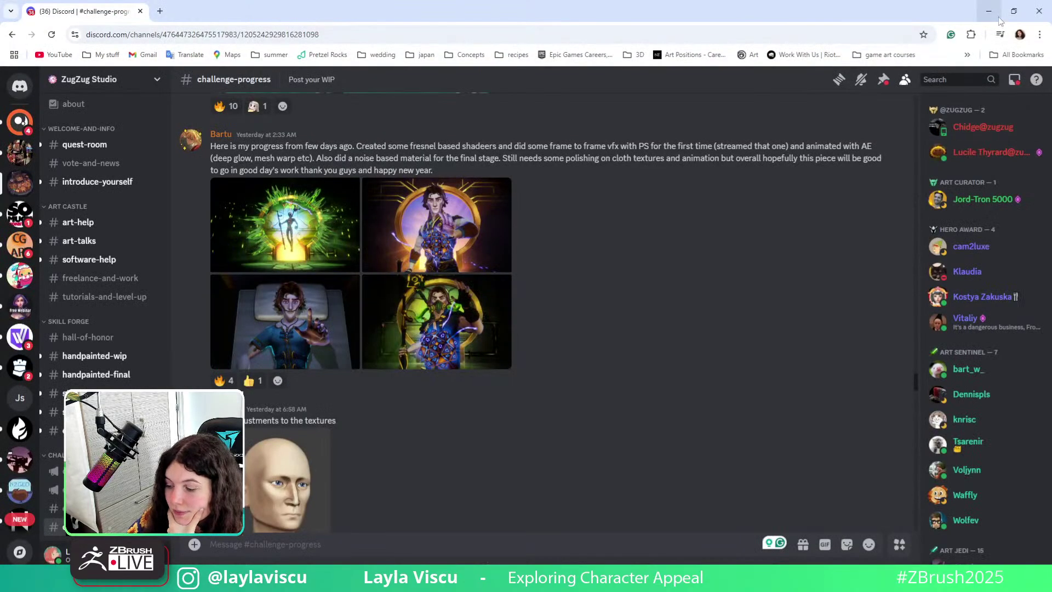
left_click(989, 9)
Refine the long mint drip on the inner wall and extend the streak thinly along the rim towards the purple X.
left_click_drag(643, 294, 502, 410)
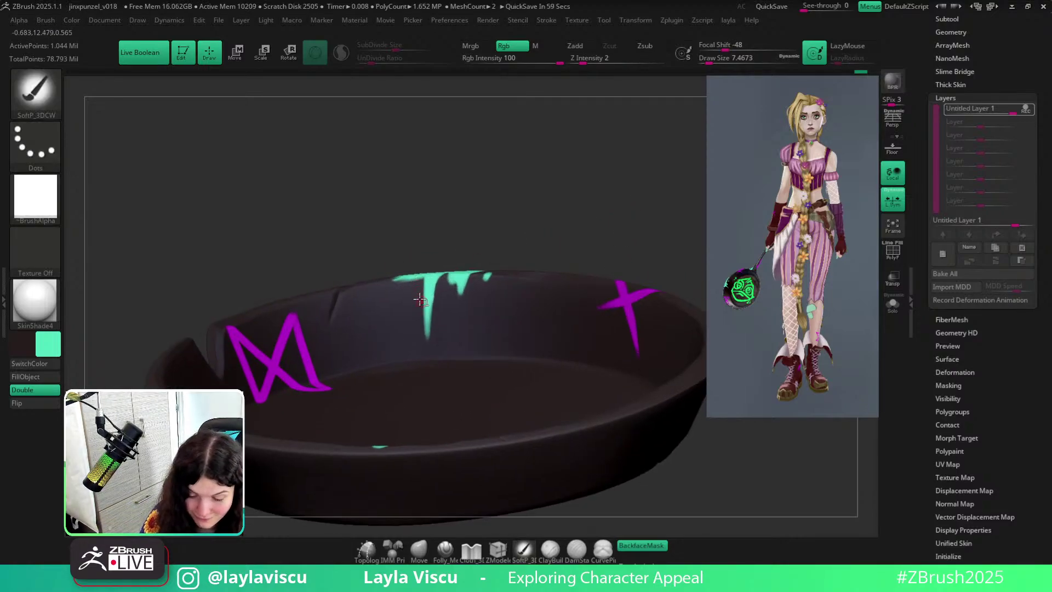
left_click_drag(423, 283, 426, 361, "alt")
left_click_drag(422, 282, 430, 364, "alt")
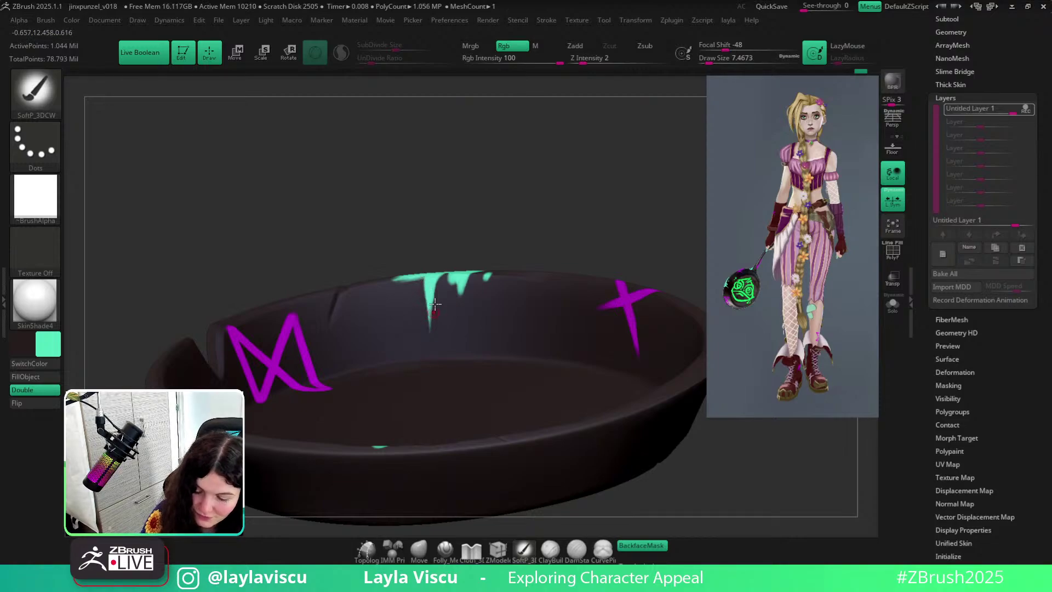
key("ctrl+z")
key("ctrl+z")
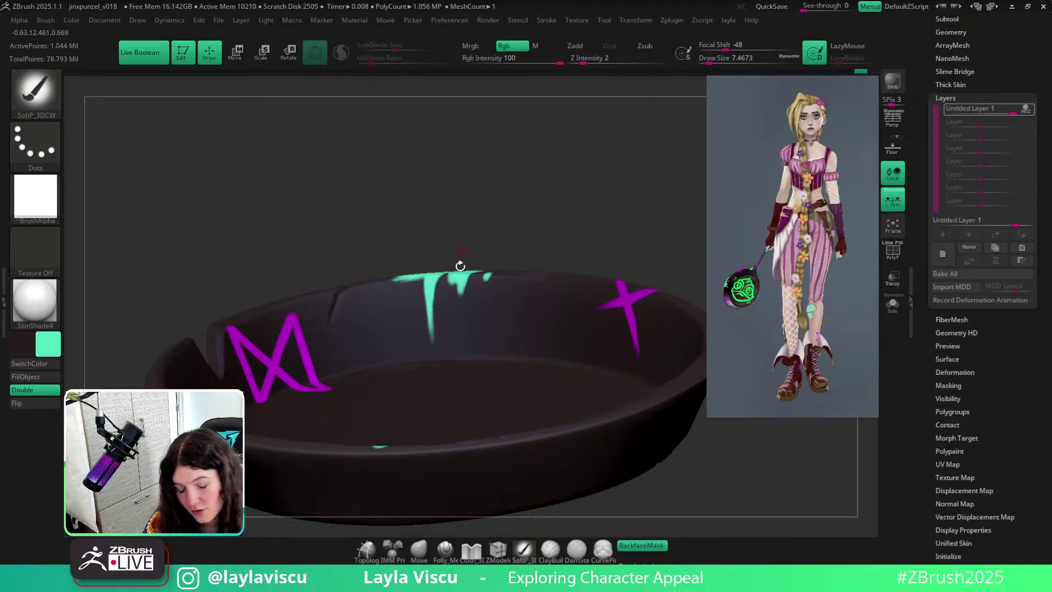
mouse_move(477, 246)
left_mouse_down()
mouse_move(445, 306)
mouse_move(438, 349)
left_mouse_up()
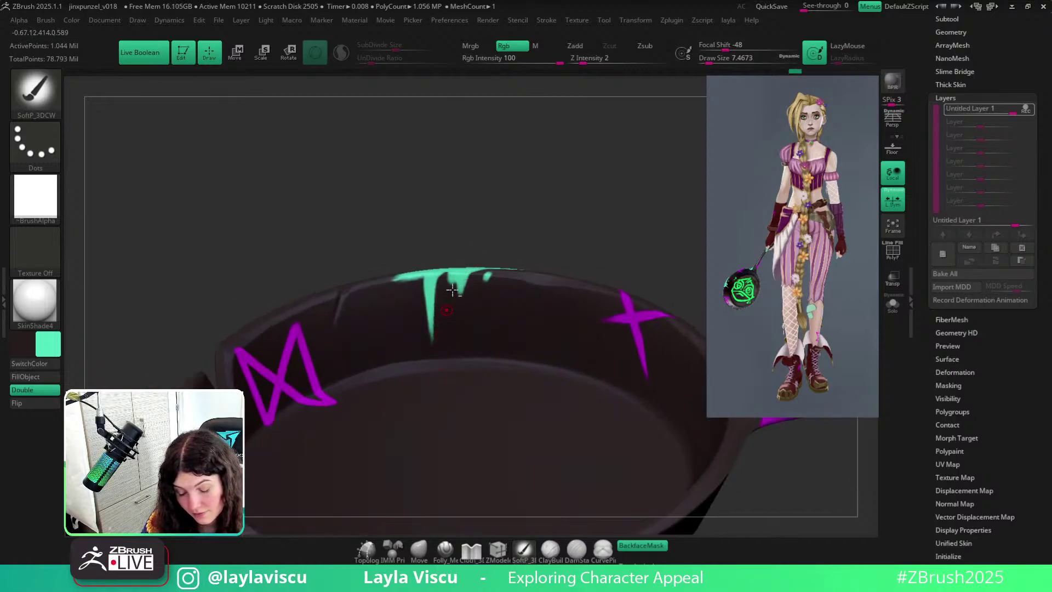
right_click_drag(514, 262, 542, 281, "ctrl")
Examine the mint and purple marks on the whole pan and compare them with the character reference.
right_click_drag(652, 271, 623, 308, "alt")
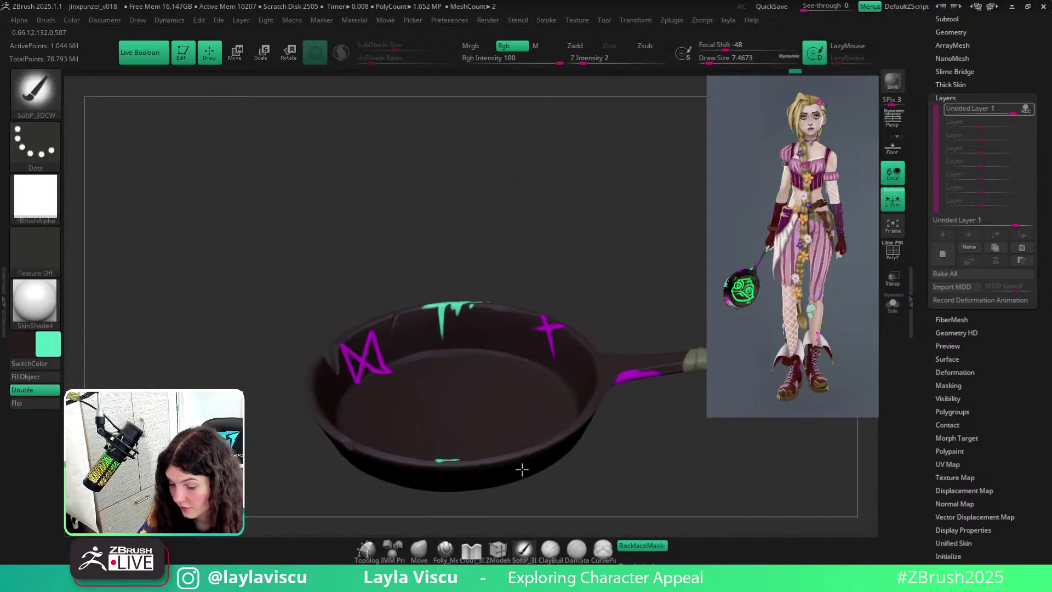
mouse_move(665, 437)
right_mouse_down()
mouse_move(634, 310)
mouse_move(655, 376)
mouse_move(613, 424)
mouse_move(584, 418)
mouse_move(627, 374)
mouse_move(608, 423)
mouse_move(615, 386)
mouse_move(587, 376)
mouse_move(648, 371)
mouse_move(590, 378)
mouse_move(609, 386)
mouse_move(606, 353)
mouse_move(607, 376)
right_mouse_up()
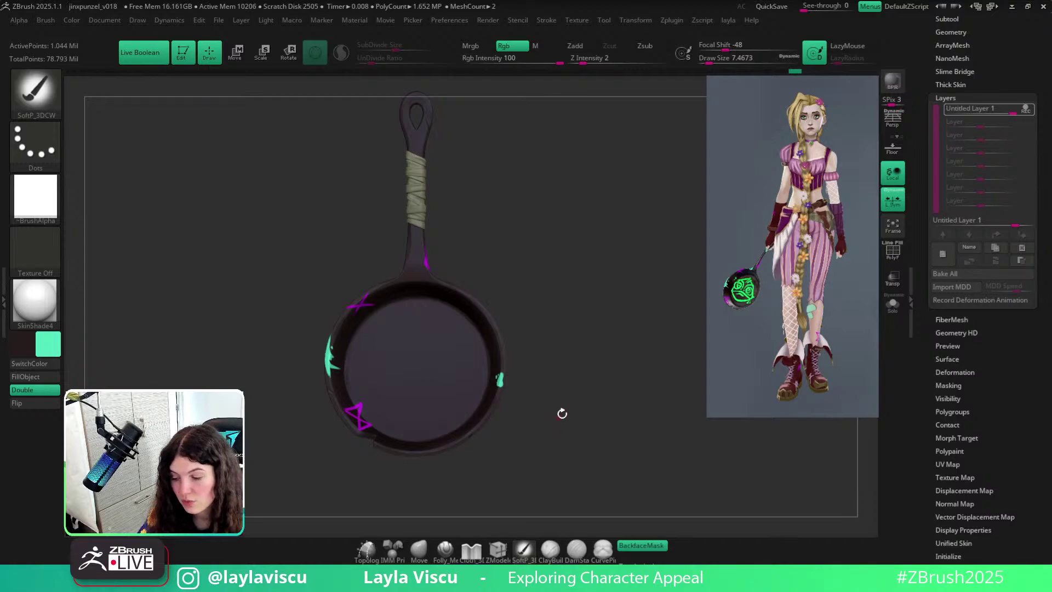
right_click_drag(575, 414, 639, 411, "alt")
right_click_drag(549, 421, 551, 460, "ctrl")
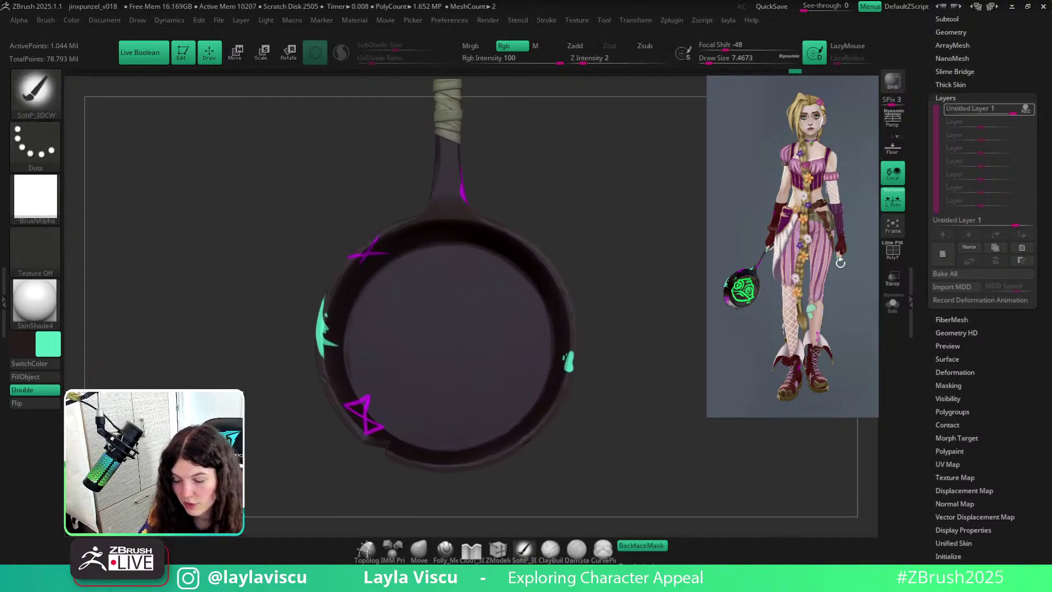
right_click_drag(647, 357, 764, 291, "alt")
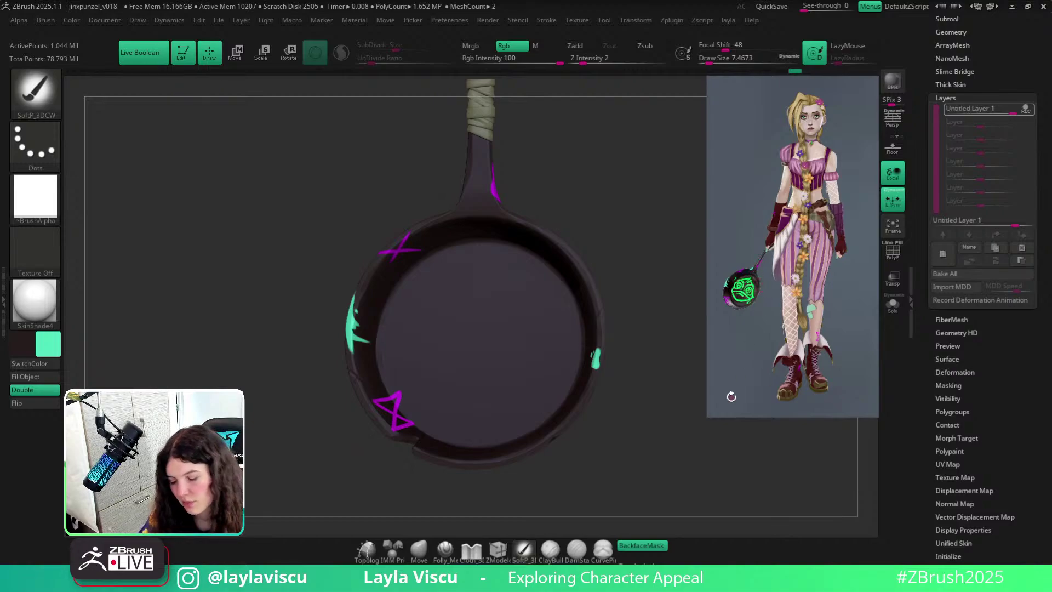
right_click_drag(577, 434, 722, 399, "alt")
Sample the purple of the rim's zigzag mark as the active paint colour.
mouse_move(594, 378)
right_mouse_down("ctrl")
mouse_move(495, 430)
mouse_move(526, 412)
mouse_move(454, 498)
mouse_move(475, 415)
right_mouse_up("ctrl")
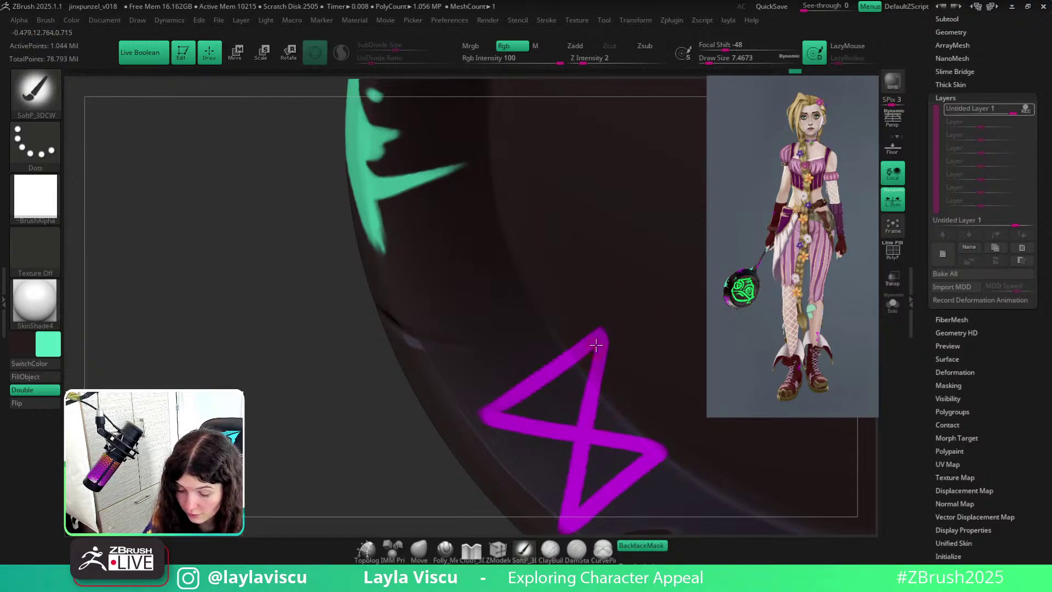
key("c")
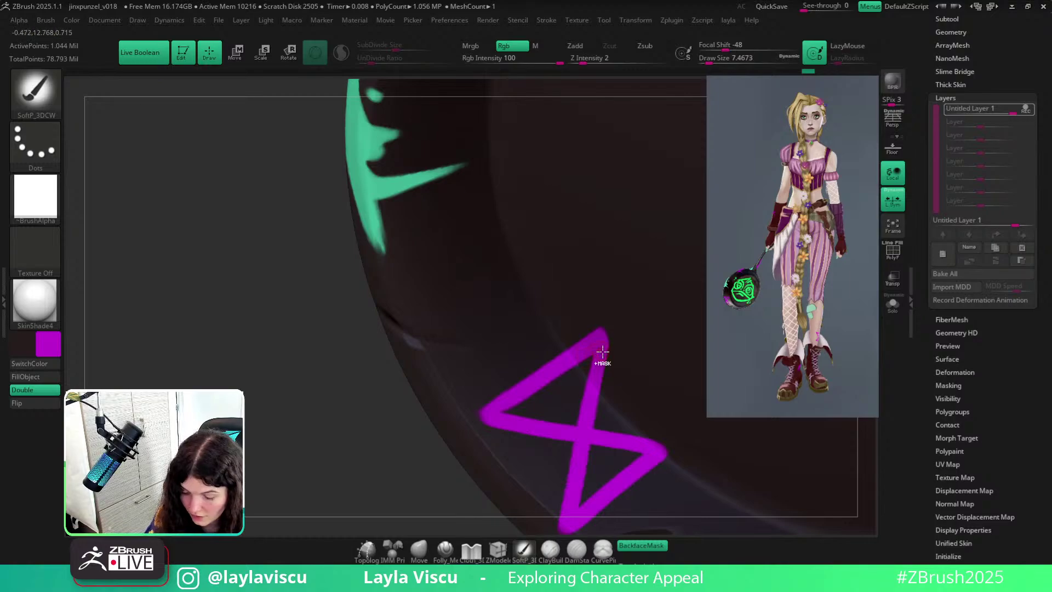
right_click_drag(603, 353, 561, 245, "ctrl")
mouse_move(675, 493)
right_mouse_down("alt")
mouse_move(565, 474)
mouse_move(648, 489)
mouse_move(640, 442)
mouse_move(686, 429)
mouse_move(674, 442)
mouse_move(635, 338)
mouse_move(644, 357)
mouse_move(592, 352)
right_mouse_up("alt")
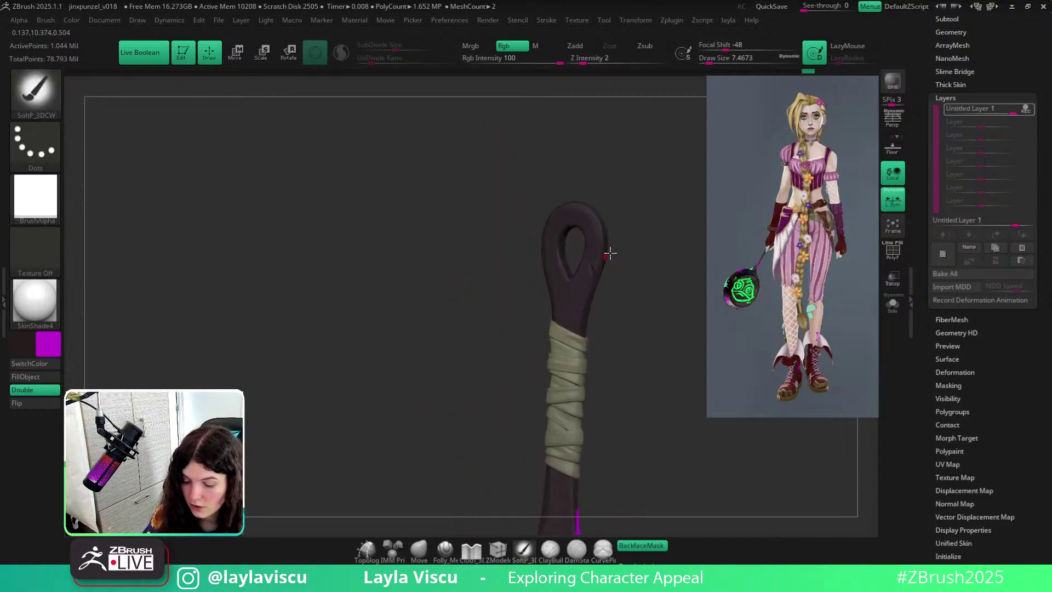
right_click_drag(641, 274, 622, 352, "ctrl")
Set the active colour to mint green and paint a small mark on the edge of the handle's hanging loop.
key("c")
mouse_move(532, 290)
right_mouse_down("ctrl")
mouse_move(583, 307)
mouse_move(566, 336)
right_mouse_up("ctrl")
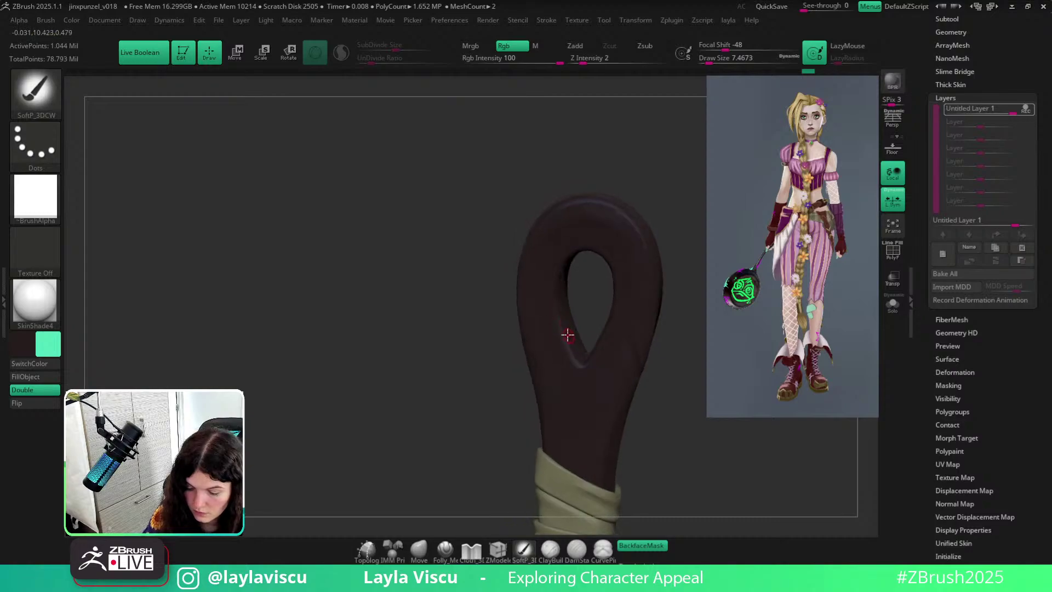
mouse_move(562, 329)
left_mouse_down()
mouse_move(550, 296)
mouse_move(580, 348)
left_mouse_up()
right_click_drag(609, 335, 562, 235, "ctrl")
Examine the whole pan from several angles and distances against the character reference.
right_click_drag(677, 392, 641, 369, "ctrl")
right_click_drag(671, 461, 635, 383, "alt")
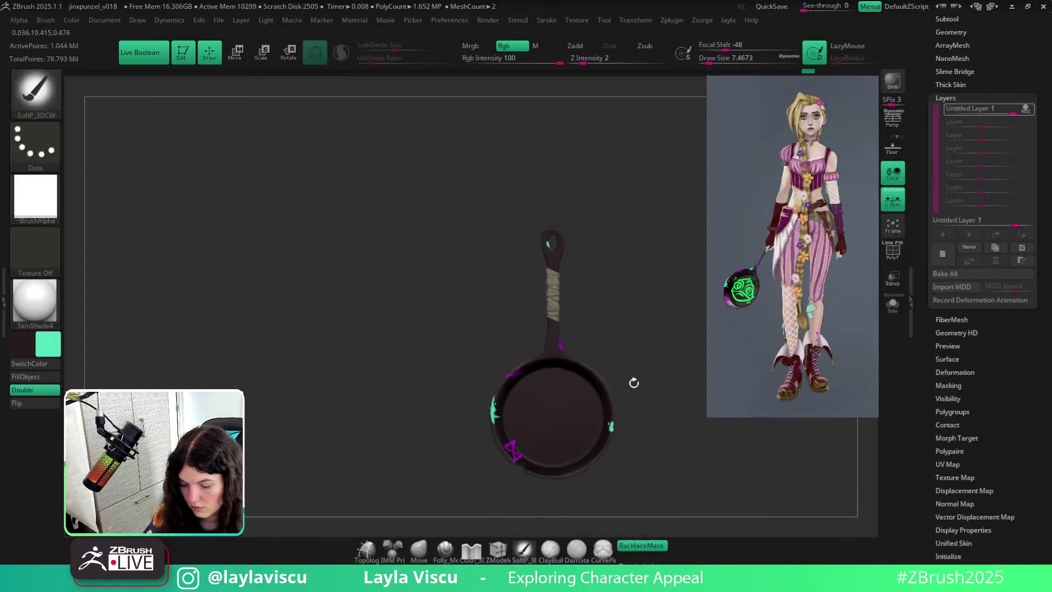
right_click_drag(651, 418, 629, 364, "ctrl")
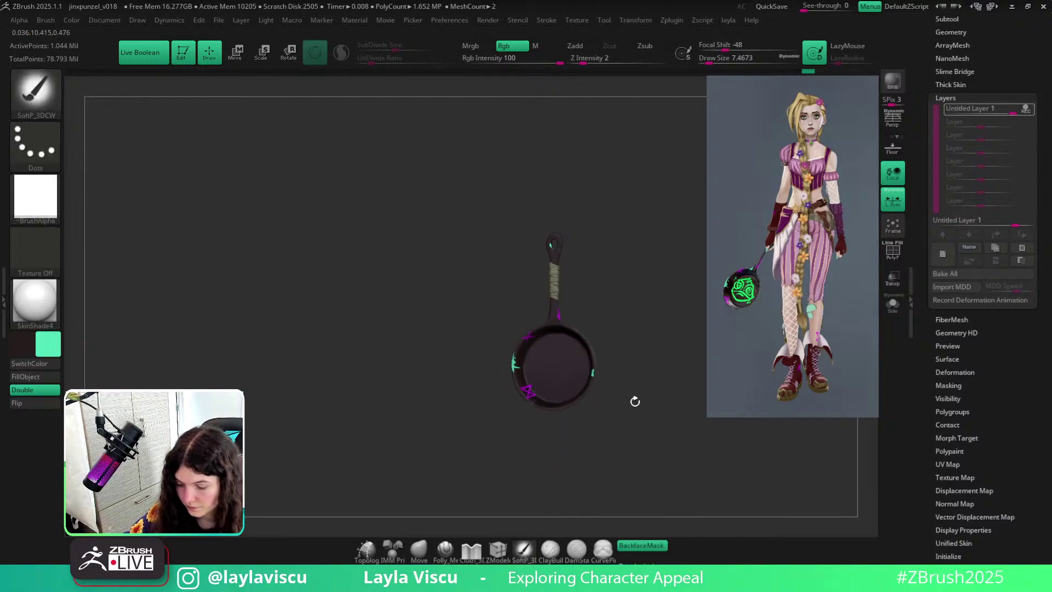
mouse_move(635, 402)
right_mouse_down()
mouse_move(599, 428)
mouse_move(683, 425)
mouse_move(620, 426)
right_mouse_up()
mouse_move(620, 427)
right_mouse_down("alt")
mouse_move(571, 428)
mouse_move(531, 410)
right_mouse_up("alt")
right_click_drag(531, 410, 580, 314, "ctrl")
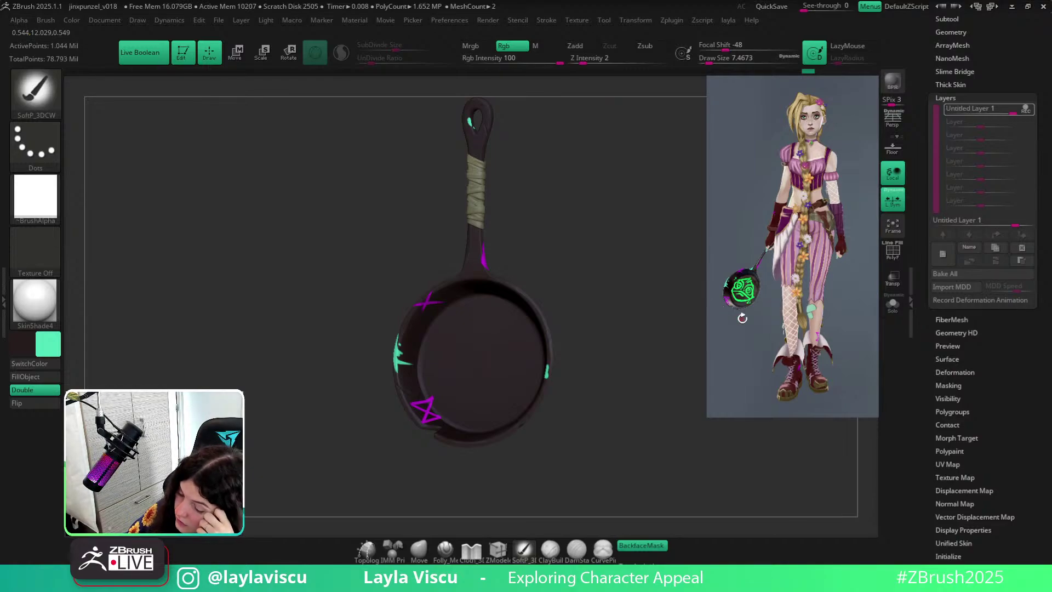
left_click_drag(580, 348, 667, 339)
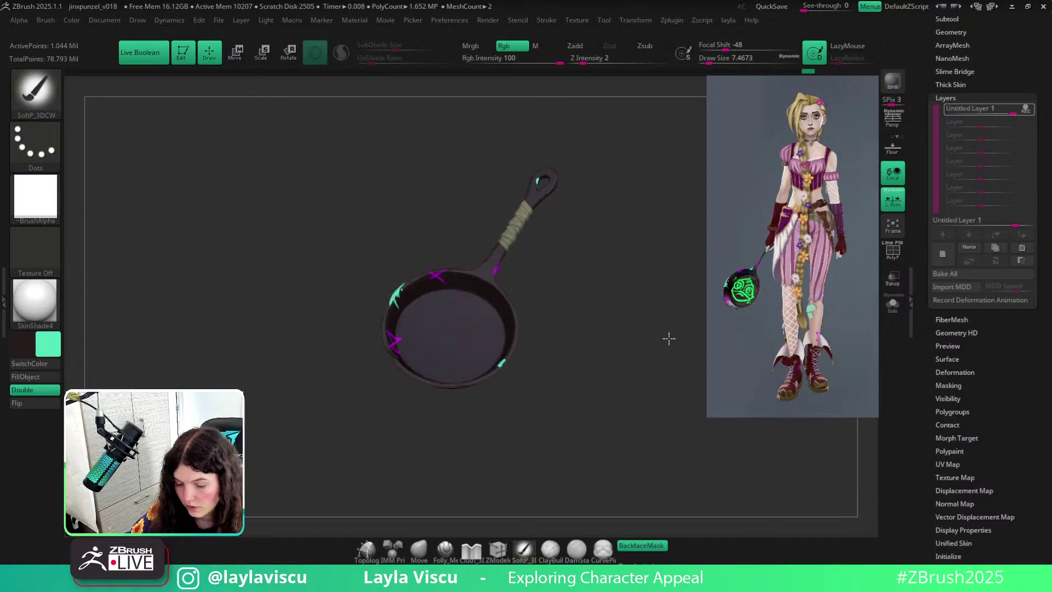
Turn off recording on Untitled Layer 1 and open the subtool list for the frying pan.
left_click(1027, 109)
left_click_drag(647, 274, 696, 237)
scroll(950, 151, "up", 3)
left_click(948, 135)
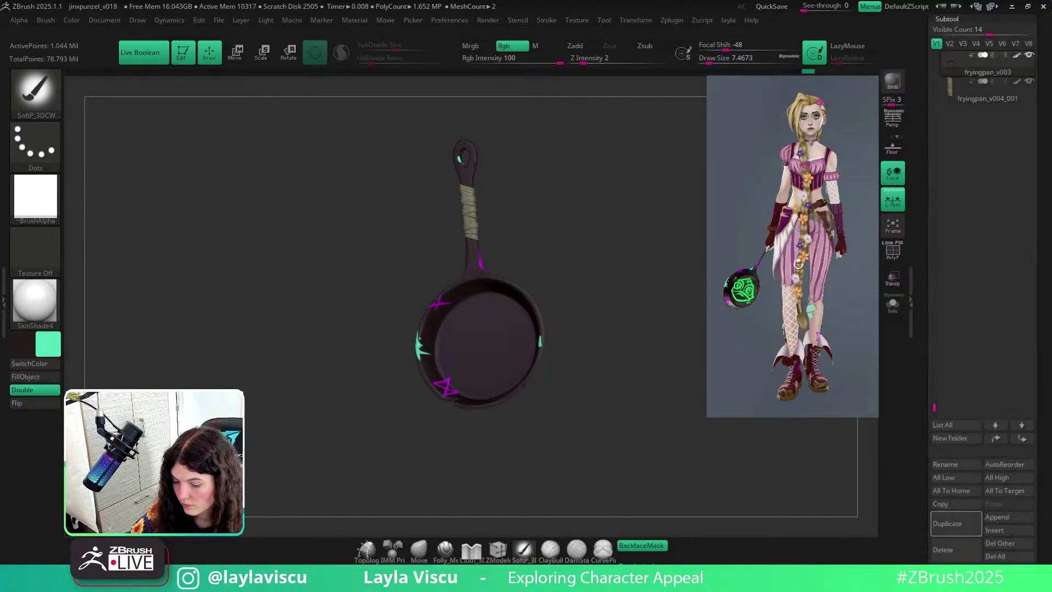
left_click_drag(622, 276, 346, 242, "alt")
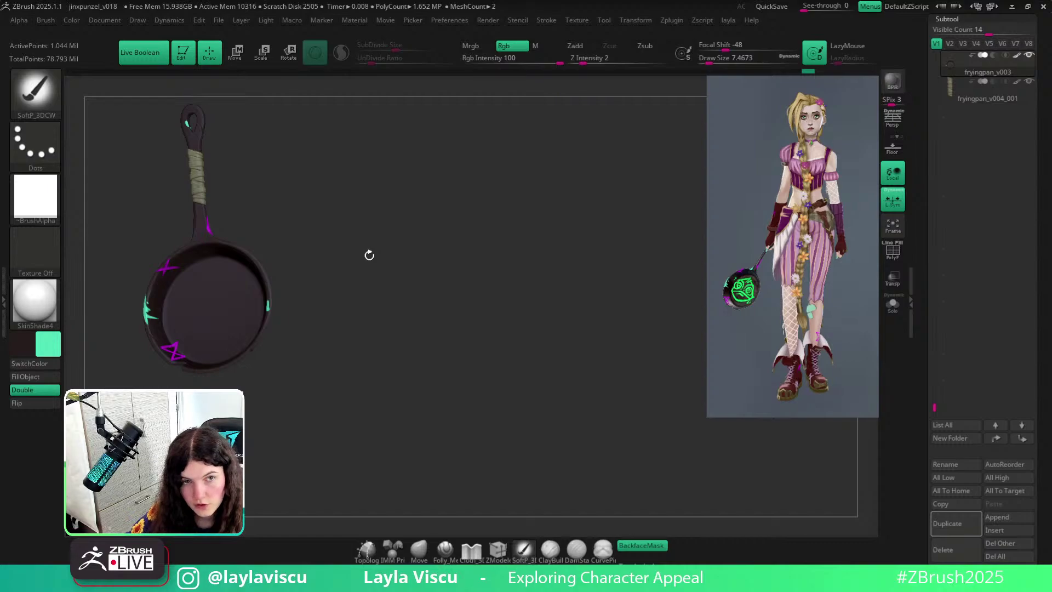
Make the character's hidden subtools visible again and select the bootsoles subtool.
right_click_drag(379, 261, 362, 253, "ctrl")
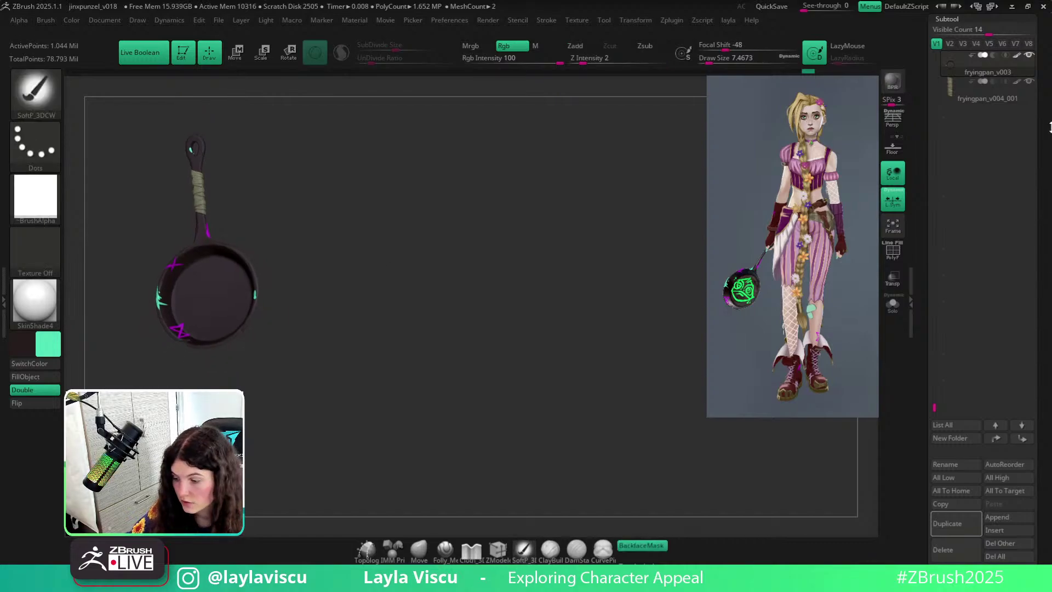
scroll(933, 433, "up", 2)
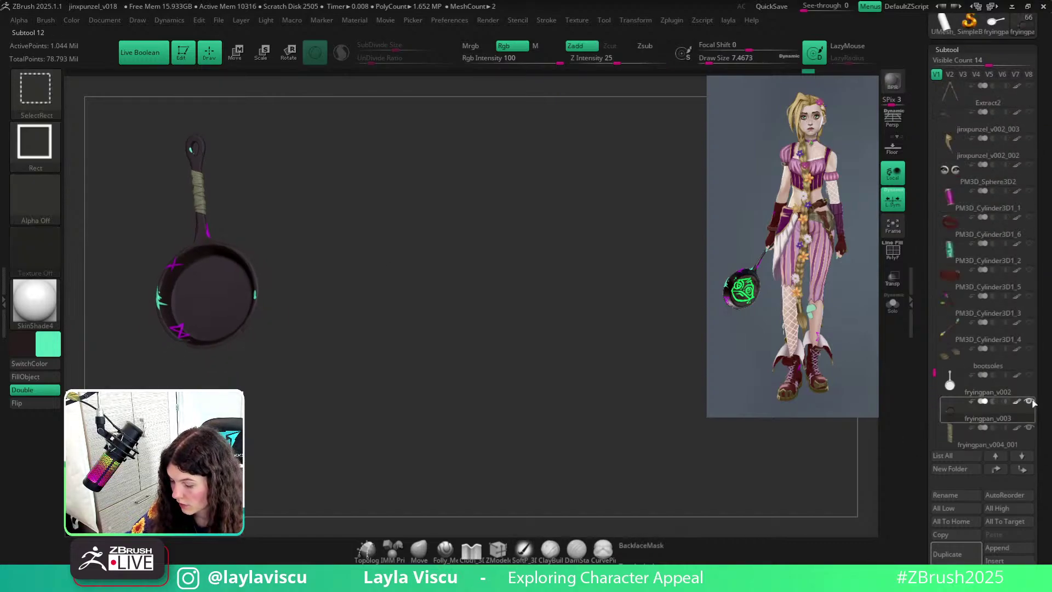
left_click(1030, 402)
left_click(1030, 402, "shift")
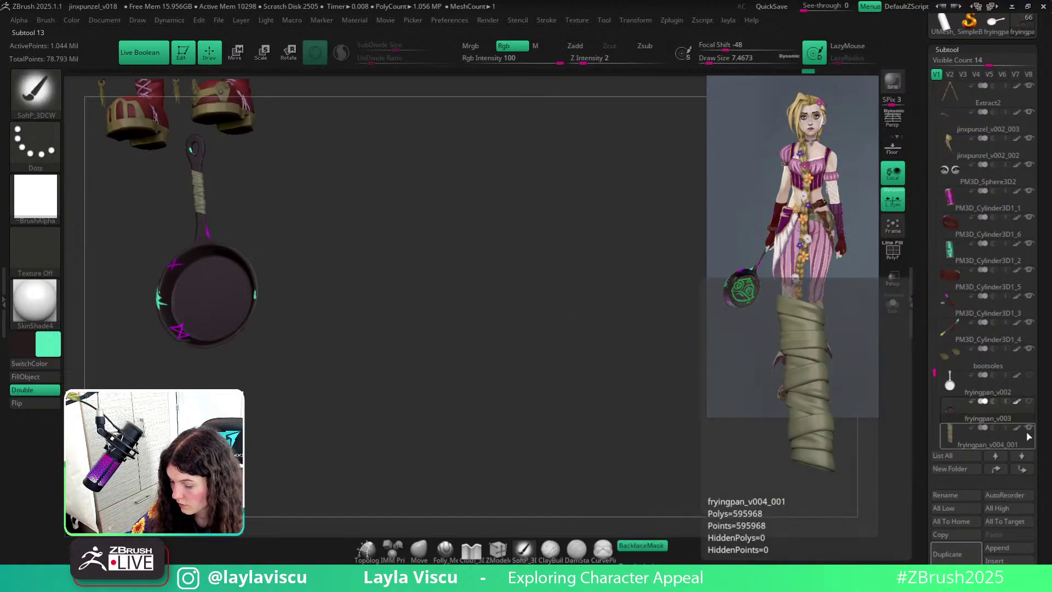
left_click(1013, 368)
left_click(1012, 368)
Select the fishnet stocking subtool jinxpunzel_v019 and isolate it with Solo.
left_click_drag(935, 373, 935, 88)
mouse_move(981, 134)
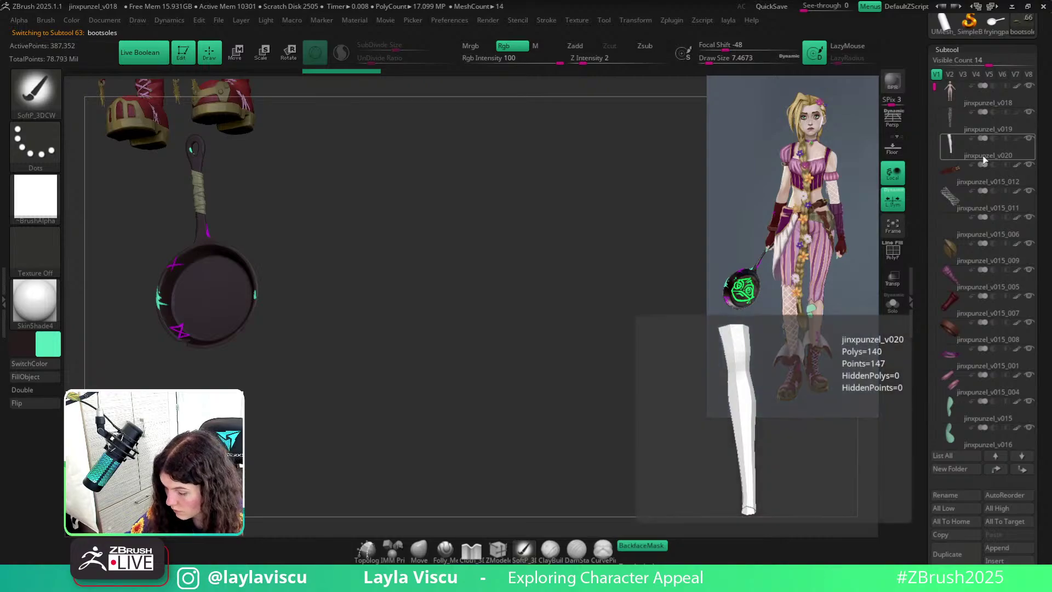
left_click(982, 134)
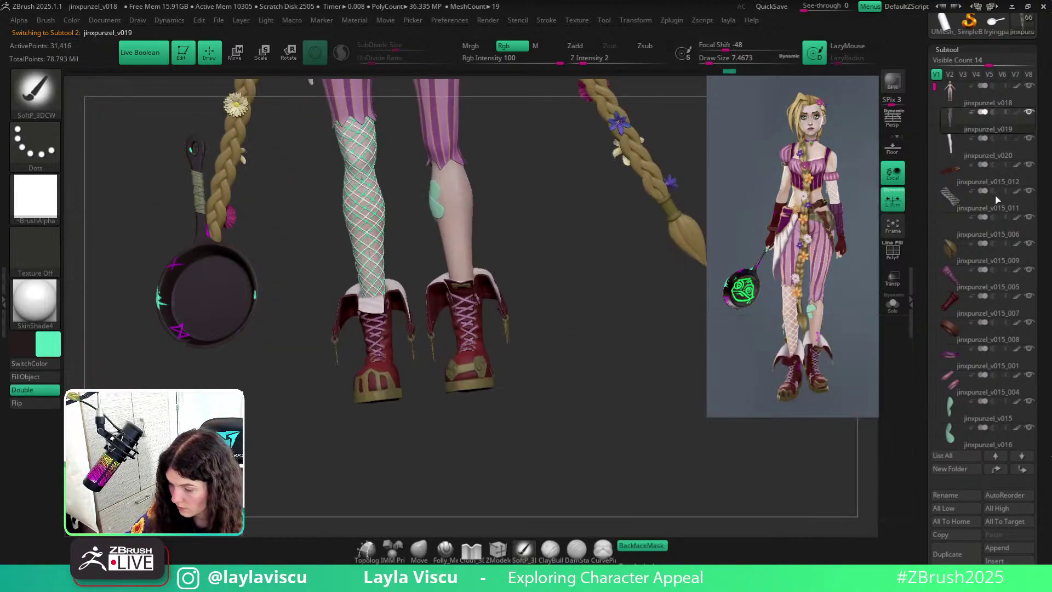
left_click(893, 305)
right_click_drag(457, 236, 433, 305, "ctrl")
key("shift+f")
key("shift+f")
right_click_drag(602, 278, 592, 225, "ctrl")
Delete the stocking subtools jinxpunzel_v019 and jinxpunzel_v020.
left_click(953, 578)
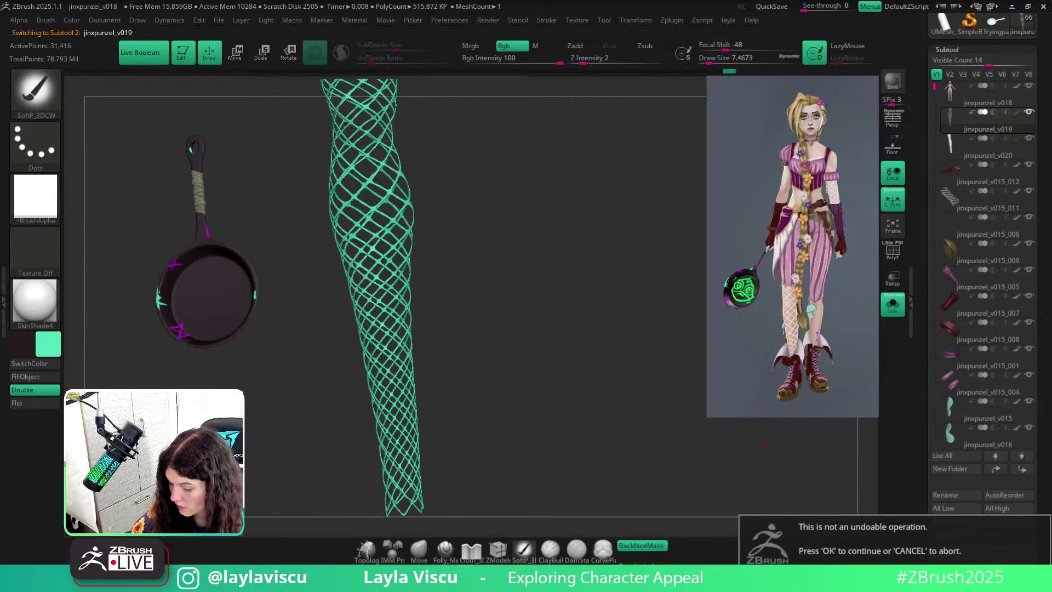
left_click(954, 568)
left_click(952, 578)
left_click(954, 570)
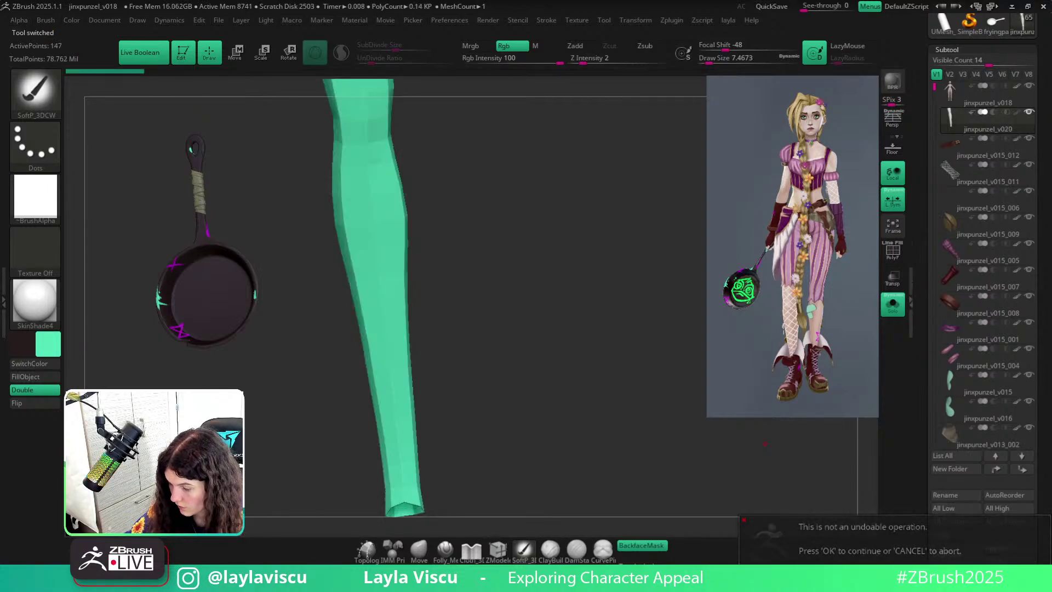
Turn off Solo to show the full character and clear the leftover frying pan image from the canvas.
left_click(893, 304)
right_click_drag(549, 330, 485, 233, "ctrl")
right_click_drag(575, 356, 625, 521, "alt")
mouse_move(679, 298)
right_mouse_down("shift")
mouse_move(673, 331)
mouse_move(628, 327)
right_mouse_up("shift")
mouse_move(635, 330)
right_mouse_down("ctrl")
mouse_move(630, 313)
mouse_move(629, 340)
mouse_move(618, 336)
right_mouse_up("ctrl")
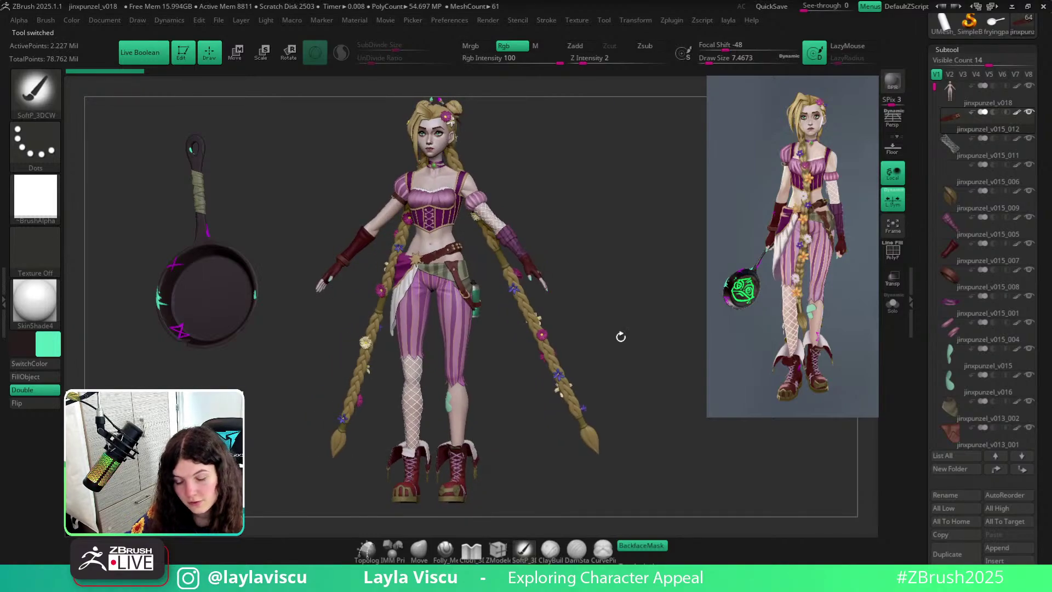
key("ctrl")
key("ctrl+n")
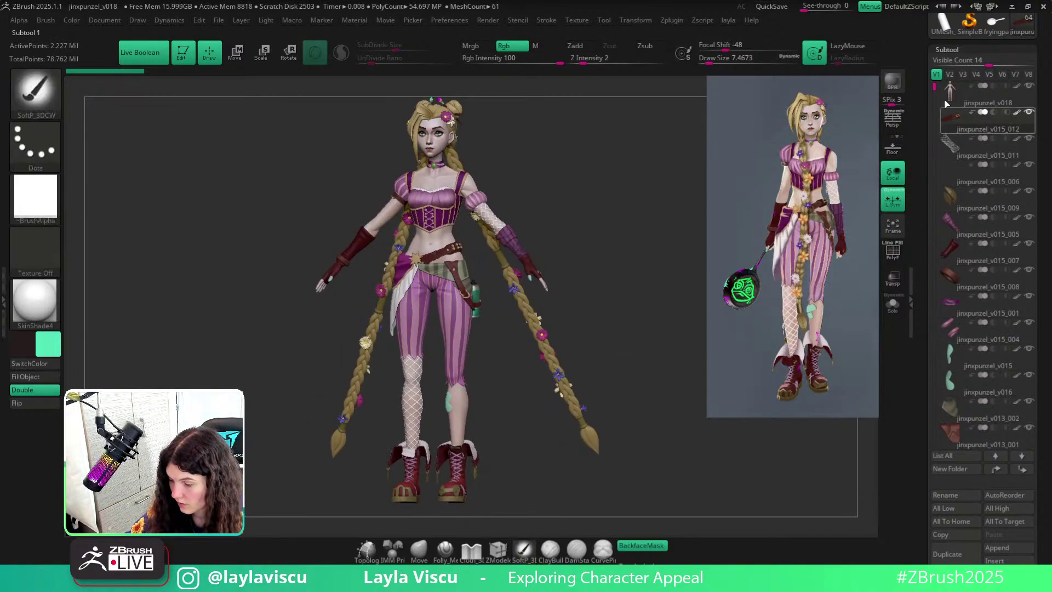
Show the frying pan subtools fryingpan_v003 and fryingpan_v004_001 together with the character.
left_click_drag(935, 92, 908, 394)
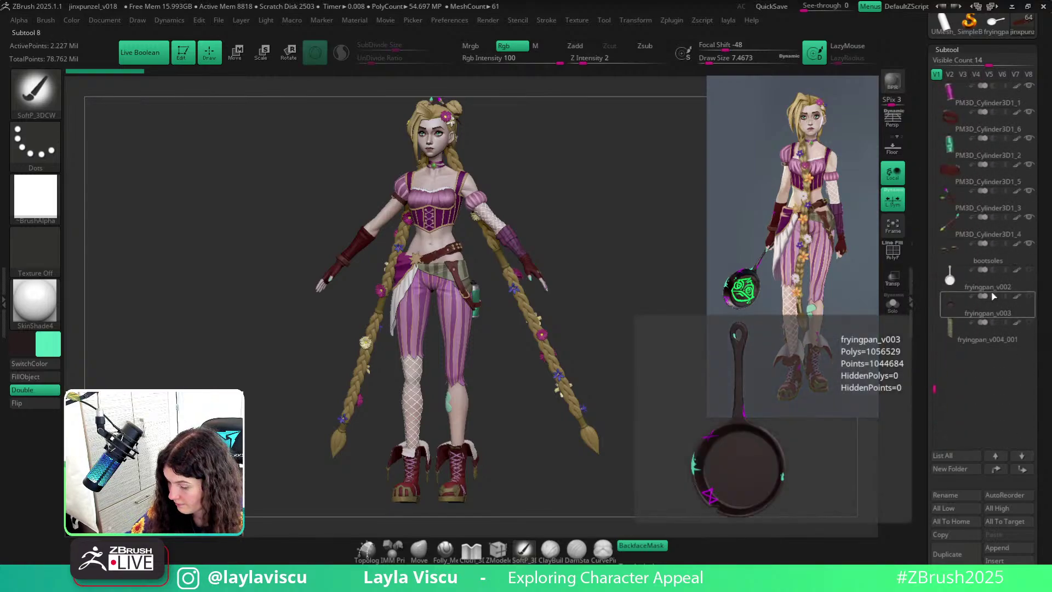
left_click(1029, 297)
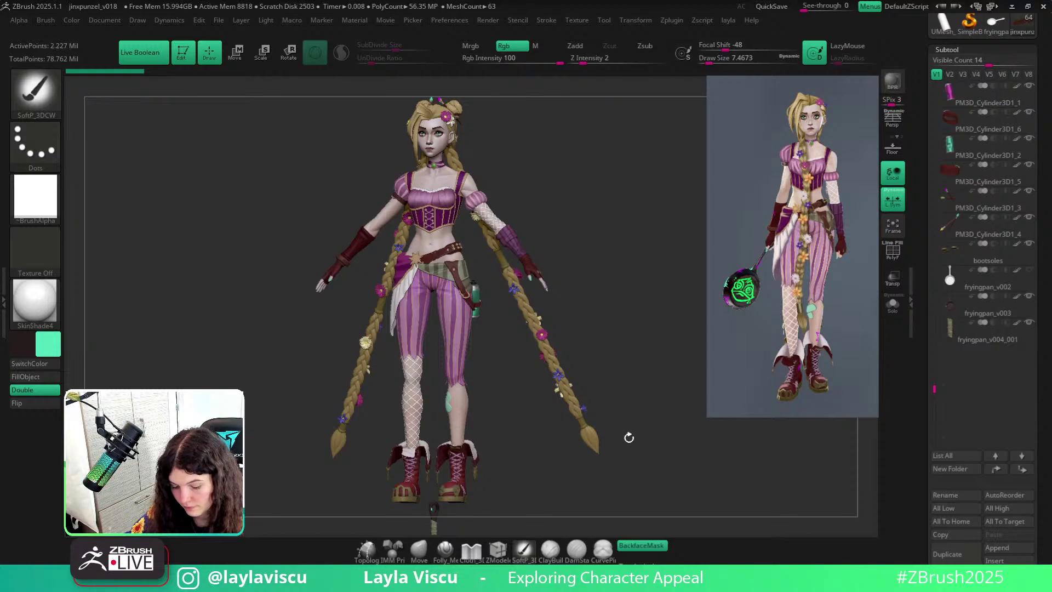
left_click_drag(630, 437, 652, 441, "alt")
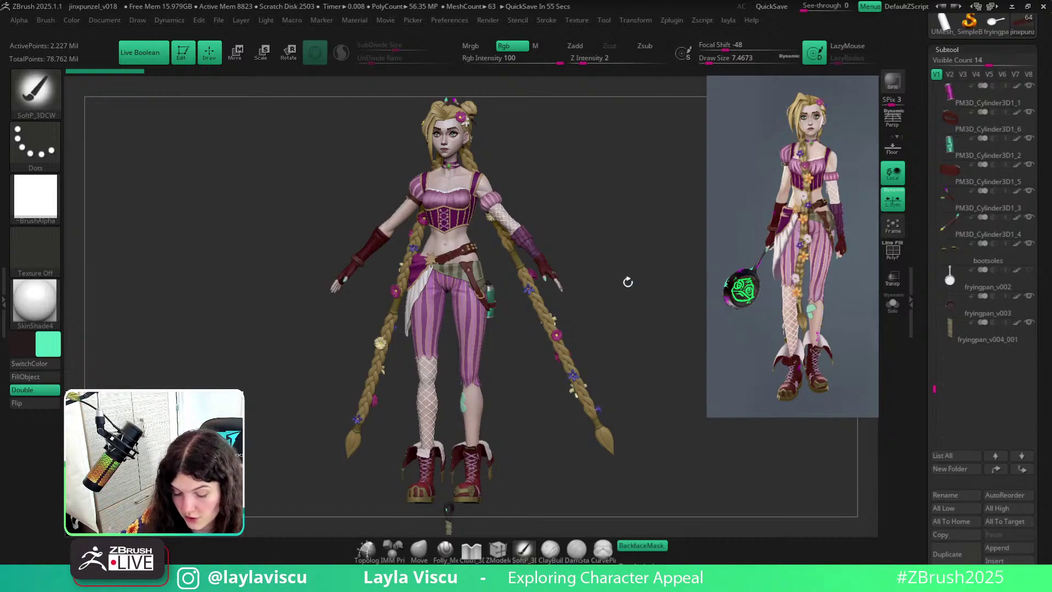
Examine the full painted character against the reference and abort the automatic project save.
left_click_drag(628, 282, 765, 283)
mouse_move(616, 251)
left_mouse_down("shift")
mouse_move(611, 272)
mouse_move(606, 150)
mouse_move(617, 264)
mouse_move(594, 277)
mouse_move(610, 223)
left_mouse_up("shift")
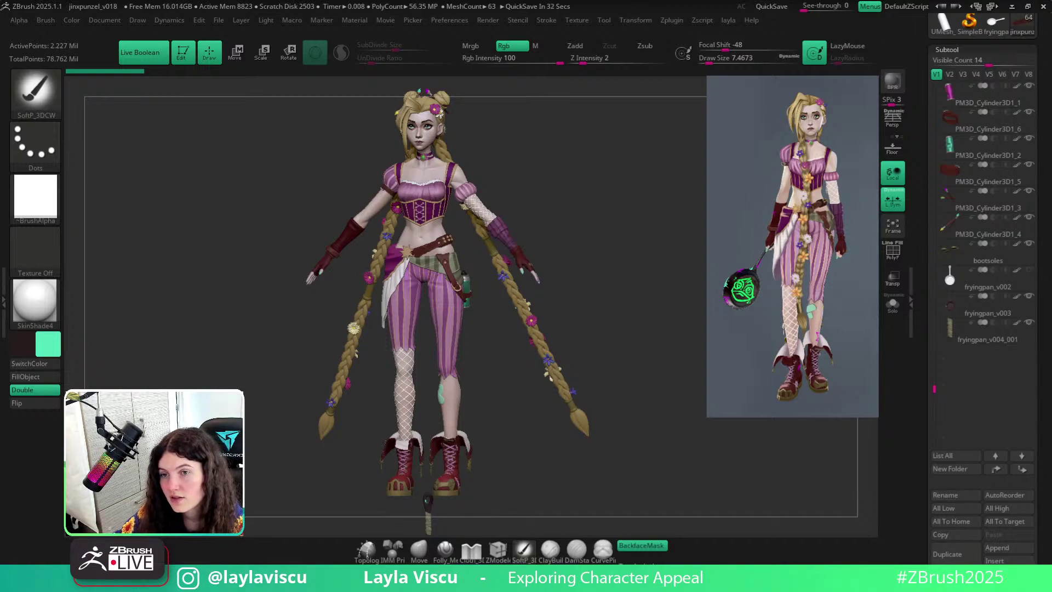
left_click_drag(594, 305, 592, 306)
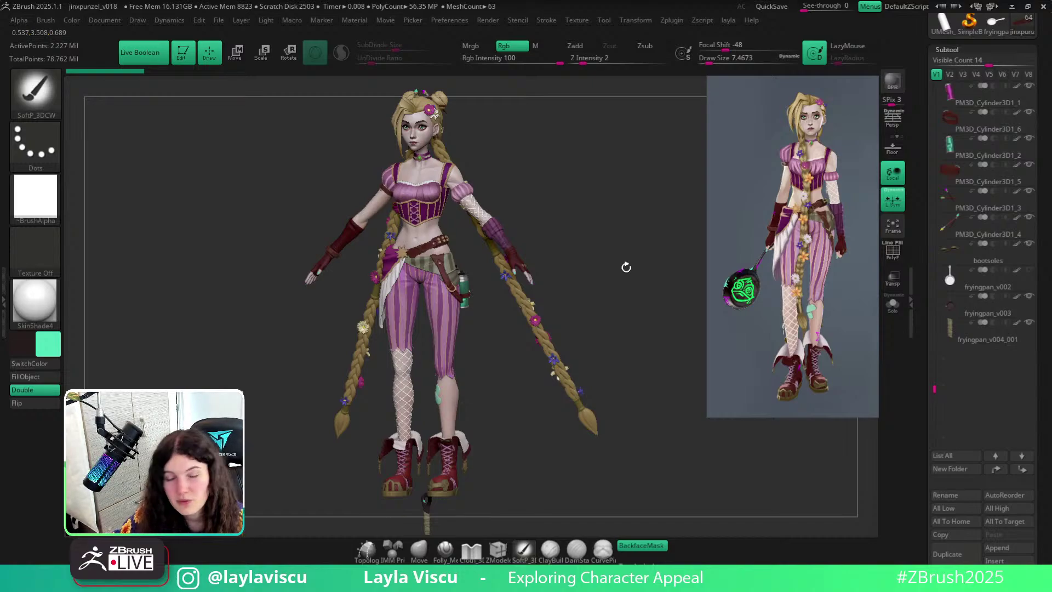
mouse_move(627, 266)
left_mouse_down()
mouse_move(648, 255)
mouse_move(627, 258)
left_mouse_up()
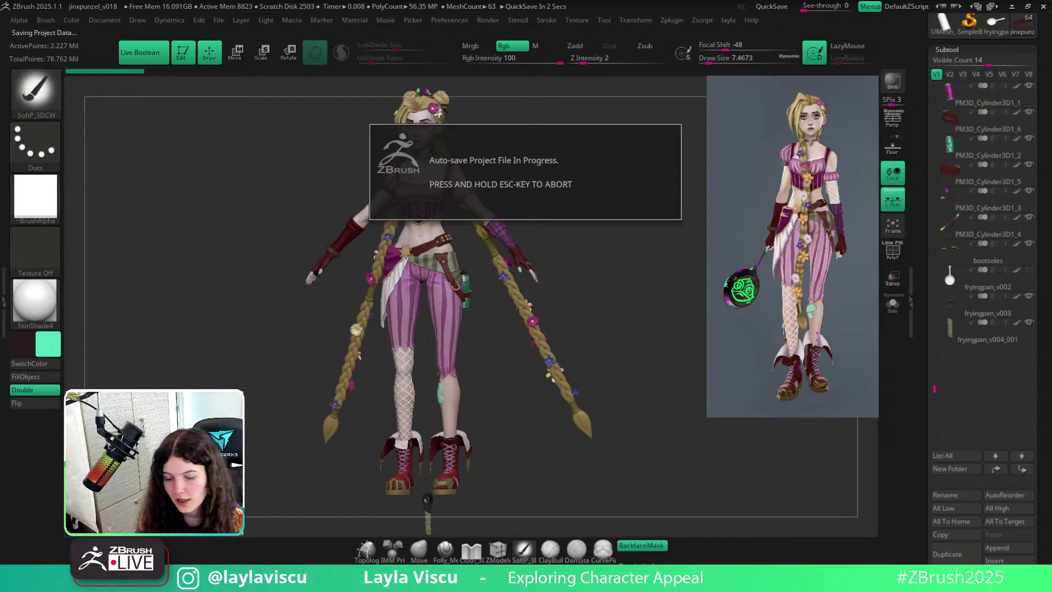
key("Escape")
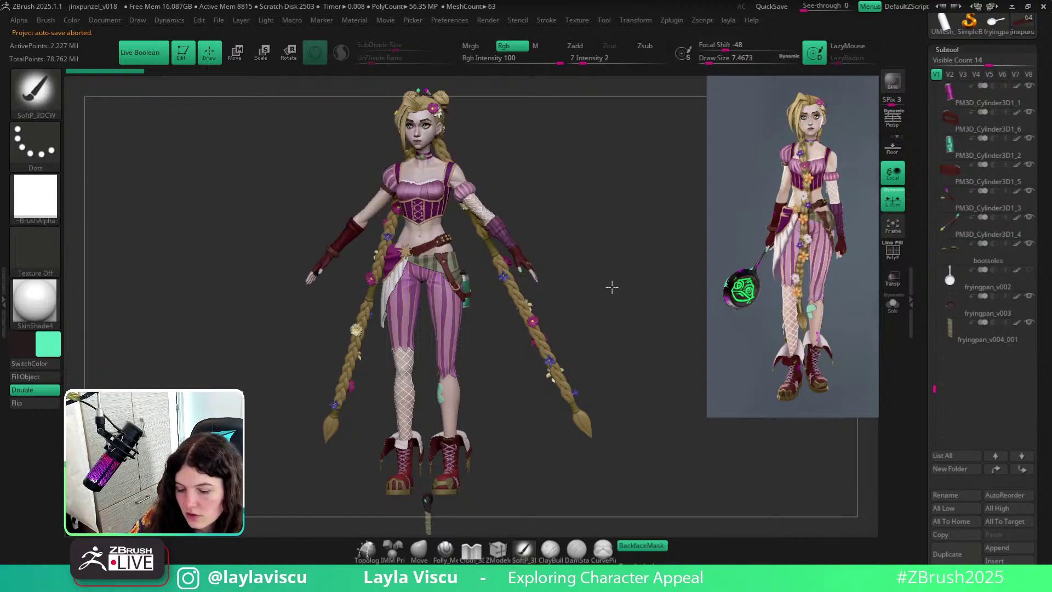
left_click_drag(613, 288, 614, 300)
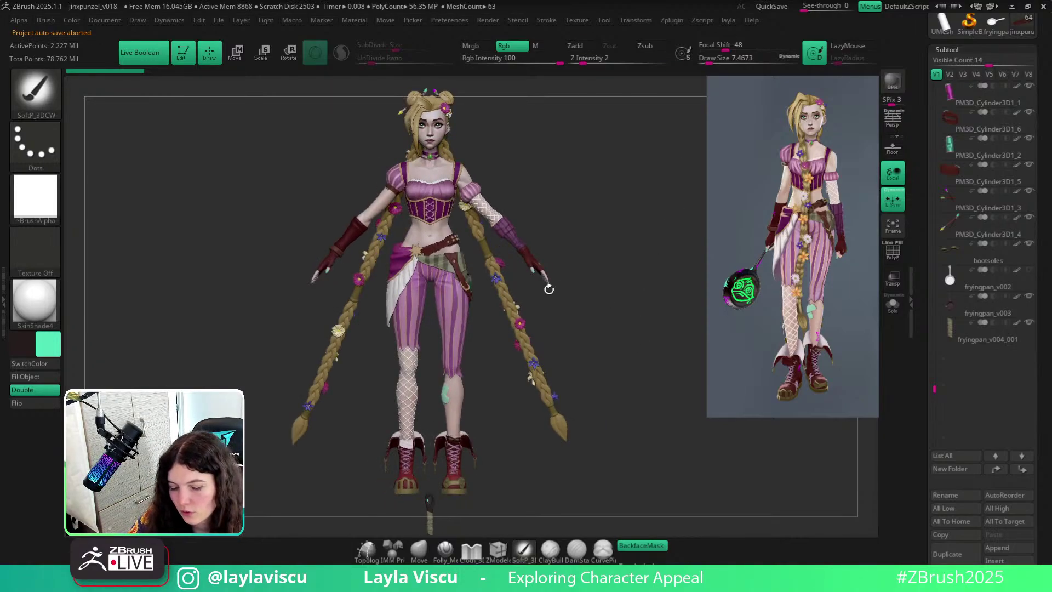
Select the puffed sleeve subtool jinxpunzel_v007_006 and turn off the polypaint display on all subtools.
mouse_move(462, 226)
right_mouse_down("ctrl")
mouse_move(444, 167)
mouse_move(424, 151)
right_mouse_up("ctrl")
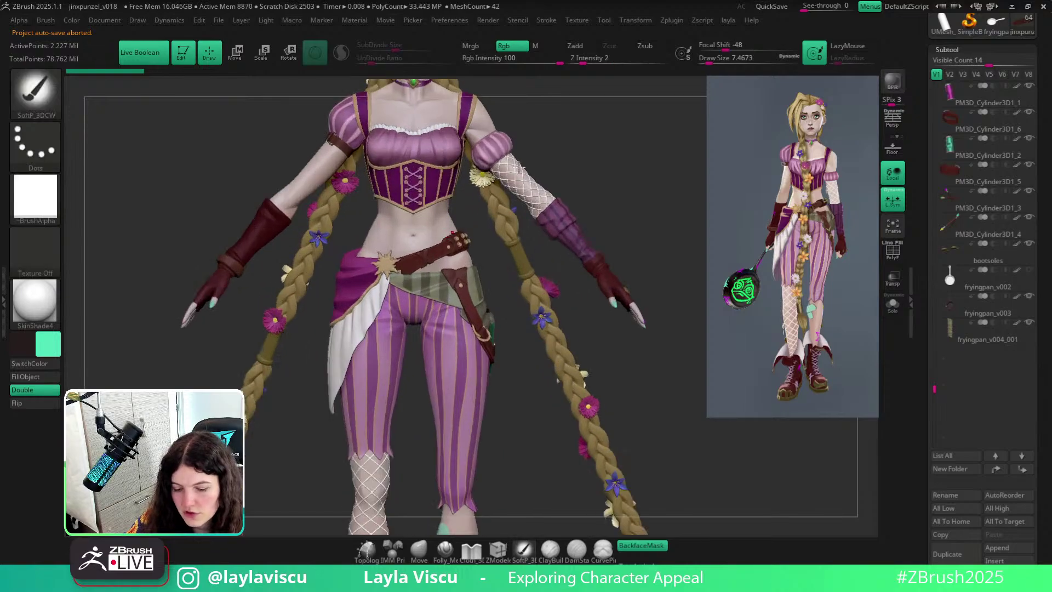
right_click_drag(639, 212, 632, 266, "alt")
left_click(484, 197, "alt")
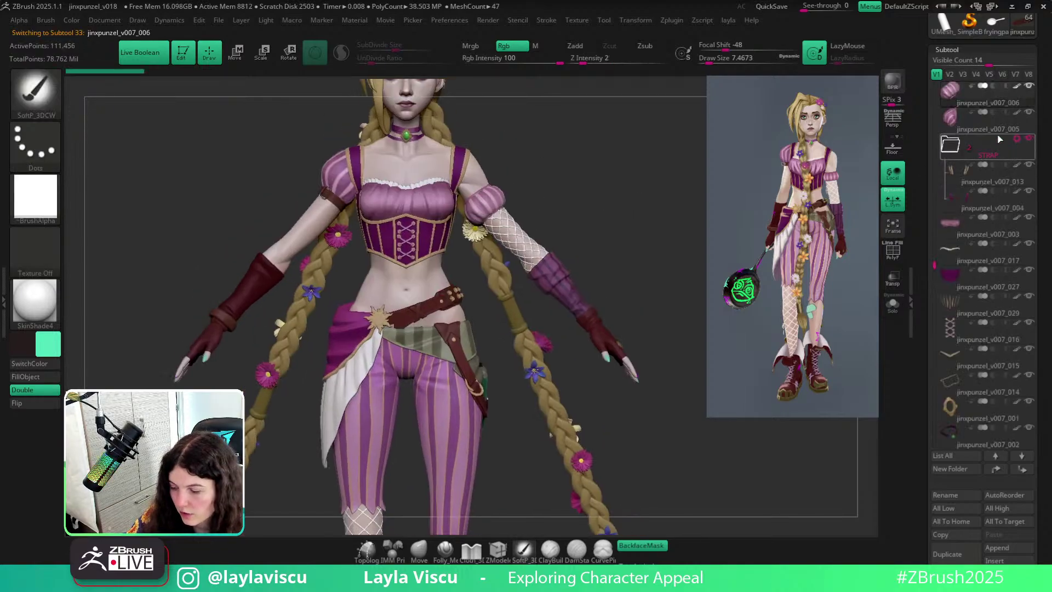
left_click(1018, 86, "ctrl+shift")
Set the active colour to white and the material to BasicMaterial.
left_click(50, 292)
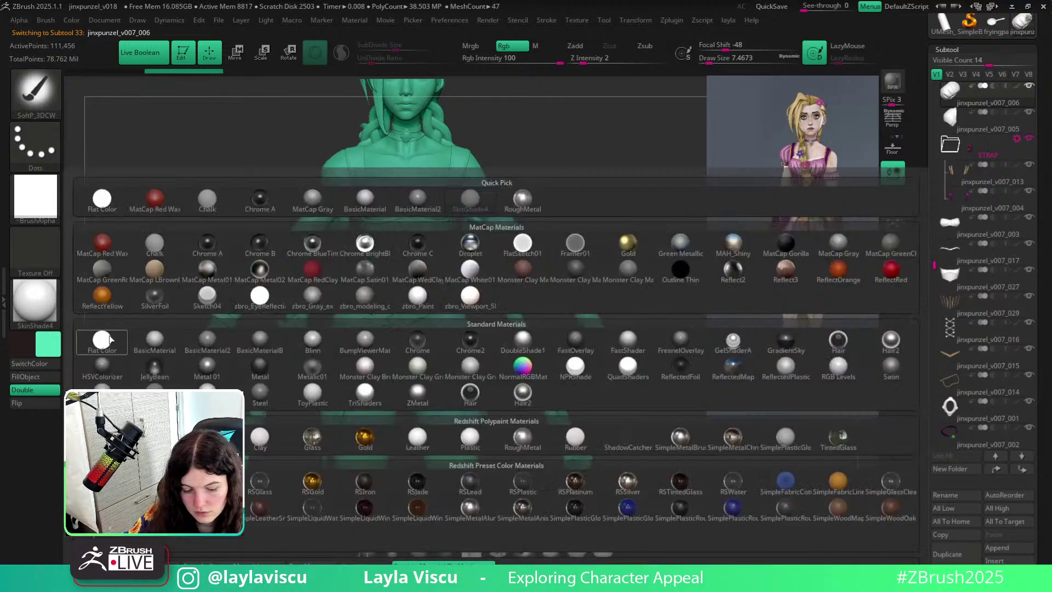
left_click(48, 344)
left_click_drag(94, 333, 29, 242)
left_click_drag(196, 185, 182, 190)
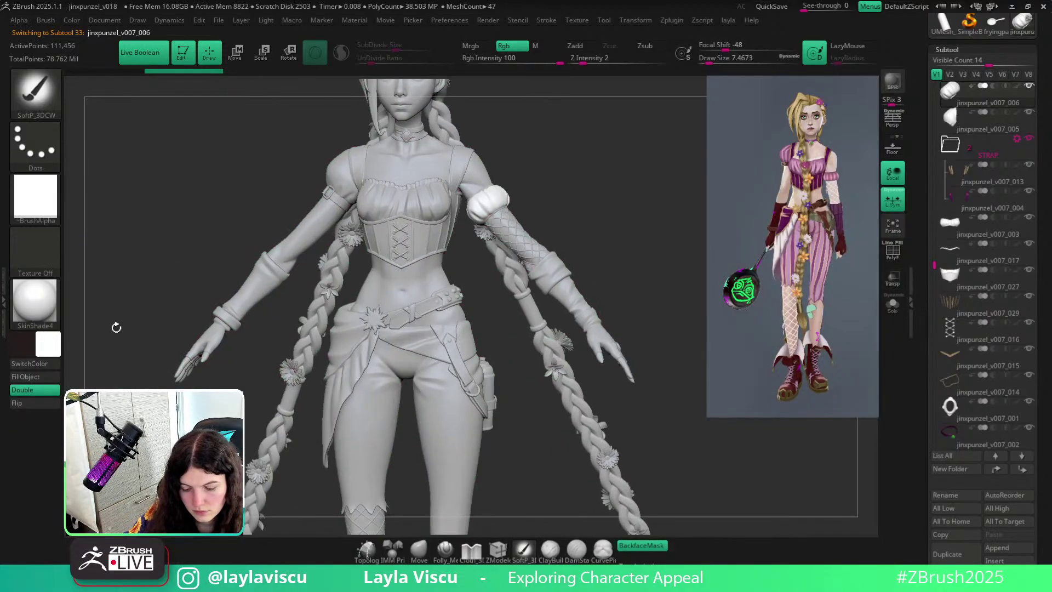
left_click(44, 308)
left_click(147, 341)
Examine the unpainted grey sculpt's sleeve, corset, back and full figure from several angles.
right_click_drag(492, 215, 581, 197, "ctrl")
mouse_move(587, 195)
left_mouse_down()
mouse_move(604, 201)
mouse_move(437, 193)
left_mouse_up()
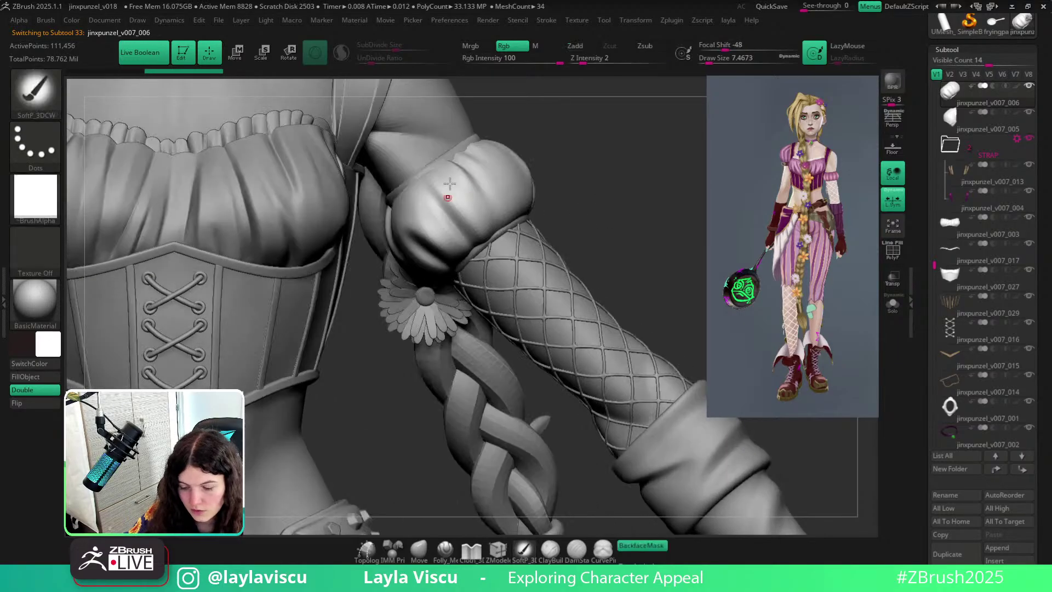
right_click_drag(599, 233, 650, 330, "ctrl")
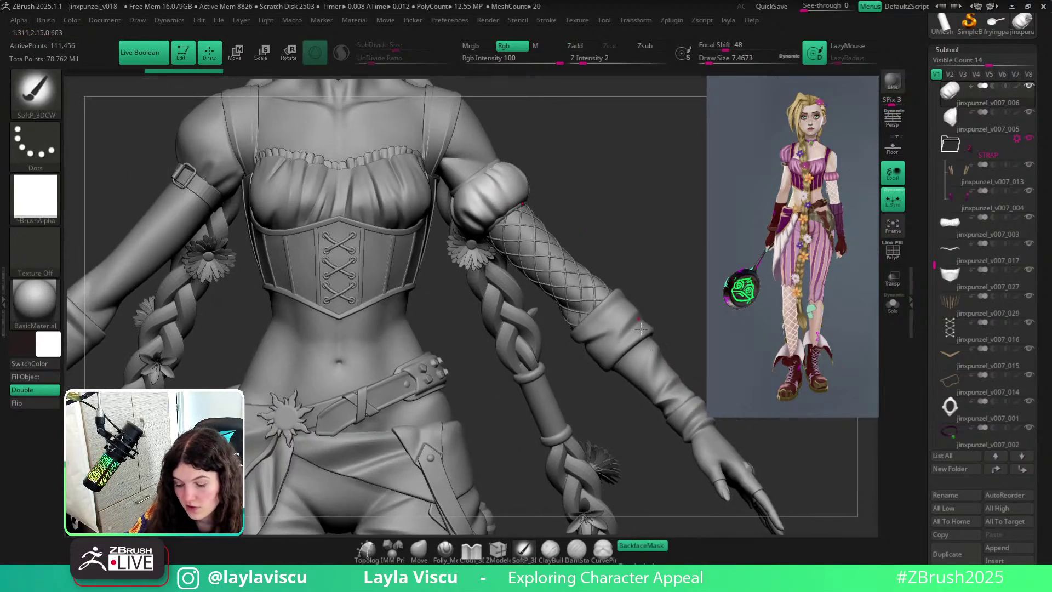
mouse_move(659, 294)
right_mouse_down("alt")
mouse_move(564, 249)
mouse_move(433, 305)
right_mouse_up("alt")
mouse_move(390, 359)
right_mouse_down("ctrl")
mouse_move(577, 381)
mouse_move(523, 331)
mouse_move(401, 326)
mouse_move(604, 376)
mouse_move(595, 341)
right_mouse_up("ctrl")
right_click_drag(606, 195, 578, 379, "alt")
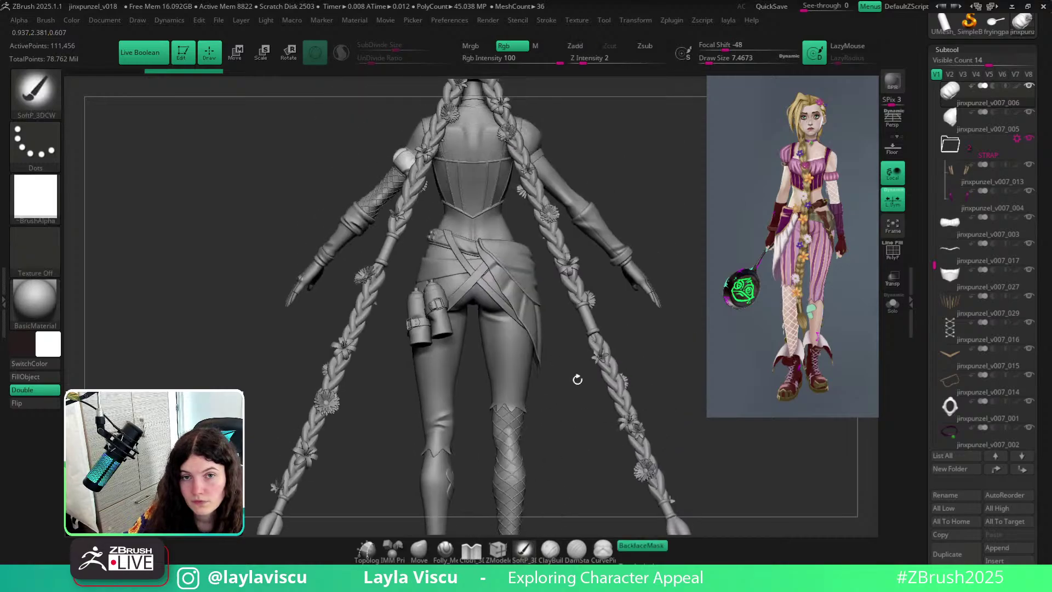
right_click_drag(610, 178, 564, 273, "alt")
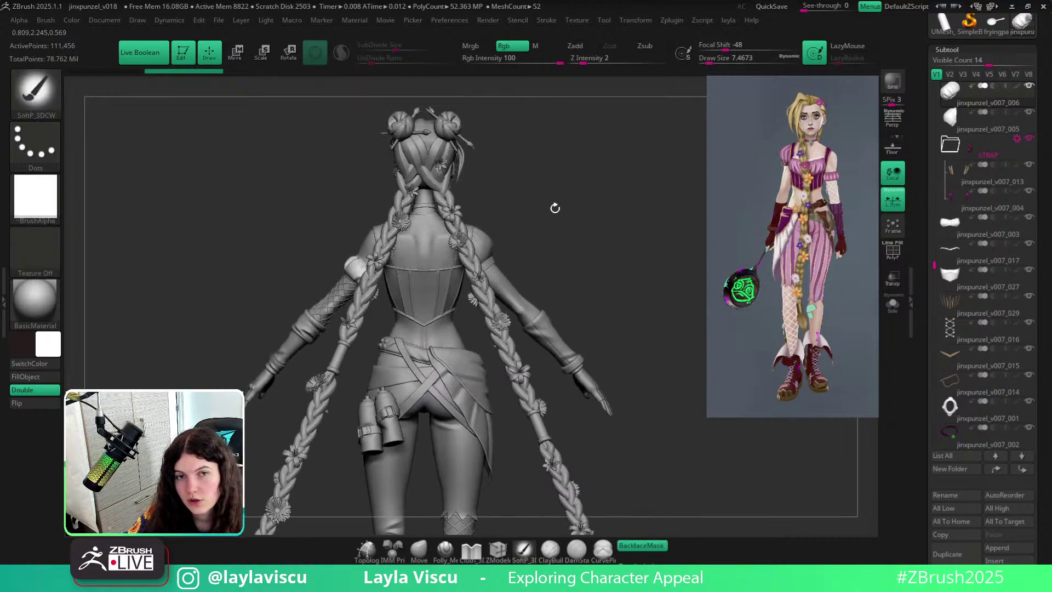
right_click_drag(554, 207, 603, 216)
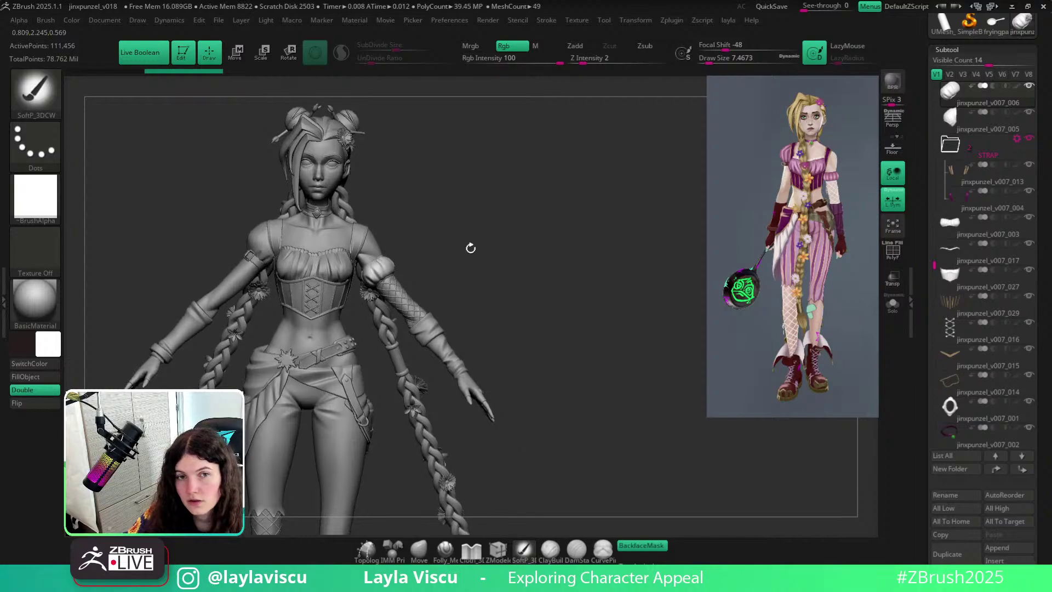
mouse_move(472, 247)
right_mouse_down()
mouse_move(458, 235)
mouse_move(578, 214)
mouse_move(540, 153)
mouse_move(618, 178)
right_mouse_up()
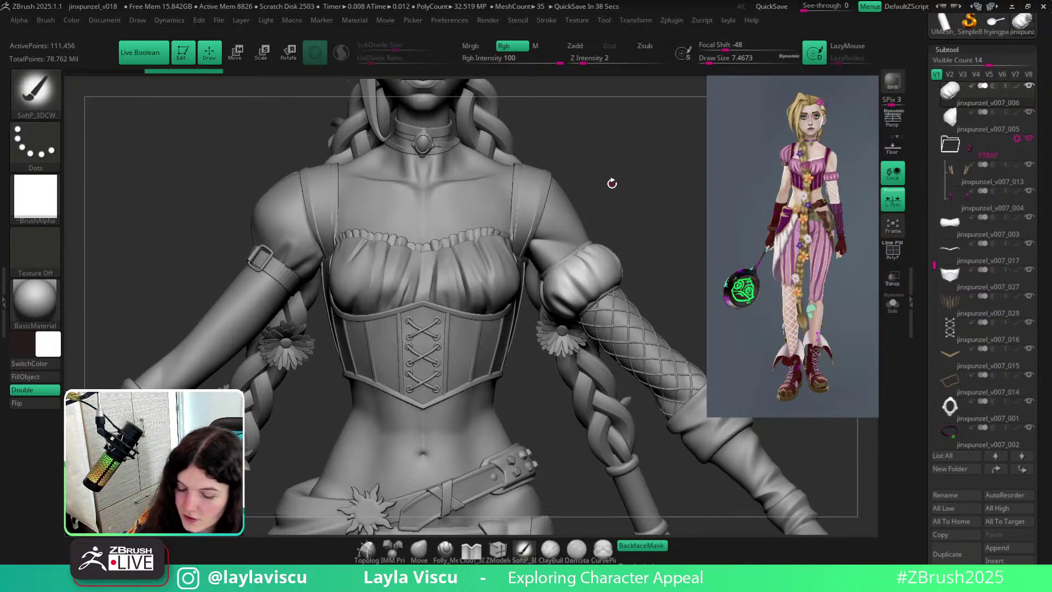
Raise the body subtool jinxpunzel_v018 to a higher subdivision level.
left_click(473, 207, "alt")
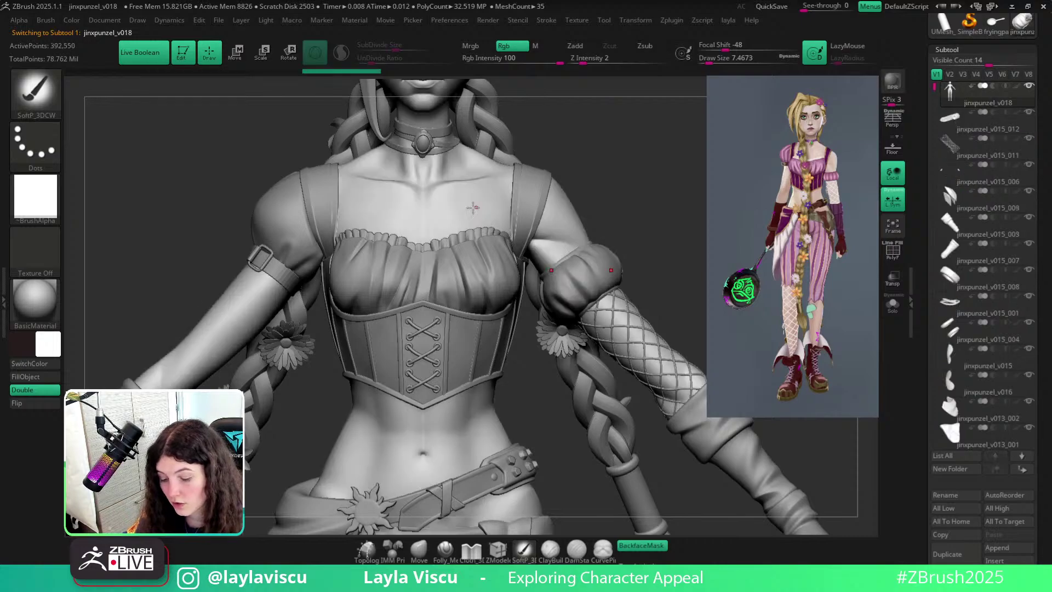
key("d")
left_click_drag(629, 190, 611, 328, "alt")
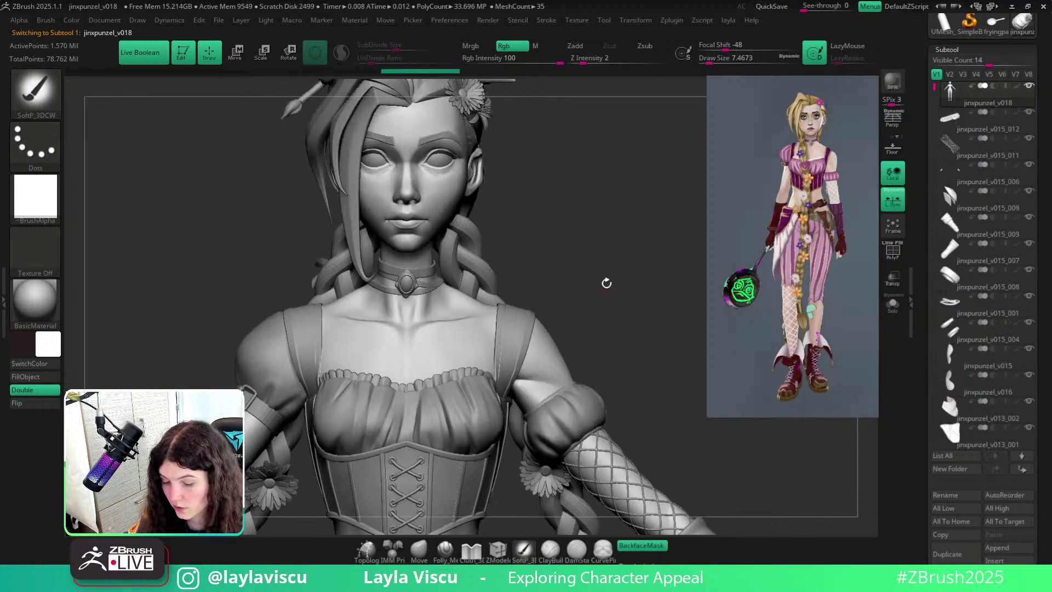
mouse_move(536, 235)
left_mouse_down("alt")
mouse_move(578, 323)
mouse_move(599, 301)
left_mouse_up("alt")
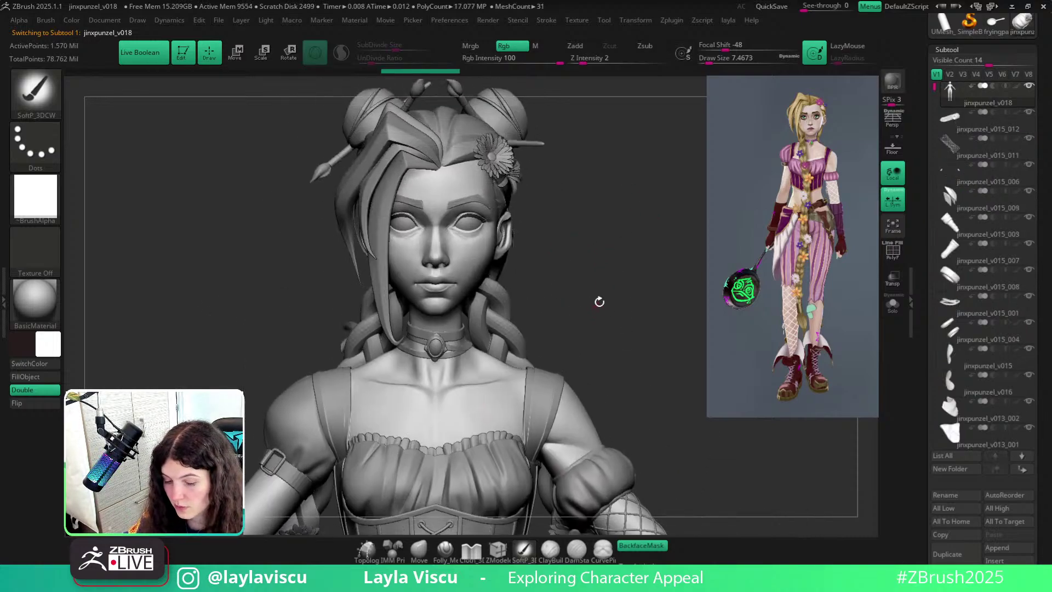
Select the scalp hair subtool Extract2_1 and examine the grey sculpt's head, full figure and back.
left_click(463, 143, "alt")
mouse_move(594, 197)
left_mouse_down()
mouse_move(590, 216)
mouse_move(591, 201)
left_mouse_up()
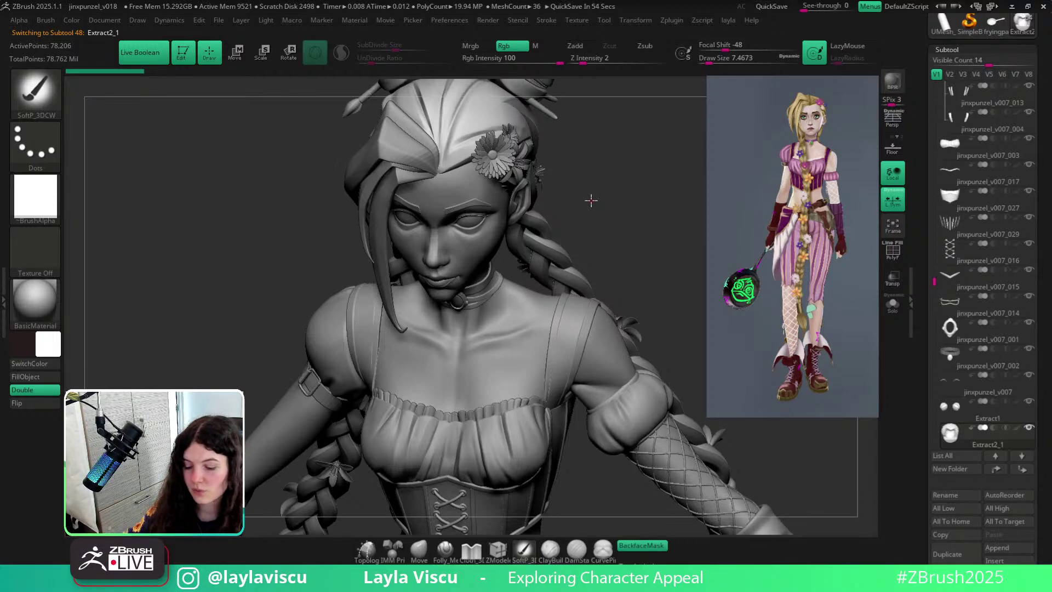
mouse_move(592, 199)
left_mouse_down()
mouse_move(610, 183)
mouse_move(611, 223)
mouse_move(588, 230)
mouse_move(692, 232)
mouse_move(700, 264)
mouse_move(574, 246)
left_mouse_up()
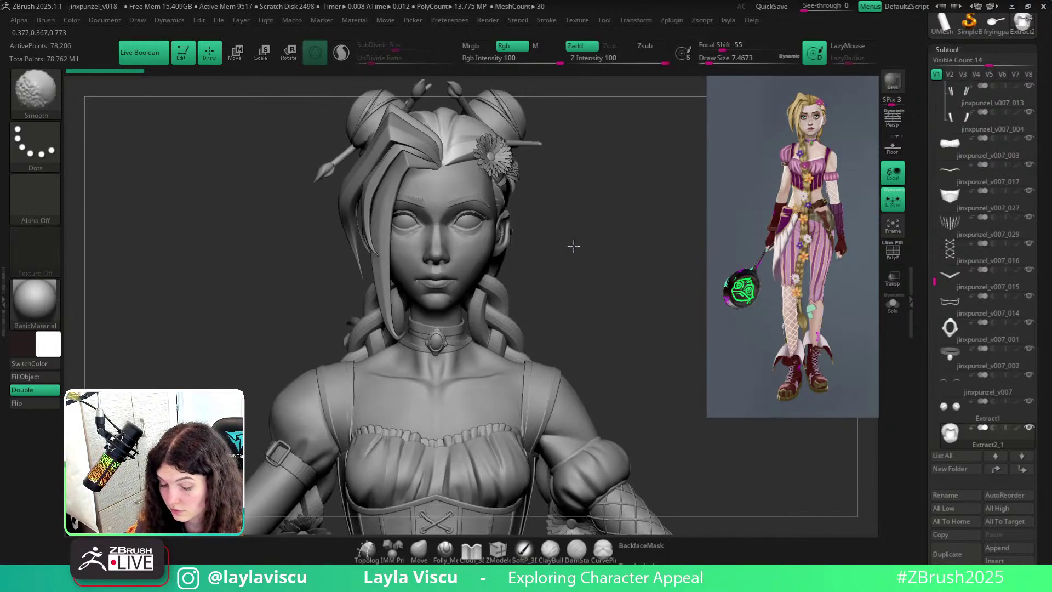
right_click_drag(574, 246, 594, 251, "ctrl")
left_click_drag(594, 251, 595, 185, "alt")
right_click_drag(595, 185, 592, 157, "ctrl")
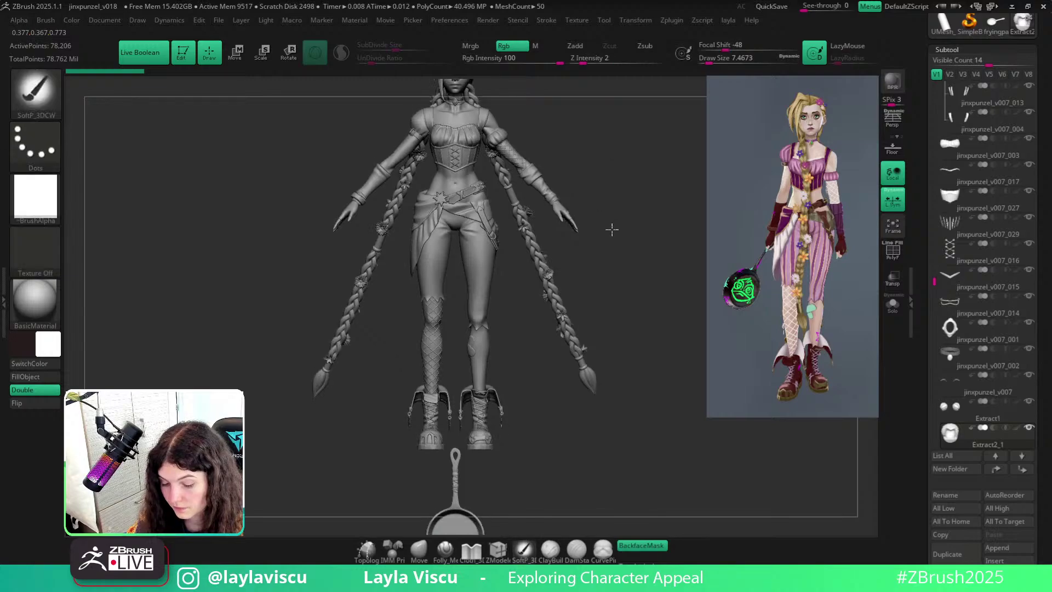
key("f")
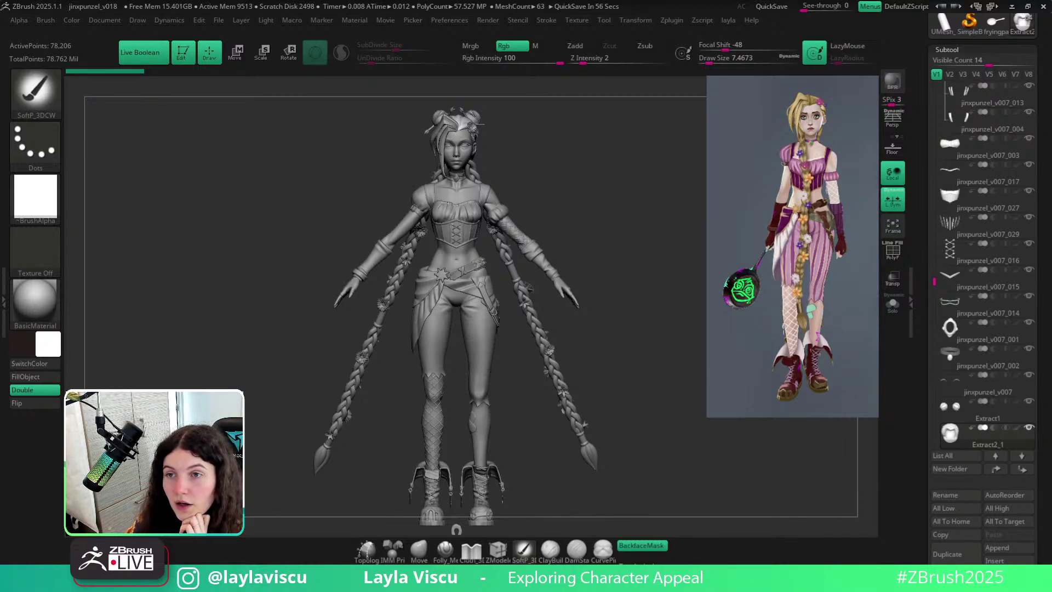
left_click_drag(602, 286, 485, 278)
key("ctrl")
right_click_drag(485, 279, 571, 326, "ctrl")
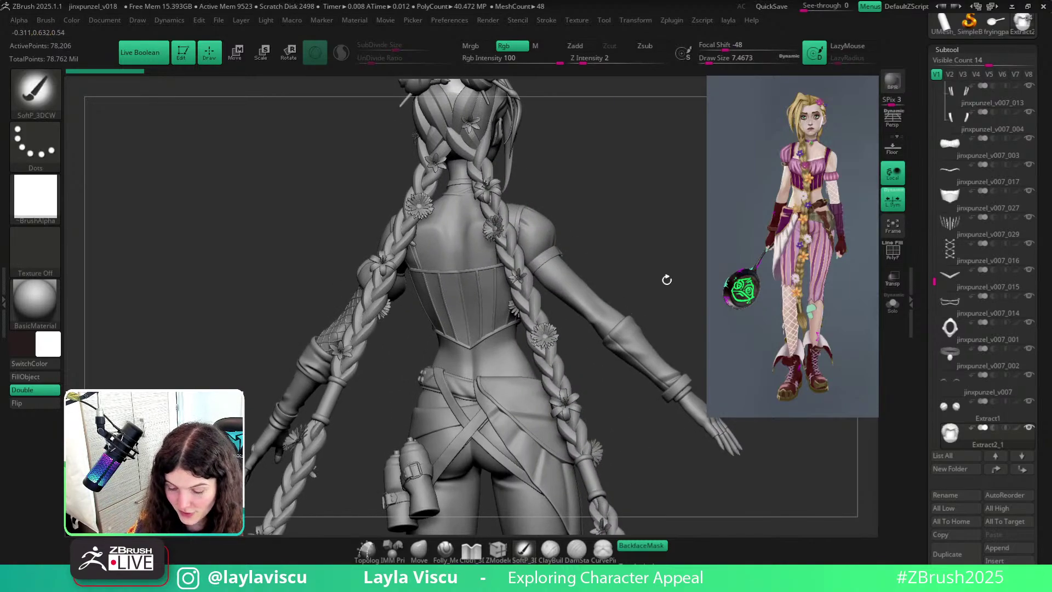
Select the belt subtool jinxpunzel_v015_012, then the hip straps jinxpunzel_v007_010, while examining the grey sculpt's back and front.
left_click_drag(665, 278, 659, 311, "shift")
left_click_drag(661, 229, 671, 123, "alt")
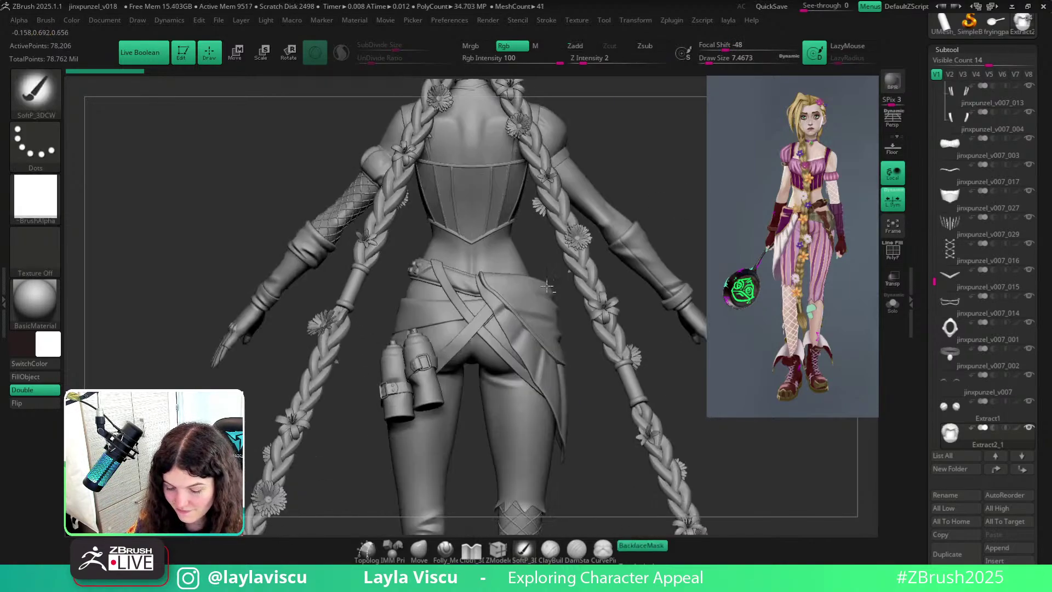
left_click(470, 278, "alt")
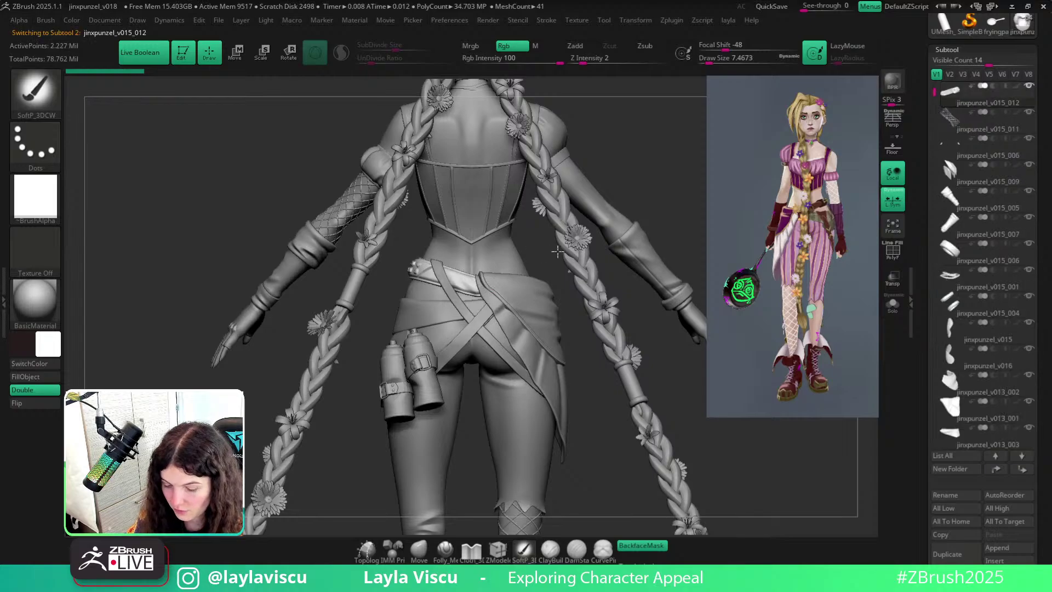
left_click_drag(551, 252, 632, 250)
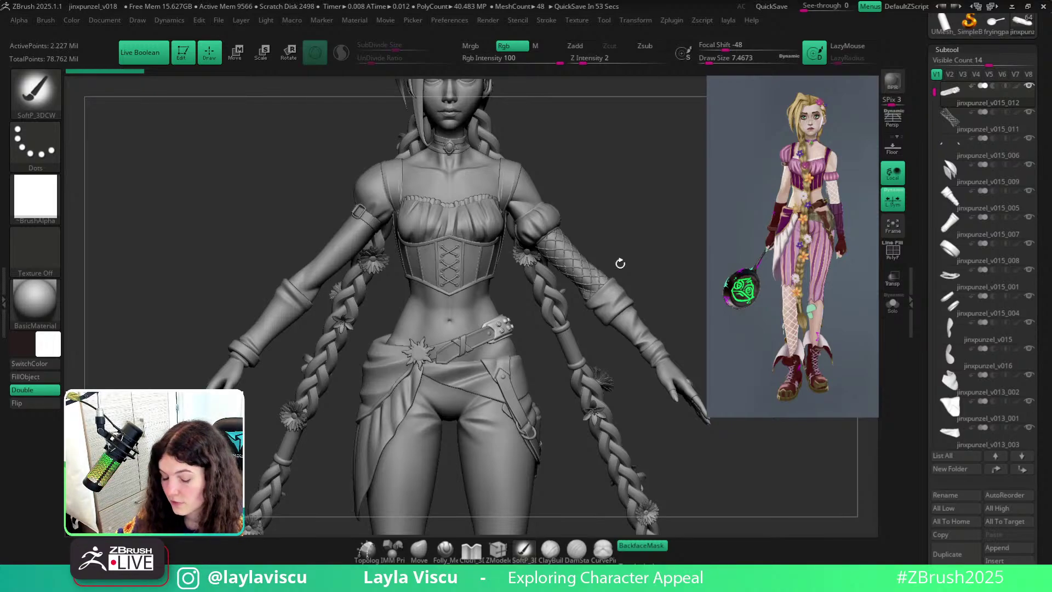
right_click_drag(644, 240, 603, 255)
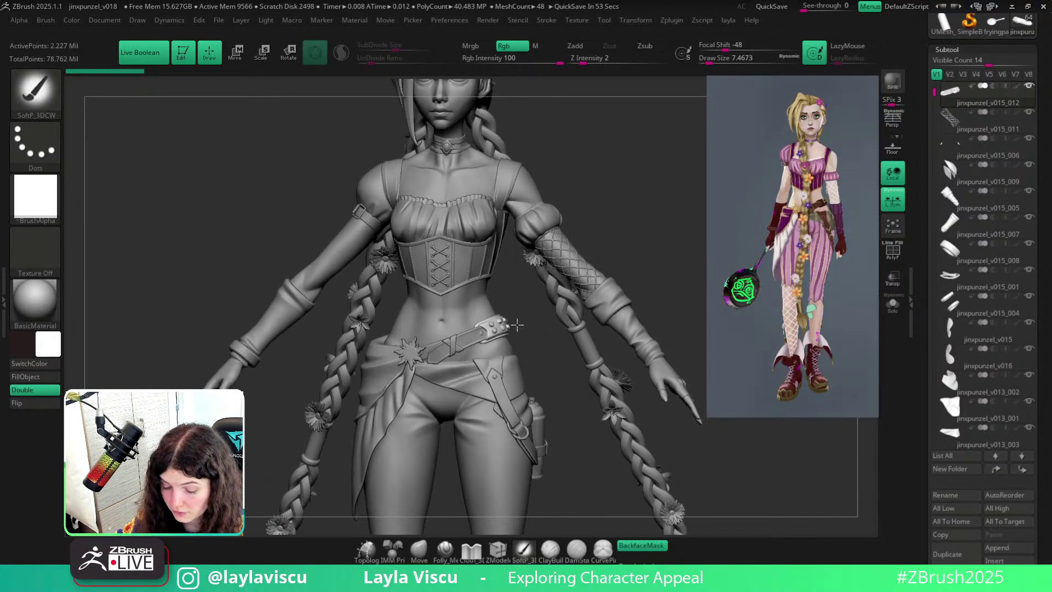
left_click(474, 342, "alt")
mouse_move(507, 340)
right_mouse_down("ctrl")
mouse_move(530, 364)
mouse_move(564, 356)
mouse_move(471, 270)
right_mouse_up("ctrl")
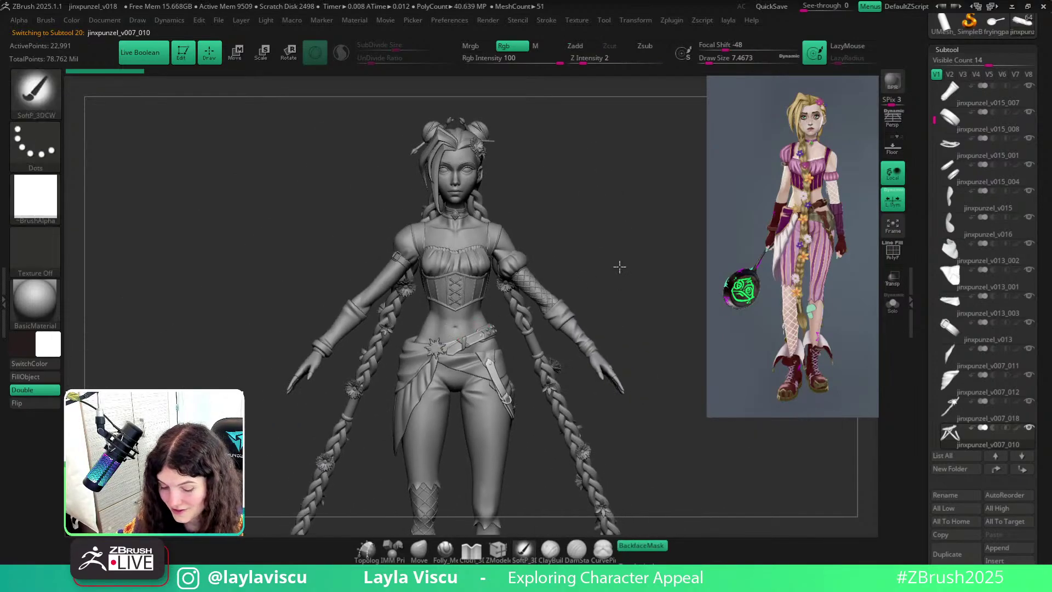
Select the frying pan's handle wrap, fryingpan_v004_001, and examine the grey pan up close below the boots.
right_click_drag(620, 267, 626, 214, "alt")
right_click_drag(550, 330, 571, 164, "ctrl")
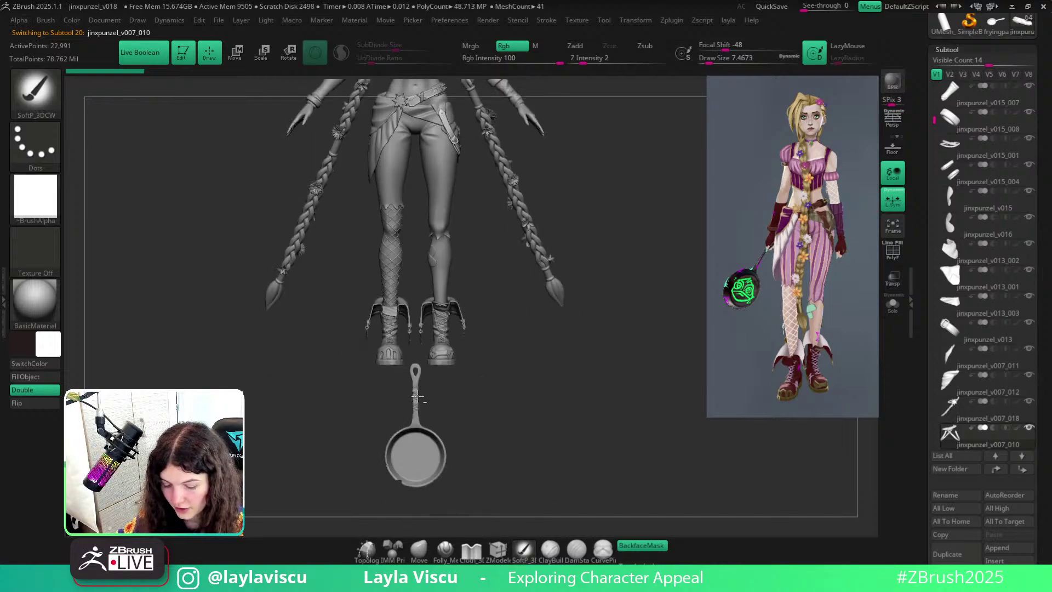
left_click(421, 409, "alt")
right_click_drag(421, 409, 494, 477, "ctrl")
right_click_drag(500, 439, 503, 314, "alt")
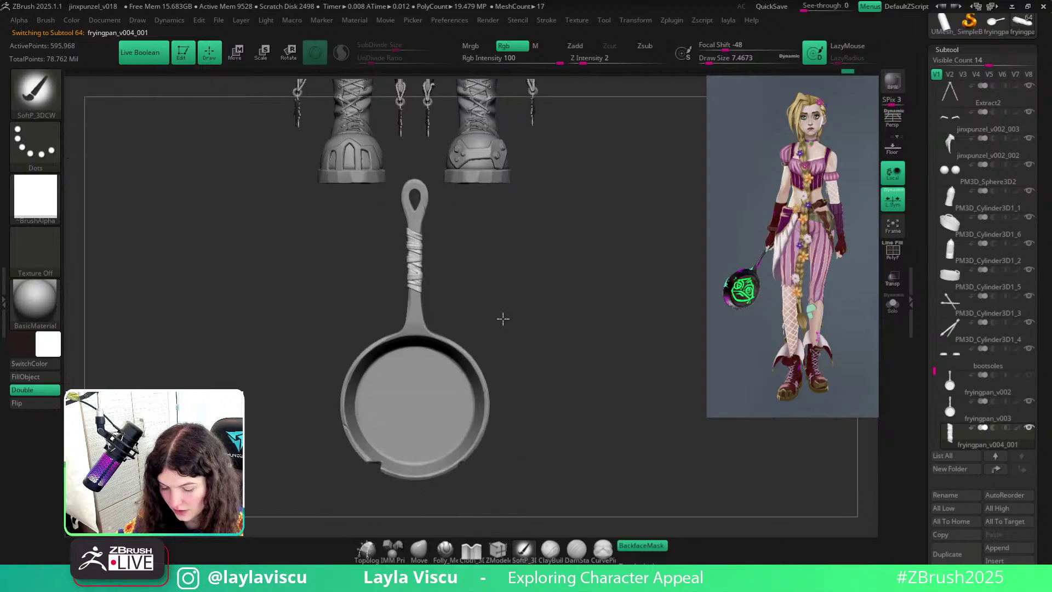
Select the trousers subtool jinxpunzel_v007_007, then the shoulder straps jinxpunzel_v007_004, while examining the legs and upper body.
right_click_drag(574, 218, 587, 437, "alt")
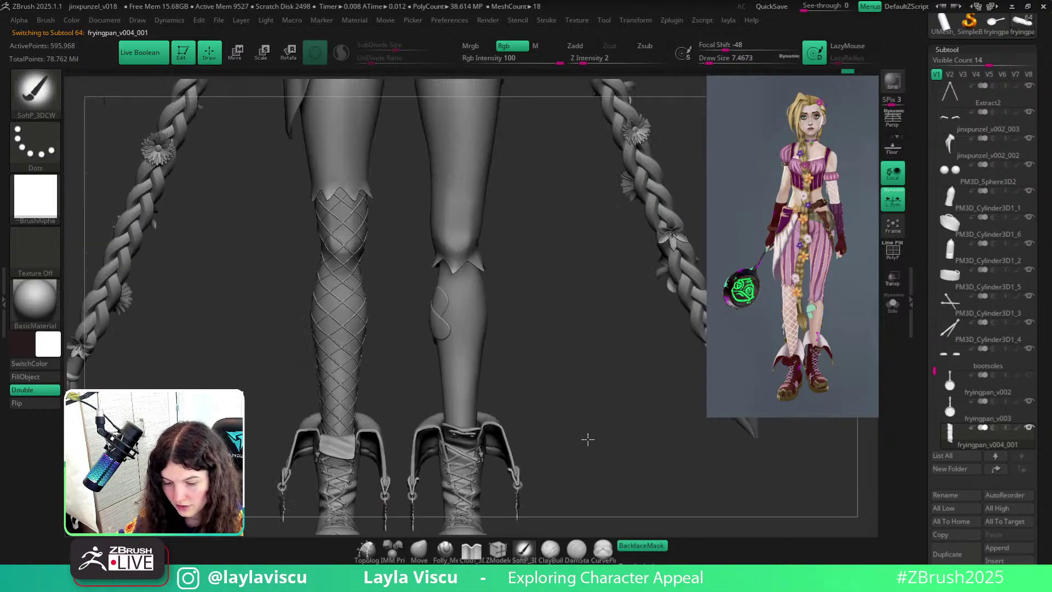
right_click_drag(482, 202, 482, 317, "alt")
left_click(478, 315, "alt")
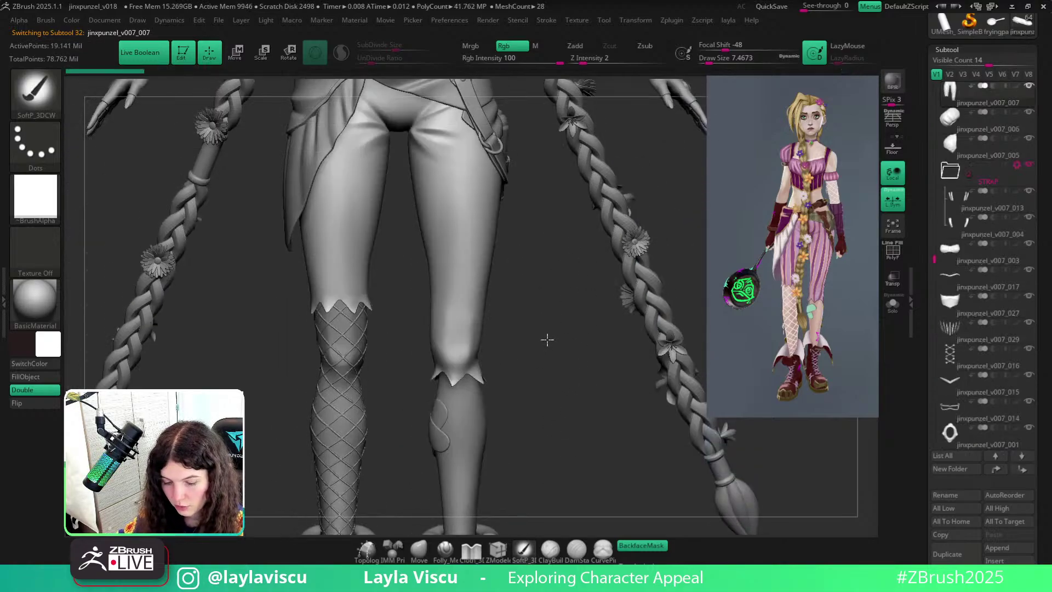
right_click_drag(558, 242, 546, 470, "alt")
right_click_drag(461, 274, 430, 306, "ctrl")
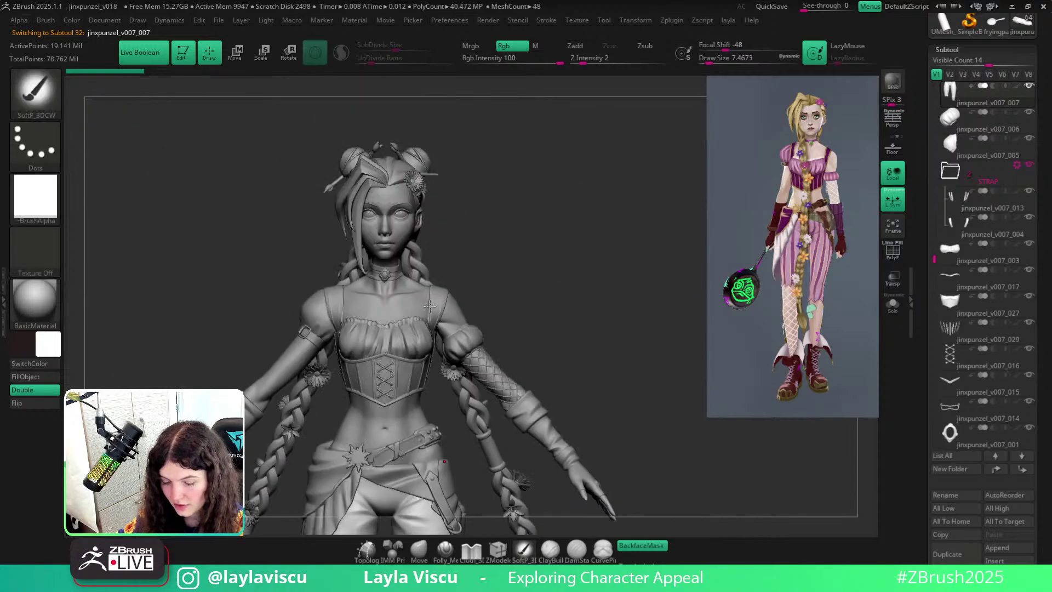
left_click(436, 298, "alt")
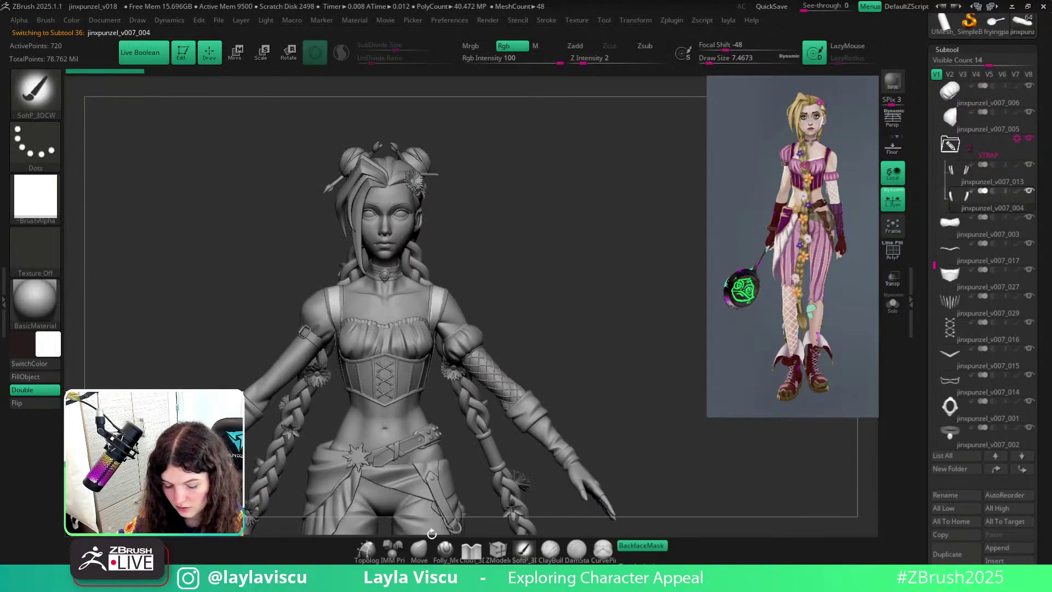
Switch to the Move brush and examine the full grey figure from the front and three-quarter views.
key("b")
key("m")
key("v")
mouse_move(501, 275)
right_mouse_down("alt")
mouse_move(606, 242)
mouse_move(568, 166)
mouse_move(552, 175)
mouse_move(597, 176)
right_mouse_up("alt")
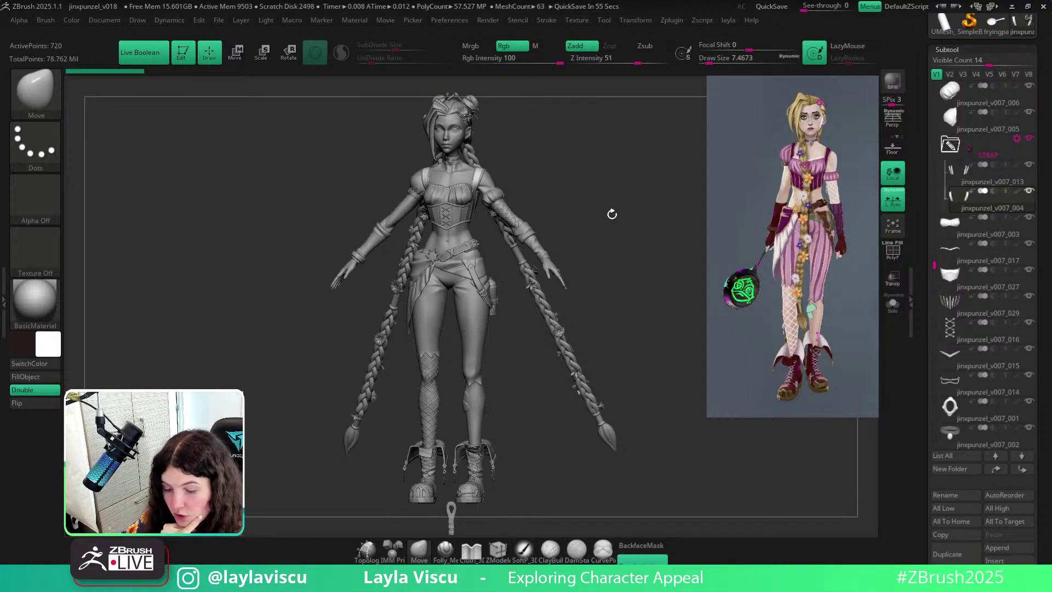
mouse_move(611, 213)
right_mouse_down()
mouse_move(627, 209)
mouse_move(653, 263)
right_mouse_up()
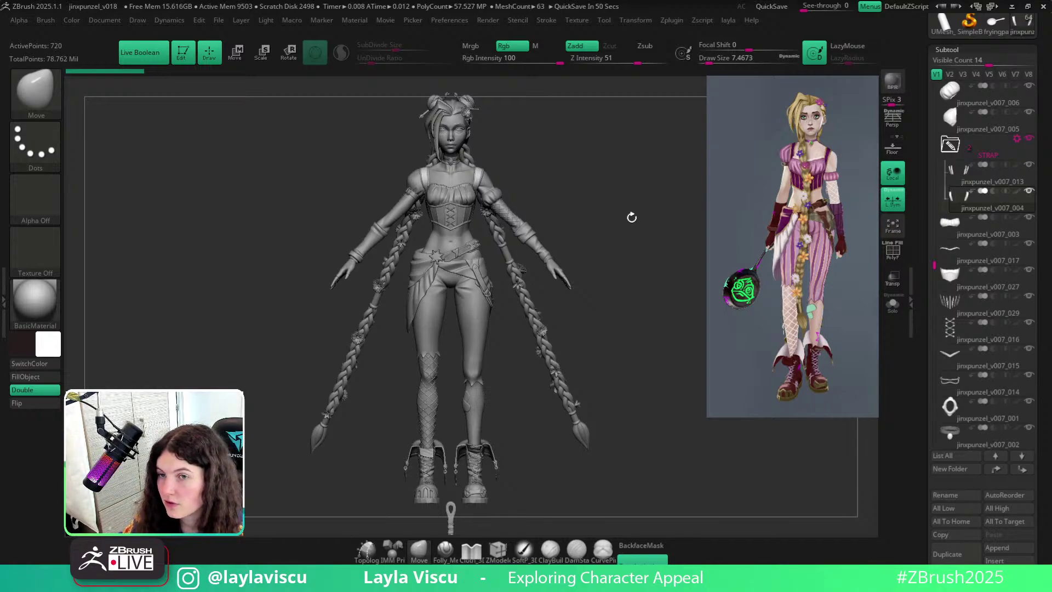
mouse_move(624, 218)
left_mouse_down()
mouse_move(479, 223)
mouse_move(573, 216)
mouse_move(548, 216)
left_mouse_up()
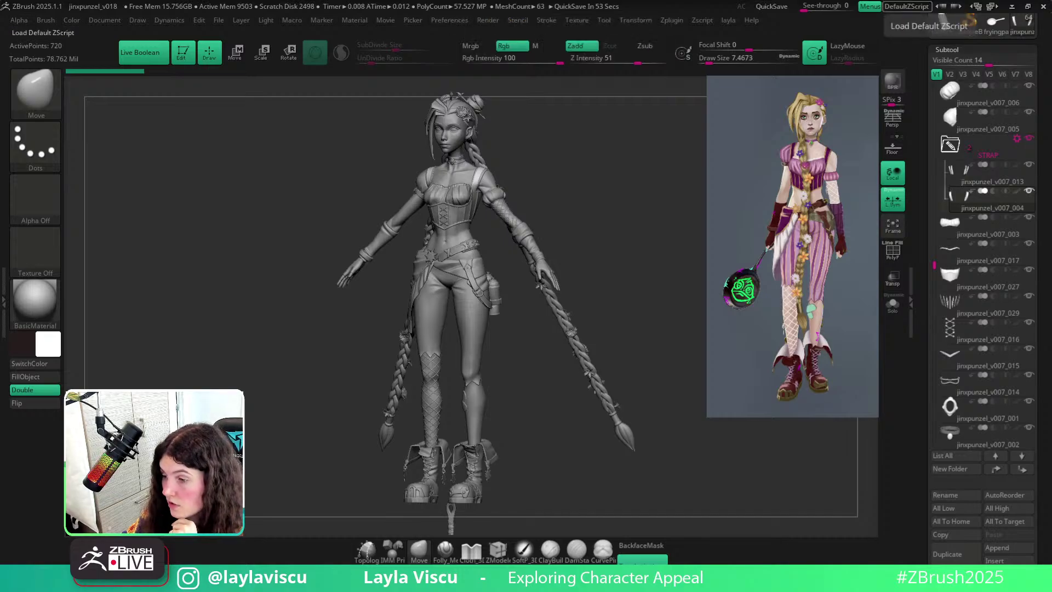
key("alt+Tab")
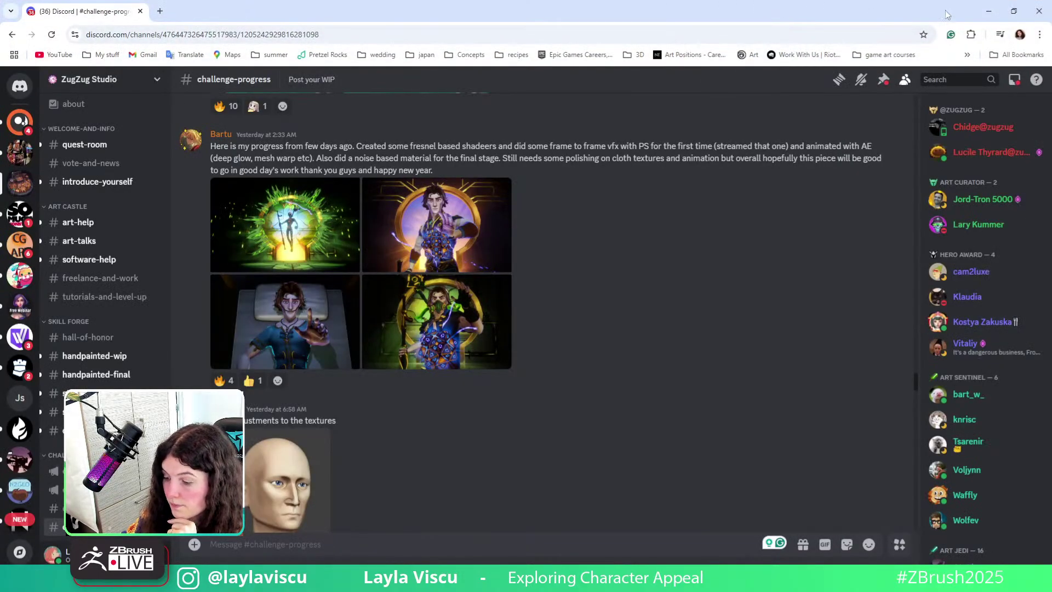
left_click(989, 11)
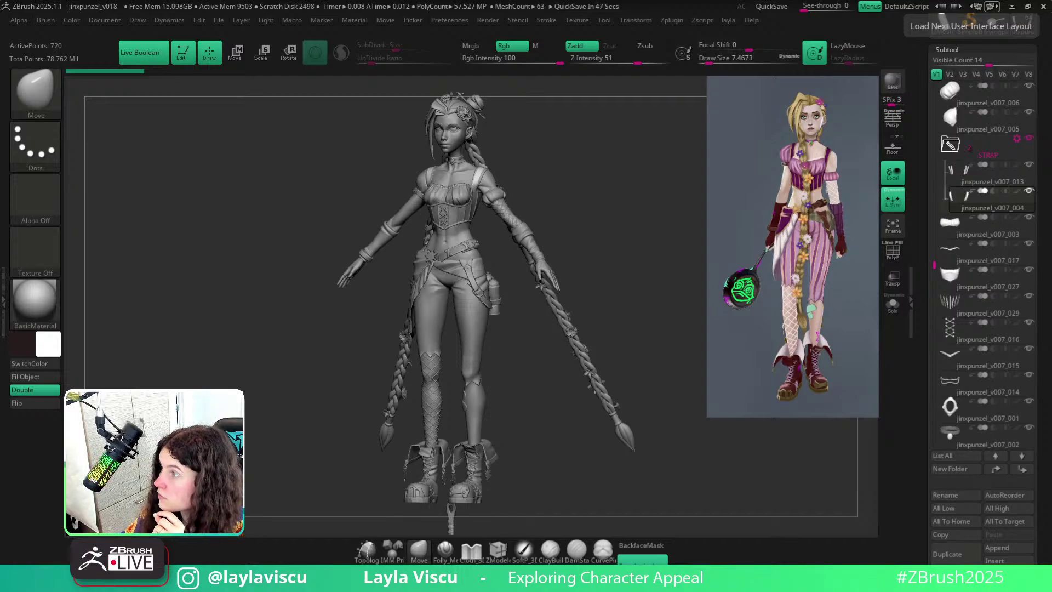
mouse_move(624, 242)
left_mouse_down()
mouse_move(641, 247)
mouse_move(625, 249)
left_mouse_up()
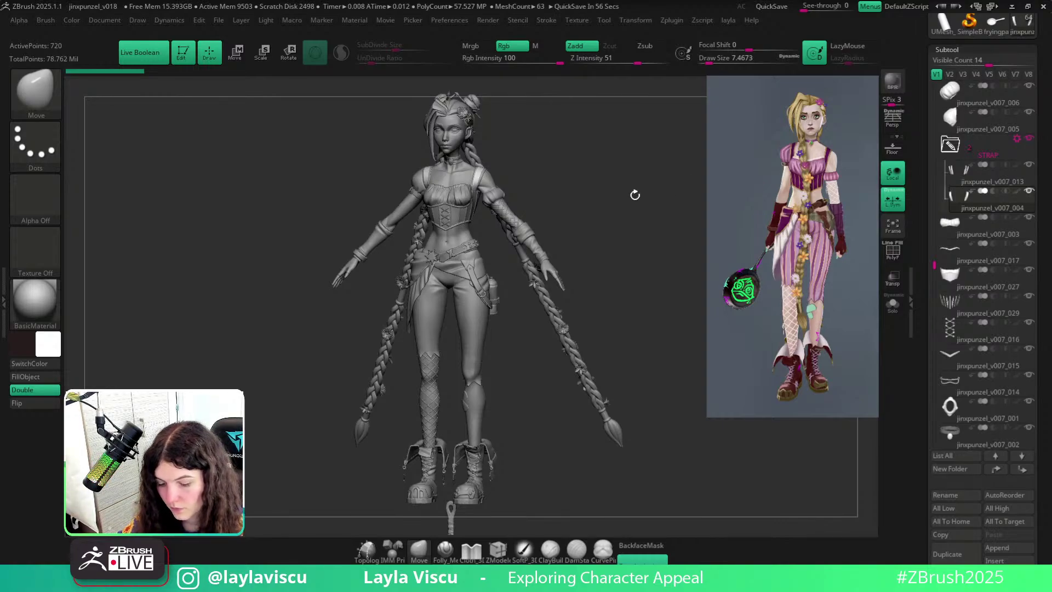
mouse_move(636, 195)
left_mouse_down()
mouse_move(648, 194)
mouse_move(637, 233)
mouse_move(448, 230)
mouse_move(590, 192)
left_mouse_up()
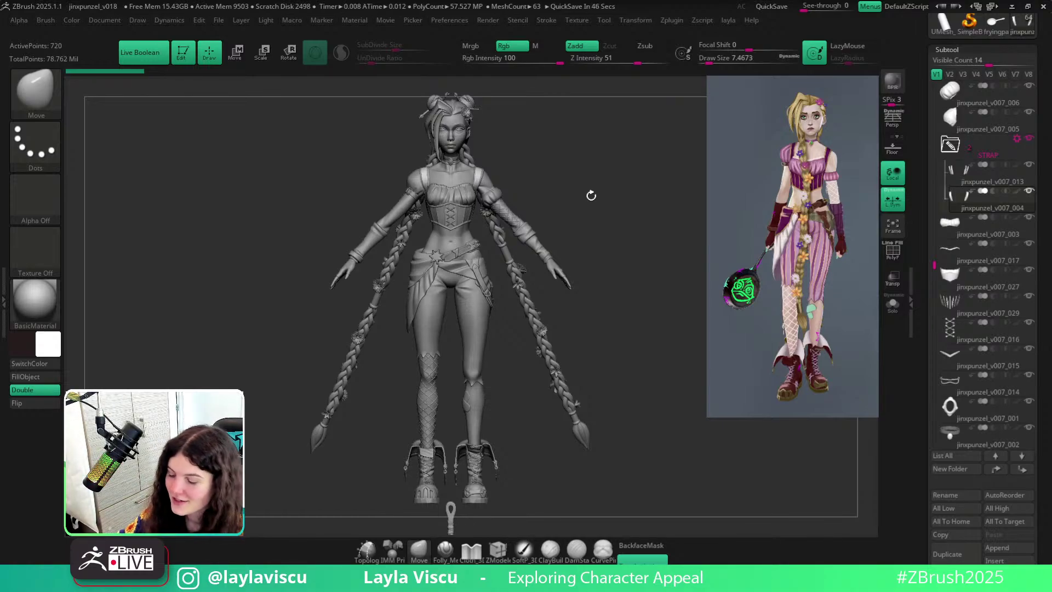
Turn the painted colours back on for all subtools and open the material library.
key("ctrl+shift")
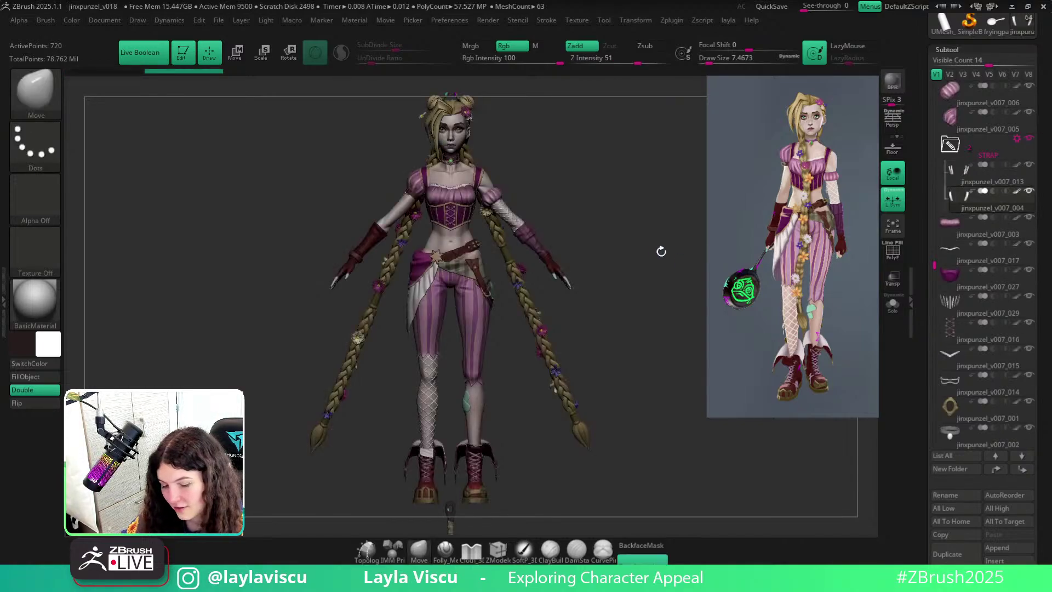
left_click(55, 304)
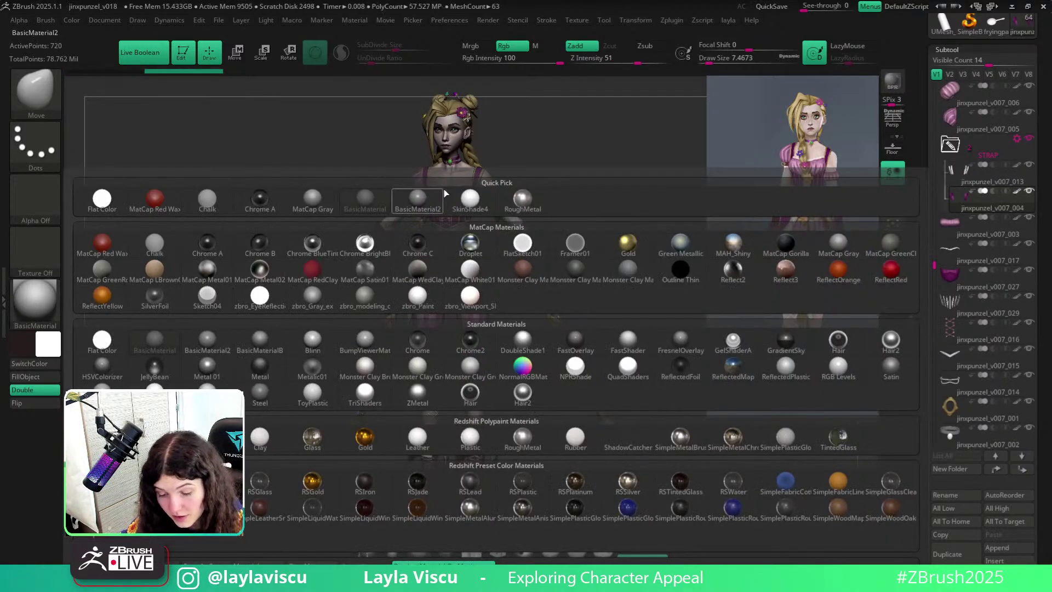
Switch the display material to SkinShade4 and check the full character from back and front.
left_click(466, 197)
left_click_drag(616, 218, 447, 223, "shift")
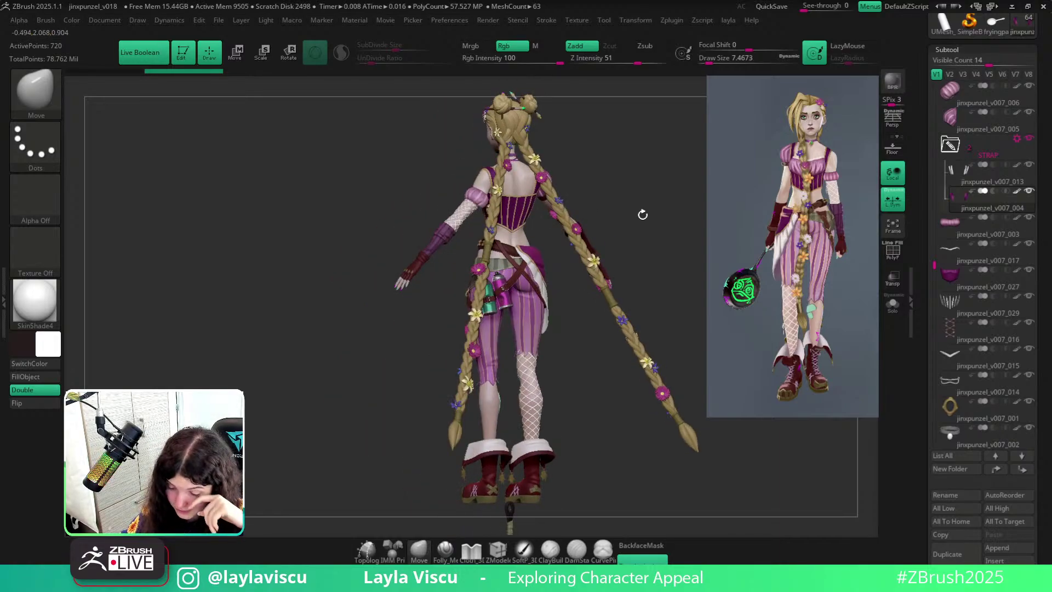
mouse_move(625, 219)
left_mouse_down()
mouse_move(523, 211)
mouse_move(606, 178)
mouse_move(627, 181)
mouse_move(621, 207)
left_mouse_up()
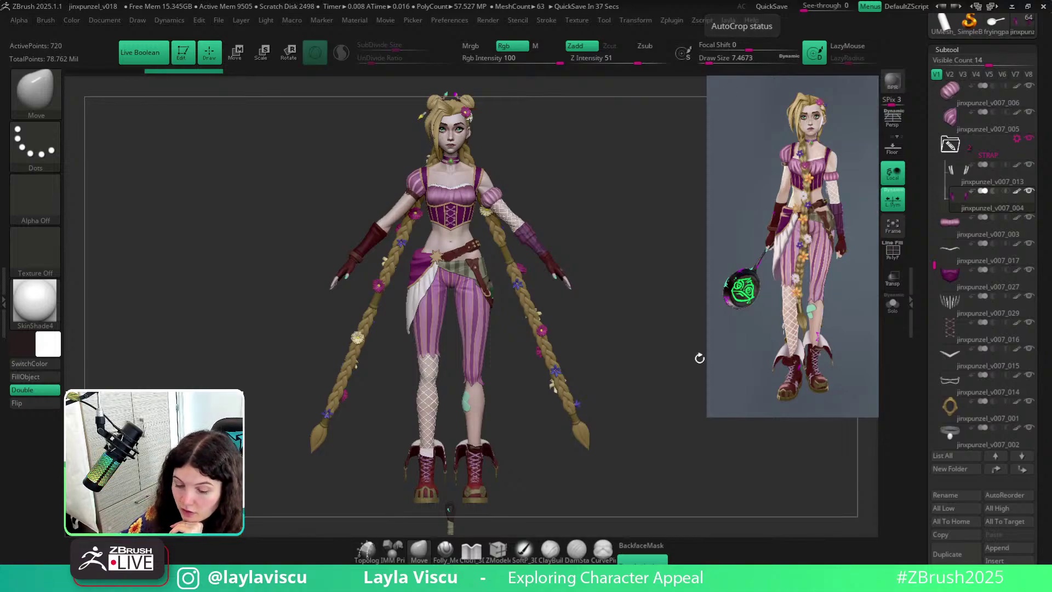
mouse_move(667, 380)
left_mouse_down()
mouse_move(639, 376)
mouse_move(721, 381)
mouse_move(443, 393)
left_mouse_up()
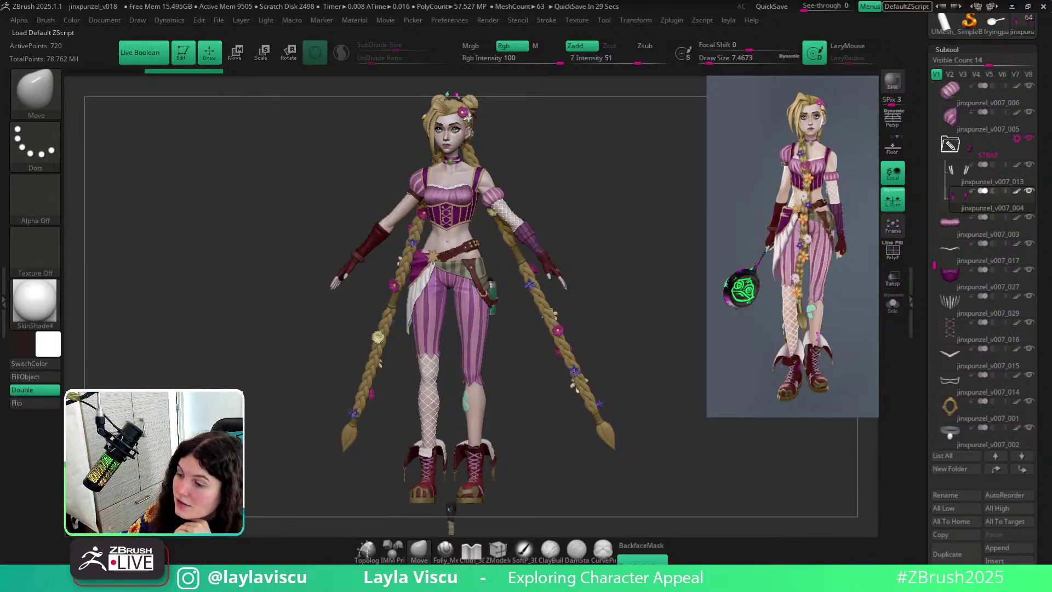
key("alt+Tab")
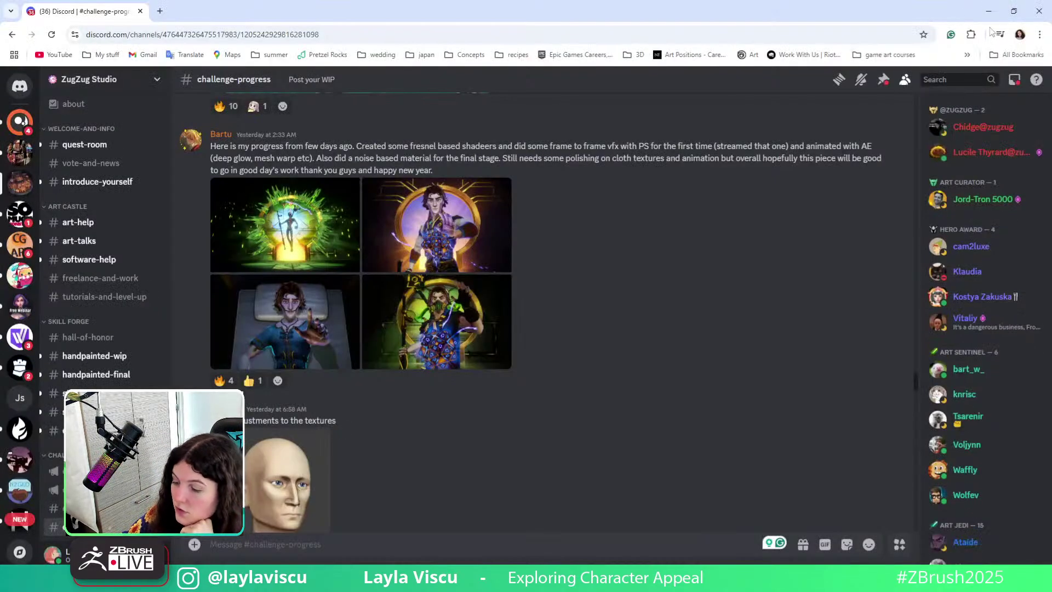
left_click(990, 9)
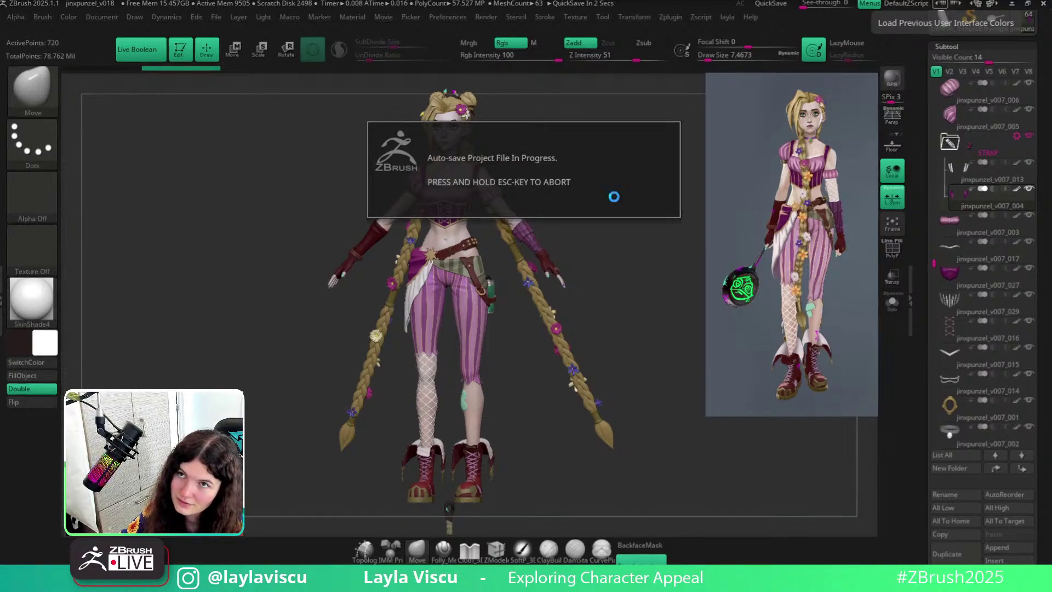
Delete all stored QuickSave files, skipping the confirmation note until the next restart.
left_click(462, 18)
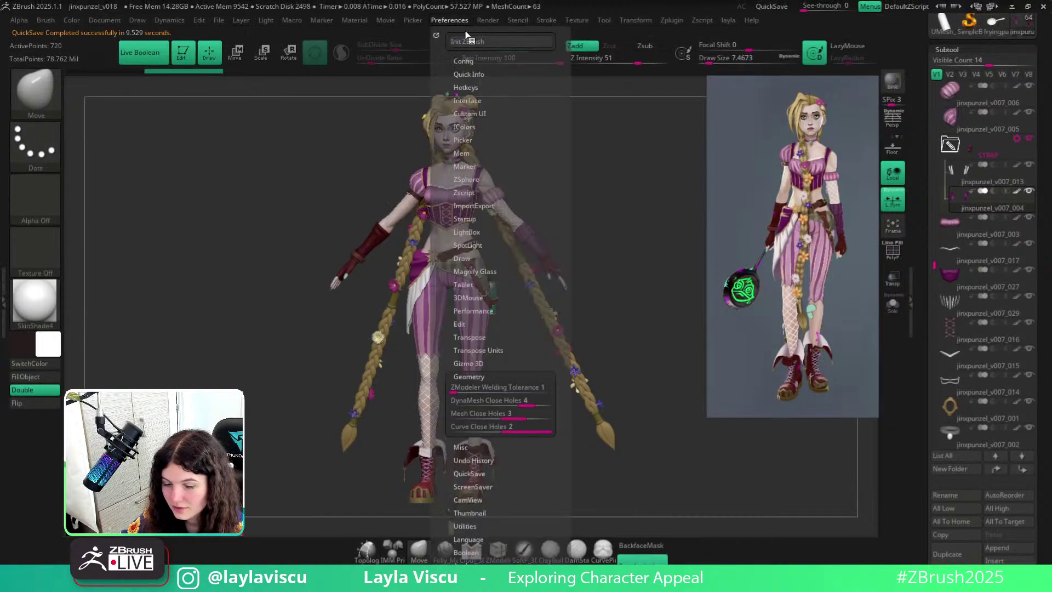
left_click(458, 474)
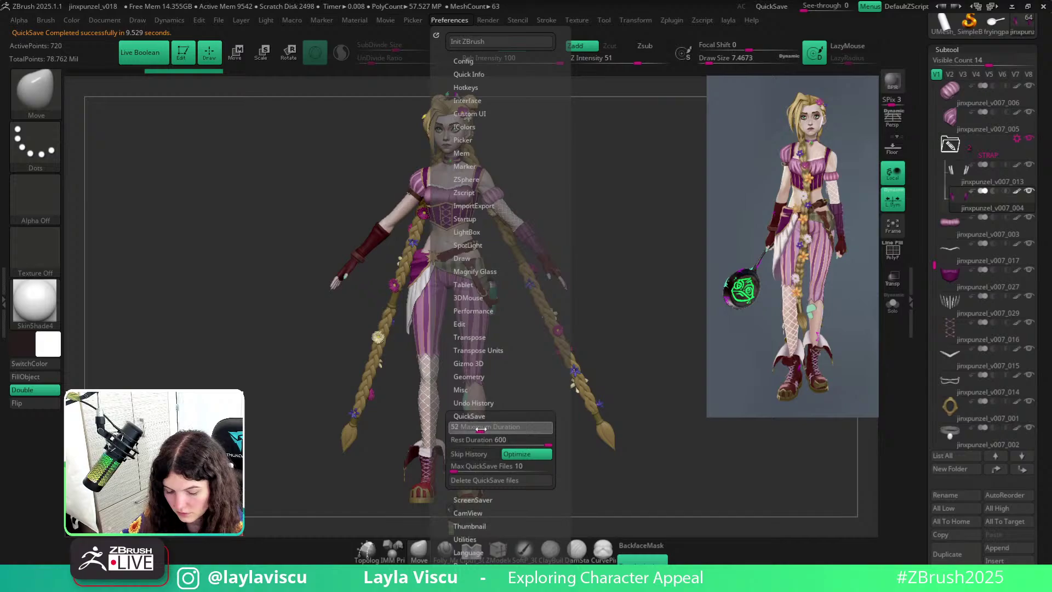
left_click(483, 481)
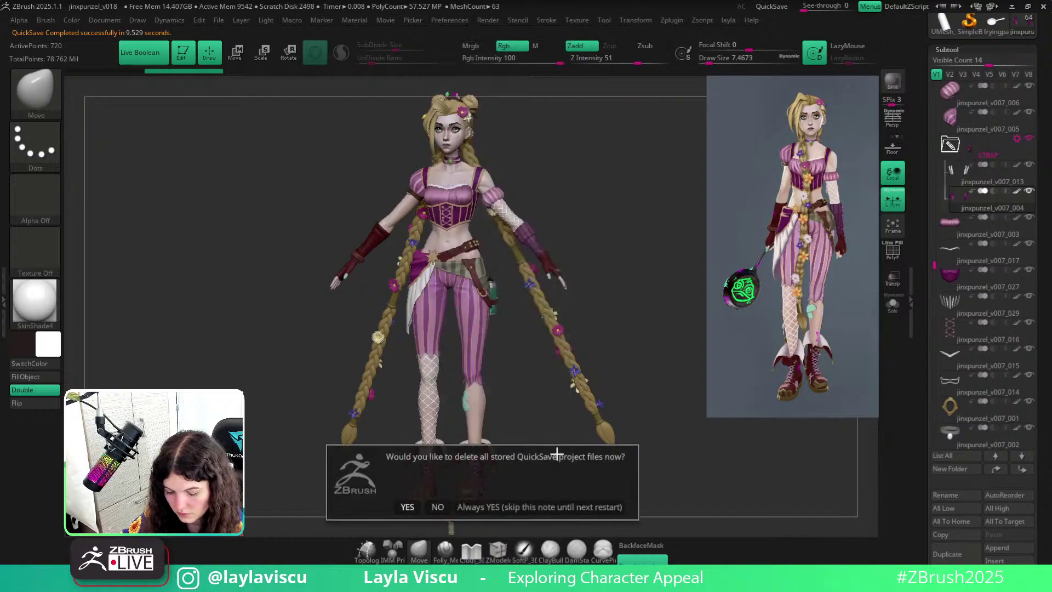
left_click(493, 506)
Save the character tool over the existing file jinxpunzel_v018.
left_click_drag(1034, 93, 1034, 349)
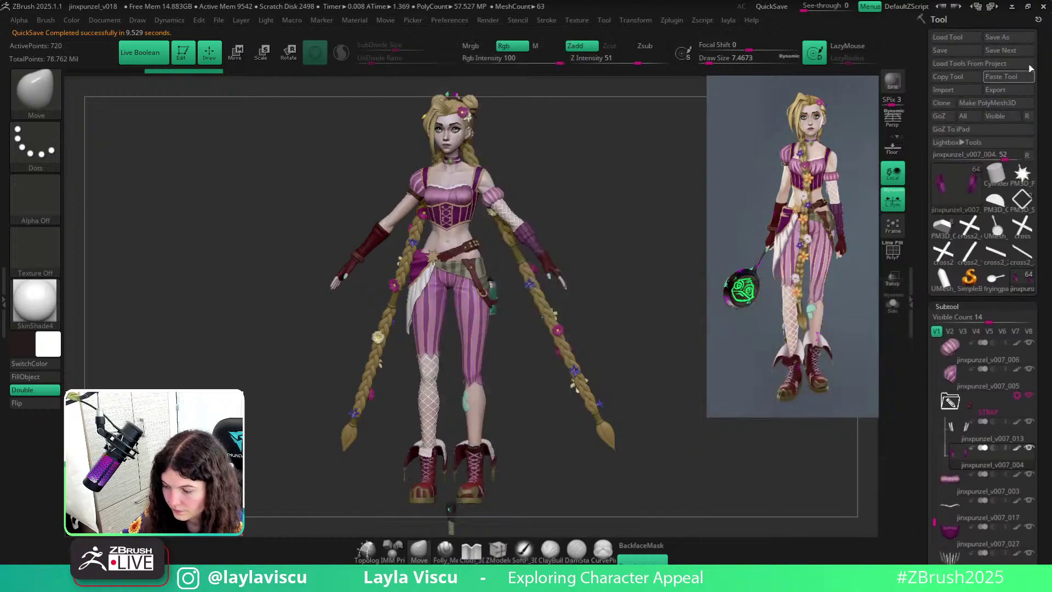
left_click(1015, 38)
double_click(136, 110)
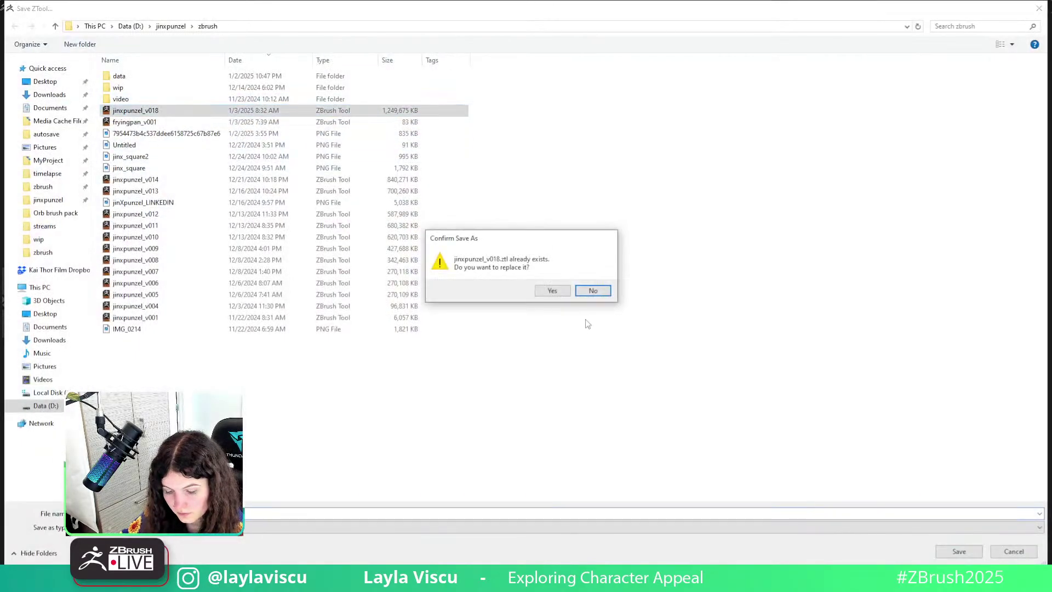
left_click(553, 289)
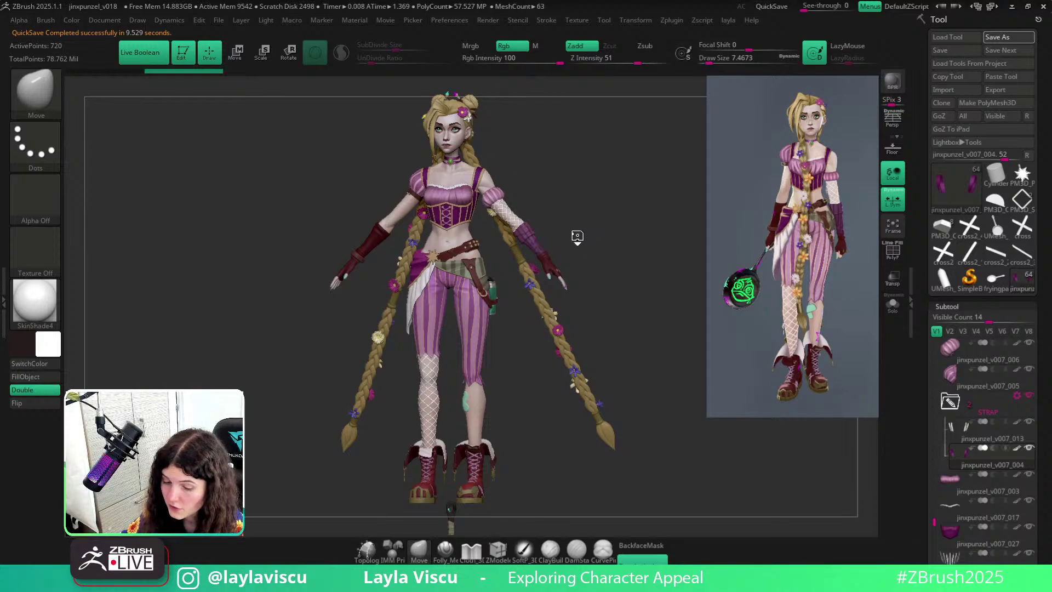
Inspect the character's face, hair and upper body from the front and in profile.
left_click_drag(625, 291, 590, 201)
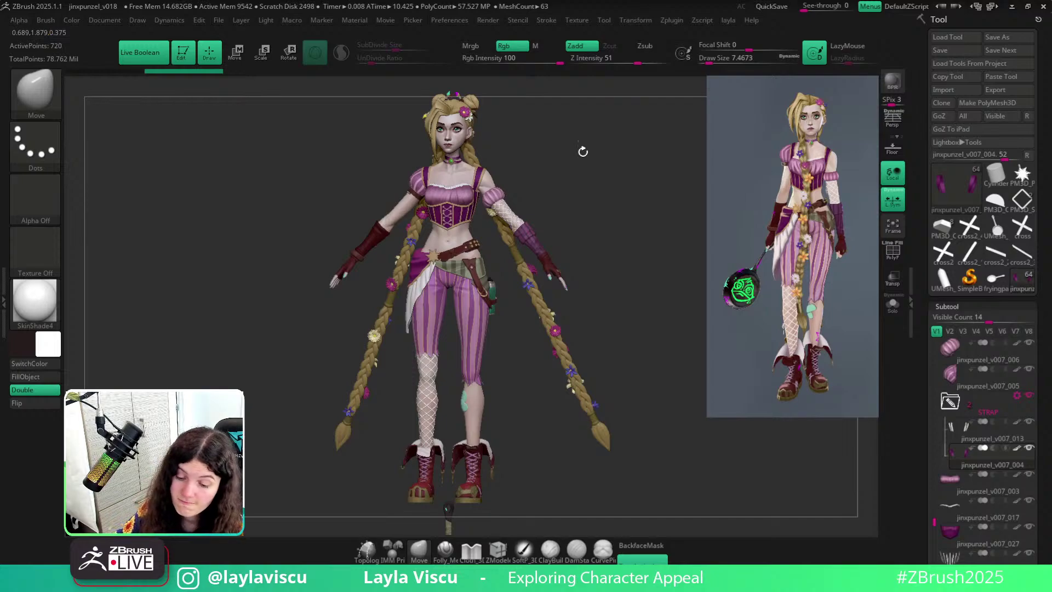
left_click_drag(583, 151, 598, 151)
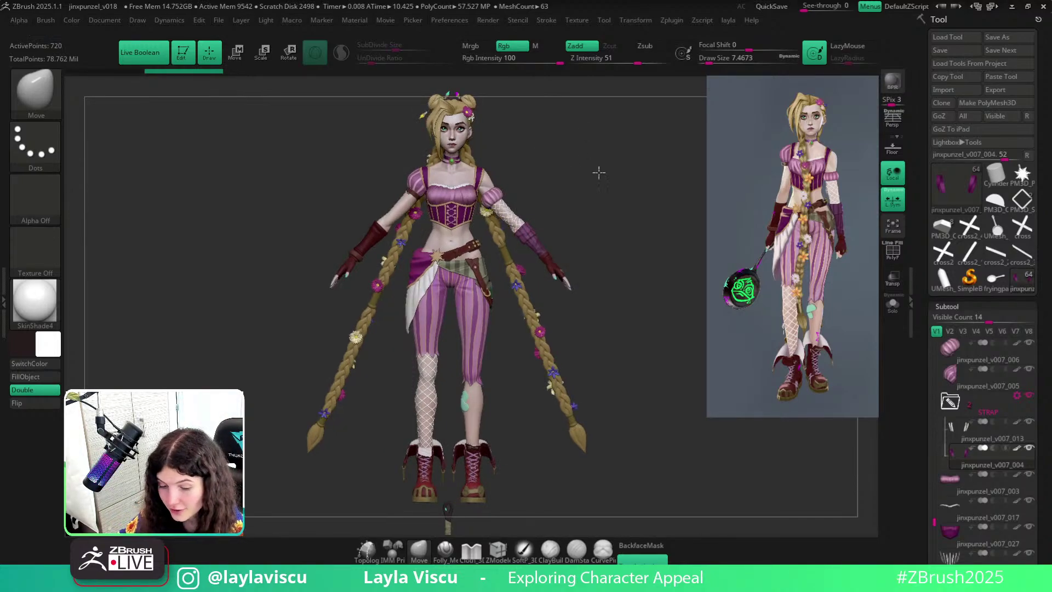
left_click_drag(599, 170, 576, 212)
right_click_drag(482, 167, 537, 151, "ctrl")
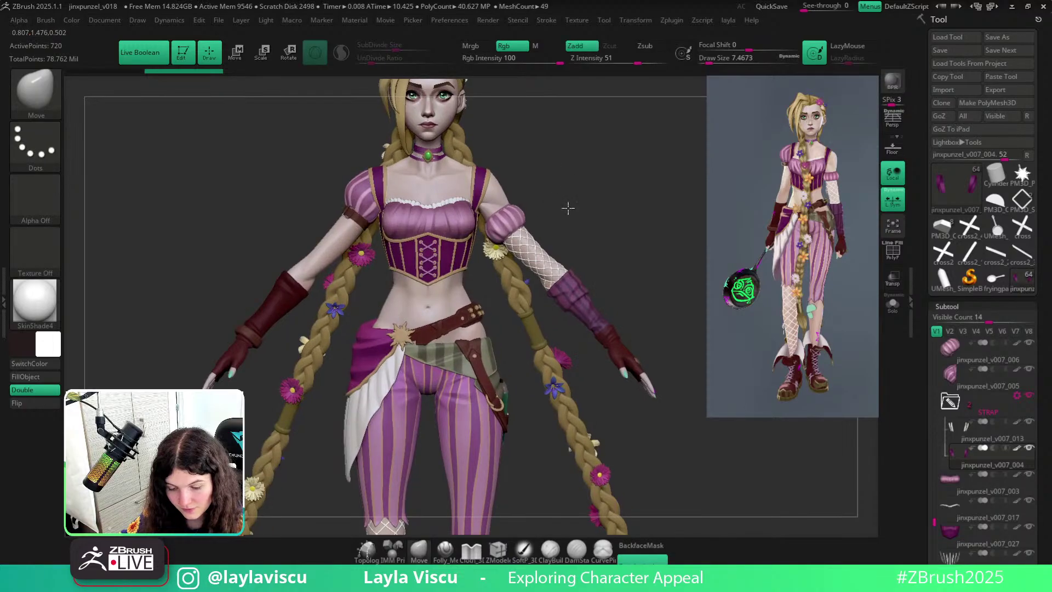
right_click_drag(482, 113, 525, 160, "alt")
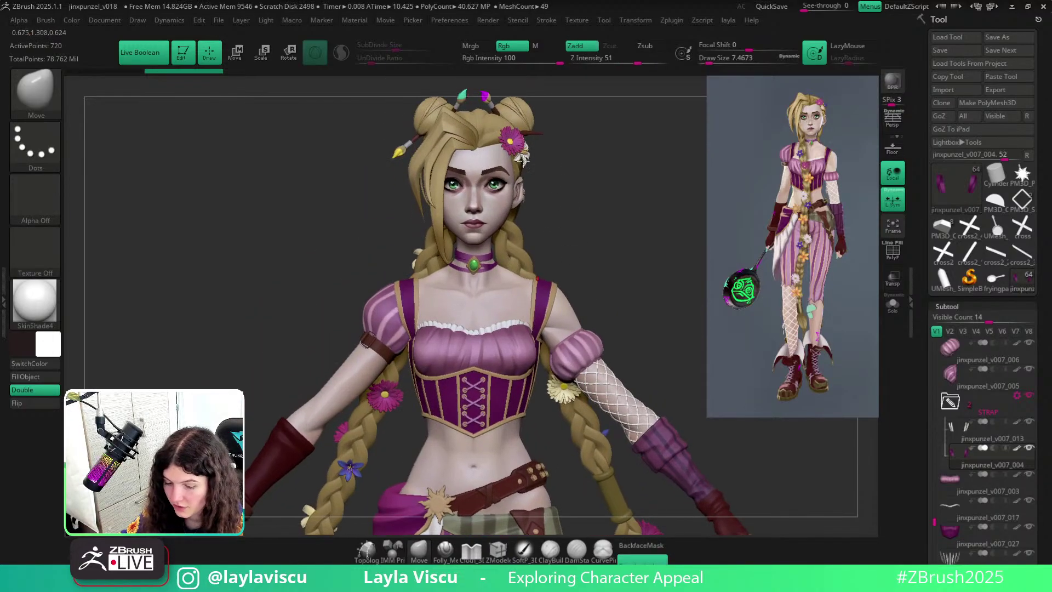
left_click(466, 131, "alt")
left_click_drag(609, 178, 631, 211)
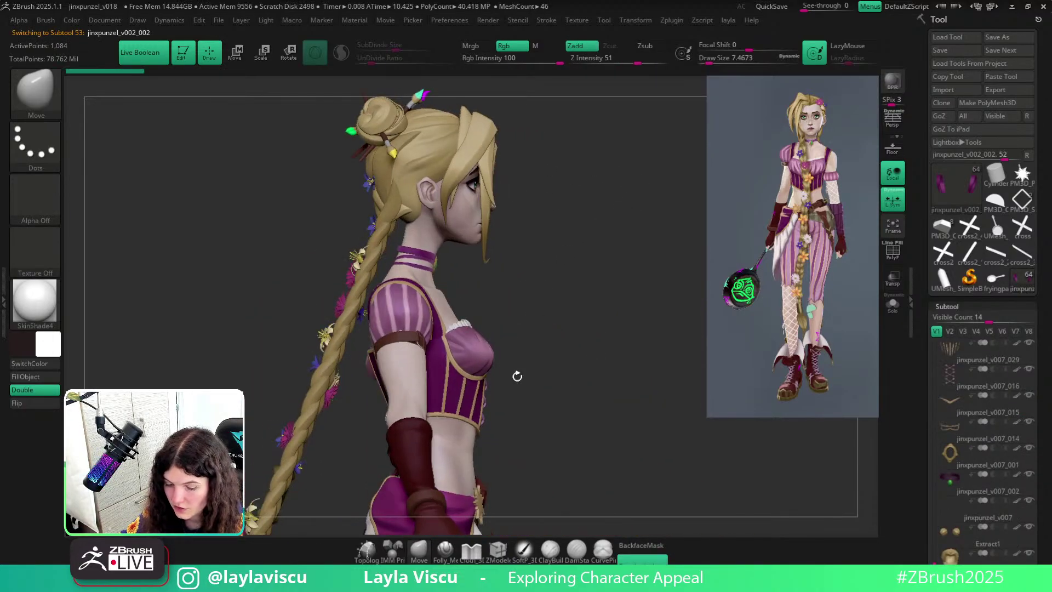
Set up the SoftP_3DCW brush on the braids subtool with Focal Shift 0, the sampled blonde hair colour and no alpha.
left_click(427, 138, "alt")
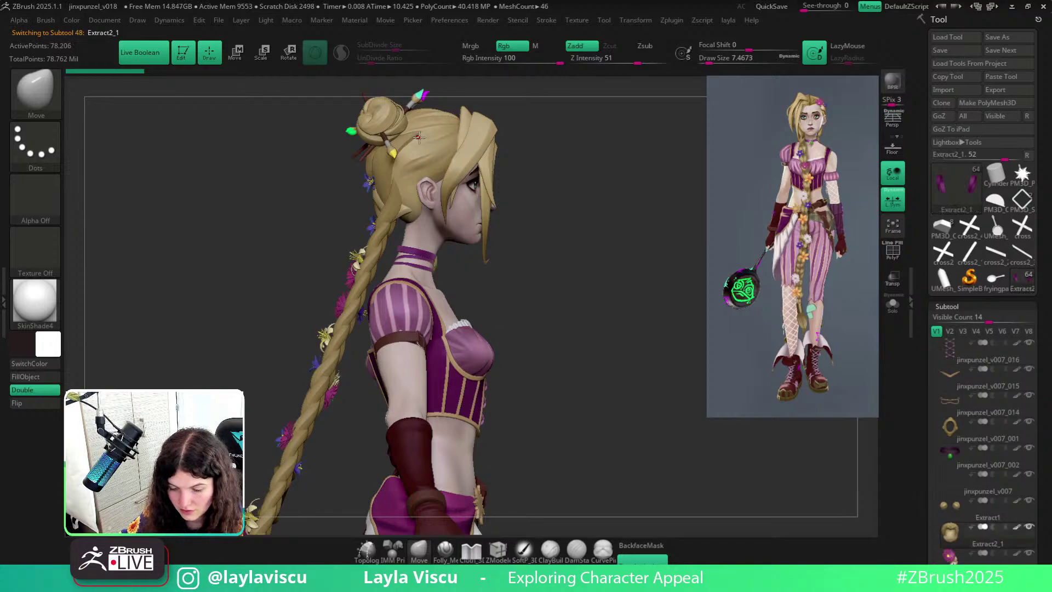
left_click(524, 550)
left_click(398, 140, "alt")
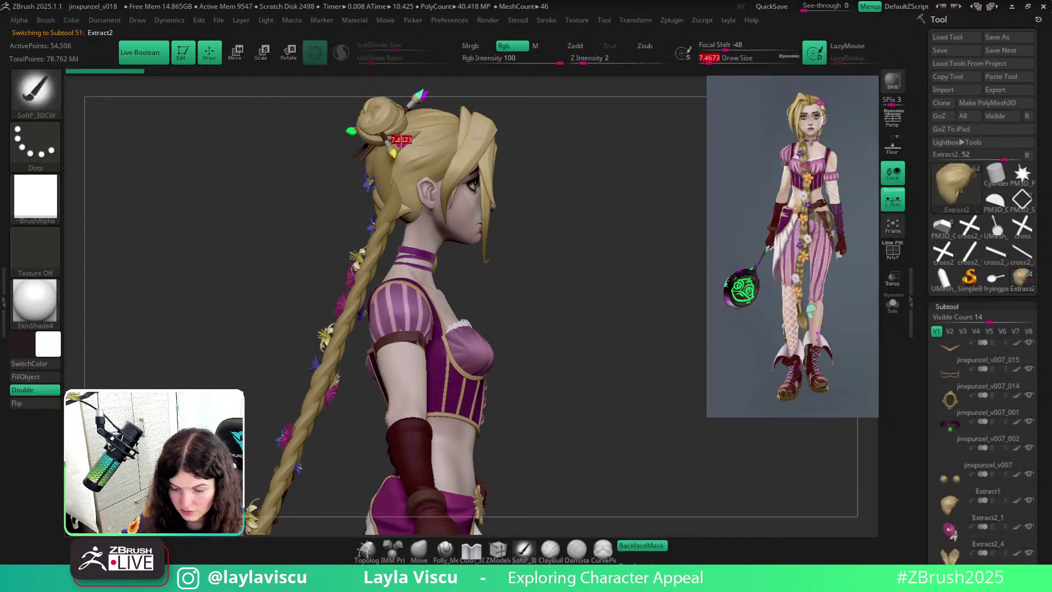
left_click_drag(746, 46, 749, 47)
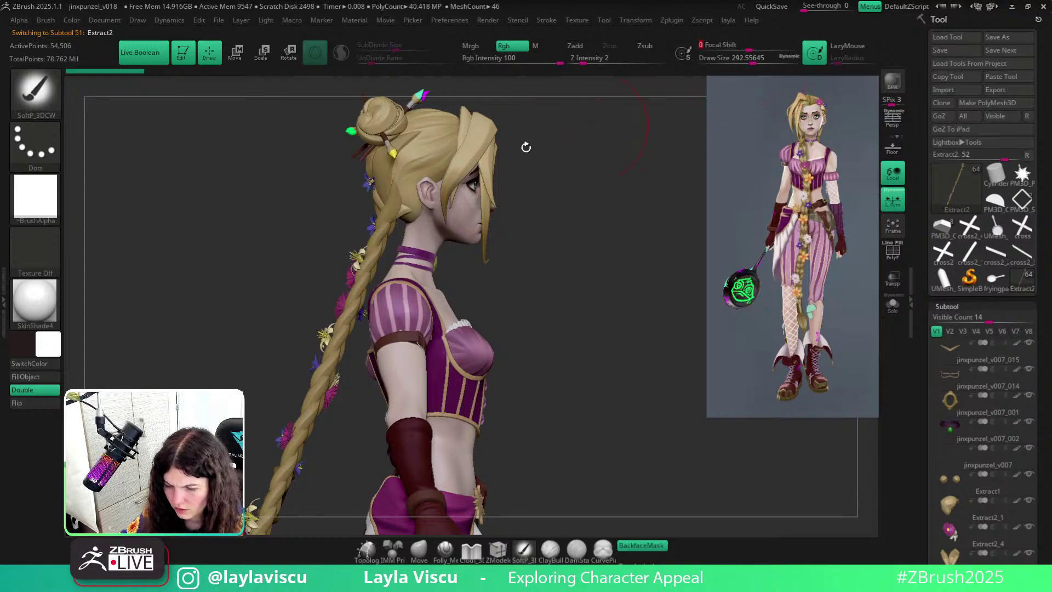
key("ctrl")
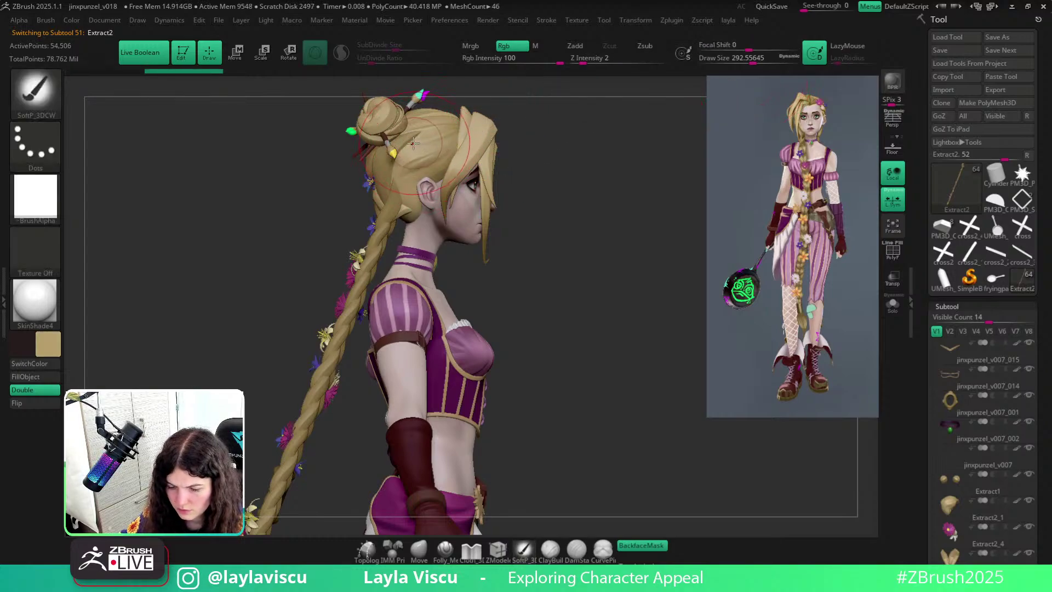
left_click(35, 197)
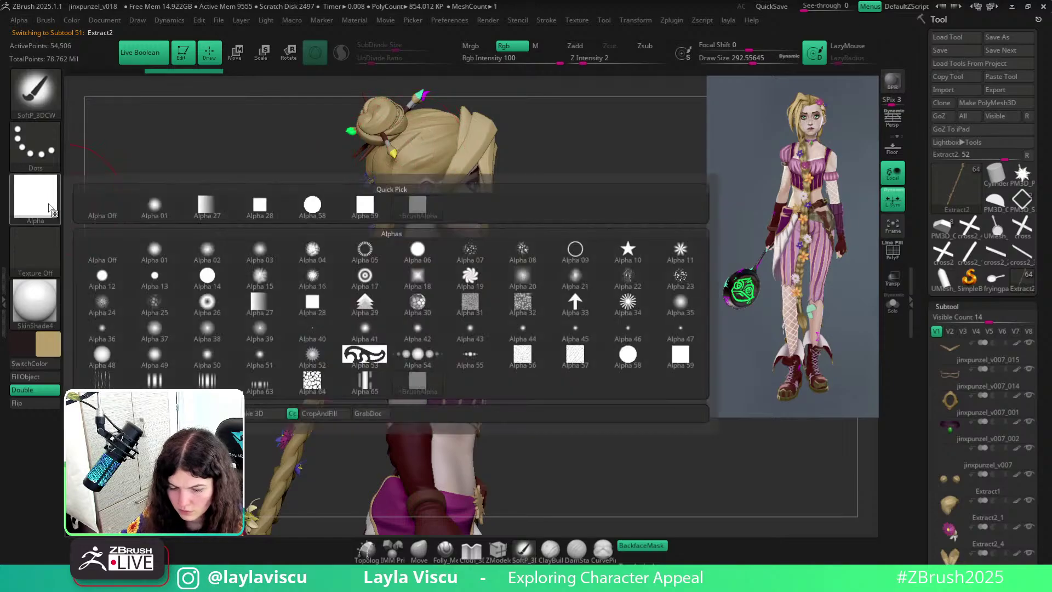
left_click(104, 206)
Isolate a strand polygroup of the braids in side view and show the complete hair again.
mouse_move(555, 138)
left_mouse_down()
mouse_move(576, 157)
mouse_move(492, 171)
mouse_move(547, 176)
mouse_move(547, 218)
left_mouse_up()
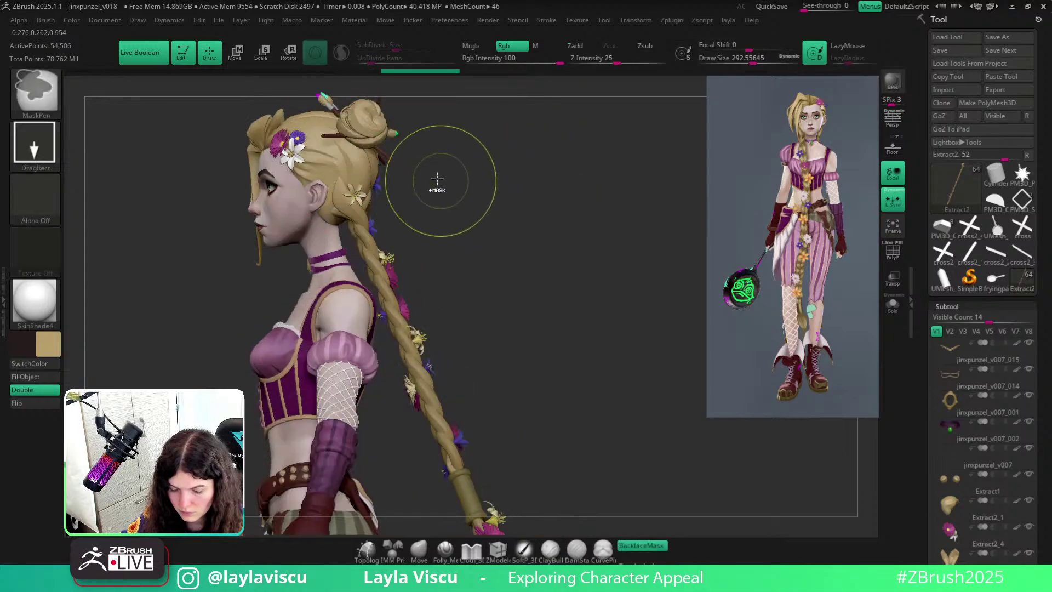
left_click_drag(476, 183, 477, 176)
key("ctrl")
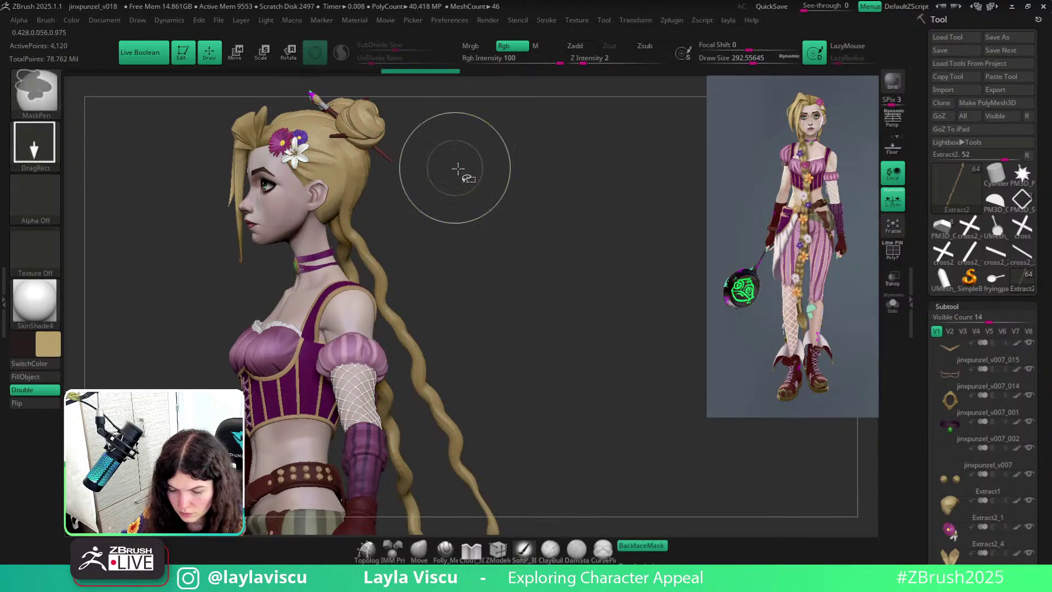
left_click(459, 168, "ctrl+shift")
left_click(346, 202, "ctrl+shift")
left_click(420, 193, "ctrl+shift")
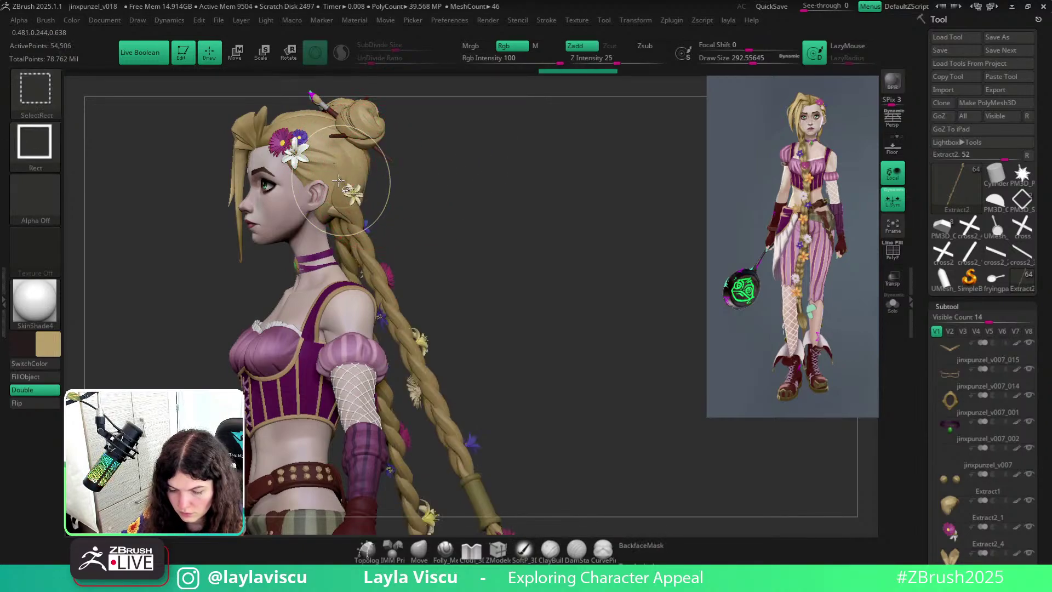
left_click(341, 183, "ctrl+shift")
left_click(469, 170, "ctrl+shift")
Switch to the Move brush and turn on perspective for the full-body view.
right_click_drag(494, 180, 434, 159, "ctrl")
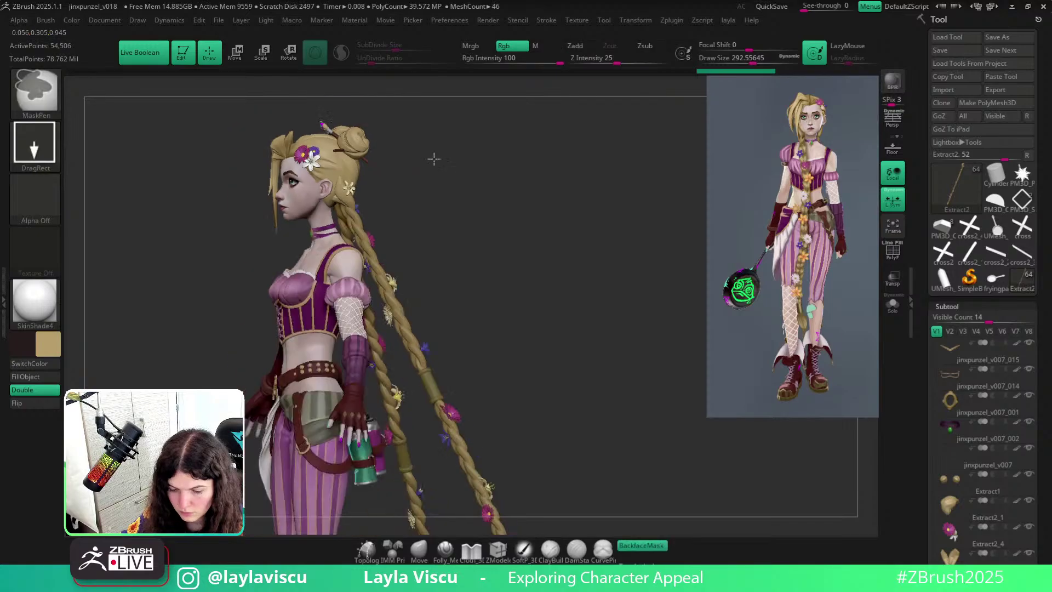
mouse_move(434, 159)
left_mouse_down()
mouse_move(421, 176)
mouse_move(498, 179)
mouse_move(502, 195)
mouse_move(471, 236)
mouse_move(502, 183)
left_mouse_up()
right_click_drag(502, 182, 489, 176, "ctrl")
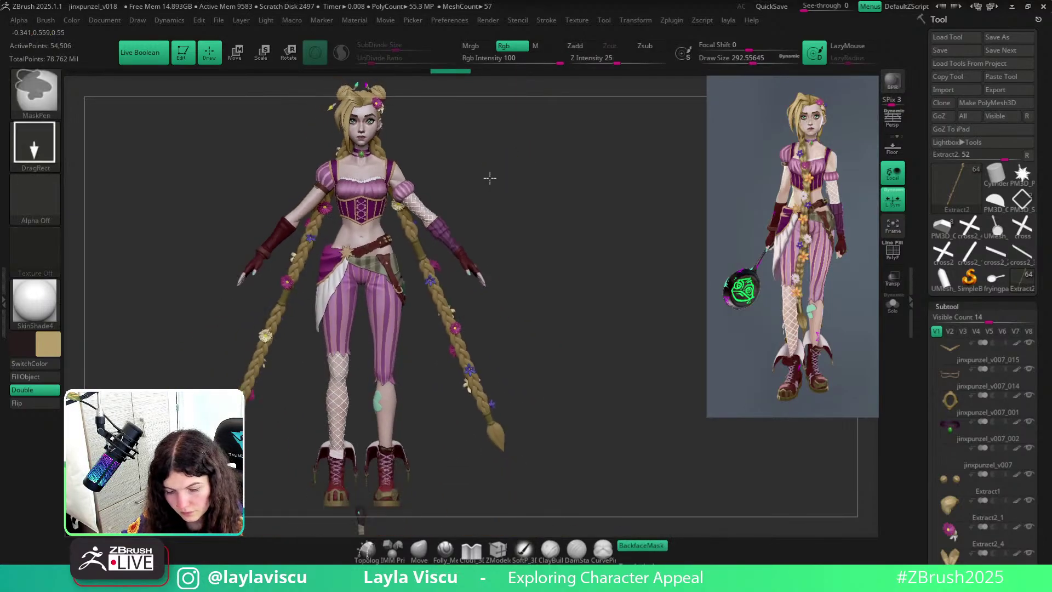
mouse_move(528, 169)
left_mouse_down("alt")
mouse_move(564, 164)
mouse_move(559, 186)
left_mouse_up("alt")
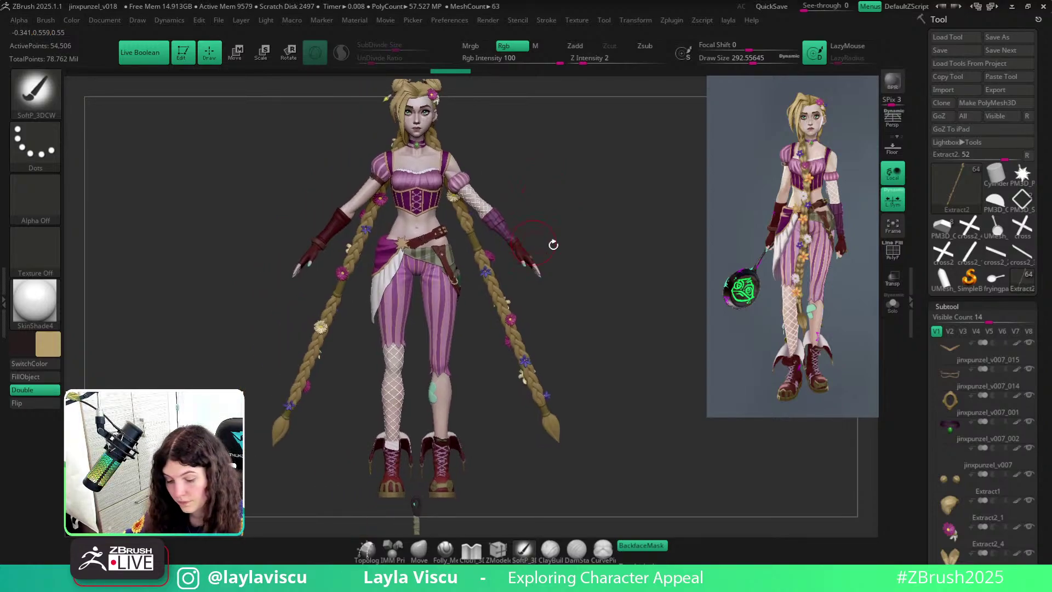
mouse_move(552, 236)
left_mouse_down()
mouse_move(599, 277)
mouse_move(572, 285)
mouse_move(650, 307)
mouse_move(616, 305)
mouse_move(599, 160)
mouse_move(595, 203)
left_mouse_up()
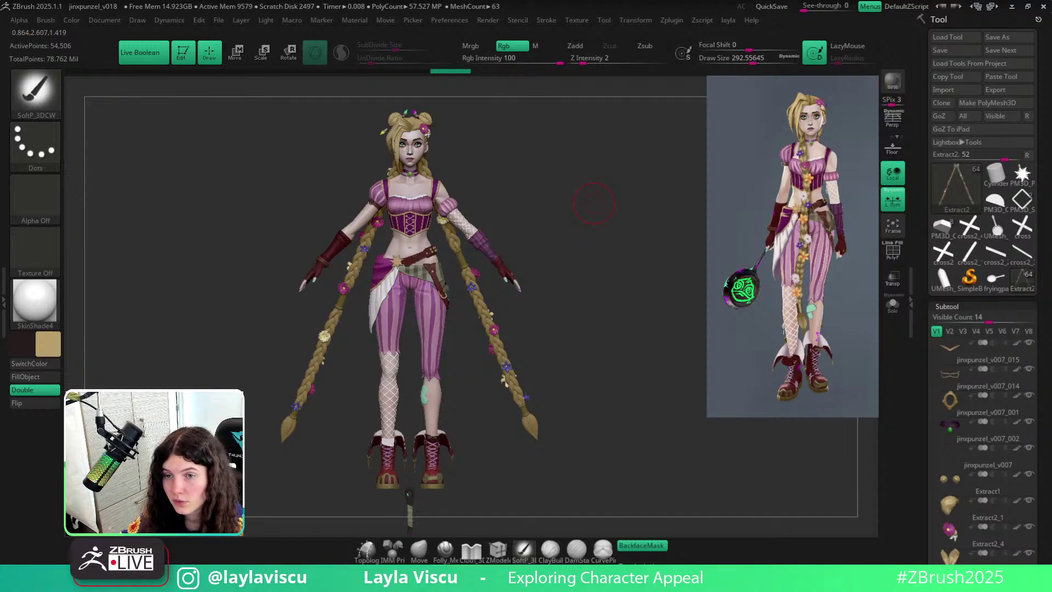
left_click_drag(595, 312, 570, 320)
left_click(420, 549)
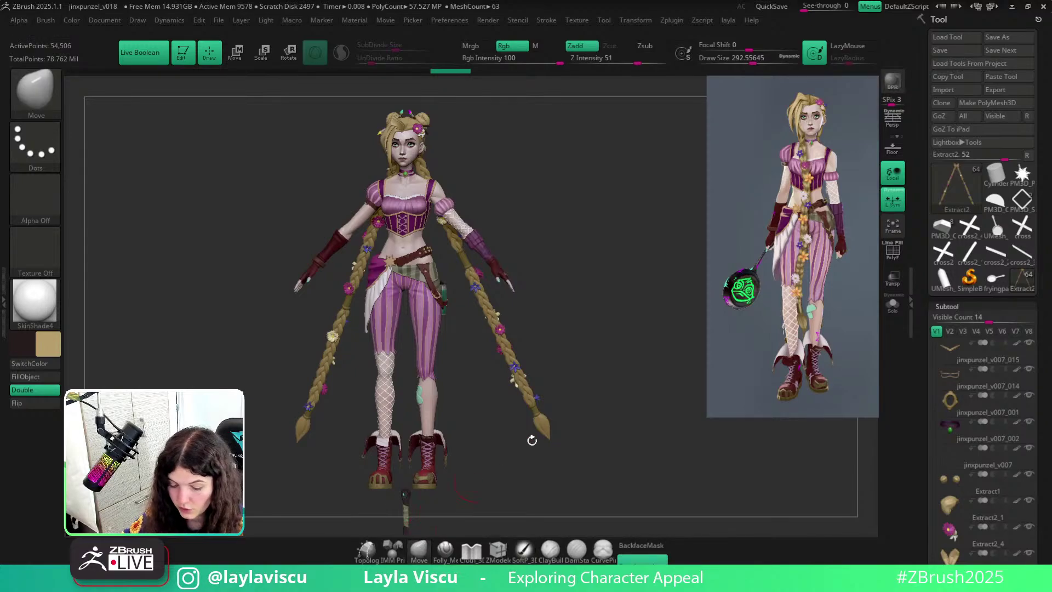
left_click_drag(644, 351, 634, 353)
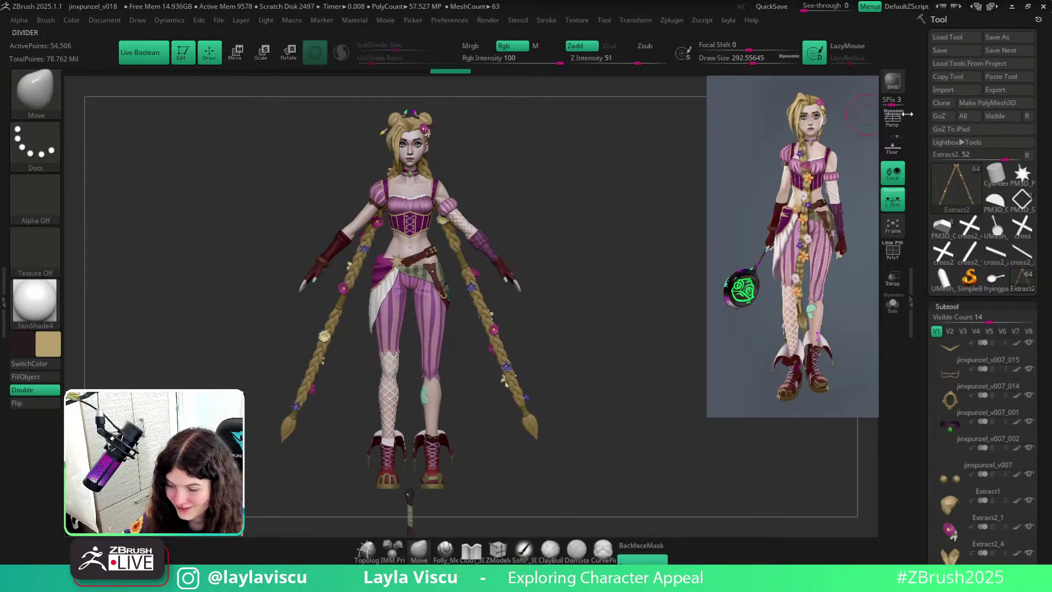
left_click_drag(573, 216, 573, 258)
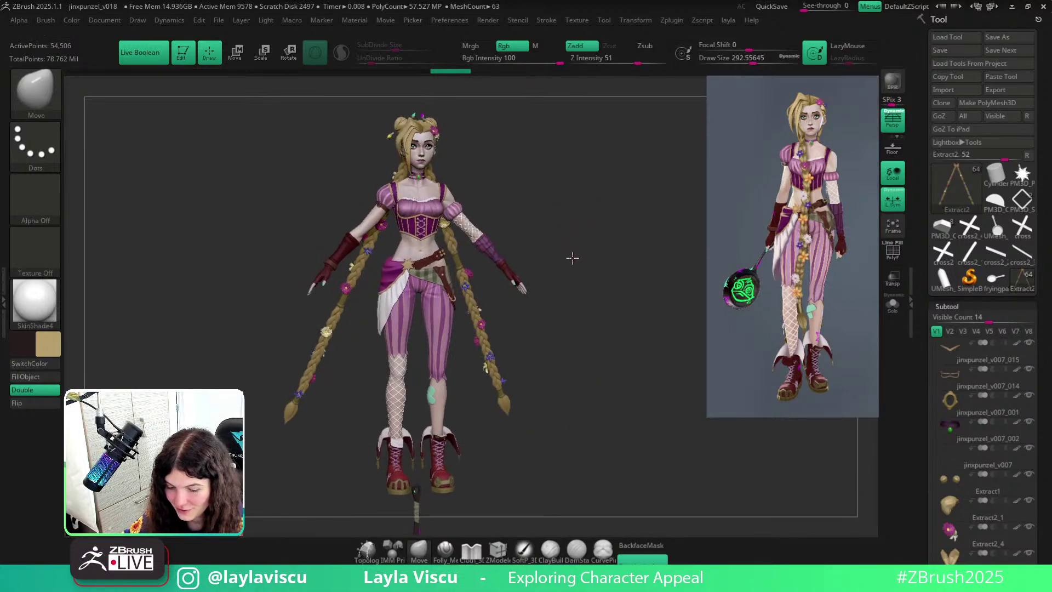
Select the frying pan subtool and examine the pan, boots, legs and braids from front, back and side.
left_click_drag(561, 299, 546, 118, "alt")
left_click(419, 418, "alt")
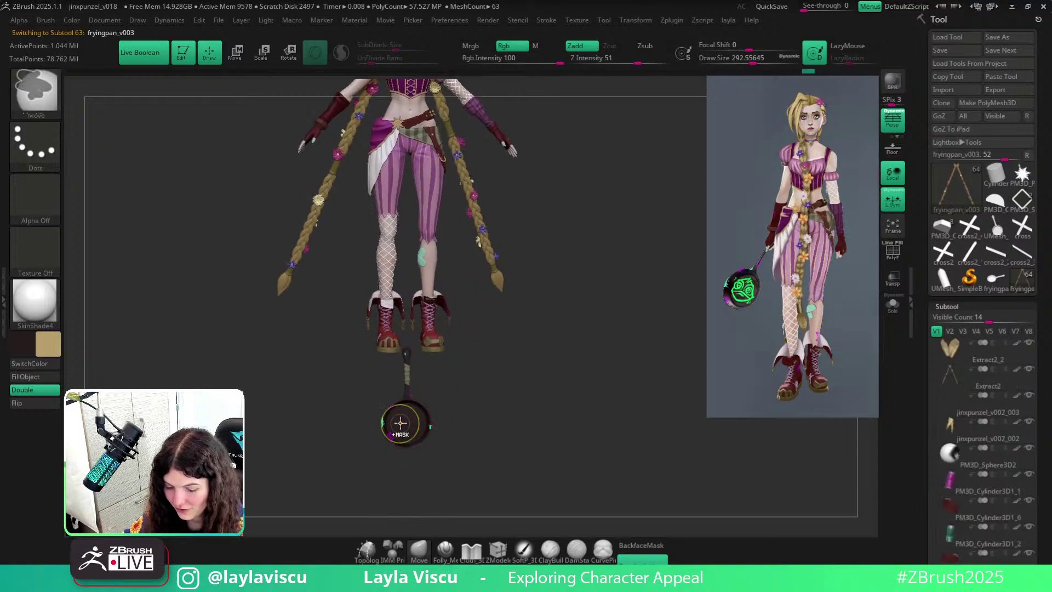
right_click_drag(401, 424, 481, 474, "ctrl")
mouse_move(418, 437)
right_mouse_down("ctrl")
mouse_move(512, 465)
mouse_move(595, 441)
right_mouse_up("ctrl")
left_click_drag(594, 441, 549, 433)
left_click_drag(566, 252, 543, 406, "alt")
right_click_drag(543, 405, 483, 360, "ctrl")
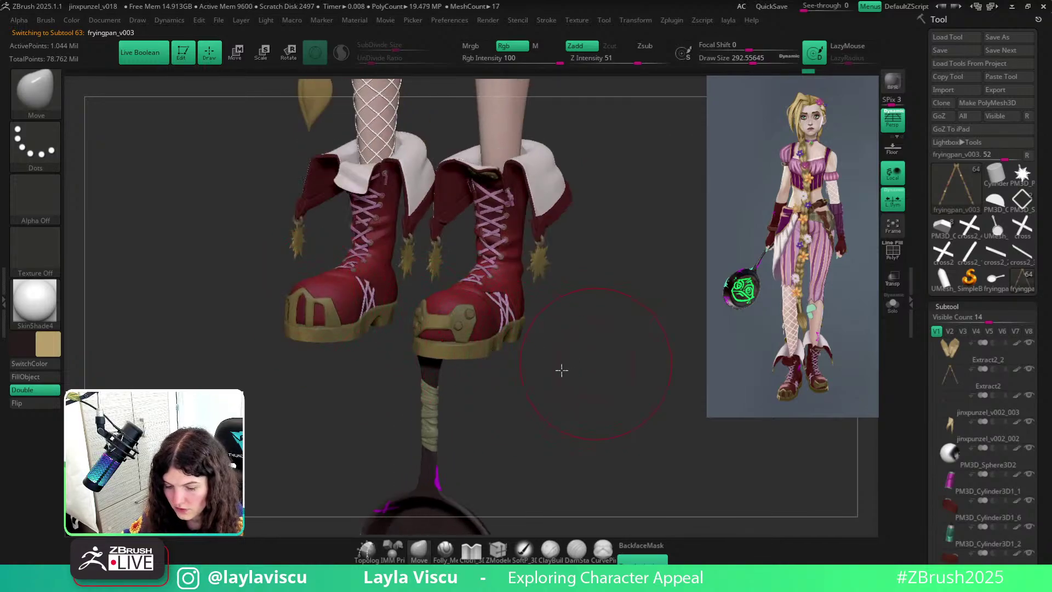
left_click_drag(562, 370, 677, 351)
right_click_drag(655, 301, 569, 257, "ctrl")
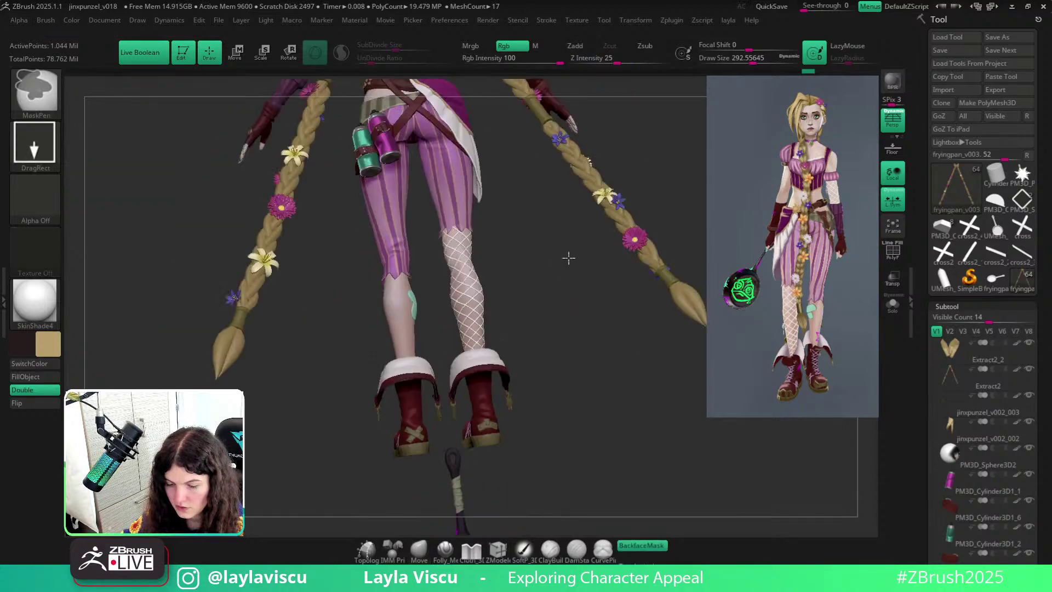
mouse_move(569, 258)
left_mouse_down()
mouse_move(557, 296)
mouse_move(565, 260)
mouse_move(630, 161)
left_mouse_up()
right_click_drag(640, 267, 655, 335, "ctrl")
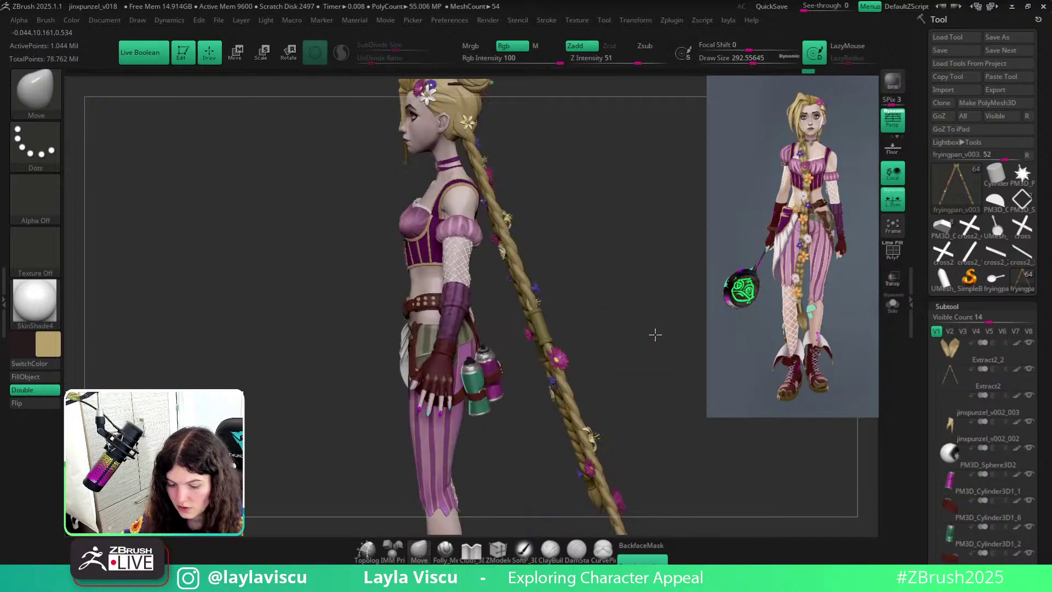
Examine the full character's outfit, braids, boots and frying pan from front and three-quarter angles against the concept art.
mouse_move(656, 335)
left_mouse_down()
mouse_move(672, 247)
mouse_move(656, 266)
mouse_move(681, 228)
mouse_move(616, 221)
left_mouse_up()
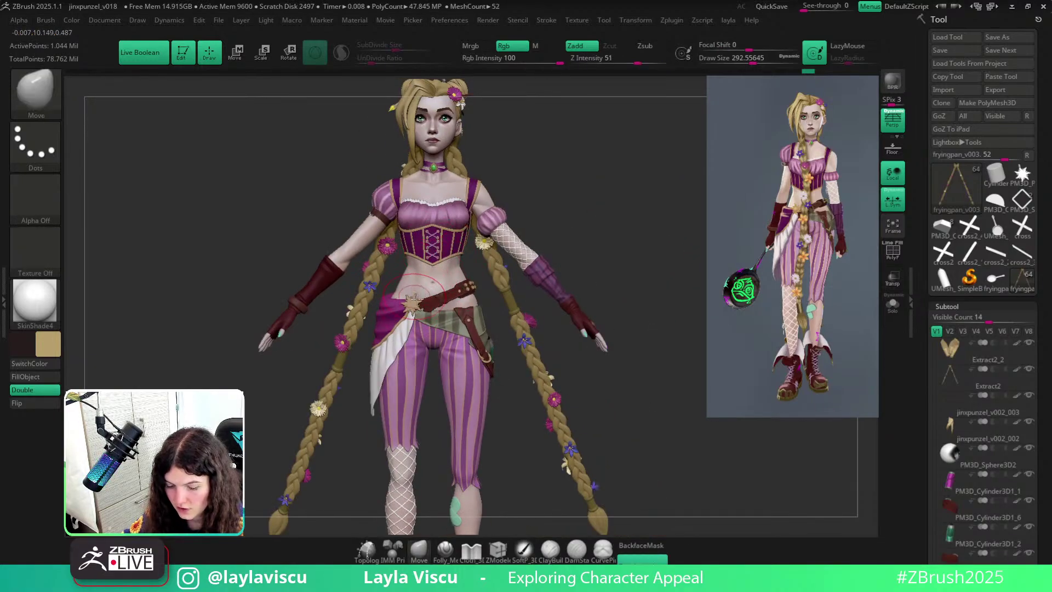
right_click_drag(607, 372, 603, 383, "ctrl")
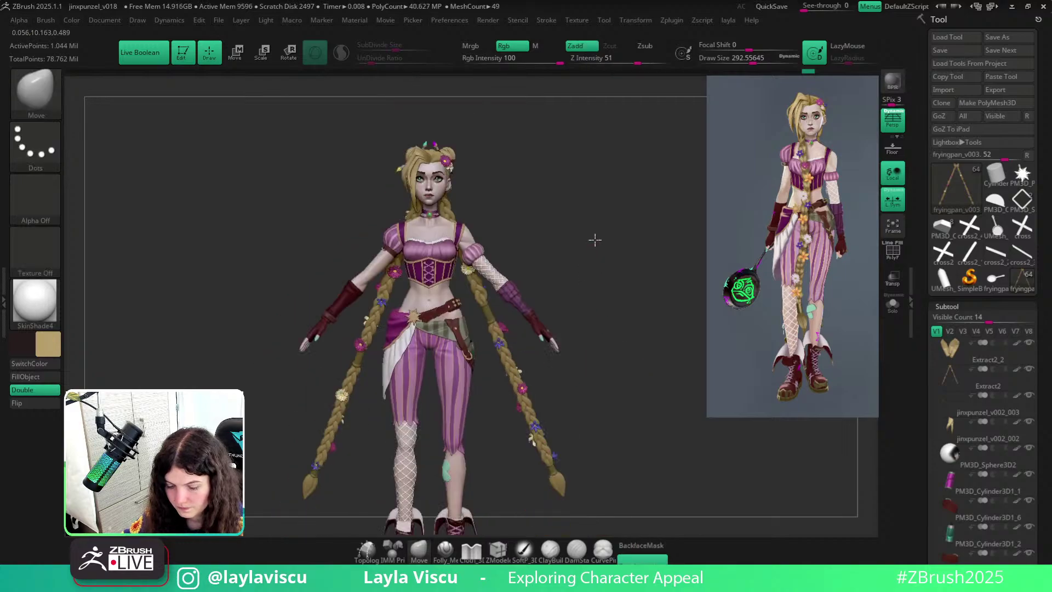
left_click_drag(595, 240, 613, 174)
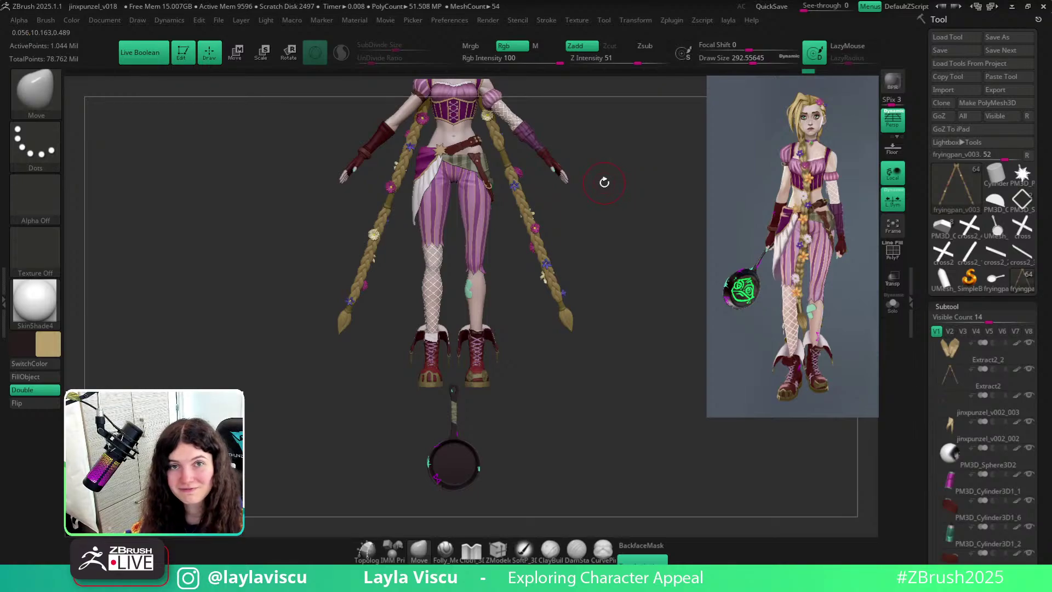
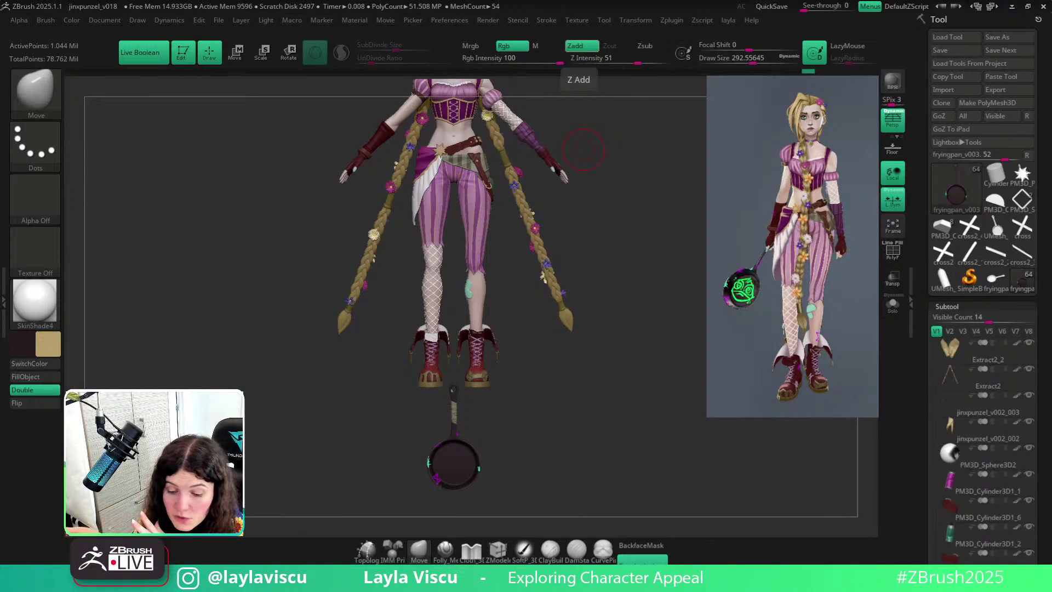
left_click_drag(666, 248, 665, 359, "alt")
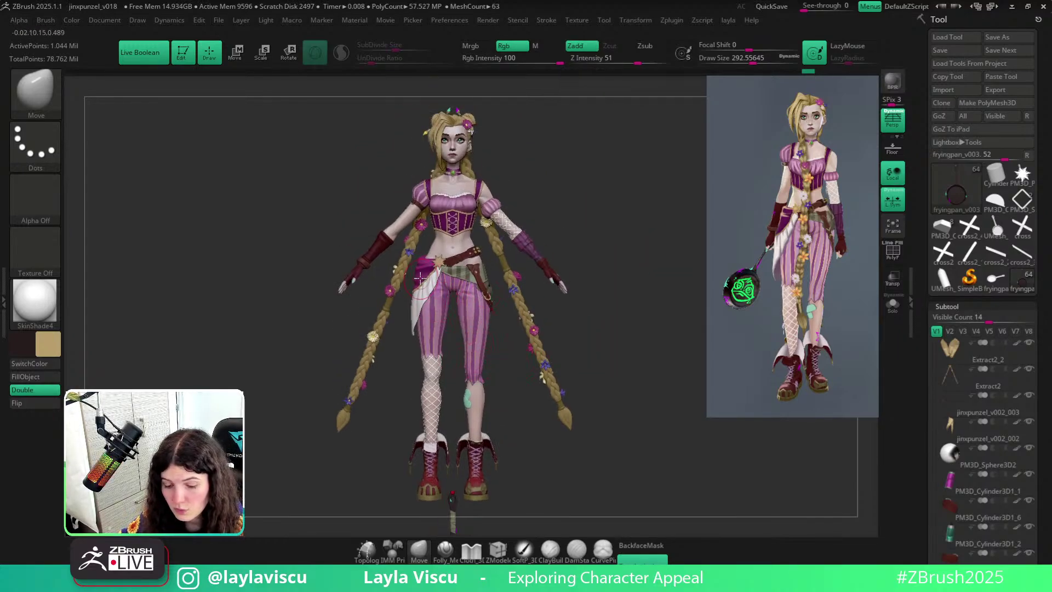
left_click_drag(596, 265, 602, 179, "alt")
mouse_move(608, 238)
left_mouse_down()
mouse_move(502, 241)
mouse_move(483, 230)
mouse_move(610, 333)
mouse_move(499, 385)
left_mouse_up()
right_click_drag(500, 402, 520, 461, "ctrl")
left_click_drag(569, 253, 564, 312, "alt")
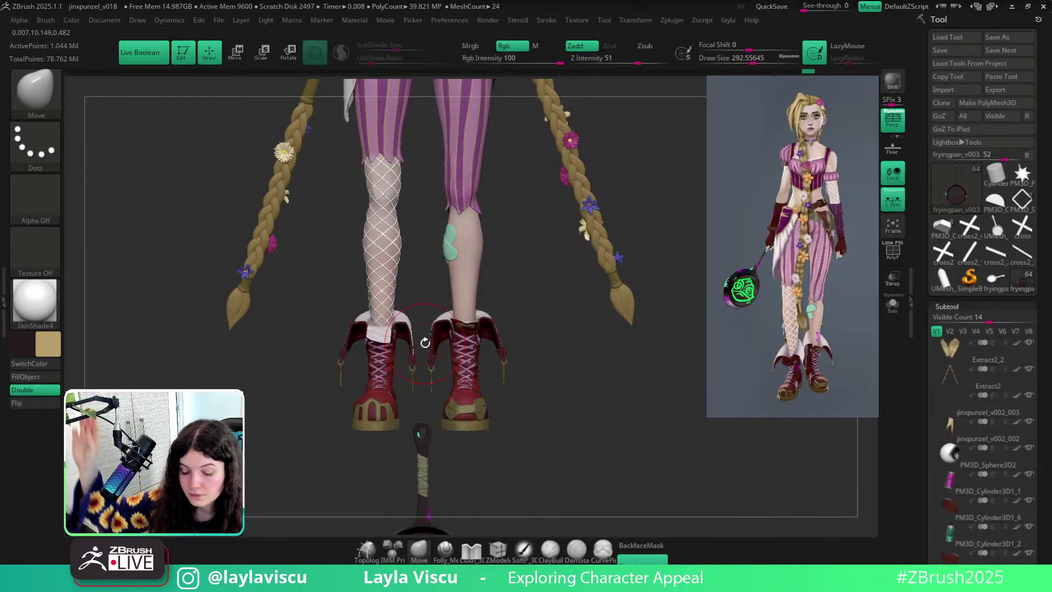
left_click_drag(564, 334, 562, 356)
mouse_move(557, 369)
right_mouse_down("ctrl")
mouse_move(583, 265)
mouse_move(600, 270)
mouse_move(599, 313)
mouse_move(587, 308)
right_mouse_up("ctrl")
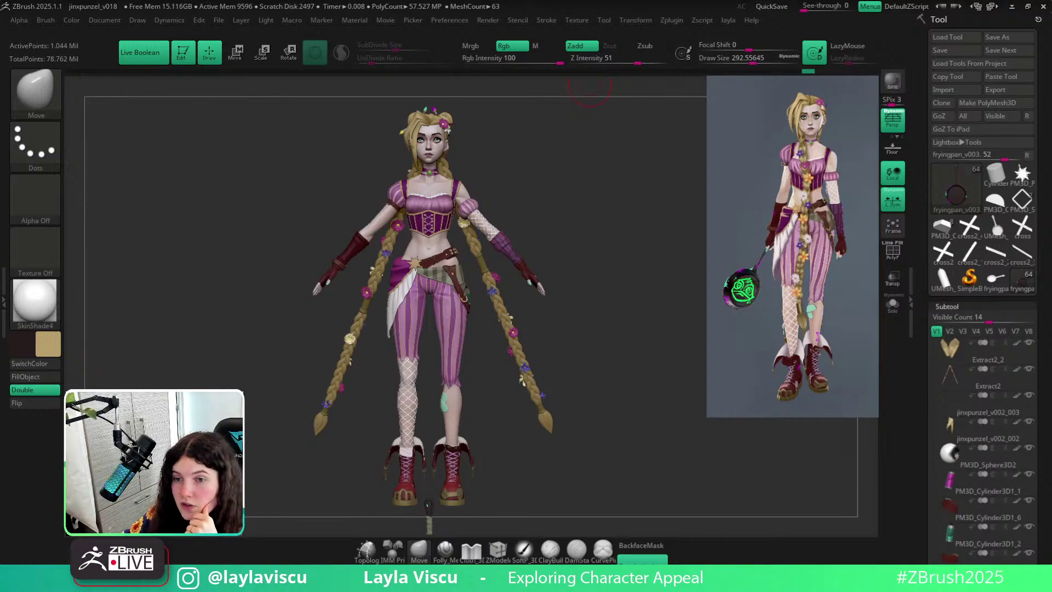
right_click_drag(604, 235, 591, 234)
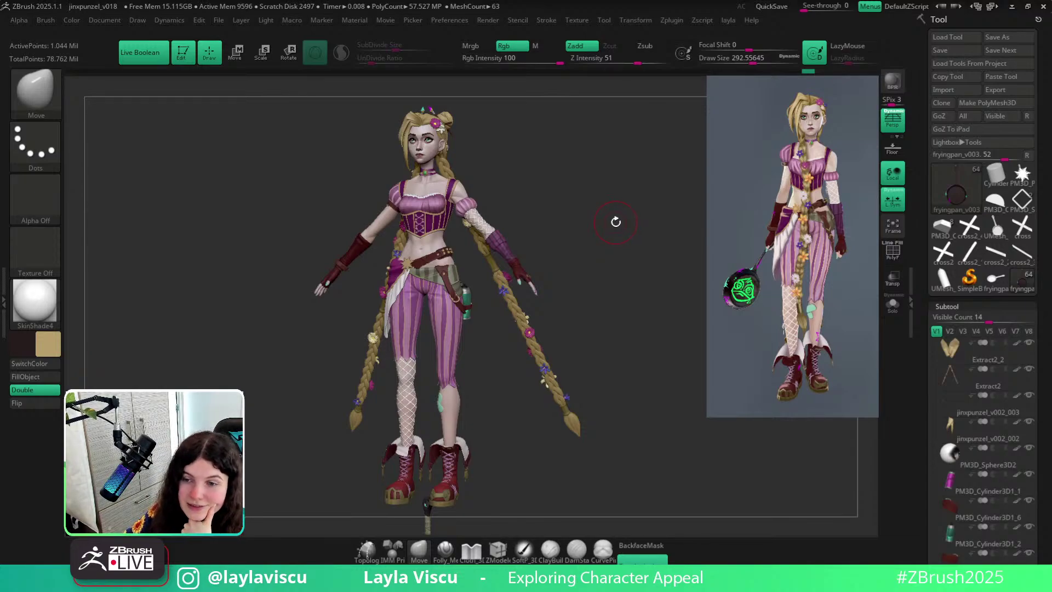
right_click_drag(615, 223, 562, 238)
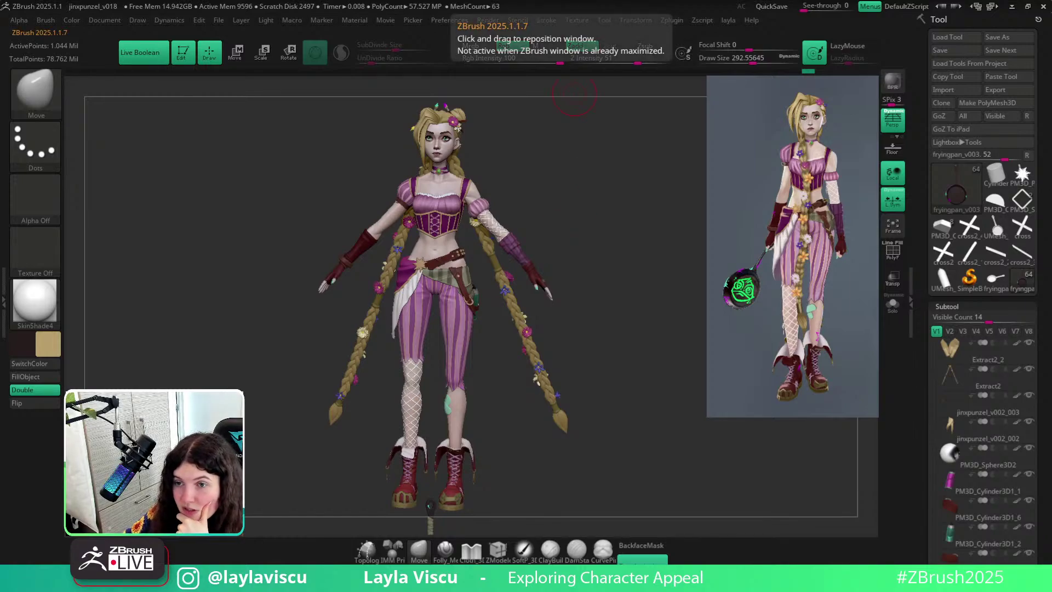
left_click_drag(572, 134, 578, 140)
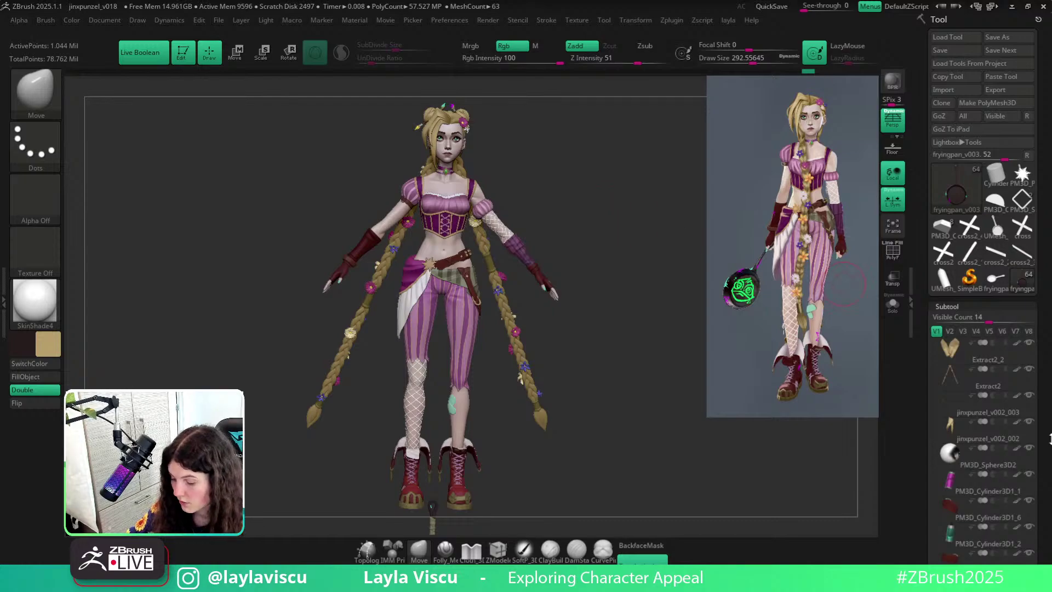
Select the jinxpunzel_v018 body subtool, isolate it in Solo mode and reduce the draw size to about 31.
left_click_drag(1045, 438, 1045, 191)
left_click(1029, 122)
right_click_drag(532, 207, 540, 307, "ctrl")
mouse_move(626, 148)
right_mouse_down("alt")
mouse_move(675, 392)
mouse_move(629, 181)
mouse_move(582, 348)
mouse_move(630, 162)
mouse_move(634, 317)
mouse_move(521, 336)
mouse_move(591, 329)
mouse_move(611, 315)
mouse_move(609, 329)
right_mouse_up("alt")
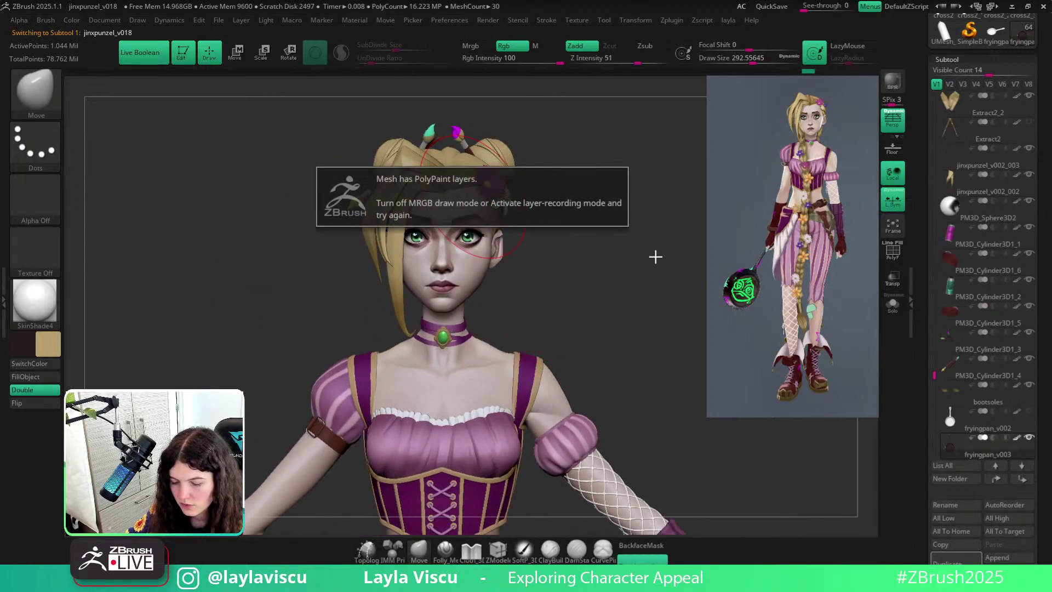
left_click(893, 304)
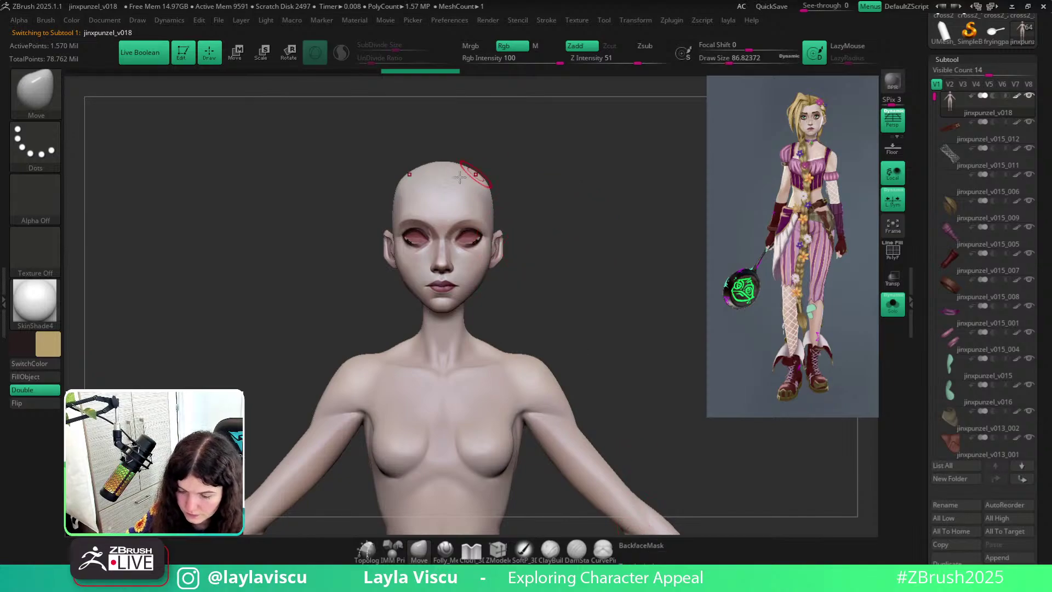
right_click_drag(454, 177, 454, 204, "ctrl")
key("s")
left_click_drag(456, 187, 442, 185)
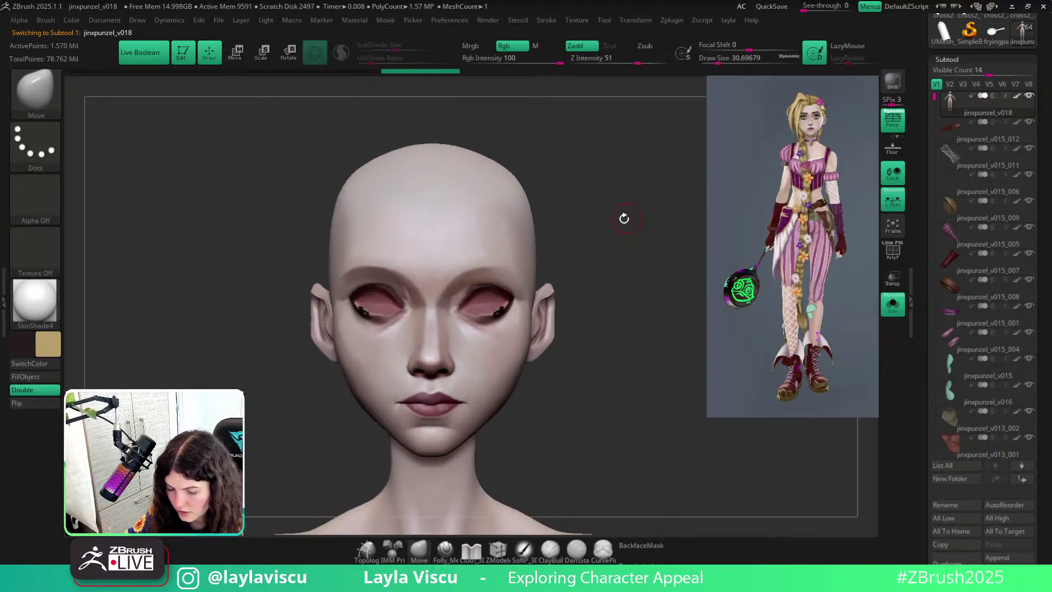
Fill the body with the Flat Color material in material-only mode and make SkinShade4 the active material again.
left_click_drag(624, 218, 466, 334)
left_click(41, 305)
left_click(98, 342)
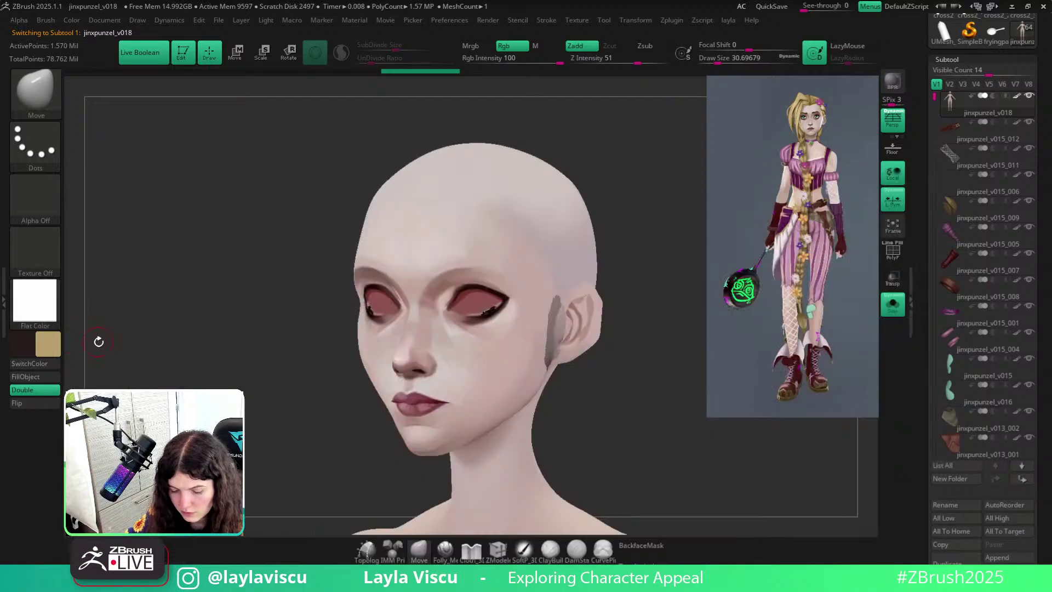
left_click(534, 48)
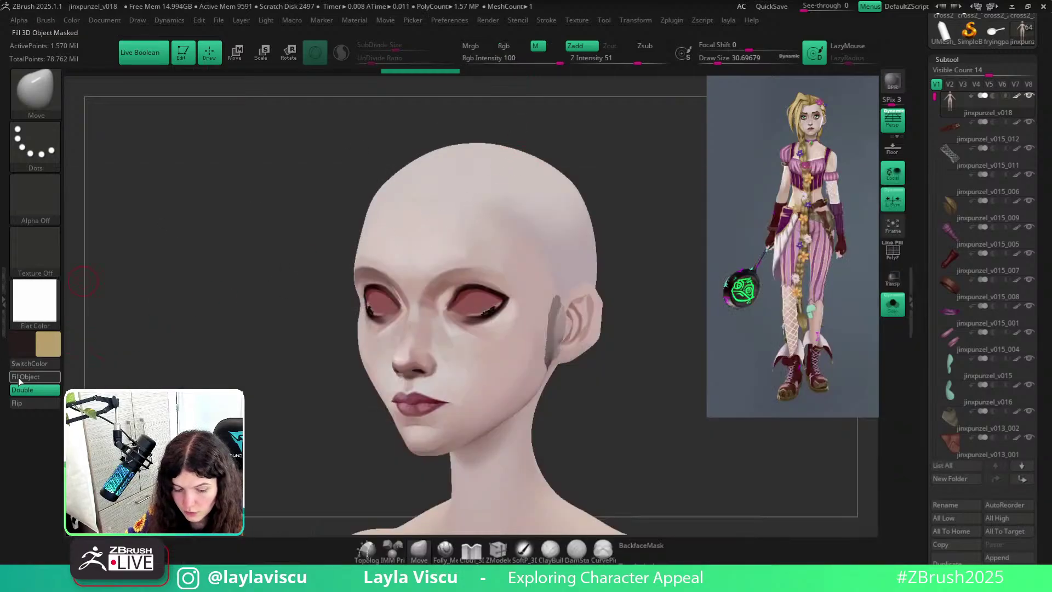
left_click(34, 300)
left_click(482, 201)
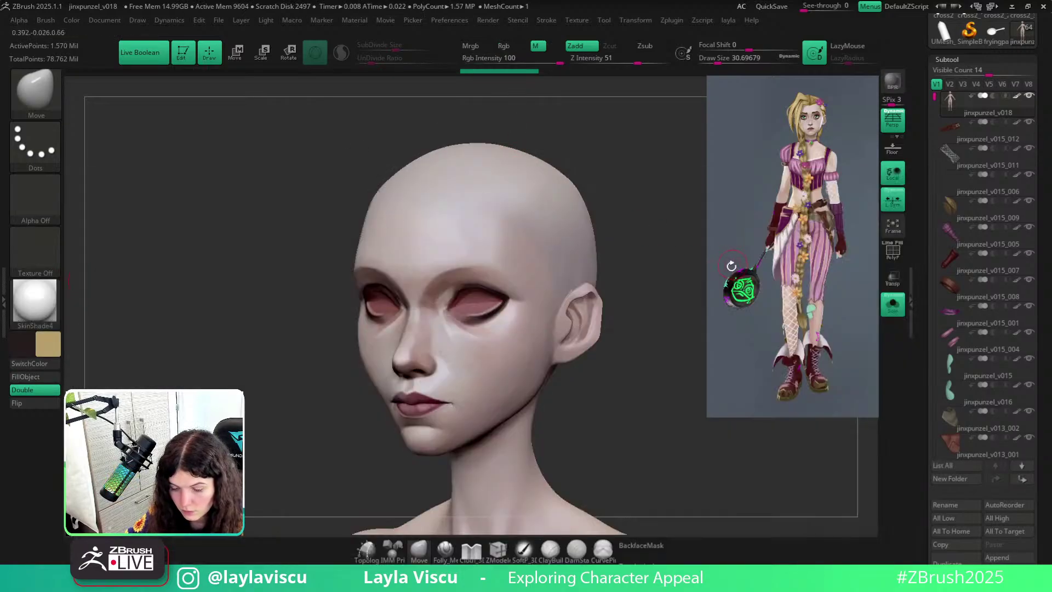
Duplicate the body subtool and delete the lower subdivision levels of the copy.
left_click_drag(1051, 305, 1051, 292)
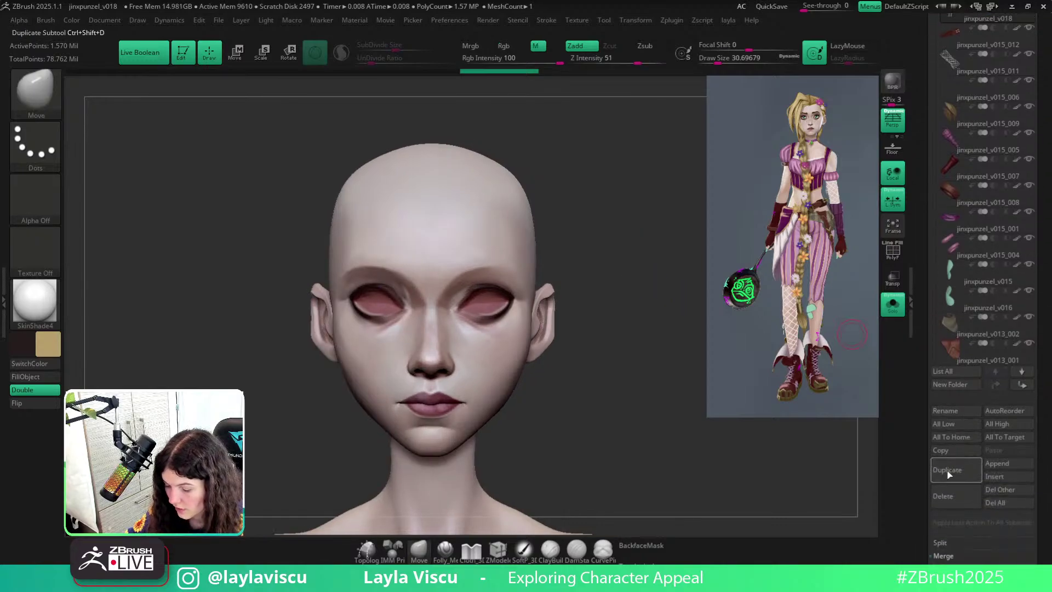
left_click_drag(1051, 424, 1049, 312)
left_click(953, 434)
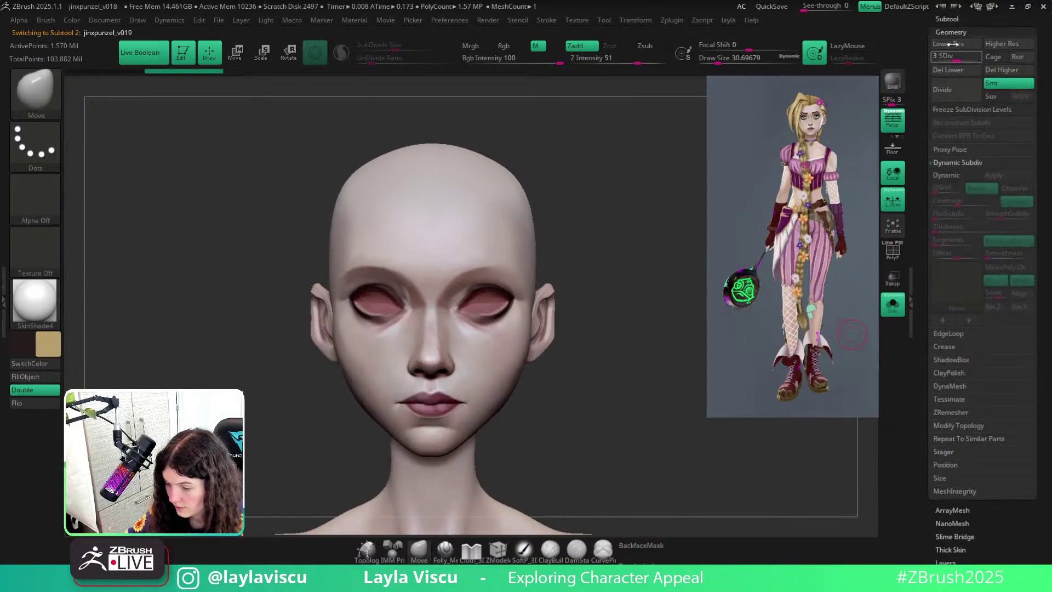
left_click(948, 69)
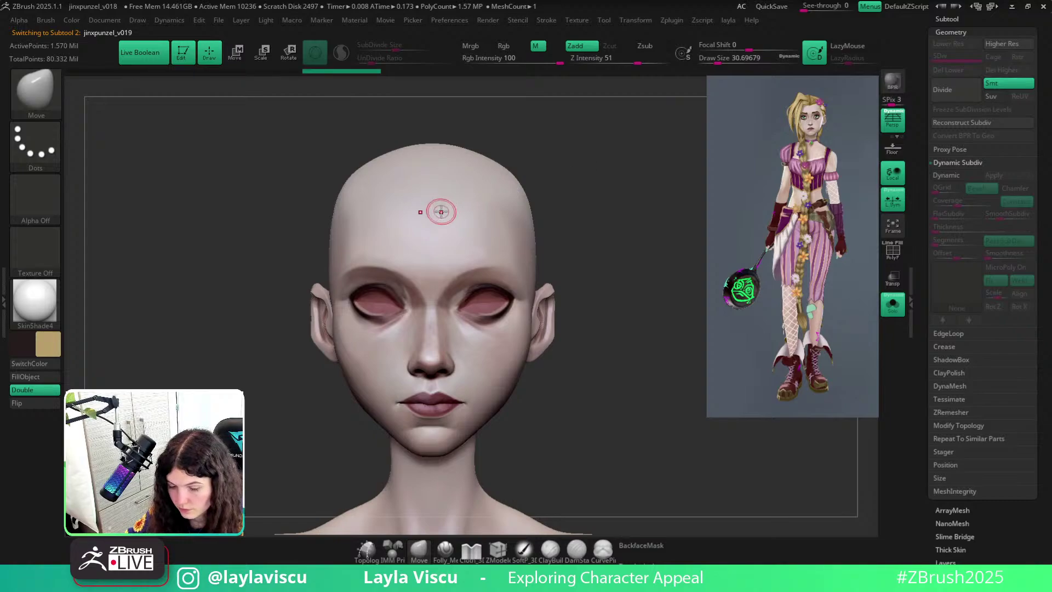
Set the masking stroke to FreeHand and mask a closed band along the hairline from forehead to nape.
key("ctrl")
left_click(34, 144)
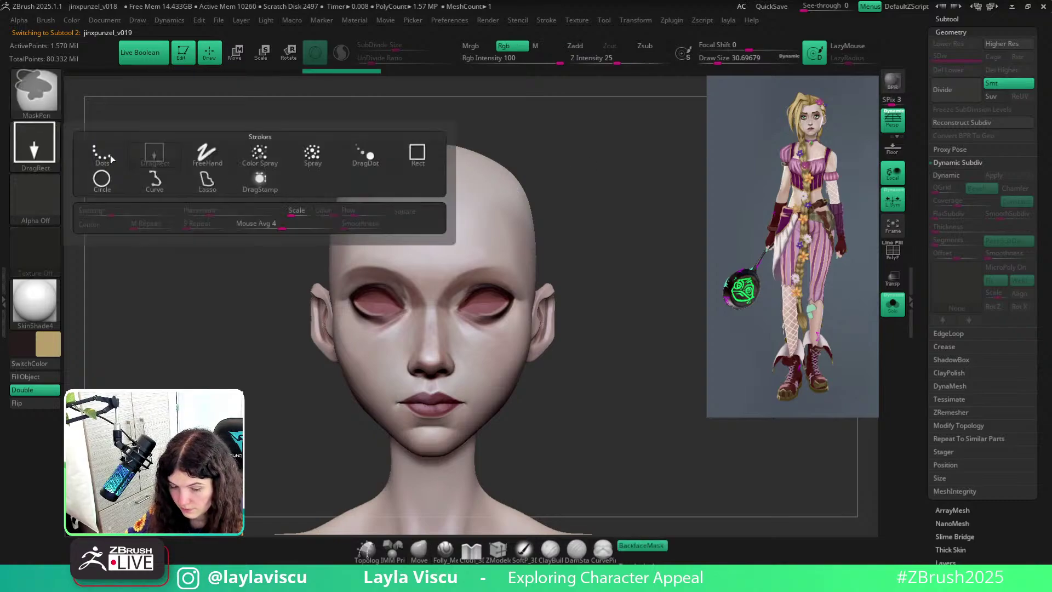
left_click(208, 149)
mouse_move(437, 179)
left_mouse_down("ctrl")
mouse_move(509, 225)
mouse_move(523, 249)
left_mouse_up("ctrl")
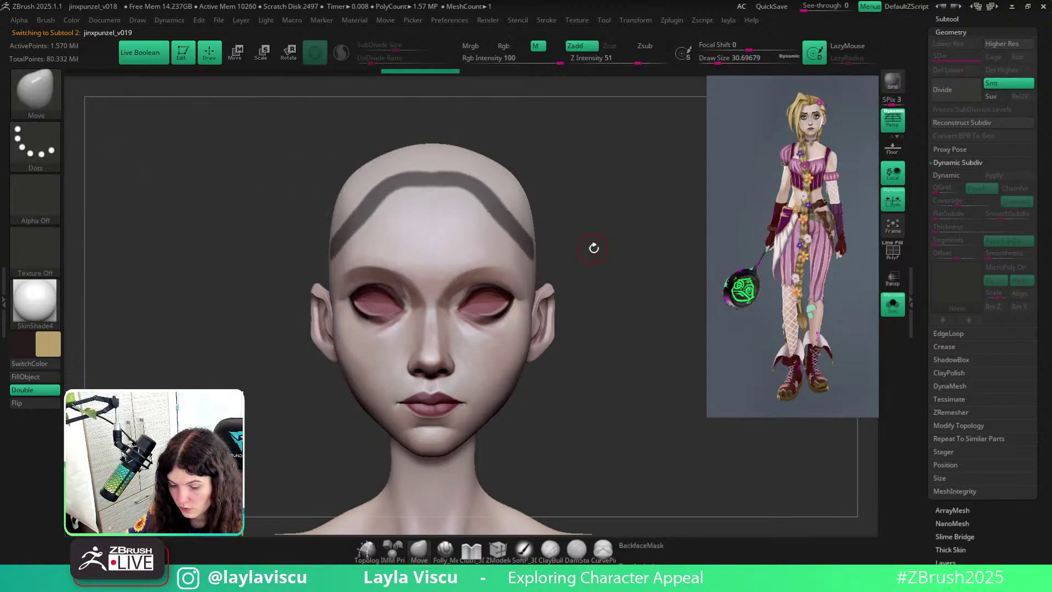
mouse_move(592, 242)
left_mouse_down()
mouse_move(522, 230)
mouse_move(555, 269)
left_mouse_up()
key("ctrl")
left_click_drag(645, 340, 564, 323)
mouse_move(520, 263)
left_mouse_down("ctrl")
mouse_move(600, 337)
mouse_move(679, 377)
mouse_move(660, 378)
left_mouse_up("ctrl")
left_click_drag(517, 254, 503, 250, "ctrl")
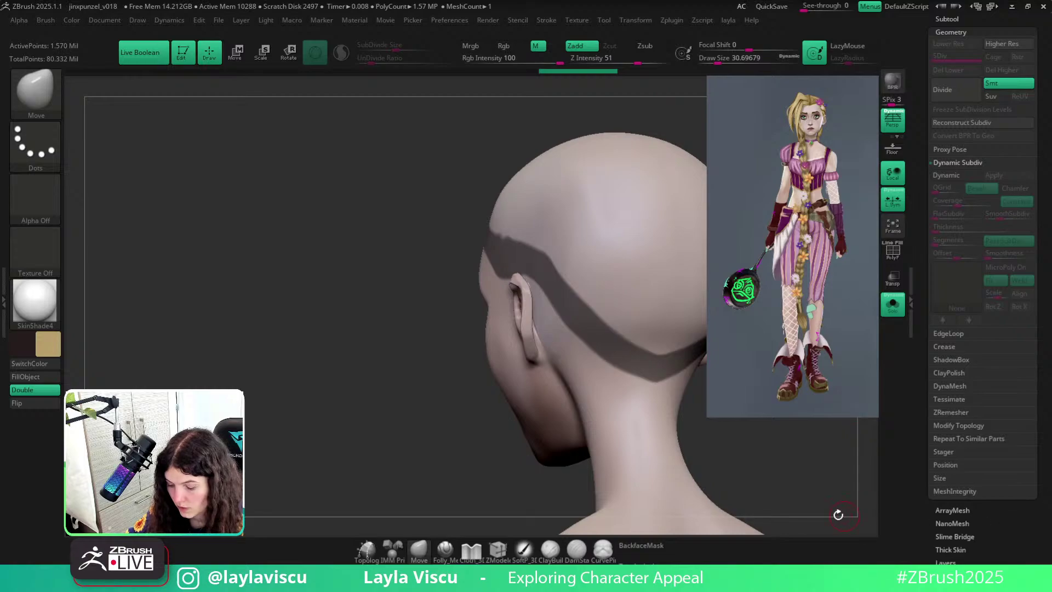
left_click_drag(839, 515, 601, 428)
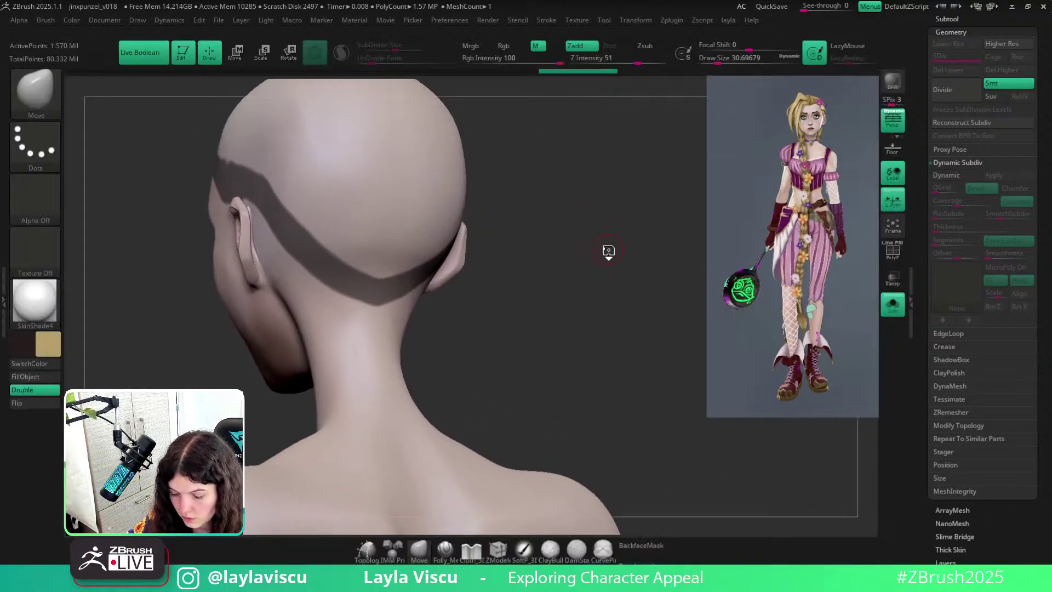
Mark the scalp inside the hairline band with a mask stroke and fill the enclosed region with Fill Region.
key("space")
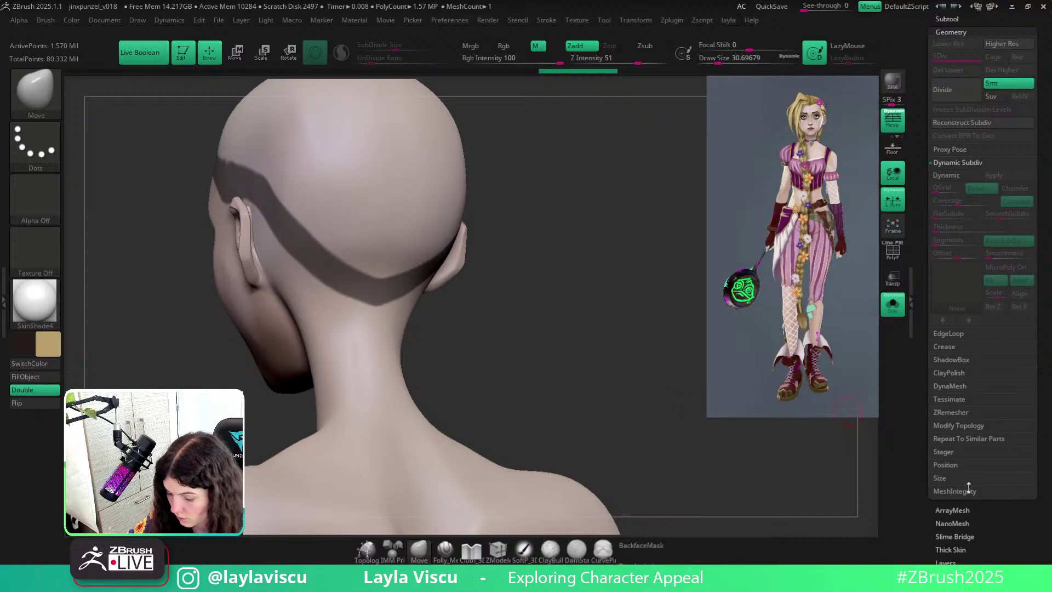
key("space")
left_click(534, 469)
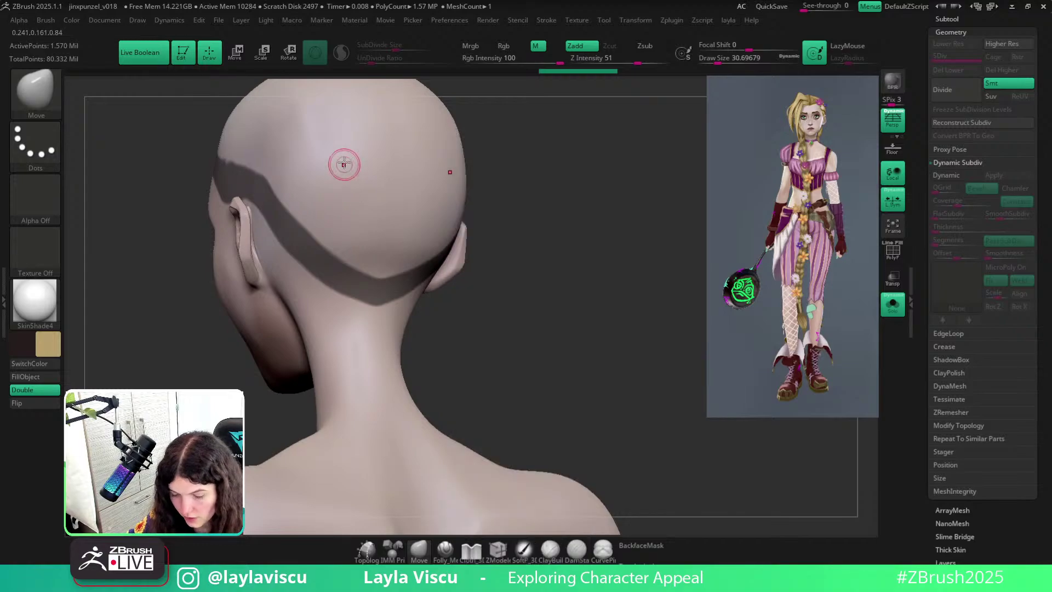
left_click_drag(556, 218, 680, 261)
key("space")
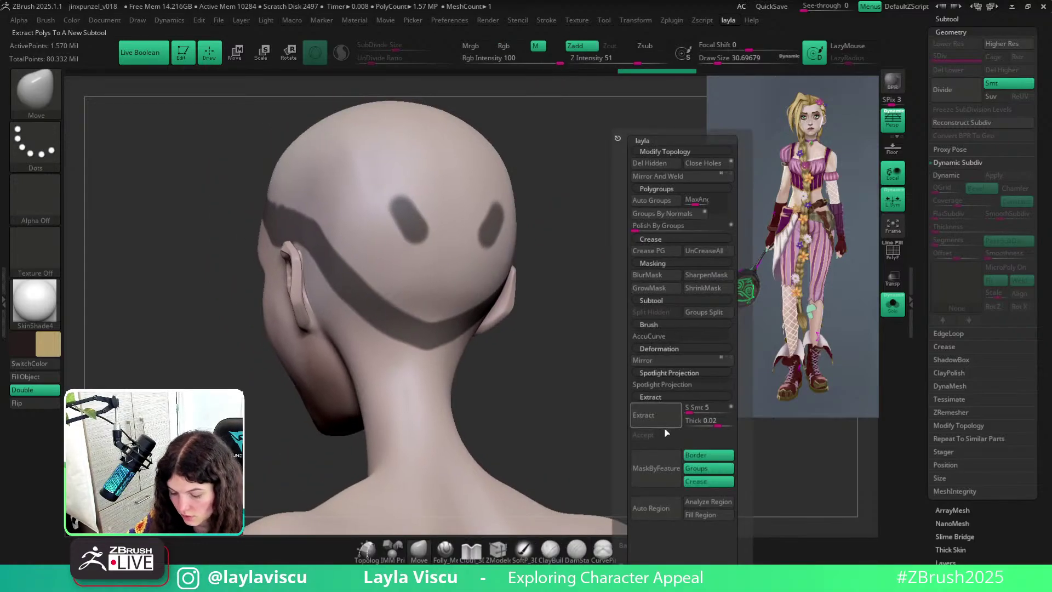
left_click(696, 514)
Refine the front edge of the scalp mask by adding and removing masking along the forehead hairline.
left_click_drag(534, 249, 639, 276)
left_click_drag(535, 179, 660, 287, "alt")
left_click_drag(592, 271, 647, 298)
left_click_drag(485, 323, 432, 282, "ctrl")
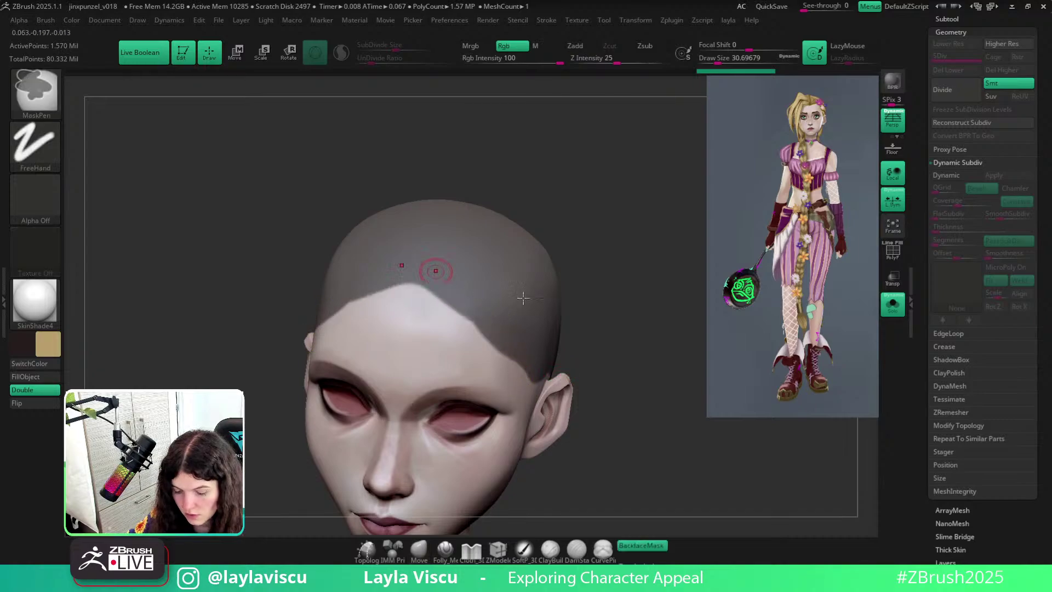
left_click_drag(619, 334, 559, 361)
mouse_move(602, 401)
left_mouse_down("ctrl+alt")
mouse_move(434, 298)
mouse_move(453, 284)
left_mouse_up("ctrl+alt")
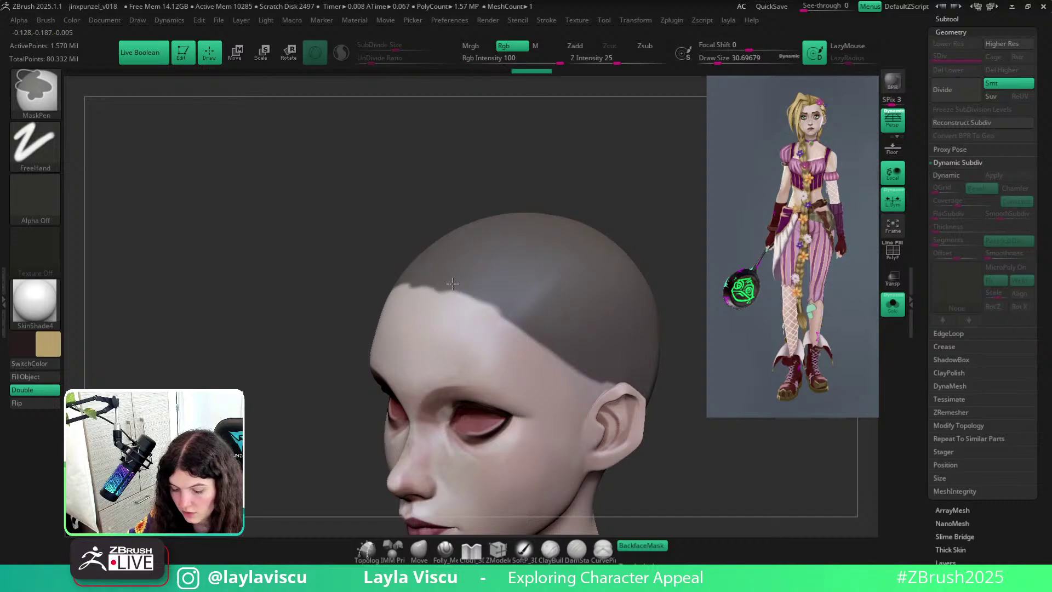
mouse_move(687, 351)
right_mouse_down("ctrl")
mouse_move(598, 283)
mouse_move(597, 241)
right_mouse_up("ctrl")
right_click_drag(543, 330, 587, 292, "alt")
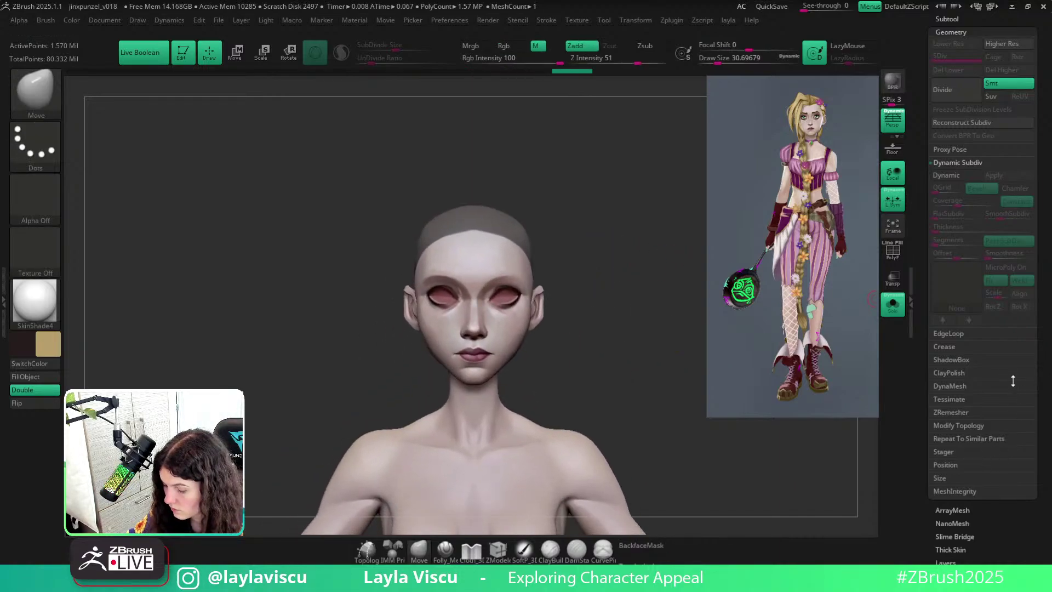
Extract the masked scalp as a new subtool with a thickness of 0.01 and accept the extraction.
left_click(947, 20)
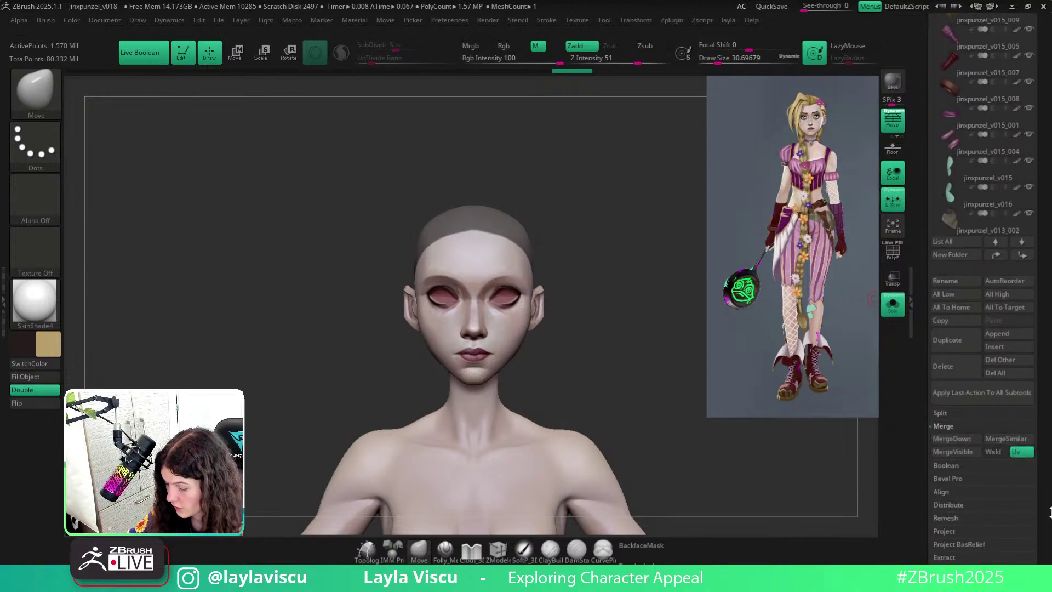
left_click(959, 559)
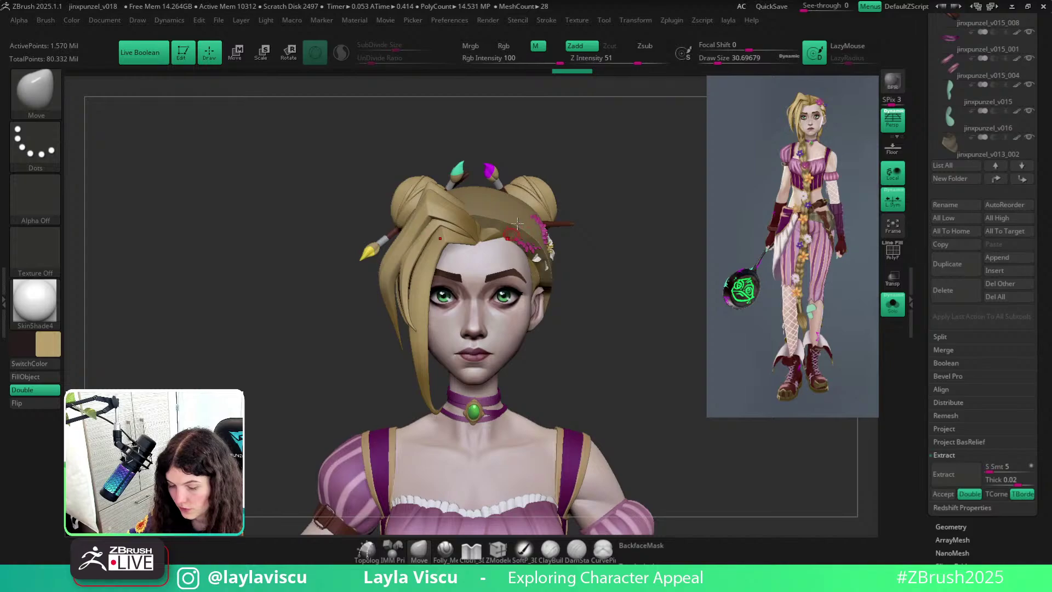
left_click_drag(635, 392, 691, 396)
left_click(1007, 480)
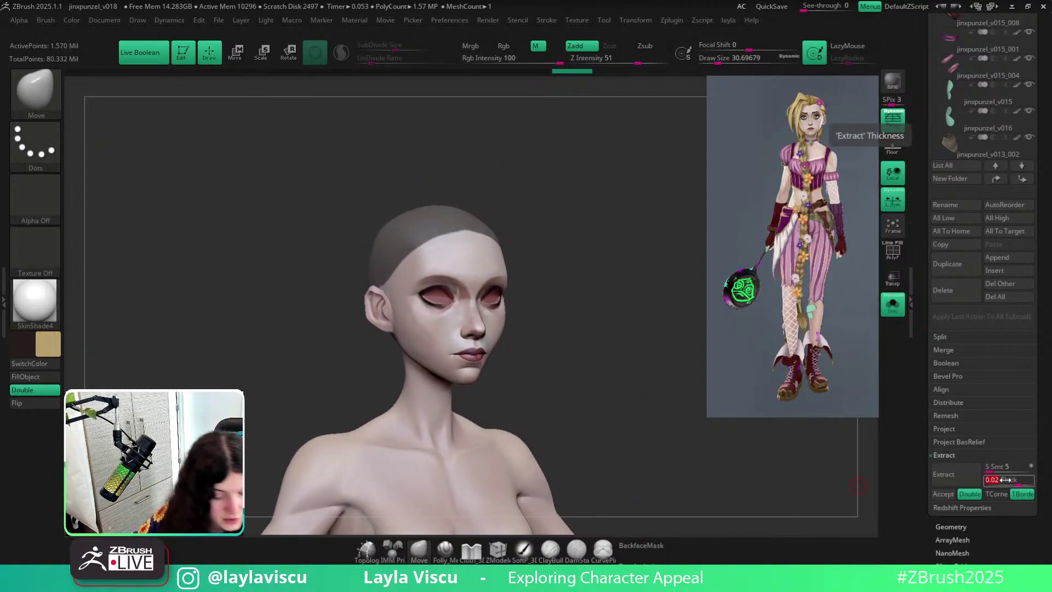
type(".01")
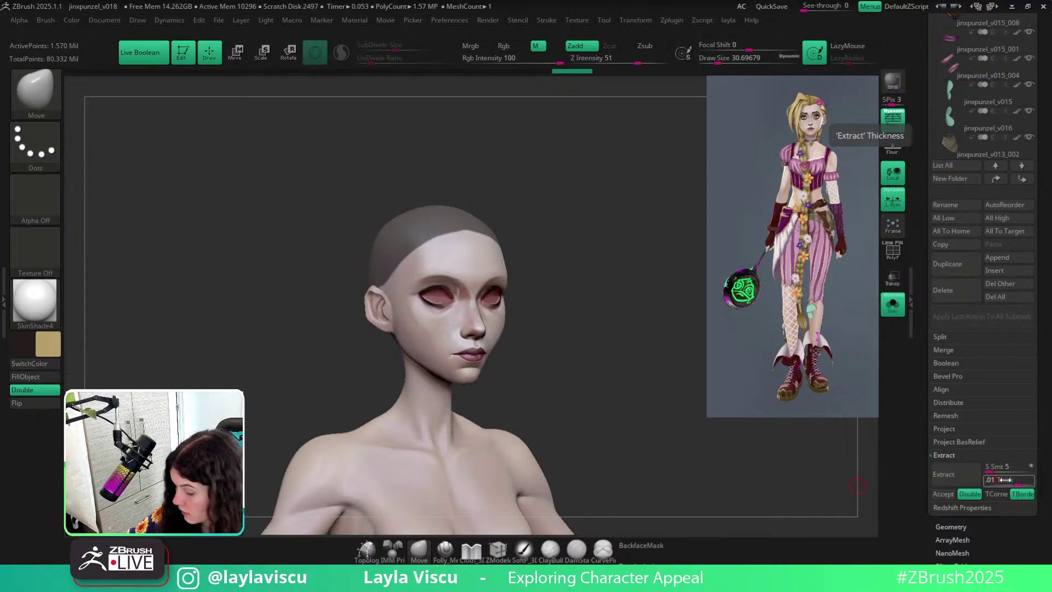
left_click(937, 477)
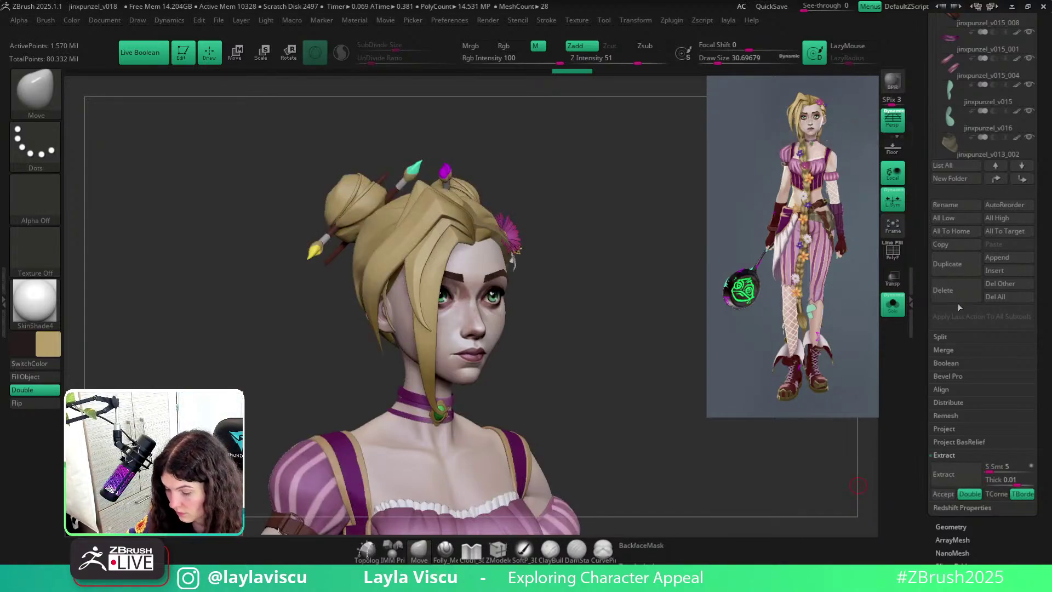
left_click(943, 494)
scroll(981, 384, "up", 10)
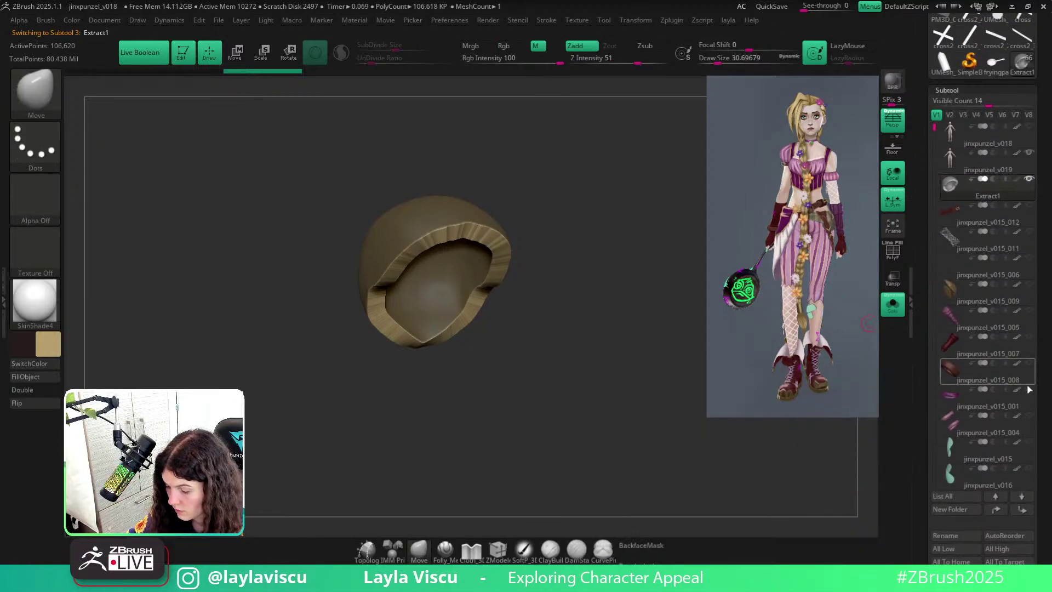
Turn Solo off and show the eyebrows subtool so the scalp cap sits on the full face.
left_click_drag(934, 146, 929, 371)
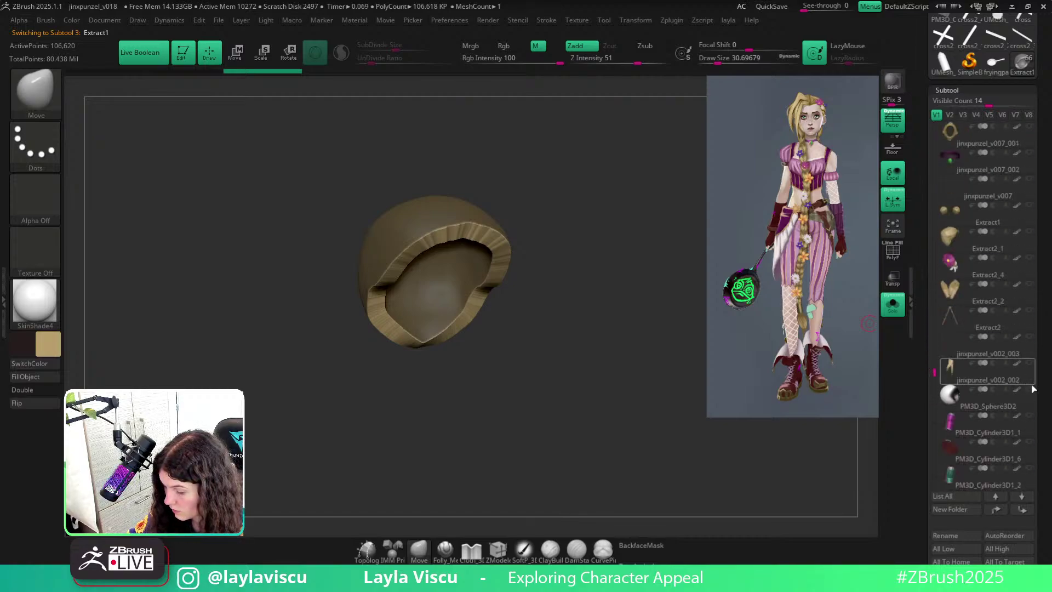
left_click(891, 307)
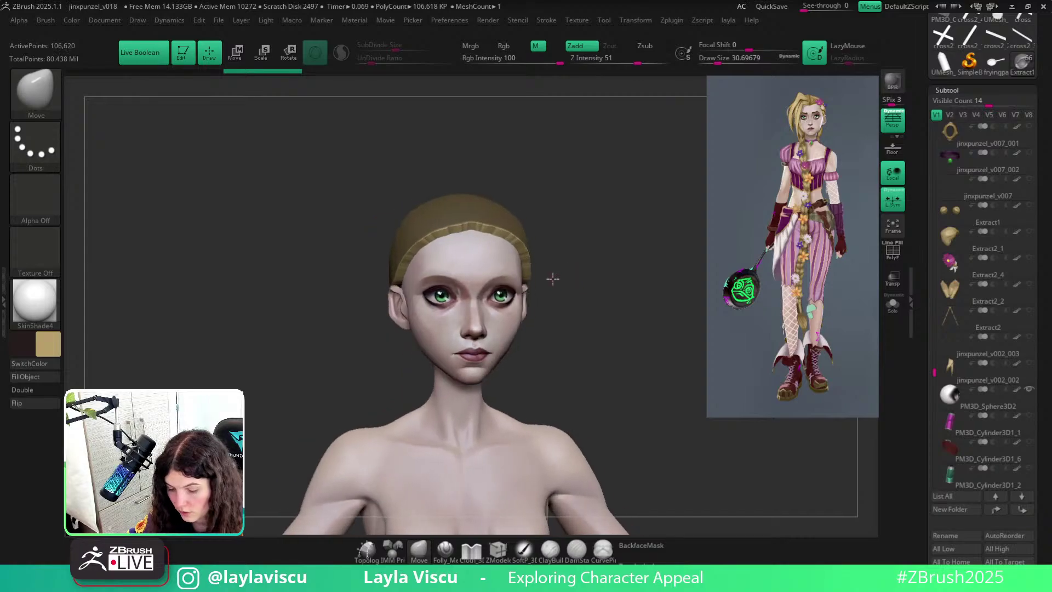
left_click(1030, 337)
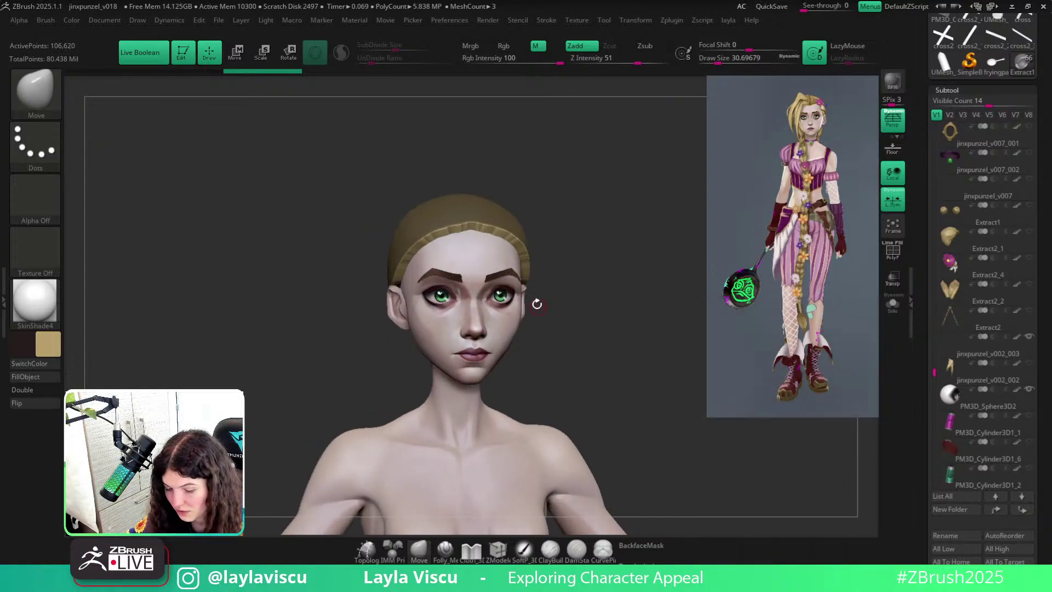
left_click_drag(618, 282, 609, 284)
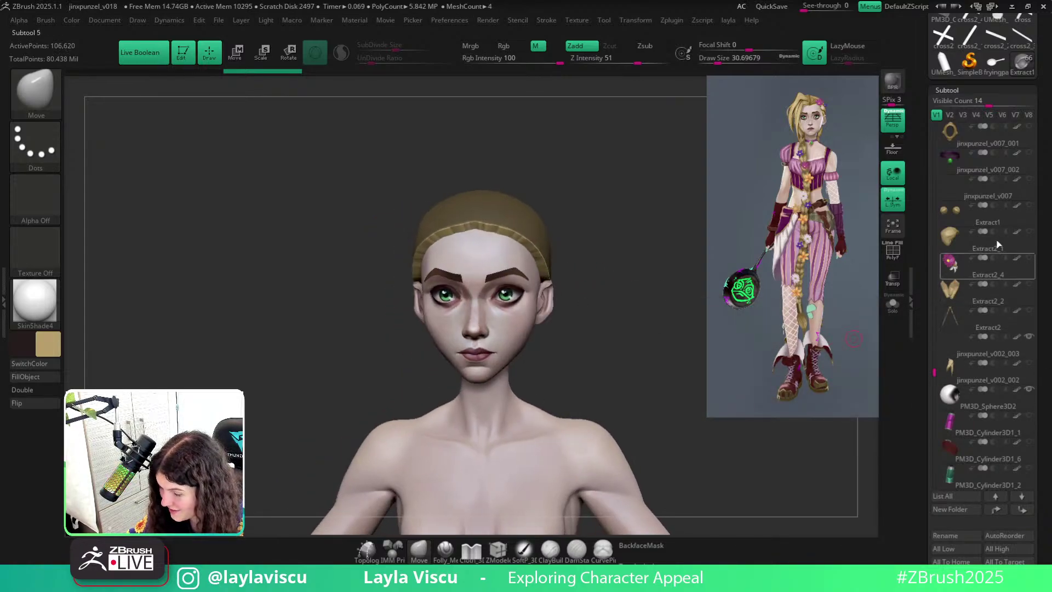
left_click(1004, 202)
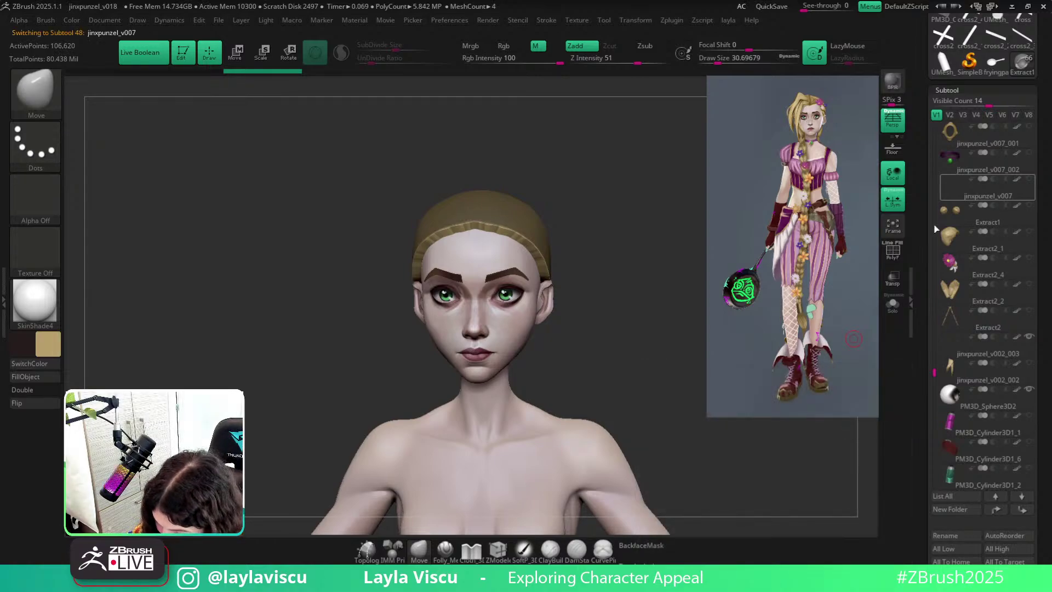
left_click_drag(600, 345, 614, 345)
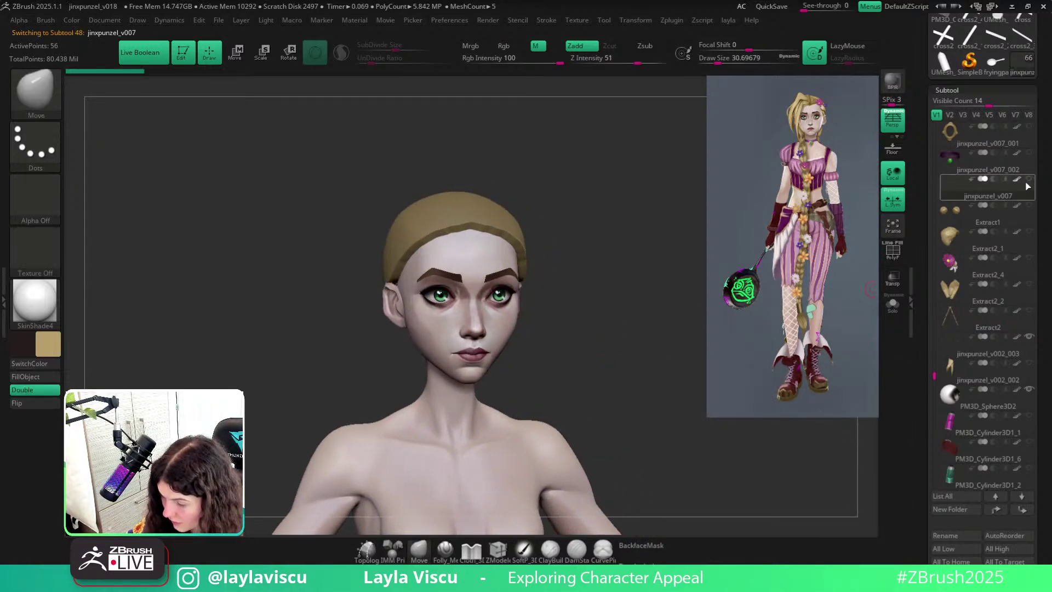
Select the scalp cap and pull its sides down past the ears to chin length with the Move brush at Draw Size about 245.
left_click(414, 230, "alt")
left_click_drag(599, 247, 677, 285)
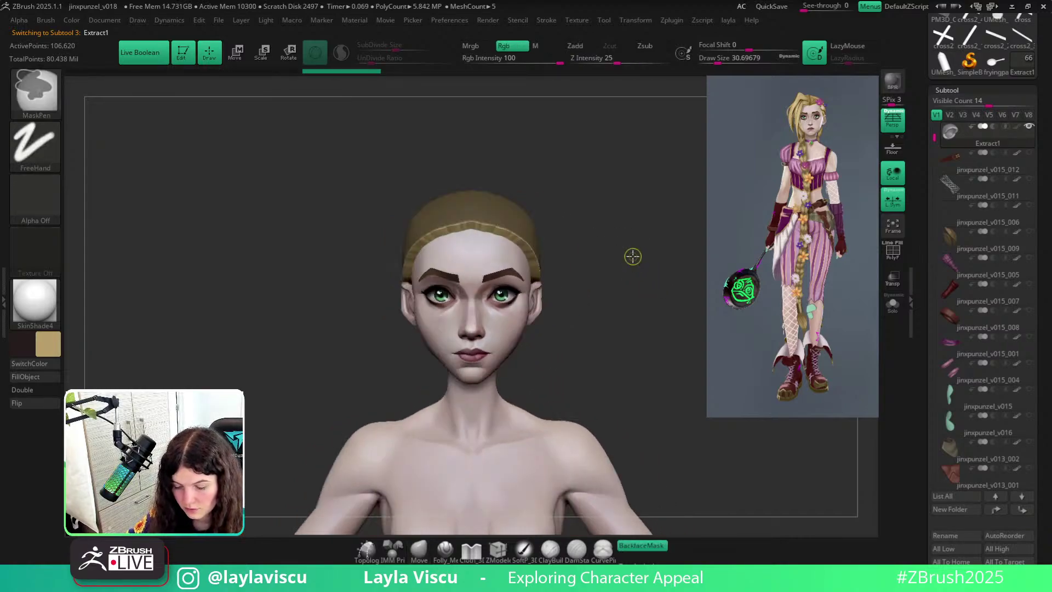
left_click(414, 549)
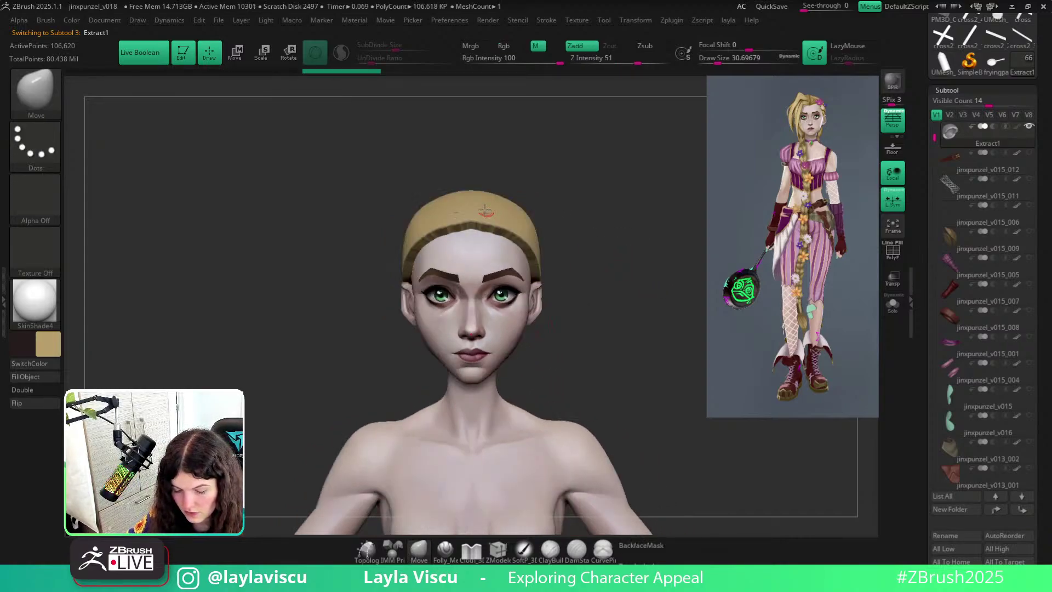
mouse_move(499, 193)
left_mouse_down()
mouse_move(550, 186)
mouse_move(545, 242)
mouse_move(560, 264)
mouse_move(529, 285)
left_mouse_up()
left_click_drag(577, 260, 622, 324)
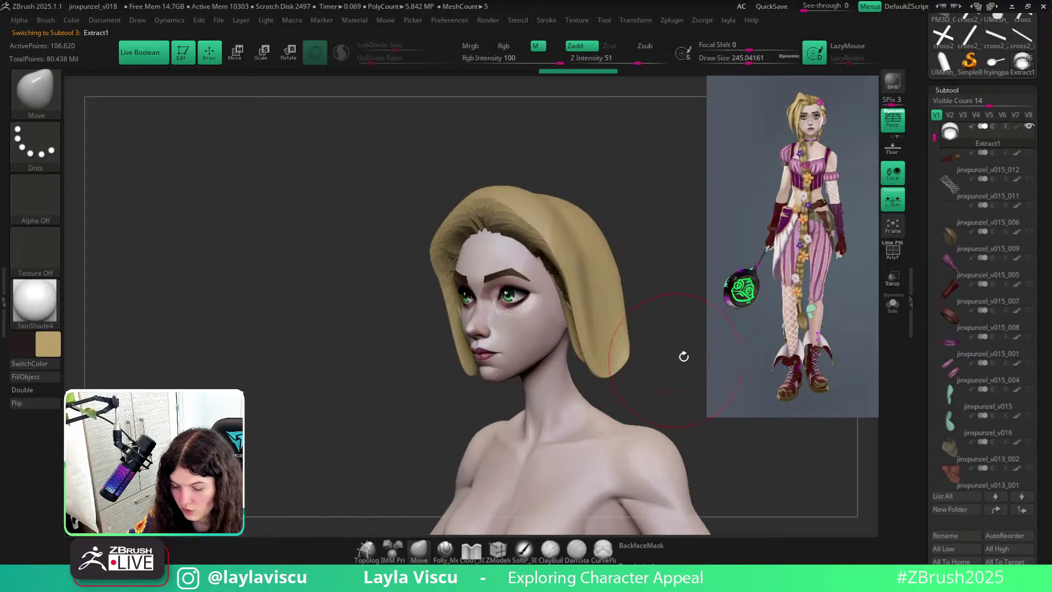
left_click_drag(681, 357, 634, 364, "shift")
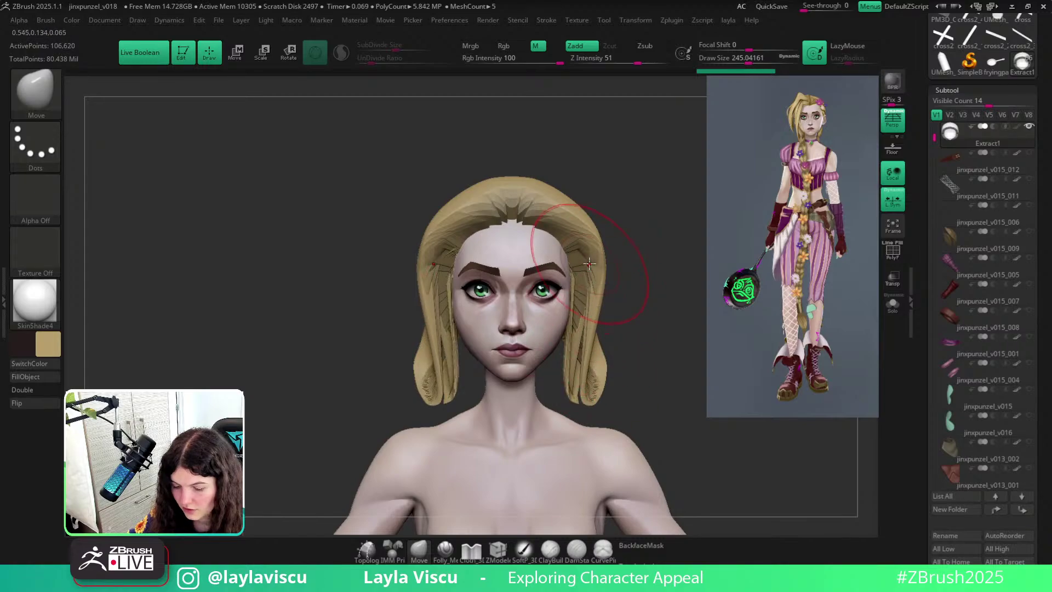
Lengthen the hair mass down to the shoulders and shape the curve over the top of the head with the Move brush.
mouse_move(707, 277)
left_mouse_down()
mouse_move(408, 342)
mouse_move(415, 329)
mouse_move(442, 383)
left_mouse_up()
mouse_move(387, 342)
left_mouse_down()
mouse_move(384, 392)
mouse_move(366, 411)
left_mouse_up()
left_click_drag(554, 361, 474, 206)
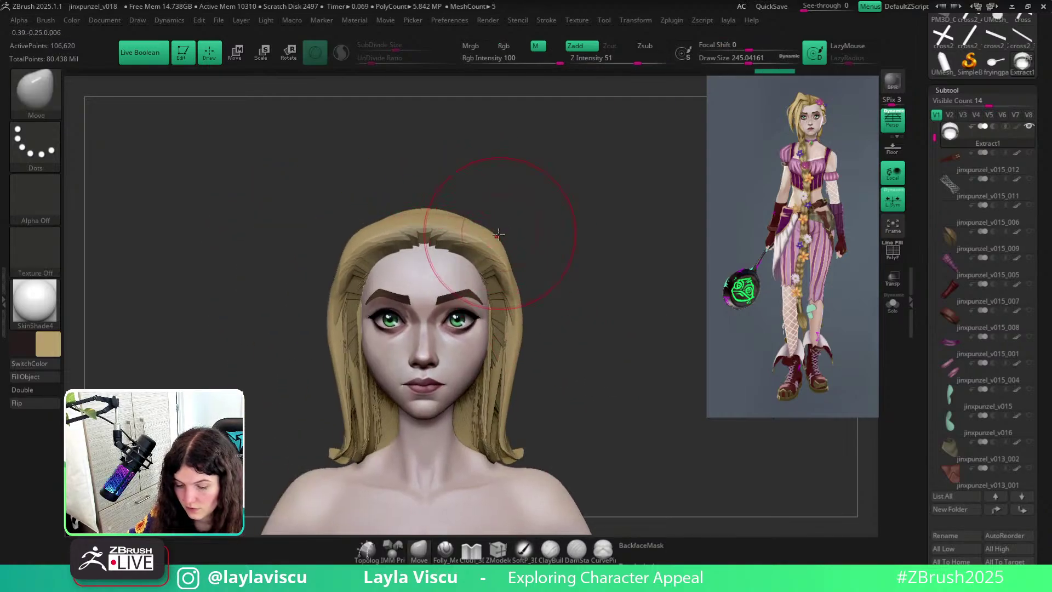
left_click_drag(630, 230, 511, 226)
left_click_drag(652, 164, 578, 225)
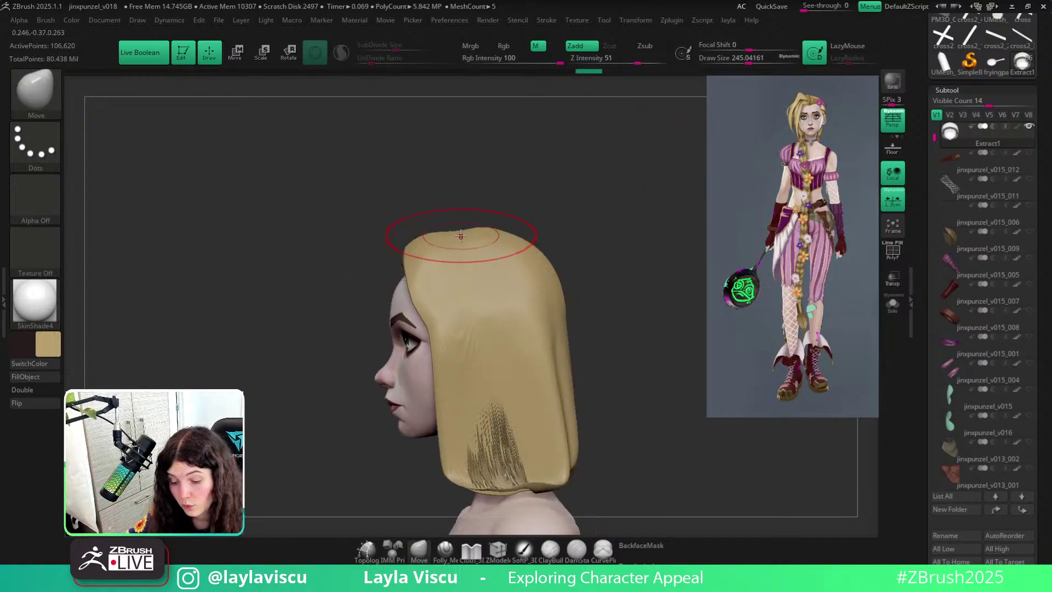
Reshape the hair's crown, back and front edge in profile with the Move brush, varying its size.
left_click_drag(528, 230, 533, 229)
key("bracketright")
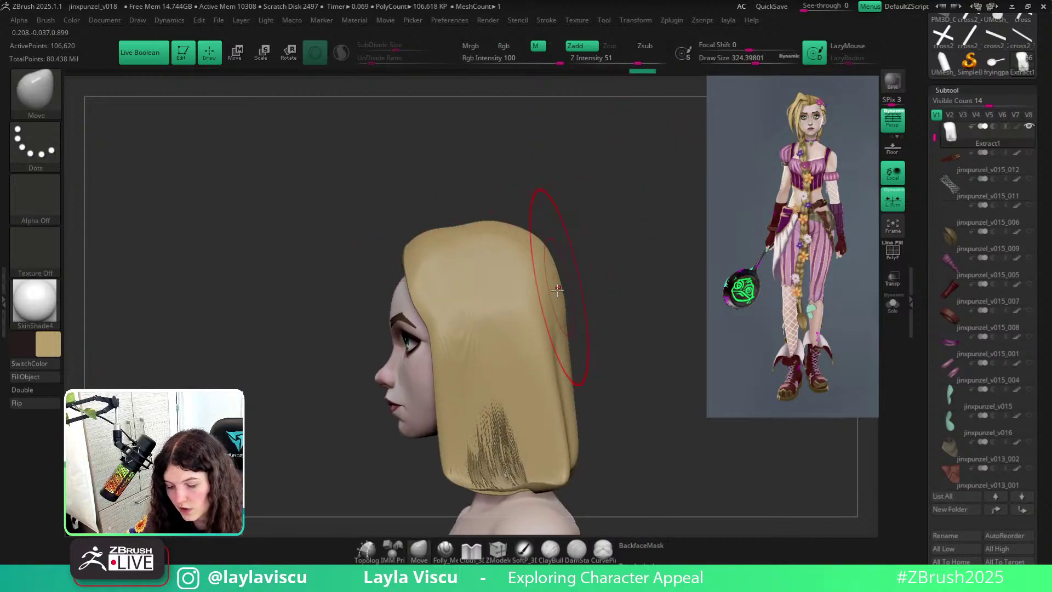
left_click_drag(559, 292, 570, 298)
left_click_drag(571, 370, 582, 371)
key("s")
left_click_drag(422, 319, 428, 318)
key("s")
mouse_move(417, 277)
left_mouse_down()
mouse_move(409, 249)
mouse_move(428, 225)
mouse_move(406, 222)
mouse_move(445, 221)
left_mouse_up()
Carve a centre parting from the crown to the forehead hairline with the DamStandard brush at Draw Size about 77.
key("b")
key("d")
key("s")
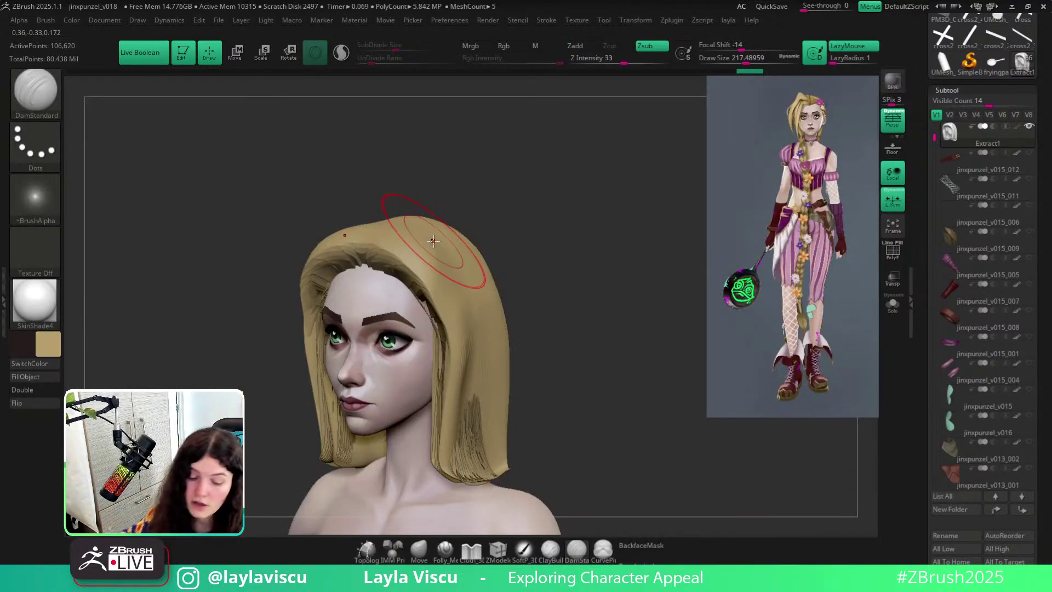
mouse_move(599, 234)
left_mouse_down("alt")
mouse_move(650, 228)
mouse_move(533, 241)
left_mouse_up("alt")
key("s")
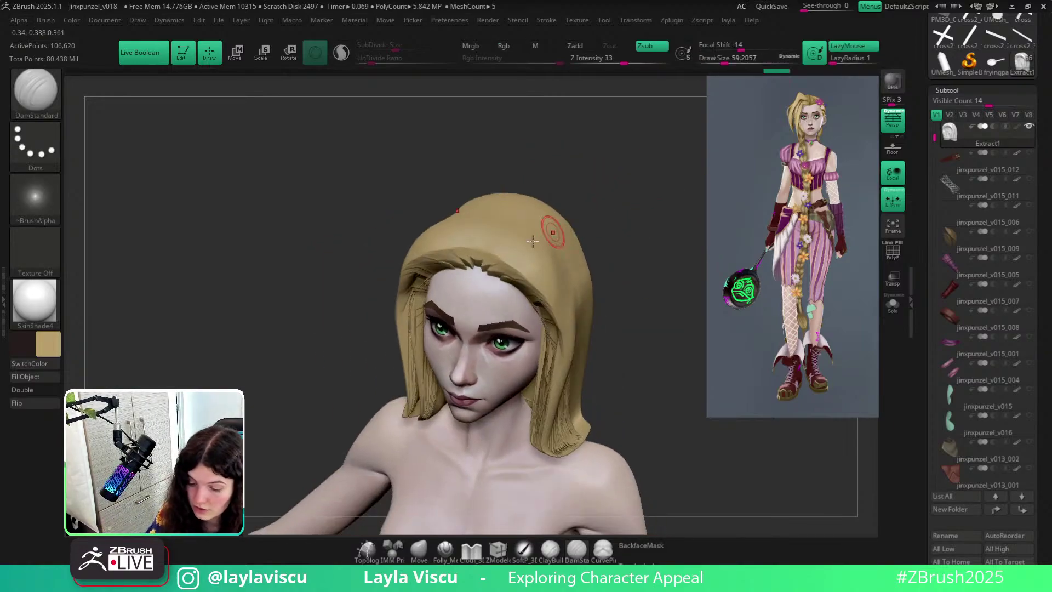
left_click_drag(476, 257, 474, 282)
key("ctrl+z")
key("bracketright")
left_click_drag(496, 210, 474, 283)
mouse_move(505, 164)
left_mouse_down()
mouse_move(513, 215)
mouse_move(463, 319)
left_mouse_up()
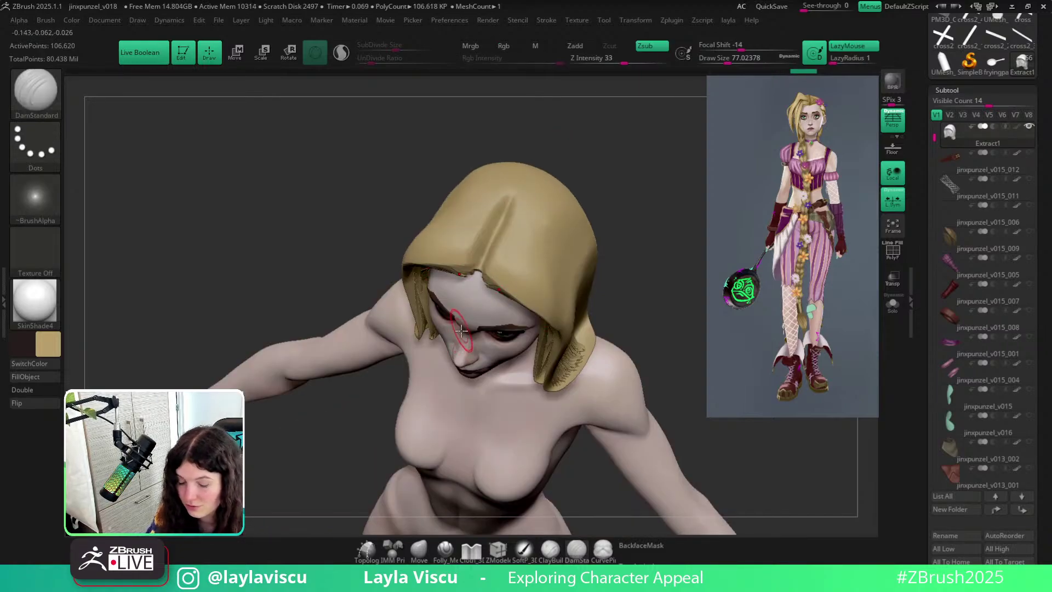
left_click_drag(670, 171, 590, 271)
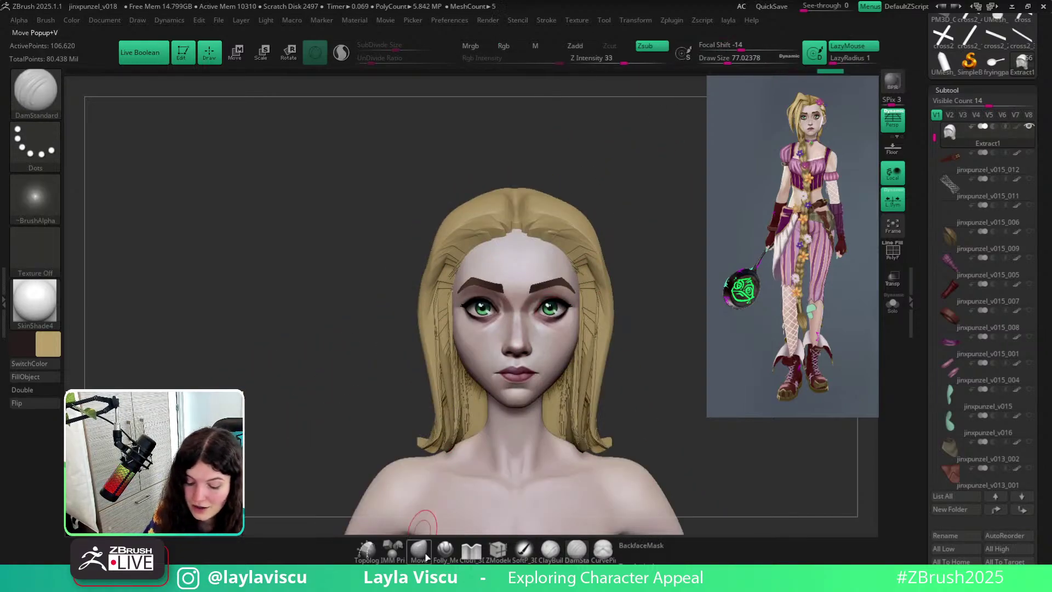
Refine the hair's outer silhouette and open the parting at the forehead with the Move brush at Draw Size about 177.
key("b")
key("m")
key("v")
left_click_drag(617, 225, 612, 228)
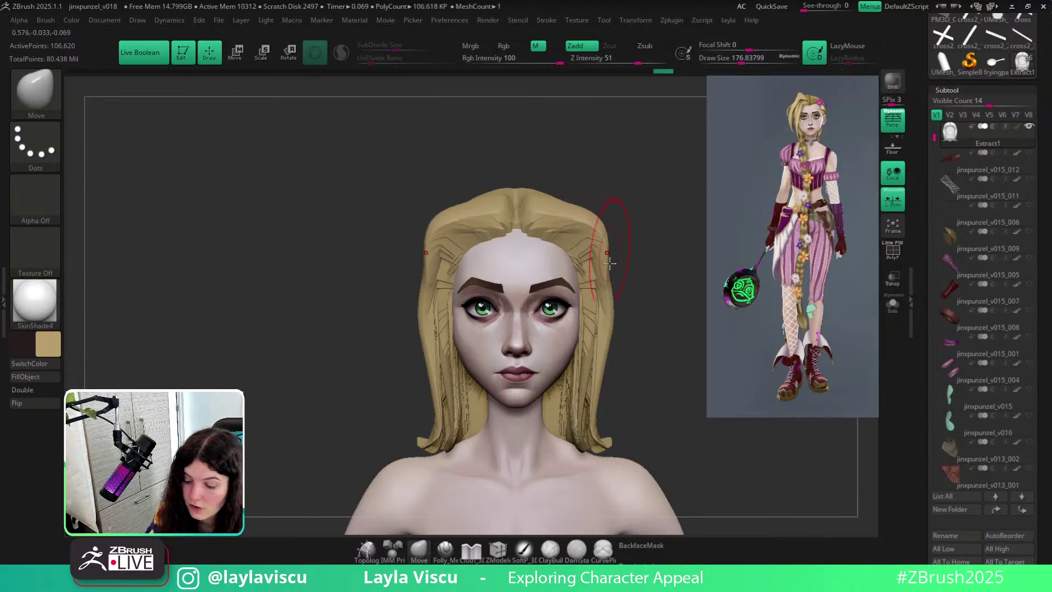
mouse_move(611, 277)
left_mouse_down()
mouse_move(593, 315)
mouse_move(625, 291)
left_mouse_up()
key("ctrl+z")
left_click_drag(598, 307, 589, 306)
left_click_drag(593, 221, 582, 228)
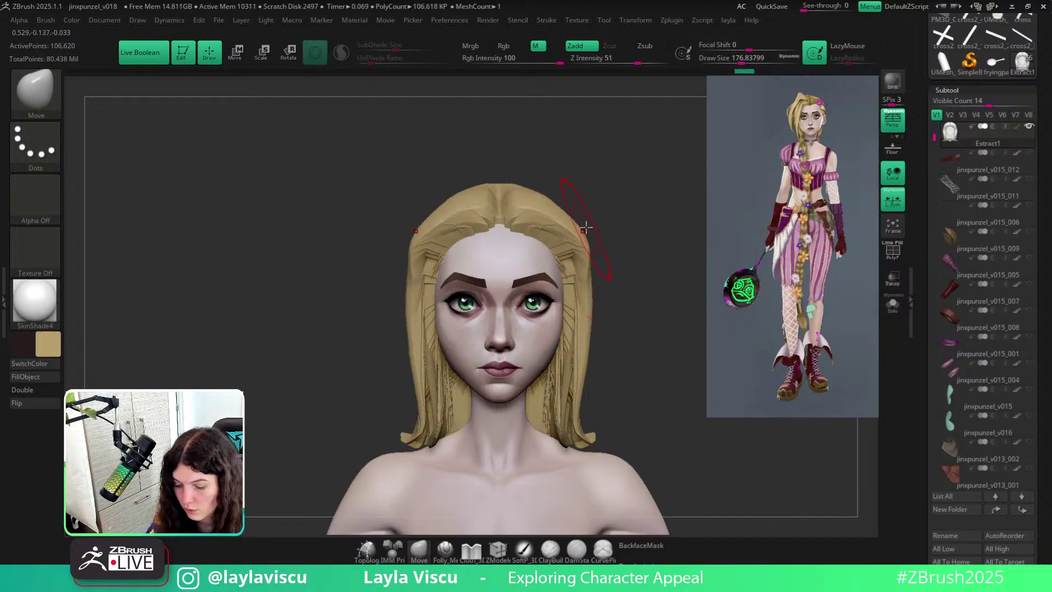
mouse_move(511, 197)
left_mouse_down()
mouse_move(506, 213)
mouse_move(513, 199)
left_mouse_up()
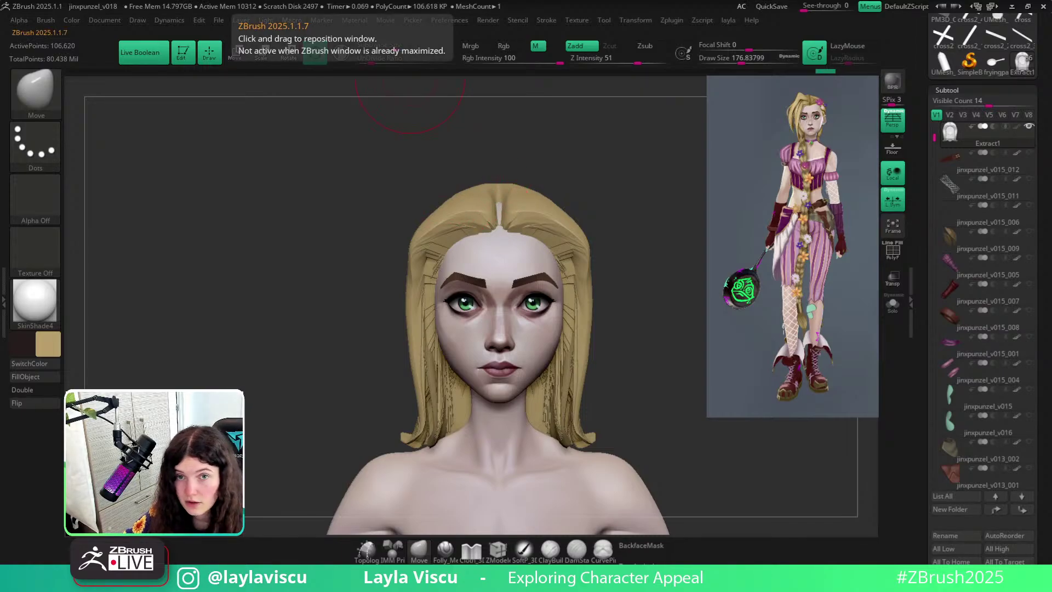
Switch to the web browser and bring up the Pinterest search for female hairstyles in a maximized window.
key("alt+Tab")
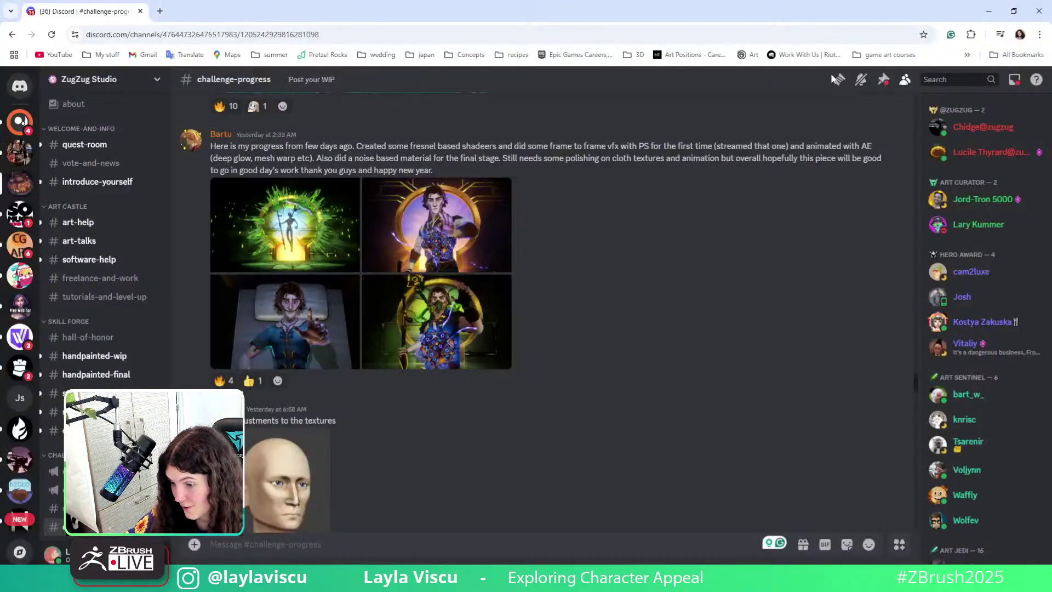
left_click(160, 11)
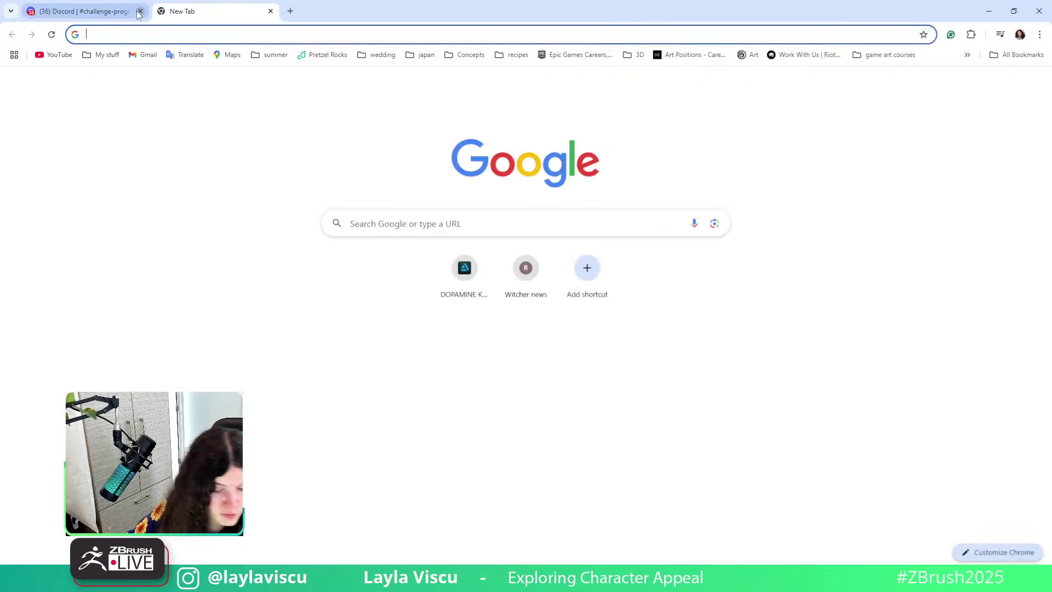
key("alt+Tab")
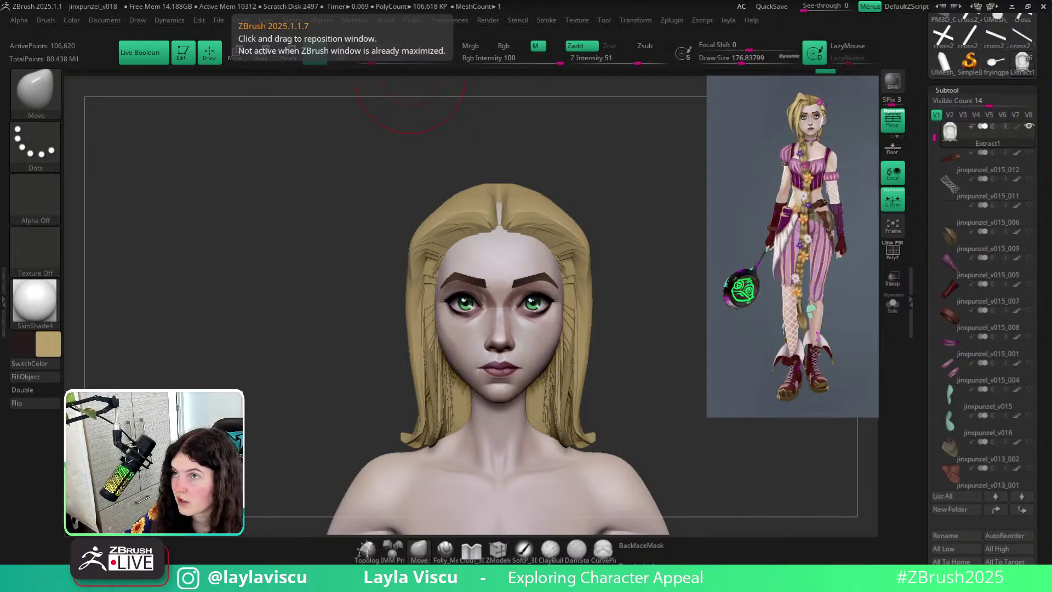
key("alt+Tab")
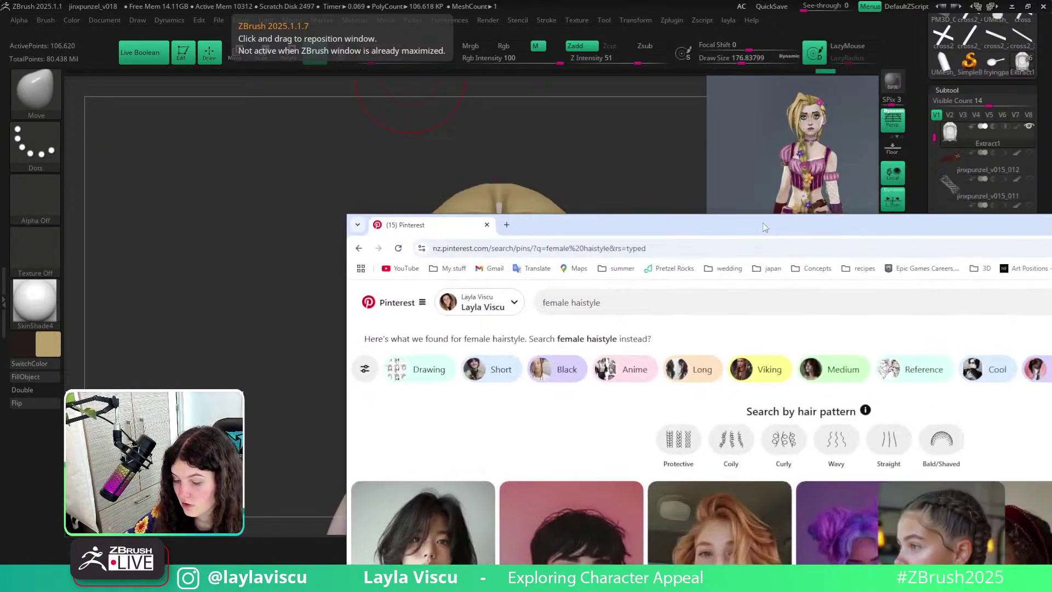
double_click(745, 223)
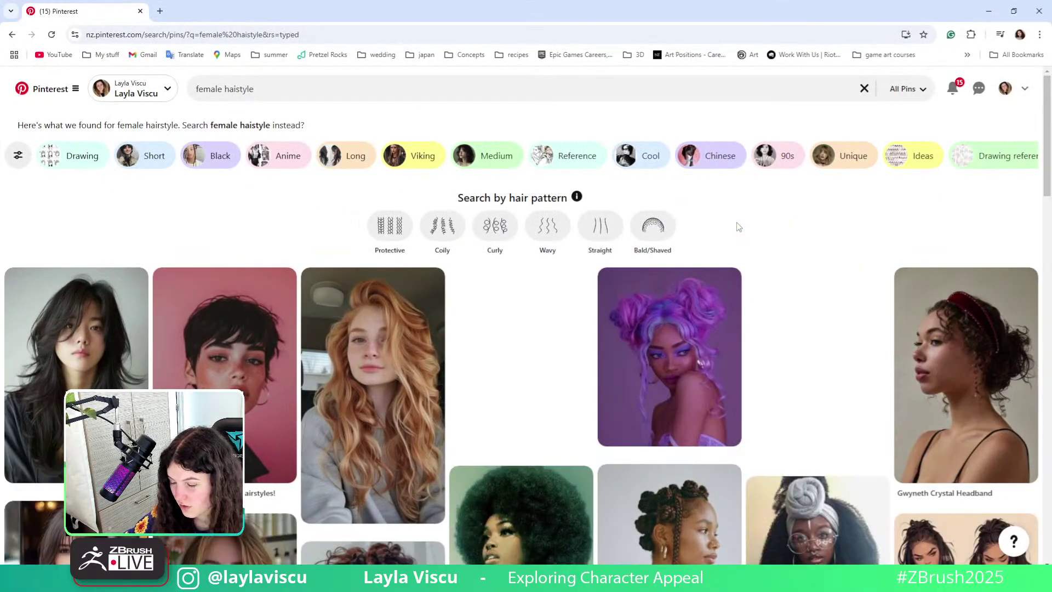
Browse the female hairstyle results and inspect the "Modern Hairstyles and Haircuts" pin for long hair with a fringe.
scroll(738, 227, "down", 2)
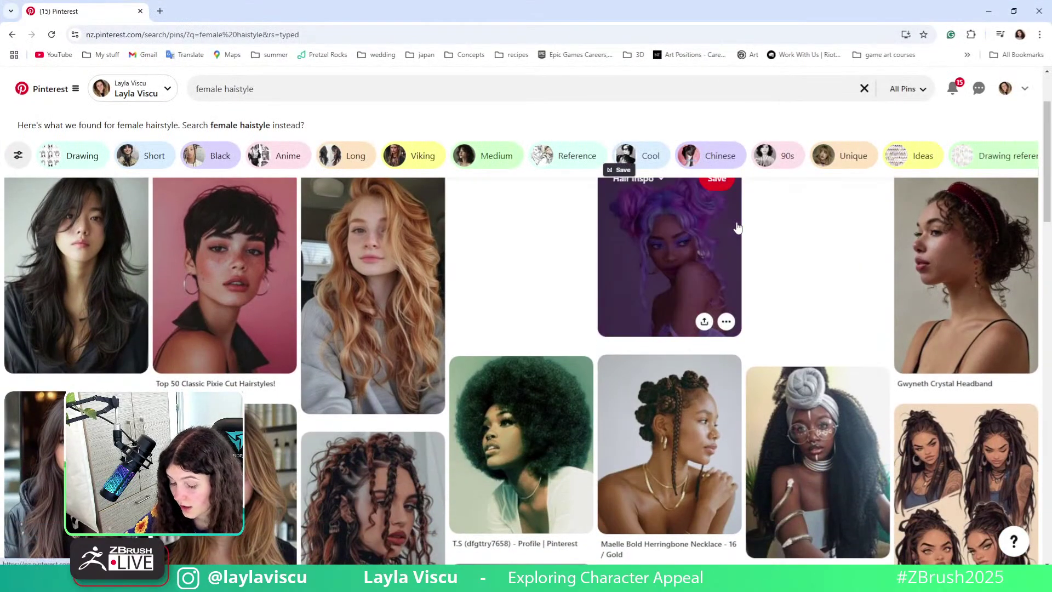
scroll(738, 227, "down", 1)
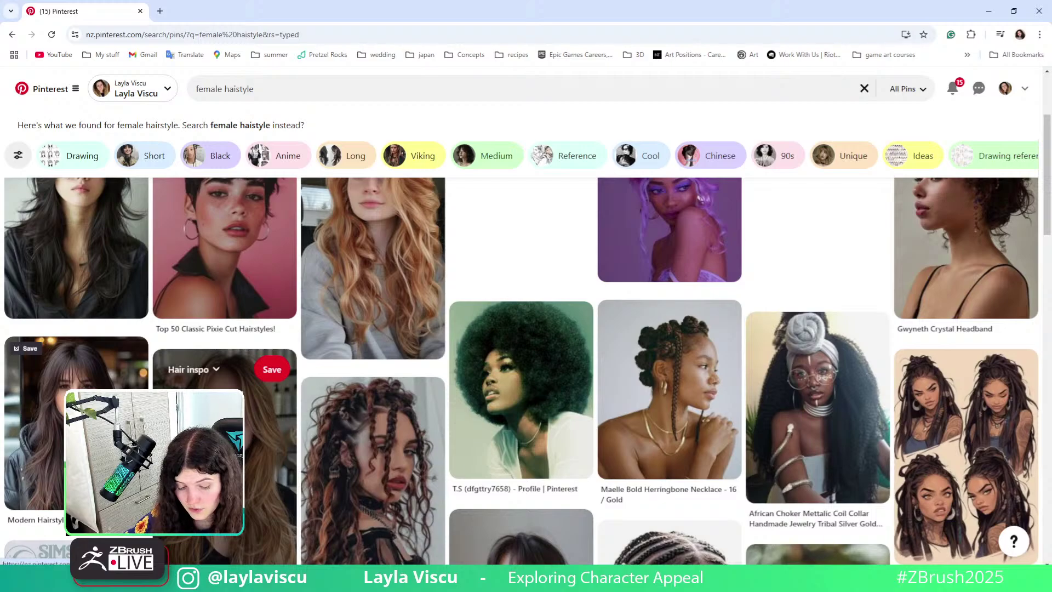
left_click(36, 439)
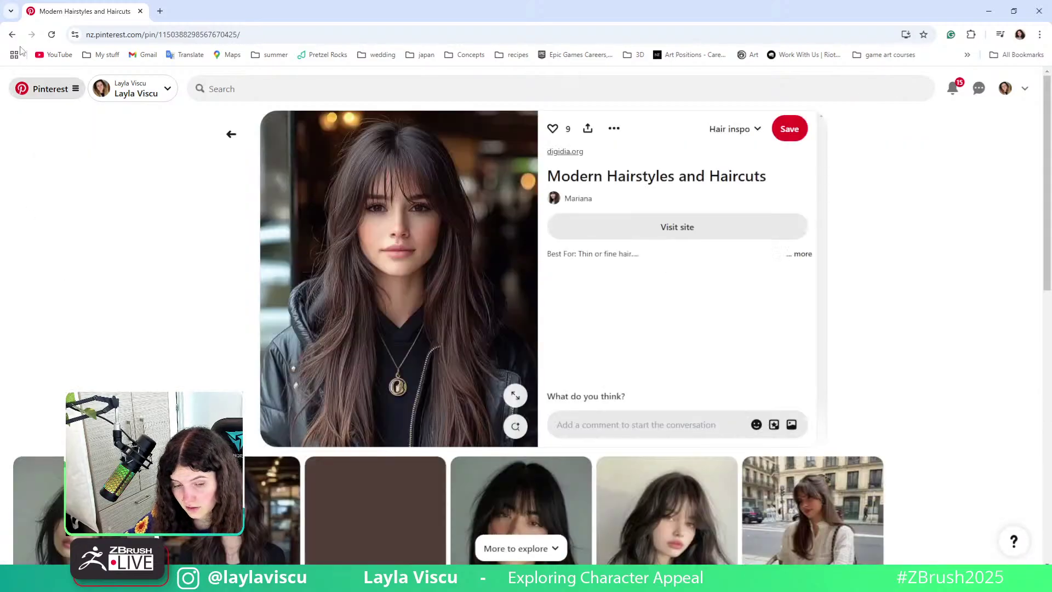
key("alt+Left")
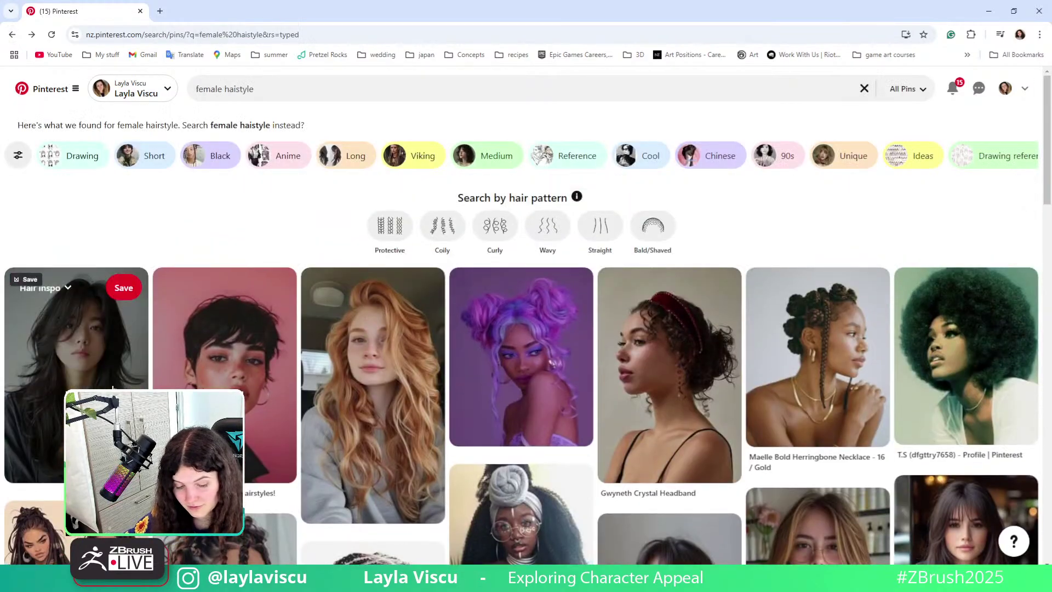
Inspect the "Top 50 Classic Pixie Cut Hairstyles!" pin and its related "The Best Pixie Haircut Ideas of 2025" pin with layered red hair.
left_click(181, 340)
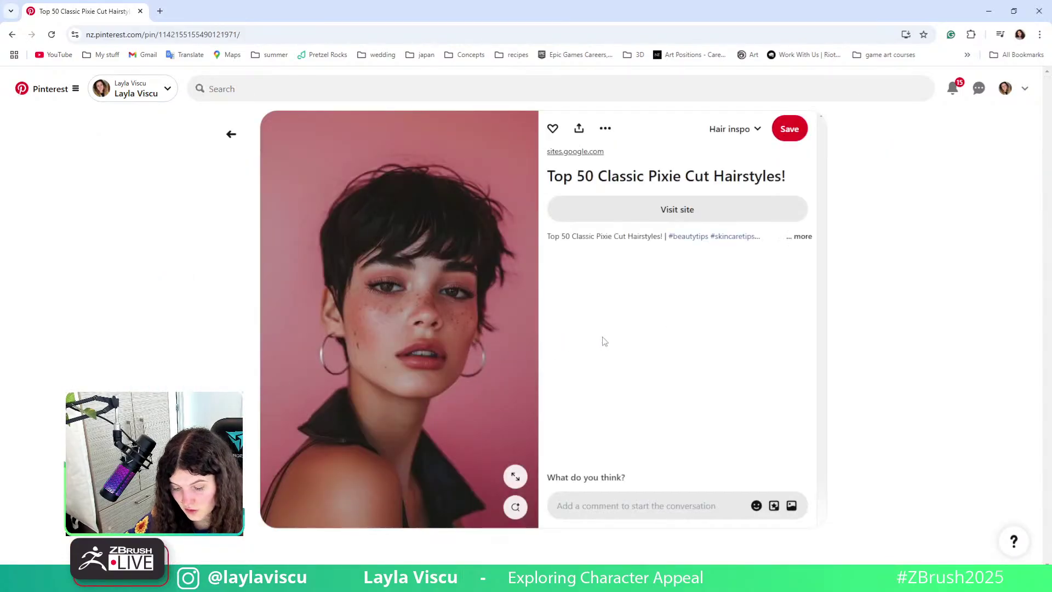
scroll(602, 328, "down", 5)
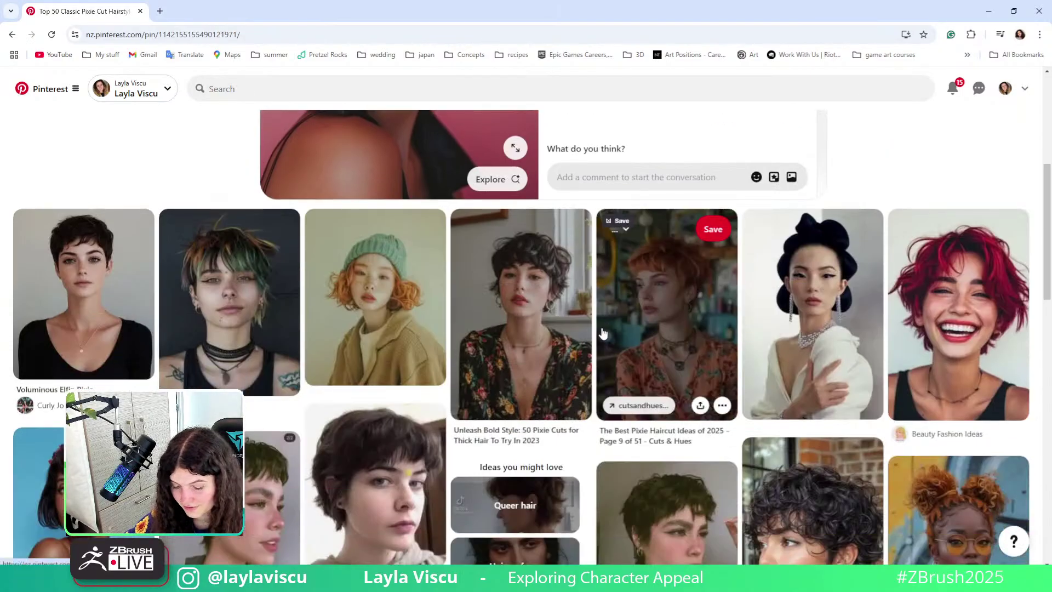
left_click(610, 323)
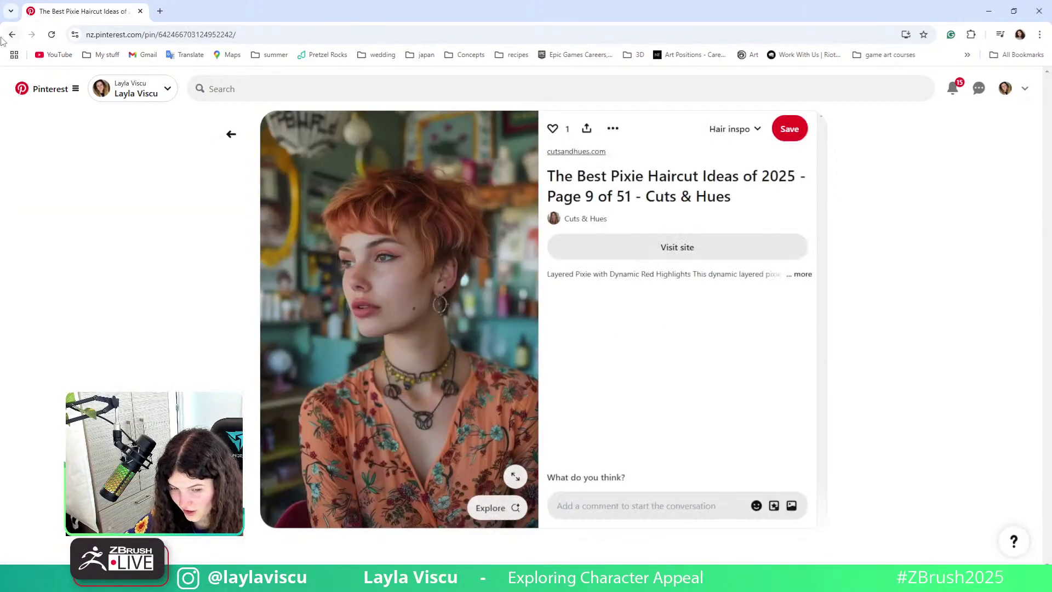
left_click(231, 134)
scroll(214, 240, "down", 3)
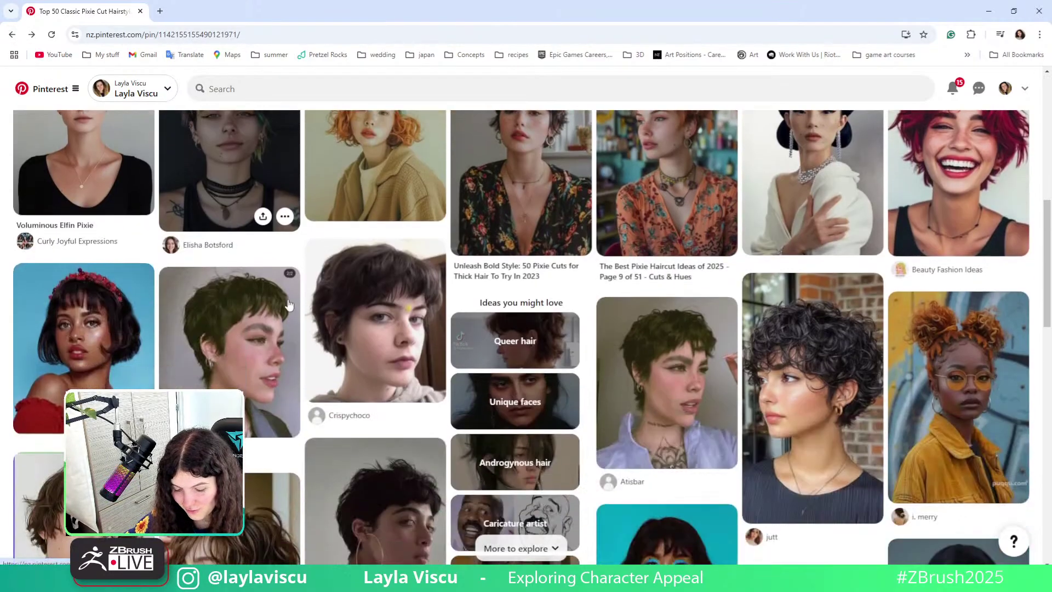
Inspect related short-hair pins: a dark shaggy cut with a fringe, and a side-facing dark pixie cut against a blue sky.
left_click(438, 351)
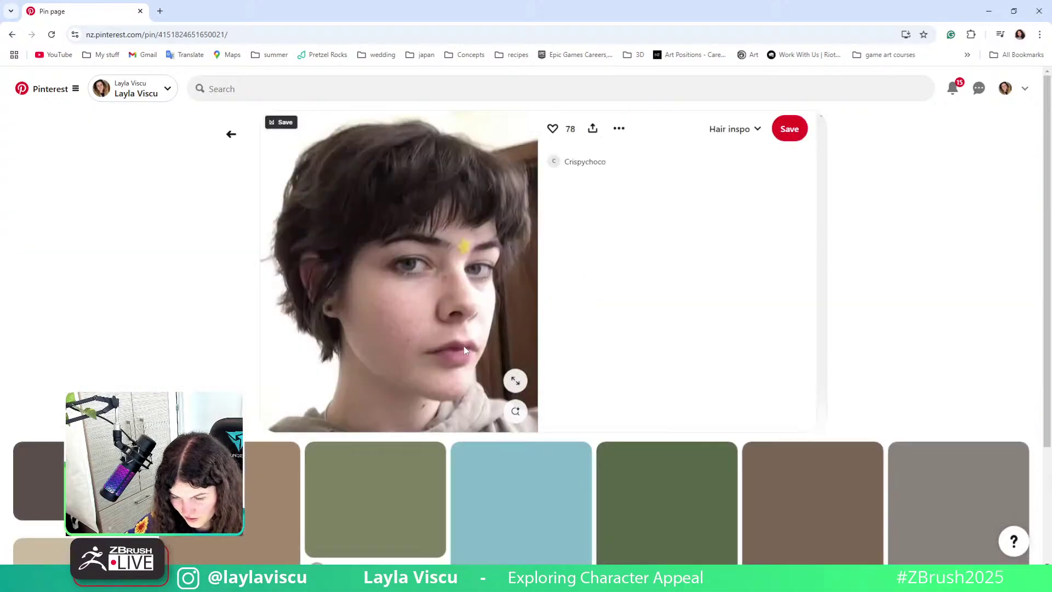
scroll(460, 359, "down", 3)
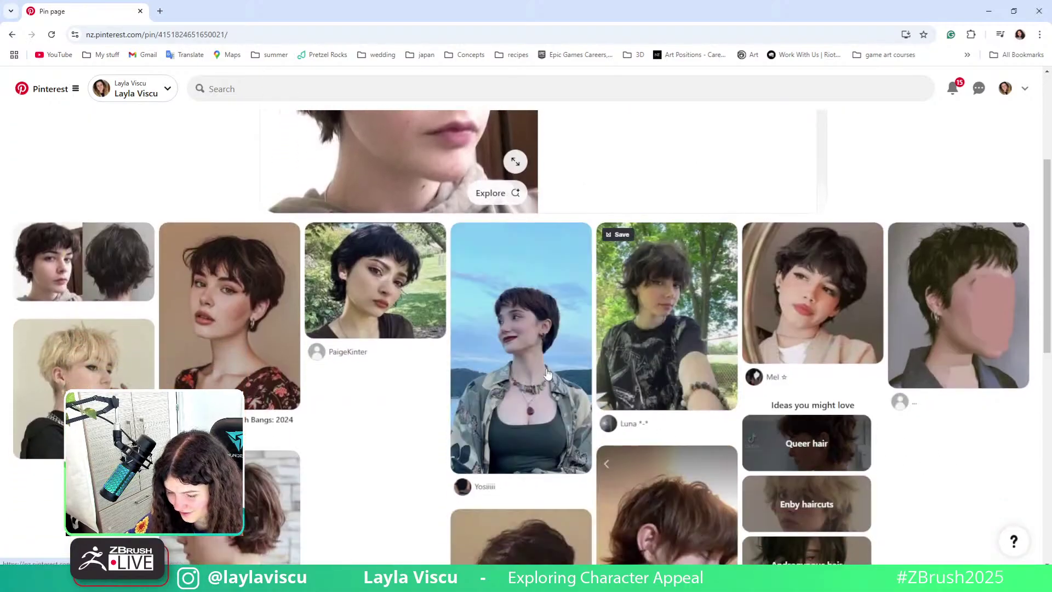
left_click(544, 364)
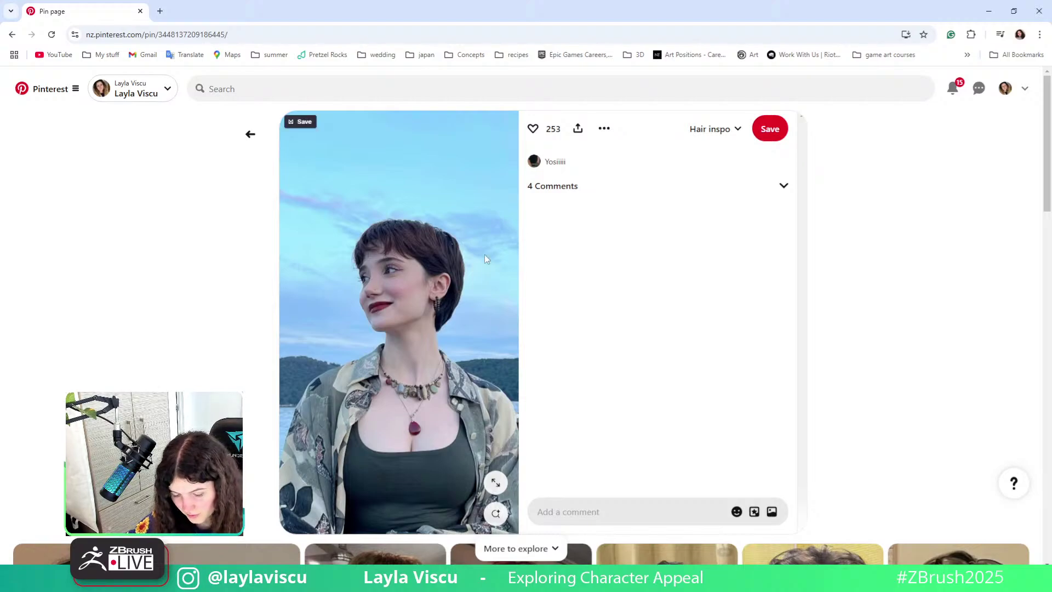
scroll(484, 257, "down", 5)
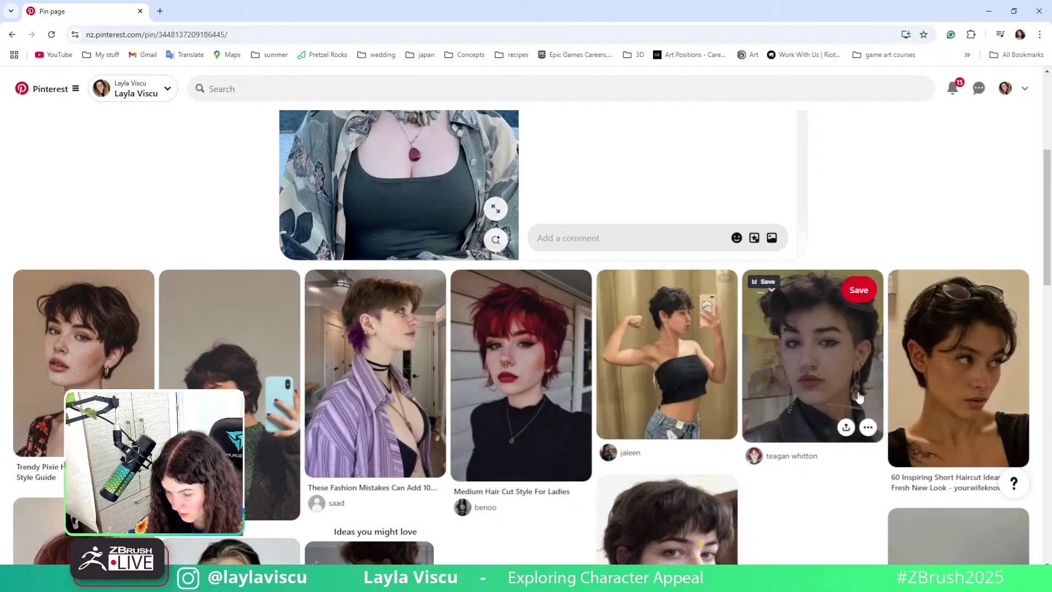
Inspect the red "Medium Hair Cut Style For Ladies" pin, the pink short-hair pin and the pink-and-blond layered cut with dark roots.
left_click(508, 353)
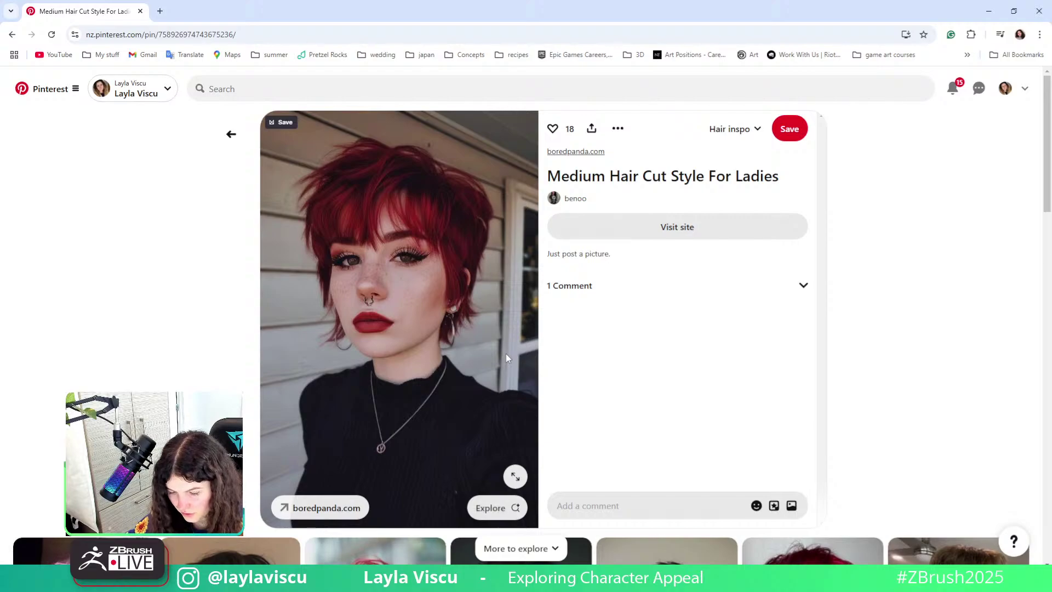
scroll(505, 354, "down", 10)
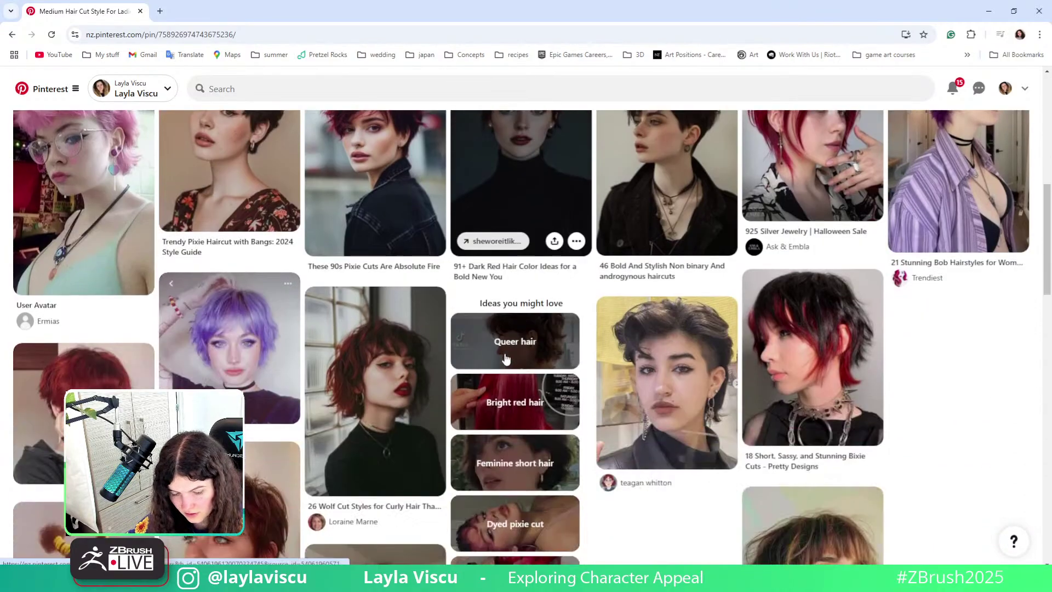
left_click(53, 200)
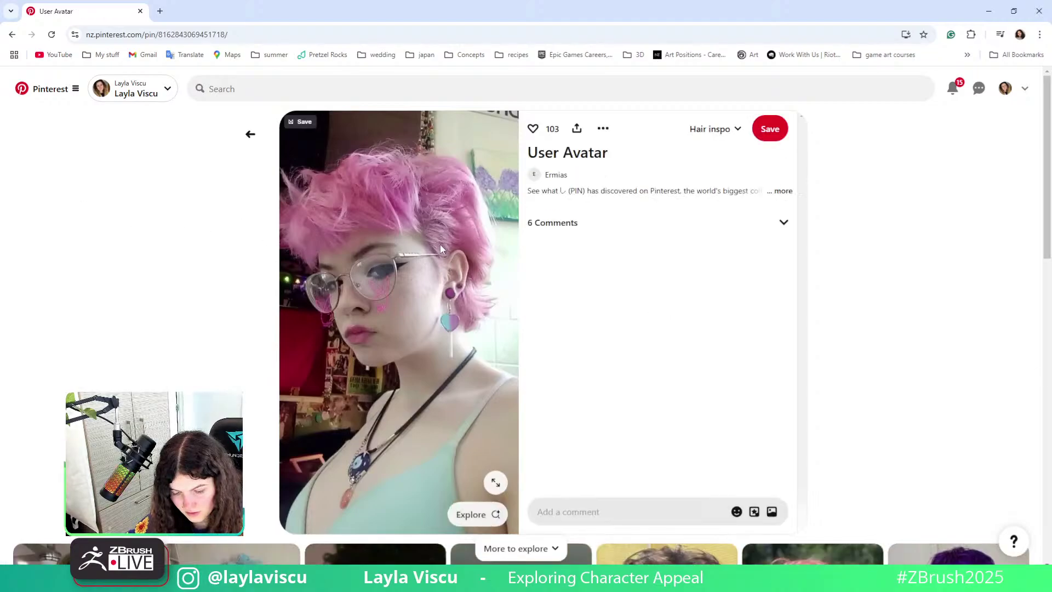
scroll(434, 252, "down", 7)
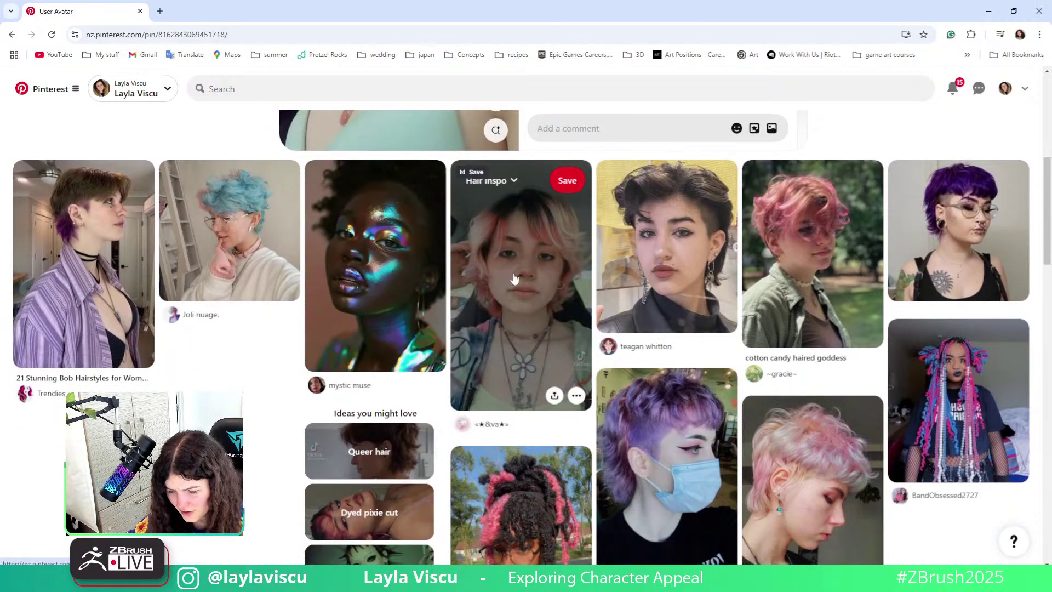
left_click(514, 279)
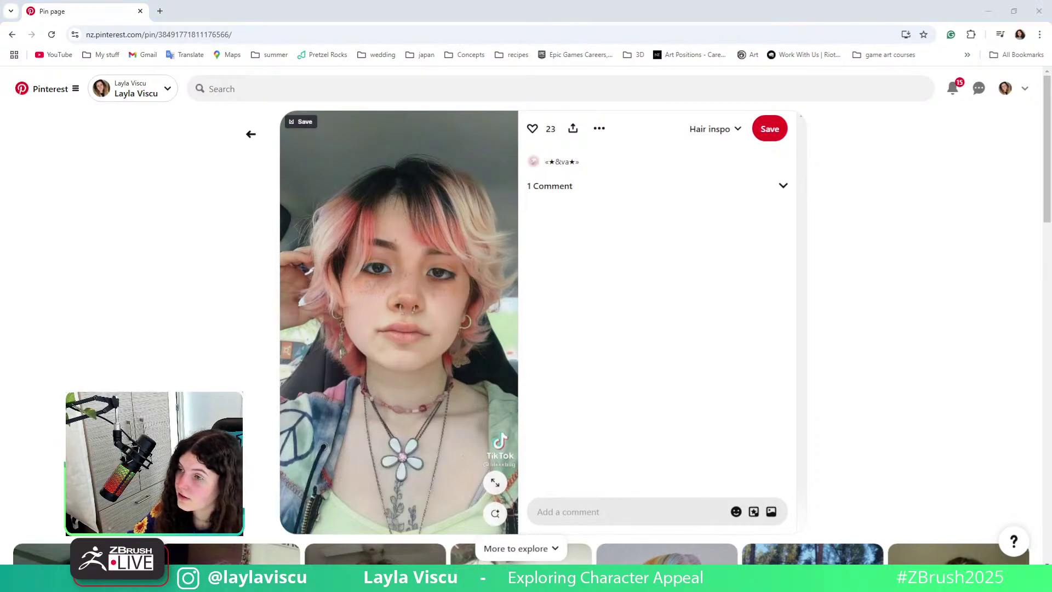
Switch back to ZBrush and push the long hair up into a chin-length bob with the Move brush at Draw Size about 324.
left_click(989, 11)
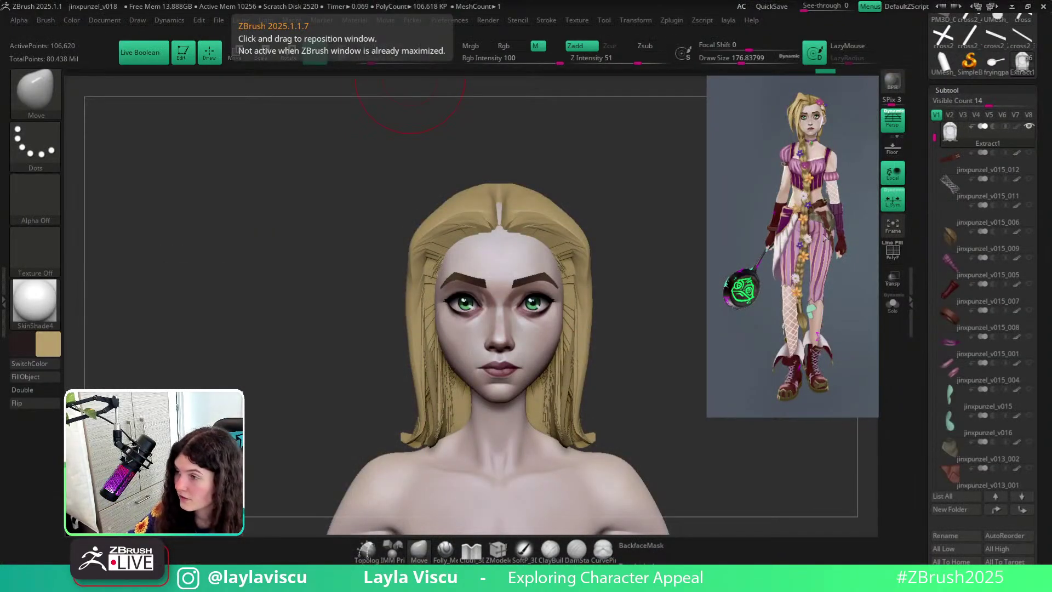
key("s")
left_click_drag(504, 205, 521, 205)
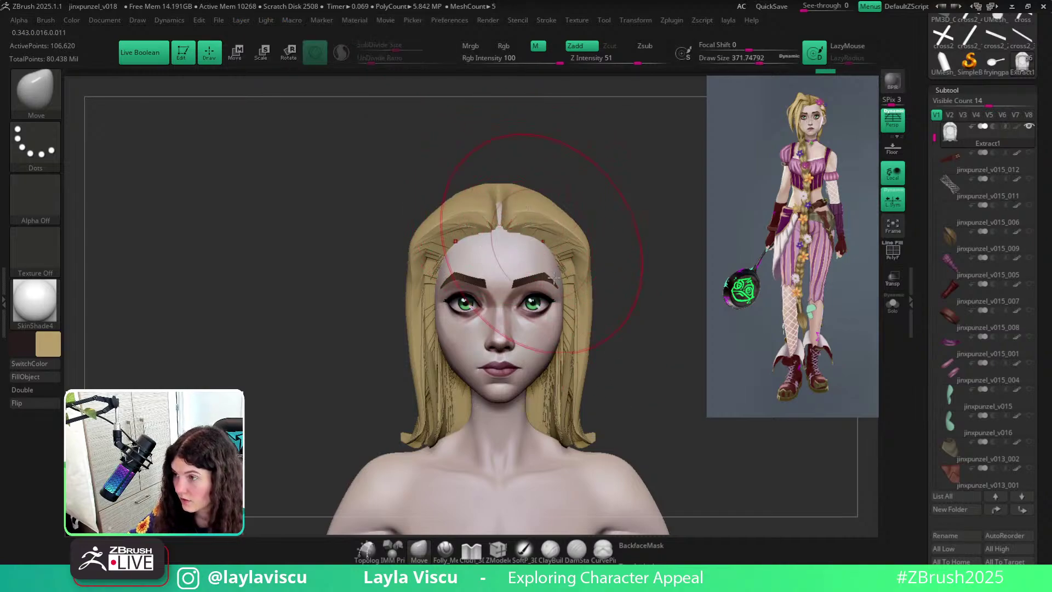
key("s")
left_click_drag(539, 467, 548, 467)
left_click_drag(574, 461, 580, 428)
left_click_drag(592, 387, 602, 360)
key("s")
mouse_move(596, 359)
left_mouse_down()
mouse_move(584, 359)
mouse_move(606, 317)
left_mouse_up()
Remesh the hair with DynaMesh at Resolution 128.
left_click_drag(982, 370, 990, 303)
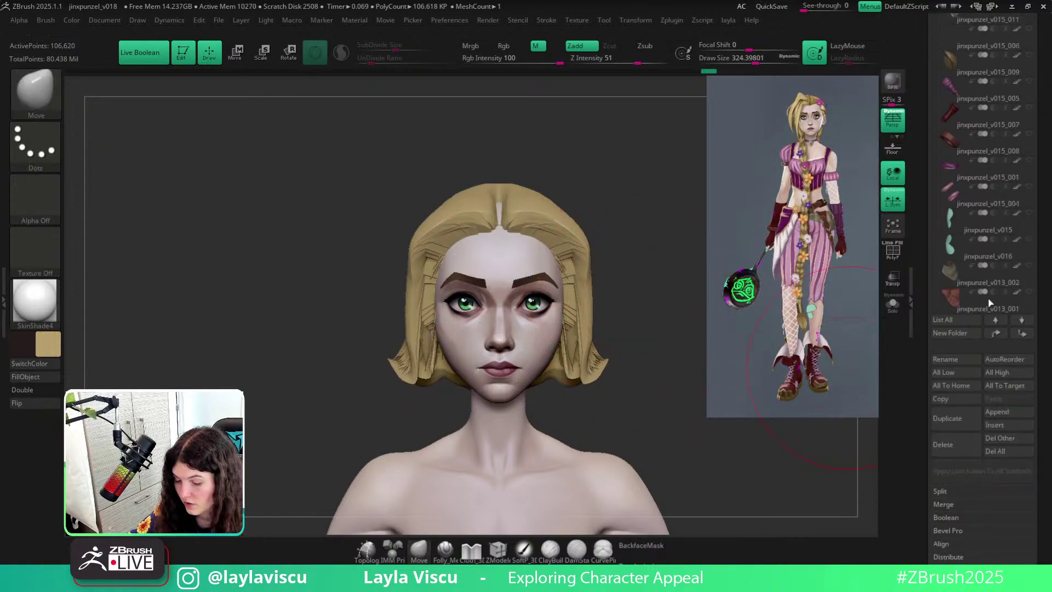
left_click_drag(1023, 559, 1005, 455)
left_click(959, 366)
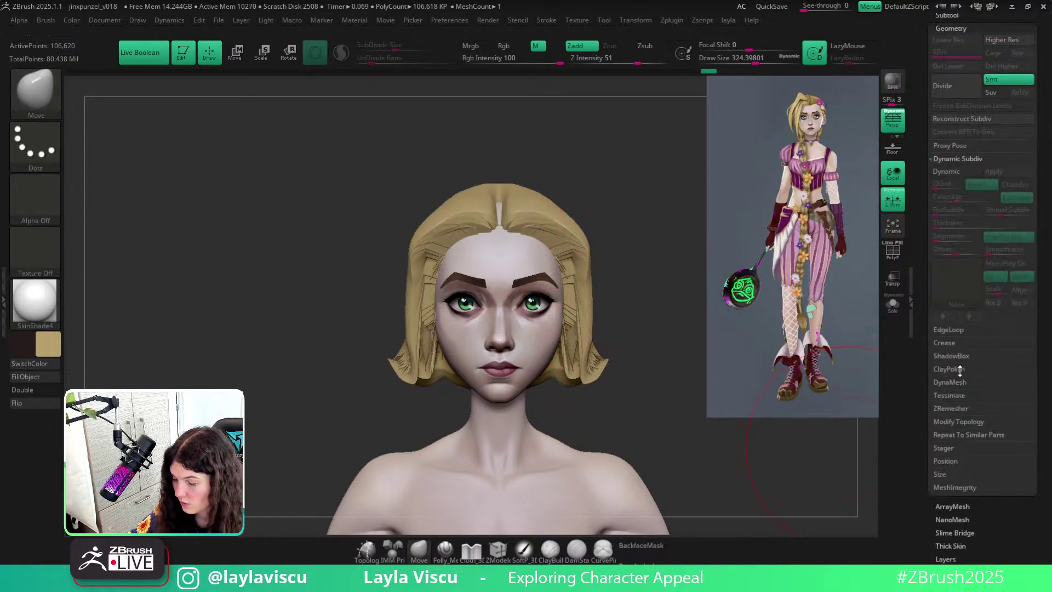
left_click(950, 382)
left_click(950, 243)
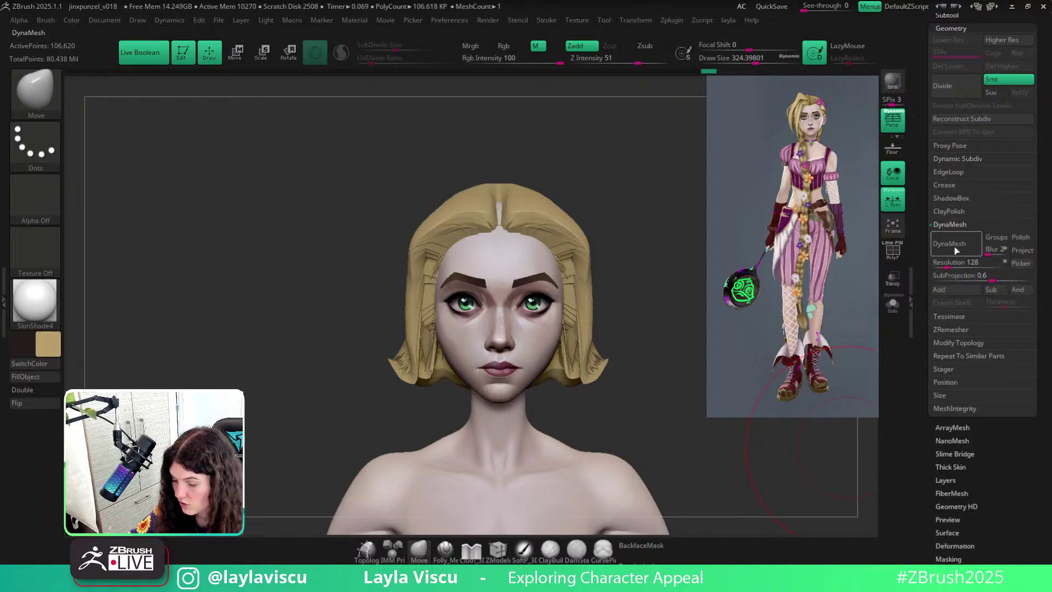
Smooth the hair's sides and close the forehead gap using the Move brush with BackfaceMask enabled at Draw Size about 324.
left_click_drag(604, 341, 618, 349)
mouse_move(554, 276)
left_mouse_down("shift")
mouse_move(560, 348)
mouse_move(577, 370)
mouse_move(559, 422)
left_mouse_up("shift")
left_click(641, 546)
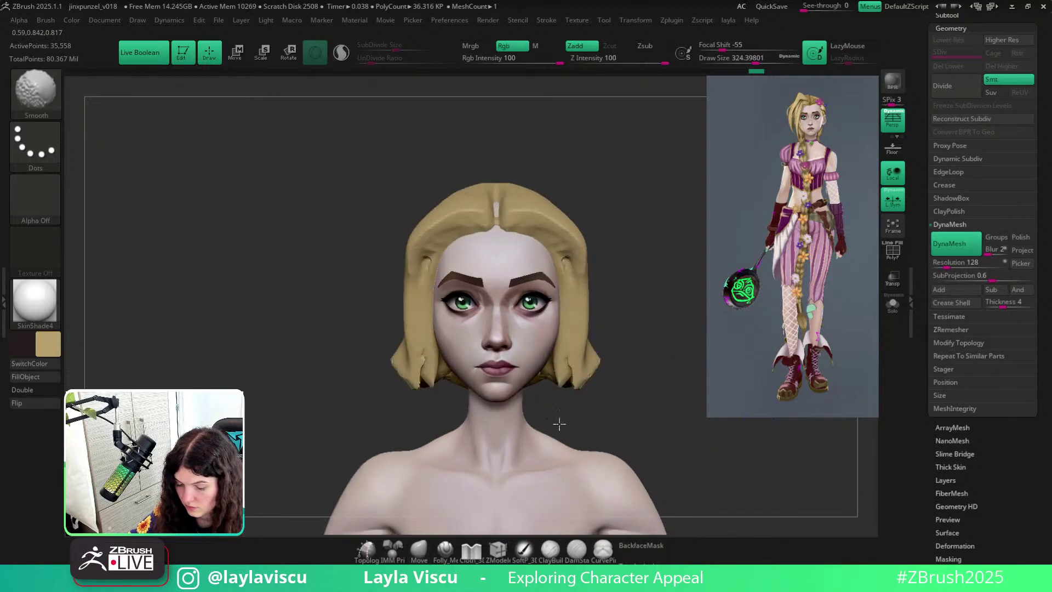
left_click_drag(564, 256, 554, 252)
left_click_drag(522, 204, 518, 213)
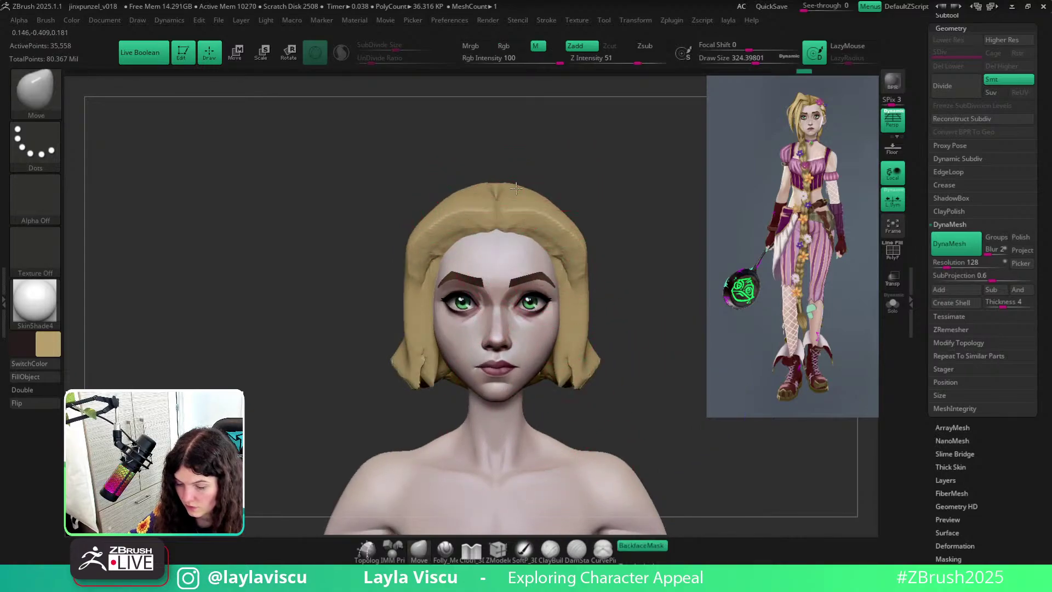
left_click_drag(623, 219, 640, 248)
mouse_move(595, 184)
left_mouse_down("shift")
mouse_move(571, 233)
mouse_move(588, 365)
mouse_move(598, 359)
mouse_move(548, 204)
mouse_move(522, 202)
mouse_move(570, 233)
mouse_move(600, 282)
left_mouse_up("shift")
Flatten the hair's side surfaces with the TrimDynamic brush at Draw Size about 97 and update the DynaMesh.
key("b")
key("t")
key("d")
key("s")
key("s")
key("s")
right_click_drag(600, 281, 632, 332)
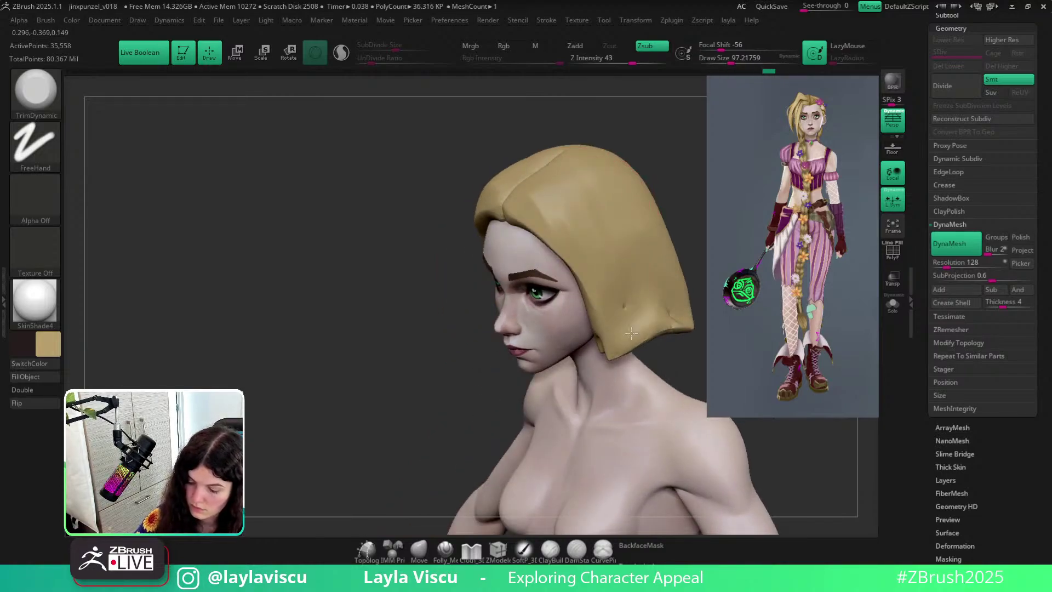
right_click_drag(691, 213, 683, 223, "shift")
mouse_move(654, 215)
left_mouse_down("ctrl")
mouse_move(670, 250)
mouse_move(616, 243)
mouse_move(636, 244)
left_mouse_up("ctrl")
left_click(420, 549)
key("s")
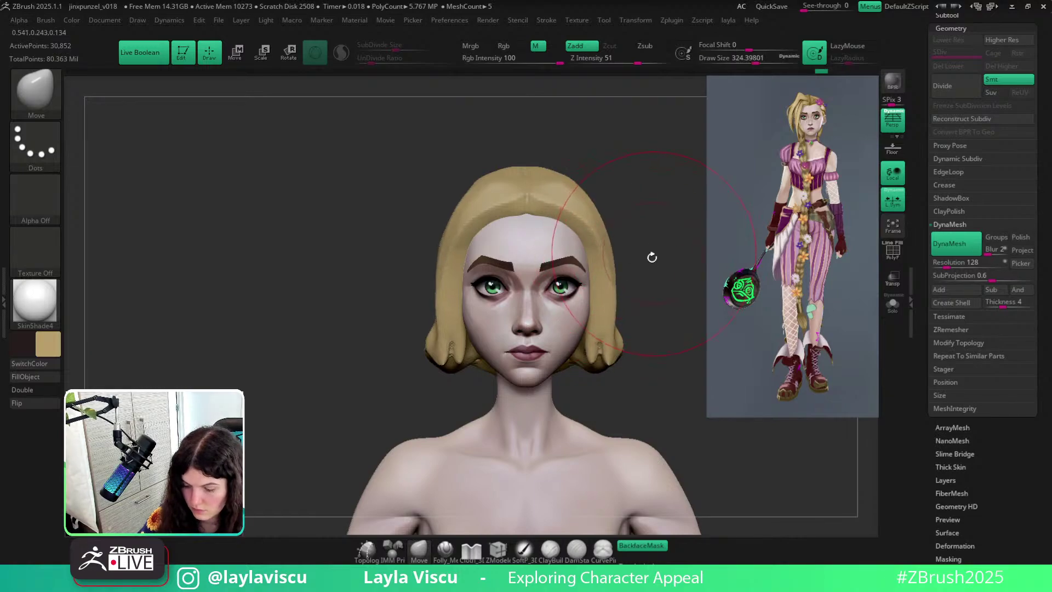
Recarve the parting from the crown to the forehead hairline with the DamStandard brush at Draw Size about 83.
key("b")
key("d")
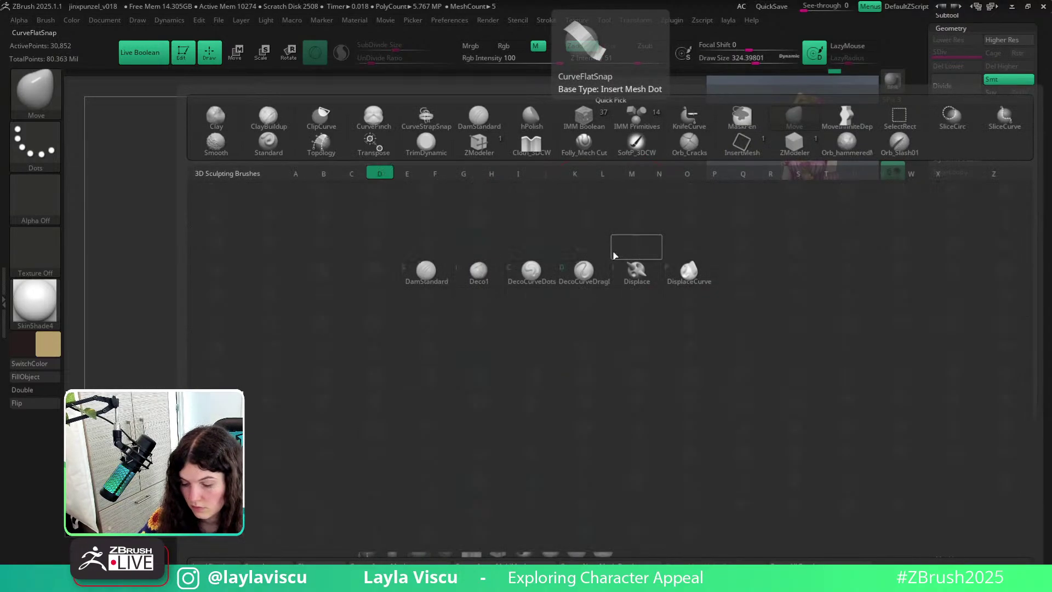
key("s")
key("s")
left_click_drag(615, 249, 598, 251)
mouse_move(537, 151)
right_mouse_down()
mouse_move(524, 199)
mouse_move(486, 241)
mouse_move(487, 215)
right_mouse_up()
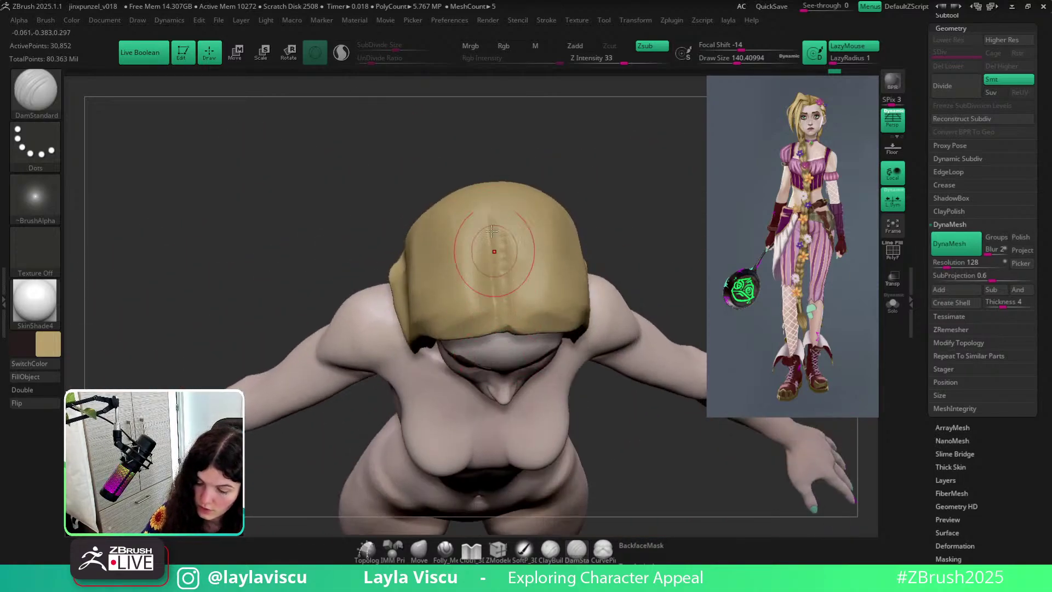
key("s")
left_click_drag(498, 247, 491, 247)
key("ctrl+z")
left_click_drag(493, 211, 503, 369)
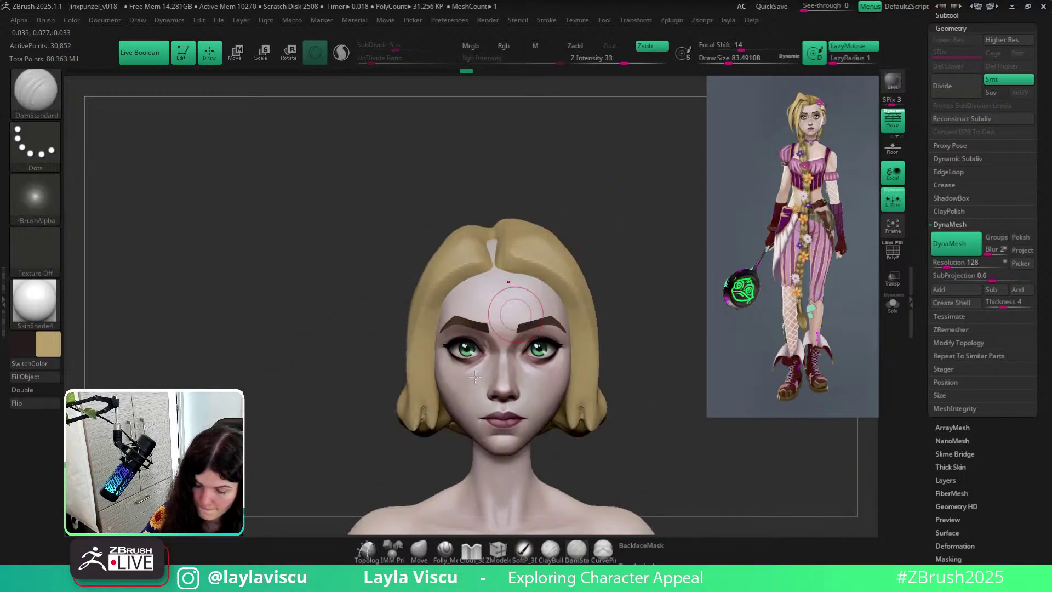
Reshape the hair volume beside the parting and close its forehead gap with the Move brush at Draw Size about 299.
key("b")
key("m")
key("v")
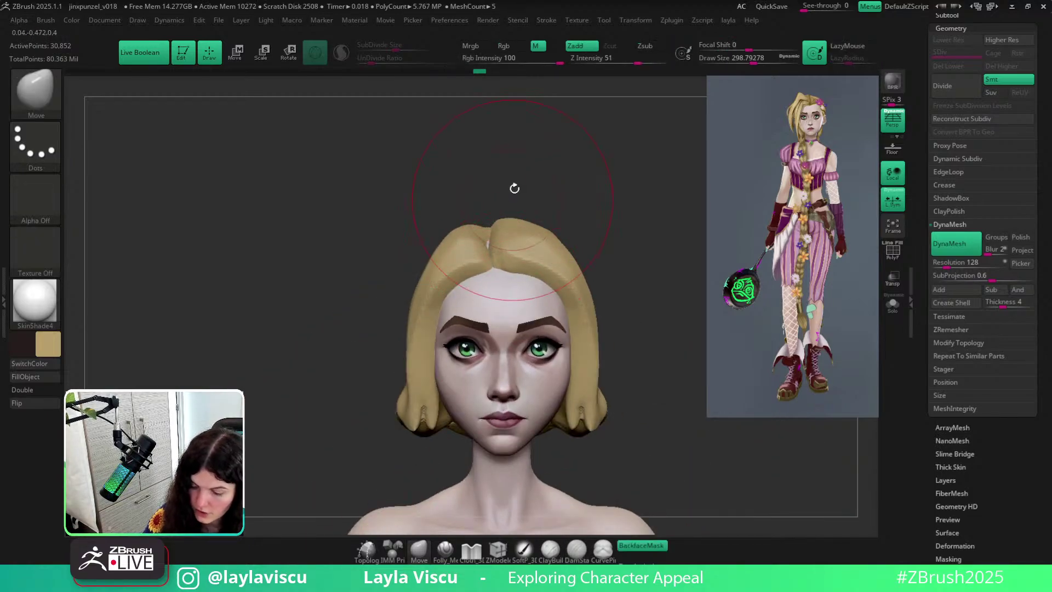
left_click_drag(514, 188, 500, 215)
left_click_drag(530, 177, 554, 193)
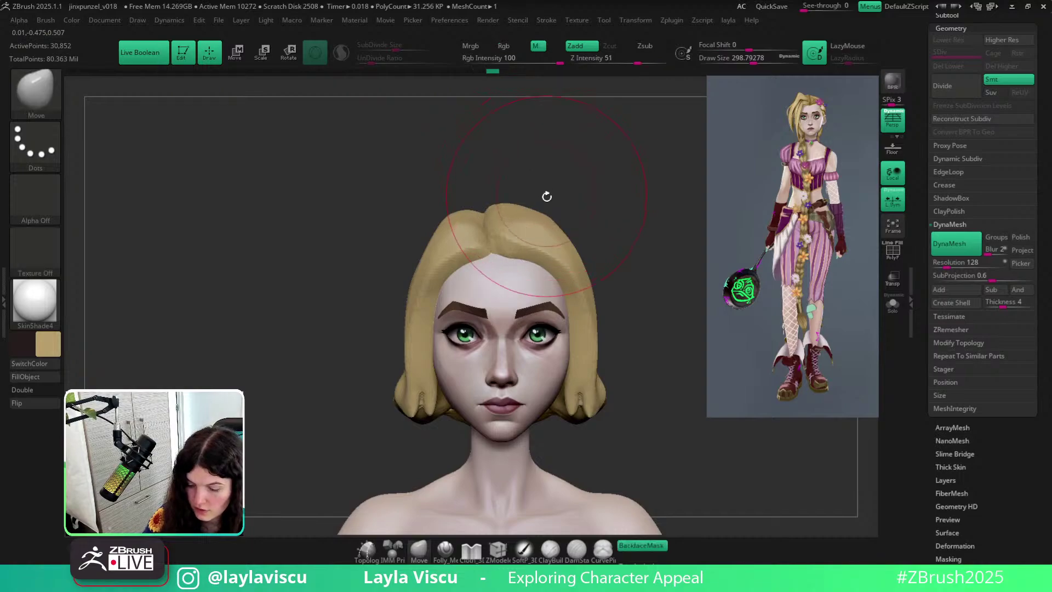
Define the edge of the parting with the Folly_Mech Cut brush at Draw Size about 132.
left_click(452, 562)
mouse_move(611, 148)
left_mouse_down()
mouse_move(587, 207)
mouse_move(502, 286)
left_mouse_up()
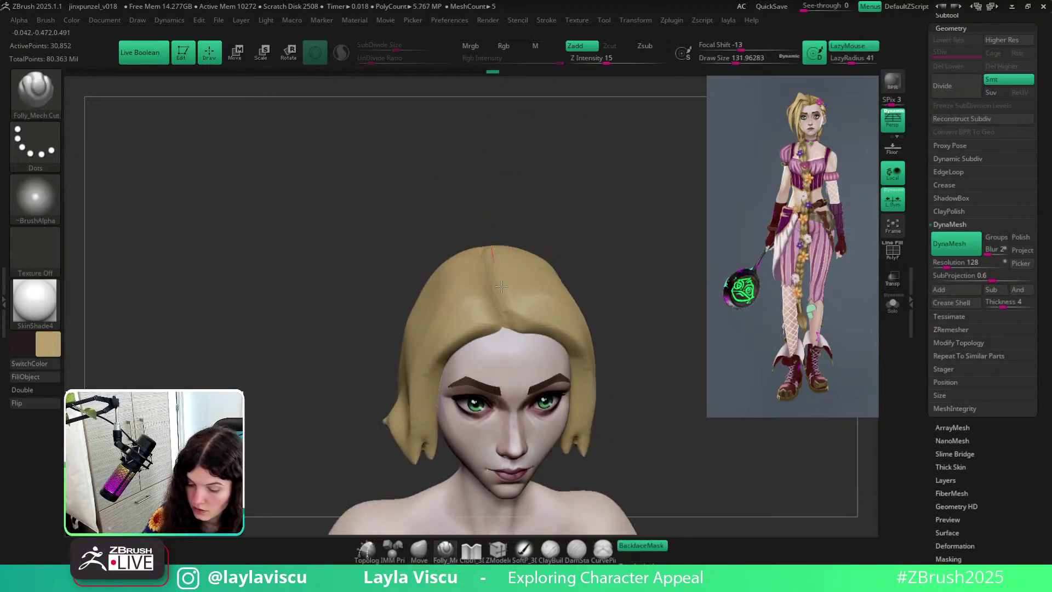
left_click_drag(588, 277, 488, 285)
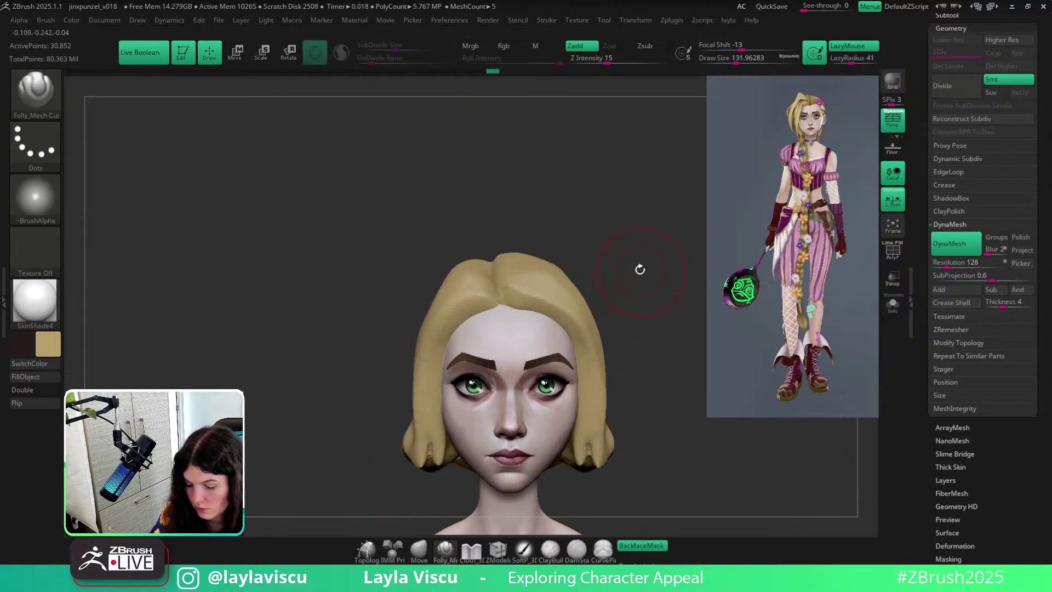
Sharpen the parting line across the top of the hair with the DamStandard brush at Draw Size about 97.
key("b")
key("d")
key("s")
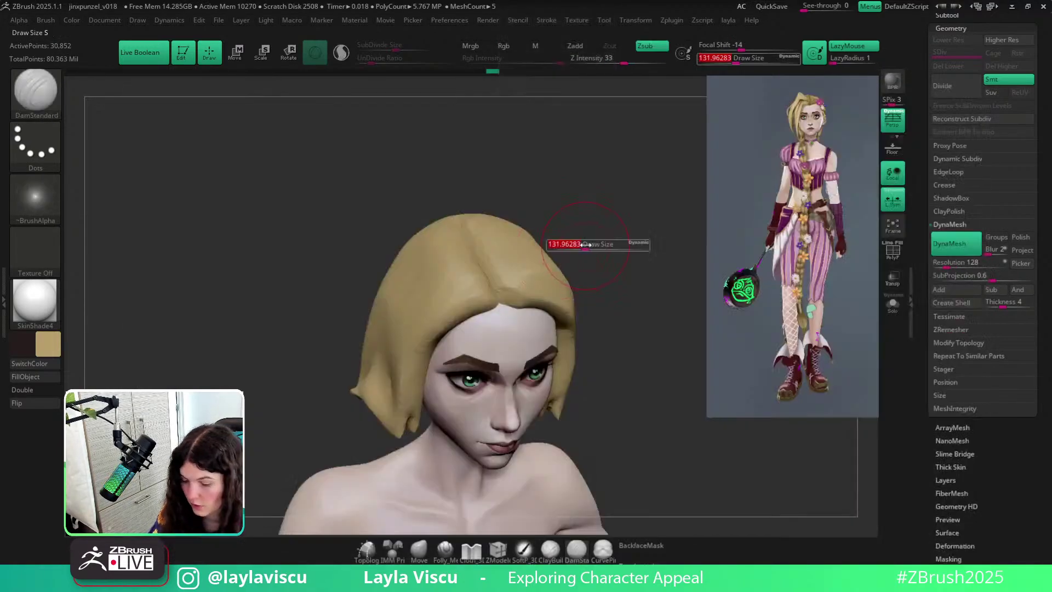
left_click_drag(562, 248, 583, 247)
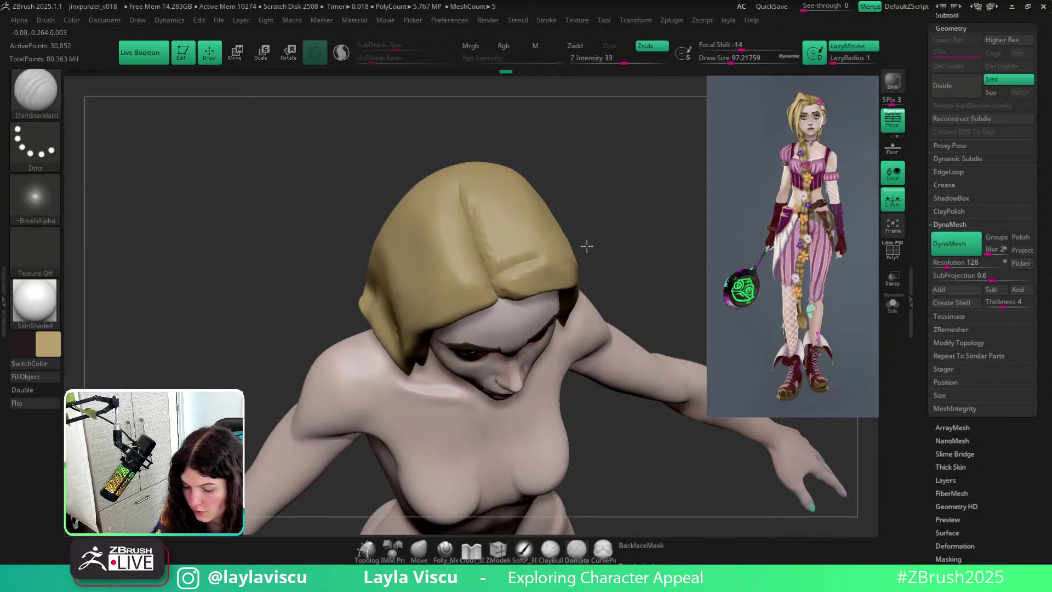
right_click_drag(476, 218, 607, 136, "shift")
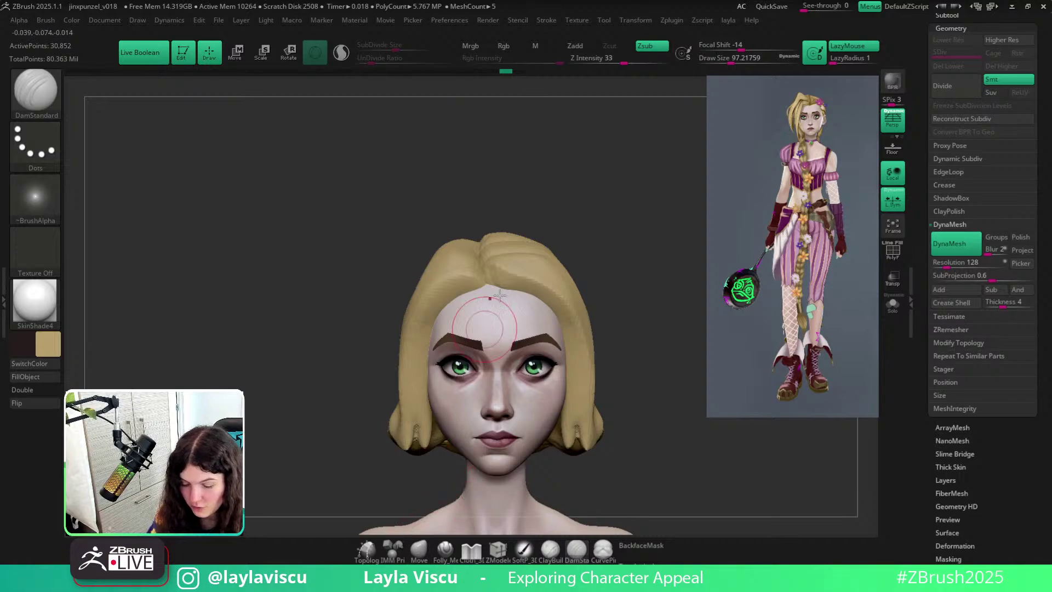
key("bracketright")
left_click_drag(506, 245, 485, 253)
key("ctrl+z")
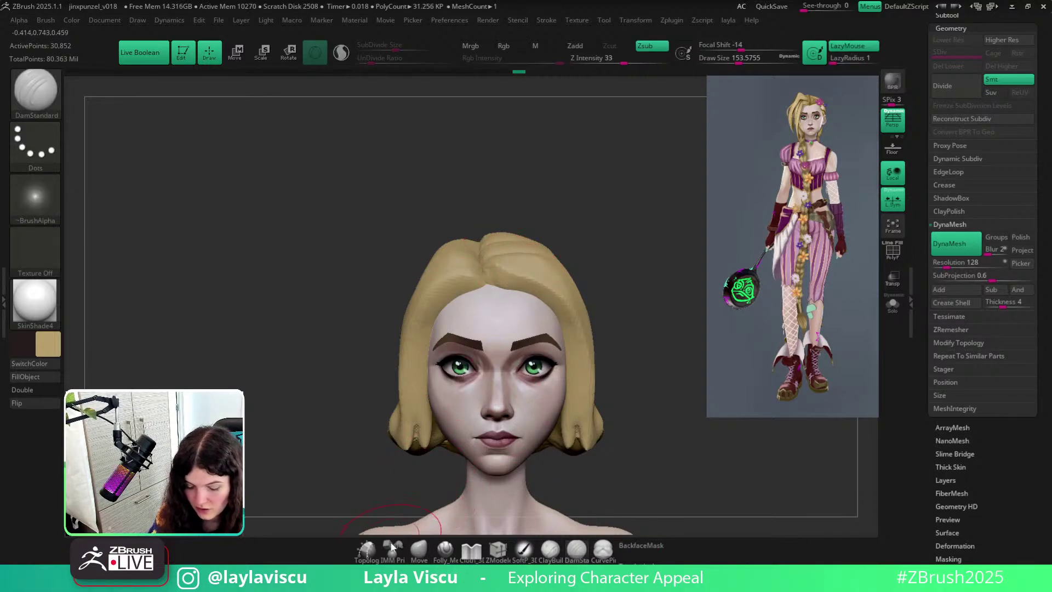
Reshape the top of the hair beside the parting with the Move brush at Draw Size about 154.
left_click(419, 550)
key("s")
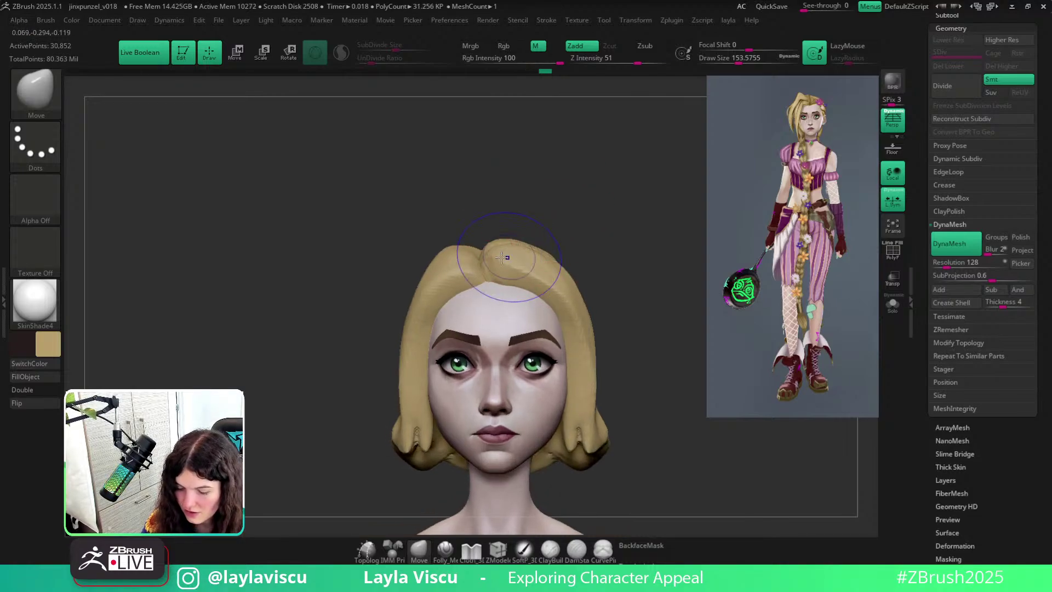
left_click_drag(583, 257, 591, 252, "shift")
key("s")
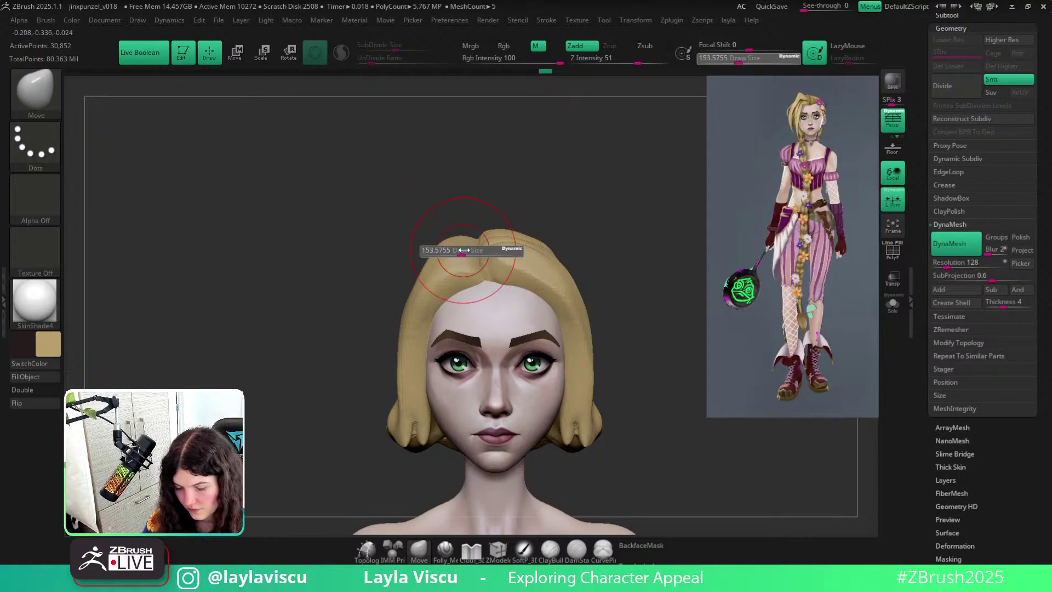
left_click_drag(494, 244, 526, 244)
mouse_move(594, 230)
left_mouse_down()
mouse_move(632, 270)
mouse_move(594, 318)
left_mouse_up()
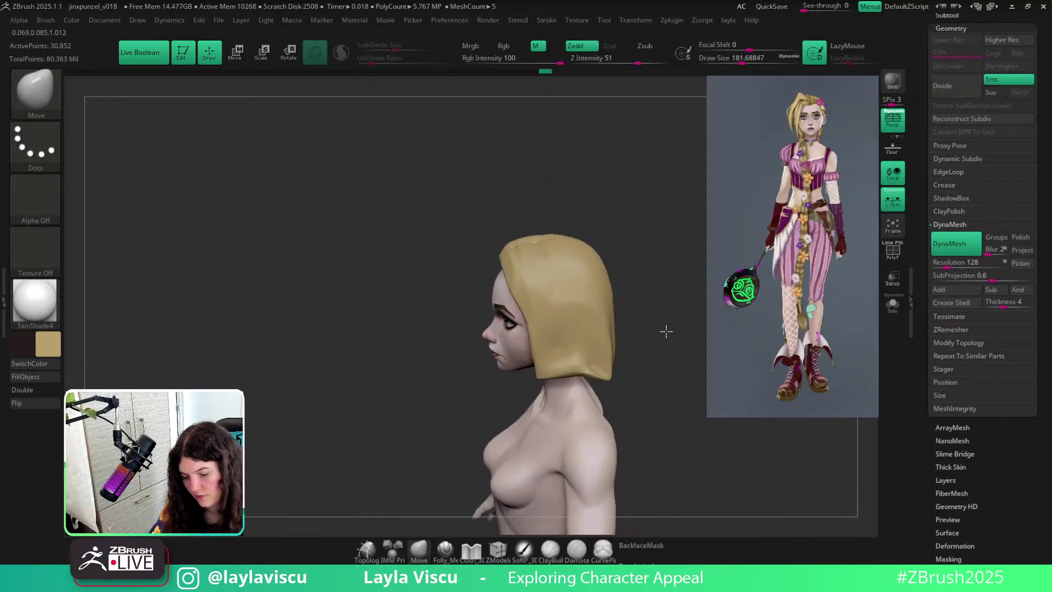
mouse_move(665, 329)
left_mouse_down()
mouse_move(665, 380)
mouse_move(669, 281)
mouse_move(653, 339)
left_mouse_up()
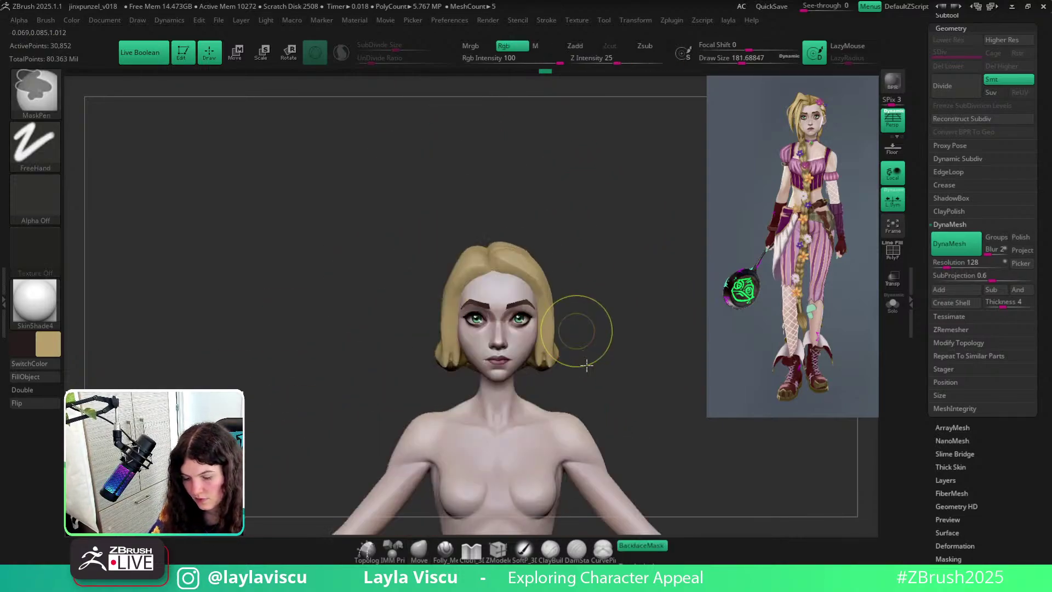
Set Draw Size to about 80, choose the SnakeHook brush and enable Sculptris Pro mode.
key("s")
mouse_move(583, 329)
left_mouse_down("alt")
mouse_move(626, 307)
mouse_move(613, 302)
left_mouse_up("alt")
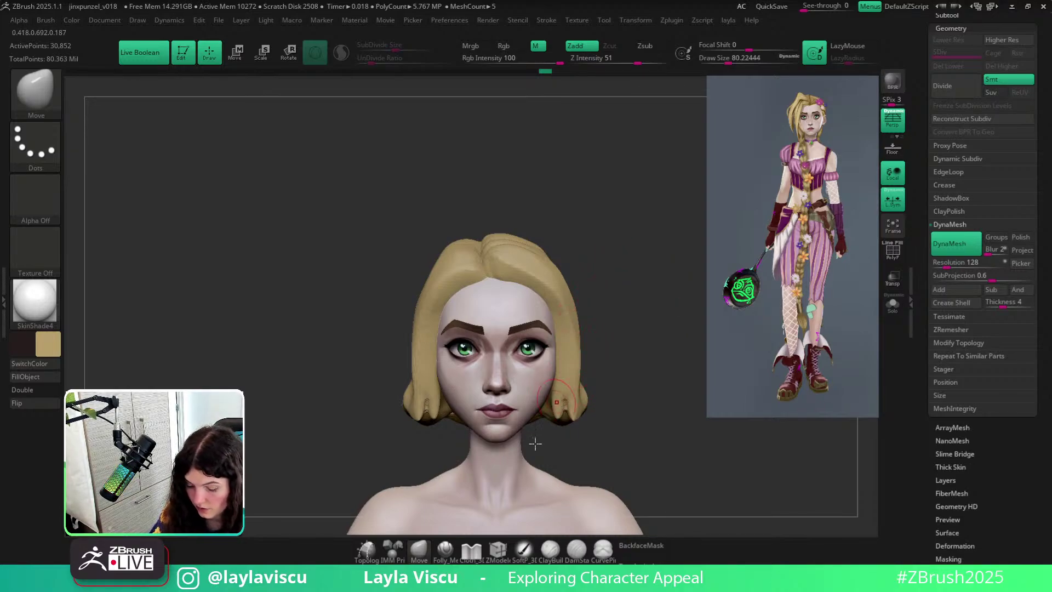
key("b")
key("s")
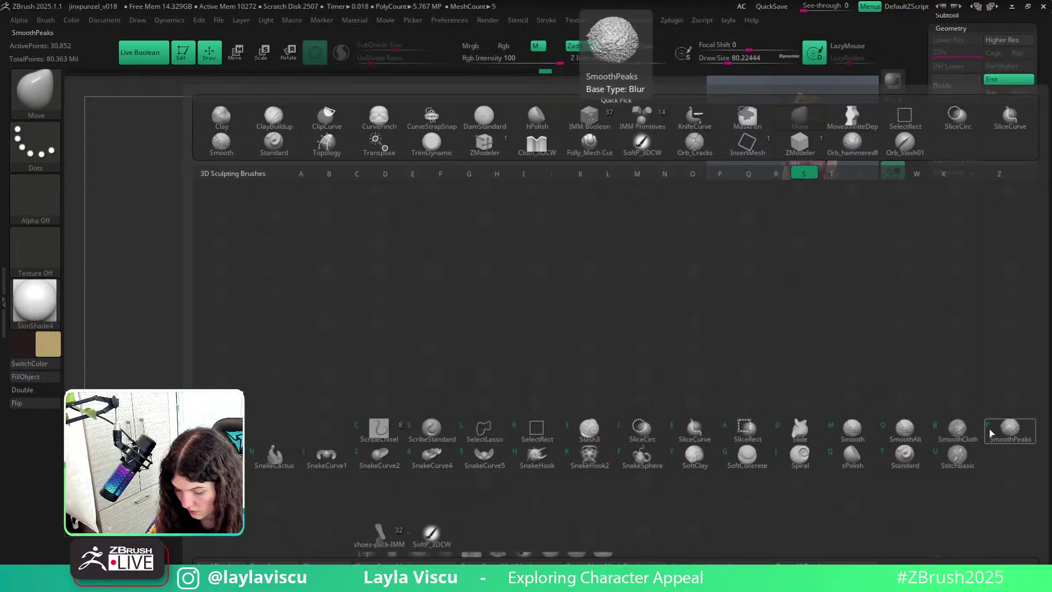
left_click(537, 456)
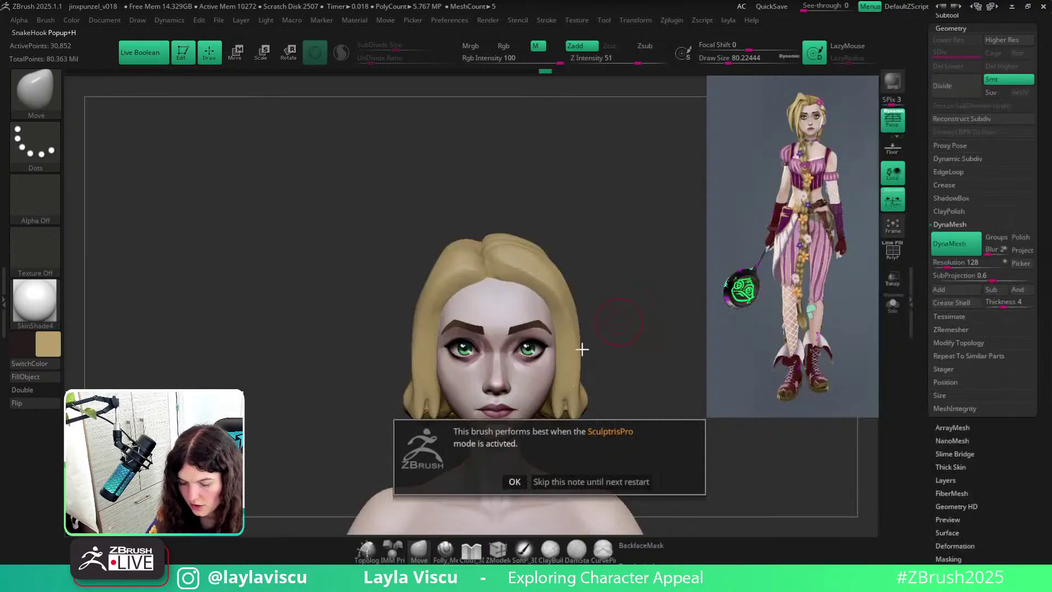
left_click(558, 485)
key("backslash")
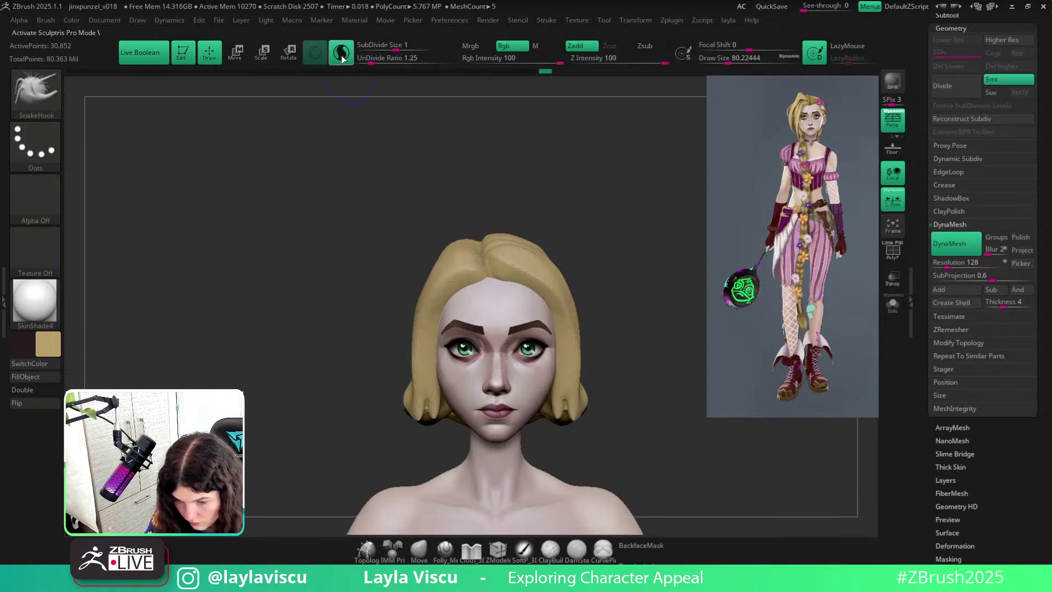
Pull outward-flicked locks from both sides of the hair at eye level with the SnakeHook brush and smooth them.
mouse_move(573, 318)
left_mouse_down()
mouse_move(601, 297)
mouse_move(607, 311)
left_mouse_up()
key("ctrl+z")
left_click_drag(623, 269, 626, 302)
mouse_move(552, 317)
left_mouse_down()
mouse_move(589, 340)
mouse_move(608, 307)
mouse_move(577, 342)
mouse_move(608, 332)
left_mouse_up()
left_click_drag(665, 301, 662, 269, "shift")
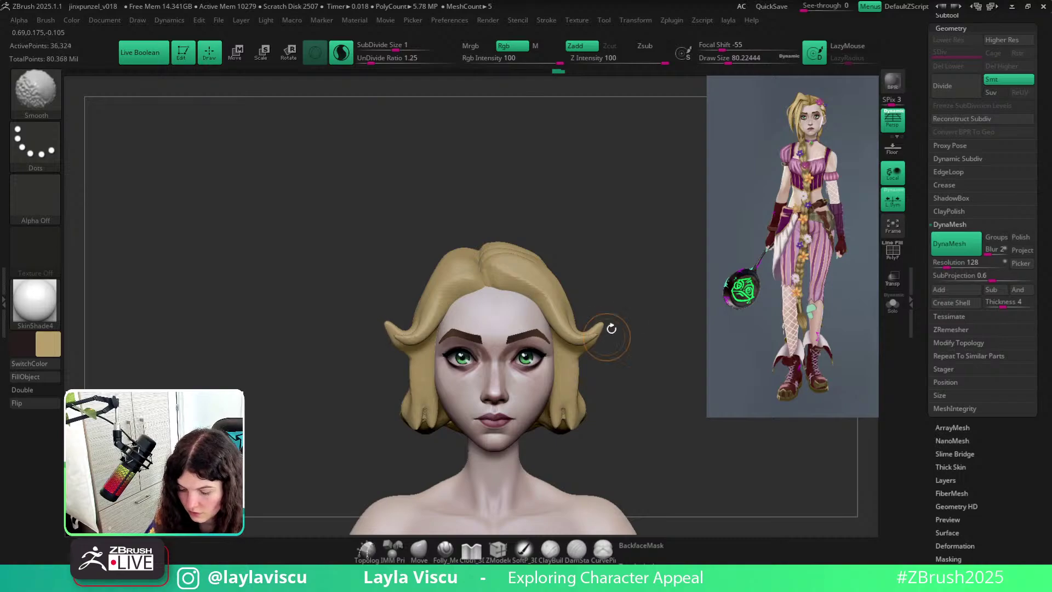
mouse_move(600, 330)
left_mouse_down("shift")
mouse_move(627, 287)
mouse_move(614, 304)
mouse_move(639, 307)
mouse_move(674, 287)
mouse_move(628, 321)
mouse_move(670, 312)
mouse_move(559, 326)
left_mouse_up("shift")
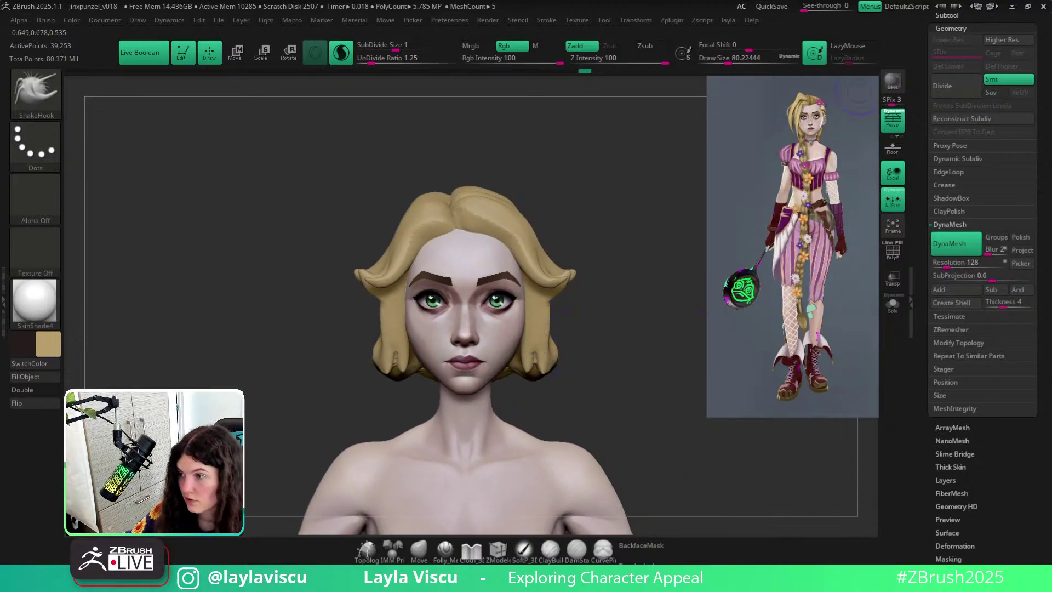
Switch to the reference board and study the short layered haircut with flicked ends around the face.
key("ctrl+shift+a")
right_click_drag(921, 1, 765, 243)
middle_click_drag(600, 339, 592, 176)
scroll(553, 227, "up", 4)
middle_click_drag(551, 231, 536, 240)
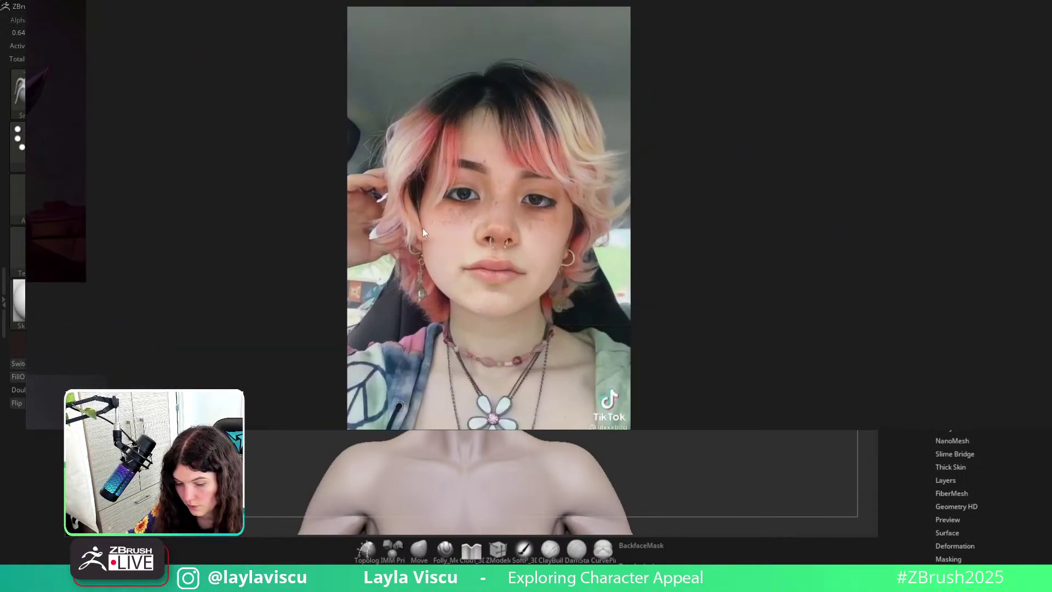
right_click_drag(434, 319, 526, 1)
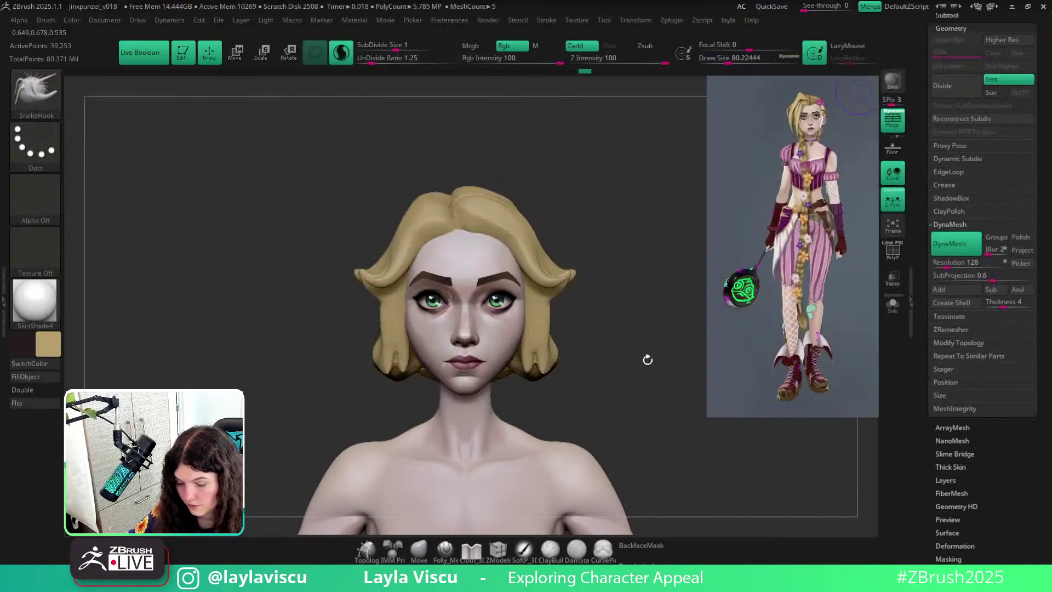
Adjust the front side hair near the flicked locks with the Move brush at Draw Size about 77.
left_click_drag(648, 359, 649, 359)
key("b")
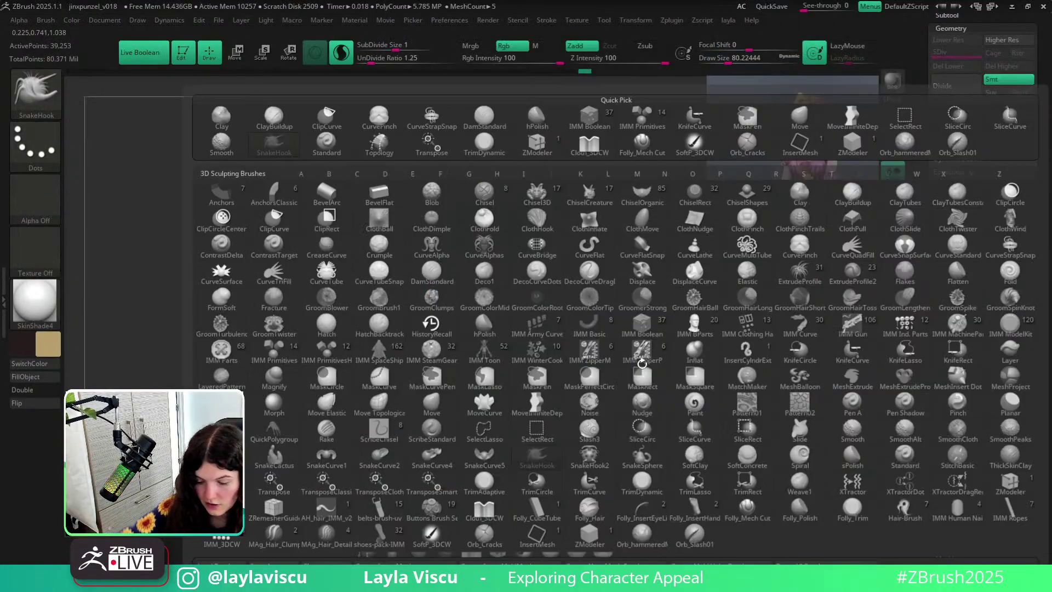
key("c")
key("b")
left_click(420, 551)
key("s")
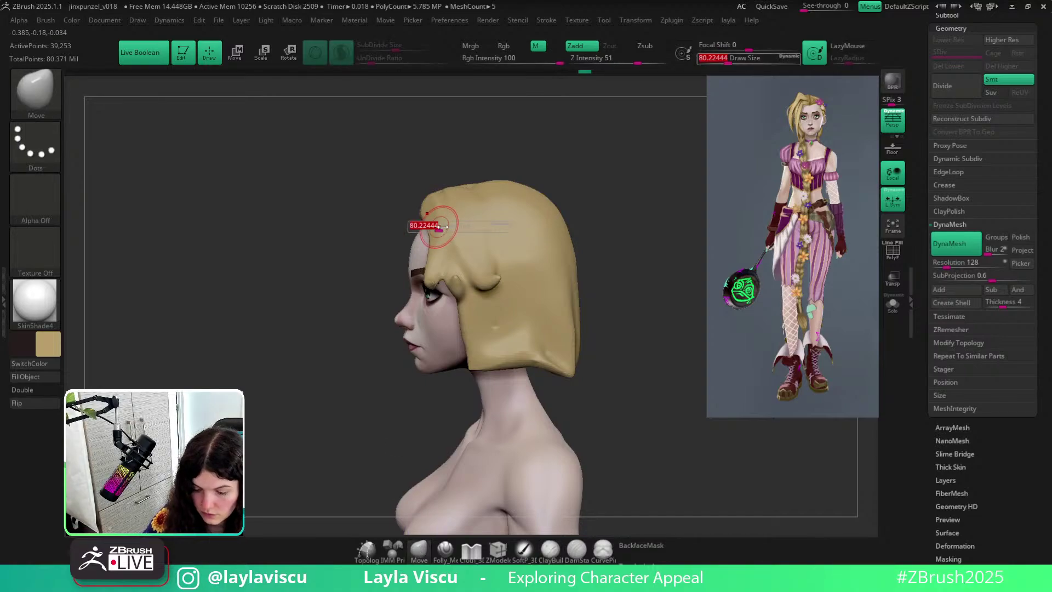
left_click_drag(430, 226, 436, 227)
left_click_drag(544, 187, 561, 240)
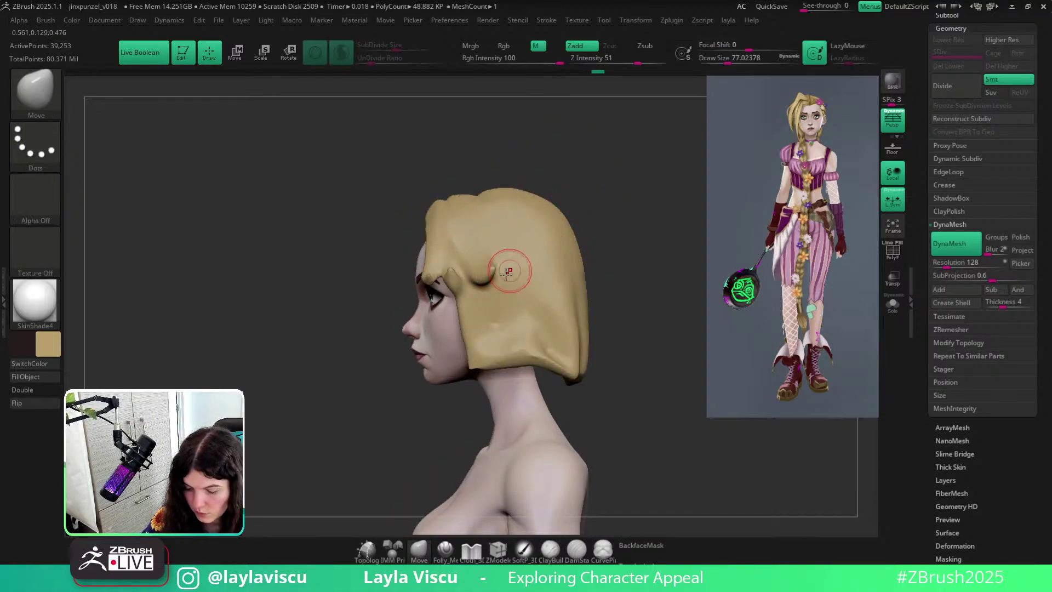
mouse_move(447, 304)
left_mouse_down("ctrl")
mouse_move(526, 300)
mouse_move(519, 338)
mouse_move(475, 333)
left_mouse_up("ctrl")
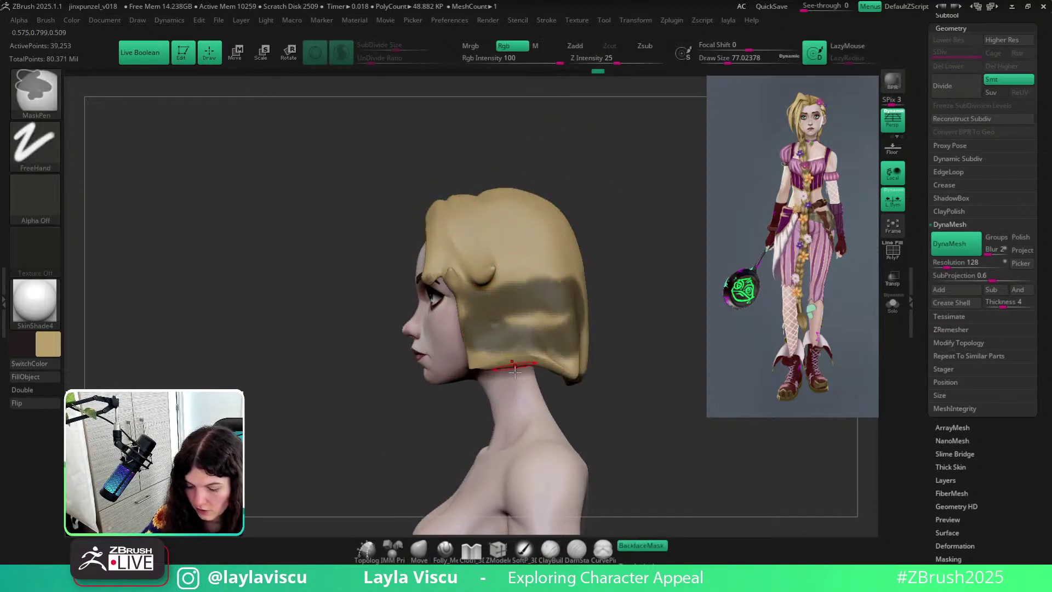
left_click_drag(590, 293, 682, 290, "ctrl")
left_click_drag(551, 284, 590, 280, "shift")
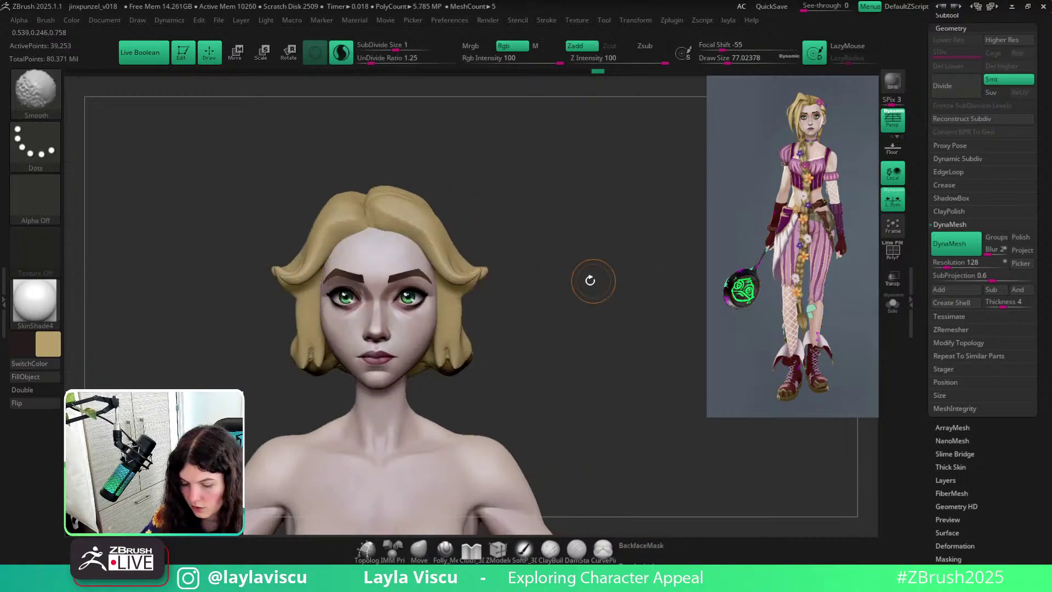
Sweep the front hair on one side of the parting down across the forehead with the Move brush at Draw Size about 158 to 217.
mouse_move(565, 315)
left_mouse_down("alt")
mouse_move(698, 288)
mouse_move(592, 324)
left_mouse_up("alt")
key("s")
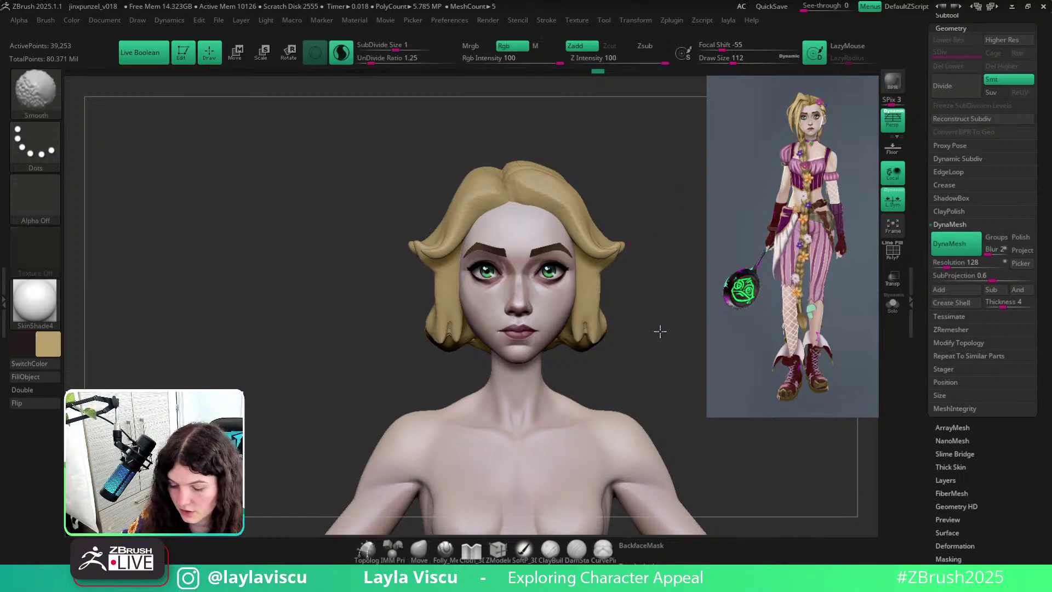
left_click_drag(611, 324, 566, 305, "alt")
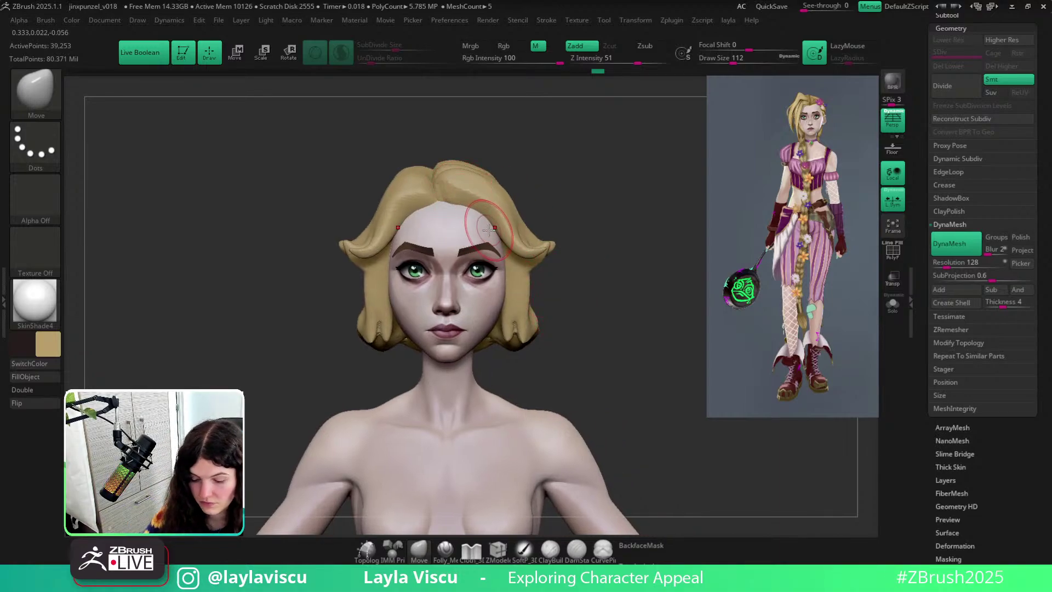
left_click_drag(488, 228, 481, 219)
left_click_drag(551, 184, 499, 195)
key("s")
left_click_drag(480, 217, 489, 217)
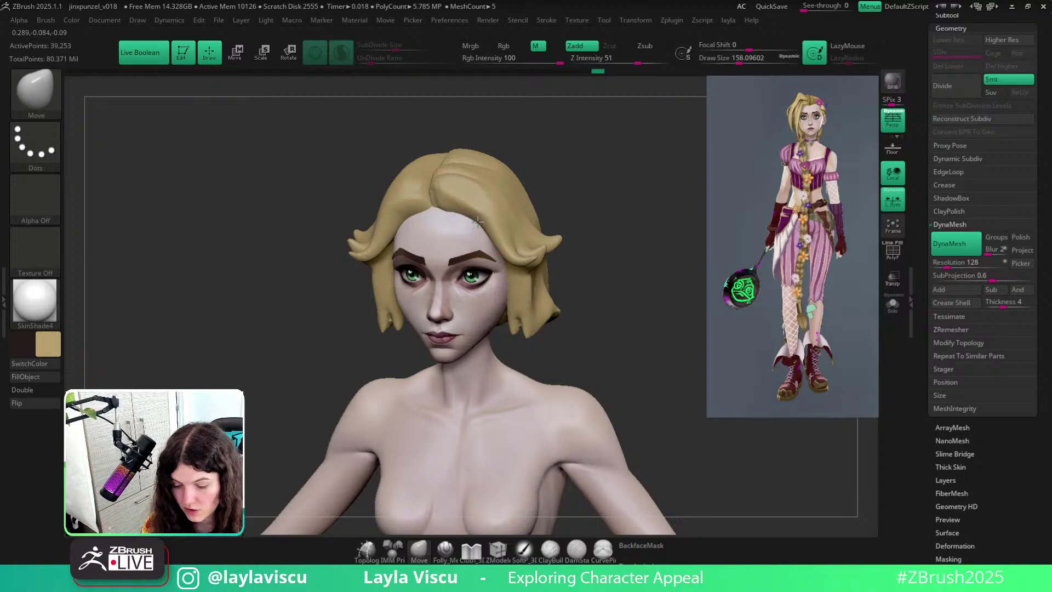
left_click_drag(631, 231, 478, 227)
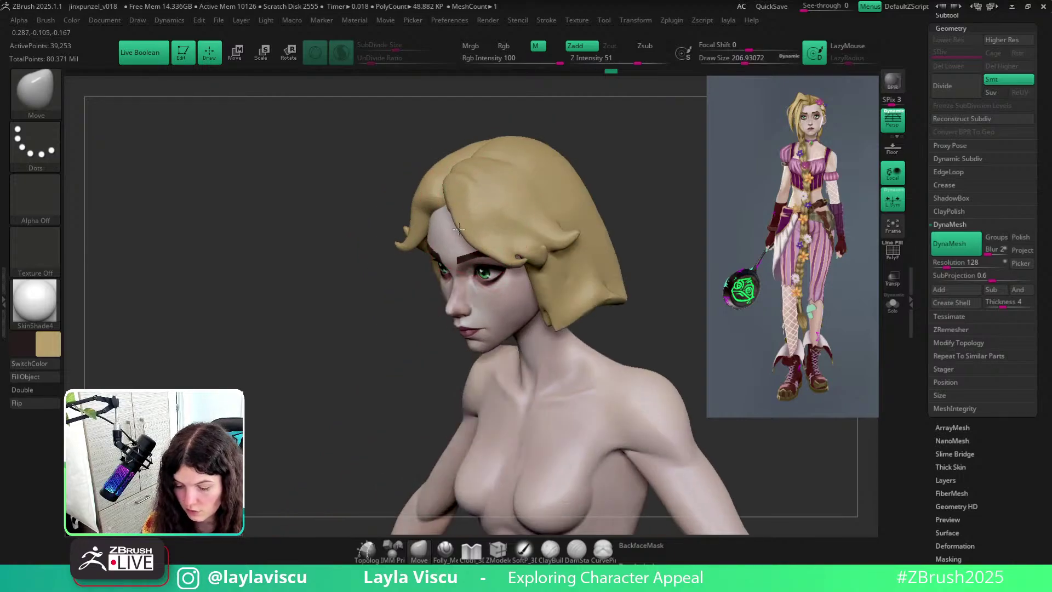
left_click_drag(622, 141, 584, 197)
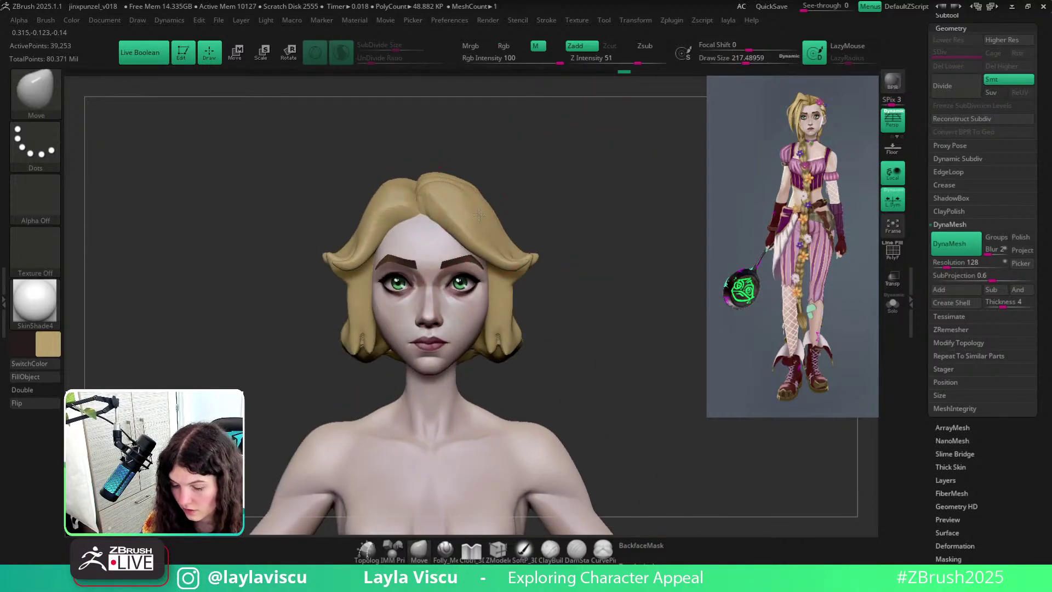
Refine the lower edge of the swept fringe above the brow with the Move brush at Draw Size about 158.
mouse_move(480, 215)
left_mouse_down()
mouse_move(490, 207)
mouse_move(483, 245)
left_mouse_up()
key("s")
left_click_drag(483, 248, 473, 240)
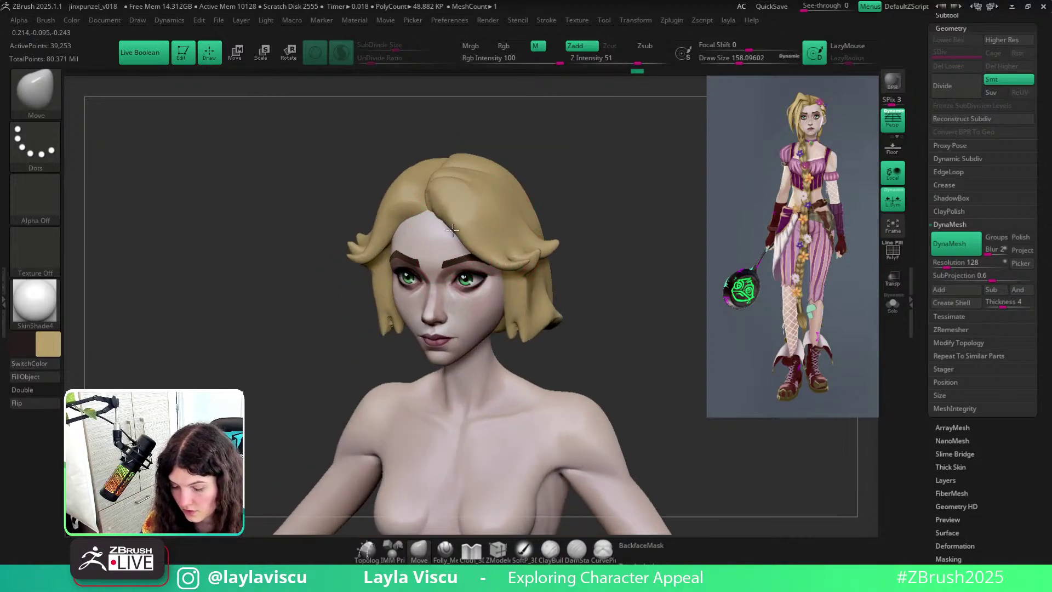
mouse_move(543, 181)
left_mouse_down()
mouse_move(570, 183)
mouse_move(517, 197)
left_mouse_up()
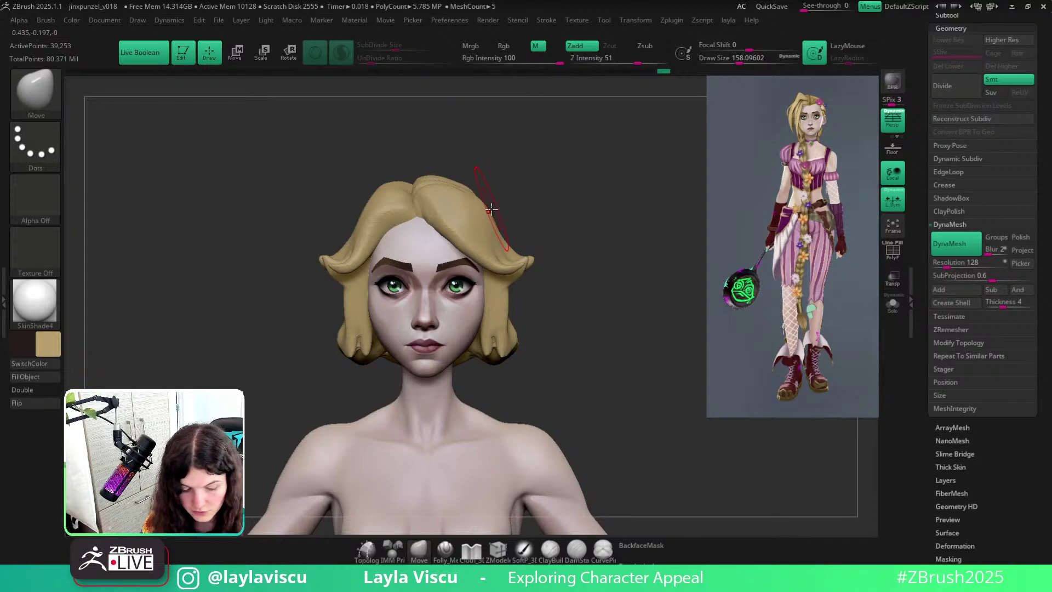
Sculpt strand grooves along the swept fringe with the Folly_Hair brush at Draw Size about 71 and Sculptris Pro enabled.
key("b")
left_click(493, 200)
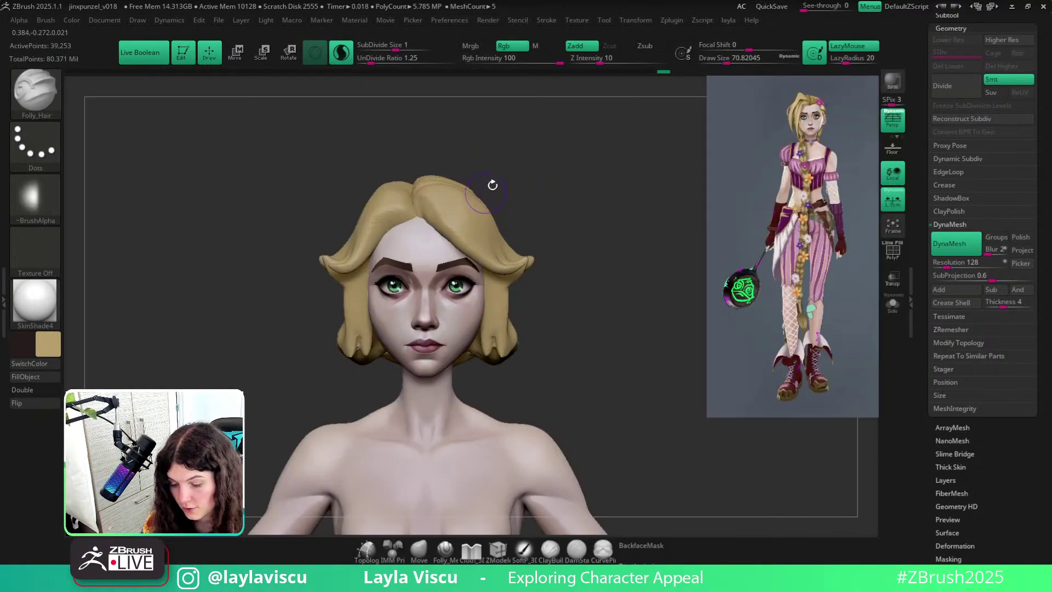
left_click_drag(499, 165, 540, 181)
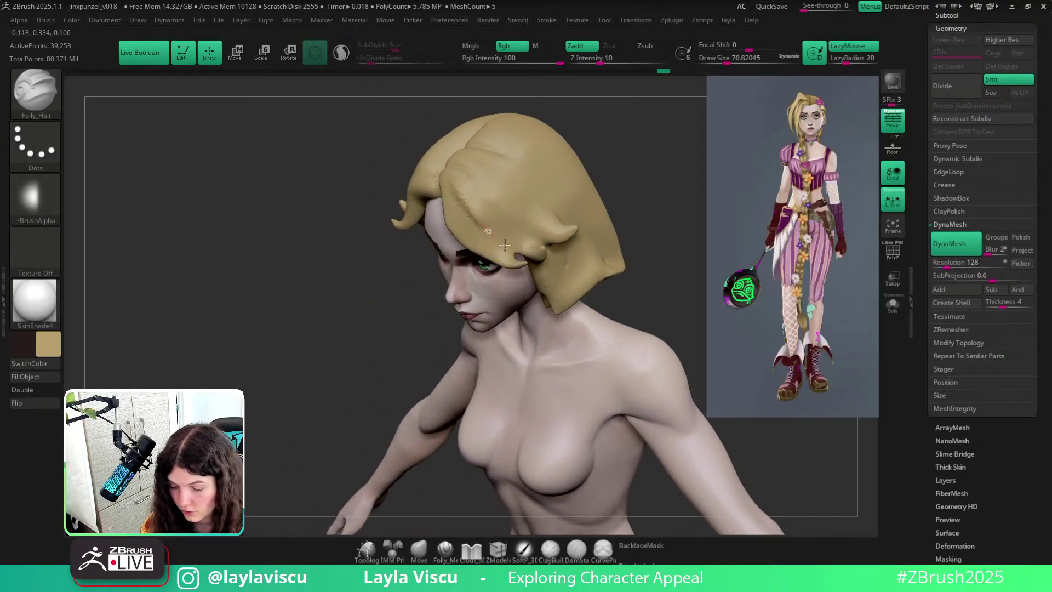
left_click(345, 57)
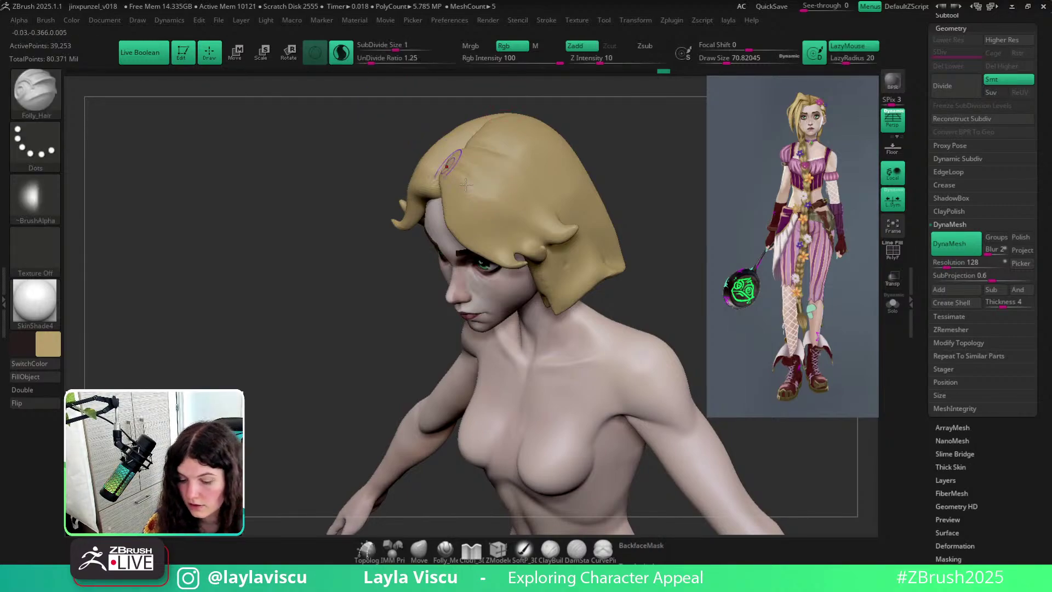
left_click_drag(462, 189, 541, 253)
left_click_drag(592, 152, 545, 151)
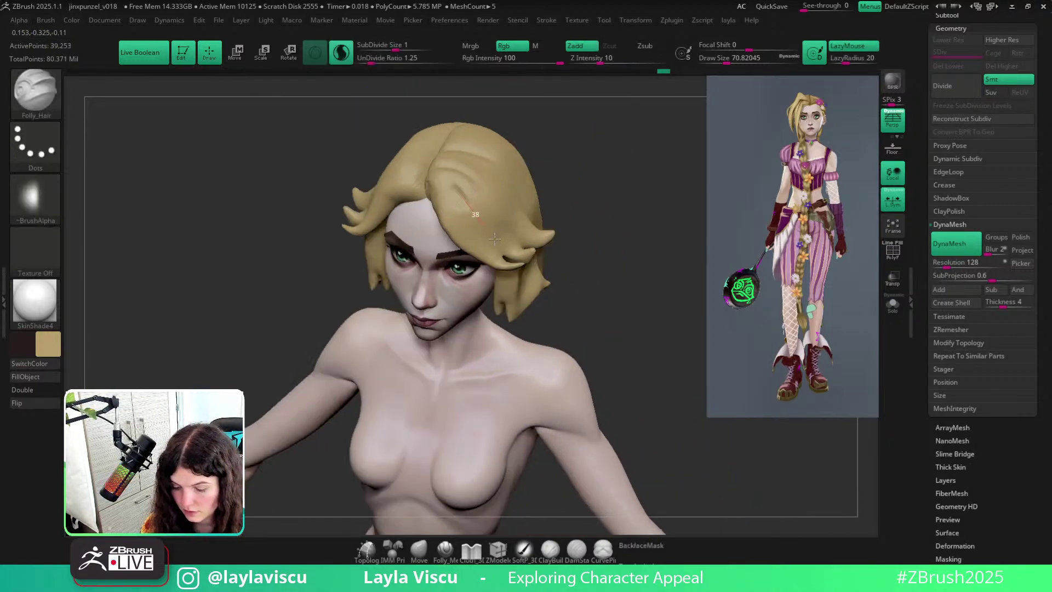
Reshape the fringe edge where the parting meets the forehead using the Move brush with BackfaceMask on at Draw Size about 132.
left_click(419, 549)
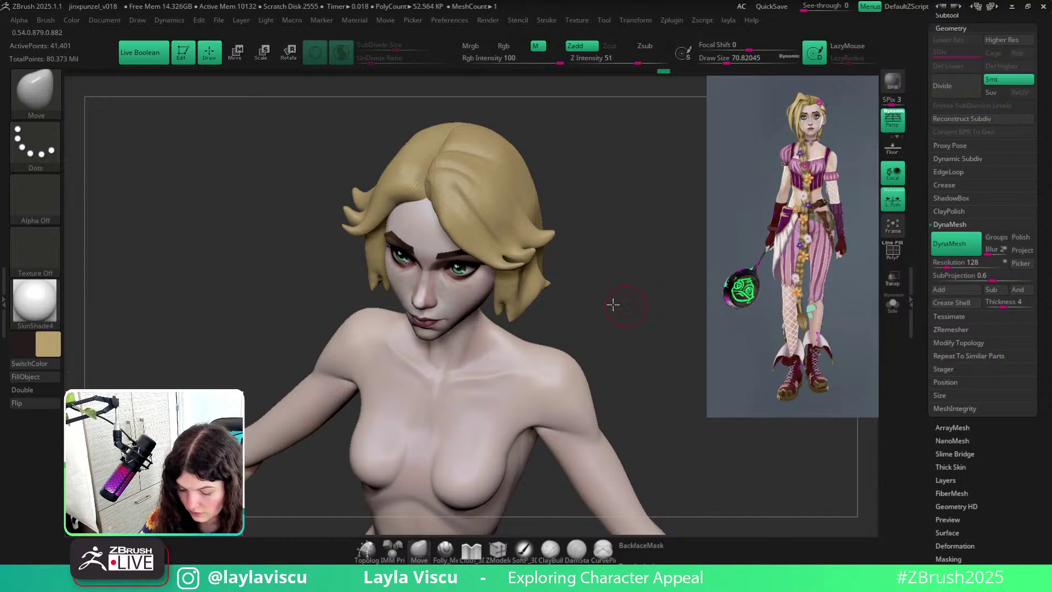
left_click_drag(613, 302, 574, 302)
left_click(646, 548)
key("bracketright")
left_click_drag(459, 192, 442, 191)
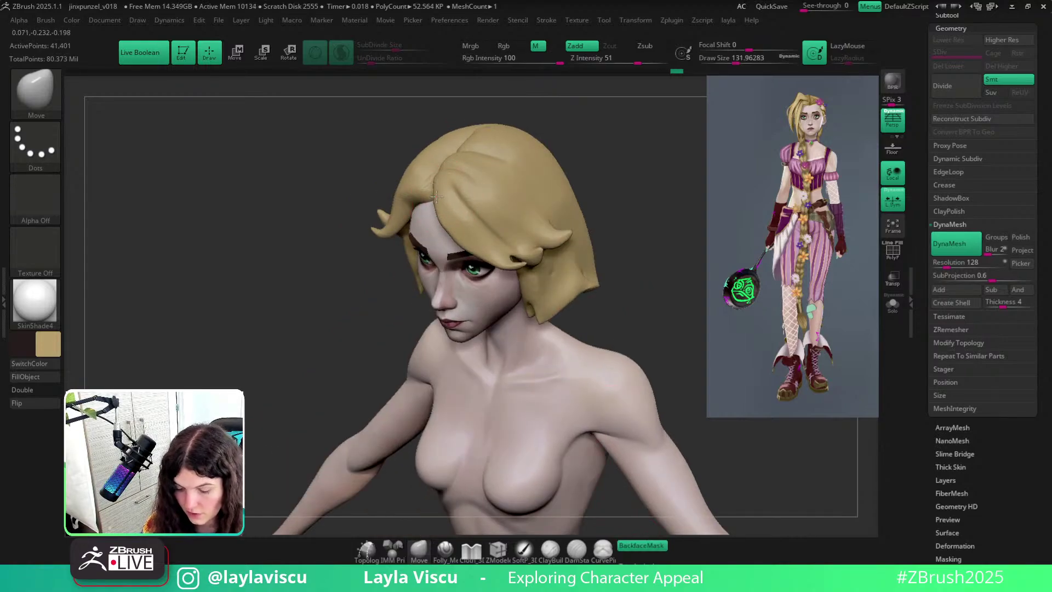
left_click_drag(590, 137, 608, 110)
left_click_drag(445, 191, 439, 190)
left_click_drag(580, 119, 552, 170)
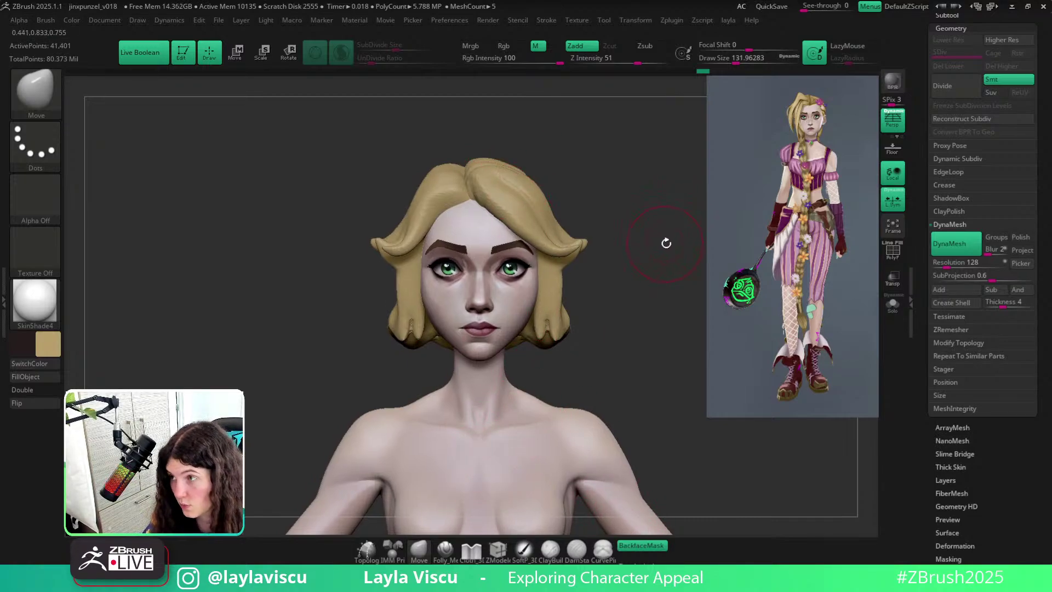
Turn BackfaceMask off and refine the swept fringe and its flicked side with the Move brush, ending at Draw Size 112.
left_click(643, 545)
left_click_drag(677, 416, 630, 411)
key("bracketright")
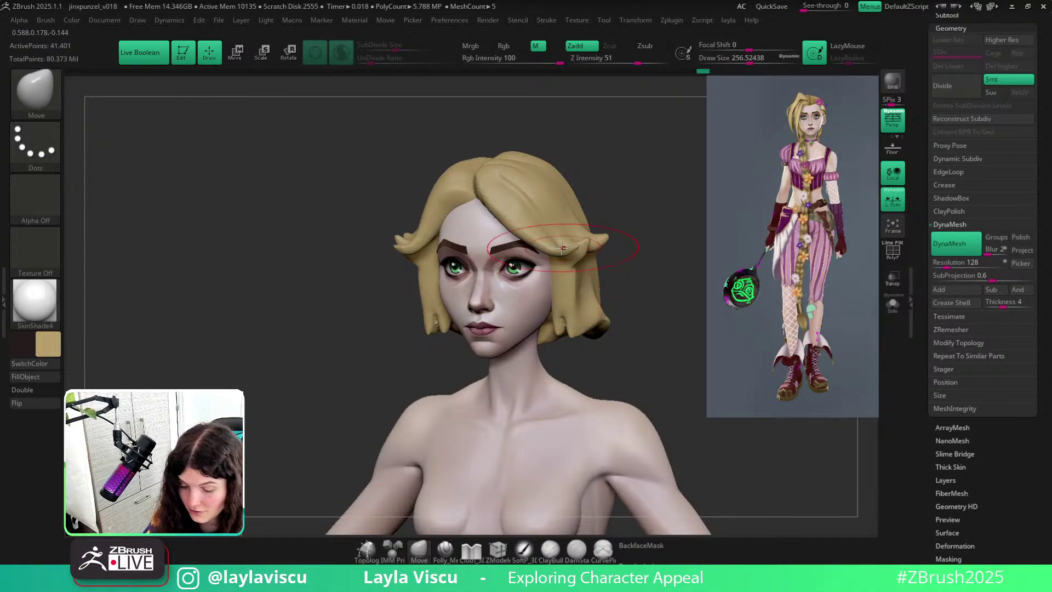
mouse_move(543, 243)
left_mouse_down()
mouse_move(527, 241)
mouse_move(536, 234)
left_mouse_up()
key("bracketright")
left_click_drag(606, 193, 581, 203, "shift")
key("s")
mouse_move(514, 222)
left_mouse_down()
mouse_move(485, 216)
mouse_move(506, 236)
left_mouse_up()
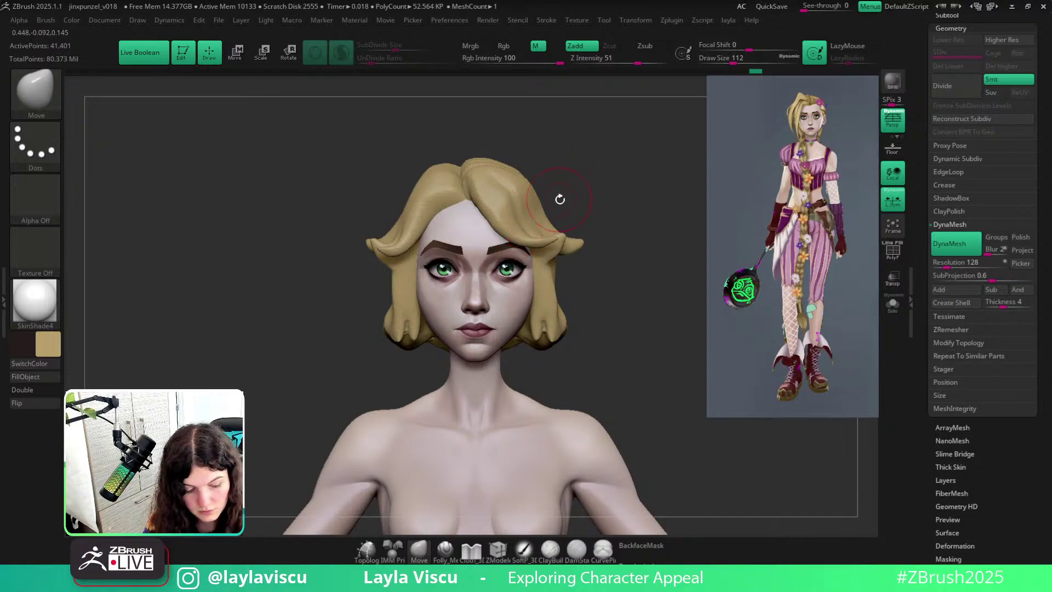
Turn Sculptris Pro off and carve the strand line in the swept fringe with the DamStandard brush at Draw Size 112.
key("b")
key("d")
key("s")
left_click_drag(575, 175, 537, 226)
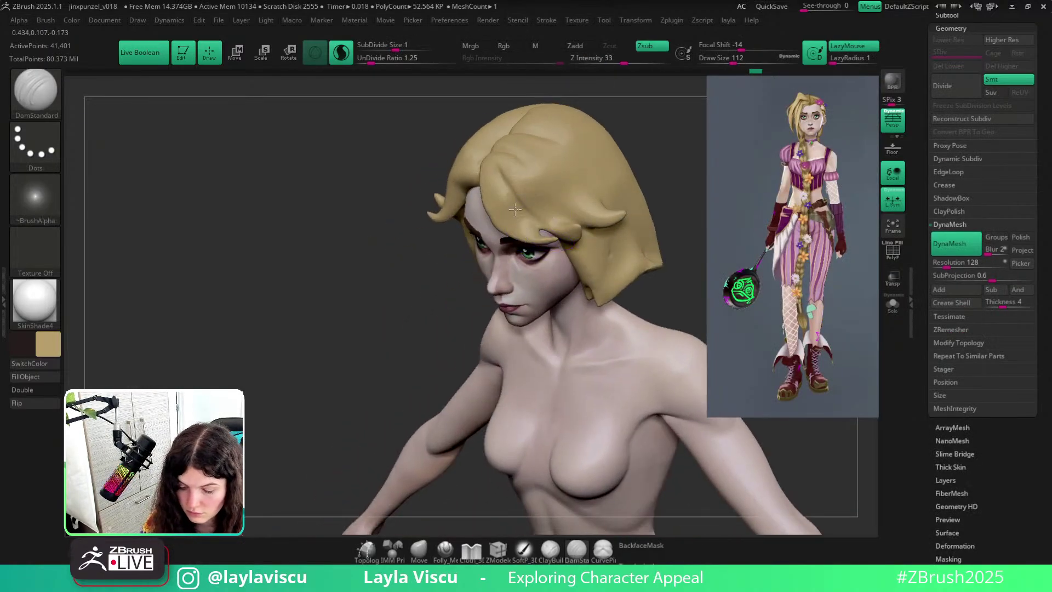
key("ctrl+z")
left_click(341, 53)
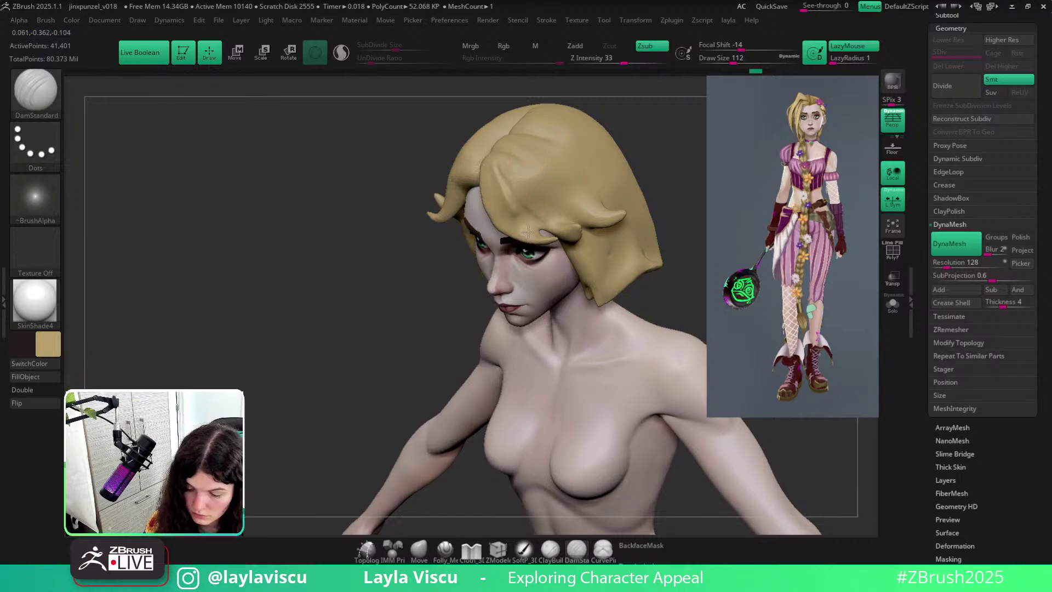
left_click_drag(529, 232, 549, 238)
left_click_drag(665, 141, 707, 116)
left_click_drag(641, 148, 630, 152, "shift")
Adjust the swept fringe and the hair outline with the Move brush, enlarging Draw Size to about 163.
left_click(420, 550)
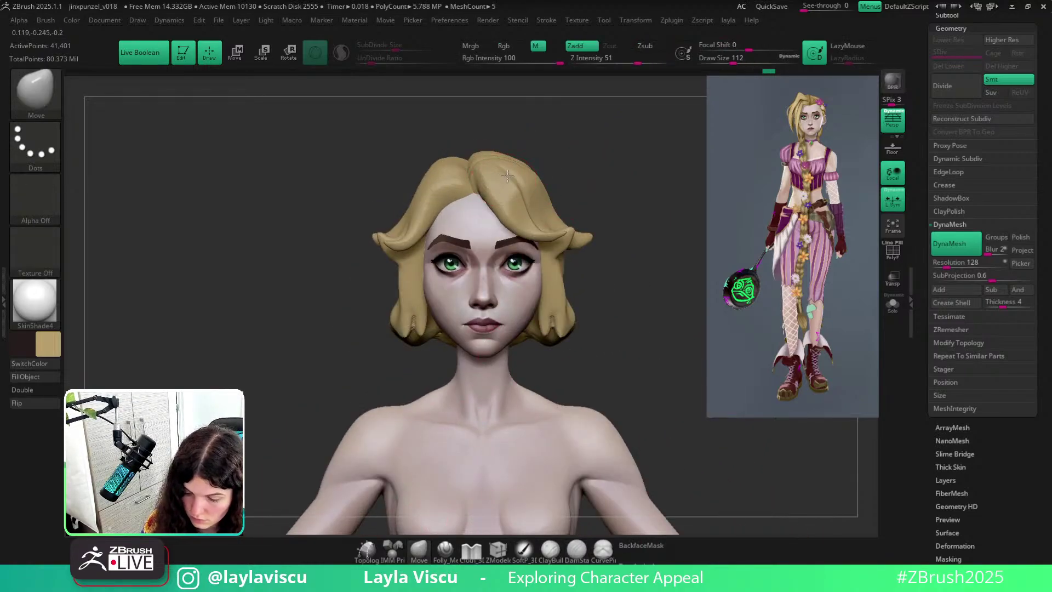
mouse_move(530, 198)
right_mouse_down("ctrl")
mouse_move(543, 174)
mouse_move(553, 211)
right_mouse_up("ctrl")
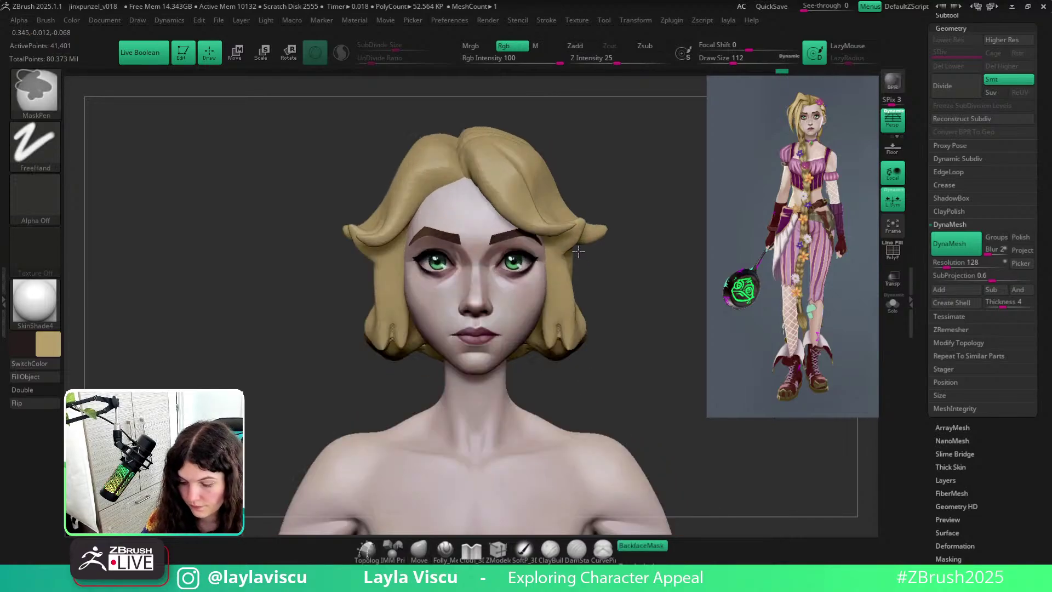
left_click_drag(639, 172, 609, 161)
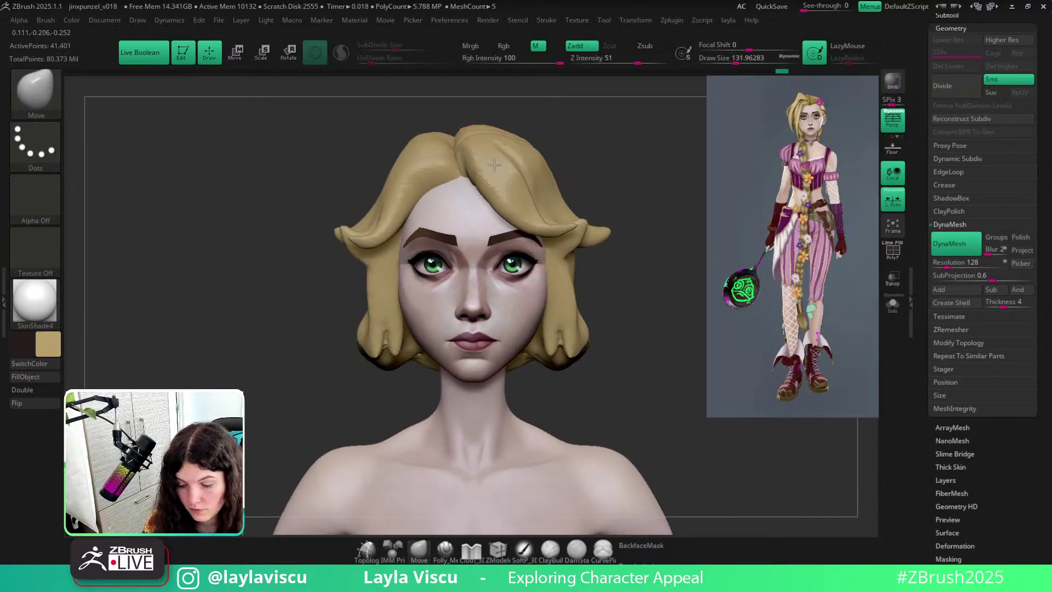
left_click_drag(505, 210, 512, 214)
left_click_drag(609, 161, 596, 164)
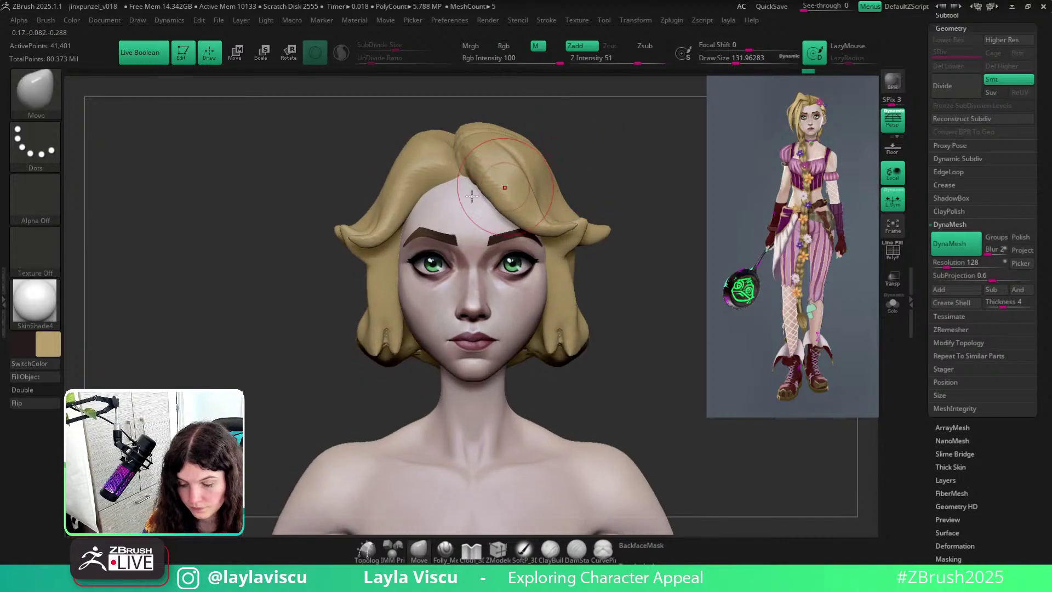
key("bracketright")
left_click_drag(394, 219, 403, 233)
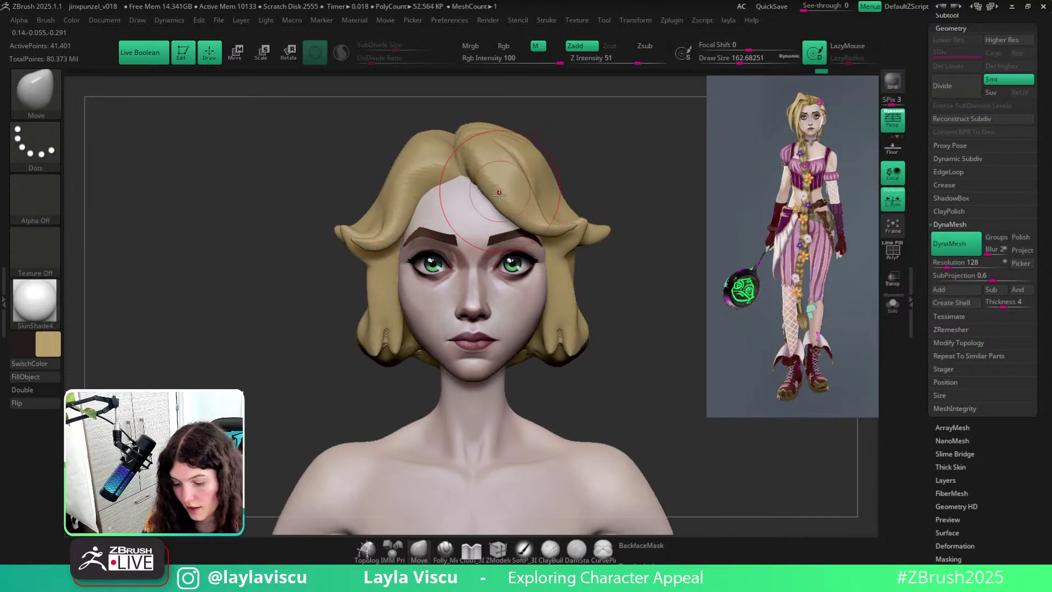
Cut a crisper strand line along the outer side of the swept fringe using the Folly_Mech Cut brush at Draw Size about 120.
left_click(445, 550)
key("bracketleft")
mouse_move(467, 160)
left_mouse_down()
mouse_move(534, 233)
mouse_move(590, 222)
left_mouse_up()
key("ctrl+z")
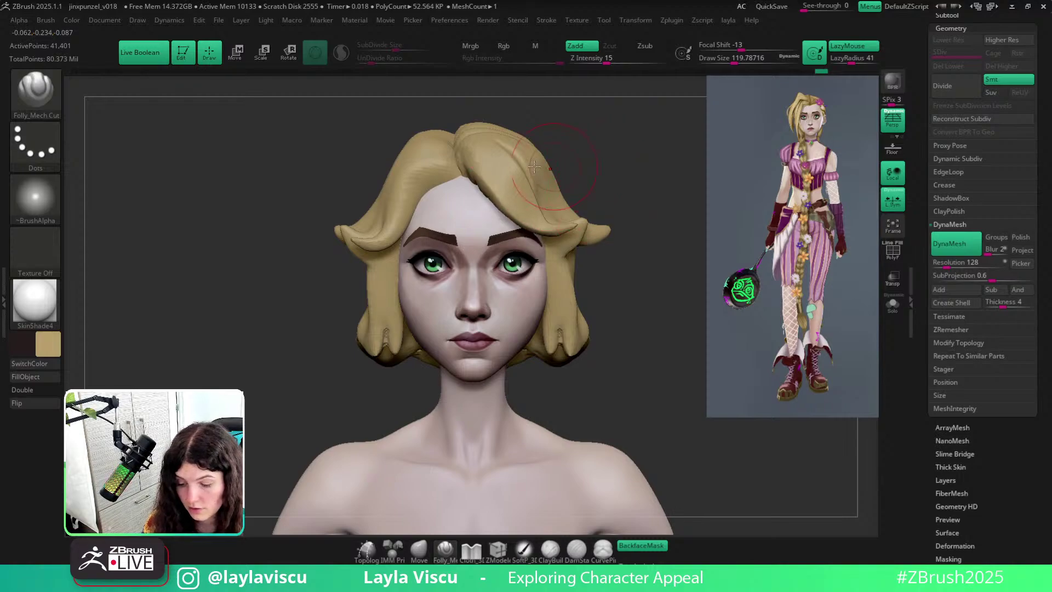
left_click_drag(535, 167, 565, 120)
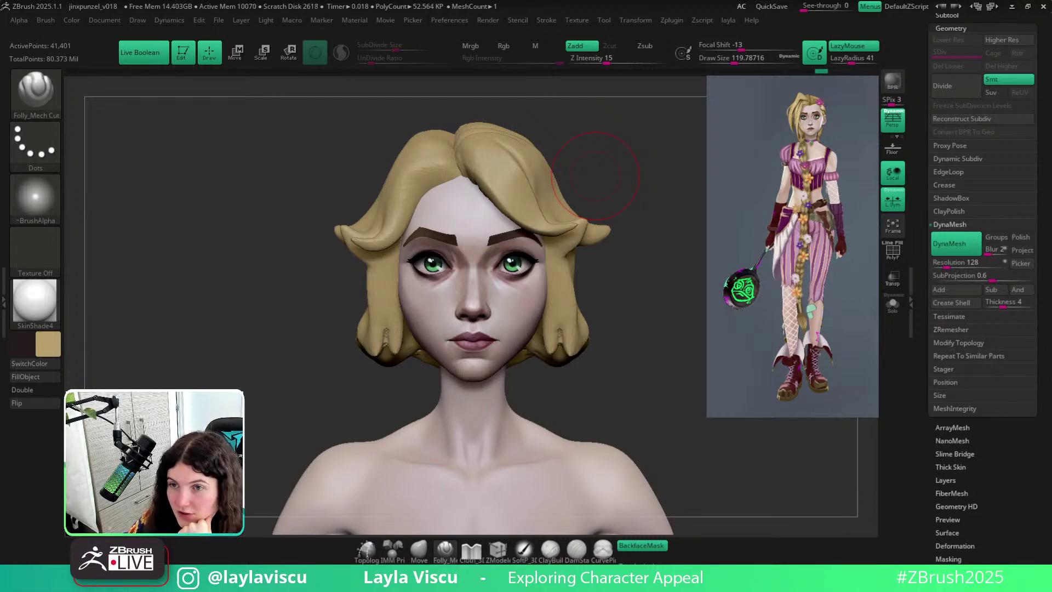
Reshape the hair edge where the parting meets the forehead using the Move brush at Draw Size about 120.
left_click(419, 551)
mouse_move(644, 284)
left_mouse_down("alt")
mouse_move(638, 384)
mouse_move(635, 349)
mouse_move(634, 363)
left_mouse_up("alt")
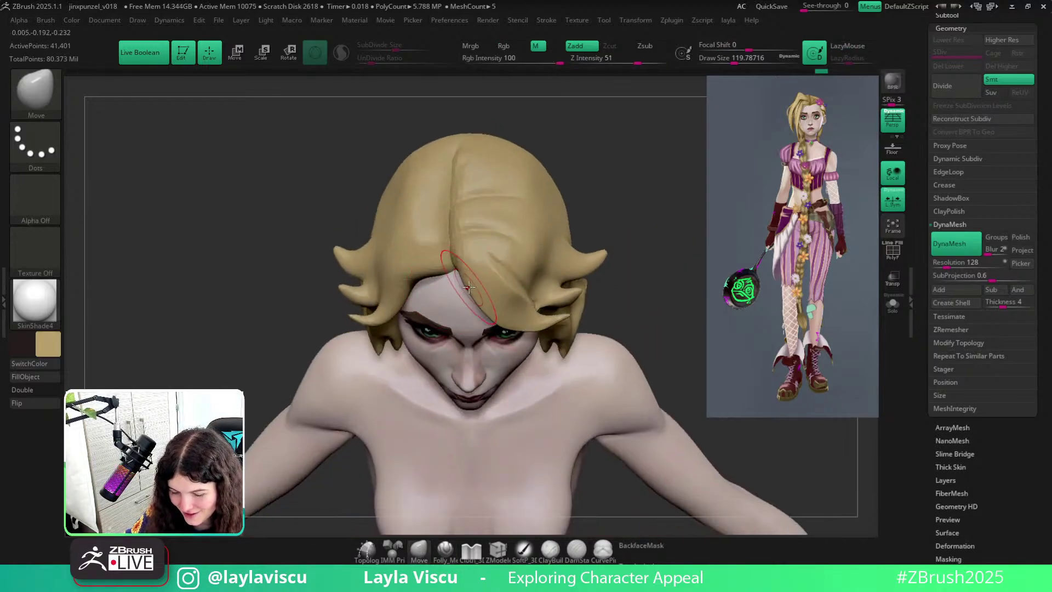
left_click_drag(461, 292, 463, 279)
left_click_drag(635, 165, 483, 314)
left_click_drag(660, 235, 651, 314)
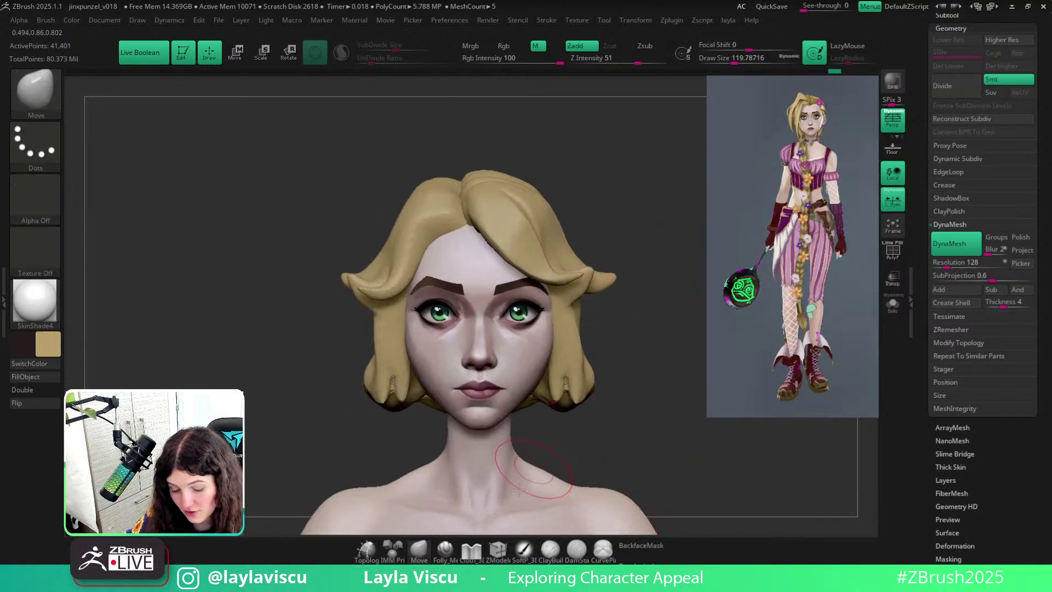
Sharpen the crease at the flicked end of the swept fringe with the Pinch brush at Draw Size about 59.
right_click_drag(571, 248, 575, 300, "ctrl")
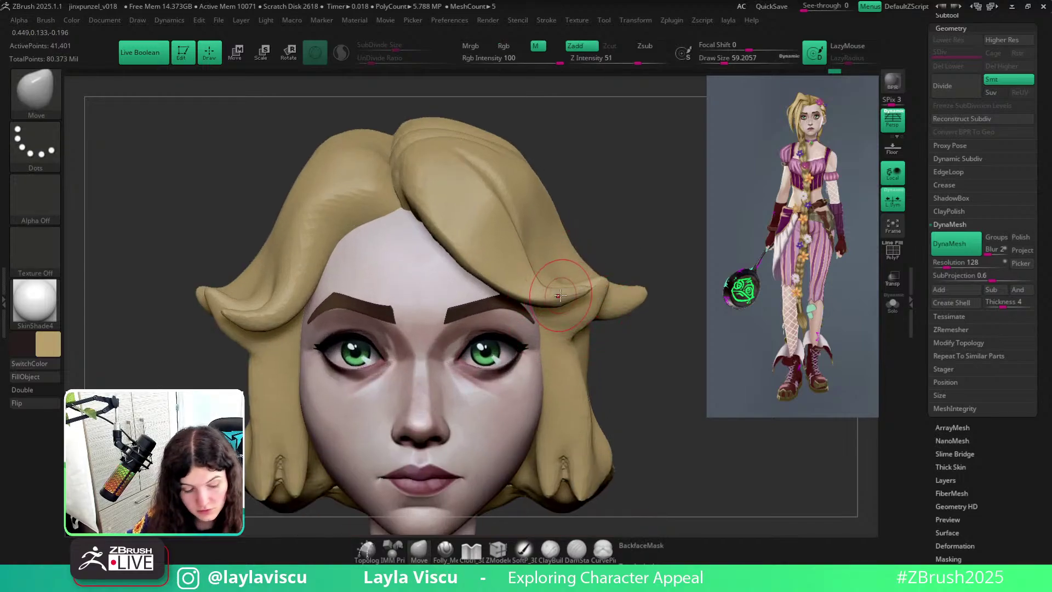
key("b")
key("a")
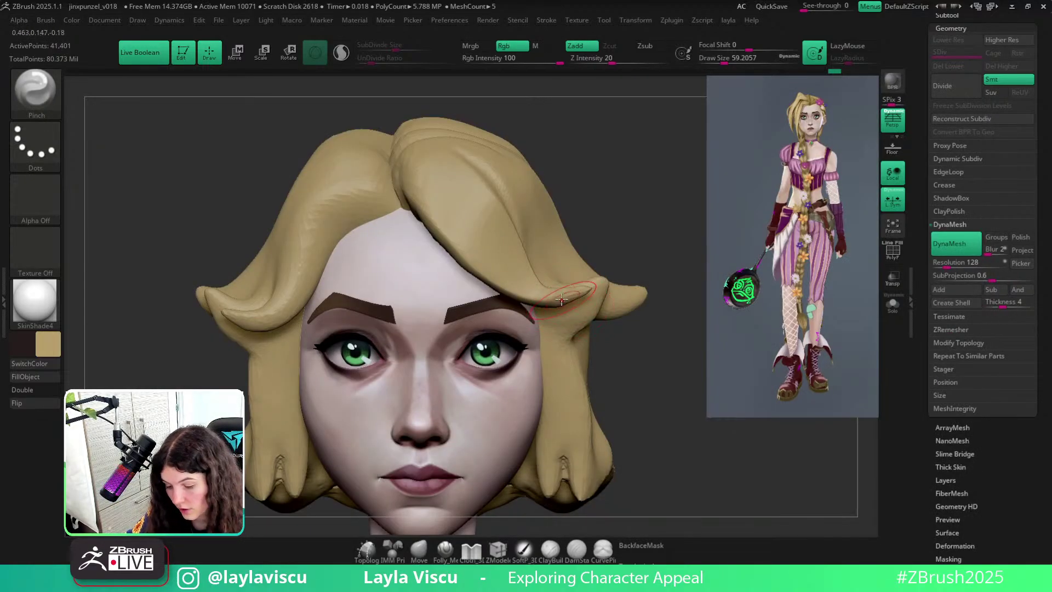
left_click_drag(569, 299, 592, 288)
mouse_move(663, 329)
left_mouse_down()
mouse_move(678, 325)
mouse_move(643, 436)
left_mouse_up()
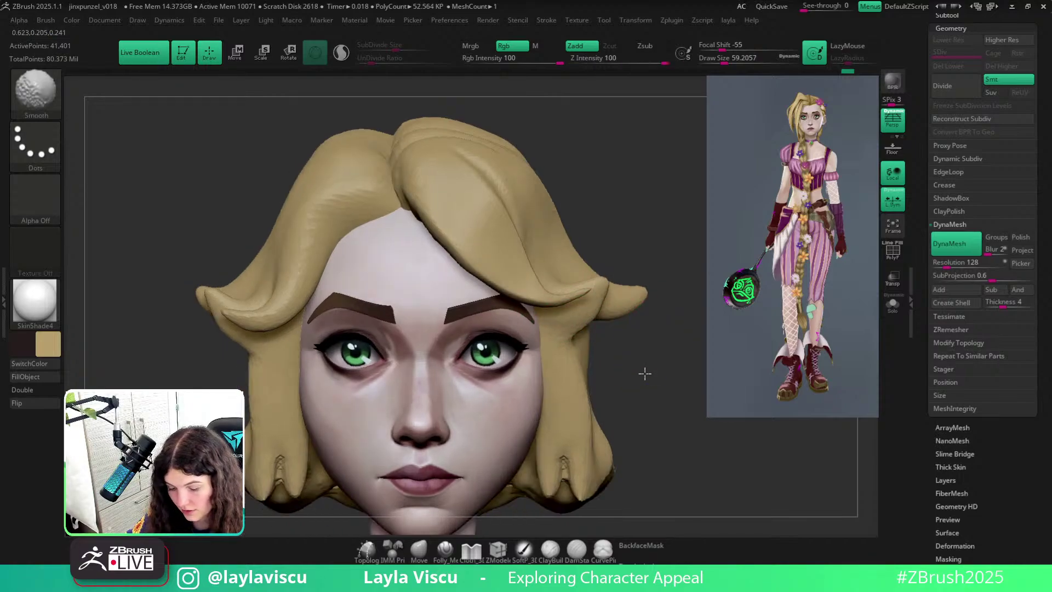
Refine the swept fringe's lower edge across the forehead with the Move brush at Draw Sizes of about 77 and 108.
key("b")
key("m")
key("v")
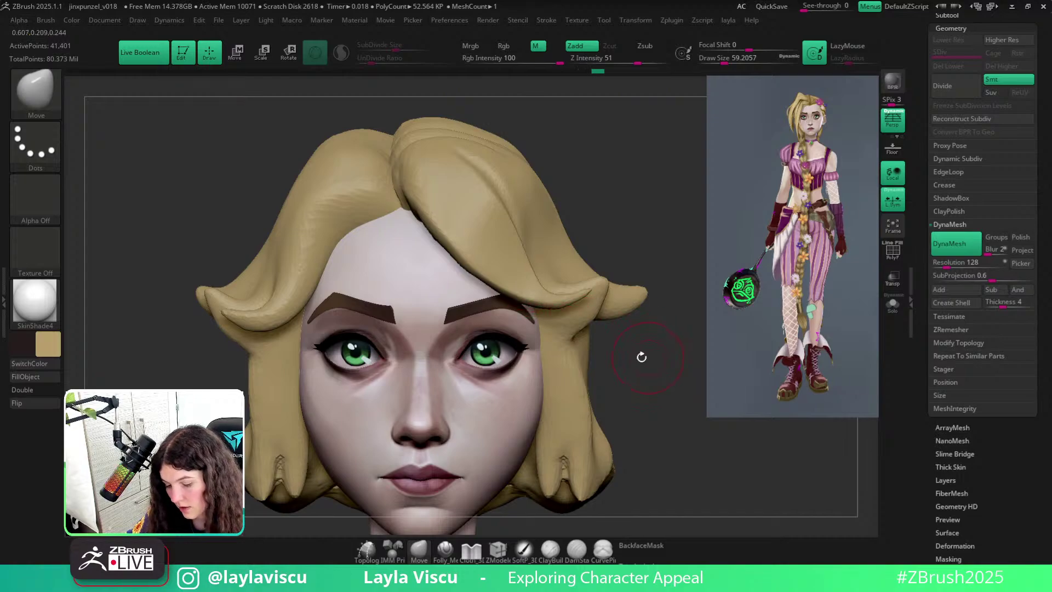
key("]")
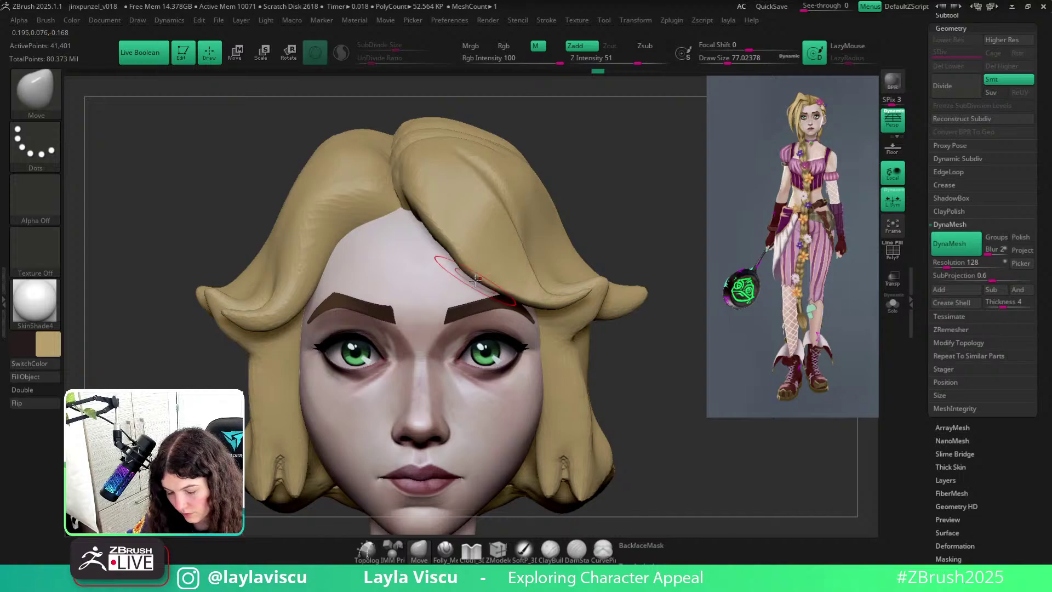
key("ctrl")
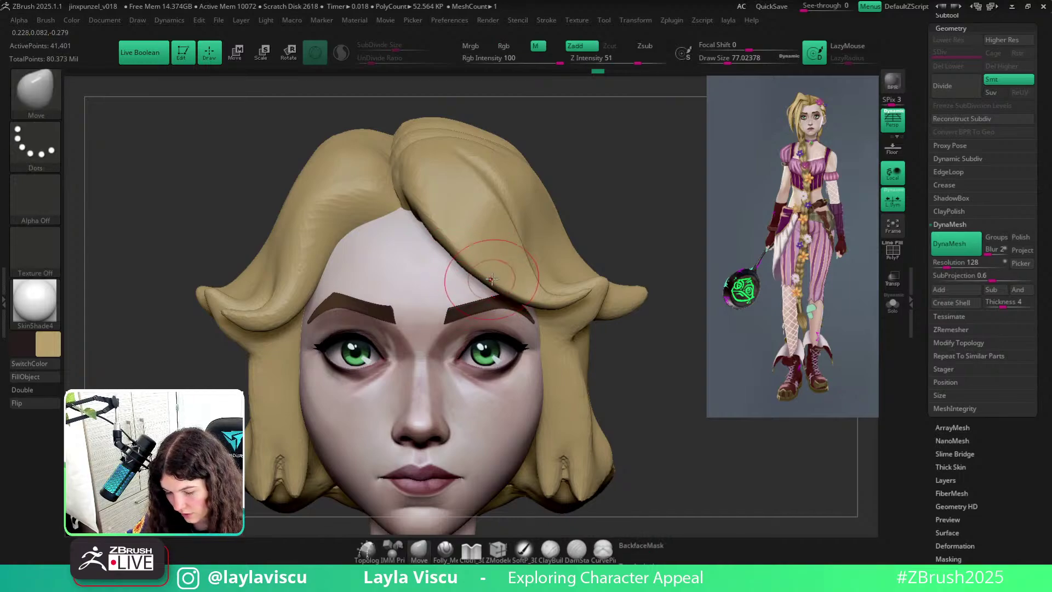
key("]")
left_click_drag(431, 202, 438, 199)
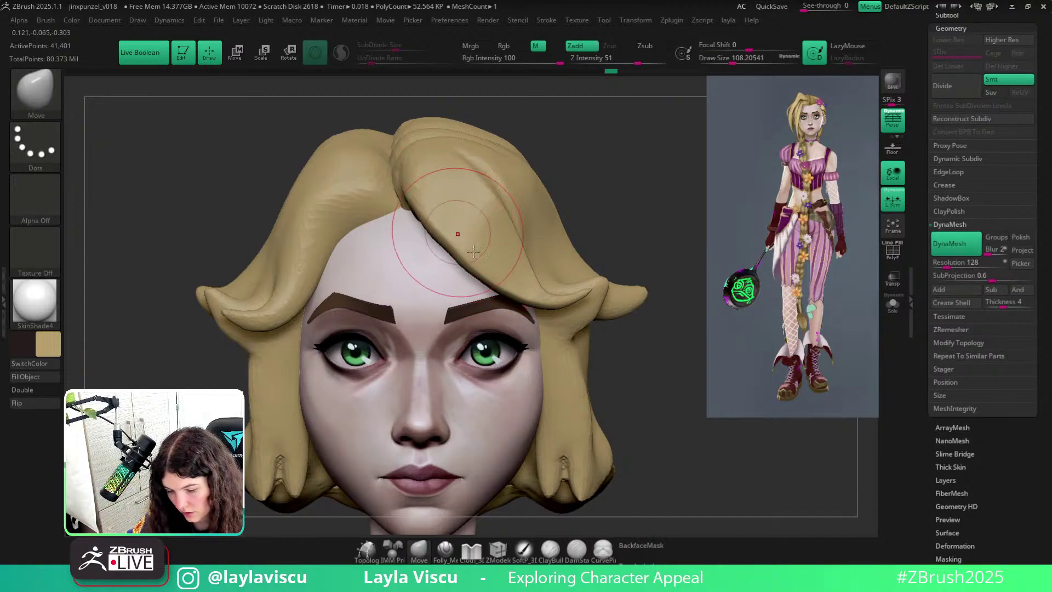
Adjust the flicked side lock opposite the swept fringe using the Move brush with BackfaceMask on, reducing Draw Size to about 83.
mouse_move(458, 235)
right_mouse_down("ctrl")
mouse_move(484, 259)
mouse_move(481, 279)
right_mouse_up("ctrl")
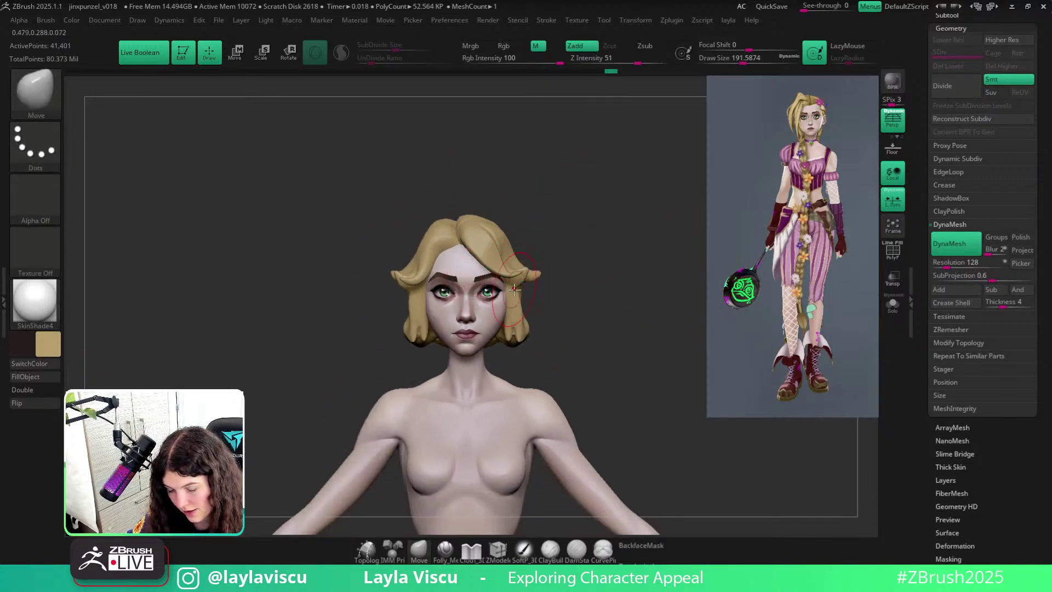
left_click_drag(587, 251, 482, 257)
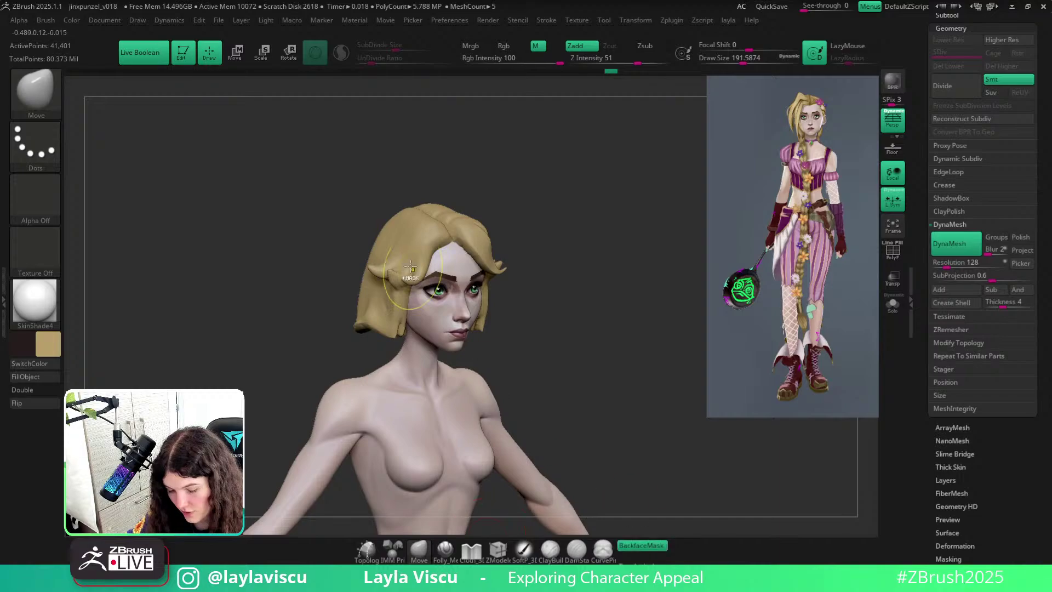
right_click_drag(411, 269, 412, 236, "ctrl")
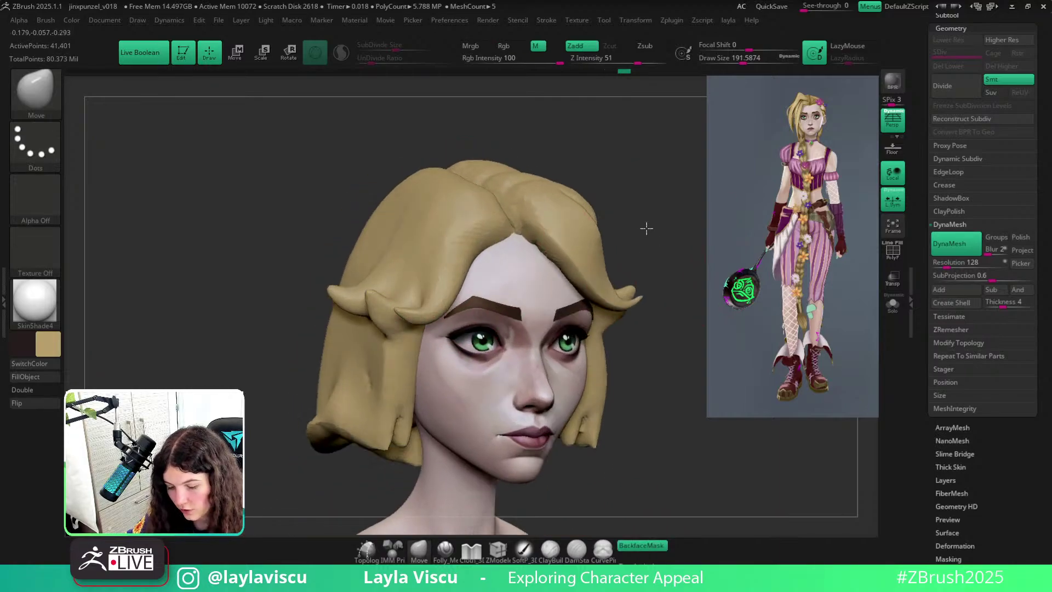
right_click_drag(647, 228, 604, 240, "shift")
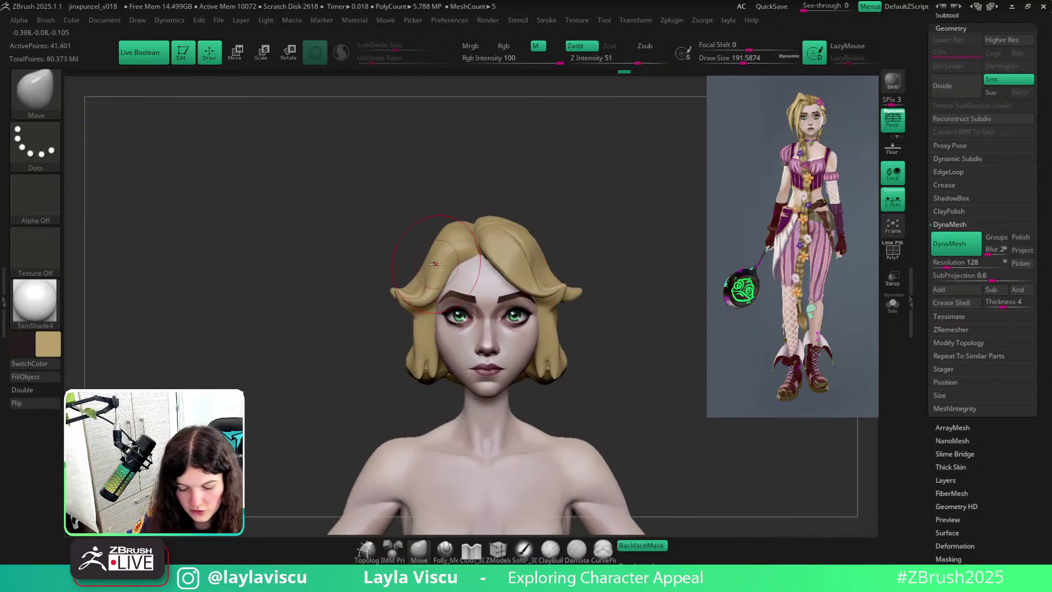
right_click_drag(436, 264, 412, 296, "ctrl")
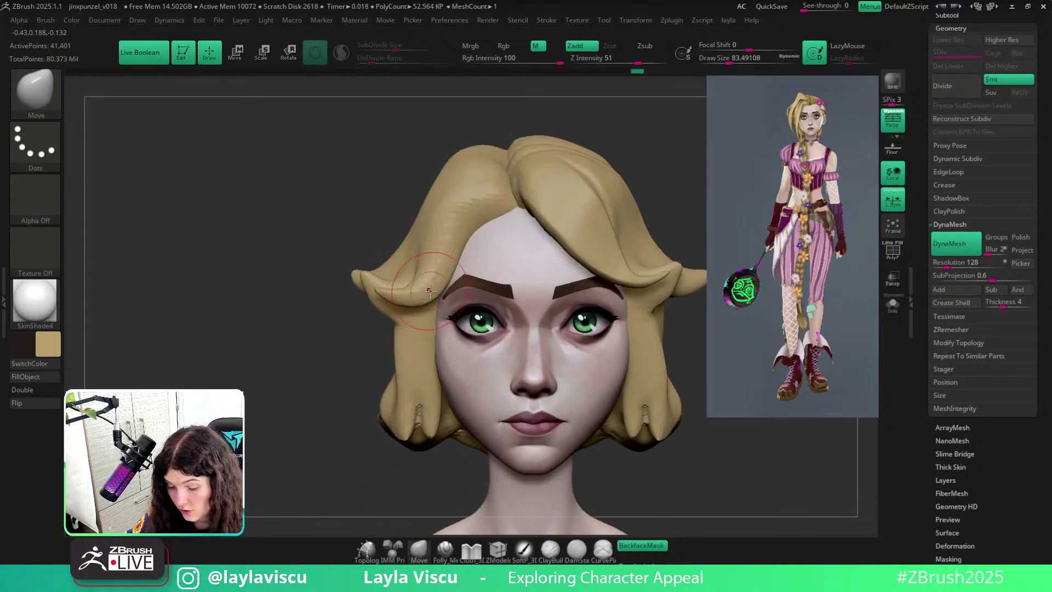
mouse_move(430, 291)
right_mouse_down("ctrl")
mouse_move(533, 239)
mouse_move(501, 290)
right_mouse_up("ctrl")
Carve a strand groove into the hair section opposite the swept fringe with DamStandard at Draw Size about 83, undoing the last stroke.
key("b")
key("d")
key("s")
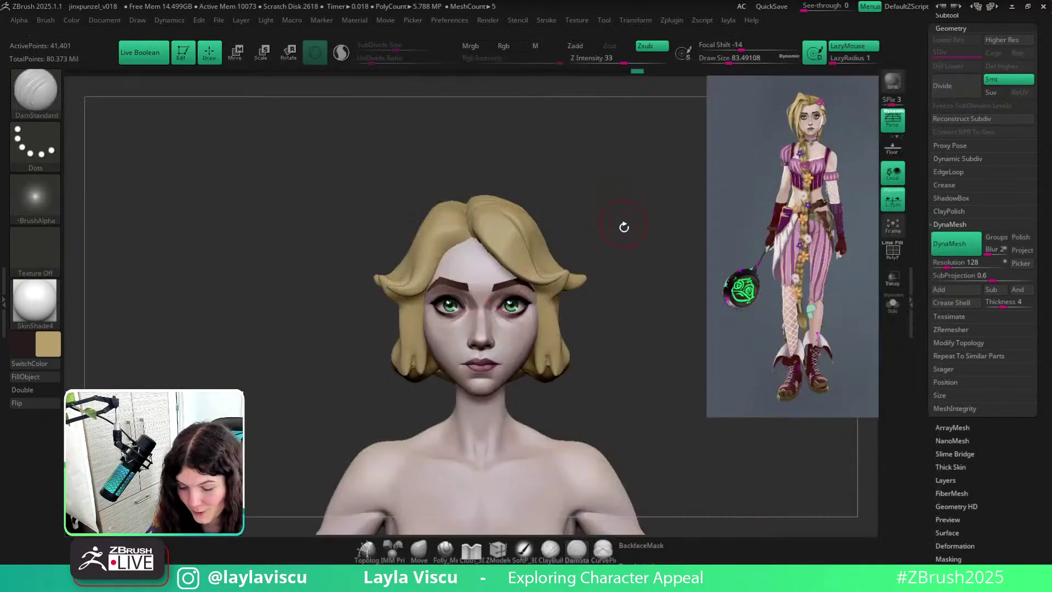
right_click_drag(624, 227, 608, 323)
right_click_drag(326, 395, 395, 399)
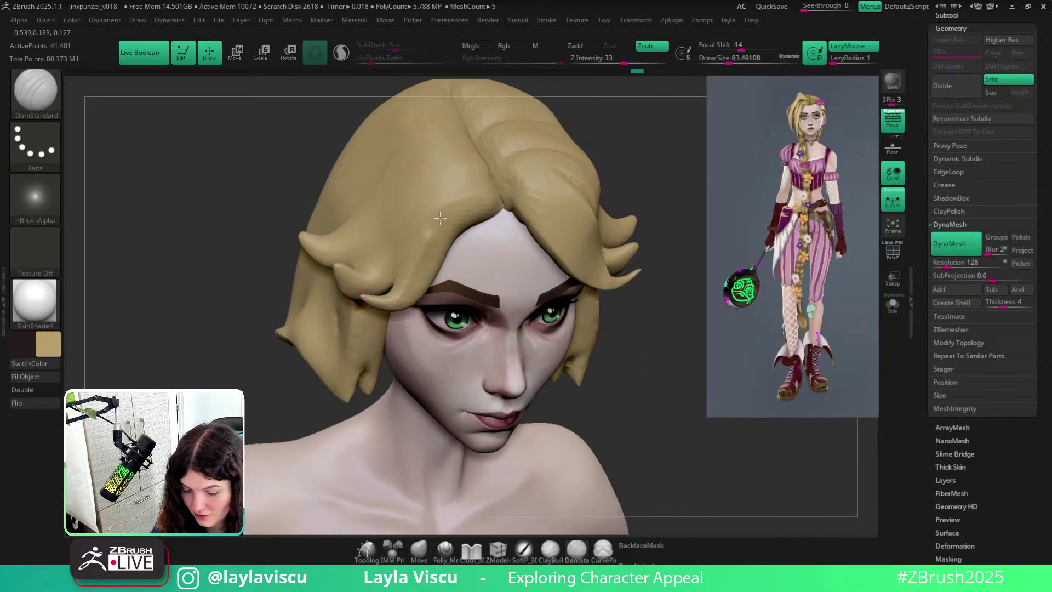
mouse_move(648, 166)
right_mouse_down("shift")
mouse_move(656, 185)
mouse_move(682, 192)
right_mouse_up("shift")
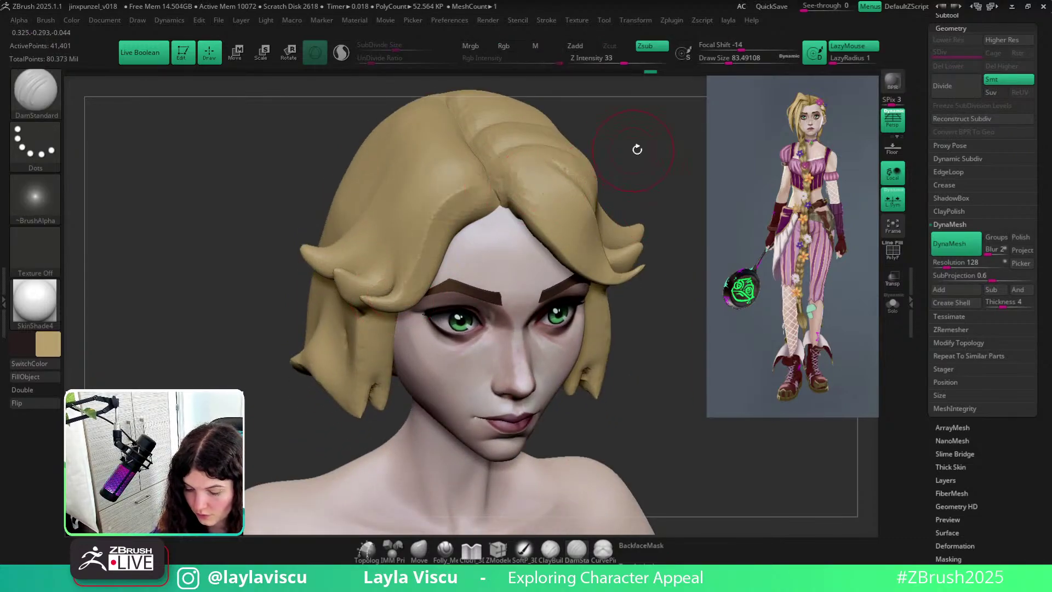
right_click_drag(636, 148, 638, 164)
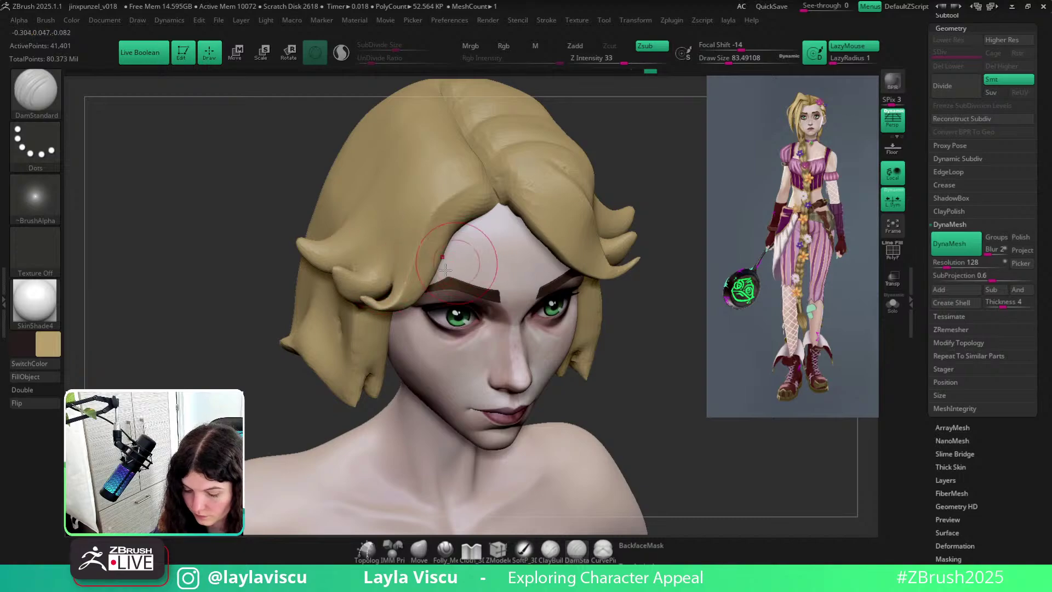
key("ctrl+z")
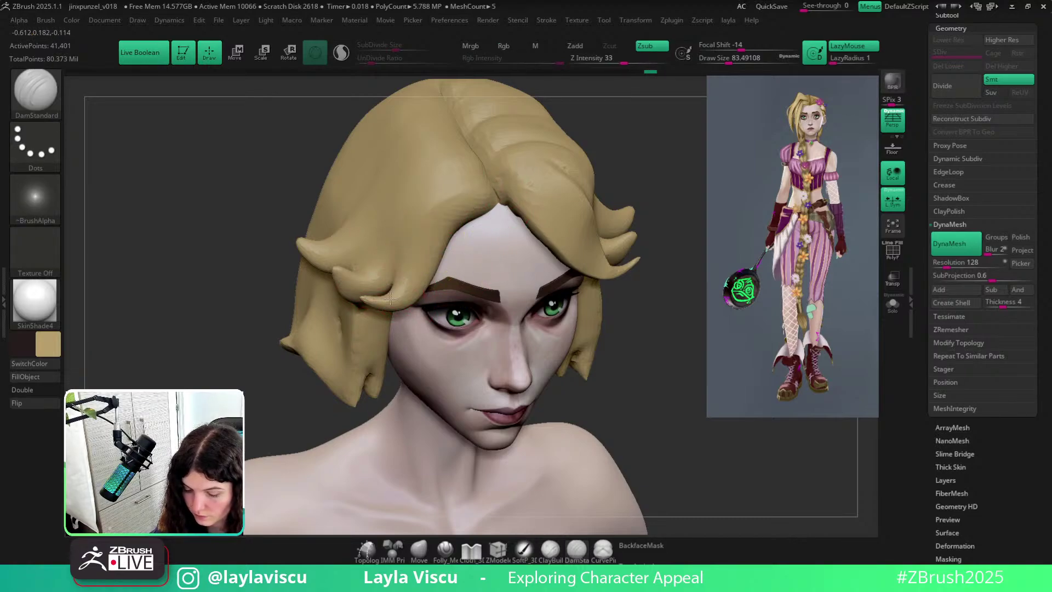
Define strand grooves running back from the hairline beside the parting with the DamStandard brush, enabling Sculptris Pro.
left_click_drag(646, 149, 666, 191, "shift")
left_click_drag(436, 201, 403, 242)
left_click_drag(639, 154, 625, 189)
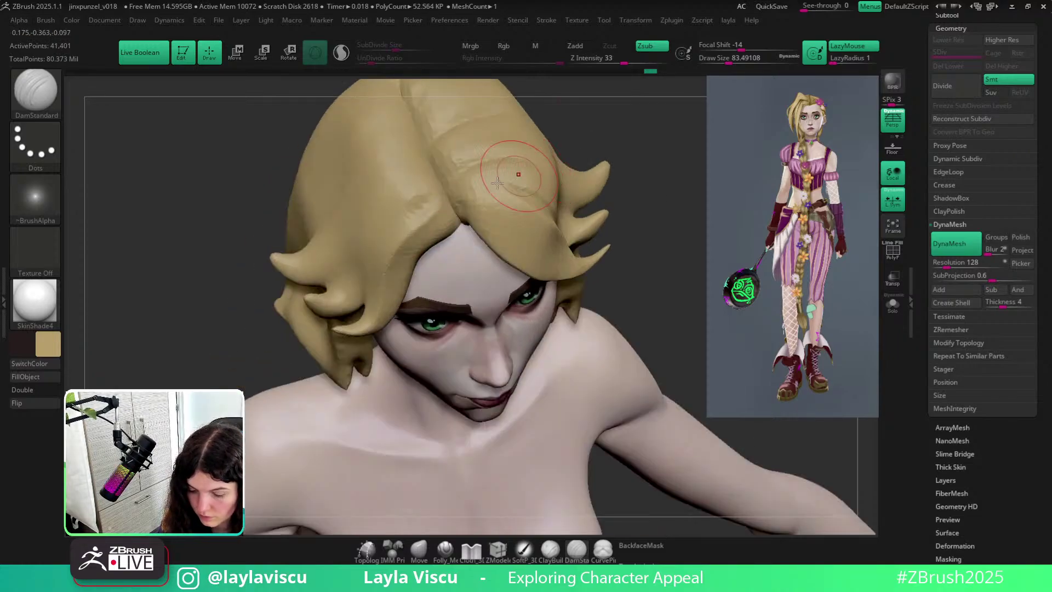
left_click_drag(403, 220, 382, 243)
left_click(349, 58)
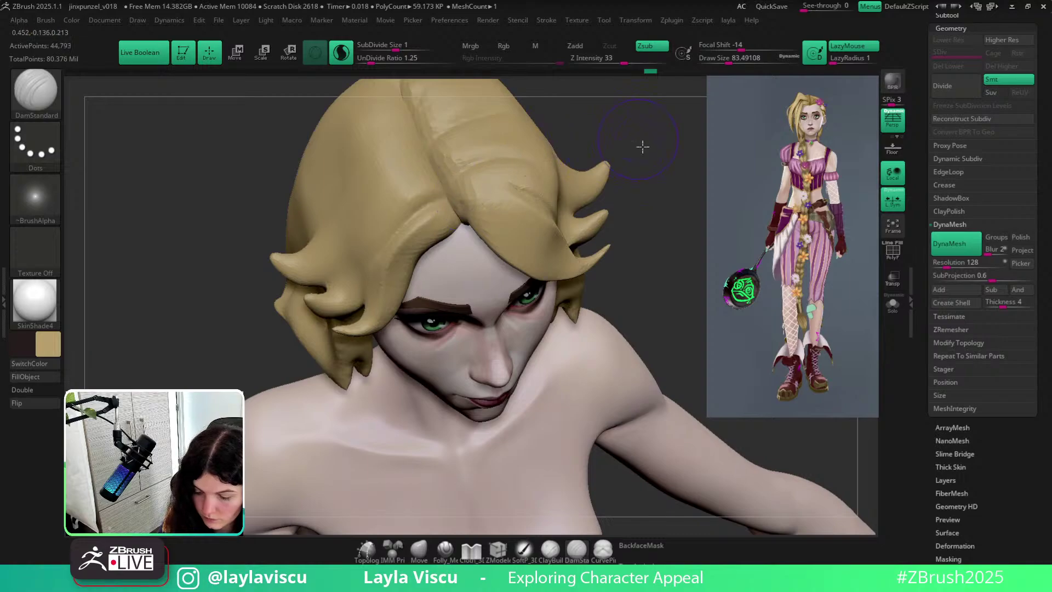
mouse_move(646, 164)
left_mouse_down()
mouse_move(630, 186)
mouse_move(656, 129)
mouse_move(652, 195)
mouse_move(597, 181)
mouse_move(663, 206)
left_mouse_up()
Adjust the volume and hairline of the grooved section beside the parting using the Move brush at Draw Size about 101.
left_click(419, 550)
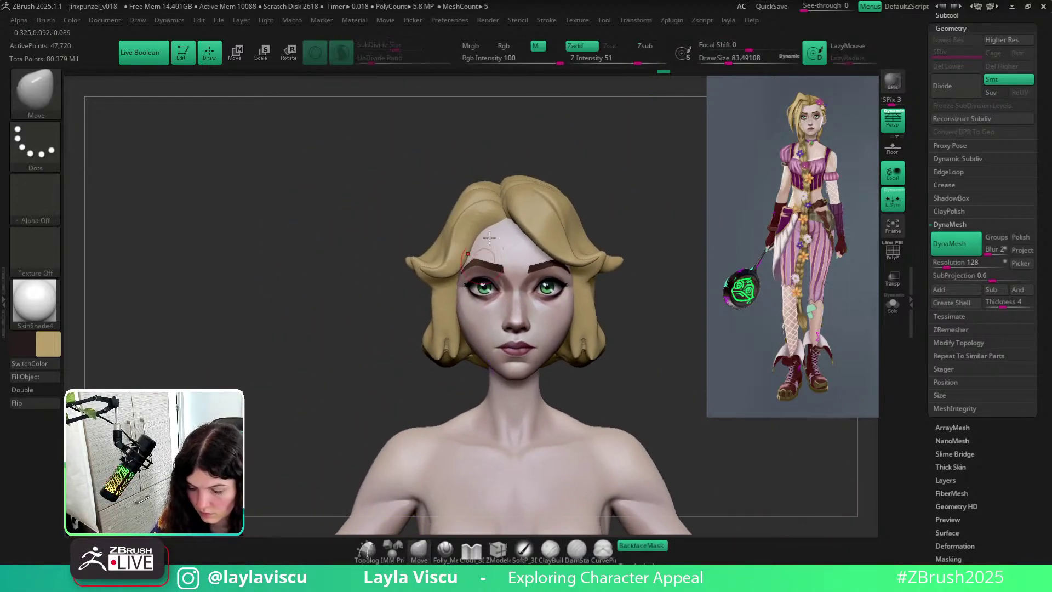
left_click_drag(427, 520, 515, 197, "alt")
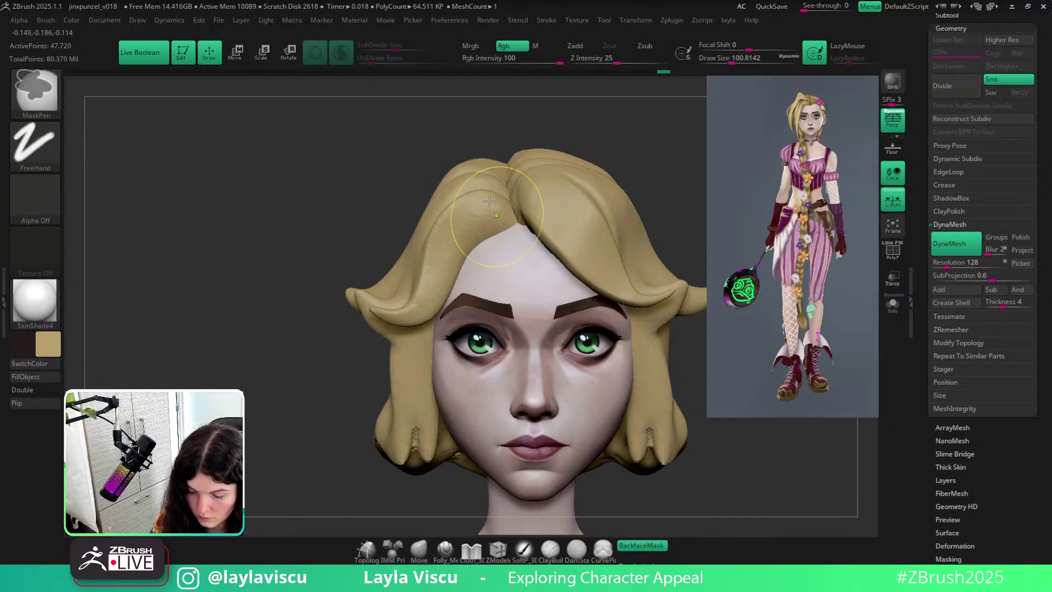
right_click_drag(487, 242, 486, 113, "ctrl")
right_click_drag(651, 307, 667, 317, "ctrl")
mouse_move(667, 316)
left_mouse_down()
mouse_move(664, 344)
mouse_move(688, 375)
mouse_move(606, 364)
mouse_move(537, 384)
mouse_move(588, 397)
left_mouse_up()
mouse_move(588, 397)
right_mouse_down()
mouse_move(627, 366)
mouse_move(587, 340)
mouse_move(625, 355)
right_mouse_up()
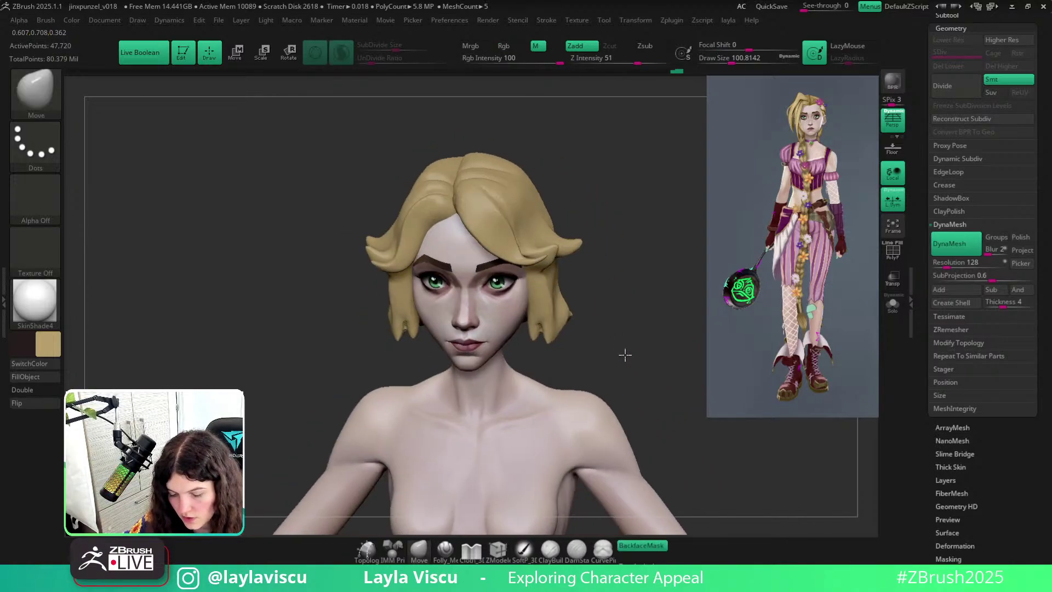
Lay an inserted hair strand along the swept fringe from the parting with the Hair-Brush (Hair_1) at Draw Size about 41.
key("b")
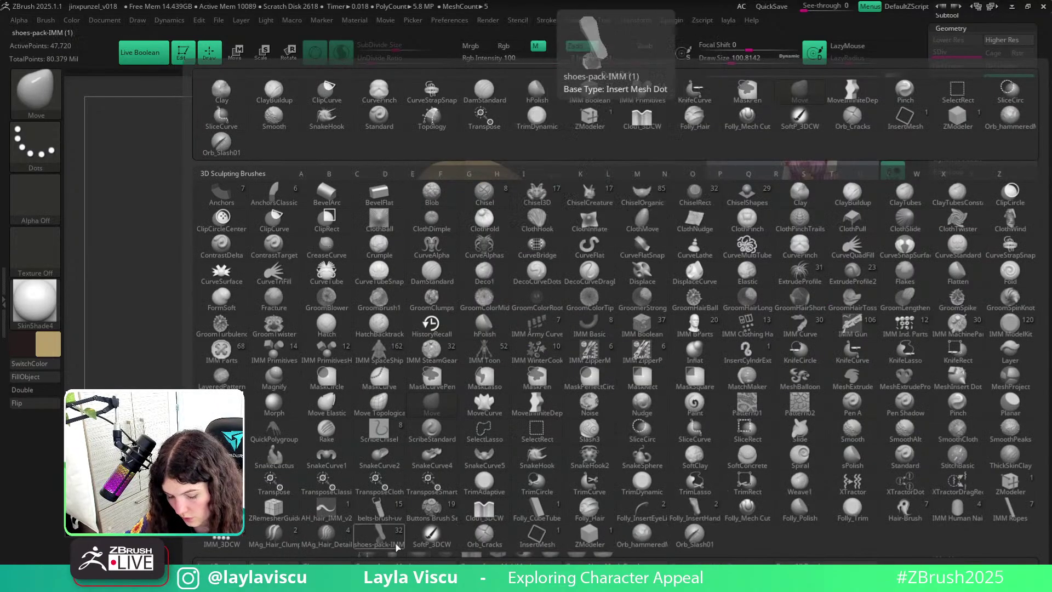
left_click(323, 518)
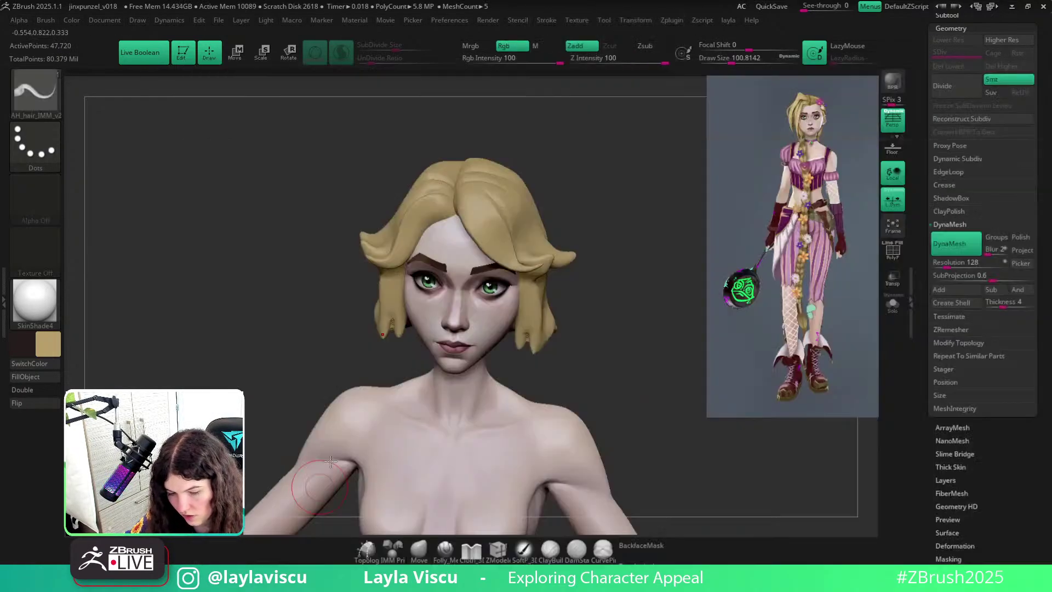
left_click(922, 517)
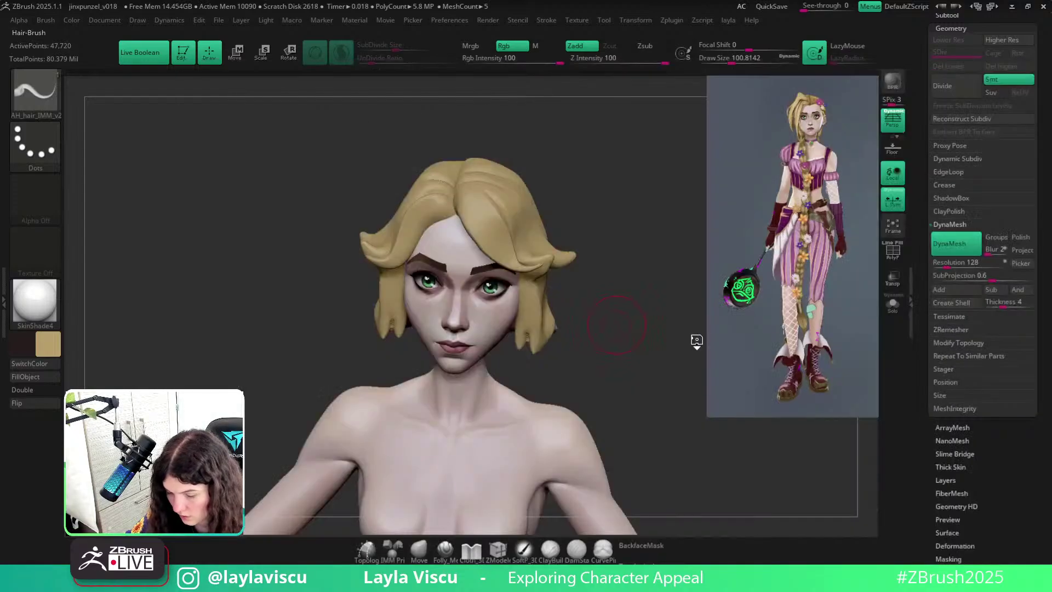
left_click_drag(529, 157, 599, 169, "alt")
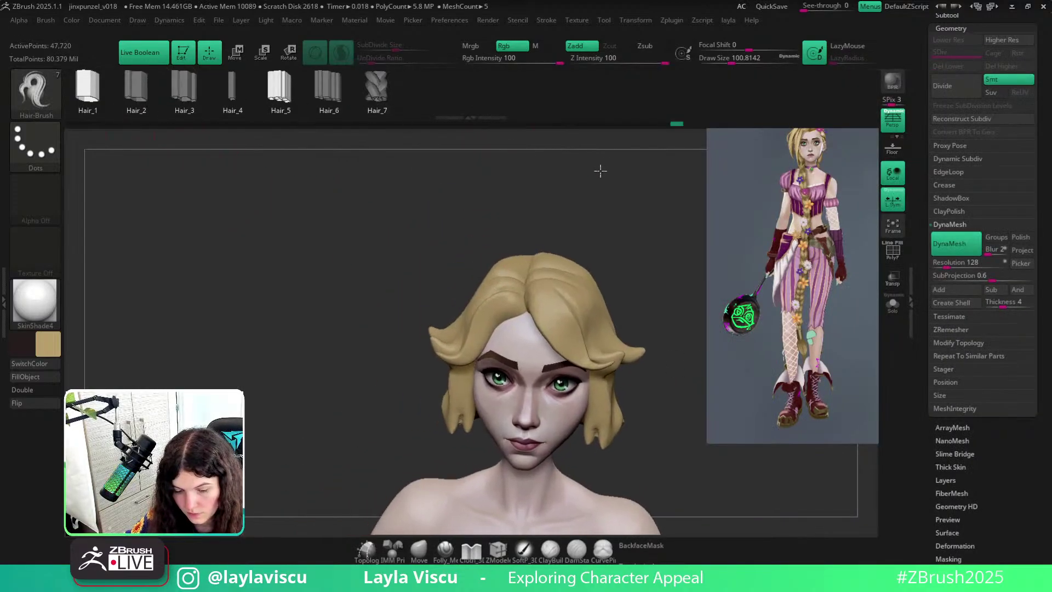
key("s")
left_click_drag(548, 299, 545, 302)
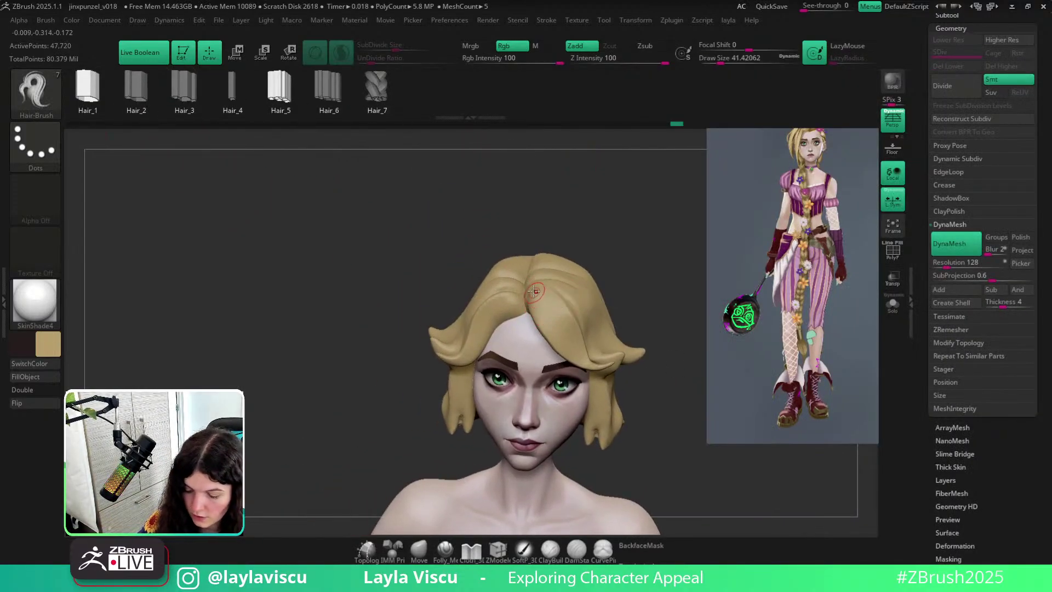
left_click_drag(608, 365, 617, 360)
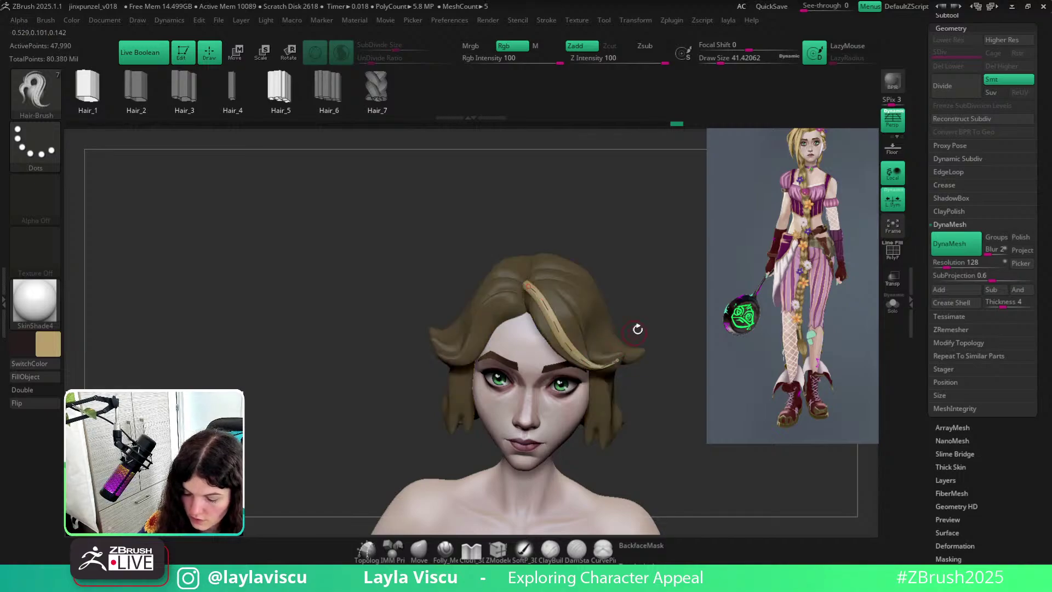
Widen the inserted fringe strand by updating its curve at Draw Size about 74.
left_click_drag(667, 305, 660, 294)
key("s")
left_click(564, 330)
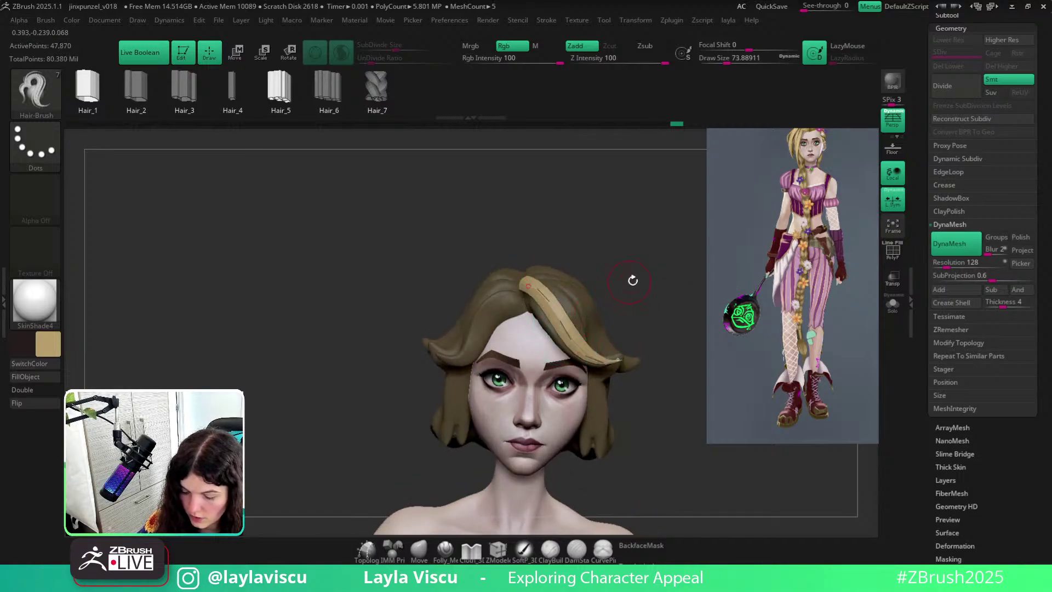
Fit the strand's root to the head at the parting using the Move brush at Draw Size about 128 with BackfaceMask off.
key("b")
key("m")
key("v")
left_click_drag(597, 234, 658, 237)
key("s")
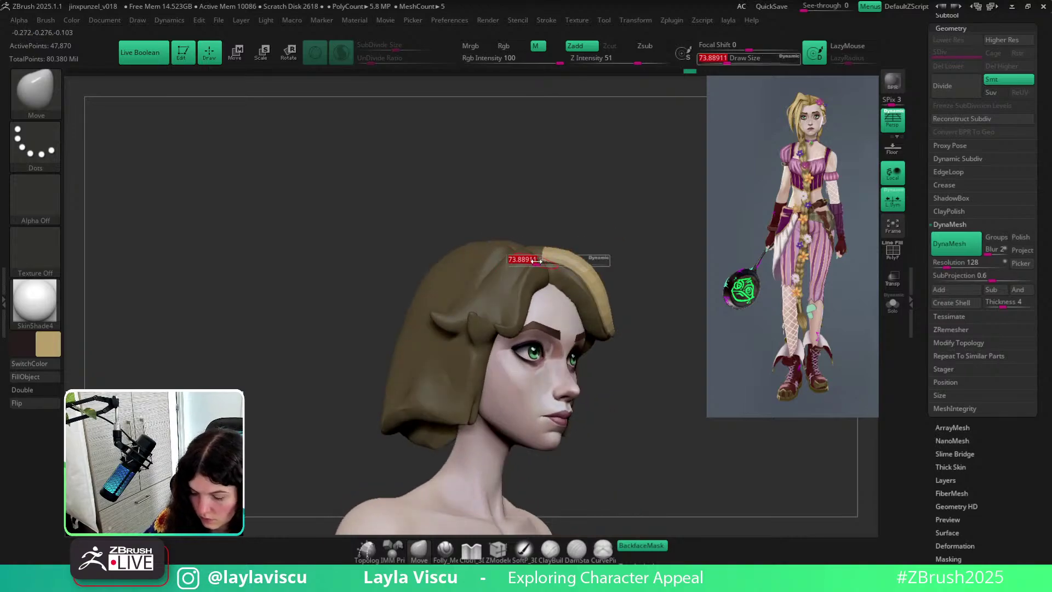
left_click_drag(531, 261, 534, 282)
left_click(642, 546)
key("s")
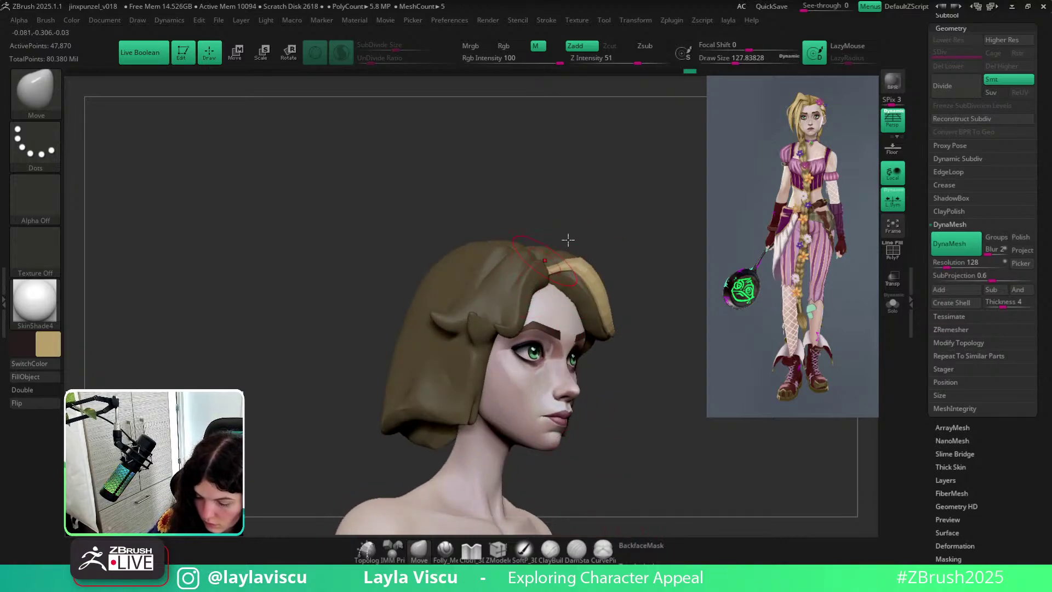
left_click_drag(568, 240, 552, 260)
left_click_drag(607, 221, 610, 208)
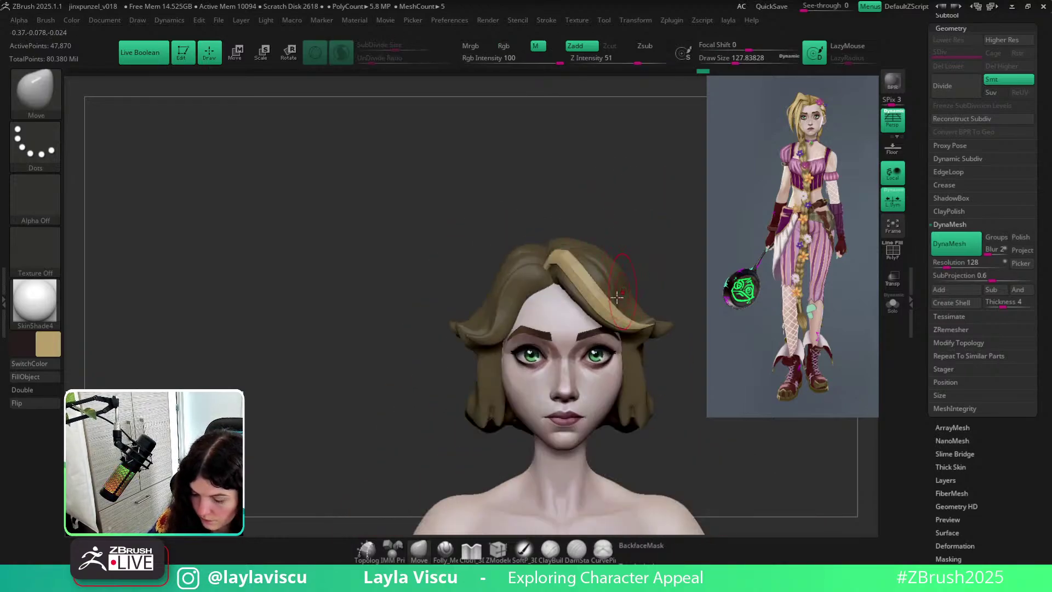
Shape the fringe strand's curve with the Move brush at Draw Size about 207, and refine its root at about 104.
key("s")
left_click(620, 299)
left_click(642, 545)
mouse_move(601, 311)
left_mouse_down()
mouse_move(589, 320)
mouse_move(612, 317)
left_mouse_up()
left_click(641, 546)
key("s")
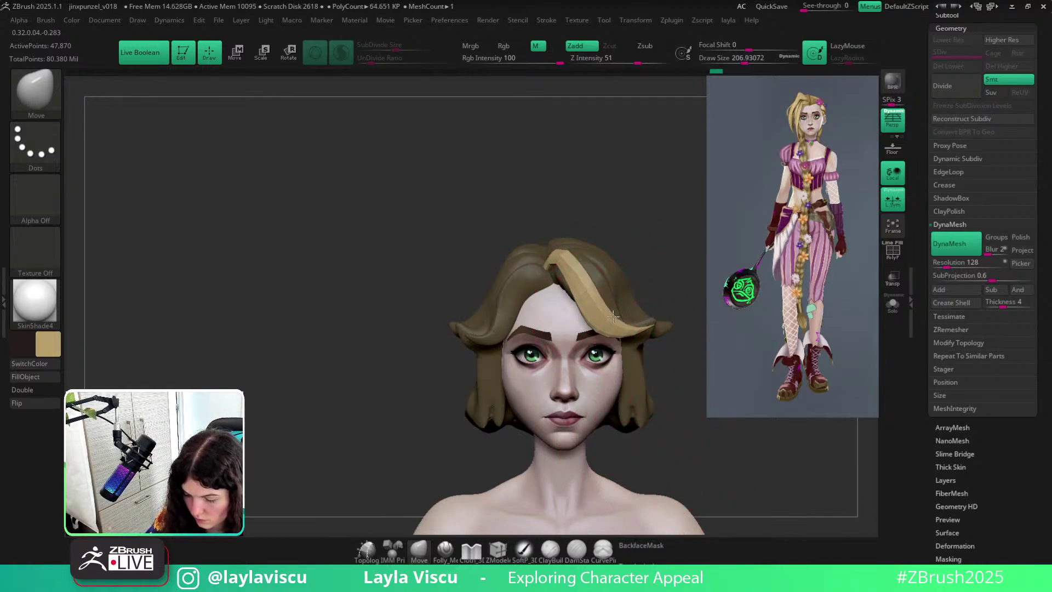
key("s")
left_click(569, 305)
left_click_drag(549, 279, 579, 256)
key("[")
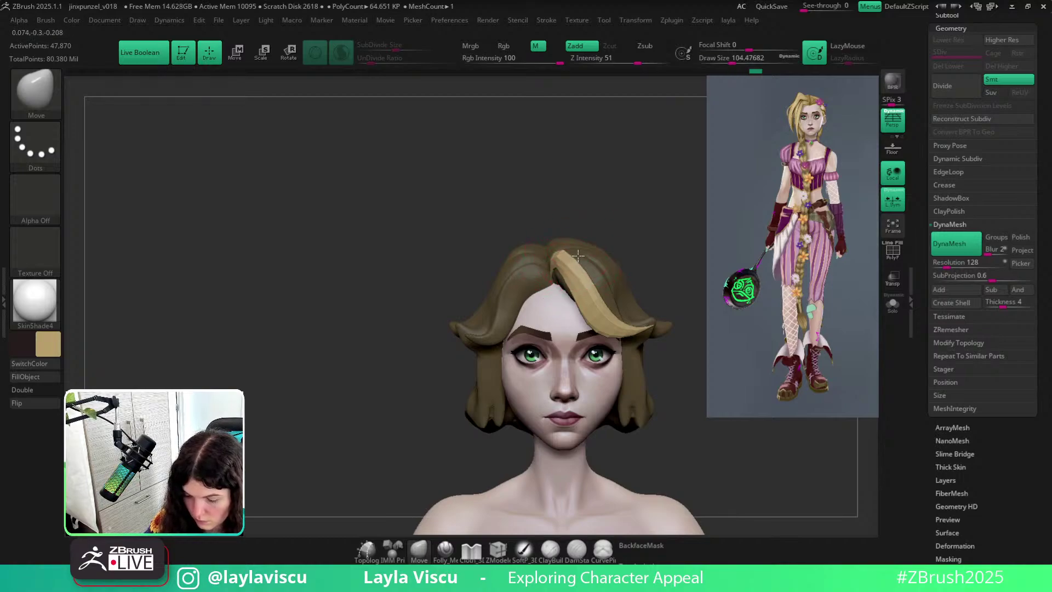
Clear the mask from the hair and view the whole bob from the front.
left_click_drag(645, 237, 667, 267, "ctrl")
right_click_drag(661, 280, 599, 301, "alt")
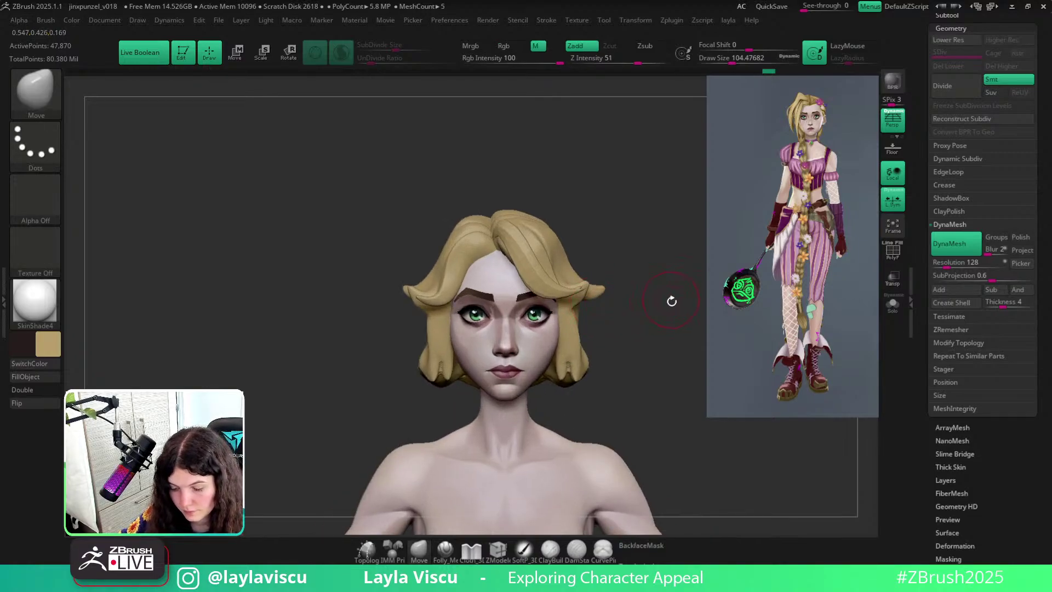
right_click_drag(672, 301, 651, 323)
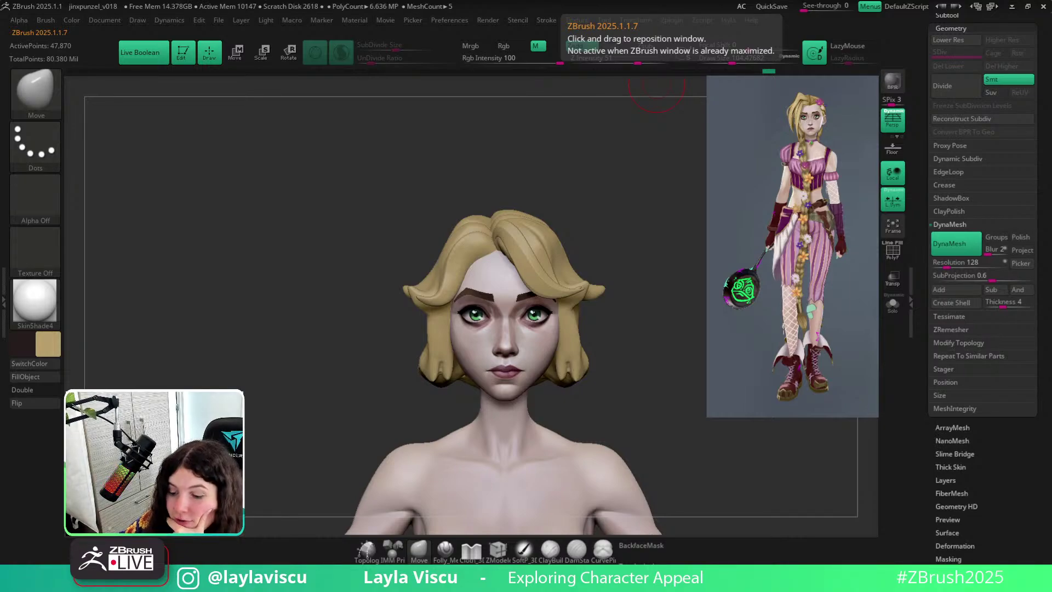
Show all the character's subtools except jinxpunzel_v019 and the Extract1 bob, and make jinxpunzel_v018 the active subtool.
scroll(943, 31, "up", 1)
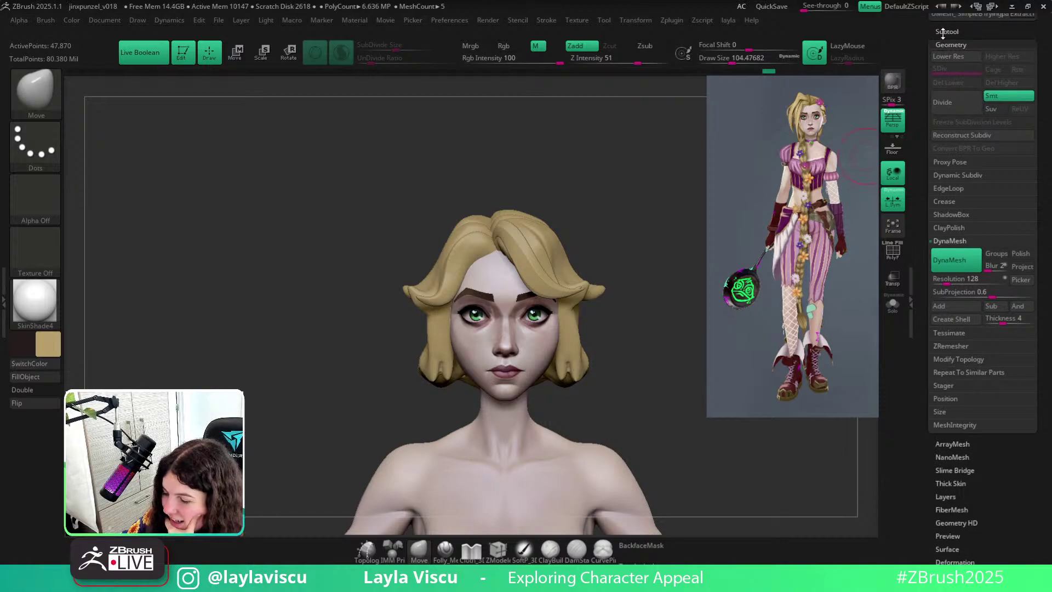
left_click(943, 31)
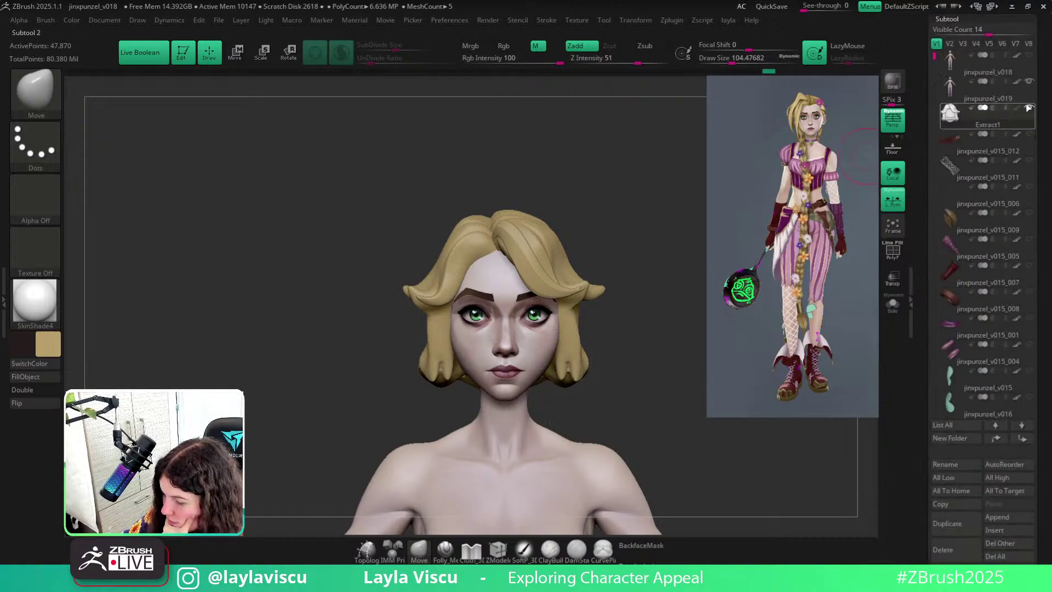
left_click(1029, 108)
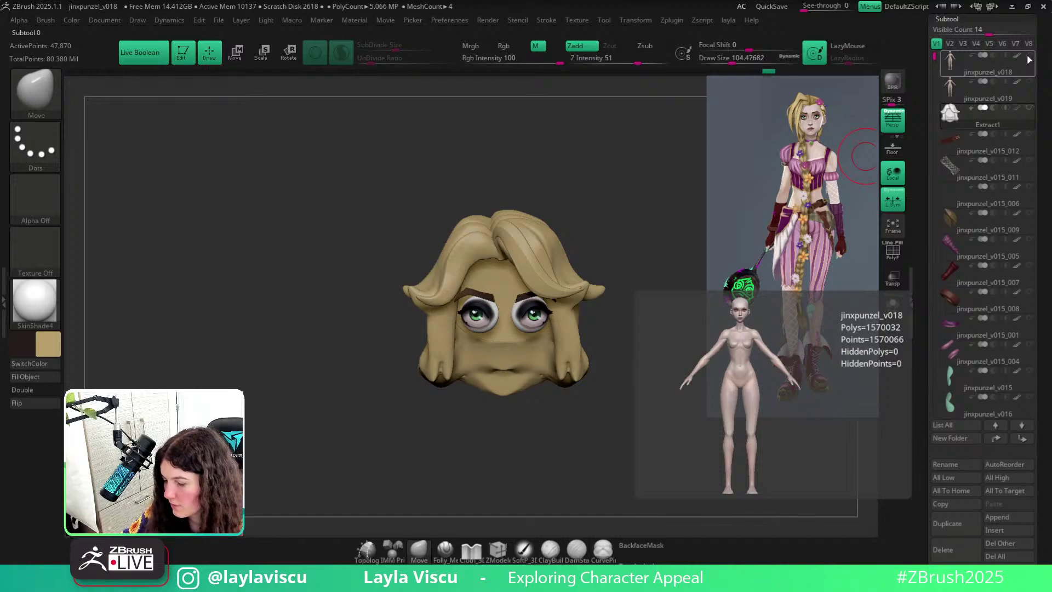
left_click(1029, 59, "shift")
left_click(1030, 112)
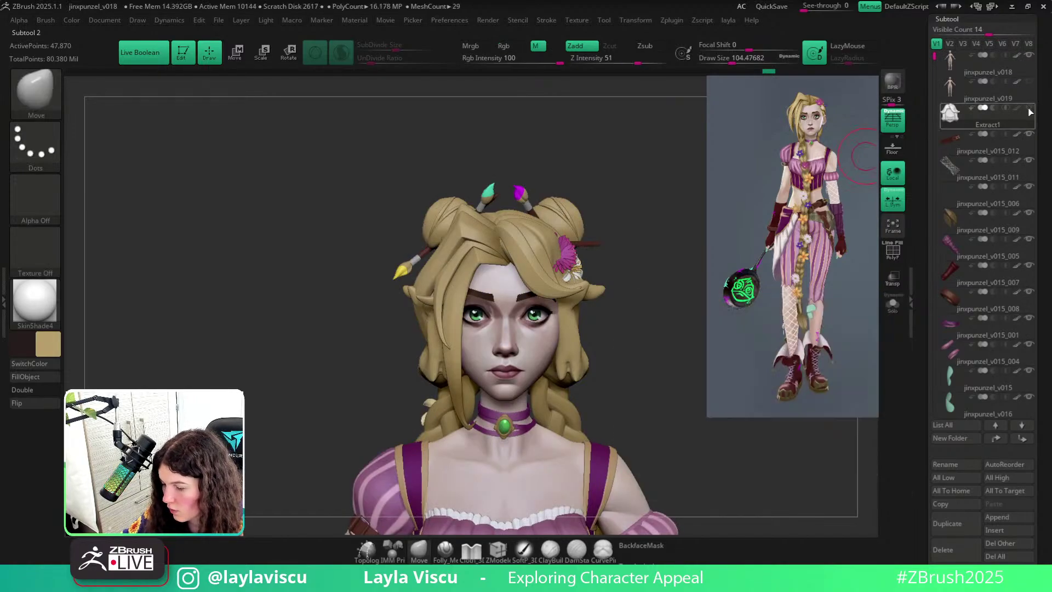
left_click(1015, 69)
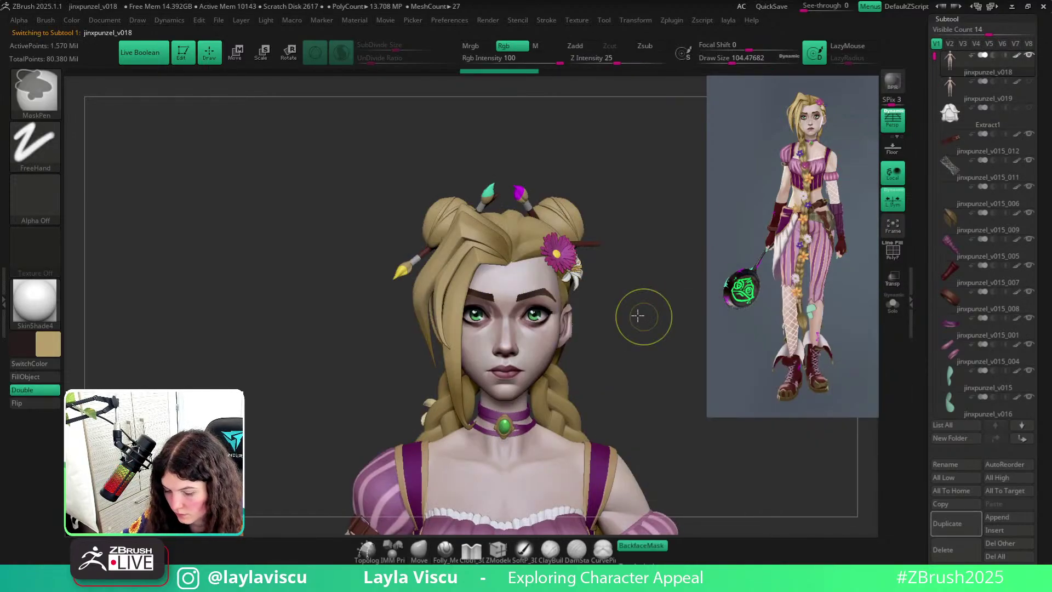
mouse_move(638, 315)
right_mouse_down("ctrl")
mouse_move(632, 334)
mouse_move(618, 303)
mouse_move(557, 273)
mouse_move(638, 313)
mouse_move(610, 295)
mouse_move(625, 285)
right_mouse_up("ctrl")
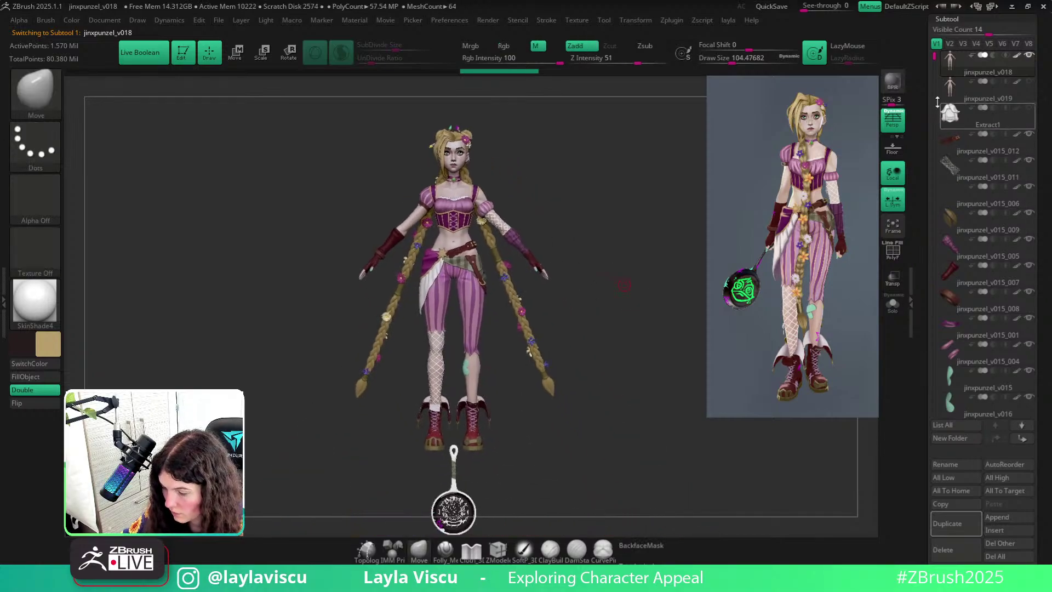
Hide the fryingpan_v002 subtool.
left_click_drag(937, 103, 938, 360)
left_click(1030, 266)
right_click_drag(653, 369, 643, 372)
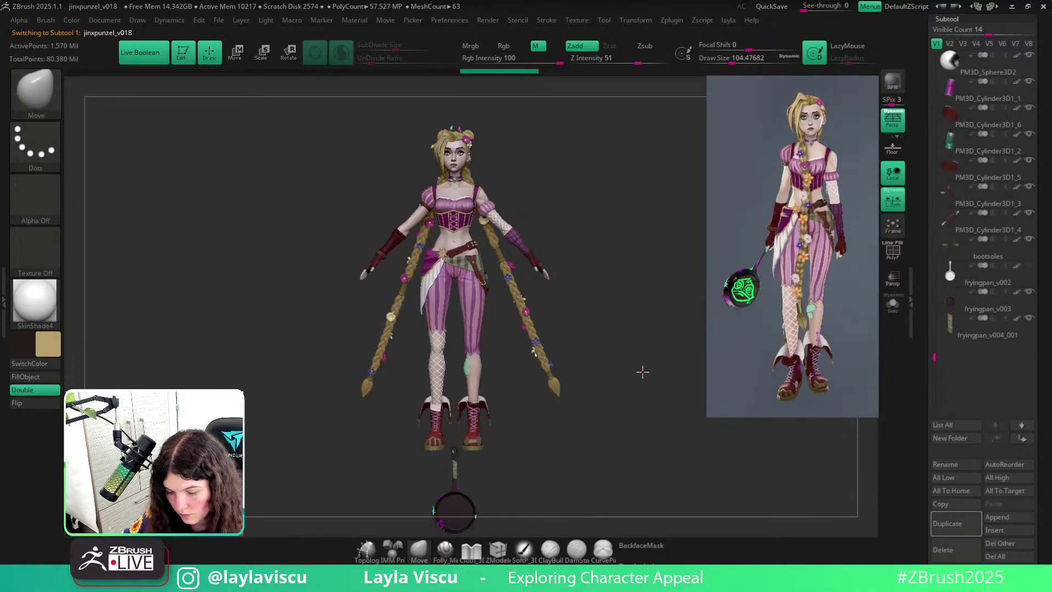
Save the character tool to a file.
left_click_drag(1037, 82, 1037, 370)
left_click(1008, 40)
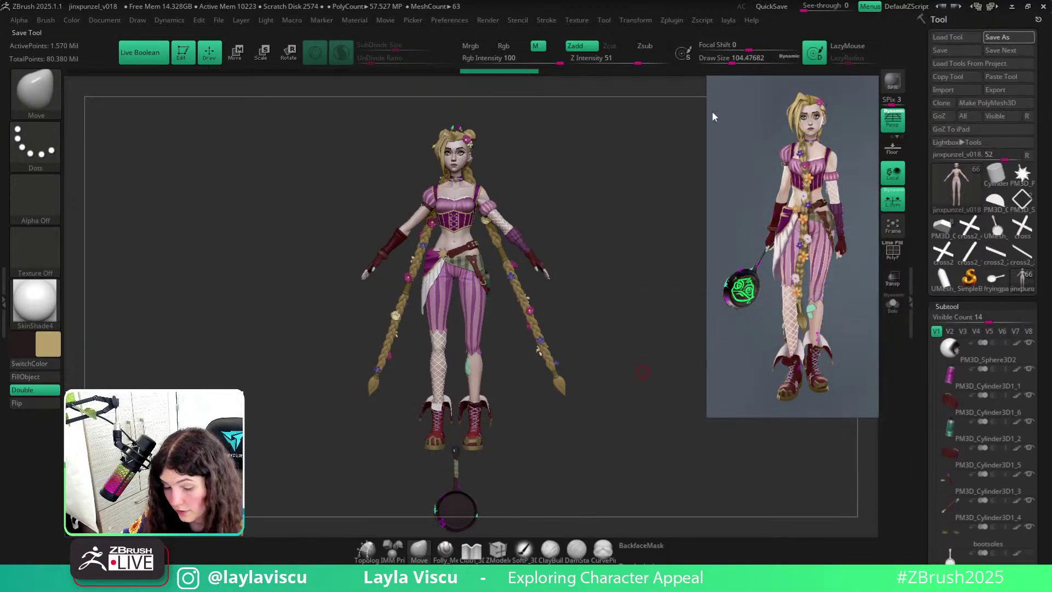
double_click(182, 112)
left_click(555, 290)
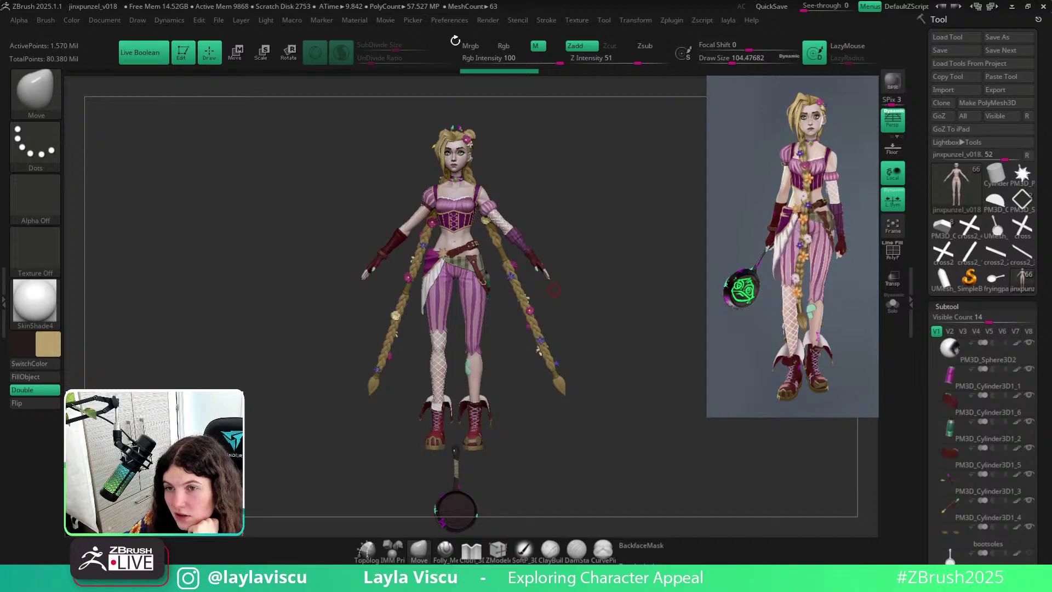
Append a cube as a new subtool, make it active, and isolate and frame it.
left_click_drag(591, 265, 579, 269)
left_click_drag(1050, 319, 1043, 28)
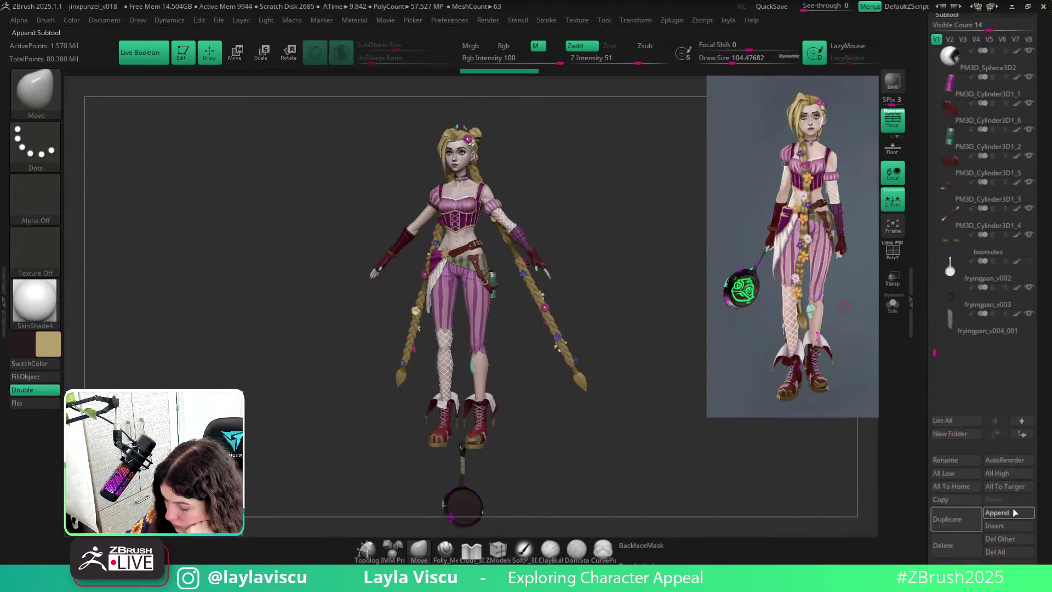
left_click(997, 513)
left_click(471, 529)
left_click(1014, 353)
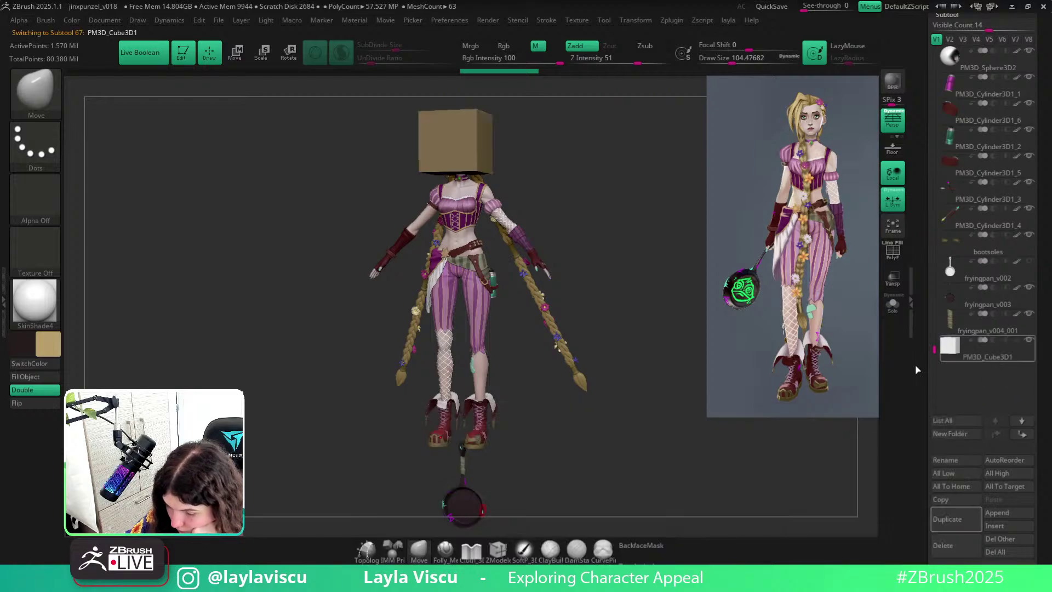
left_click(1029, 340)
key("f")
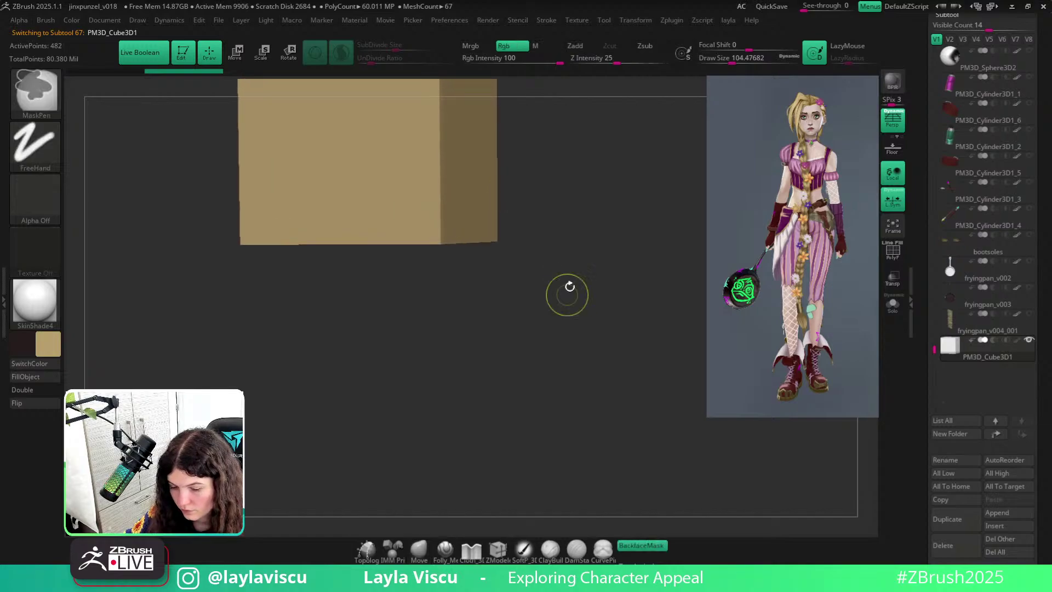
Show the polyframe on the cube and set the main colour to white.
key("shift+f")
left_click(47, 344)
left_click(108, 291)
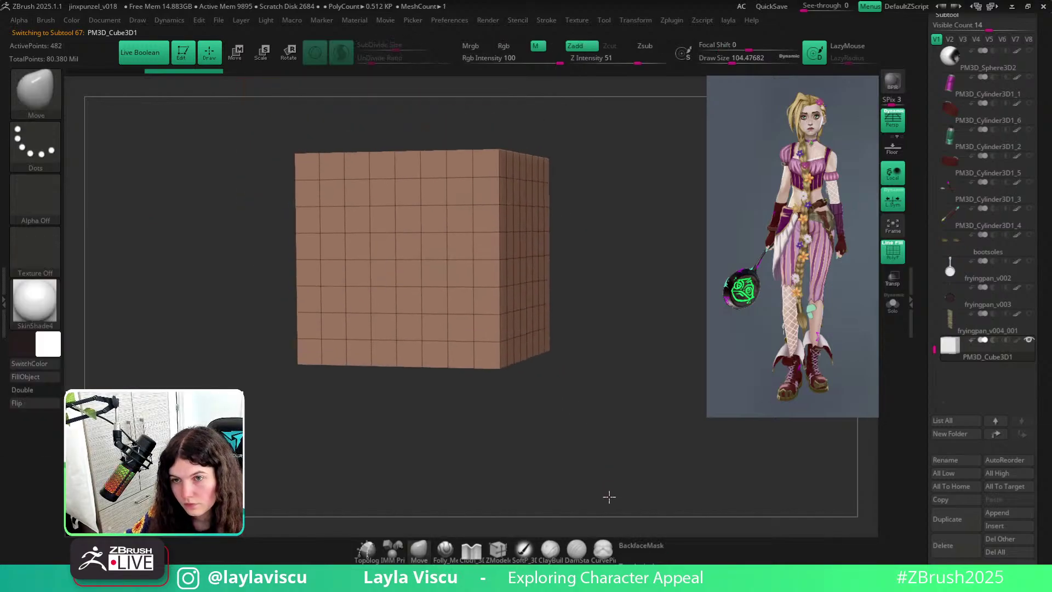
left_click_drag(608, 496, 610, 455, "alt")
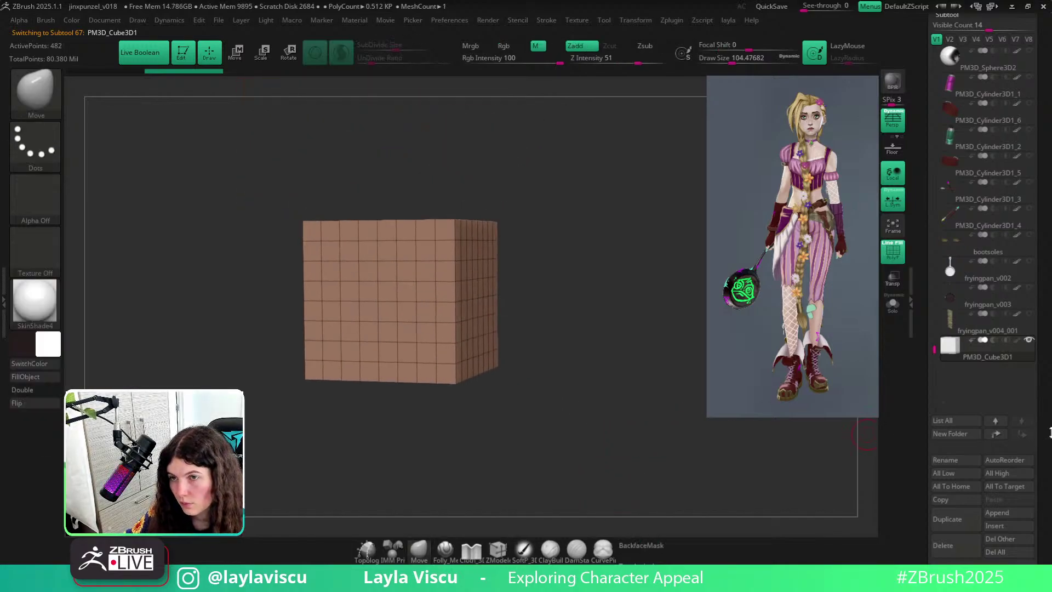
Enable Dynamic Subdiv on the cube.
scroll(952, 389, "down", 6)
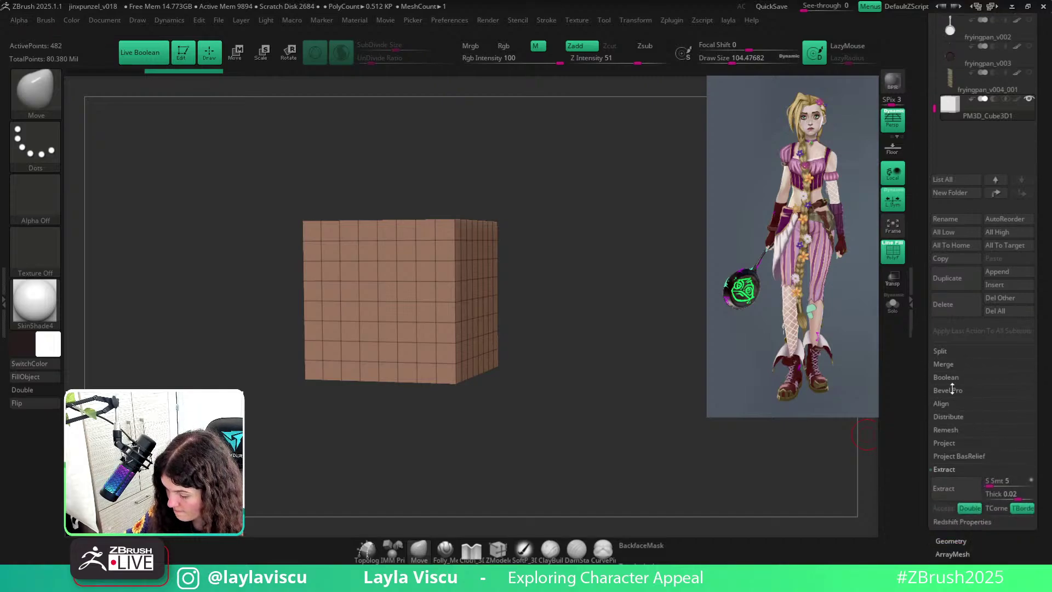
left_click(944, 469)
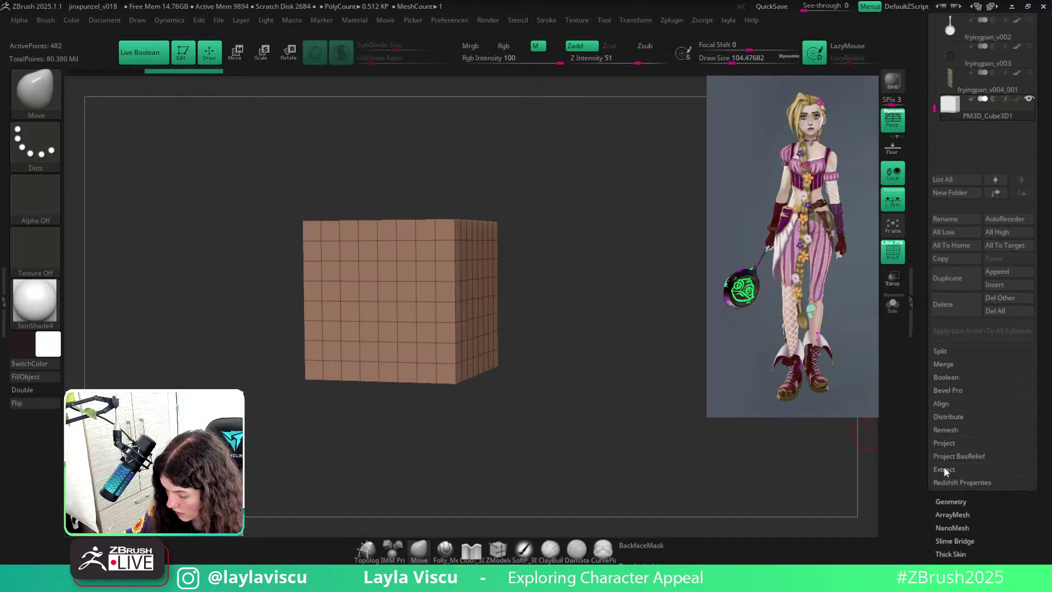
left_click(964, 501)
left_click(957, 163)
left_click(949, 174)
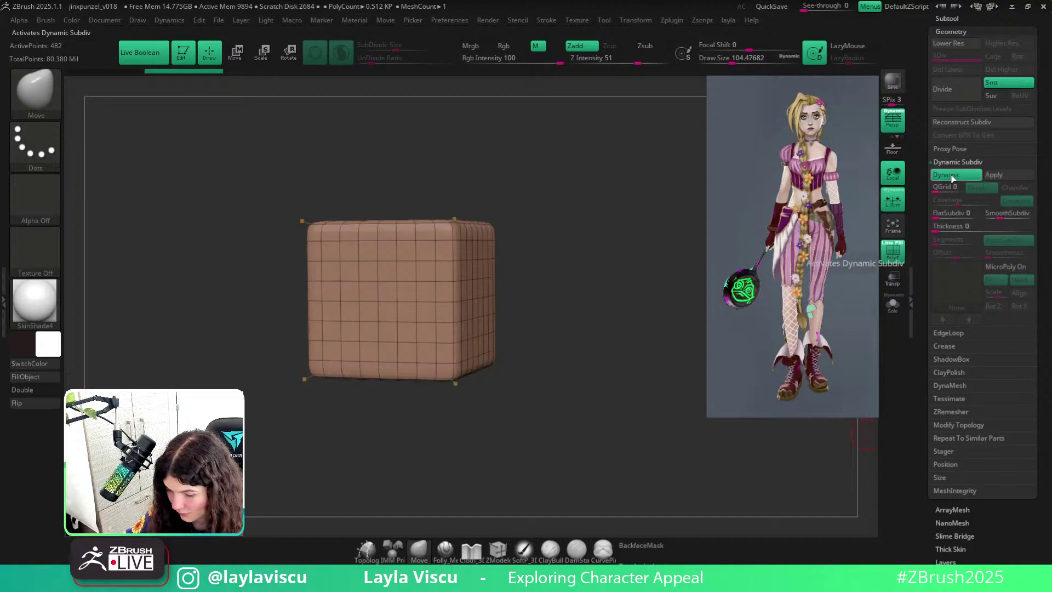
Preview the Scales03 MicroPoly on the cube with the polyframe hidden, and turn MicroPoly off again.
left_click(995, 271)
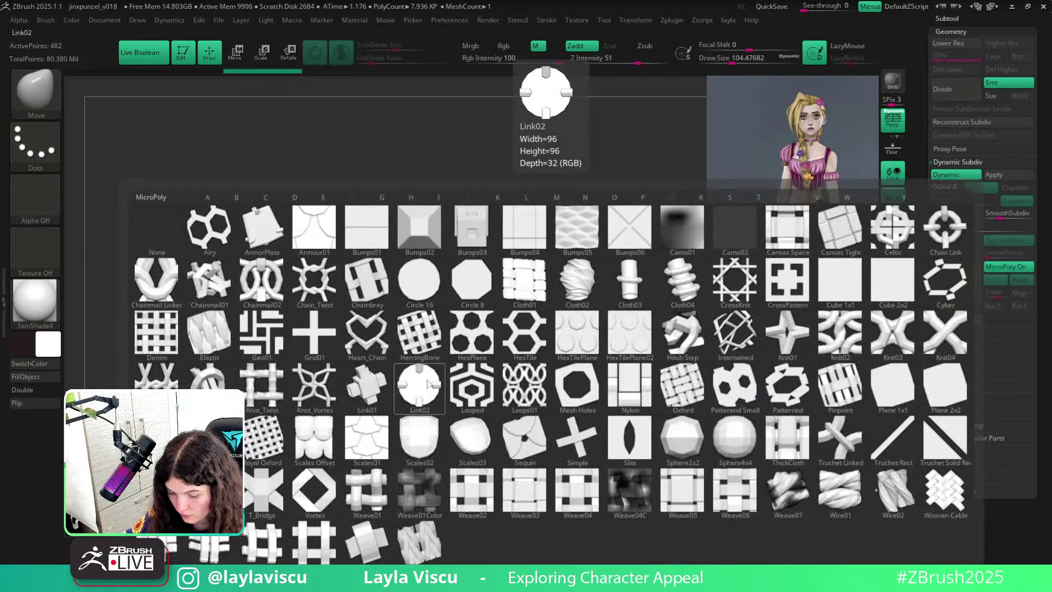
left_click(471, 436)
key("shift+f")
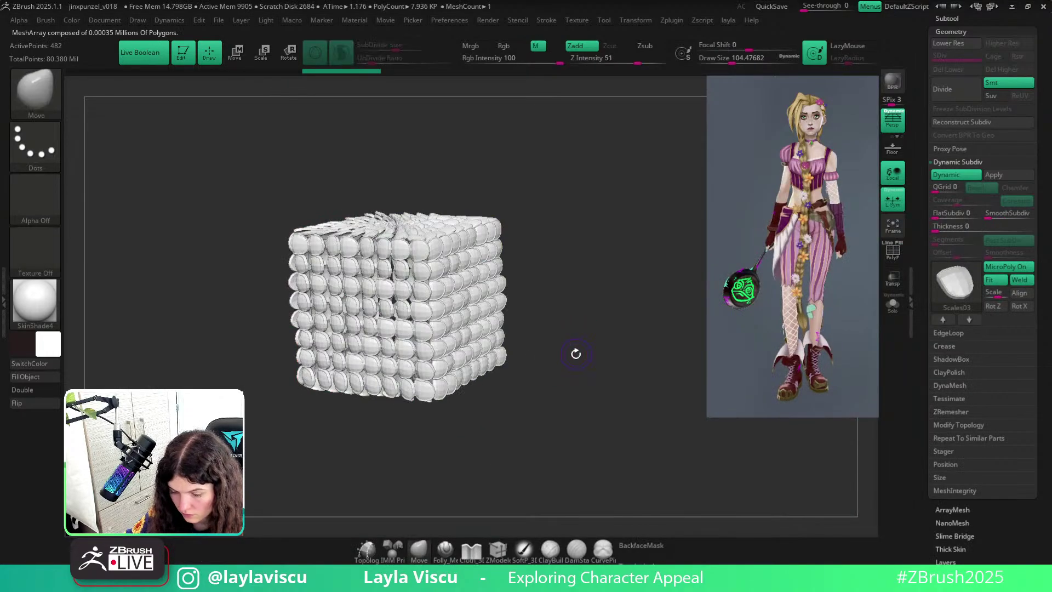
left_click_drag(573, 352, 591, 339)
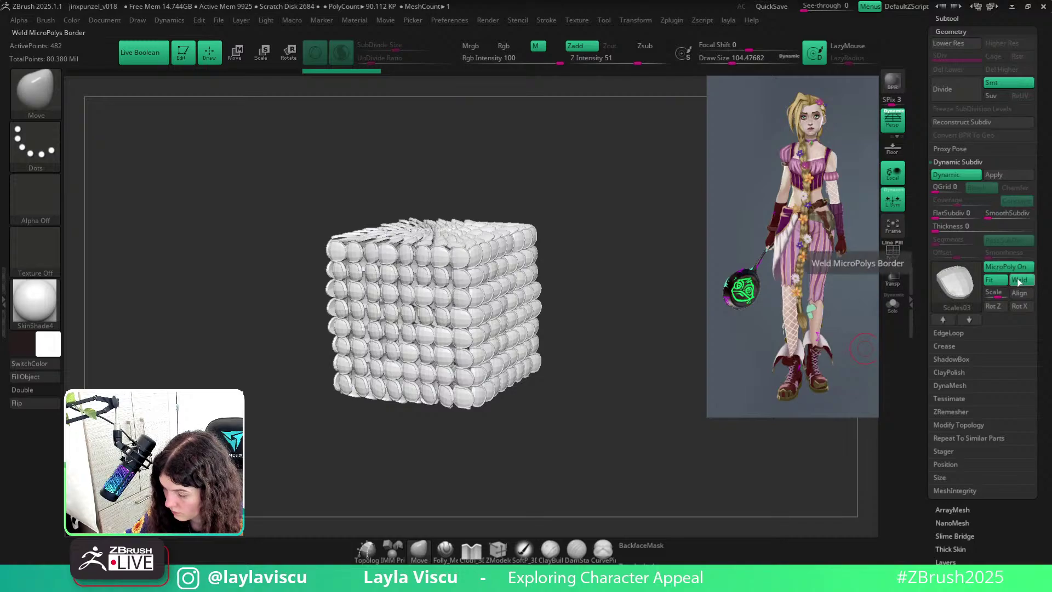
left_click(1006, 267)
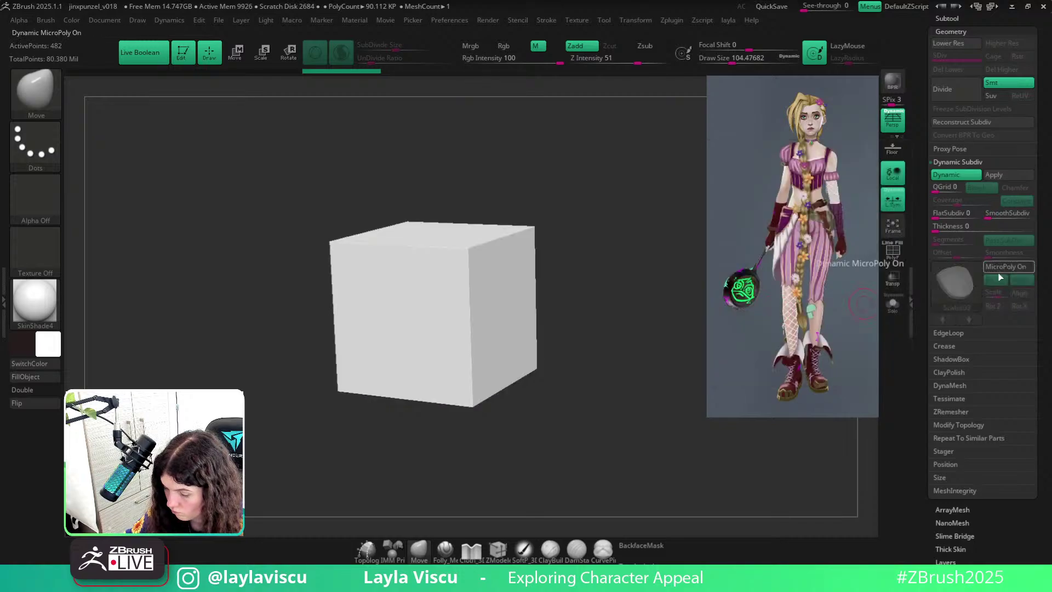
Show the polyframe, give the cube's front face its own polygroup with ZModeler, and isolate that face.
key("shift+f")
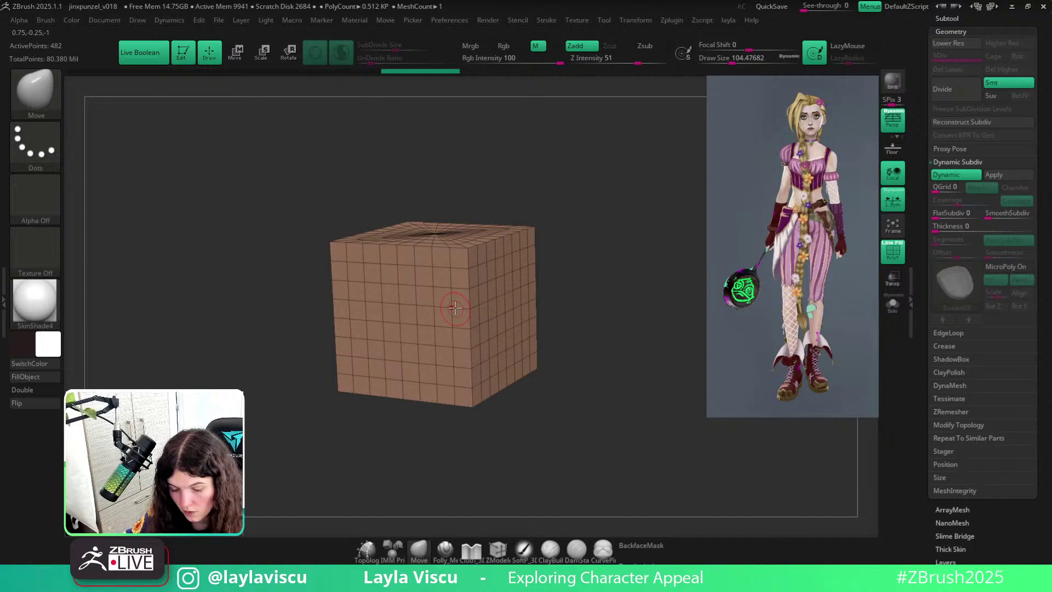
left_click(498, 549)
right_click_drag(465, 288, 458, 247, "ctrl")
mouse_move(457, 244)
left_mouse_down()
mouse_move(460, 441)
mouse_move(301, 416)
mouse_move(279, 255)
mouse_move(409, 239)
mouse_move(432, 394)
mouse_move(296, 333)
mouse_move(356, 387)
mouse_move(433, 413)
mouse_move(405, 329)
mouse_move(289, 235)
left_mouse_up()
left_click(298, 247, "ctrl+shift")
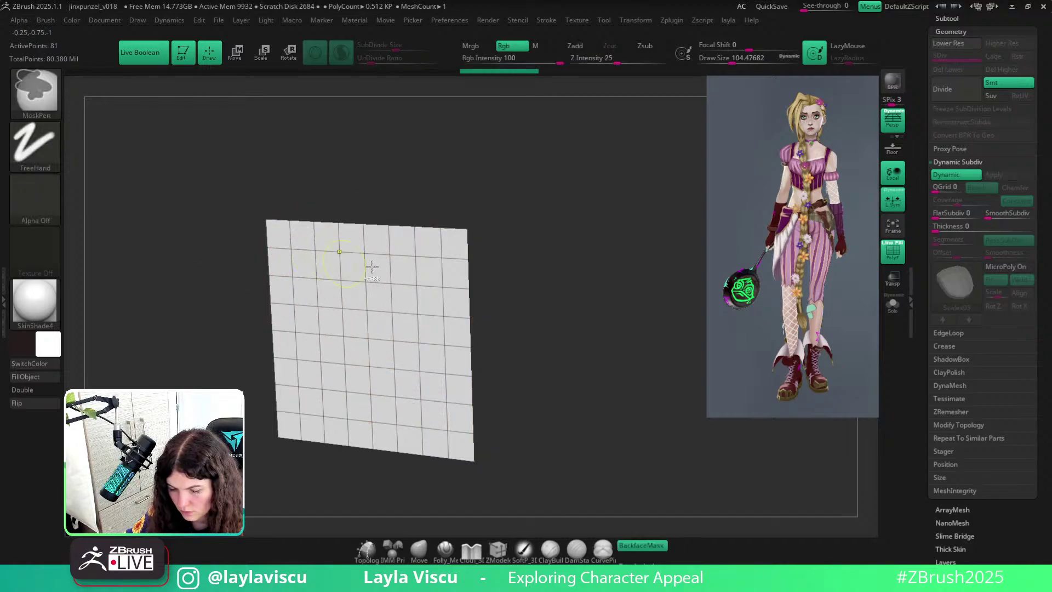
Turn on the Scales03 MicroPoly and bring the hidden faces of the cube back into view.
left_click(1001, 266)
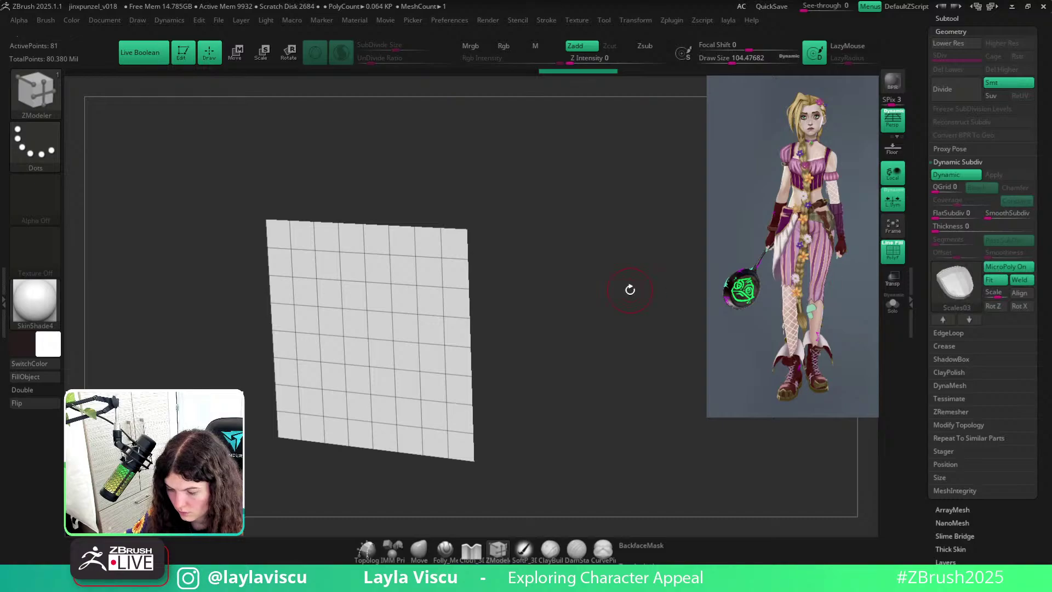
left_click(630, 290, "ctrl+shift")
left_click(446, 287, "ctrl+shift")
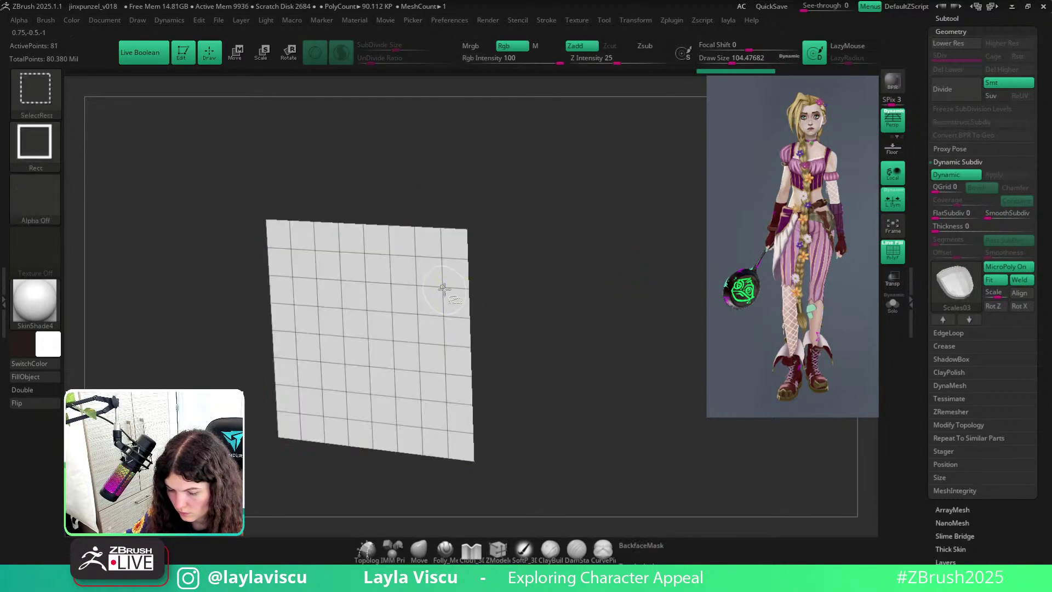
left_click_drag(596, 281, 613, 272, "ctrl+shift")
left_click(675, 268, "ctrl+shift")
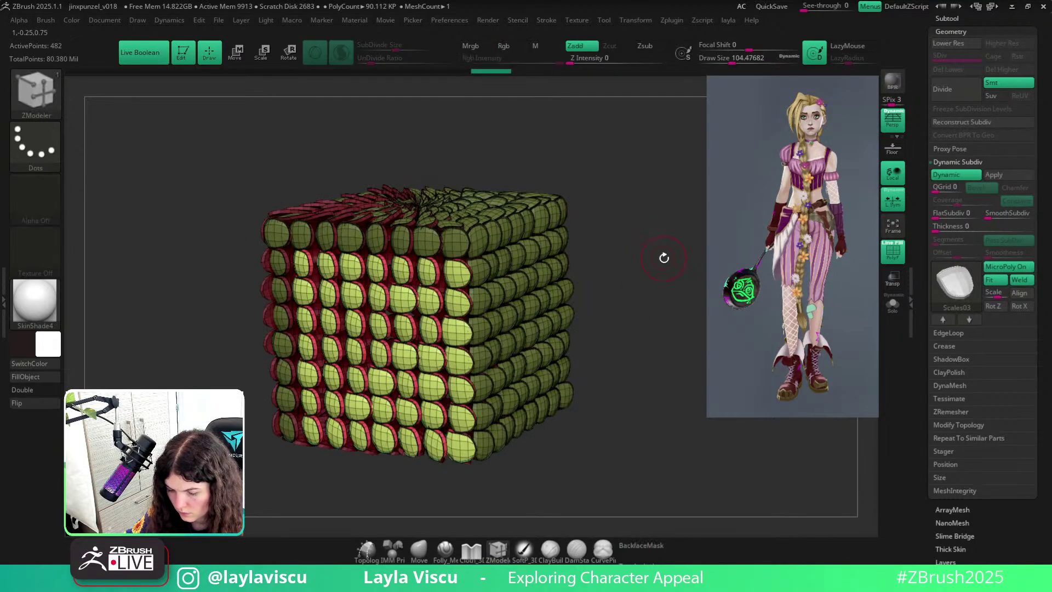
Hide the polyframe, open the NanoMesh settings, and clear the mask from the scale-covered cube.
key("shift+f")
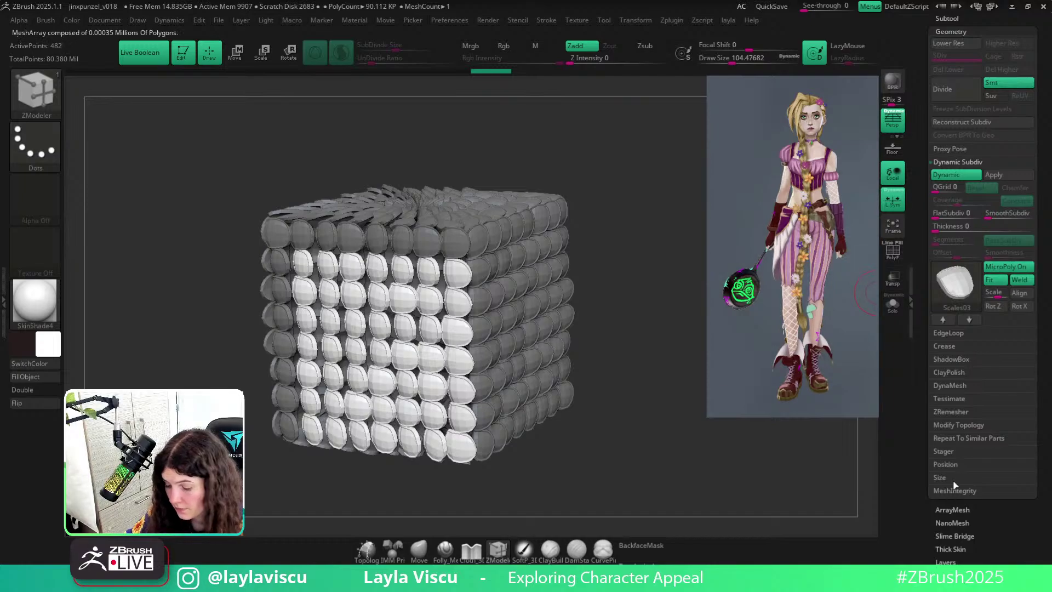
left_click_drag(948, 511, 627, 374)
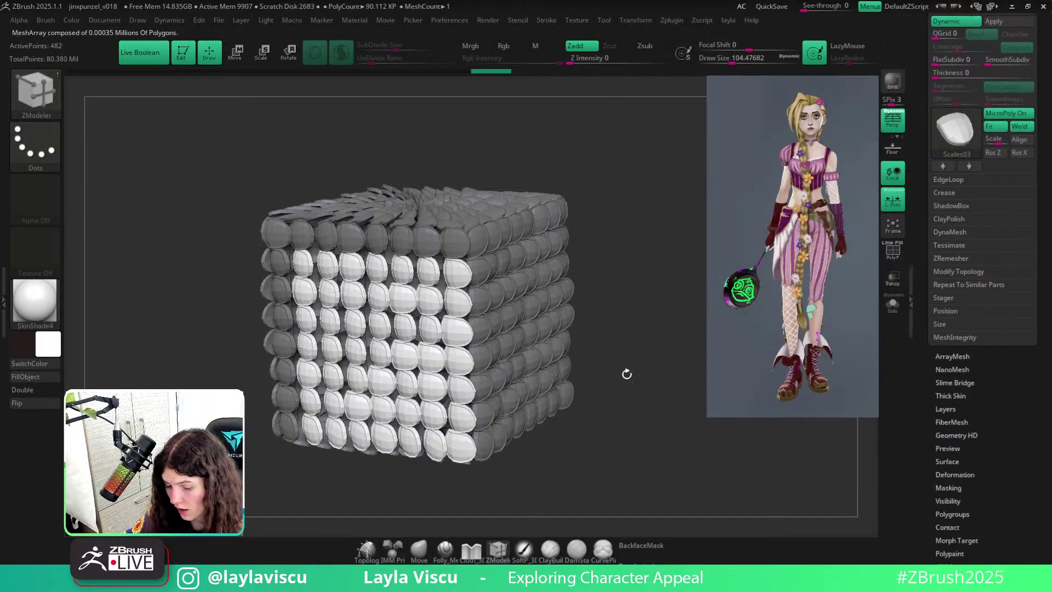
left_click(953, 370)
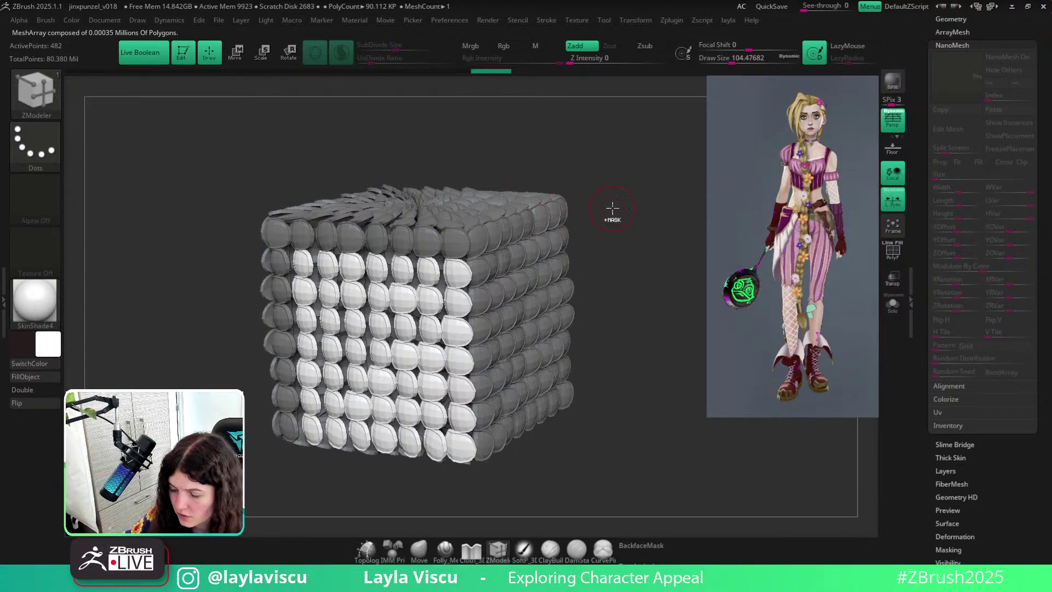
left_click_drag(622, 262, 649, 257, "ctrl")
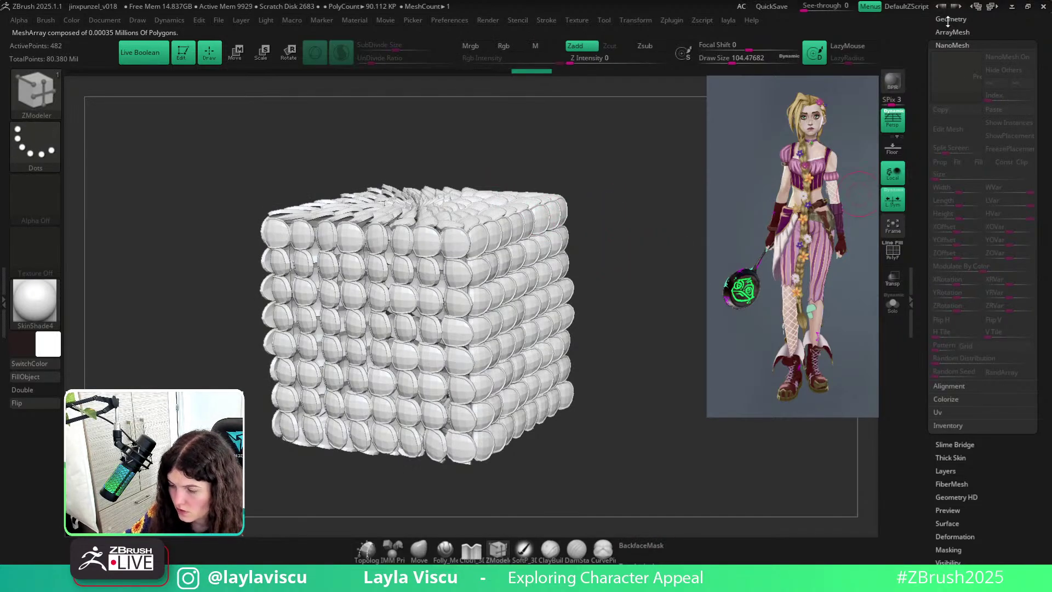
Preview the cube with the Scales03 MicroPoly toggled, and leave MicroPoly turned off.
left_click(948, 20)
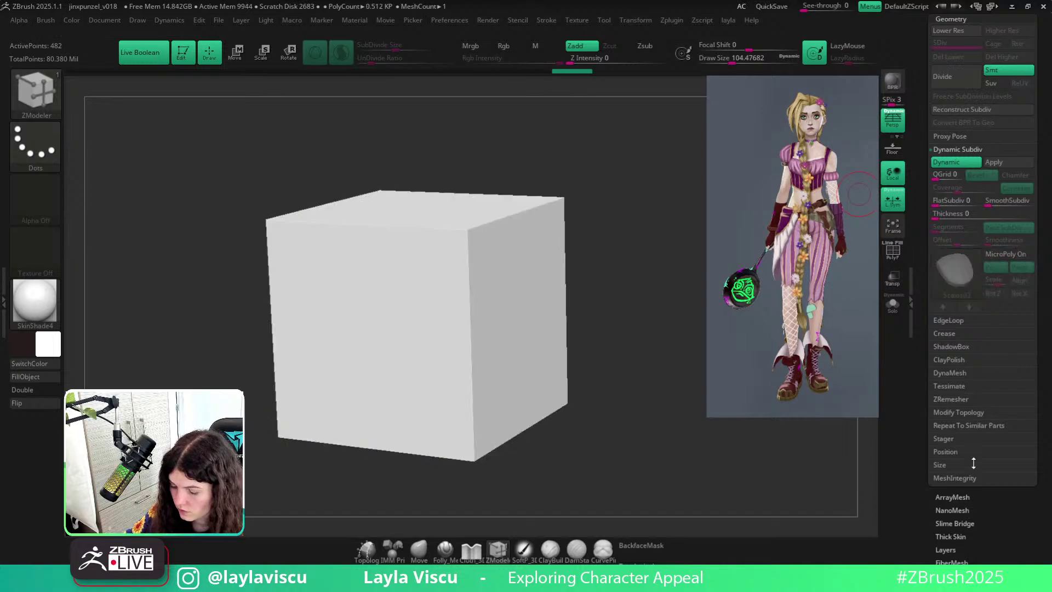
scroll(974, 463, "down", 3)
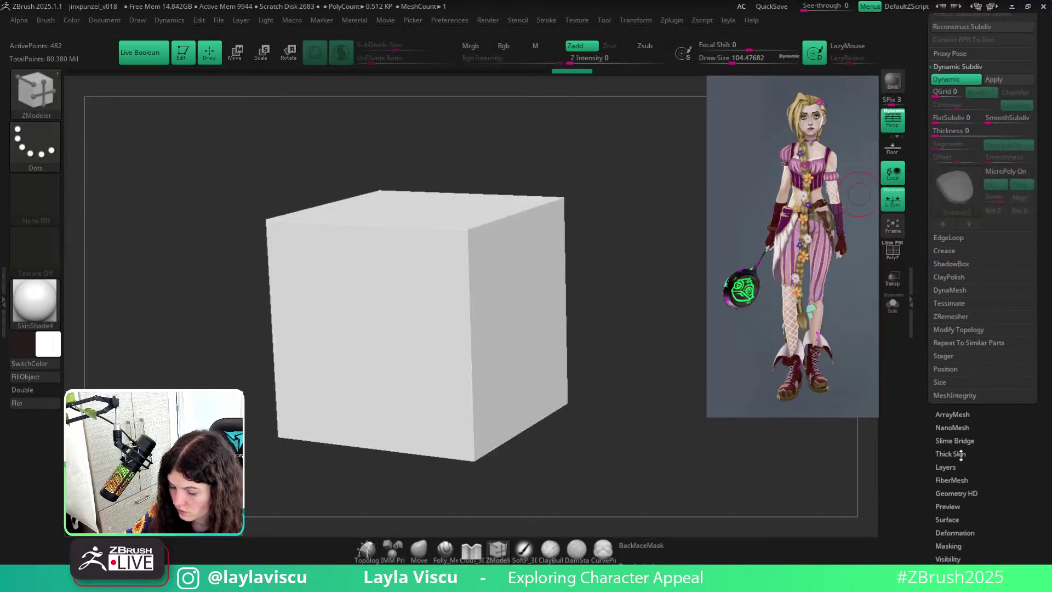
left_click(991, 171)
mouse_move(975, 181)
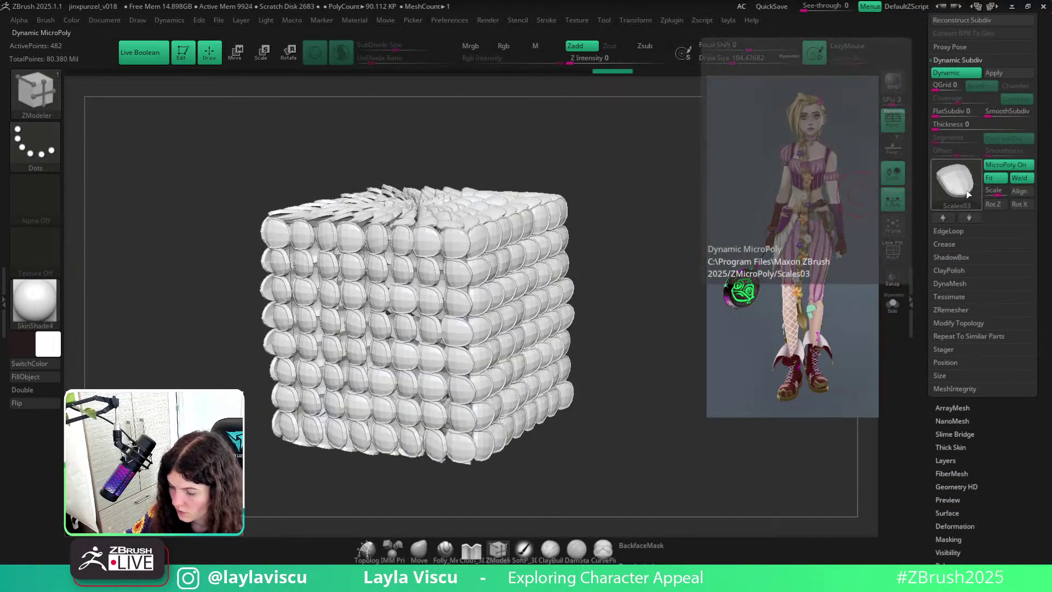
left_click(968, 193)
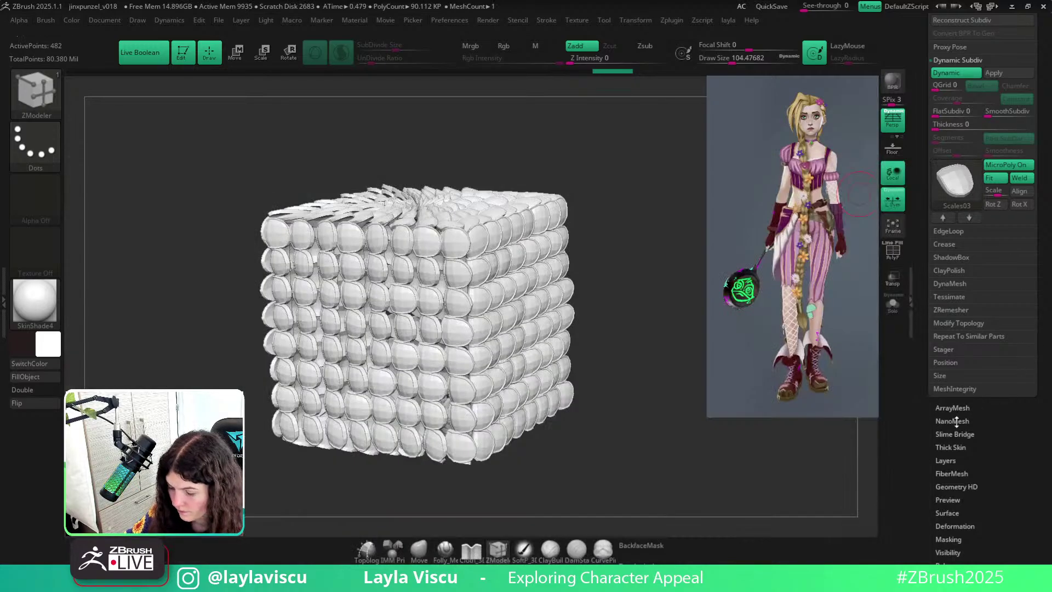
left_click(952, 421)
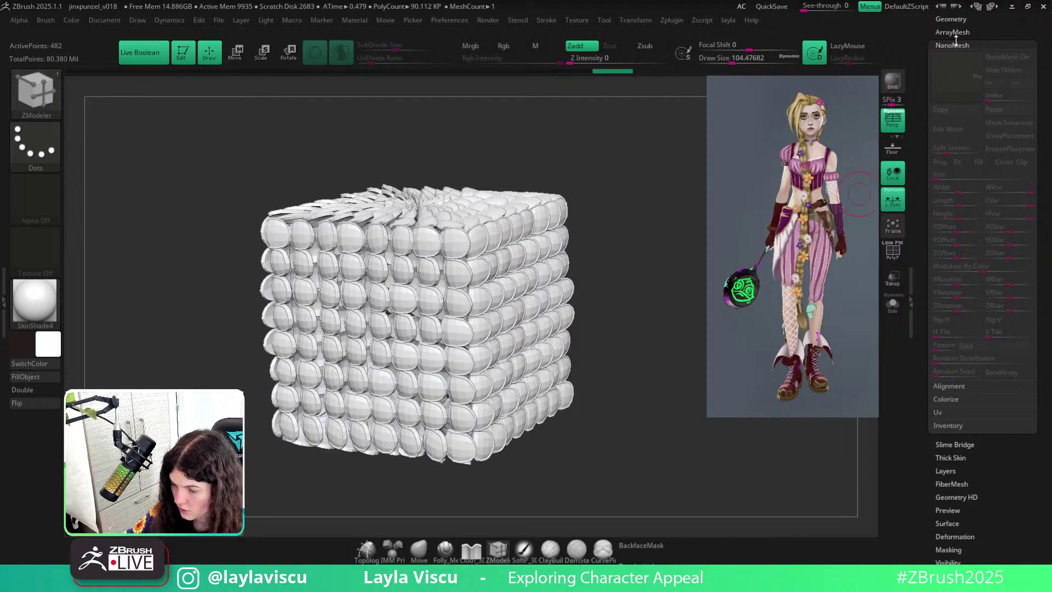
left_click(948, 19)
left_click(994, 254)
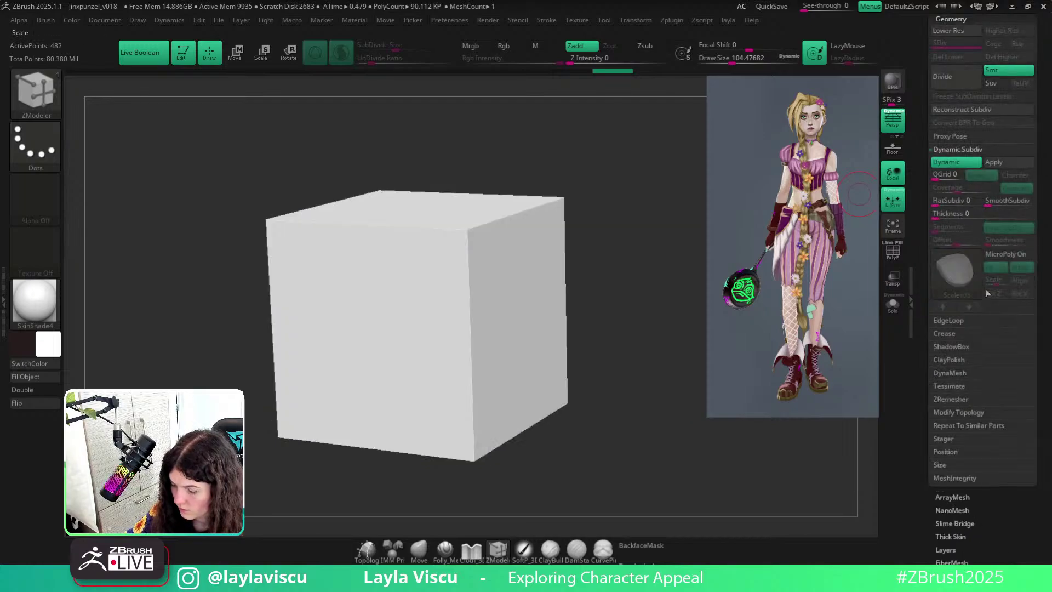
Insert a NanoMesh of small boxes, sized about 0.41, on all polygons of the cube with ZModeler.
left_click(953, 510)
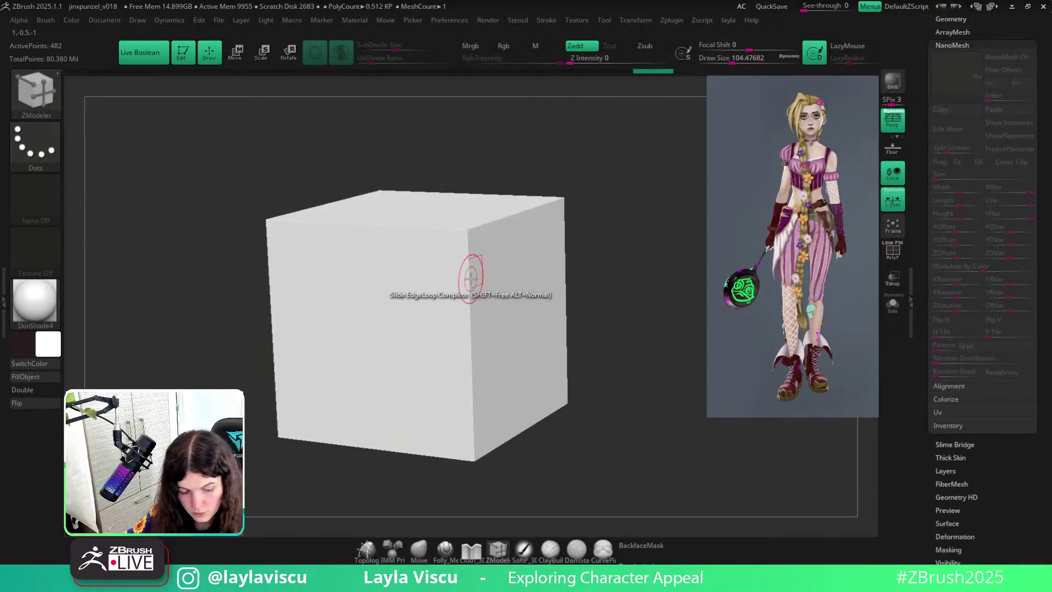
key("b")
key("z")
key("m")
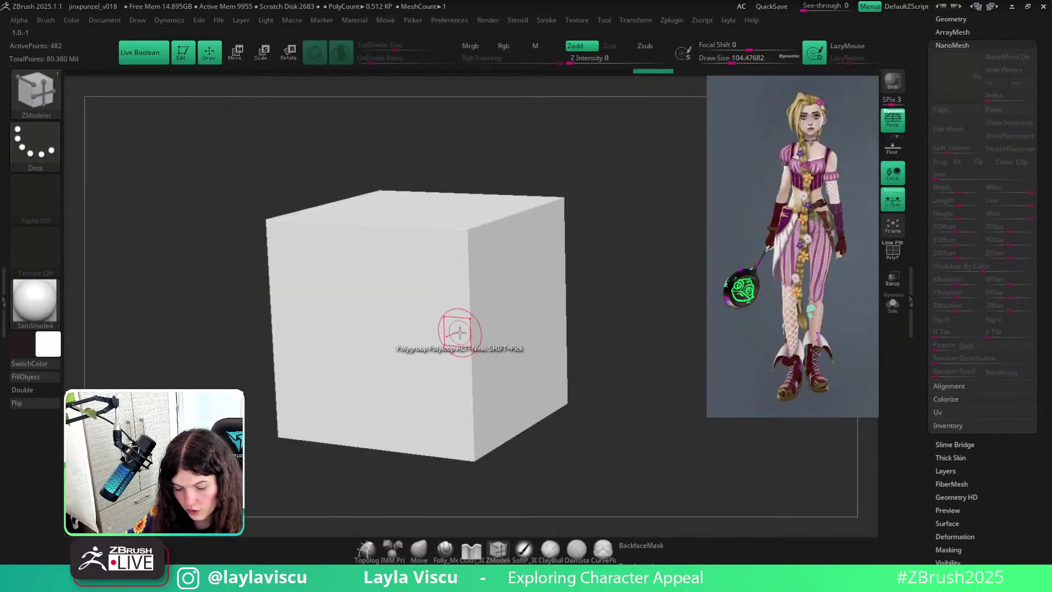
key("space")
left_click(310, 246)
left_click(302, 290)
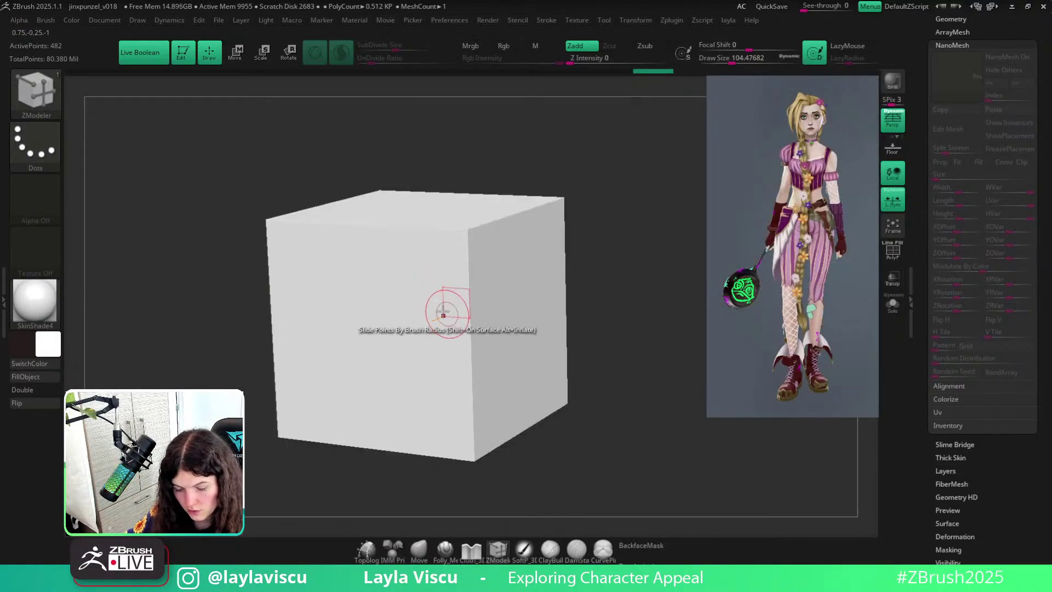
left_click_drag(452, 306, 450, 328)
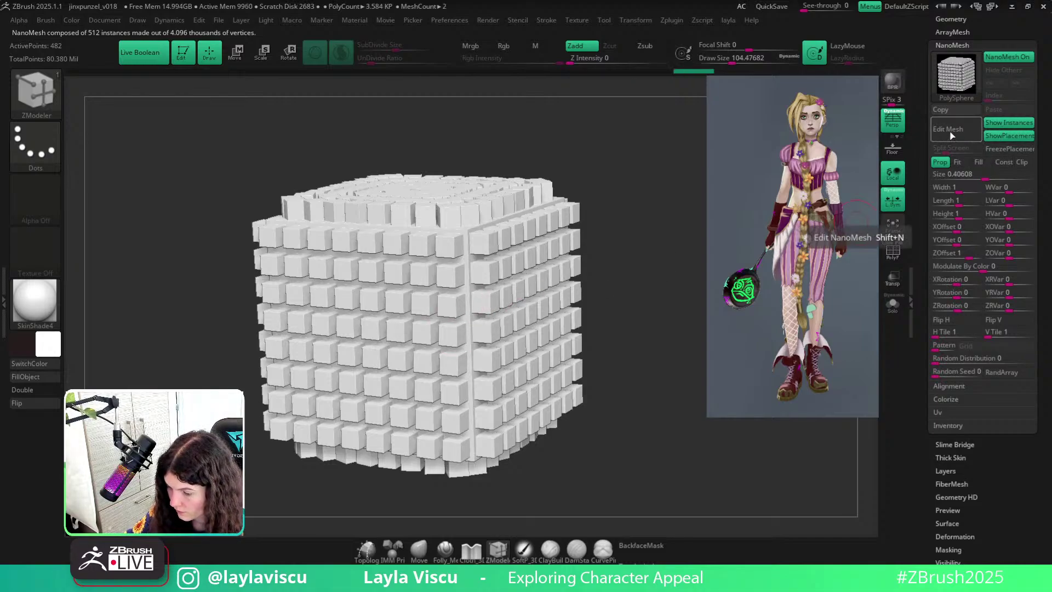
Remove the all-polygon NanoMesh, try inserting boxes rotated -45 degrees on only the front polygroup with the Polygroup All target, and undo it.
mouse_move(969, 83)
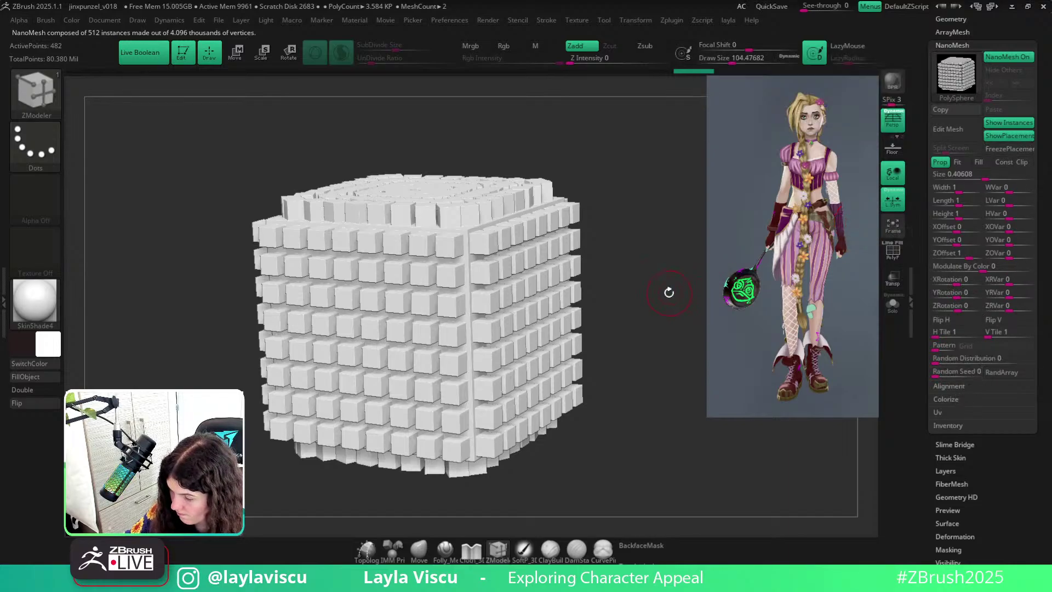
mouse_move(669, 293)
left_mouse_down()
mouse_move(585, 273)
mouse_move(536, 305)
mouse_move(707, 255)
mouse_move(803, 282)
left_mouse_up()
key("b")
key("z")
key("m")
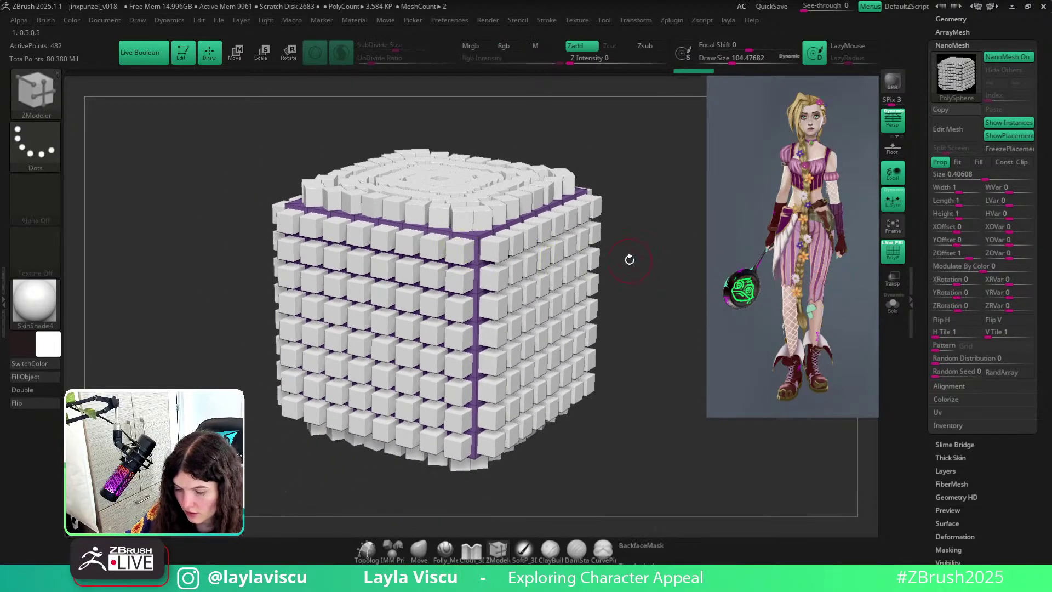
key("space")
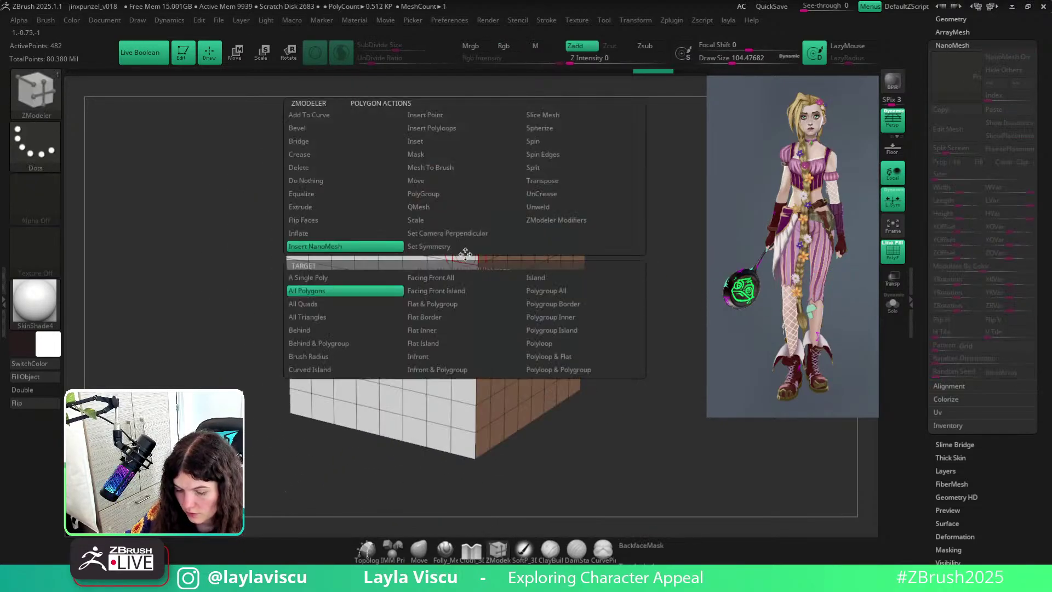
left_click(546, 291)
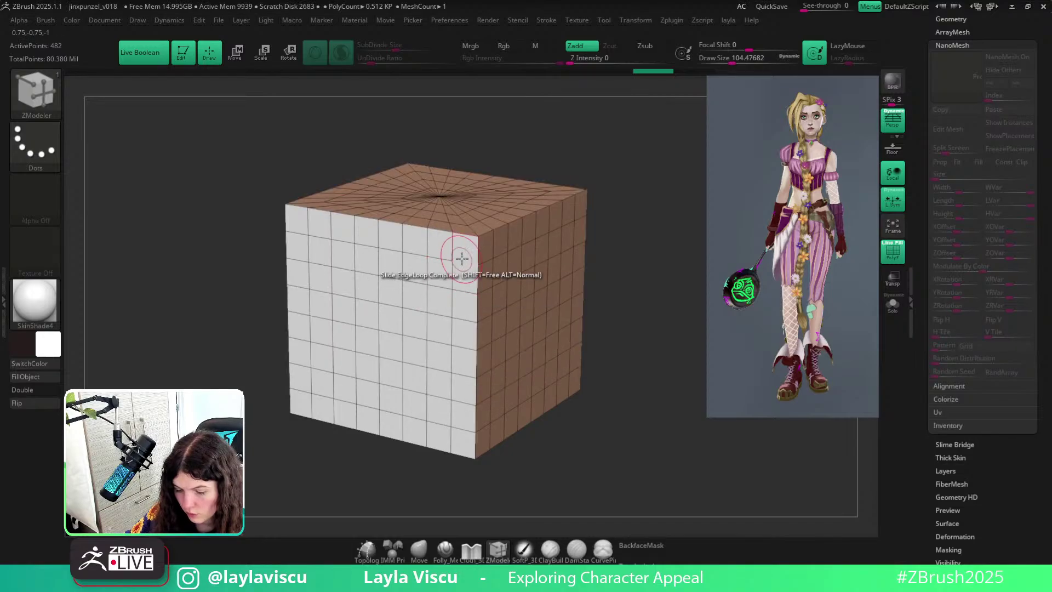
left_click(461, 283)
left_click_drag(461, 283, 484, 268)
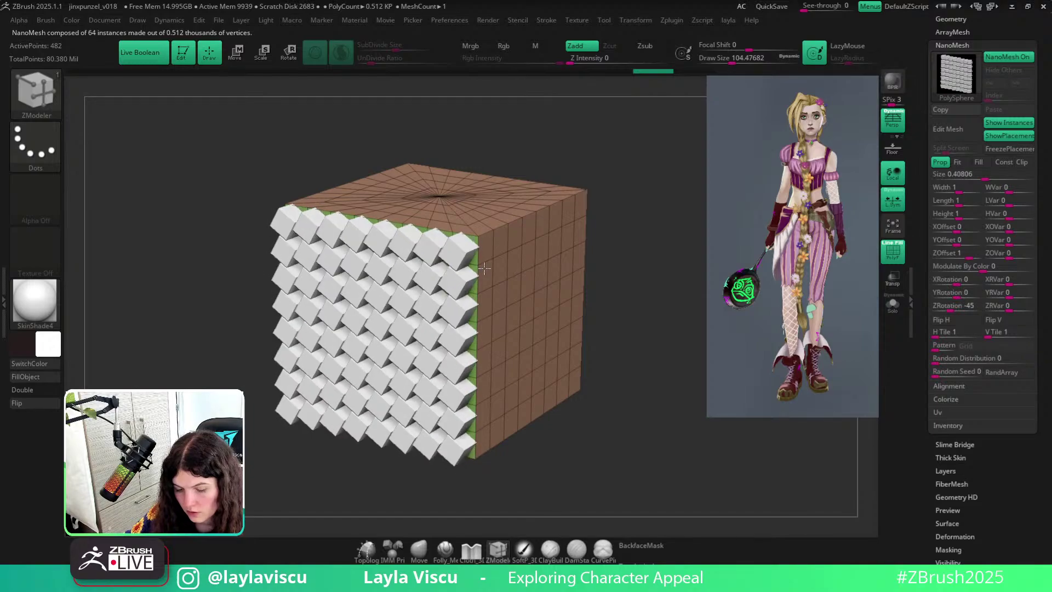
key("ctrl+z")
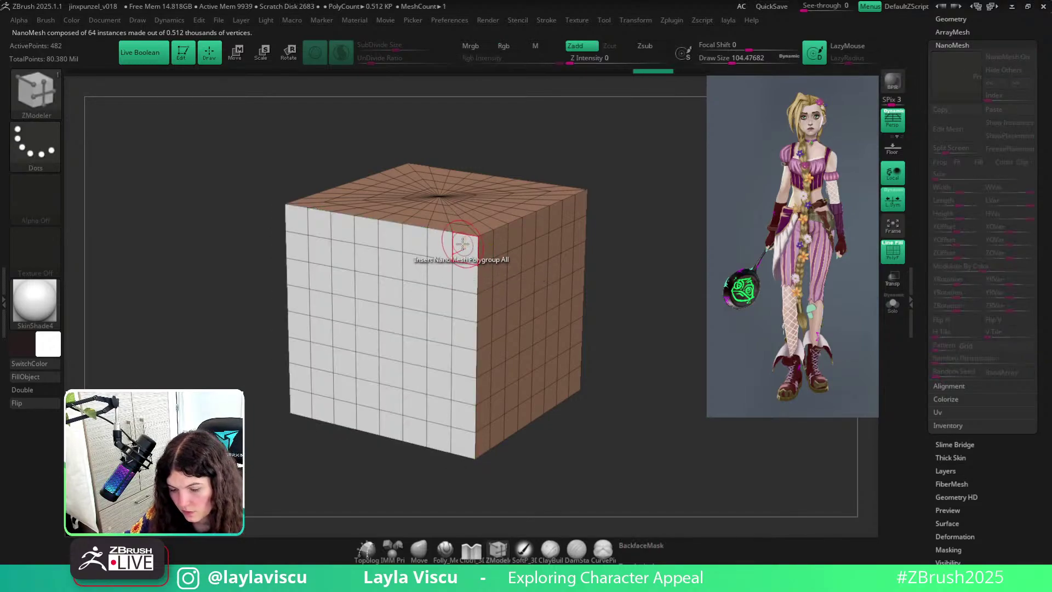
left_click_drag(462, 243, 459, 258)
Select the IMM WinterCookies brush, look through its cookie meshes, and hide the polyframe on the cube.
key("b")
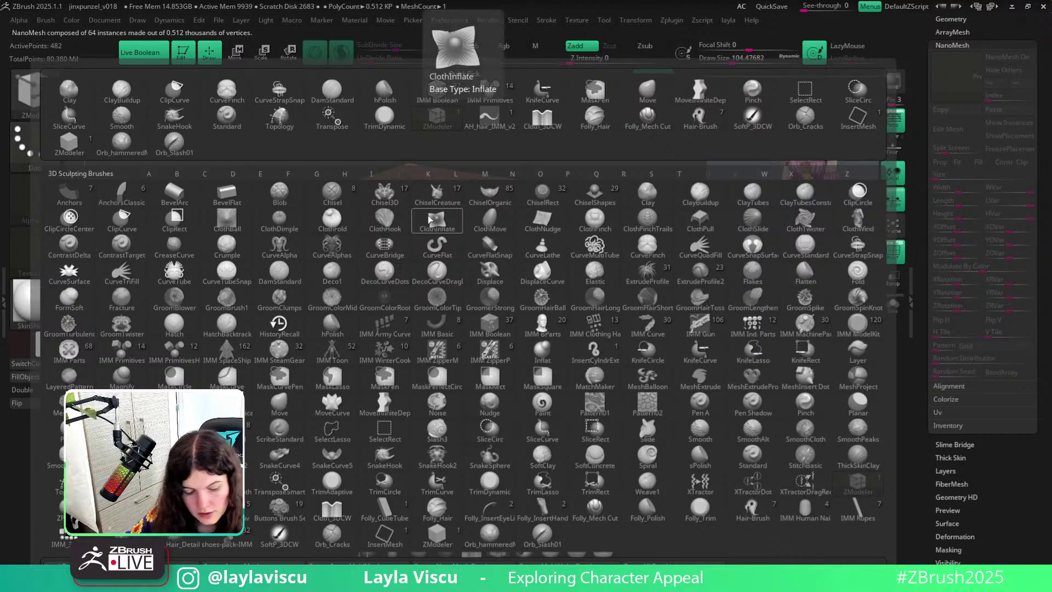
key("i")
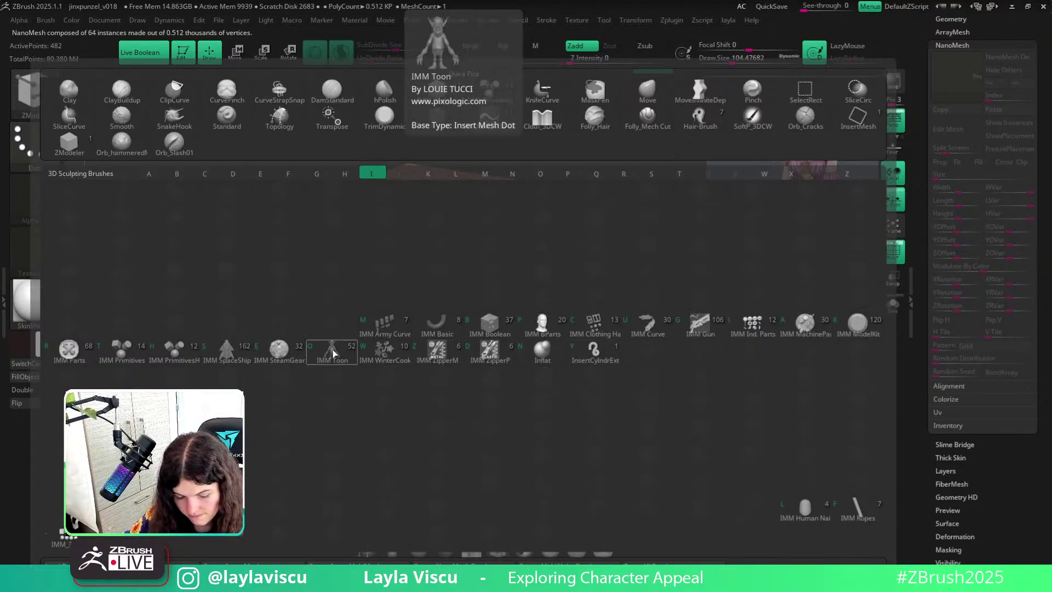
left_click(395, 362)
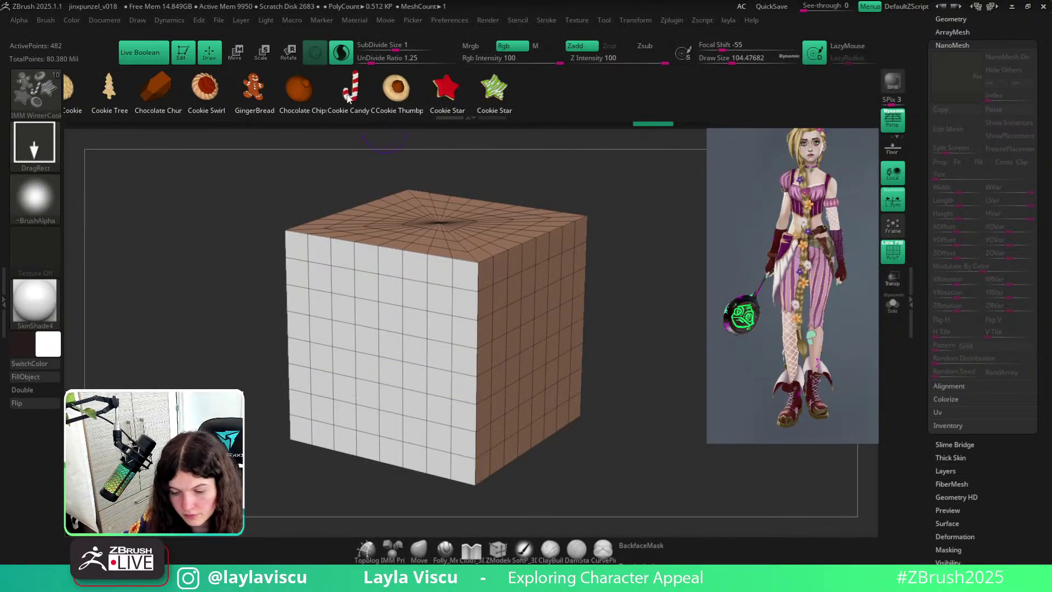
left_click_drag(431, 94, 571, 113)
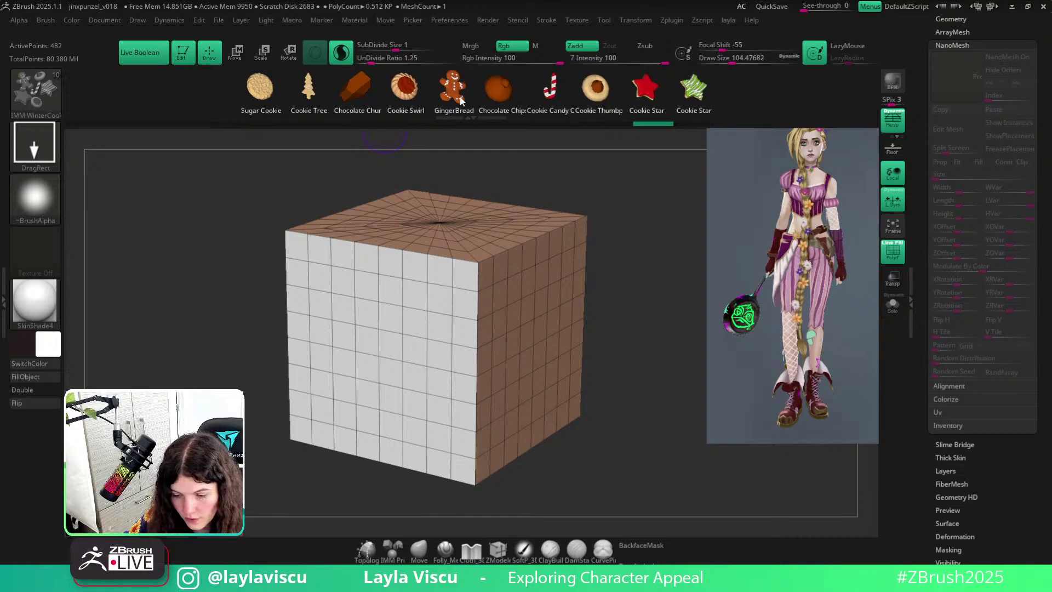
left_click_drag(655, 272, 695, 302)
key("shift+f")
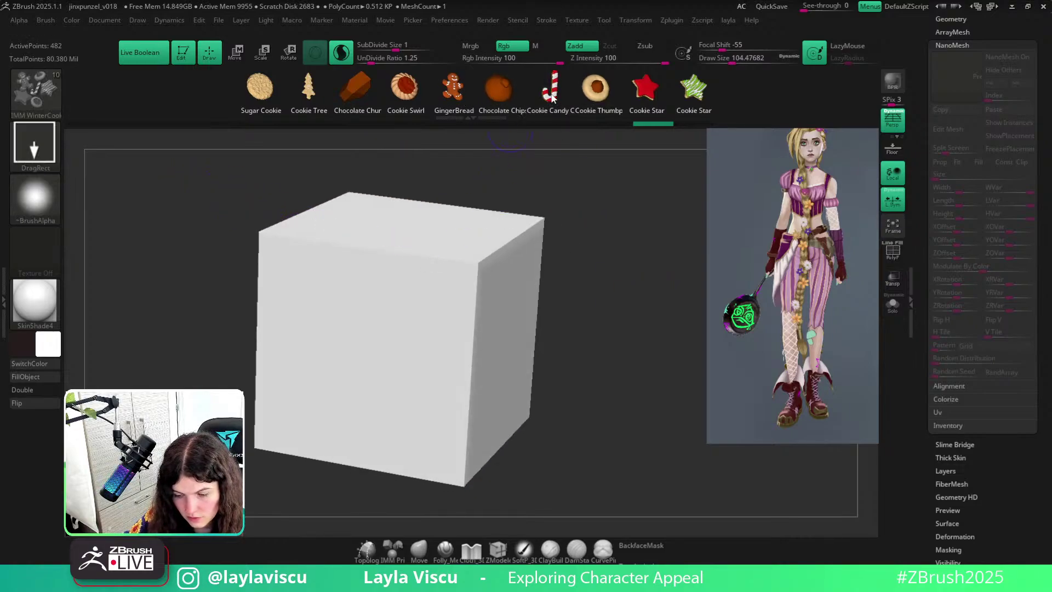
Create a NanoMesh brush from the active winter cookies InsertMesh brush.
left_click(46, 20)
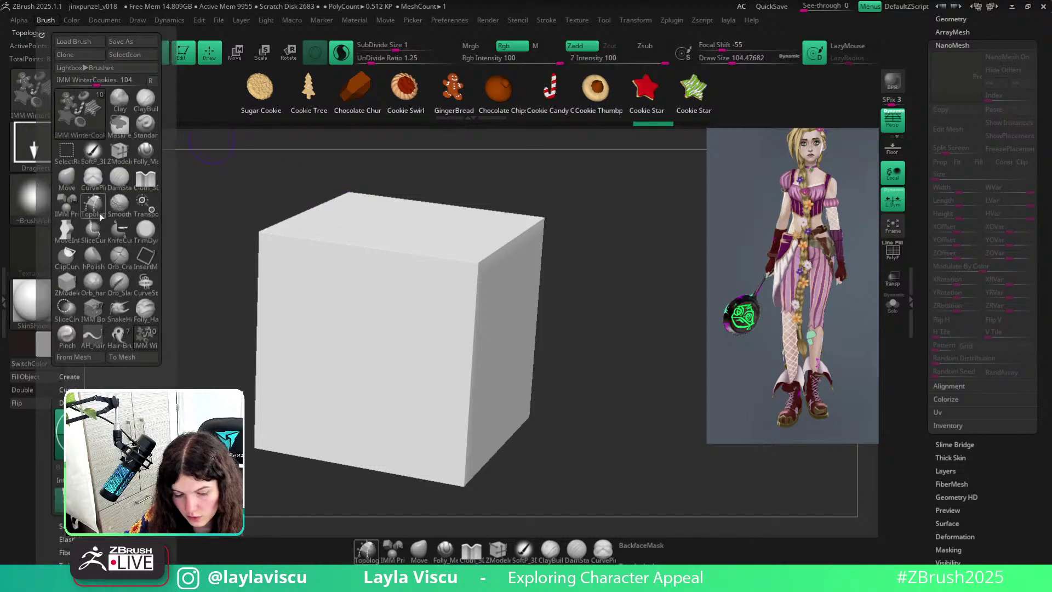
left_click(70, 377)
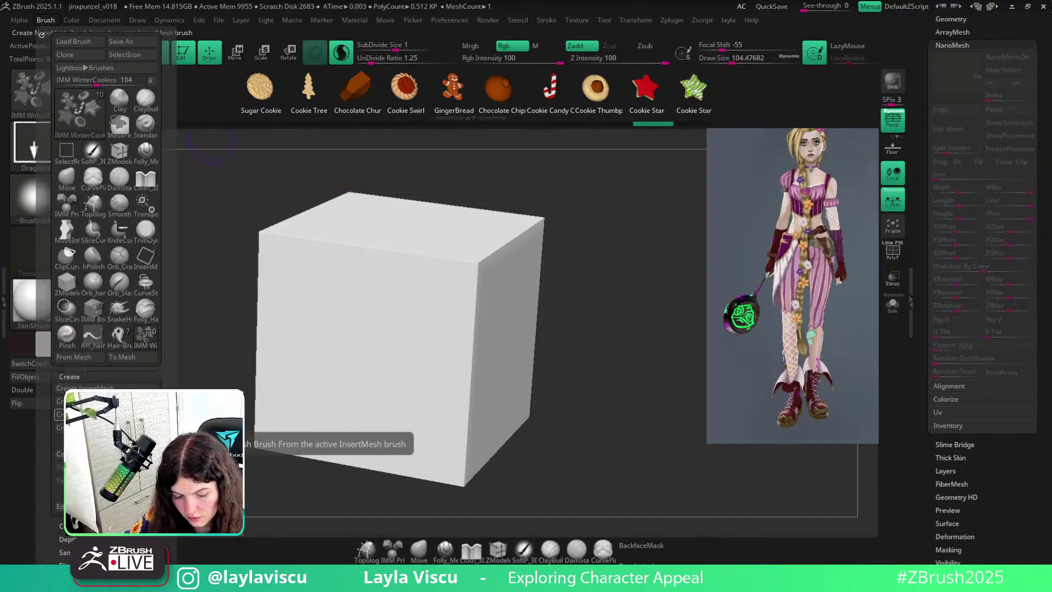
left_click(107, 414)
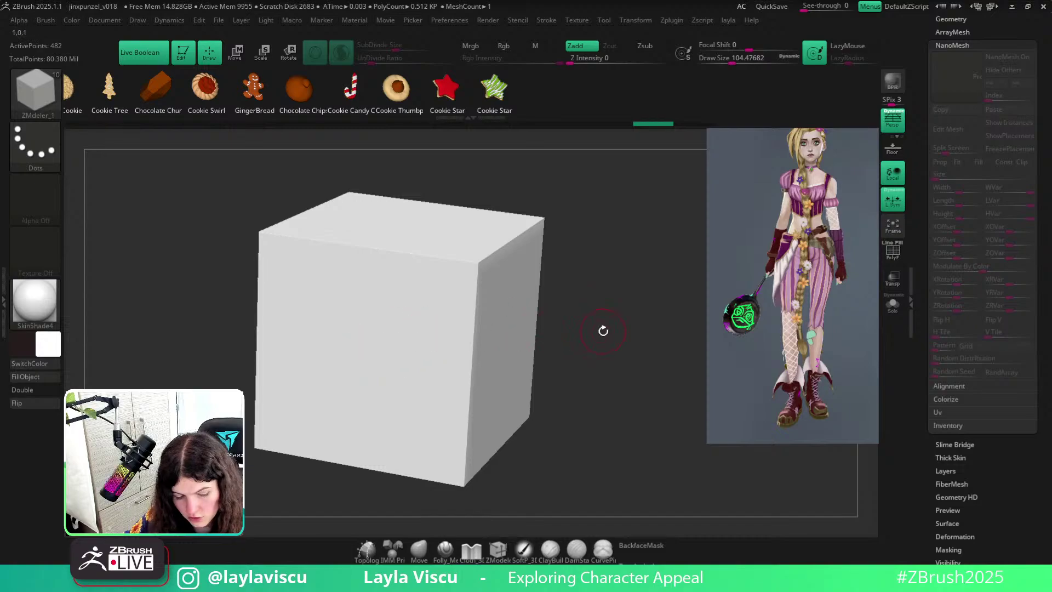
Show the polyframe and insert the Cookie Star NanoMesh across the cube's front polygroup, using Polygroup All and a size of about 0.46.
key("shift+f")
key("space")
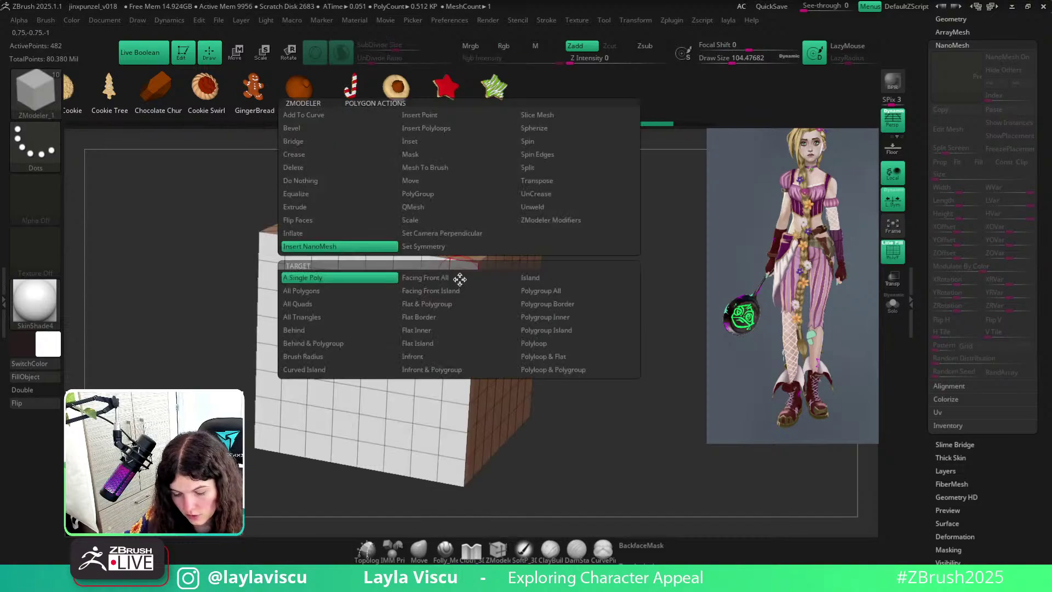
left_click(541, 290)
left_click(467, 306)
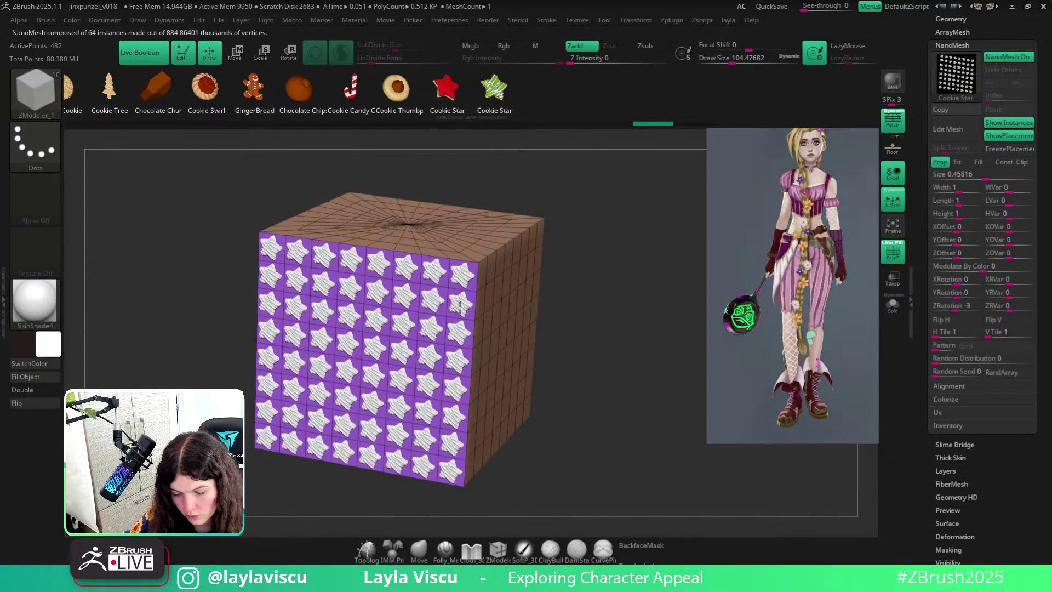
Try the Cookie Star NanoMesh at a size of about 0.50 and Z rotation of -26 on the front polygroup, and undo it.
left_click_drag(467, 307, 469, 319)
key("shift+f")
right_click_drag(573, 324, 518, 294)
key("shift+f")
key("shift+f")
right_click_drag(526, 236, 471, 156, "ctrl")
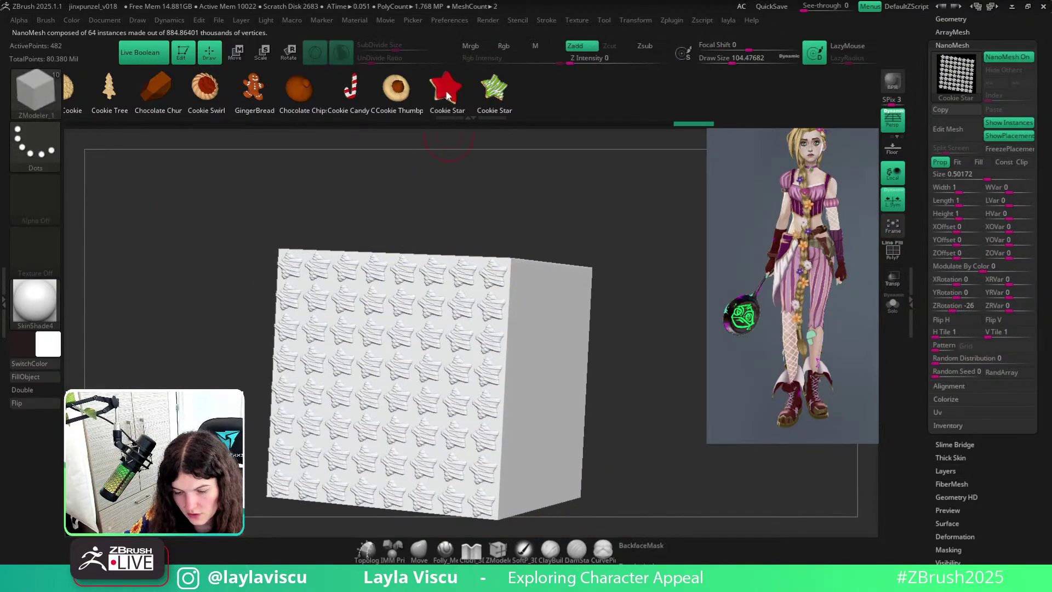
right_click_drag(486, 261, 513, 251, "ctrl")
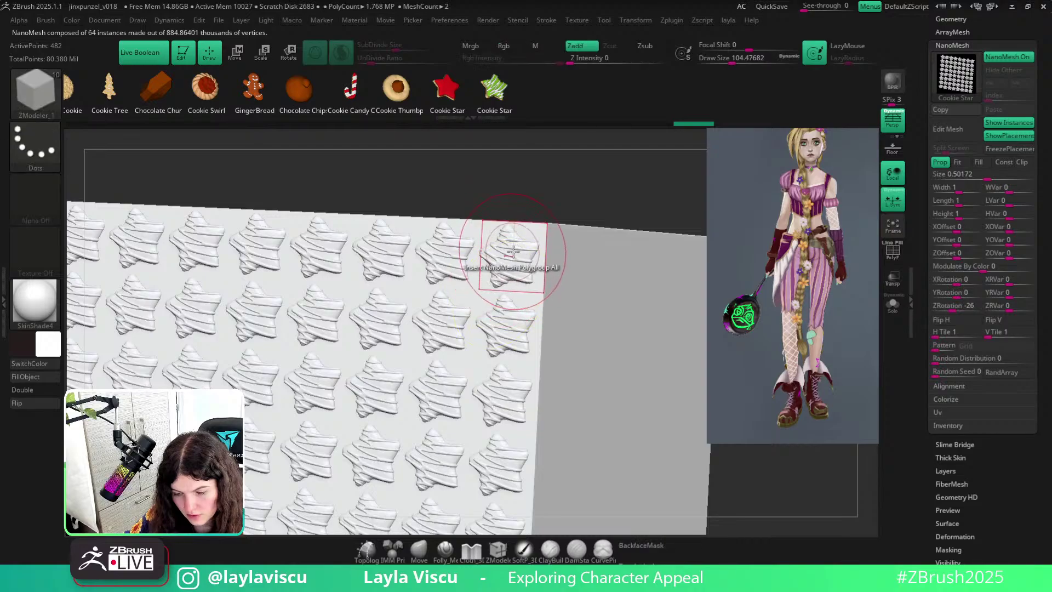
key("ctrl+z")
Try inserting other winter cookie meshes, including Cookie Swirl, across the cube's front polygroup as NanoMesh and undo each insert.
left_click_drag(509, 263, 538, 336)
mouse_move(539, 336)
right_mouse_down("ctrl")
mouse_move(574, 296)
mouse_move(545, 265)
mouse_move(639, 357)
mouse_move(633, 367)
mouse_move(664, 378)
right_mouse_up("ctrl")
key("shift+f")
key("ctrl+z")
left_click(274, 99)
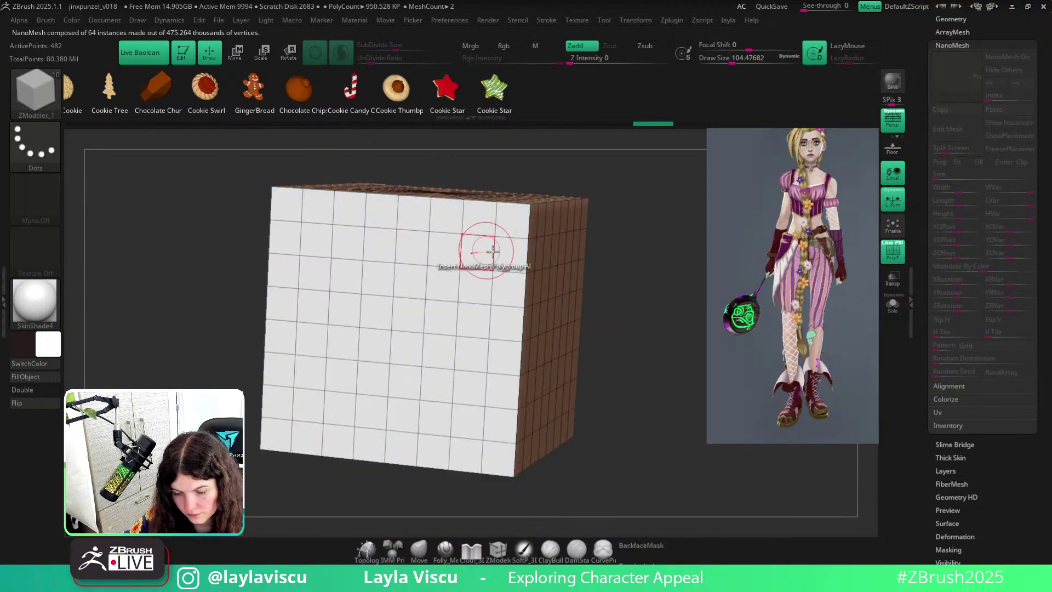
left_click_drag(511, 221, 417, 165)
key("ctrl+z")
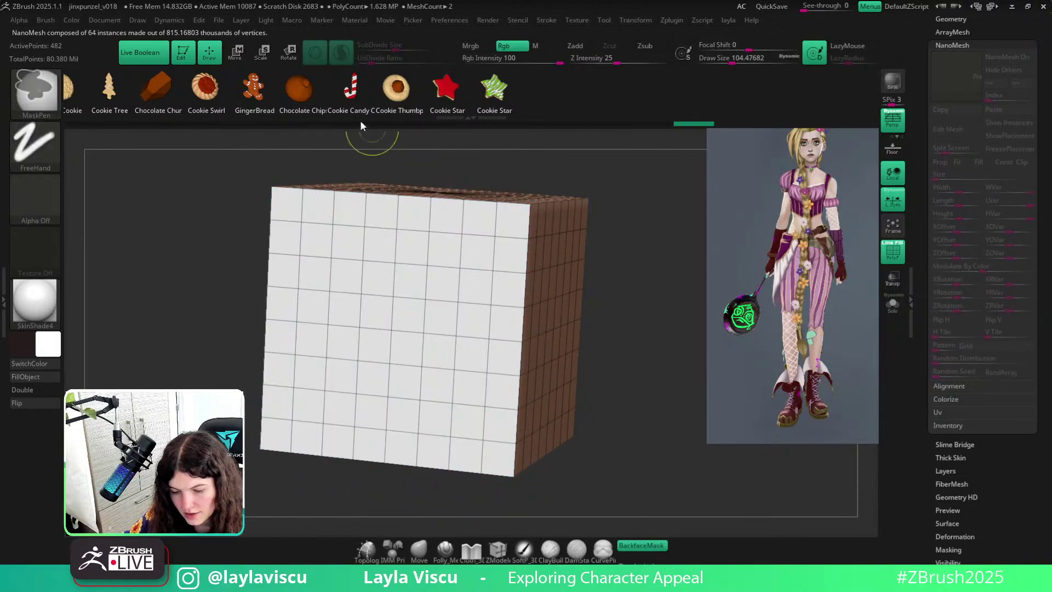
left_click(205, 97)
left_click_drag(521, 235, 540, 322)
key("ctrl+z")
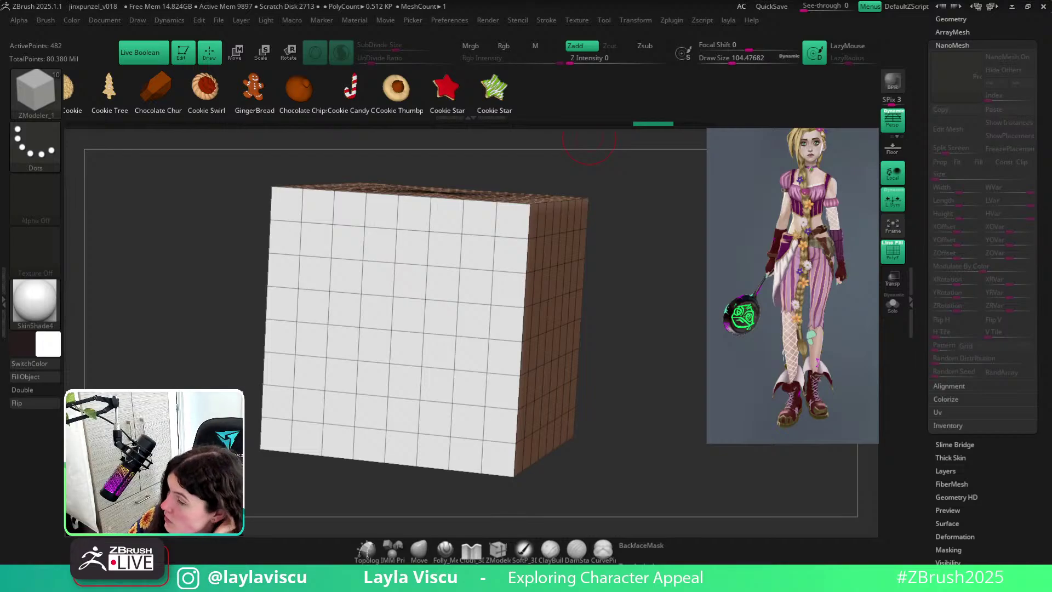
key("alt+Tab")
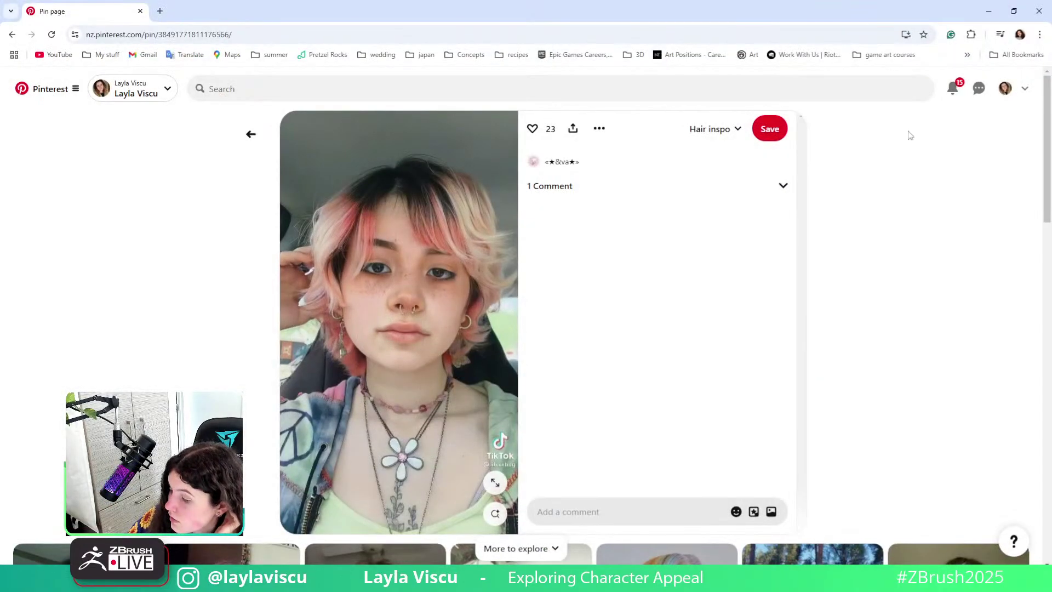
left_click(981, 8)
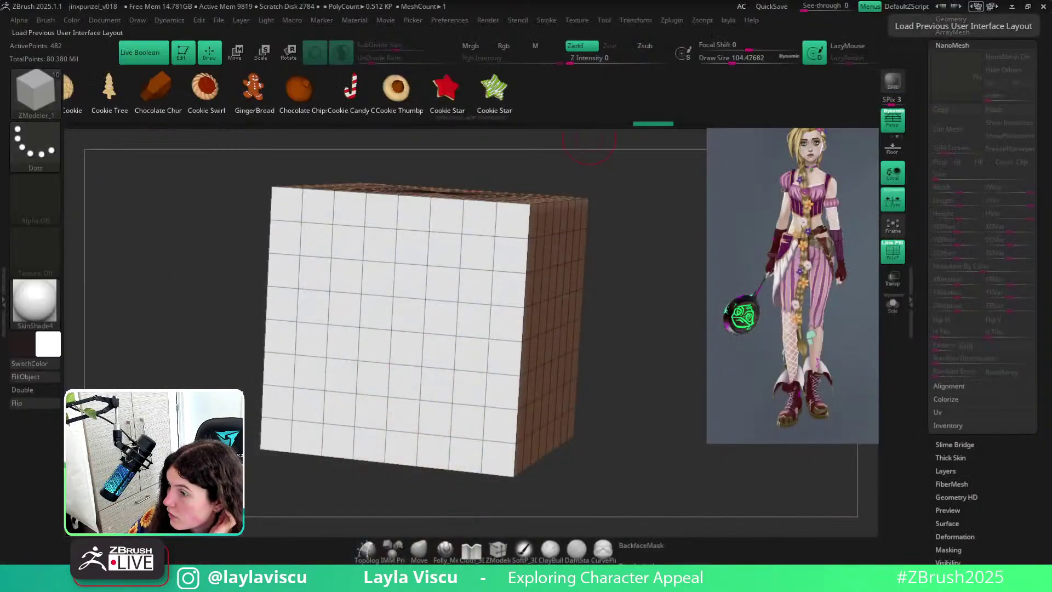
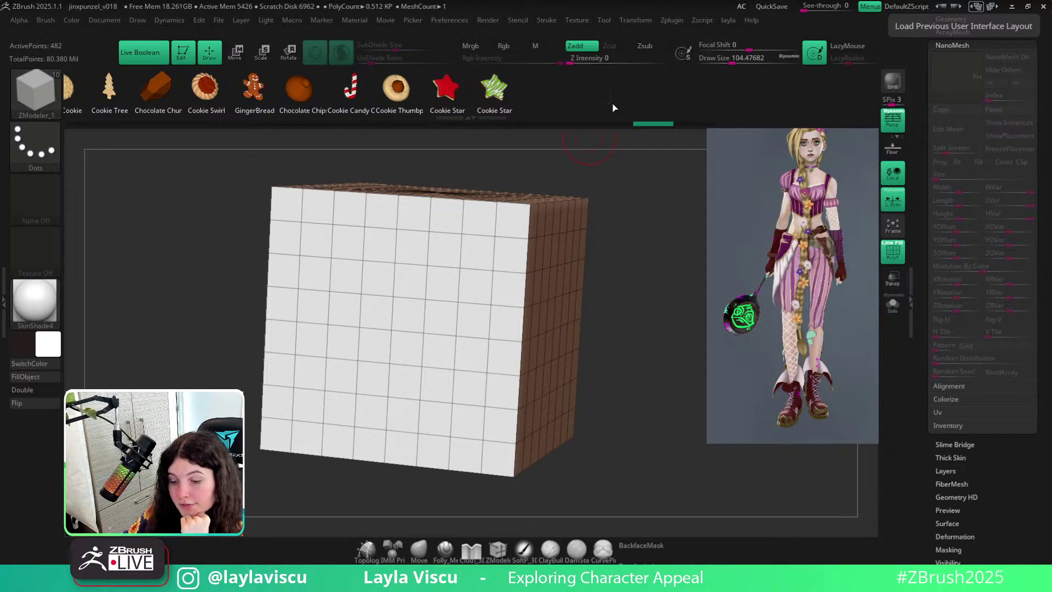
Show all the character's subtools, hide the PM3D_Cube3D1 cube and the extra white hair mesh, and activate the Move brush.
left_click_drag(647, 282, 733, 247)
left_click(965, 20)
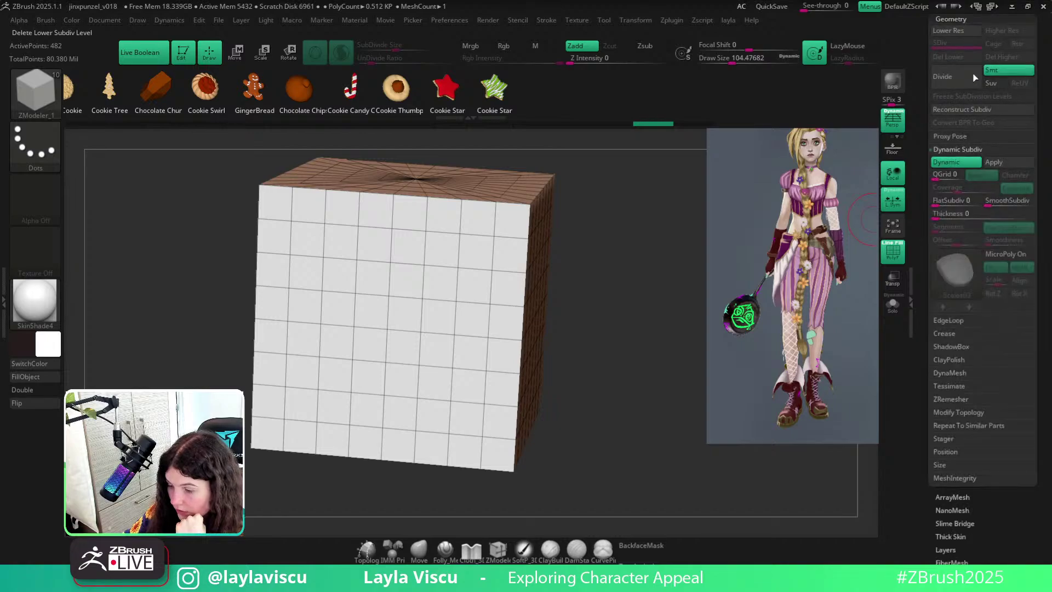
left_click_drag(940, 13, 942, 30)
left_click(943, 27)
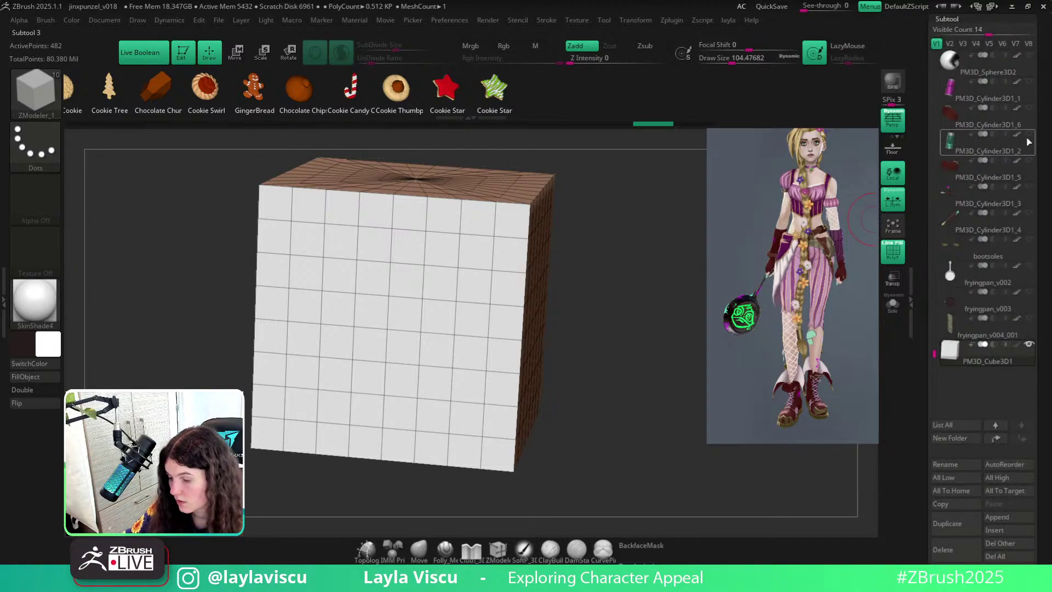
left_click(1029, 344, "shift")
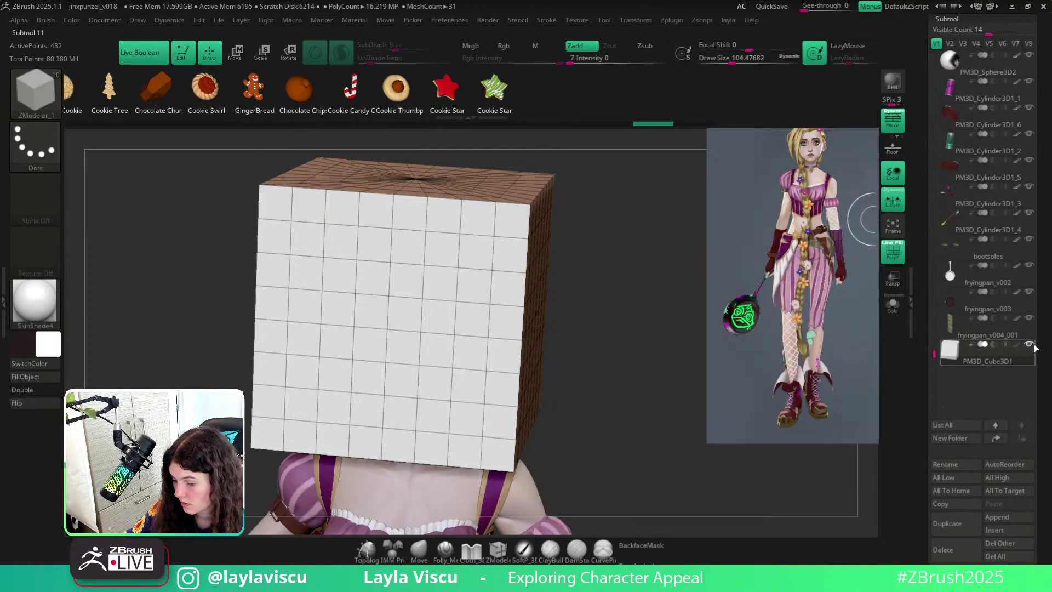
left_click(1030, 344)
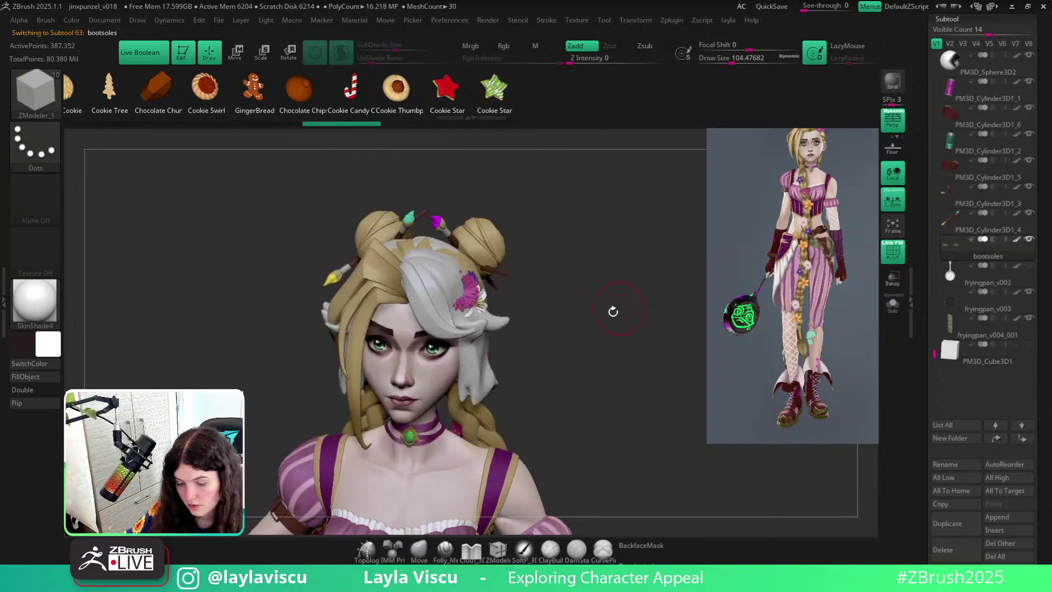
scroll(953, 69, "up", 10)
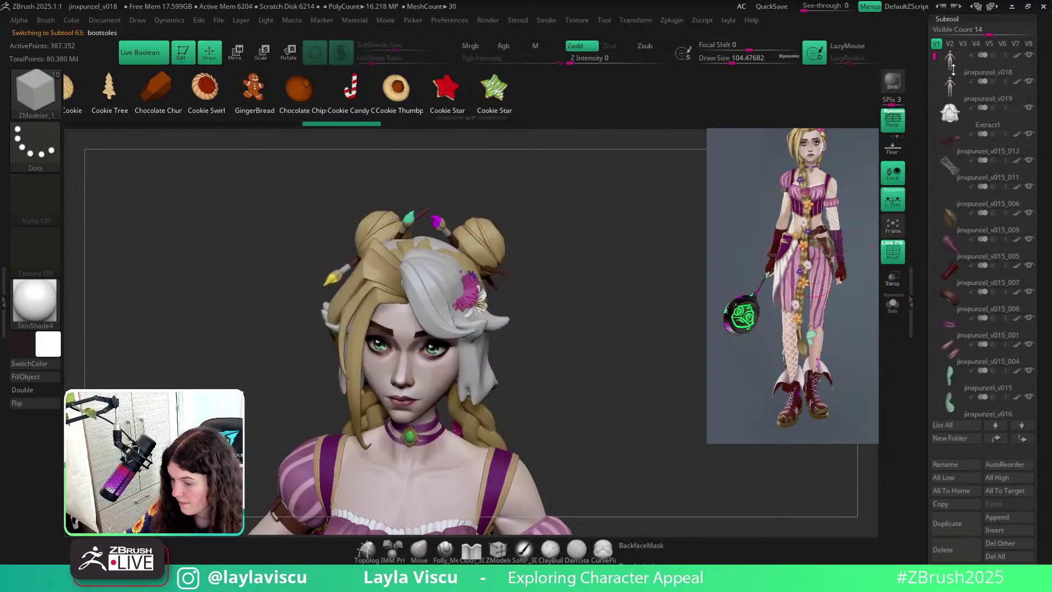
left_click(1029, 81)
left_click(419, 550)
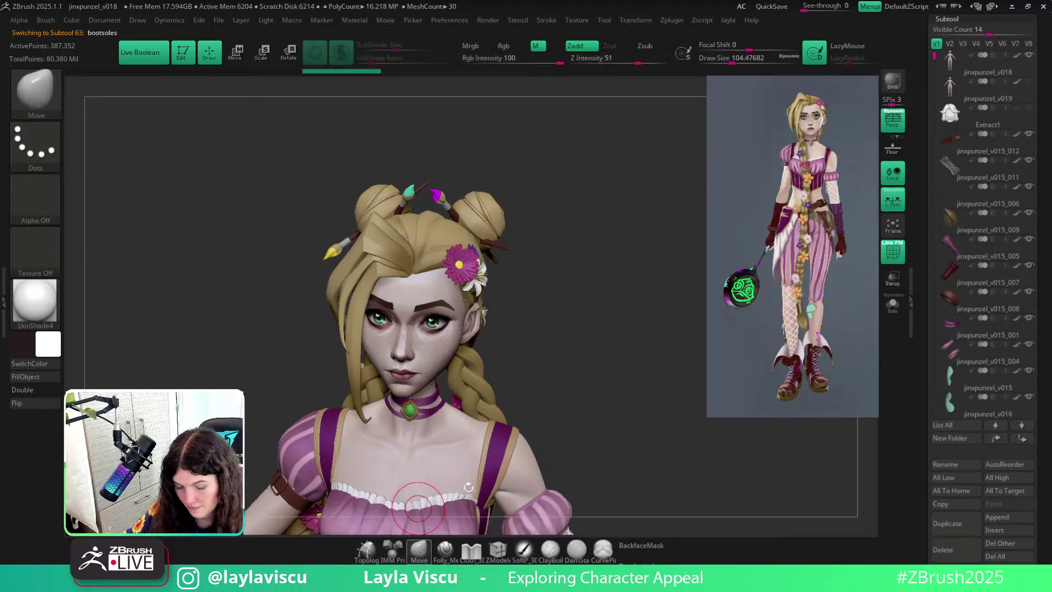
Examine the character's face, corset, striped trousers, belt with spray cans and flowered braids from the front and side.
left_click_drag(614, 344, 544, 320)
left_click_drag(568, 377, 598, 267, "shift")
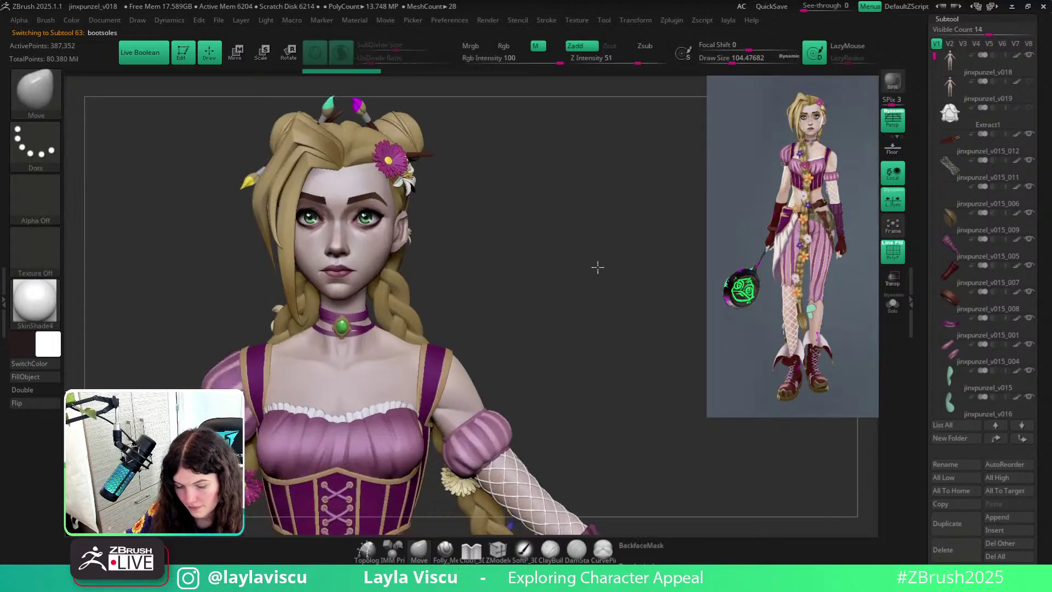
right_click_drag(598, 267, 526, 211, "ctrl")
left_click_drag(433, 488, 445, 340, "alt")
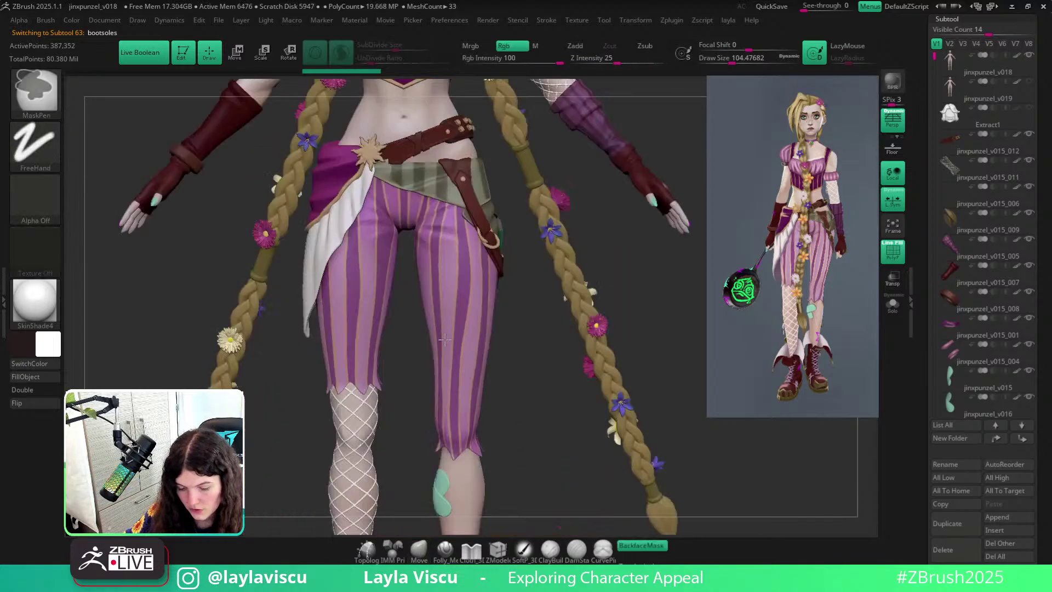
right_click_drag(445, 340, 459, 251, "ctrl")
right_click_drag(368, 264, 422, 356, "ctrl")
left_click_drag(583, 328, 515, 343)
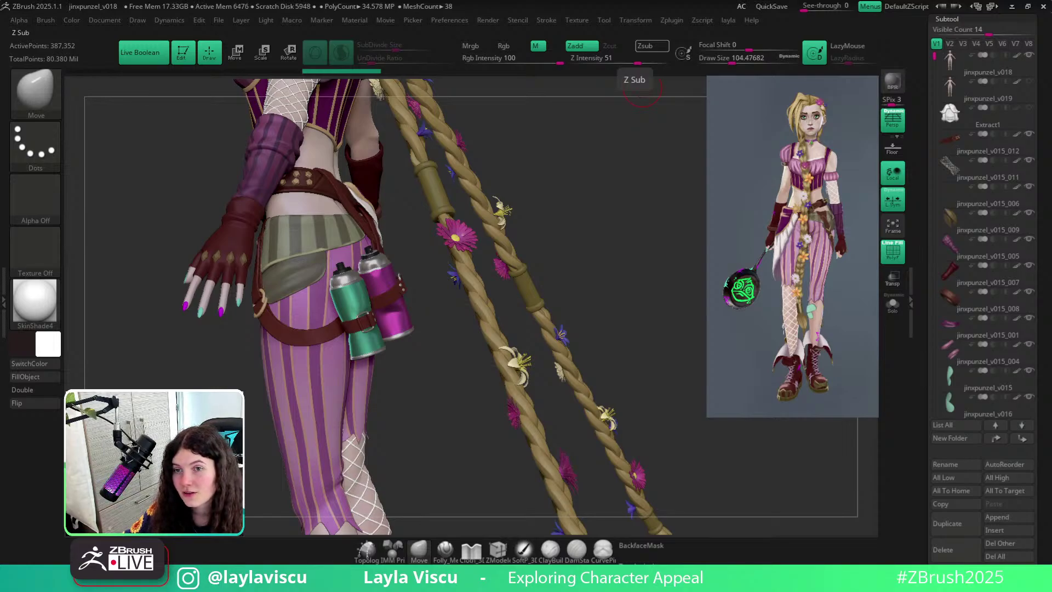
left_click_drag(623, 239, 634, 187, "shift")
left_click_drag(653, 118, 640, 378, "alt")
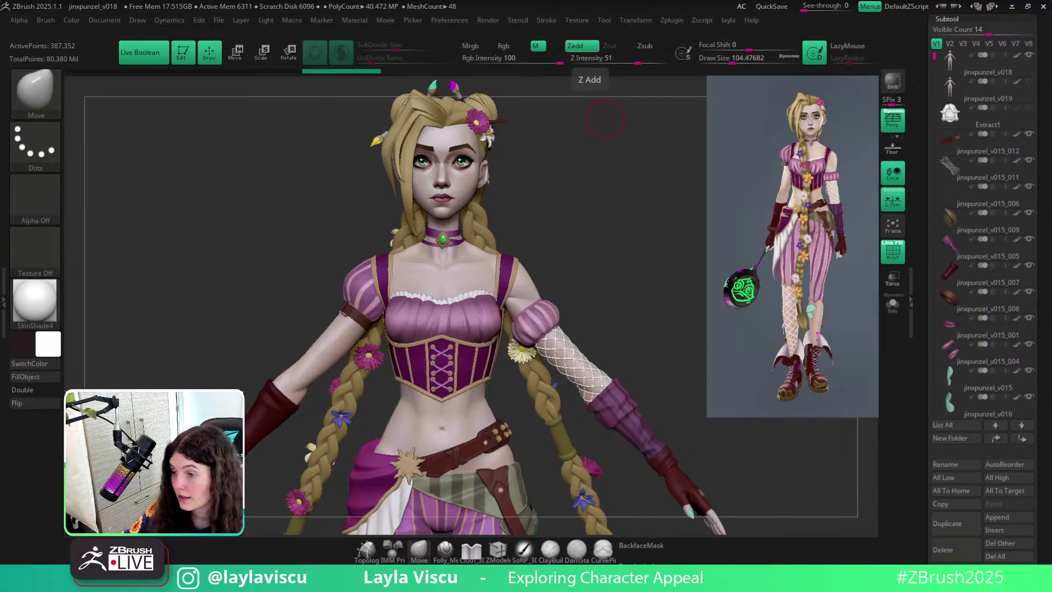
key("alt+Tab")
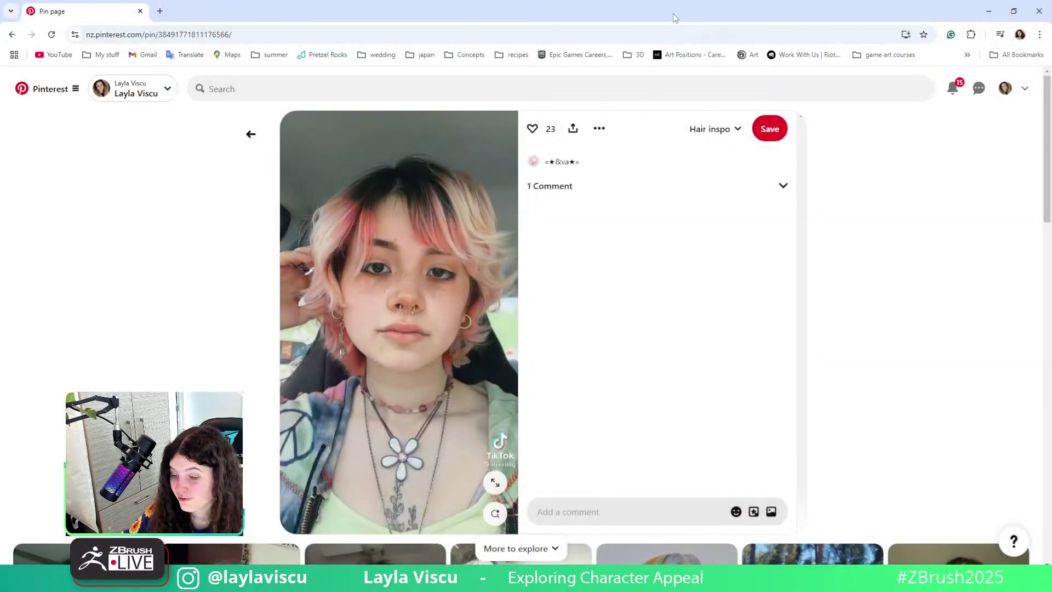
key("alt+Tab")
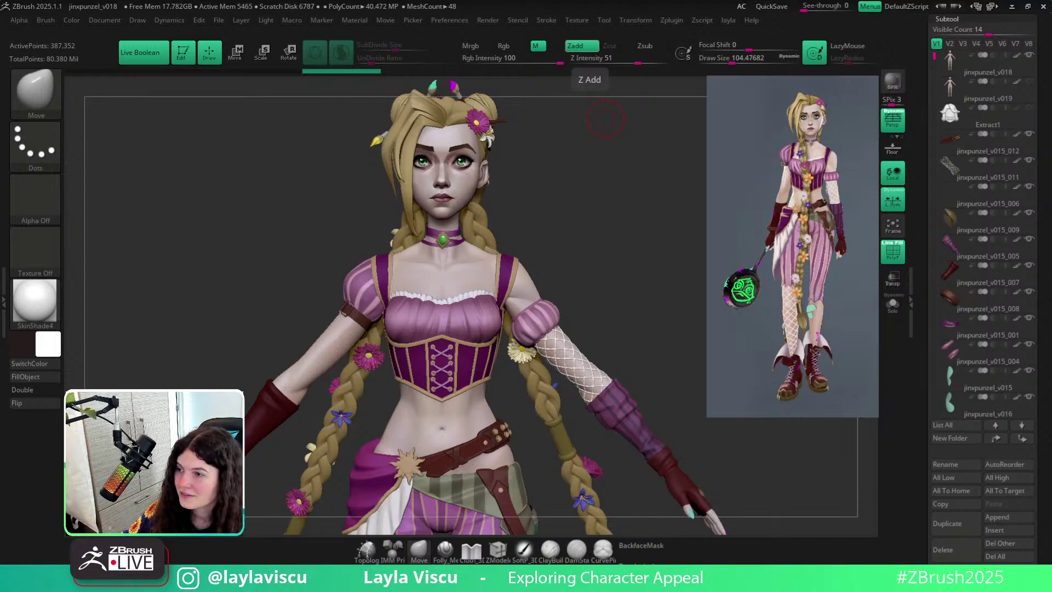
Select the Extract2 subtool containing the long braids at the back of the head.
left_click_drag(632, 216, 638, 360)
key("ctrl")
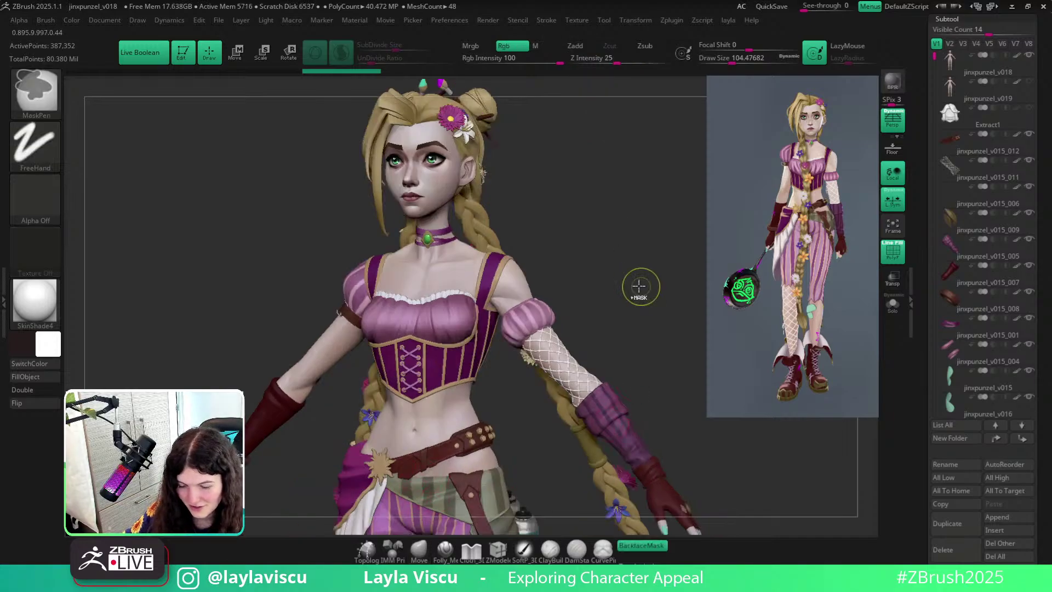
mouse_move(639, 287)
right_mouse_down("ctrl")
mouse_move(592, 296)
mouse_move(536, 360)
mouse_move(513, 456)
right_mouse_up("ctrl")
right_click_drag(570, 334, 592, 180, "alt")
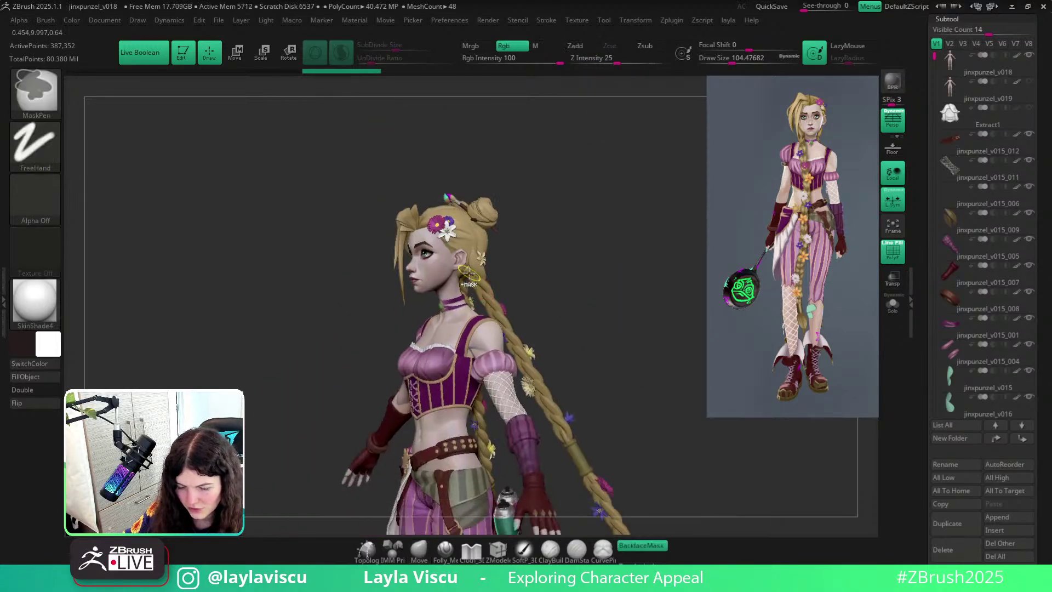
mouse_move(469, 273)
right_mouse_down("ctrl")
mouse_move(646, 160)
mouse_move(604, 350)
mouse_move(627, 380)
right_mouse_up("ctrl")
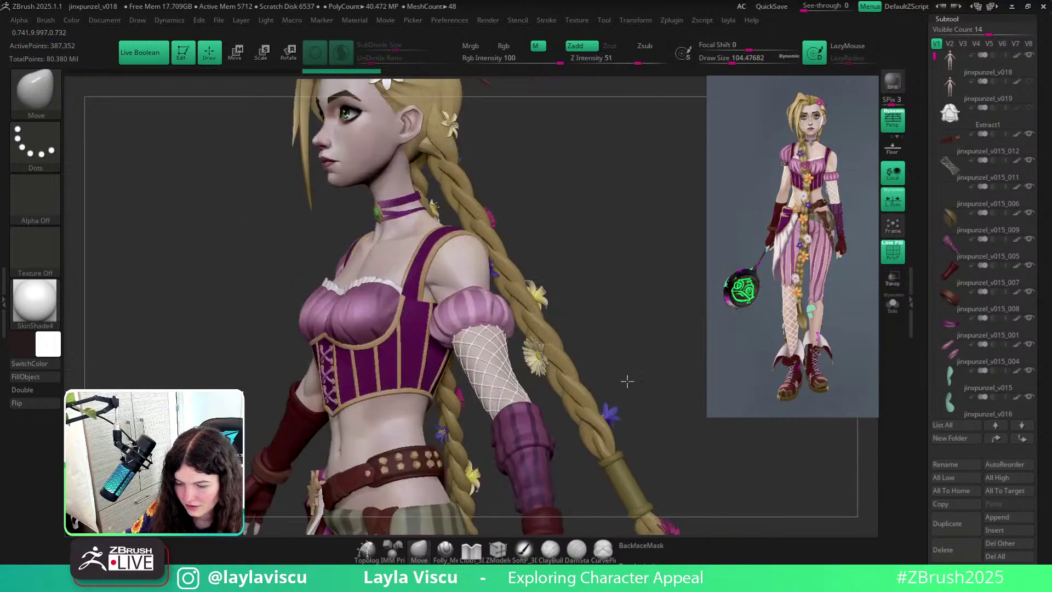
right_click_drag(577, 210, 609, 313, "alt")
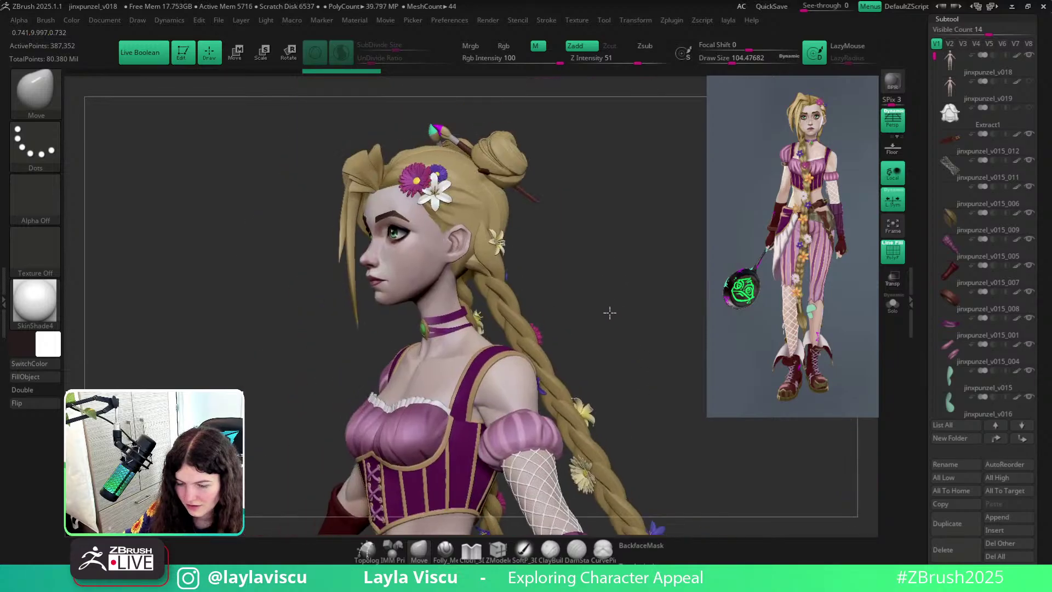
left_click(475, 265, "alt")
mouse_move(559, 265)
right_mouse_down("shift")
mouse_move(592, 265)
mouse_move(529, 314)
right_mouse_up("shift")
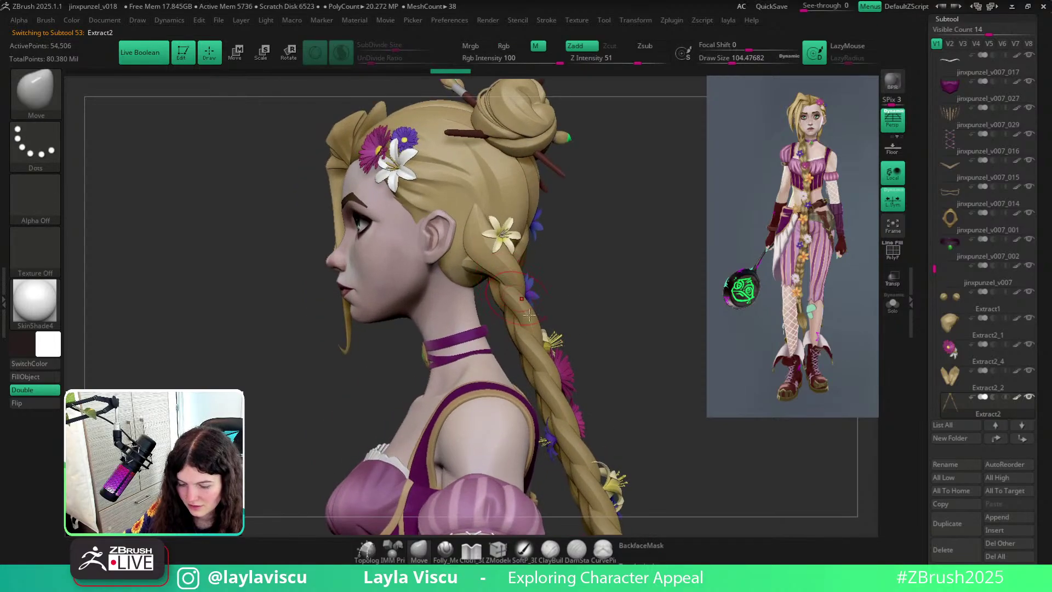
left_click(515, 278, "alt")
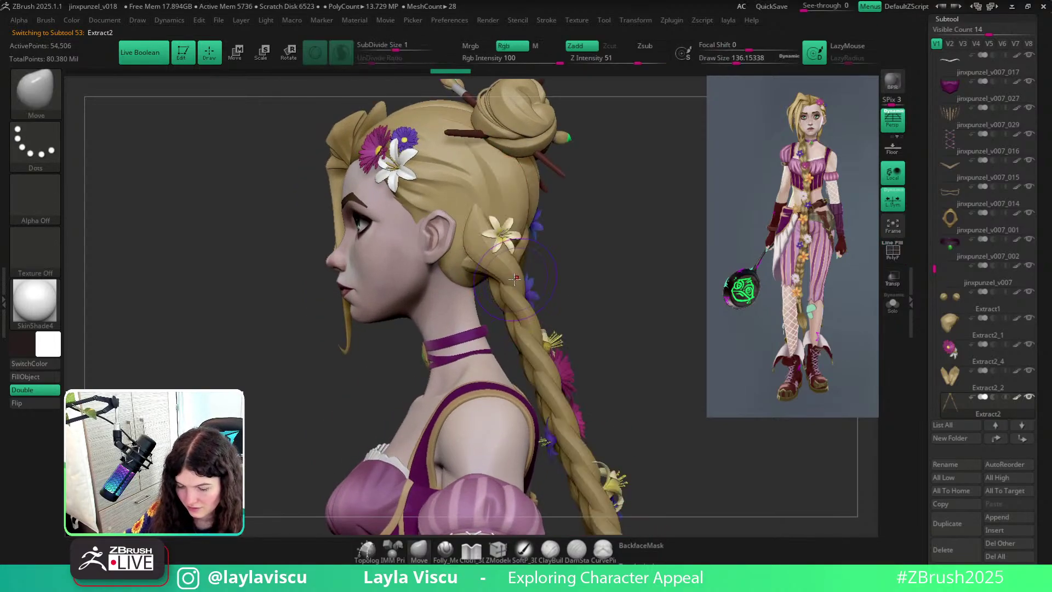
left_click(507, 280, "alt")
Isolate the braid strands by hiding their polygroups with the polyframe shown, inverting the visibility, and hiding the polyframe again.
key("shift+f")
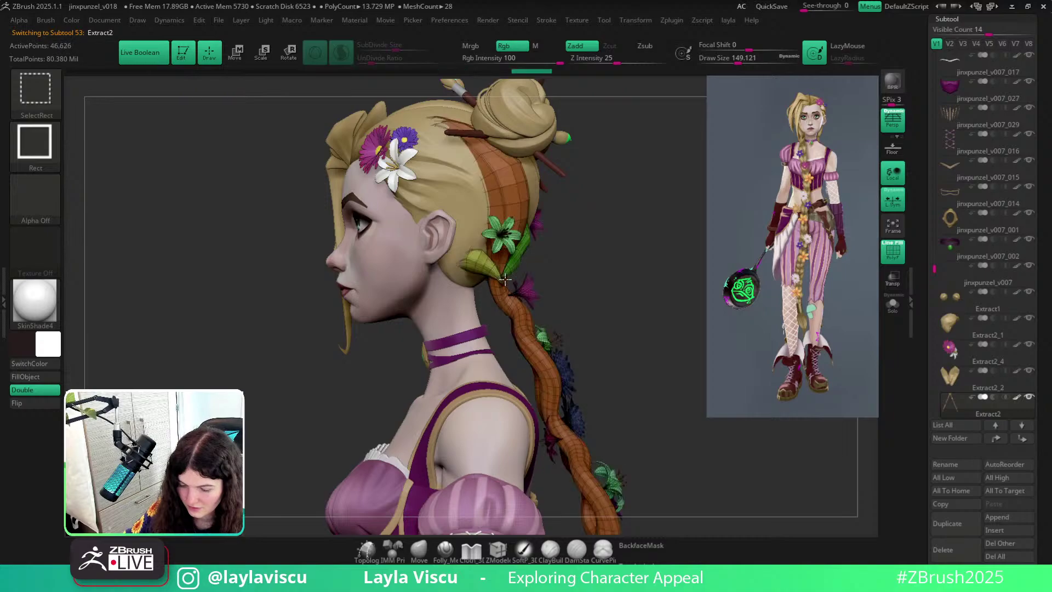
left_click(505, 280, "ctrl+alt+shift")
mouse_move(588, 299)
right_mouse_down("ctrl")
mouse_move(498, 260)
mouse_move(636, 327)
mouse_move(552, 200)
mouse_move(626, 267)
mouse_move(601, 129)
mouse_move(609, 148)
right_mouse_up("ctrl")
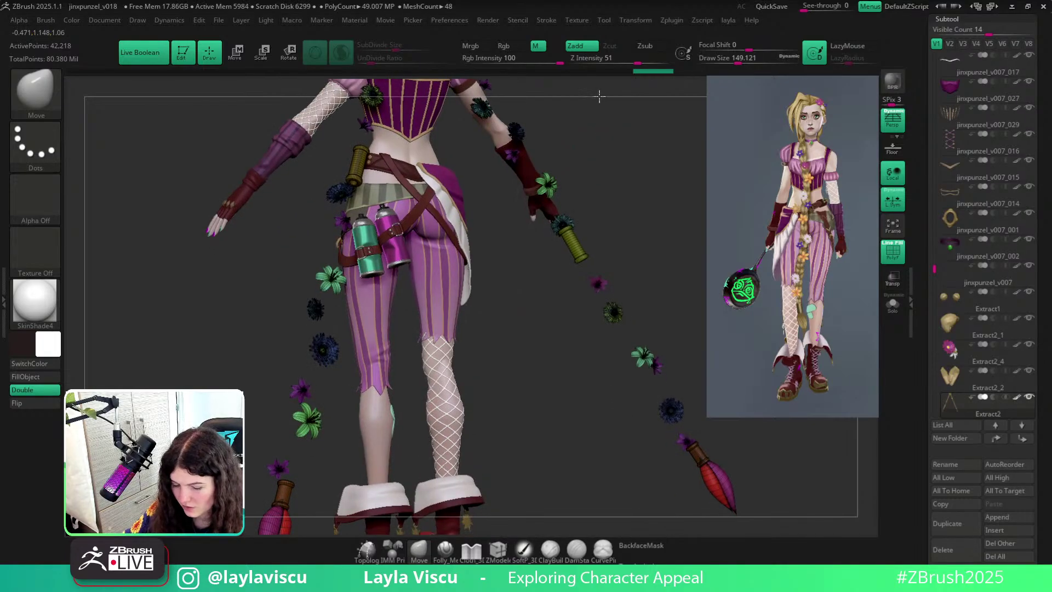
right_click_drag(600, 97, 639, 376, "alt")
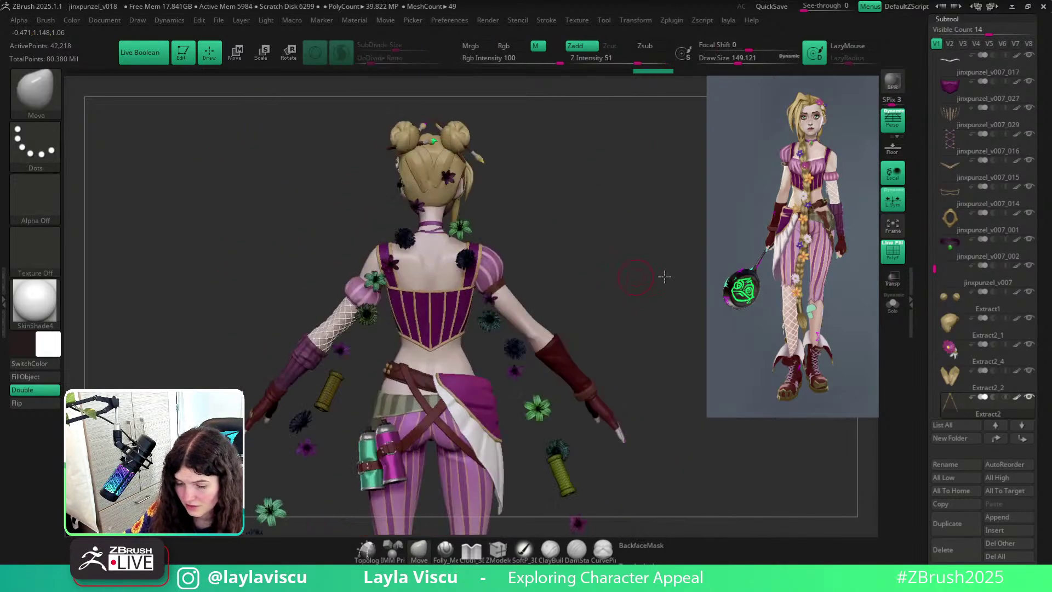
right_click_drag(665, 276, 625, 280)
left_click_drag(521, 213, 539, 249, "ctrl+shift")
key("shift+f")
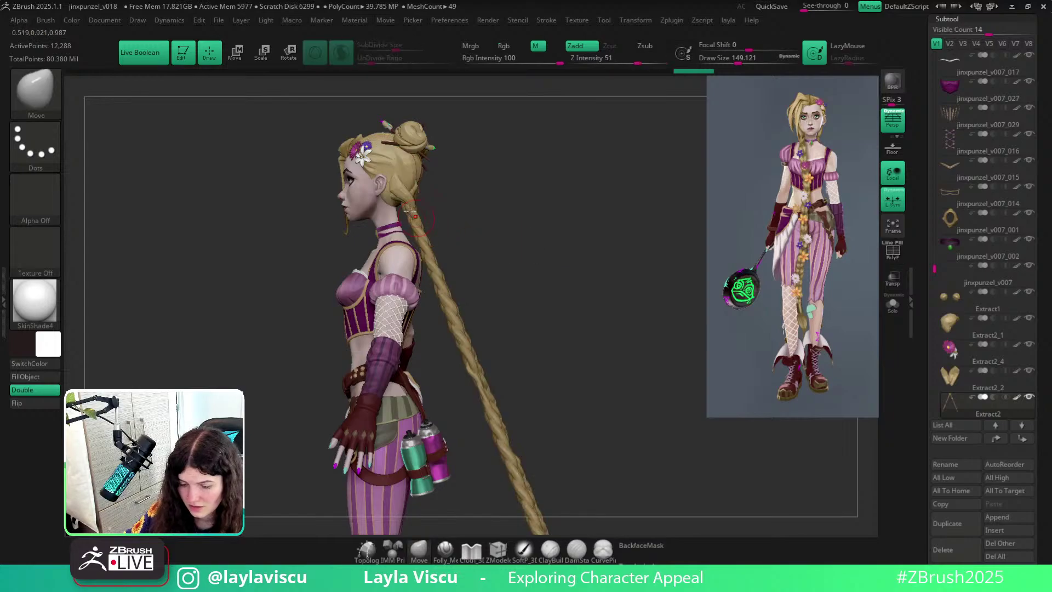
Turn off perspective and adjust the braids near the nape with the Move brush at a draw size of about 187.
right_click_drag(441, 211, 545, 294, "ctrl")
left_click(893, 120)
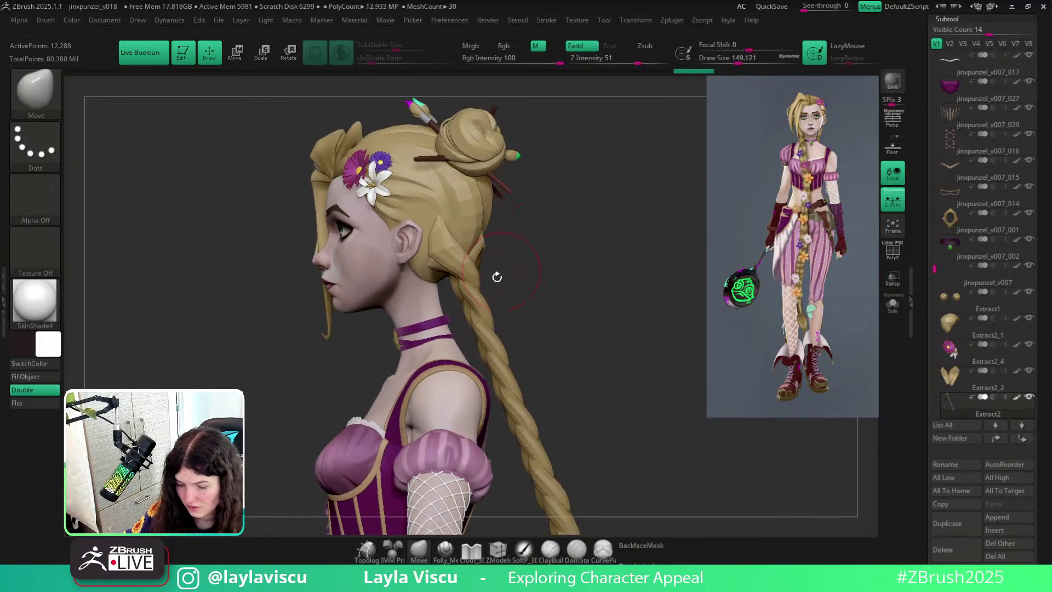
key("s")
left_click(484, 292)
key("s")
left_click(473, 293)
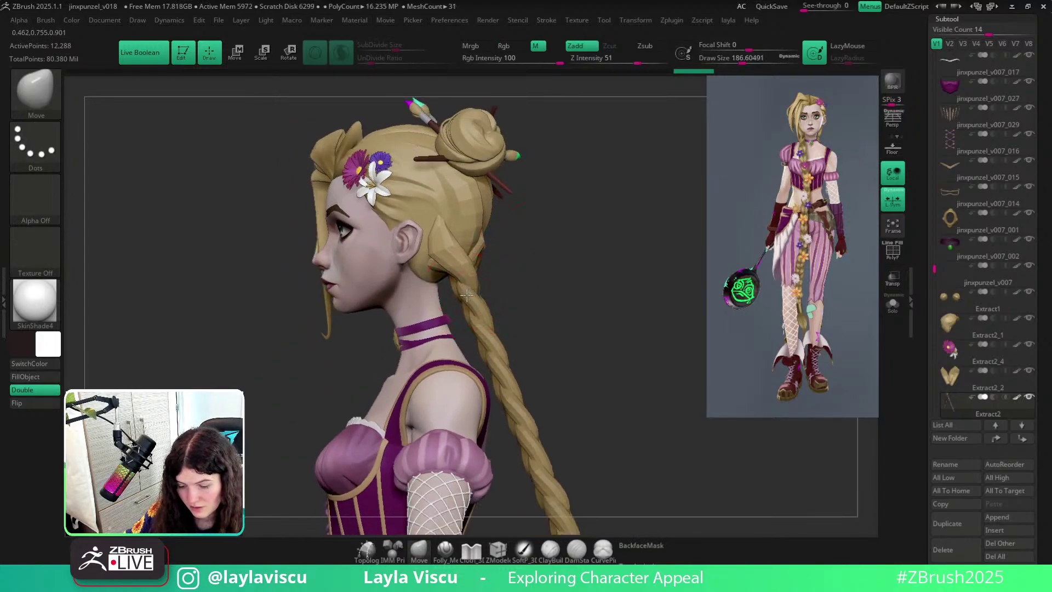
right_click_drag(466, 296, 483, 290)
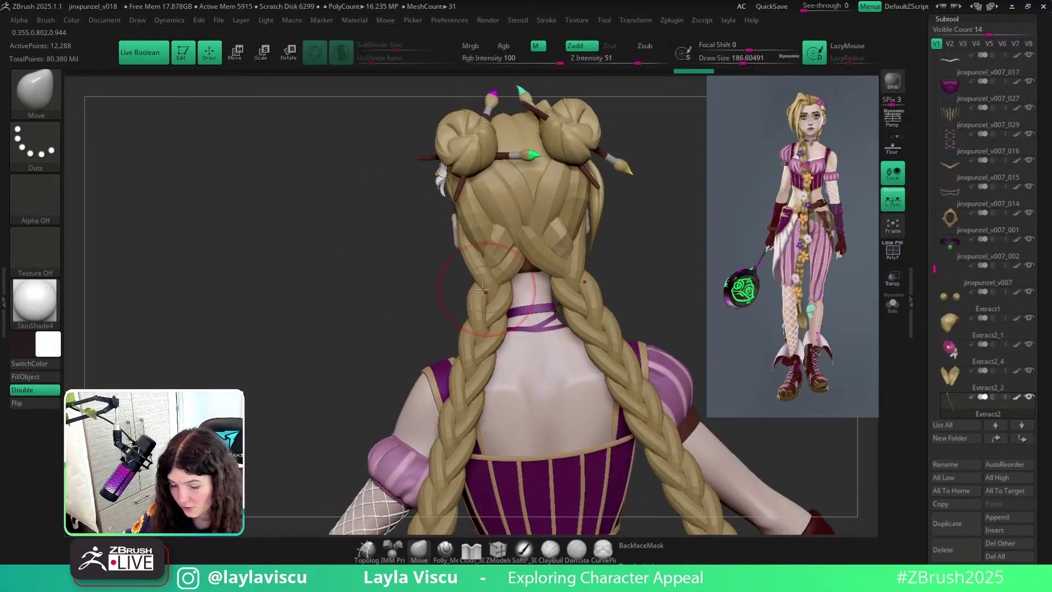
right_click_drag(672, 272, 467, 283)
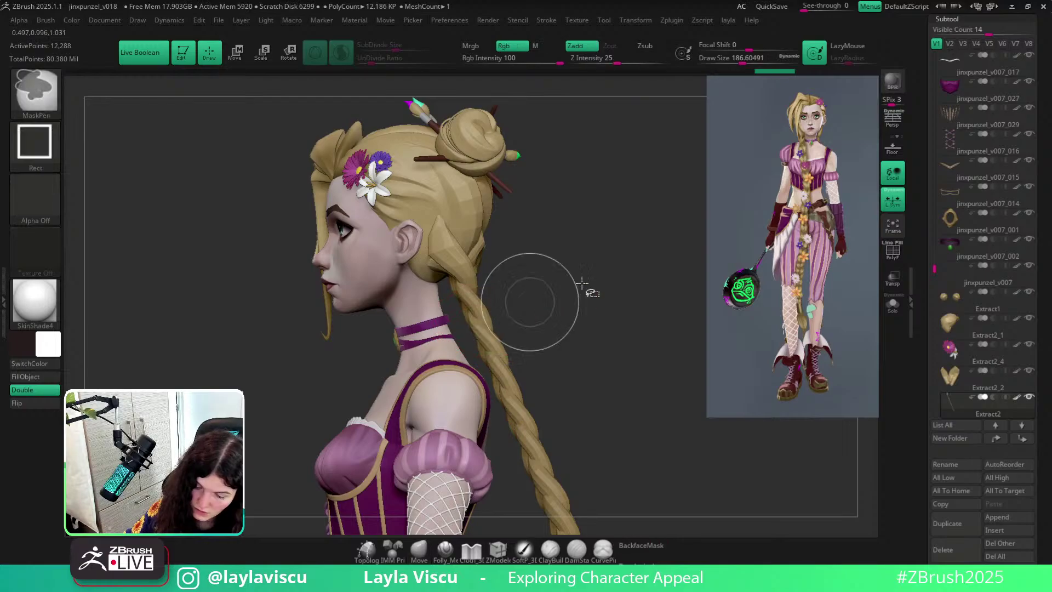
Restore the hidden flowers and ties of the braids subtool and check the whole character from the front.
left_click(602, 285, "ctrl+shift")
right_click_drag(604, 283, 580, 279, "ctrl")
mouse_move(466, 285)
right_mouse_down()
mouse_move(609, 304)
mouse_move(605, 314)
mouse_move(653, 331)
mouse_move(660, 320)
mouse_move(646, 307)
mouse_move(679, 313)
mouse_move(658, 324)
mouse_move(585, 306)
mouse_move(646, 306)
mouse_move(634, 313)
mouse_move(573, 232)
right_mouse_up()
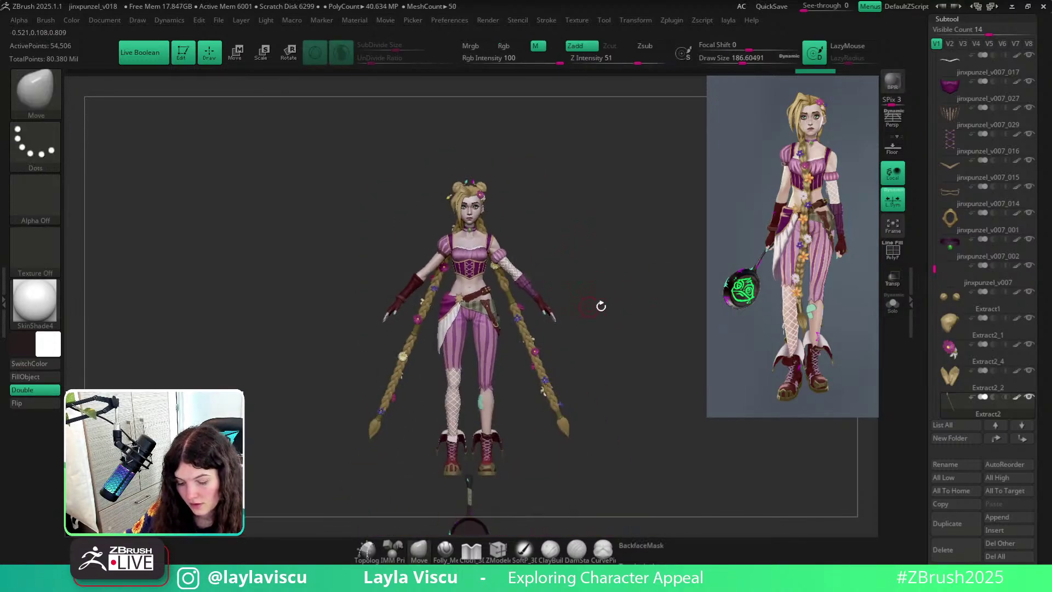
Turn perspective back on and check the character from the front and from a three-quarter angle.
right_click_drag(602, 303, 576, 247, "alt")
right_click_drag(559, 101, 550, 236, "ctrl")
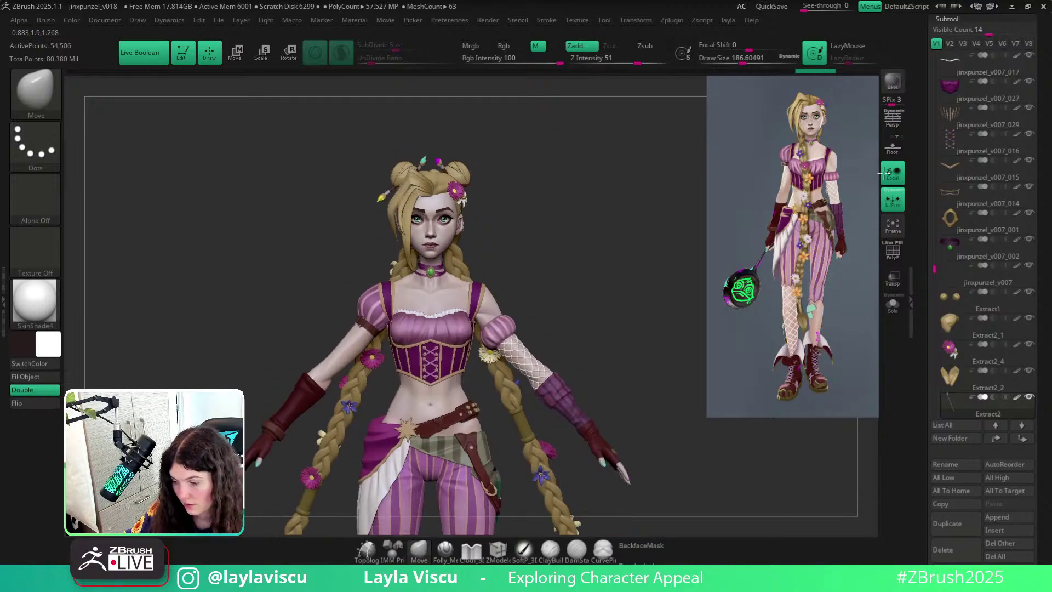
left_click(893, 120)
mouse_move(615, 249)
right_mouse_down()
mouse_move(603, 249)
mouse_move(614, 247)
right_mouse_up()
left_click_drag(1039, 93, 1035, 378)
right_click_drag(685, 228, 615, 259)
right_click_drag(565, 202, 591, 252, "alt")
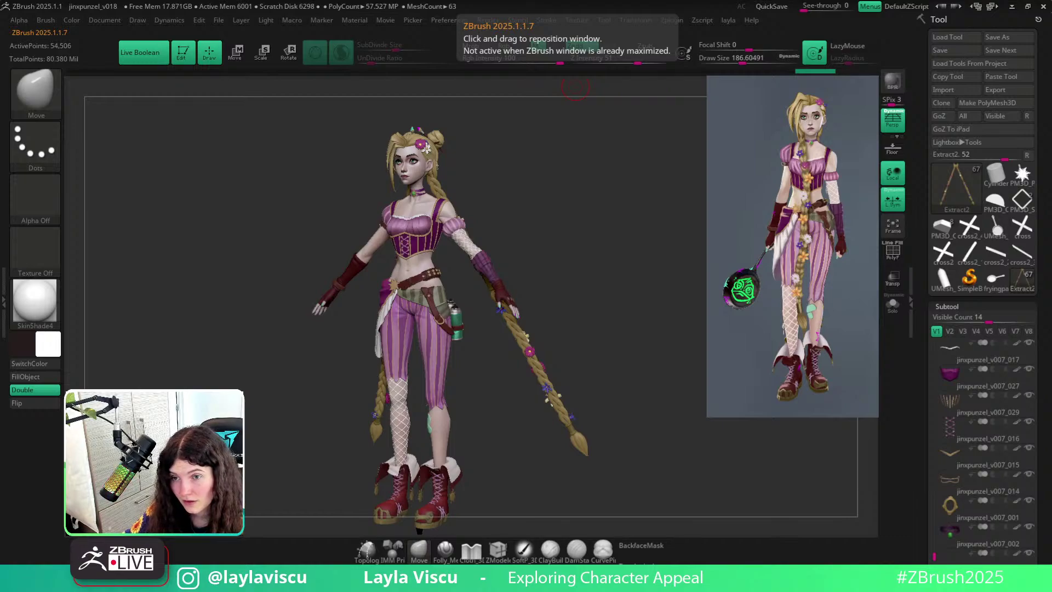
mouse_move(612, 244)
left_mouse_down("shift")
mouse_move(622, 242)
mouse_move(599, 261)
mouse_move(586, 297)
left_mouse_up("shift")
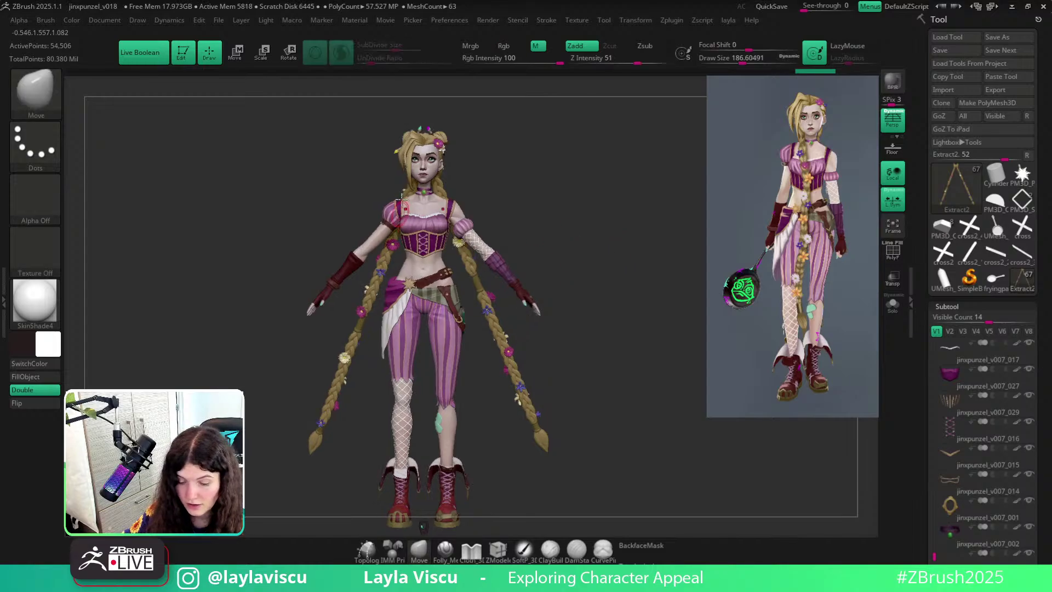
mouse_move(404, 189)
right_mouse_down("ctrl")
mouse_move(436, 229)
mouse_move(470, 350)
right_mouse_up("ctrl")
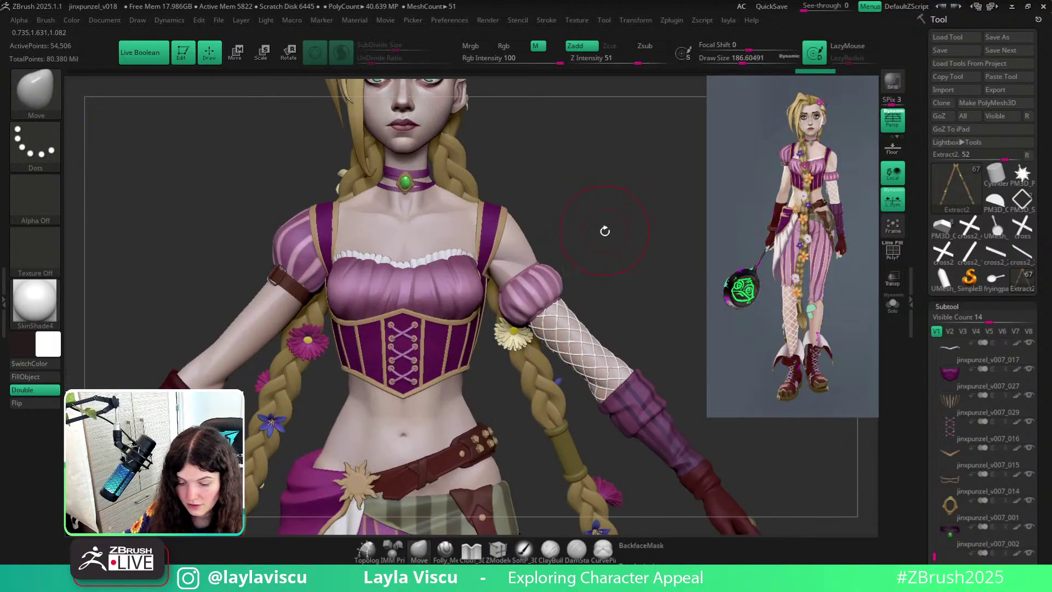
mouse_move(604, 230)
left_mouse_down()
mouse_move(607, 278)
mouse_move(598, 232)
left_mouse_up()
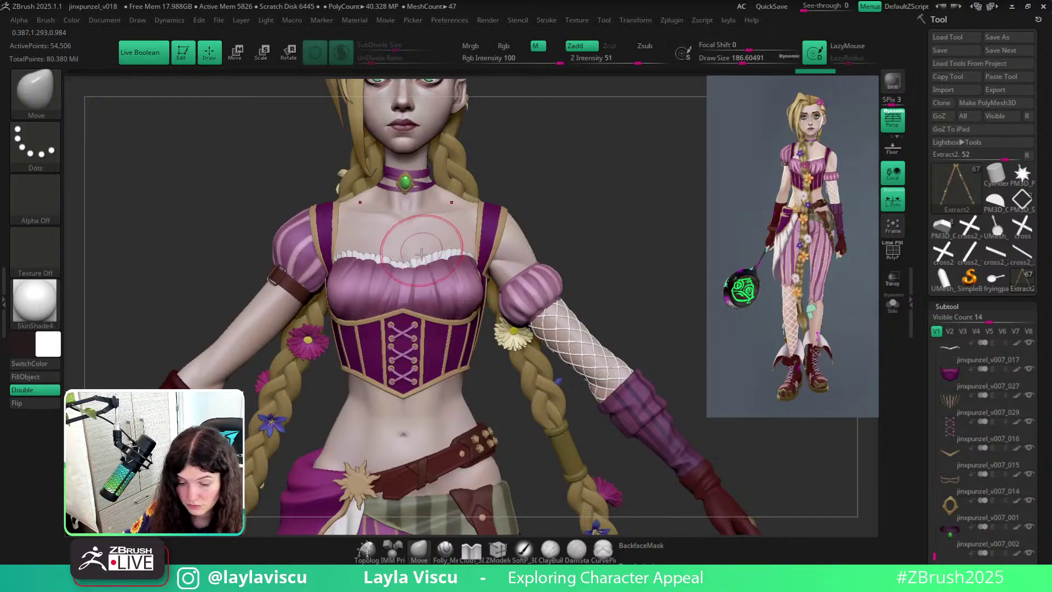
Select the white ruffle along the neckline and adjust it with the Move brush at a draw size of about 120.
left_click(379, 256, "alt")
mouse_move(377, 258)
right_mouse_down("ctrl")
mouse_move(341, 258)
mouse_move(378, 251)
mouse_move(406, 269)
mouse_move(270, 277)
right_mouse_up("ctrl")
key("bracketleft")
left_click_drag(521, 264, 517, 251)
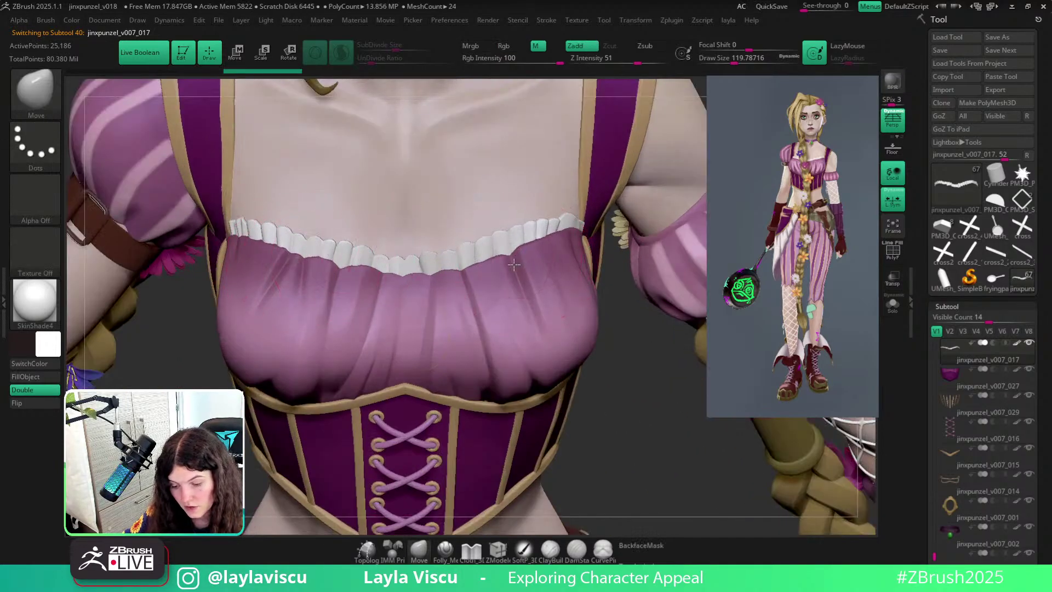
right_click_drag(640, 369, 651, 240, "ctrl")
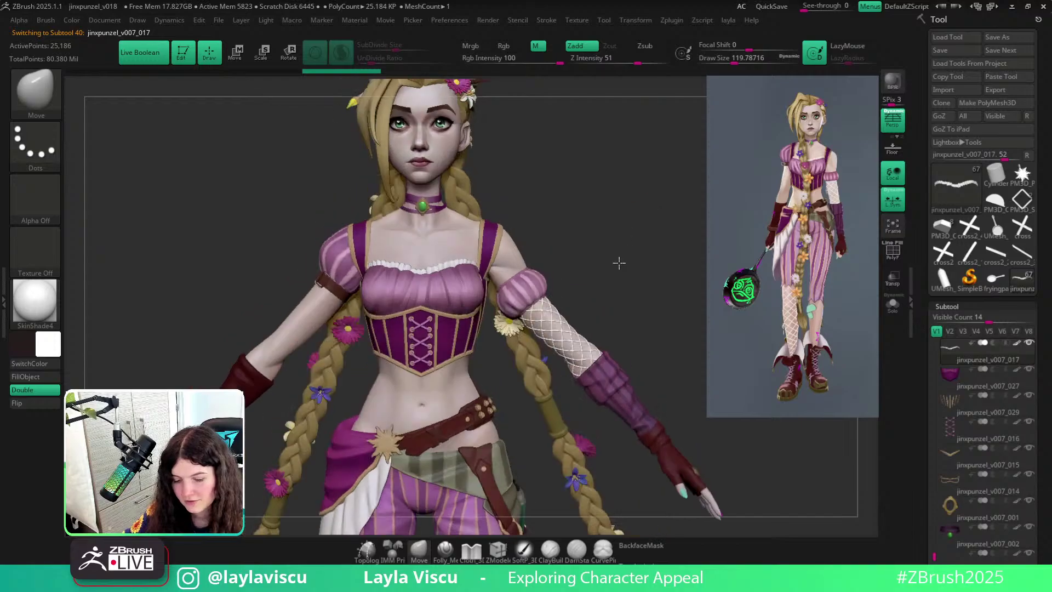
Refine the neckline ruffle's upper edge with the Move brush at draw sizes of about 77 and 112.
right_click_drag(416, 252, 257, 249, "ctrl")
key("s")
mouse_move(250, 248)
left_mouse_down()
mouse_move(242, 248)
mouse_move(283, 260)
left_mouse_up()
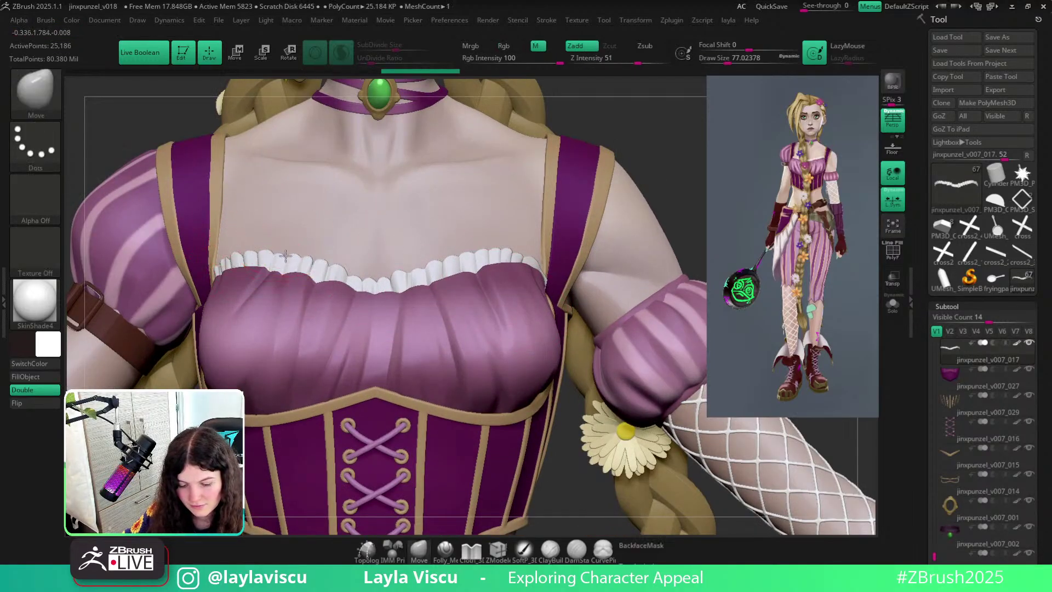
mouse_move(284, 254)
right_mouse_down("ctrl")
mouse_move(526, 231)
mouse_move(482, 274)
mouse_move(268, 276)
right_mouse_up("ctrl")
key("s")
left_click_drag(265, 275, 260, 256)
left_click_drag(574, 411, 590, 444)
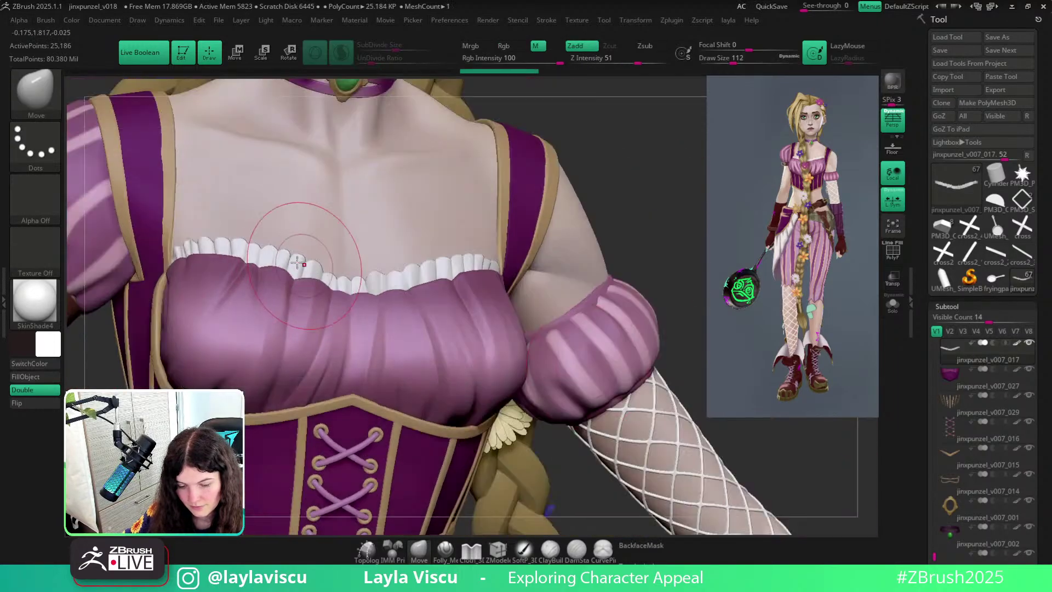
left_click_drag(261, 251, 262, 253)
left_click_drag(199, 244, 207, 243)
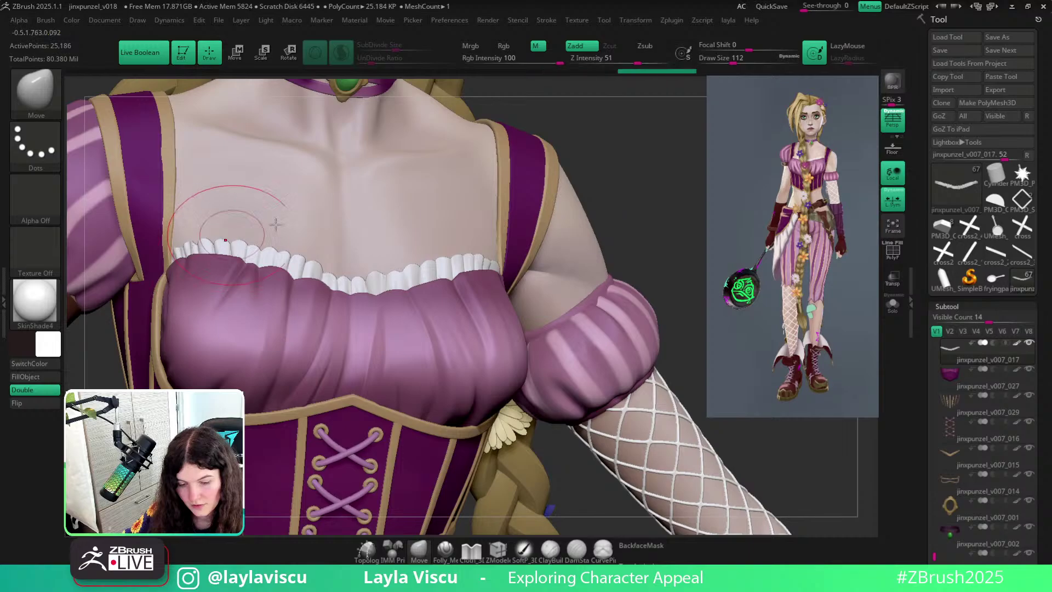
Check the neckline from several angles, then select the gold shoulder-strap trim and set the draw size to about 87.
mouse_move(609, 197)
right_mouse_down("ctrl")
mouse_move(569, 176)
mouse_move(526, 249)
mouse_move(609, 245)
right_mouse_up("ctrl")
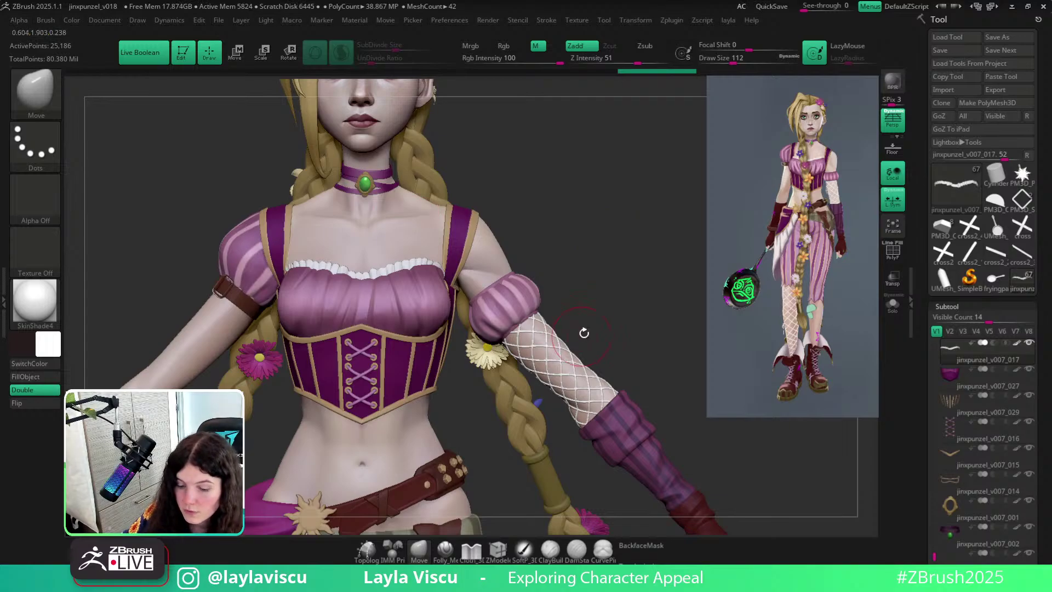
mouse_move(533, 215)
right_mouse_down()
mouse_move(506, 232)
mouse_move(490, 277)
right_mouse_up()
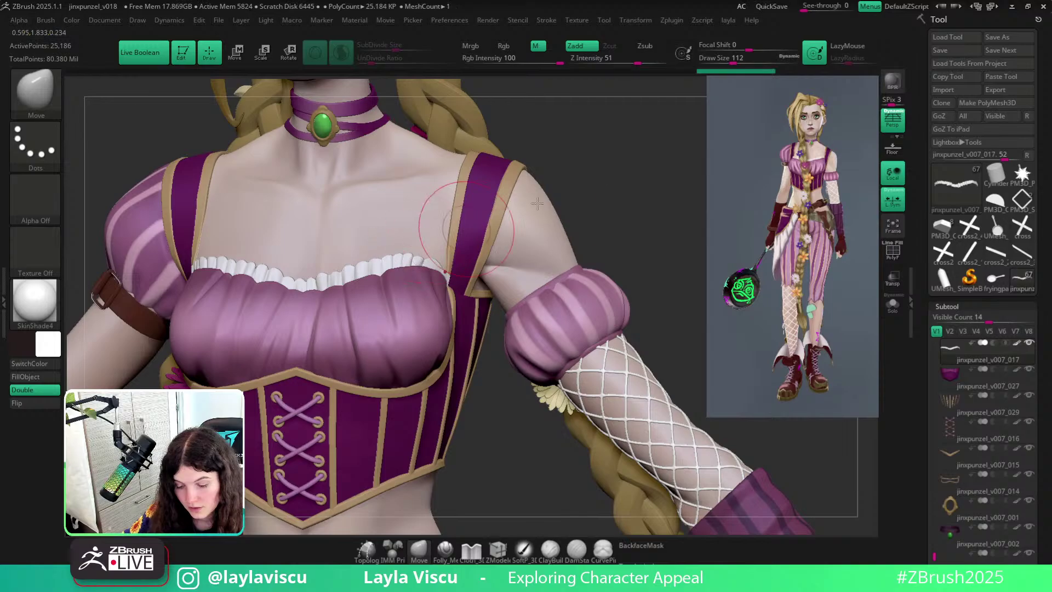
mouse_move(417, 261)
right_mouse_down()
mouse_move(377, 260)
mouse_move(618, 249)
mouse_move(578, 284)
mouse_move(559, 334)
mouse_move(596, 242)
mouse_move(573, 258)
right_mouse_up()
mouse_move(450, 274)
right_mouse_down("ctrl")
mouse_move(616, 172)
mouse_move(557, 252)
right_mouse_up("ctrl")
right_click_drag(638, 203, 608, 178)
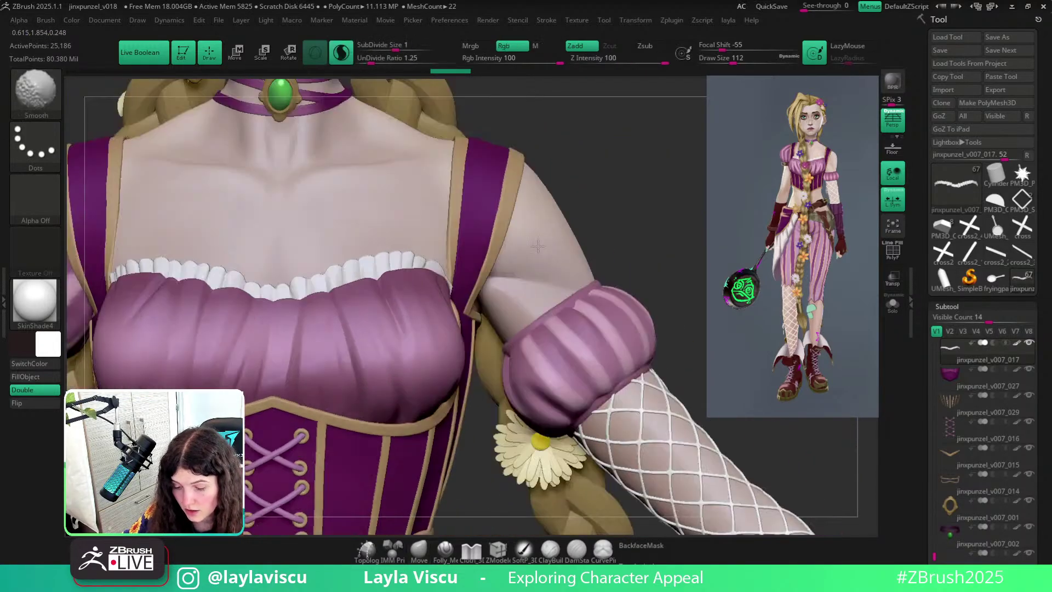
left_click(509, 219, "alt")
key("s")
left_click_drag(491, 266, 481, 244)
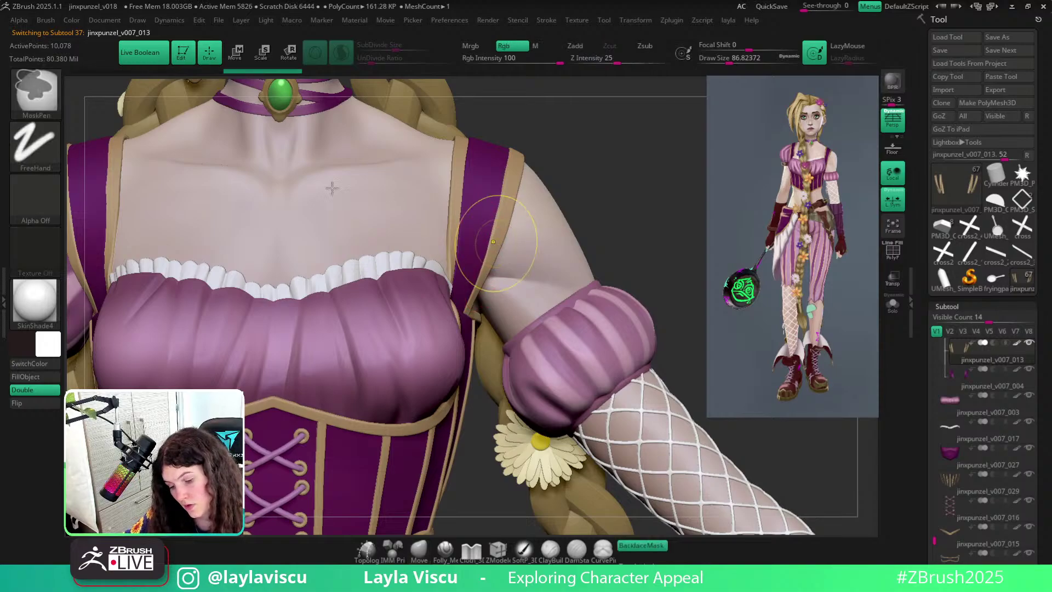
mouse_move(506, 242)
right_mouse_down("ctrl")
mouse_move(546, 235)
mouse_move(631, 164)
mouse_move(558, 221)
mouse_move(510, 215)
right_mouse_up("ctrl")
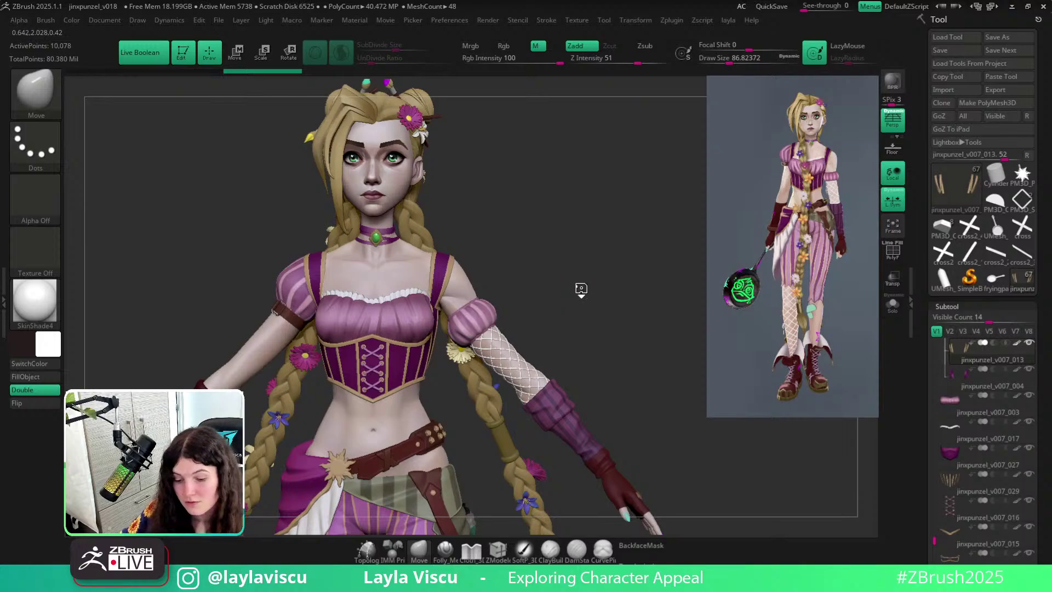
Check the full figure and the legs from the front and select the jinxpunzel_v015_003 subtool.
mouse_move(603, 267)
right_mouse_down("ctrl")
mouse_move(533, 251)
mouse_move(541, 237)
right_mouse_up("ctrl")
mouse_move(502, 268)
right_mouse_down("alt")
mouse_move(550, 213)
mouse_move(538, 207)
mouse_move(559, 199)
right_mouse_up("alt")
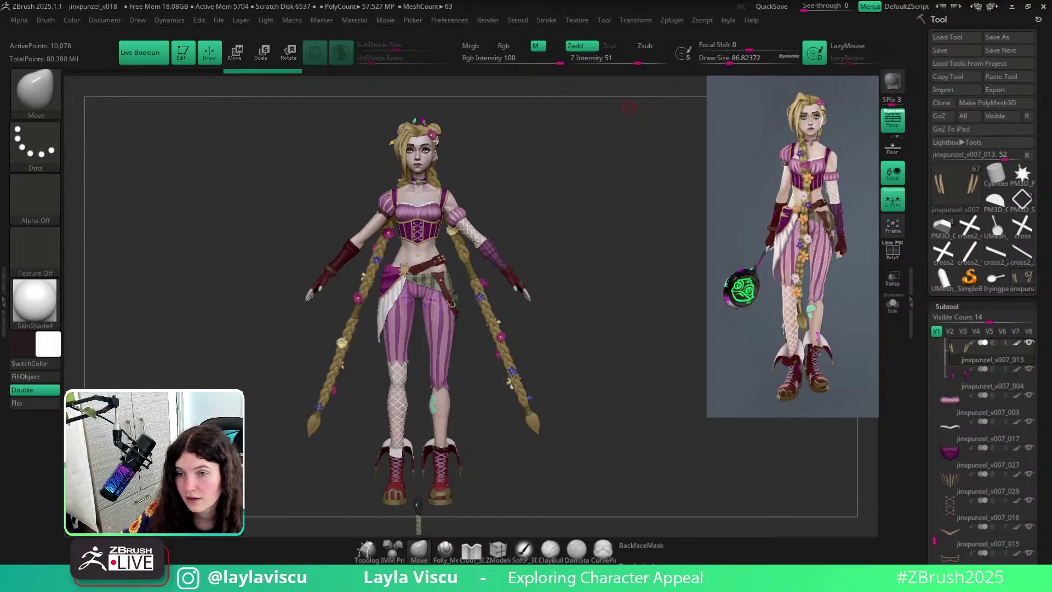
mouse_move(437, 377)
right_mouse_down("ctrl")
mouse_move(504, 472)
mouse_move(460, 265)
right_mouse_up("ctrl")
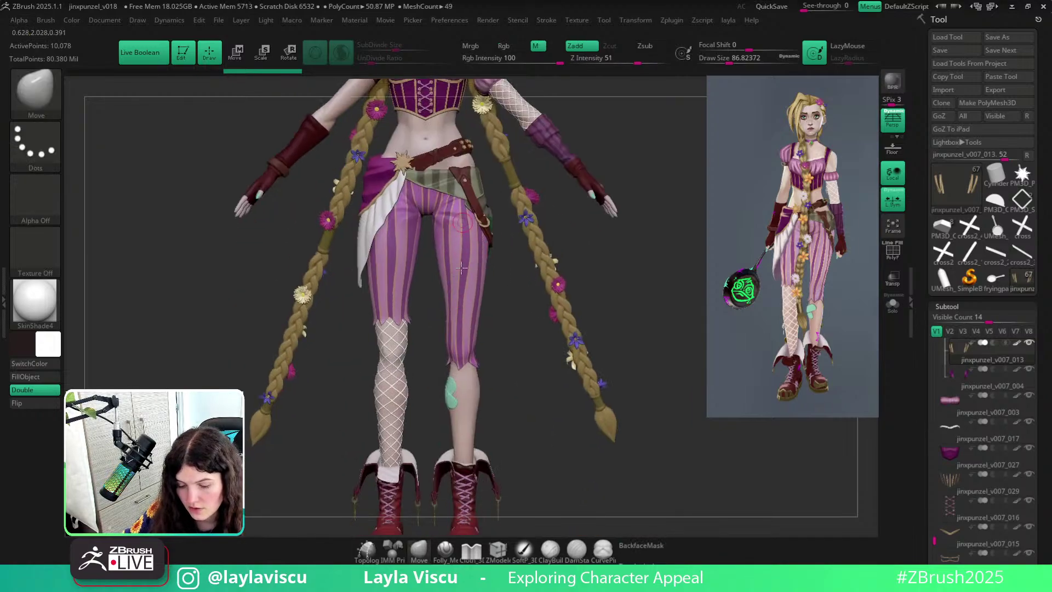
right_click_drag(529, 381, 412, 324, "alt")
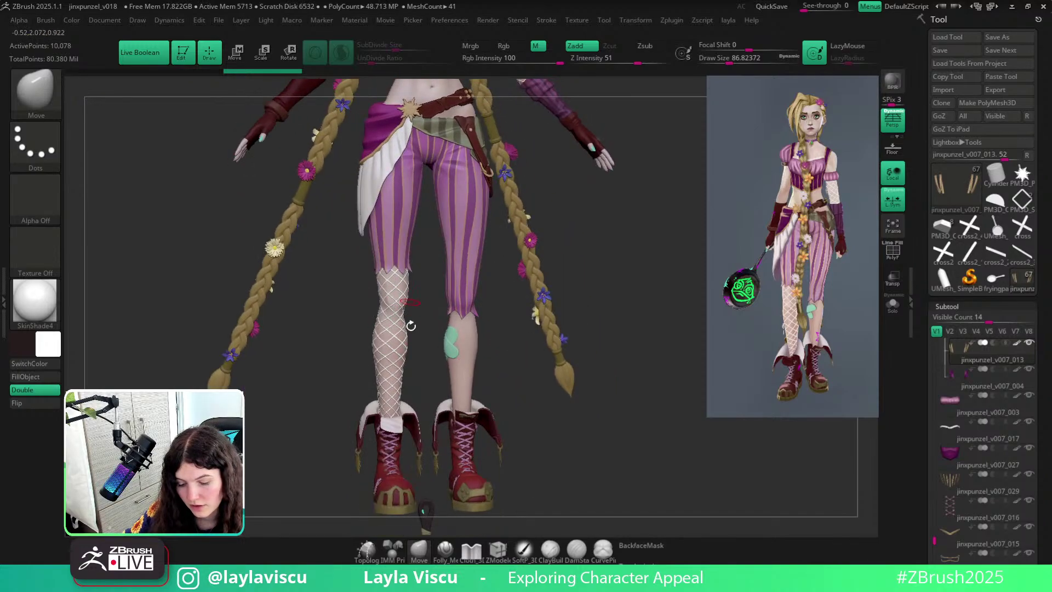
left_click_drag(603, 395, 531, 423, "shift")
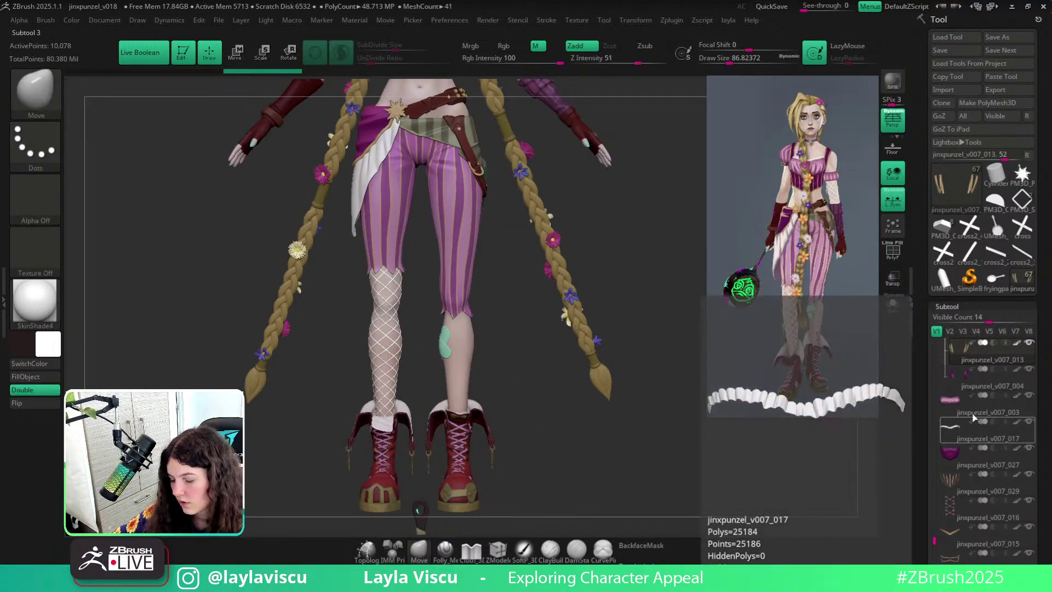
left_click_drag(1043, 483, 1043, 373)
left_click_drag(934, 431, 930, 329)
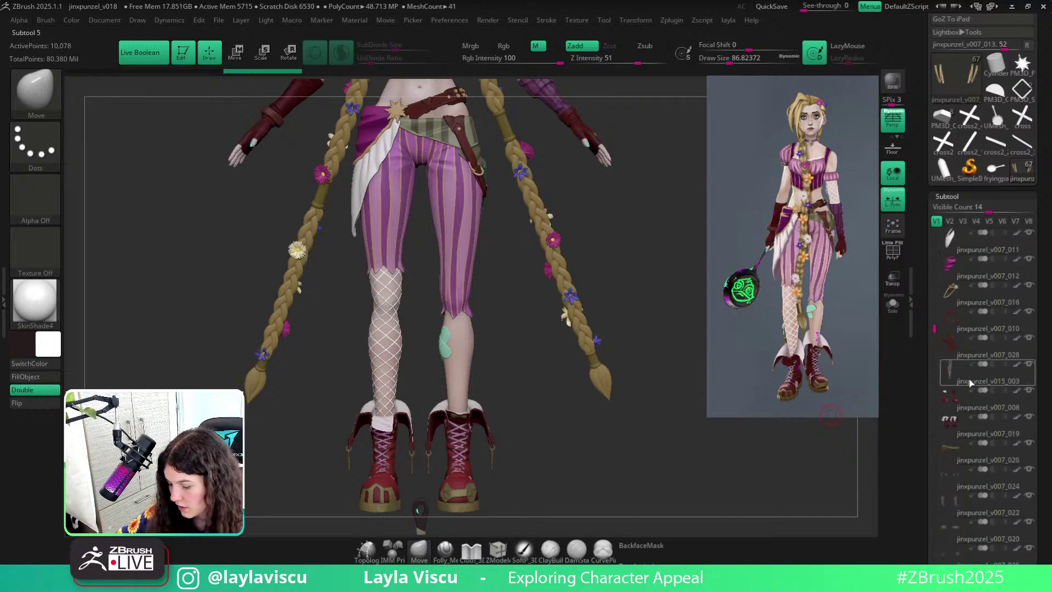
left_click(990, 392)
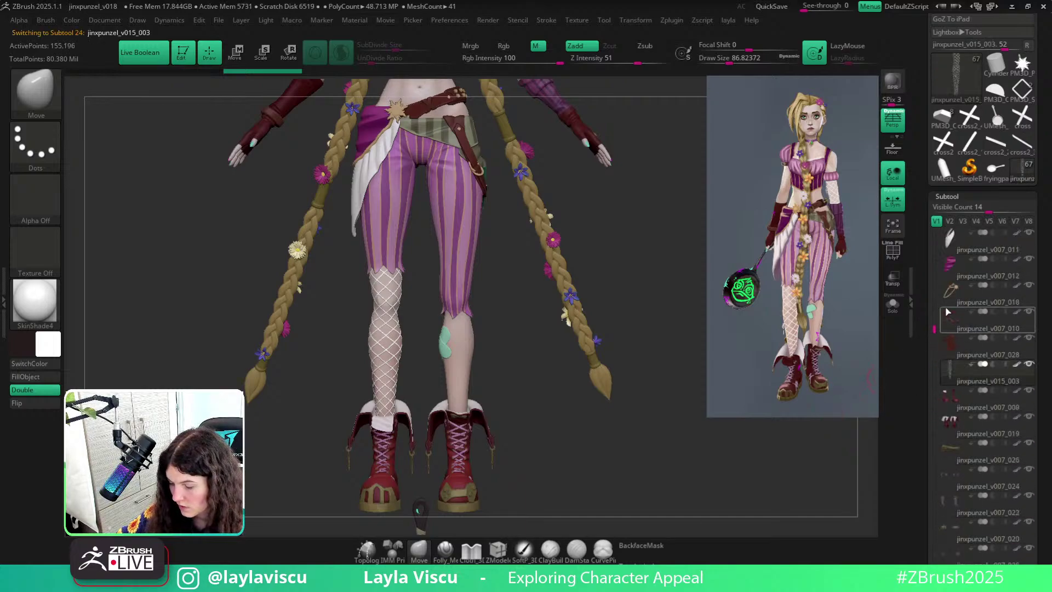
left_click_drag(933, 328, 930, 234)
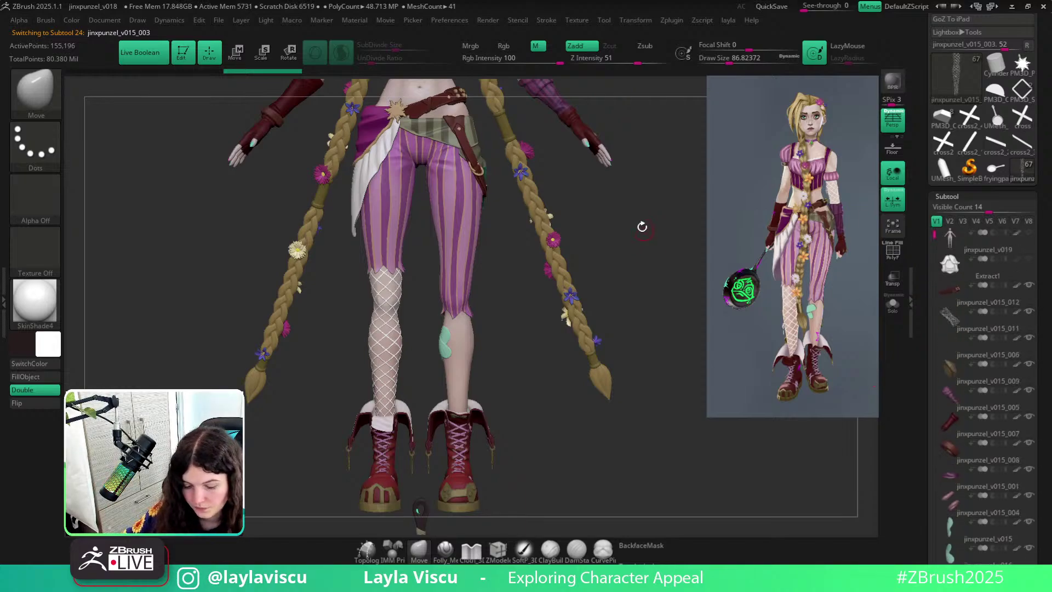
left_click_drag(639, 228, 632, 254, "alt")
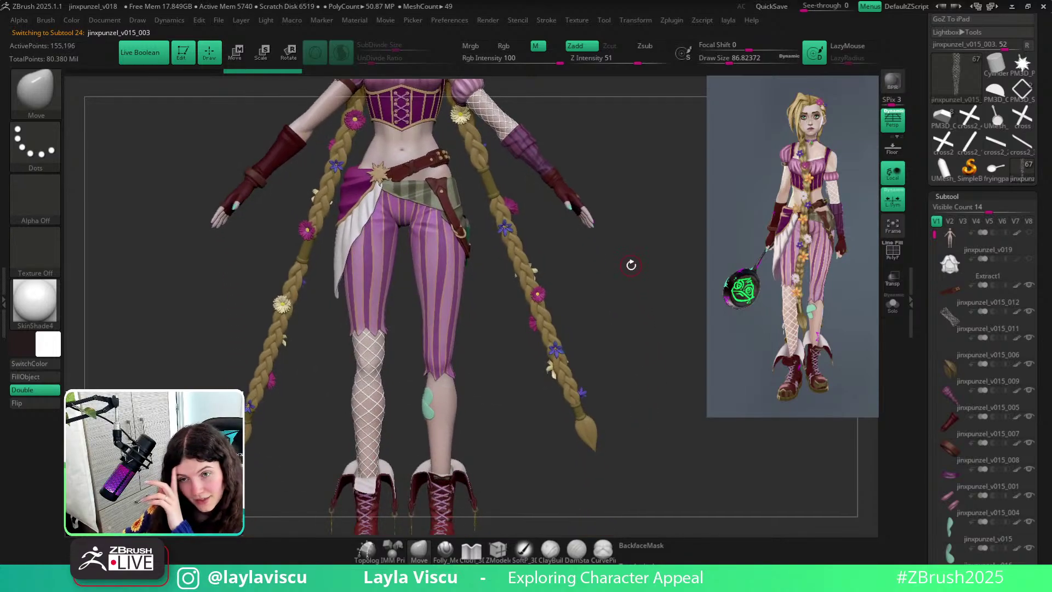
left_click_drag(617, 271, 618, 250, "alt")
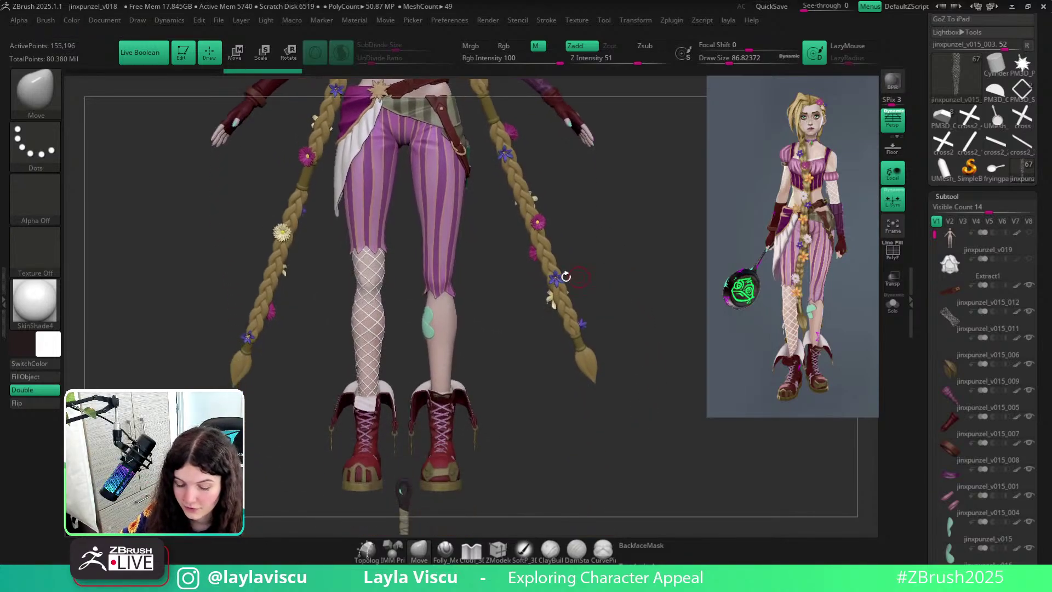
left_click_drag(517, 282, 536, 411, "alt")
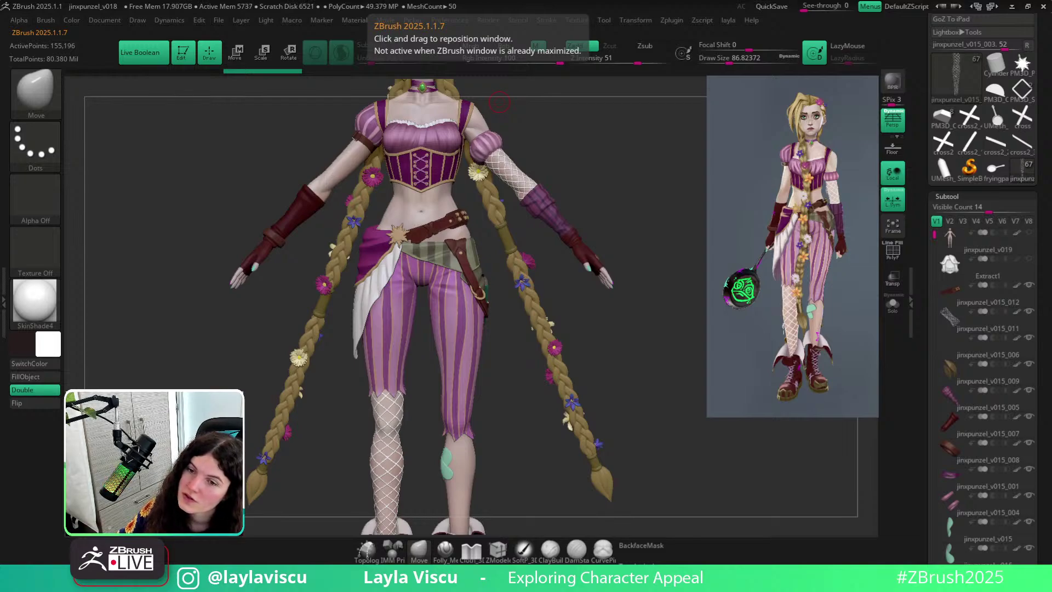
Look through the parts of the Buttons and IMM Clothing Hardware insert brushes, then return to the Move brush.
key("b")
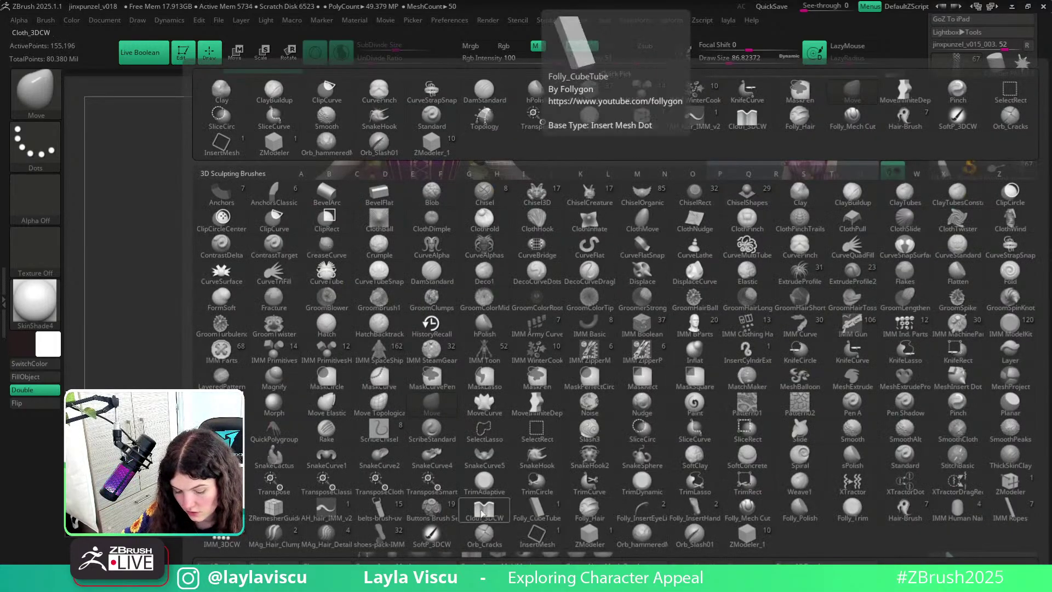
left_click(429, 515)
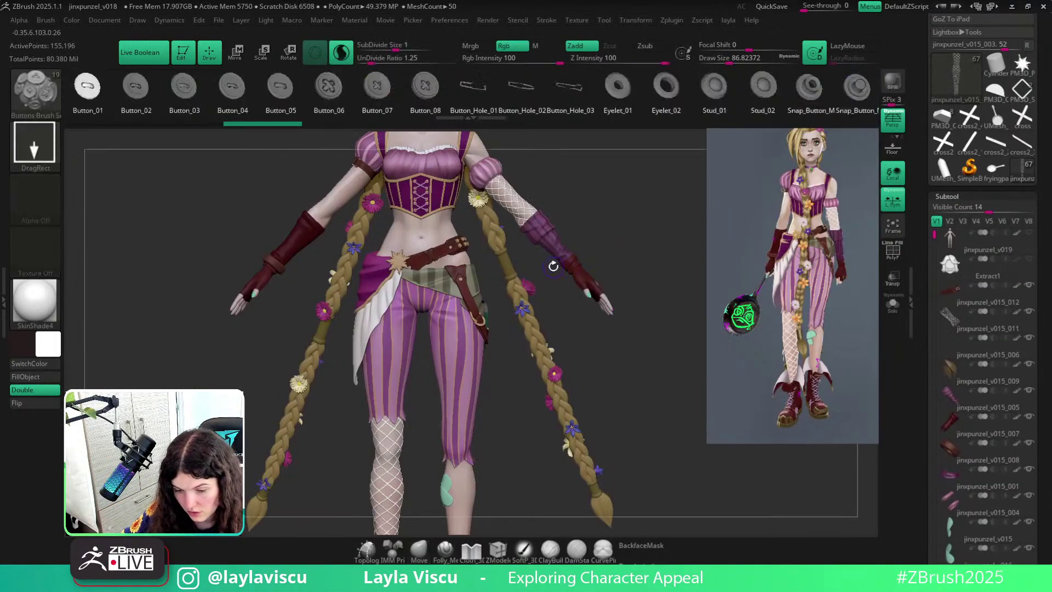
key("b")
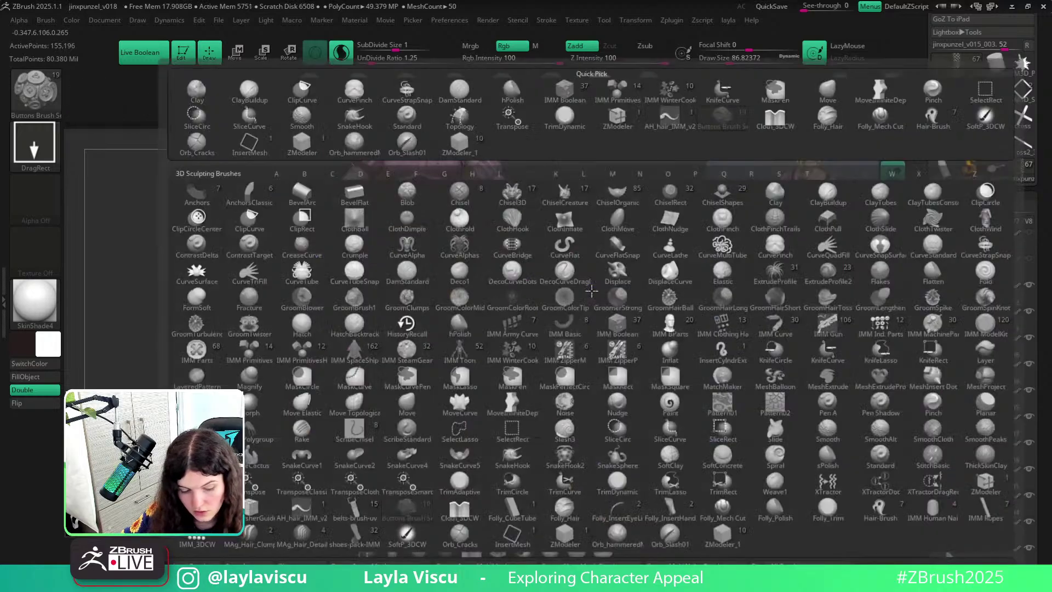
key("i")
left_click(725, 326)
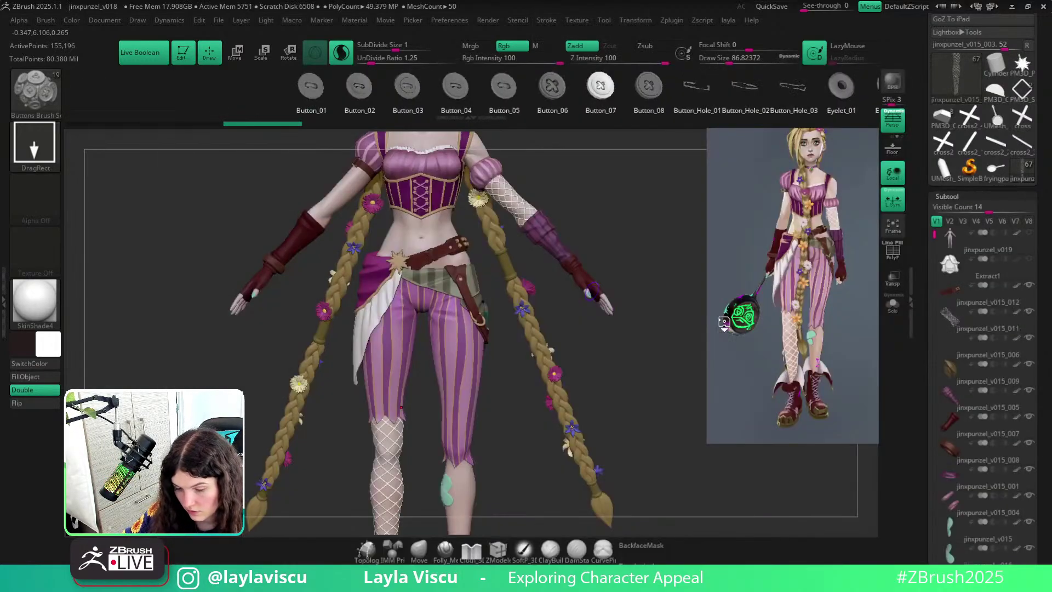
key("b")
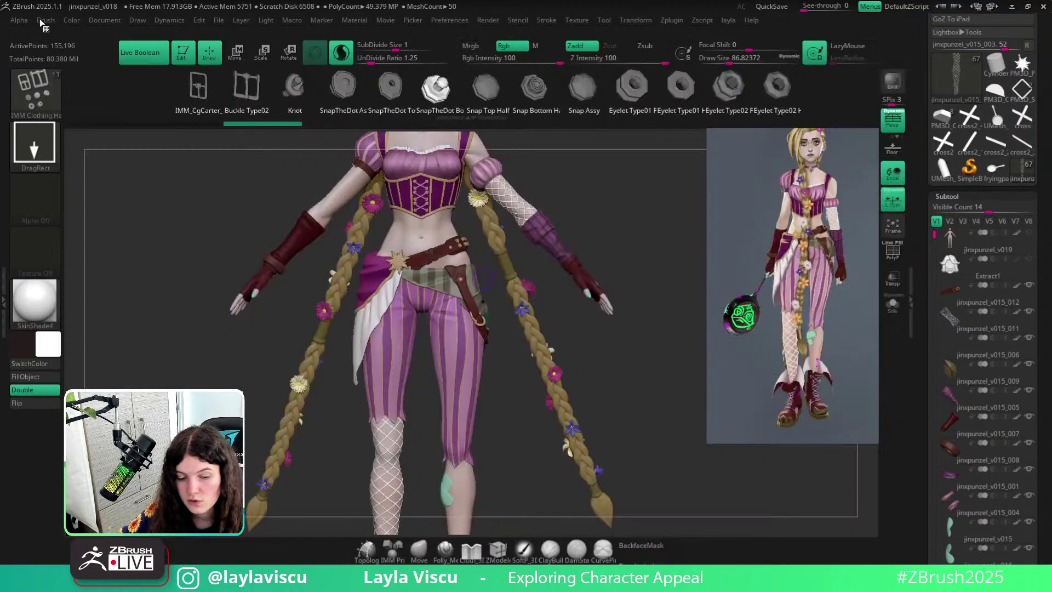
left_click(42, 19)
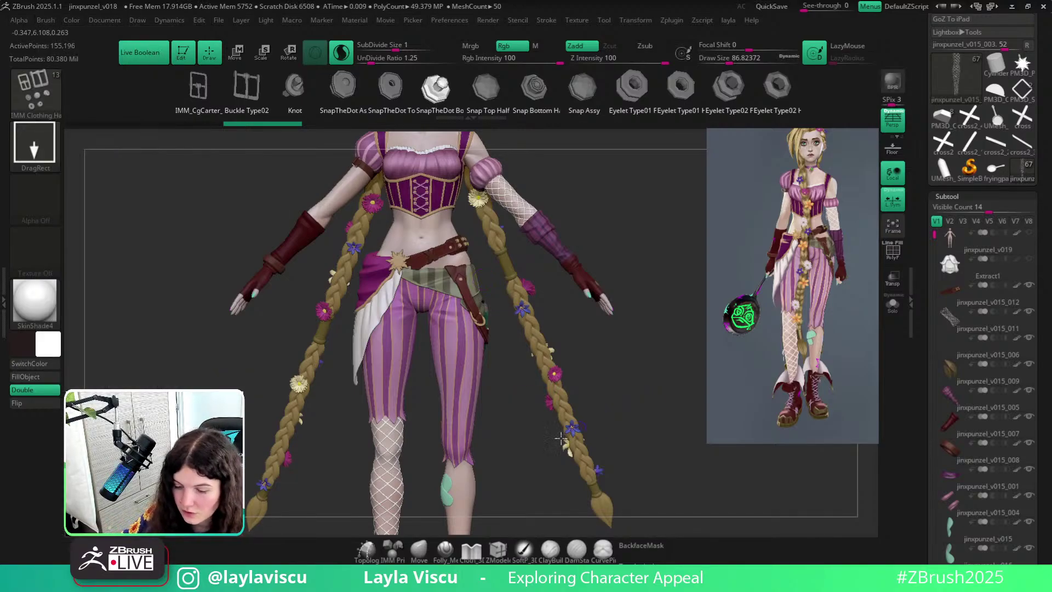
left_click(419, 548)
Choose the StitchBasic brush and select the striped trousers subtool, jinxpunzel_v007_007.
left_click_drag(625, 169, 625, 262, "alt")
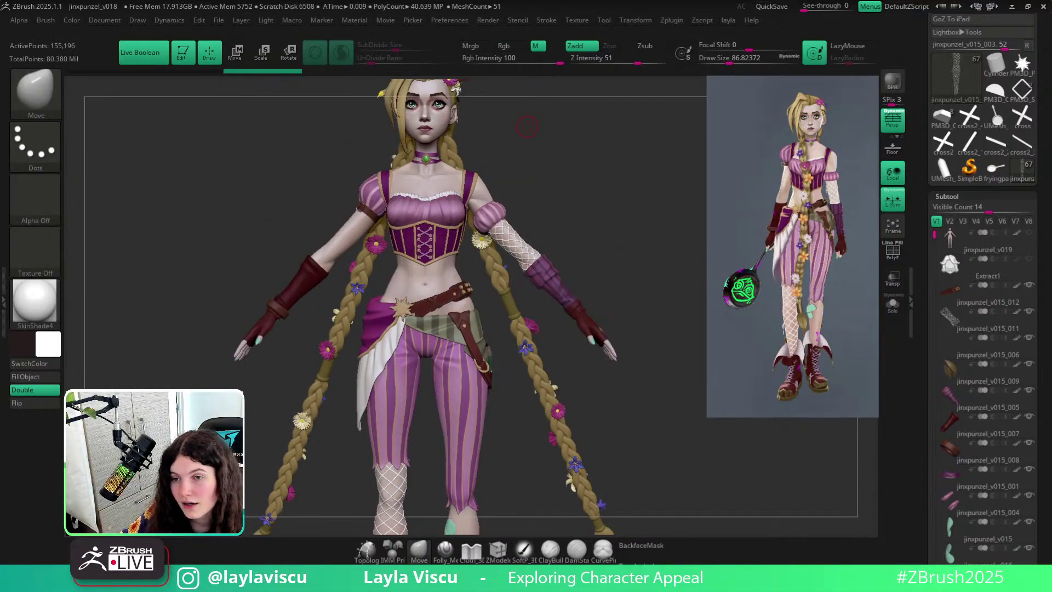
left_click_drag(613, 229, 640, 314)
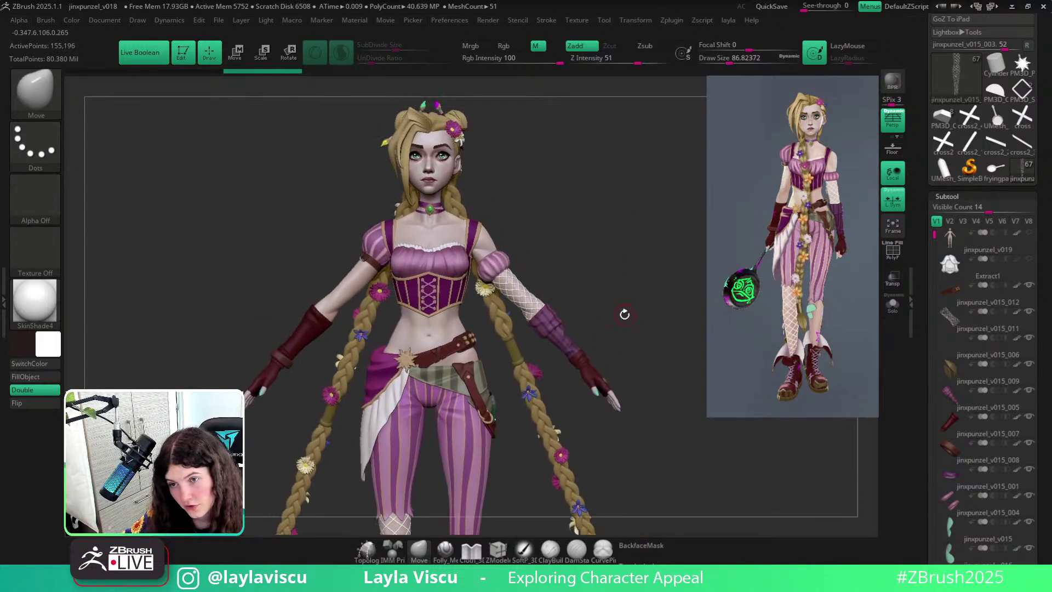
key("b")
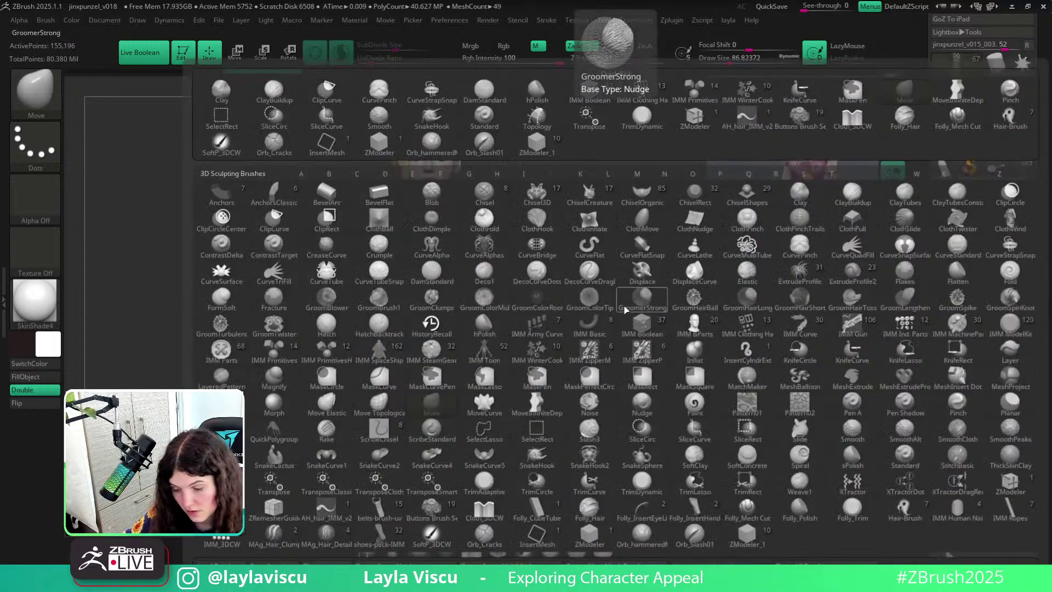
key("s")
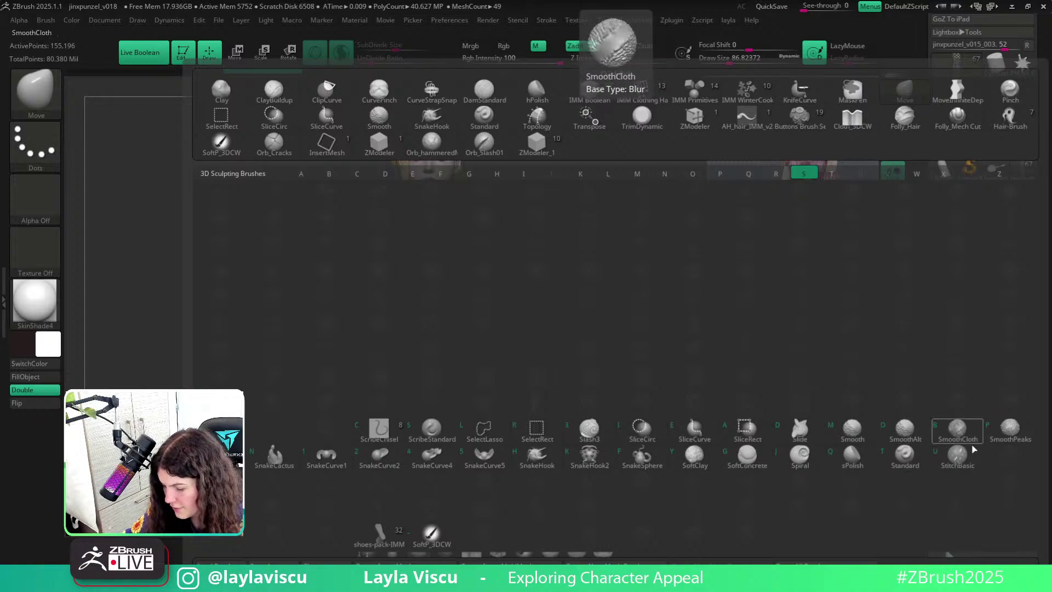
left_click(958, 458)
left_click_drag(685, 366, 626, 338, "alt")
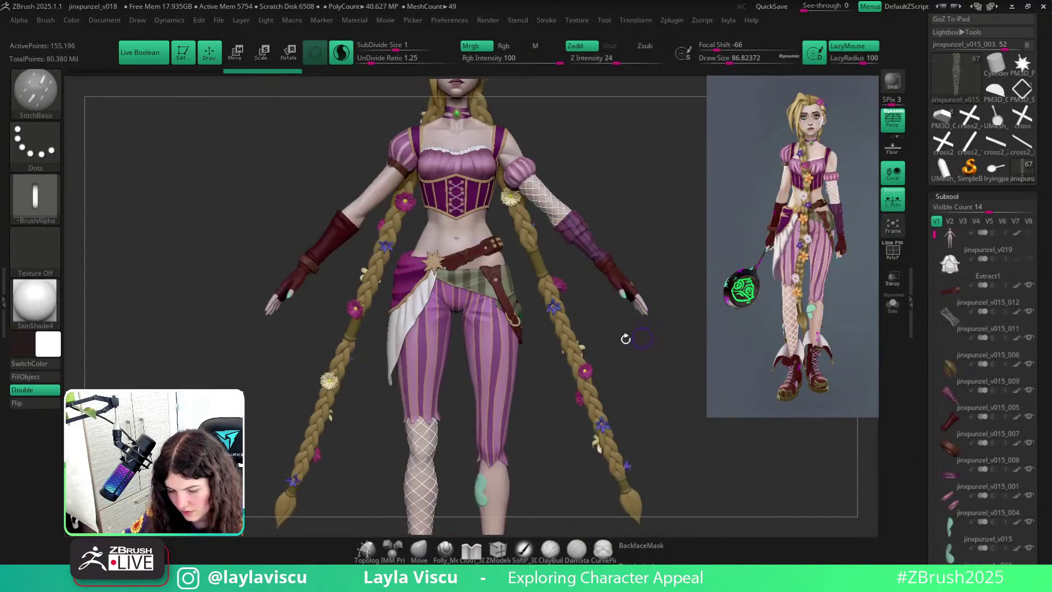
left_click_drag(651, 376, 631, 296, "alt")
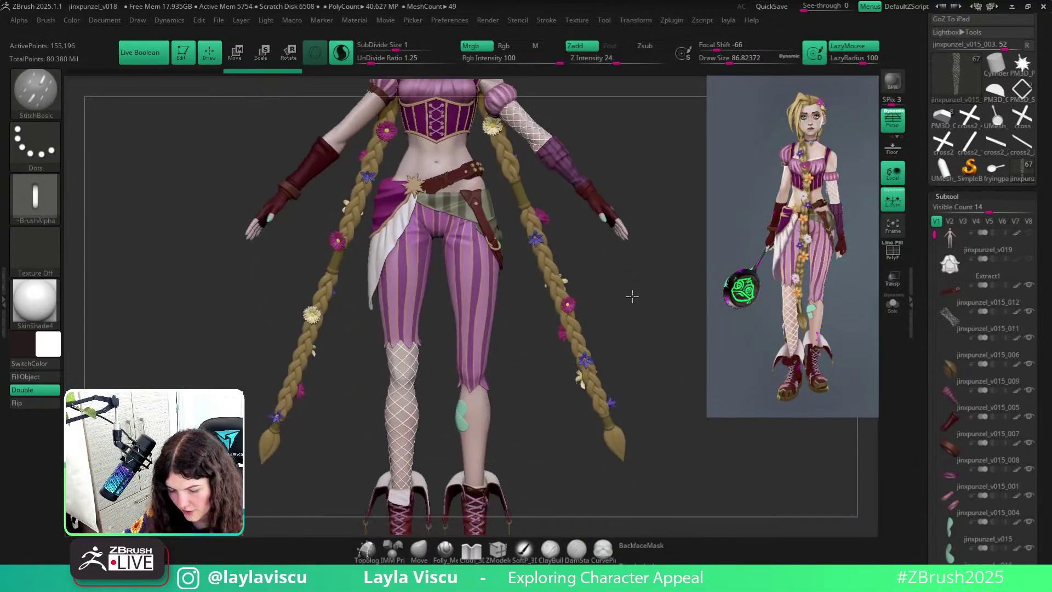
left_click(482, 276, "alt")
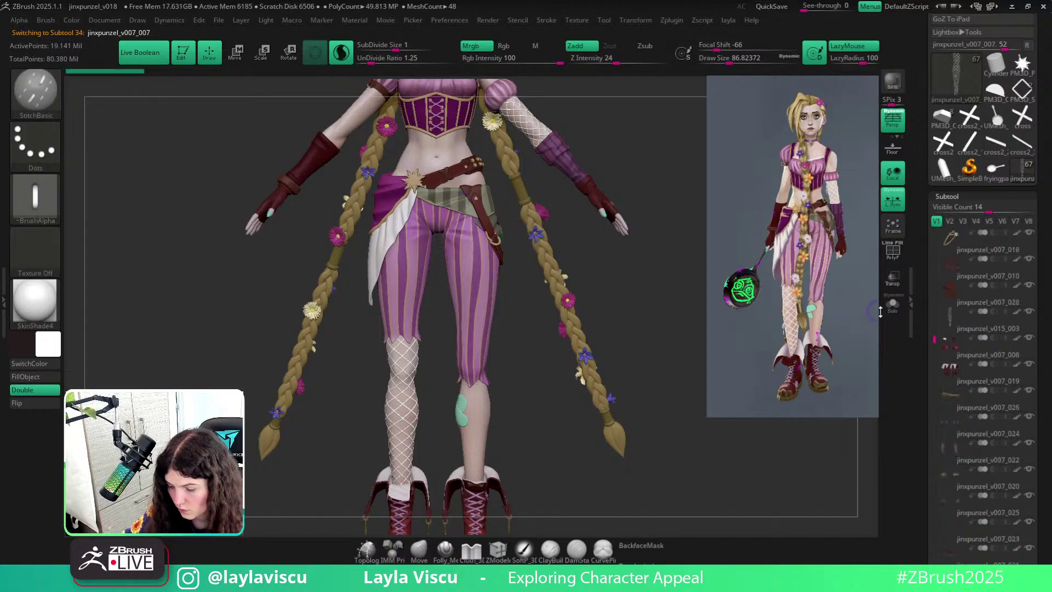
Isolate the striped trousers, set the draw size to about 29, and add a new recording layer for stitches.
left_click(892, 305)
right_click_drag(469, 228, 494, 318, "ctrl")
key("s")
right_click_drag(430, 178, 422, 259, "ctrl")
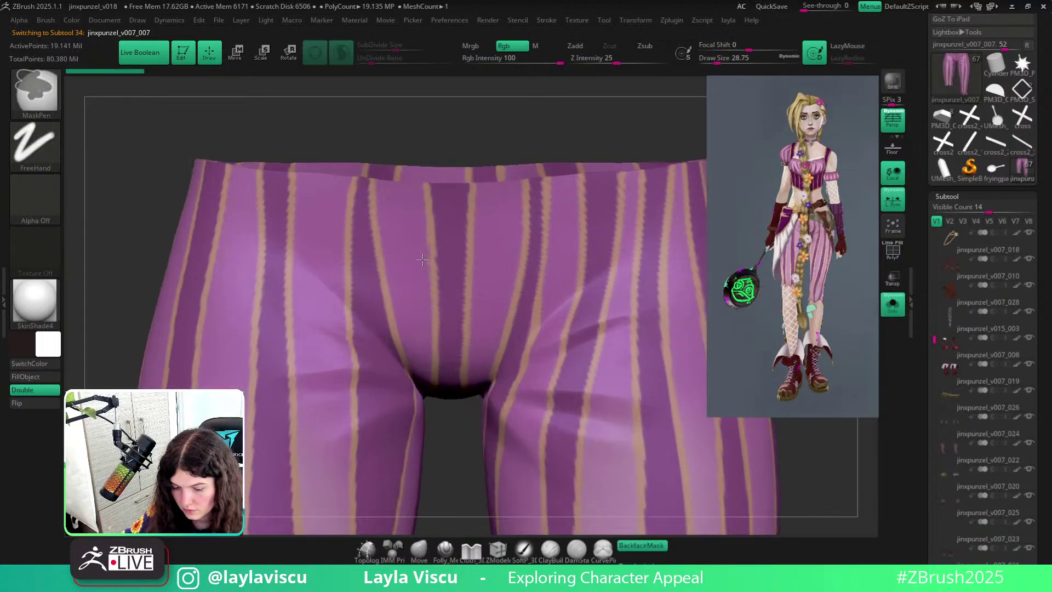
left_click(349, 186)
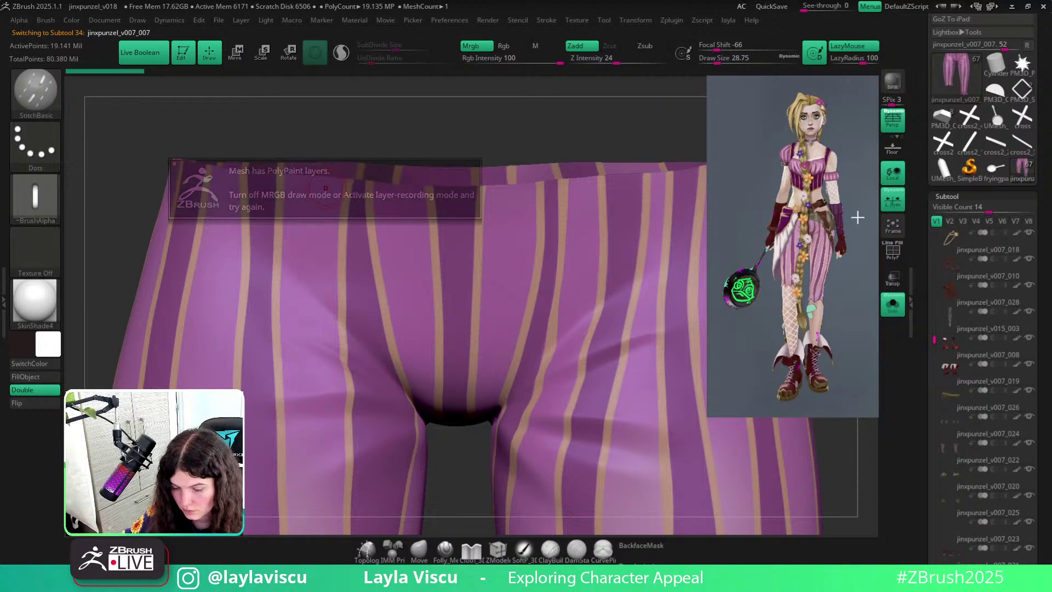
scroll(978, 496, "down", 5)
left_click(952, 501)
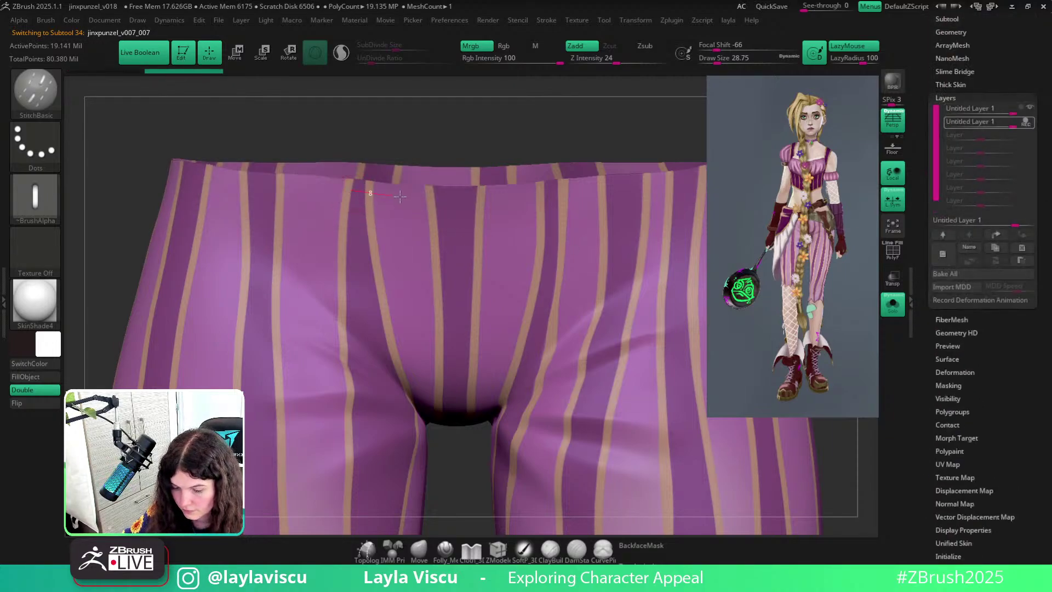
Try a winding stitch line across the trousers' front in white, then in a tan tone with Rgb, undoing each stroke.
mouse_move(400, 196)
left_mouse_down()
mouse_move(503, 209)
mouse_move(381, 351)
mouse_move(334, 373)
mouse_move(324, 438)
mouse_move(620, 387)
mouse_move(587, 465)
mouse_move(515, 426)
left_mouse_up()
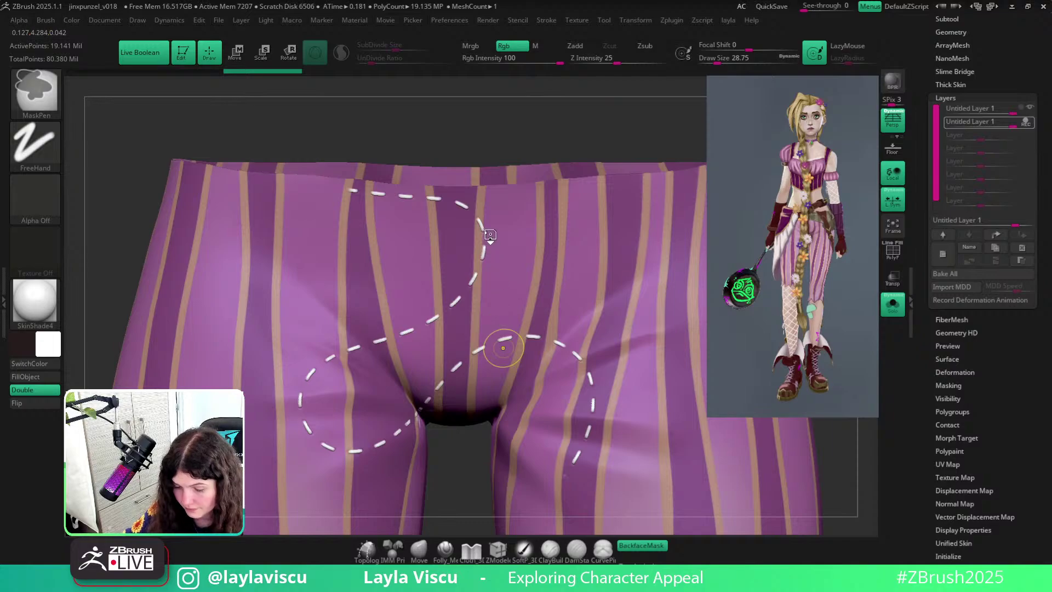
key("ctrl+z")
key("c")
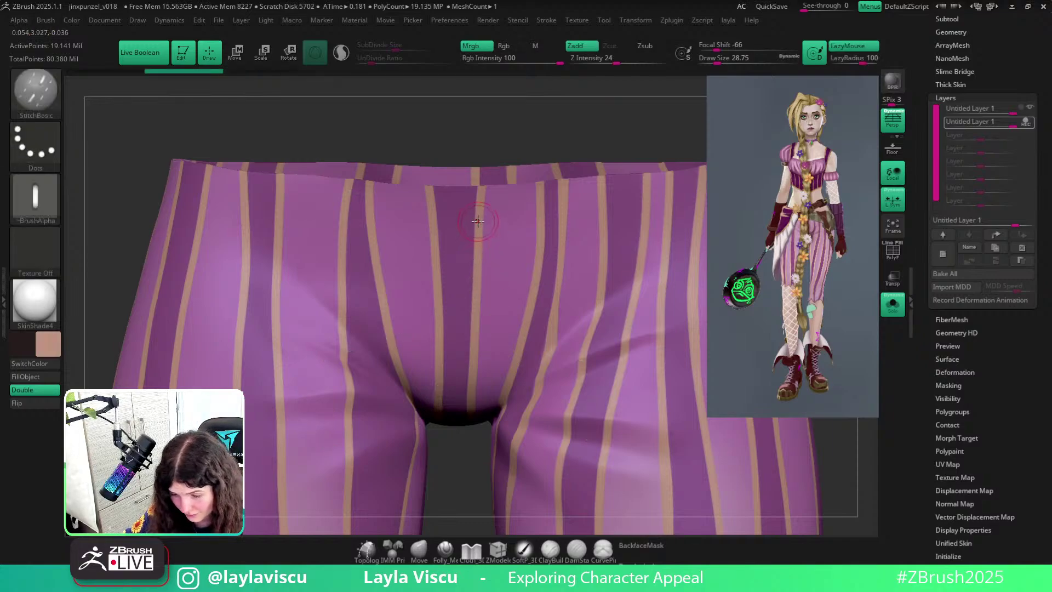
left_click(504, 46)
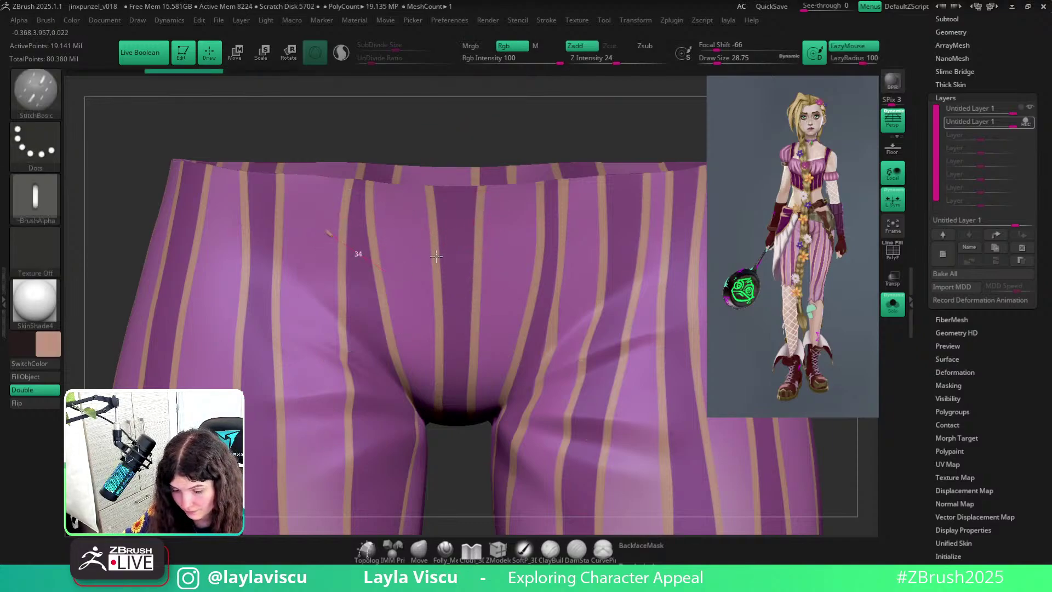
mouse_move(436, 256)
left_mouse_down()
mouse_move(540, 258)
mouse_move(548, 329)
mouse_move(272, 423)
mouse_move(323, 441)
mouse_move(466, 373)
mouse_move(600, 384)
mouse_move(597, 438)
left_mouse_up()
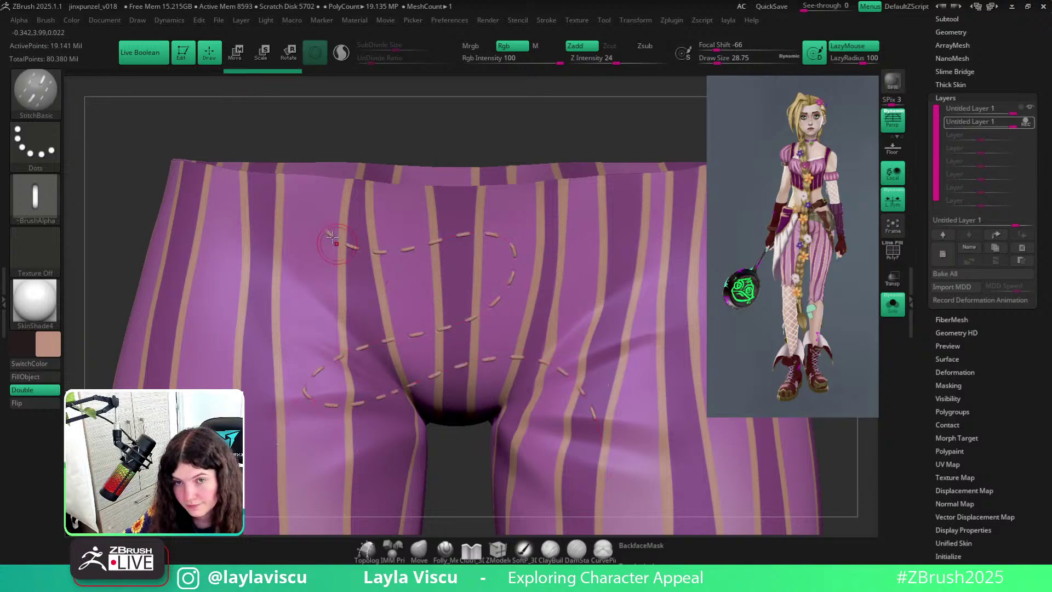
right_click_drag(334, 237, 245, 210, "ctrl")
key("ctrl+z")
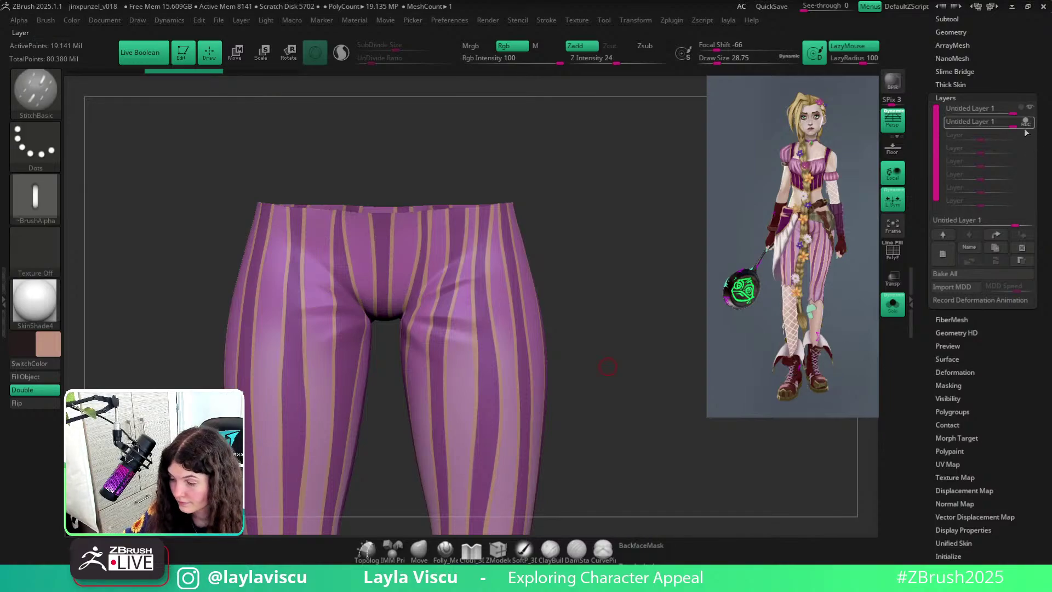
Delete the stitch test layer and return to the complete character with the Move brush.
key("ctrl+s")
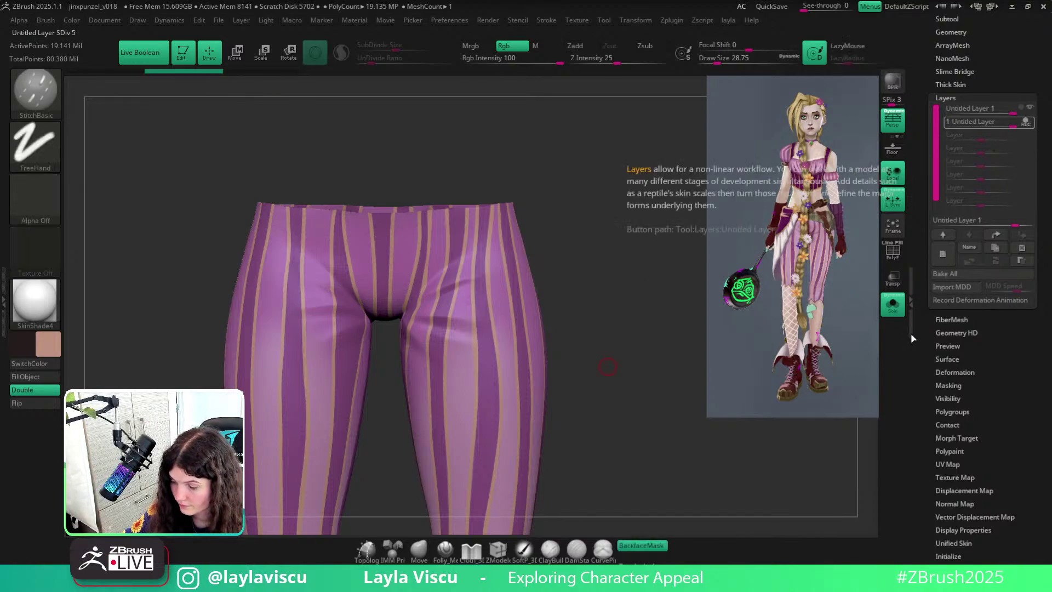
left_click(893, 305)
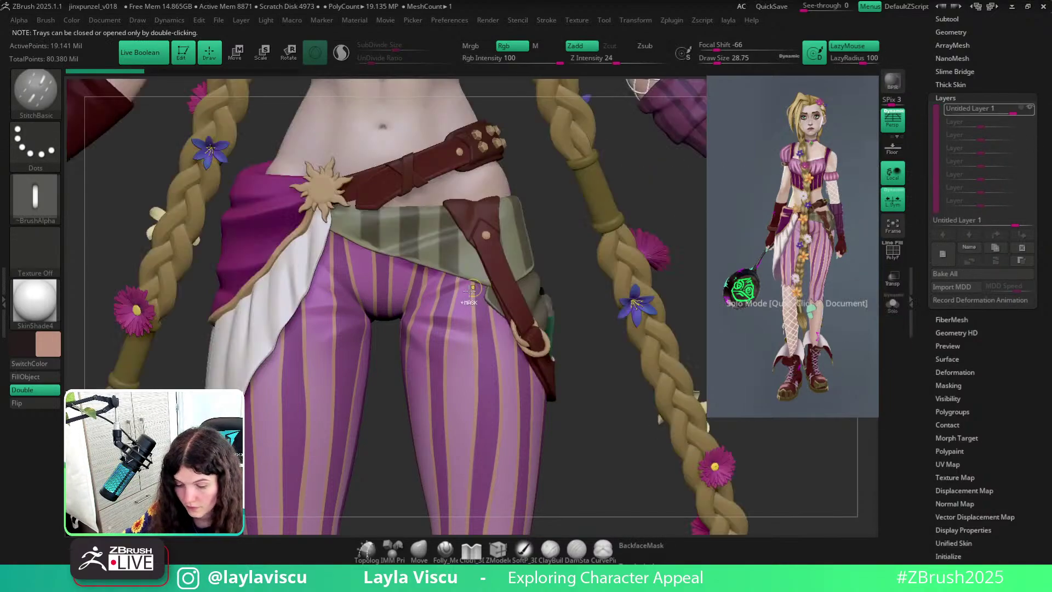
key("f")
key("b")
key("m")
key("v")
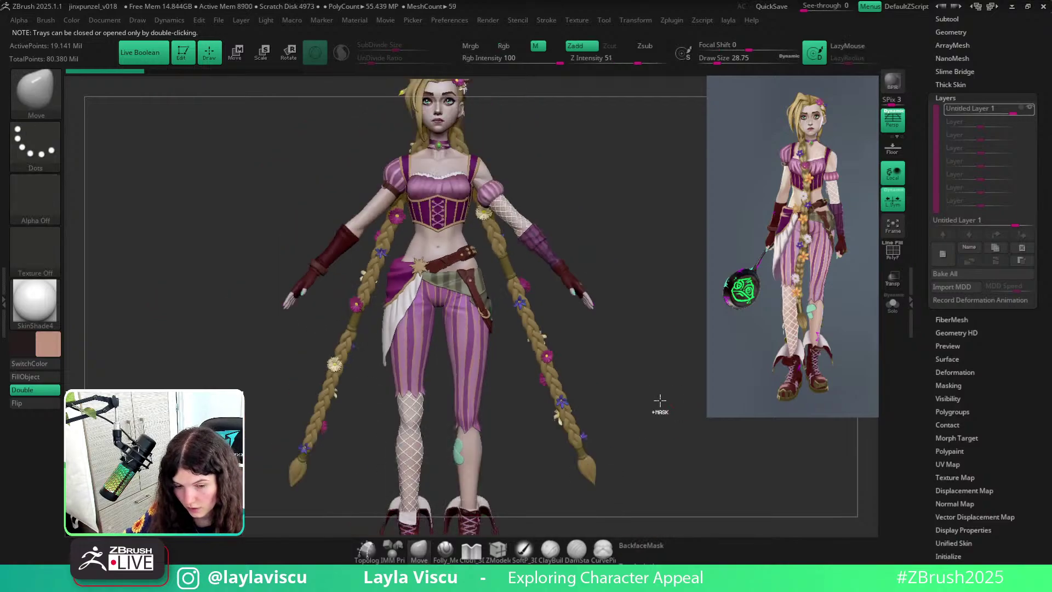
Select the jinxpunzel_v007_017 subtool on the character's upper body and set the draw size to about 90.
mouse_move(660, 401)
right_mouse_down("ctrl")
mouse_move(530, 346)
mouse_move(625, 351)
mouse_move(587, 289)
mouse_move(607, 334)
mouse_move(592, 334)
mouse_move(608, 336)
mouse_move(552, 355)
mouse_move(567, 383)
right_mouse_up("ctrl")
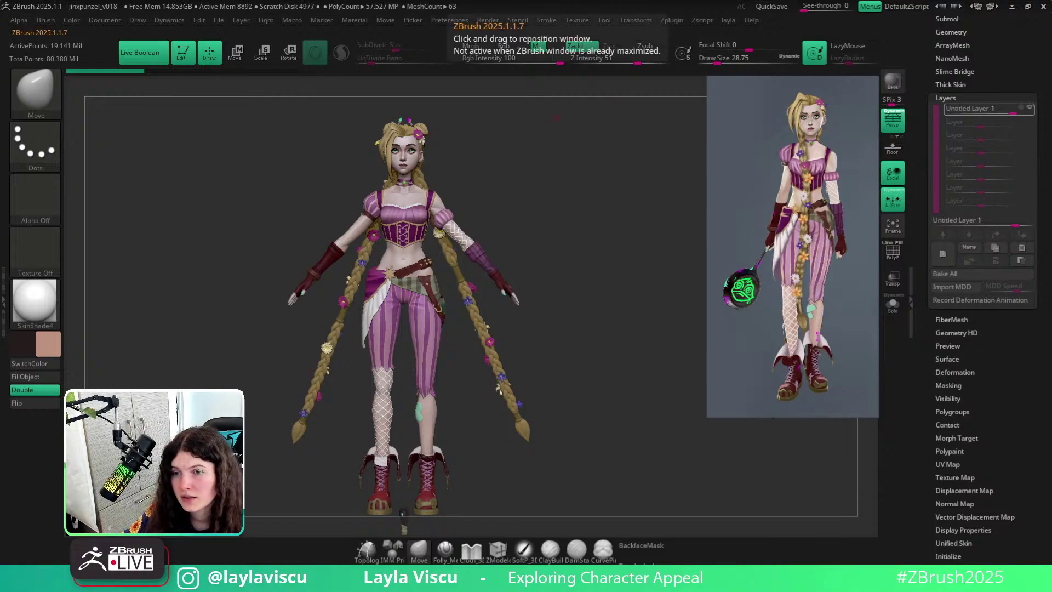
right_click_drag(476, 203, 406, 211, "ctrl")
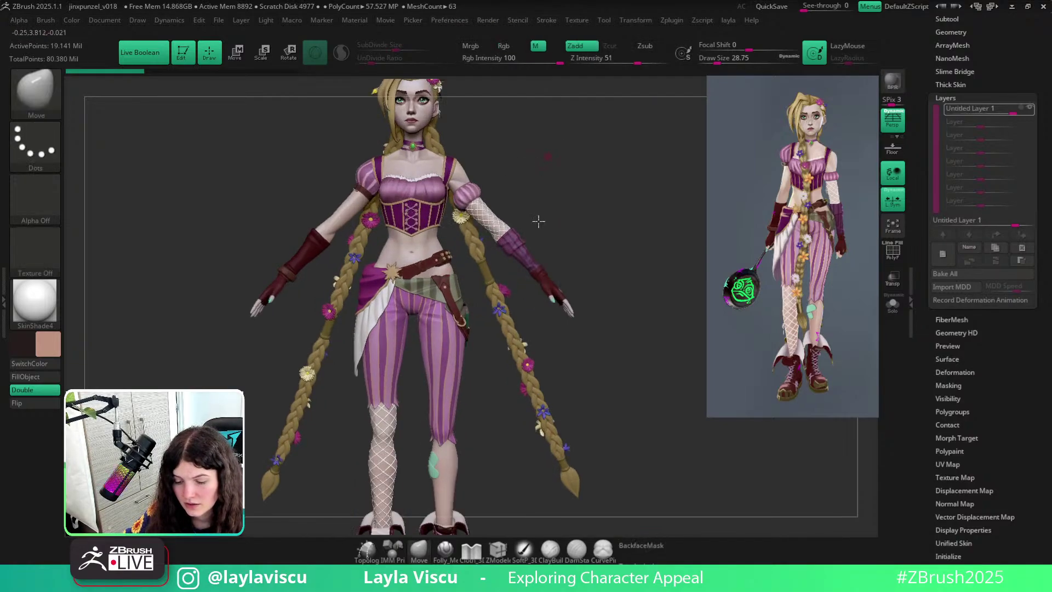
mouse_move(538, 218)
right_mouse_down("ctrl")
mouse_move(530, 174)
mouse_move(521, 193)
mouse_move(516, 165)
right_mouse_up("ctrl")
left_click(402, 194, "alt")
key("s")
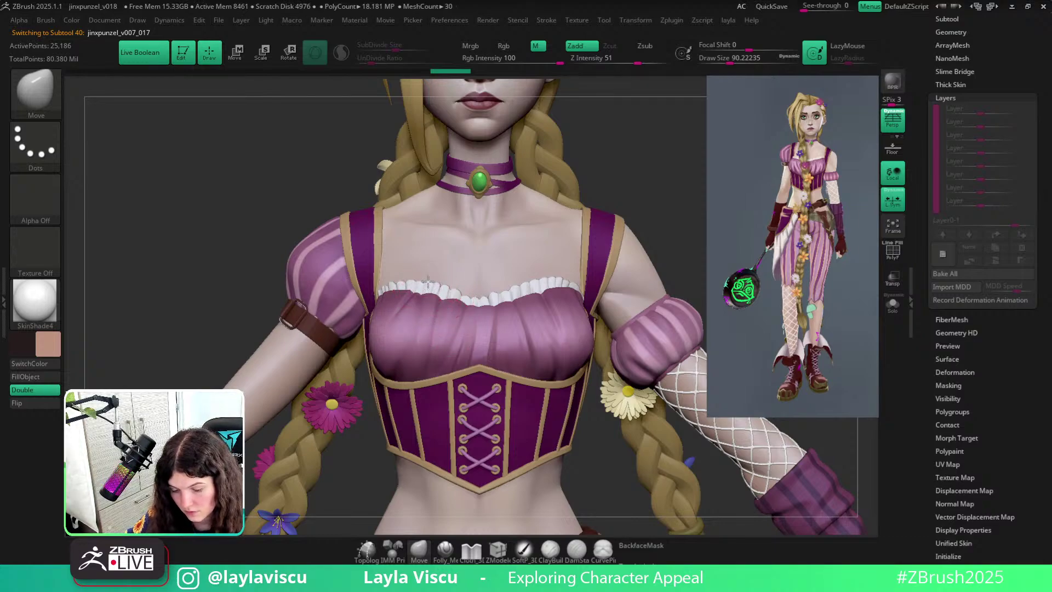
Examine the bodice up close, then review the full figure from the front and back against the concept reference.
right_click_drag(419, 317, 614, 246, "ctrl")
right_click_drag(613, 246, 588, 241, "alt")
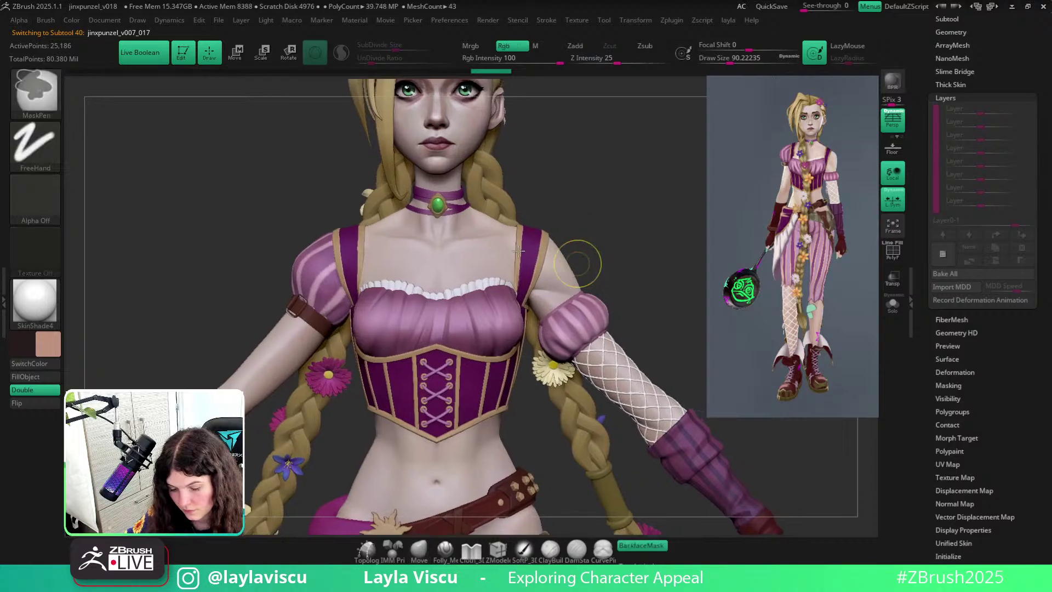
right_click_drag(519, 251, 543, 188, "ctrl")
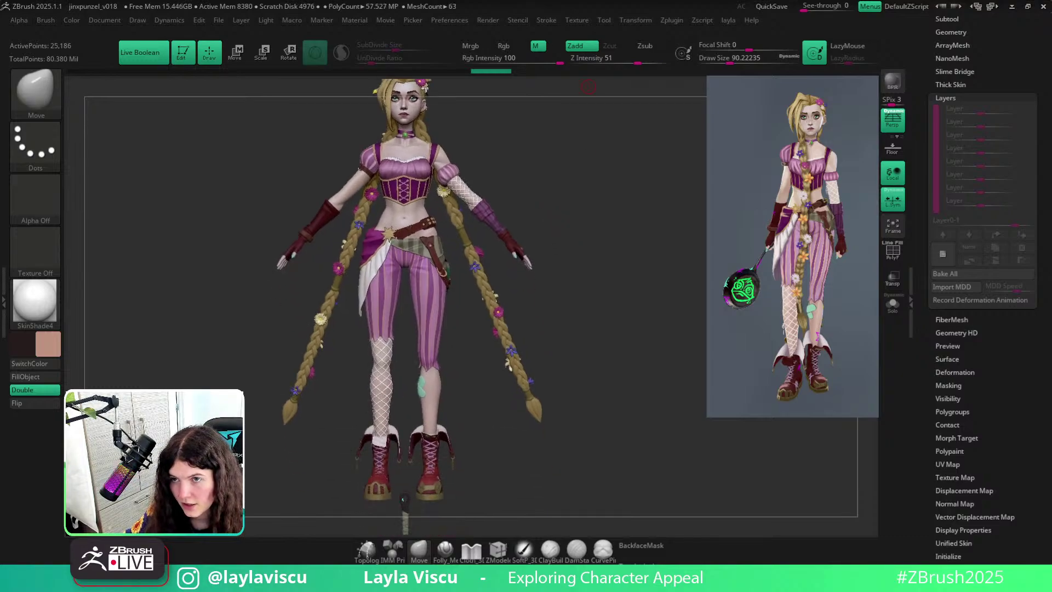
mouse_move(617, 207)
right_mouse_down()
mouse_move(497, 231)
mouse_move(599, 252)
mouse_move(705, 240)
mouse_move(604, 237)
mouse_move(599, 178)
mouse_move(568, 188)
mouse_move(588, 220)
mouse_move(577, 219)
mouse_move(587, 247)
mouse_move(707, 264)
right_mouse_up()
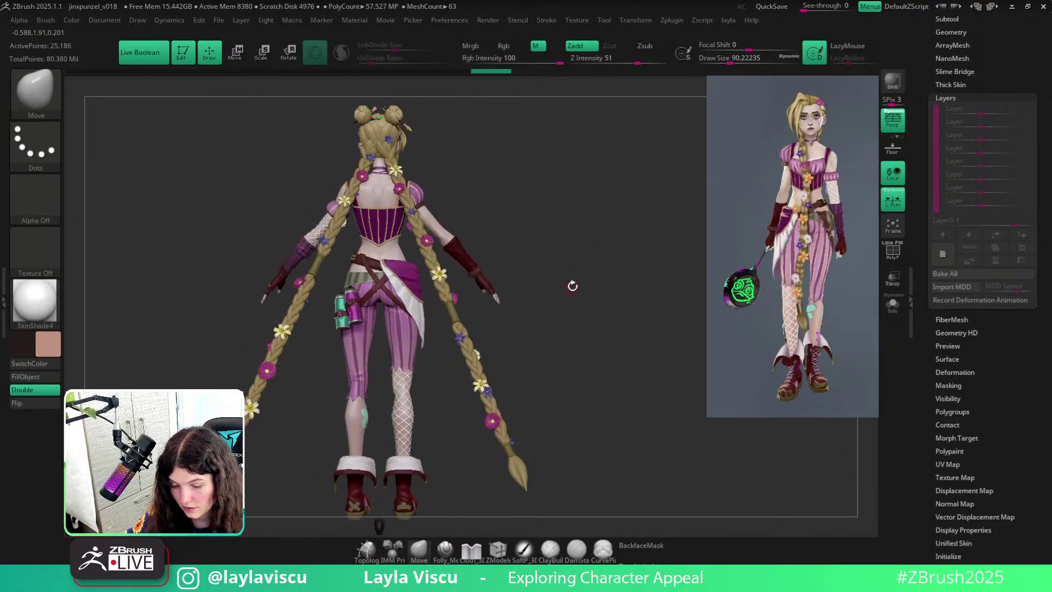
mouse_move(573, 286)
right_mouse_down()
mouse_move(589, 273)
mouse_move(674, 275)
mouse_move(641, 296)
right_mouse_up()
key("shift")
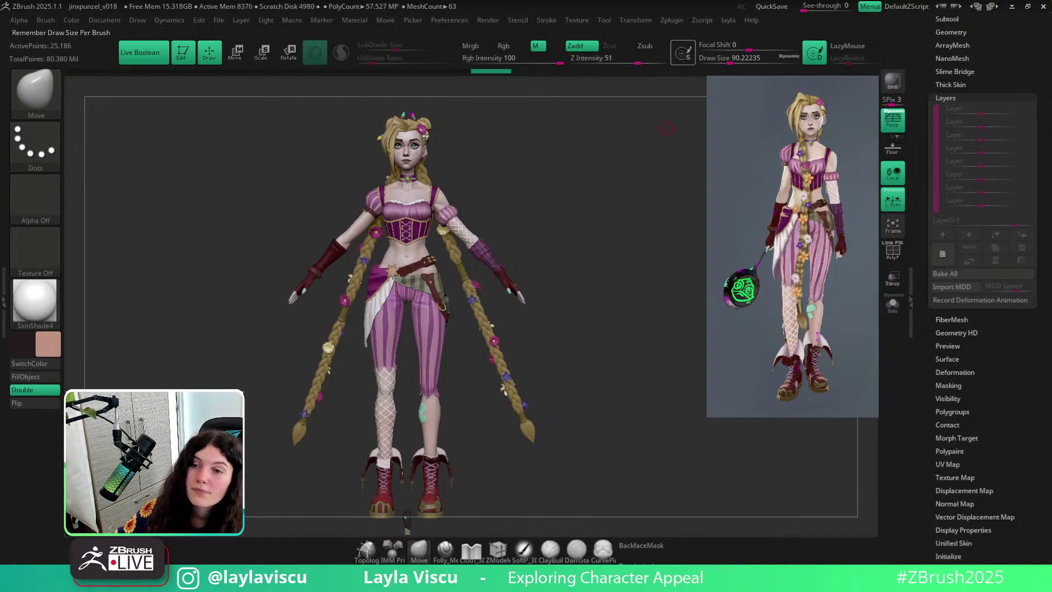
mouse_move(651, 367)
left_mouse_down()
mouse_move(501, 372)
mouse_move(587, 380)
mouse_move(627, 371)
mouse_move(644, 382)
mouse_move(630, 352)
mouse_move(634, 371)
left_mouse_up()
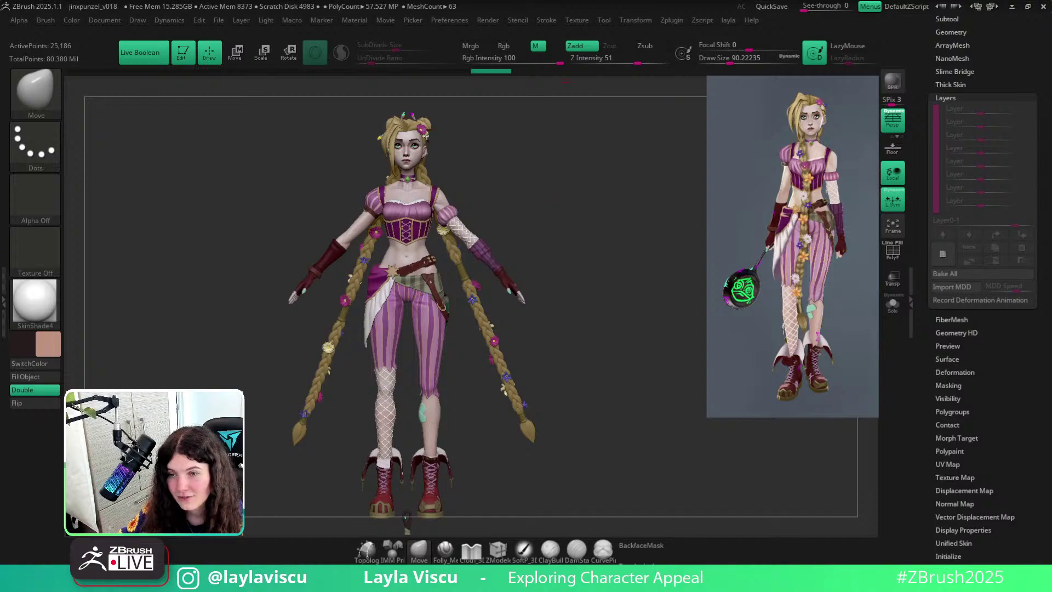
left_click_drag(589, 294, 591, 294)
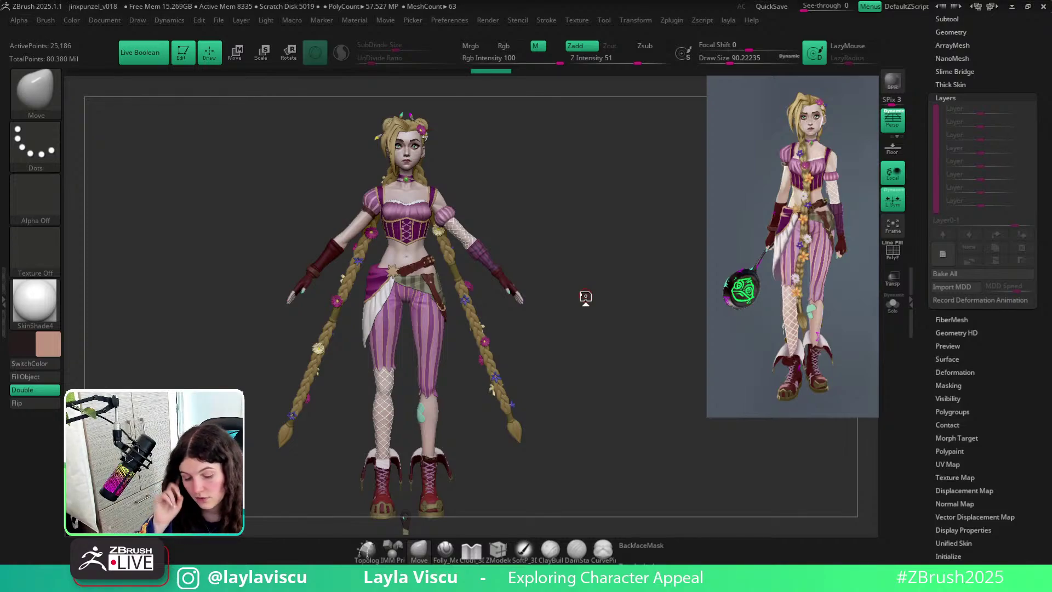
left_click_drag(586, 296, 592, 312)
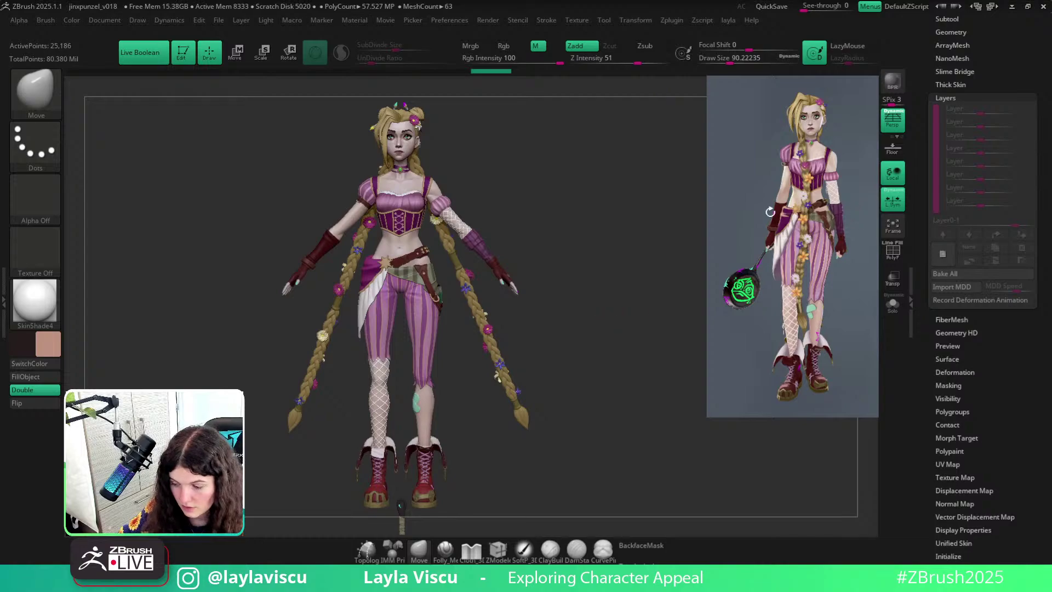
left_click_drag(631, 233, 630, 240, "alt")
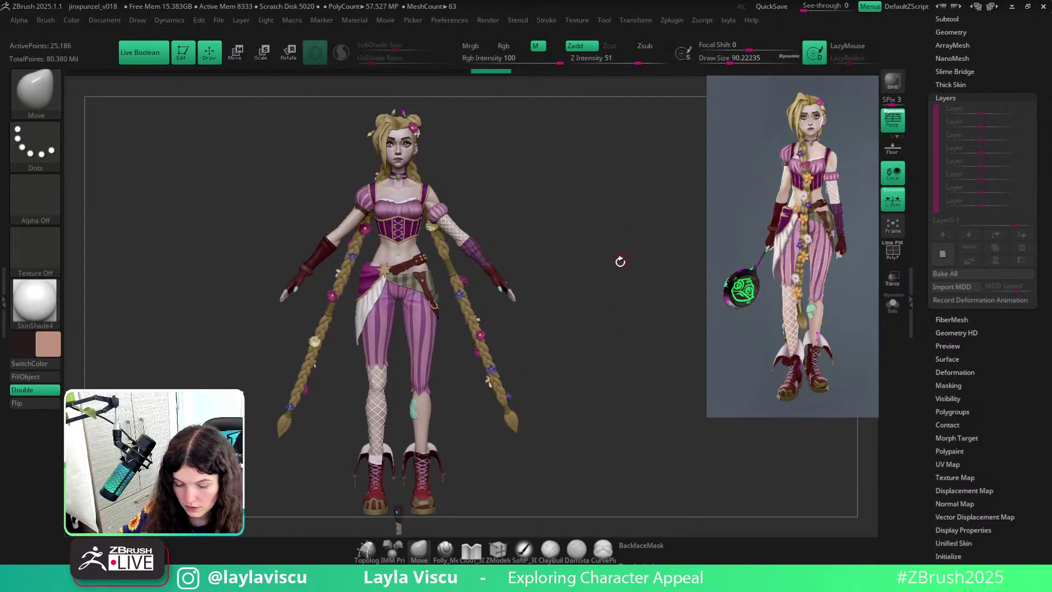